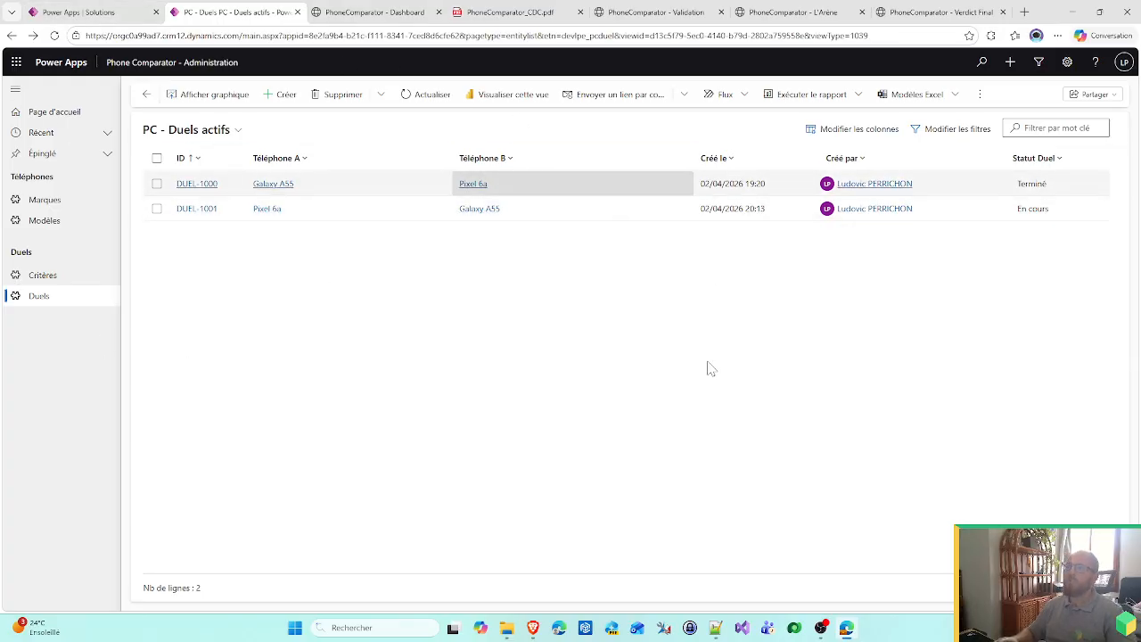
# - Look over the PhoneComparator_CDC.pdf specification and the PhoneComparator Dashboard mockup
pyautogui.click(82, 11)
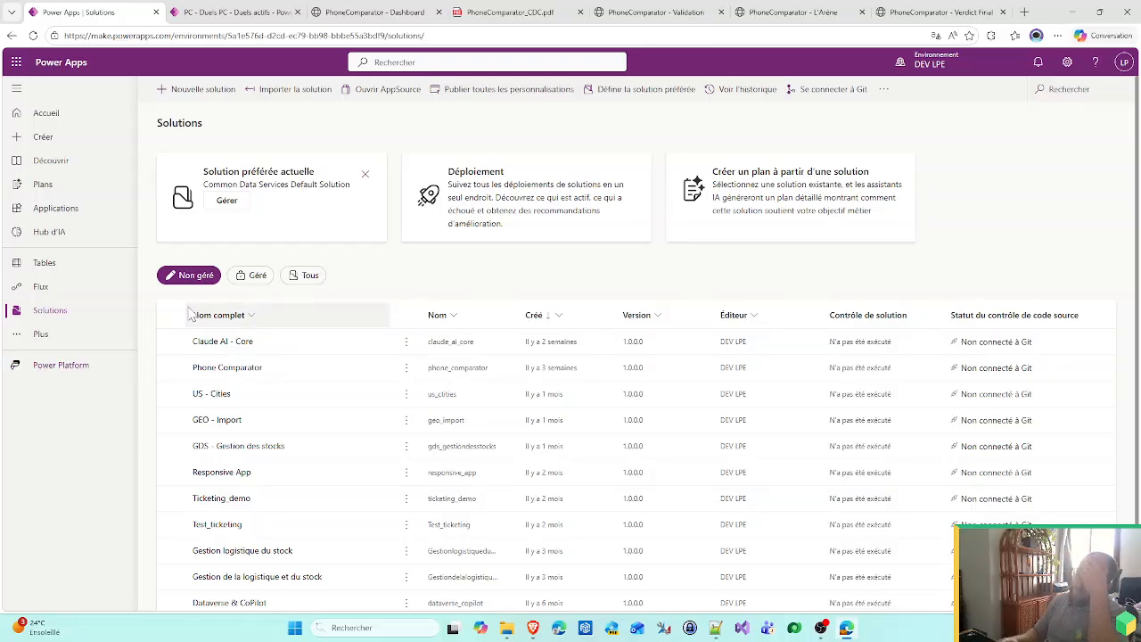
pyautogui.click(491, 12)
pyautogui.scroll(3, 570, 285)
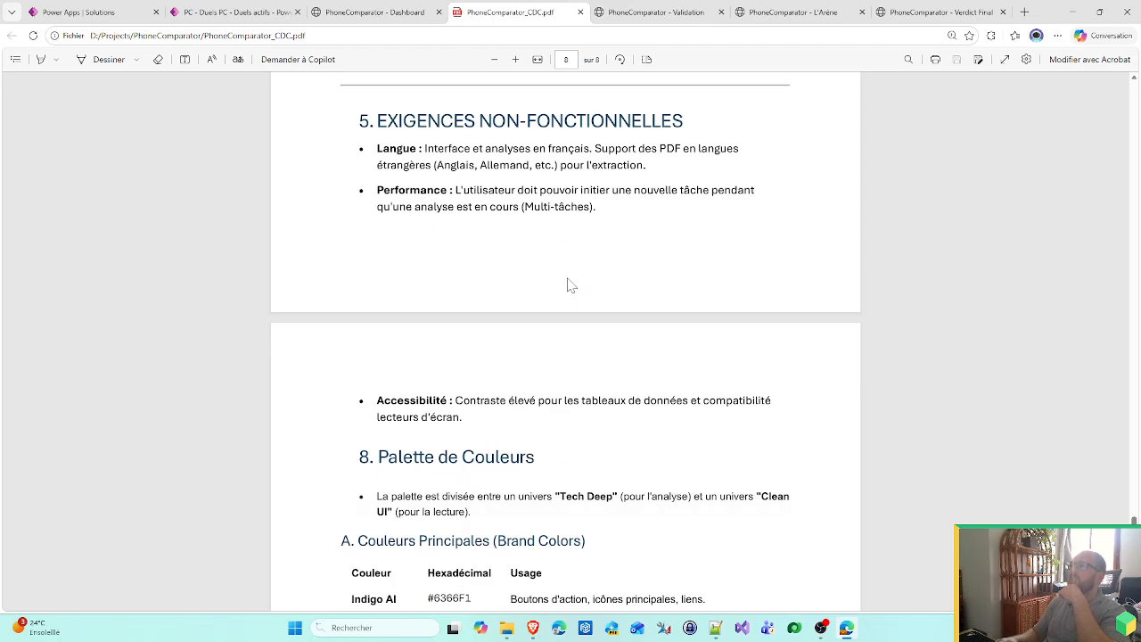
pyautogui.click(374, 12)
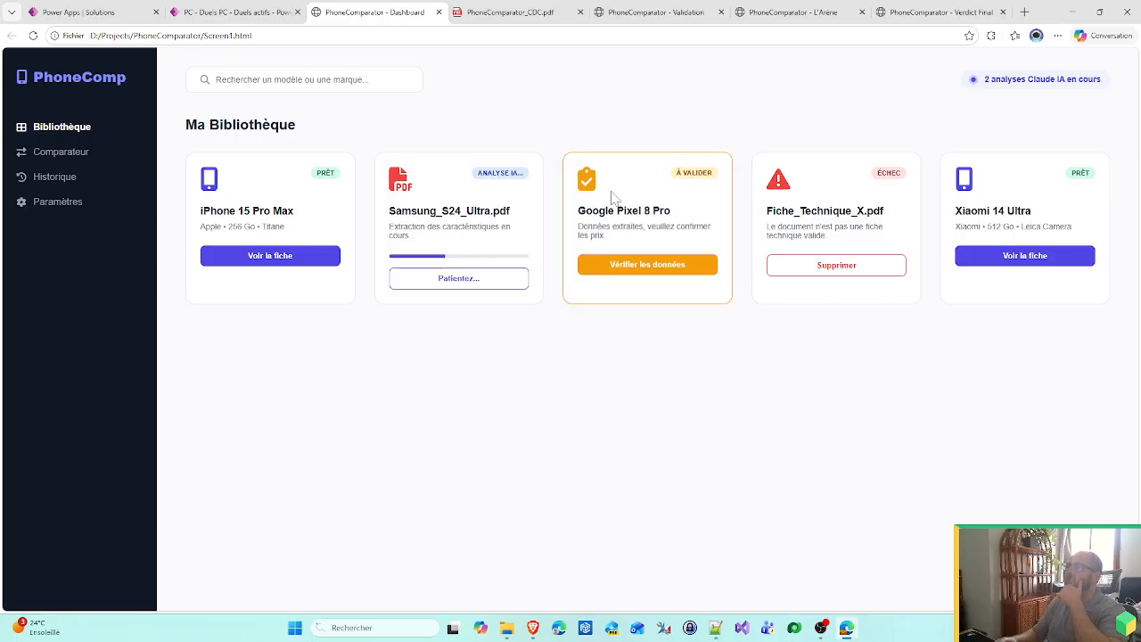
# - Examine the product identity fields in the PhoneComparator Validation mockup
pyautogui.click(631, 14)
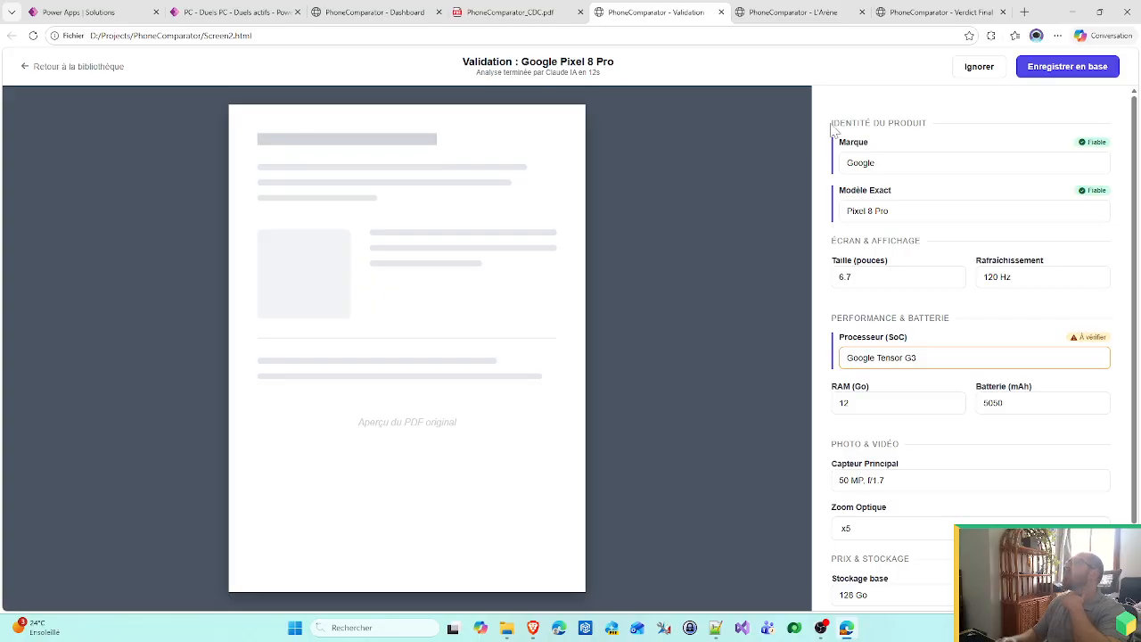
pyautogui.moveTo(834, 129); pyautogui.dragTo(1108, 117)
pyautogui.click(842, 149)
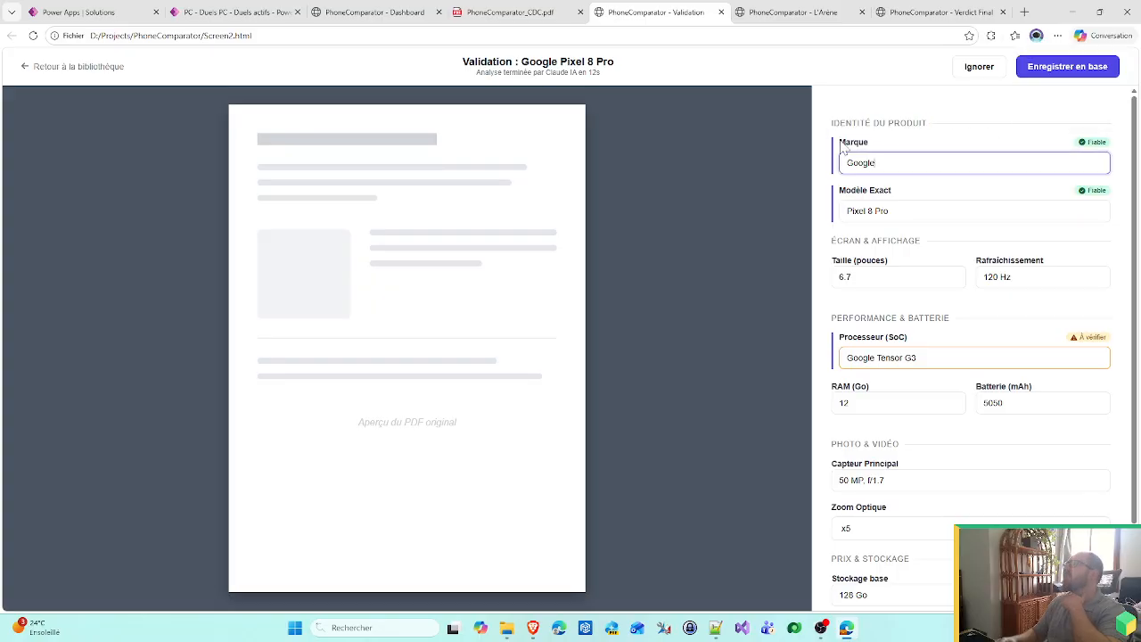
pyautogui.moveTo(842, 148); pyautogui.dragTo(1105, 143)
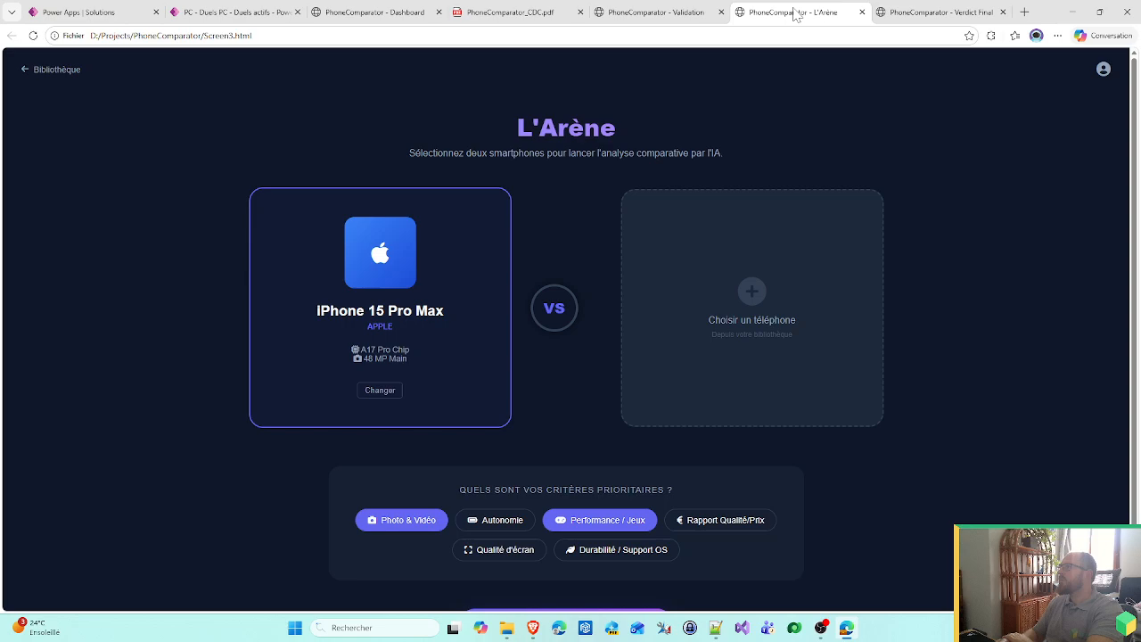
# - Review the L'Arène duel mockup and the Verdict Final mockup with its detailed comparison table
pyautogui.click(793, 12)
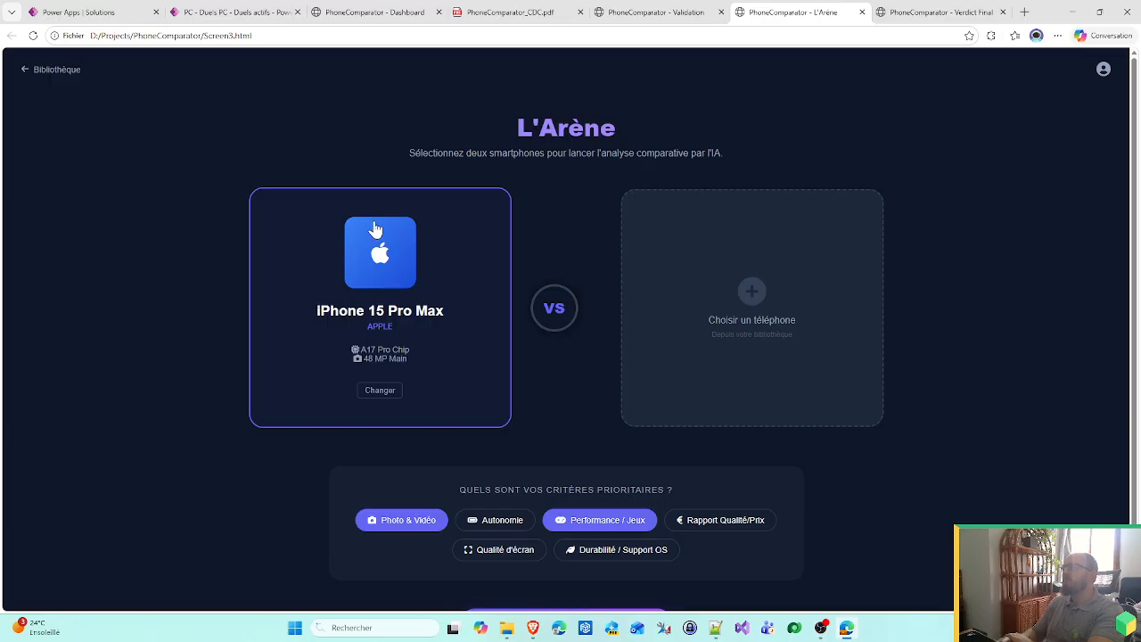
pyautogui.click(927, 12)
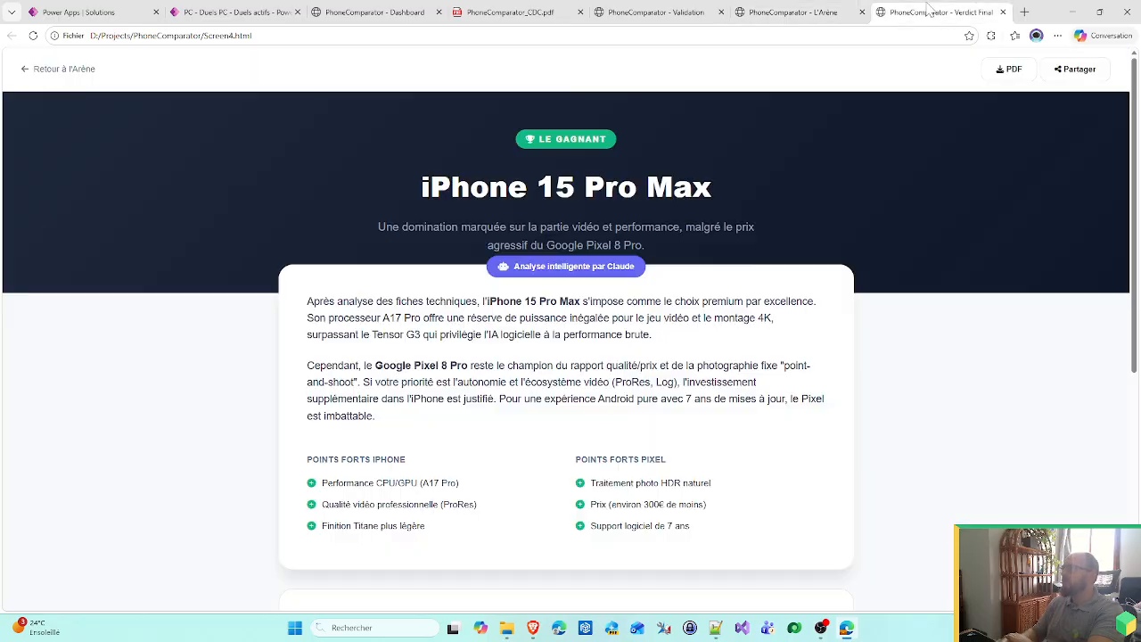
pyautogui.scroll(-4, 561, 349)
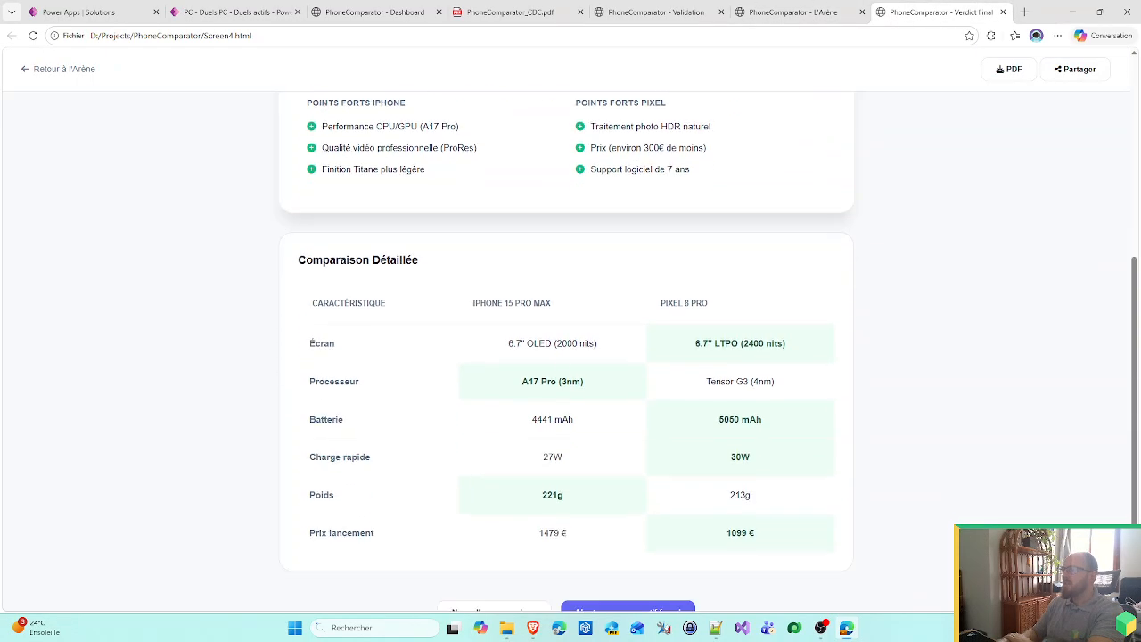
pyautogui.scroll(4, 562, 357)
pyautogui.scroll(-3, 562, 357)
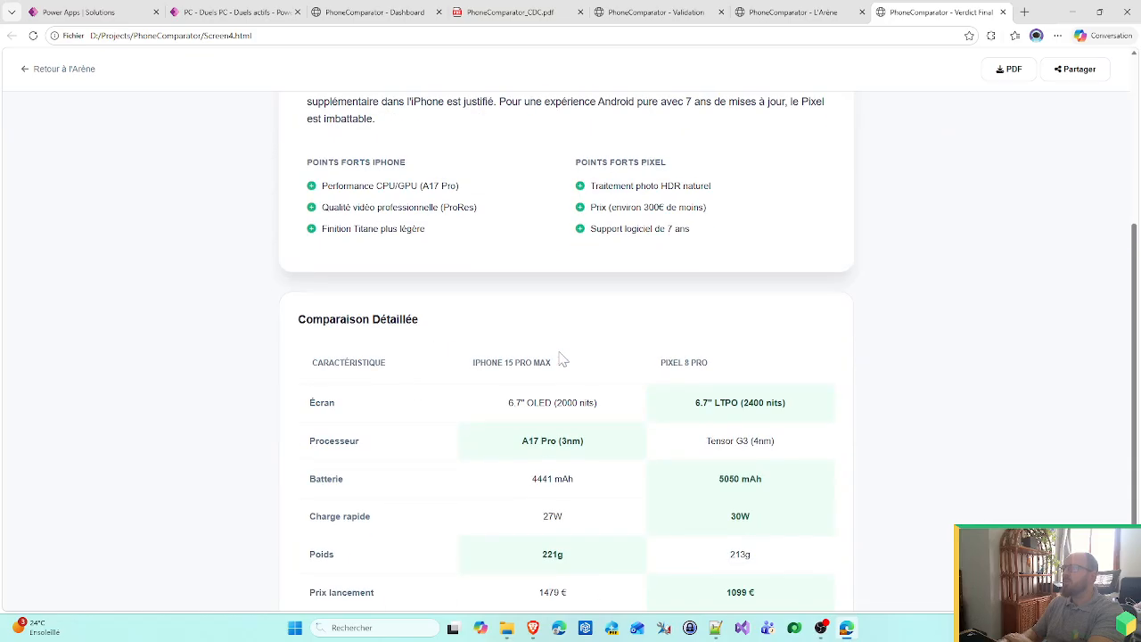
pyautogui.scroll(5, 457, 321)
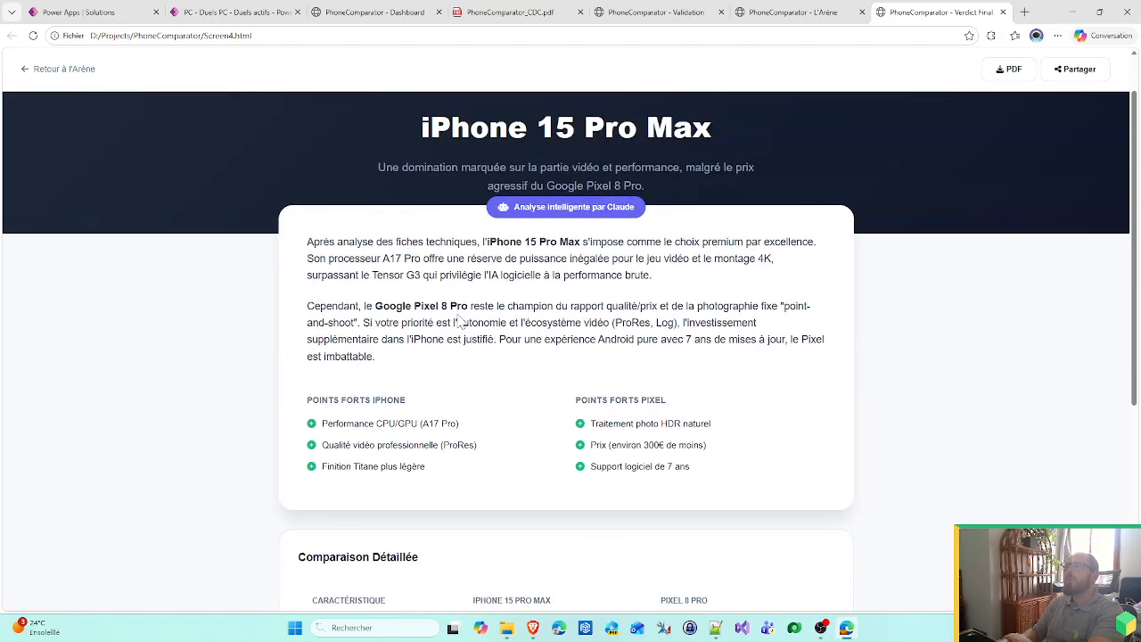
# - Return to the Power Apps solutions and open the Phone Comparator solution
pyautogui.click(186, 10)
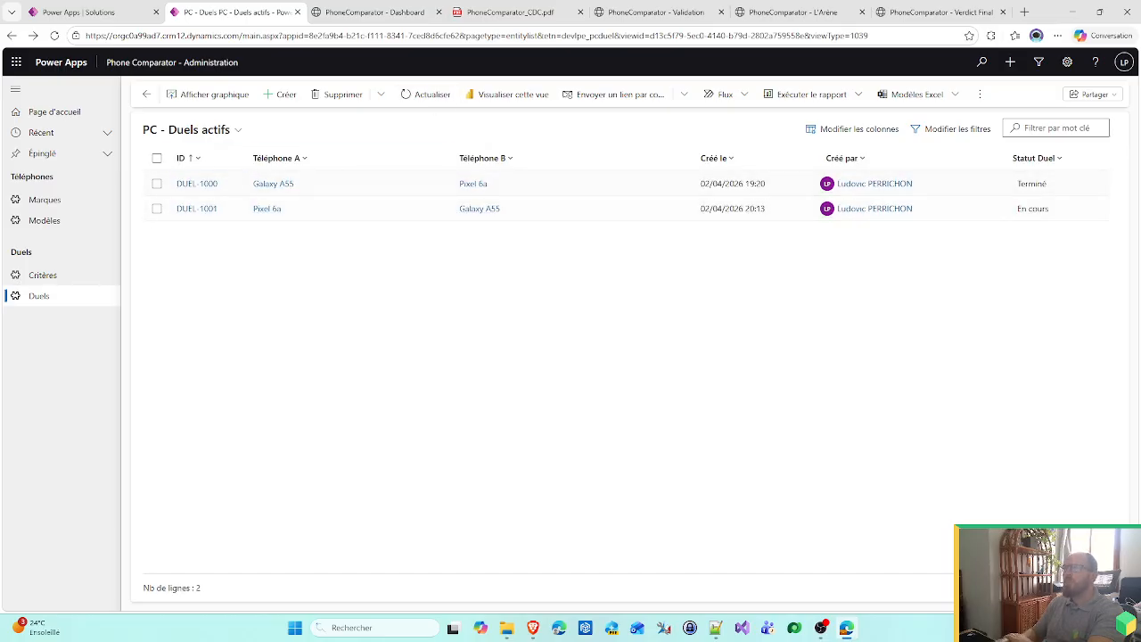
pyautogui.click(125, 11)
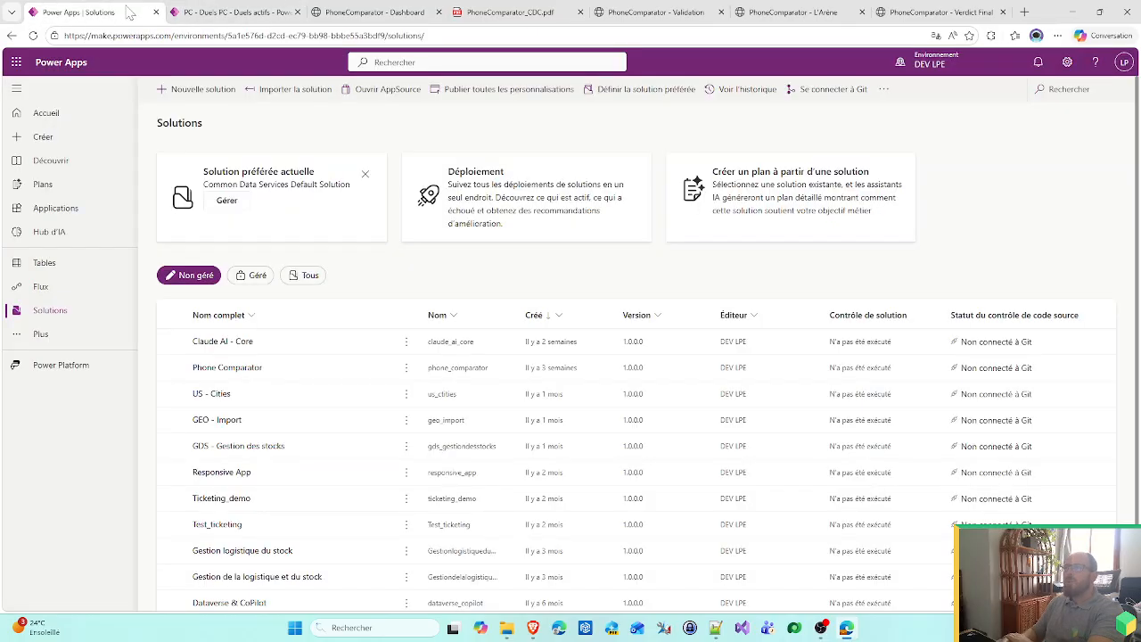
pyautogui.click(233, 367)
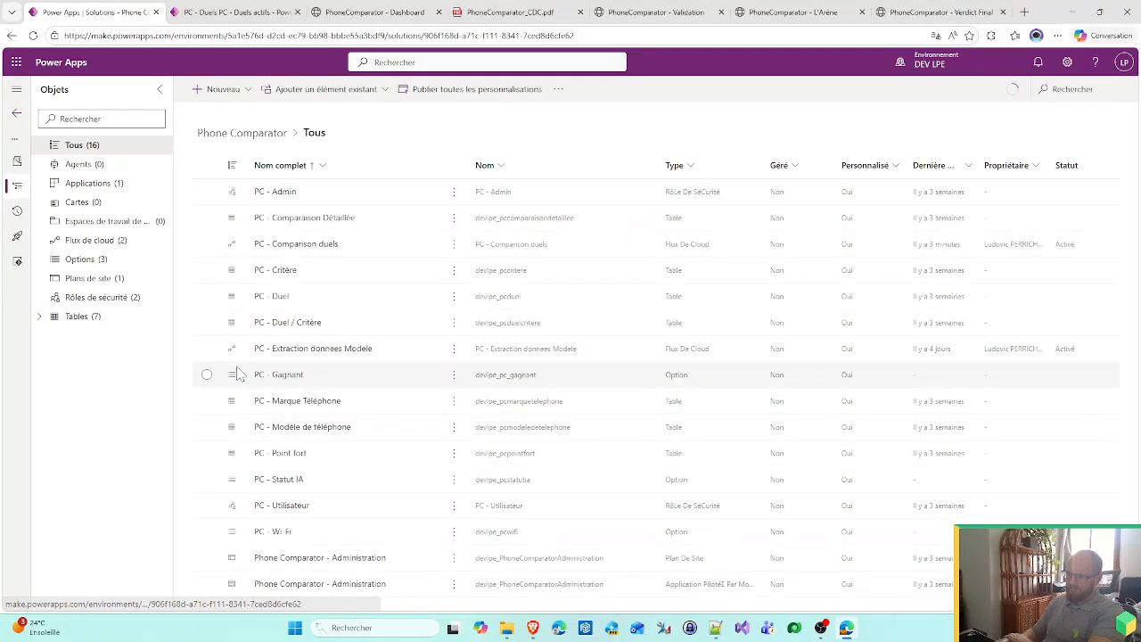
# - Create a blank tablet-format canvas app named "Phone Comparator" in the solution and skip the welcome suggestions
pyautogui.click(220, 89)
pyautogui.moveTo(268, 135)
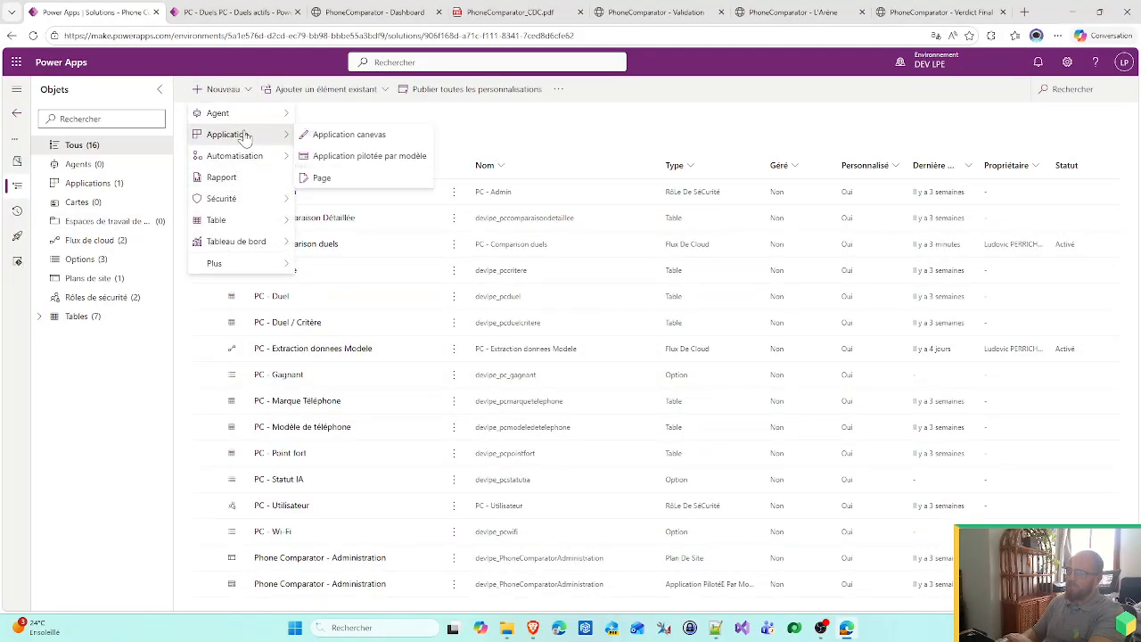
pyautogui.click(347, 141)
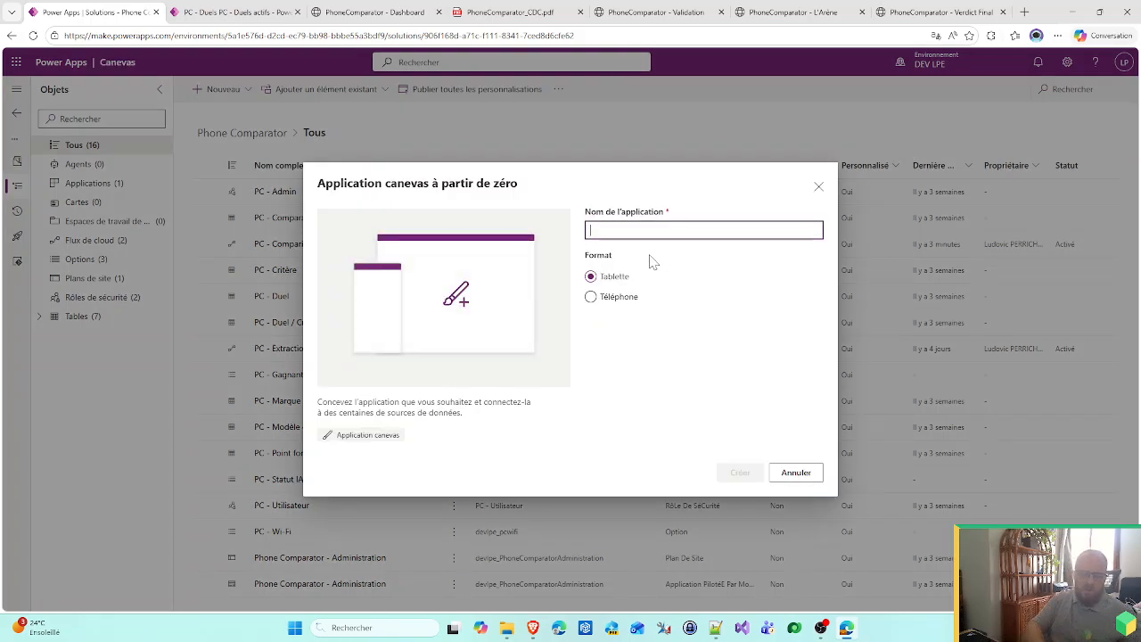
pyautogui.write('Phone Comparator')
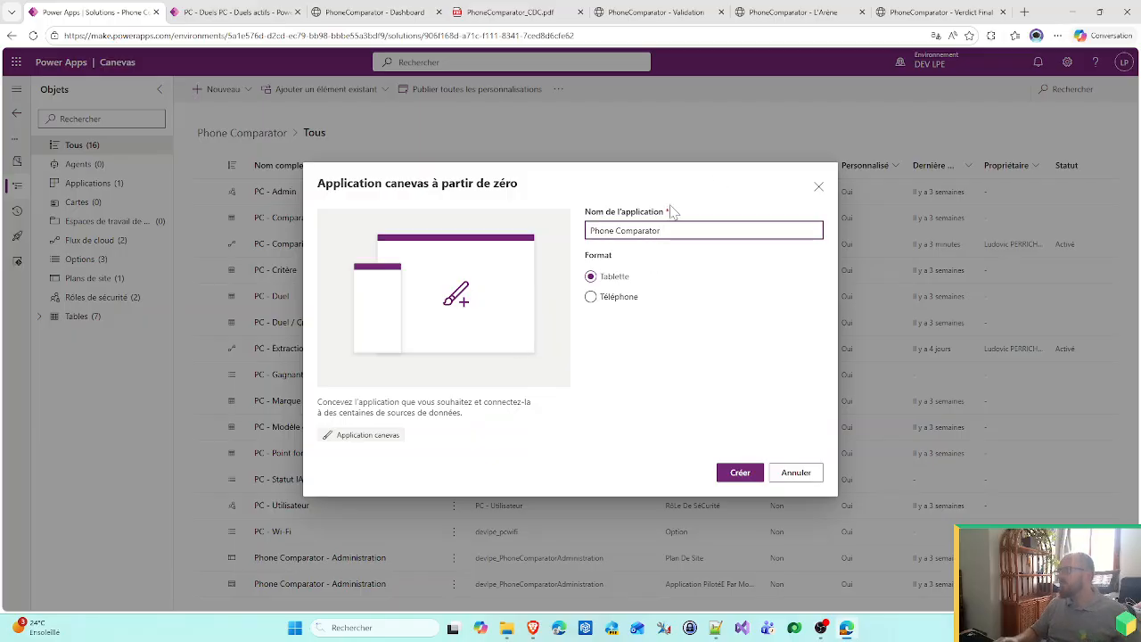
pyautogui.click(744, 478)
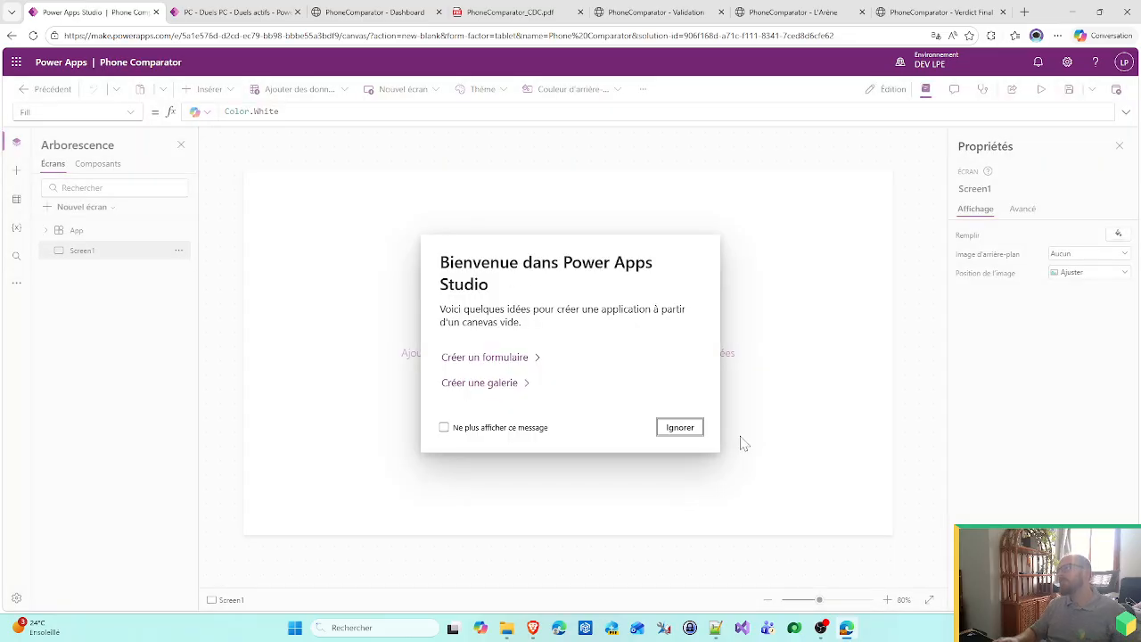
pyautogui.click(685, 427)
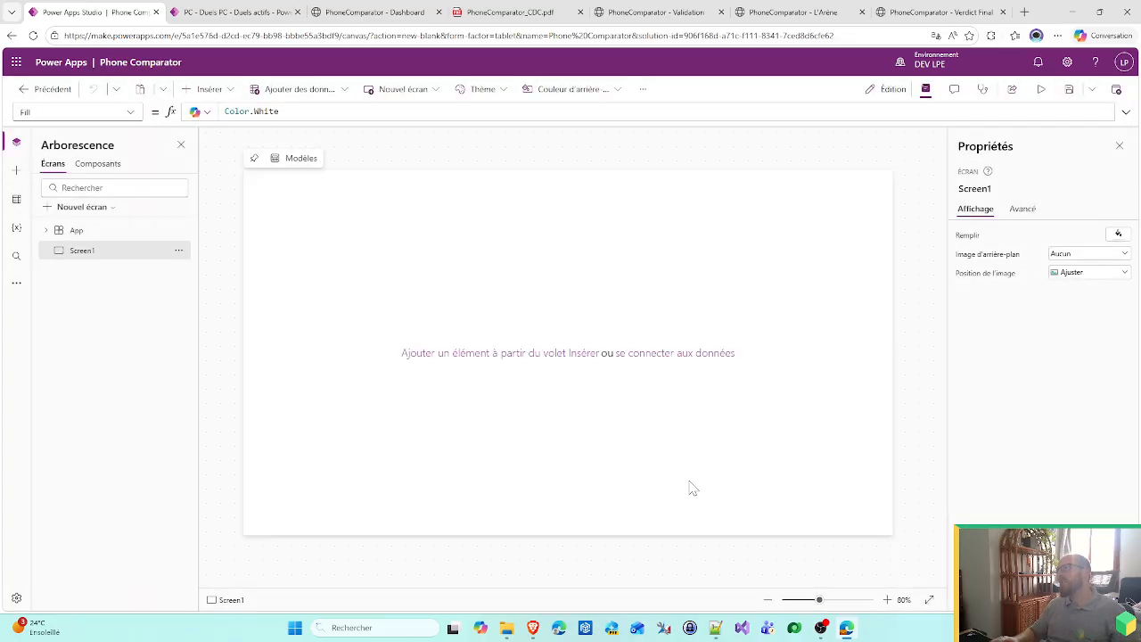
# - Set the app layout (Disposition de l'application) to Réactif in the display settings
pyautogui.click(642, 90)
pyautogui.click(669, 136)
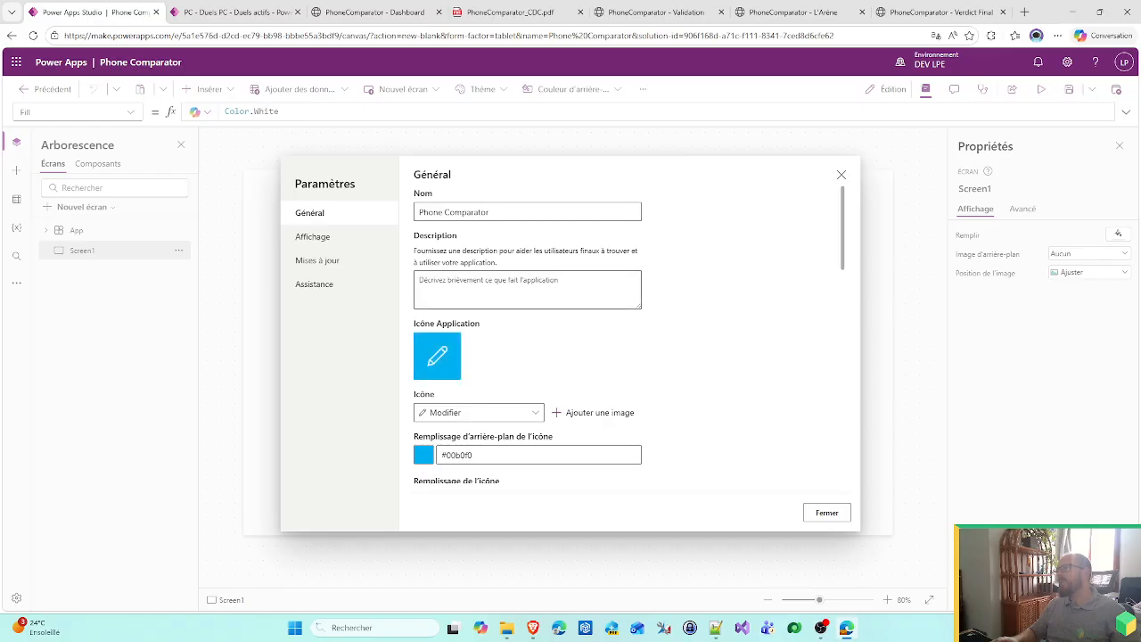
pyautogui.click(336, 263)
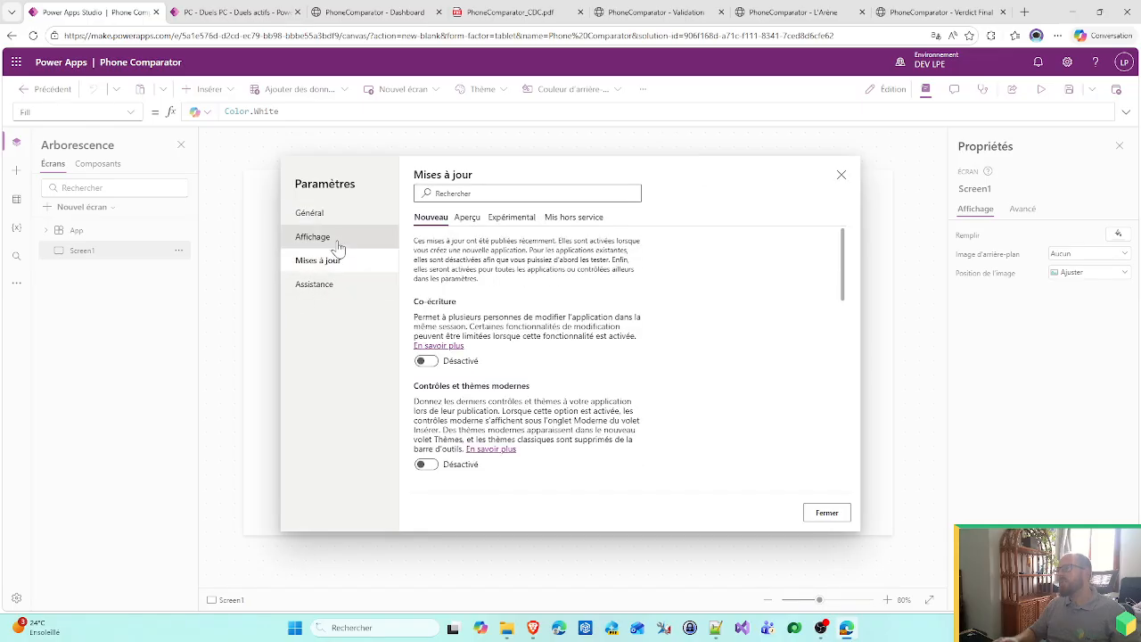
pyautogui.click(325, 236)
pyautogui.scroll(-2, 678, 359)
pyautogui.scroll(-2, 677, 359)
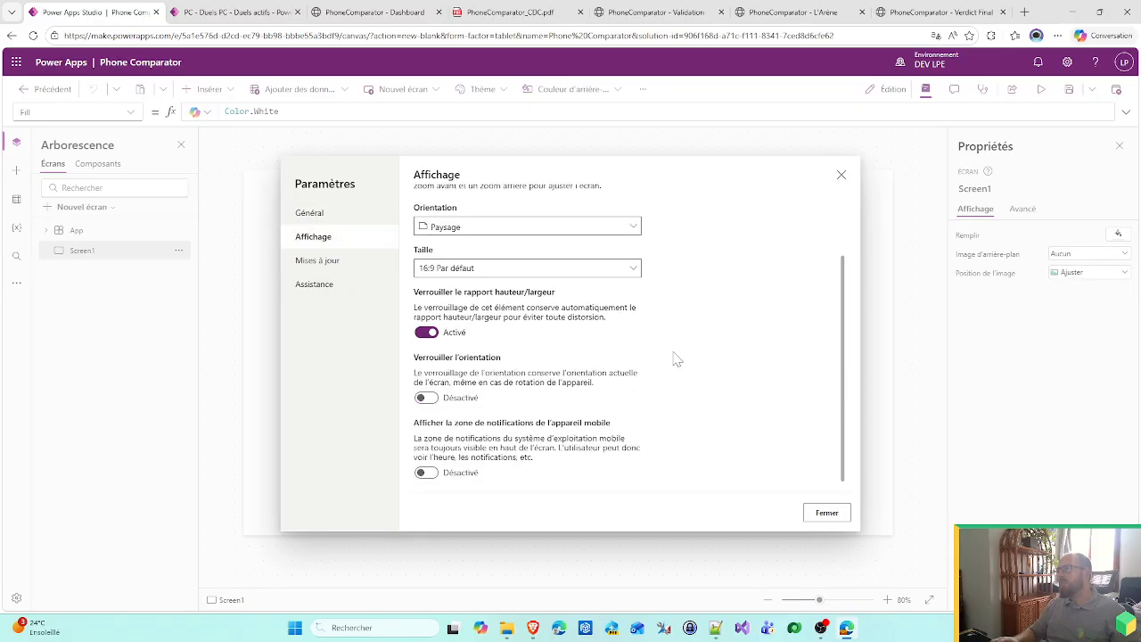
pyautogui.scroll(4, 673, 359)
pyautogui.click(453, 248)
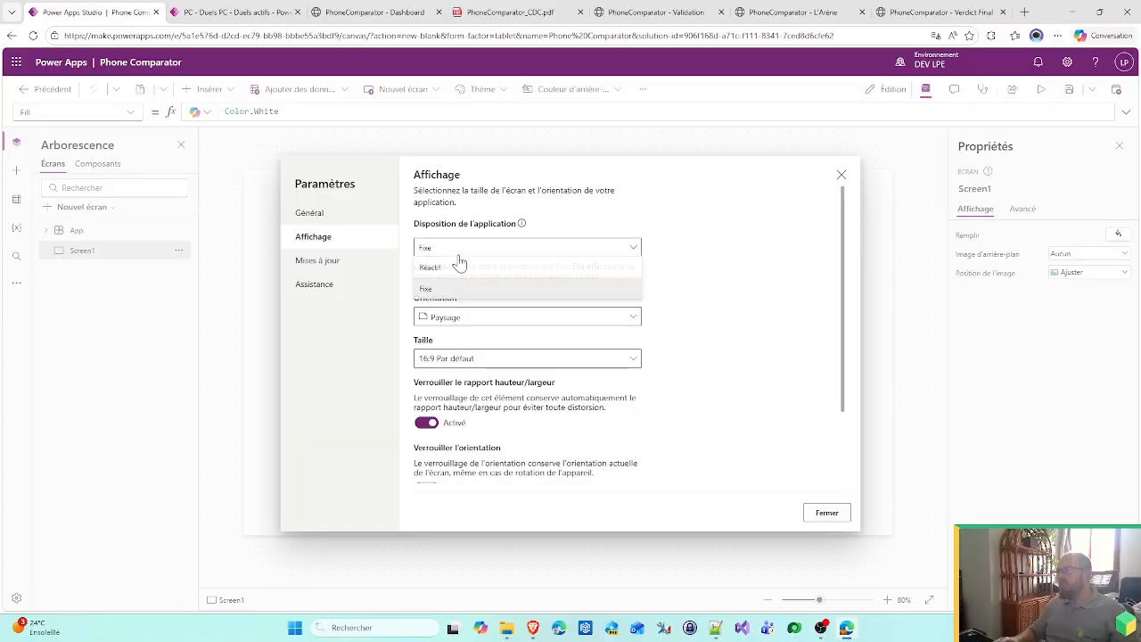
pyautogui.click(445, 270)
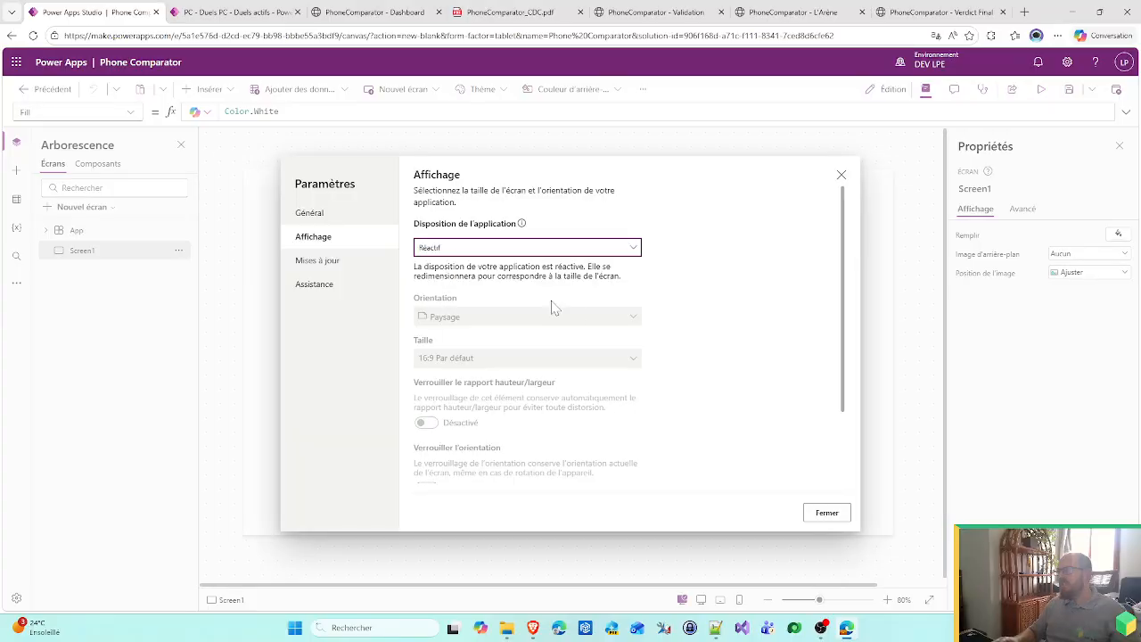
# - Enable modern controls and themes (Contrôles et thèmes modernes) in the app's update settings and close the settings
pyautogui.click(312, 214)
pyautogui.click(317, 260)
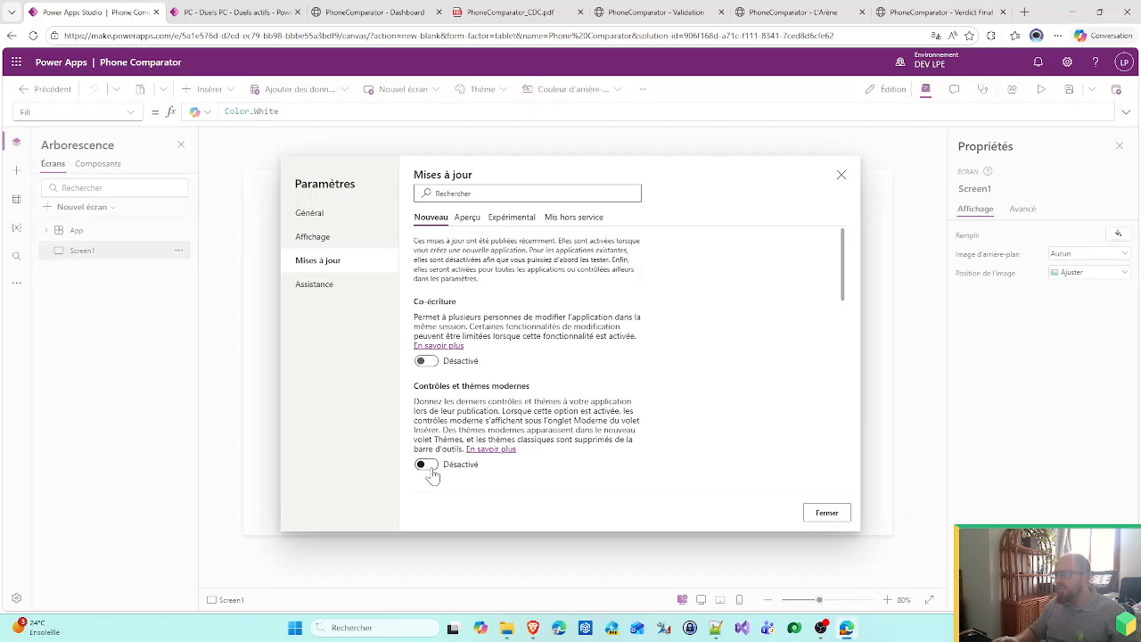
pyautogui.click(422, 465)
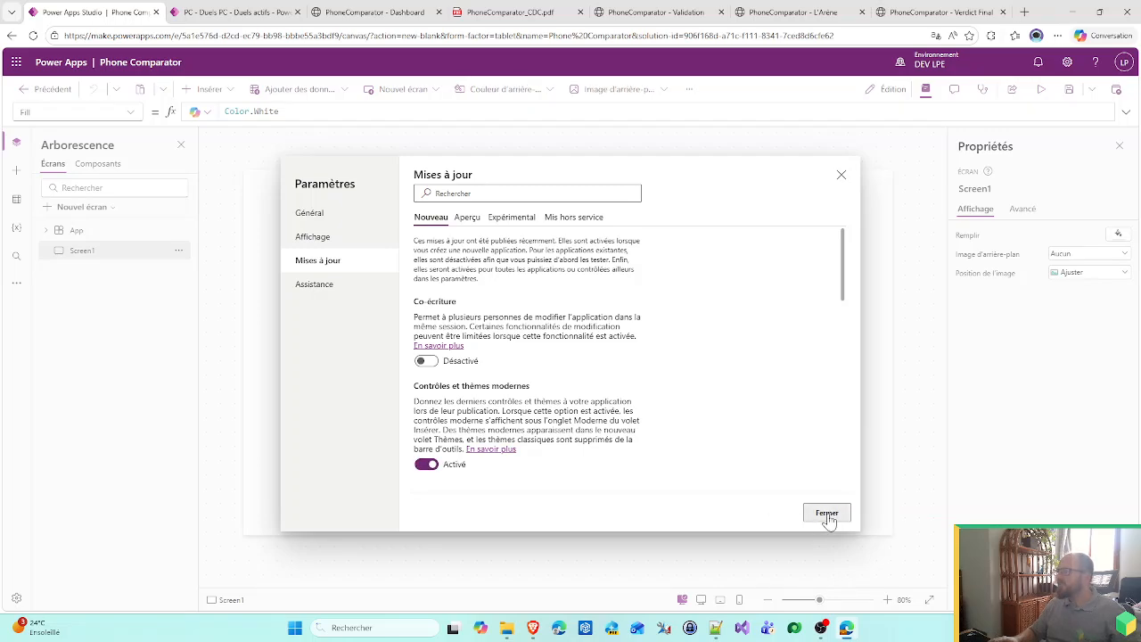
pyautogui.click(827, 517)
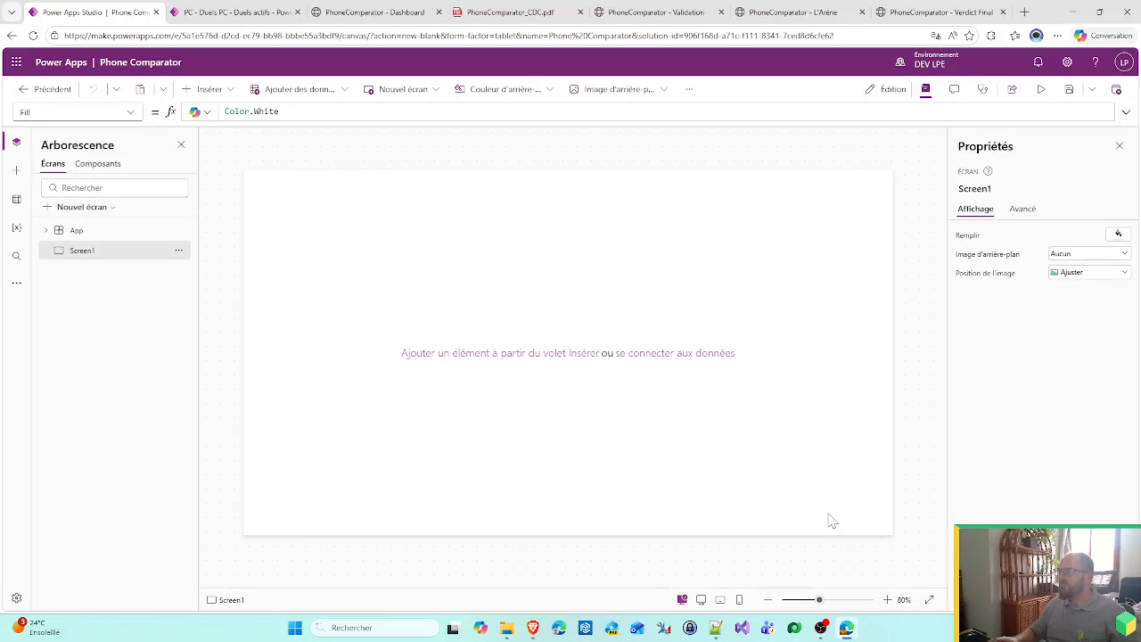
# - Add a blank component to the app and return to the list of screens
pyautogui.doubleClick(85, 256)
pyautogui.click(176, 294)
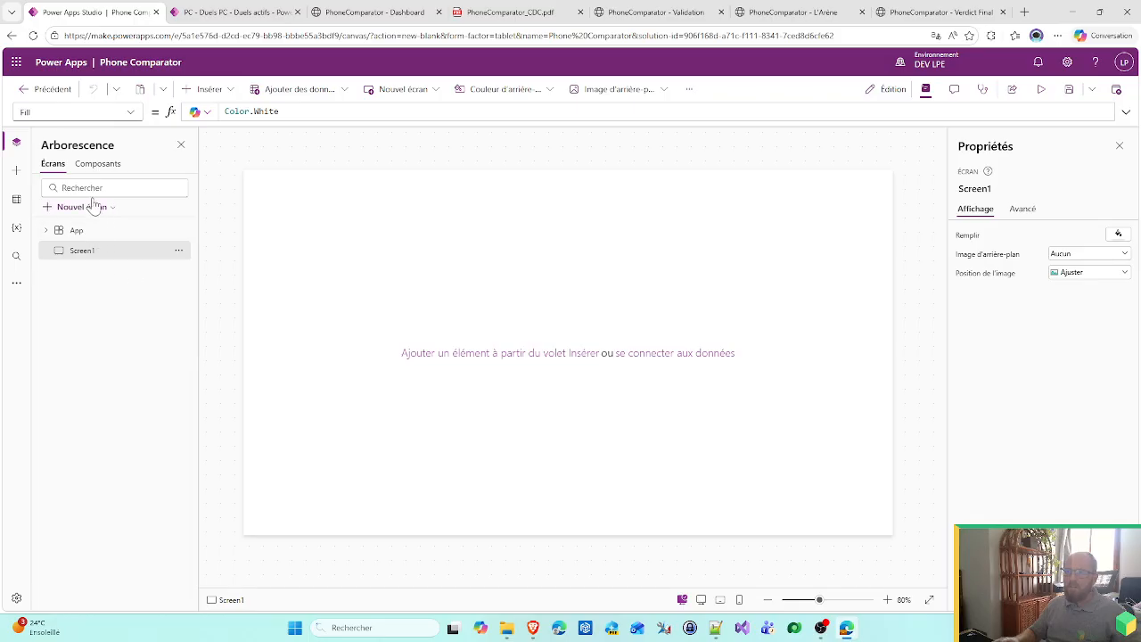
pyautogui.click(95, 169)
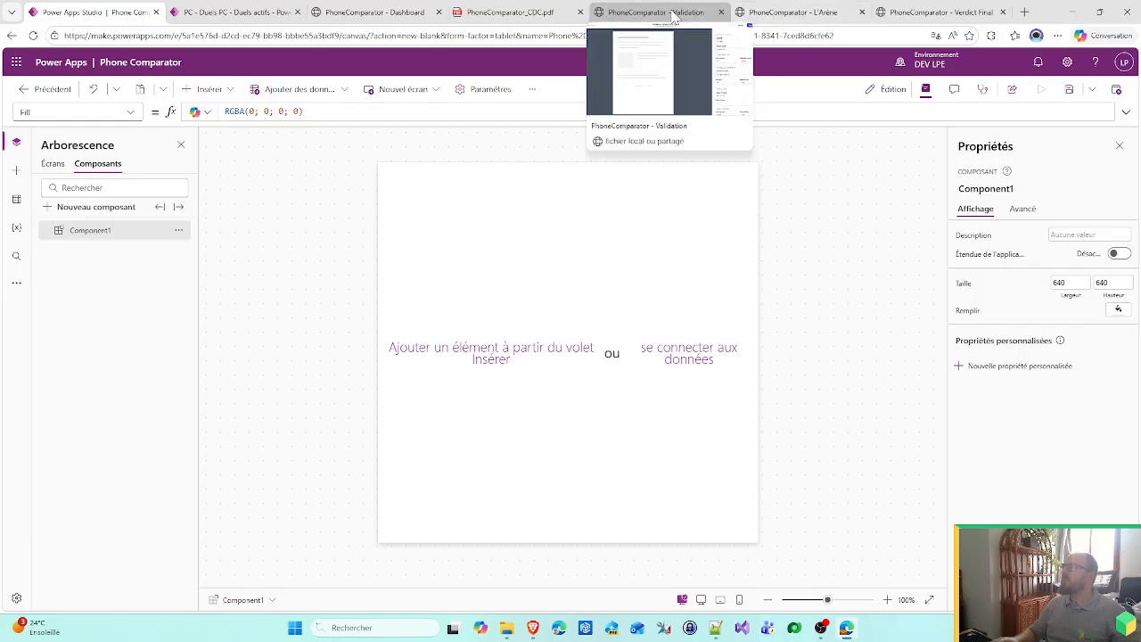
pyautogui.click(53, 164)
# - Select the Indigo AI hex code 6366F1 in the main colour table of PhoneComparator_CDC.pdf
pyautogui.click(515, 9)
pyautogui.scroll(-3, 523, 446)
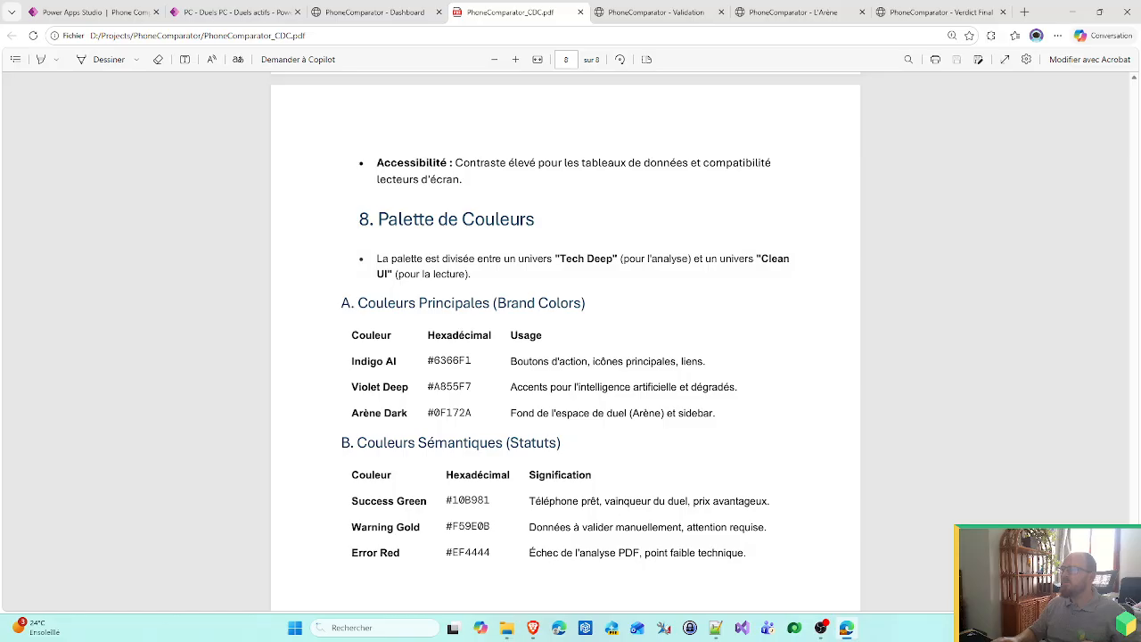
pyautogui.doubleClick(452, 360)
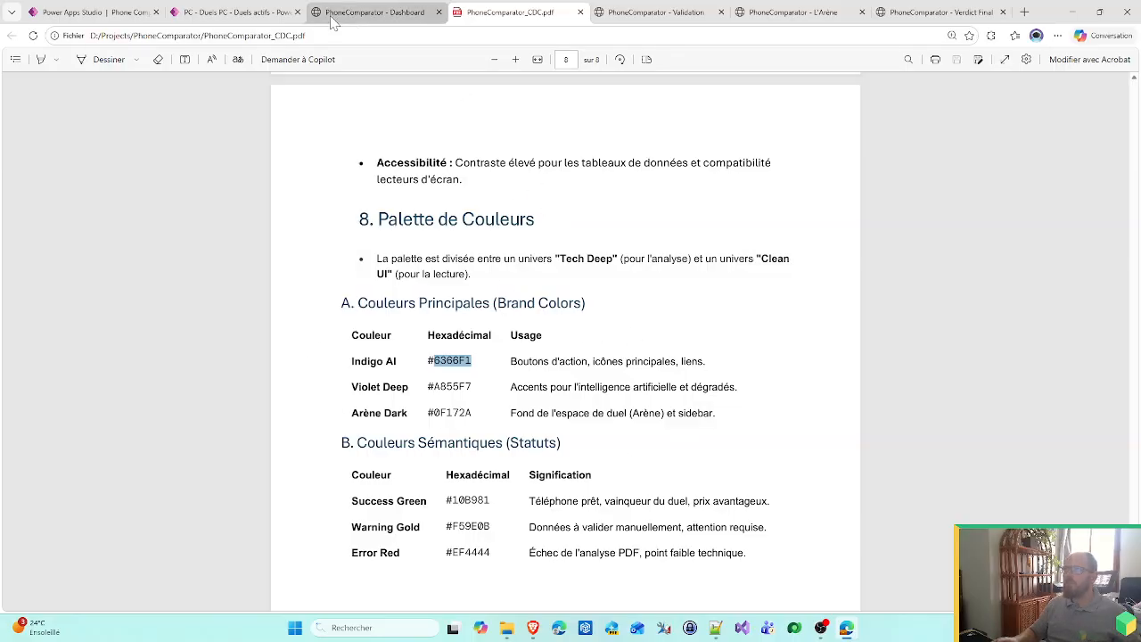
# - Switch back to Power Apps Studio and start a custom theme named Phone Comparator
pyautogui.click(105, 10)
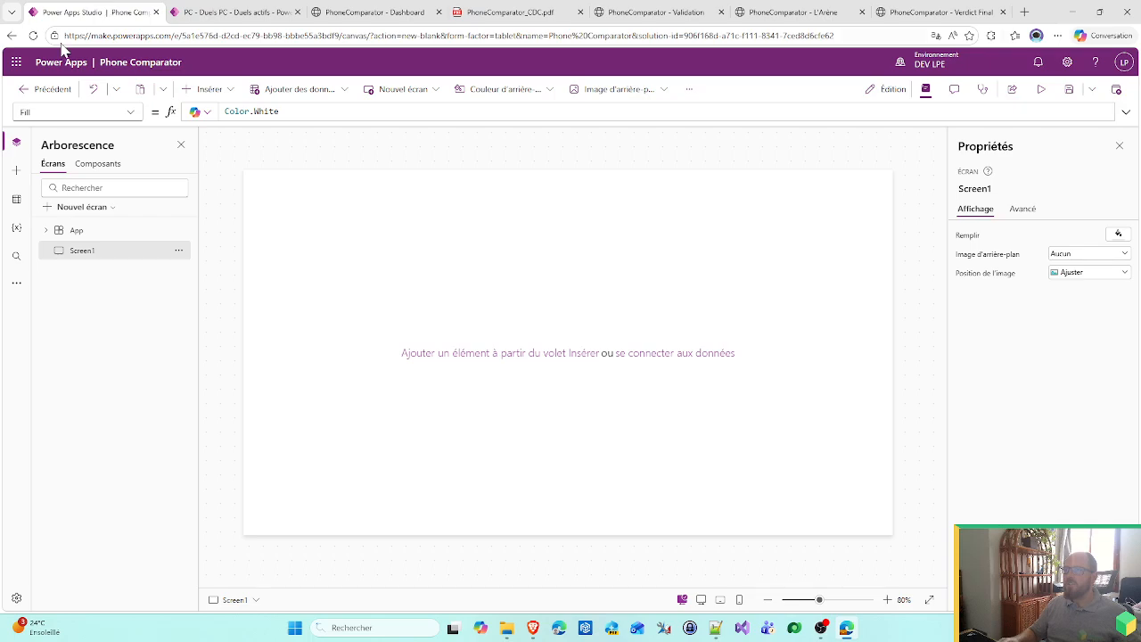
pyautogui.click(16, 282)
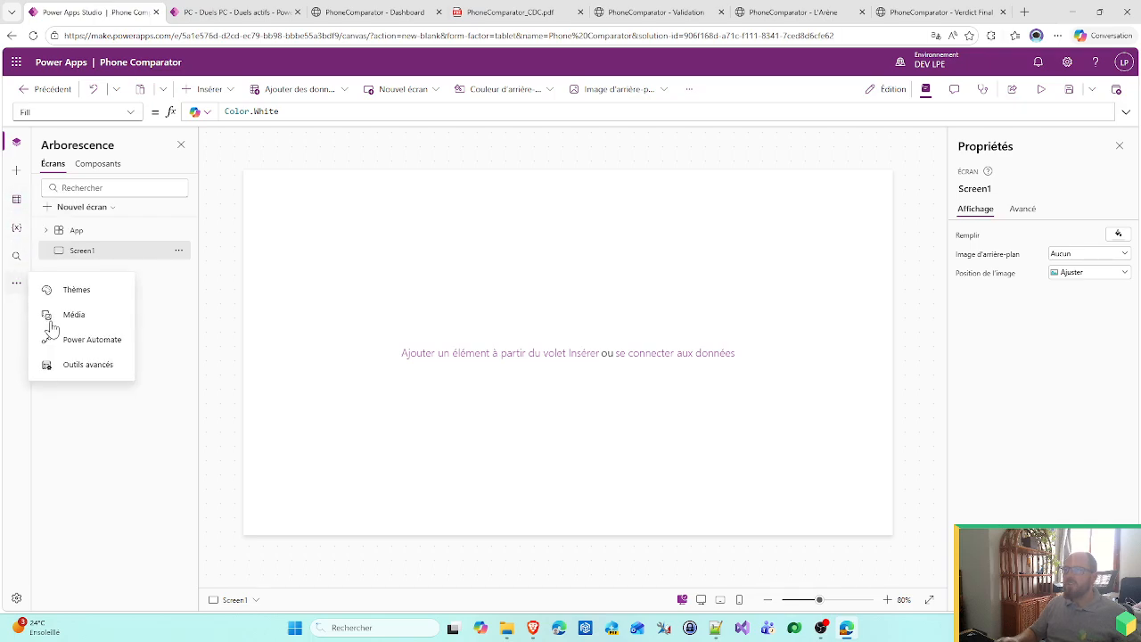
pyautogui.click(73, 294)
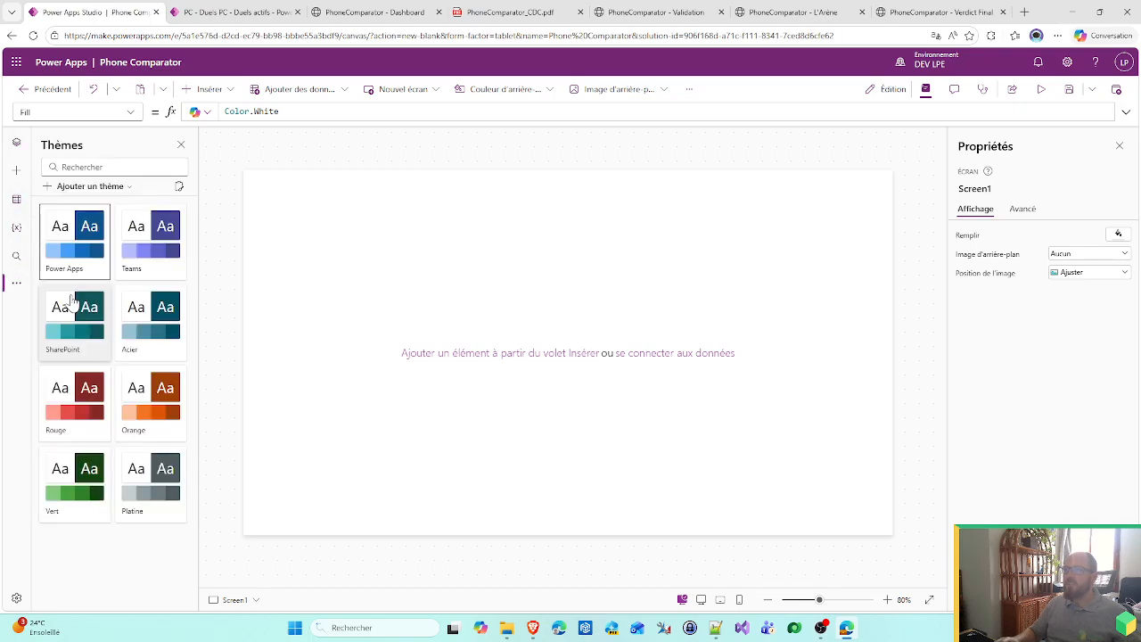
pyautogui.click(75, 188)
pyautogui.click(107, 210)
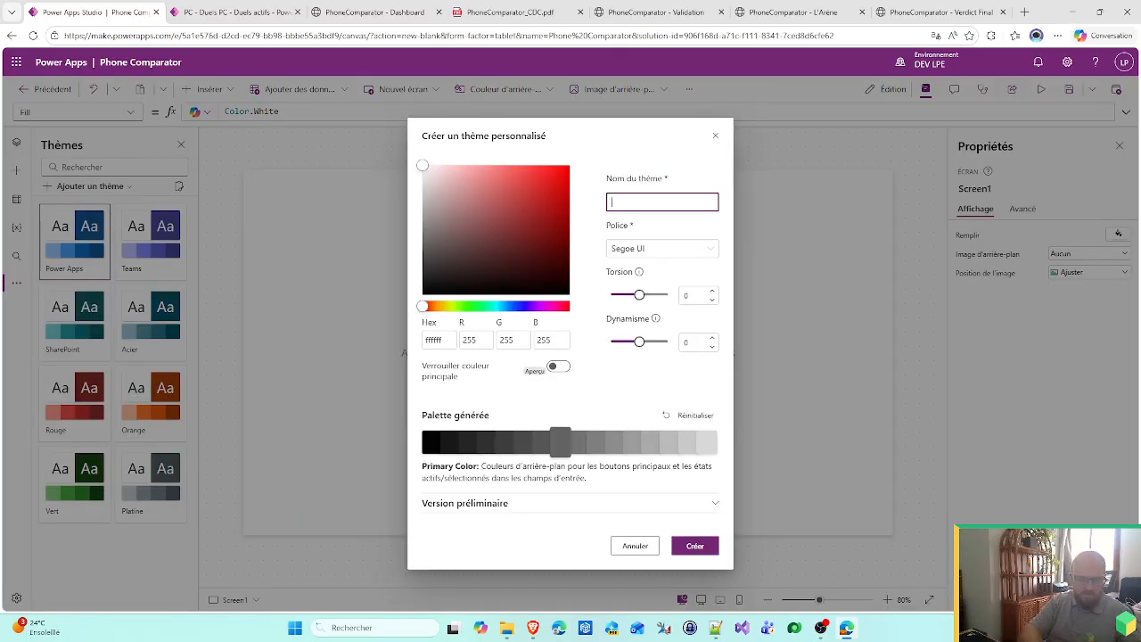
pyautogui.write('Phone Comparator')
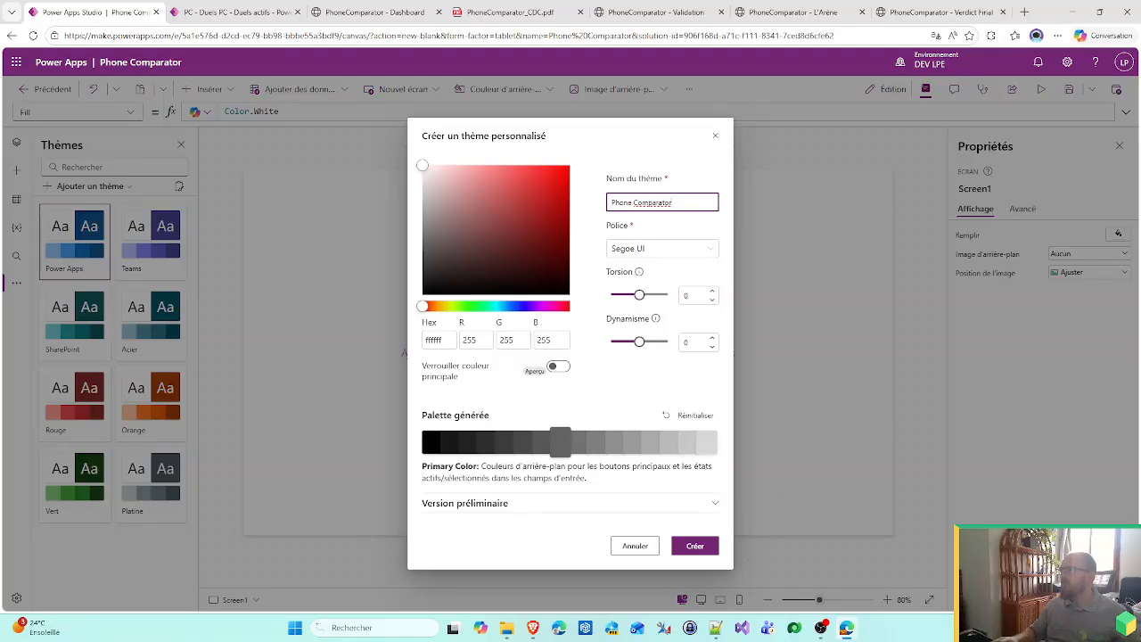
# - Set the custom theme's hex colour to 6366f1 and lock the primary colour (Verrouiller couleur principale)
pyautogui.click(441, 340)
pyautogui.write('6366f1')
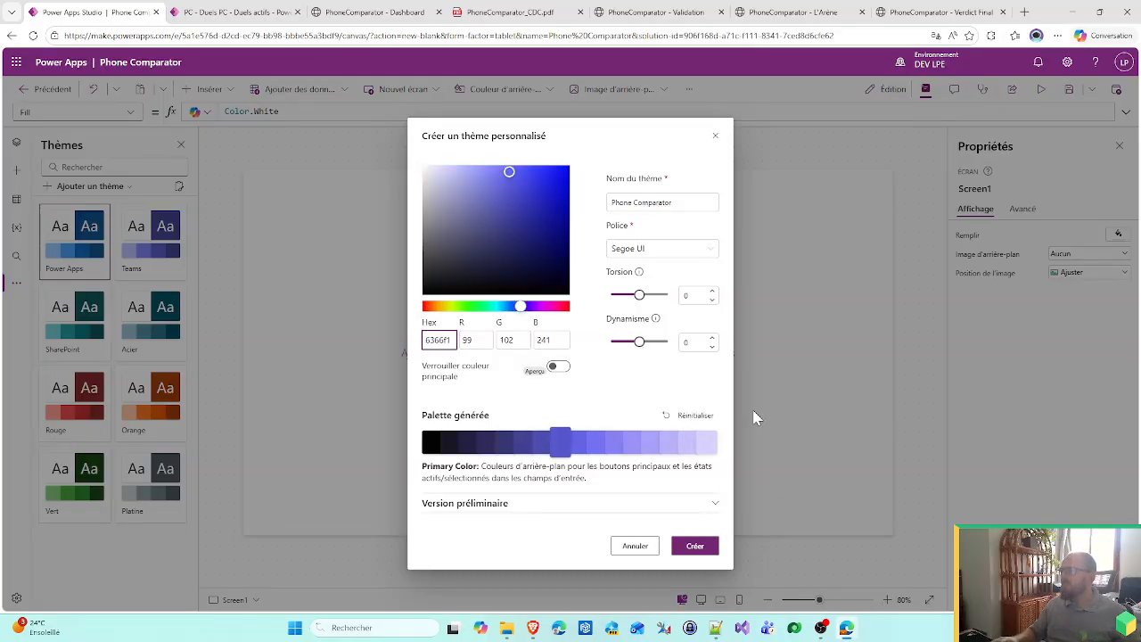
pyautogui.click(612, 393)
pyautogui.click(556, 369)
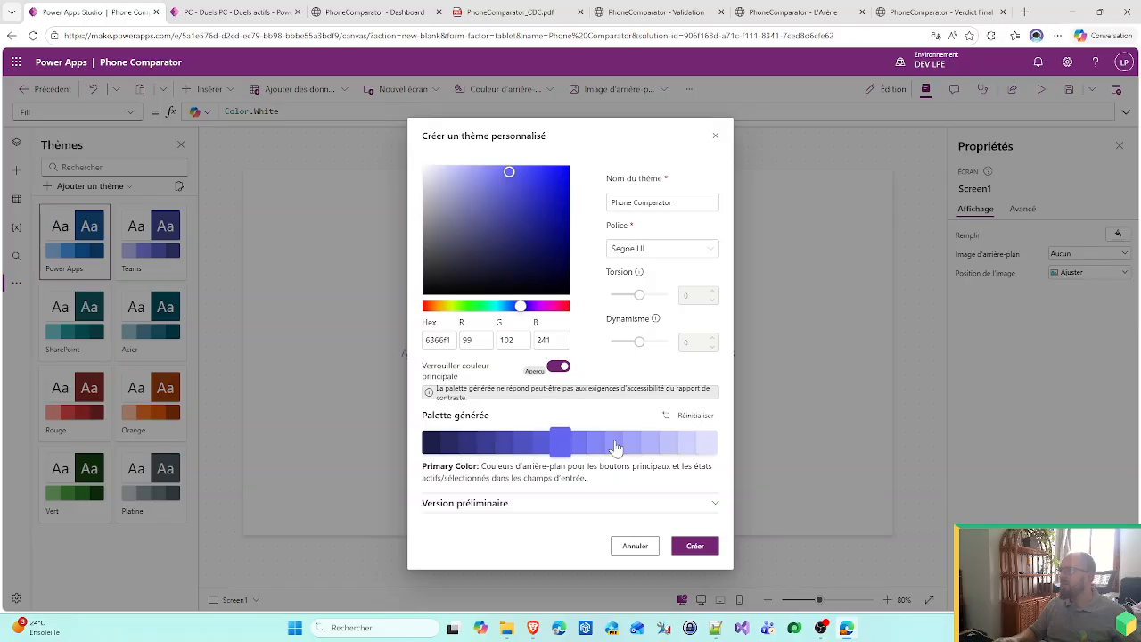
# - Preview the theme on sample controls, create it, and apply it to the classic controls as well
pyautogui.click(692, 505)
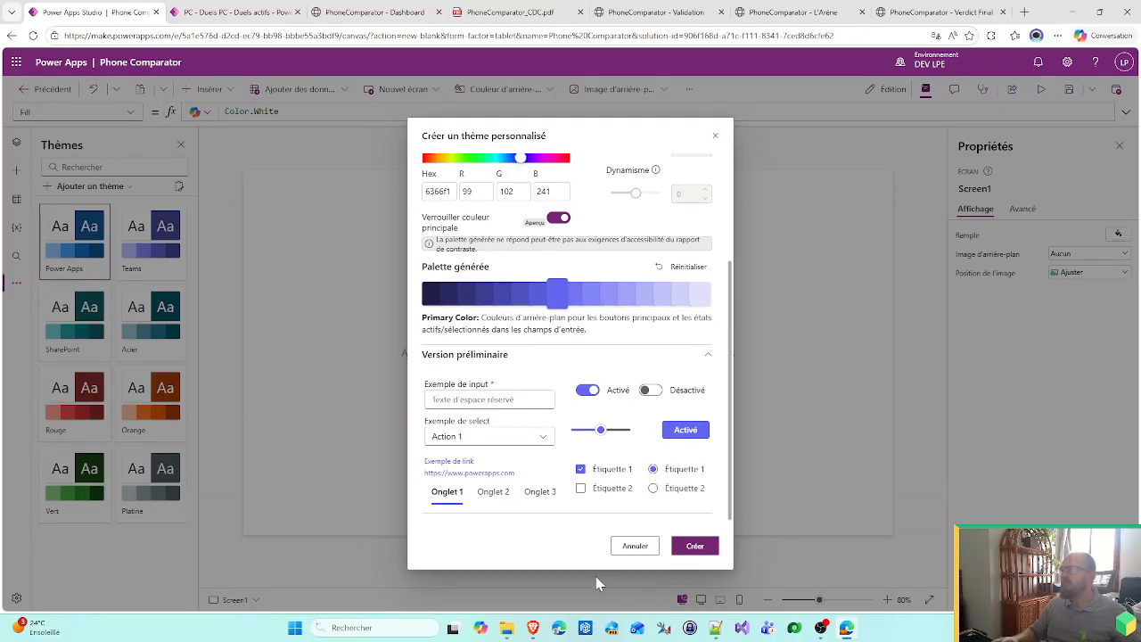
pyautogui.click(699, 547)
pyautogui.click(628, 385)
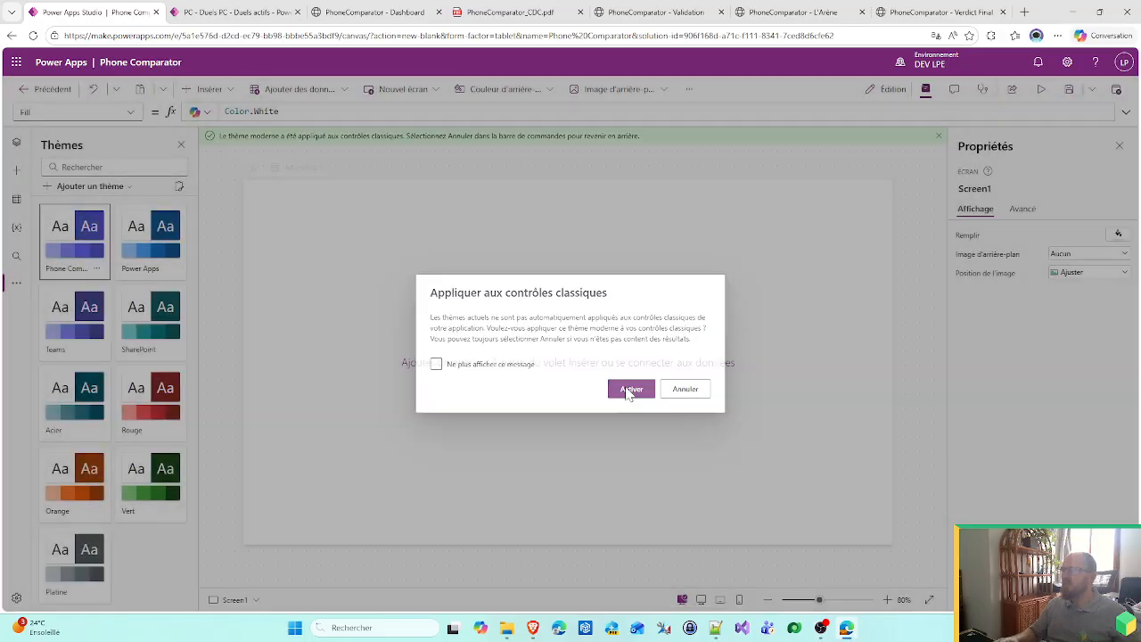
# - Rename the app's blank component to Titre
pyautogui.click(24, 146)
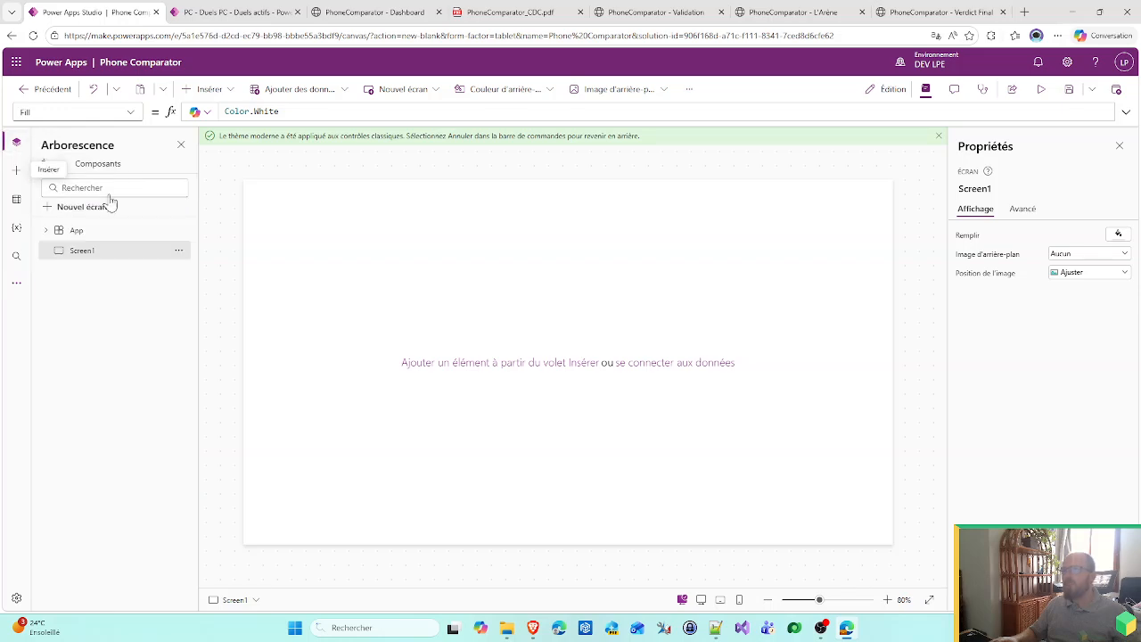
pyautogui.click(98, 164)
pyautogui.doubleClick(98, 231)
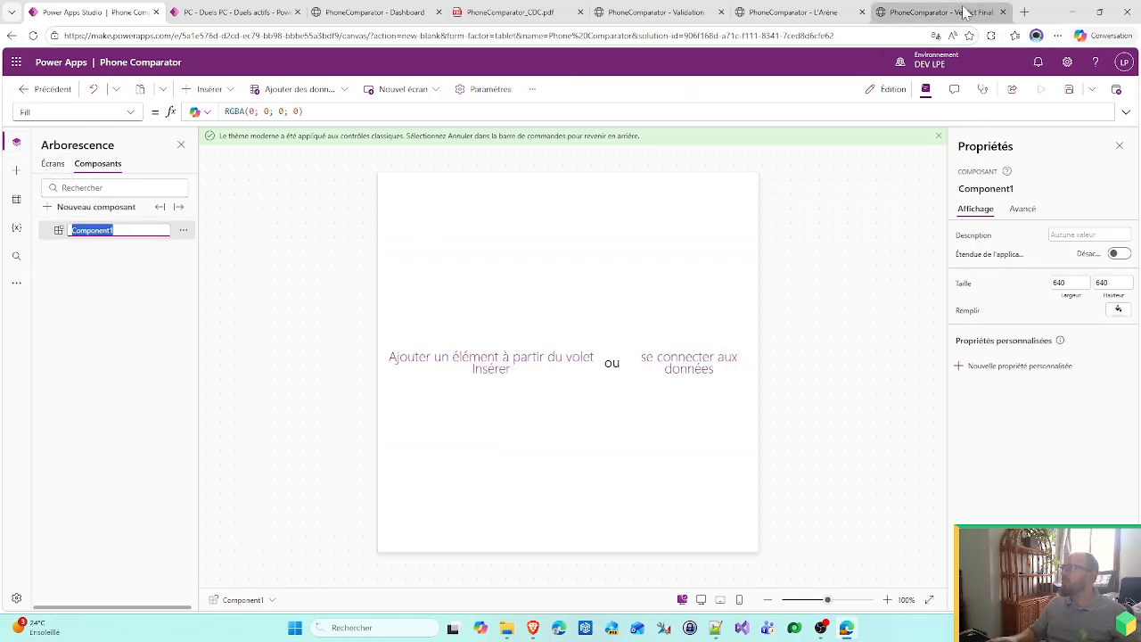
pyautogui.write('Tit')
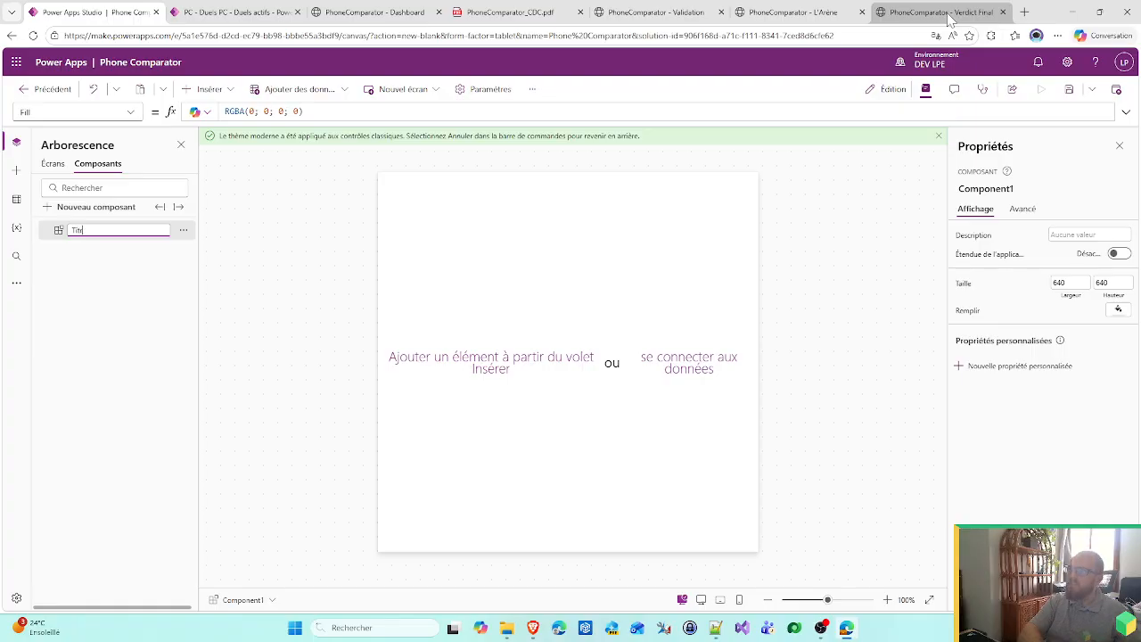
pyautogui.write('re')
pyautogui.press('Return')
# - Add a text input property named Titre, described as "Mon titre à afficher", to the Titre component, checking the screen mockups for reference
pyautogui.click(1007, 366)
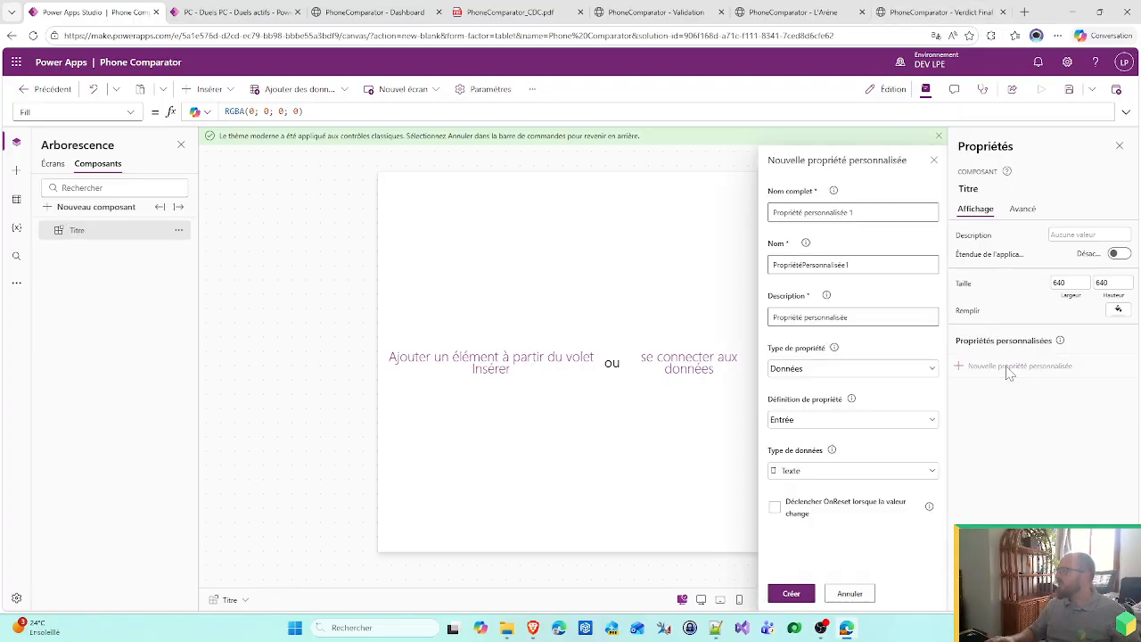
pyautogui.click(963, 9)
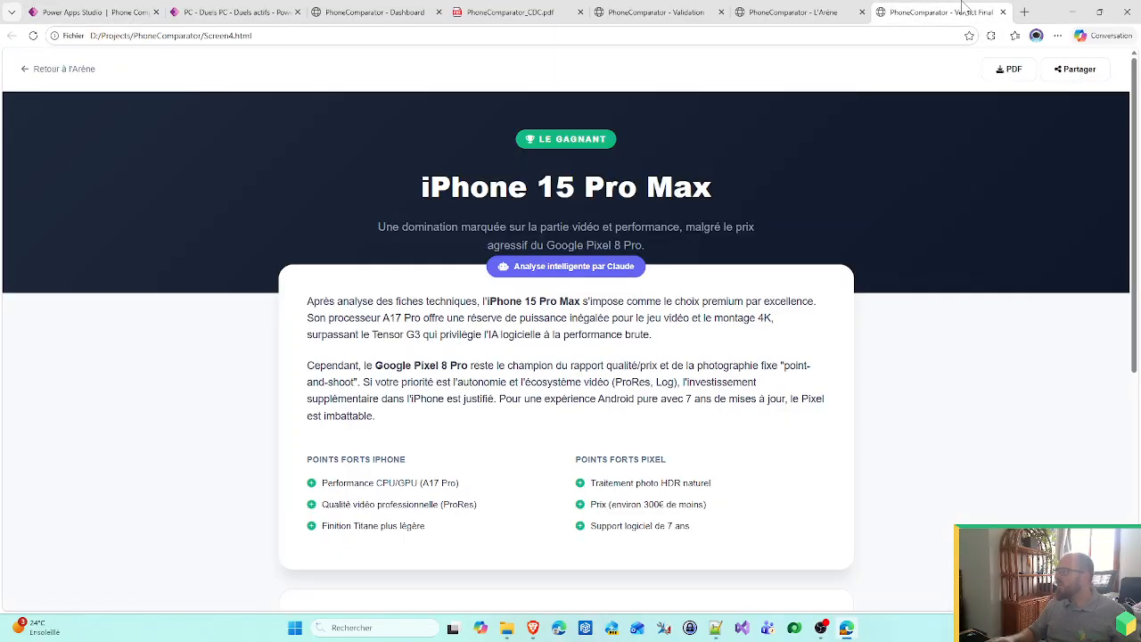
pyautogui.click(793, 11)
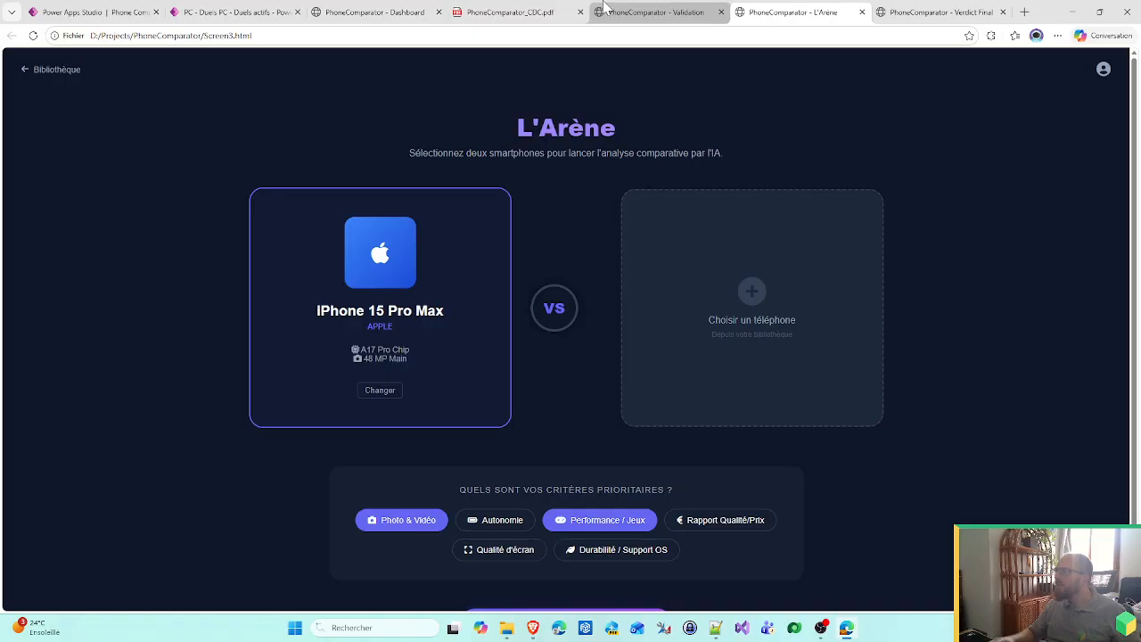
pyautogui.click(647, 9)
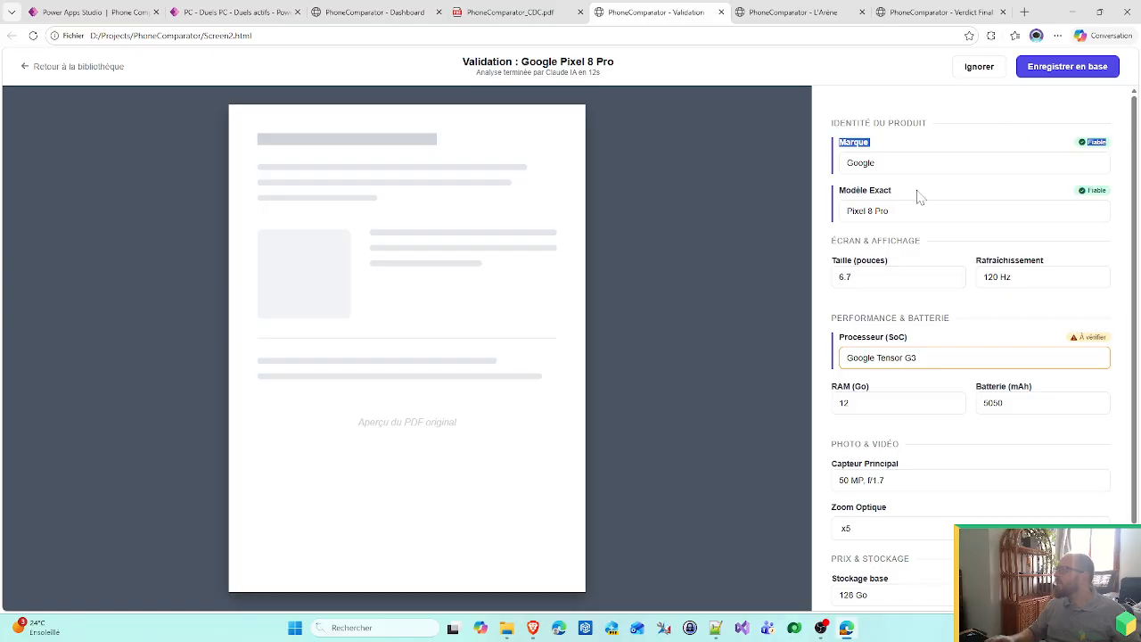
pyautogui.click(135, 9)
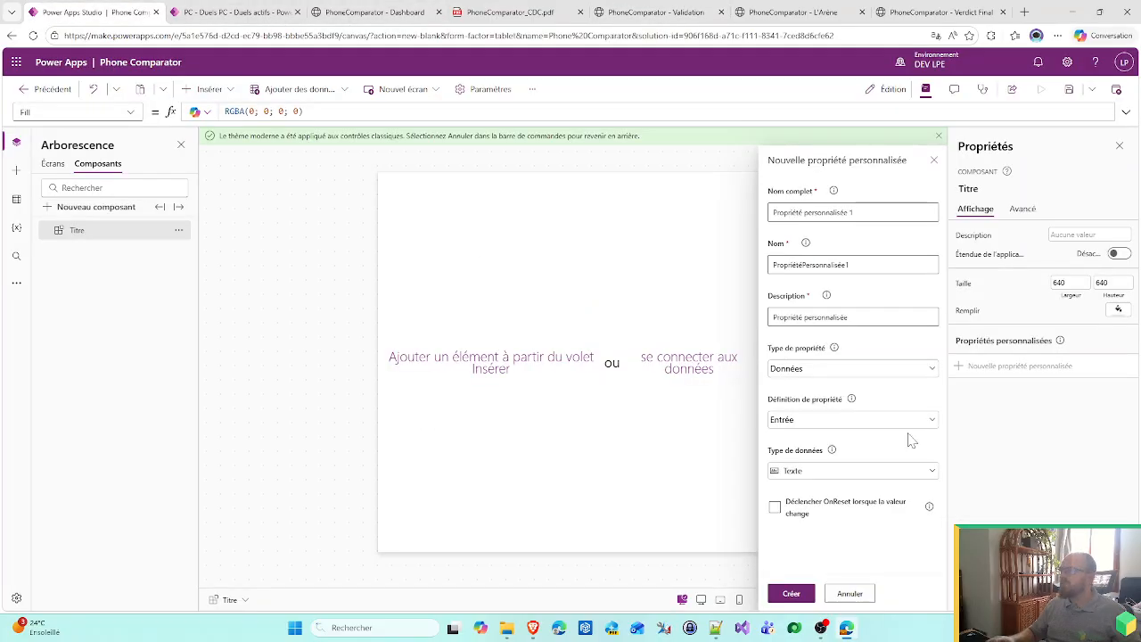
pyautogui.moveTo(854, 213); pyautogui.dragTo(461, 207)
pyautogui.write('Titre')
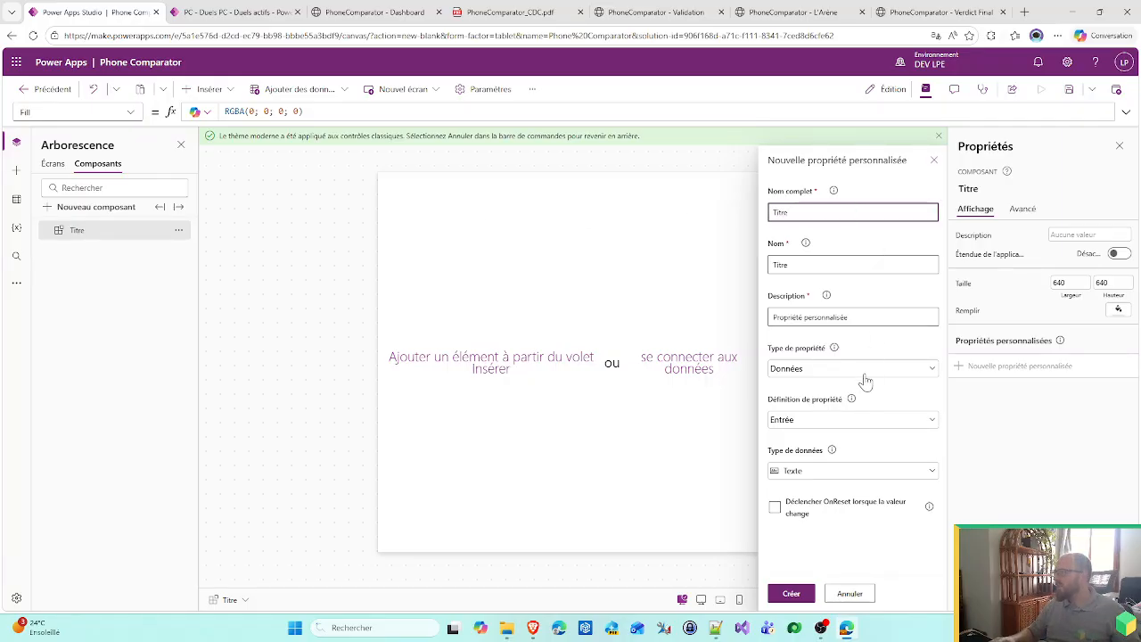
pyautogui.moveTo(869, 319); pyautogui.dragTo(543, 276)
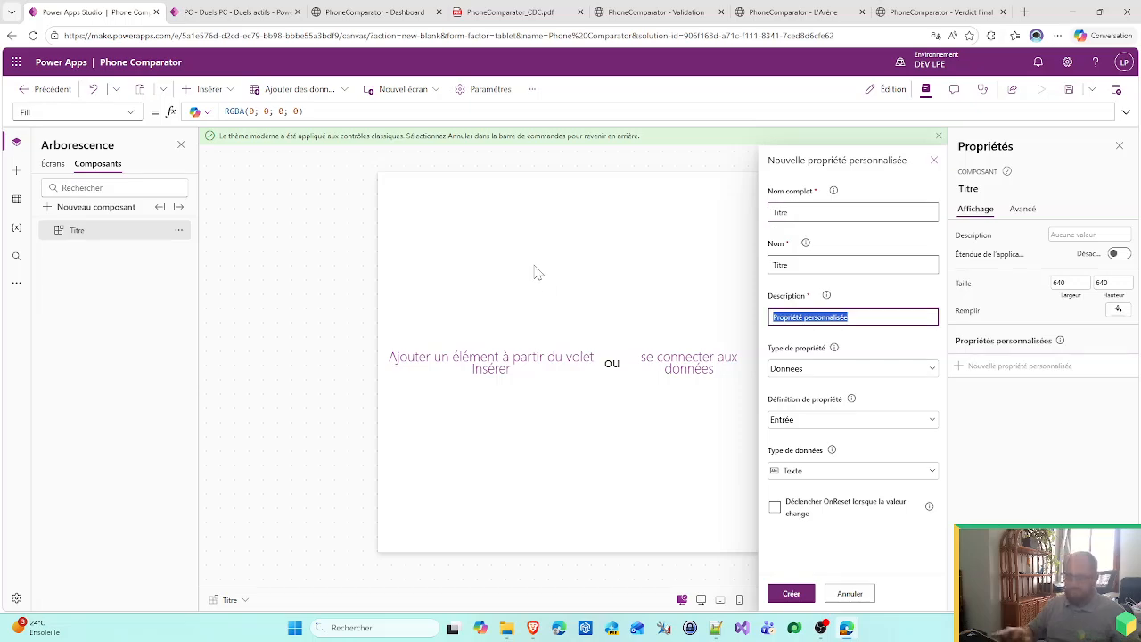
pyautogui.write('Mon titre')
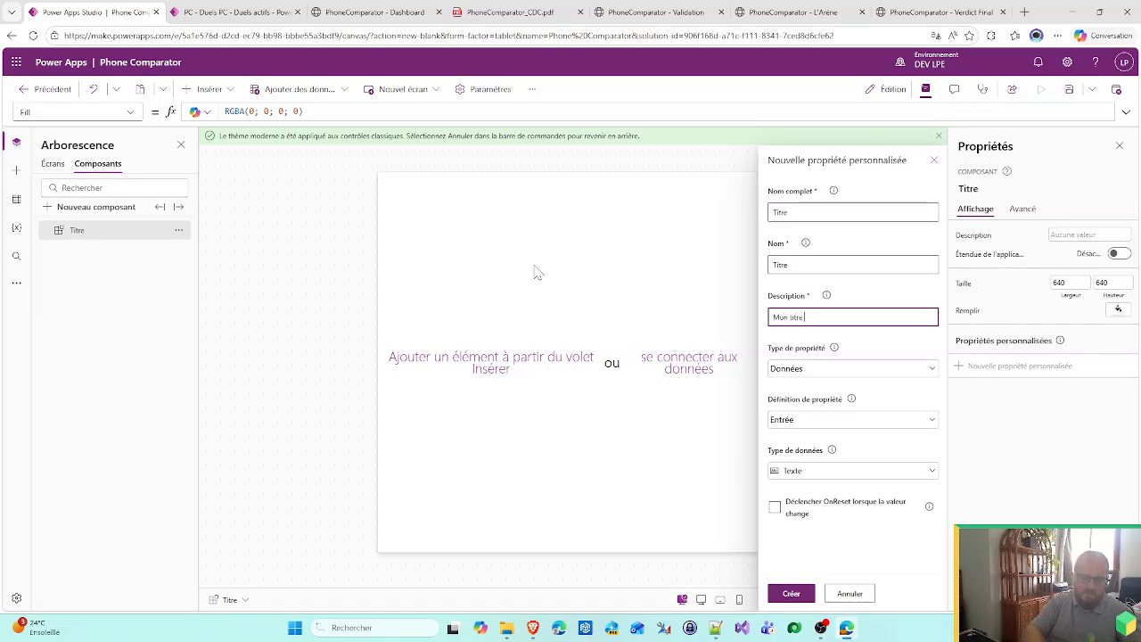
pyautogui.write('cher')
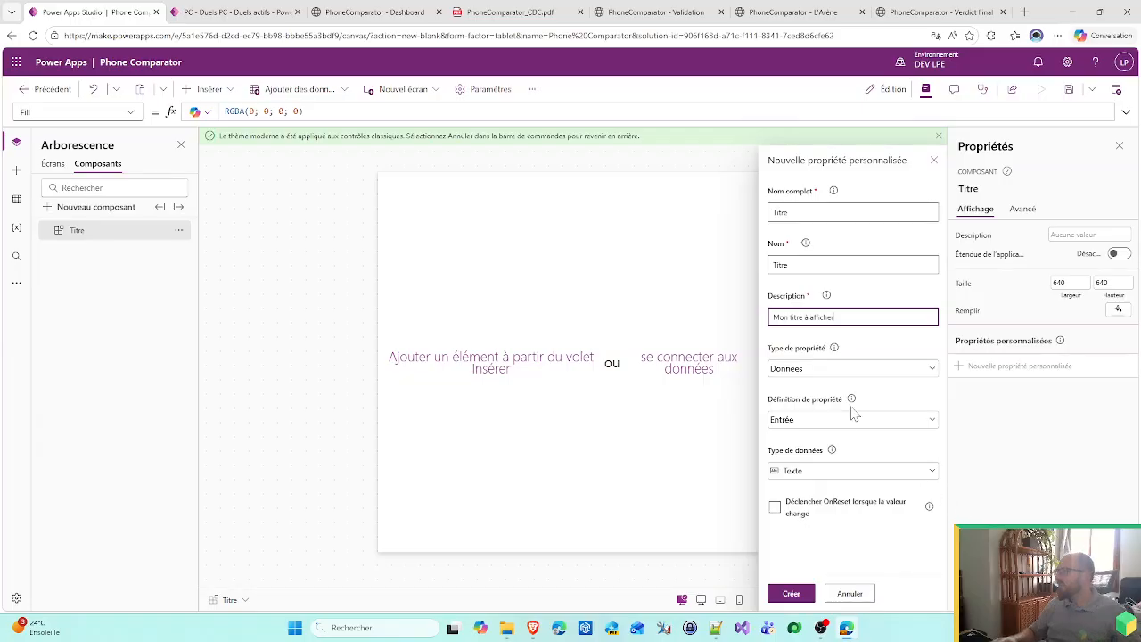
pyautogui.click(791, 592)
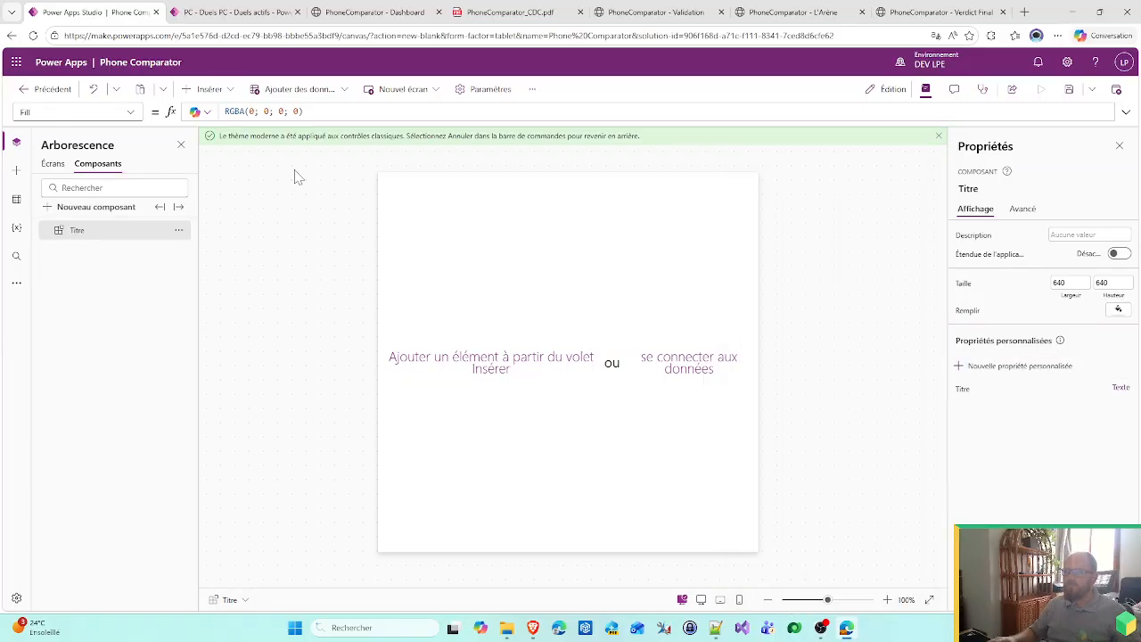
# - Insert a horizontal container in the Titre component and position it at X 0, Y 0
pyautogui.click(203, 89)
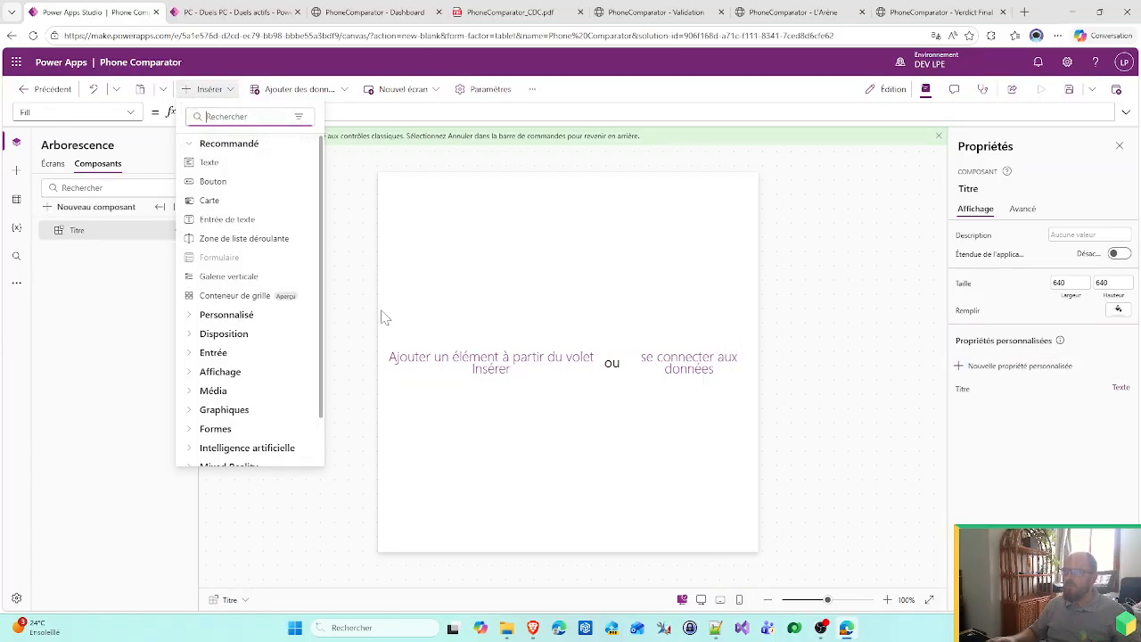
pyautogui.click(189, 334)
pyautogui.click(225, 374)
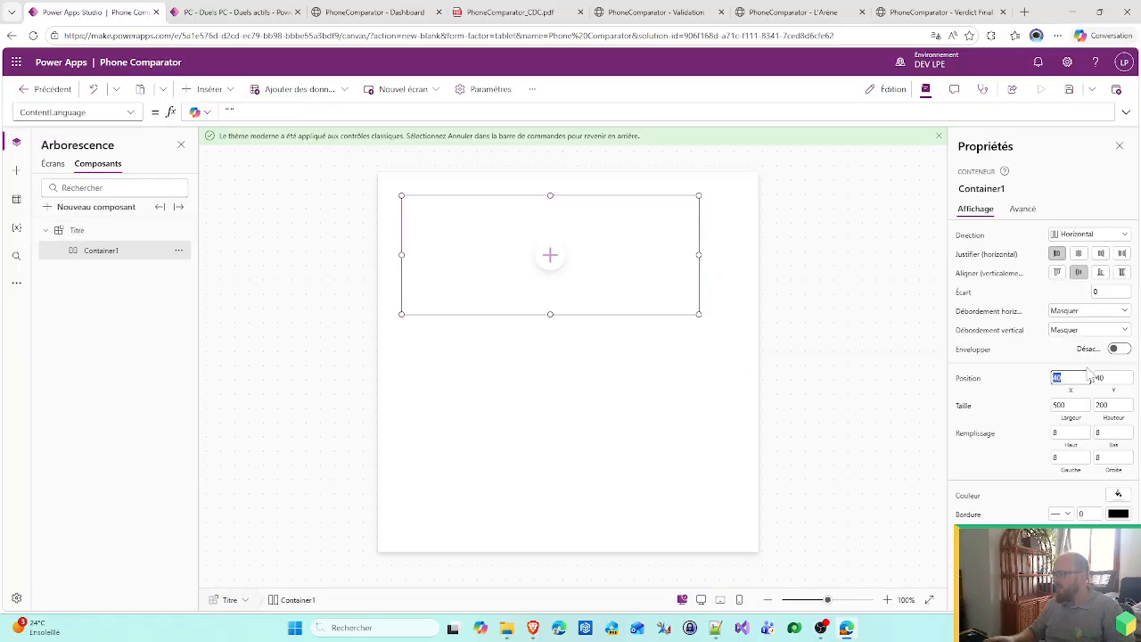
pyautogui.press('Tab')
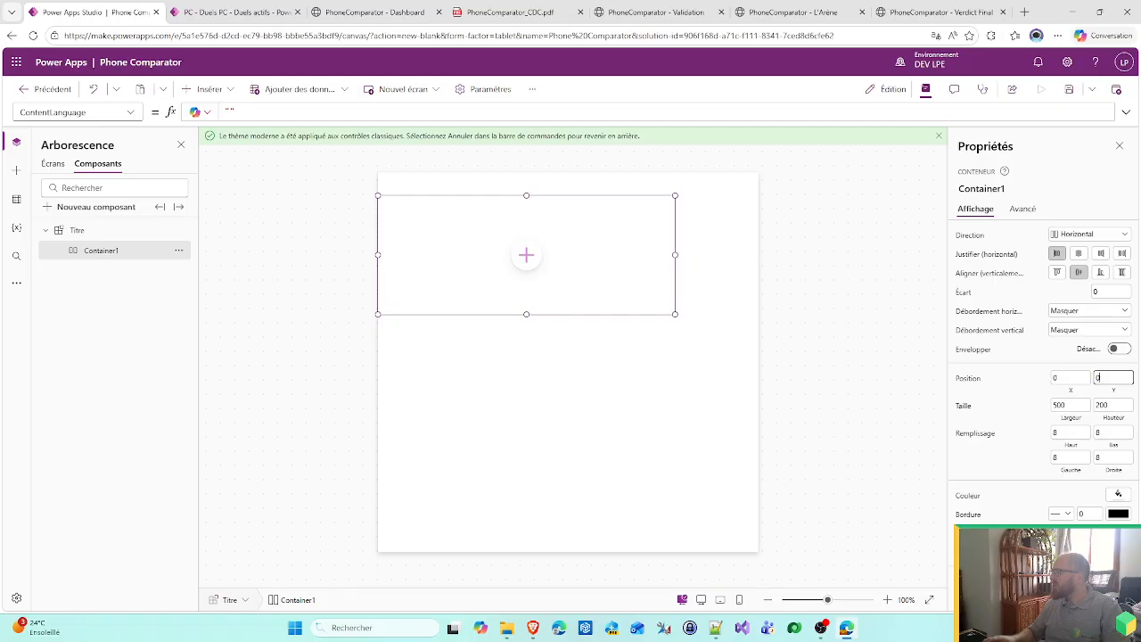
# - Set the container's width to Parent.Width and its height to Parent.Height
pyautogui.click(1072, 423)
pyautogui.write('Pa')
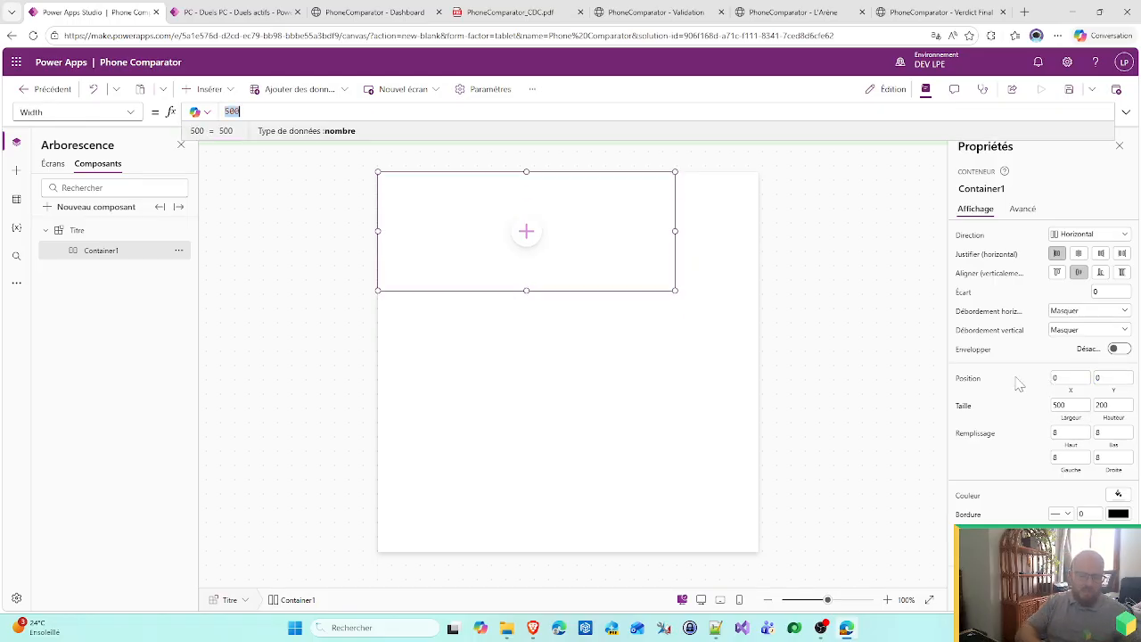
pyautogui.write('rent.Width')
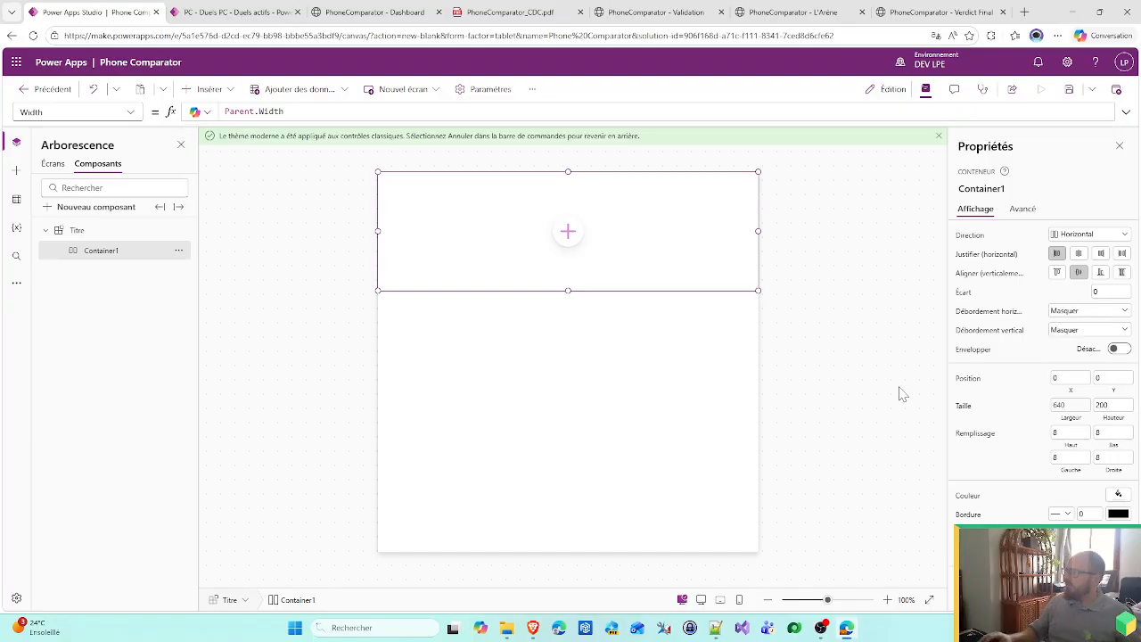
pyautogui.click(1102, 405)
pyautogui.hotkey('ctrl', 'p')
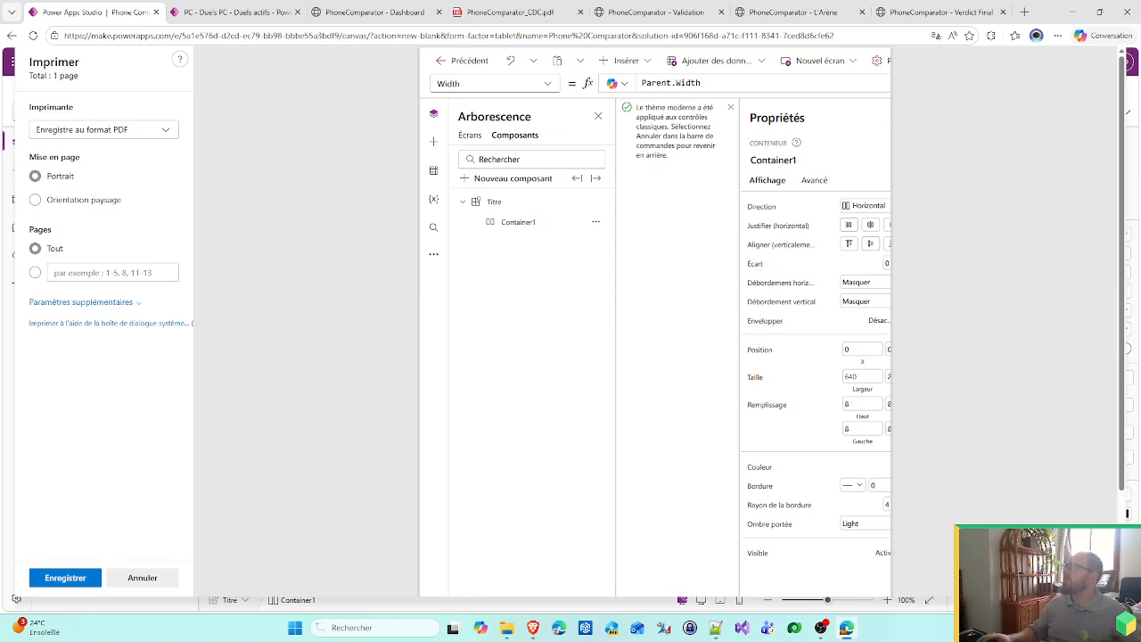
pyautogui.click(127, 579)
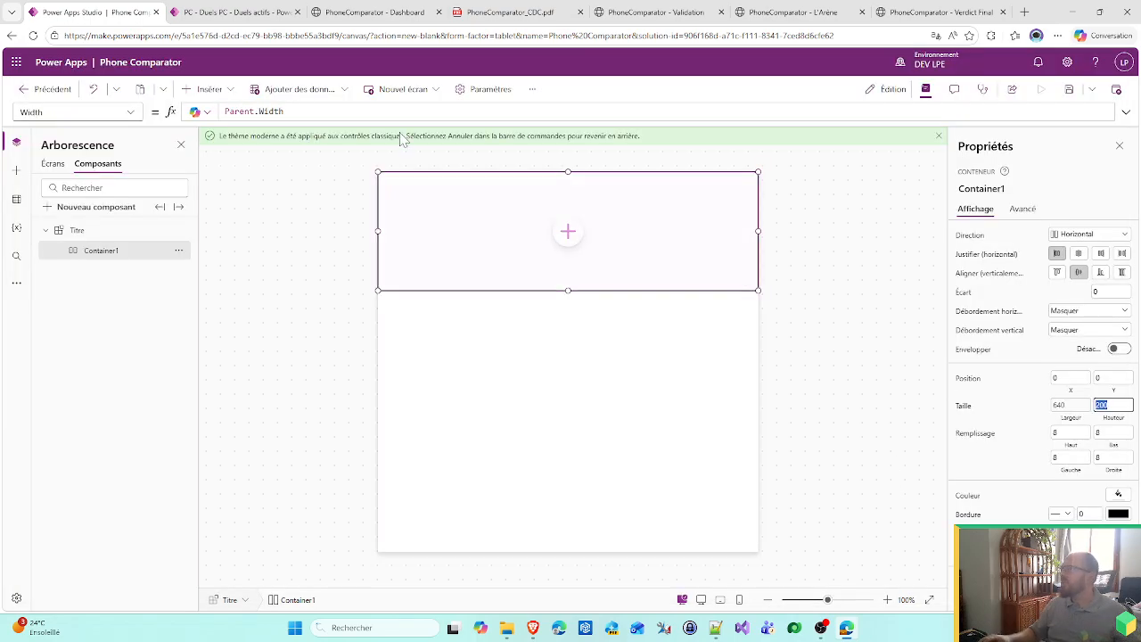
pyautogui.click(1121, 417)
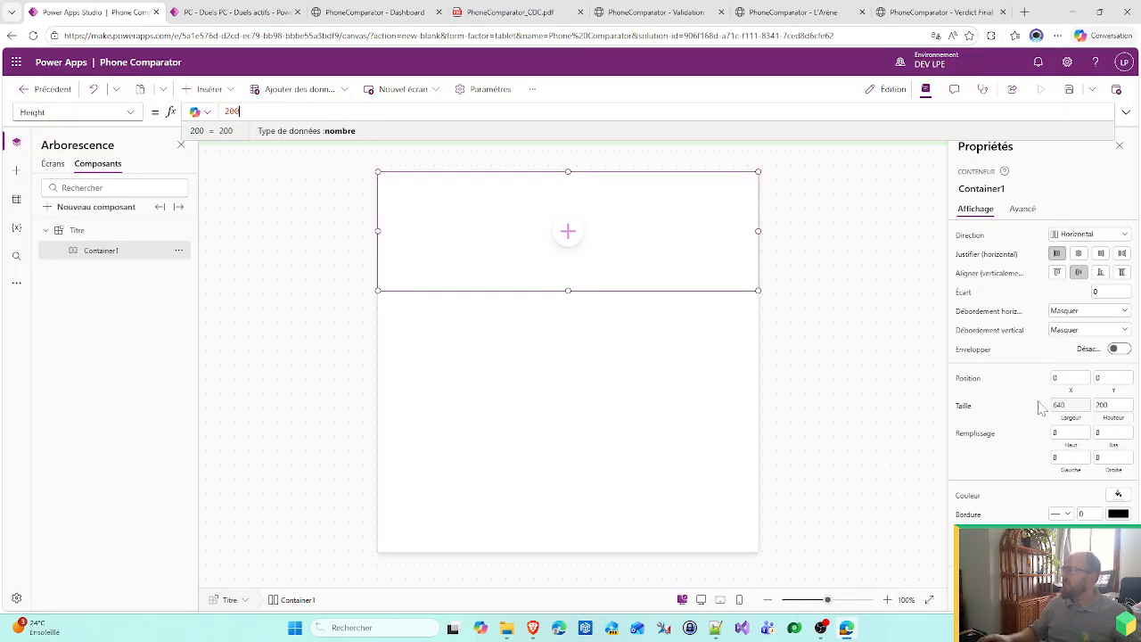
pyautogui.hotkey('ctrl', 'a')
pyautogui.write('Parent.')
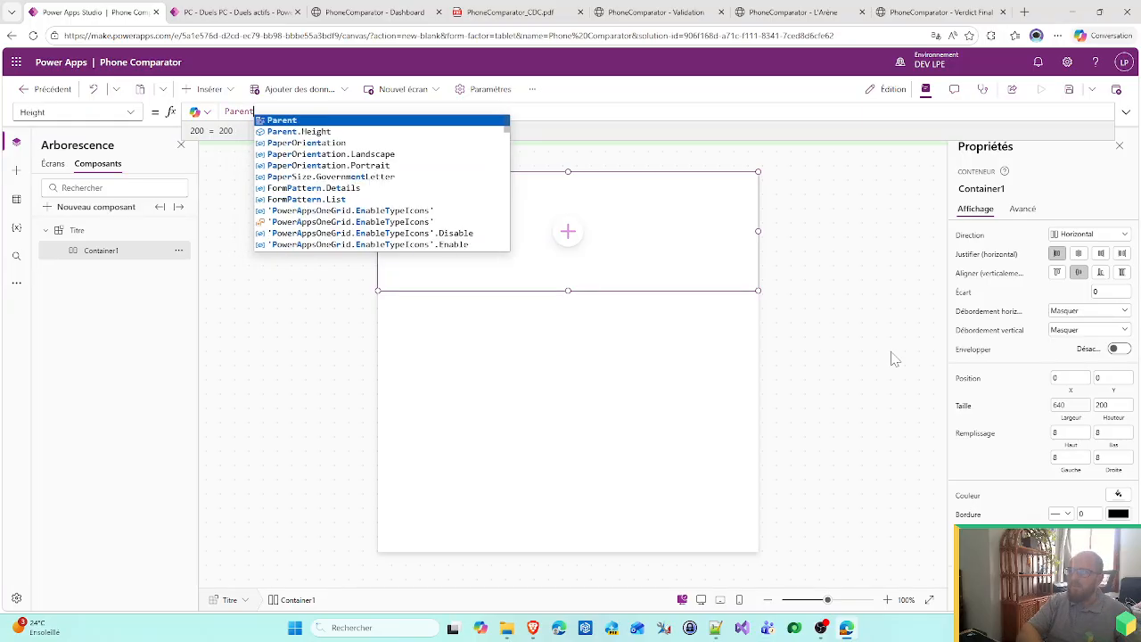
pyautogui.write('Height')
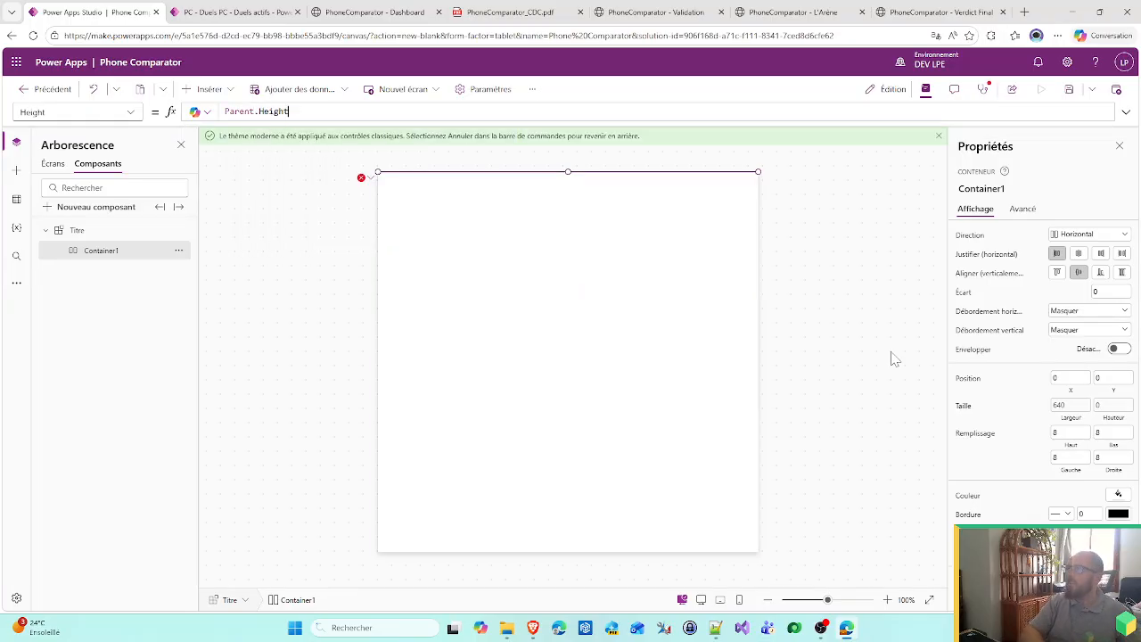
# - Set the Titre component's height to 60
pyautogui.click(82, 234)
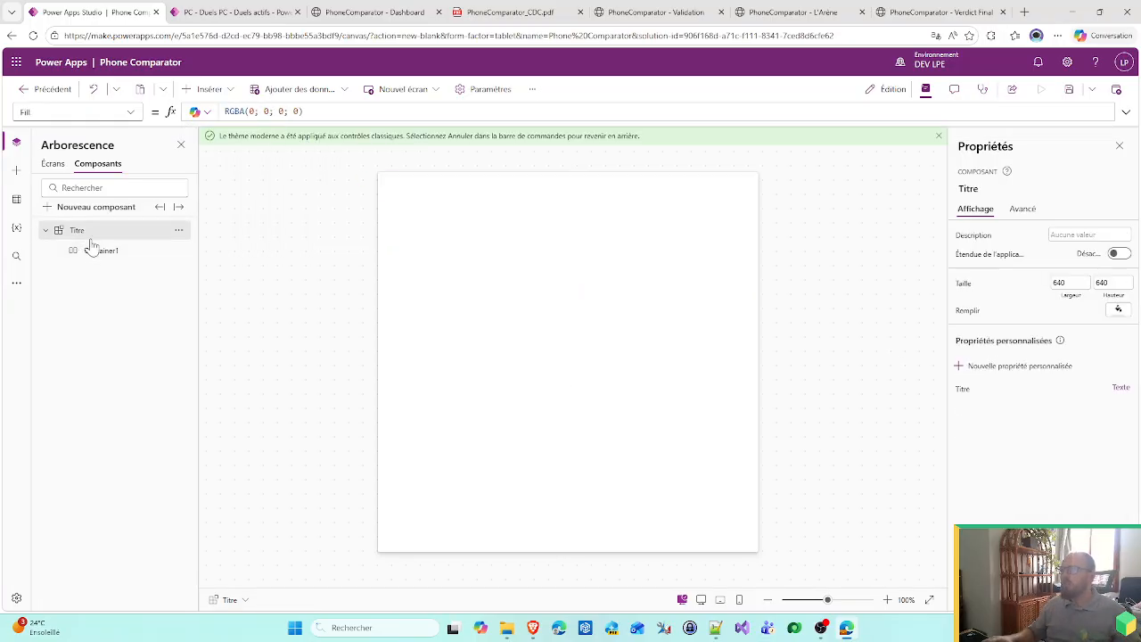
pyautogui.click(1109, 282)
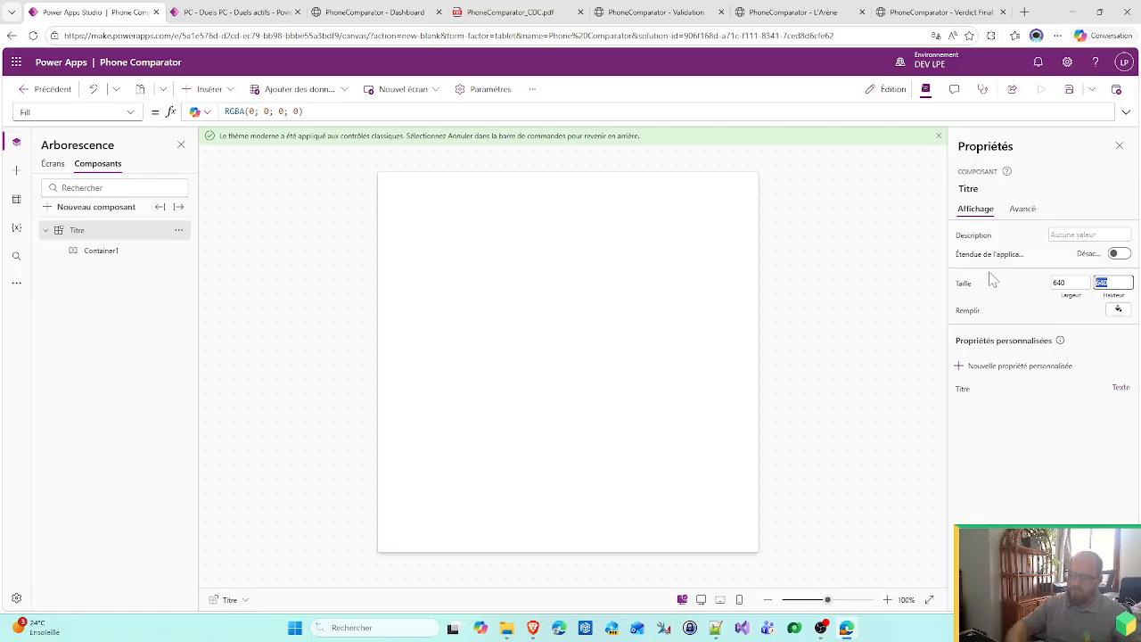
pyautogui.write('60')
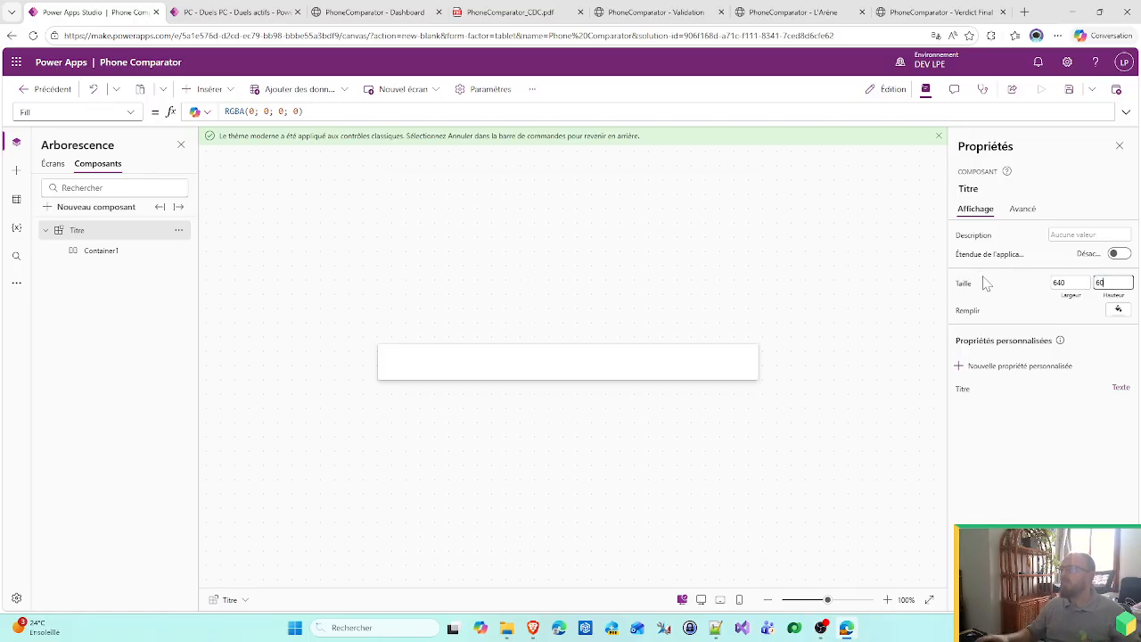
# - Insert a Text control inside the Titre component's horizontal container
pyautogui.click(596, 256)
pyautogui.click(437, 352)
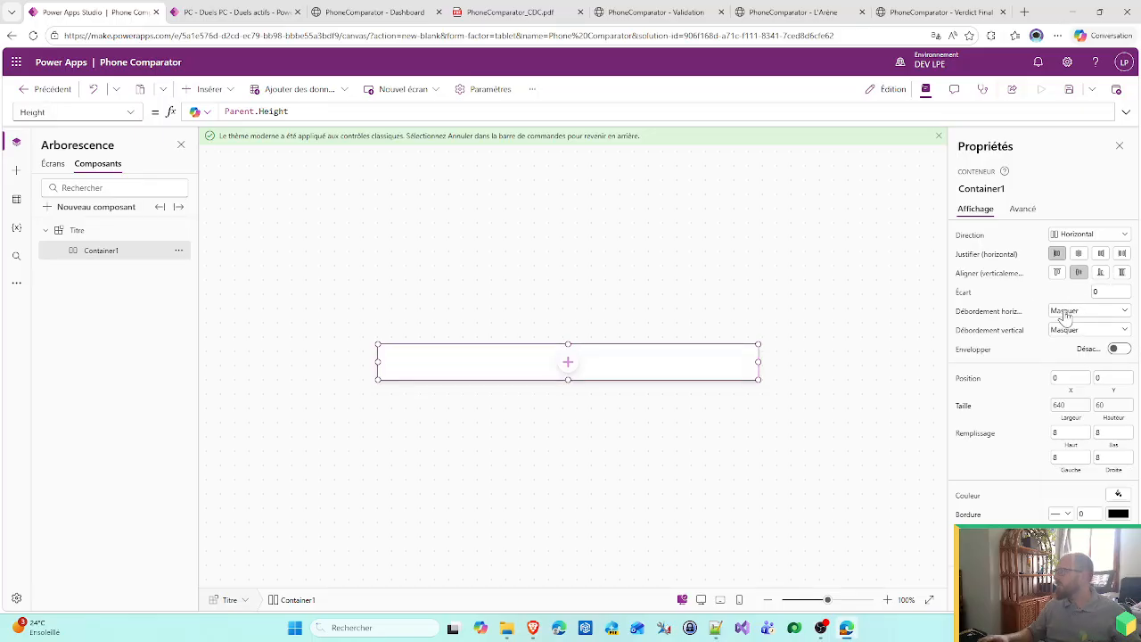
pyautogui.click(207, 89)
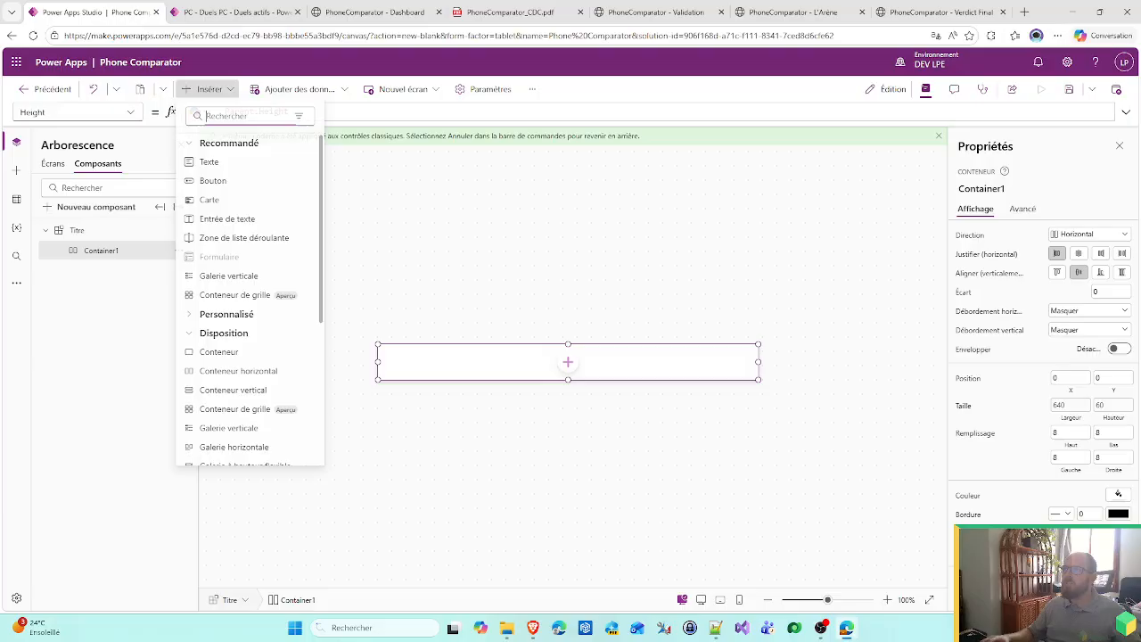
pyautogui.click(206, 165)
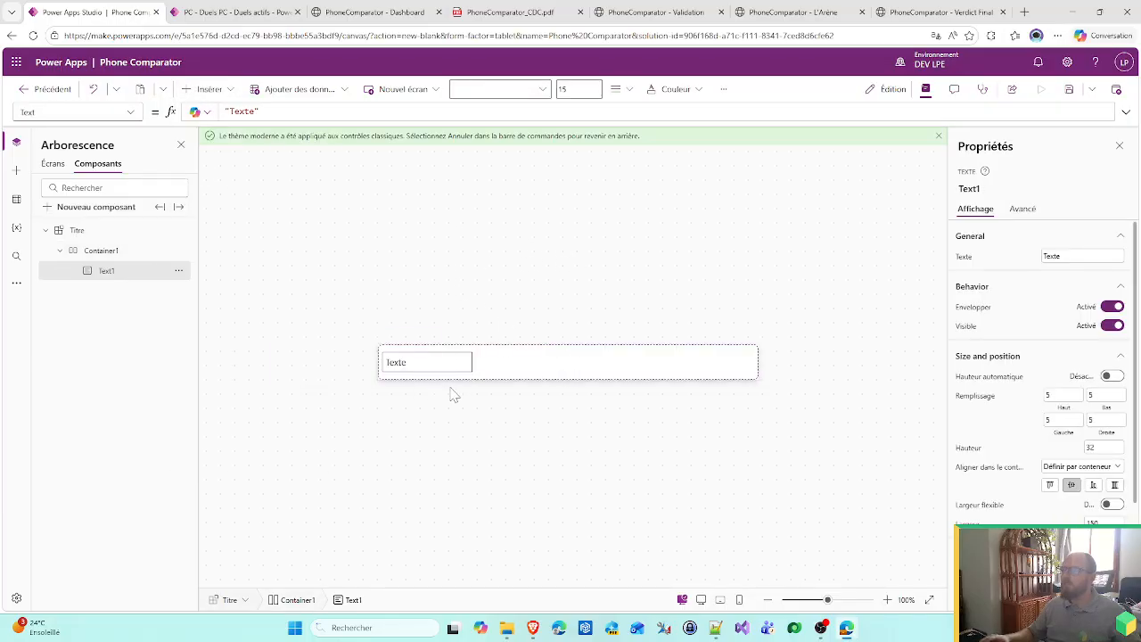
# - Set the horizontal container's padding to 0 on all four sides
pyautogui.click(522, 367)
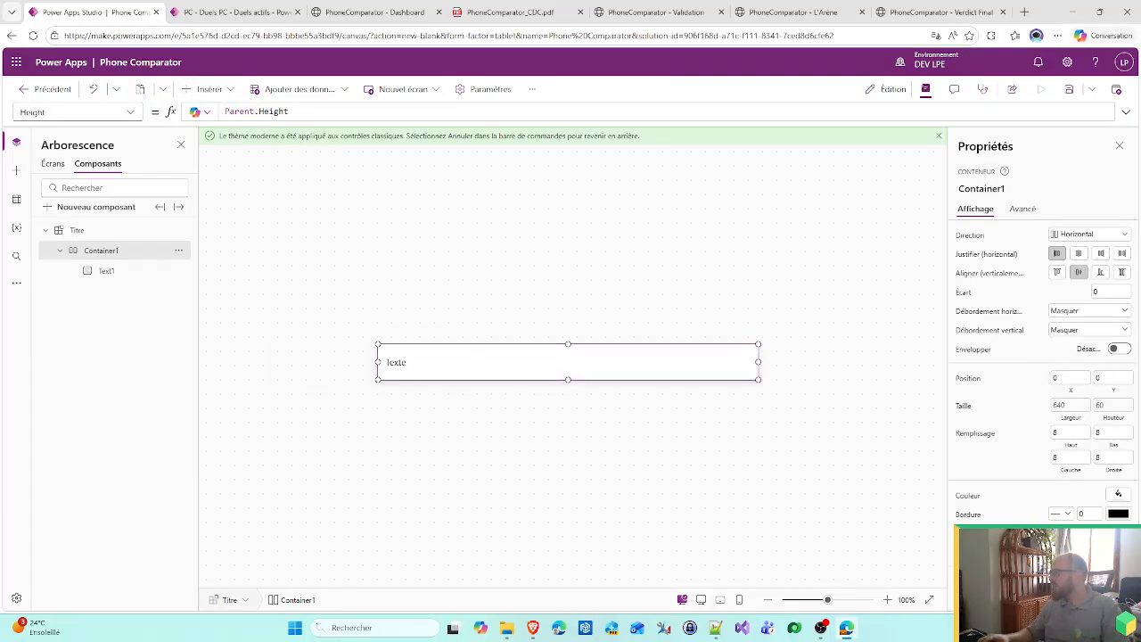
pyautogui.write('0')
pyautogui.press('Tab')
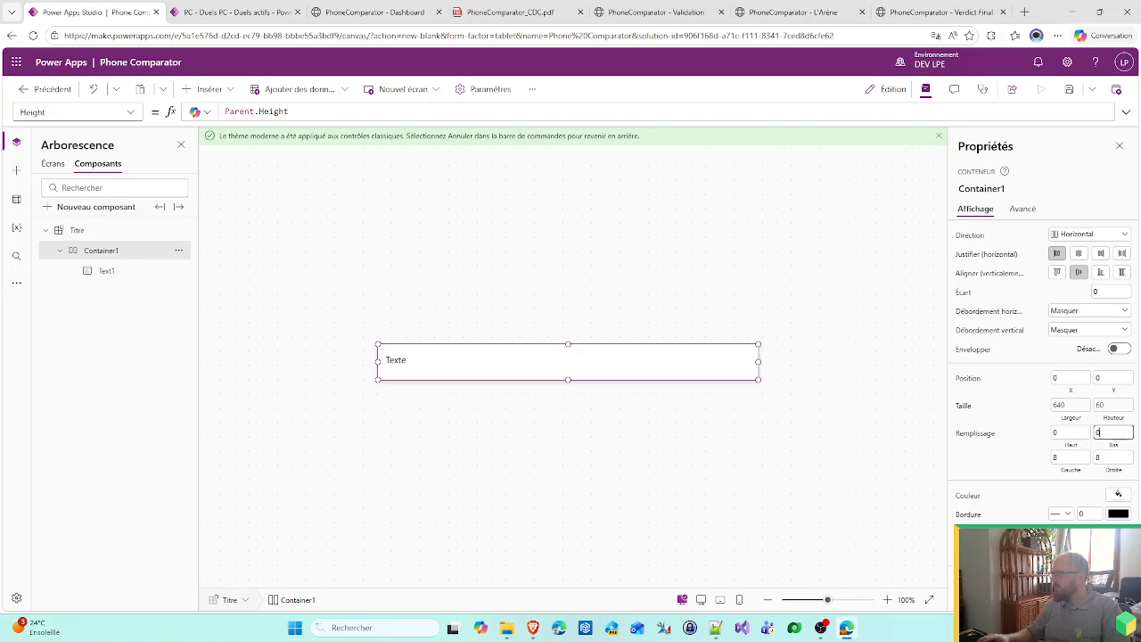
pyautogui.click(1054, 458)
pyautogui.write('0')
pyautogui.press('Tab')
pyautogui.write('0')
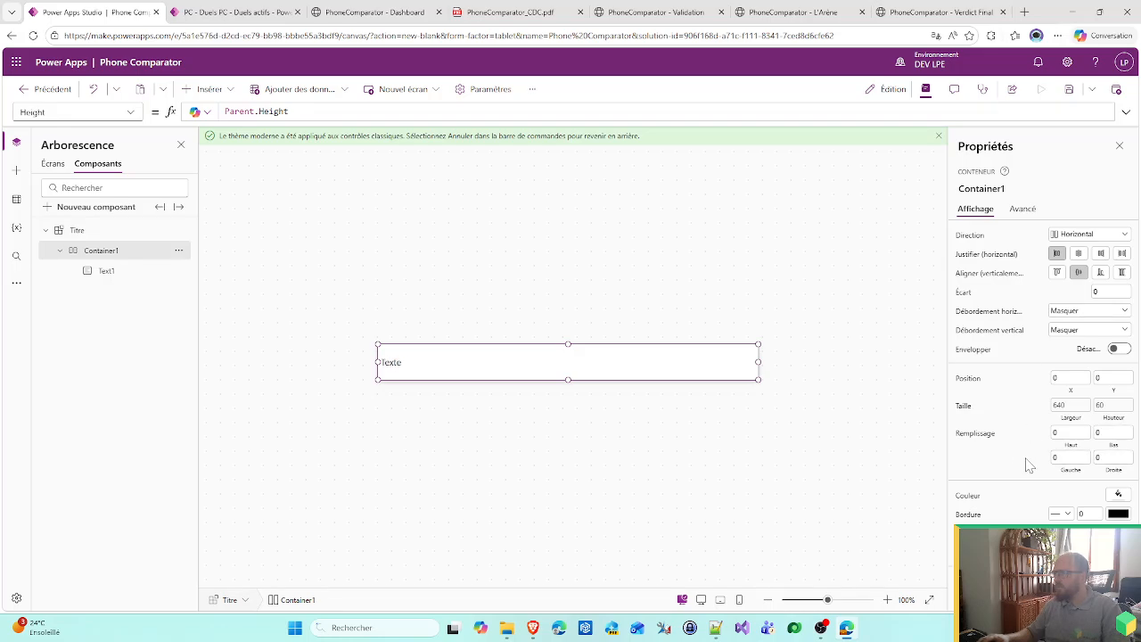
pyautogui.click(407, 372)
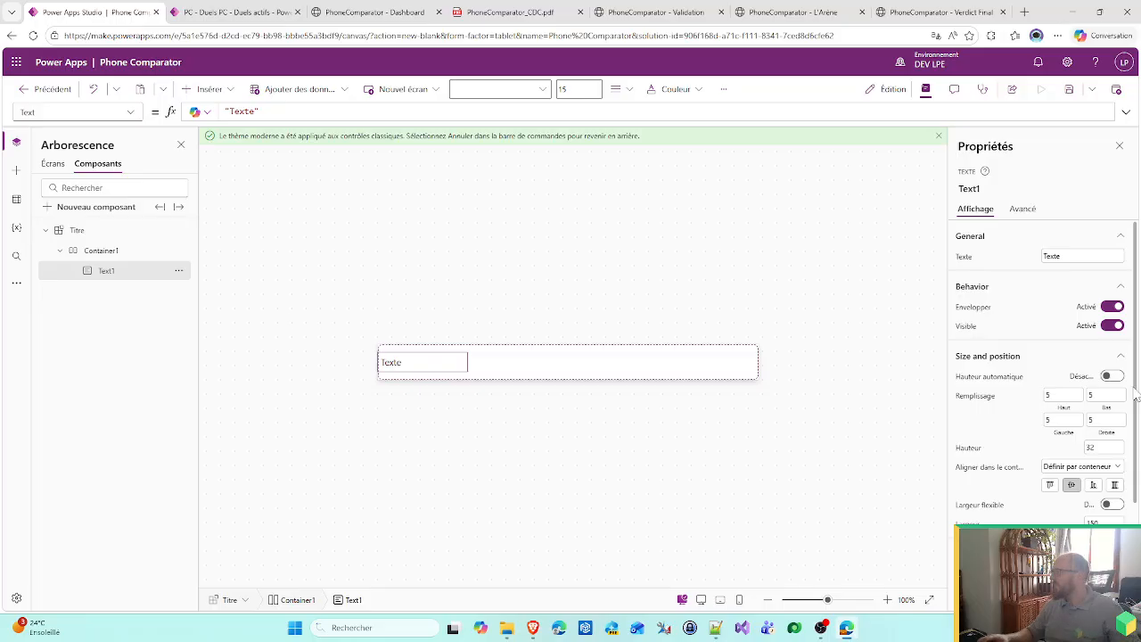
pyautogui.hotkey('ctrl', 'a')
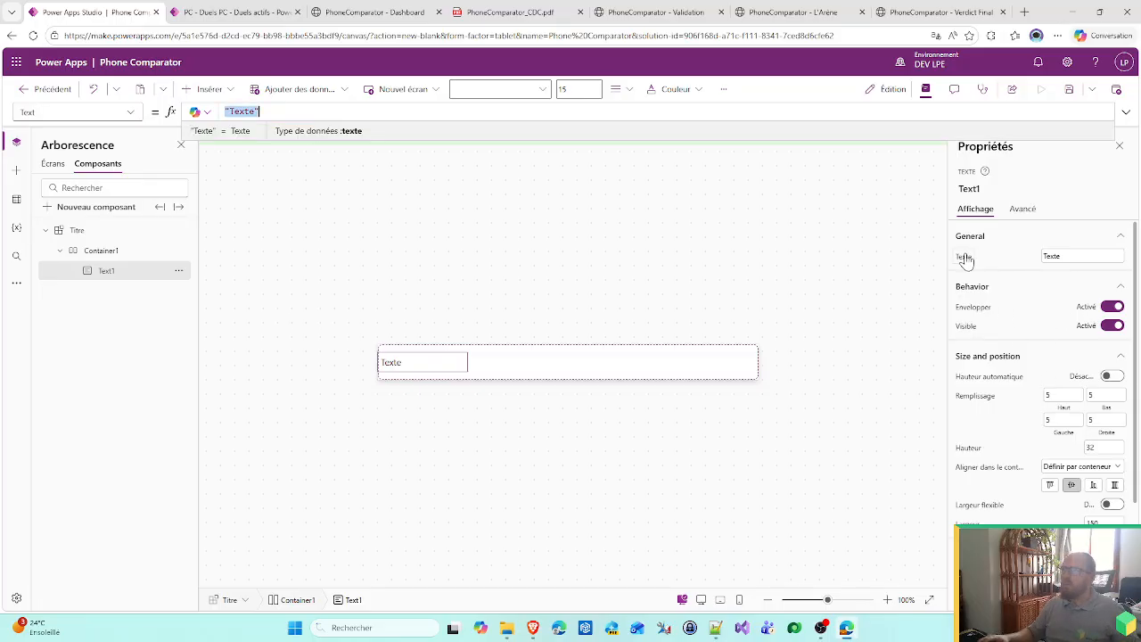
pyautogui.write('cm')
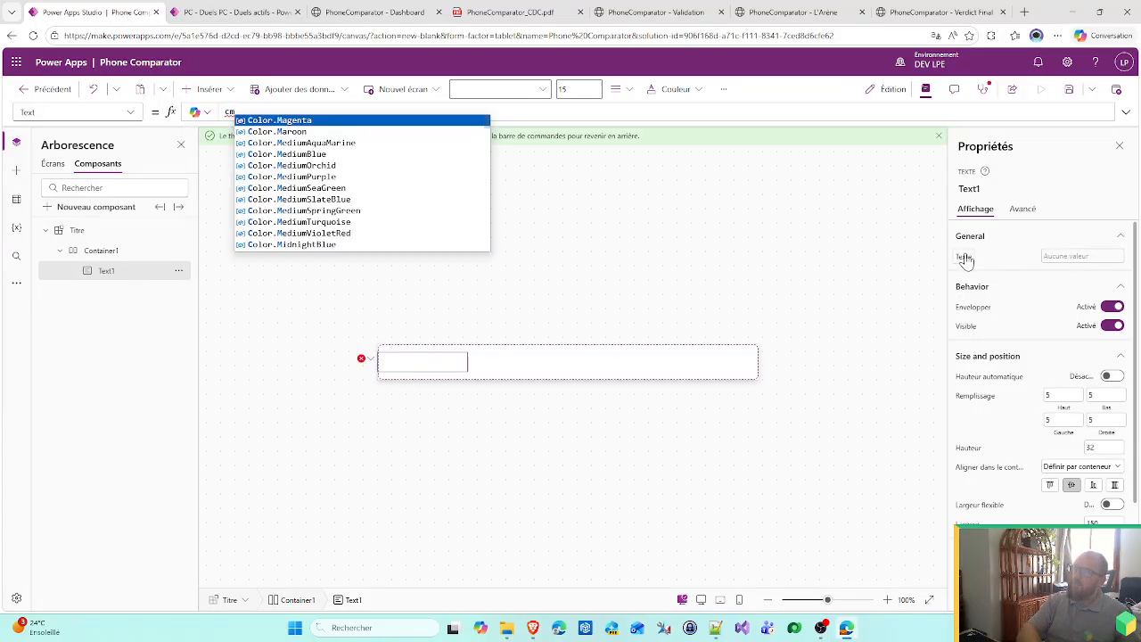
pyautogui.press('BackSpace')
pyautogui.press('BackSpace')
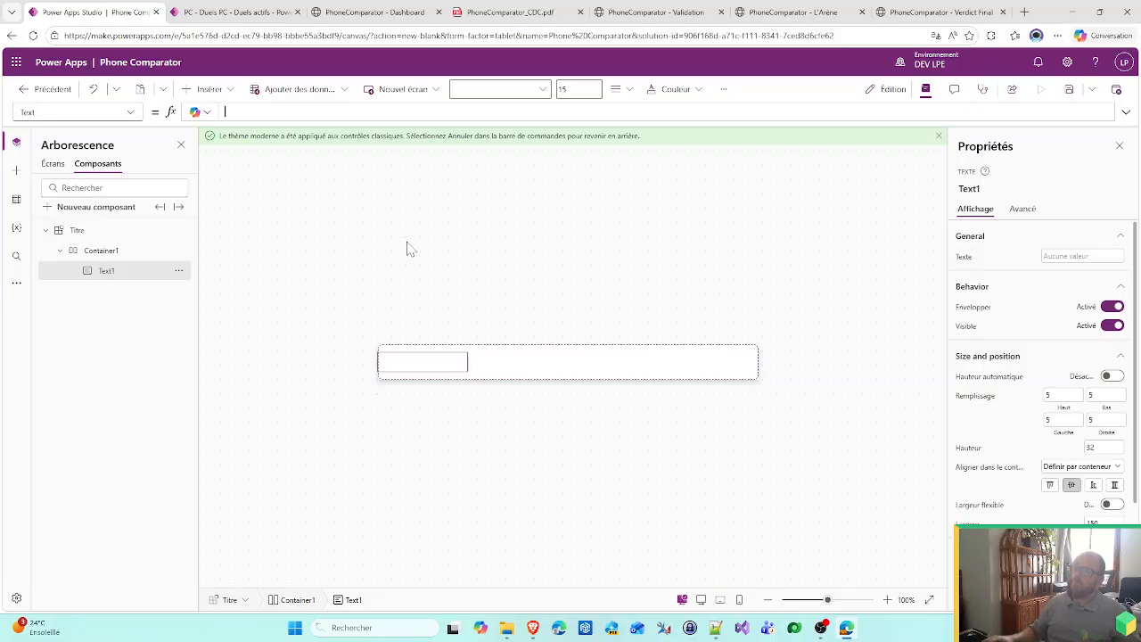
# - Rename the component as cmpTitre, its container as layTitre and the text control as txtTitre
pyautogui.doubleClick(78, 230)
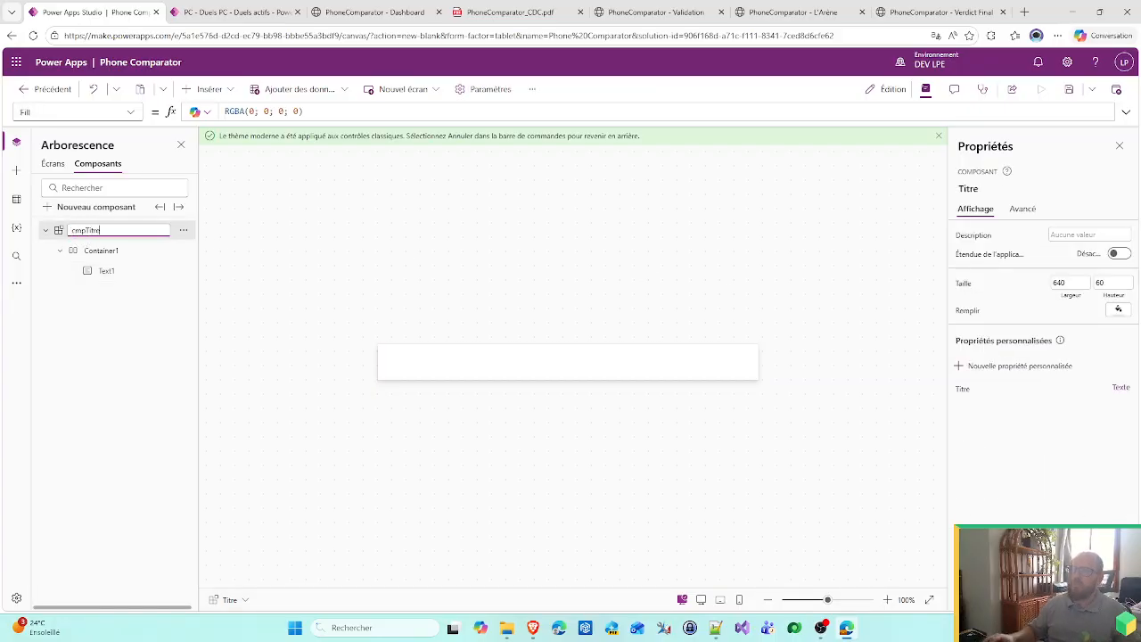
pyautogui.doubleClick(102, 250)
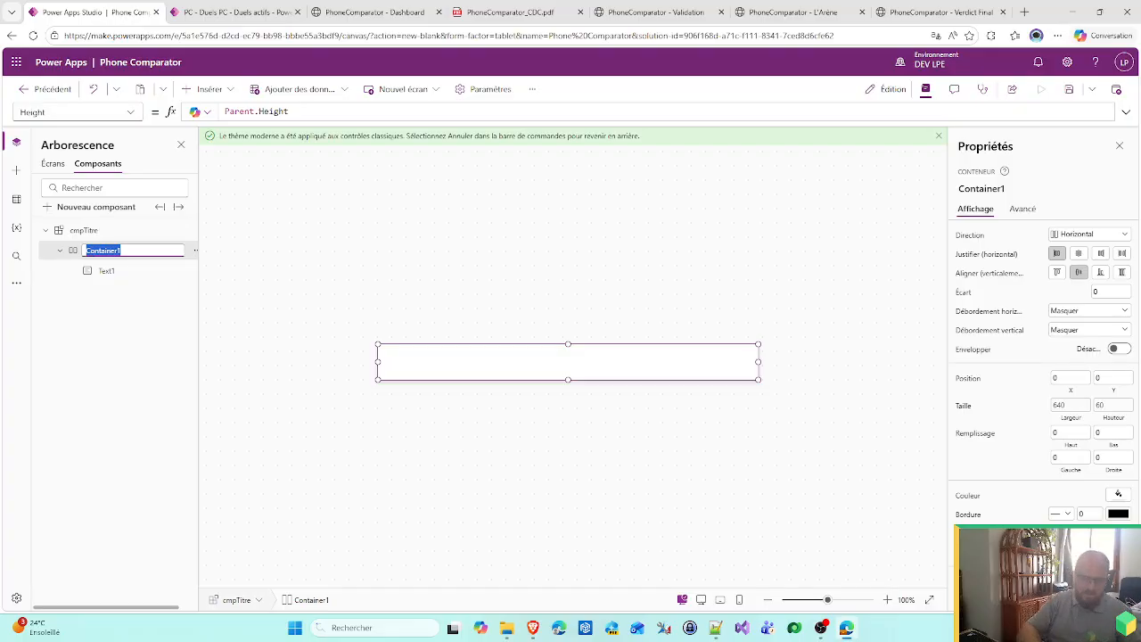
pyautogui.write('layTitre')
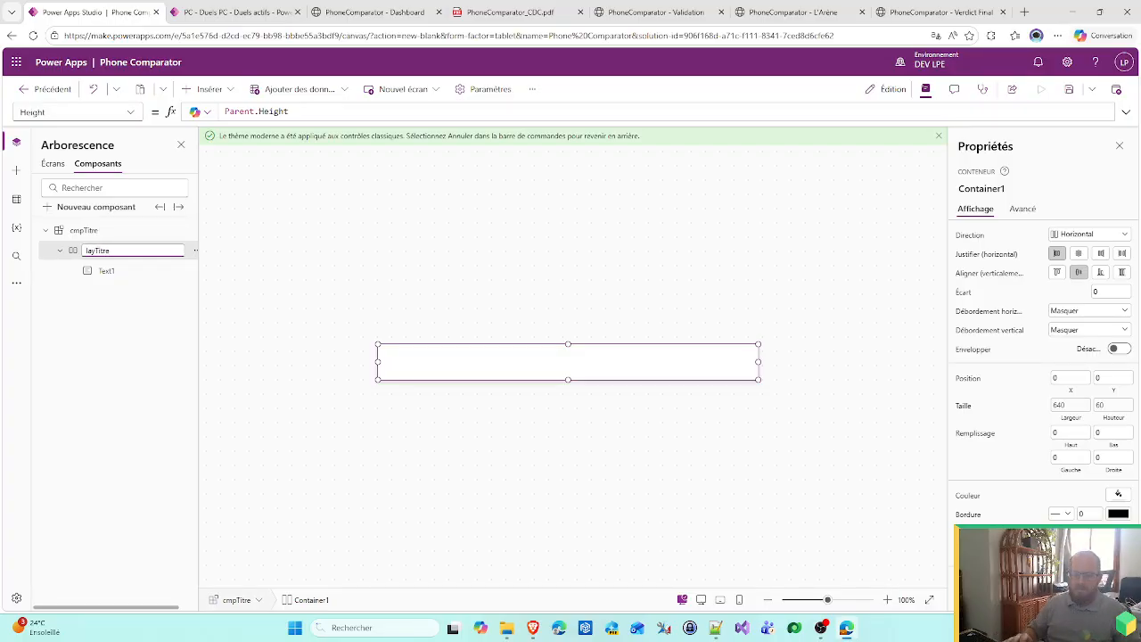
pyautogui.doubleClick(107, 272)
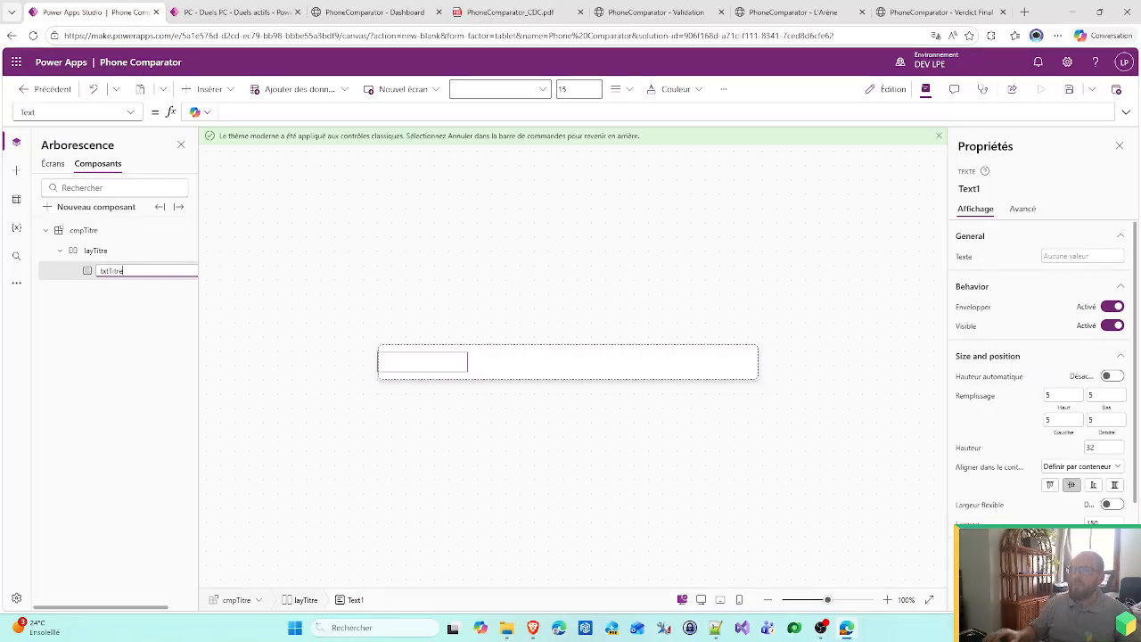
pyautogui.press('Return')
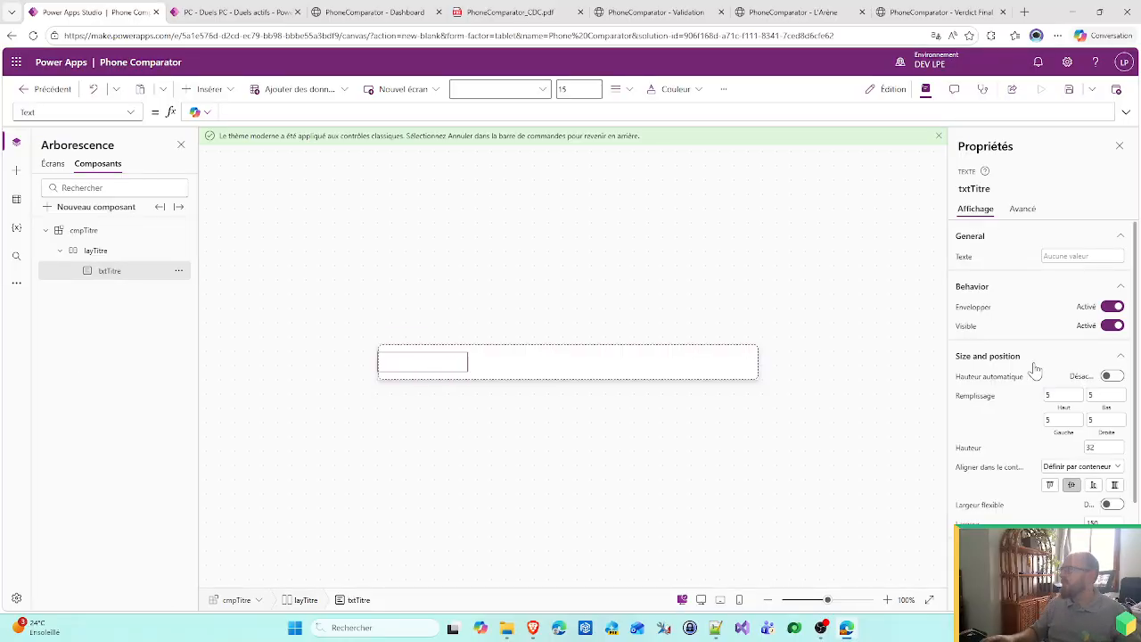
# - Bind the Text property of txtTitre to the component's custom property with the formula cmpTitre.Titre
pyautogui.write('c')
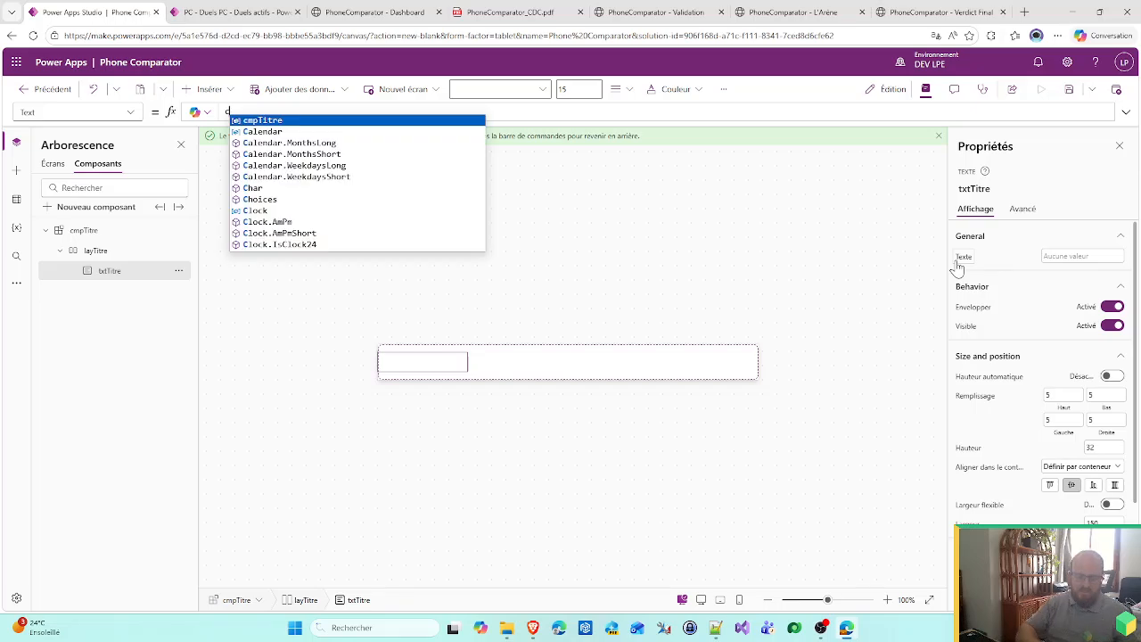
pyautogui.write('mpTitr')
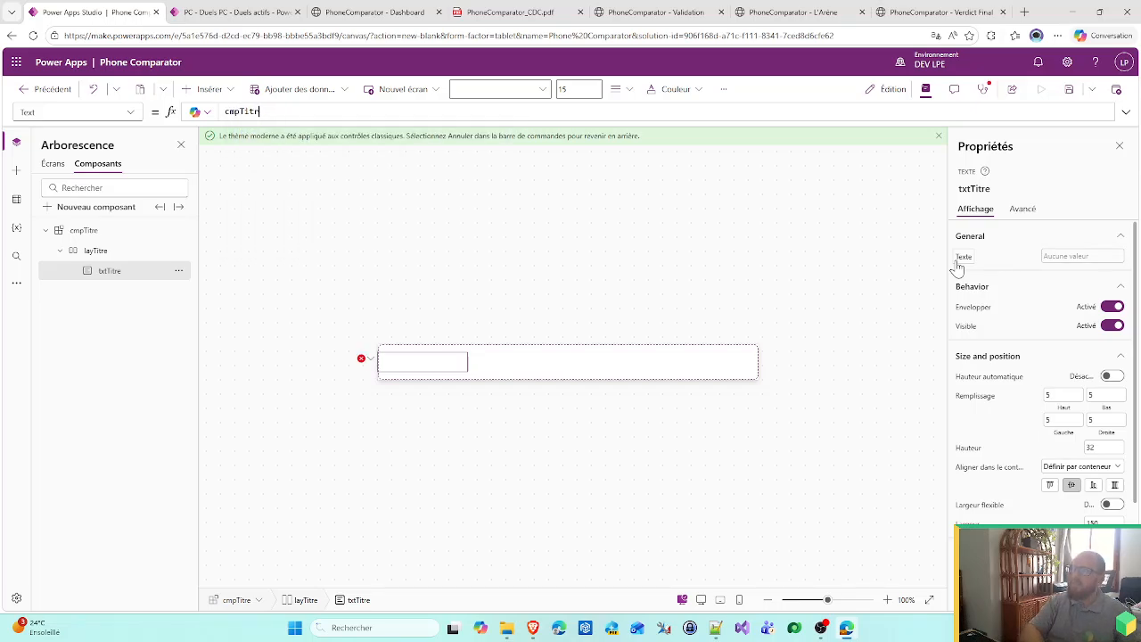
pyautogui.write('eee.Titre')
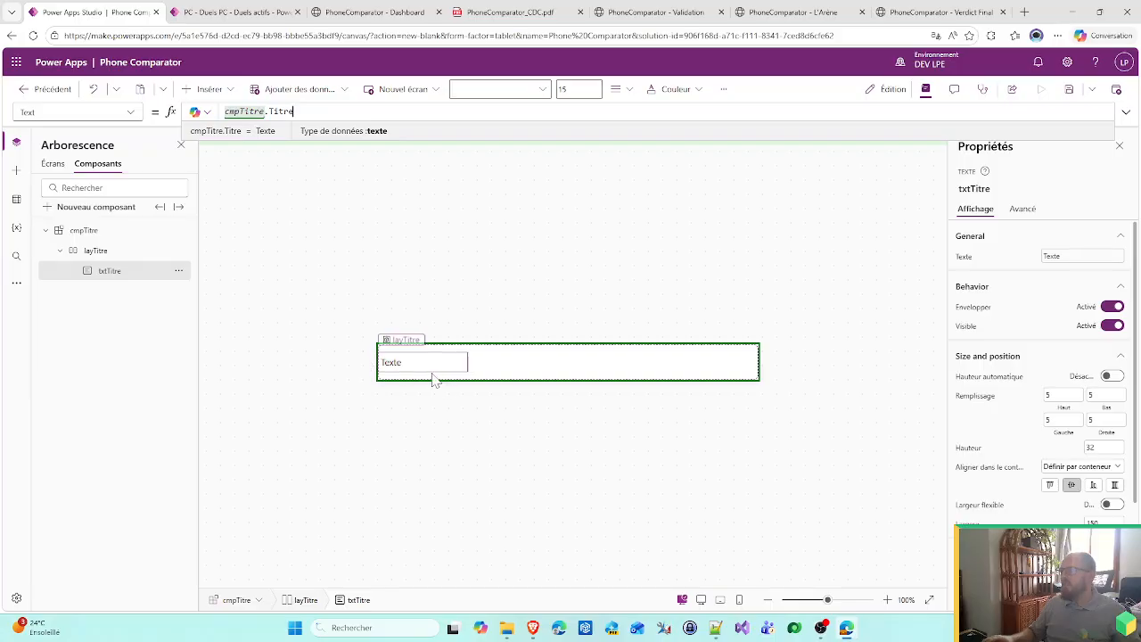
# - Insert a Rectangle shape into layTitre as a divider line, with height 1 and flexible width enabled
pyautogui.click(559, 362)
pyautogui.click(209, 90)
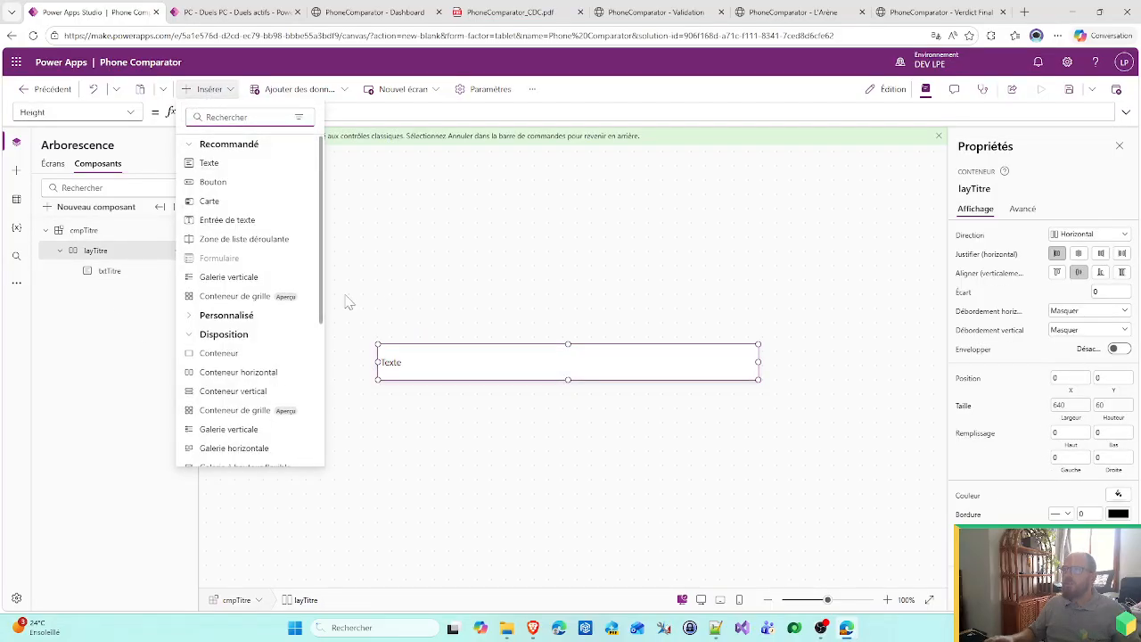
pyautogui.scroll(-2, 241, 339)
pyautogui.scroll(-2, 225, 341)
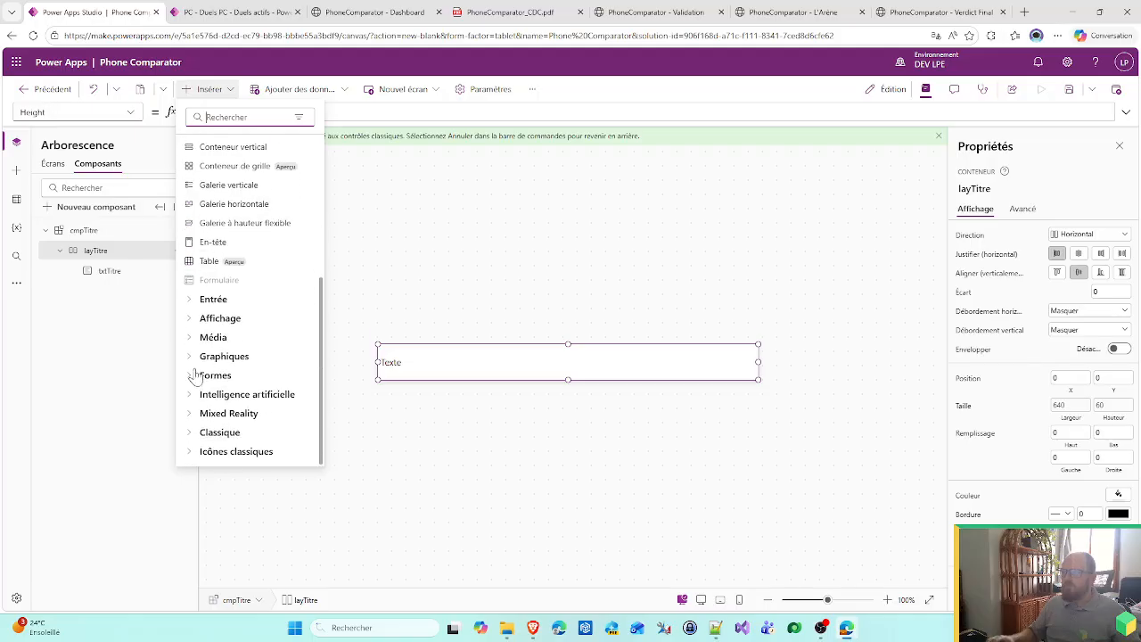
pyautogui.click(190, 377)
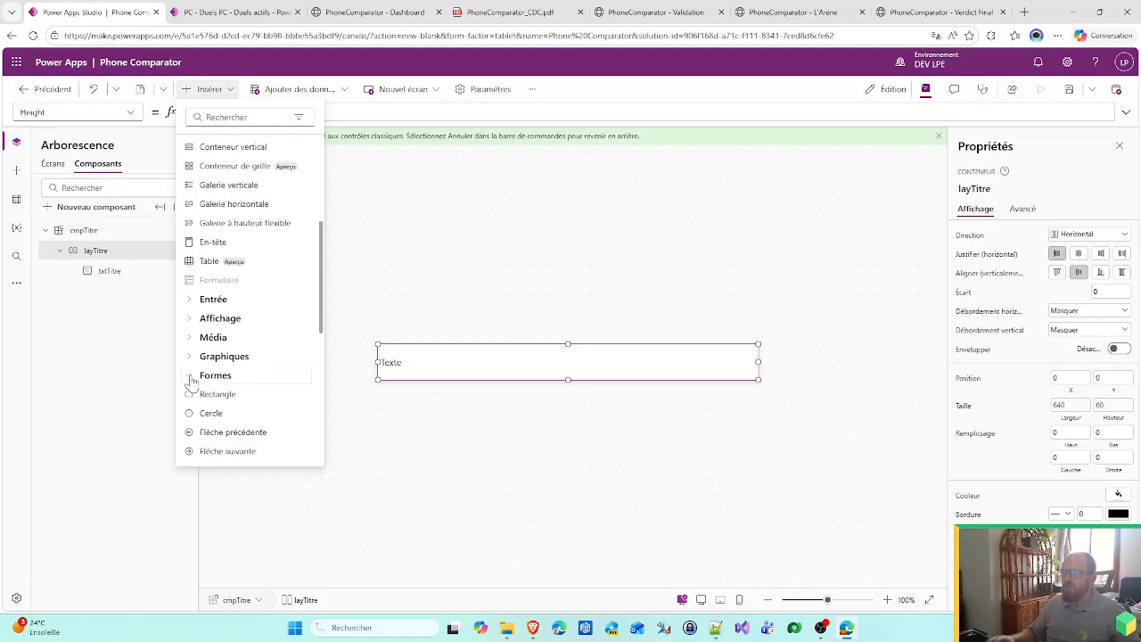
pyautogui.click(204, 394)
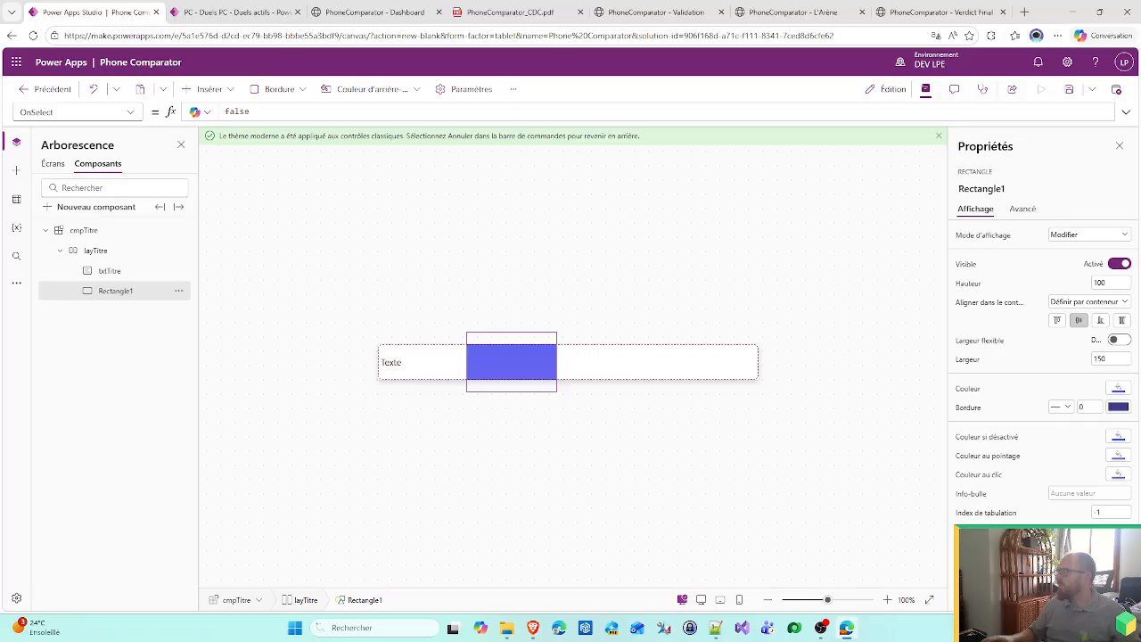
pyautogui.write('1')
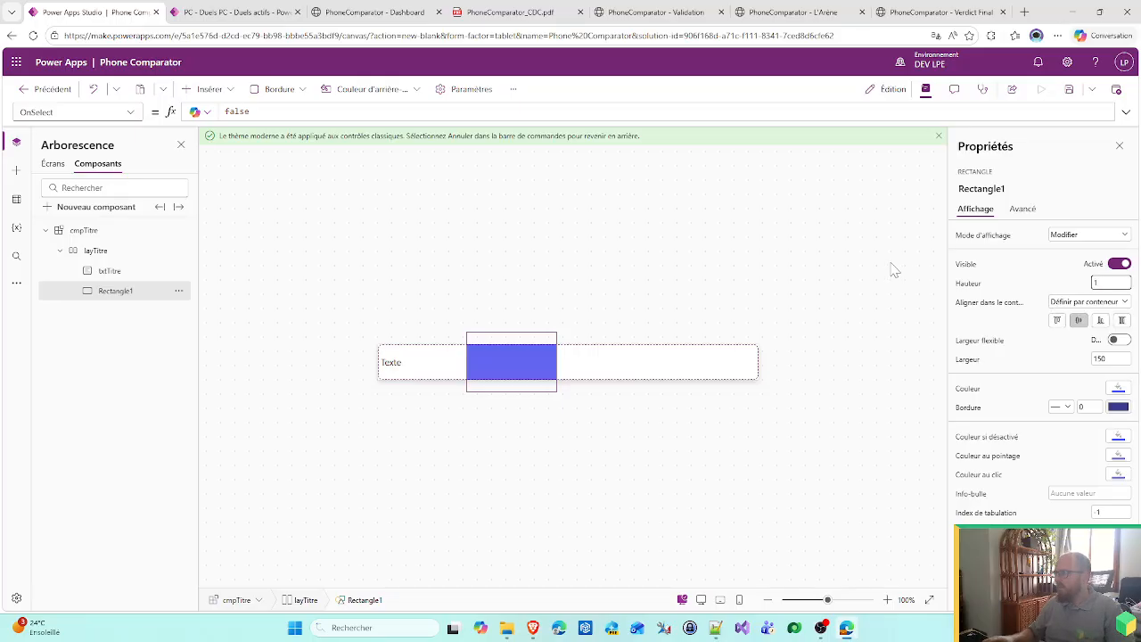
pyautogui.click(1119, 344)
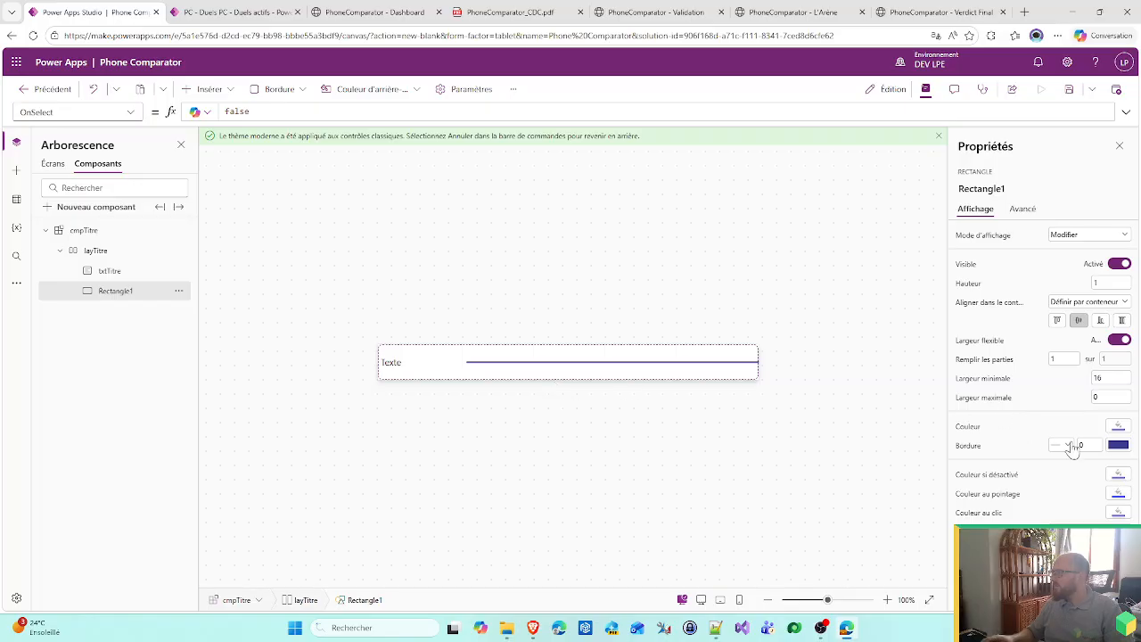
# - Try App.Theme.Colors.PrimaryForeground as the rectangle's fill colour
pyautogui.click(1117, 426)
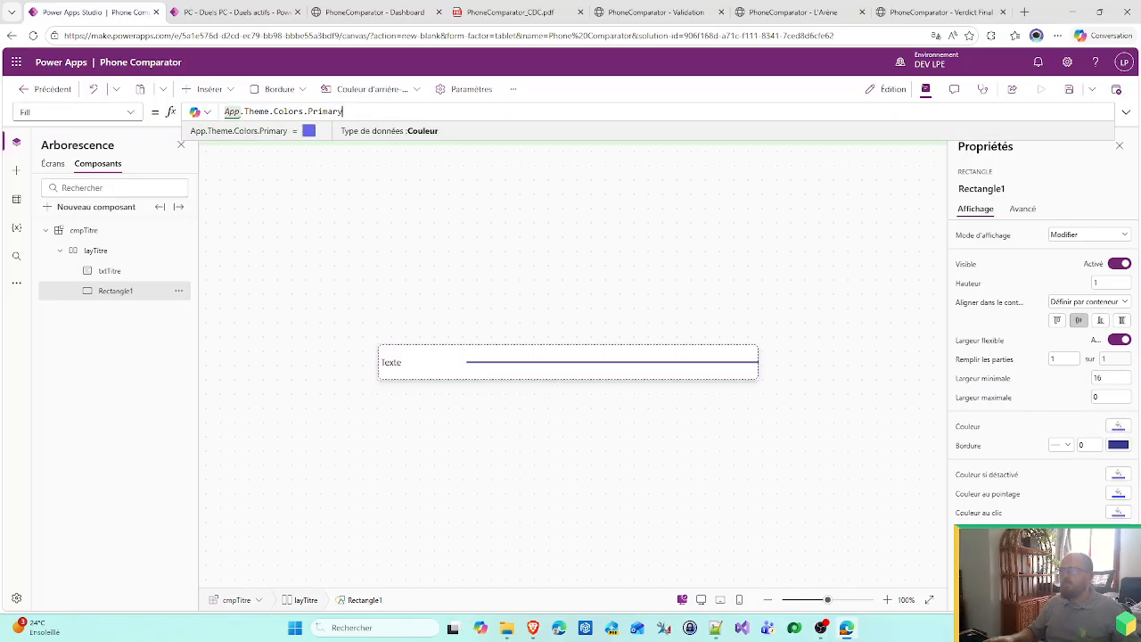
pyautogui.hotkey('ctrl', 'a')
pyautogui.press('End')
pyautogui.hotkey('ctrl', 'shift', 'Left')
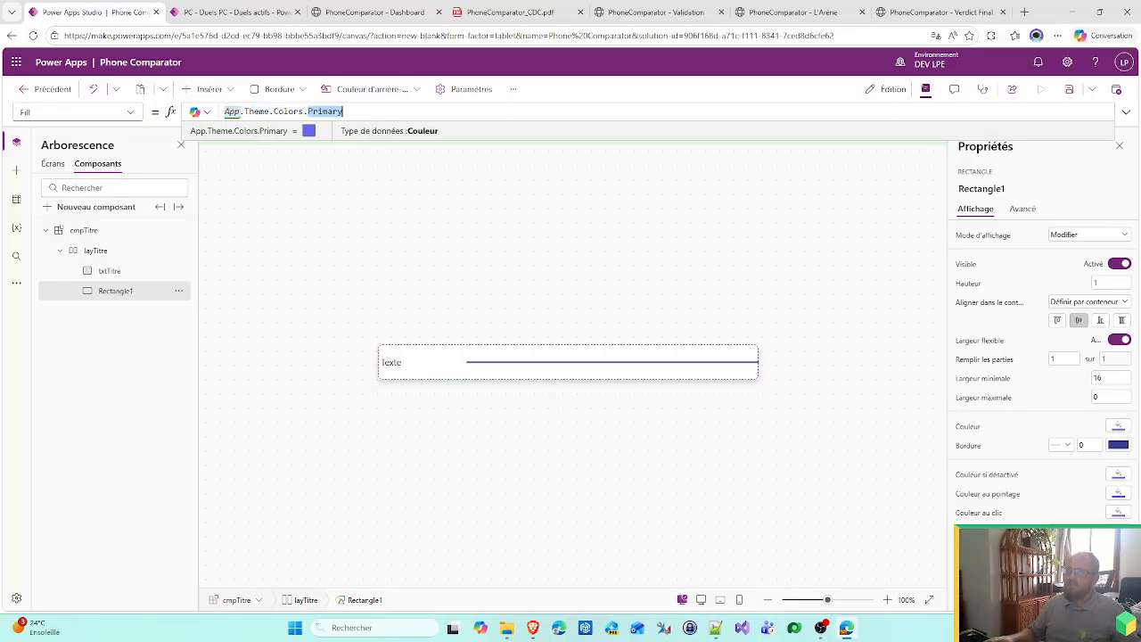
pyautogui.press('BackSpace')
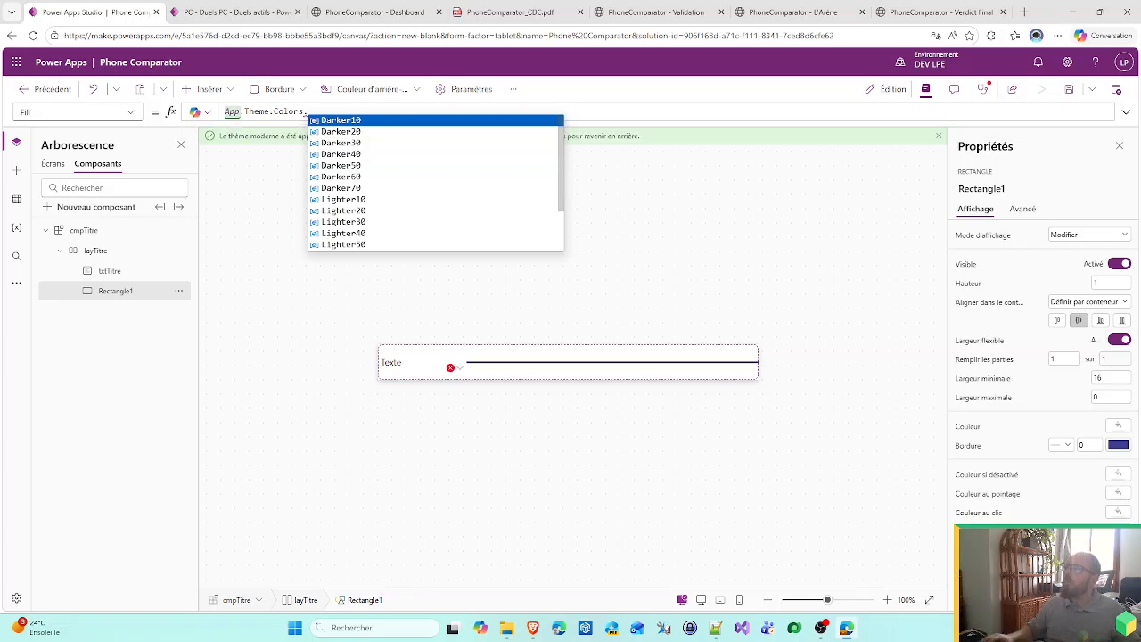
pyautogui.scroll(-2, 475, 204)
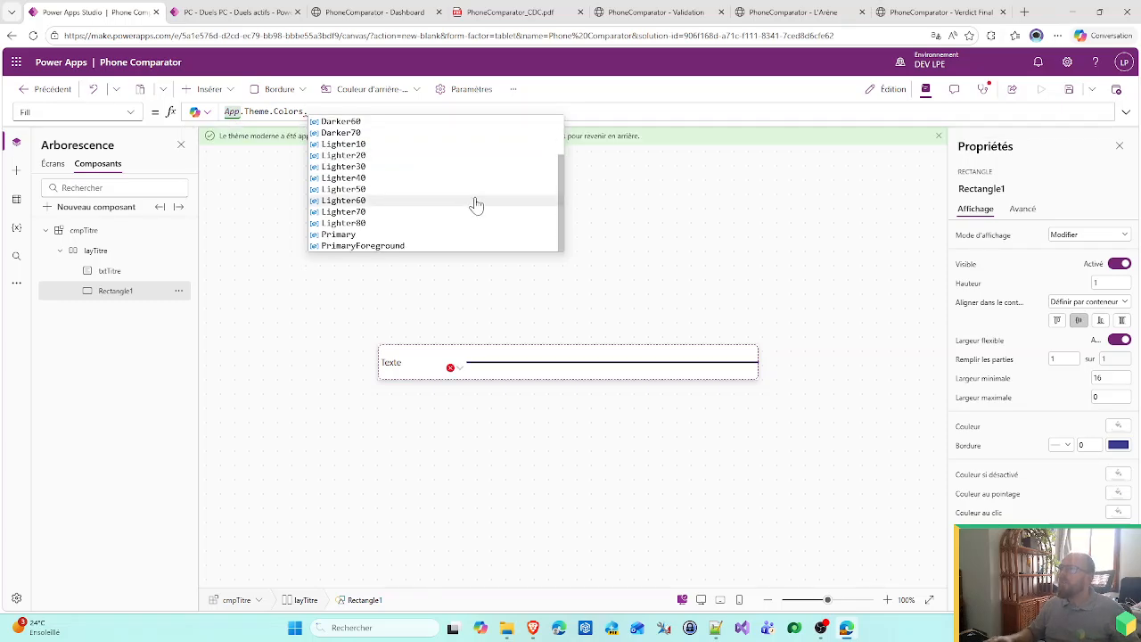
pyautogui.click(392, 245)
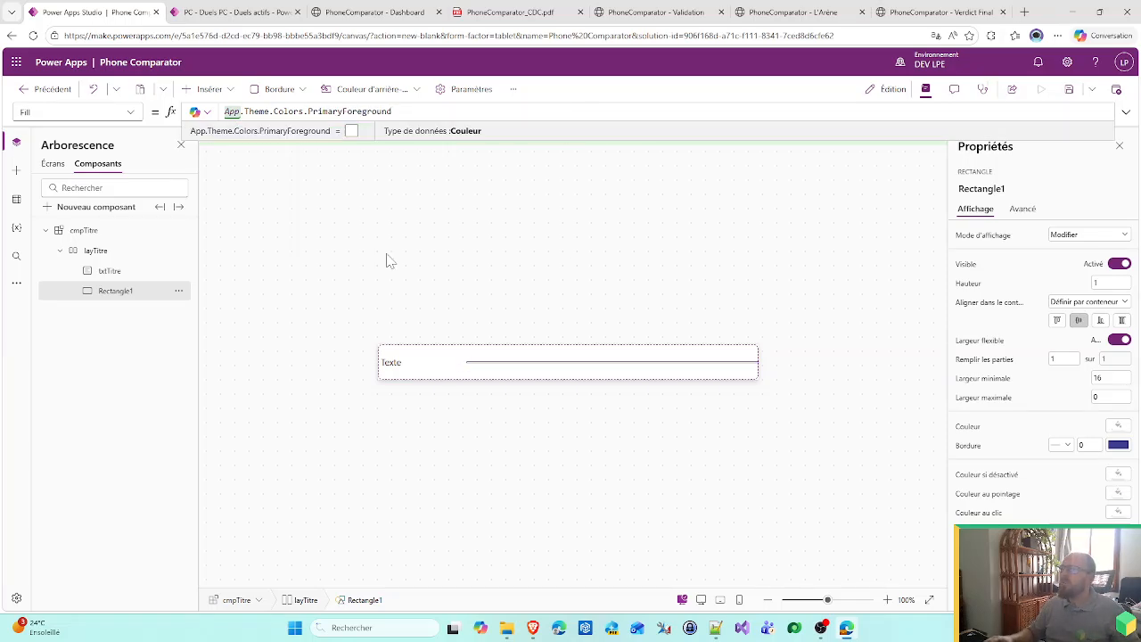
pyautogui.click(388, 270)
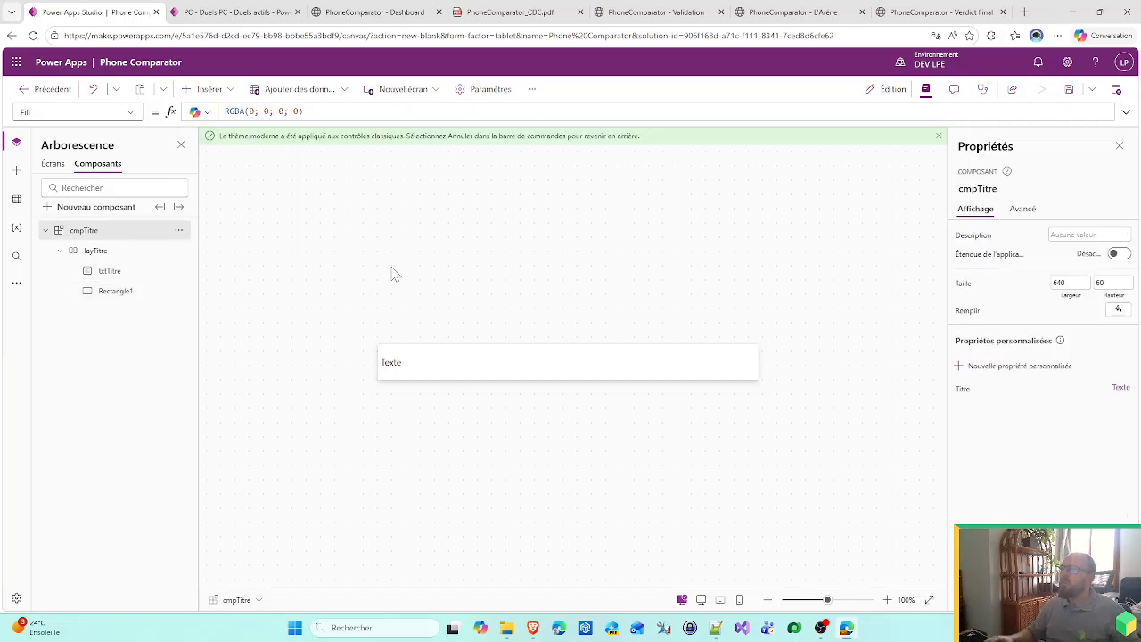
# - Replace the rectangle's fill formula with the beginning of an RGBA( function
pyautogui.click(140, 292)
pyautogui.tripleClick(308, 111)
pyautogui.write('RGBA(')
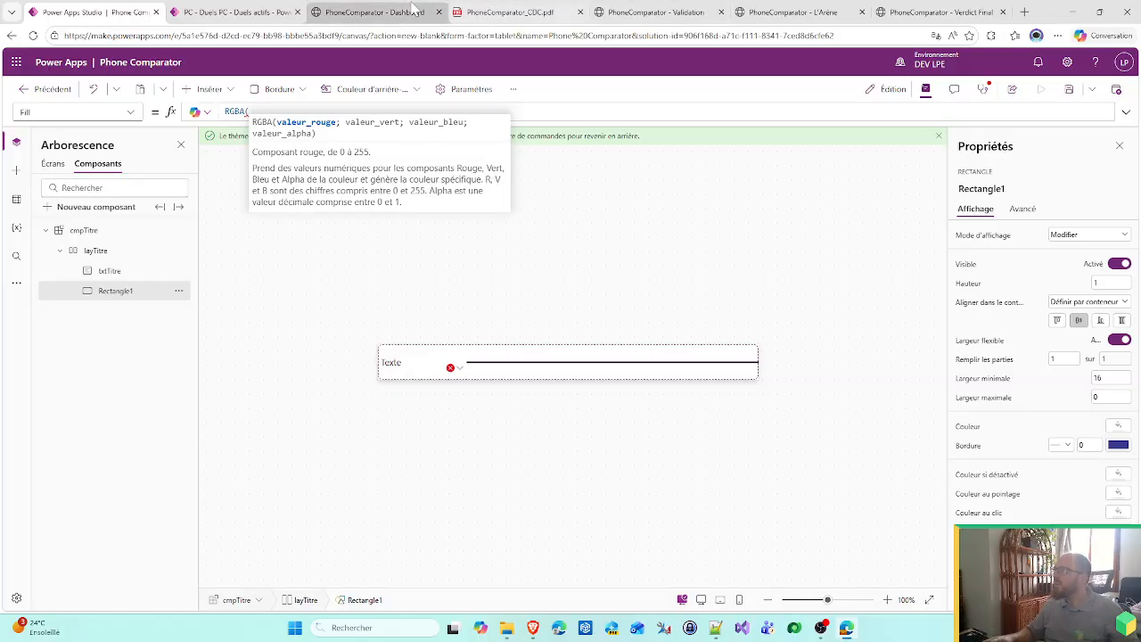
# - Consult the colour palette in PhoneComparator_CDC.pdf for a suitable divider line colour
pyautogui.click(522, 14)
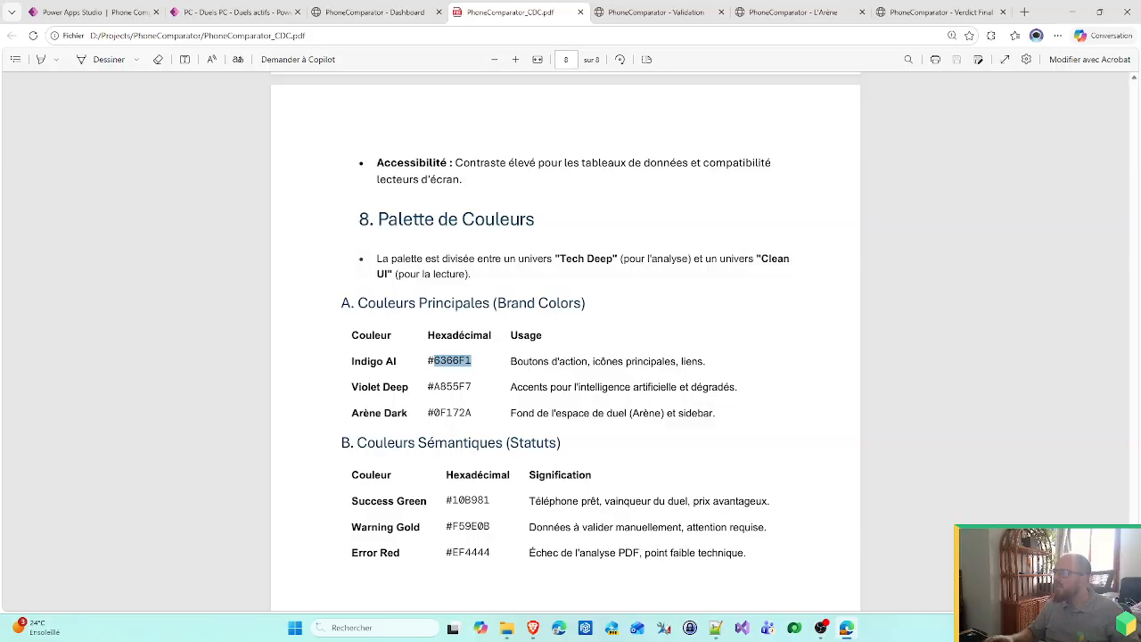
pyautogui.scroll(3, 566, 343)
pyautogui.scroll(-3, 566, 343)
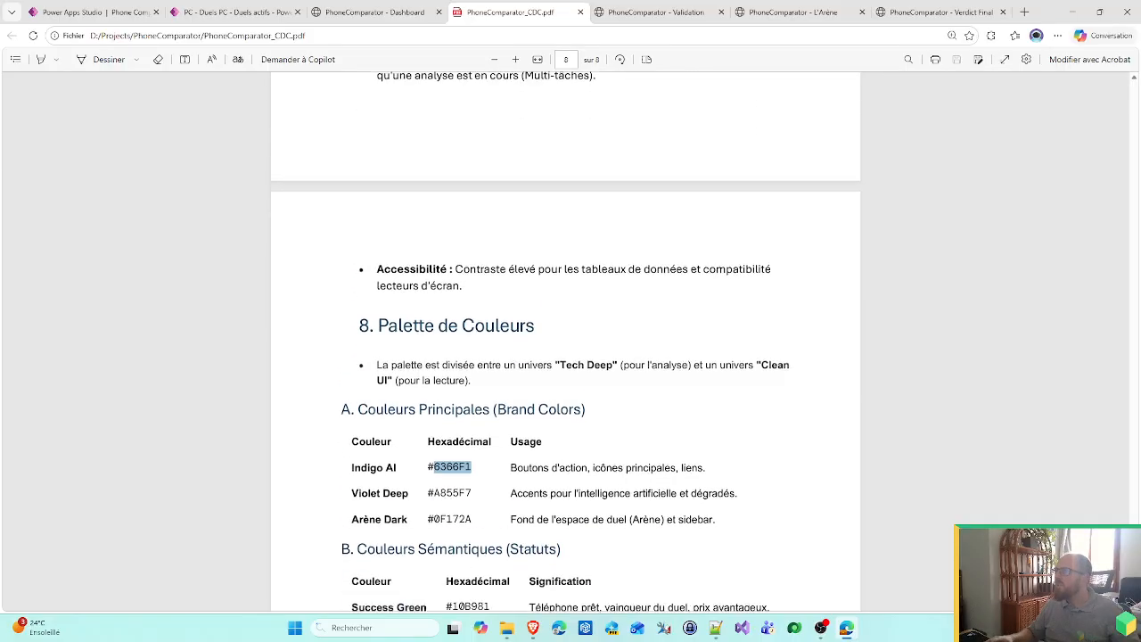
# - Open the Validation mockup with the developer tools and inspect the divider line beside the "Identité du produit" section title
pyautogui.click(613, 9)
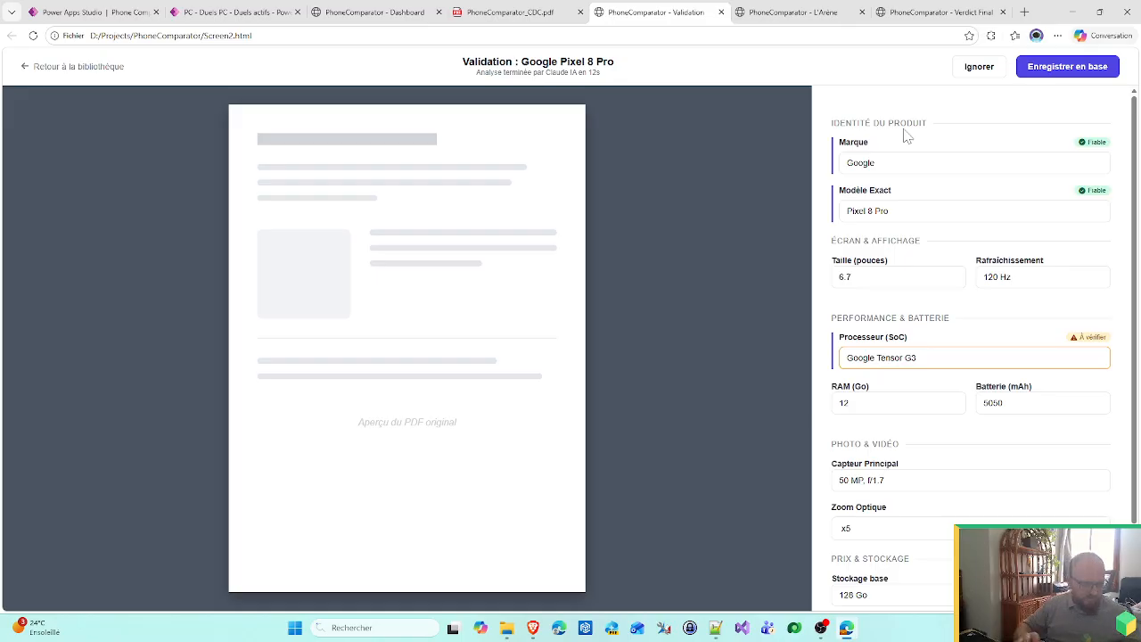
pyautogui.press('F12')
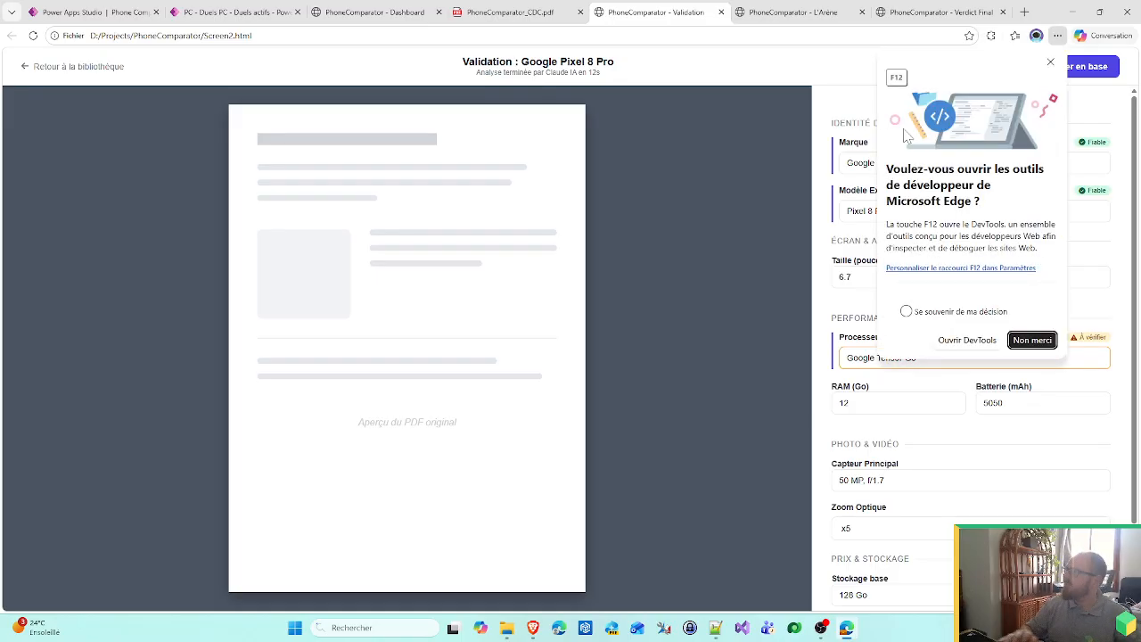
pyautogui.click(969, 339)
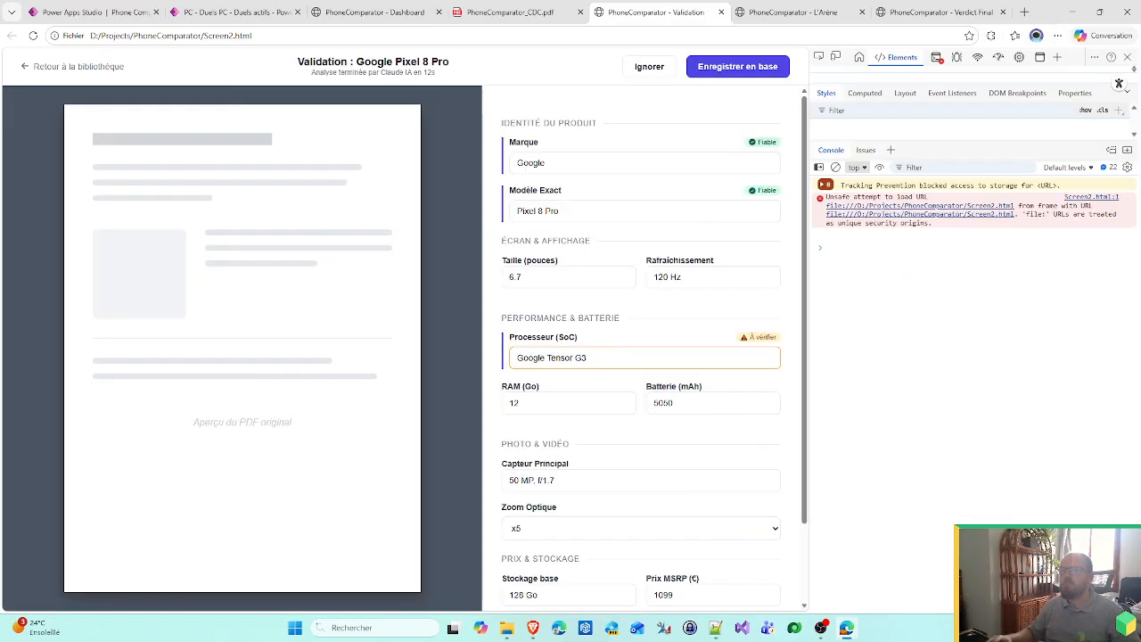
pyautogui.click(818, 56)
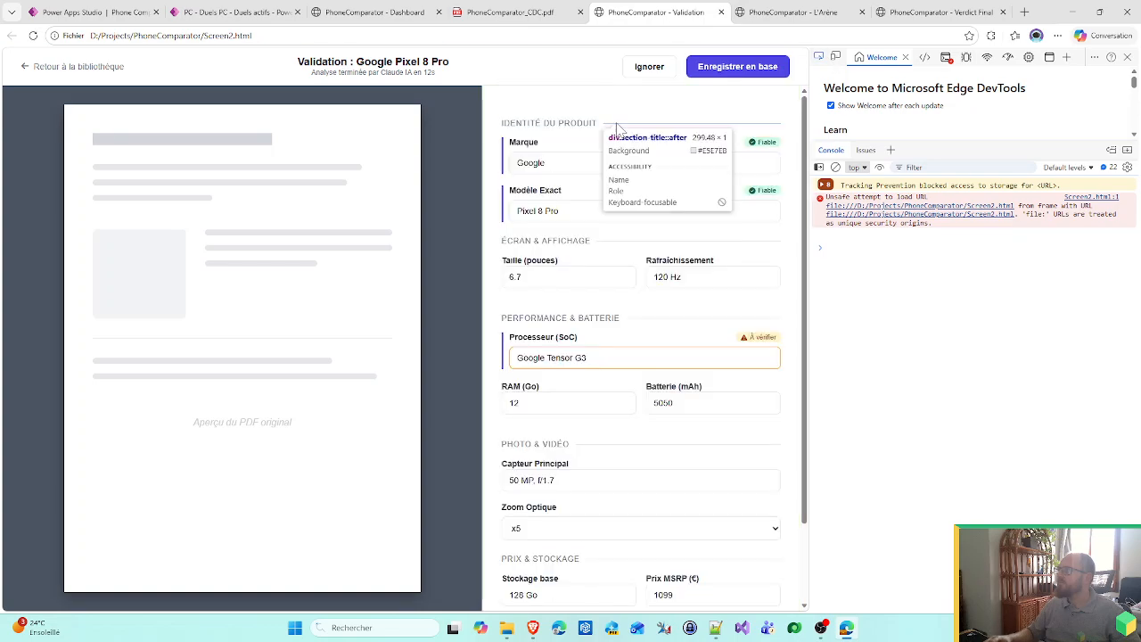
pyautogui.click(620, 130)
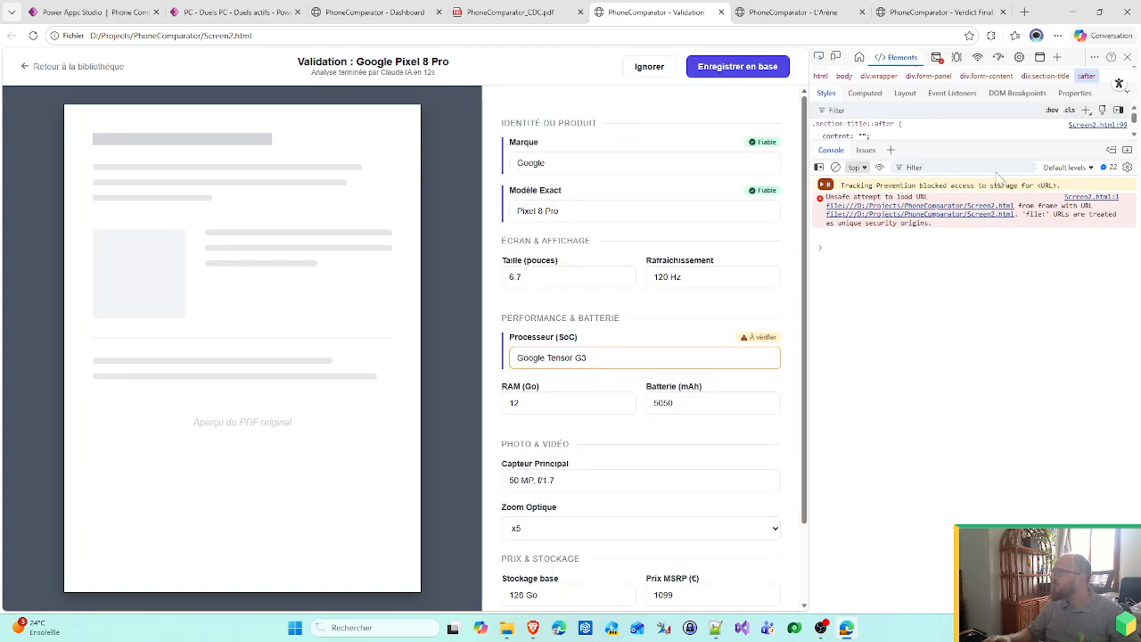
# - Examine the computed styles of the inspected section-title::after element, including its colour properties
pyautogui.moveTo(953, 139); pyautogui.dragTo(951, 294)
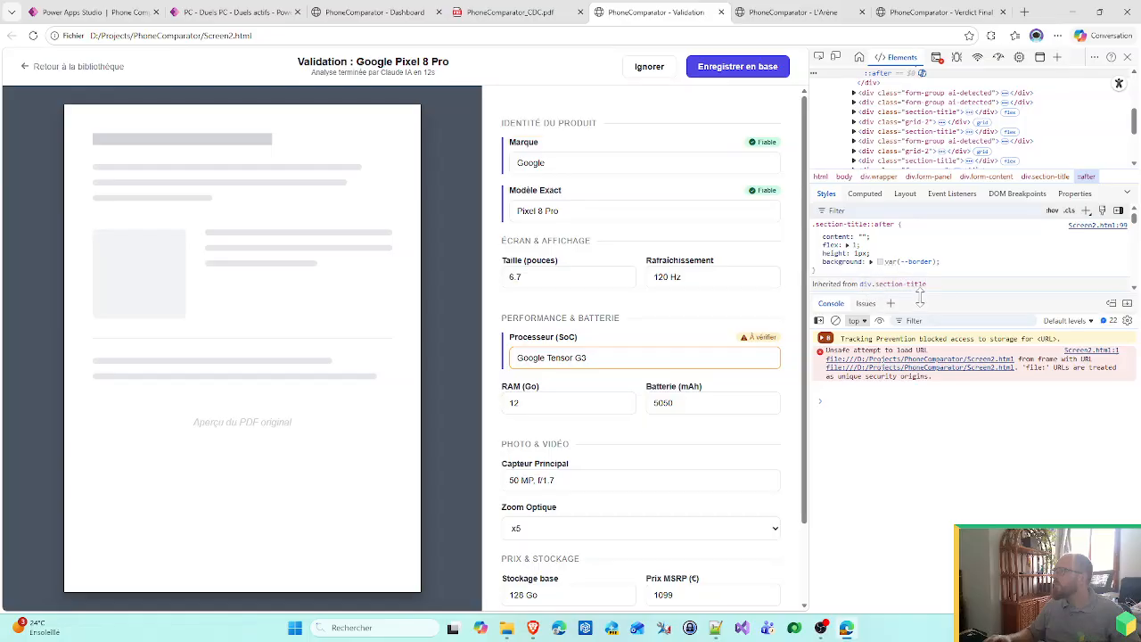
pyautogui.moveTo(952, 295); pyautogui.dragTo(953, 506)
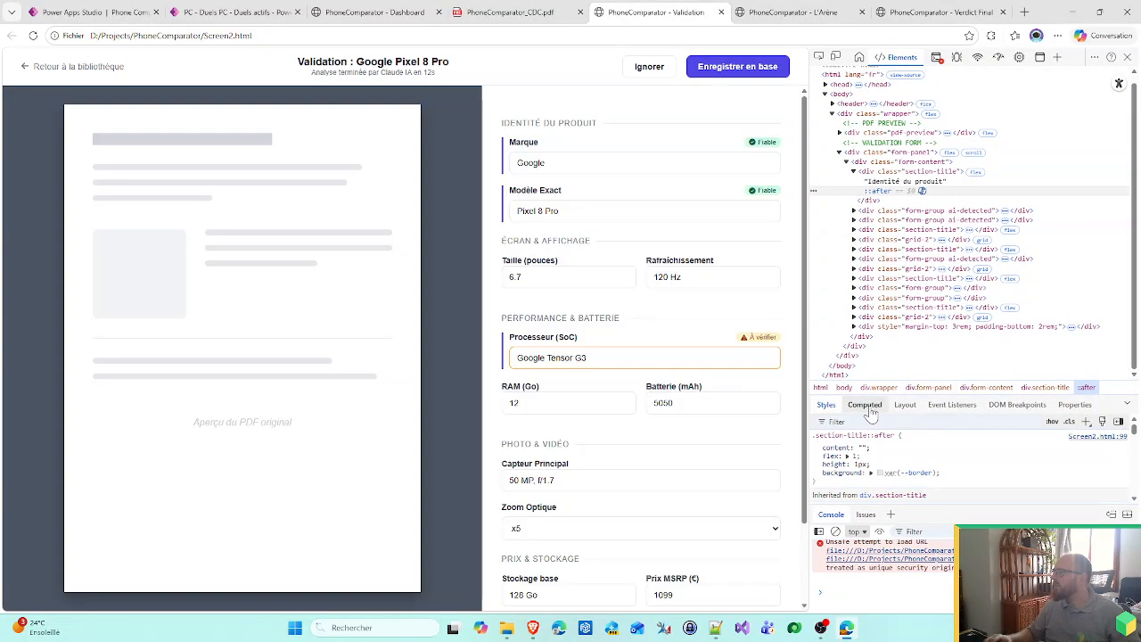
pyautogui.click(865, 405)
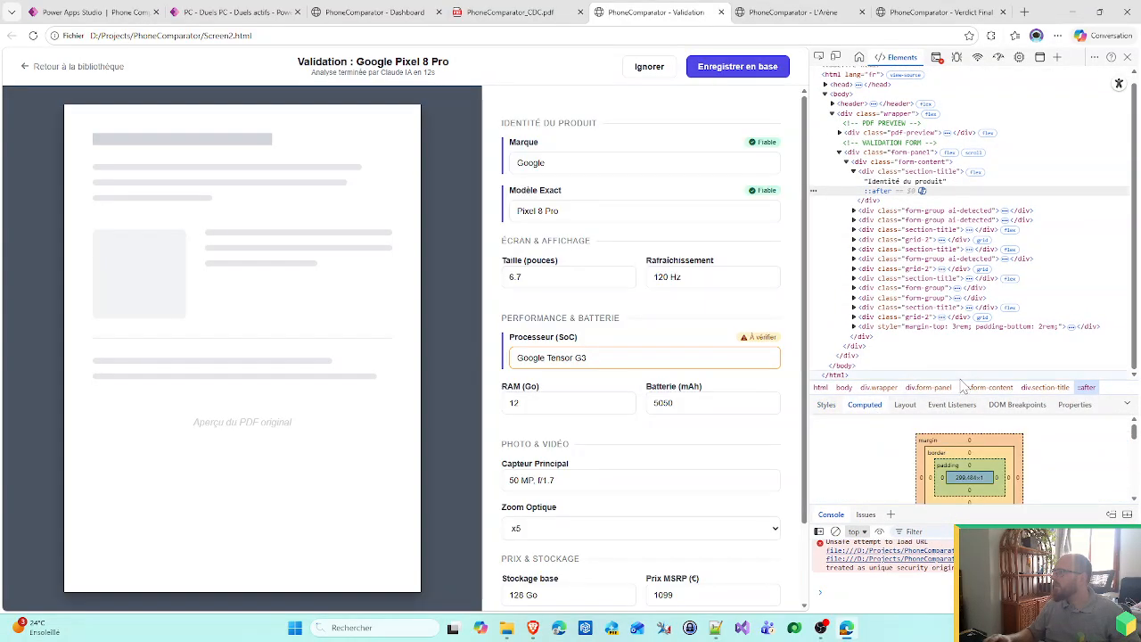
pyautogui.moveTo(919, 512); pyautogui.dragTo(921, 411)
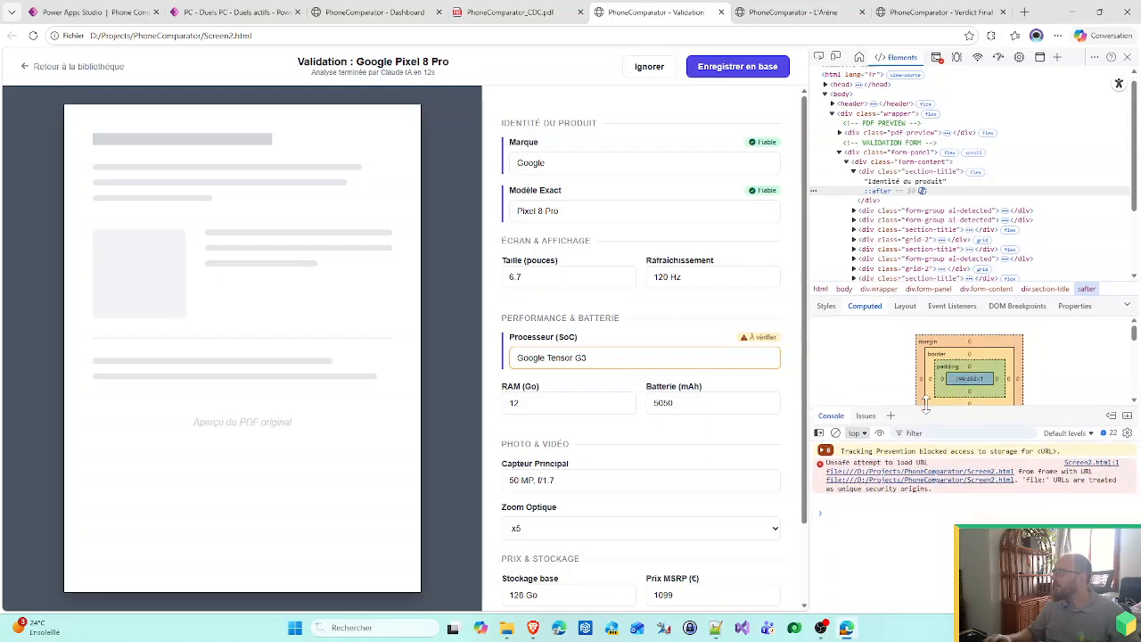
pyautogui.scroll(-3, 1103, 366)
pyautogui.scroll(-2, 1103, 365)
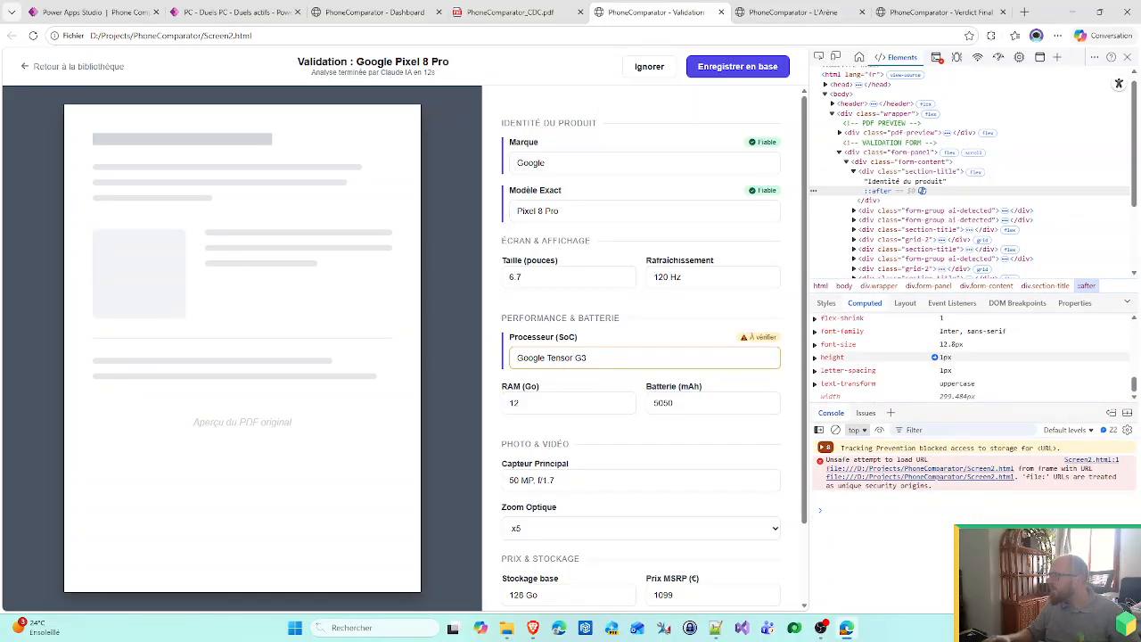
pyautogui.scroll(4, 934, 367)
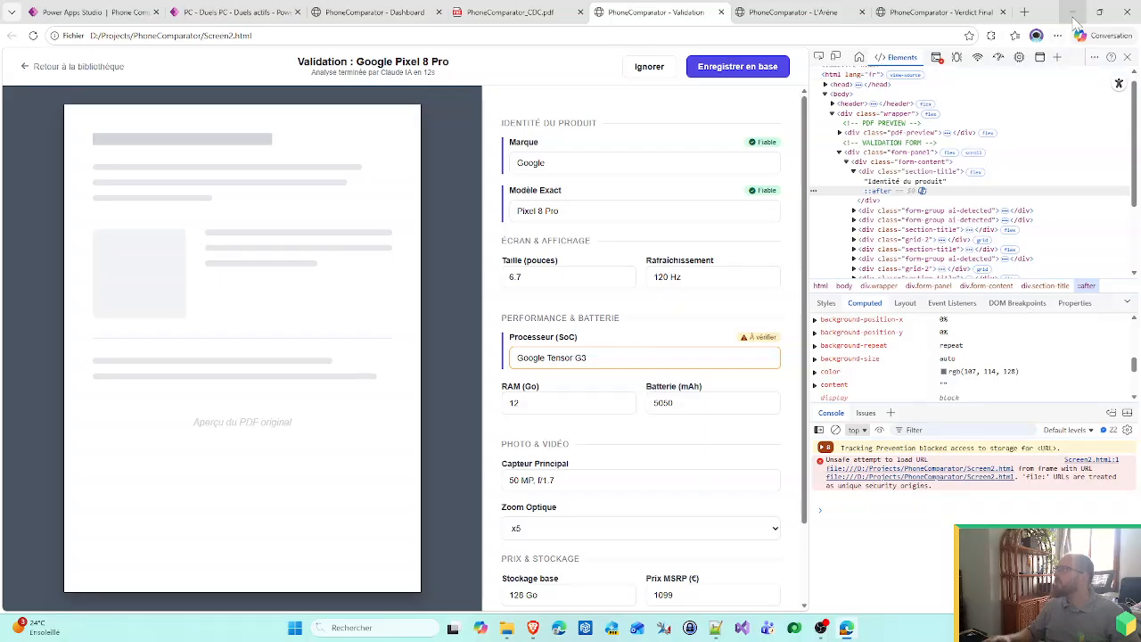
# - Return to Power Apps Studio and complete the rectangle's Fill formula as RGBA(107;114;128;1)
pyautogui.click(233, 12)
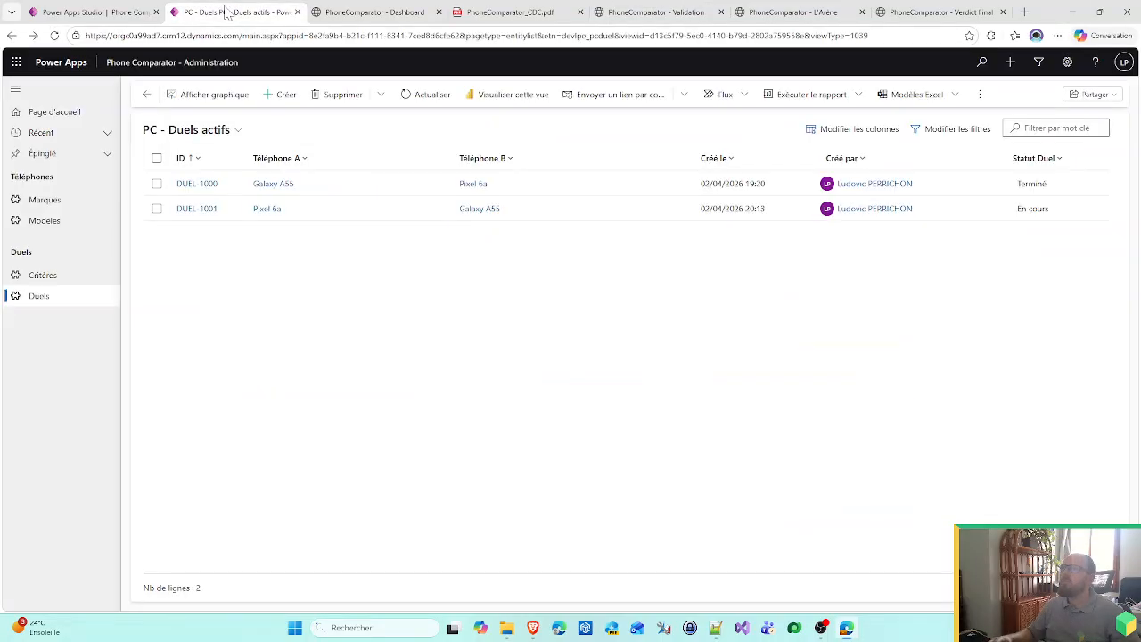
pyautogui.click(89, 11)
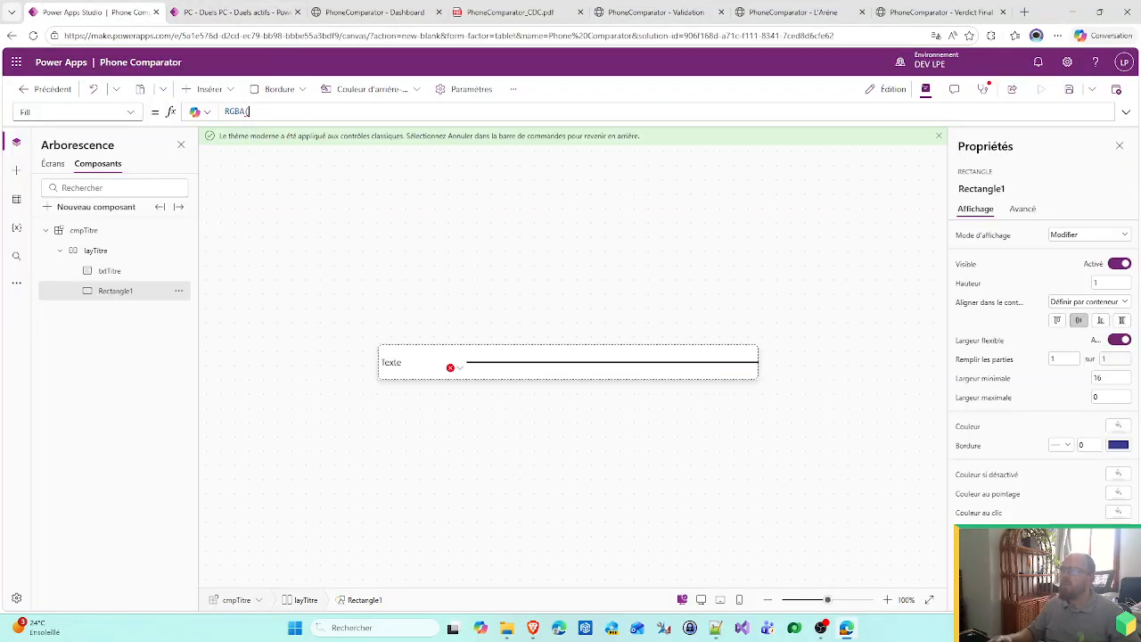
pyautogui.write('167;114;12')
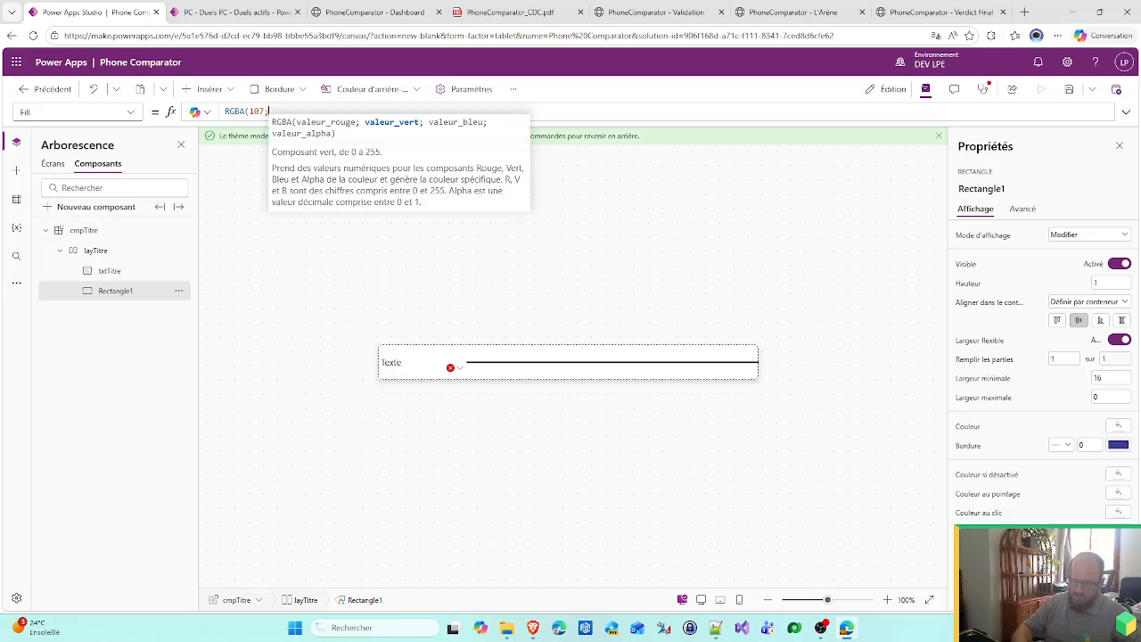
pyautogui.write('8;1)')
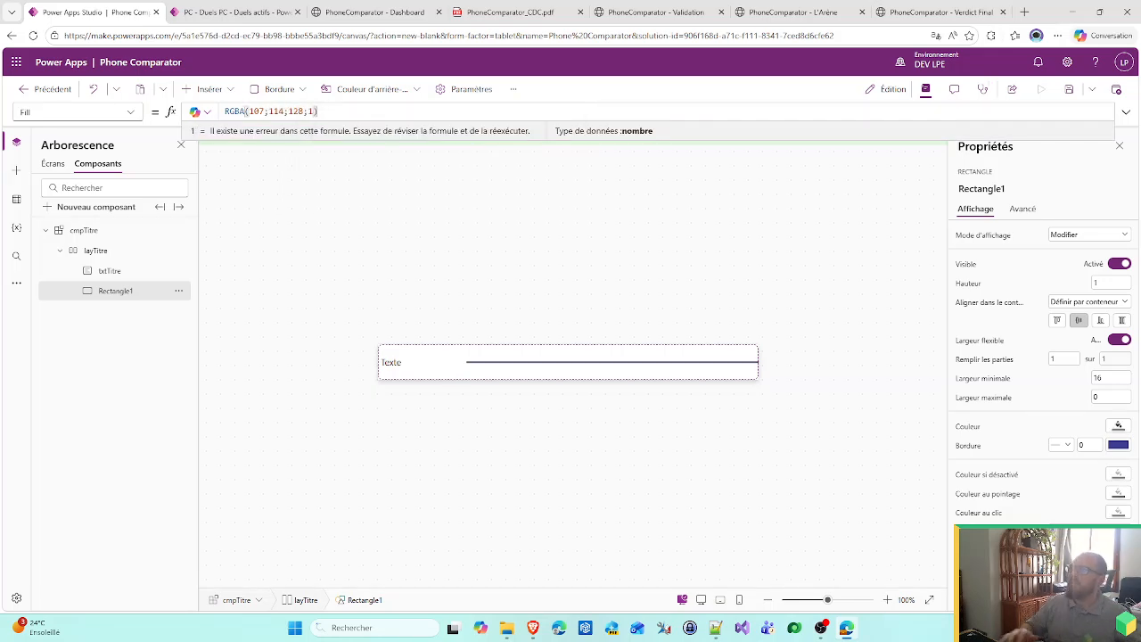
# - Reuse the rectangle's RGBA(107;114;128;1) formula as txtTitre's text colour and set its font size to 13
pyautogui.hotkey('ctrl', 'a')
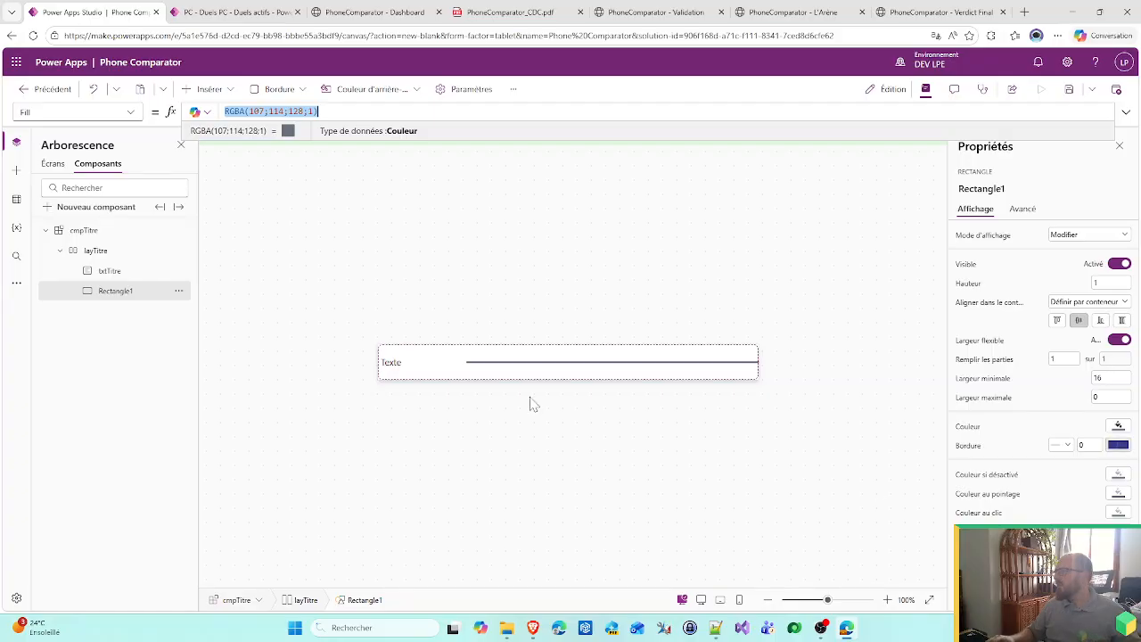
pyautogui.click(113, 272)
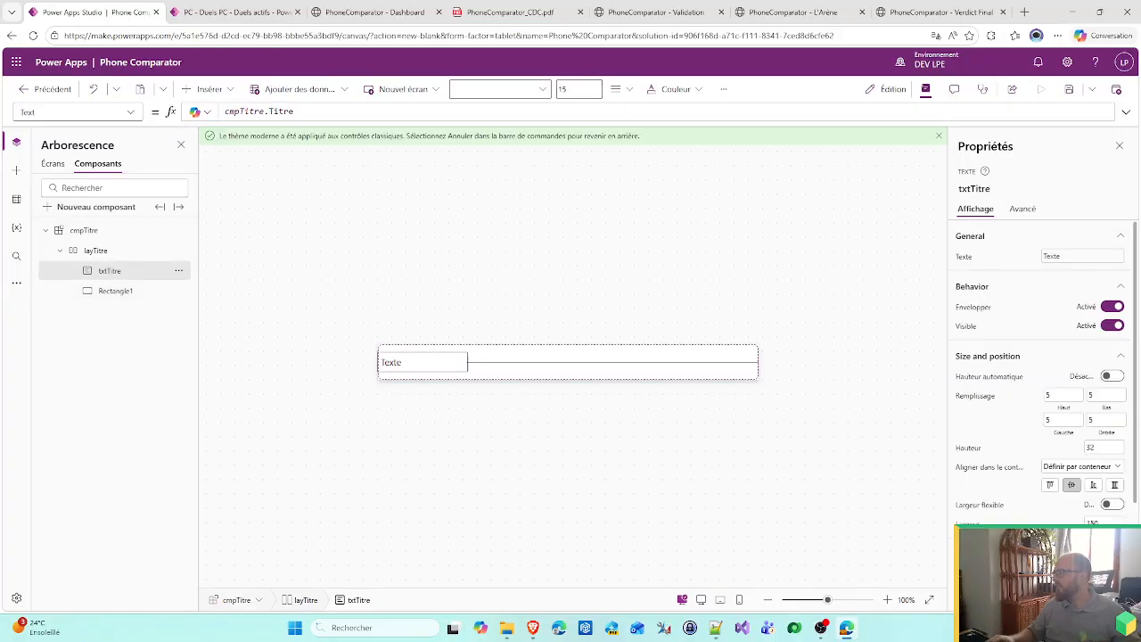
pyautogui.scroll(-3, 1110, 496)
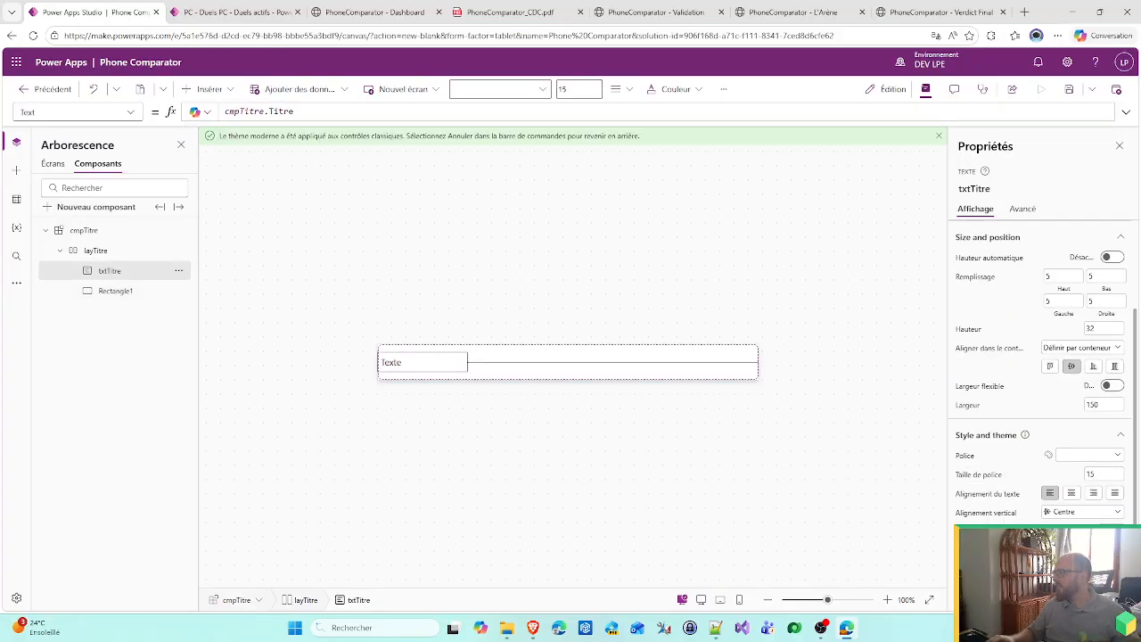
pyautogui.click(973, 531)
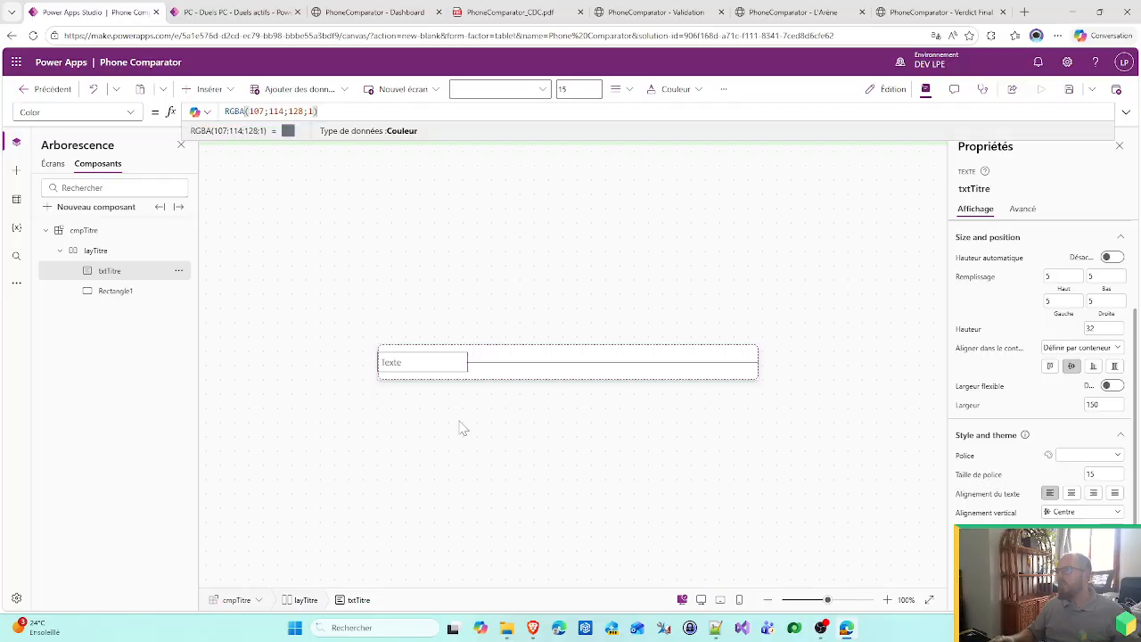
pyautogui.moveTo(1102, 473); pyautogui.dragTo(953, 466)
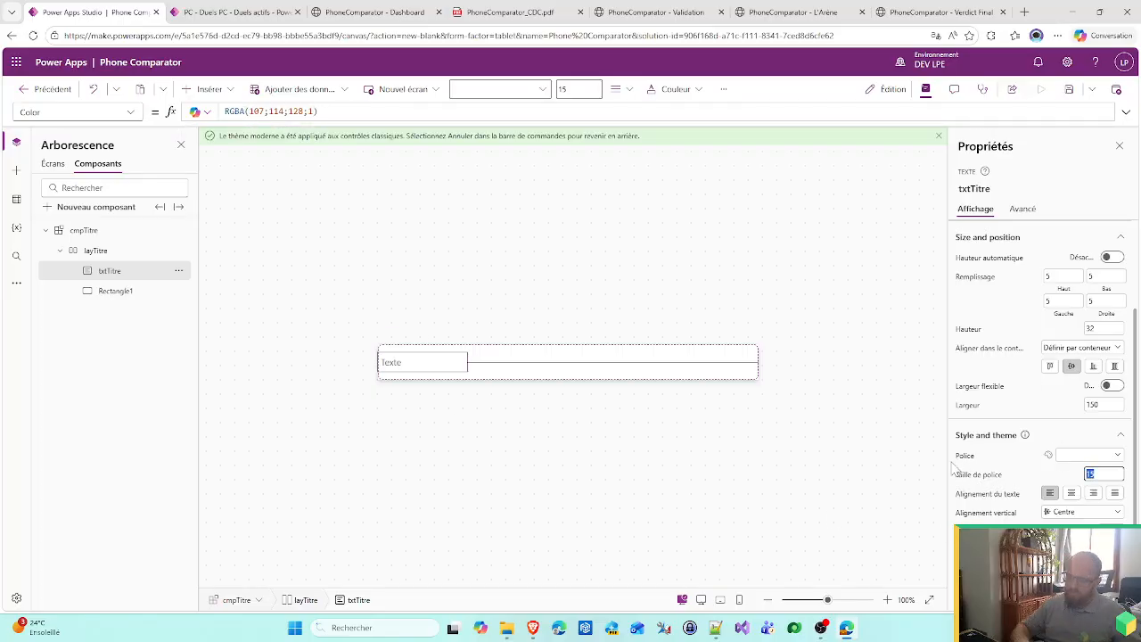
pyautogui.write('13')
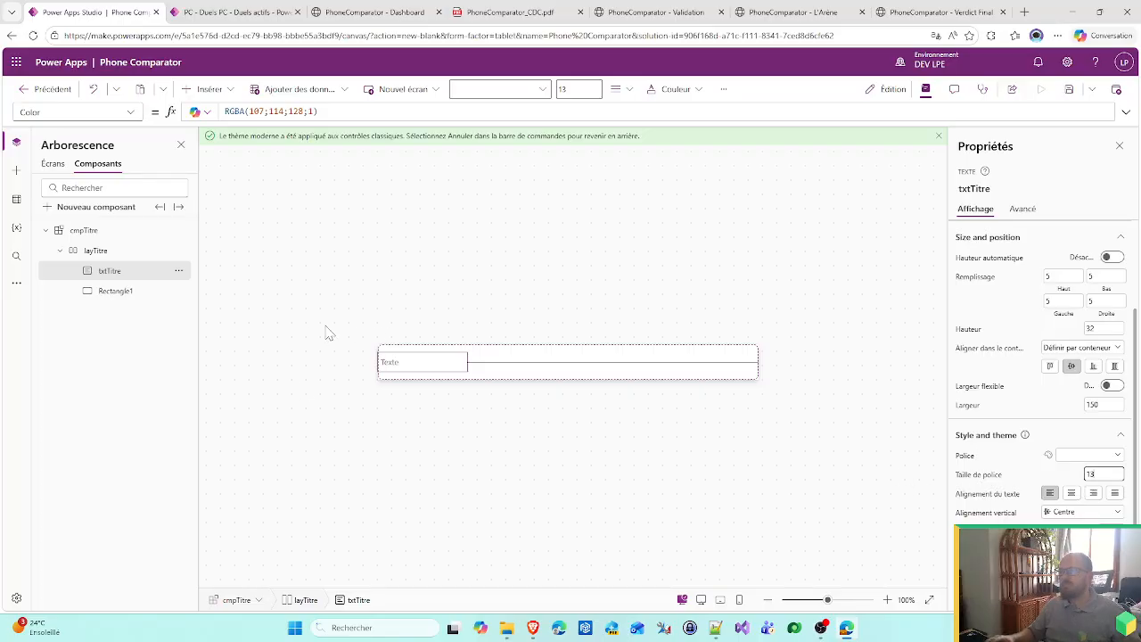
# - Create an input custom property named LargeurTitre with data type Nombre on cmpTitre and display its default value formula
pyautogui.click(85, 231)
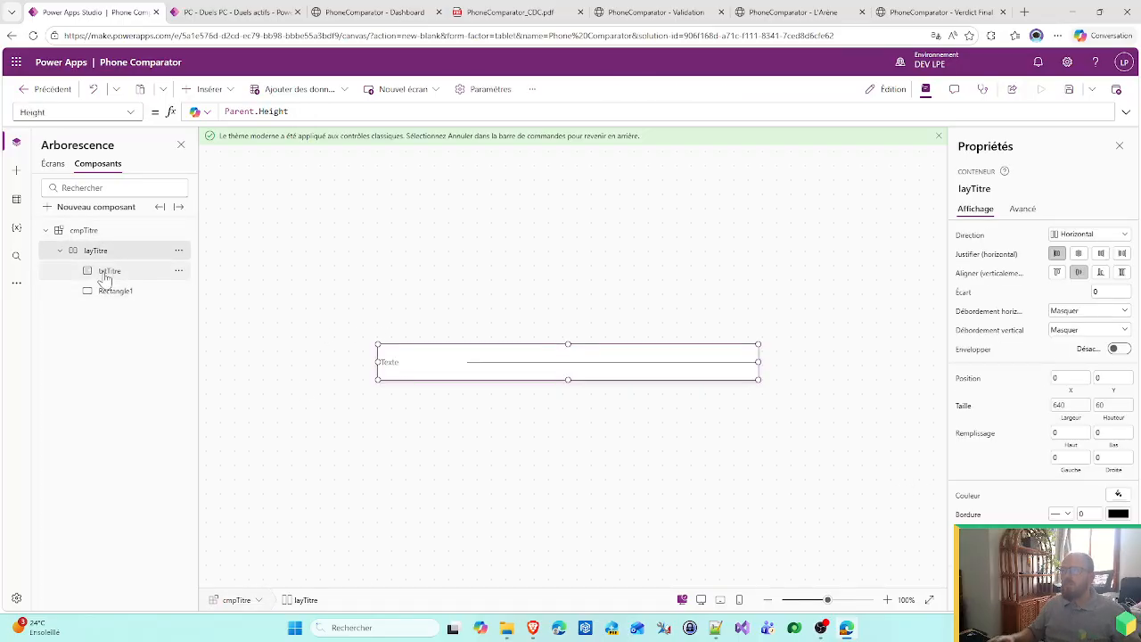
pyautogui.click(89, 230)
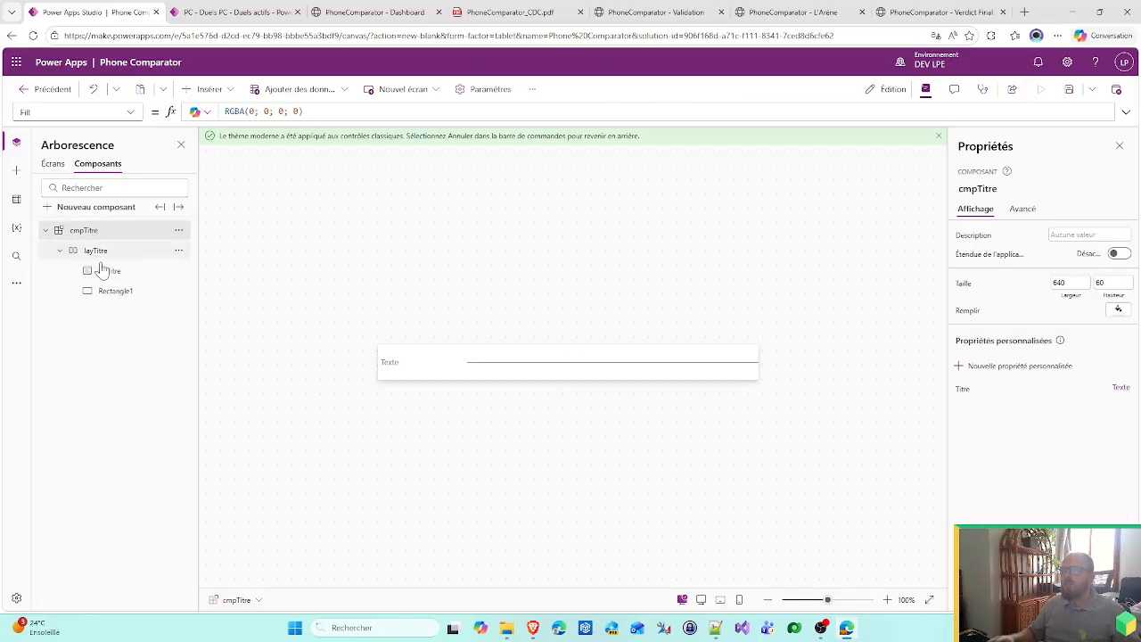
pyautogui.click(1016, 366)
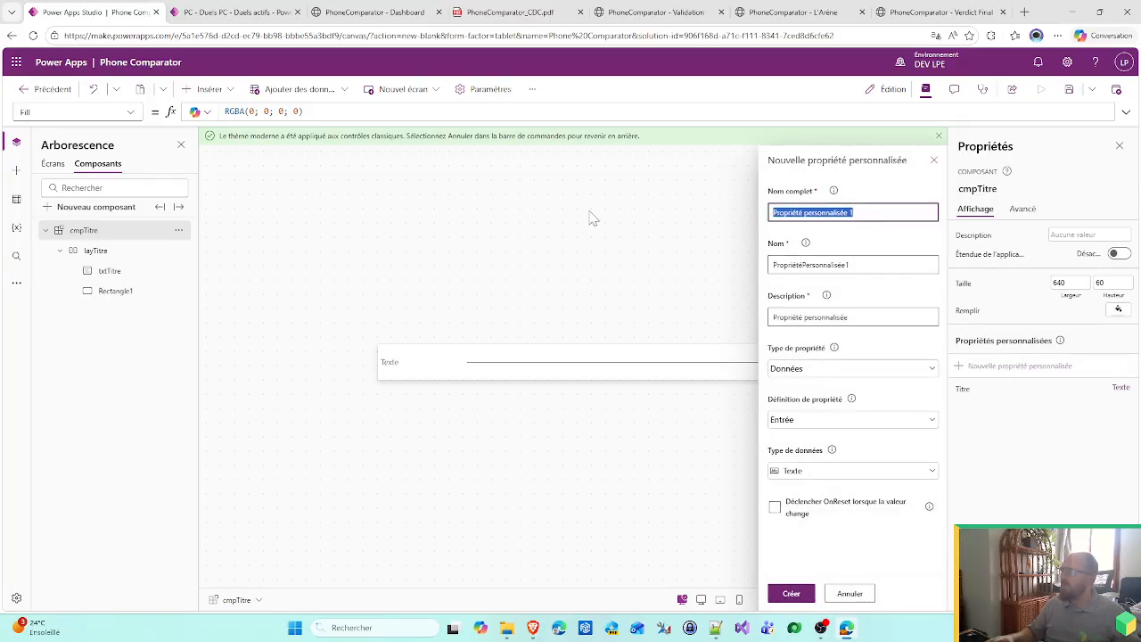
pyautogui.press('BackSpace')
pyautogui.write('LargeurT')
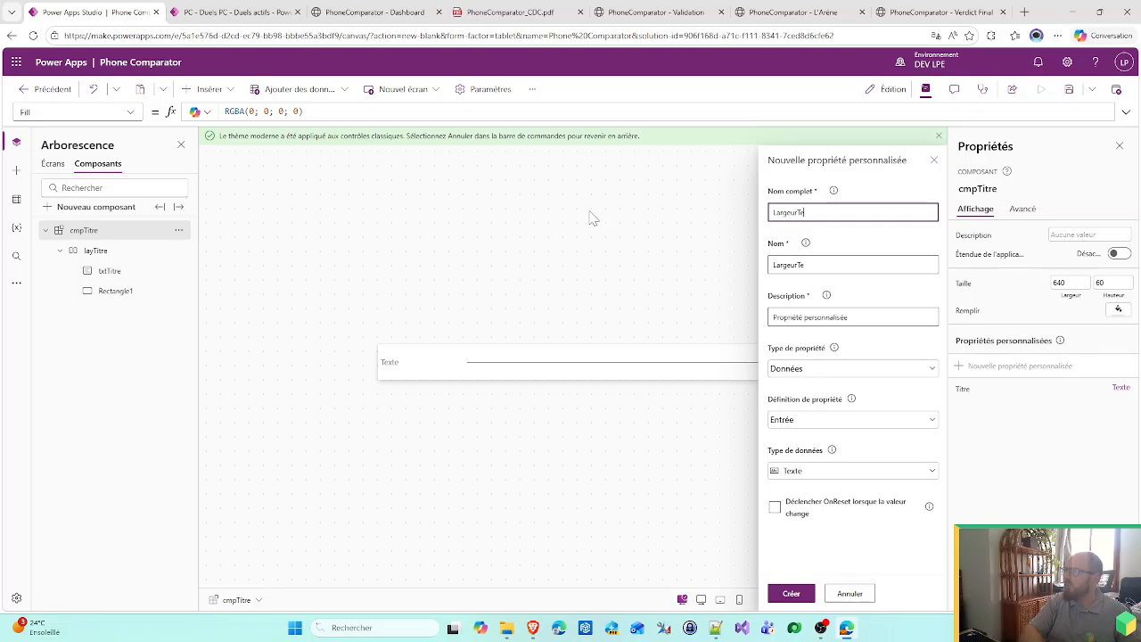
pyautogui.write('itre')
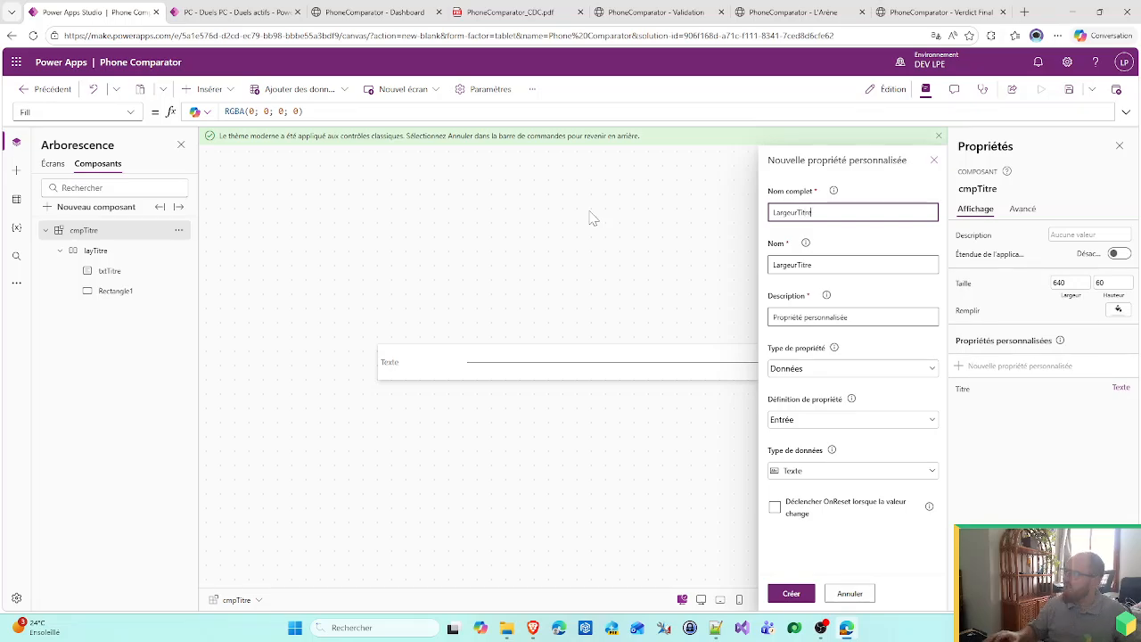
pyautogui.click(832, 480)
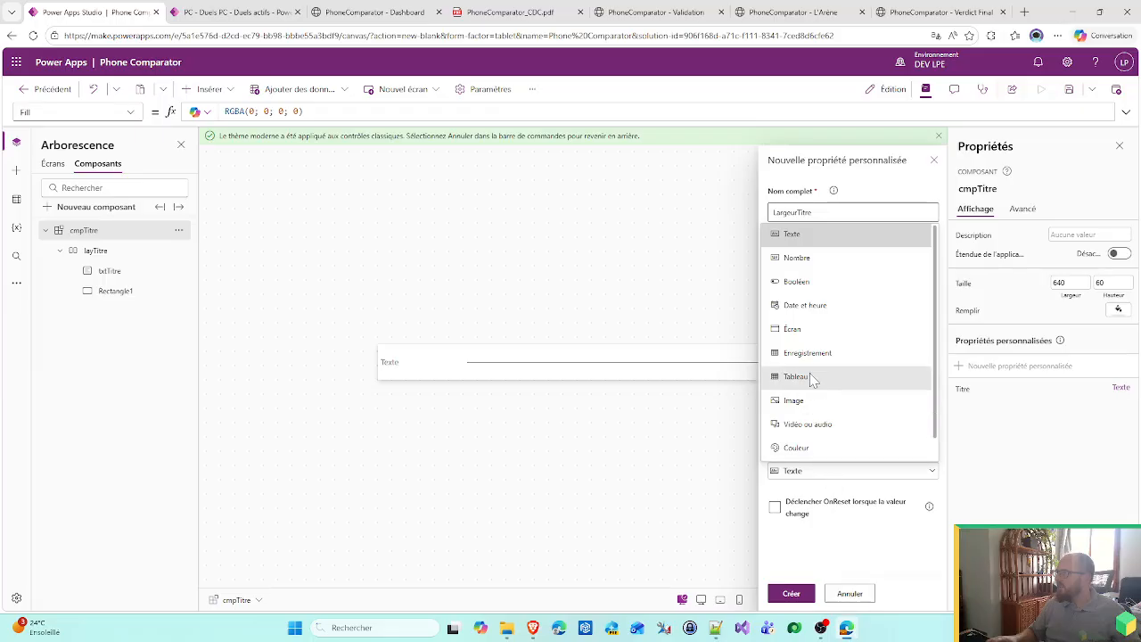
pyautogui.click(798, 258)
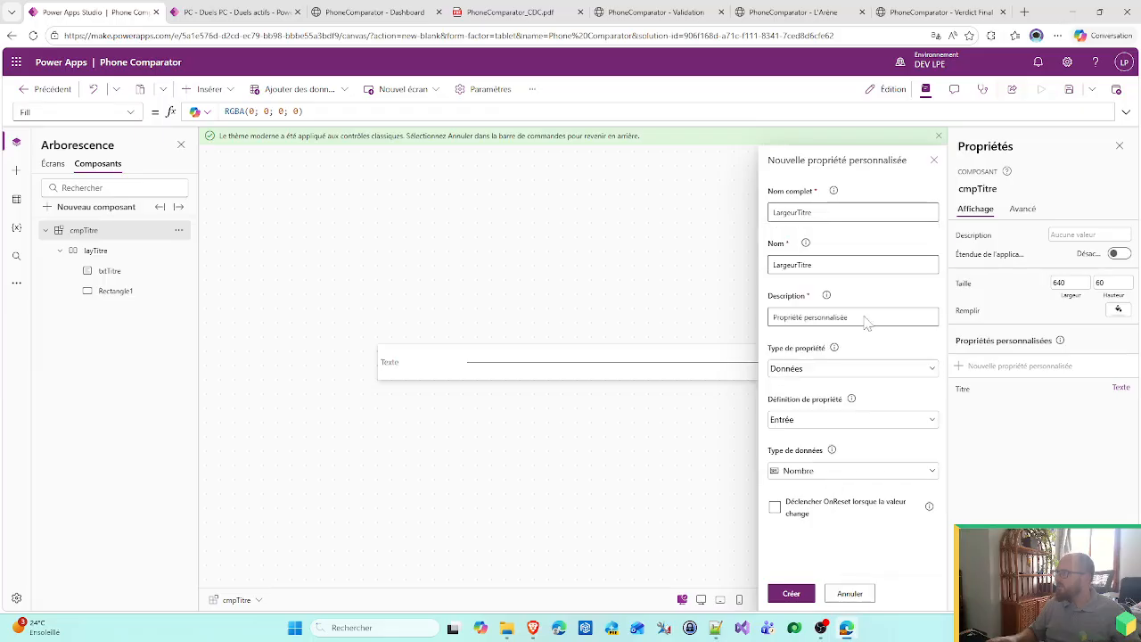
pyautogui.click(793, 594)
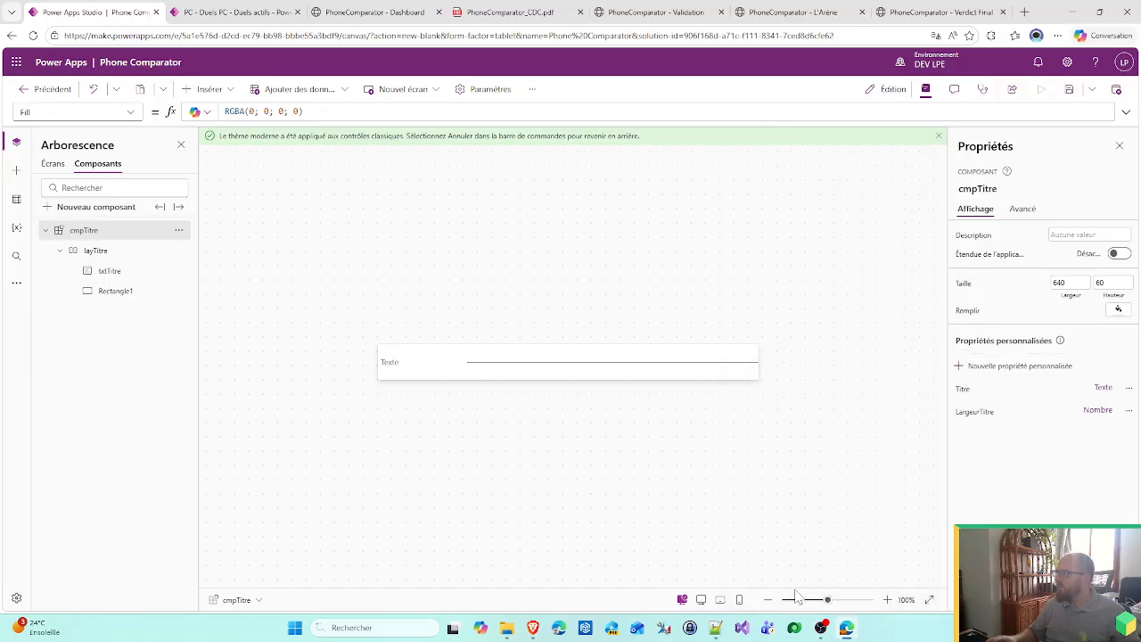
pyautogui.click(971, 414)
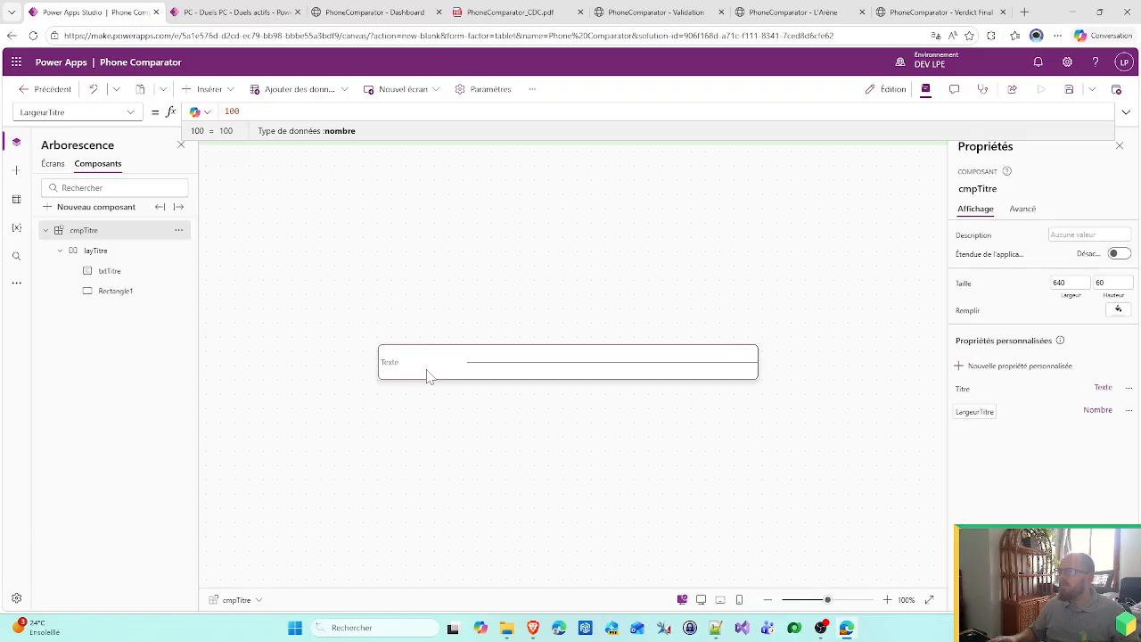
# - Bind txtTitre's width to the component property with the formula cmpTitre.LargeurTitre
pyautogui.click(403, 366)
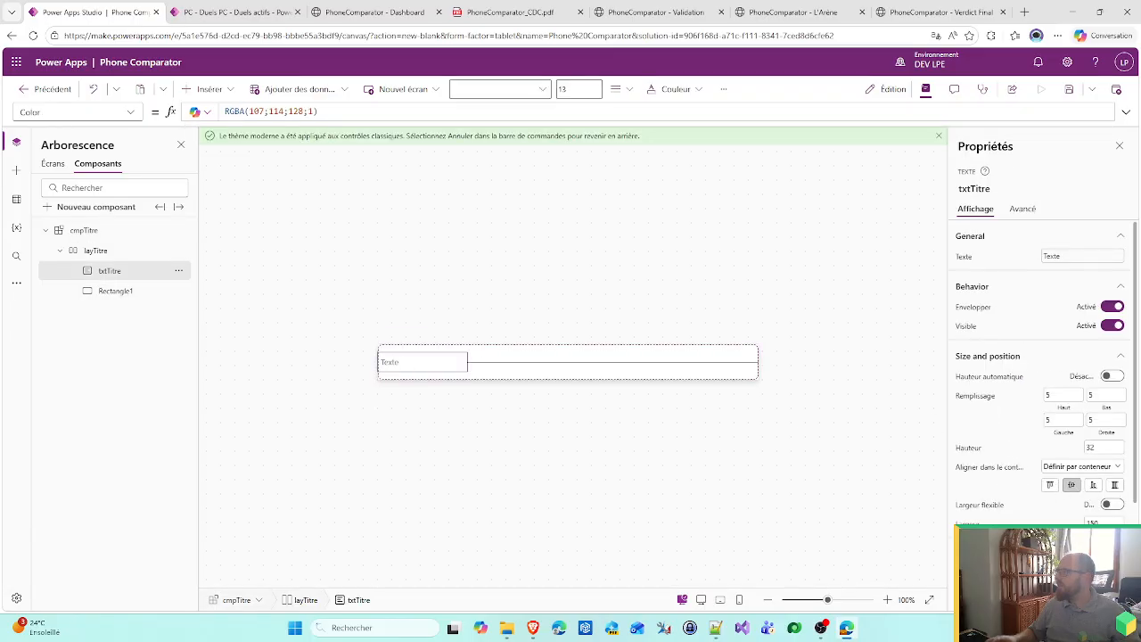
pyautogui.click(972, 523)
pyautogui.doubleClick(229, 111)
pyautogui.write('cm')
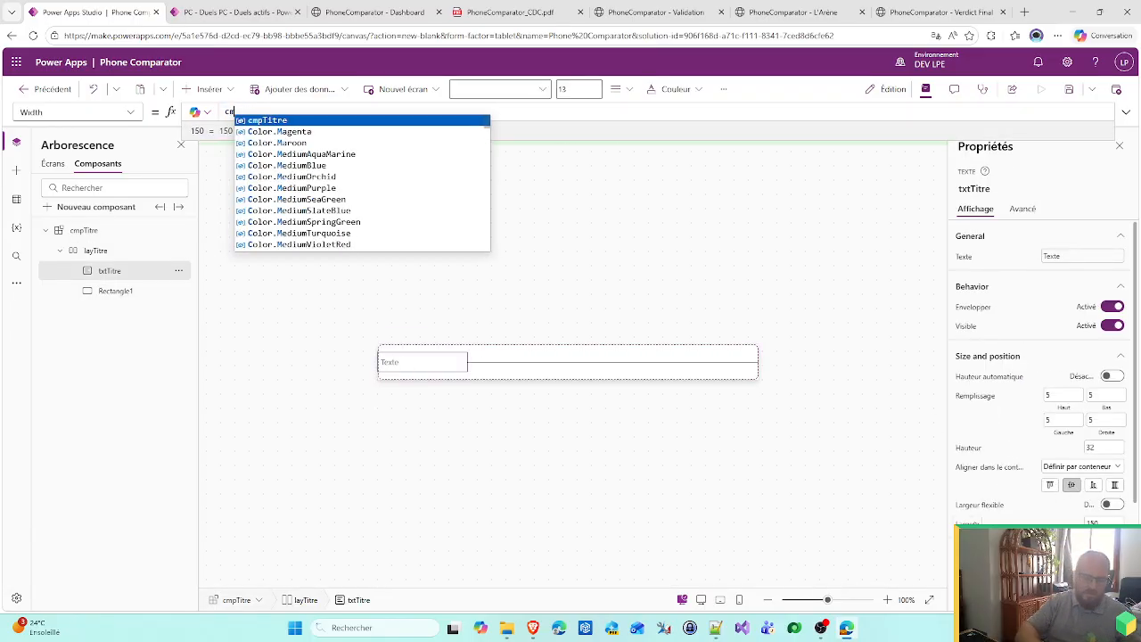
pyautogui.write('pTitre.')
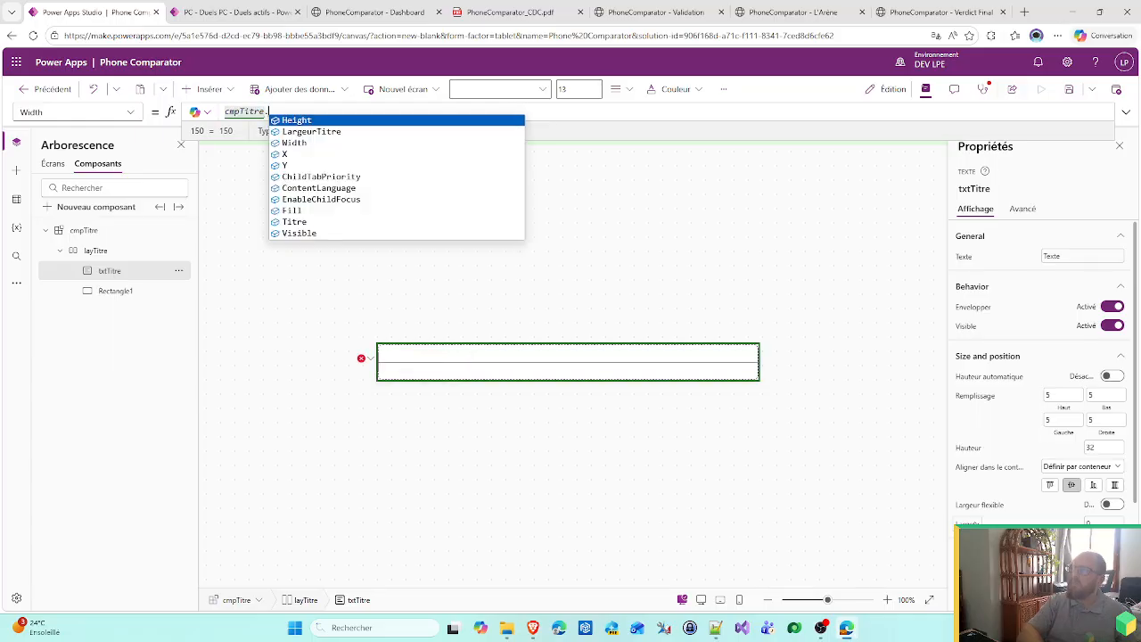
pyautogui.write('La')
pyautogui.press('Tab')
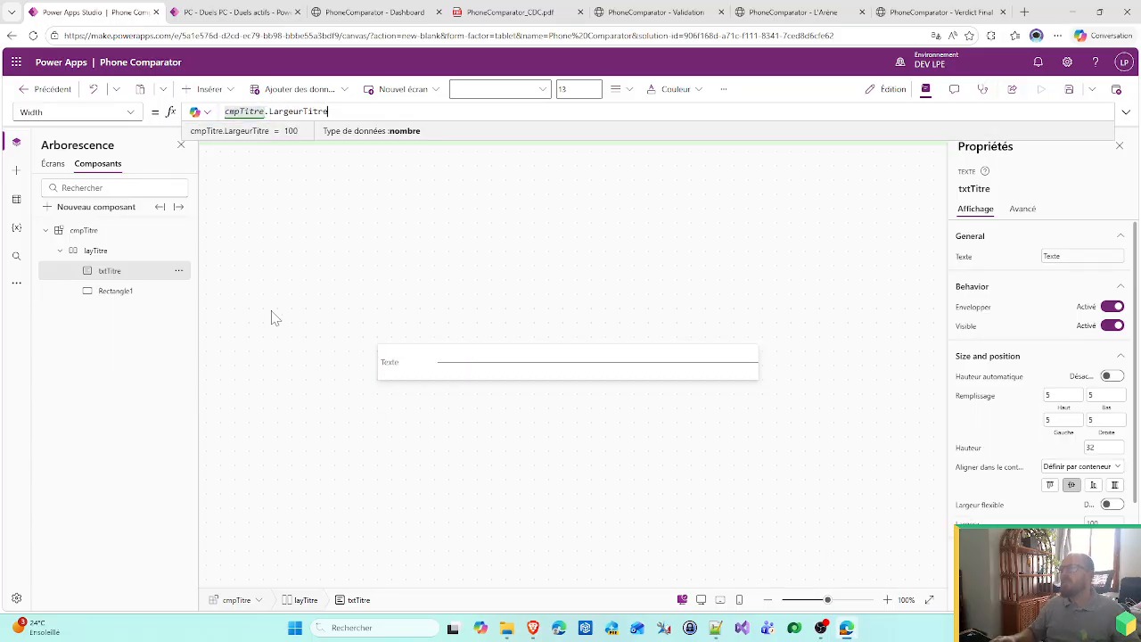
# - Set the default value of cmpTitre's LargeurTitre property to 50
pyautogui.click(89, 229)
pyautogui.click(980, 413)
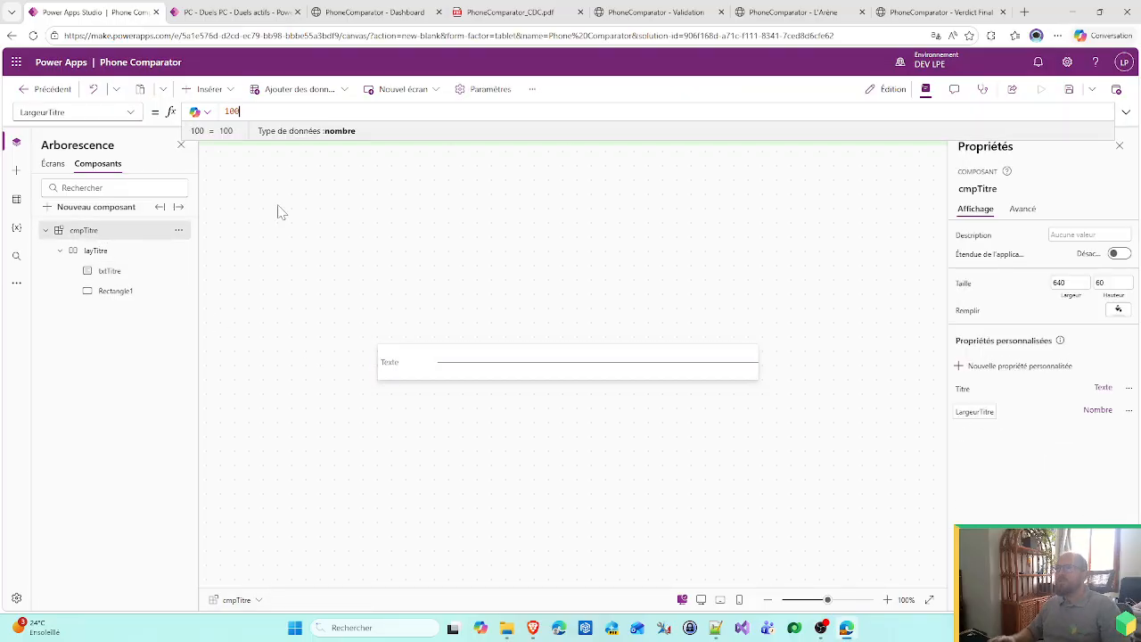
pyautogui.press('BackSpace')
pyautogui.press('BackSpace')
pyautogui.press('BackSpace')
pyautogui.write('50')
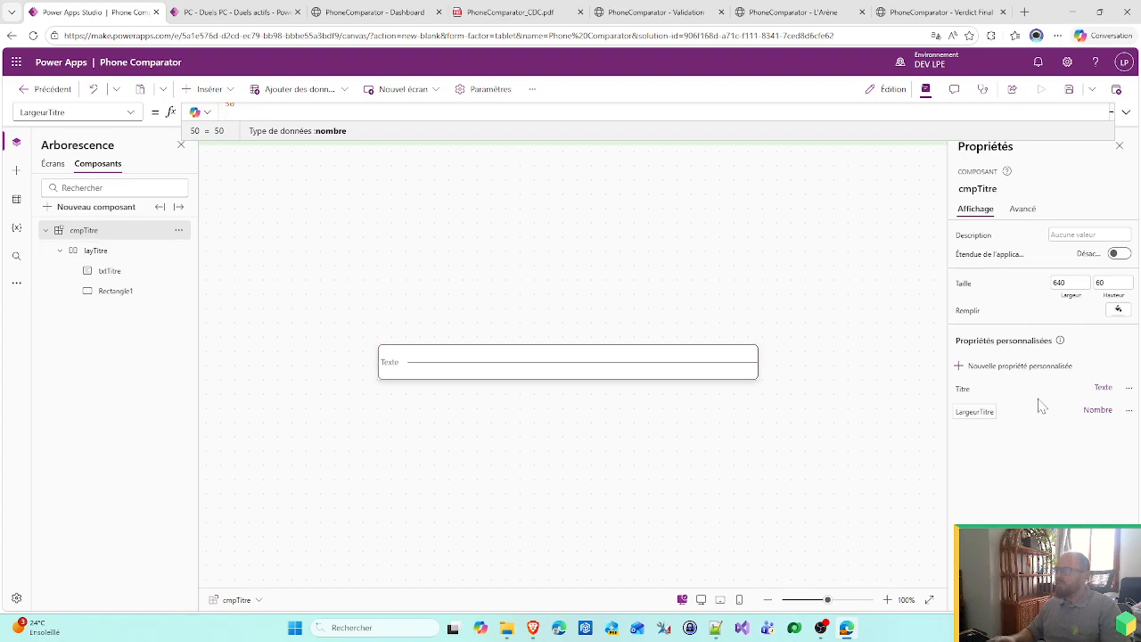
# - Set the default value of cmpTitre's Titre property to "MON TITRE"
pyautogui.click(961, 390)
pyautogui.doubleClick(241, 112)
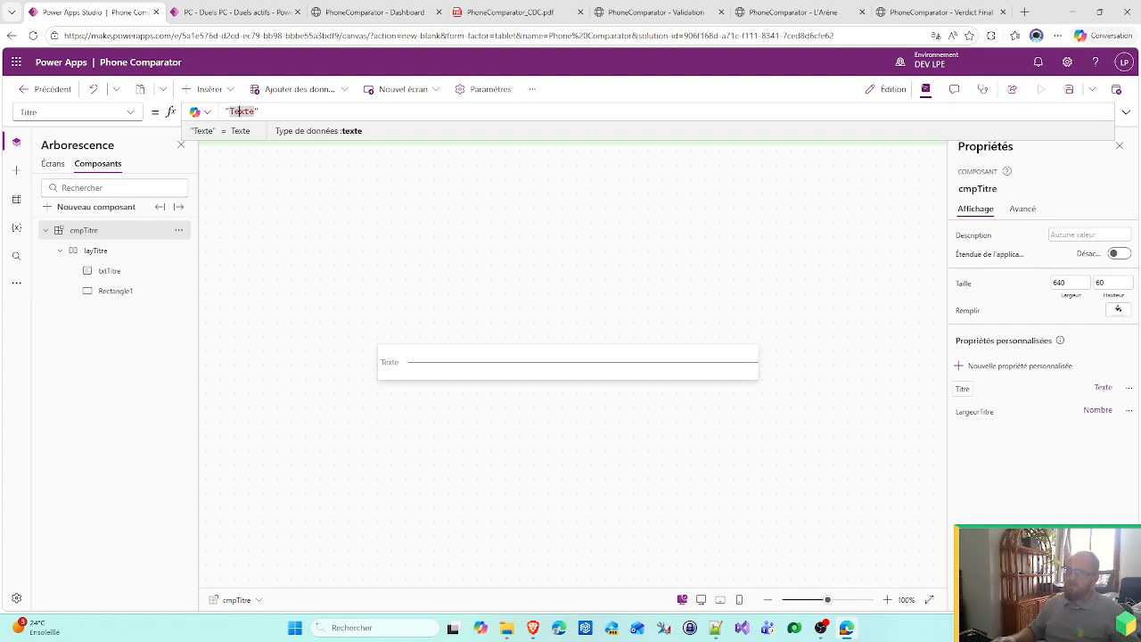
pyautogui.write('T')
pyautogui.write('ON TITR')
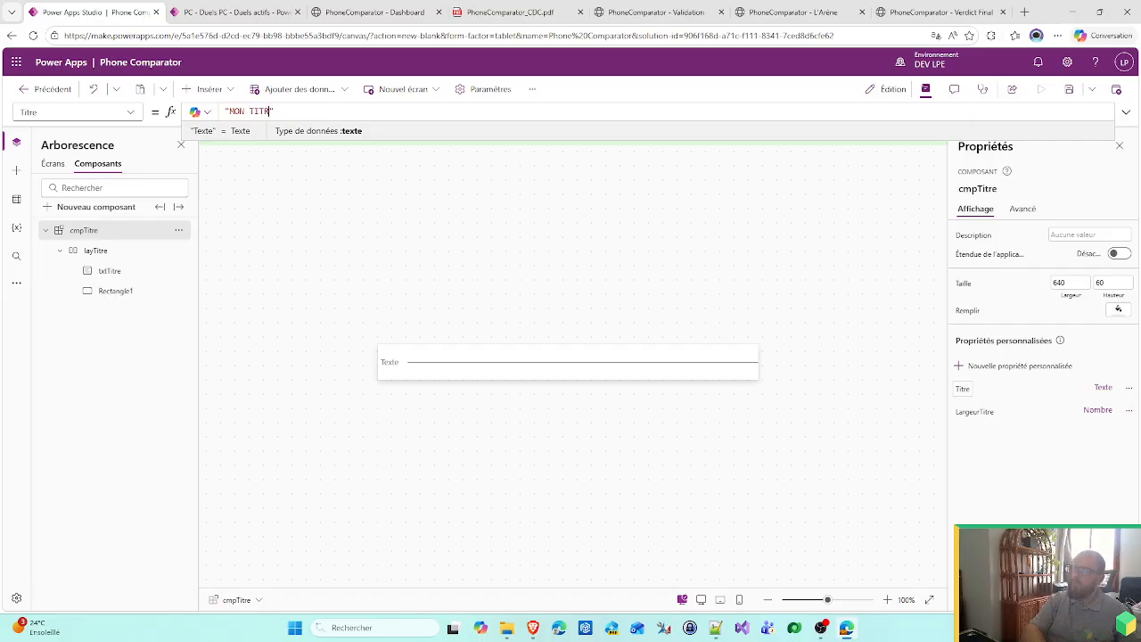
pyautogui.write('E')
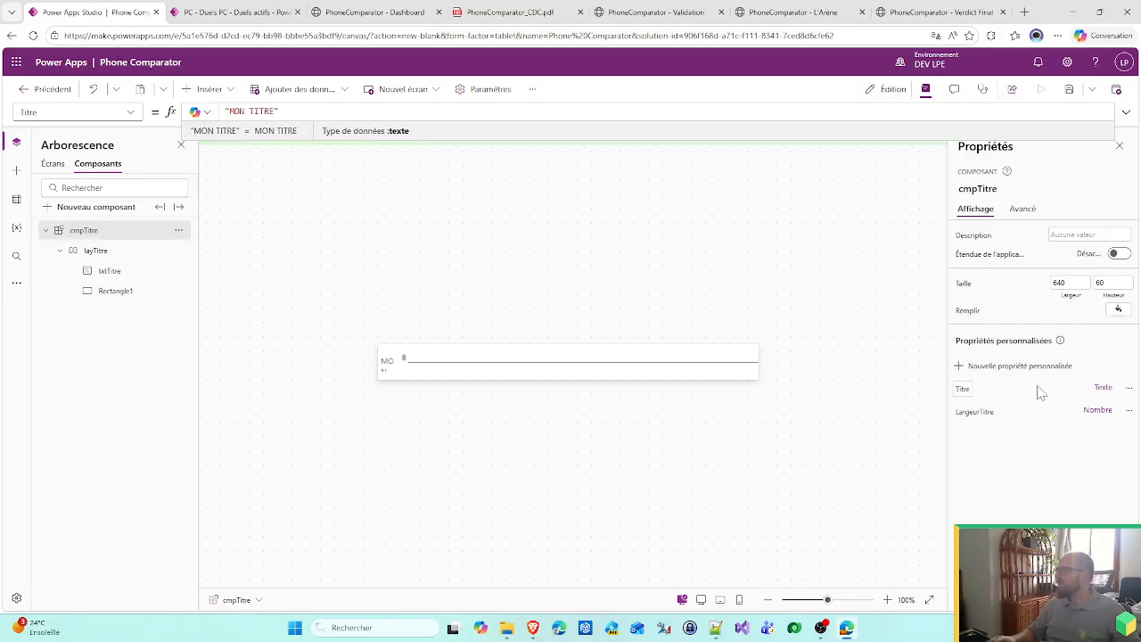
# - Set cmpTitre's LargeurTitre default value to 80 and collapse layTitre in the component tree
pyautogui.click(974, 412)
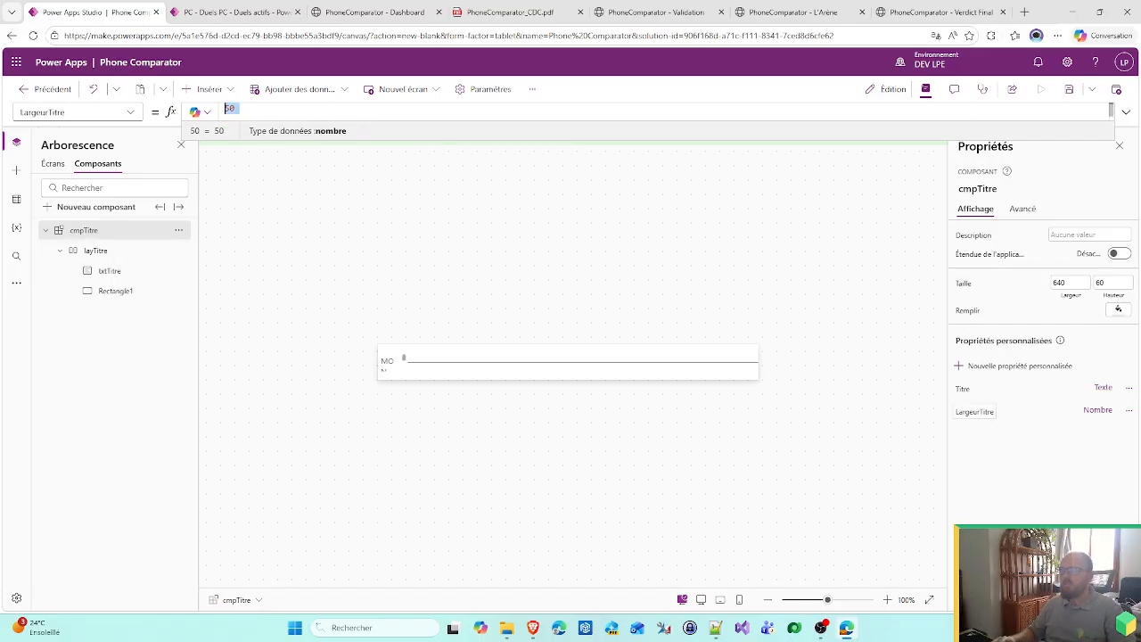
pyautogui.press('BackSpace')
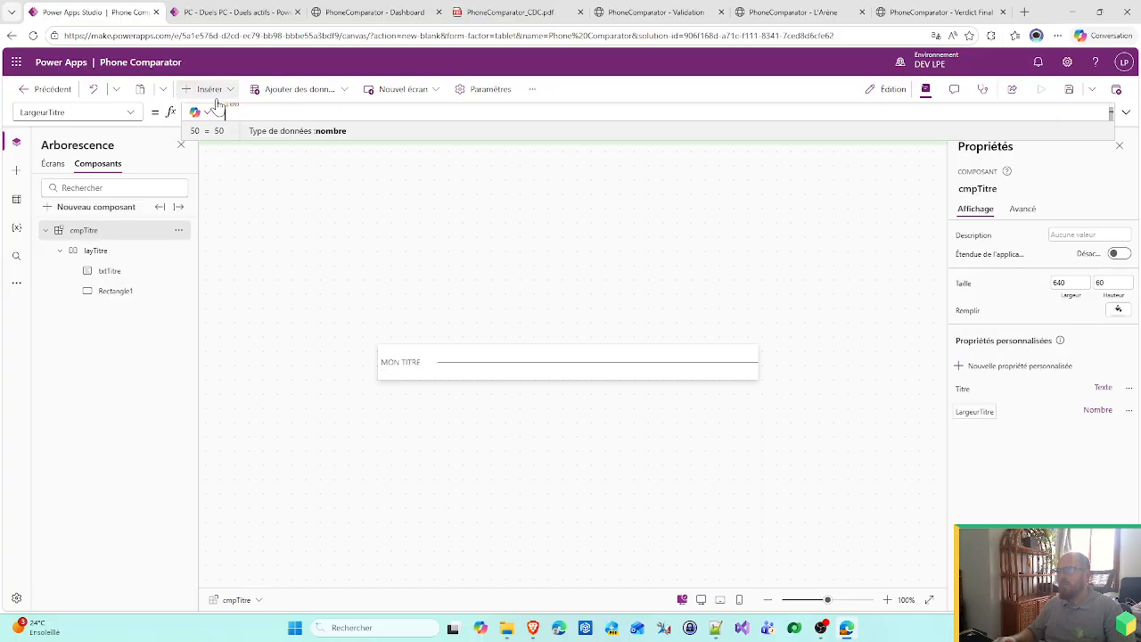
pyautogui.write('80')
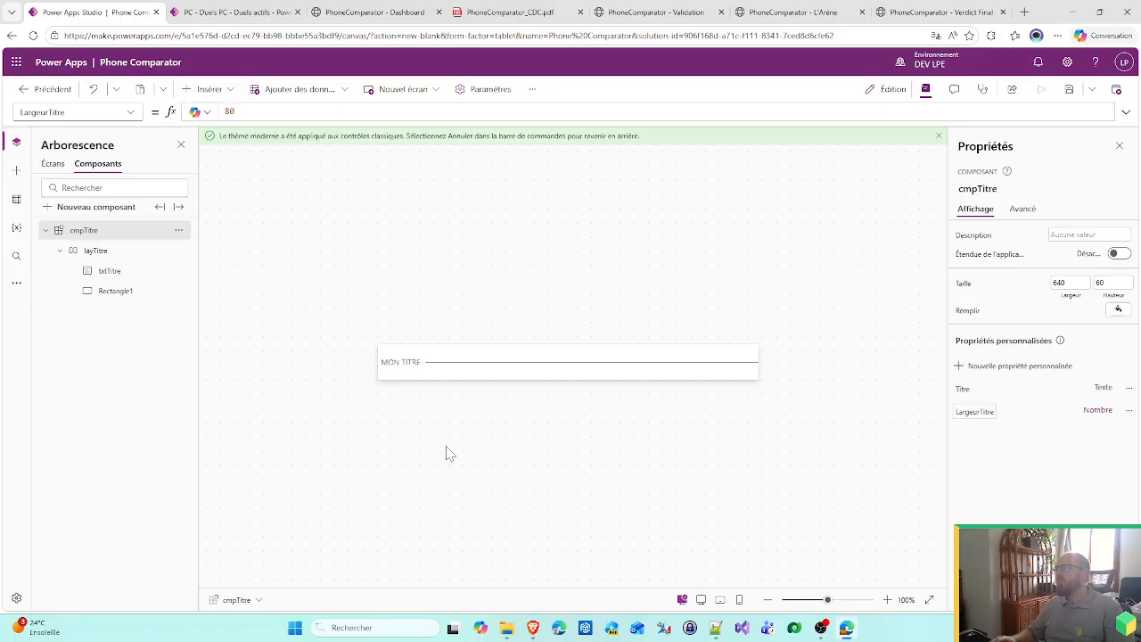
pyautogui.click(60, 251)
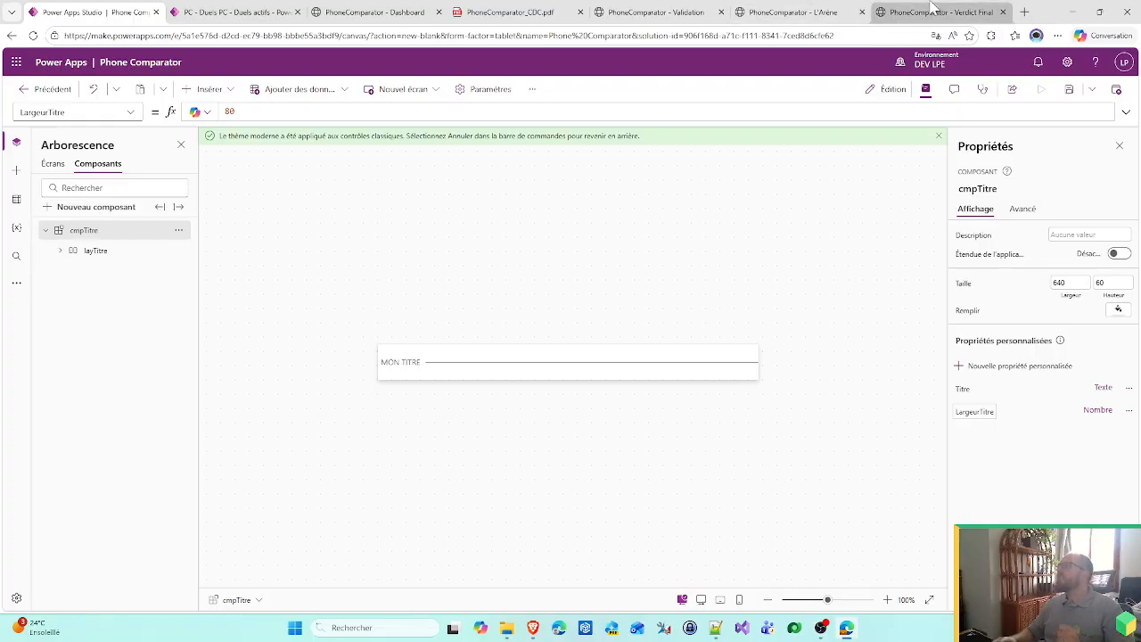
# - Examine the PhoneComparator Validation mockup's form fields, including the Zoom Optique choices and the Marque and Rafraîchissement inputs
pyautogui.click(935, 11)
pyautogui.click(793, 11)
pyautogui.click(659, 12)
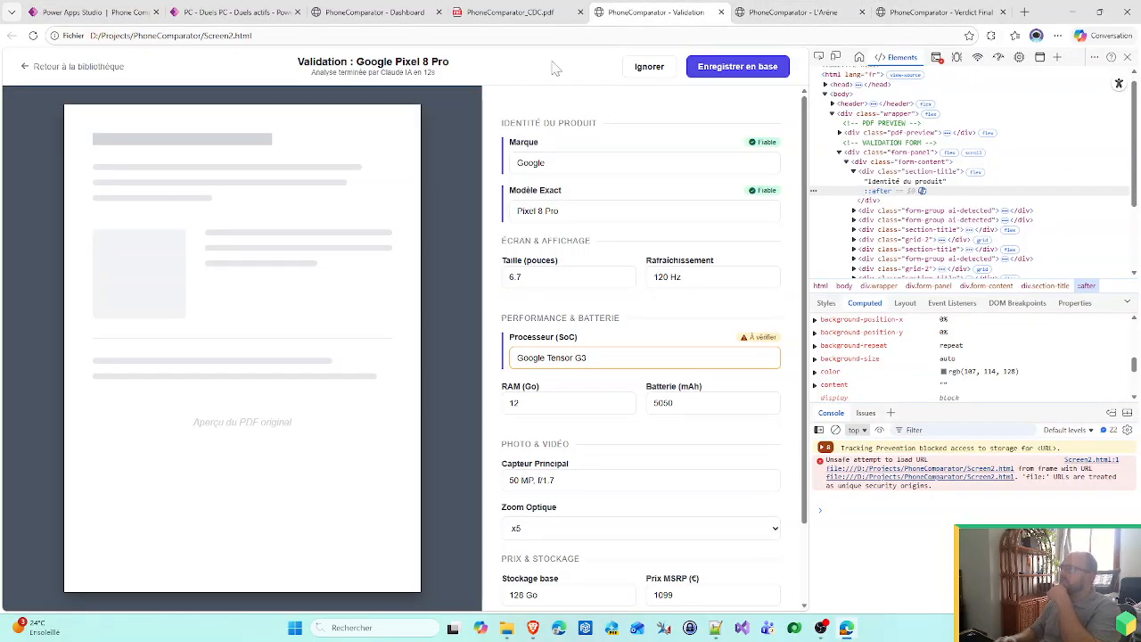
pyautogui.scroll(-2, 606, 309)
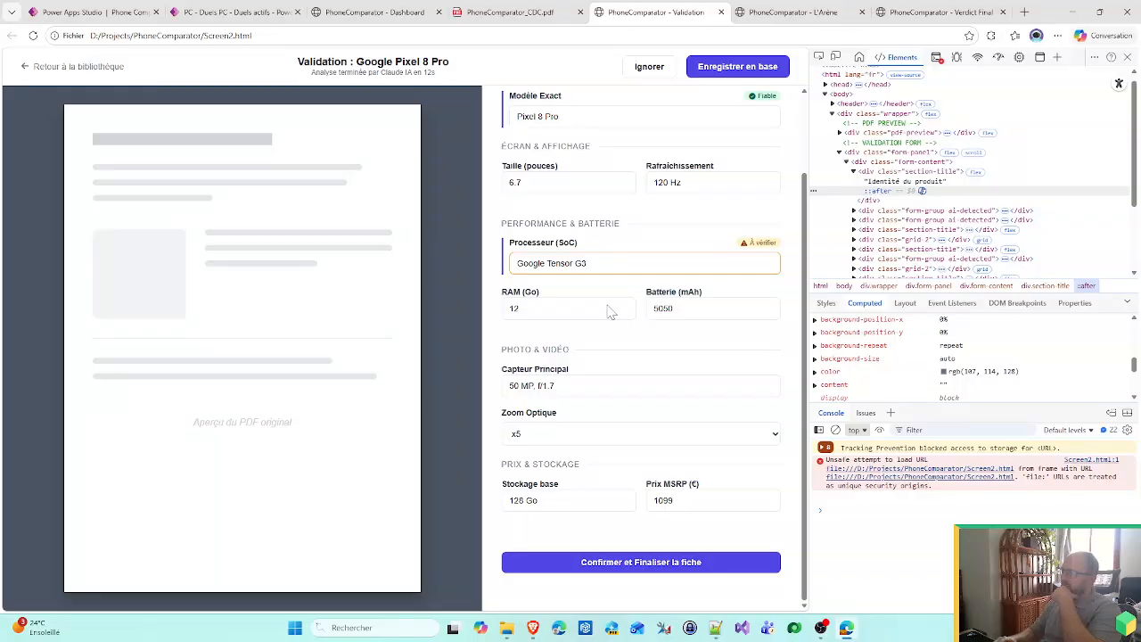
pyautogui.click(764, 436)
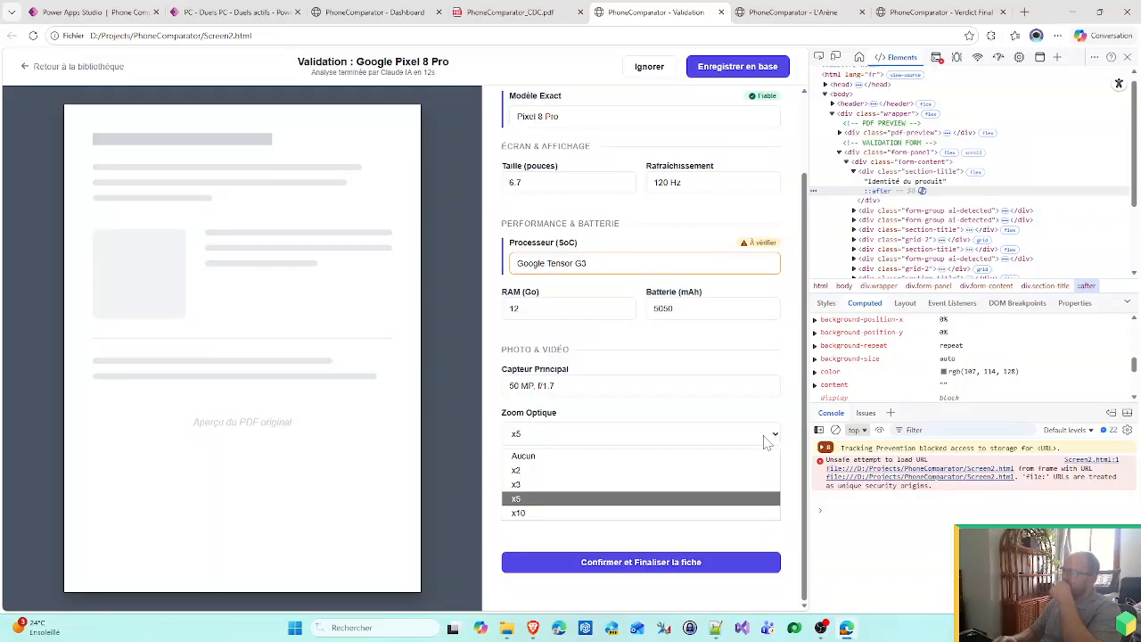
pyautogui.click(765, 439)
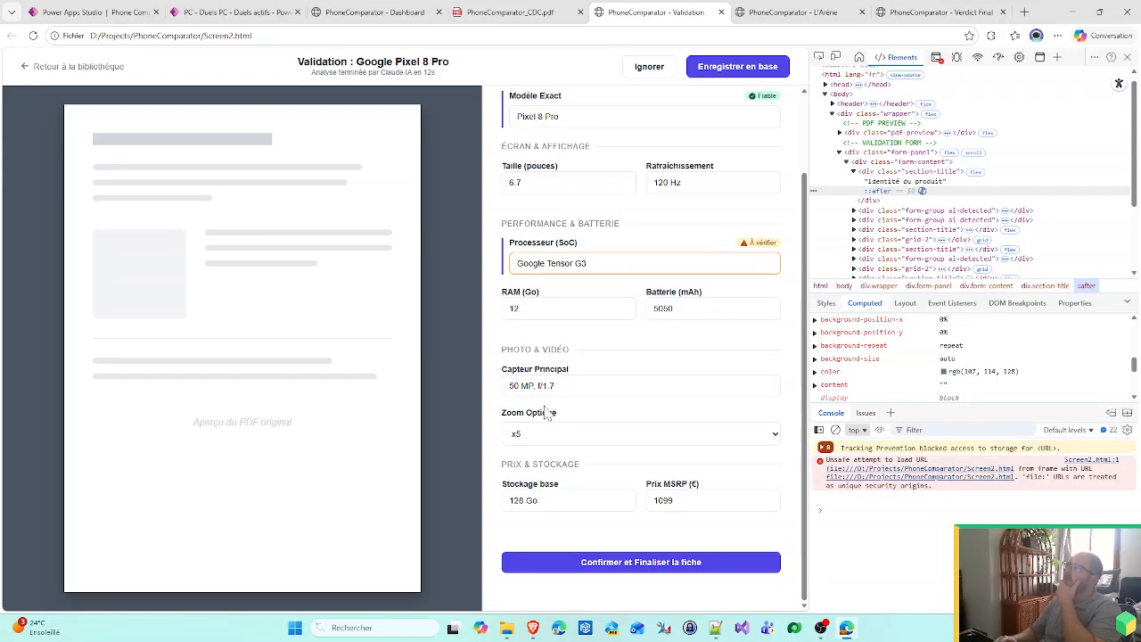
pyautogui.scroll(1, 545, 411)
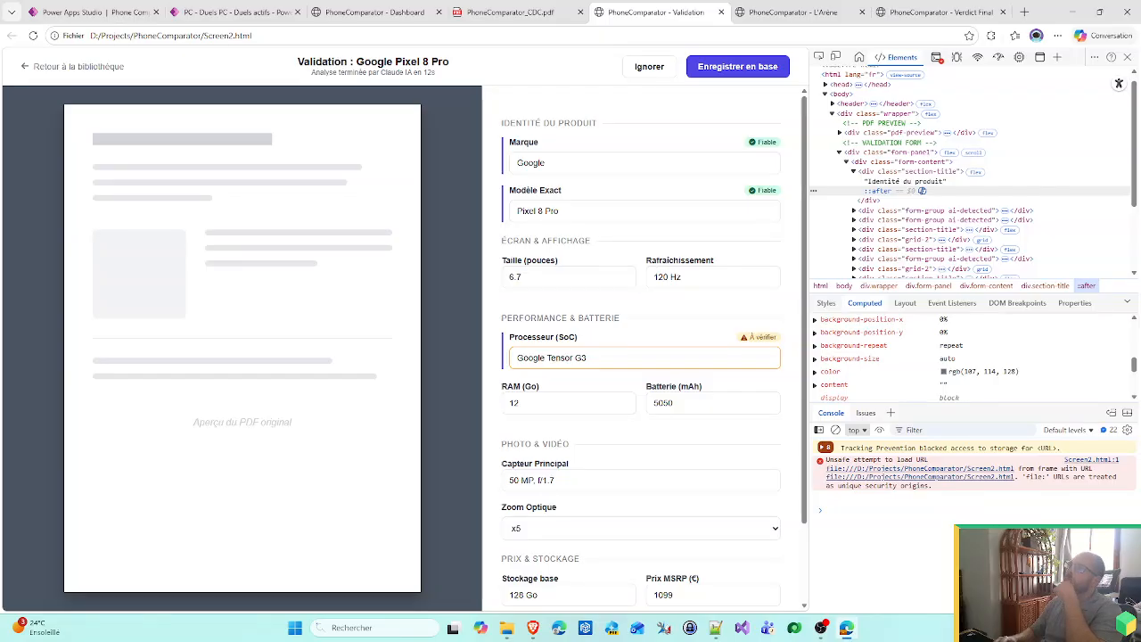
pyautogui.click(713, 277)
pyautogui.click(526, 163)
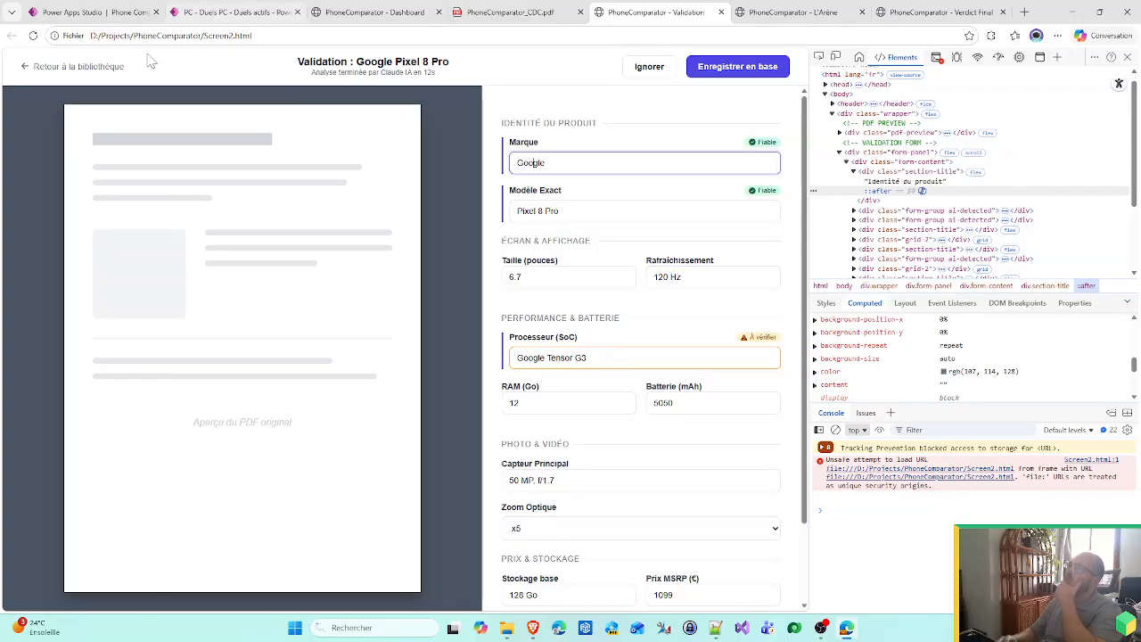
pyautogui.click(228, 11)
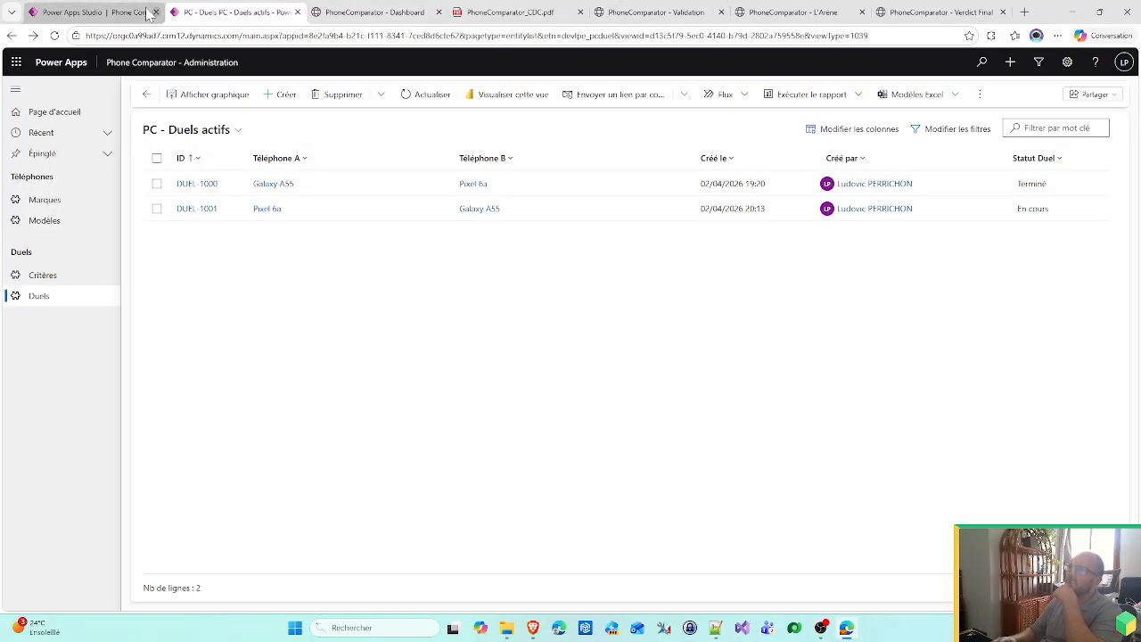
# - Return to Power Apps Studio and create a new component named cmpInputString
pyautogui.click(107, 12)
pyautogui.click(84, 209)
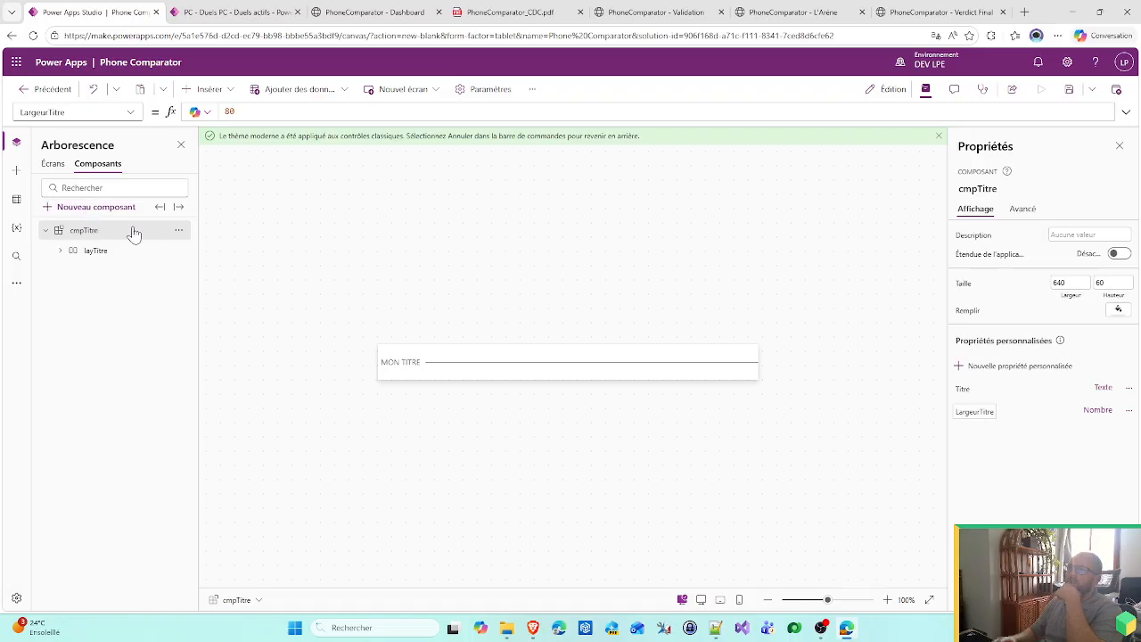
pyautogui.doubleClick(84, 276)
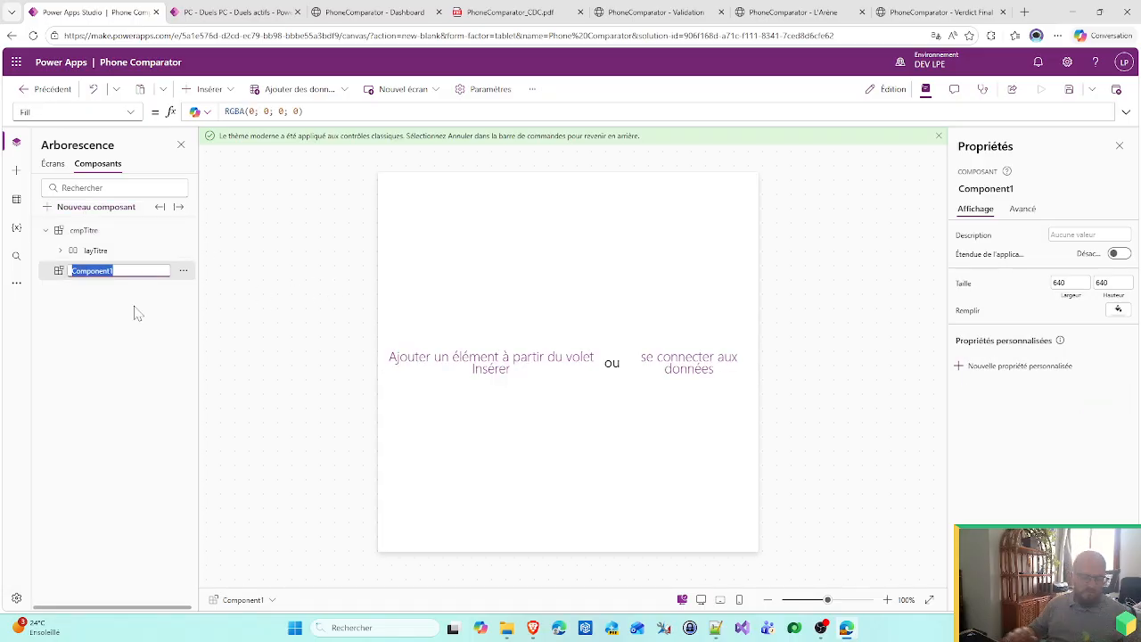
pyautogui.write('cmpInp')
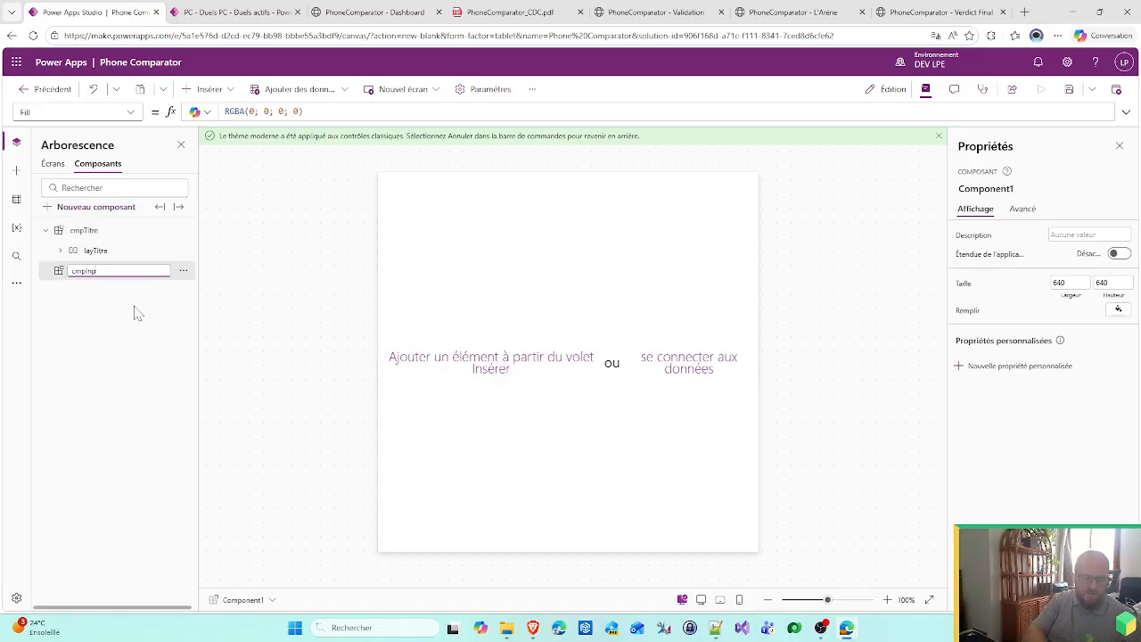
pyautogui.write('utString')
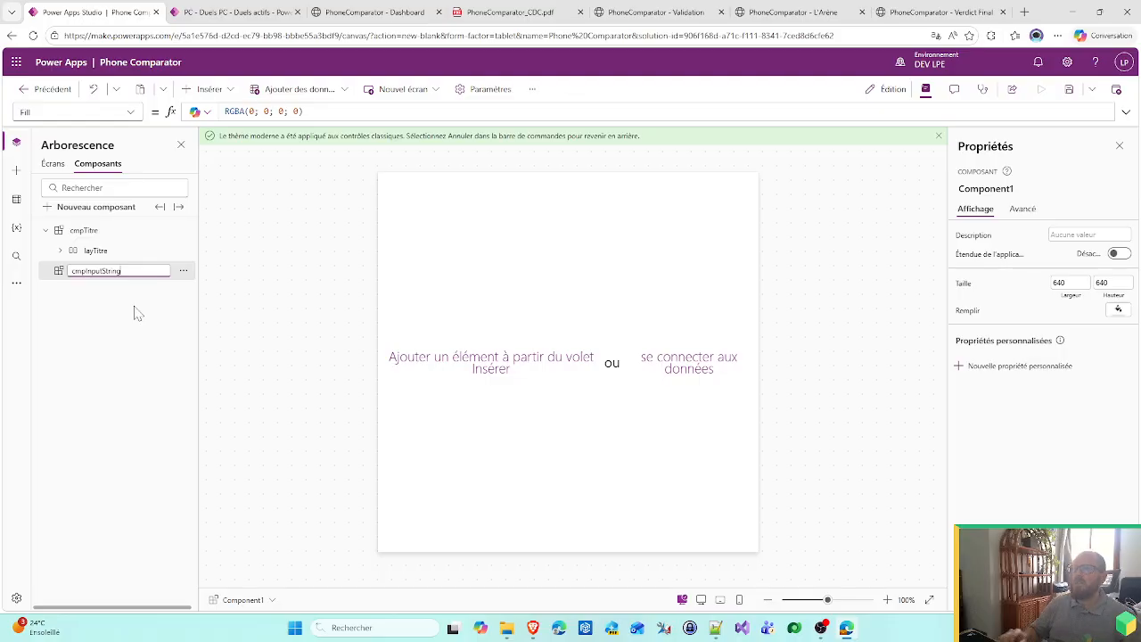
pyautogui.press('Return')
# - Check the accent bar beside the Marque field in the Validation mockup and insert a rectangle into cmpInputString
pyautogui.click(206, 91)
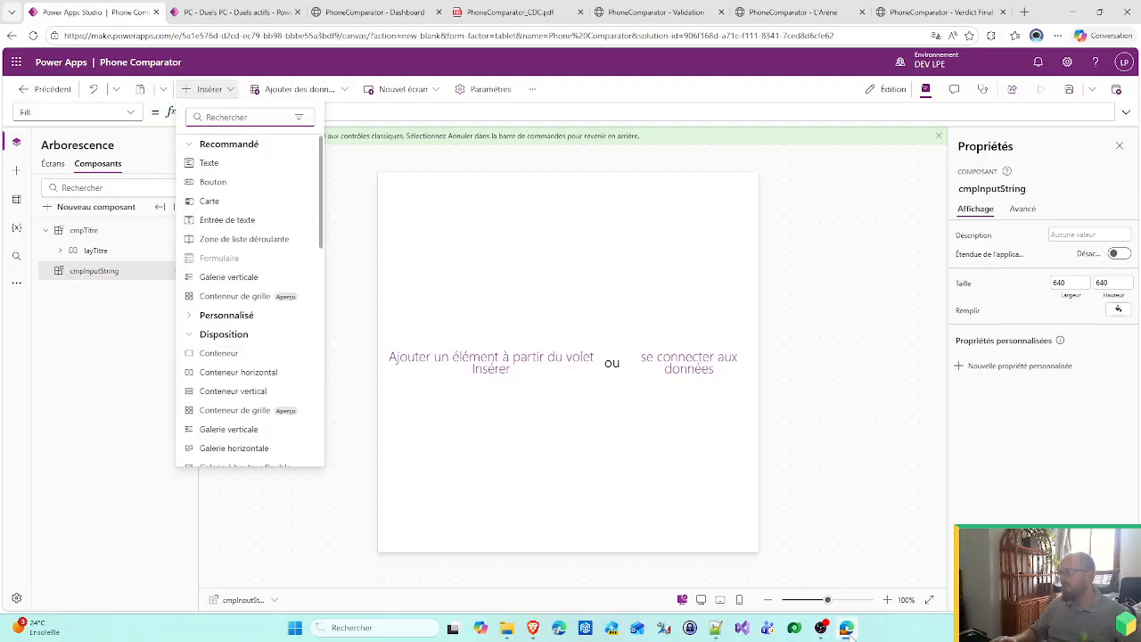
pyautogui.moveTo(827, 631)
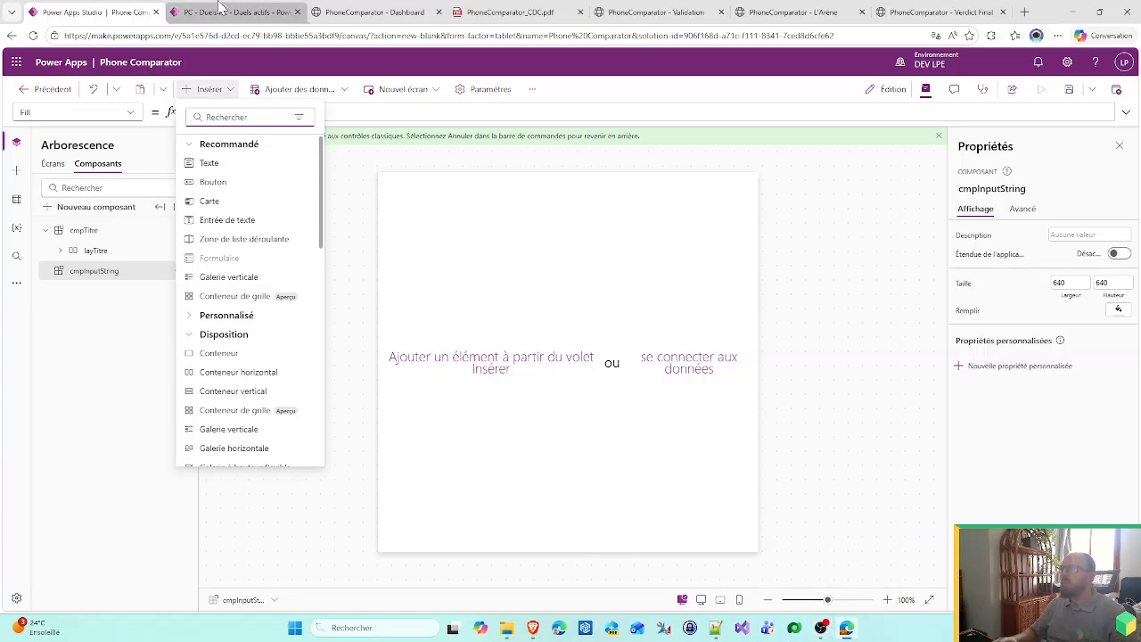
pyautogui.click(677, 11)
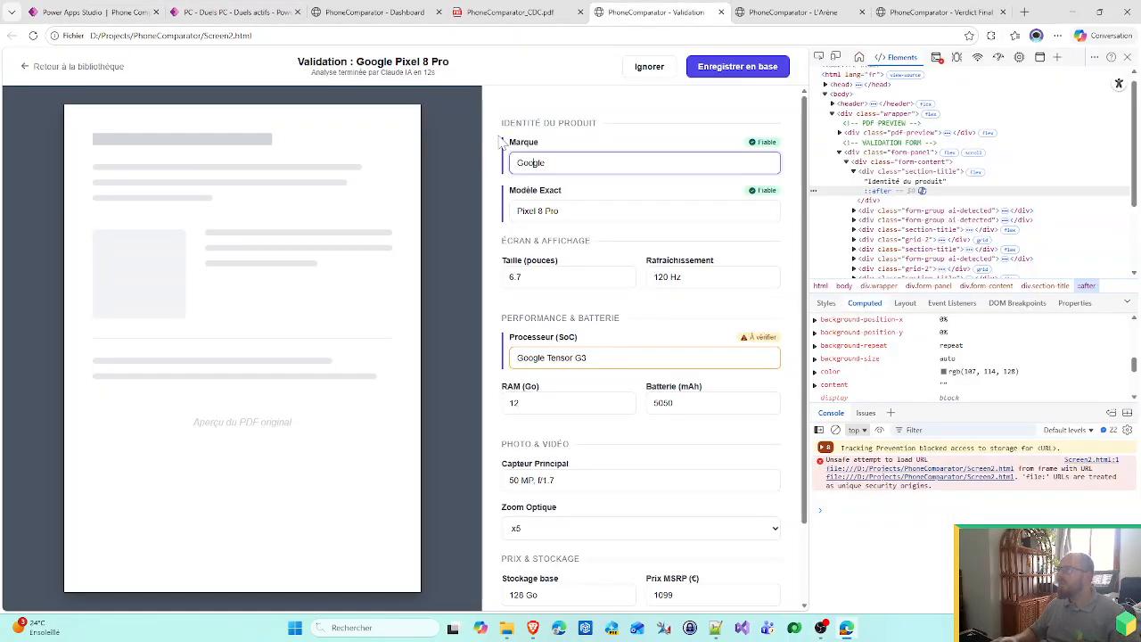
pyautogui.click(89, 12)
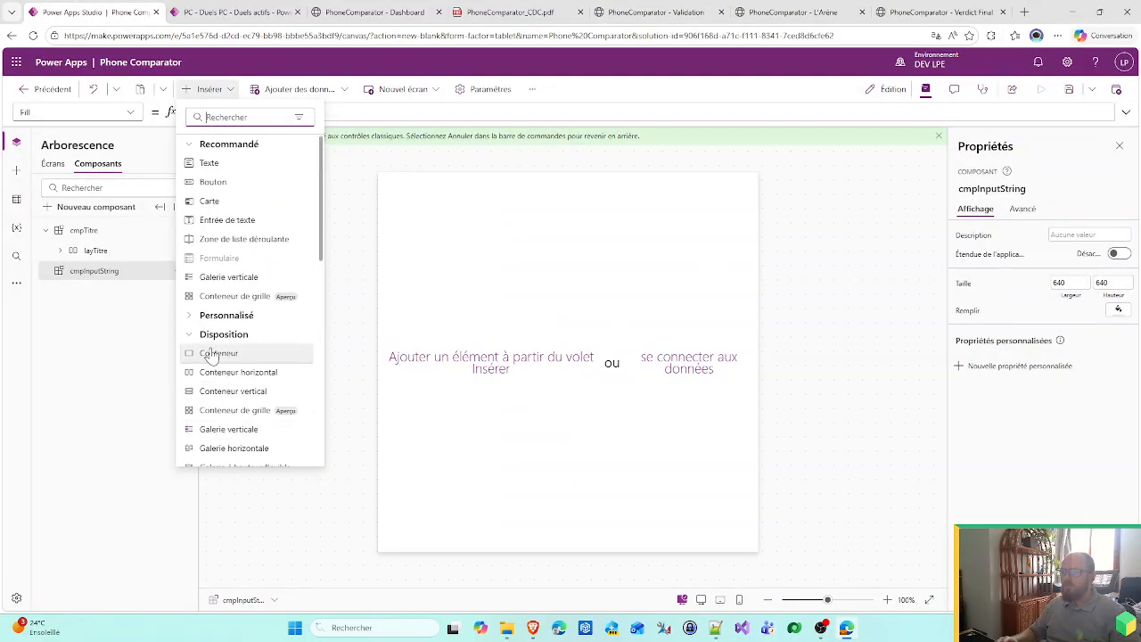
pyautogui.scroll(-3, 214, 406)
pyautogui.write('rec')
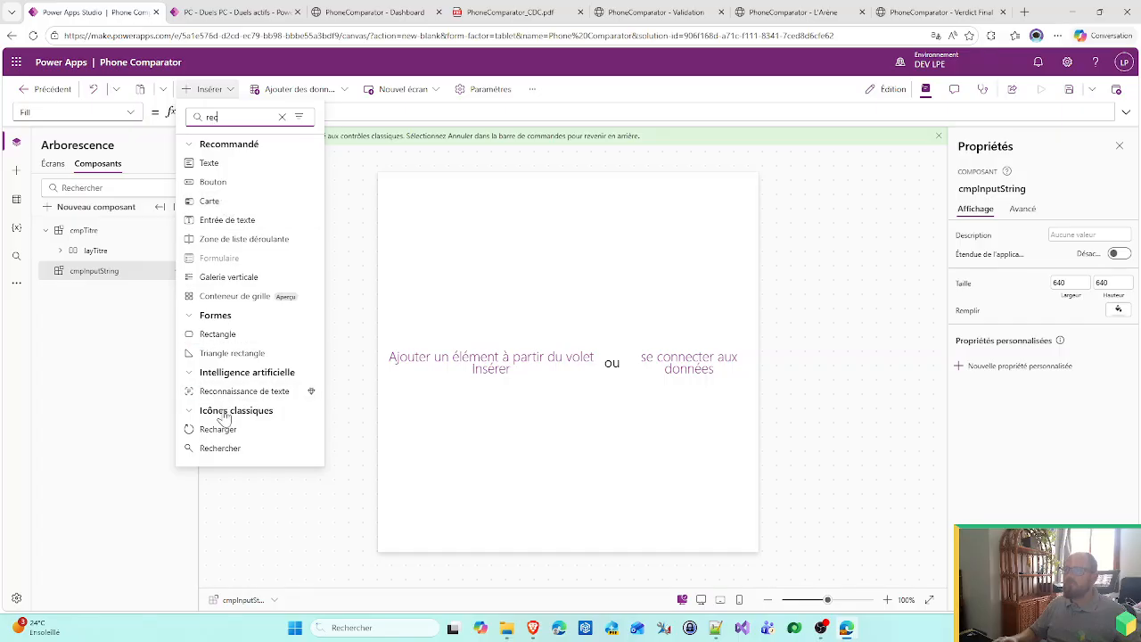
pyautogui.click(219, 335)
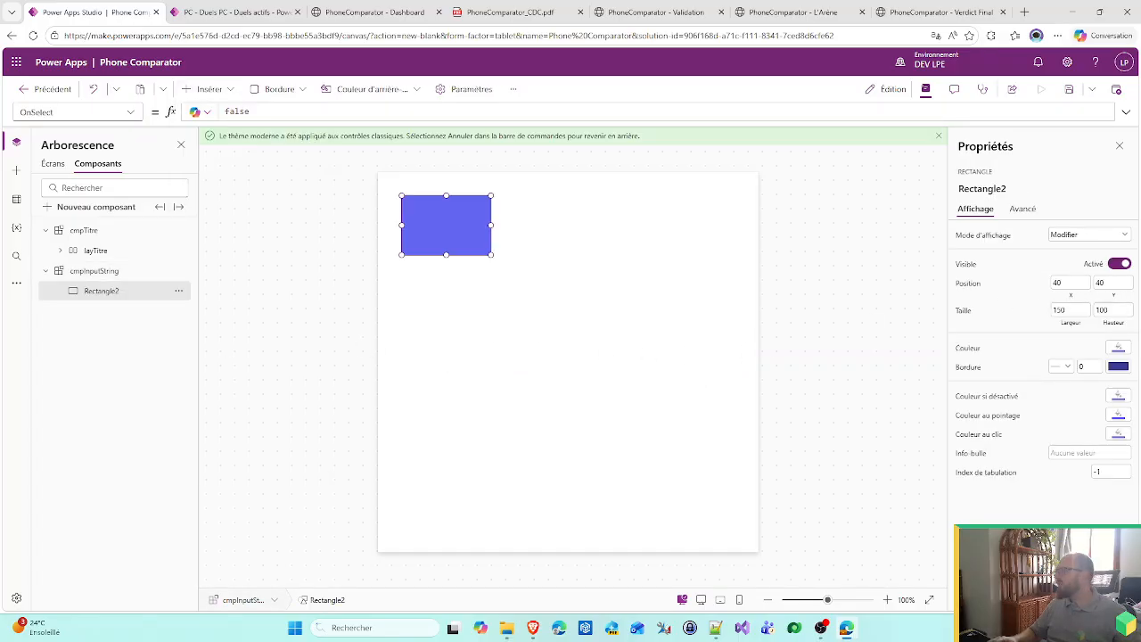
# - Position the new rectangle in cmpInputString at X 0 and Y 0
pyautogui.click(1069, 283)
pyautogui.write('0')
pyautogui.press('Tab')
pyautogui.write('0')
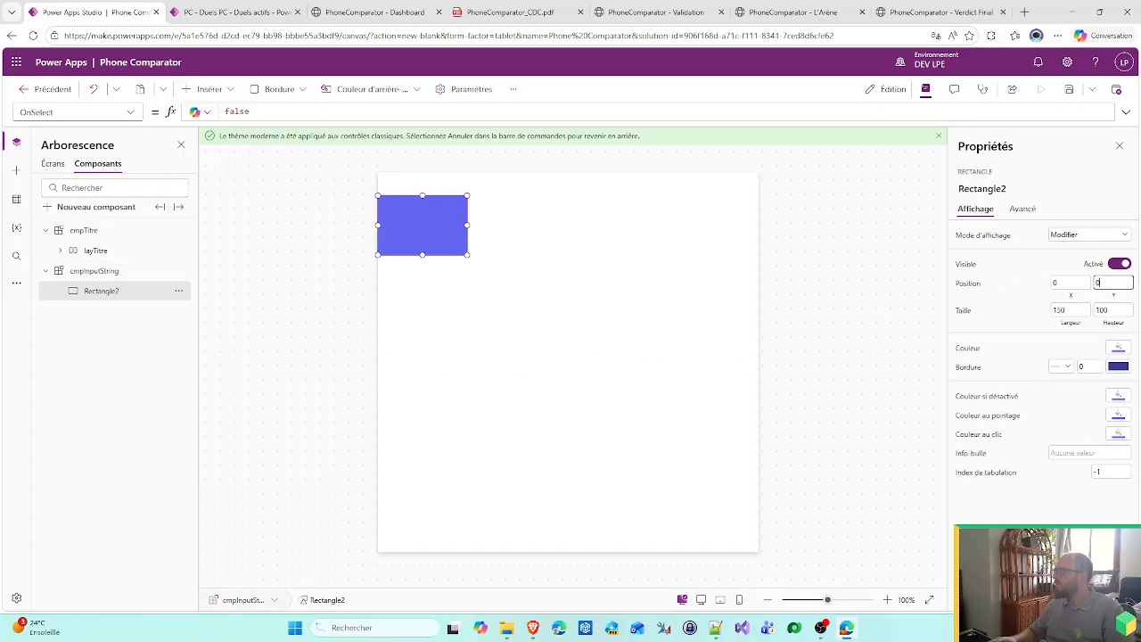
# - Set the rectangle's width to 1 and its height to the formula Parent.Height
pyautogui.click(1069, 330)
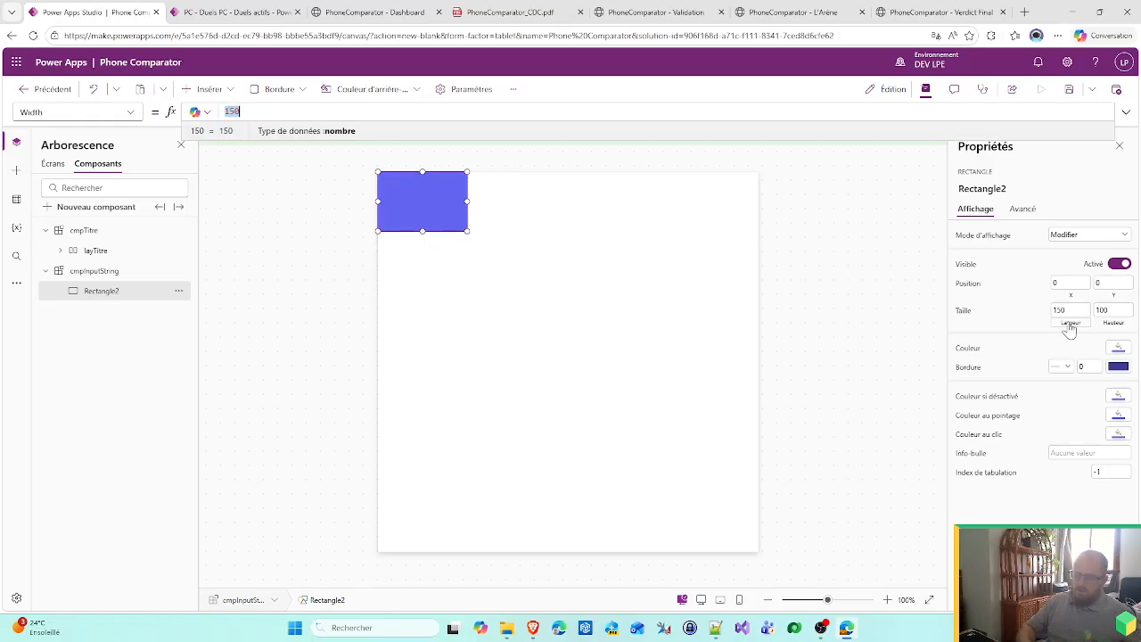
pyautogui.write('1')
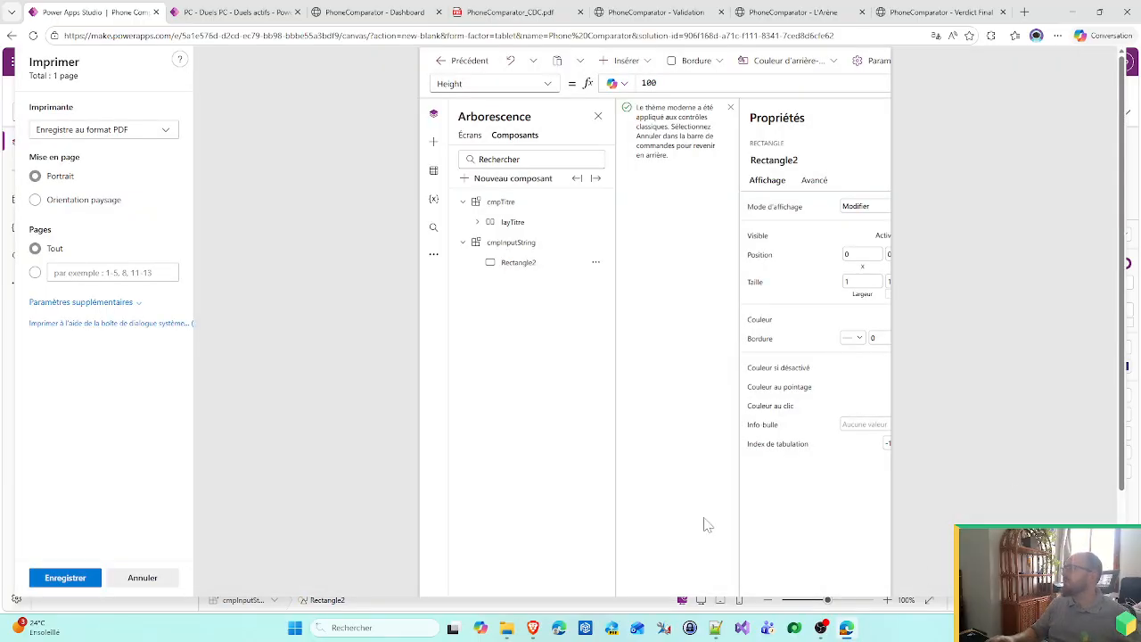
pyautogui.click(146, 577)
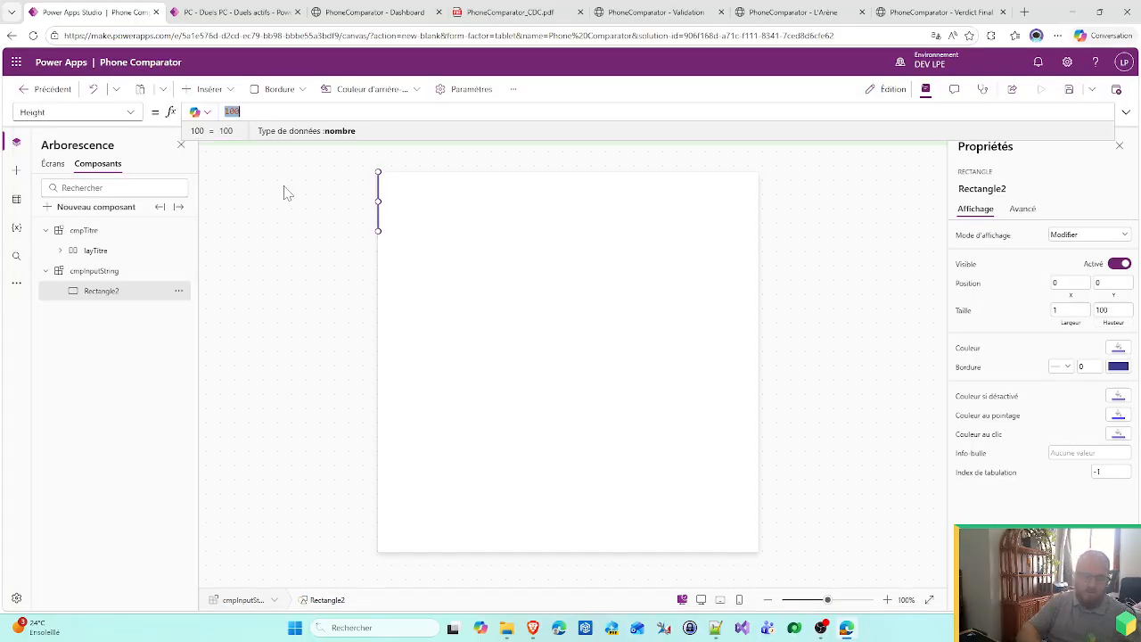
pyautogui.write('Parent.Height')
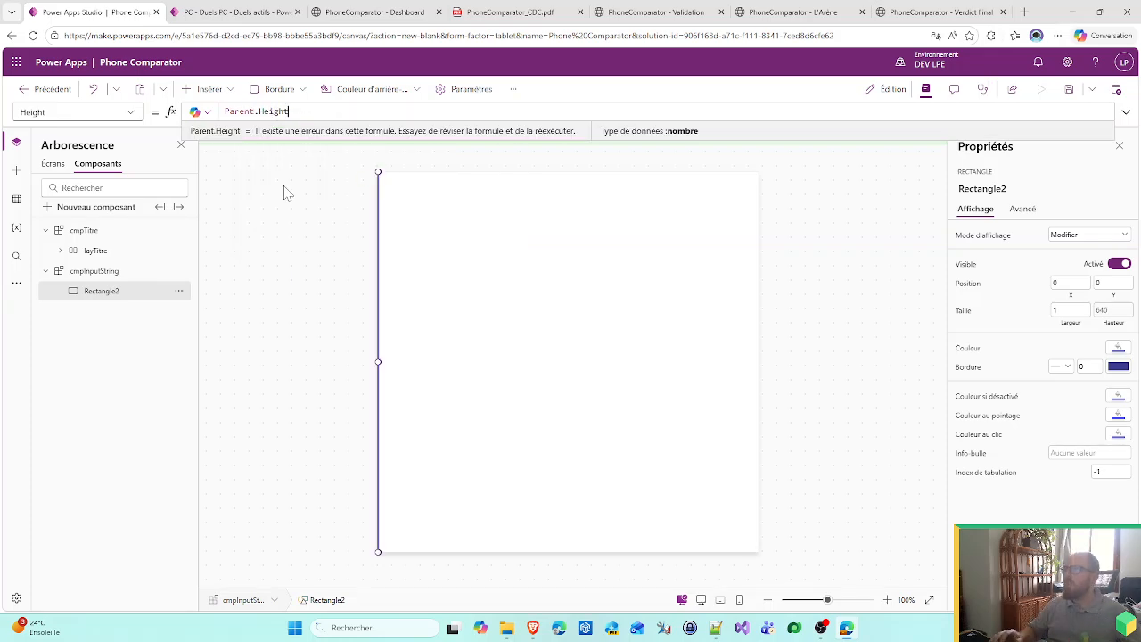
# - Set the cmpInputString component's height to 80 and insert a horizontal container into it
pyautogui.click(314, 295)
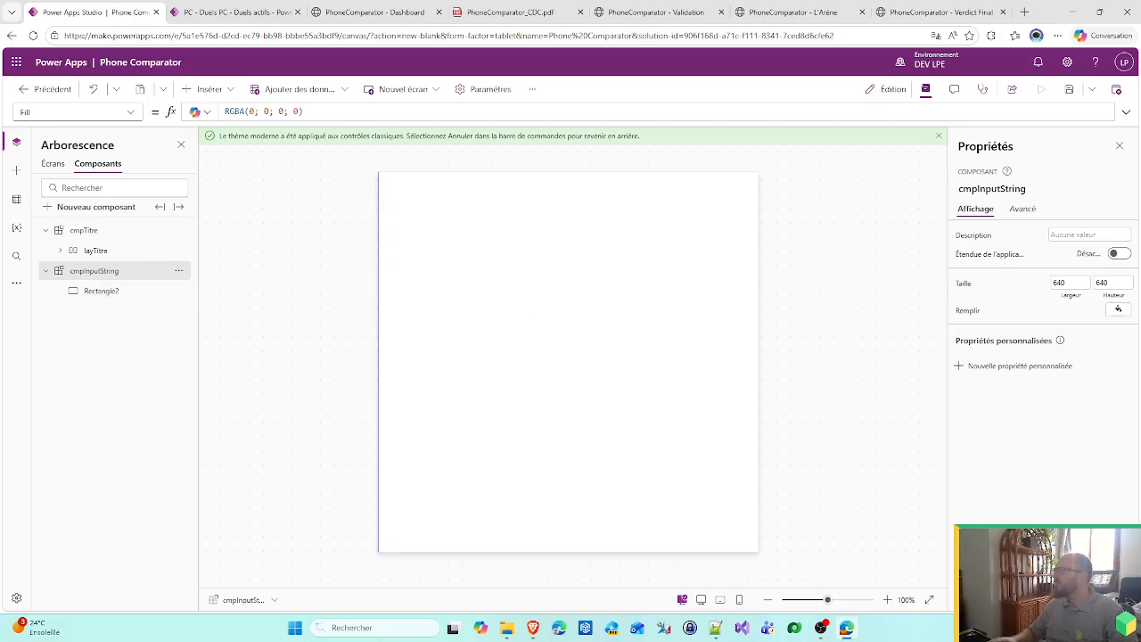
pyautogui.click(945, 267)
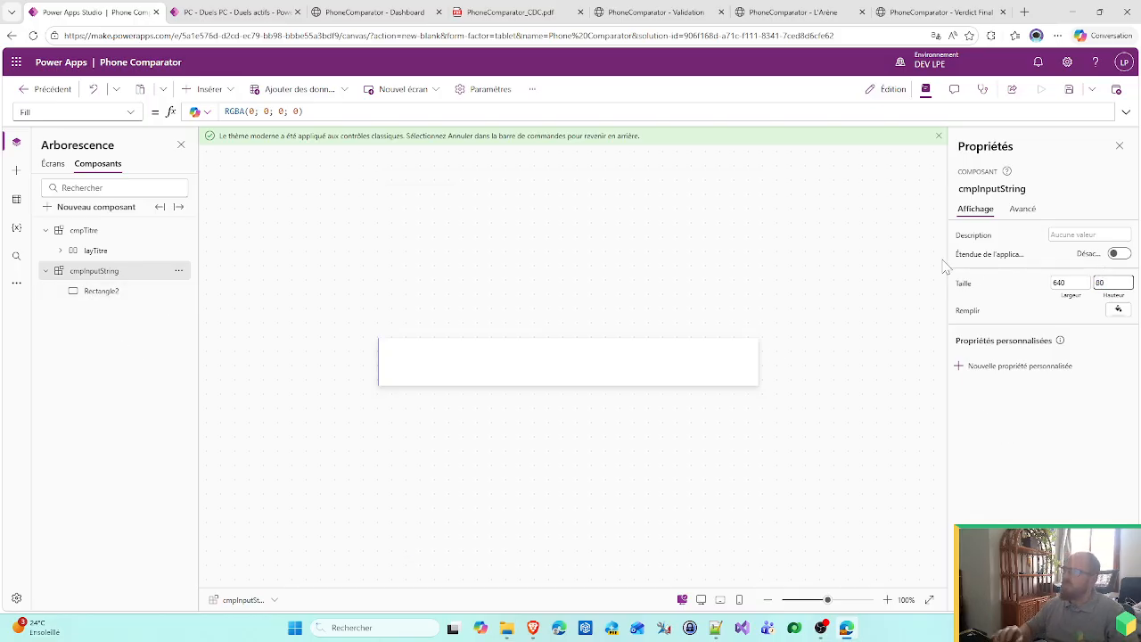
pyautogui.click(191, 92)
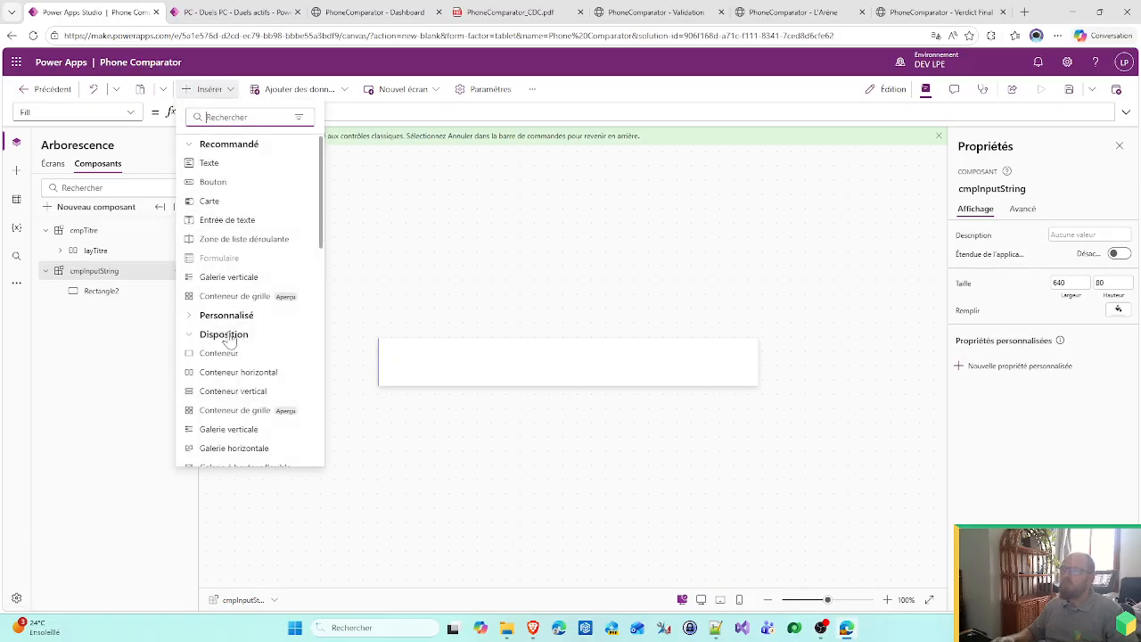
pyautogui.click(224, 374)
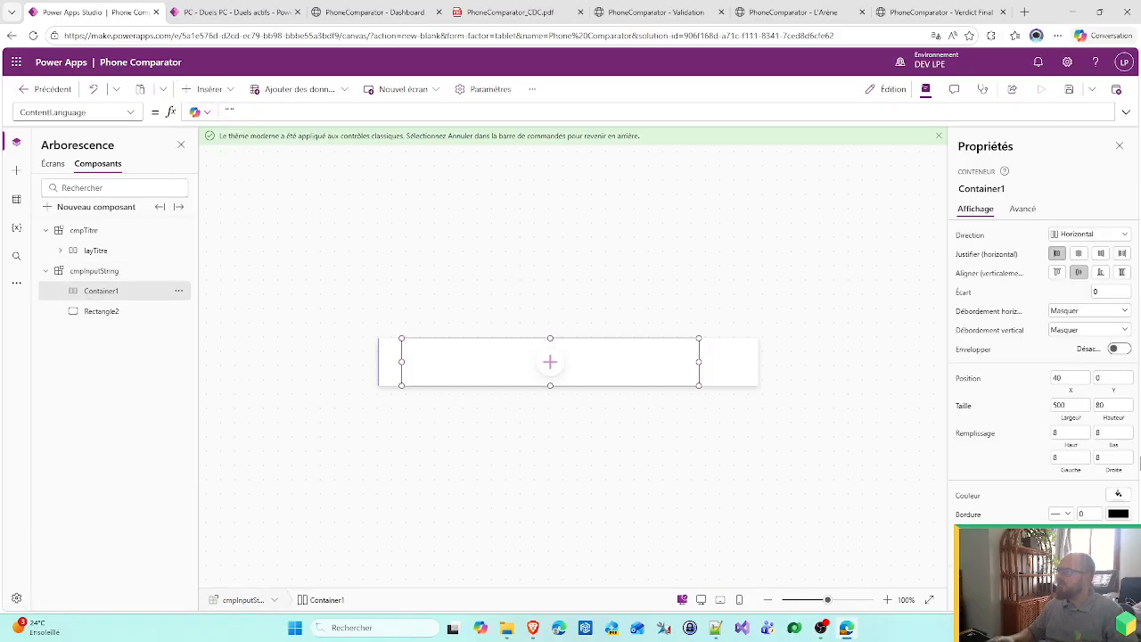
# - Rename the accent rectangle as rctCmpIs and the horizontal container as layCmpIs
pyautogui.click(1072, 379)
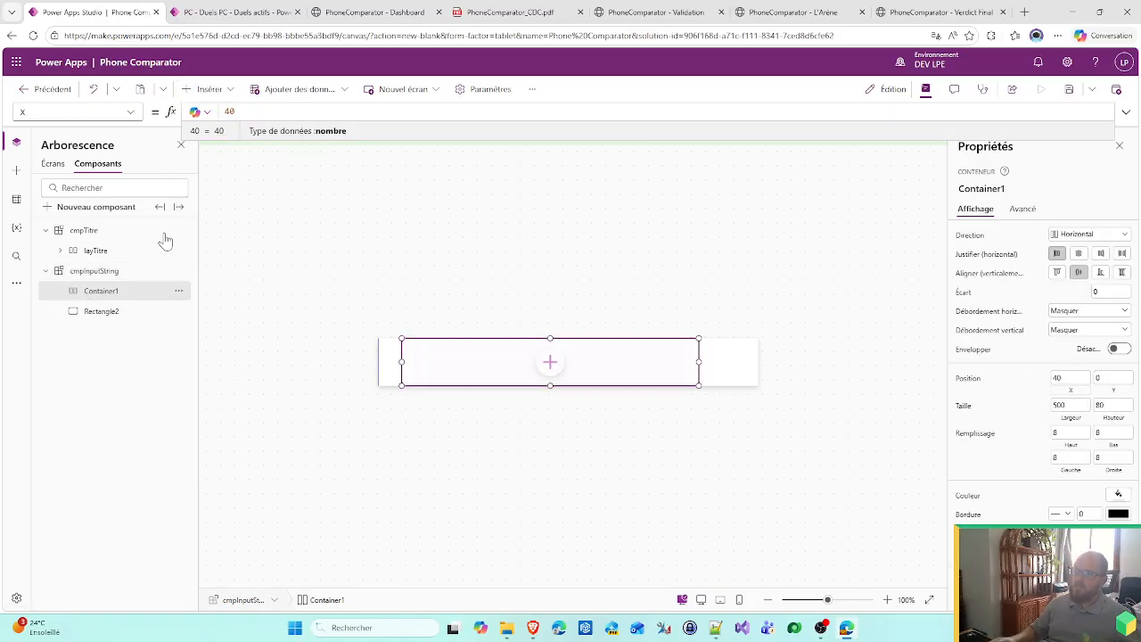
pyautogui.doubleClick(103, 311)
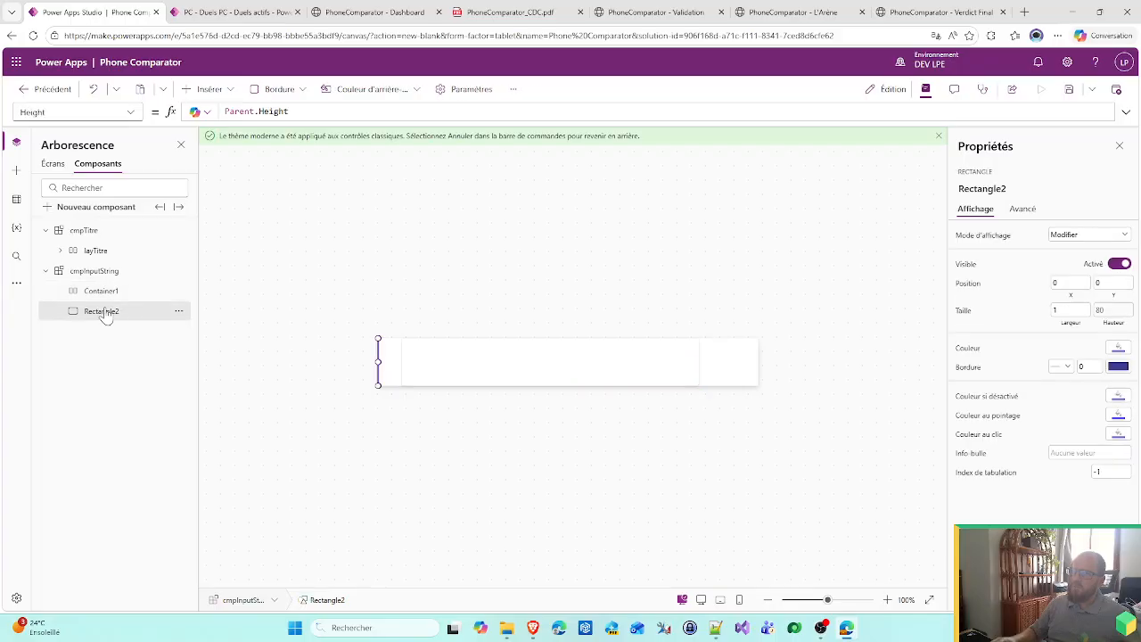
pyautogui.write('rctCmpIs')
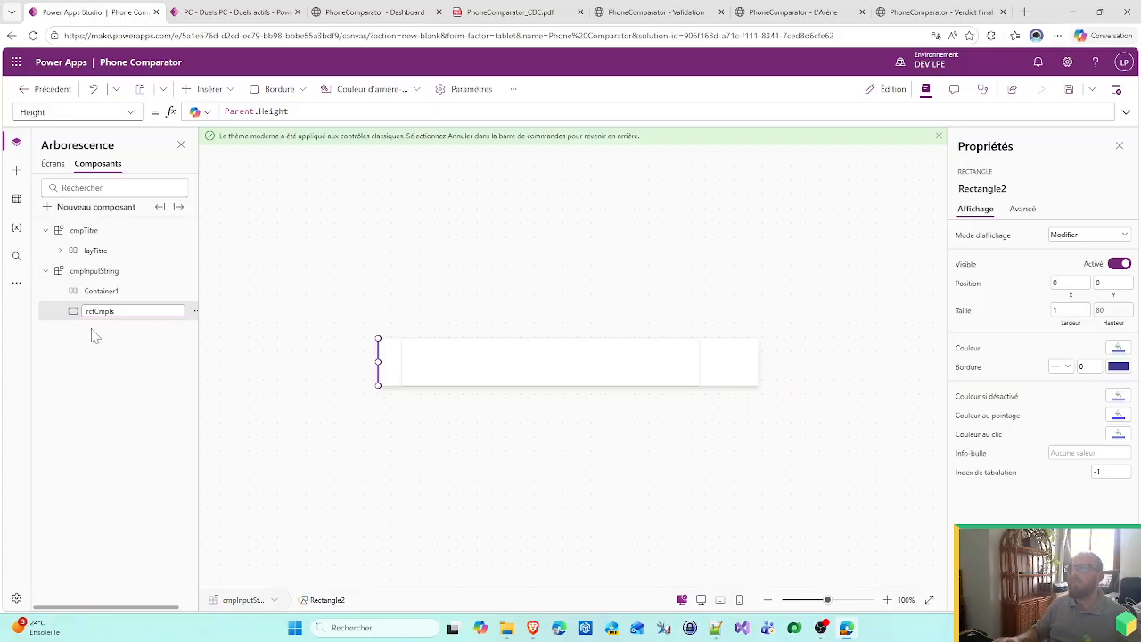
pyautogui.press('Return')
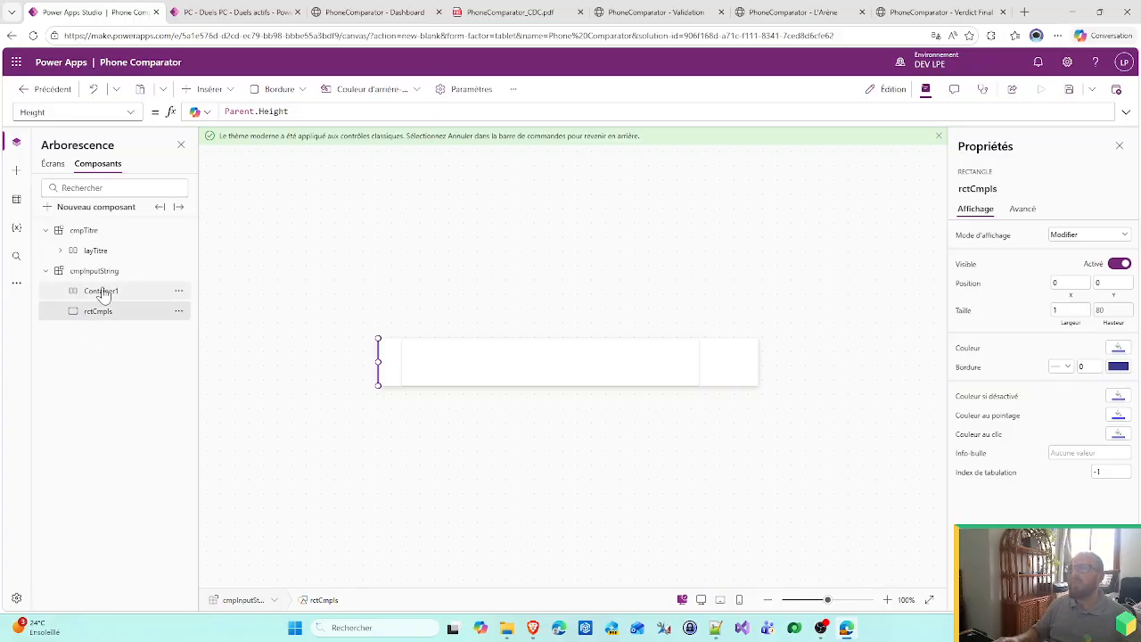
pyautogui.doubleClick(102, 292)
pyautogui.write('layCmp')
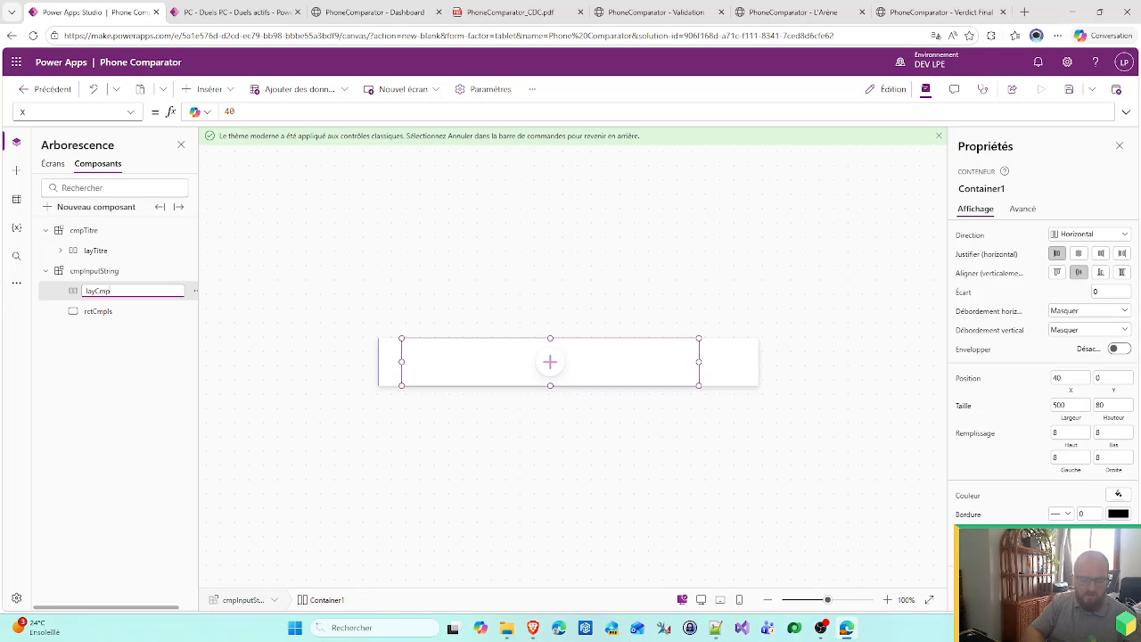
pyautogui.write('ls')
pyautogui.press('Return')
# - Set the X position of layCmpIs to the formula rctCmpIs.Width + rctCmpIs.X
pyautogui.click(101, 311)
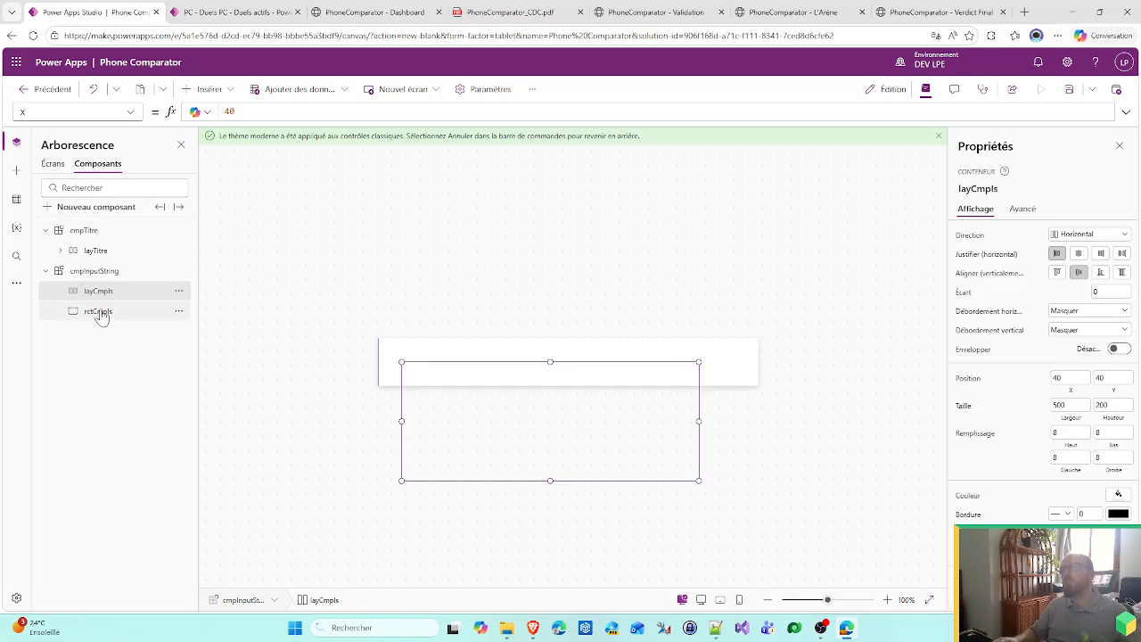
pyautogui.doubleClick(101, 311)
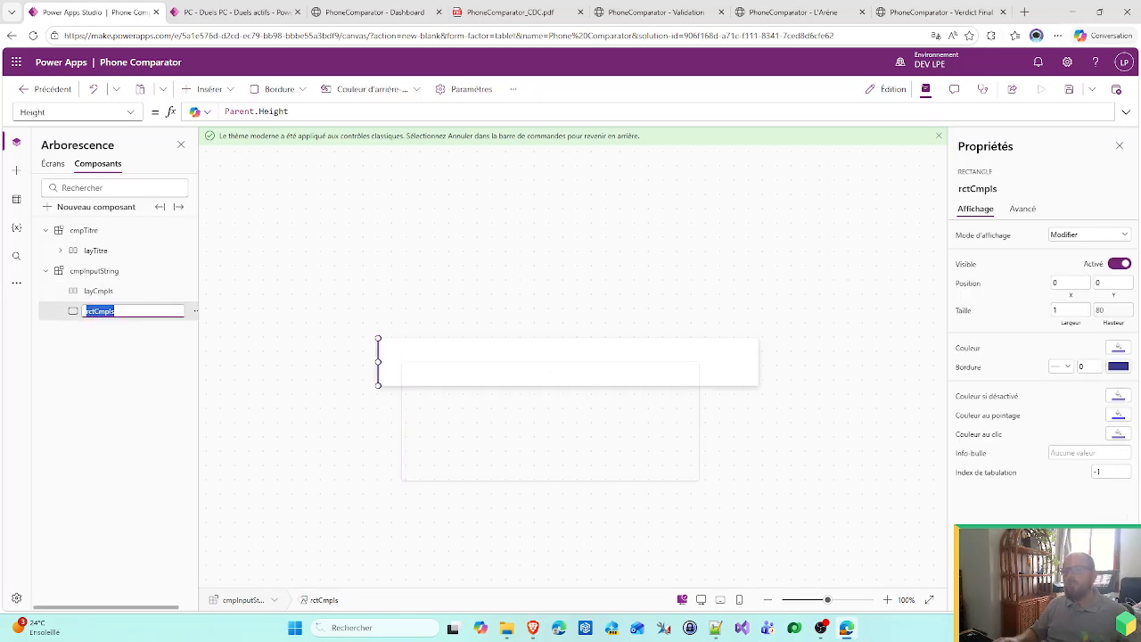
pyautogui.click(99, 292)
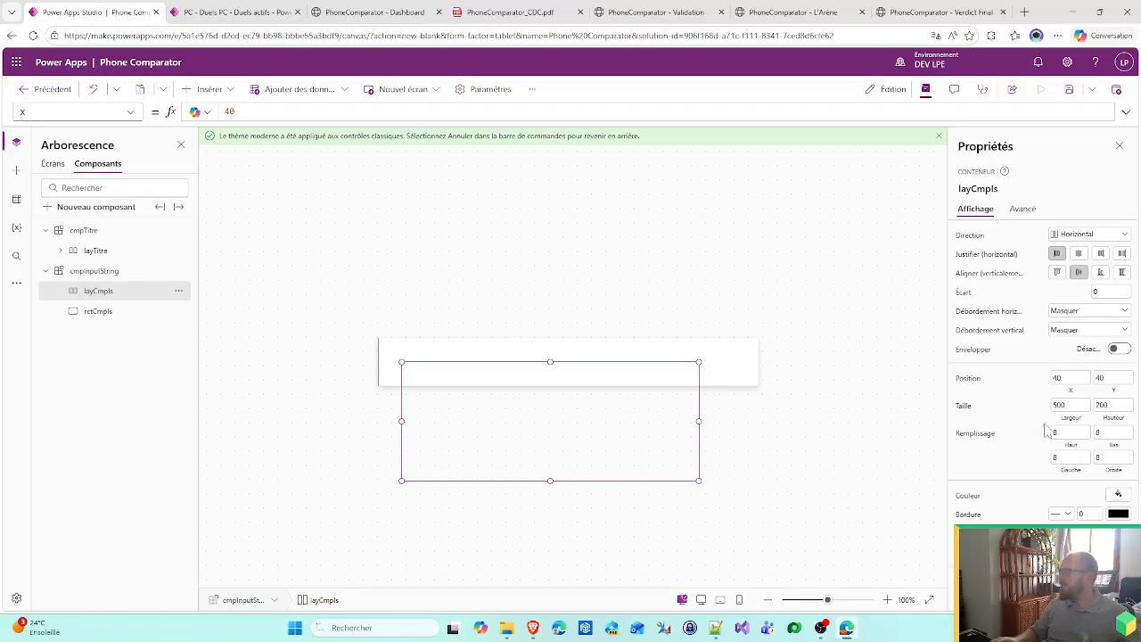
pyautogui.write('rctCmpls.')
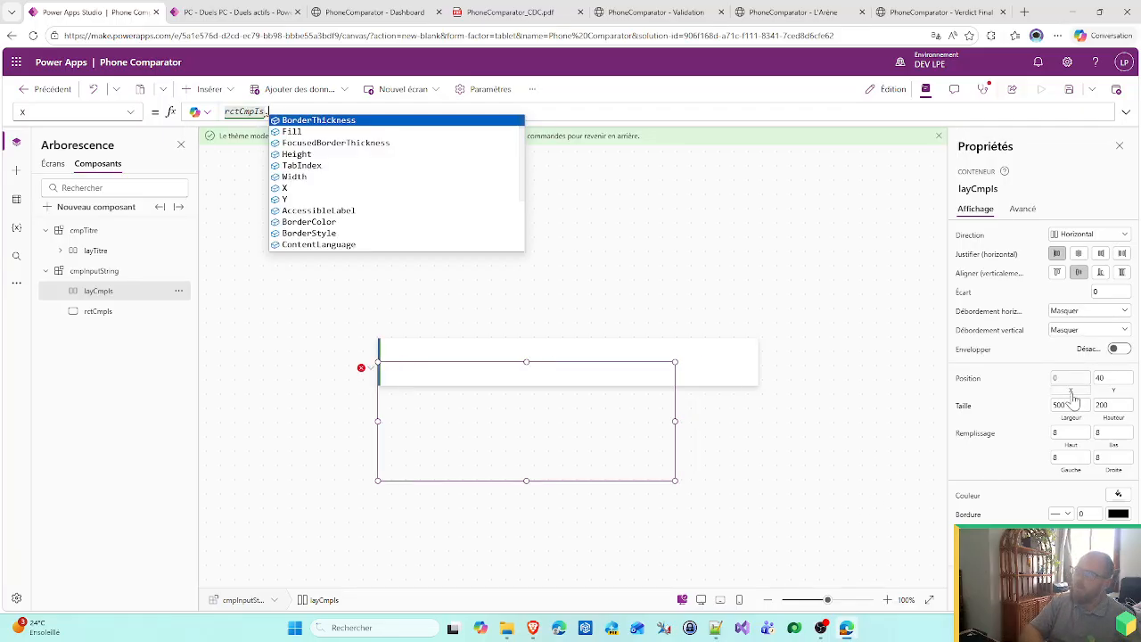
pyautogui.write('Width + rctCmpls.X')
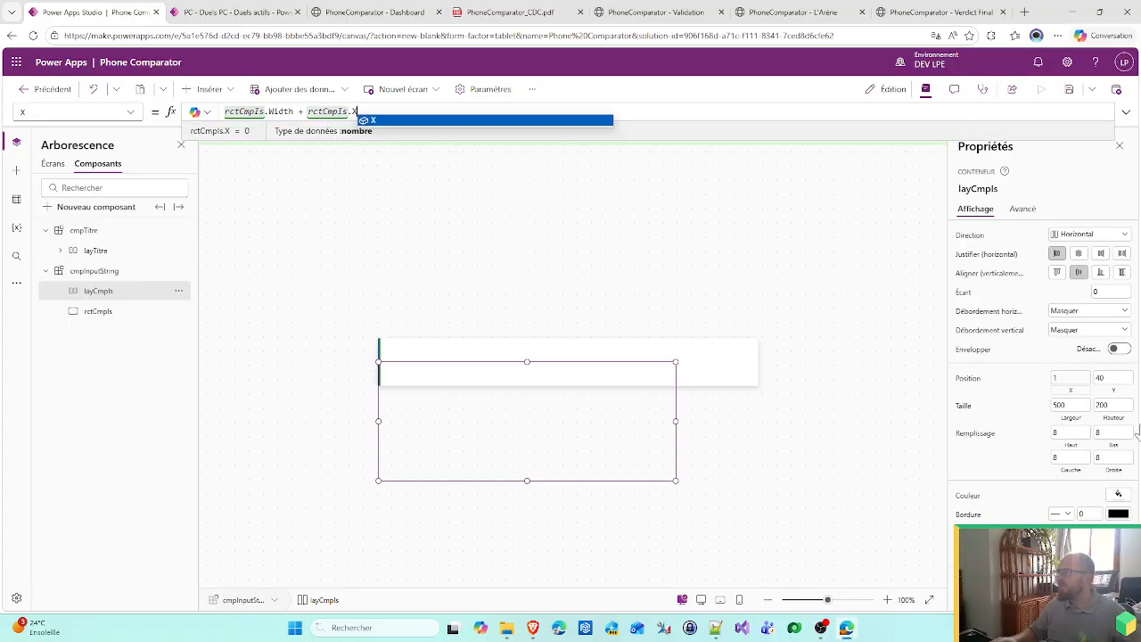
# - Set the width of layCmpIs to the formula Parent.Width - Self.X
pyautogui.click(1077, 426)
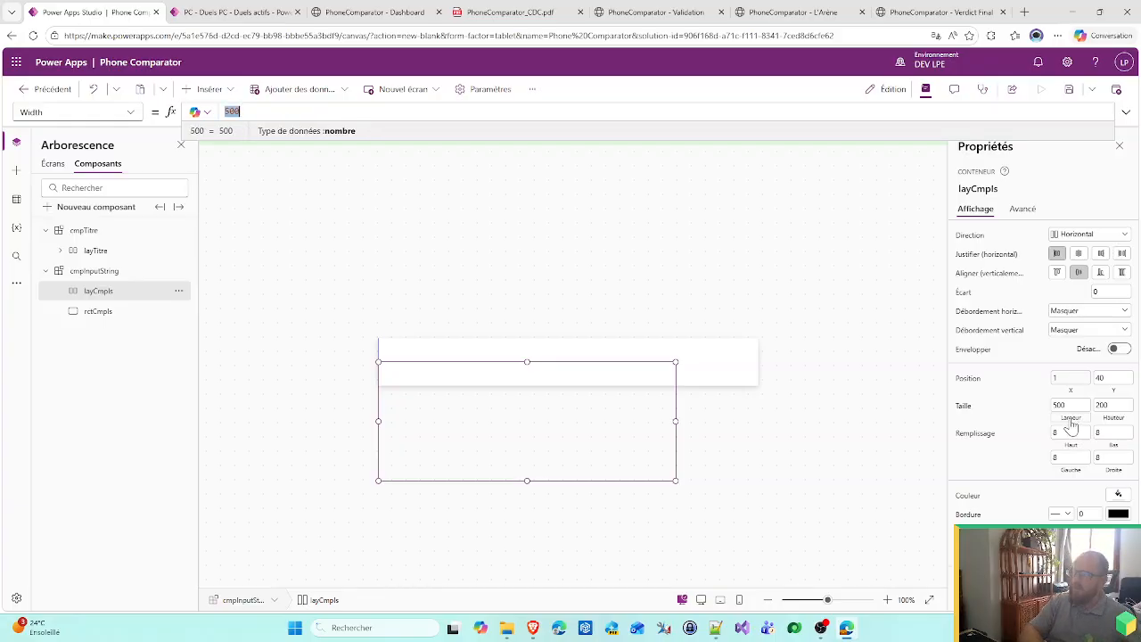
pyautogui.write('Parent.Width - Self.')
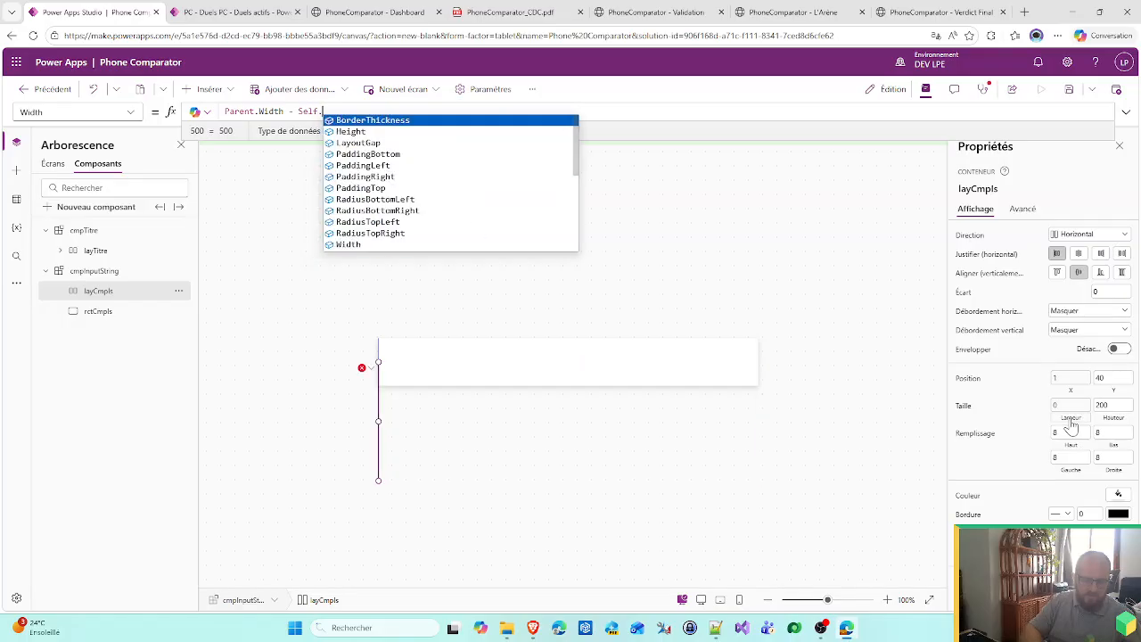
pyautogui.write('y')
pyautogui.press('BackSpace')
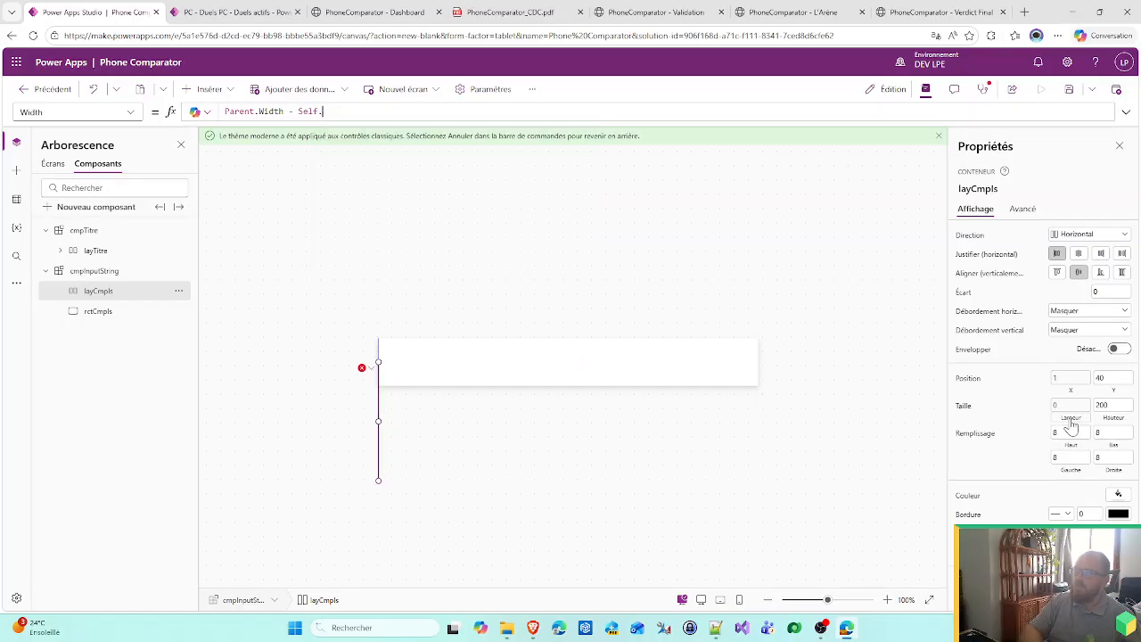
pyautogui.write('X')
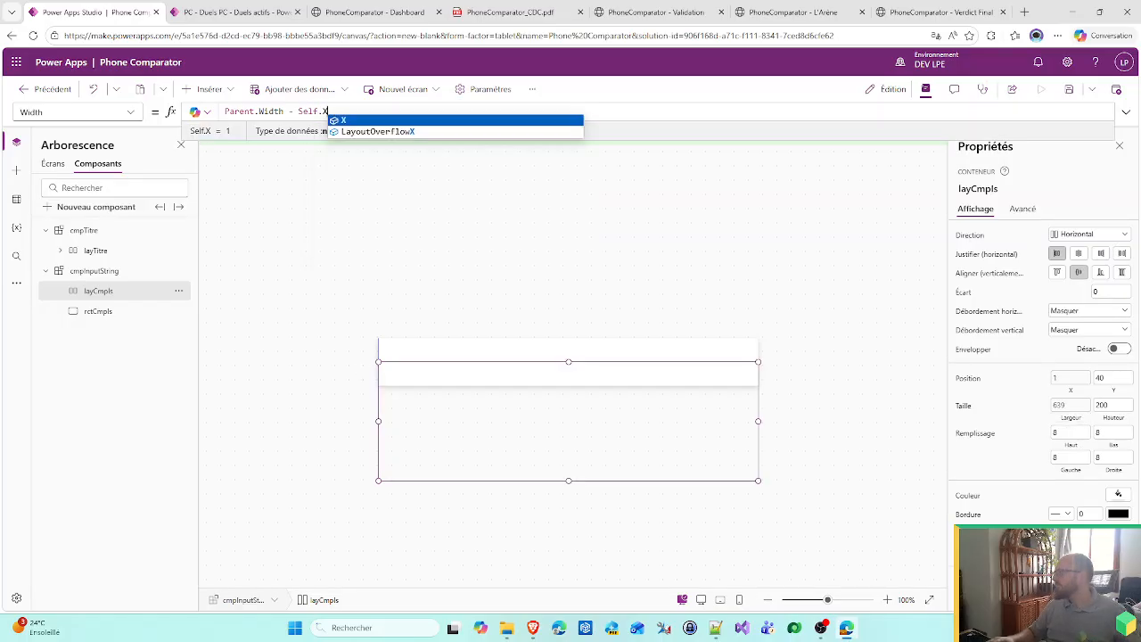
# - Set the height of layCmpIs to the formula Parent.Height and its Y position to 0
pyautogui.click(1112, 421)
pyautogui.write('Pare')
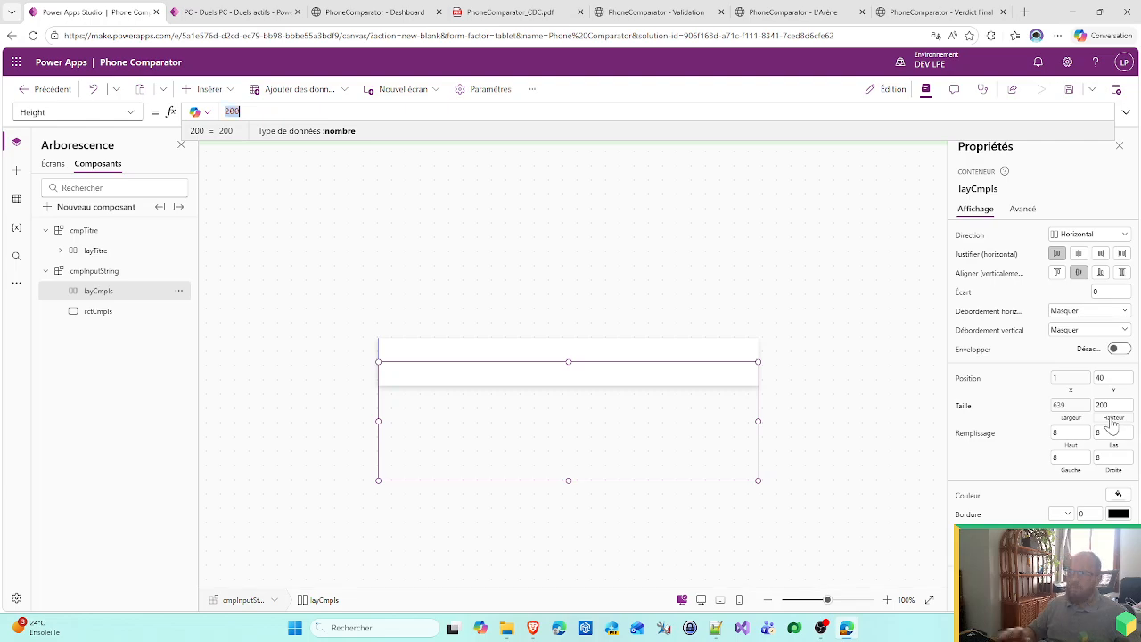
pyautogui.write('nt.Height')
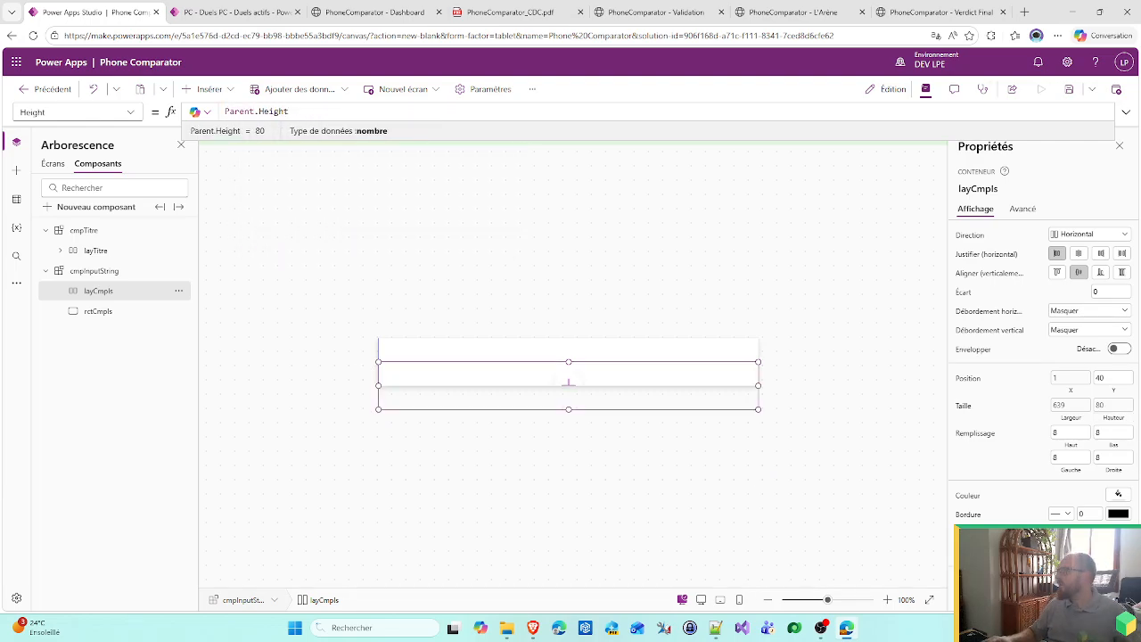
pyautogui.moveTo(1110, 377); pyautogui.dragTo(1018, 366)
pyautogui.write('0')
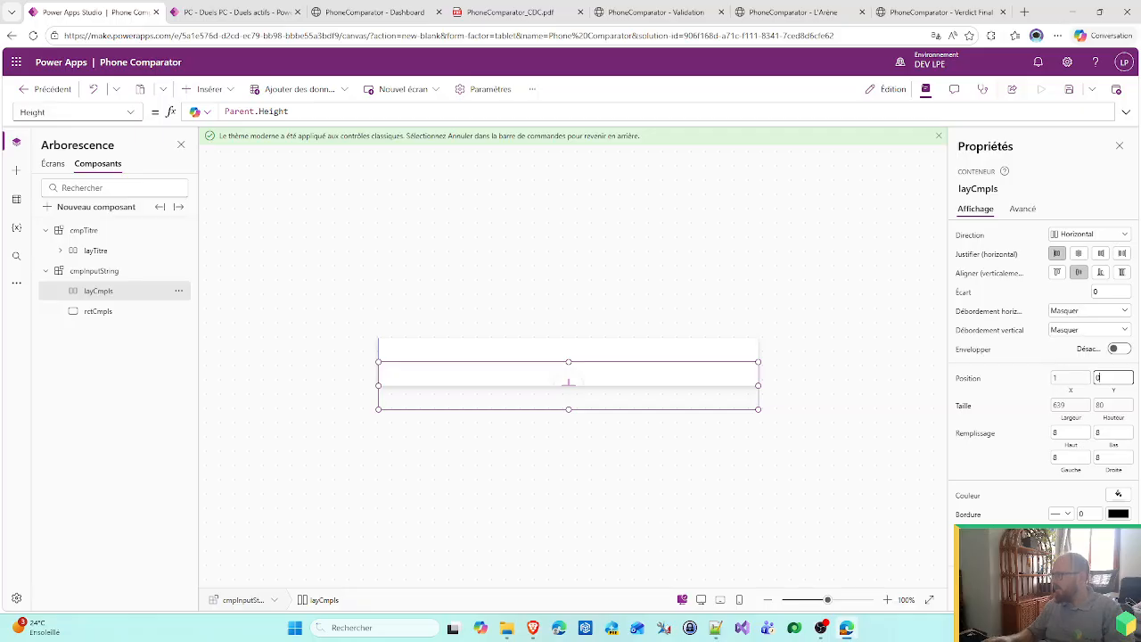
pyautogui.click(1089, 553)
pyautogui.click(1079, 455)
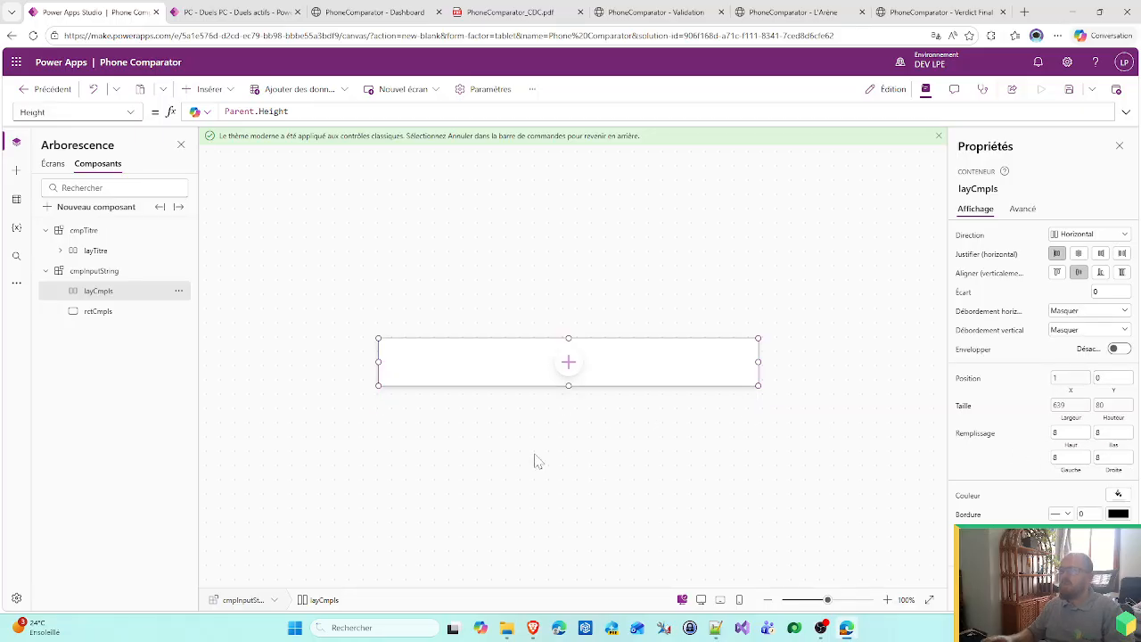
# - Create a custom input property named Label with the Texte data type on cmpInputString
pyautogui.click(98, 271)
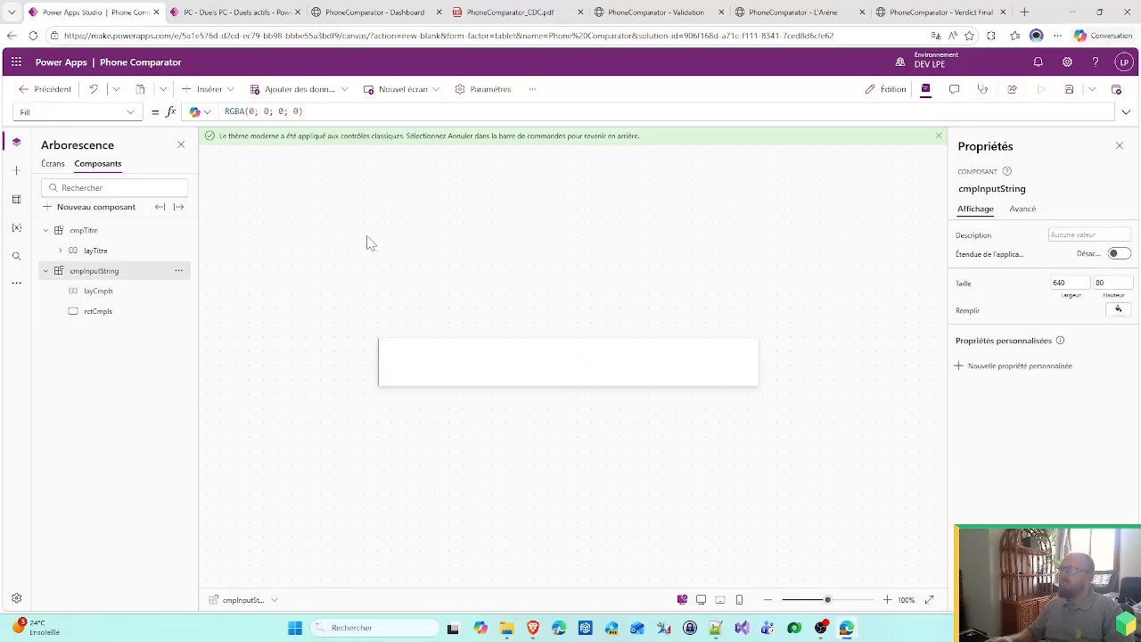
pyautogui.click(415, 356)
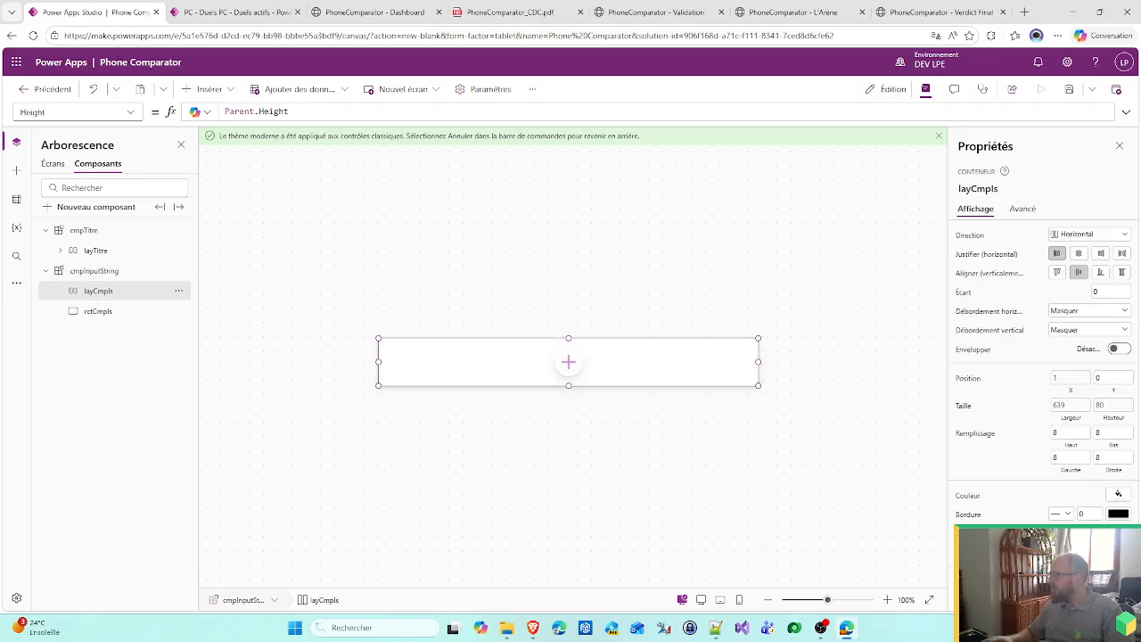
pyautogui.click(98, 311)
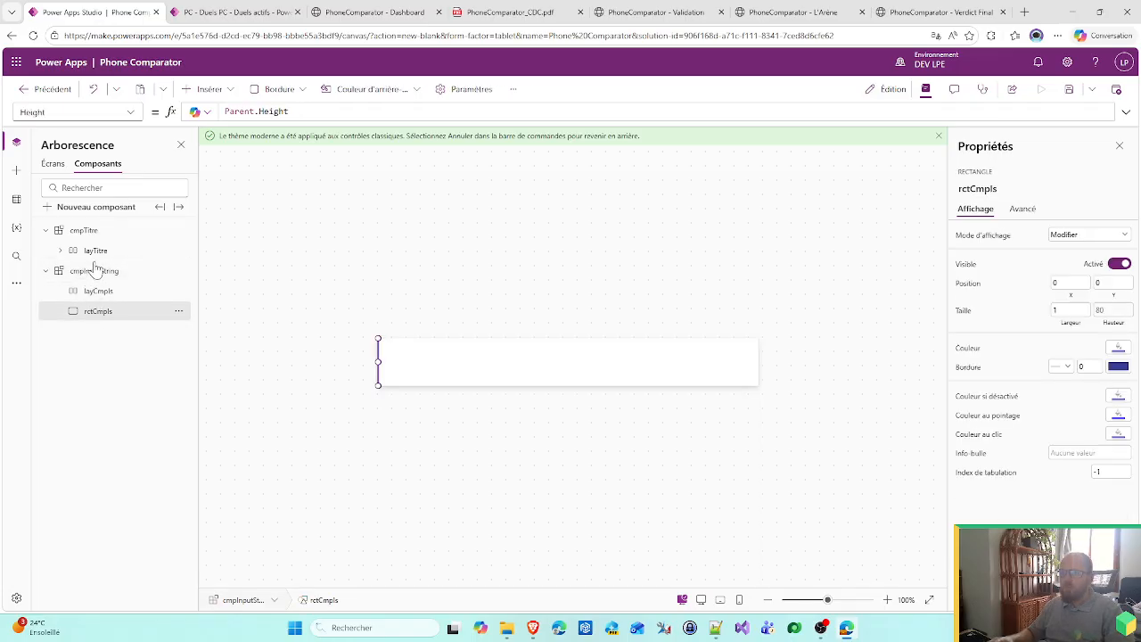
pyautogui.click(98, 272)
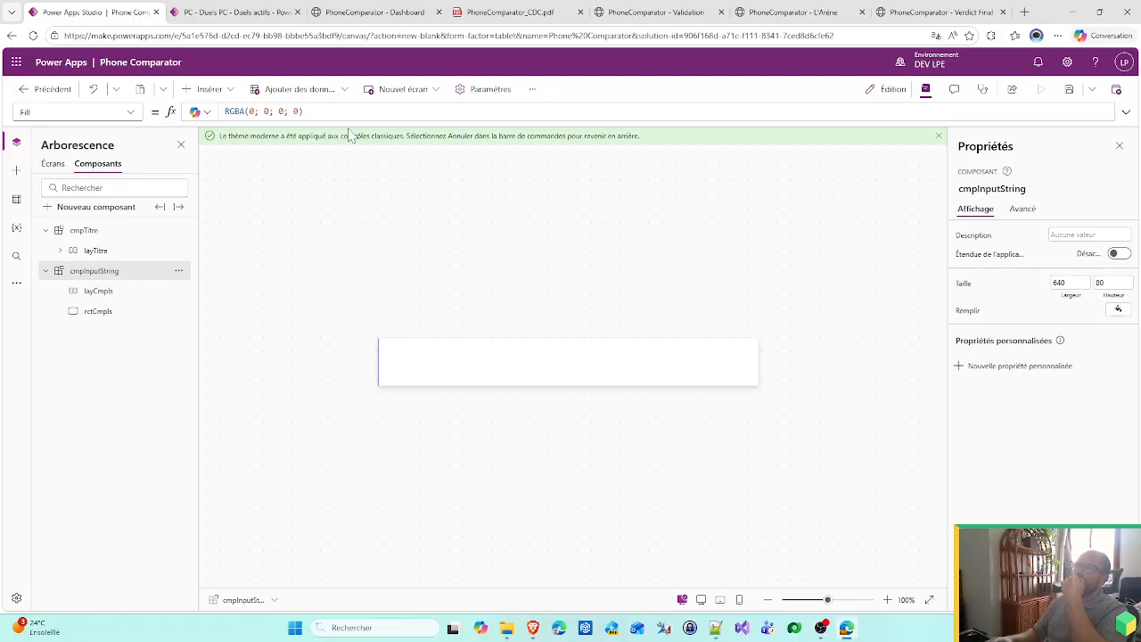
pyautogui.click(1000, 374)
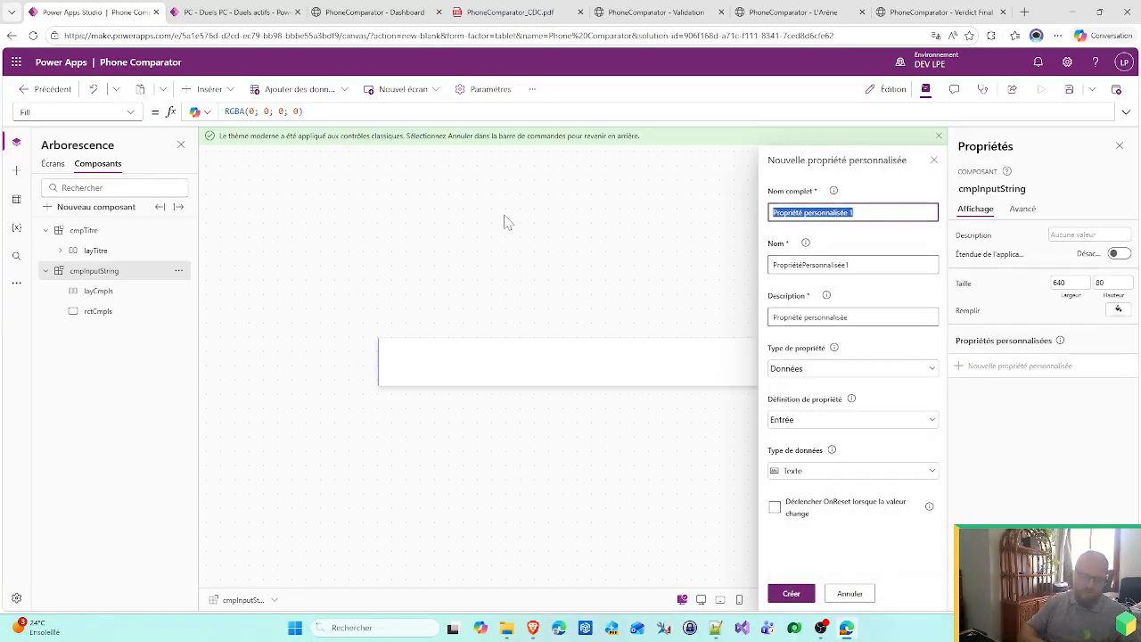
pyautogui.write('Label')
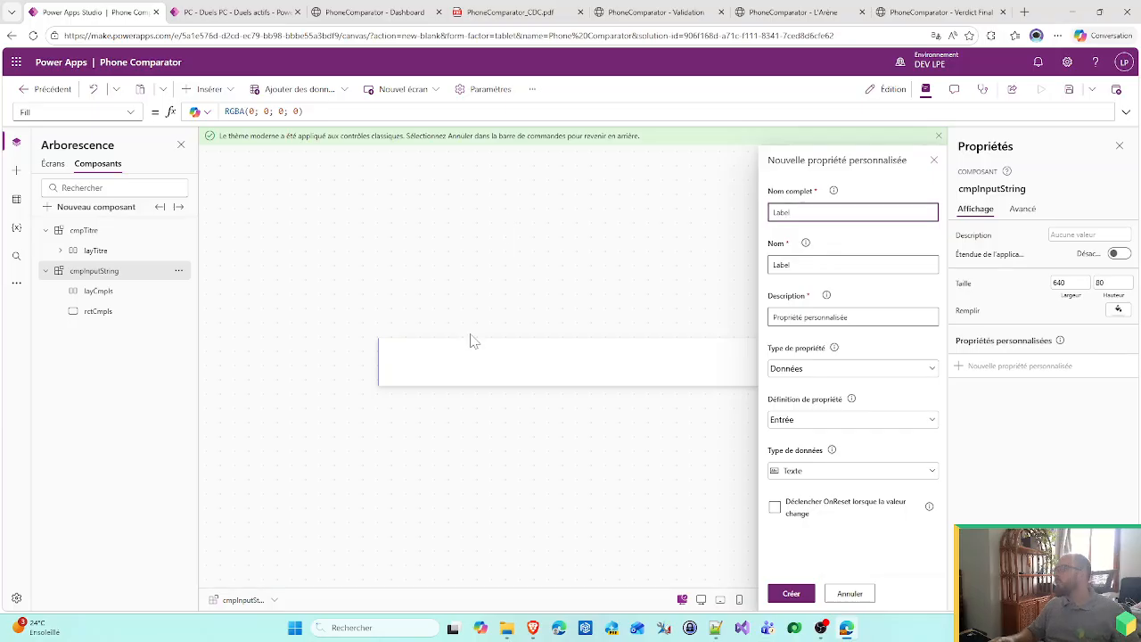
pyautogui.click(789, 594)
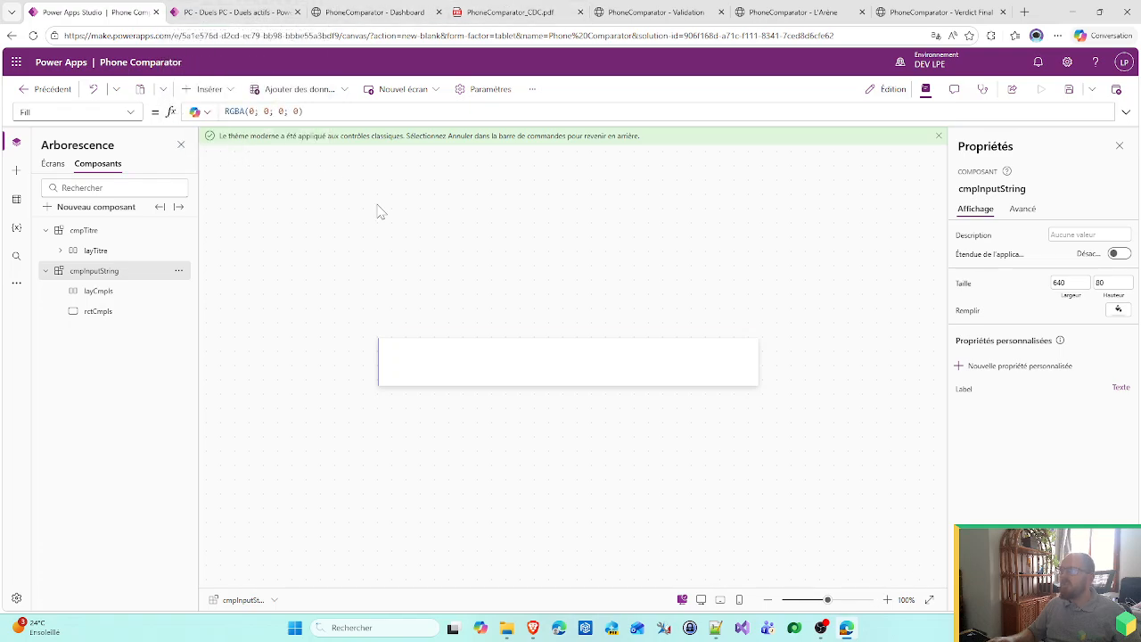
pyautogui.click(212, 89)
pyautogui.click(228, 170)
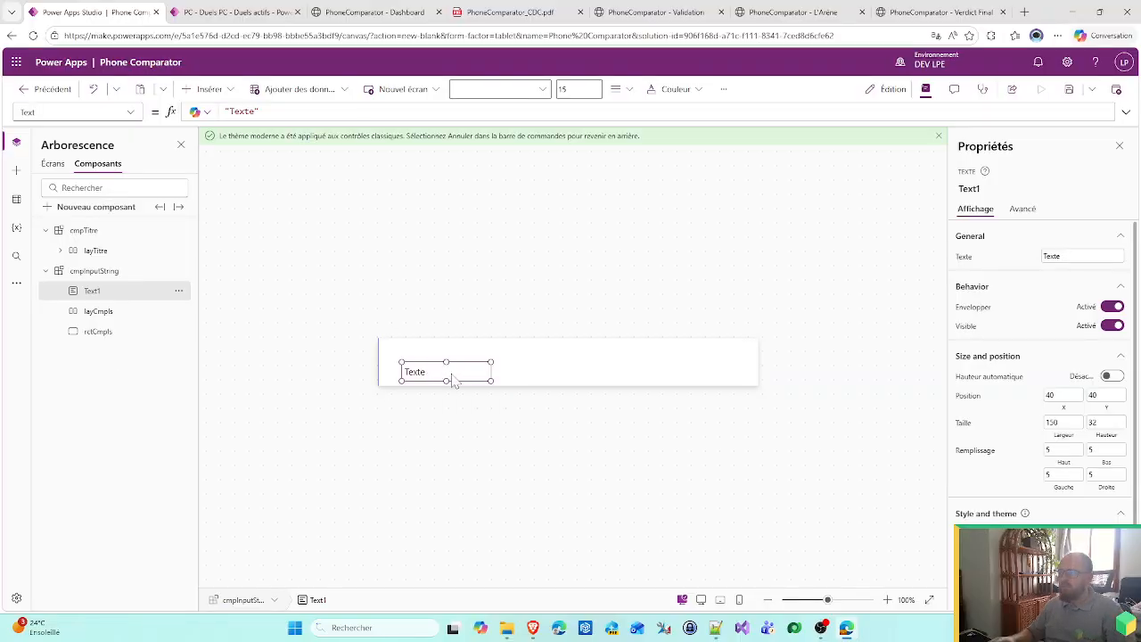
pyautogui.press('Delete')
# - Insert a Texte control inside the layCmpIs container
pyautogui.click(98, 291)
pyautogui.click(210, 89)
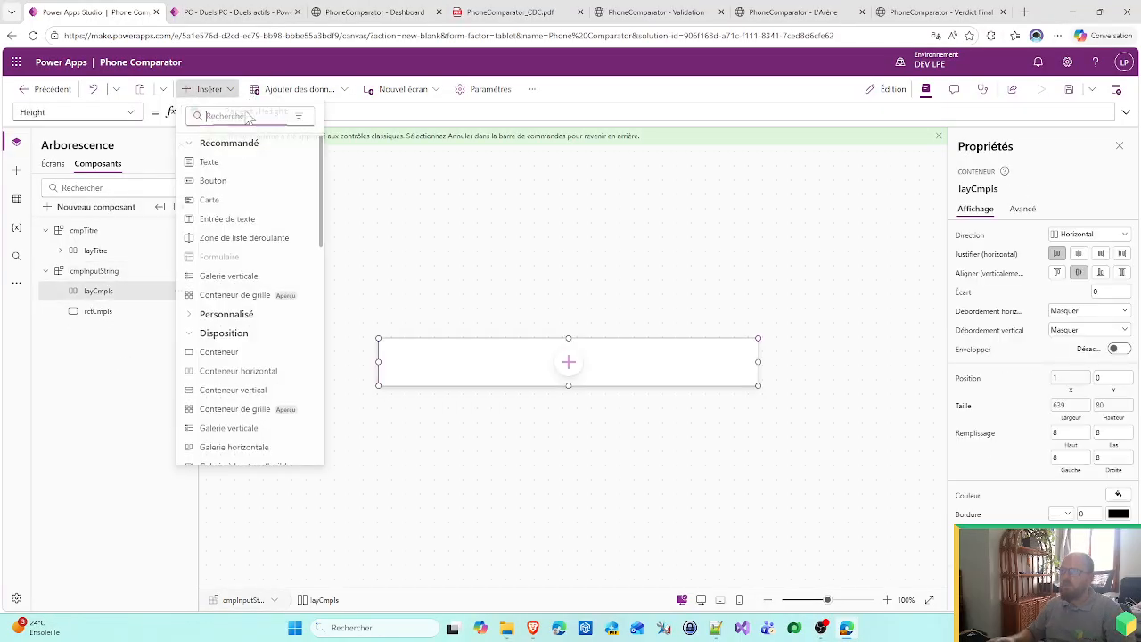
pyautogui.click(212, 161)
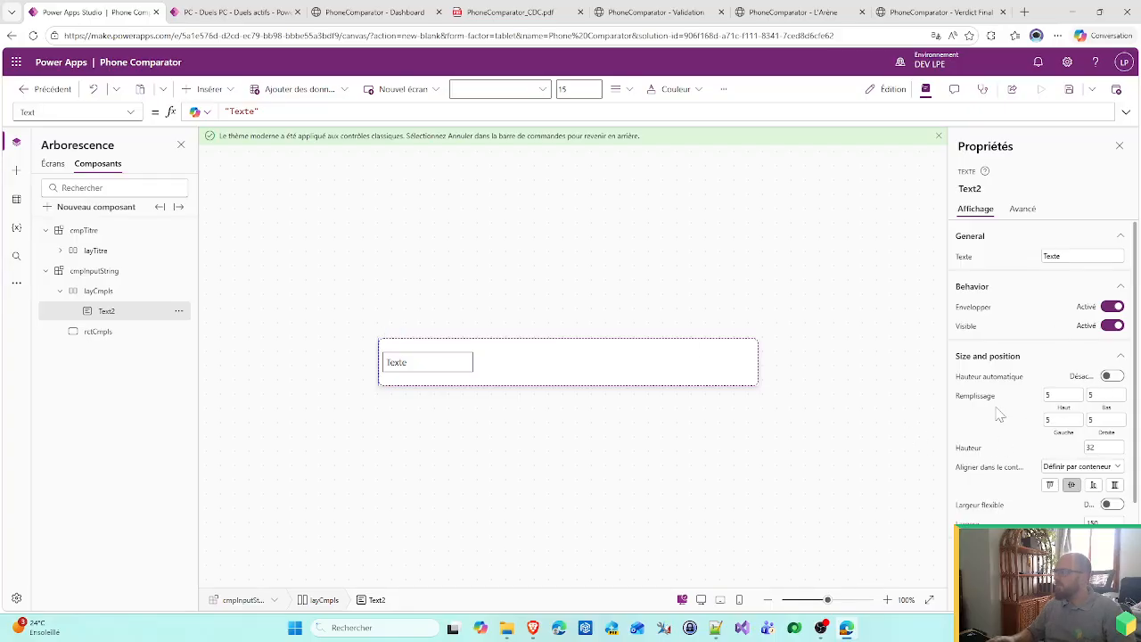
pyautogui.click(672, 357)
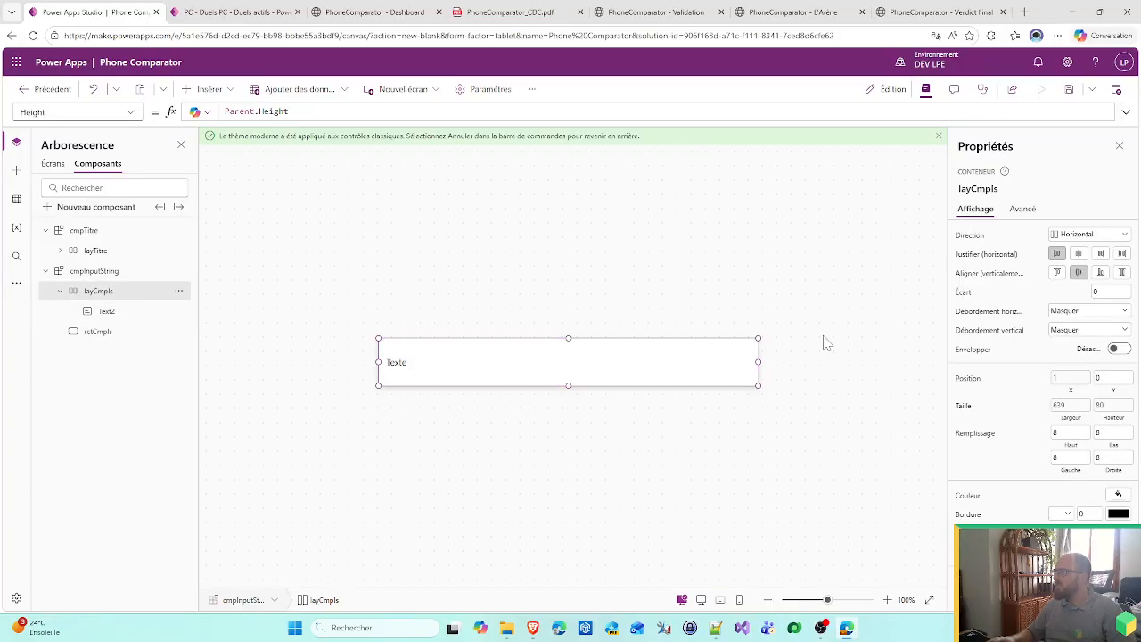
pyautogui.click(403, 365)
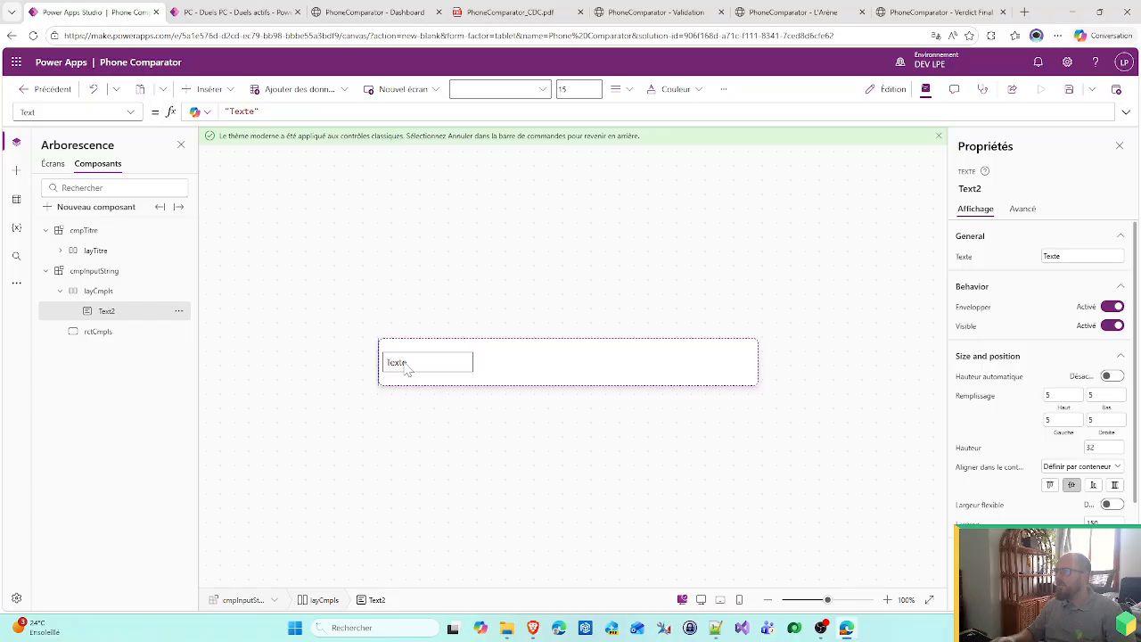
pyautogui.click(528, 368)
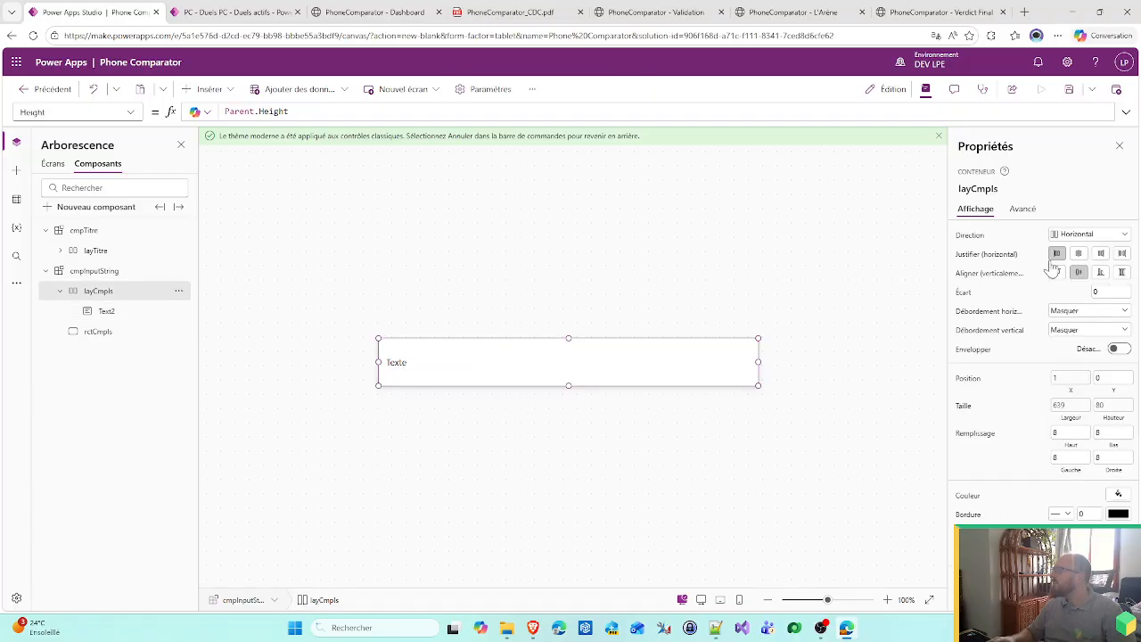
# - Stretch the layCmpIs container's contents vertically and turn on flexible width for the text control inside it
pyautogui.click(1123, 273)
pyautogui.click(407, 365)
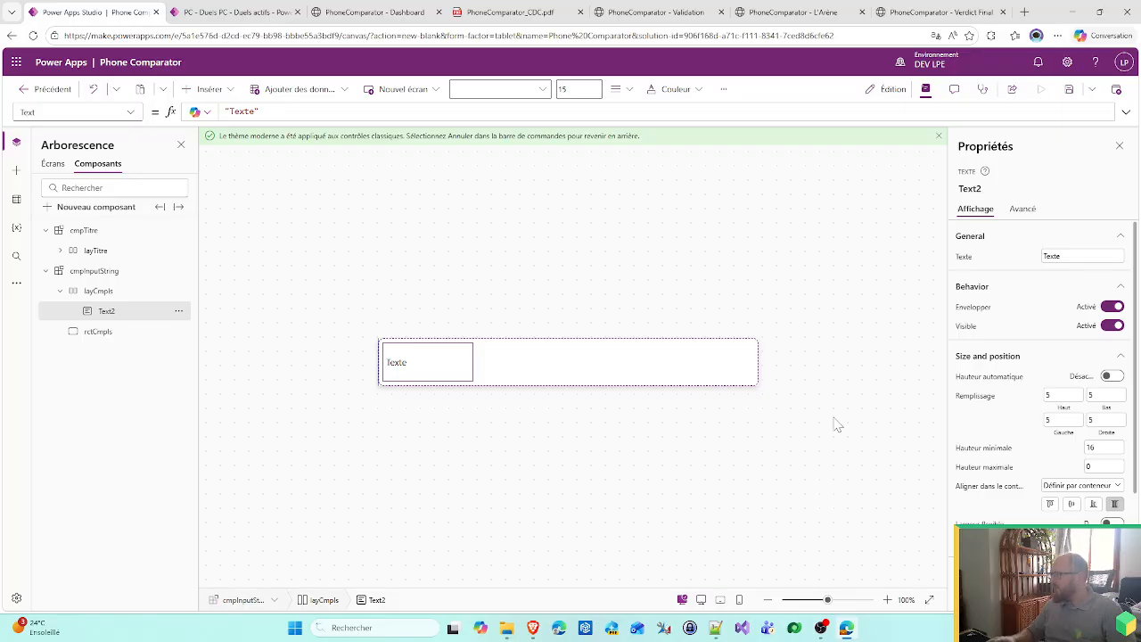
pyautogui.click(1111, 522)
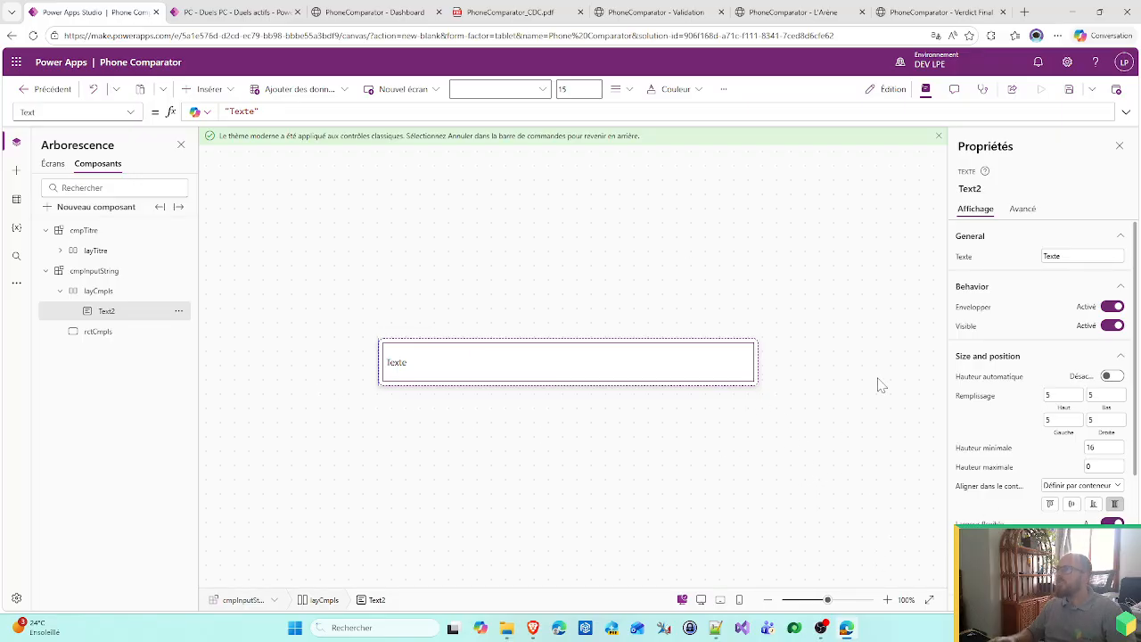
# - Check the Validation mockup for reference and rename the text control inside layCmpIs as txtIsLabel
pyautogui.click(655, 12)
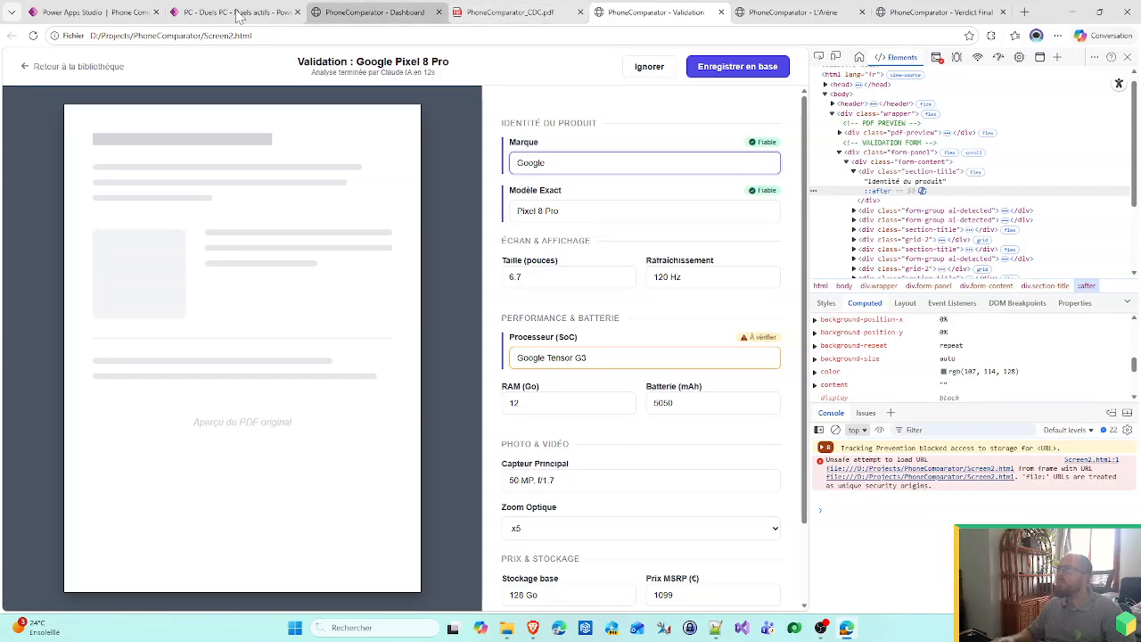
pyautogui.click(120, 11)
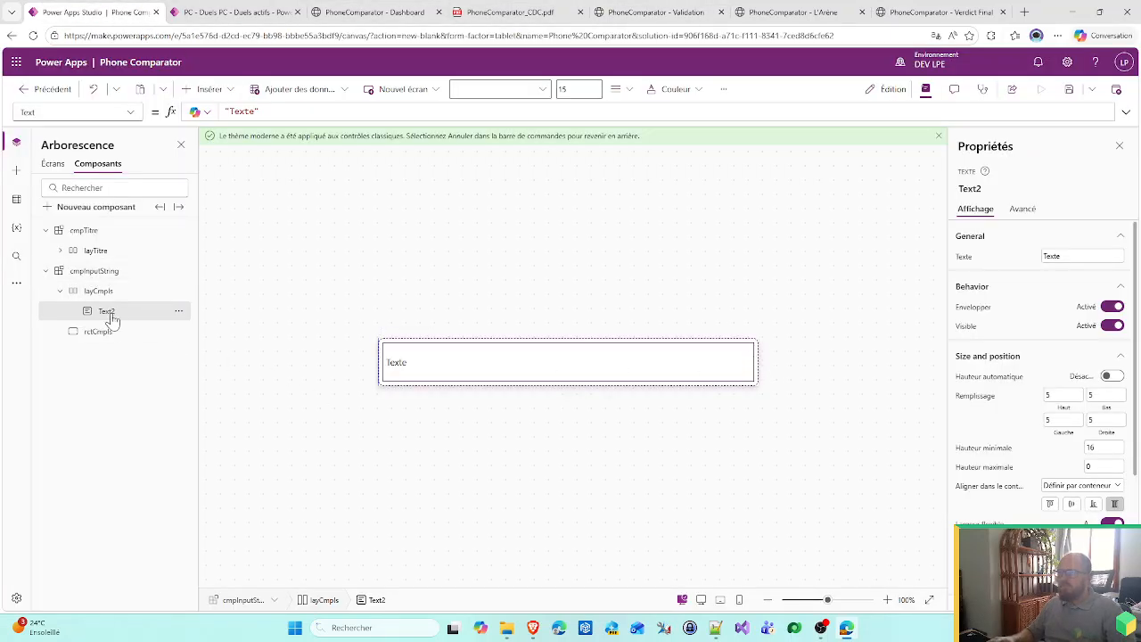
pyautogui.doubleClick(106, 308)
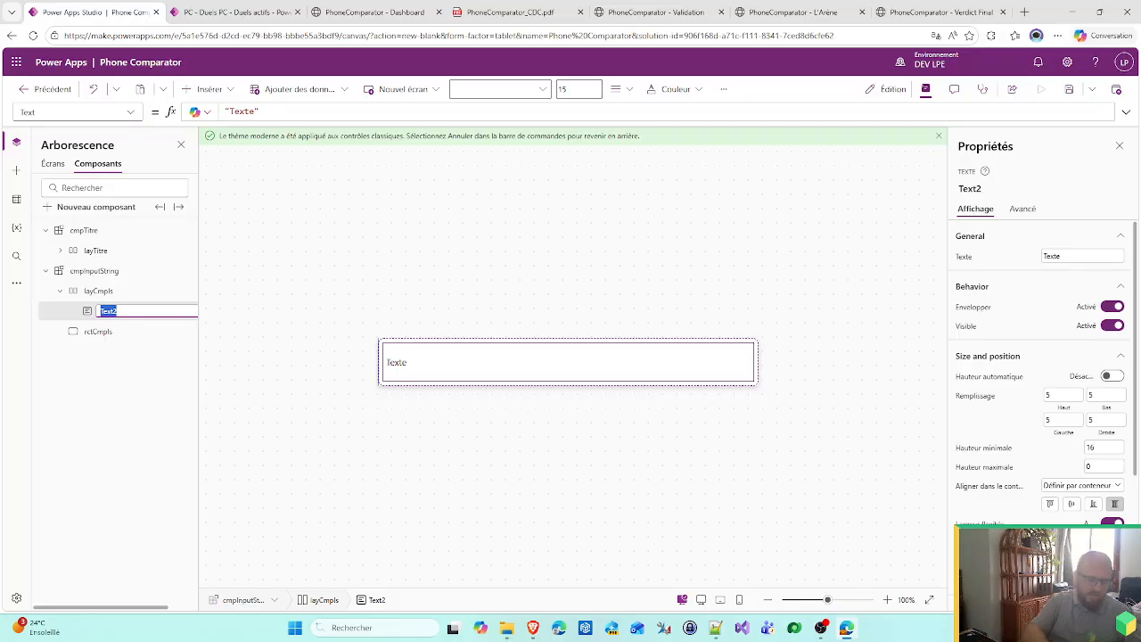
pyautogui.write('txtIsLabel')
pyautogui.press('Return')
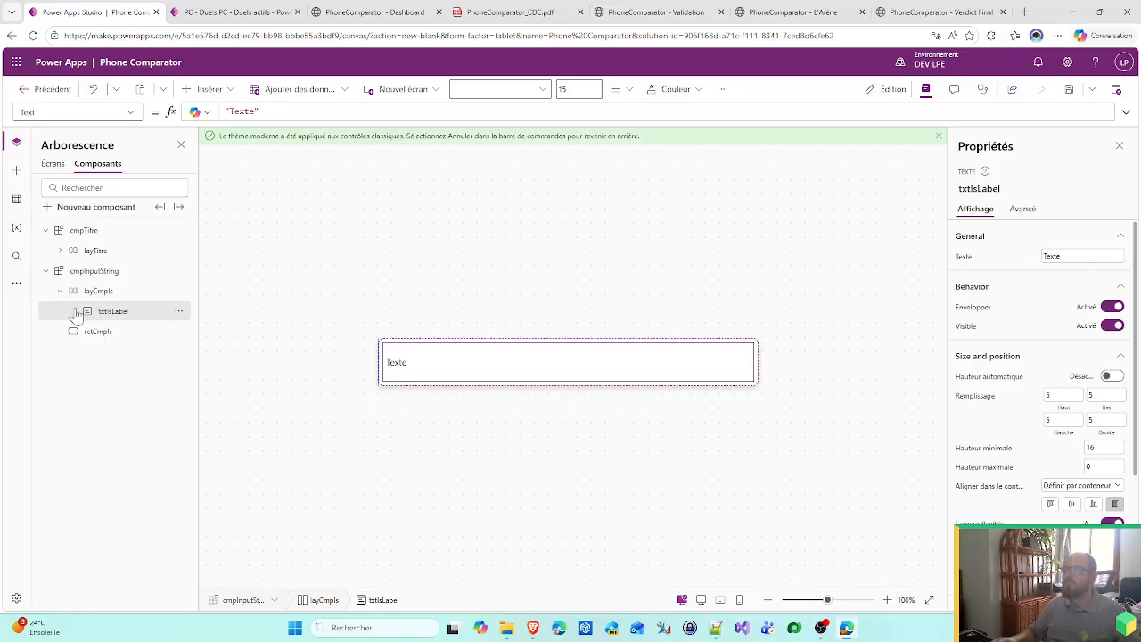
# - Bind the text of txtIsLabel to the formula cmpInputString.Label
pyautogui.click(963, 258)
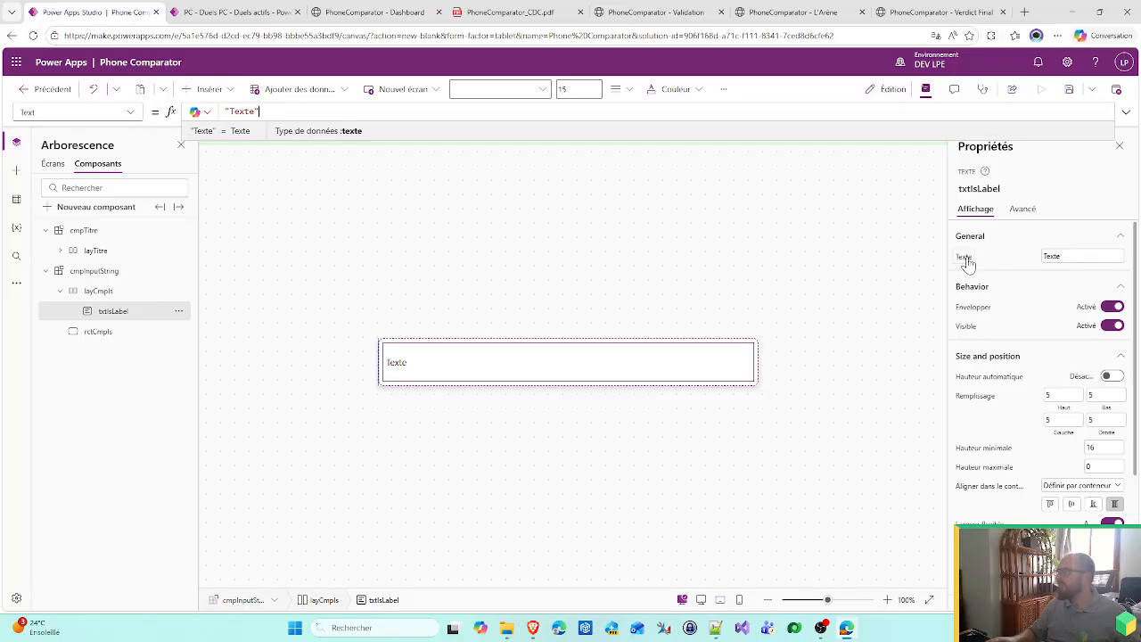
pyautogui.write('cmpInputString')
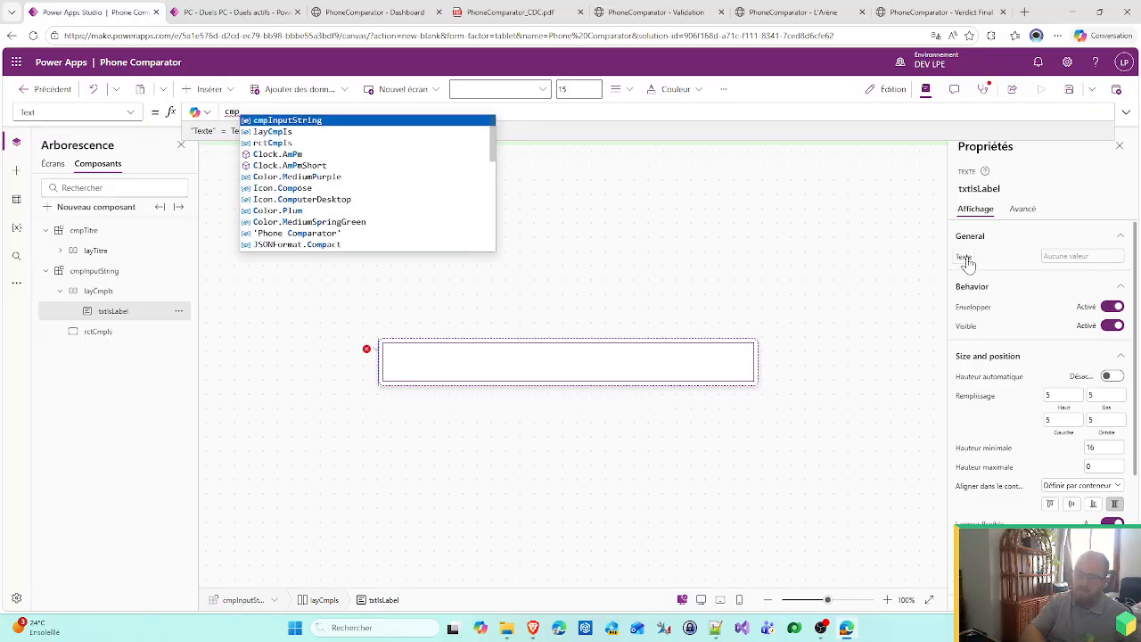
pyautogui.write('.')
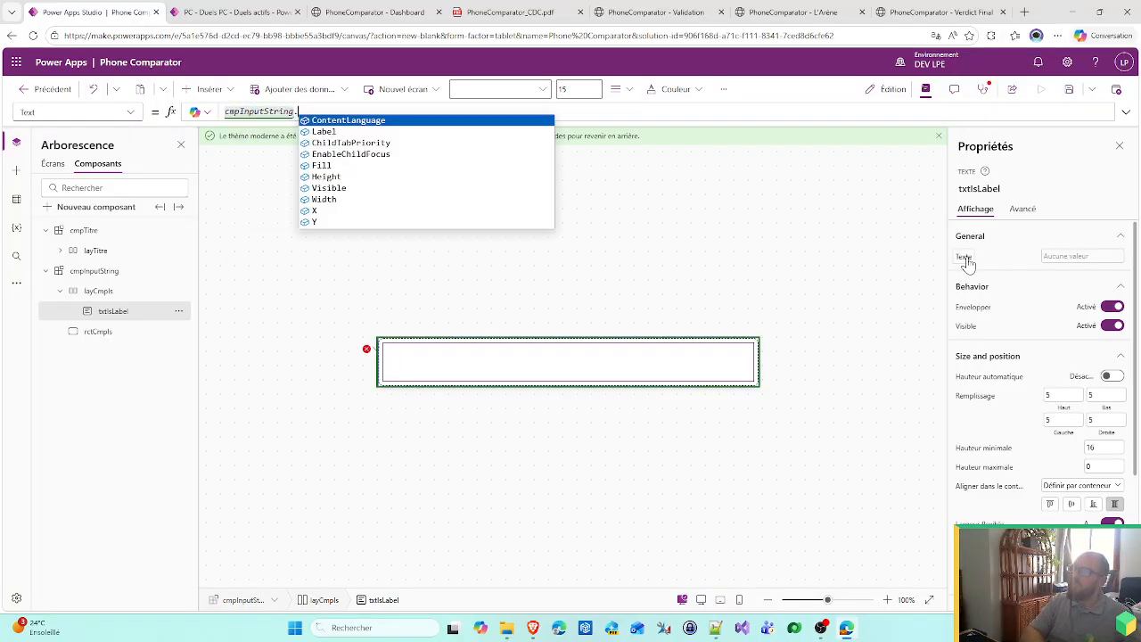
pyautogui.write('Label')
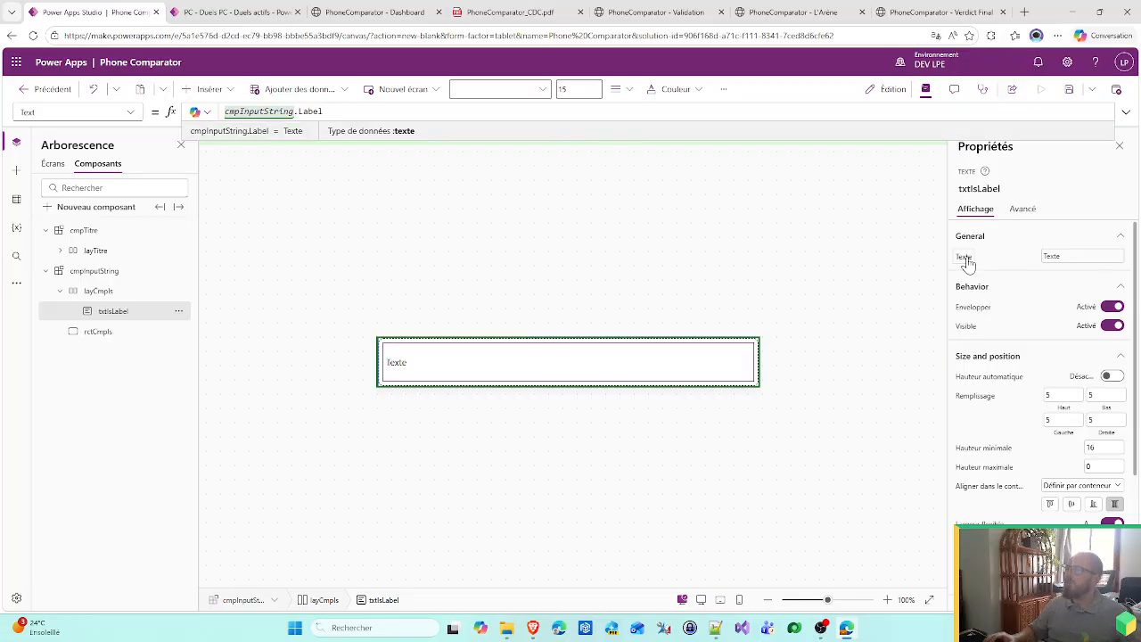
# - Set the default value of the custom Label property on cmpInputString to "Mon Label"
pyautogui.click(94, 270)
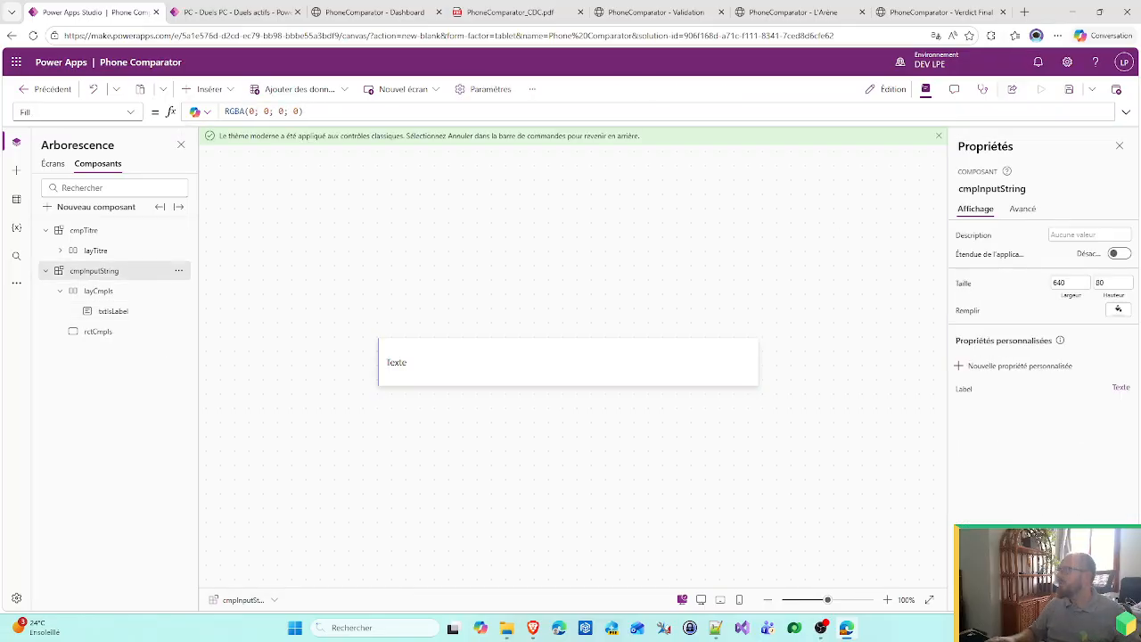
pyautogui.click(964, 389)
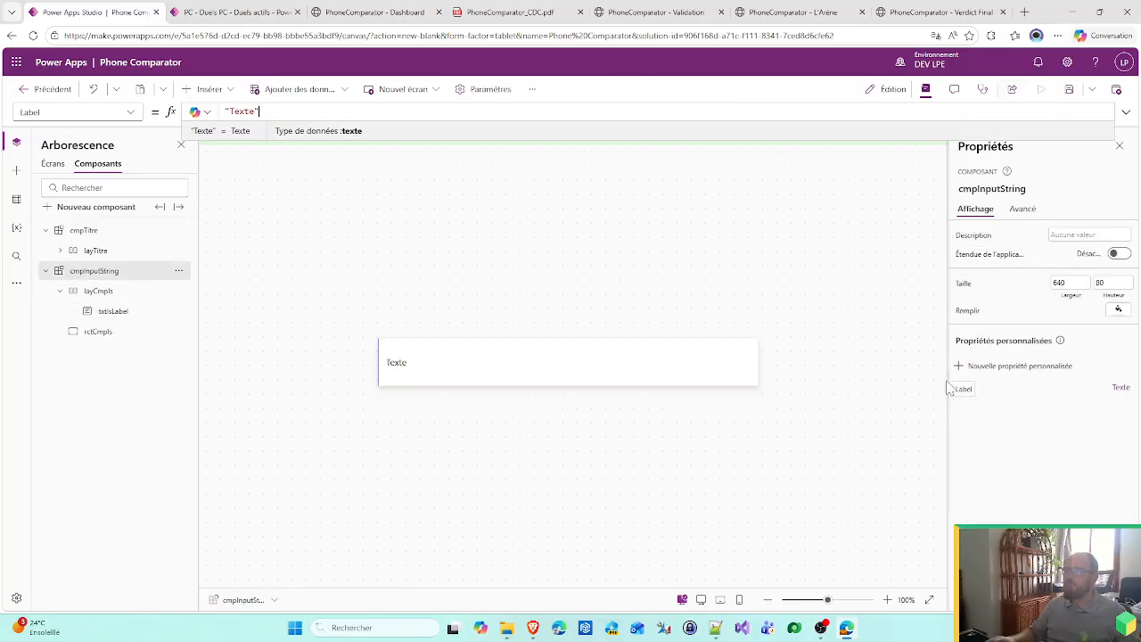
pyautogui.hotkey('ctrl', 'a')
pyautogui.write('"No')
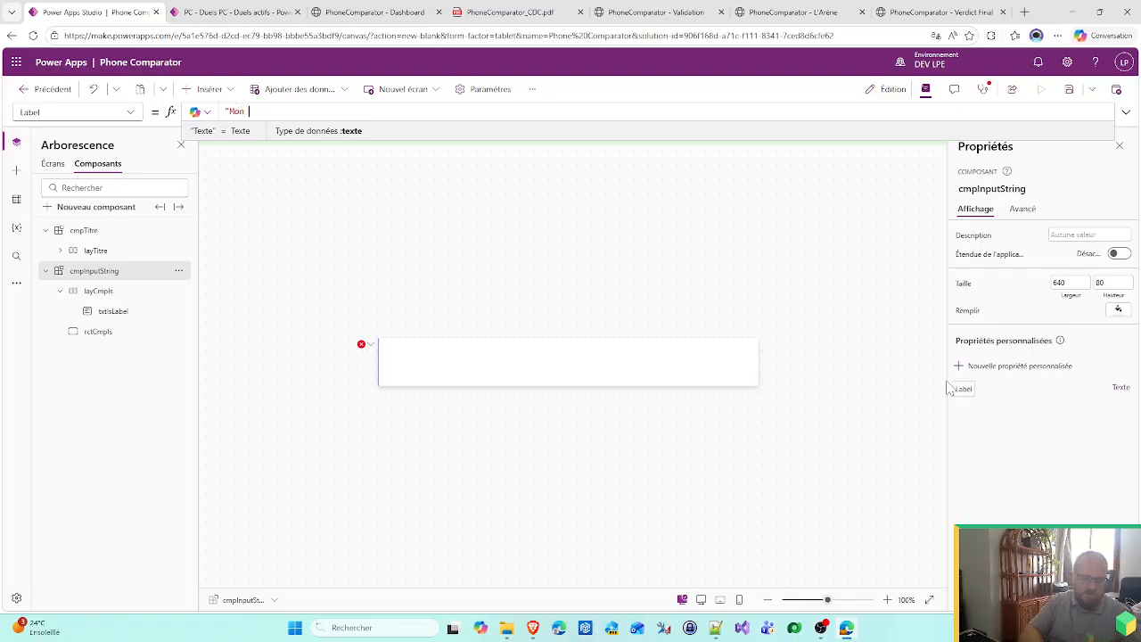
pyautogui.write('n Label"')
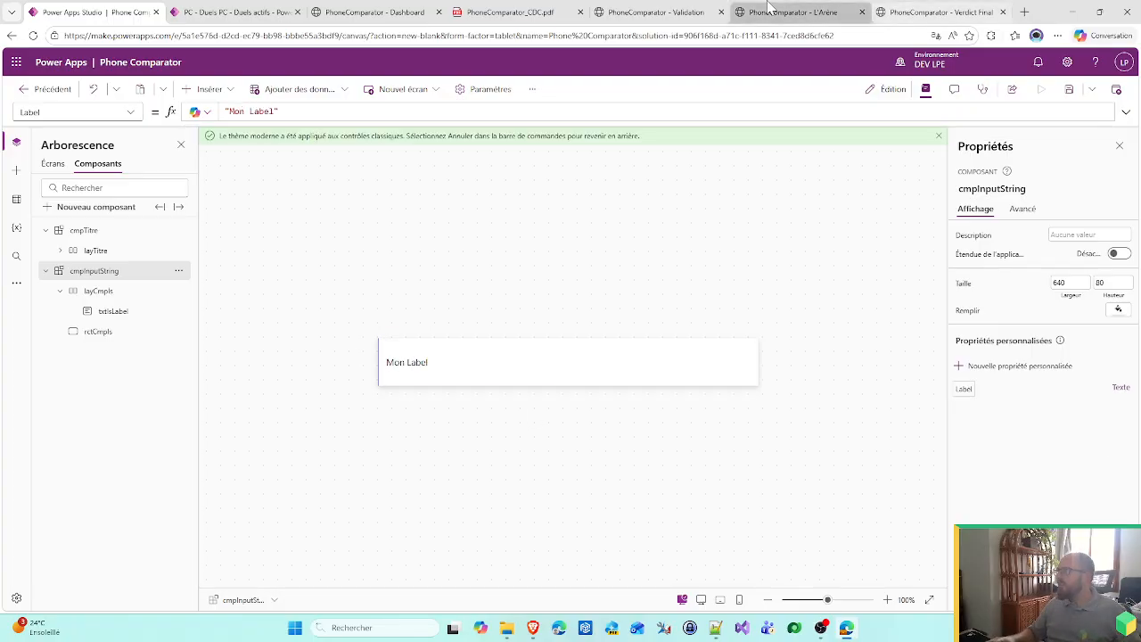
# - Inspect the Marque label in the Validation mockup for its computed colour, font size and font weight
pyautogui.click(792, 11)
pyautogui.click(933, 11)
pyautogui.click(664, 11)
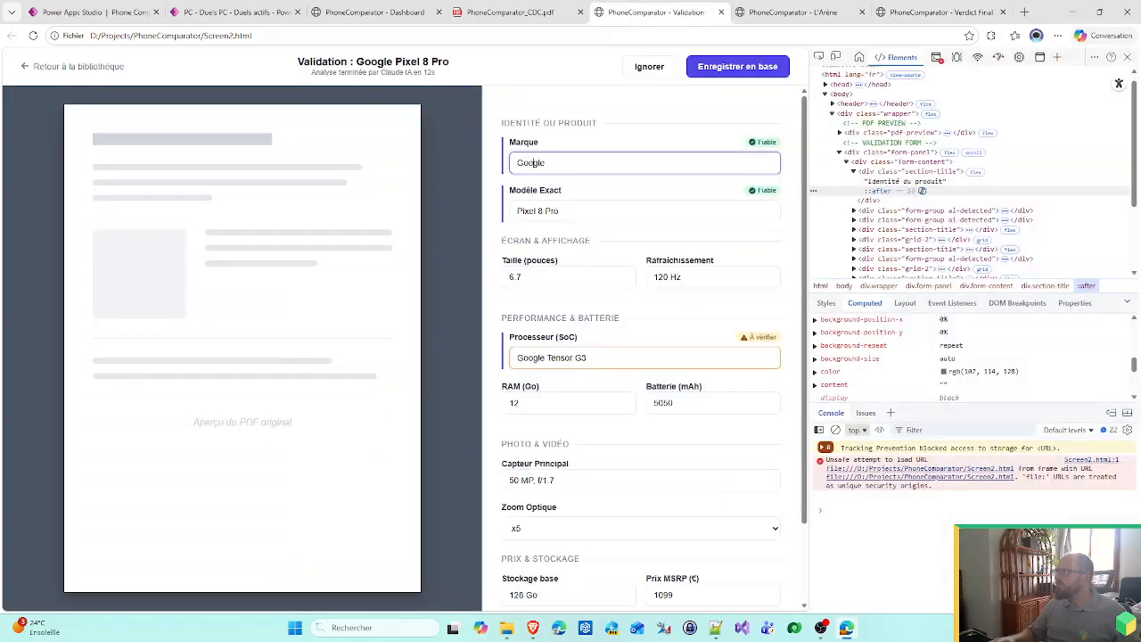
pyautogui.hotkey('ctrl', 'shift', 'c')
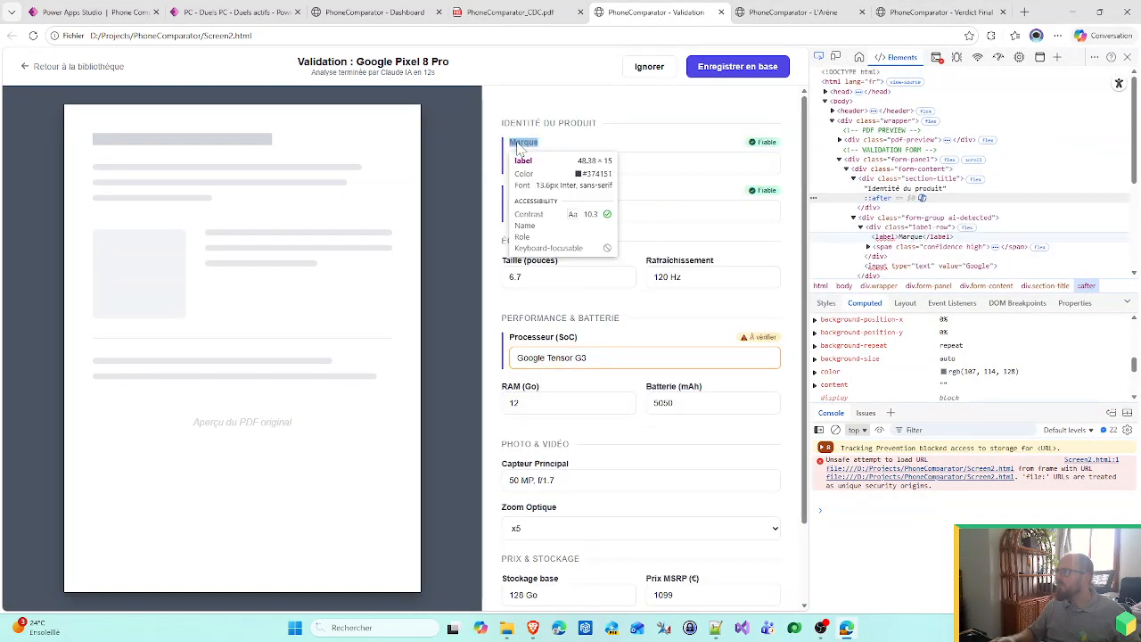
pyautogui.click(518, 148)
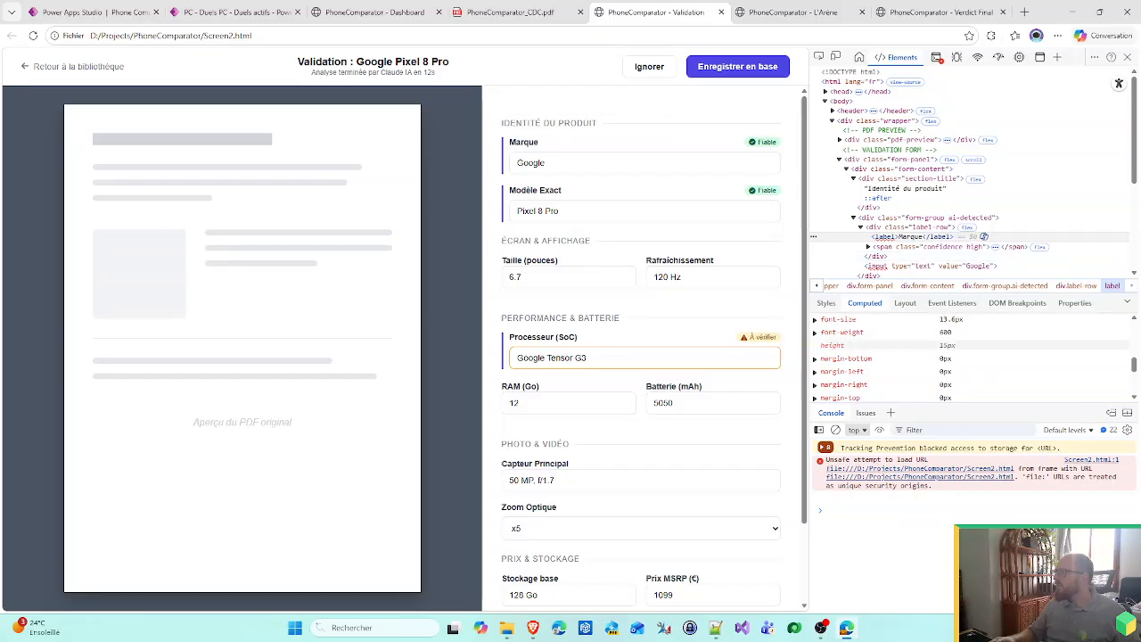
pyautogui.scroll(3, 972, 356)
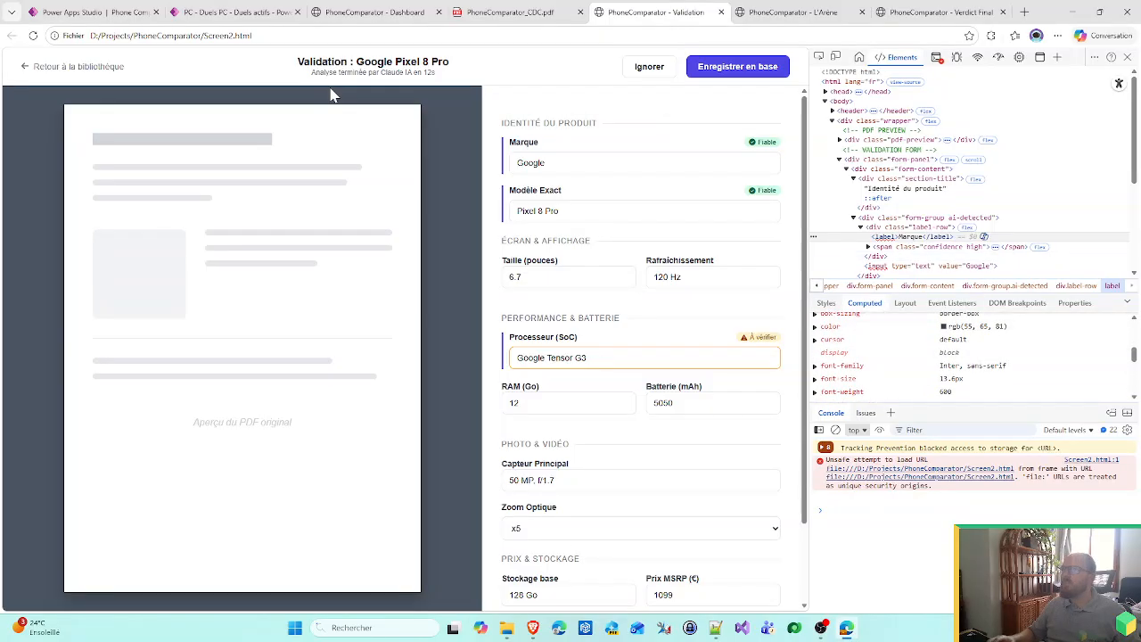
# - Switch back to Power Apps Studio and examine the Phone Comparator theme's generated palette and control preview
pyautogui.click(94, 12)
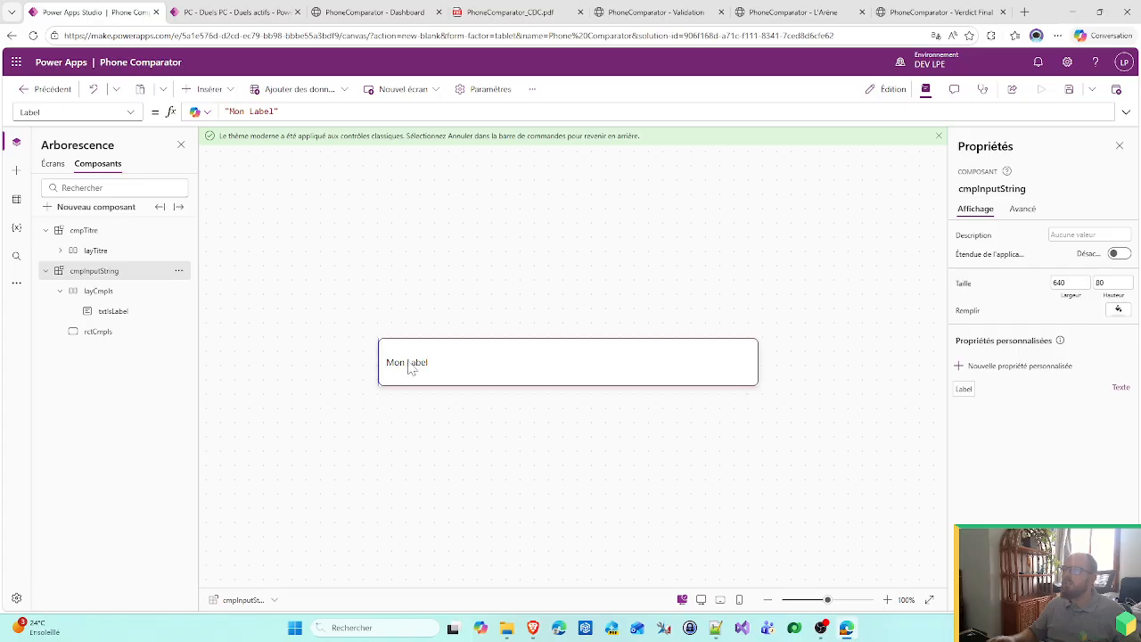
pyautogui.click(56, 166)
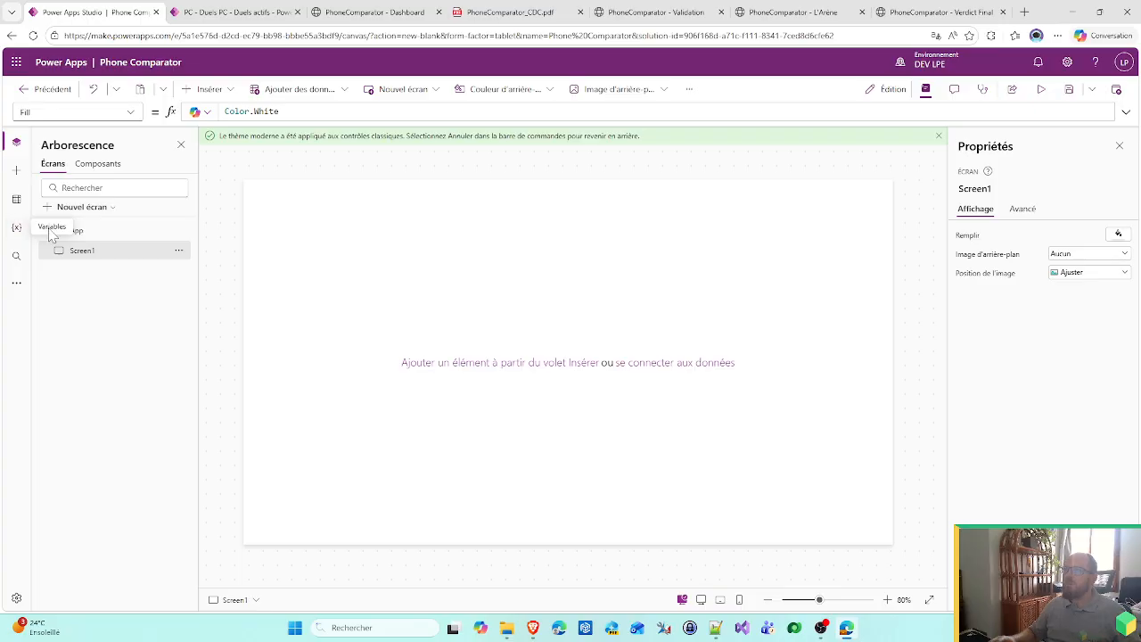
pyautogui.click(16, 283)
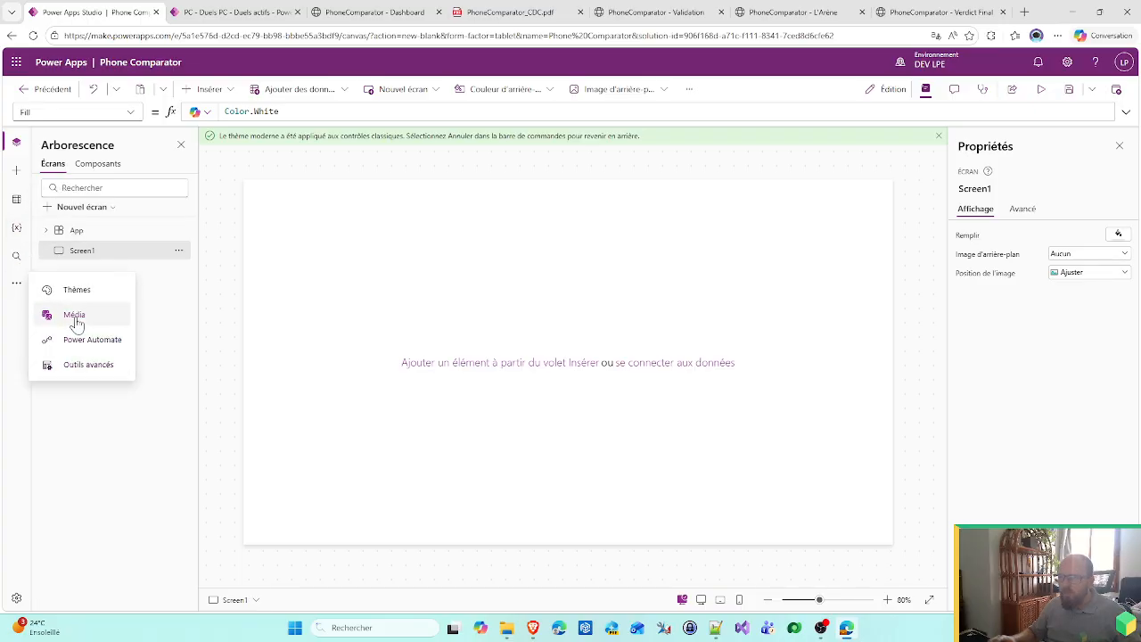
pyautogui.click(75, 290)
pyautogui.click(96, 268)
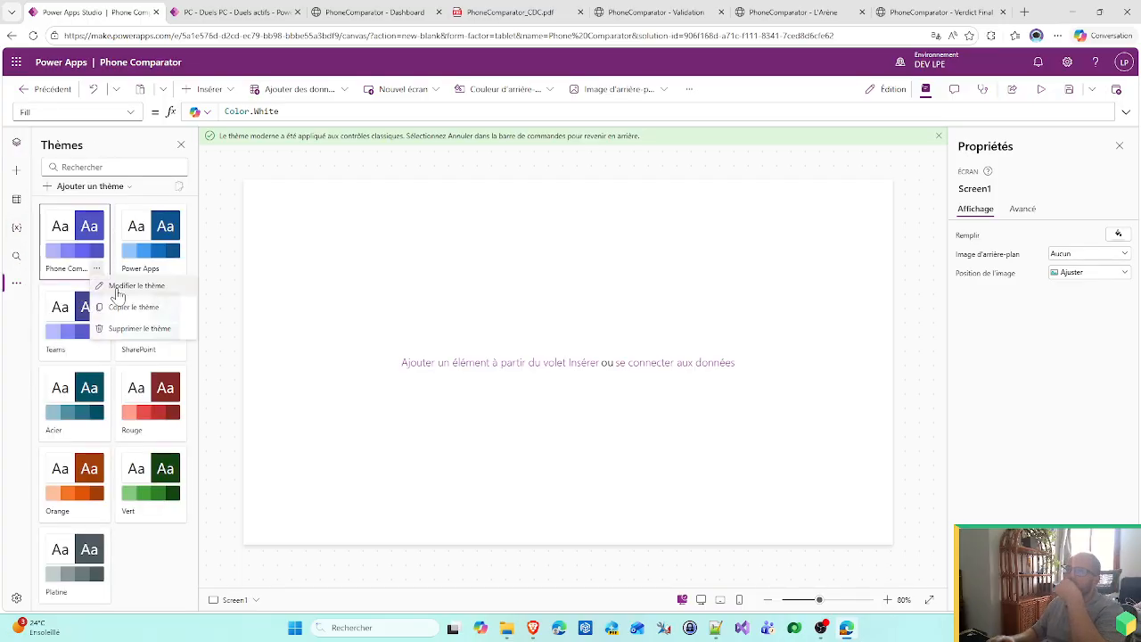
pyautogui.click(117, 294)
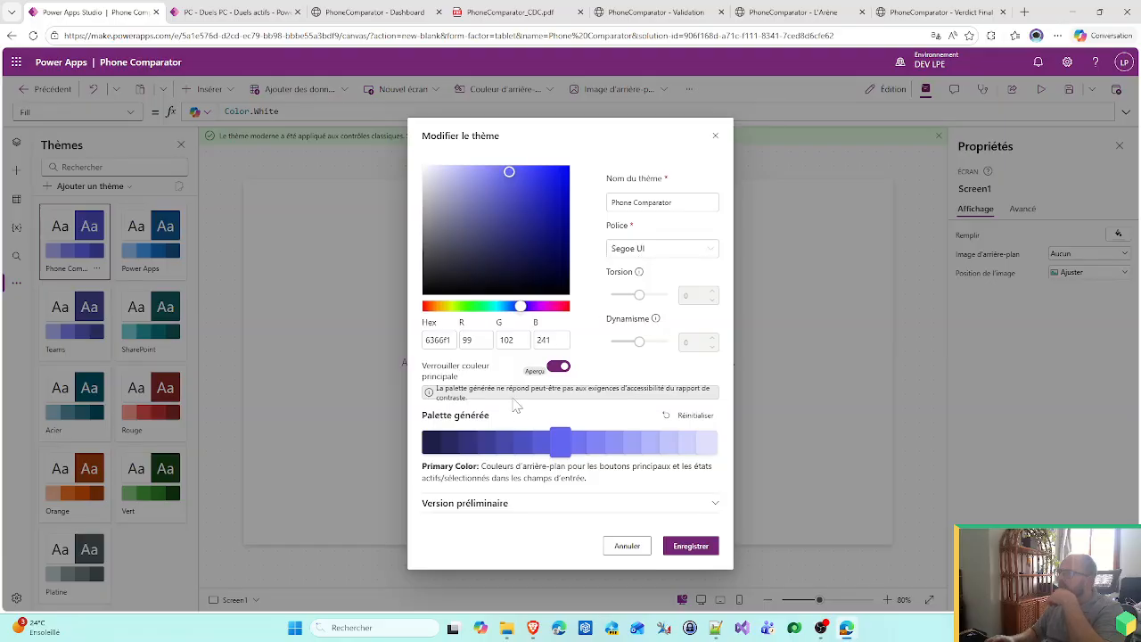
pyautogui.click(581, 504)
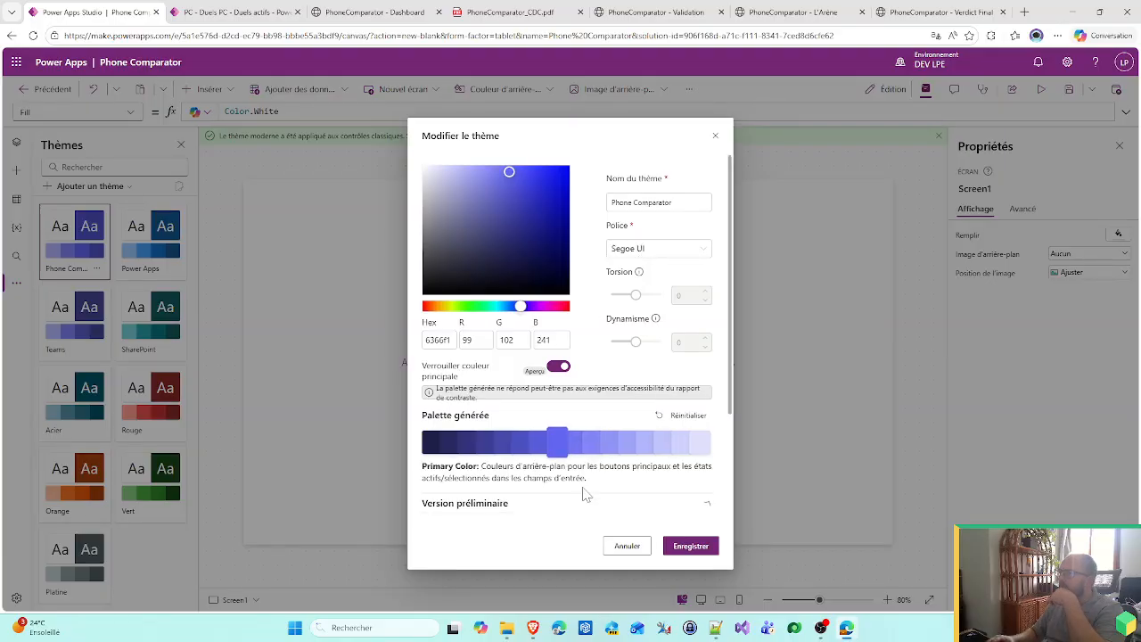
pyautogui.scroll(-2, 581, 481)
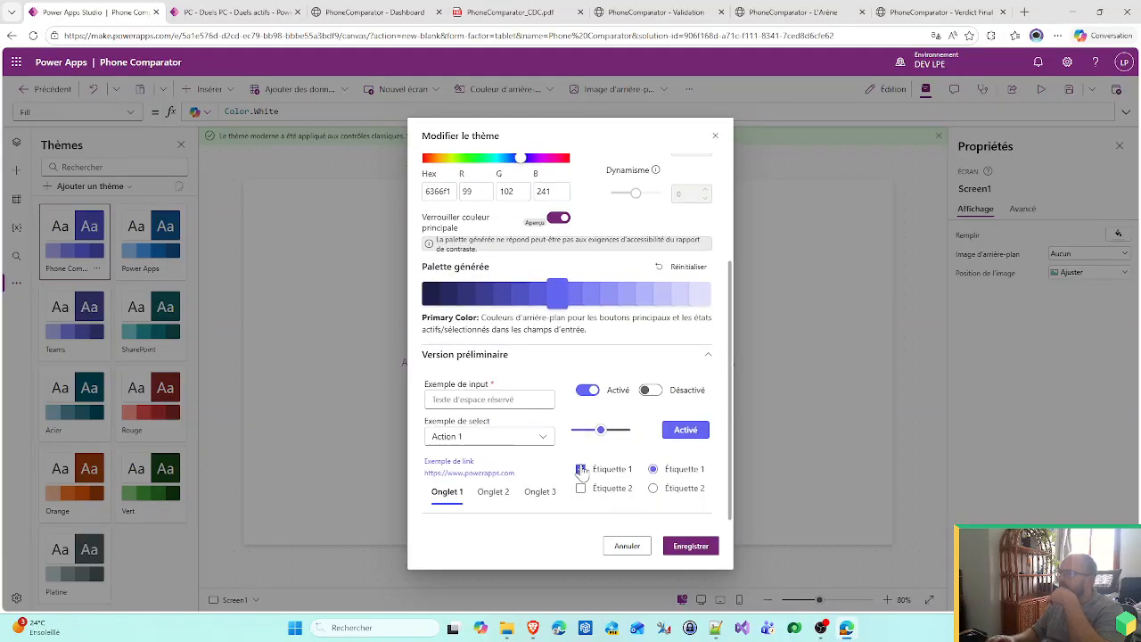
pyautogui.click(626, 547)
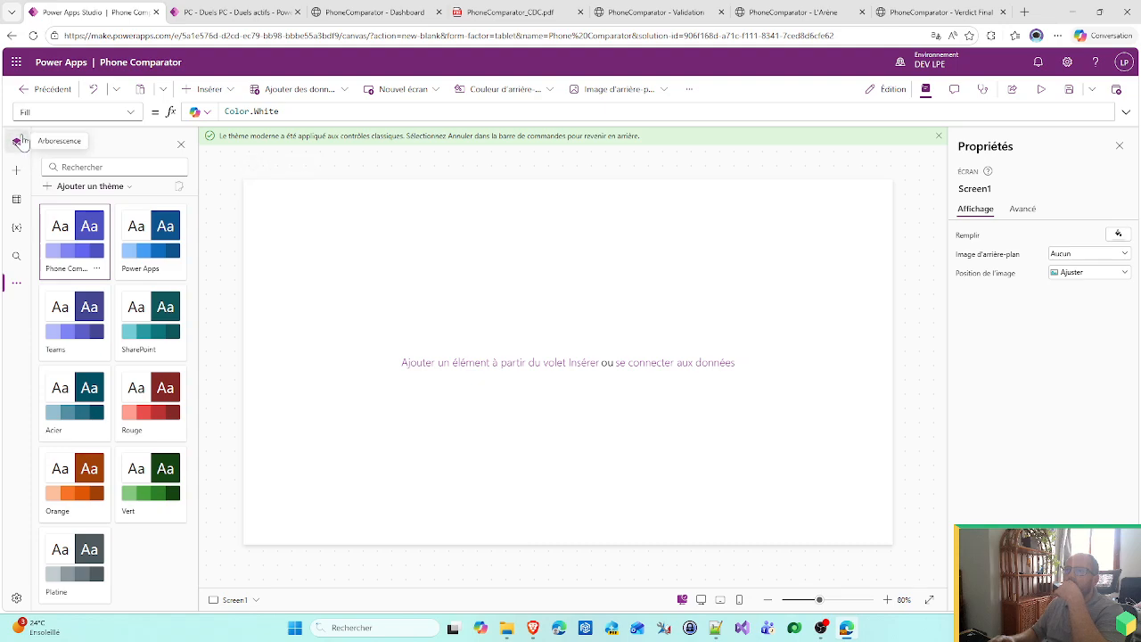
# - Set the text colour of txtIsLabel in cmpInputString to RGBA(55;65;81;1), matching the mockup label, and make its text bold
pyautogui.click(16, 141)
pyautogui.click(102, 165)
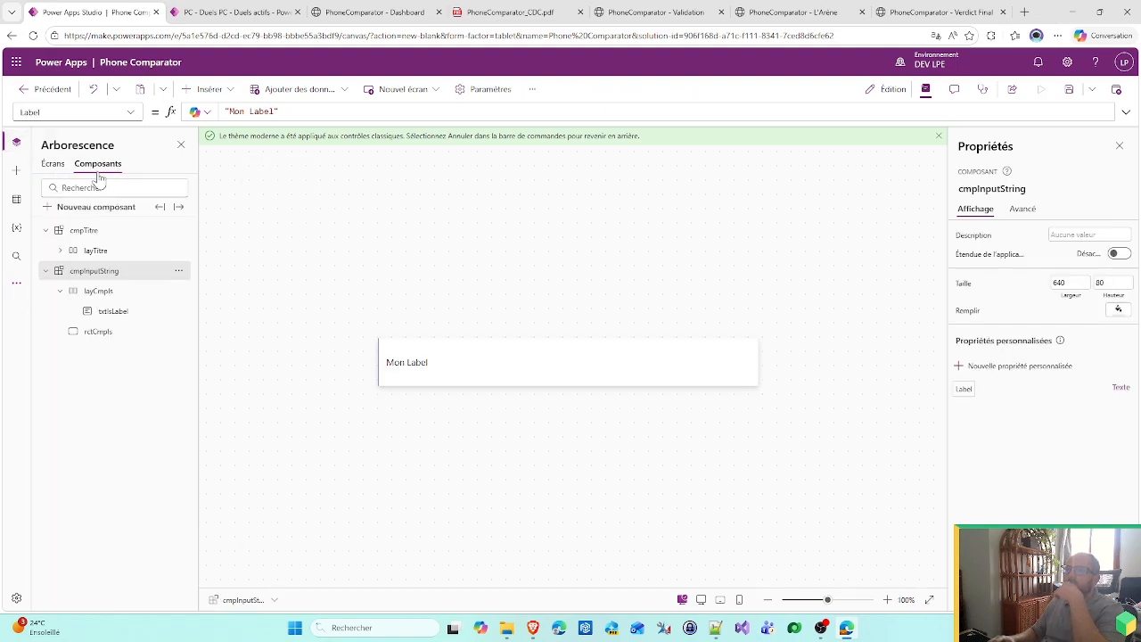
pyautogui.click(423, 371)
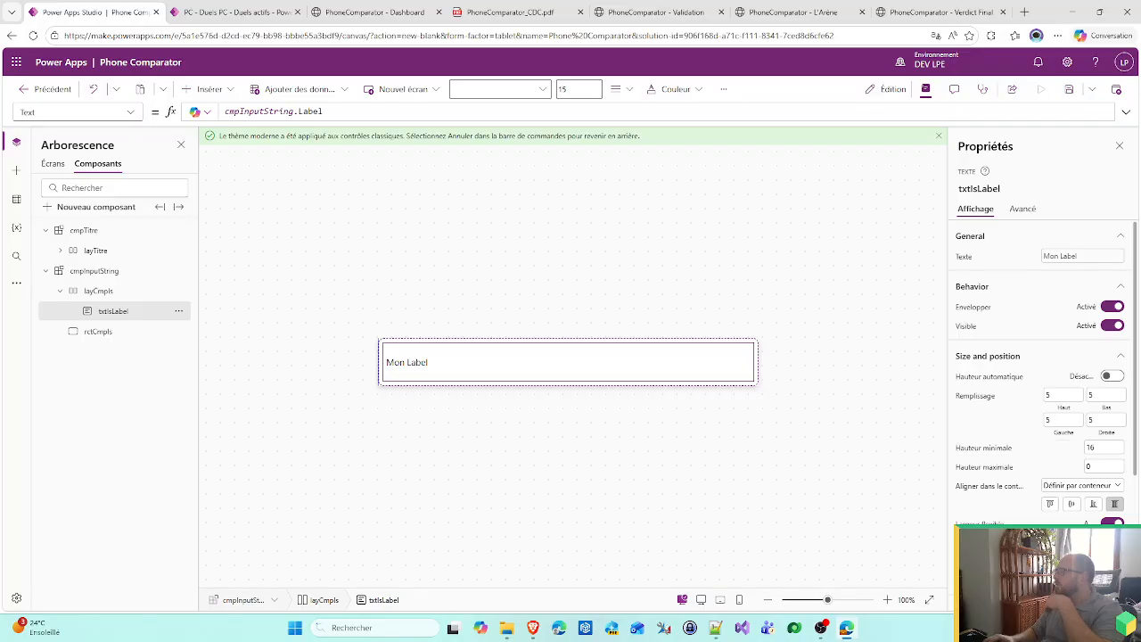
pyautogui.scroll(-2, 1040, 370)
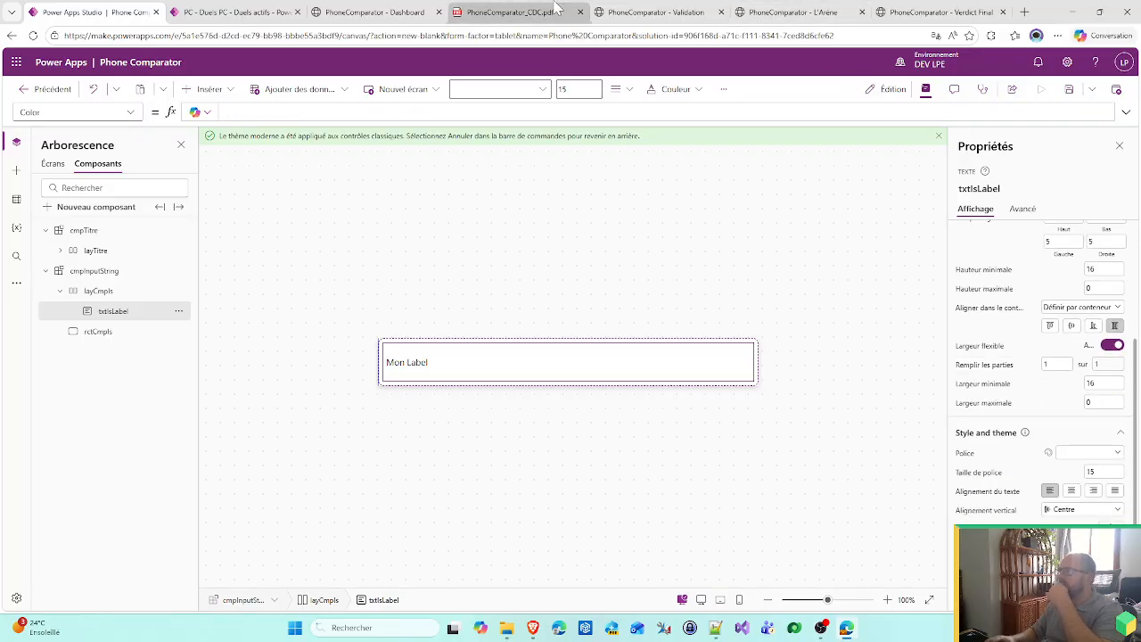
pyautogui.click(654, 11)
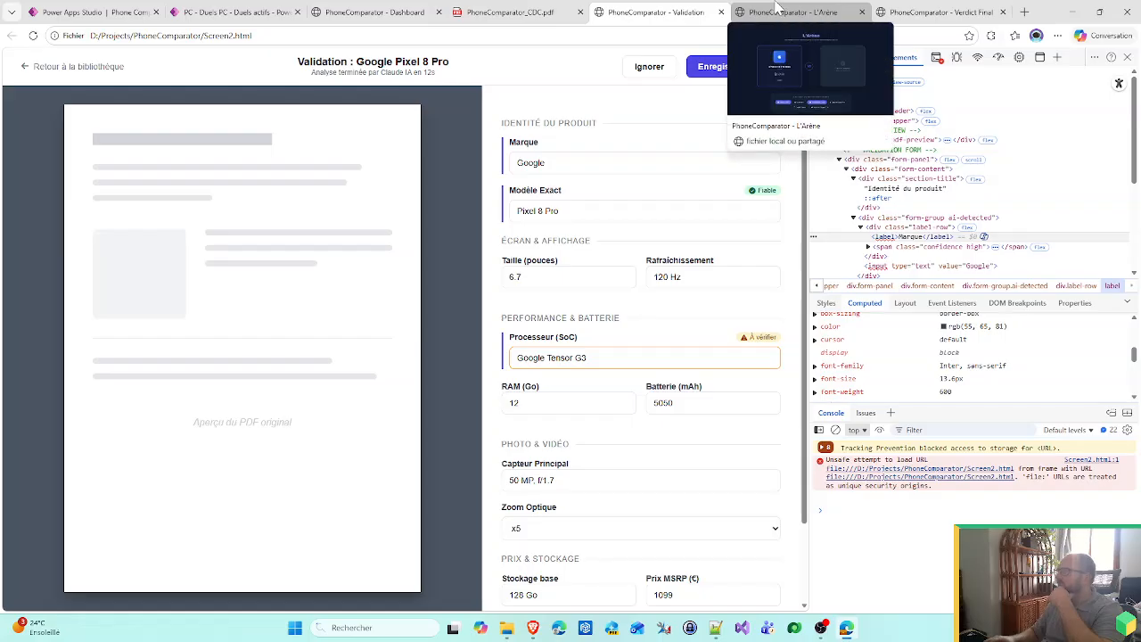
pyautogui.click(89, 11)
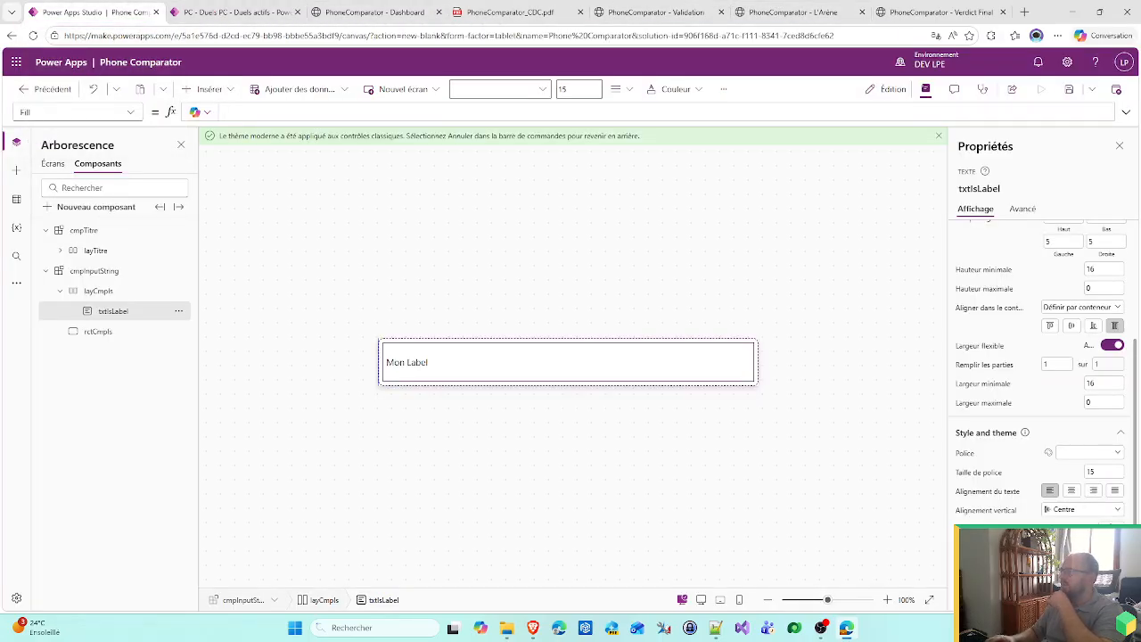
pyautogui.write('R')
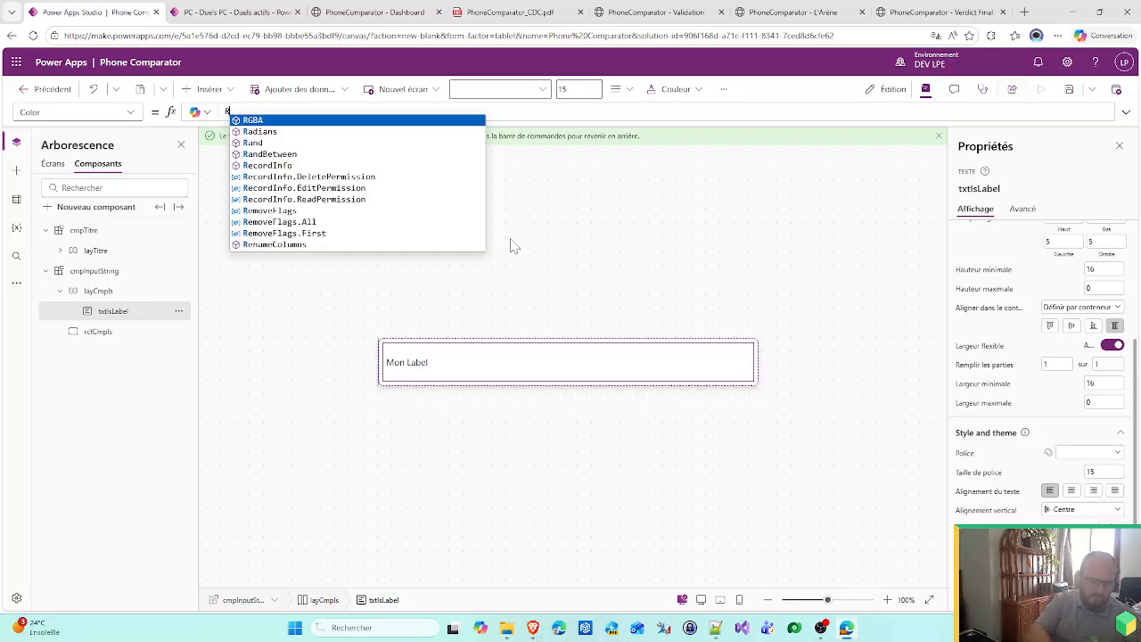
pyautogui.write('GBA(55;')
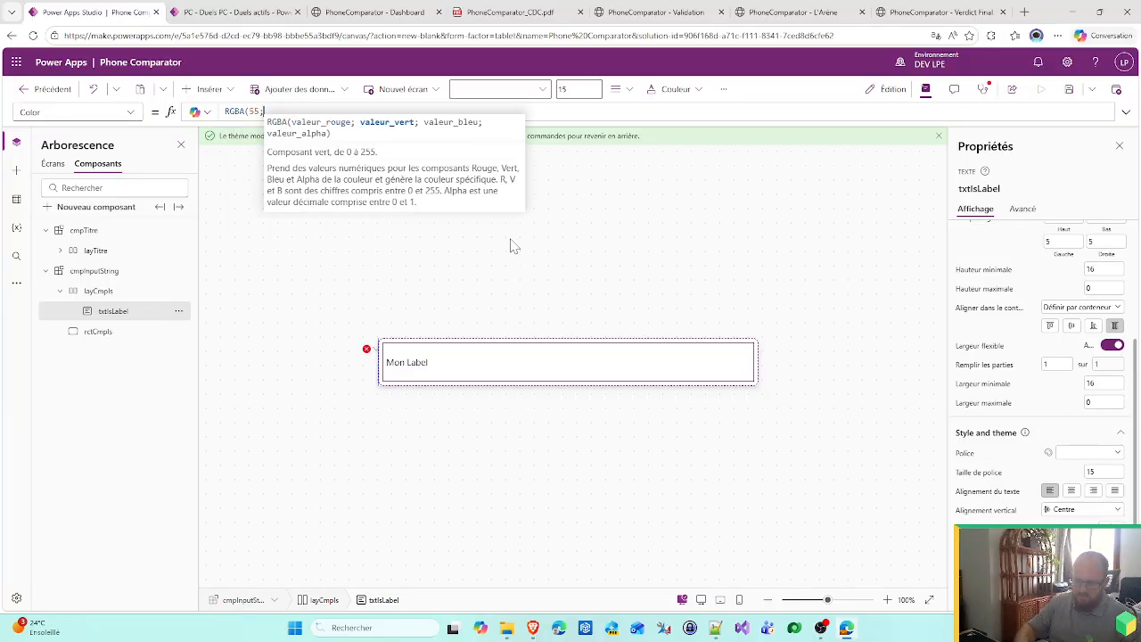
pyautogui.write('65;81;1)')
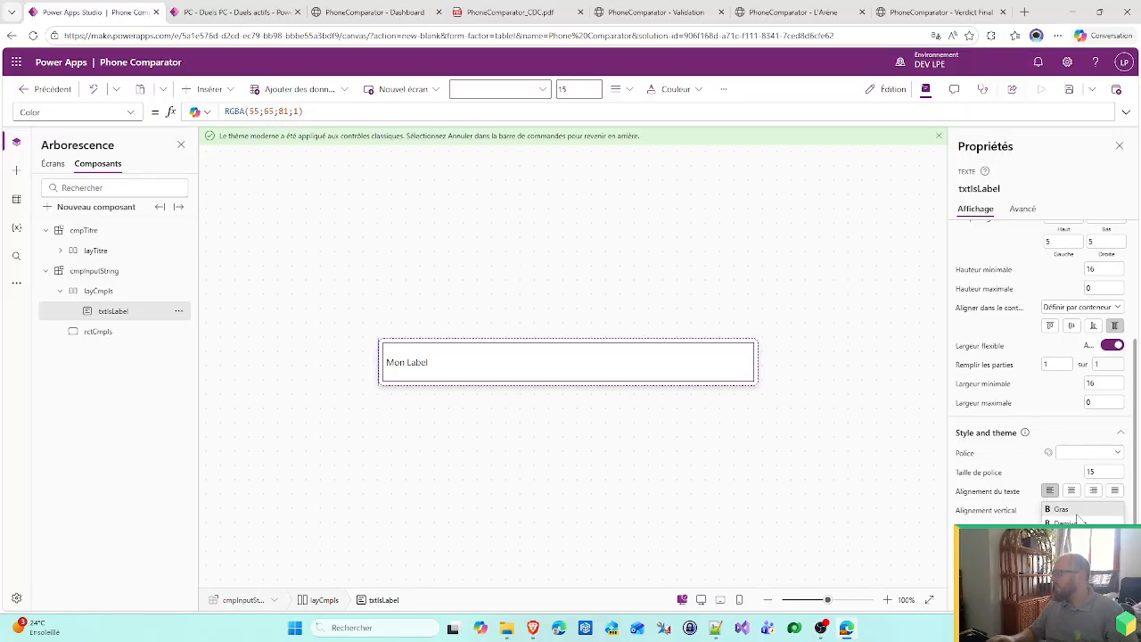
# - Set the font size of txtIsLabel in cmpInputString to 13
pyautogui.click(1101, 471)
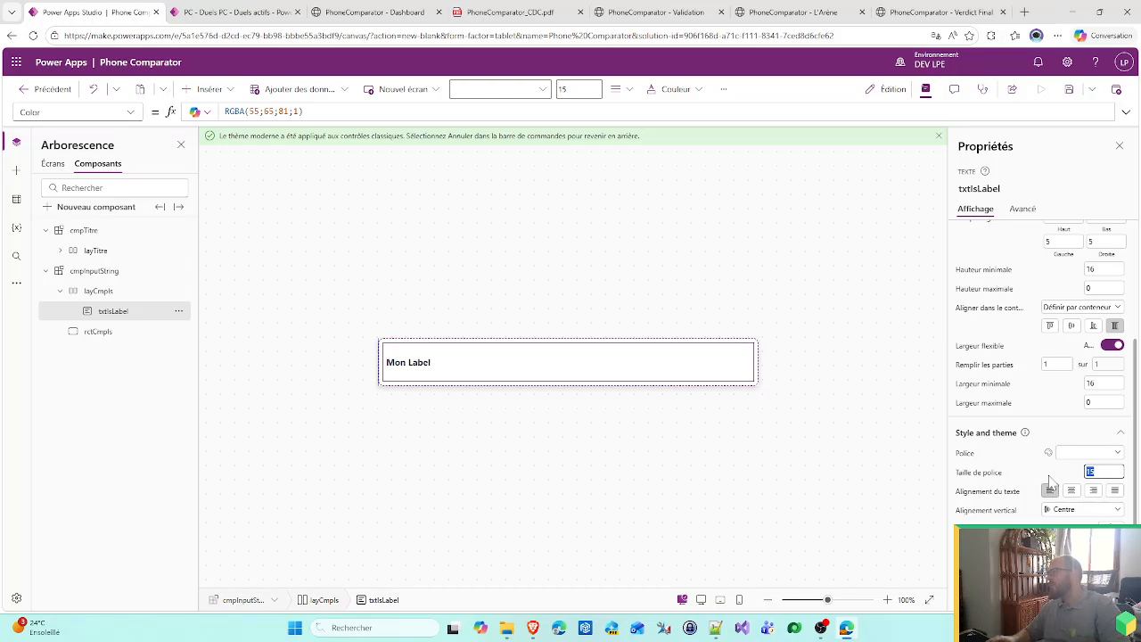
pyautogui.write('1')
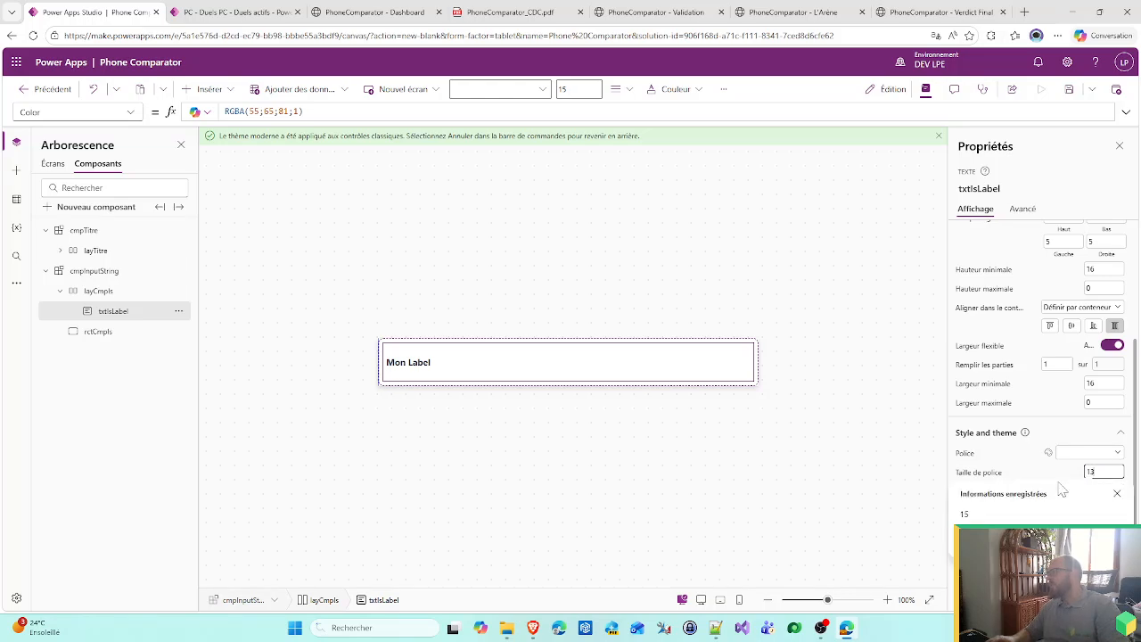
pyautogui.write('3')
pyautogui.press('Return')
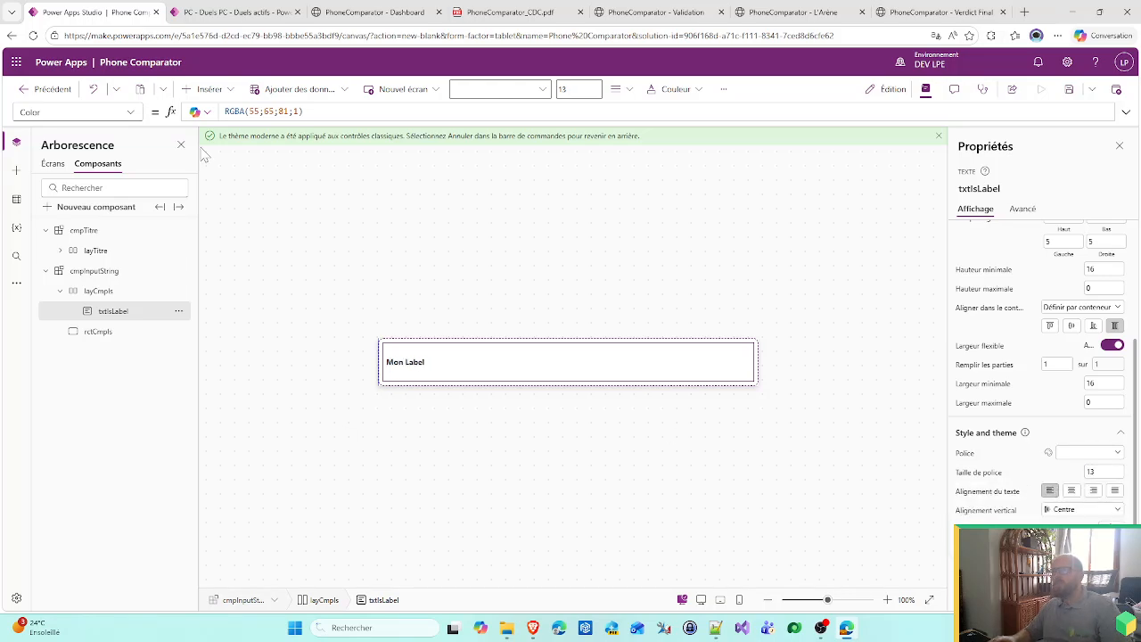
# - Insert a text input control into layCmpls, after the label
pyautogui.click(206, 93)
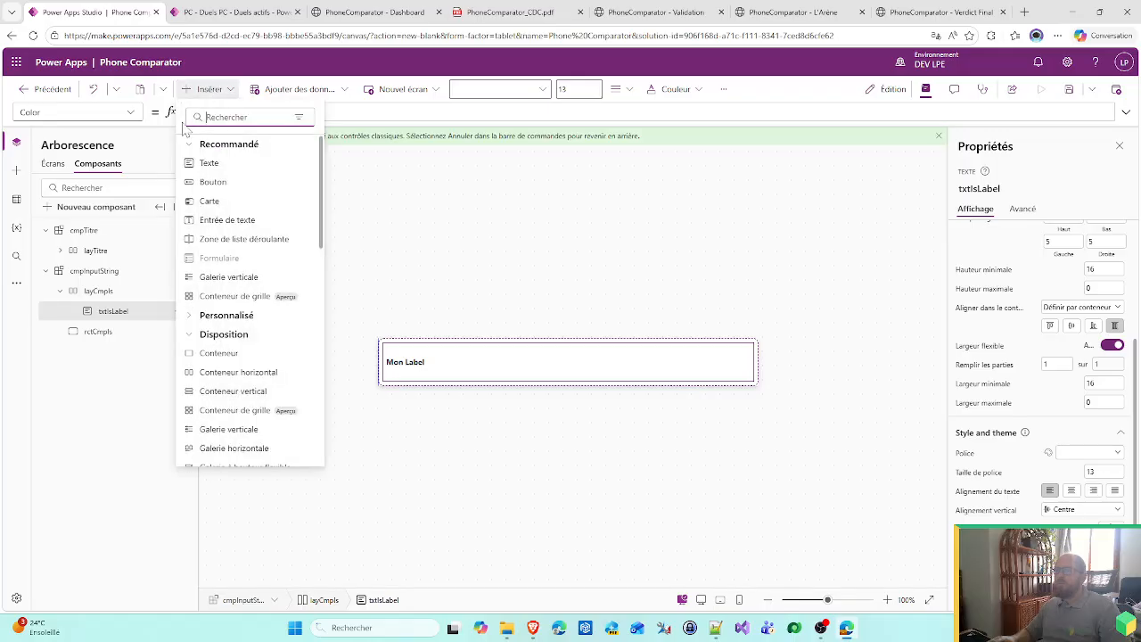
pyautogui.scroll(-1, 232, 347)
pyautogui.scroll(1, 229, 385)
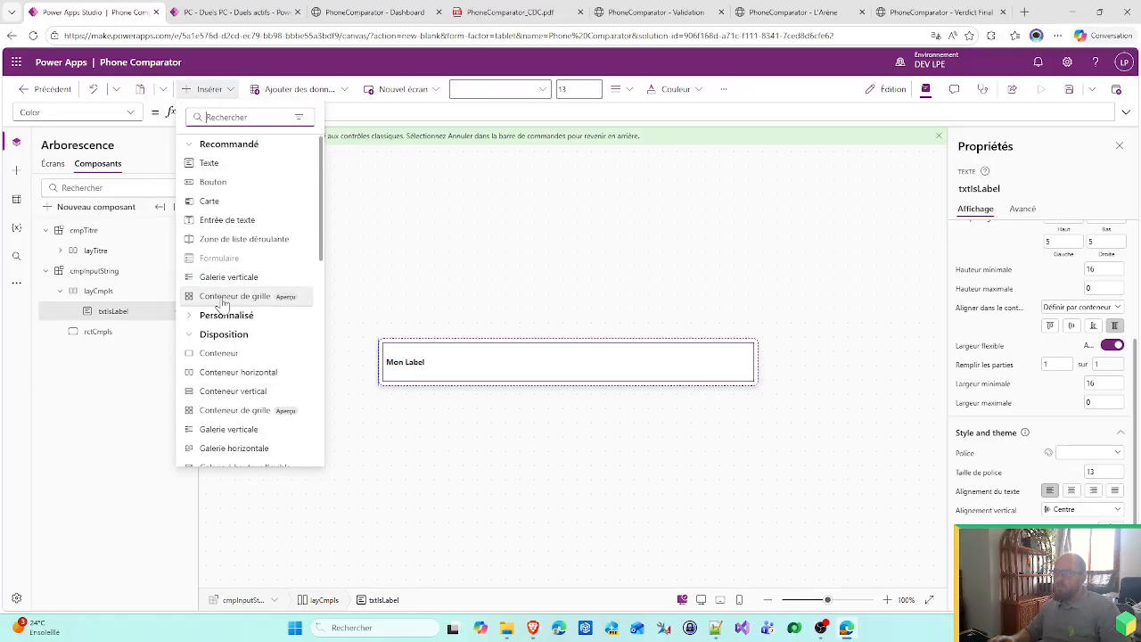
pyautogui.click(225, 220)
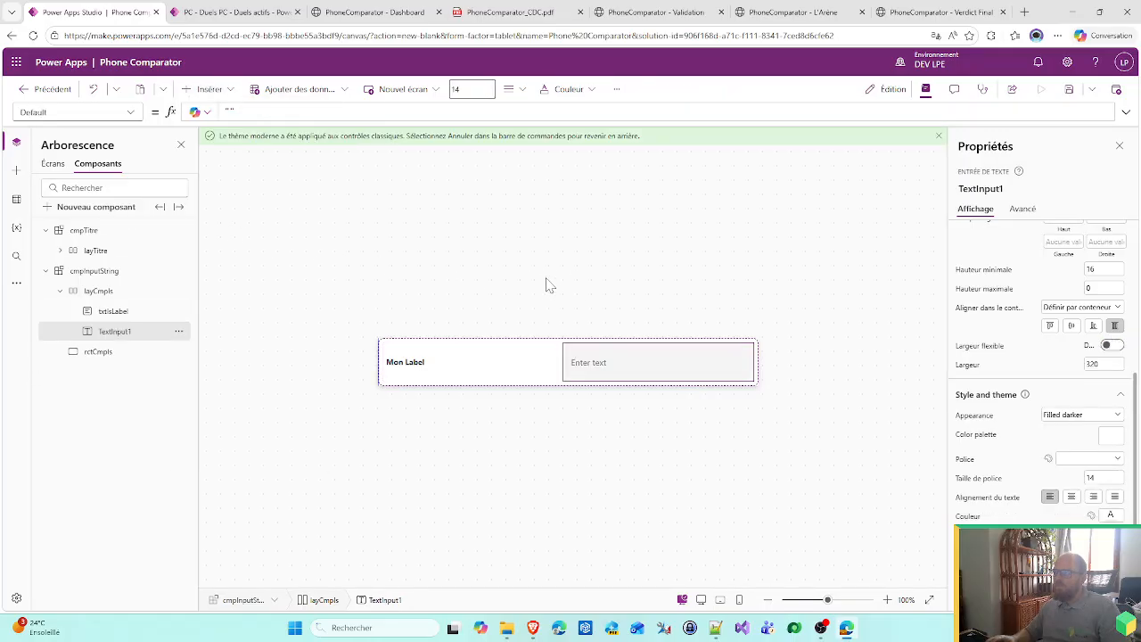
# - Set the direction of the layCmpls container to Vertical so the label sits above the text input
pyautogui.click(91, 291)
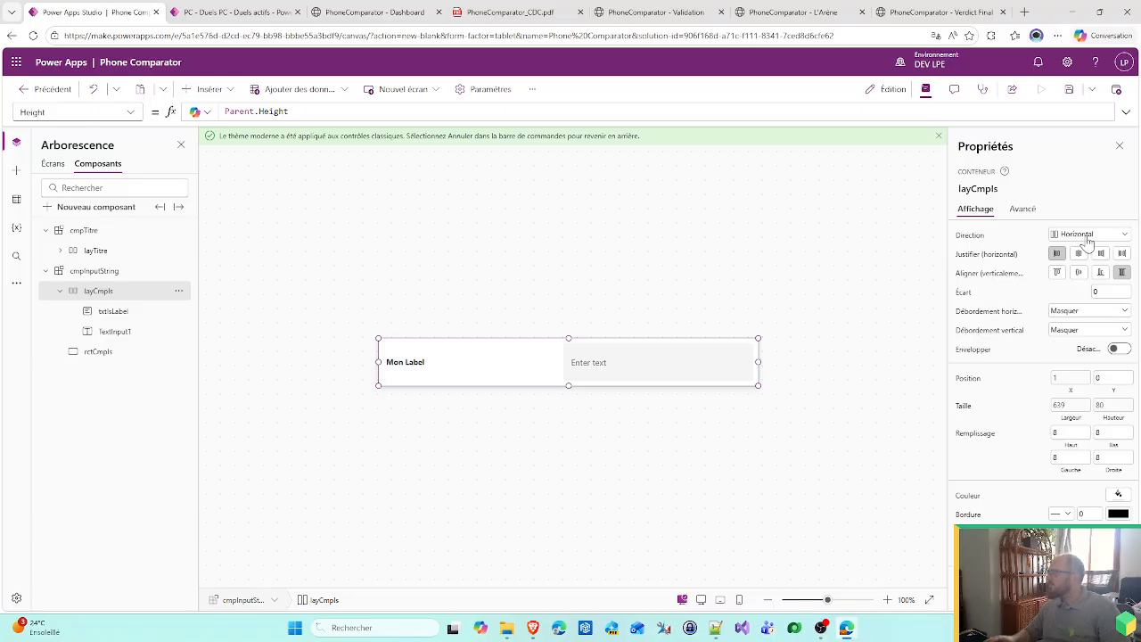
pyautogui.click(1088, 236)
pyautogui.click(1098, 265)
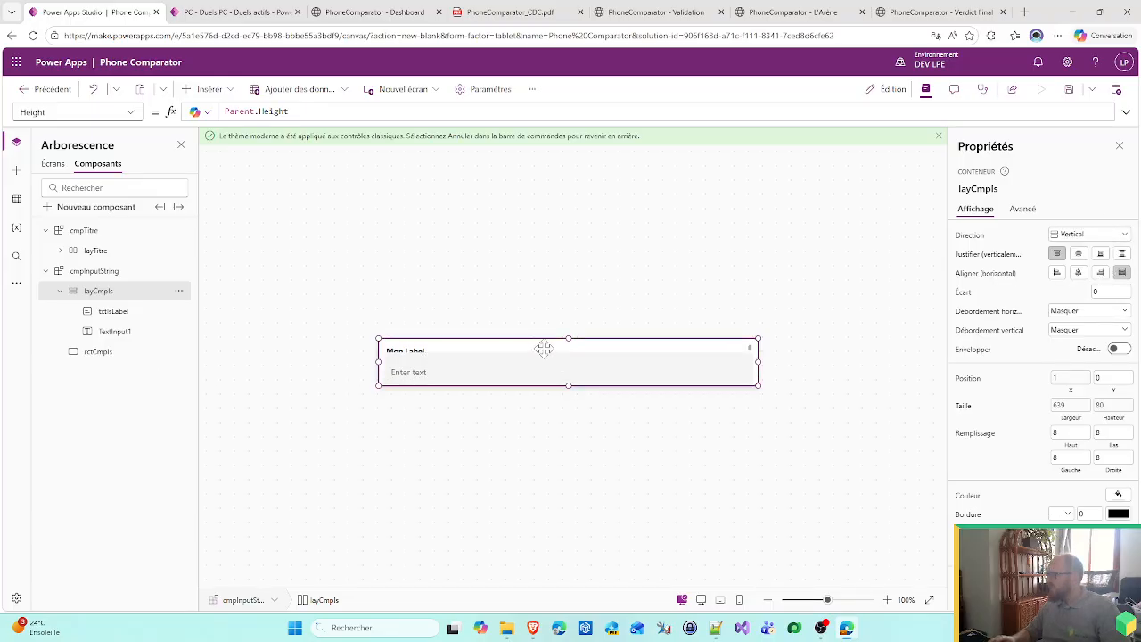
# - Rename the new text input in layCmpls to tiCmpls
pyautogui.click(114, 331)
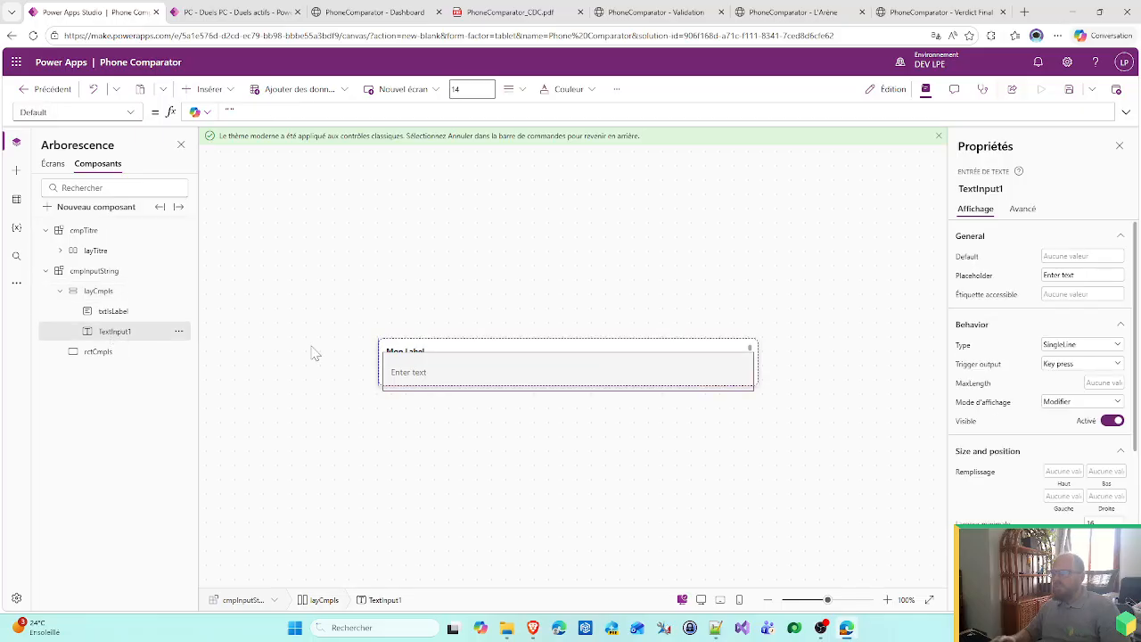
pyautogui.doubleClick(136, 335)
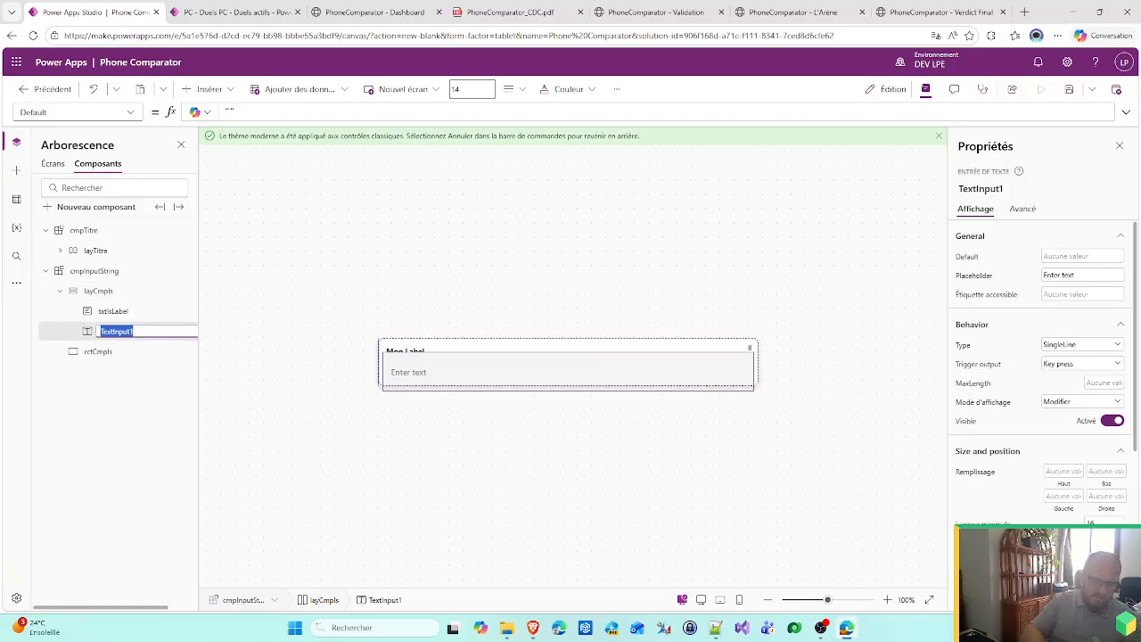
pyautogui.write('txCm')
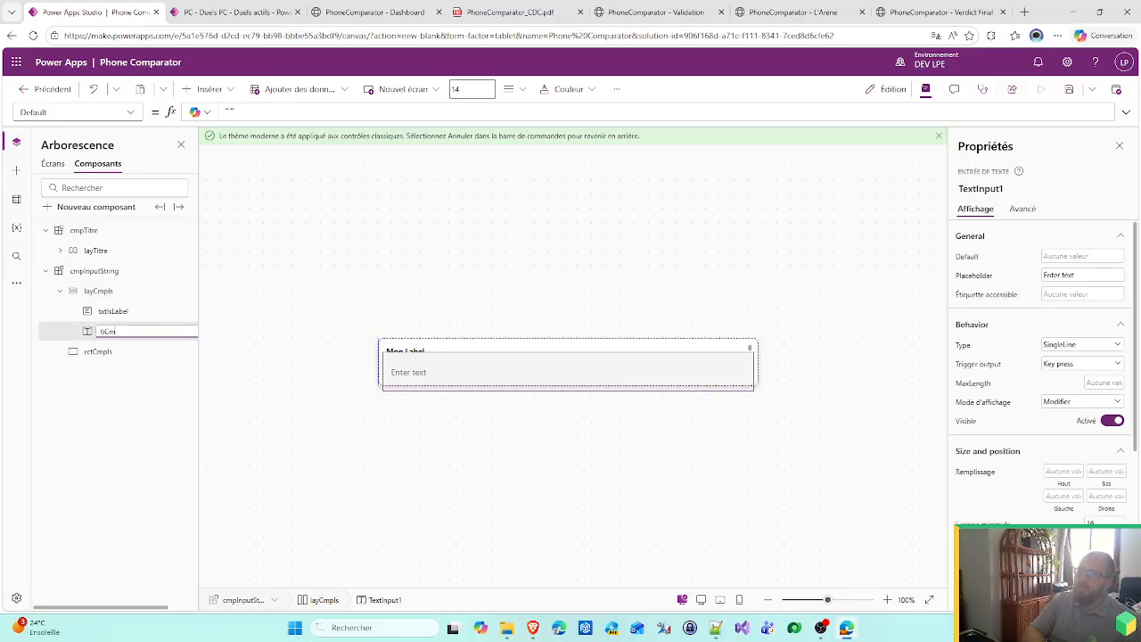
pyautogui.write('pls')
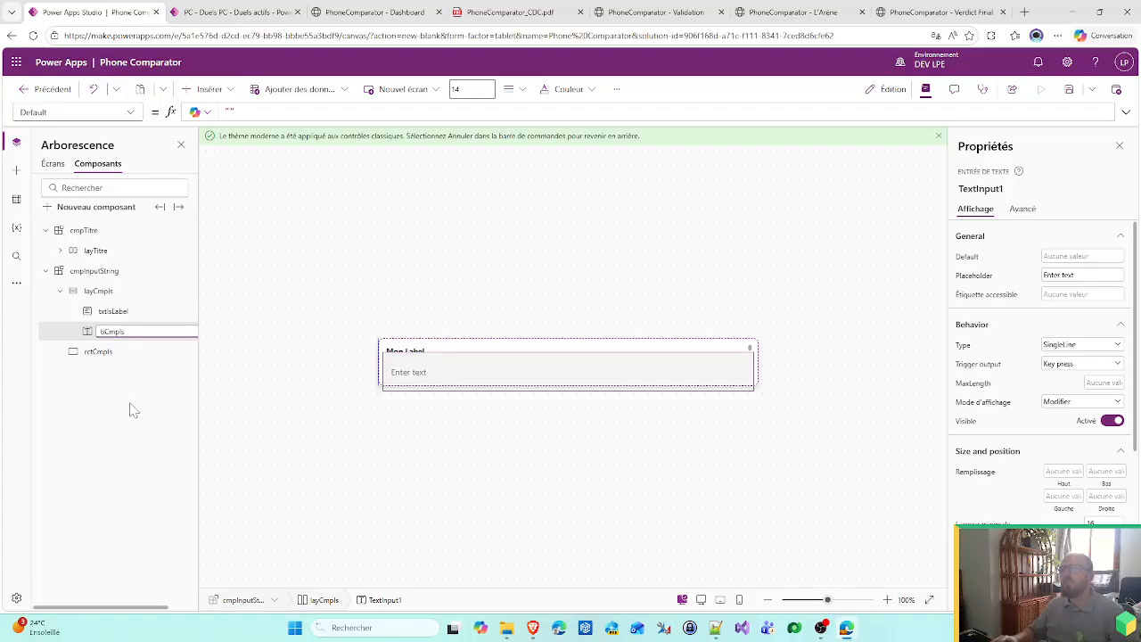
pyautogui.press('Return')
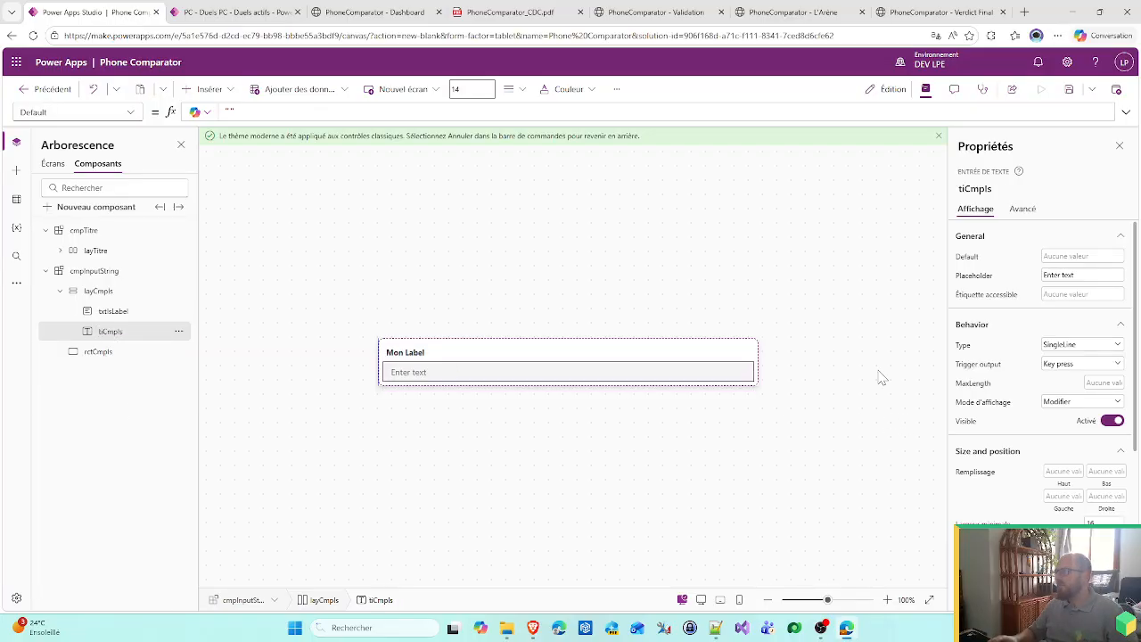
# - Set the font size of the tiCmpls text input to 12
pyautogui.scroll(-1, 1043, 374)
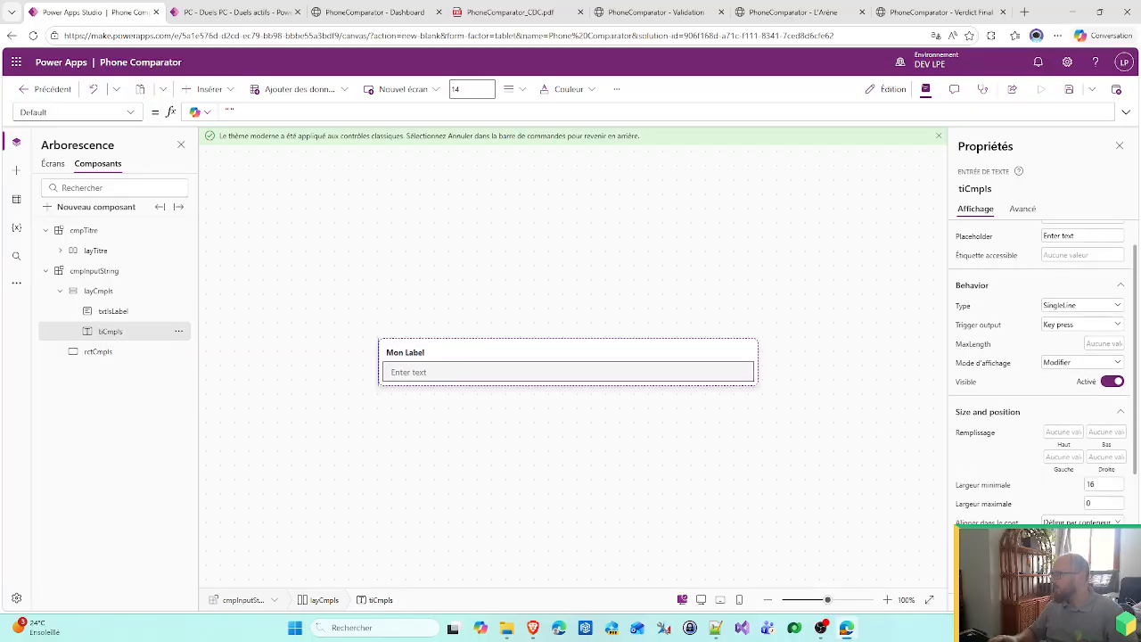
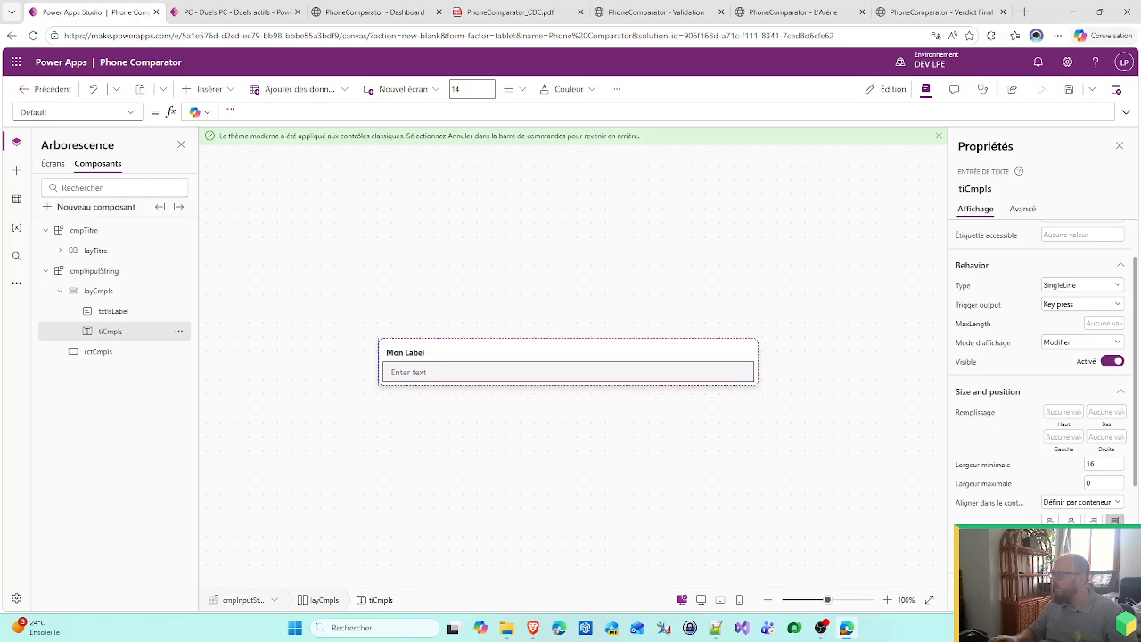
pyautogui.scroll(-3, 1087, 516)
pyautogui.click(1005, 492)
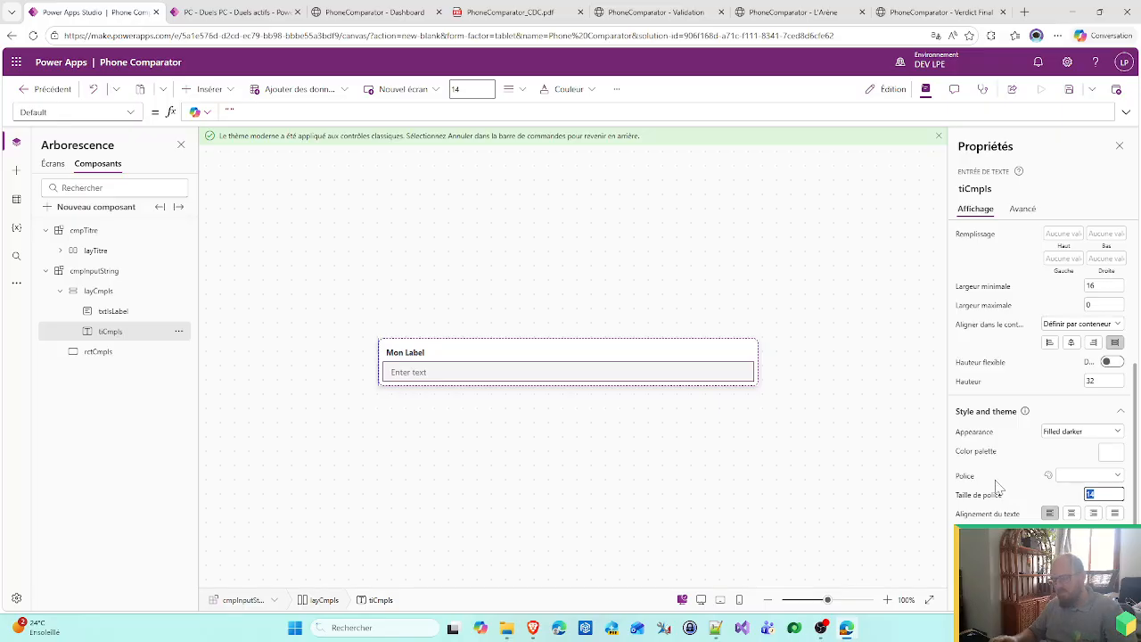
pyautogui.write('12')
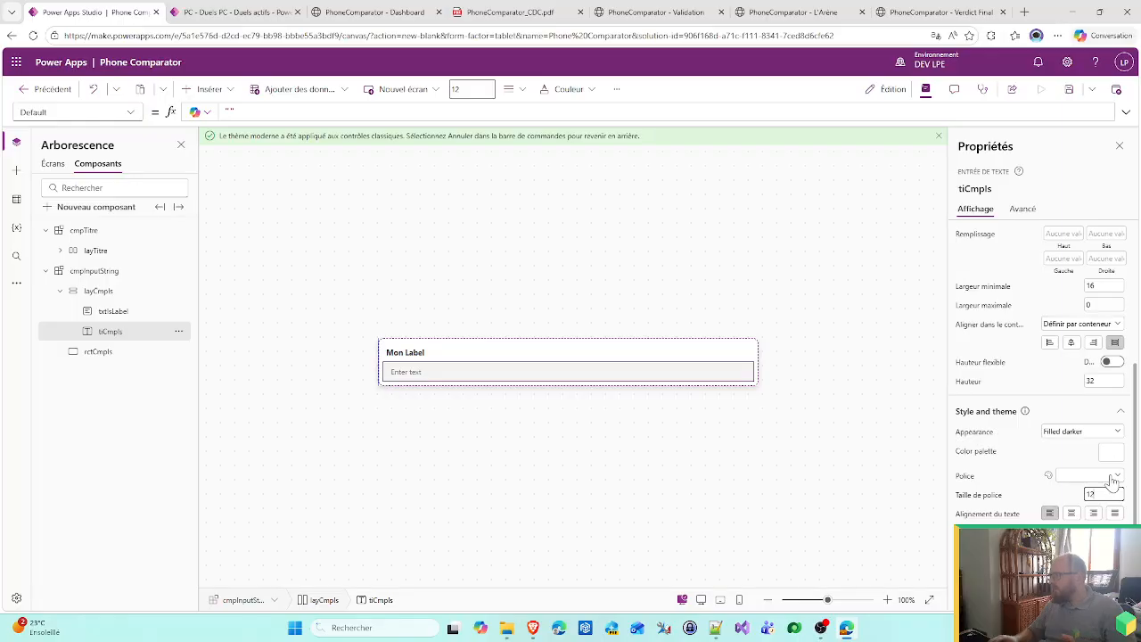
# - Examine the look of the Marque input field in the Validation mockup and return to Power Apps Studio
pyautogui.click(784, 12)
pyautogui.click(683, 12)
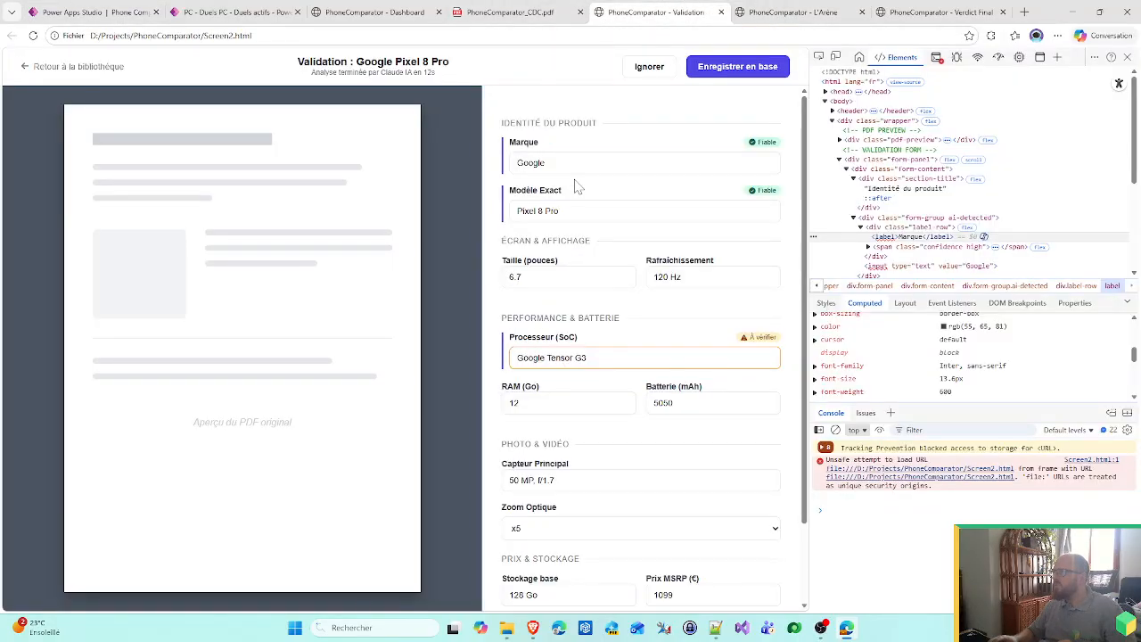
pyautogui.click(545, 163)
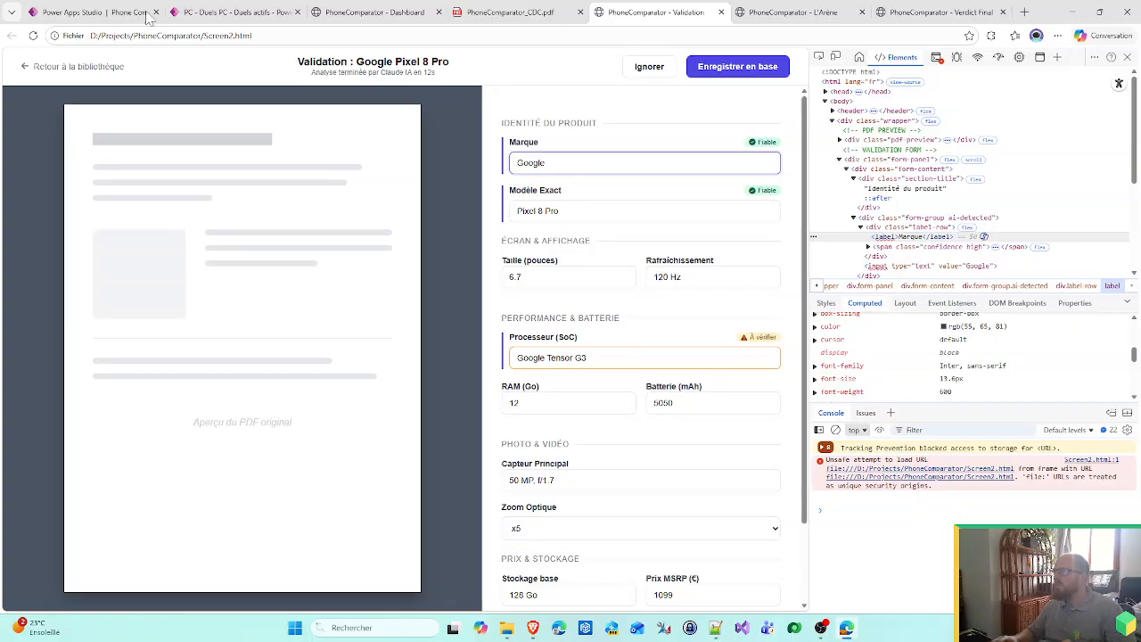
pyautogui.click(98, 12)
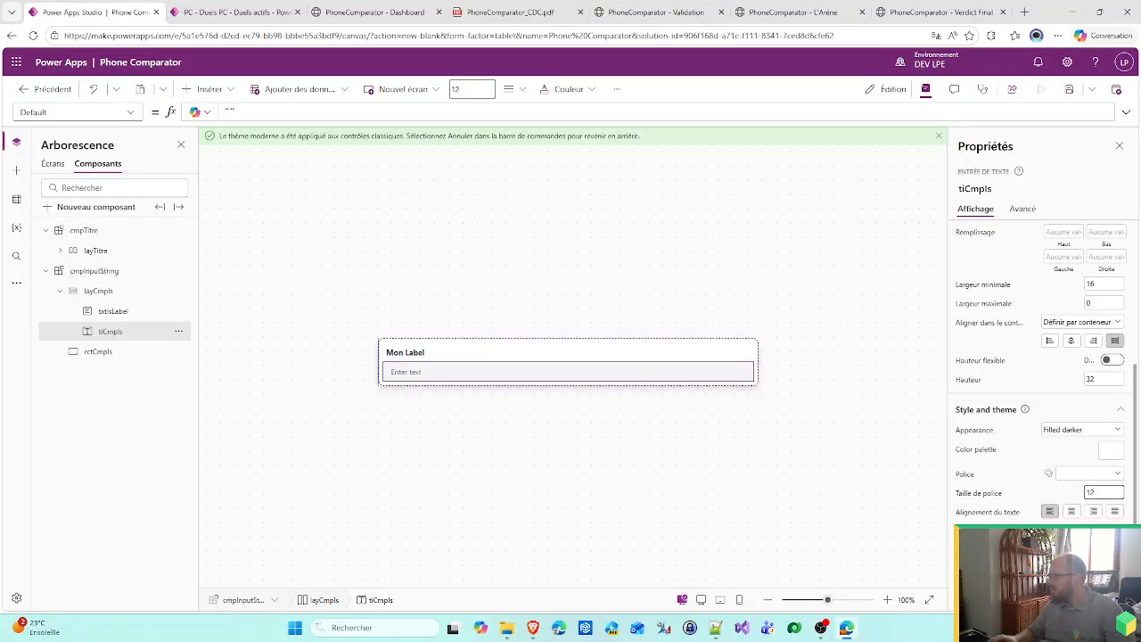
# - Set the fill colour of the tiCmpls text input to white, like the mockup's input fields
pyautogui.scroll(-1, 1110, 515)
pyautogui.click(1110, 522)
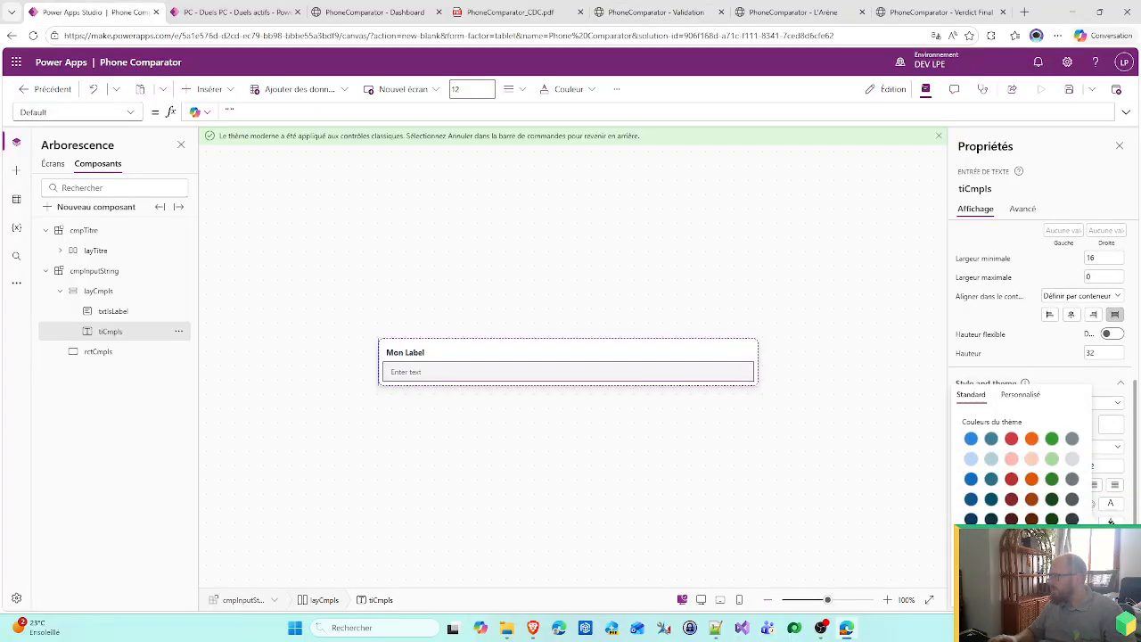
pyautogui.scroll(3, 1070, 382)
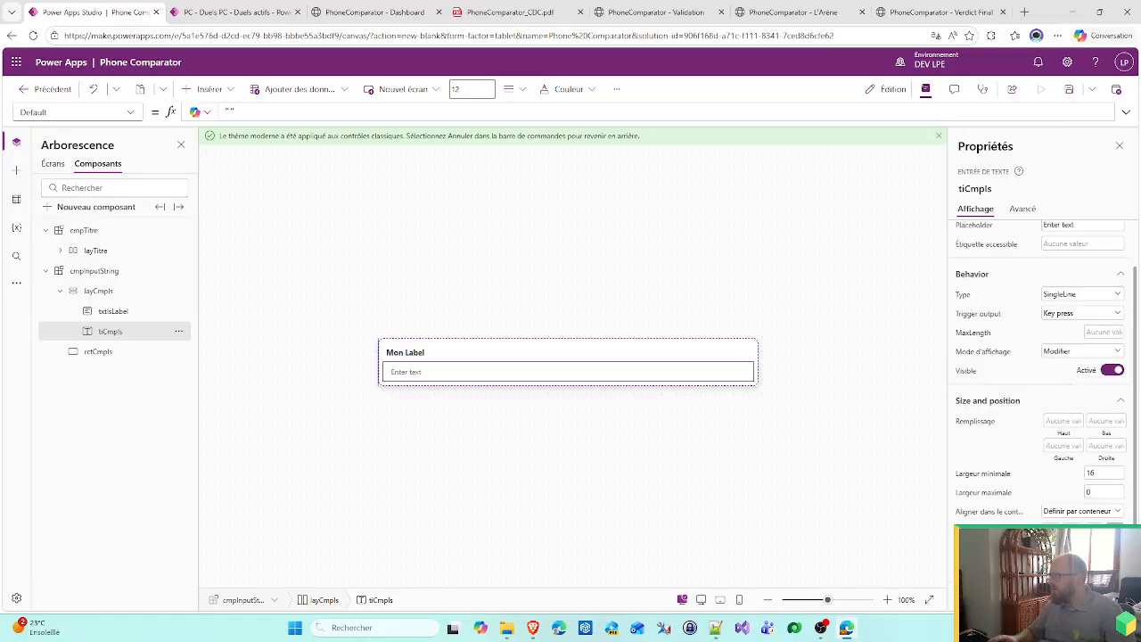
# - Give the tiCmpls text input a light grey border from the theme colours, like the mockup's fields
pyautogui.scroll(-3, 1038, 374)
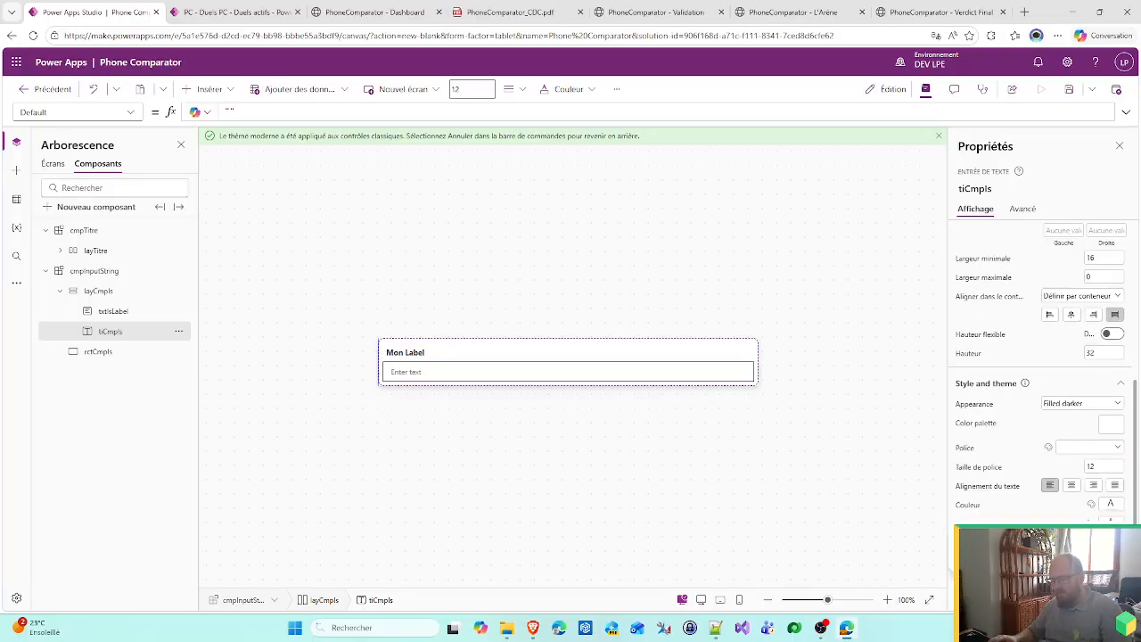
pyautogui.click(1110, 522)
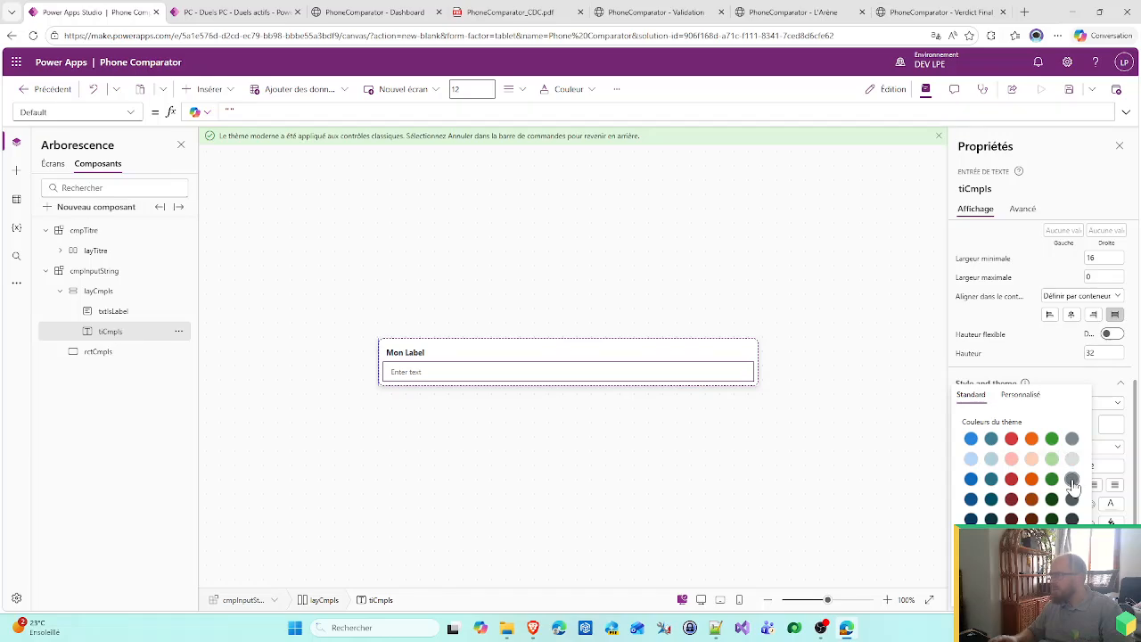
pyautogui.click(797, 466)
pyautogui.click(640, 375)
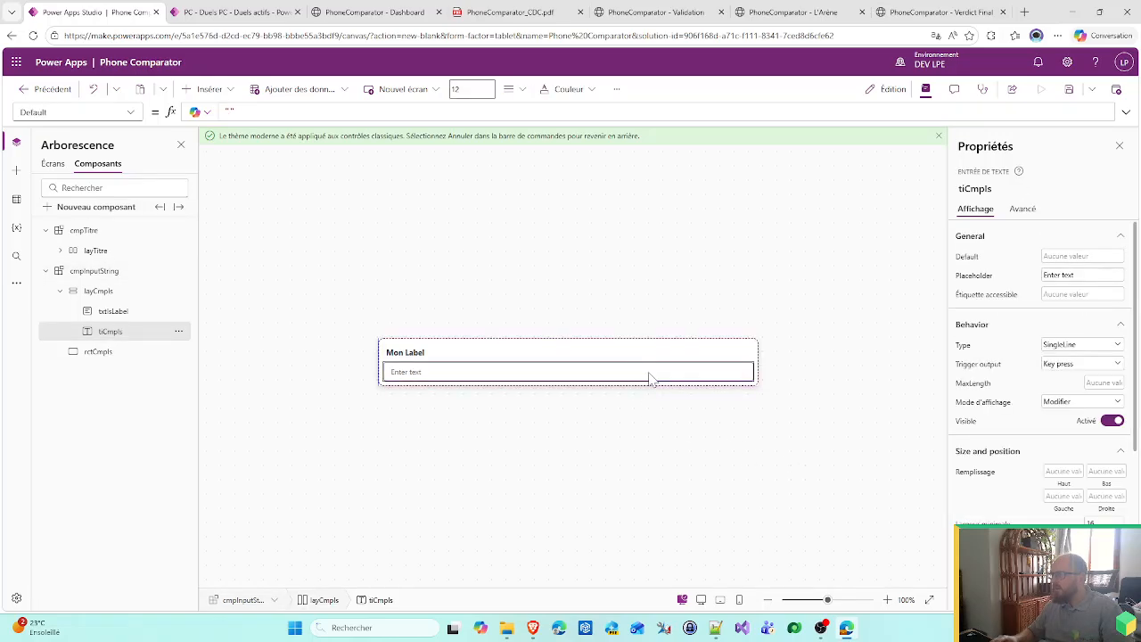
pyautogui.scroll(-4, 1041, 372)
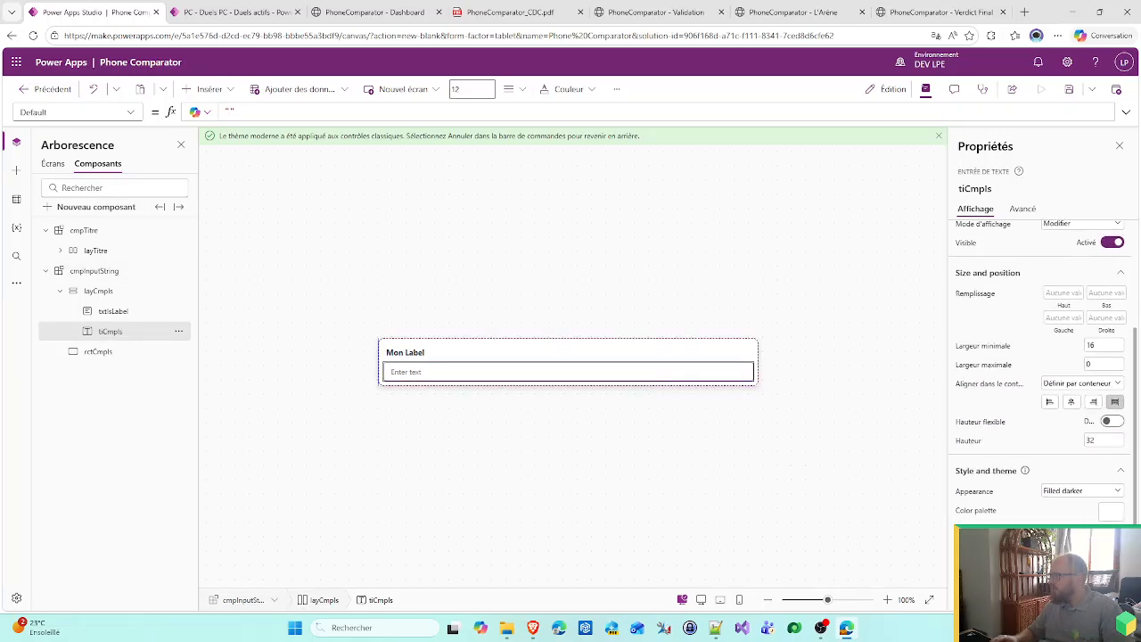
pyautogui.scroll(-2, 1041, 372)
pyautogui.click(1111, 423)
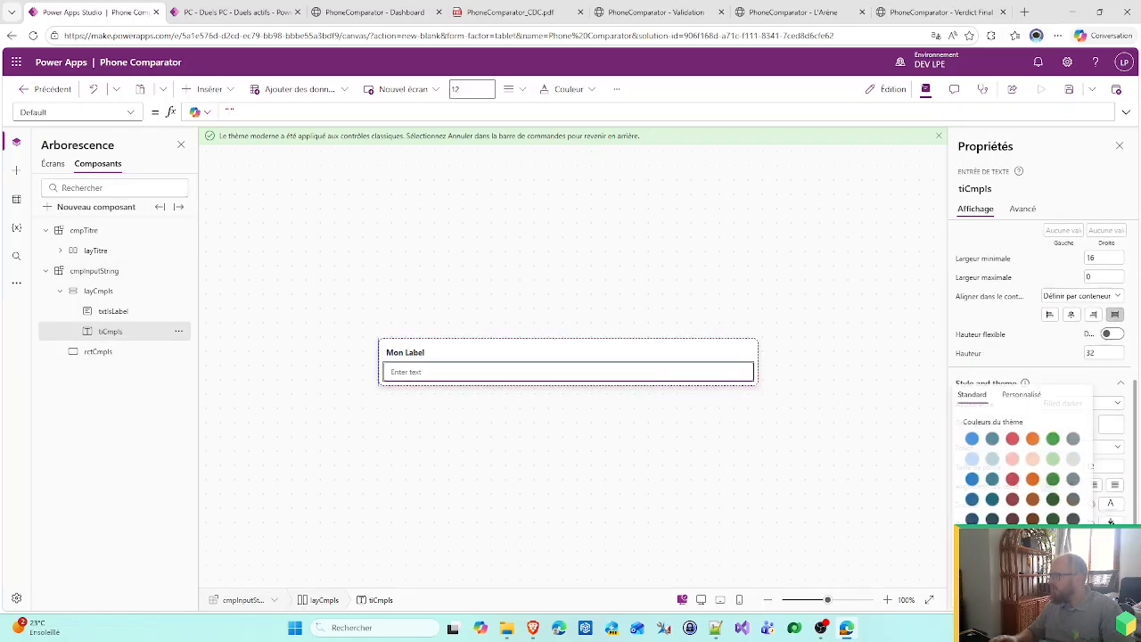
pyautogui.click(851, 454)
pyautogui.click(694, 378)
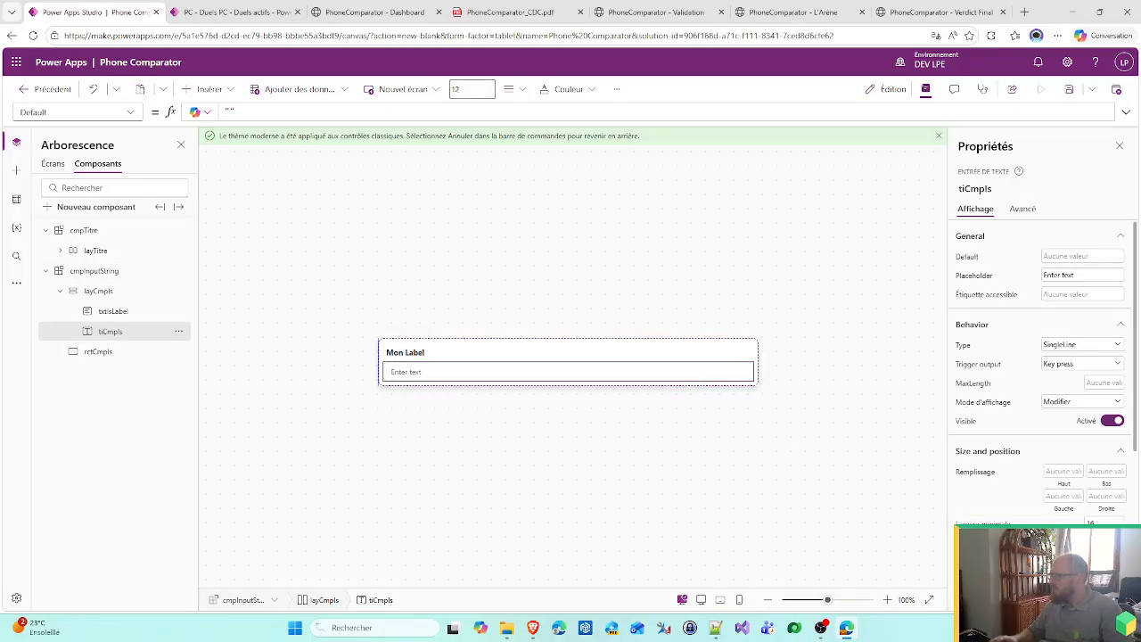
# - Deselect tiCmpls and check how the styled text input looks within cmpInputString
pyautogui.scroll(-5, 1041, 371)
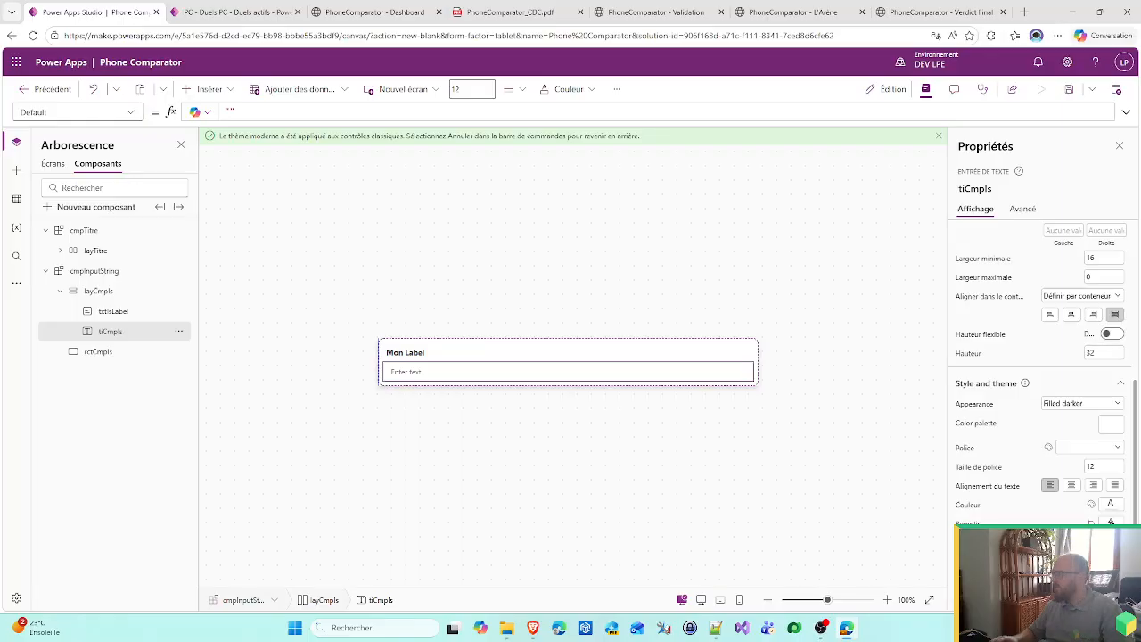
pyautogui.click(789, 486)
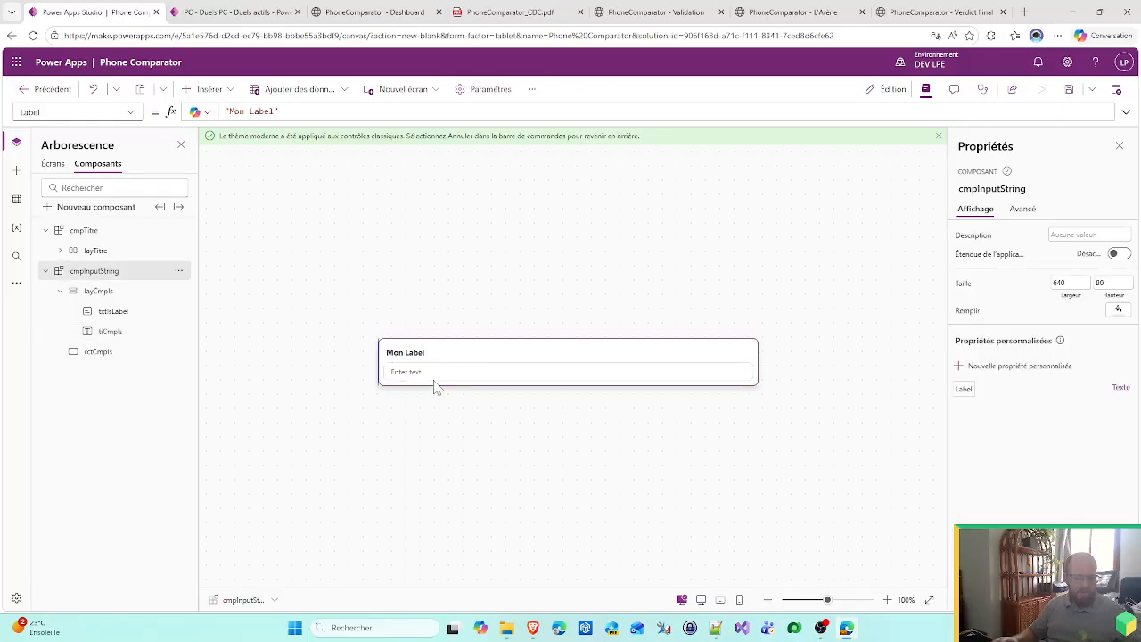
pyautogui.click(466, 373)
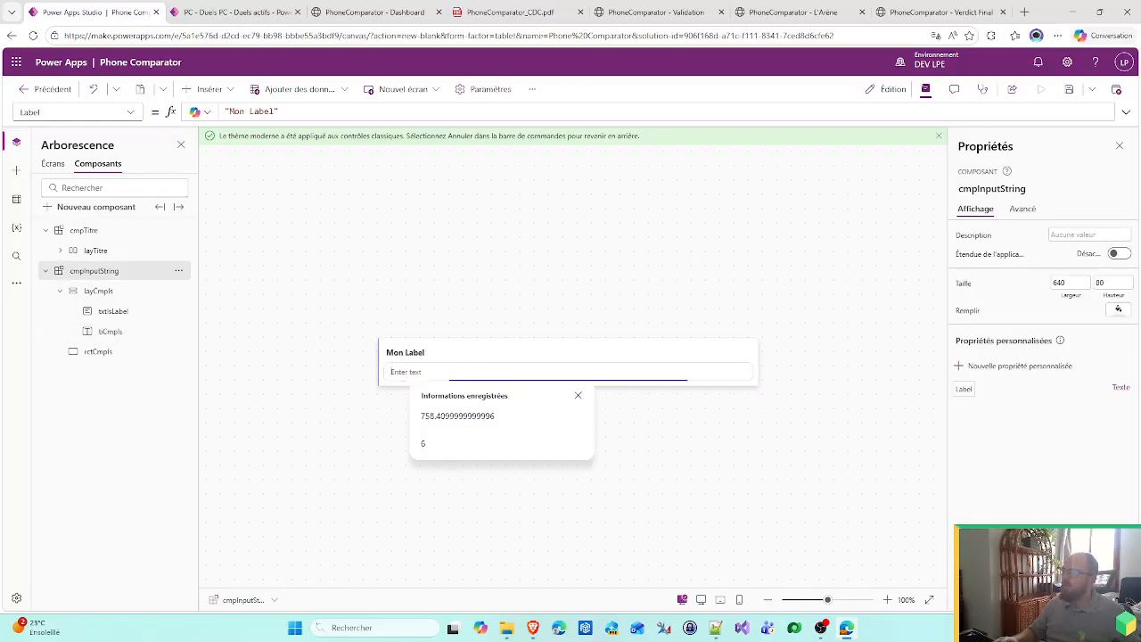
pyautogui.click(578, 395)
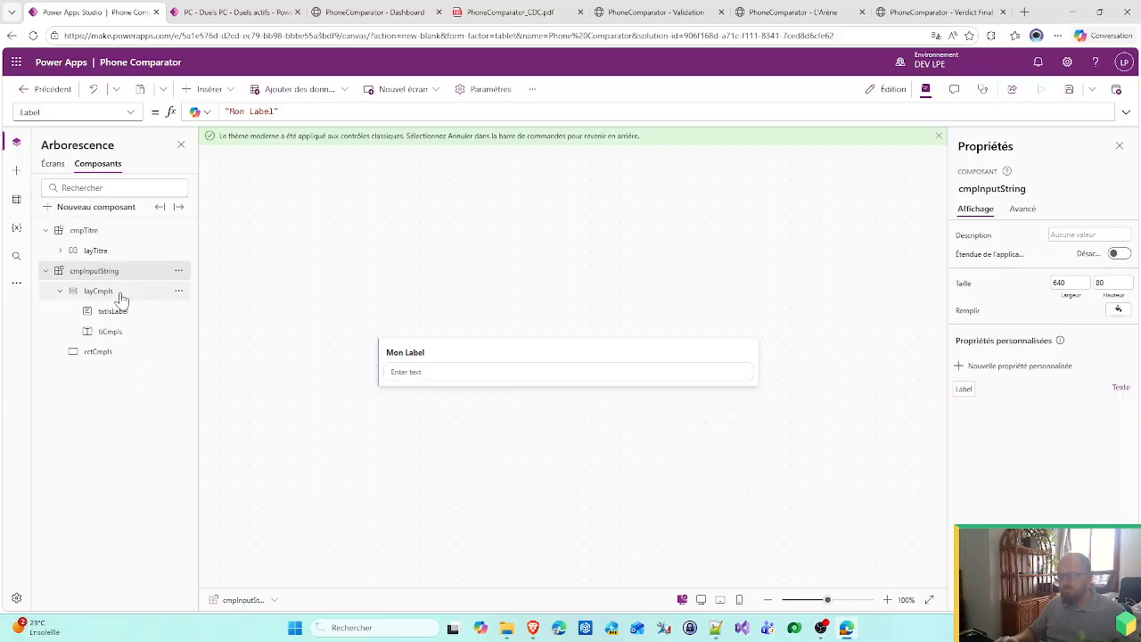
# - Check the general and behaviour properties of tiCmpls and return to the cmpInputString component
pyautogui.click(989, 370)
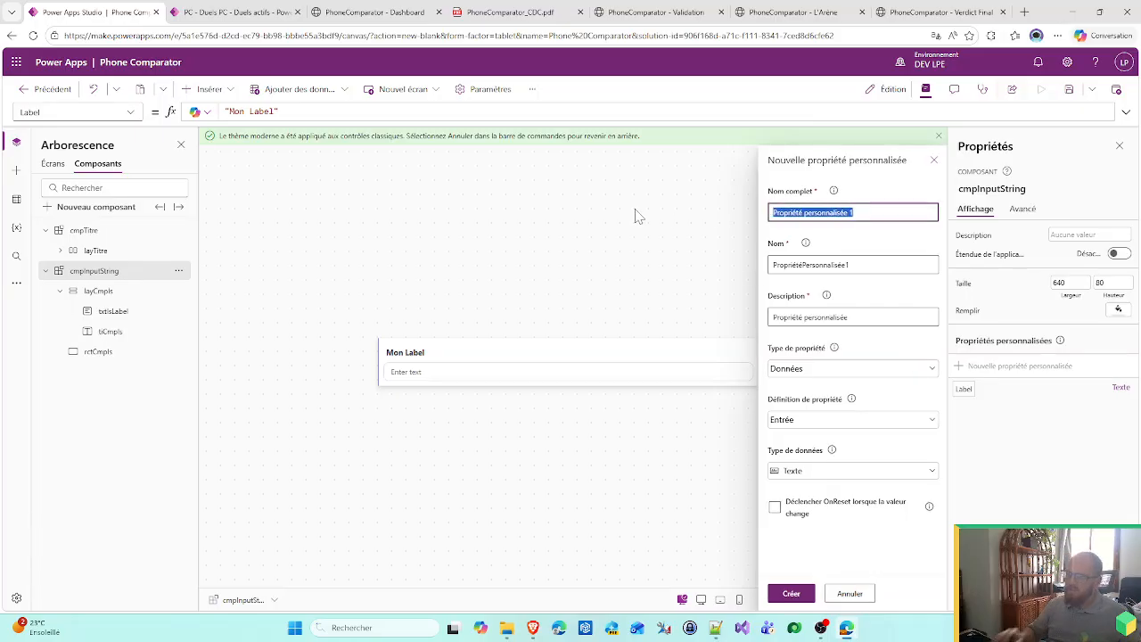
pyautogui.click(113, 335)
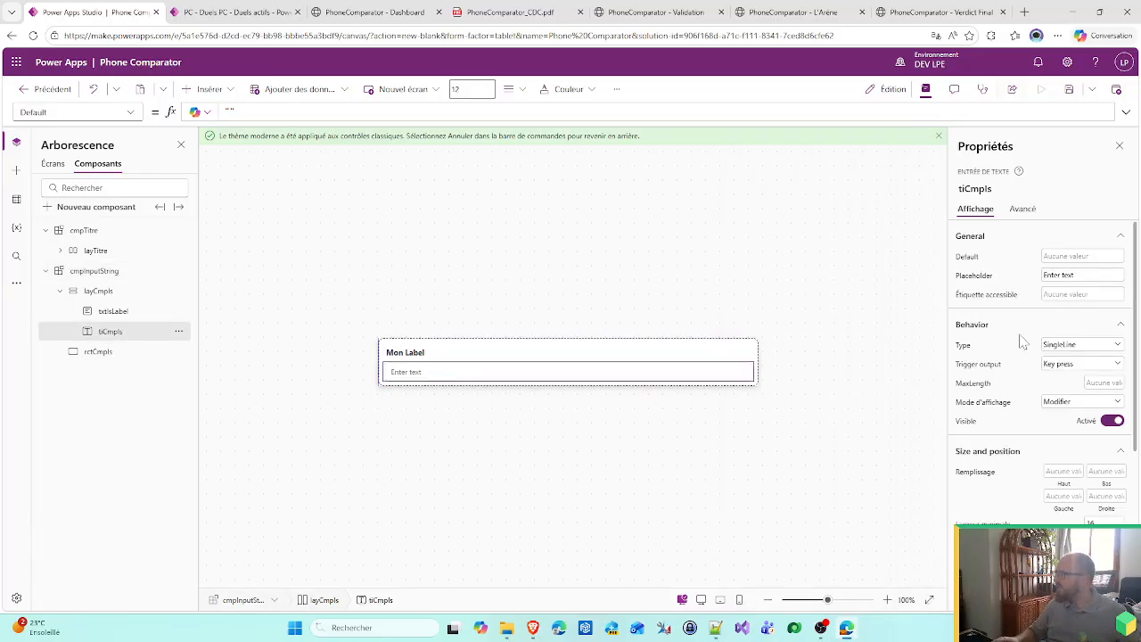
pyautogui.click(98, 272)
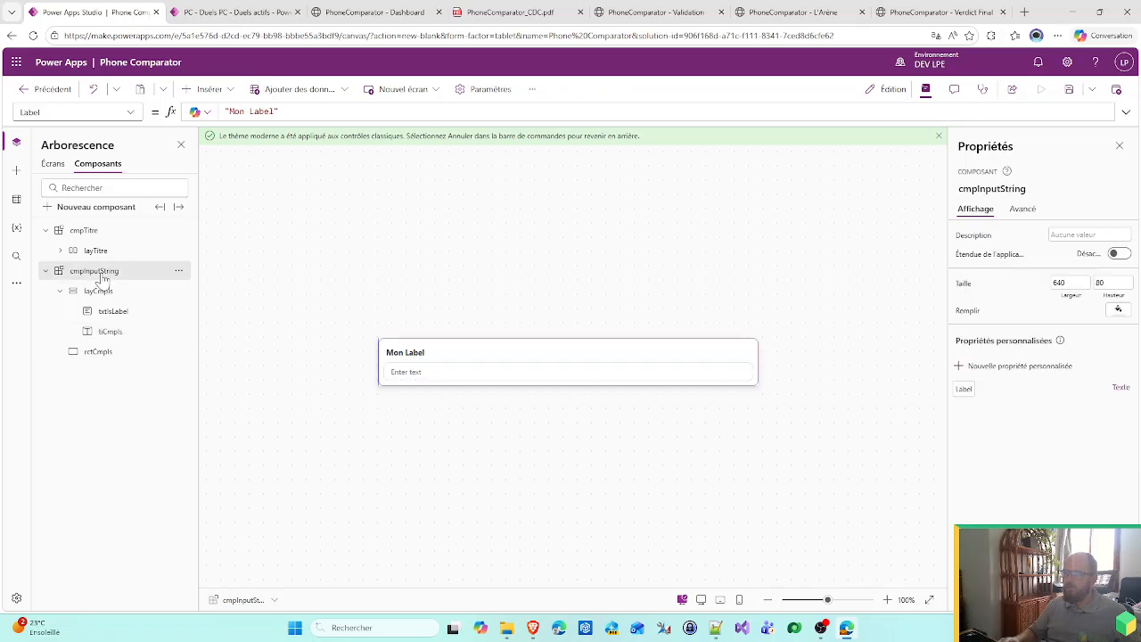
# - Add a custom text input property named PlaceHolder to the cmpInputString component
pyautogui.click(1010, 367)
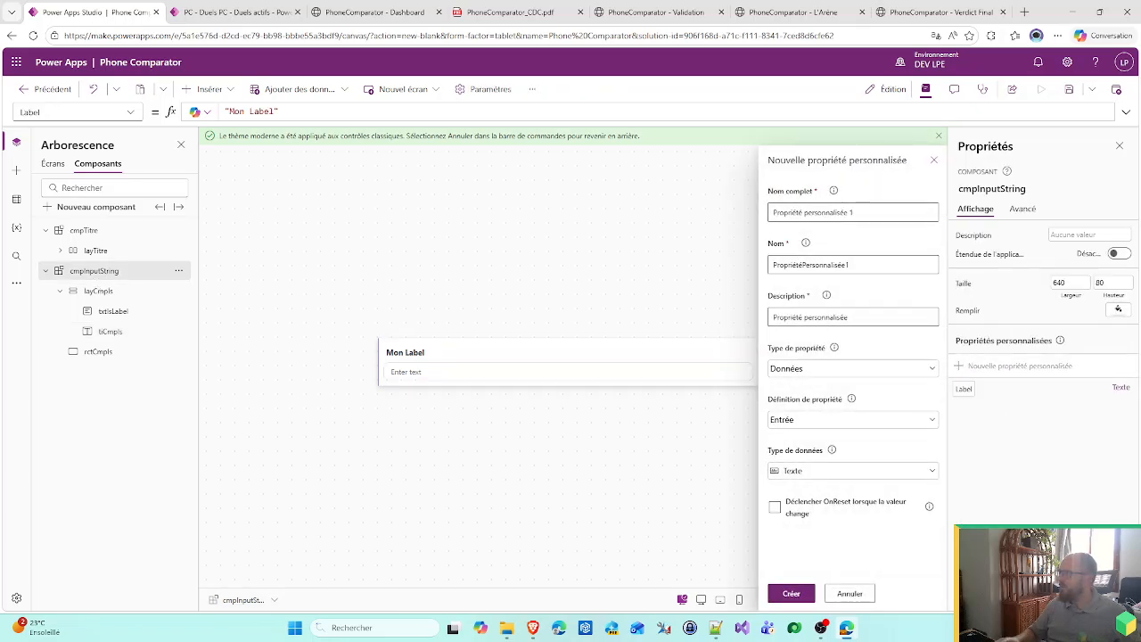
pyautogui.write('Place')
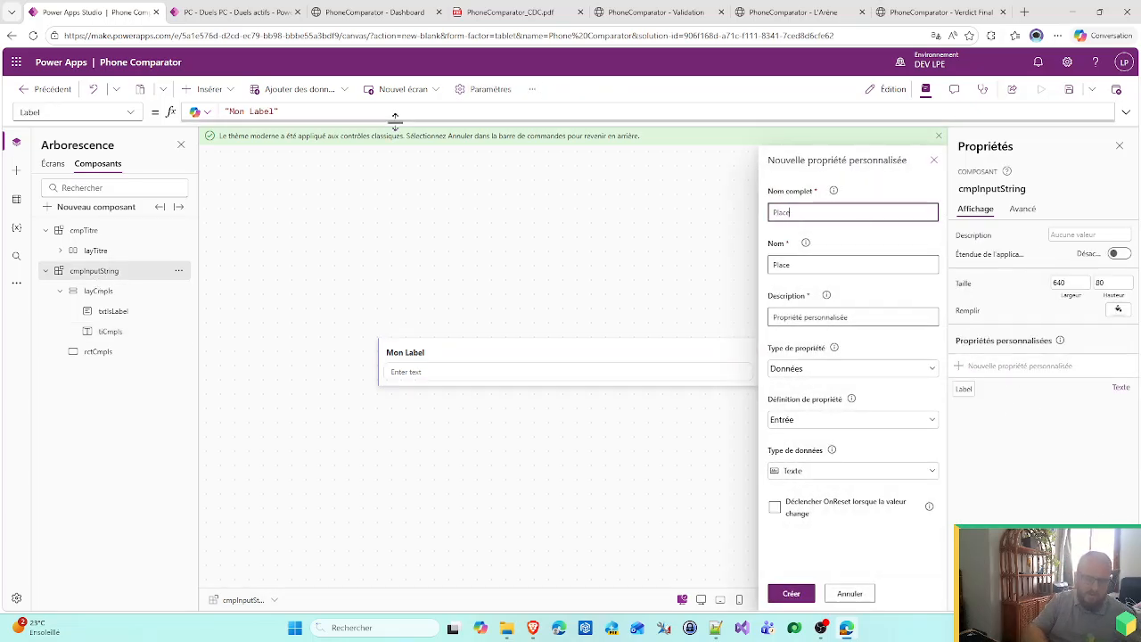
pyautogui.write('Holder')
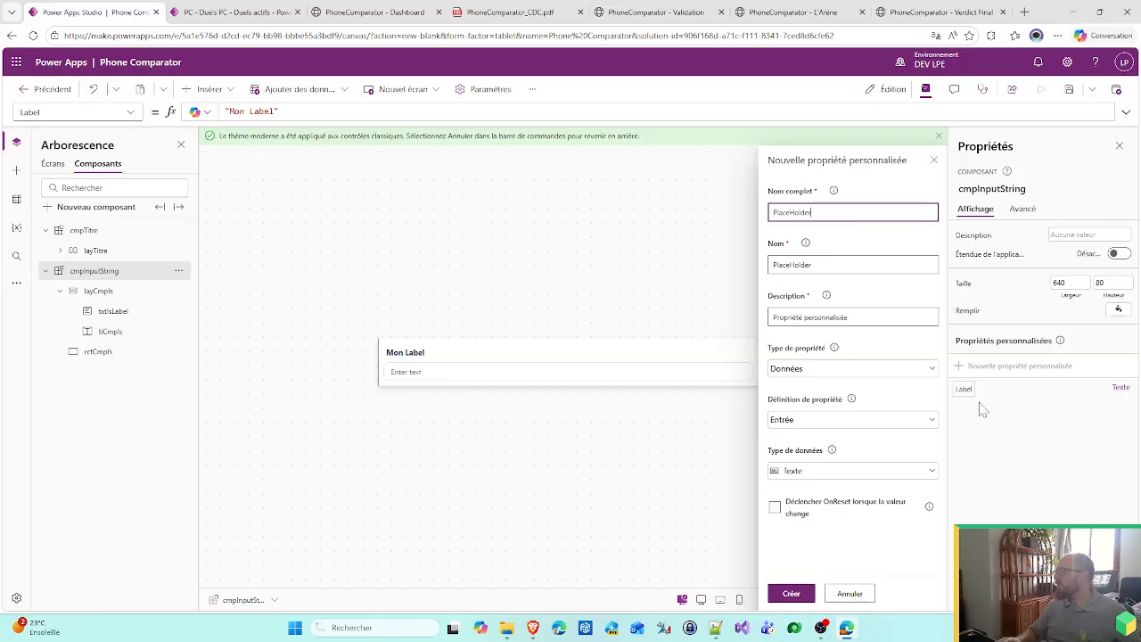
pyautogui.click(808, 595)
# - Set the default value of the PlaceHolder property to "Merci de renseigner ce champs"
pyautogui.click(975, 412)
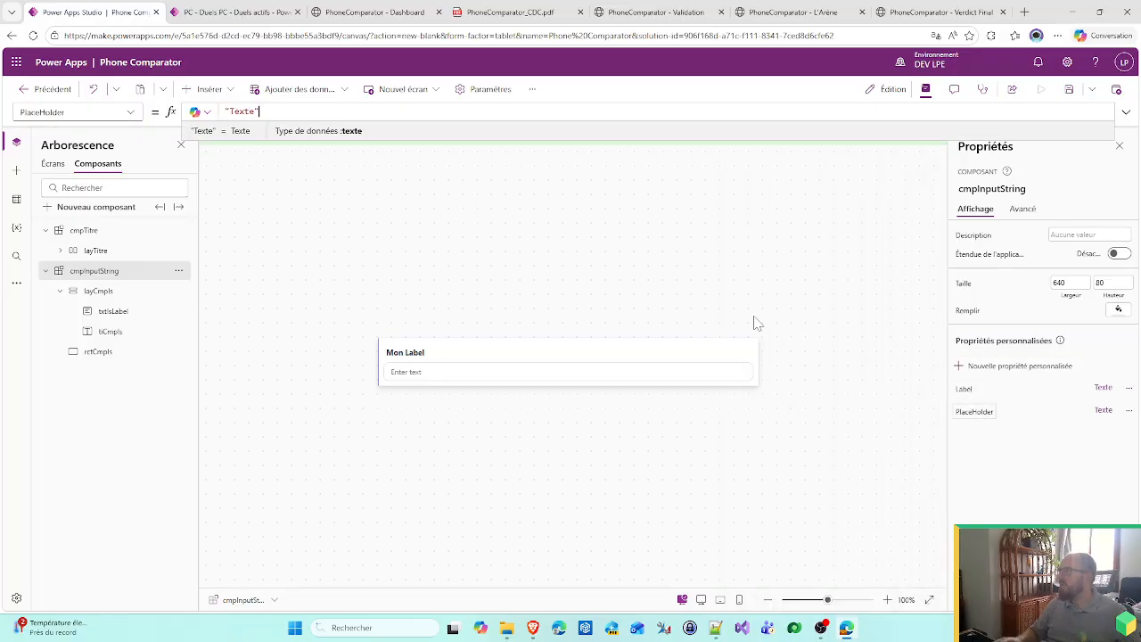
pyautogui.hotkey('ctrl', 'a')
pyautogui.write('"Me')
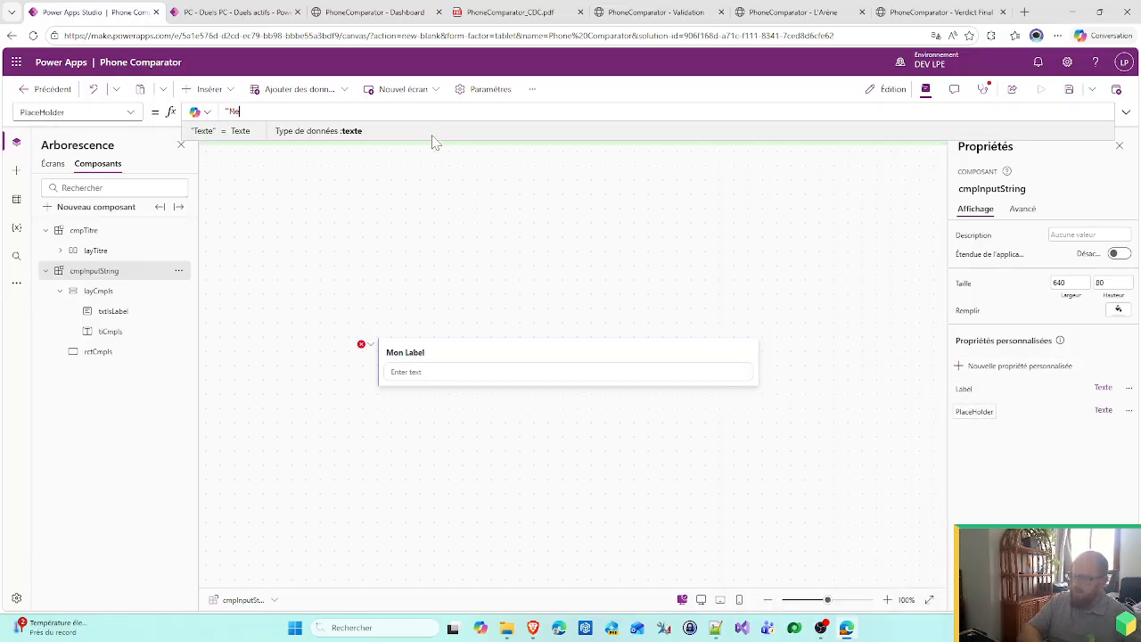
pyautogui.write('rci')
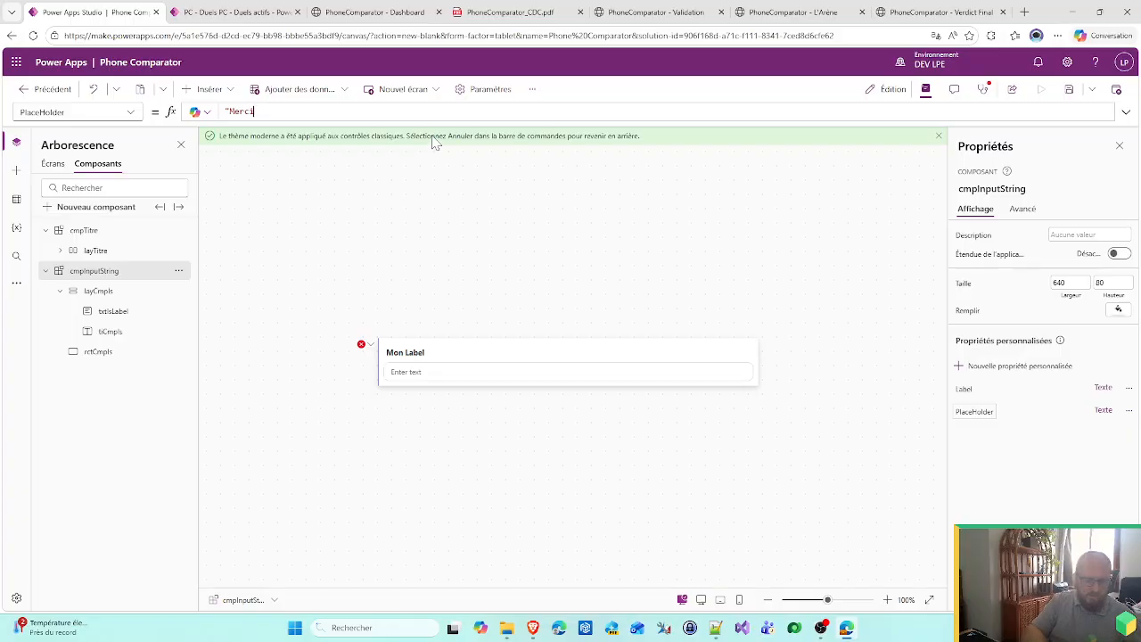
pyautogui.write(' de renseigner ce')
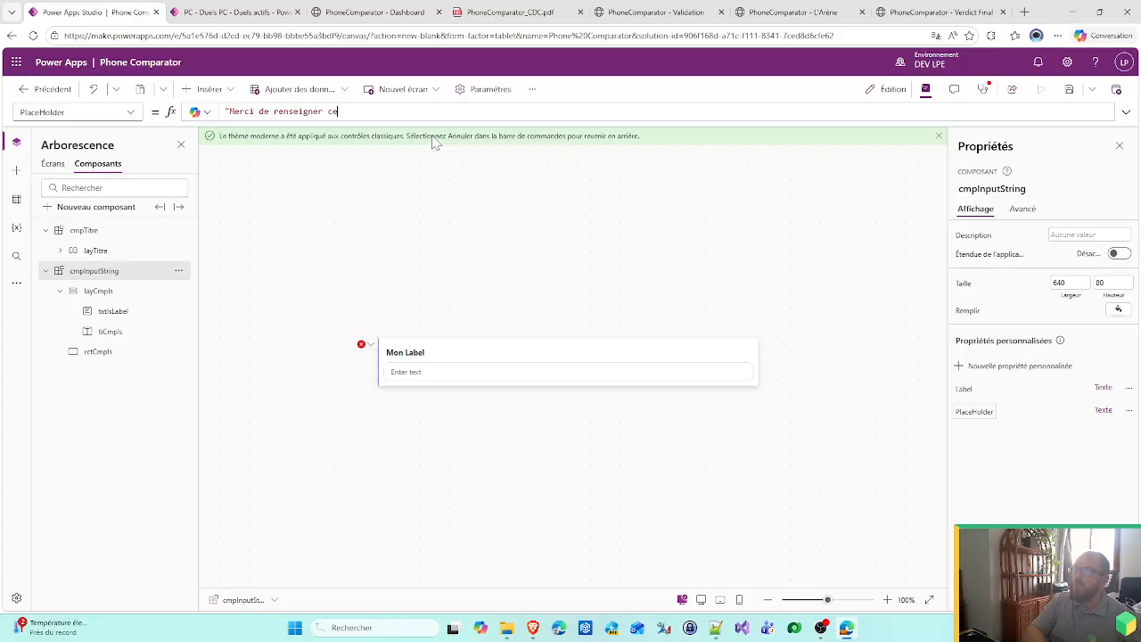
pyautogui.write(' champs"')
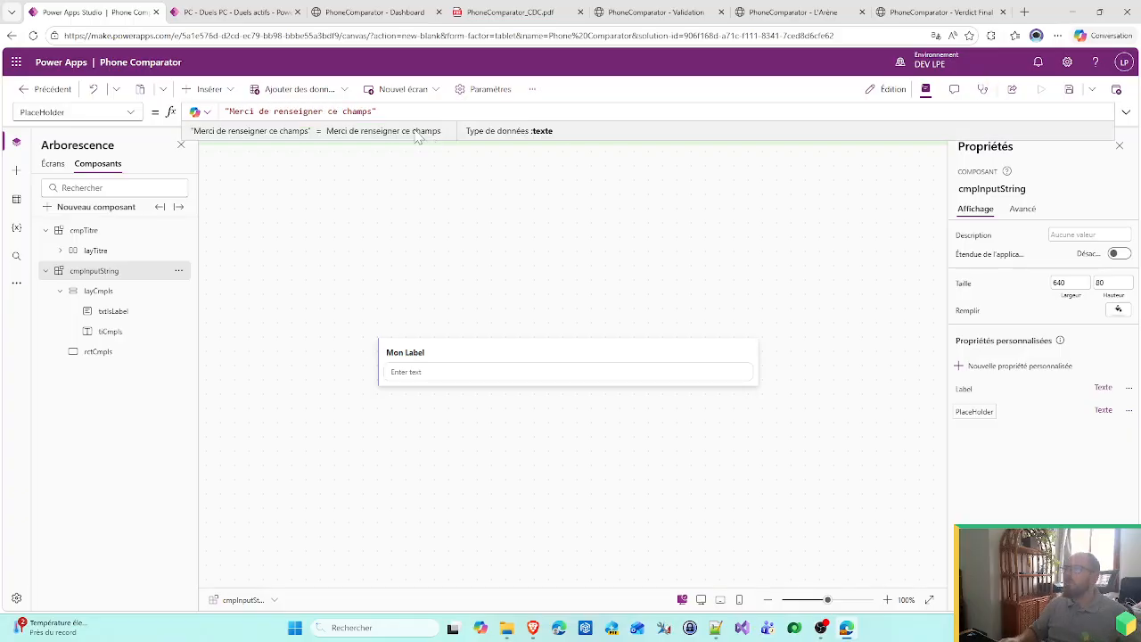
# - Bind the placeholder of the tiCmpls text input to cmpInputString.PlaceHolder
pyautogui.click(127, 333)
pyautogui.scroll(-5, 989, 383)
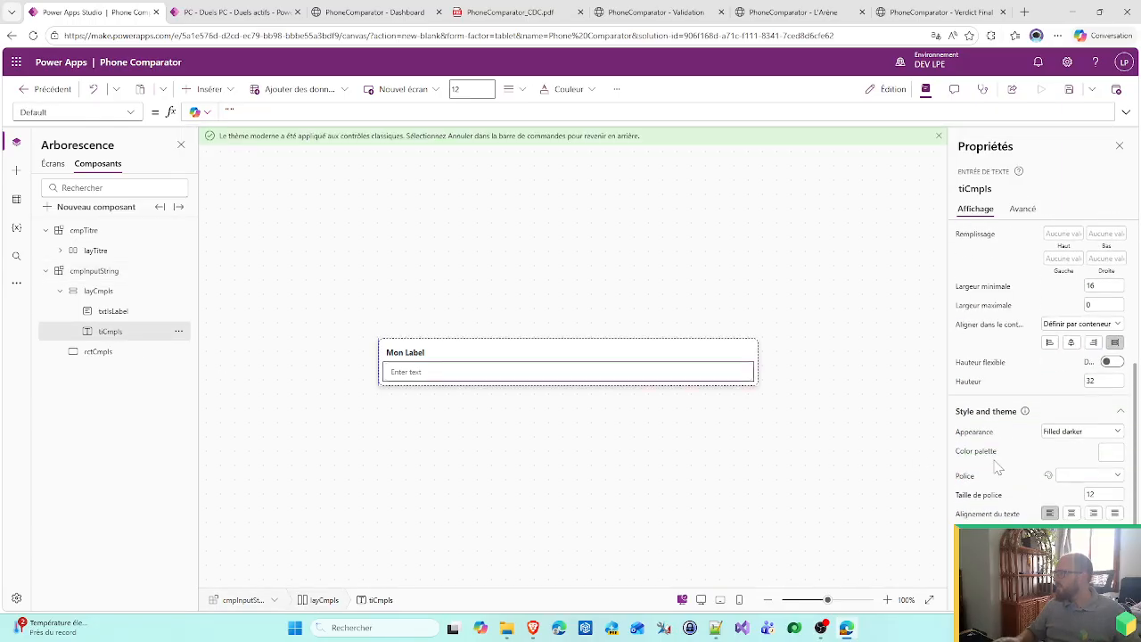
pyautogui.scroll(-2, 997, 471)
pyautogui.scroll(5, 981, 485)
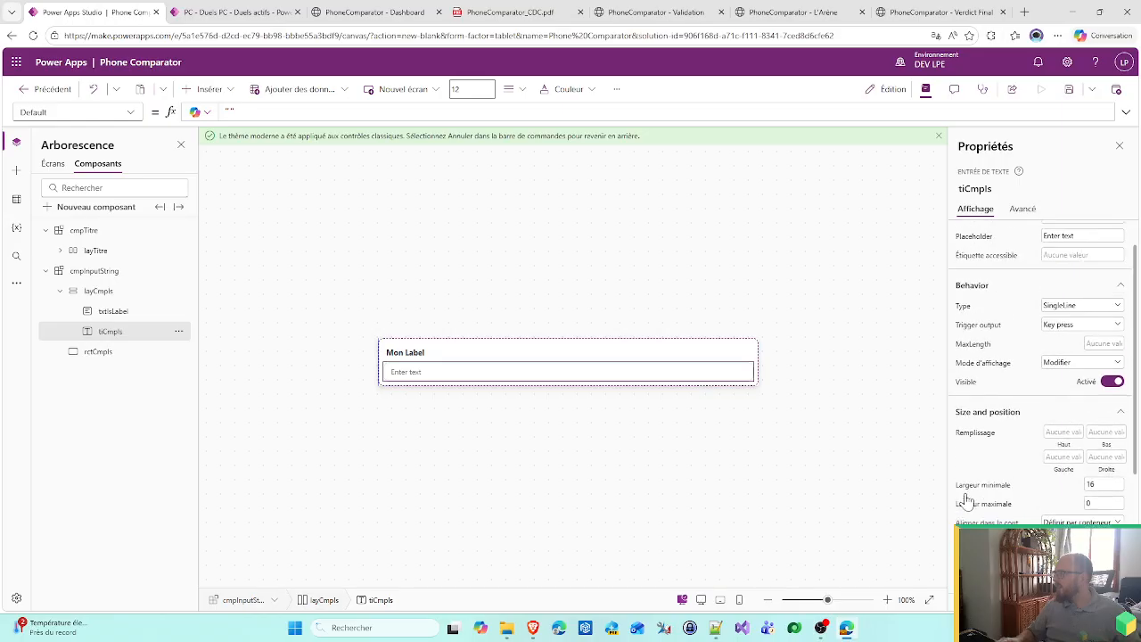
pyautogui.scroll(1, 968, 500)
pyautogui.click(989, 276)
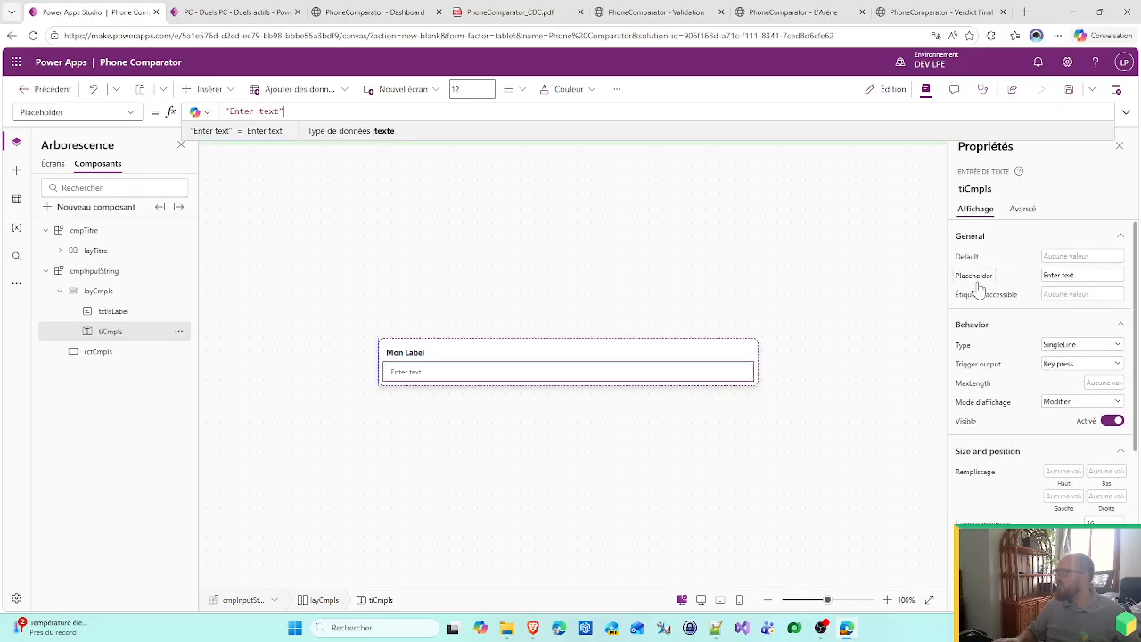
pyautogui.moveTo(280, 111); pyautogui.dragTo(224, 112)
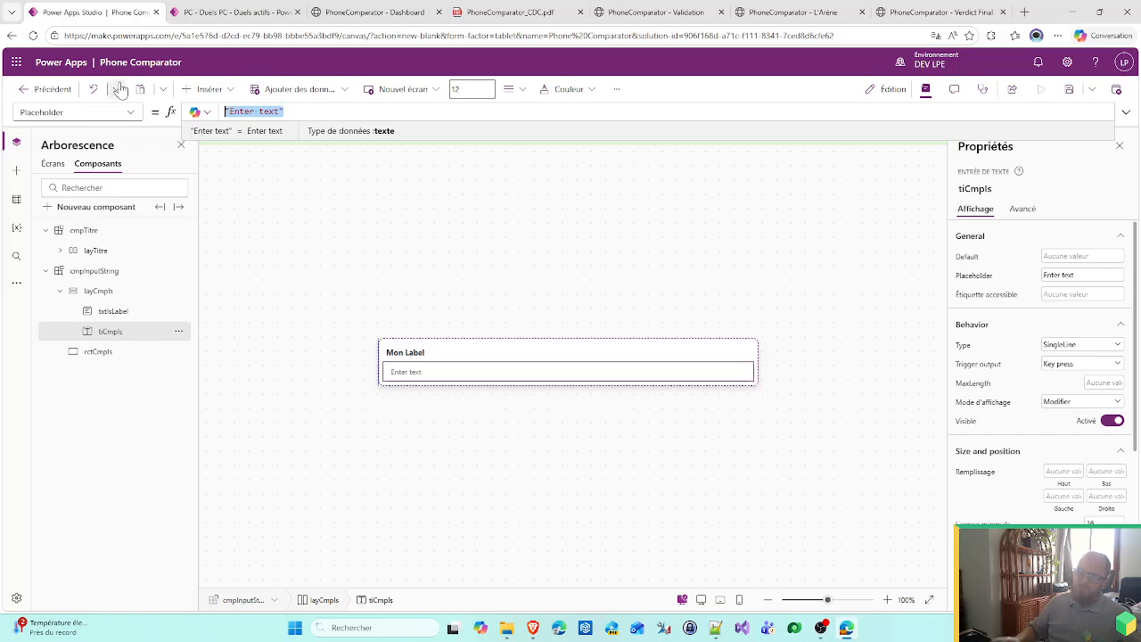
pyautogui.write('cmp')
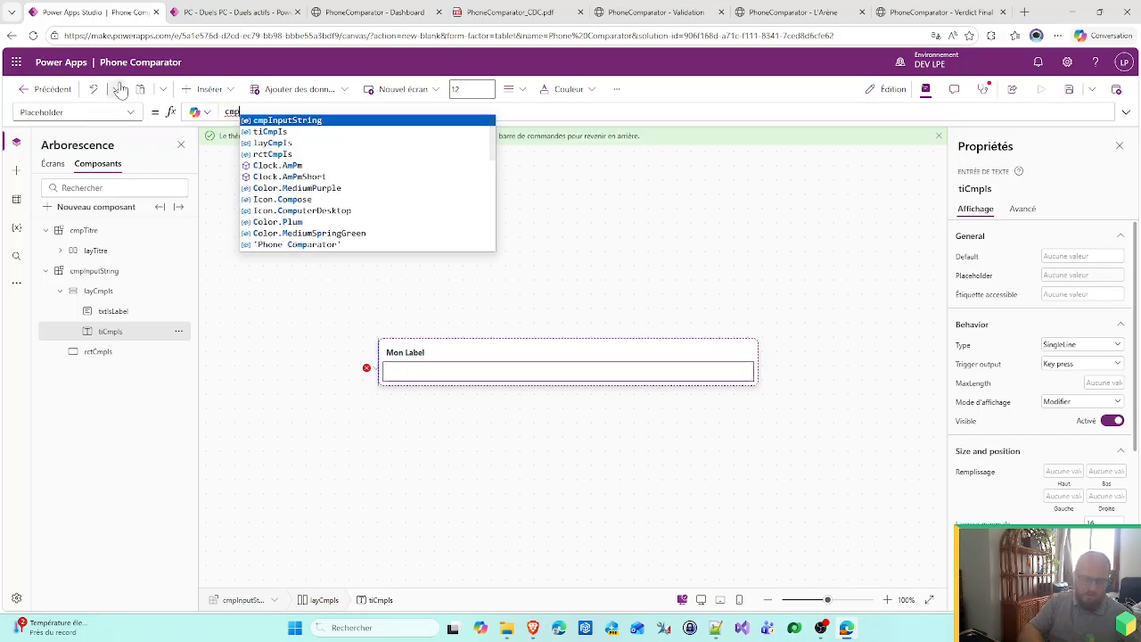
pyautogui.write('InputString.')
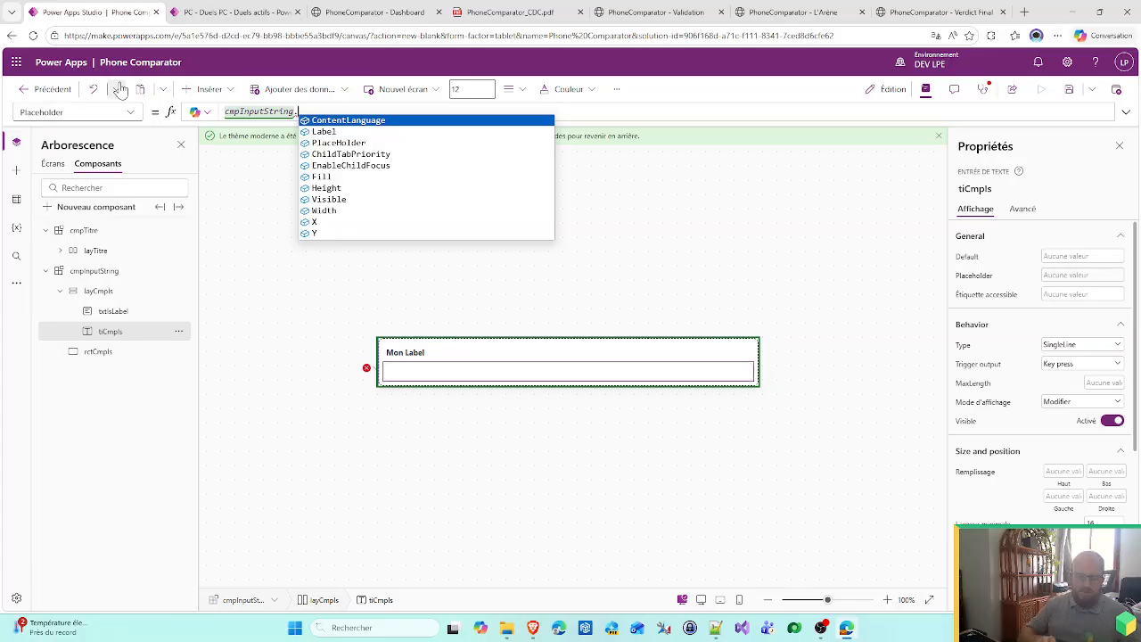
pyautogui.write('Pl')
pyautogui.press('Tab')
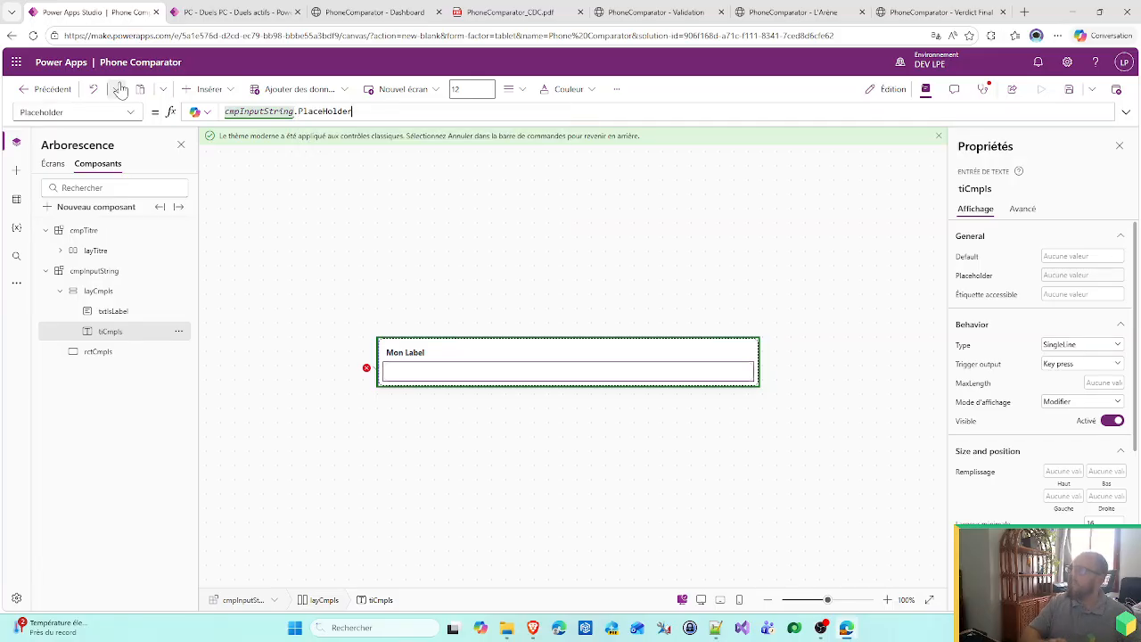
pyautogui.click(432, 297)
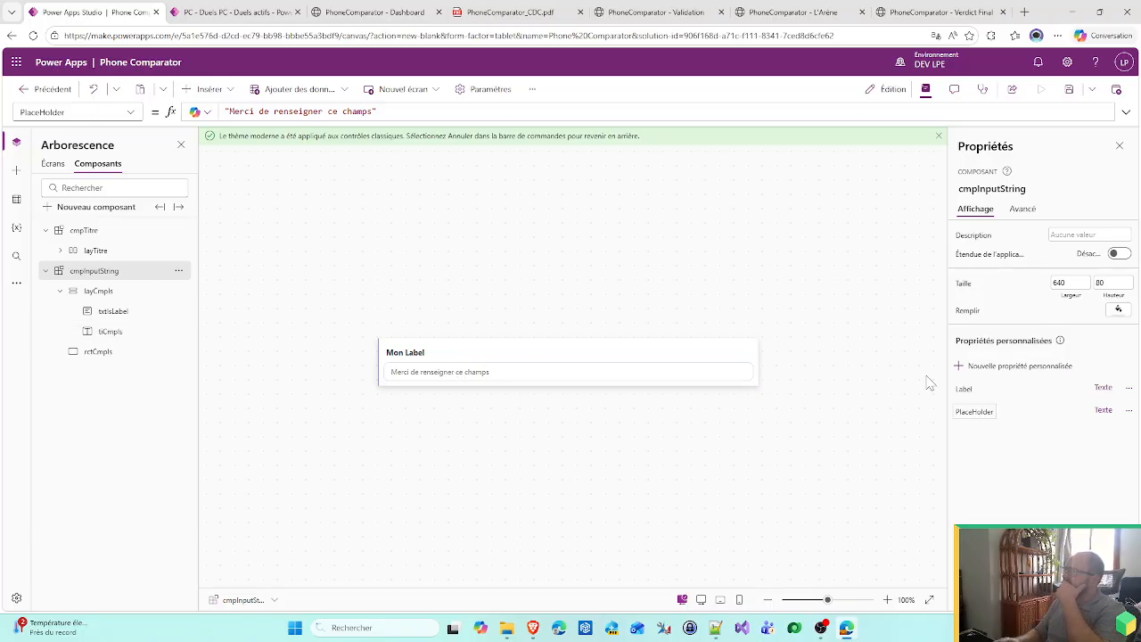
# - Add a custom text input property named DefaultValue to cmpInputString
pyautogui.click(1012, 372)
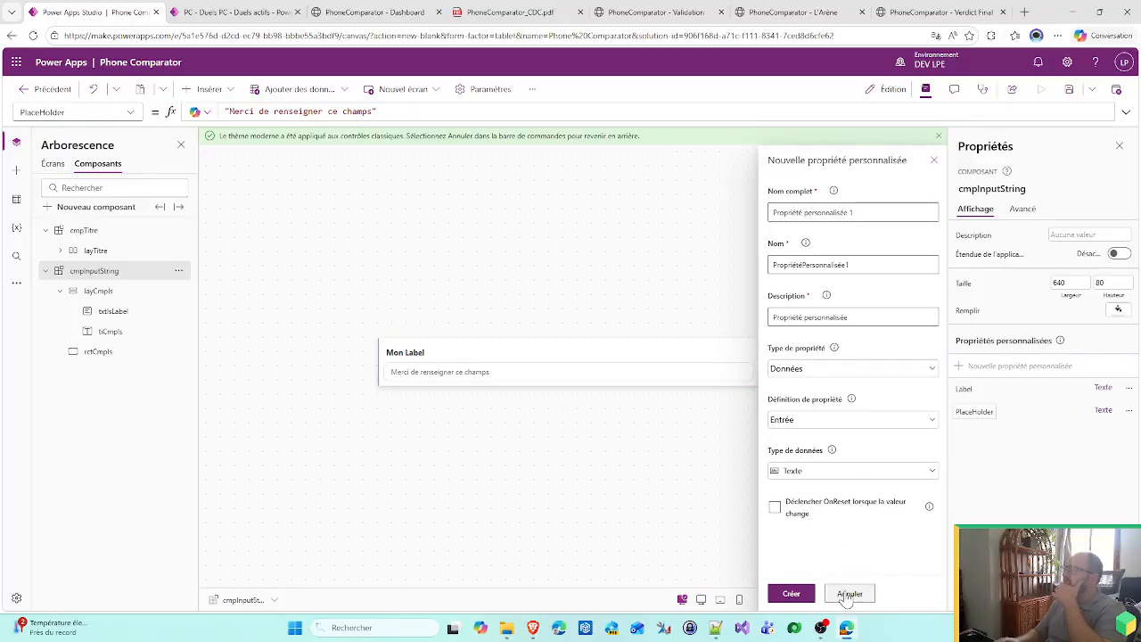
pyautogui.press('Tab')
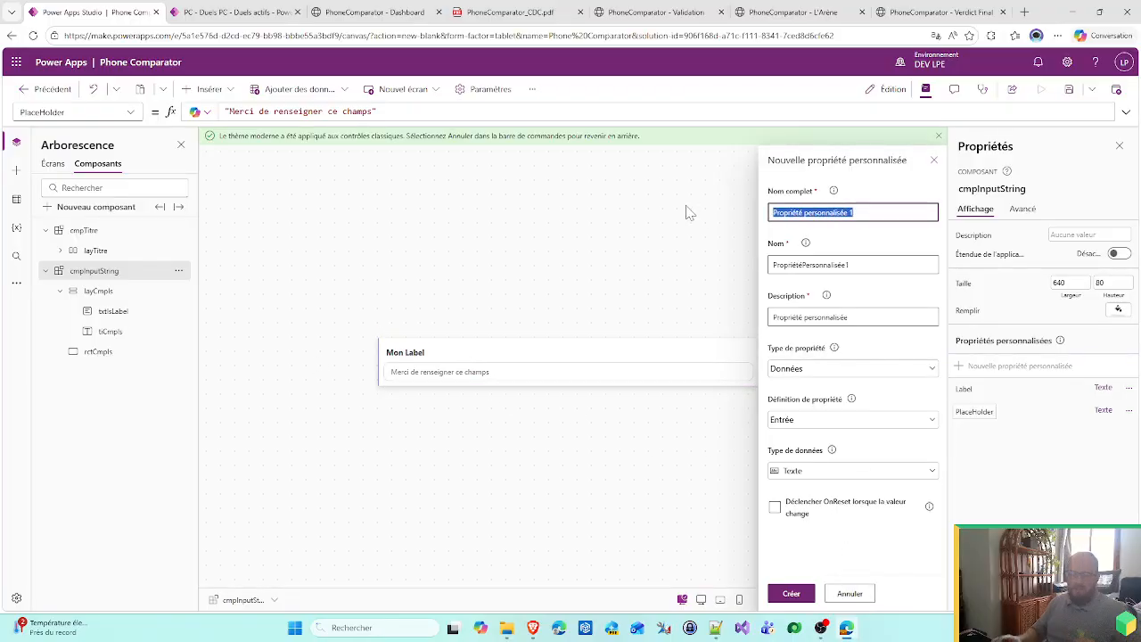
pyautogui.write('DefaultValue')
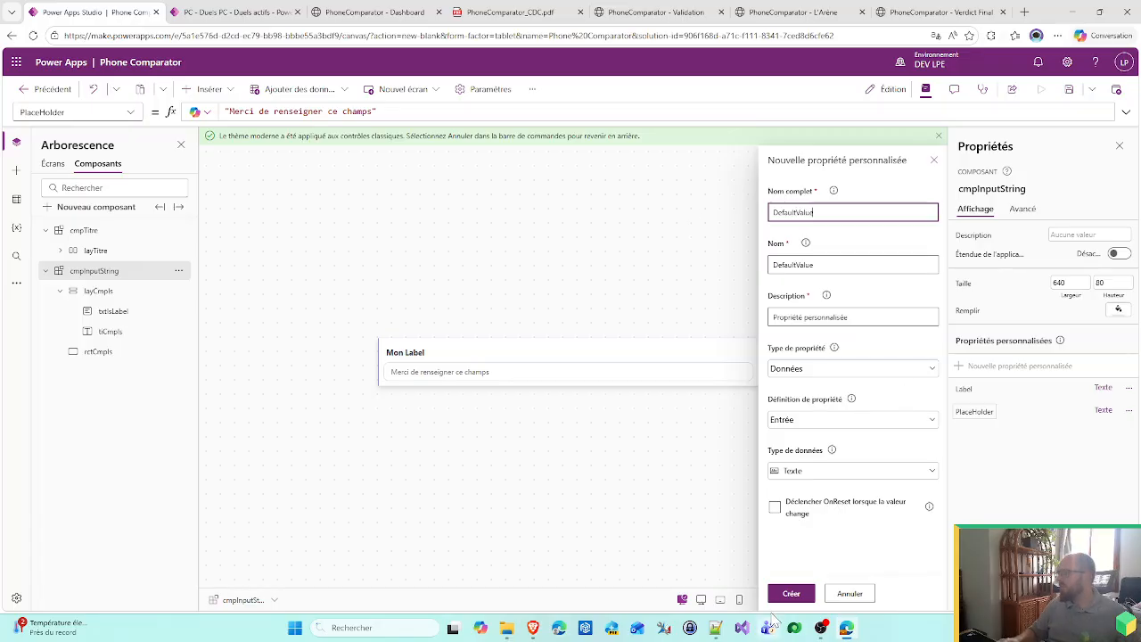
pyautogui.click(790, 594)
# - Set the value of the DefaultValue property to "Valeur par défaut"
pyautogui.click(968, 435)
pyautogui.click(236, 111)
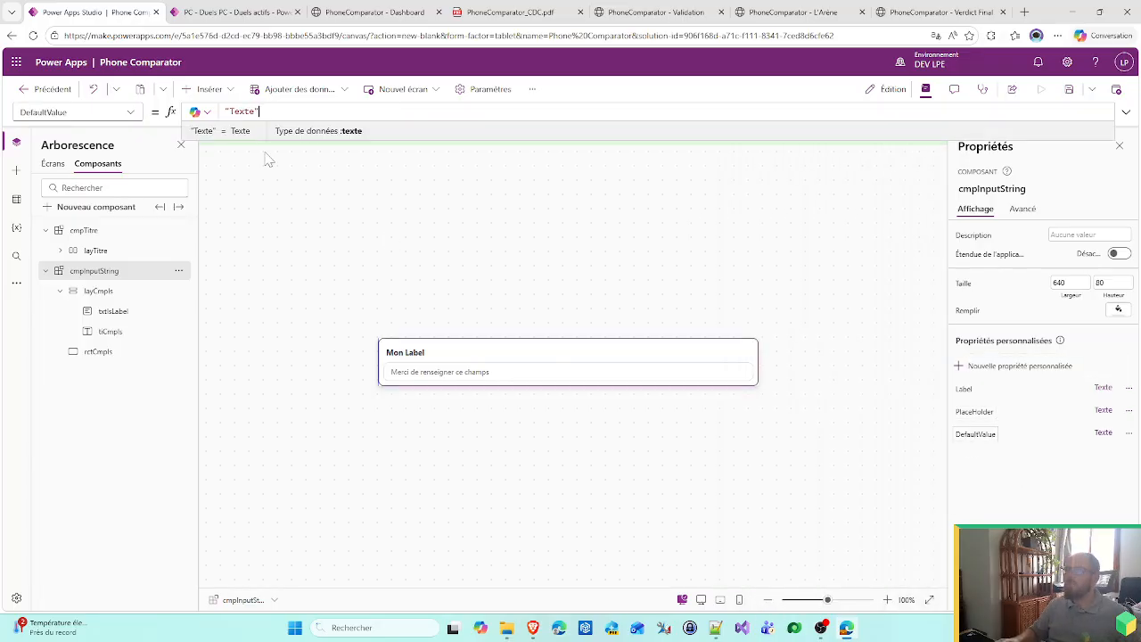
pyautogui.doubleClick(241, 111)
pyautogui.write('Value')
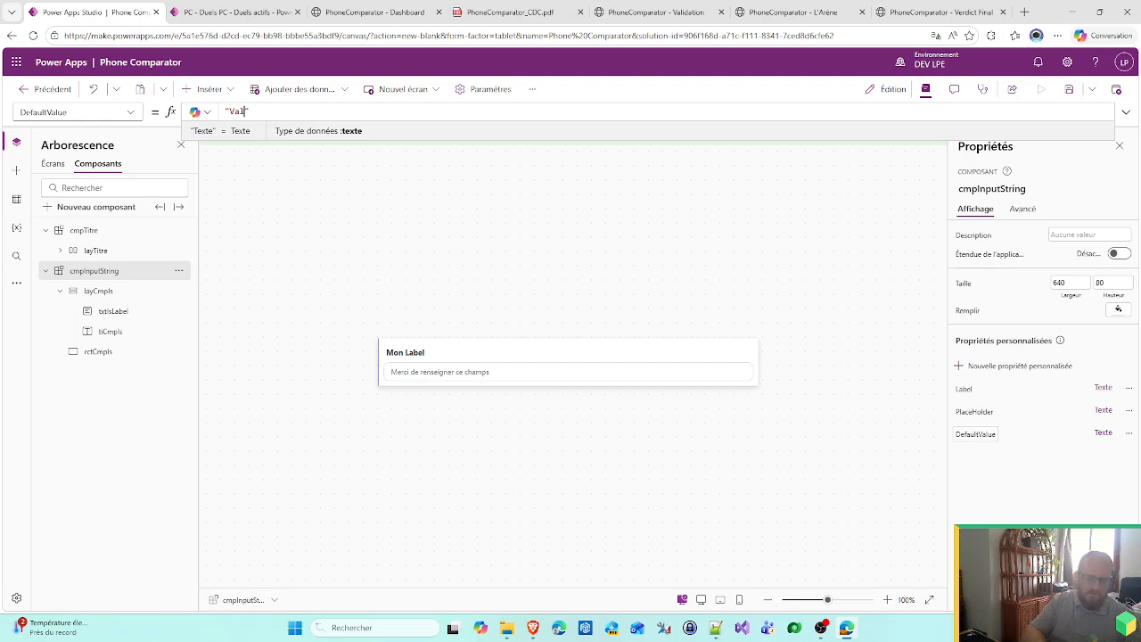
pyautogui.write('r par défau')
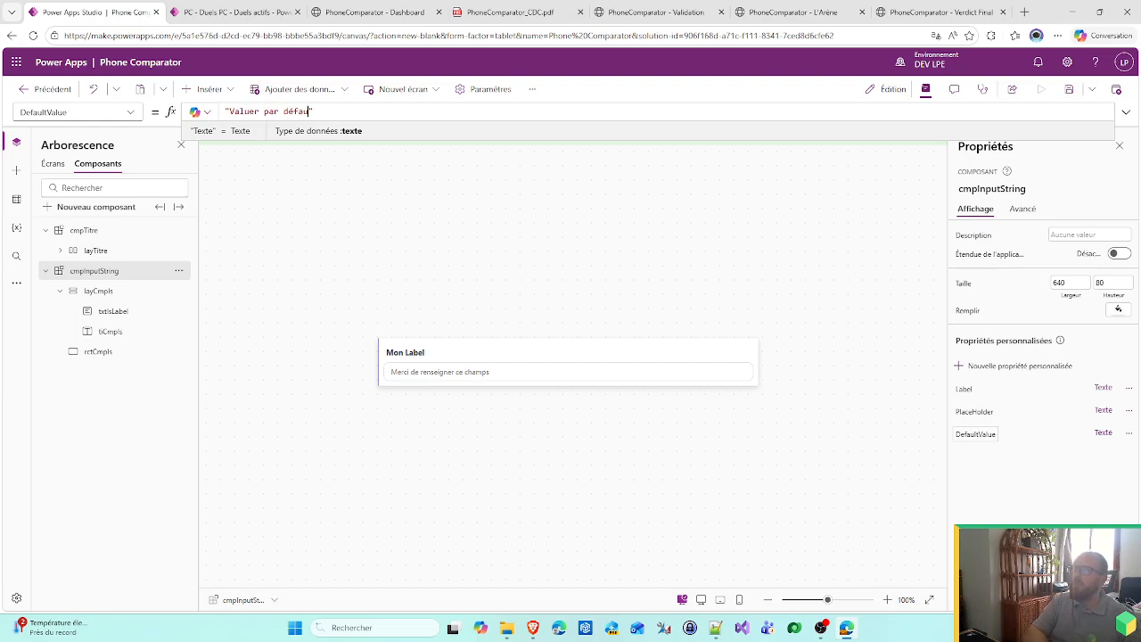
pyautogui.write('t')
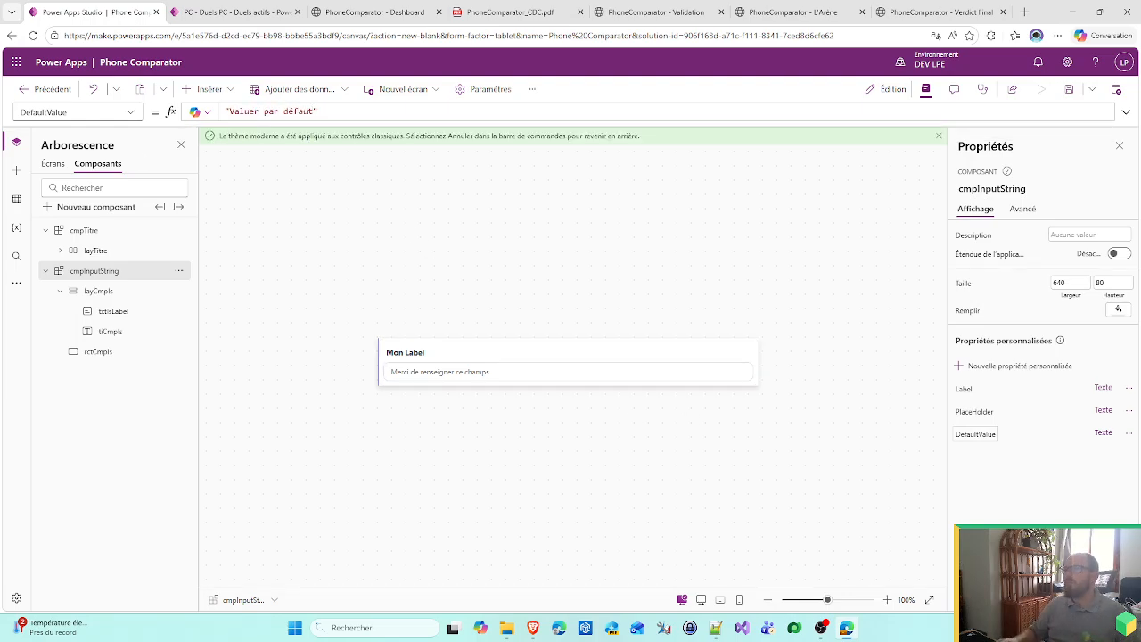
pyautogui.doubleClick(244, 111)
pyautogui.write('Valeur')
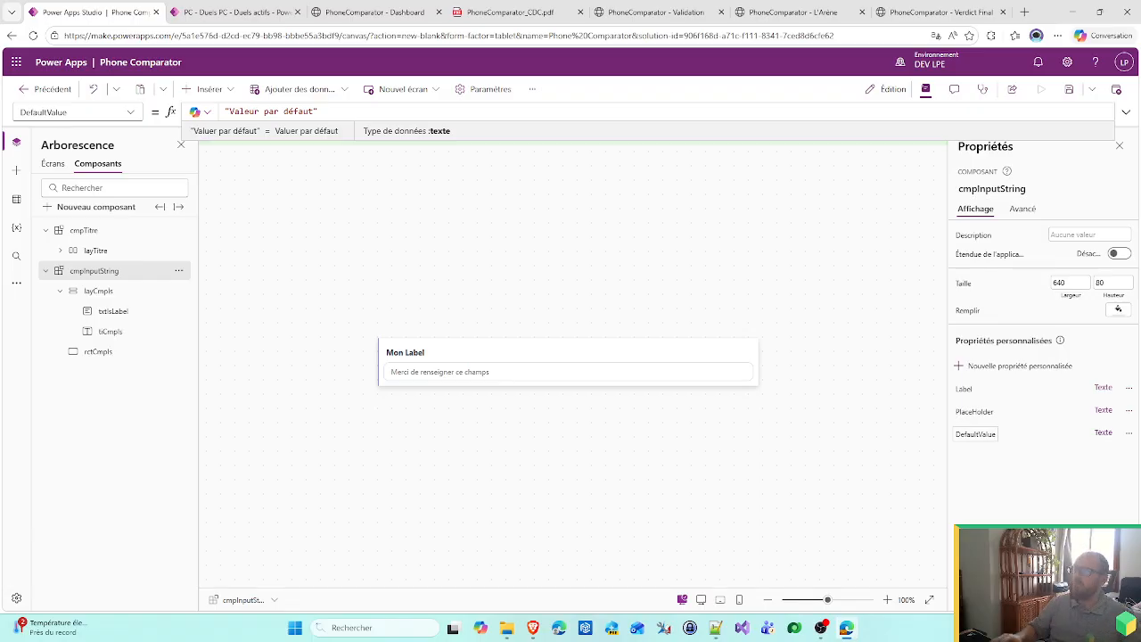
# - Bind the Default property of the tiCmpls text input to cmpInputString.DefaultValue
pyautogui.click(439, 372)
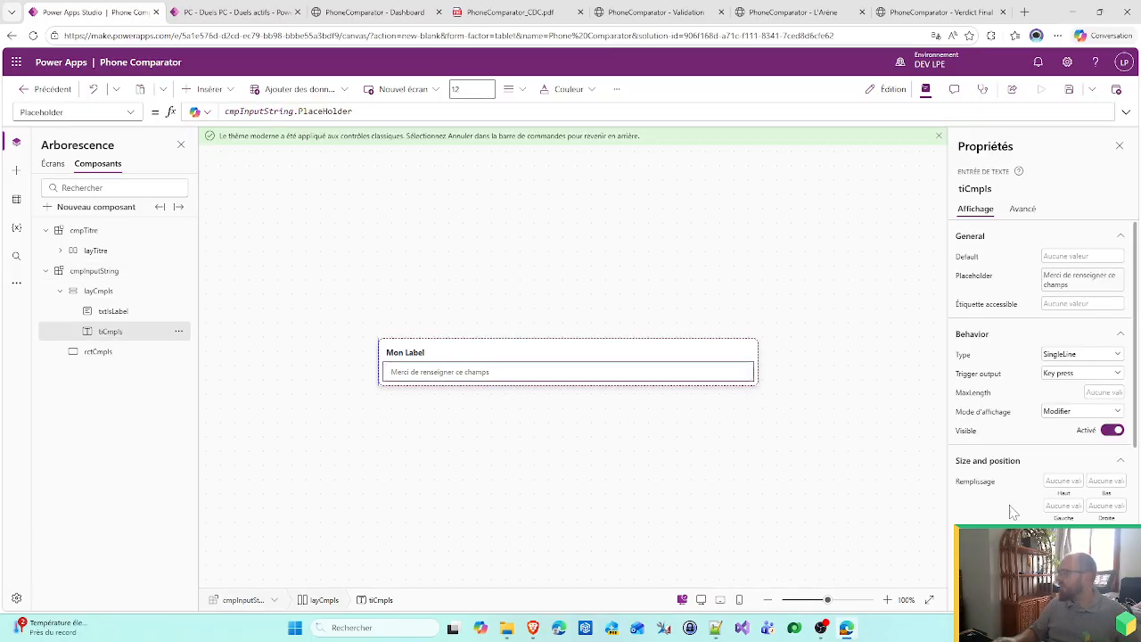
pyautogui.click(1067, 378)
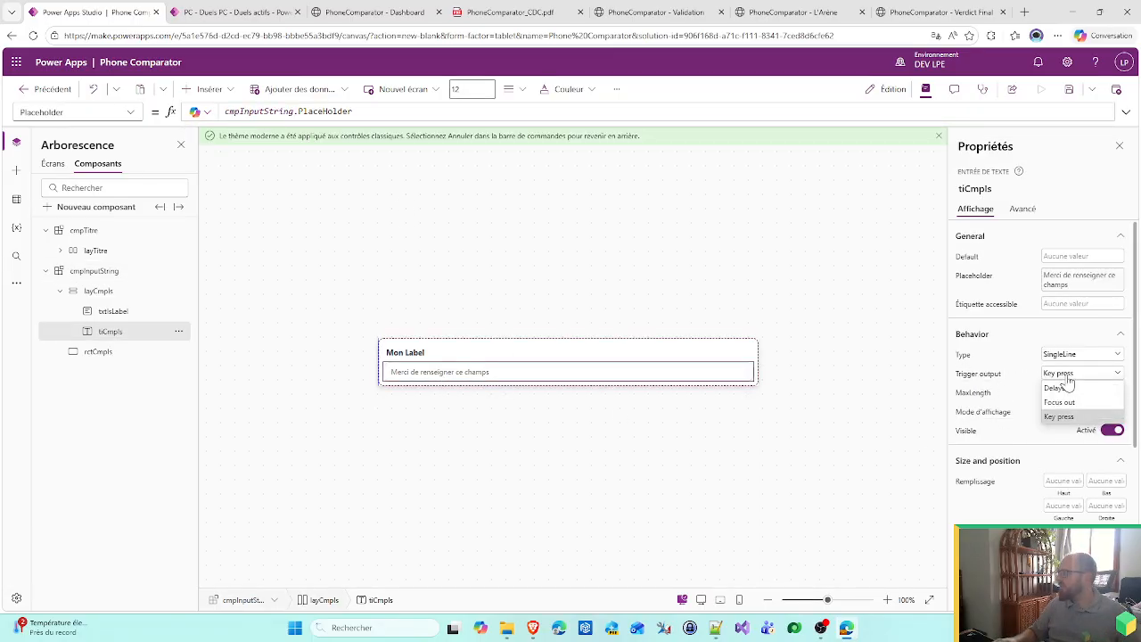
pyautogui.click(1022, 353)
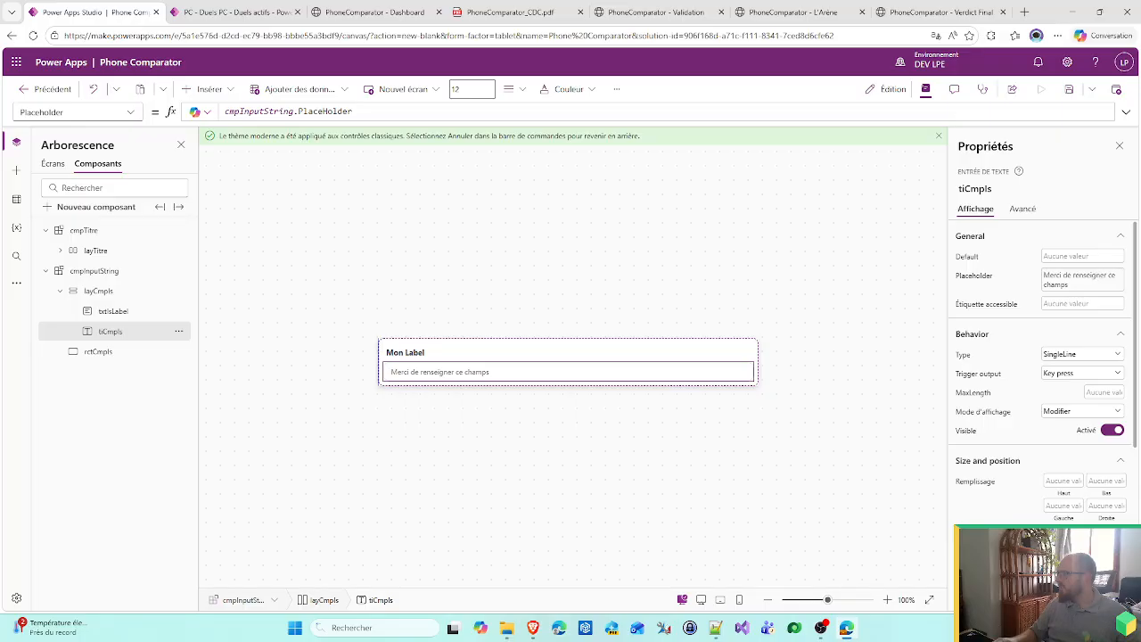
pyautogui.click(966, 256)
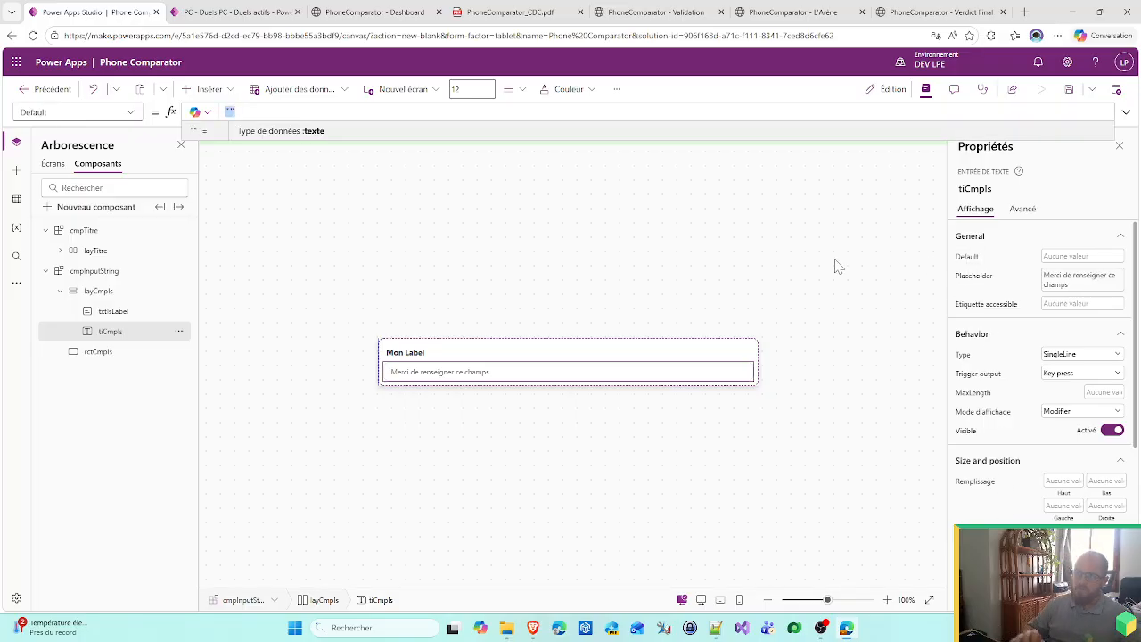
pyautogui.write('cmpInputString')
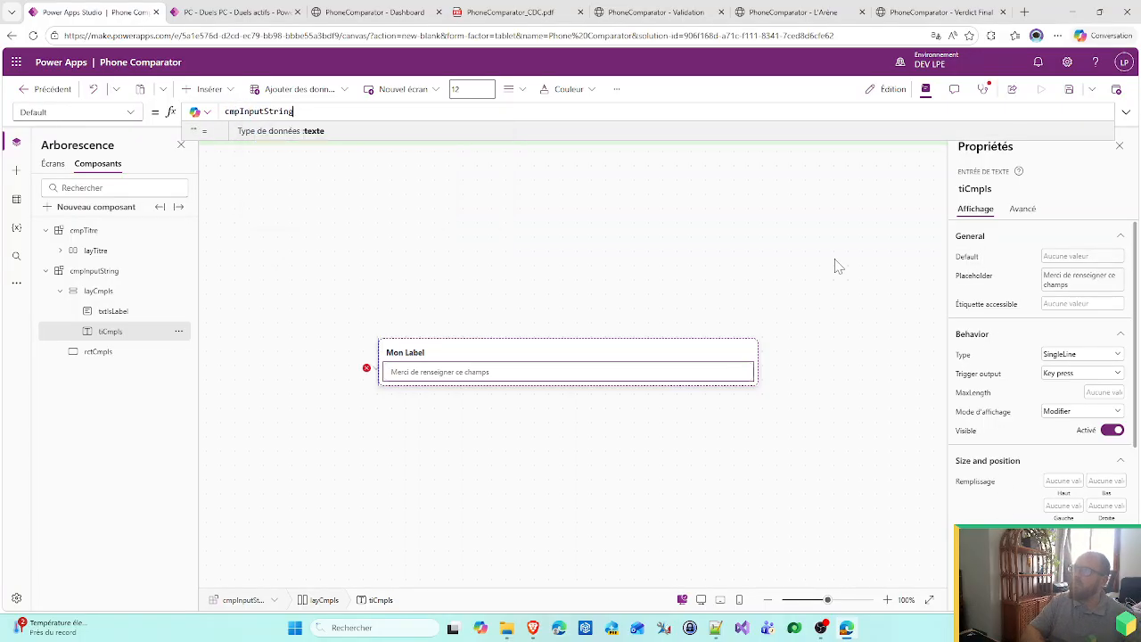
pyautogui.write('.')
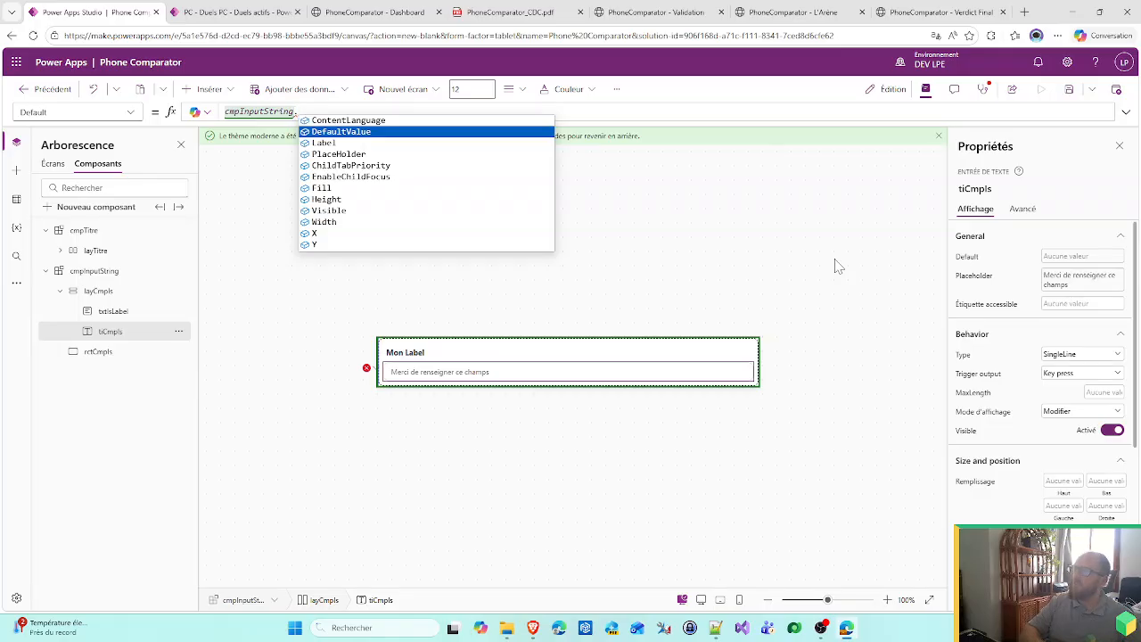
pyautogui.press('Tab')
pyautogui.click(638, 287)
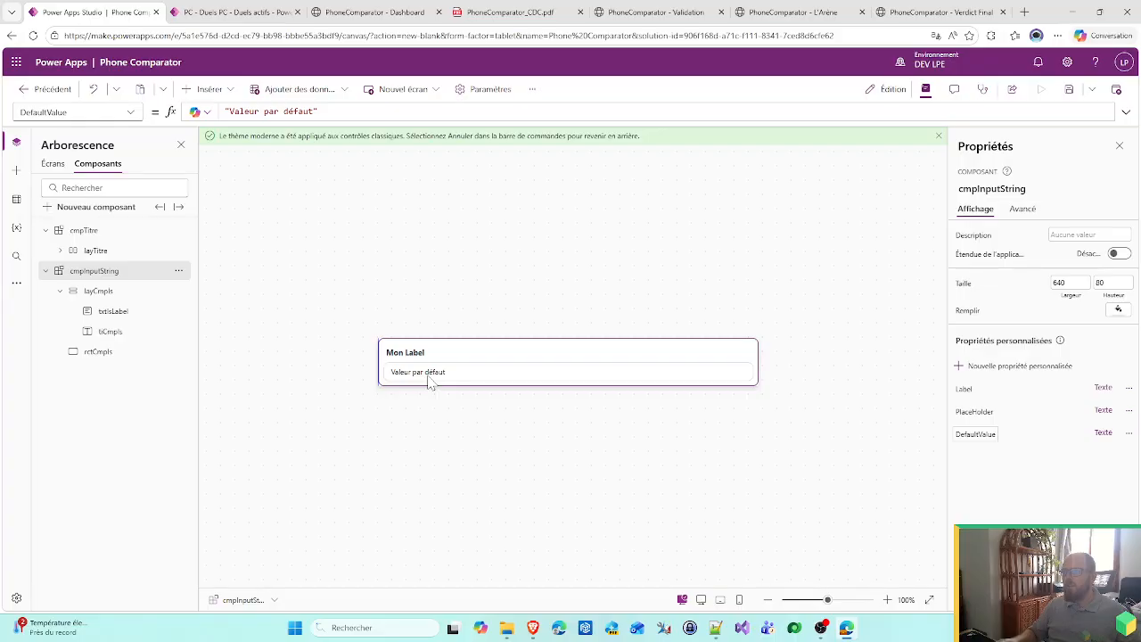
# - Add a custom output property (Sortie) named Value with the Texte data type to cmpInputString
pyautogui.click(1023, 367)
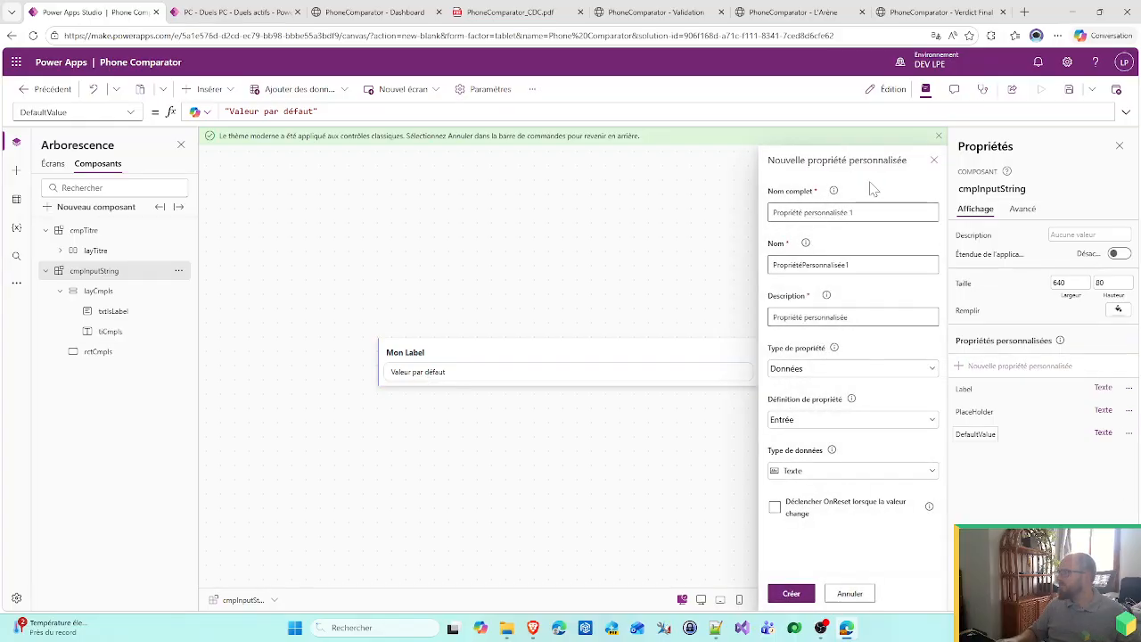
pyautogui.click(816, 420)
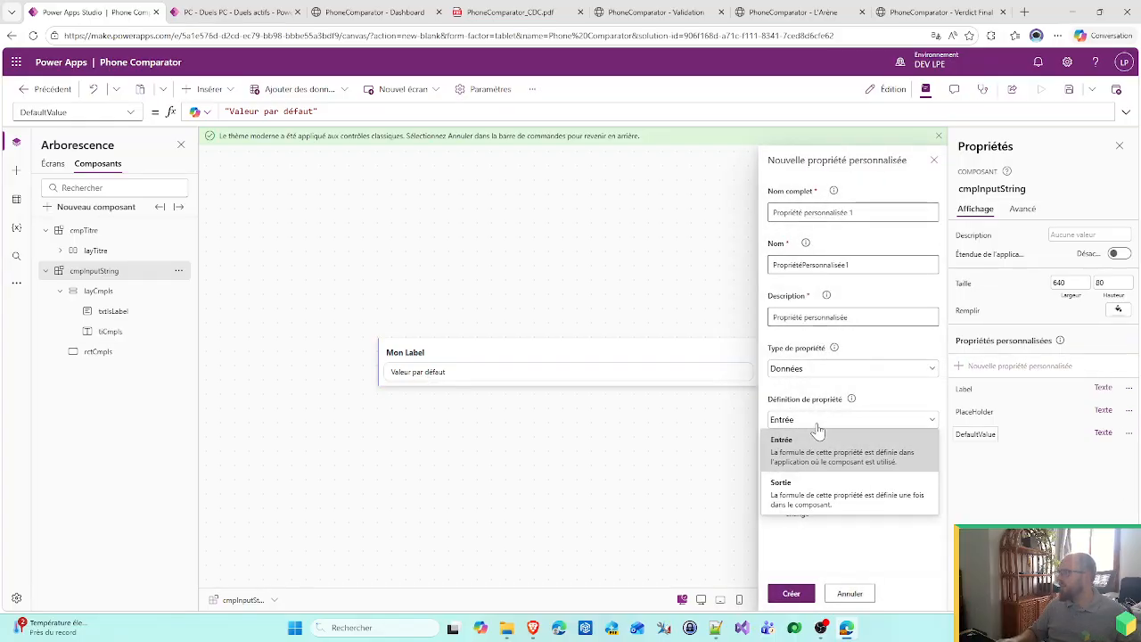
pyautogui.click(800, 478)
pyautogui.hotkey('ctrl', 'a')
pyautogui.write('Valu')
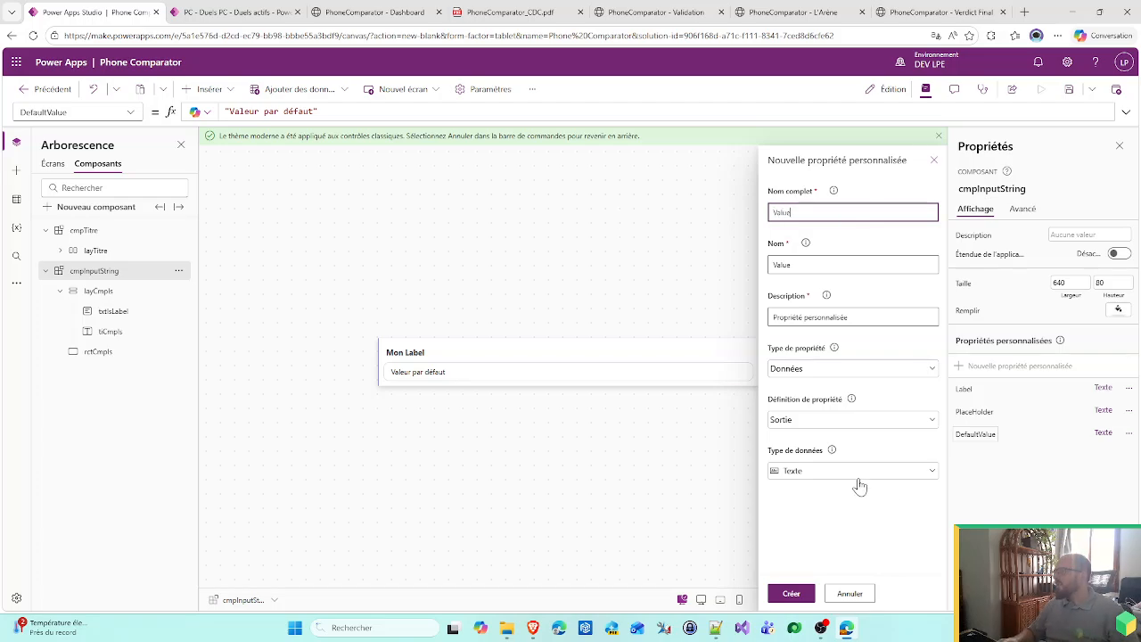
pyautogui.click(789, 594)
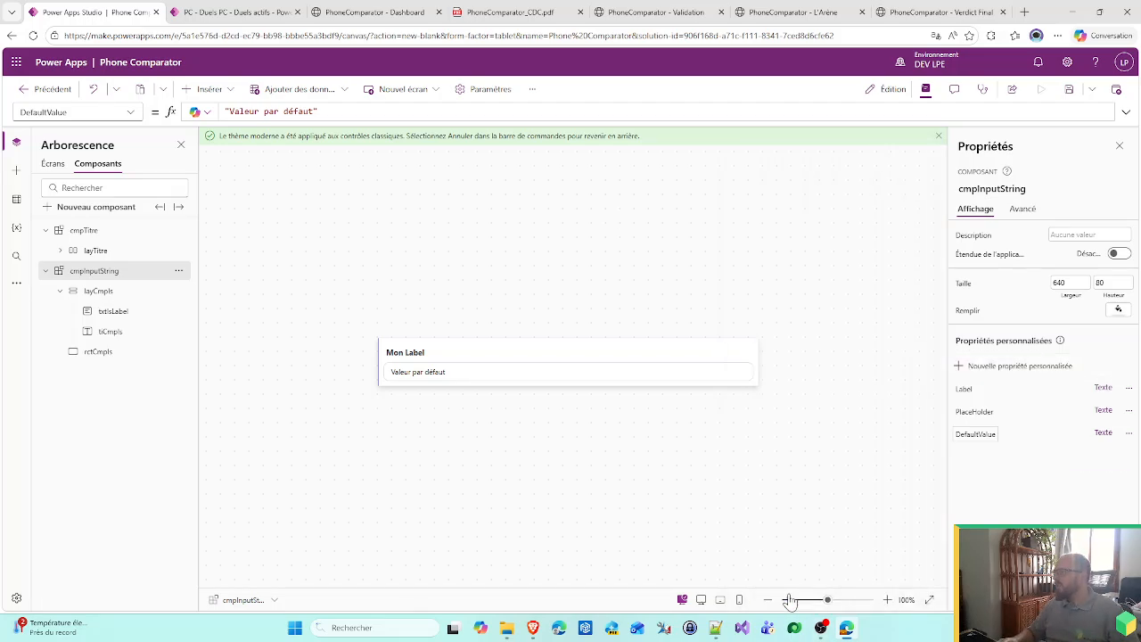
# - Set the Value output property of cmpInputString to Coalesce(tiCmpIs.Text;cmpInputString.DefaultValue)
pyautogui.click(963, 469)
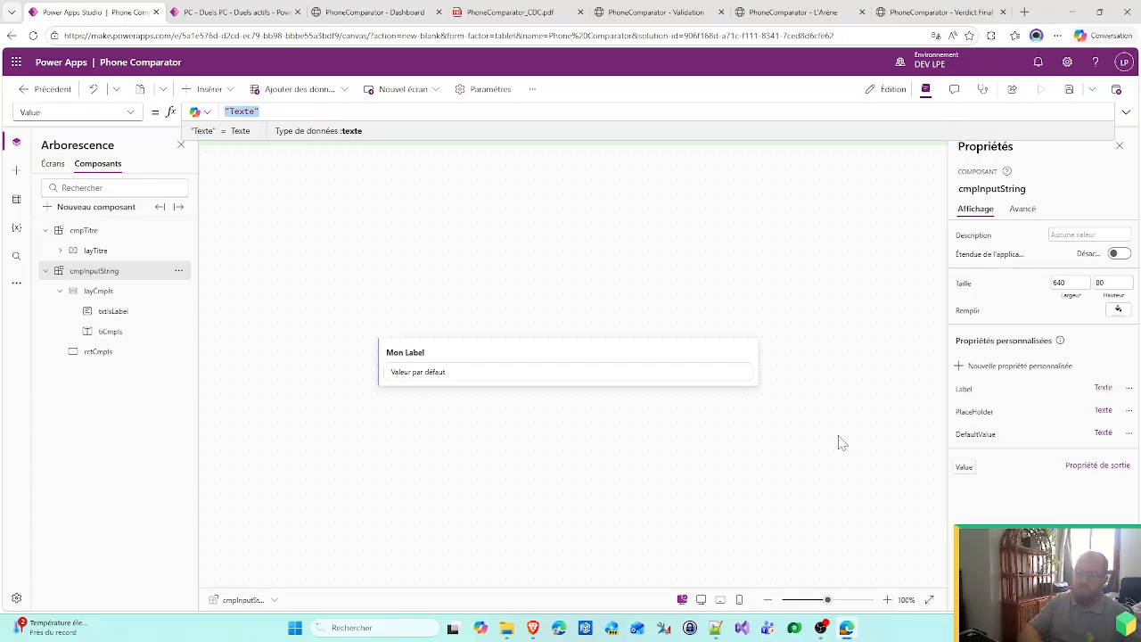
pyautogui.write('Coalesce(')
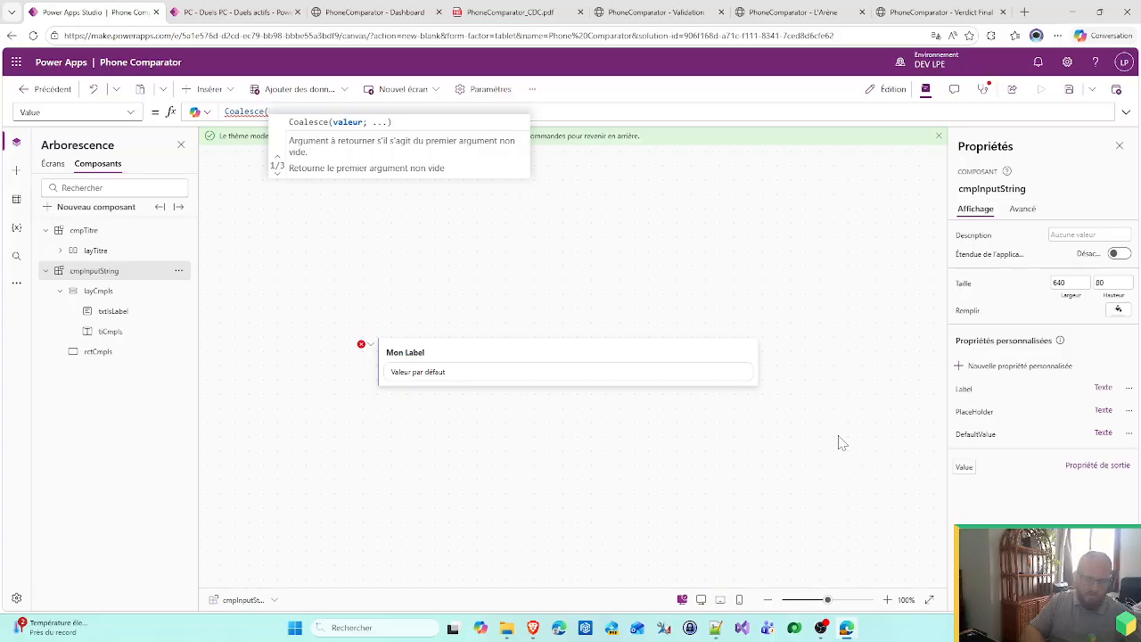
pyautogui.write('tiCmpIs.')
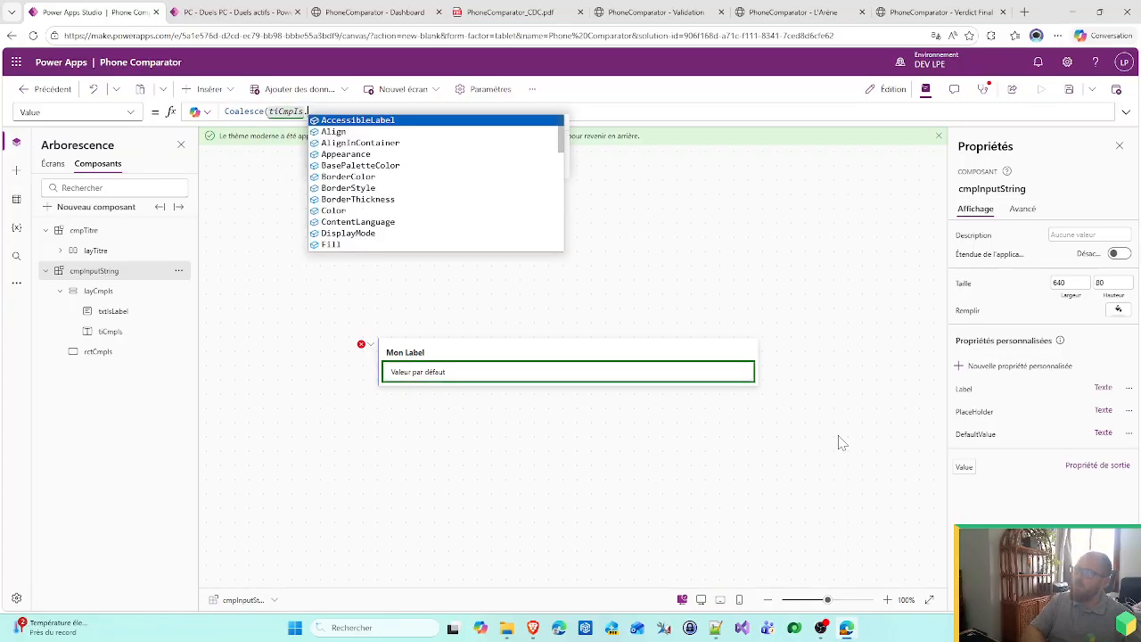
pyautogui.write('S')
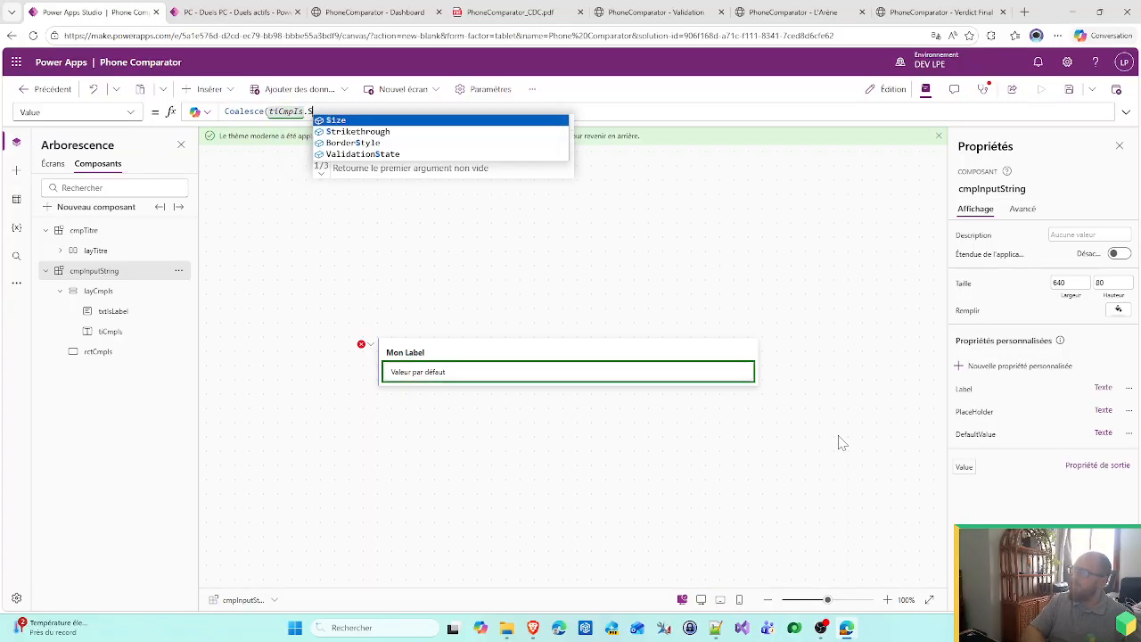
pyautogui.press('BackSpace')
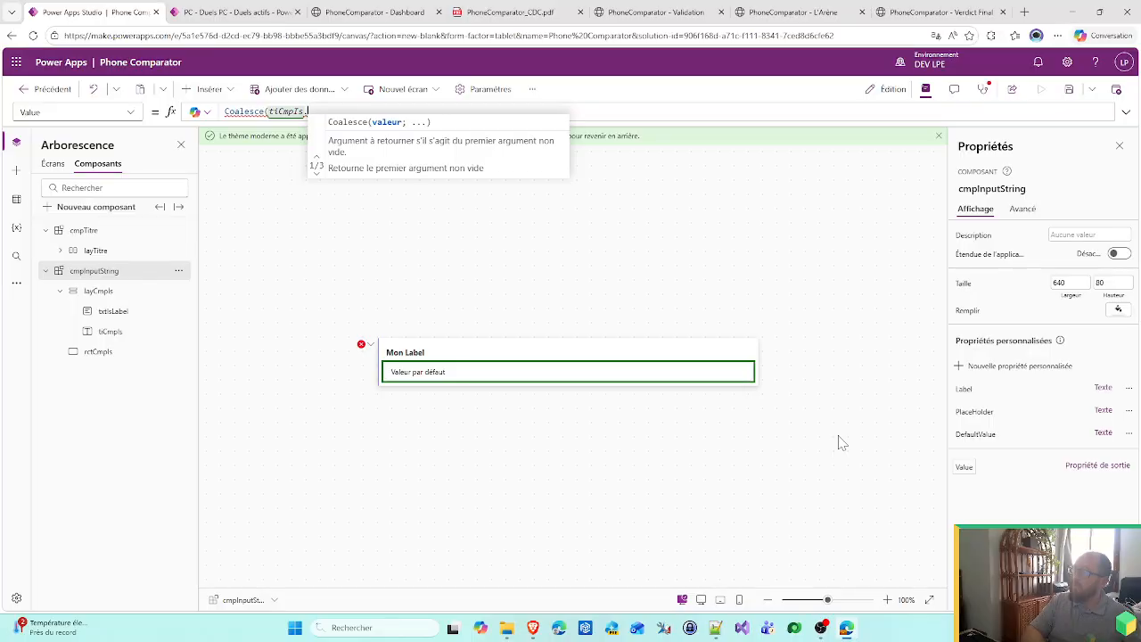
pyautogui.hotkey('ctrl', 'space')
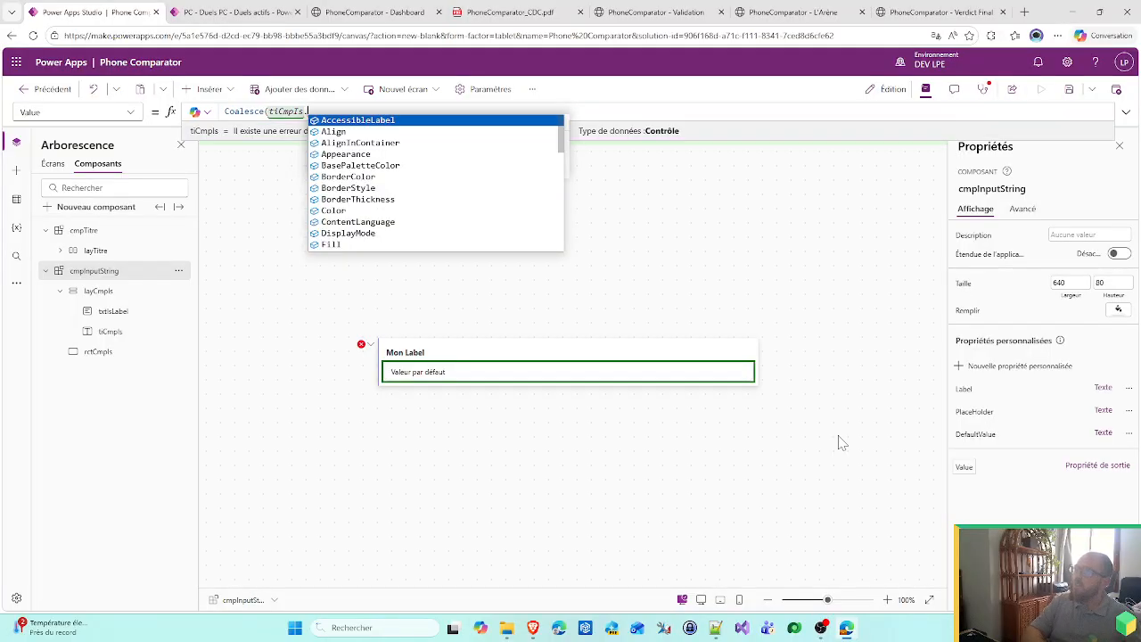
pyautogui.scroll(-5, 361, 183)
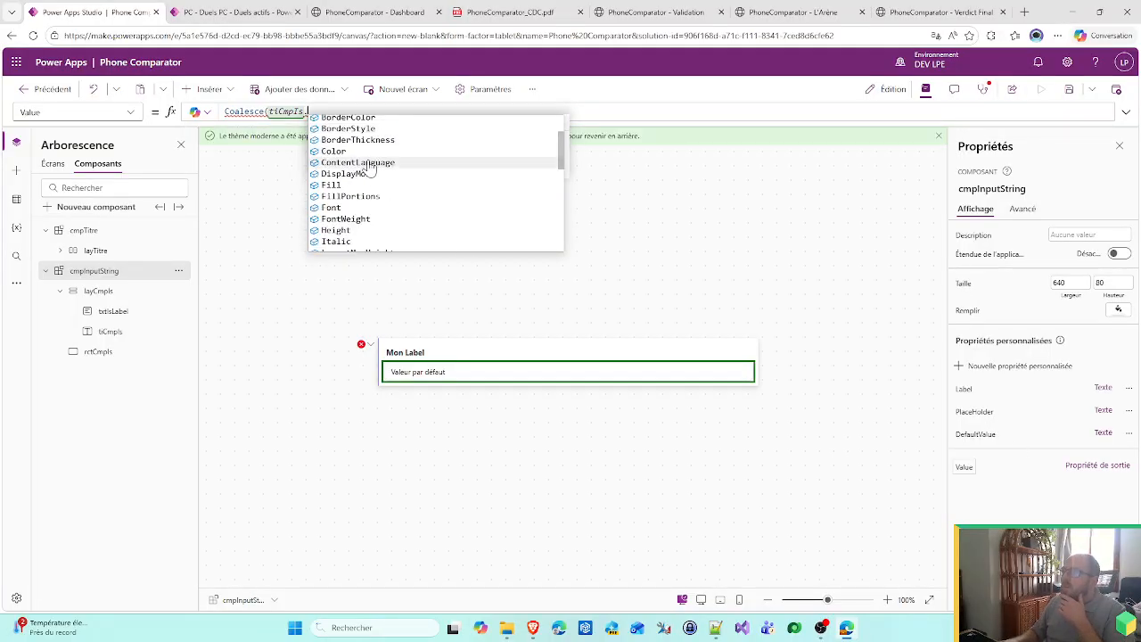
pyautogui.scroll(-5, 365, 209)
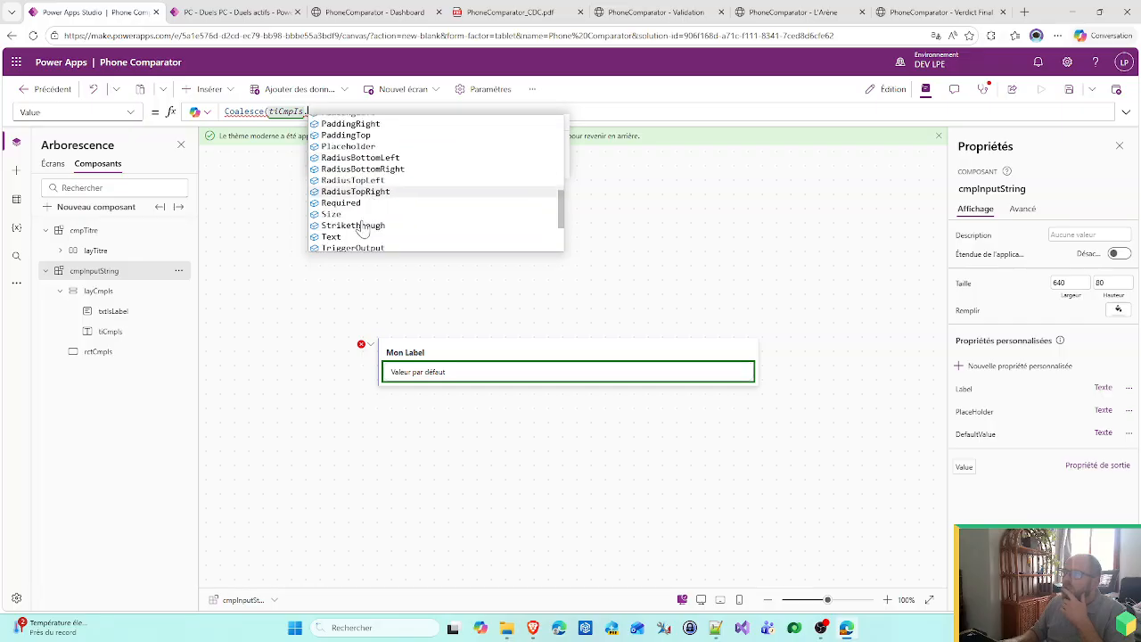
pyautogui.click(356, 244)
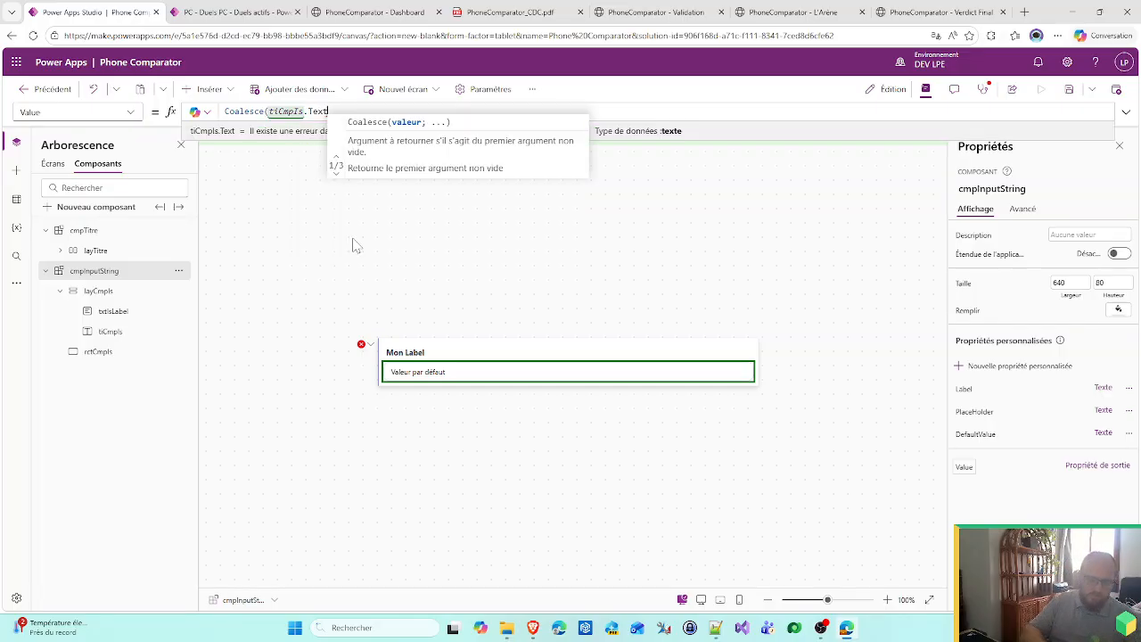
pyautogui.write(';c')
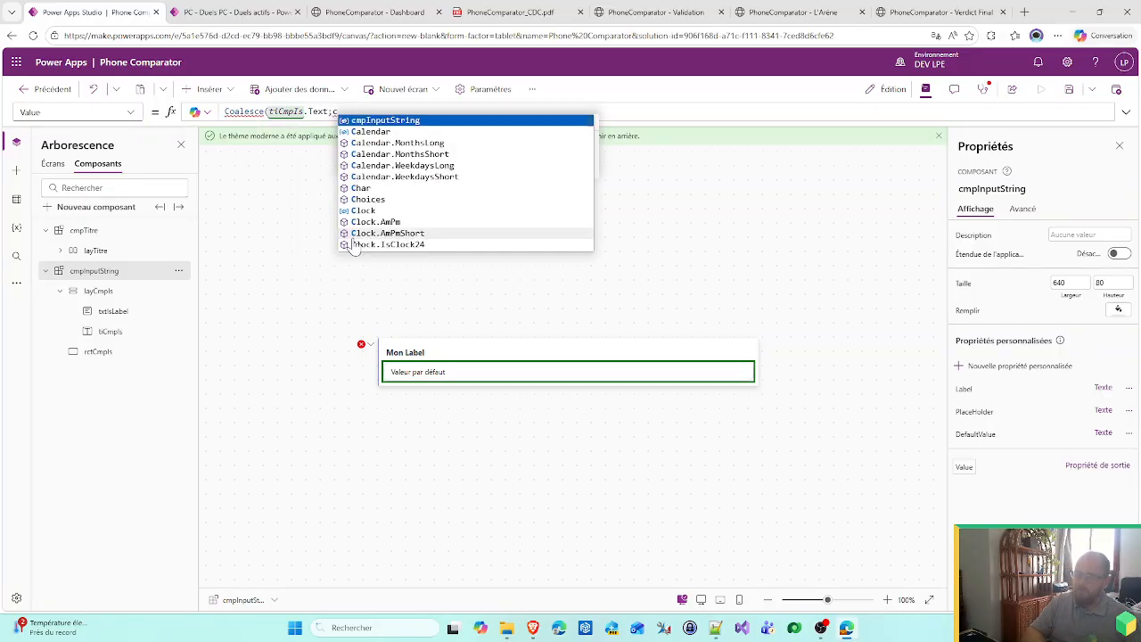
pyautogui.press('Tab')
pyautogui.write('.')
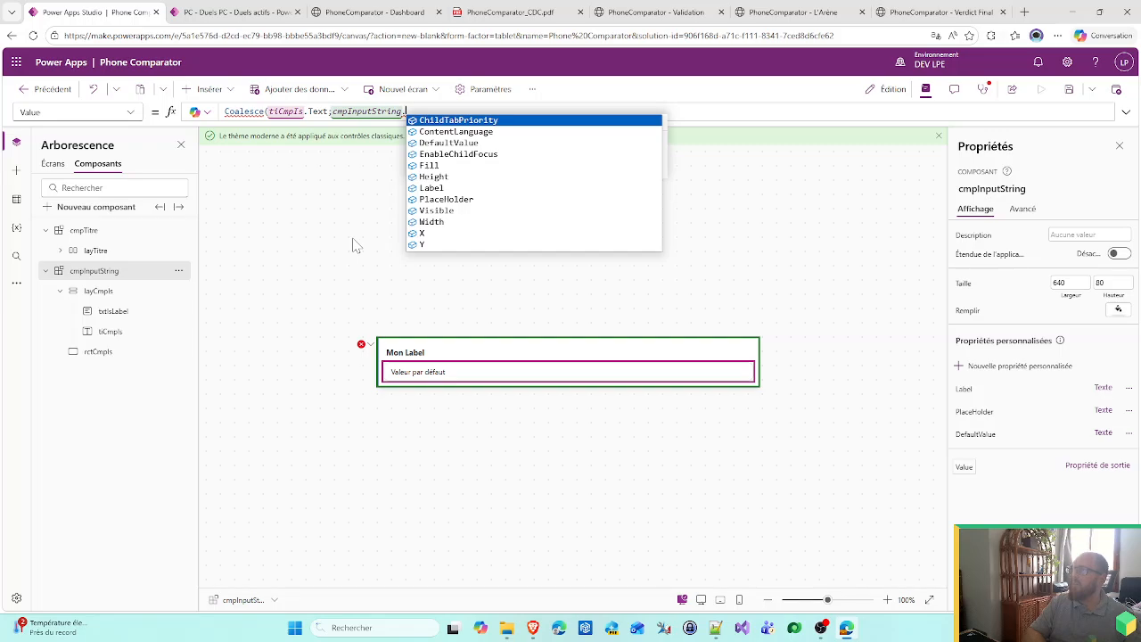
pyautogui.press('Down')
pyautogui.press('Down')
pyautogui.press('Tab')
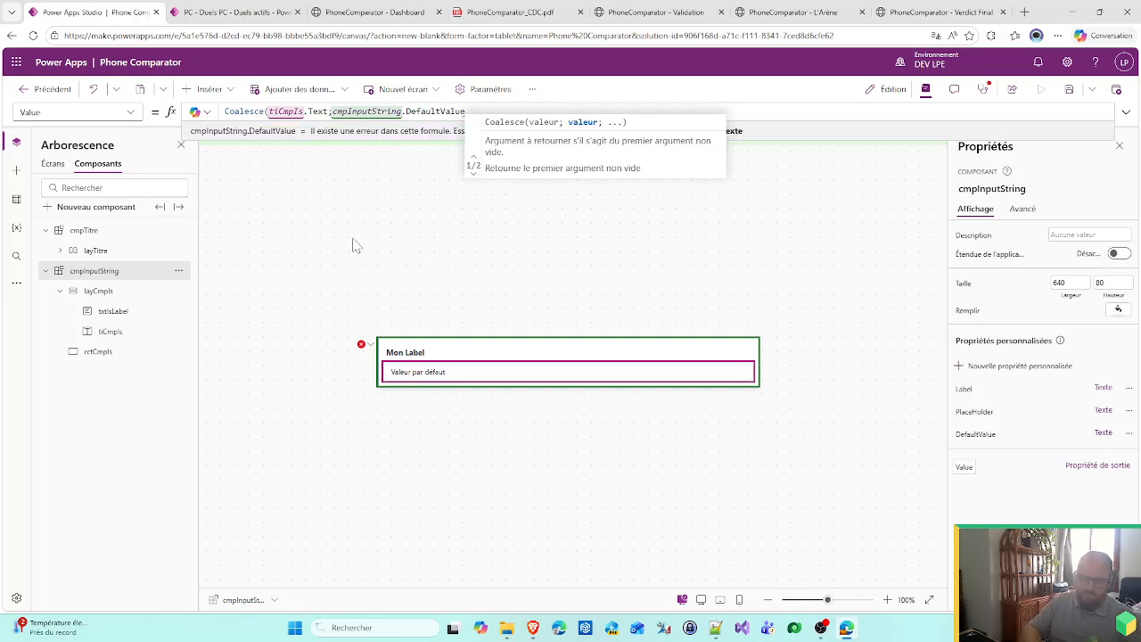
pyautogui.write(')')
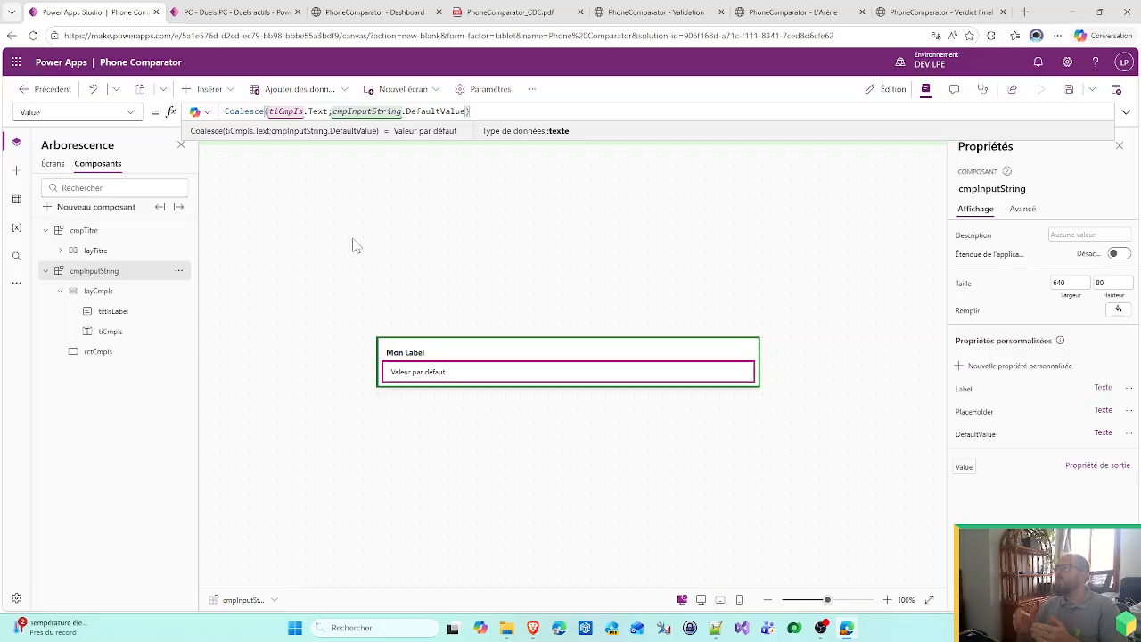
pyautogui.click(526, 237)
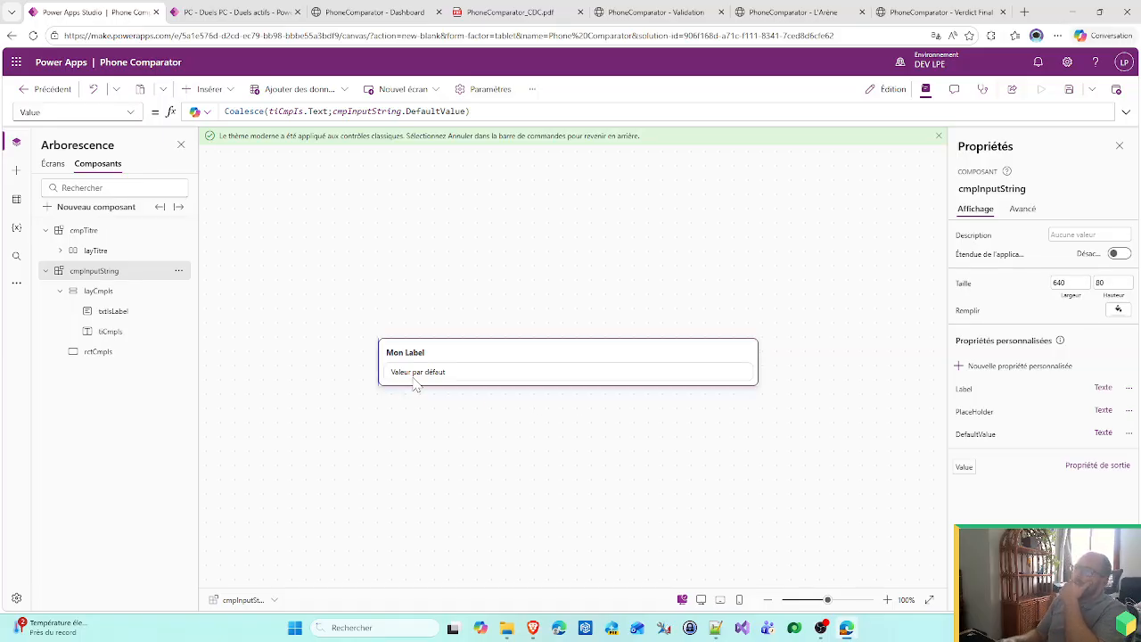
# - Review the PhoneComparator mockups for L'Arène, Verdict Final, Dashboard and Validation in the browser to examine their input fields
pyautogui.moveTo(847, 630)
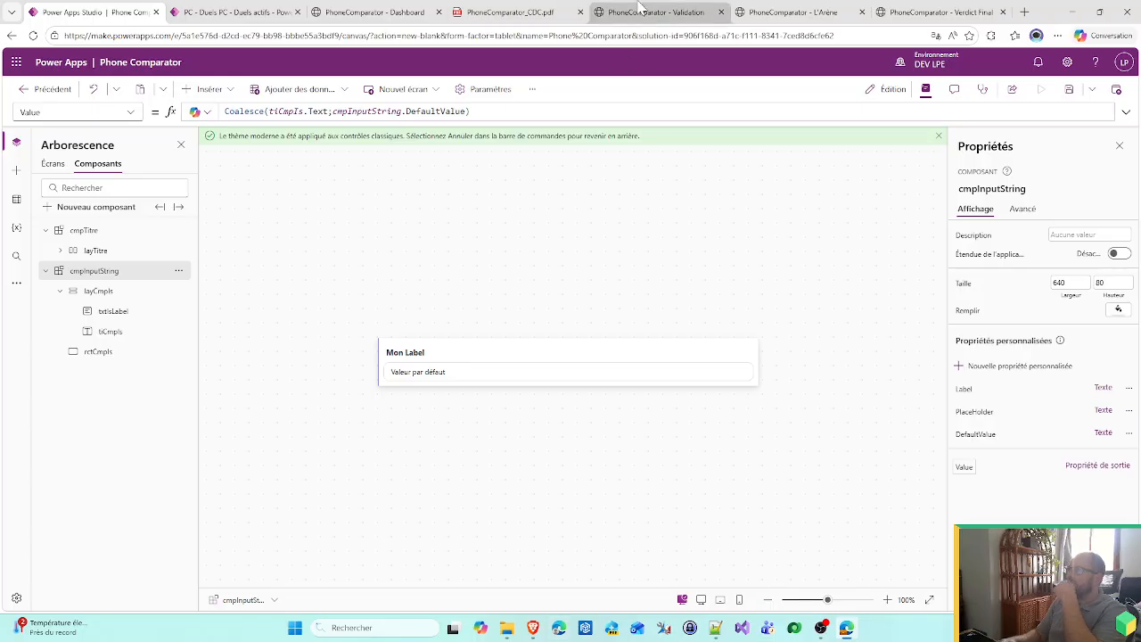
pyautogui.click(648, 12)
pyautogui.click(829, 11)
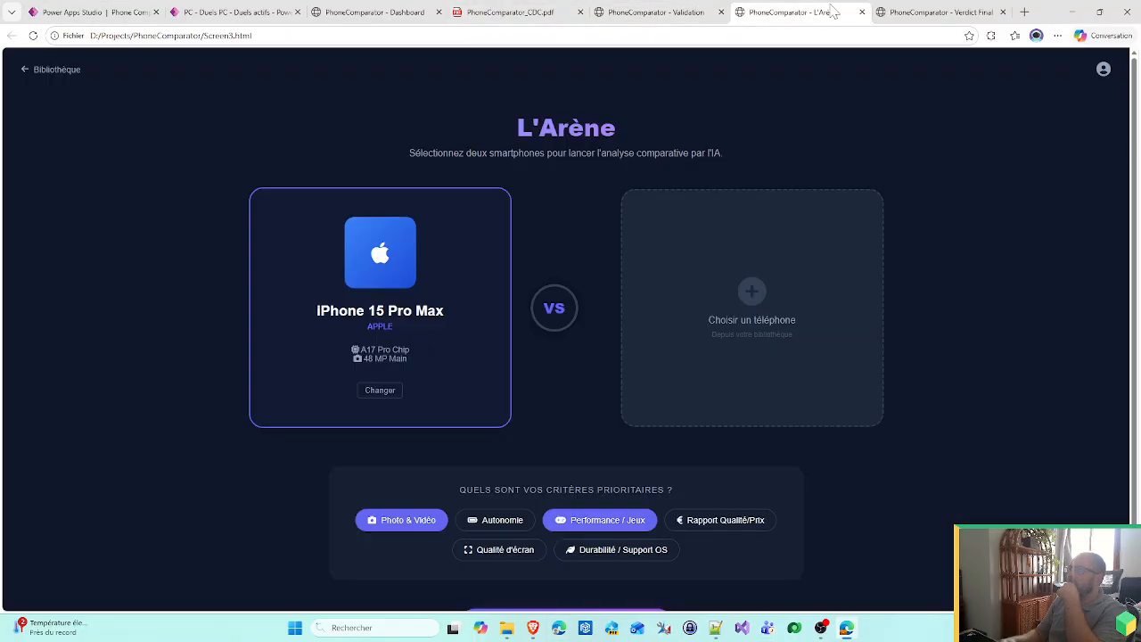
pyautogui.click(927, 12)
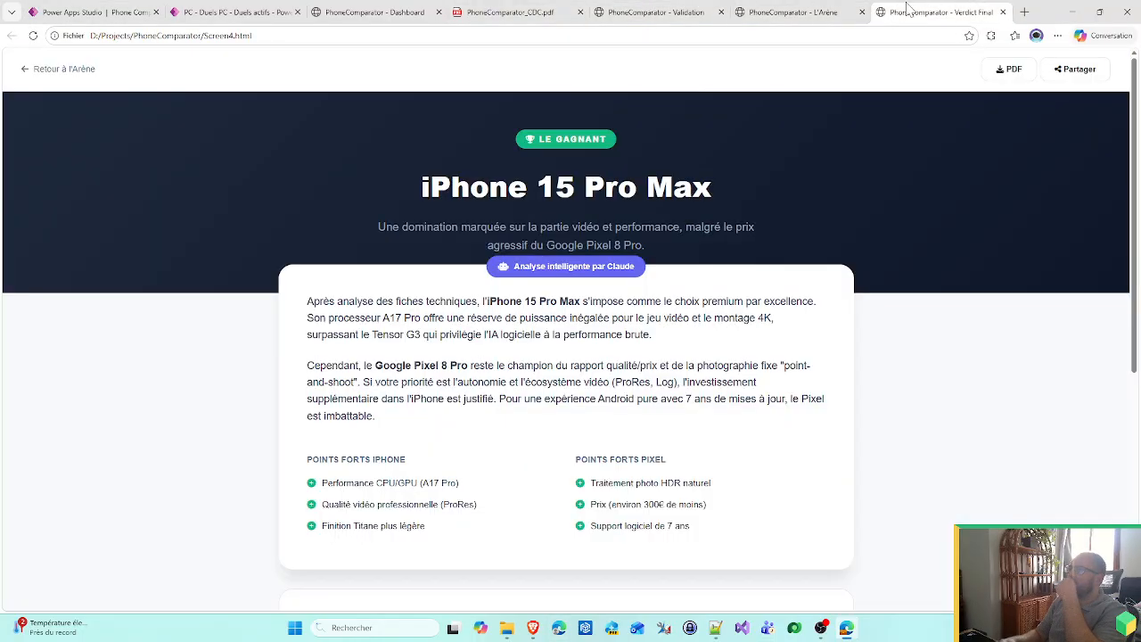
pyautogui.click(374, 11)
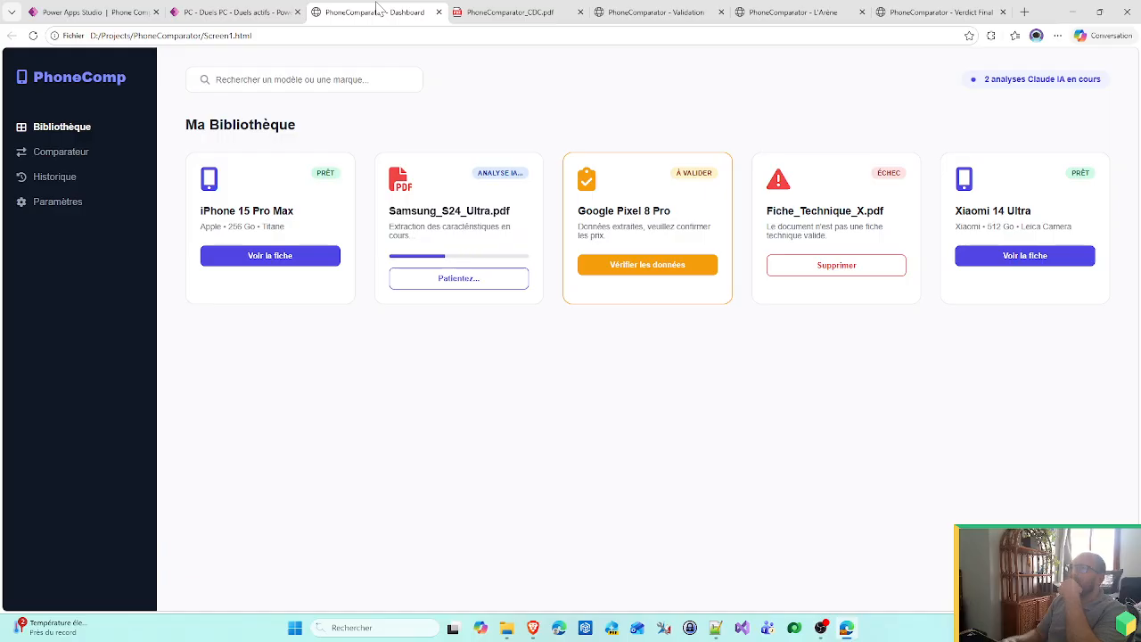
pyautogui.click(668, 13)
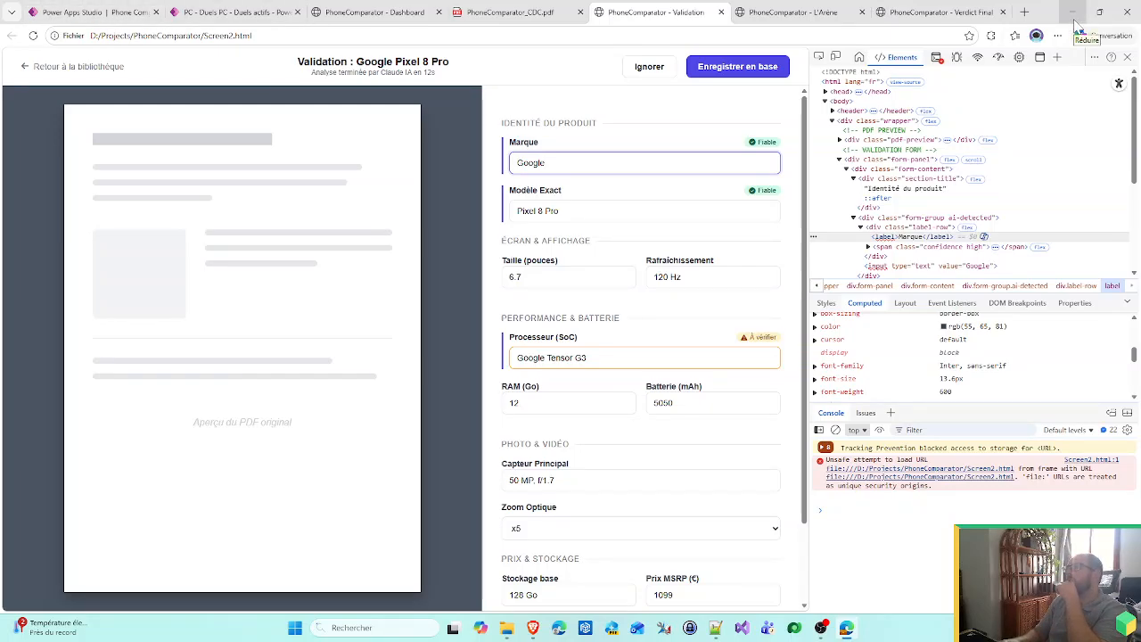
pyautogui.click(374, 12)
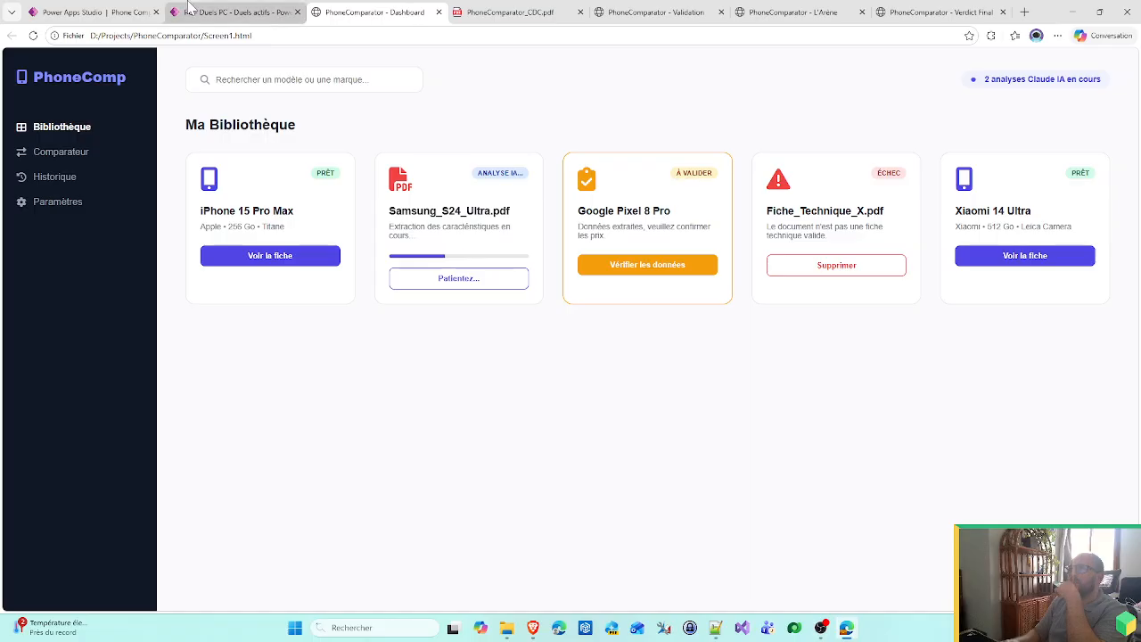
# - Return to Power Apps Studio, duplicate the cmpInputString component and rename the copy cmpInputNumber
pyautogui.click(103, 11)
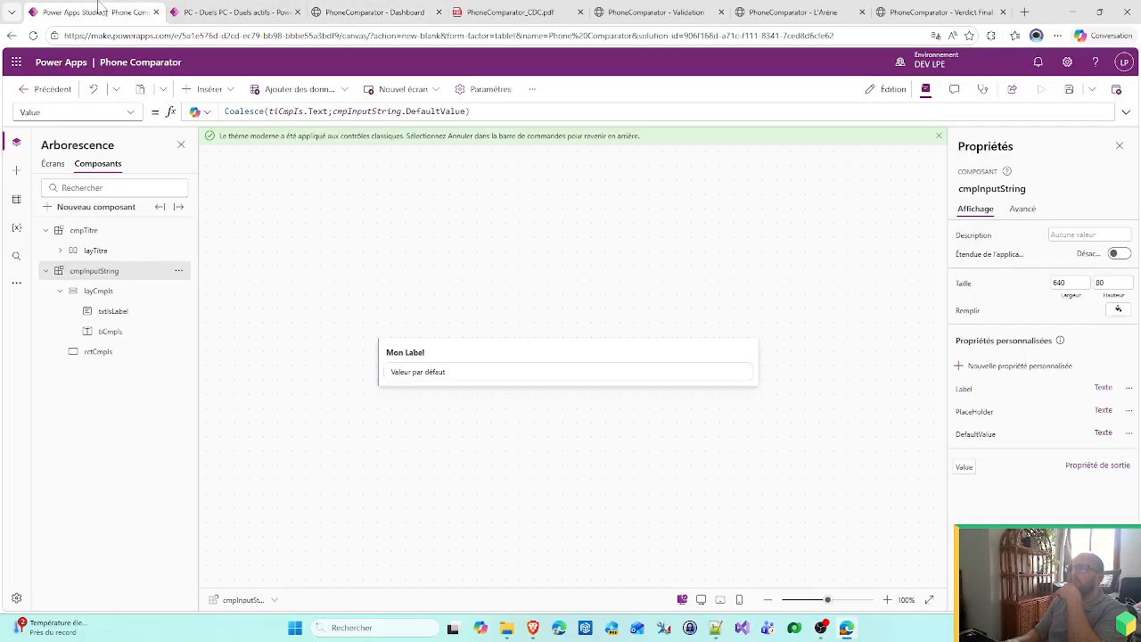
pyautogui.click(178, 272)
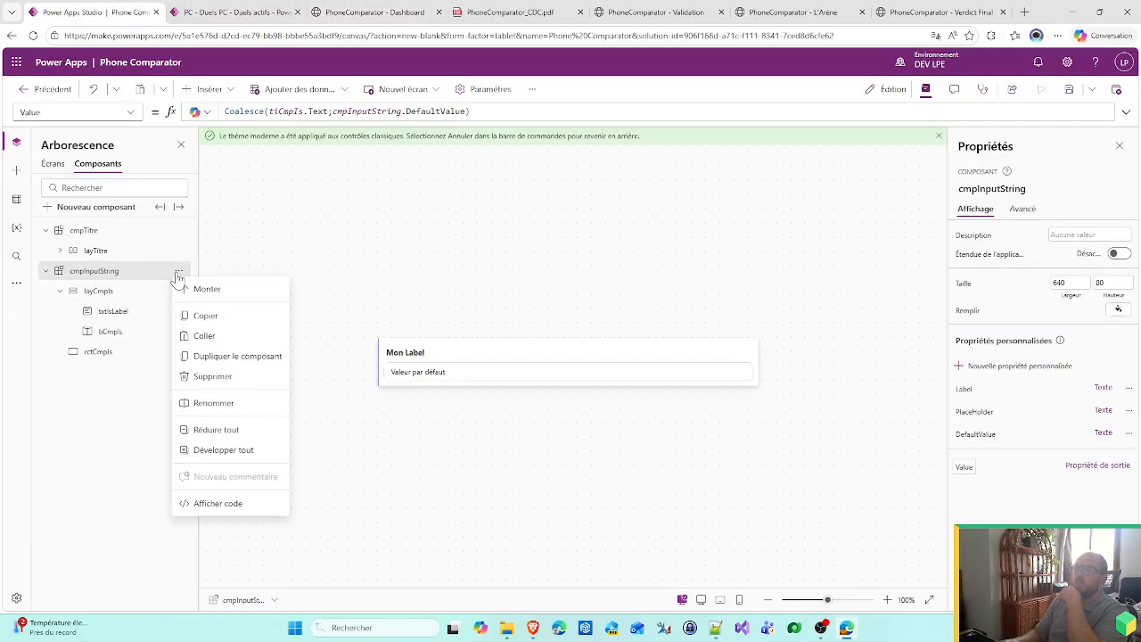
pyautogui.click(254, 357)
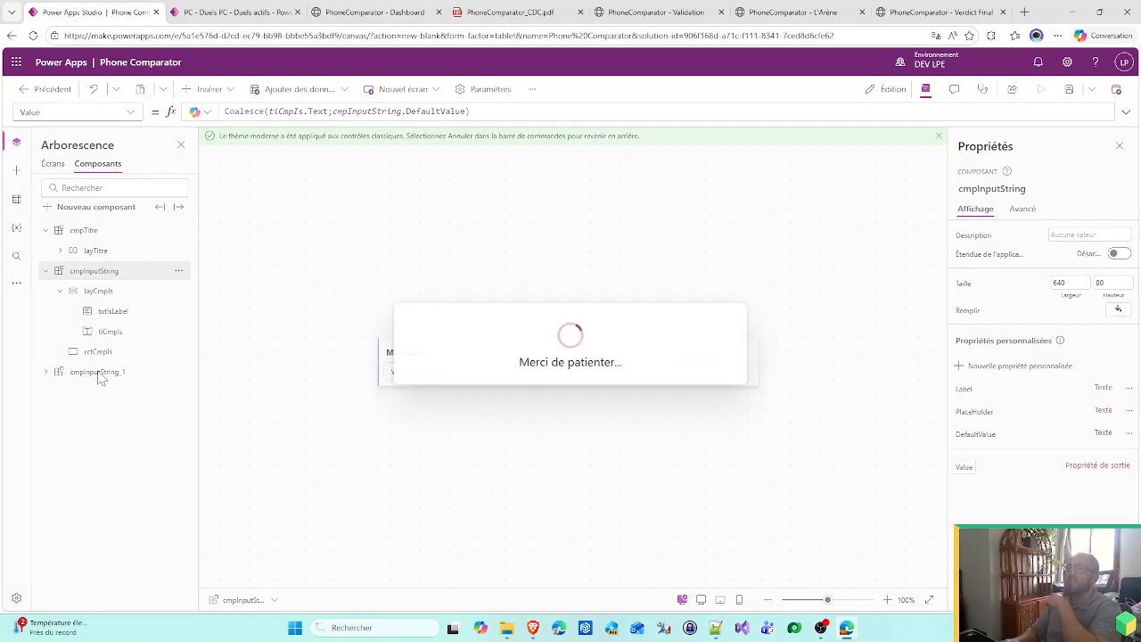
pyautogui.doubleClick(100, 376)
pyautogui.moveTo(128, 372)
pyautogui.mouseDown()
pyautogui.moveTo(85, 371)
pyautogui.moveTo(109, 371)
pyautogui.mouseUp()
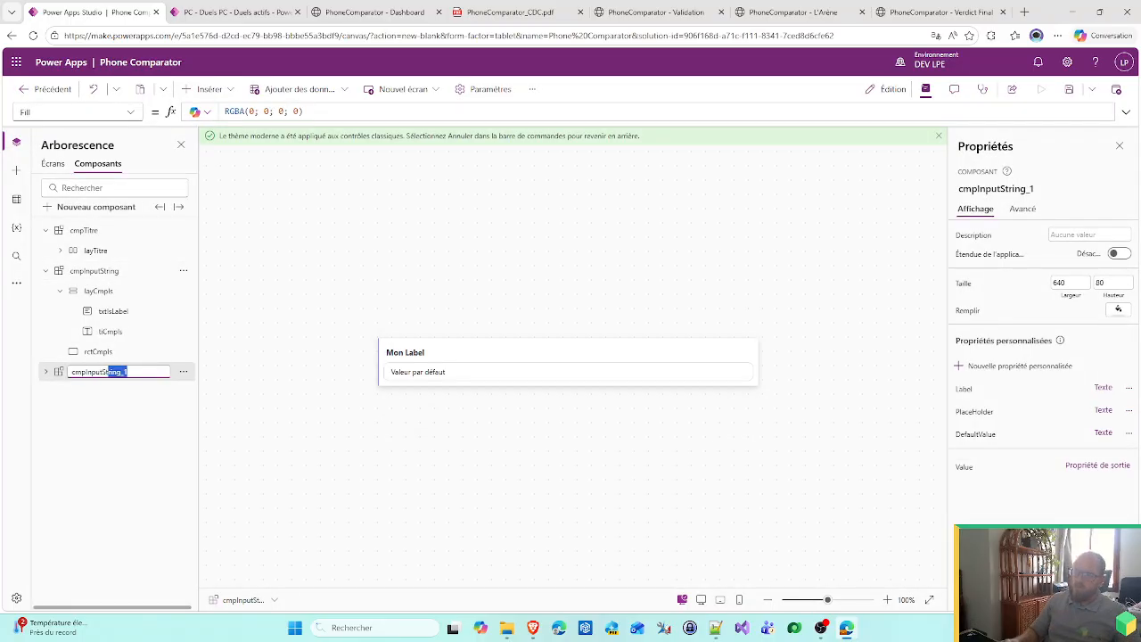
pyautogui.write('Nu')
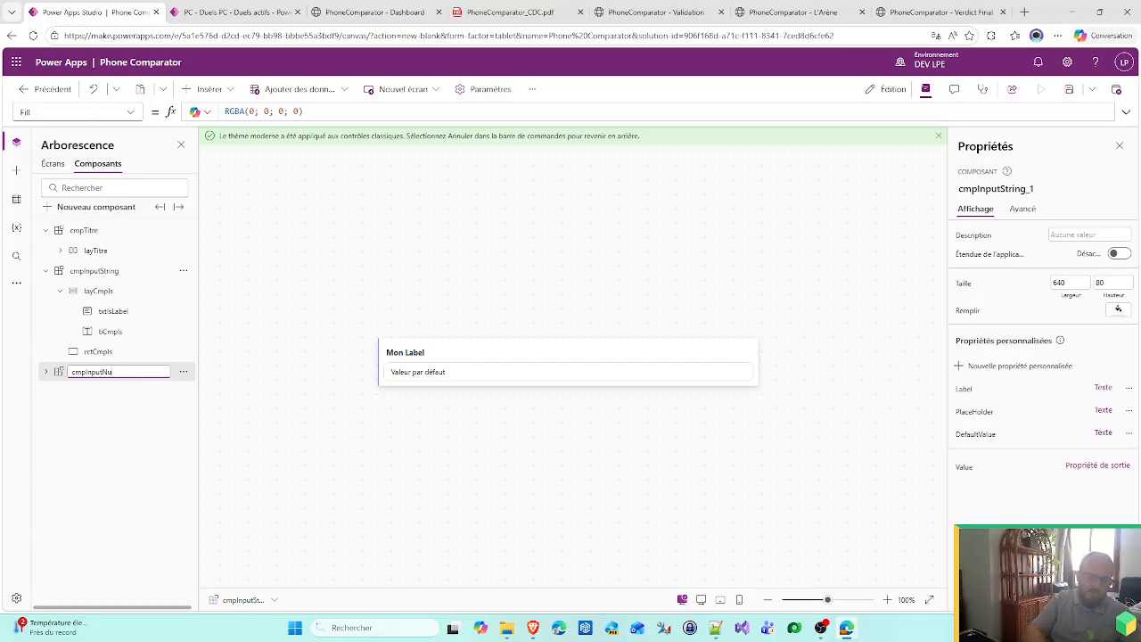
pyautogui.write('mber')
pyautogui.press('Return')
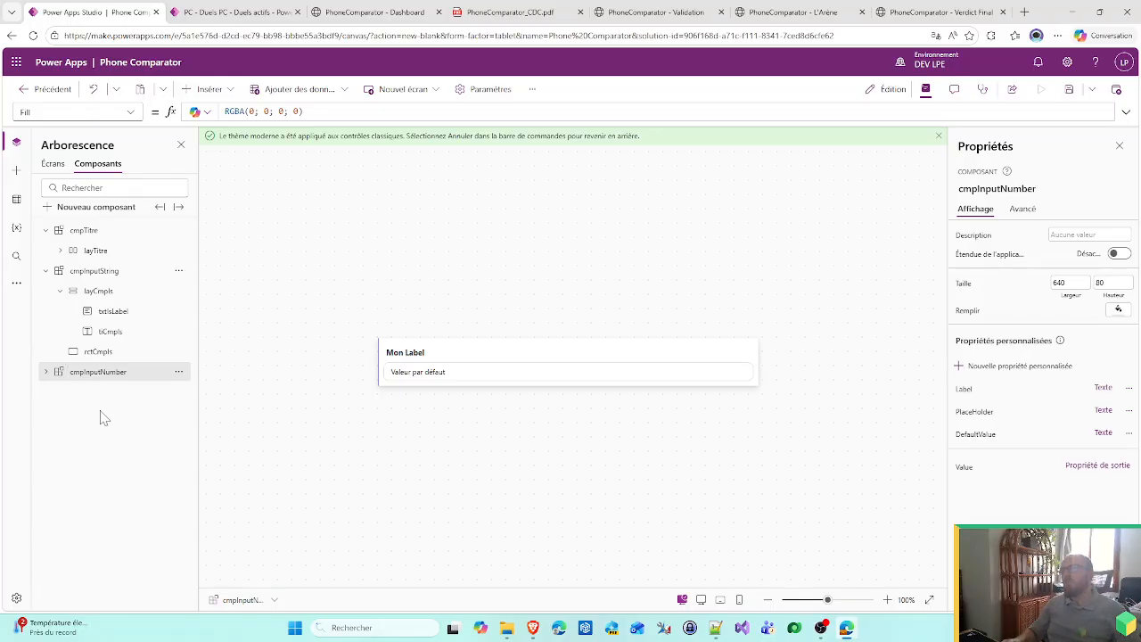
# - Rename the layCmpIs_1 container inside cmpInputNumber as layCmpIn
pyautogui.click(46, 373)
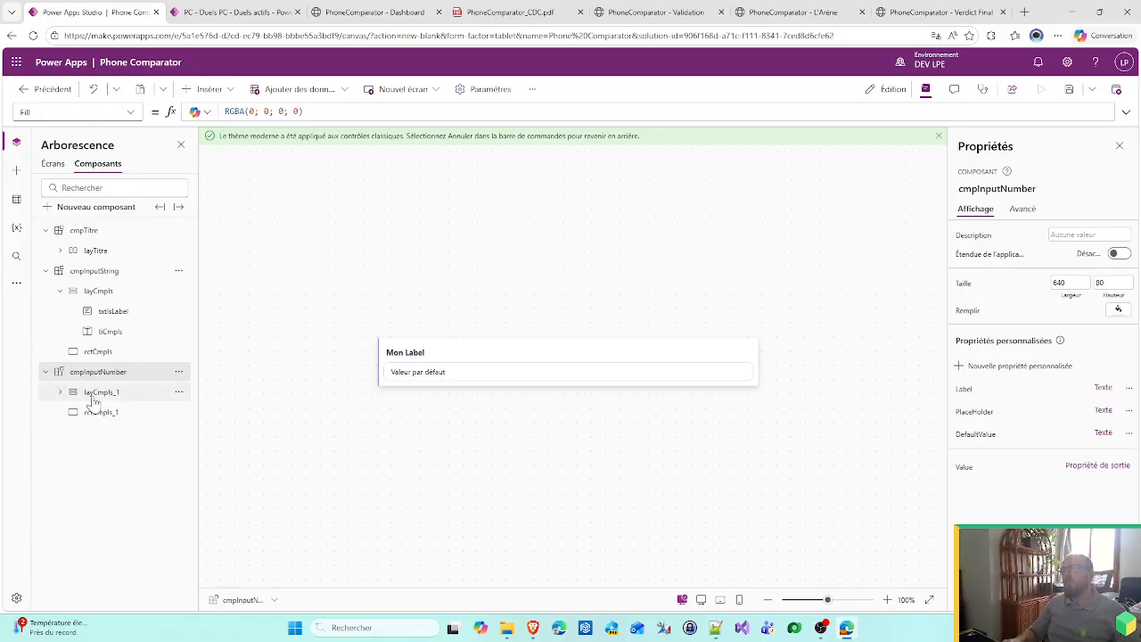
pyautogui.click(85, 393)
pyautogui.doubleClick(98, 392)
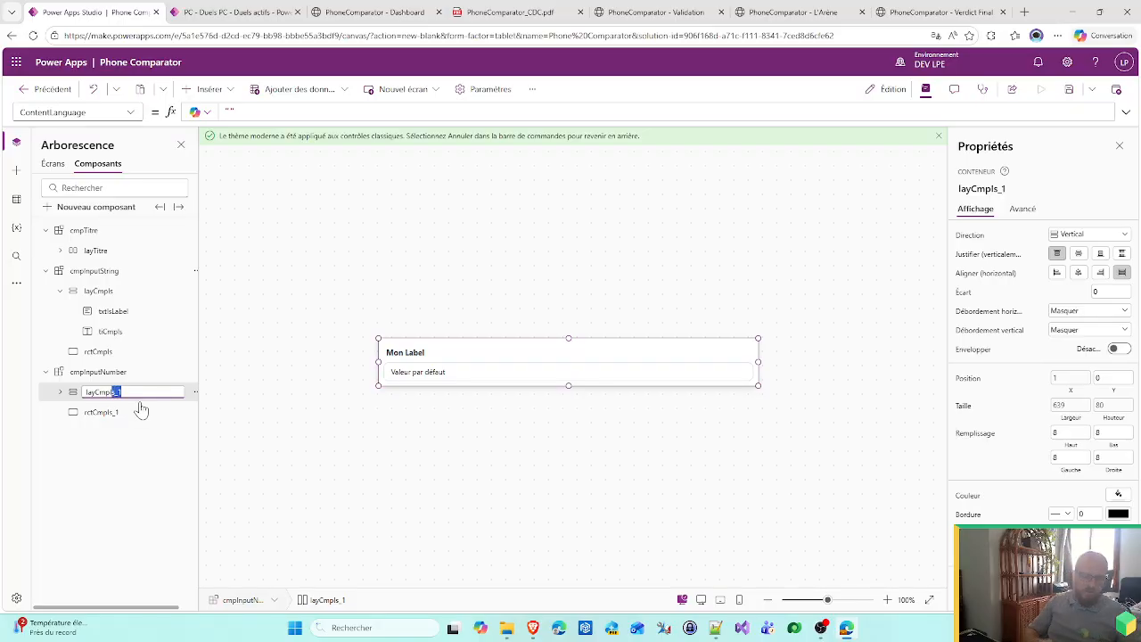
pyautogui.write('n')
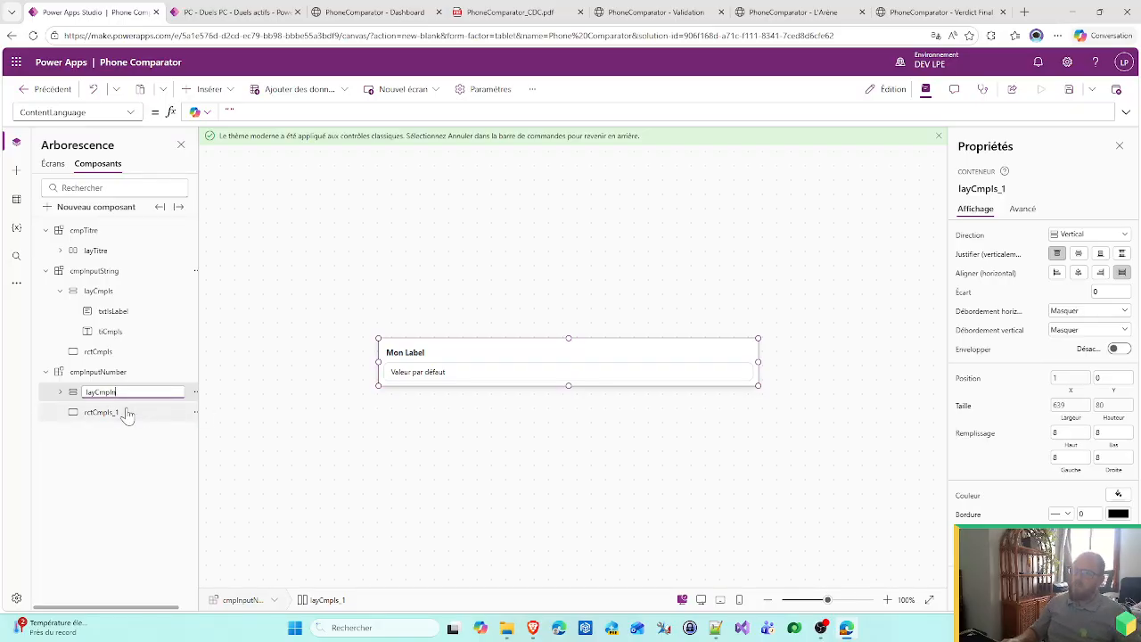
pyautogui.click(126, 412)
pyautogui.click(113, 399)
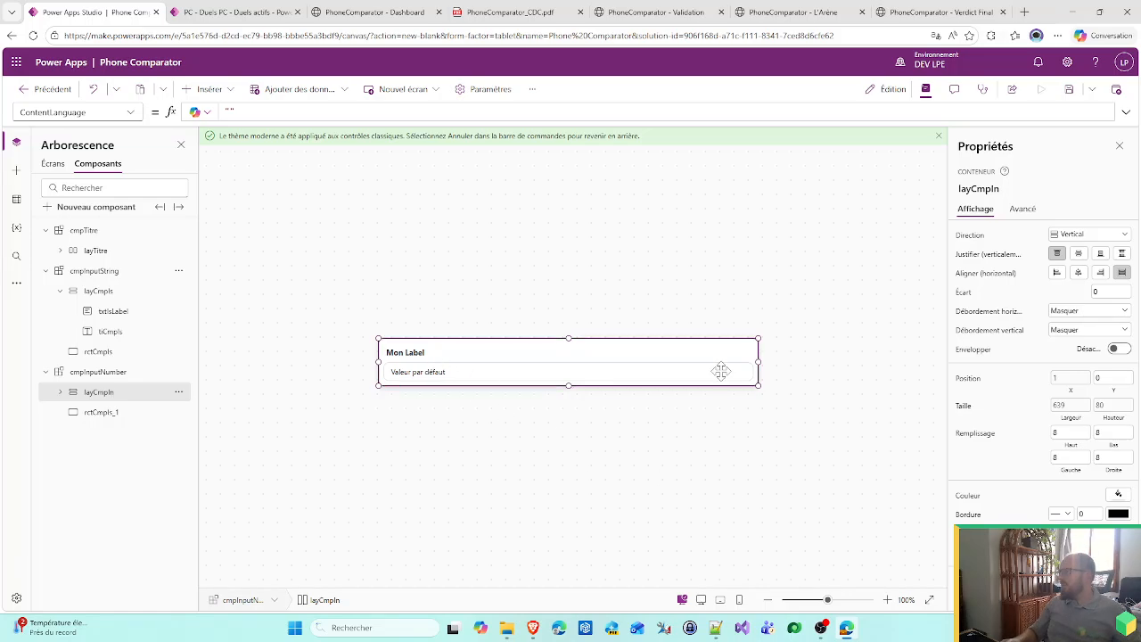
# - Rename the txtIsLabel_1 text control inside layCmpIn as txtInLabel
pyautogui.click(59, 392)
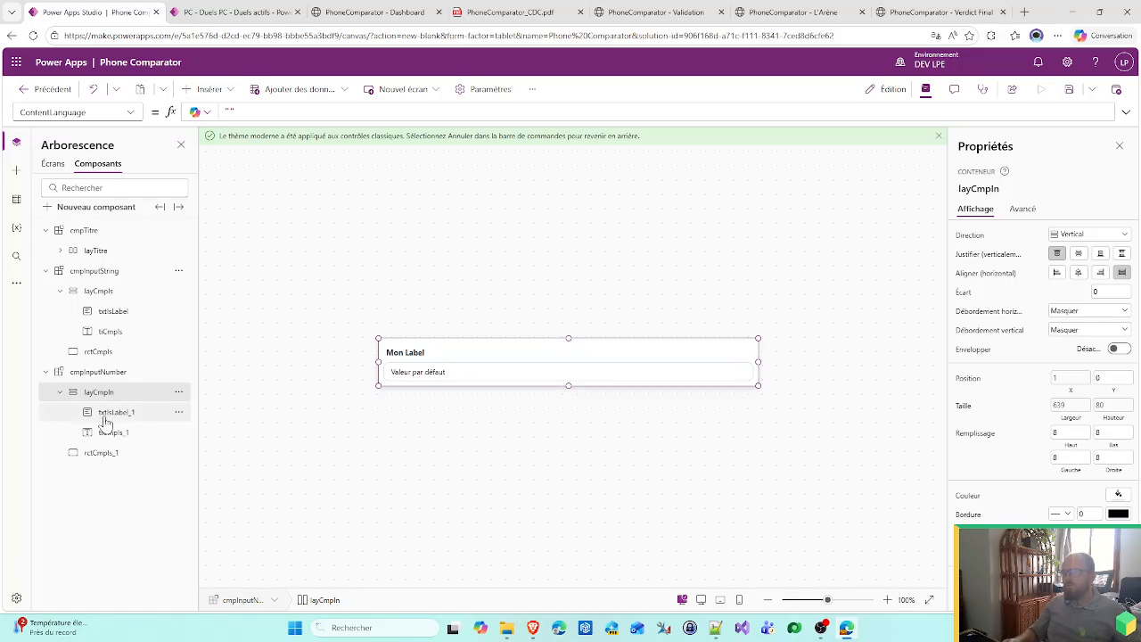
pyautogui.click(129, 419)
pyautogui.doubleClick(131, 419)
pyautogui.click(114, 412)
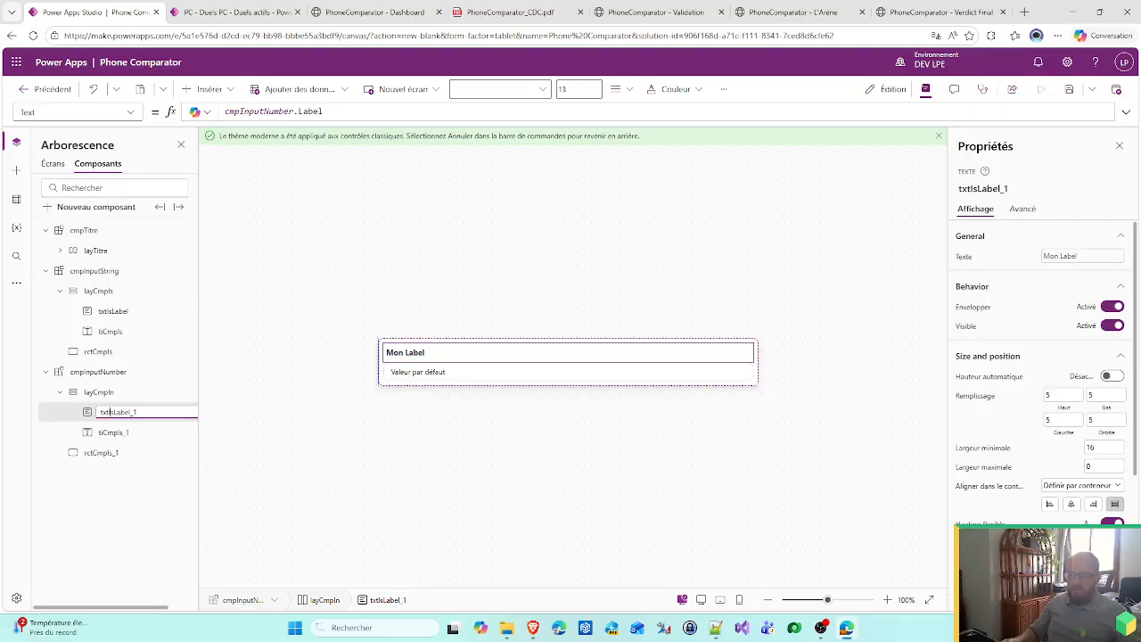
pyautogui.press('BackSpace')
pyautogui.write('n')
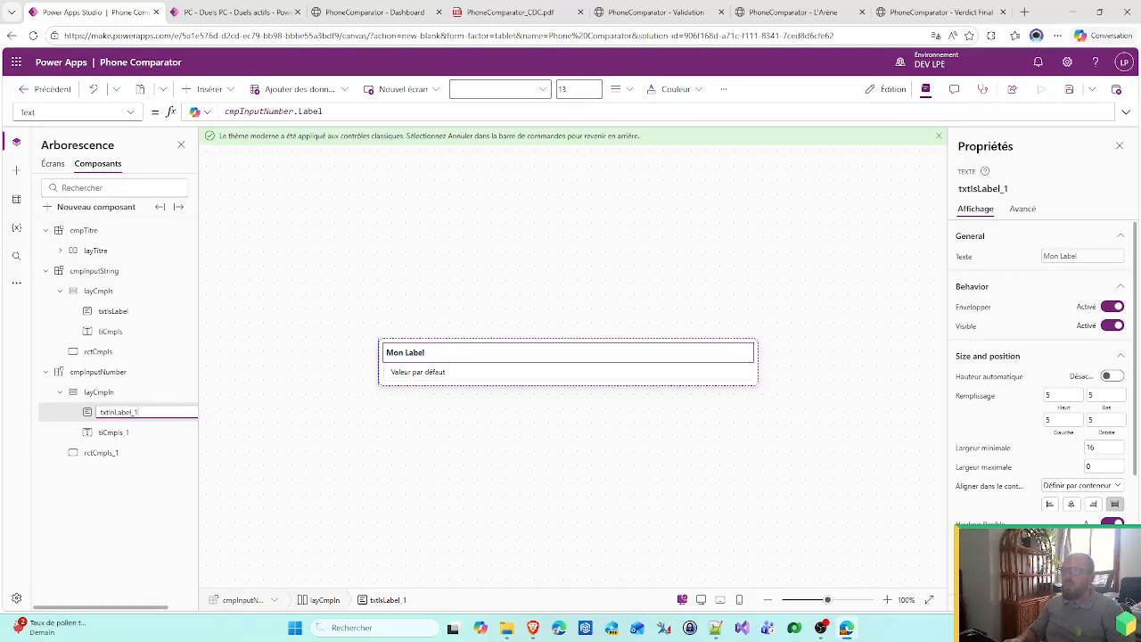
pyautogui.press('BackSpace')
pyautogui.press('BackSpace')
# - Rename the tiCmpIs_1 text input inside layCmpIn as tiCmpIn
pyautogui.click(125, 432)
pyautogui.doubleClick(119, 435)
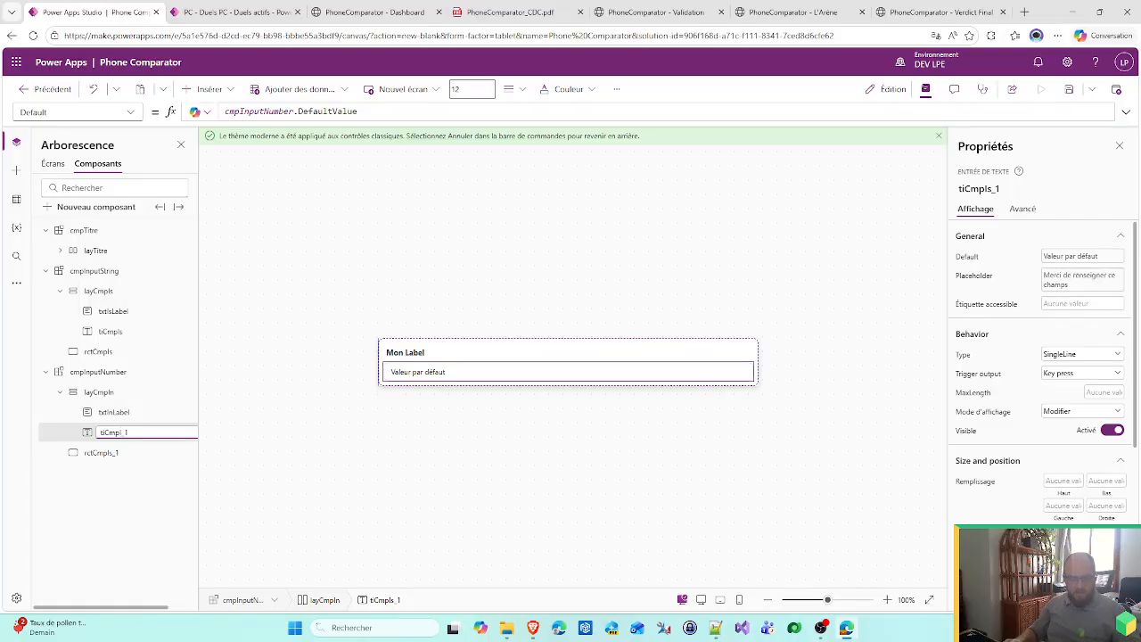
pyautogui.press('BackSpace')
pyautogui.press('BackSpace')
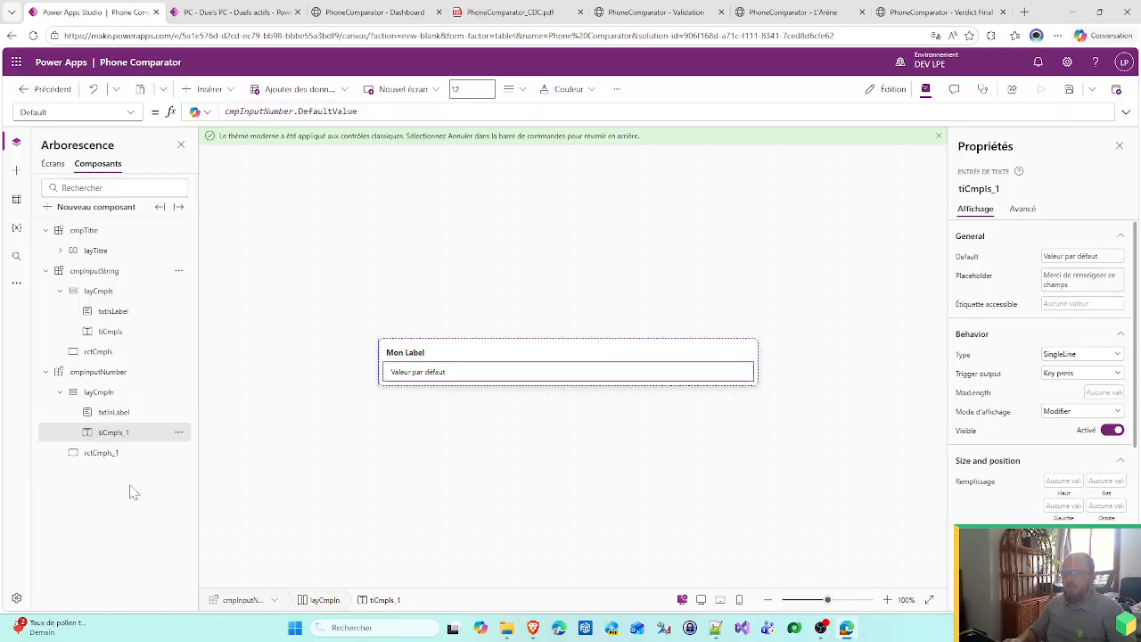
# - Rename the rctCmpIs_1 rectangle in cmpInputNumber as rctCmpIn
pyautogui.click(89, 455)
pyautogui.doubleClick(109, 456)
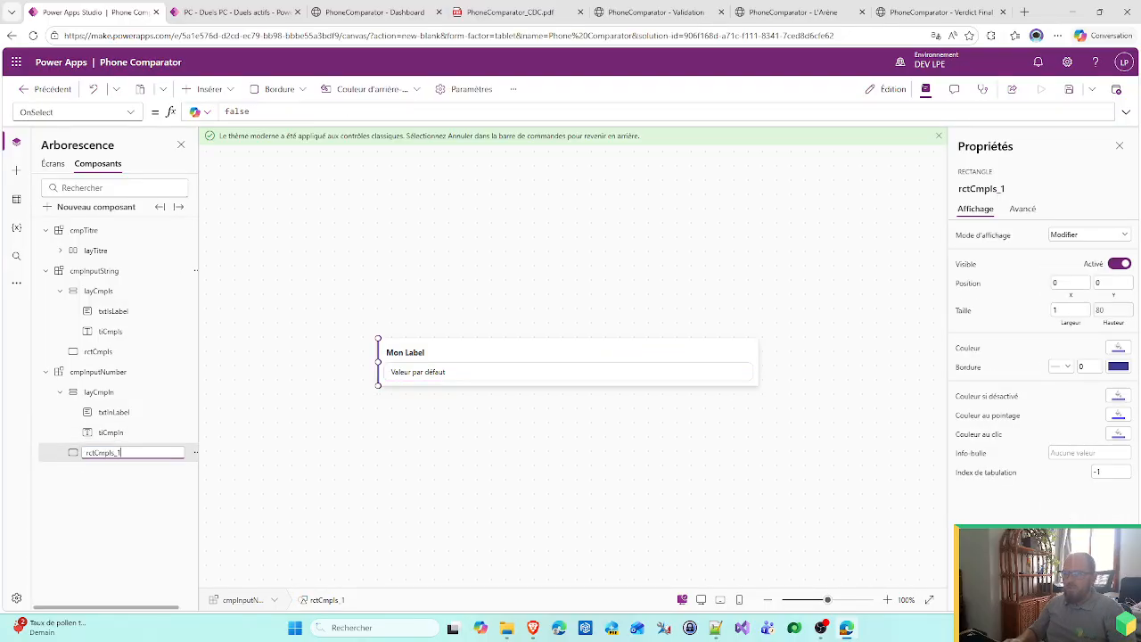
pyautogui.write('n')
pyautogui.press('Return')
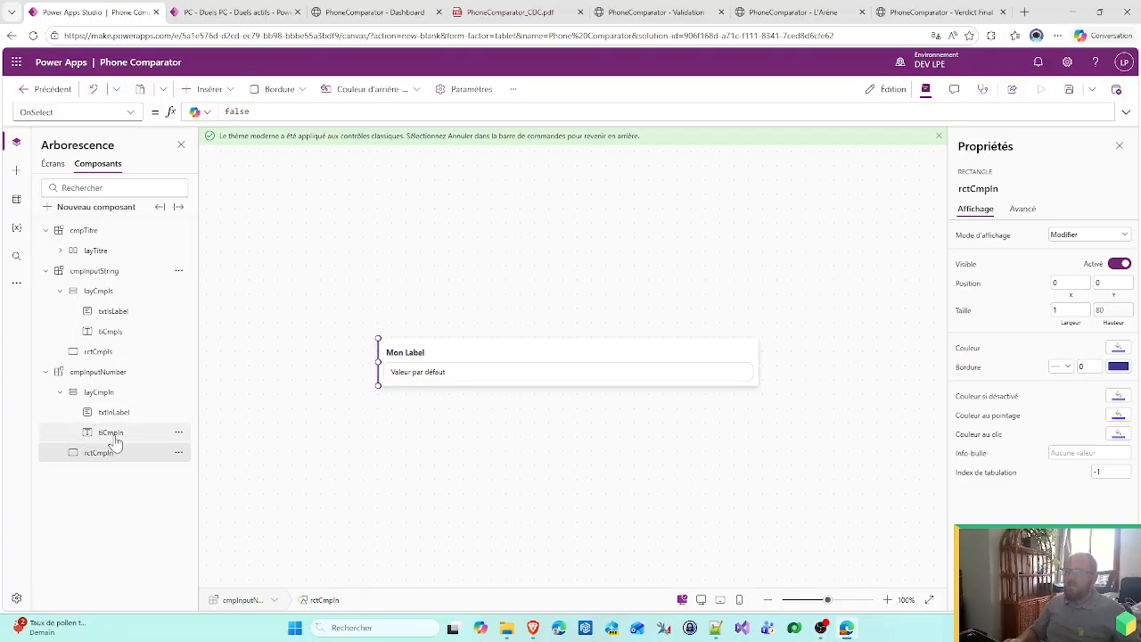
# - Insert a numeric input (Entrée numérique) into the layCmpIn container, below the tiCmpIn text input
pyautogui.click(110, 432)
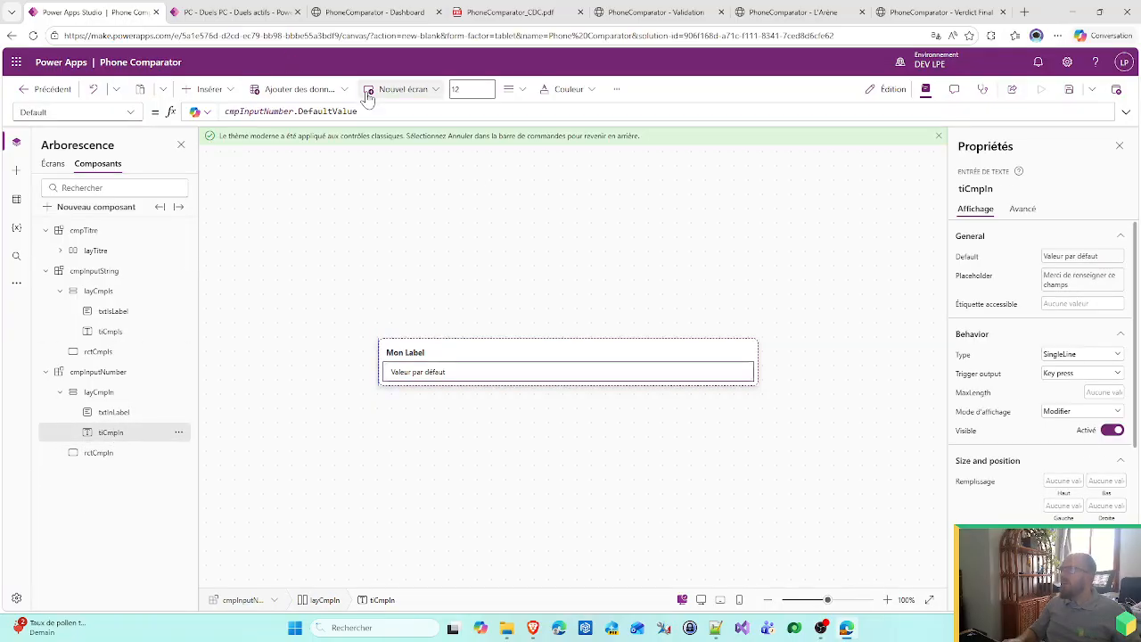
pyautogui.click(213, 89)
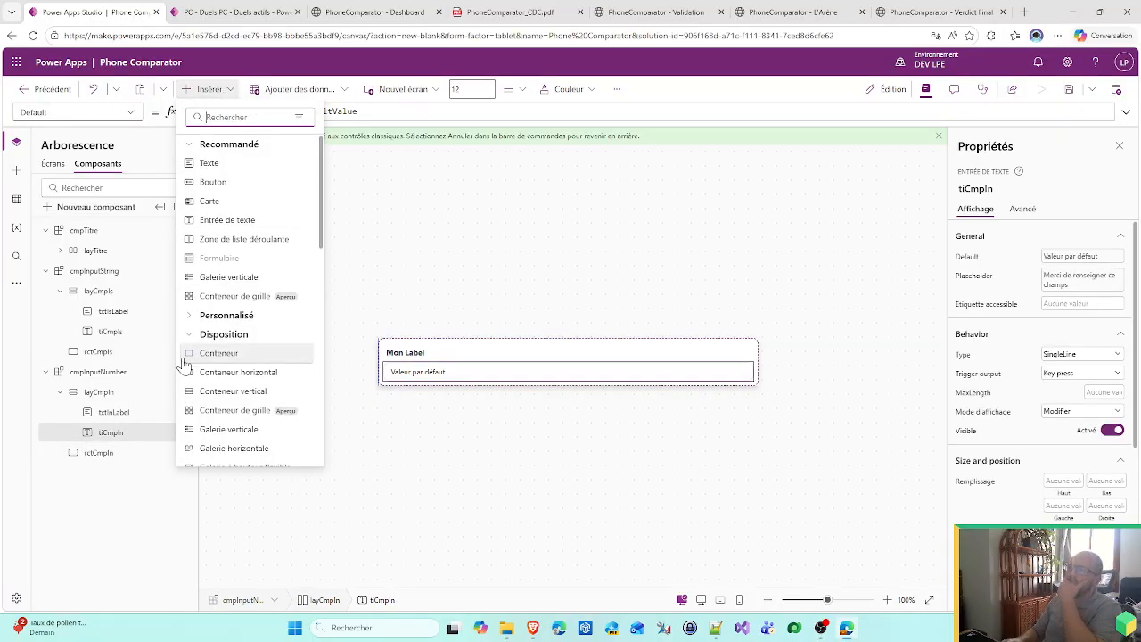
pyautogui.scroll(-4, 233, 383)
pyautogui.scroll(4, 236, 381)
pyautogui.scroll(-2, 229, 381)
pyautogui.scroll(-3, 229, 382)
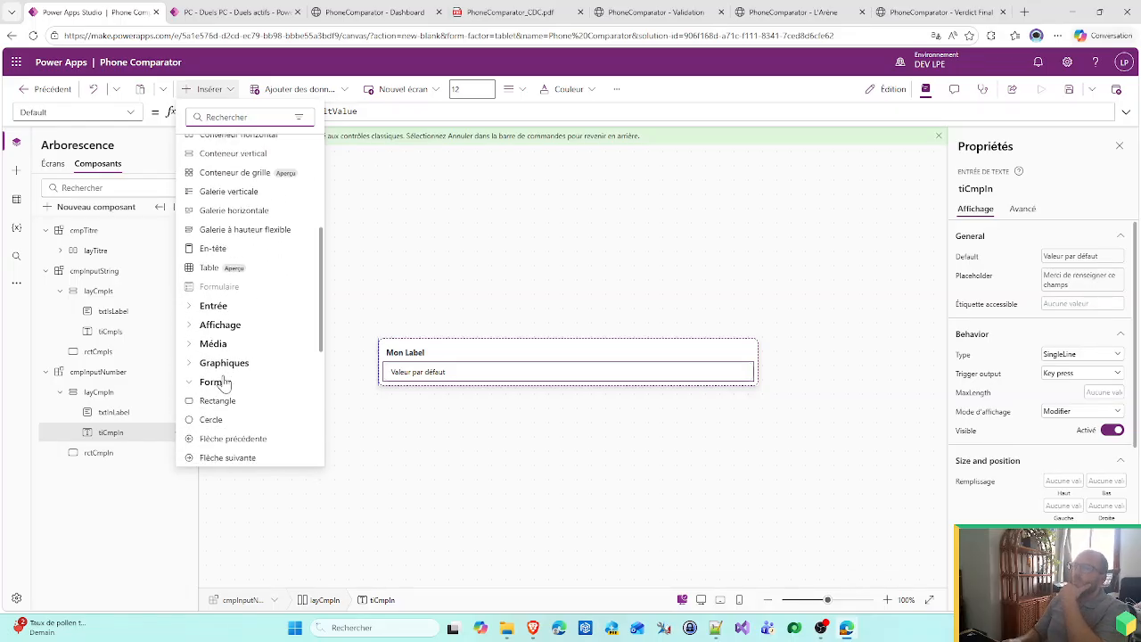
pyautogui.scroll(5, 230, 347)
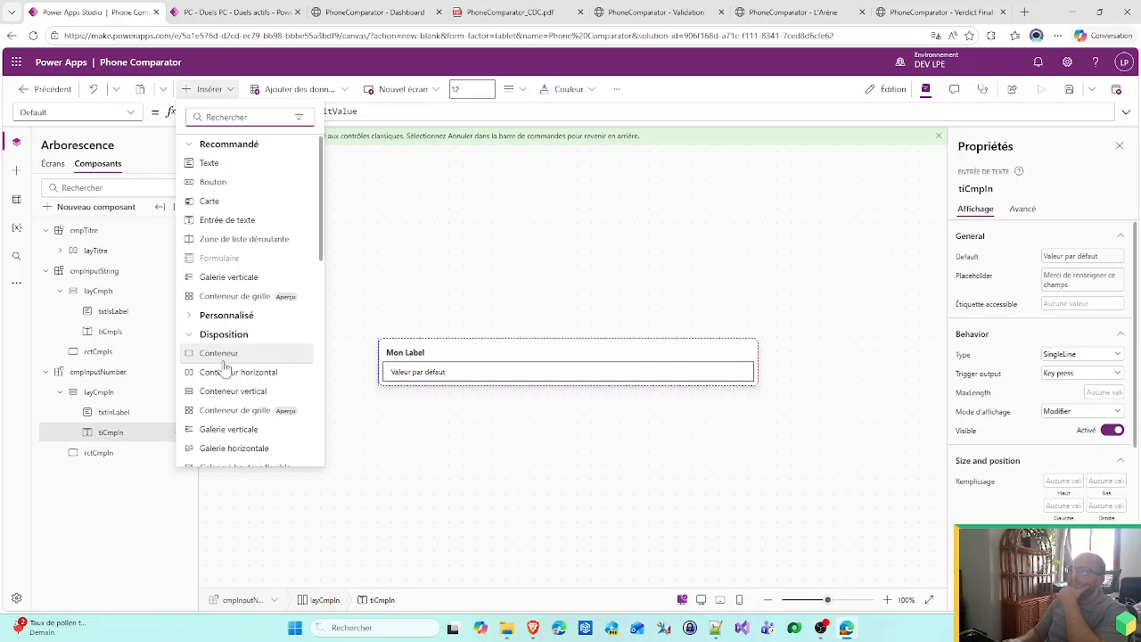
pyautogui.scroll(-5, 191, 359)
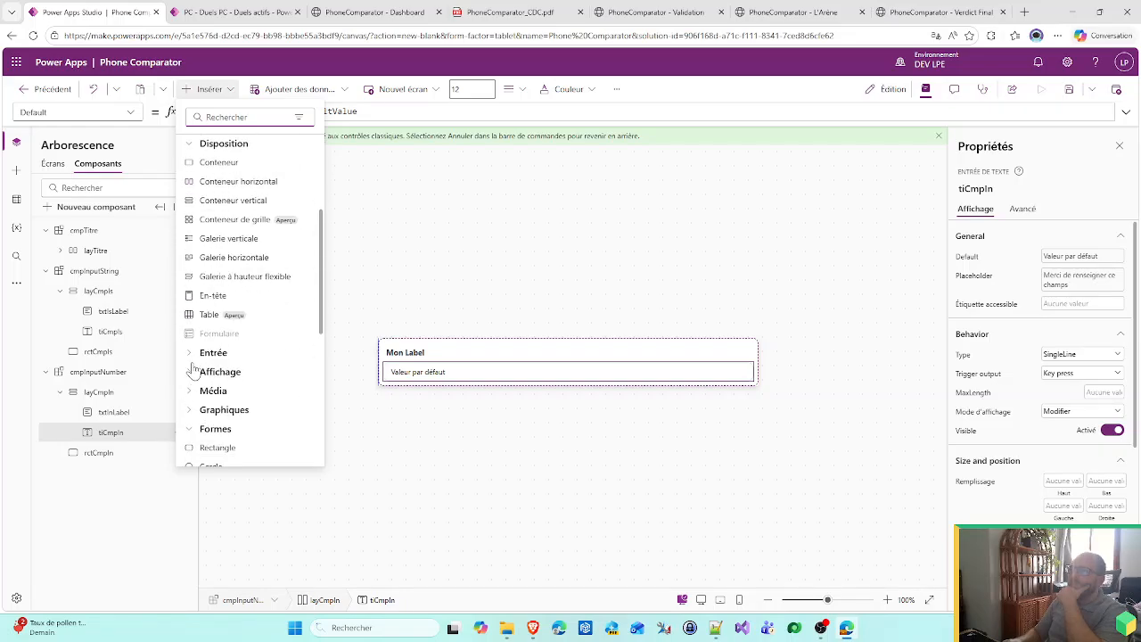
pyautogui.click(194, 247)
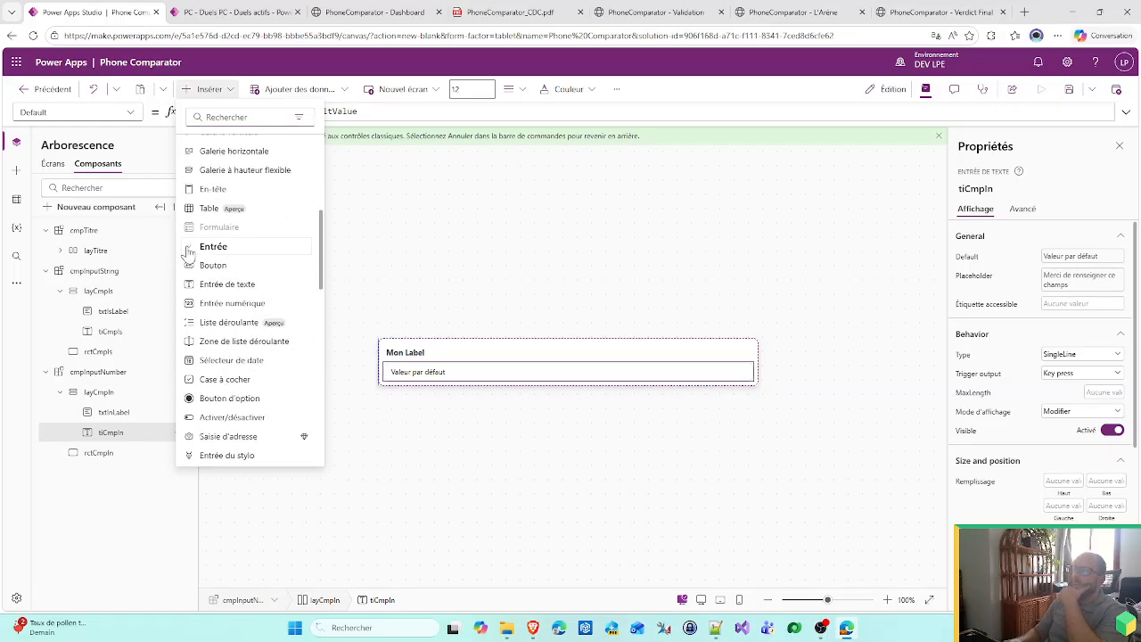
pyautogui.click(233, 303)
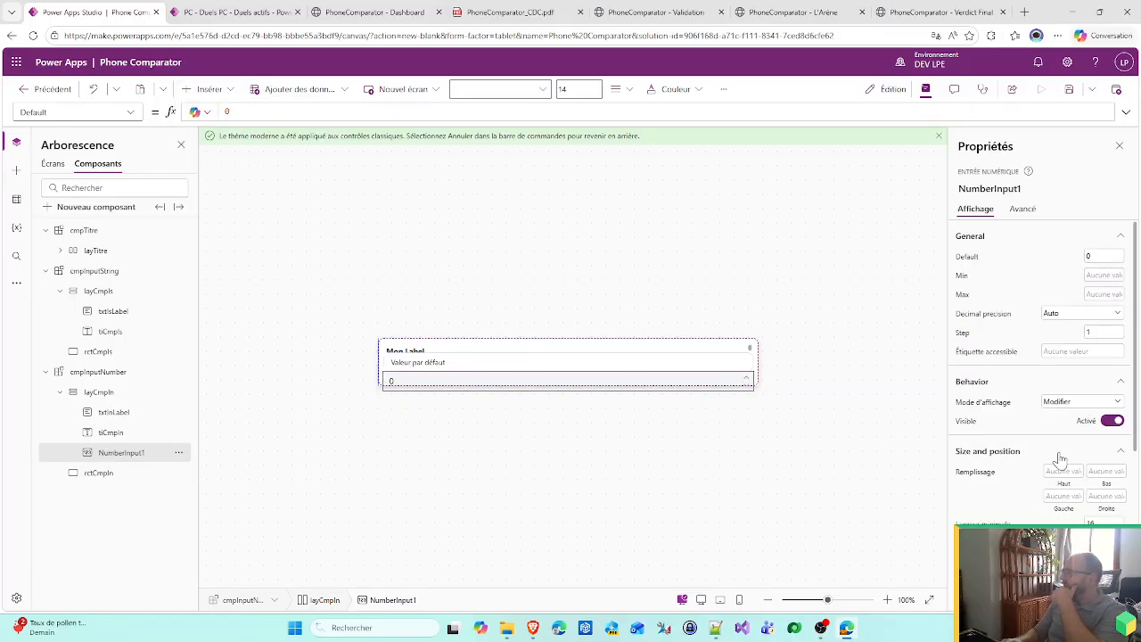
pyautogui.scroll(-1, 1061, 458)
pyautogui.scroll(1, 1060, 458)
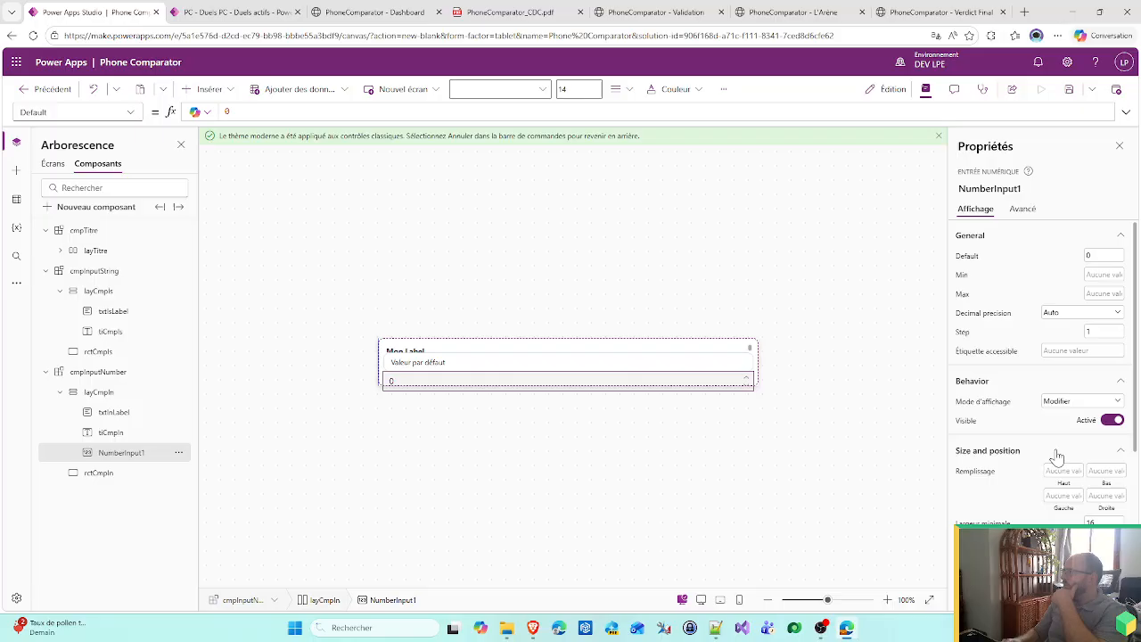
# - Delete the numeric input control placed below the text input in the cmpInputNumber component
pyautogui.click(1050, 316)
pyautogui.click(1051, 326)
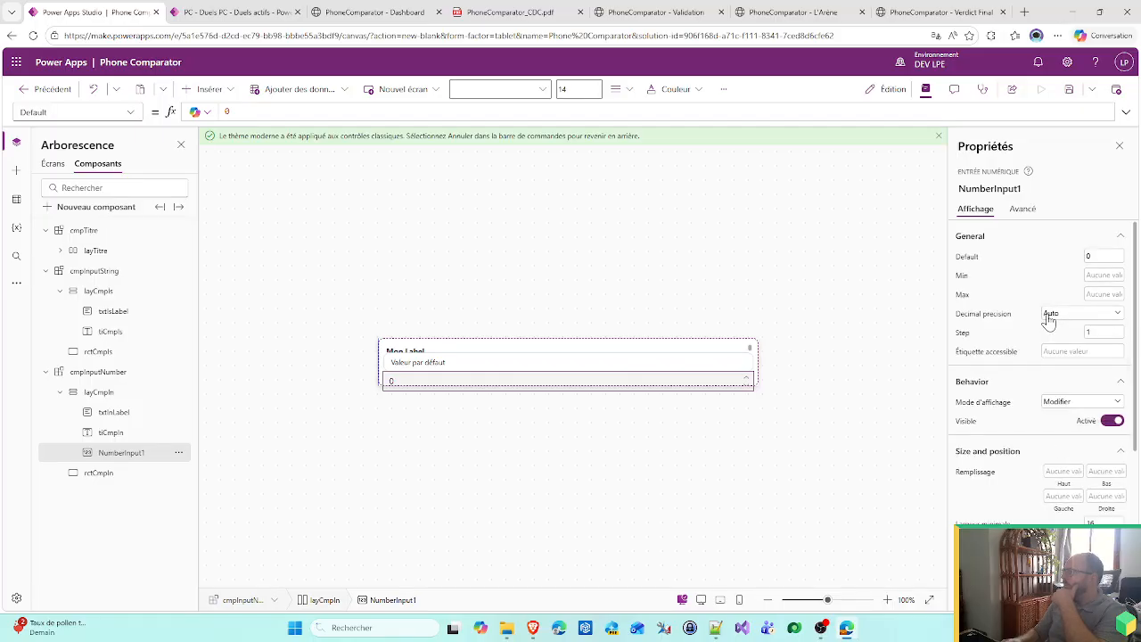
pyautogui.scroll(-4, 1016, 514)
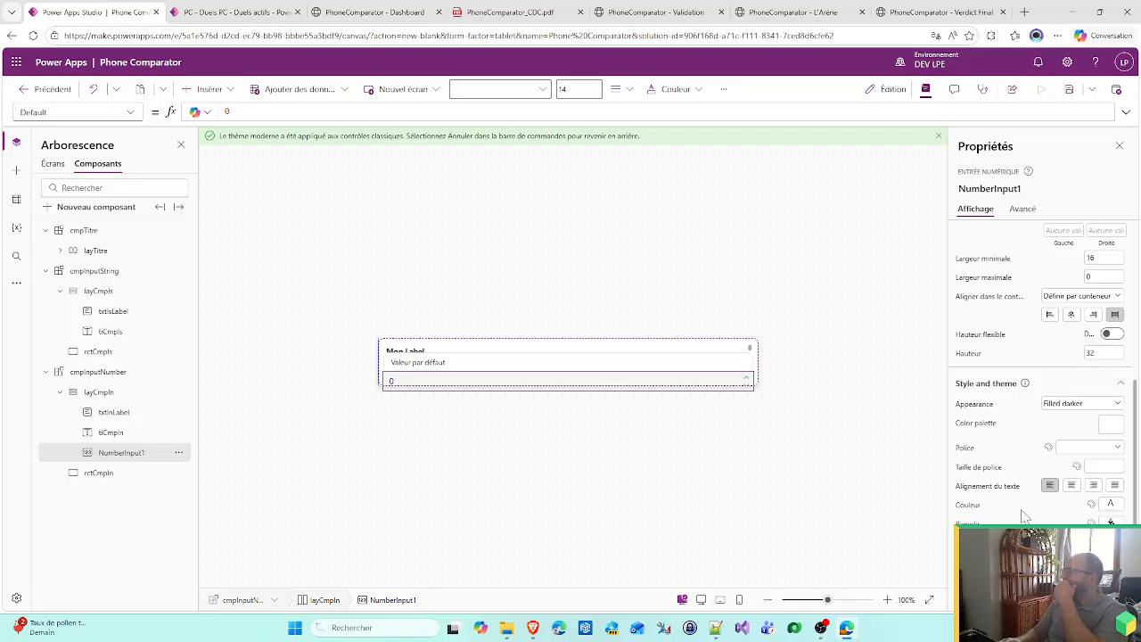
pyautogui.scroll(4, 1023, 515)
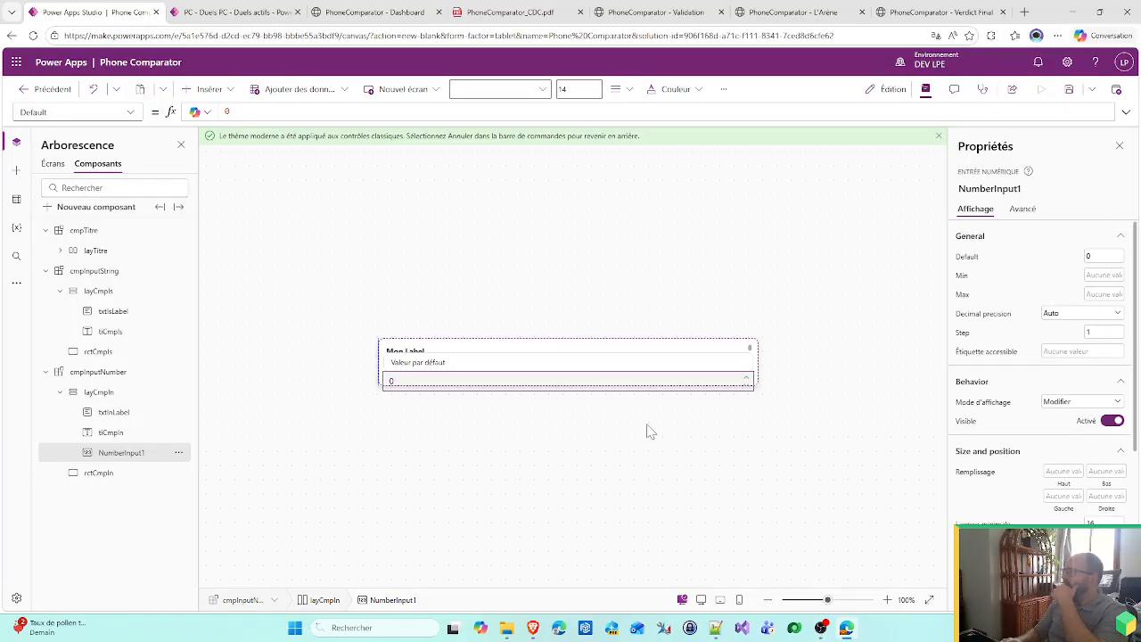
pyautogui.click(455, 370)
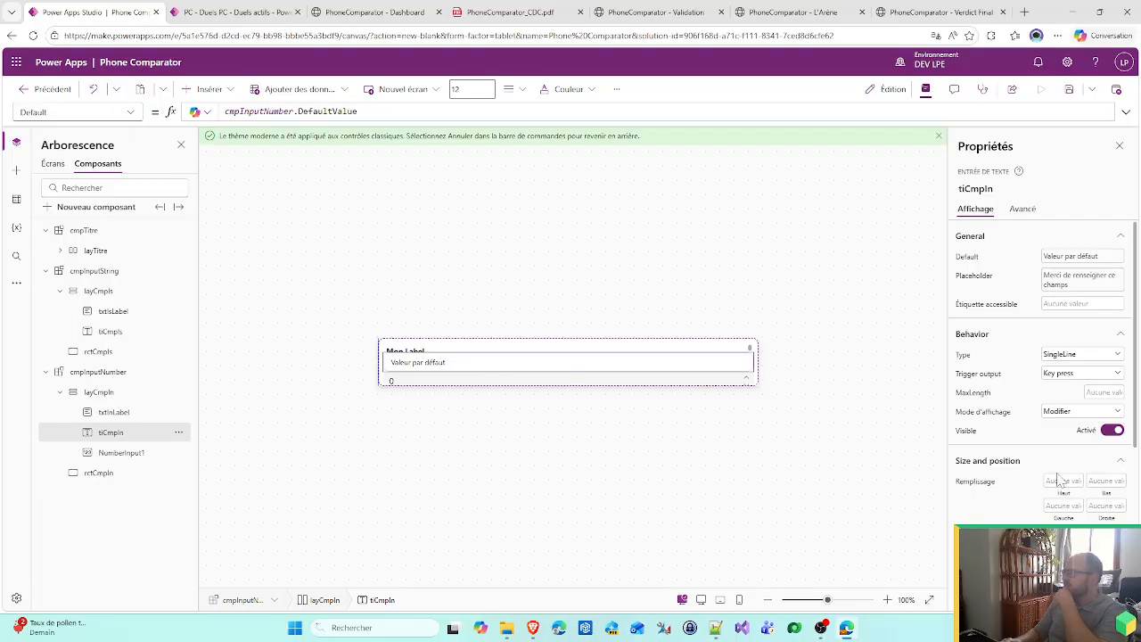
pyautogui.click(722, 383)
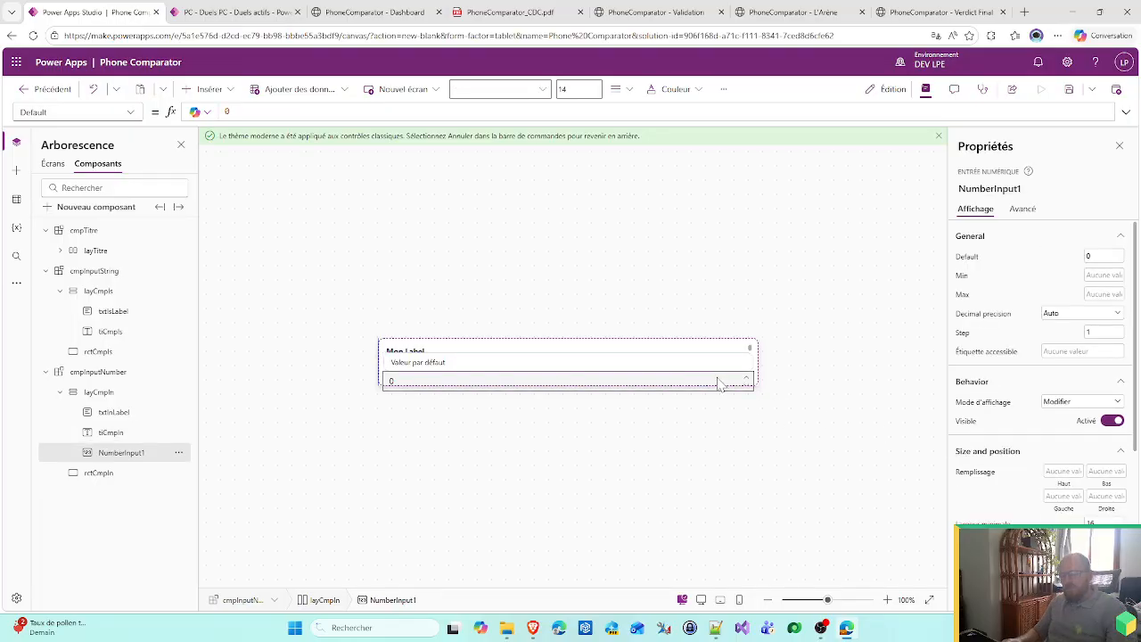
pyautogui.press('Delete')
pyautogui.click(443, 375)
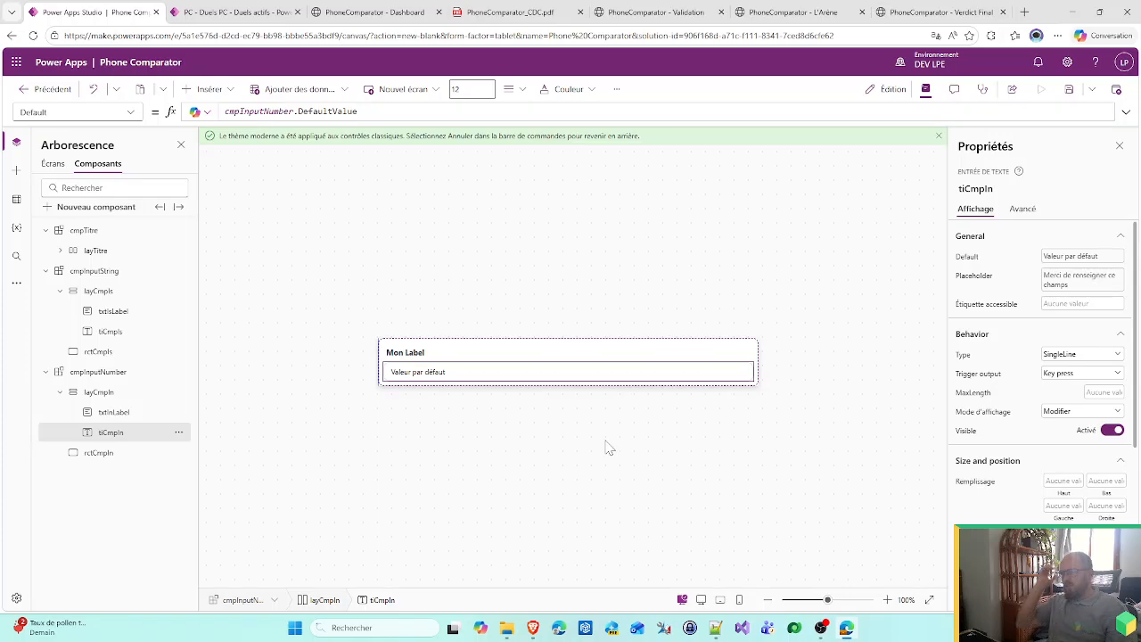
pyautogui.click(422, 357)
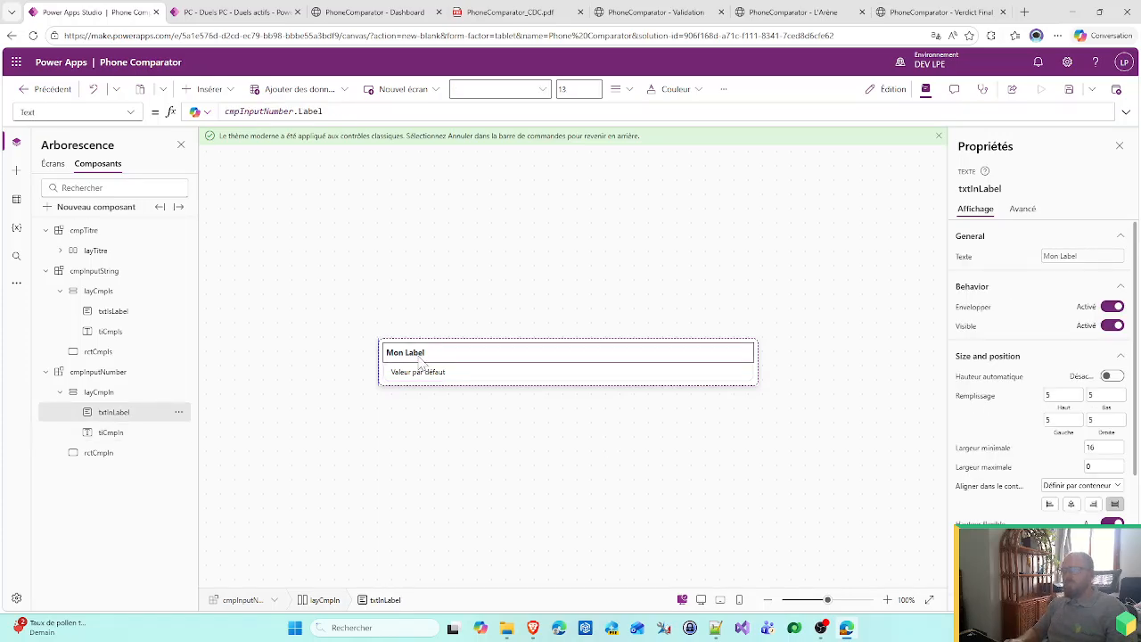
pyautogui.click(210, 89)
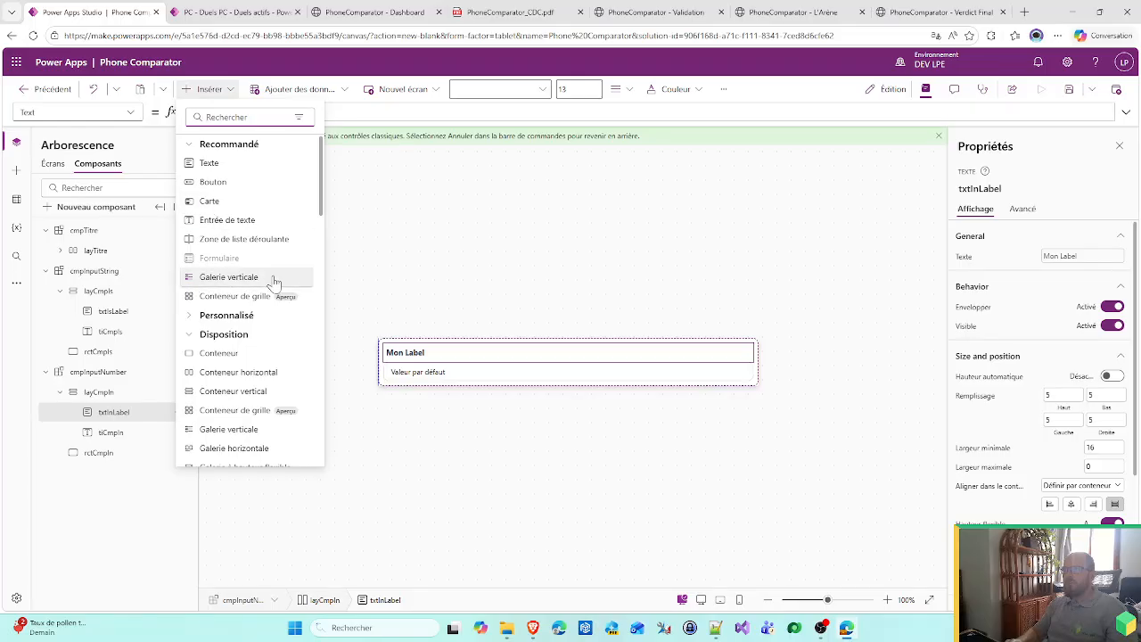
pyautogui.click(129, 378)
pyautogui.click(130, 376)
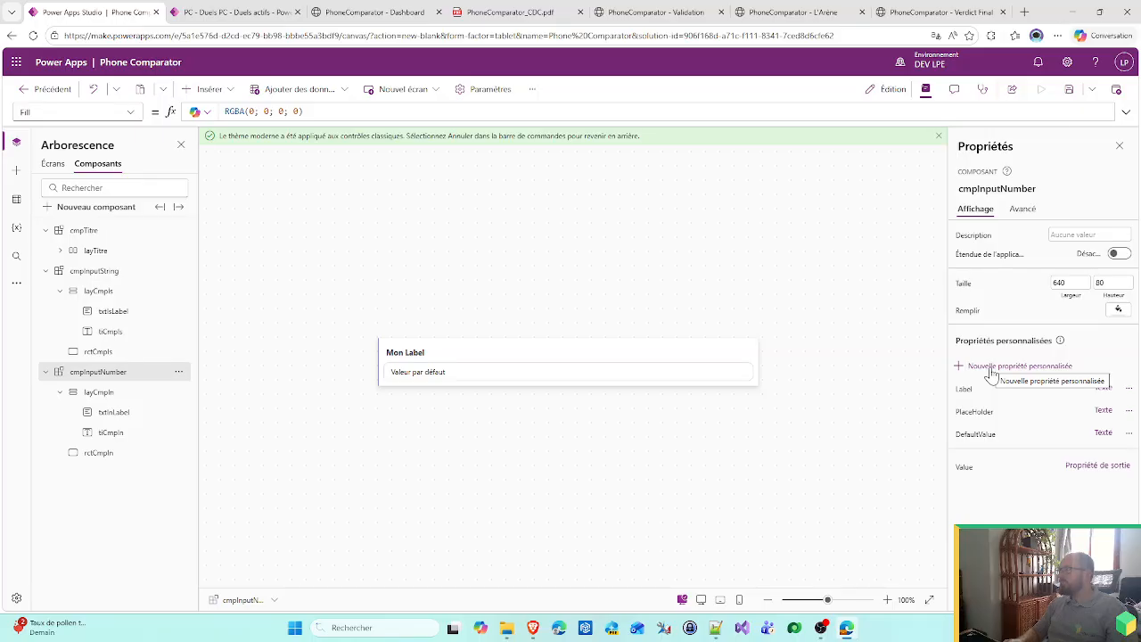
# - Insert a horizontal container into layCmpIn and move it above the txtInLabel text
pyautogui.click(448, 360)
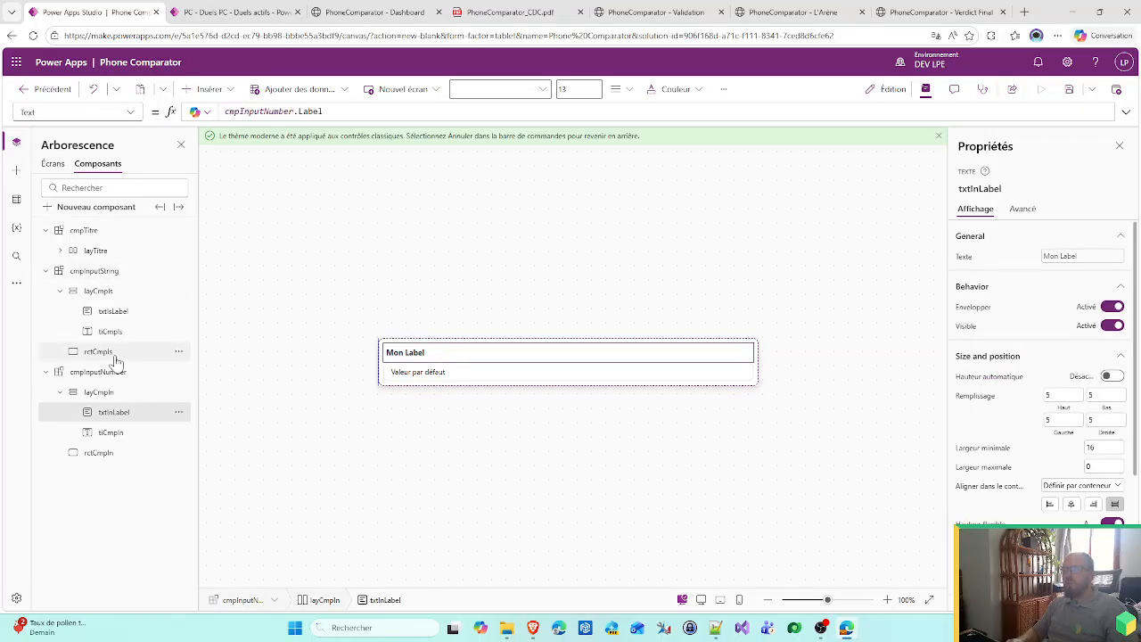
pyautogui.click(205, 89)
pyautogui.click(207, 371)
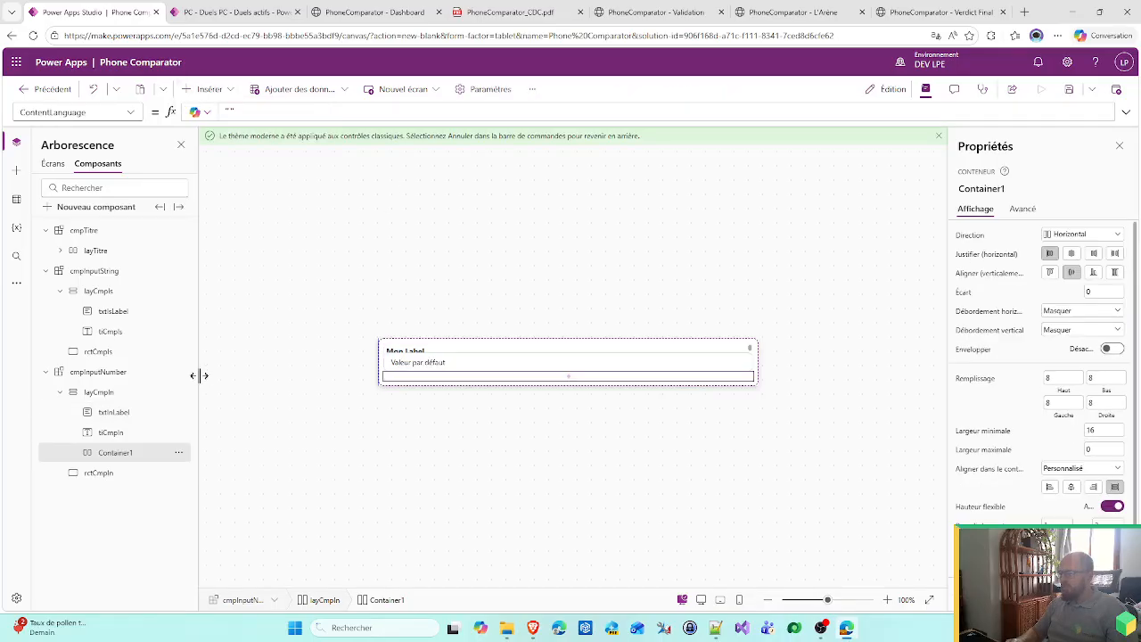
pyautogui.moveTo(138, 465); pyautogui.dragTo(133, 412)
# - Set the new horizontal container's padding to 0 on all four sides
pyautogui.scroll(-2, 1042, 371)
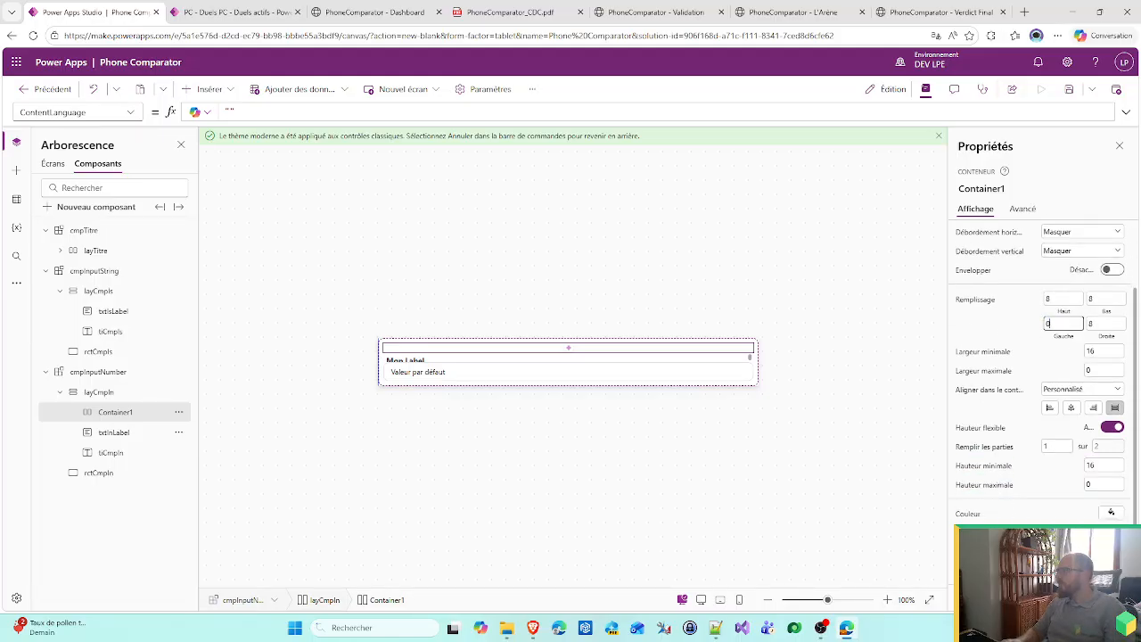
pyautogui.click(1105, 323)
pyautogui.write('0')
pyautogui.click(1105, 299)
pyautogui.write('0')
pyautogui.click(1064, 299)
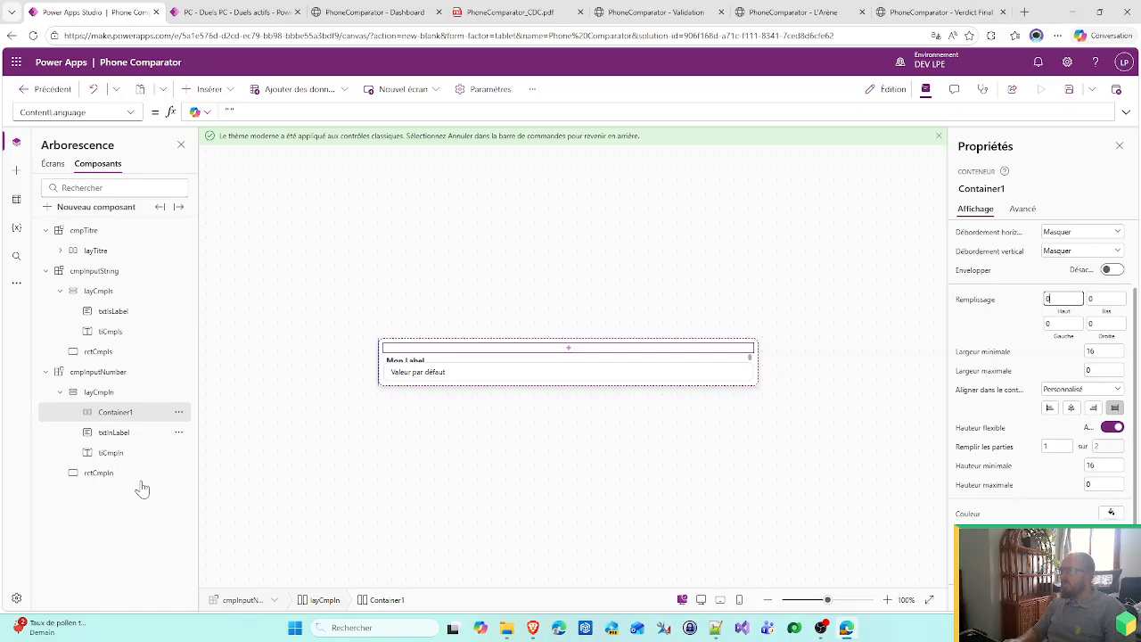
# - Move txtInLabel into the horizontal container and insert a new text control after it
pyautogui.click(121, 433)
pyautogui.press('Delete')
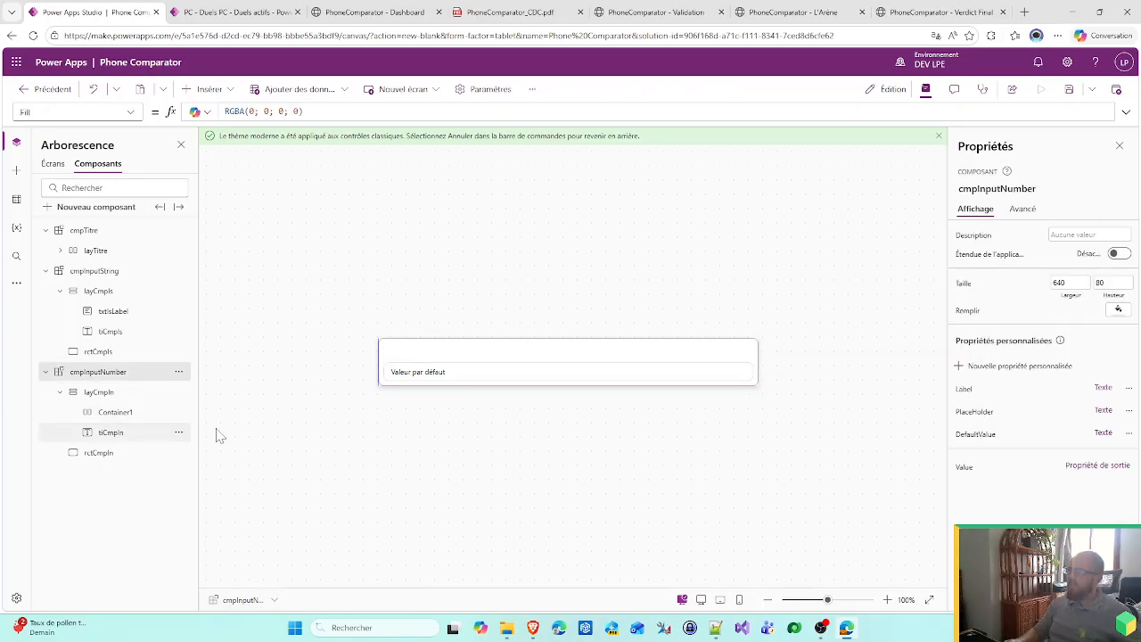
pyautogui.click(113, 415)
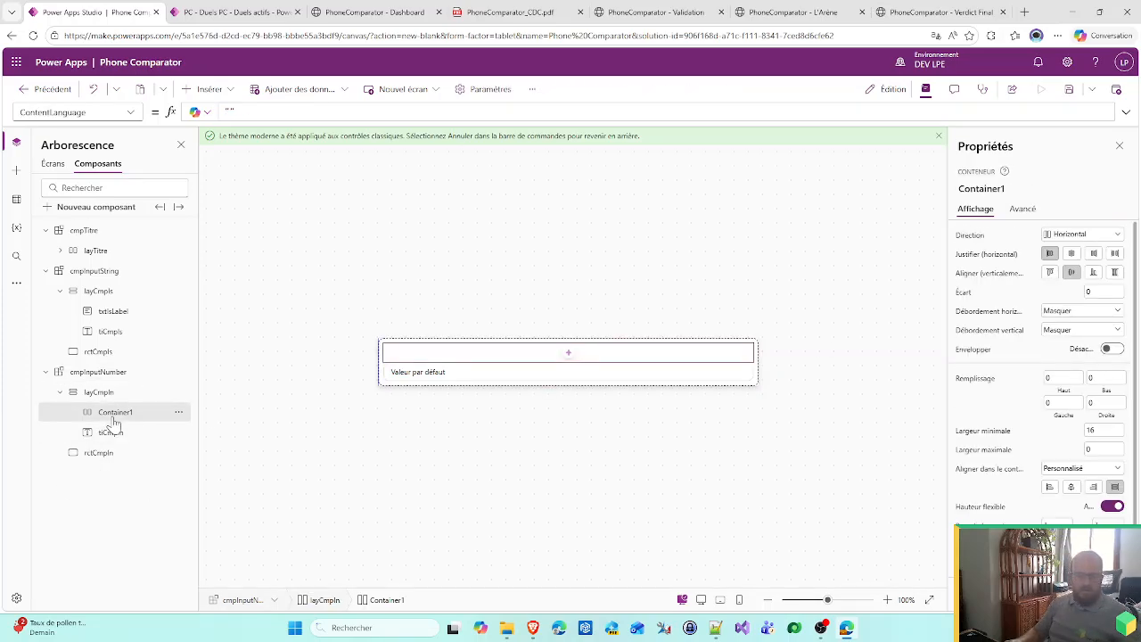
pyautogui.hotkey('ctrl', 'v')
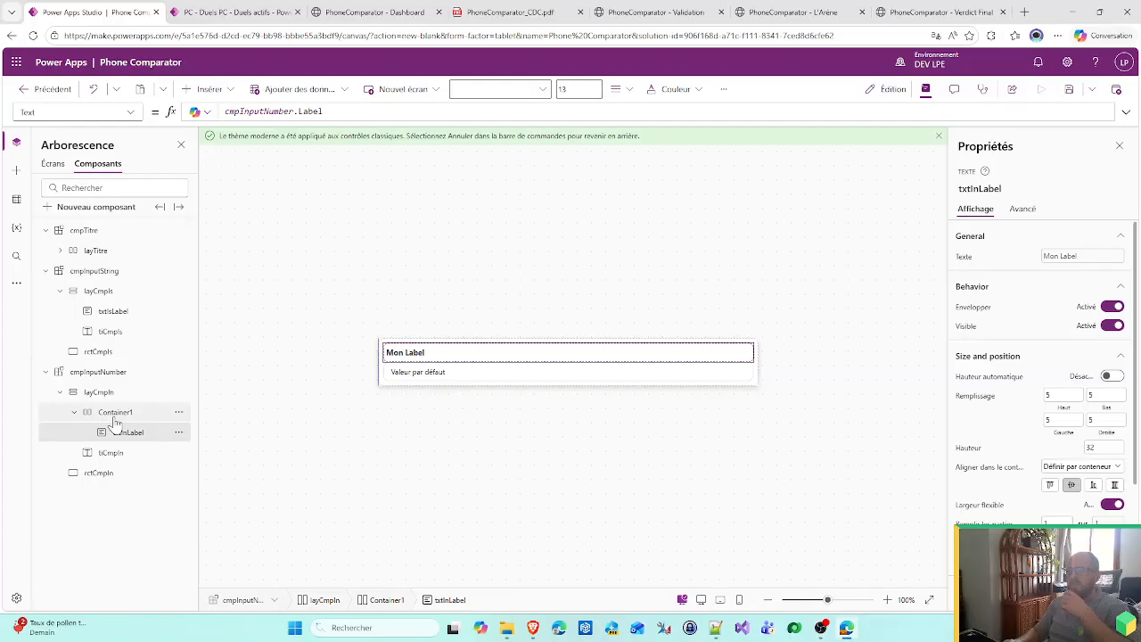
pyautogui.click(209, 89)
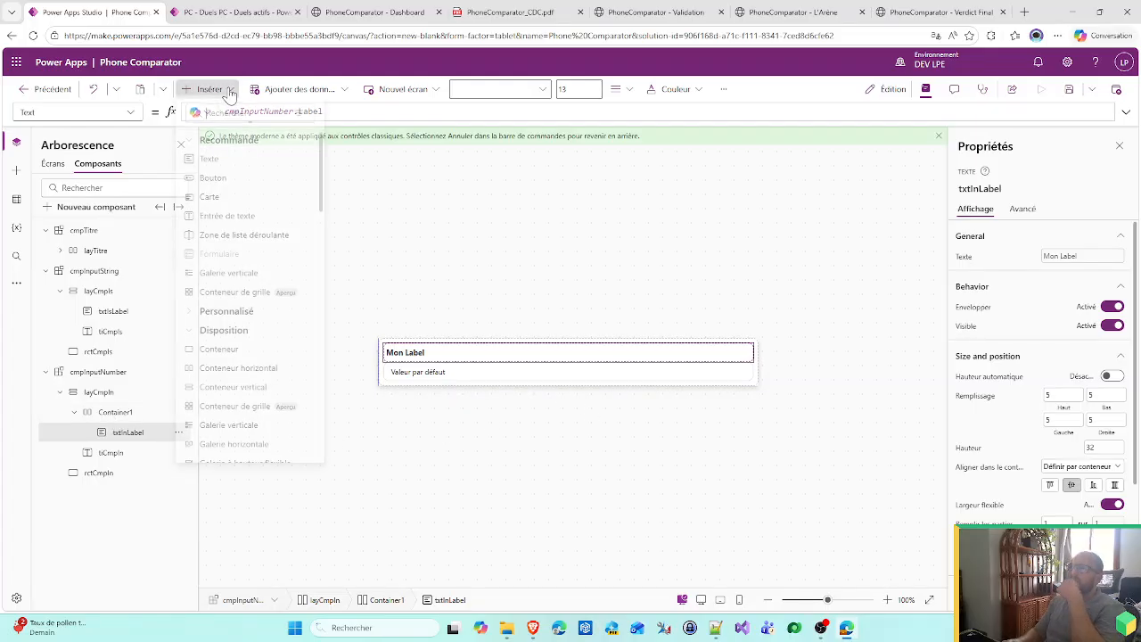
pyautogui.click(212, 161)
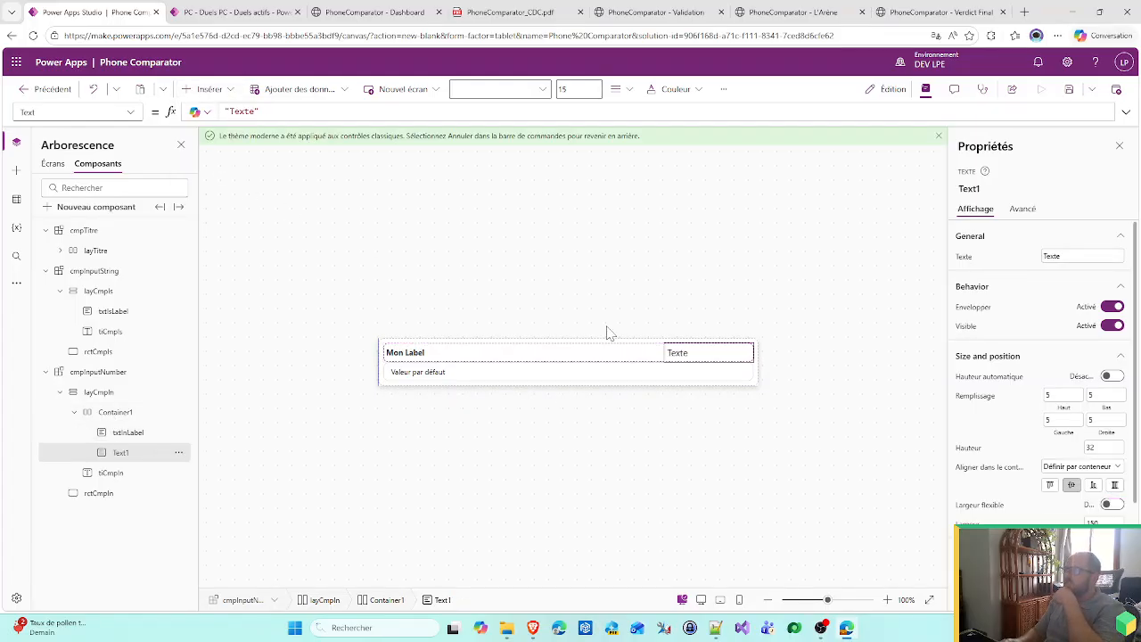
# - Turn off the flexible width of the txtInLabel text inside the container
pyautogui.click(513, 357)
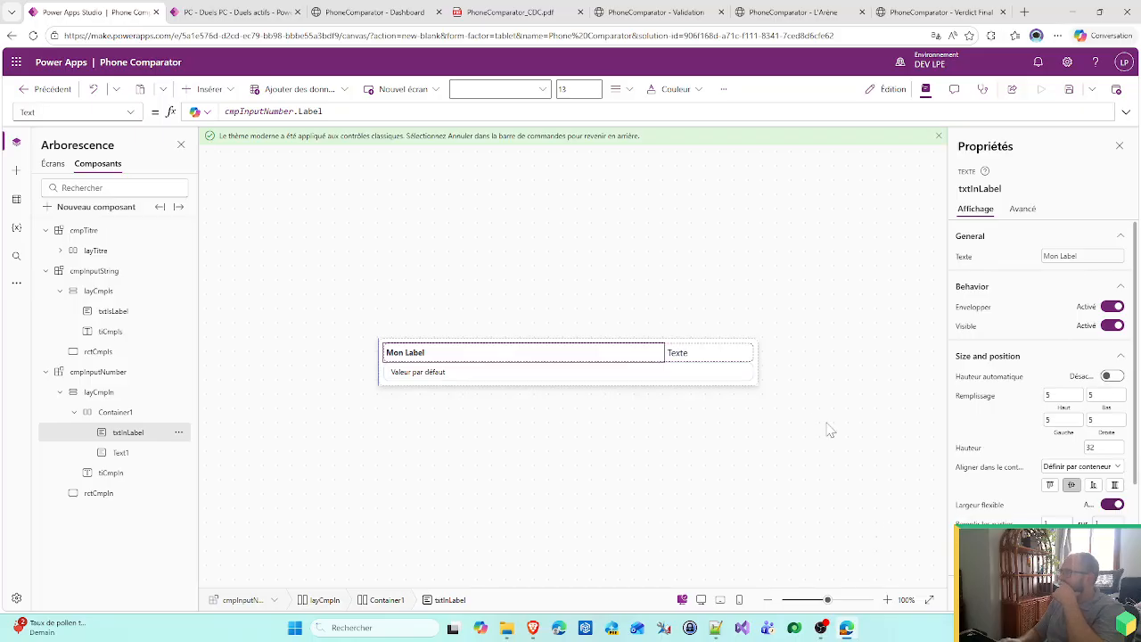
pyautogui.click(710, 357)
pyautogui.click(525, 360)
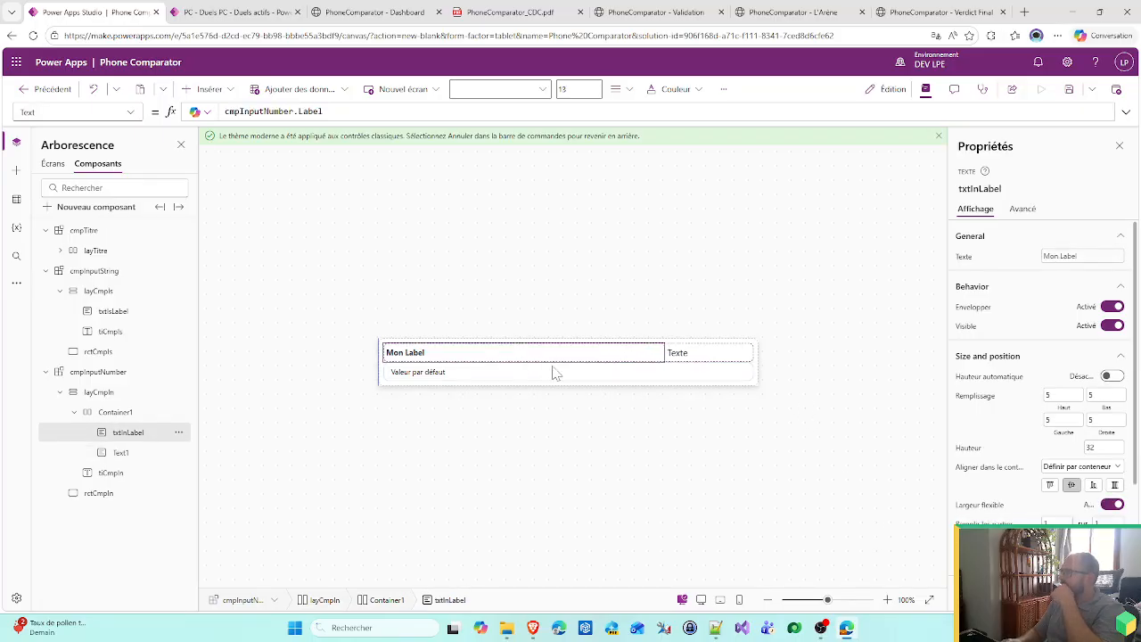
pyautogui.click(1112, 504)
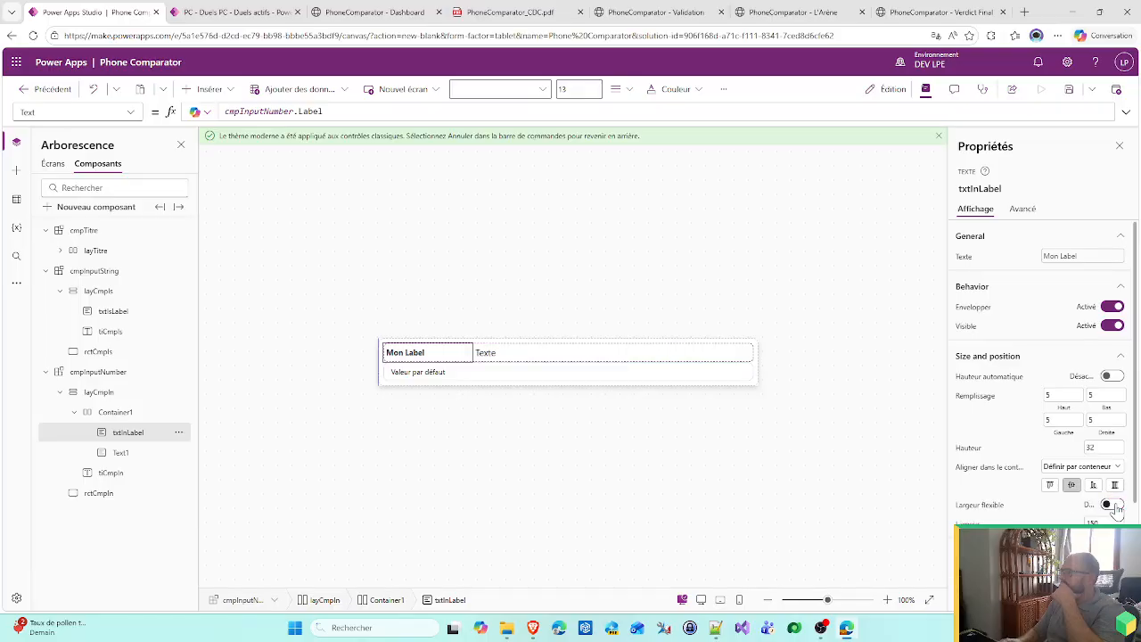
# - Create a custom input data property named LabelWidth with the data type Nombre on the cmpInputNumber component
pyautogui.click(105, 373)
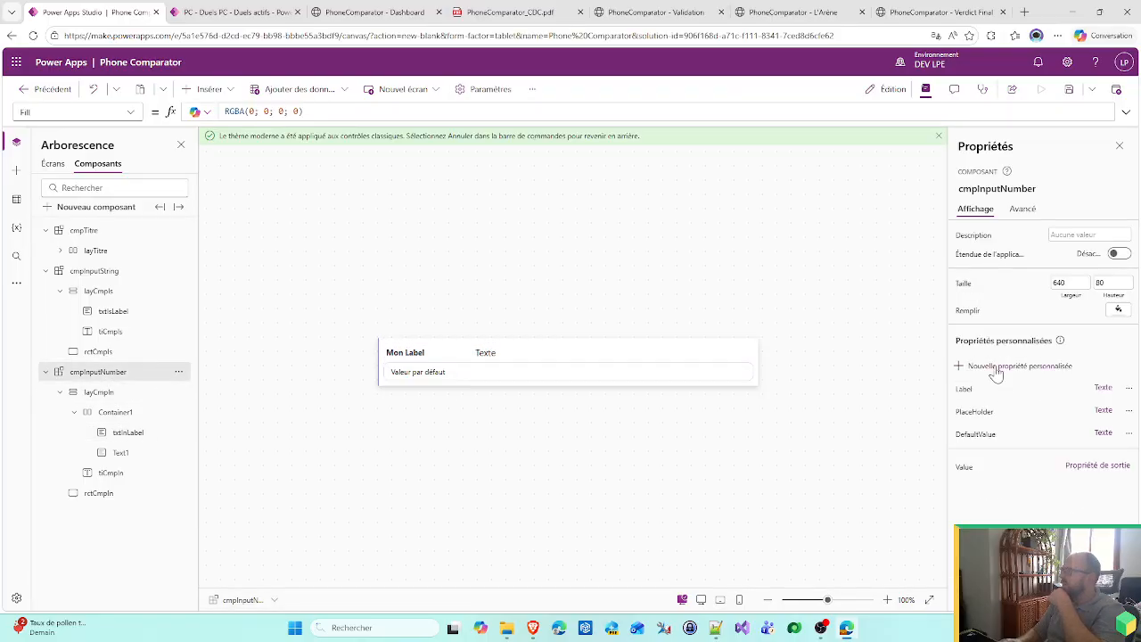
pyautogui.click(993, 366)
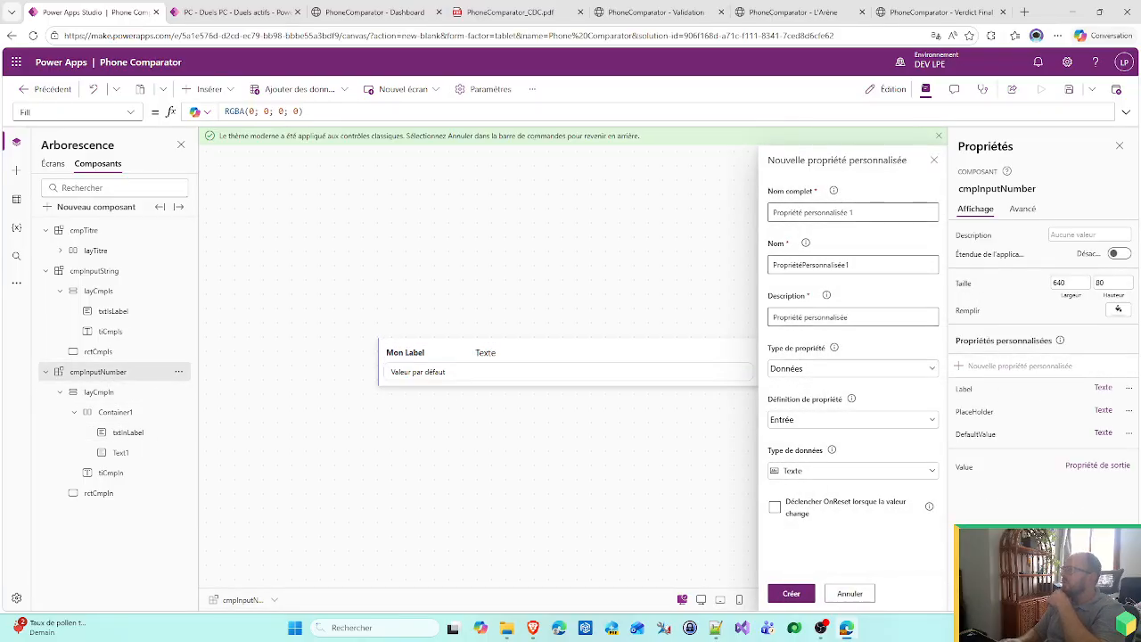
pyautogui.write('Label')
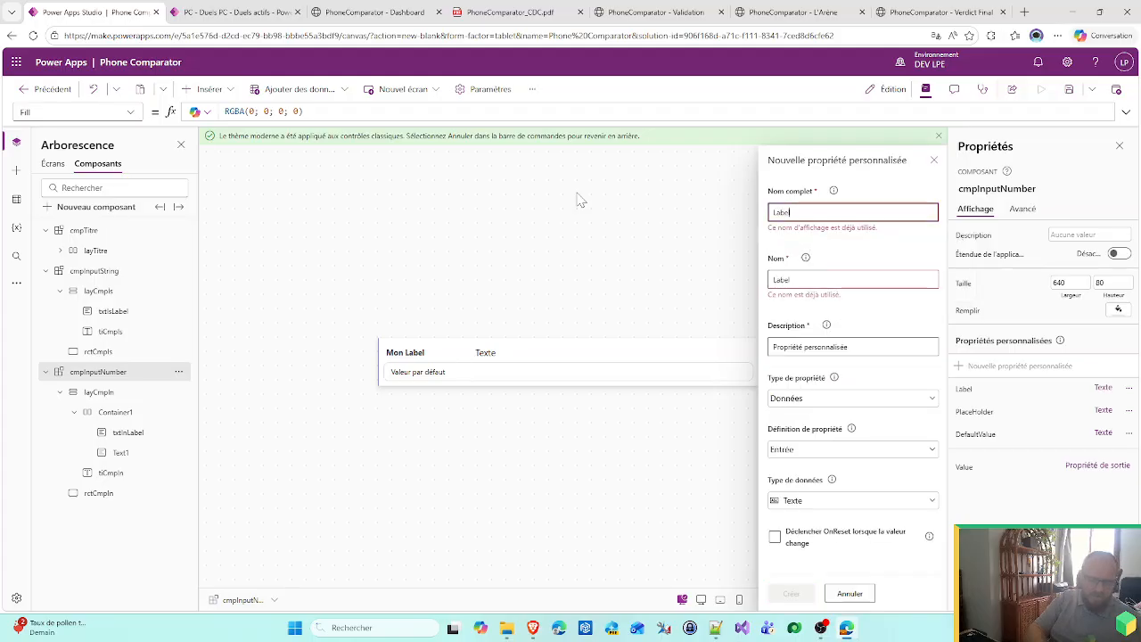
pyautogui.write('Width')
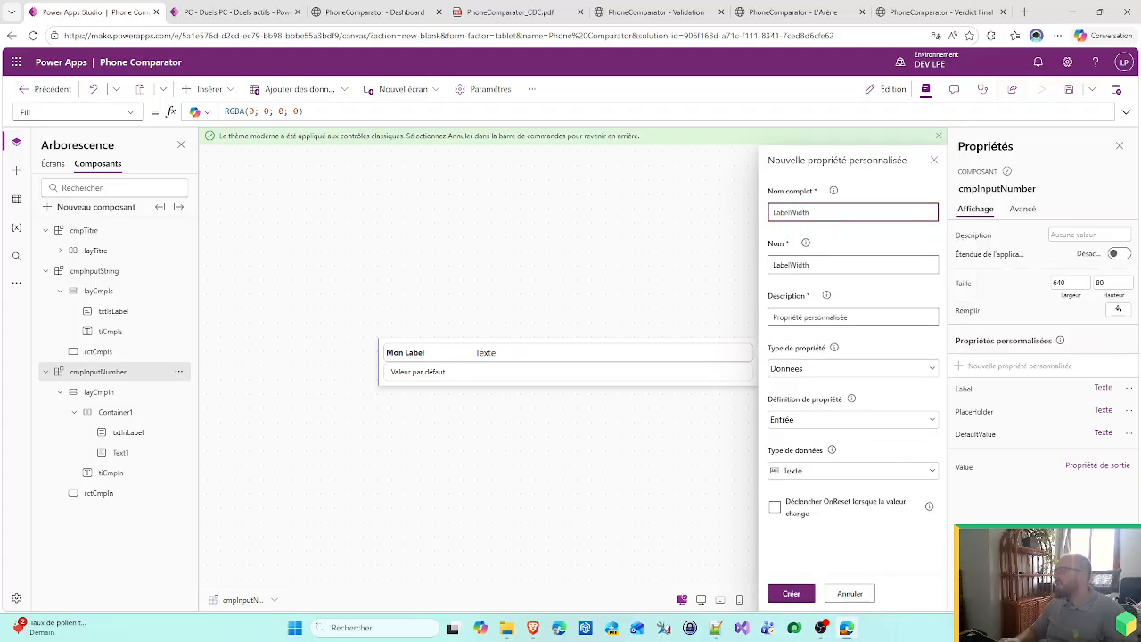
pyautogui.click(788, 474)
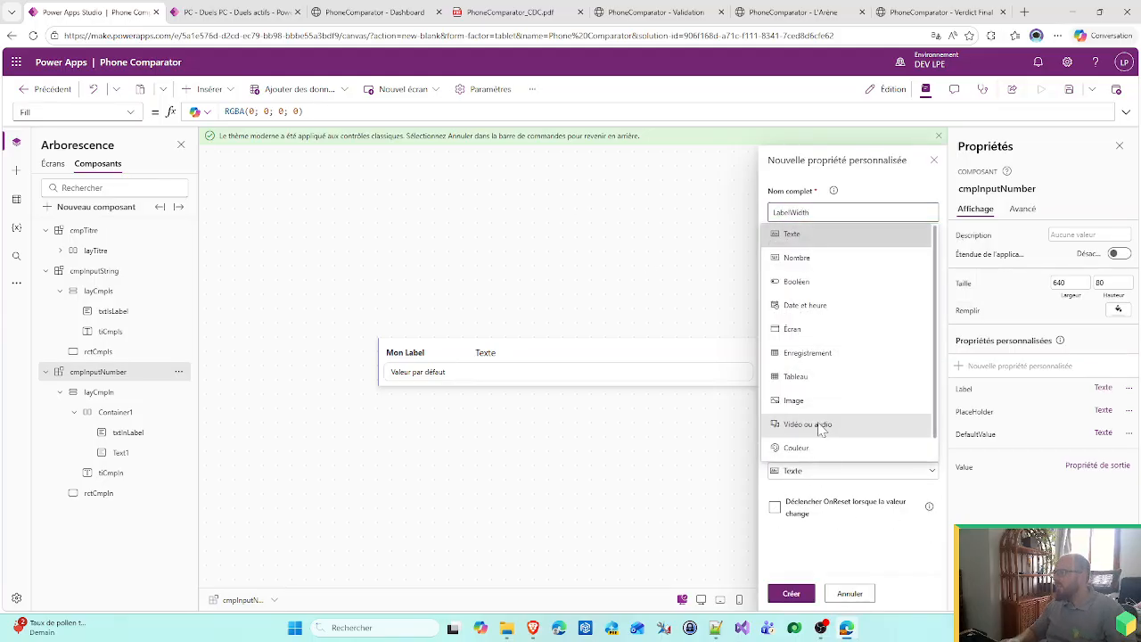
pyautogui.click(796, 258)
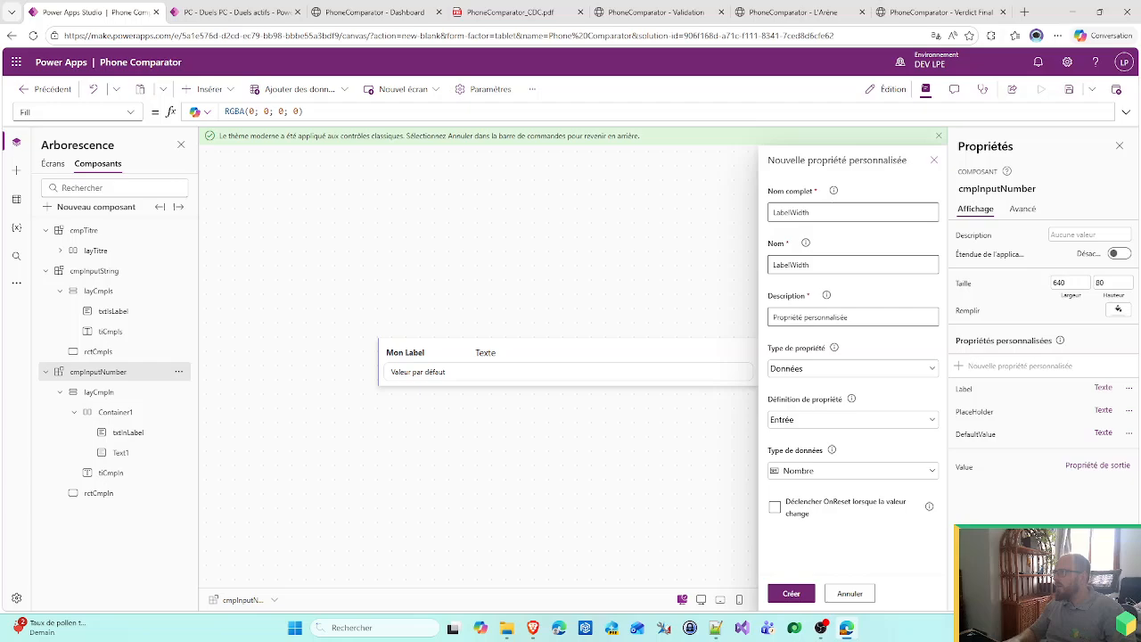
pyautogui.click(790, 594)
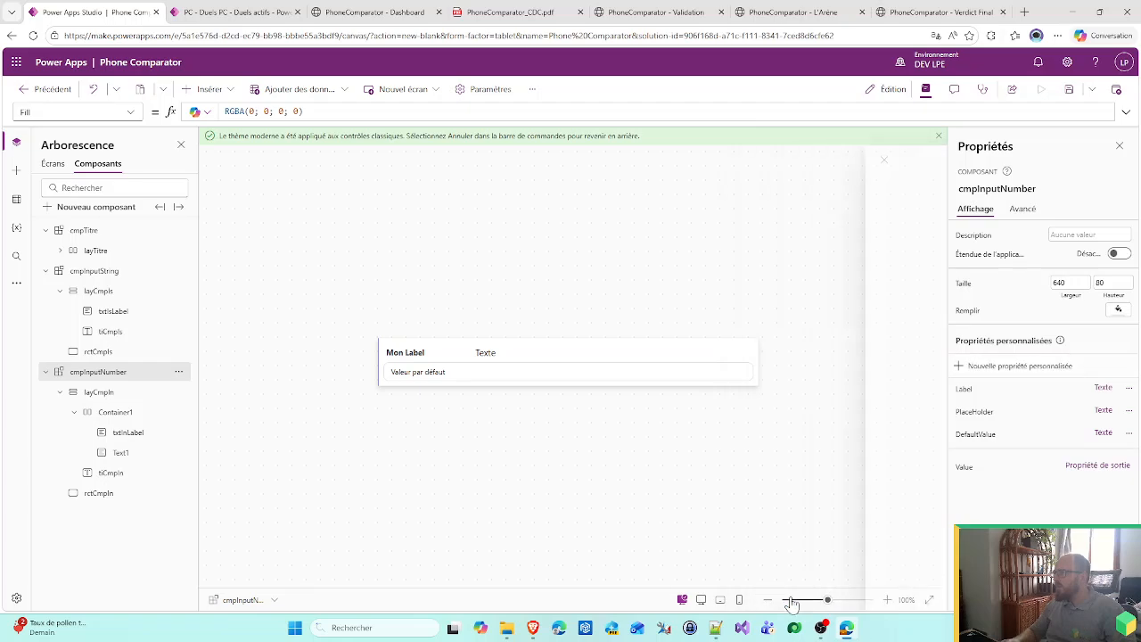
# - Set the Width formula of txtInLabel to cmpInputNumber.LabelWidth
pyautogui.click(412, 355)
pyautogui.click(986, 519)
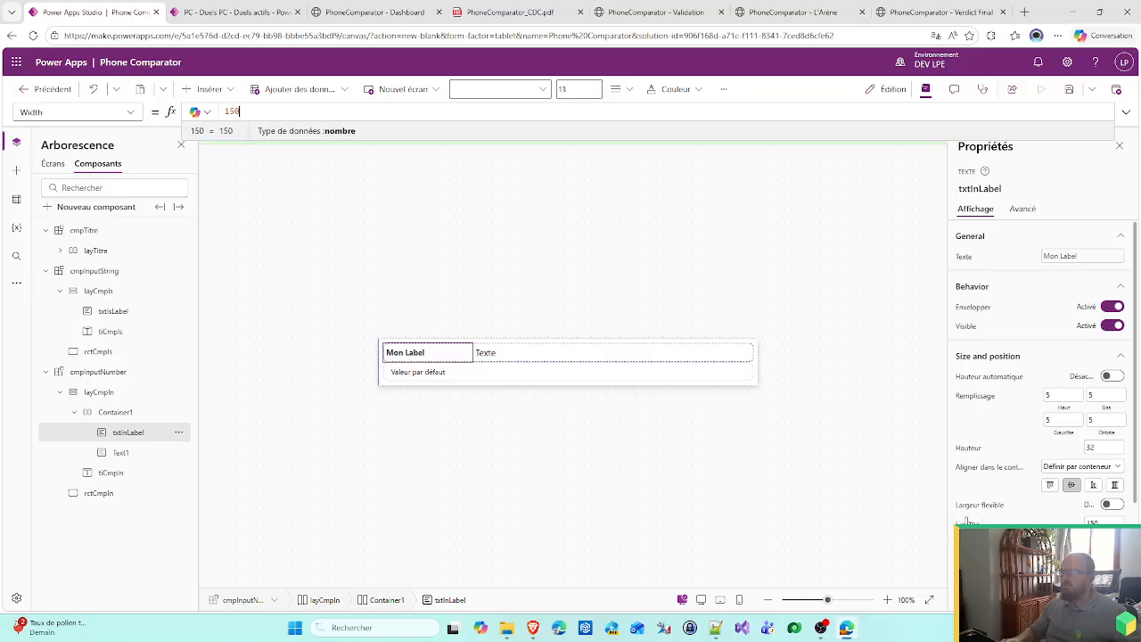
pyautogui.write('cmp')
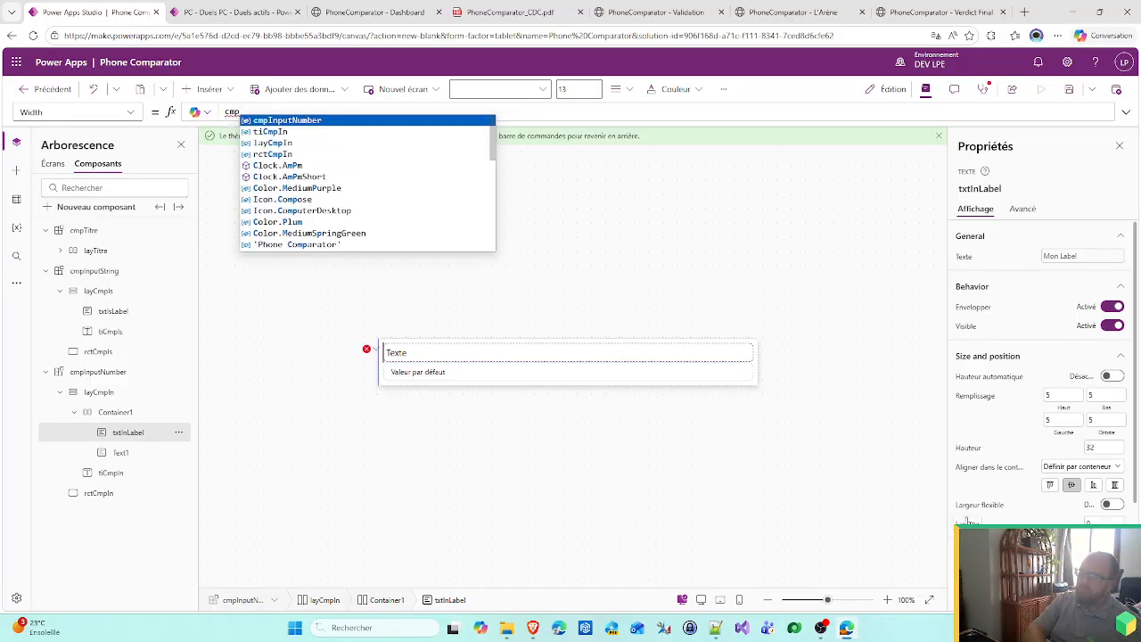
pyautogui.write('In')
pyautogui.press('Tab')
pyautogui.write('.W')
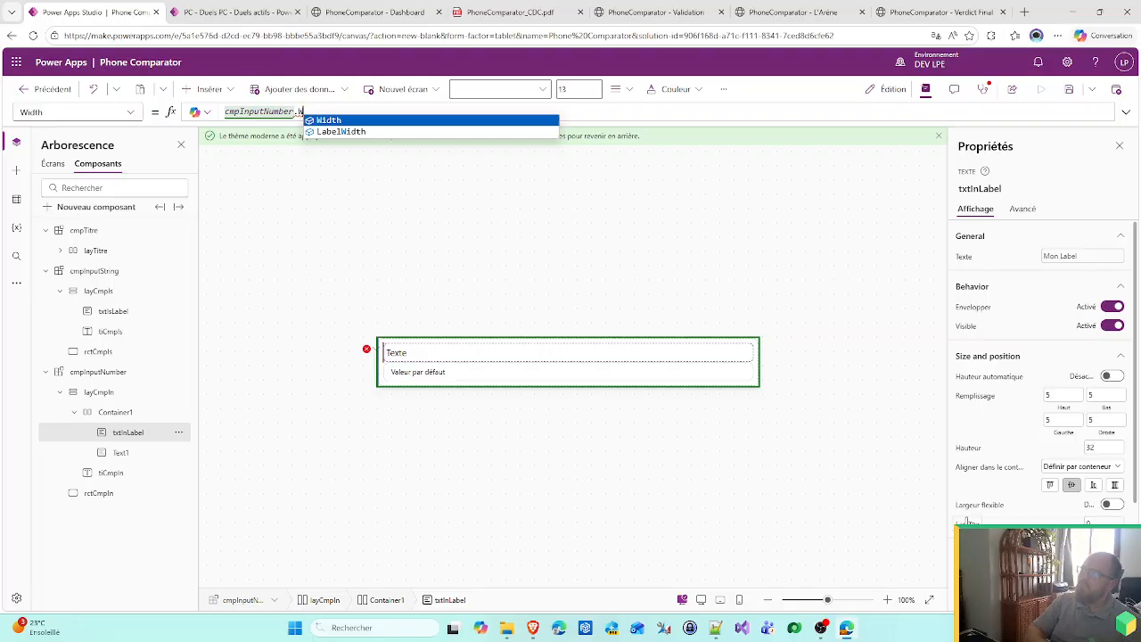
pyautogui.press('Down')
pyautogui.press('Tab')
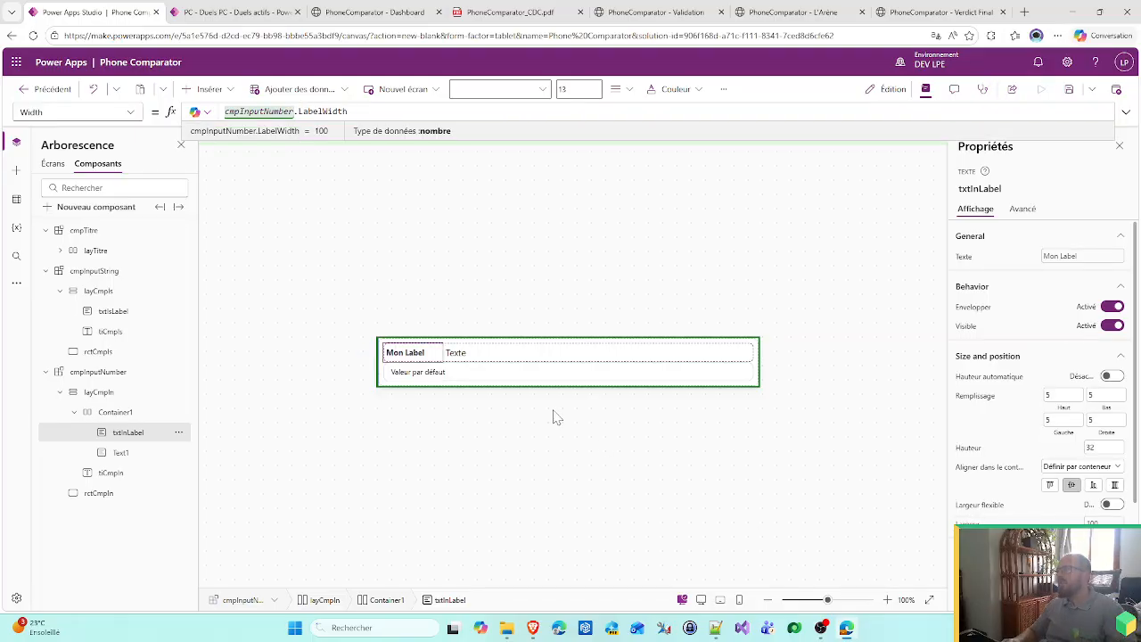
# - Set the font size of the new text control beside the label to 10
pyautogui.click(492, 356)
pyautogui.scroll(-3, 1095, 458)
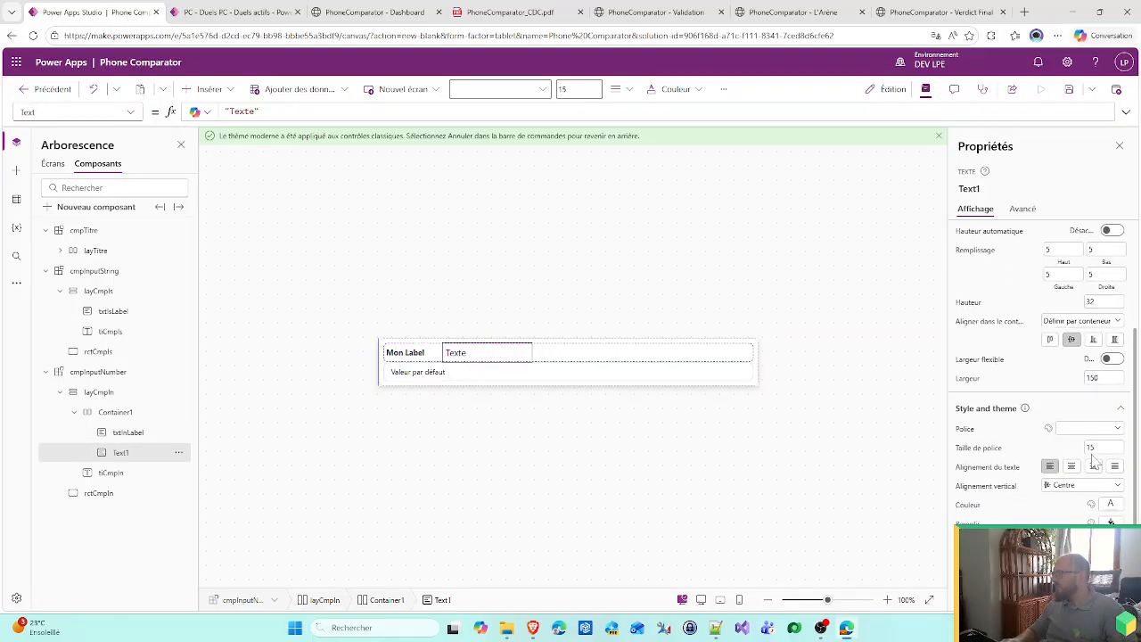
pyautogui.click(1091, 452)
pyautogui.write('10')
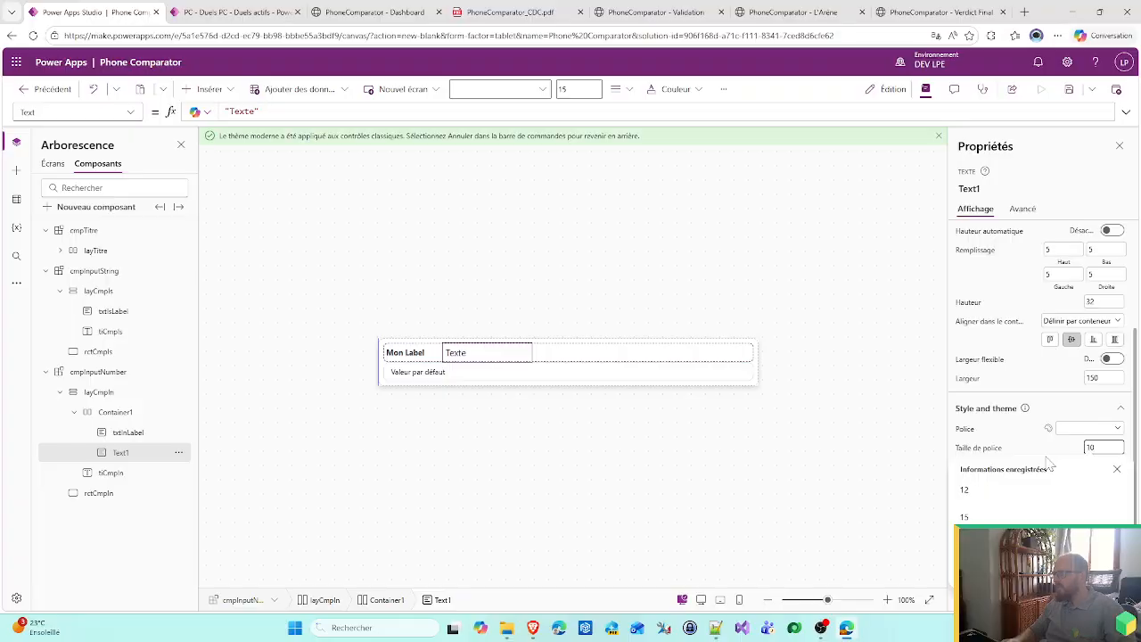
pyautogui.click(1042, 447)
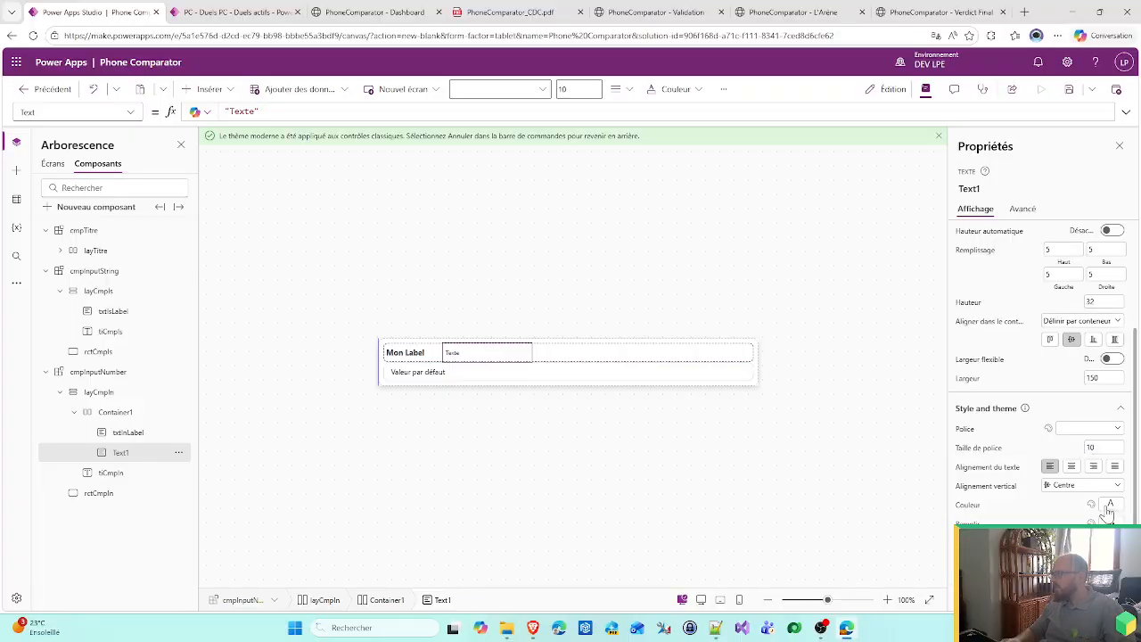
# - Turn on the flexible width of the Text1 control beside the label and make its text color red
pyautogui.click(1110, 360)
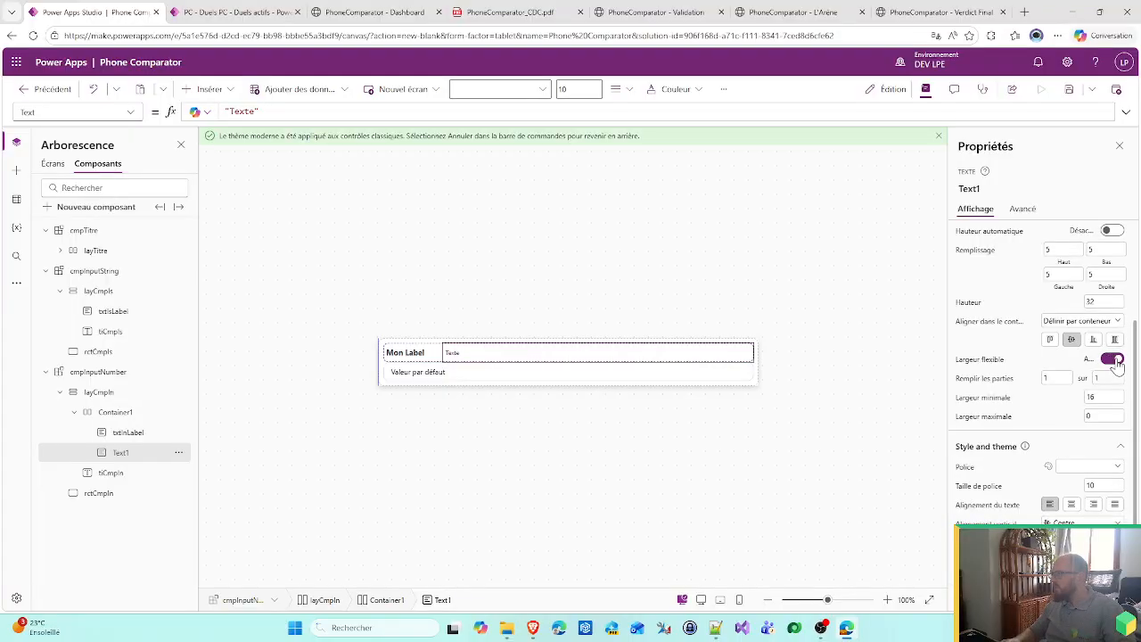
pyautogui.click(1048, 466)
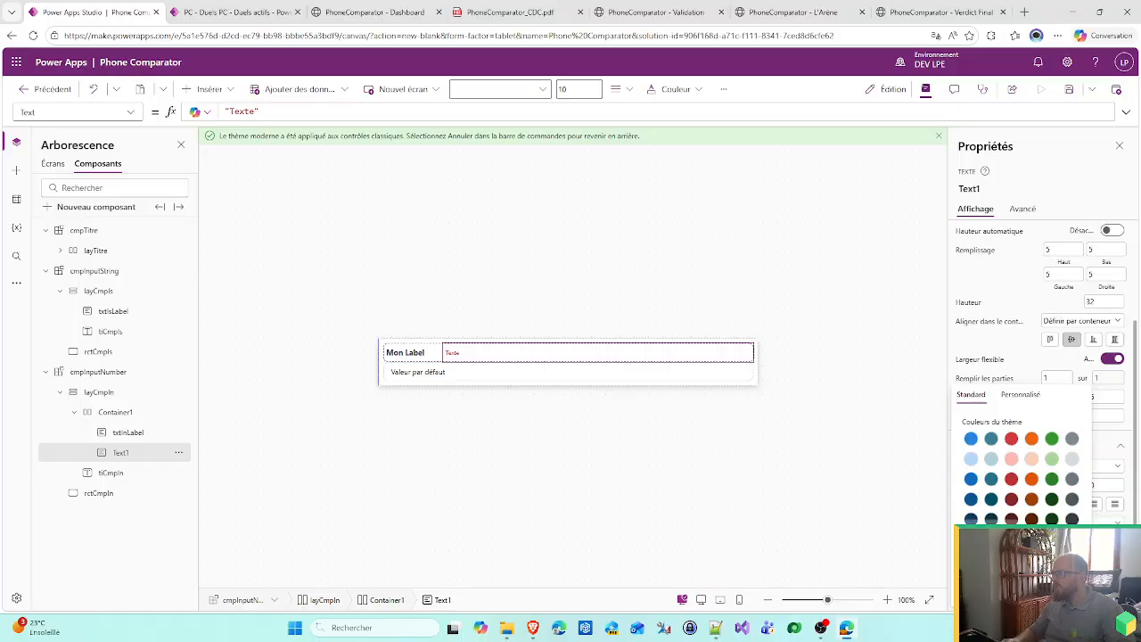
pyautogui.click(1128, 514)
# - Set the text of the Text1 control to "Merci de renseigner"
pyautogui.scroll(2, 1087, 401)
pyautogui.moveTo(1065, 256); pyautogui.dragTo(989, 243)
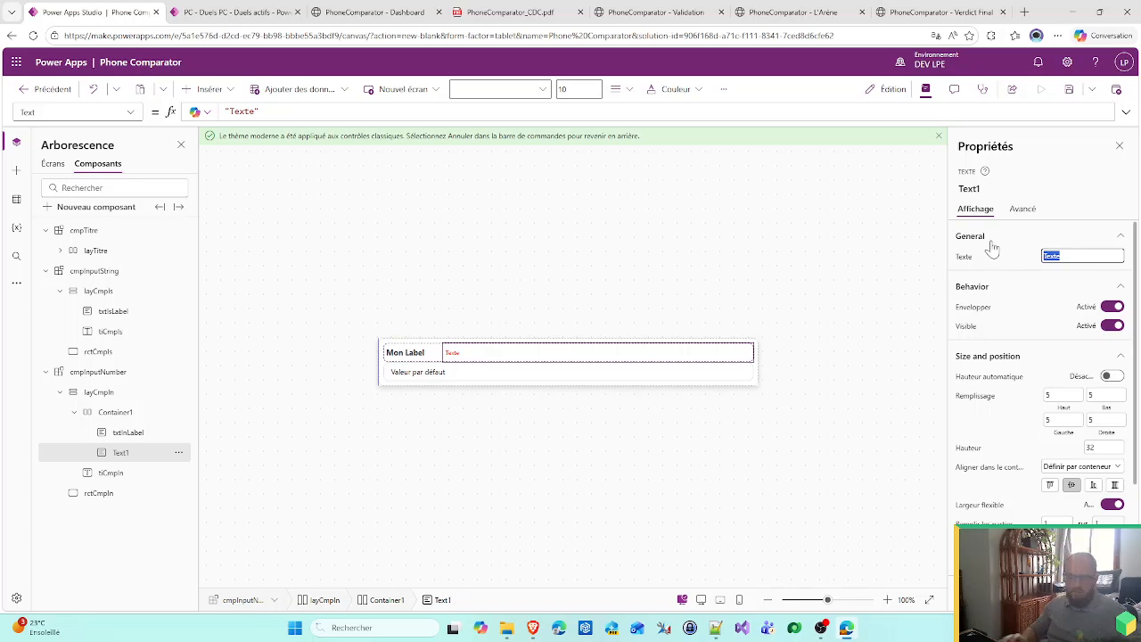
pyautogui.write('Merci de renseigner')
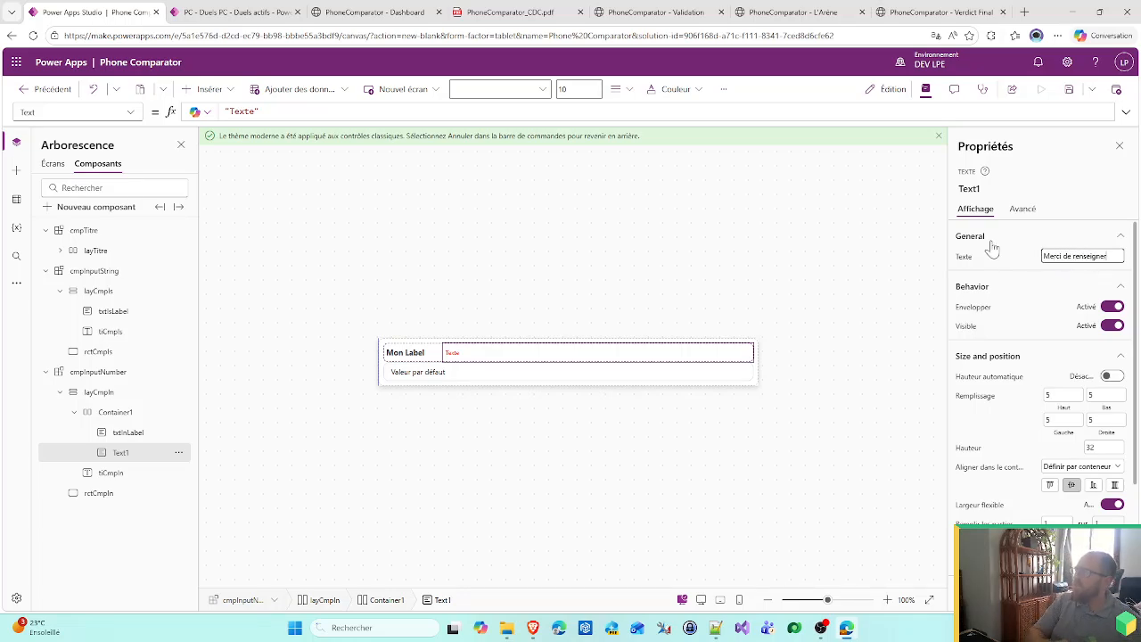
# - Create a custom input data property named Decimal with the data type Nombre on cmpInputNumber and give it the default value 2
pyautogui.click(128, 372)
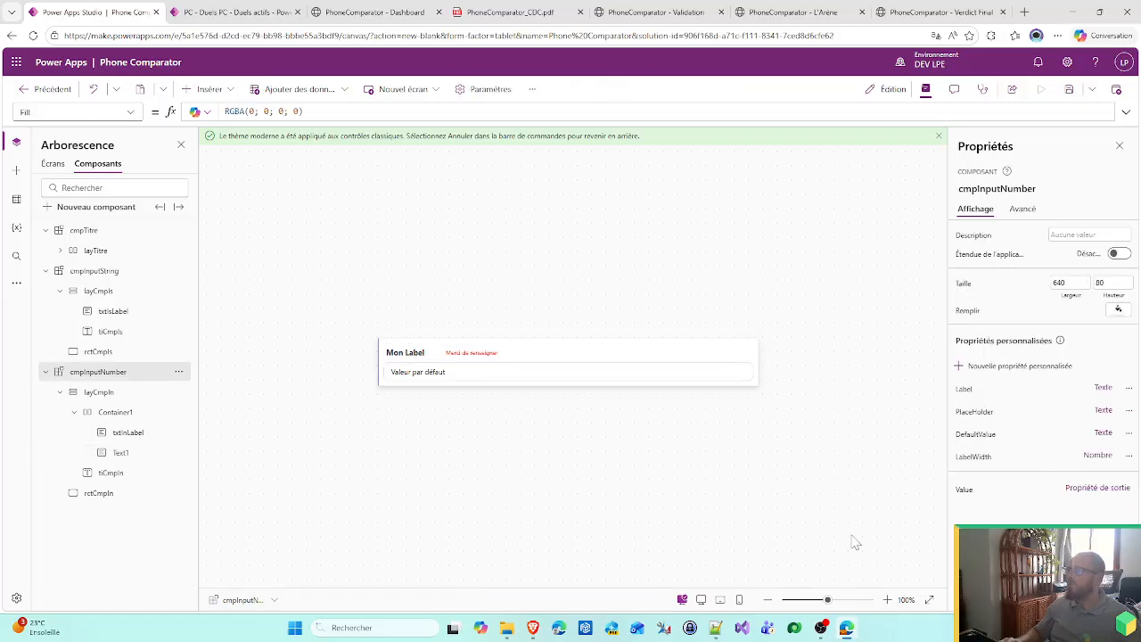
pyautogui.click(998, 366)
pyautogui.write('De')
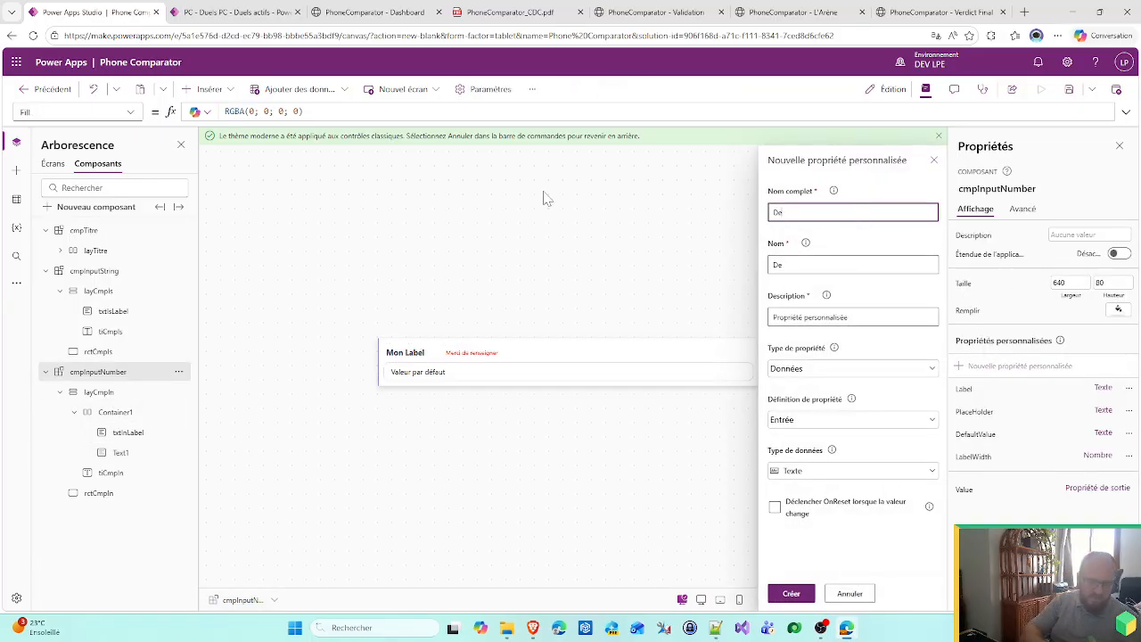
pyautogui.write('cimal')
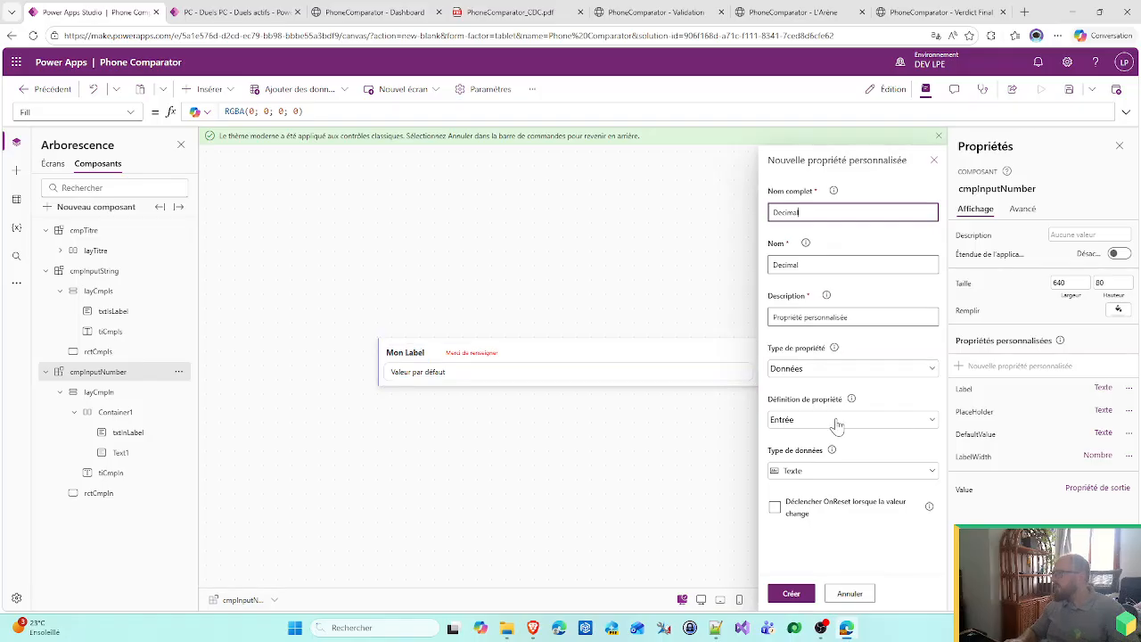
pyautogui.click(811, 475)
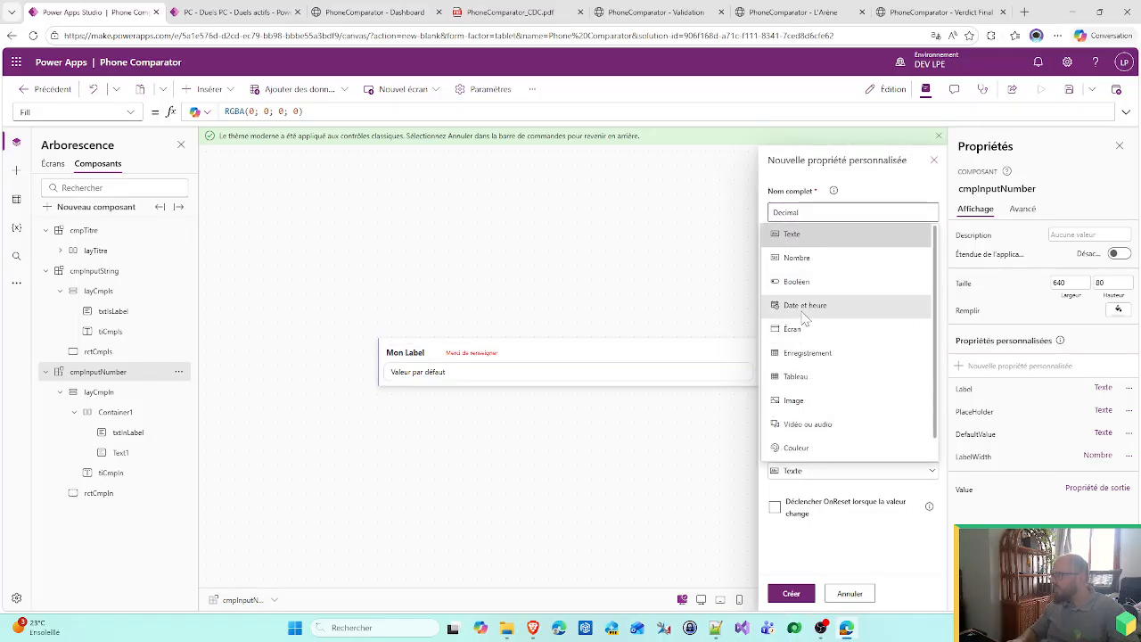
pyautogui.click(809, 267)
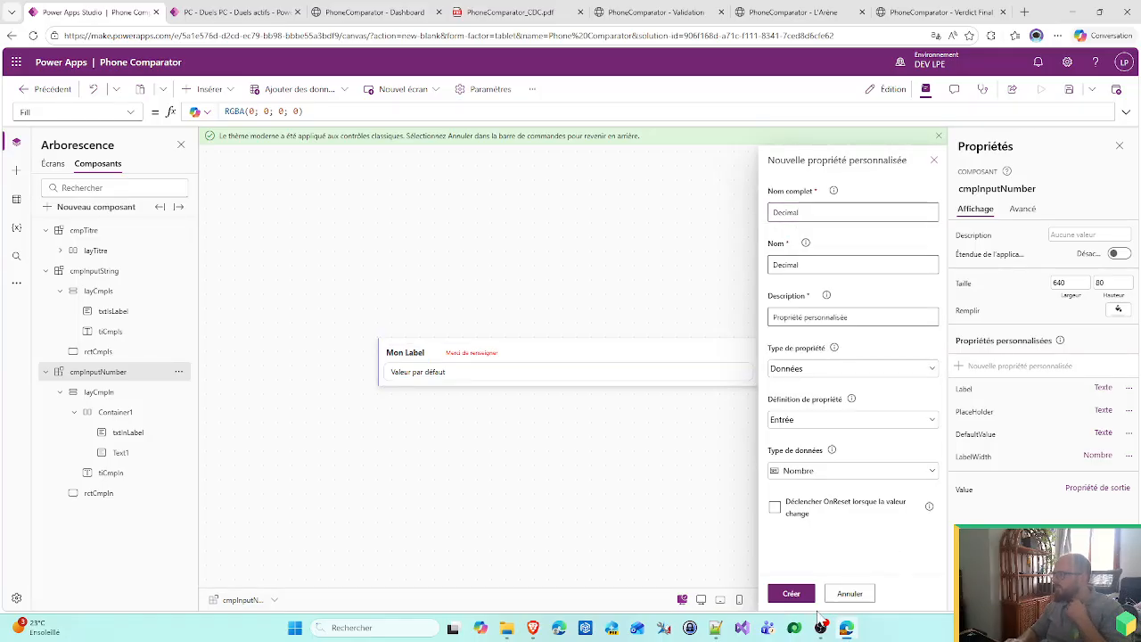
pyautogui.click(791, 593)
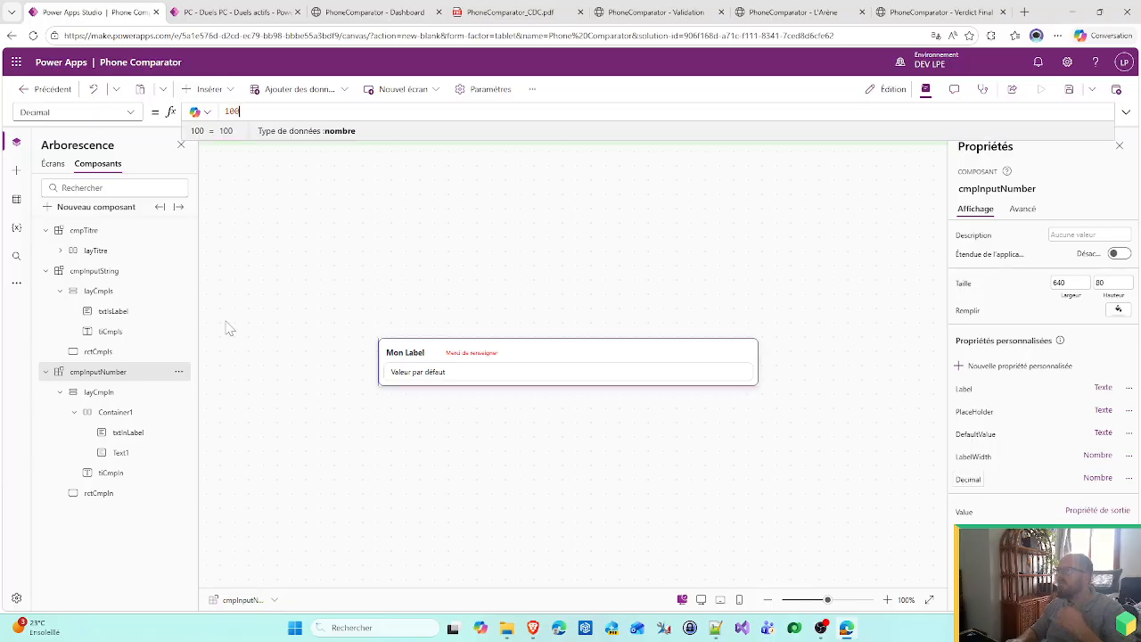
pyautogui.write('2')
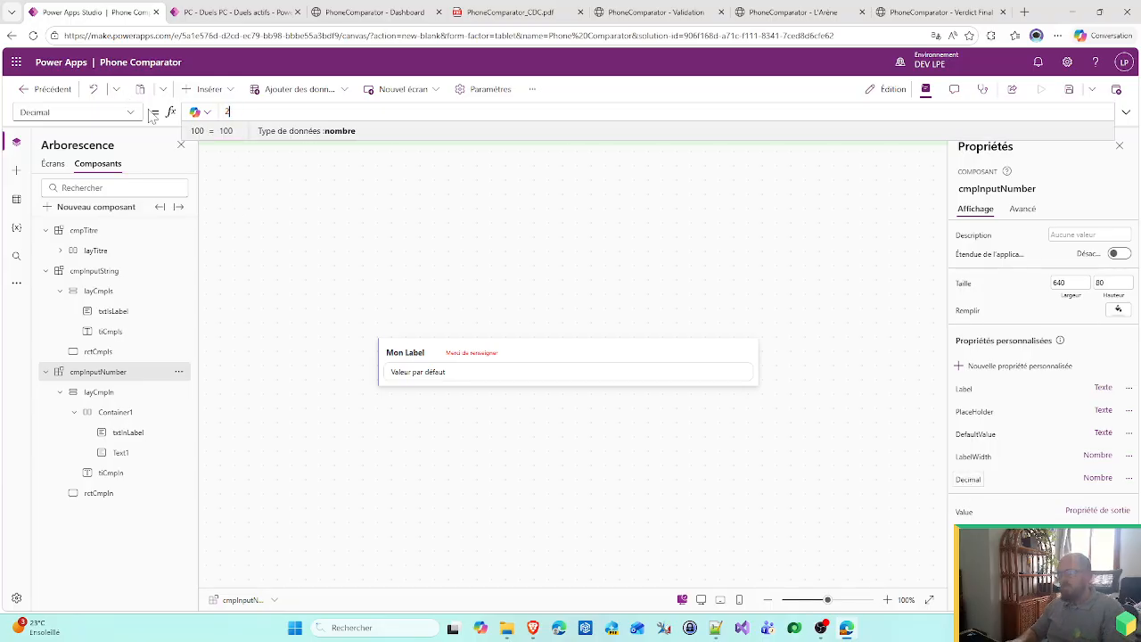
# - Extend the Text formula of Text1 to "Merci de renseigner "&If(cmpInputNumber.Decimal > 0;"un décimal";"un entier")
pyautogui.click(475, 356)
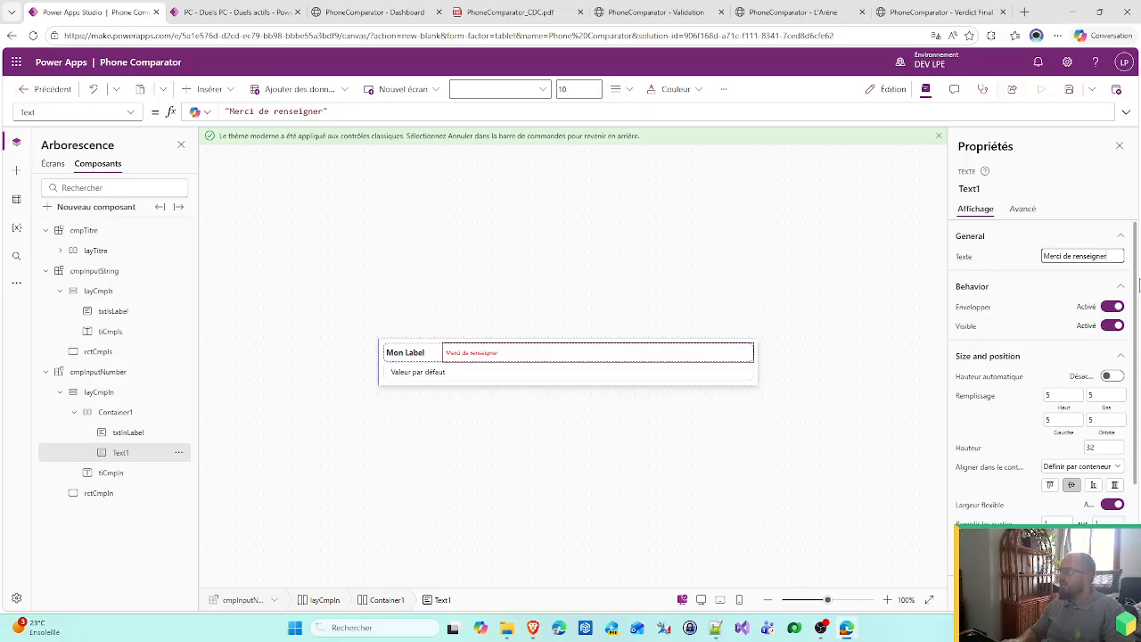
pyautogui.click(328, 111)
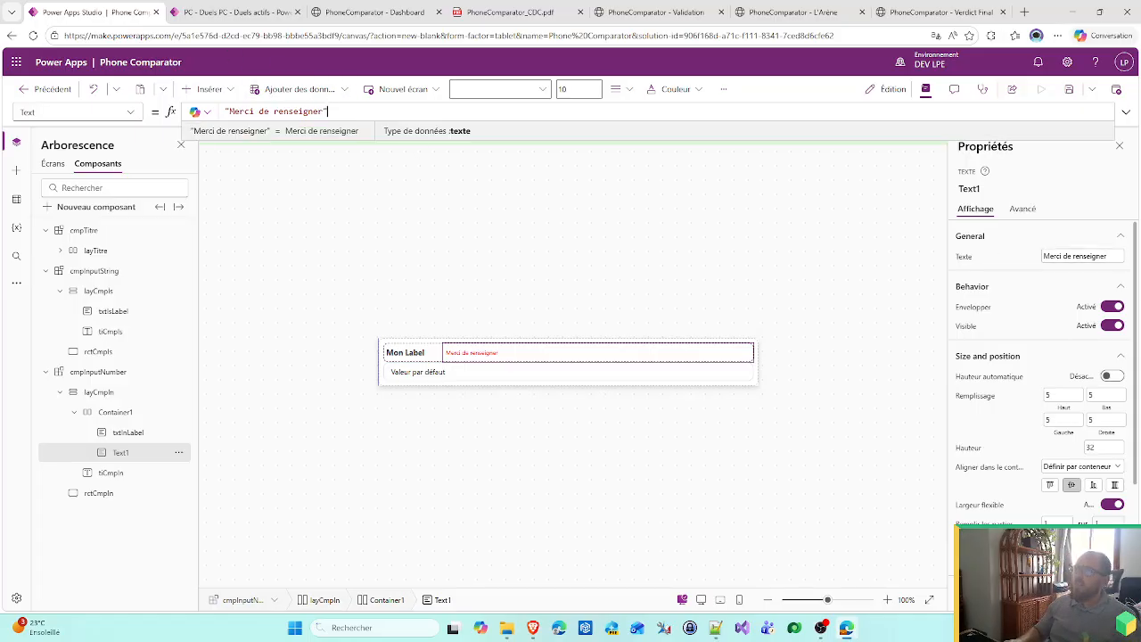
pyautogui.write('&If(')
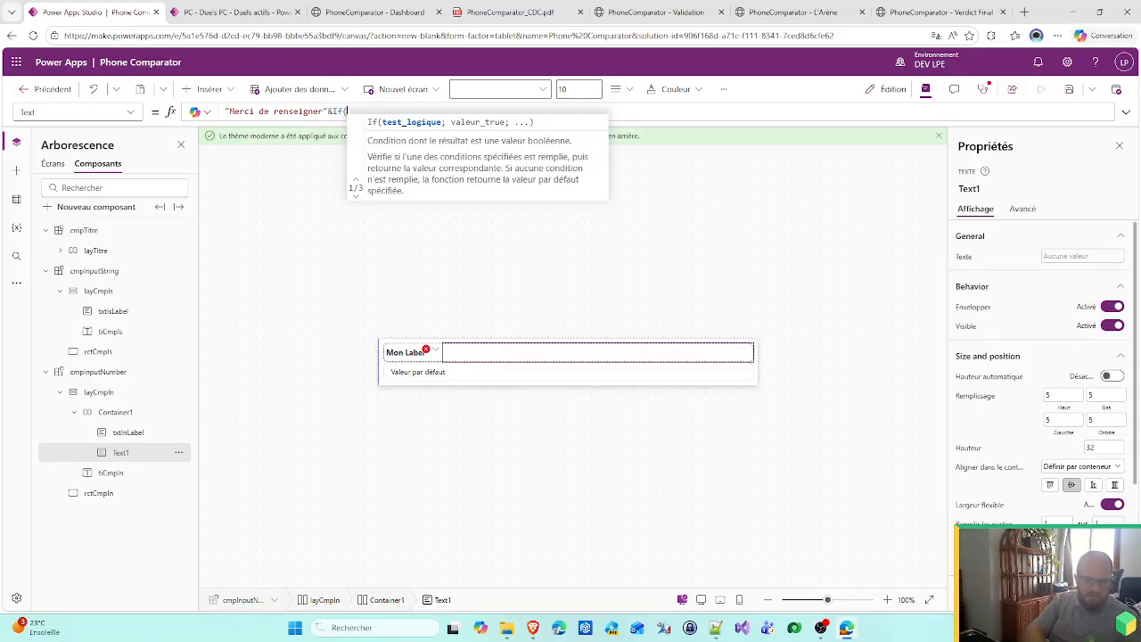
pyautogui.write('cmpInputNumber.')
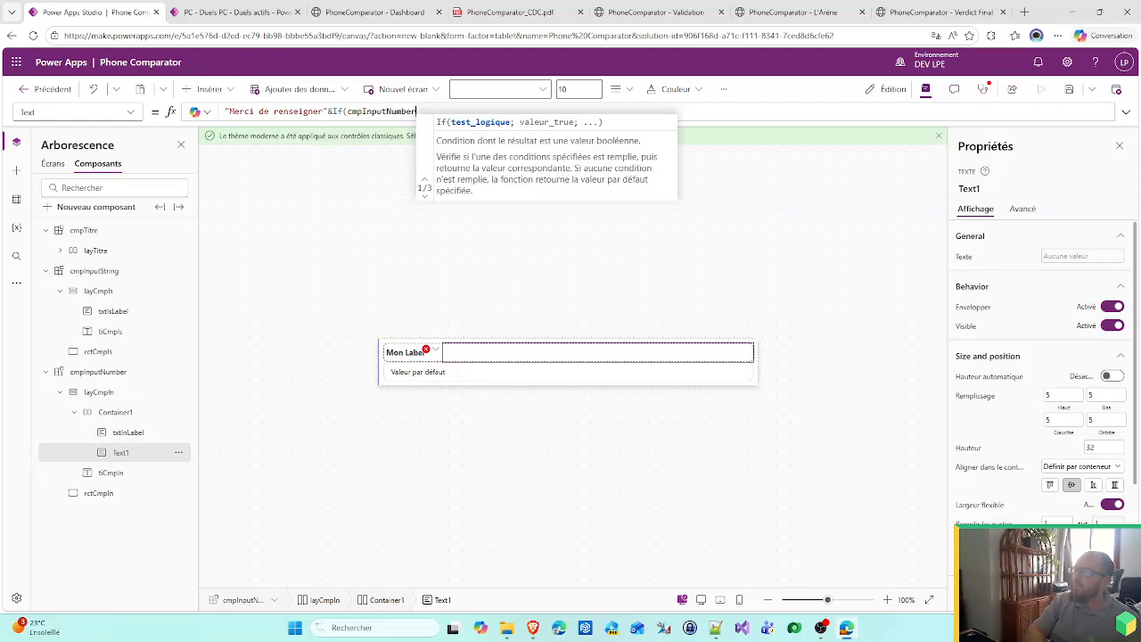
pyautogui.write('Decimal ')
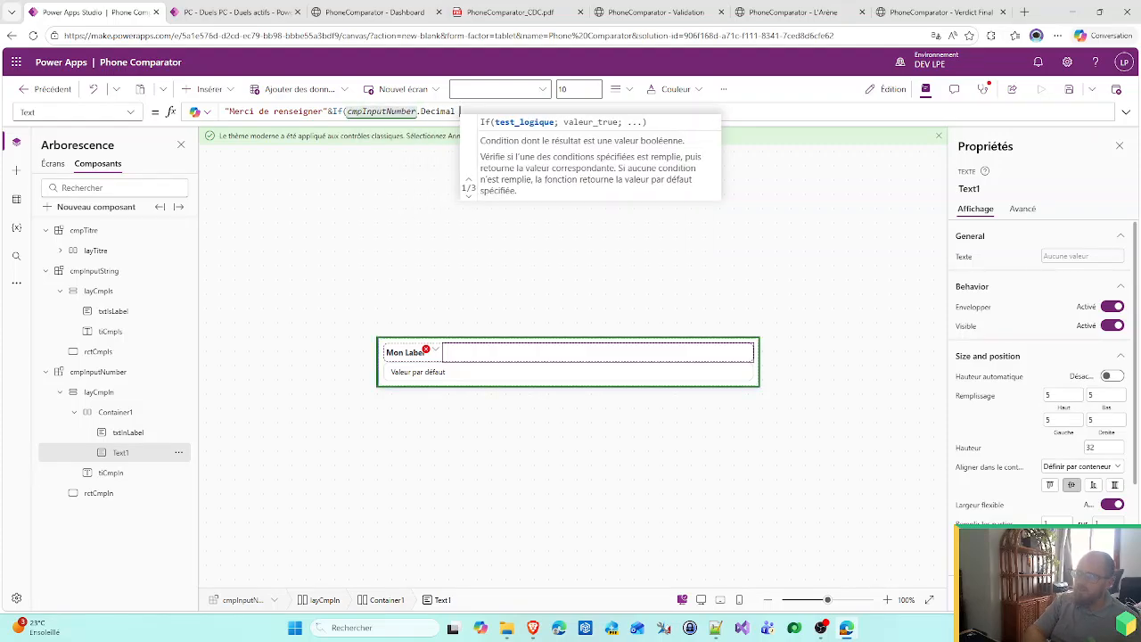
pyautogui.write('> 0')
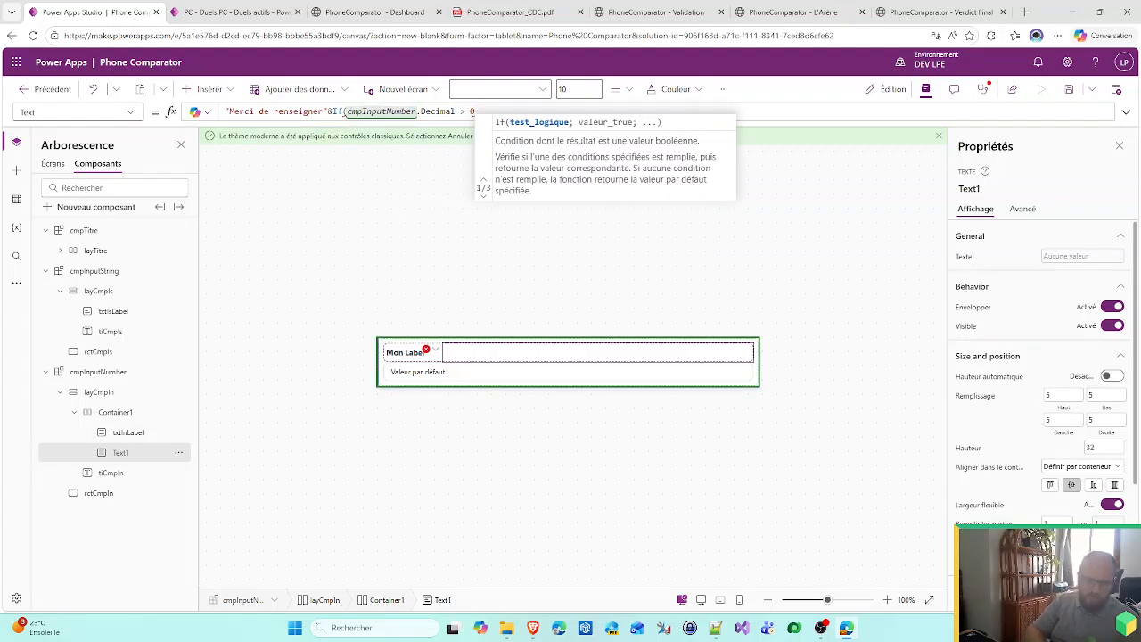
pyautogui.write(';"')
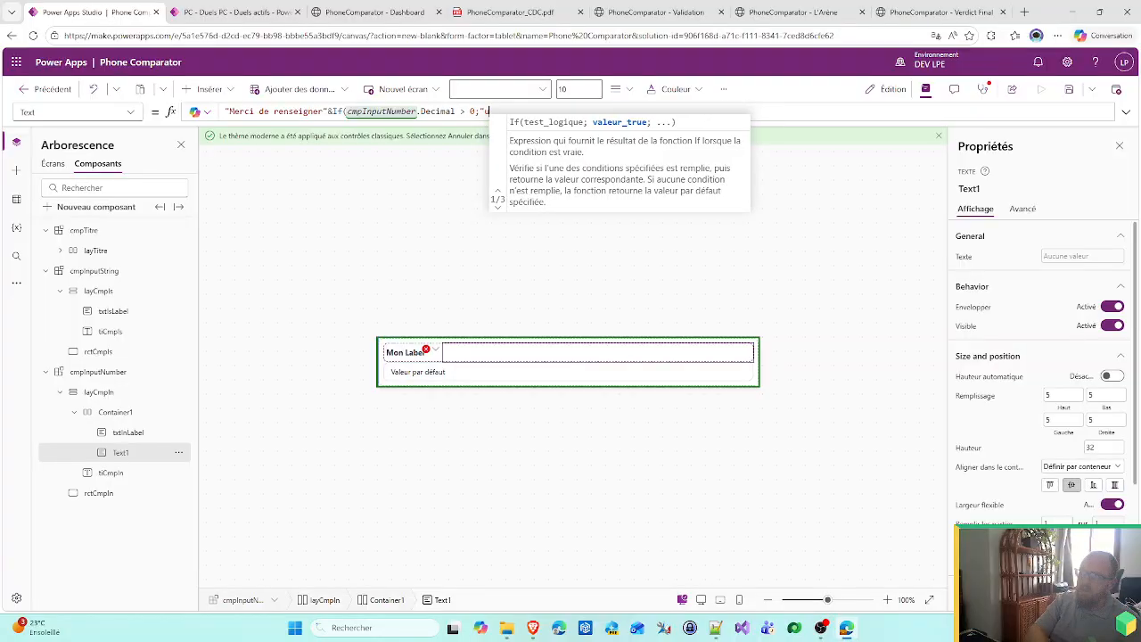
pyautogui.write('un déci')
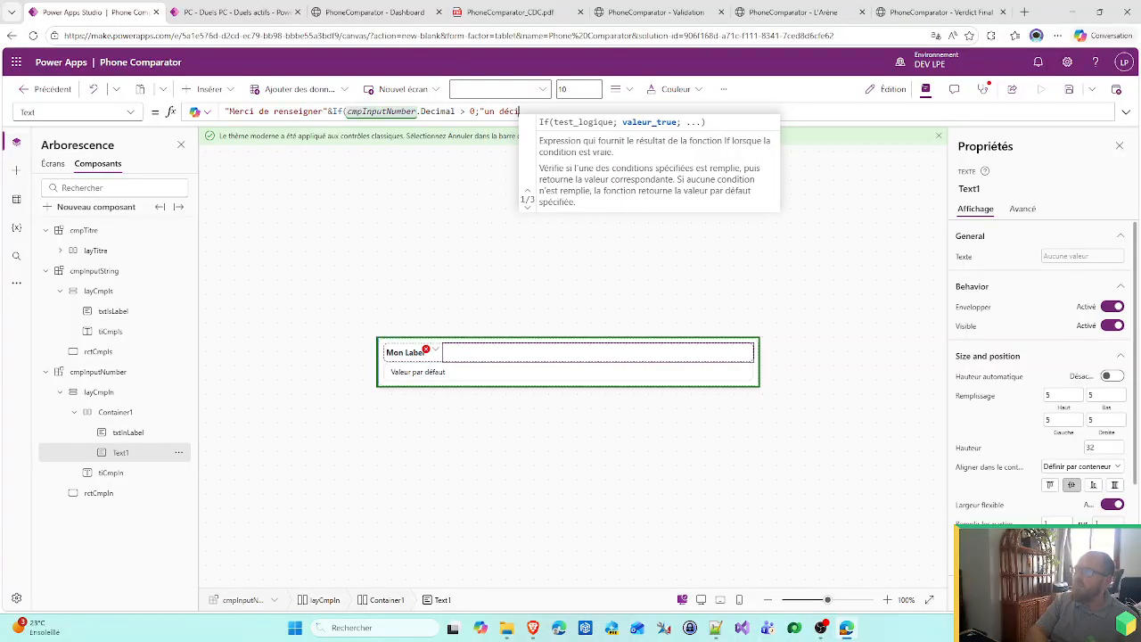
pyautogui.write('mal";"un entier')
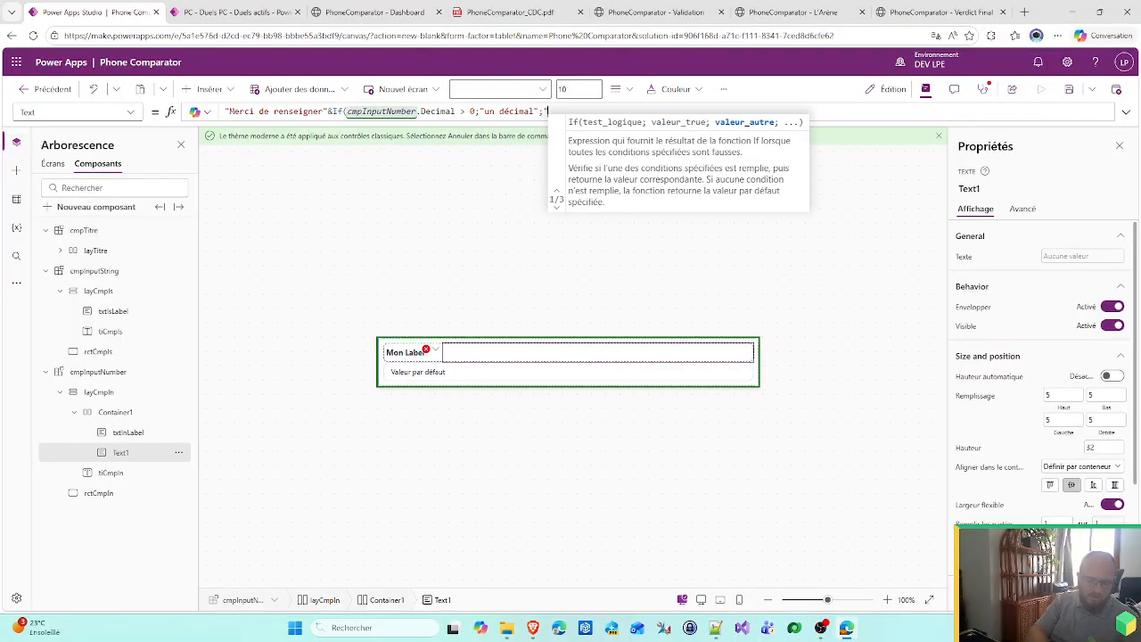
pyautogui.write('"')
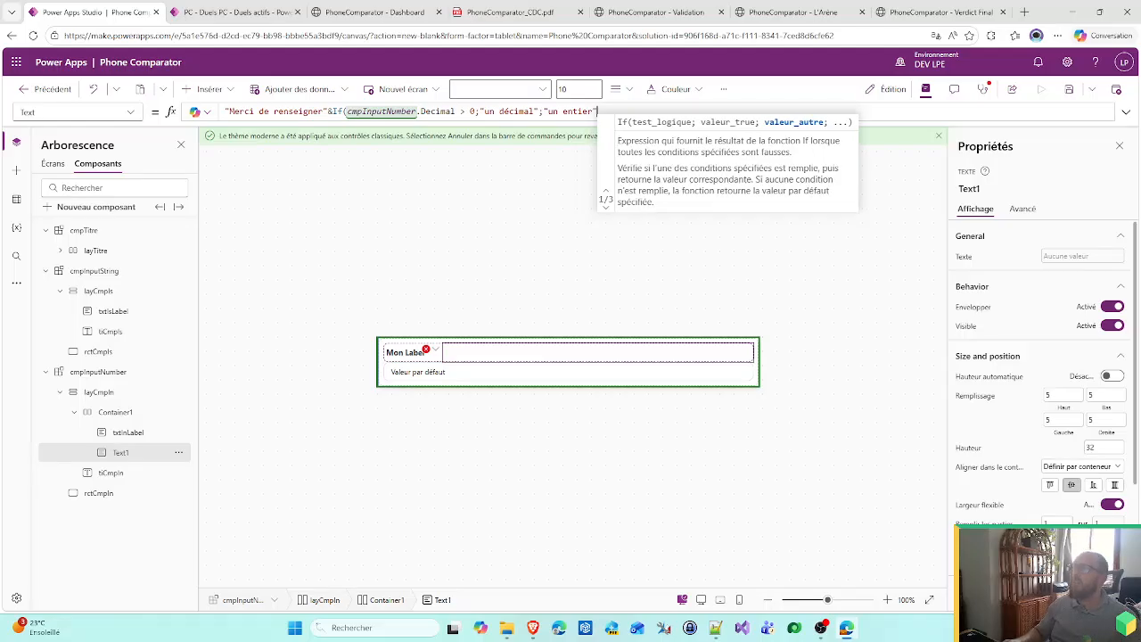
pyautogui.click(323, 111)
pyautogui.write('entier"')
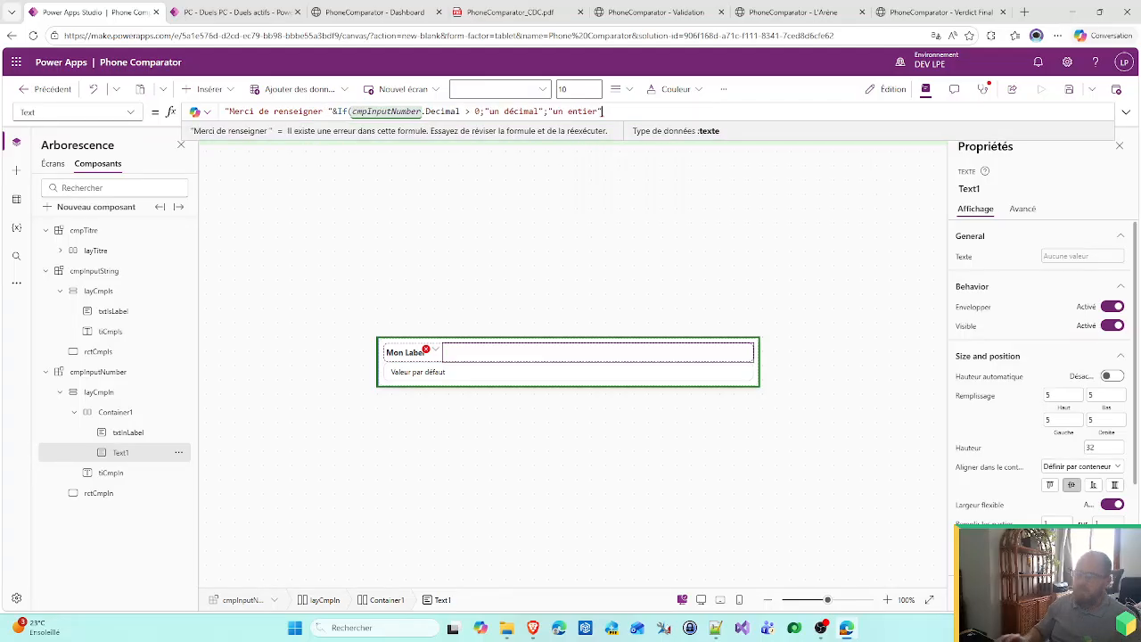
pyautogui.write(')')
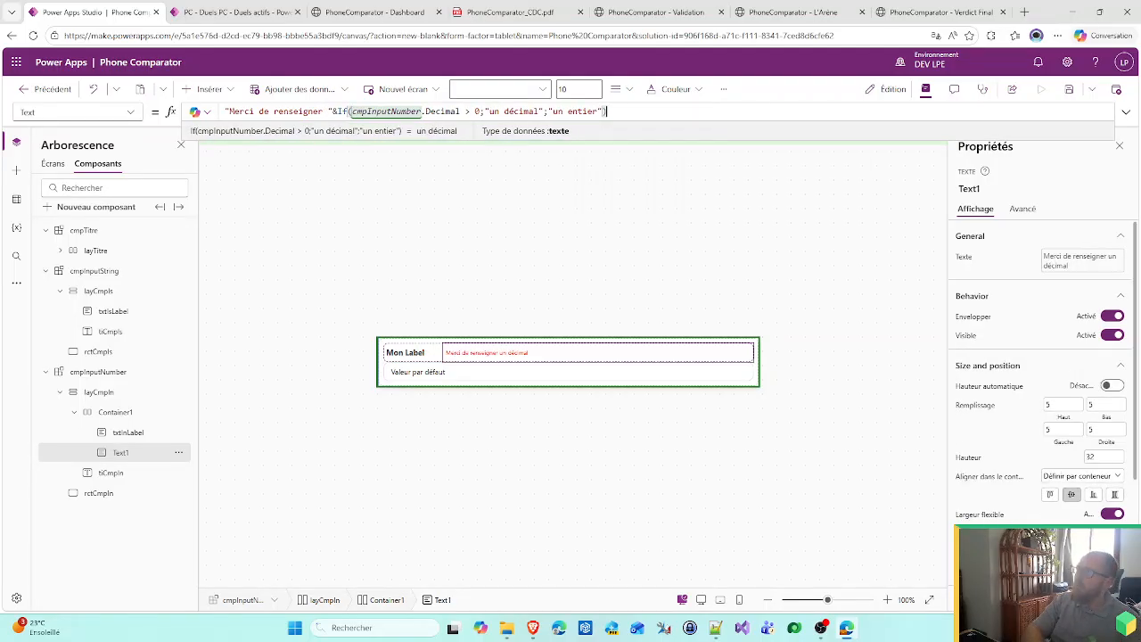
# - Append &" valide." to the end of the Text formula of Text1
pyautogui.write('&"')
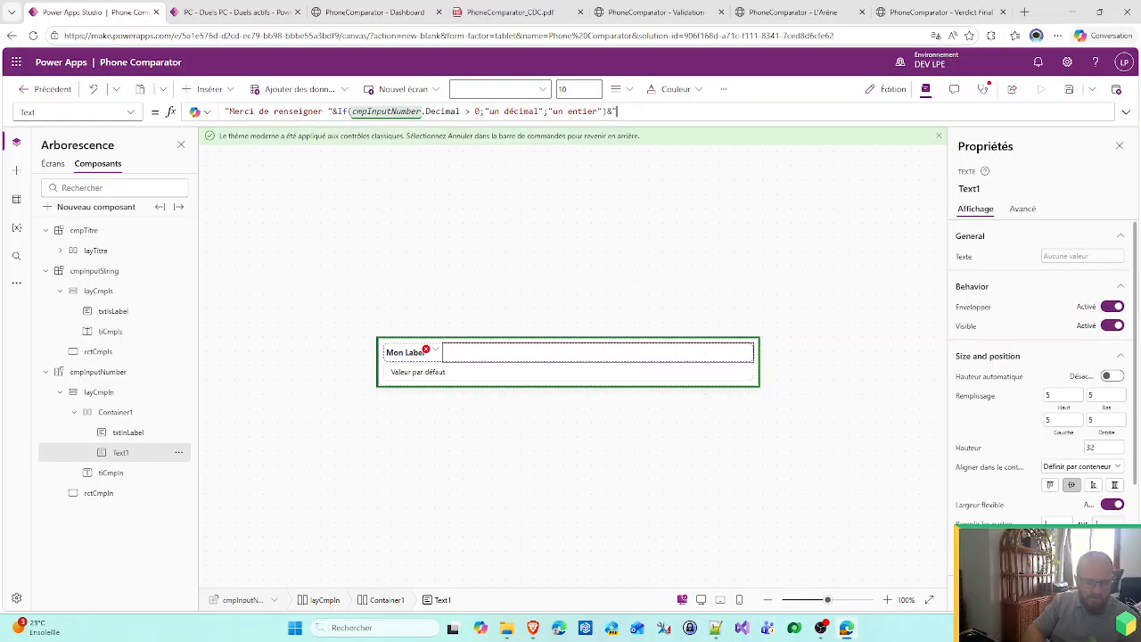
pyautogui.write(' valide')
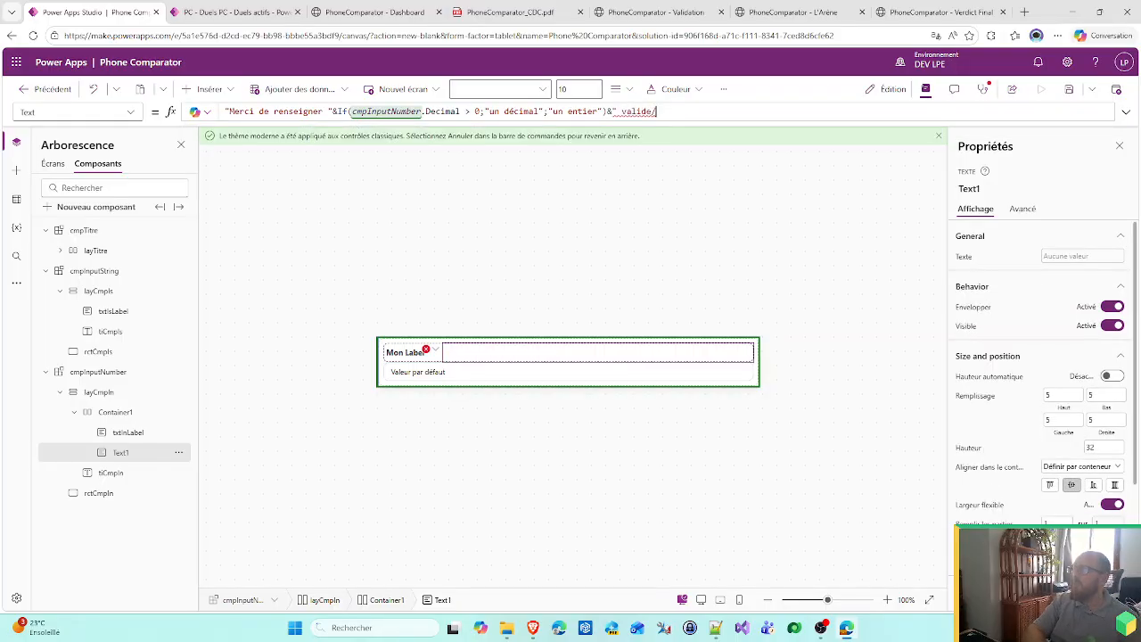
pyautogui.write('.')
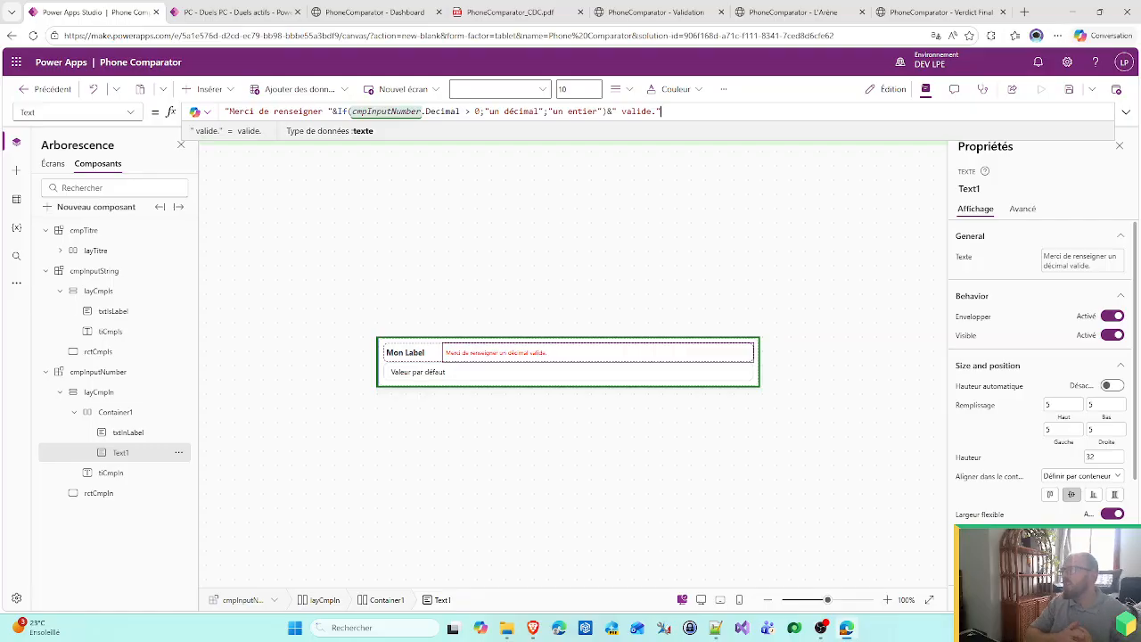
pyautogui.click(788, 498)
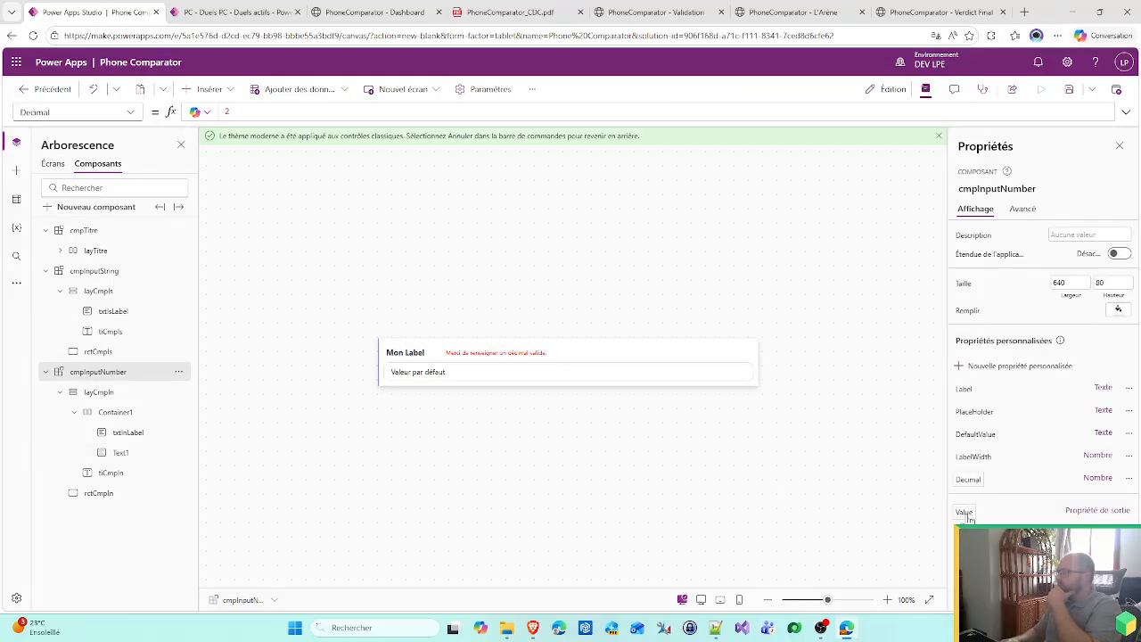
# - Set the Visible formula of the Text1 message to IsError(Value(cmpInputNumber.Value))
pyautogui.click(604, 358)
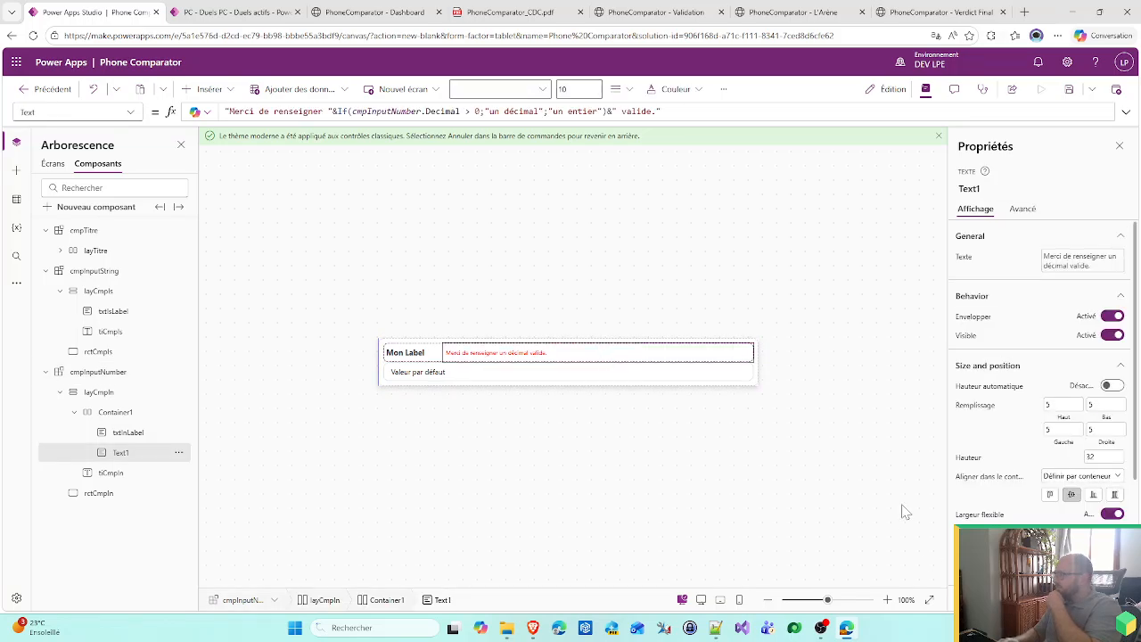
pyautogui.click(966, 336)
pyautogui.hotkey('ctrl', 'a')
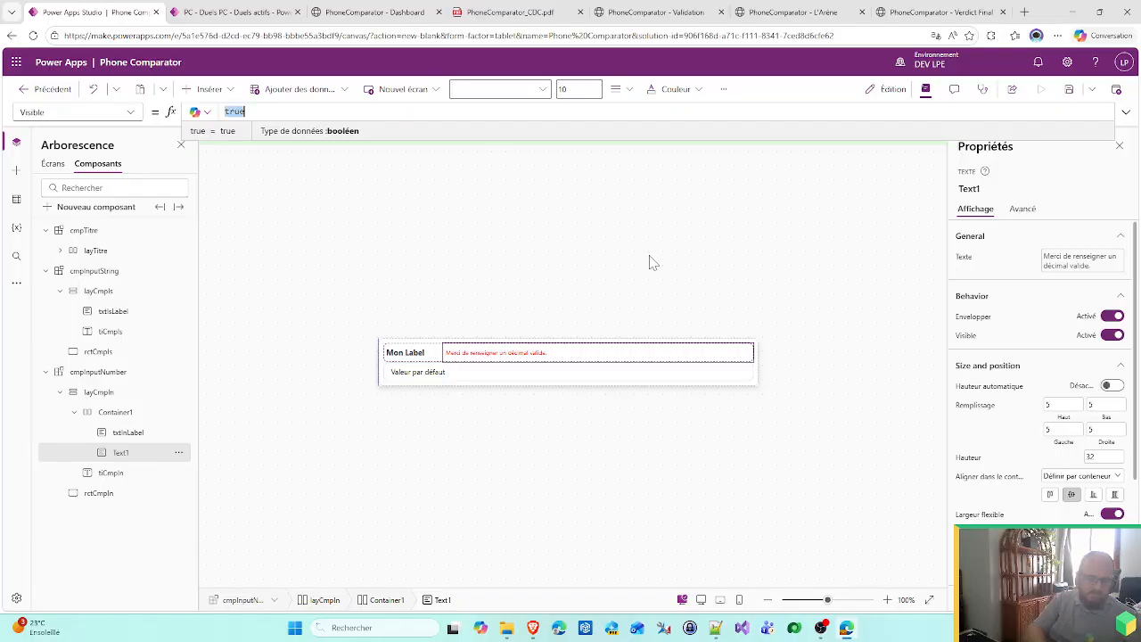
pyautogui.write('IsError(')
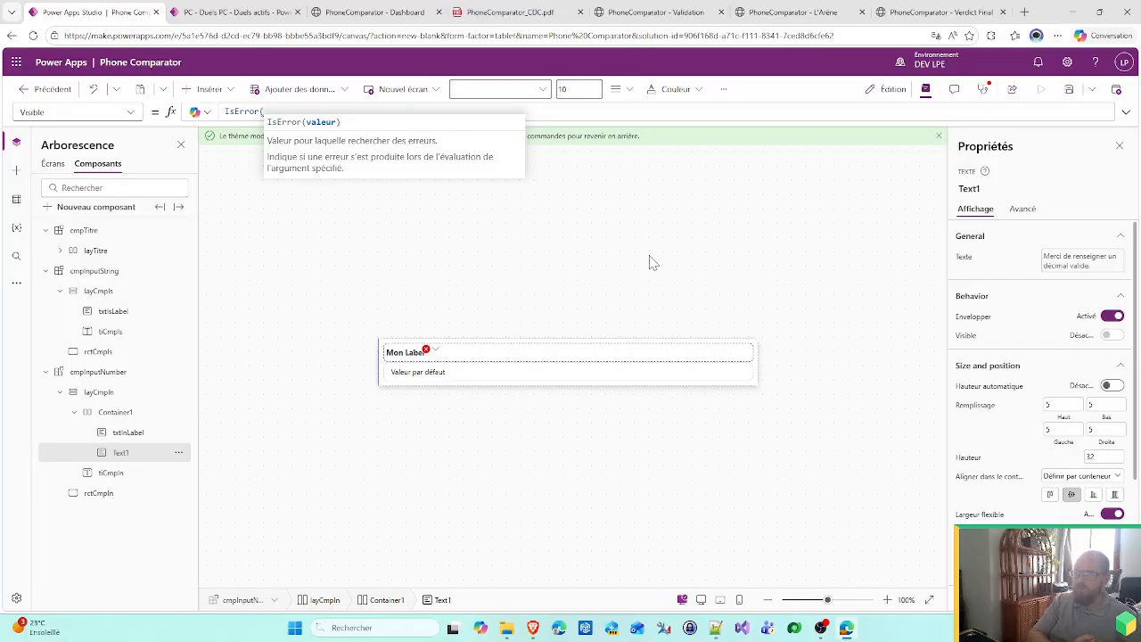
pyautogui.write('Value')
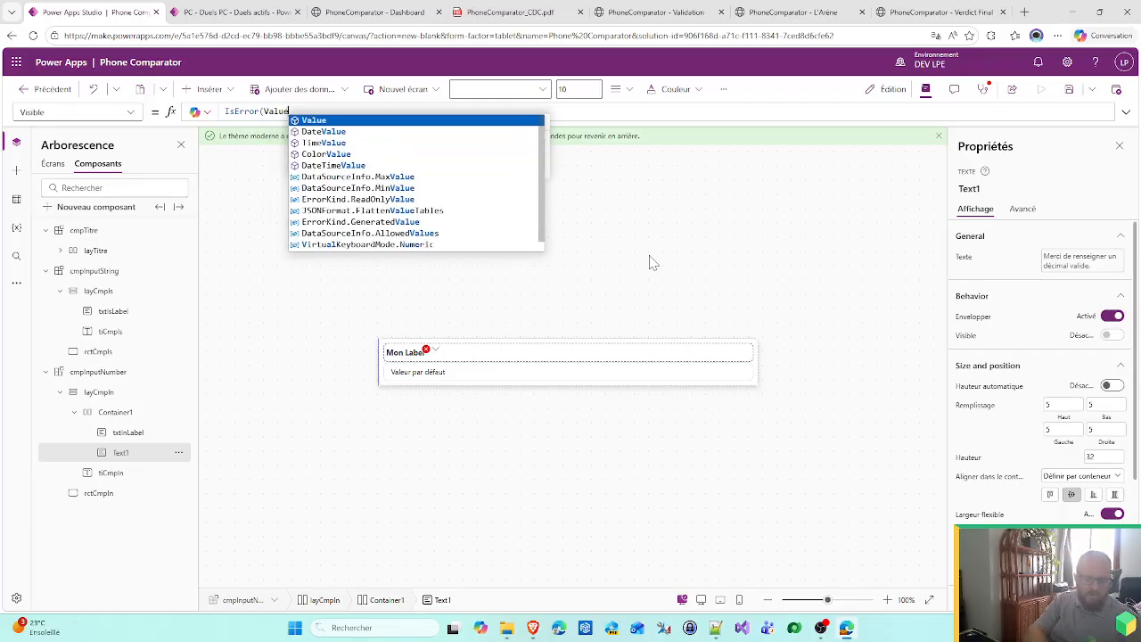
pyautogui.write('(cm')
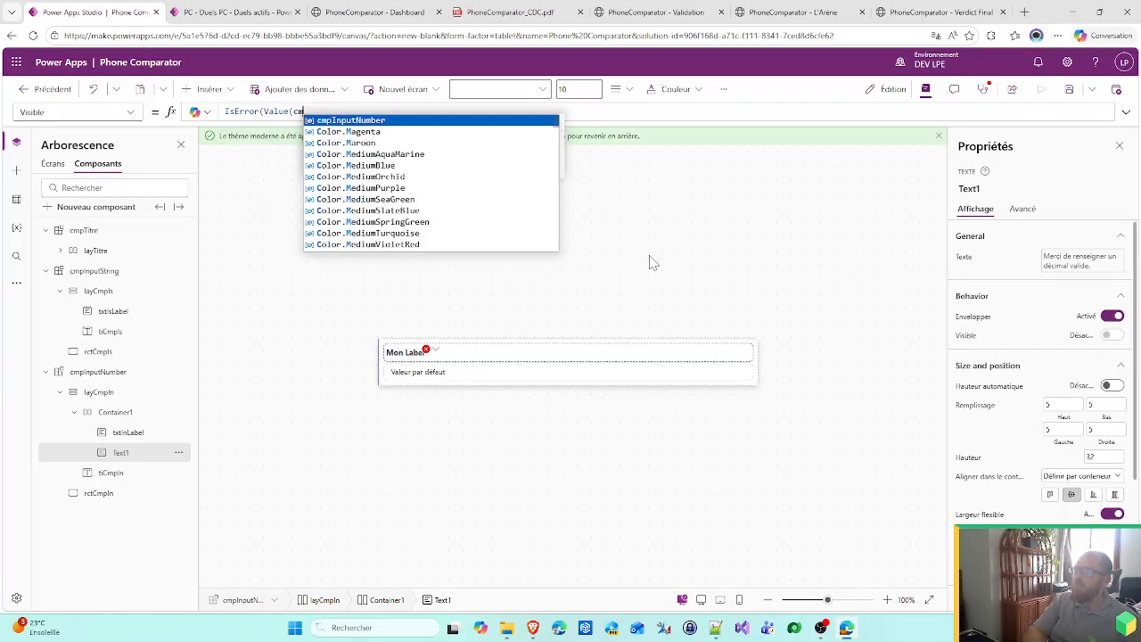
pyautogui.press('BackSpace')
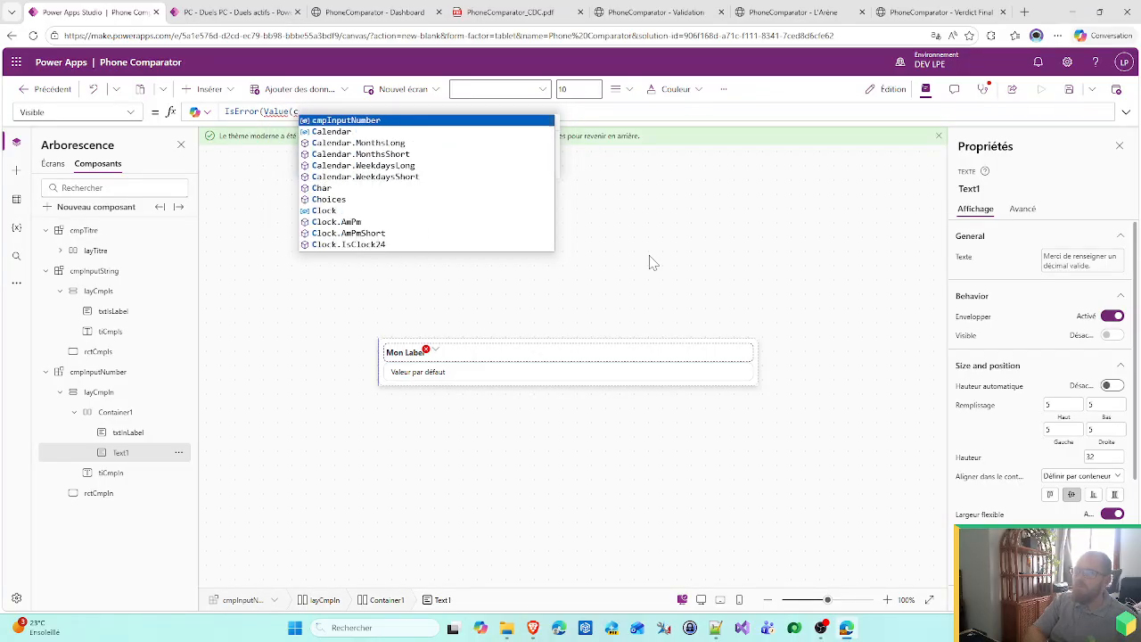
pyautogui.press('BackSpace')
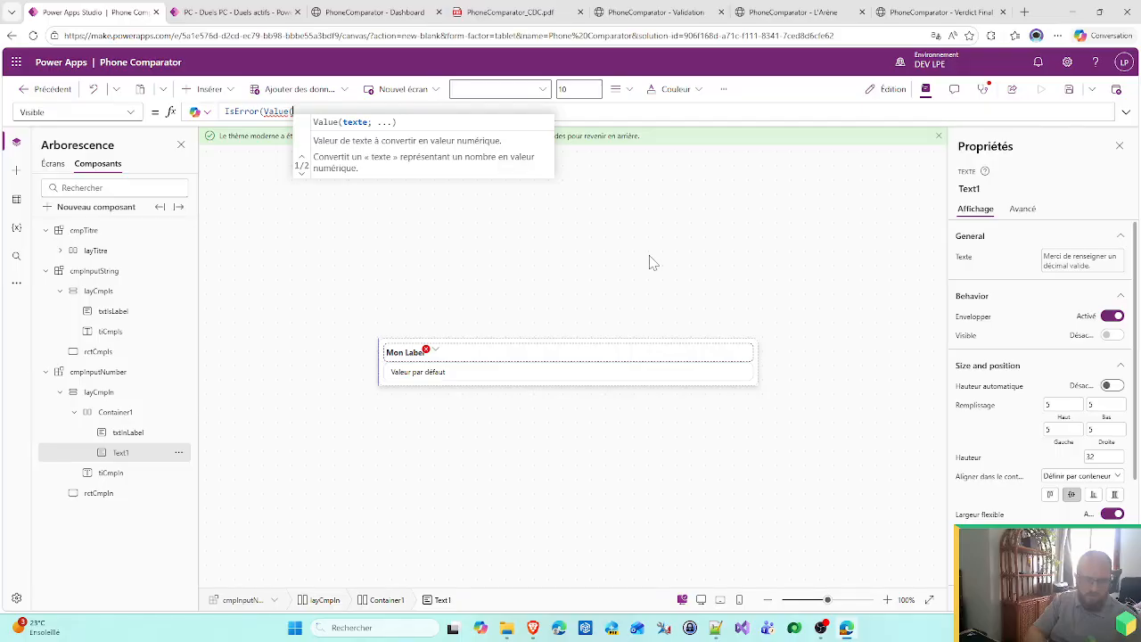
pyautogui.write('Coa')
pyautogui.press('BackSpace')
pyautogui.press('BackSpace')
pyautogui.write('cm')
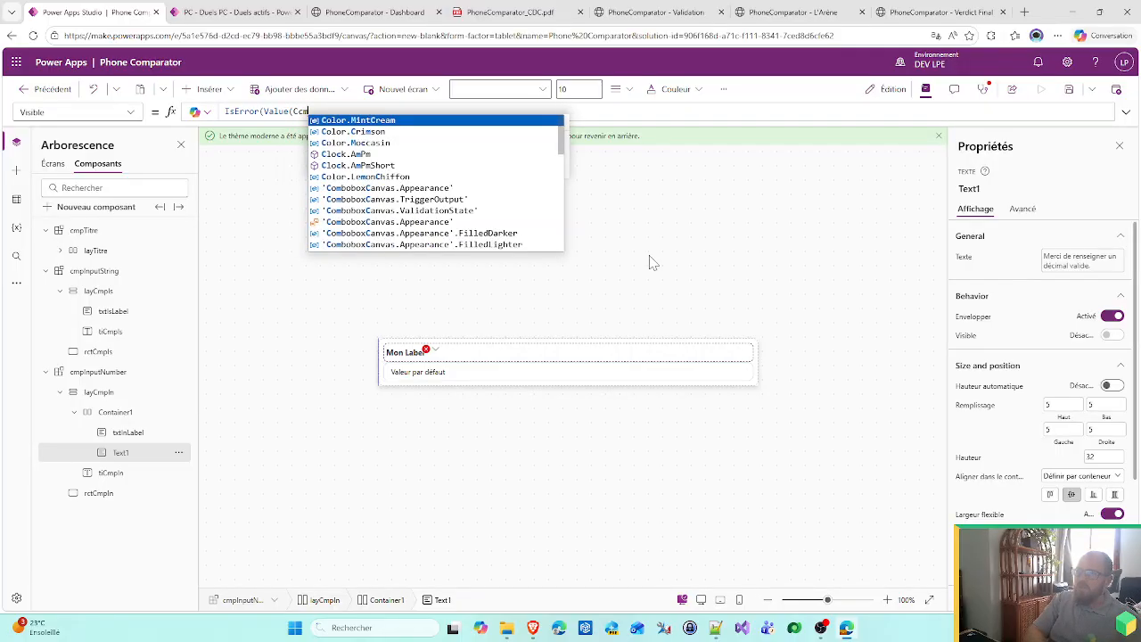
pyautogui.press('BackSpace')
pyautogui.press('BackSpace')
pyautogui.press('BackSpace')
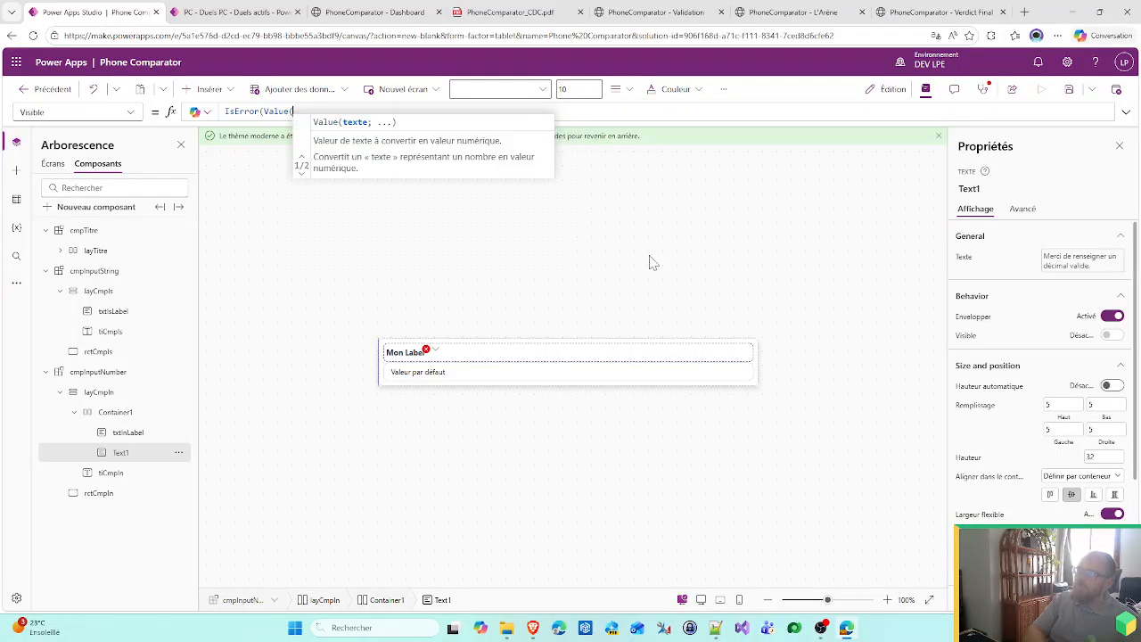
pyautogui.write('cmpInputNumber.V')
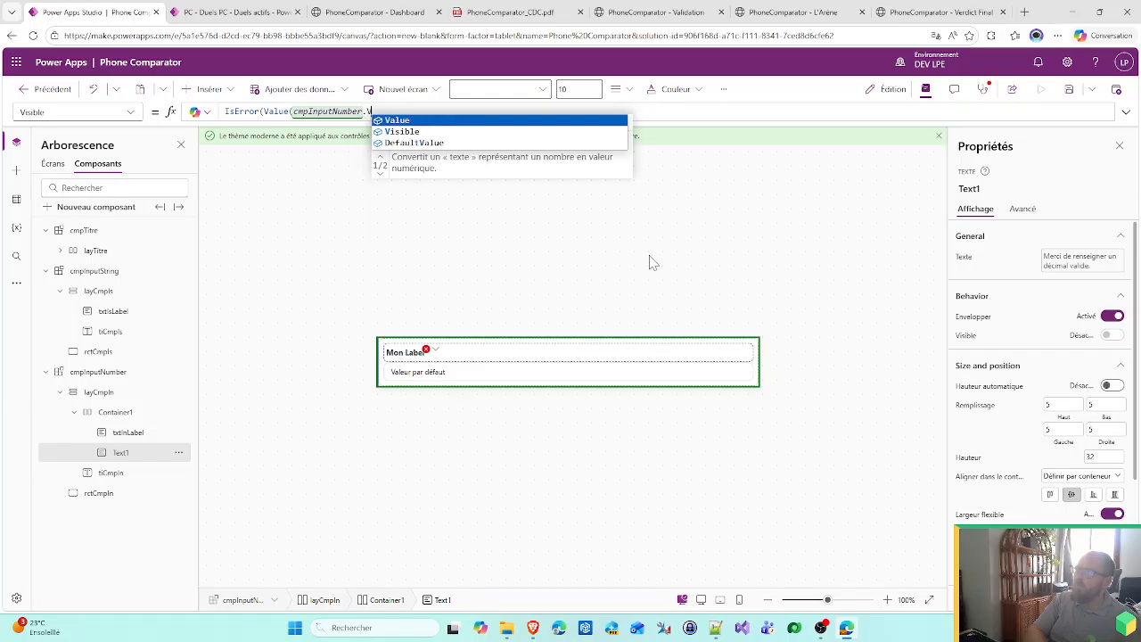
pyautogui.press('Tab')
pyautogui.write('))')
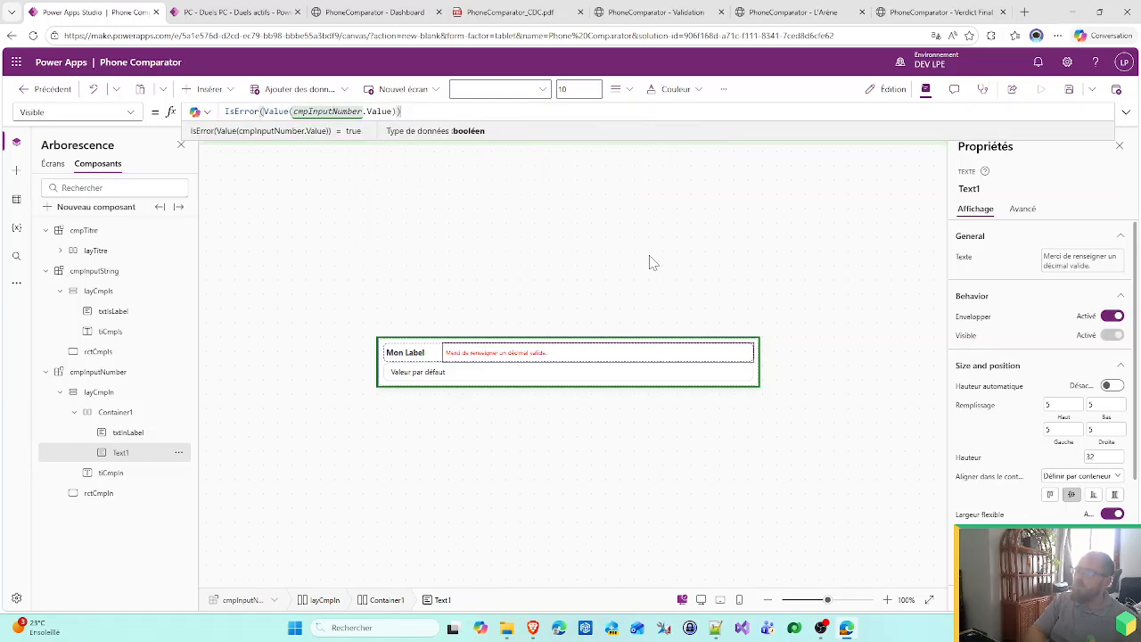
# - Try "5,20" and "Bo" as the DefaultValue of cmpInputNumber to test the validation message
pyautogui.click(112, 373)
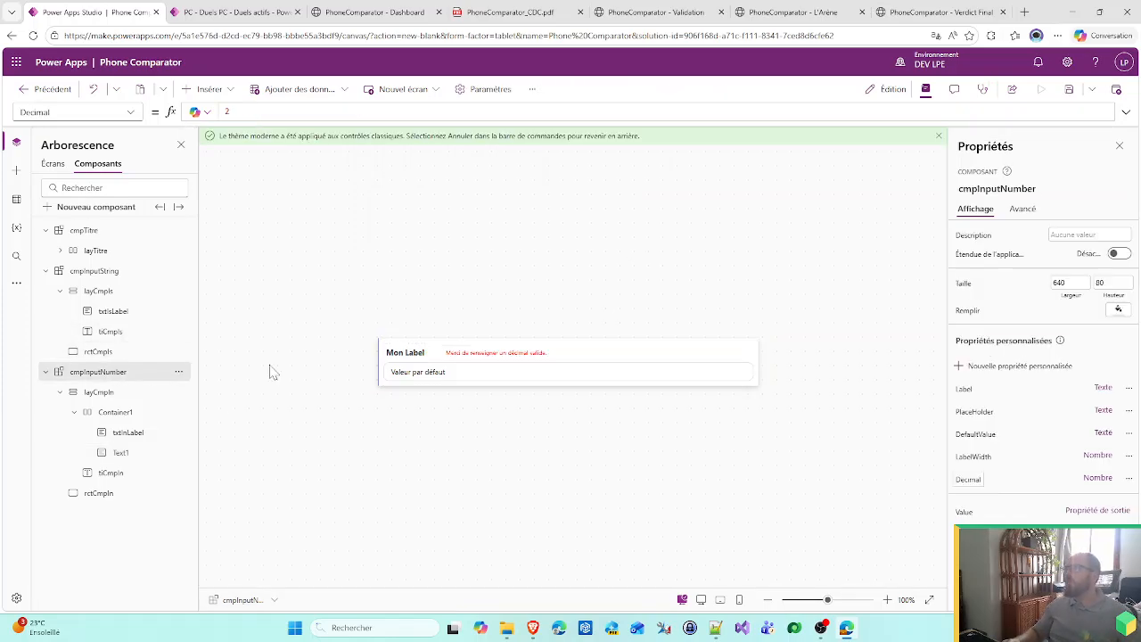
pyautogui.click(965, 512)
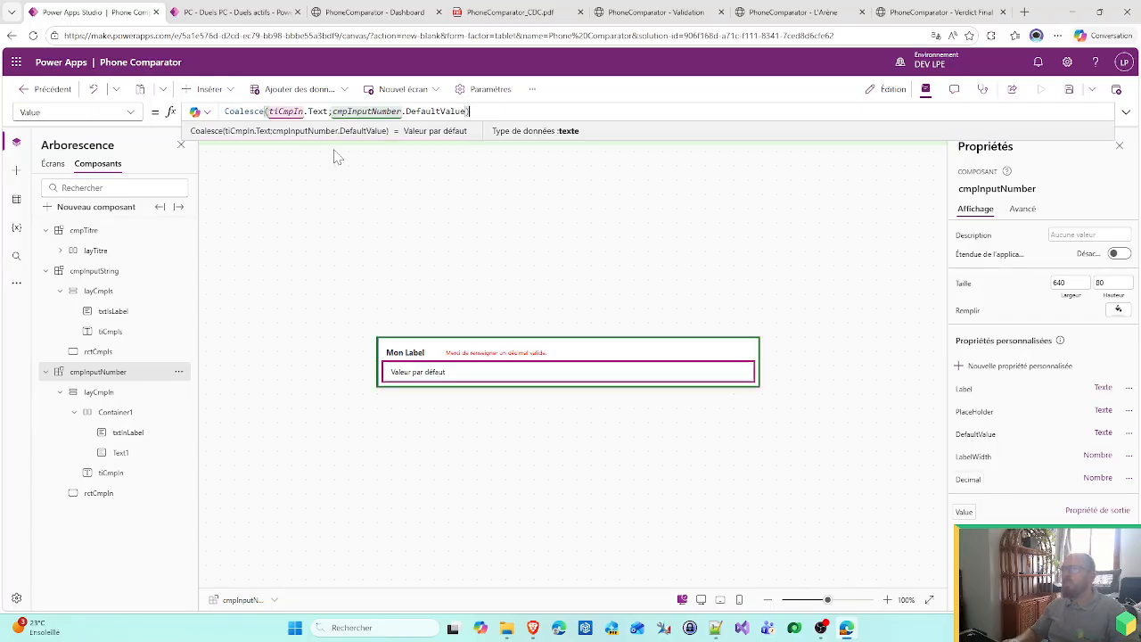
pyautogui.click(975, 434)
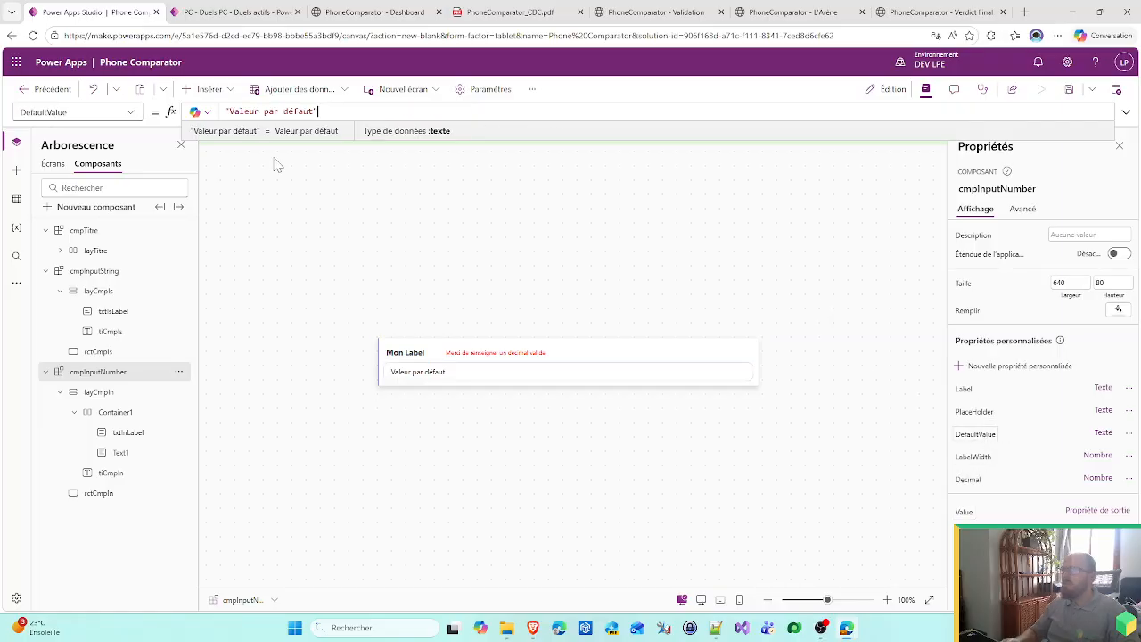
pyautogui.moveTo(313, 111); pyautogui.dragTo(243, 111)
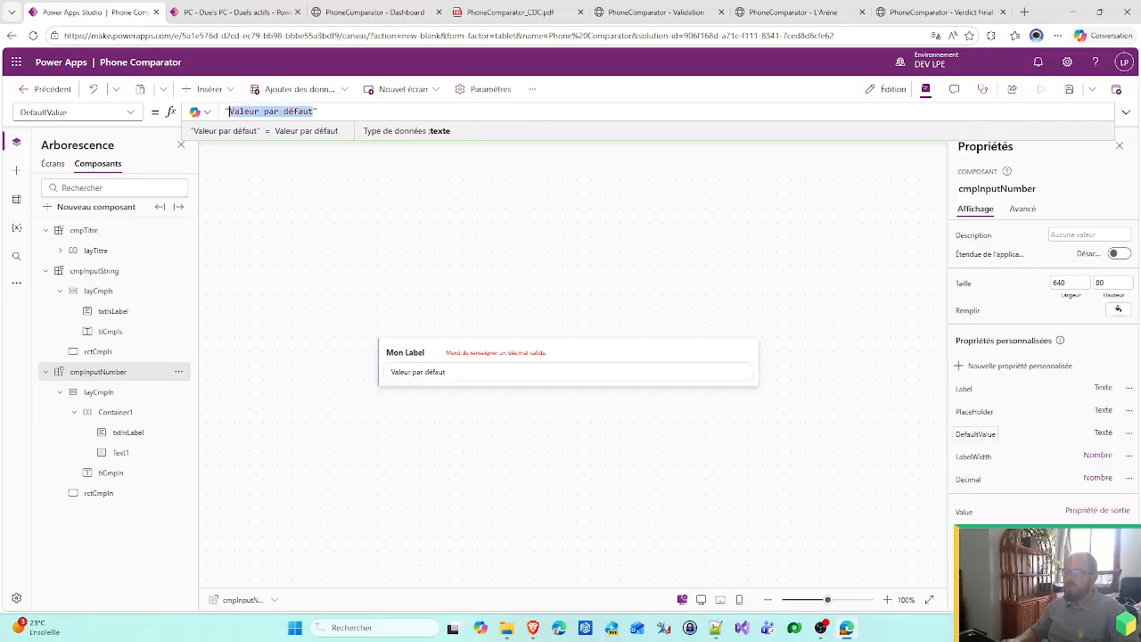
pyautogui.write('5')
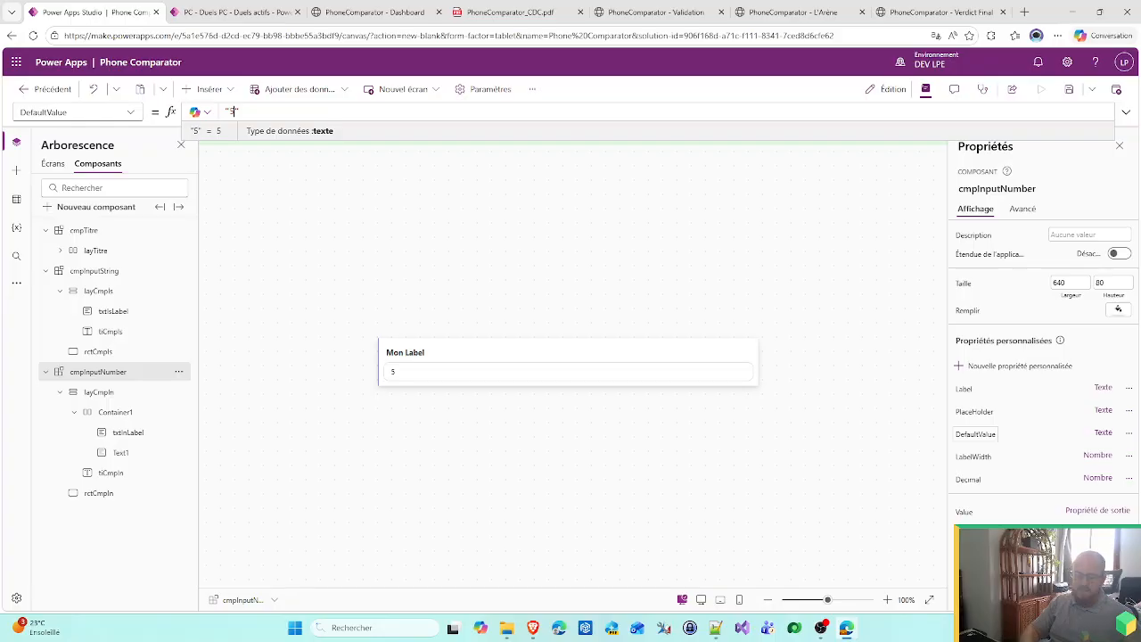
pyautogui.write(',20')
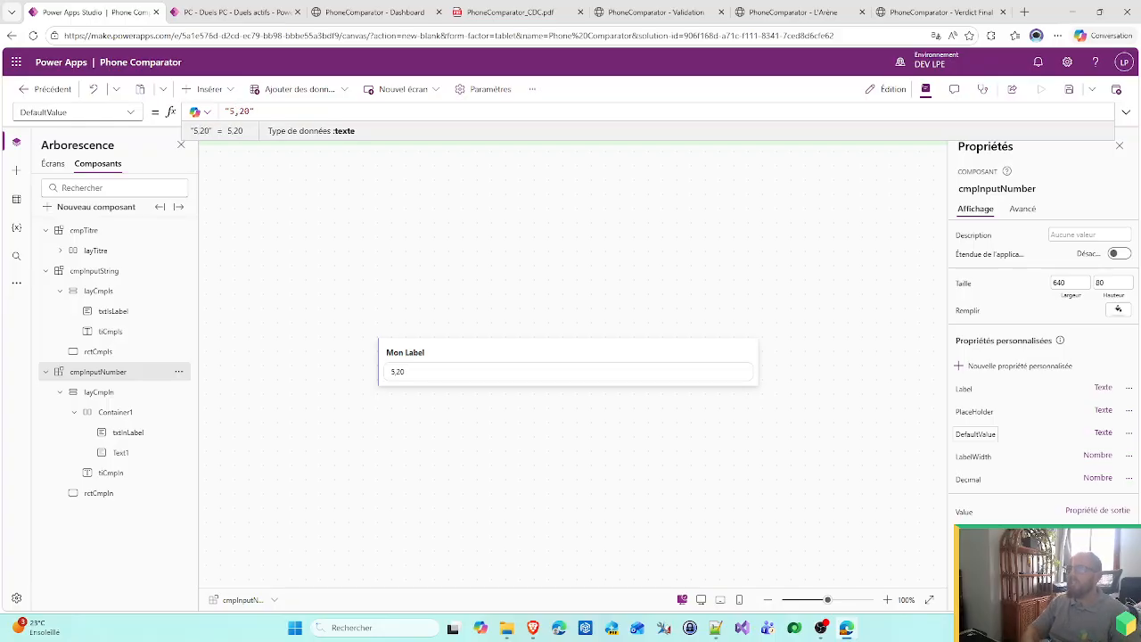
pyautogui.press('BackSpace')
pyautogui.press('BackSpace')
pyautogui.press('BackSpace')
pyautogui.press('BackSpace')
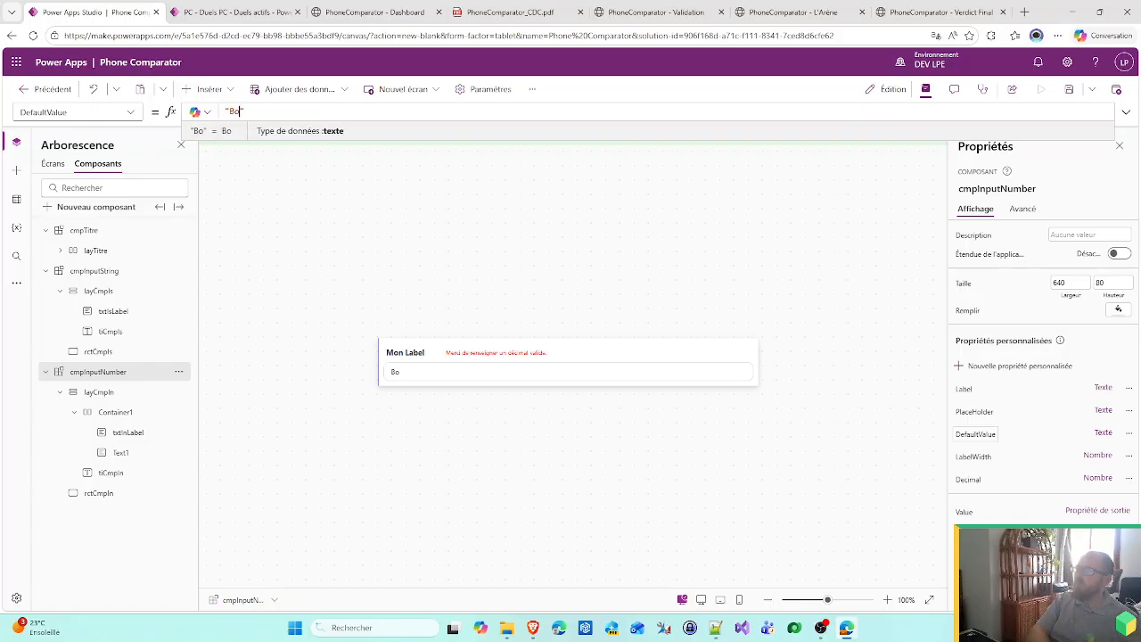
# - Clear the DefaultValue of cmpInputNumber to an empty string ""
pyautogui.hotkey('ctrl', 'a')
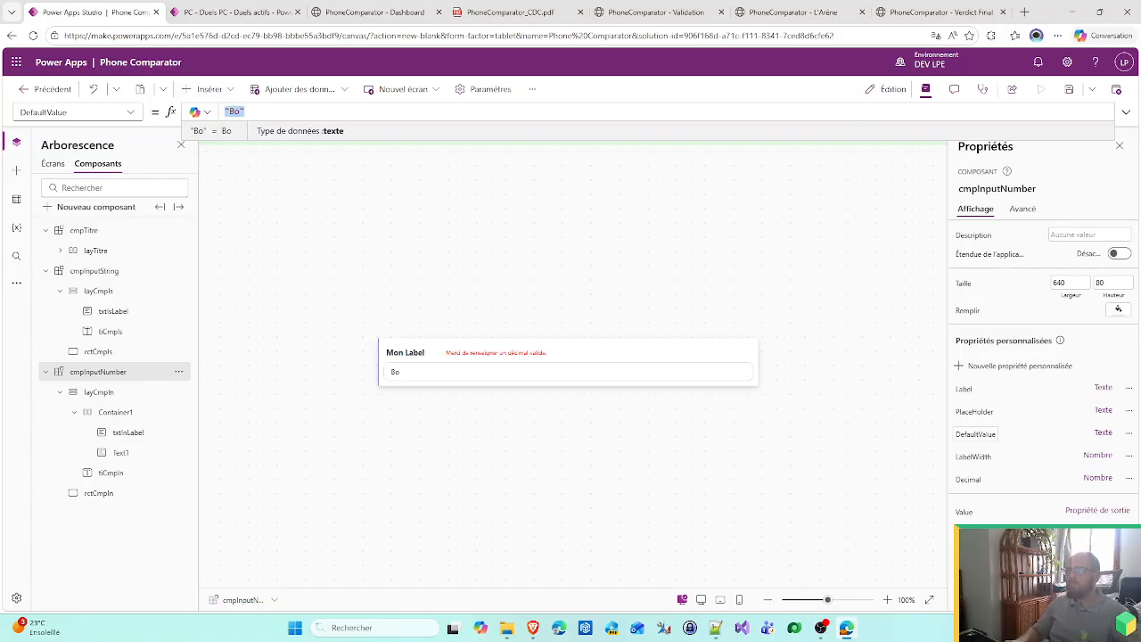
pyautogui.click(238, 111)
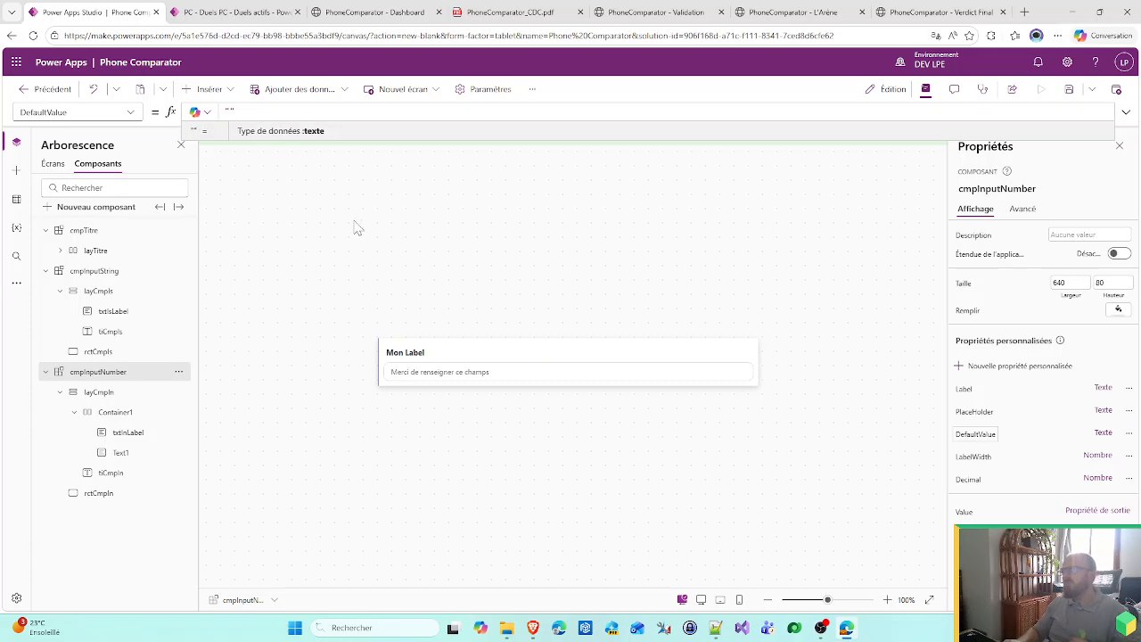
pyautogui.click(486, 376)
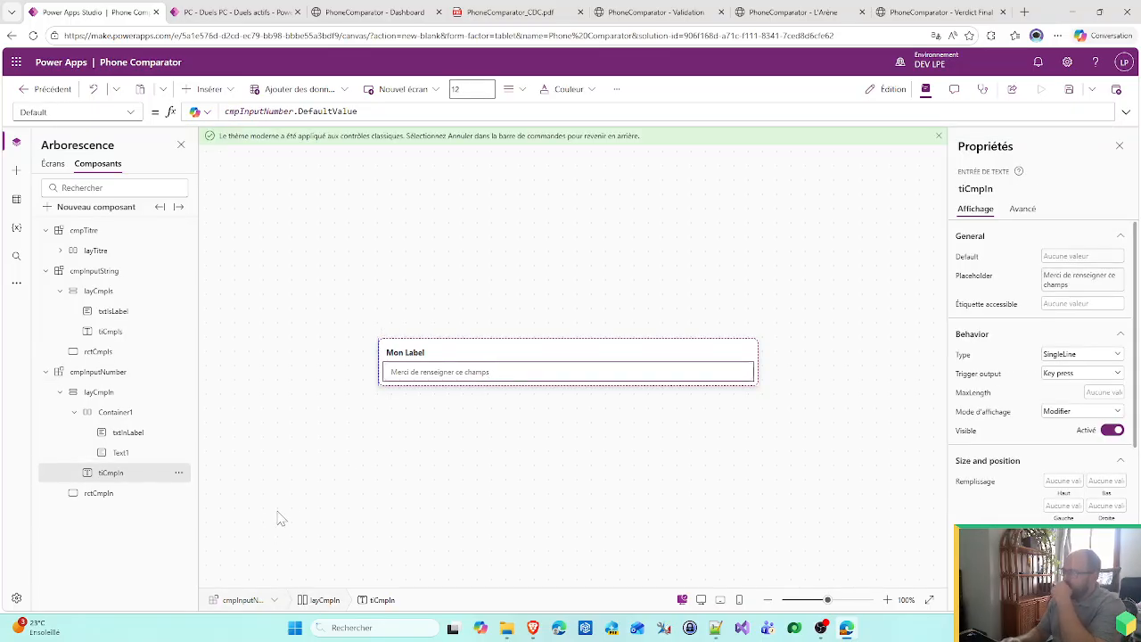
# - Create a custom input data property named Unité with the data type Texte on cmpInputNumber and give it the default value "Hz"
pyautogui.click(89, 372)
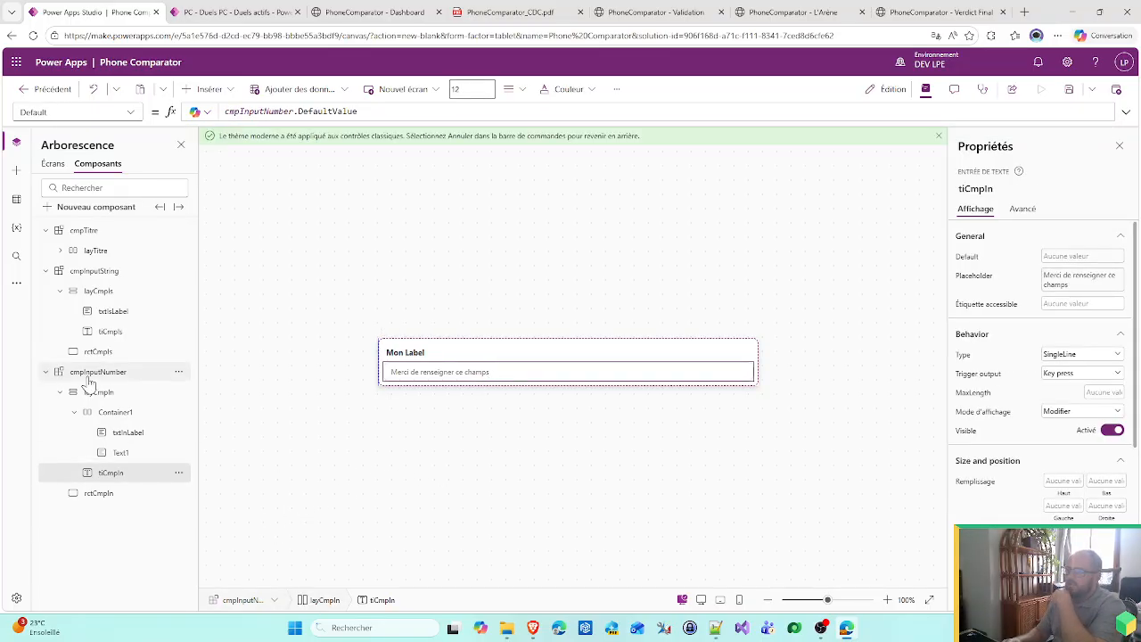
pyautogui.click(1019, 367)
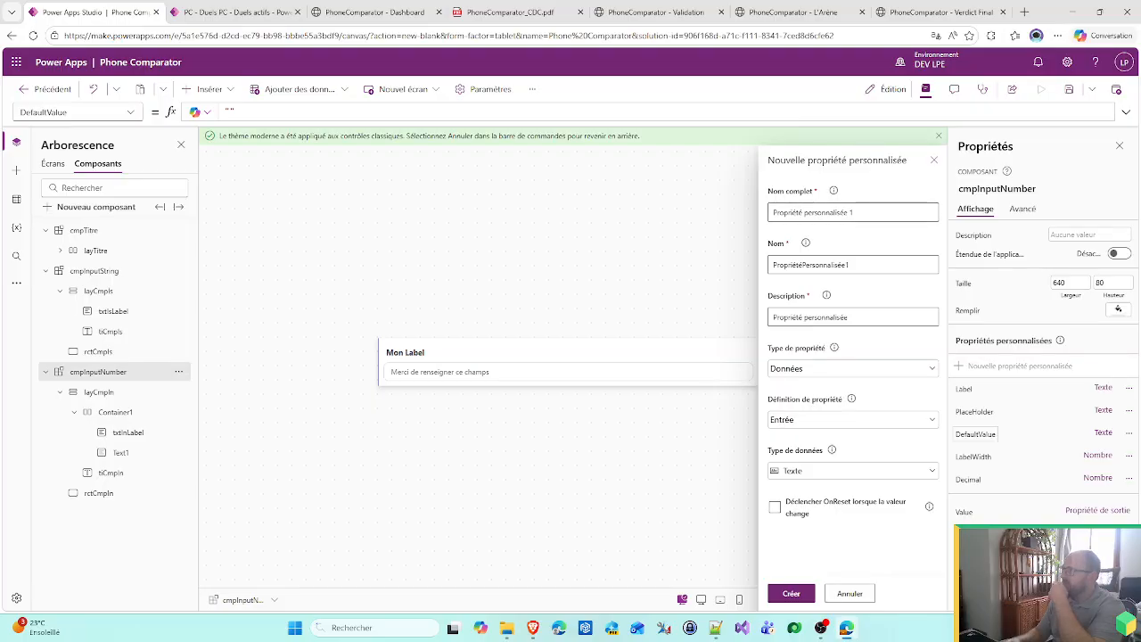
pyautogui.write('Unité')
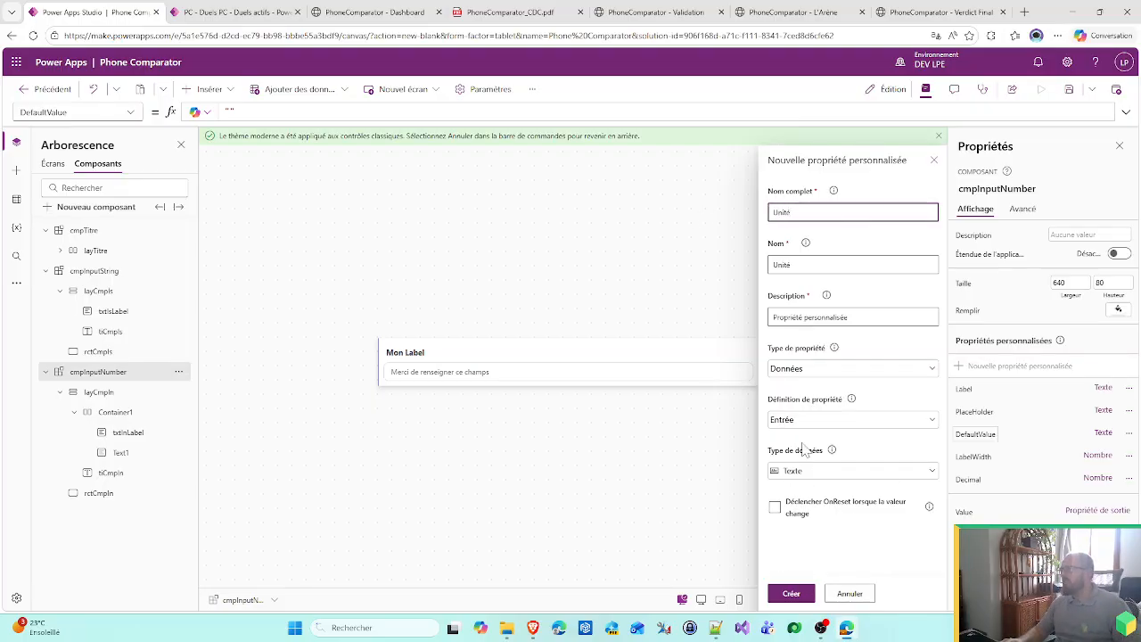
pyautogui.click(792, 596)
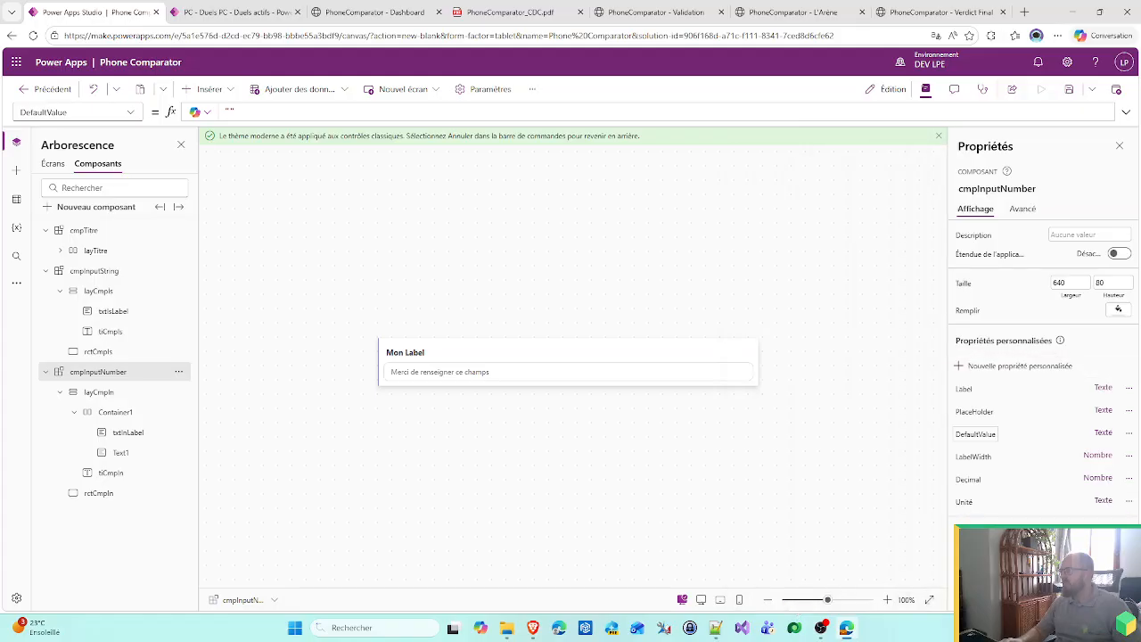
pyautogui.click(963, 503)
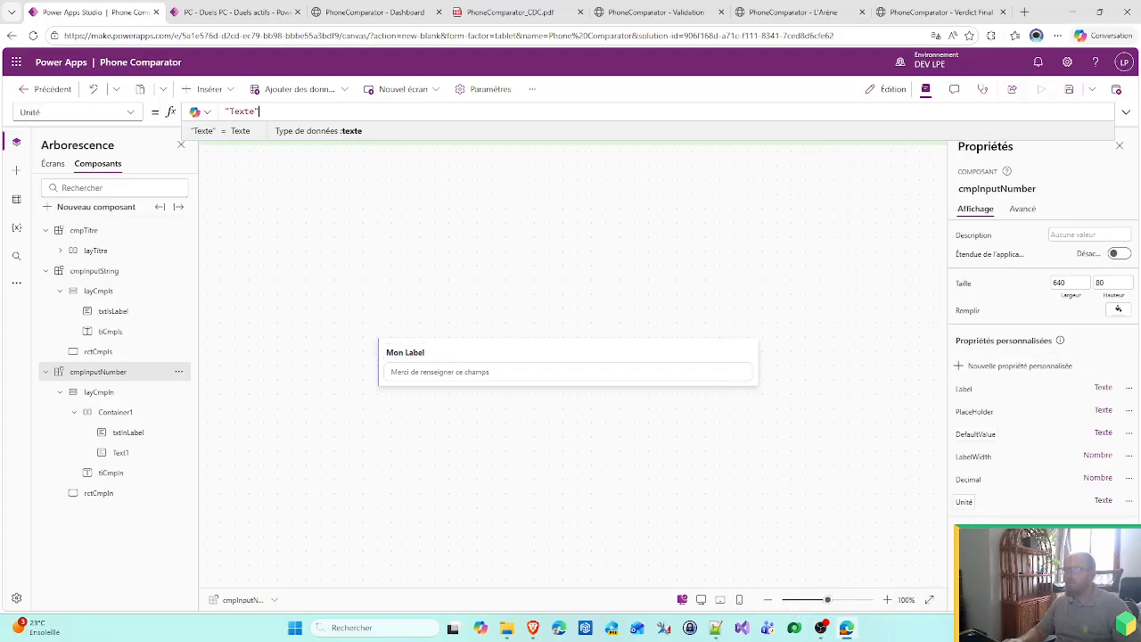
pyautogui.doubleClick(241, 112)
pyautogui.write('Hz')
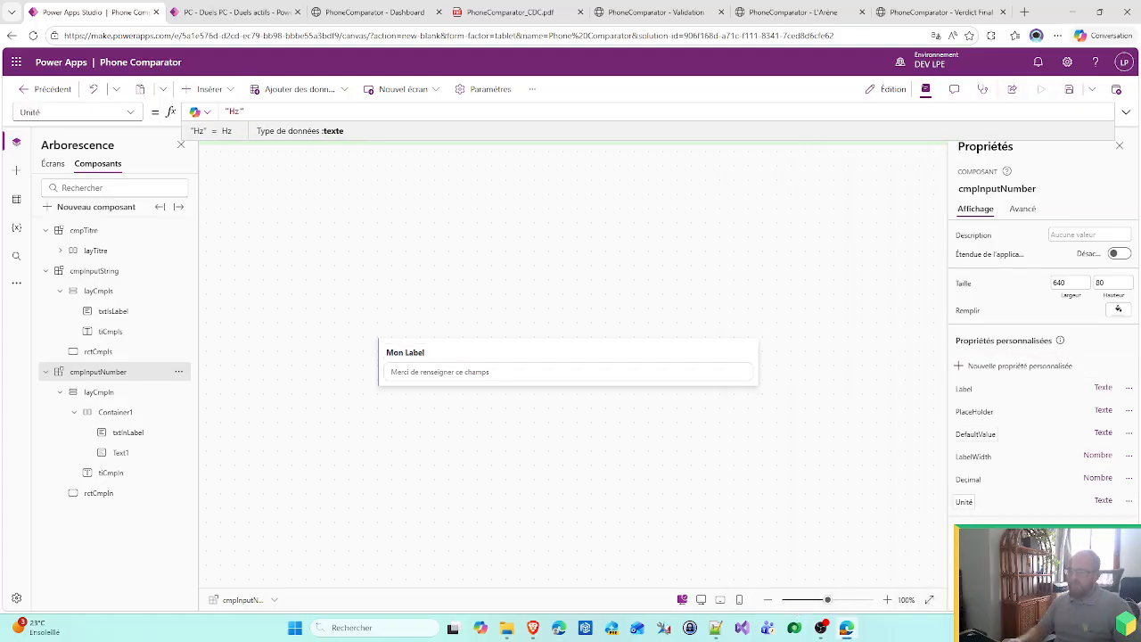
# - Insert a horizontal container into layCmpIn below the tiCmpIn text input
pyautogui.click(111, 472)
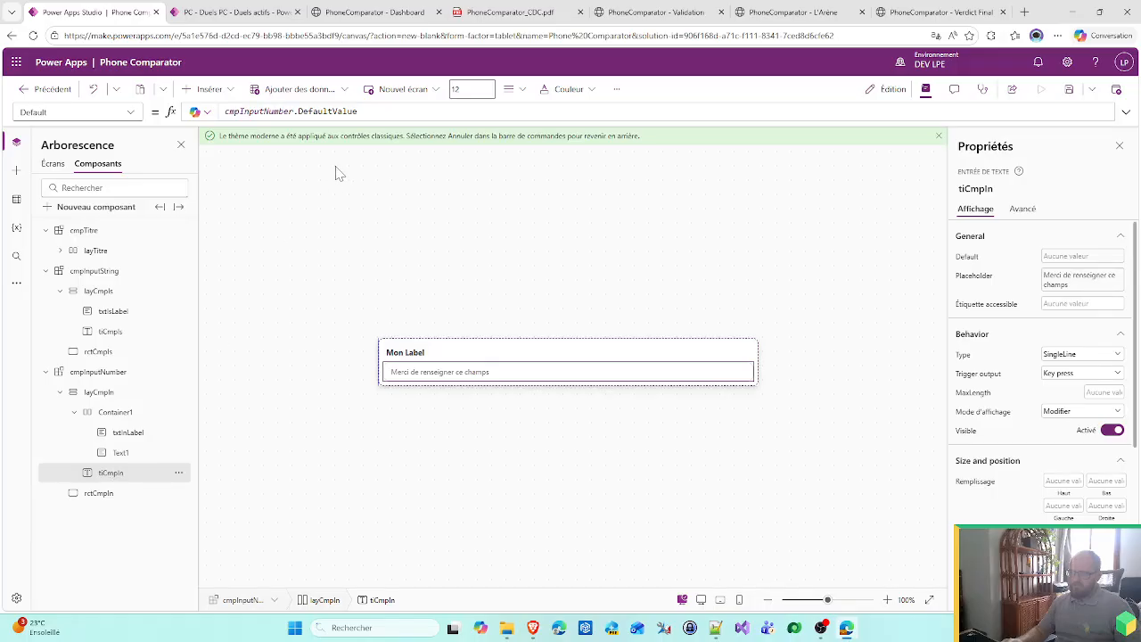
pyautogui.click(207, 90)
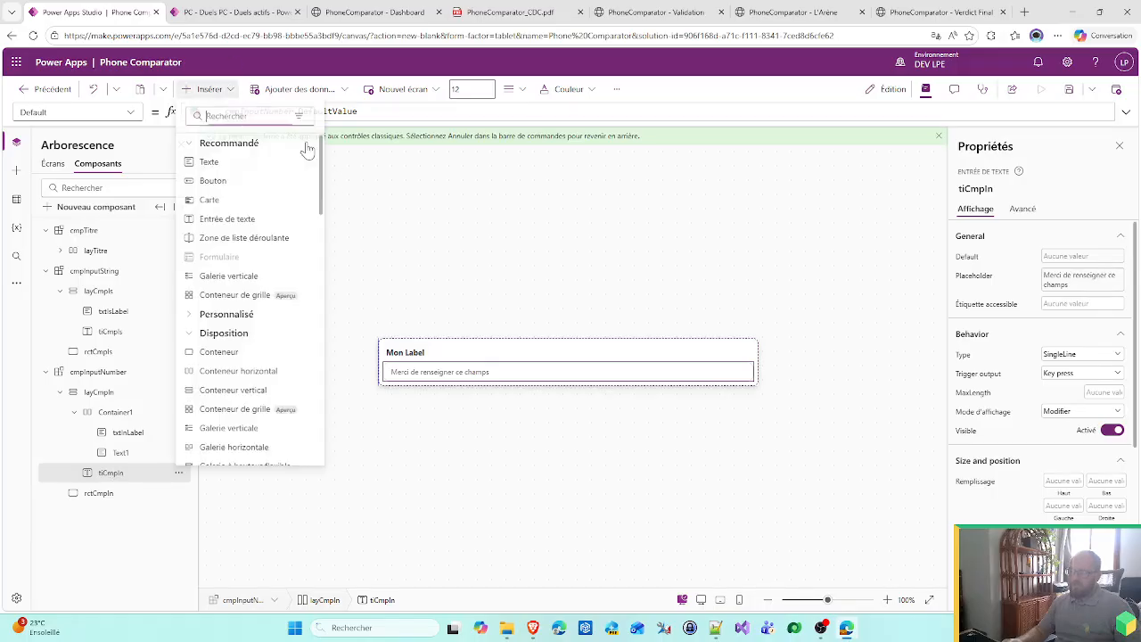
pyautogui.click(207, 372)
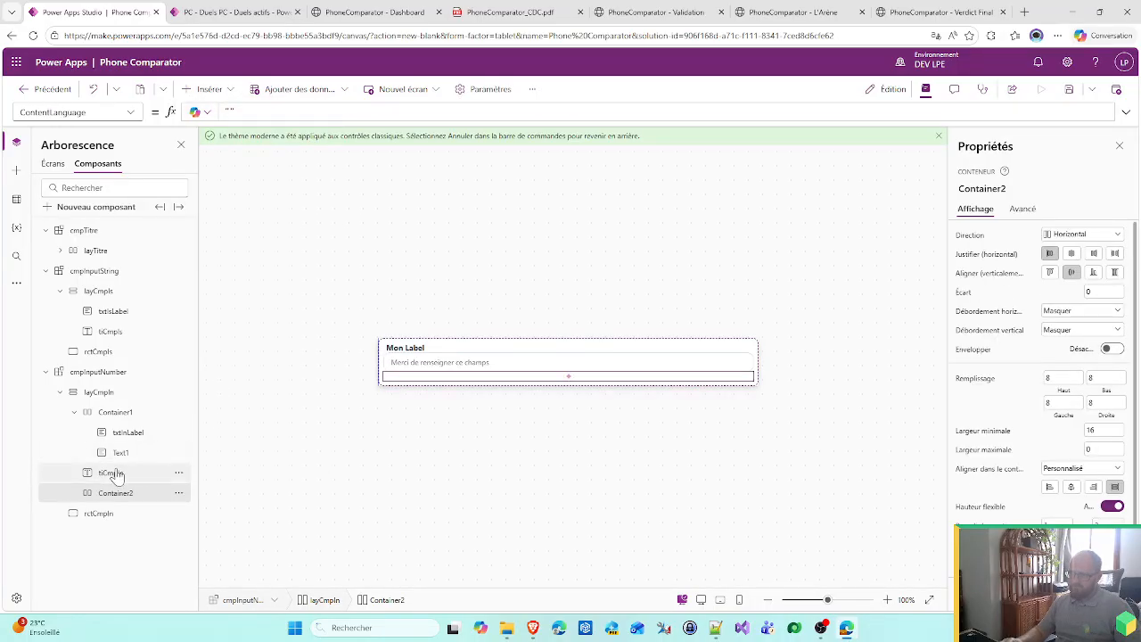
# - Set the padding of Container2 to 0 on all four sides and its drop shadow to None
pyautogui.doubleClick(1065, 378)
pyautogui.write('0')
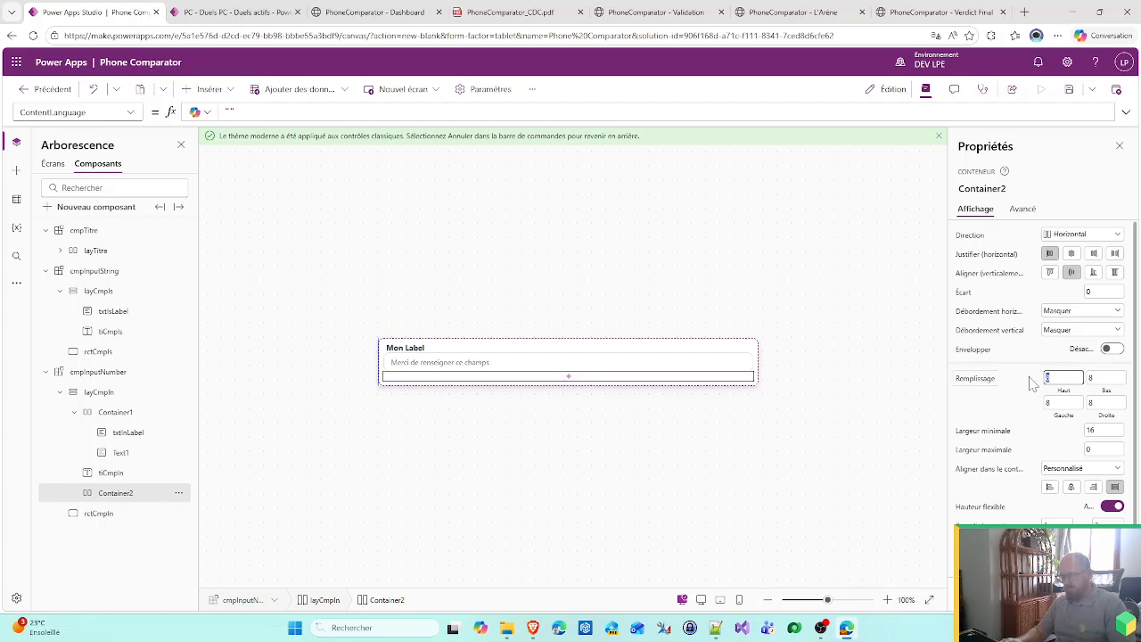
pyautogui.press('Tab')
pyautogui.write('0')
pyautogui.press('Tab')
pyautogui.write('0')
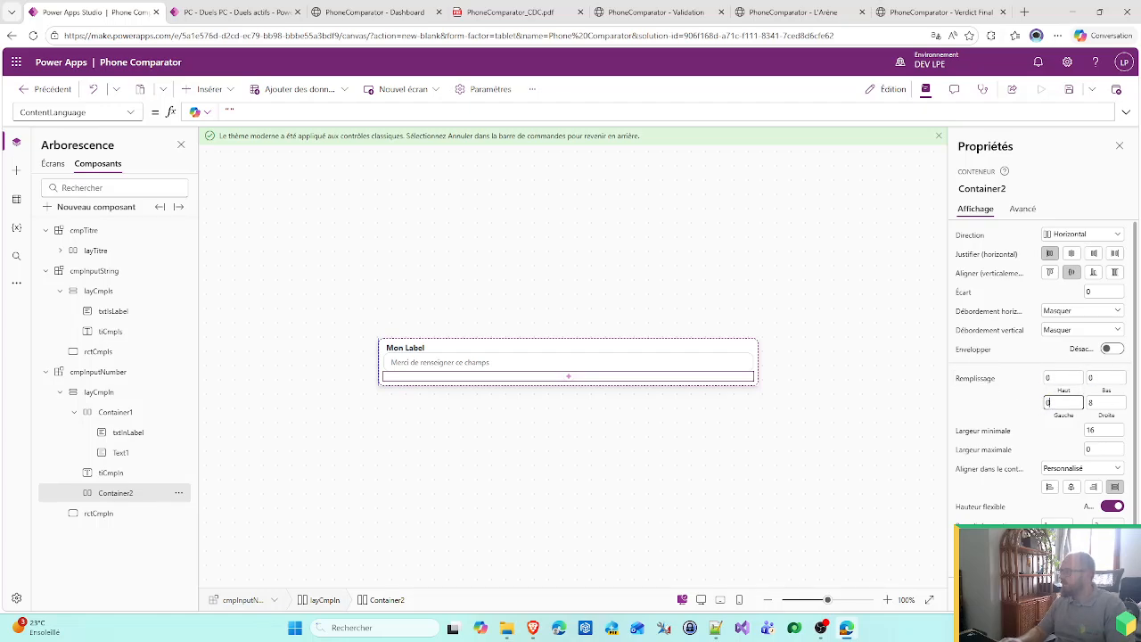
pyautogui.press('Tab')
pyautogui.write('0')
pyautogui.scroll(-1, 1079, 445)
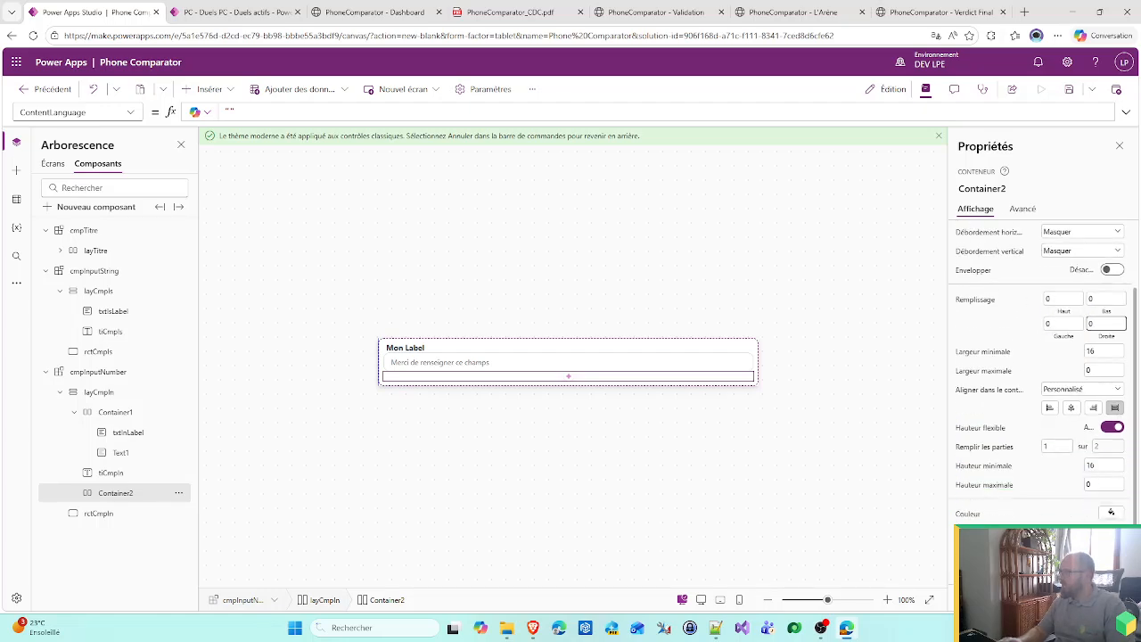
pyautogui.click(1110, 513)
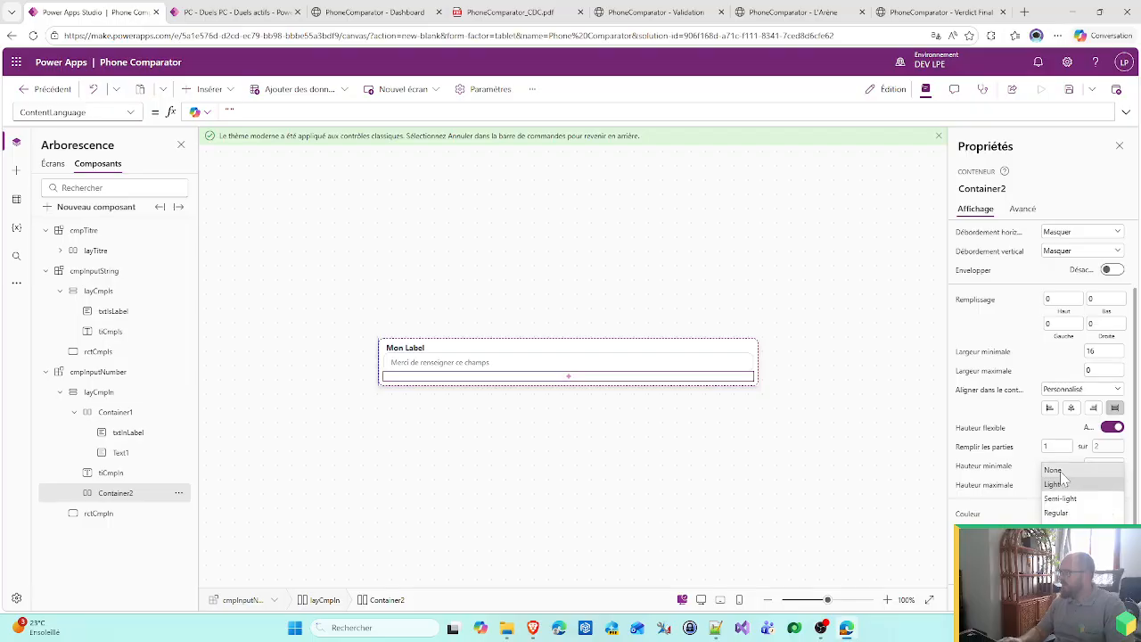
# - Move the tiCmpIn text input into the Container2 horizontal container by cutting and pasting it
pyautogui.click(117, 473)
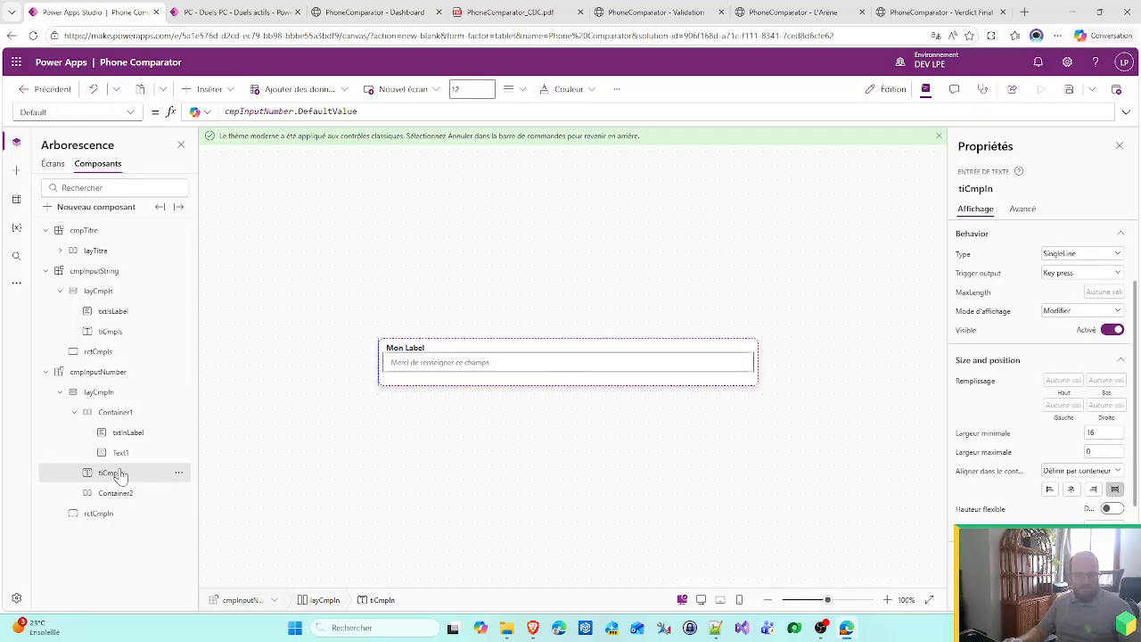
pyautogui.press('Delete')
pyautogui.click(122, 477)
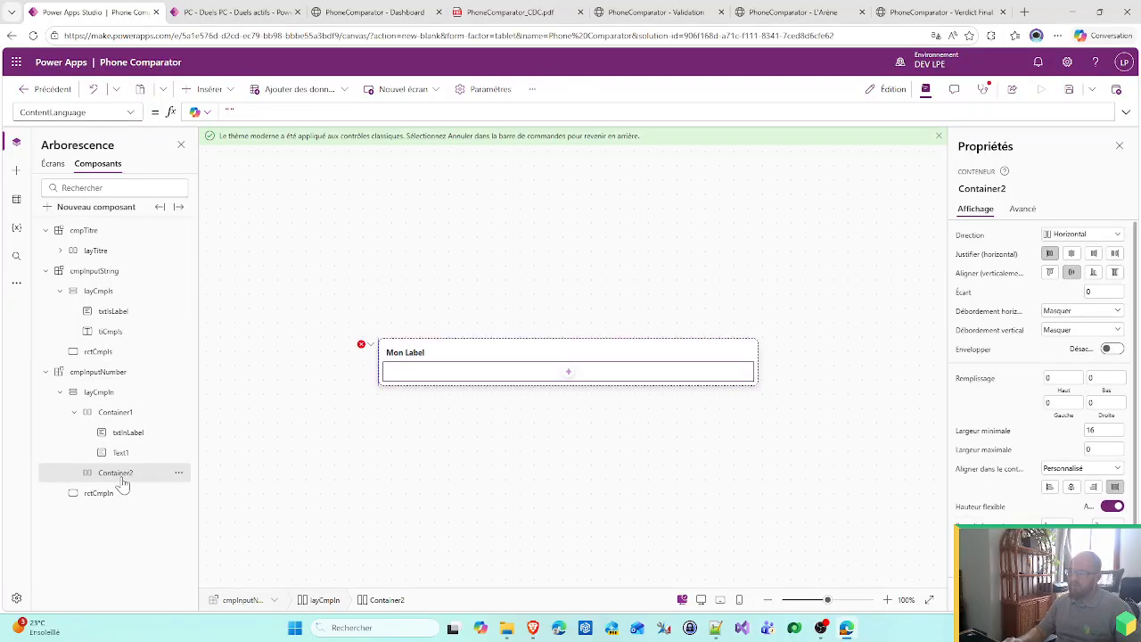
pyautogui.hotkey('ctrl', 'v')
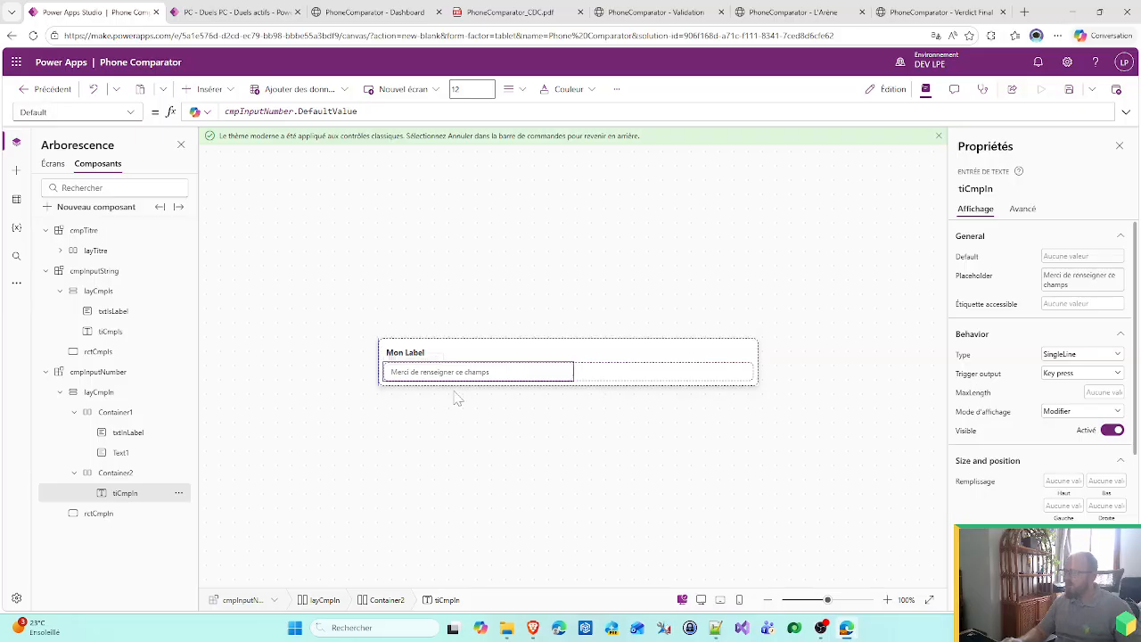
# - Disable the flexible height of Container2 and set its height to 32
pyautogui.click(139, 477)
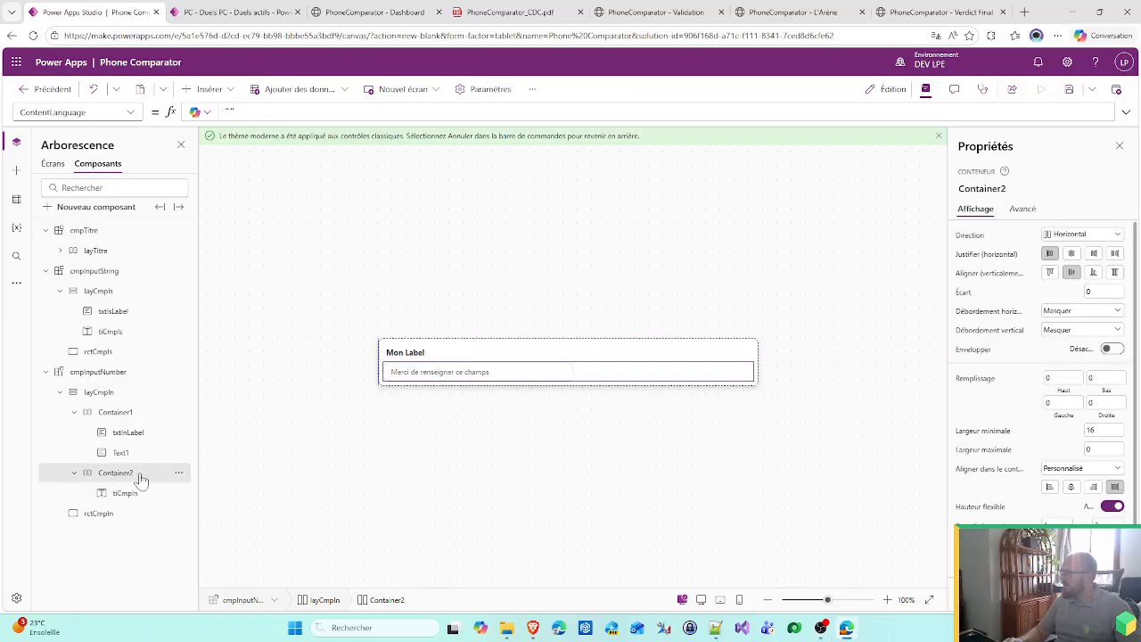
pyautogui.click(1112, 506)
pyautogui.click(136, 499)
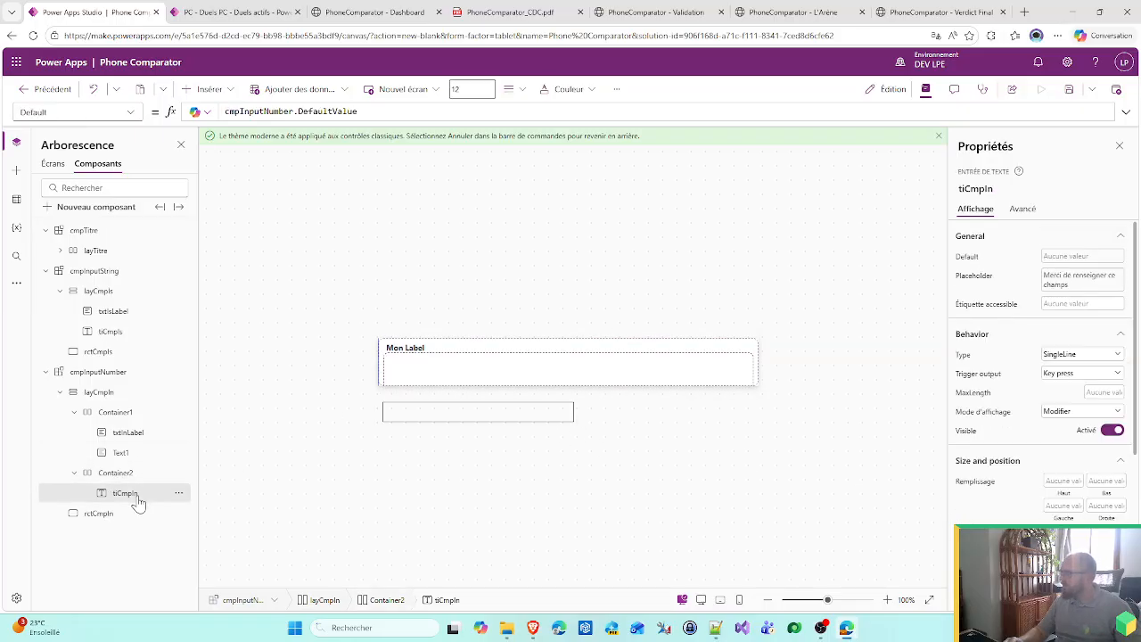
pyautogui.click(126, 477)
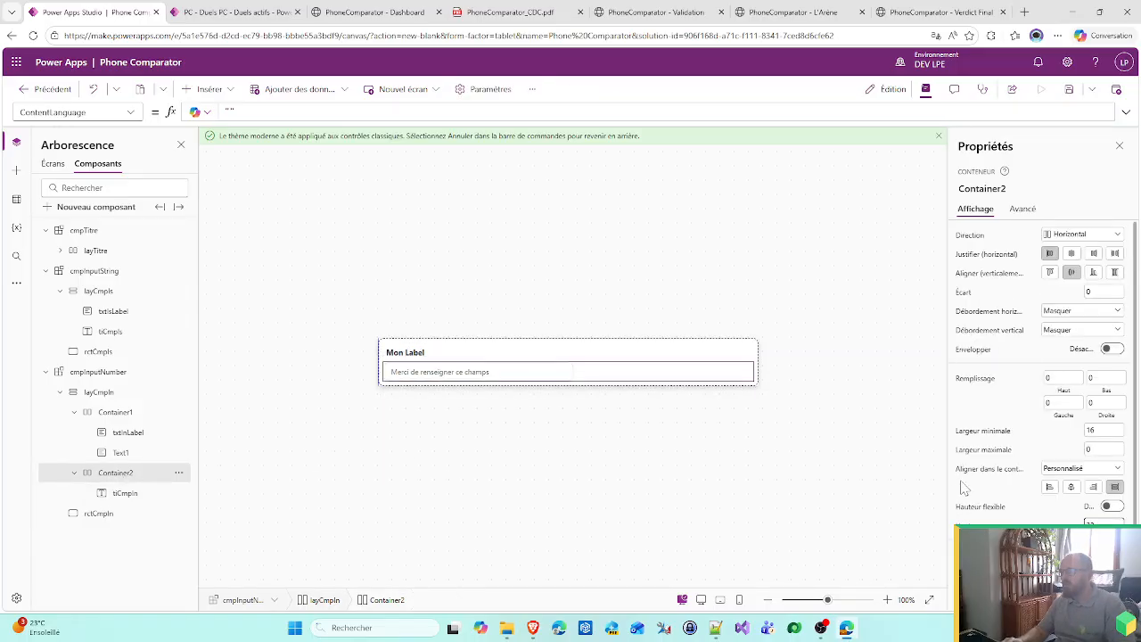
pyautogui.click(658, 455)
# - Enable the flexible width of tiCmpIn so the input fills Container2
pyautogui.click(529, 381)
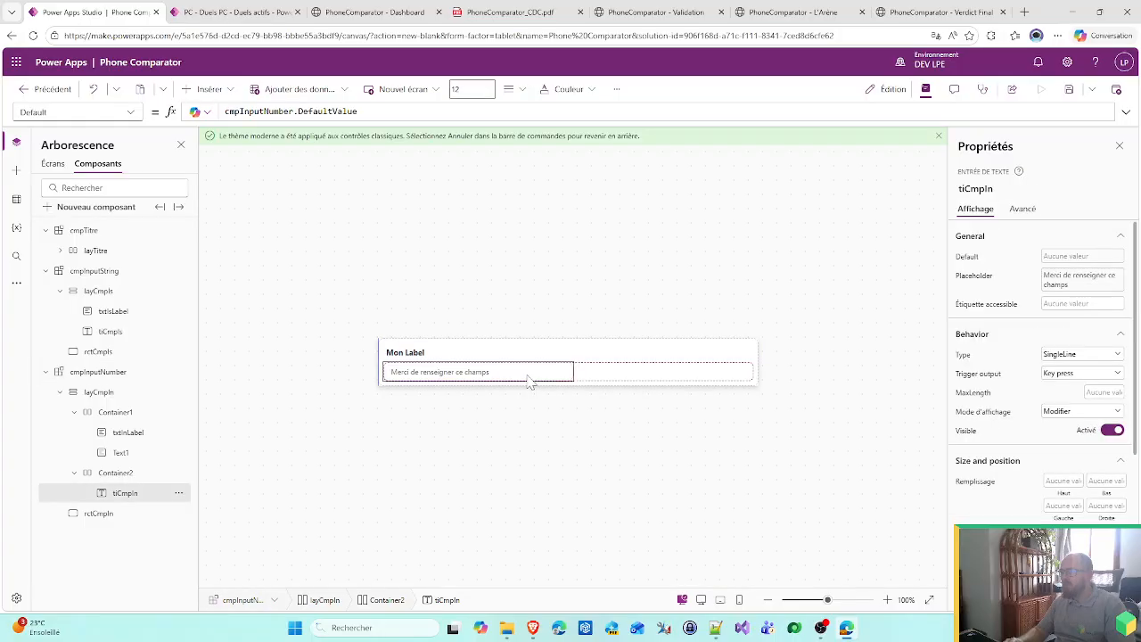
pyautogui.click(598, 383)
pyautogui.click(524, 381)
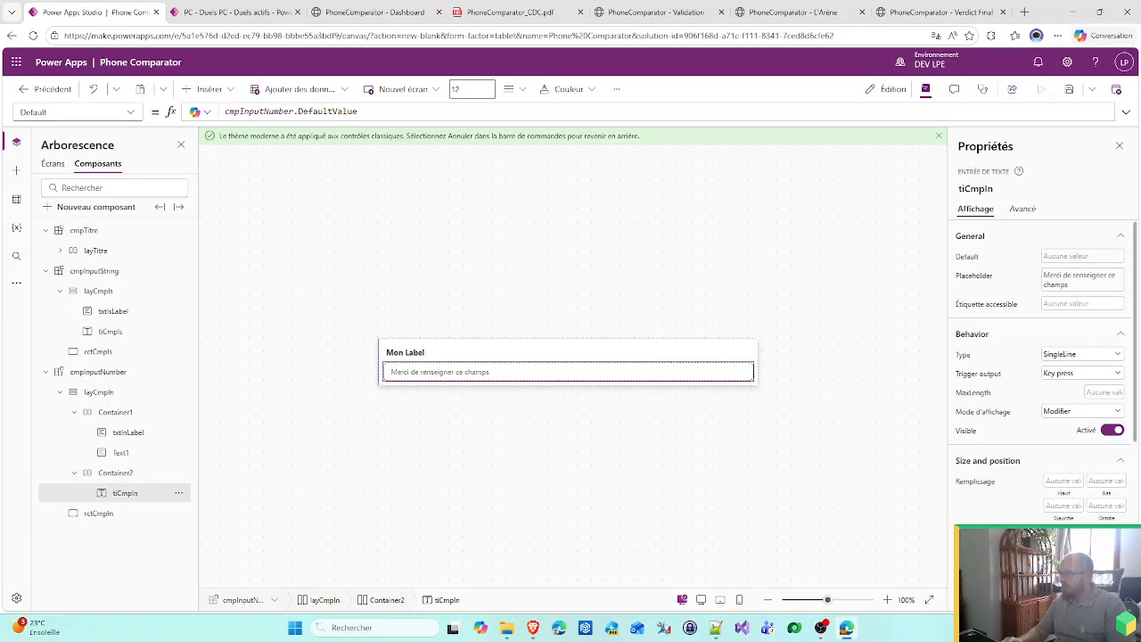
# - Insert a text control after tiCmpIn in Container2 and set its font size to 12
pyautogui.click(212, 93)
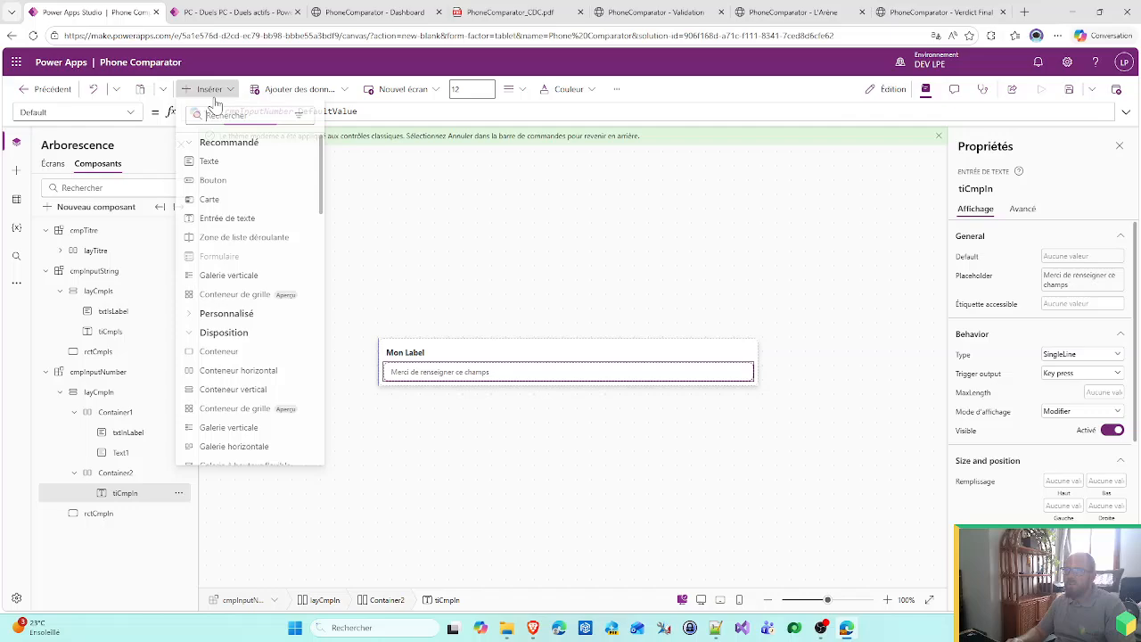
pyautogui.click(210, 164)
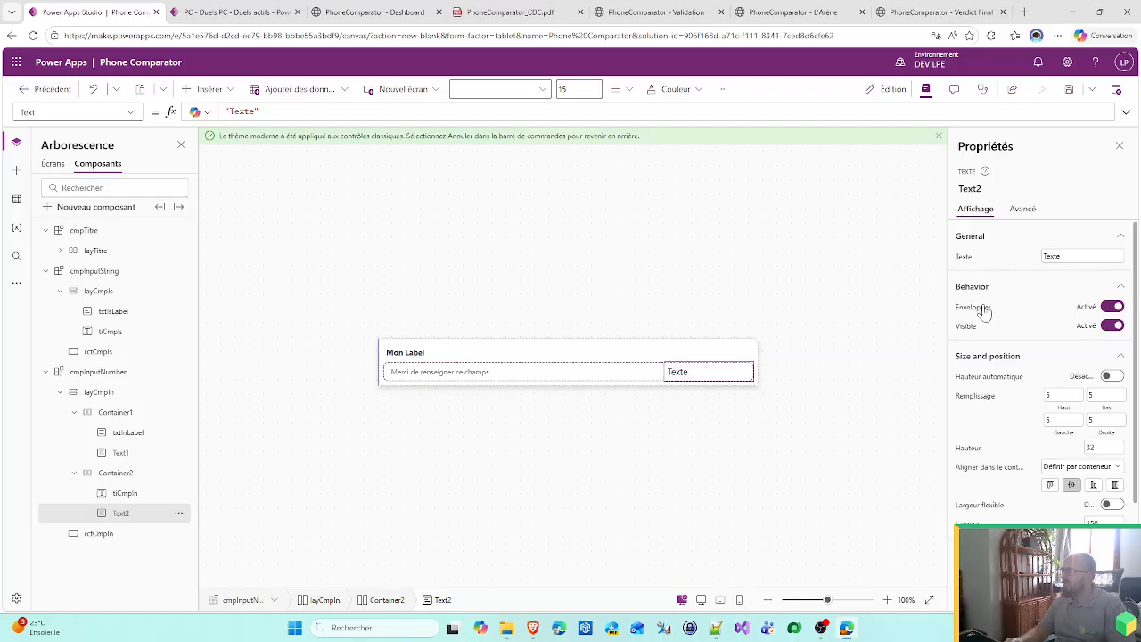
pyautogui.scroll(-3, 983, 310)
pyautogui.click(1103, 447)
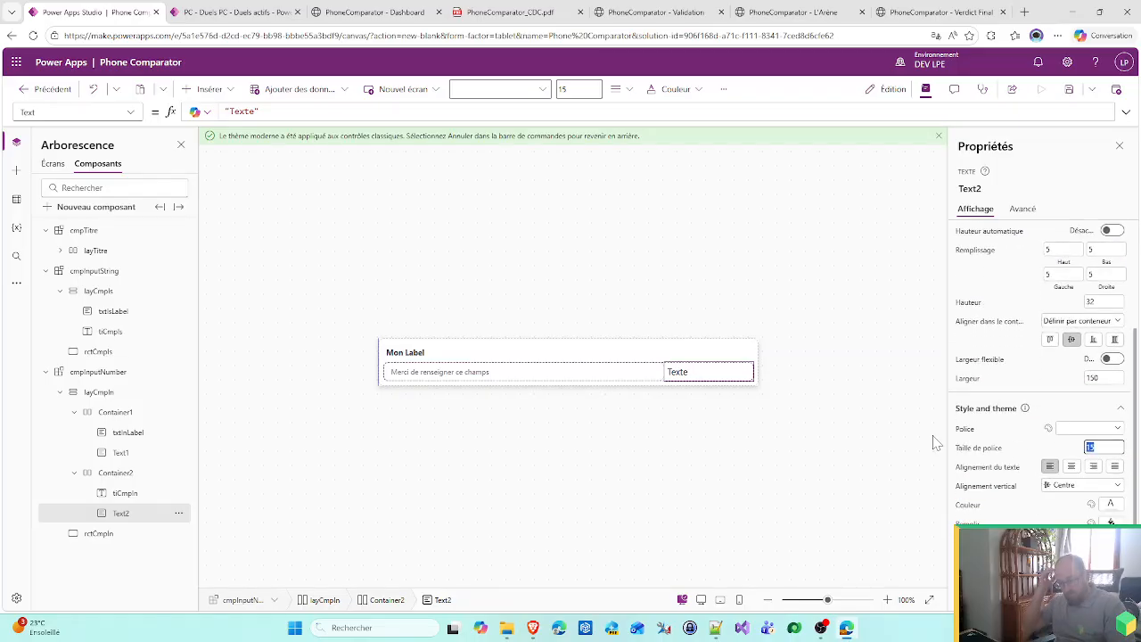
pyautogui.write('12')
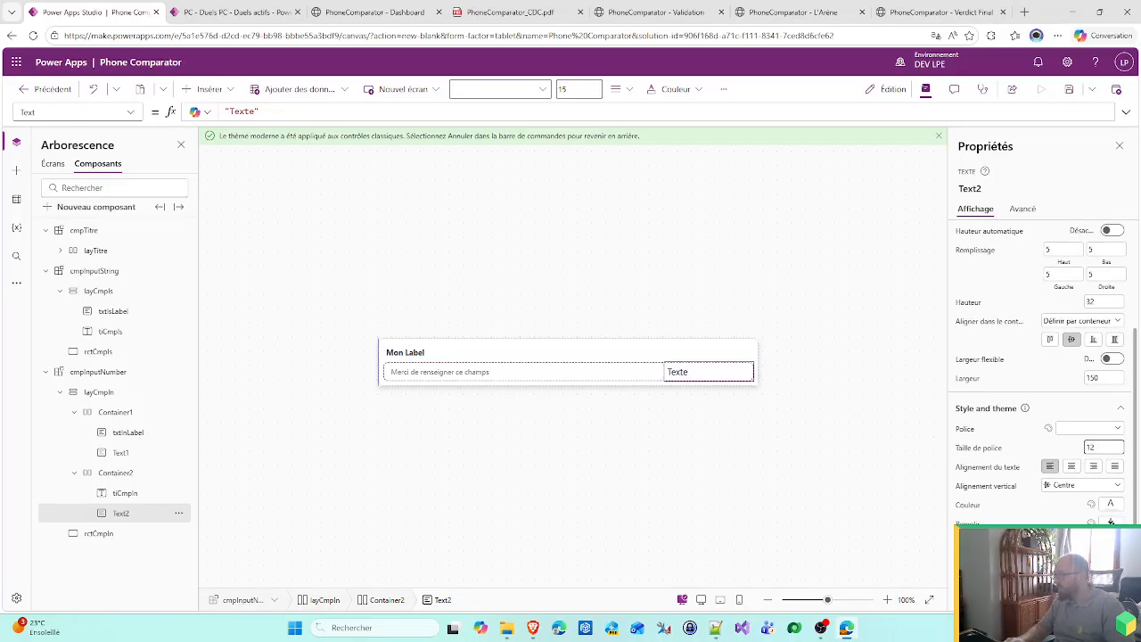
# - Copy the txtInLabel font colour RGBA(55;65;81;1) to the Text2 control
pyautogui.click(724, 354)
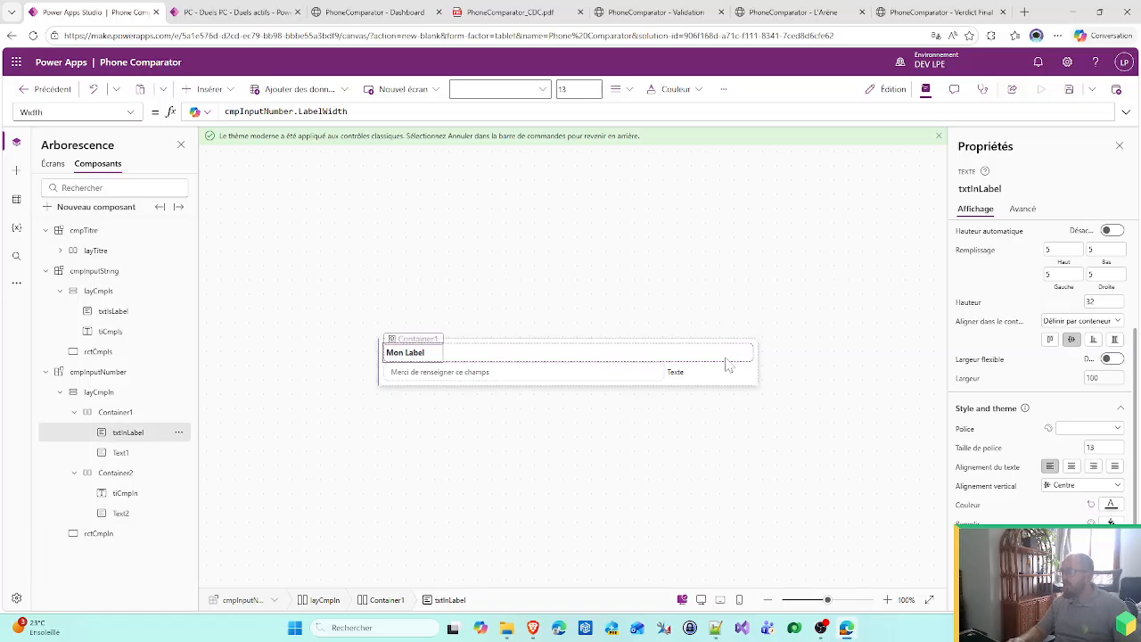
pyautogui.click(970, 506)
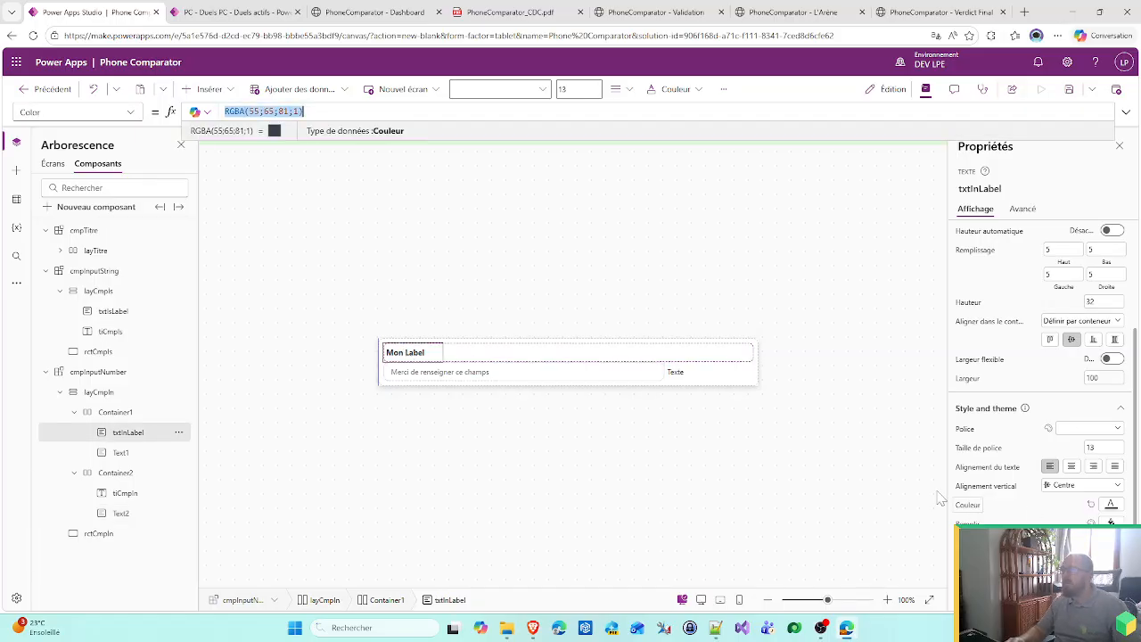
pyautogui.click(686, 378)
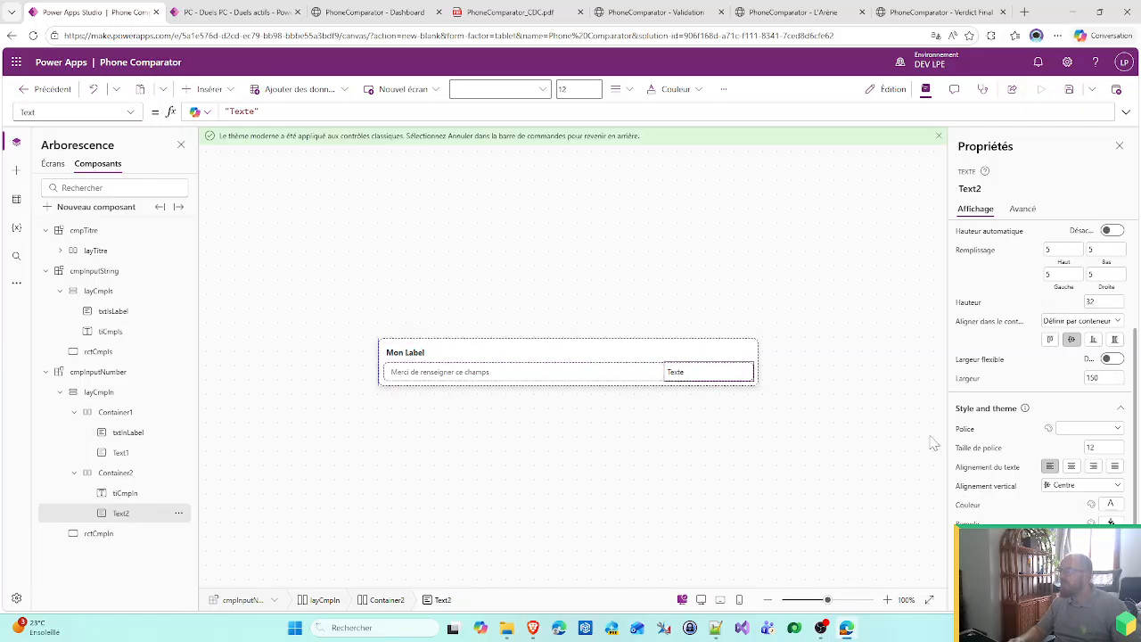
pyautogui.click(970, 506)
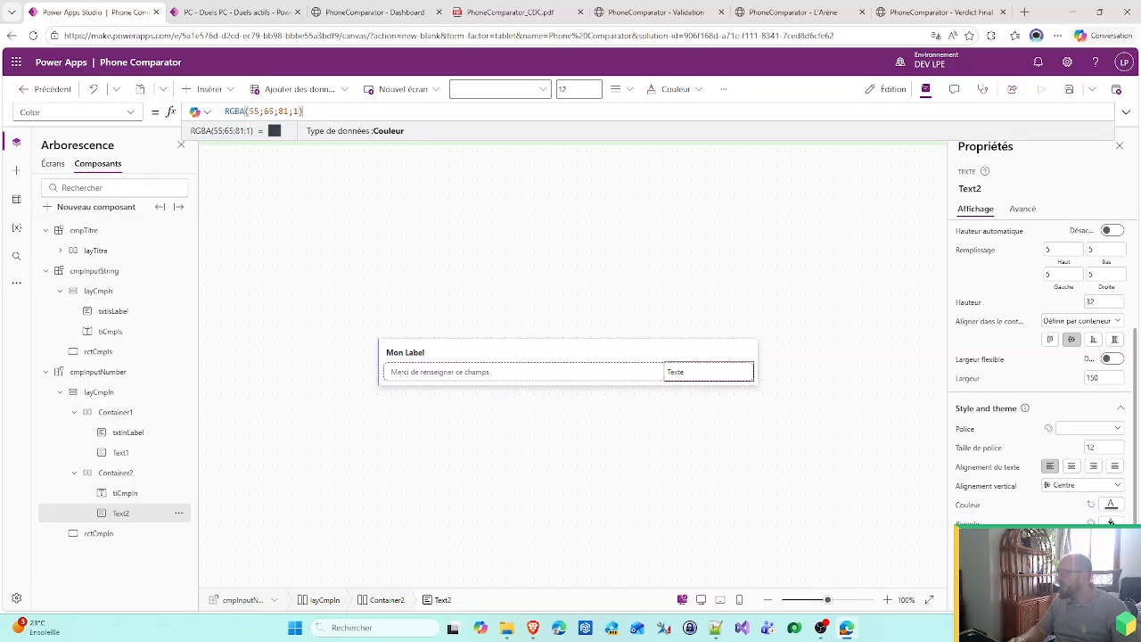
# - Try the Gras font weight on Text2, compare it with the PhoneComparator - Validation mockup, and set the weight to Normal
pyautogui.click(1111, 522)
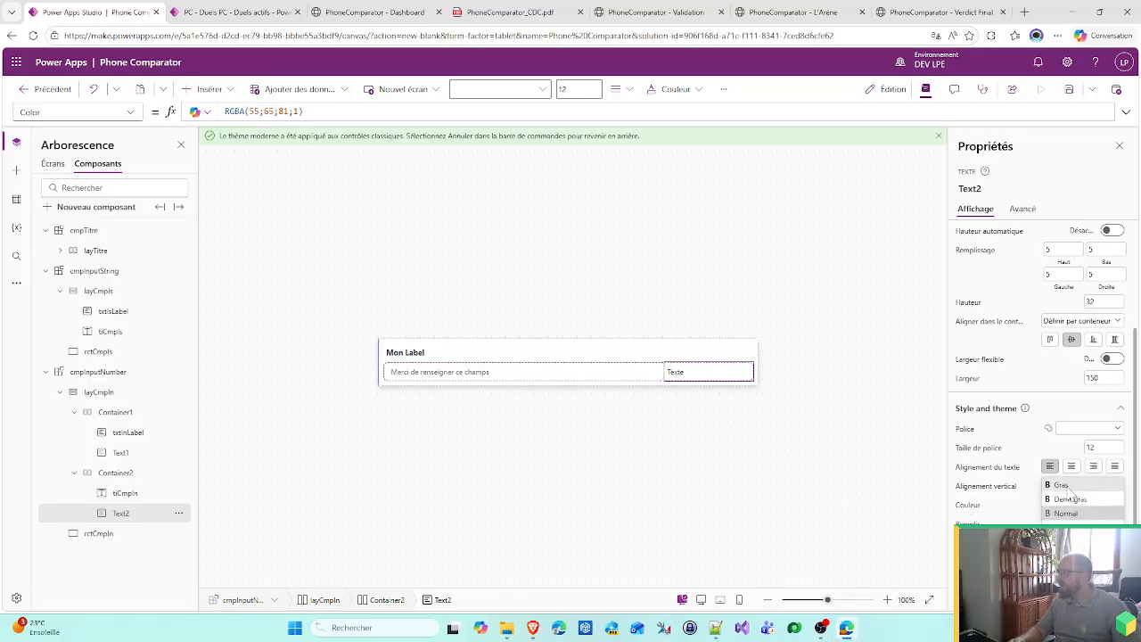
pyautogui.click(1069, 490)
pyautogui.click(655, 11)
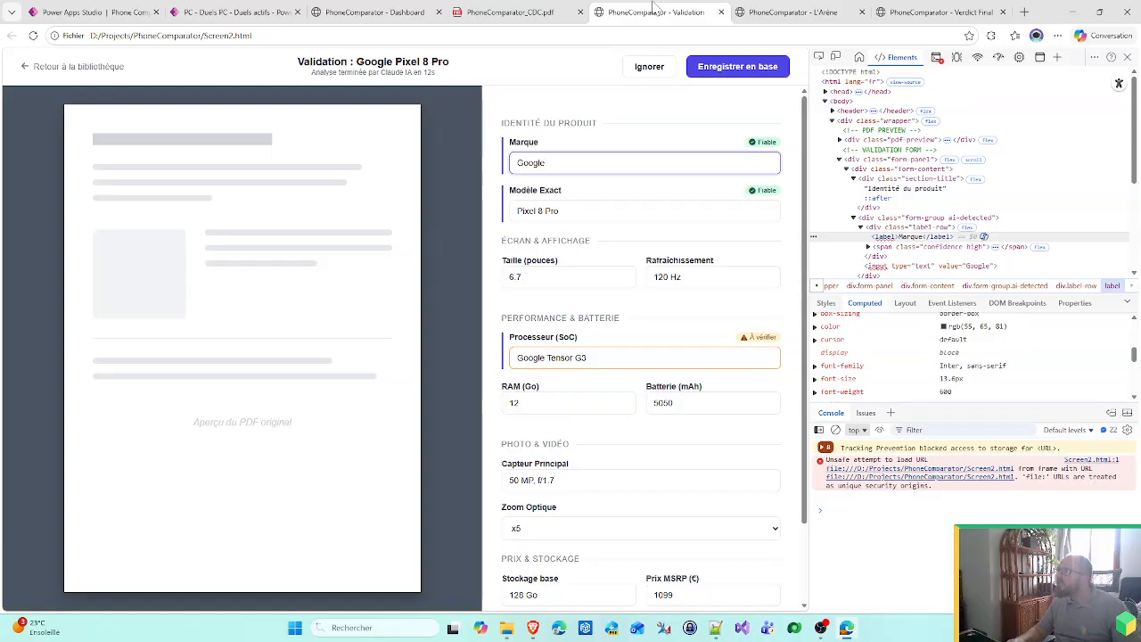
pyautogui.click(96, 9)
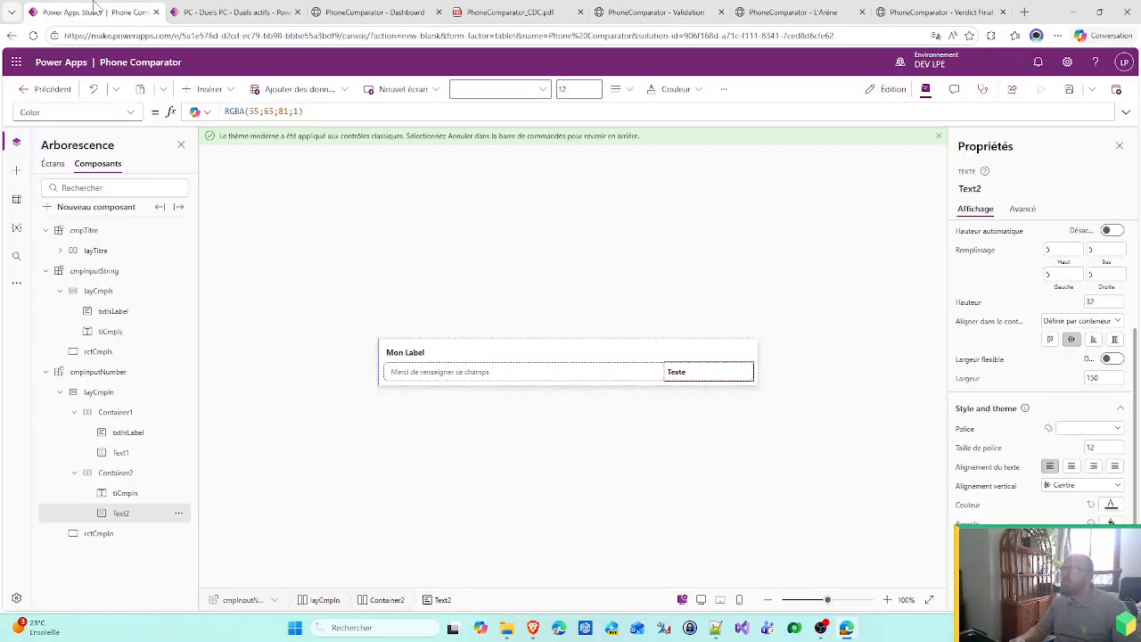
pyautogui.click(1110, 522)
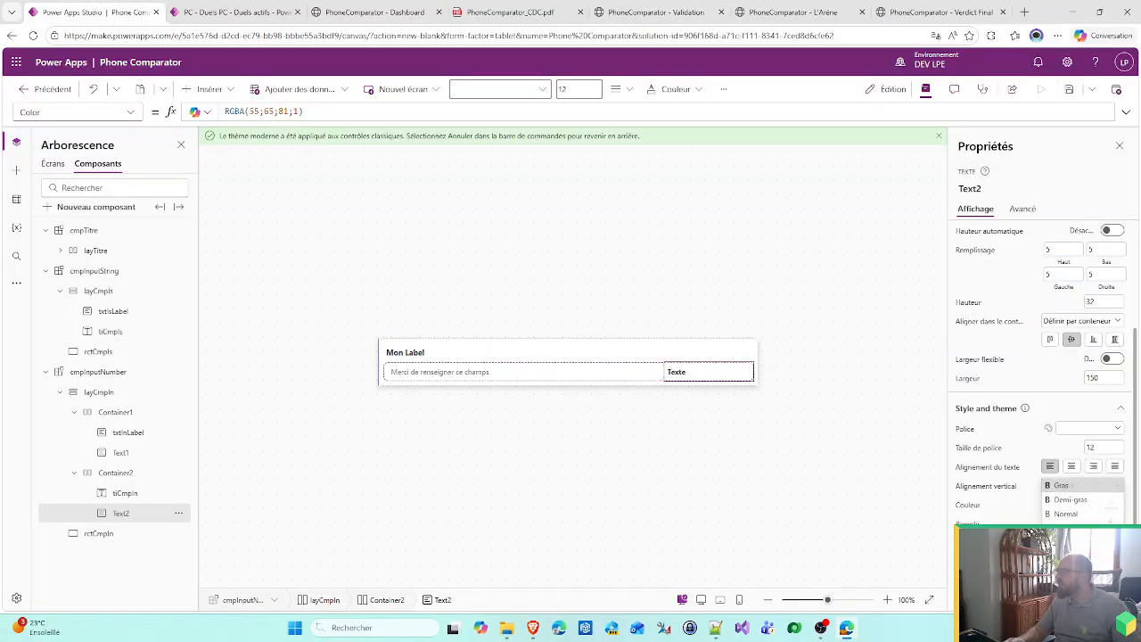
pyautogui.click(1060, 513)
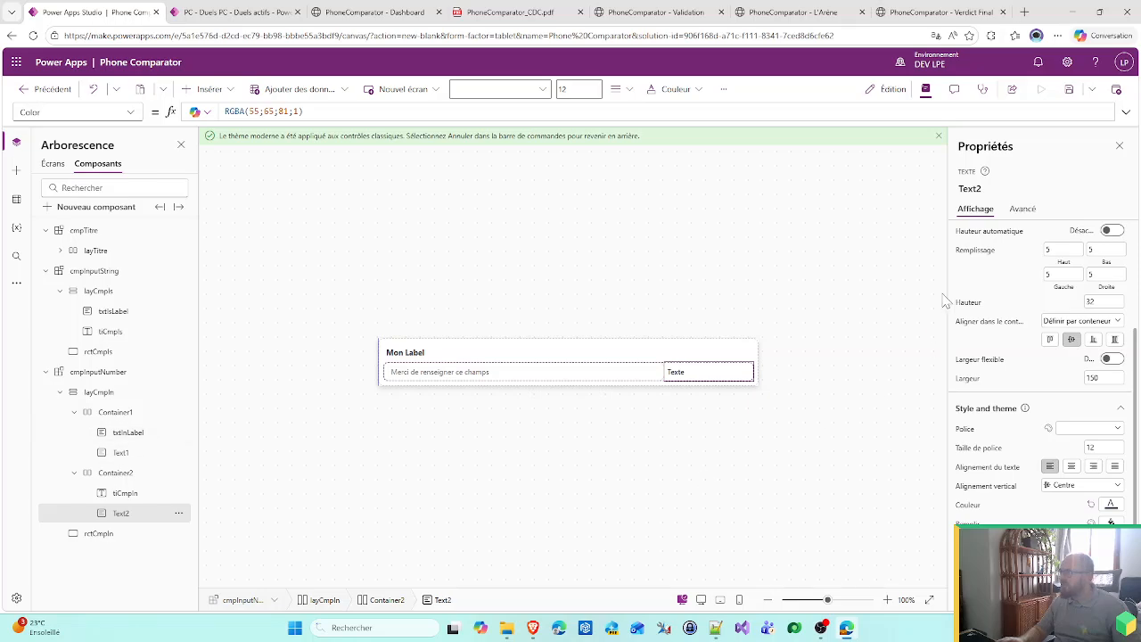
# - Set the Text property of Text2 to cmpInputNumber.Unité
pyautogui.scroll(3, 967, 326)
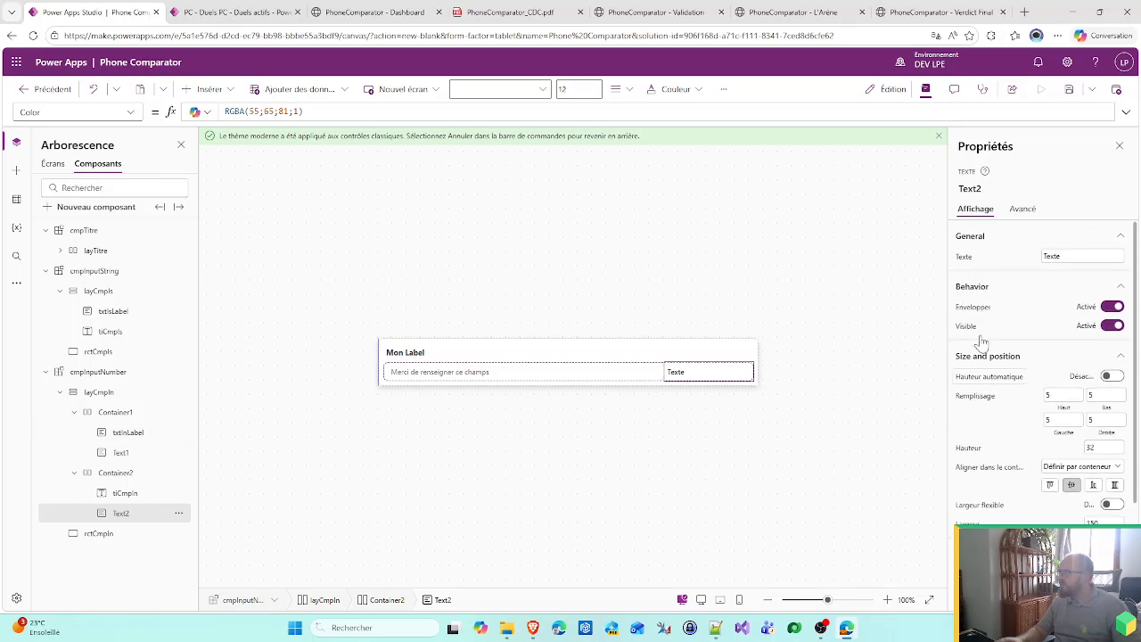
pyautogui.click(967, 258)
pyautogui.write('cmp')
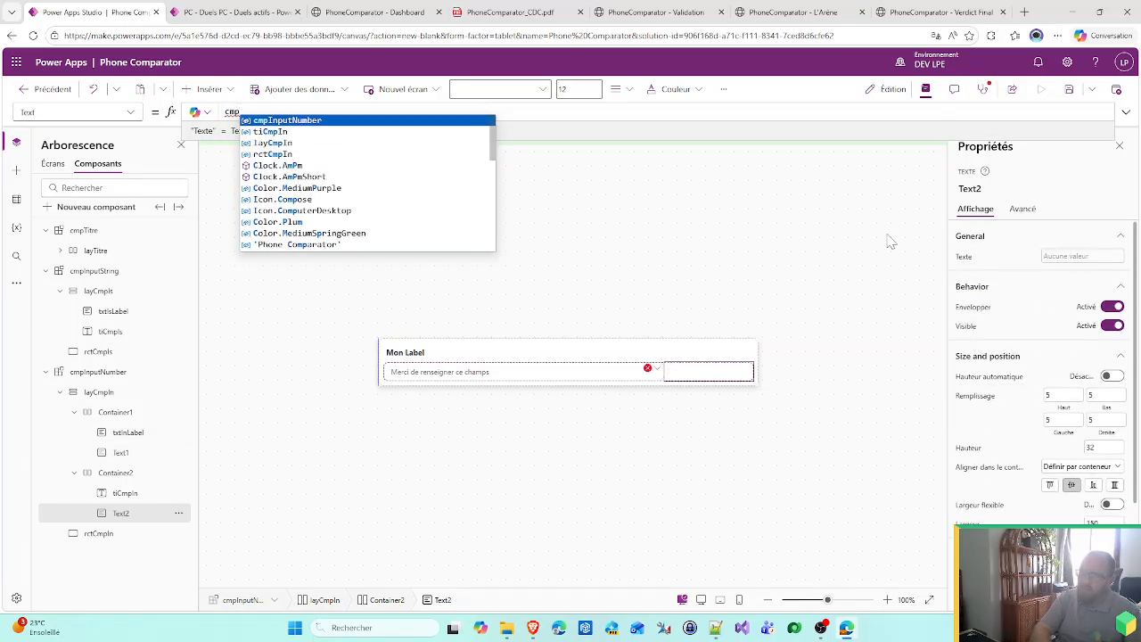
pyautogui.write('In')
pyautogui.press('Tab')
pyautogui.write('.')
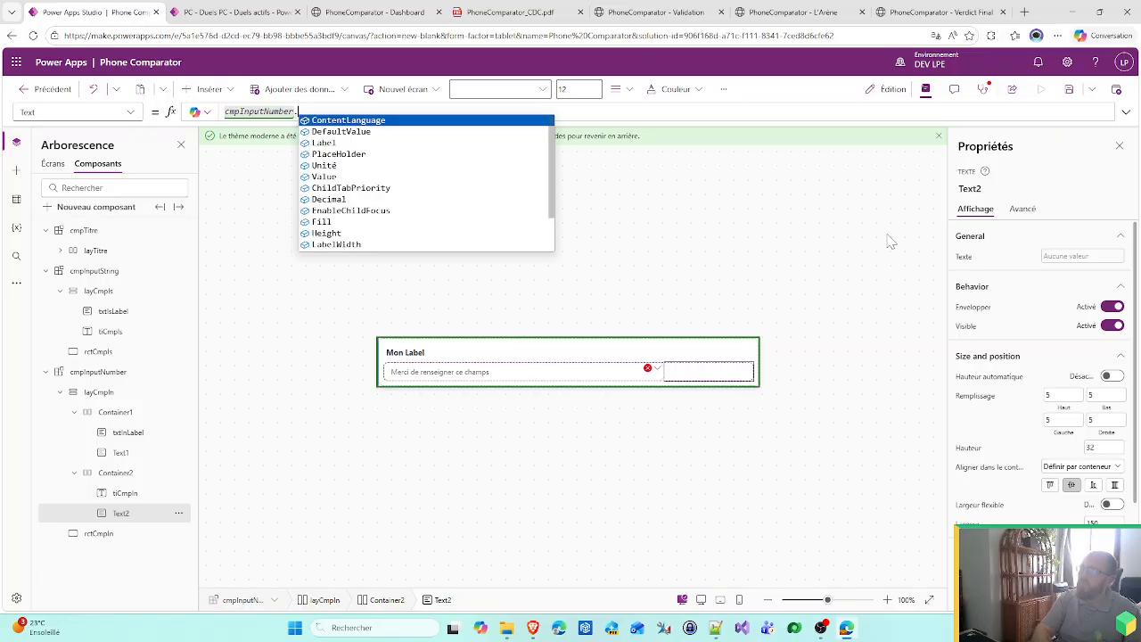
pyautogui.write('U')
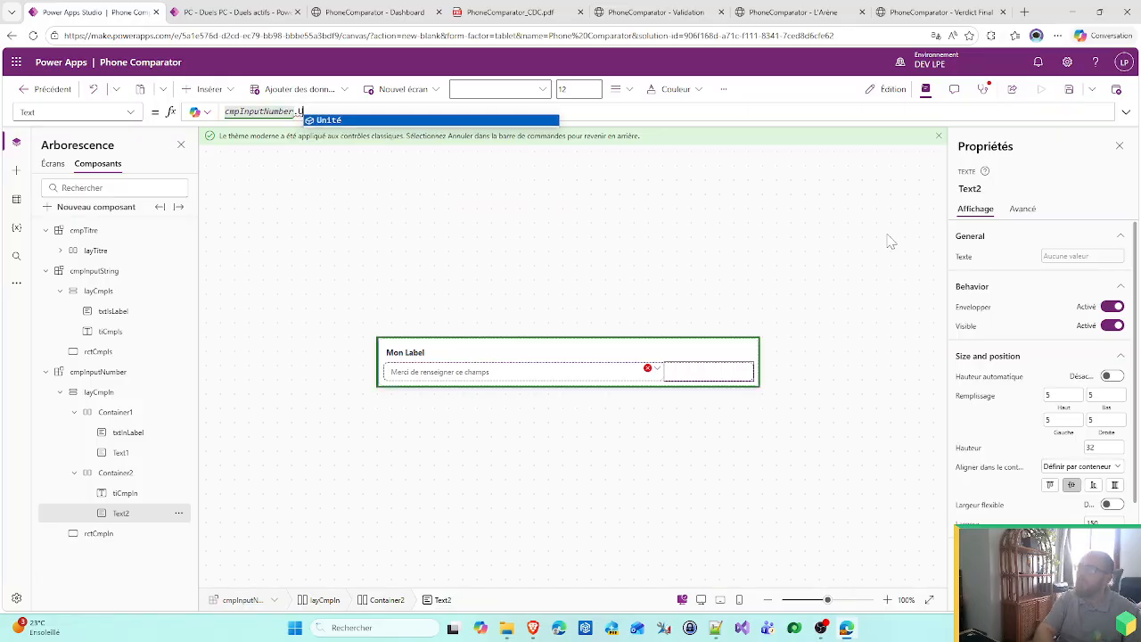
pyautogui.press('Tab')
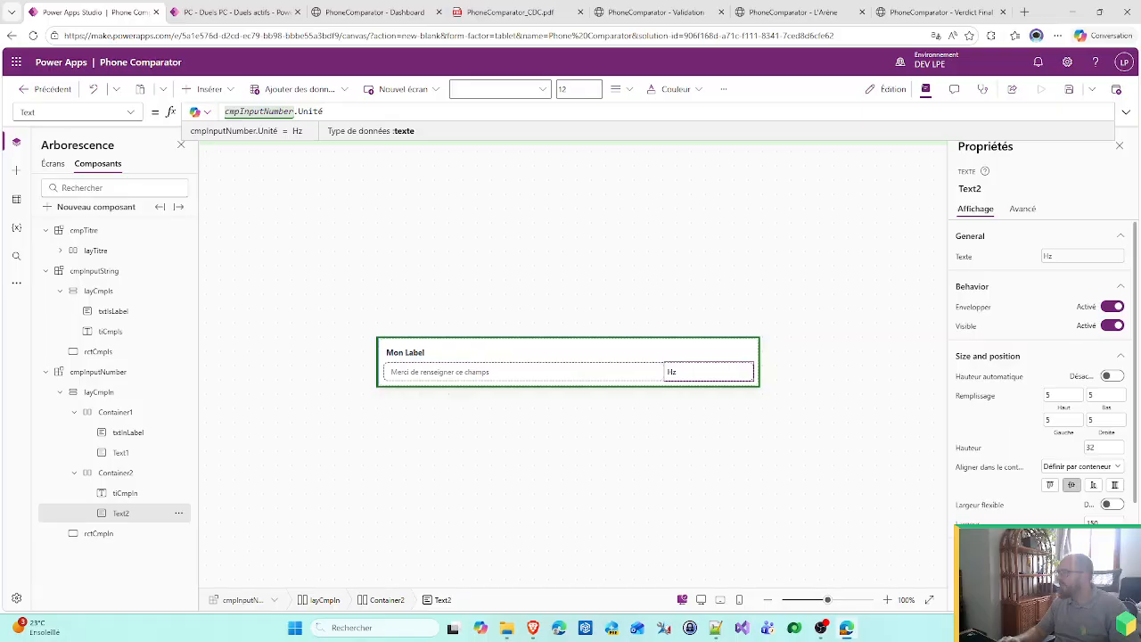
# - Set the Visible property of Text2 to Not(IsBlankOrError(Self.Text))
pyautogui.scroll(-2, 1039, 402)
pyautogui.scroll(2, 1038, 401)
pyautogui.scroll(-2, 1034, 401)
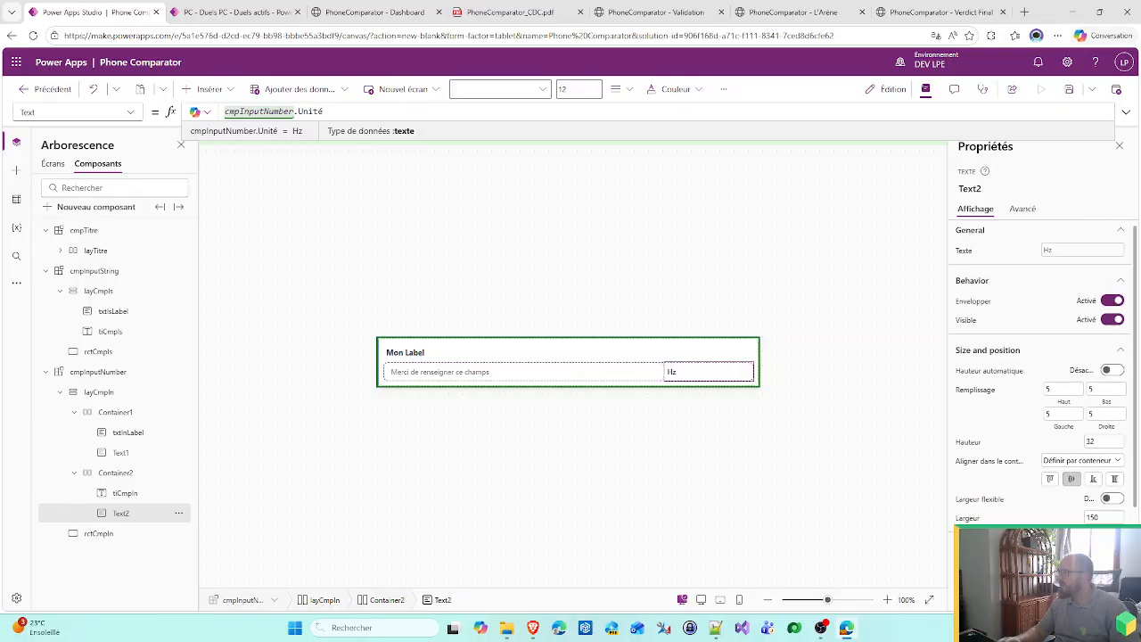
pyautogui.scroll(2, 1034, 401)
pyautogui.click(966, 327)
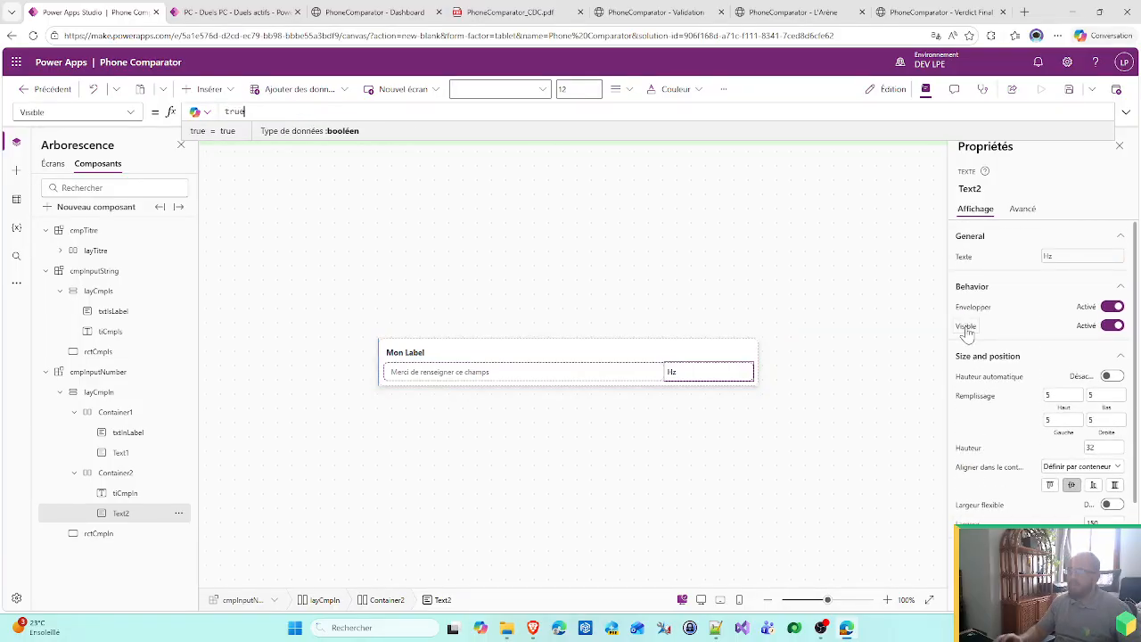
pyautogui.write('Not(')
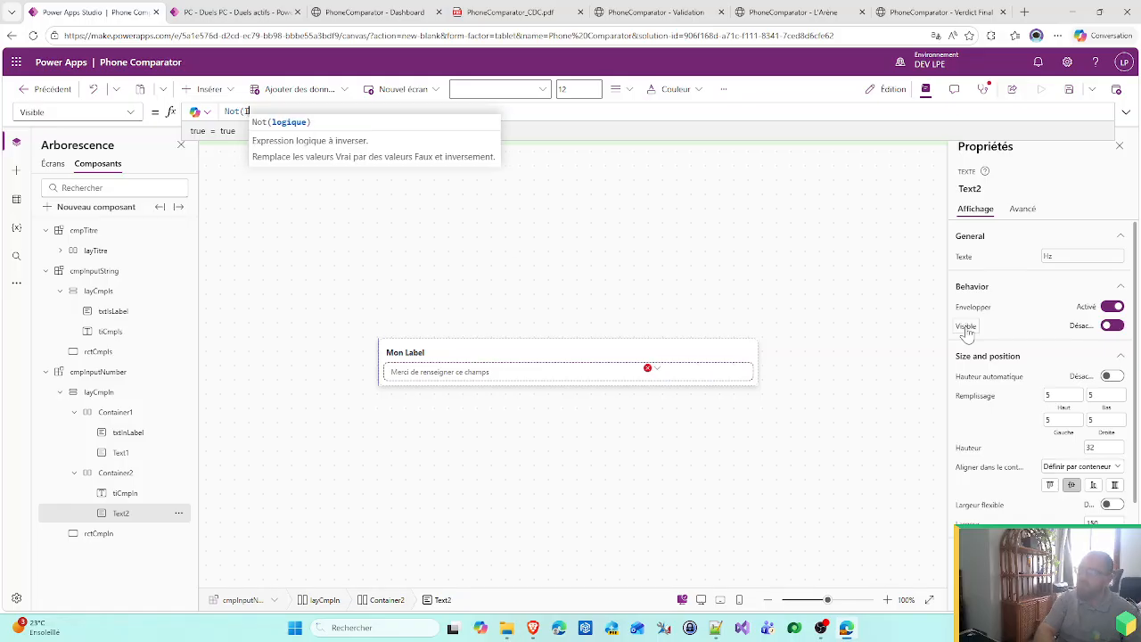
pyautogui.write('IsBlankOrError(')
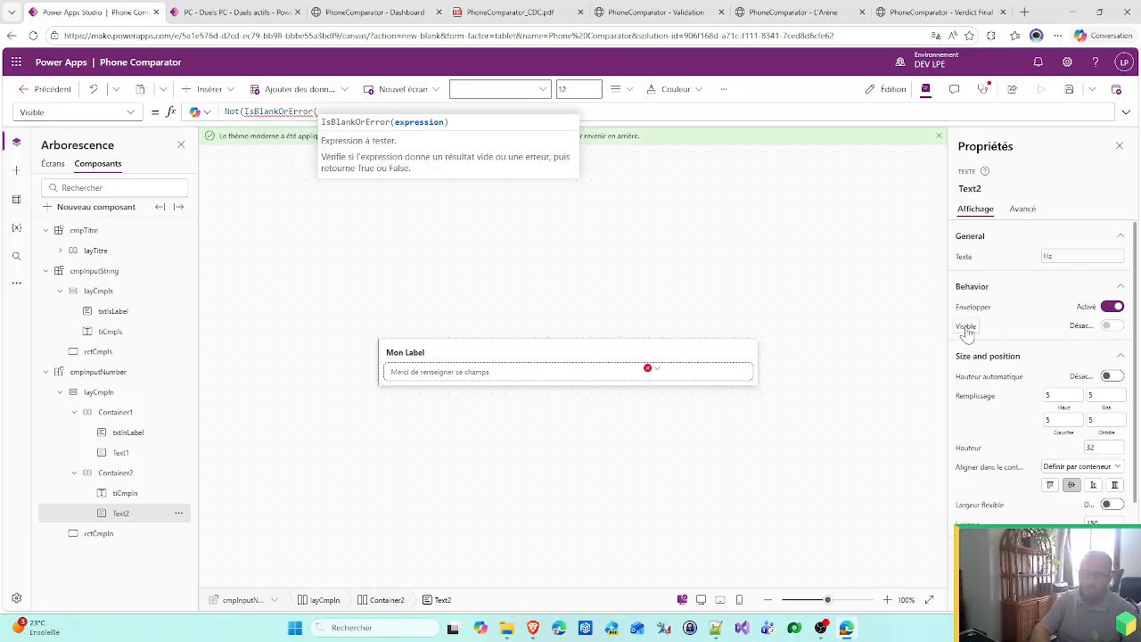
pyautogui.write('Self.Text))')
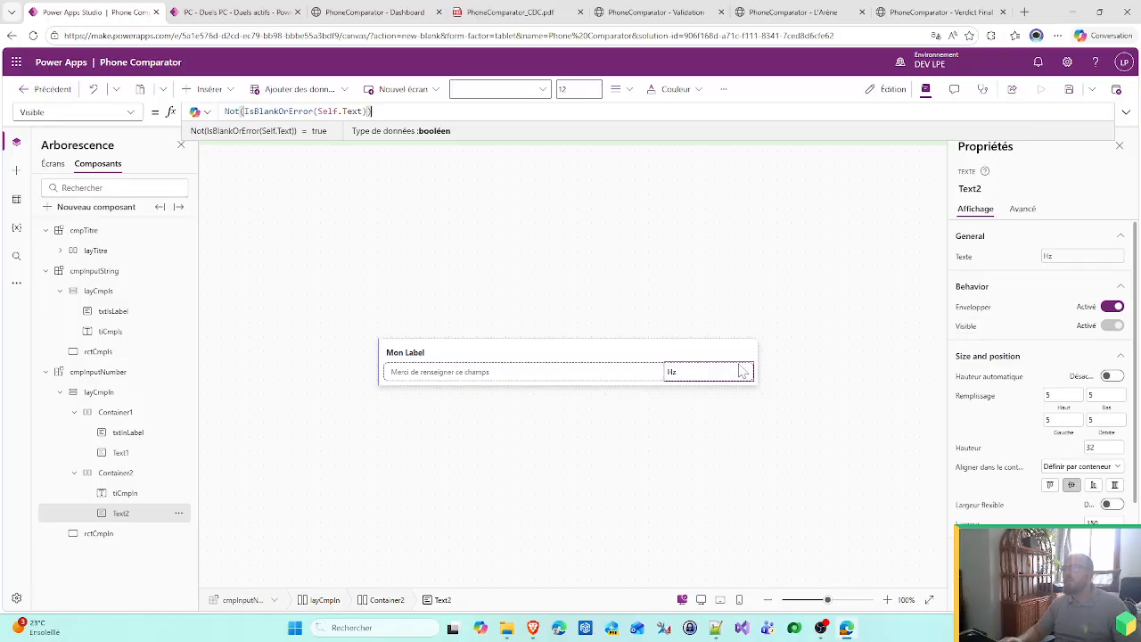
pyautogui.click(611, 276)
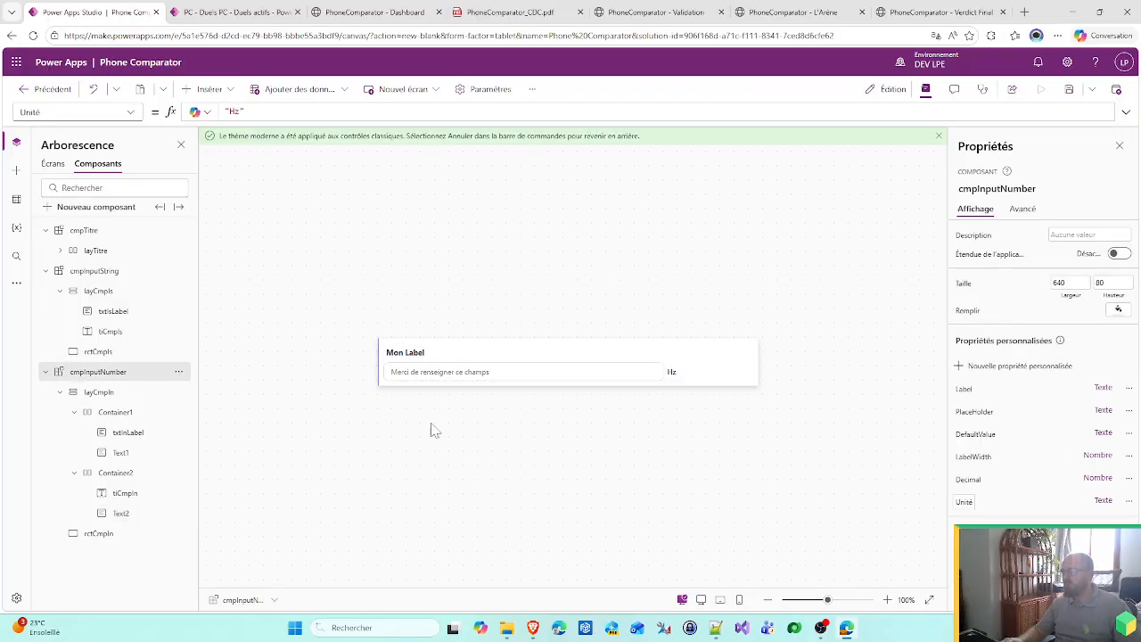
# - Set the width of the Text2 unit text to 80
pyautogui.click(693, 378)
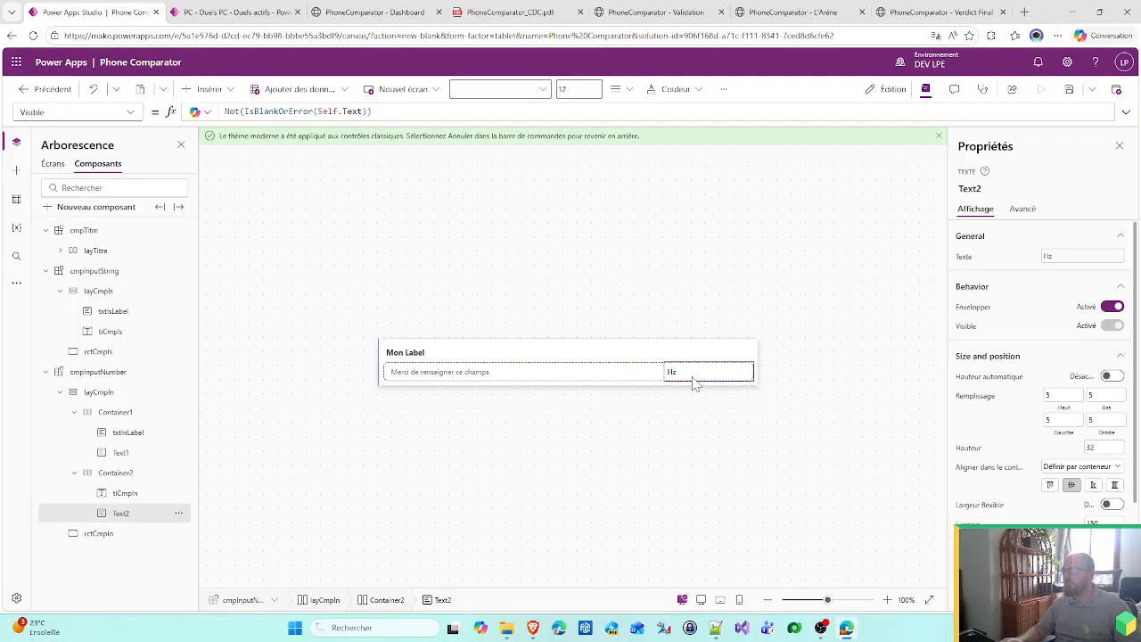
pyautogui.moveTo(1111, 523); pyautogui.dragTo(958, 504)
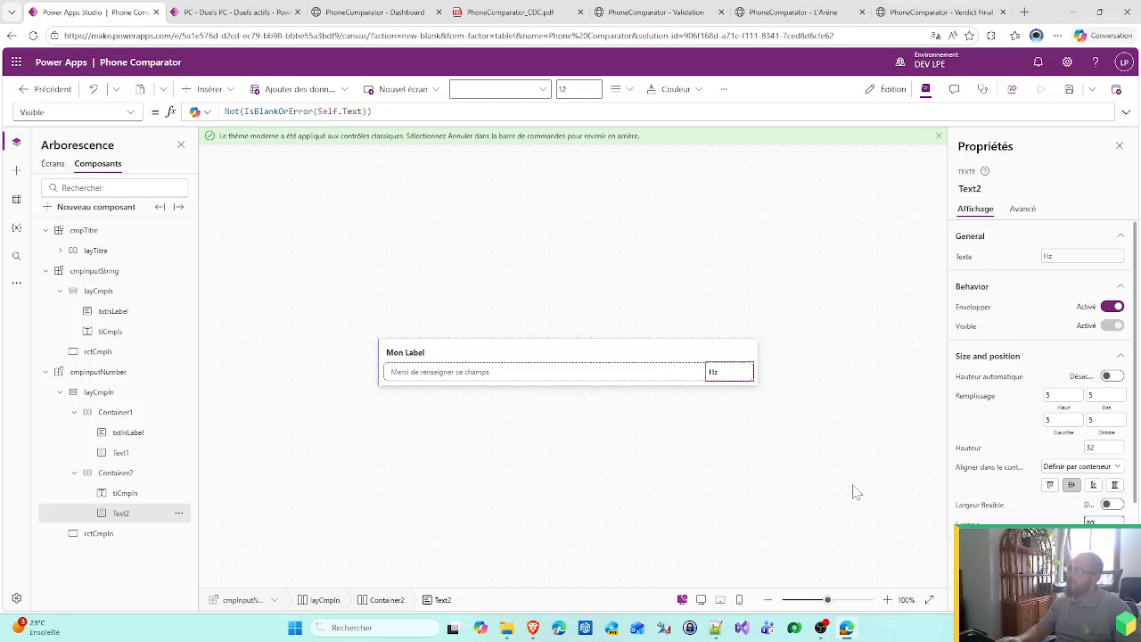
pyautogui.click(712, 436)
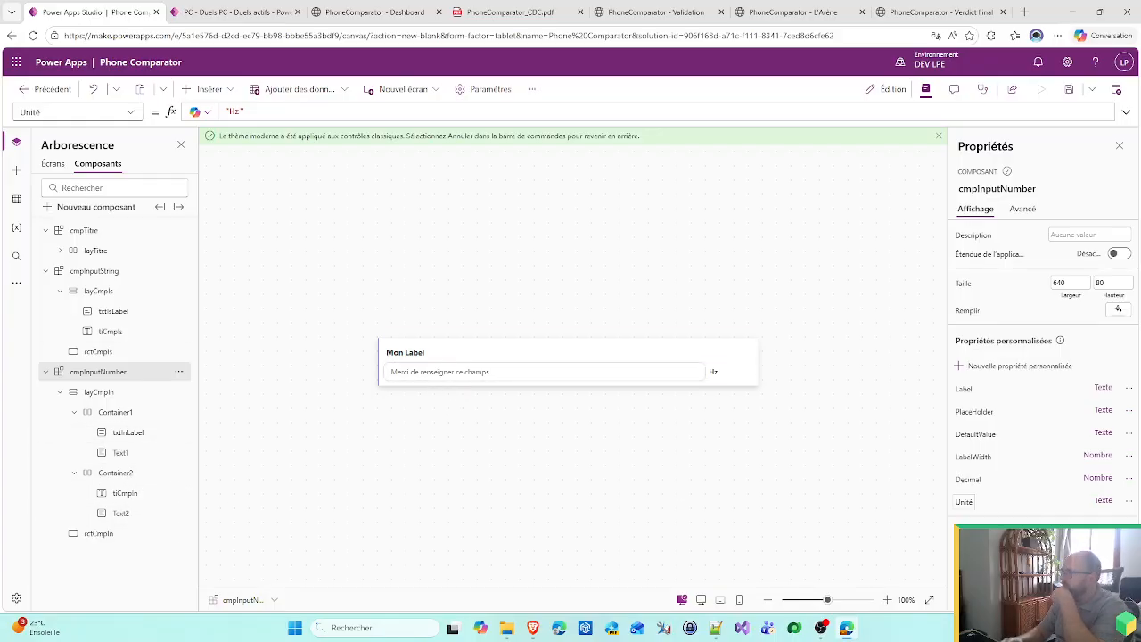
# - Set the Value output property of cmpInputNumber to Value(Coalesce(tiCmpIn.Text;cmpInputNumber.DefaultValue))
pyautogui.click(965, 524)
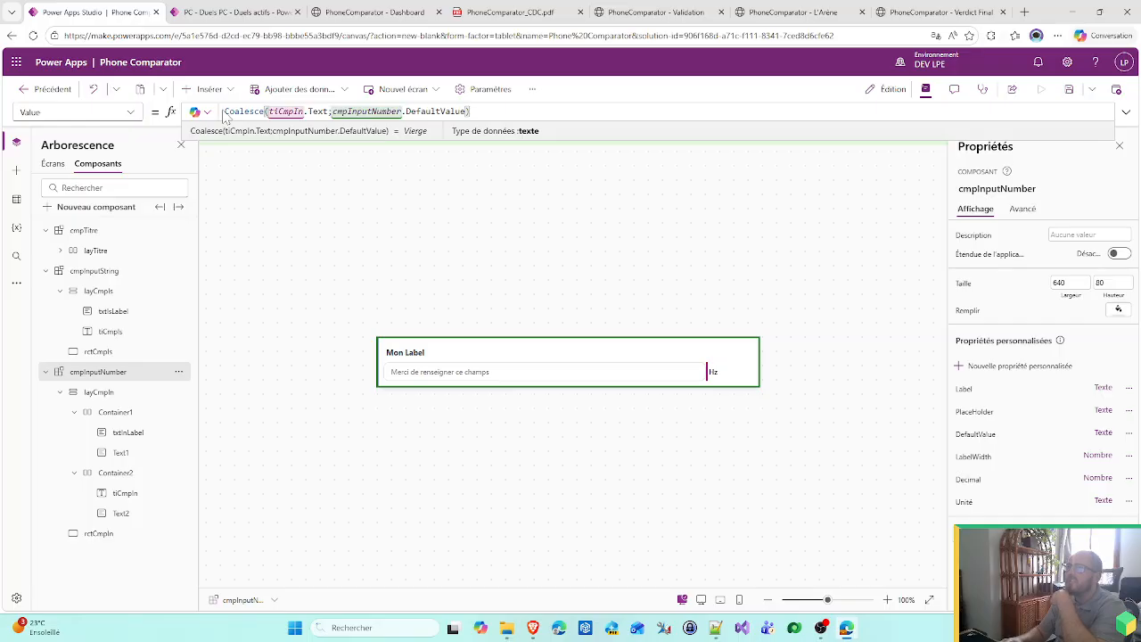
pyautogui.write('Value(')
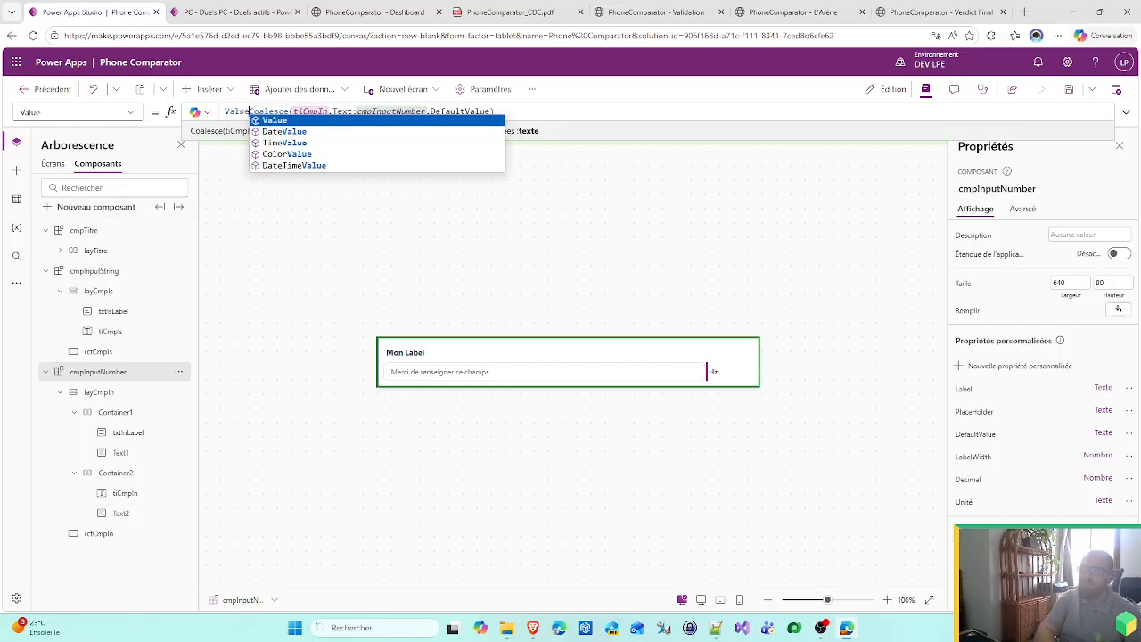
pyautogui.click(556, 113)
pyautogui.write(')')
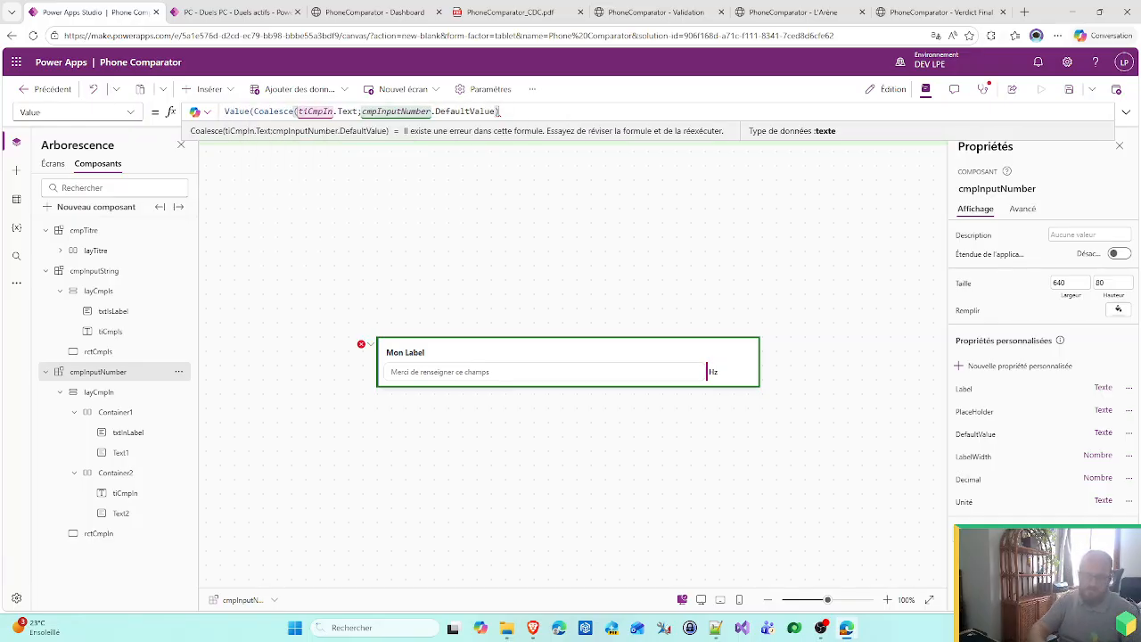
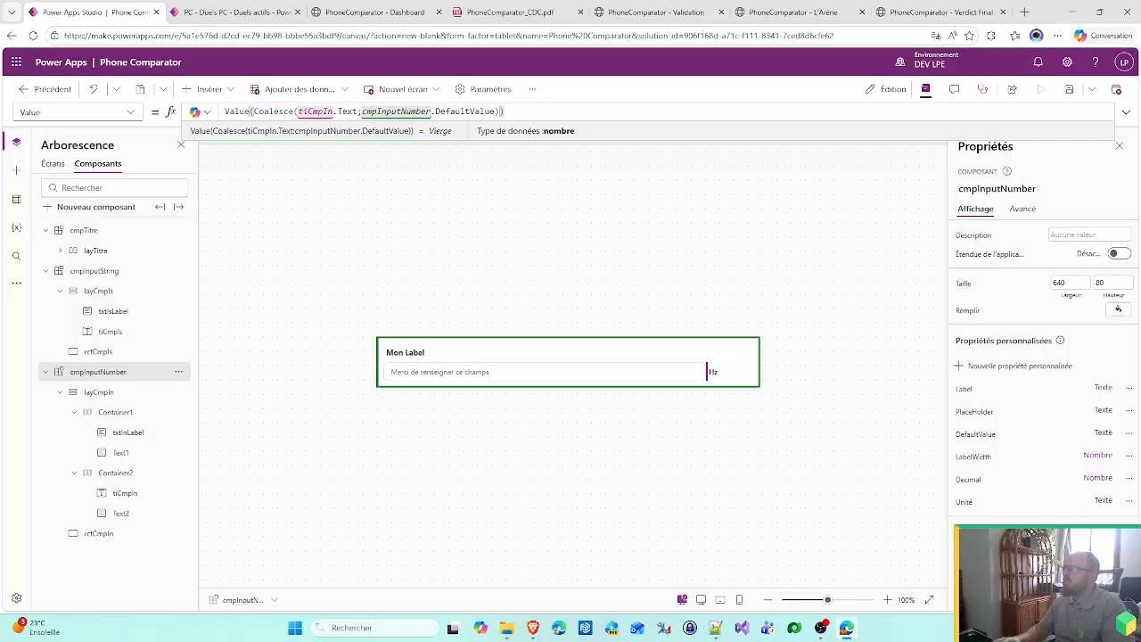
# - Review the form fields on the PhoneComparator - Validation mockup, including the Zoom Optique options
pyautogui.click(662, 8)
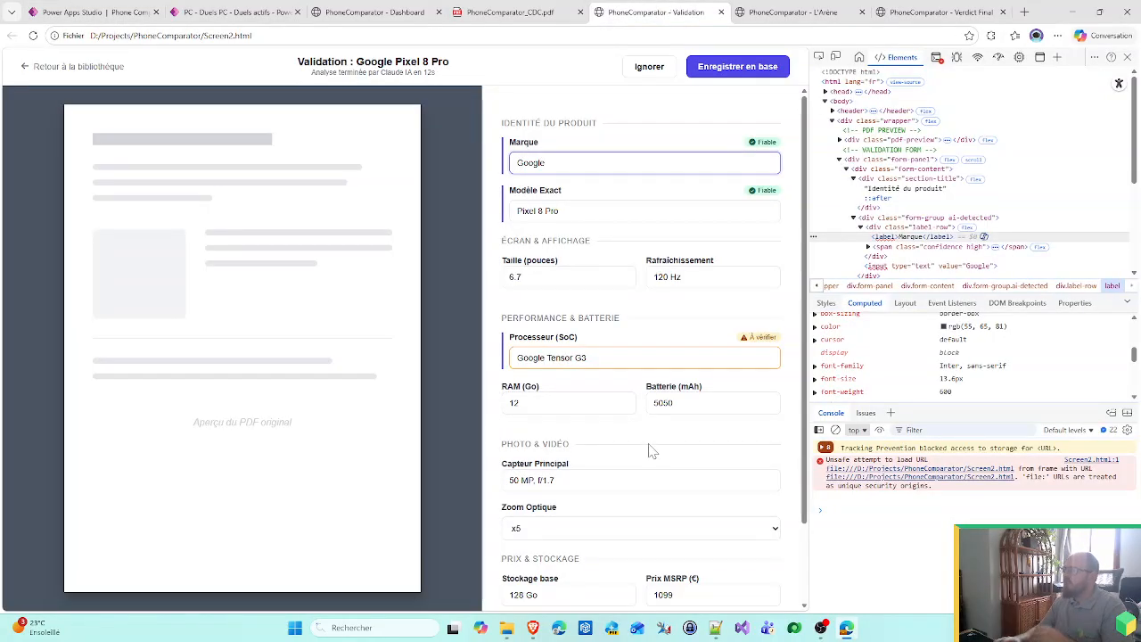
pyautogui.scroll(-1, 642, 470)
pyautogui.click(622, 436)
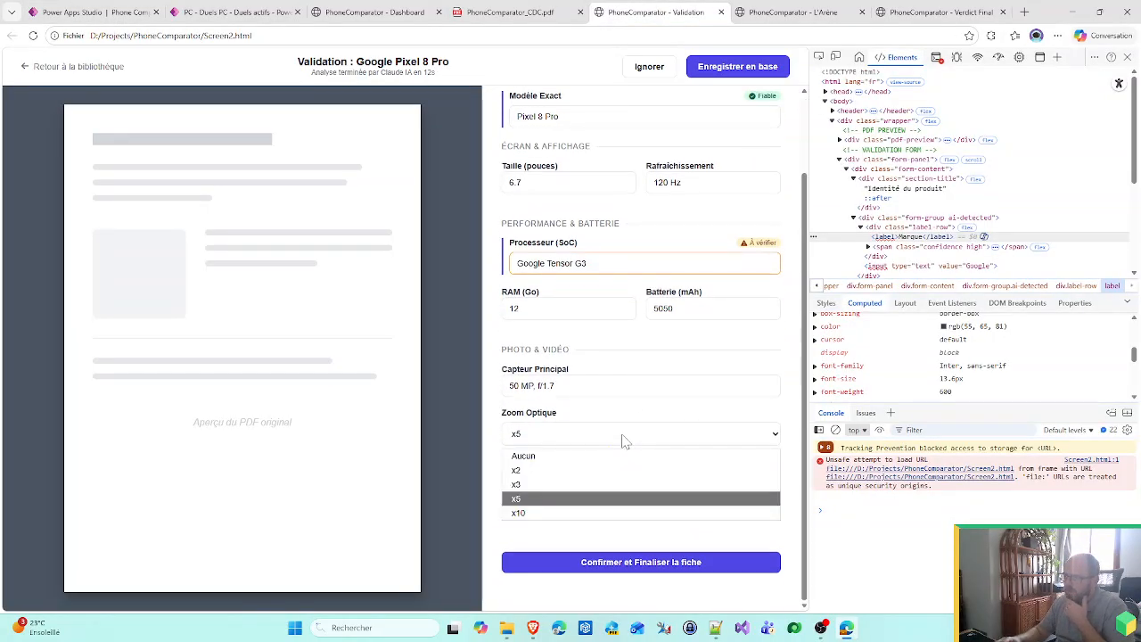
pyautogui.click(624, 440)
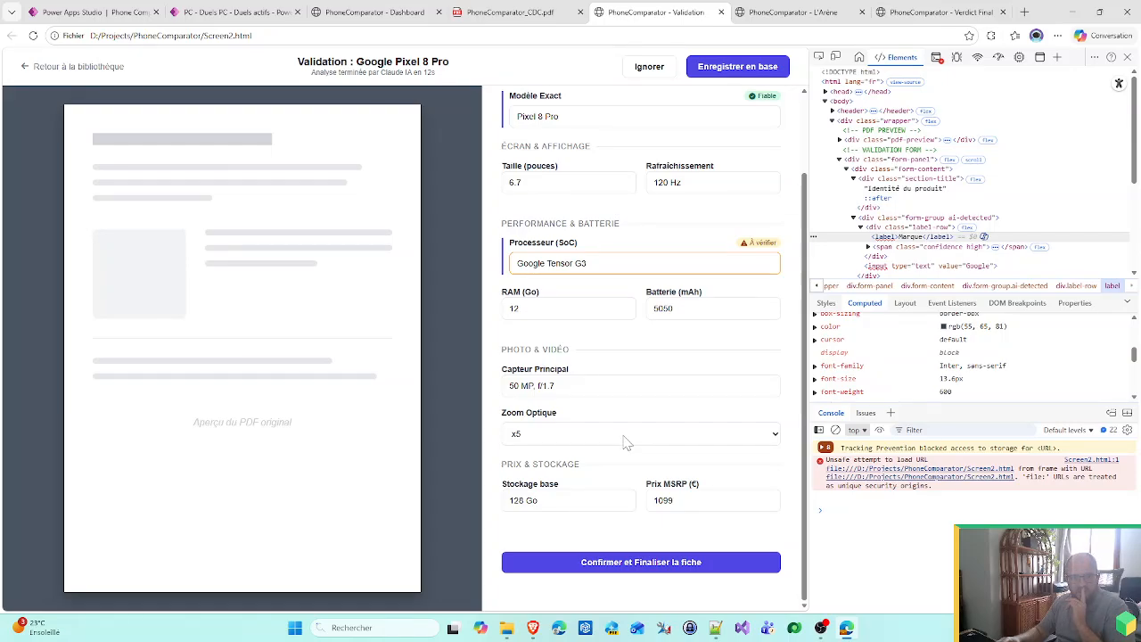
pyautogui.click(234, 11)
pyautogui.click(109, 11)
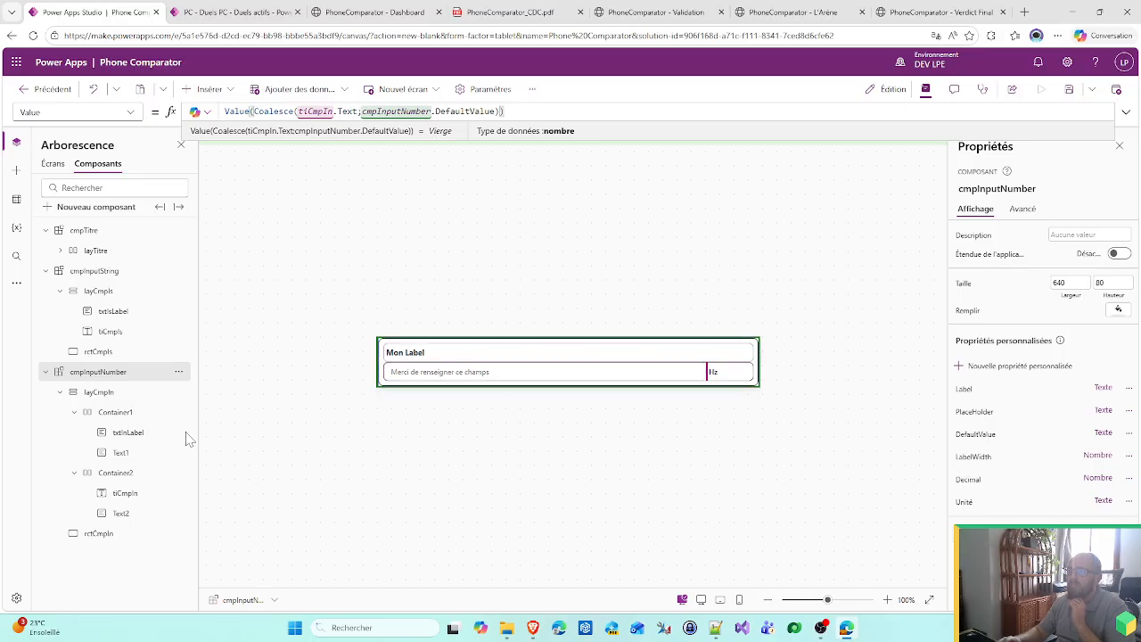
# - Switch to the Phone Comparator - Administration app, open the IPhone 13 model and examine its field types, including the Port Micro SD choices
pyautogui.click(234, 12)
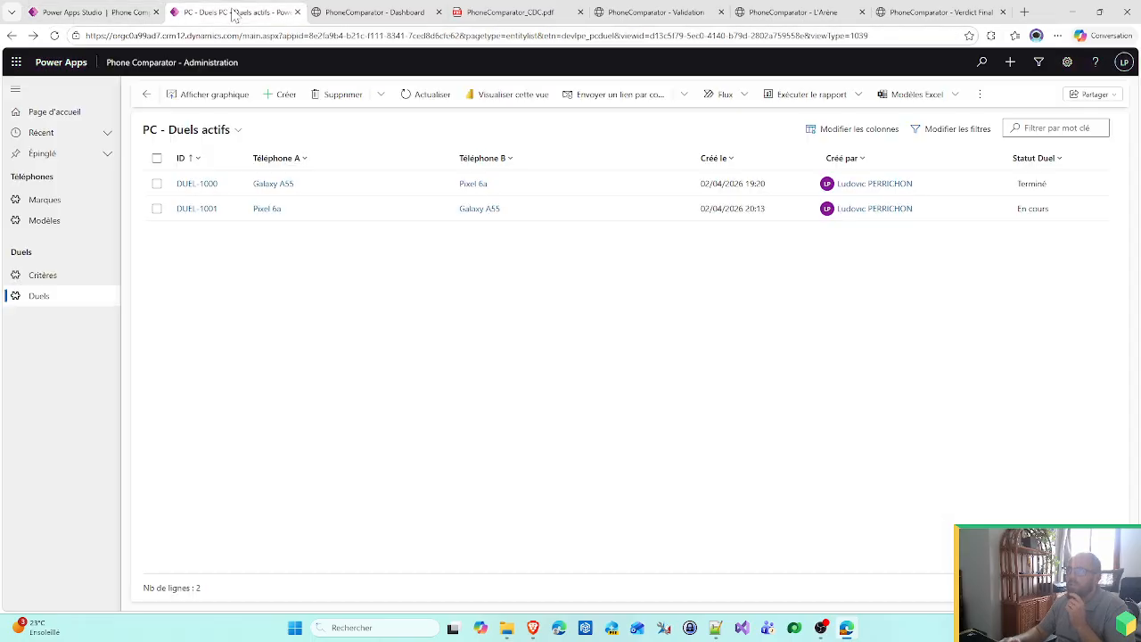
pyautogui.click(45, 221)
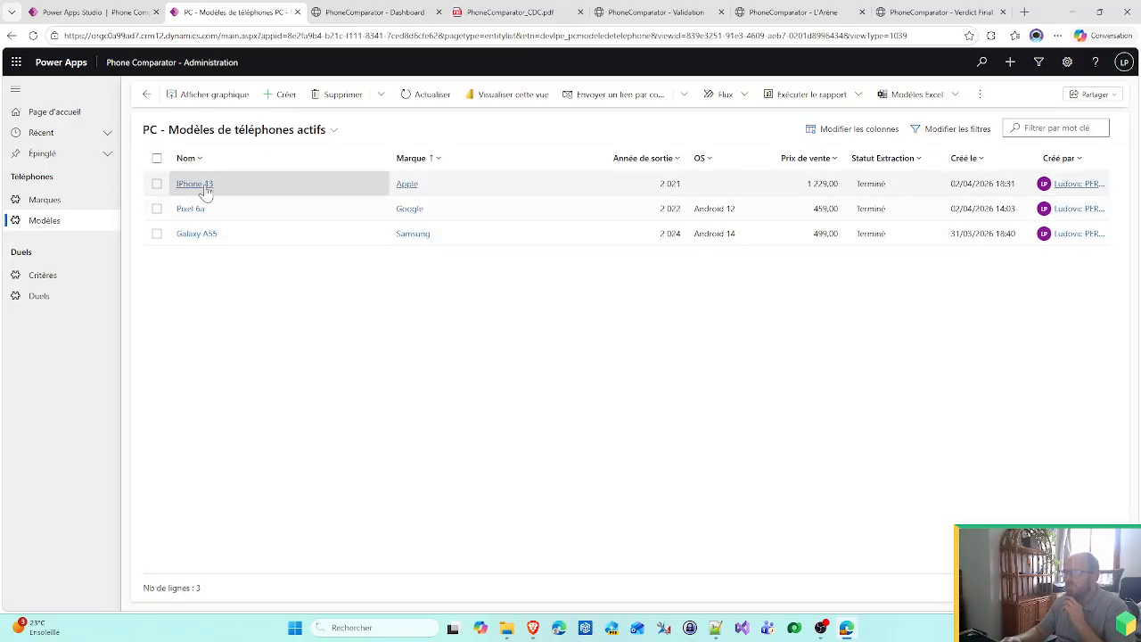
pyautogui.click(204, 186)
pyautogui.click(205, 187)
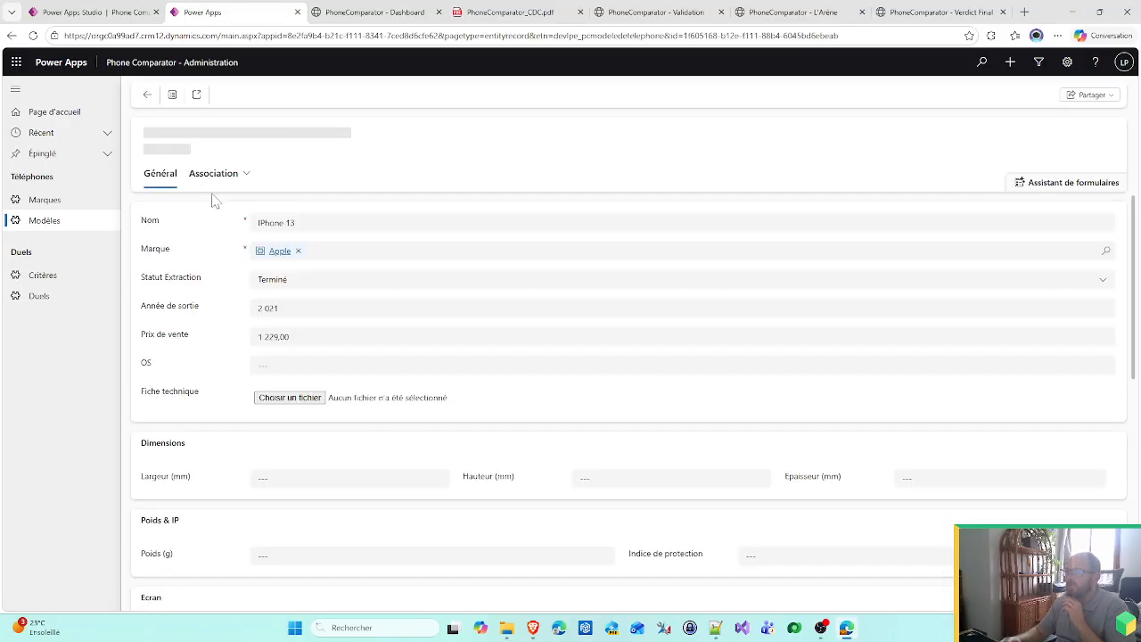
pyautogui.click(298, 366)
pyautogui.scroll(-5, 286, 400)
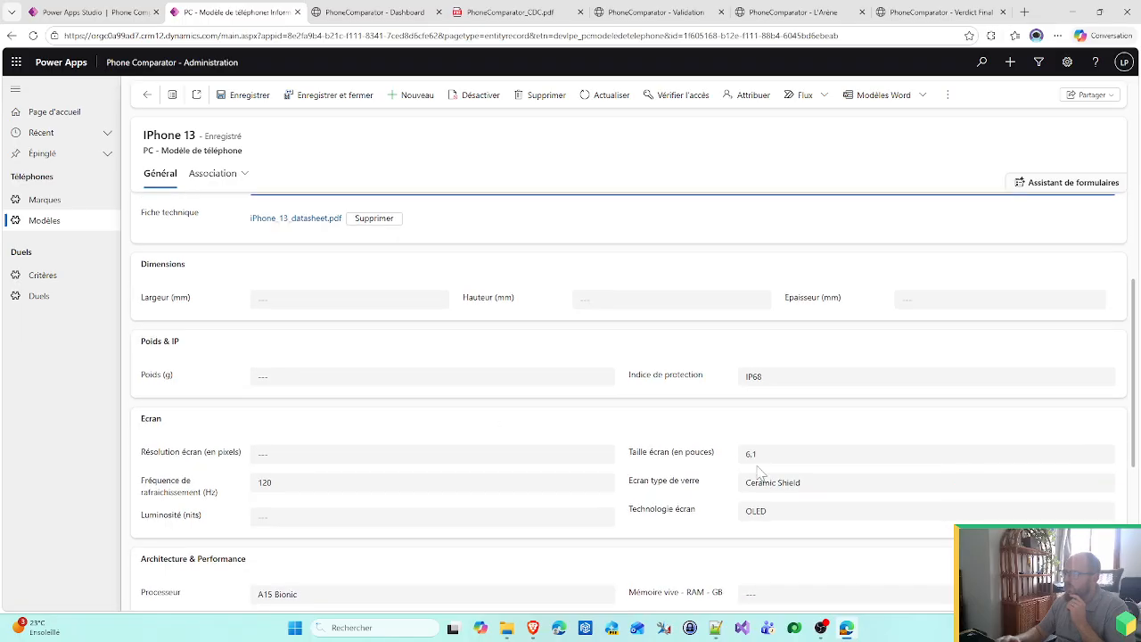
pyautogui.click(787, 506)
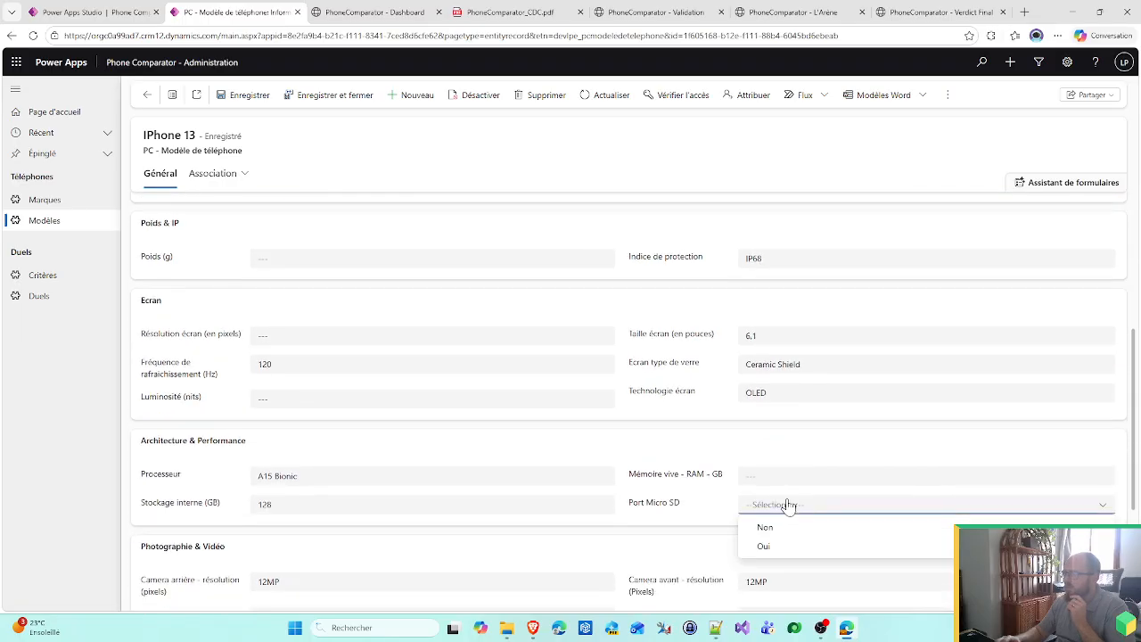
pyautogui.click(788, 505)
pyautogui.scroll(-3, 611, 523)
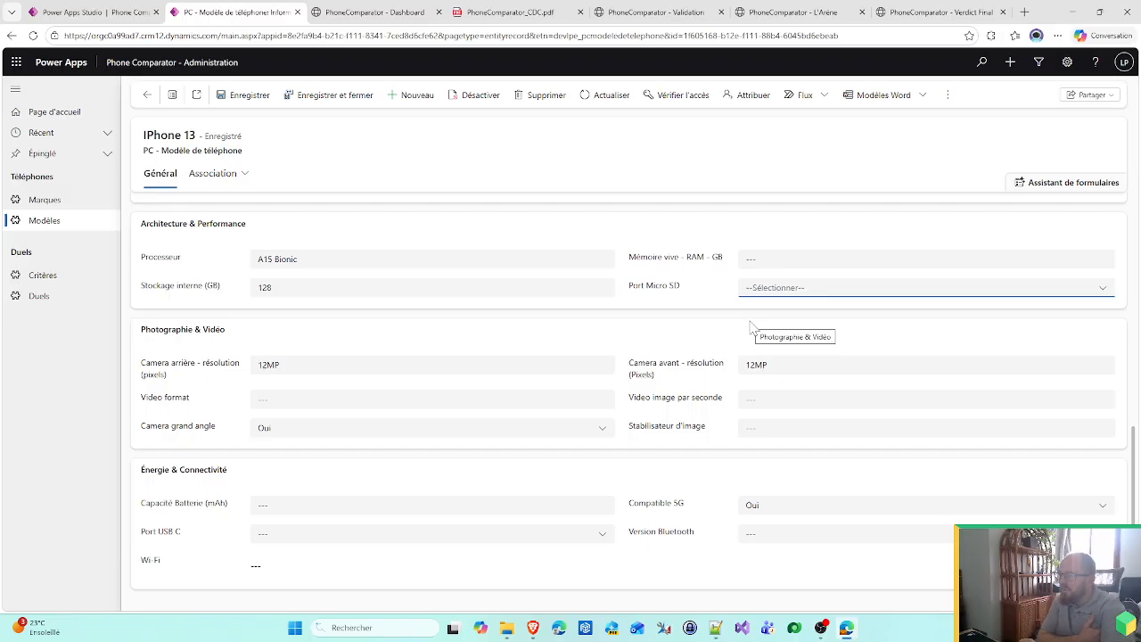
# - Examine the Énergie & Connectivité fields and the Wi-Fi options of the IPhone 13 record, and return to Power Apps Studio
pyautogui.click(486, 536)
pyautogui.click(318, 557)
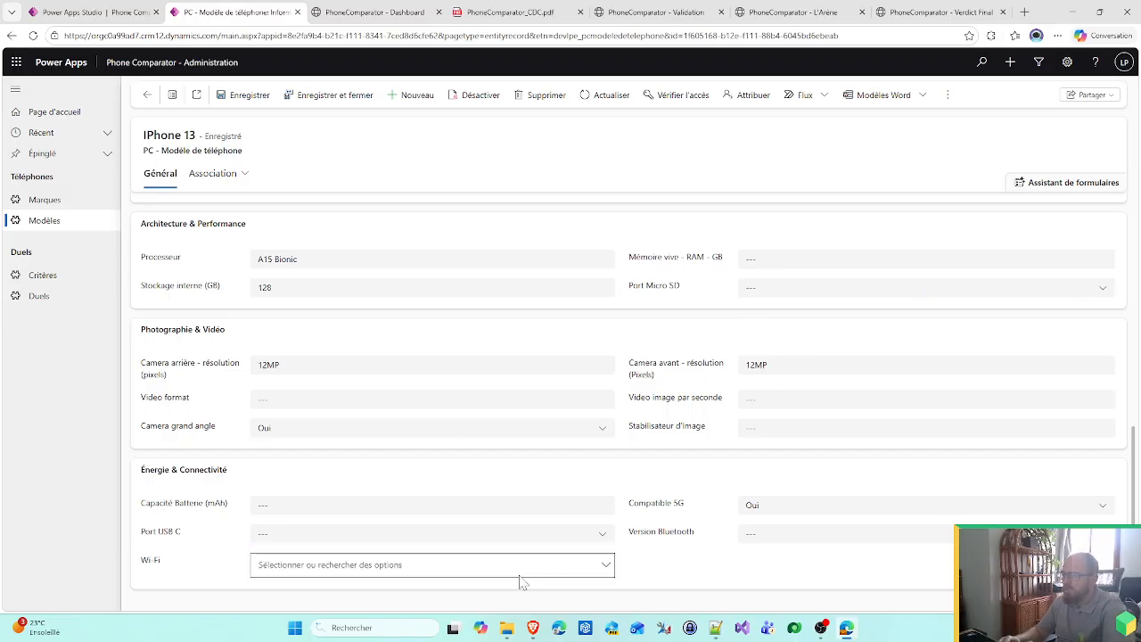
pyautogui.click(611, 573)
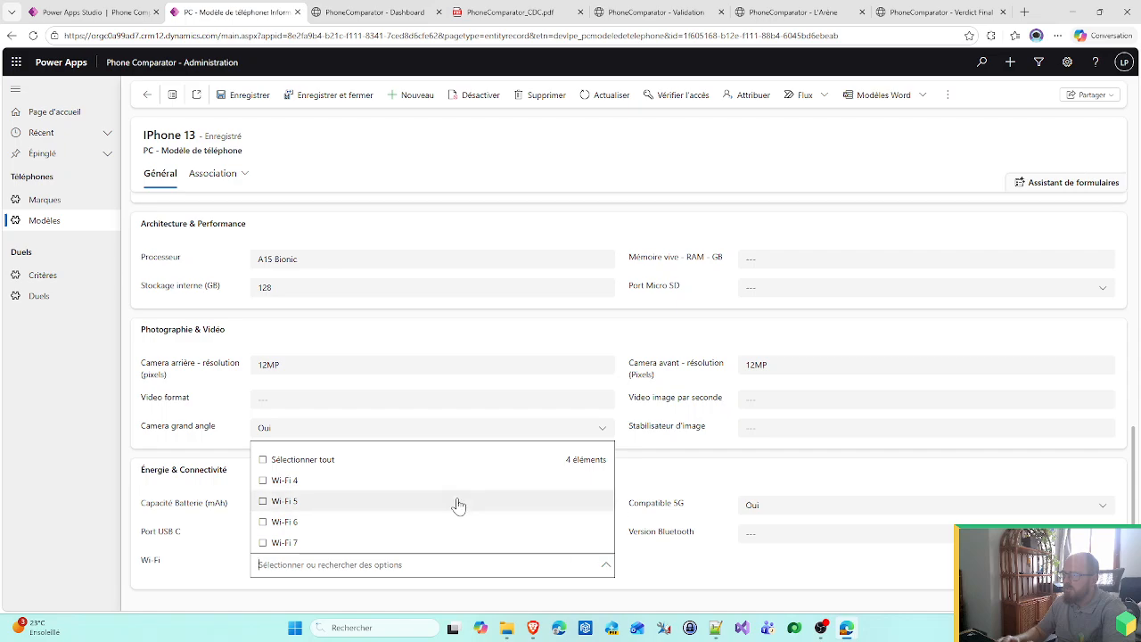
pyautogui.scroll(4, 455, 501)
pyautogui.scroll(-4, 472, 515)
pyautogui.click(690, 571)
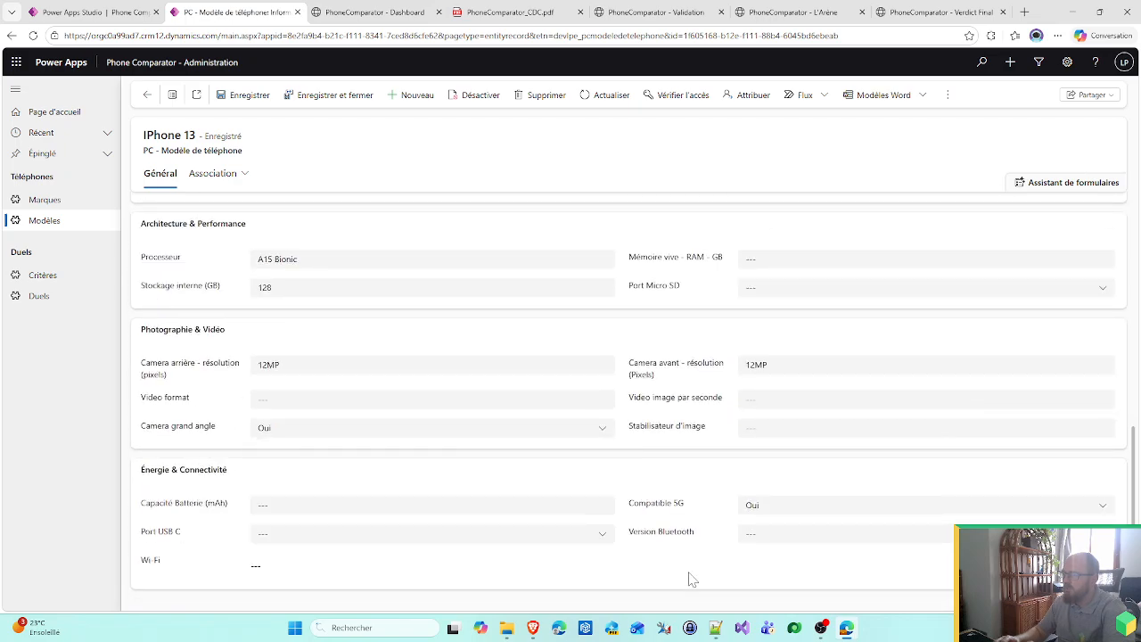
pyautogui.scroll(8, 386, 393)
pyautogui.click(89, 12)
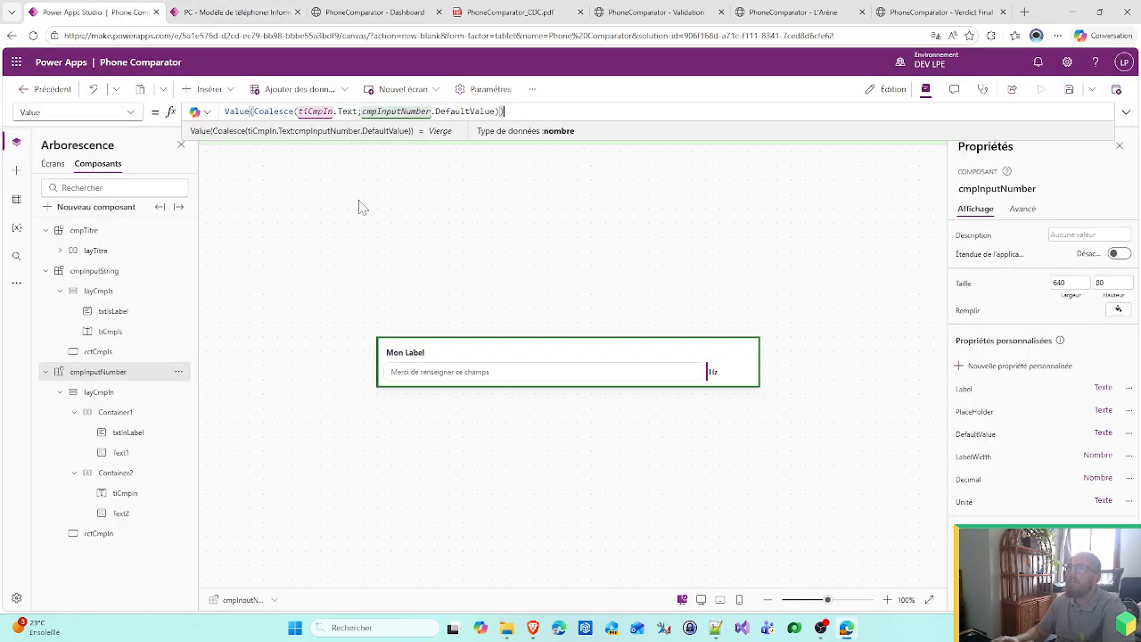
# - Duplicate the cmpInputString component
pyautogui.click(179, 373)
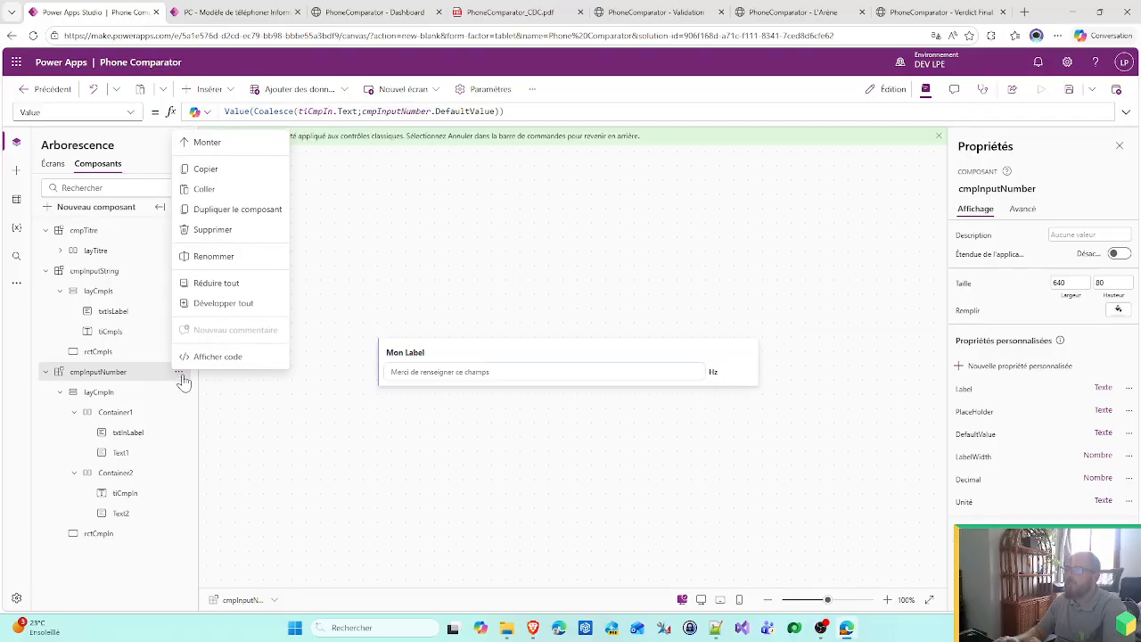
pyautogui.click(101, 273)
pyautogui.click(178, 270)
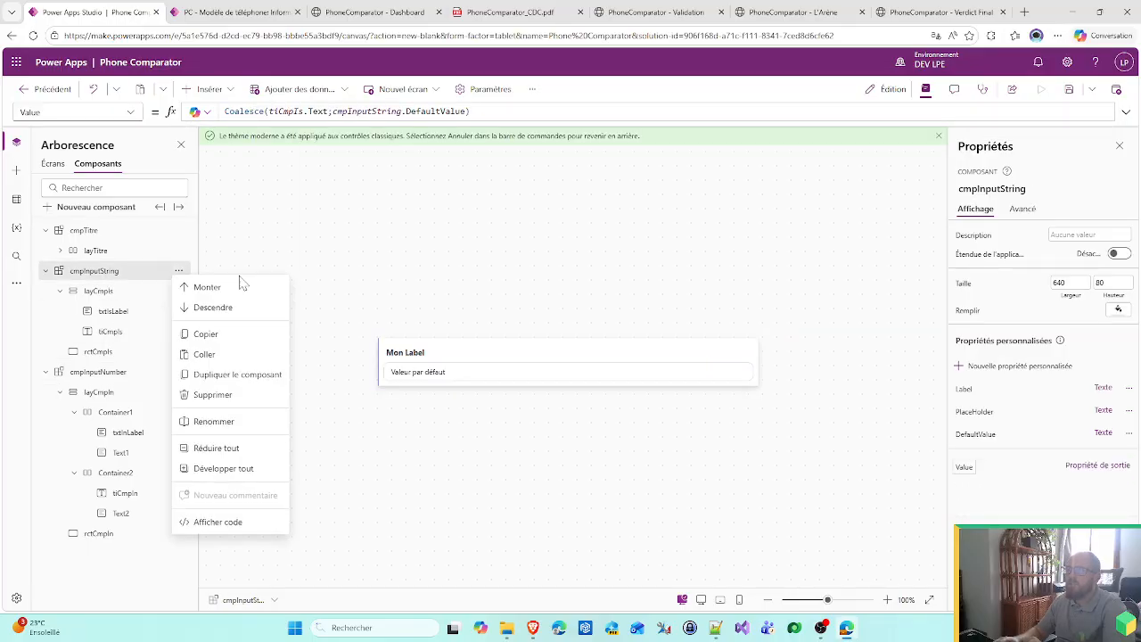
pyautogui.click(229, 379)
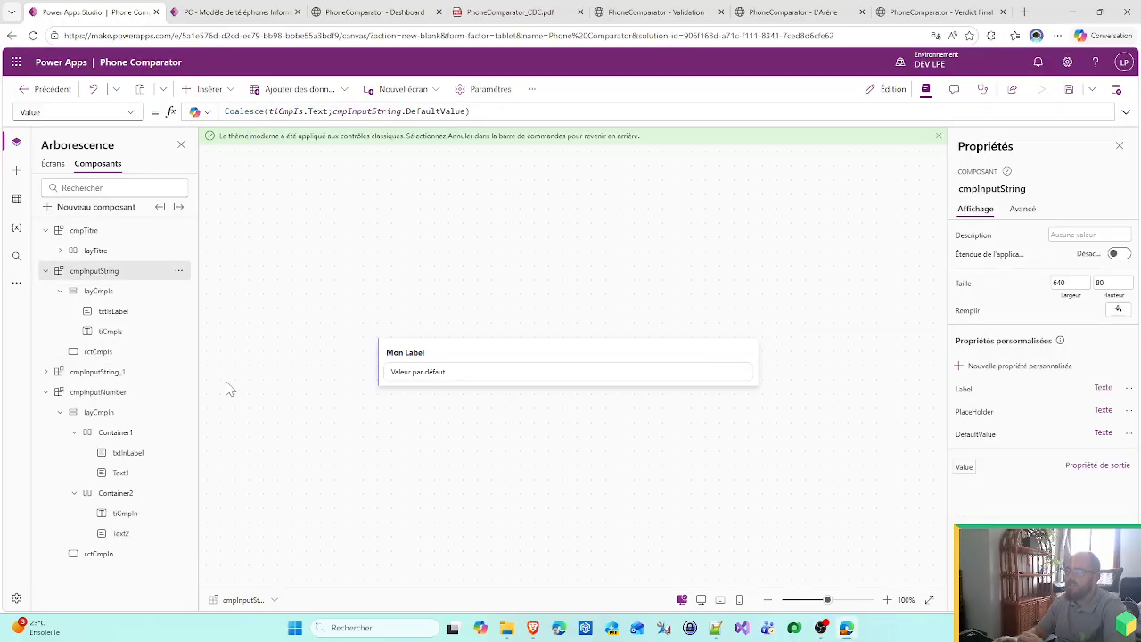
# - Rename the duplicated component cmpInputString_1 as cmpInputBoolean
pyautogui.click(112, 373)
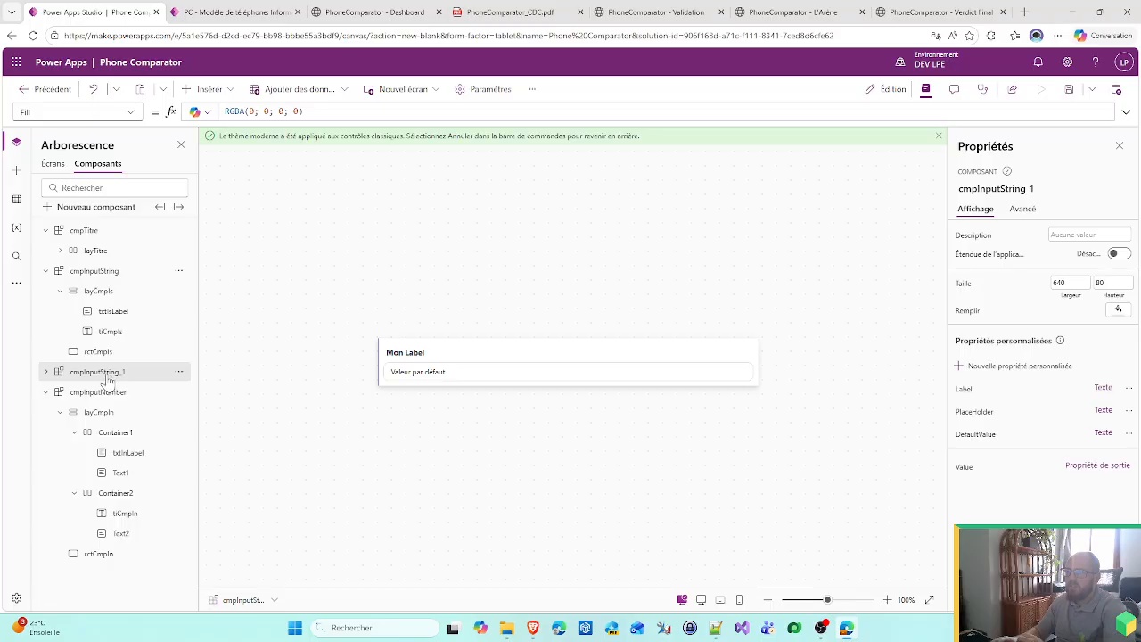
pyautogui.doubleClick(105, 372)
pyautogui.press('End')
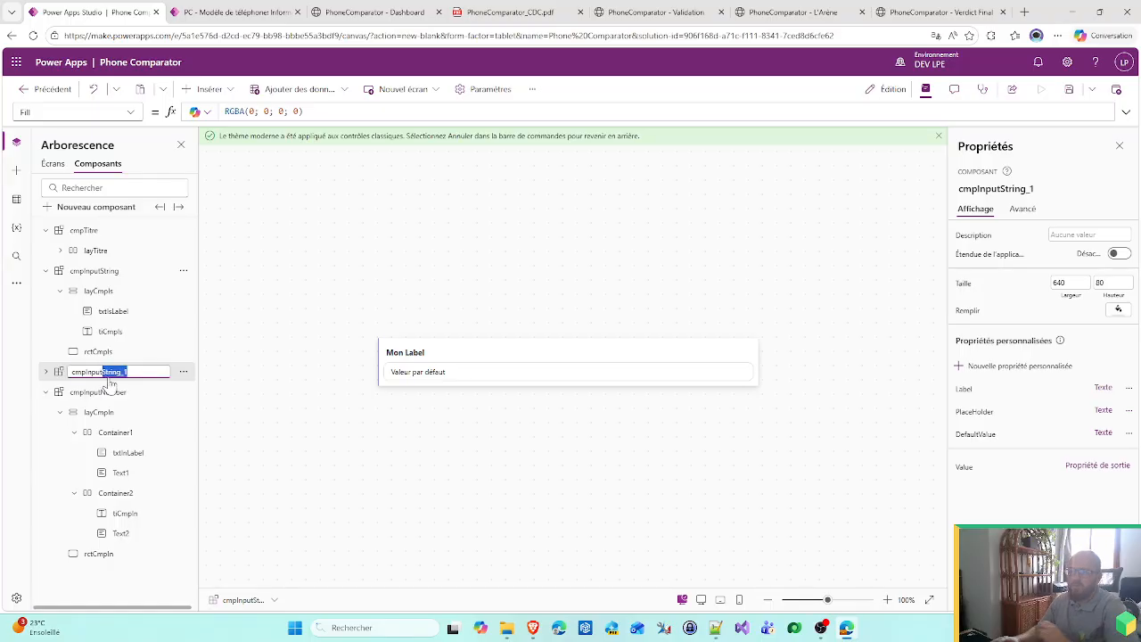
pyautogui.write('Boolea')
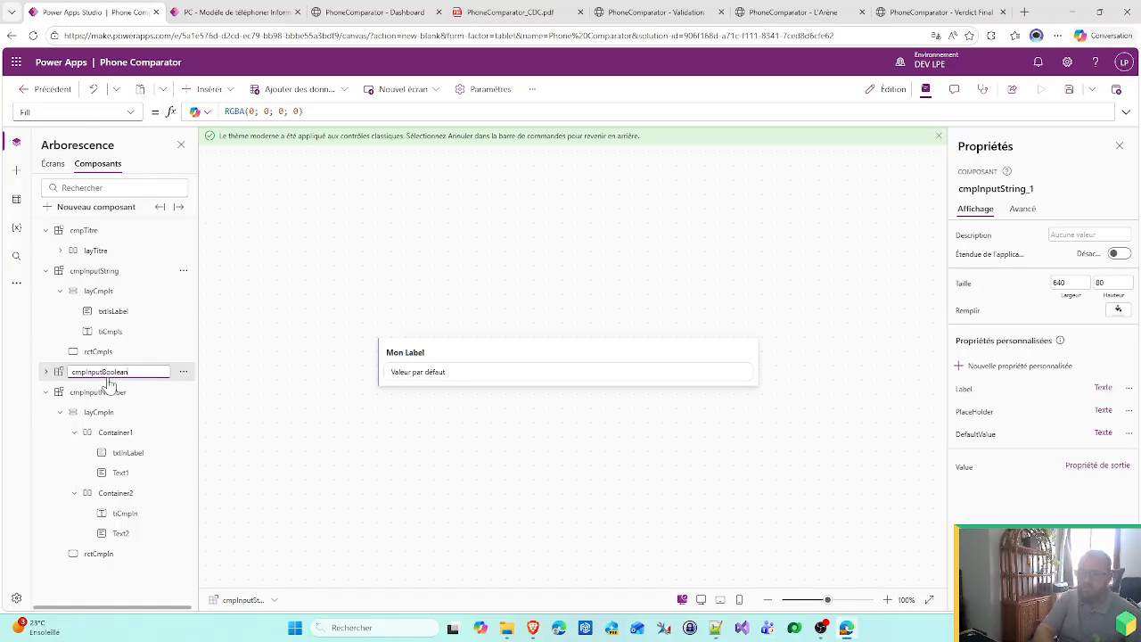
pyautogui.press('Return')
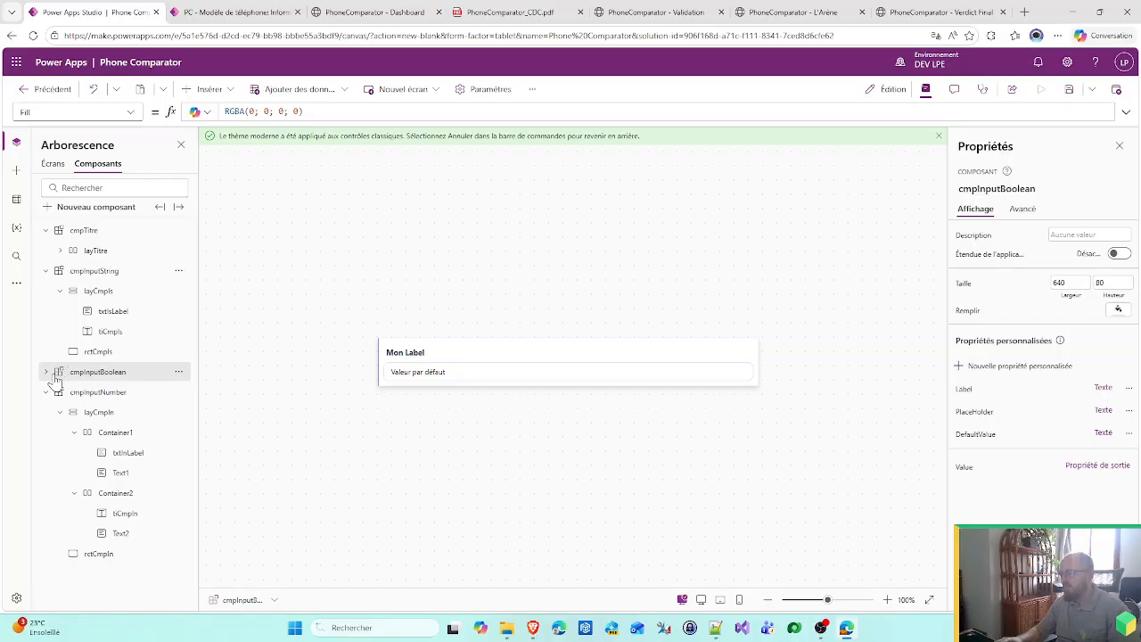
# - Delete the tiCmpIs_1 text input from cmpInputBoolean and check the formula error
pyautogui.click(45, 372)
pyautogui.click(60, 392)
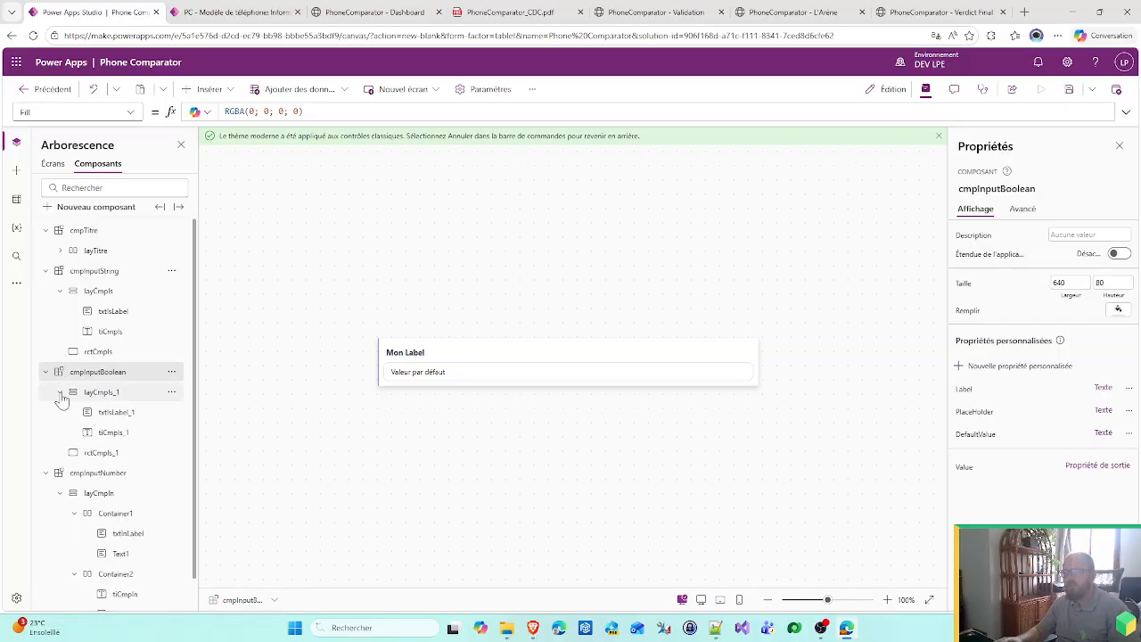
pyautogui.click(106, 431)
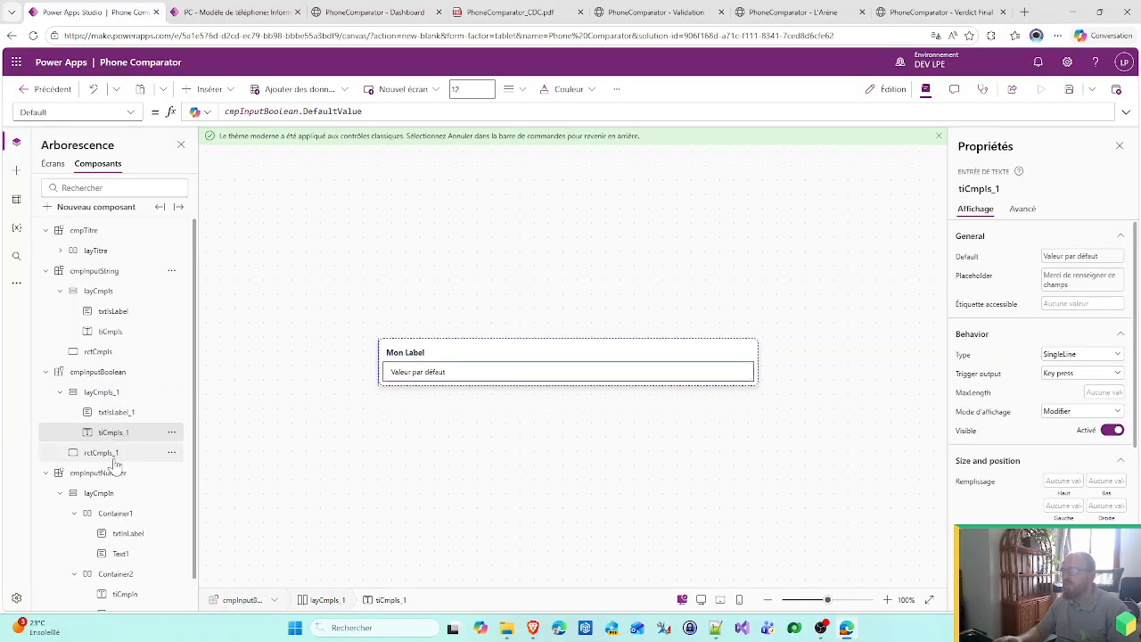
pyautogui.press('Delete')
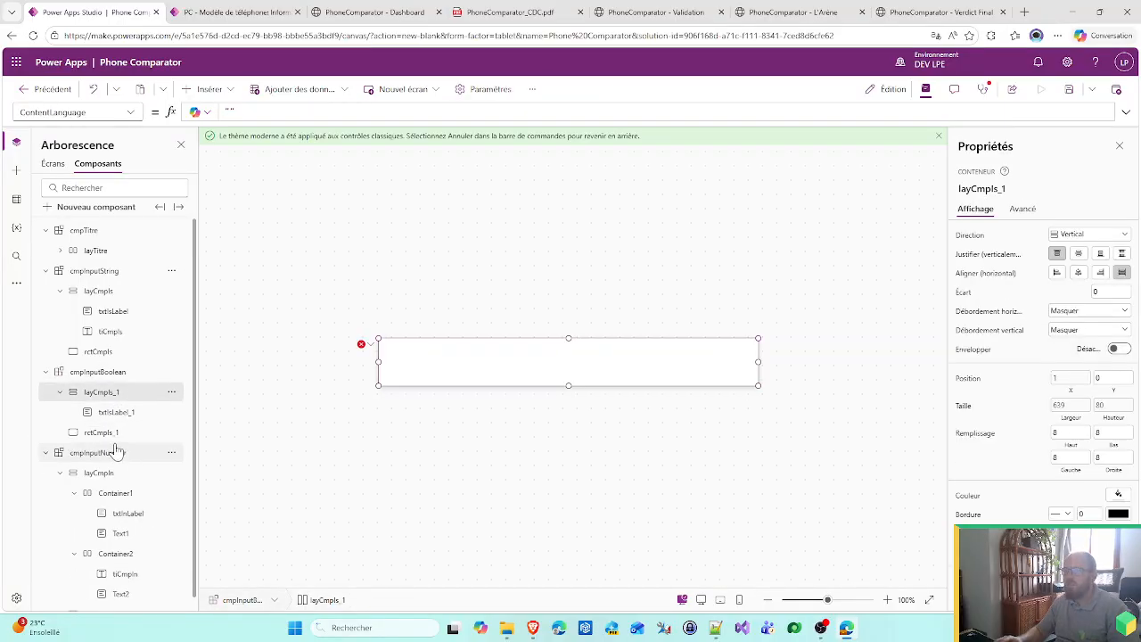
pyautogui.click(377, 364)
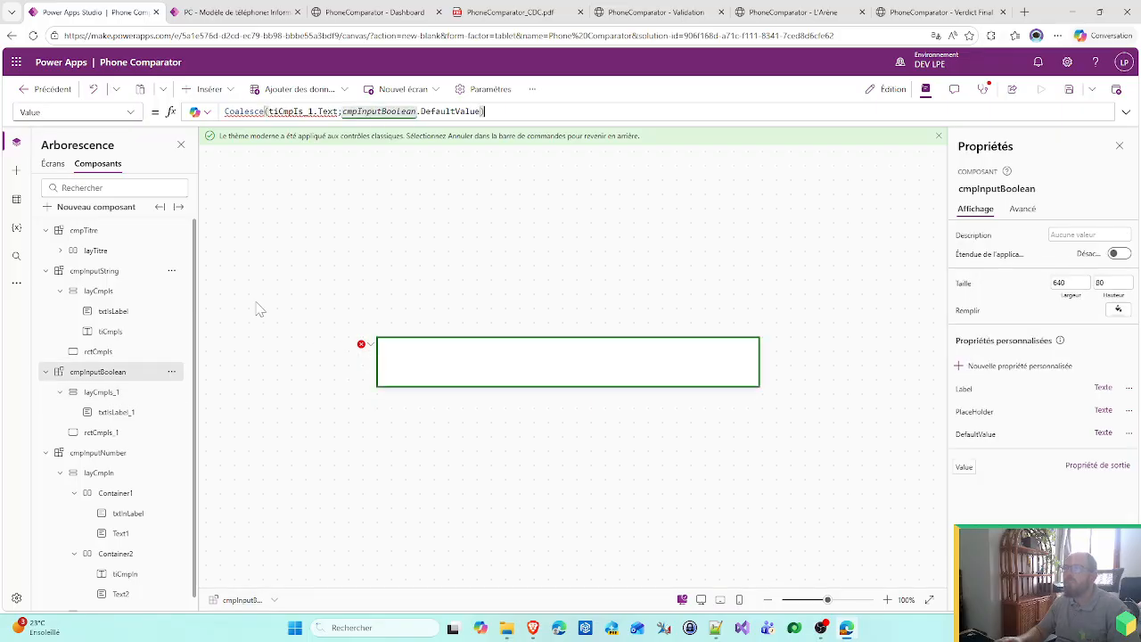
# - Insert an Activer/désactiver toggle below the txtIsLabel_1 label in cmpInputBoolean
pyautogui.click(118, 412)
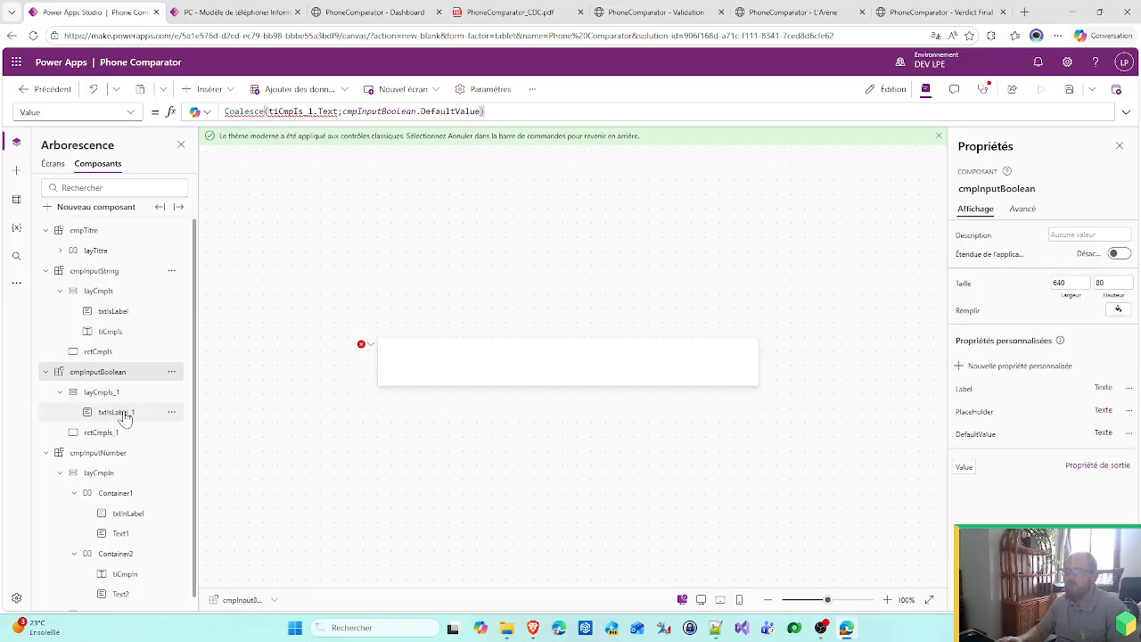
pyautogui.click(206, 89)
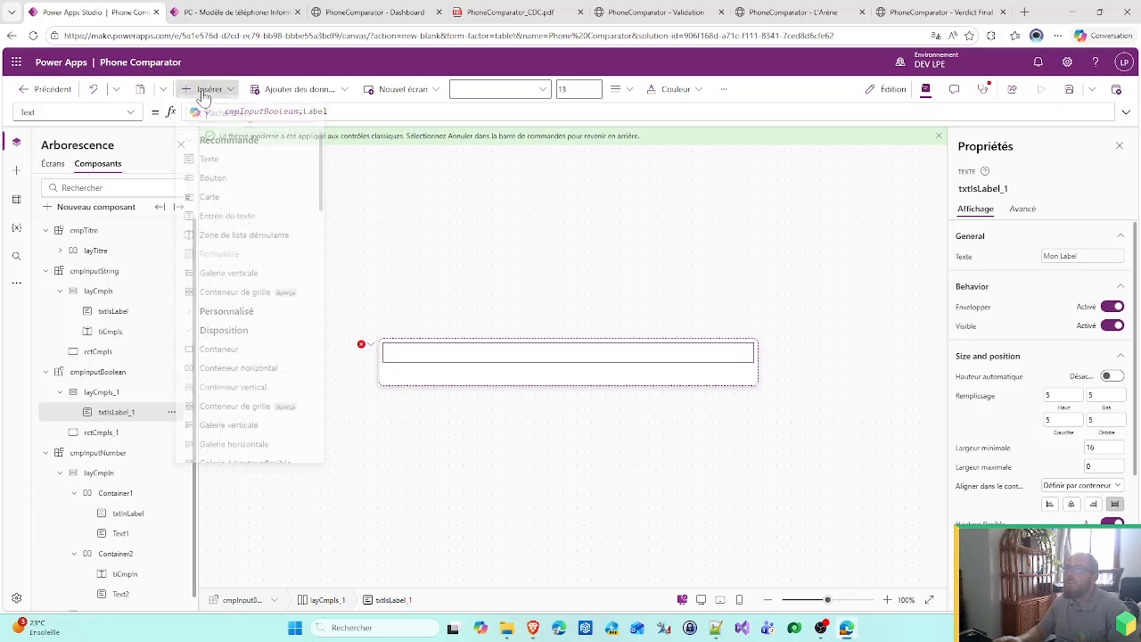
pyautogui.scroll(-3, 247, 316)
pyautogui.scroll(3, 247, 315)
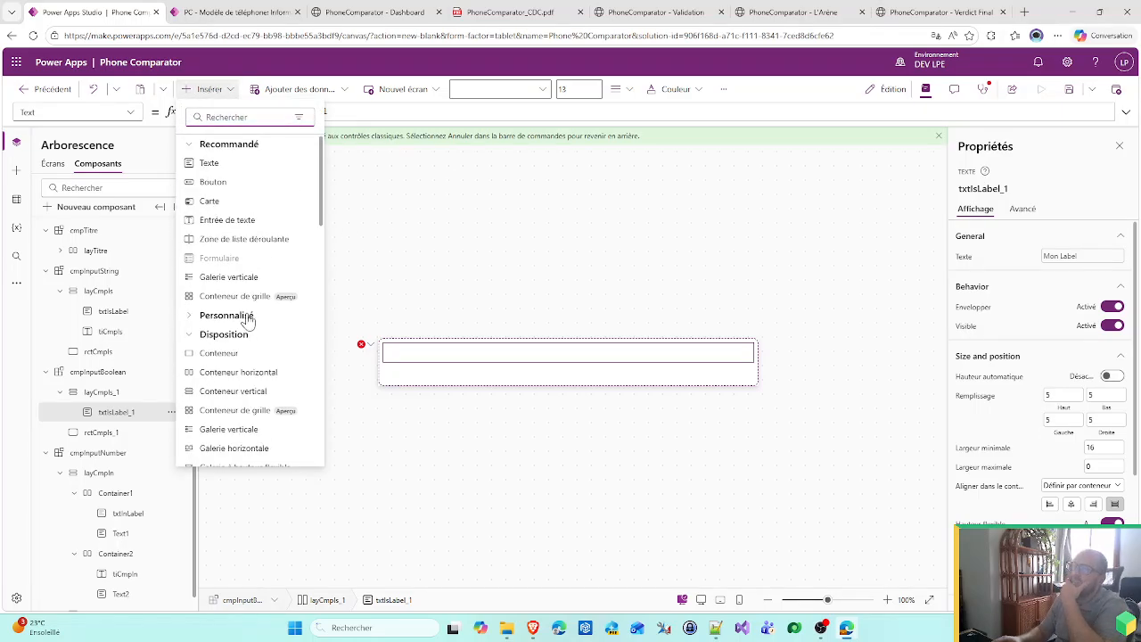
pyautogui.scroll(-2, 233, 352)
pyautogui.scroll(-2, 241, 405)
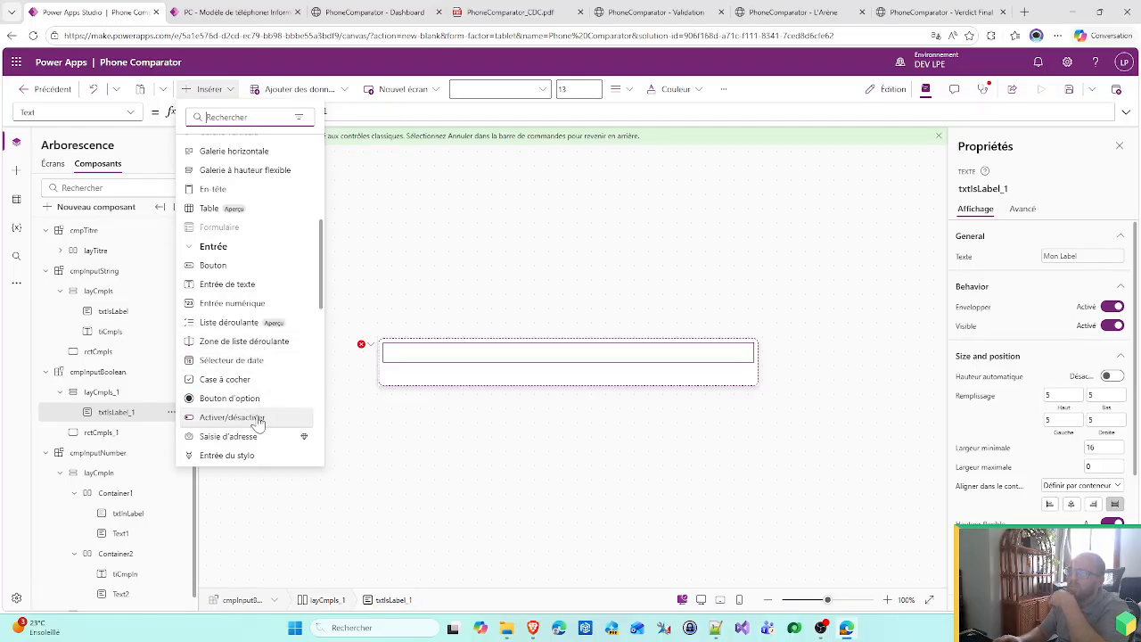
pyautogui.click(259, 419)
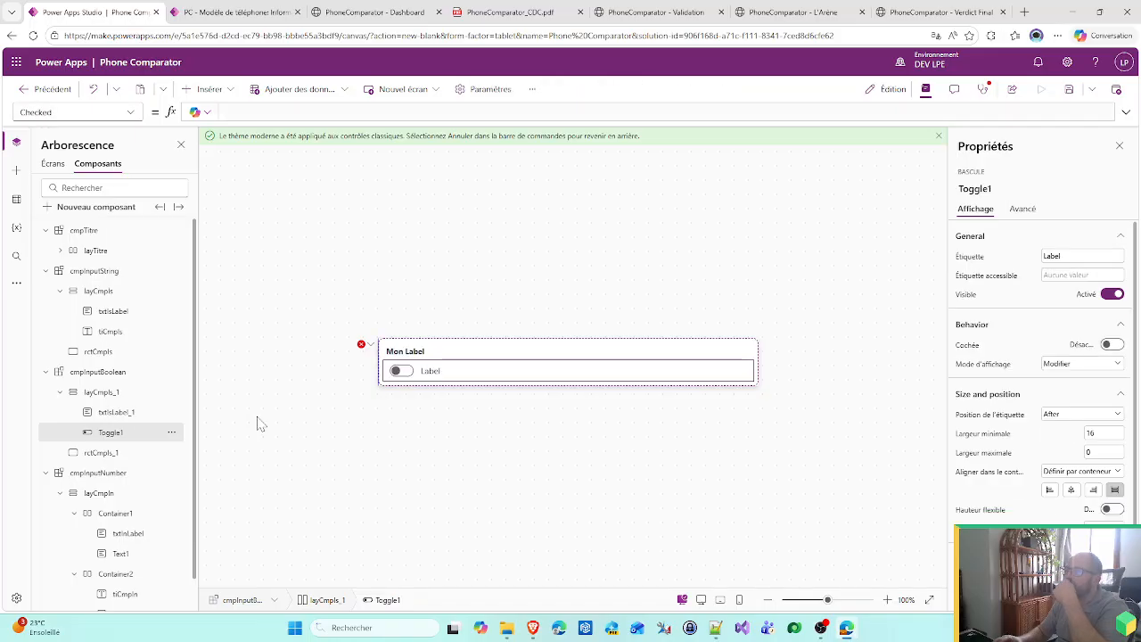
# - Set the Toggle1 label formula in cmpInputBoolean to If(Self.Checked;"Oui";"Non")
pyautogui.click(361, 350)
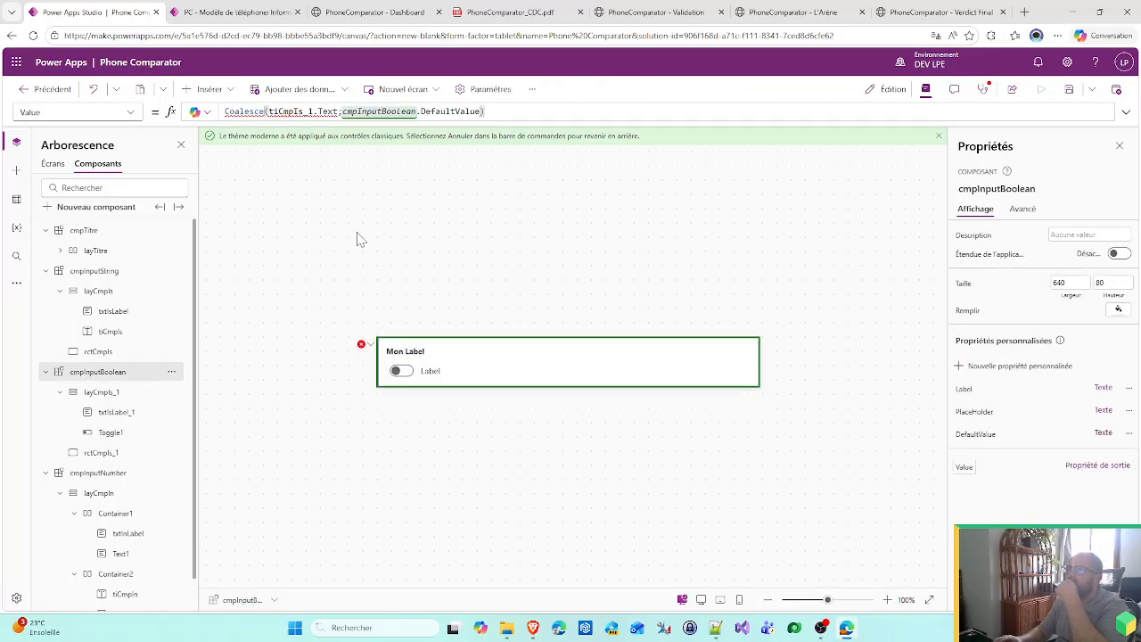
pyautogui.click(411, 380)
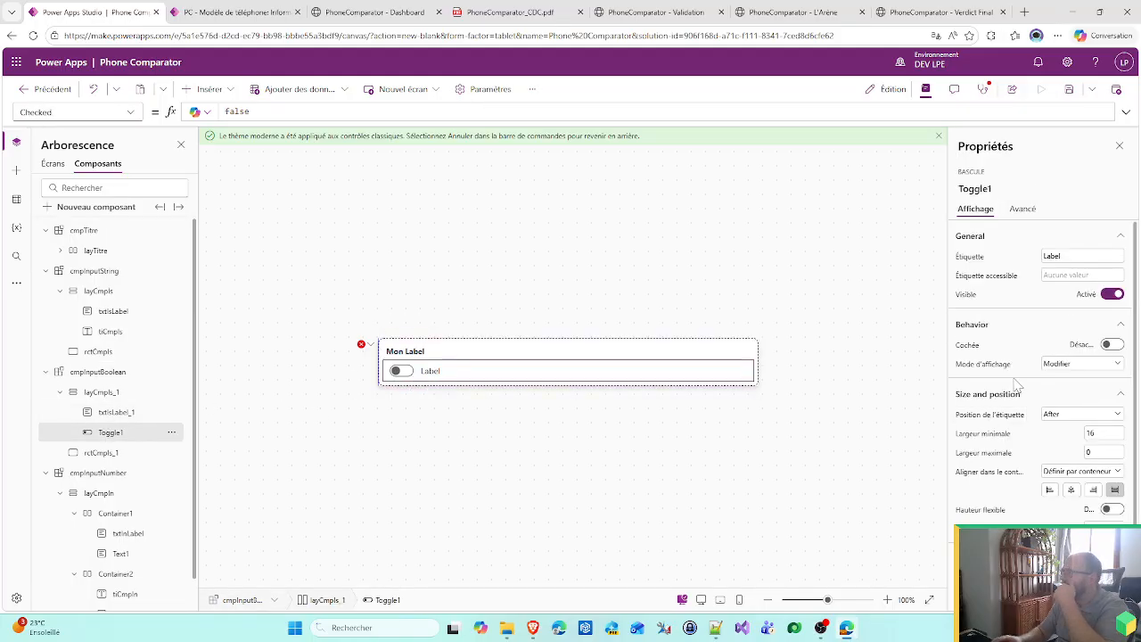
pyautogui.click(971, 258)
pyautogui.click(258, 111)
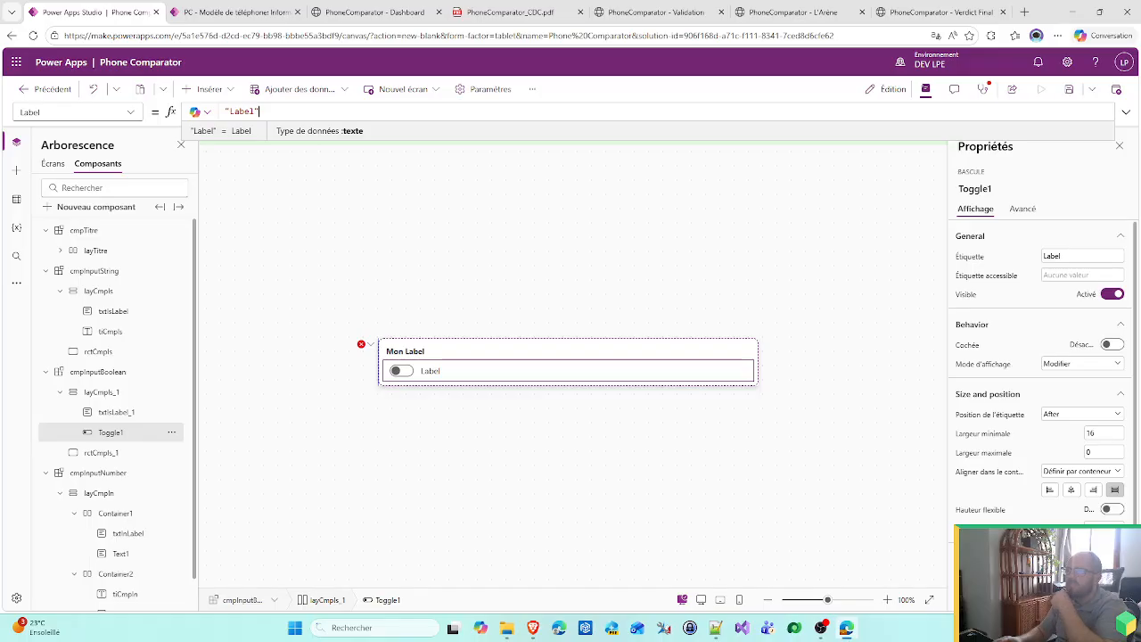
pyautogui.hotkey('ctrl', 'a')
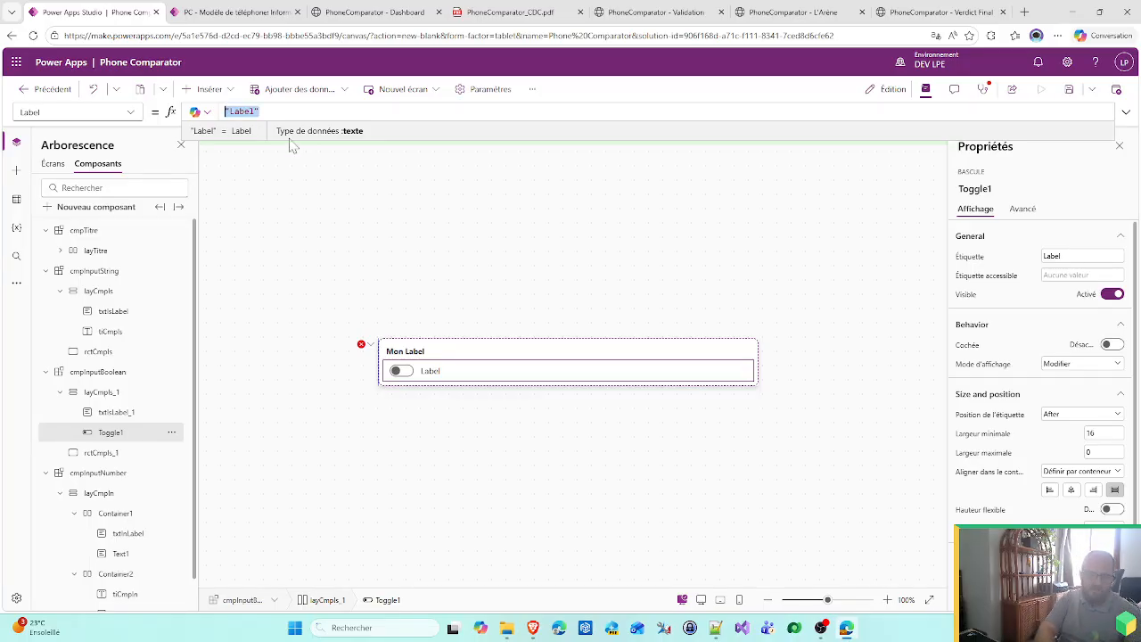
pyautogui.write('If(S')
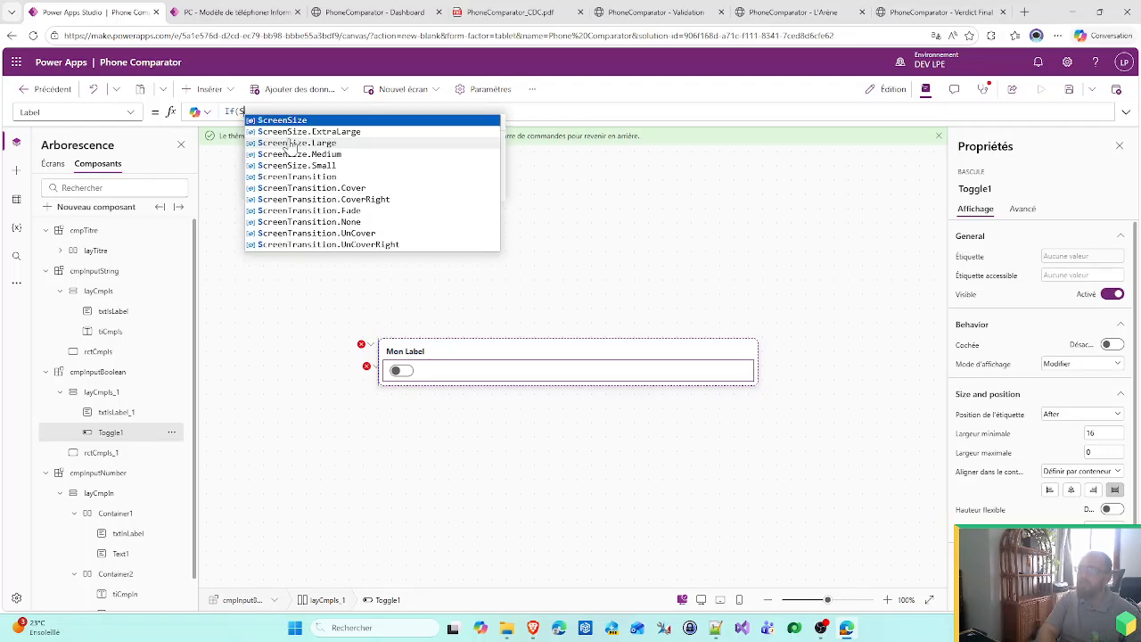
pyautogui.write('elf.')
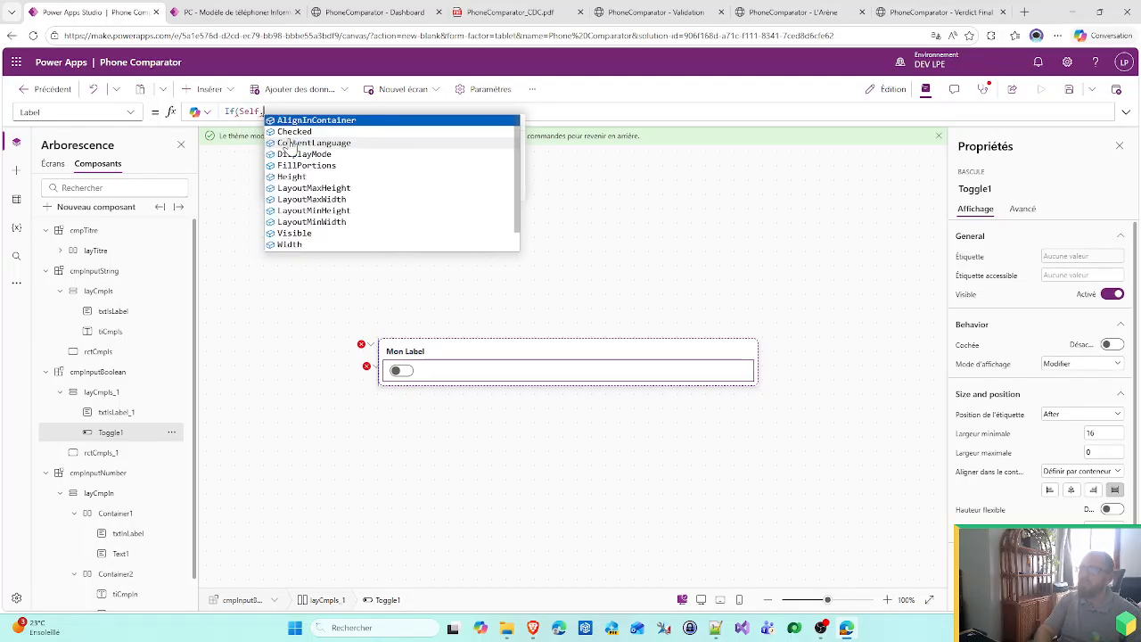
pyautogui.click(285, 132)
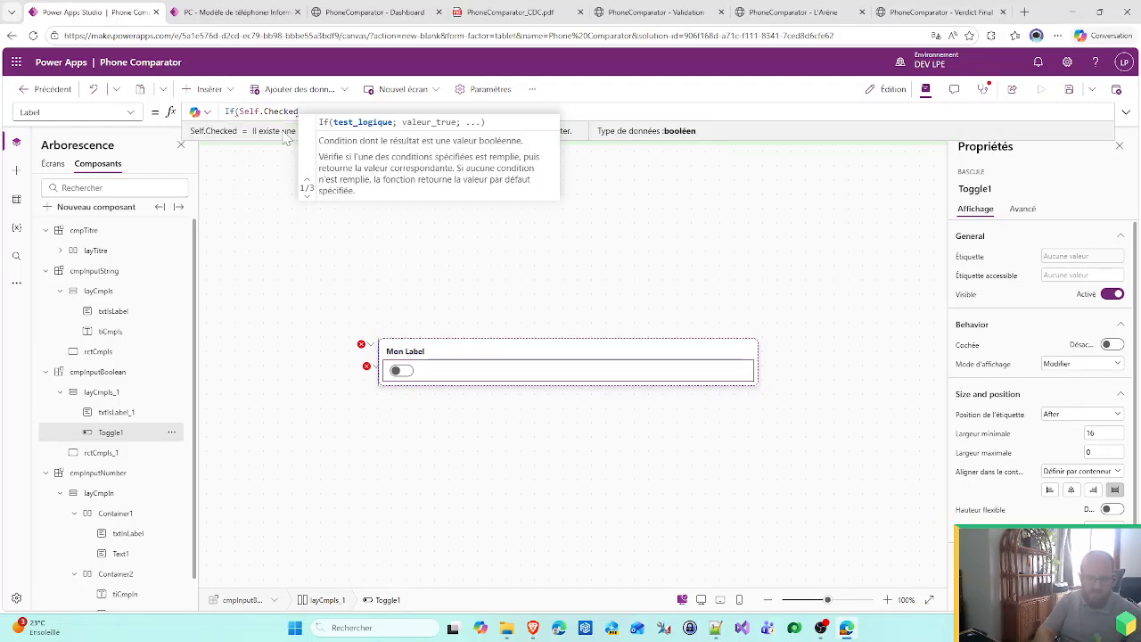
pyautogui.write(';"Oui";"')
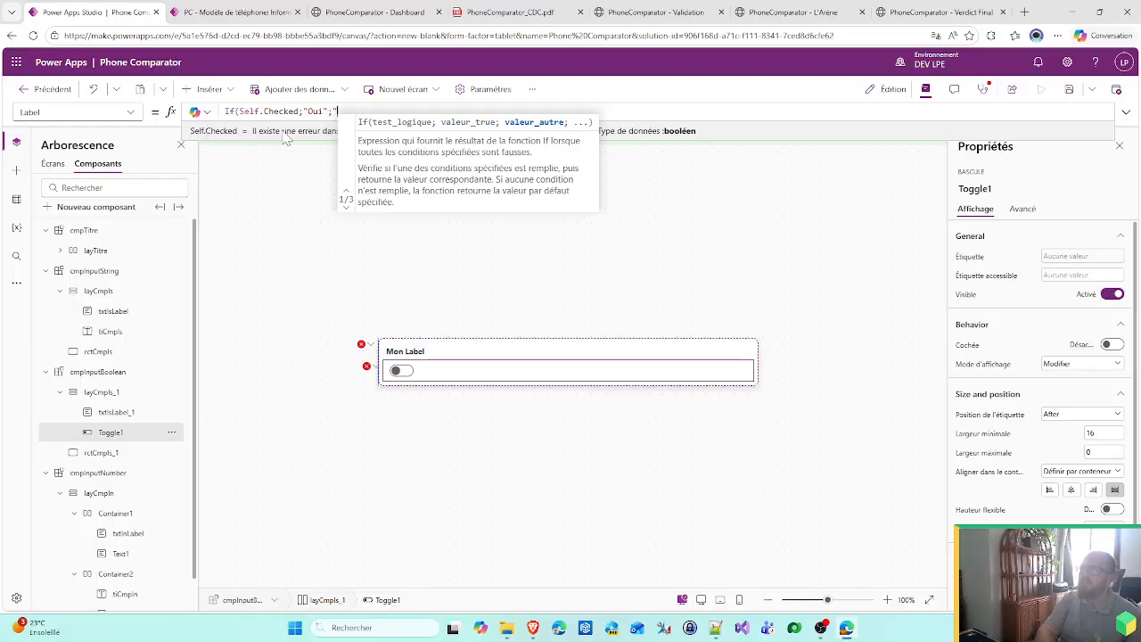
pyautogui.write('Non")')
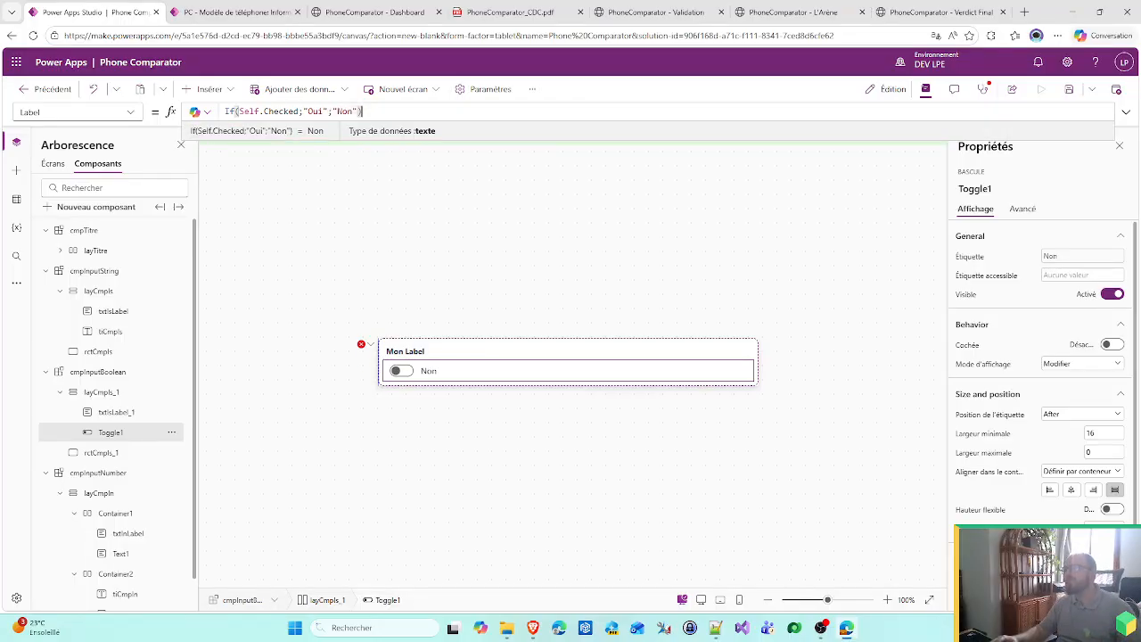
# - Set the Toggle1 font color to RGBA(55;65;81;1), using txtIsLabel_1's style settings as reference
pyautogui.click(419, 352)
pyautogui.scroll(-2, 1038, 374)
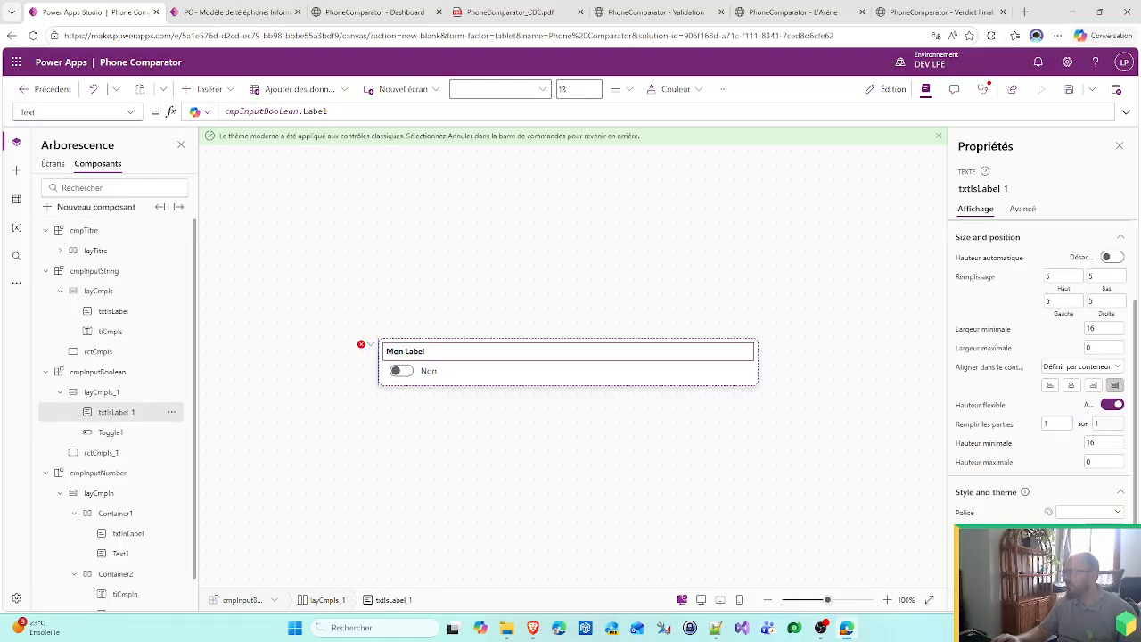
pyautogui.click(1051, 532)
pyautogui.click(442, 381)
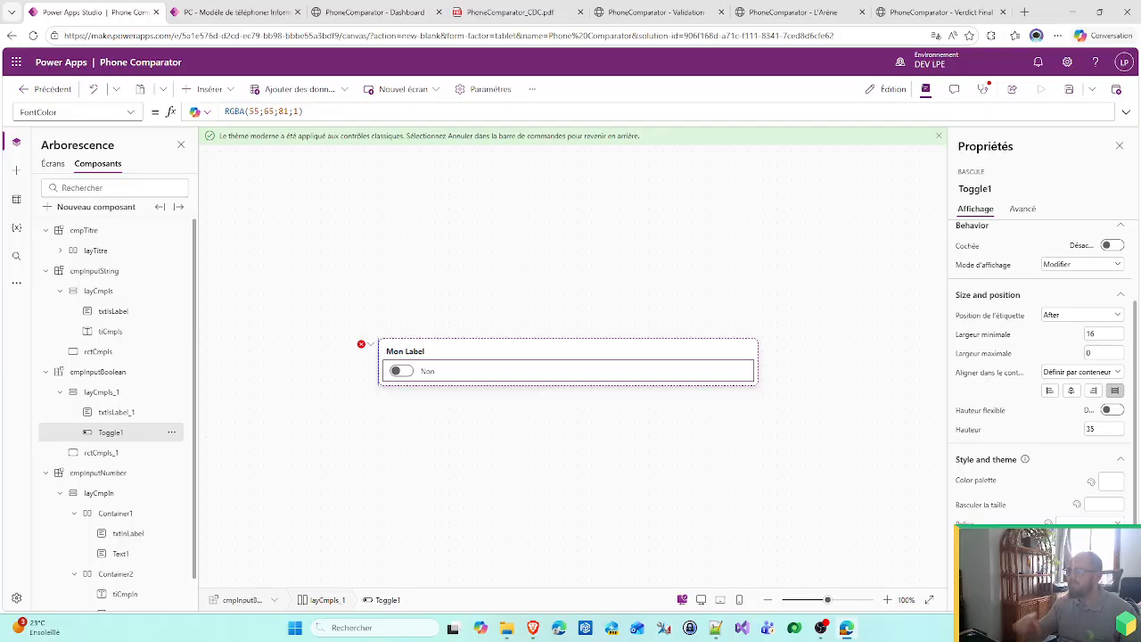
# - Test the toggle in cmpInputBoolean by switching it on and back off
pyautogui.click(635, 480)
pyautogui.keyDown('alt'); pyautogui.click(411, 379); pyautogui.keyUp('alt')
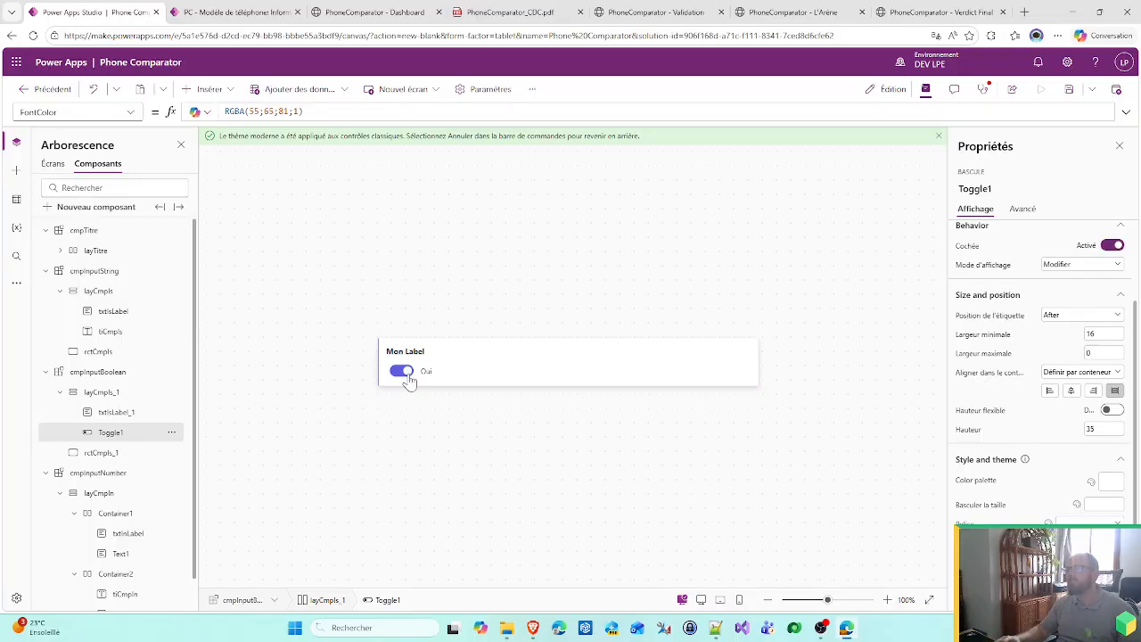
pyautogui.keyDown('alt'); pyautogui.click(408, 374); pyautogui.keyUp('alt')
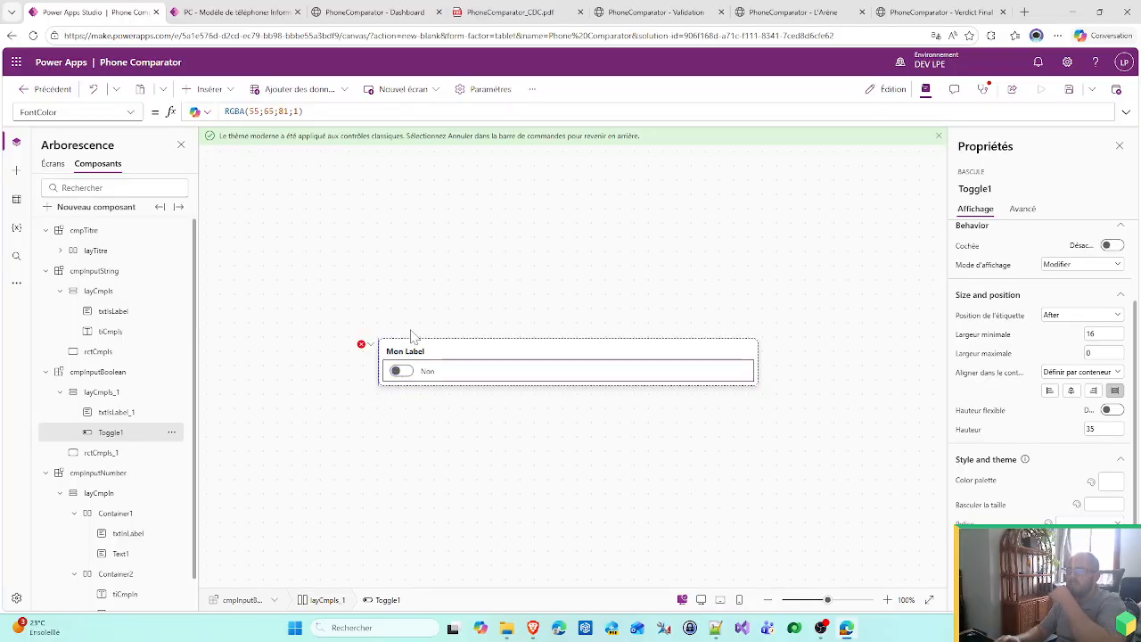
# - Change the data type of cmpInputBoolean's DefaultValue custom property to Booléen and save the update
pyautogui.click(365, 349)
pyautogui.click(419, 360)
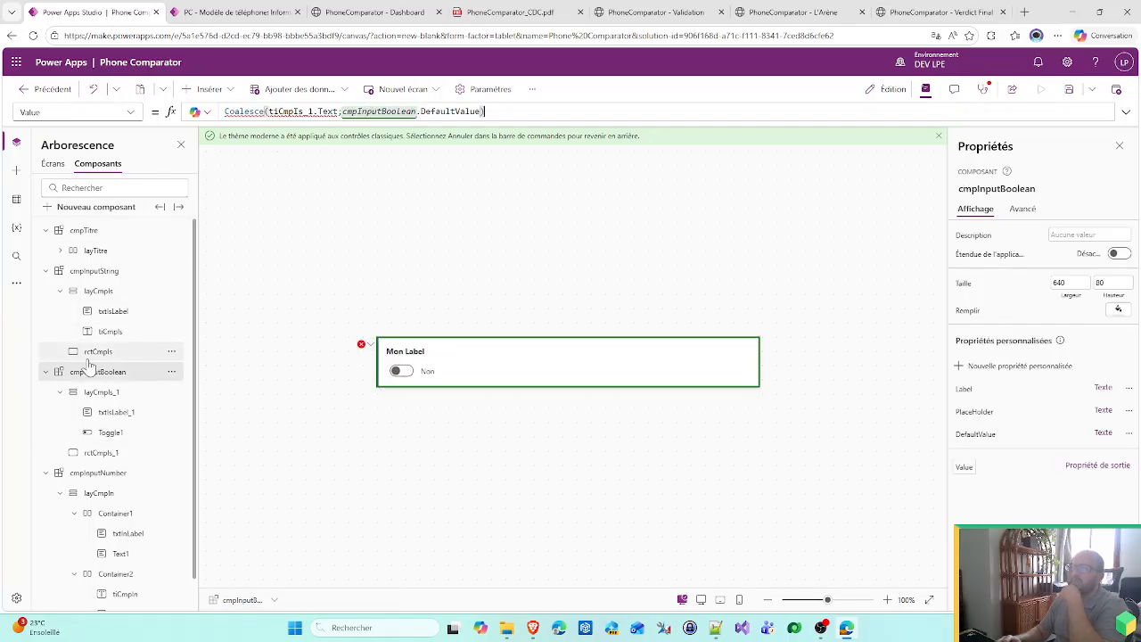
pyautogui.click(428, 406)
pyautogui.click(1128, 432)
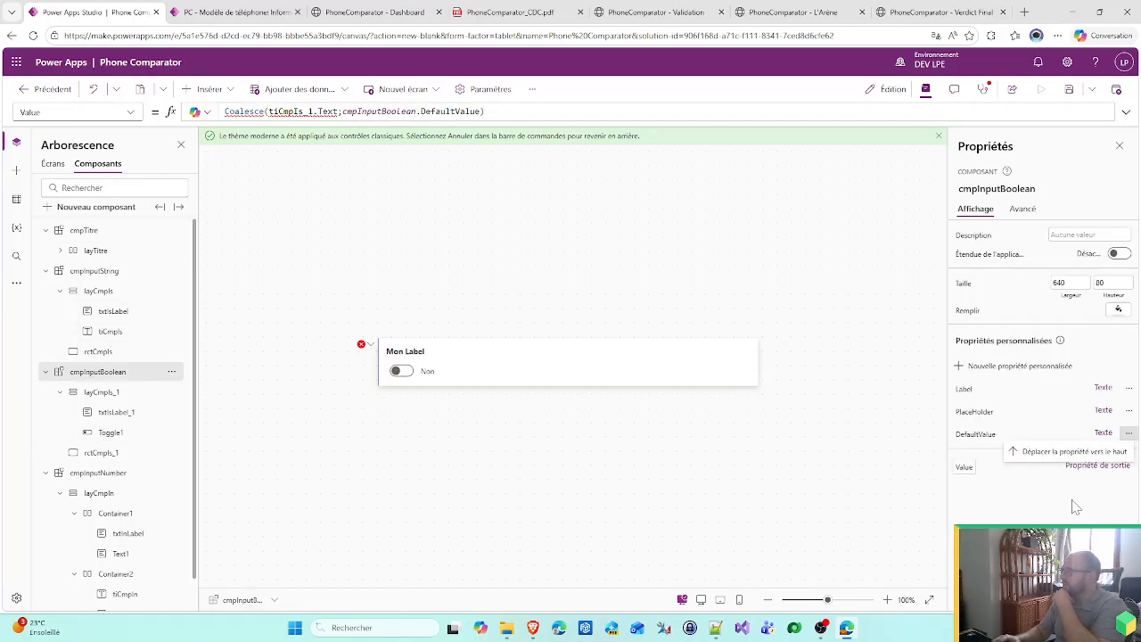
pyautogui.click(1103, 435)
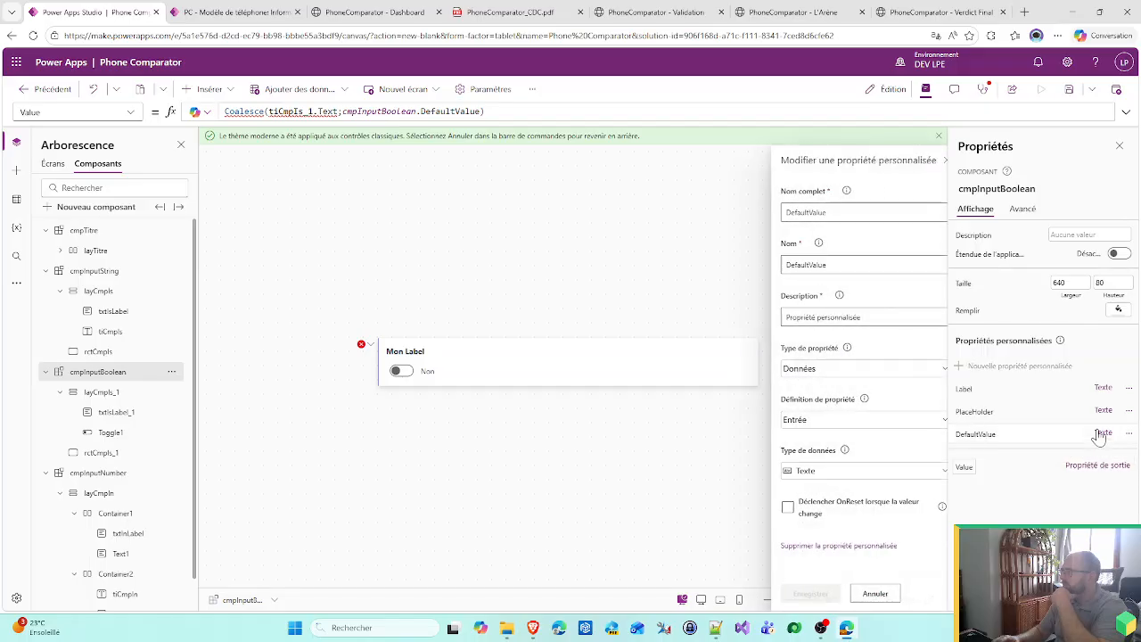
pyautogui.click(813, 471)
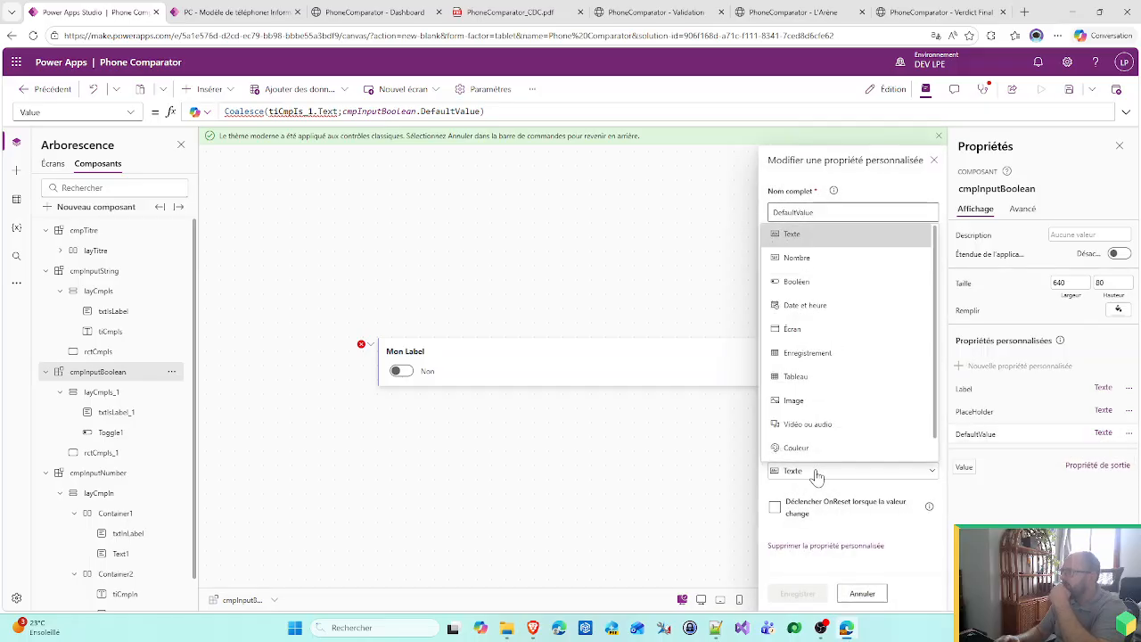
pyautogui.click(795, 282)
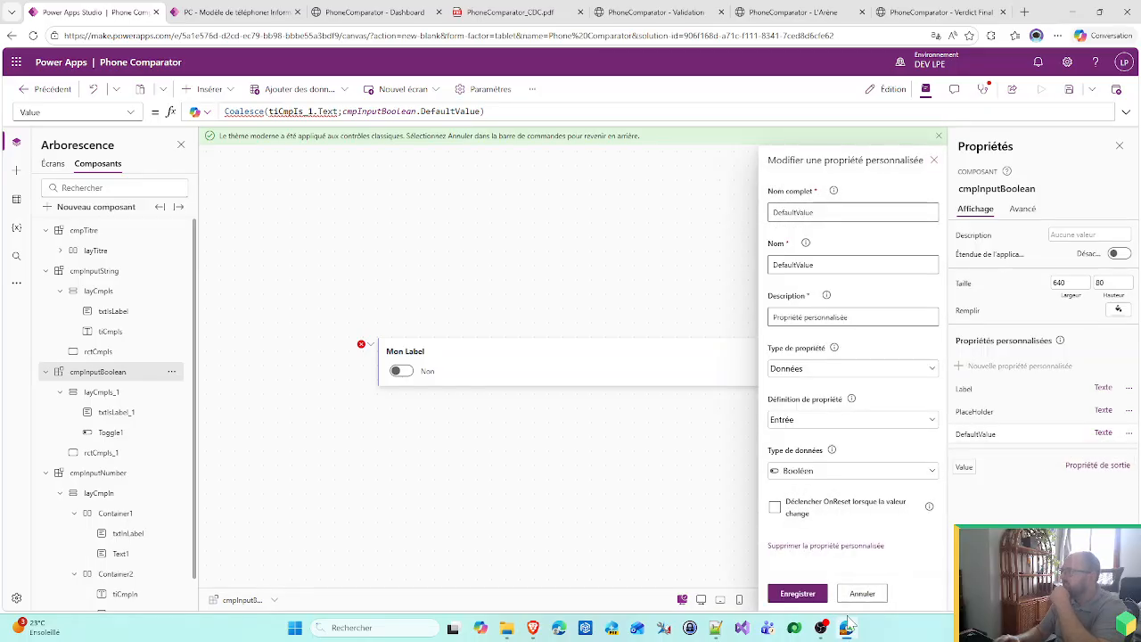
pyautogui.click(799, 595)
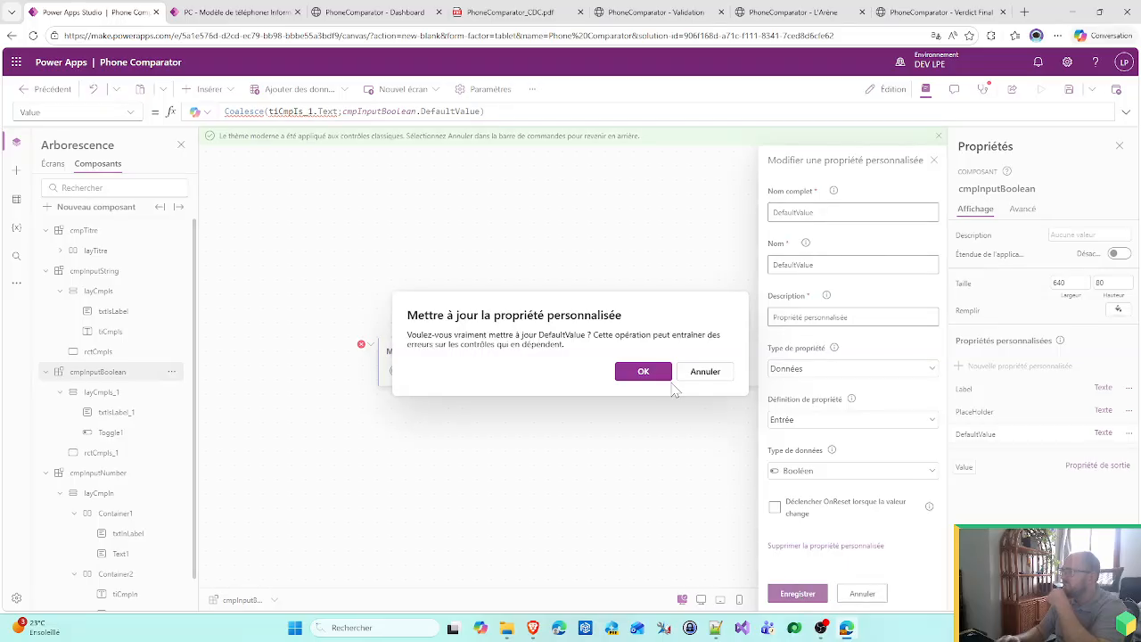
pyautogui.click(643, 371)
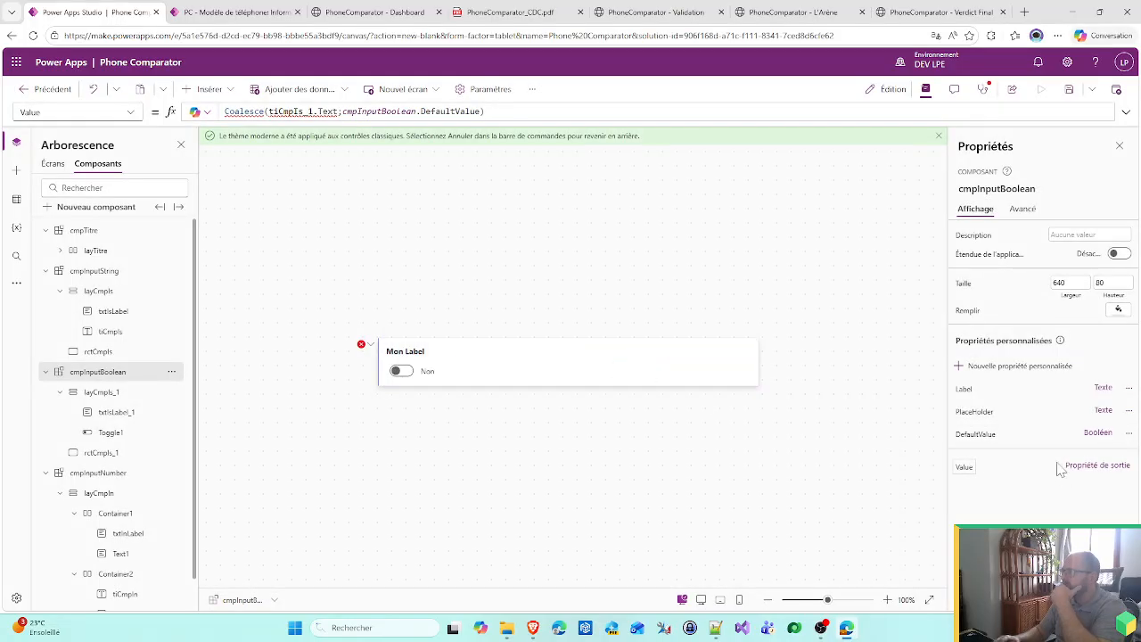
# - Set the DefaultValue property of cmpInputBoolean to false
pyautogui.click(976, 436)
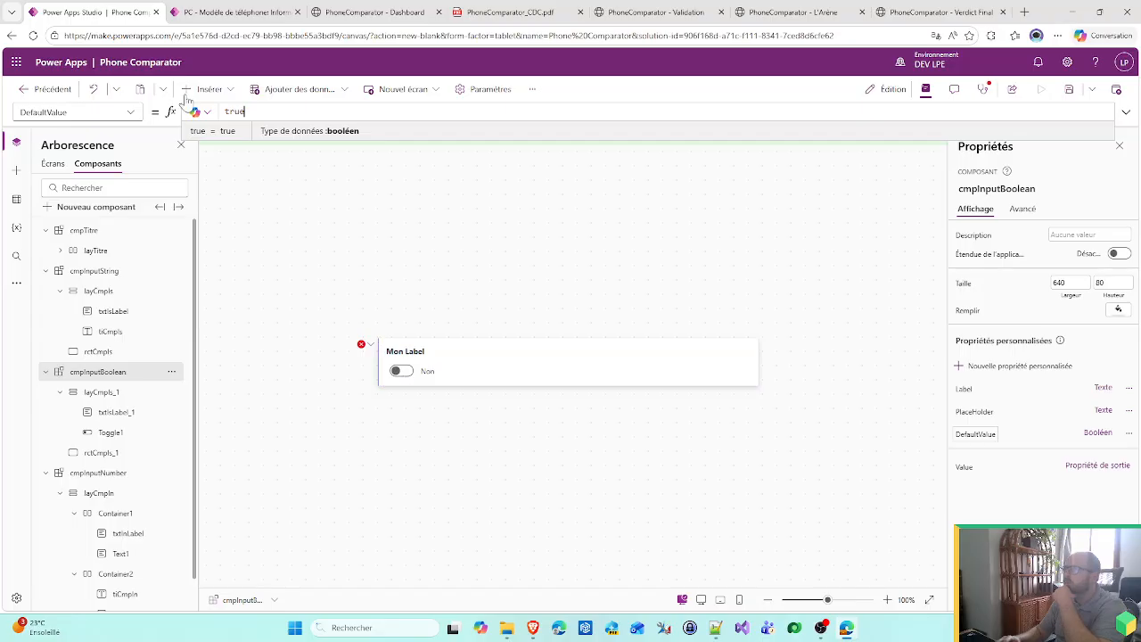
pyautogui.doubleClick(233, 111)
pyautogui.write('false')
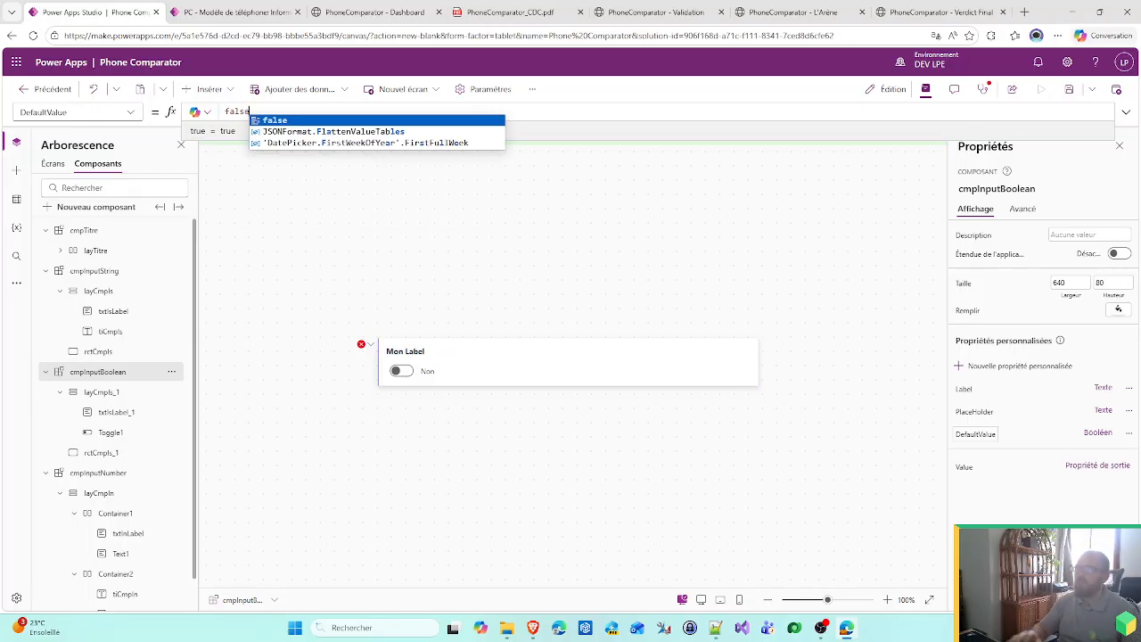
# - Bind the Checked property of Toggle1 to cmpInputBoolean.DefaultValue
pyautogui.click(398, 373)
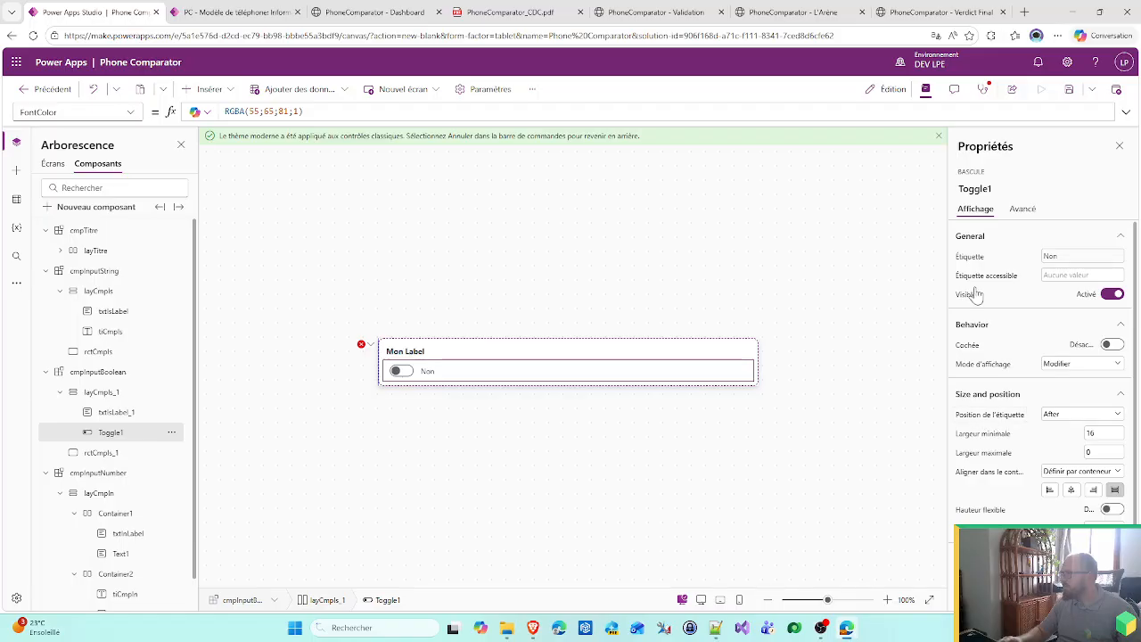
pyautogui.scroll(-2, 980, 317)
pyautogui.scroll(2, 992, 515)
pyautogui.click(973, 352)
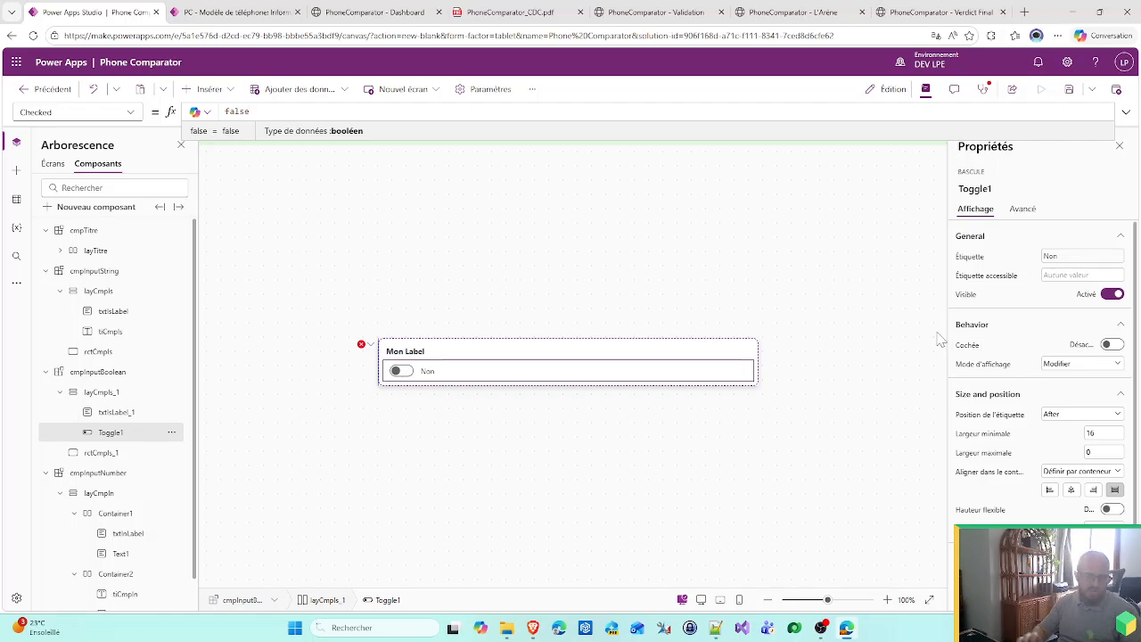
pyautogui.hotkey('ctrl', 'a')
pyautogui.write('cmpI')
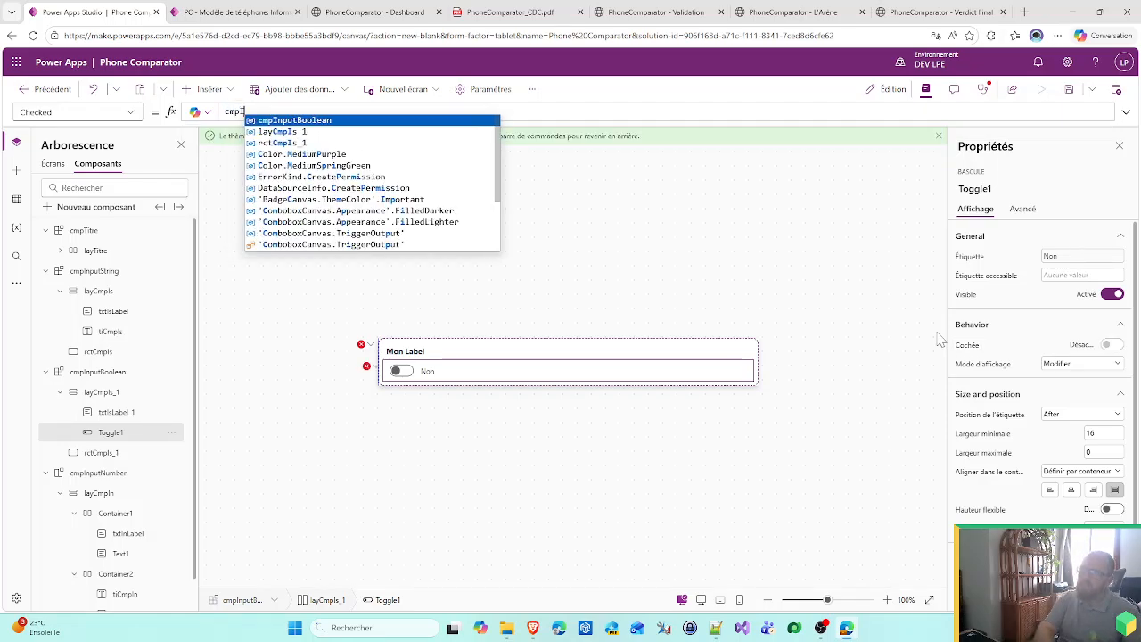
pyautogui.press('Tab')
pyautogui.write('.')
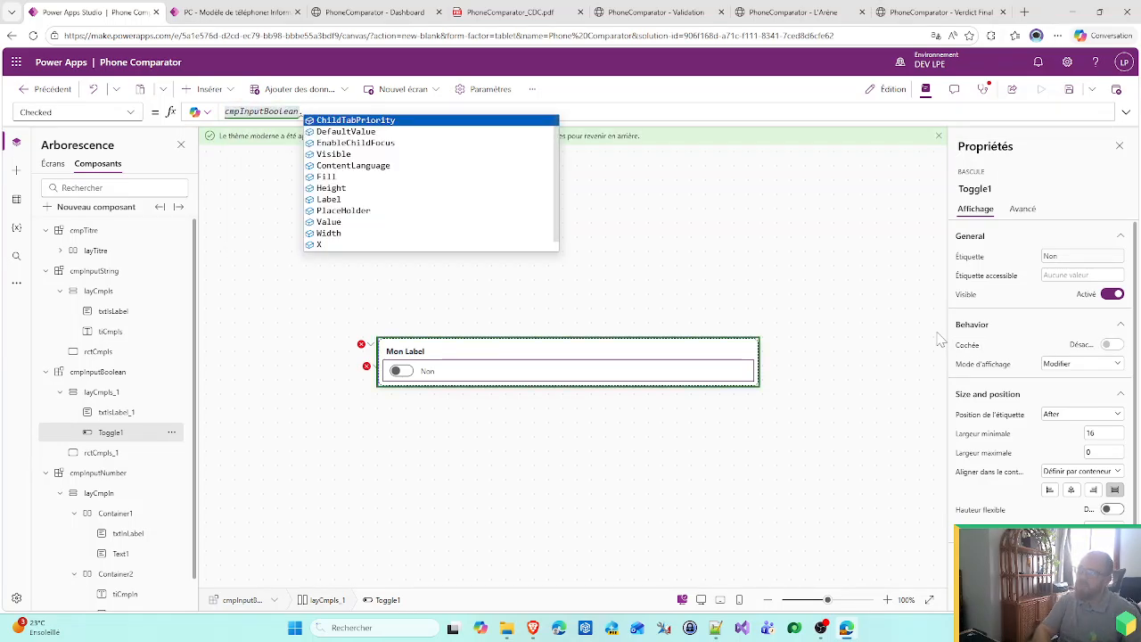
pyautogui.press('Down')
pyautogui.press('Tab')
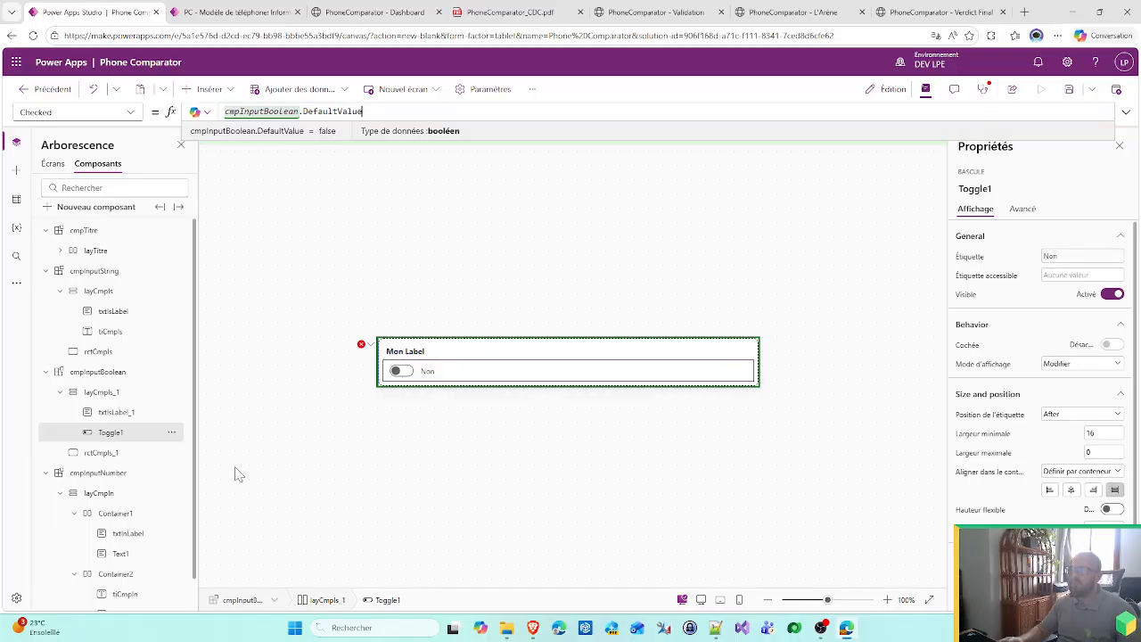
# - Test the toggle binding by setting cmpInputBoolean's DefaultValue to true and restoring it to false
pyautogui.click(105, 371)
pyautogui.click(975, 434)
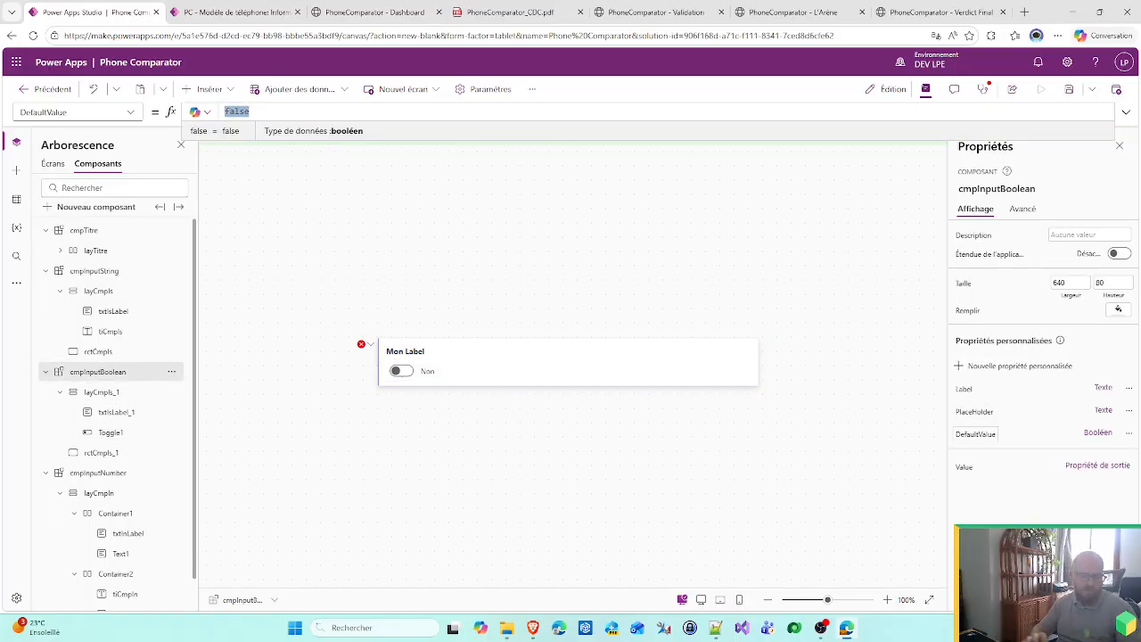
pyautogui.write('true')
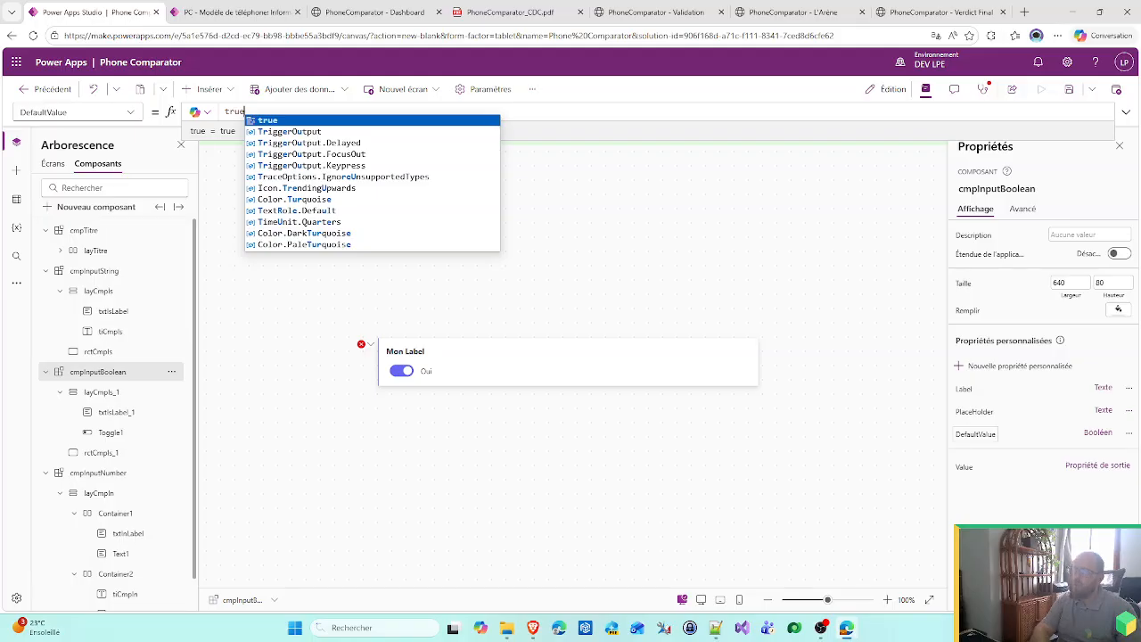
pyautogui.hotkey('ctrl', 'a')
pyautogui.write('false')
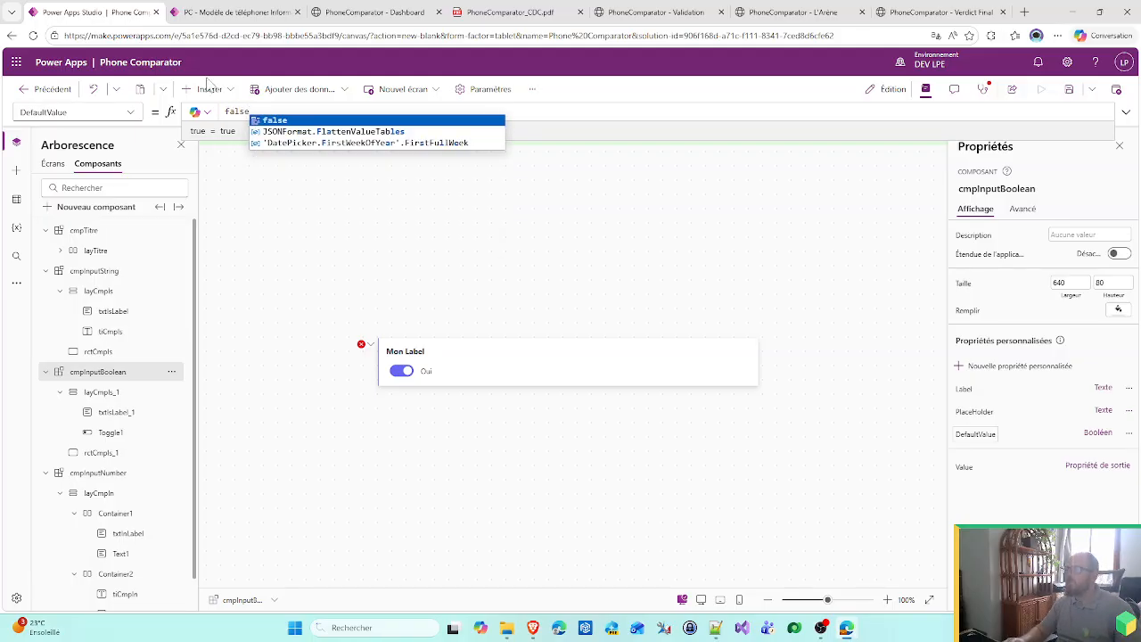
pyautogui.click(373, 324)
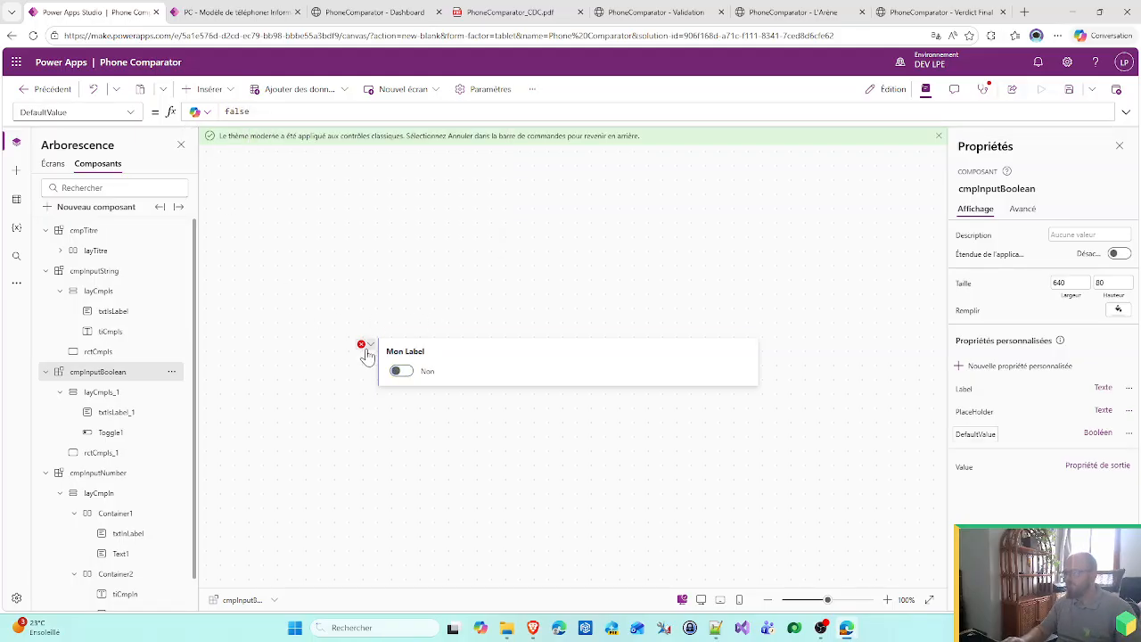
# - Open the faulty Value formula of cmpInputBoolean and select its tiCmpIs_1.Text reference
pyautogui.click(367, 348)
pyautogui.click(381, 359)
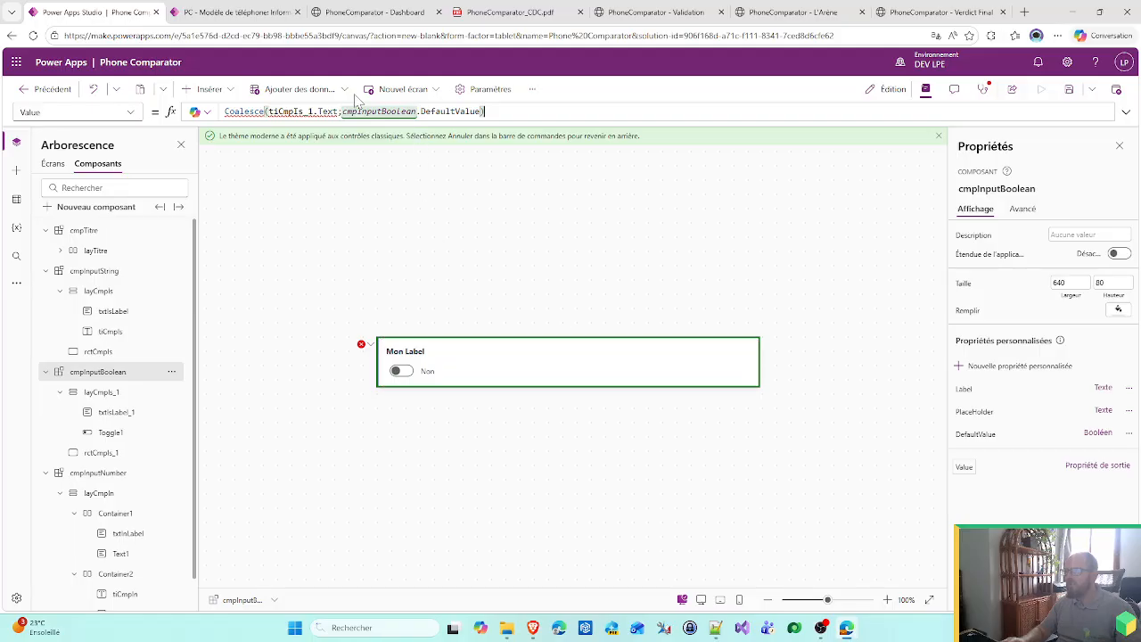
pyautogui.moveTo(338, 110); pyautogui.dragTo(281, 112)
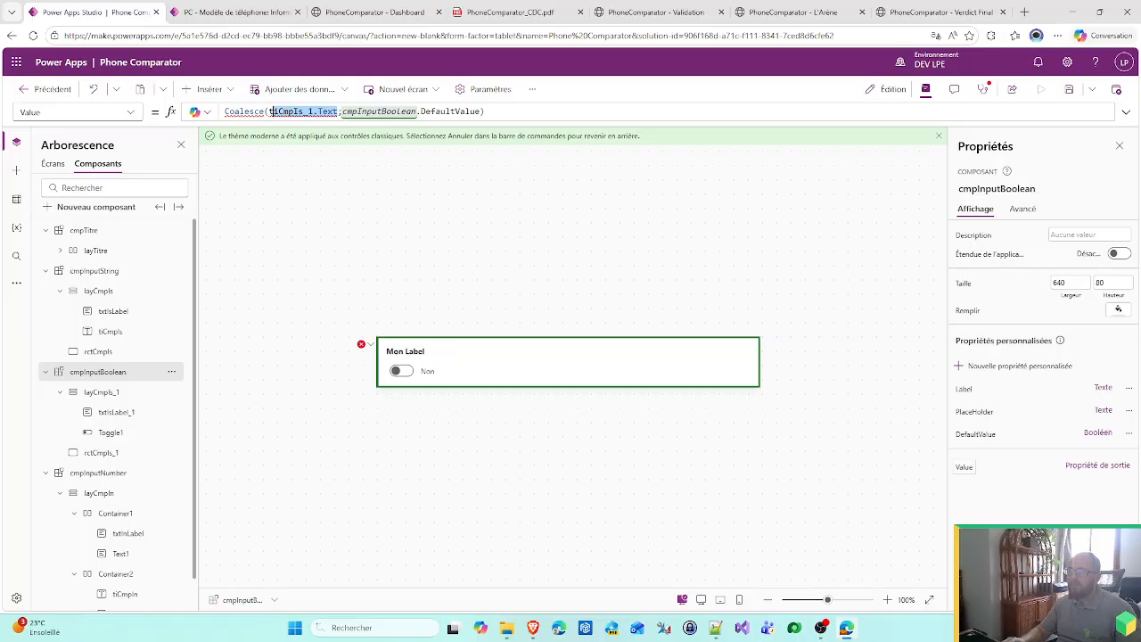
# - Rename the Toggle1 control in cmpInputBoolean to cmpIbToggle
pyautogui.doubleClick(111, 432)
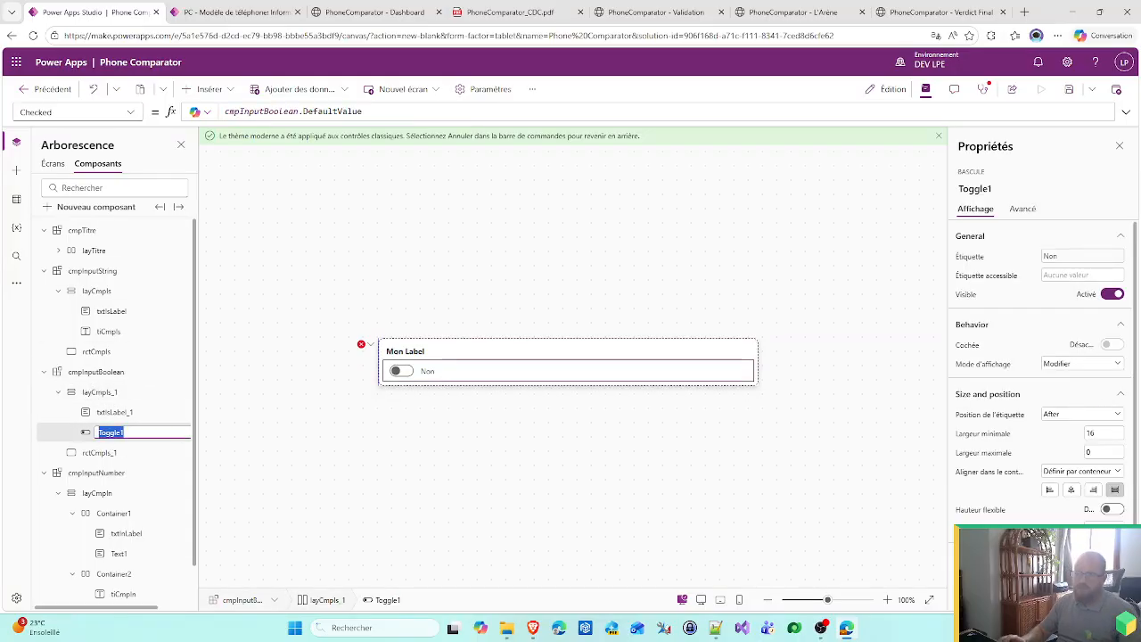
pyautogui.write('cmp')
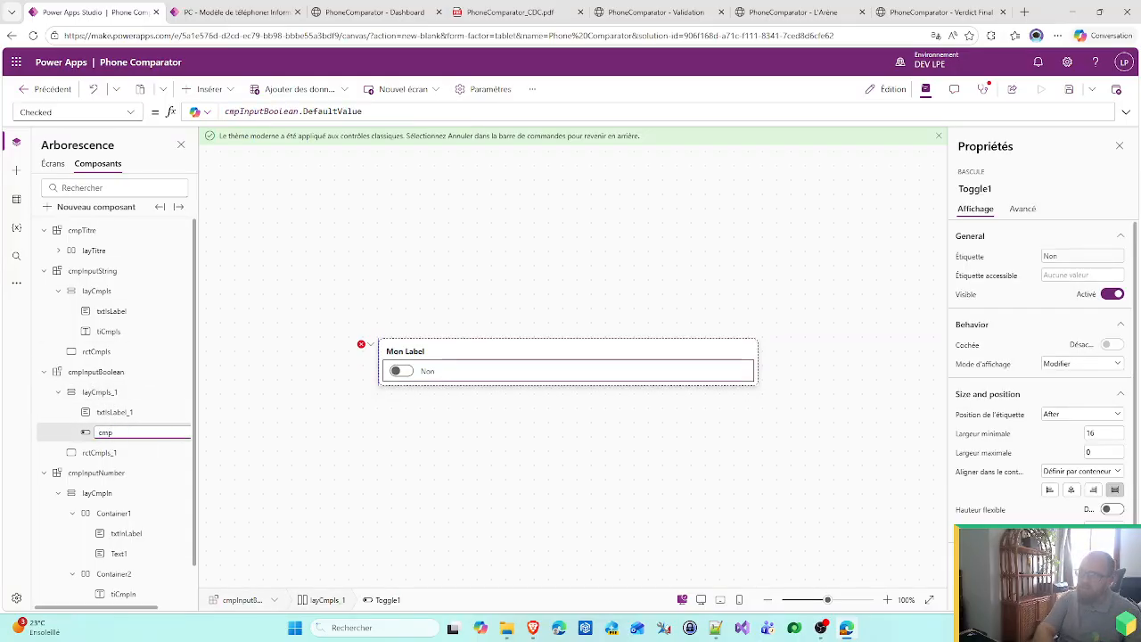
pyautogui.write('IbToggle')
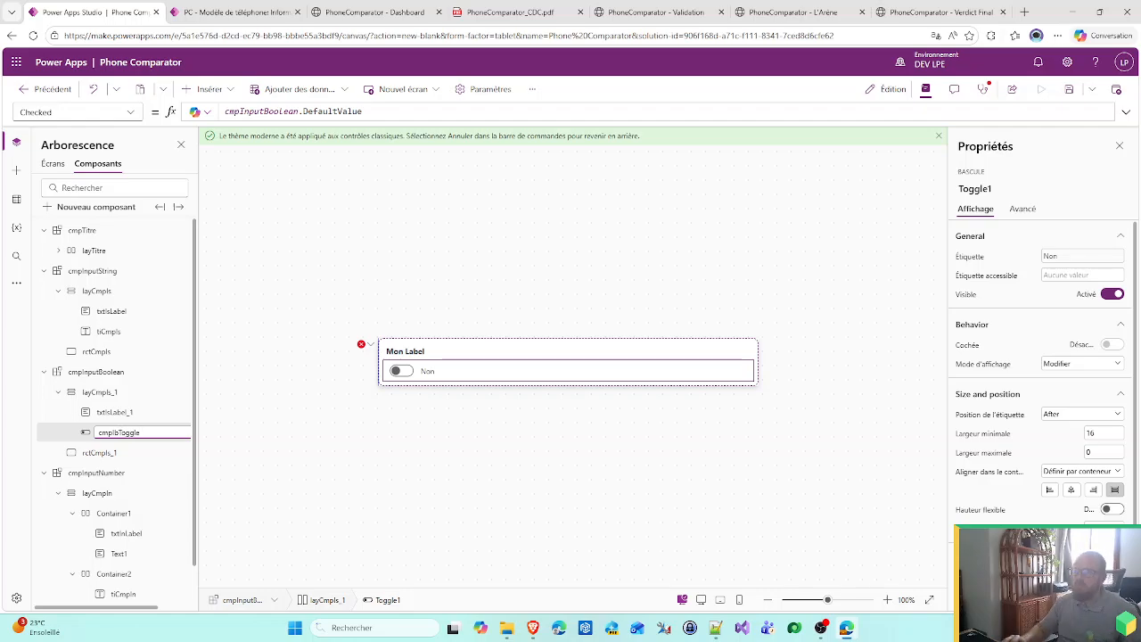
pyautogui.hotkey('ctrl', 'a')
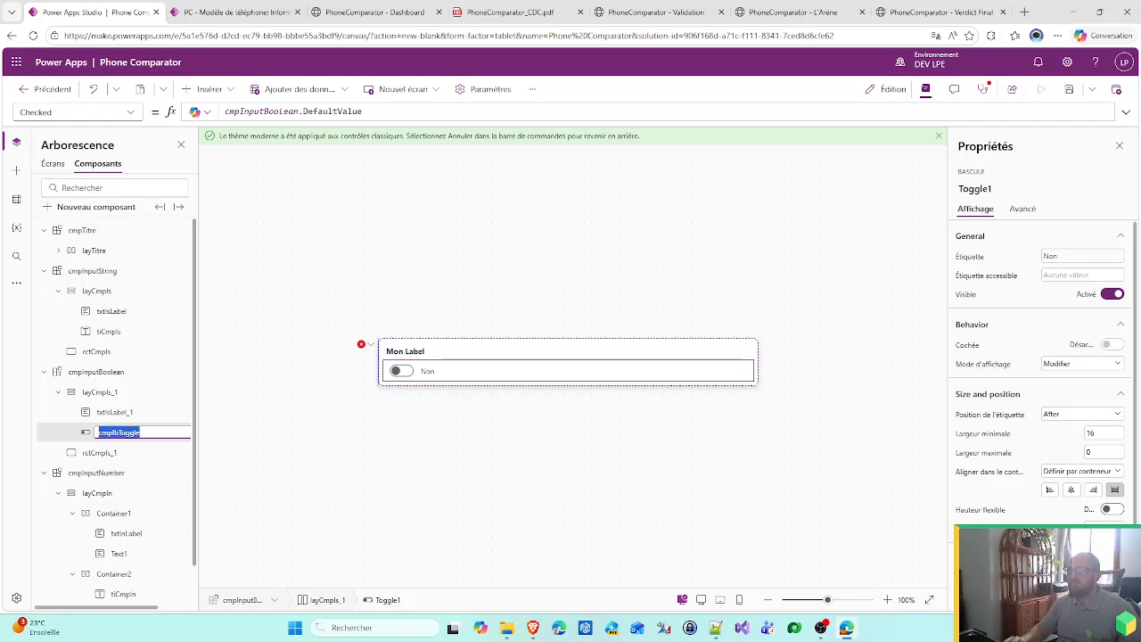
pyautogui.press('Return')
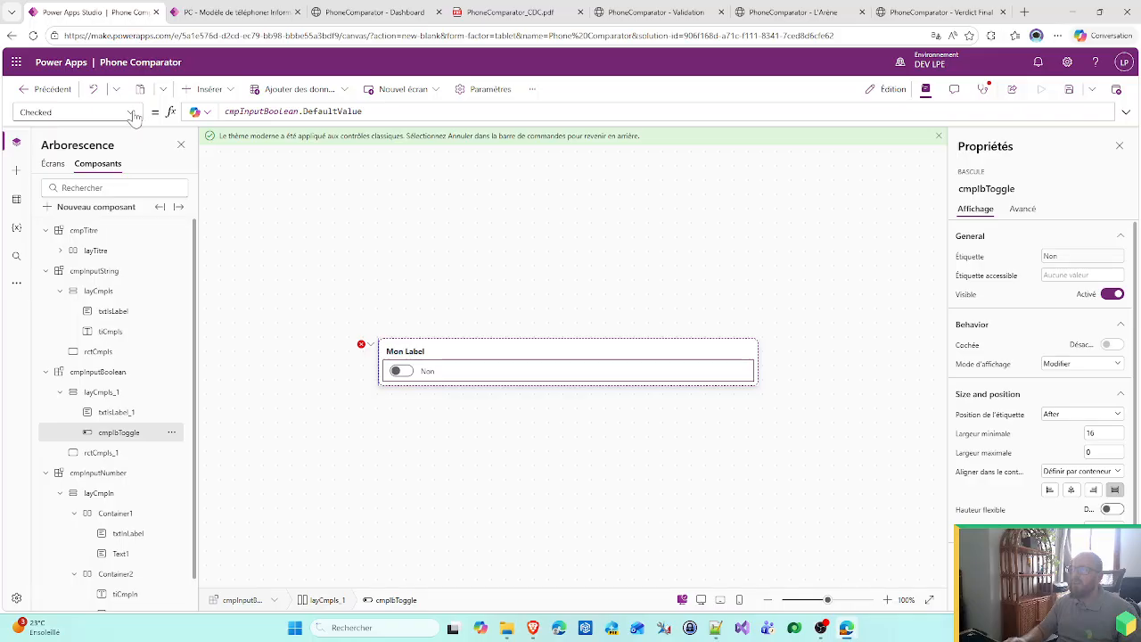
# - Replace the tiCmpIs_1.Text reference in cmpInputBoolean's Value formula with cmpIbToggle.Checked
pyautogui.click(361, 344)
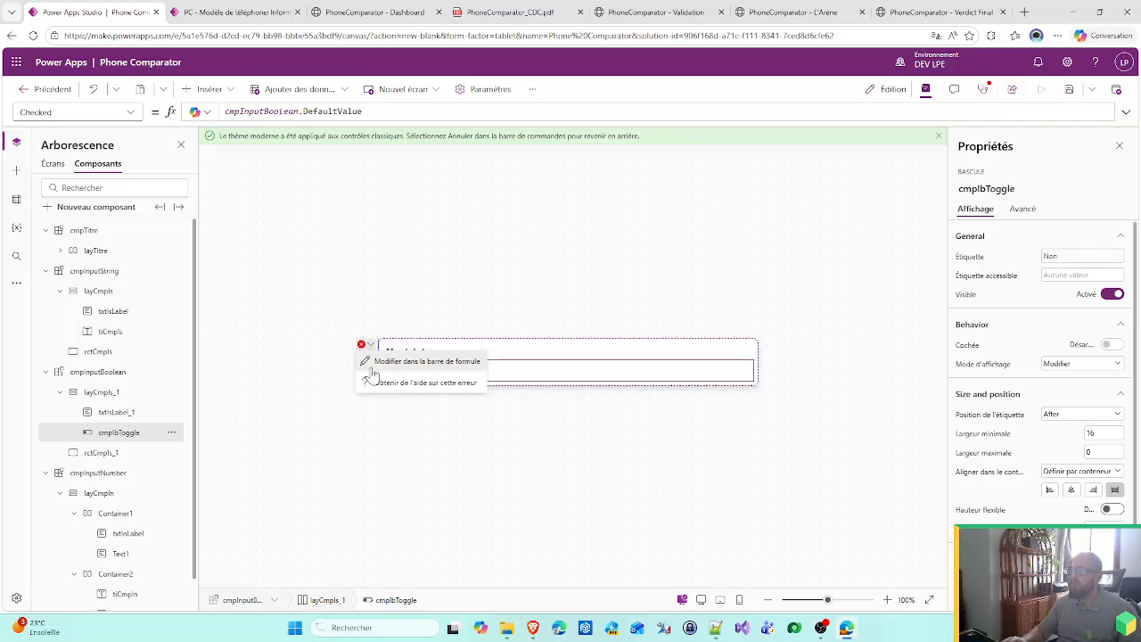
pyautogui.click(403, 359)
pyautogui.moveTo(338, 112); pyautogui.dragTo(282, 111)
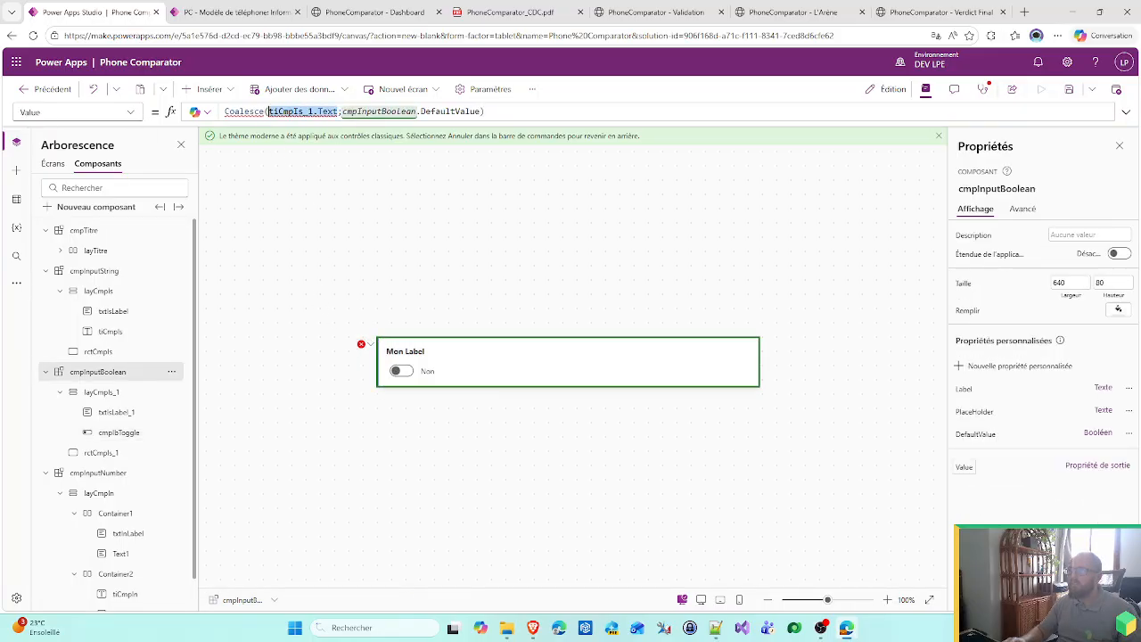
pyautogui.write('cmpIbToggle.')
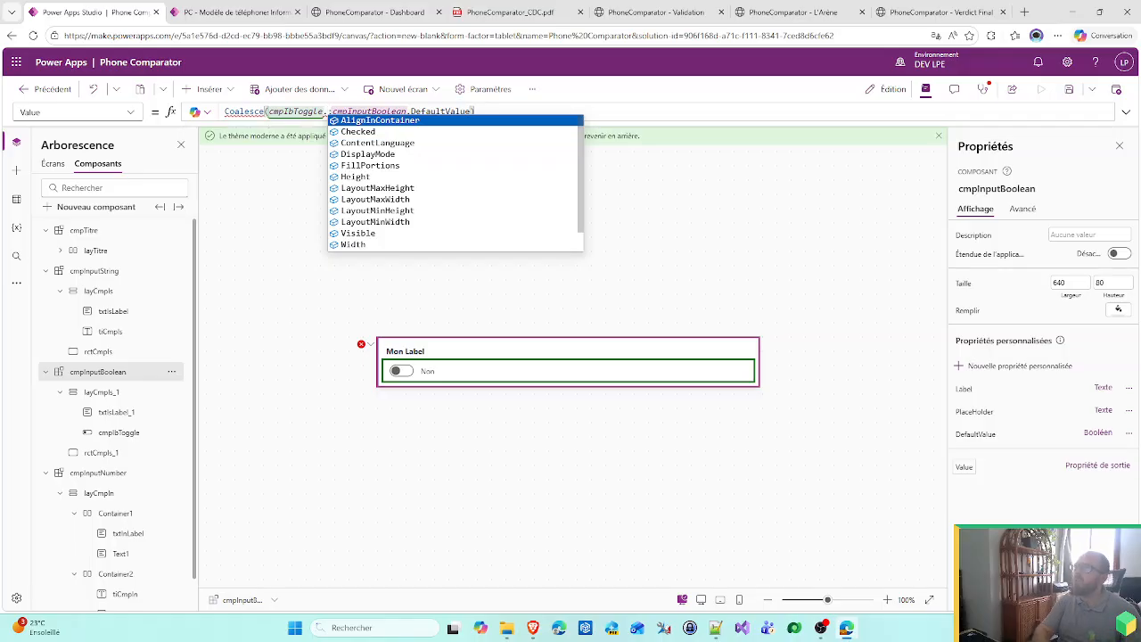
pyautogui.press('Down')
pyautogui.press('Tab')
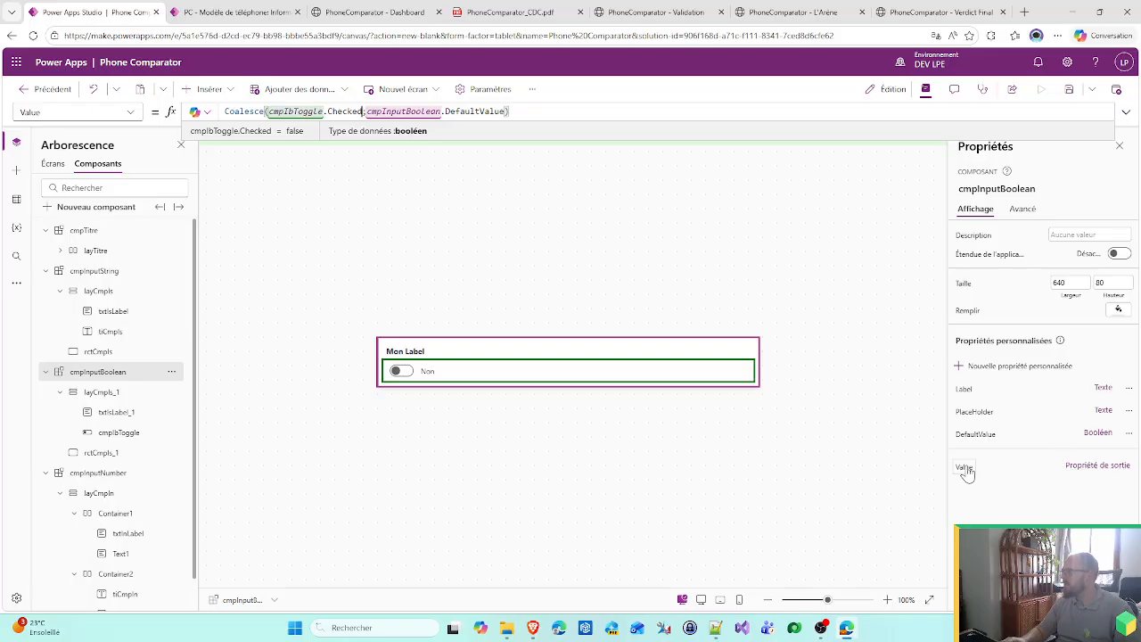
# - Change the data type of cmpInputBoolean's Value output property to Booléen and save the update
pyautogui.click(1068, 469)
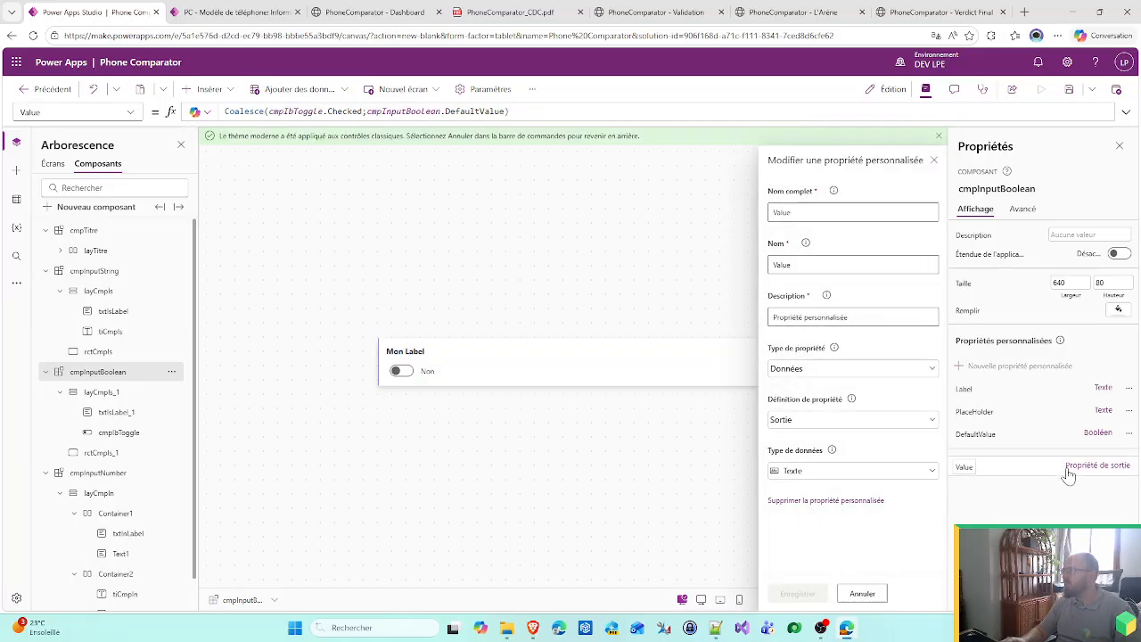
pyautogui.click(906, 472)
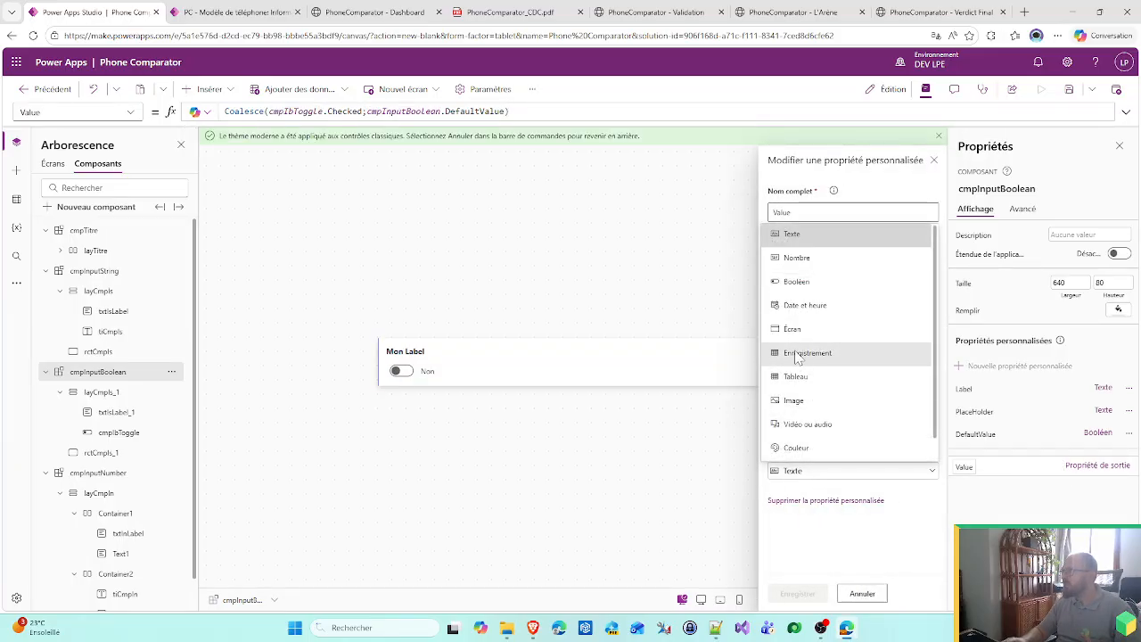
pyautogui.click(807, 280)
pyautogui.click(797, 593)
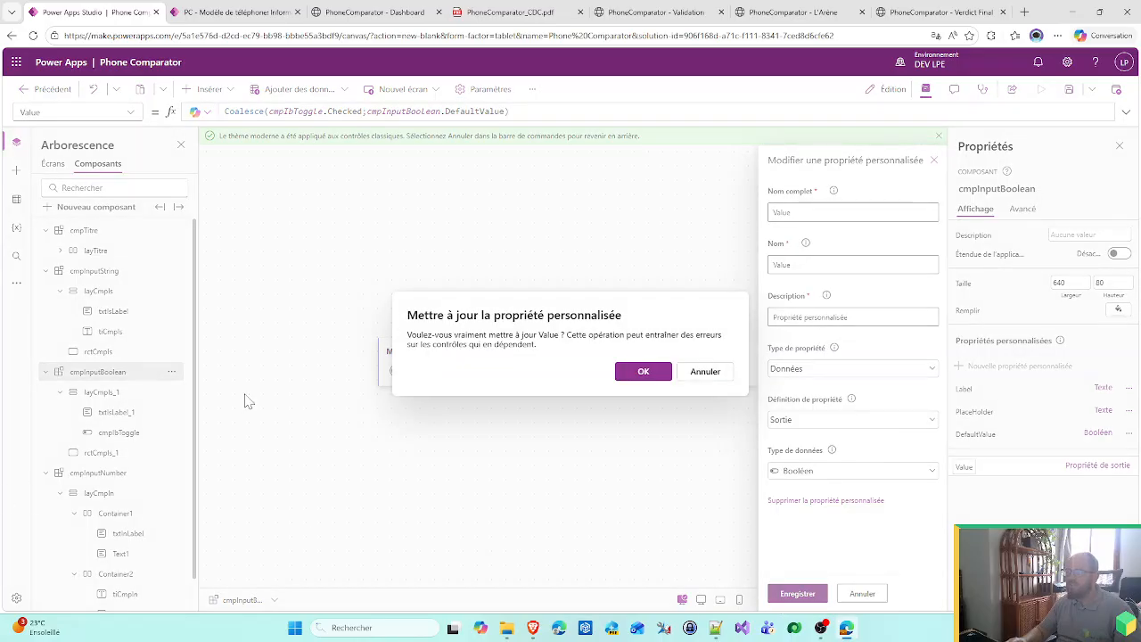
pyautogui.click(643, 372)
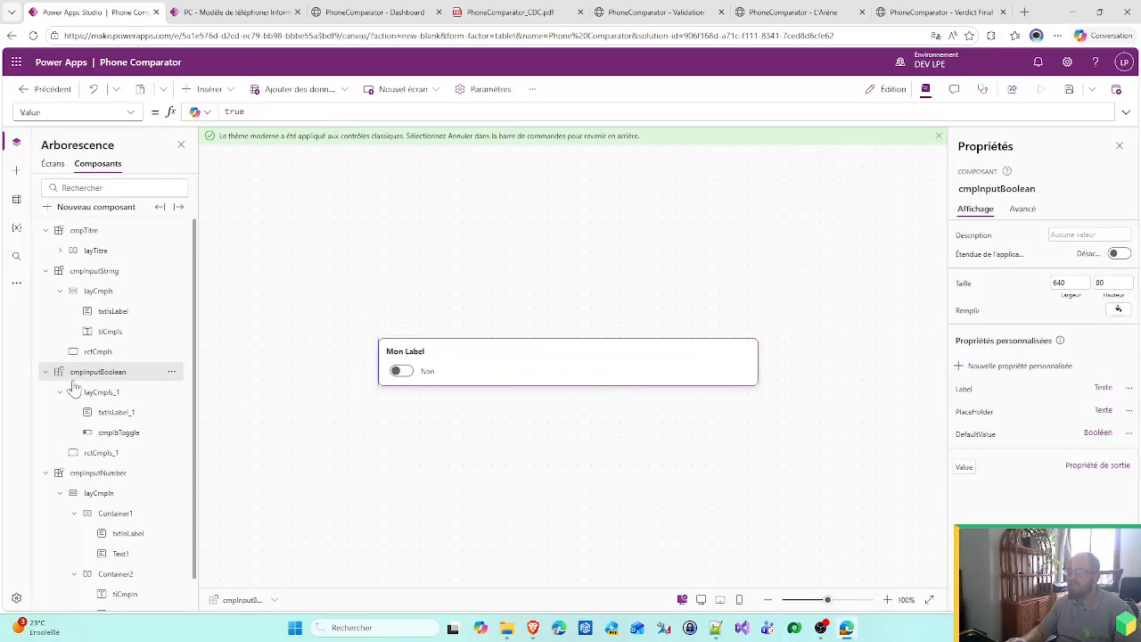
# - Change the data type of cmpInputNumber's Value output property to Nombre and save the update
pyautogui.click(125, 473)
pyautogui.click(969, 526)
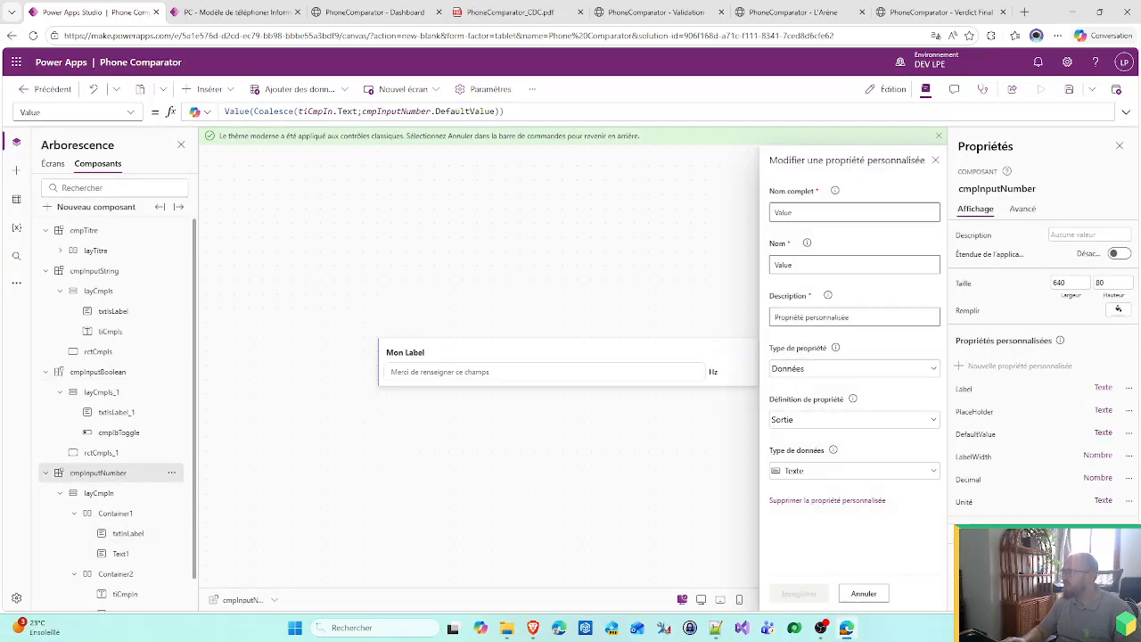
pyautogui.click(785, 476)
pyautogui.scroll(-1, 829, 320)
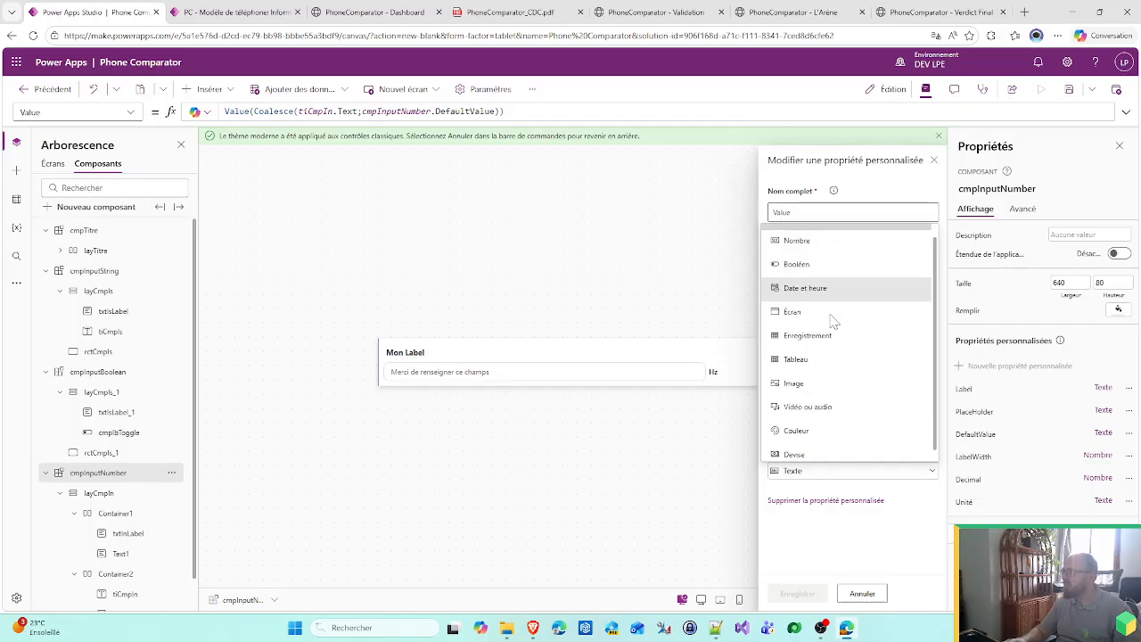
pyautogui.scroll(1, 830, 323)
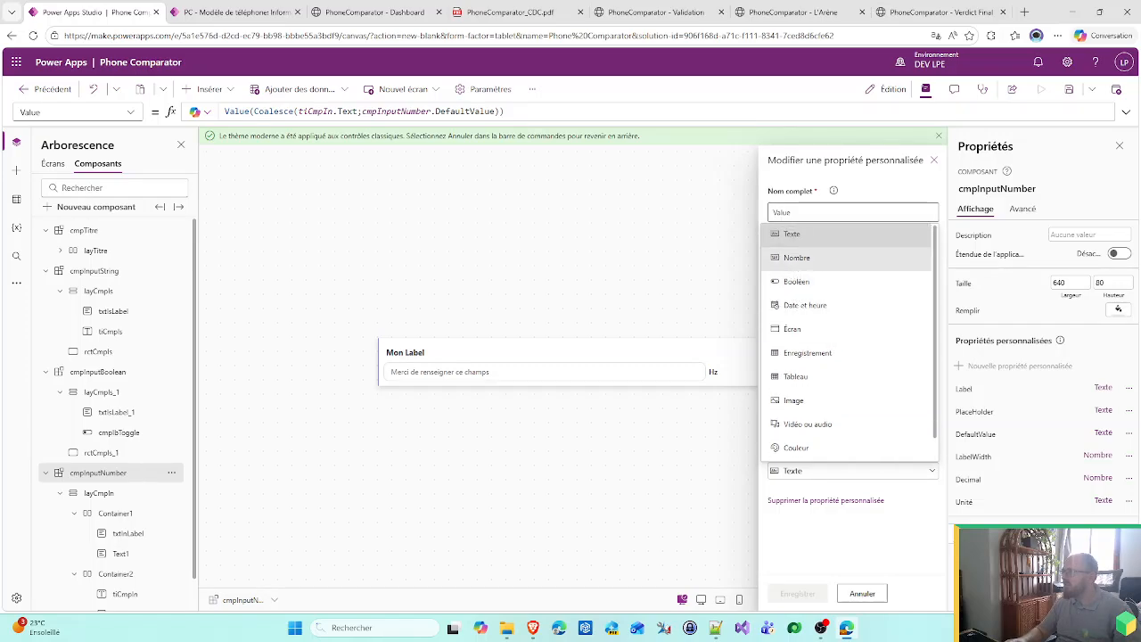
pyautogui.click(795, 258)
pyautogui.click(796, 594)
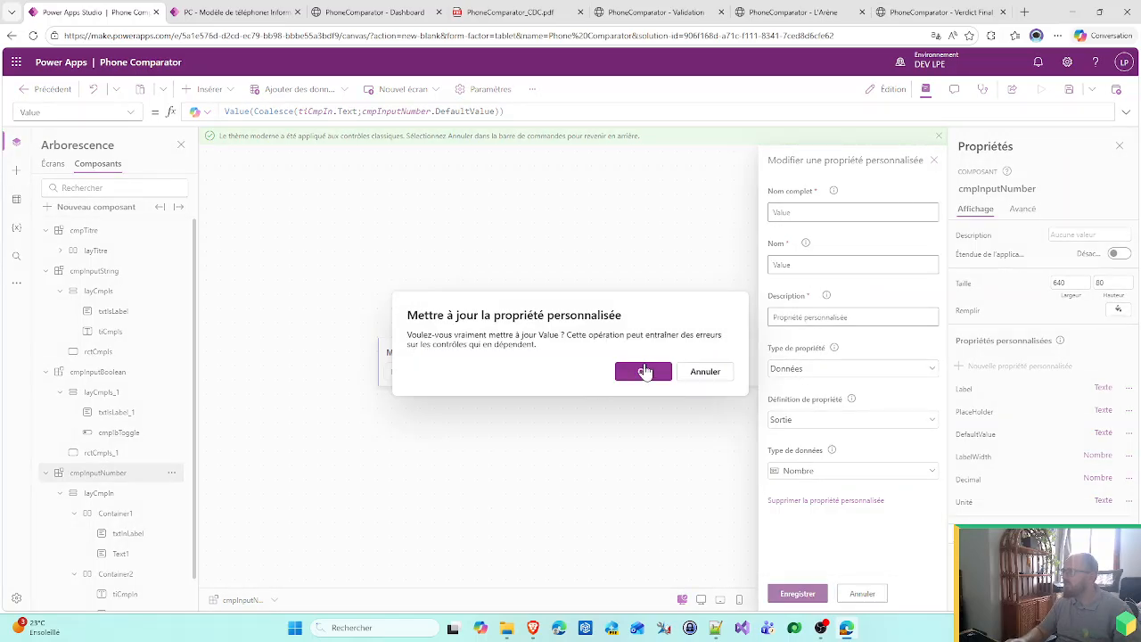
pyautogui.click(643, 370)
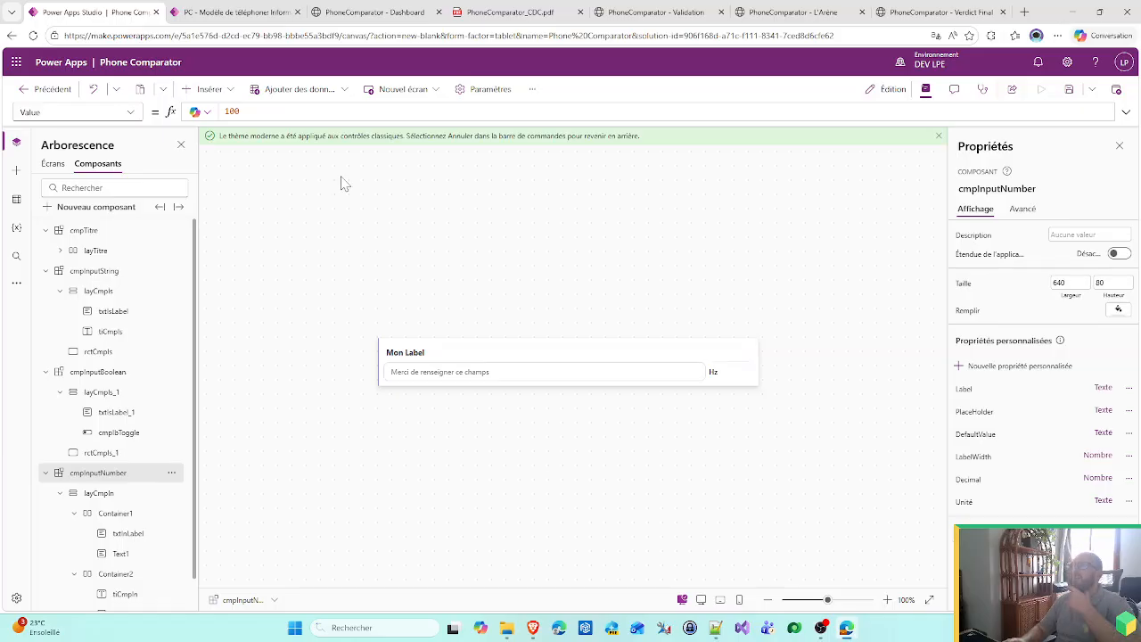
# - Examine the field types on the IPhone 13 model form, including Wi-Fi and Epaisseur, and on the Validation mockup page
pyautogui.click(258, 18)
pyautogui.scroll(-6, 427, 437)
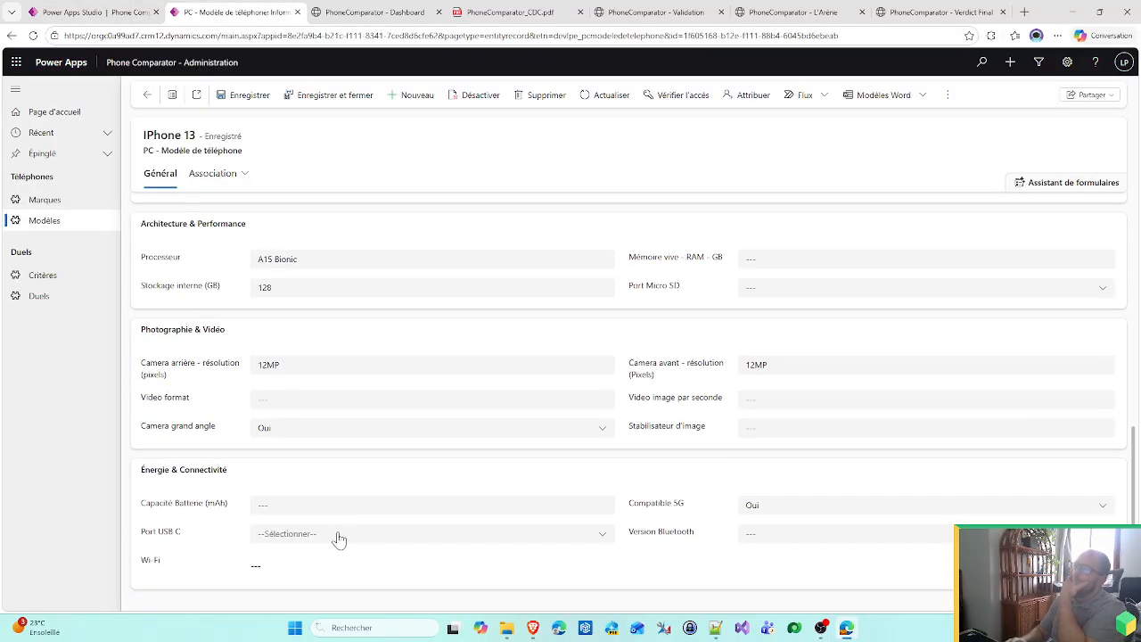
pyautogui.click(256, 567)
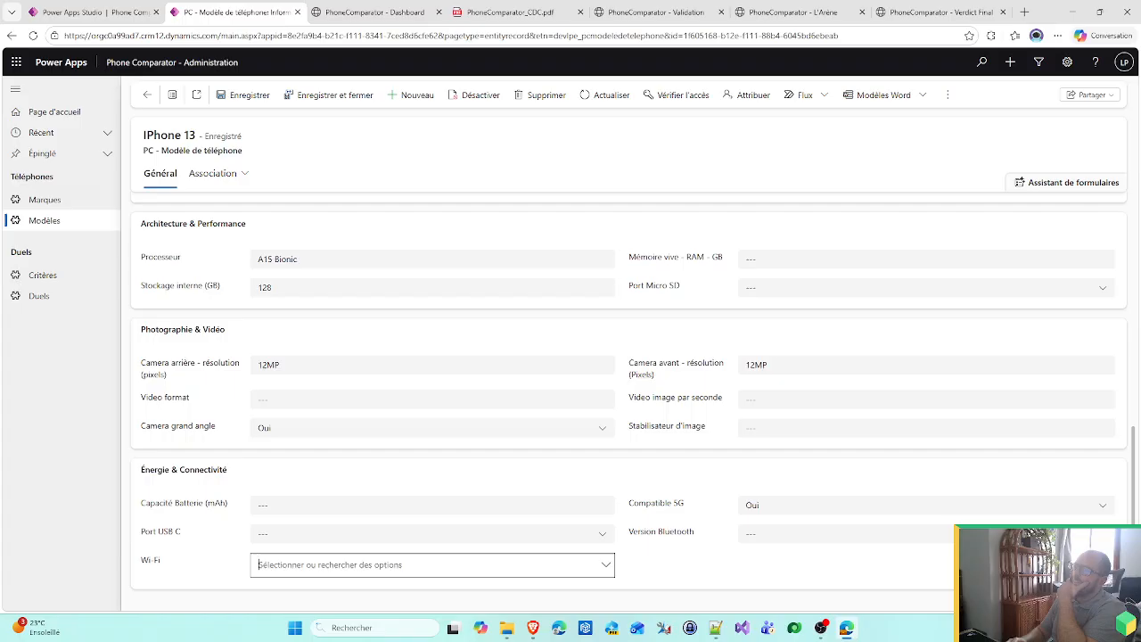
pyautogui.click(605, 568)
pyautogui.click(606, 568)
pyautogui.scroll(3, 683, 540)
pyautogui.scroll(2, 806, 432)
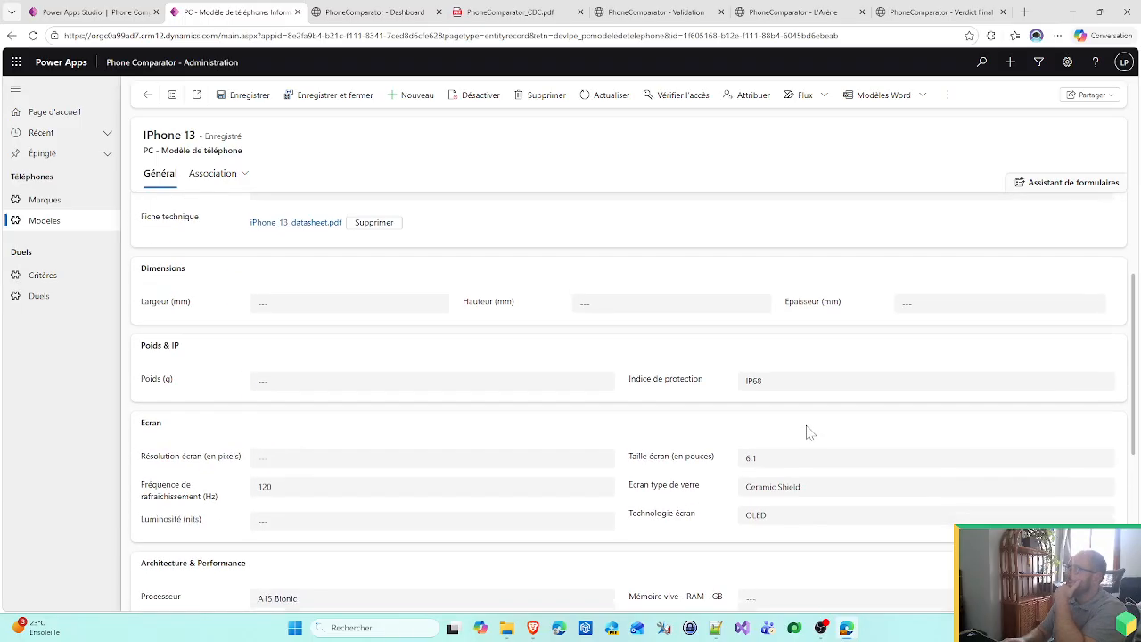
pyautogui.click(998, 320)
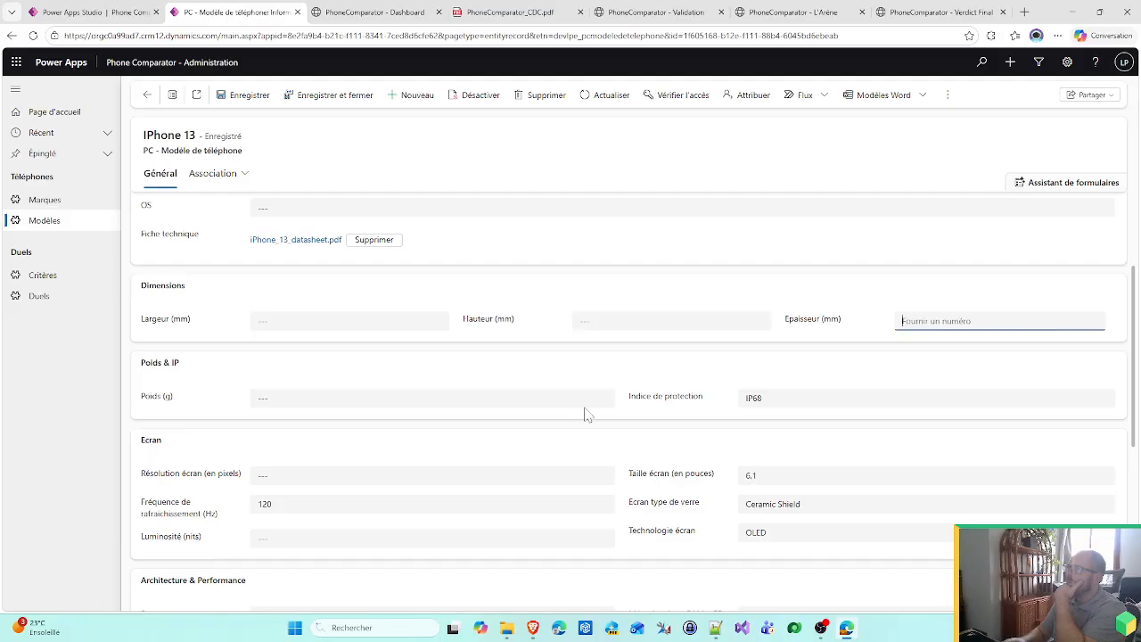
pyautogui.scroll(2, 586, 411)
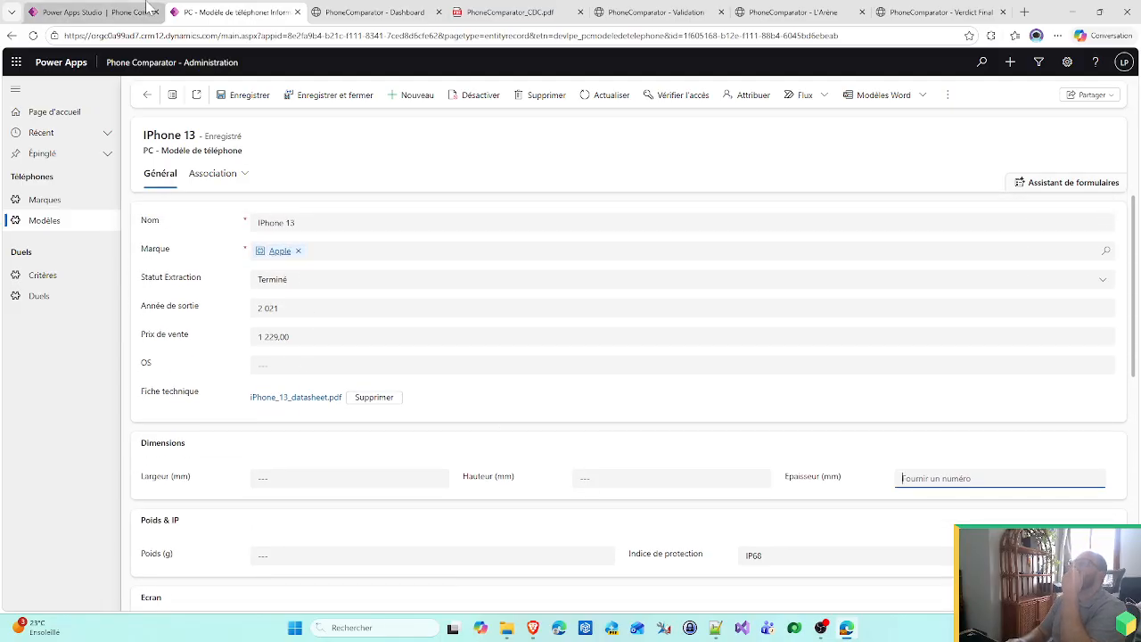
pyautogui.click(559, 8)
pyautogui.click(655, 12)
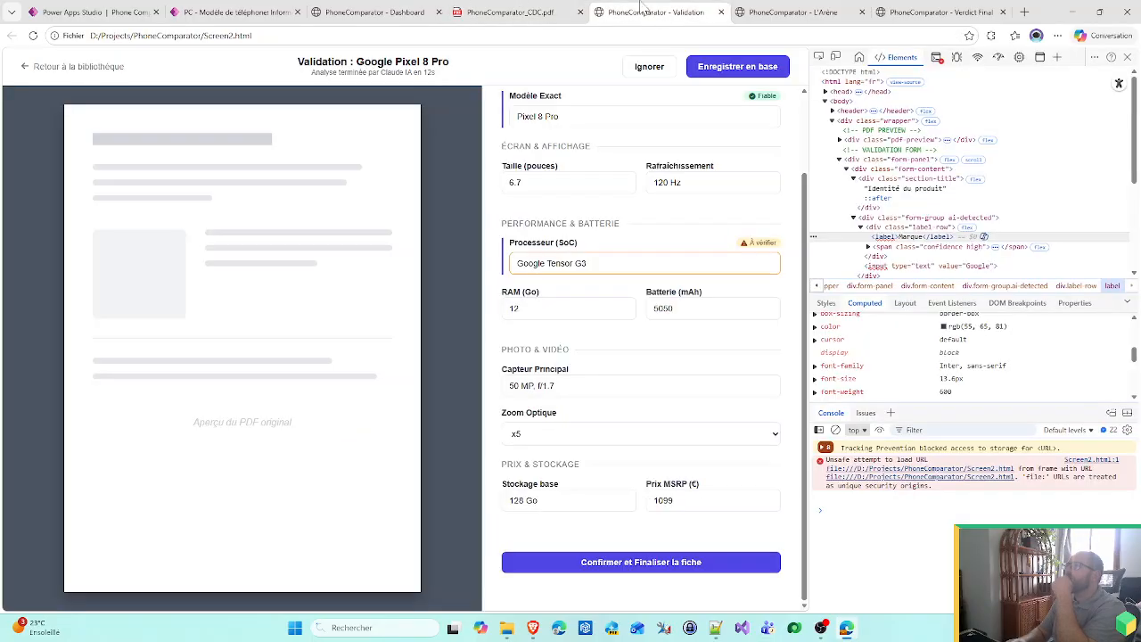
pyautogui.scroll(1, 699, 290)
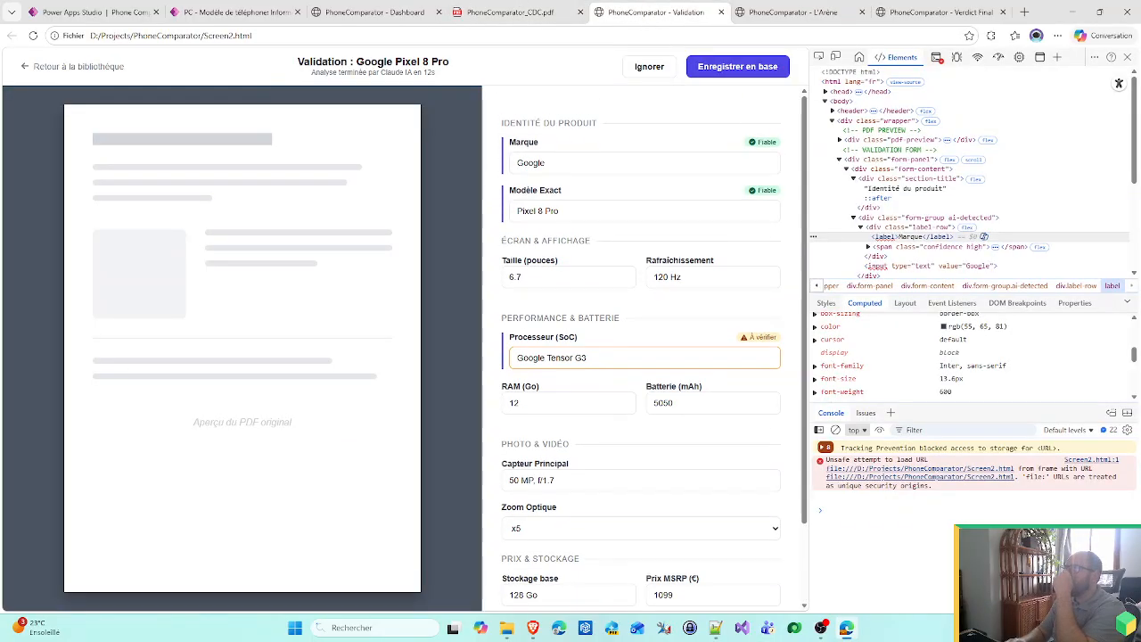
pyautogui.click(546, 162)
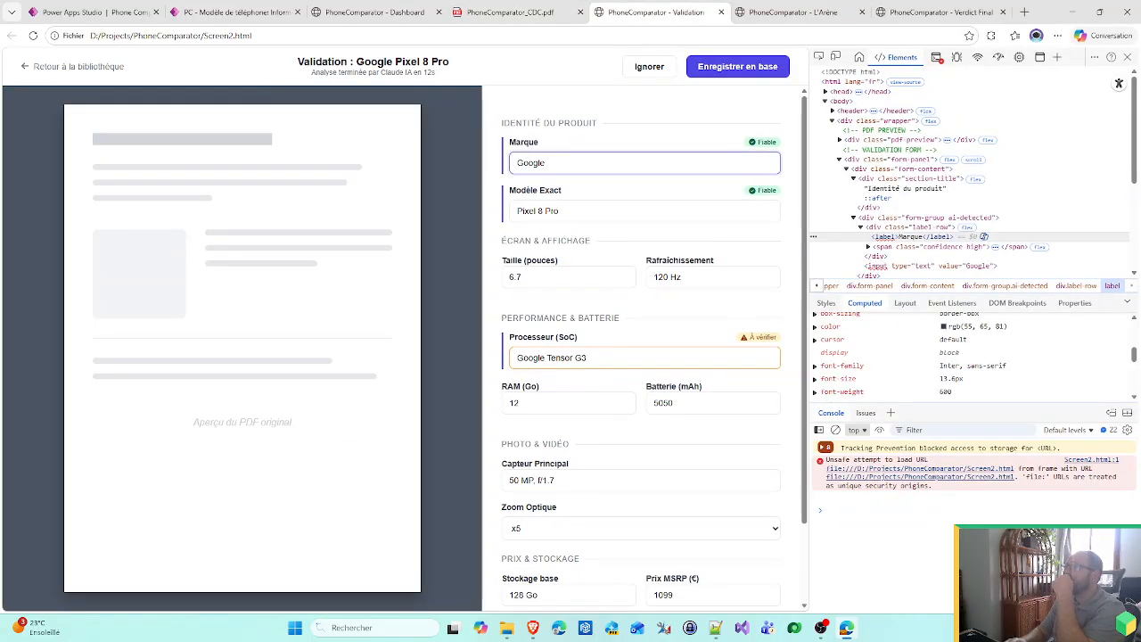
# - Switch back to Power Apps Studio and collapse cmpInputNumber, cmpInputBoolean, cmpInputString and cmpTitre in the component tree
pyautogui.click(76, 18)
pyautogui.click(45, 473)
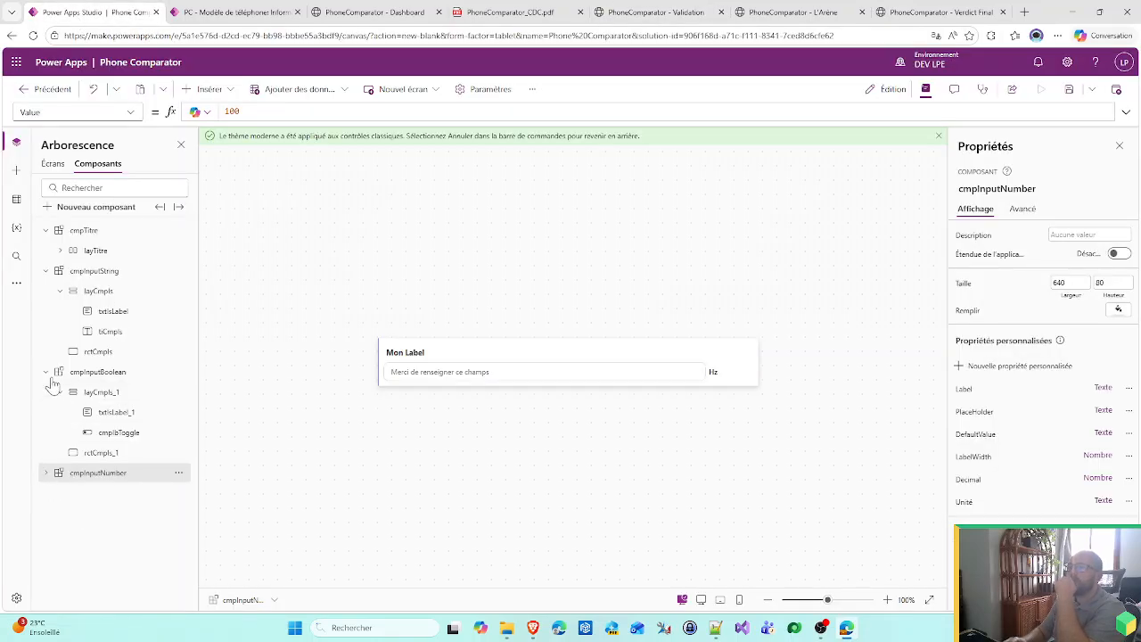
pyautogui.click(45, 372)
pyautogui.click(46, 270)
pyautogui.click(46, 230)
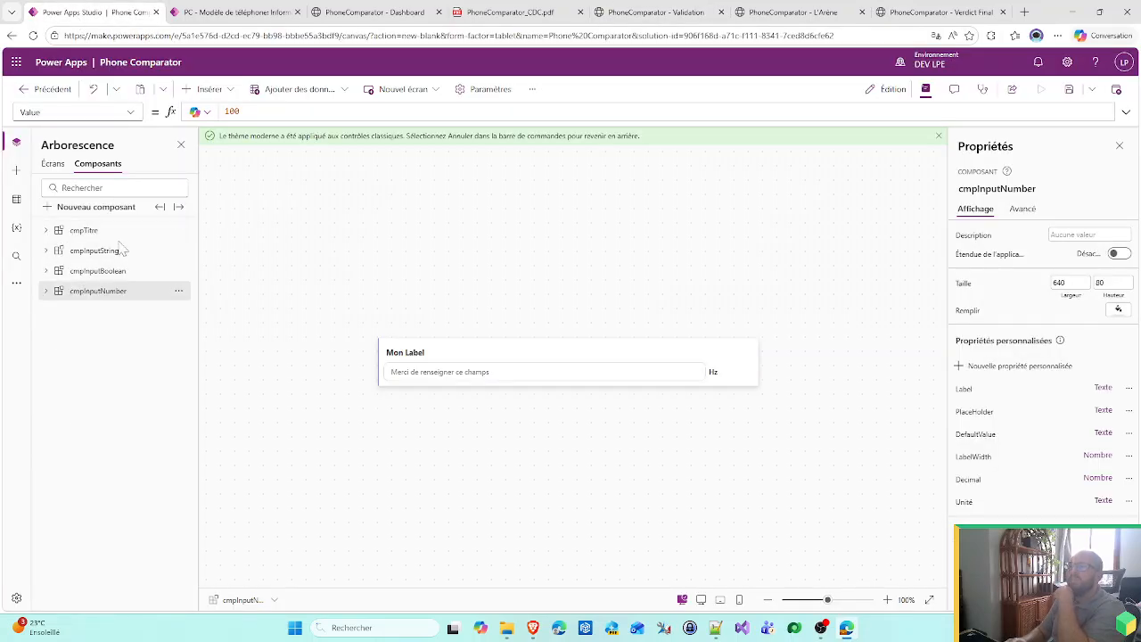
# - Duplicate the cmpInputString component and rename the copy to cmpMultiChoice
pyautogui.click(178, 250)
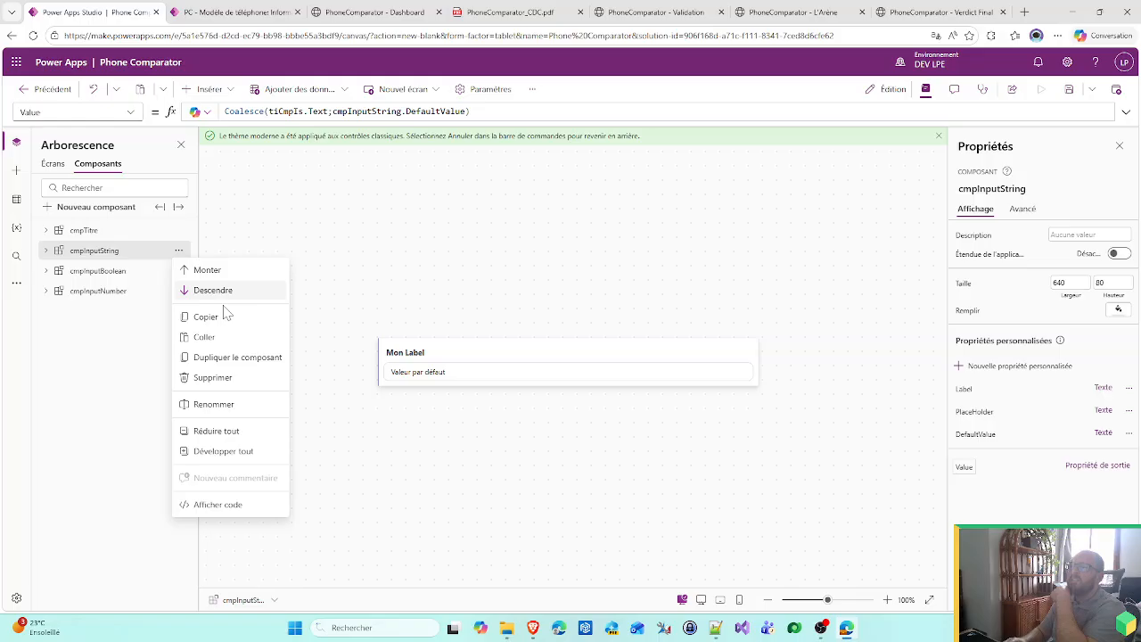
pyautogui.click(237, 359)
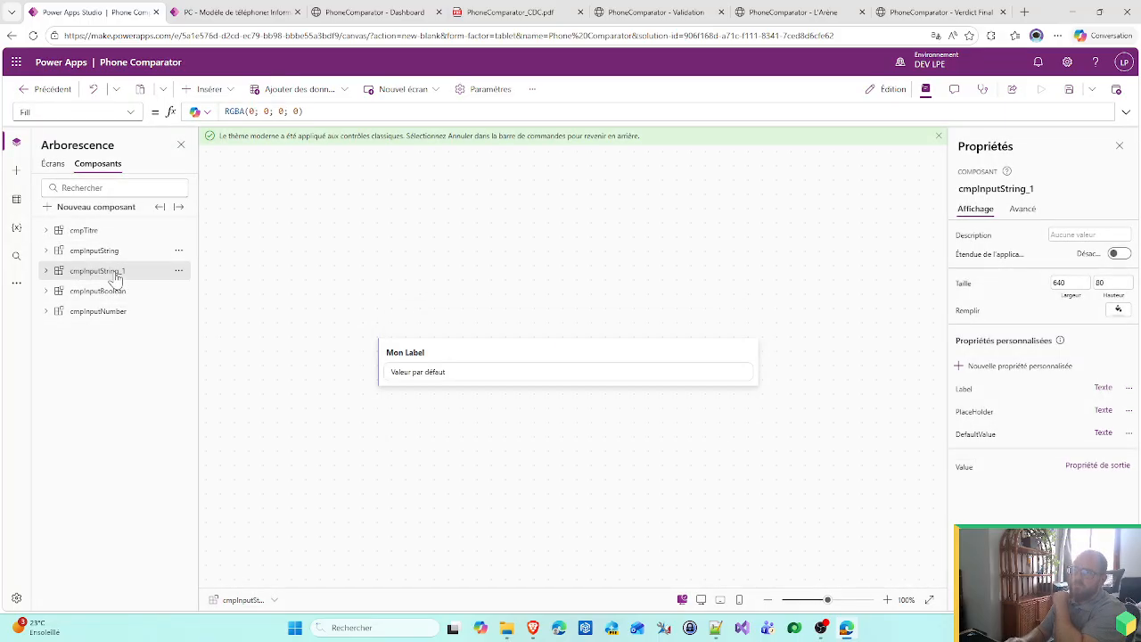
pyautogui.doubleClick(112, 271)
pyautogui.click(128, 270)
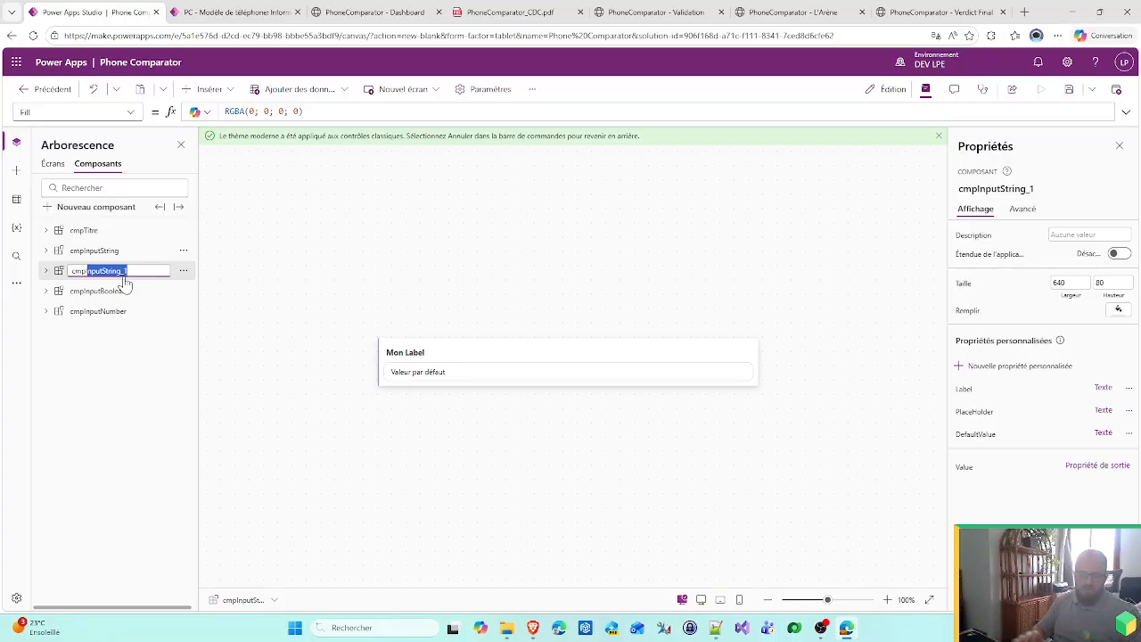
pyautogui.press('BackSpace')
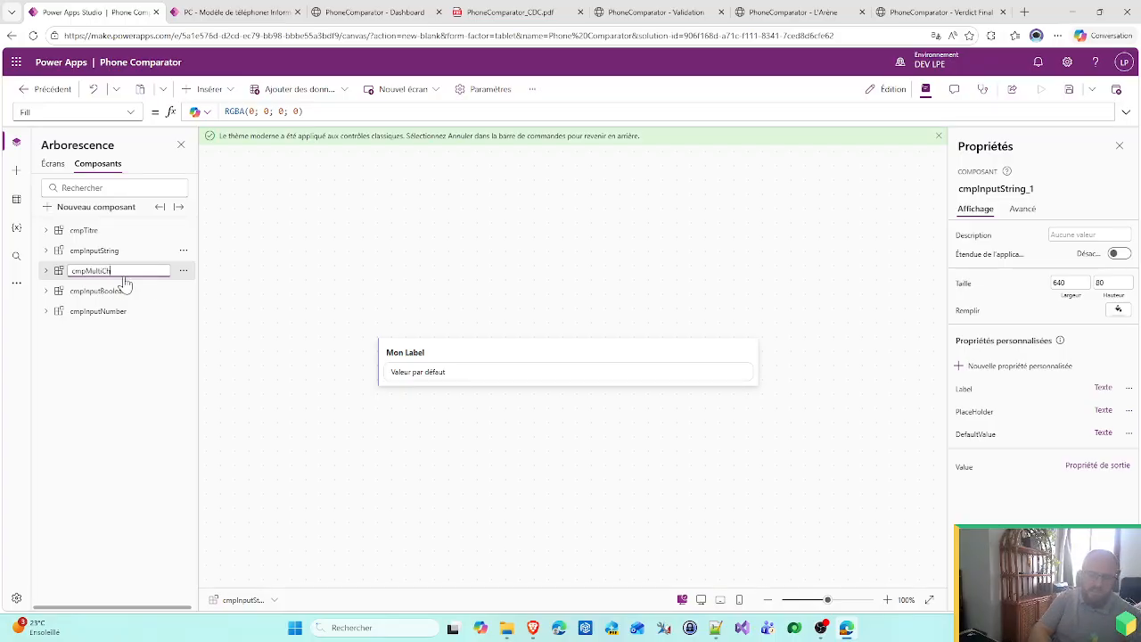
pyautogui.write('MultiChoice')
pyautogui.press('Return')
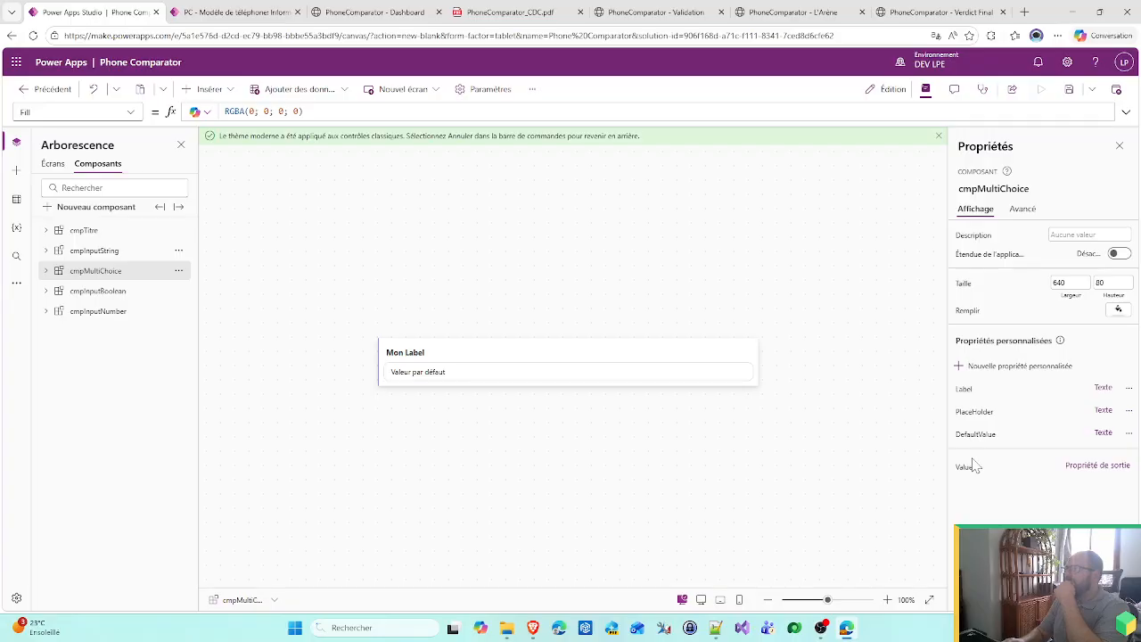
# - Replace the text input under the label in cmpMultiChoice with a Case à cocher control
pyautogui.click(443, 375)
pyautogui.press('Delete')
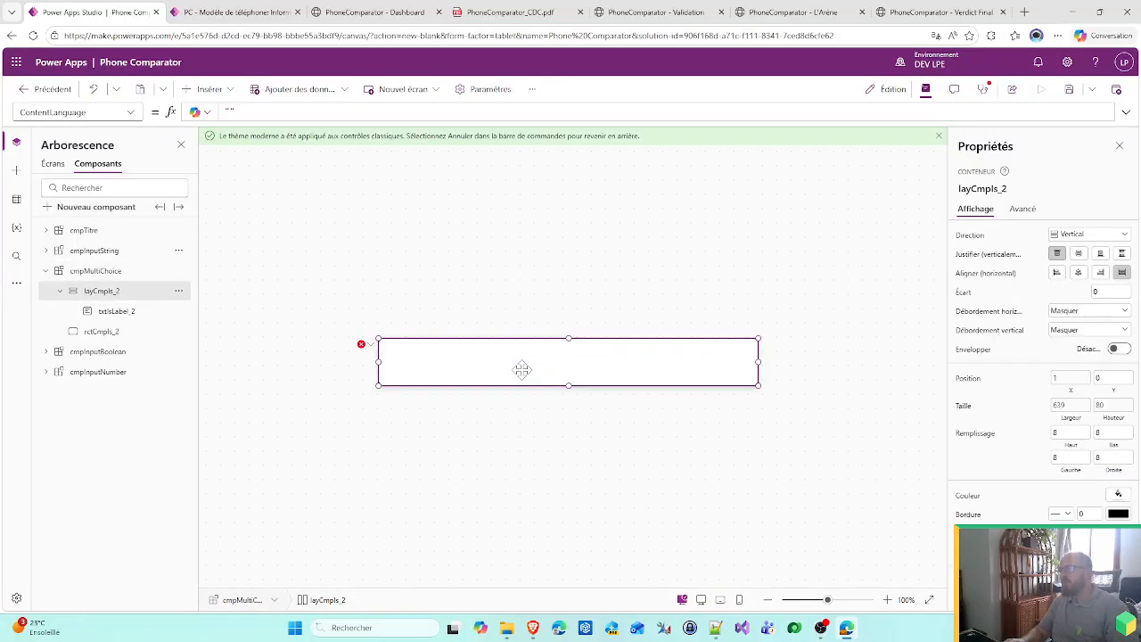
pyautogui.click(210, 91)
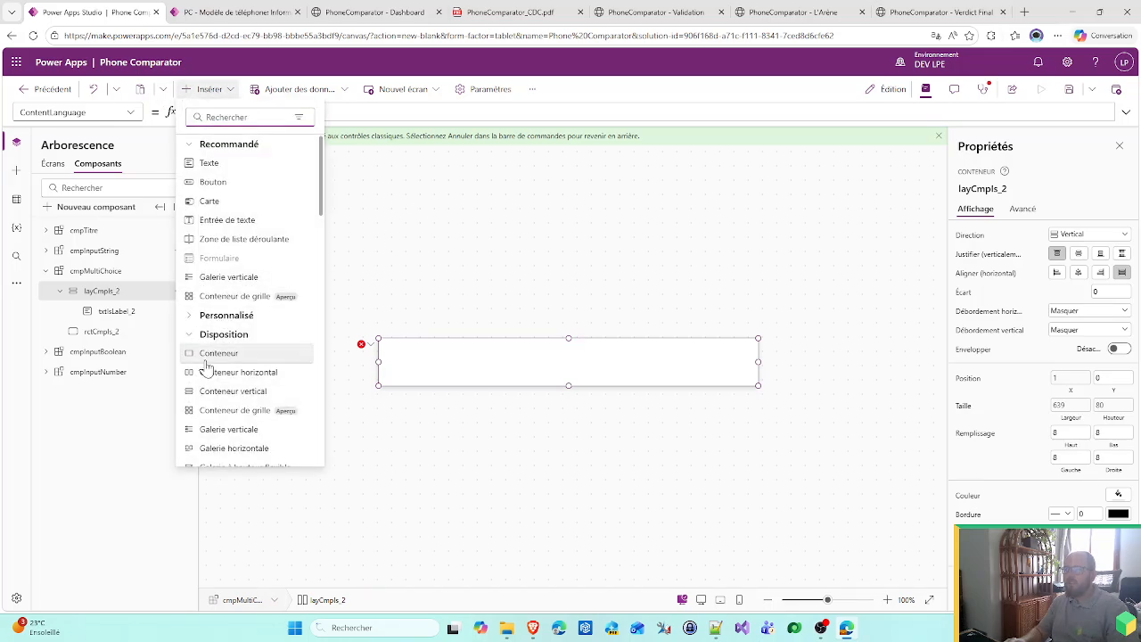
pyautogui.scroll(-2, 204, 397)
pyautogui.scroll(2, 204, 395)
pyautogui.scroll(-1, 207, 397)
pyautogui.scroll(-3, 205, 397)
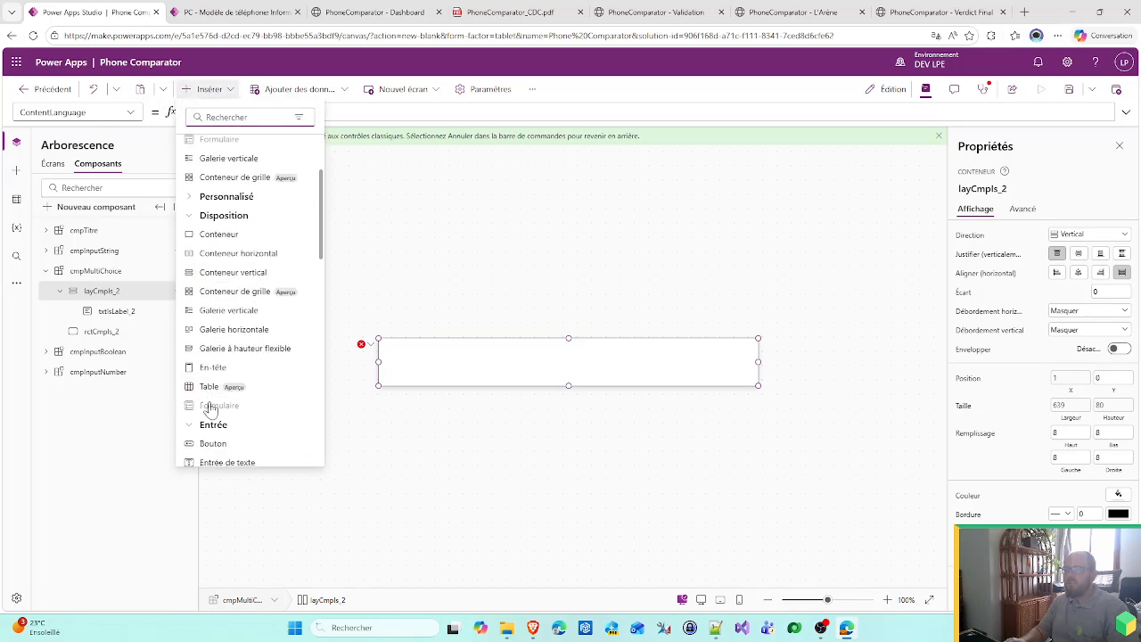
pyautogui.scroll(-2, 208, 406)
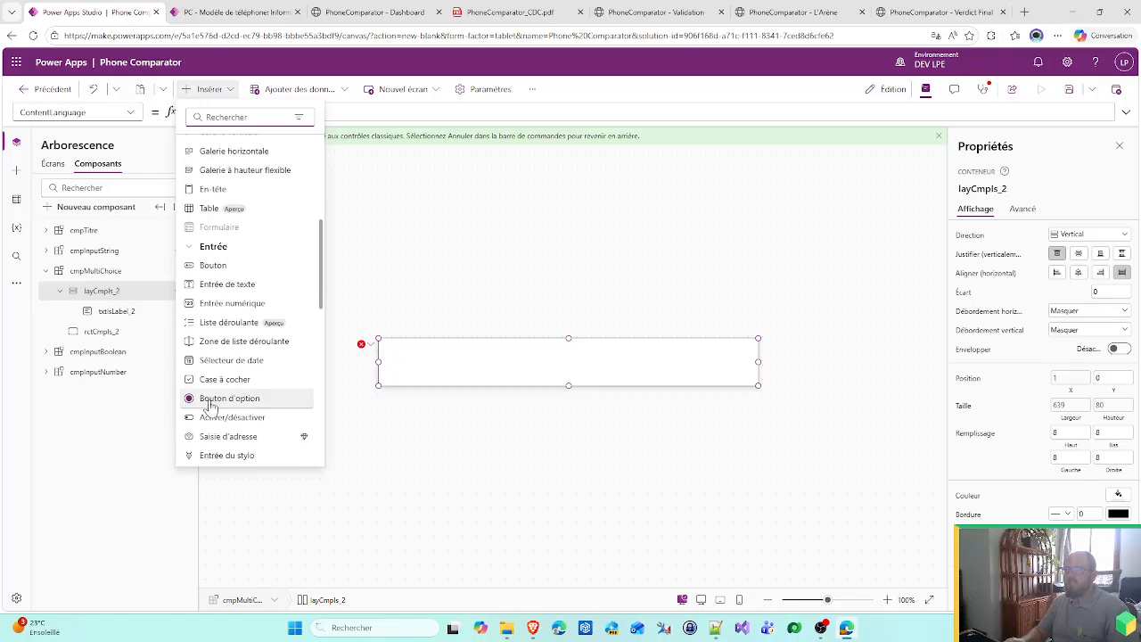
pyautogui.scroll(-2, 214, 415)
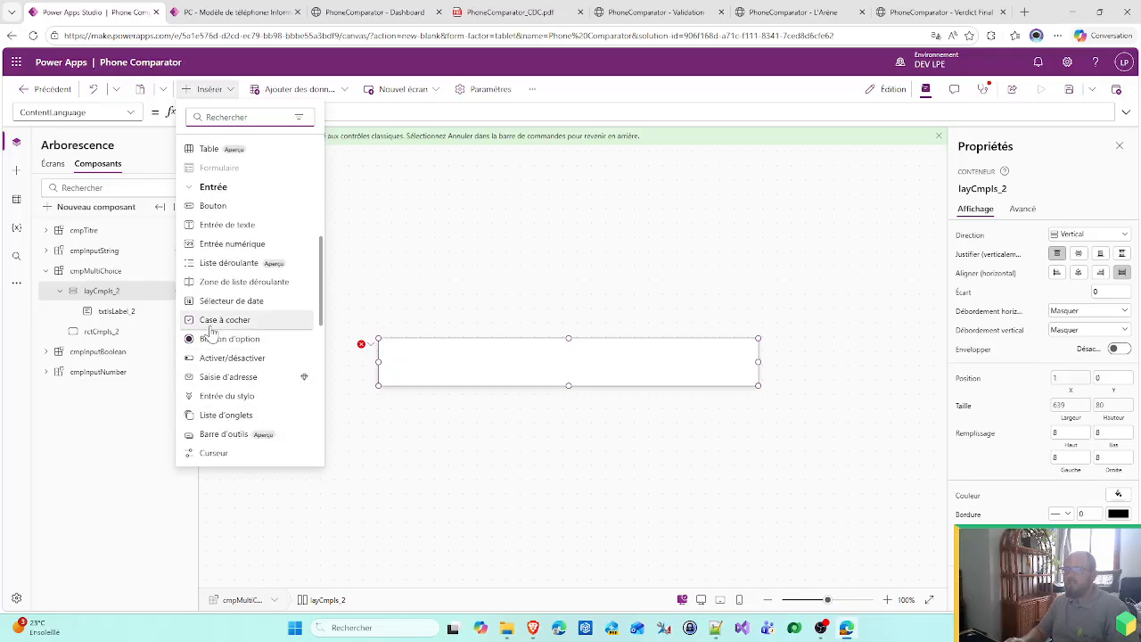
pyautogui.click(213, 320)
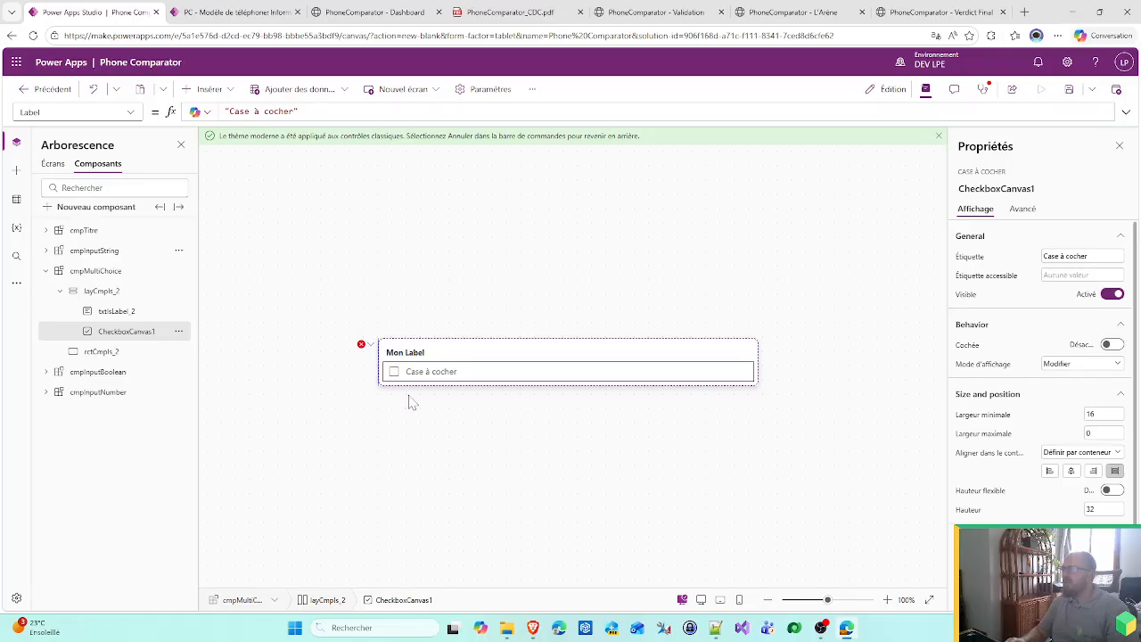
pyautogui.click(107, 276)
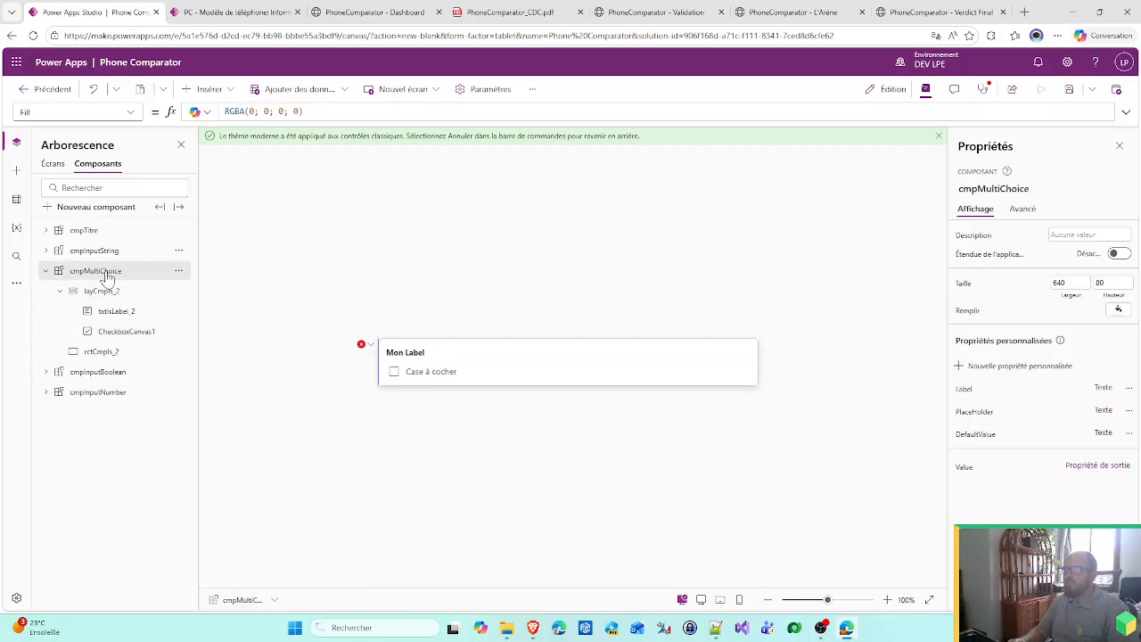
pyautogui.click(1007, 374)
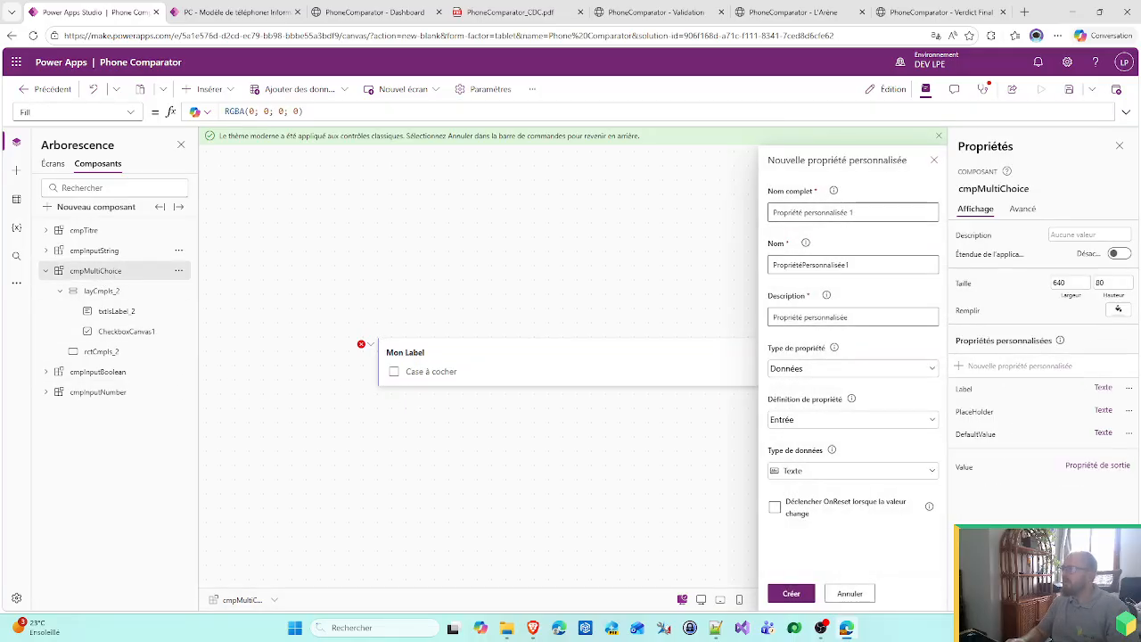
pyautogui.write('Height')
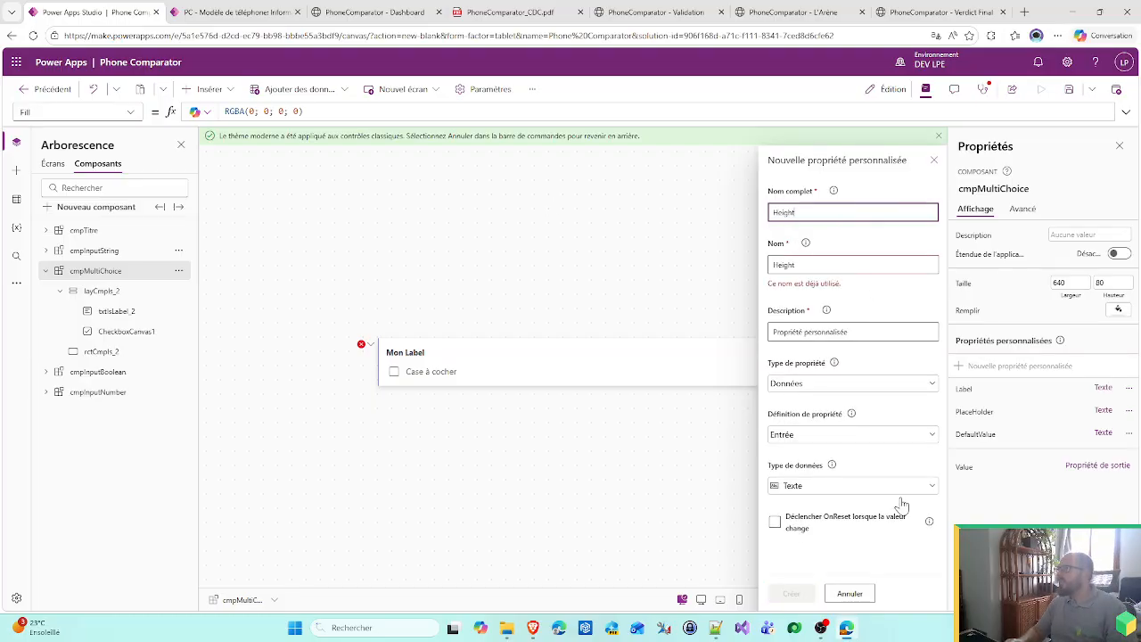
pyautogui.click(849, 593)
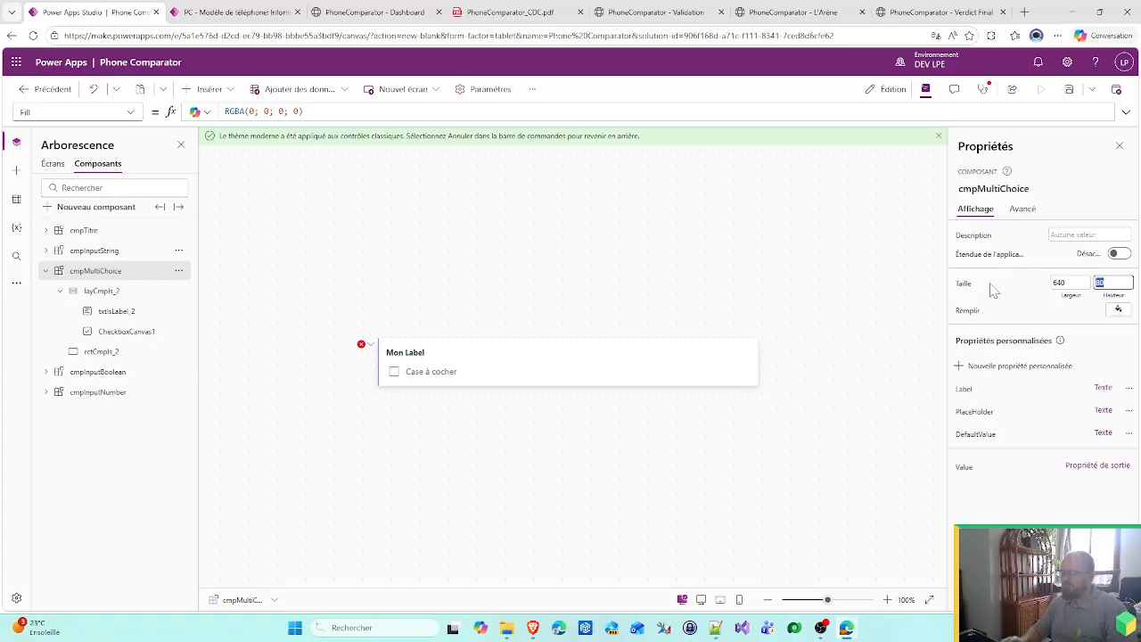
# - Set cmpMultiChoice's height to 120, and turn flexible height off for the label and on for the checkbox
pyautogui.press('Return')
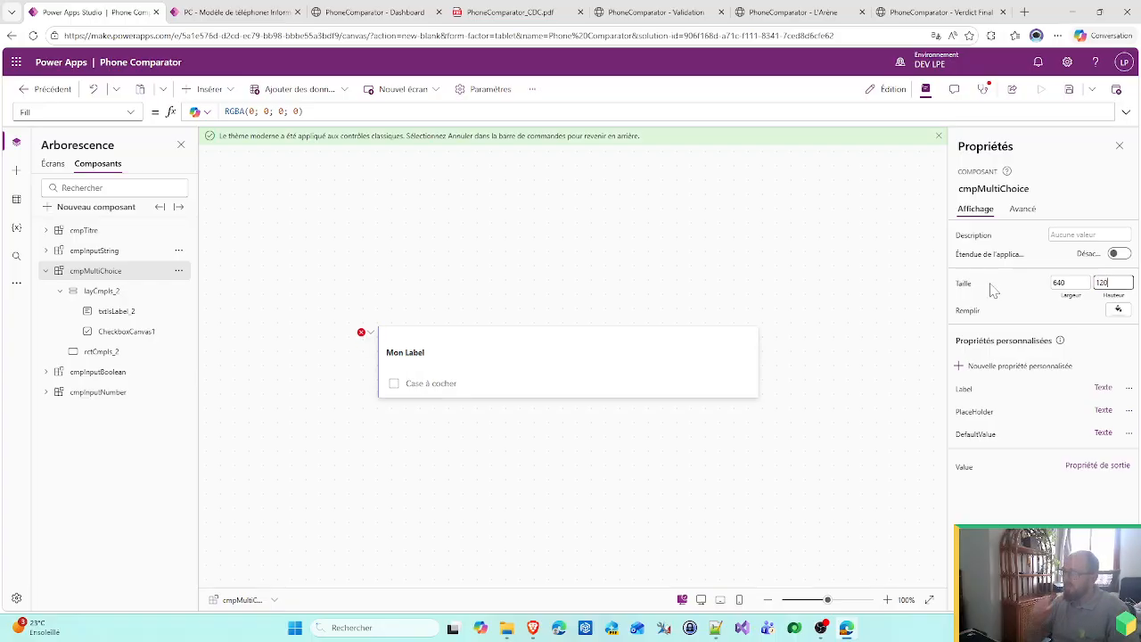
pyautogui.click(450, 365)
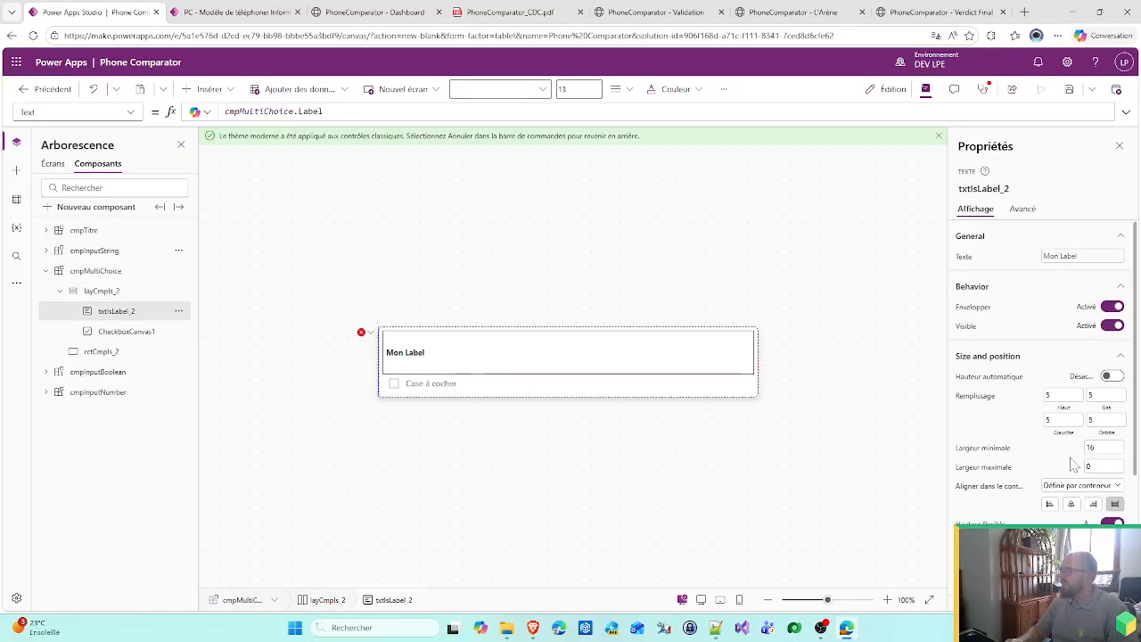
pyautogui.click(1112, 522)
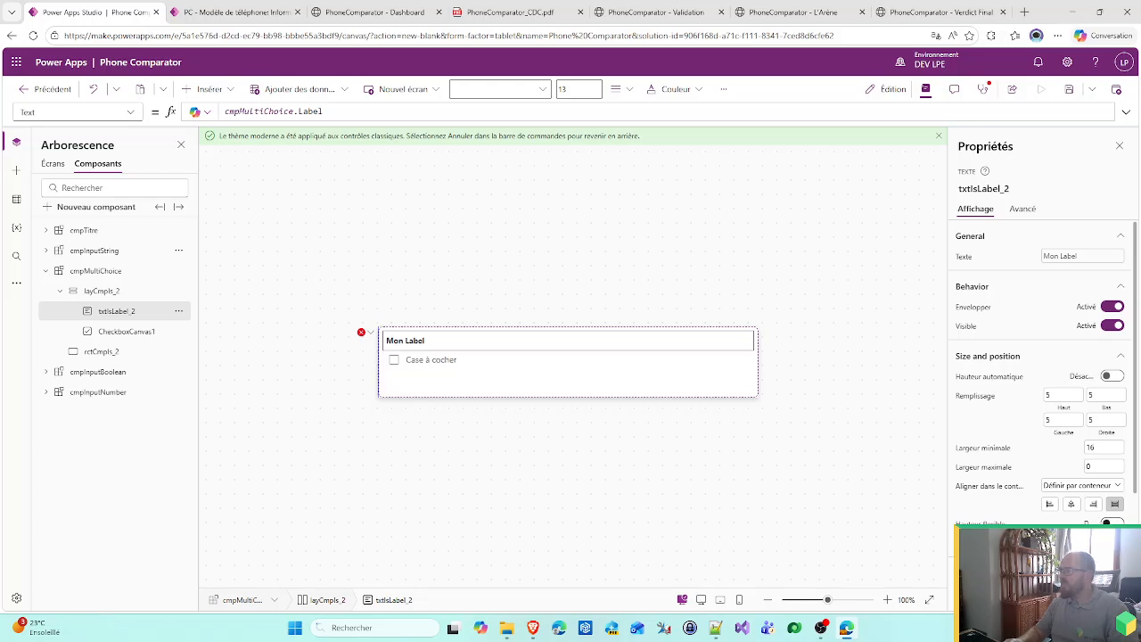
pyautogui.click(444, 363)
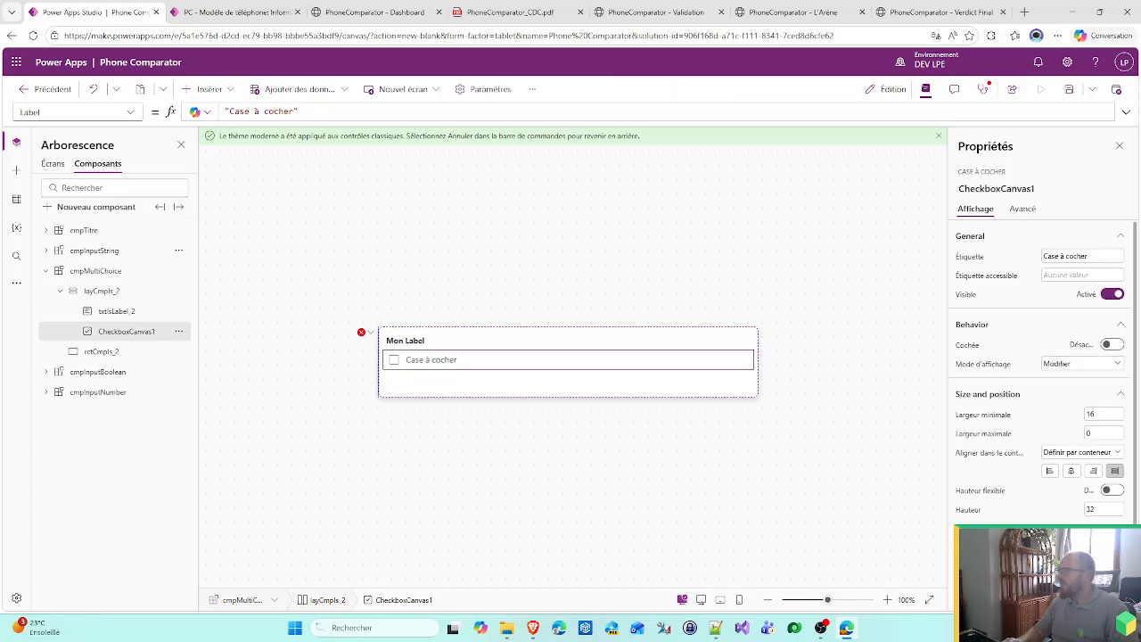
pyautogui.click(1113, 491)
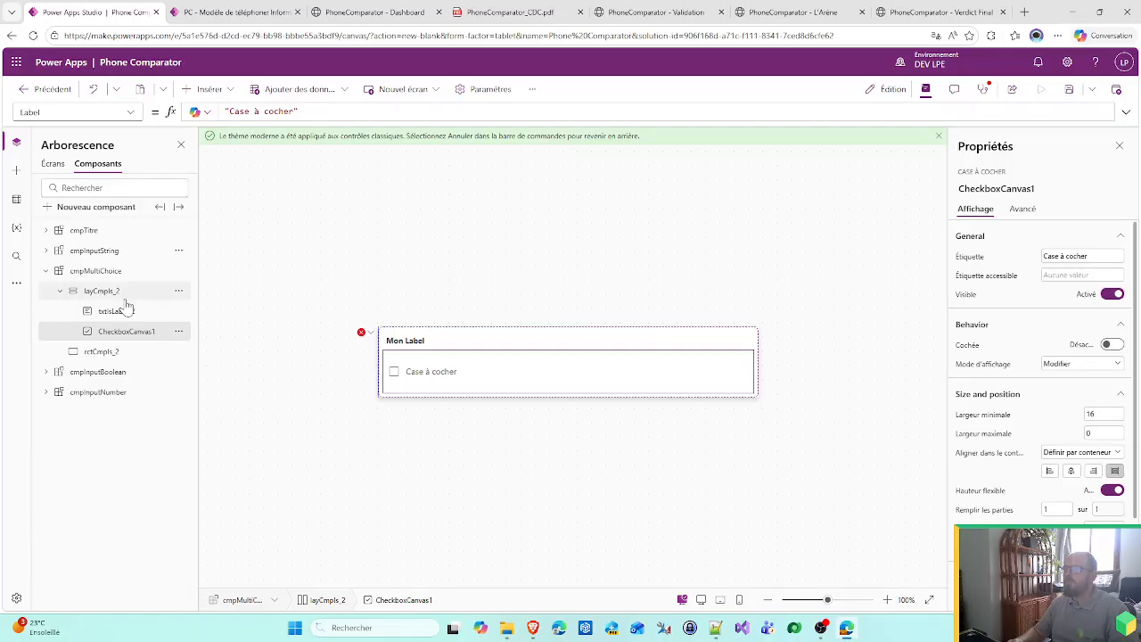
# - Examine the insertable layout and input controls for one suited to a multiple-choice field
pyautogui.click(110, 273)
pyautogui.click(236, 93)
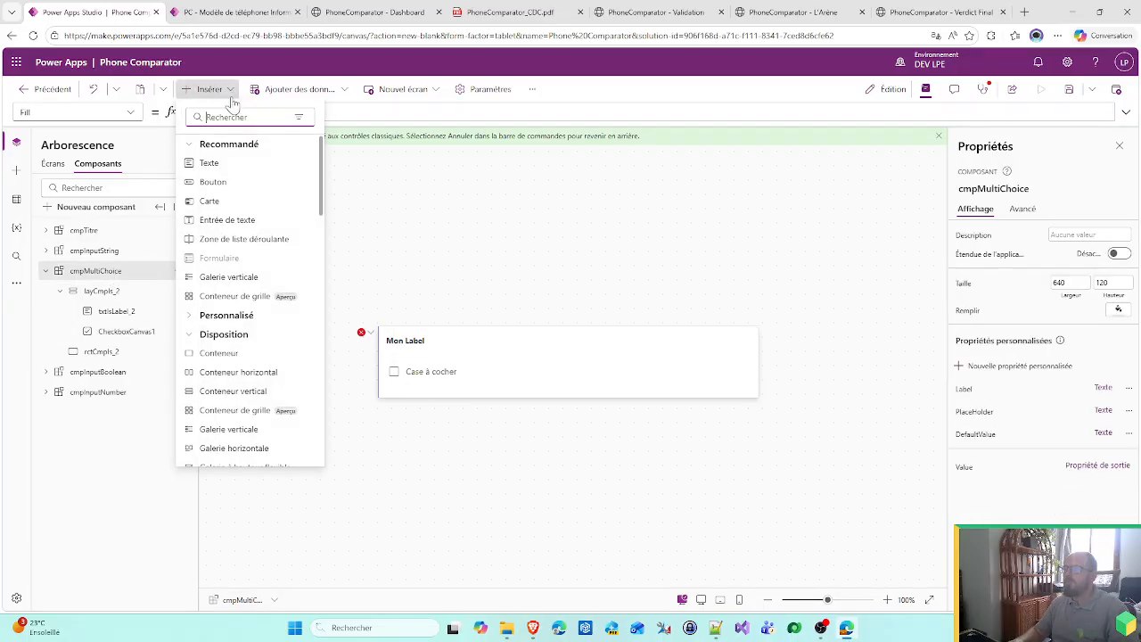
pyautogui.scroll(-1, 218, 399)
pyautogui.scroll(1, 218, 398)
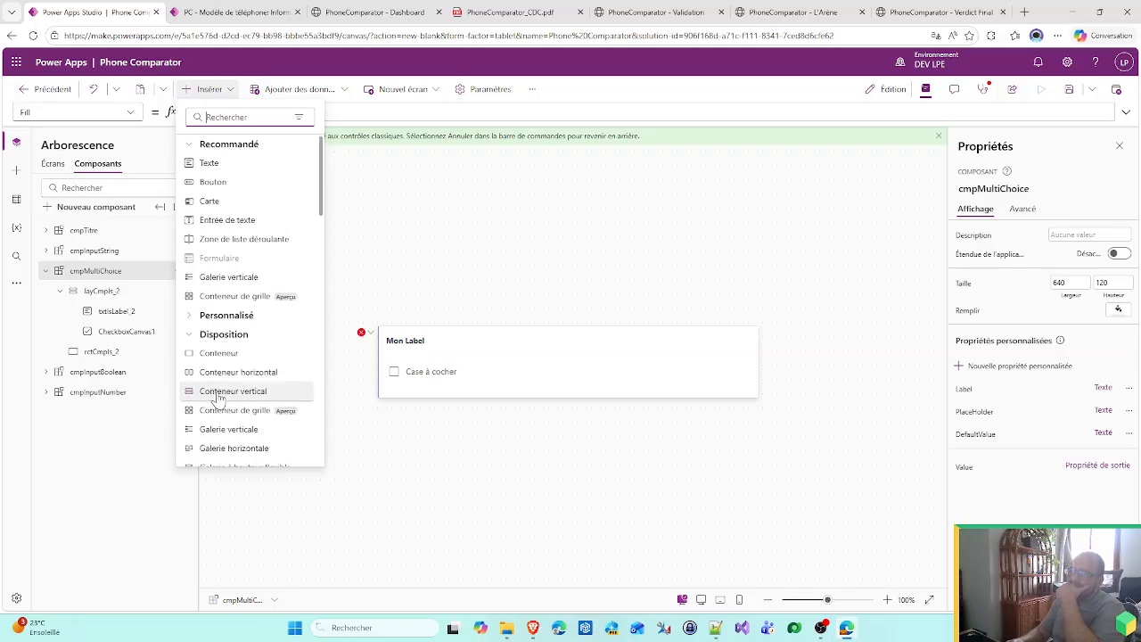
pyautogui.scroll(-4, 218, 398)
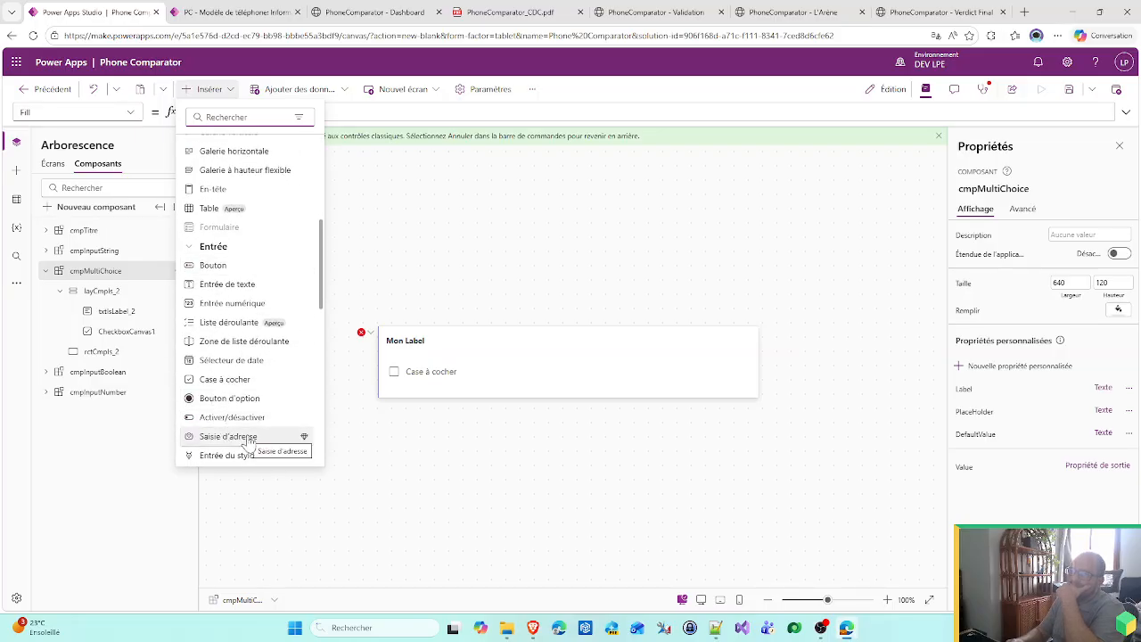
pyautogui.scroll(-3, 249, 445)
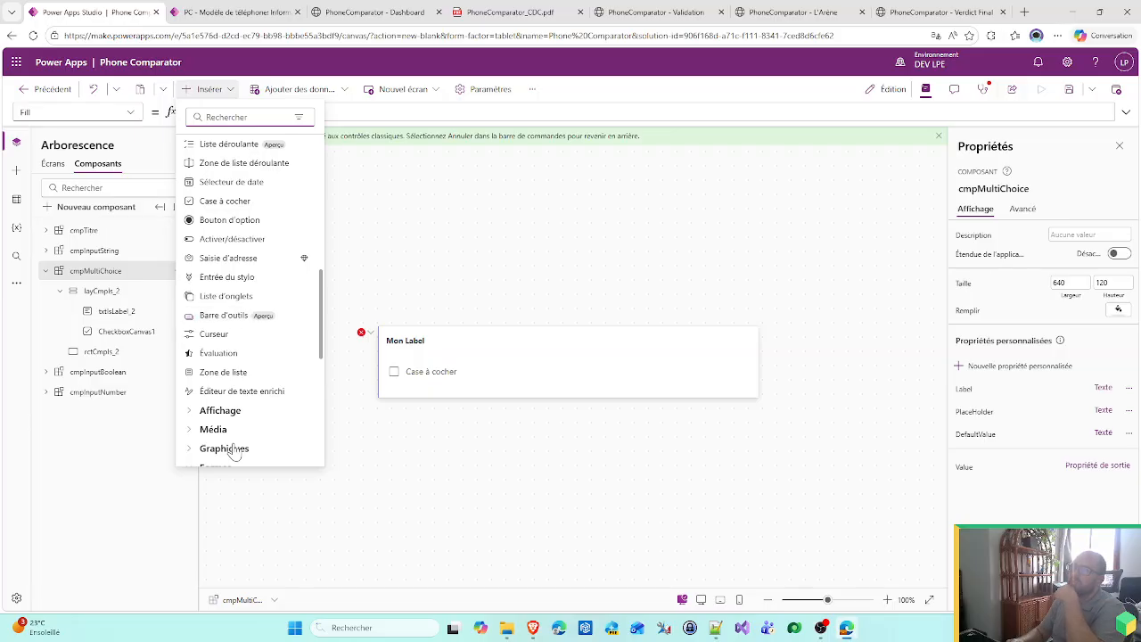
pyautogui.scroll(2, 234, 452)
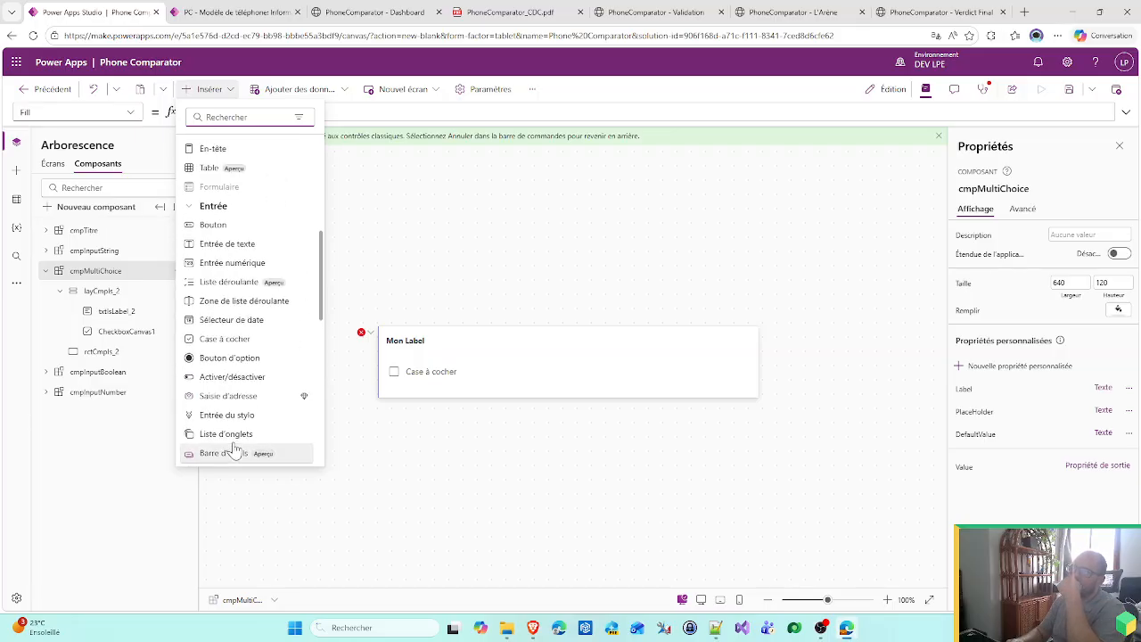
pyautogui.scroll(2, 234, 452)
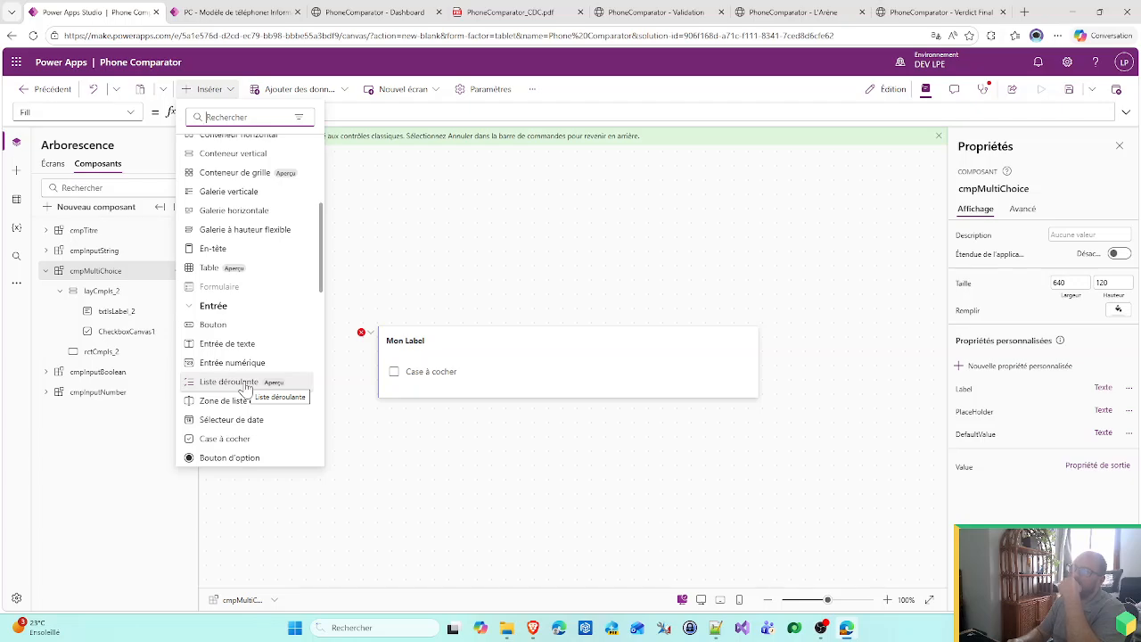
pyautogui.click(419, 410)
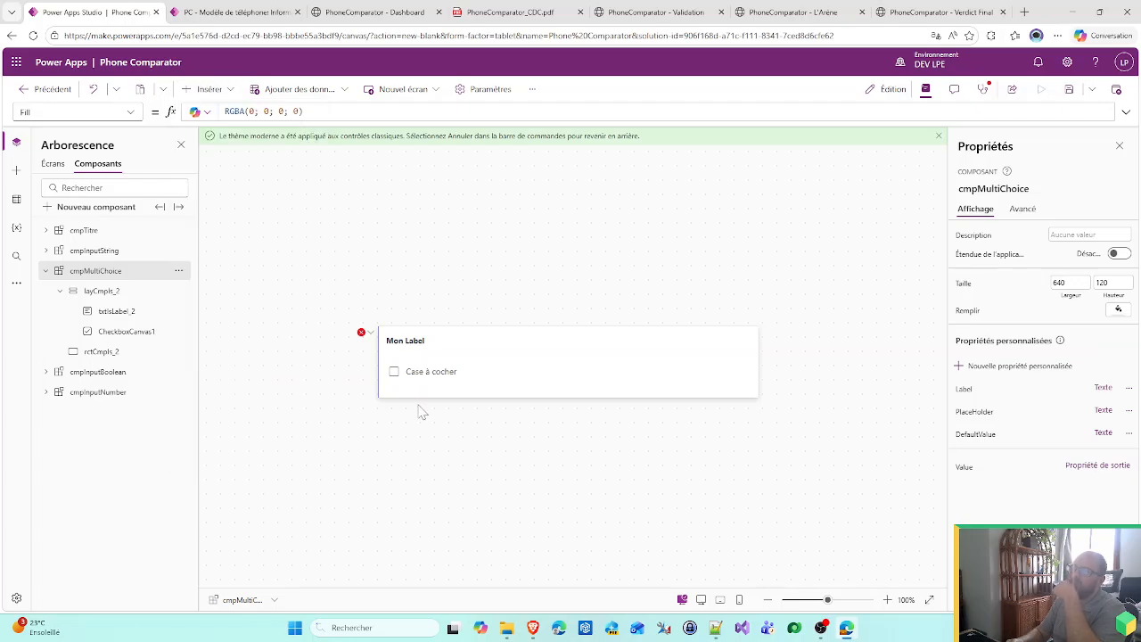
# - Replace the checkbox in cmpMultiChoice's layout container with a Conteneur vertical
pyautogui.click(423, 392)
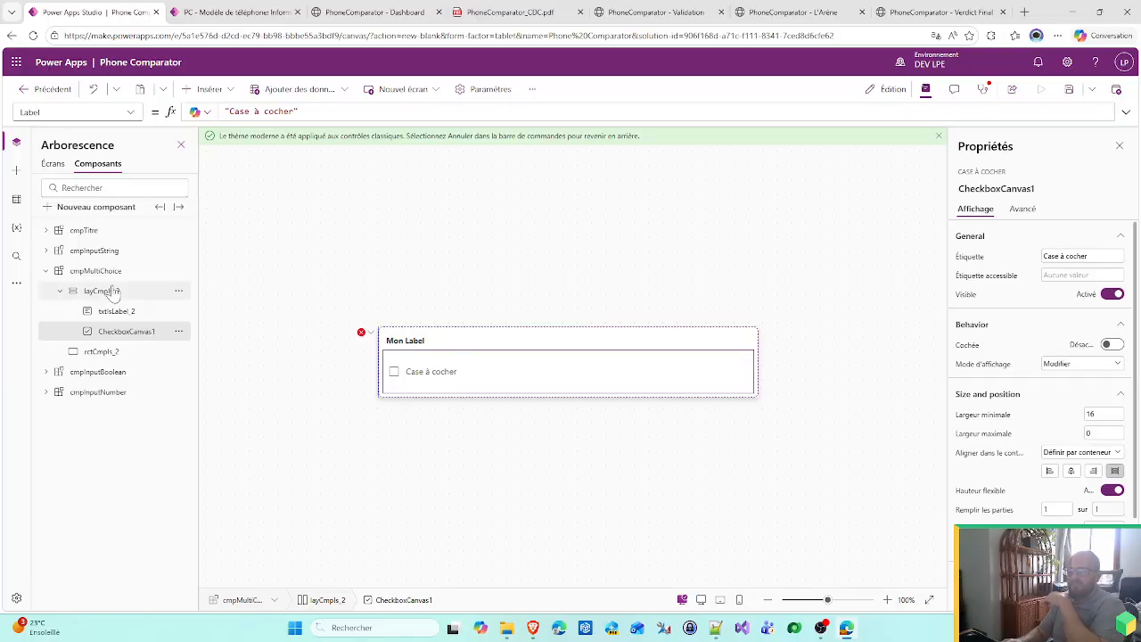
pyautogui.press('Delete')
pyautogui.click(205, 89)
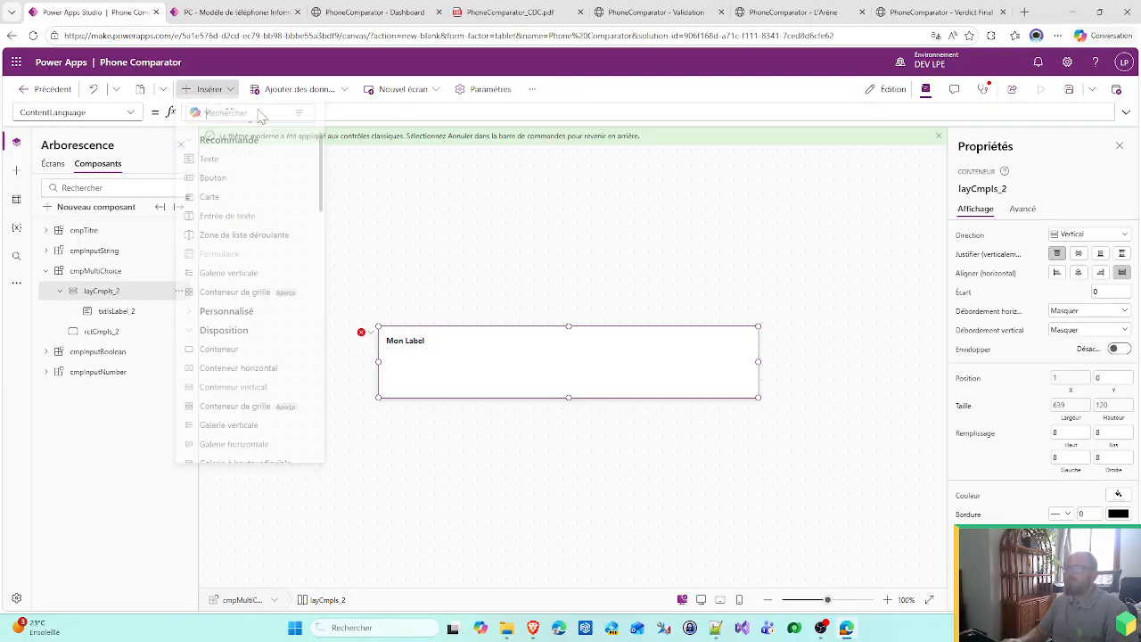
pyautogui.scroll(-1, 205, 418)
pyautogui.scroll(-10, 205, 420)
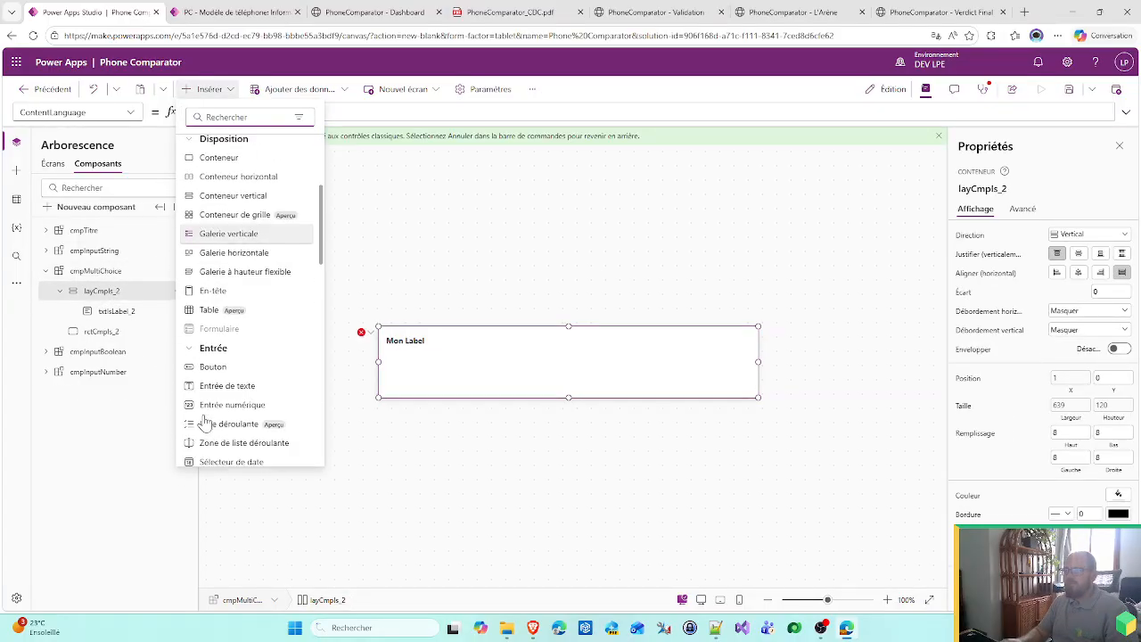
pyautogui.scroll(-5, 205, 420)
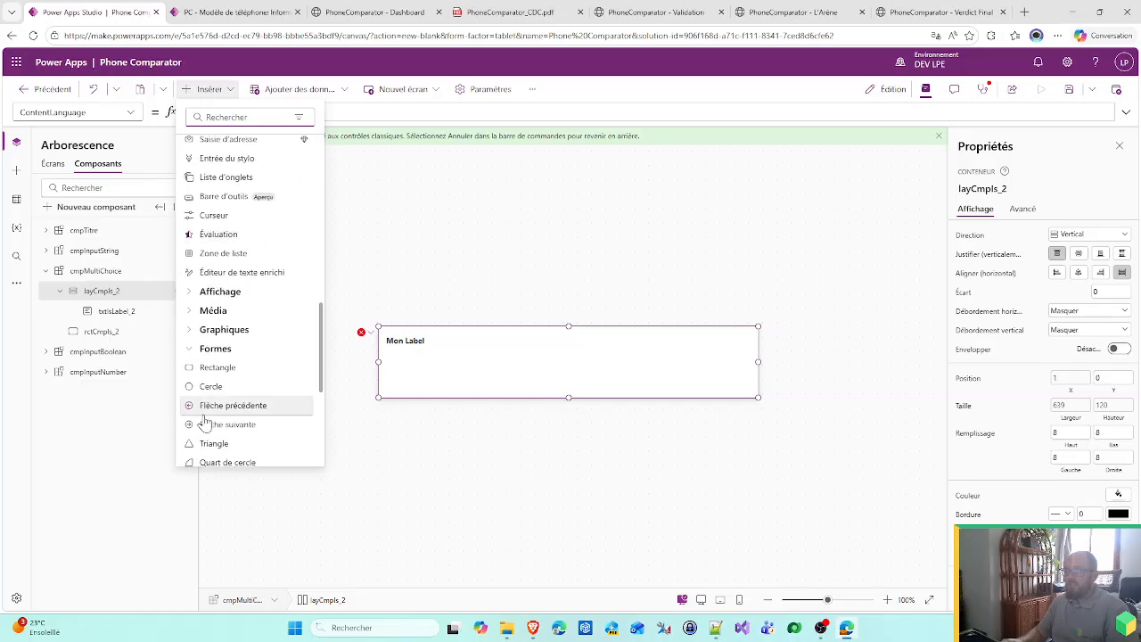
pyautogui.scroll(10, 205, 418)
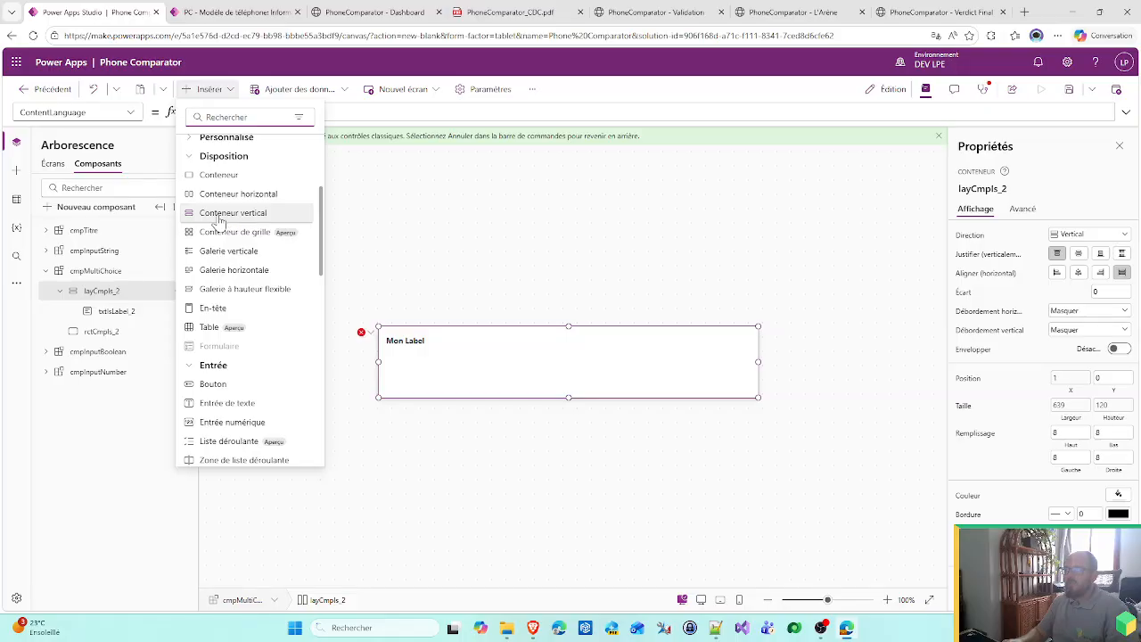
pyautogui.click(219, 216)
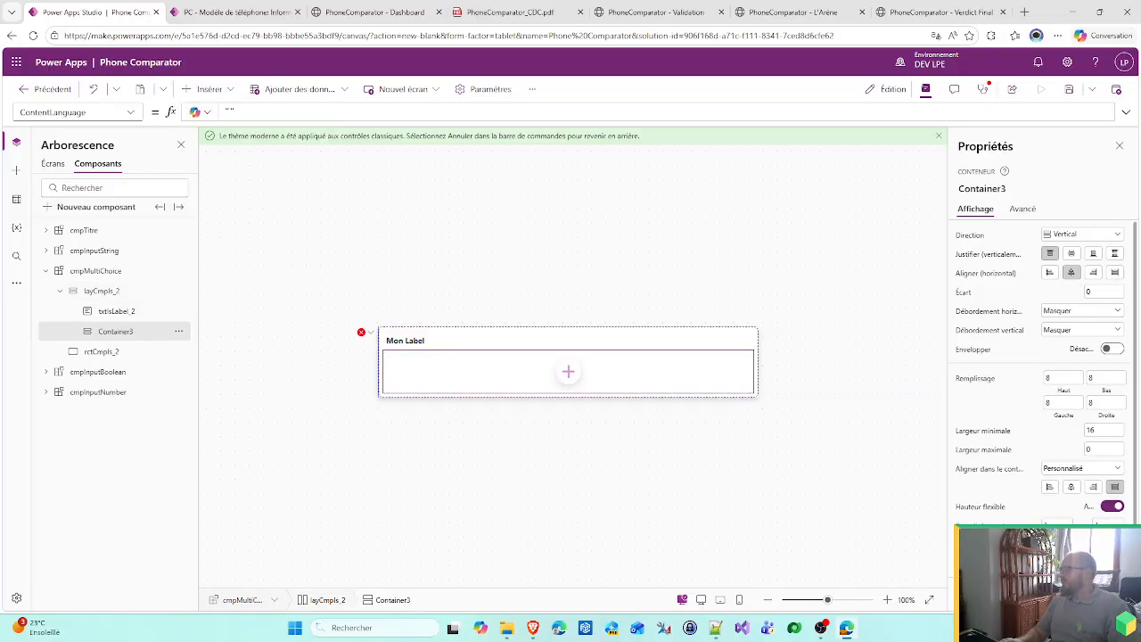
# - Set the drop shadow of the new vertical container to None
pyautogui.scroll(-1, 1043, 374)
pyautogui.click(1081, 571)
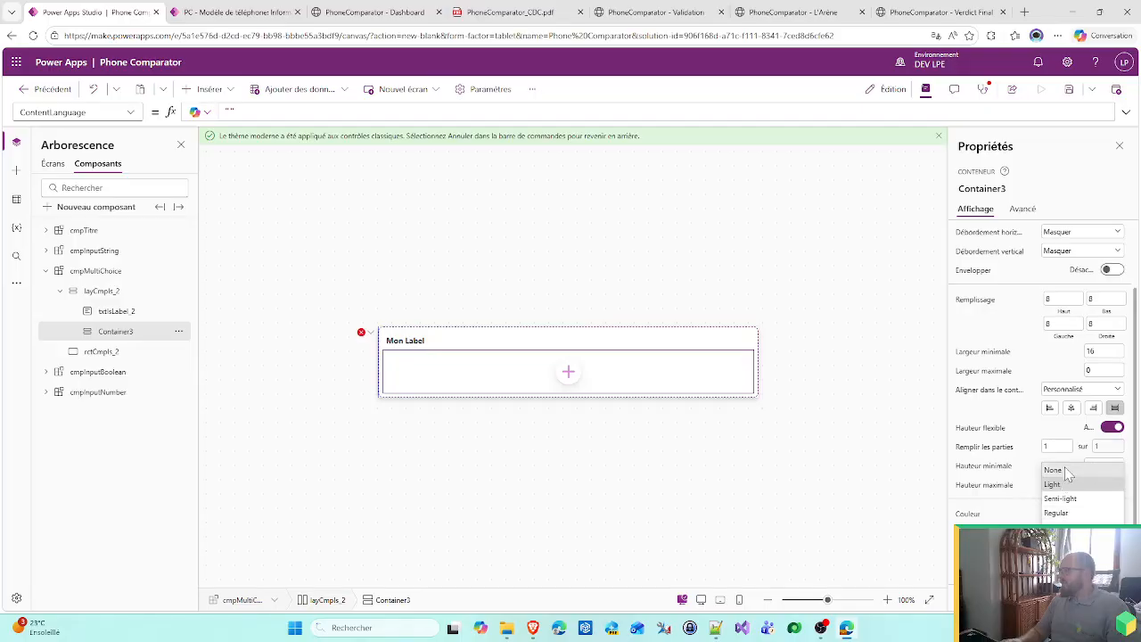
pyautogui.click(1065, 470)
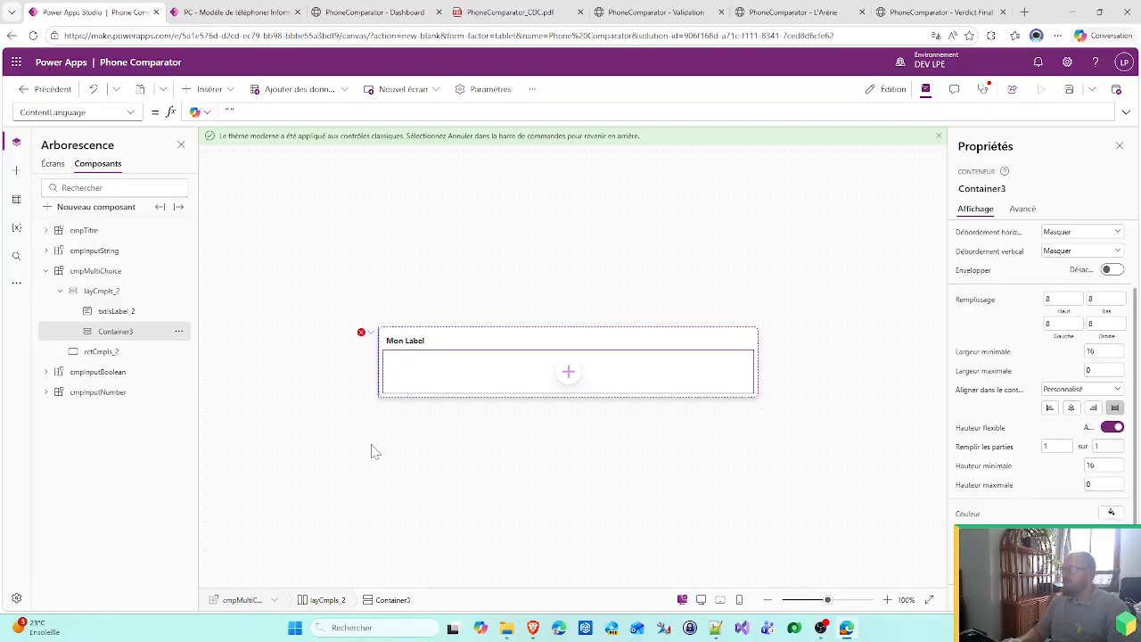
# - Add a custom input data property named Items with data type Tableau to cmpMultiChoice
pyautogui.click(84, 271)
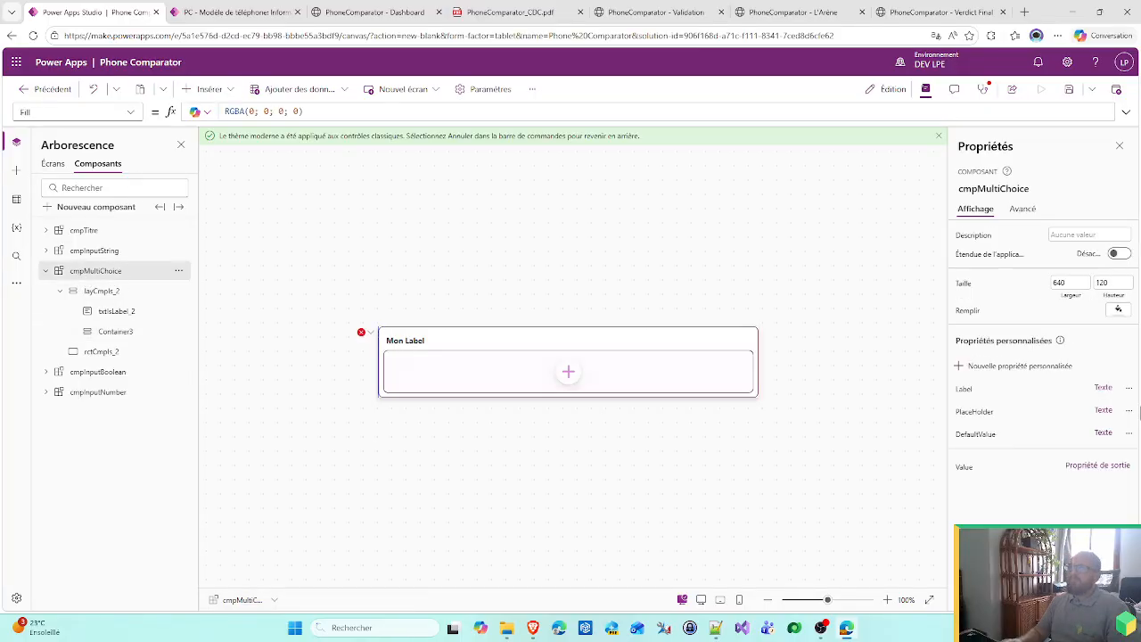
pyautogui.click(992, 374)
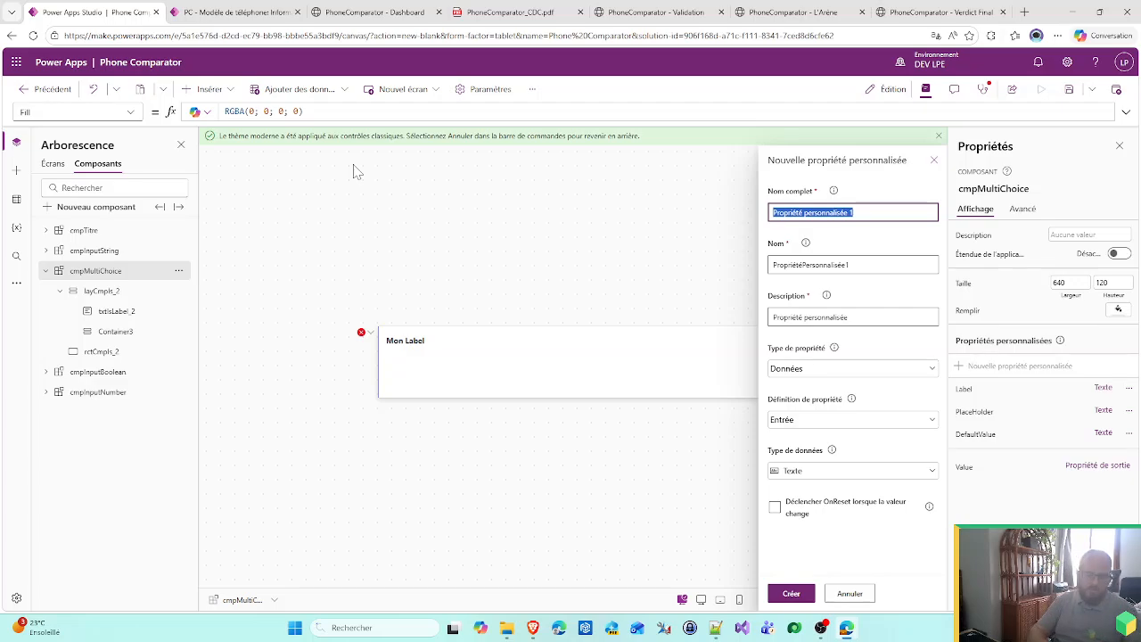
pyautogui.write('Items')
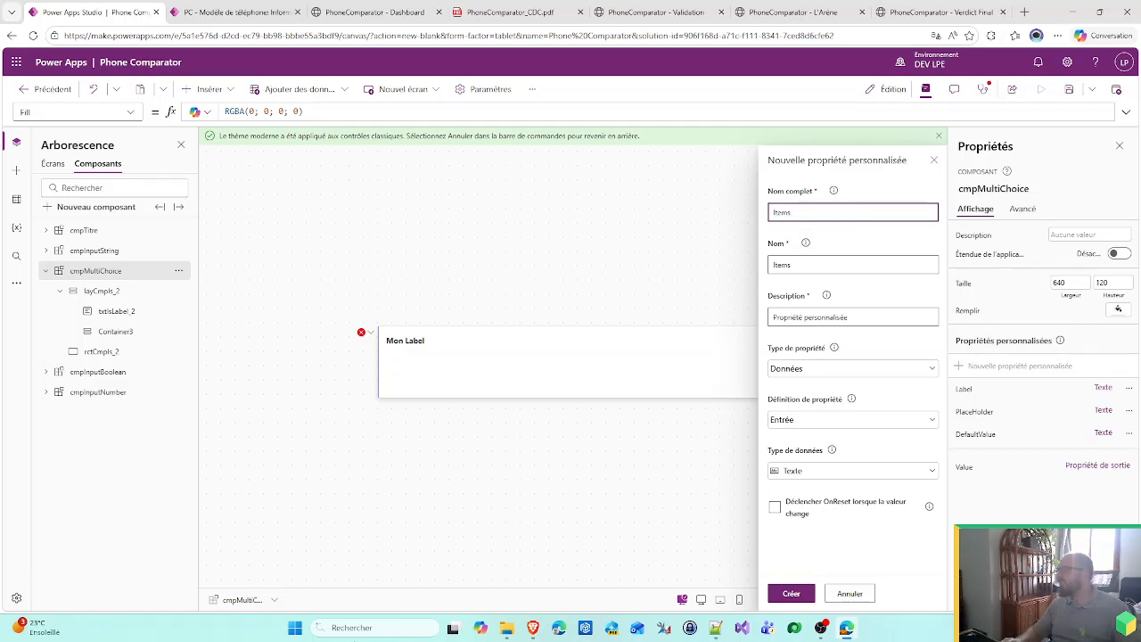
pyautogui.click(825, 473)
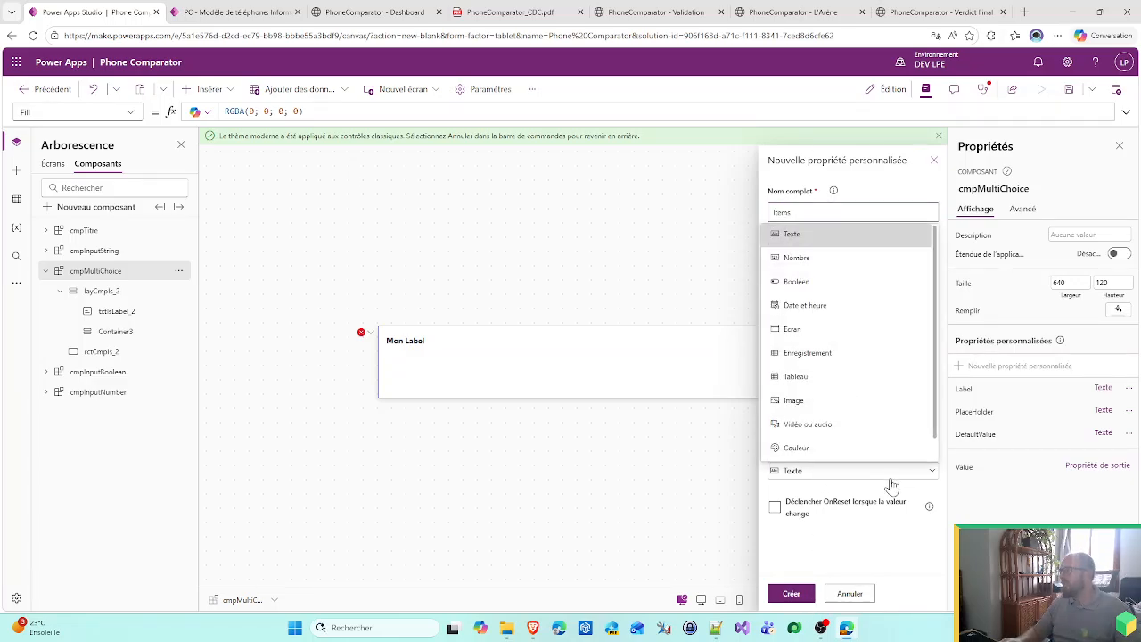
pyautogui.click(814, 383)
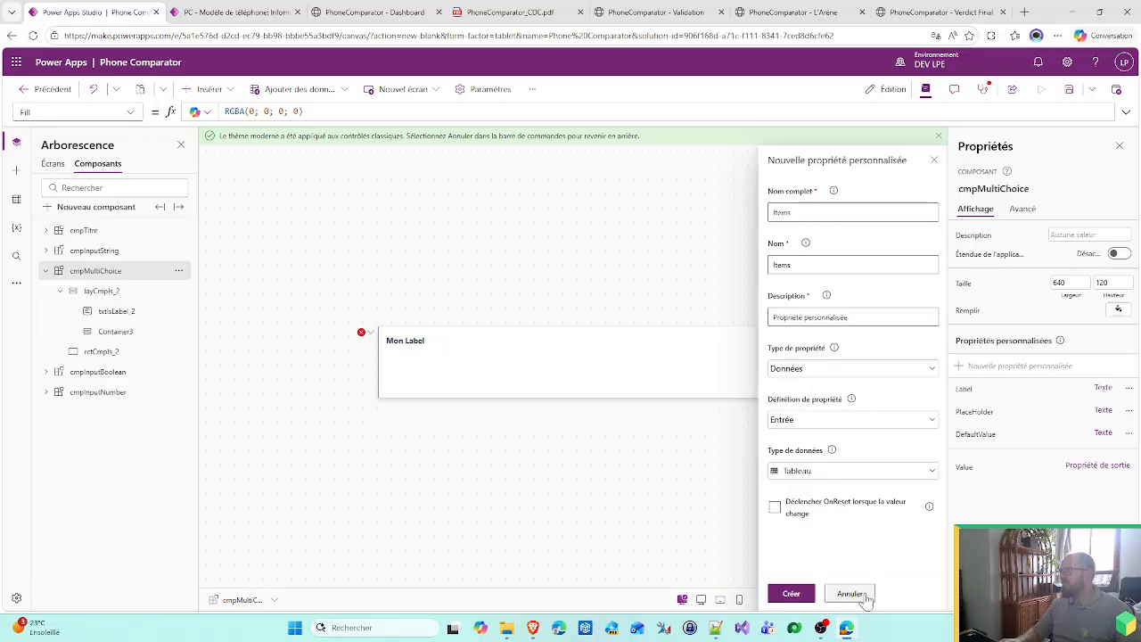
pyautogui.click(792, 593)
# - Replace the sample table formula of cmpMultiChoice's Items property with the start of a Choices( call
pyautogui.click(966, 456)
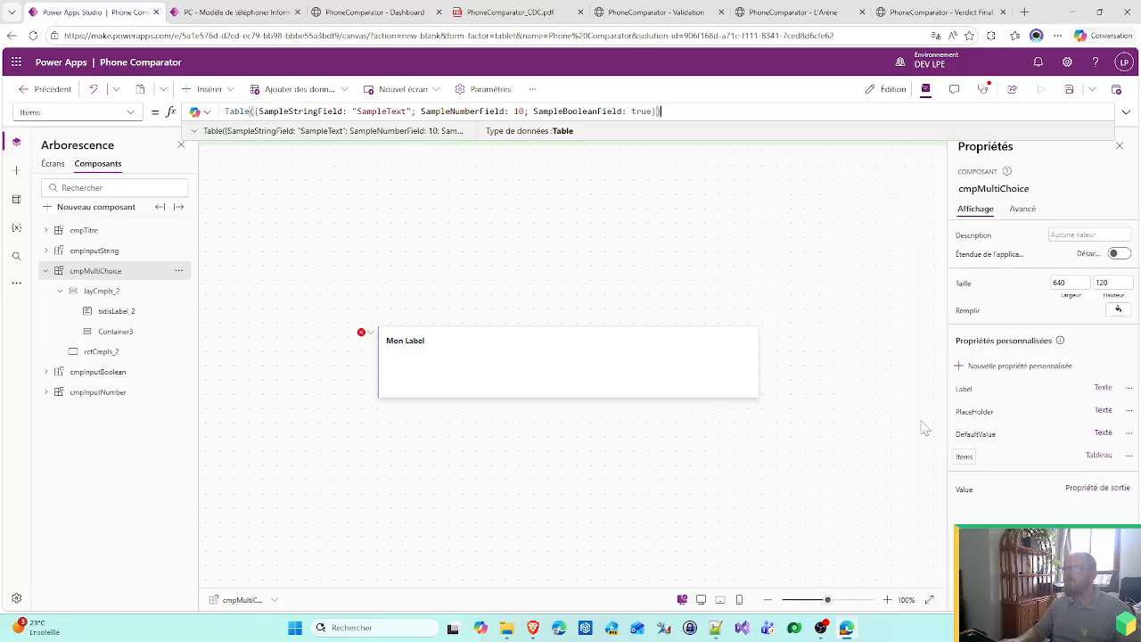
pyautogui.hotkey('ctrl', 'a')
pyautogui.write('Cho')
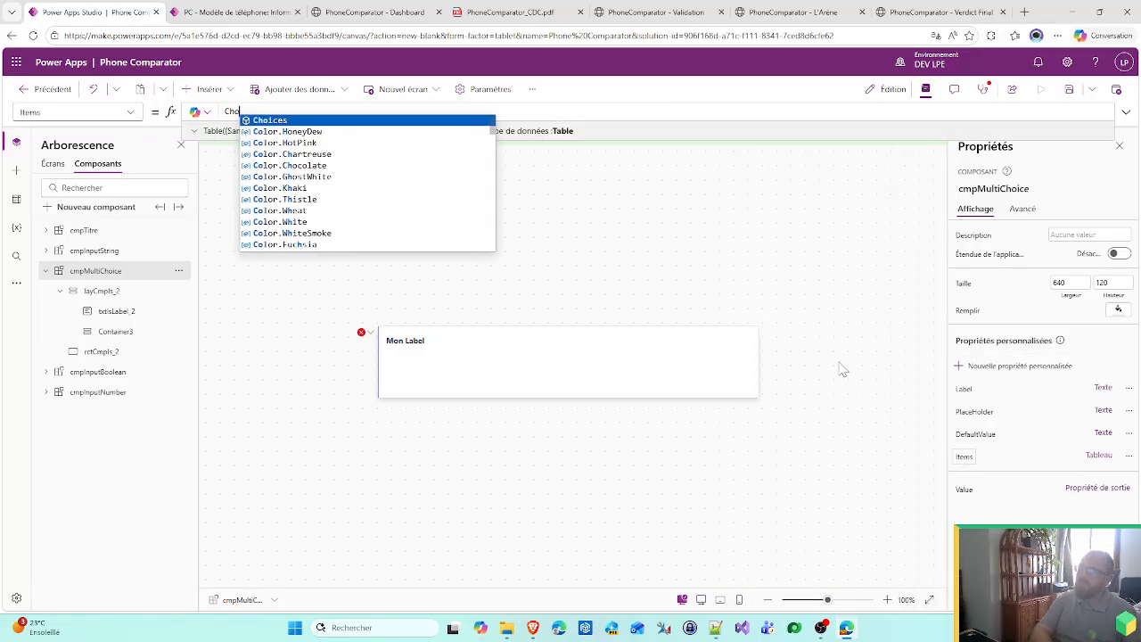
pyautogui.write('ices(')
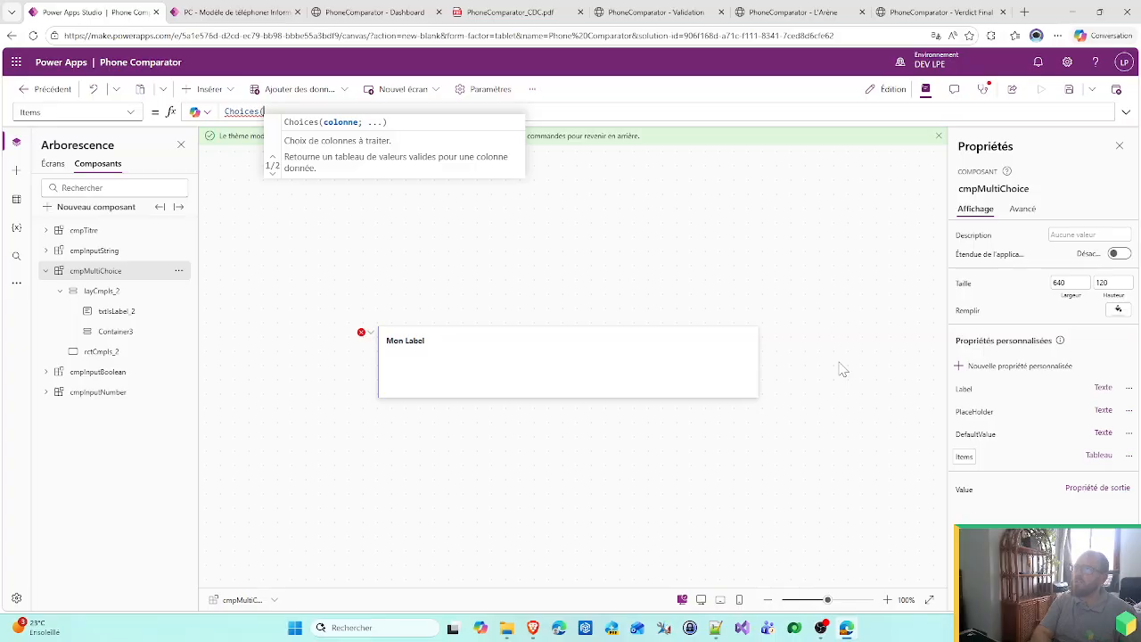
# - Add the Dataverse tables PC - Marques Téléphones and PC - Modèles de téléphones as data sources of the app
pyautogui.click(16, 200)
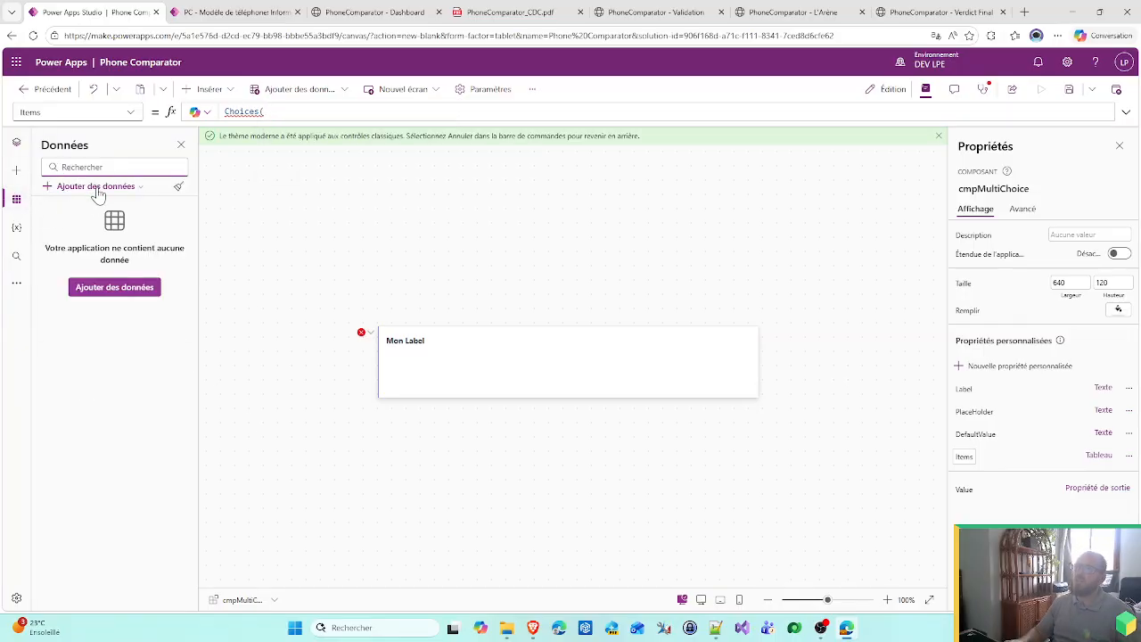
pyautogui.click(98, 189)
pyautogui.write('PC')
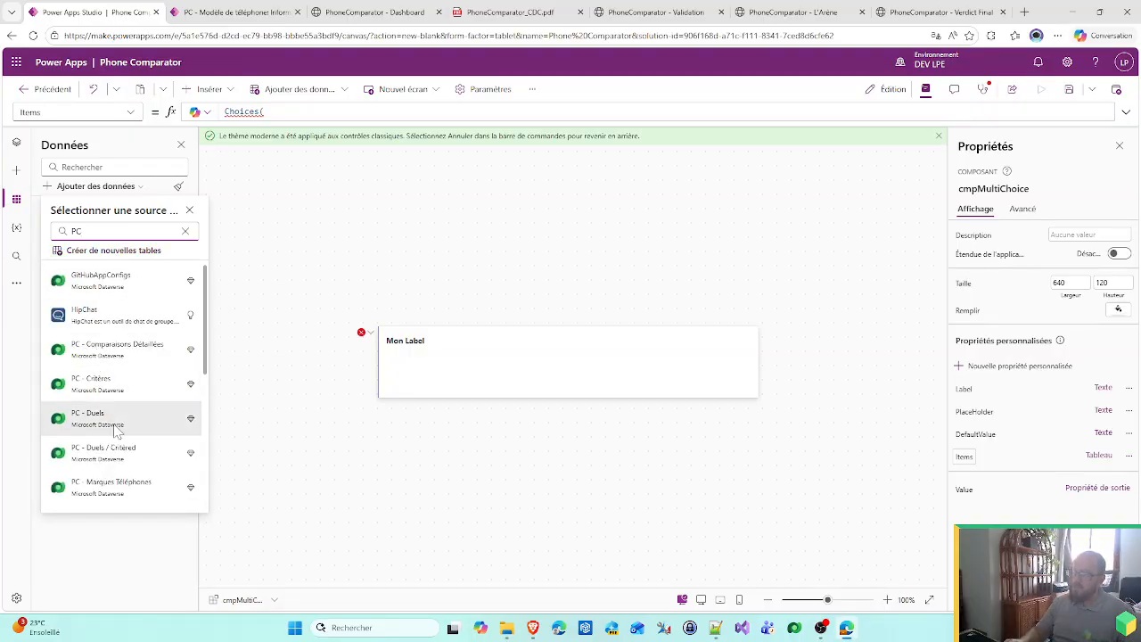
pyautogui.scroll(-1, 116, 437)
pyautogui.click(121, 397)
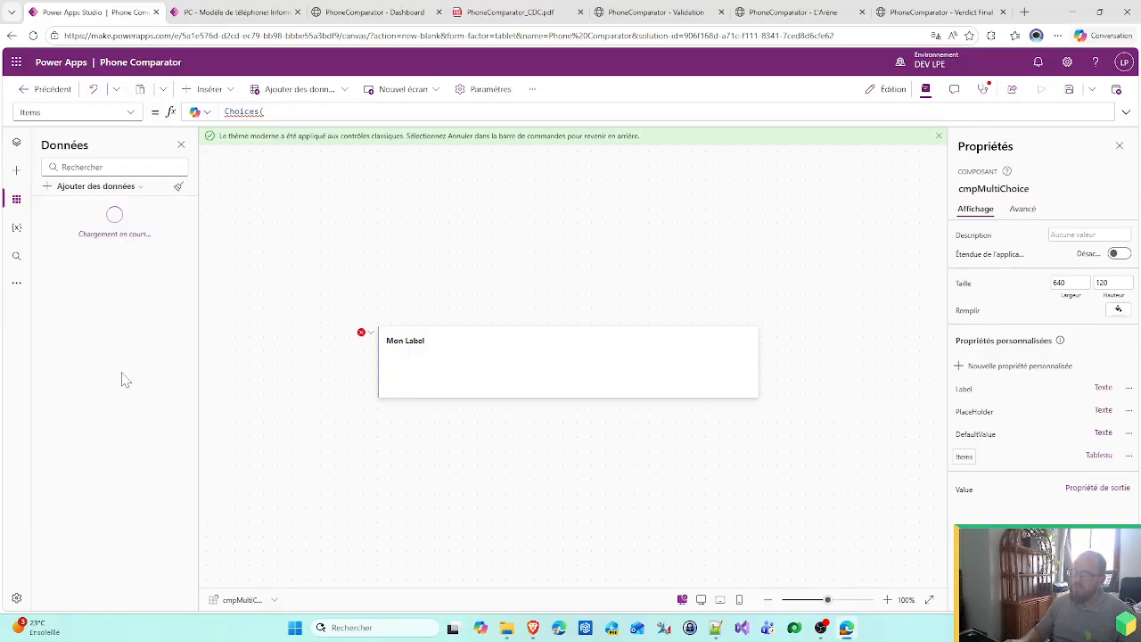
pyautogui.click(100, 193)
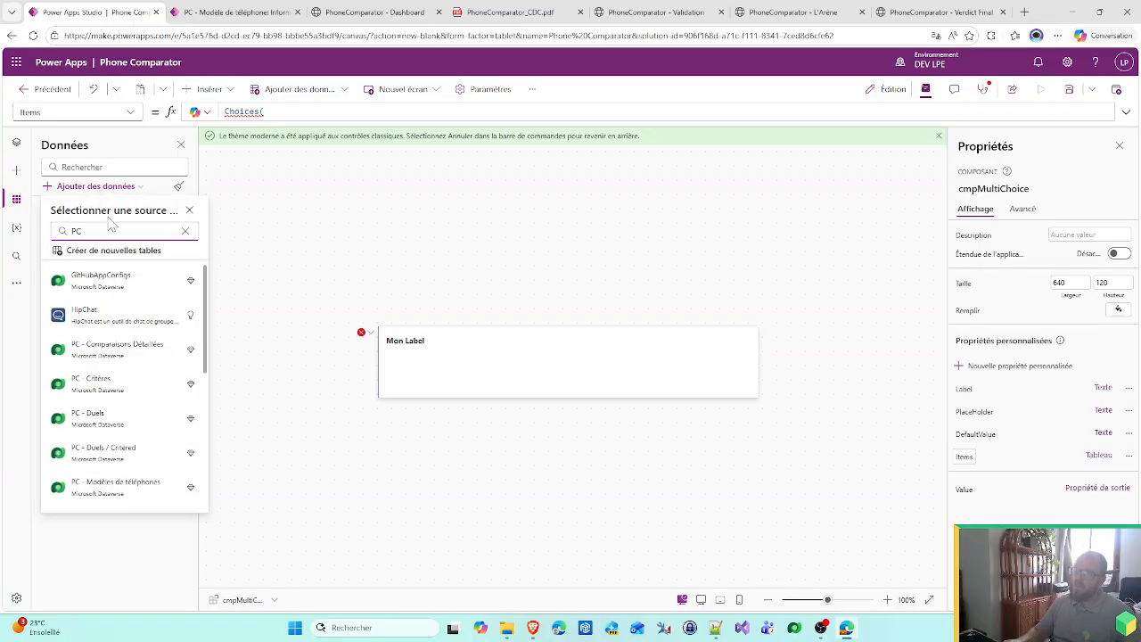
pyautogui.click(120, 481)
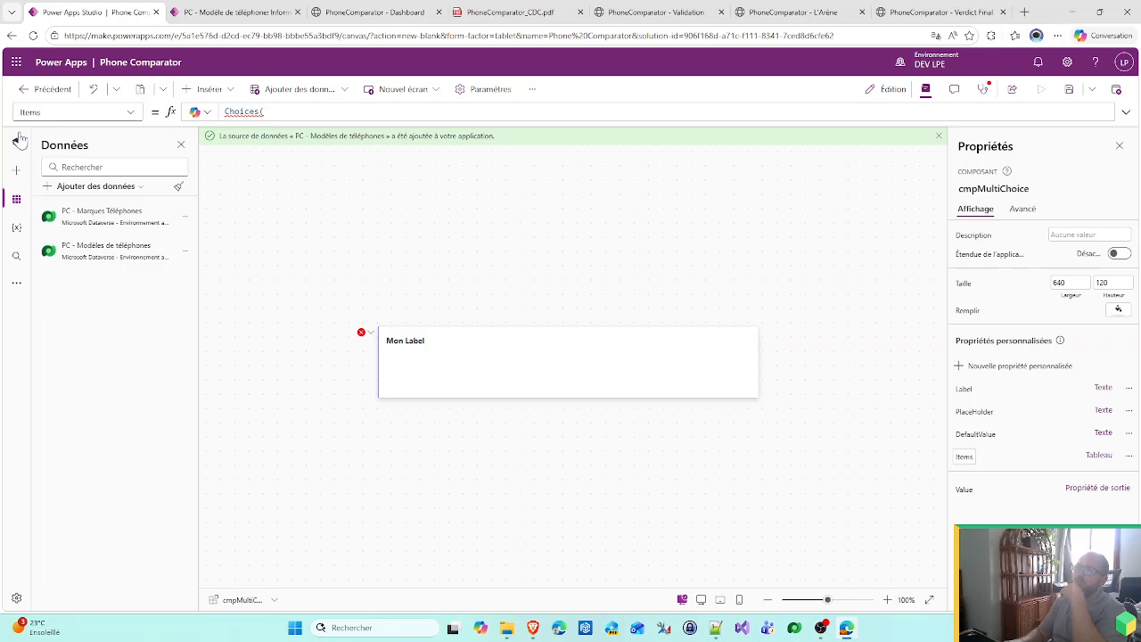
# - Complete the Items formula of cmpMultiChoice as Choices('PC - Wi-Fi')
pyautogui.click(18, 142)
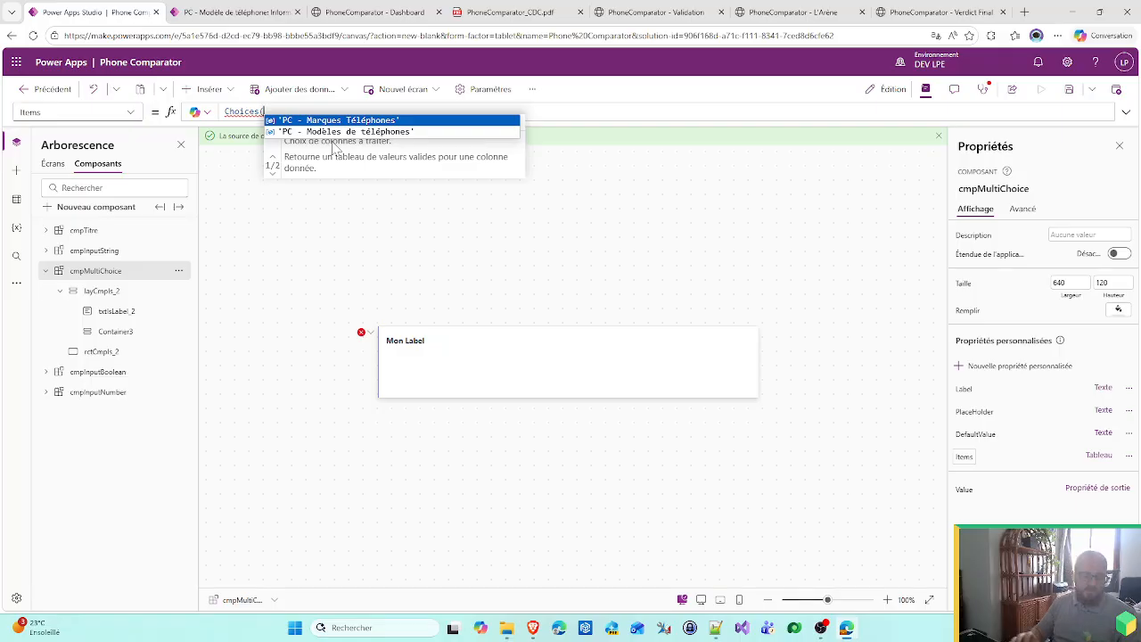
pyautogui.write('Wifi')
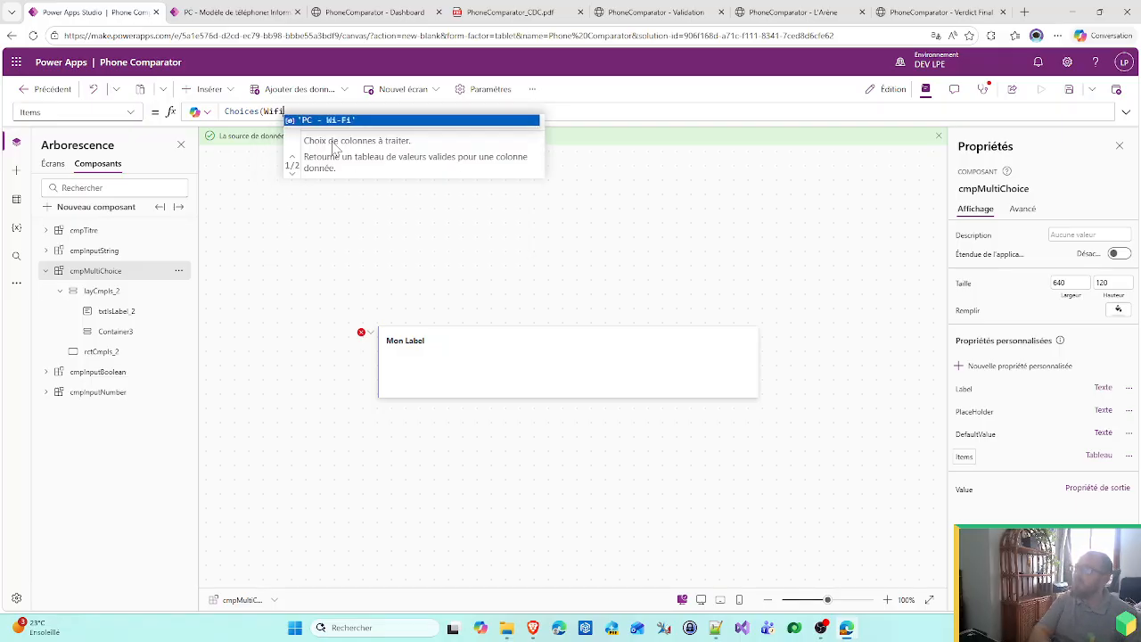
pyautogui.press('Tab')
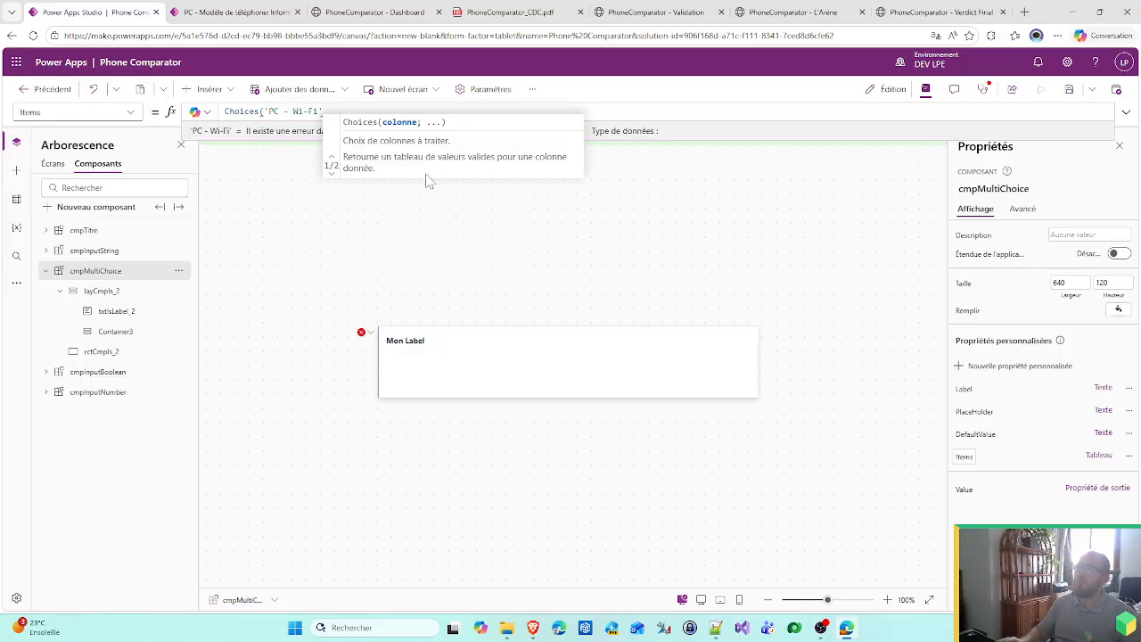
pyautogui.write(')')
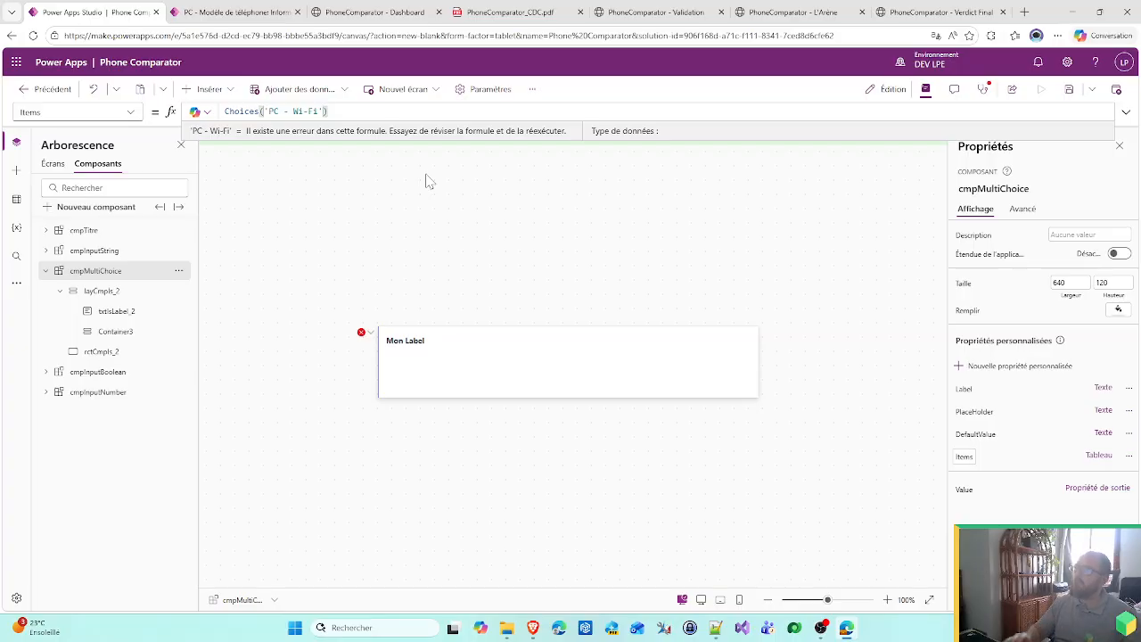
# - Insert a Case à cocher into Container3 below the label and review its display properties
pyautogui.click(427, 376)
pyautogui.click(207, 89)
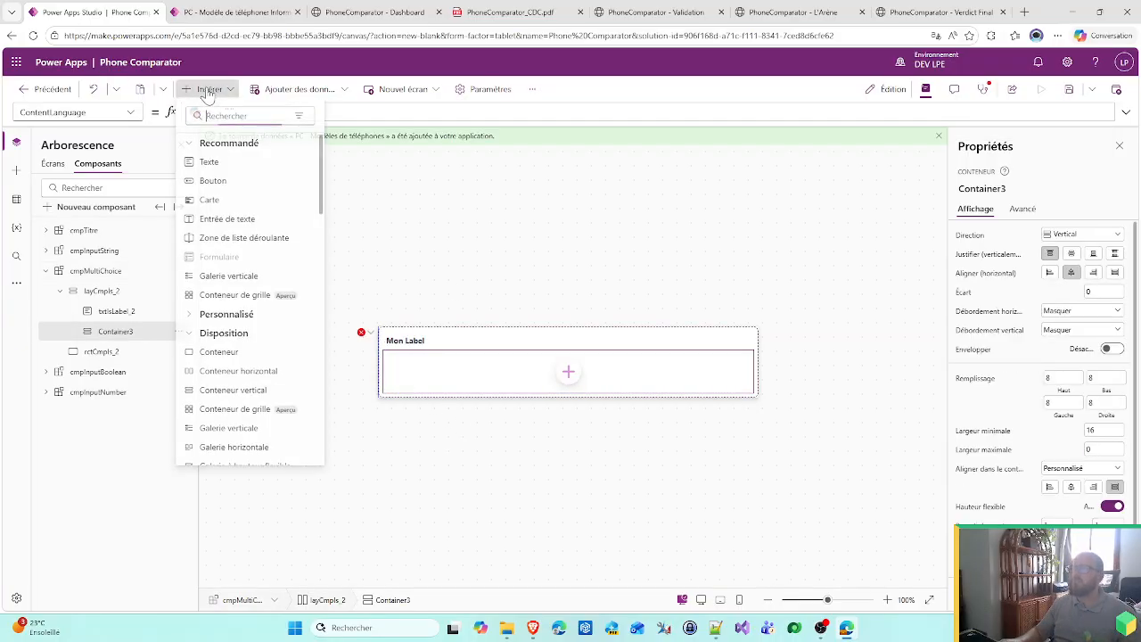
pyautogui.scroll(-1, 226, 392)
pyautogui.scroll(2, 225, 396)
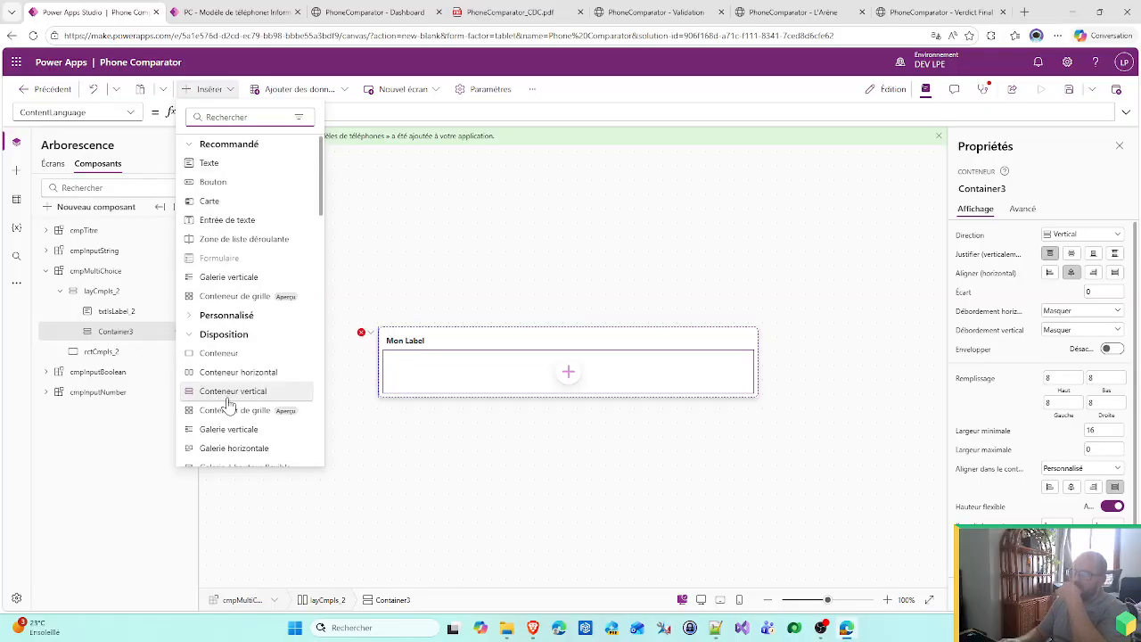
pyautogui.scroll(-4, 229, 405)
pyautogui.scroll(-1, 230, 415)
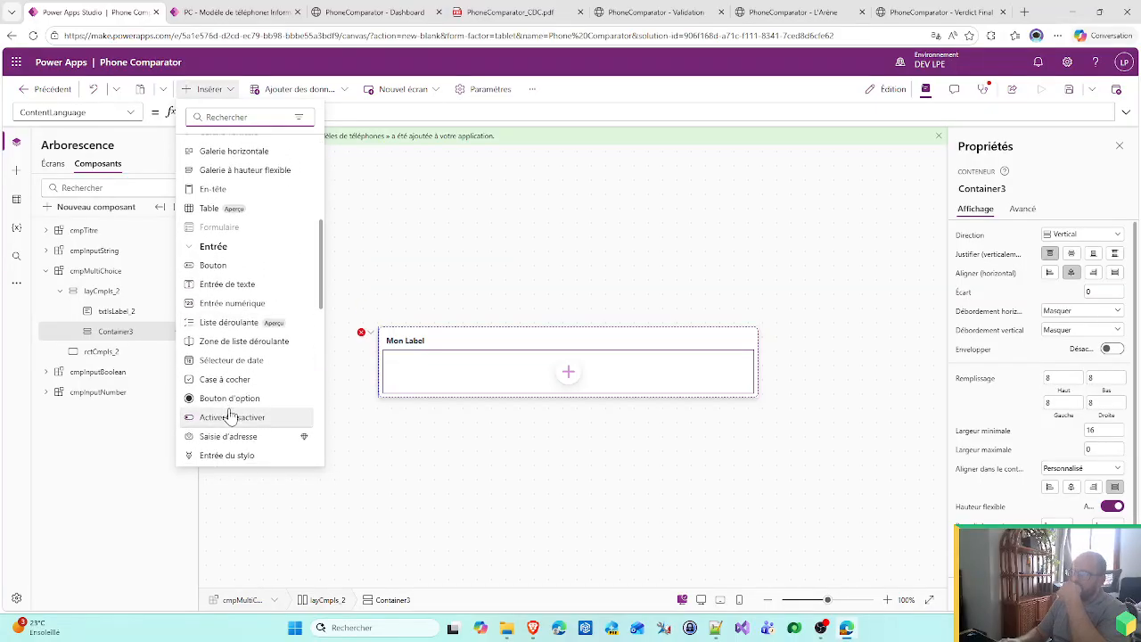
pyautogui.click(224, 385)
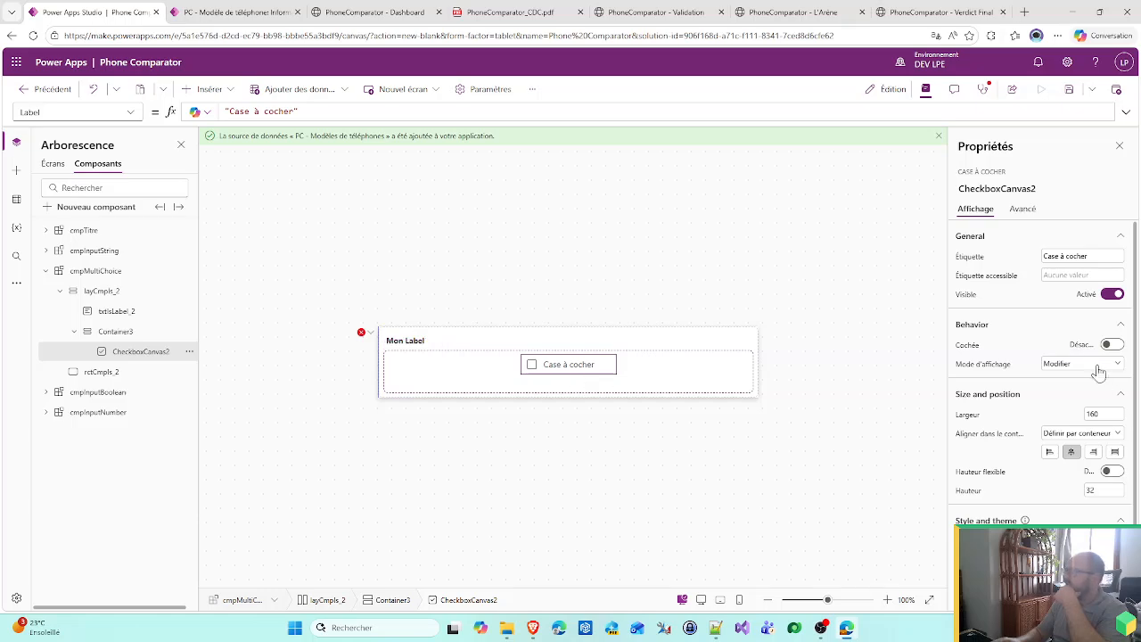
pyautogui.scroll(-2, 1045, 354)
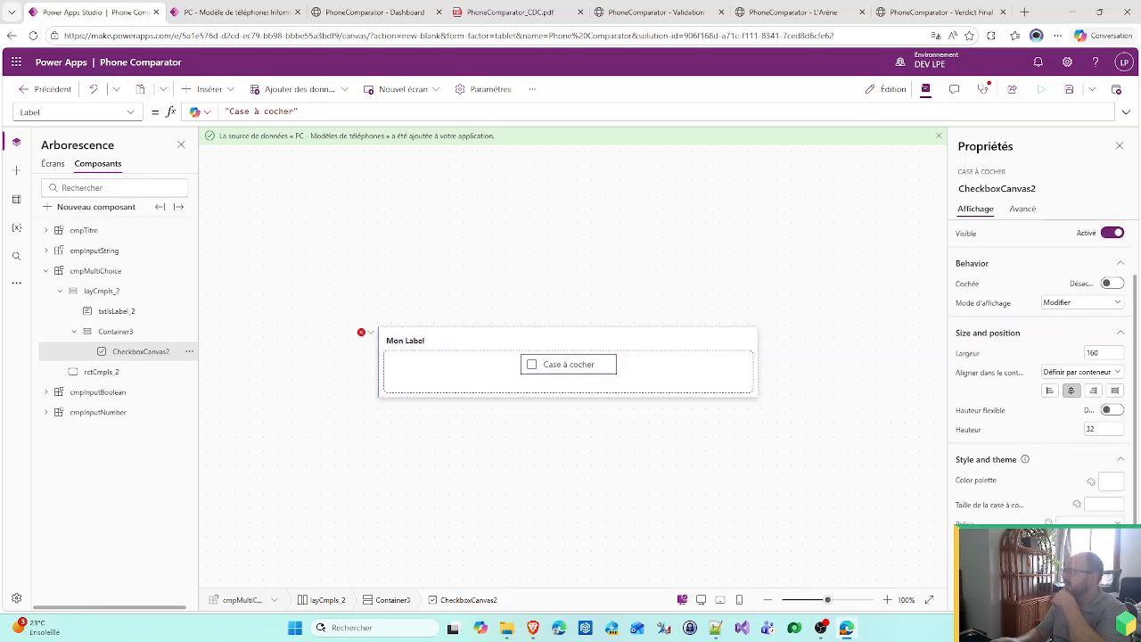
pyautogui.scroll(2, 1057, 456)
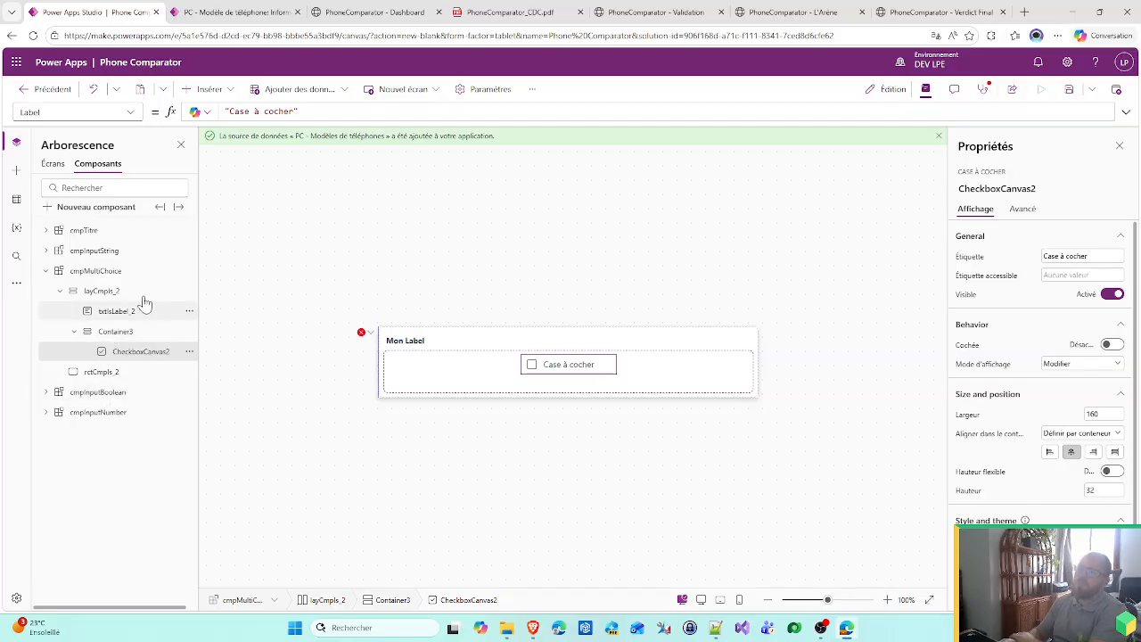
# - Insert a Galerie verticale into cmpMultiChoice's layout container layCmpls_2
pyautogui.click(116, 276)
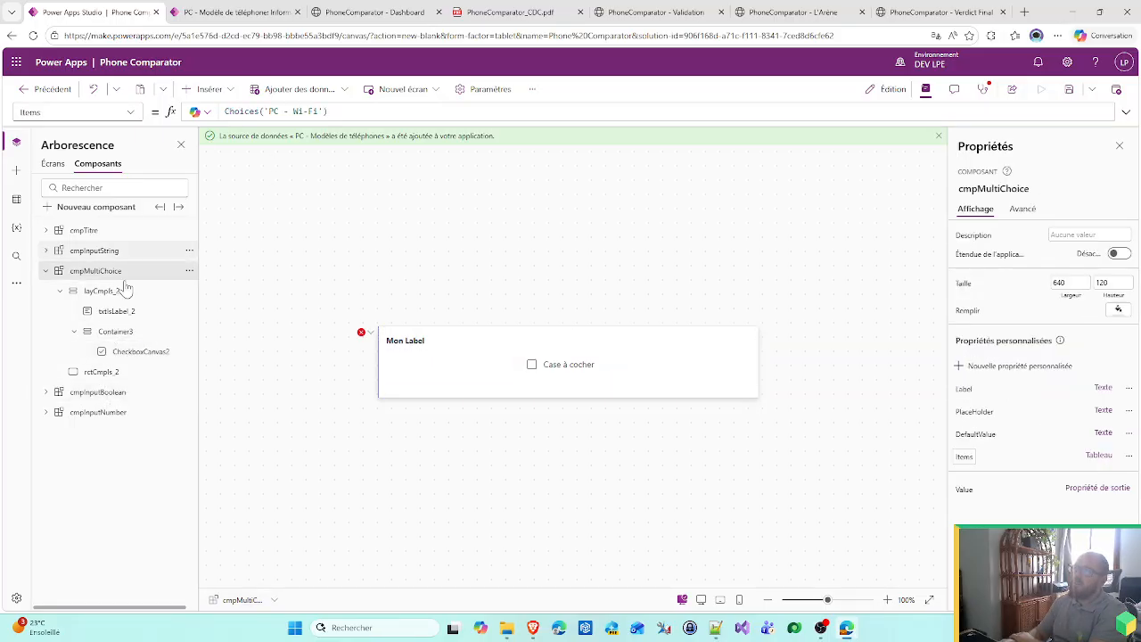
pyautogui.click(111, 290)
pyautogui.click(206, 90)
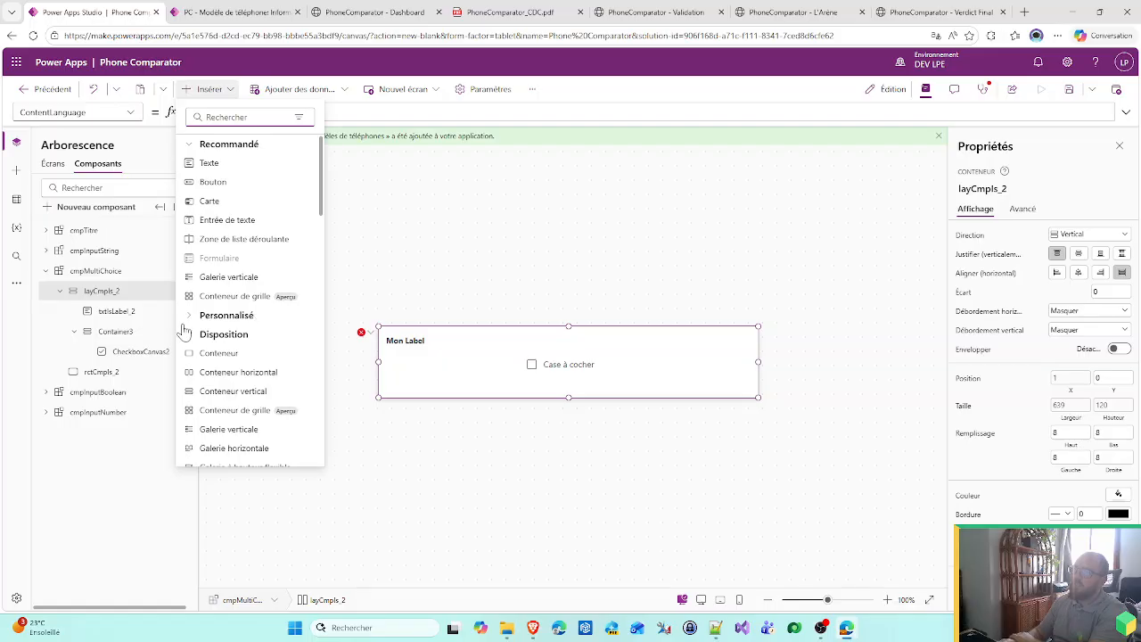
pyautogui.click(228, 431)
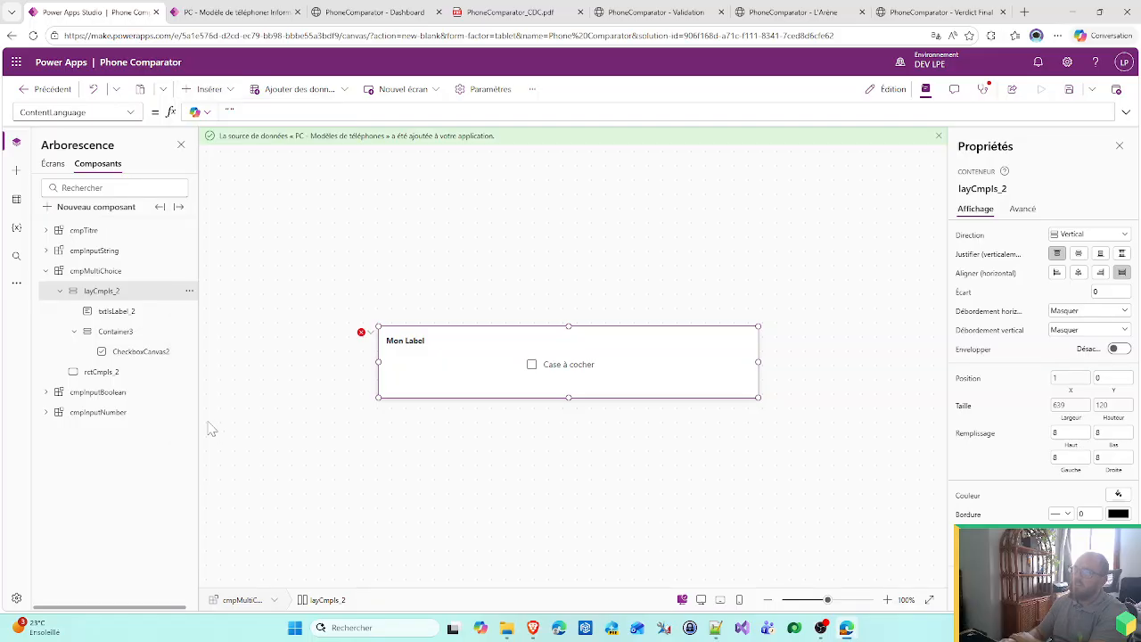
# - Delete the checkbox and its parent Container3 from cmpMultiChoice's layout container
pyautogui.click(127, 353)
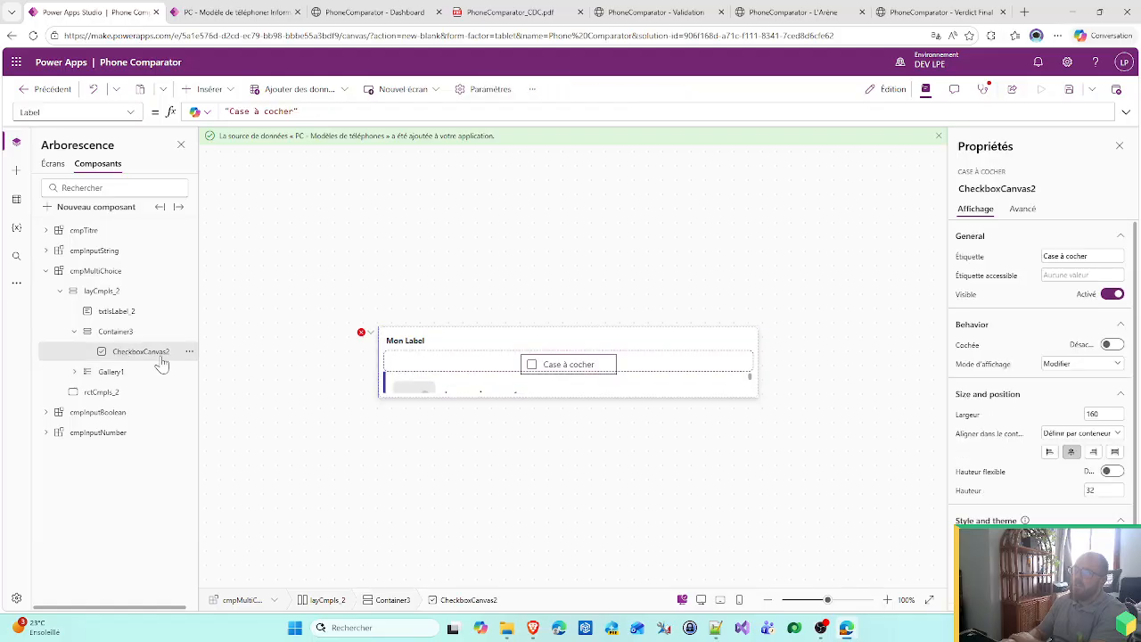
pyautogui.press('Delete')
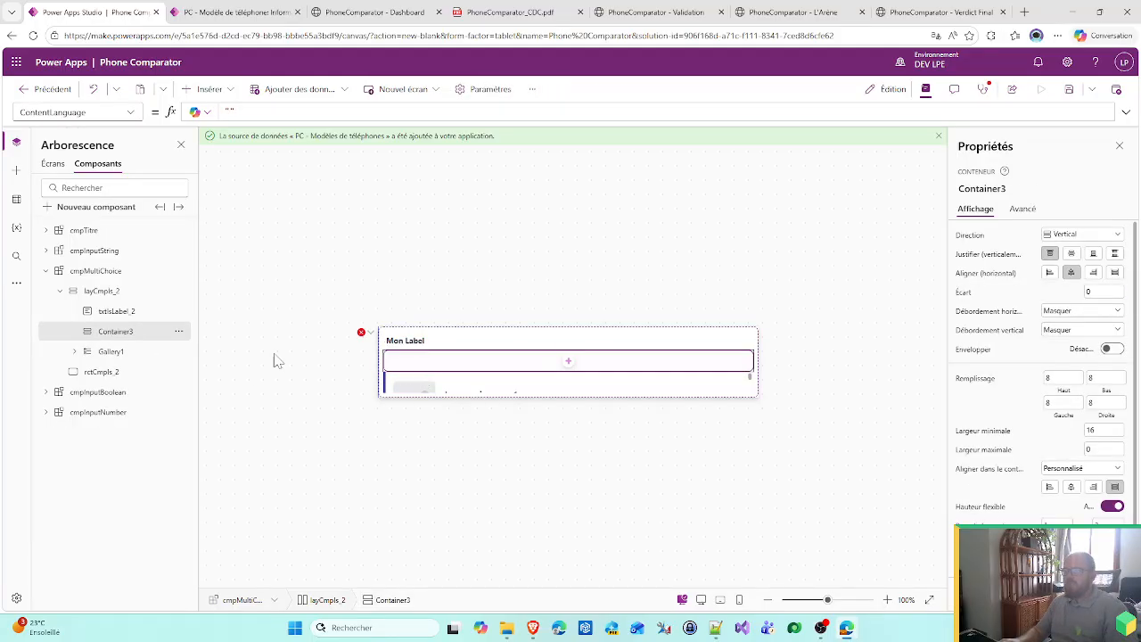
pyautogui.press('Delete')
# - Delete all the default controls inside Gallery1: the rectangle, separator, arrow, subtitle, title and image
pyautogui.click(111, 330)
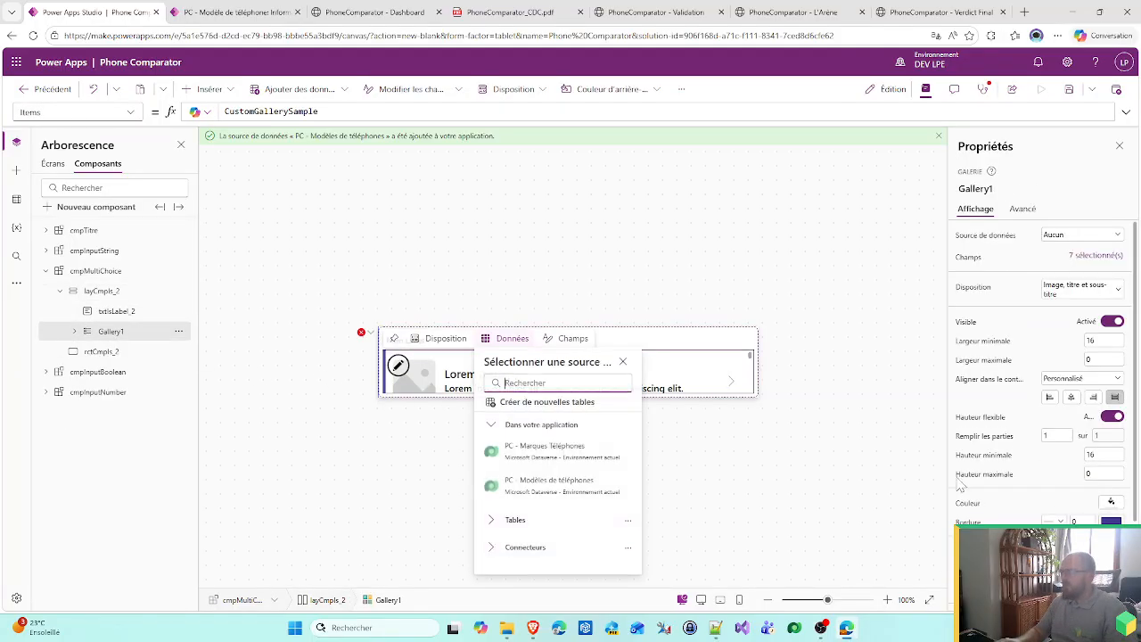
pyautogui.scroll(-3, 959, 484)
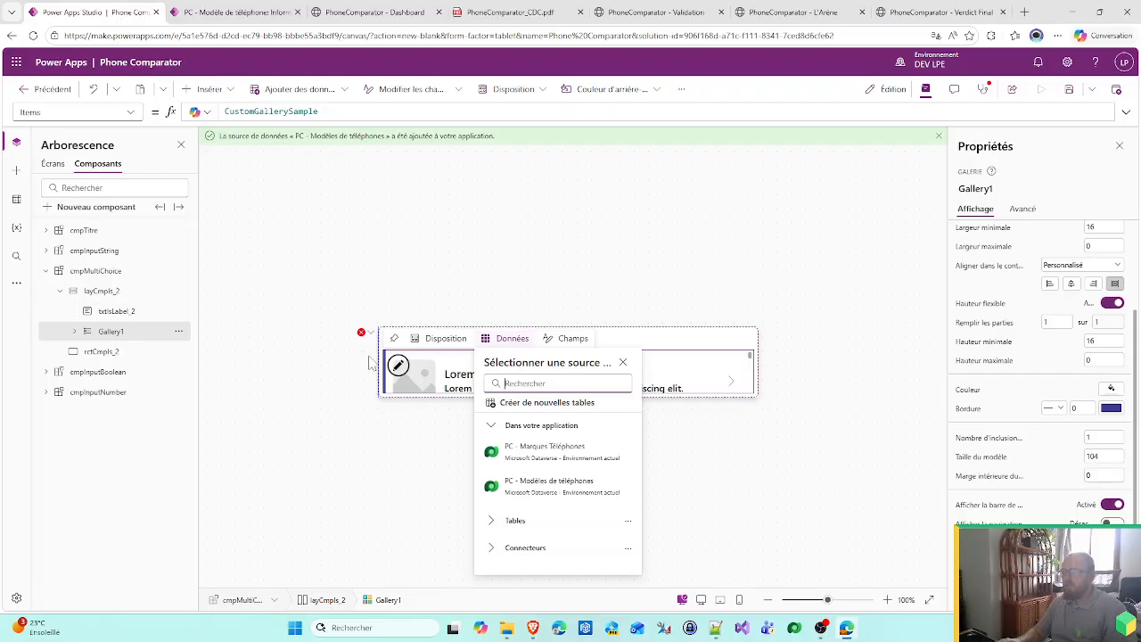
pyautogui.click(85, 331)
pyautogui.click(122, 351)
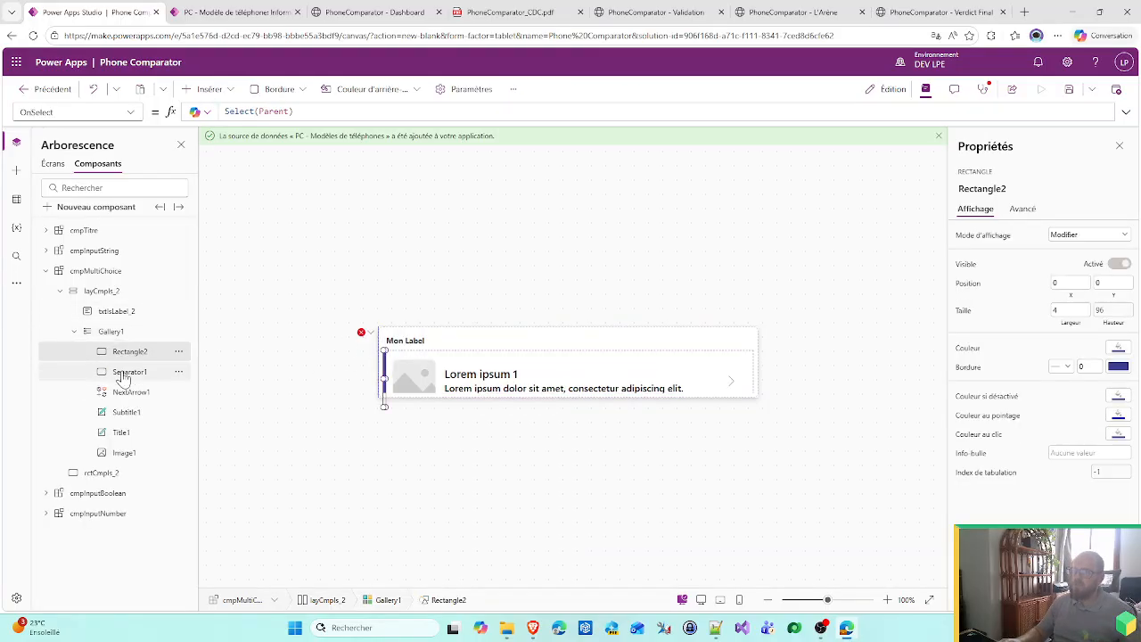
pyautogui.keyDown('shift'); pyautogui.click(127, 392); pyautogui.keyUp('shift')
pyautogui.keyDown('shift'); pyautogui.click(124, 412); pyautogui.keyUp('shift')
pyautogui.keyDown('shift'); pyautogui.click(122, 432); pyautogui.keyUp('shift')
pyautogui.keyDown('shift'); pyautogui.click(124, 453); pyautogui.keyUp('shift')
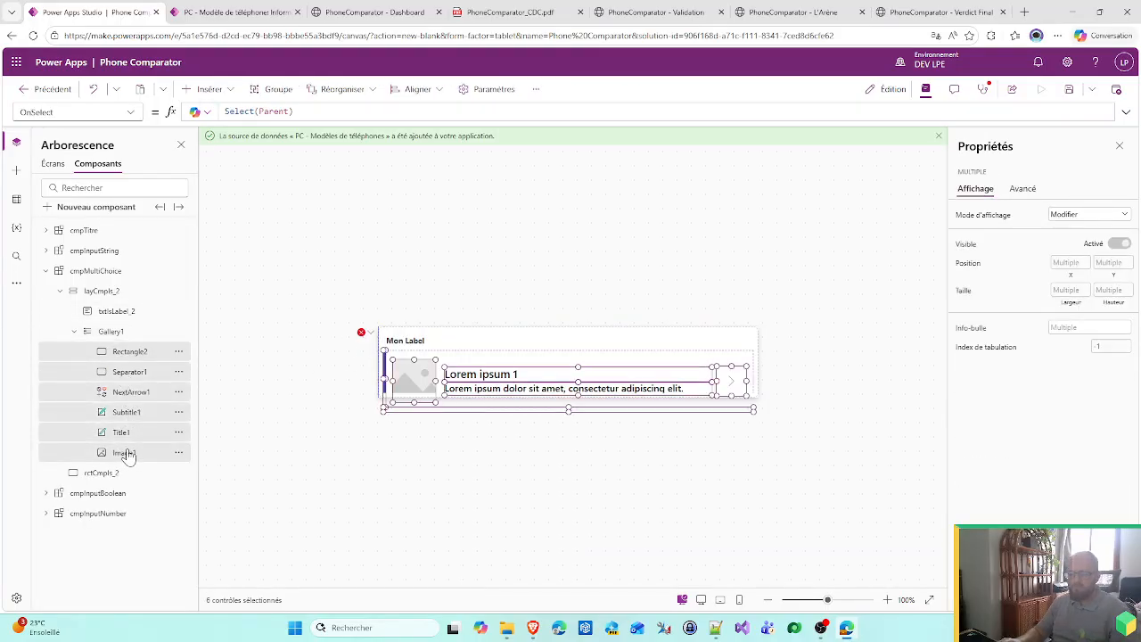
pyautogui.press('Delete')
pyautogui.click(203, 89)
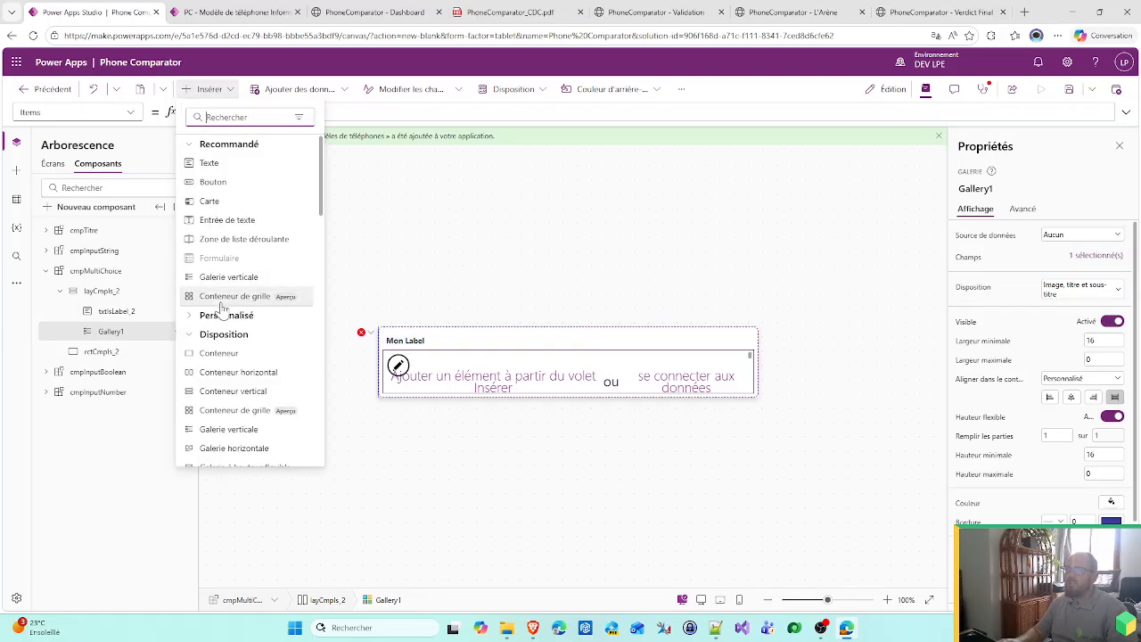
pyautogui.scroll(-1, 283, 423)
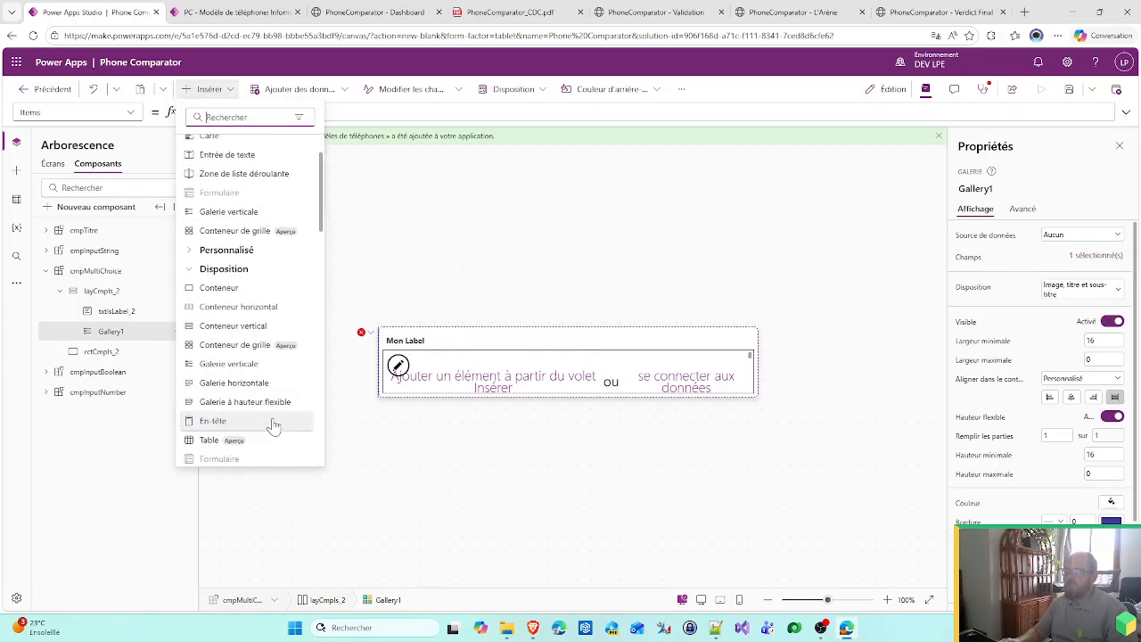
pyautogui.scroll(1, 227, 417)
pyautogui.scroll(-3, 223, 415)
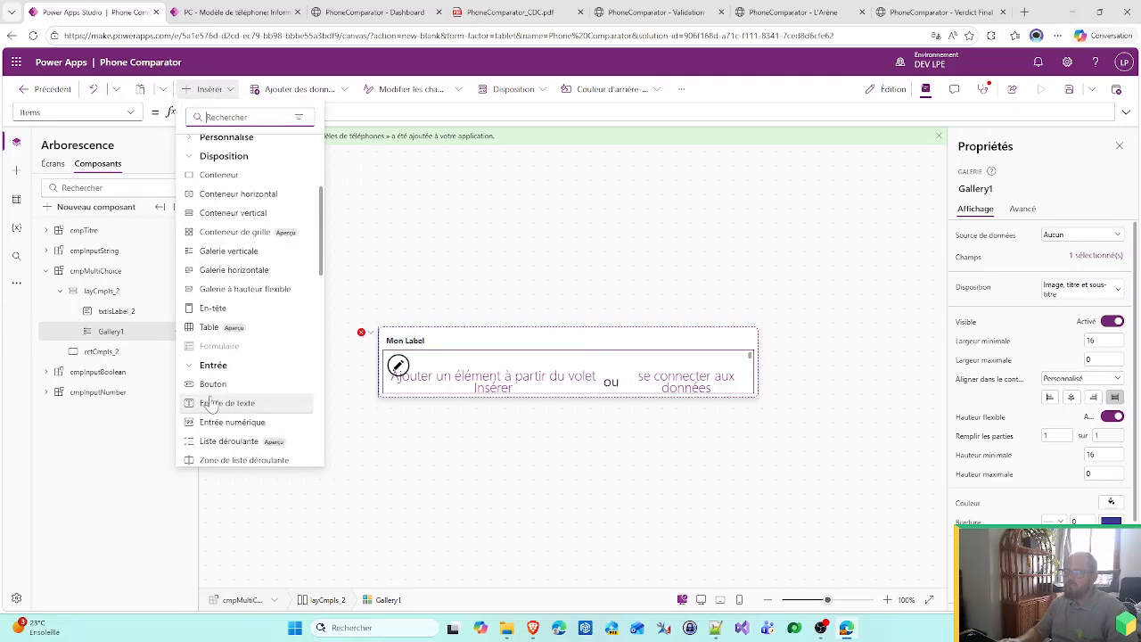
pyautogui.scroll(-1, 212, 405)
pyautogui.click(226, 438)
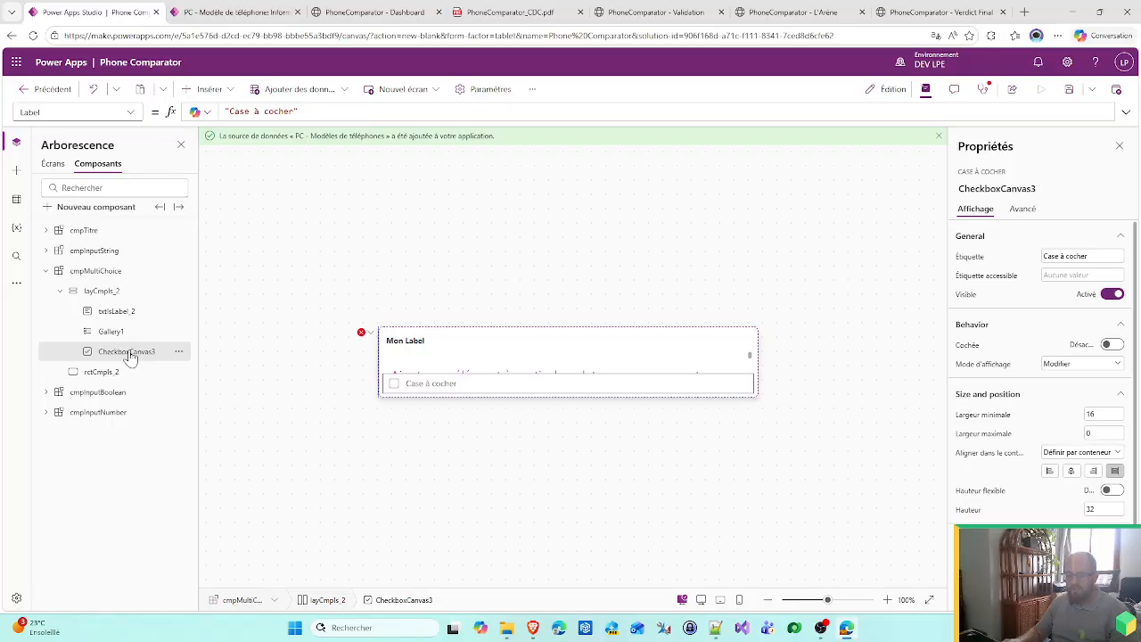
pyautogui.press('Delete')
# - Insert a Case à cocher inside Gallery1 so that it becomes part of the gallery's row template
pyautogui.click(472, 385)
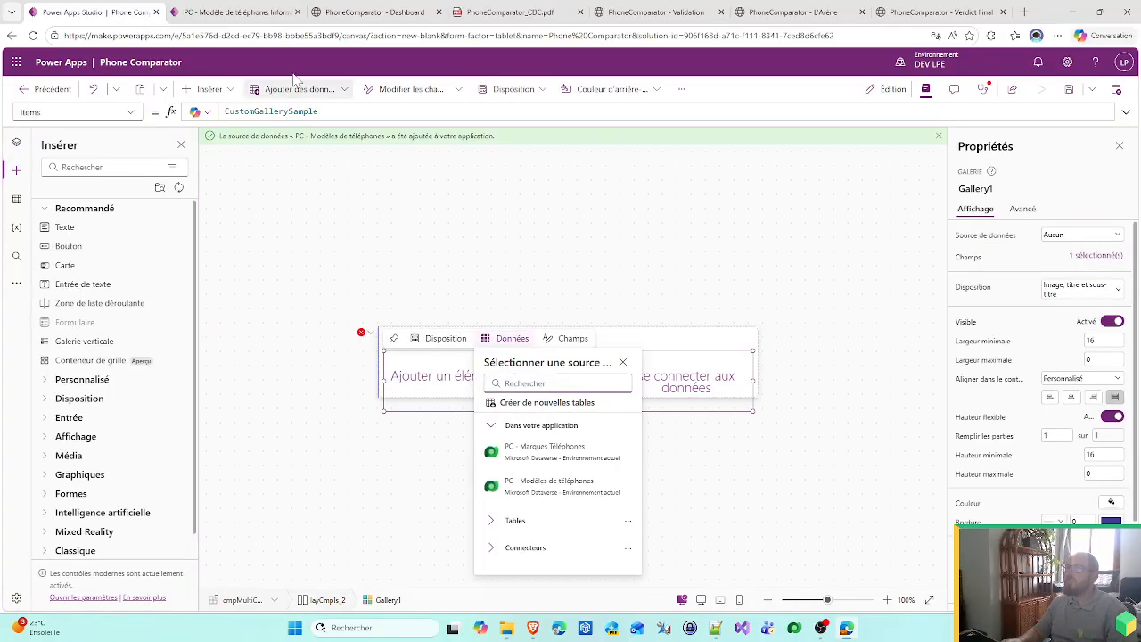
pyautogui.click(208, 89)
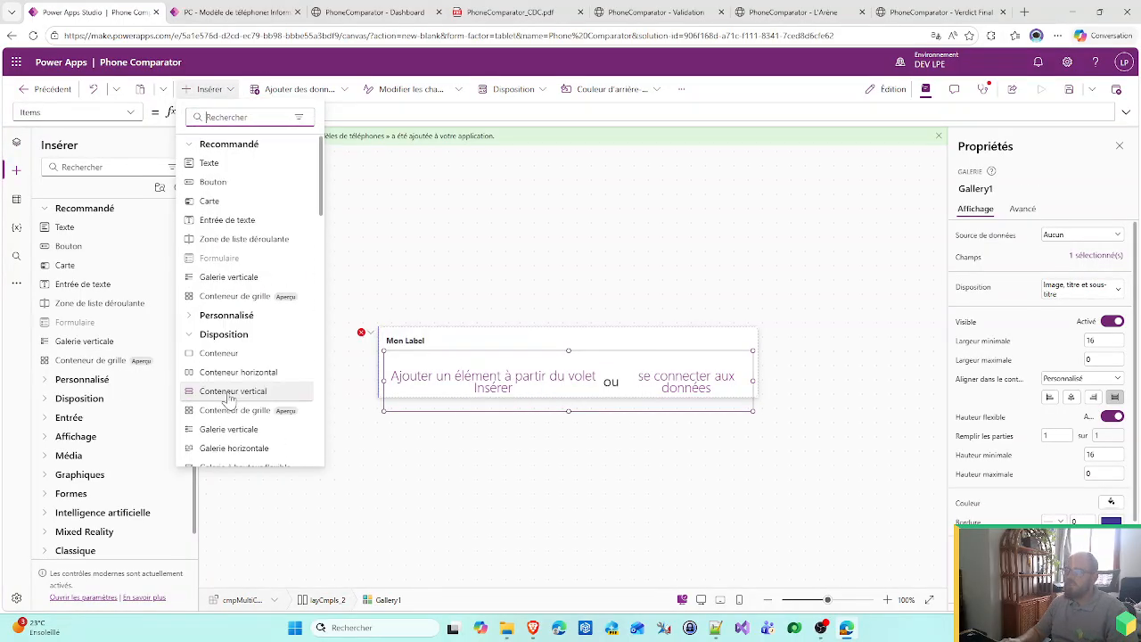
pyautogui.scroll(-3, 227, 398)
pyautogui.scroll(-5, 229, 398)
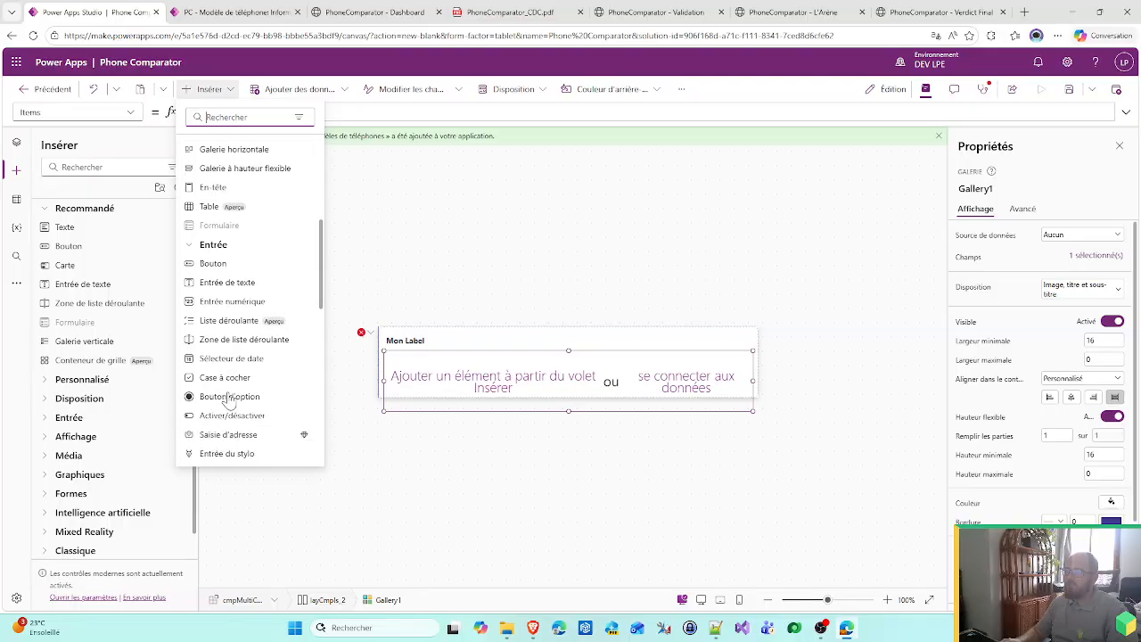
pyautogui.scroll(-3, 229, 398)
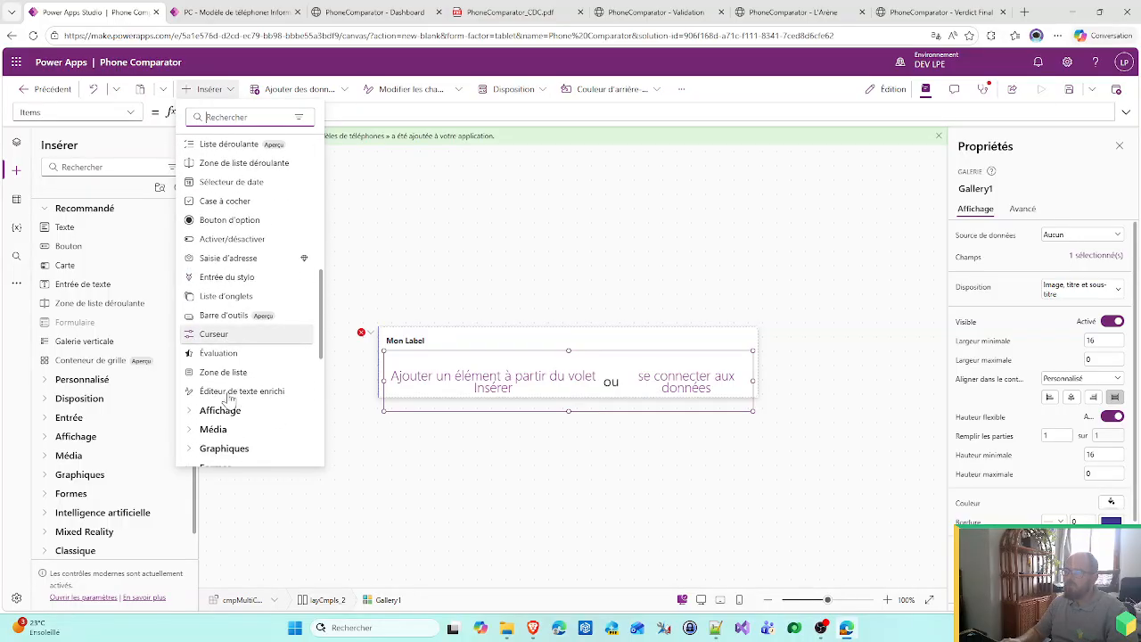
pyautogui.scroll(2, 204, 303)
pyautogui.scroll(2, 204, 303)
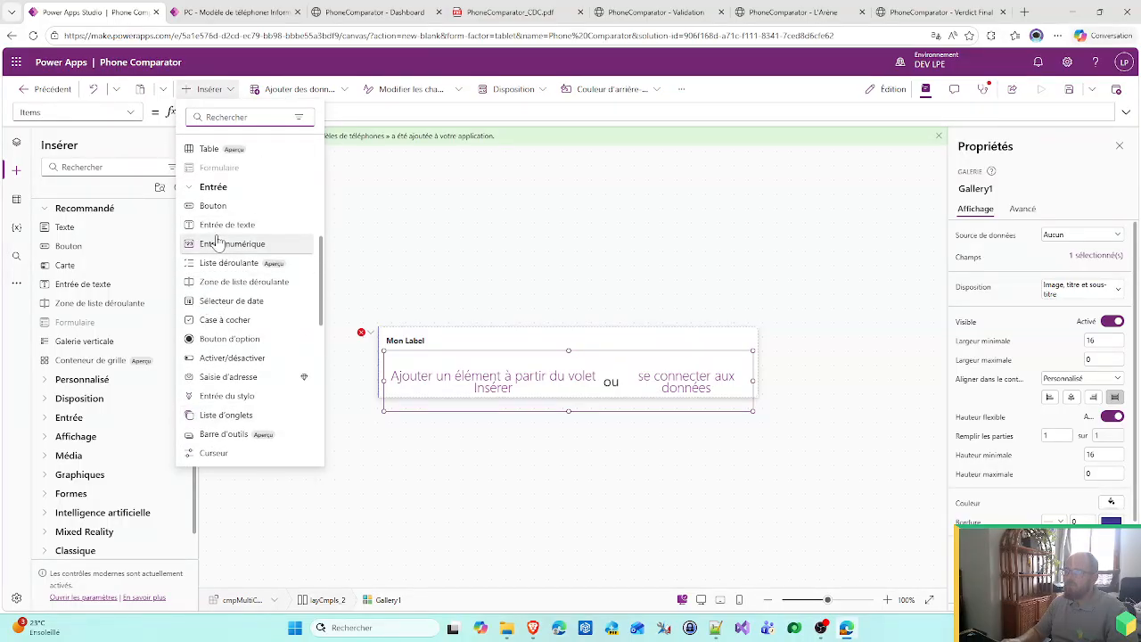
pyautogui.click(224, 319)
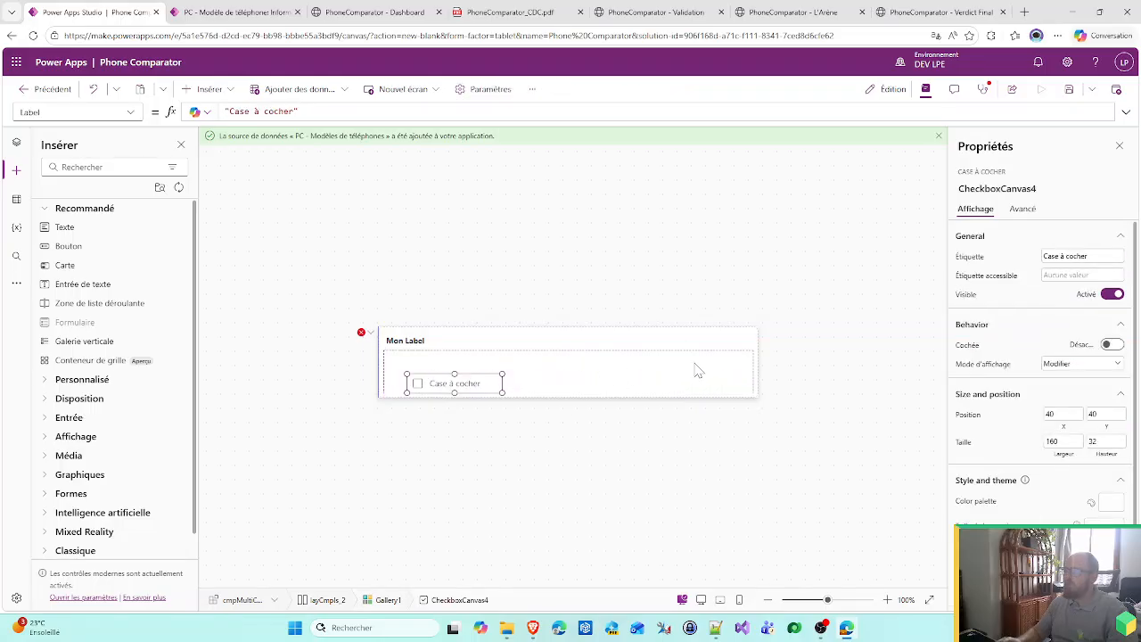
# - Set the gallery checkbox's position to X 0 and Y 0
pyautogui.write('0')
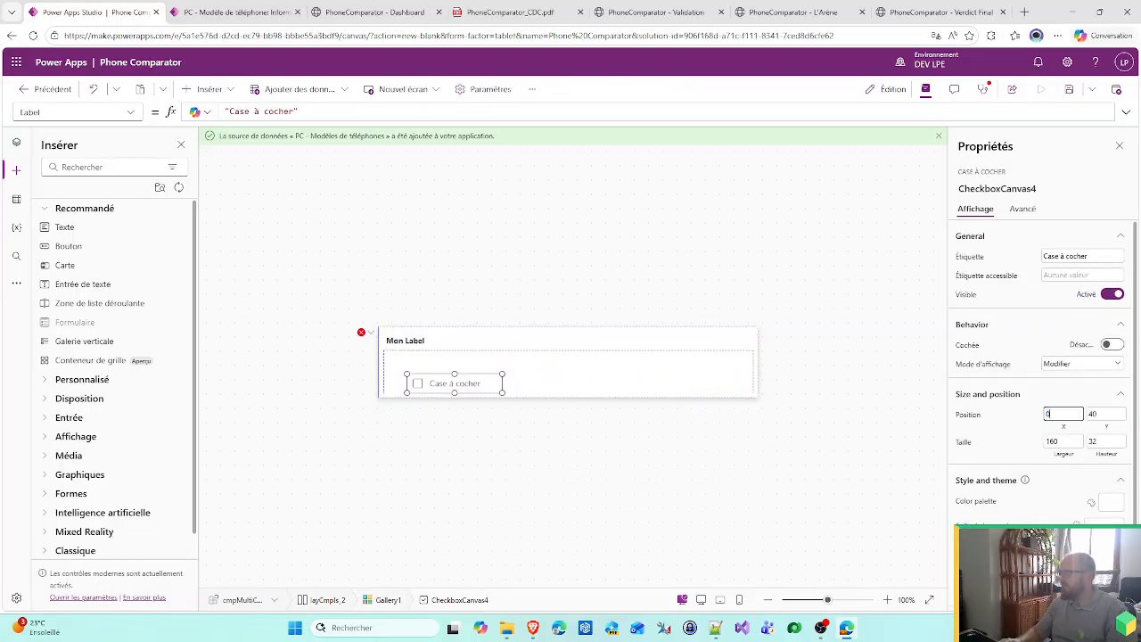
pyautogui.press('Tab')
pyautogui.write('0')
pyautogui.press('Tab')
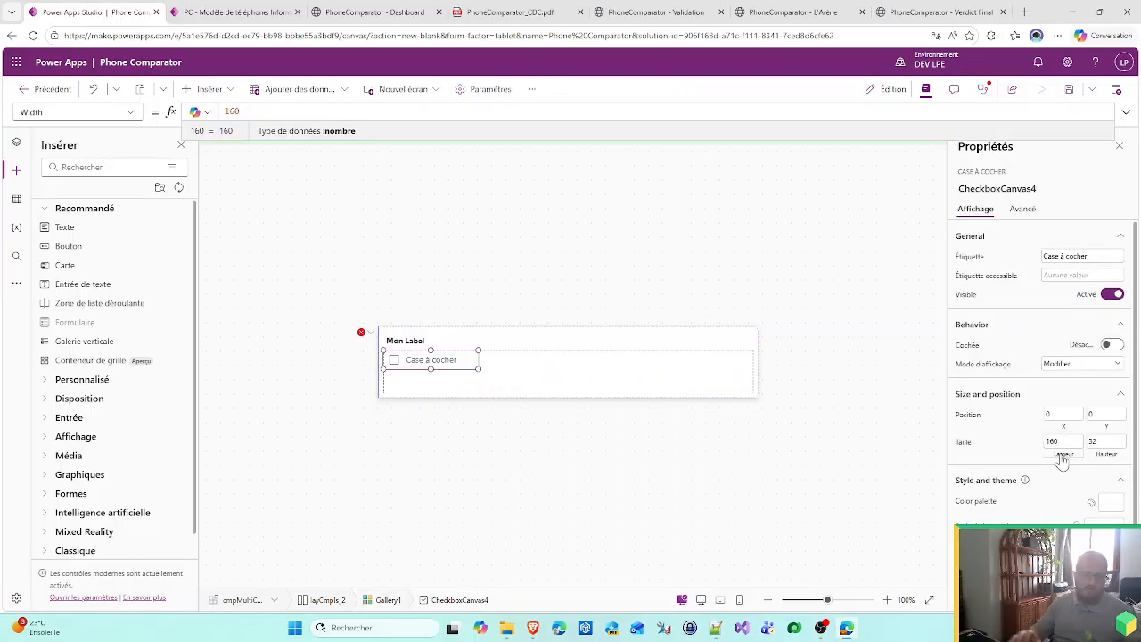
# - Set the gallery checkbox's width to Parent.TemplateWidth and its height to Parent.TemplateHeight
pyautogui.write('=Parent.T')
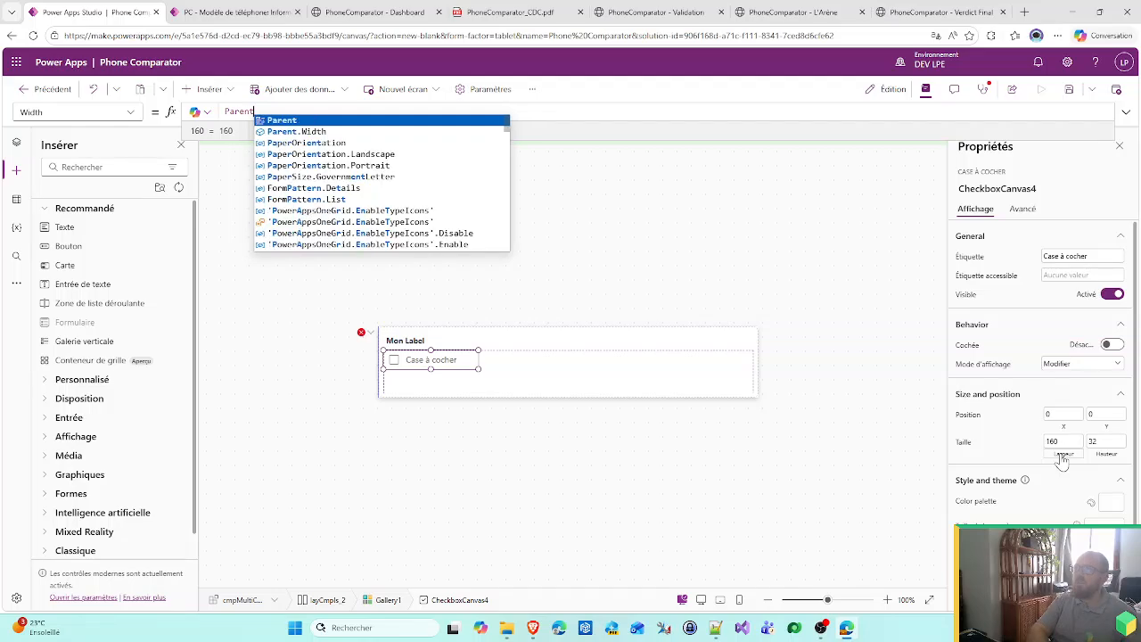
pyautogui.press('Down')
pyautogui.press('Down')
pyautogui.press('Down')
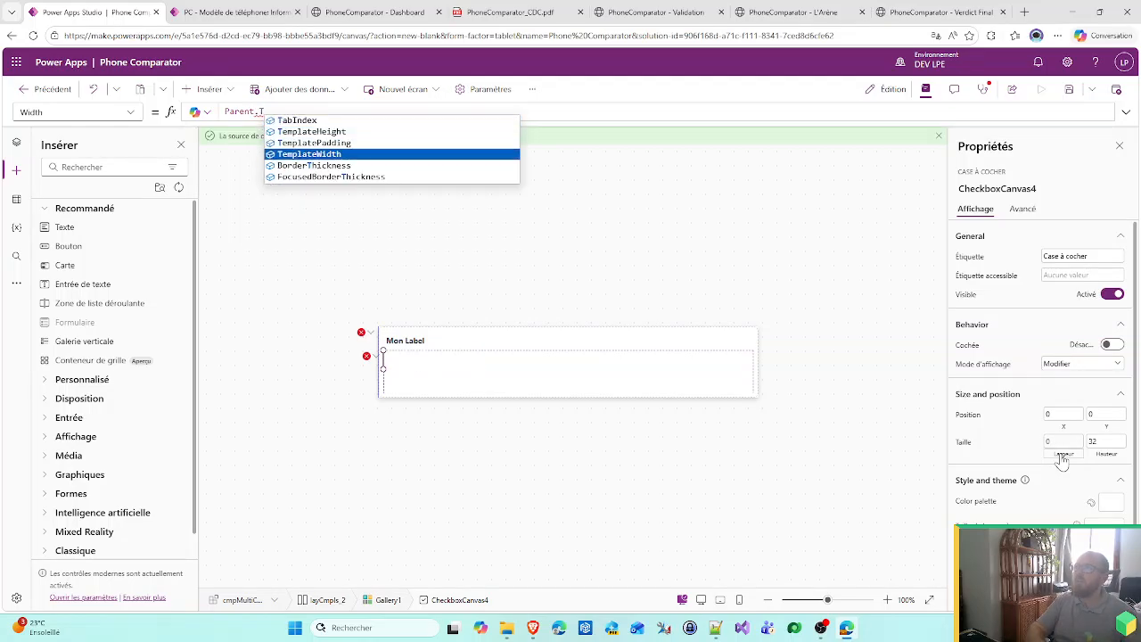
pyautogui.press('Tab')
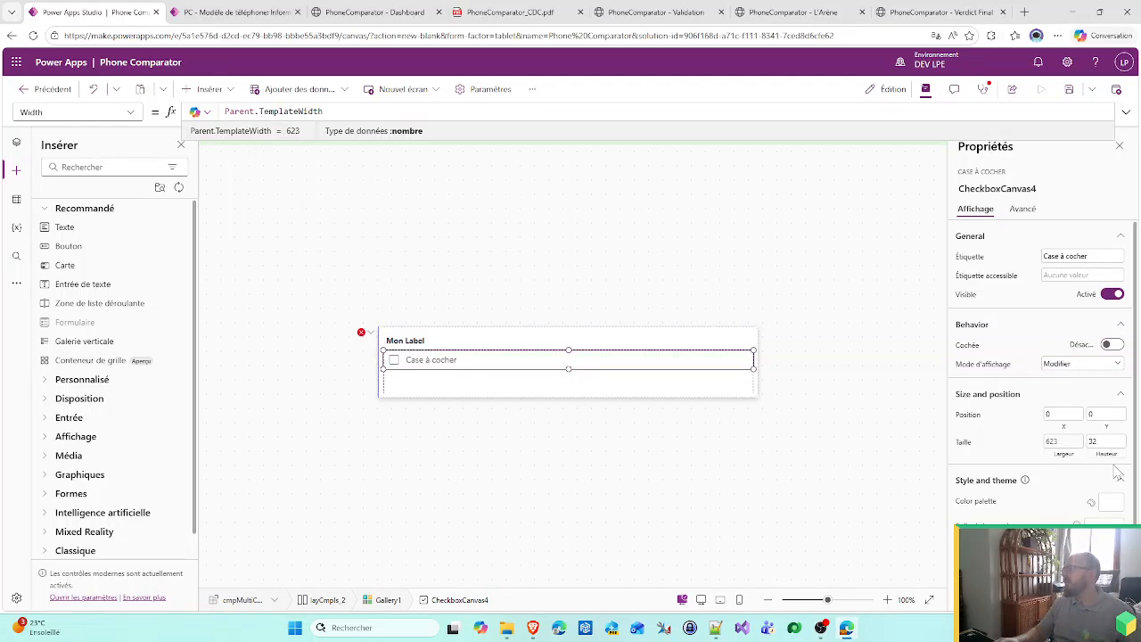
pyautogui.press('Tab')
pyautogui.write('=Par')
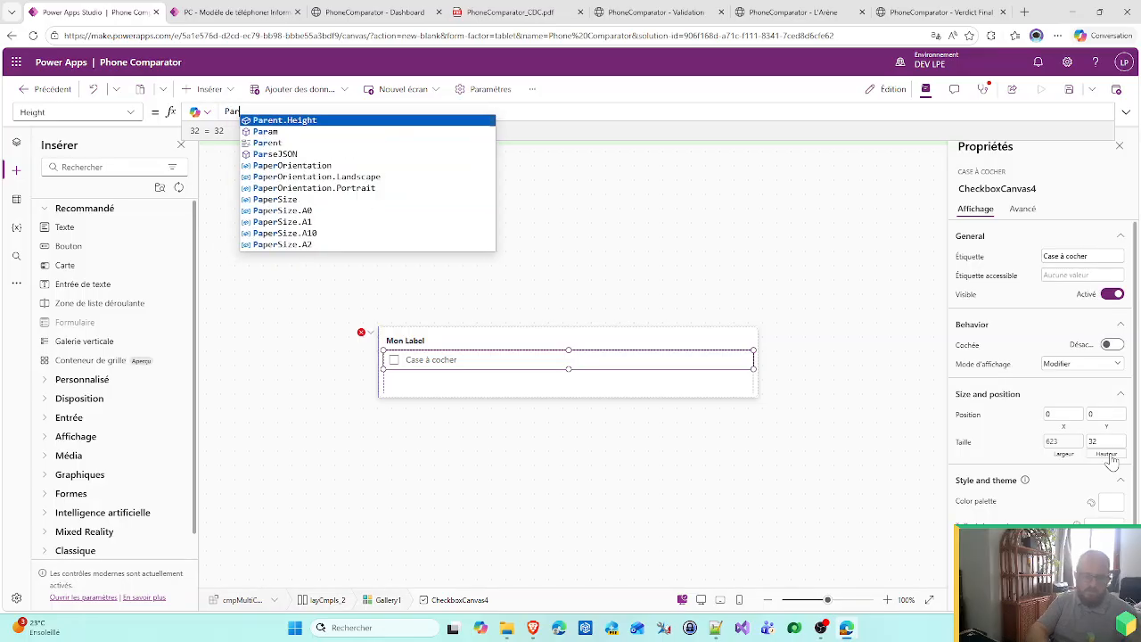
pyautogui.write('ent.TemplateHeight')
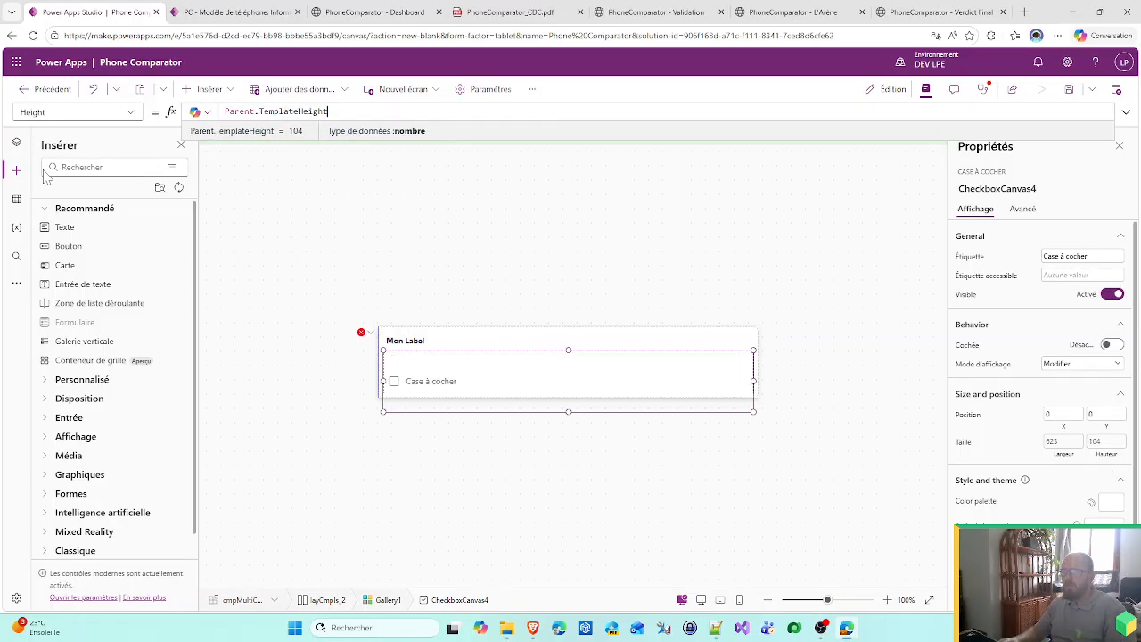
# - Set Gallery1's template size (Taille du modèle) to 32
pyautogui.click(16, 141)
pyautogui.click(116, 331)
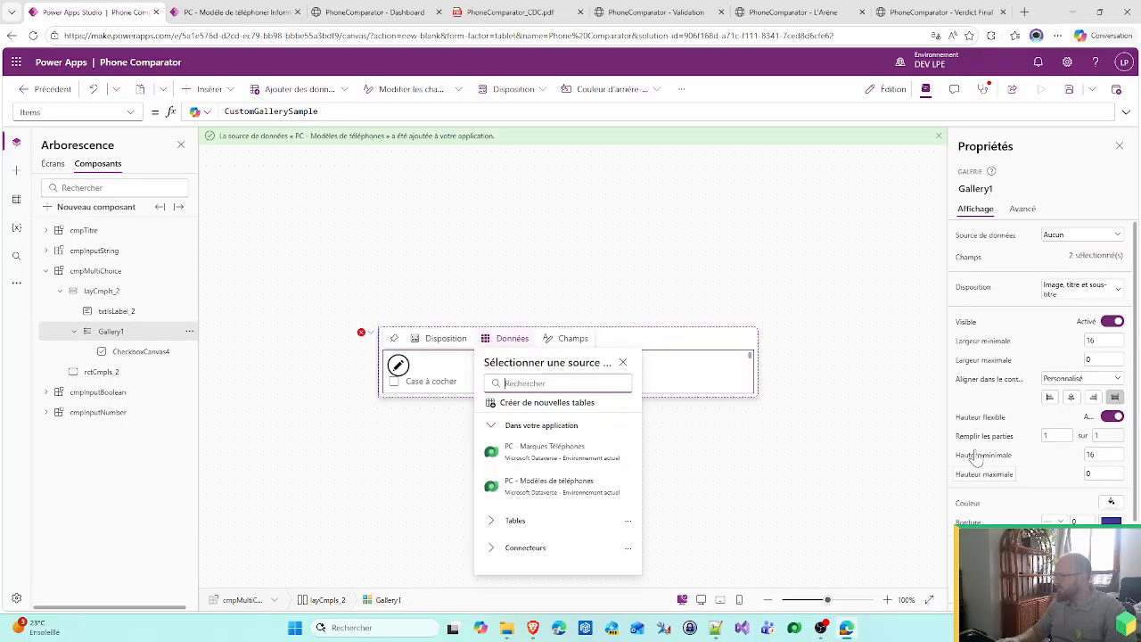
pyautogui.click(1063, 505)
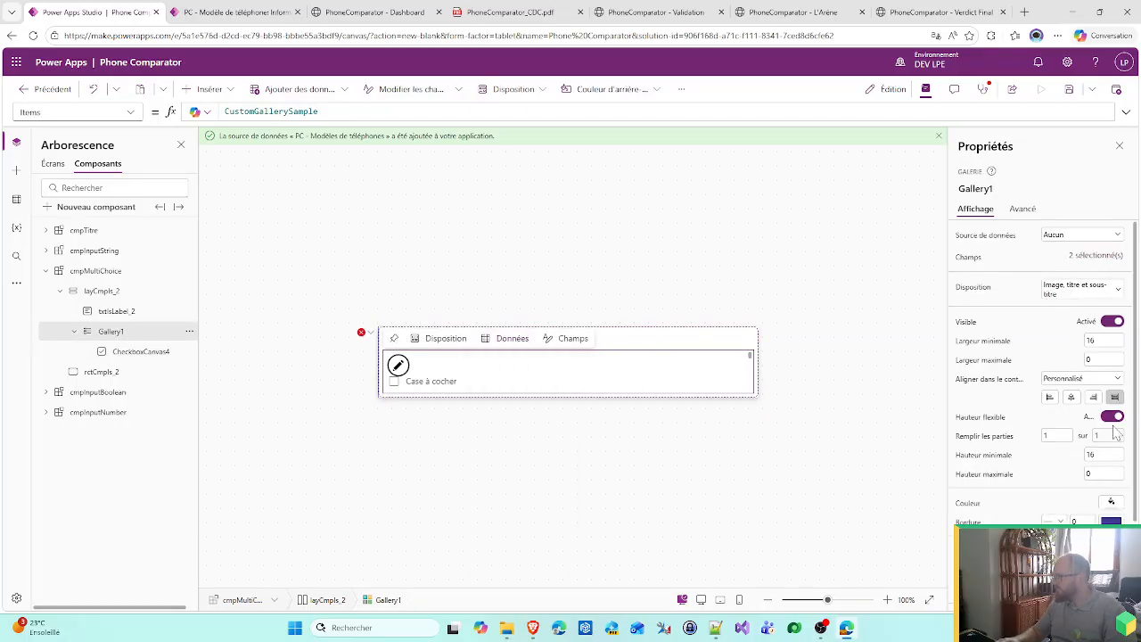
pyautogui.scroll(-2, 1038, 375)
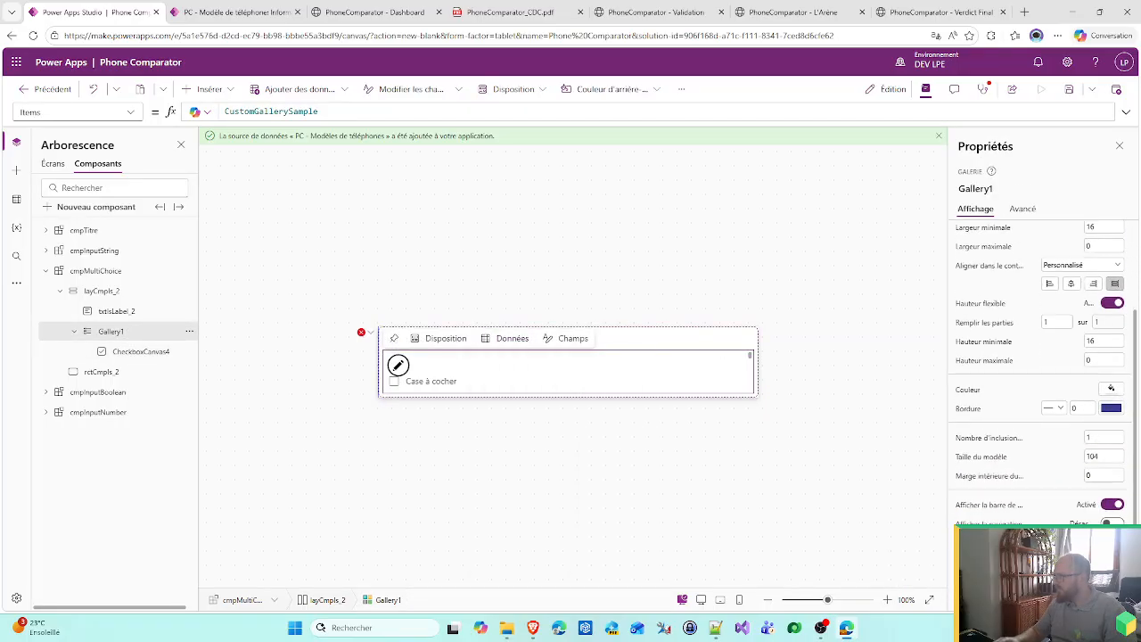
pyautogui.doubleClick(1093, 456)
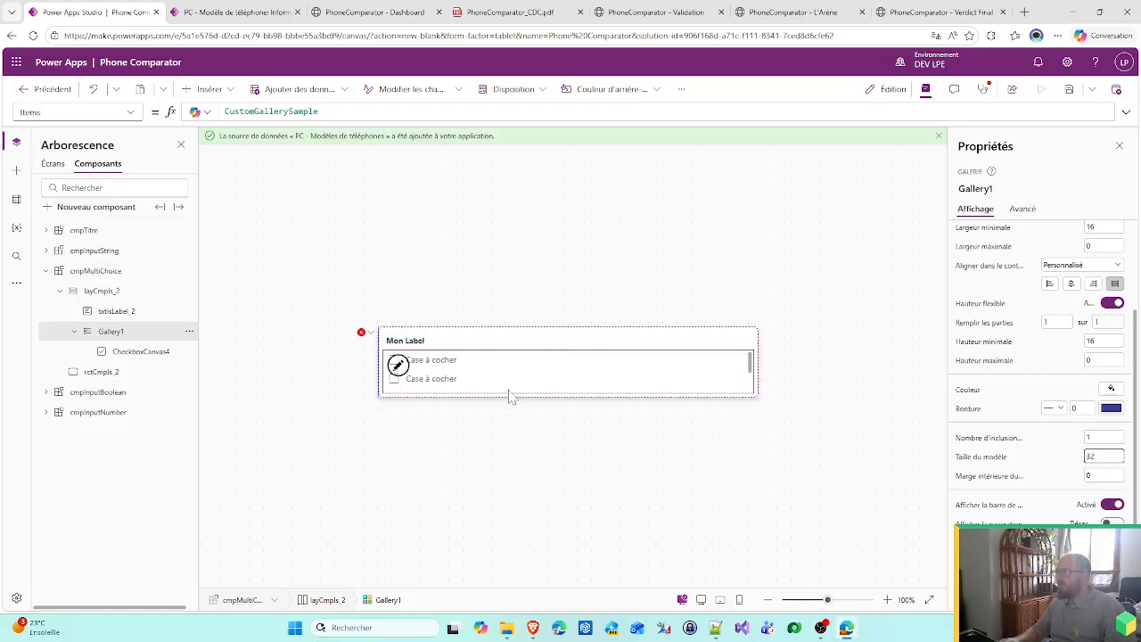
# - Set Gallery1's Items formula to cmpMultiChoice.Items
pyautogui.scroll(3, 1034, 424)
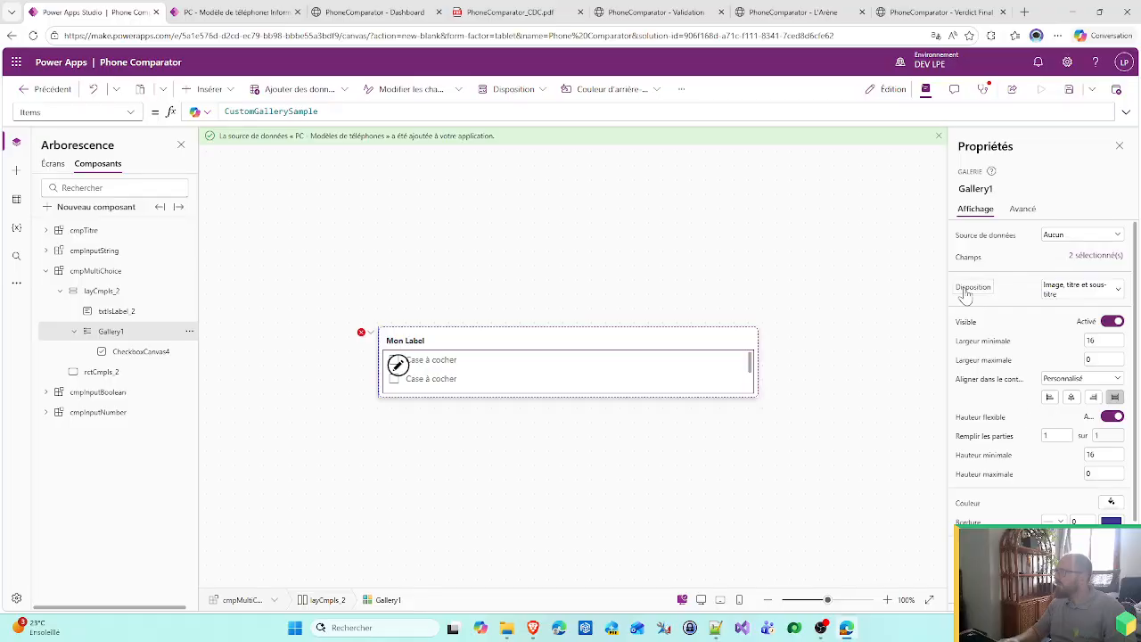
pyautogui.click(979, 239)
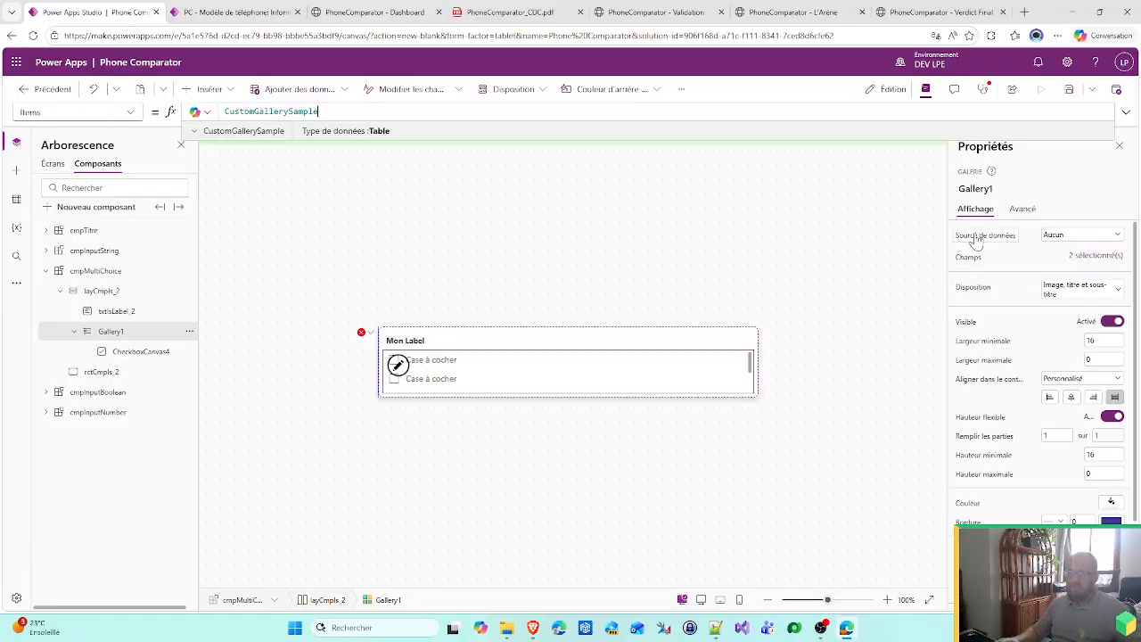
pyautogui.hotkey('ctrl', 'a')
pyautogui.write('cmpM')
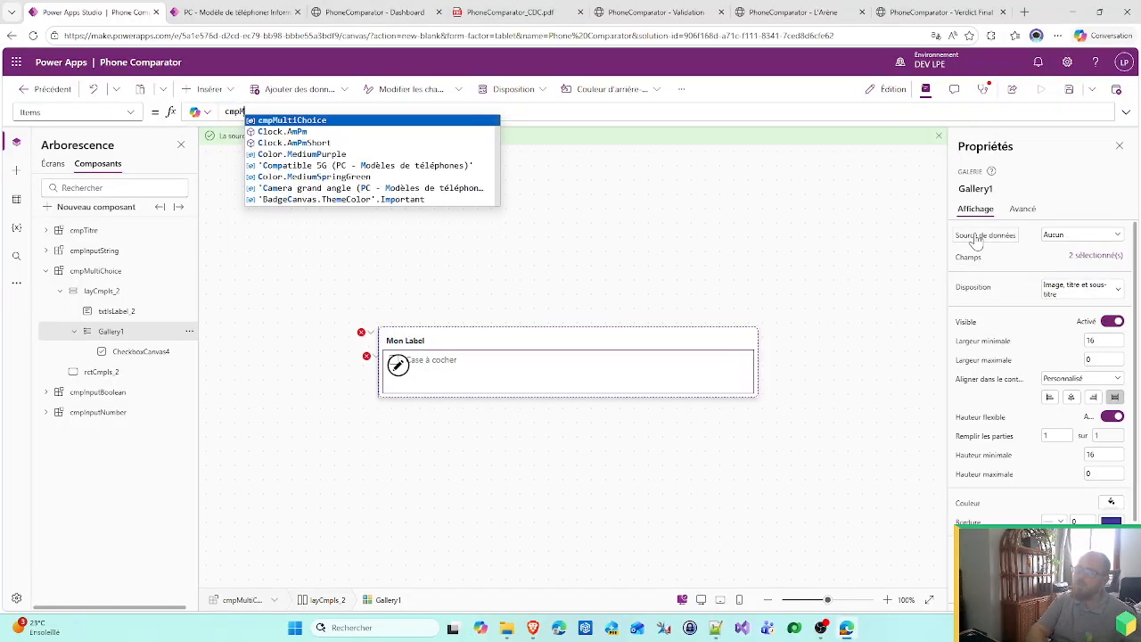
pyautogui.press('Tab')
pyautogui.write('.Items')
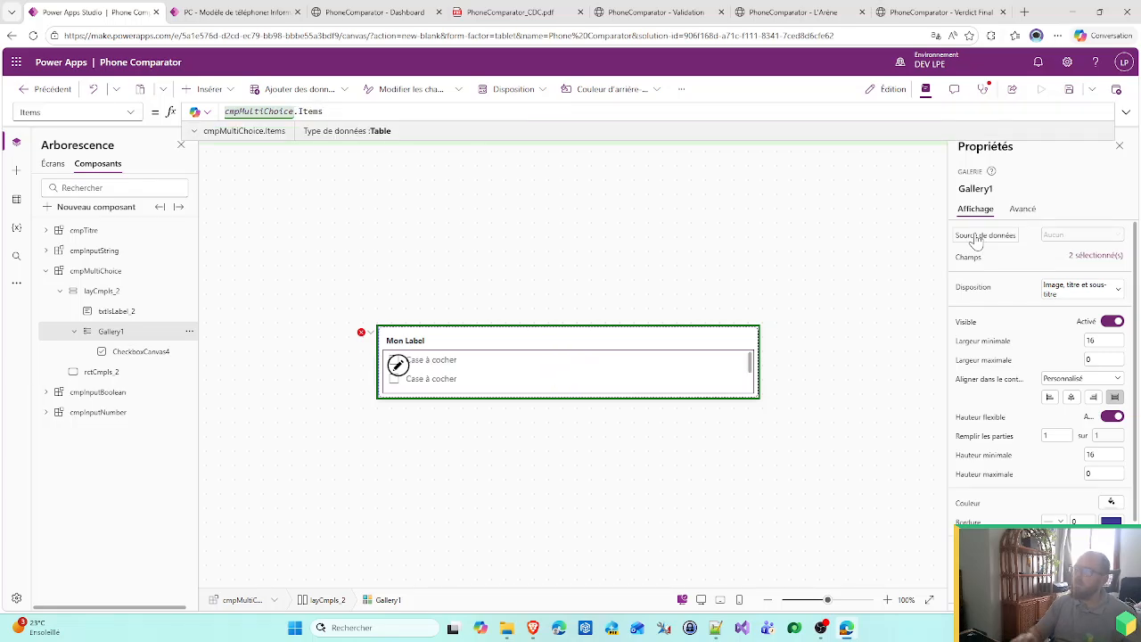
# - Set the label formula of the checkbox in Gallery1 to ThisItem.Value
pyautogui.click(139, 354)
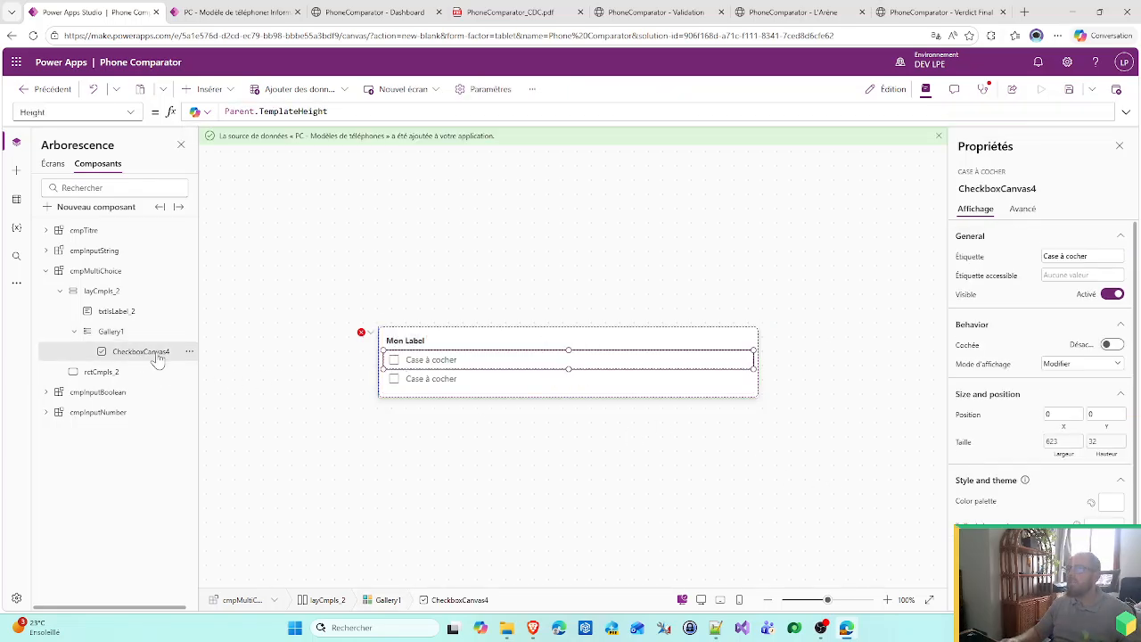
pyautogui.click(969, 257)
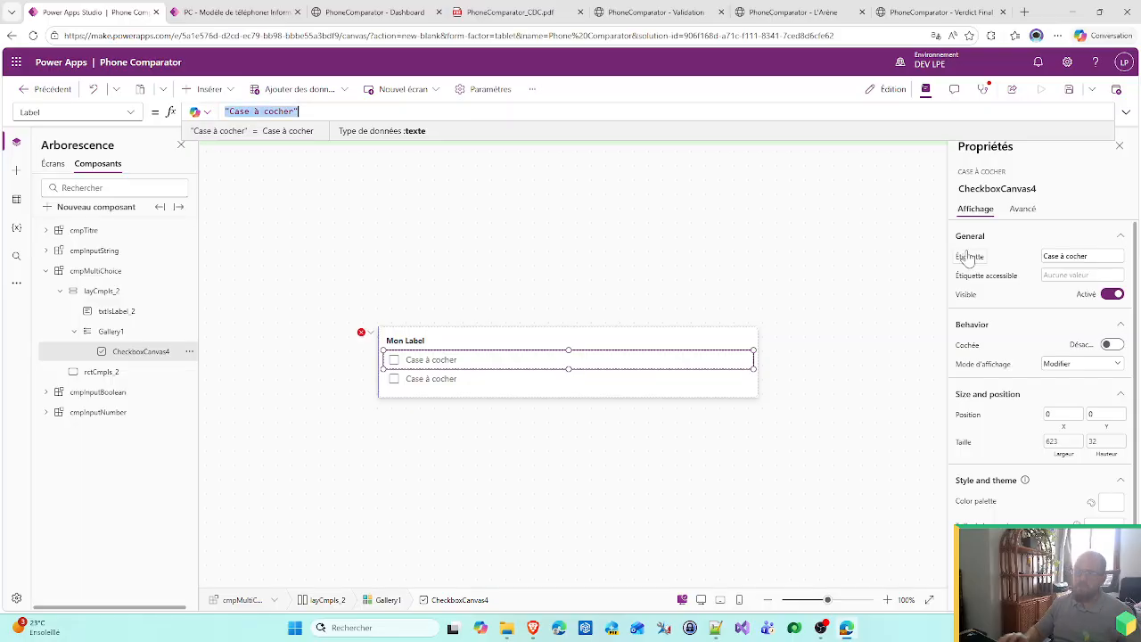
pyautogui.write('ThisI')
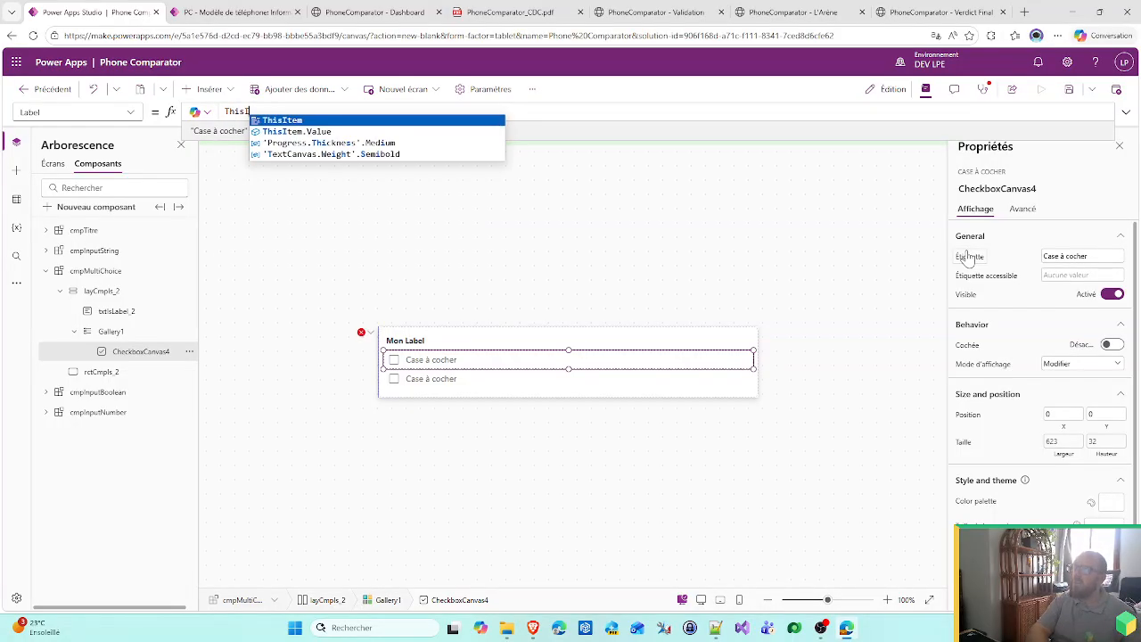
pyautogui.write('tem.')
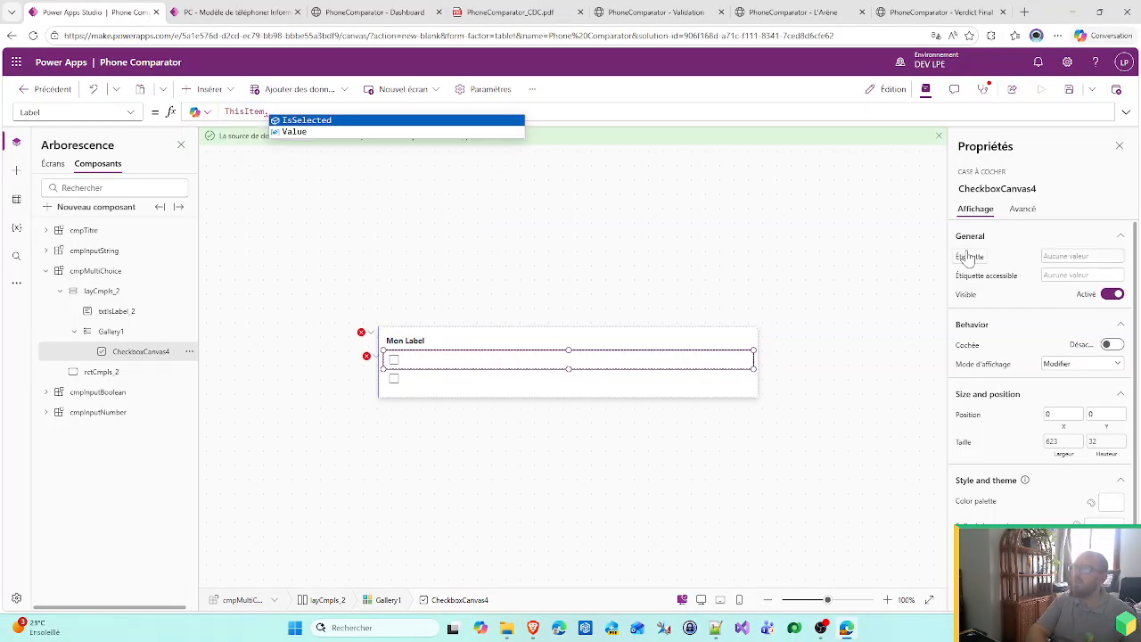
pyautogui.press('Down')
pyautogui.press('Tab')
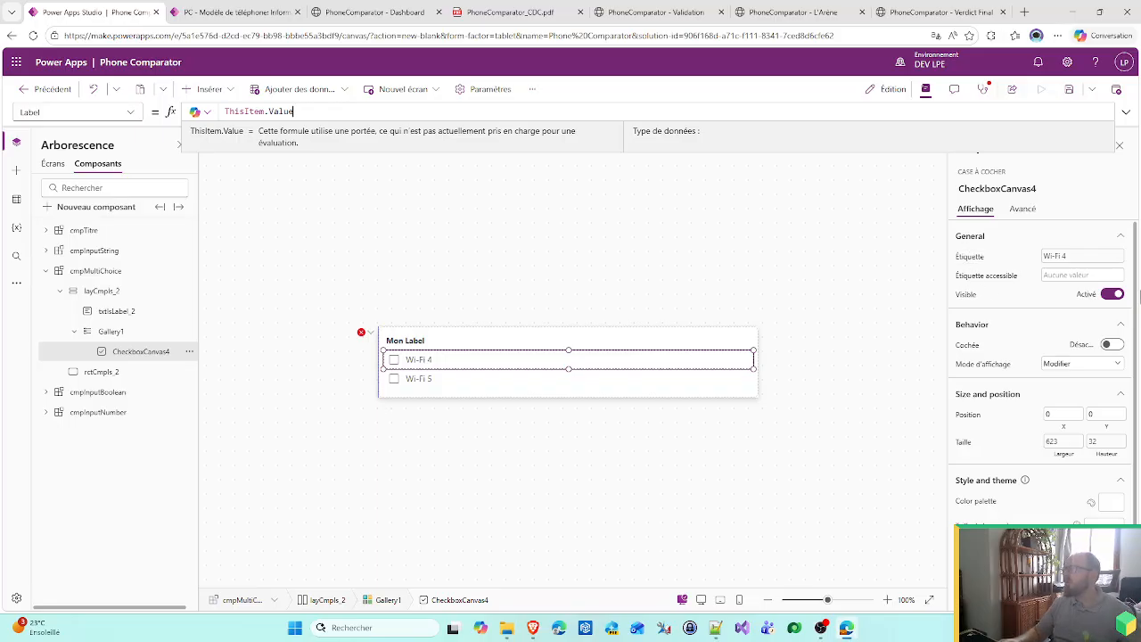
# - Check how the choices scroll in the cmpMultiChoice component and set its height to 150
pyautogui.click(814, 344)
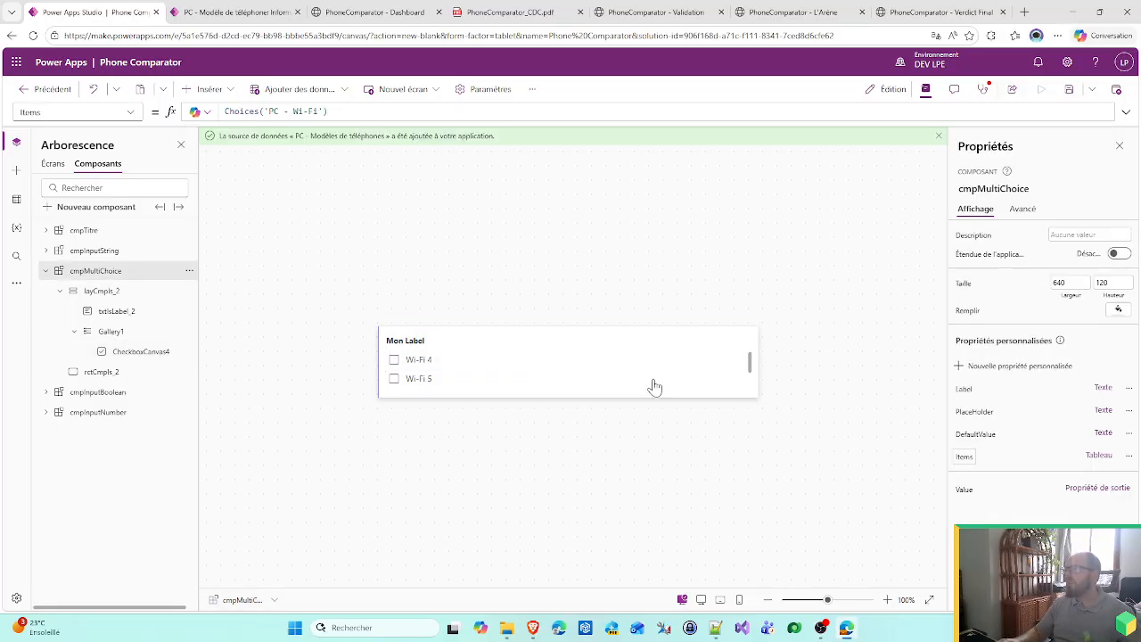
pyautogui.scroll(-2, 657, 375)
pyautogui.scroll(2, 656, 377)
pyautogui.scroll(-2, 687, 380)
pyautogui.scroll(2, 687, 380)
pyautogui.moveTo(1120, 283); pyautogui.dragTo(952, 272)
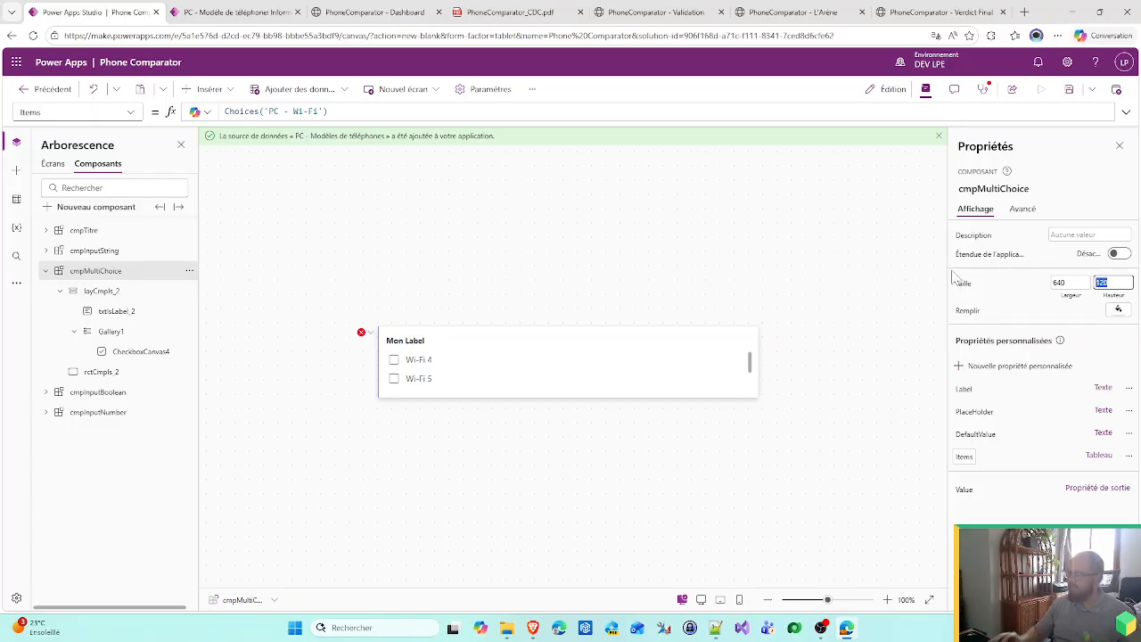
pyautogui.write('150')
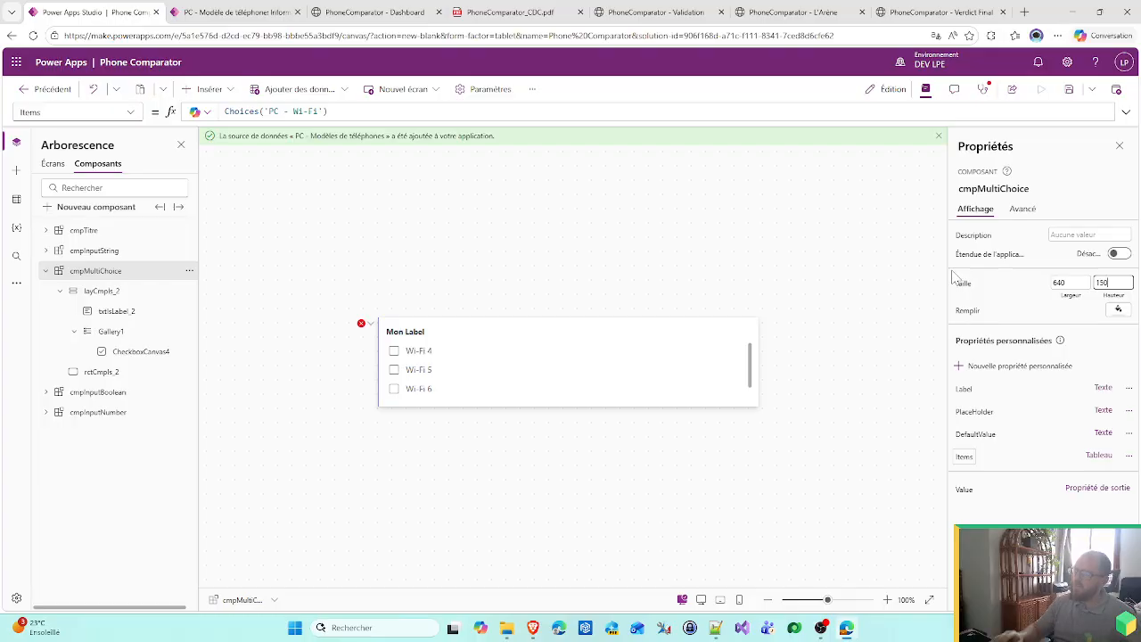
# - Set the gallery checkbox's box size to 12 and reduce Gallery1's template size to fit more choices
pyautogui.click(432, 351)
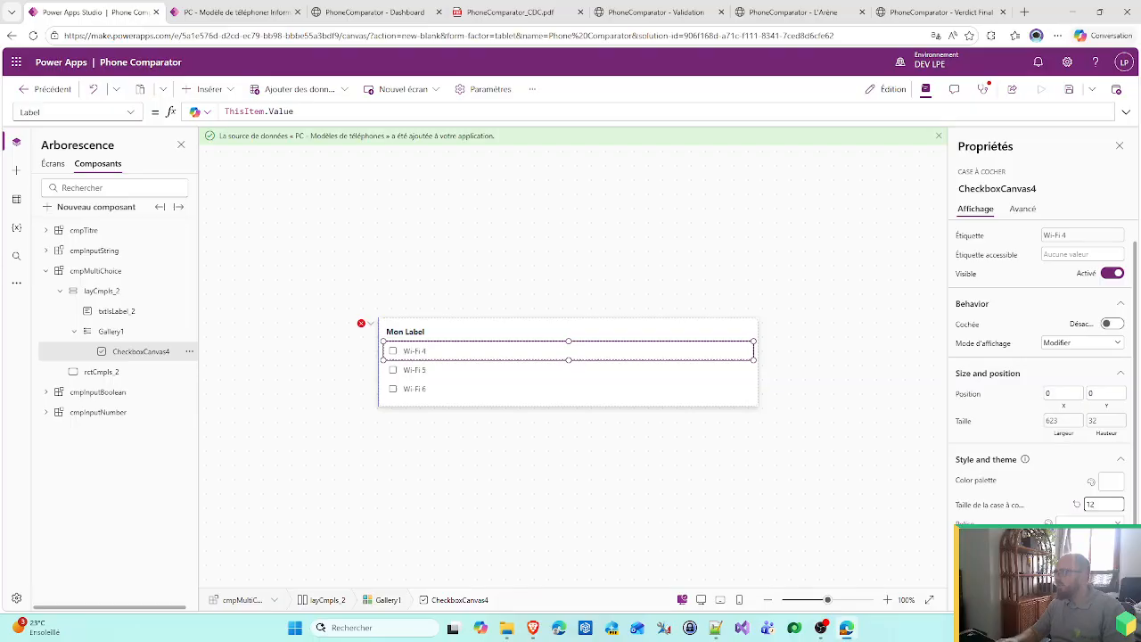
pyautogui.click(111, 331)
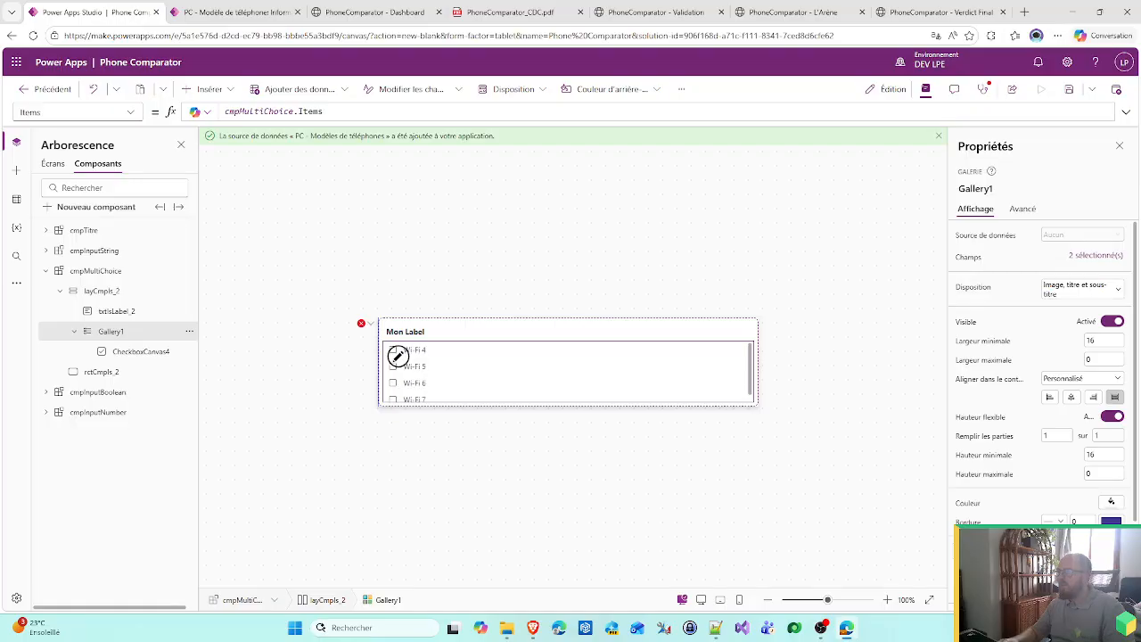
# - Set the height of the cmpMultiChoice component to 165 so all the Wi-Fi choices fit
pyautogui.click(756, 355)
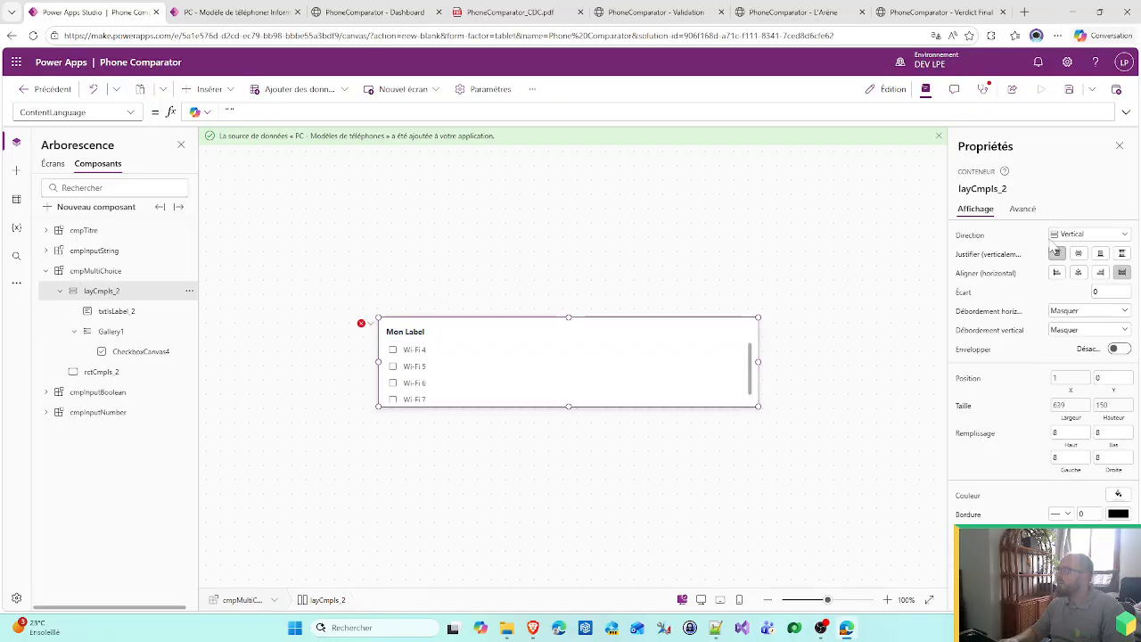
pyautogui.click(135, 271)
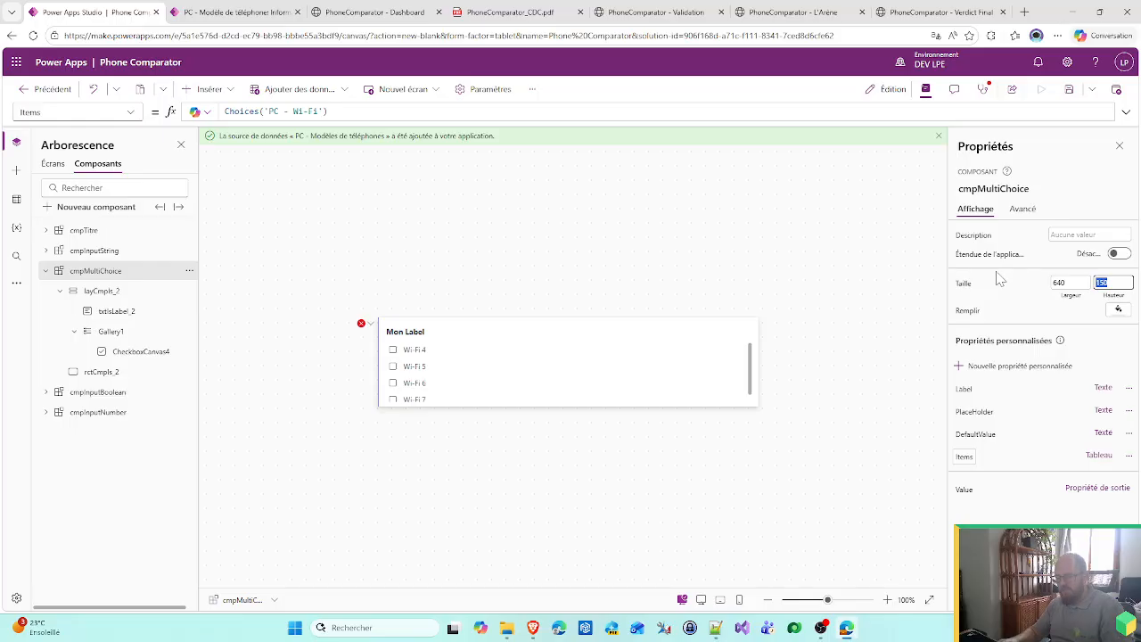
pyautogui.write('165')
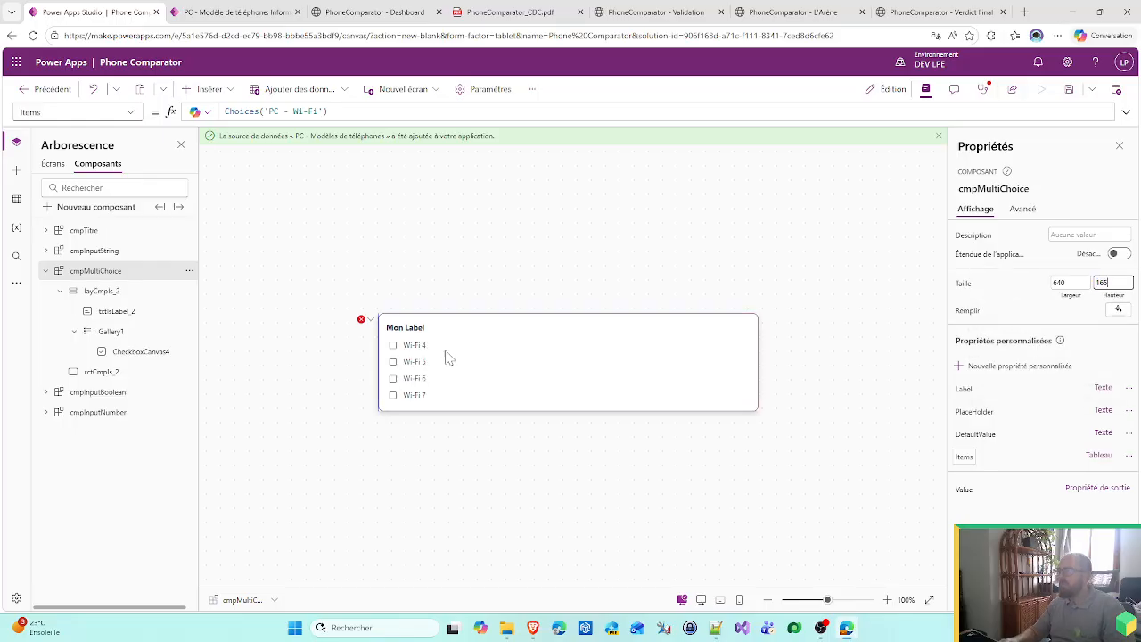
pyautogui.click(413, 346)
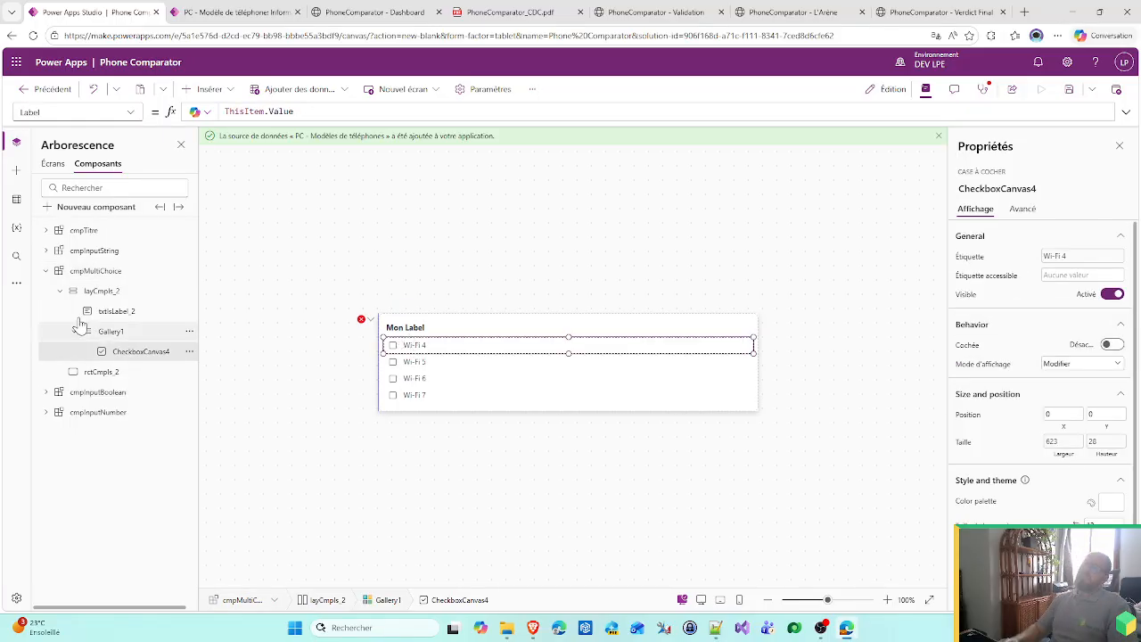
pyautogui.click(105, 272)
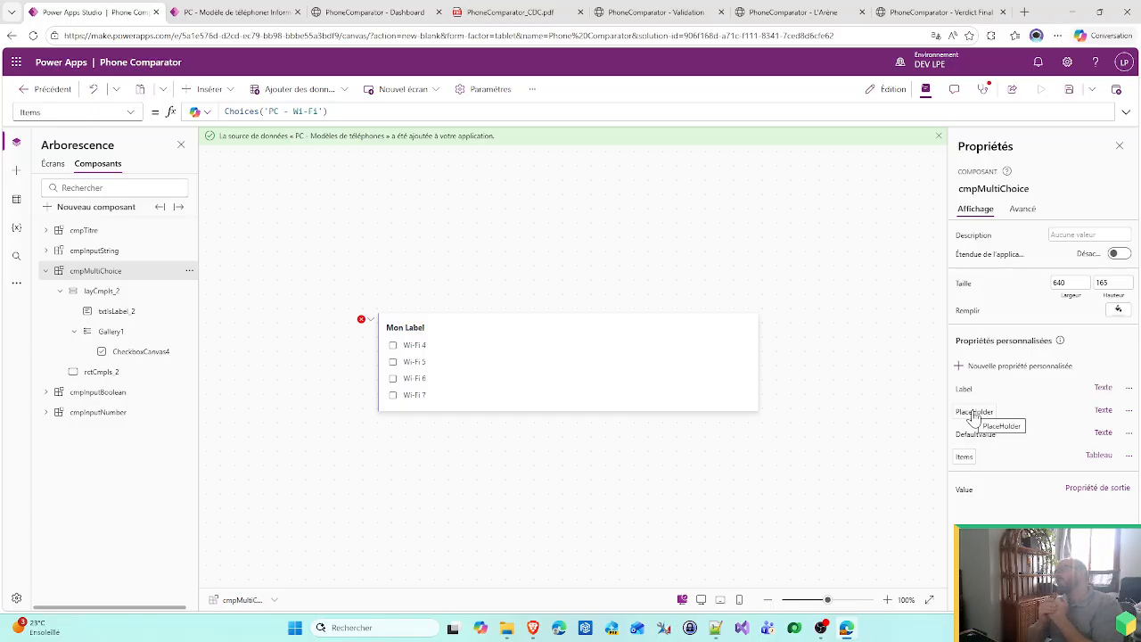
pyautogui.click(1030, 366)
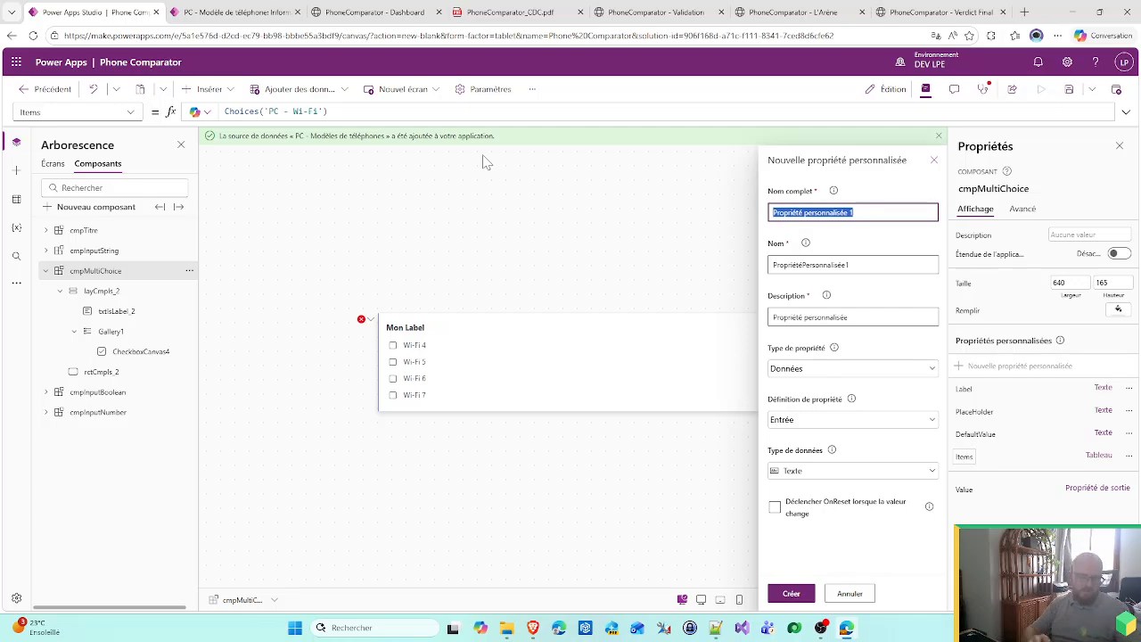
pyautogui.write('DefaultV')
pyautogui.write('alue')
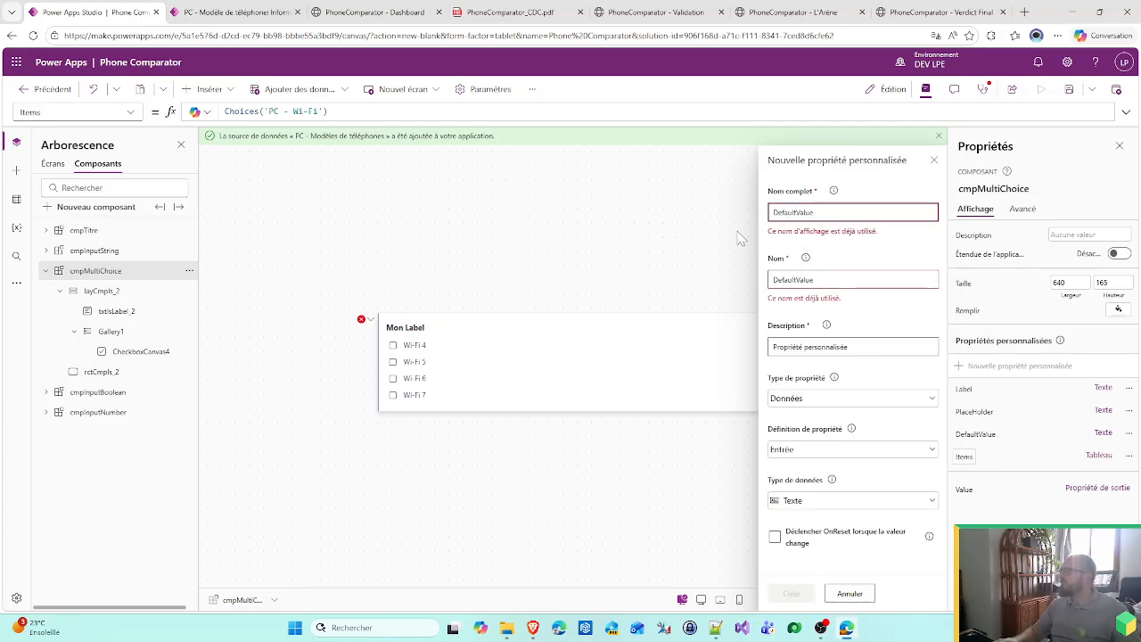
pyautogui.click(849, 593)
# - Change the data type of cmpMultiChoice's DefaultValue custom property to Tableau and save the update
pyautogui.click(1105, 433)
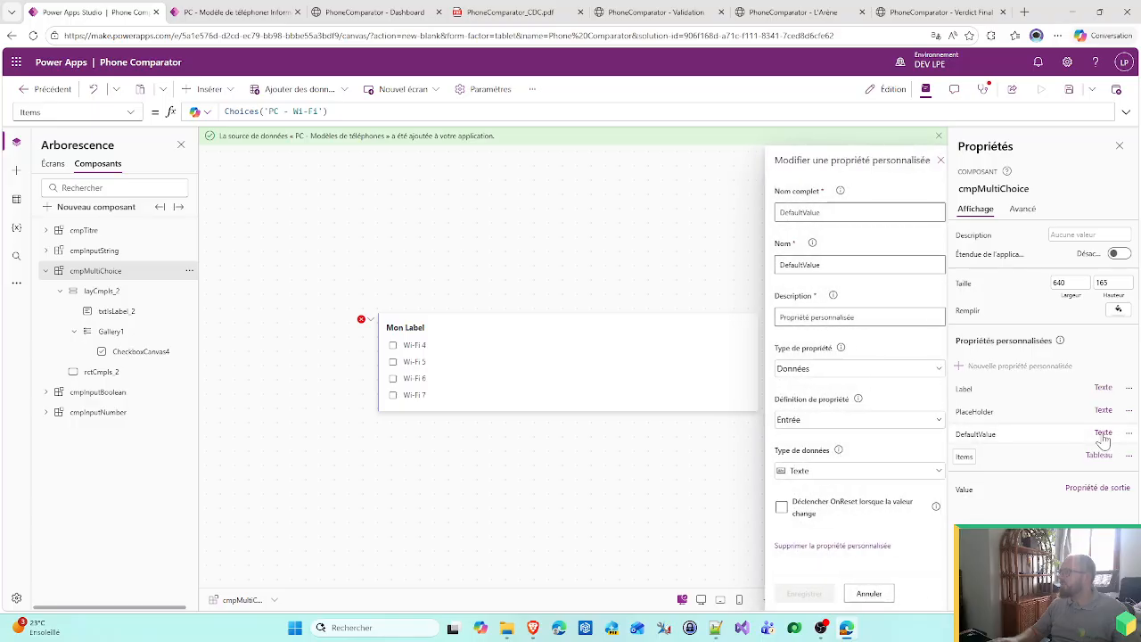
pyautogui.click(817, 473)
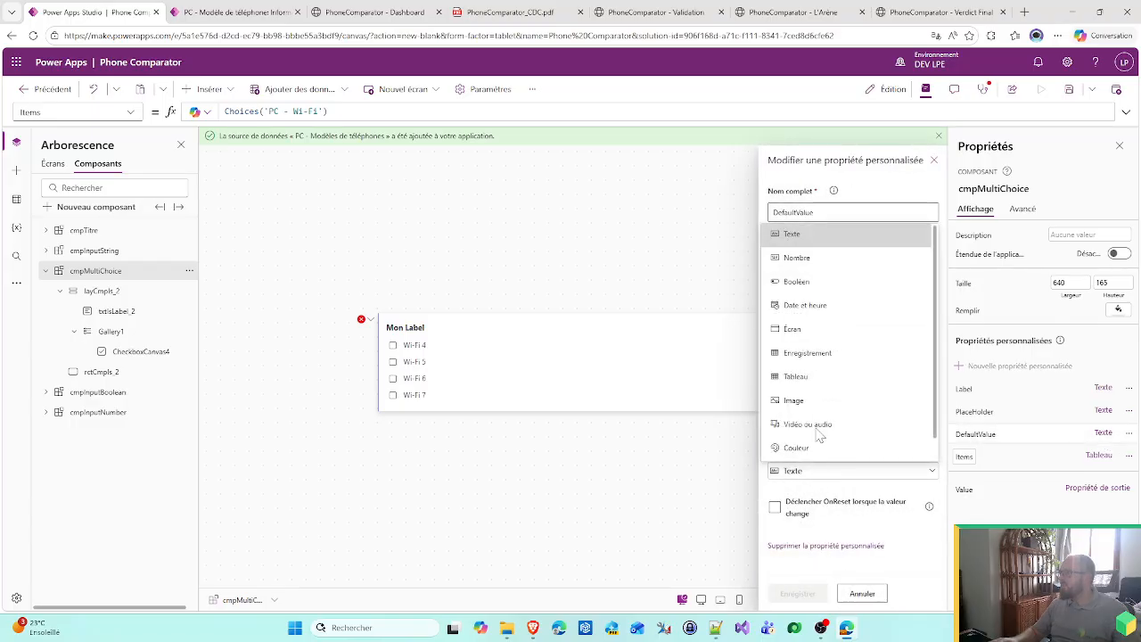
pyautogui.click(817, 377)
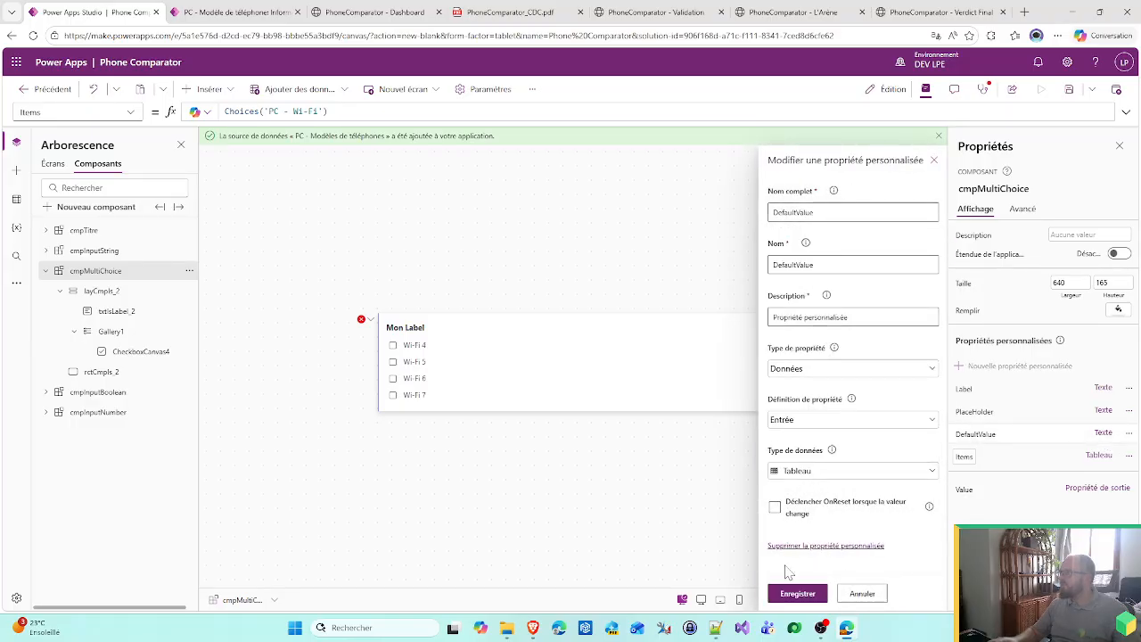
pyautogui.click(781, 594)
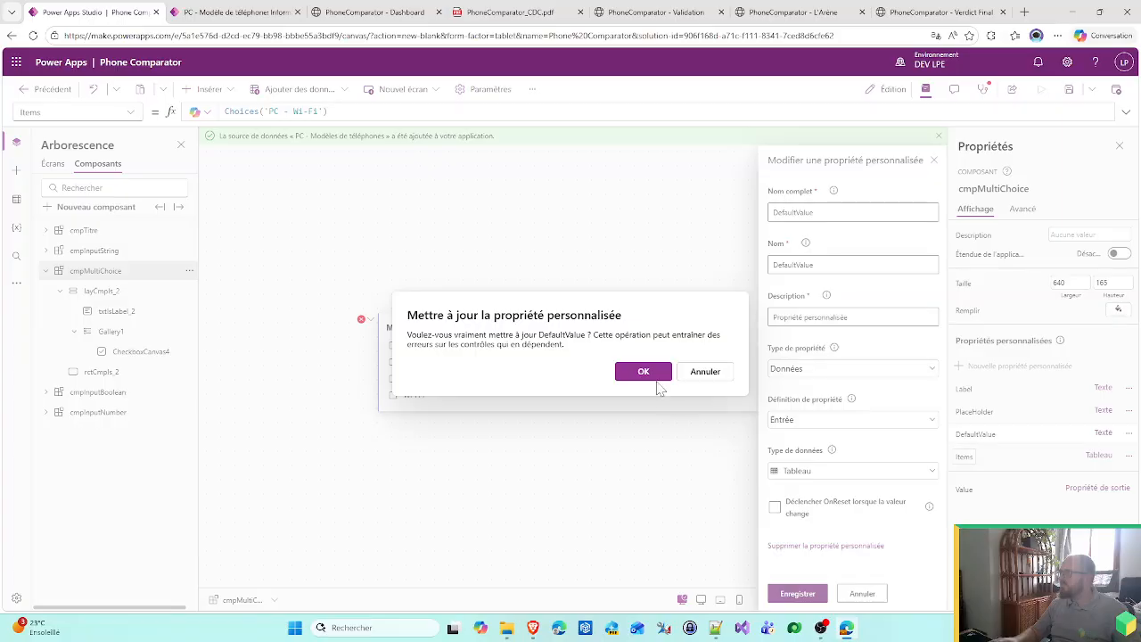
pyautogui.click(655, 378)
# - Try to set the DefaultValue formula of cmpMultiChoice to Table('PC - Wi-Fi'.'Wi-Fi 4')
pyautogui.click(985, 434)
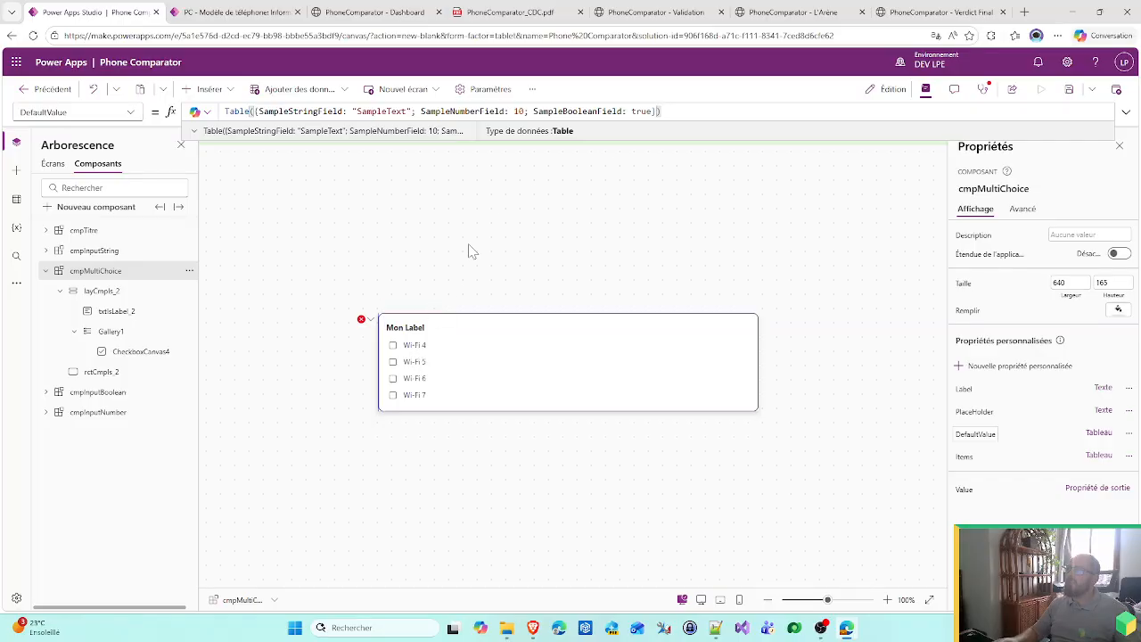
pyautogui.click(660, 112)
pyautogui.moveTo(656, 111); pyautogui.dragTo(255, 111)
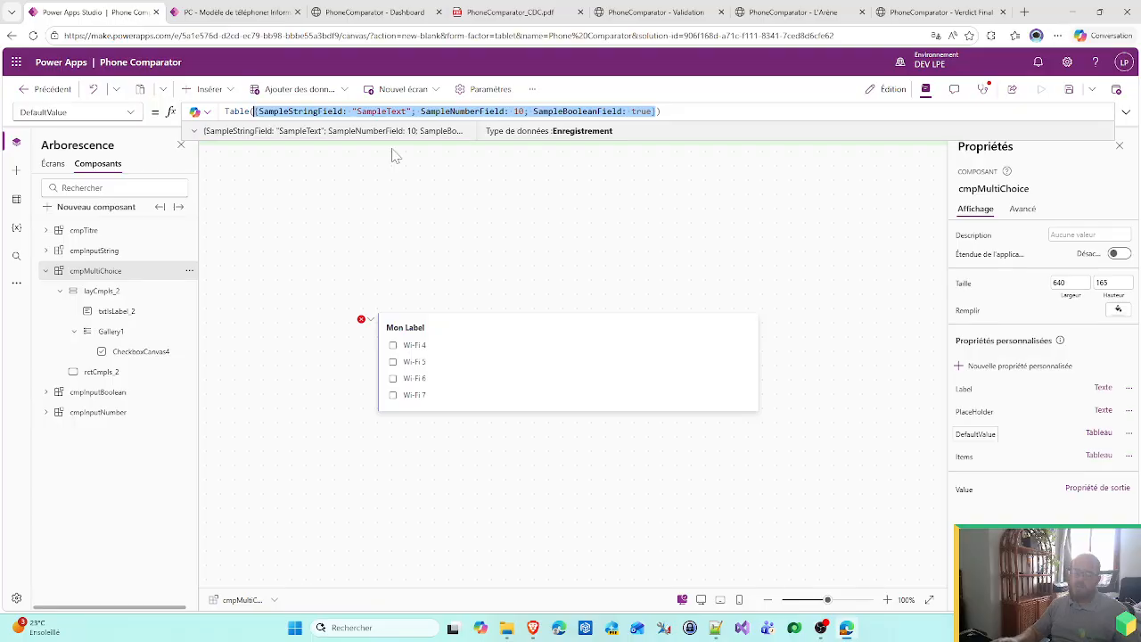
pyautogui.write('PC')
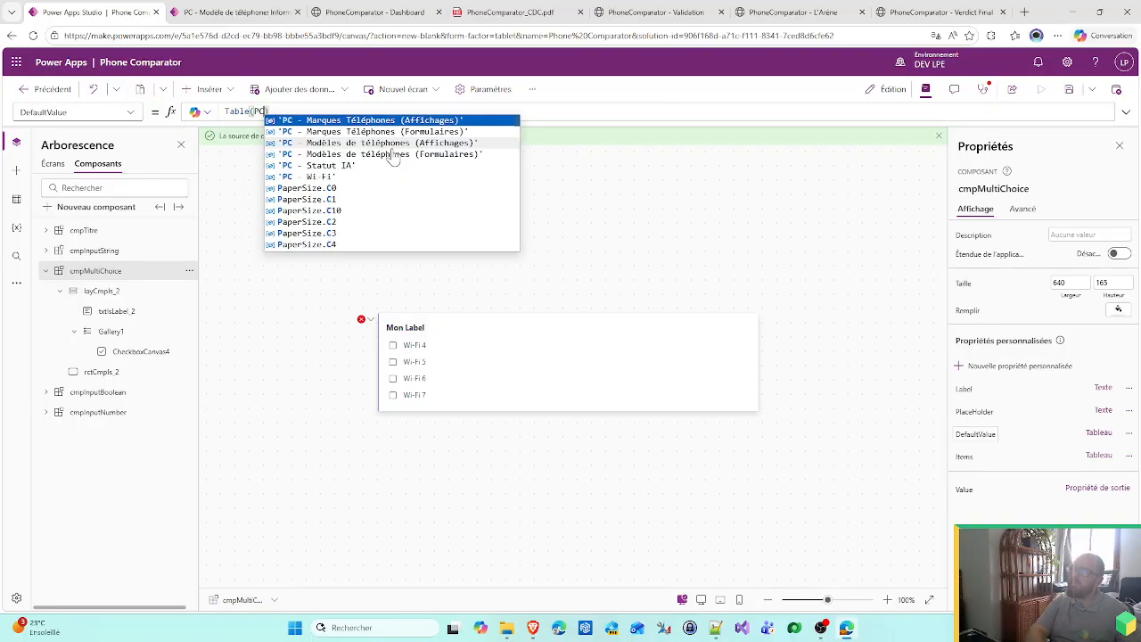
pyautogui.click(365, 178)
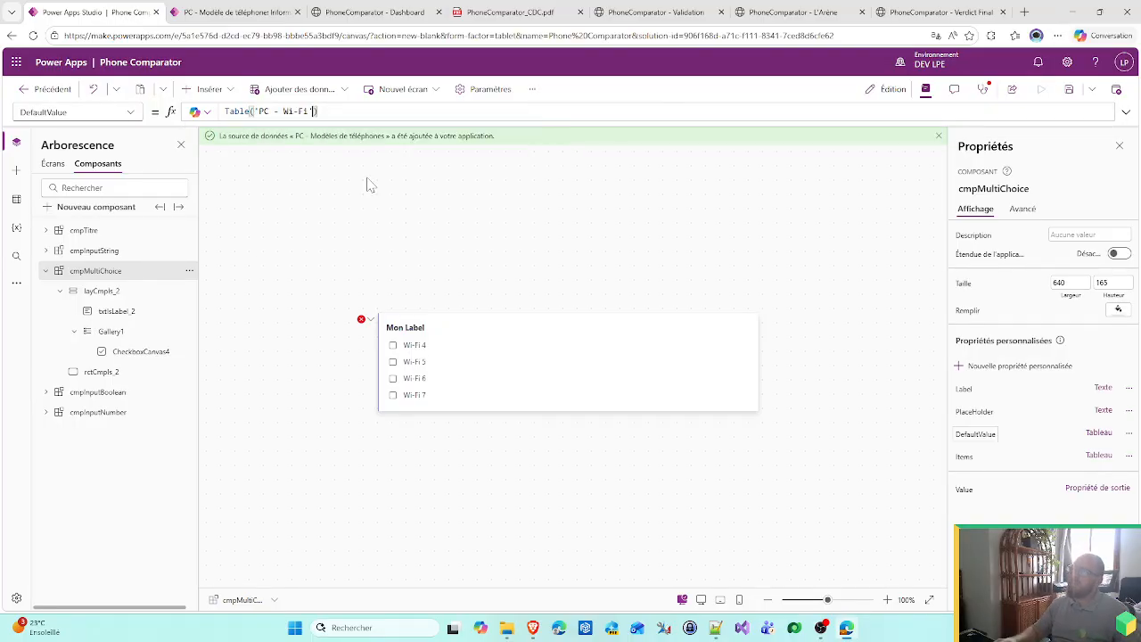
pyautogui.write('.')
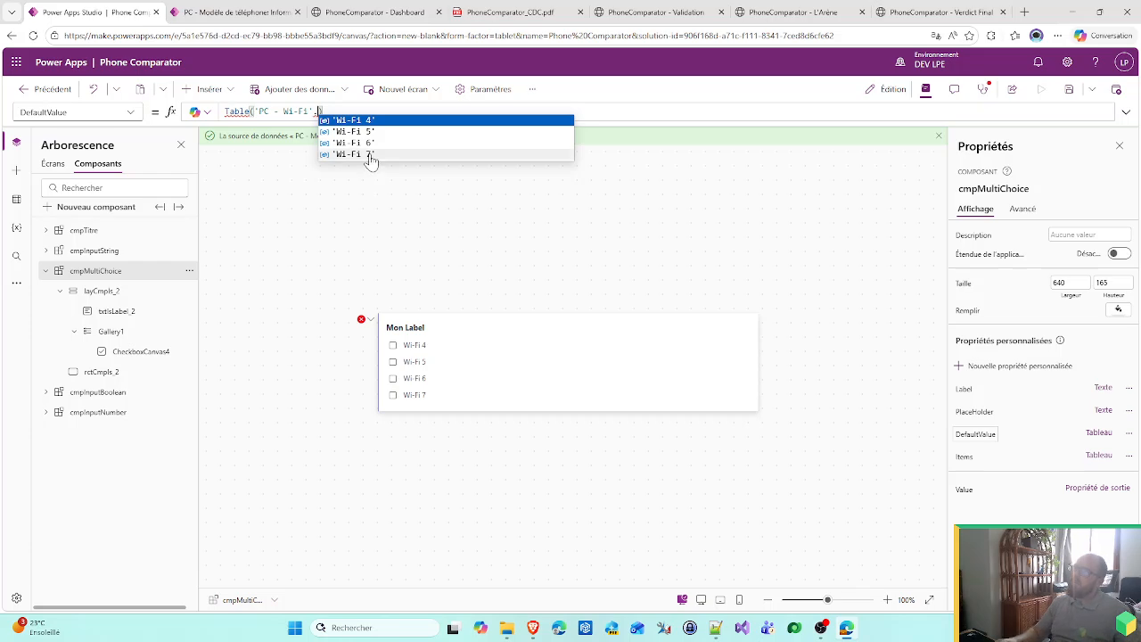
pyautogui.click(372, 119)
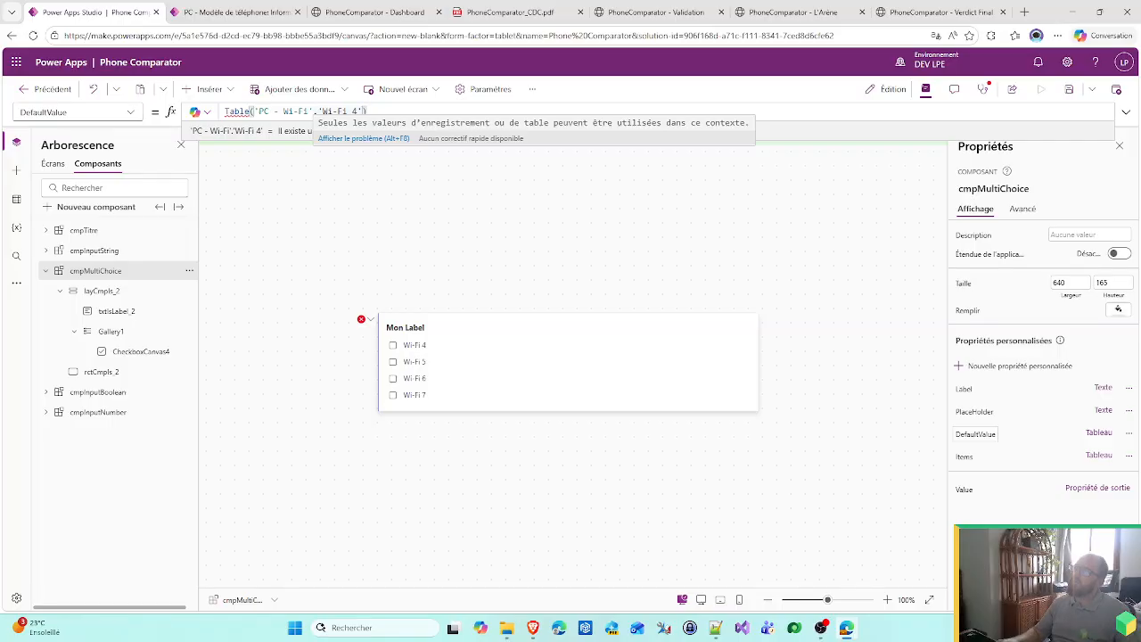
# - Replace the DefaultValue formula with a Filter function whose source is a Choices call on a PC choice list
pyautogui.hotkey('ctrl', 'a')
pyautogui.write('F')
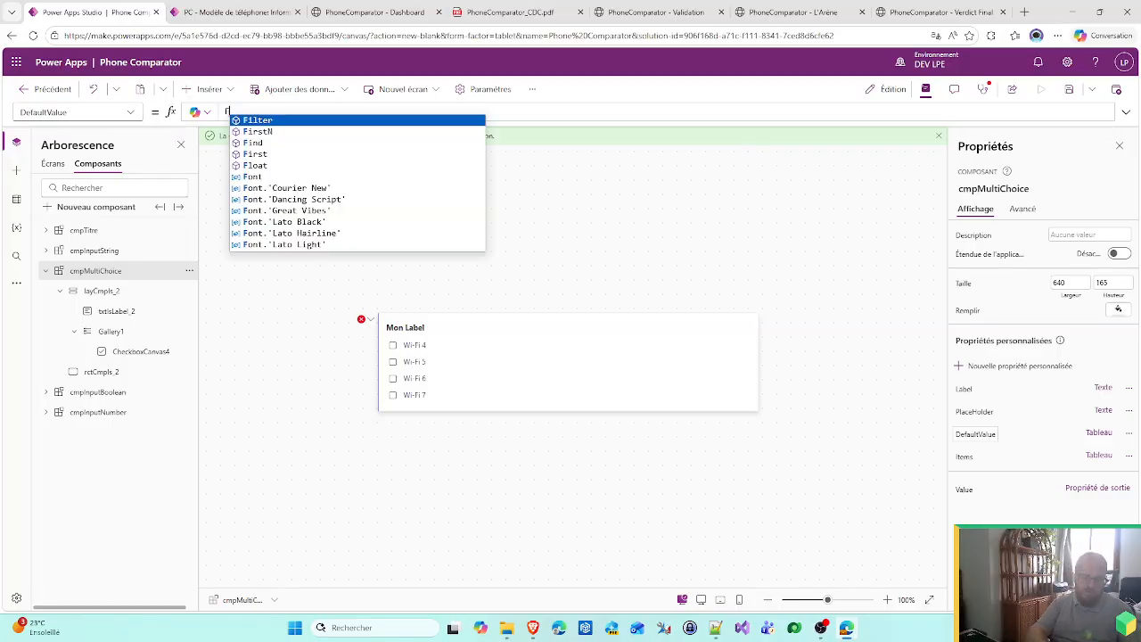
pyautogui.write('ilter(Choi')
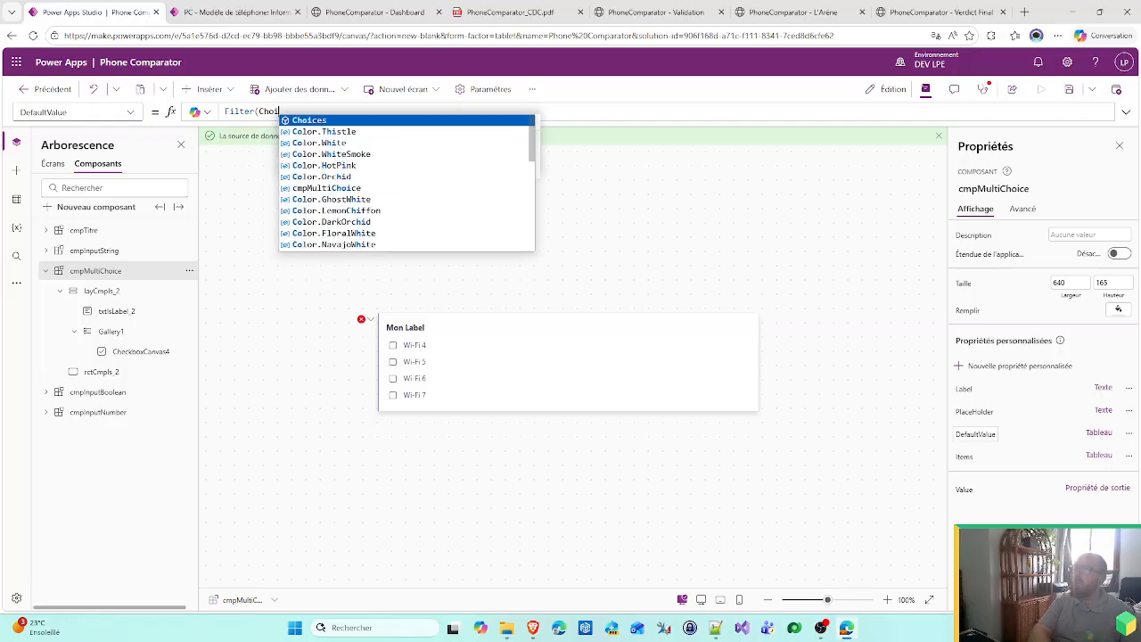
pyautogui.write('ces(PC')
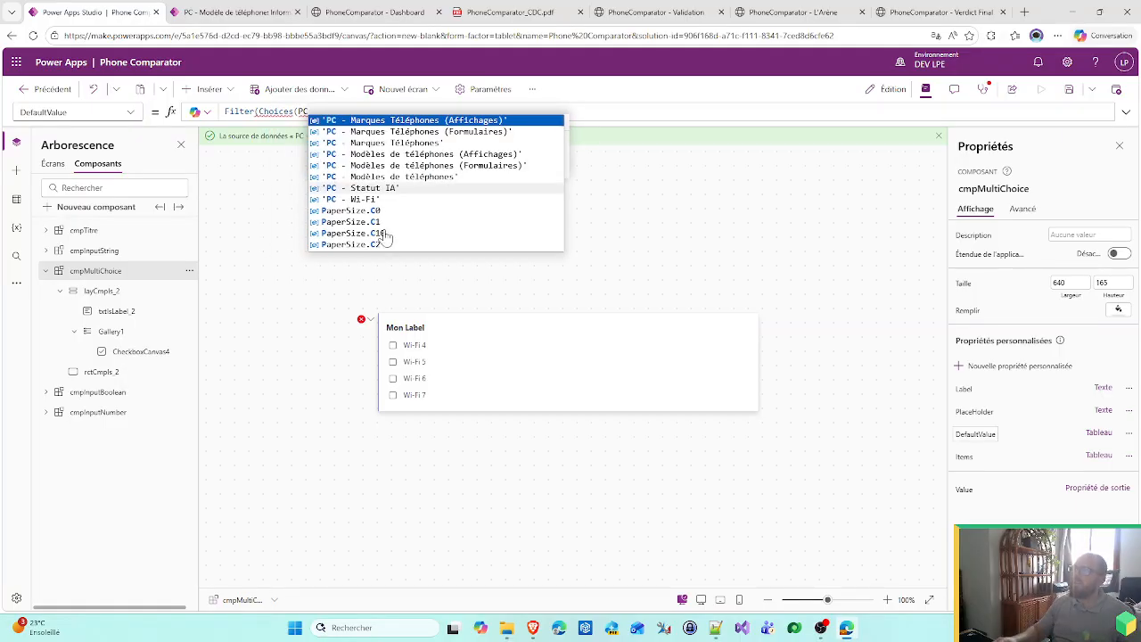
# - Continue cmpMultiChoice's DefaultValue filter with the 'PC - Wi-Fi' choices and the condition Value = 'PC - Wi-Fi'.'Wi-Fi 4'
pyautogui.click(367, 199)
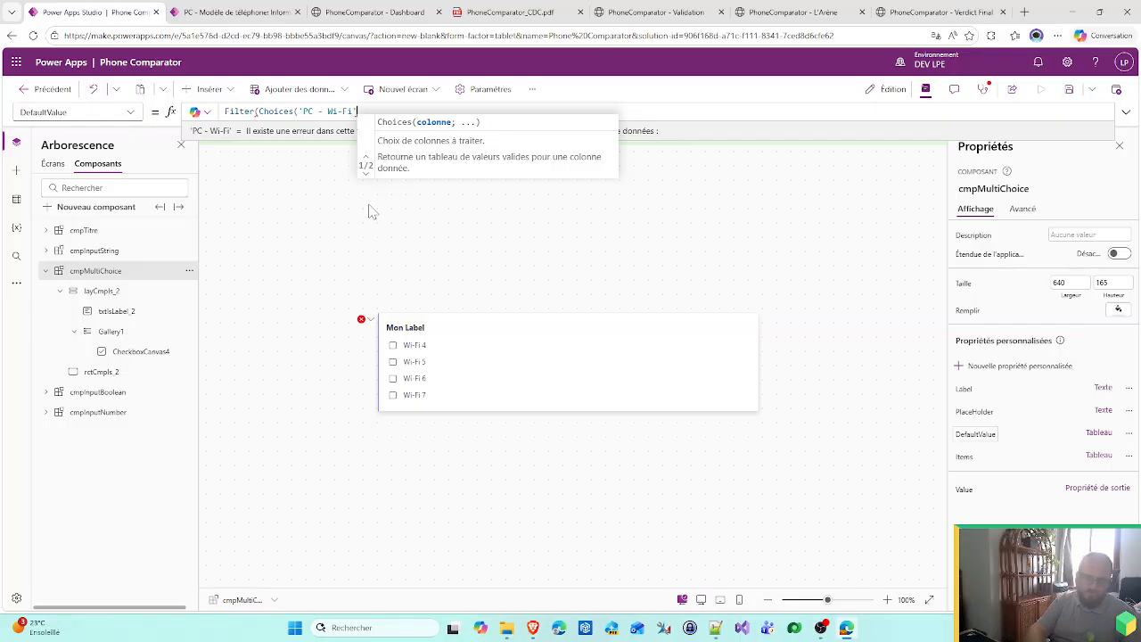
pyautogui.write(');V')
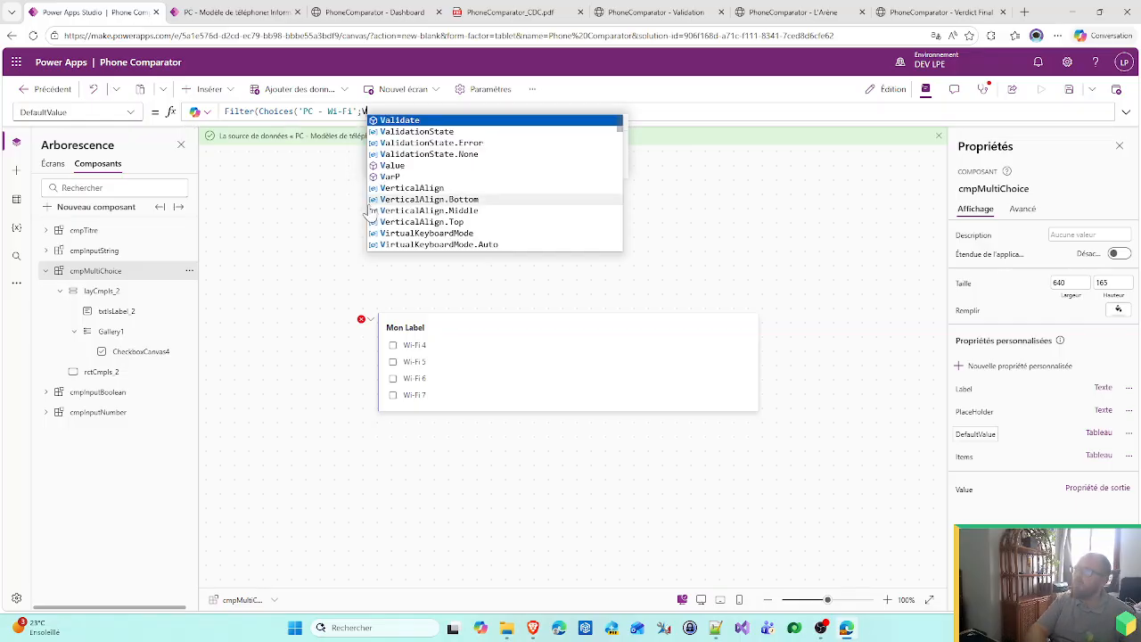
pyautogui.write('alue = ')
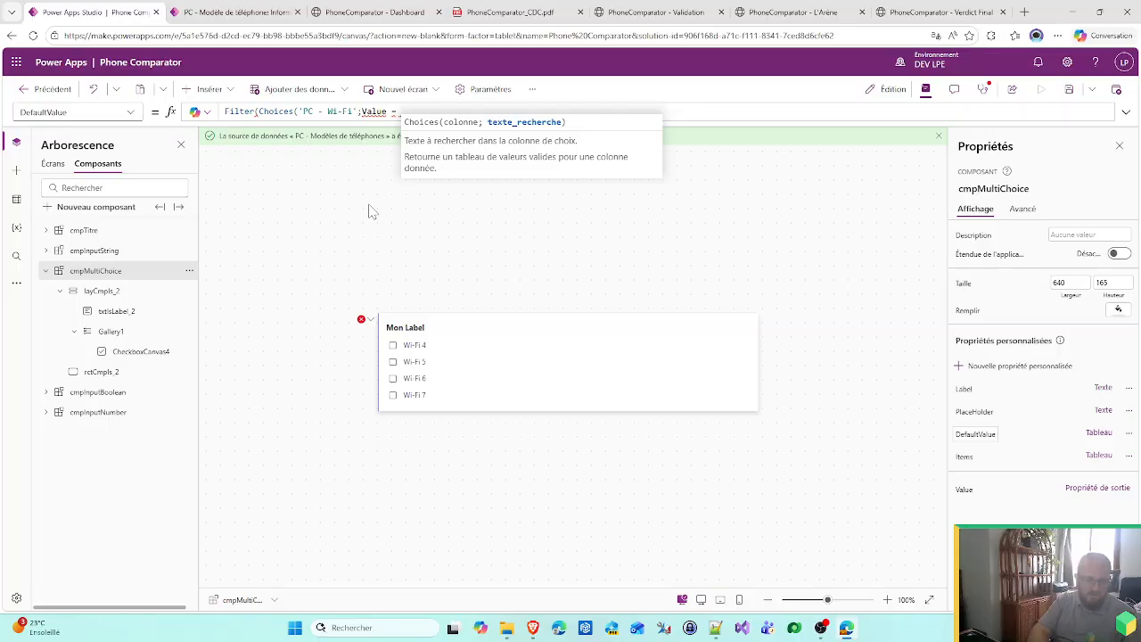
pyautogui.write("'PC - Wi-Fi'")
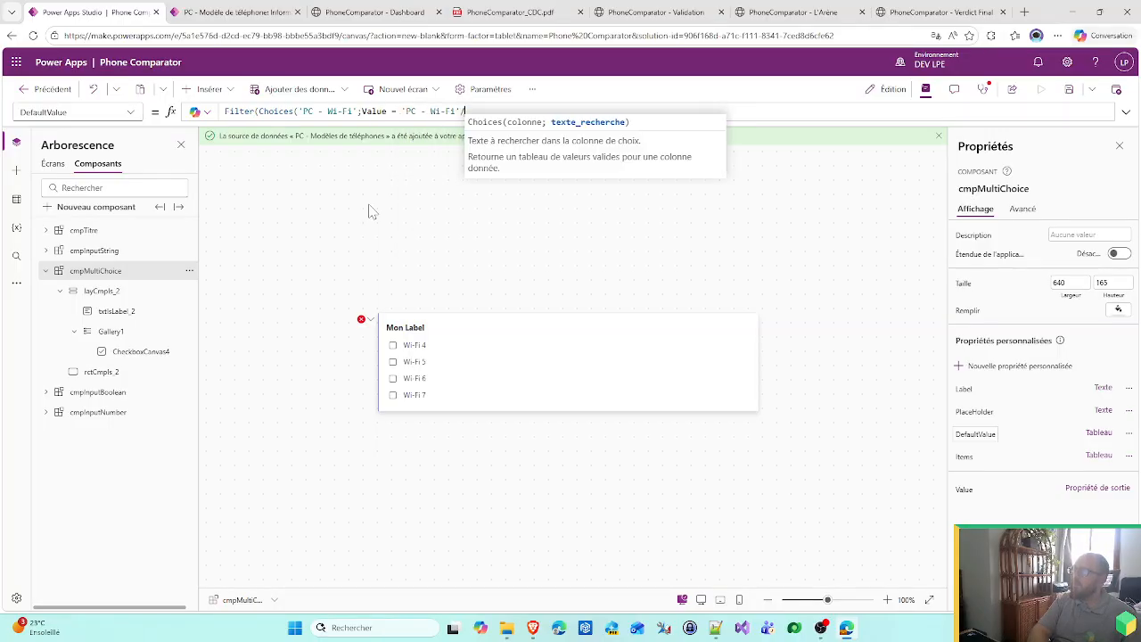
pyautogui.write('.')
pyautogui.press('Tab')
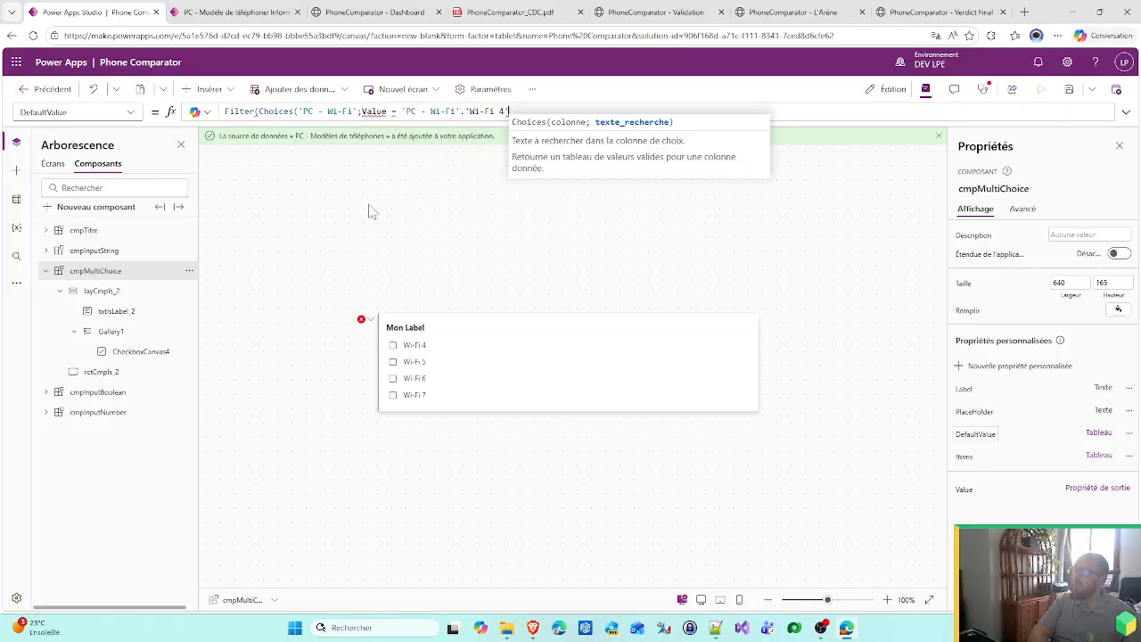
# - Add the alternative condition || Value = 'PC - Wi-Fi'.'Wi-Fi 6' to the DefaultValue filter and close the formula
pyautogui.write('||')
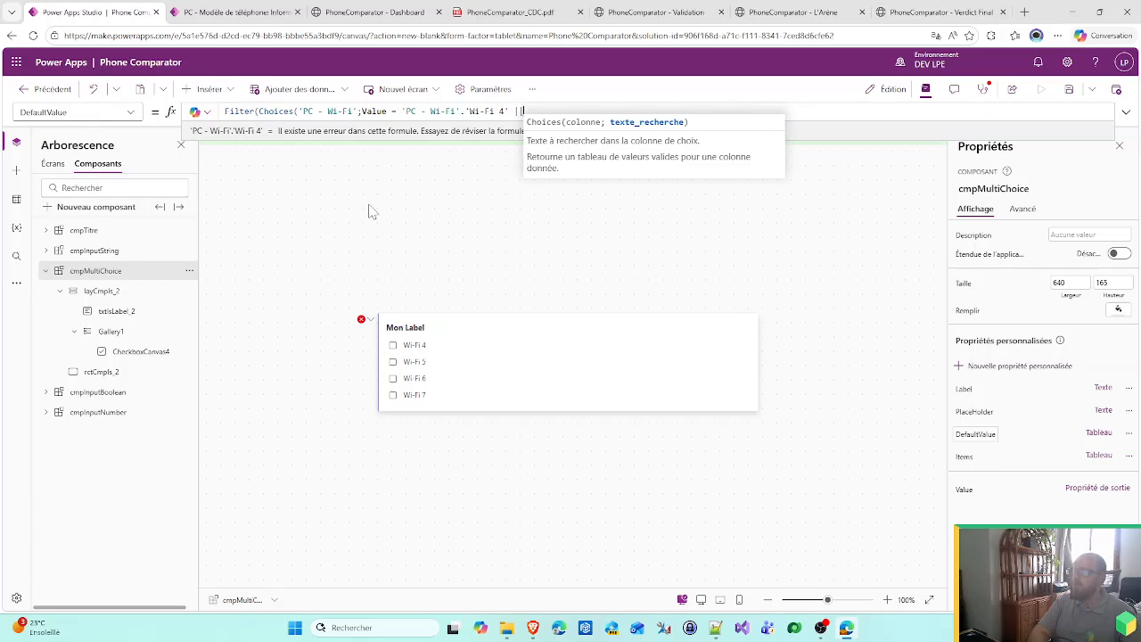
pyautogui.write(' Value = PW')
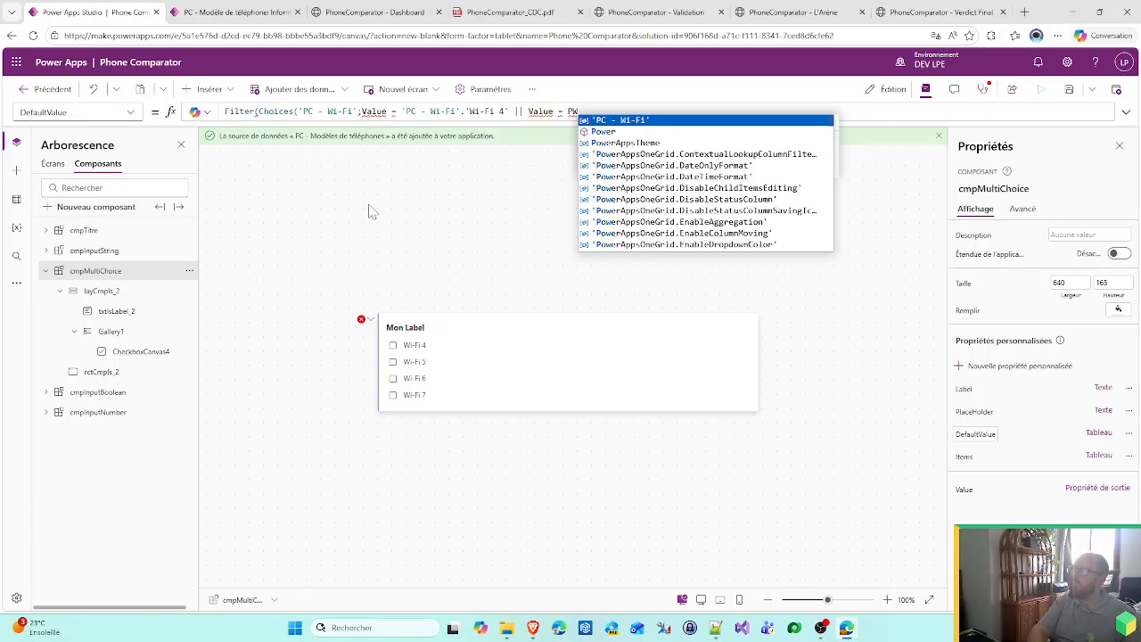
pyautogui.press('Tab')
pyautogui.write('.')
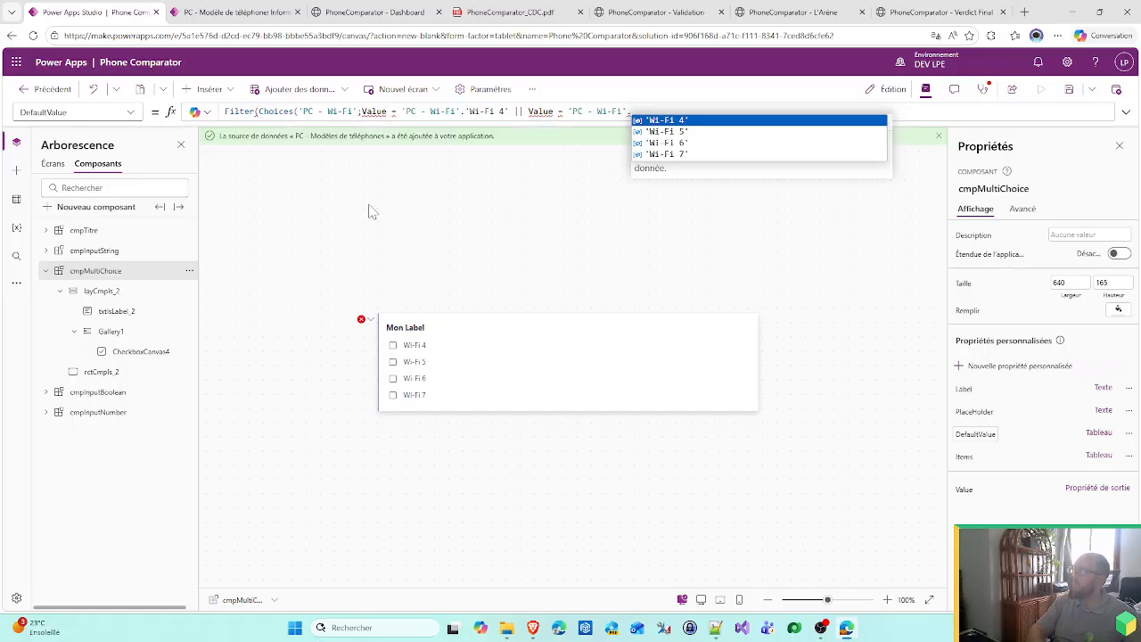
pyautogui.press('Down')
pyautogui.press('Down')
pyautogui.press('Tab')
pyautogui.write('))')
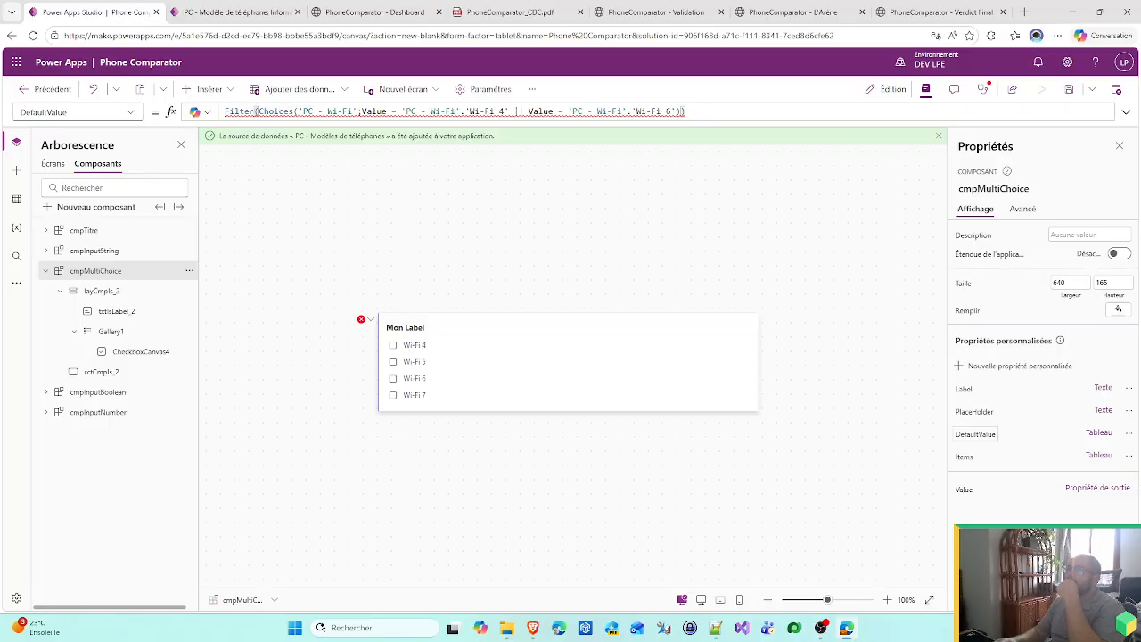
# - Correct the DefaultValue formula's parentheses by closing Choices right after 'PC - Wi-Fi' and removing the extra one at the end
pyautogui.moveTo(257, 110)
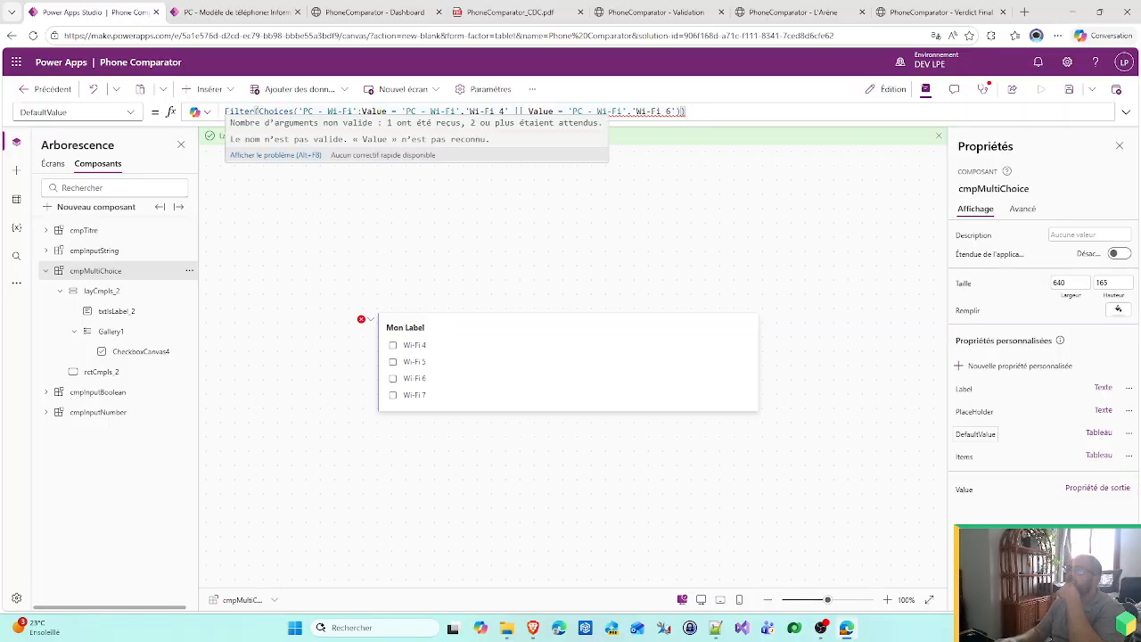
pyautogui.click(359, 112)
pyautogui.write(')')
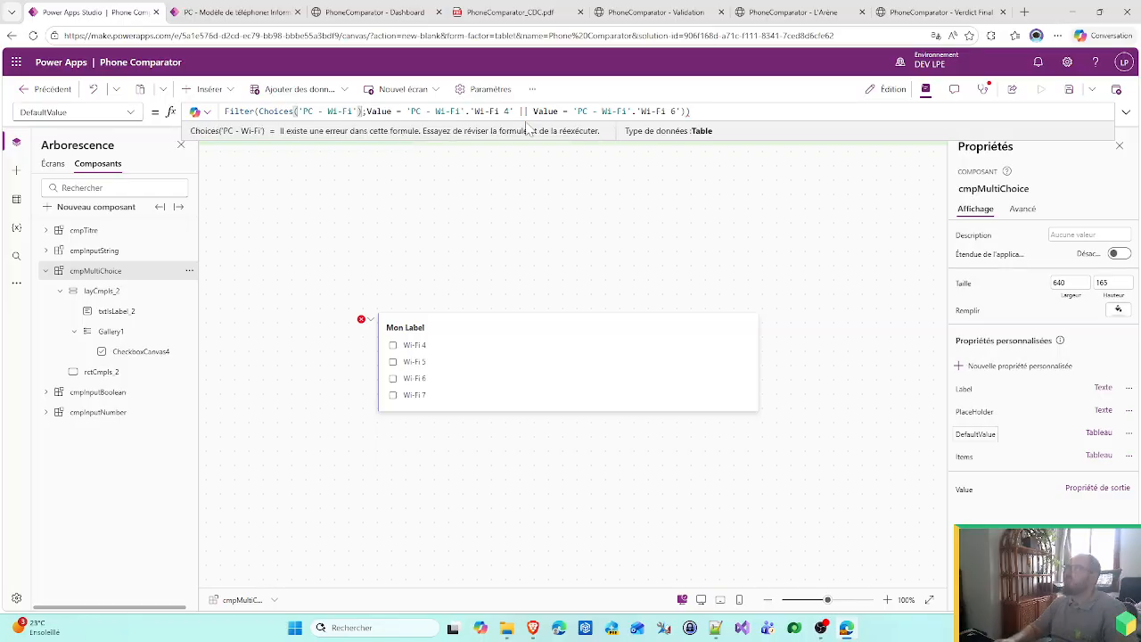
pyautogui.press('End')
pyautogui.press('BackSpace')
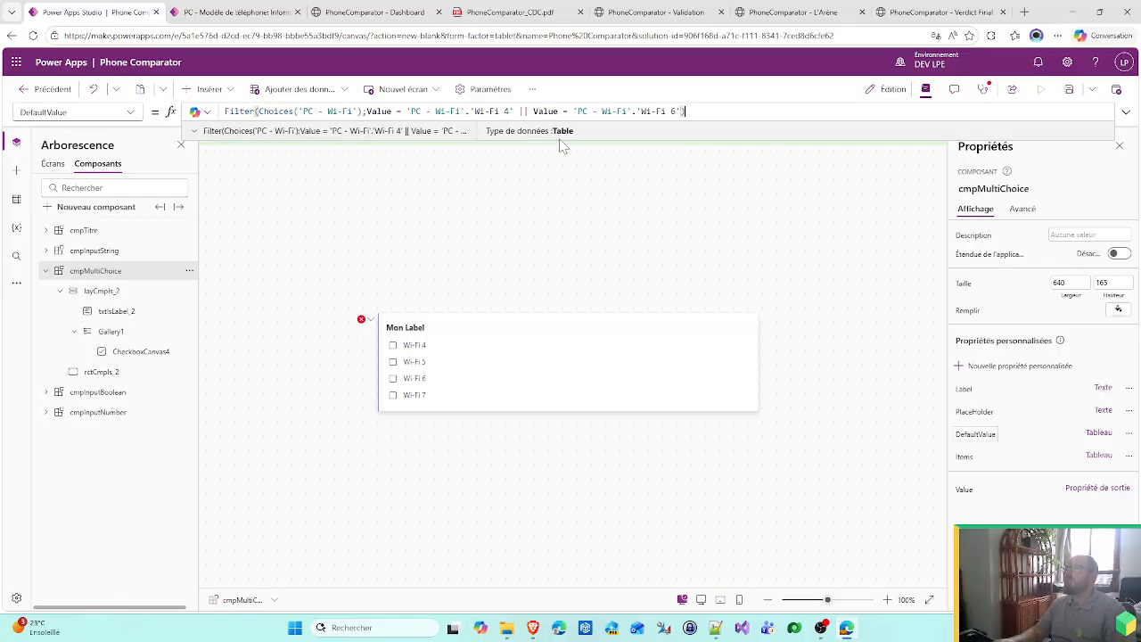
# - Set the Checked property of the gallery's CheckboxCanvas4 to ThisItem in cmpMultiChoice.DefaultValue
pyautogui.click(394, 350)
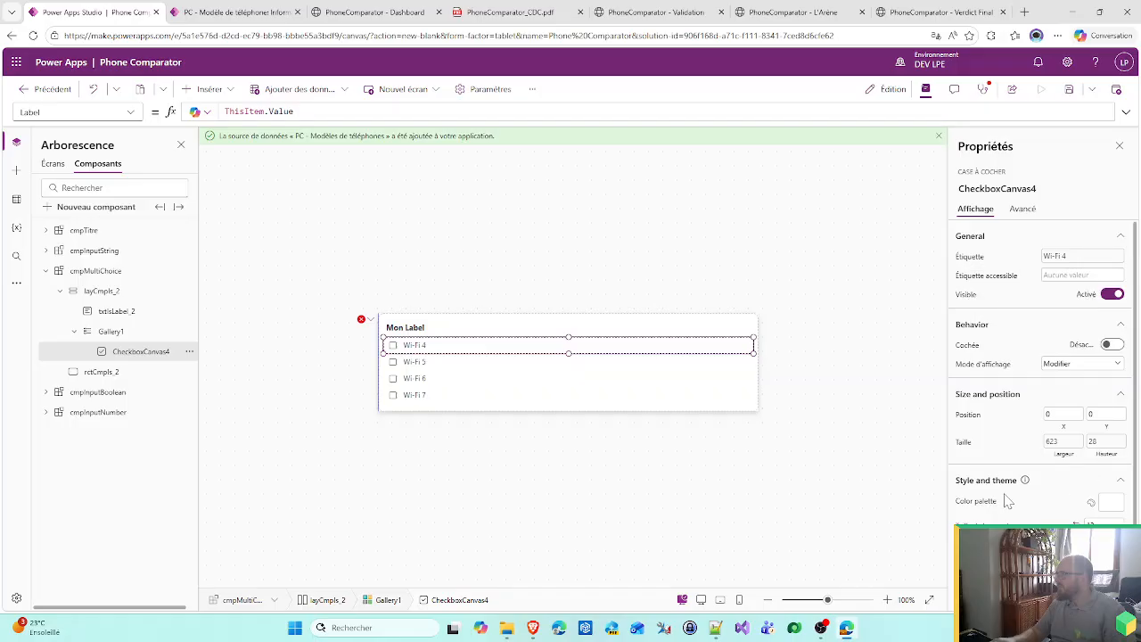
pyautogui.scroll(-1, 1003, 495)
pyautogui.scroll(1, 994, 492)
pyautogui.click(968, 351)
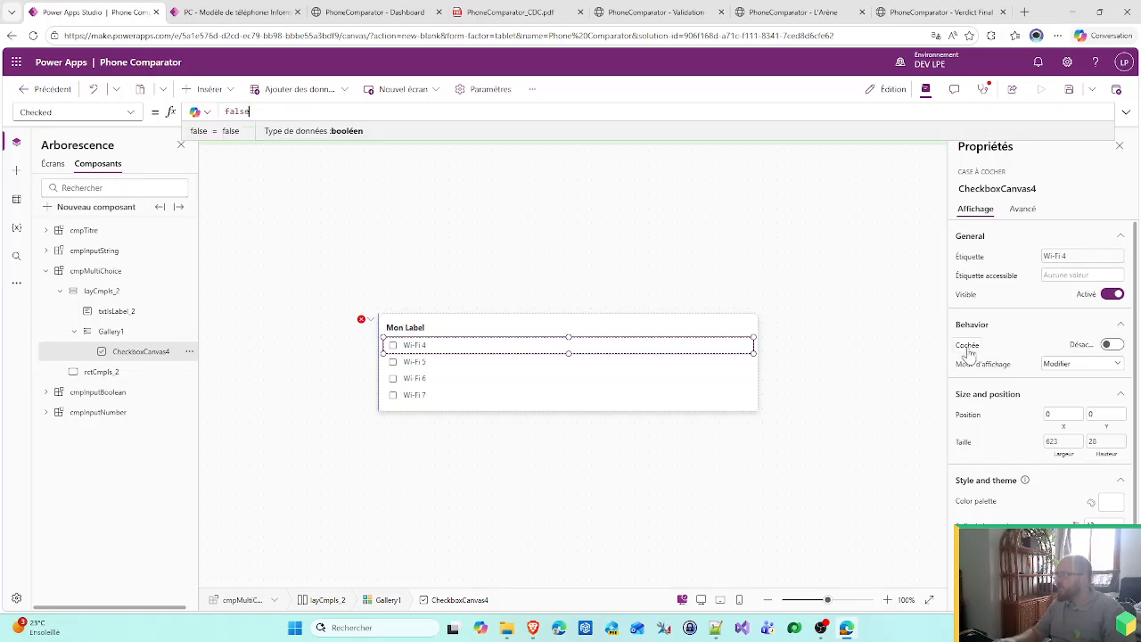
pyautogui.hotkey('ctrl', 'a')
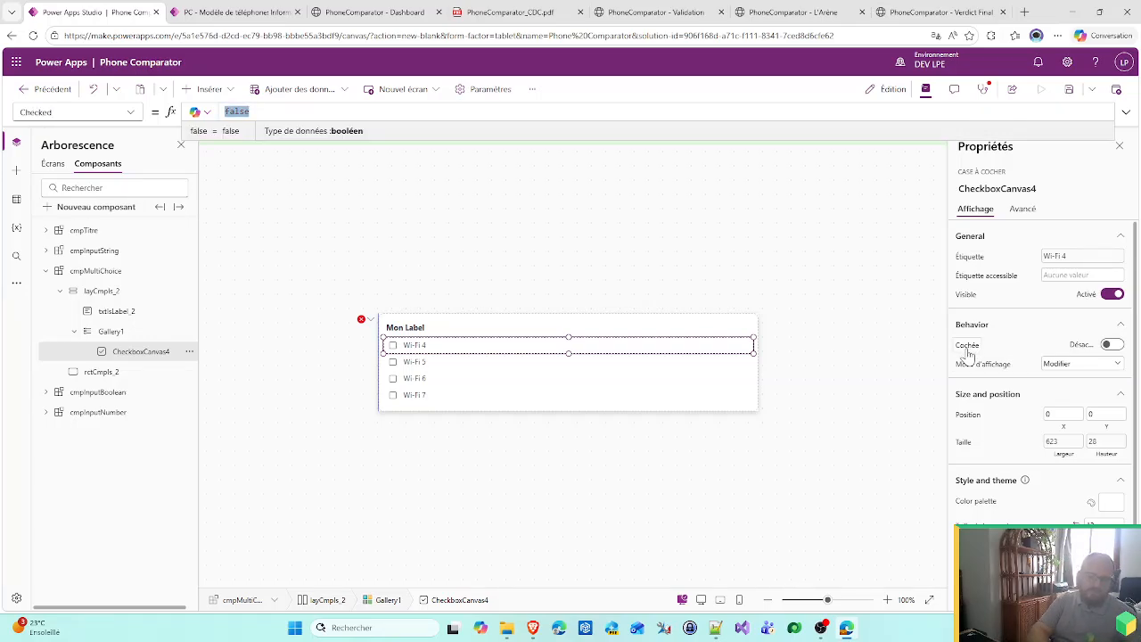
pyautogui.write('ThisItem')
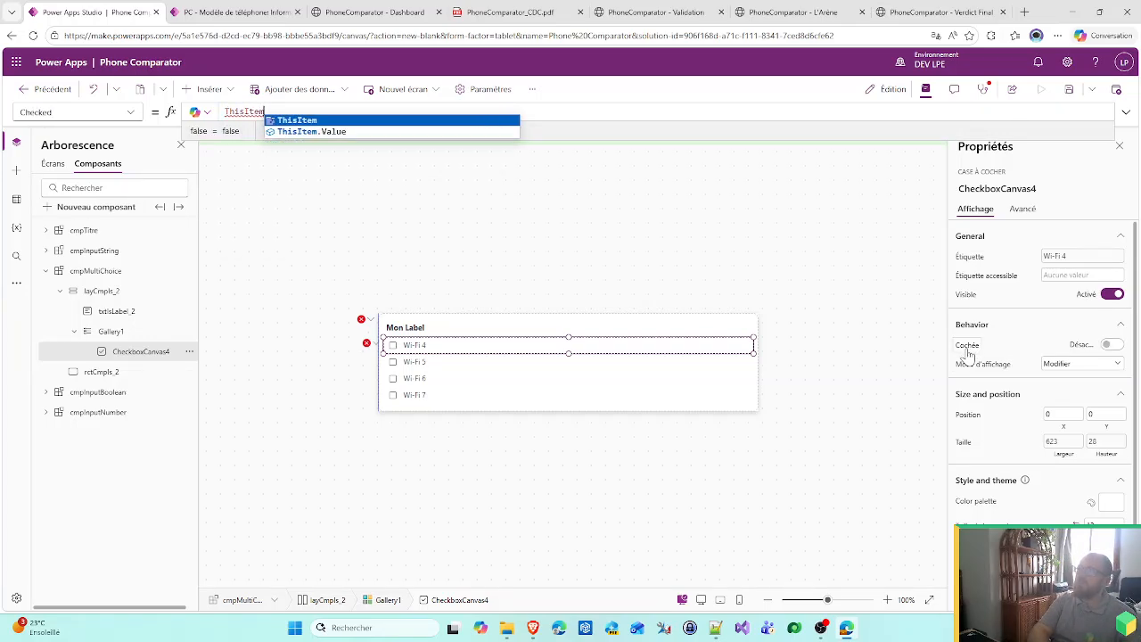
pyautogui.write(' in Def')
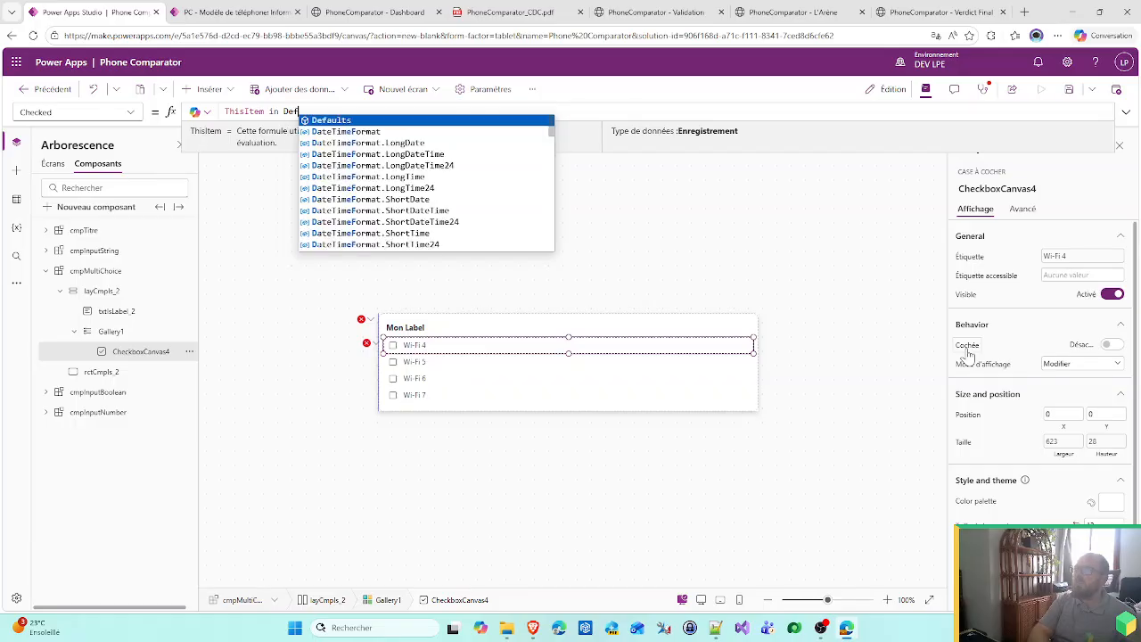
pyautogui.press('BackSpace')
pyautogui.press('BackSpace')
pyautogui.press('BackSpace')
pyautogui.write('cmp')
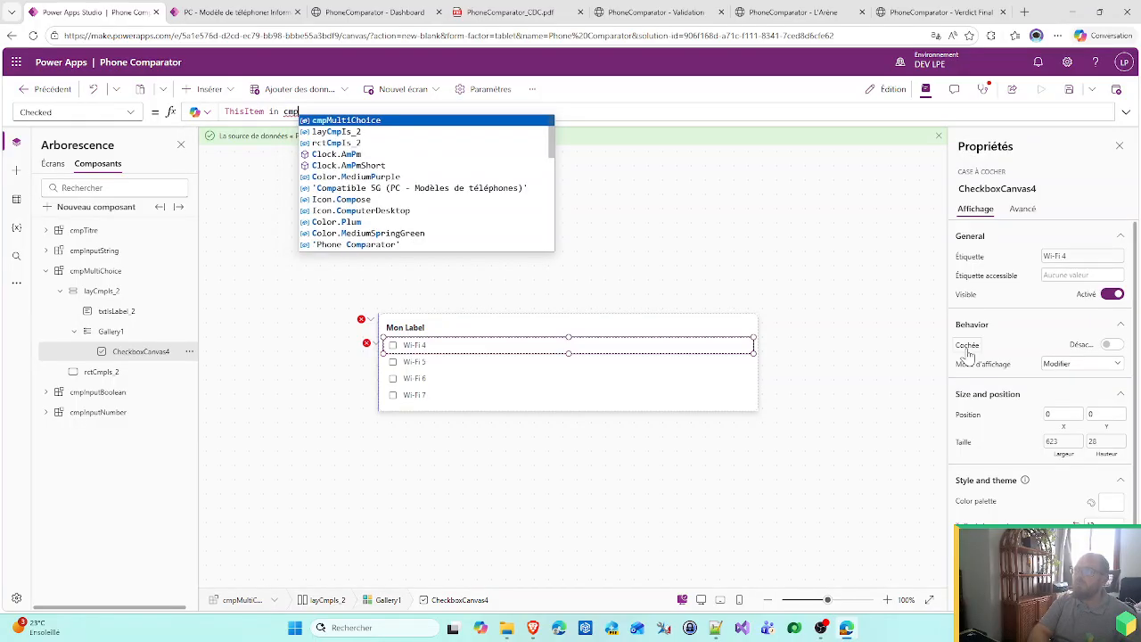
pyautogui.press('Tab')
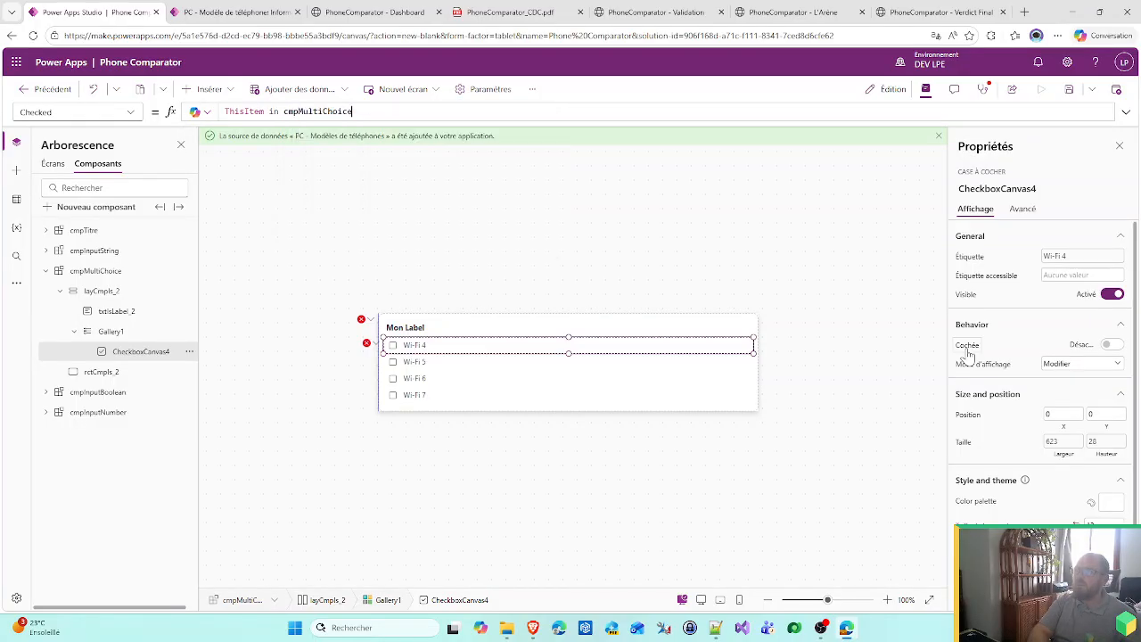
pyautogui.write('.DefaultValue')
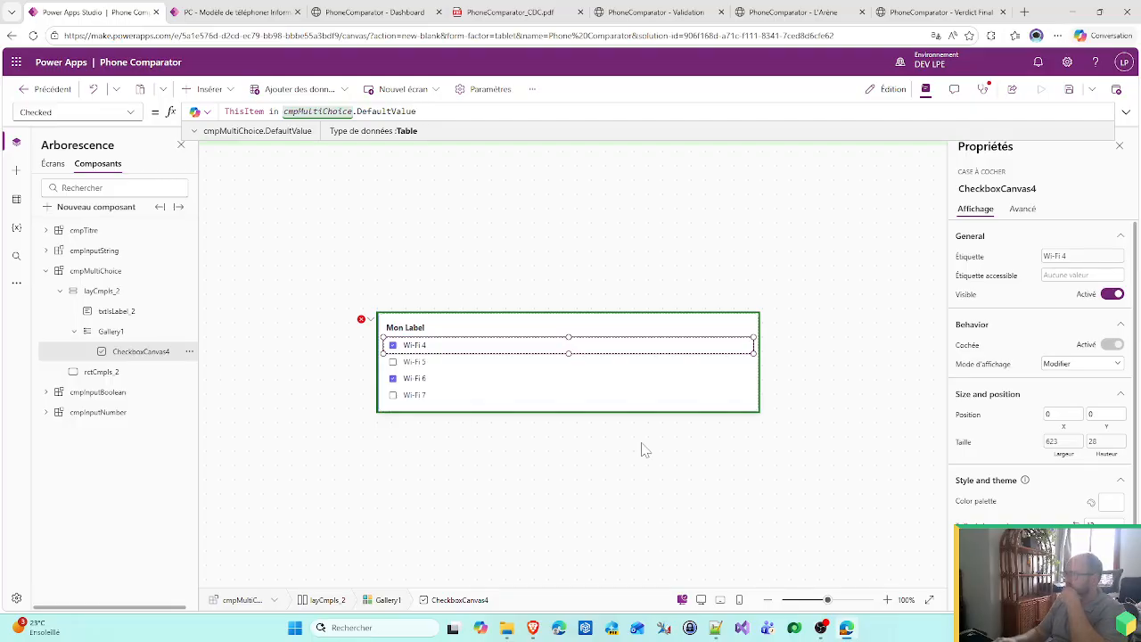
# - Set the OnReset property of the cmpMultiChoice component to Reset(CheckboxCanvas4)
pyautogui.click(102, 275)
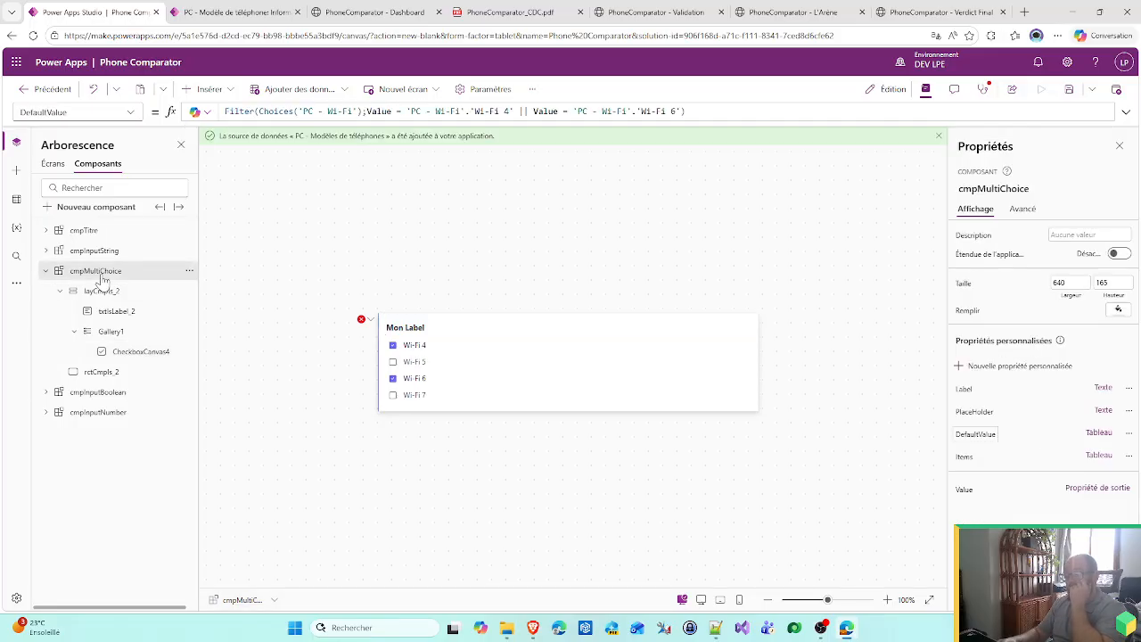
pyautogui.click(130, 112)
pyautogui.click(46, 296)
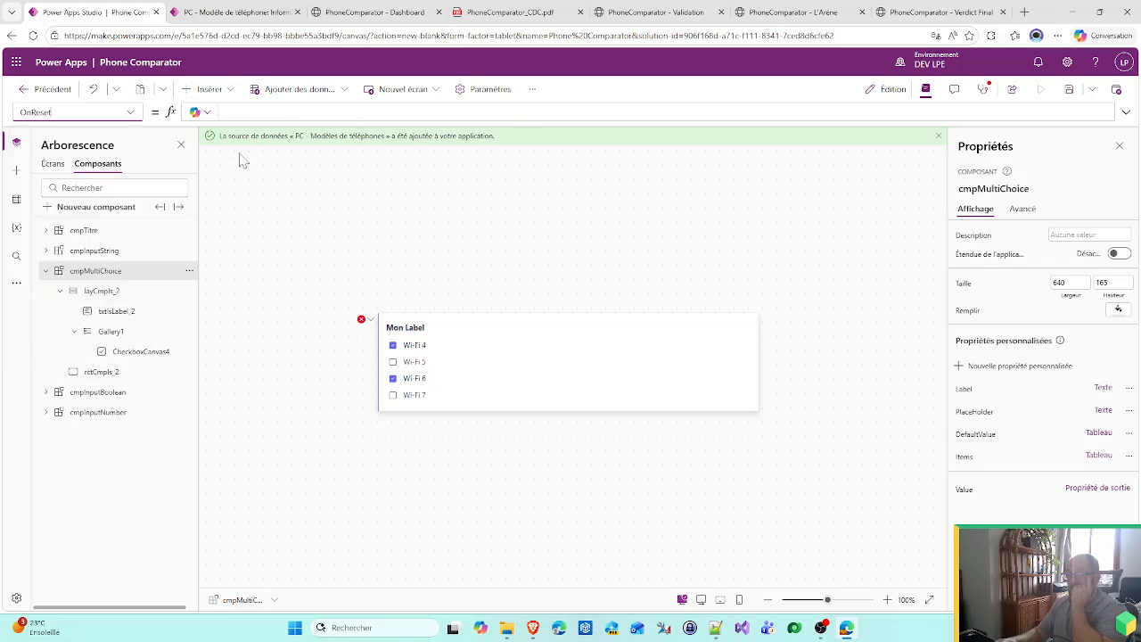
pyautogui.write('R')
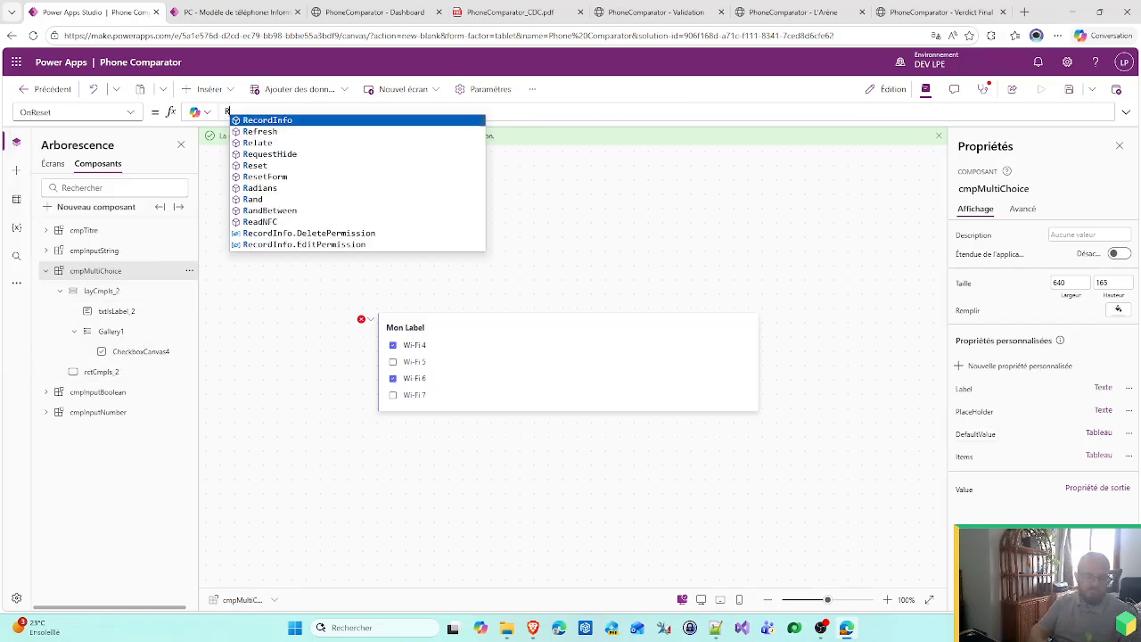
pyautogui.write('eset(')
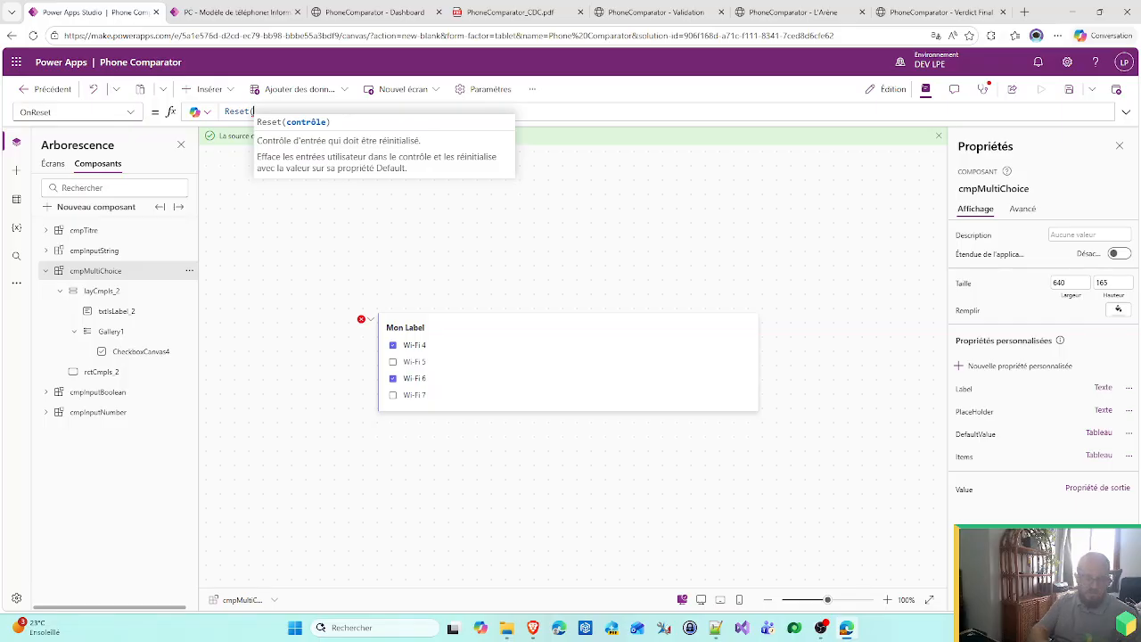
pyautogui.write('CheckboxCanvas4')
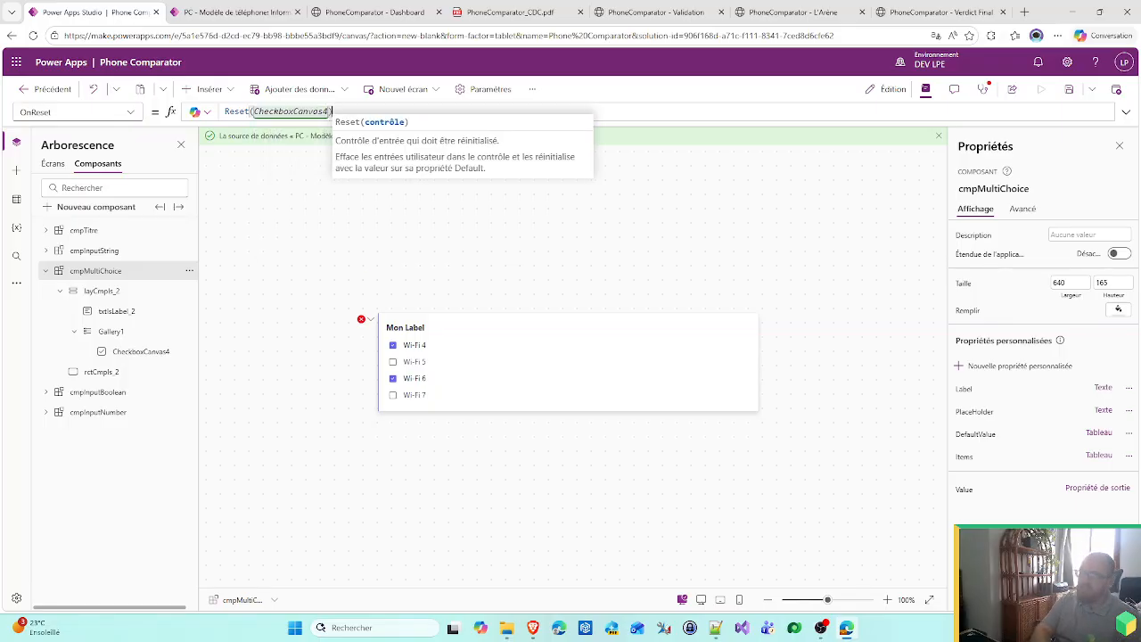
pyautogui.write(')')
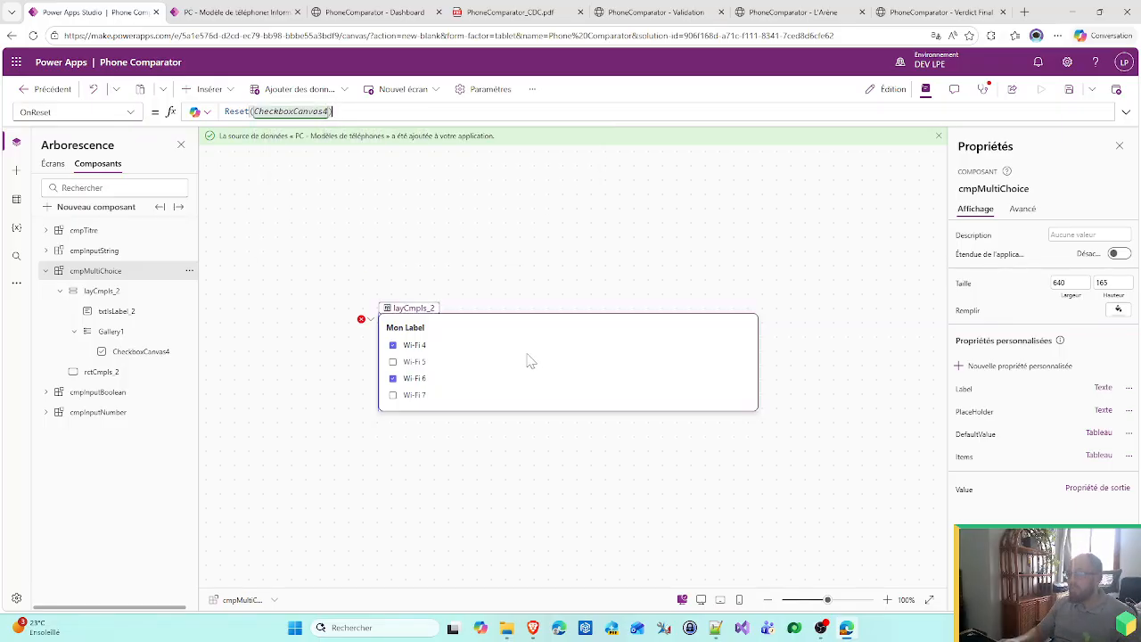
# - Examine the flagged OnReset formula, the component's property list and the checkbox's OnCheck formula and other available event properties
pyautogui.click(369, 320)
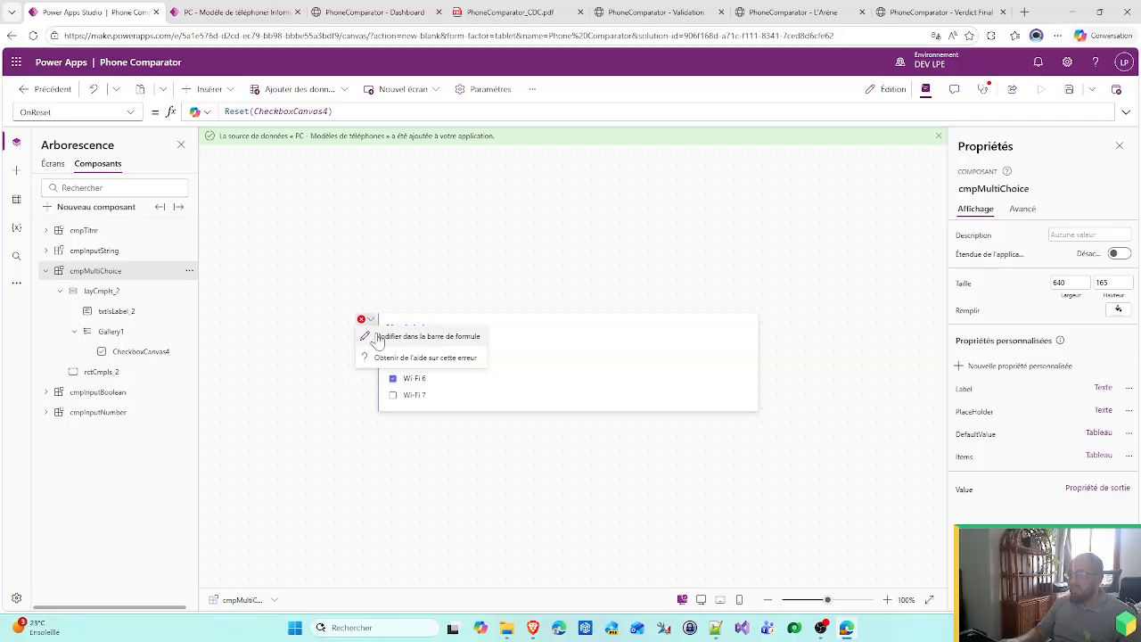
pyautogui.click(378, 336)
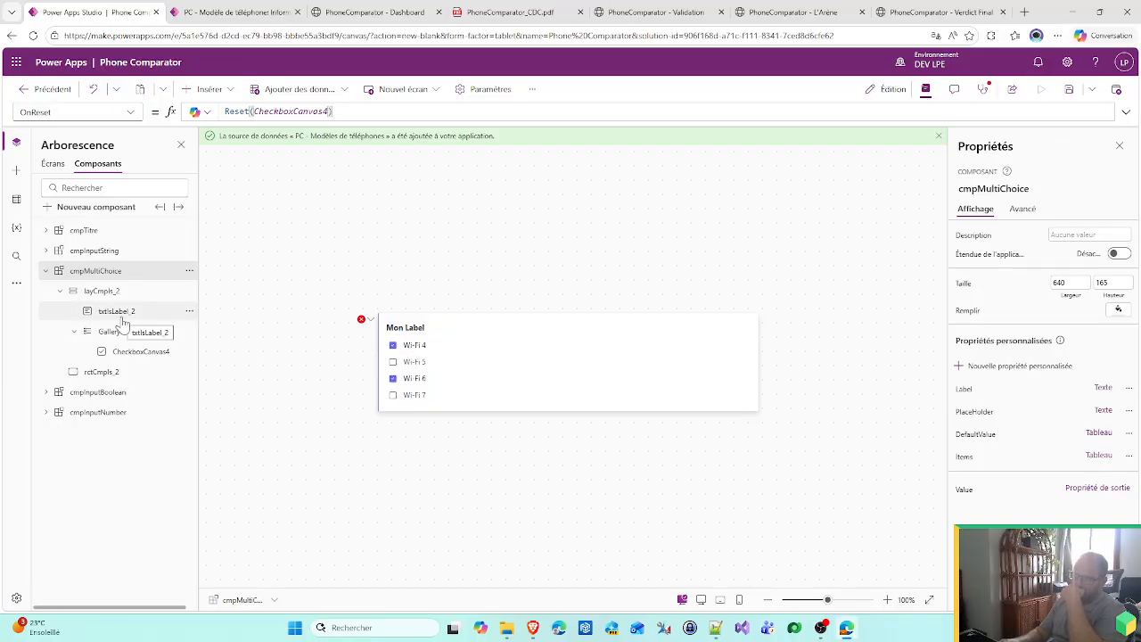
pyautogui.click(131, 113)
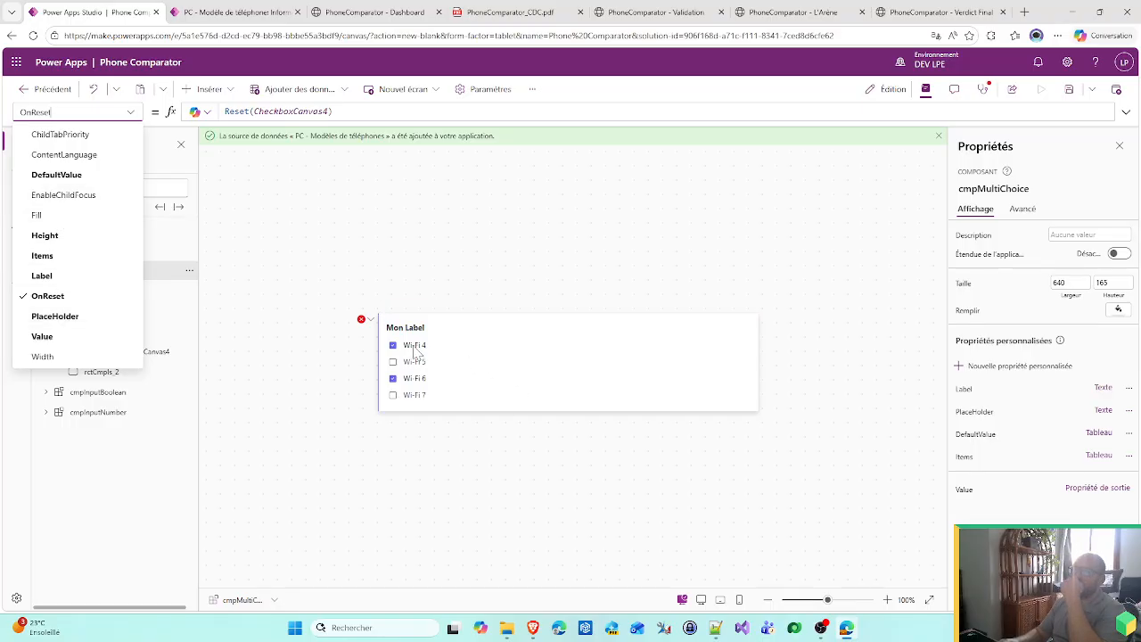
pyautogui.click(458, 264)
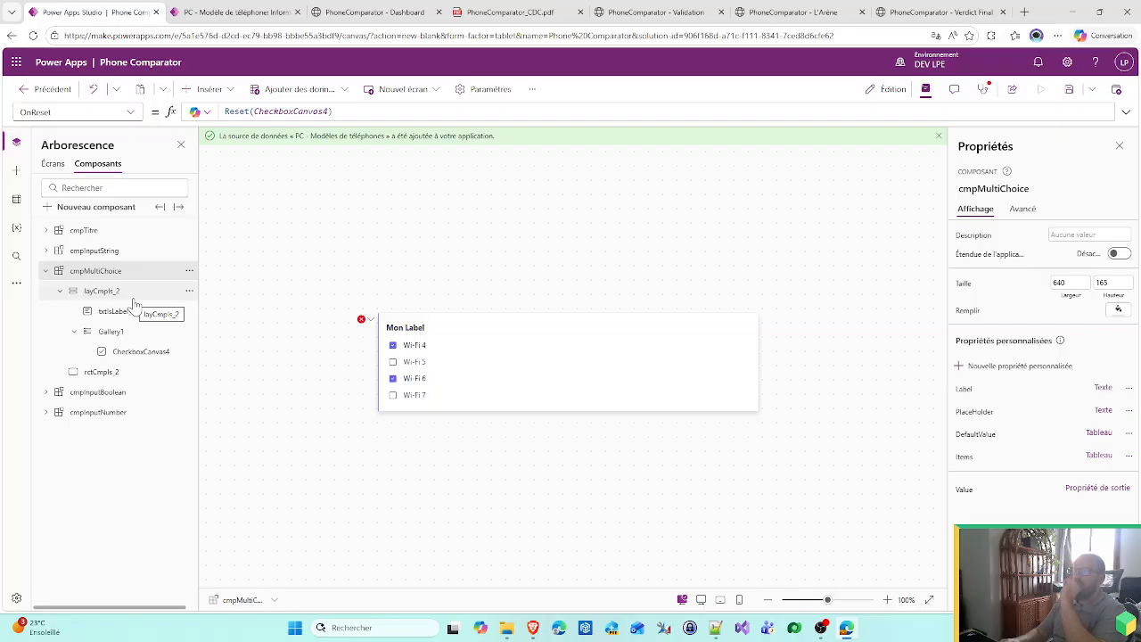
pyautogui.click(416, 348)
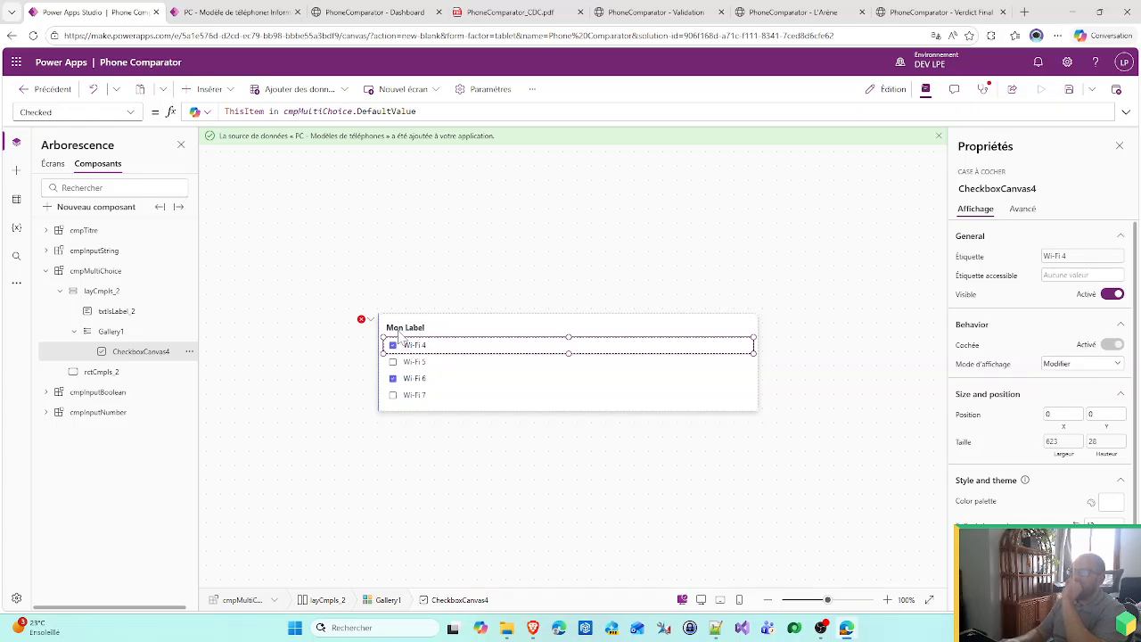
pyautogui.click(130, 112)
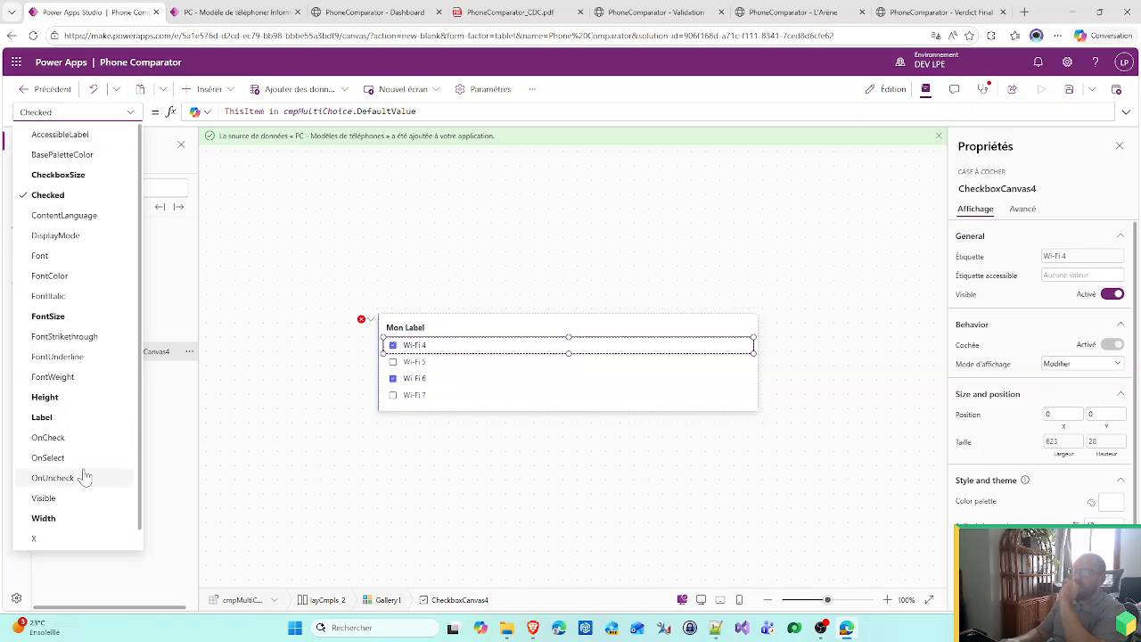
pyautogui.click(78, 439)
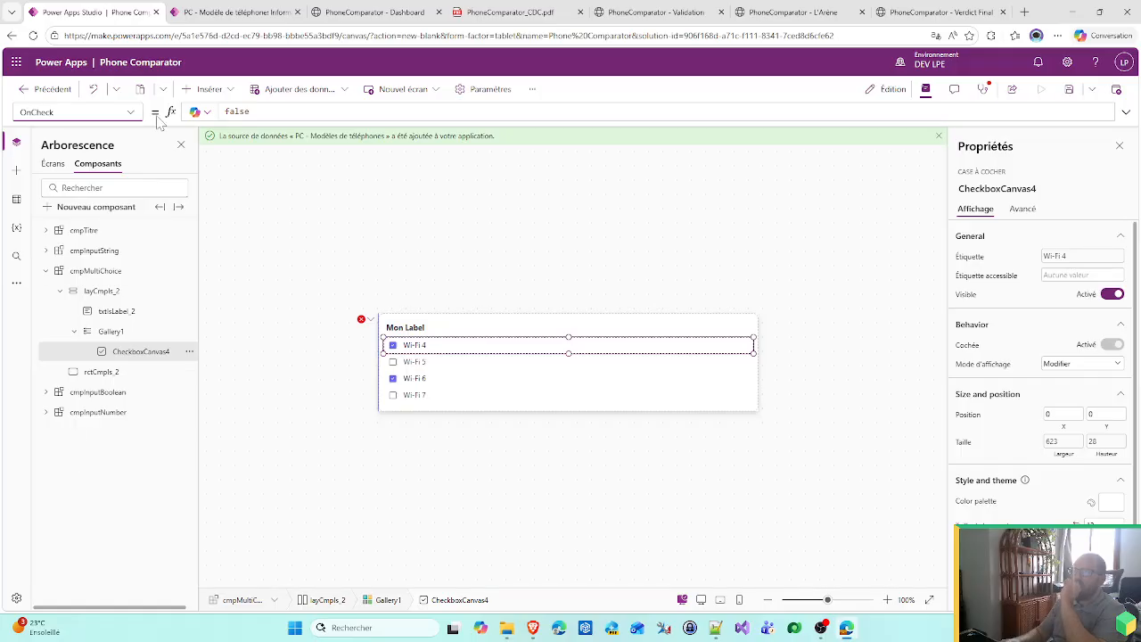
pyautogui.click(130, 112)
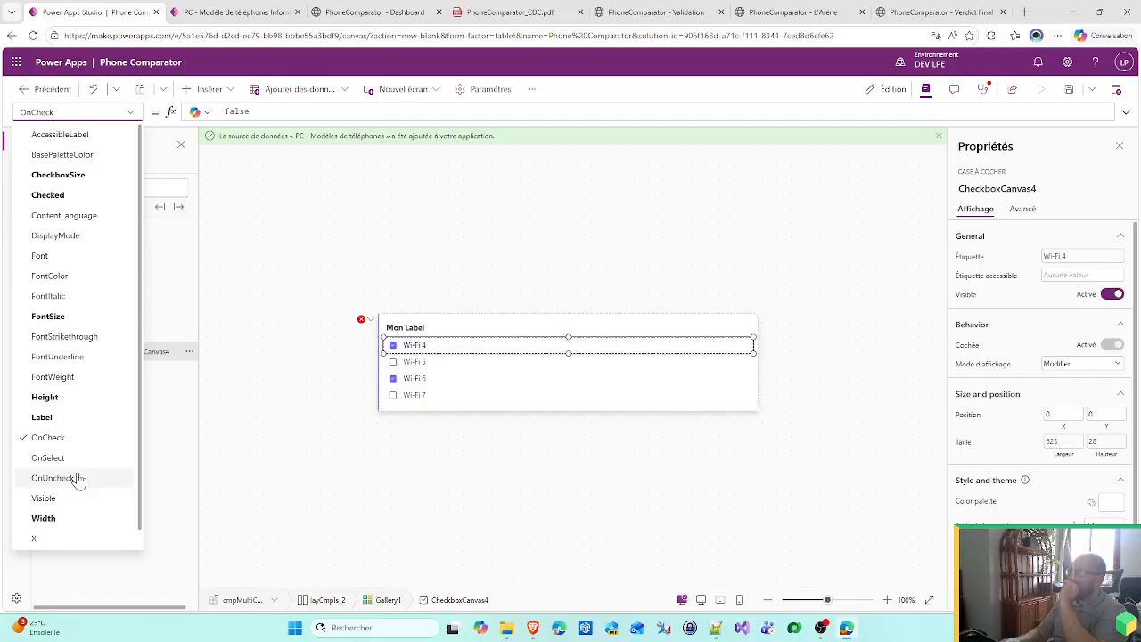
pyautogui.click(515, 272)
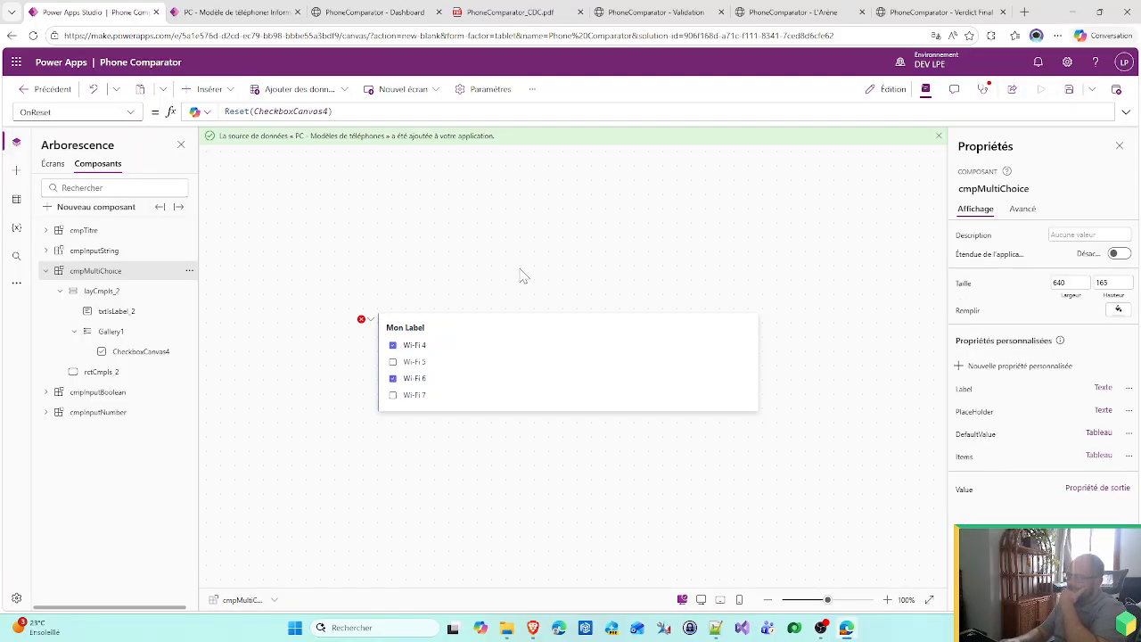
# - Examine the formula and the custom property definition of cmpMultiChoice's Value output property, then the component's list of properties
pyautogui.click(451, 377)
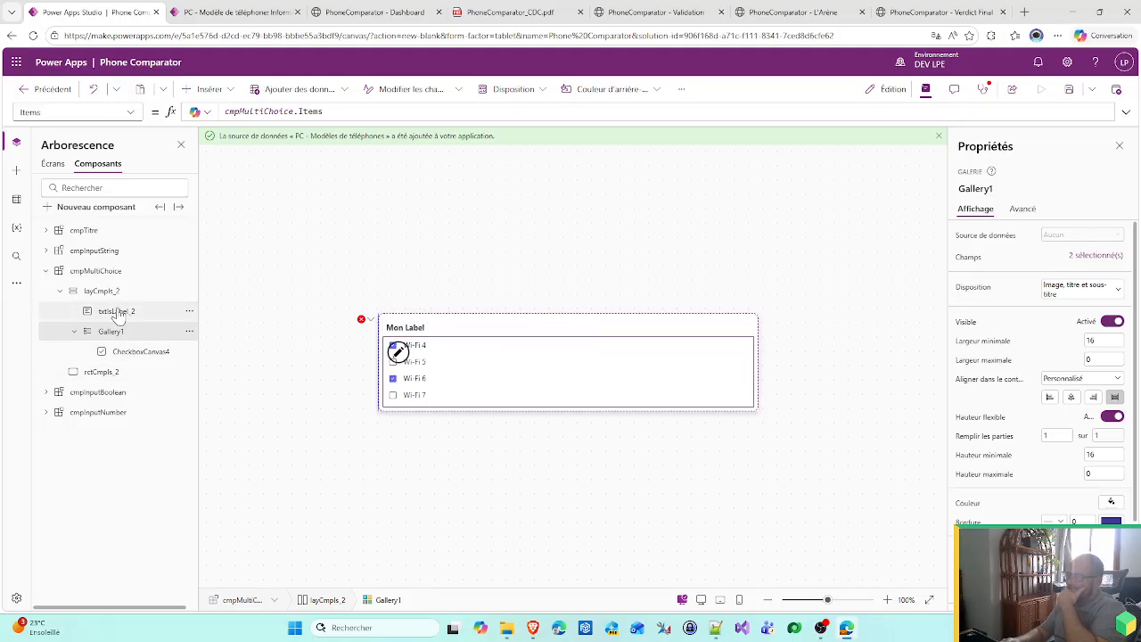
pyautogui.click(107, 272)
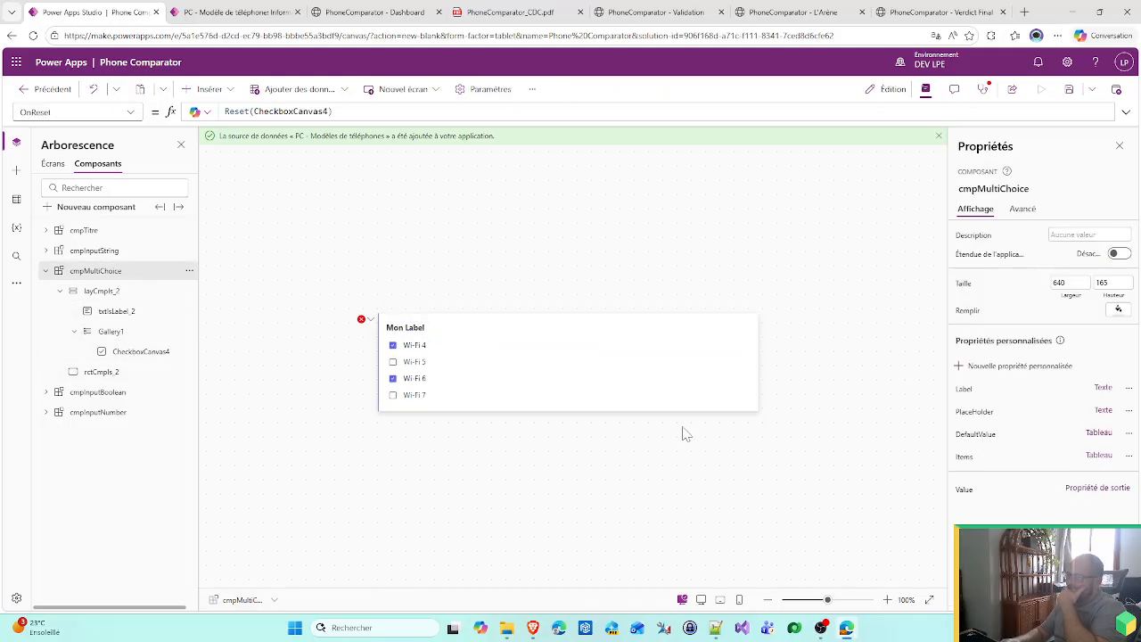
pyautogui.click(962, 495)
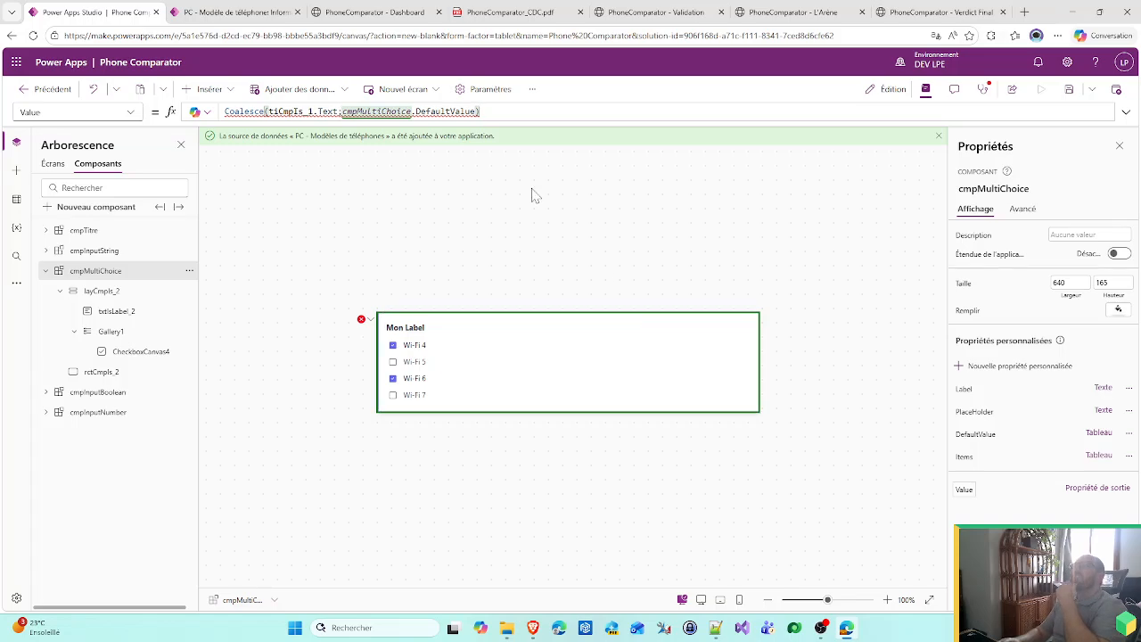
pyautogui.click(1087, 491)
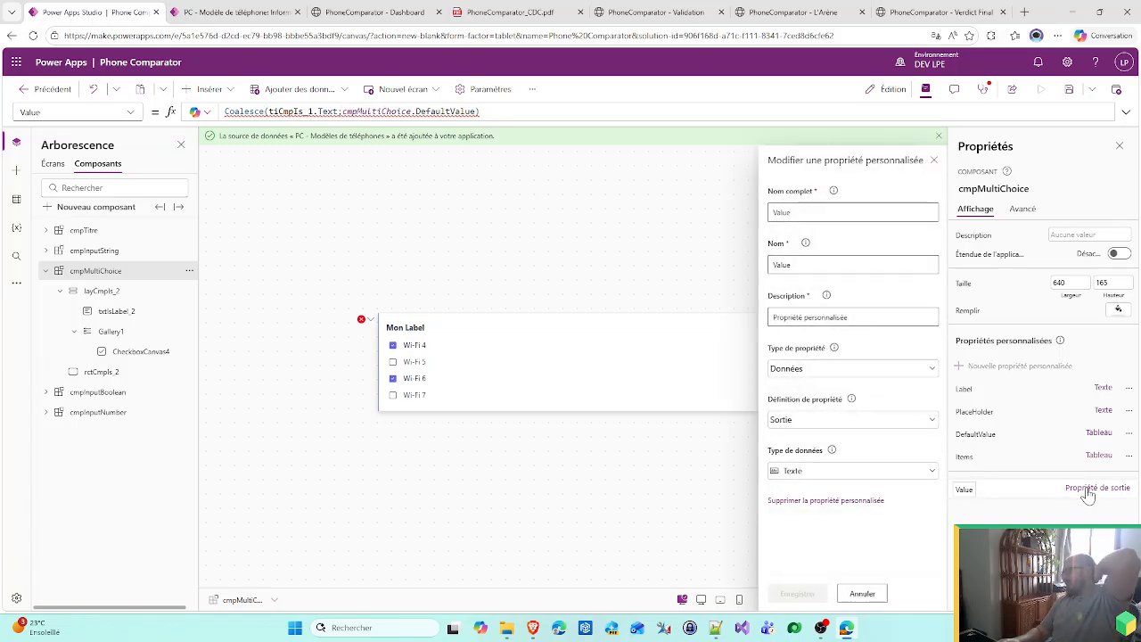
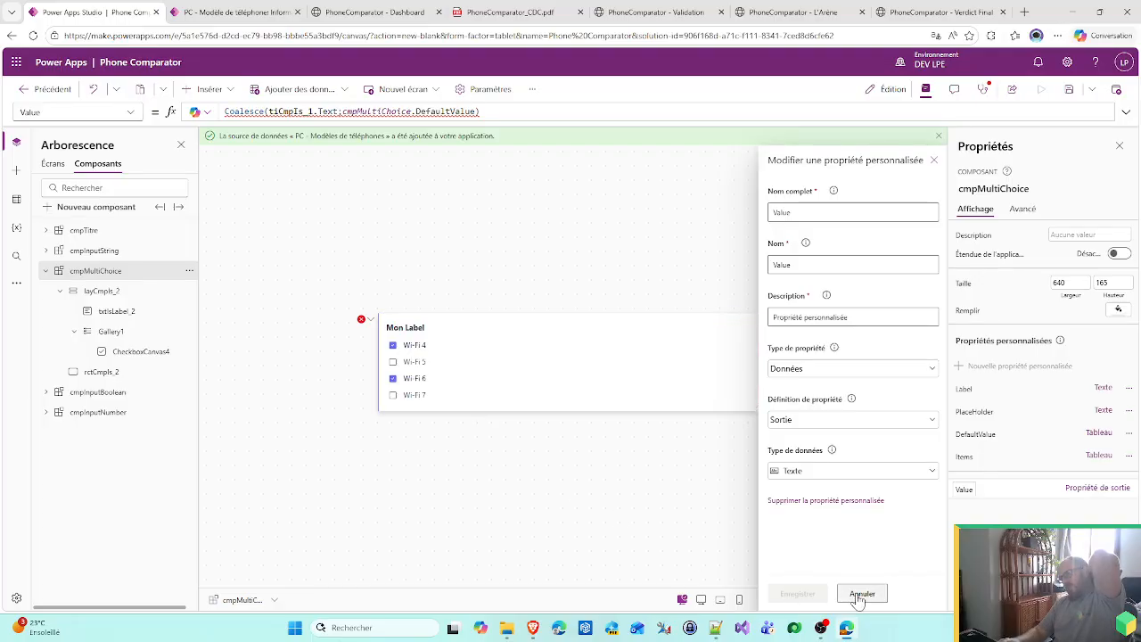
pyautogui.click(861, 595)
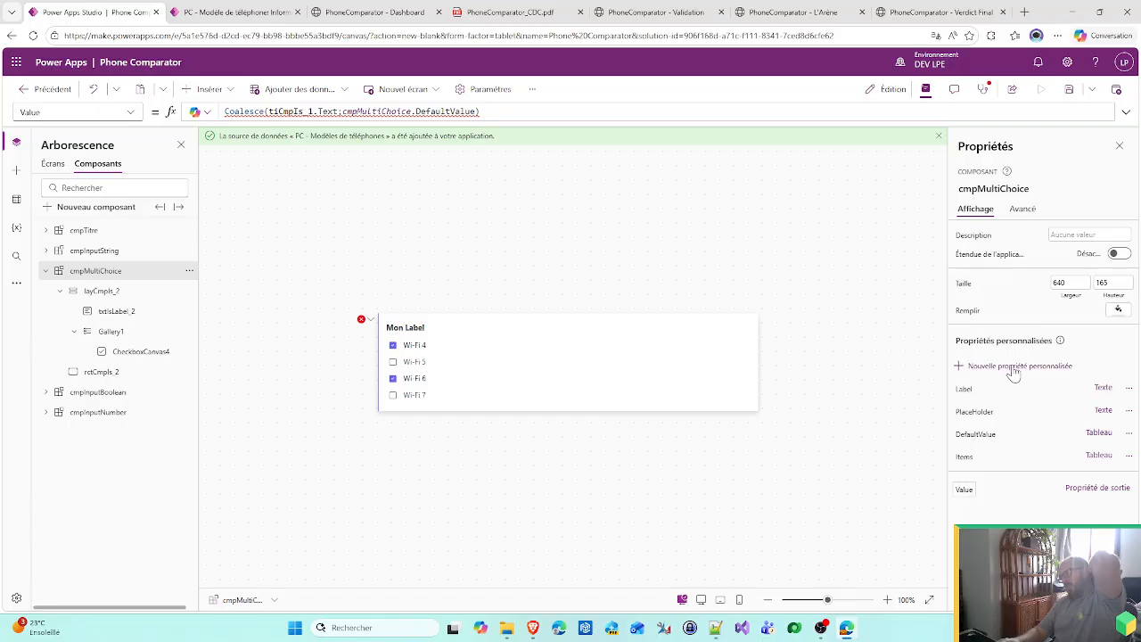
pyautogui.click(131, 115)
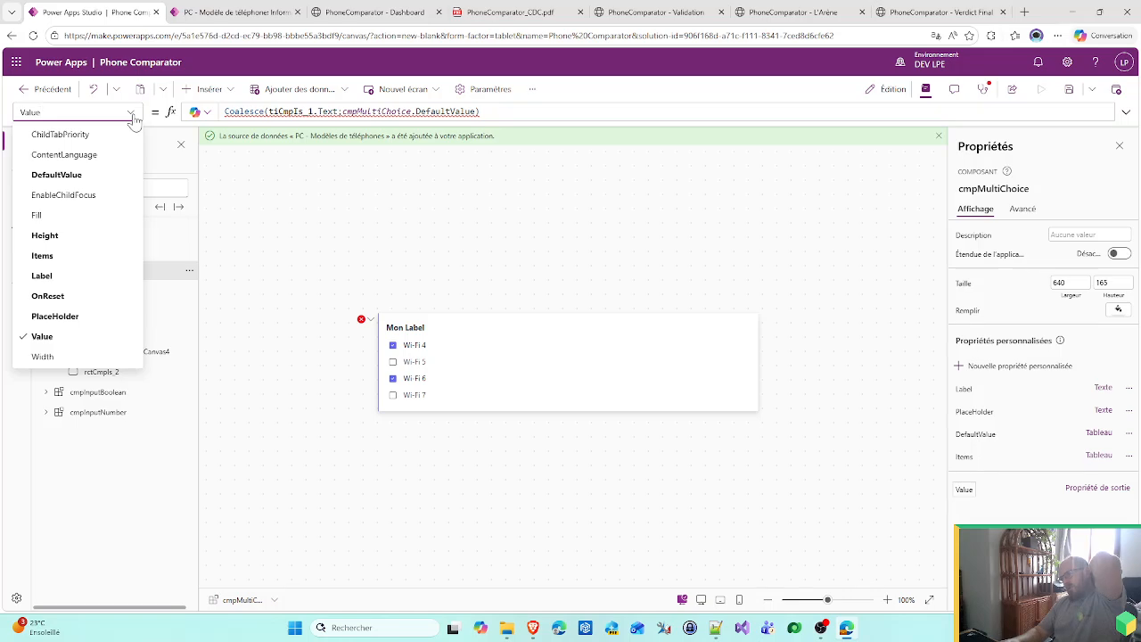
pyautogui.click(303, 215)
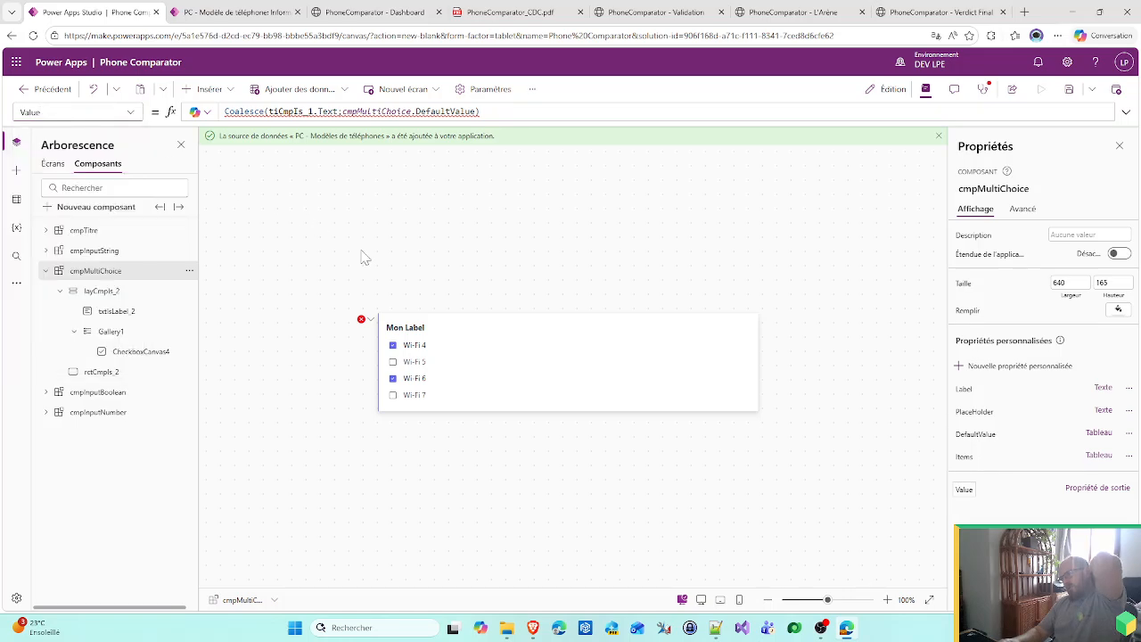
pyautogui.click(415, 346)
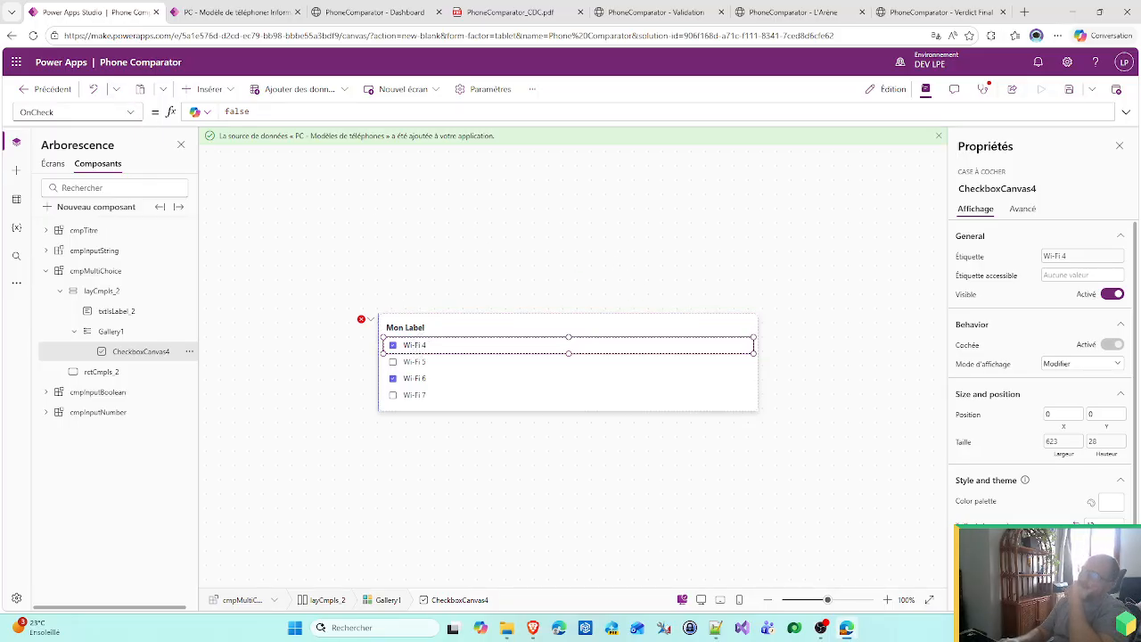
pyautogui.doubleClick(236, 111)
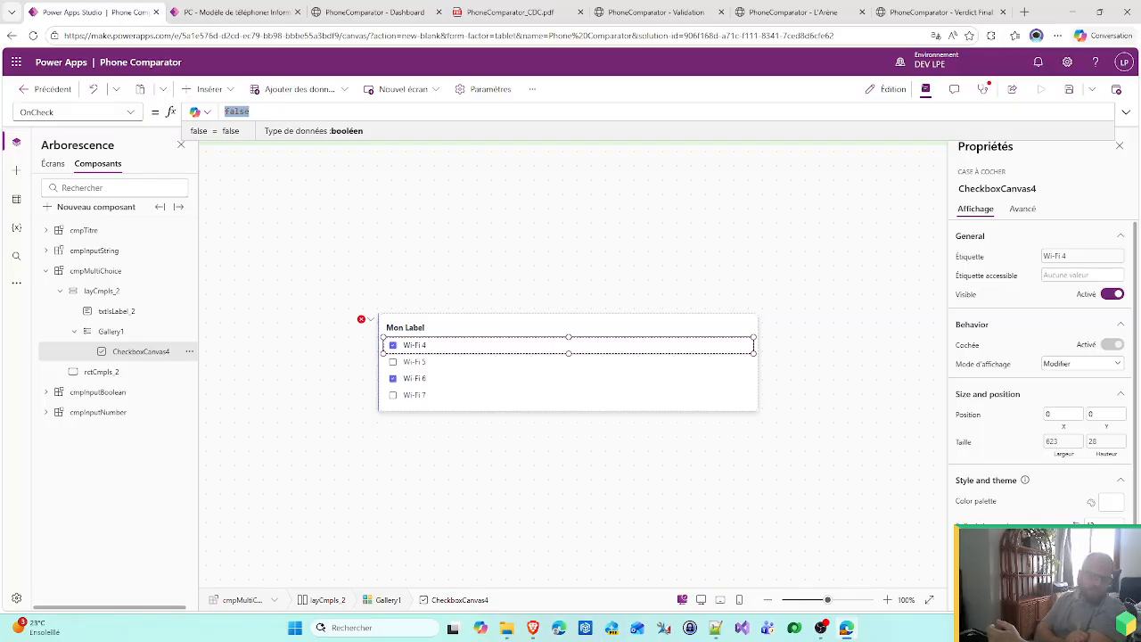
pyautogui.write('ForAll(')
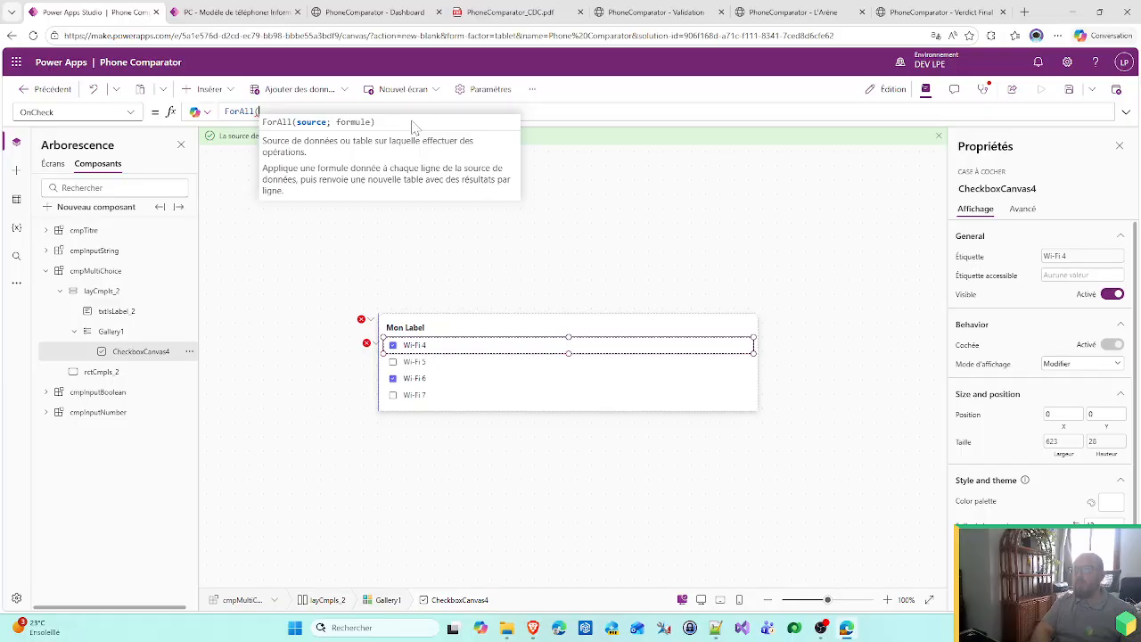
pyautogui.press('BackSpace')
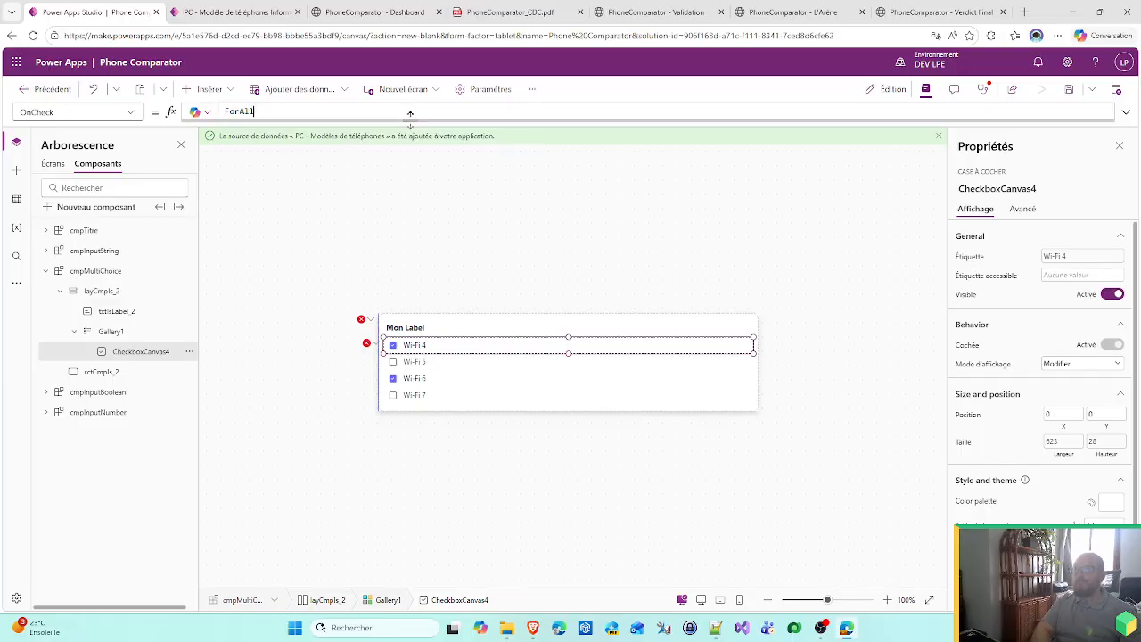
pyautogui.write('Clear')
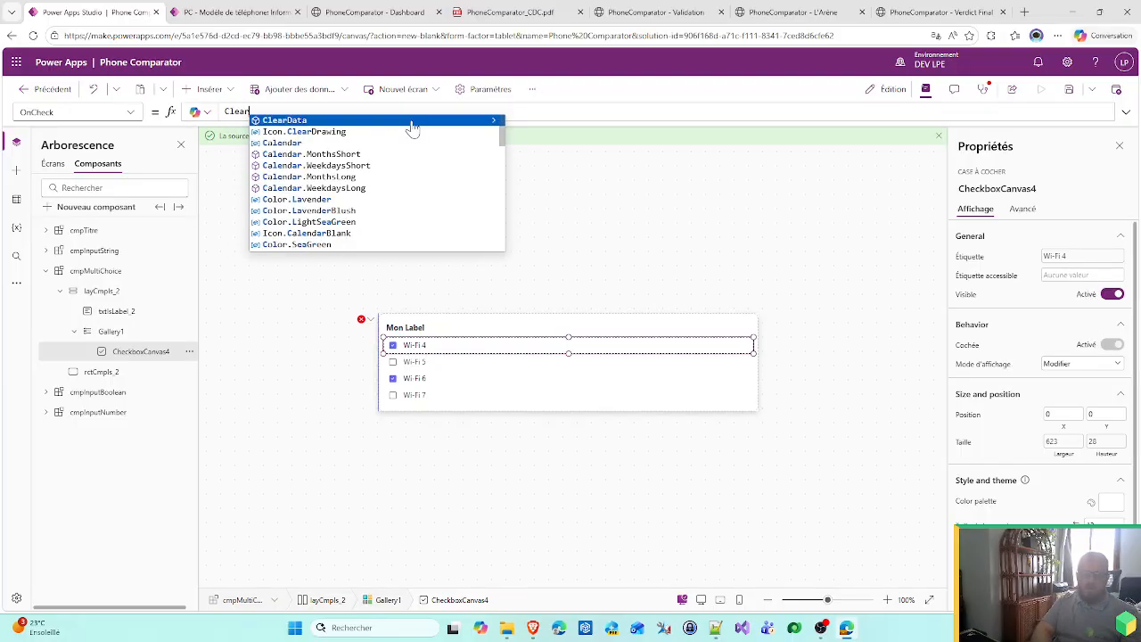
pyautogui.press('BackSpace')
pyautogui.press('BackSpace')
pyautogui.press('BackSpace')
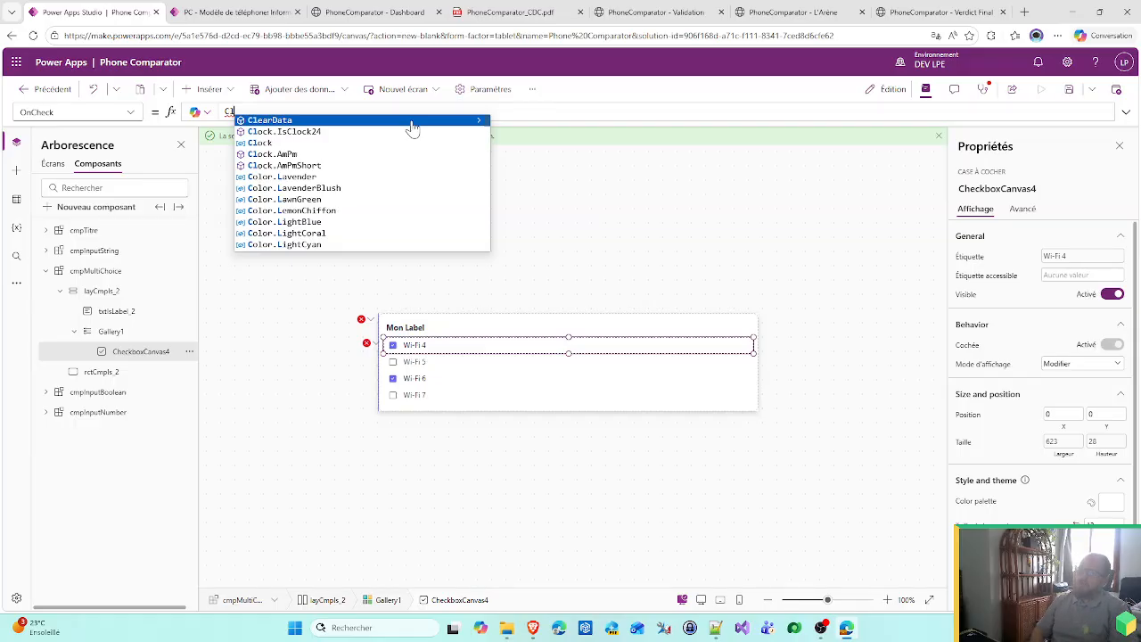
pyautogui.press('BackSpace')
pyautogui.press('BackSpace')
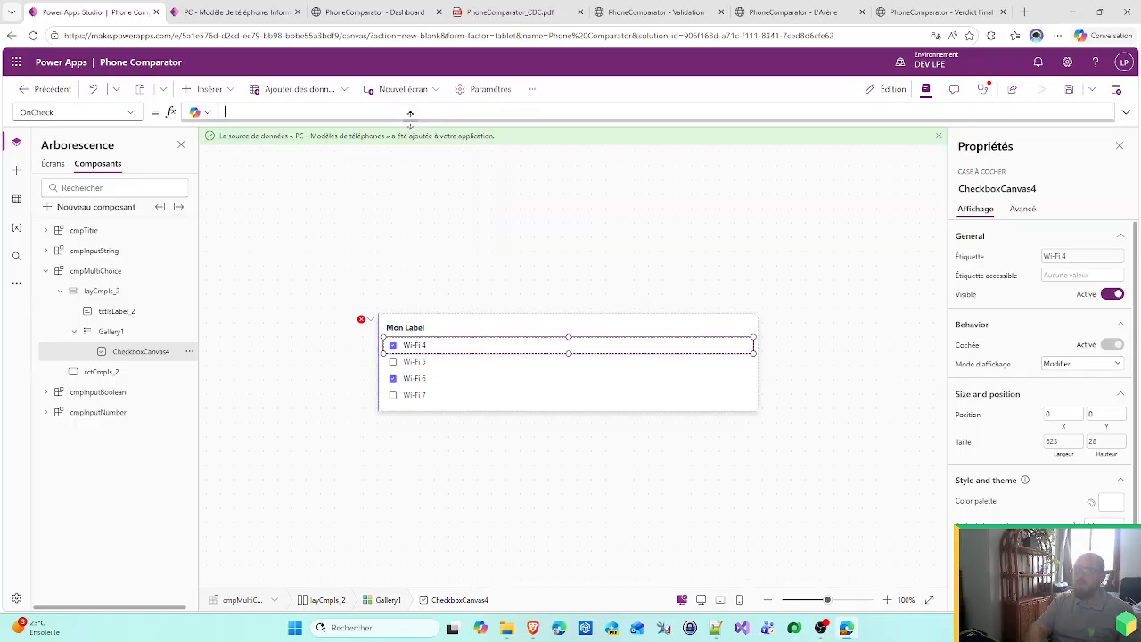
# - Try an OnCheck formula for CheckboxCanvas4 that loops with ForAll over cmpMultiChoice.Items and tests ThisItem.Value with If, and clear it
pyautogui.write('ForAll')
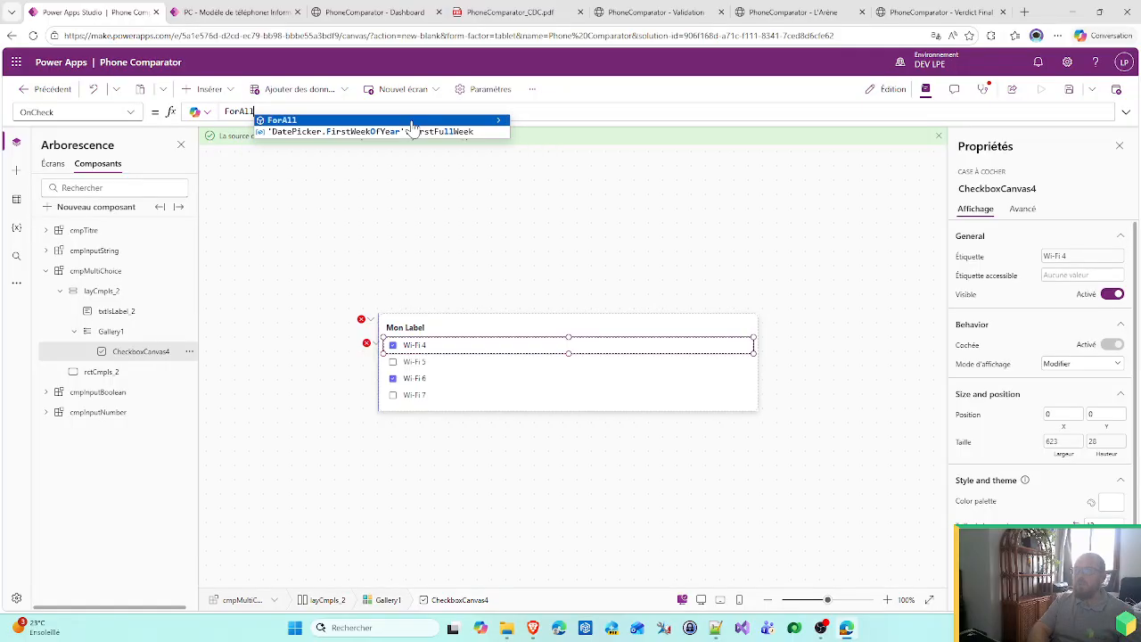
pyautogui.write('(cmp')
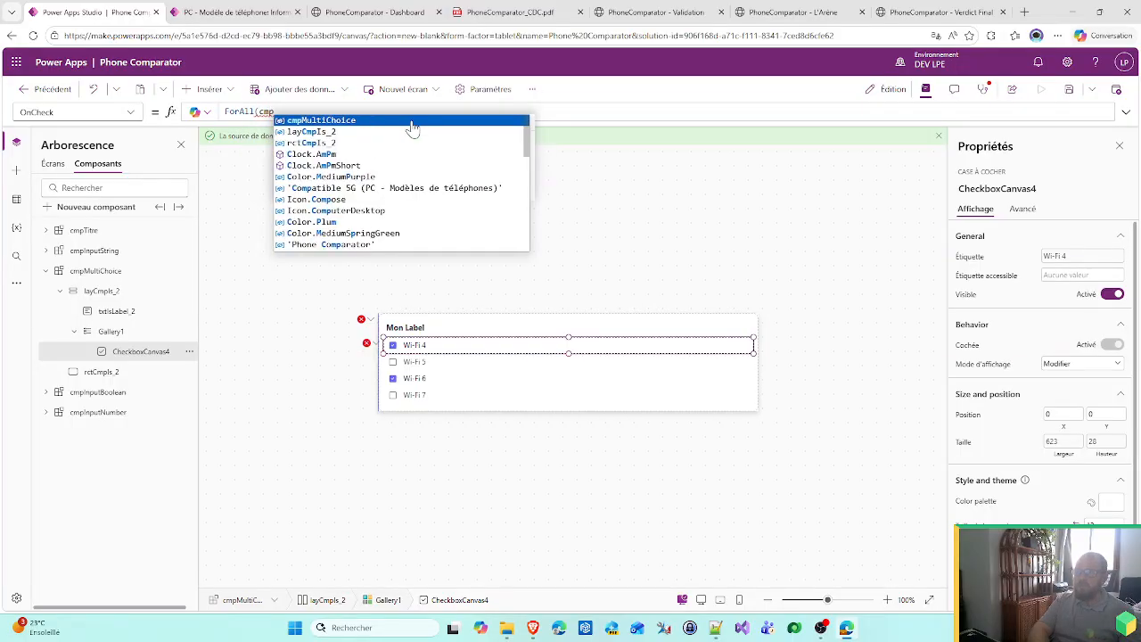
pyautogui.click(410, 122)
pyautogui.write('.')
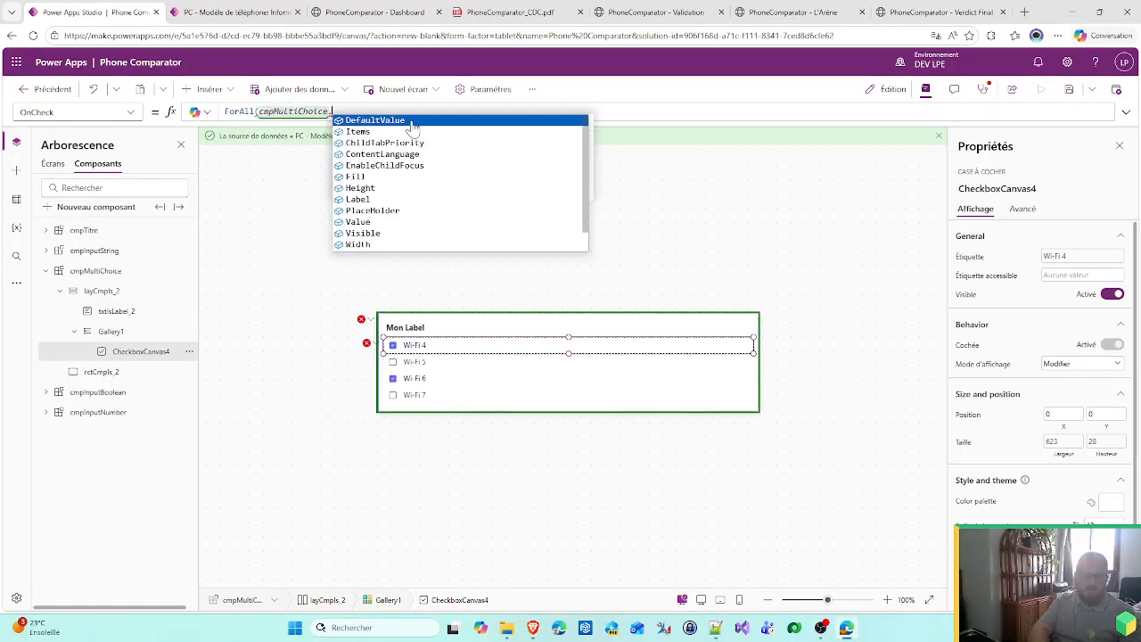
pyautogui.click(410, 131)
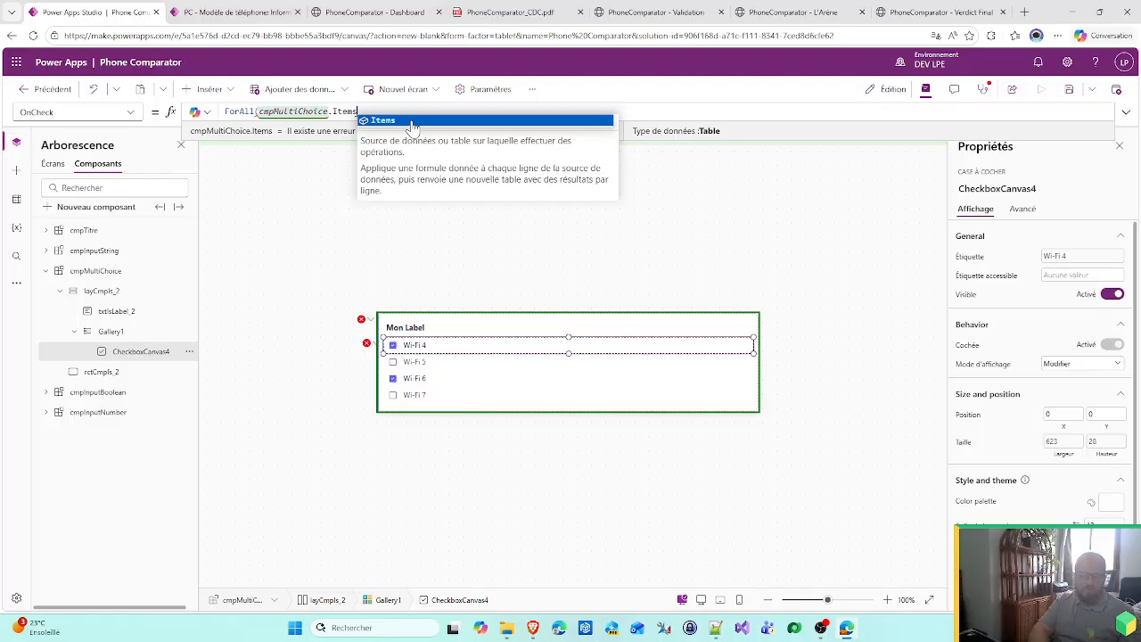
pyautogui.write(';')
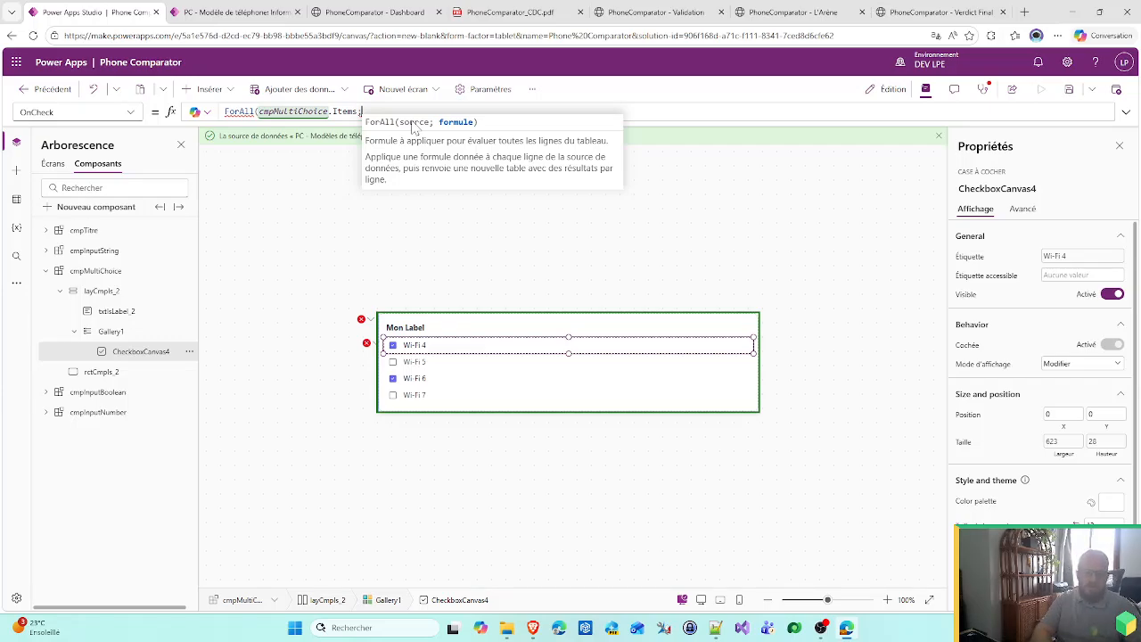
pyautogui.write('If(')
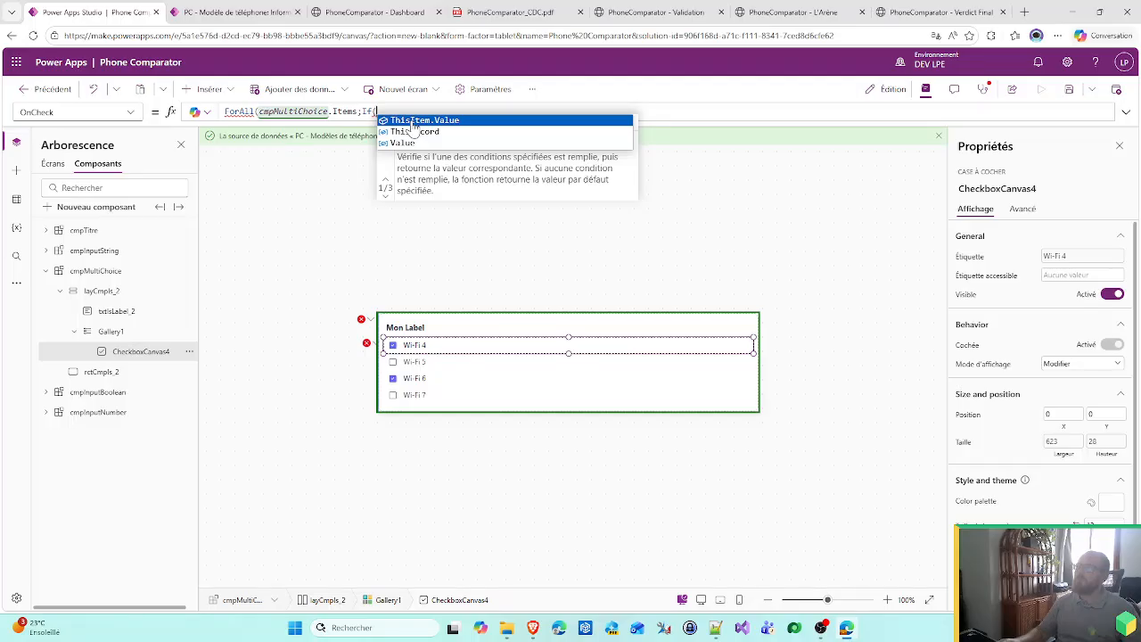
pyautogui.click(413, 121)
pyautogui.write('isItem.Value i')
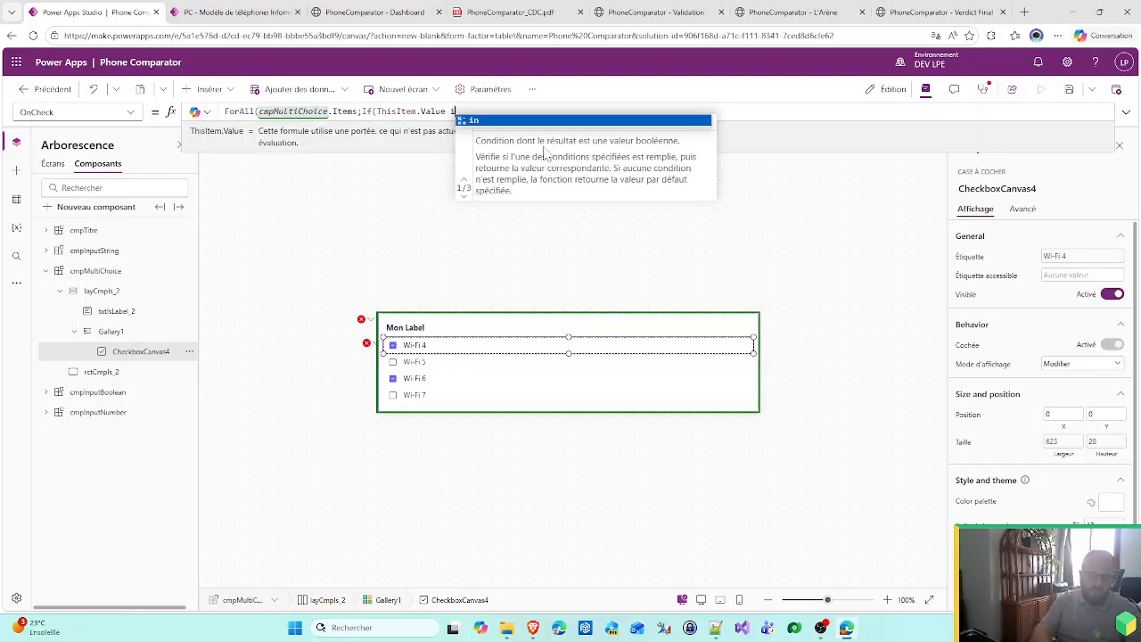
pyautogui.write('n c')
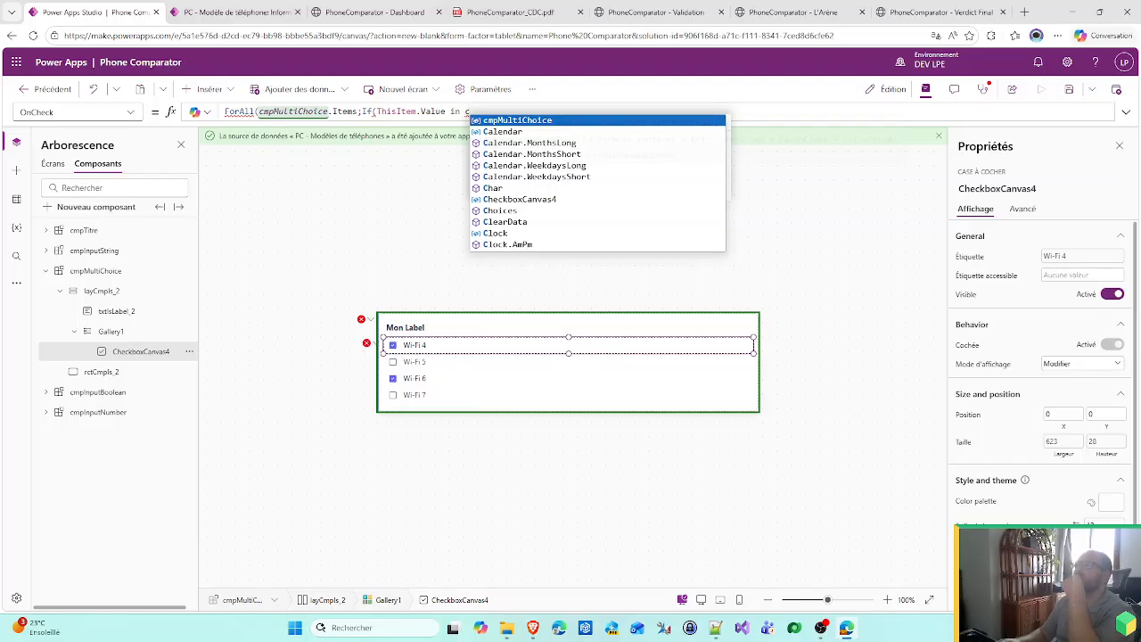
pyautogui.moveTo(470, 111); pyautogui.dragTo(224, 111)
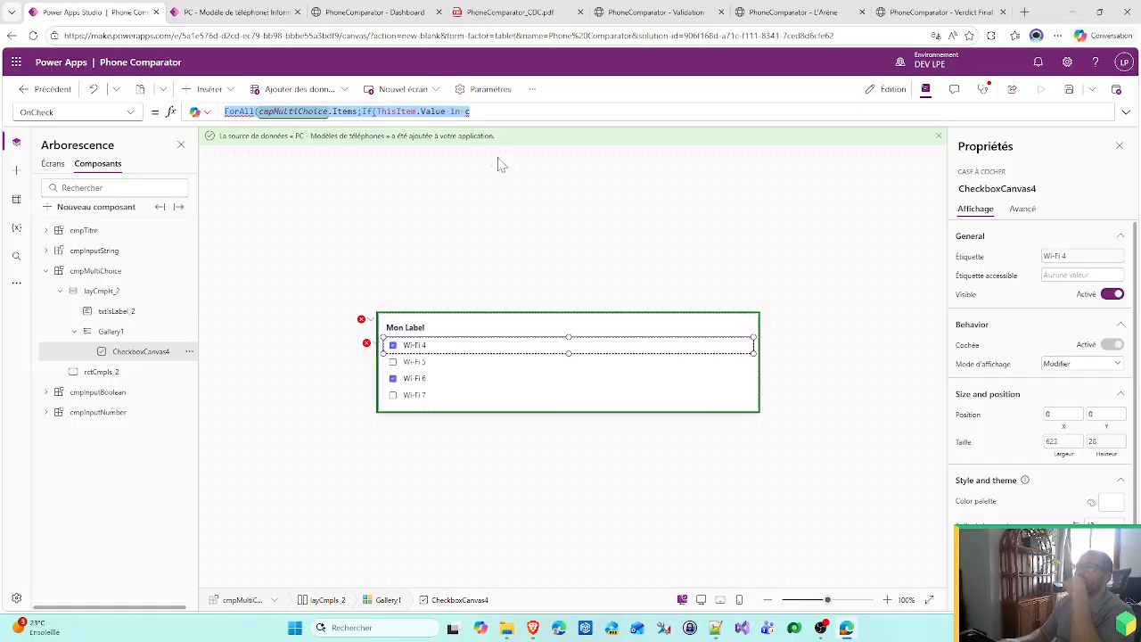
pyautogui.press('BackSpace')
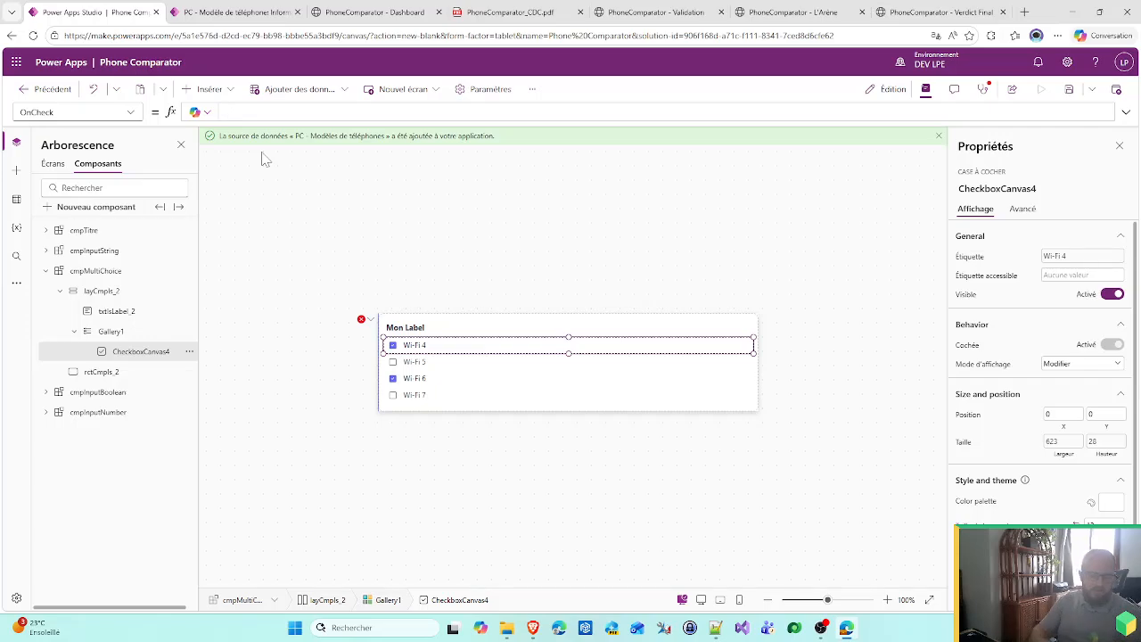
# - Set the OnCheck property of CheckboxCanvas4 to Collect(colChecked; ThisItem.Value)
pyautogui.write('Collec')
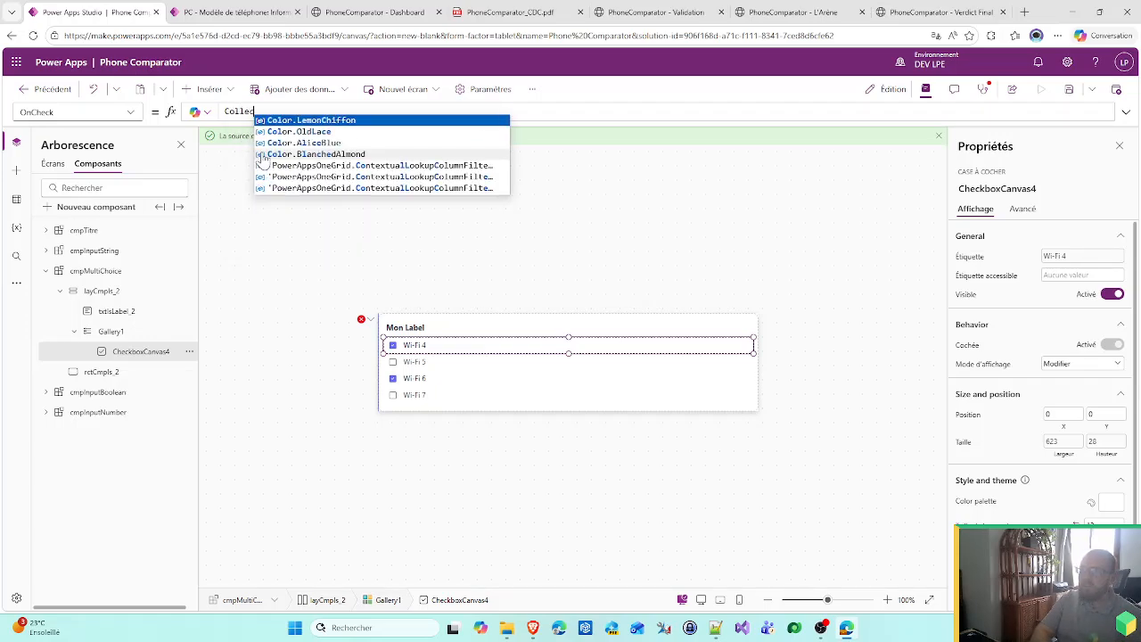
pyautogui.write('t(colChecked')
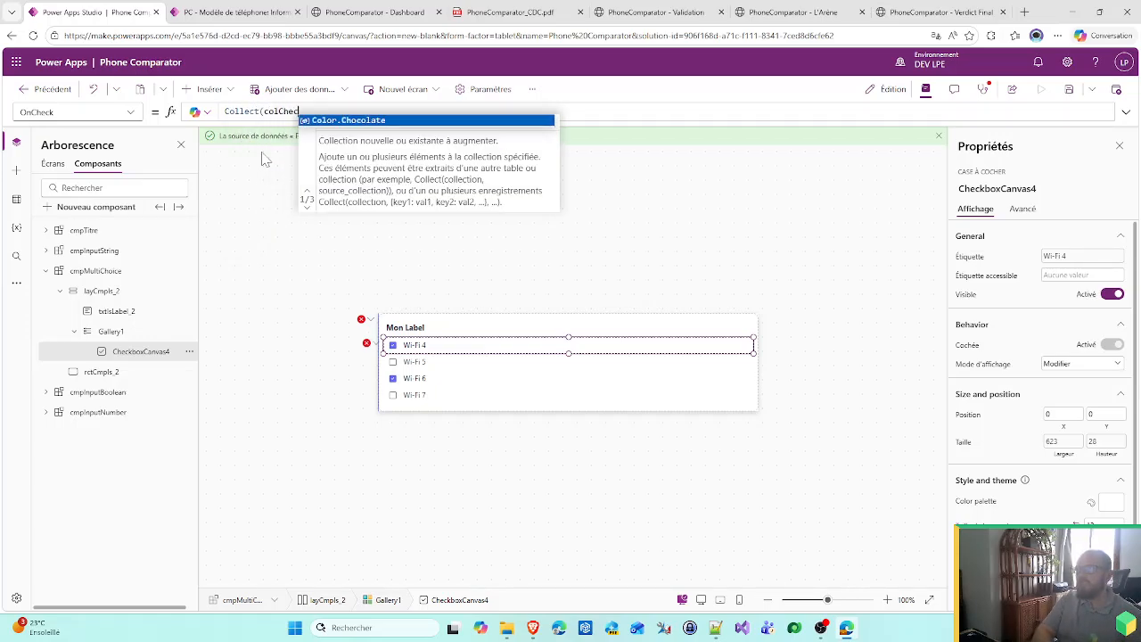
pyautogui.write(';')
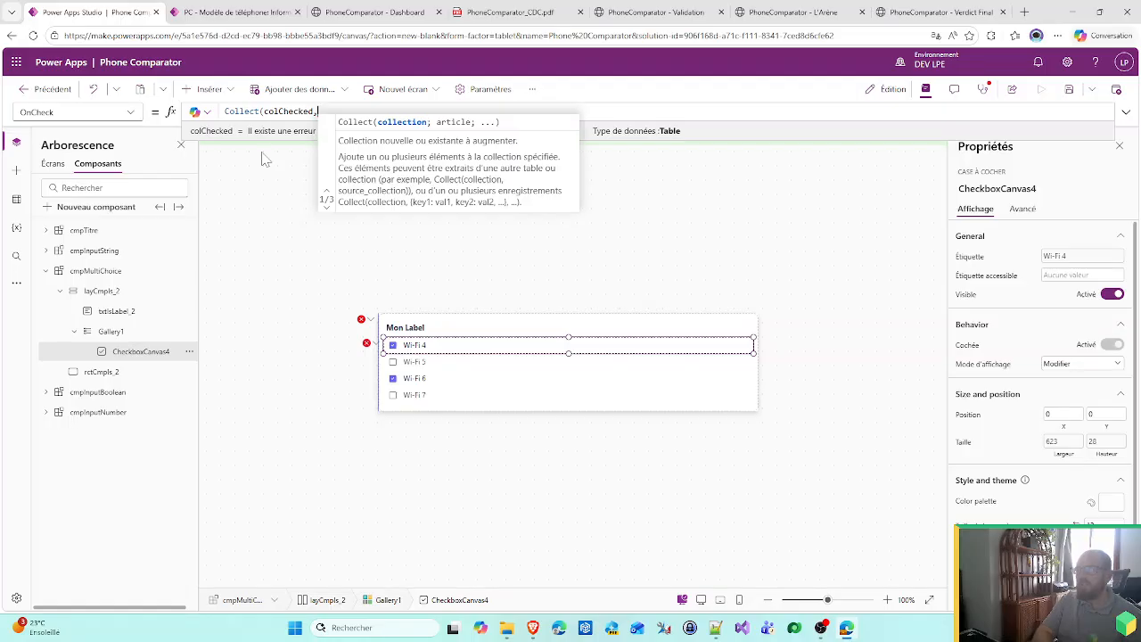
pyautogui.write(' This')
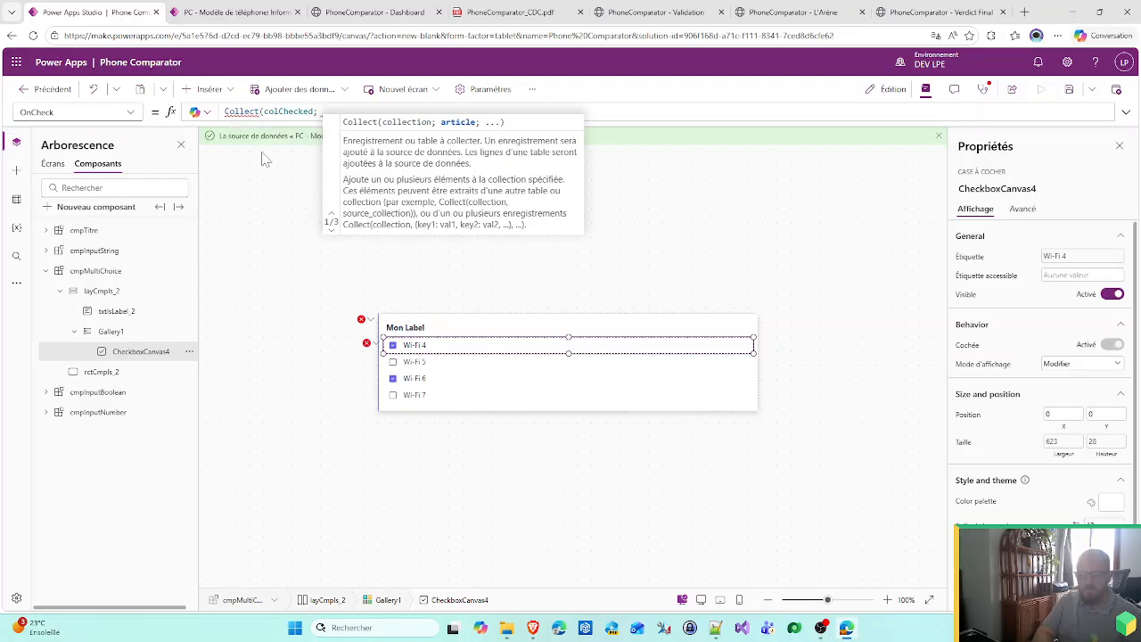
pyautogui.write('Item.')
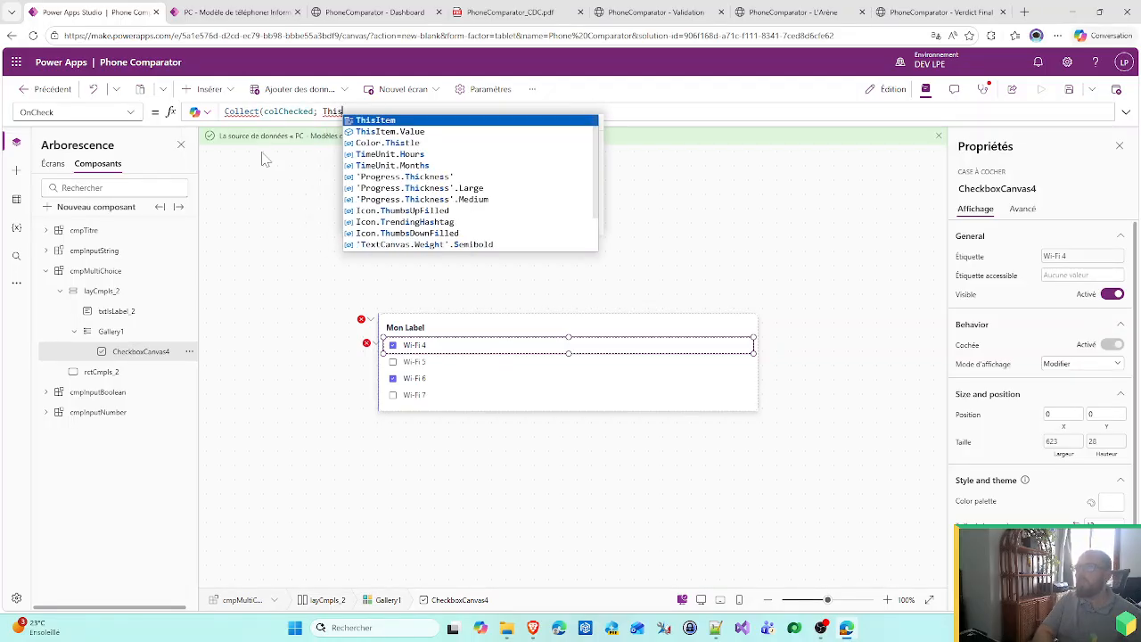
pyautogui.write('Va')
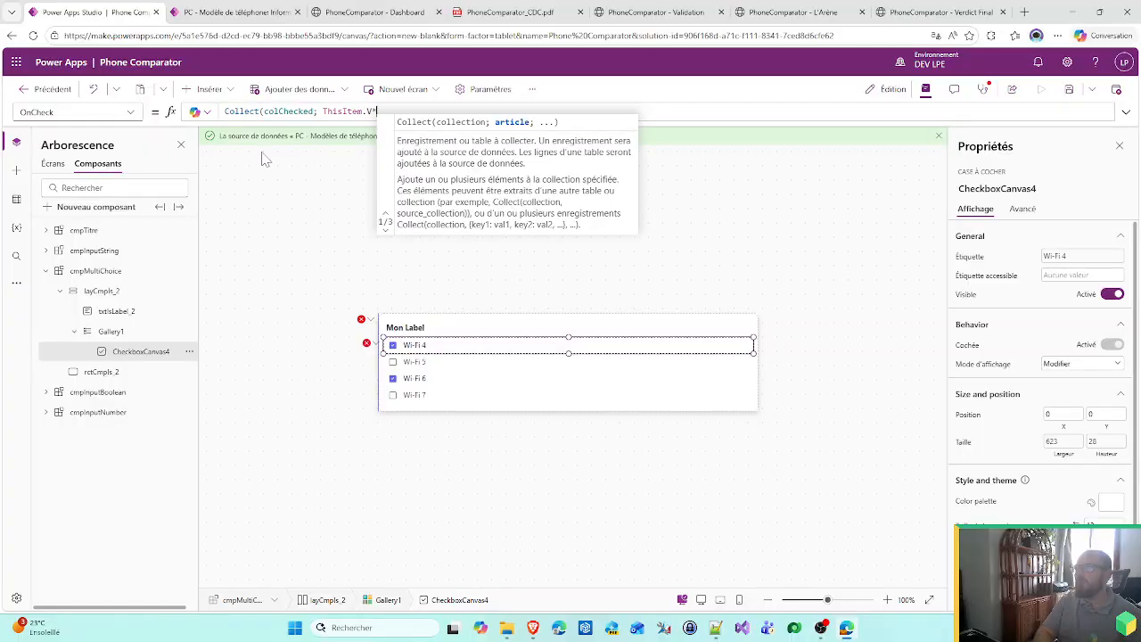
pyautogui.write('lue')
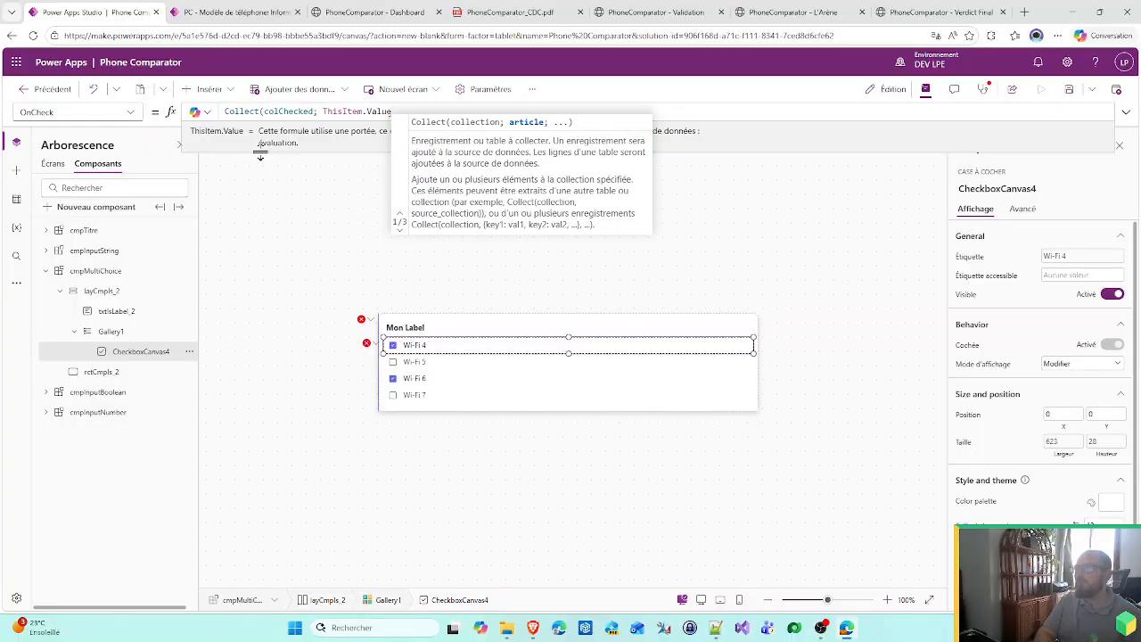
pyautogui.write(')')
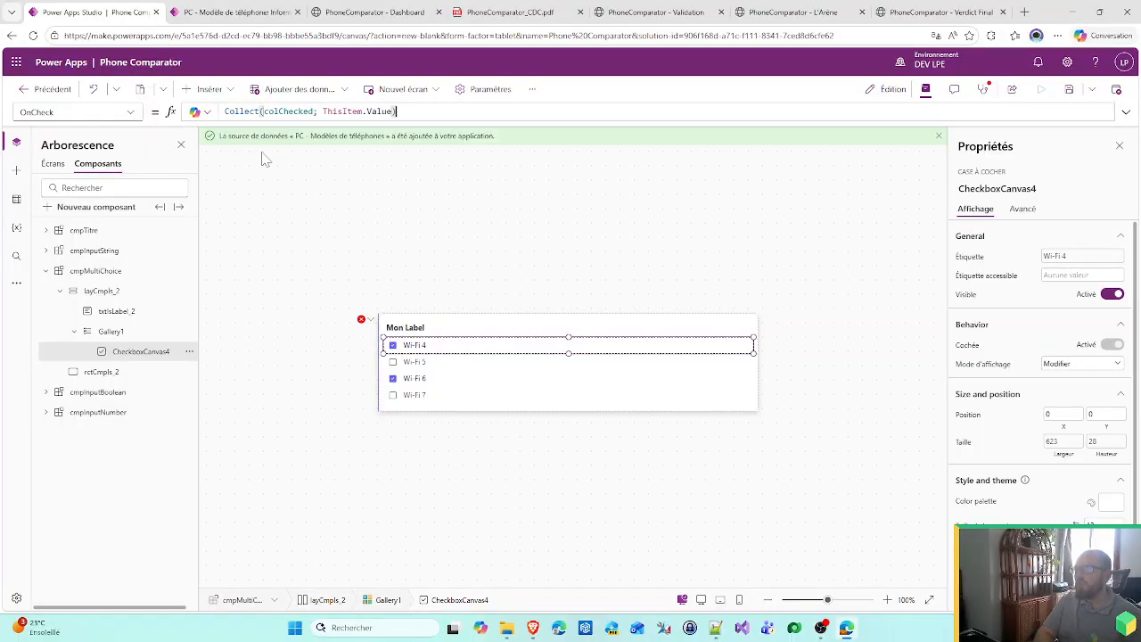
# - Set the OnUncheck property of CheckboxCanvas4 to RemoveIf(colChecked;Value = ThisItem.Value)
pyautogui.hotkey('ctrl', 'a')
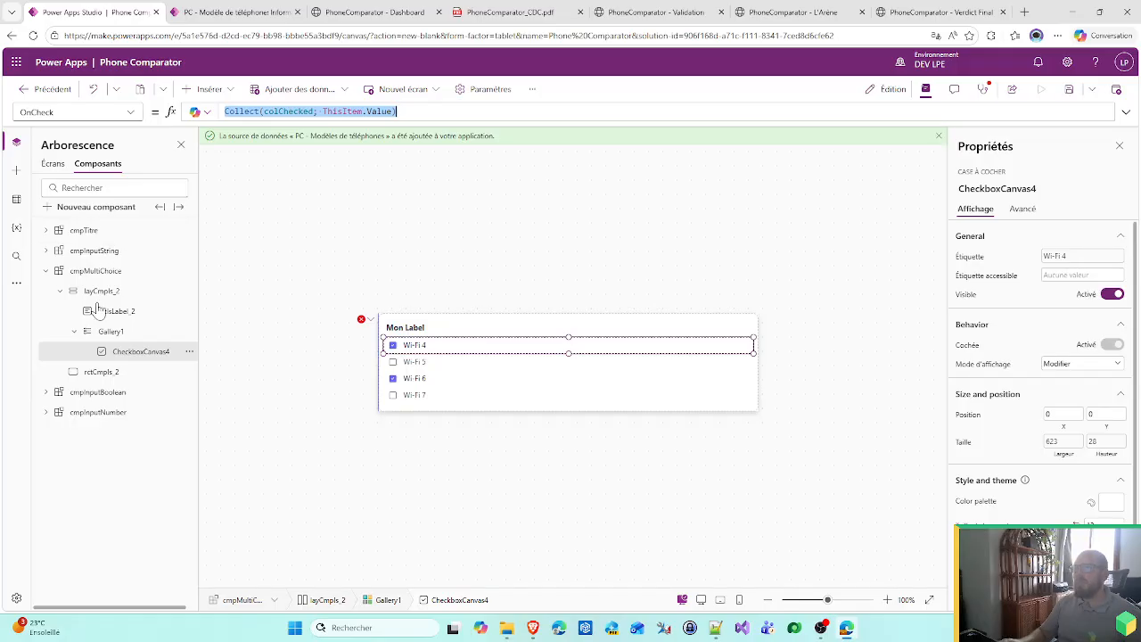
pyautogui.click(130, 113)
pyautogui.click(68, 479)
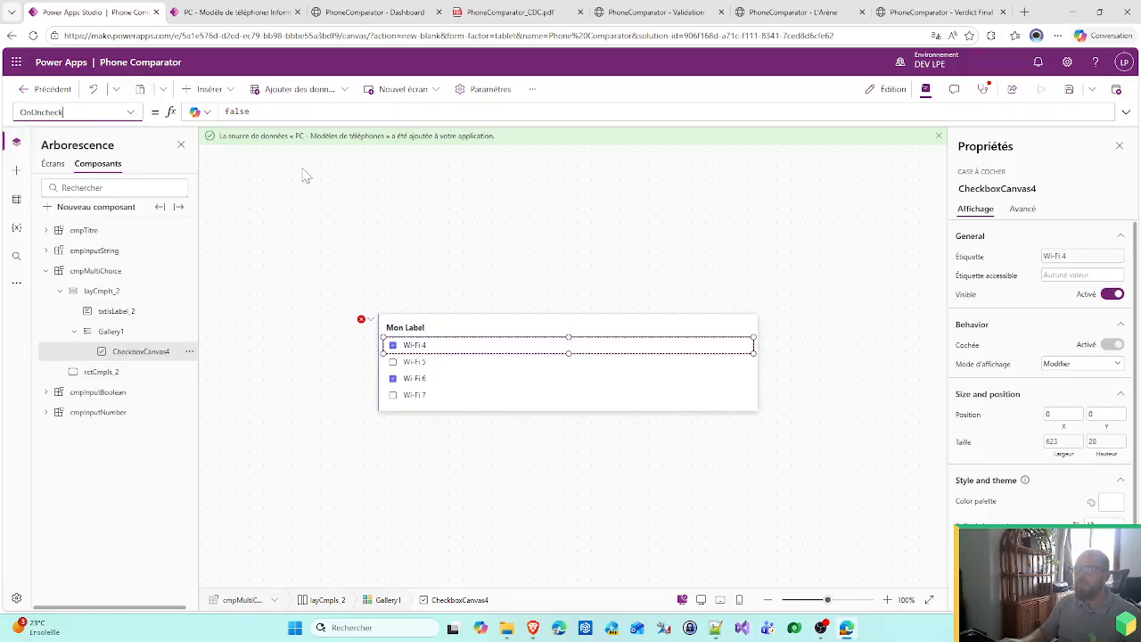
pyautogui.hotkey('ctrl', 'a')
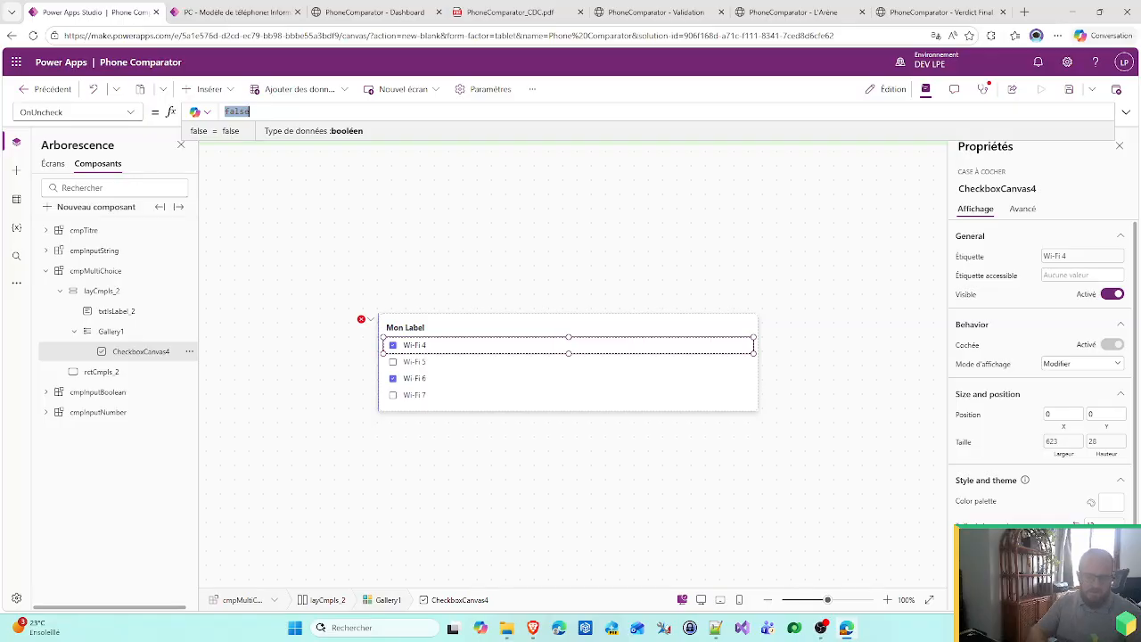
pyautogui.write('Remove')
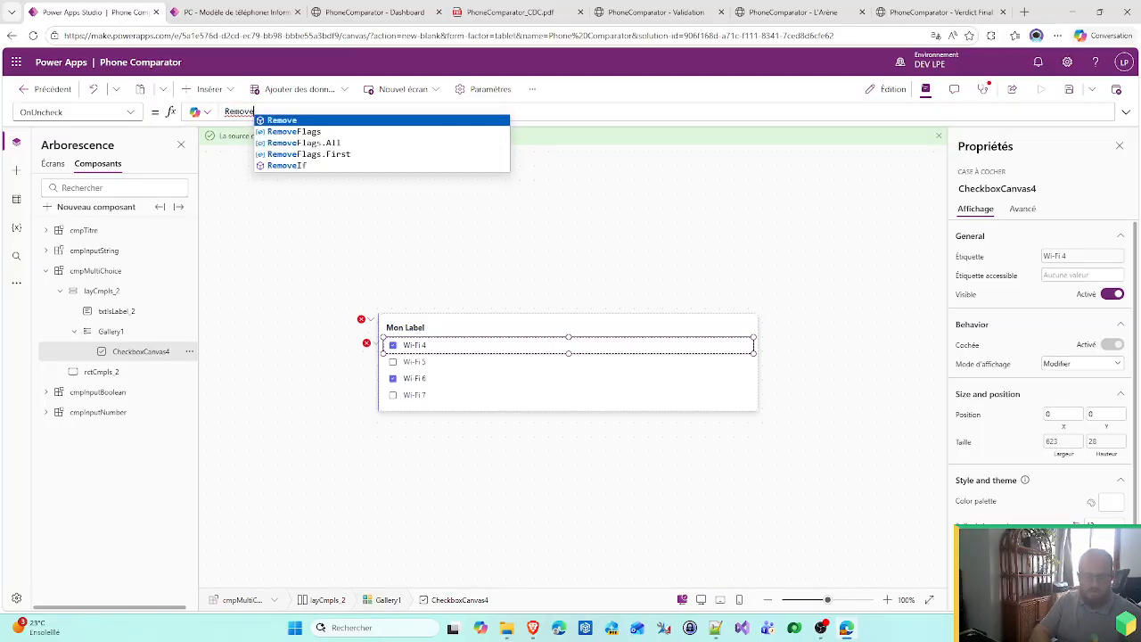
pyautogui.write('(col')
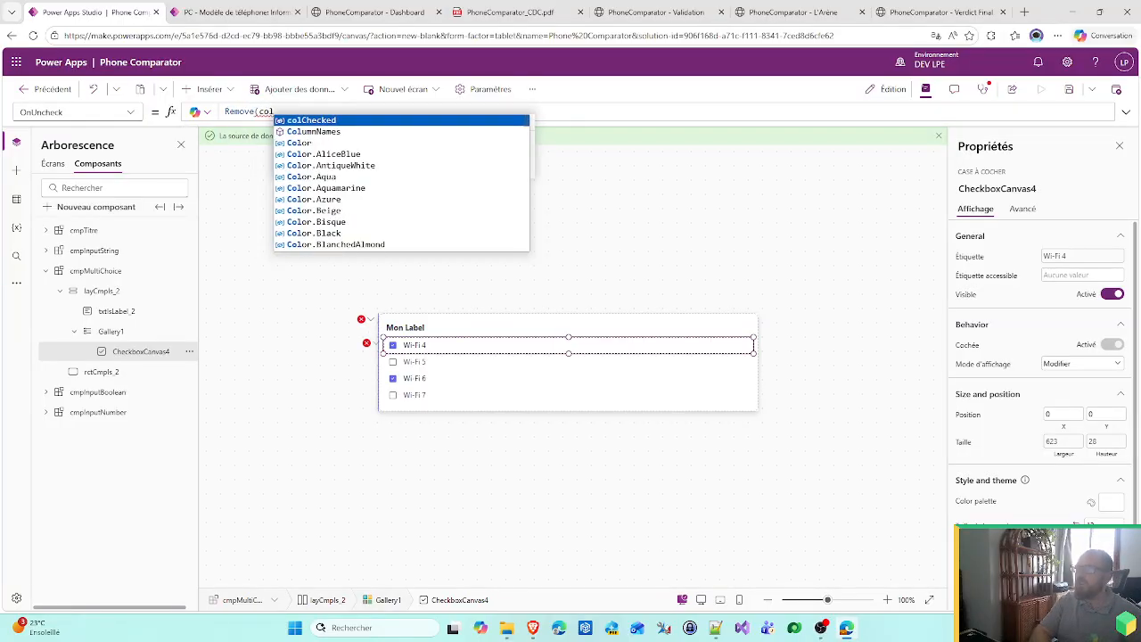
pyautogui.write('Checked;')
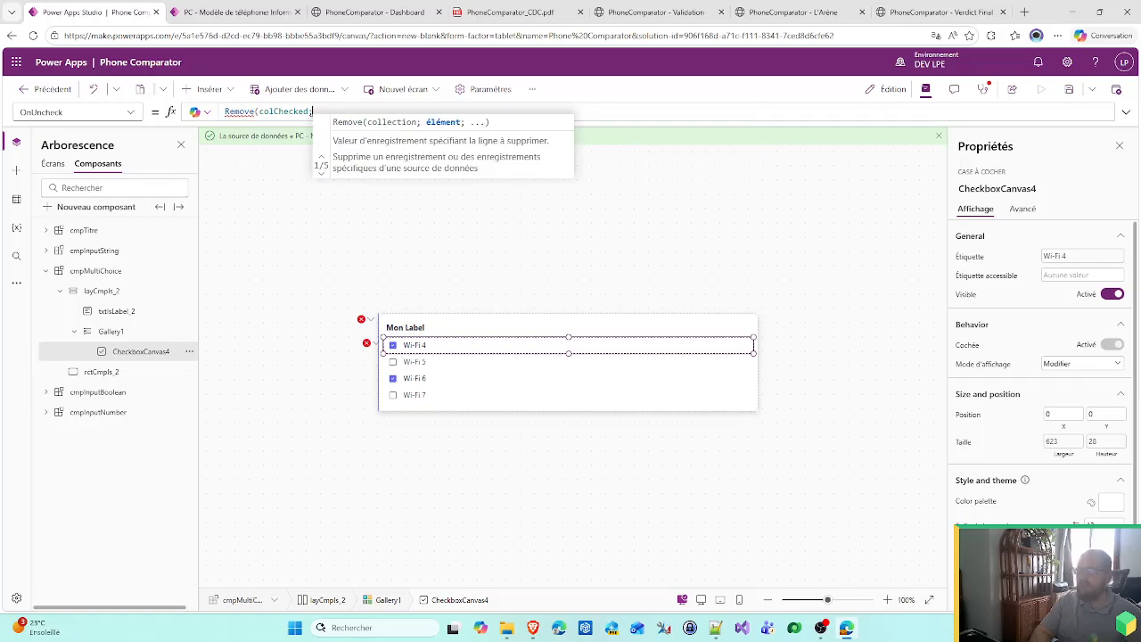
pyautogui.write('ThisItem.Value)')
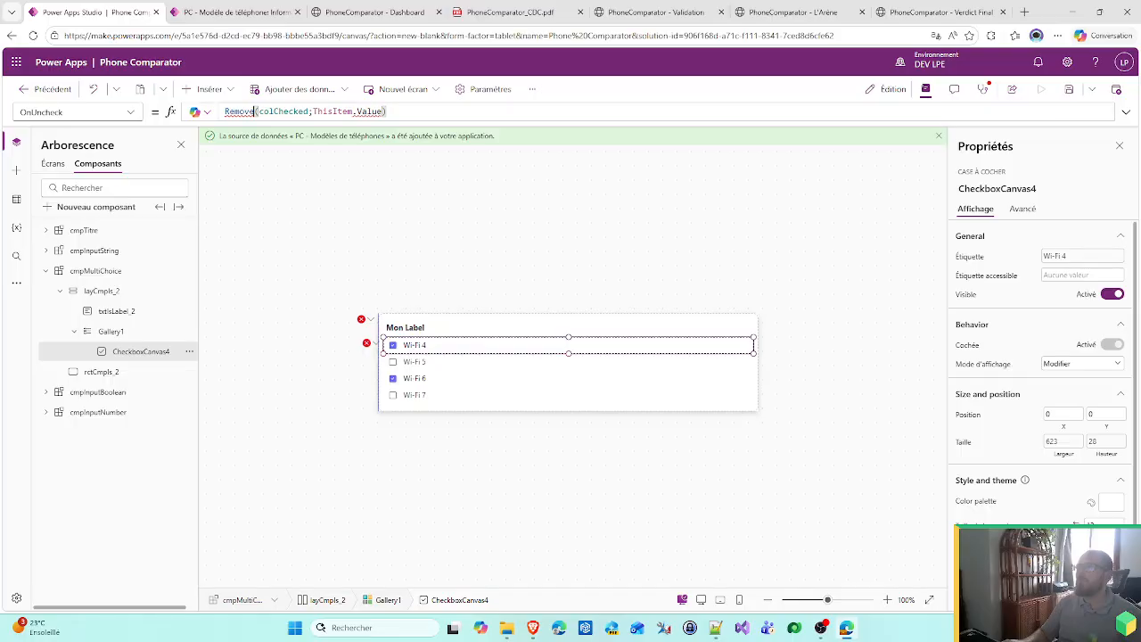
pyautogui.write('If')
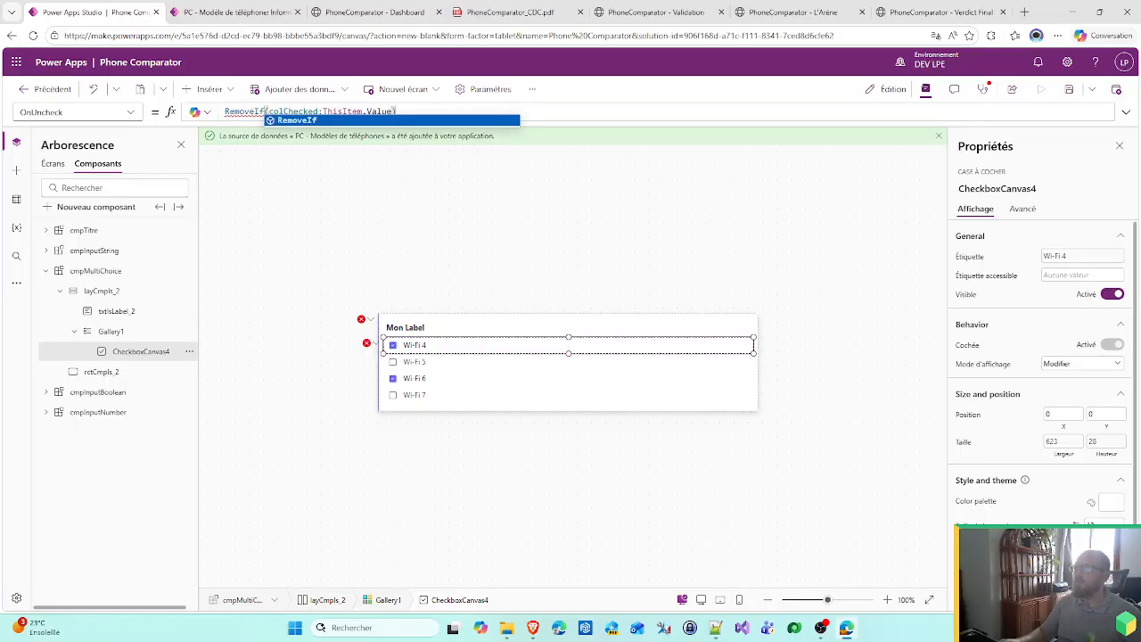
pyautogui.click(323, 111)
pyautogui.write('Value =')
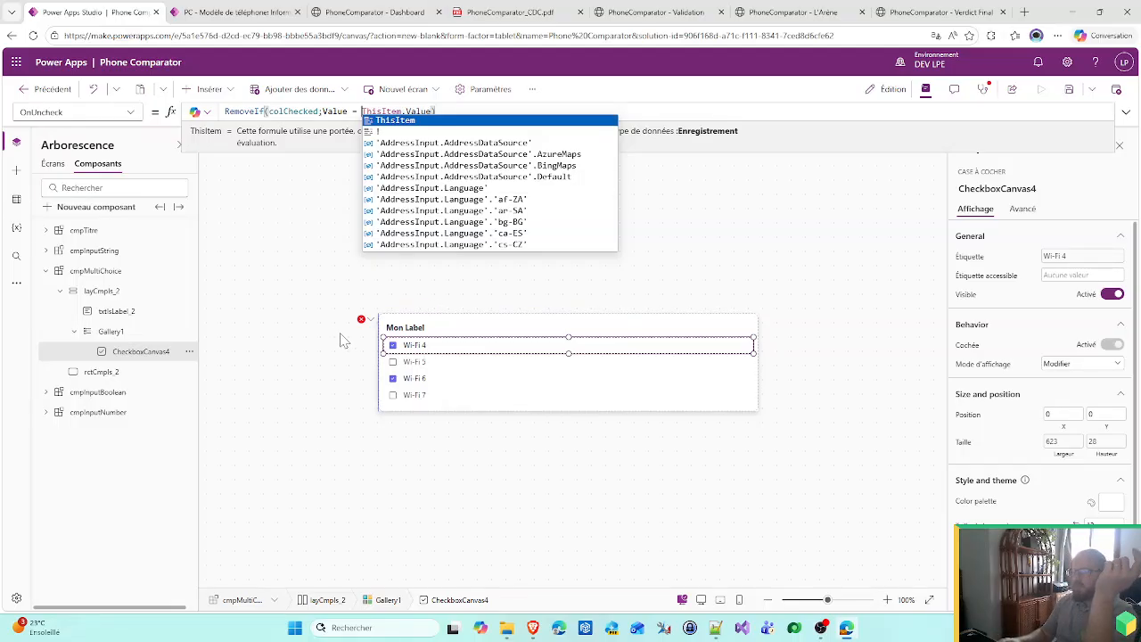
pyautogui.click(340, 276)
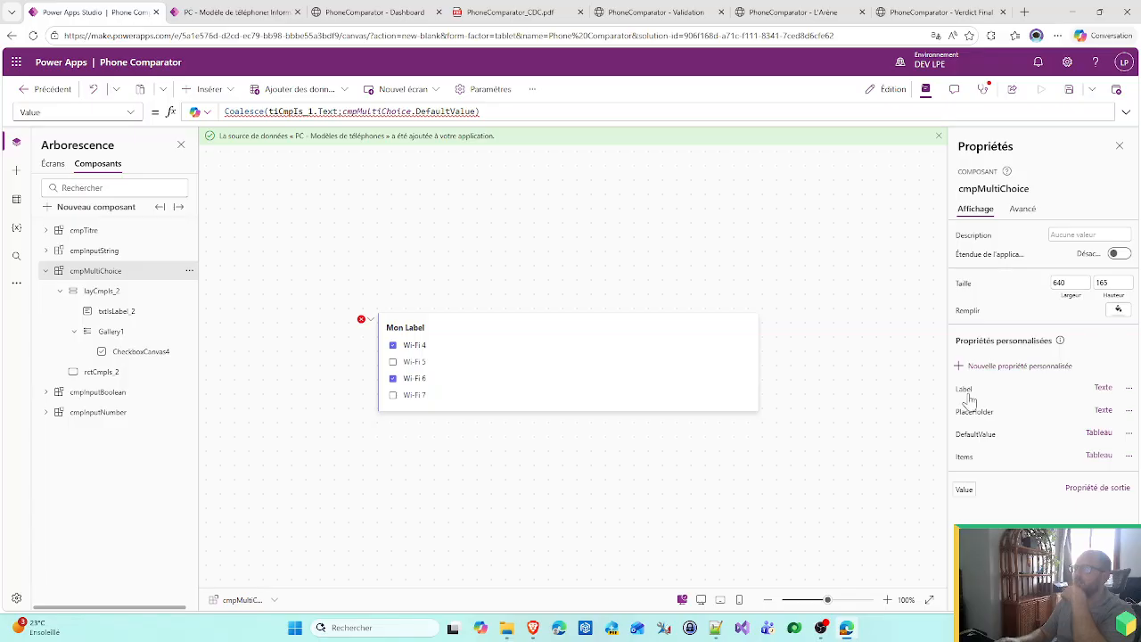
# - Replace the OnReset formula of cmpMultiChoice with ClearCollect(colChecked;cmpMultiChoice.DefaultValue)
pyautogui.click(131, 116)
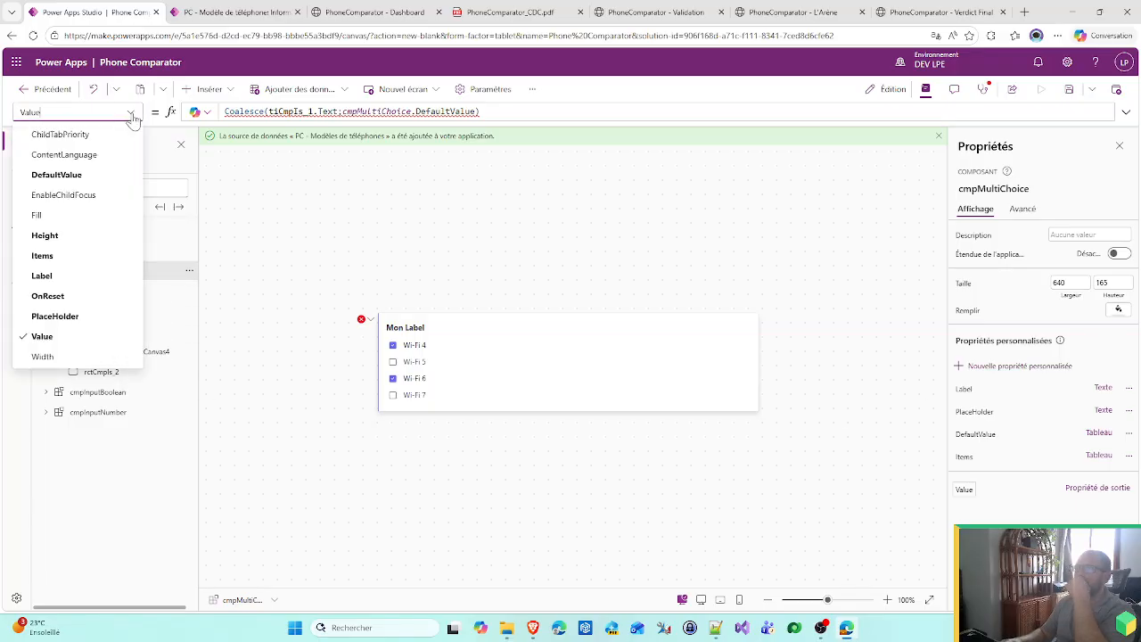
pyautogui.click(93, 295)
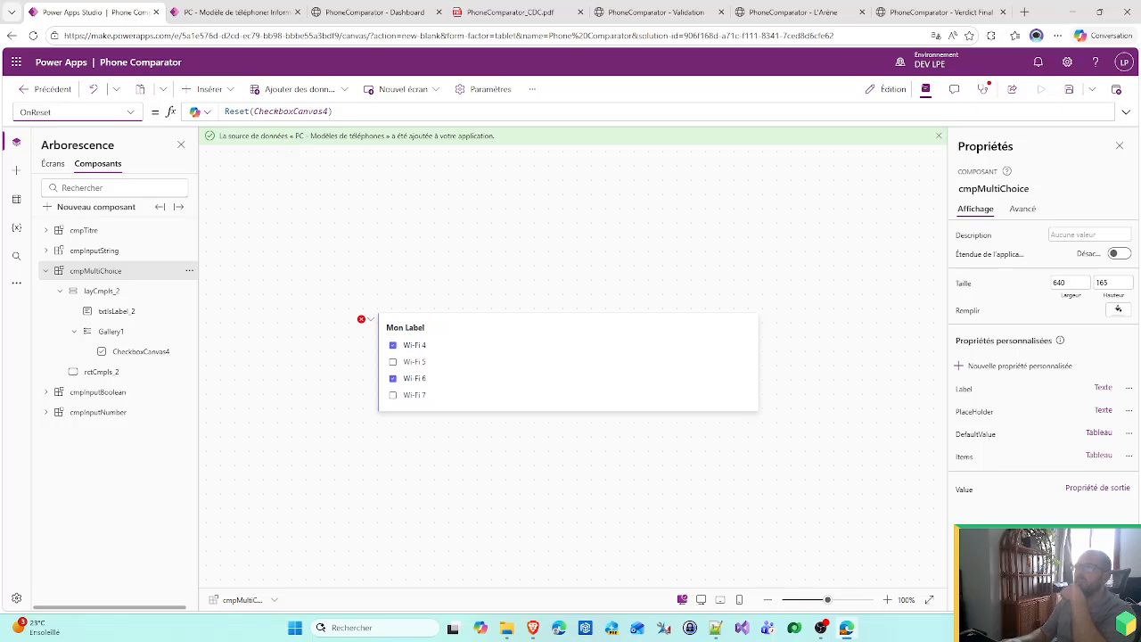
pyautogui.moveTo(332, 111); pyautogui.dragTo(178, 112)
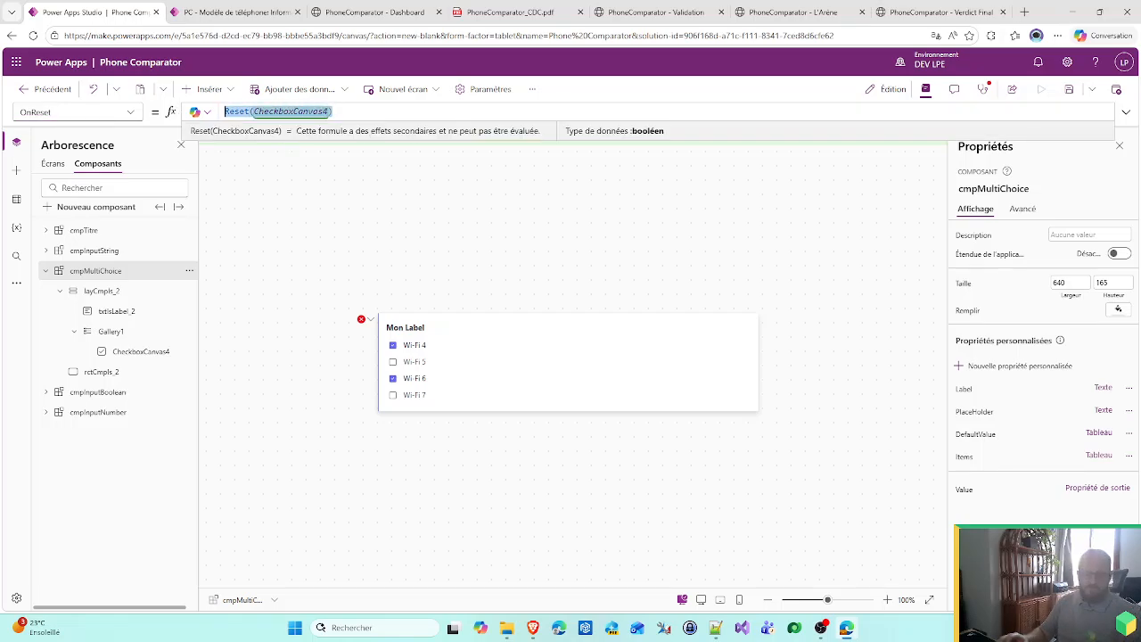
pyautogui.write('Cleard')
pyautogui.press('BackSpace')
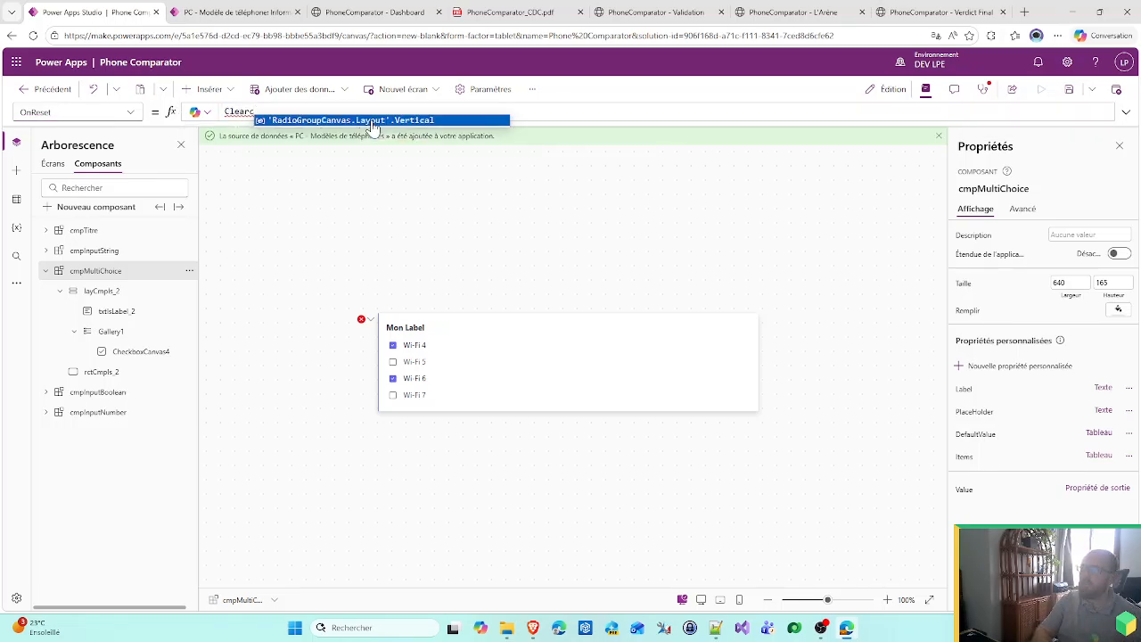
pyautogui.write('Collect')
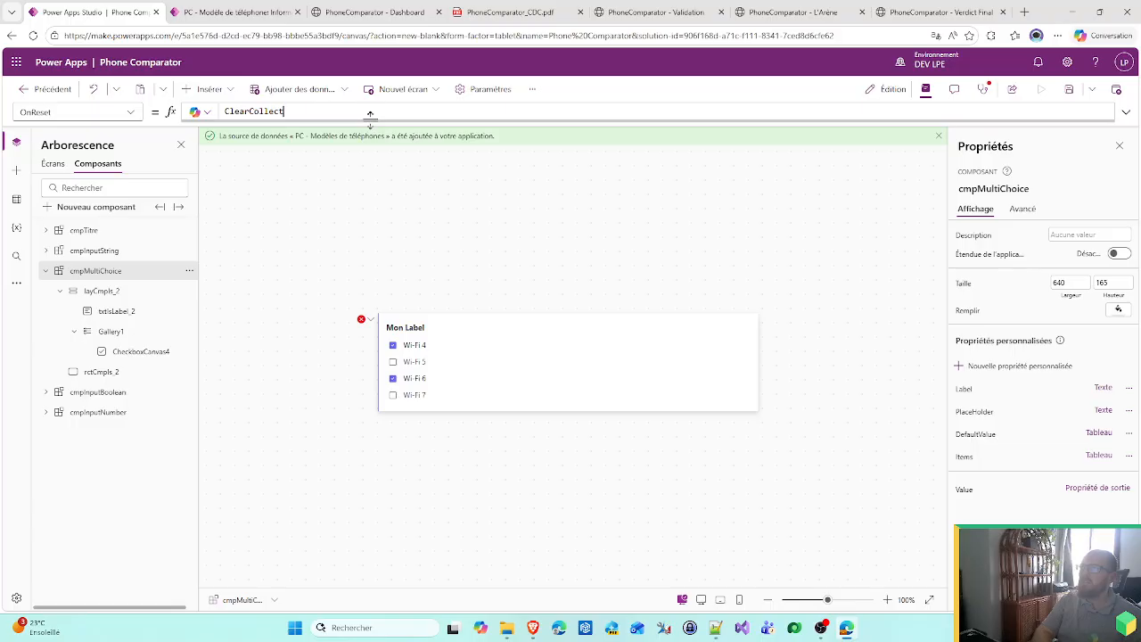
pyautogui.write('(')
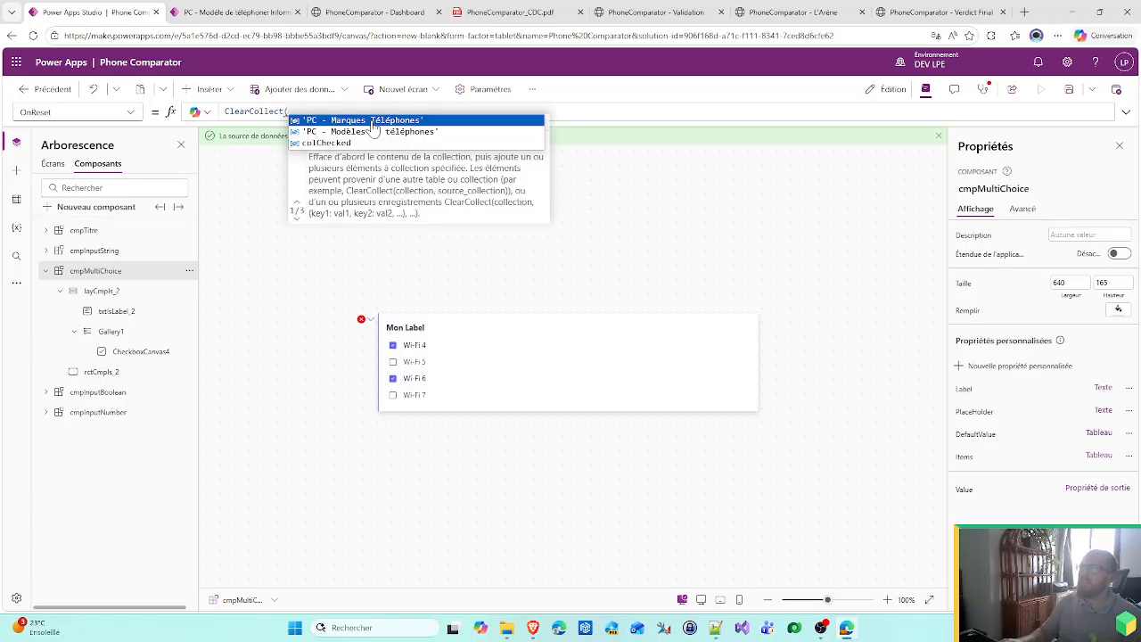
pyautogui.write('colChecked;cmp')
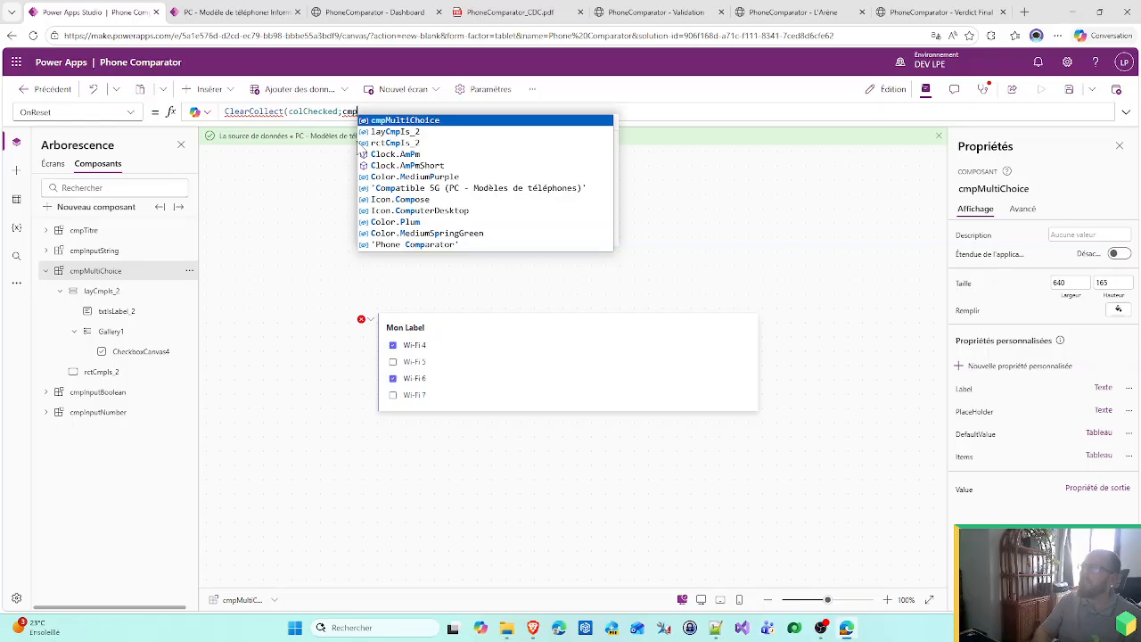
pyautogui.press('Tab')
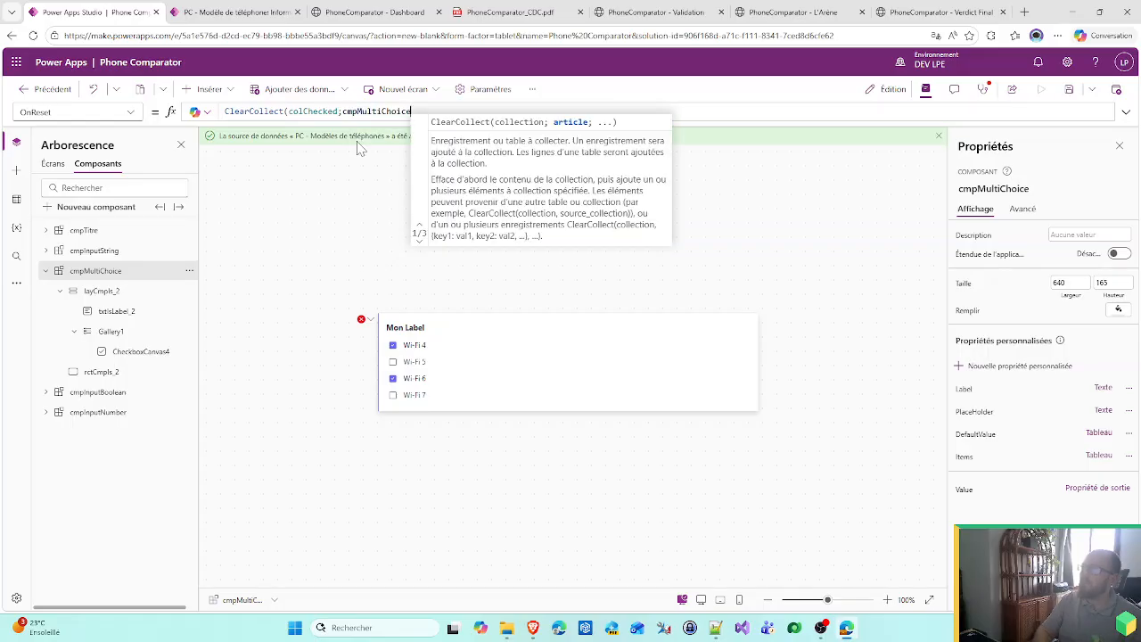
pyautogui.write('.')
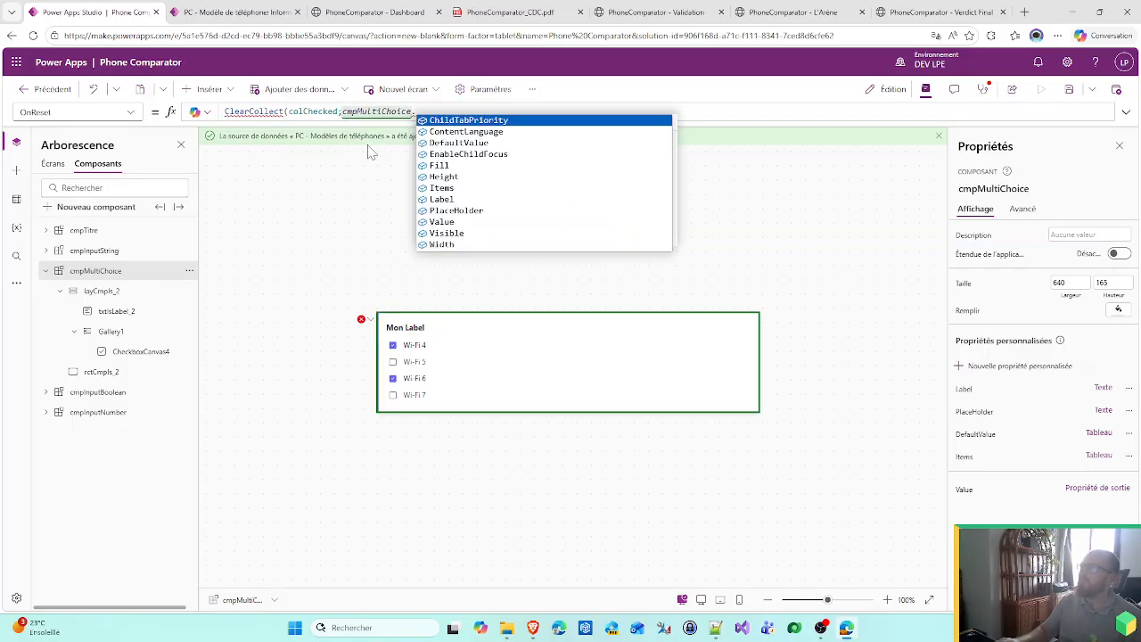
pyautogui.click(473, 144)
pyautogui.write(')')
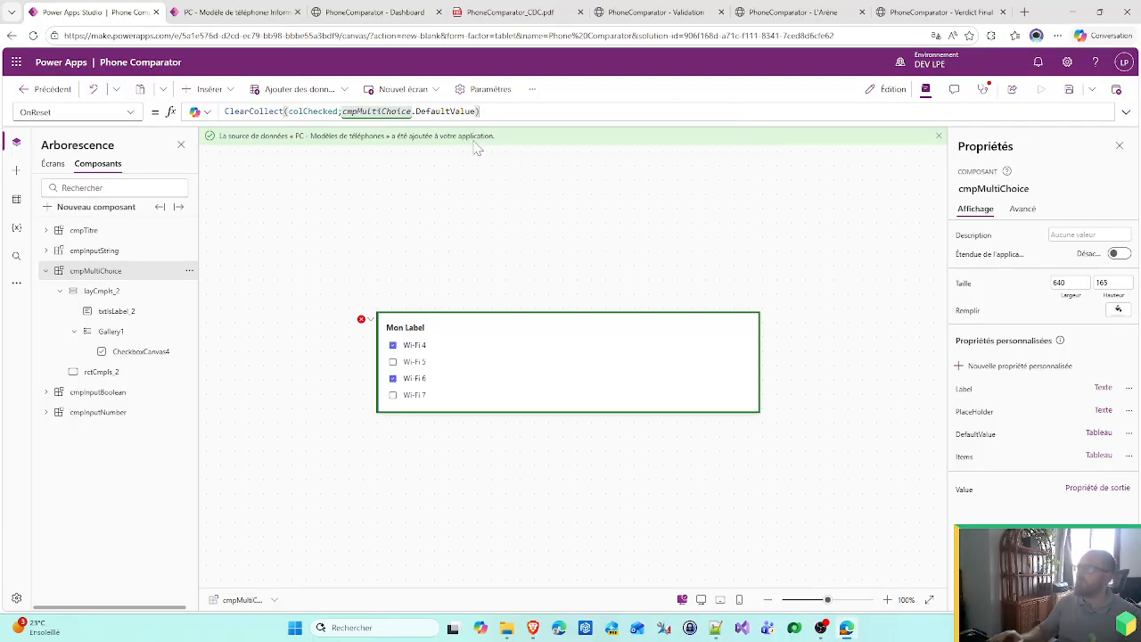
# - Set the Checked property of CheckboxCanvas4 to ThisItem in colChecked
pyautogui.click(405, 349)
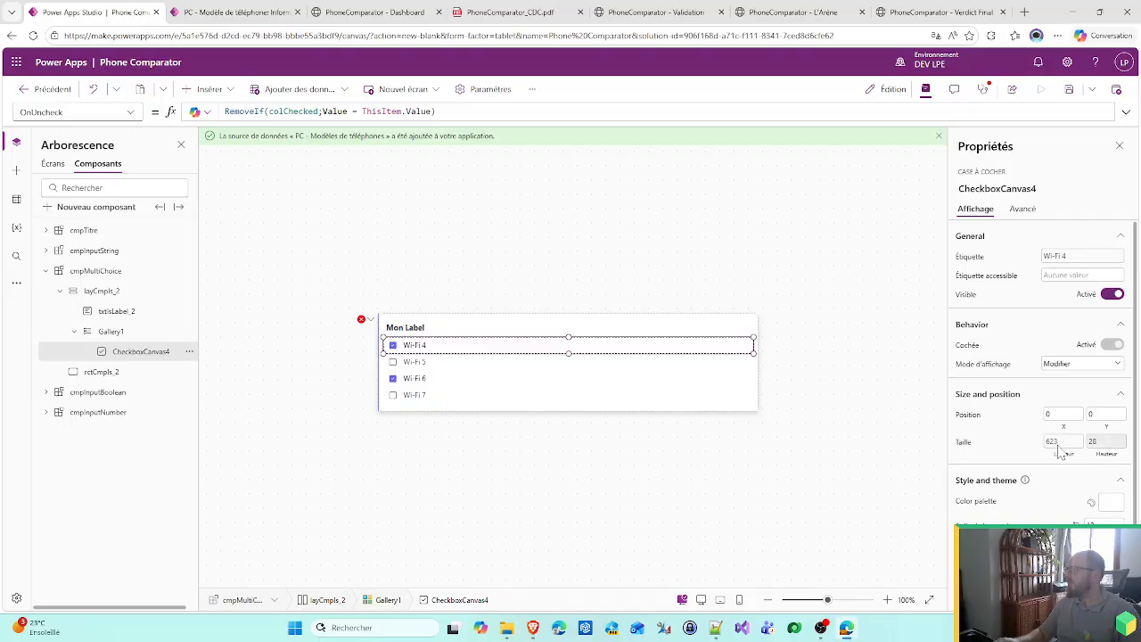
pyautogui.scroll(-1, 993, 353)
pyautogui.scroll(1, 977, 354)
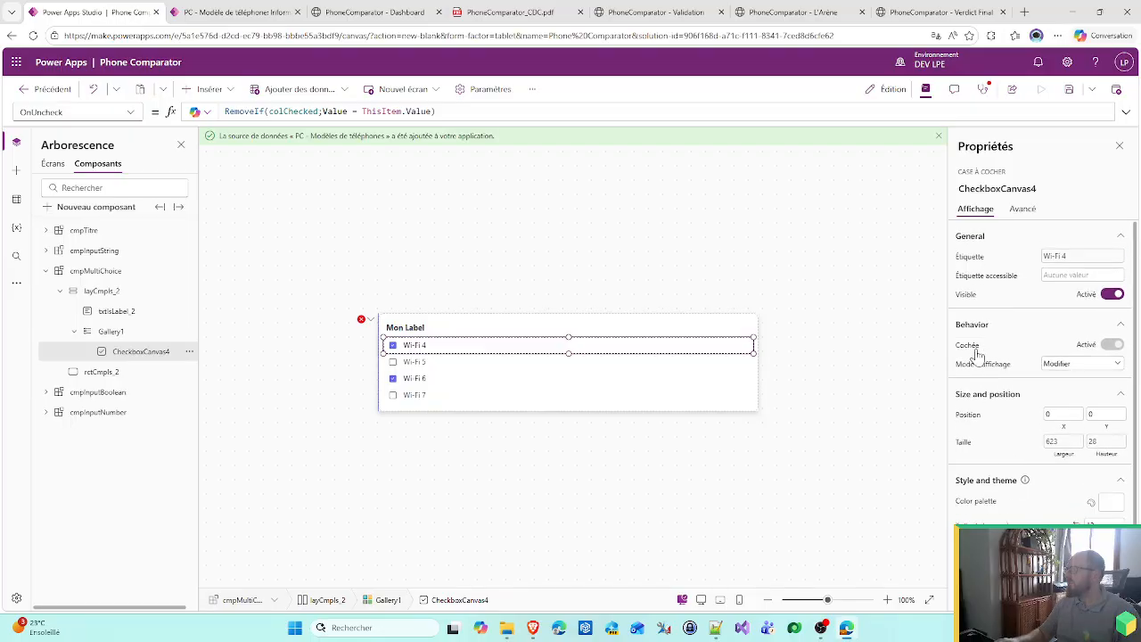
pyautogui.click(967, 345)
pyautogui.moveTo(415, 111); pyautogui.dragTo(277, 111)
pyautogui.write('col')
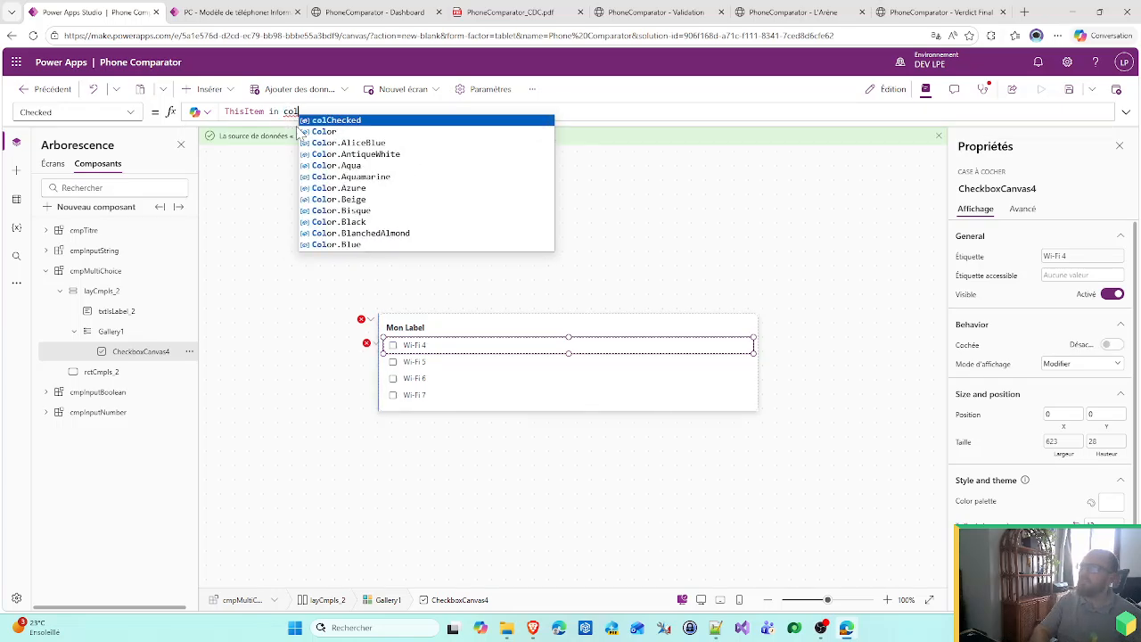
pyautogui.press('Tab')
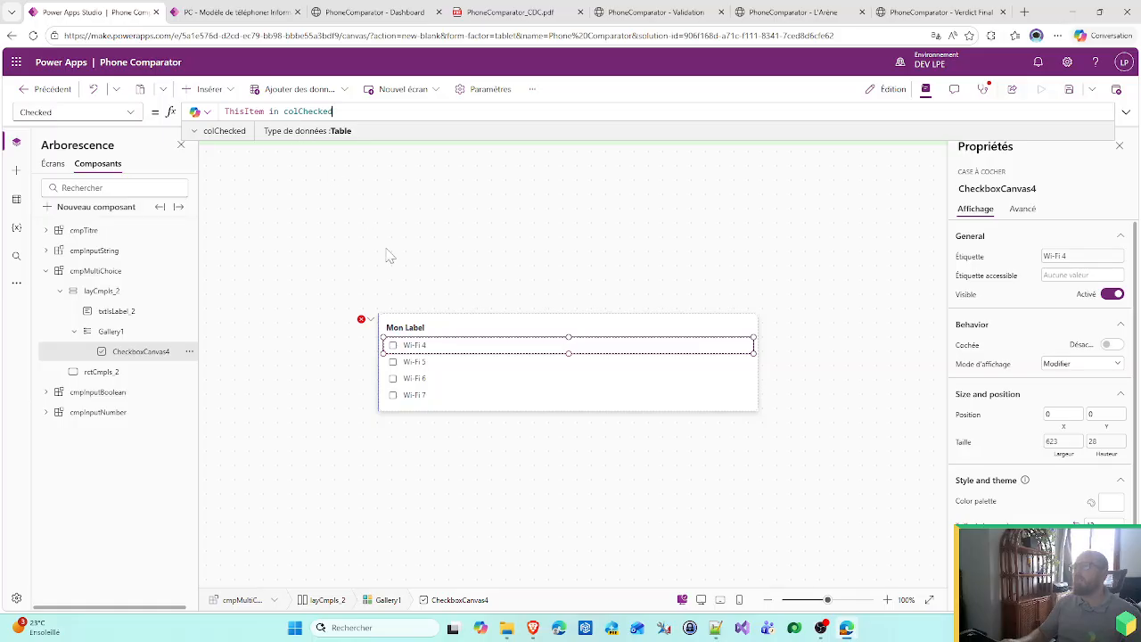
# - Append ;;Reset(Self) after the Collect call in the OnCheck formula of CheckboxCanvas4
pyautogui.click(132, 112)
pyautogui.click(52, 441)
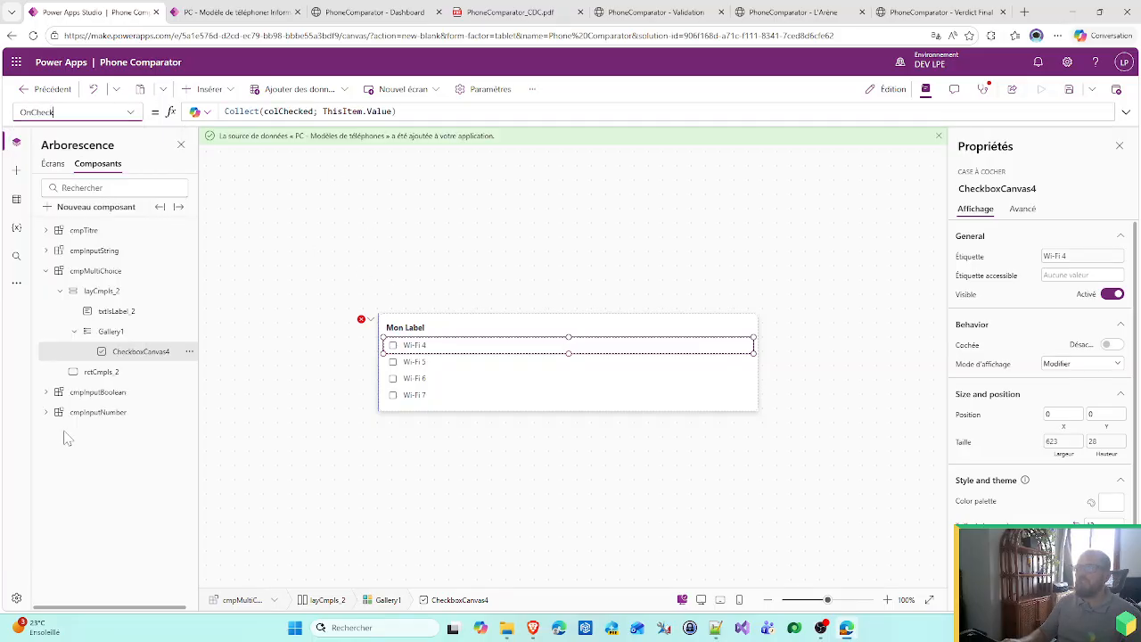
pyautogui.click(401, 111)
pyautogui.write(';;Res')
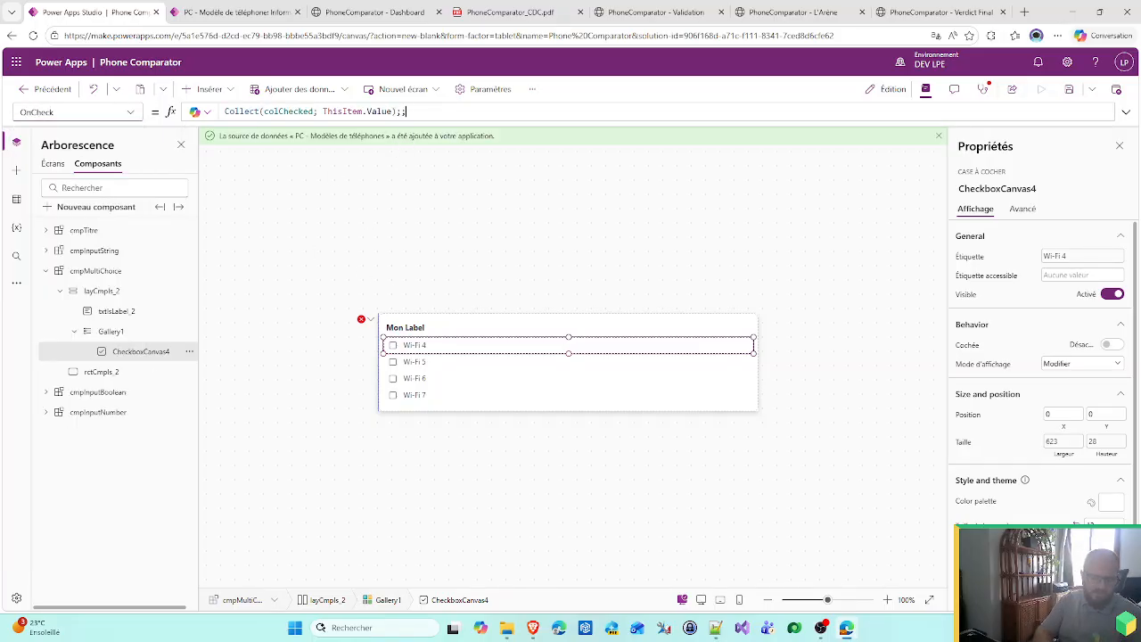
pyautogui.write('et(Self)')
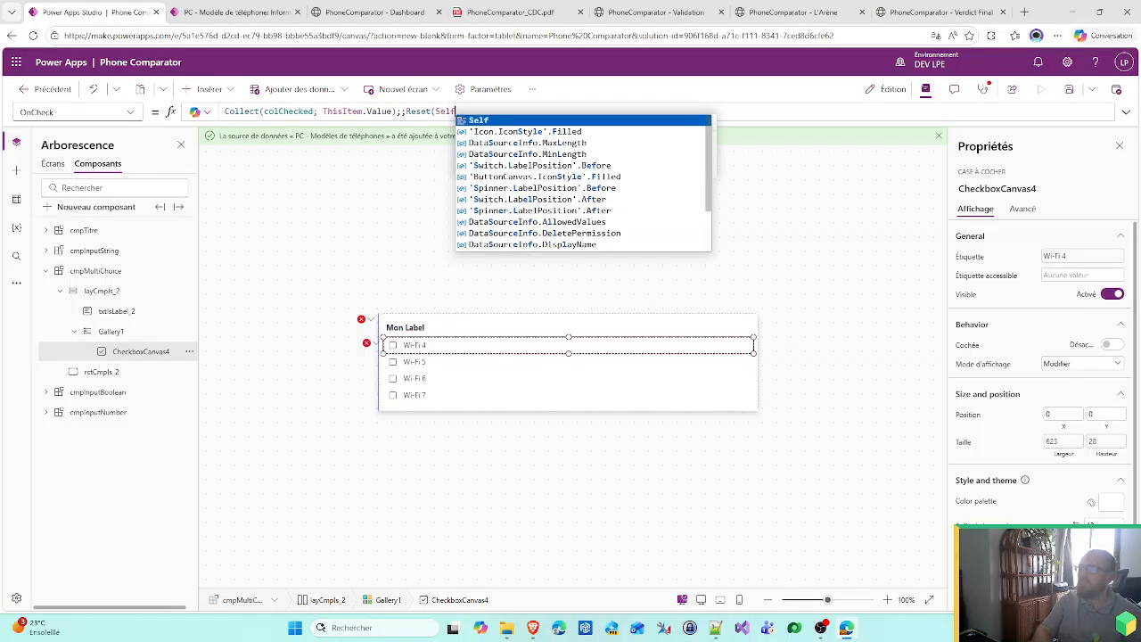
# - Copy ;;Reset(Self) from the OnCheck formula to the end of the RemoveIf formula in CheckboxCanvas4's OnUncheck property
pyautogui.hotkey('shift', 'Left')
pyautogui.hotkey('shift', 'Left')
pyautogui.hotkey('shift', 'Left')
pyautogui.hotkey('shift', 'Left')
pyautogui.hotkey('shift', 'Left')
pyautogui.hotkey('shift', 'Left')
pyautogui.hotkey('shift', 'Left')
pyautogui.hotkey('shift', 'Left')
pyautogui.hotkey('shift', 'Left')
pyautogui.hotkey('shift', 'Left')
pyautogui.hotkey('shift', 'Left')
pyautogui.hotkey('shift', 'Left')
pyautogui.hotkey('shift', 'Left')
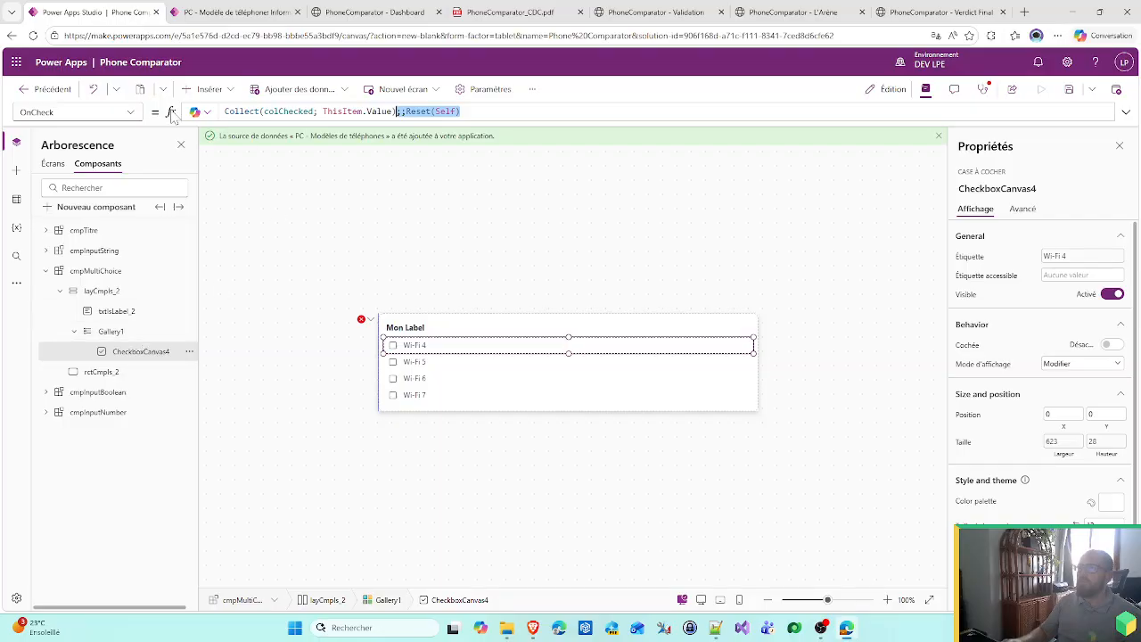
pyautogui.click(132, 112)
pyautogui.click(52, 475)
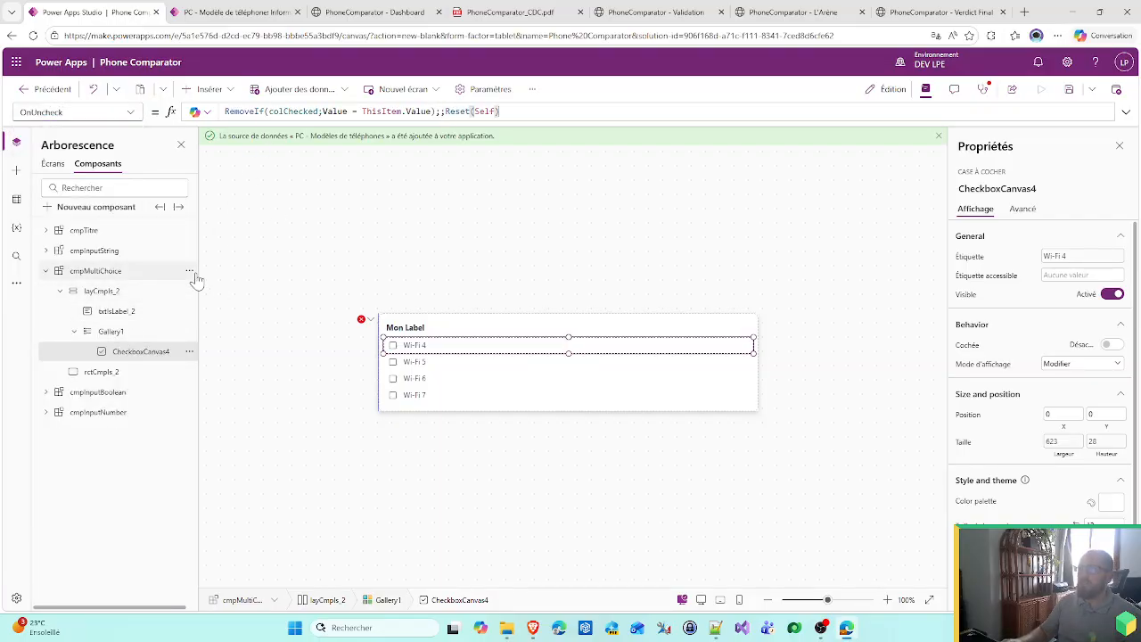
# - Change the data type of cmpMultiChoice's Value output property to Tableau
pyautogui.click(189, 272)
pyautogui.click(129, 274)
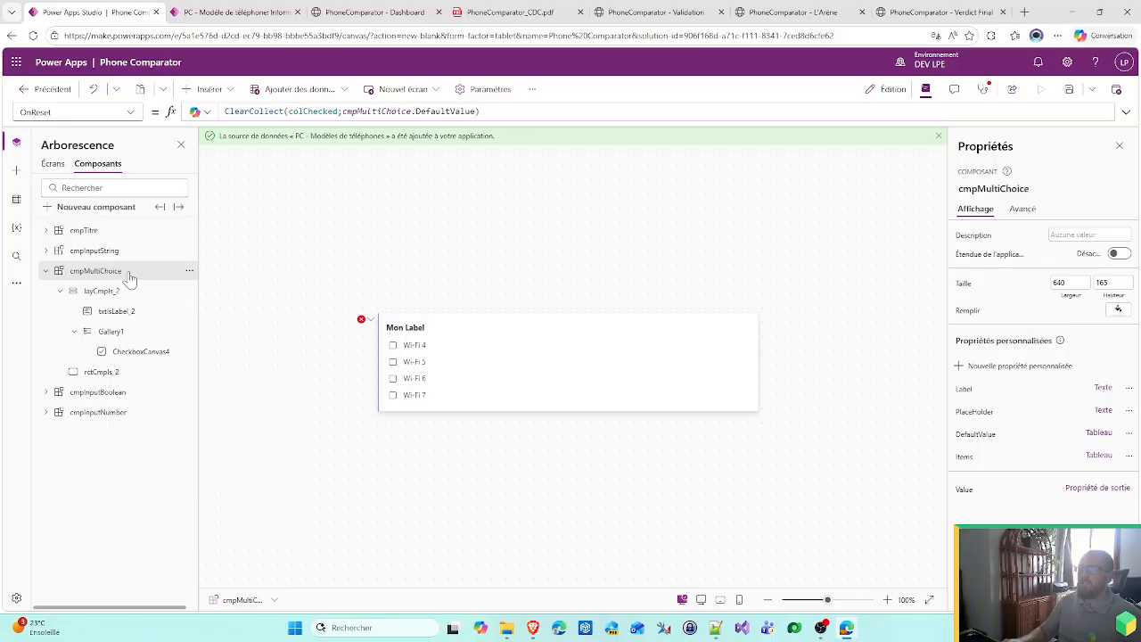
pyautogui.click(361, 319)
pyautogui.click(392, 336)
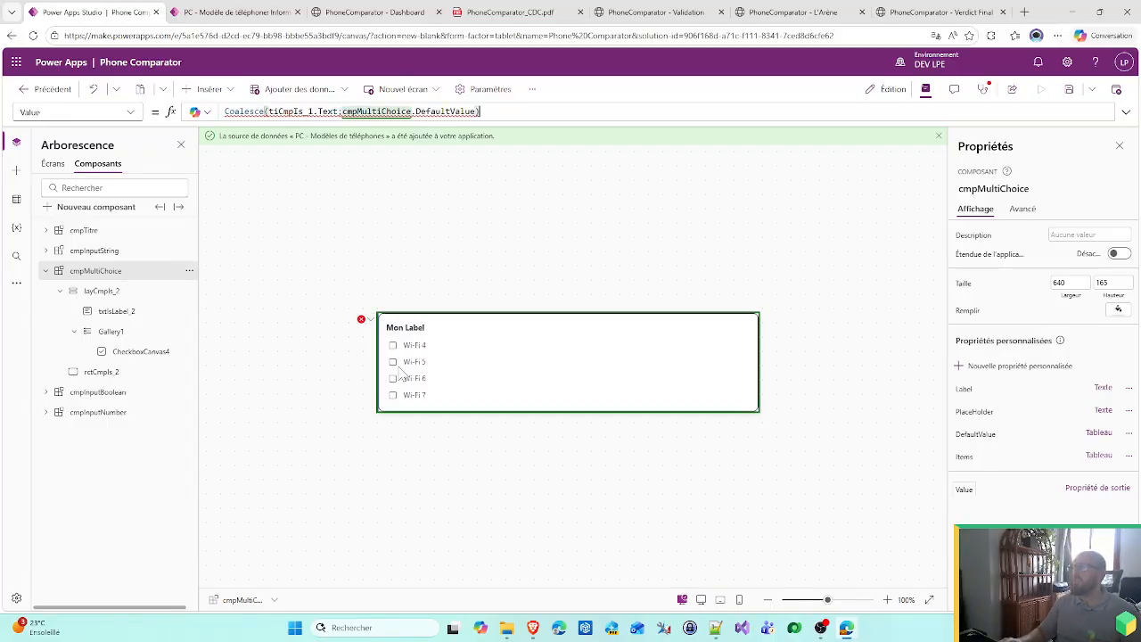
pyautogui.click(1102, 495)
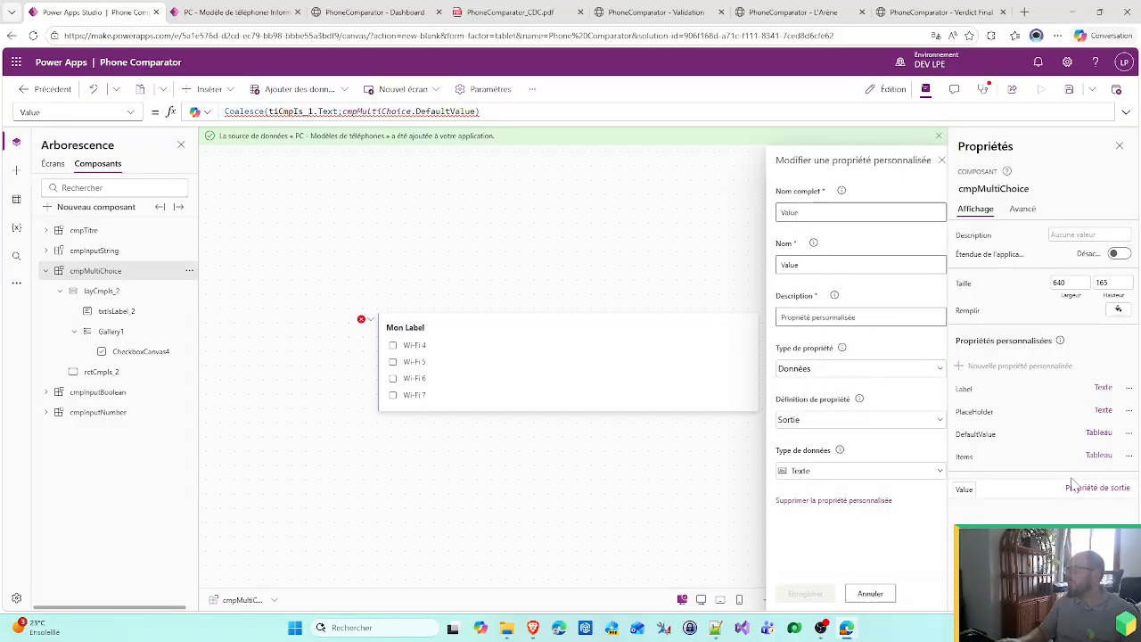
pyautogui.click(789, 480)
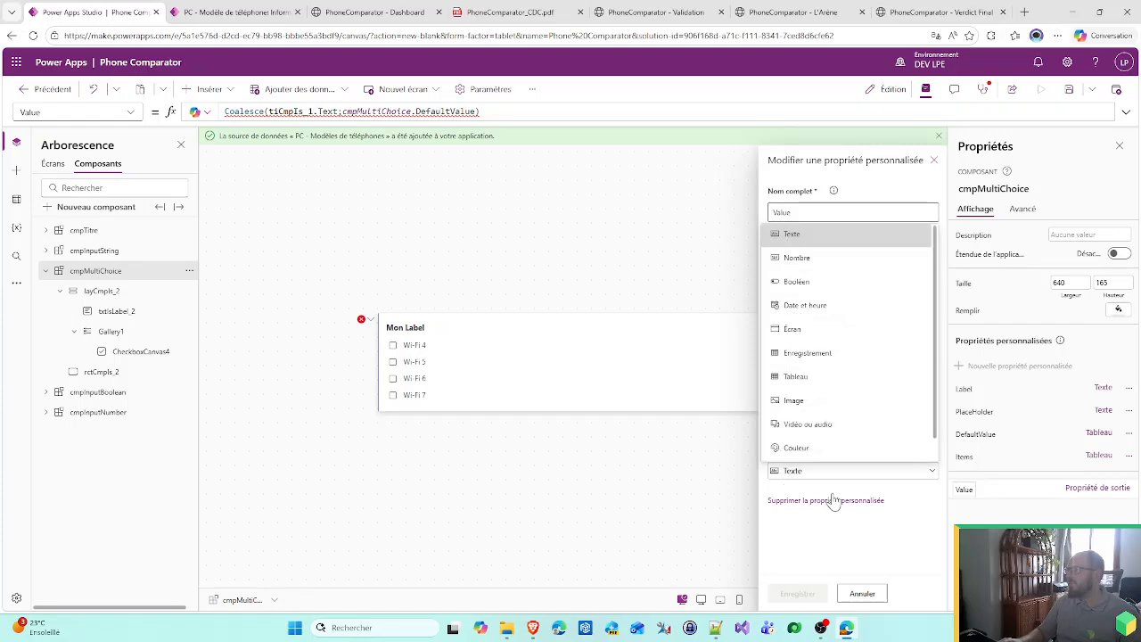
pyautogui.click(834, 379)
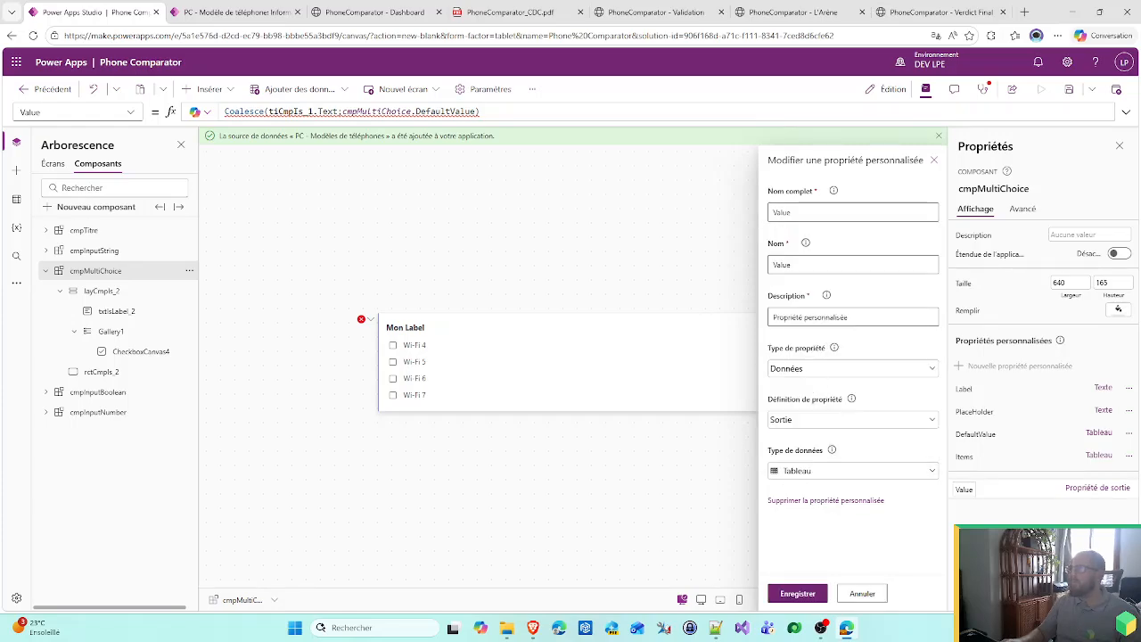
# - Save the update to cmpMultiChoice's Value property and replace its formula with colChecked
pyautogui.hotkey('ctrl', 'a')
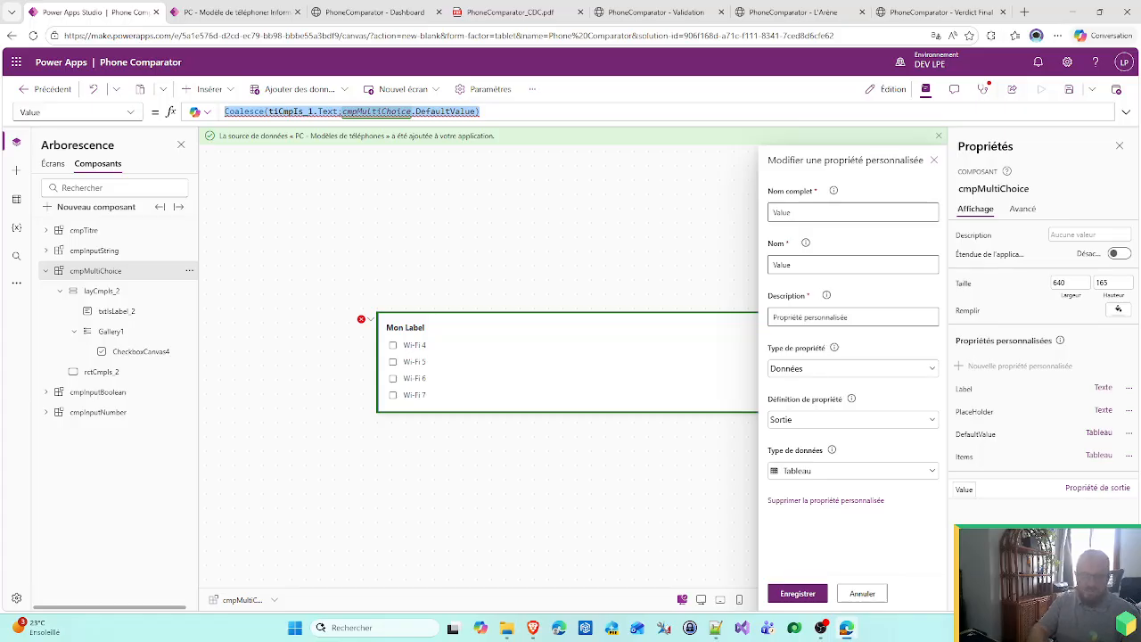
pyautogui.write('colChecked')
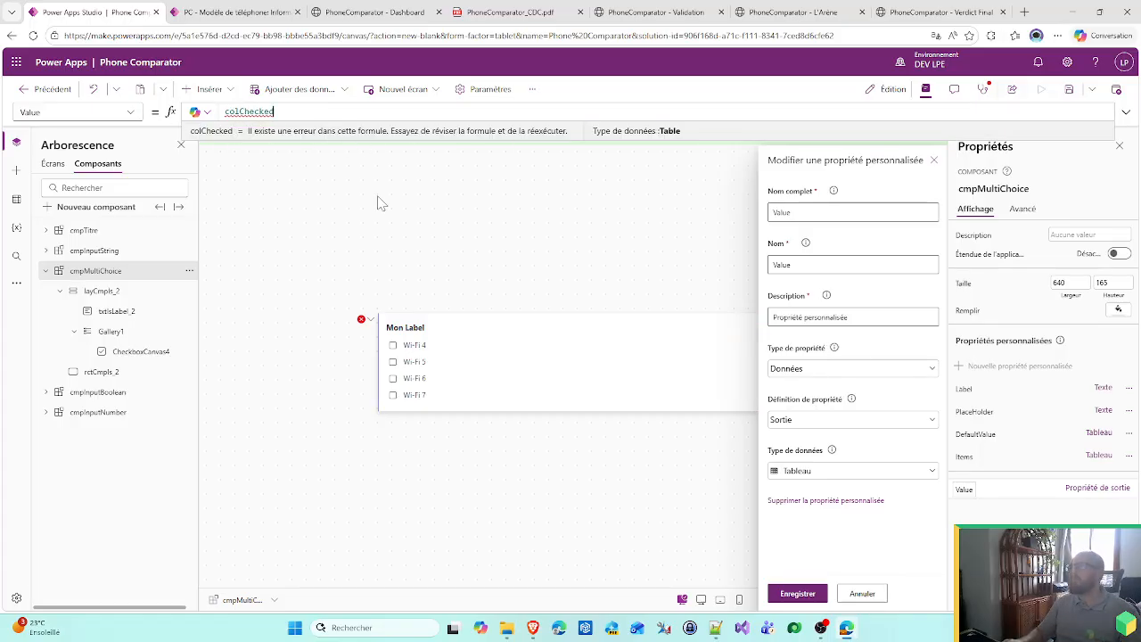
pyautogui.click(798, 593)
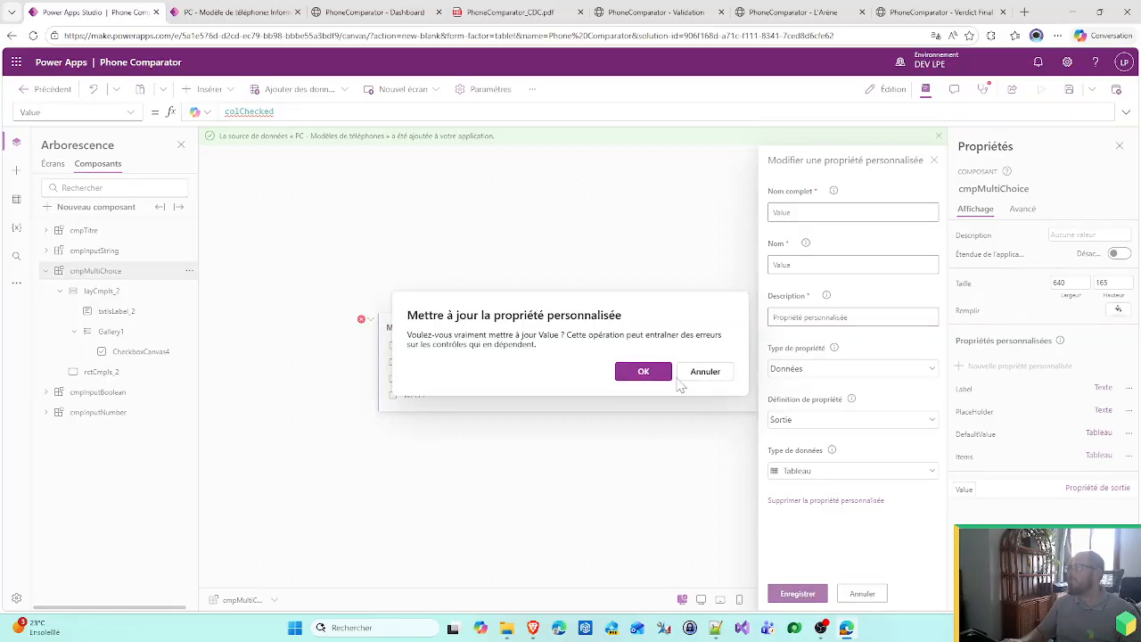
pyautogui.click(643, 376)
pyautogui.moveTo(660, 111); pyautogui.dragTo(225, 110)
pyautogui.write('colChecked')
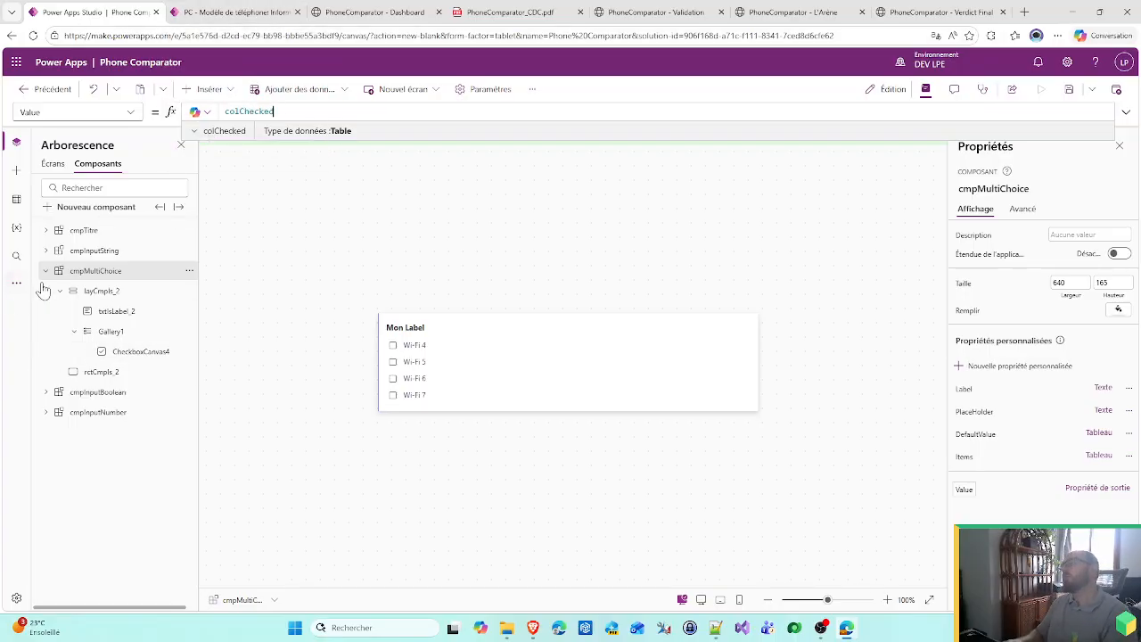
# - Duplicate the cmpInputString component
pyautogui.click(45, 271)
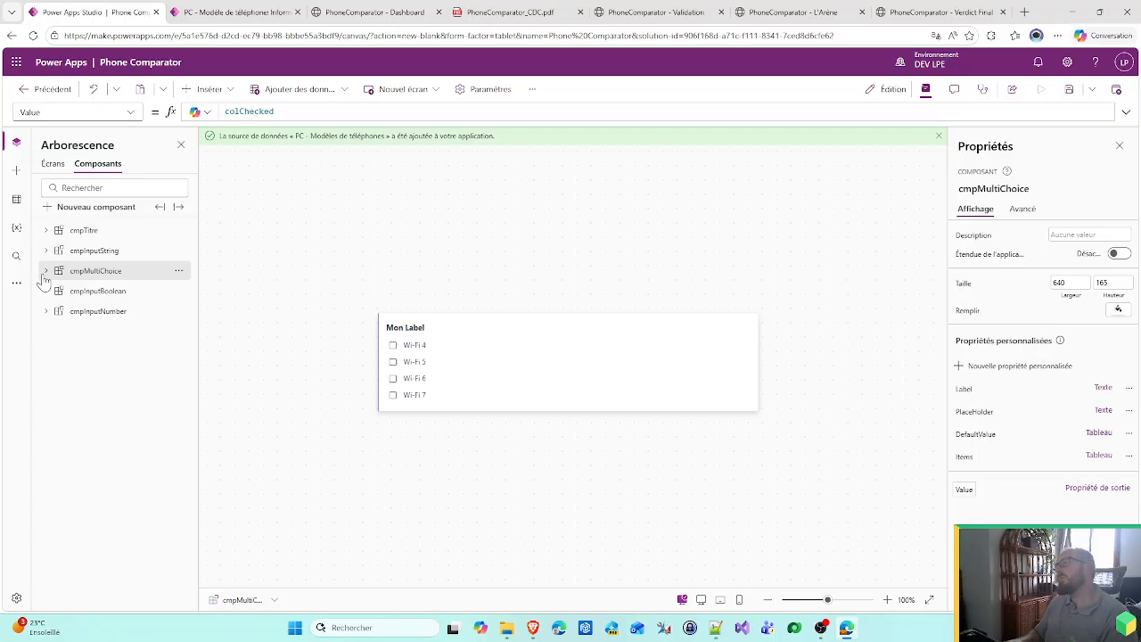
pyautogui.click(179, 273)
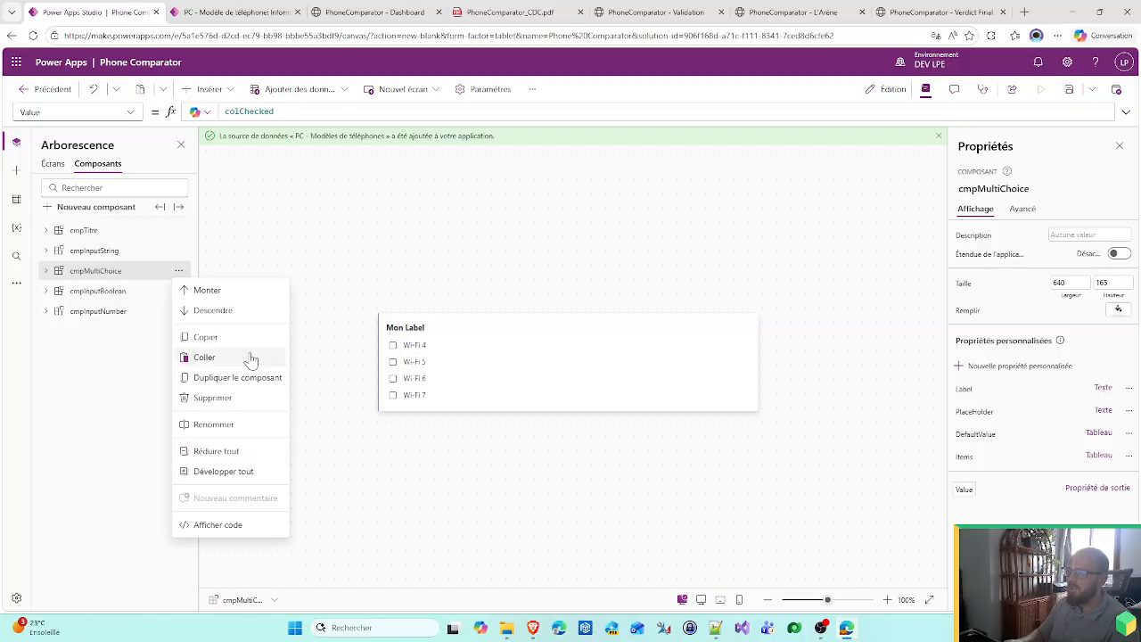
pyautogui.click(145, 252)
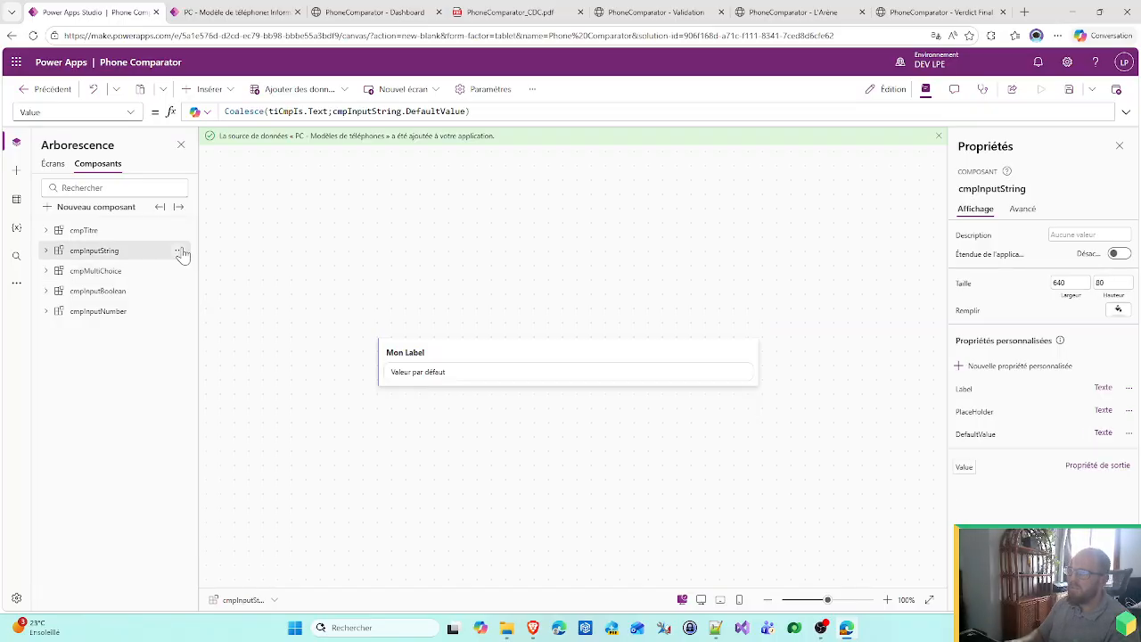
pyautogui.click(178, 251)
pyautogui.click(218, 357)
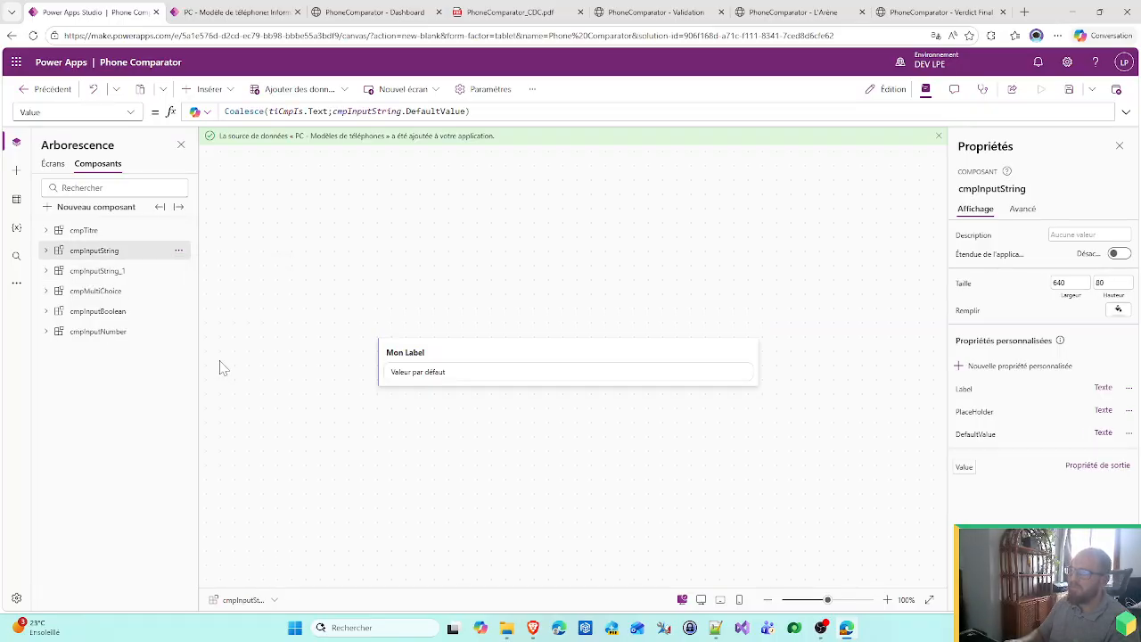
# - Rename the copied component as cmpInputLookUp and expand its contents
pyautogui.doubleClick(107, 277)
pyautogui.hotkey('shift', 'Left')
pyautogui.hotkey('shift', 'Left')
pyautogui.hotkey('shift', 'Left')
pyautogui.hotkey('shift', 'Left')
pyautogui.hotkey('shift', 'Left')
pyautogui.hotkey('shift', 'Left')
pyautogui.hotkey('shift', 'Left')
pyautogui.hotkey('shift', 'Left')
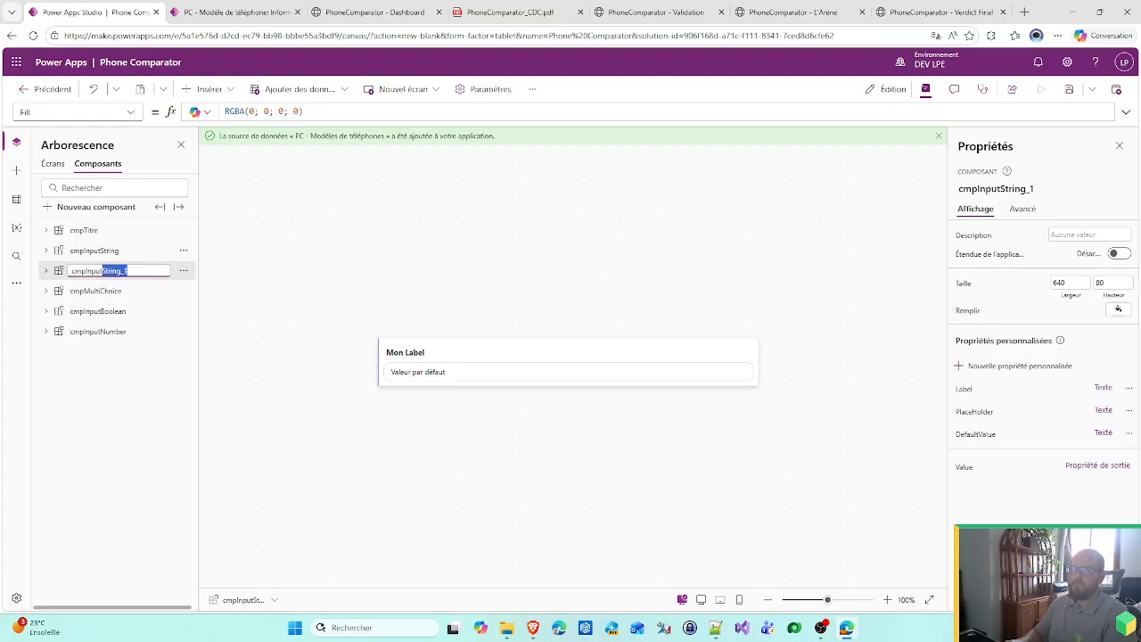
pyautogui.write('Lo')
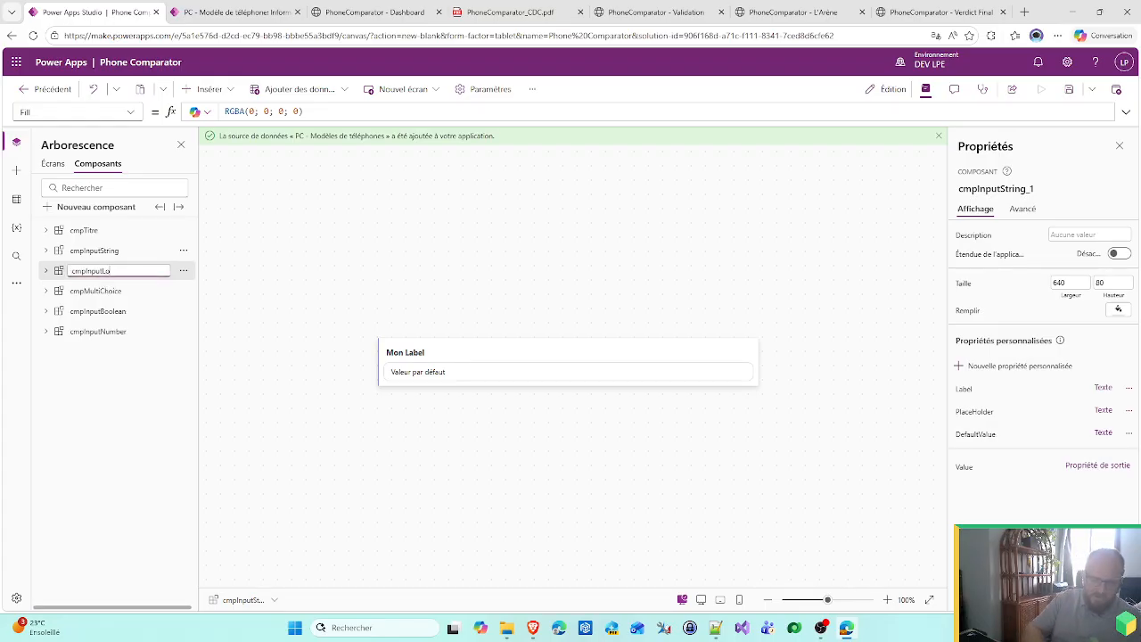
pyautogui.write('okUp')
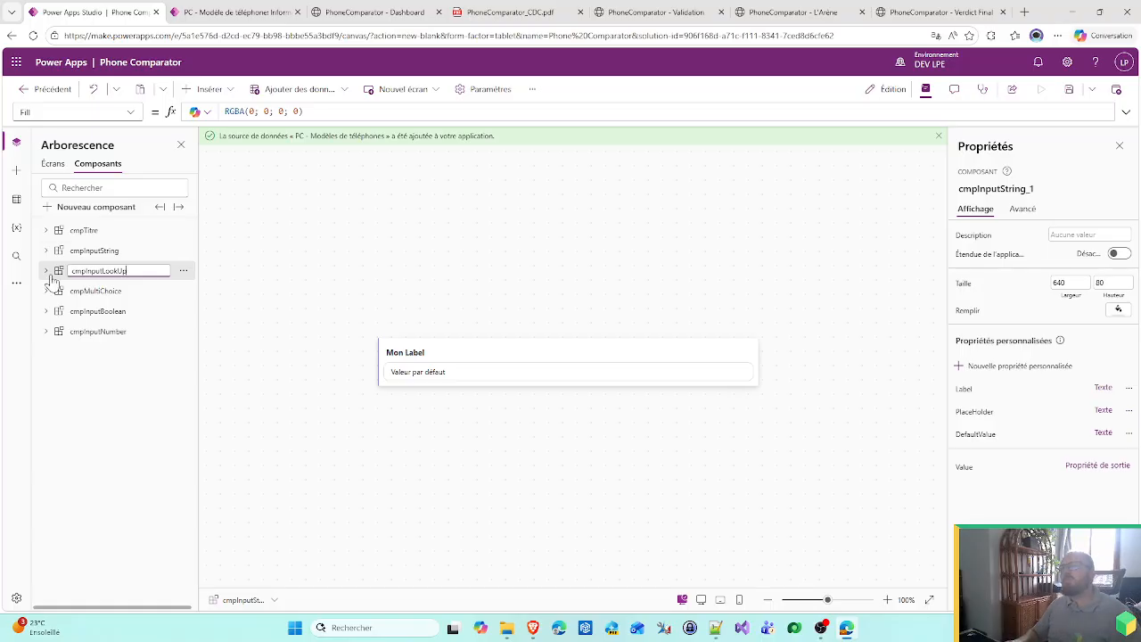
pyautogui.click(48, 273)
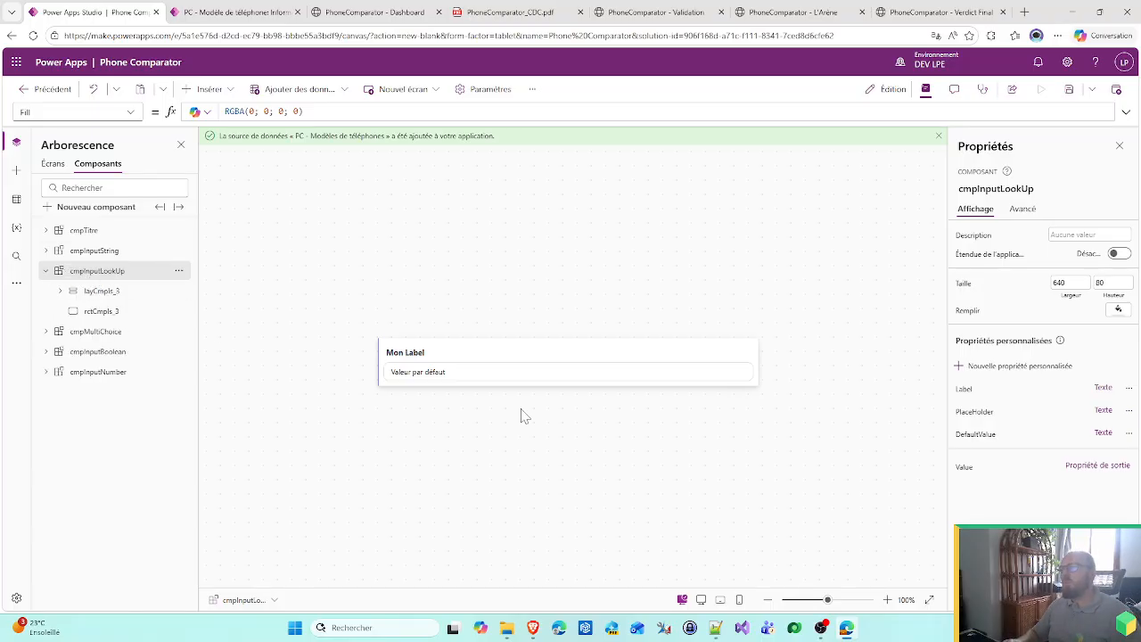
# - Replace the text input inside cmpInputLookUp's layout container with a Liste déroulante control
pyautogui.click(435, 378)
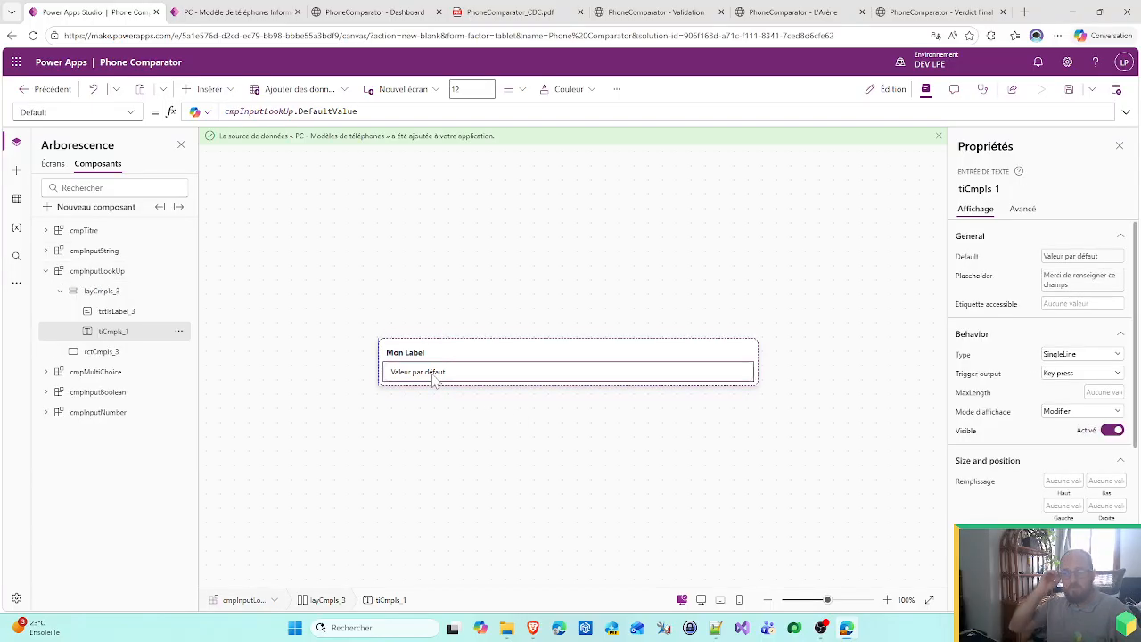
pyautogui.press('Delete')
pyautogui.click(207, 89)
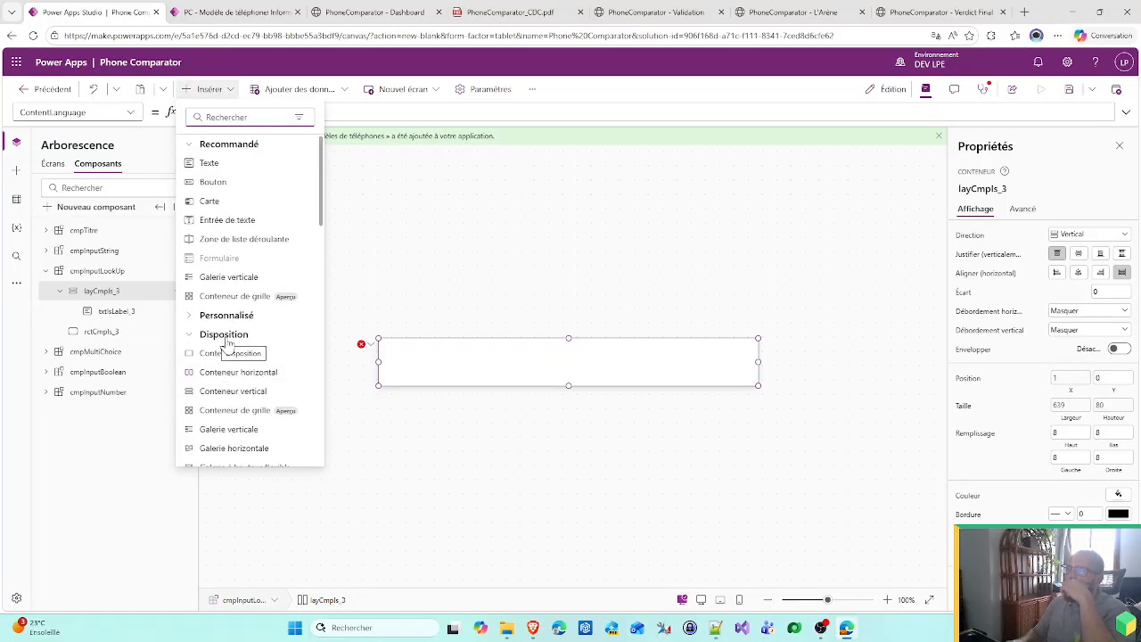
pyautogui.scroll(-2, 206, 346)
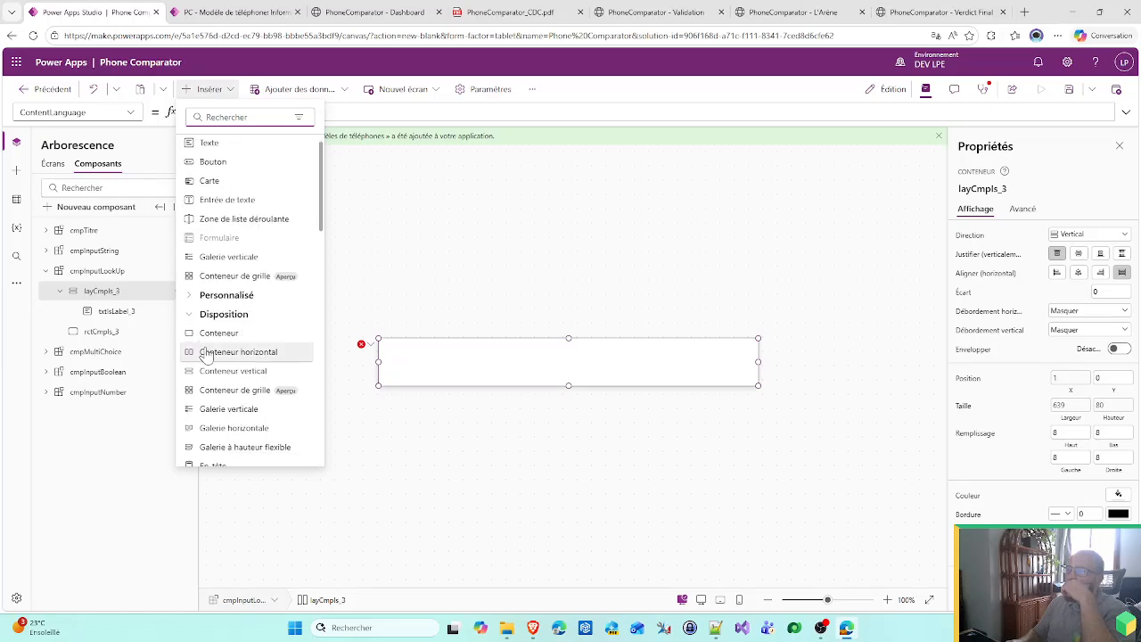
pyautogui.scroll(-1, 207, 383)
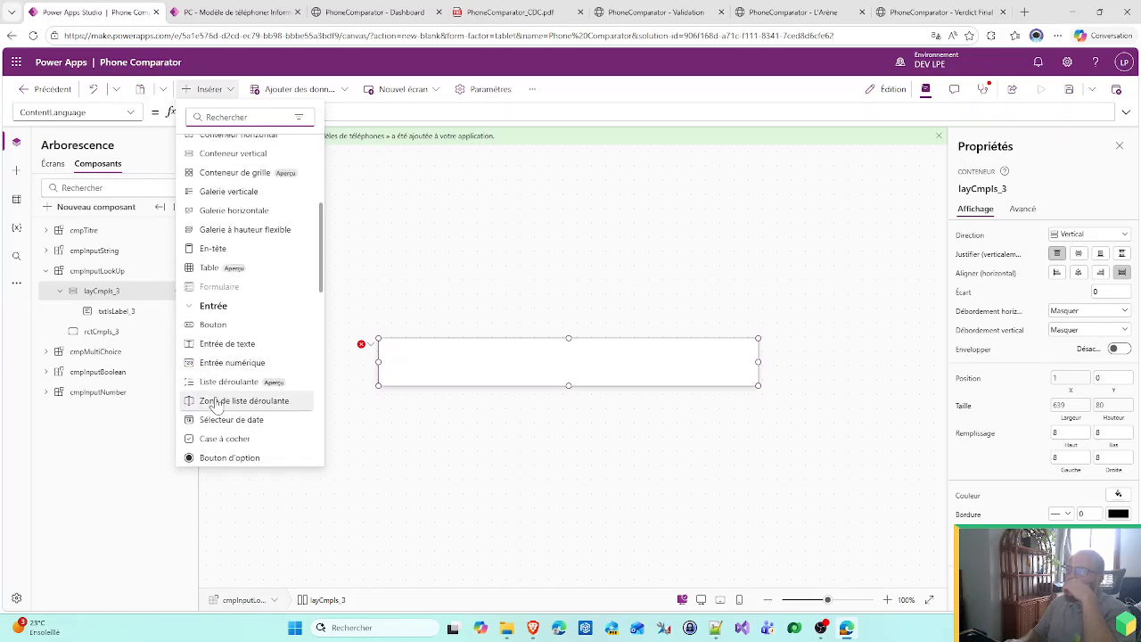
pyautogui.scroll(-1, 254, 441)
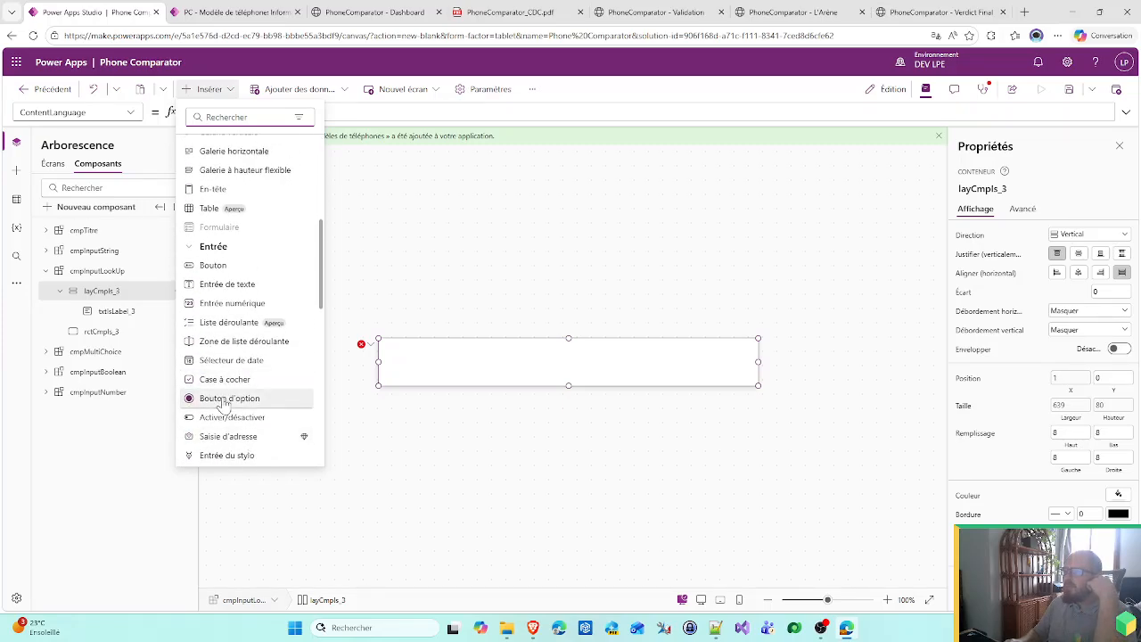
pyautogui.click(234, 322)
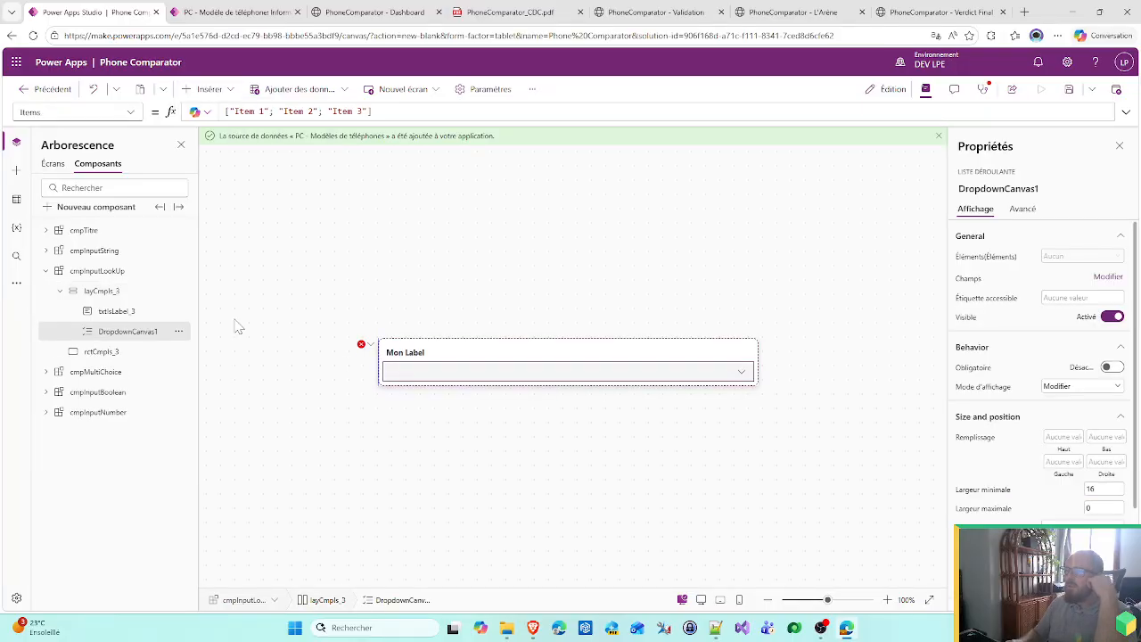
# - Adjust the color palette of the dropdown in cmpInputLookUp to give it a white background
pyautogui.scroll(-3, 1069, 445)
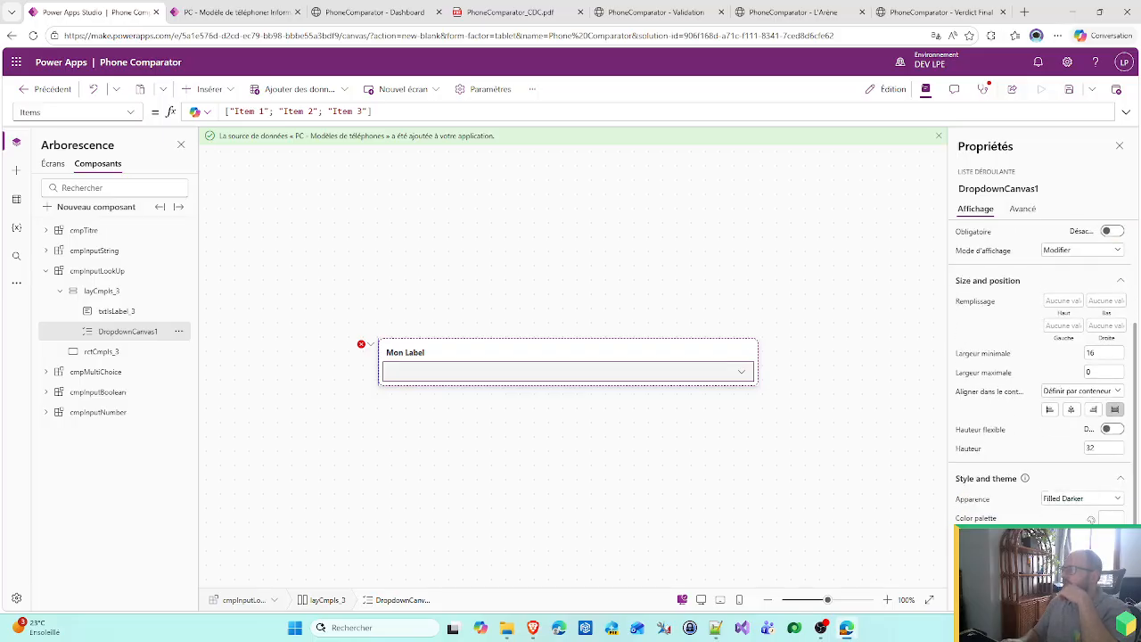
pyautogui.click(1093, 519)
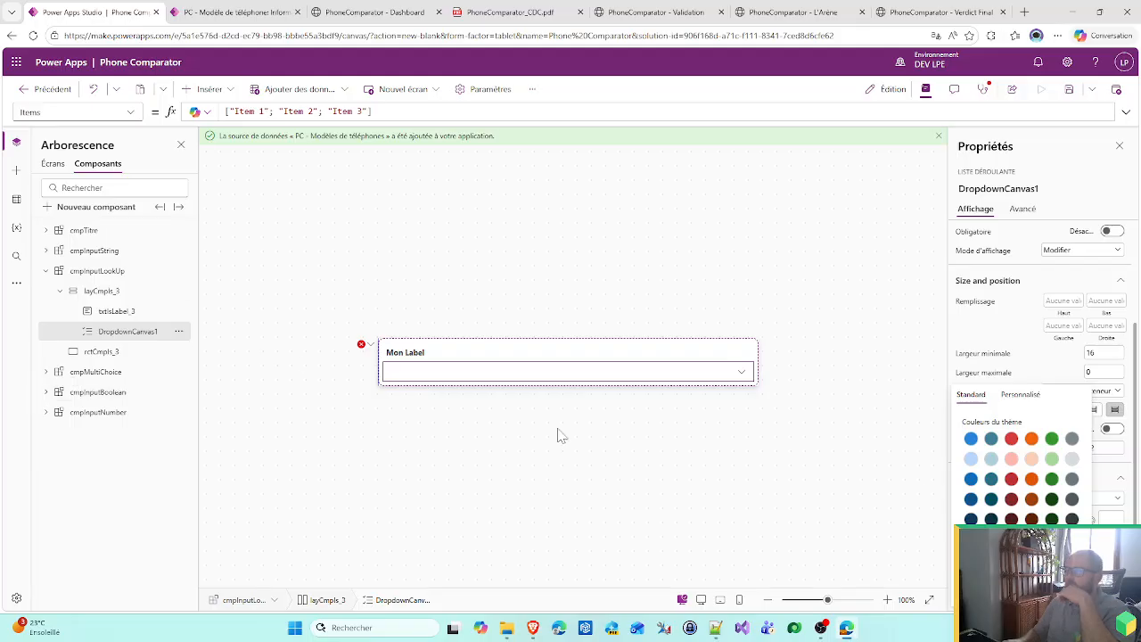
pyautogui.click(1036, 369)
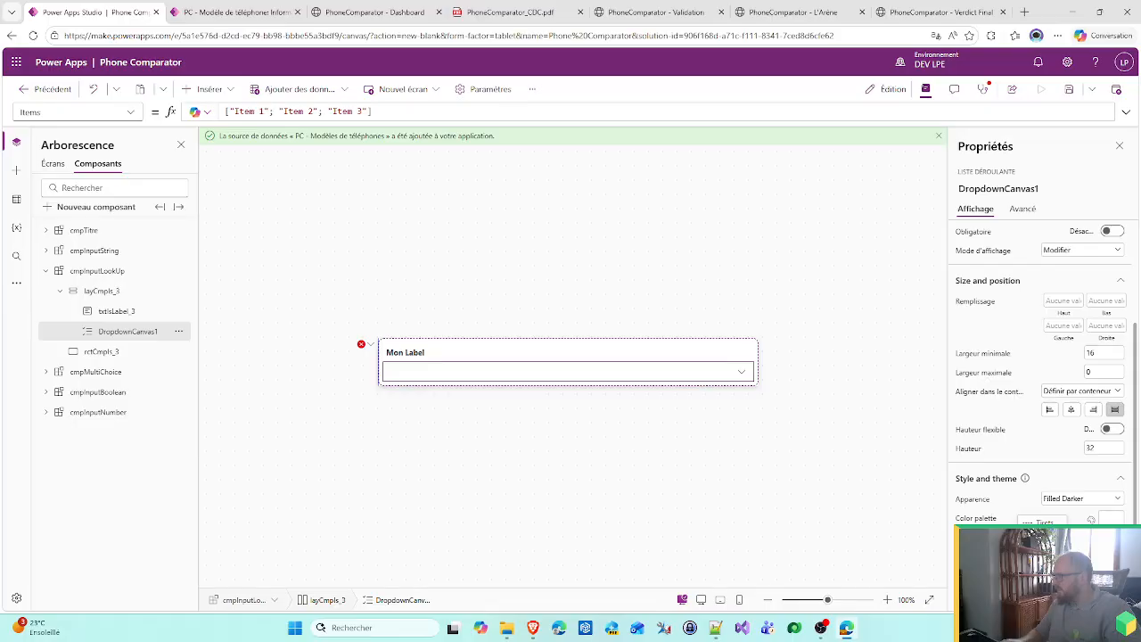
pyautogui.click(1091, 519)
pyautogui.click(1072, 461)
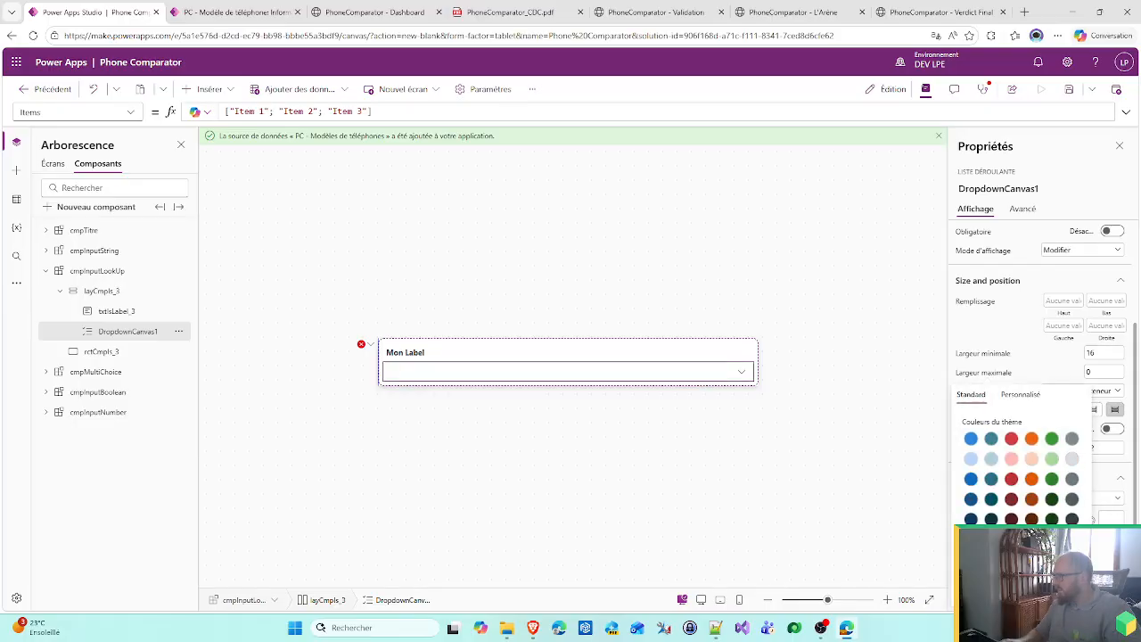
pyautogui.click(1091, 518)
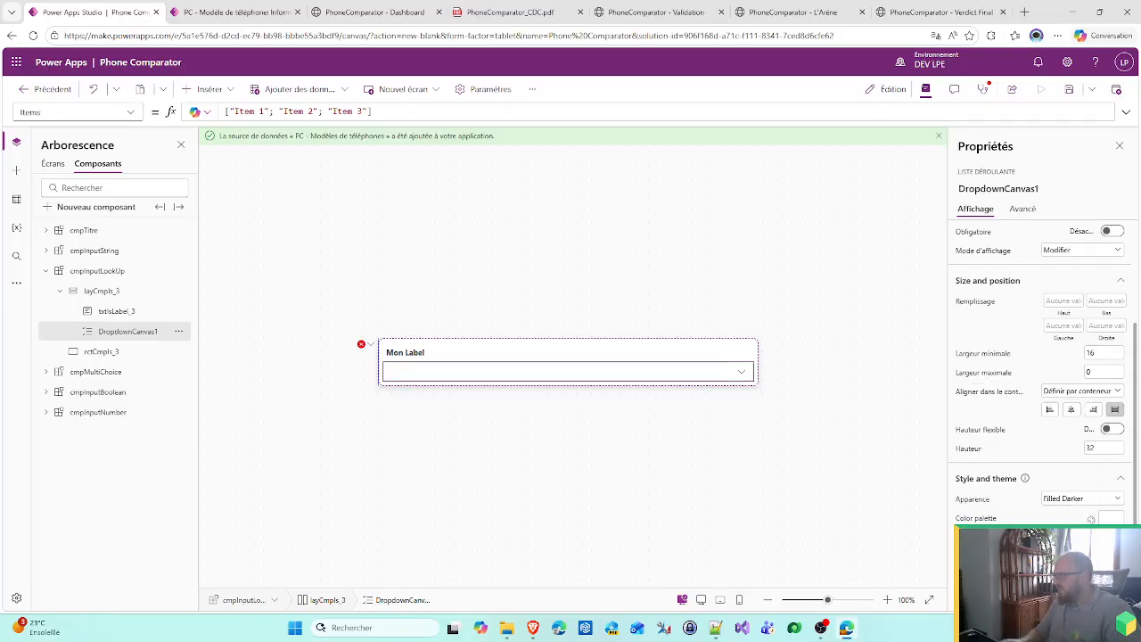
pyautogui.click(777, 483)
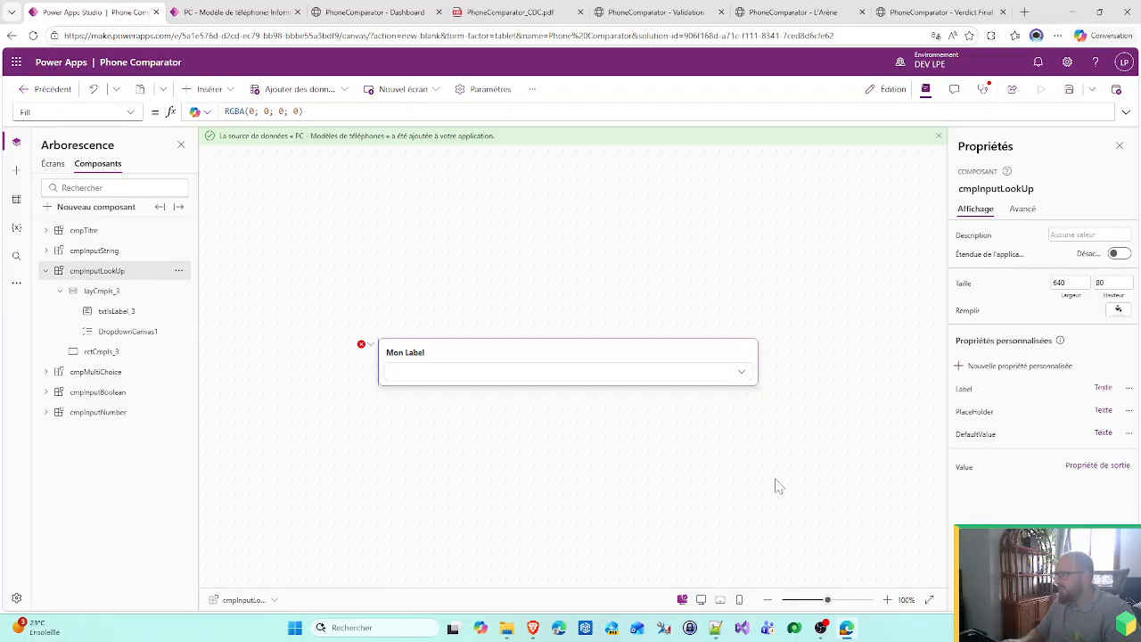
pyautogui.click(575, 379)
# - Add a custom input property named Items with data type Texte to cmpInputLookUp
pyautogui.click(96, 270)
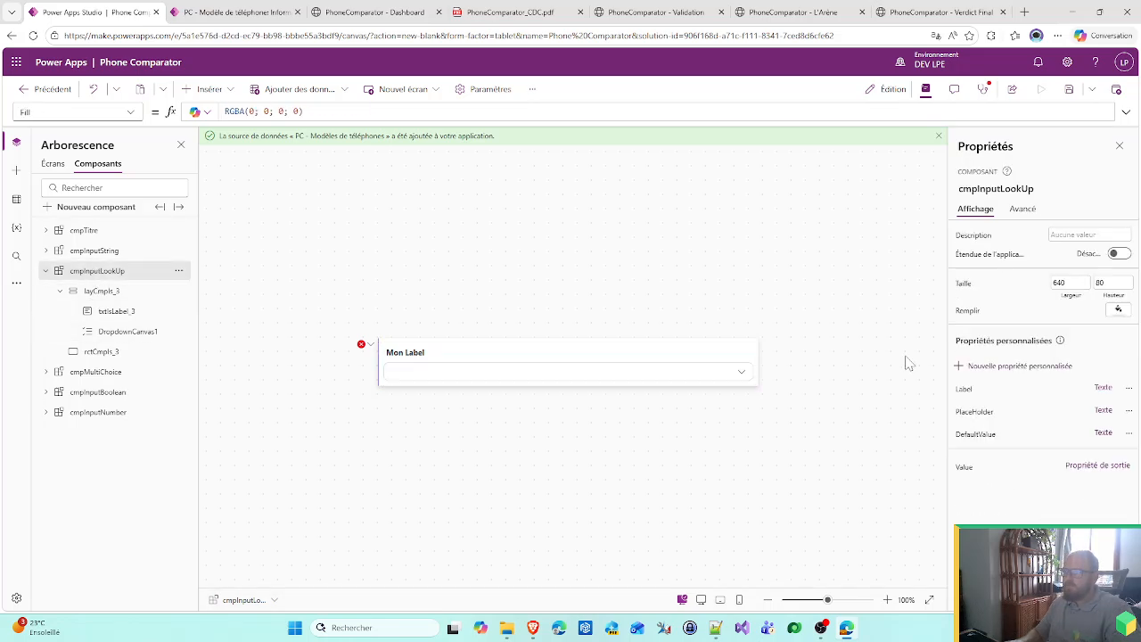
pyautogui.click(1005, 367)
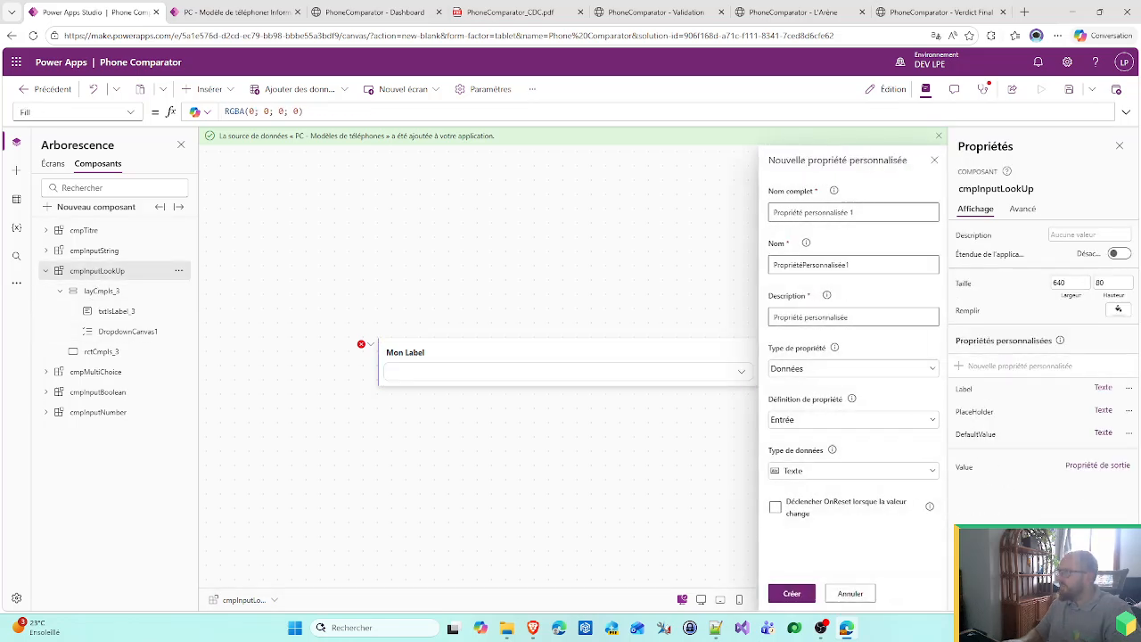
pyautogui.tripleClick(873, 211)
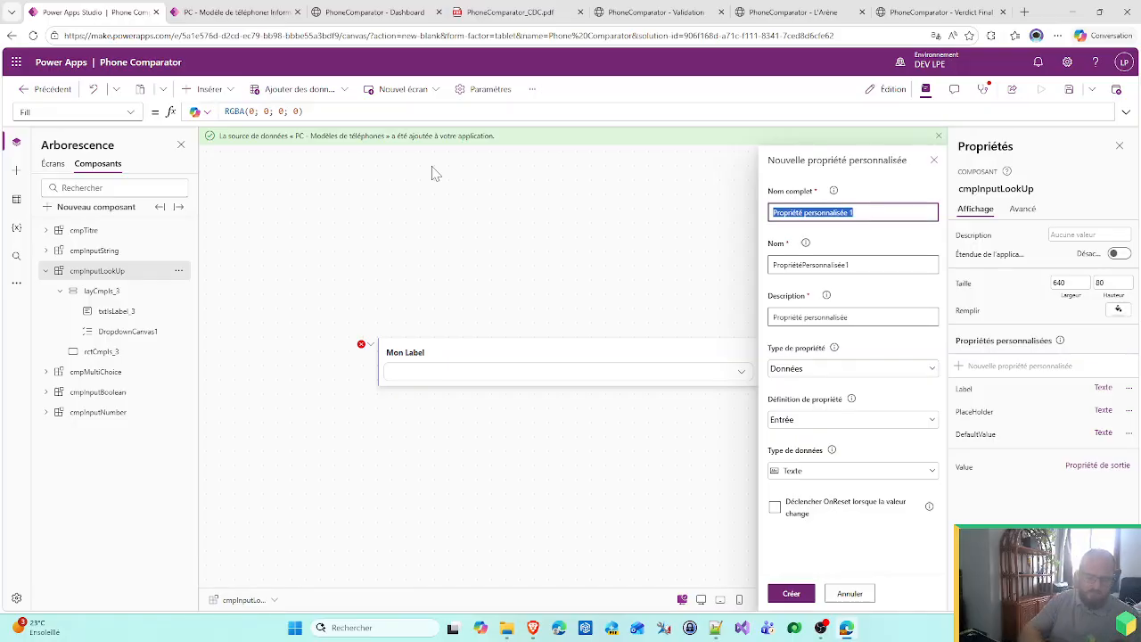
pyautogui.write('Items')
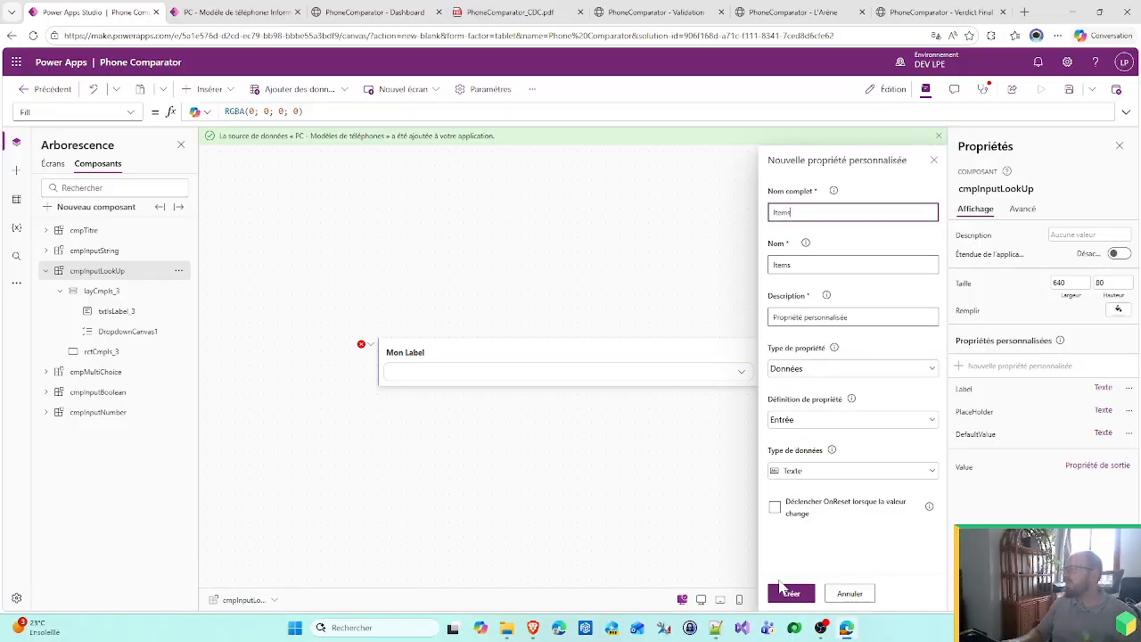
pyautogui.click(790, 592)
# - Change the data type of cmpInputLookUp's Items property to Tableau and save the property
pyautogui.click(963, 457)
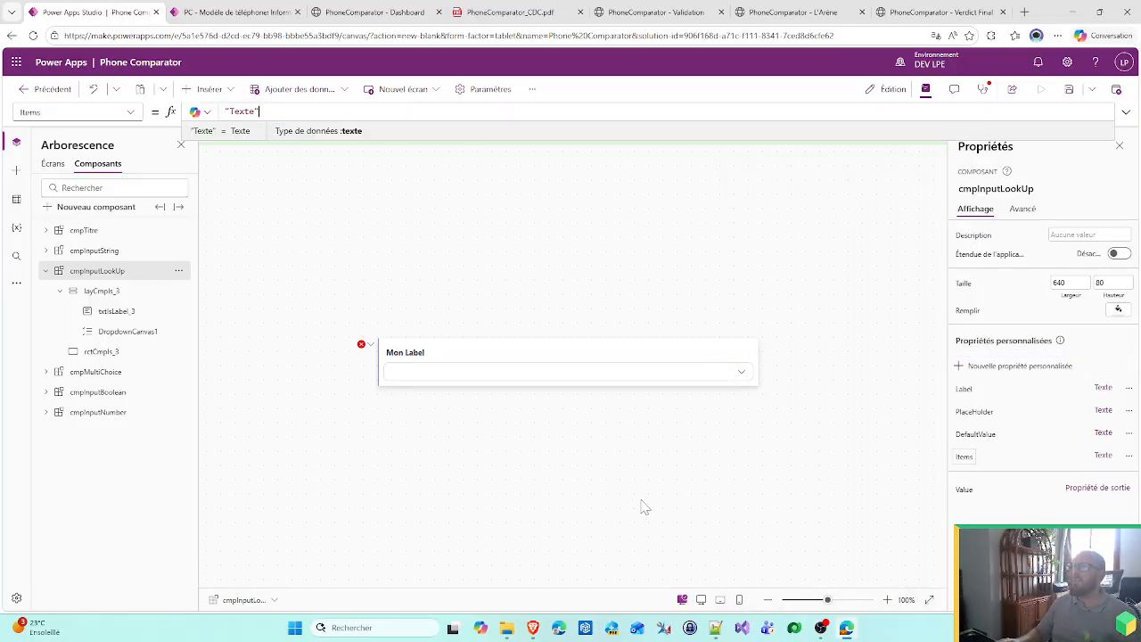
pyautogui.click(1102, 455)
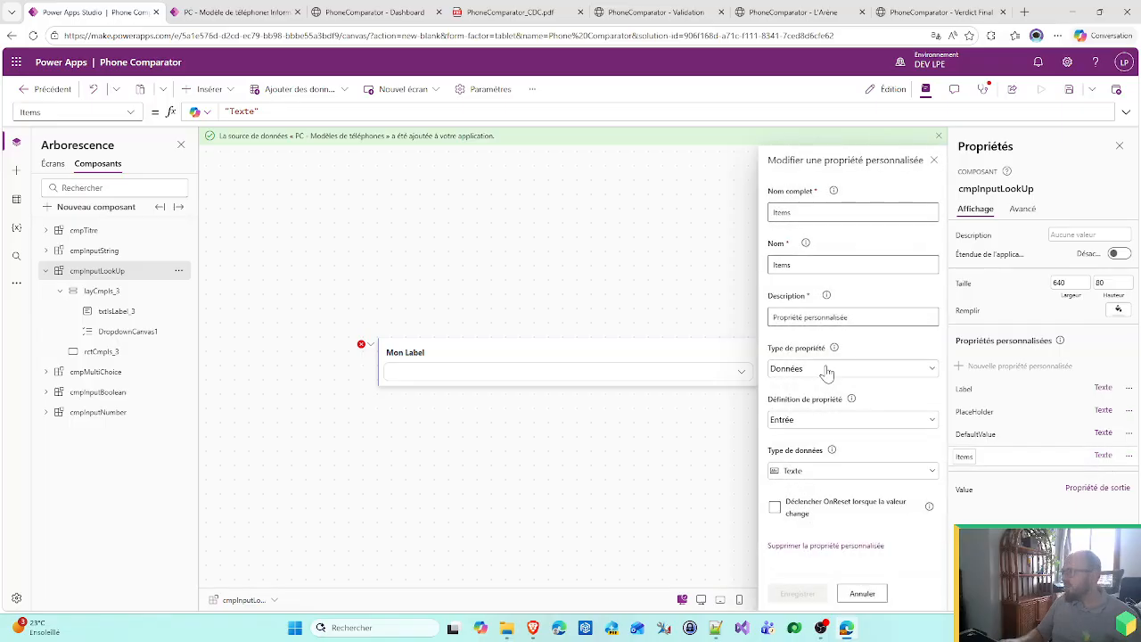
pyautogui.click(808, 471)
pyautogui.click(806, 378)
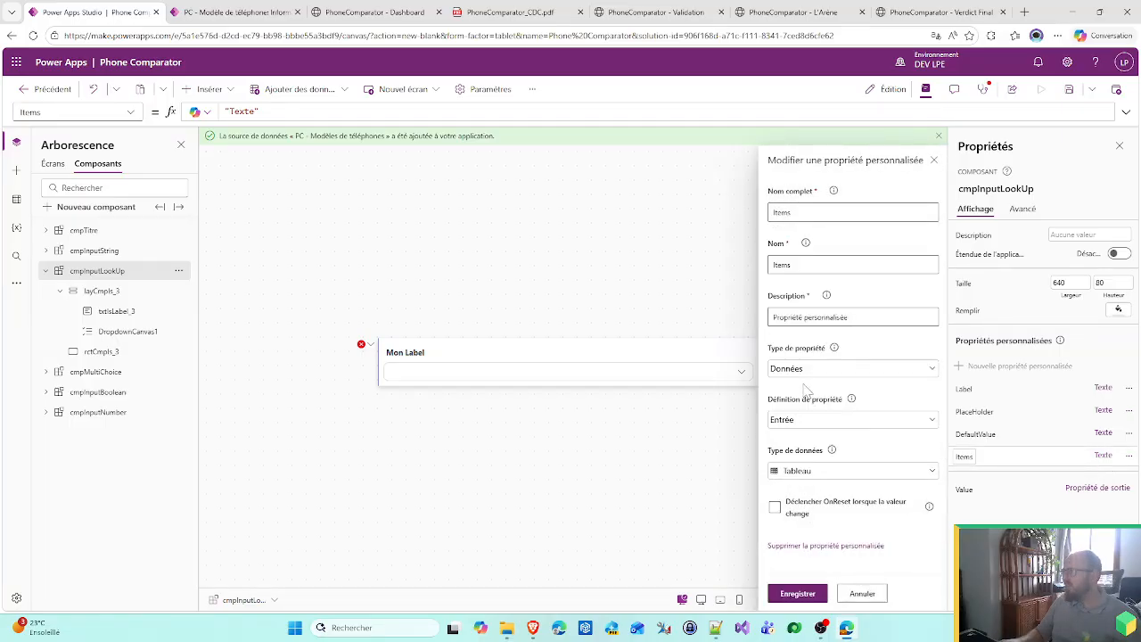
pyautogui.click(797, 592)
pyautogui.click(643, 371)
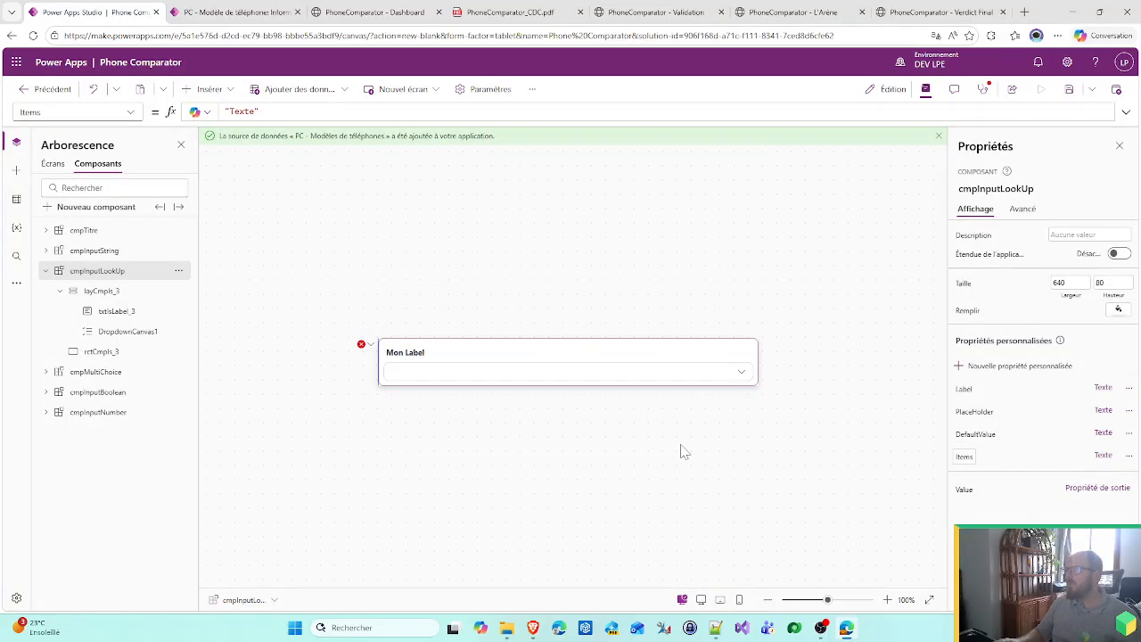
# - Define the Items property's default as Table({Label: "SampleText"; Guid : GUID()})
pyautogui.moveTo(256, 111); pyautogui.dragTo(344, 112)
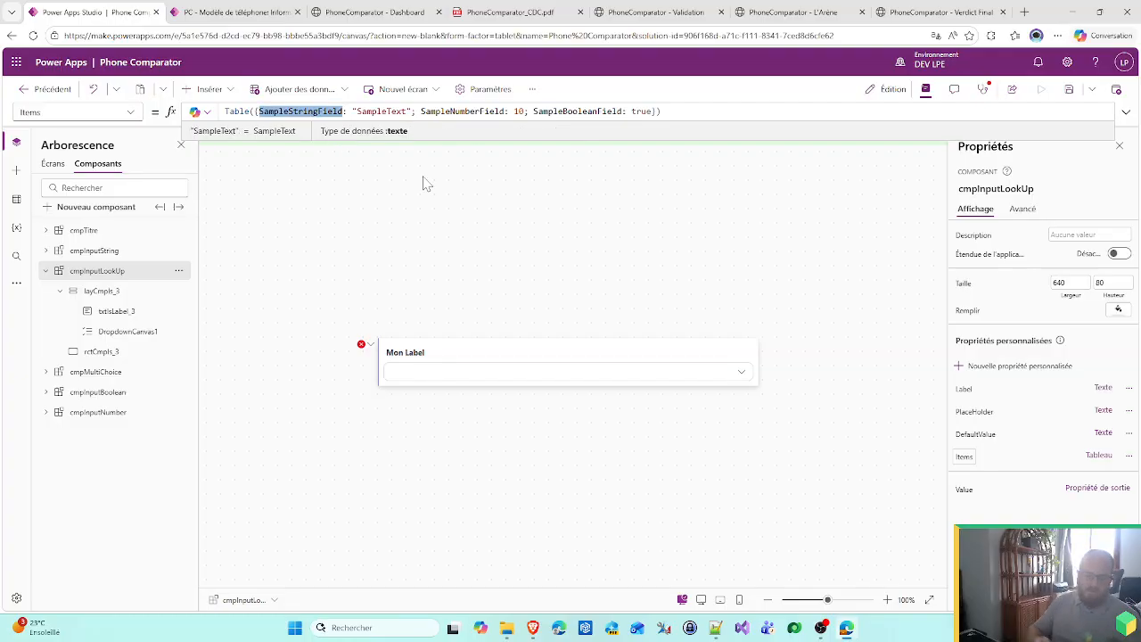
pyautogui.write('Label')
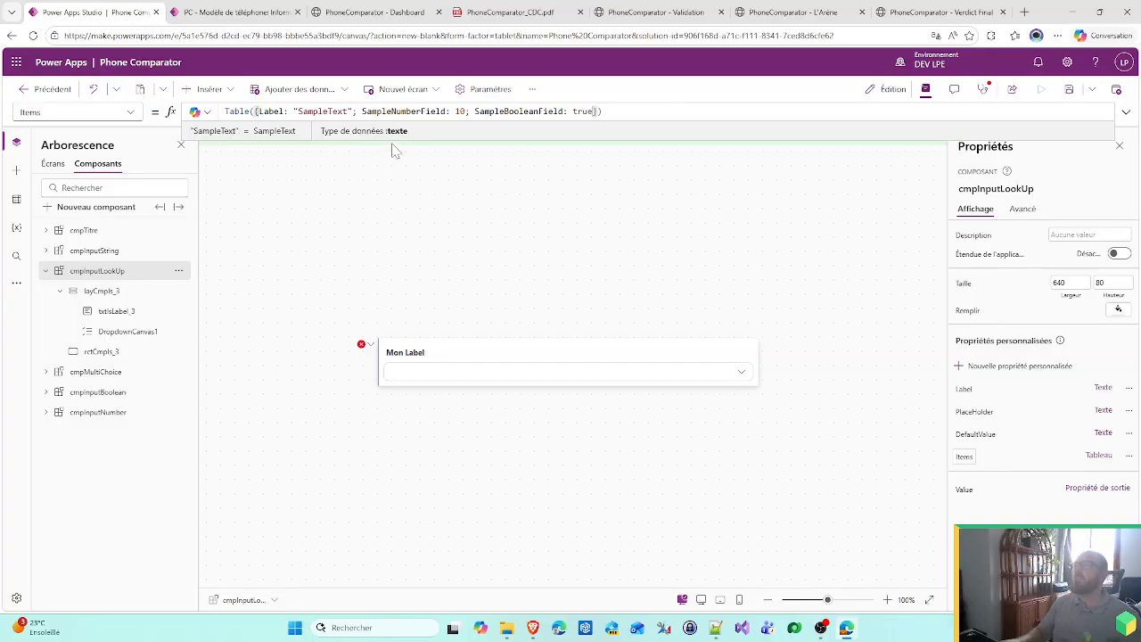
pyautogui.moveTo(361, 111); pyautogui.dragTo(593, 112)
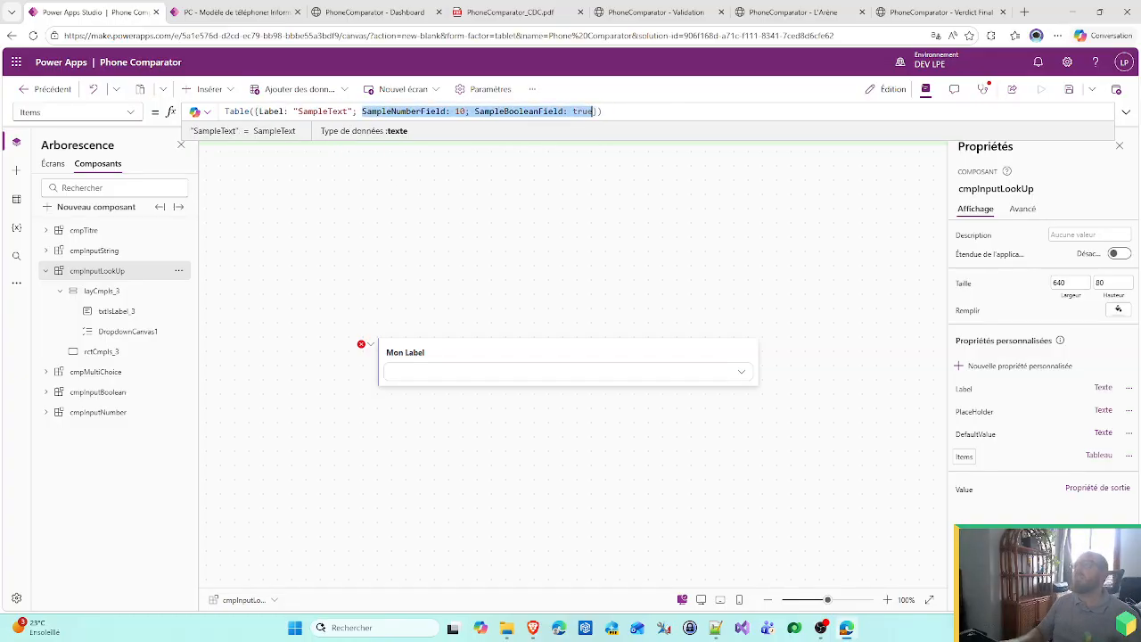
pyautogui.write('C')
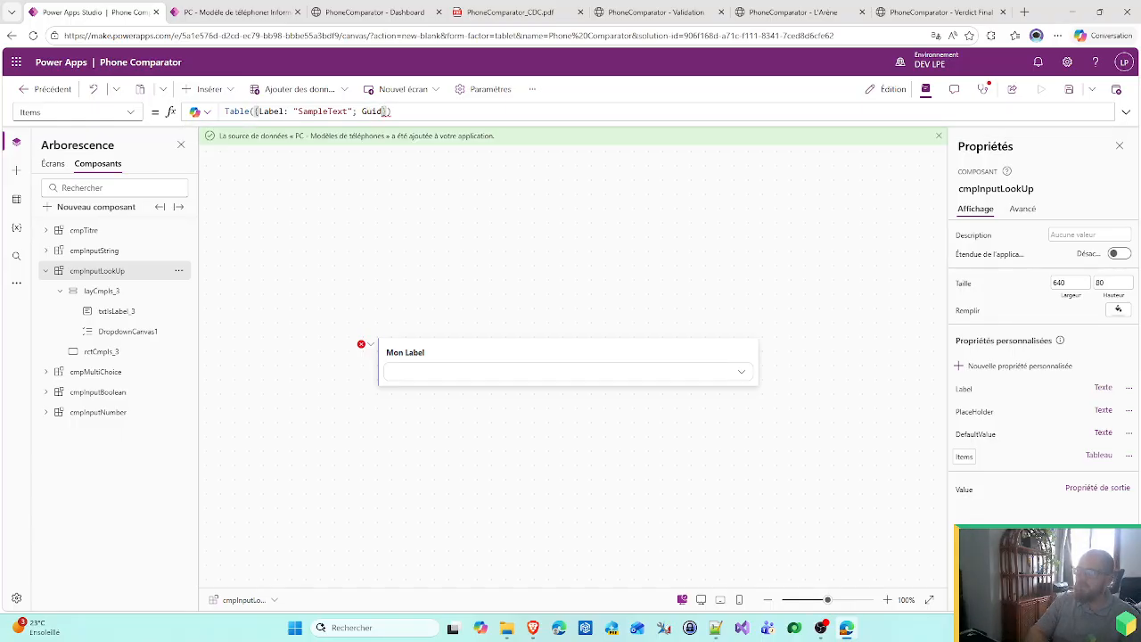
pyautogui.write('uid : GUID(')
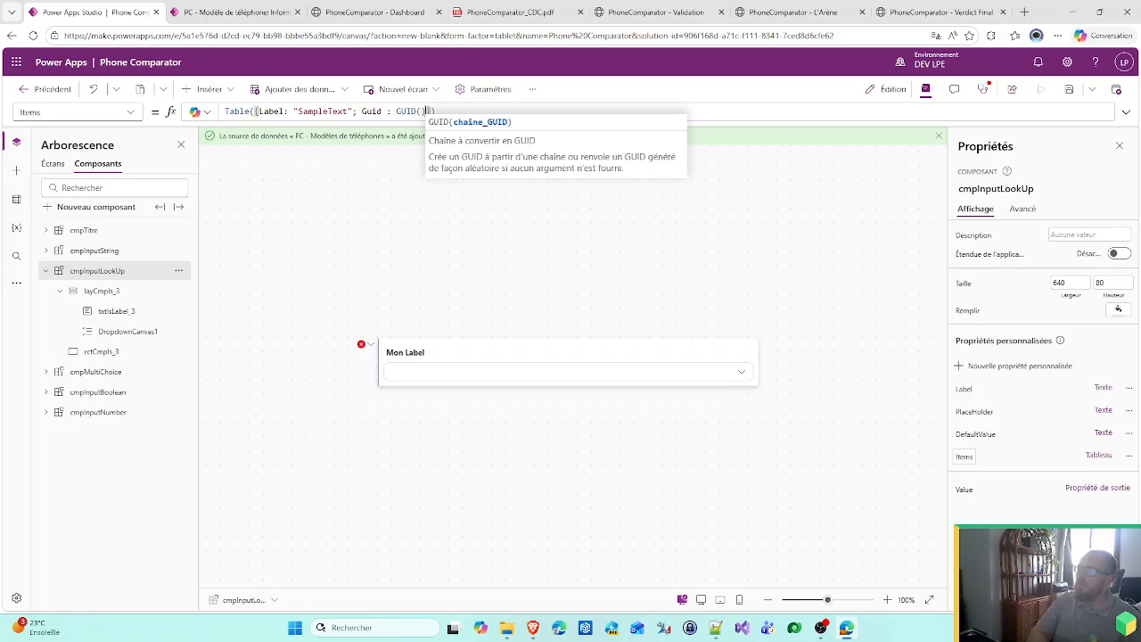
pyautogui.write(')')
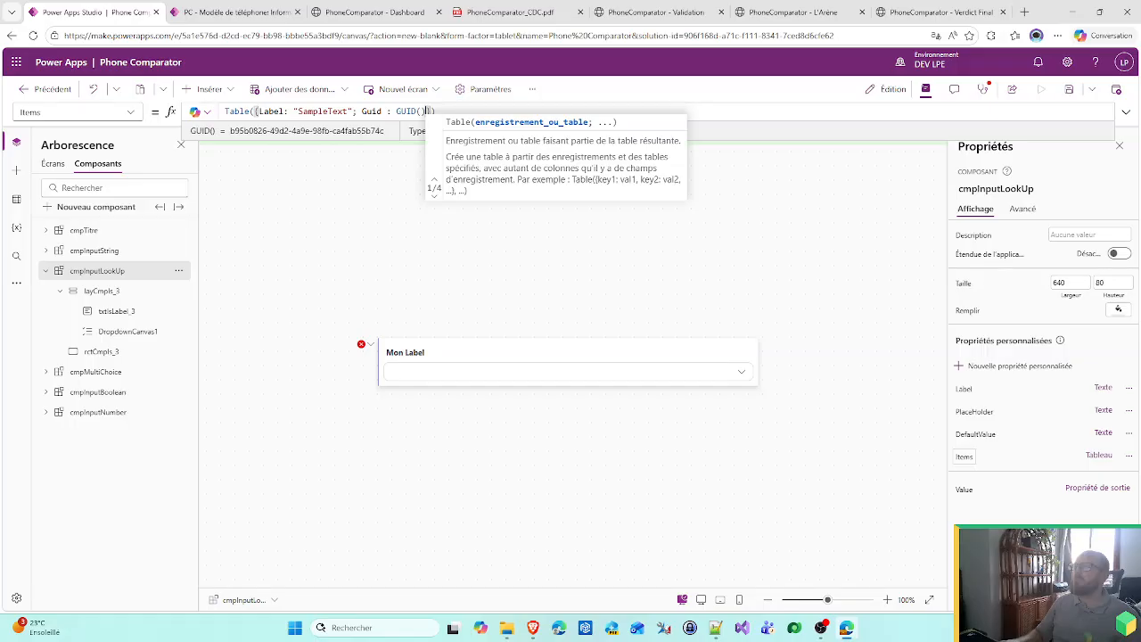
# - Set the Items formula of the dropdown in cmpInputLookUp to cmpInputLookUp.Items
pyautogui.click(413, 377)
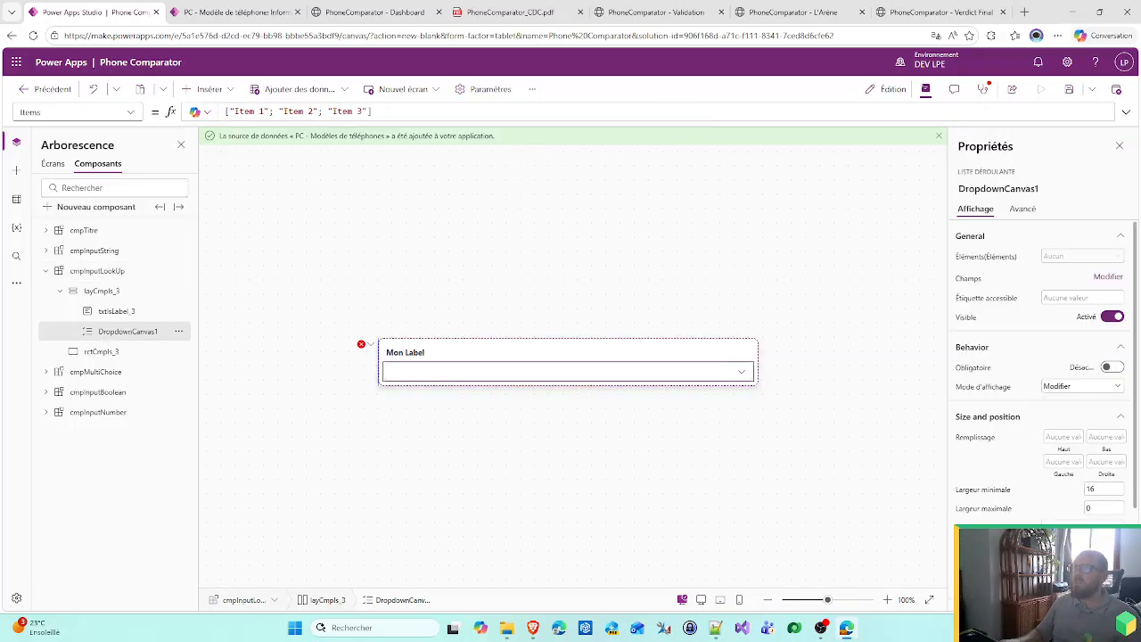
pyautogui.click(958, 257)
pyautogui.hotkey('ctrl', 'a')
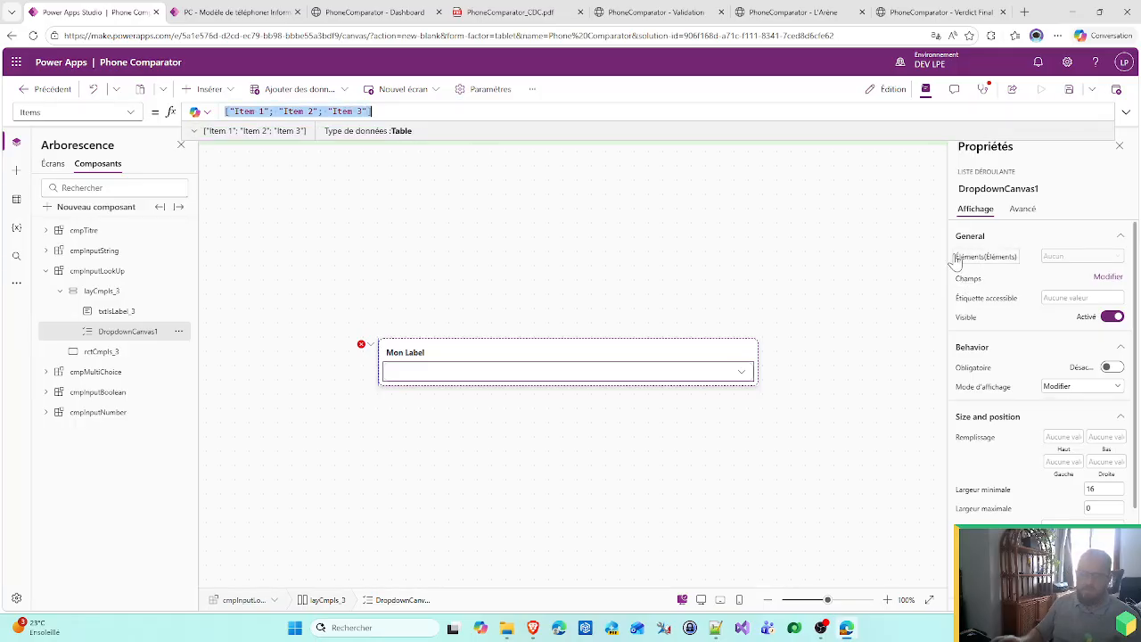
pyautogui.write('cmp')
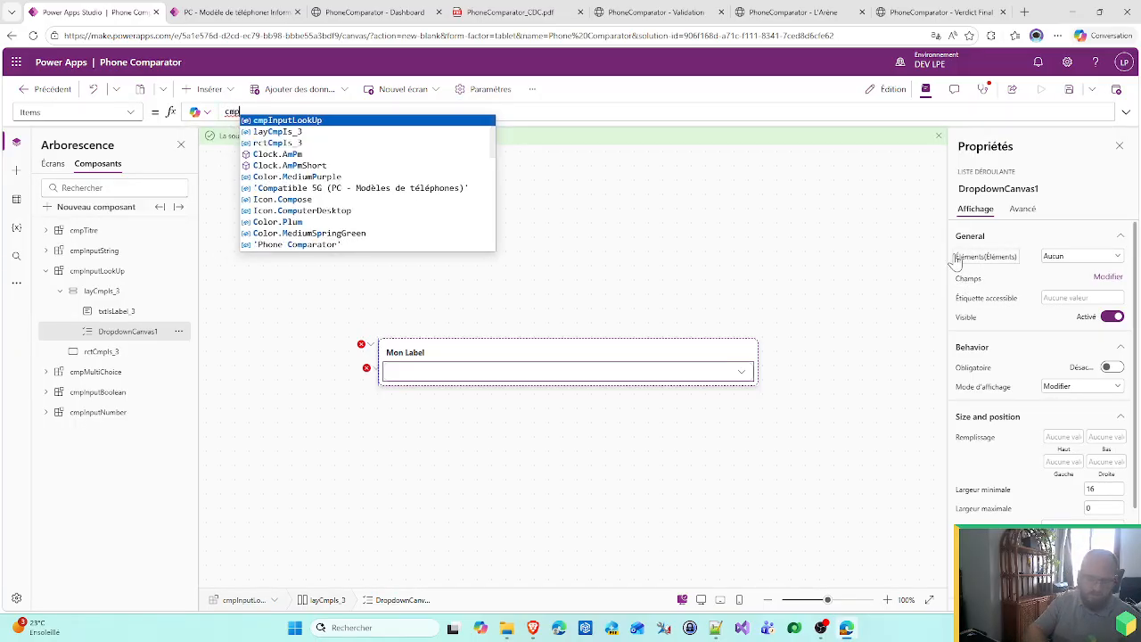
pyautogui.write('InputLookUp.')
pyautogui.press('Tab')
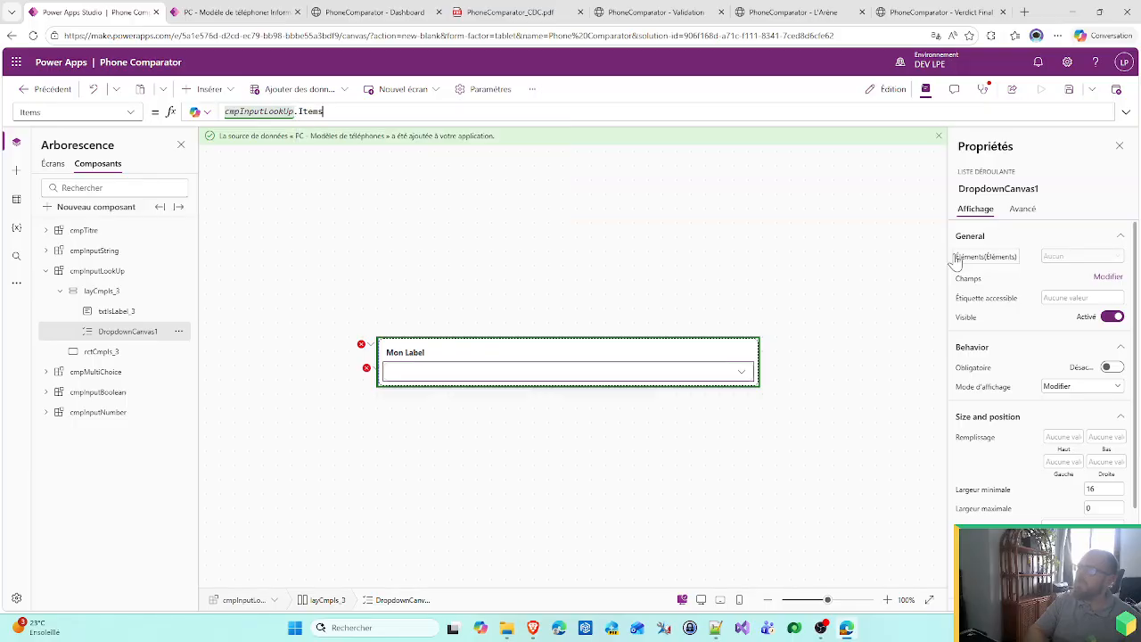
# - Add the Label field to the dropdown's data fields and return to the component
pyautogui.click(1102, 279)
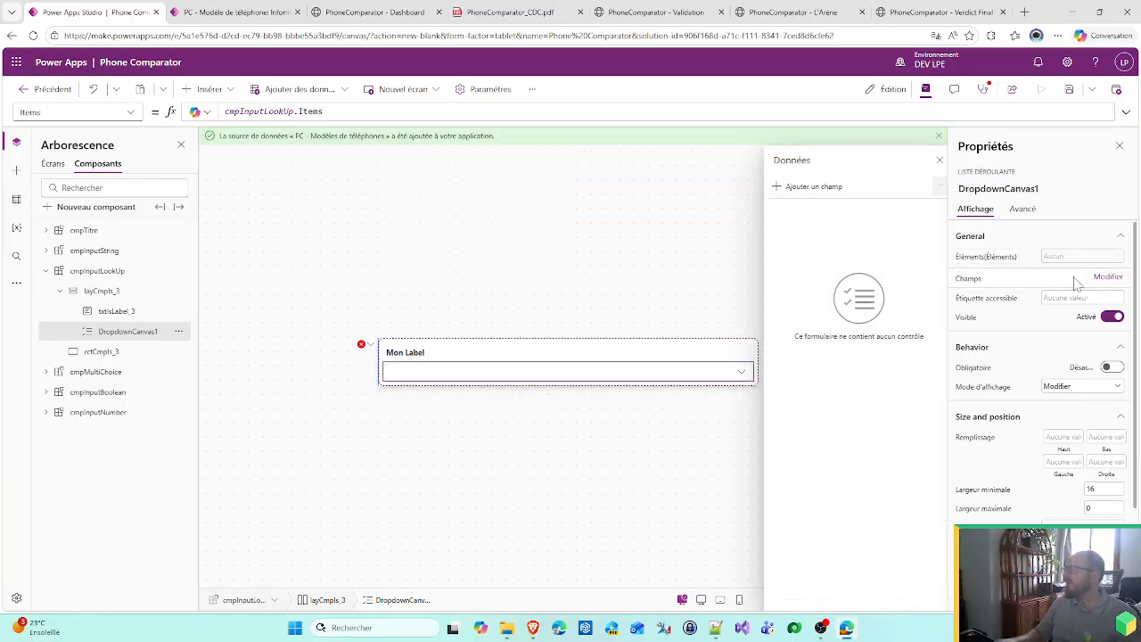
pyautogui.click(813, 187)
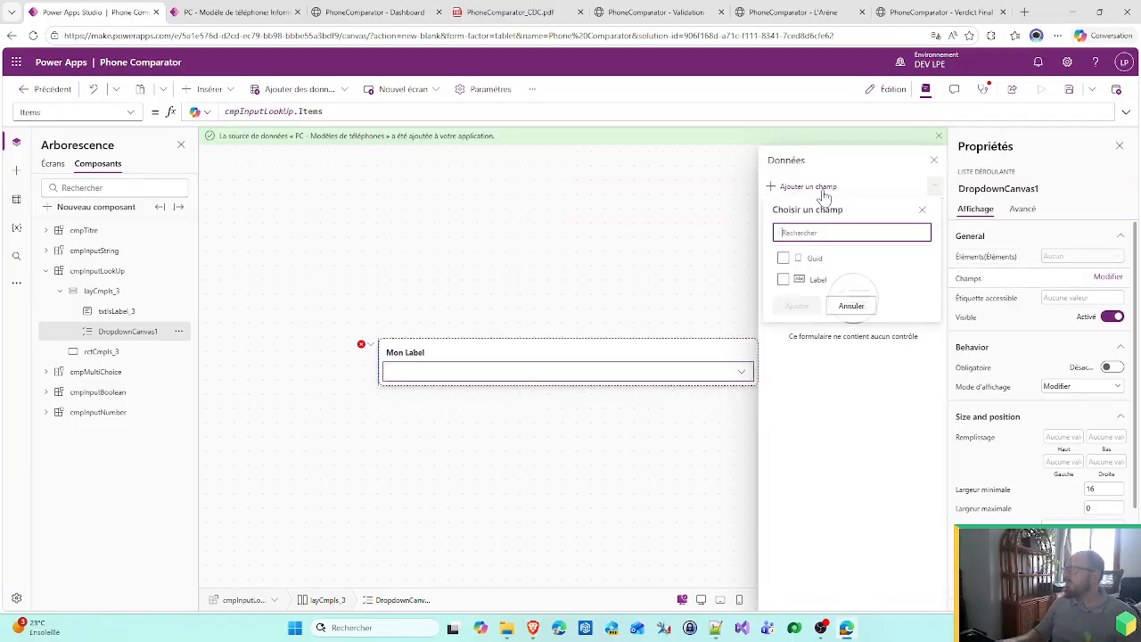
pyautogui.click(799, 280)
pyautogui.click(797, 305)
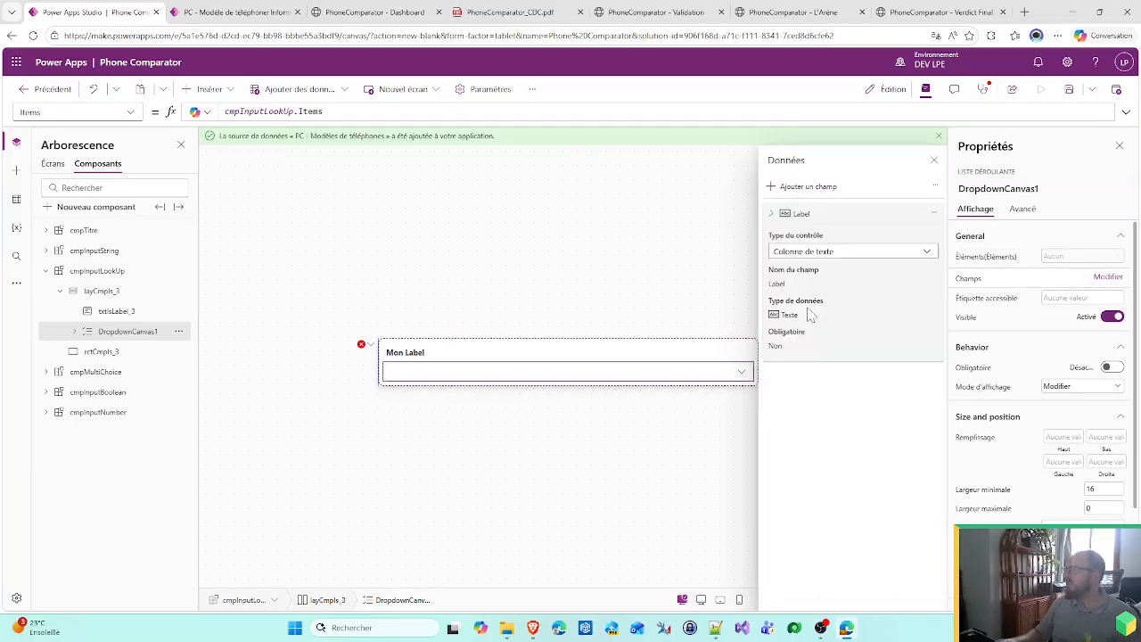
pyautogui.click(669, 306)
pyautogui.click(736, 380)
pyautogui.click(730, 298)
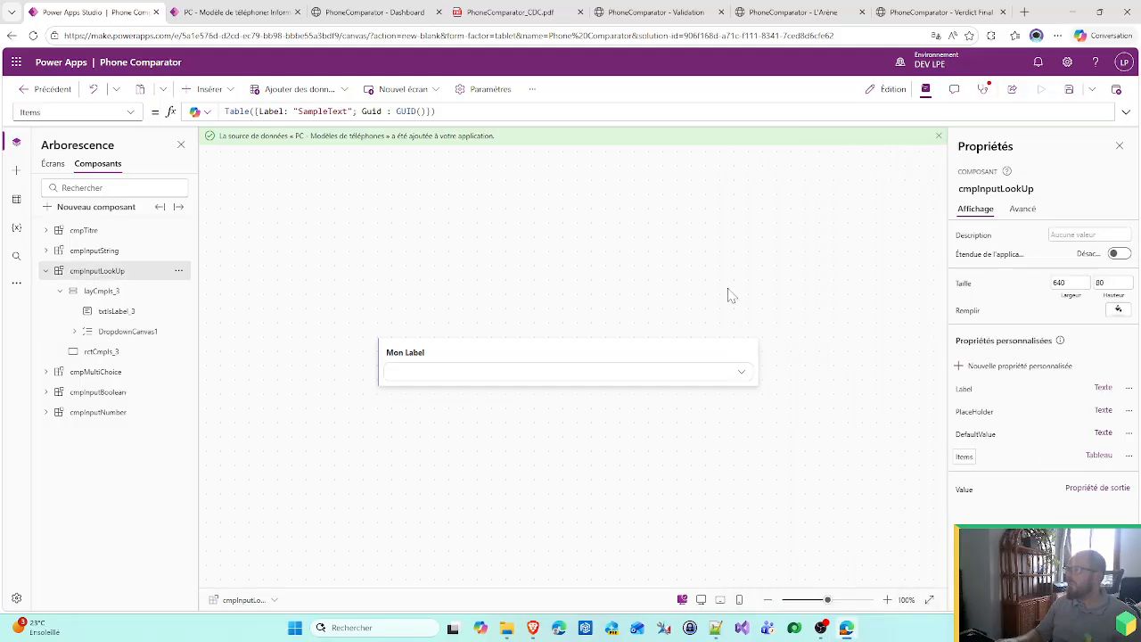
# - Set cmpInputLookUp's DefaultValue property to an empty text string
pyautogui.click(986, 442)
pyautogui.click(1102, 434)
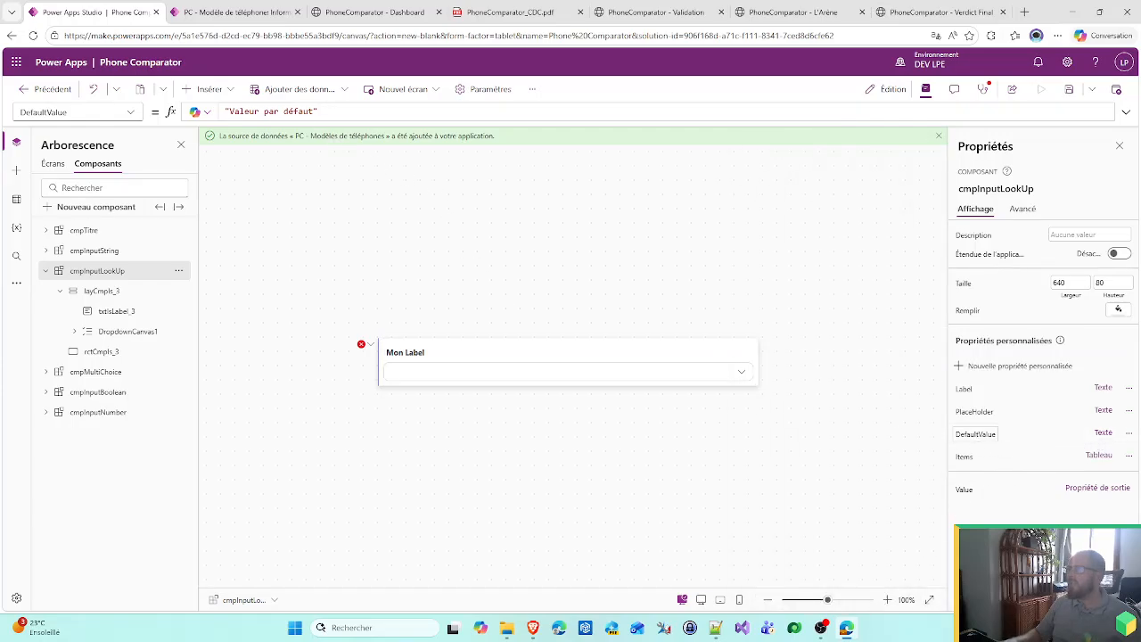
pyautogui.moveTo(312, 112); pyautogui.dragTo(225, 111)
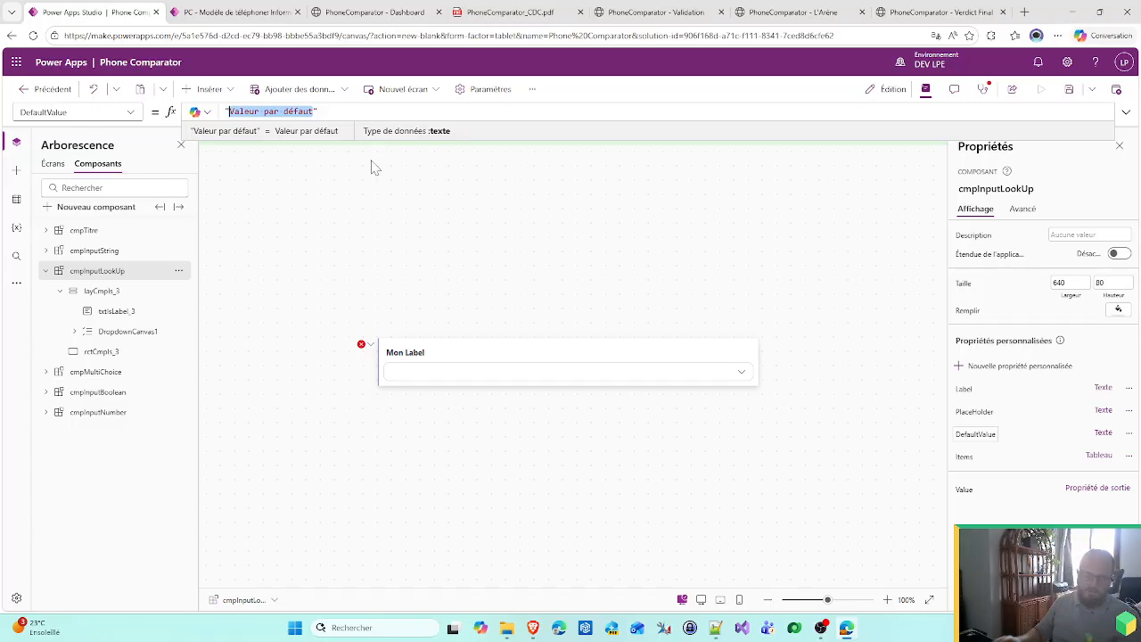
pyautogui.press('BackSpace')
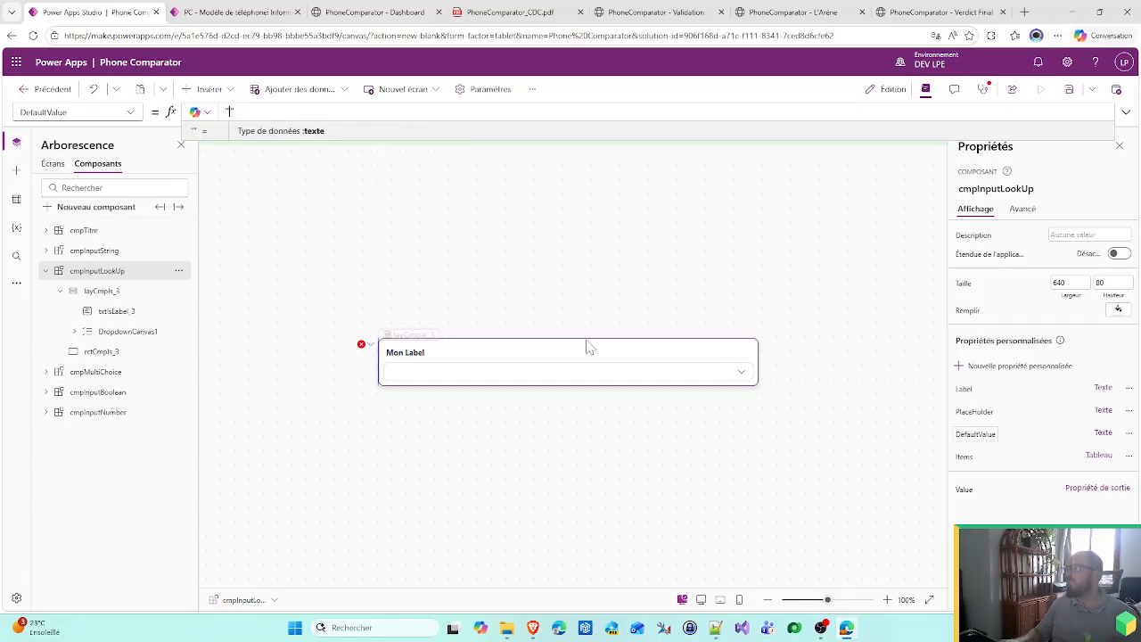
# - Begin the dropdown's DefaultSelectedItems formula with a Filter function that uses cmpInputLookUp.Items as its source
pyautogui.click(657, 374)
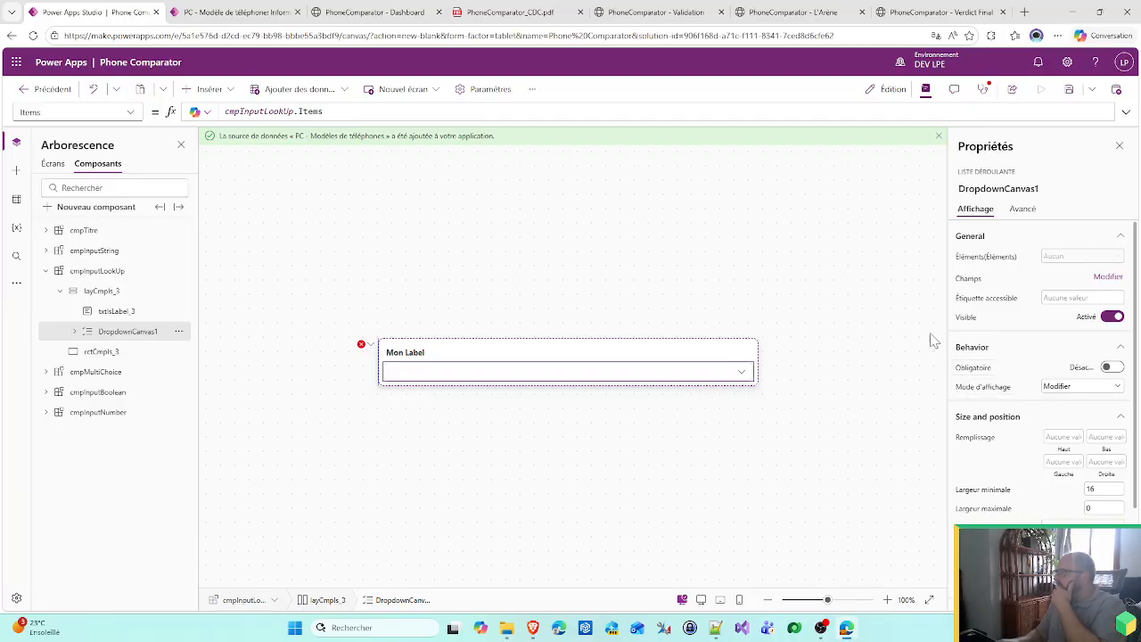
pyautogui.click(127, 112)
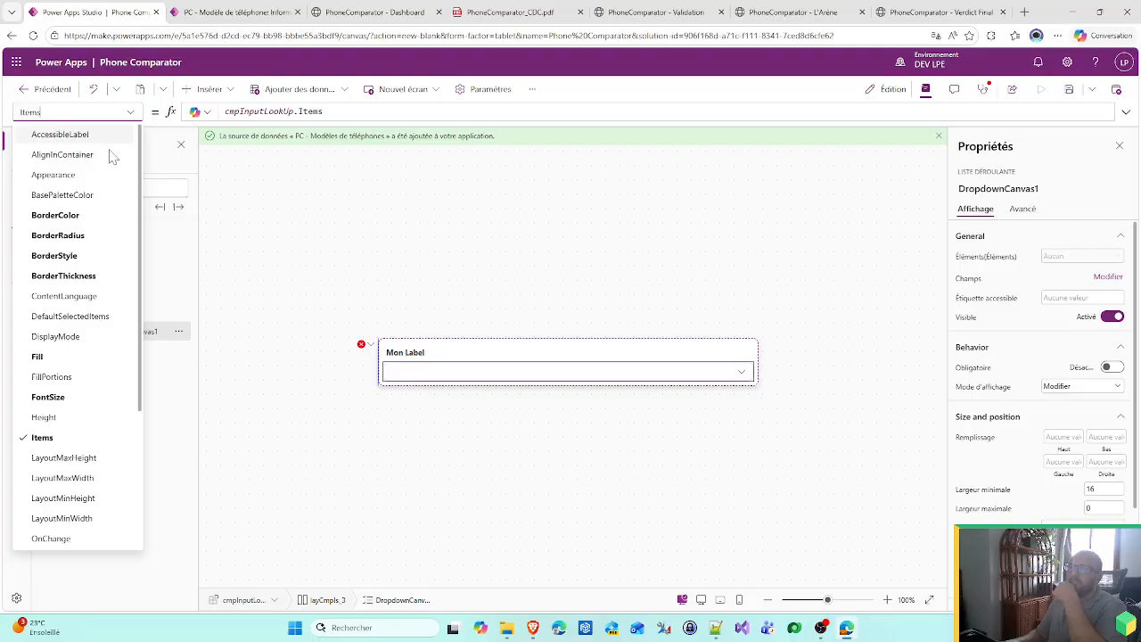
pyautogui.click(70, 316)
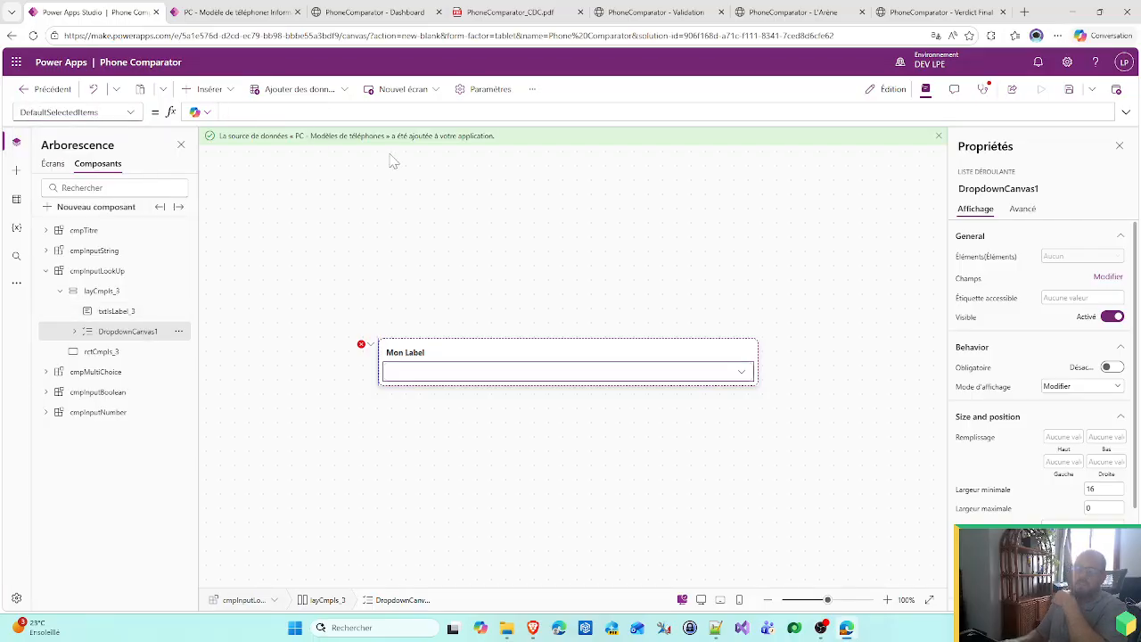
pyautogui.write('Table(')
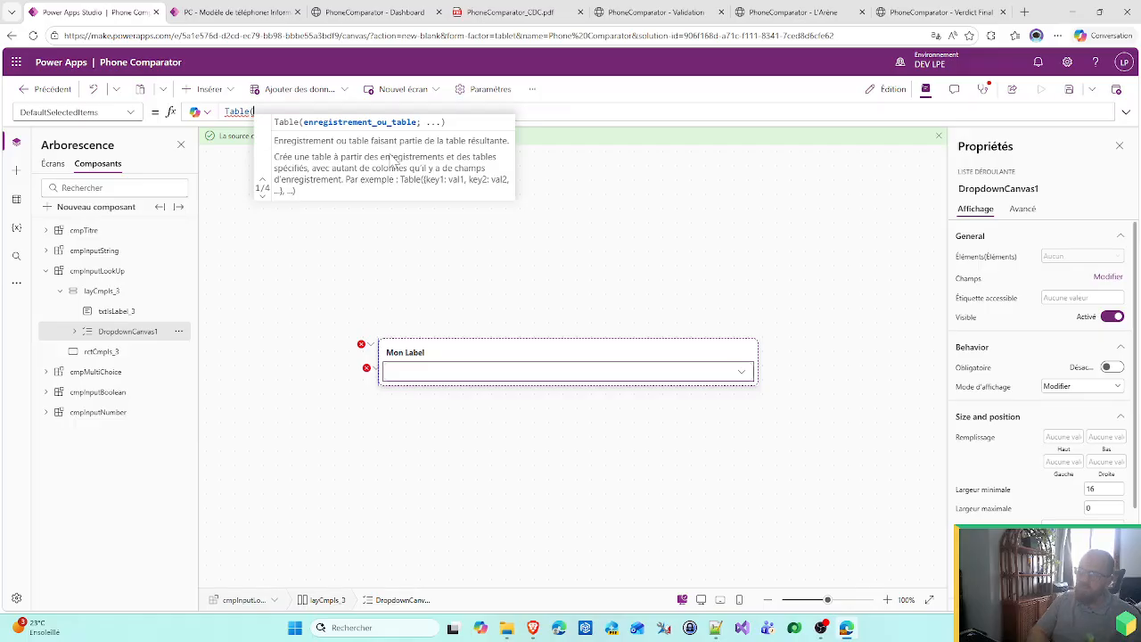
pyautogui.hotkey('ctrl', 'a')
pyautogui.write('Filter(')
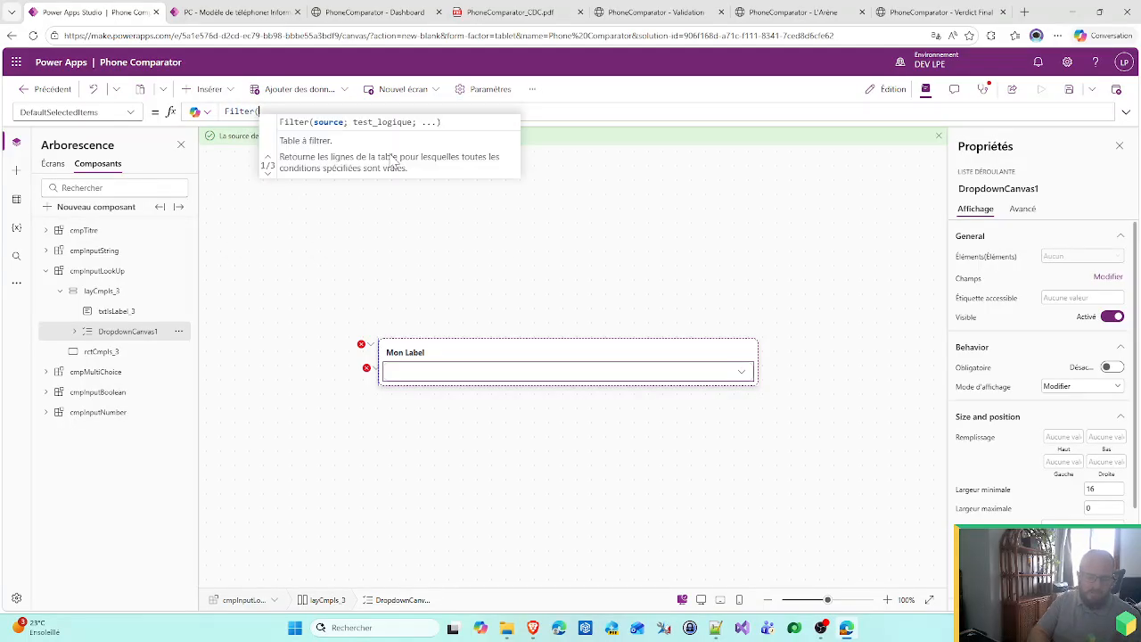
pyautogui.write('cmpInputLookUp')
pyautogui.press('Tab')
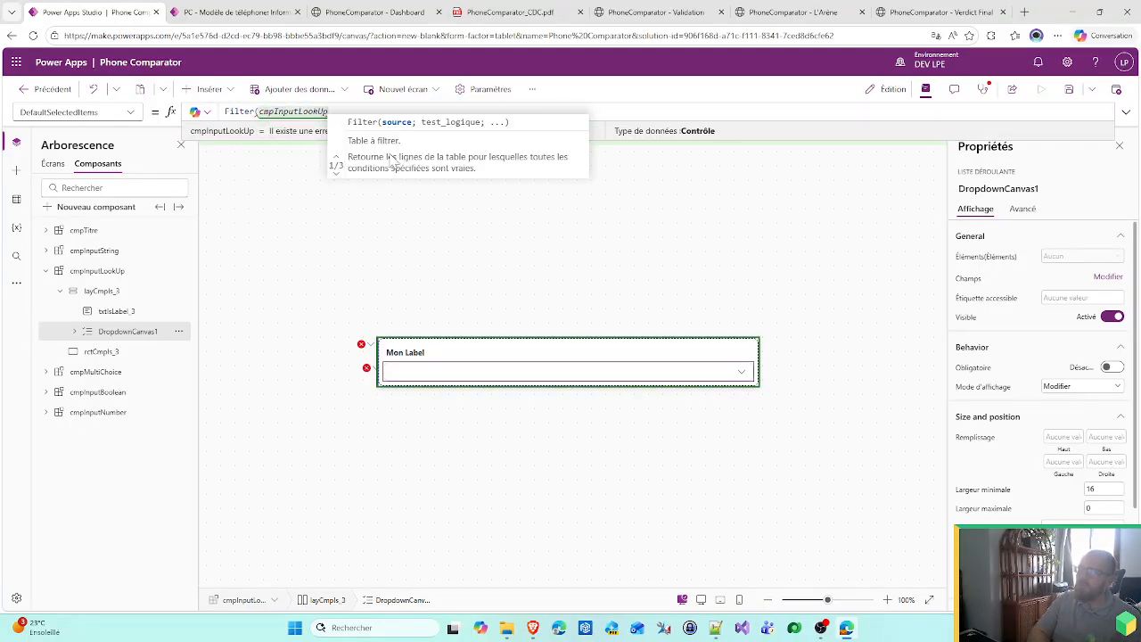
pyautogui.write('.')
pyautogui.press('Tab')
pyautogui.write(';')
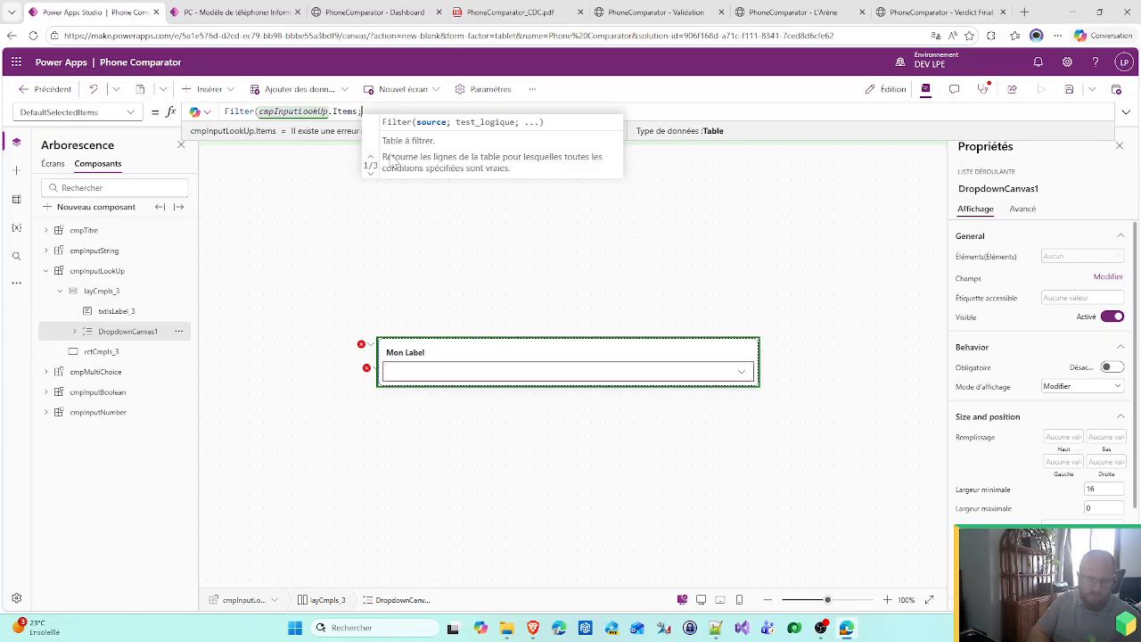
# - Complete the DefaultSelectedItems filter with the condition Guid = GUID(cmpInputLookUp.DefaultValue)
pyautogui.write('Gu')
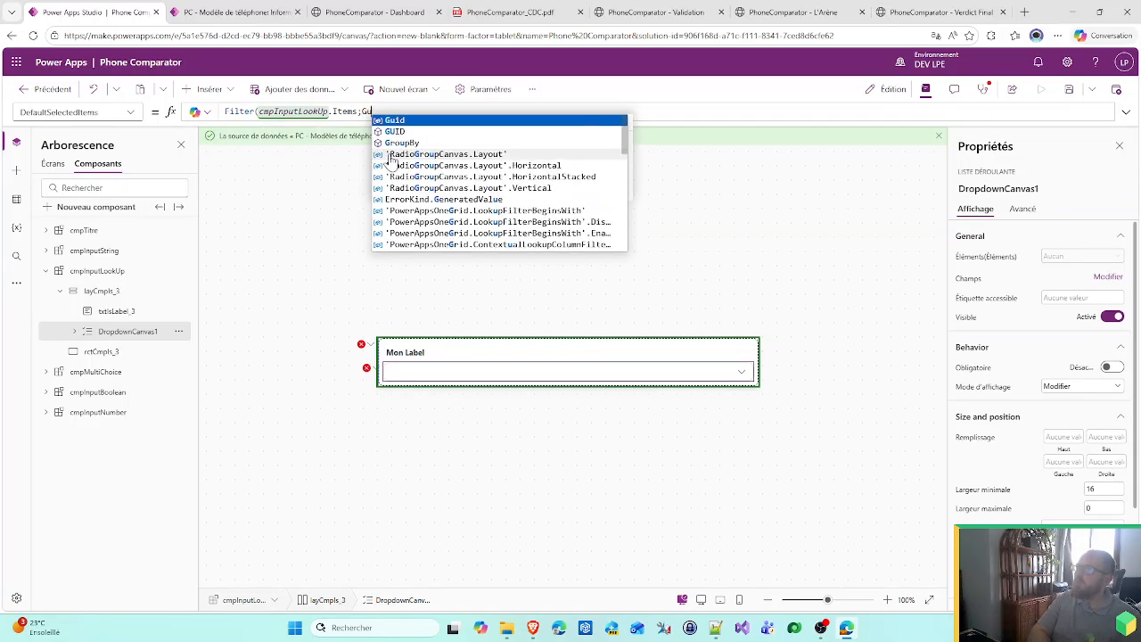
pyautogui.press('Tab')
pyautogui.write('= GU')
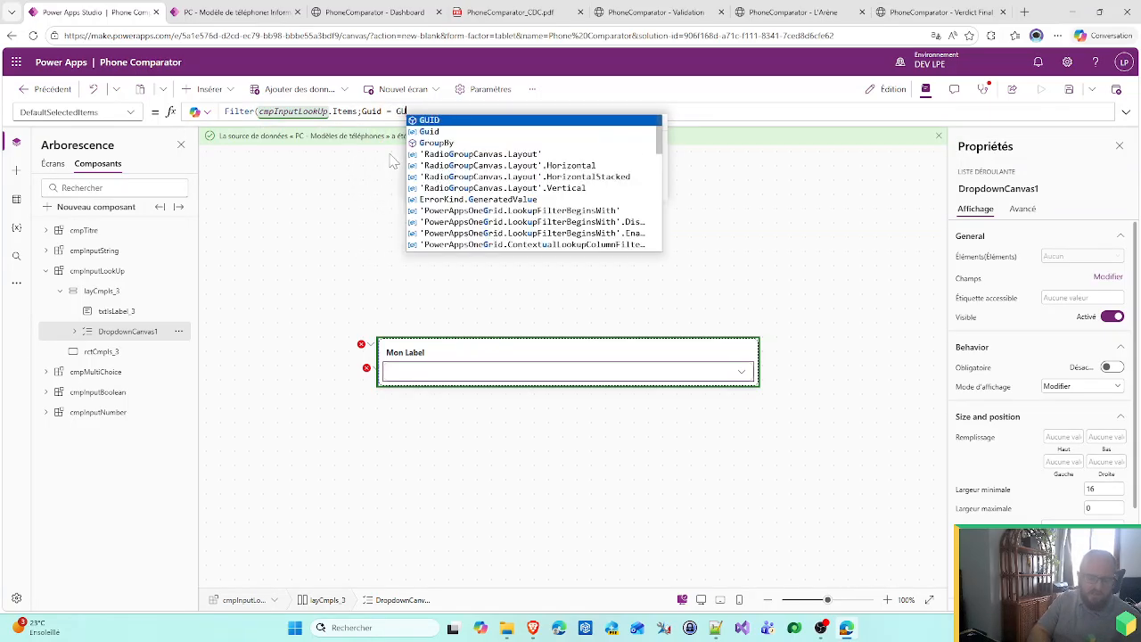
pyautogui.write('ID(')
pyautogui.write('cmp')
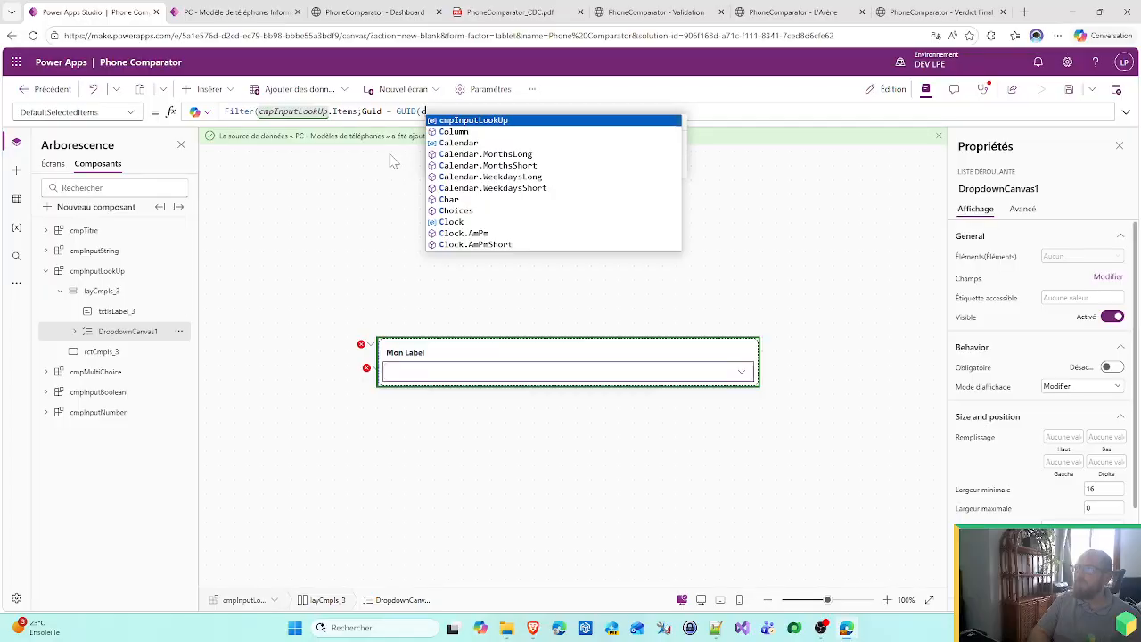
pyautogui.press('Tab')
pyautogui.write('.')
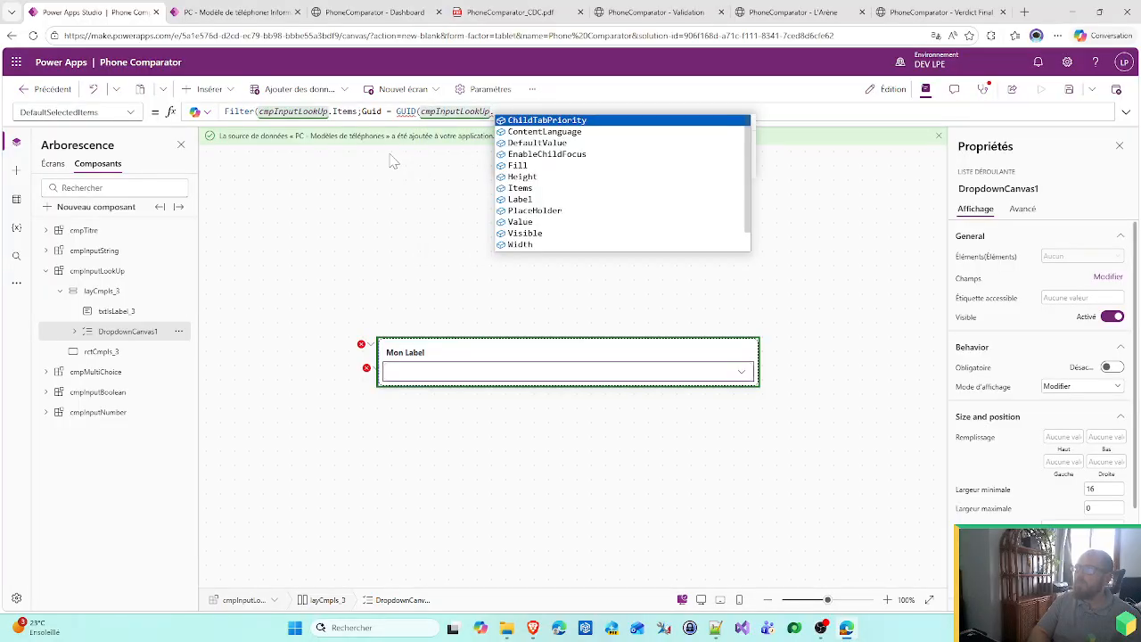
pyautogui.write('def')
pyautogui.press('Tab')
pyautogui.write('))')
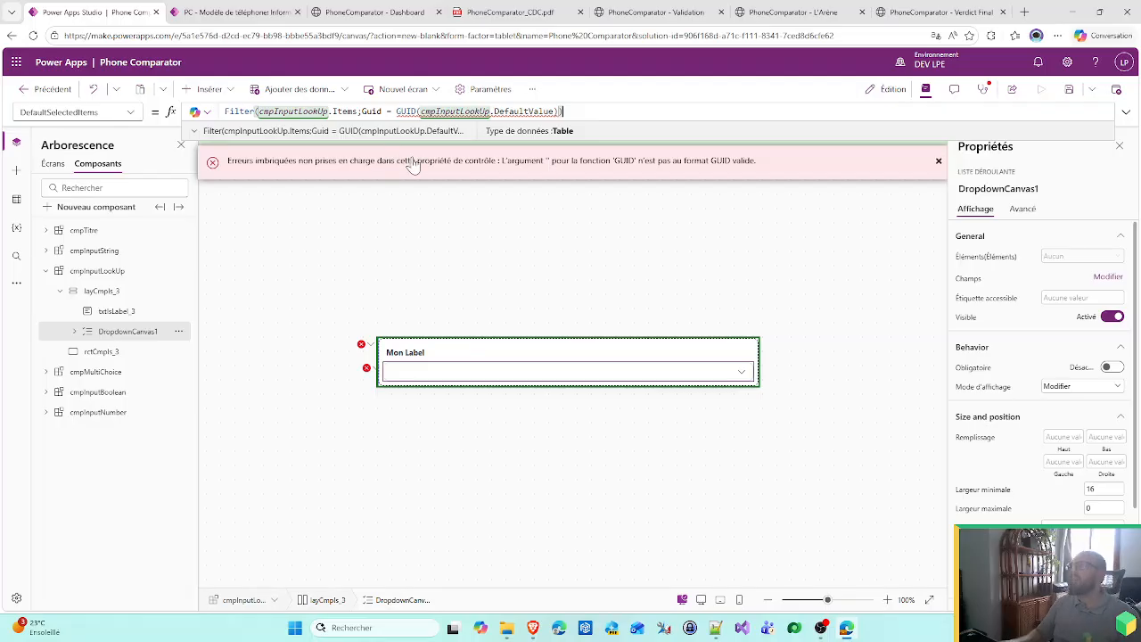
pyautogui.moveTo(471, 112)
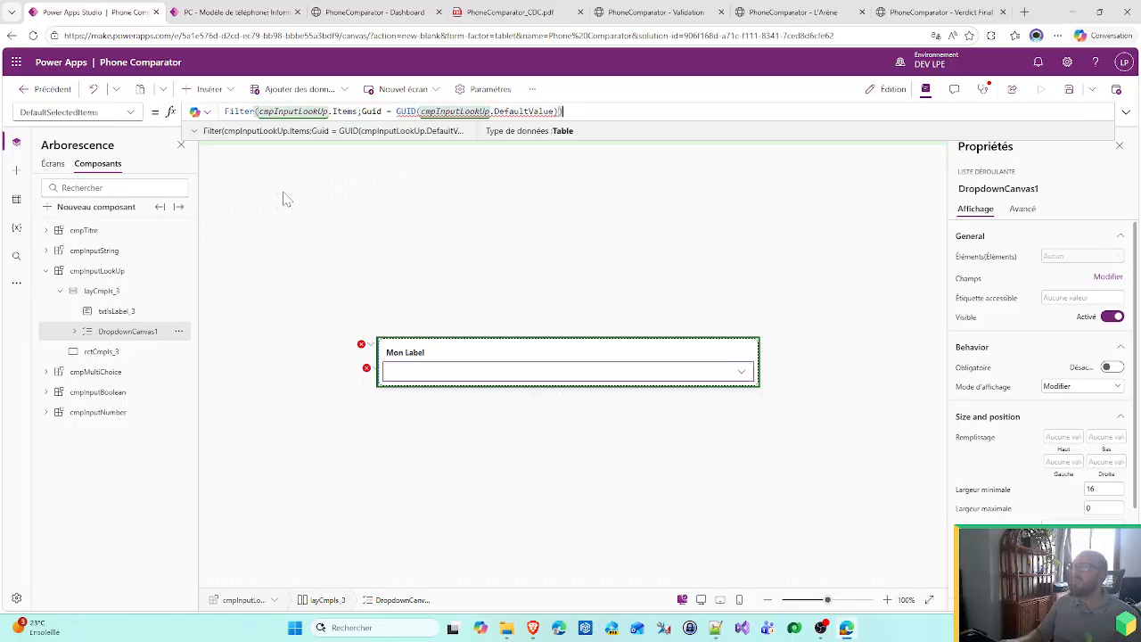
# - Set cmpInputLookUp's DefaultValue property to Blank() and reselect the component's dropdown
pyautogui.click(108, 272)
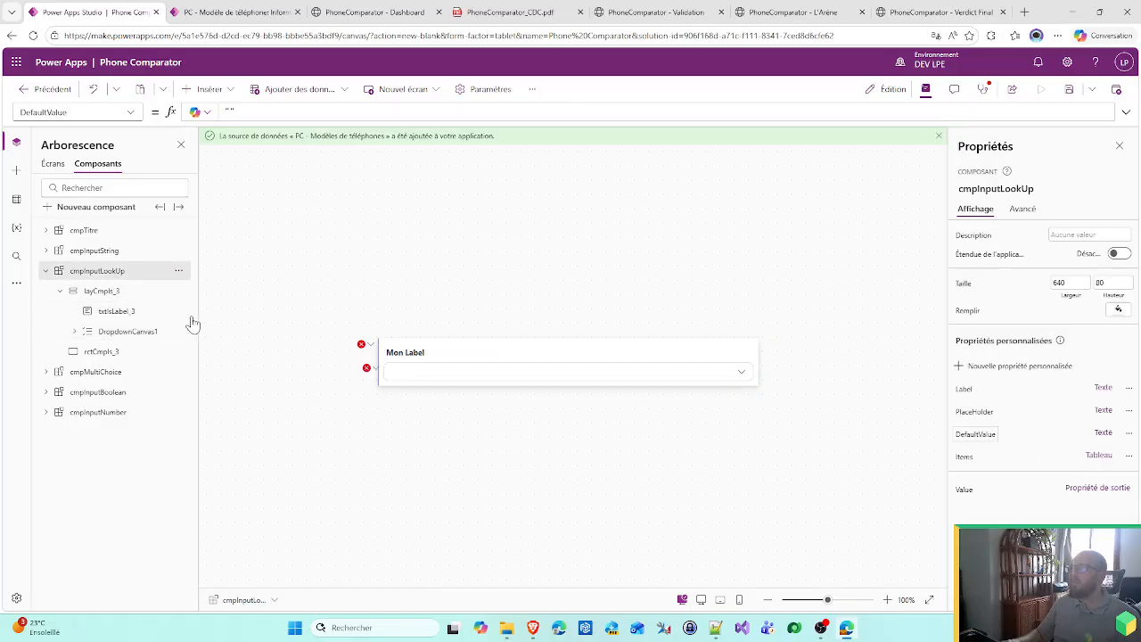
pyautogui.click(965, 458)
pyautogui.click(975, 434)
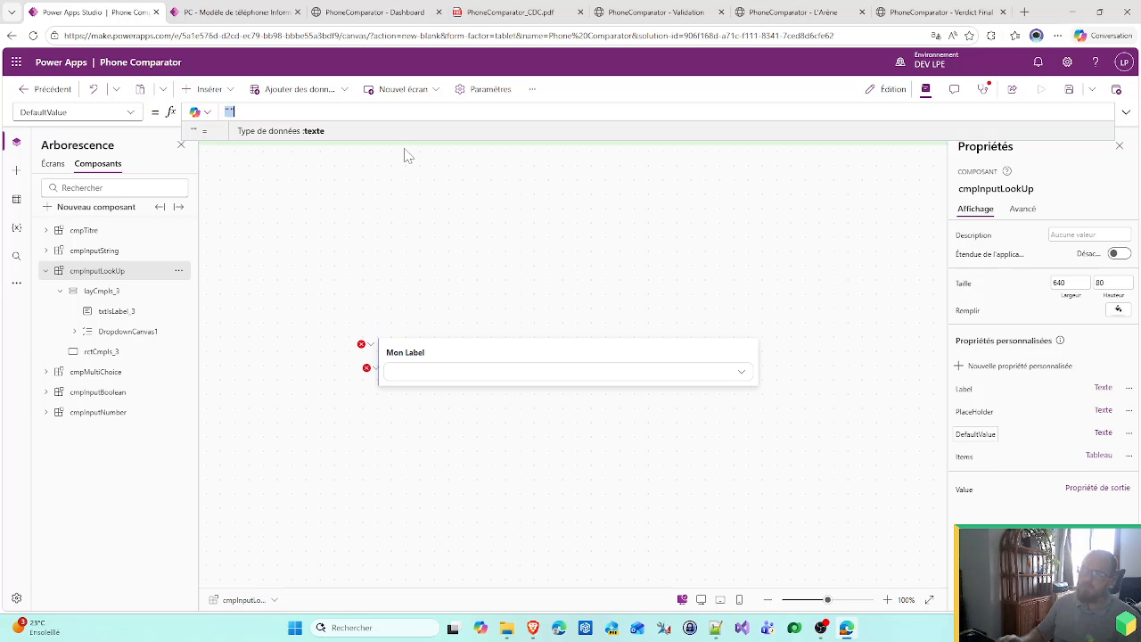
pyautogui.write('Bla')
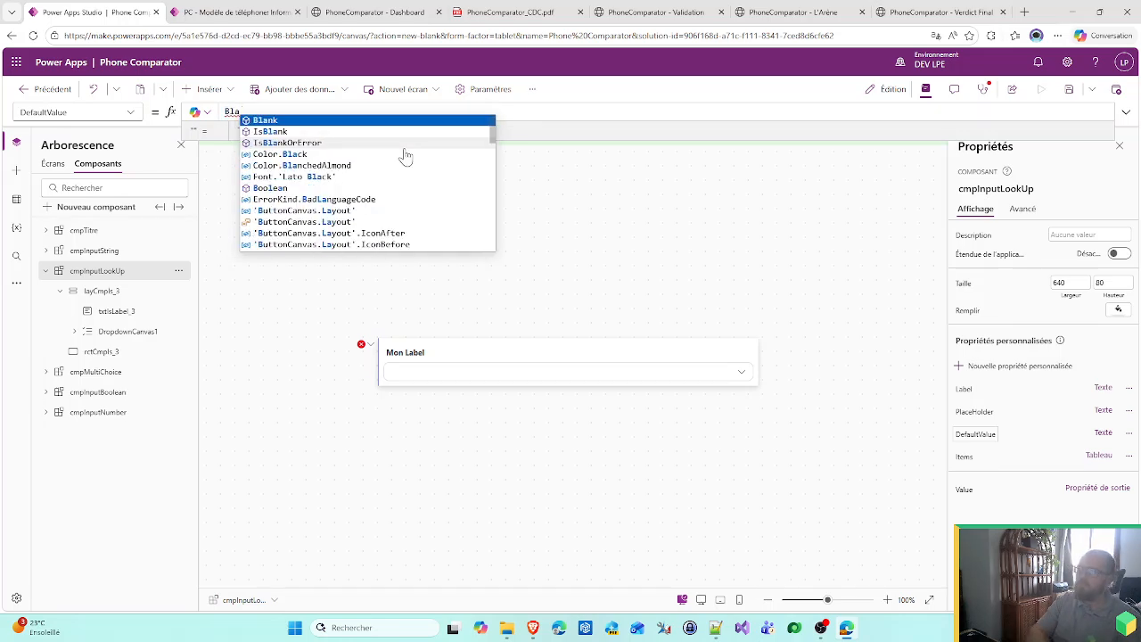
pyautogui.press('Tab')
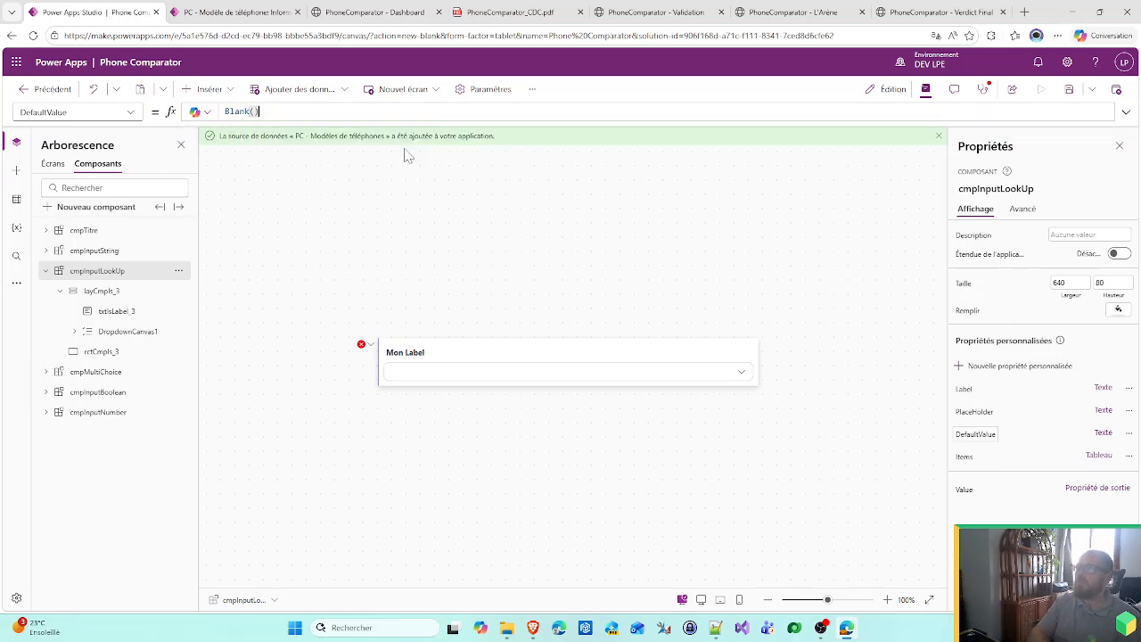
pyautogui.click(580, 374)
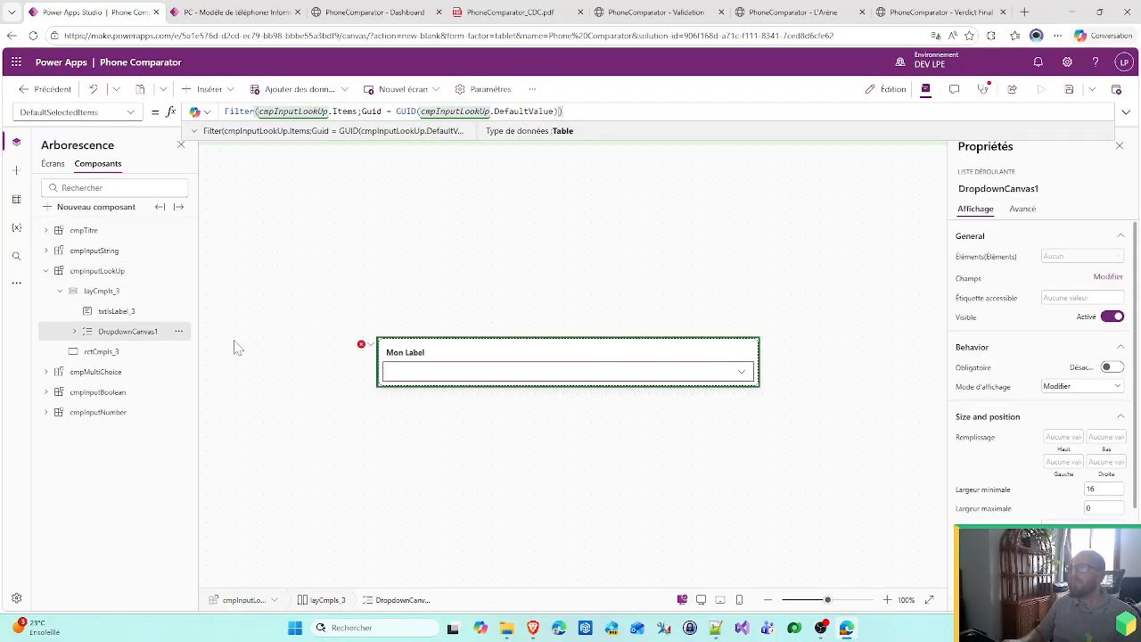
# - Replace the Guid column's value with Blank() in the sample table of cmpInputLookUp's Items property
pyautogui.click(58, 272)
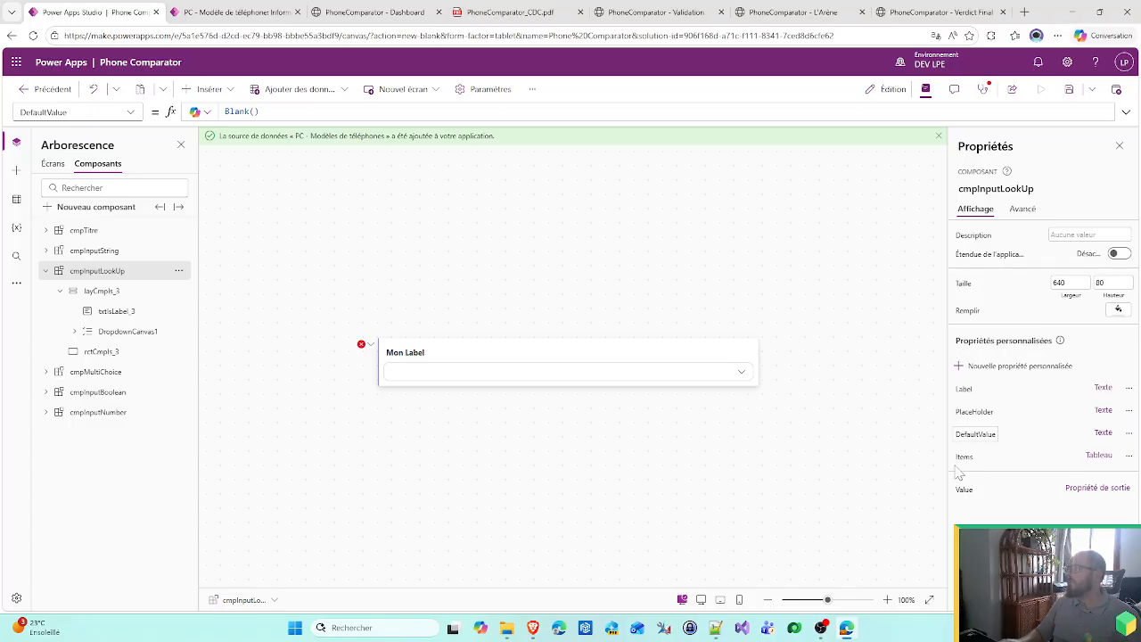
pyautogui.click(978, 436)
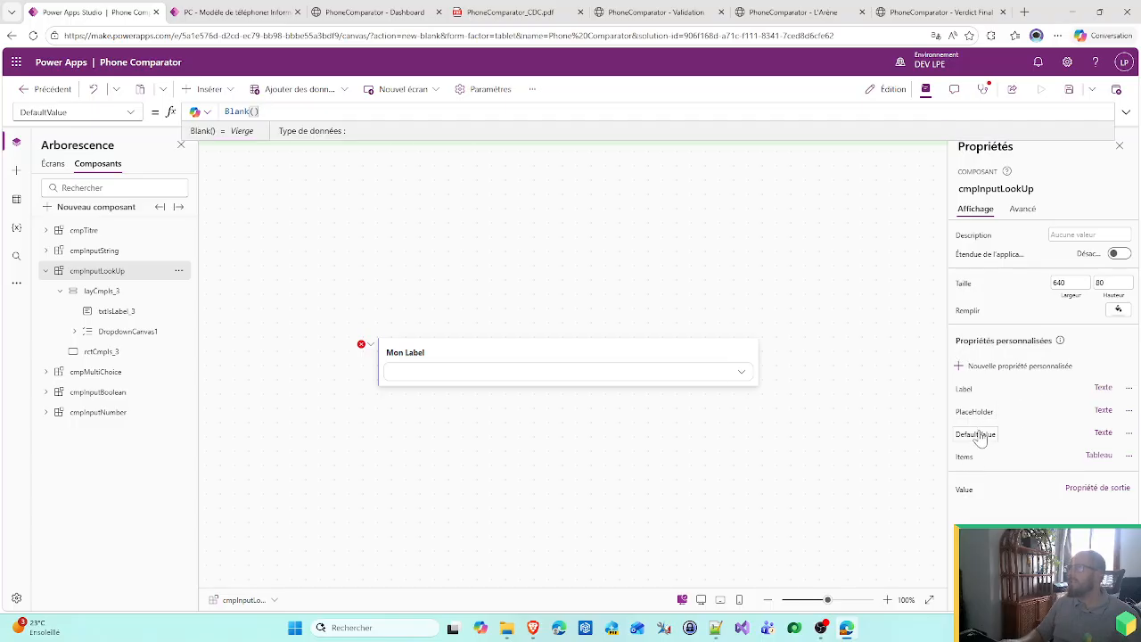
pyautogui.click(976, 413)
pyautogui.click(965, 456)
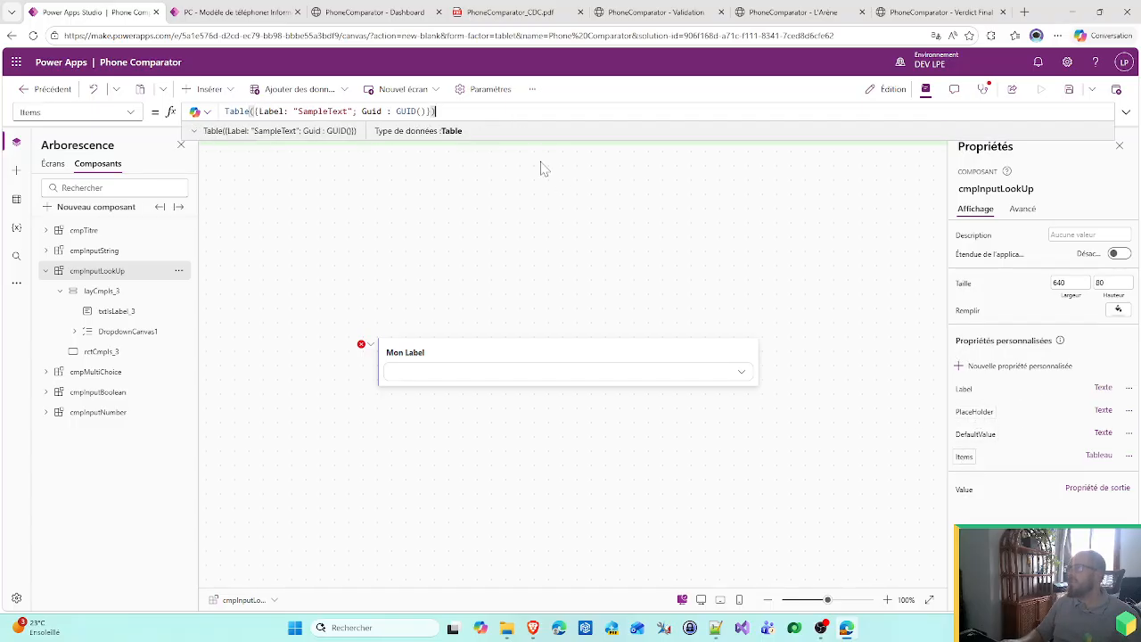
pyautogui.hotkey('shift', 'Left')
pyautogui.hotkey('shift', 'Left')
pyautogui.hotkey('shift', 'Left')
pyautogui.hotkey('shift', 'Left')
pyautogui.hotkey('shift', 'Left')
pyautogui.hotkey('shift', 'Left')
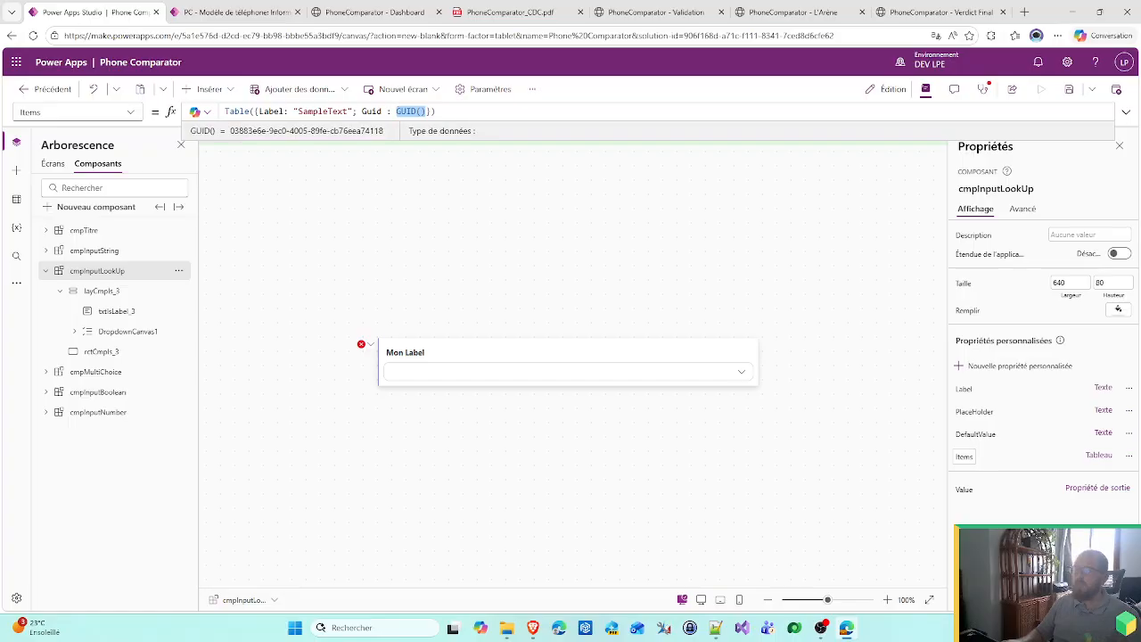
pyautogui.write('Blanck()')
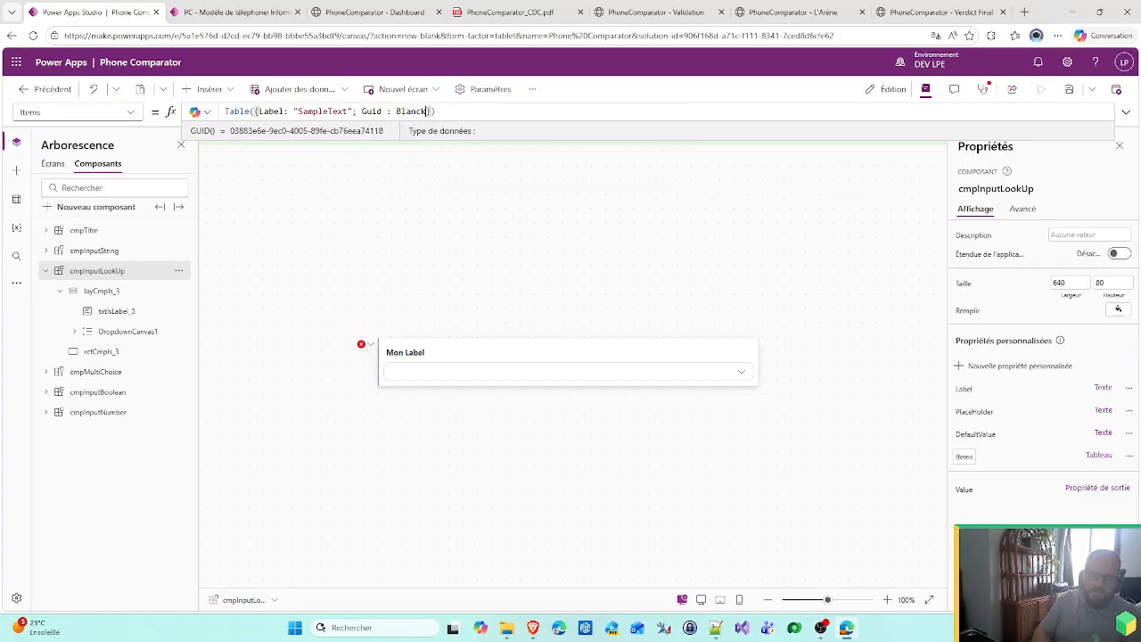
pyautogui.doubleClick(411, 111)
pyautogui.write('Blank')
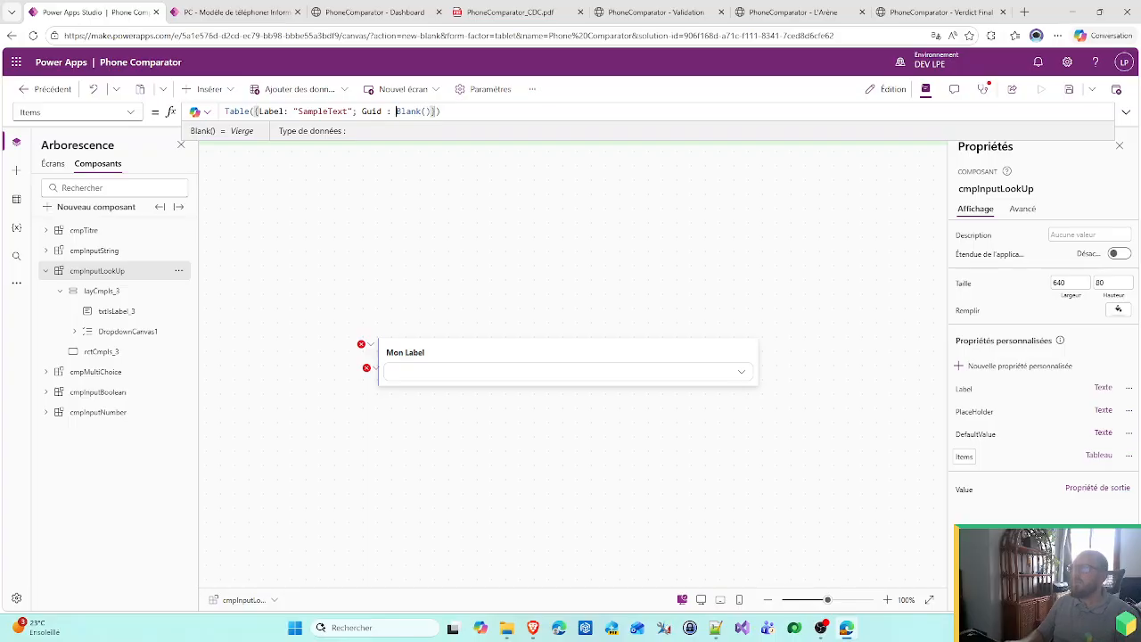
# - Wrap the Guid column's blank value in the GUID function so it reads GUID(Blank())
pyautogui.write('GUID(')
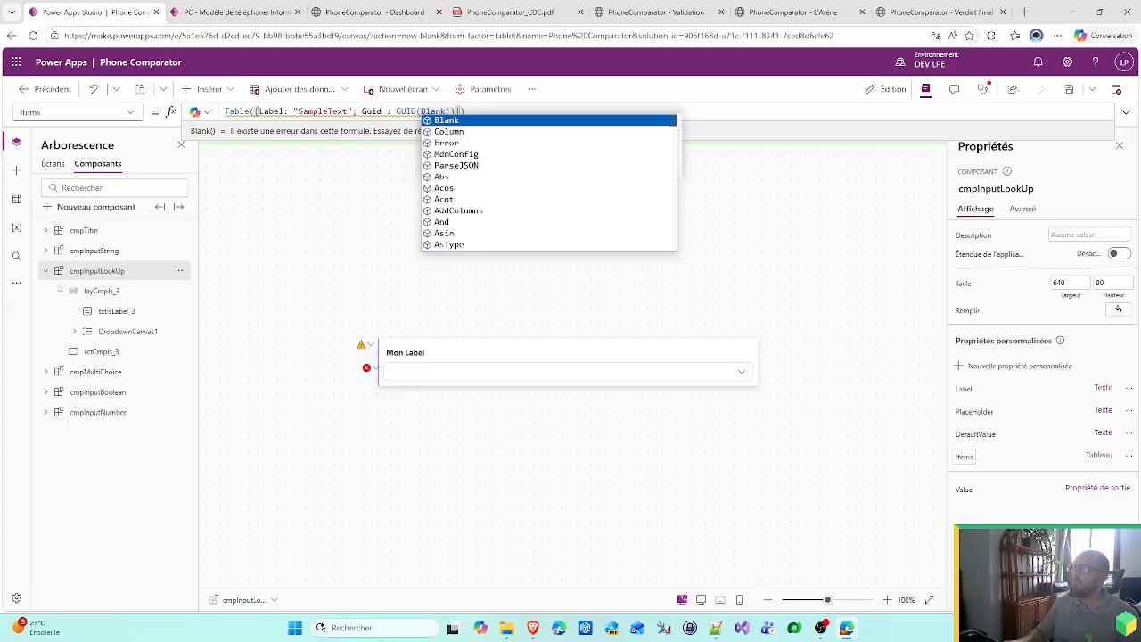
pyautogui.click(455, 110)
pyautogui.write(')')
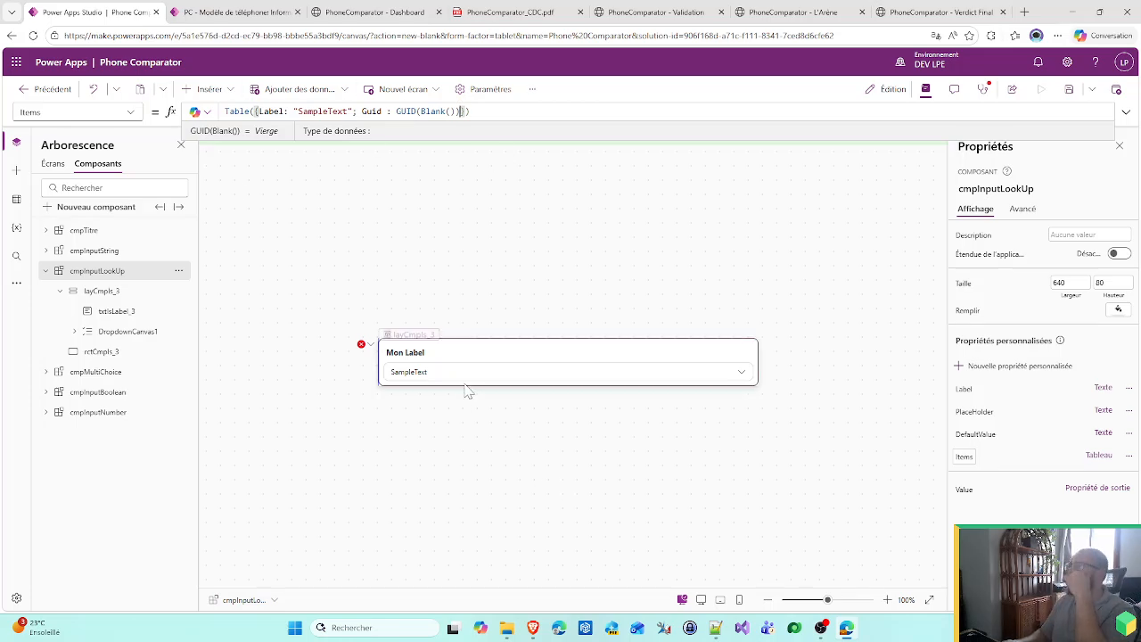
# - Open the Value output formula of cmpInputLookUp from the component's error marker and select the Coalesce arguments
pyautogui.click(362, 344)
pyautogui.click(384, 375)
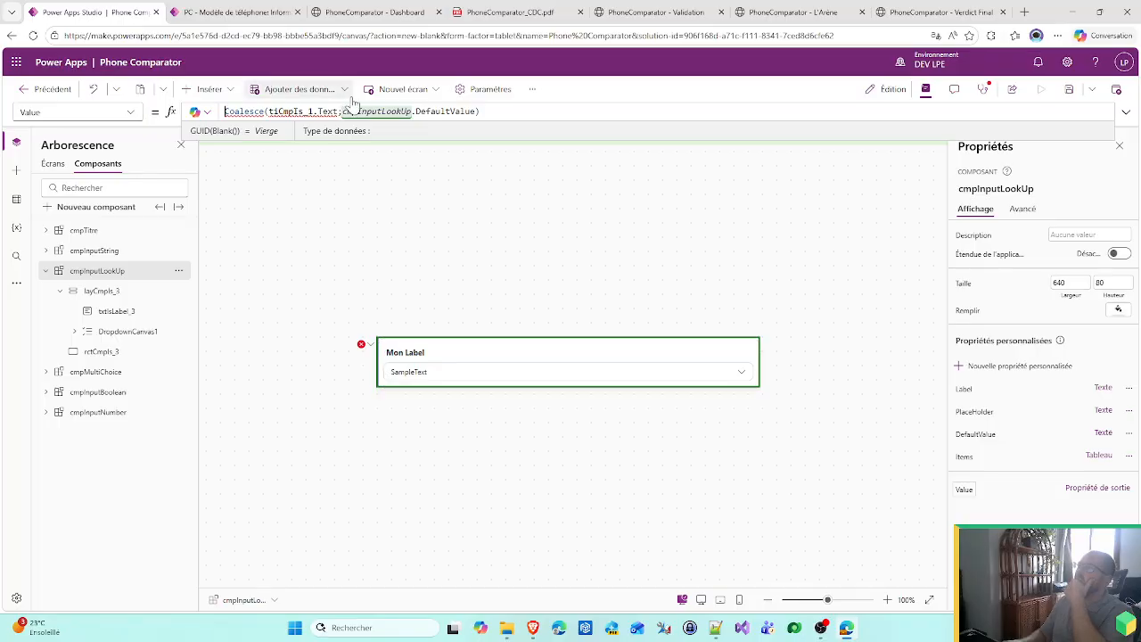
pyautogui.moveTo(268, 111); pyautogui.dragTo(477, 112)
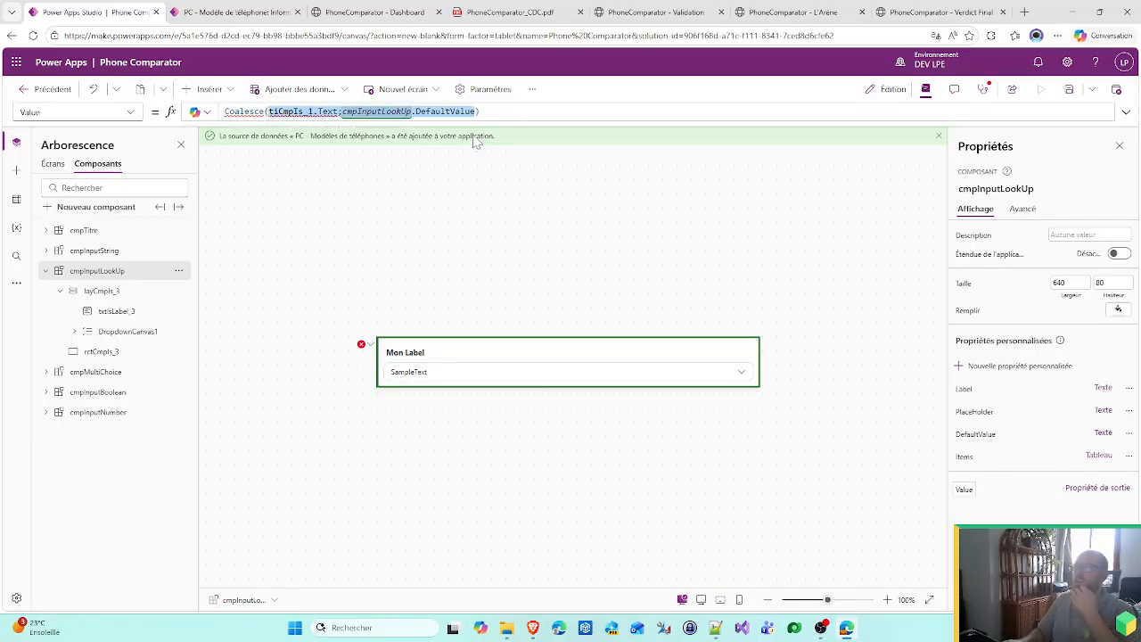
pyautogui.click(1103, 491)
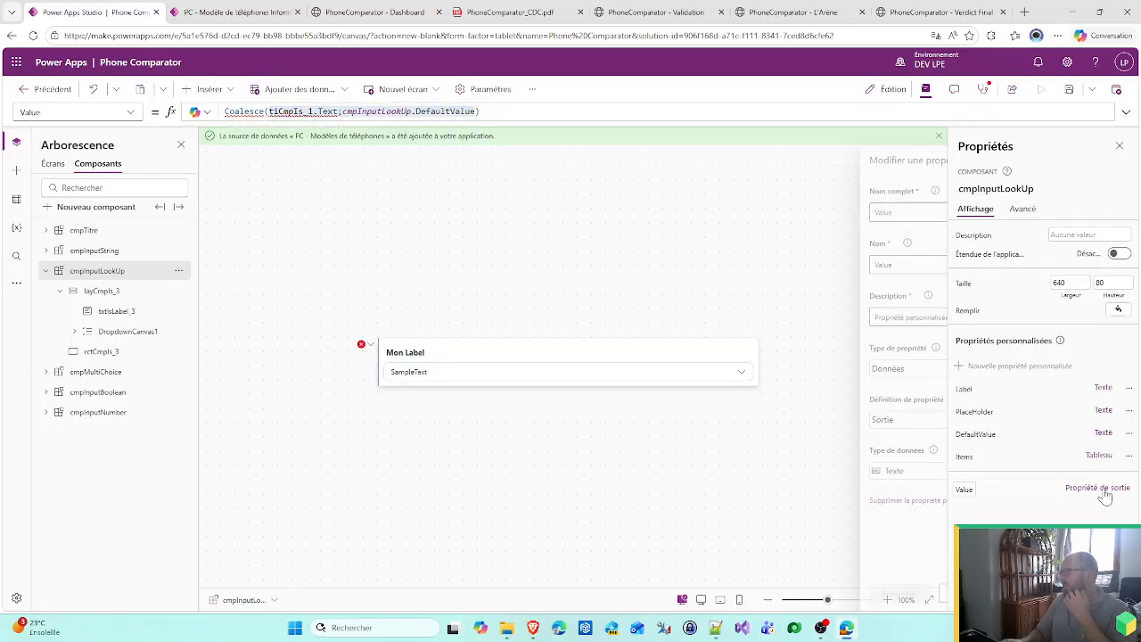
pyautogui.click(927, 475)
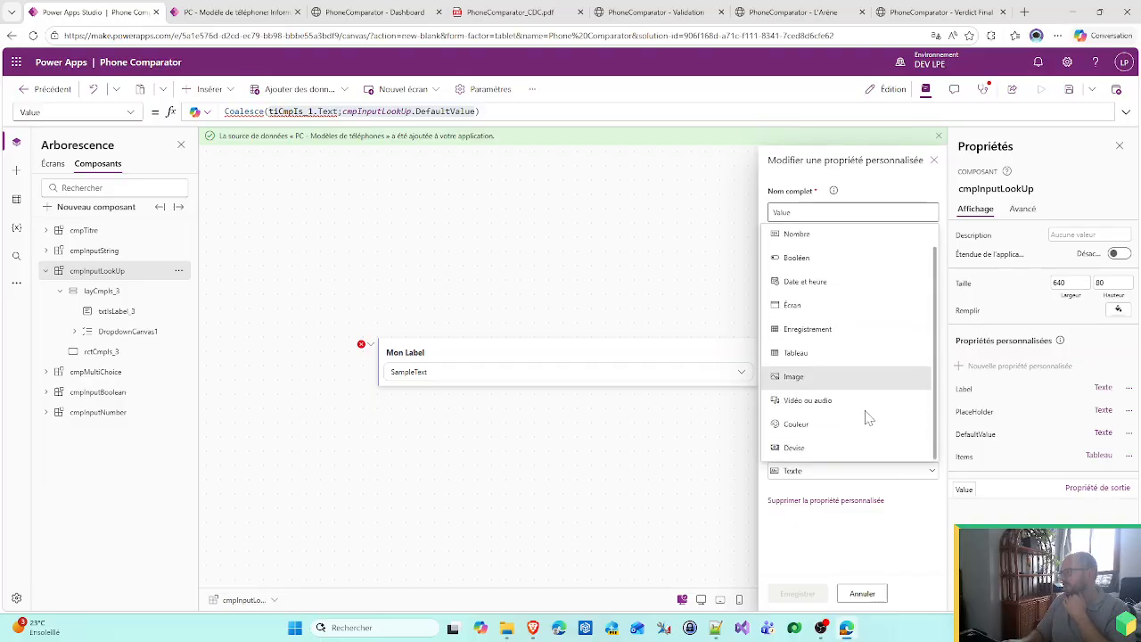
pyautogui.click(859, 594)
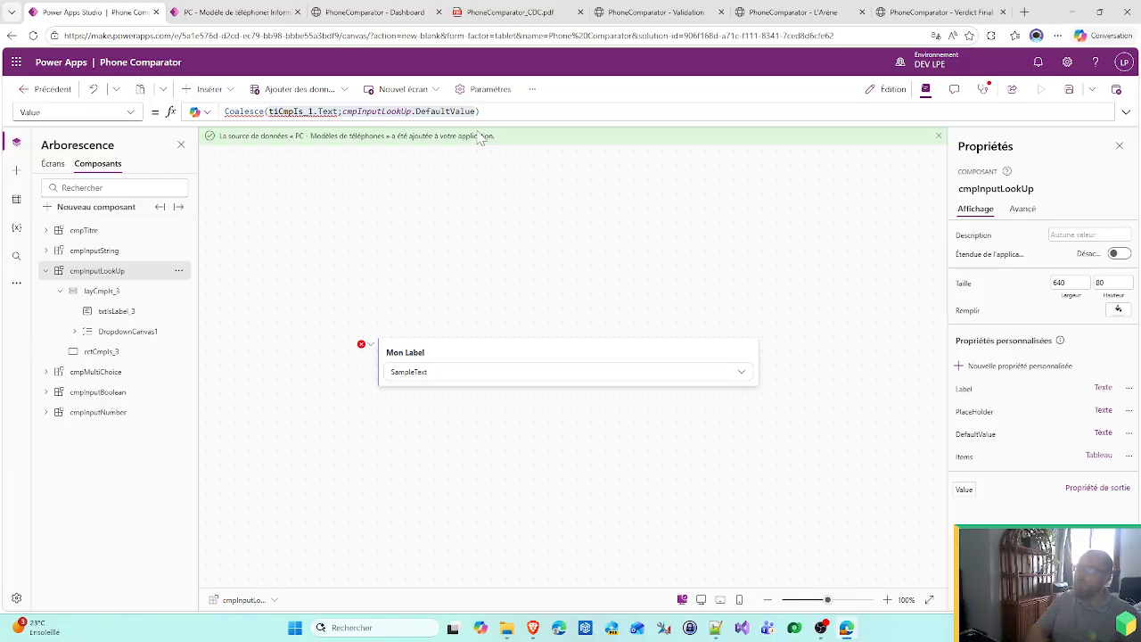
pyautogui.click(488, 89)
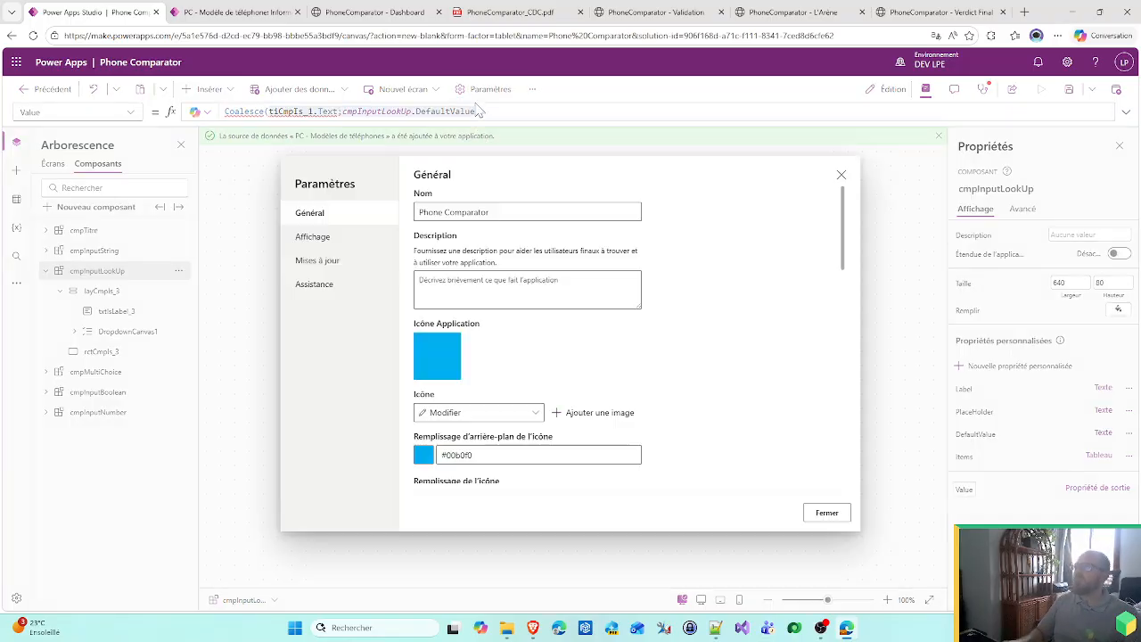
pyautogui.click(842, 178)
# - Replace the Coalesce arguments in the Value output formula with DropdownCanvas1.Selected.Guid as the first argument
pyautogui.moveTo(475, 111); pyautogui.dragTo(273, 113)
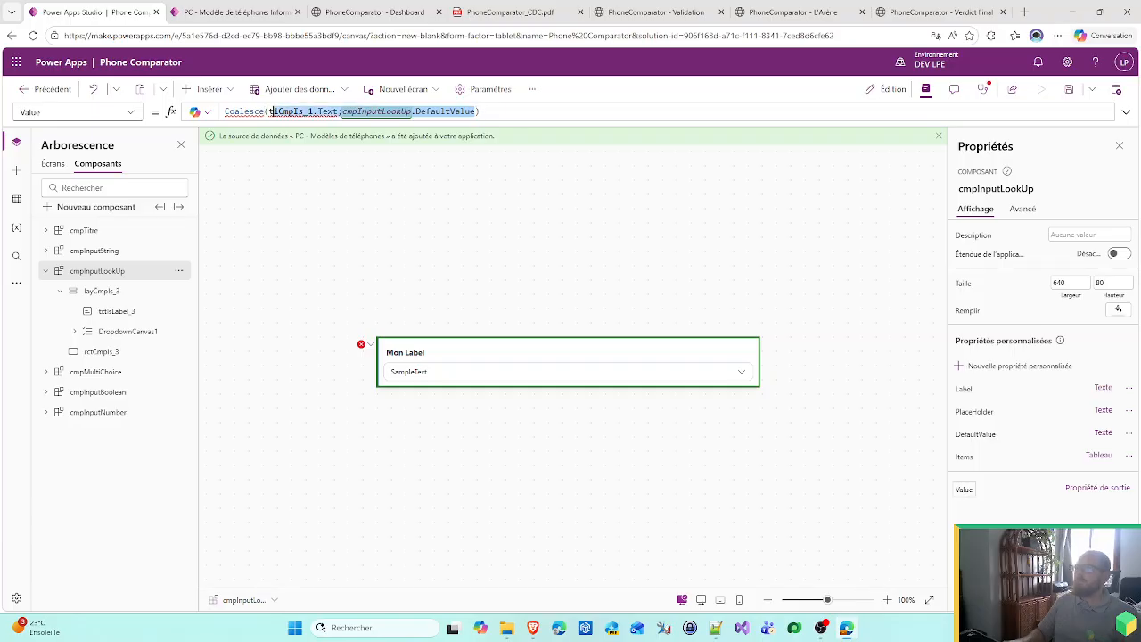
pyautogui.write('DropD')
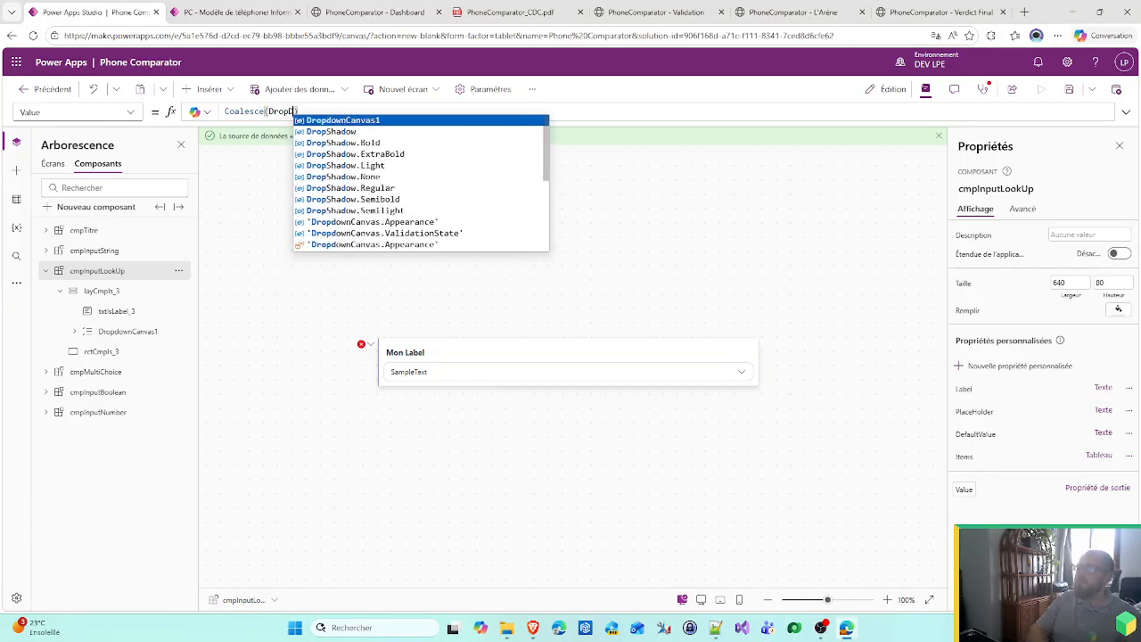
pyautogui.press('Tab')
pyautogui.write('.Sel')
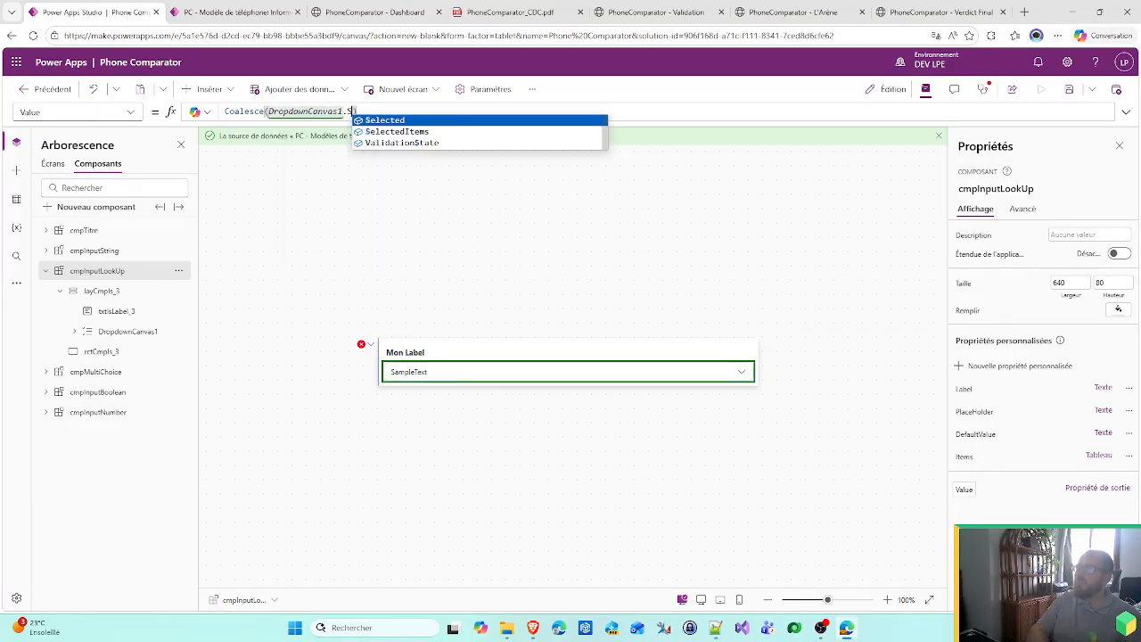
pyautogui.press('Tab')
pyautogui.write('.Guid;')
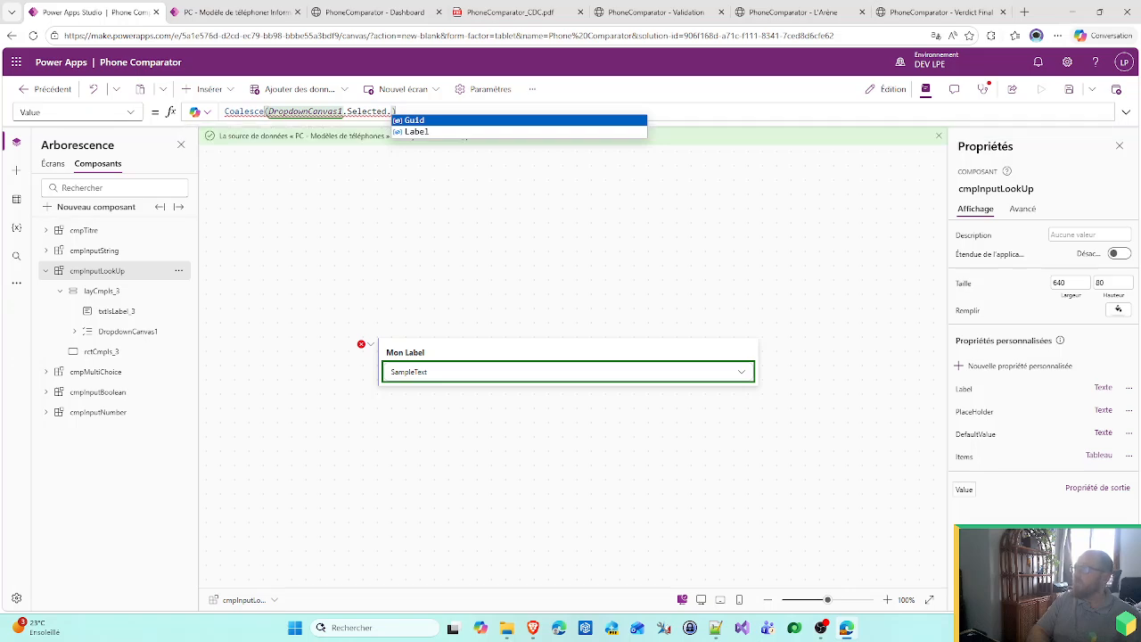
# - Add cmpInputLookUp.DefaultValue as the fallback argument of the Value formula's Coalesce function and collapse the component in the tree
pyautogui.write('"')
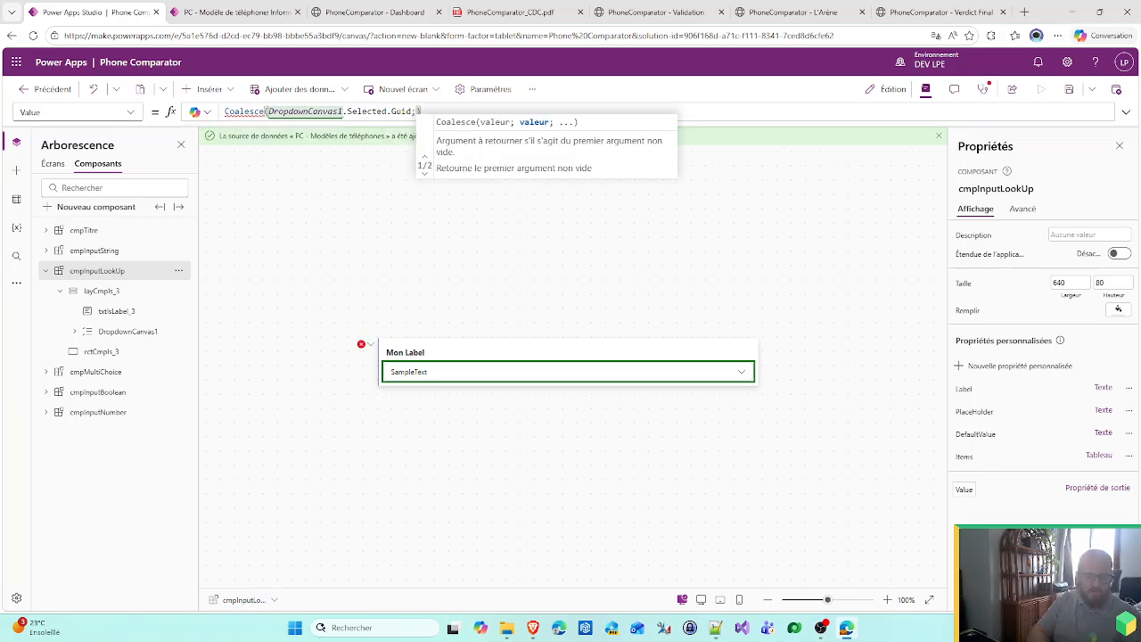
pyautogui.write('cmpI')
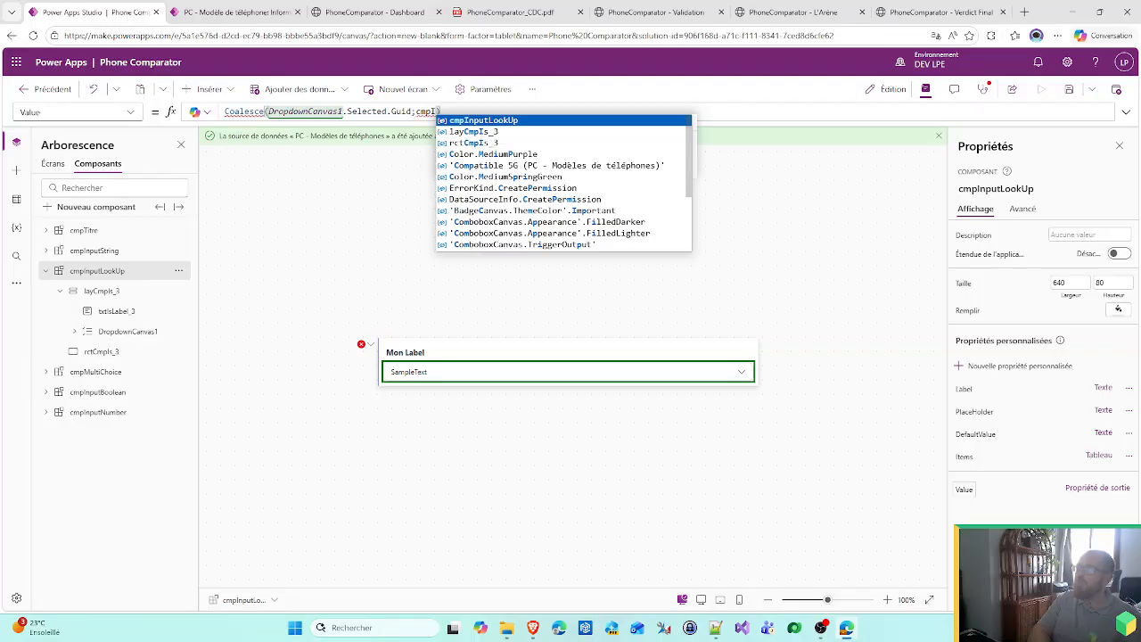
pyautogui.press('Tab')
pyautogui.write('.D')
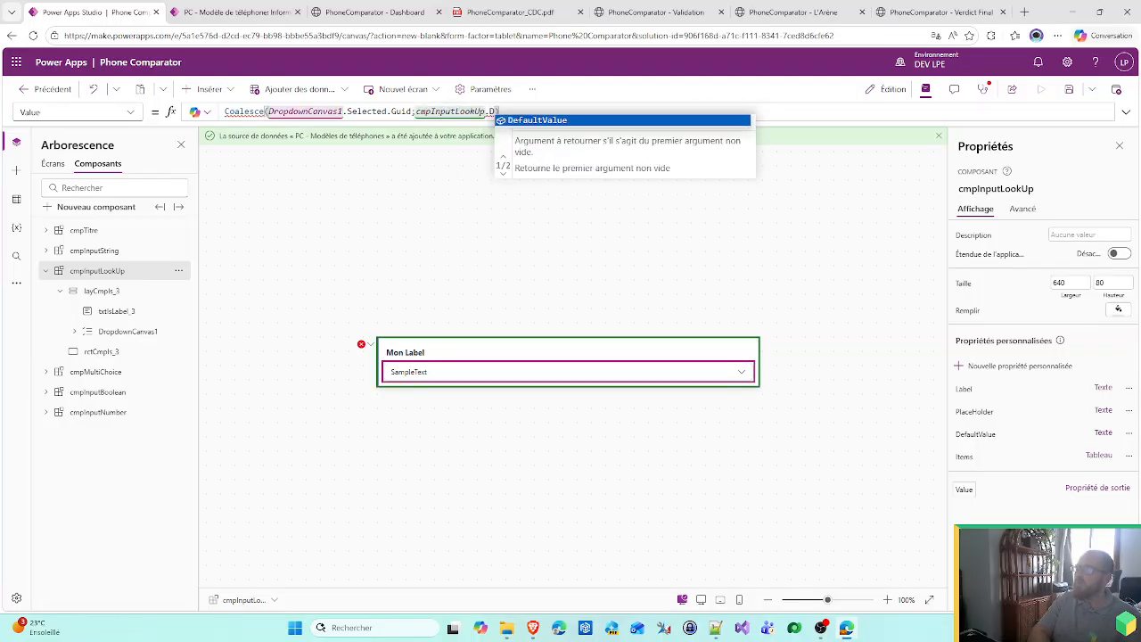
pyautogui.press('Tab')
pyautogui.write('.')
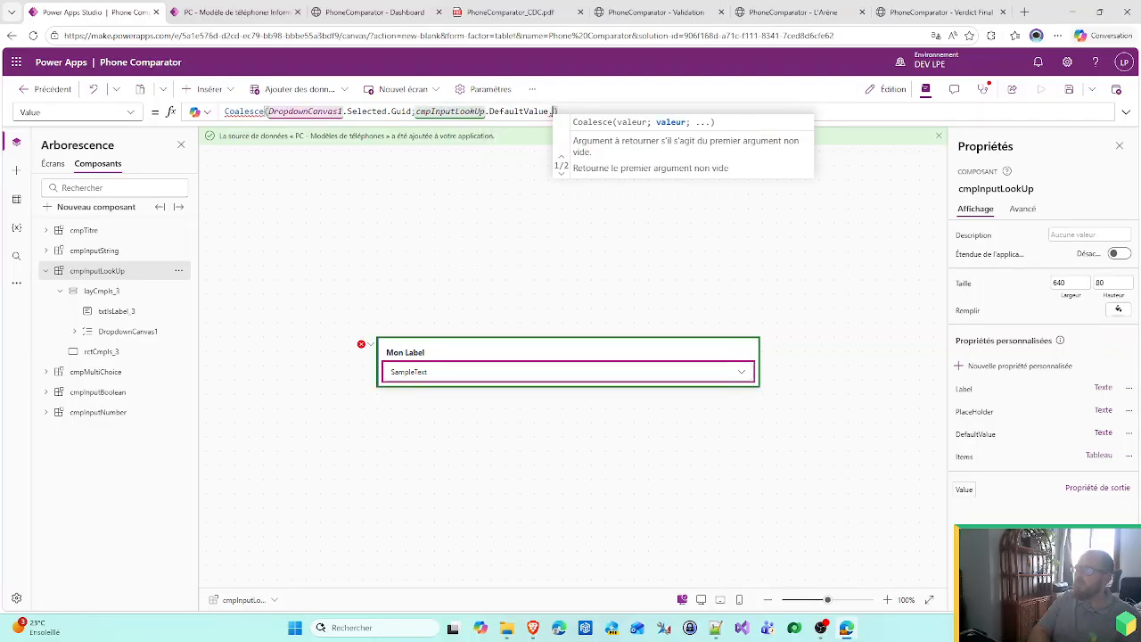
pyautogui.press('BackSpace')
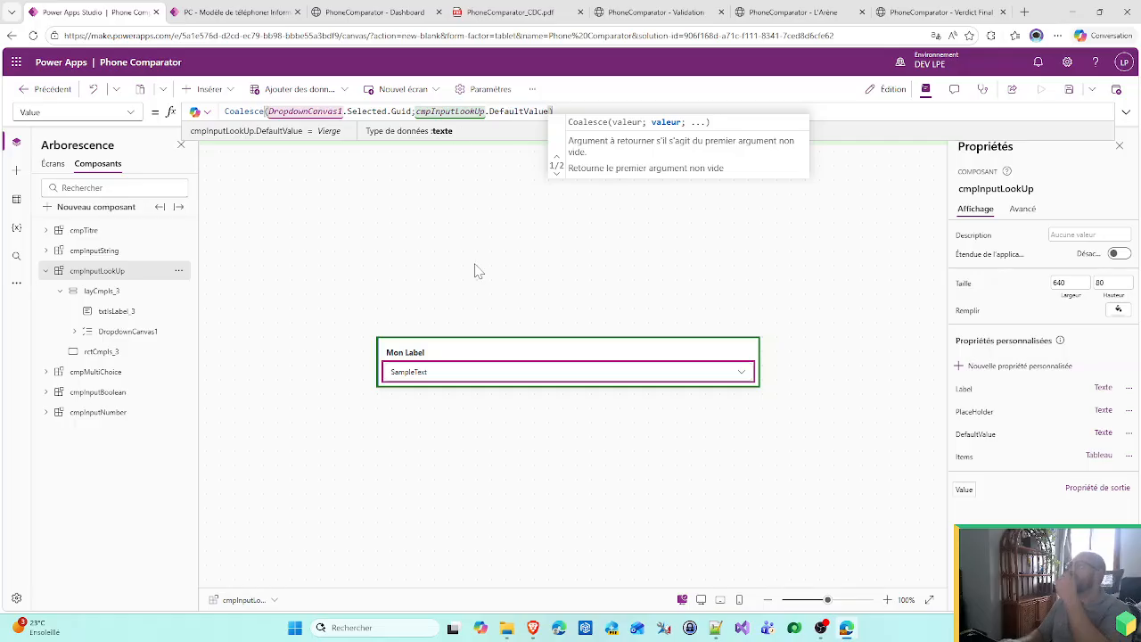
pyautogui.click(475, 272)
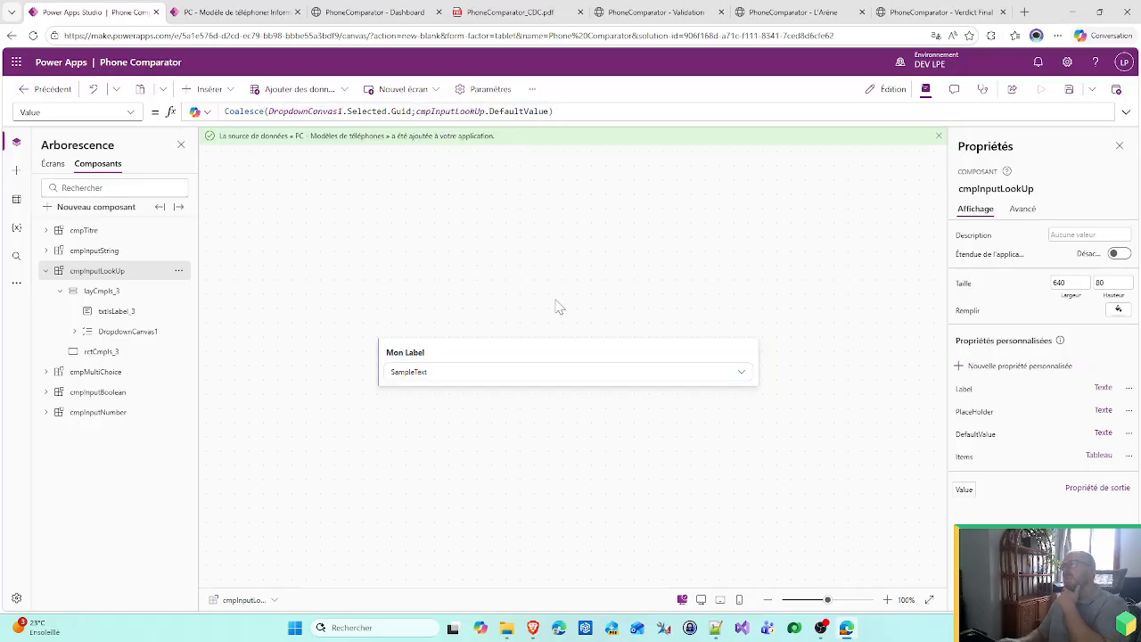
pyautogui.click(45, 271)
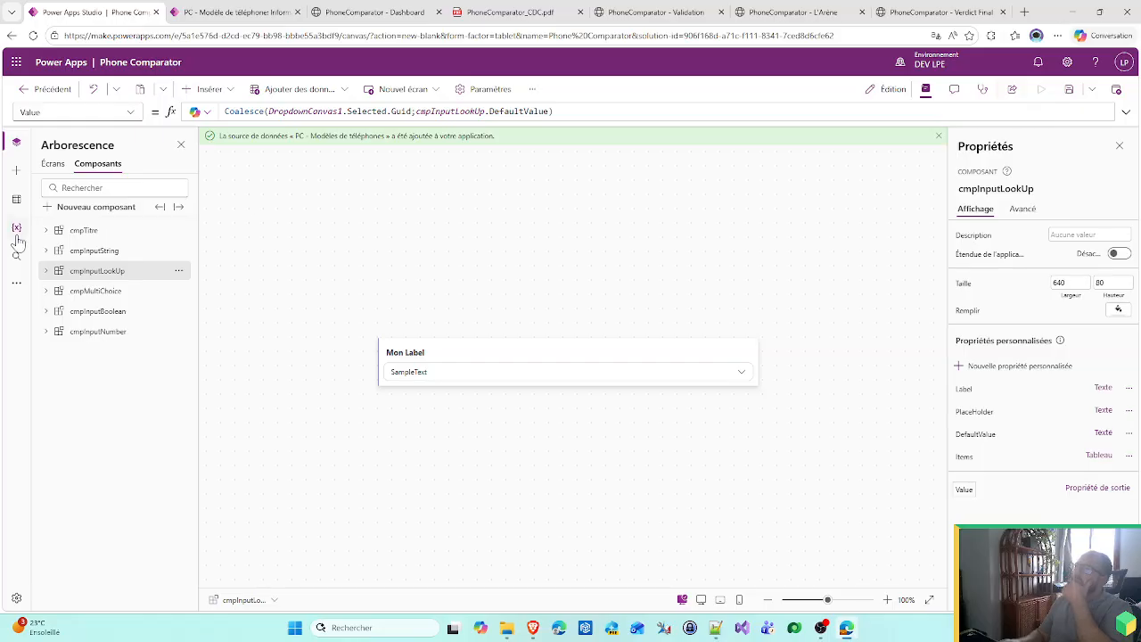
# - Review the fields of the Validation mockup and the L'Arène mockup, and return to the app in Power Apps Studio
pyautogui.click(541, 11)
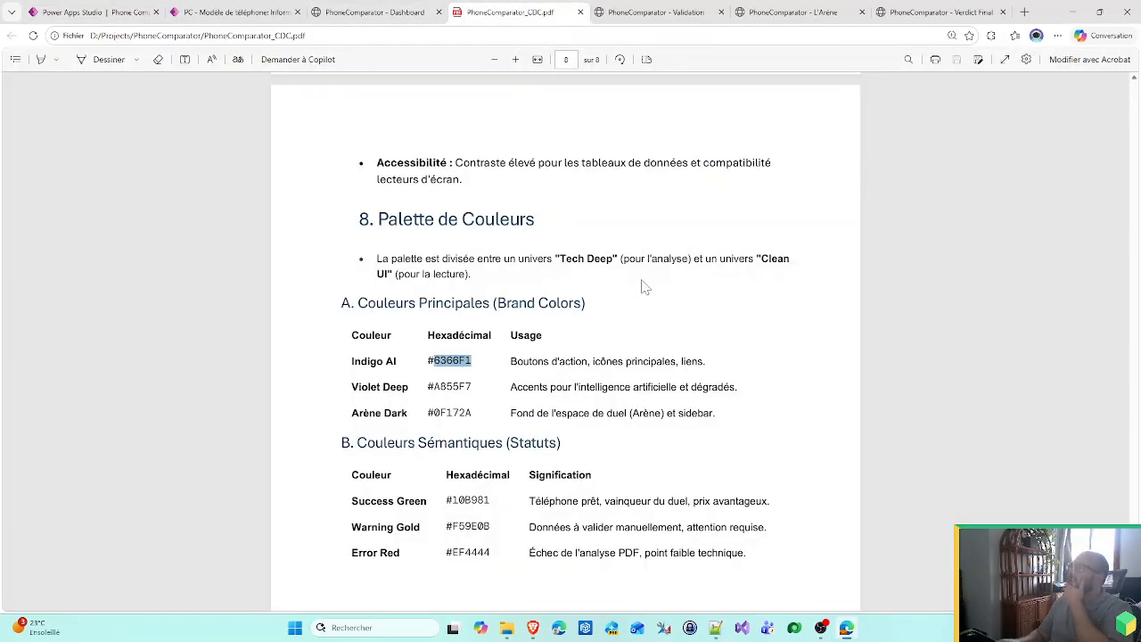
pyautogui.click(656, 11)
pyautogui.scroll(-2, 663, 396)
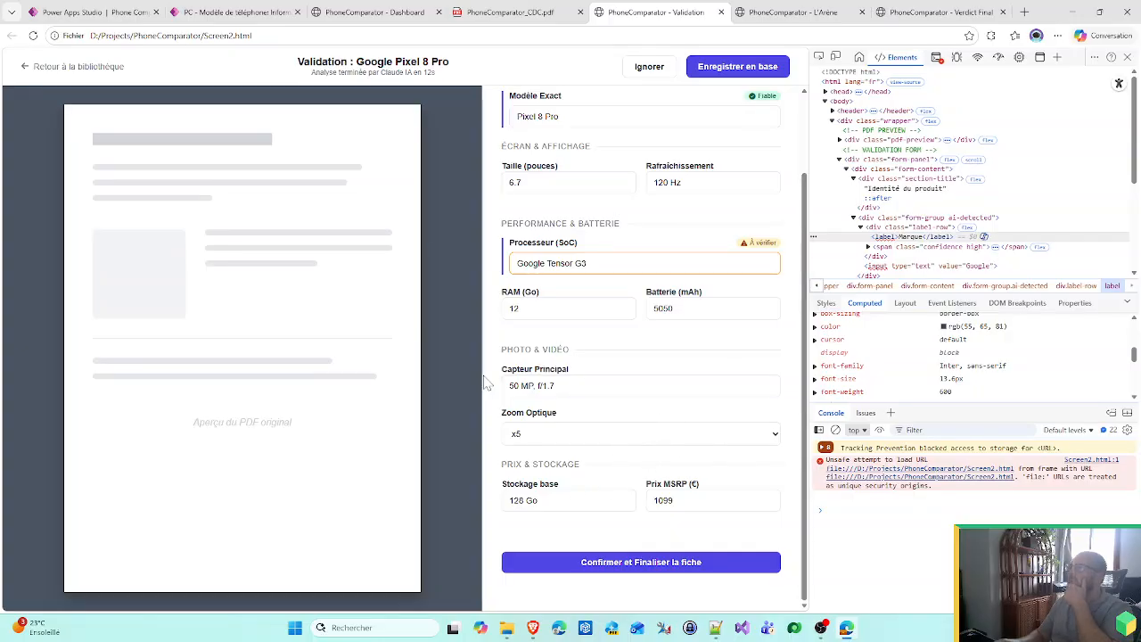
pyautogui.scroll(2, 585, 295)
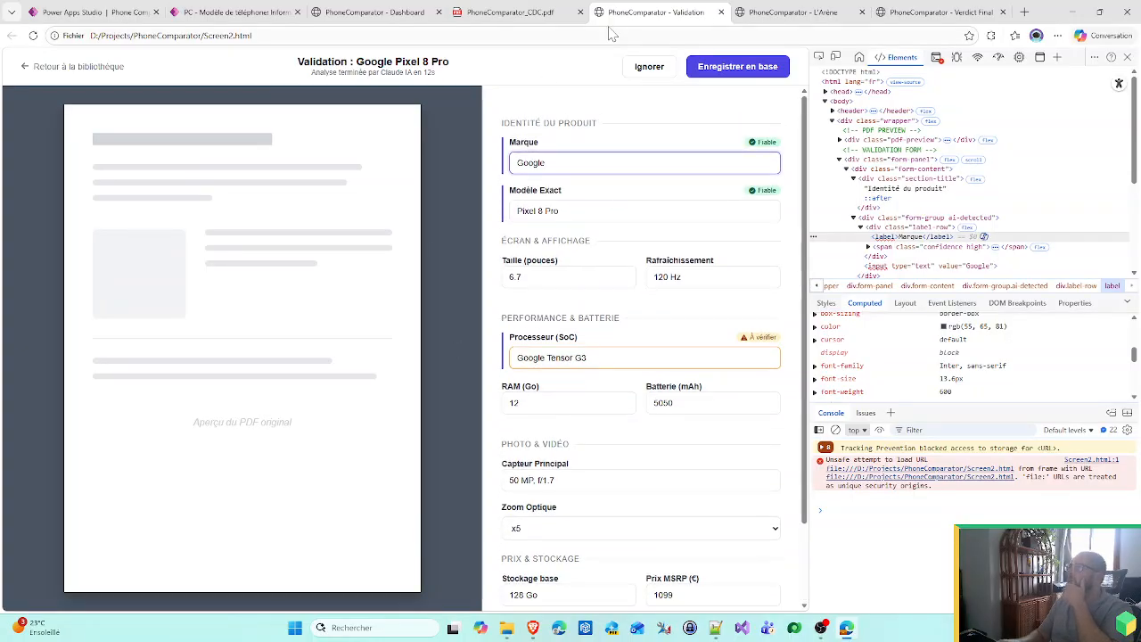
pyautogui.click(771, 12)
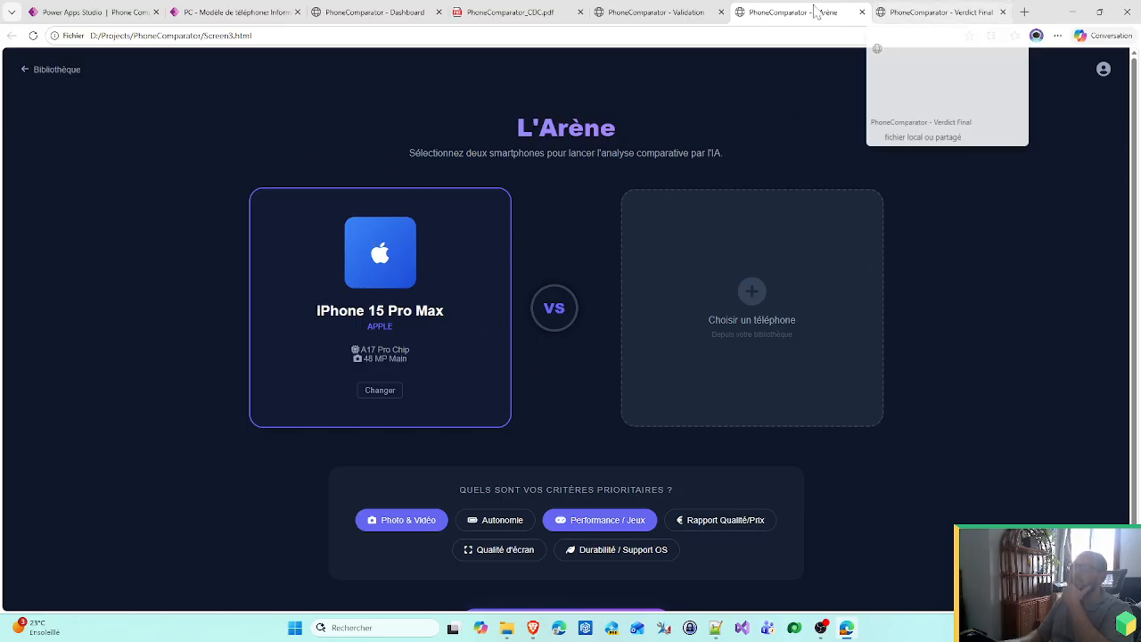
pyautogui.click(119, 13)
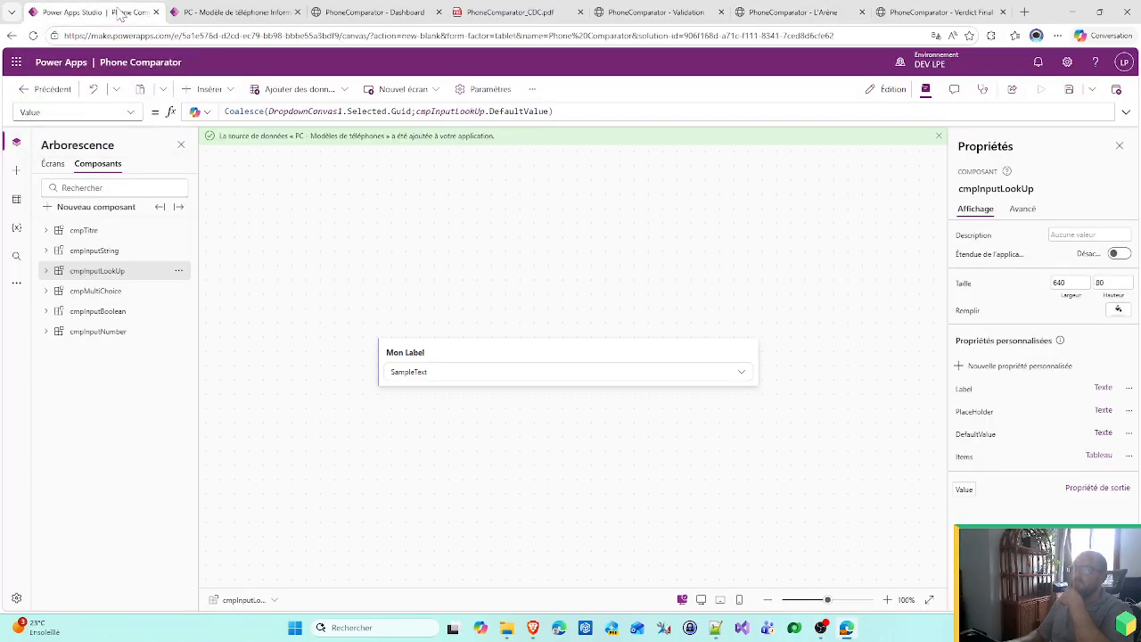
# - Create a new component and name it cmpPickupPhone
pyautogui.click(72, 212)
pyautogui.doubleClick(89, 353)
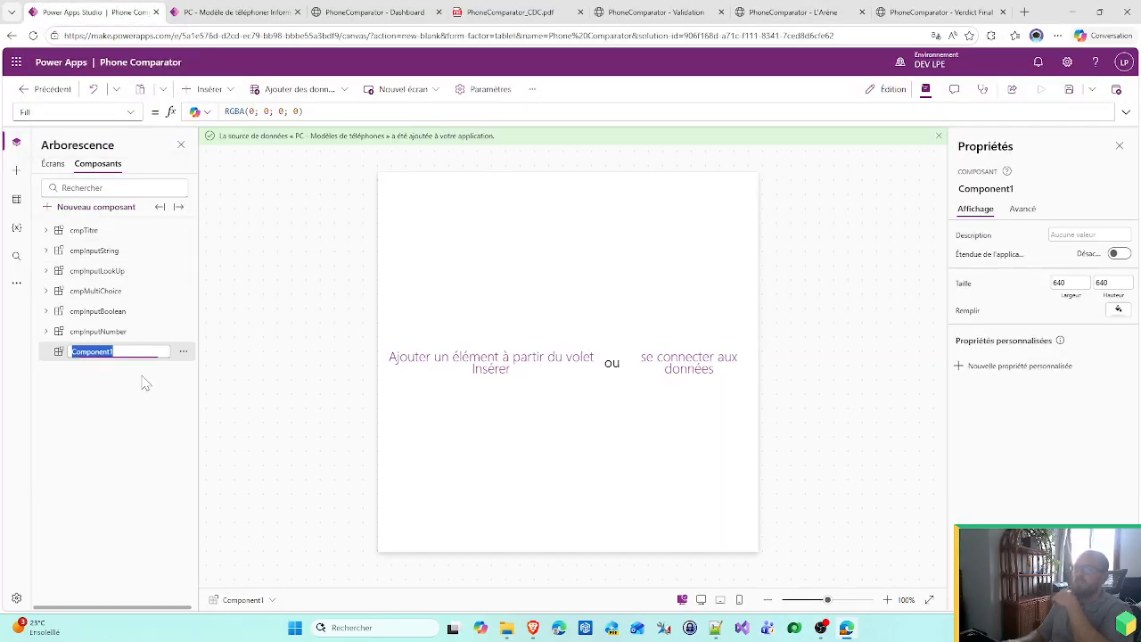
pyautogui.write('cmpPickupP')
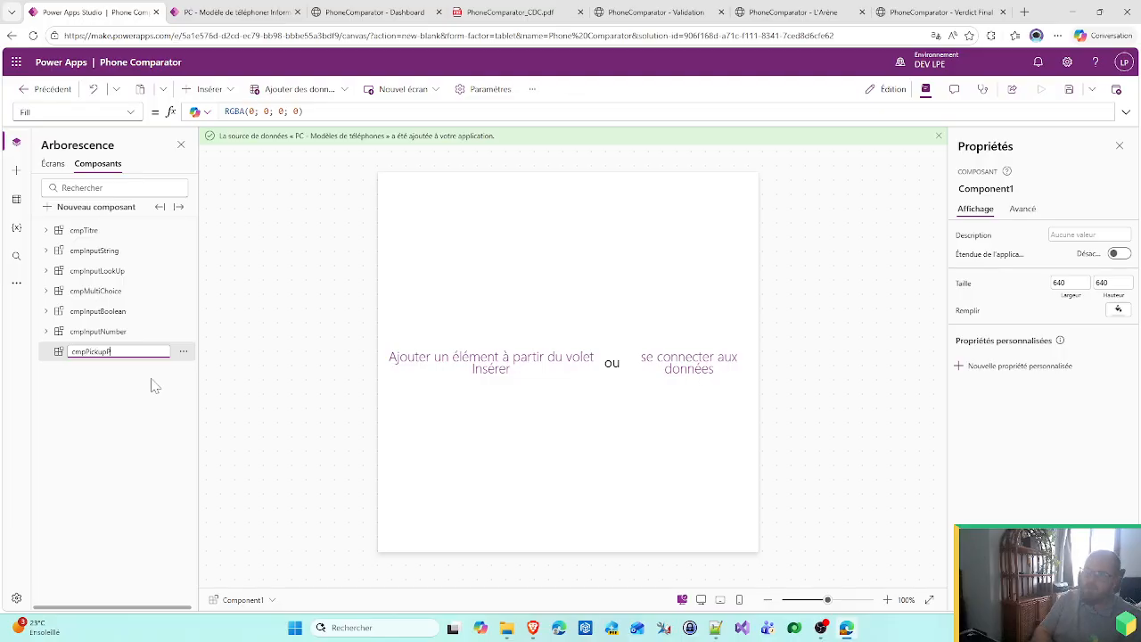
pyautogui.write('hone')
pyautogui.press('Return')
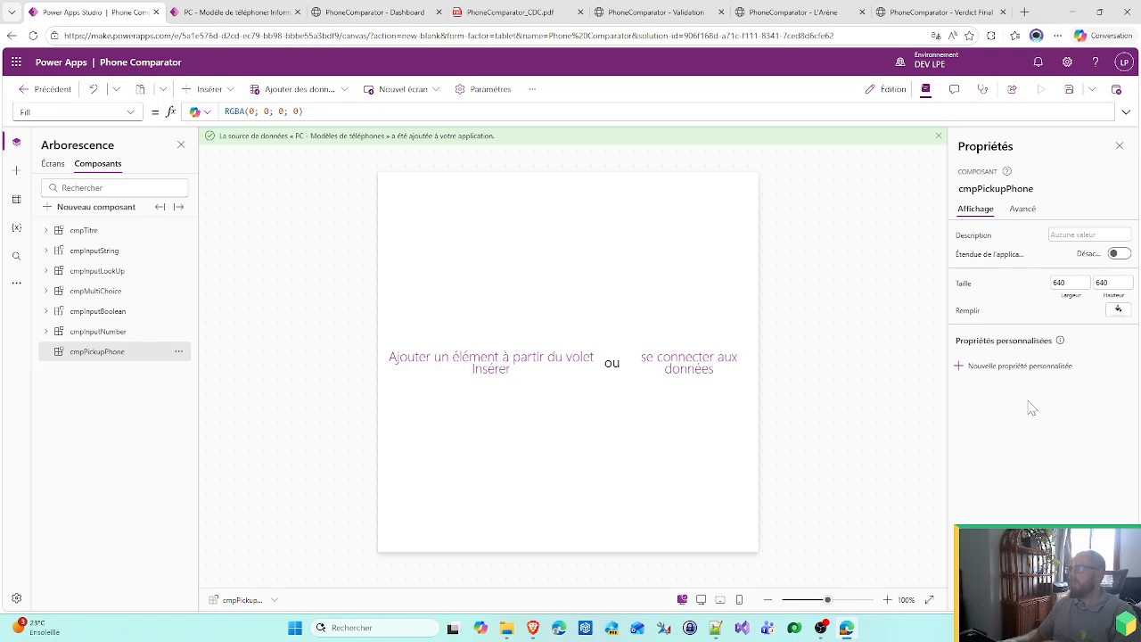
# - Set the size of cmpPickupPhone to 300 wide by 300 high
pyautogui.click(1034, 365)
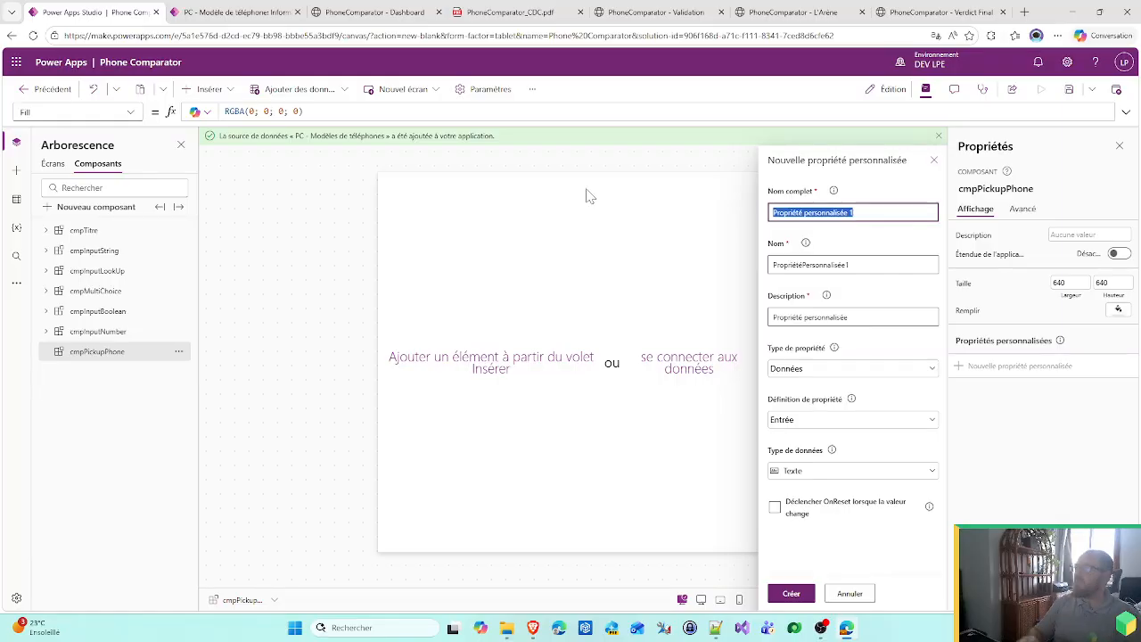
pyautogui.click(851, 594)
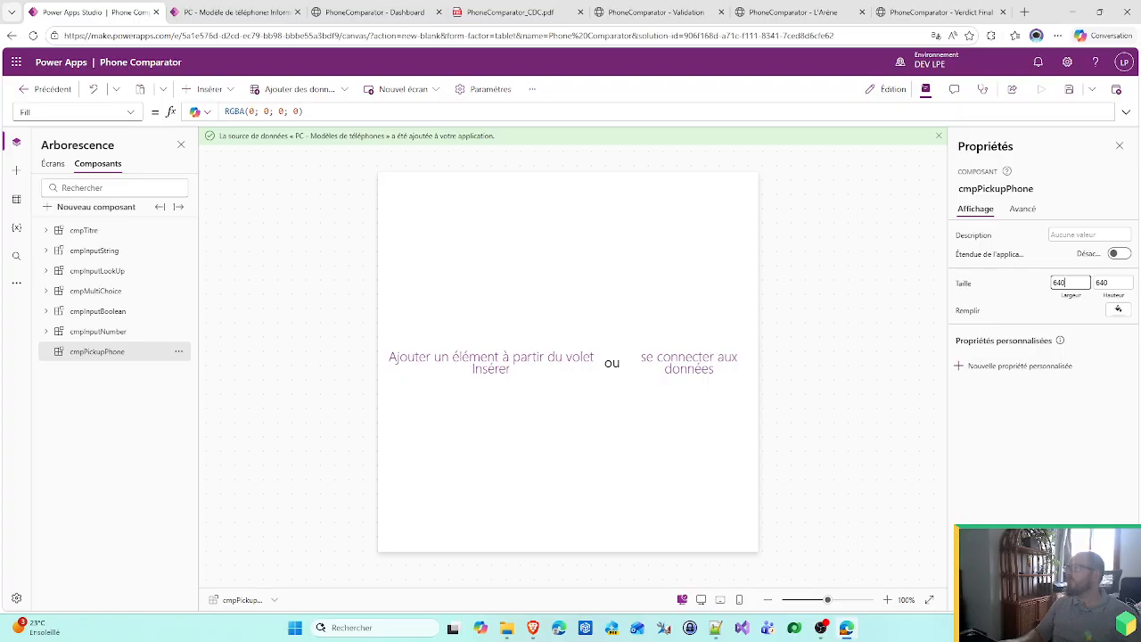
pyautogui.write('300')
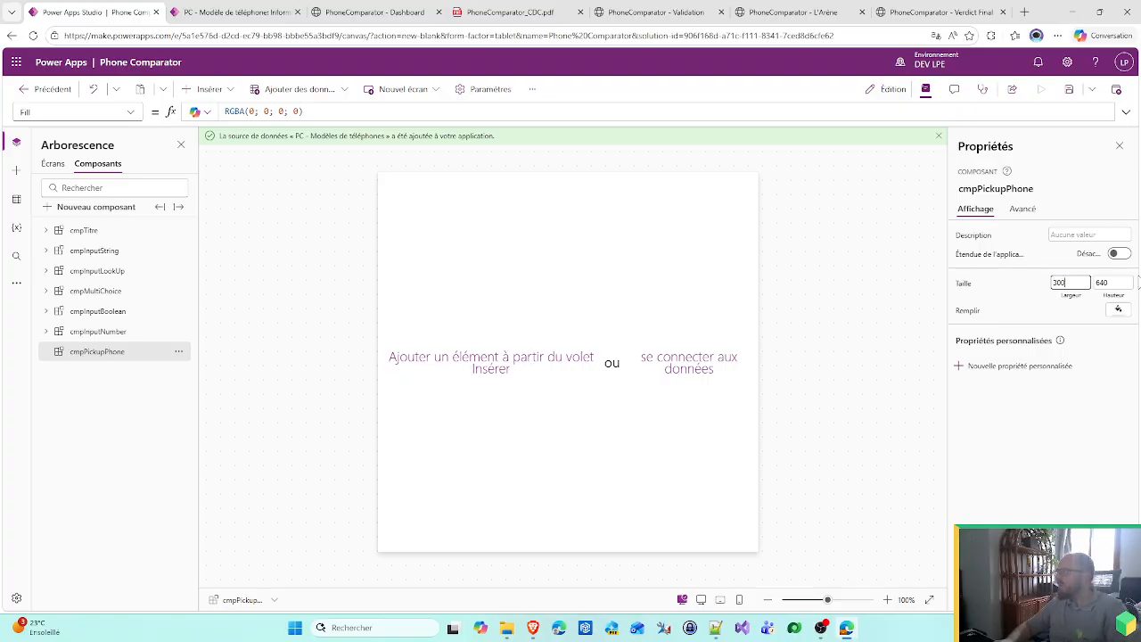
pyautogui.press('Tab')
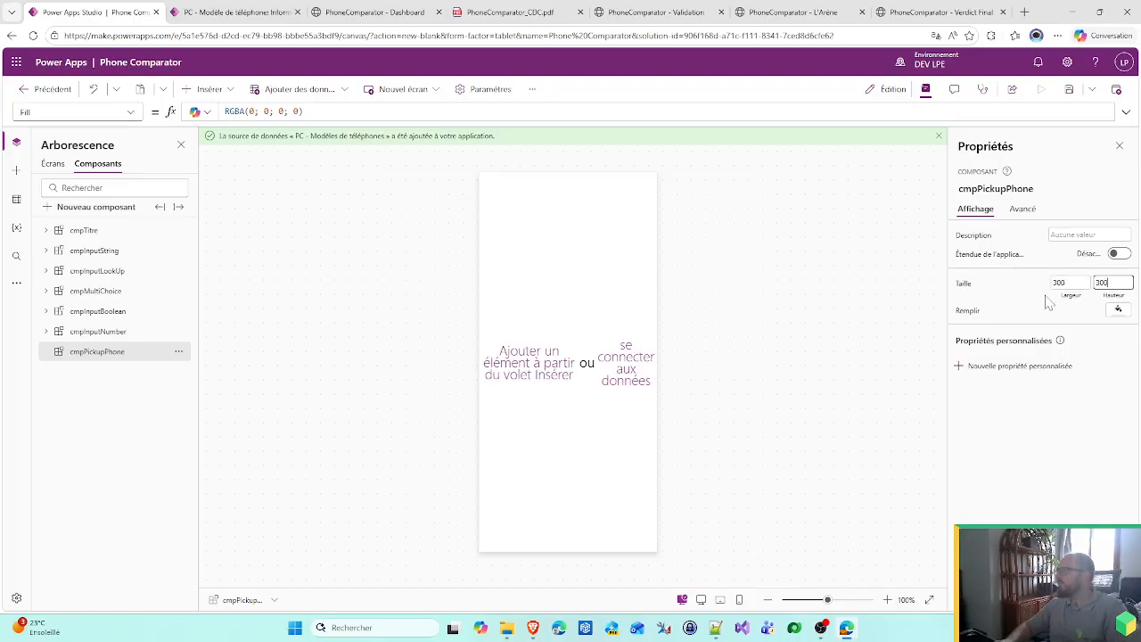
pyautogui.click(1023, 292)
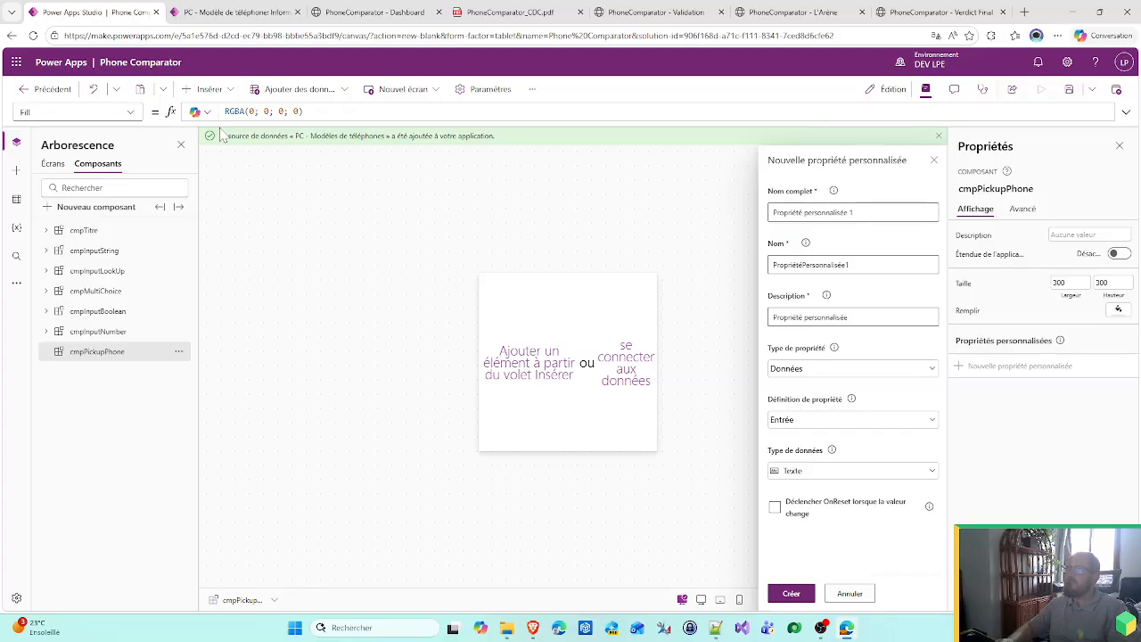
# - Insert a container into cmpPickupPhone and set its drop shadow to None
pyautogui.click(207, 90)
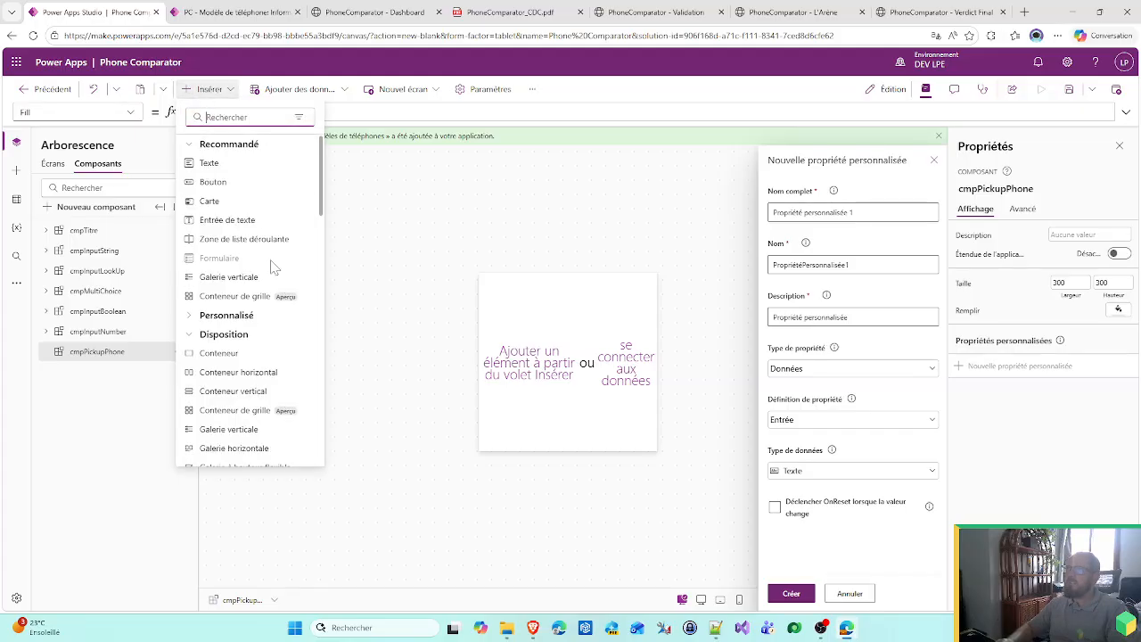
pyautogui.click(223, 352)
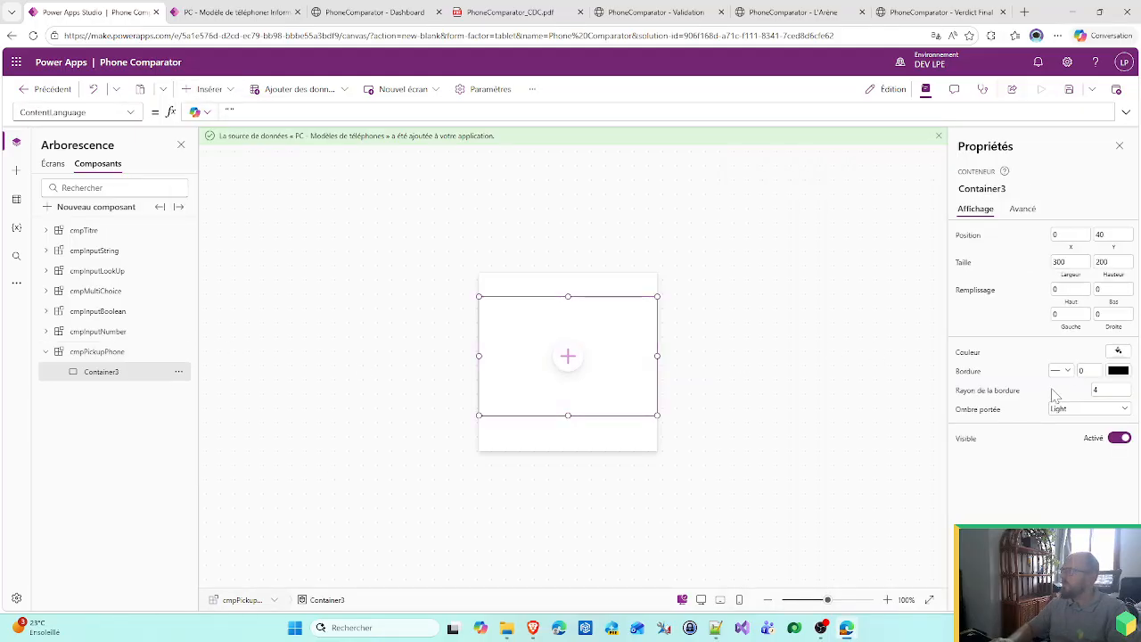
pyautogui.click(1076, 410)
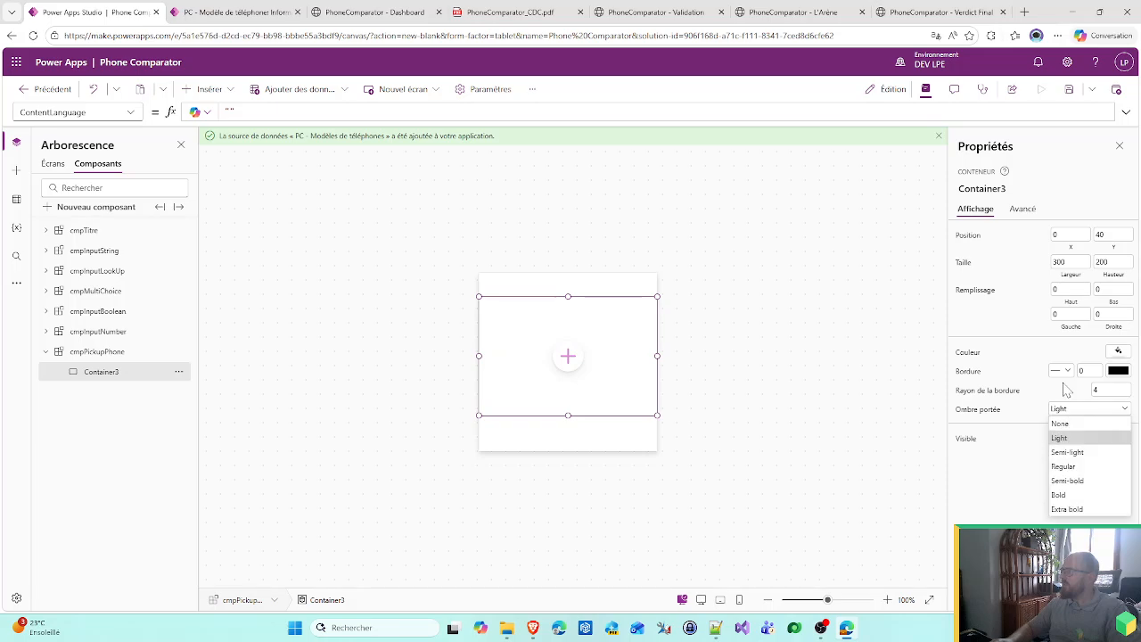
pyautogui.click(1066, 424)
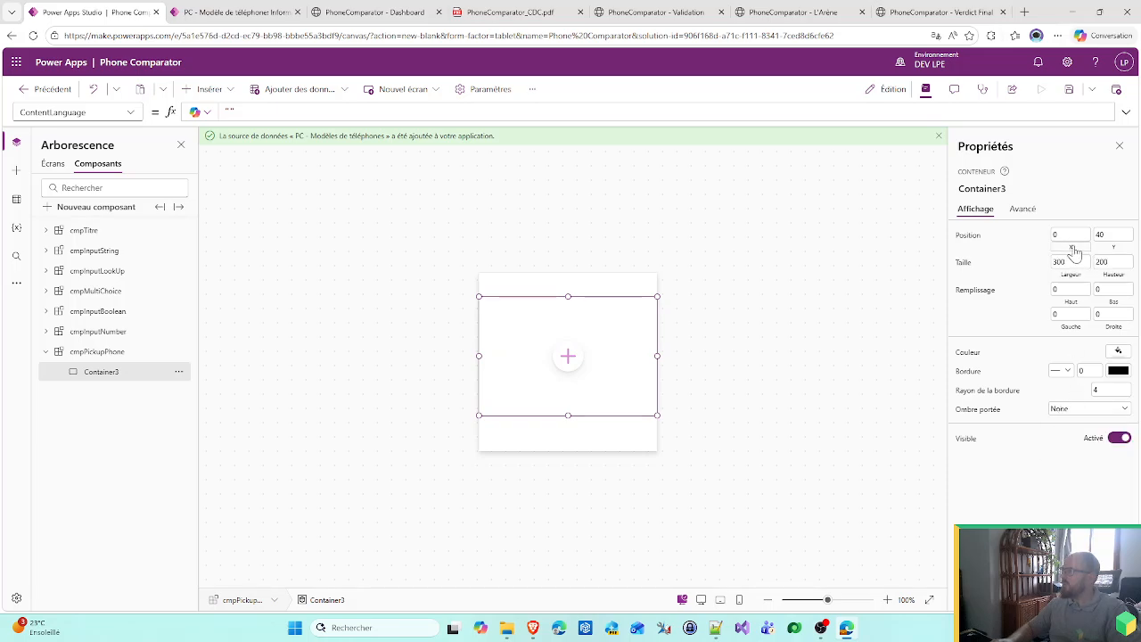
# - Set the container's Y position to 0, its Width to Parent.Width and its Height to Parent.Height
pyautogui.click(1106, 235)
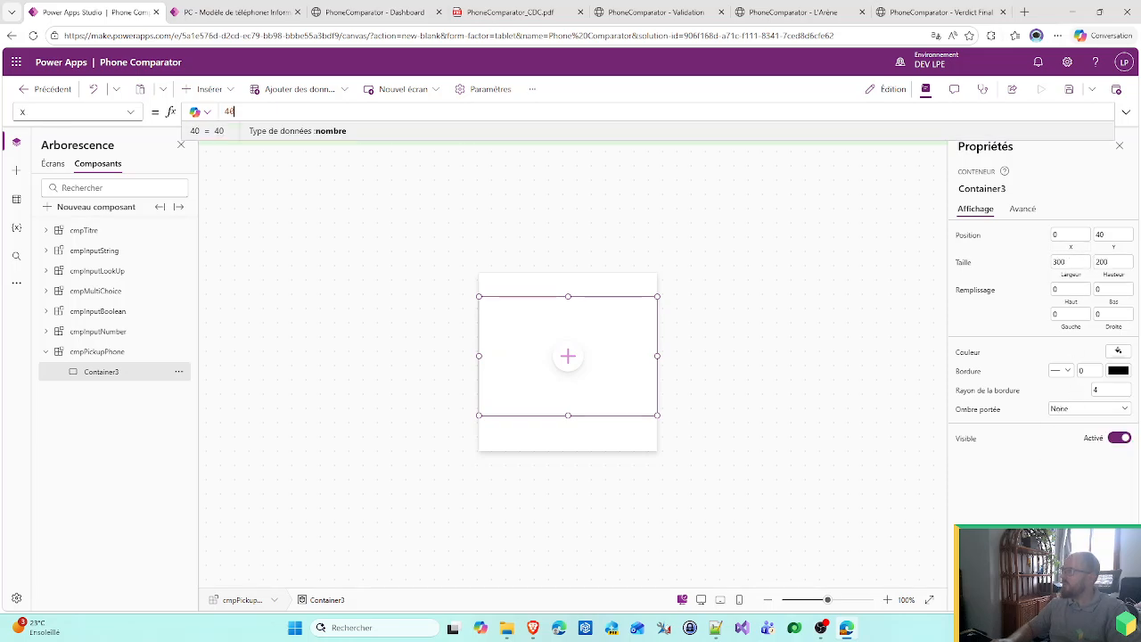
pyautogui.click(1078, 274)
pyautogui.hotkey('ctrl', 'a')
pyautogui.write('Pa')
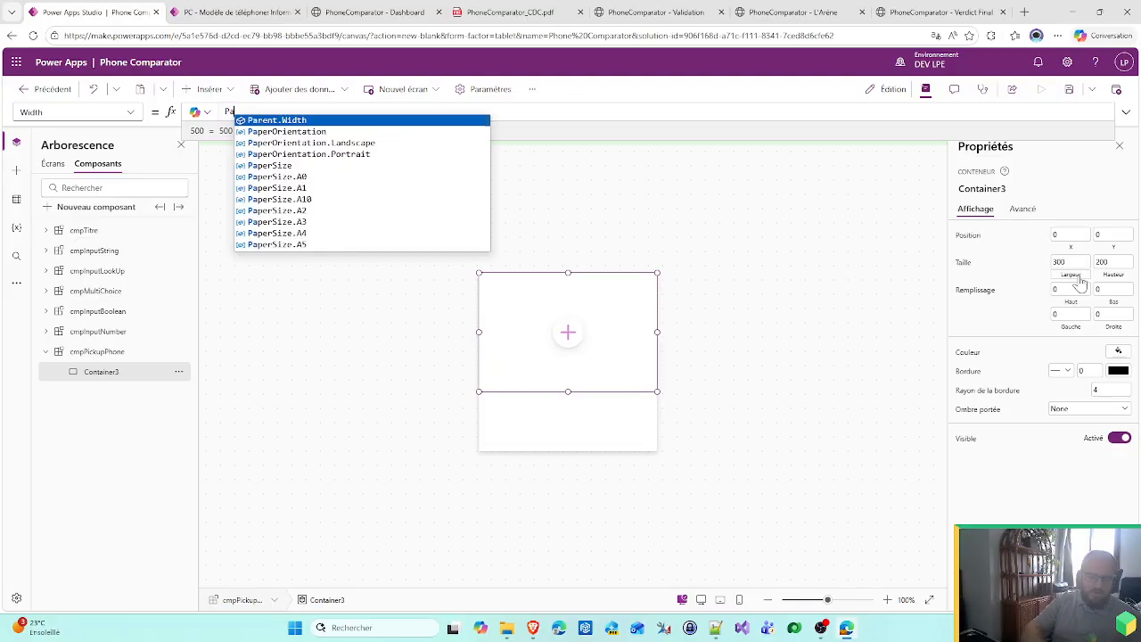
pyautogui.write('rent.')
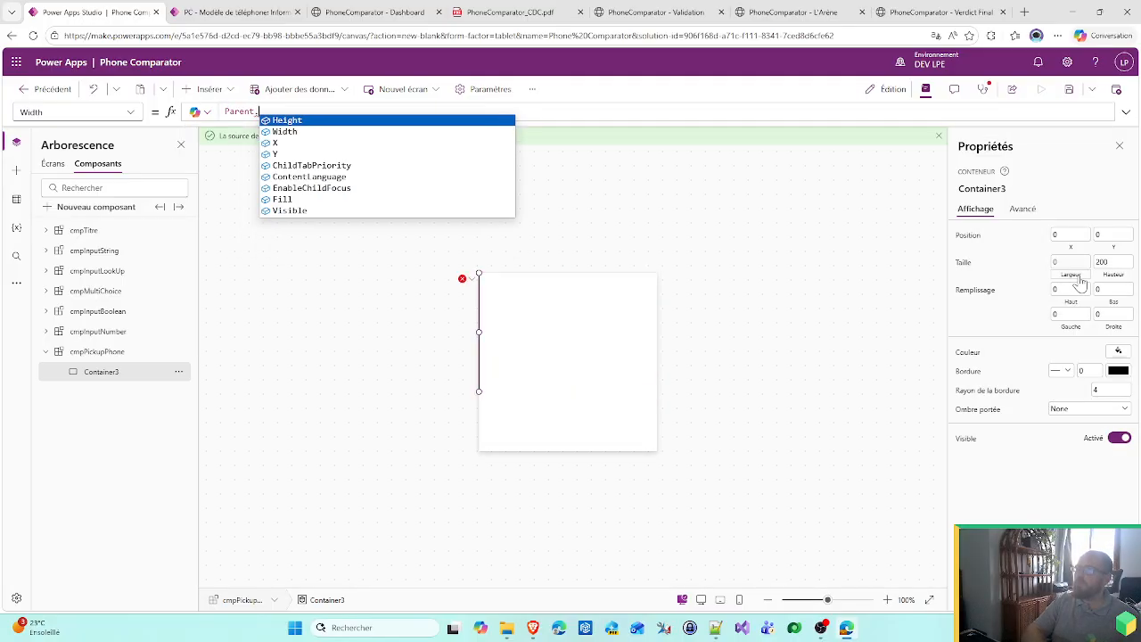
pyautogui.write('Width')
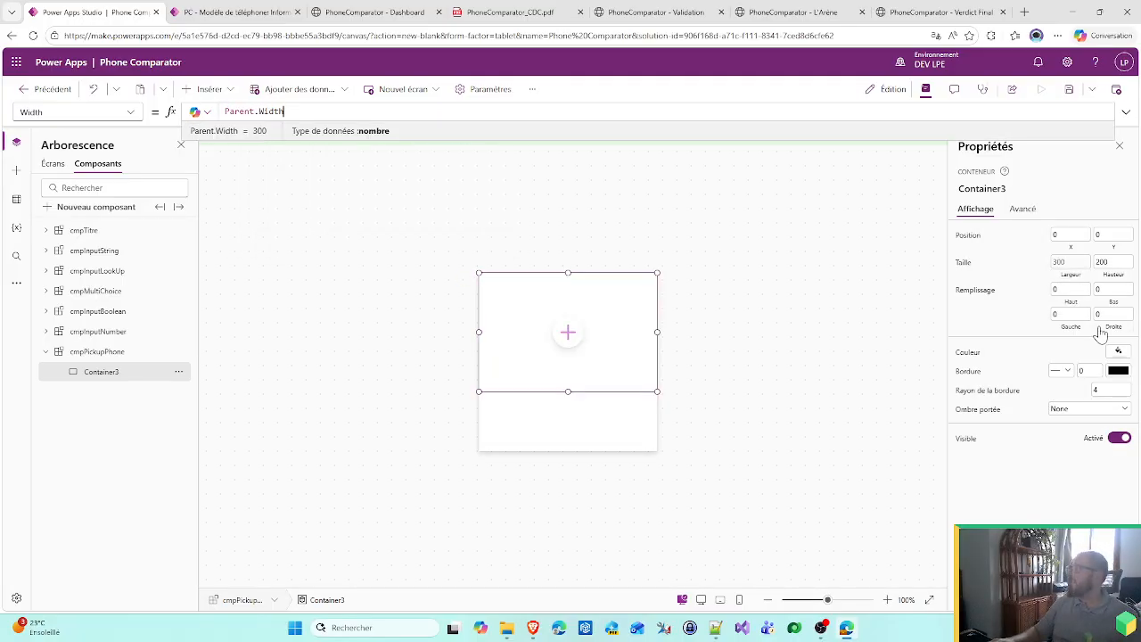
pyautogui.click(1121, 277)
pyautogui.hotkey('ctrl', 'a')
pyautogui.write('Pa')
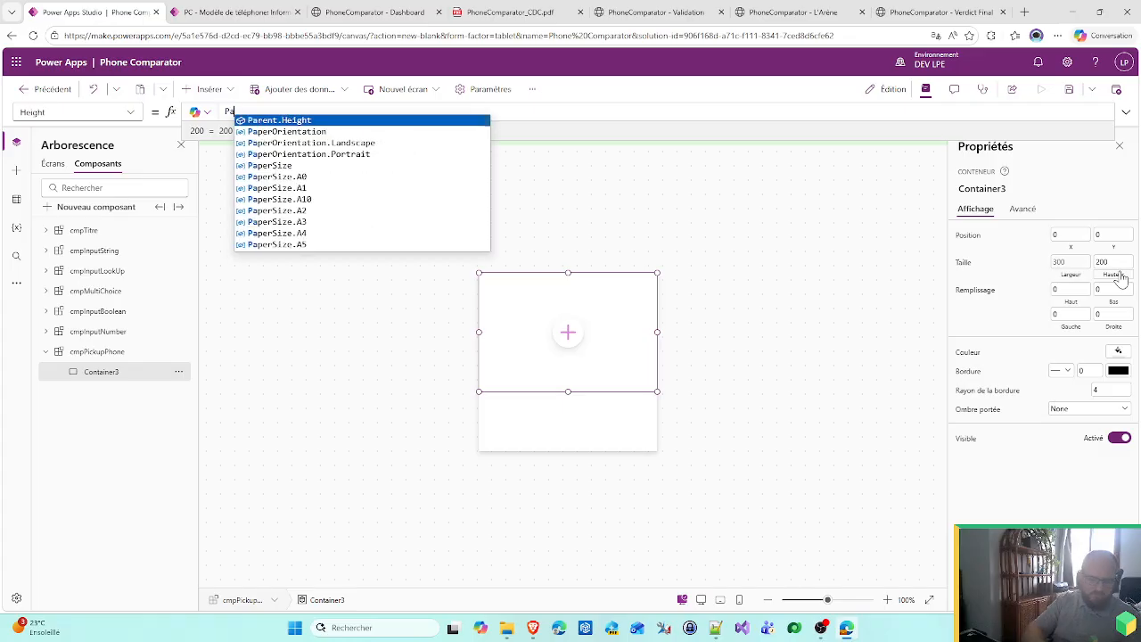
pyautogui.write('rent.Height')
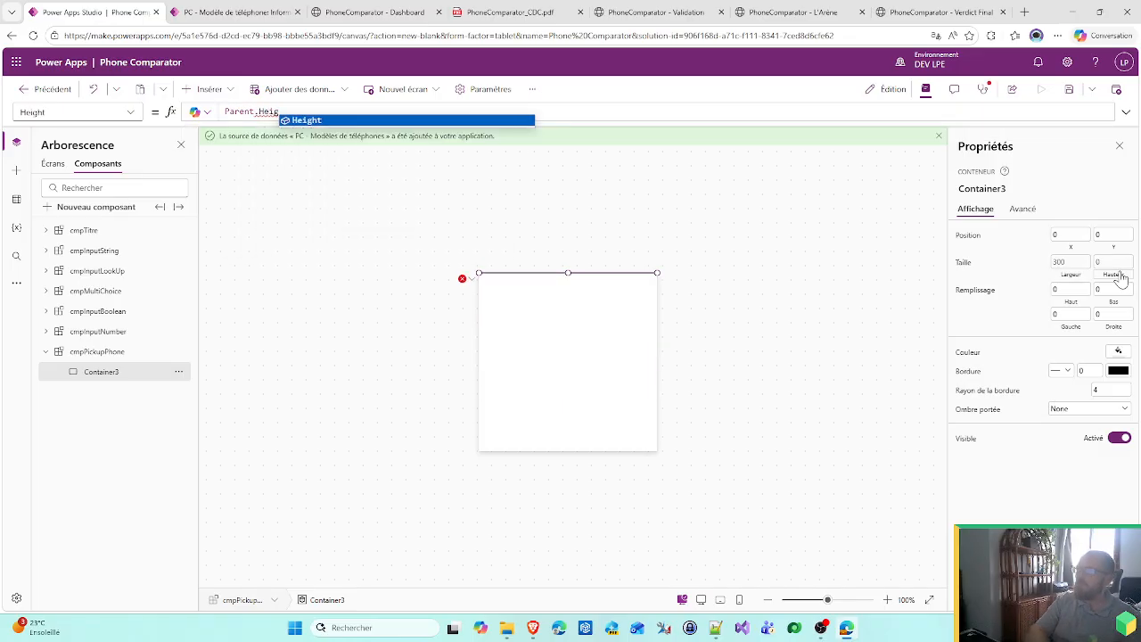
# - Give the container a border of thickness 1 with the Tirets style and a radius of 15, checking the L'Arène mockup for reference
pyautogui.click(1080, 371)
pyautogui.click(802, 12)
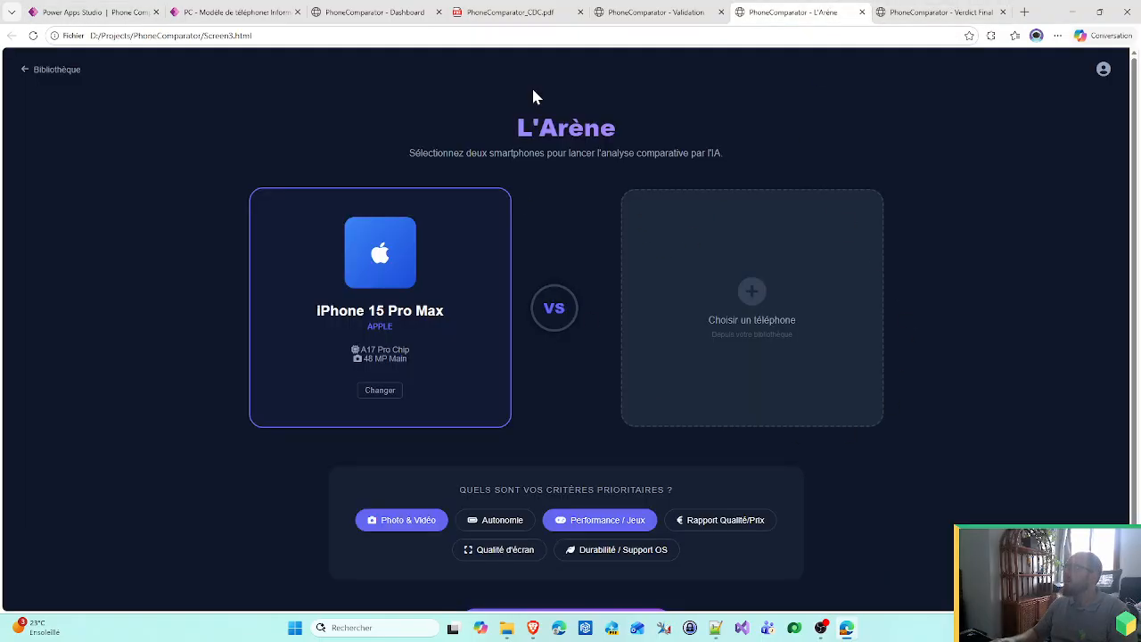
pyautogui.click(117, 8)
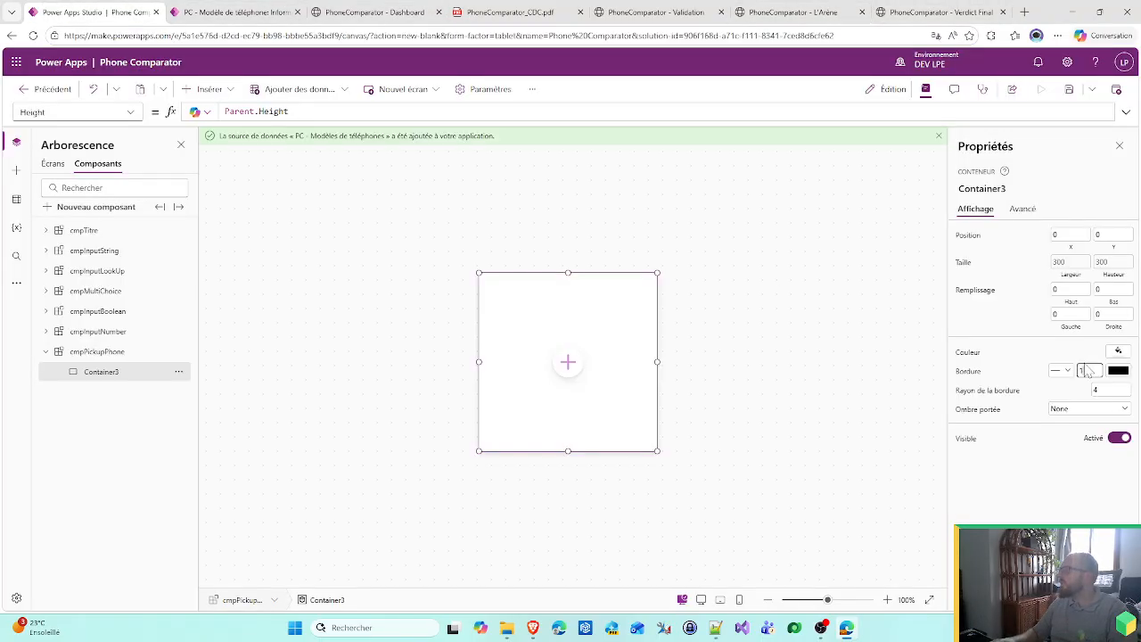
pyautogui.press('Tab')
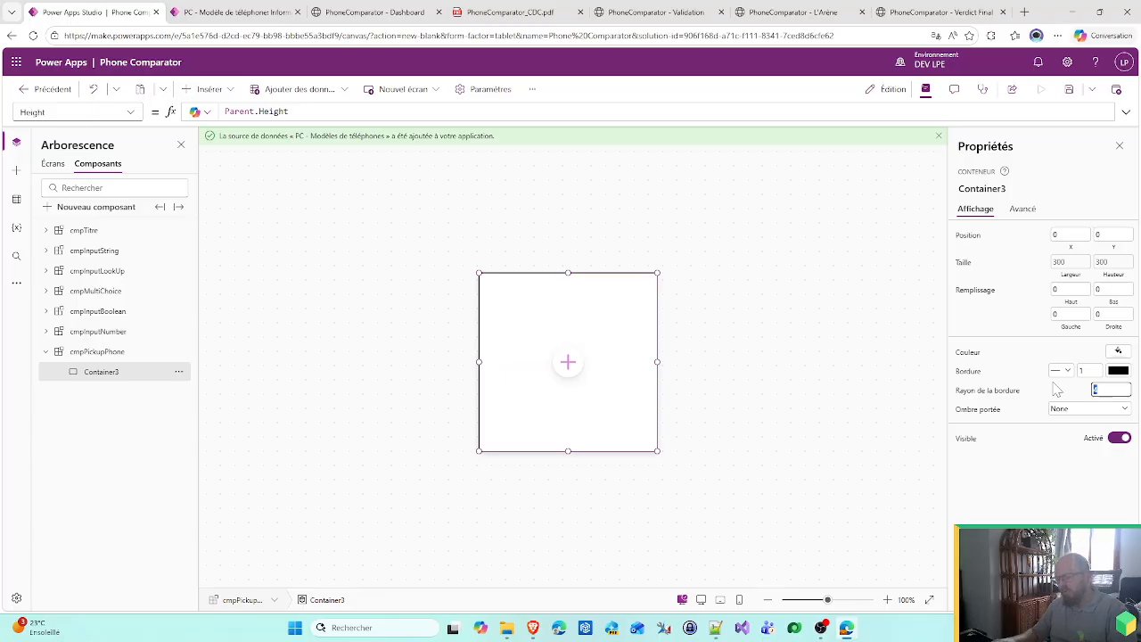
pyautogui.write('15')
pyautogui.click(1062, 370)
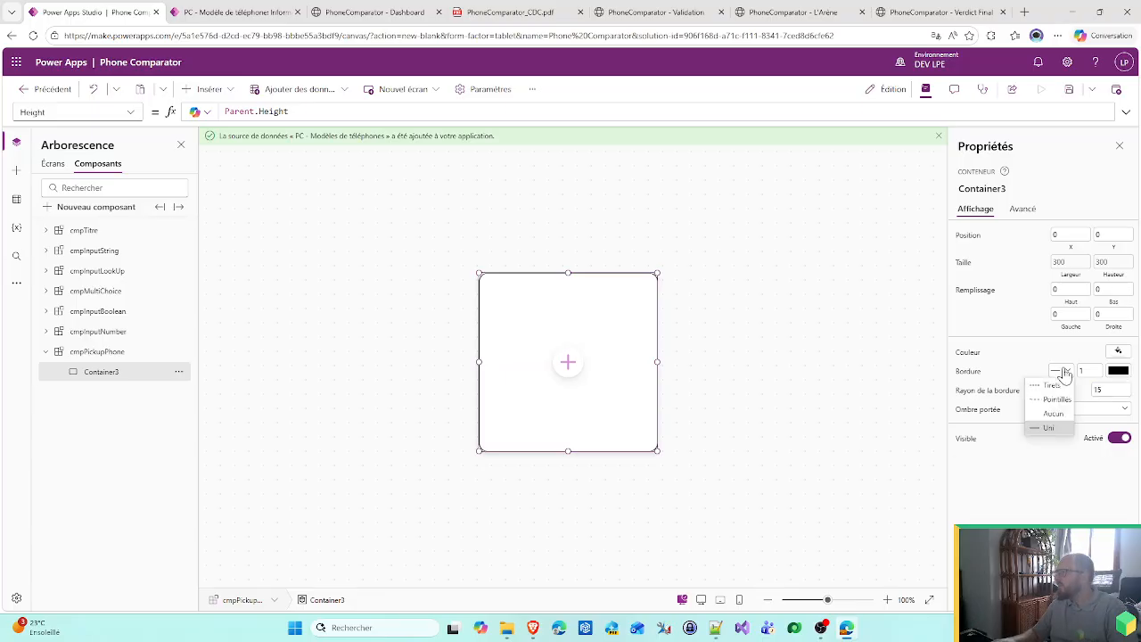
pyautogui.click(1055, 400)
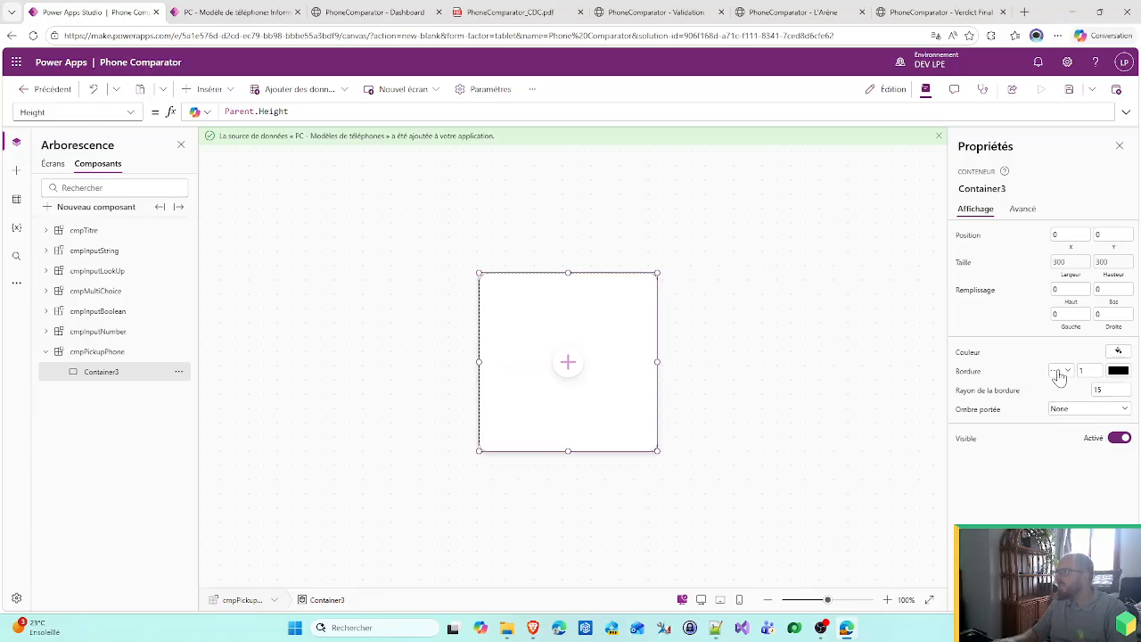
pyautogui.click(1059, 372)
pyautogui.click(1057, 392)
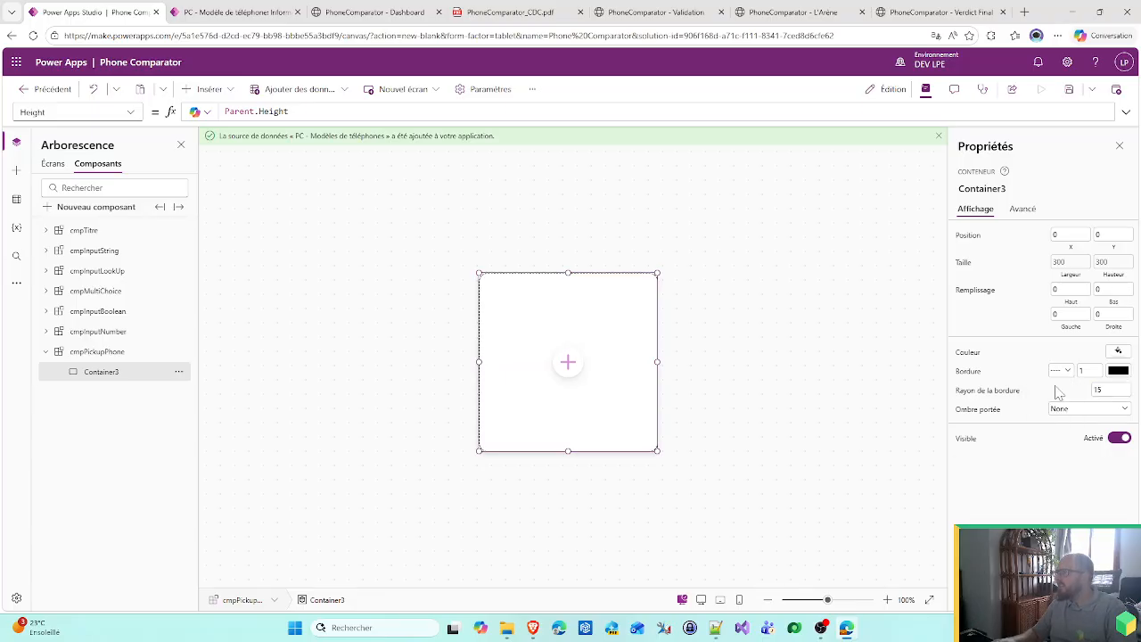
# - Leave the container's border color unchosen and open the developer tools on the L'Arène mockup page
pyautogui.click(1119, 370)
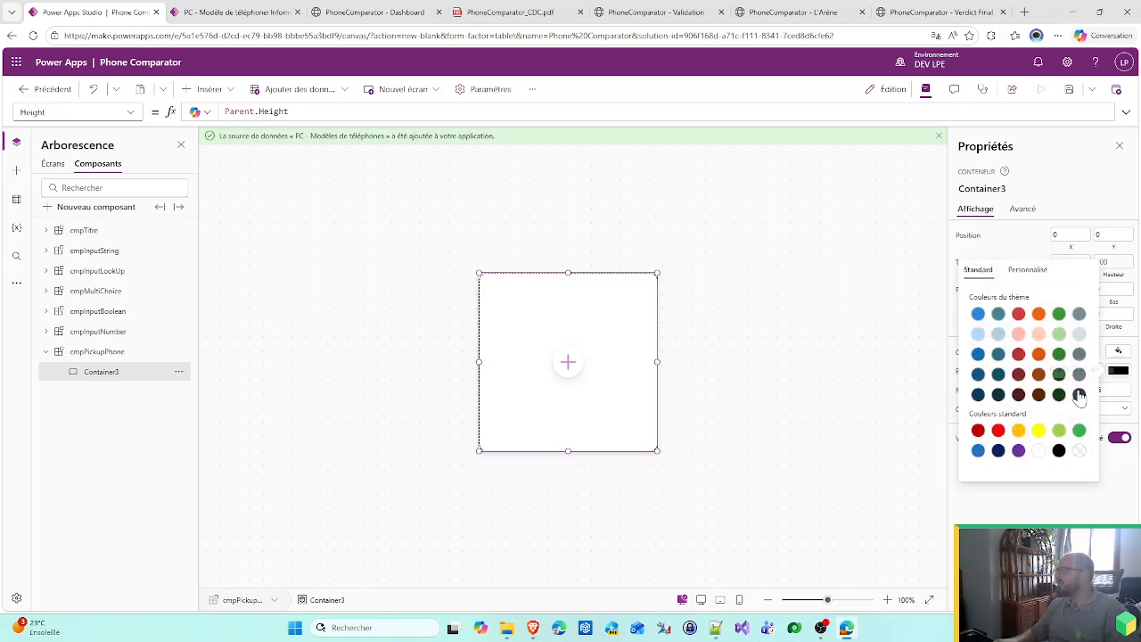
pyautogui.click(665, 153)
pyautogui.click(933, 12)
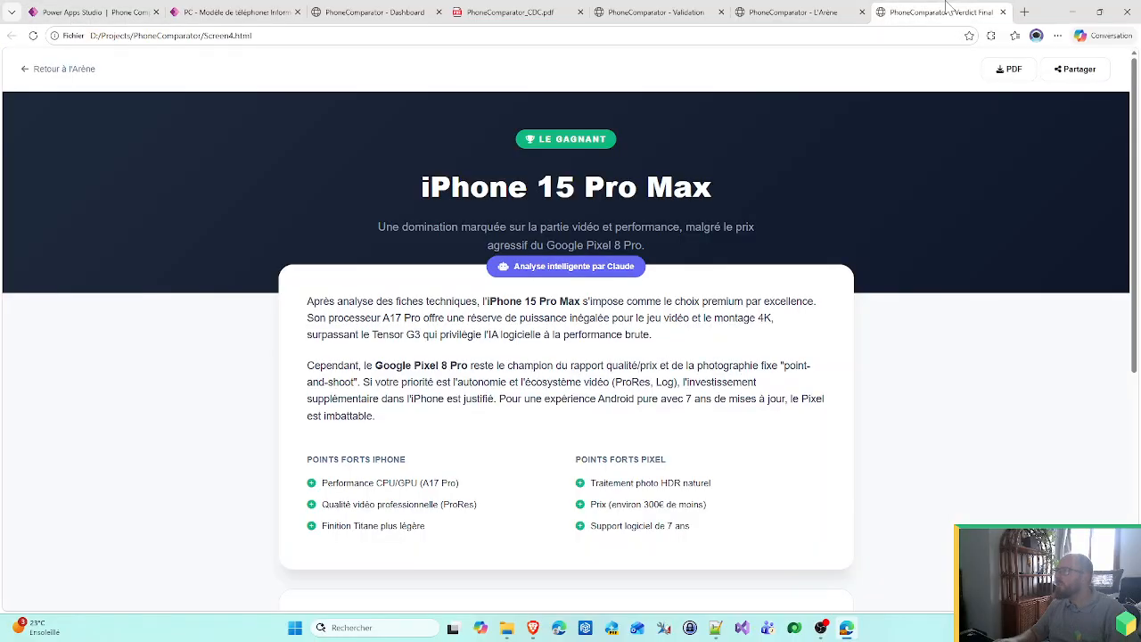
pyautogui.click(789, 11)
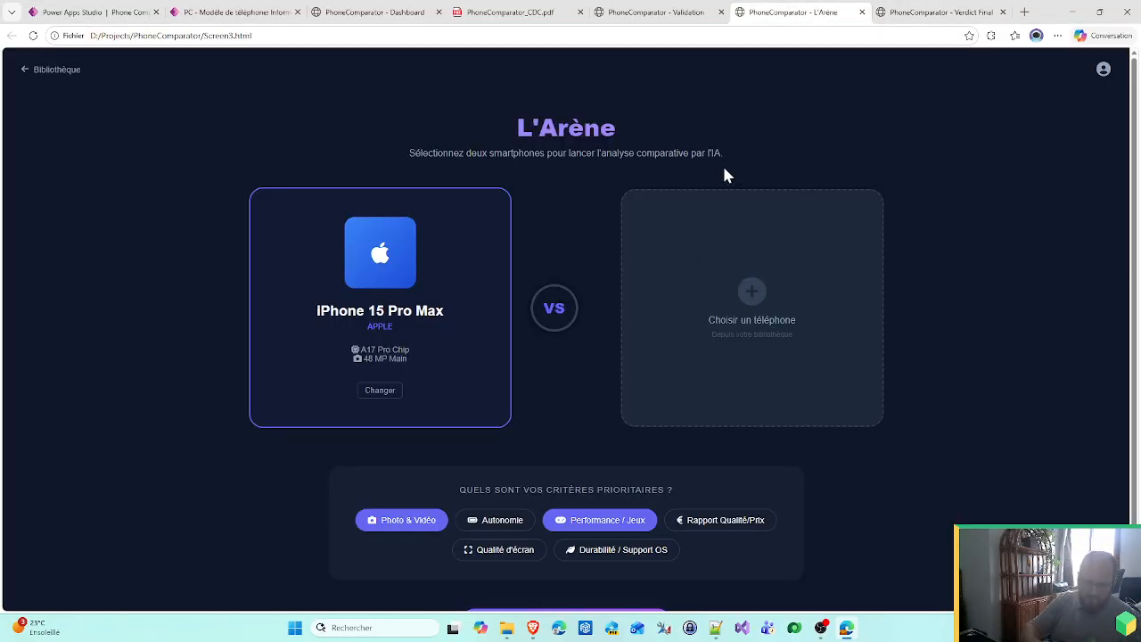
pyautogui.press('F12')
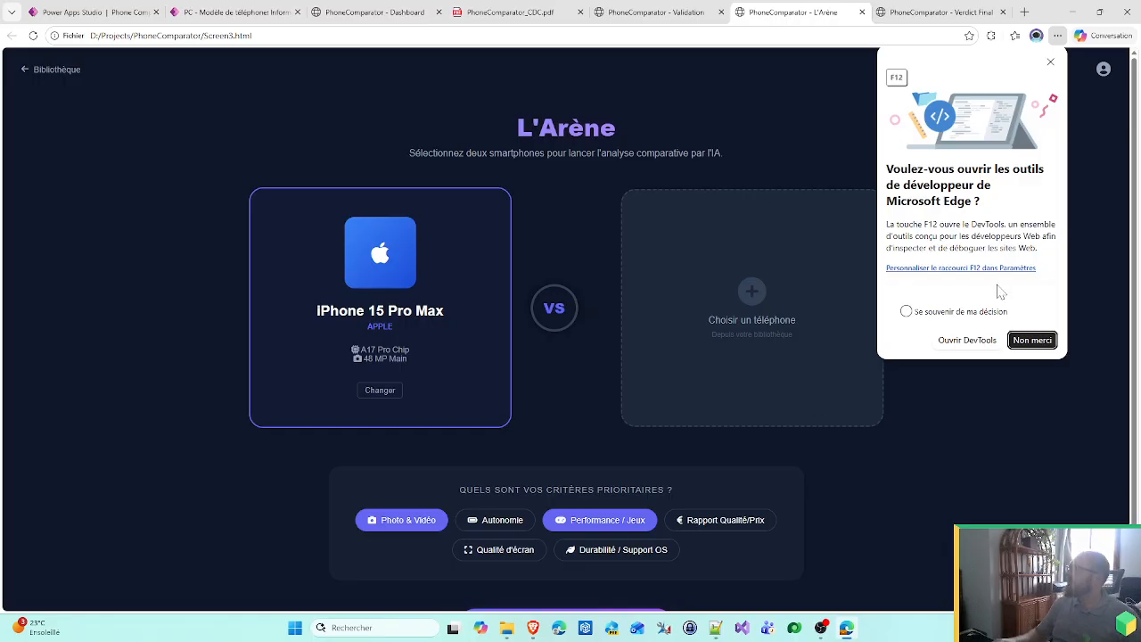
pyautogui.click(967, 335)
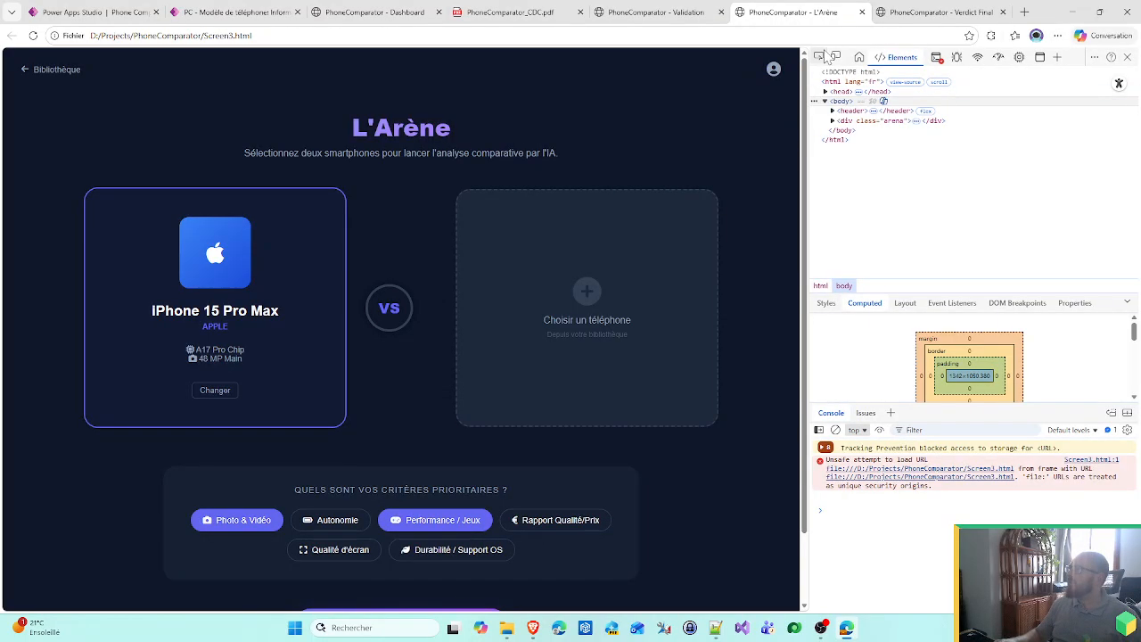
# - Inspect the empty "Choisir un téléphone" slot of the L'Arène mockup and read its computed background and border properties
pyautogui.click(818, 56)
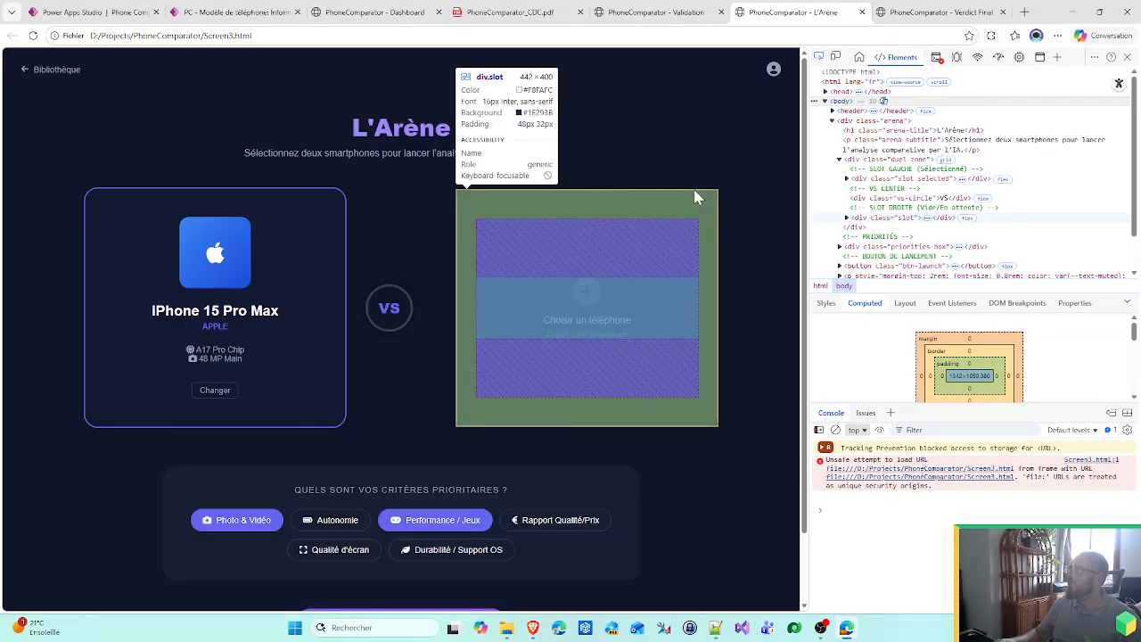
pyautogui.click(696, 195)
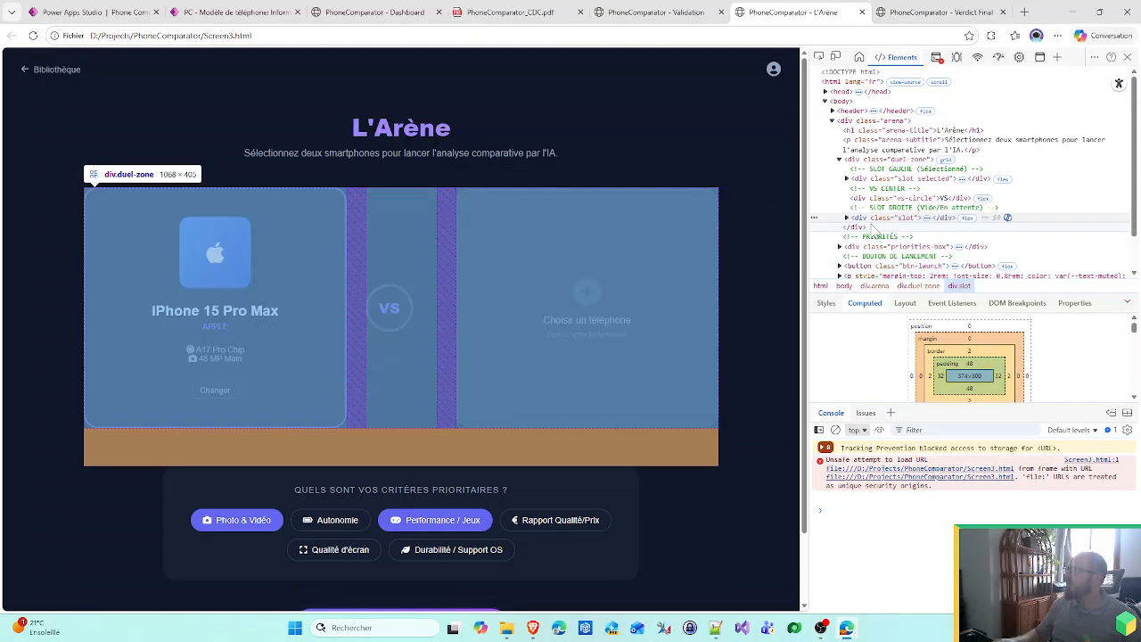
pyautogui.click(846, 217)
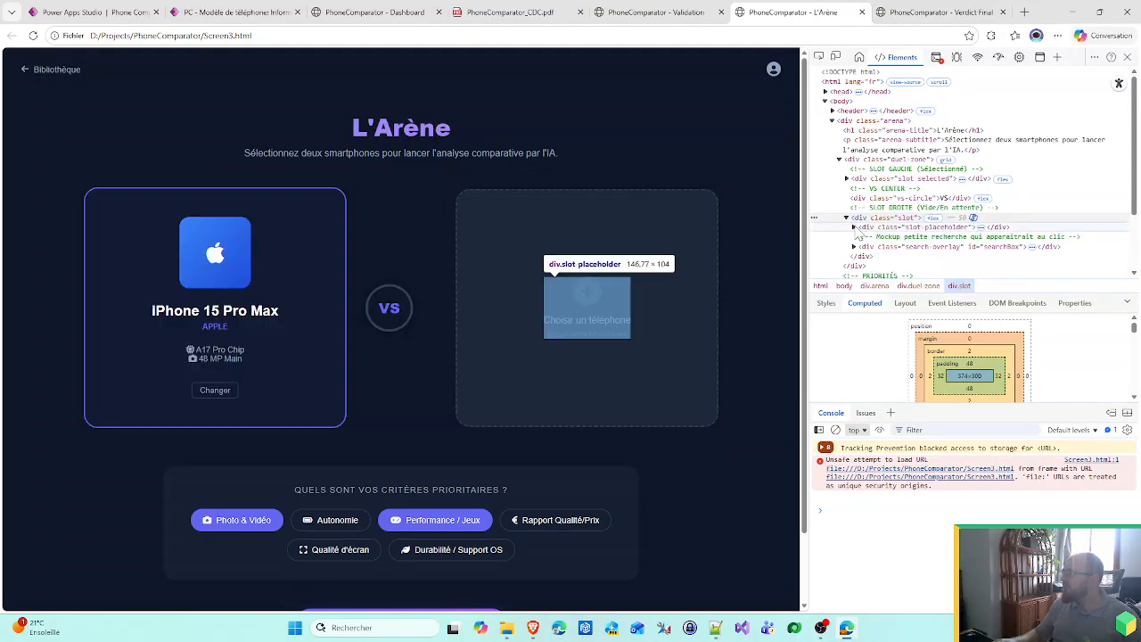
pyautogui.scroll(-3, 1056, 357)
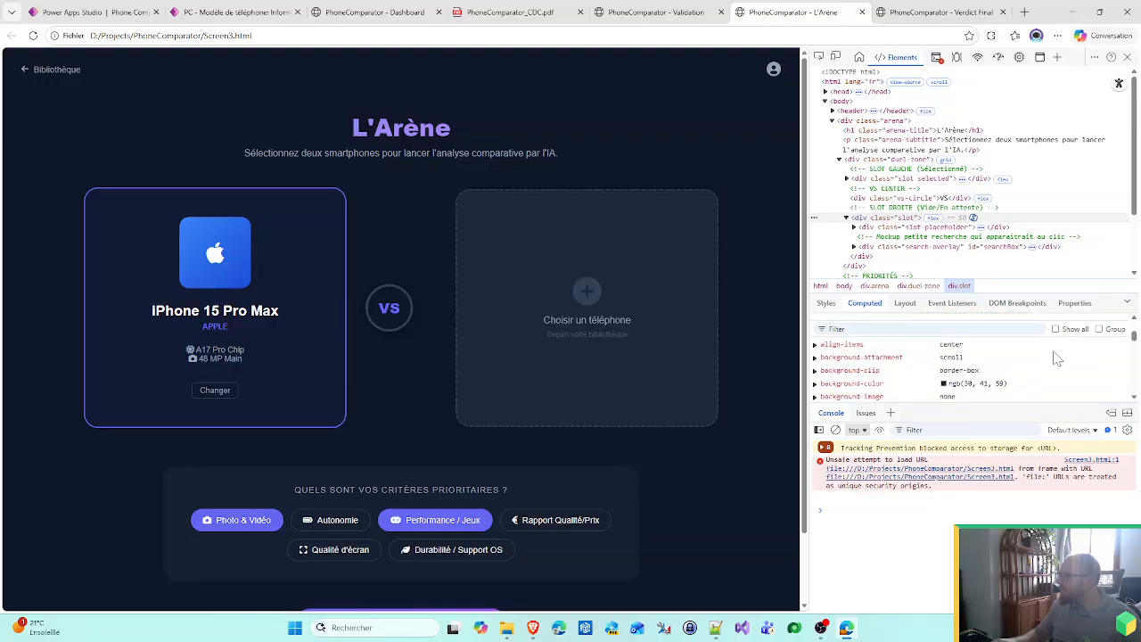
pyautogui.scroll(-3, 980, 374)
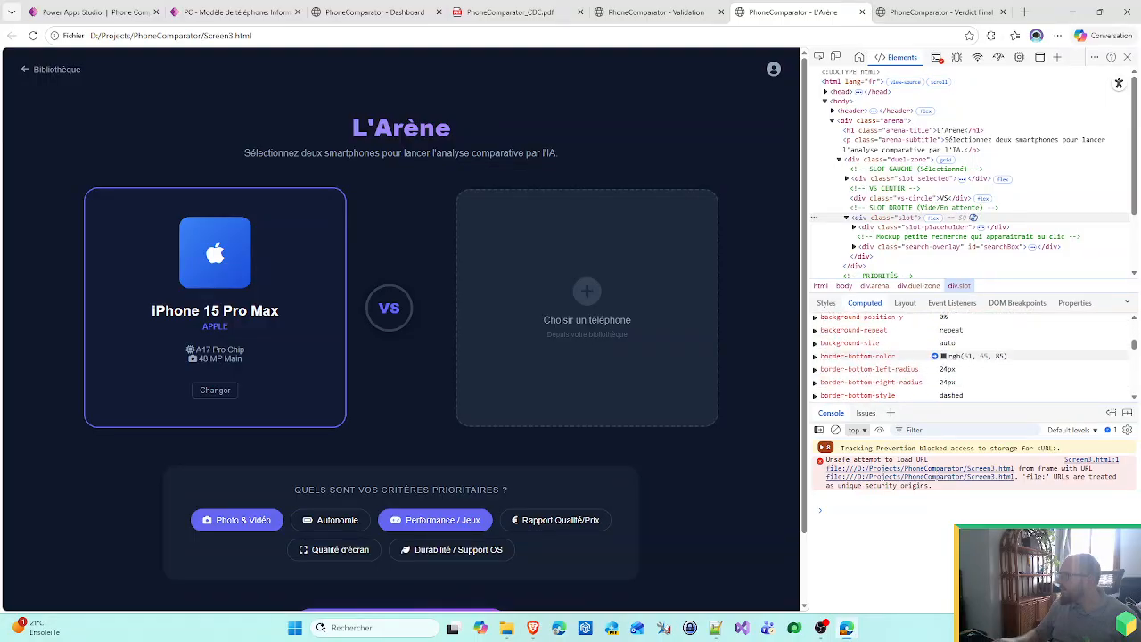
pyautogui.scroll(5, 935, 357)
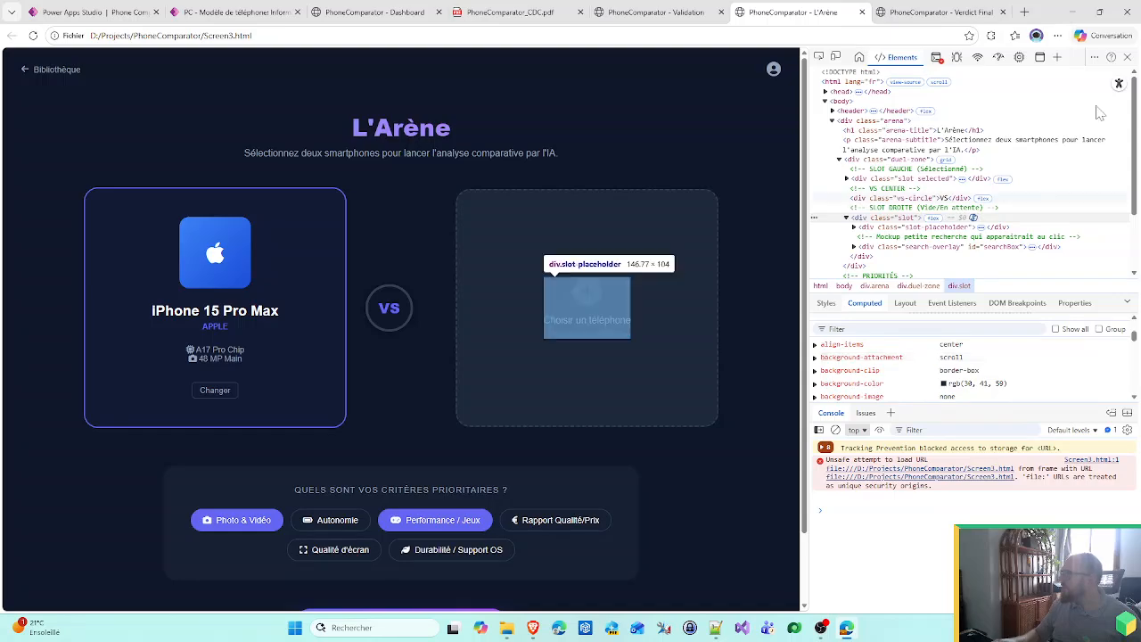
# - Read the slot's border color in the L'Arène mockup and set Container3's BorderColor in Power Apps Studio to RGBA(51; 65; 85; 1)
pyautogui.scroll(-3, 1008, 371)
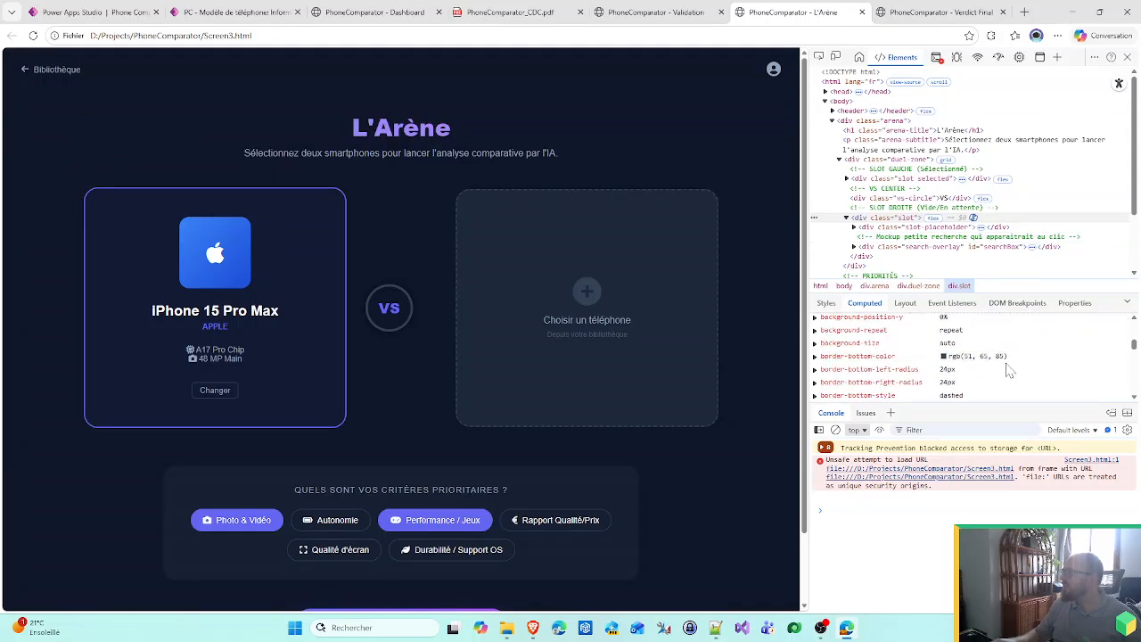
pyautogui.click(236, 12)
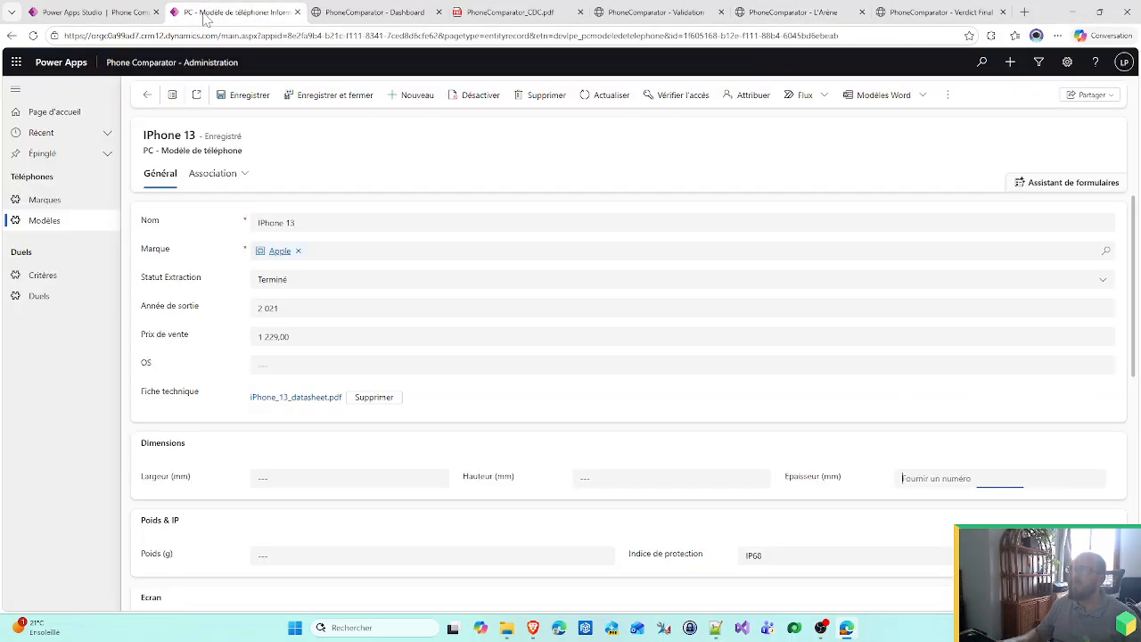
pyautogui.click(115, 9)
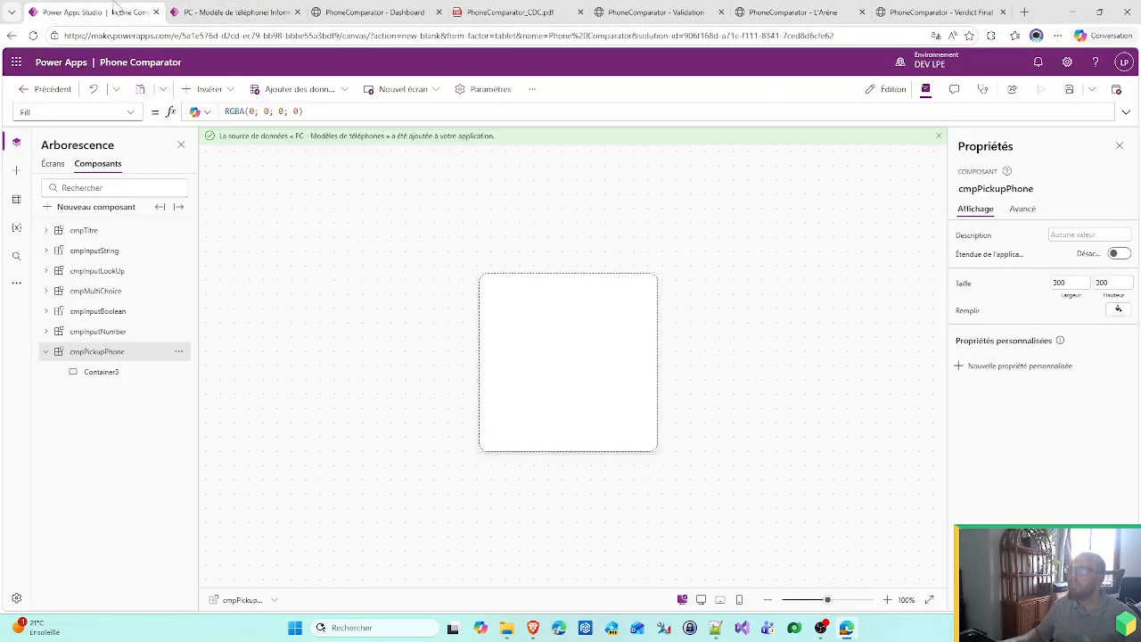
pyautogui.click(628, 354)
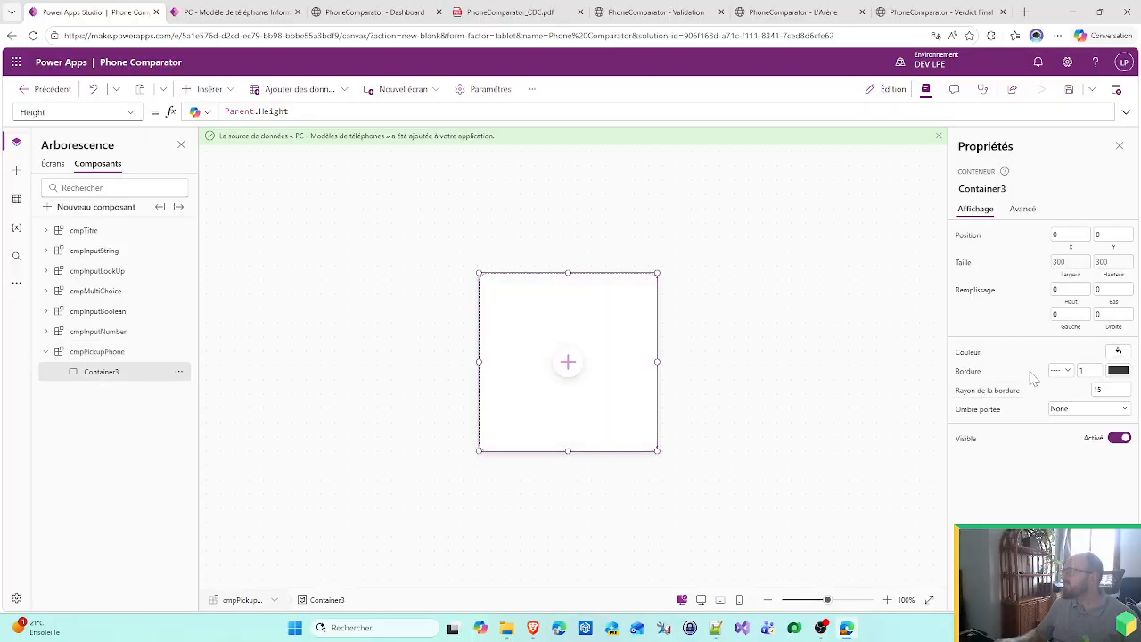
pyautogui.click(138, 114)
pyautogui.click(90, 134)
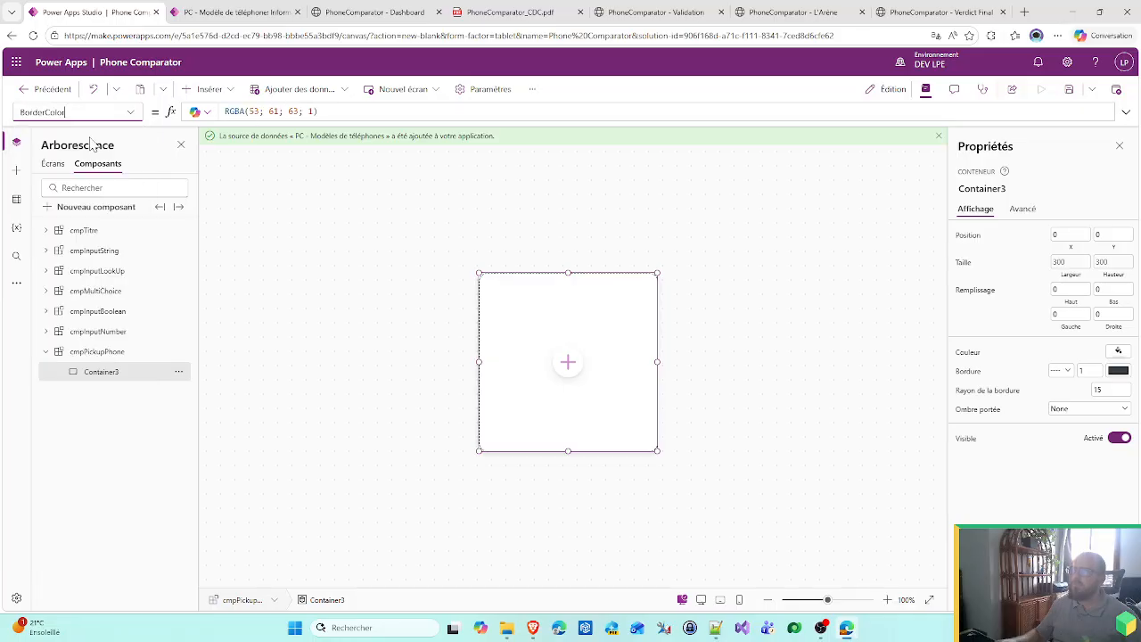
pyautogui.click(254, 112)
pyautogui.doubleClick(253, 112)
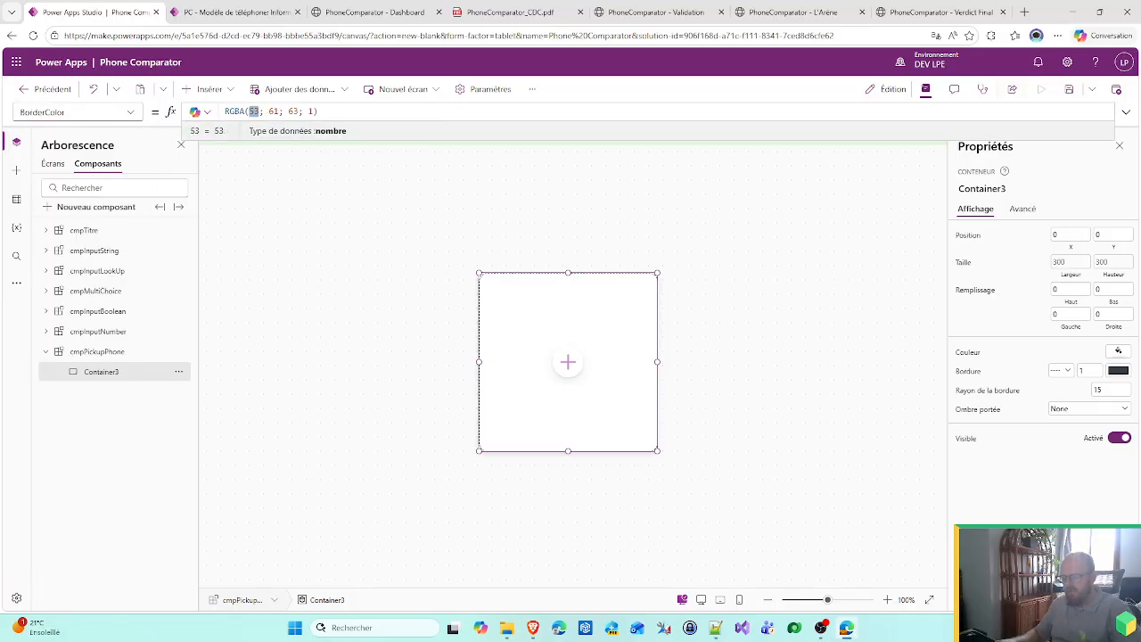
pyautogui.write('51')
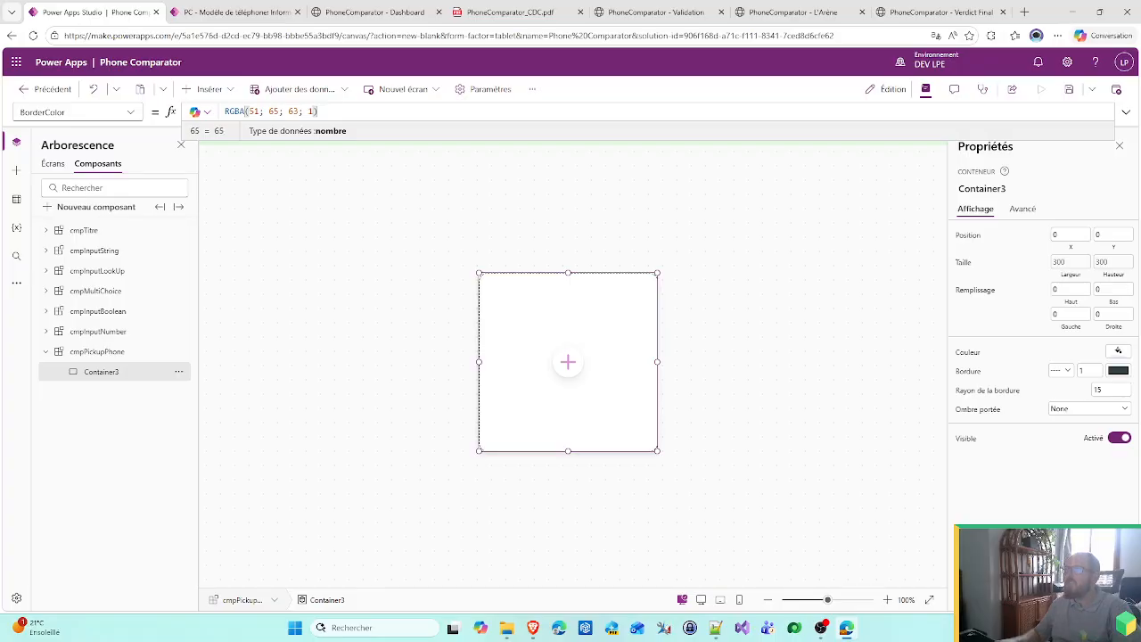
pyautogui.click(337, 224)
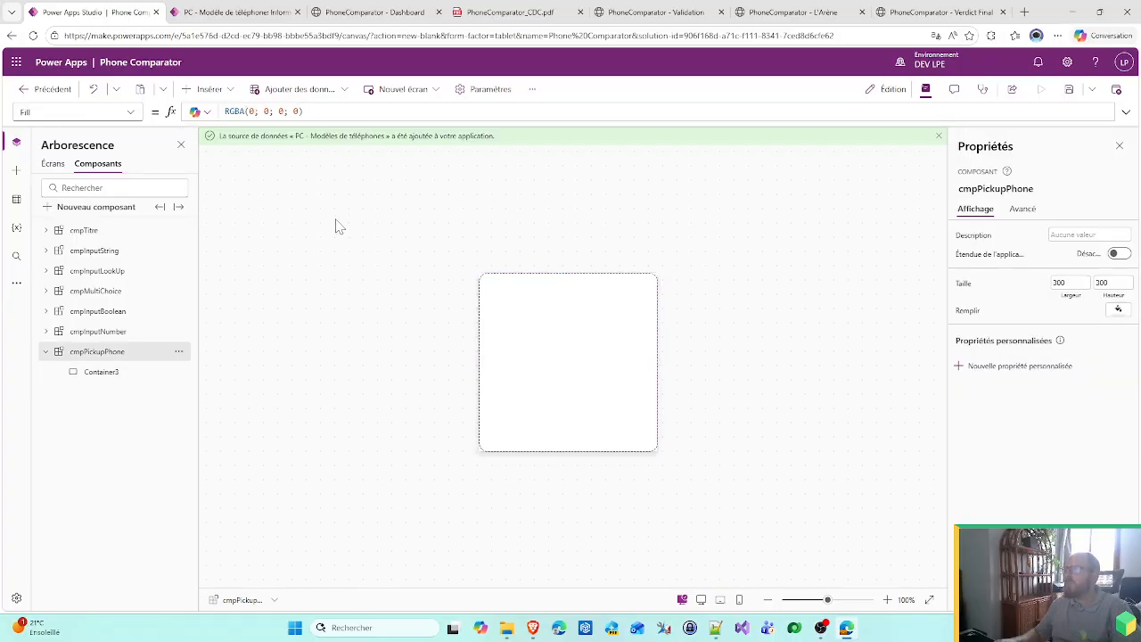
# - Return to the L'Arène mockup and copy the RGB values of the empty slot's computed background-color
pyautogui.click(674, 9)
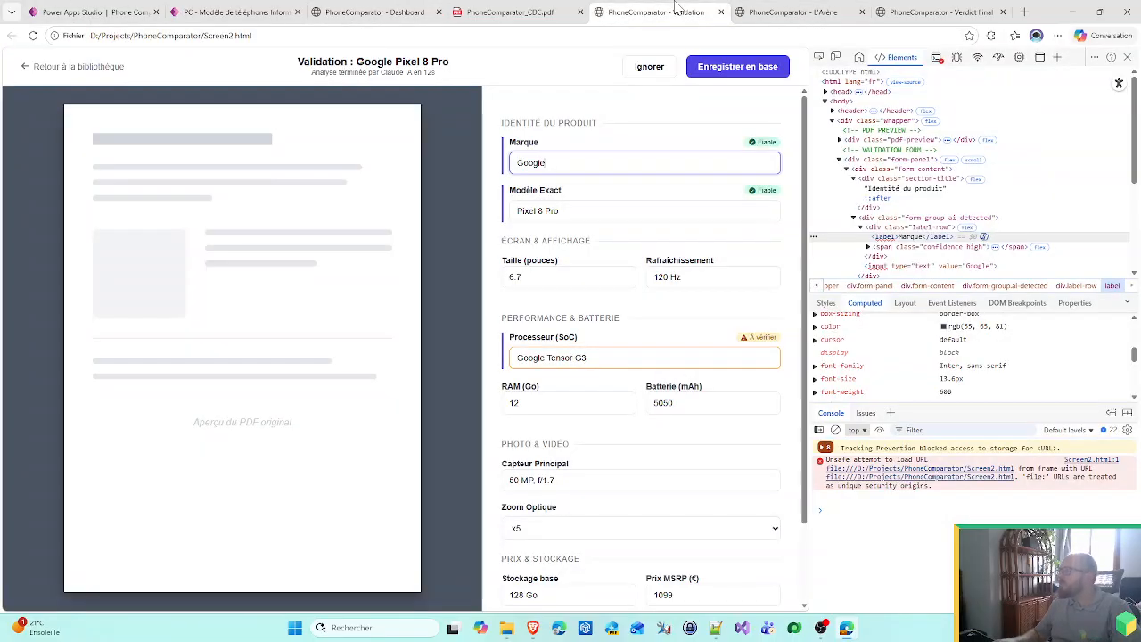
pyautogui.scroll(2, 1019, 367)
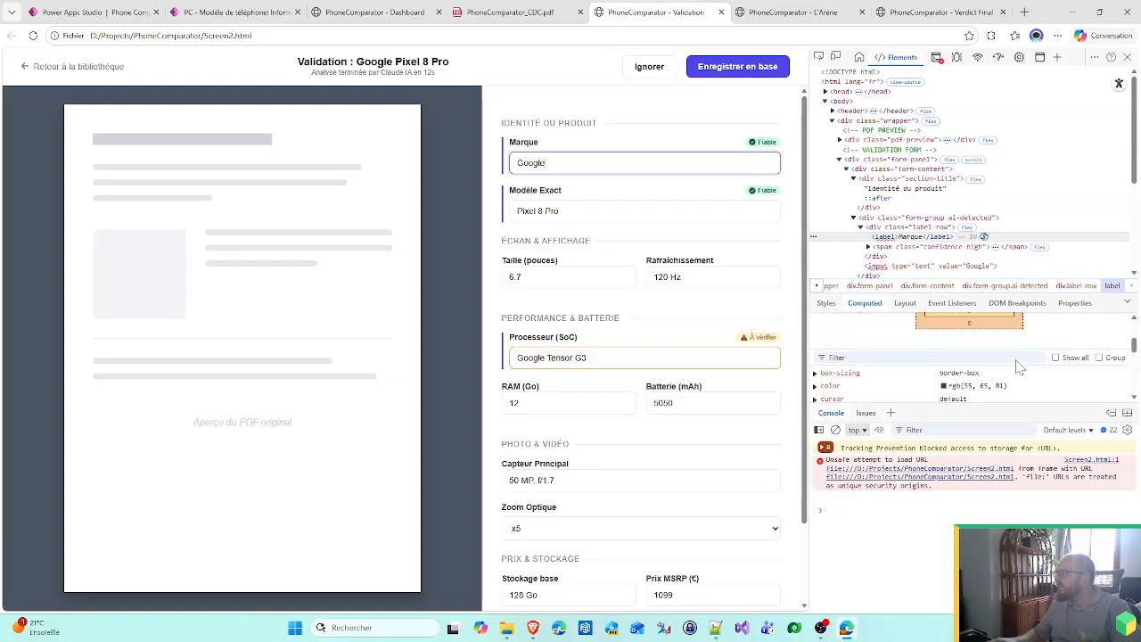
pyautogui.scroll(-2, 1018, 368)
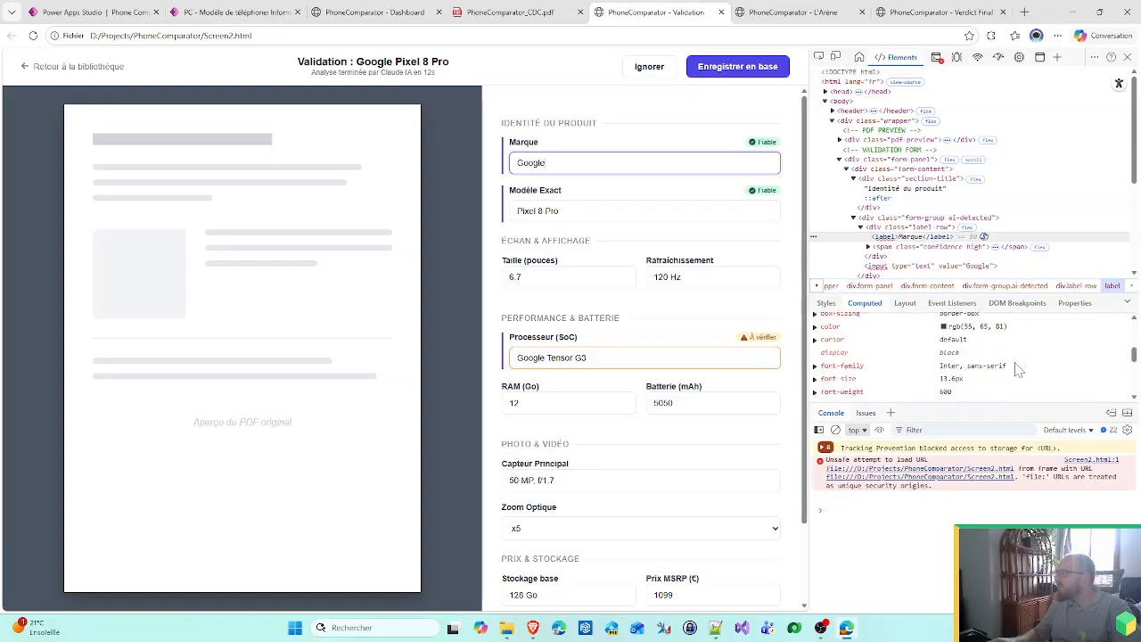
pyautogui.scroll(2, 1018, 368)
pyautogui.click(787, 11)
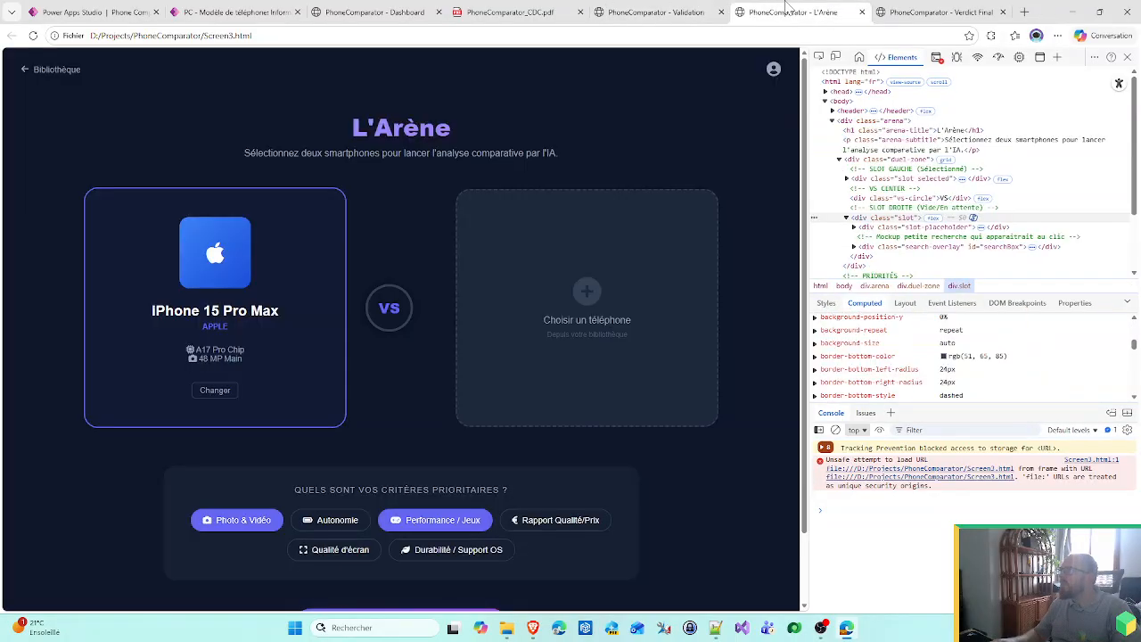
pyautogui.scroll(2, 971, 361)
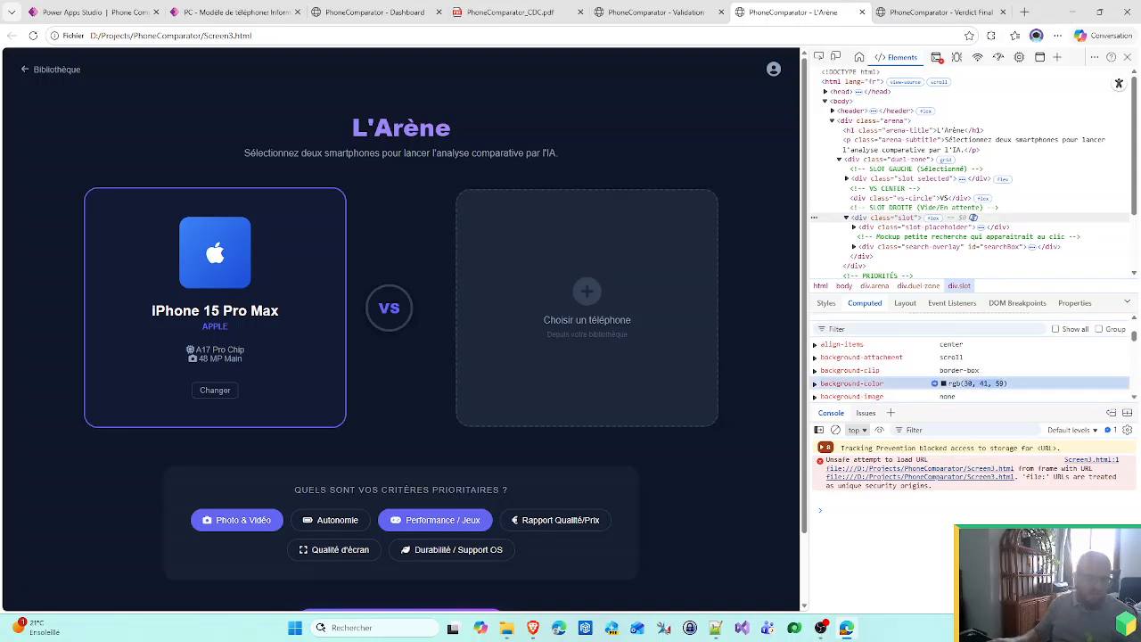
# - Back in Power Apps Studio, set Container3's Fill to RGBA(30; 41; 59; 1), separating the values with semicolons
pyautogui.click(301, 7)
pyautogui.hotkey('ctrl', 'shift', 'Tab')
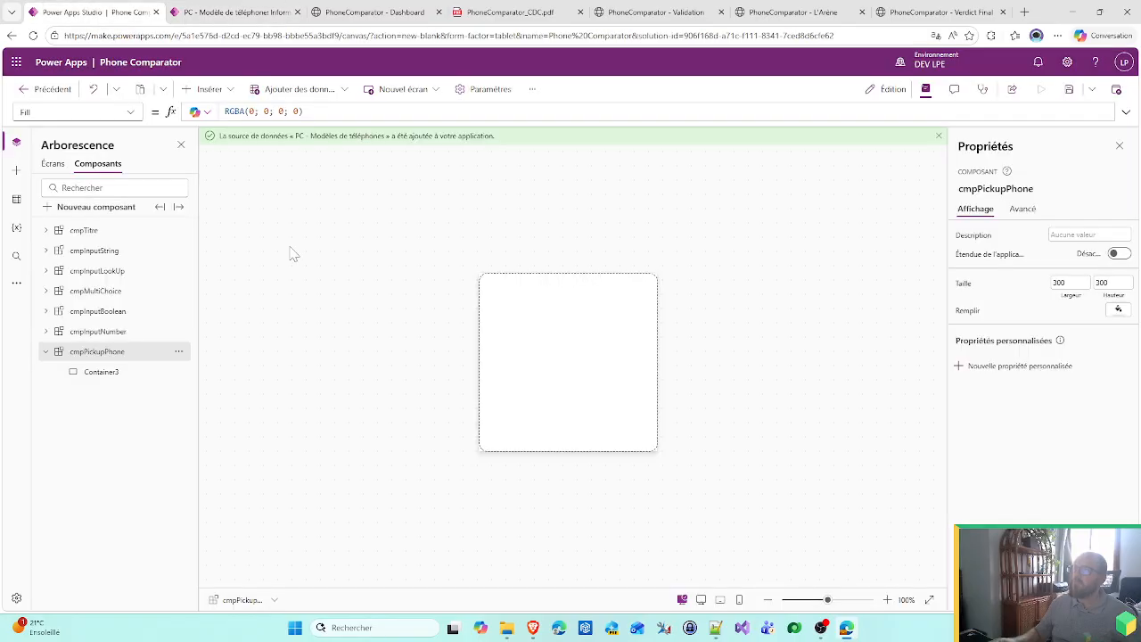
pyautogui.click(95, 372)
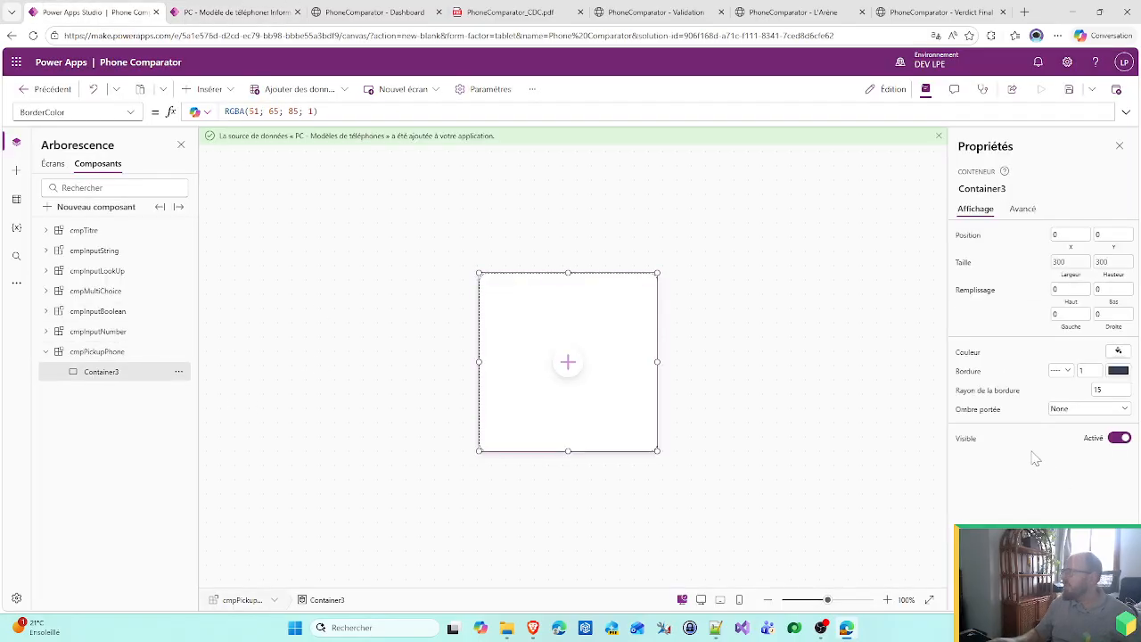
pyautogui.click(973, 357)
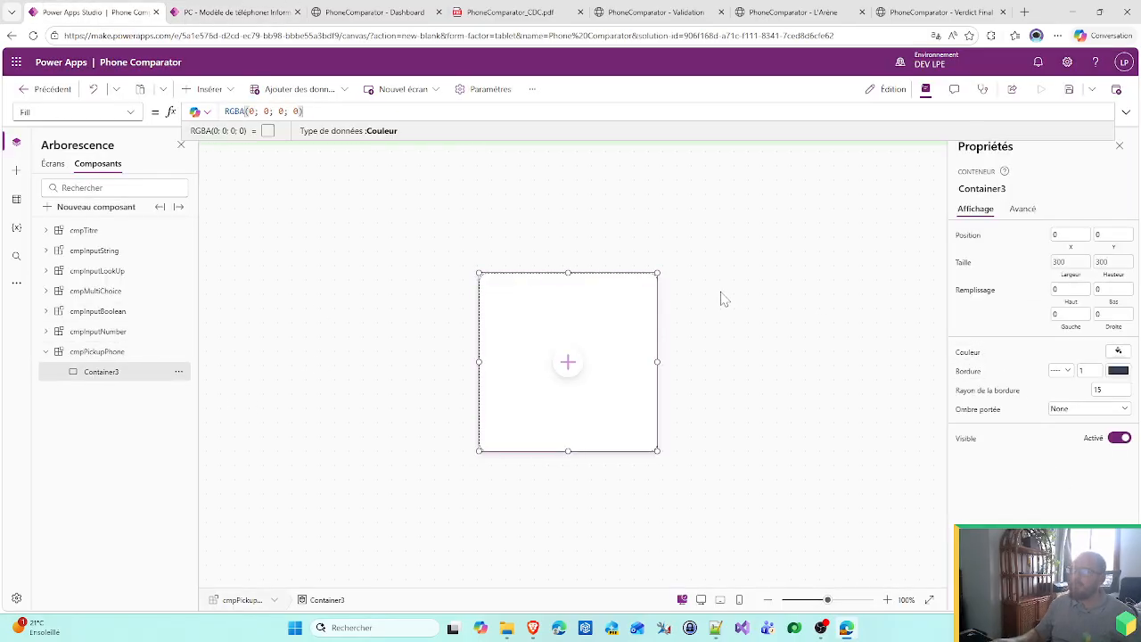
pyautogui.hotkey('ctrl', 'a')
pyautogui.press('Delete')
pyautogui.write('RGBA(30, 41, 59')
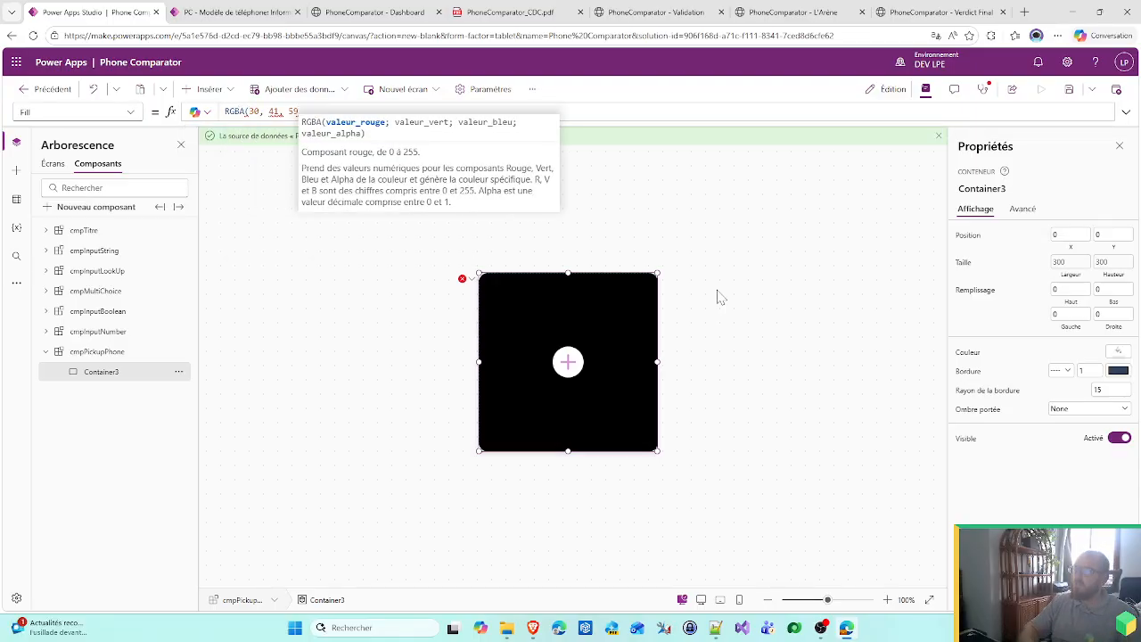
pyautogui.write(';1')
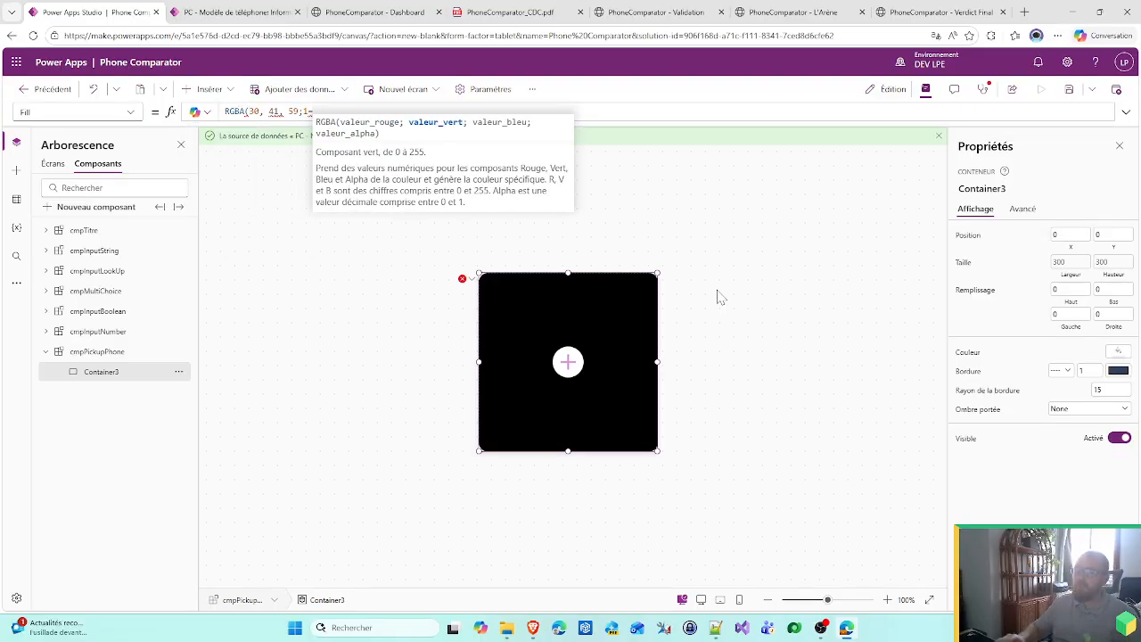
pyautogui.write(')')
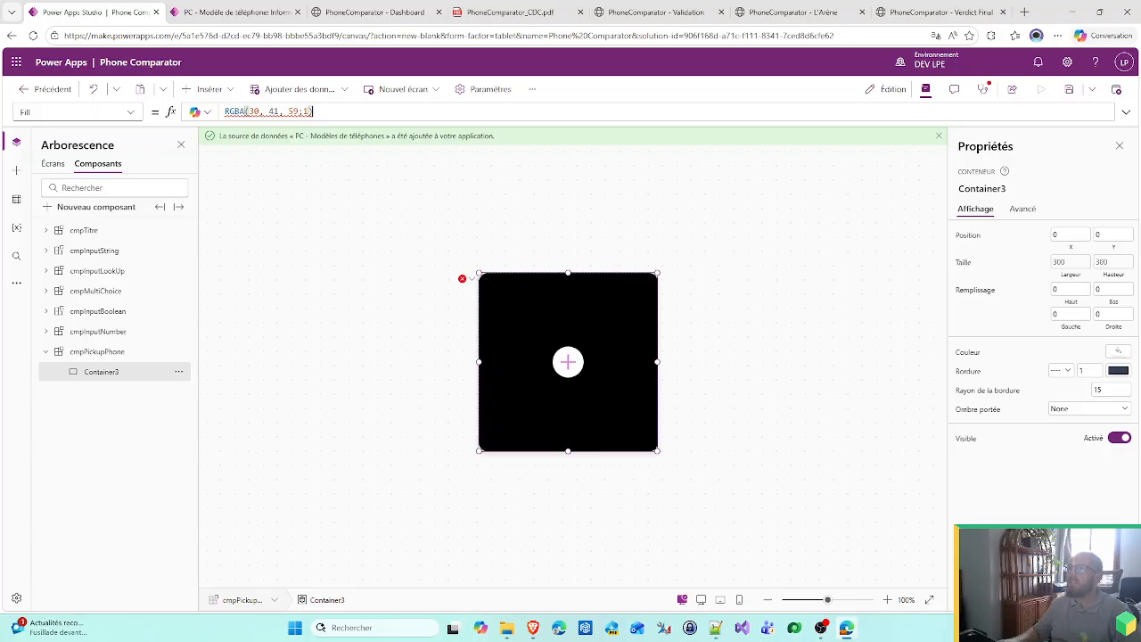
pyautogui.press('Delete')
pyautogui.write(';')
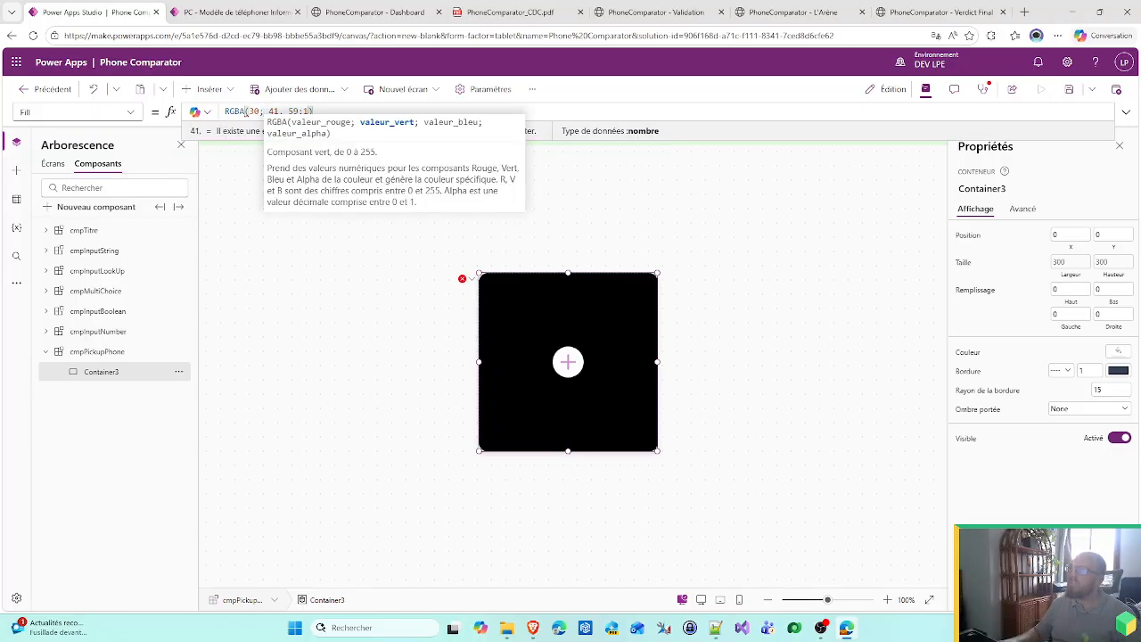
pyautogui.press('BackSpace')
pyautogui.write(';')
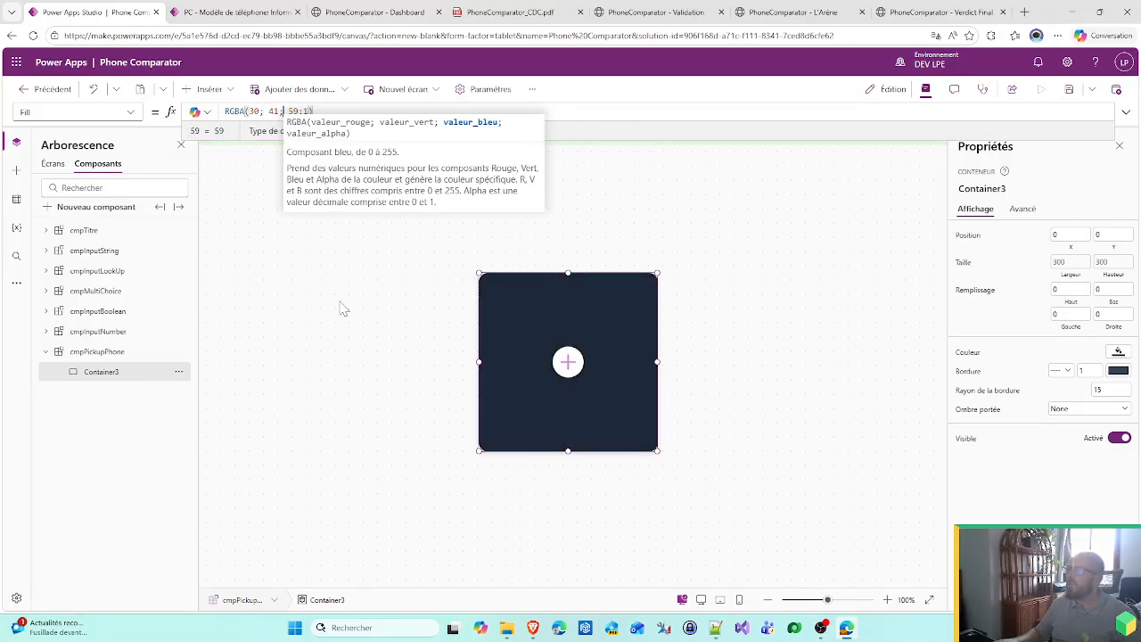
pyautogui.click(339, 315)
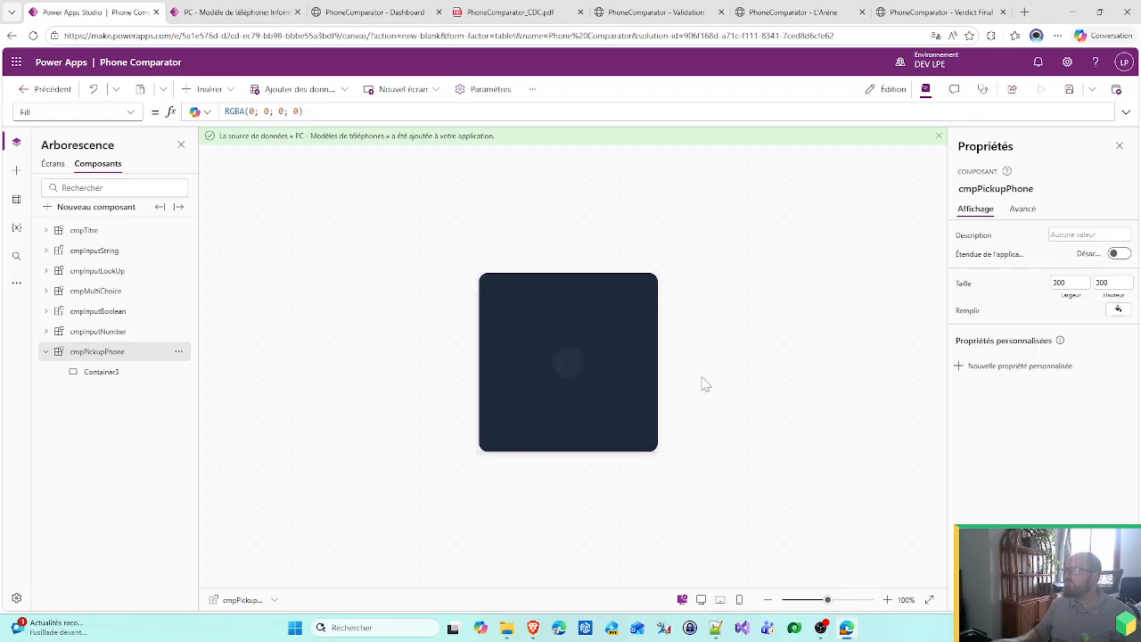
# - Review the empty slot's computed properties in the L'Arène mockup, from background and border through margin, padding and transition
pyautogui.click(935, 11)
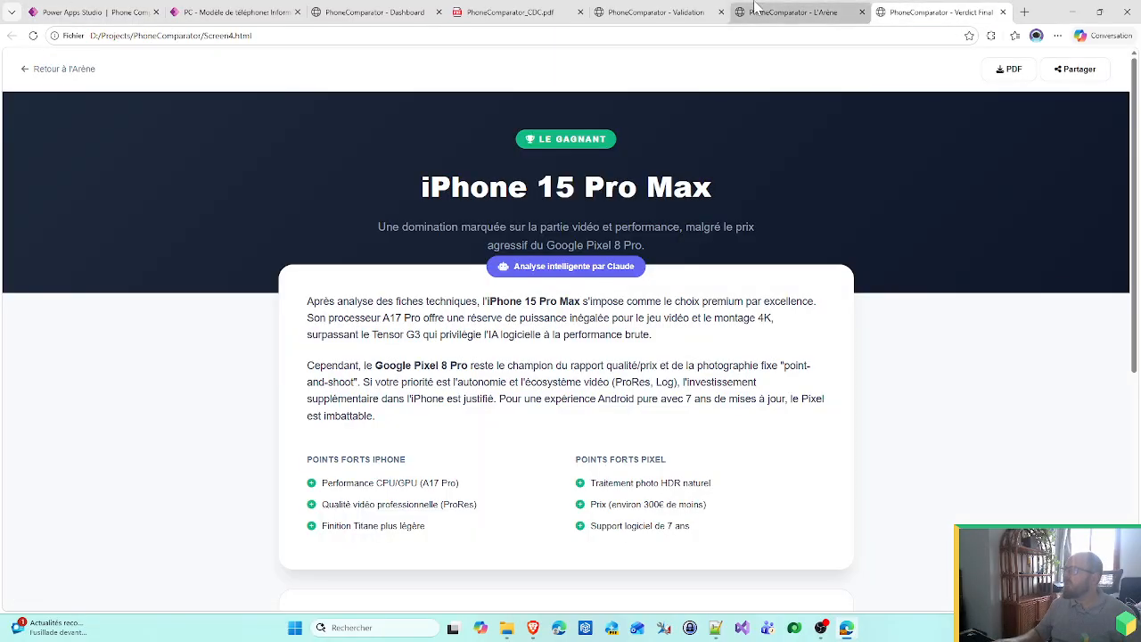
pyautogui.click(793, 12)
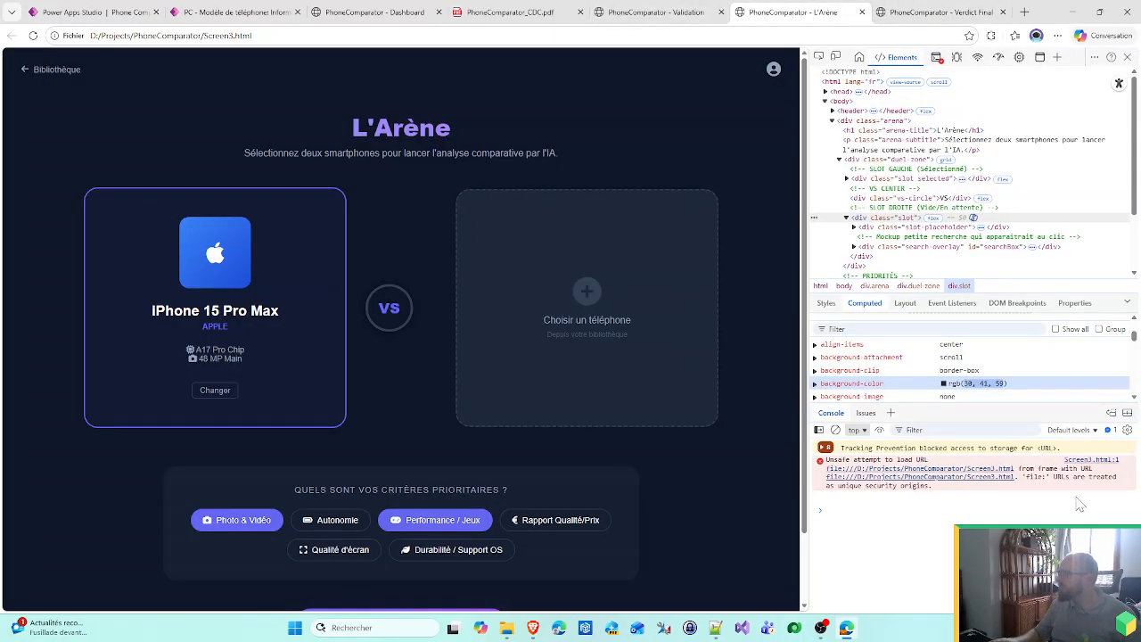
pyautogui.scroll(3, 1034, 392)
pyautogui.scroll(-3, 1034, 392)
pyautogui.scroll(-3, 1031, 395)
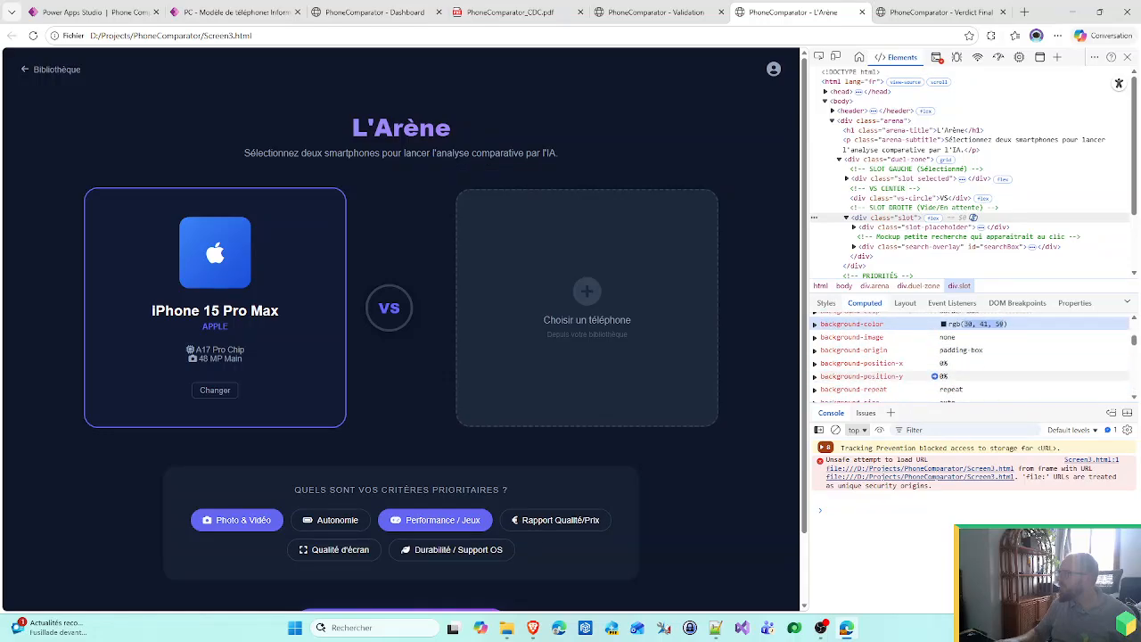
pyautogui.scroll(-8, 971, 357)
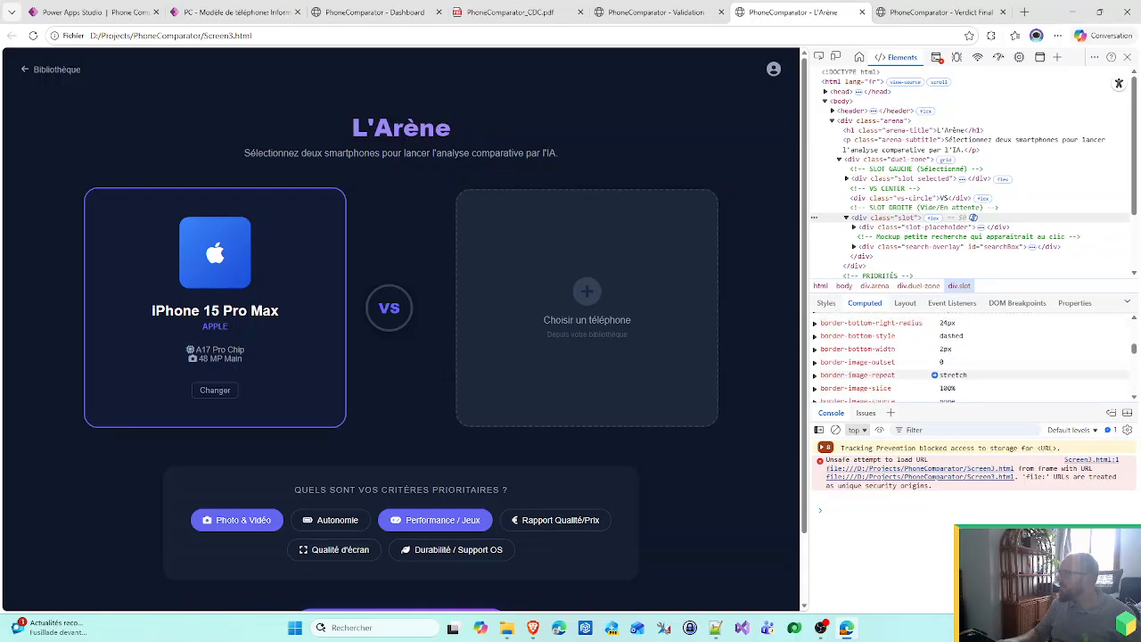
pyautogui.scroll(-3, 971, 357)
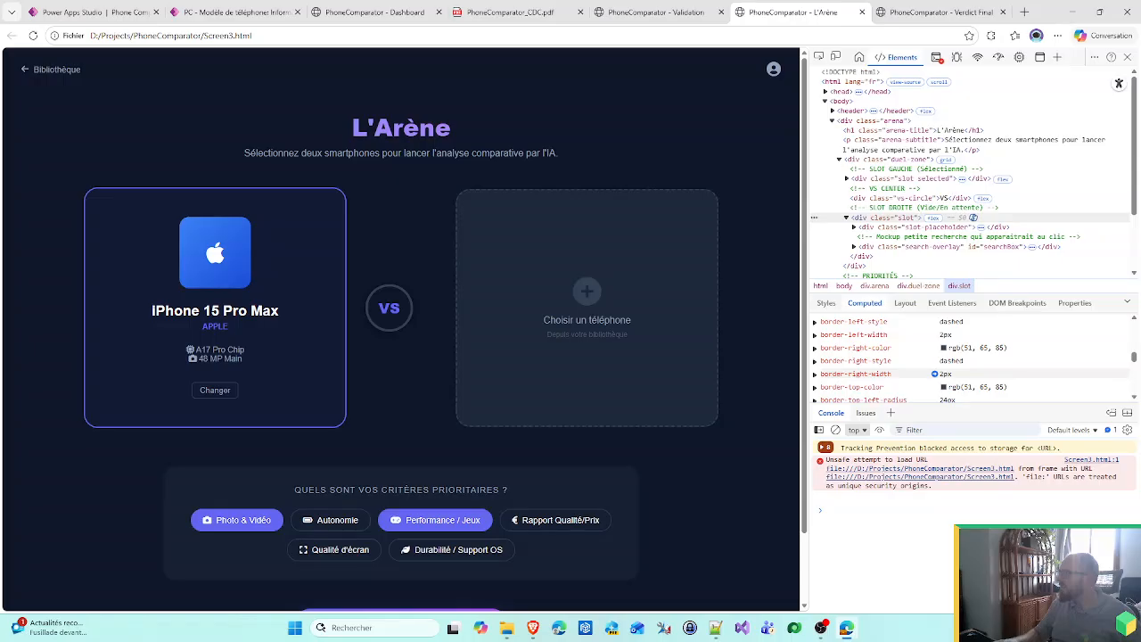
pyautogui.scroll(-3, 972, 393)
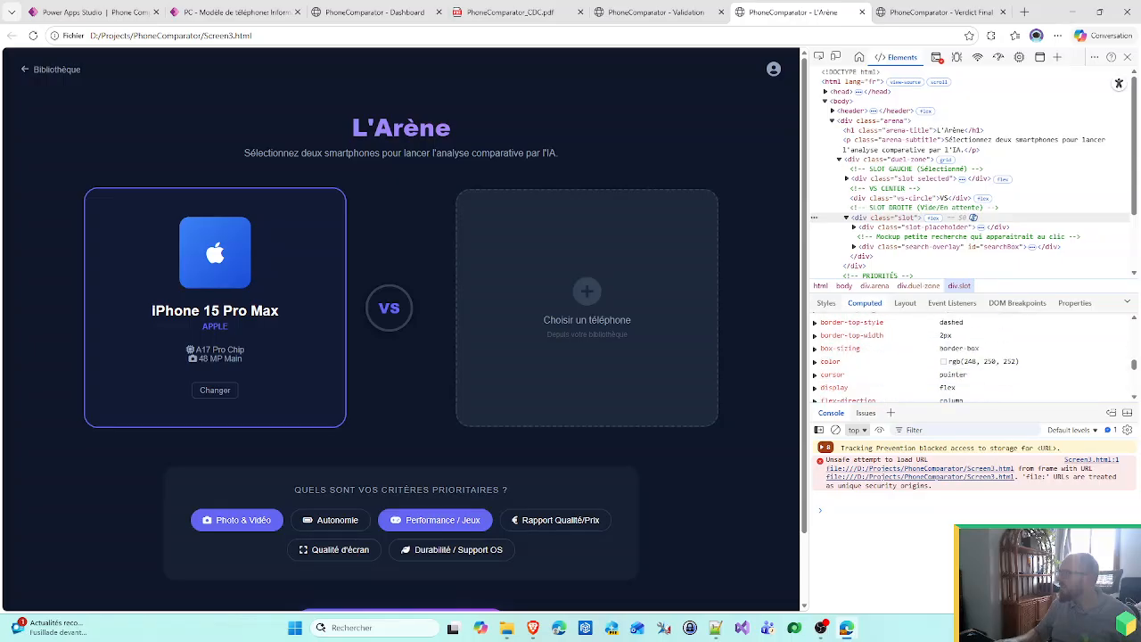
pyautogui.scroll(-6, 971, 393)
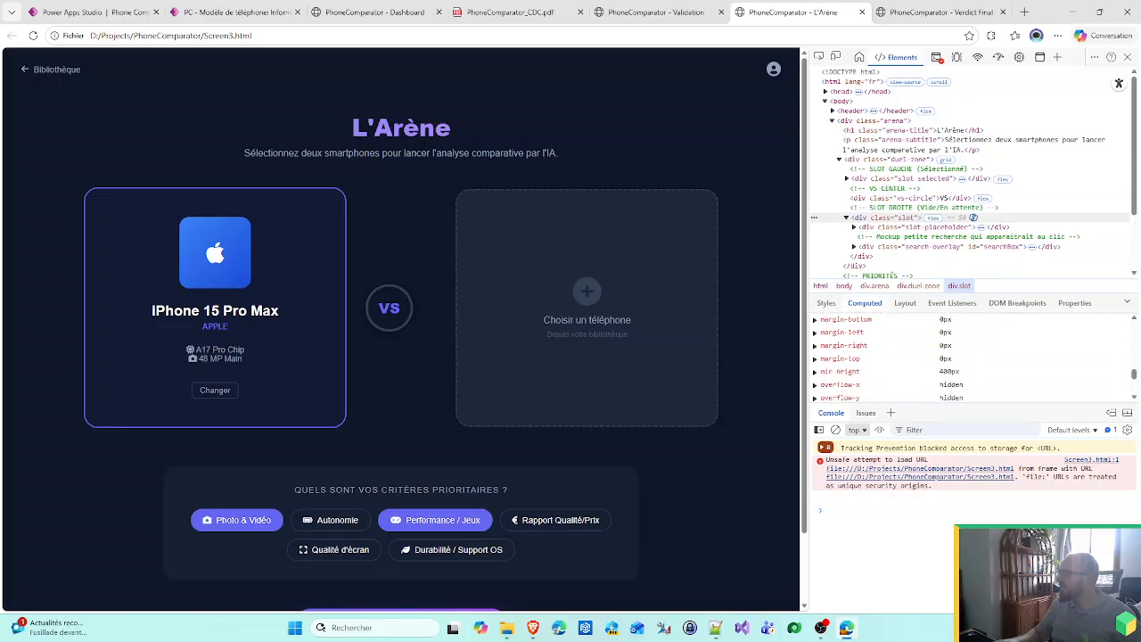
pyautogui.scroll(-8, 971, 383)
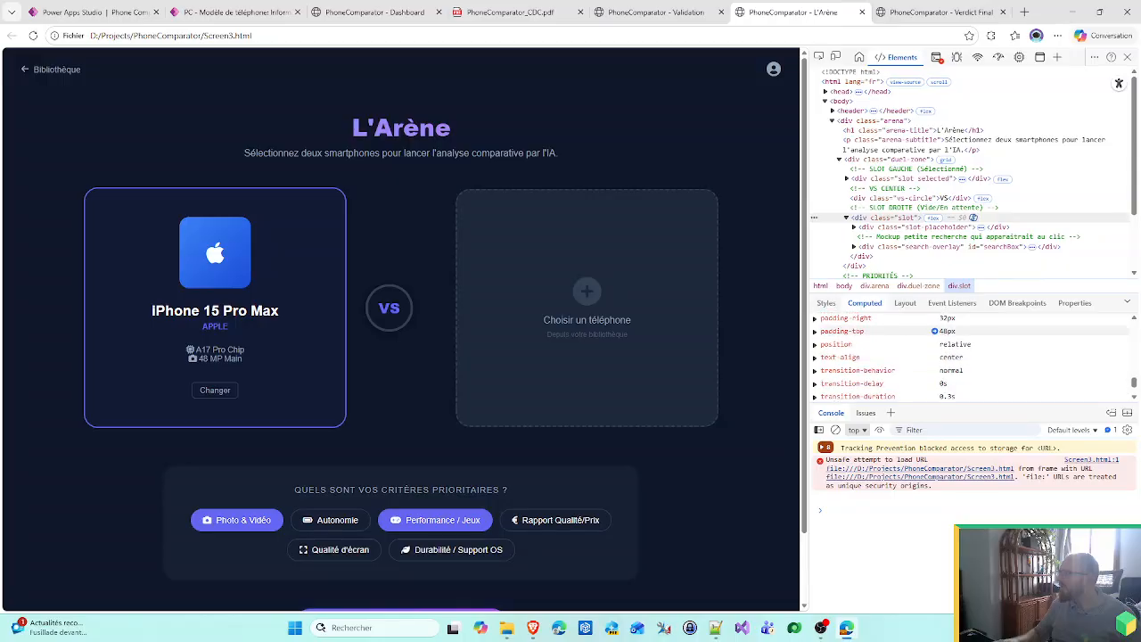
# - Expand the slot's computed background-color to see its source rule, and recheck the bottom border's radius, style and width
pyautogui.scroll(6, 972, 383)
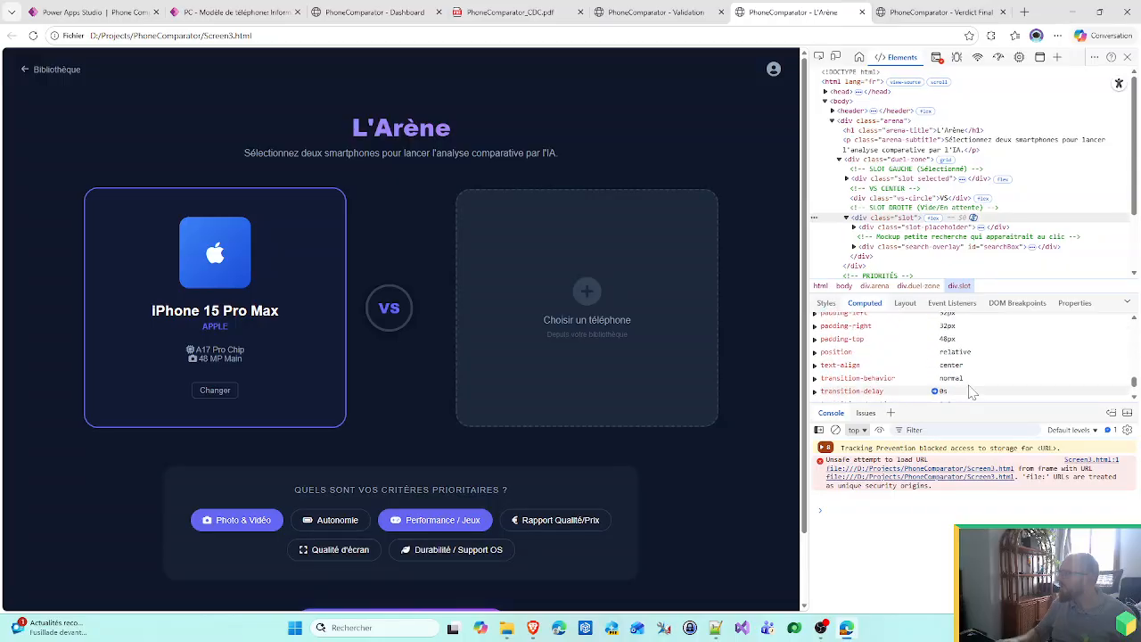
pyautogui.scroll(10, 971, 393)
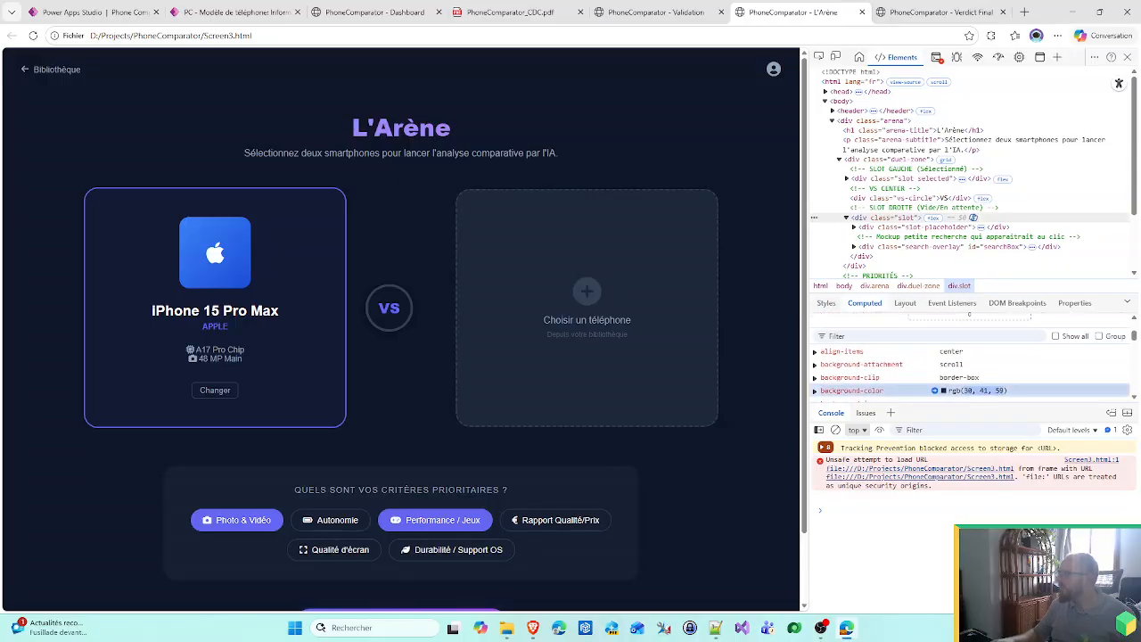
pyautogui.scroll(-2, 936, 396)
pyautogui.click(814, 391)
pyautogui.scroll(-1, 856, 383)
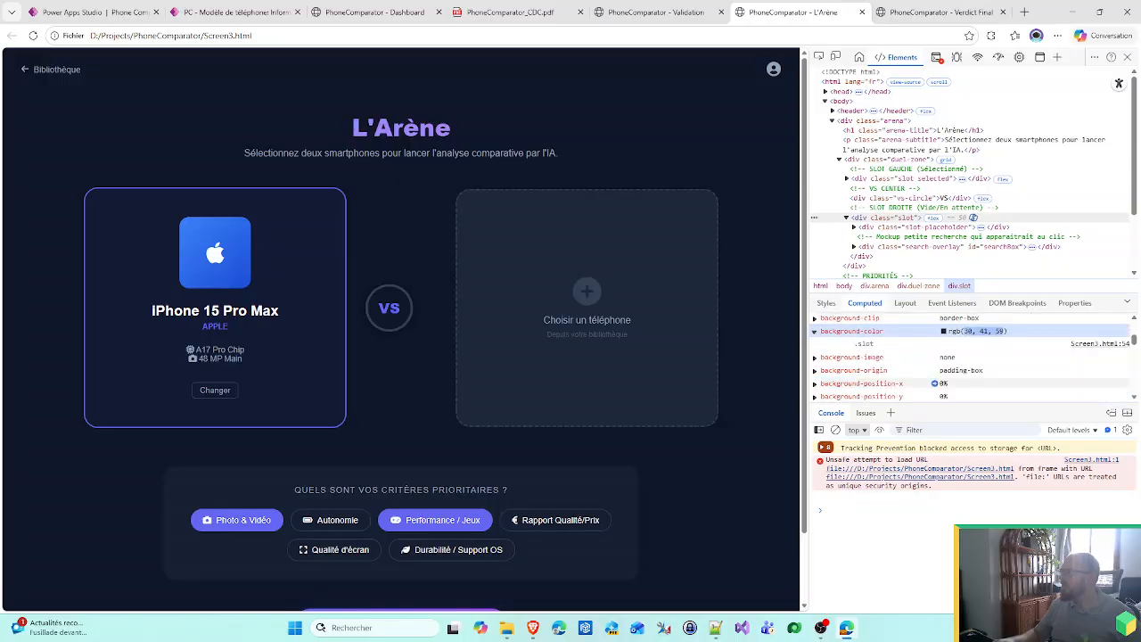
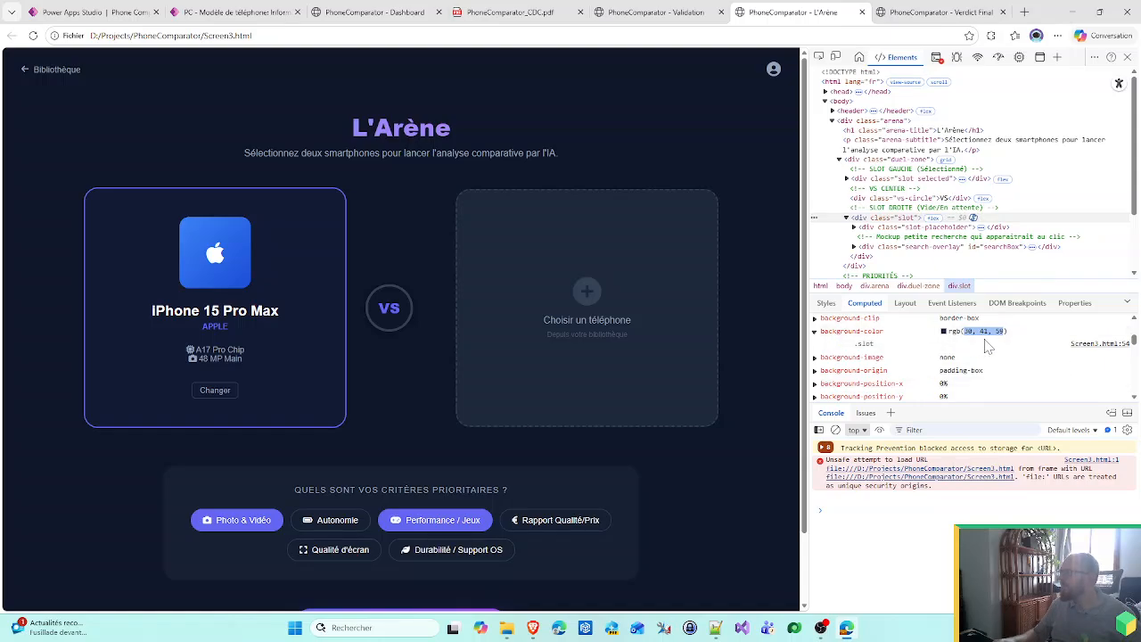
pyautogui.scroll(-1, 971, 357)
pyautogui.scroll(-5, 972, 356)
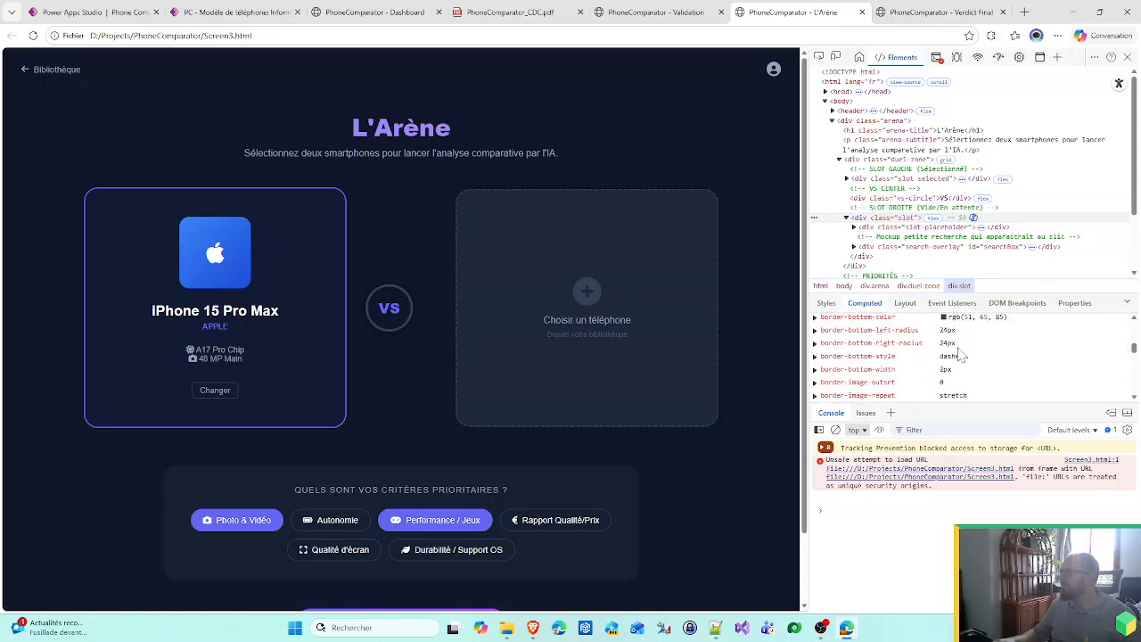
# - Switch to Power Apps Studio and lower the alpha in Container3's Fill, making it RGBA(30; 41; 59;0,51)
pyautogui.click(190, 17)
pyautogui.click(77, 9)
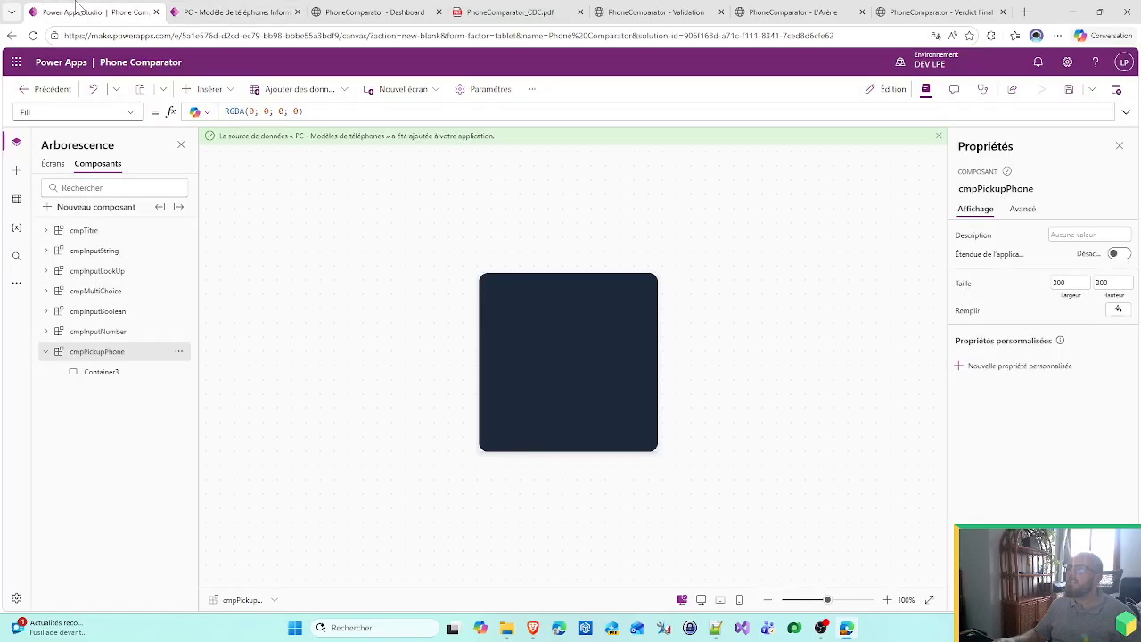
pyautogui.click(573, 312)
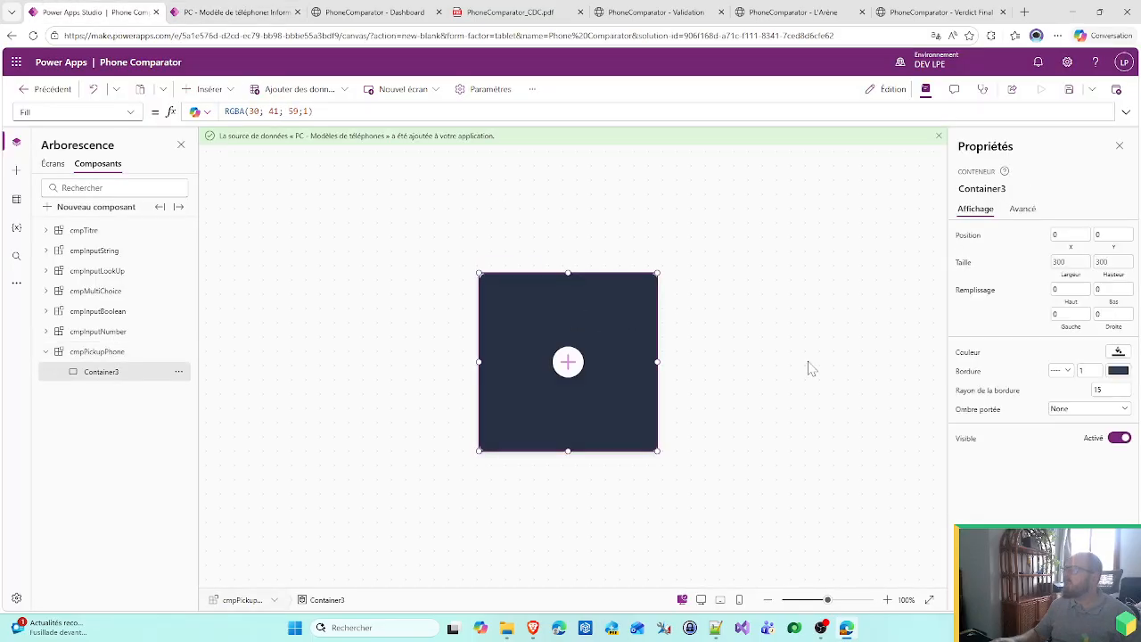
pyautogui.click(964, 357)
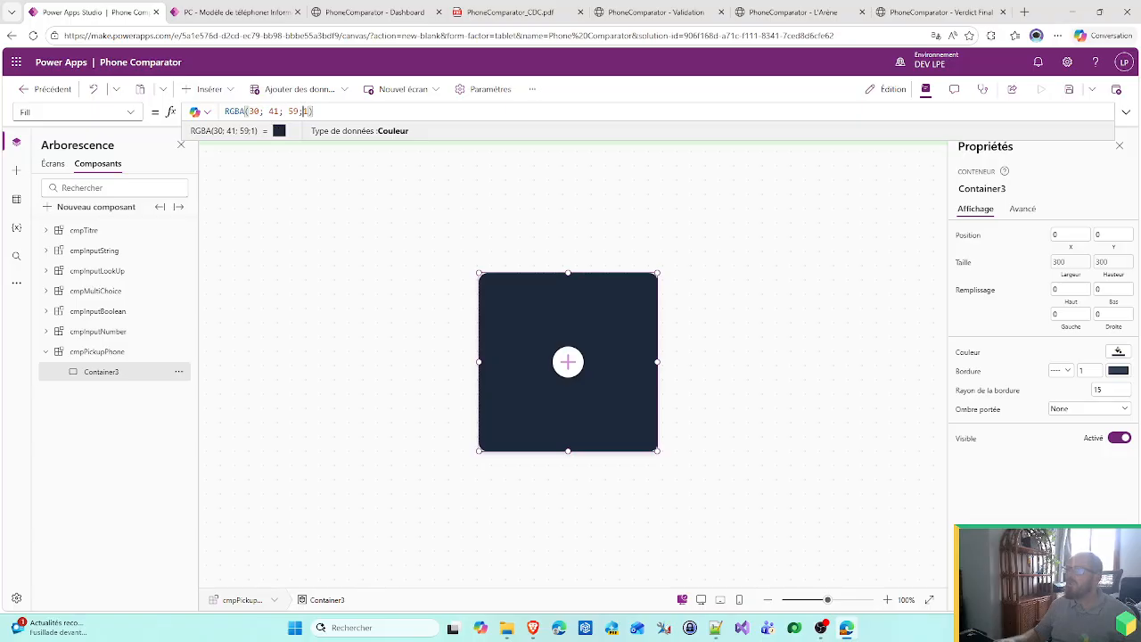
pyautogui.doubleClick(305, 112)
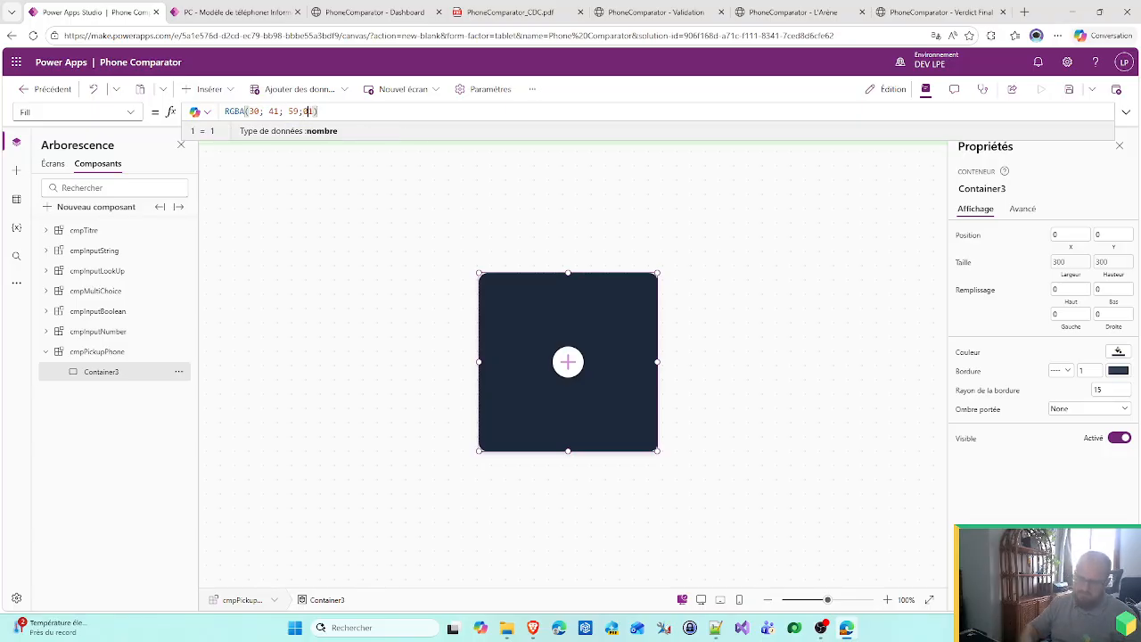
pyautogui.write('0,51')
pyautogui.click(389, 191)
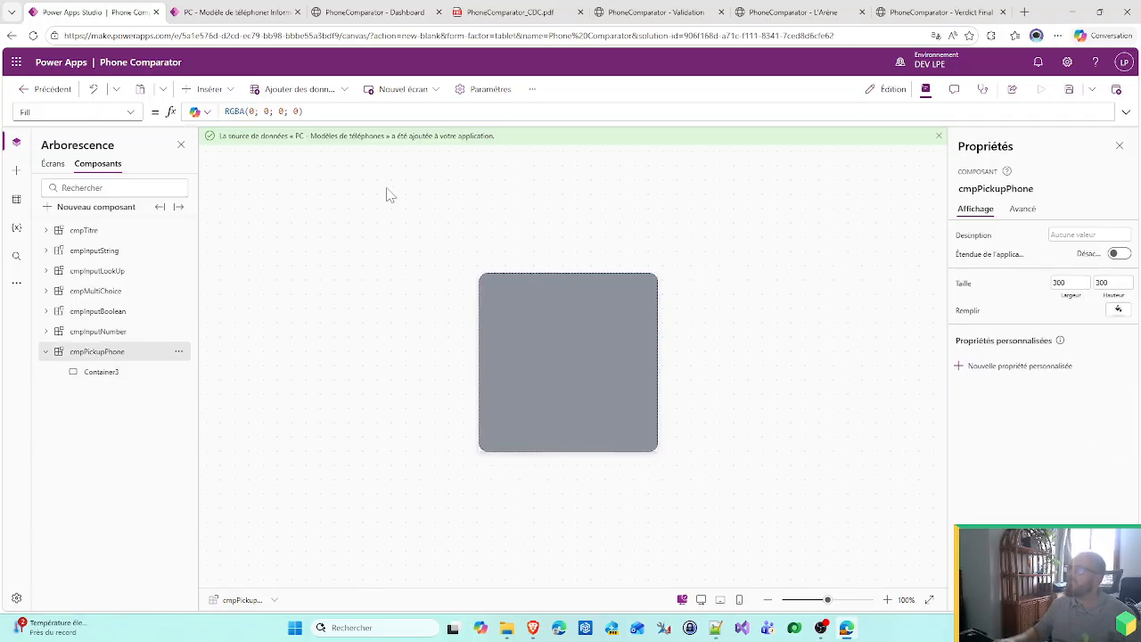
# - Insert a button inside Container3 and move it to the container's origin at X 0, Y 0
pyautogui.click(98, 372)
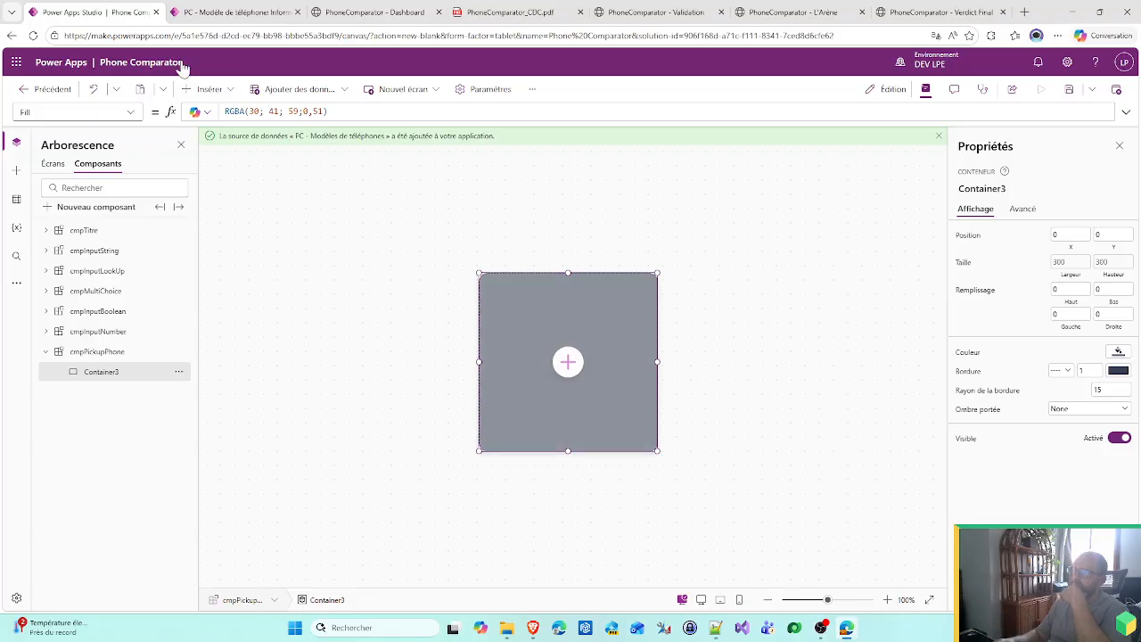
pyautogui.click(209, 90)
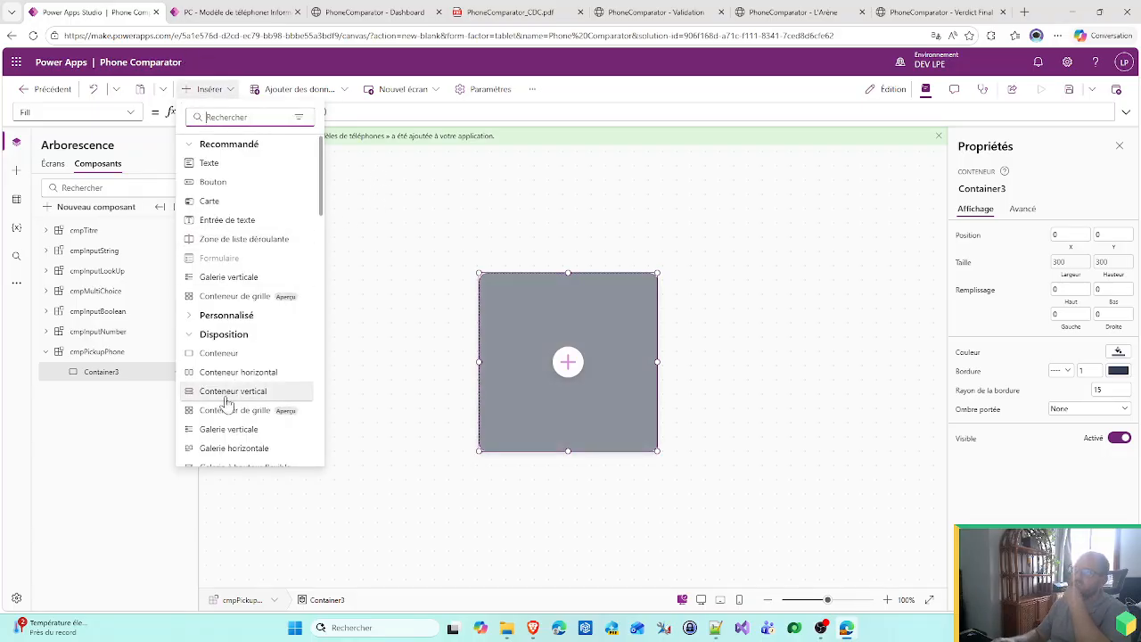
pyautogui.click(225, 183)
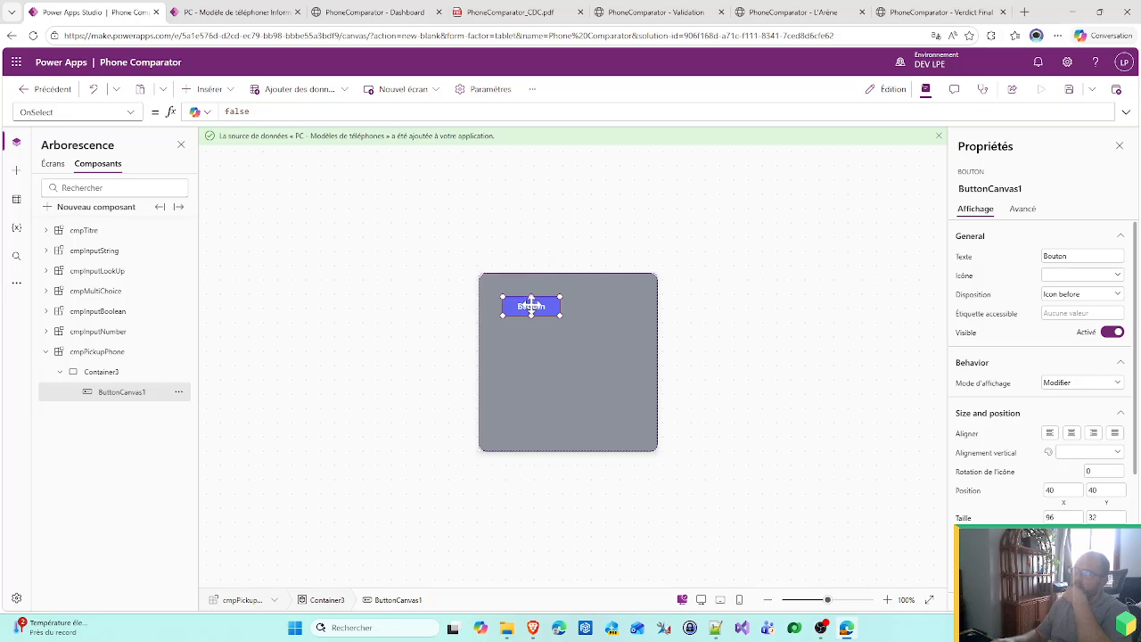
pyautogui.moveTo(530, 306); pyautogui.dragTo(472, 267)
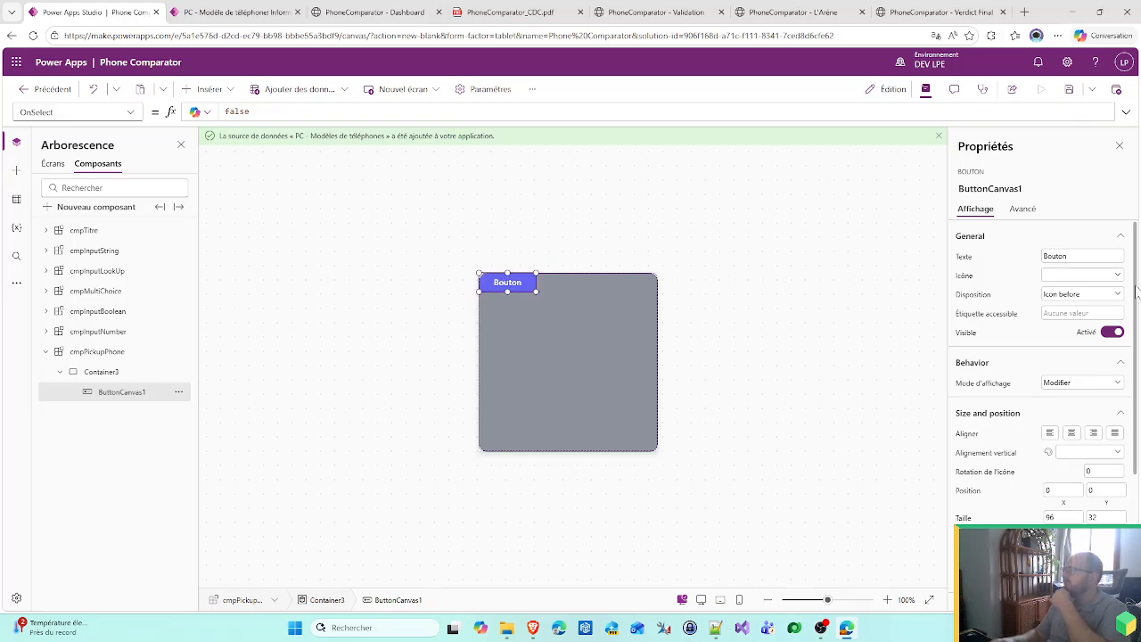
# - Set the new button's layout to Text only and replace its label with a single blank space
pyautogui.scroll(-3, 1038, 374)
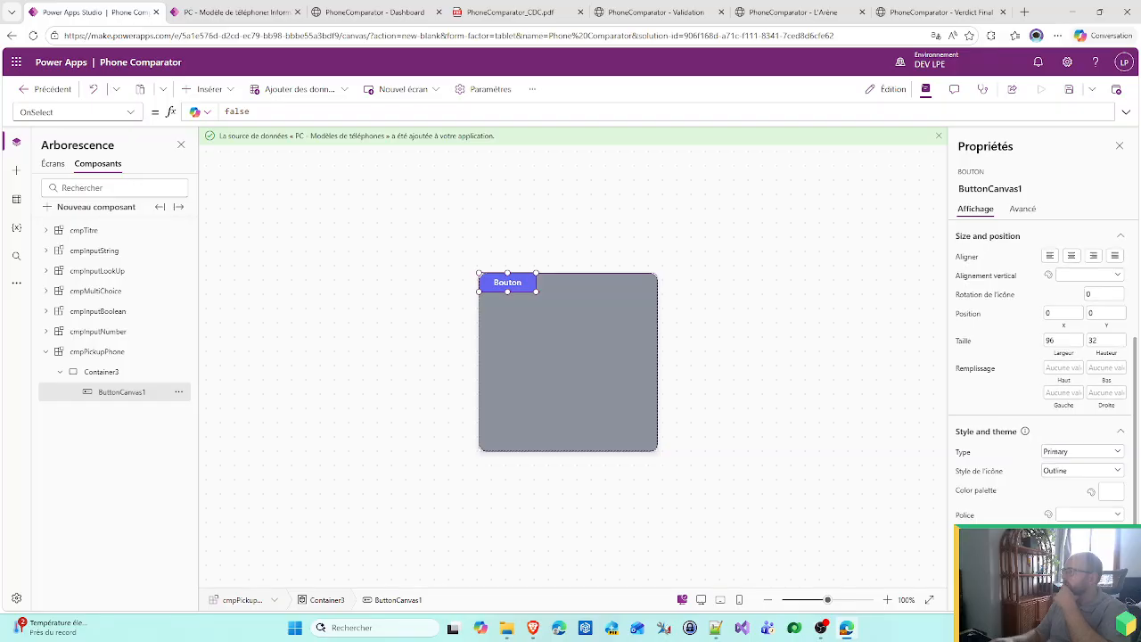
pyautogui.scroll(3, 1039, 374)
pyautogui.scroll(-2, 1100, 478)
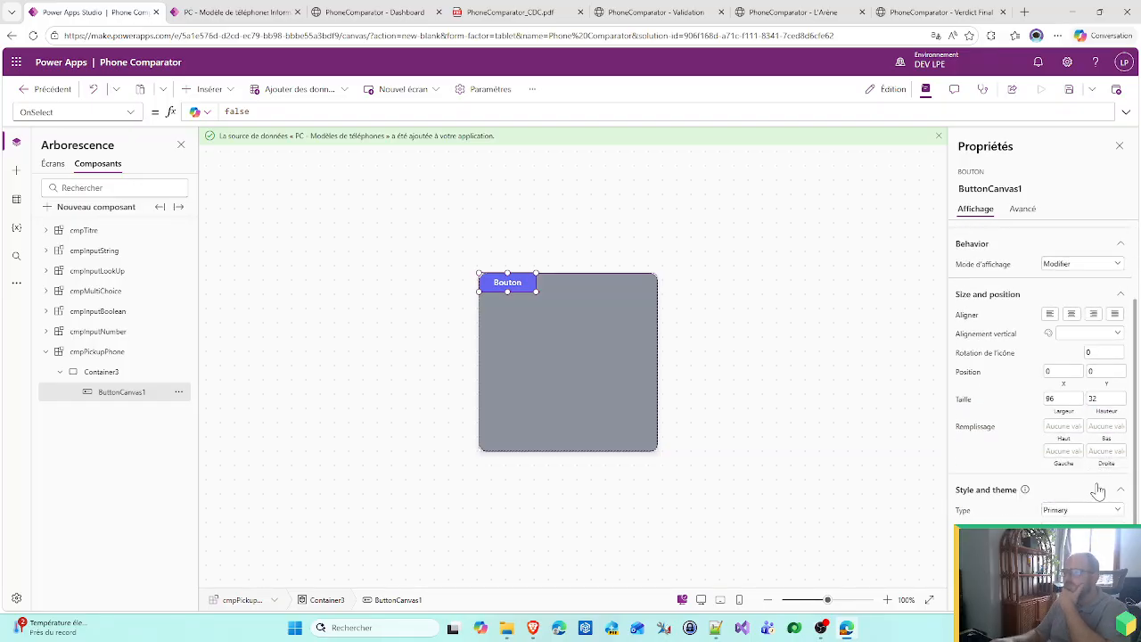
pyautogui.scroll(2, 1097, 491)
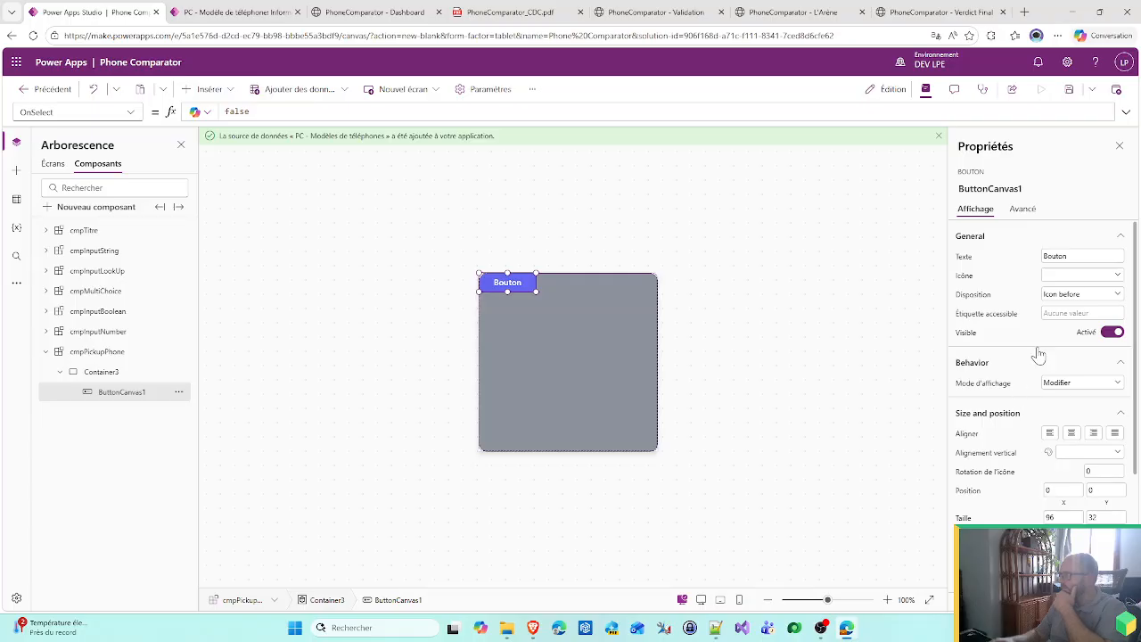
pyautogui.moveTo(1079, 256); pyautogui.dragTo(953, 265)
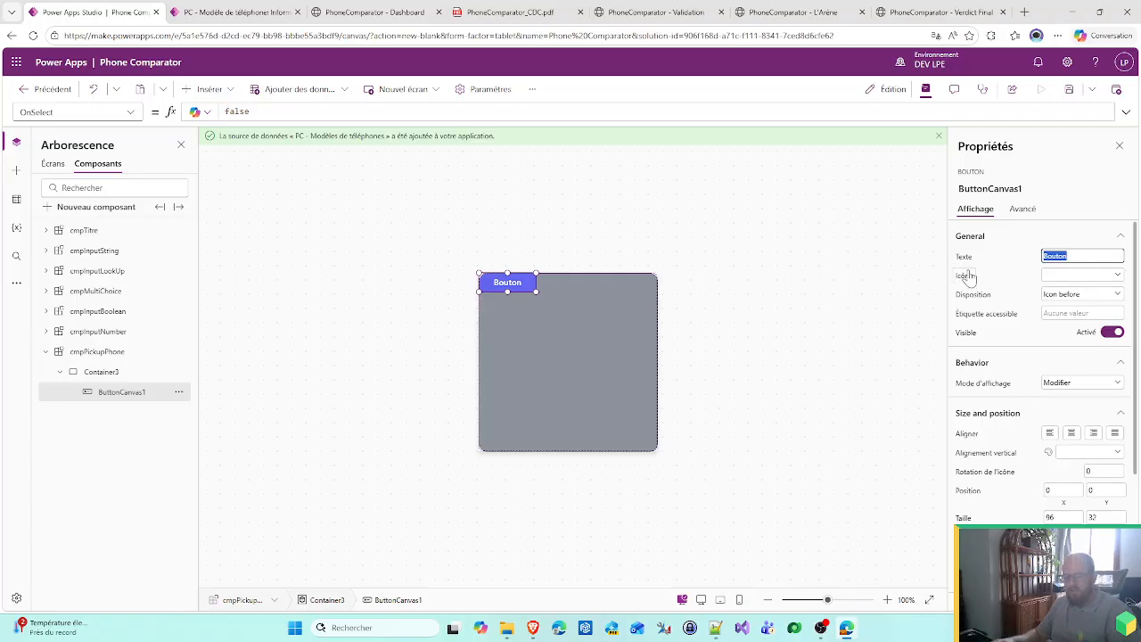
pyautogui.press('BackSpace')
pyautogui.click(1069, 295)
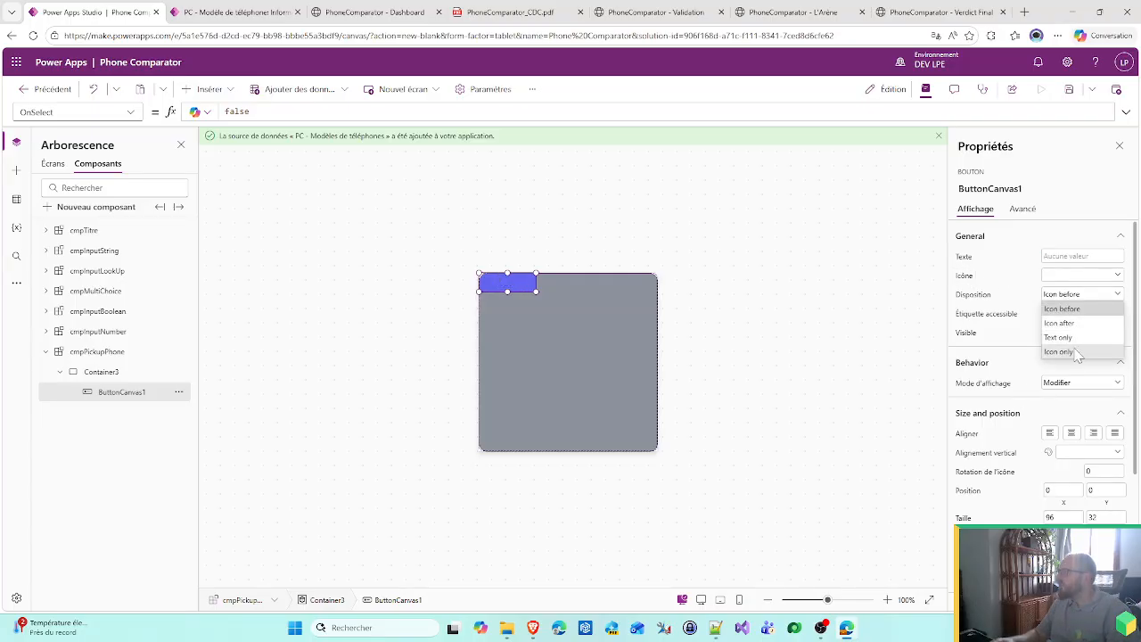
pyautogui.click(1057, 337)
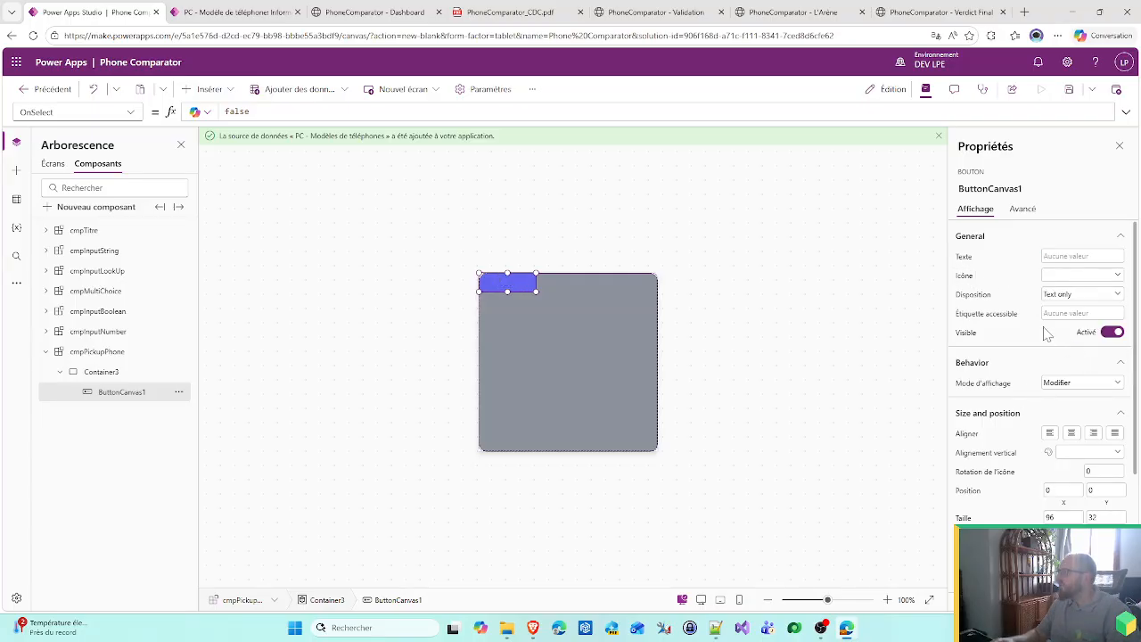
pyautogui.click(967, 259)
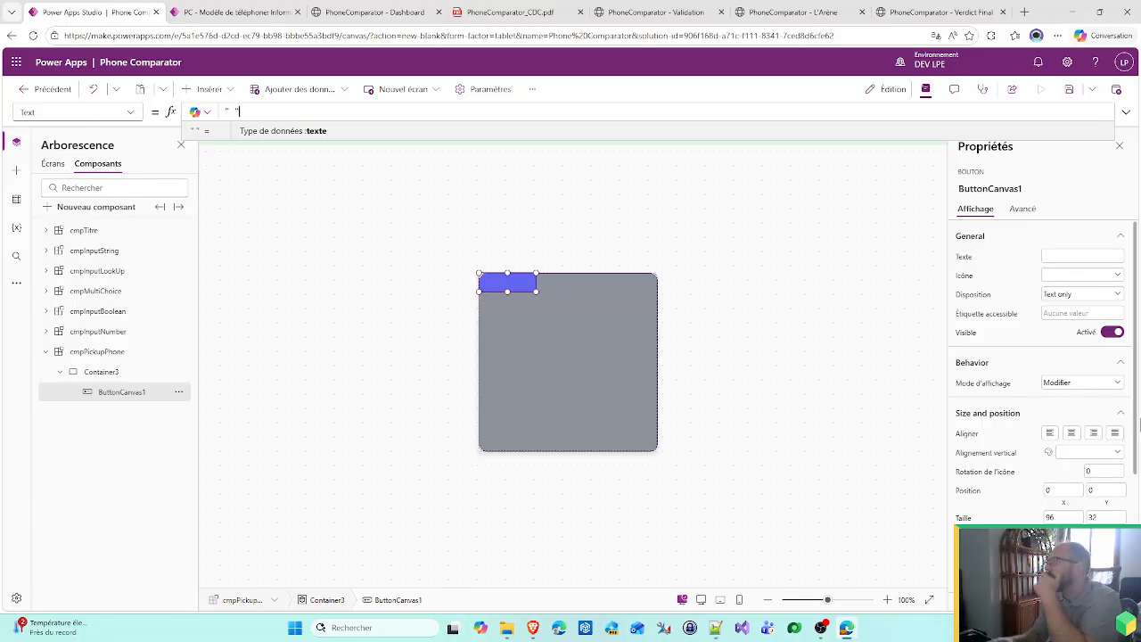
# - Set the button's Width formula to Parent.Width
pyautogui.scroll(-1, 1074, 499)
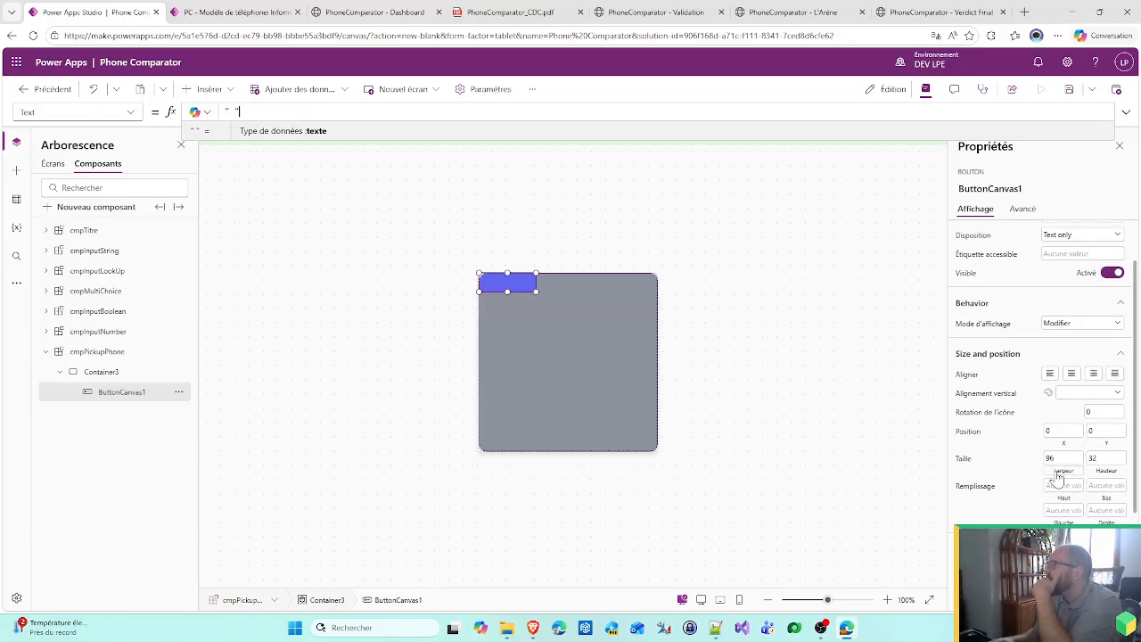
pyautogui.click(1055, 477)
pyautogui.press('BackSpace')
pyautogui.press('BackSpace')
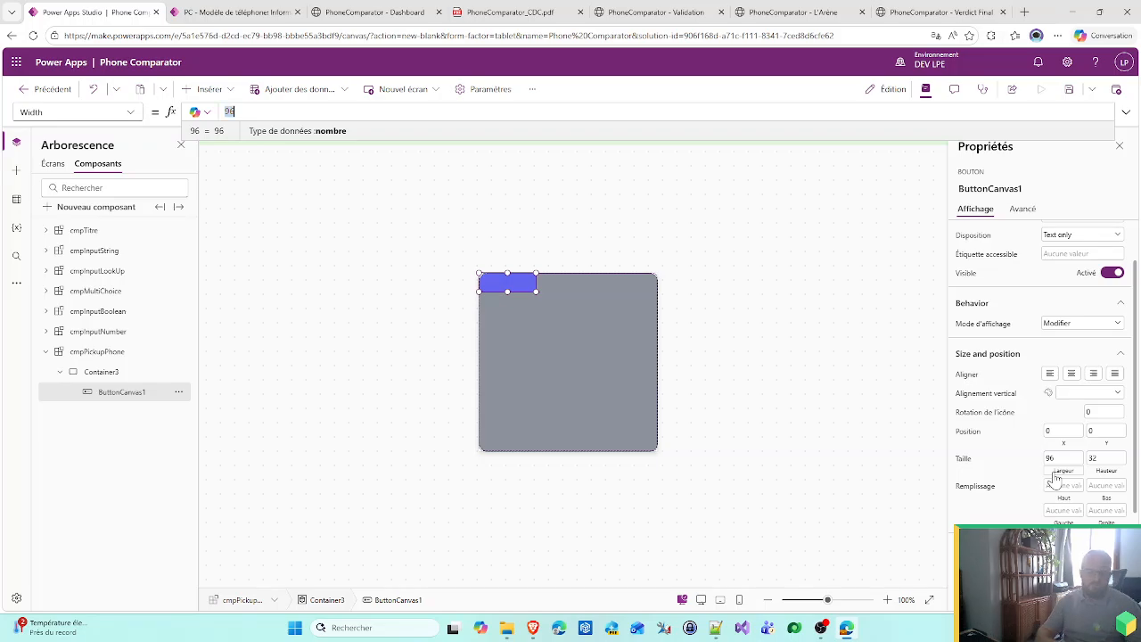
pyautogui.write('Pare')
pyautogui.press('Tab')
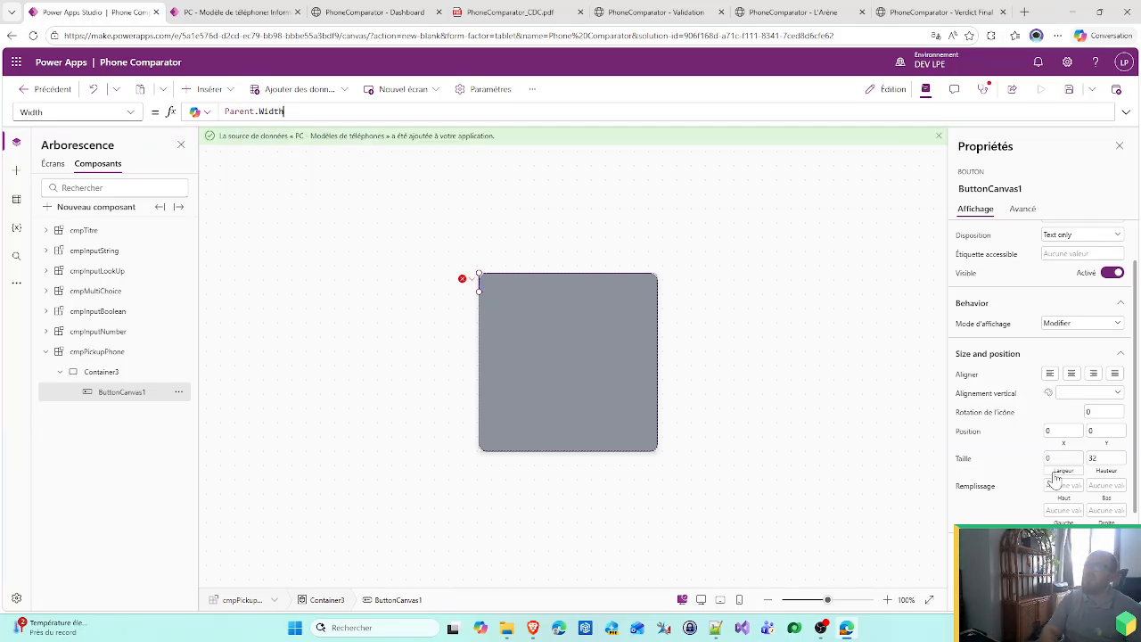
# - Set the button's Height formula to Parent.Height and change its type to a style without a visible fill
pyautogui.click(1104, 477)
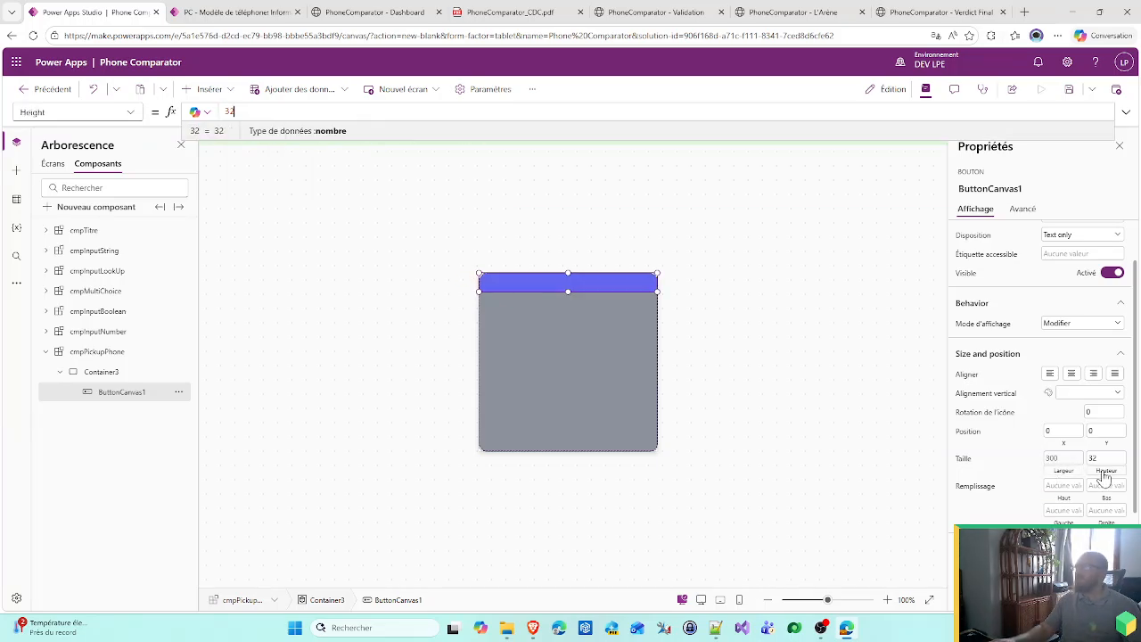
pyautogui.press('BackSpace')
pyautogui.press('BackSpace')
pyautogui.write('PArent.H')
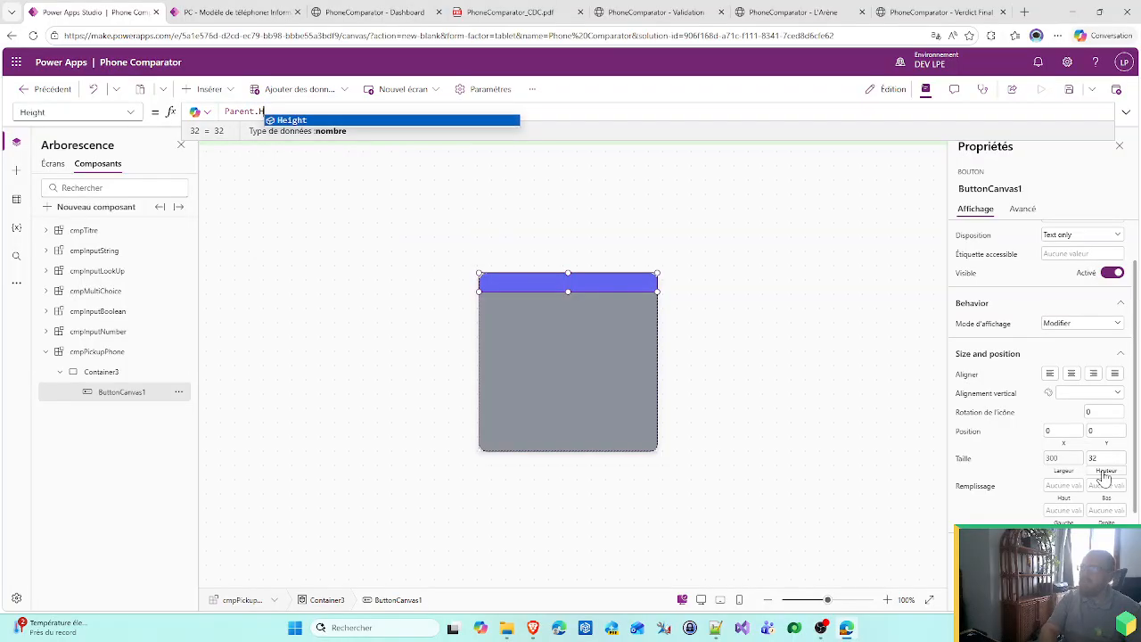
pyautogui.press('Tab')
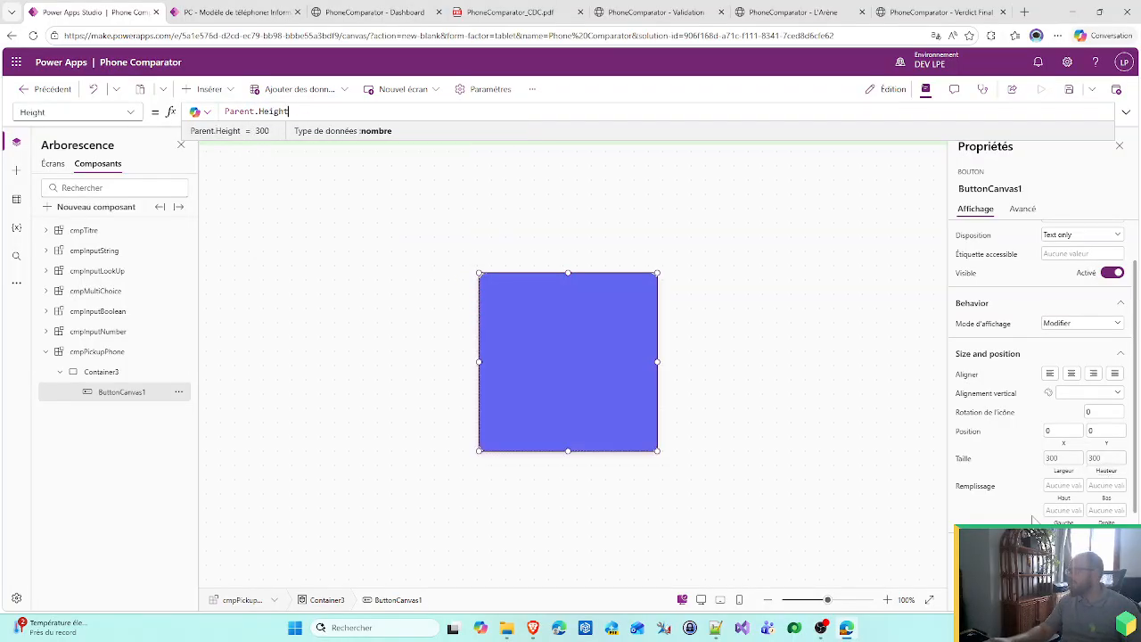
pyautogui.click(1082, 534)
pyautogui.click(1070, 510)
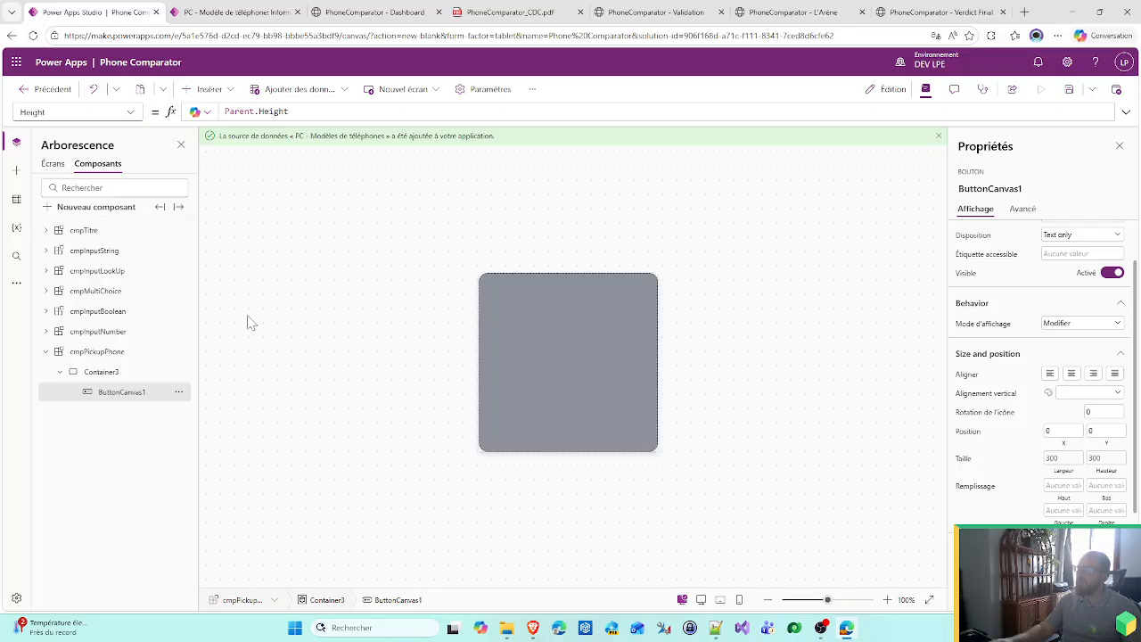
# - Insert a vertical container inside Container3, alongside the button
pyautogui.click(89, 373)
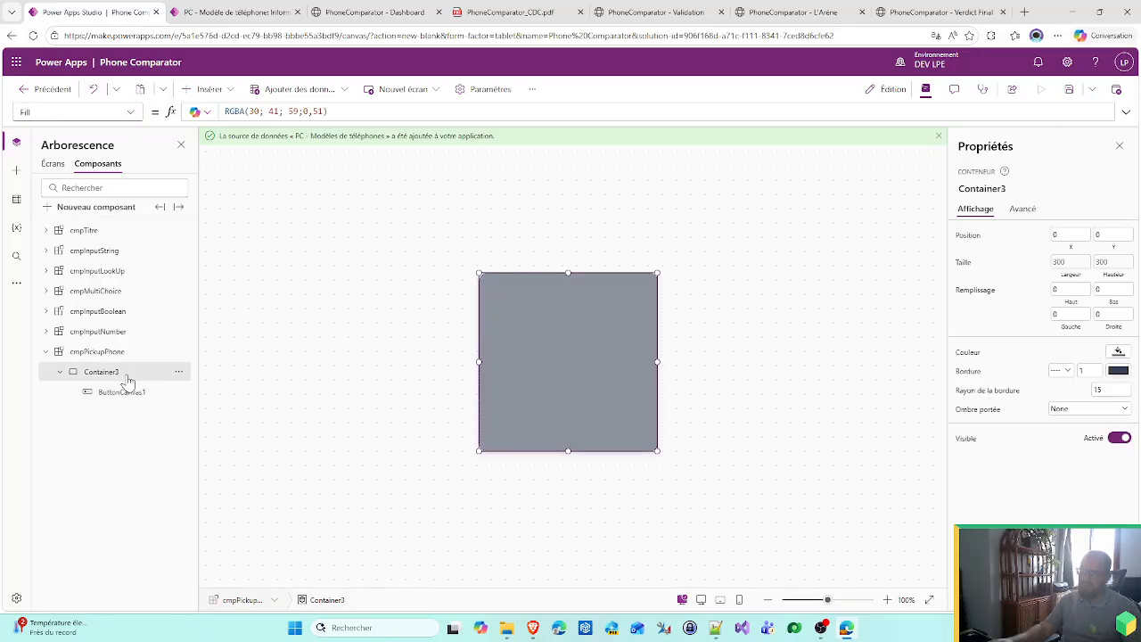
pyautogui.click(225, 92)
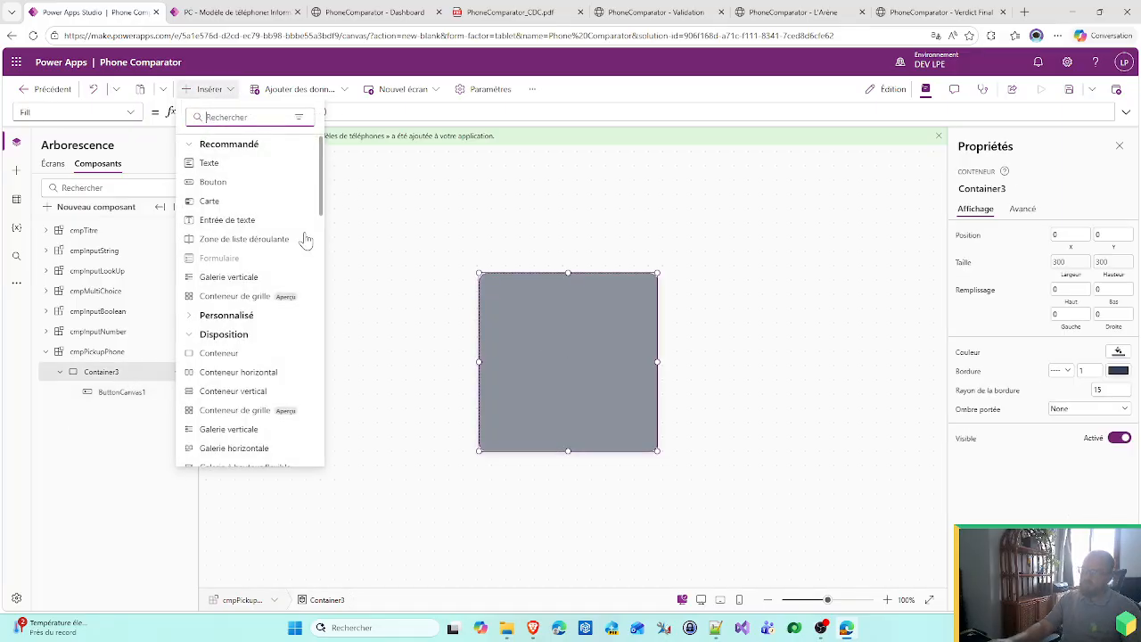
pyautogui.click(110, 398)
pyautogui.click(208, 89)
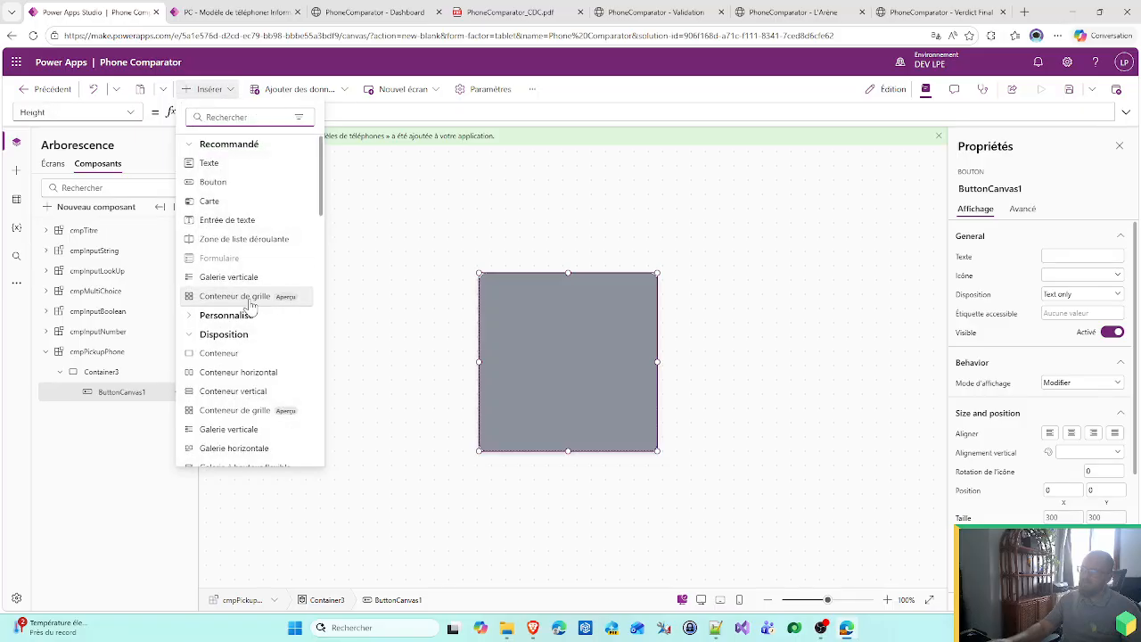
pyautogui.click(211, 401)
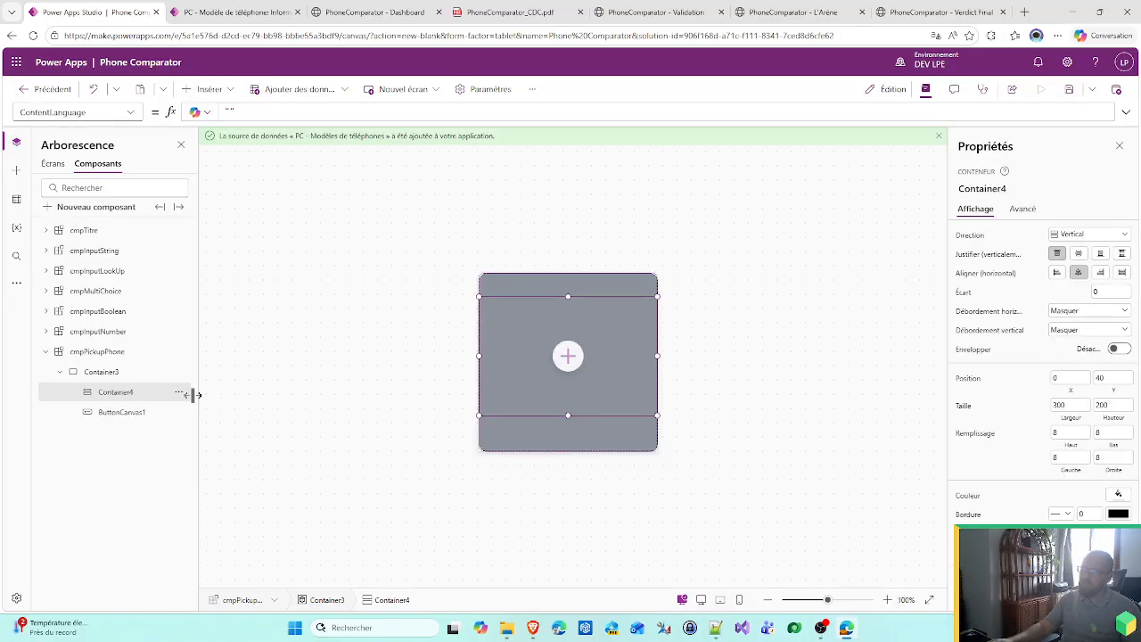
# - Bring ButtonCanvas1 one level forward so it sits above Container4
pyautogui.click(123, 416)
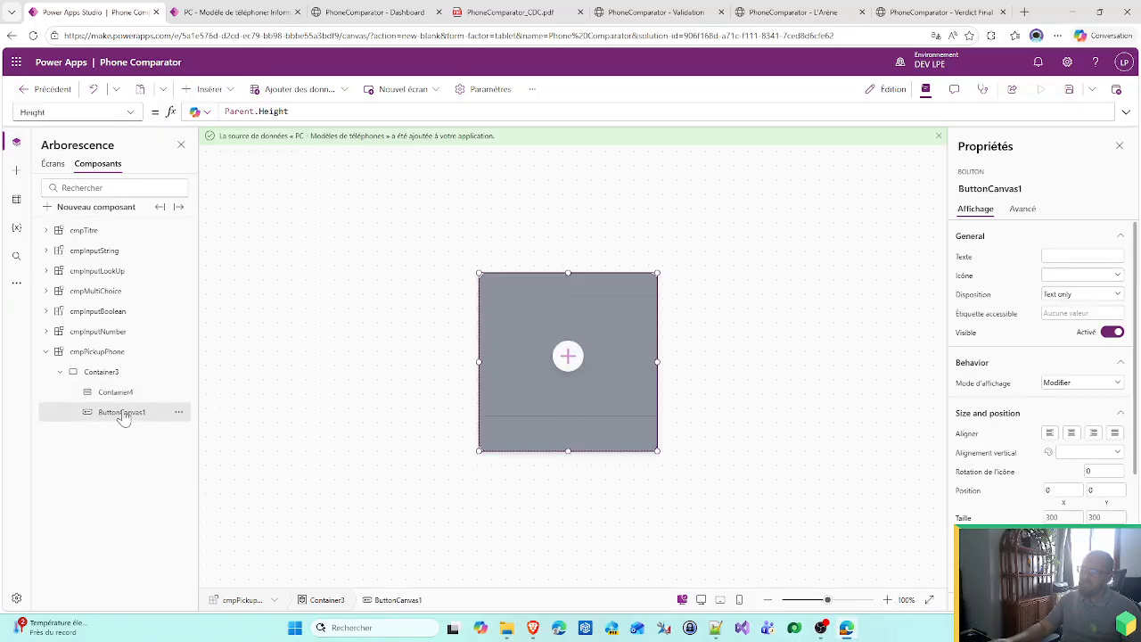
pyautogui.click(178, 413)
pyautogui.moveTo(229, 319)
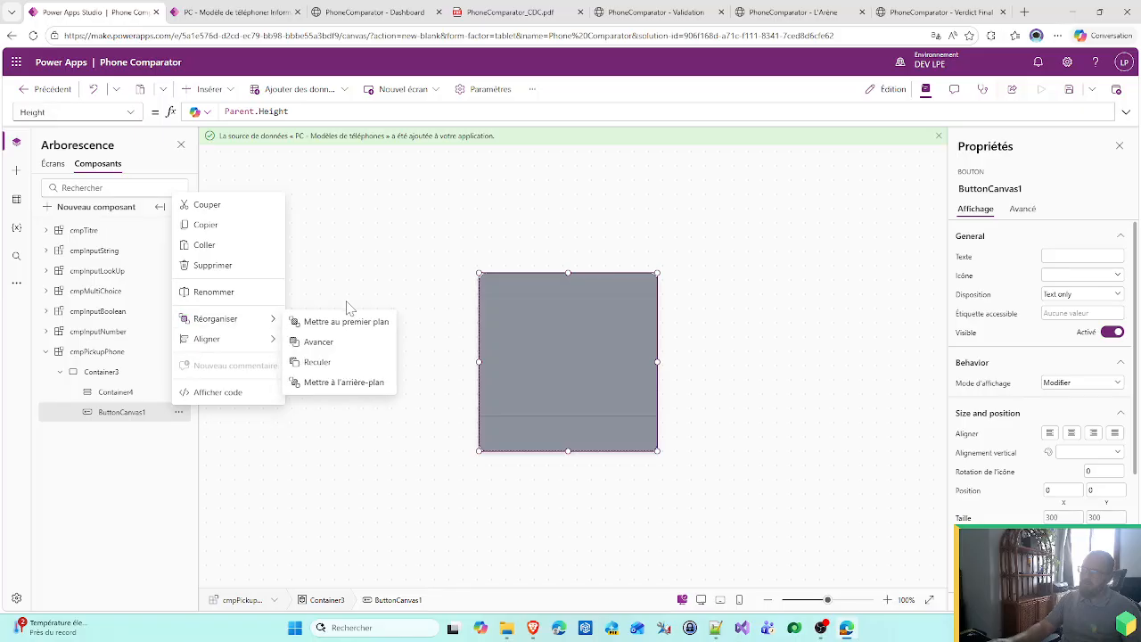
pyautogui.click(319, 342)
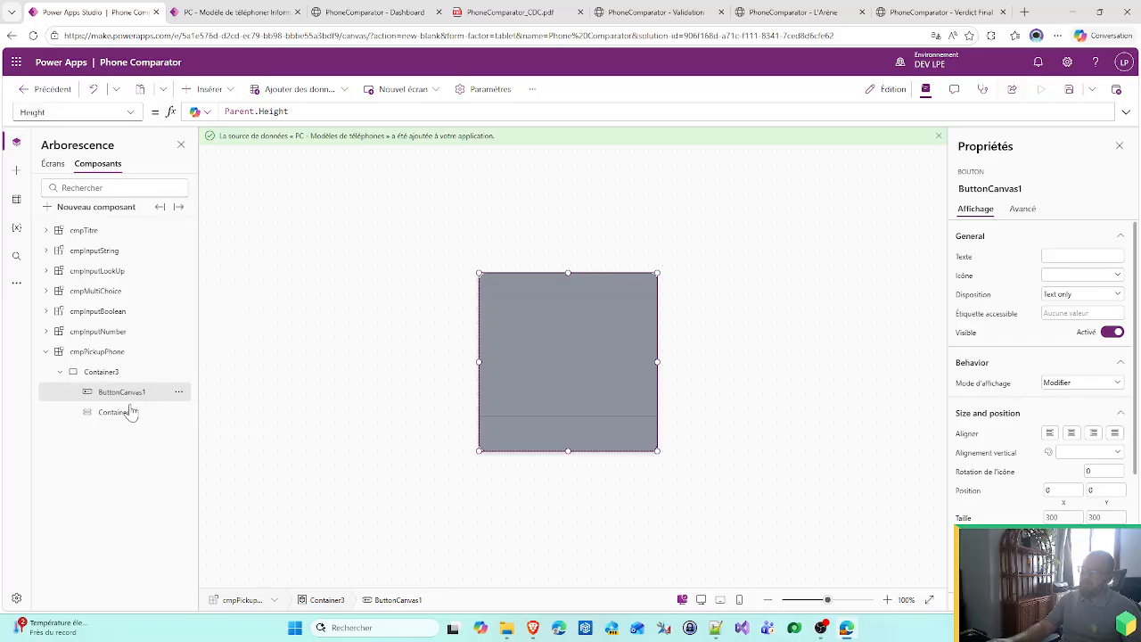
# - Set Container4's Y position to 0 and its Width formula to Parent.Width
pyautogui.click(138, 416)
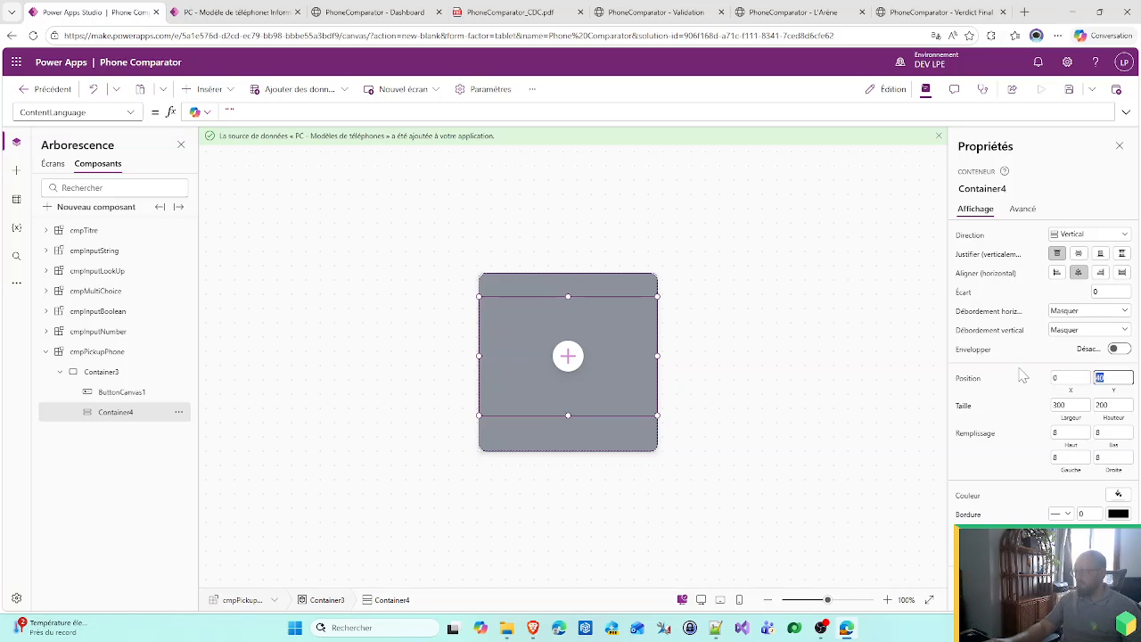
pyautogui.click(1069, 420)
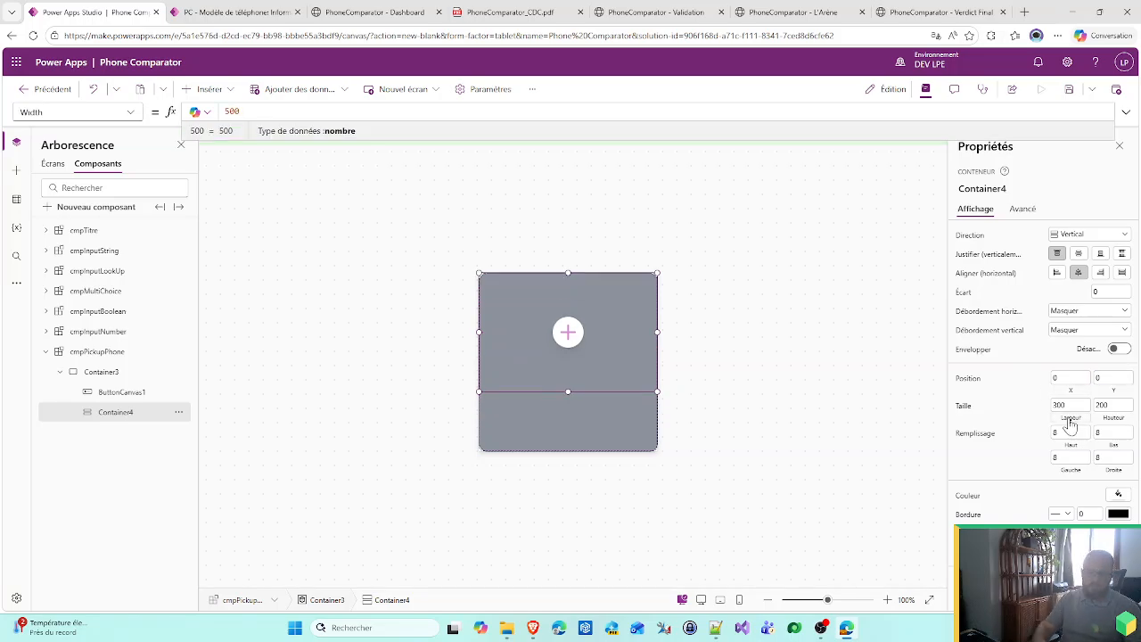
pyautogui.write('Parent')
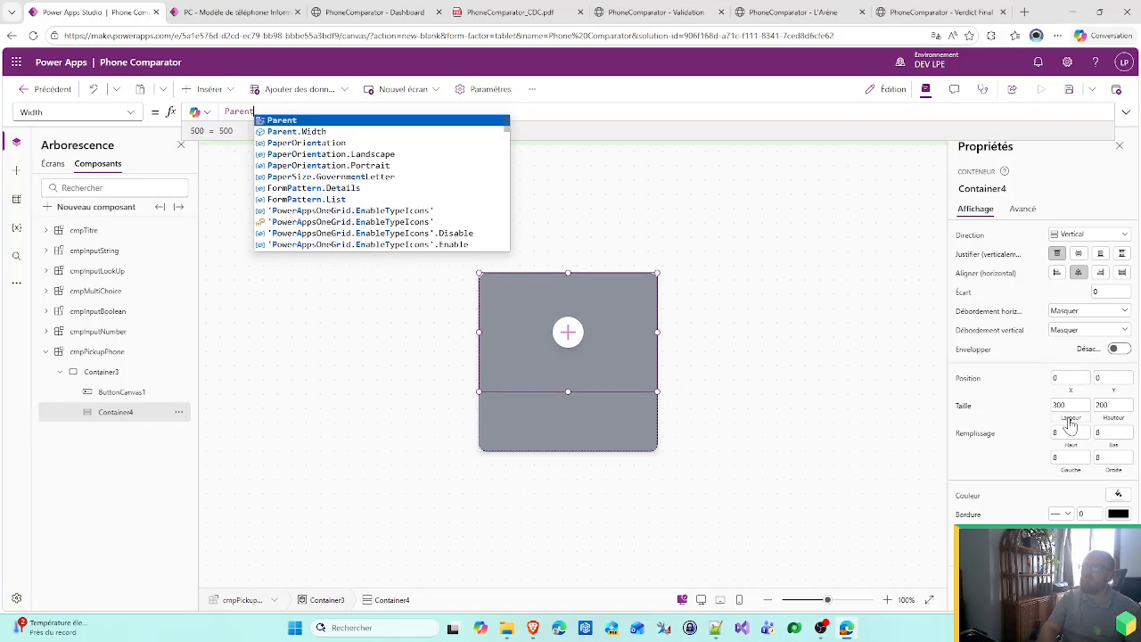
pyautogui.press('Tab')
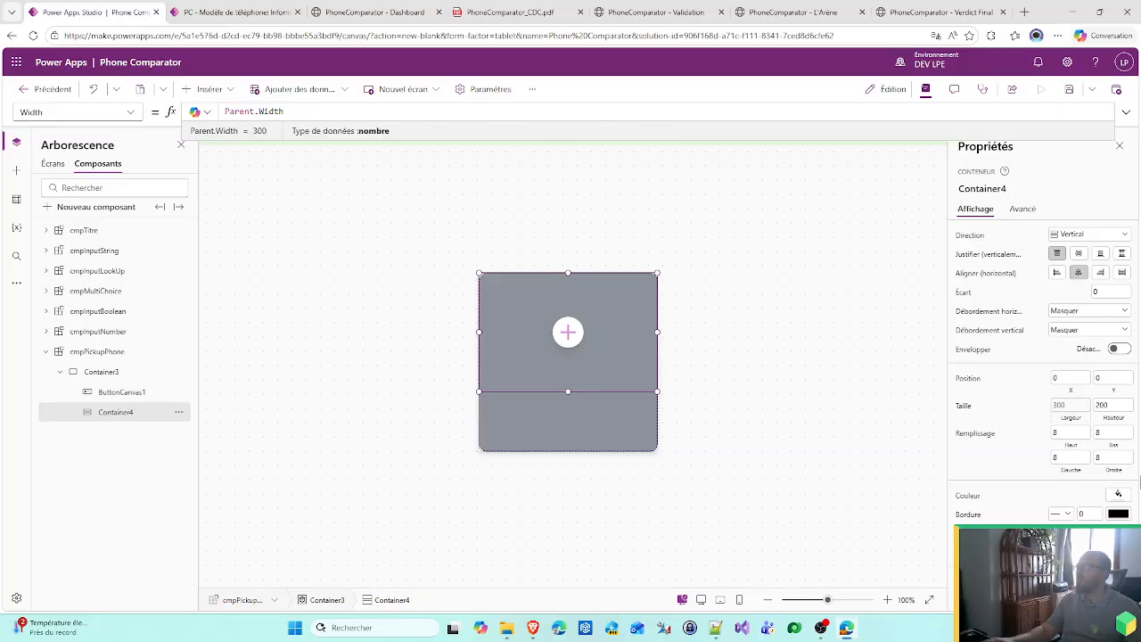
# - Set Container4's Height formula to Parent.Height
pyautogui.click(1109, 421)
pyautogui.write('Pare')
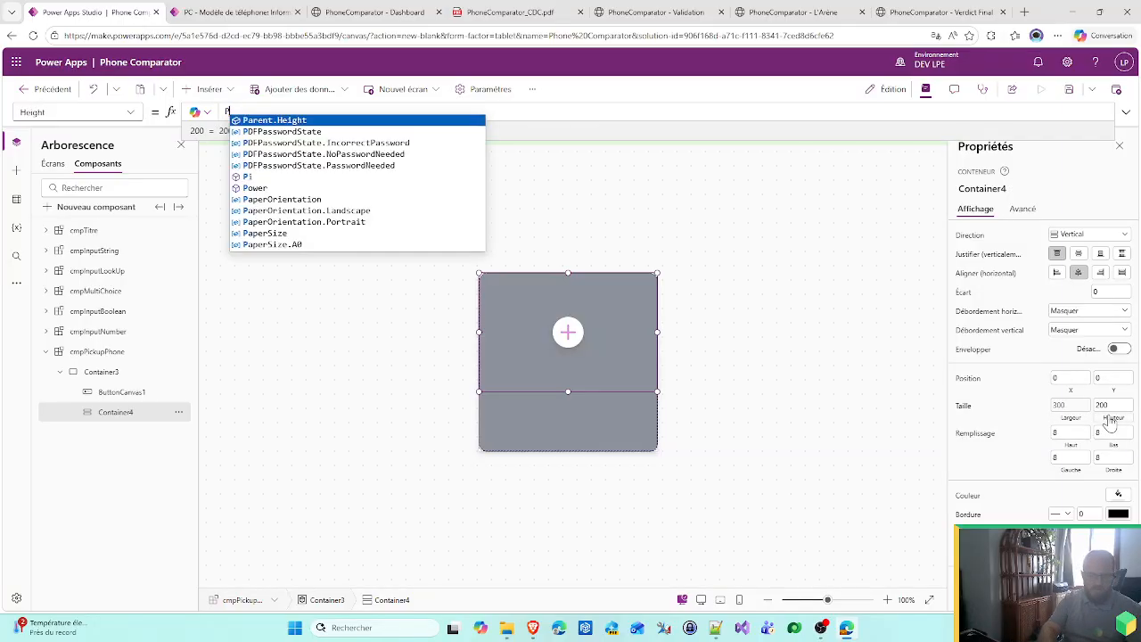
pyautogui.write('nt.Height')
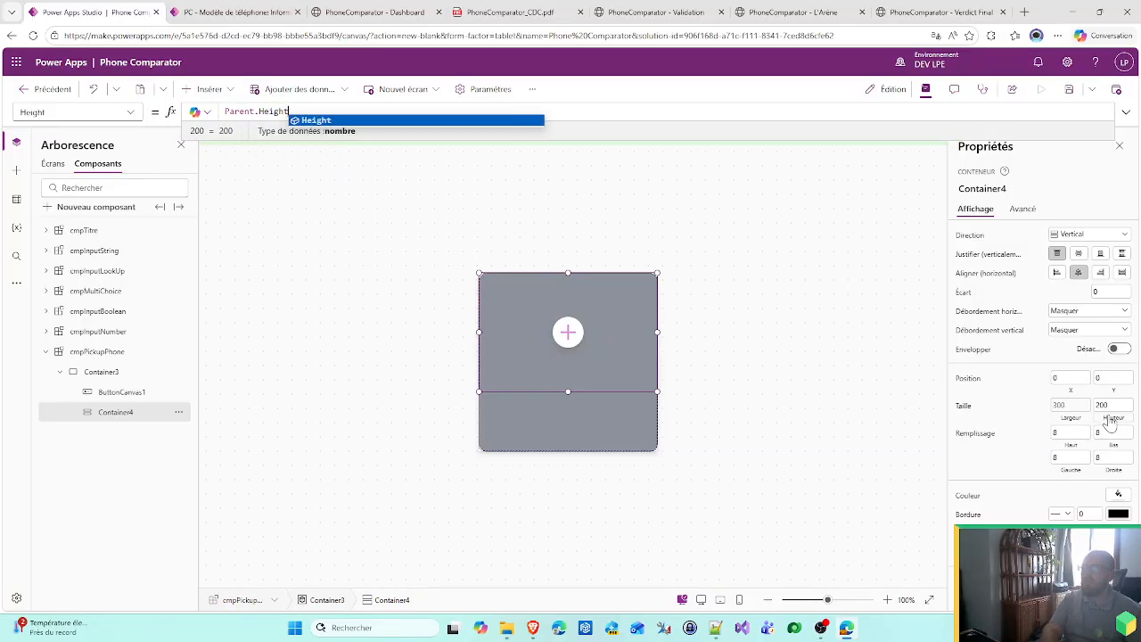
pyautogui.click(746, 421)
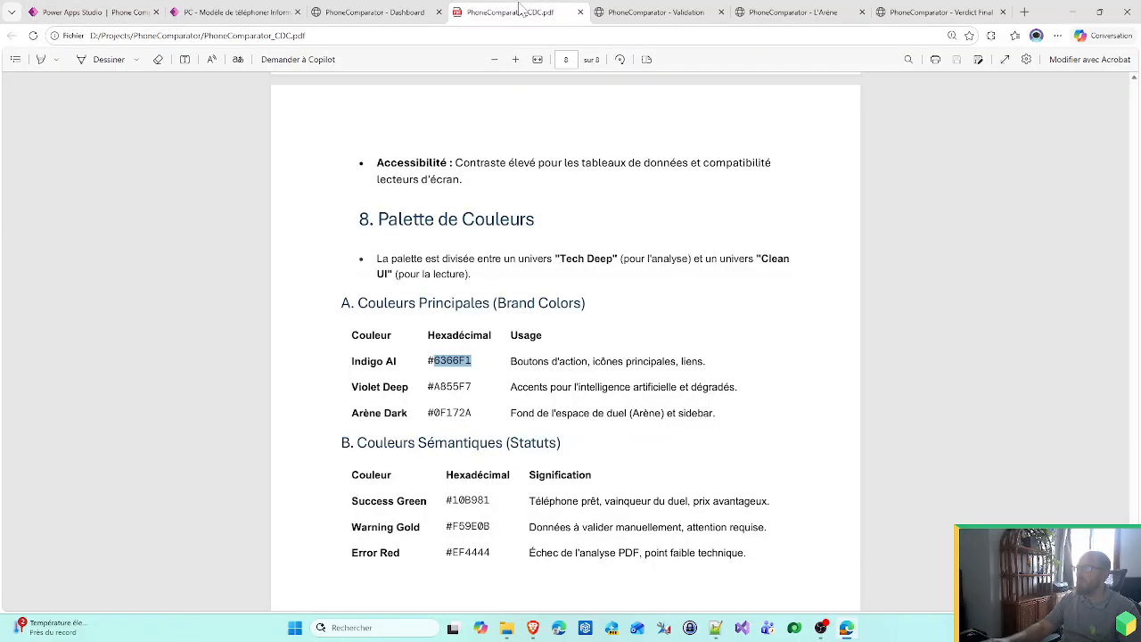
# - Examine the empty "Choisir un téléphone" slot in the L'Arène mockup and return to Power Apps Studio
pyautogui.click(521, 12)
pyautogui.click(636, 10)
pyautogui.click(789, 11)
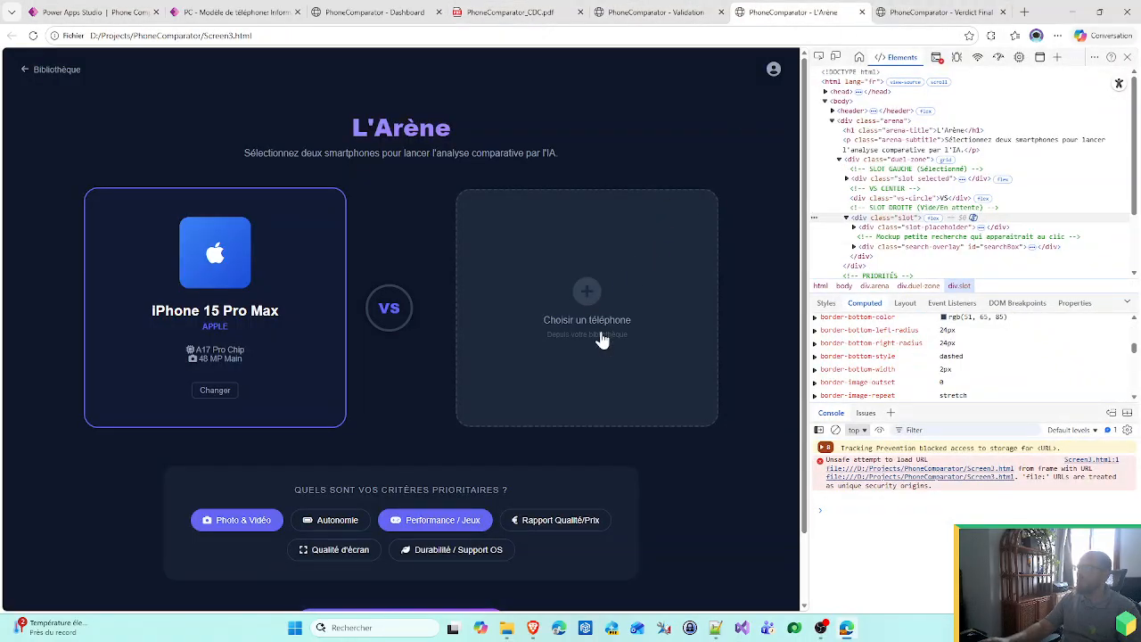
pyautogui.click(71, 12)
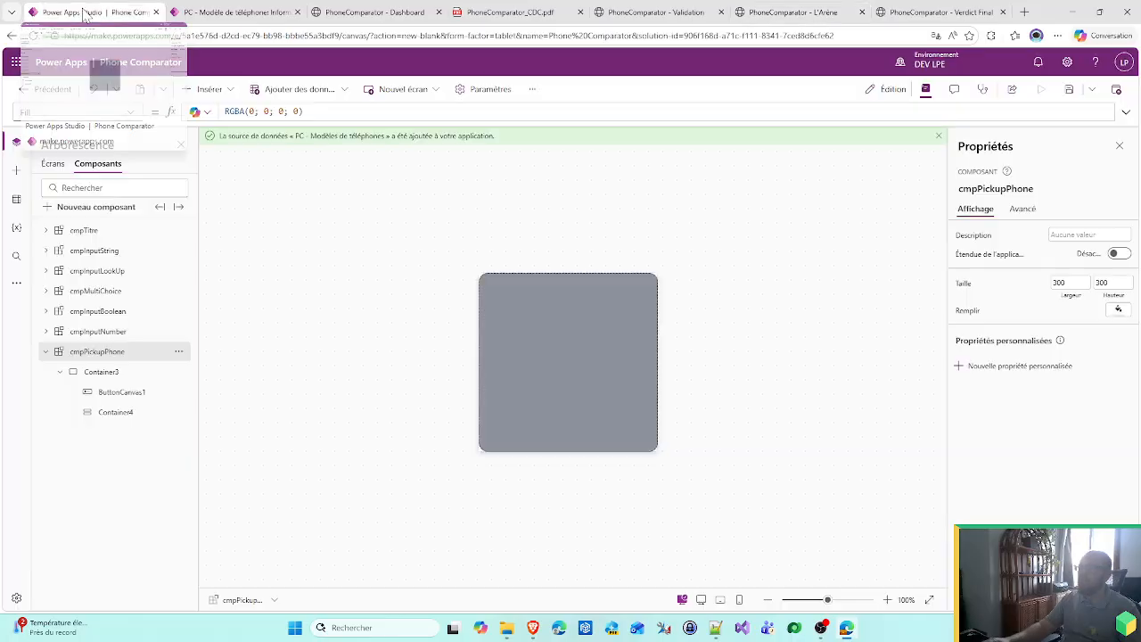
# - Find the icon control among the insertable elements and add it to cmpPickupPhone
pyautogui.click(223, 89)
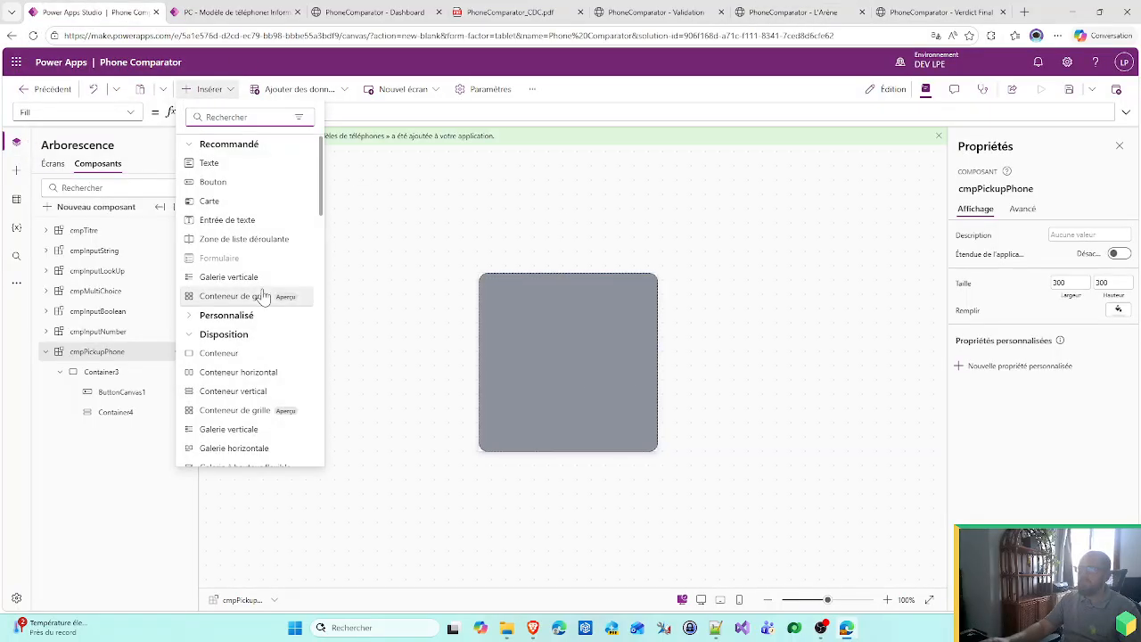
pyautogui.scroll(-5, 255, 410)
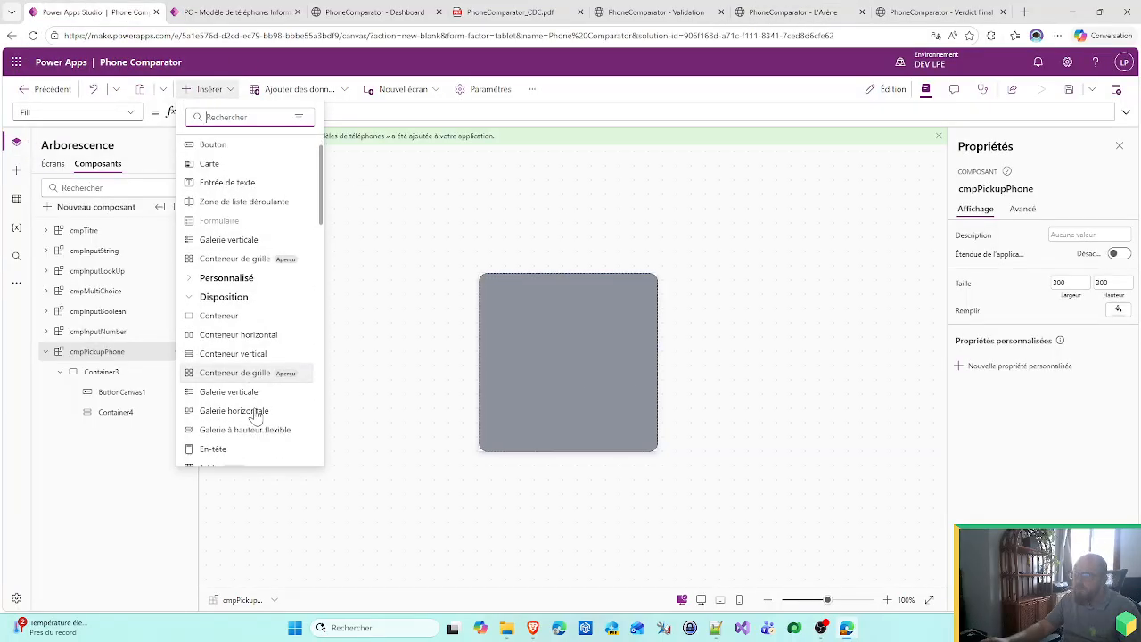
pyautogui.scroll(-7, 255, 415)
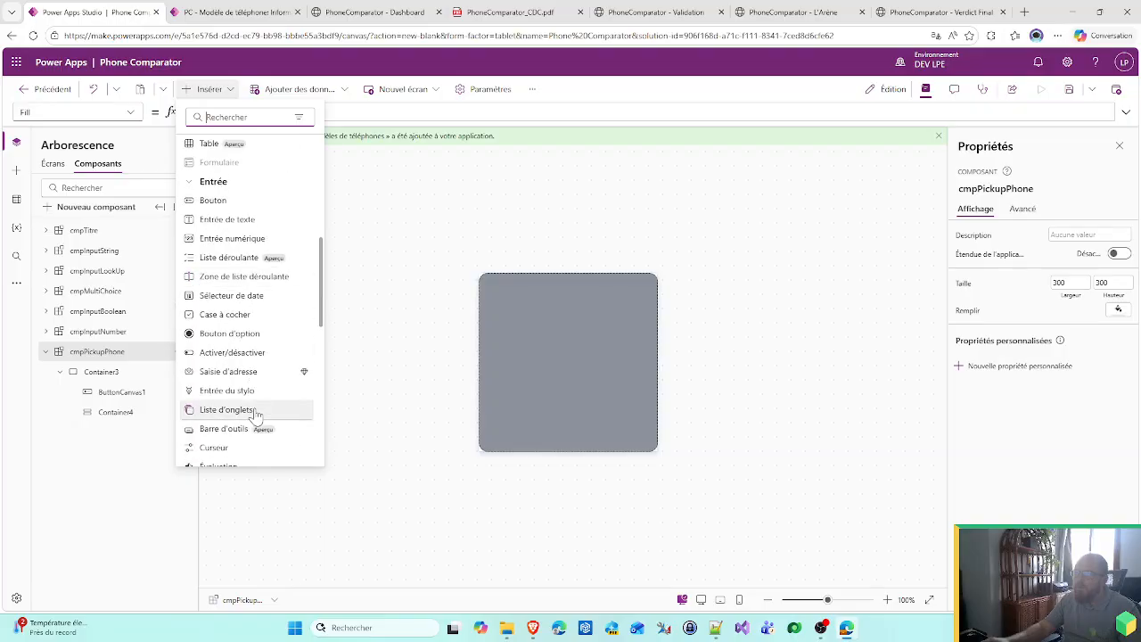
pyautogui.scroll(-4, 255, 416)
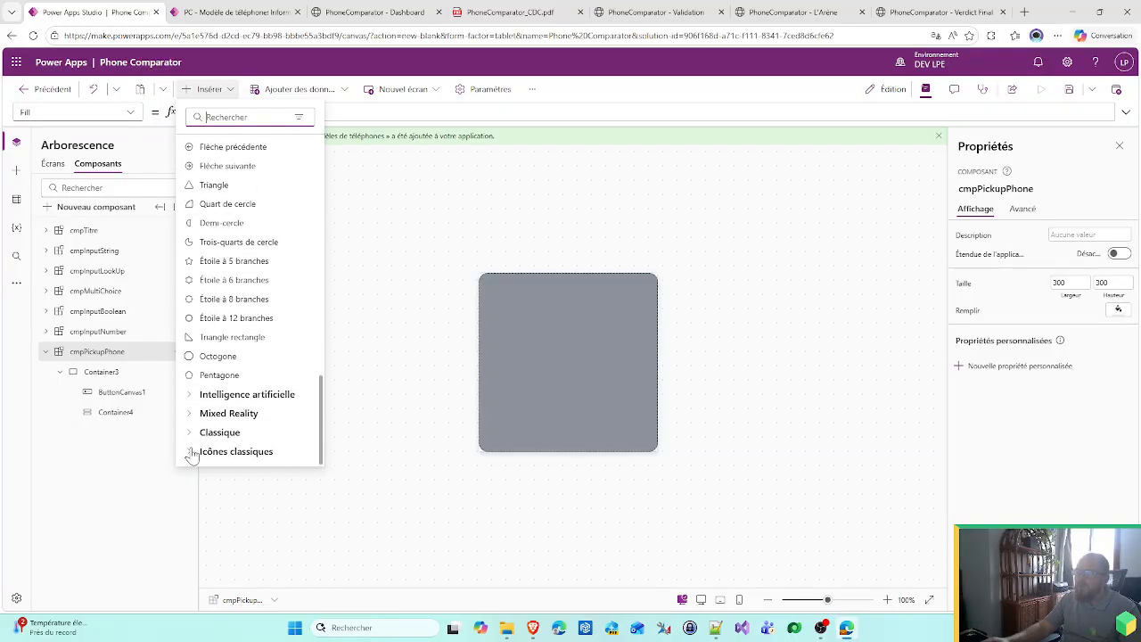
pyautogui.click(192, 453)
pyautogui.scroll(9, 188, 426)
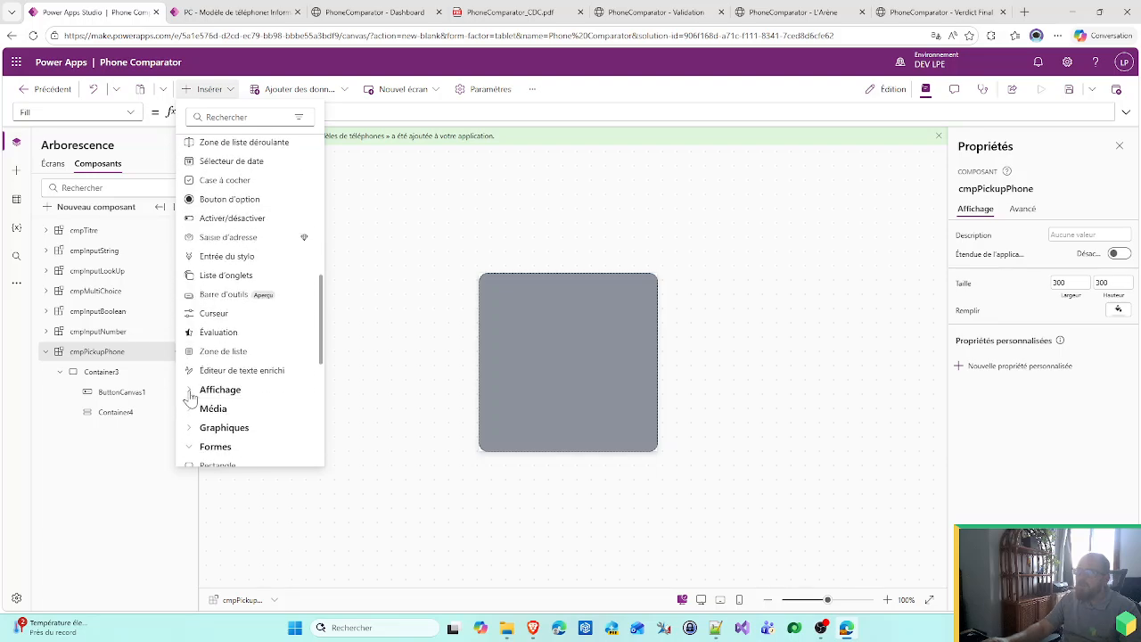
pyautogui.click(190, 389)
pyautogui.scroll(-2, 191, 398)
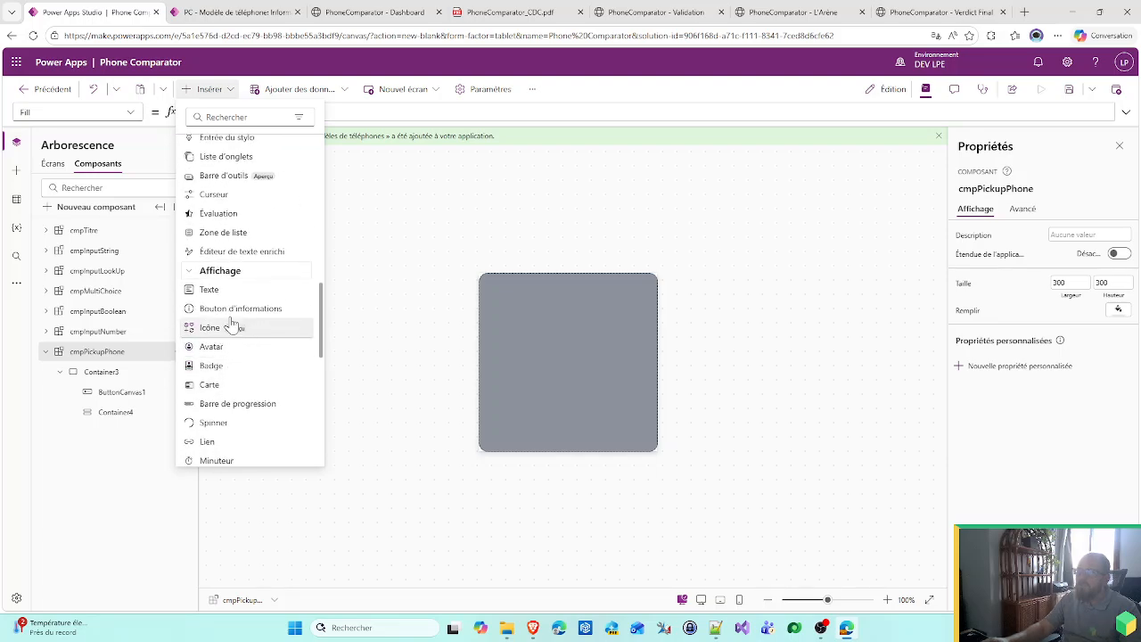
pyautogui.scroll(-1, 241, 323)
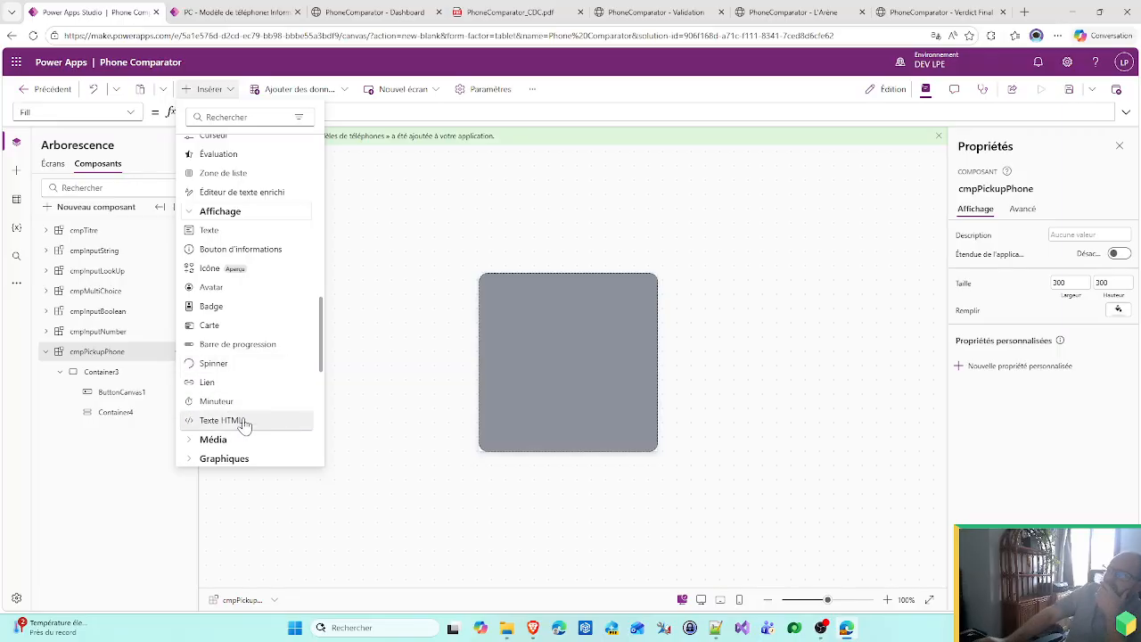
pyautogui.scroll(7, 258, 374)
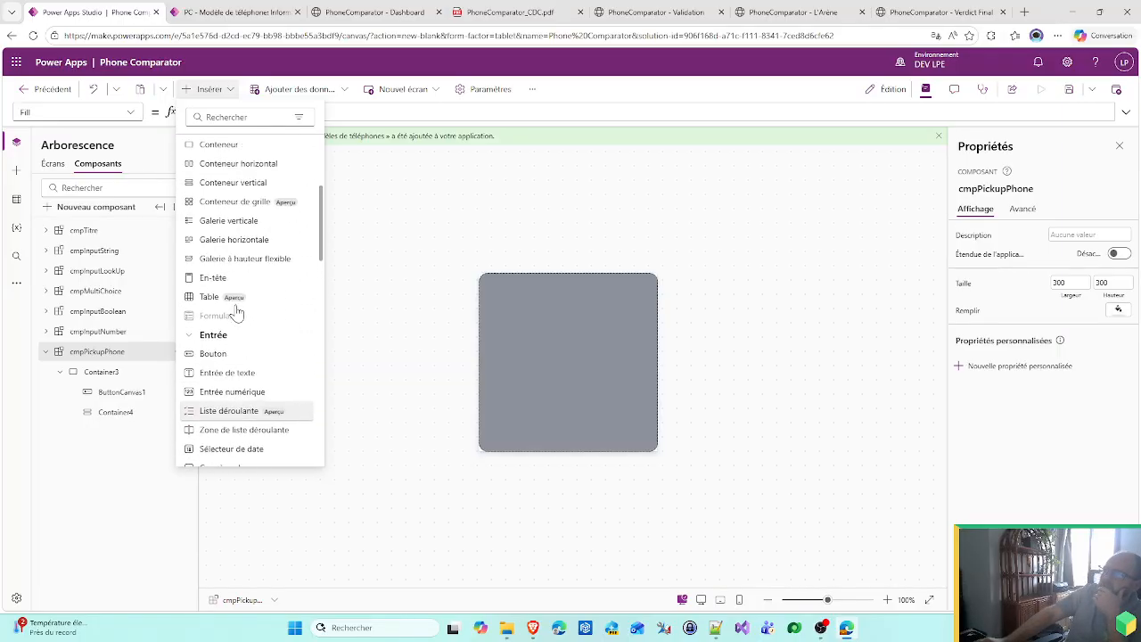
pyautogui.scroll(5, 234, 303)
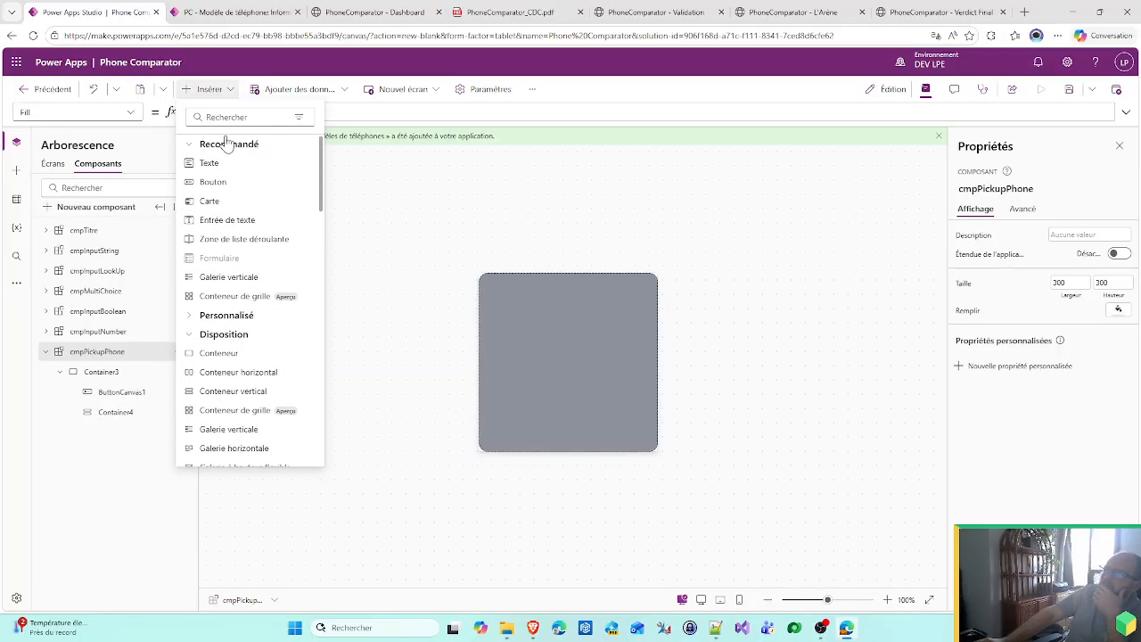
pyautogui.write('ic')
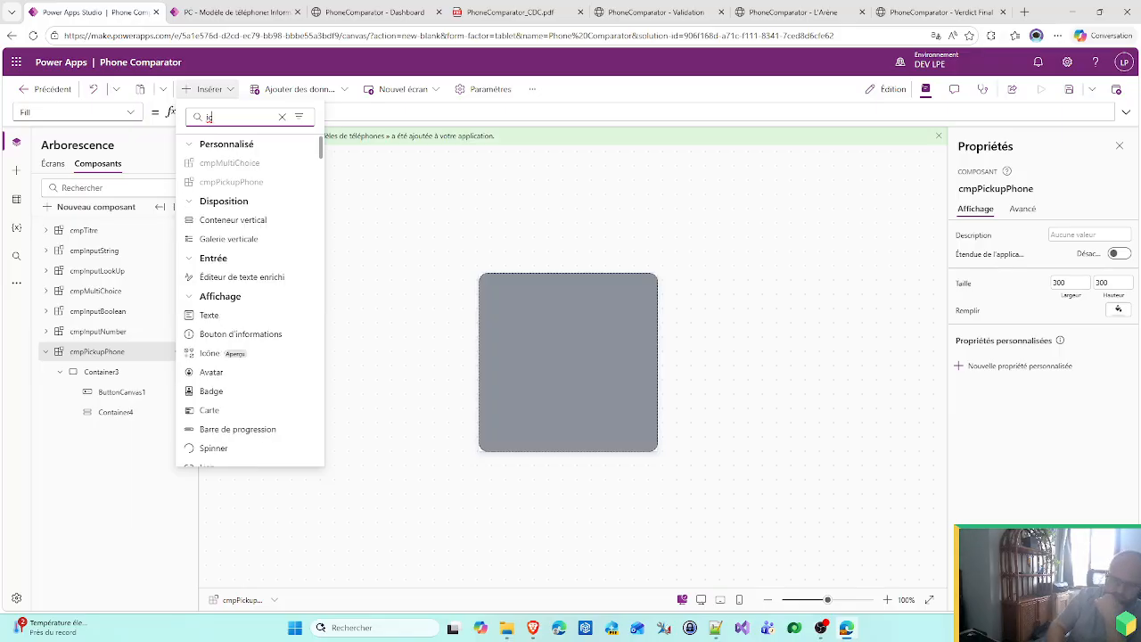
pyautogui.write('o')
pyautogui.press('BackSpace')
pyautogui.press('BackSpace')
pyautogui.press('BackSpace')
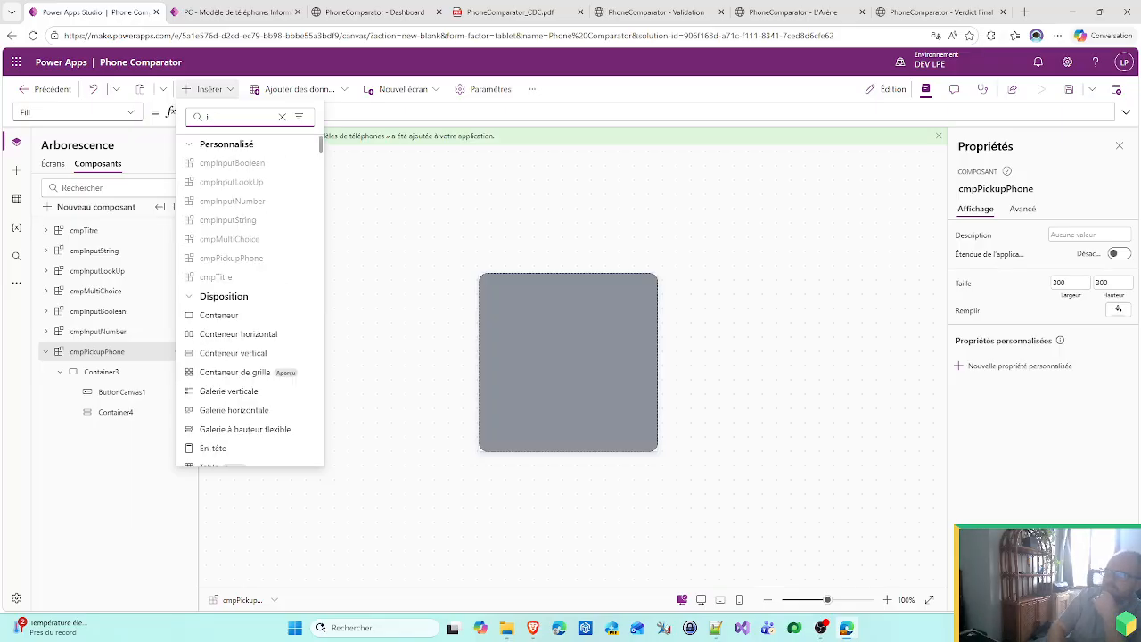
pyautogui.scroll(-10, 212, 317)
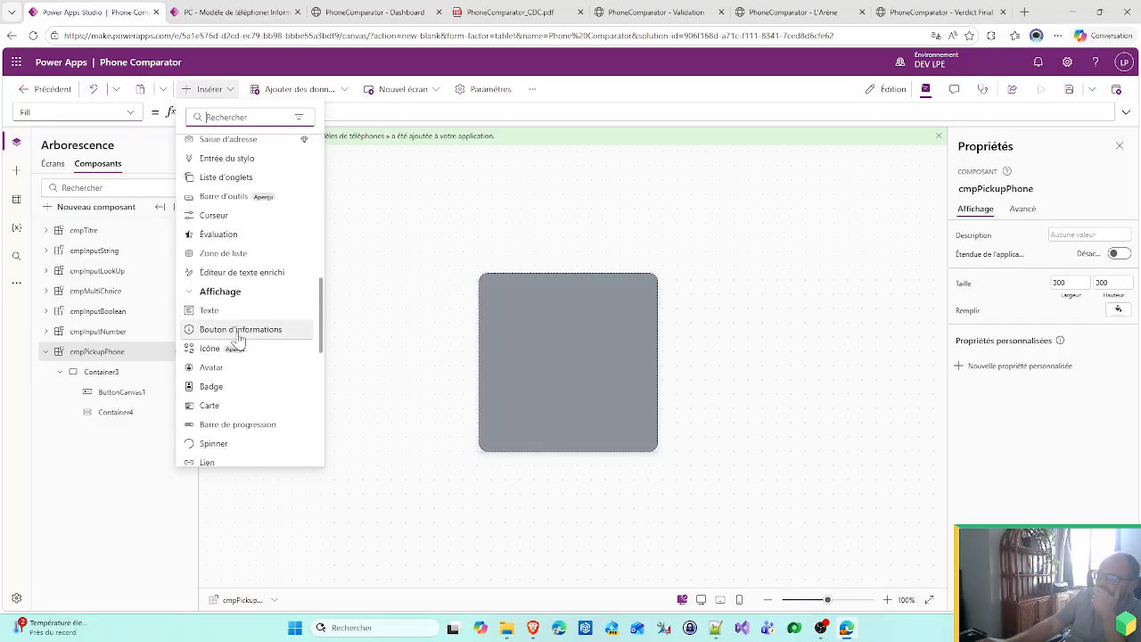
pyautogui.press('Escape')
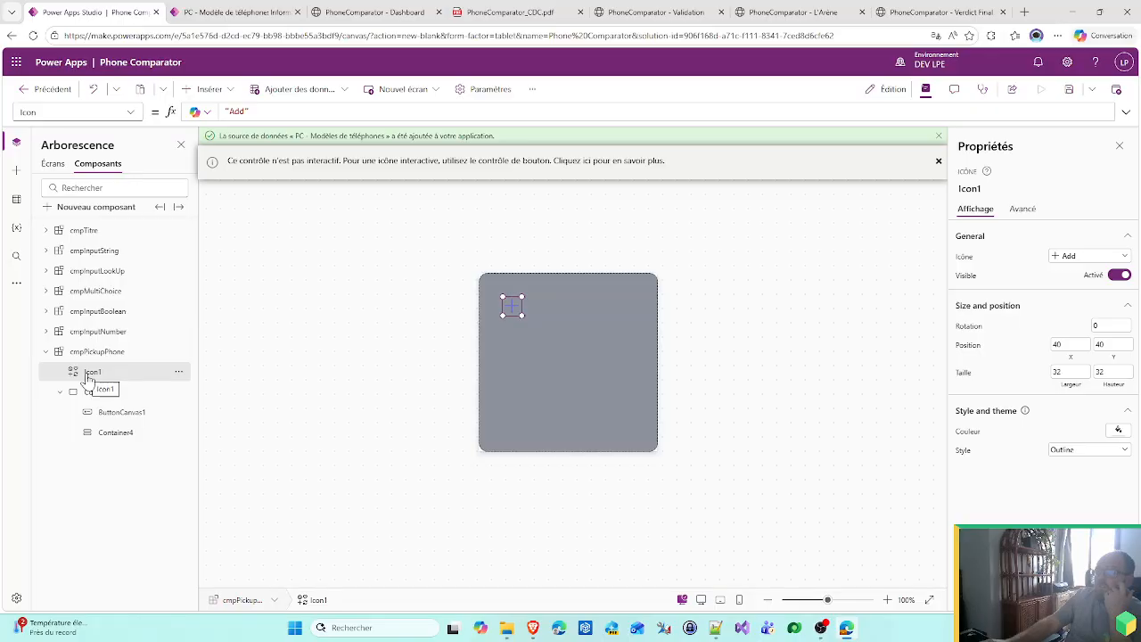
# - Move the icon into Container3 alongside Container4 and delete it
pyautogui.moveTo(88, 377); pyautogui.dragTo(116, 436)
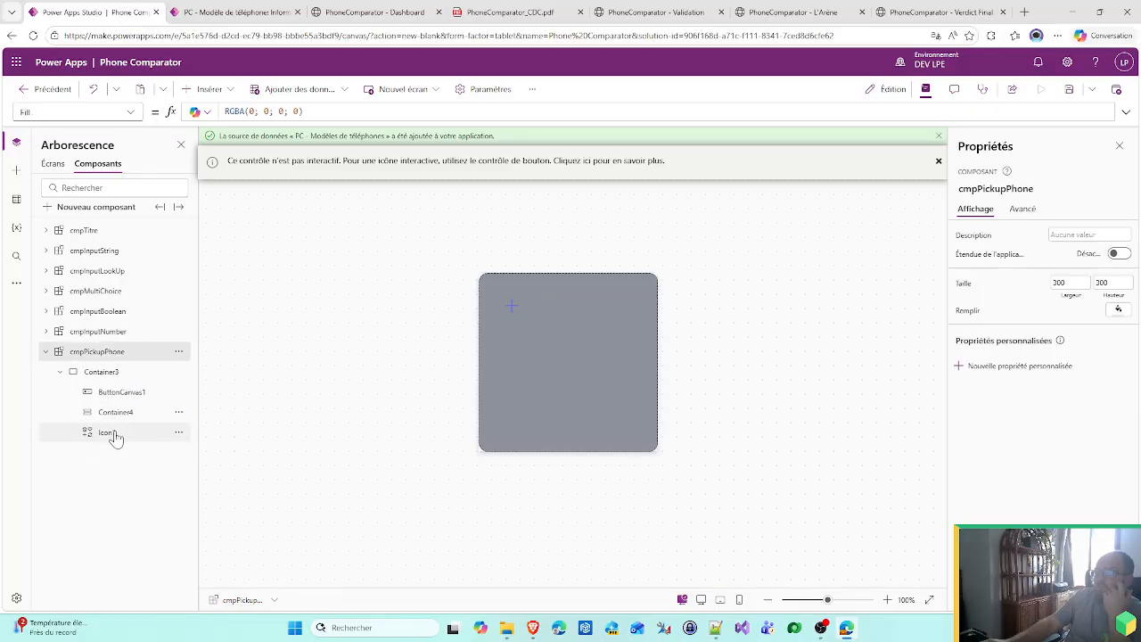
pyautogui.click(118, 413)
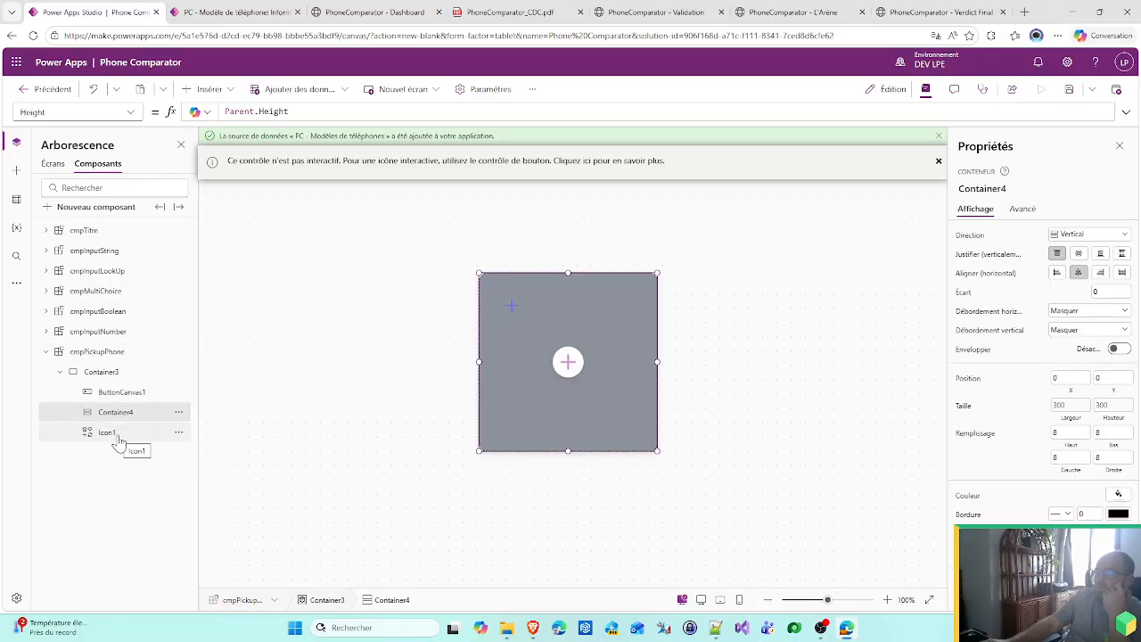
pyautogui.click(113, 434)
pyautogui.press('Delete')
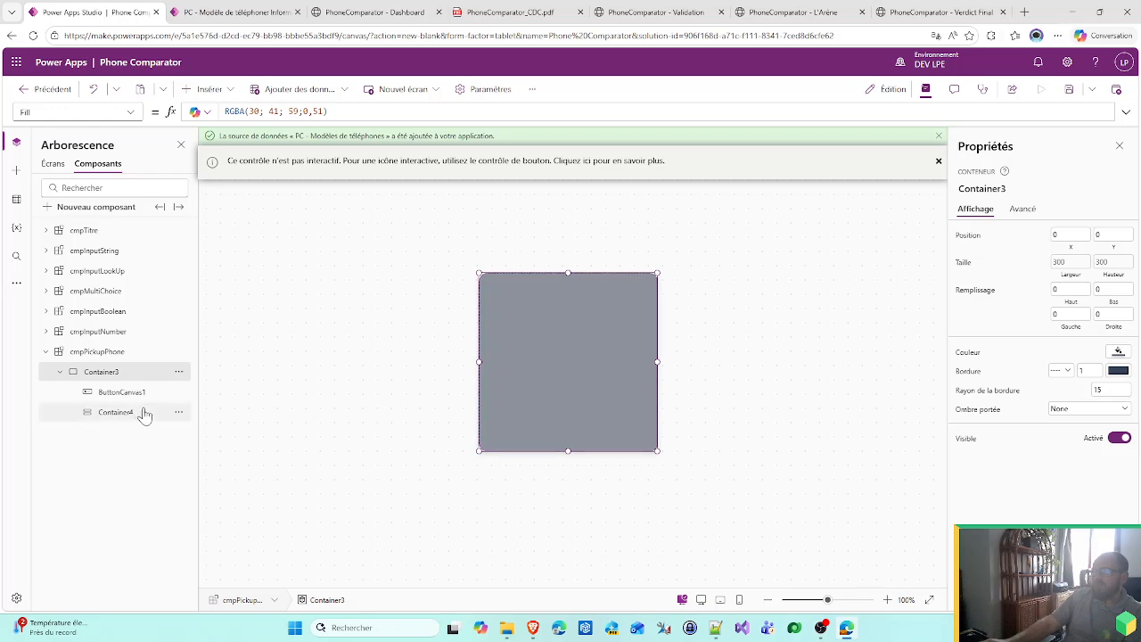
# - Insert a vertical container inside Container4
pyautogui.click(144, 415)
pyautogui.click(567, 362)
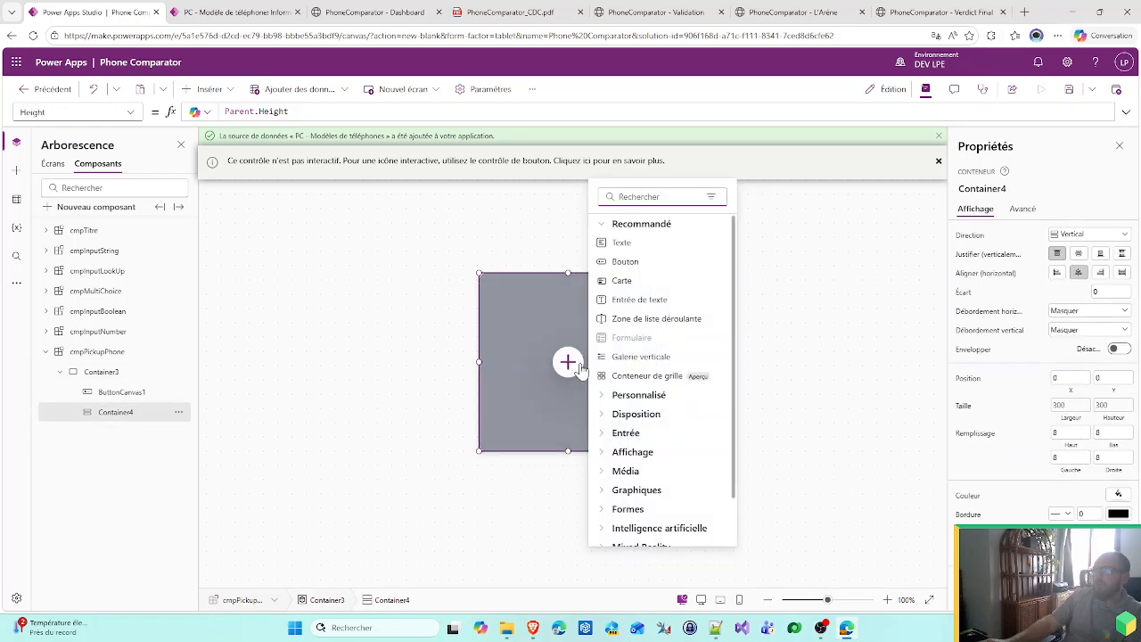
pyautogui.scroll(-1, 680, 448)
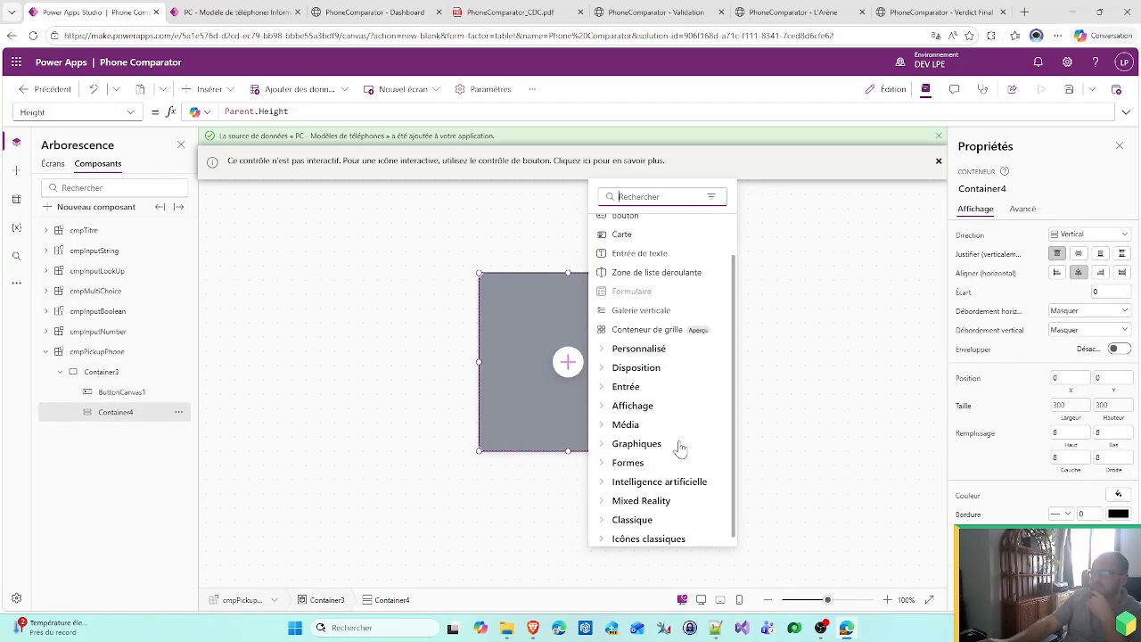
pyautogui.scroll(-1, 680, 448)
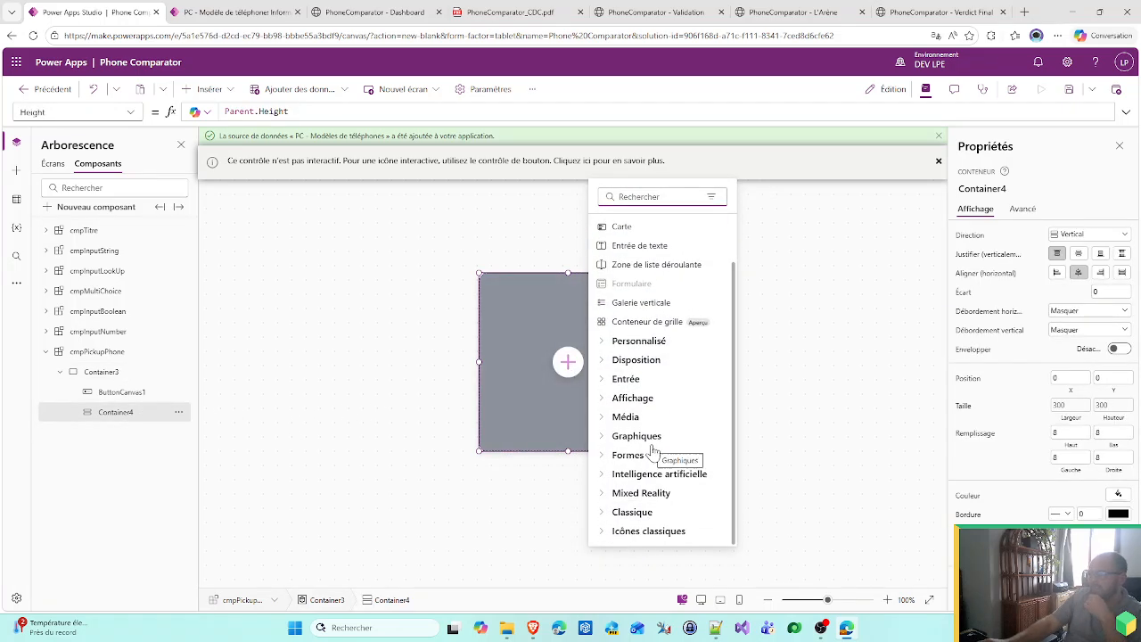
pyautogui.click(615, 361)
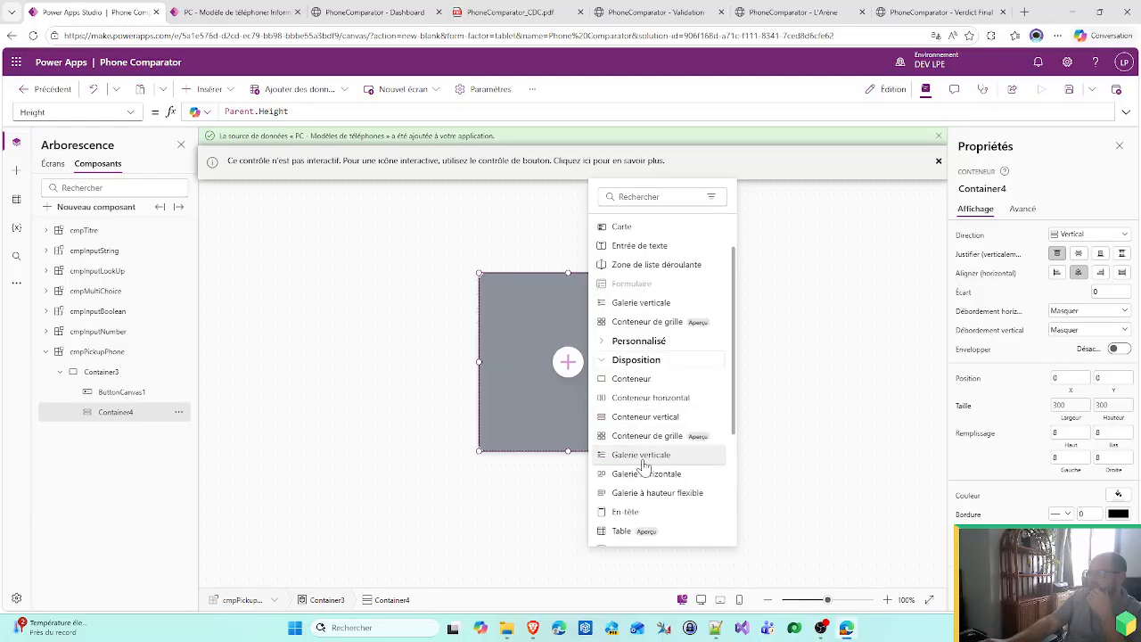
pyautogui.click(627, 416)
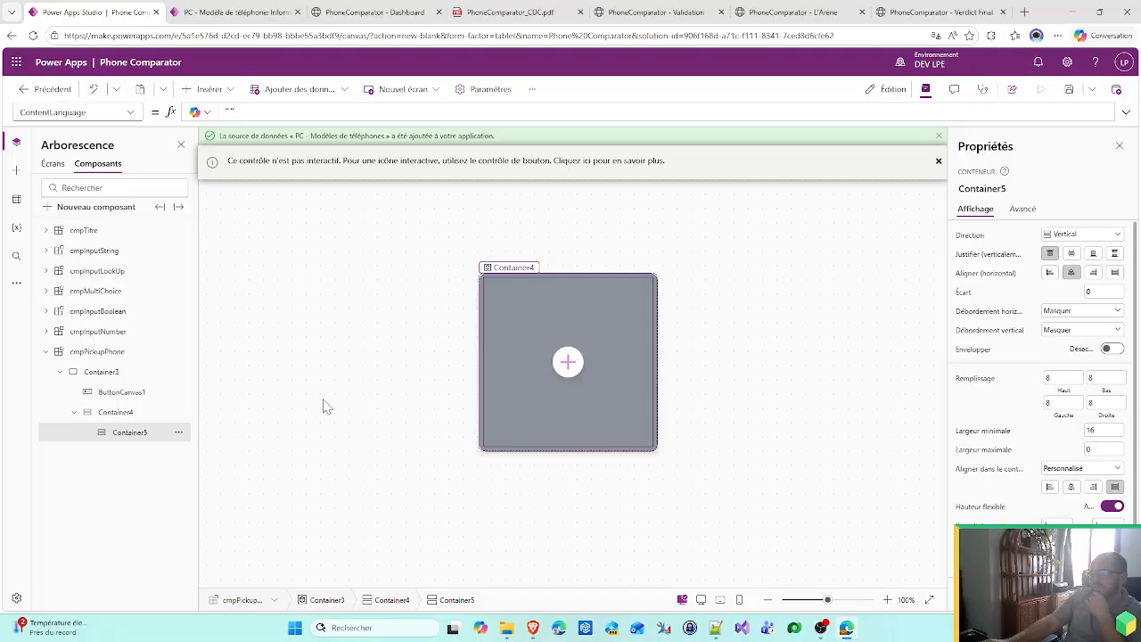
# - Choose a drop shadow option for Container5
pyautogui.scroll(-1, 1069, 401)
pyautogui.click(1077, 533)
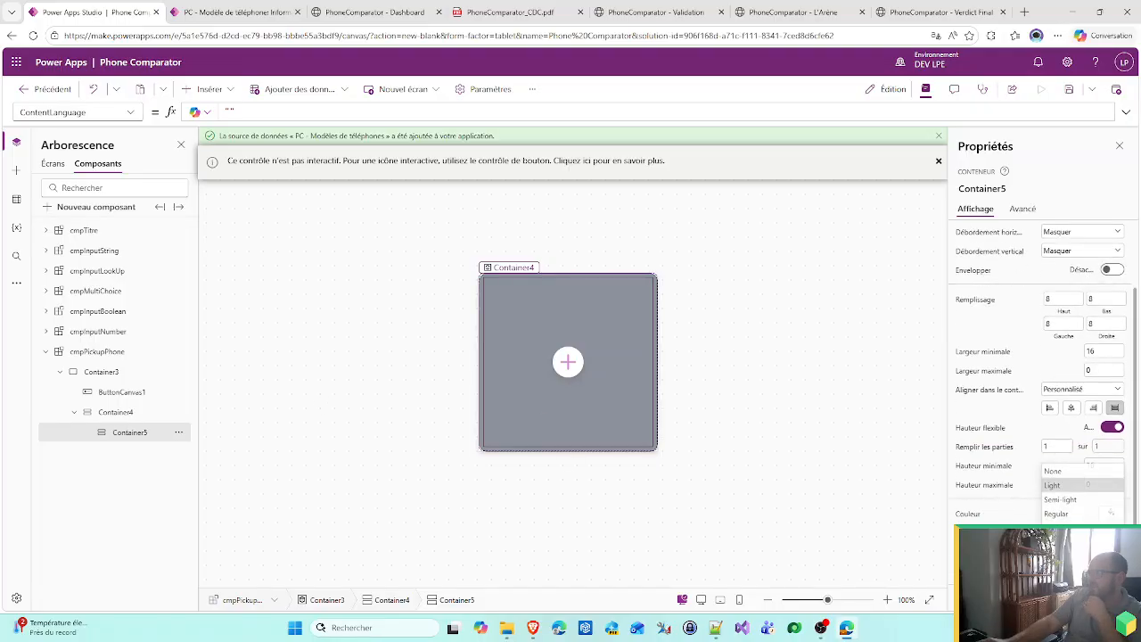
pyautogui.click(1054, 484)
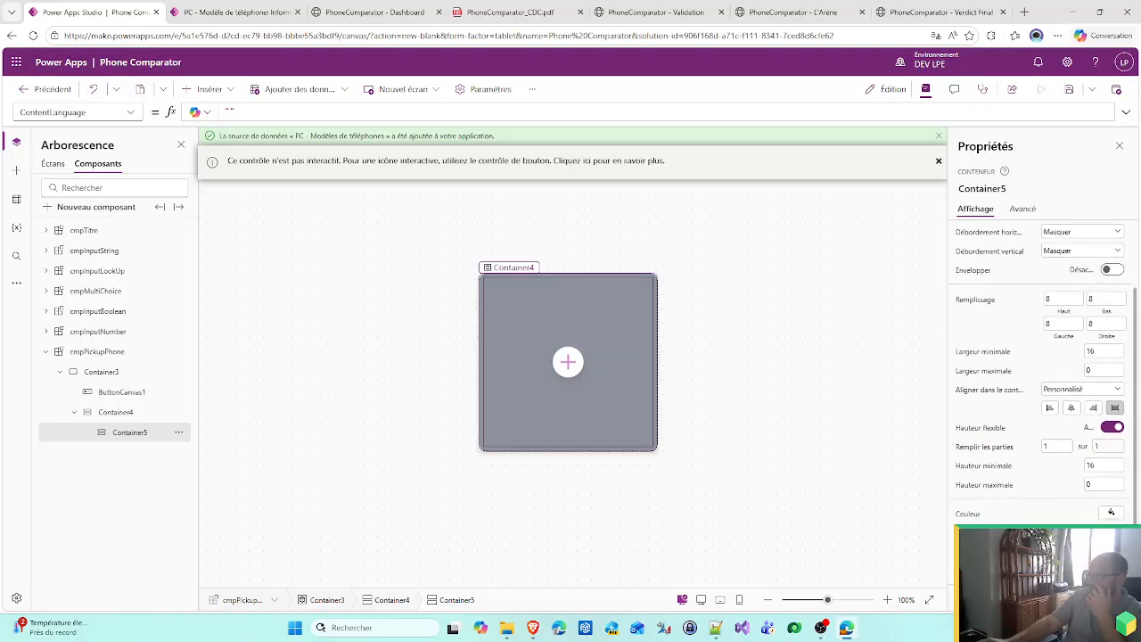
# - Centre Container5 horizontally within Container4 and give it a fixed size of 50 by 50 with flexible height turned off
pyautogui.click(1113, 429)
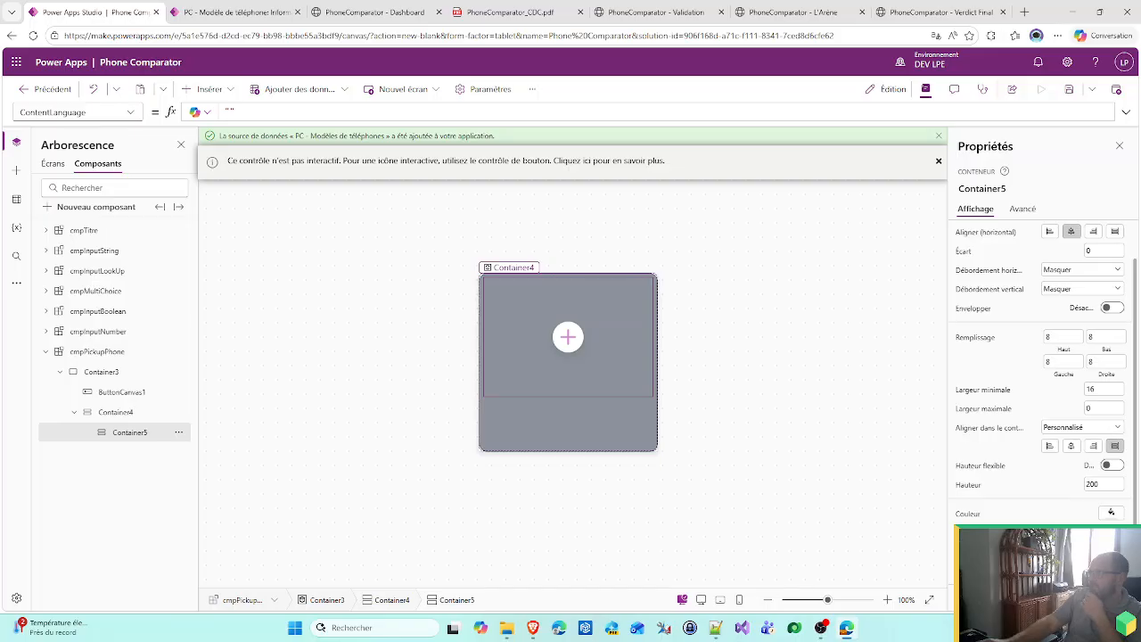
pyautogui.click(1072, 447)
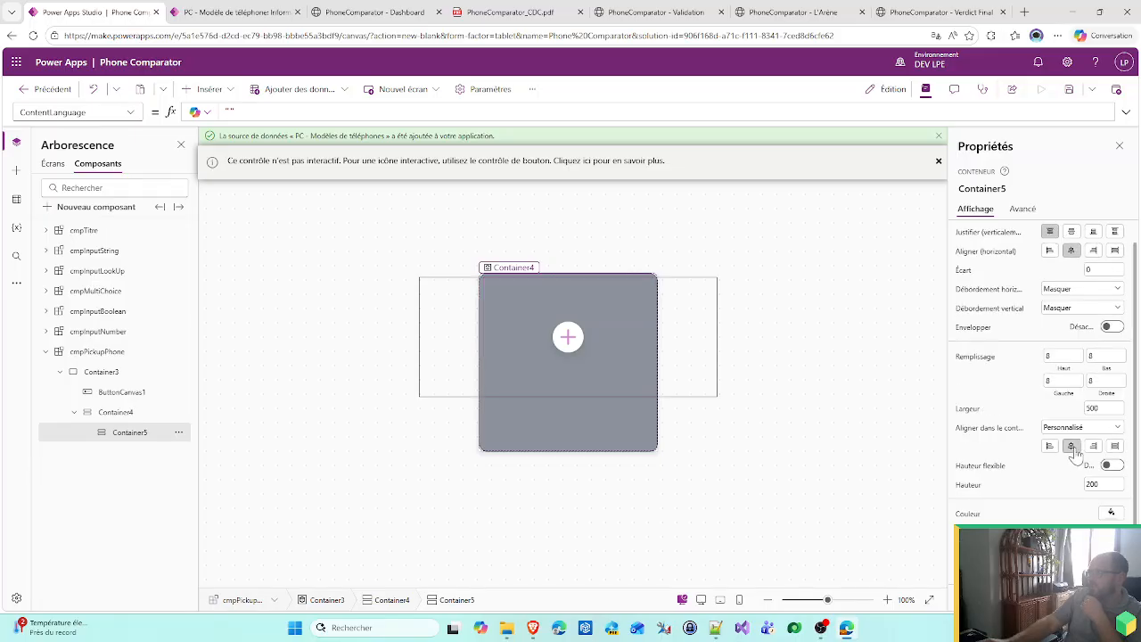
pyautogui.click(992, 408)
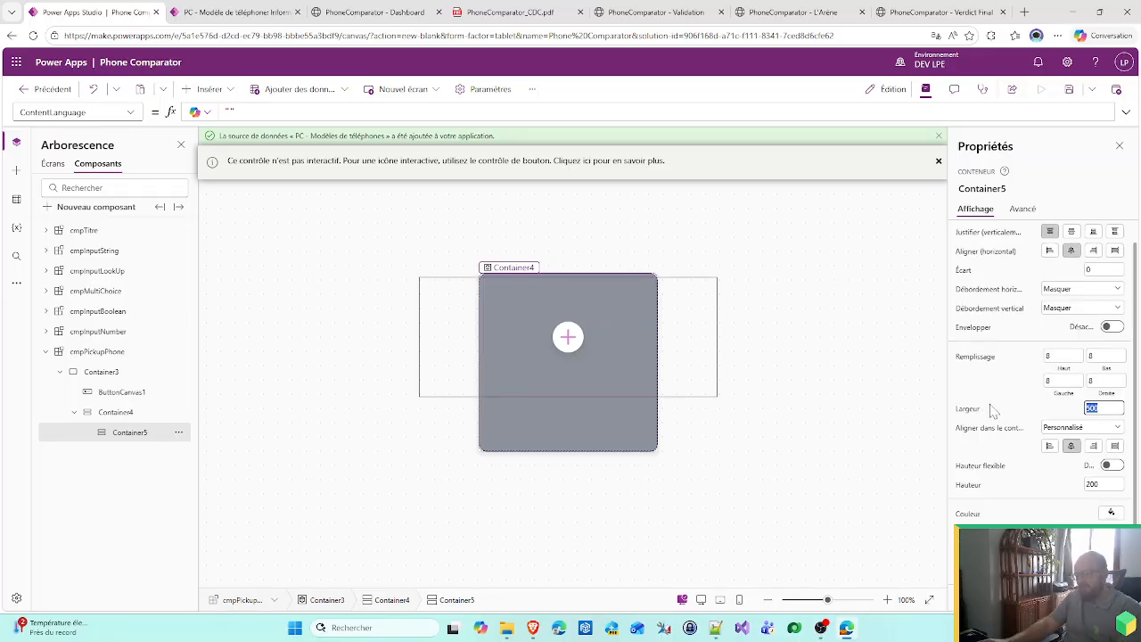
pyautogui.press('Return')
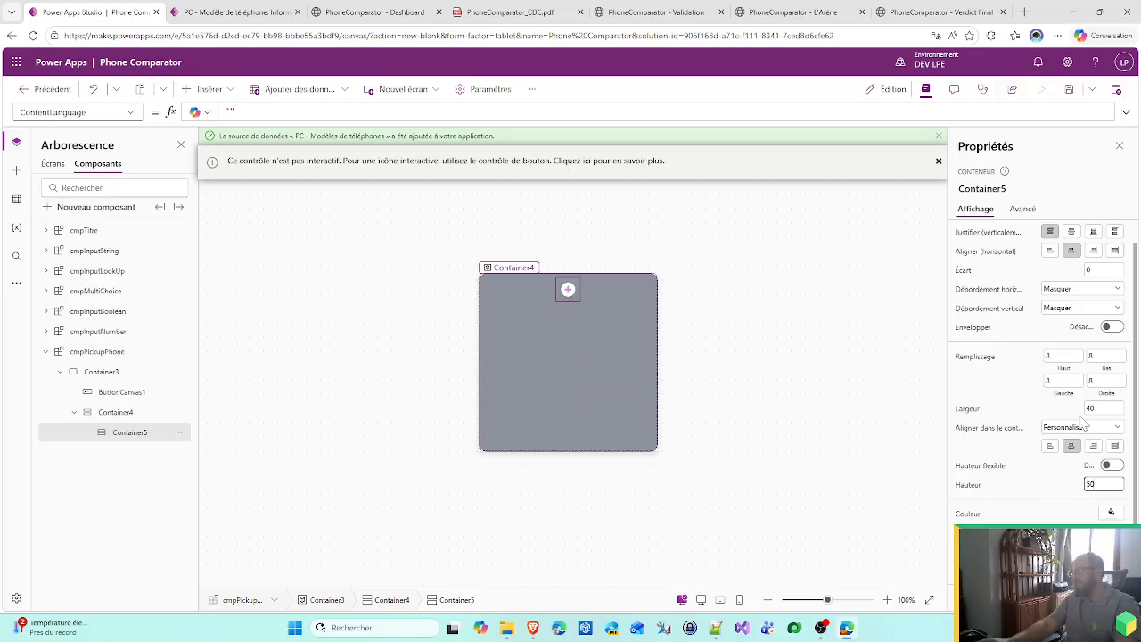
pyautogui.write('50')
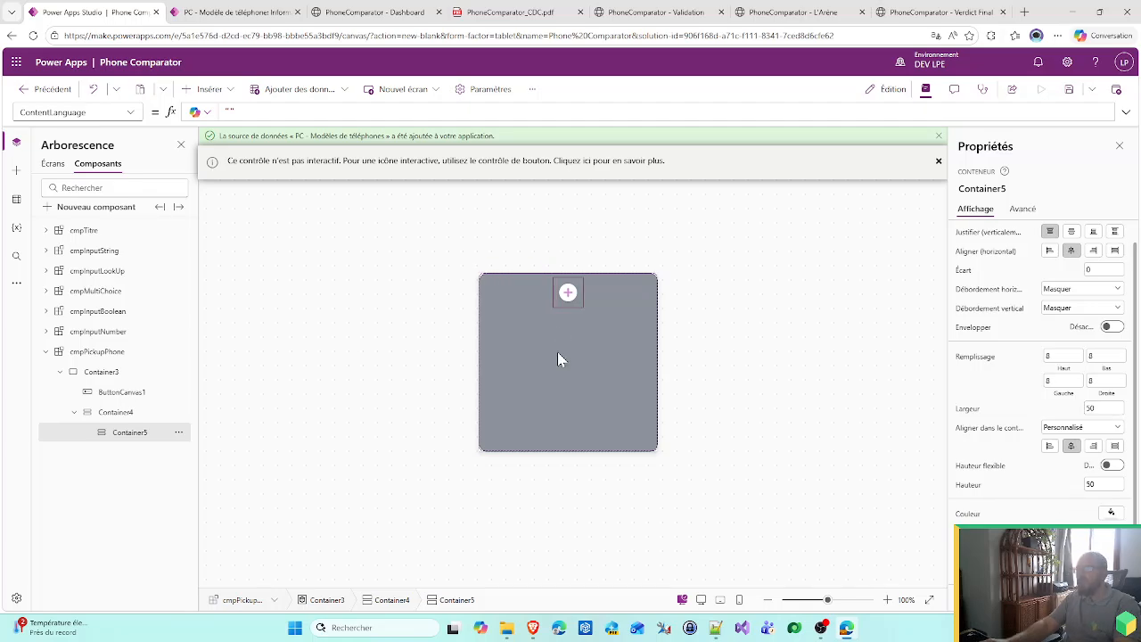
# - Insert an Icône control from the Affichage group inside Container5
pyautogui.click(567, 295)
pyautogui.click(160, 433)
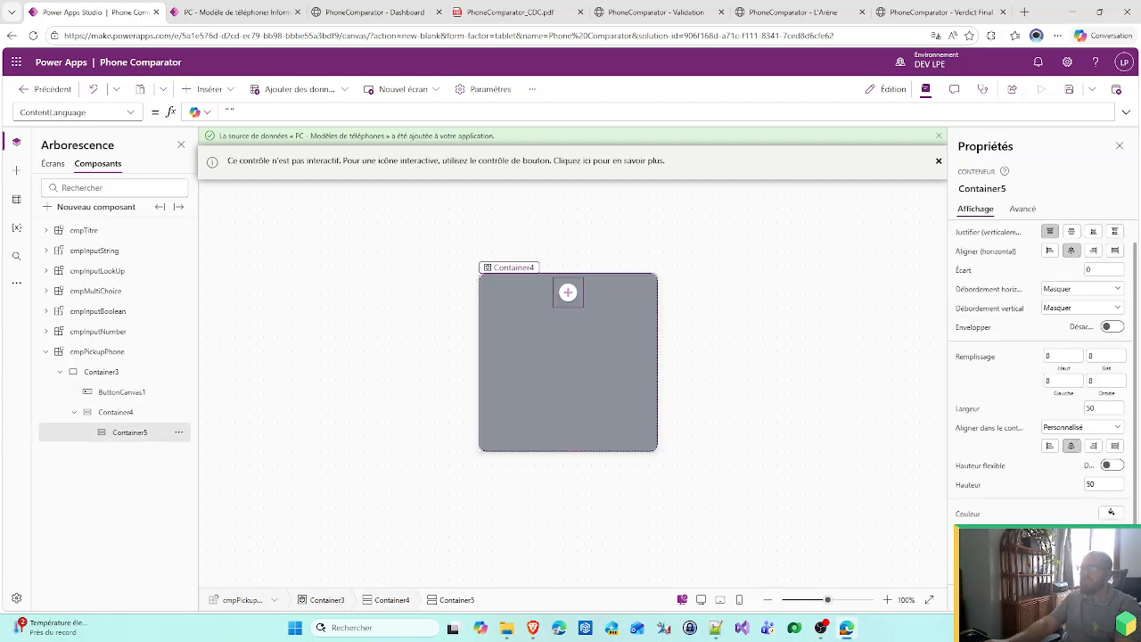
pyautogui.click(210, 93)
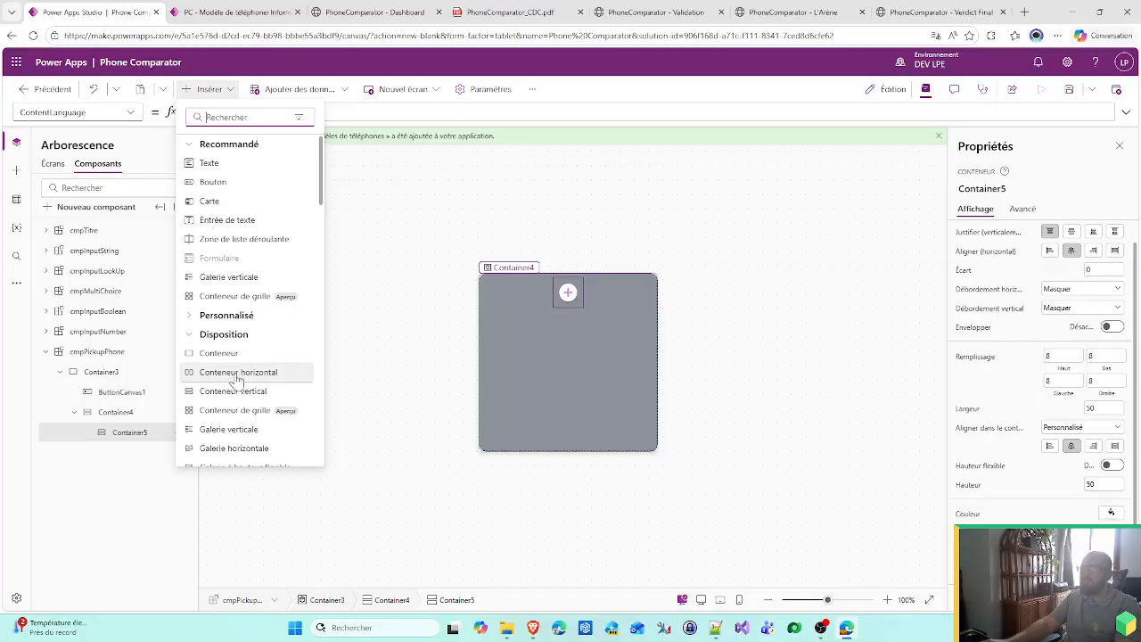
pyautogui.scroll(-8, 236, 389)
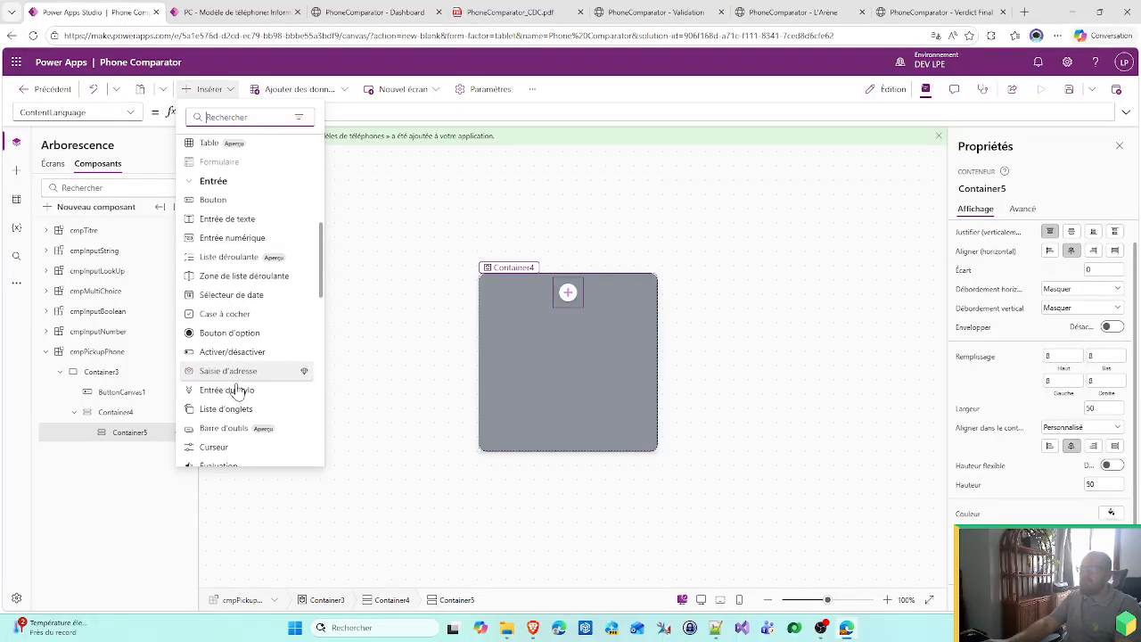
pyautogui.scroll(-2, 236, 387)
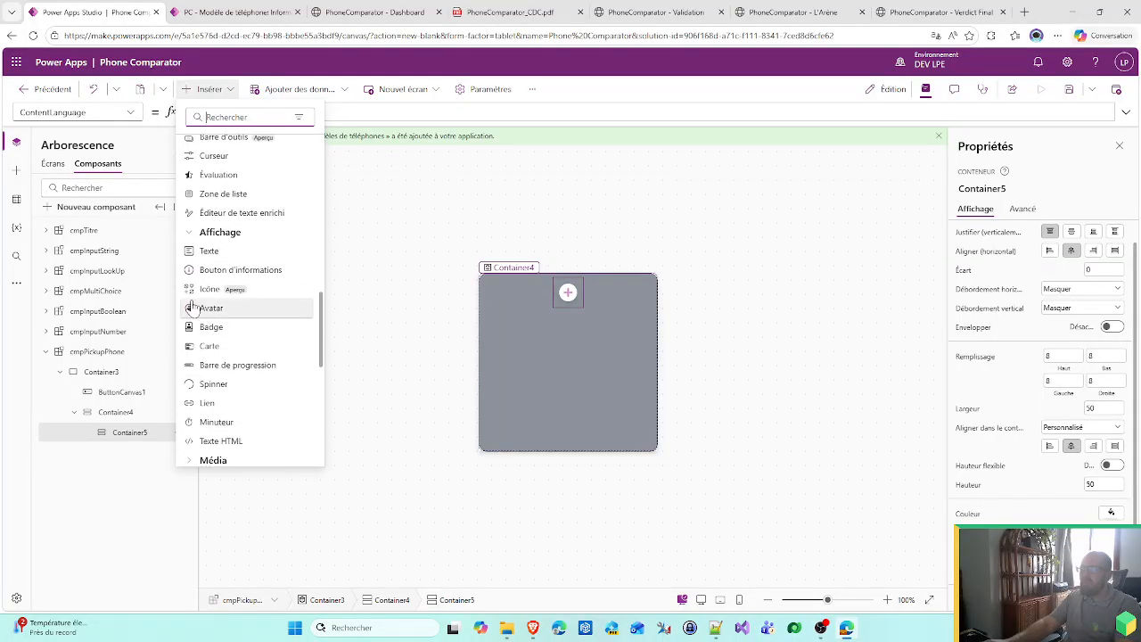
pyautogui.click(204, 290)
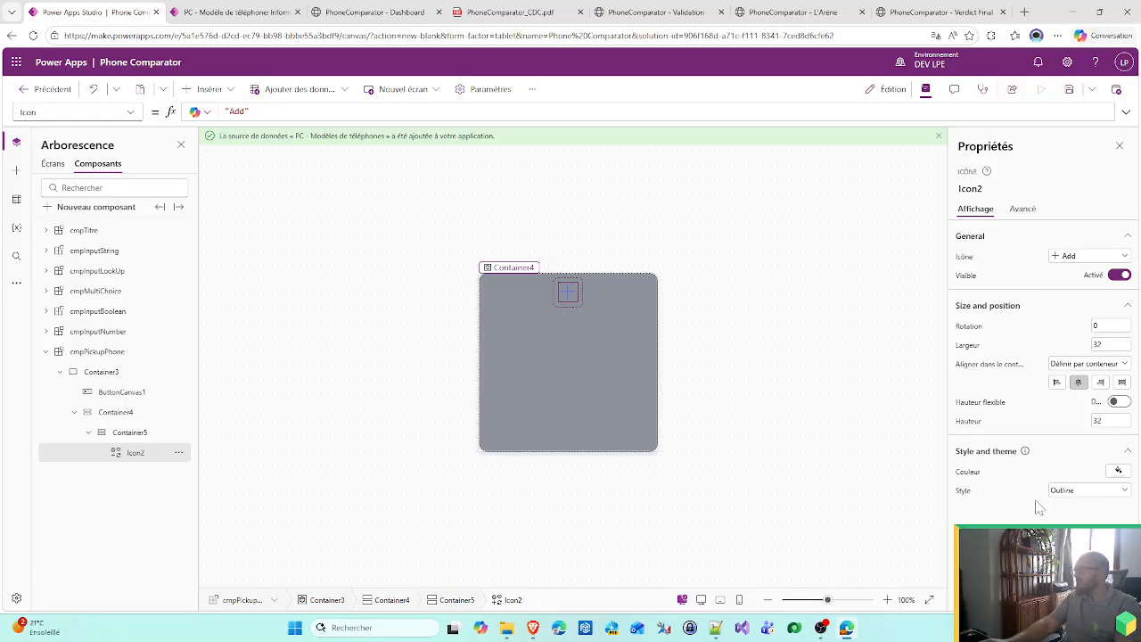
# - Switch to the L'Arène mockup and inspect the computed colour of the plus icon in the empty phone slot
pyautogui.click(131, 433)
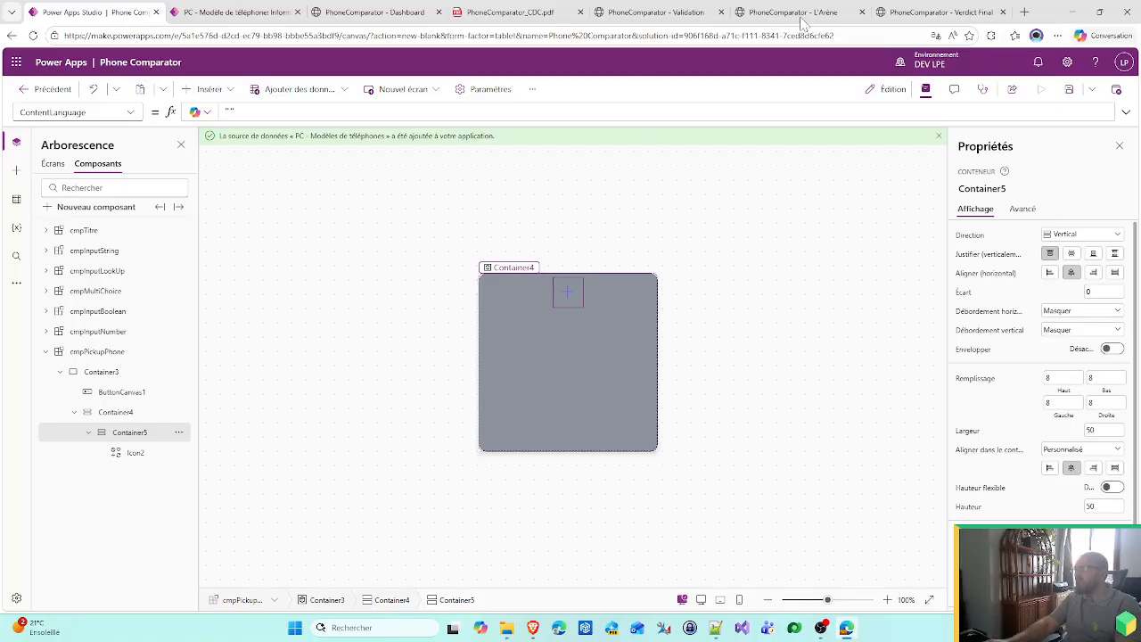
pyautogui.click(936, 12)
pyautogui.click(748, 11)
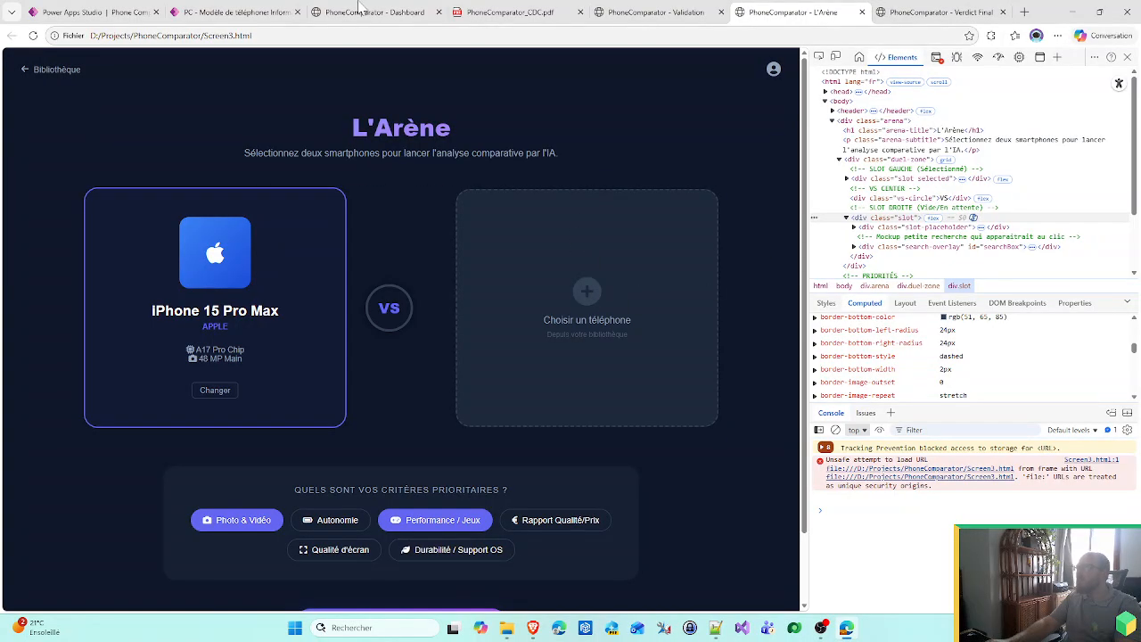
pyautogui.click(100, 12)
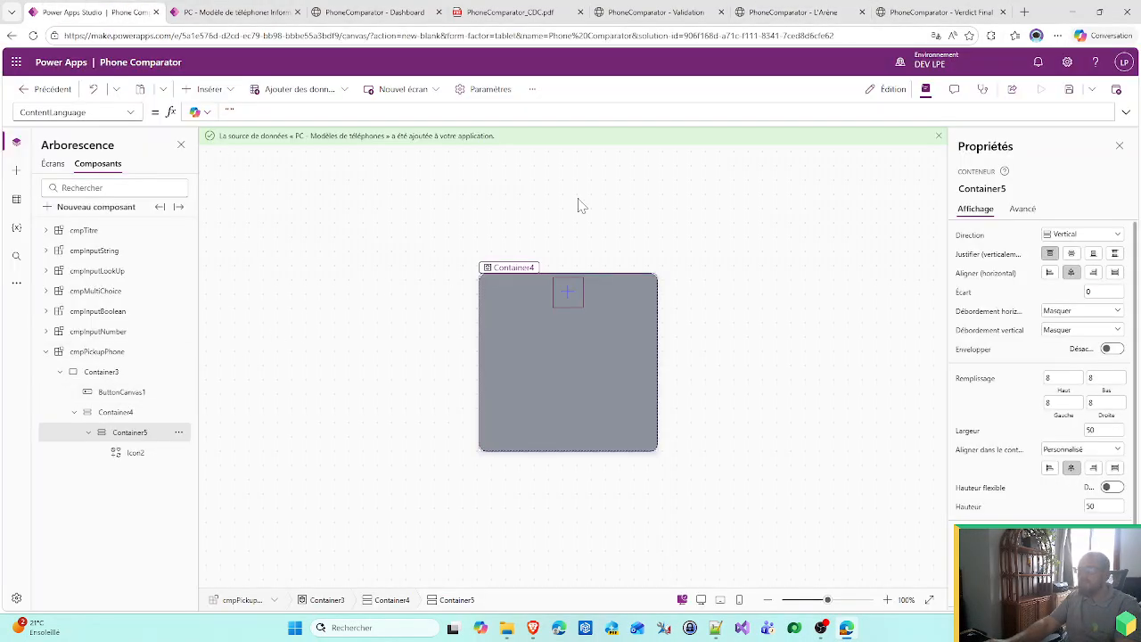
pyautogui.click(788, 12)
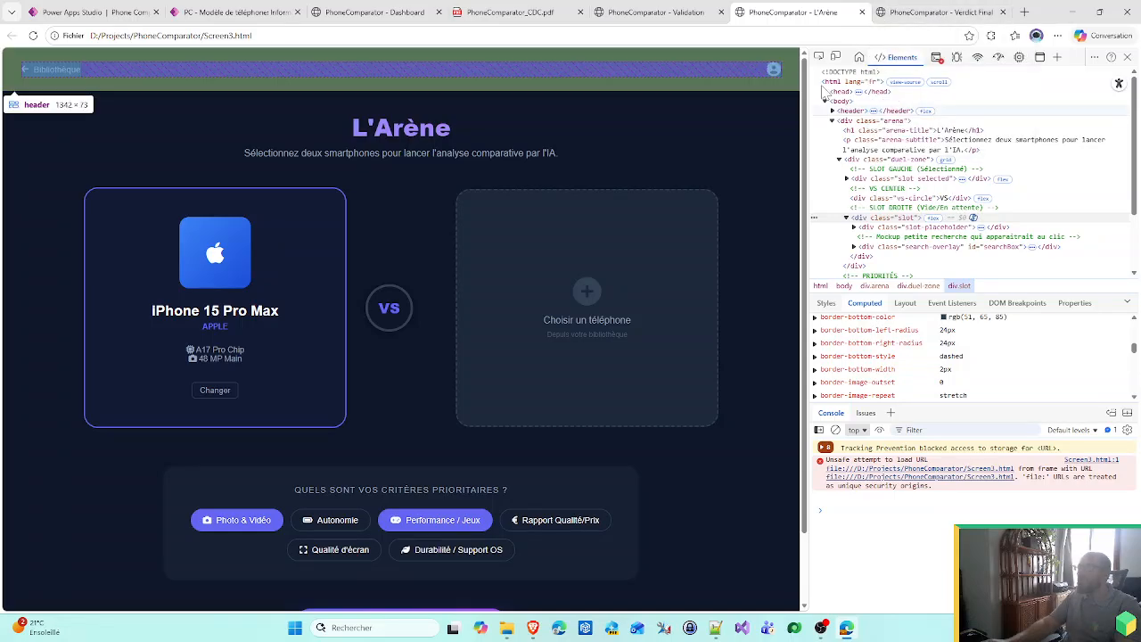
pyautogui.click(818, 56)
pyautogui.click(593, 299)
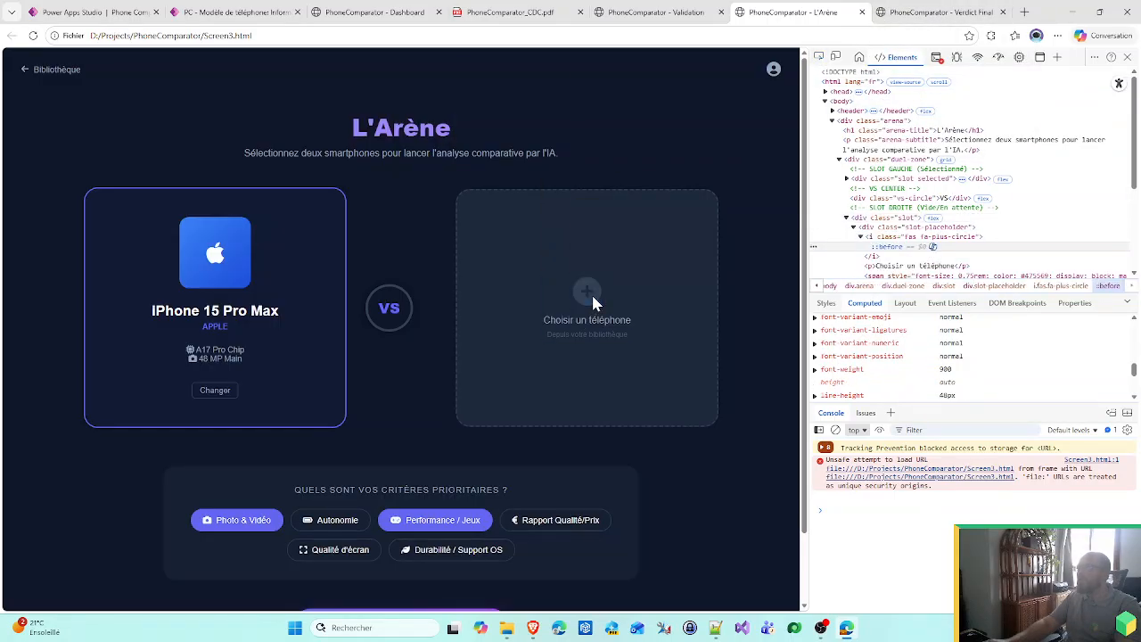
pyautogui.scroll(-3, 998, 364)
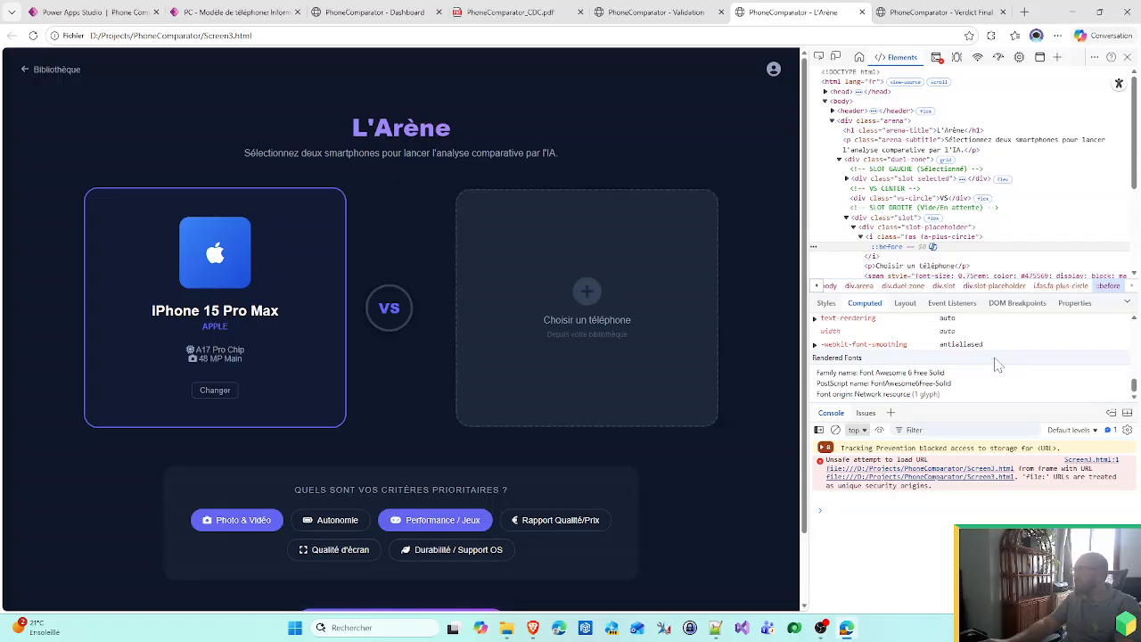
pyautogui.scroll(10, 998, 364)
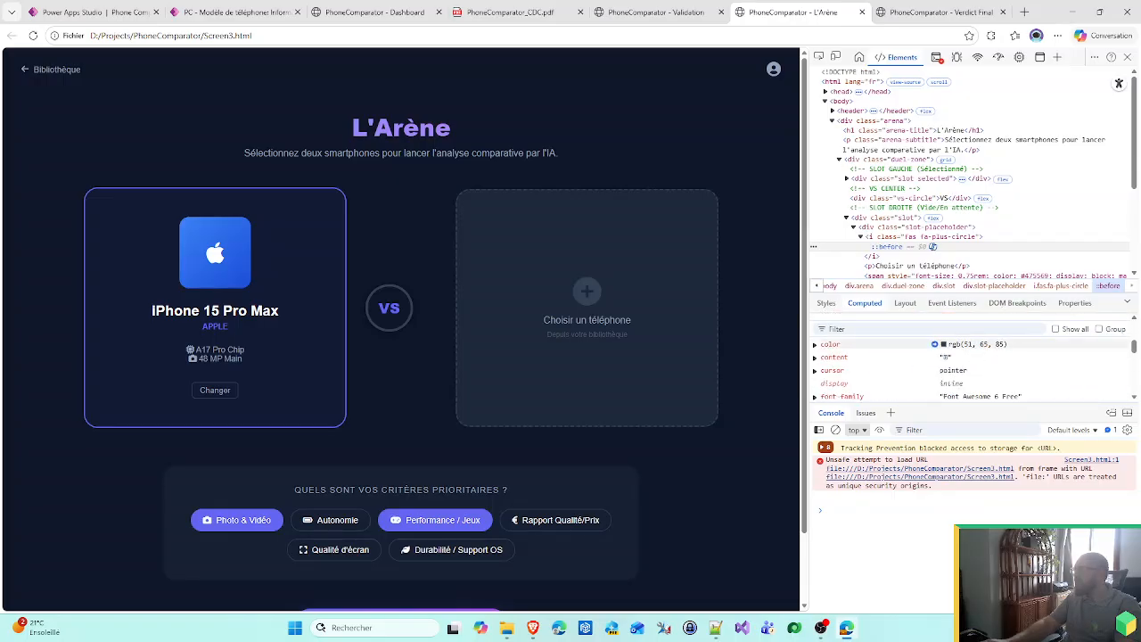
# - Copy the plus icon's RGB values 51, 65, 85 from the L'Arène mockup and open Container5's fill formula in Power Apps Studio
pyautogui.moveTo(960, 344); pyautogui.dragTo(1007, 344)
pyautogui.hotkey('ctrl', 'c')
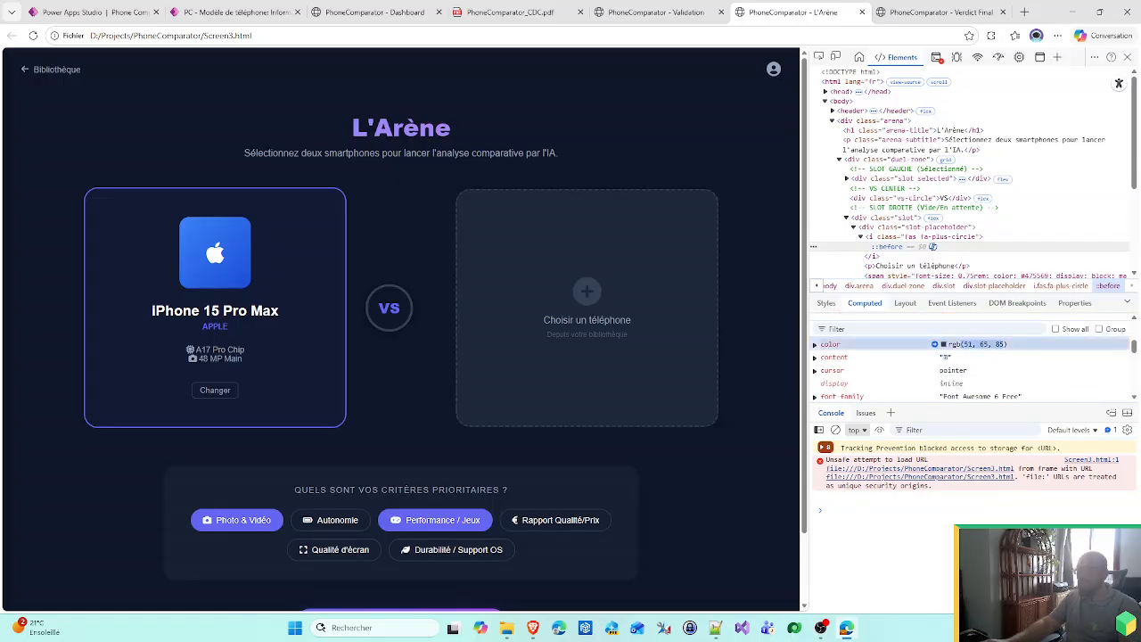
pyautogui.click(129, 10)
pyautogui.scroll(-1, 1042, 371)
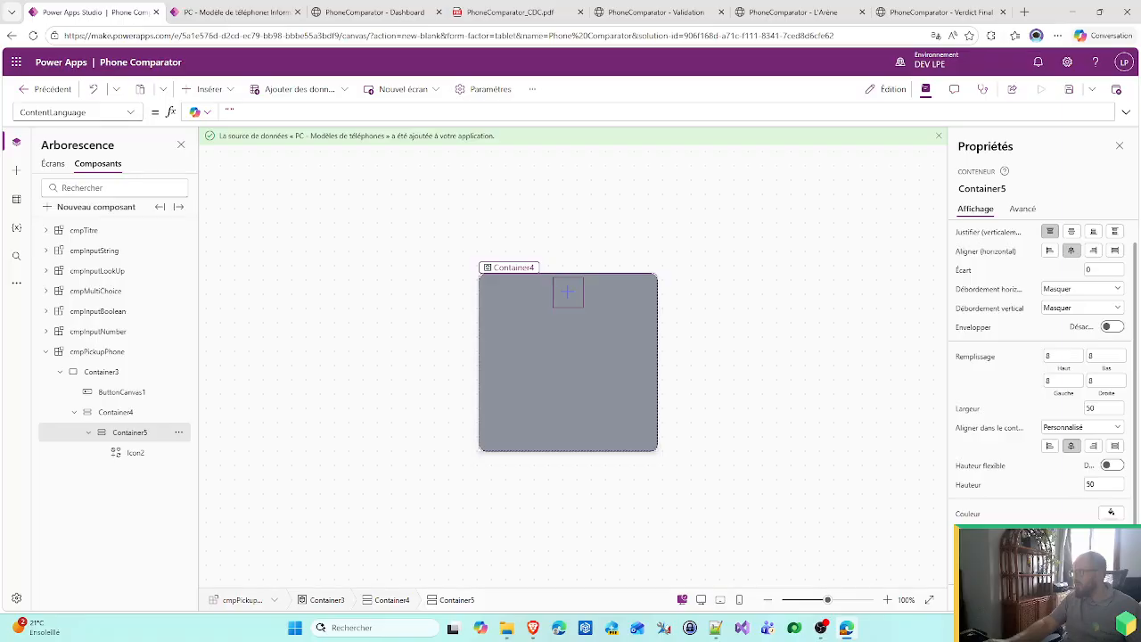
pyautogui.click(969, 514)
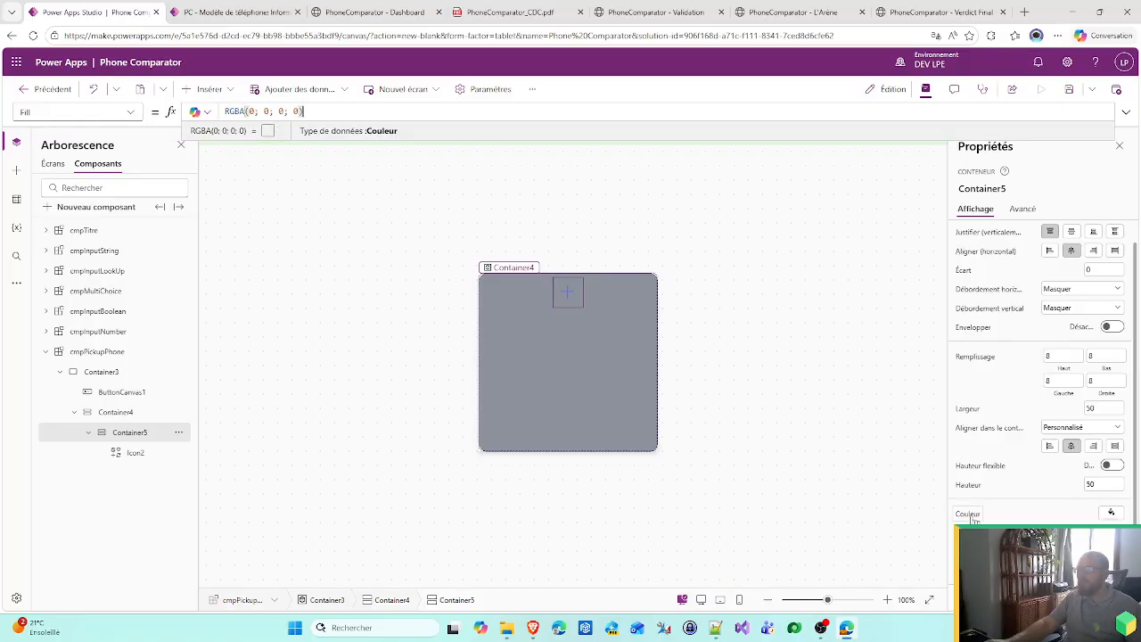
pyautogui.hotkey('ctrl', 'a')
pyautogui.hotkey('ctrl', 'v')
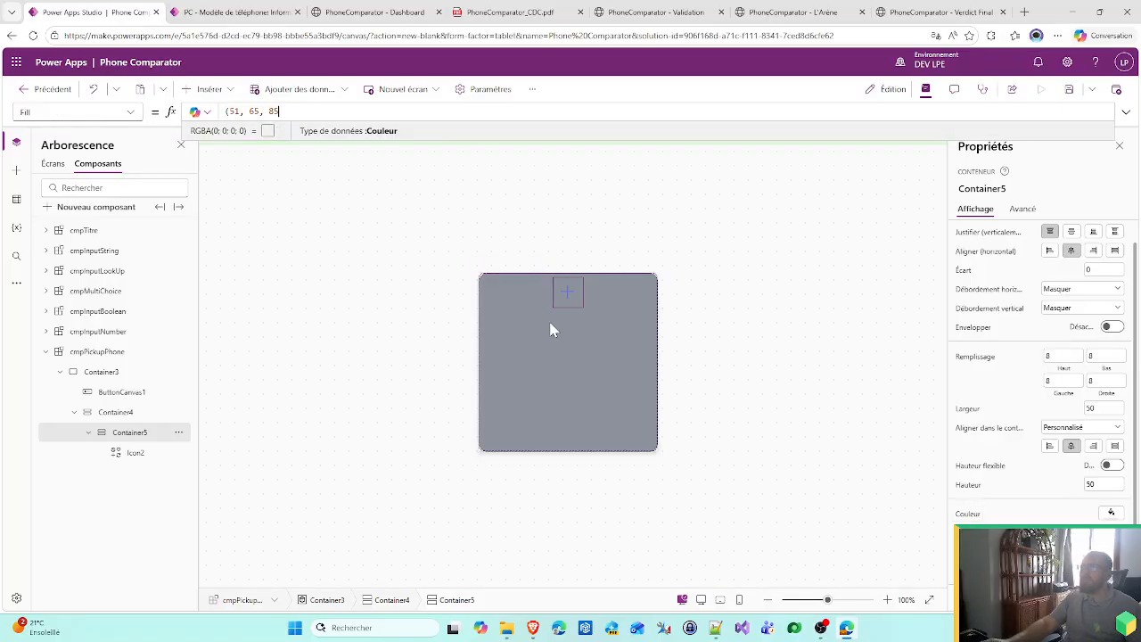
pyautogui.hotkey('ctrl', 'z')
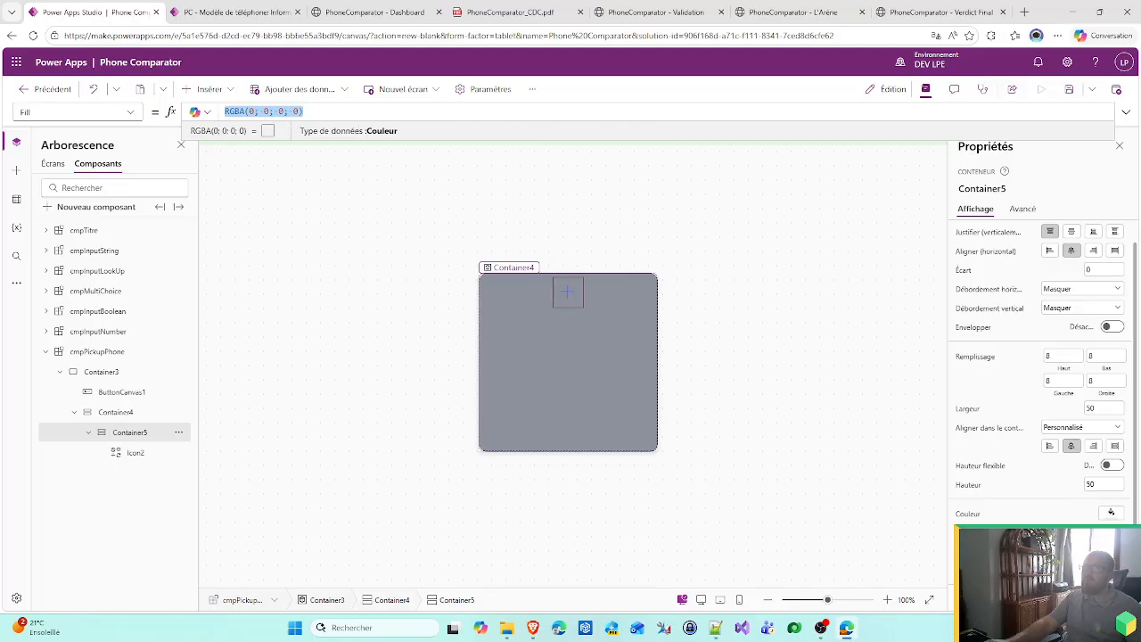
# - Set Container5's fill to RGBA(51; 65; 85; 1) using the copied colour values and semicolon separators
pyautogui.moveTo(248, 111); pyautogui.dragTo(278, 111)
pyautogui.hotkey('ctrl', 'v')
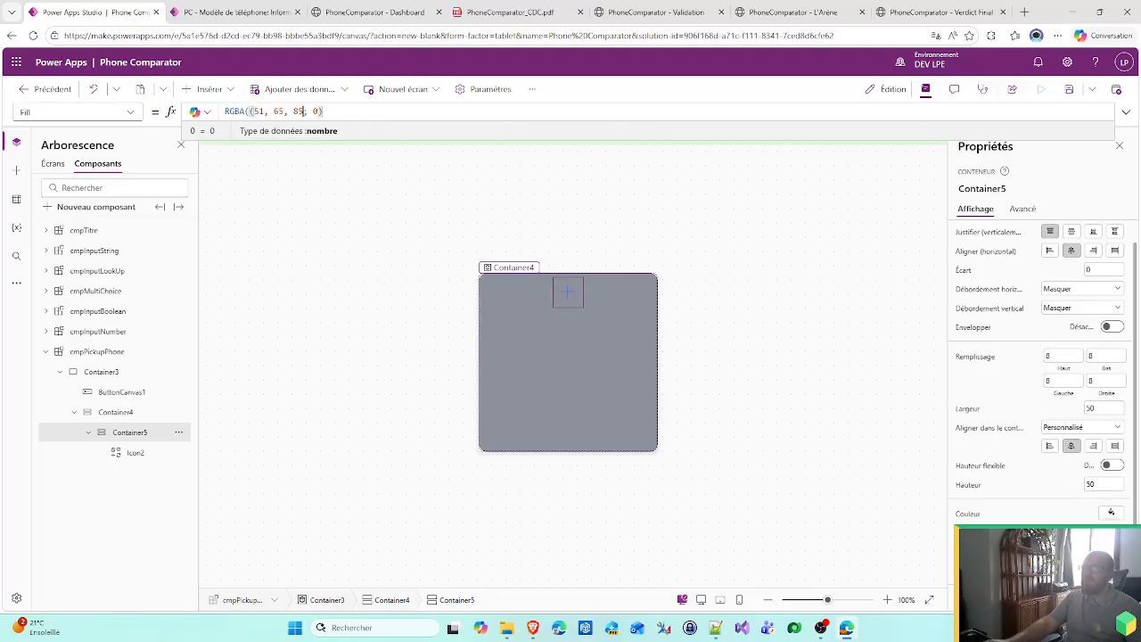
pyautogui.press('Delete')
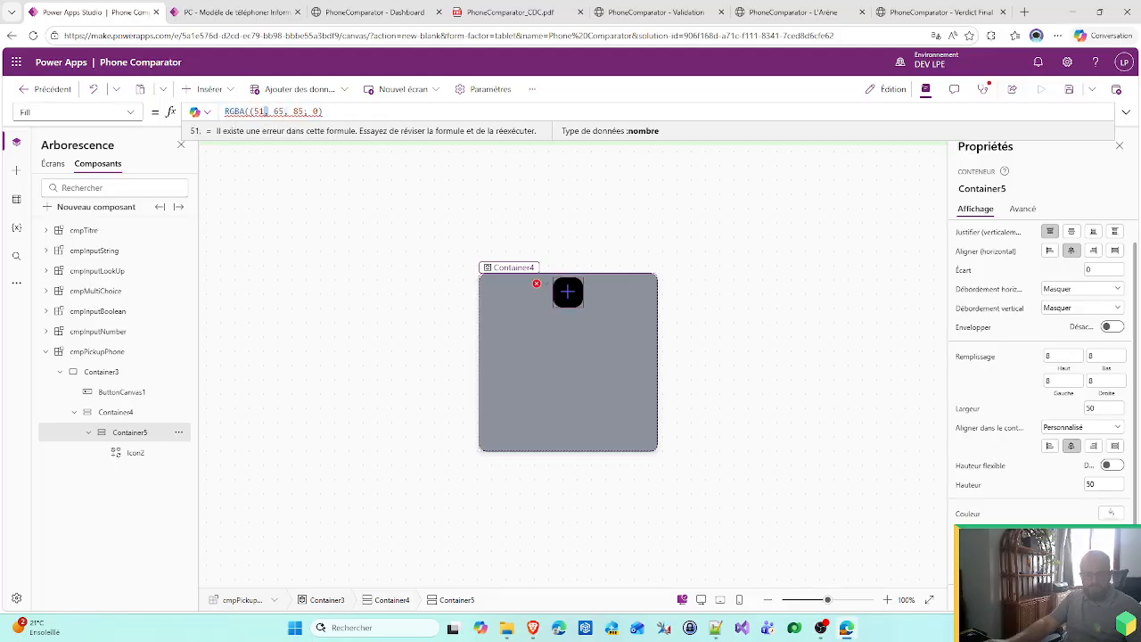
pyautogui.write(';')
pyautogui.moveTo(283, 111); pyautogui.dragTo(289, 111)
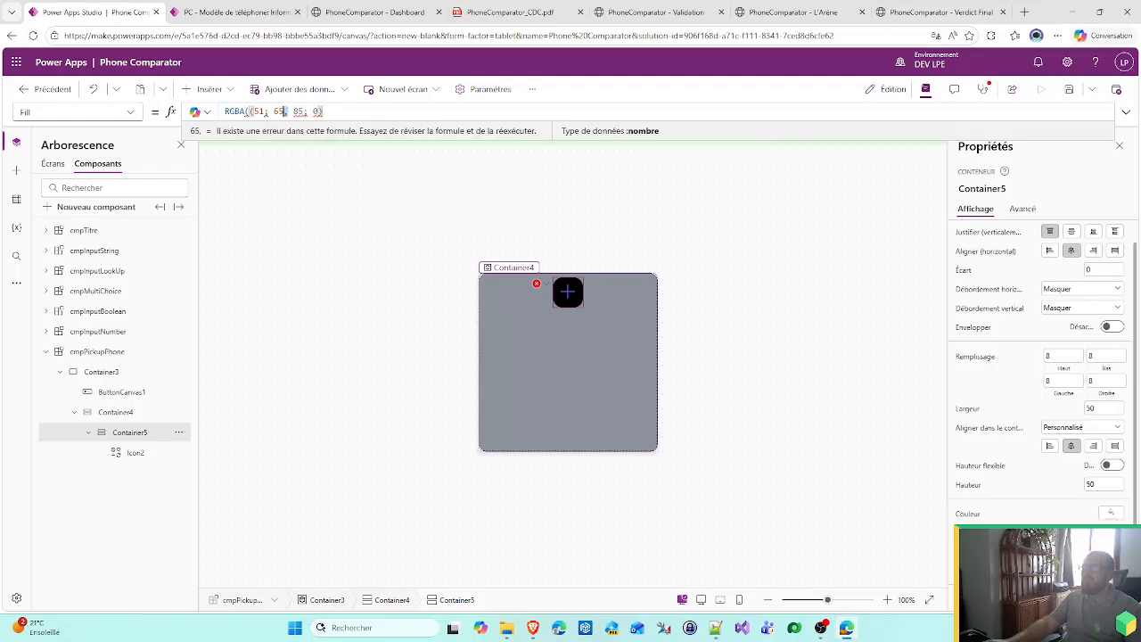
pyautogui.write(';')
pyautogui.doubleClick(316, 111)
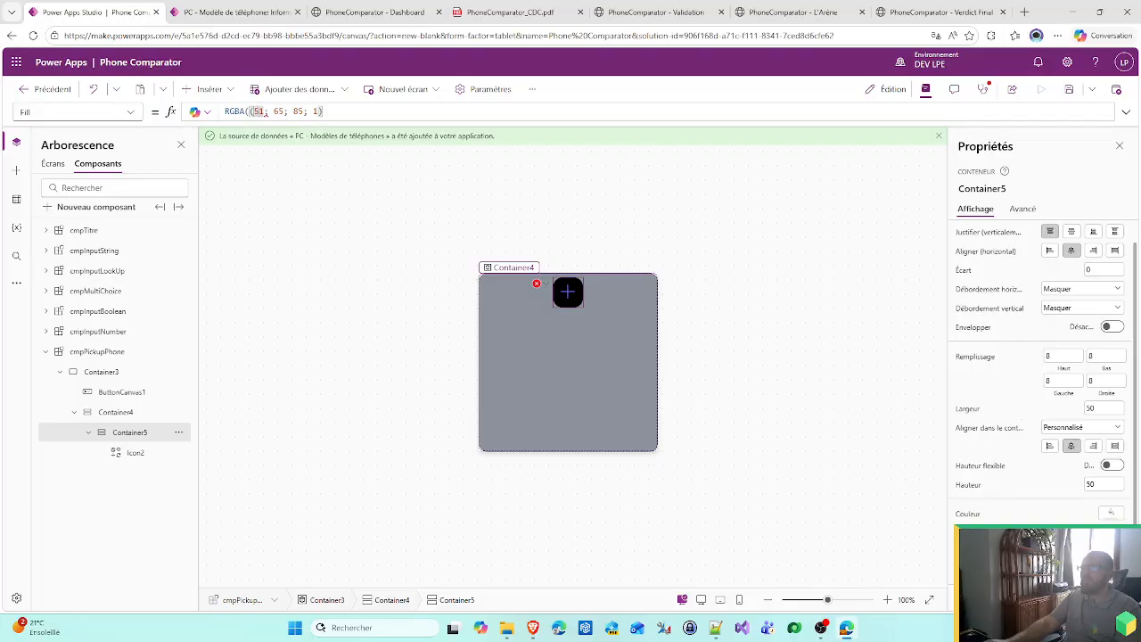
pyautogui.click(250, 111)
pyautogui.press('BackSpace')
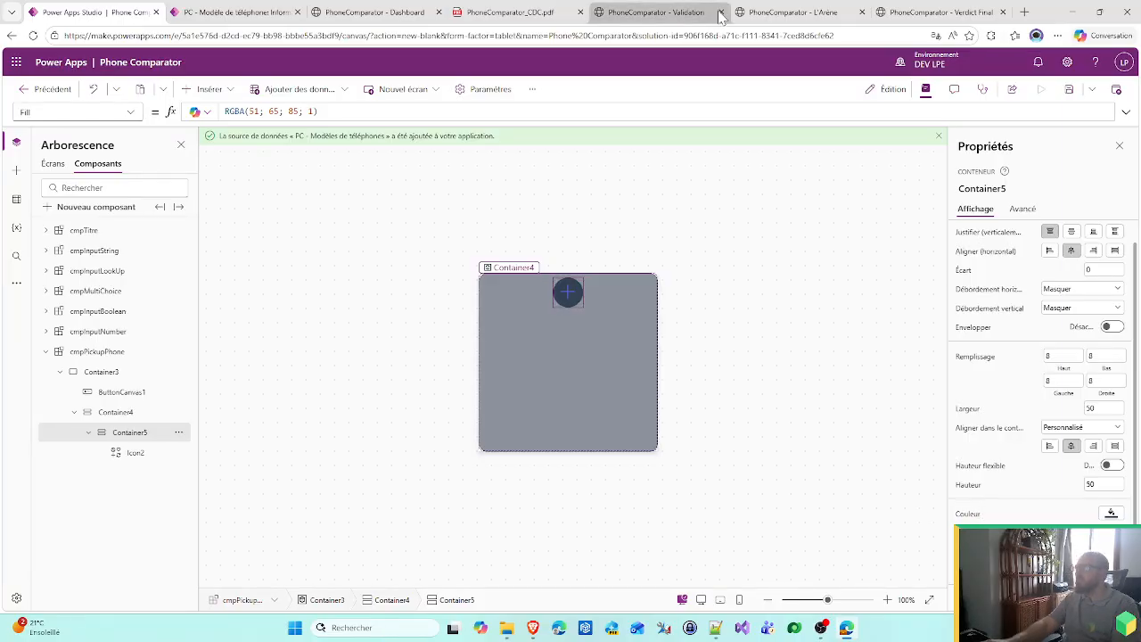
# - Examine the empty phone slot in the L'Arène mockup and return to Power Apps Studio
pyautogui.click(924, 13)
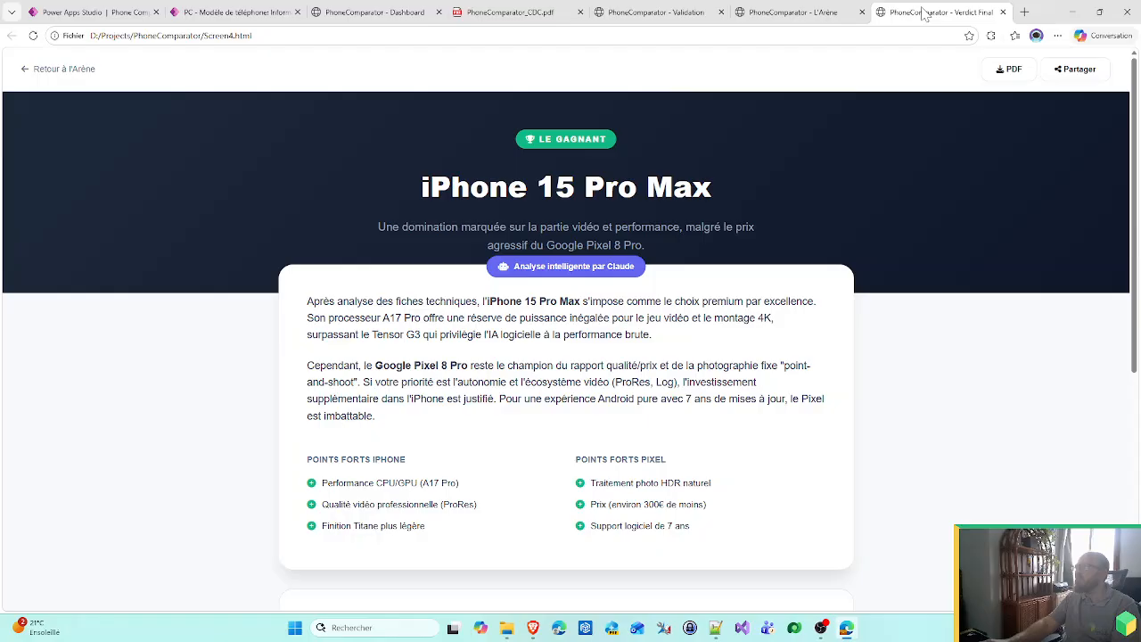
pyautogui.click(779, 11)
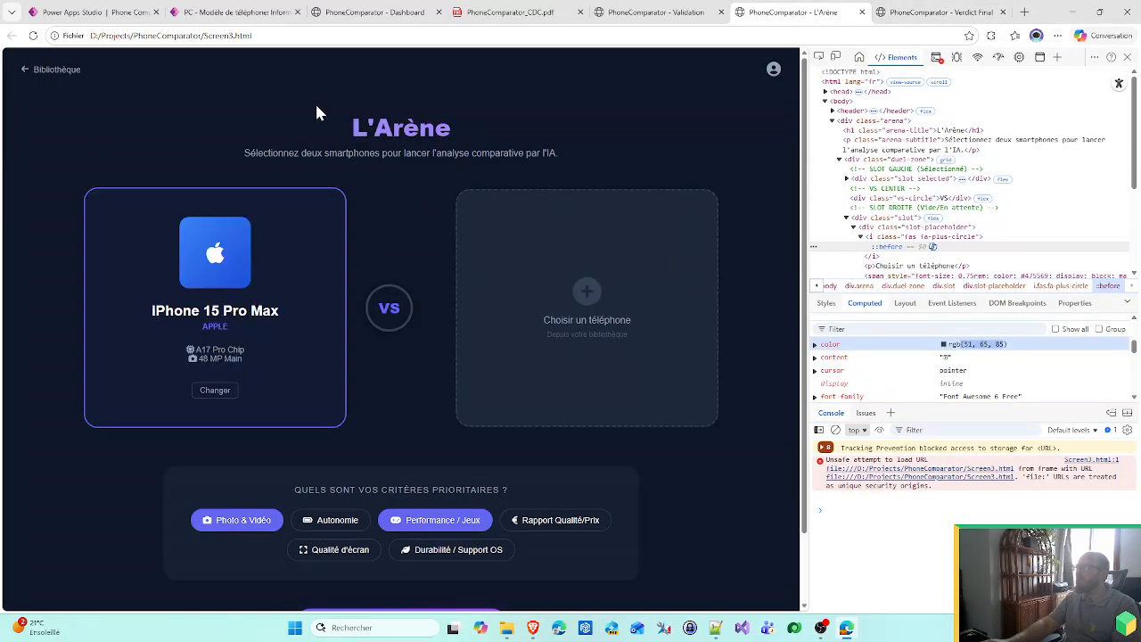
pyautogui.click(89, 12)
# - Make Container3's background fully opaque by setting its fill to RGBA(30; 41; 59;1)
pyautogui.click(569, 394)
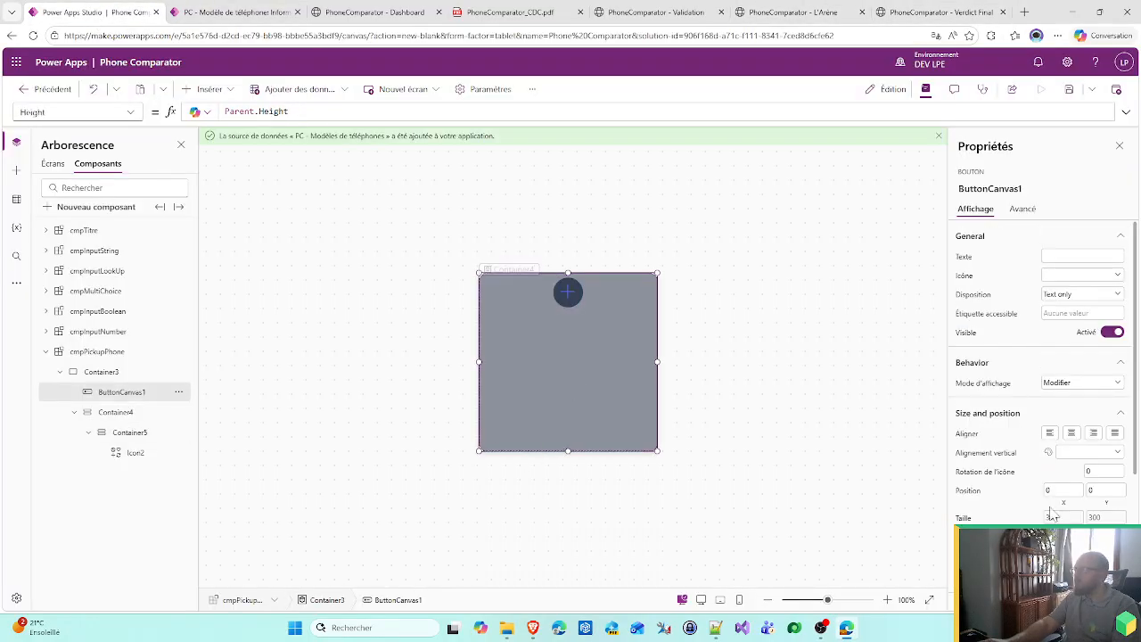
pyautogui.scroll(-3, 1038, 401)
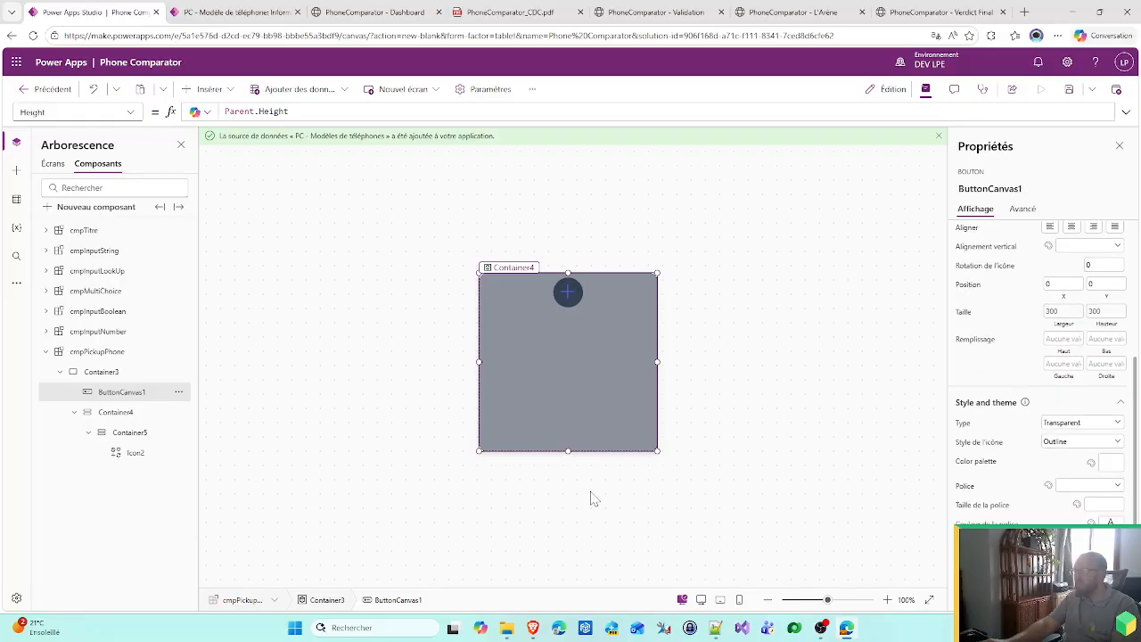
pyautogui.click(101, 371)
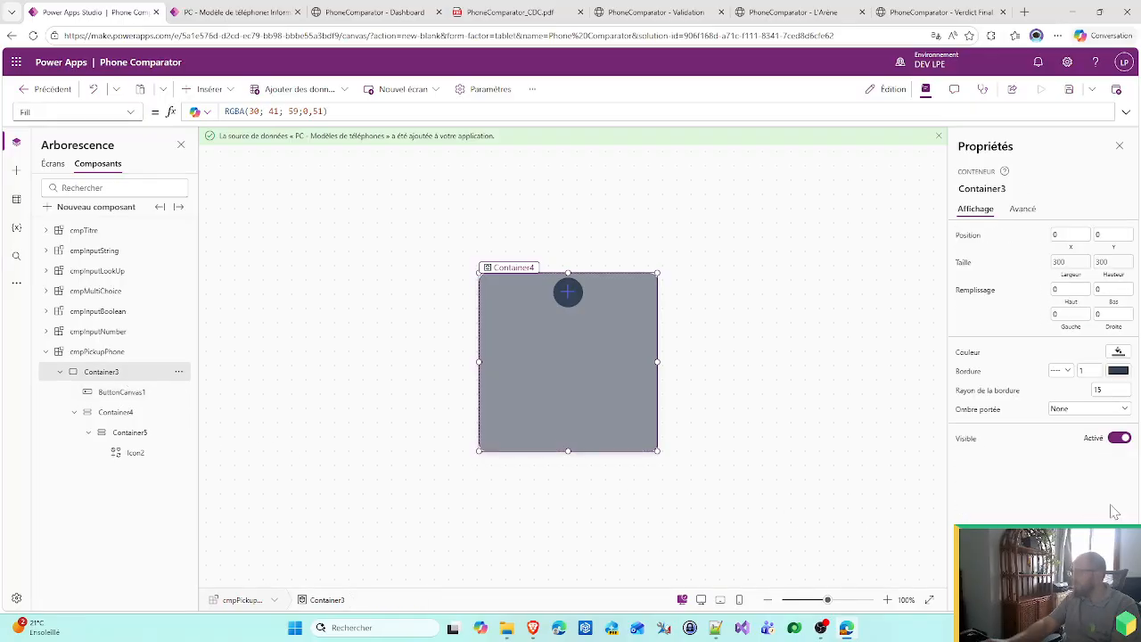
pyautogui.click(959, 375)
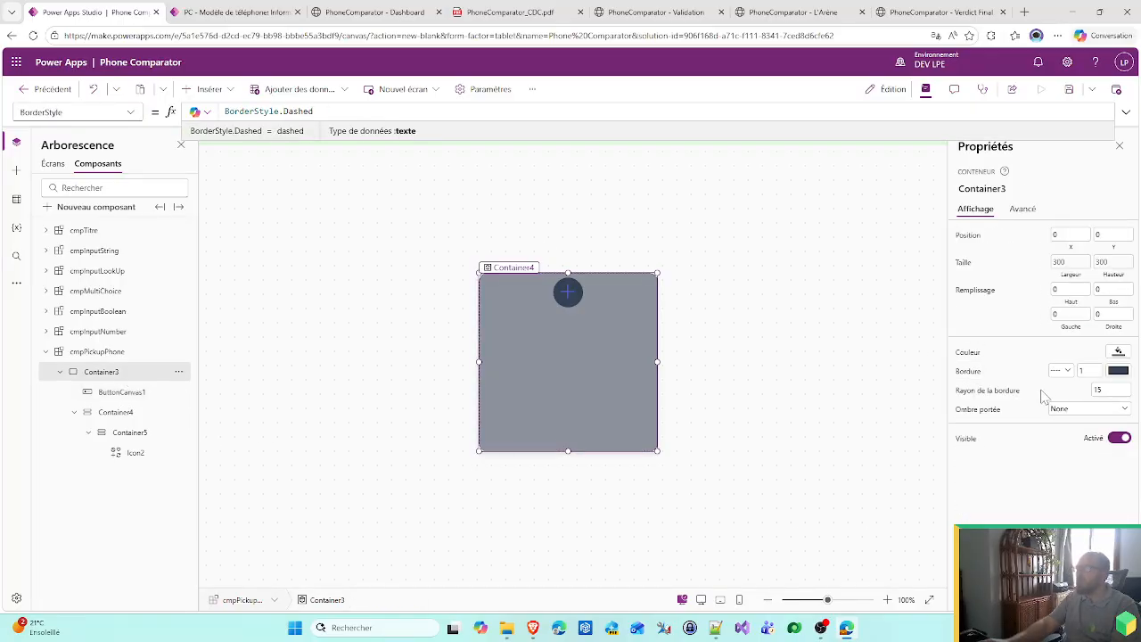
pyautogui.click(978, 353)
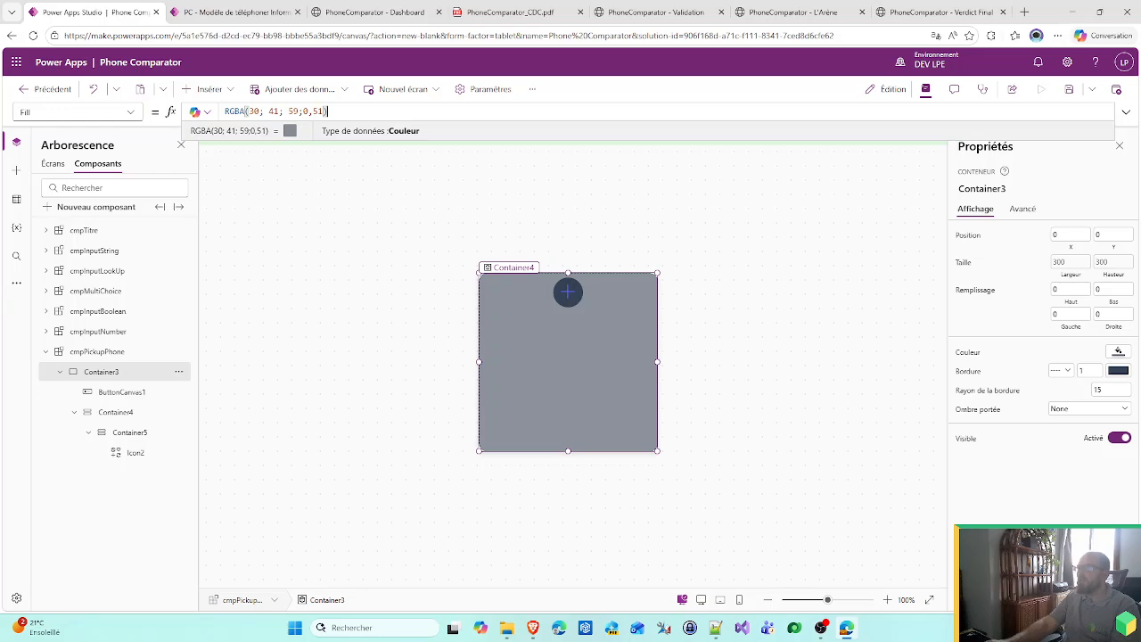
pyautogui.write('1')
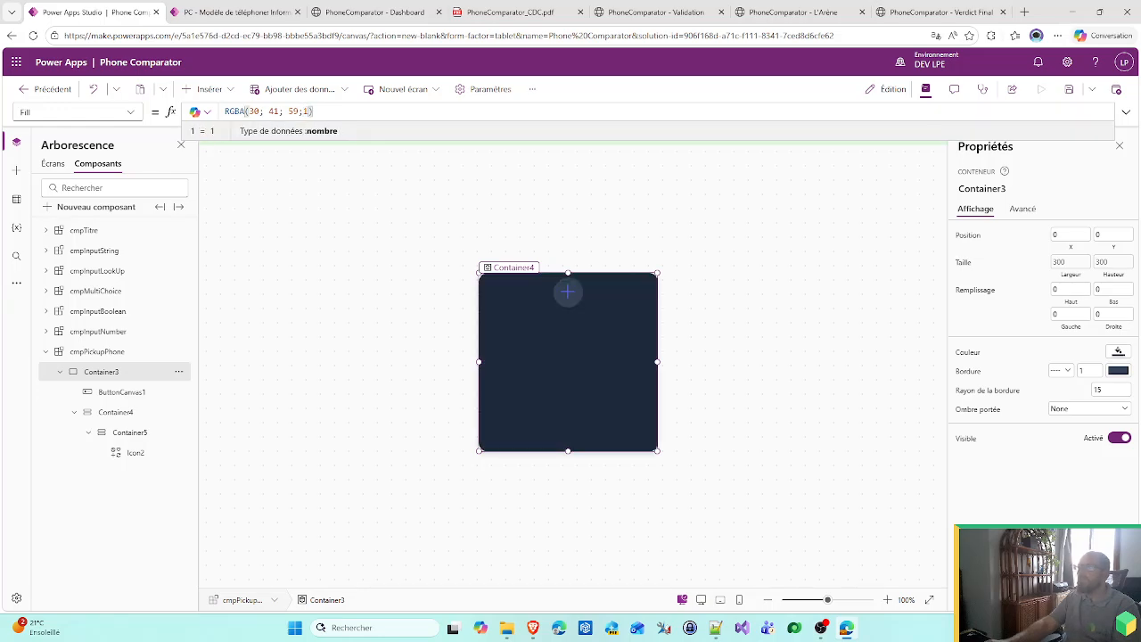
# - Reuse Container3's fill formula RGBA(30; 41; 59;1) as Icon2's colour and set the icon's style to Filled
pyautogui.hotkey('ctrl', 'a')
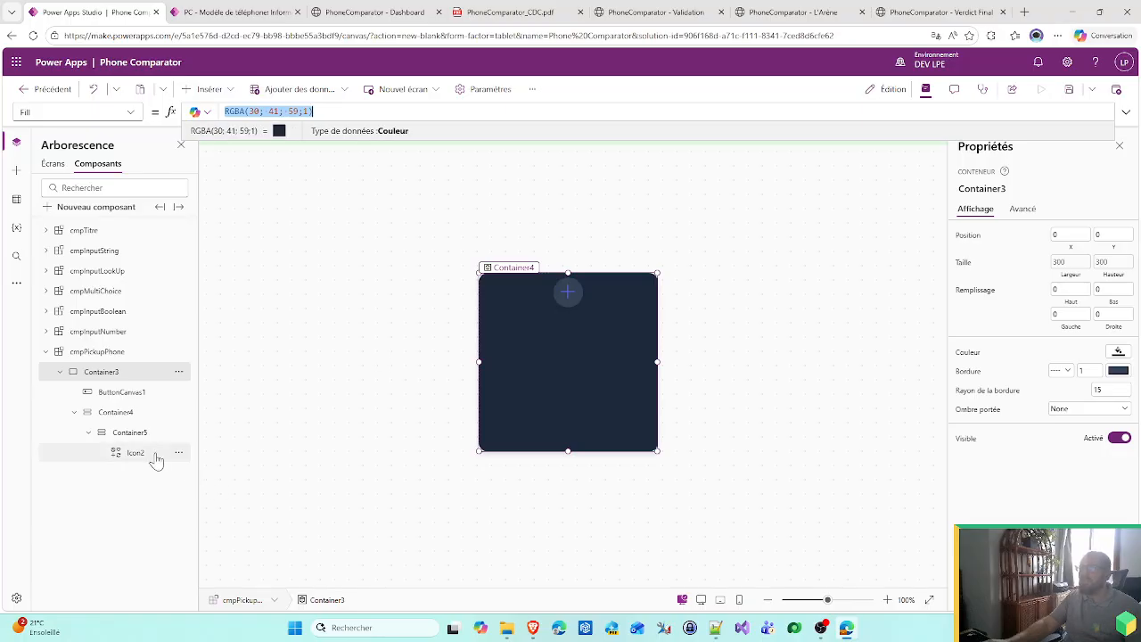
pyautogui.click(156, 456)
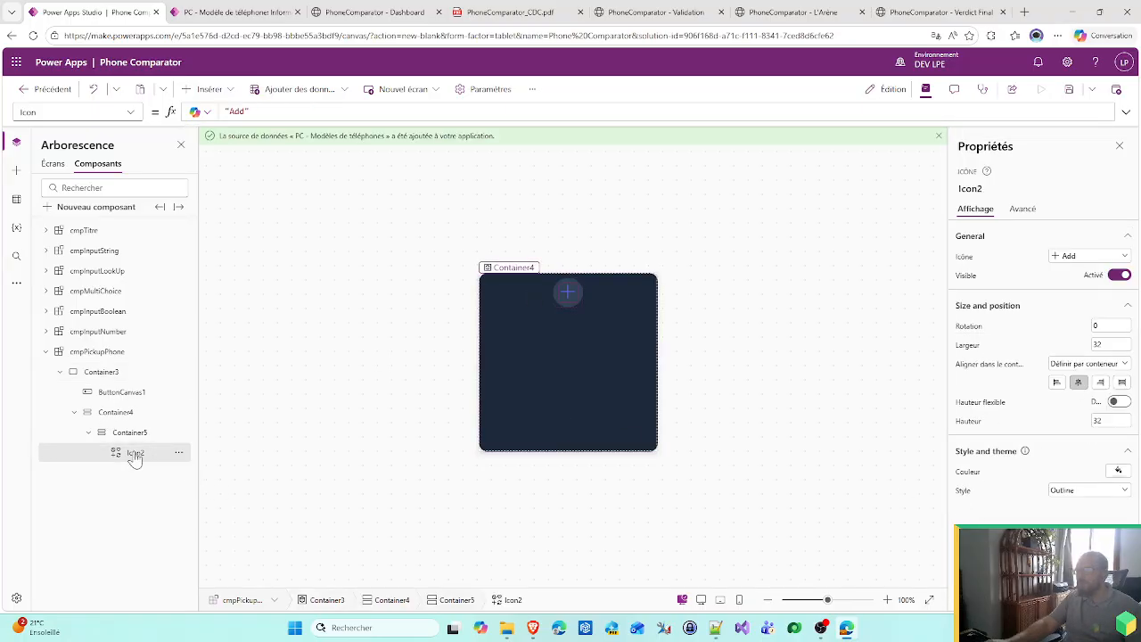
pyautogui.click(960, 474)
pyautogui.click(599, 365)
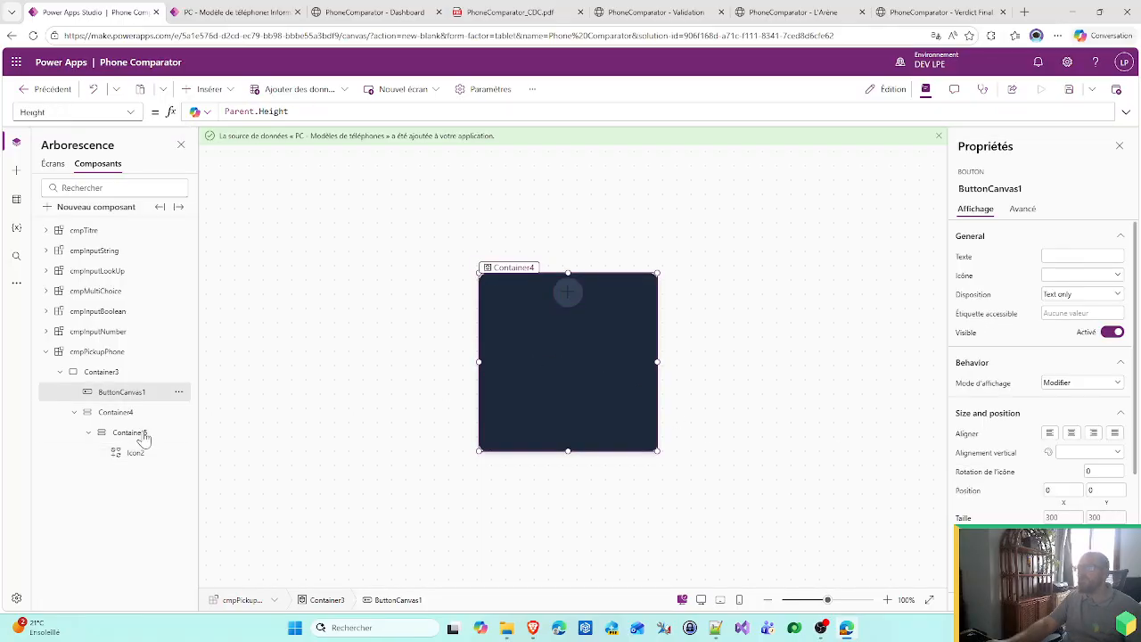
pyautogui.click(156, 454)
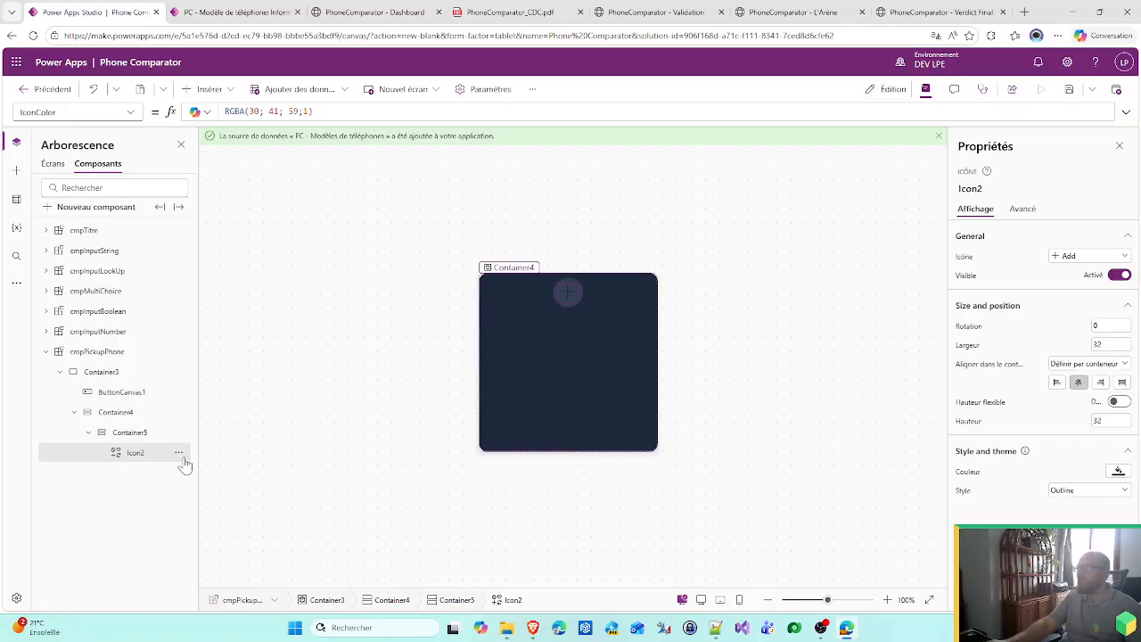
pyautogui.click(1096, 492)
pyautogui.click(1083, 506)
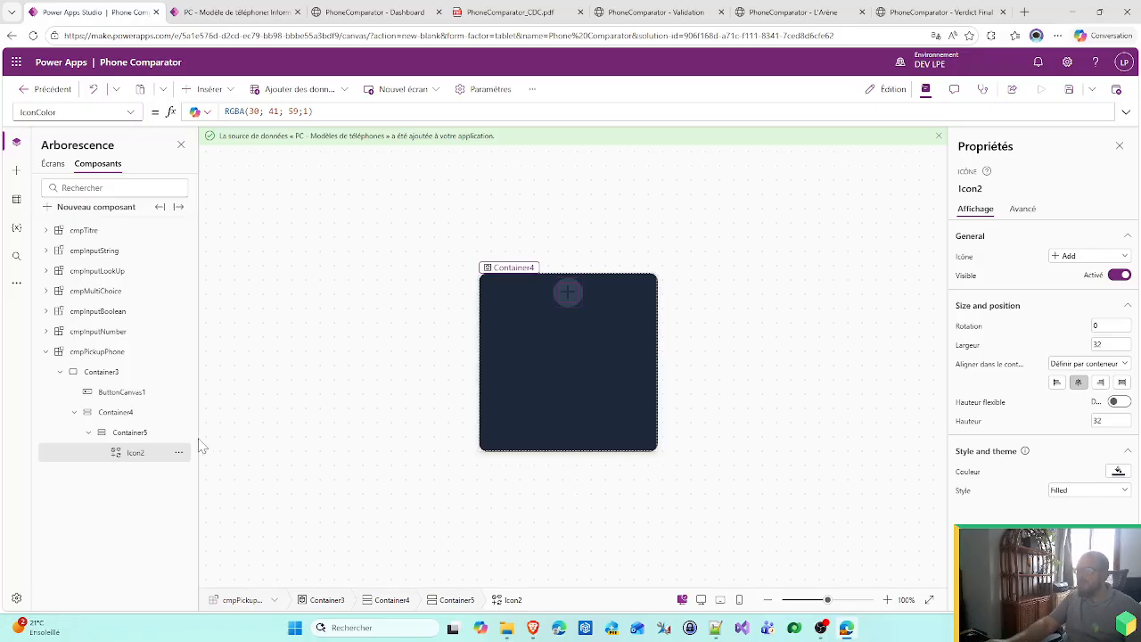
# - Centre Container4's content vertically and set its height to Parent.Height - 20
pyautogui.click(115, 412)
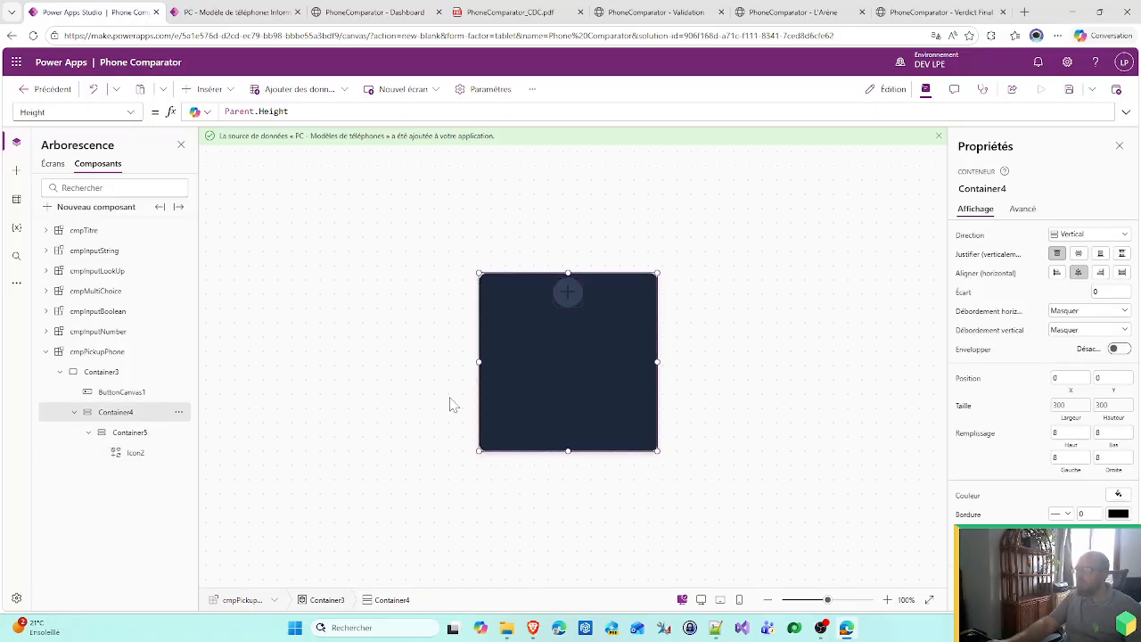
pyautogui.click(1078, 253)
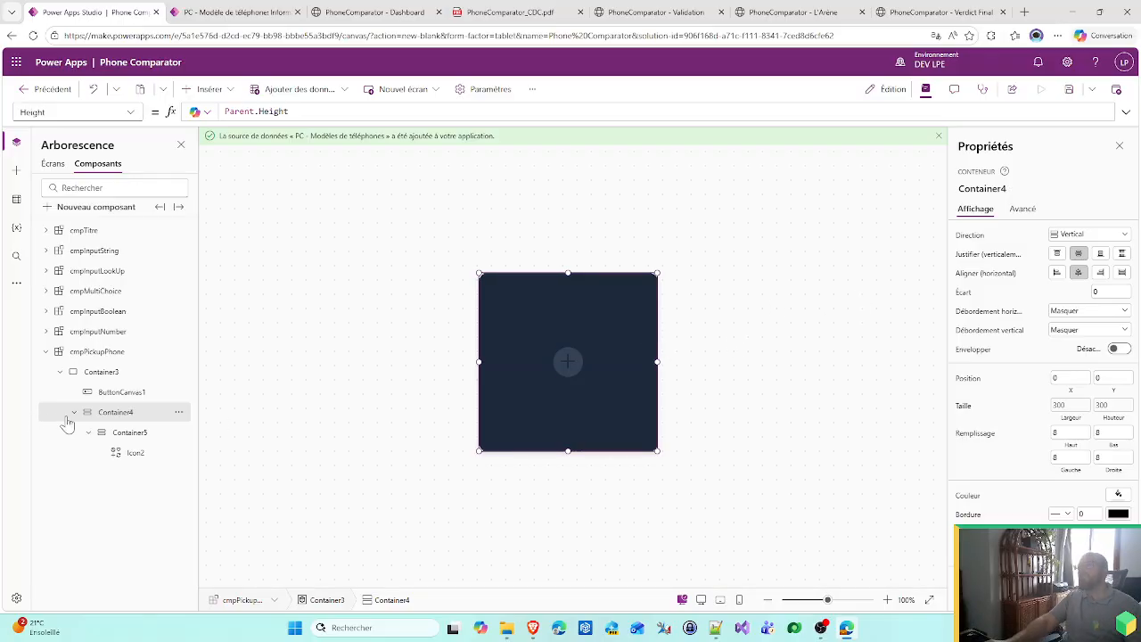
pyautogui.click(1114, 412)
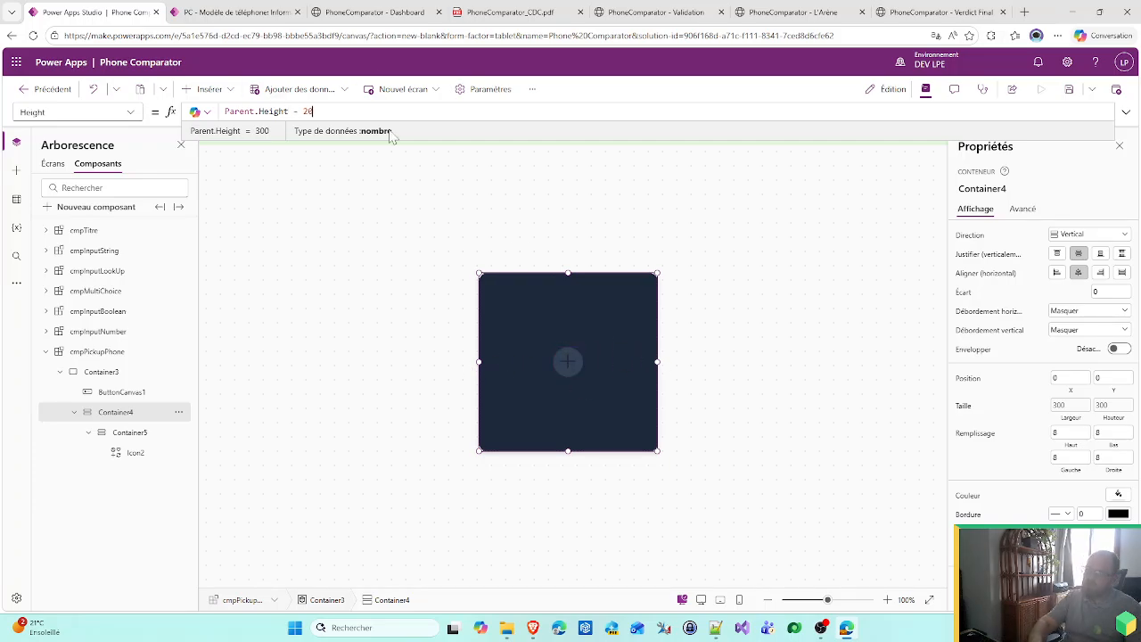
pyautogui.write('20')
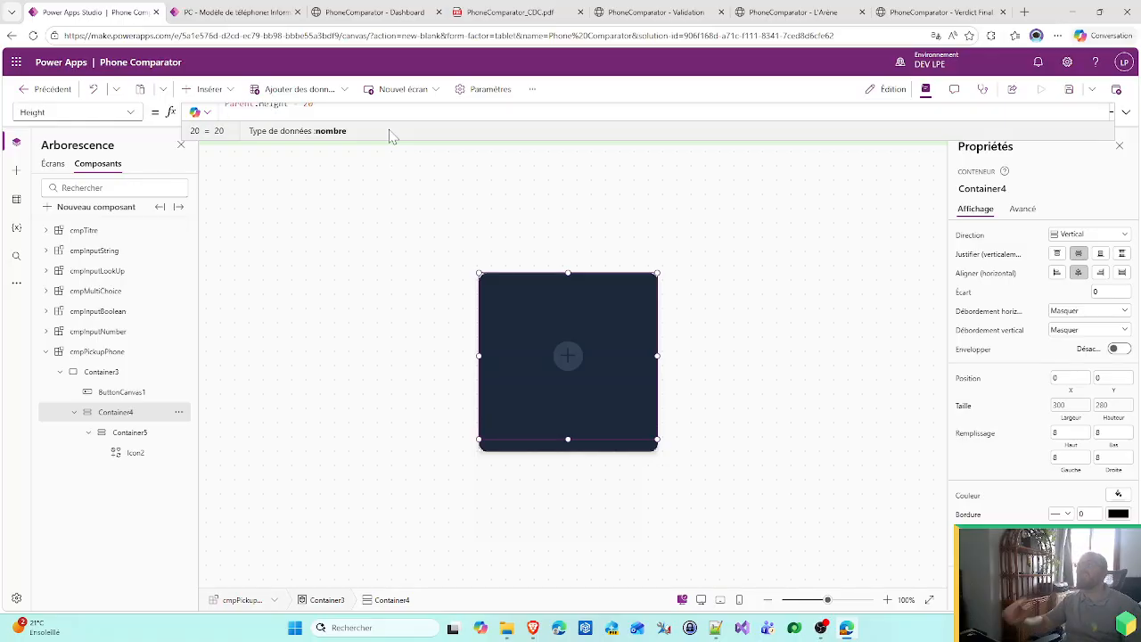
pyautogui.click(738, 216)
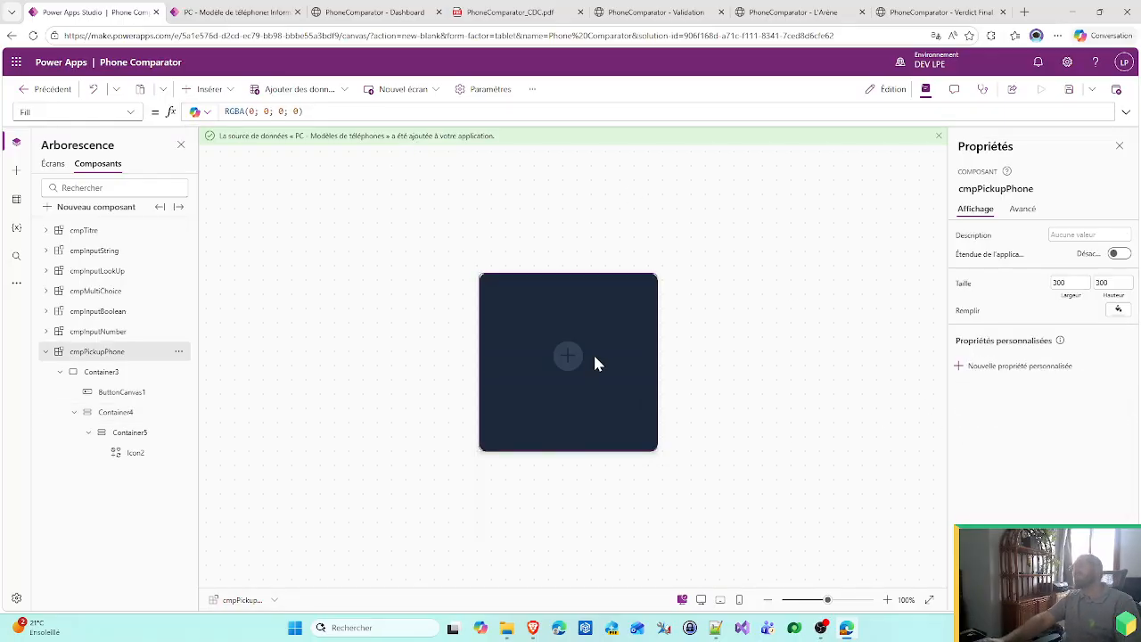
# - Set Container3's border radius to 25 and its border thickness to 2
pyautogui.click(129, 412)
pyautogui.click(100, 371)
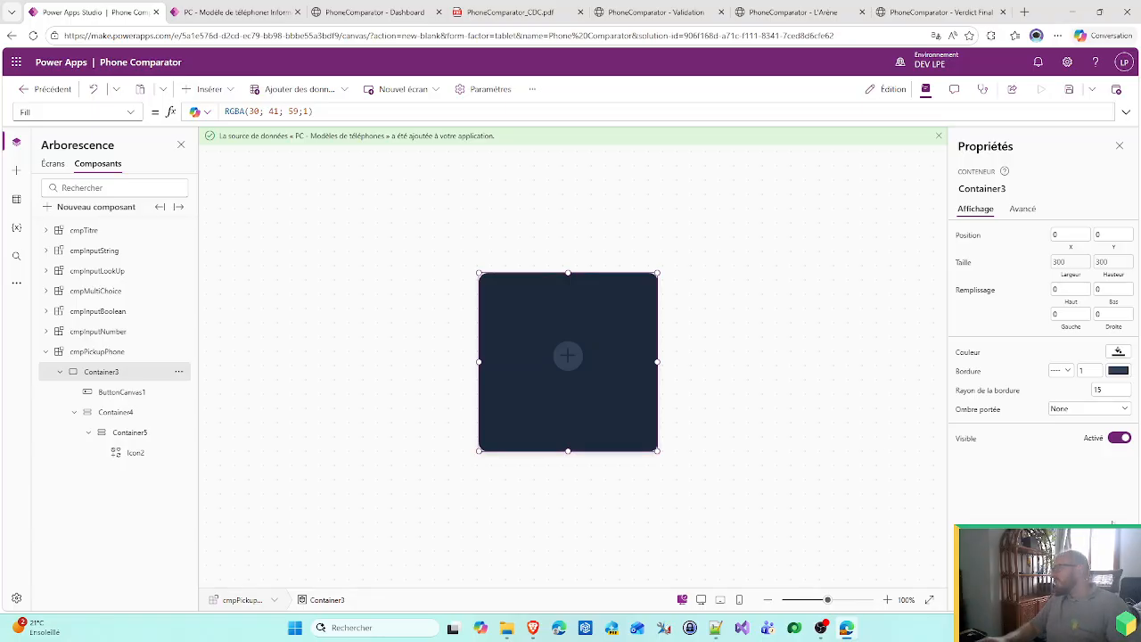
pyautogui.moveTo(1111, 390); pyautogui.dragTo(989, 395)
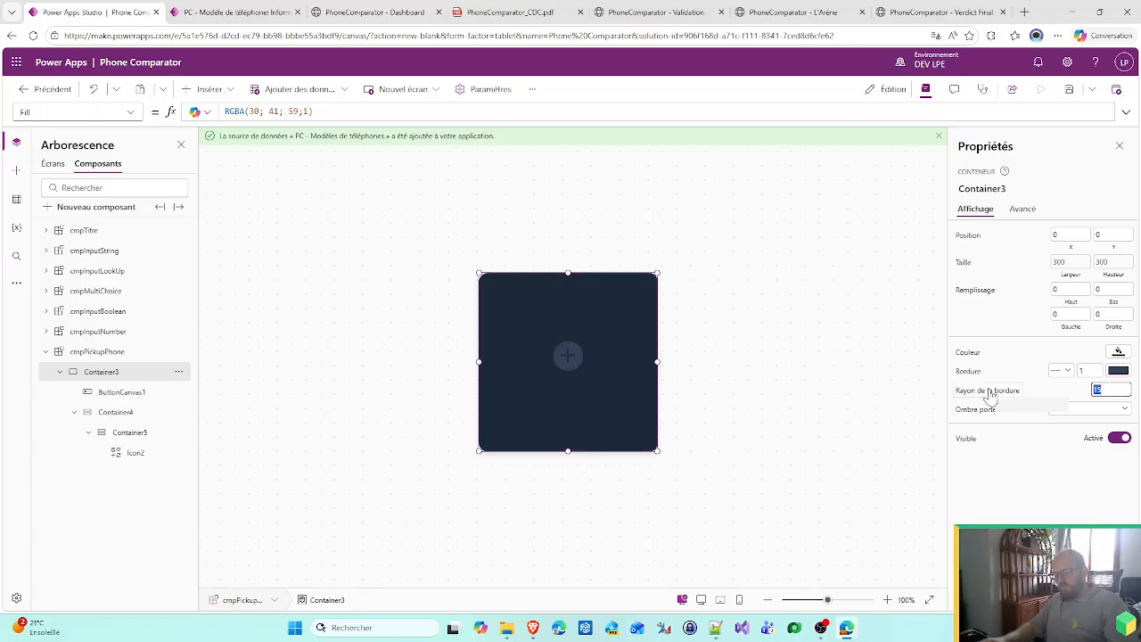
pyautogui.write('25')
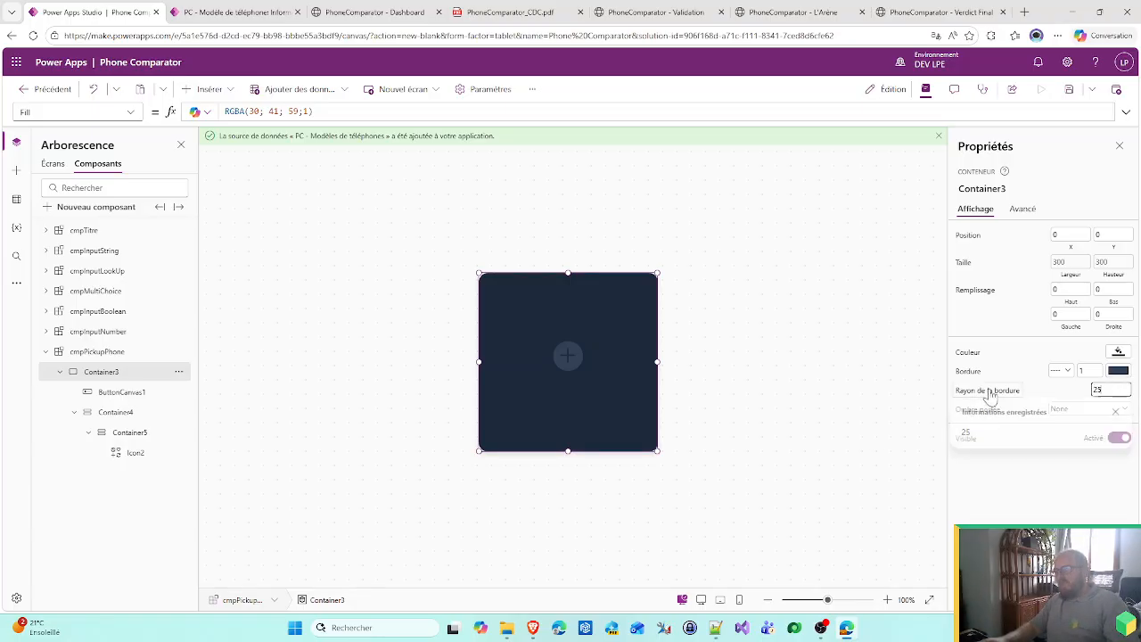
pyautogui.click(776, 379)
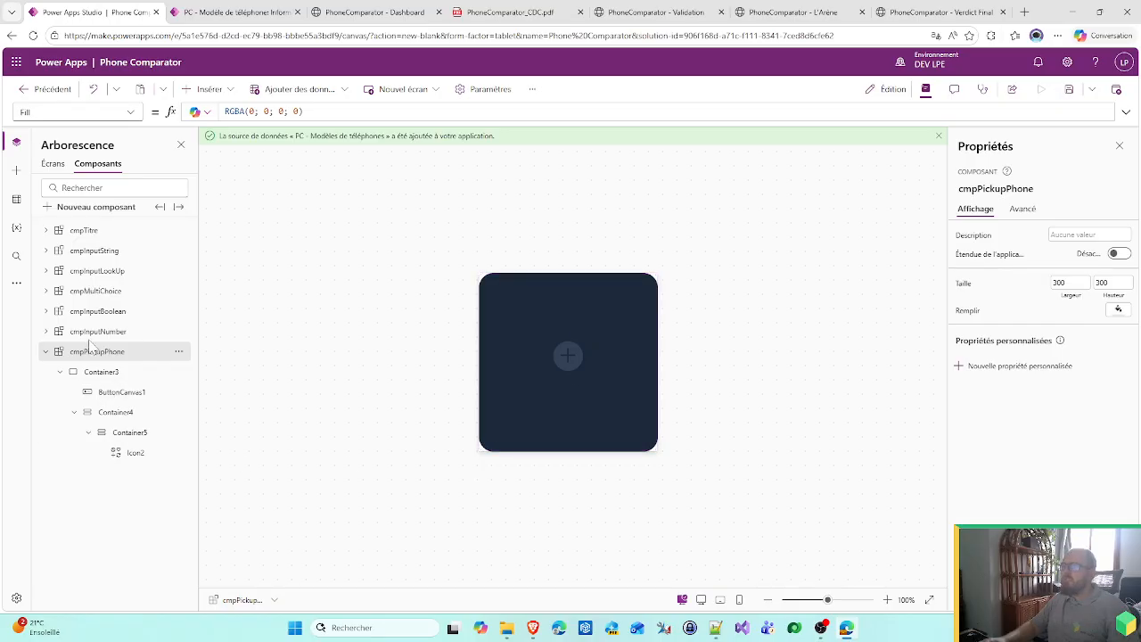
pyautogui.click(101, 371)
pyautogui.click(1089, 369)
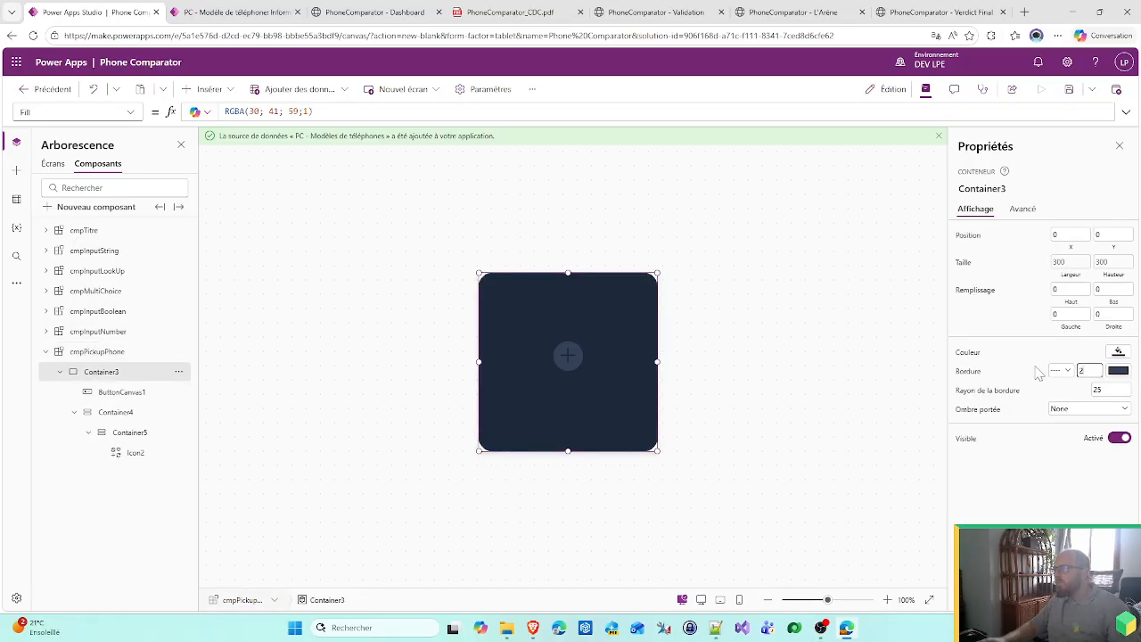
pyautogui.click(748, 335)
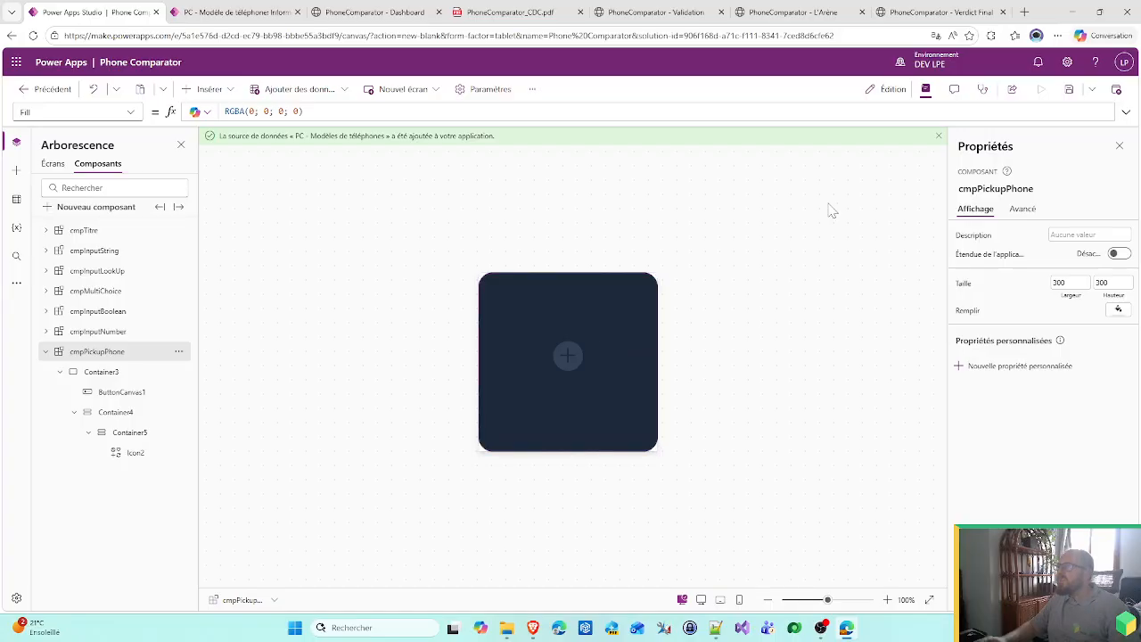
# - Switch to the L'Arène mockup, inspect the "Choisir un téléphone" text of the empty slot and copy its computed colour values
pyautogui.click(847, 9)
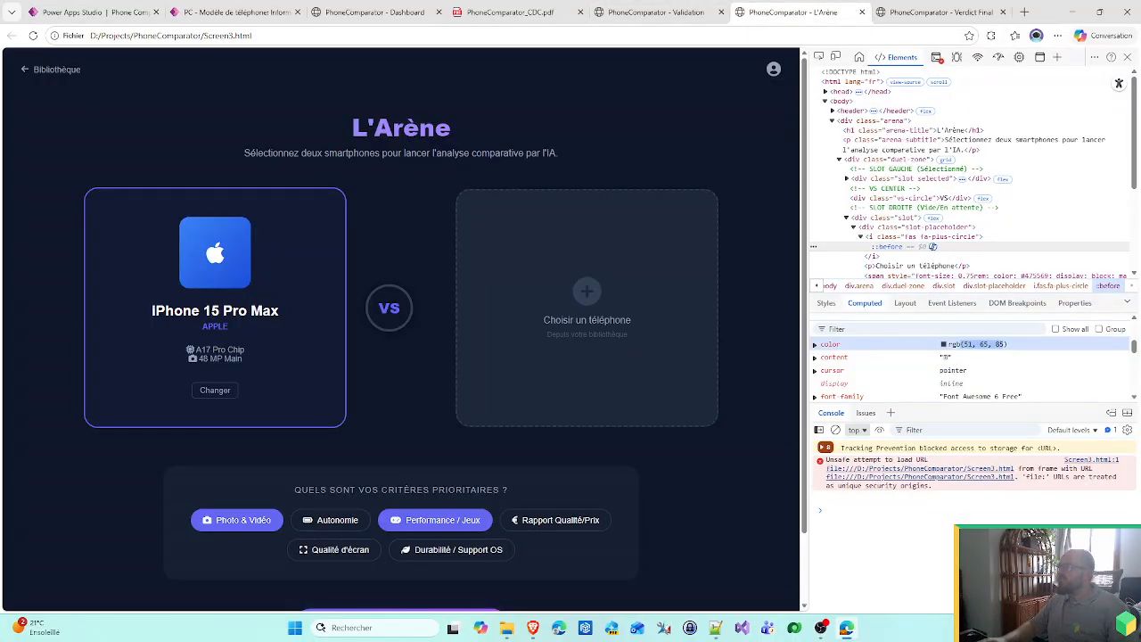
pyautogui.hotkey('ctrl', 'shift', 'c')
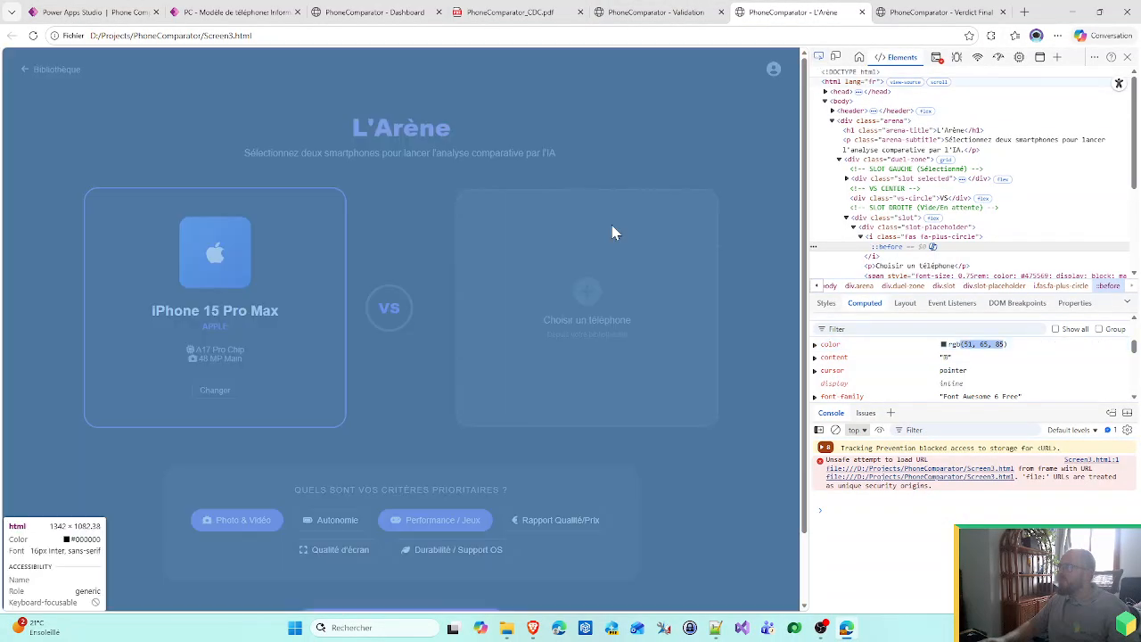
pyautogui.click(581, 319)
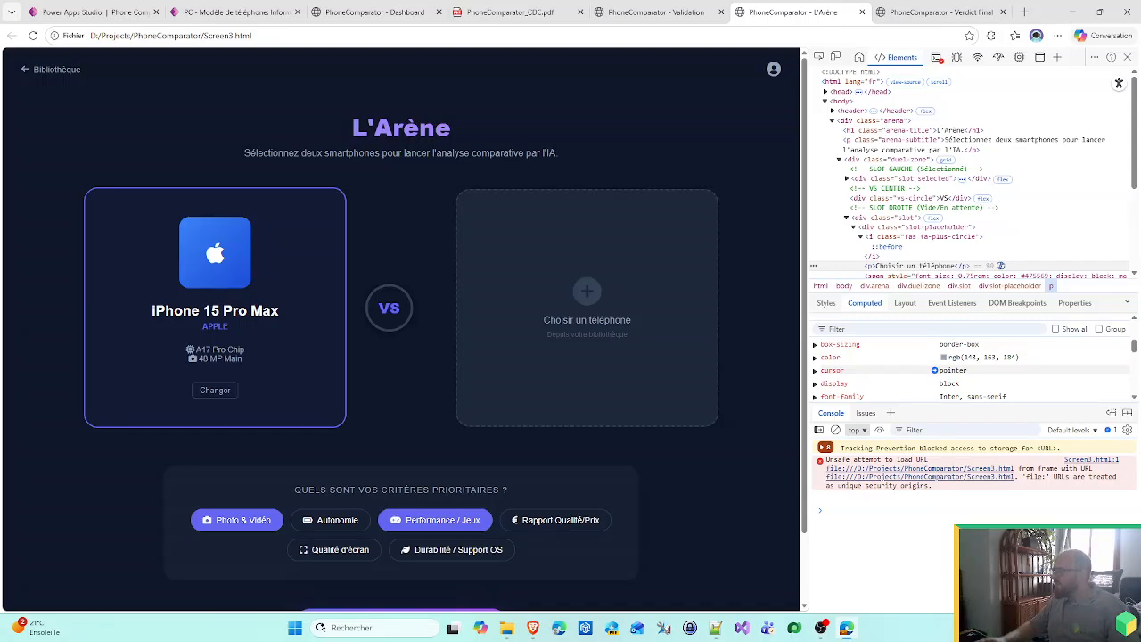
pyautogui.click(891, 356)
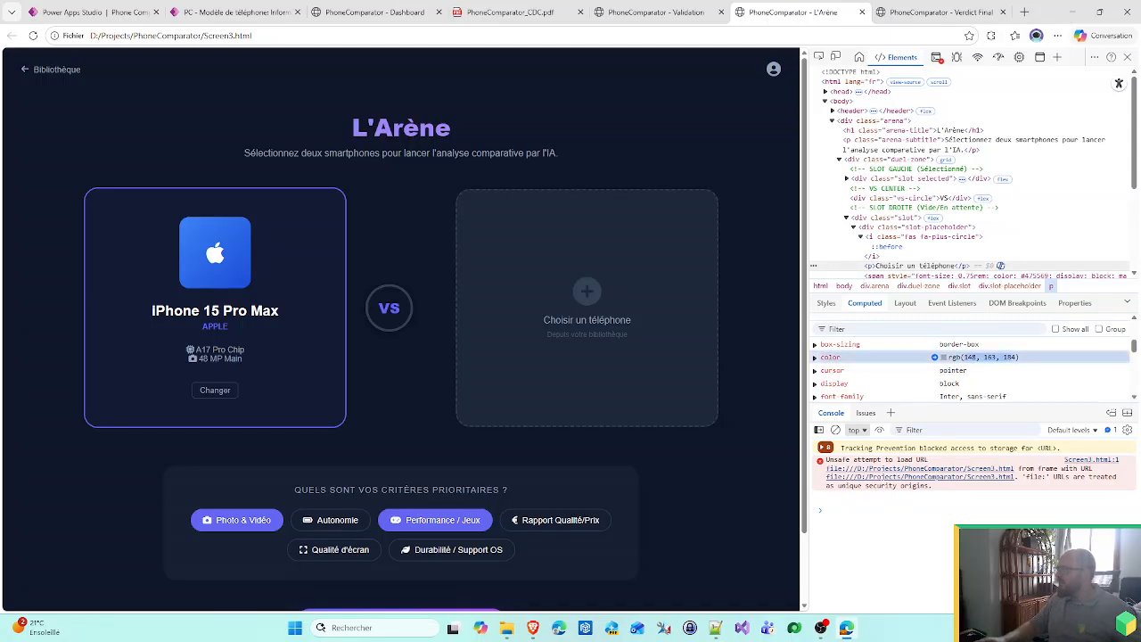
# - Back in Power Apps Studio, add a text control inside Container5 and set its text to "Choisir un téléphone"
pyautogui.click(89, 11)
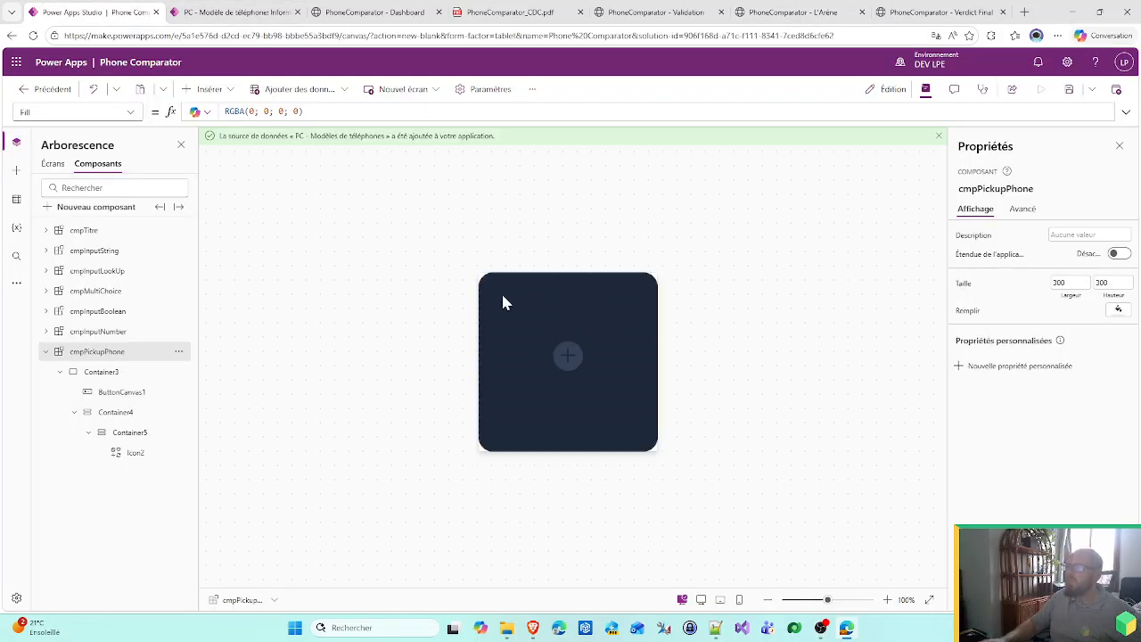
pyautogui.click(125, 435)
pyautogui.click(205, 90)
pyautogui.click(208, 158)
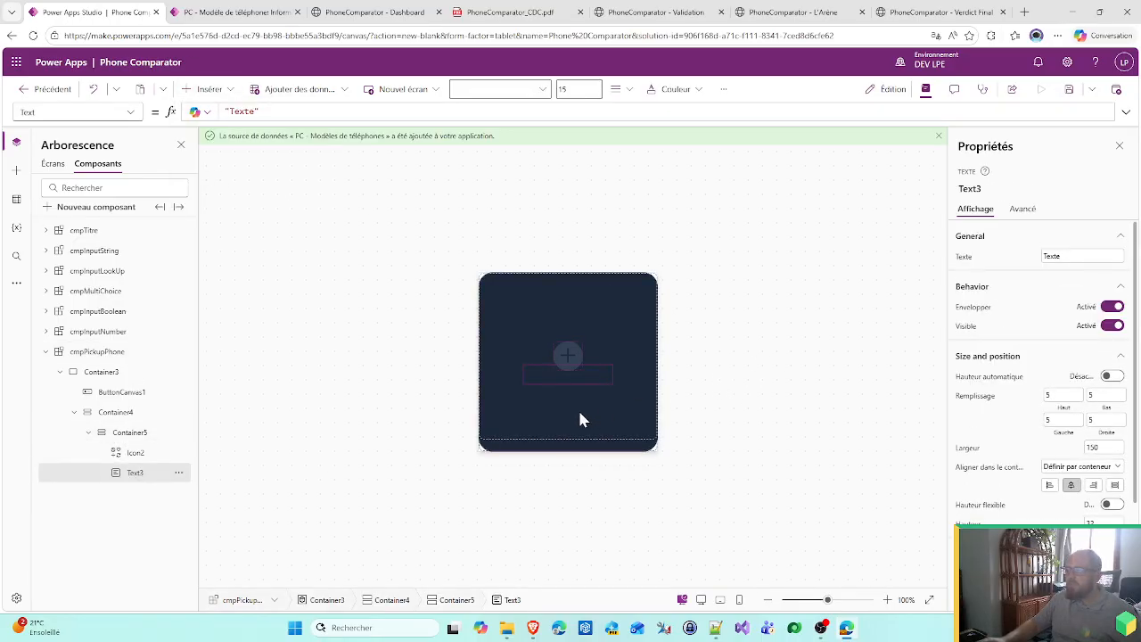
pyautogui.doubleClick(1074, 256)
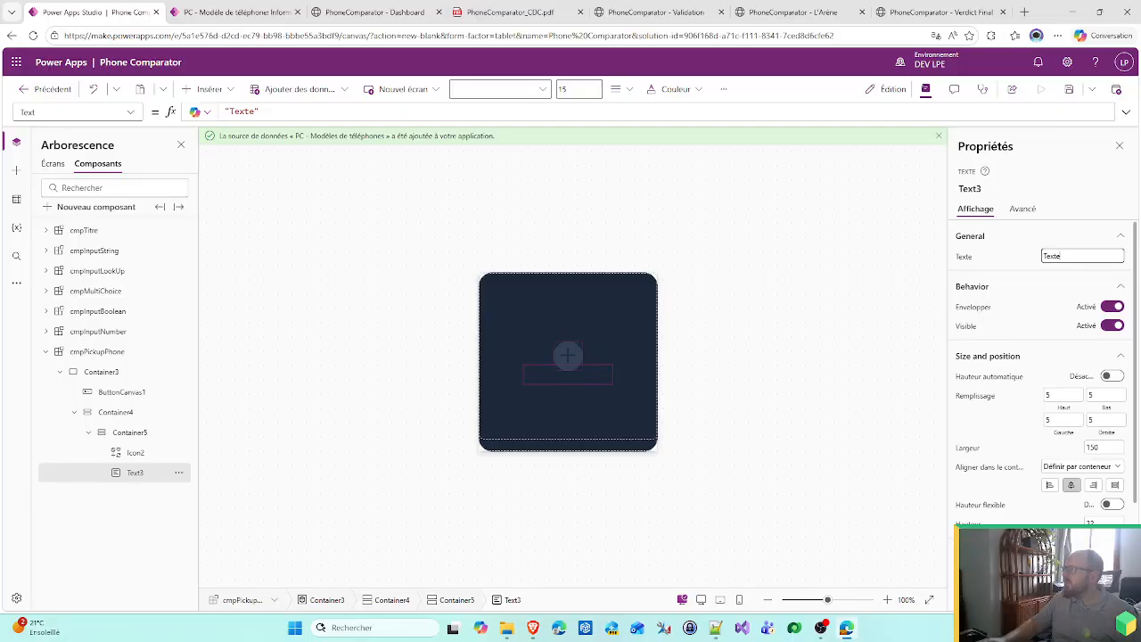
pyautogui.write('Choisir un télépo')
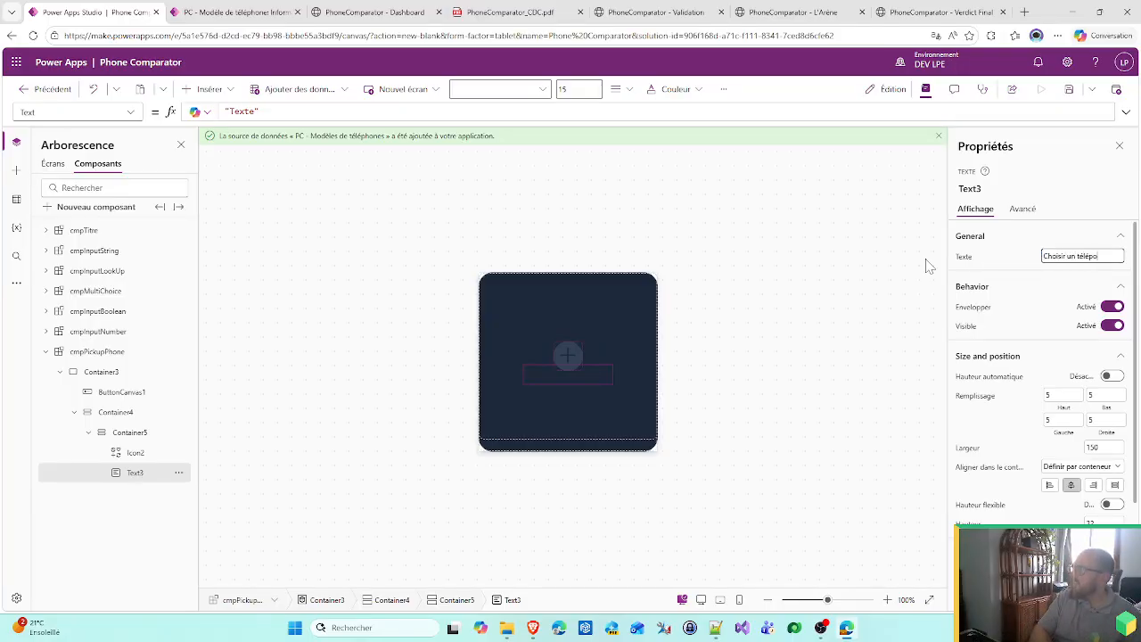
pyautogui.press('BackSpace')
pyautogui.write('hone')
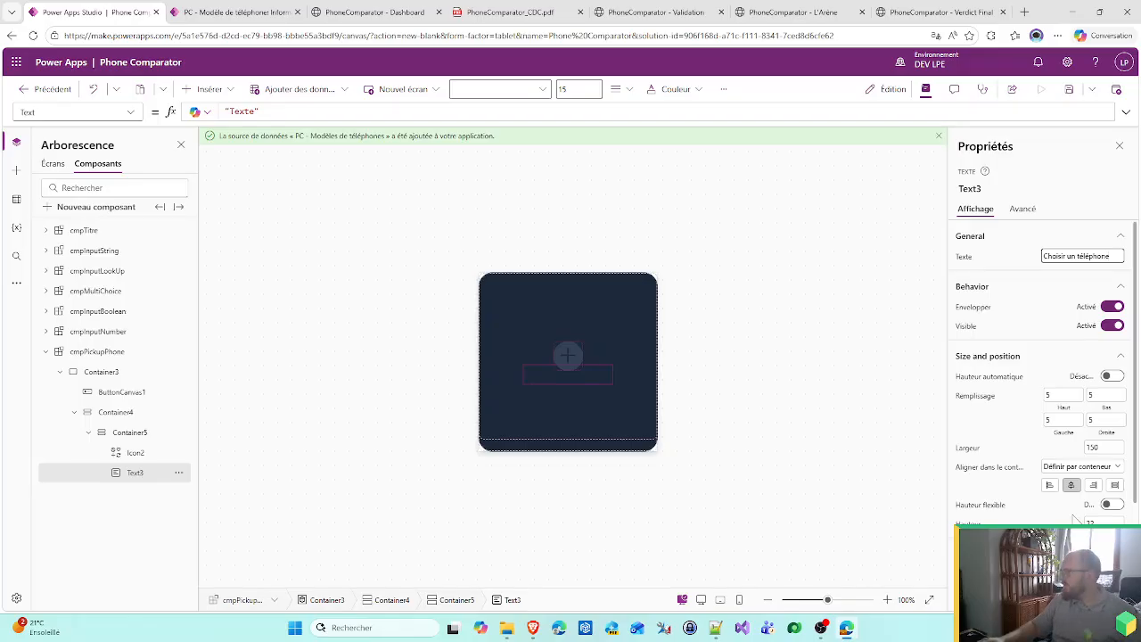
pyautogui.press('Return')
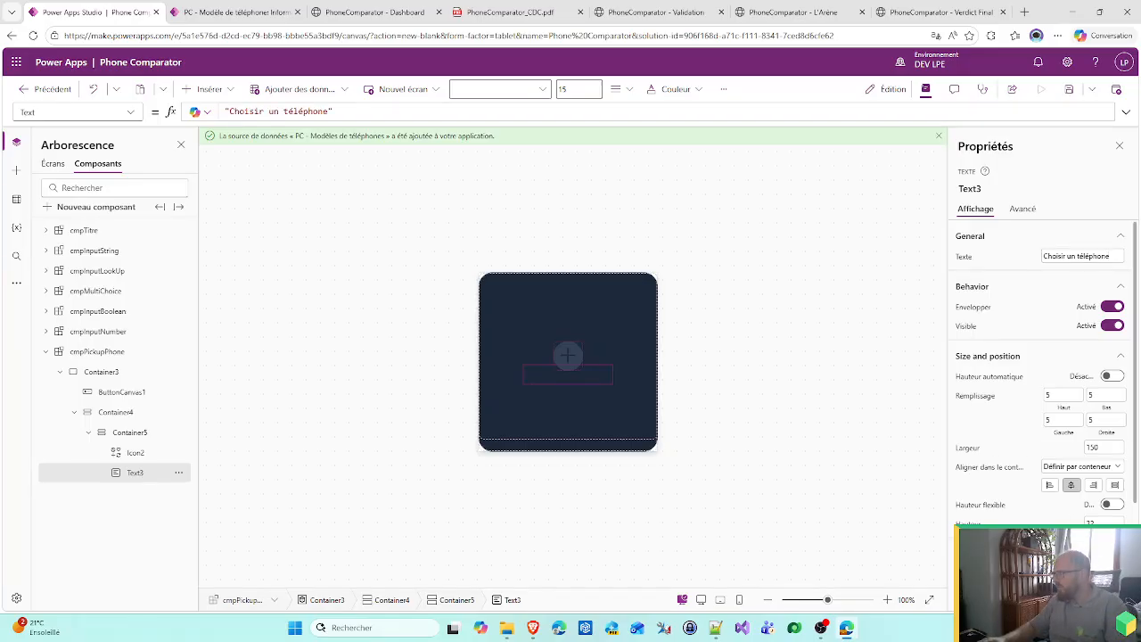
# - Set Text3's font size to 12 and its colour to RGBA(148; 163; 184;1), with semicolons as separators
pyautogui.scroll(-3, 1041, 374)
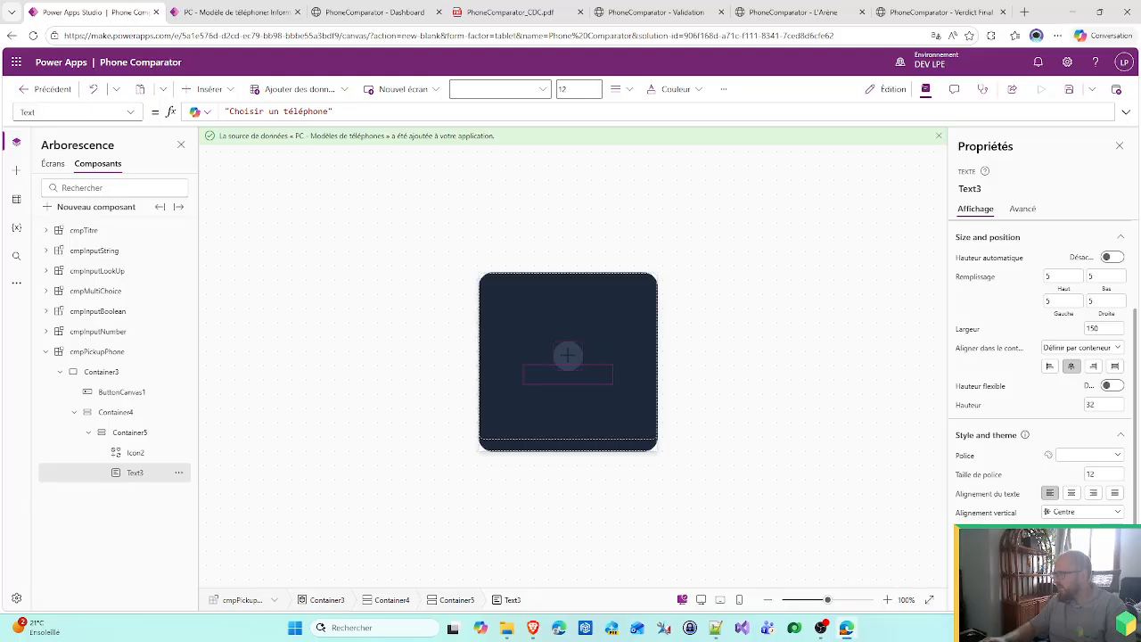
pyautogui.write('RGB')
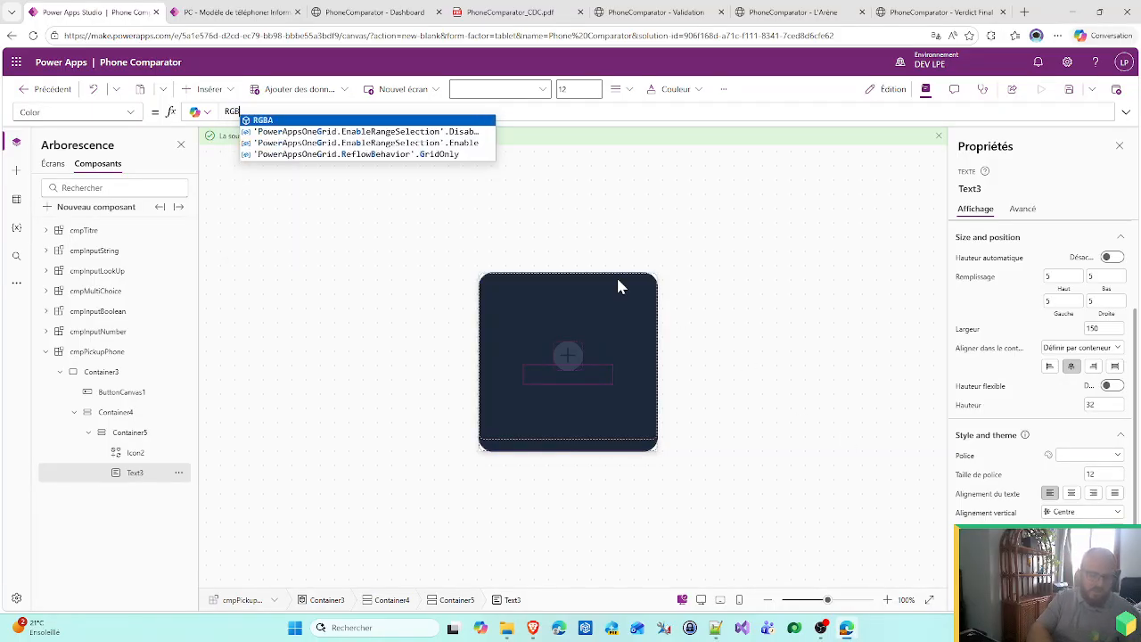
pyautogui.write('A(148, 163, 184')
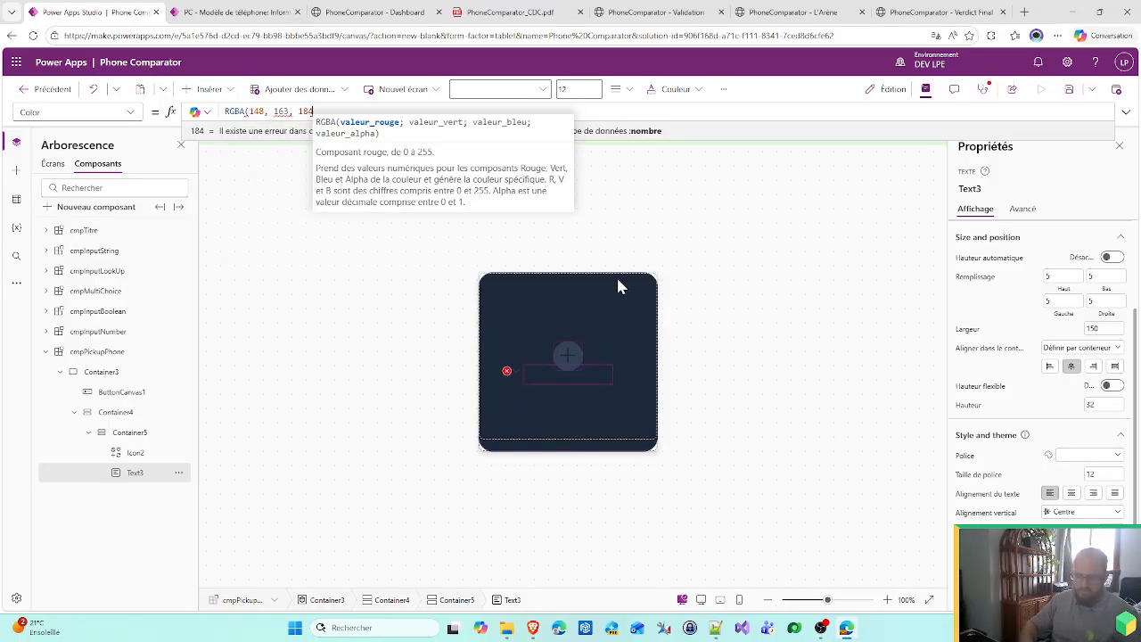
pyautogui.write(';1)')
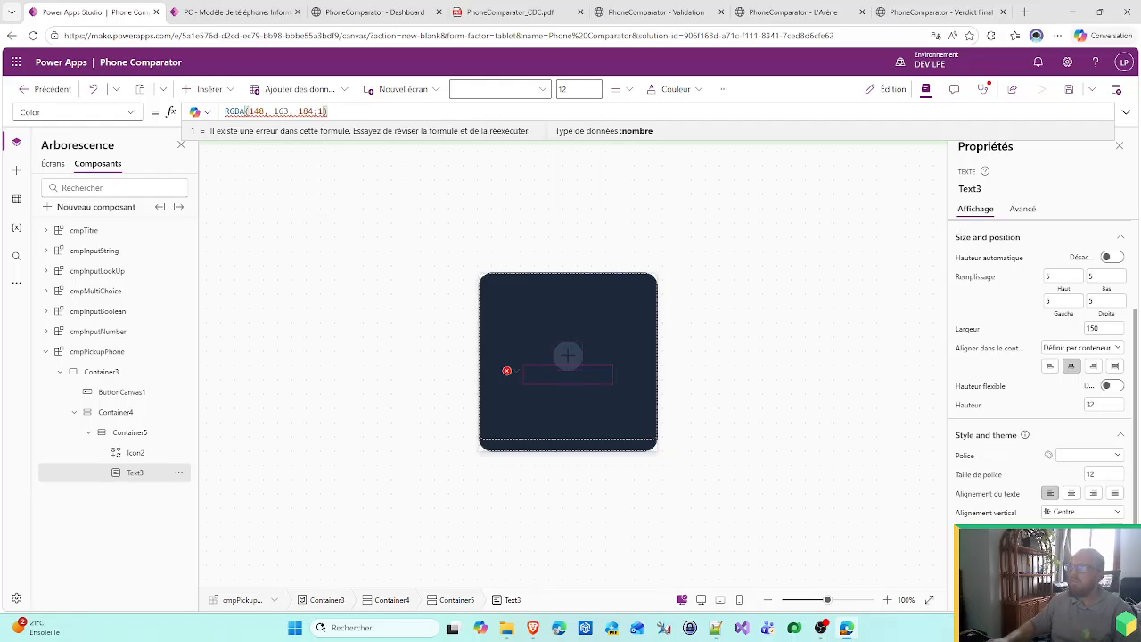
pyautogui.hotkey('ctrl', 'shift', 'Left')
pyautogui.hotkey('ctrl', 'shift', 'Left')
pyautogui.hotkey('ctrl', 'shift', 'Left')
pyautogui.hotkey('ctrl', 'shift', 'Left')
pyautogui.press('Left')
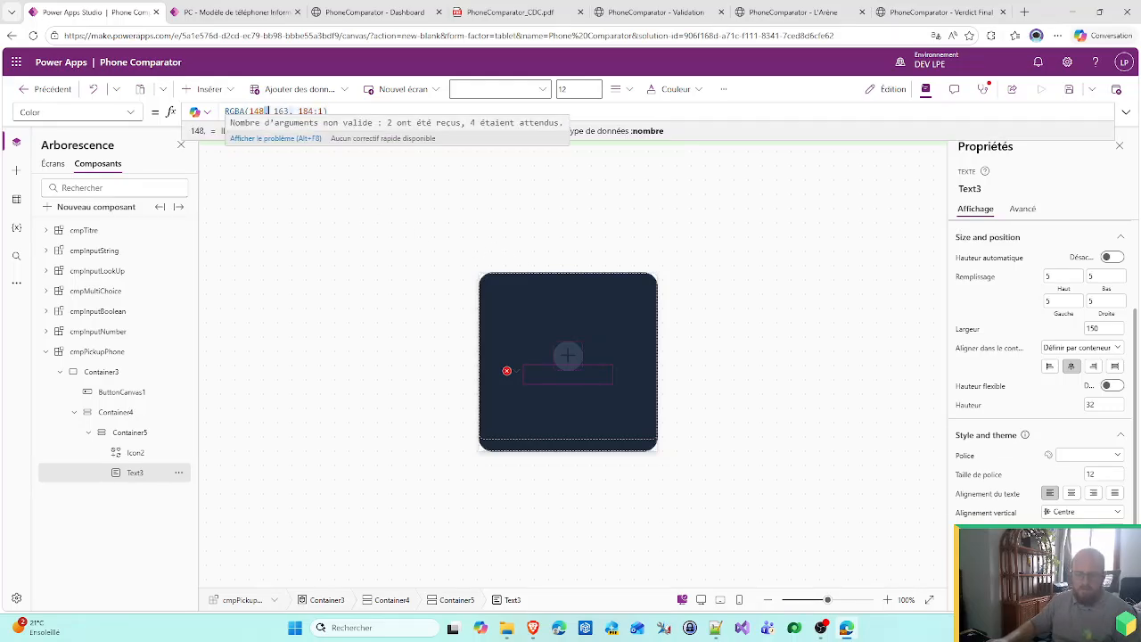
pyautogui.press('Delete')
pyautogui.write(';')
pyautogui.hotkey('ctrl', 'Right')
pyautogui.press('Delete')
pyautogui.write(';')
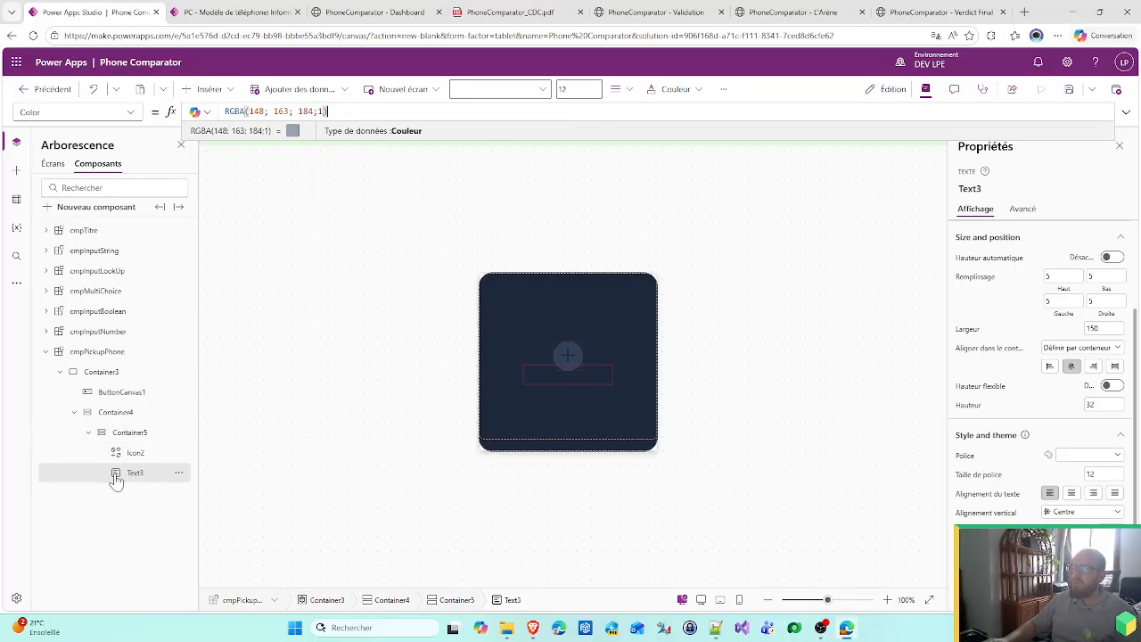
# - Review the properties of Text3, Icon2 and Container5 to check how the text is laid out
pyautogui.click(135, 456)
pyautogui.click(134, 474)
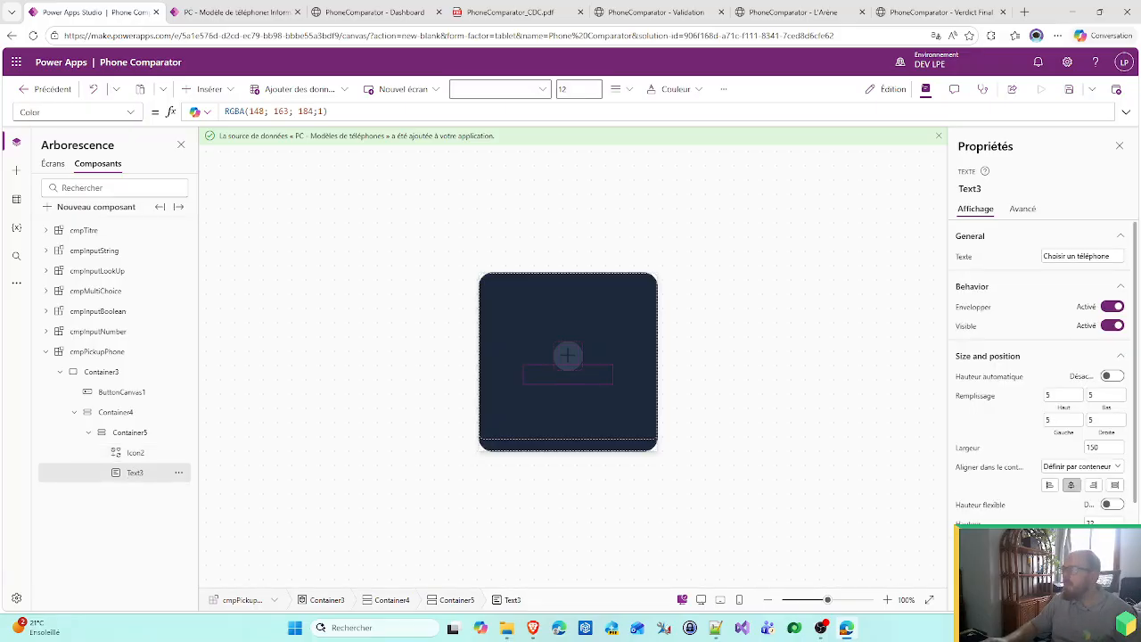
pyautogui.scroll(-3, 1039, 374)
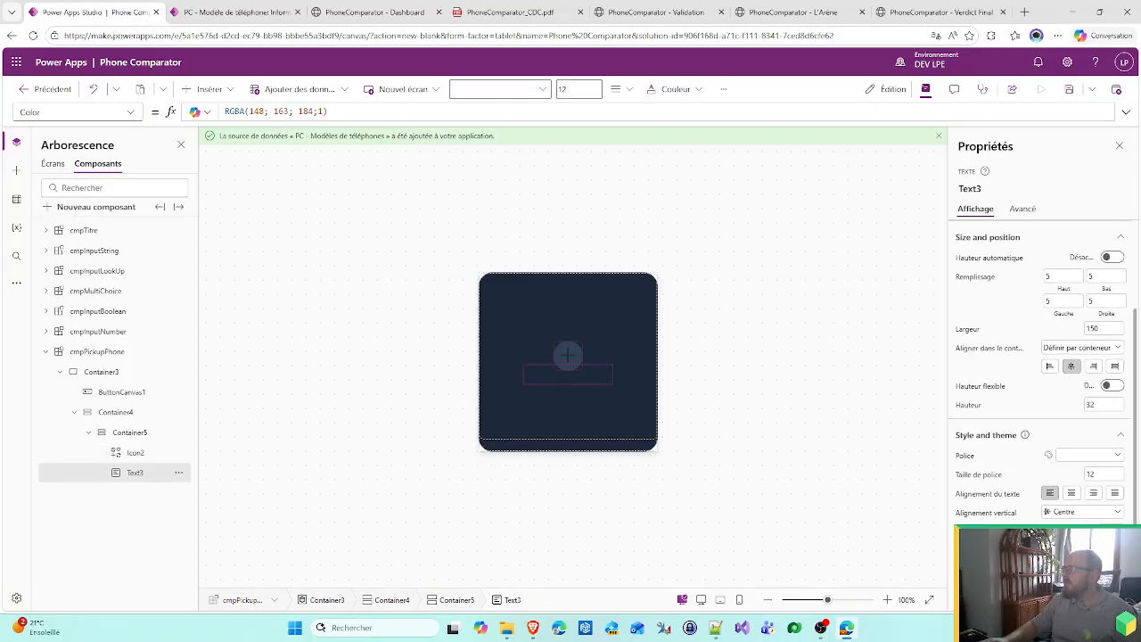
pyautogui.scroll(3, 1039, 374)
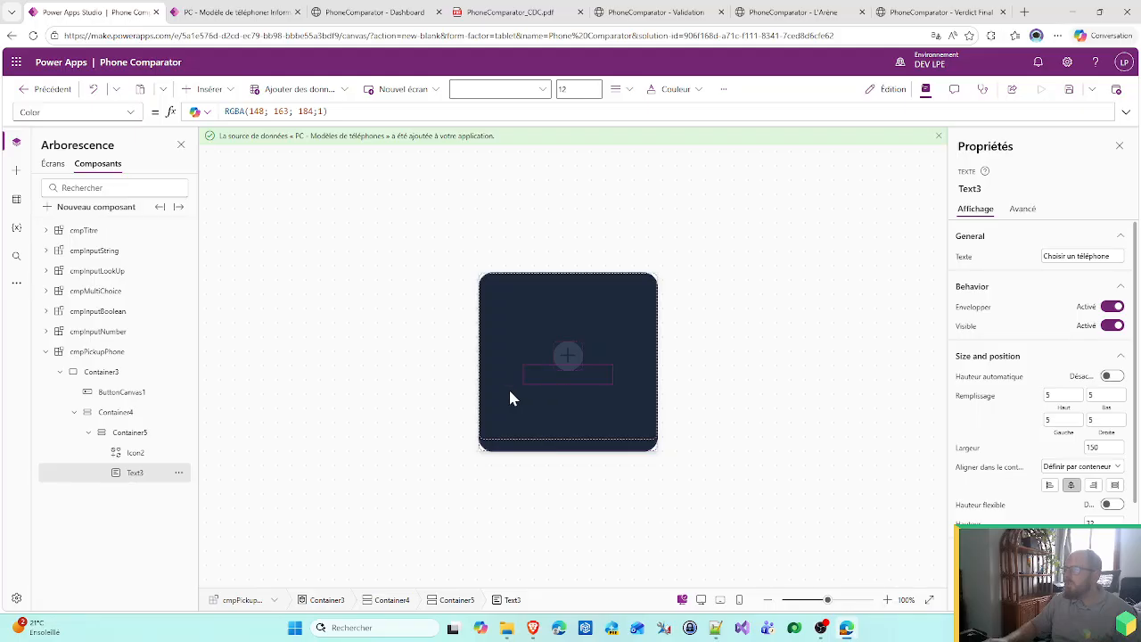
pyautogui.click(130, 453)
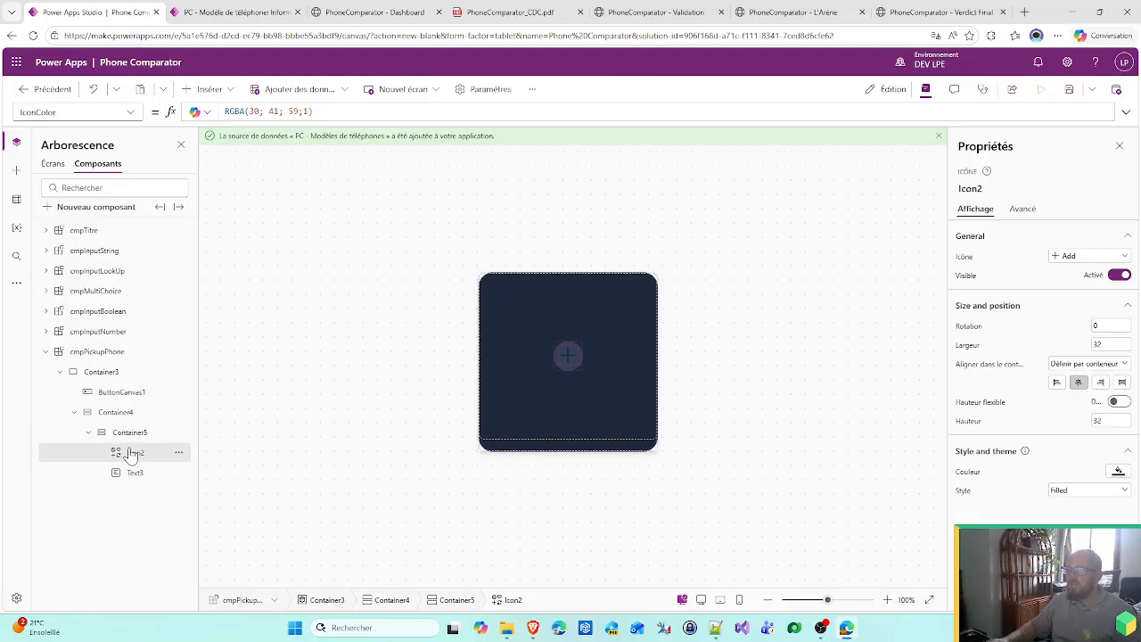
pyautogui.click(131, 434)
# - Move Text3 out of Container5 and paste it directly into Container4
pyautogui.click(135, 476)
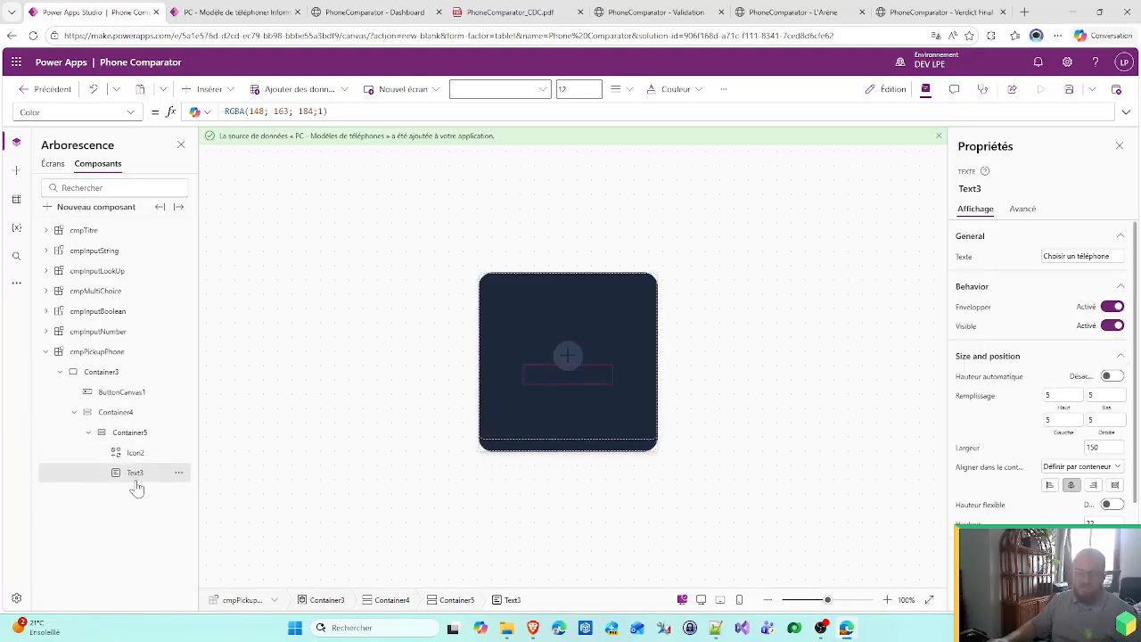
pyautogui.click(136, 488)
pyautogui.click(88, 432)
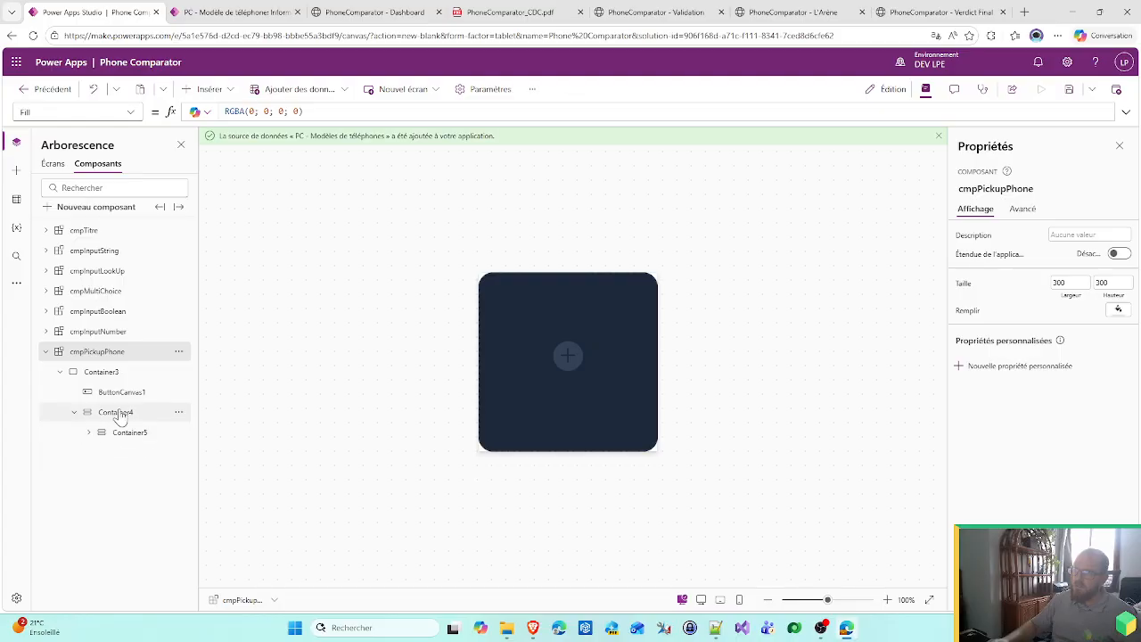
pyautogui.click(118, 415)
pyautogui.hotkey('ctrl', 'v')
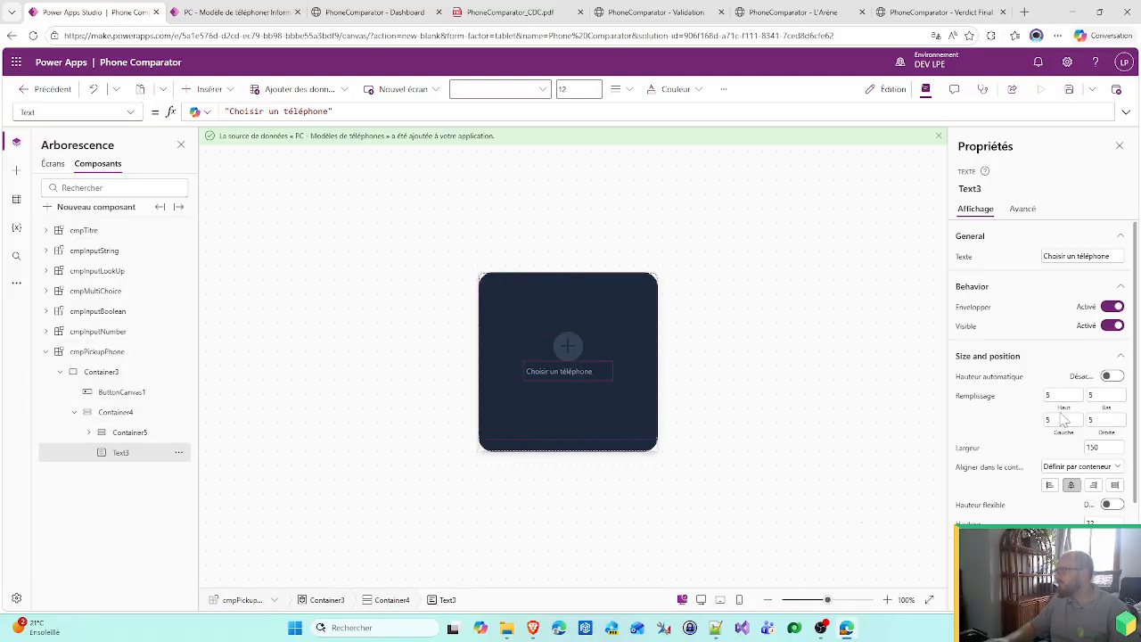
# - Stretch Text3 across the width of its container and centre its text alignment
pyautogui.click(1115, 484)
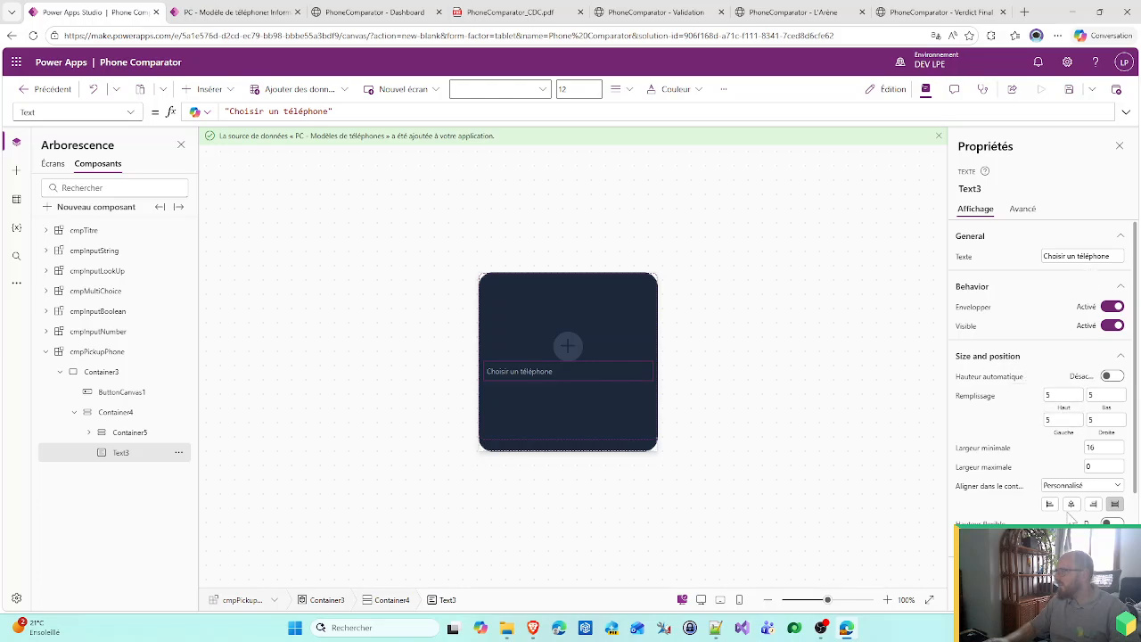
pyautogui.scroll(-3, 1039, 401)
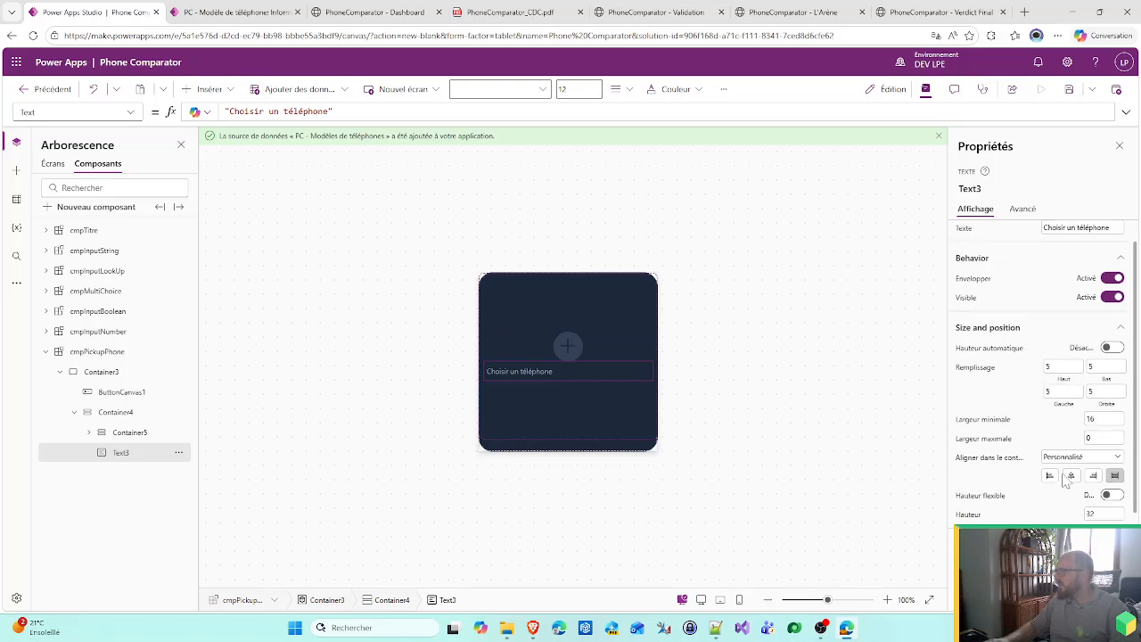
pyautogui.click(1073, 513)
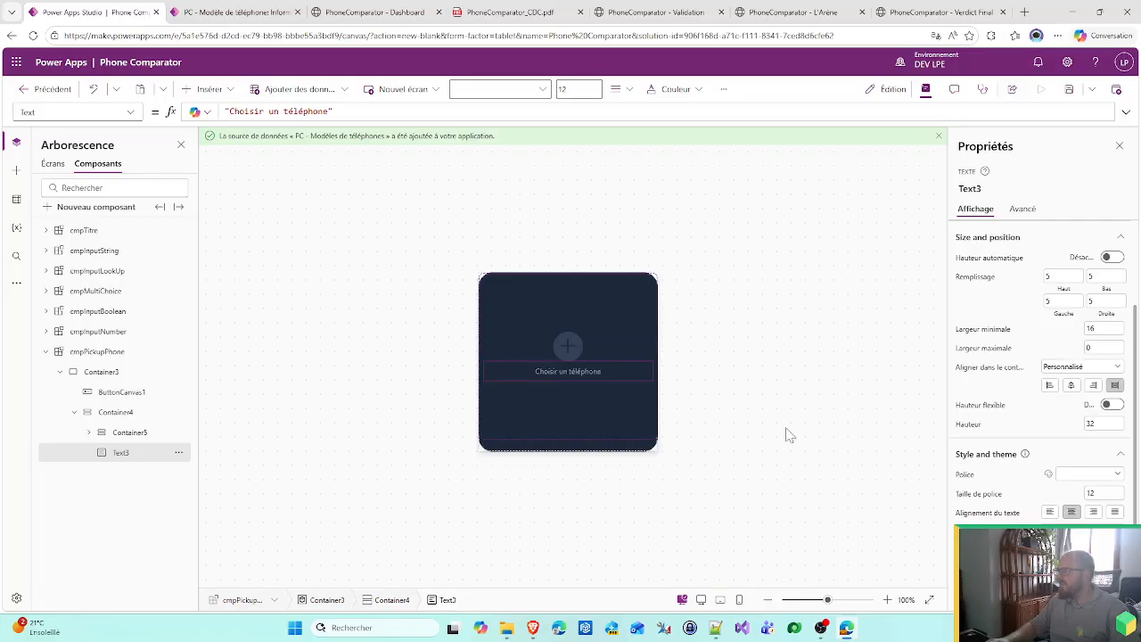
pyautogui.click(788, 434)
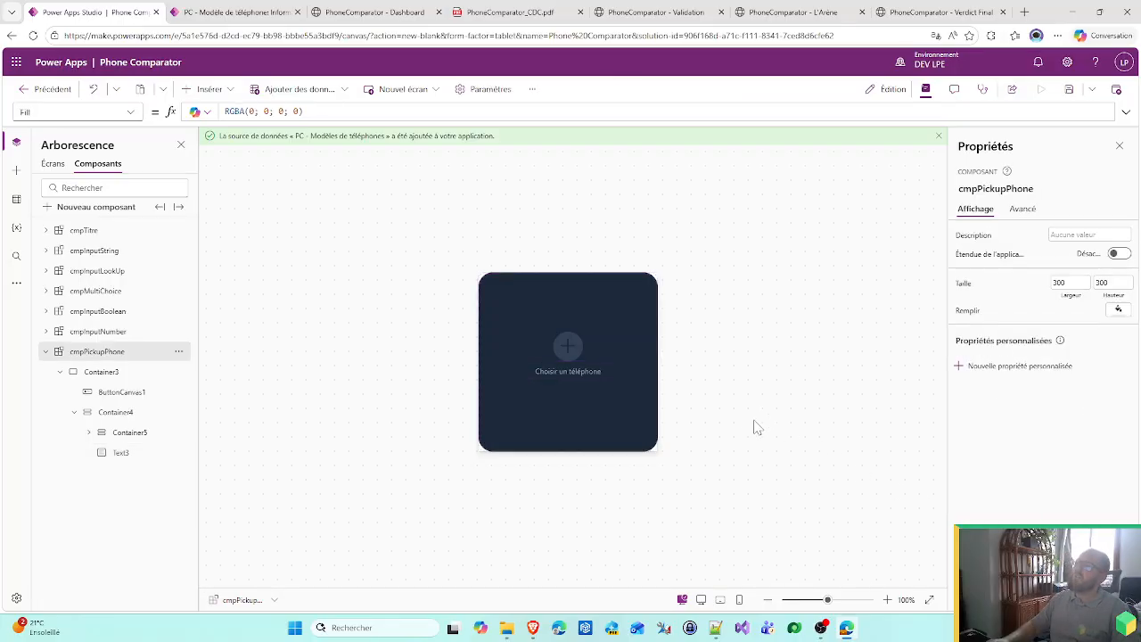
# - Create a custom property named OnSelectPhone on cmpPickupPhone, of type Événement with return data type Aucun
pyautogui.click(123, 393)
pyautogui.click(89, 353)
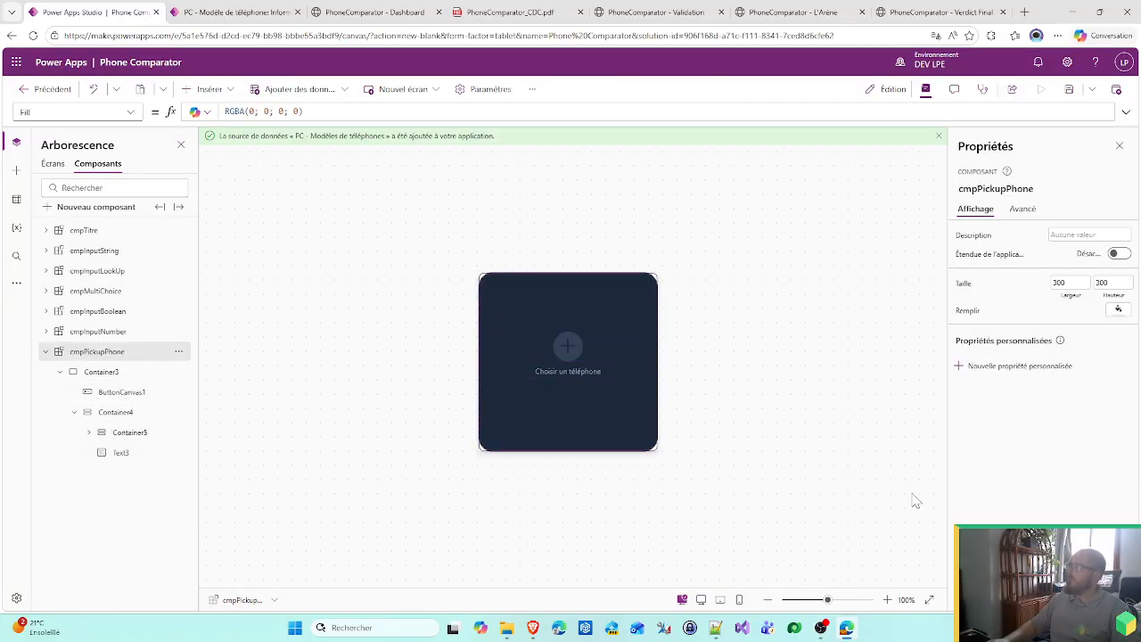
pyautogui.click(1008, 366)
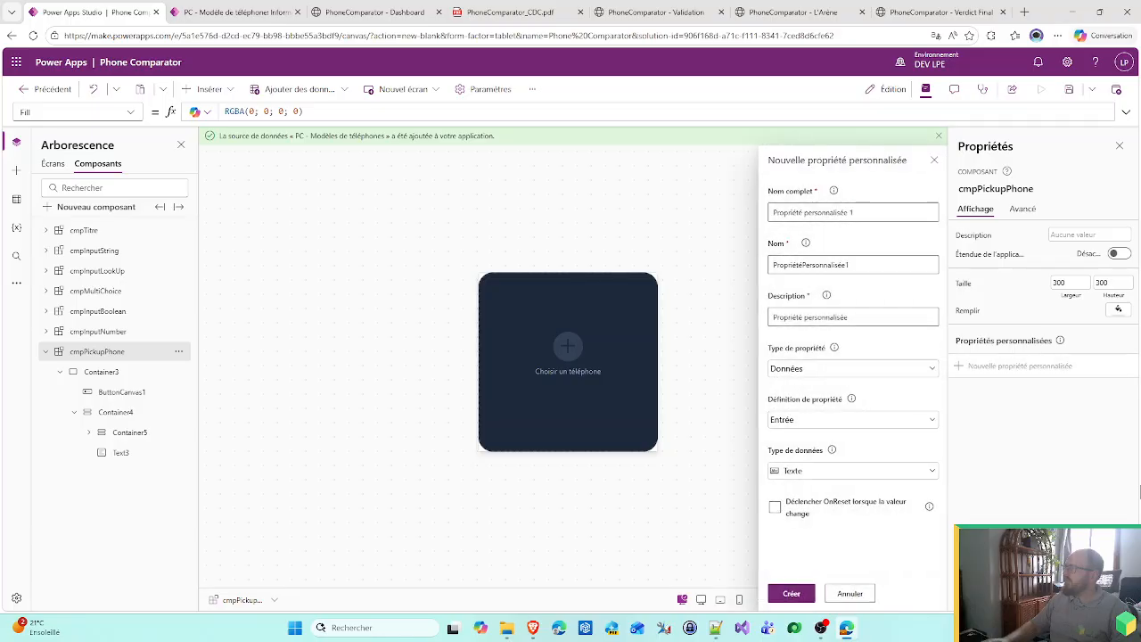
pyautogui.click(811, 421)
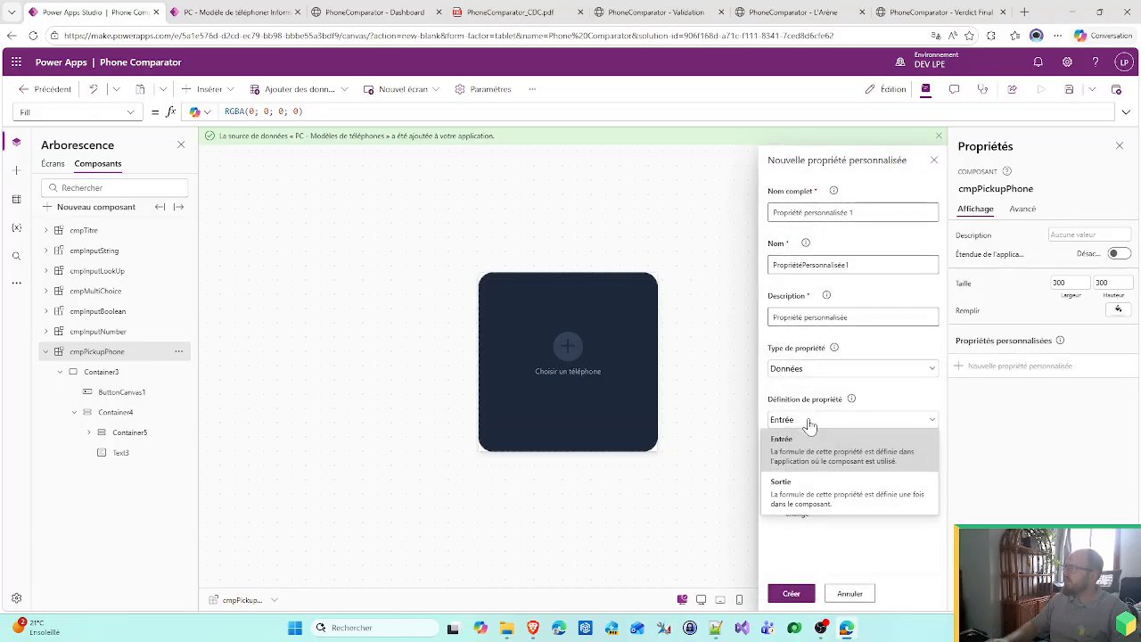
pyautogui.click(804, 372)
pyautogui.click(806, 472)
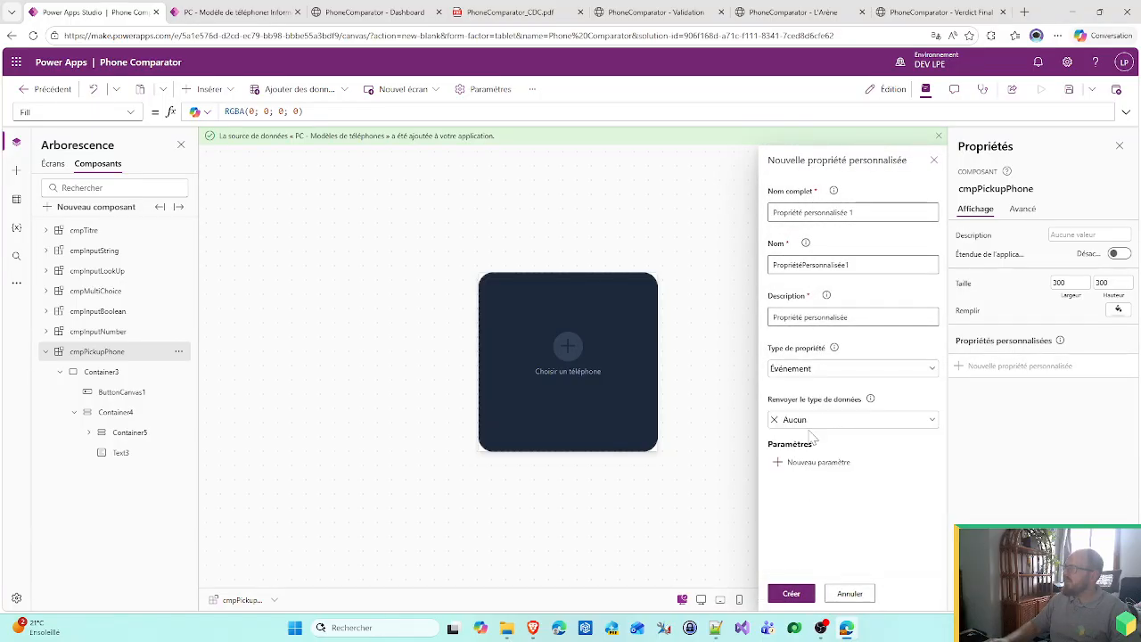
pyautogui.moveTo(882, 212); pyautogui.dragTo(615, 216)
pyautogui.write('O')
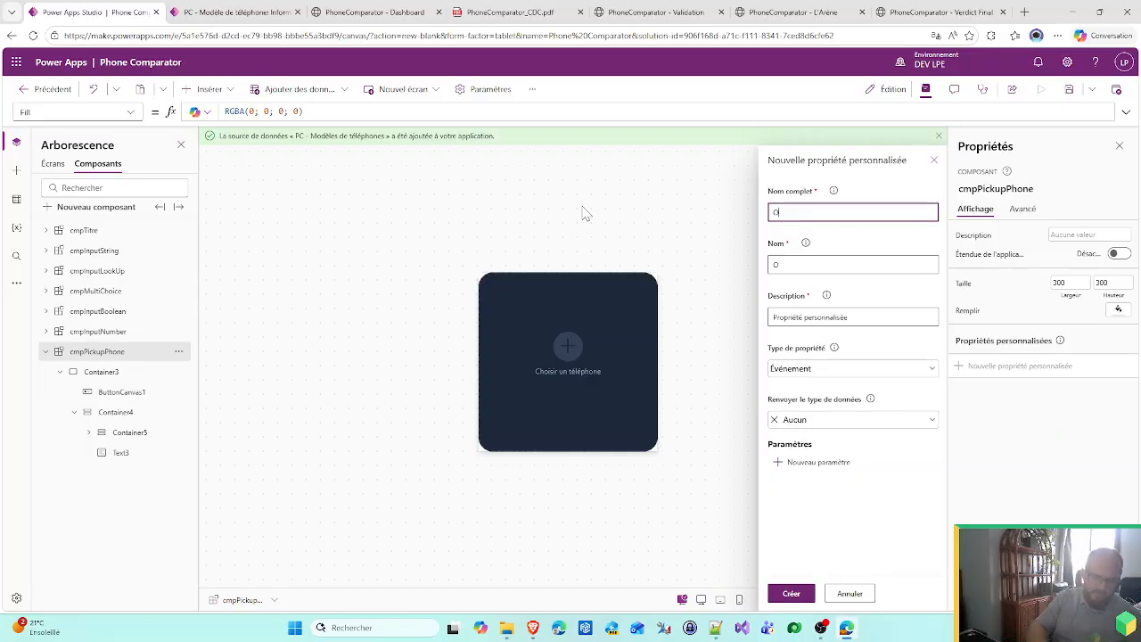
pyautogui.write('nSelectP')
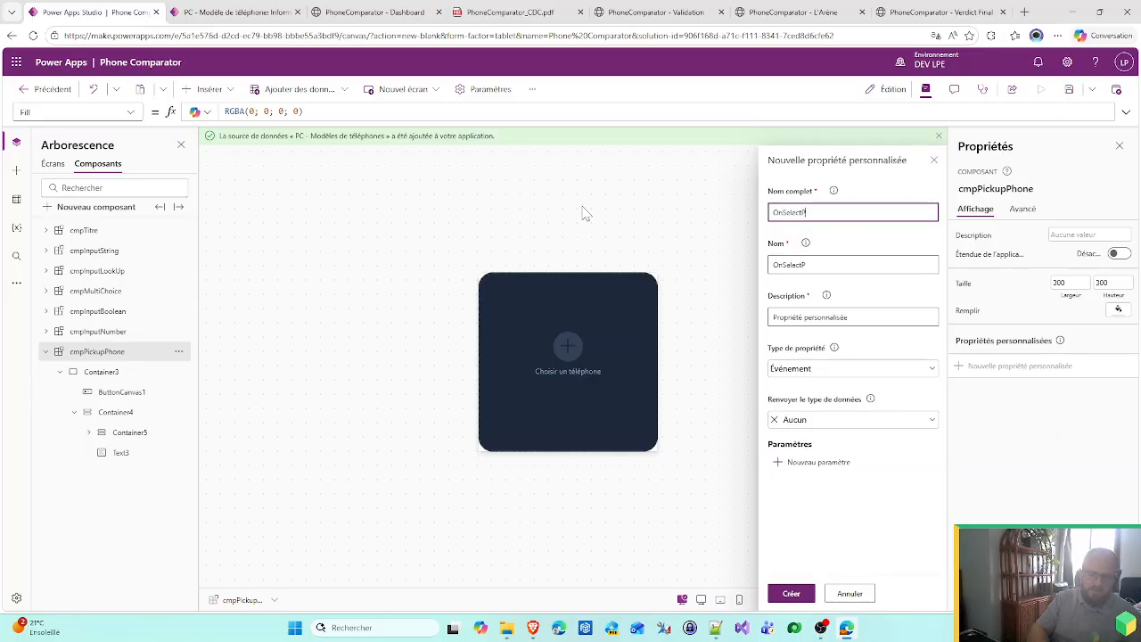
pyautogui.write('hone')
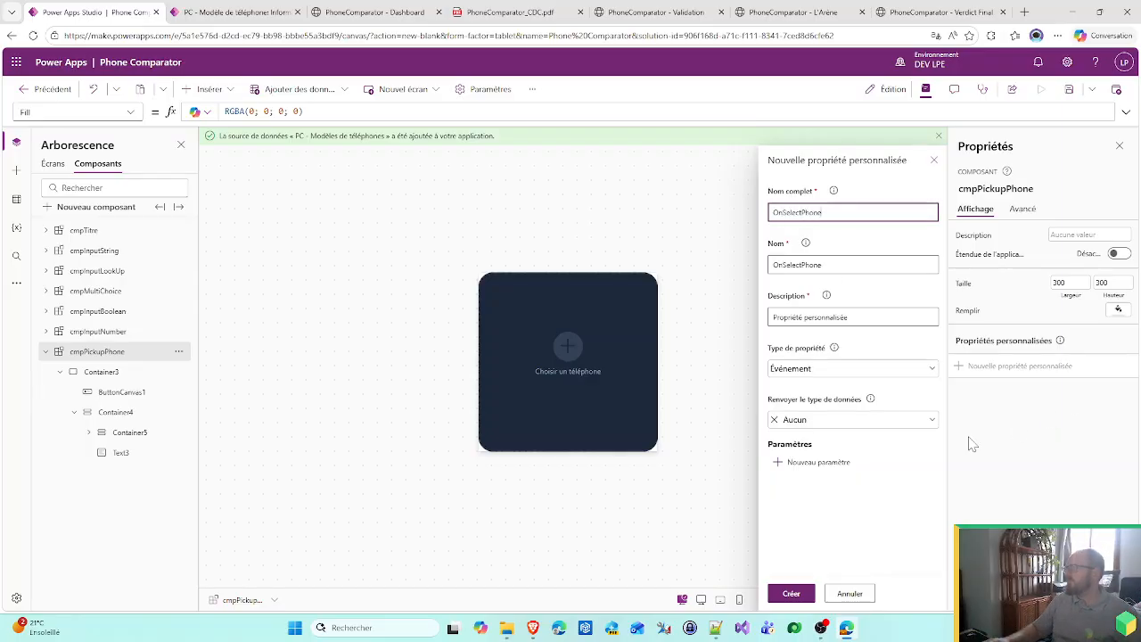
pyautogui.click(791, 594)
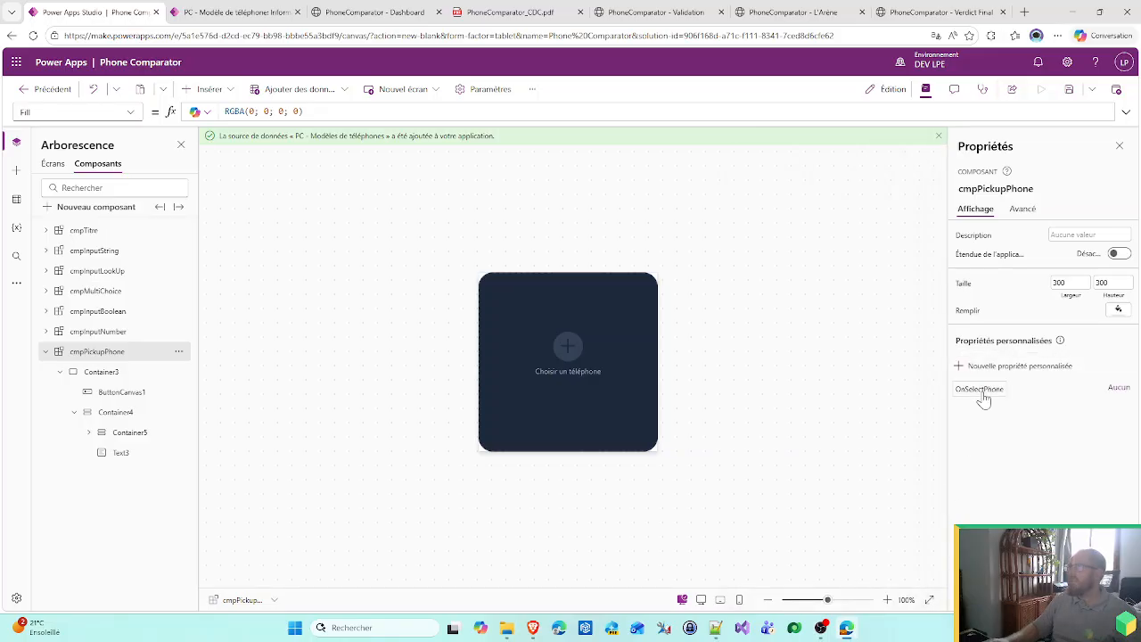
# - Set the OnSelectPhone property's formula on cmpPickupPhone to Notify("Hello")
pyautogui.click(980, 389)
pyautogui.write('Not')
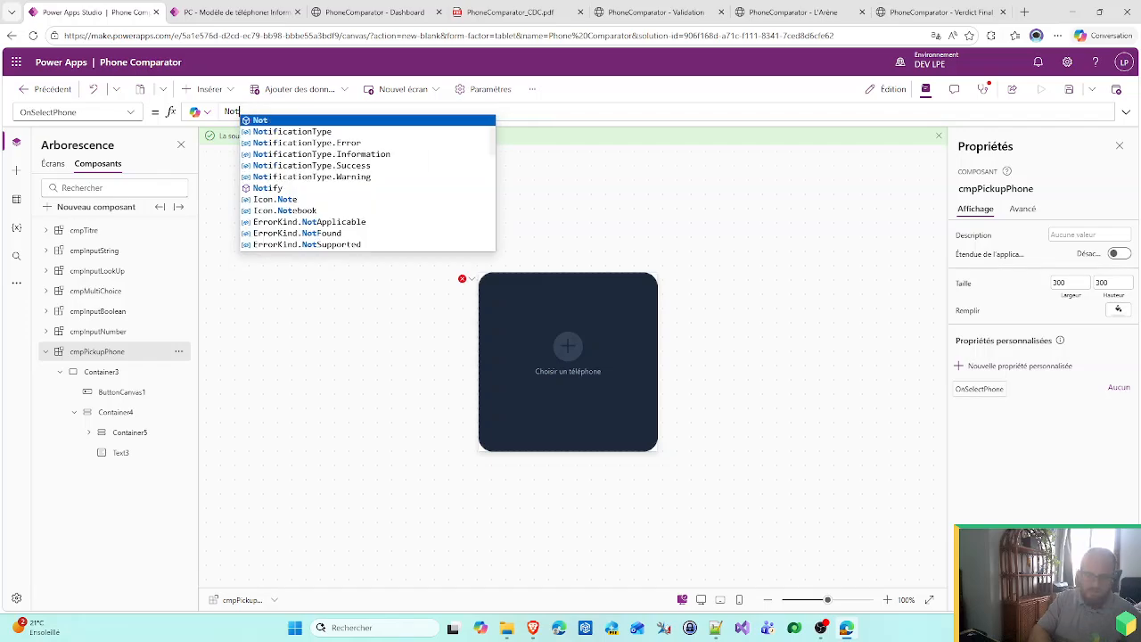
pyautogui.write('ify("Hello")')
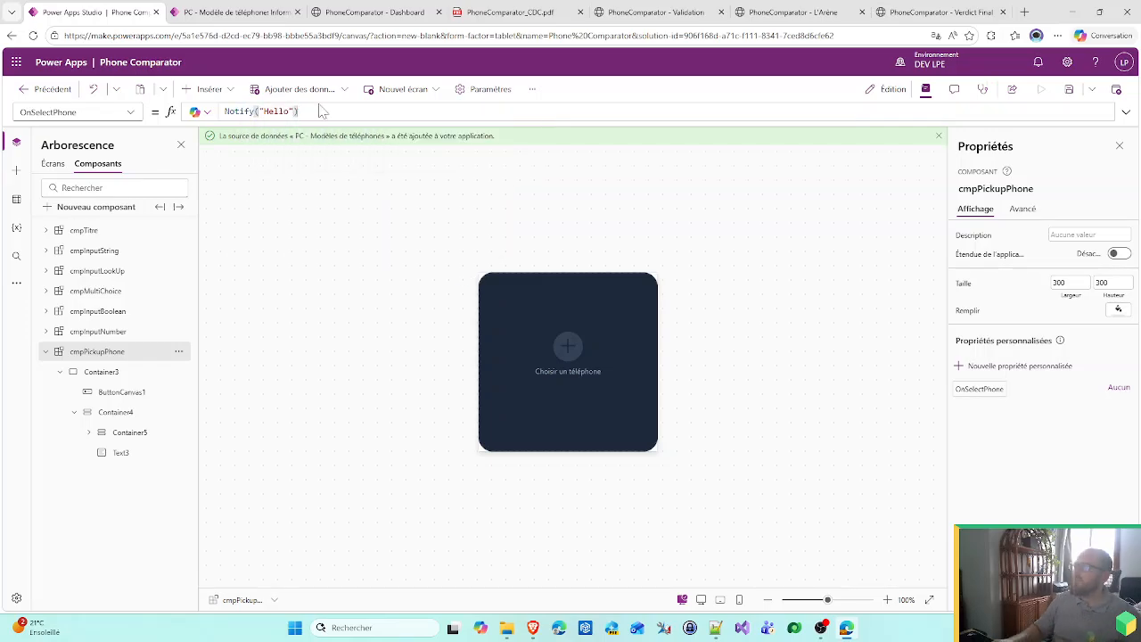
# - Set ButtonCanvas1's OnSelect formula to cmpPickupPhone.OnSelectPhone() and trigger the button on the canvas to test it
pyautogui.click(546, 356)
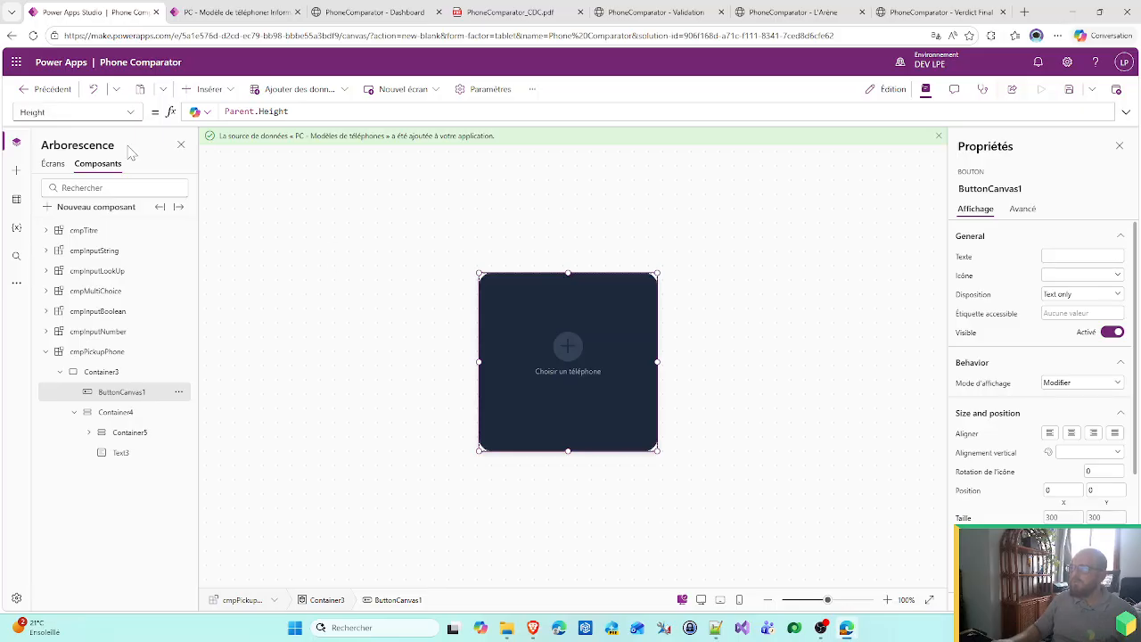
pyautogui.click(123, 113)
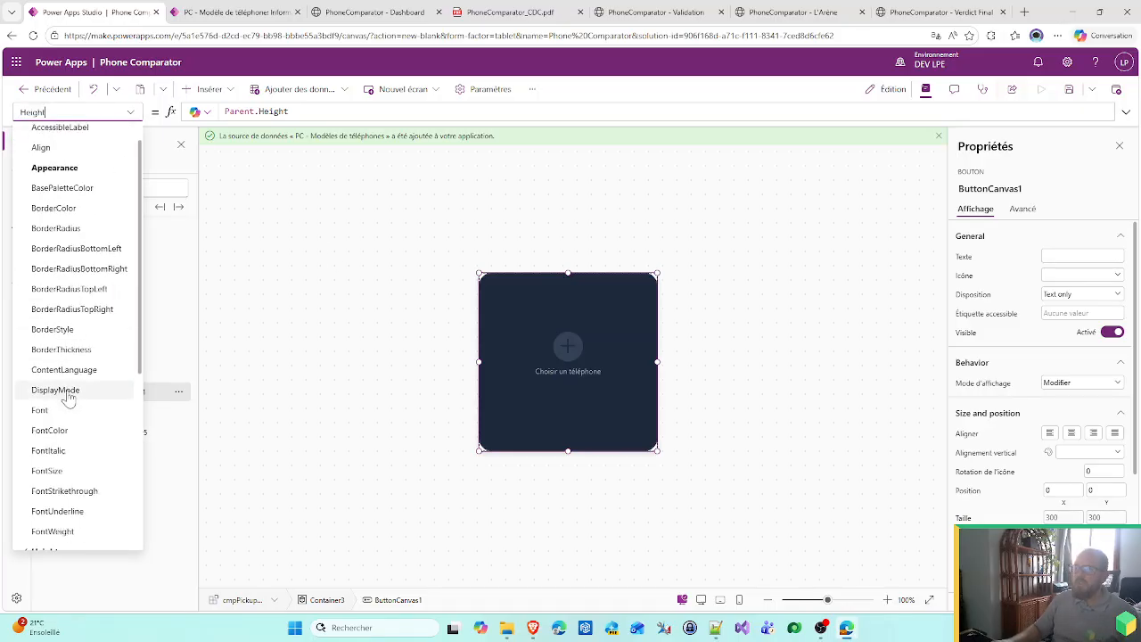
pyautogui.scroll(-3, 67, 405)
pyautogui.scroll(-1, 68, 481)
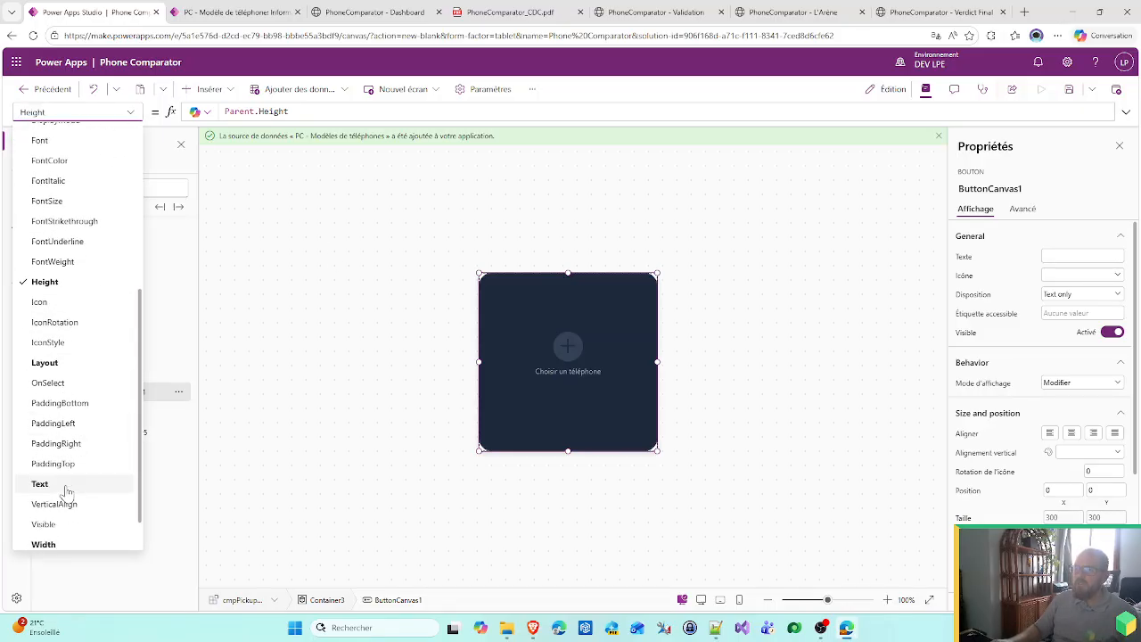
pyautogui.click(49, 382)
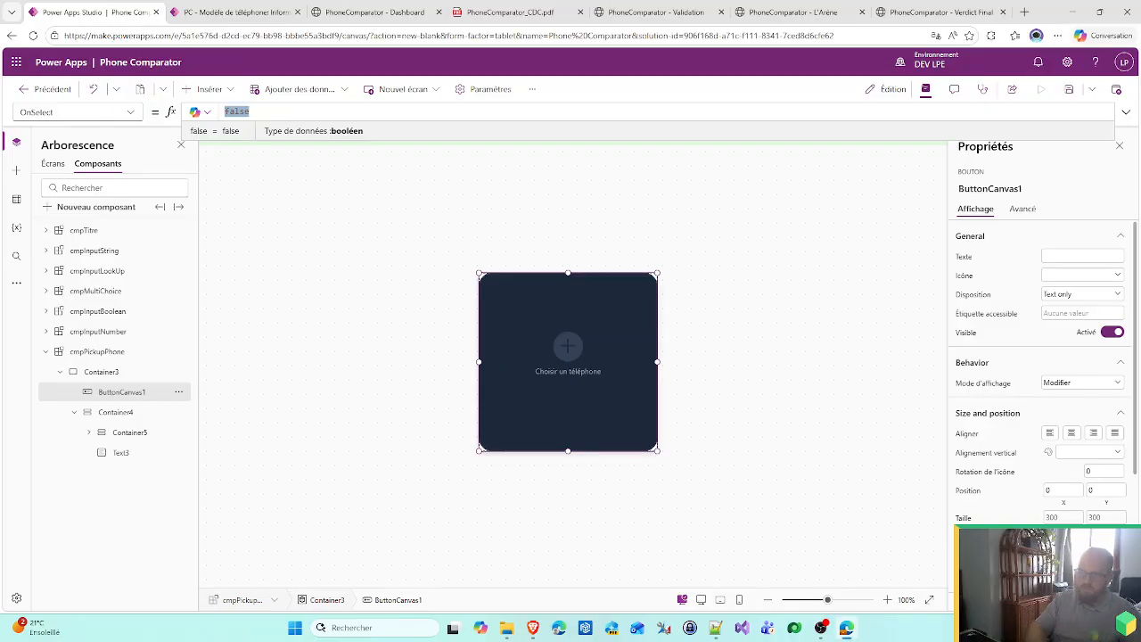
pyautogui.write('cmpPi')
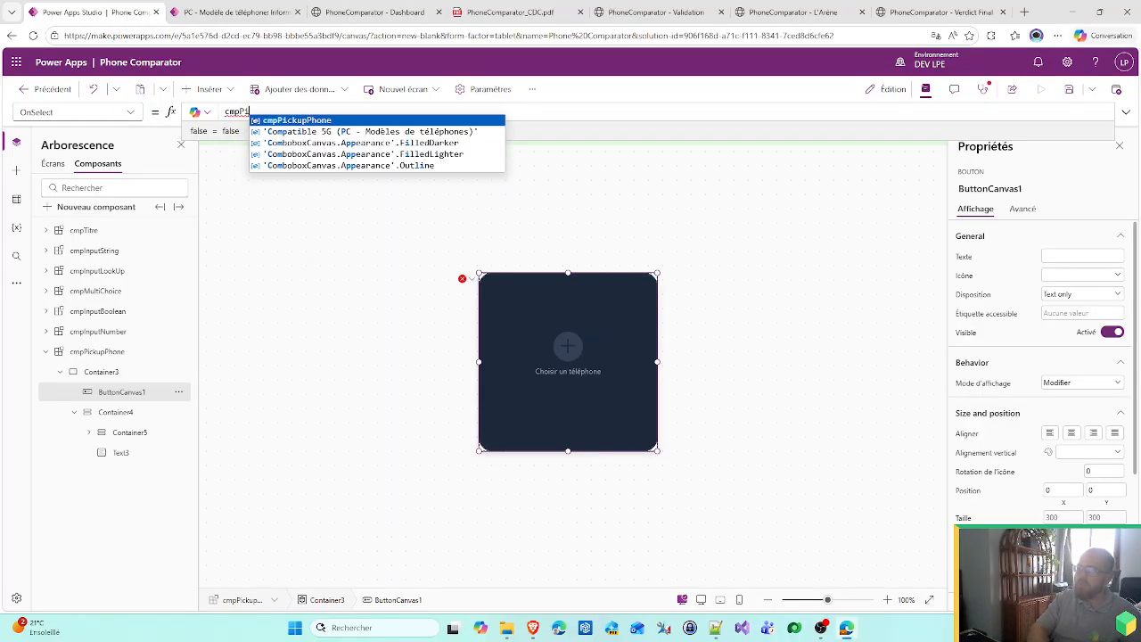
pyautogui.write('ckupPhone.')
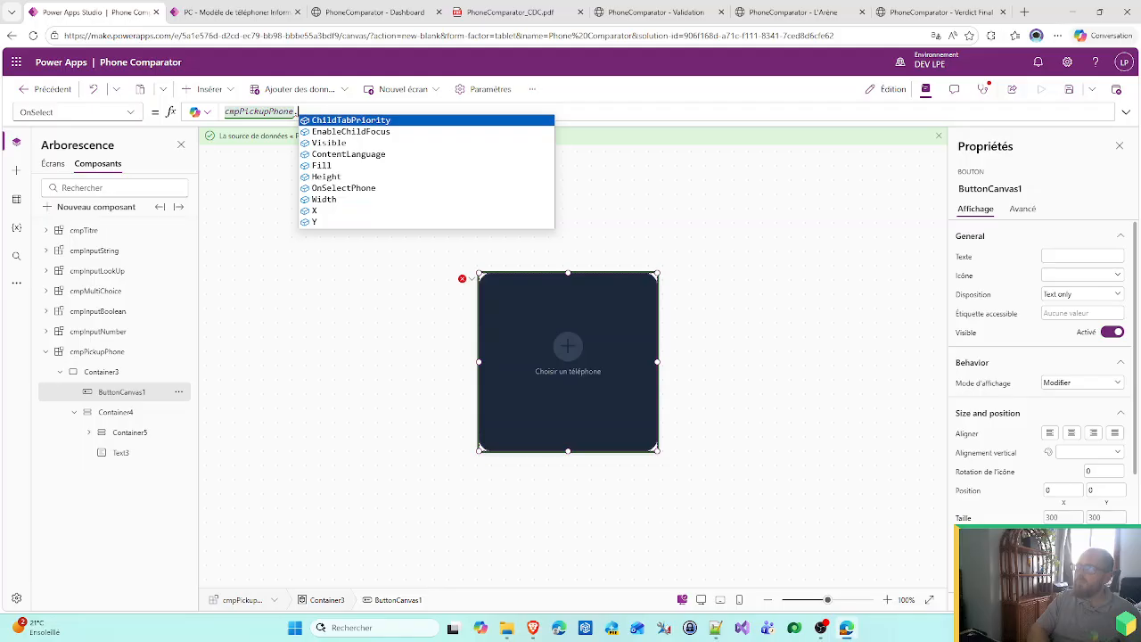
pyautogui.press('Down')
pyautogui.press('Down')
pyautogui.press('Down')
pyautogui.press('Down')
pyautogui.press('Down')
pyautogui.press('Down')
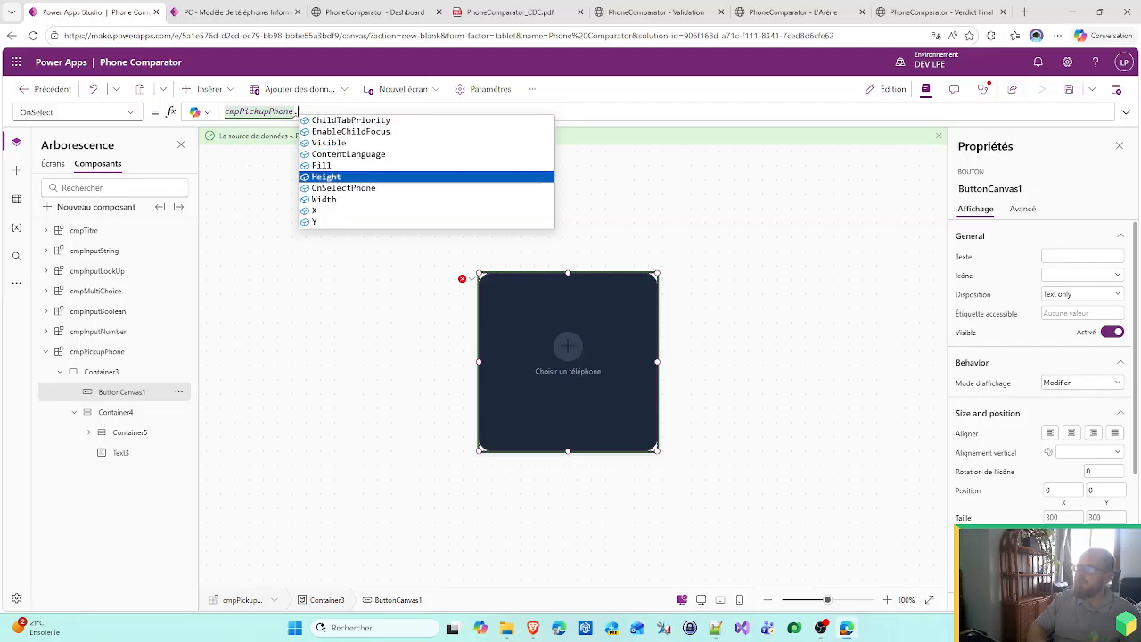
pyautogui.press('Tab')
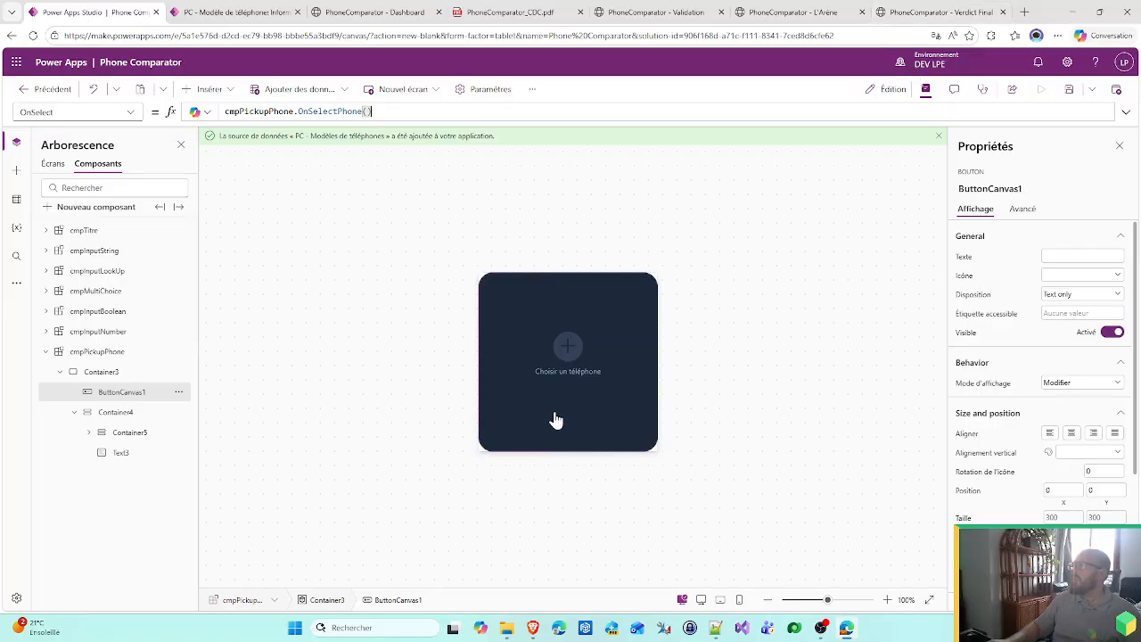
pyautogui.keyDown('alt'); pyautogui.click(563, 376); pyautogui.keyUp('alt')
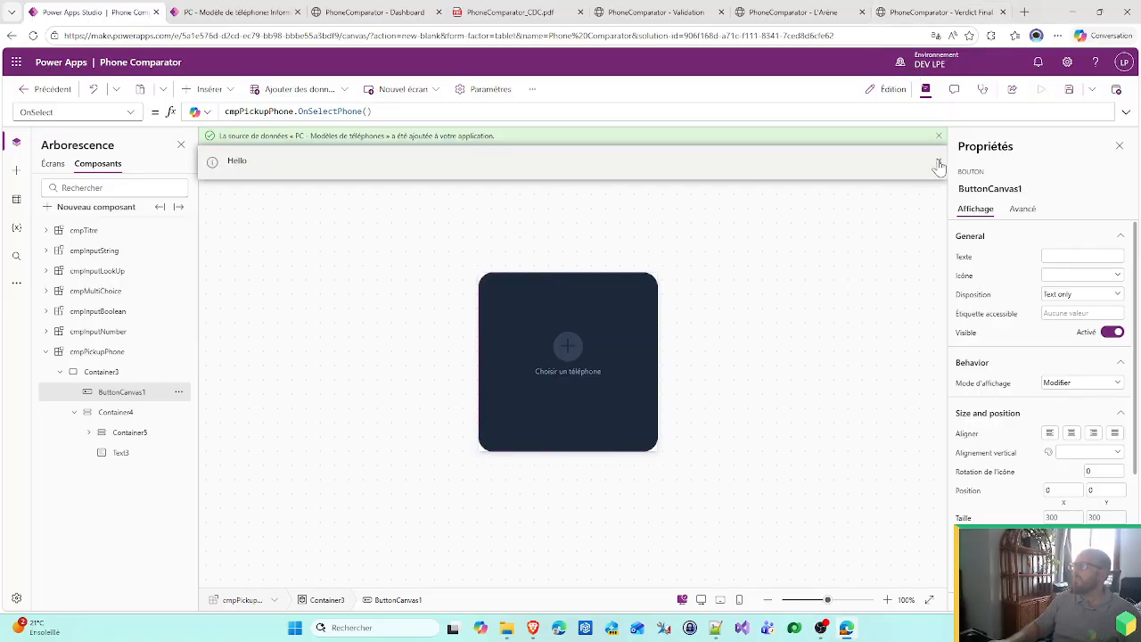
# - Replace the test formula in cmpPickupPhone's OnSelectPhone property with false
pyautogui.click(118, 353)
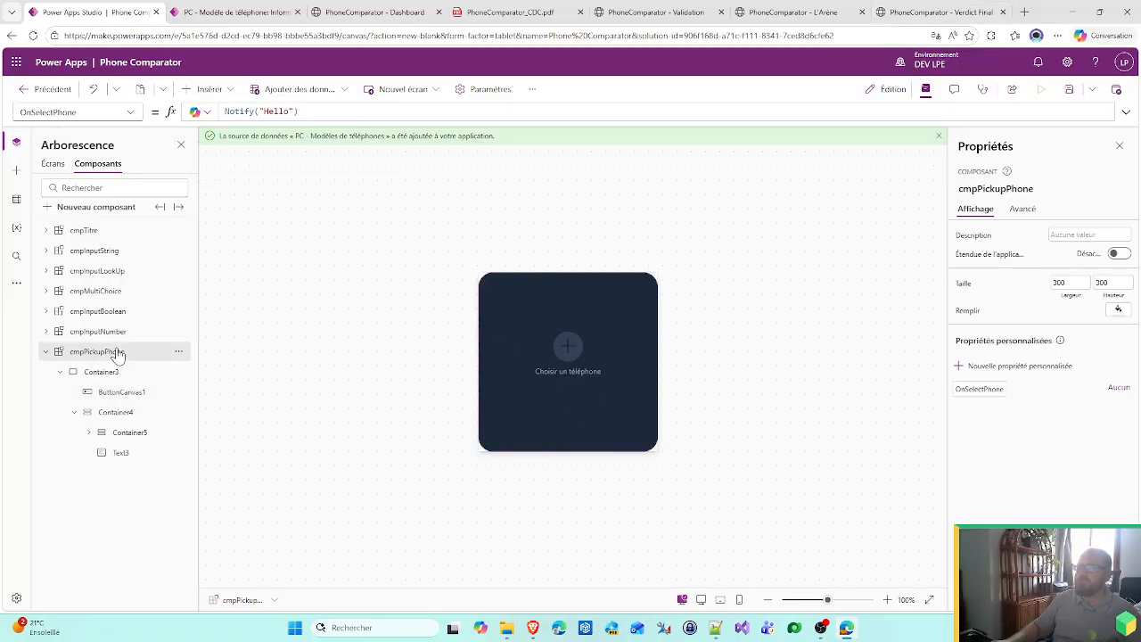
pyautogui.hotkey('ctrl', 'a')
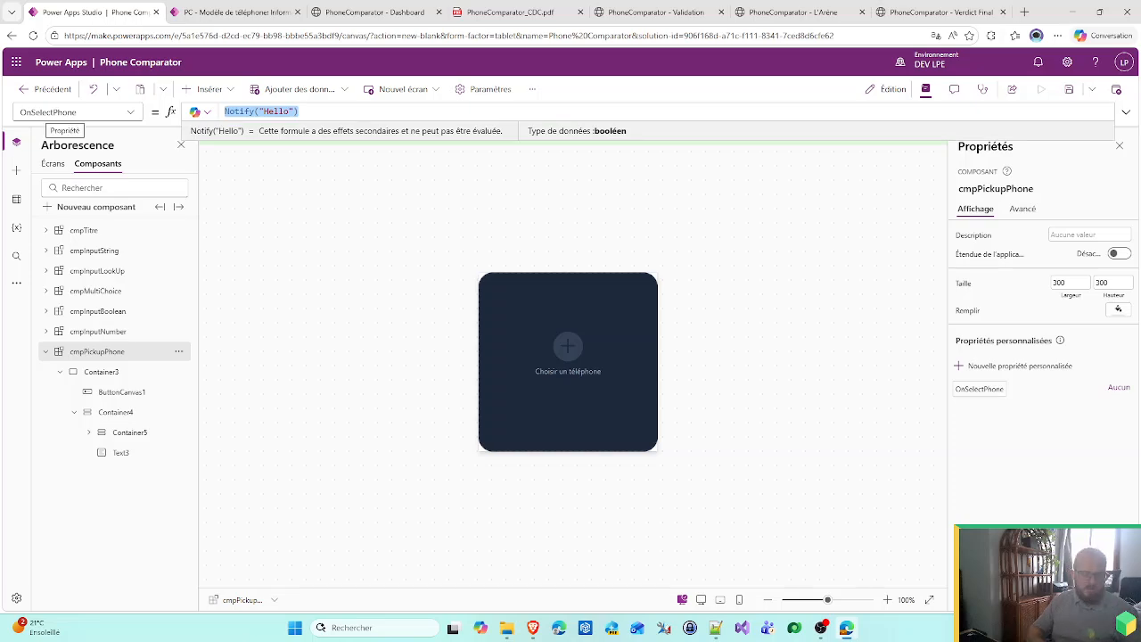
pyautogui.write('false')
pyautogui.click(311, 348)
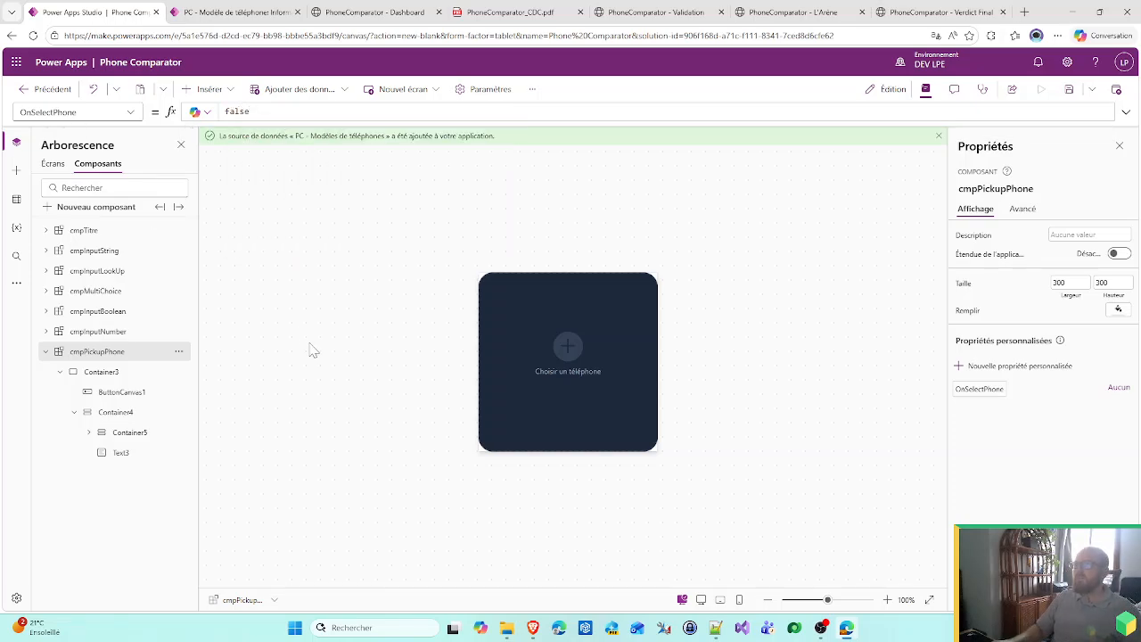
# - Create a custom property named DefaultPhone on cmpPickupPhone, of type Données, definition Entrée and data type Enregistrement
pyautogui.click(1000, 366)
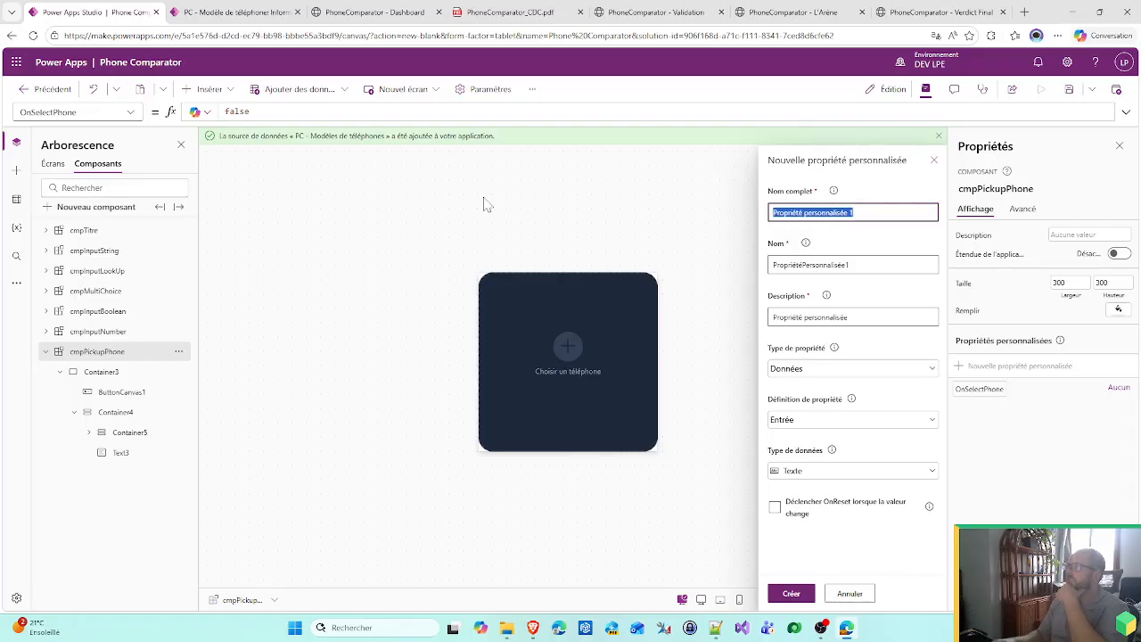
pyautogui.write('DefaultPhone')
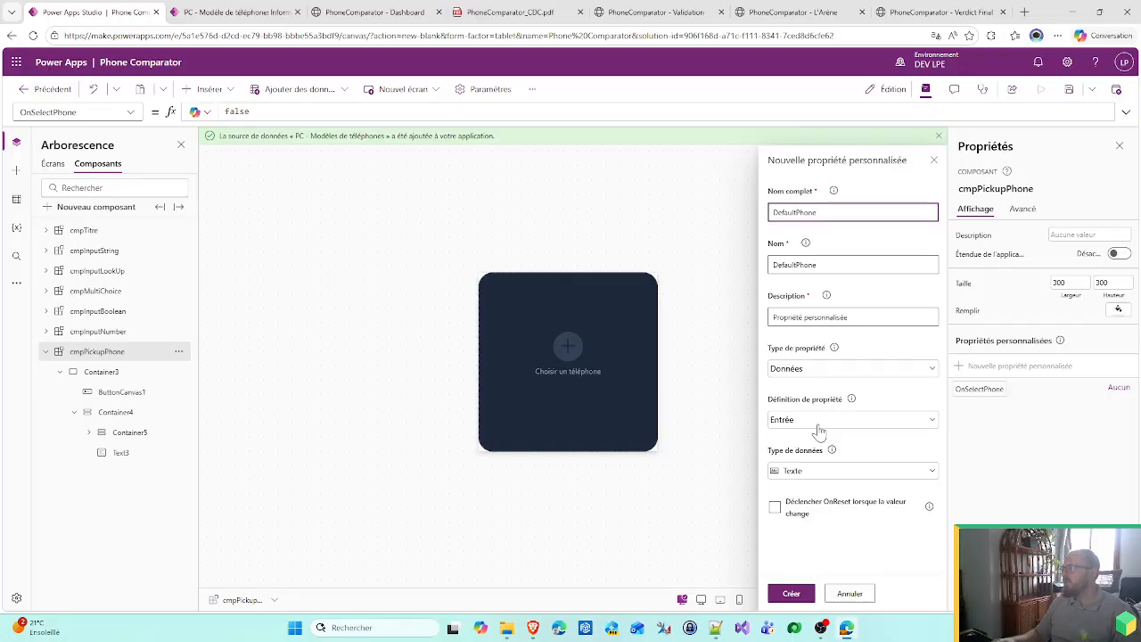
pyautogui.click(809, 473)
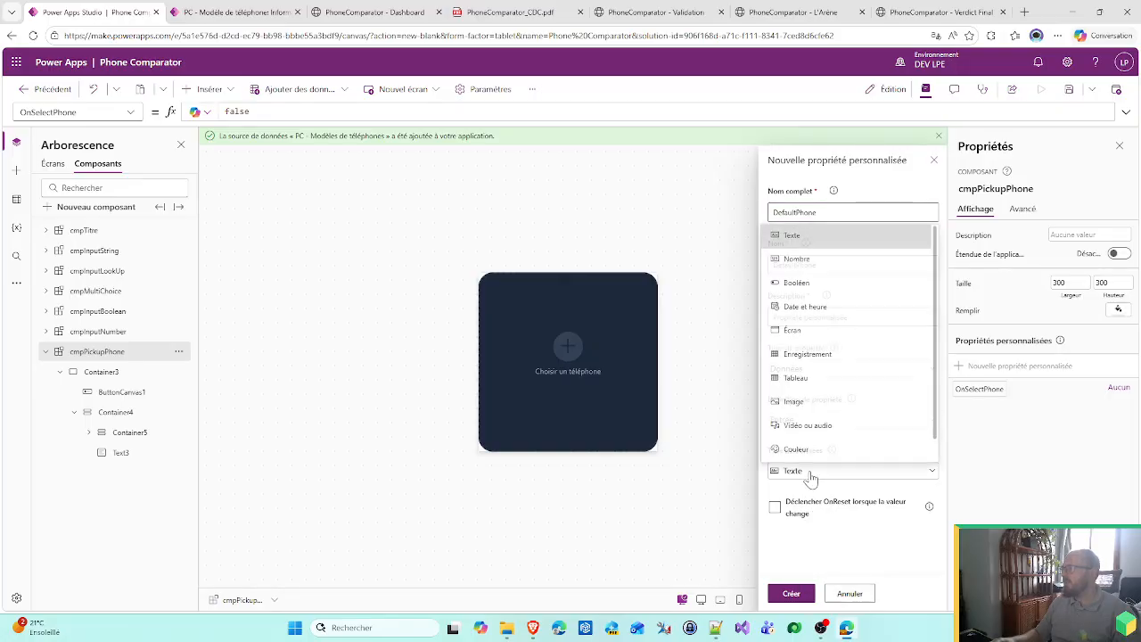
pyautogui.click(809, 361)
pyautogui.click(791, 593)
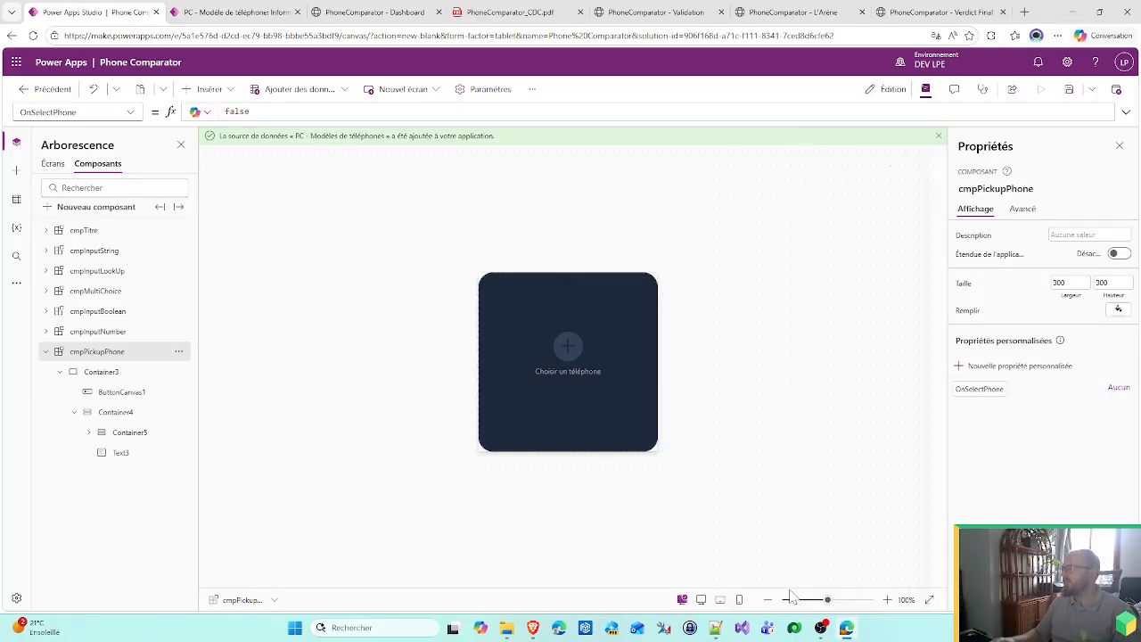
# - Replace DefaultPhone's sample record with the formula First('PC - Modèles de téléphones')
pyautogui.click(976, 411)
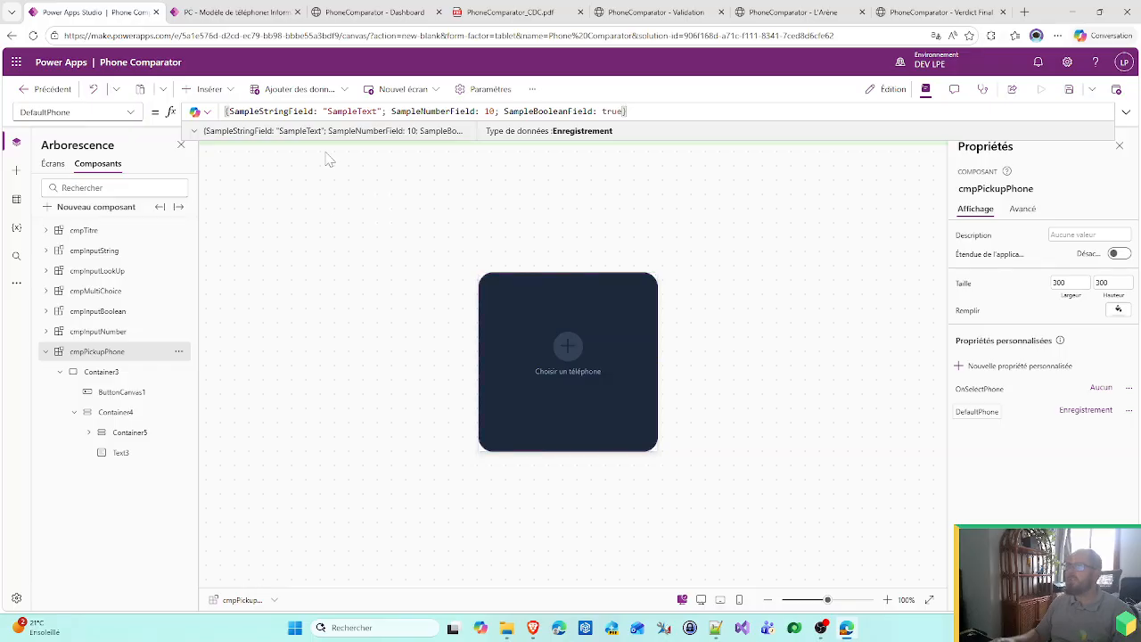
pyautogui.hotkey('ctrl', 'a')
pyautogui.press('BackSpace')
pyautogui.write('First(')
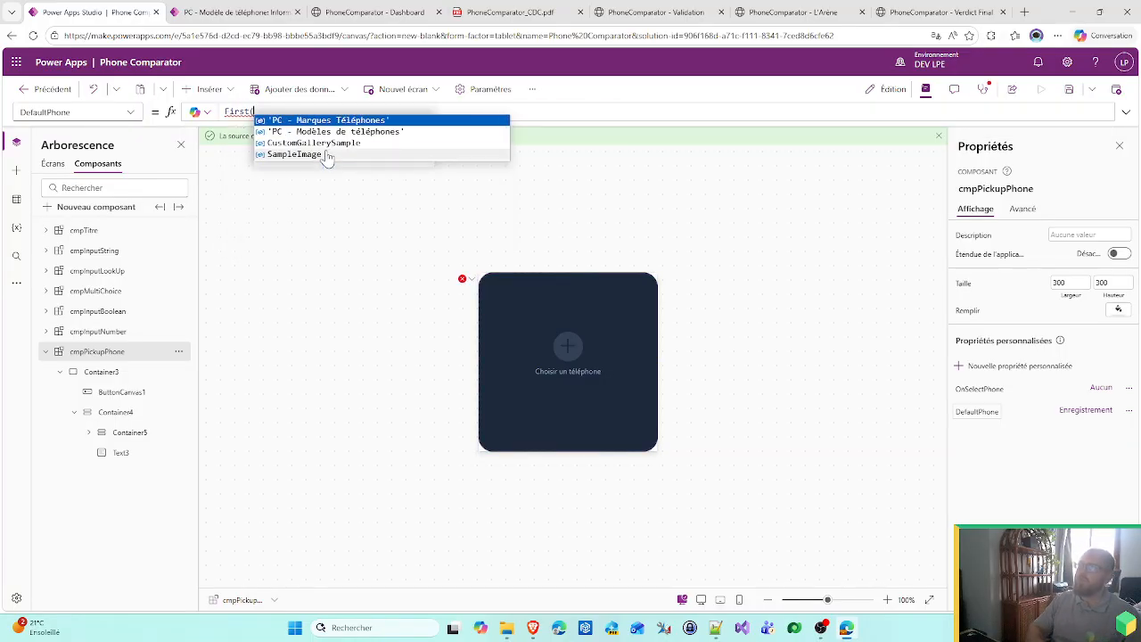
pyautogui.press('Down')
pyautogui.press('Tab')
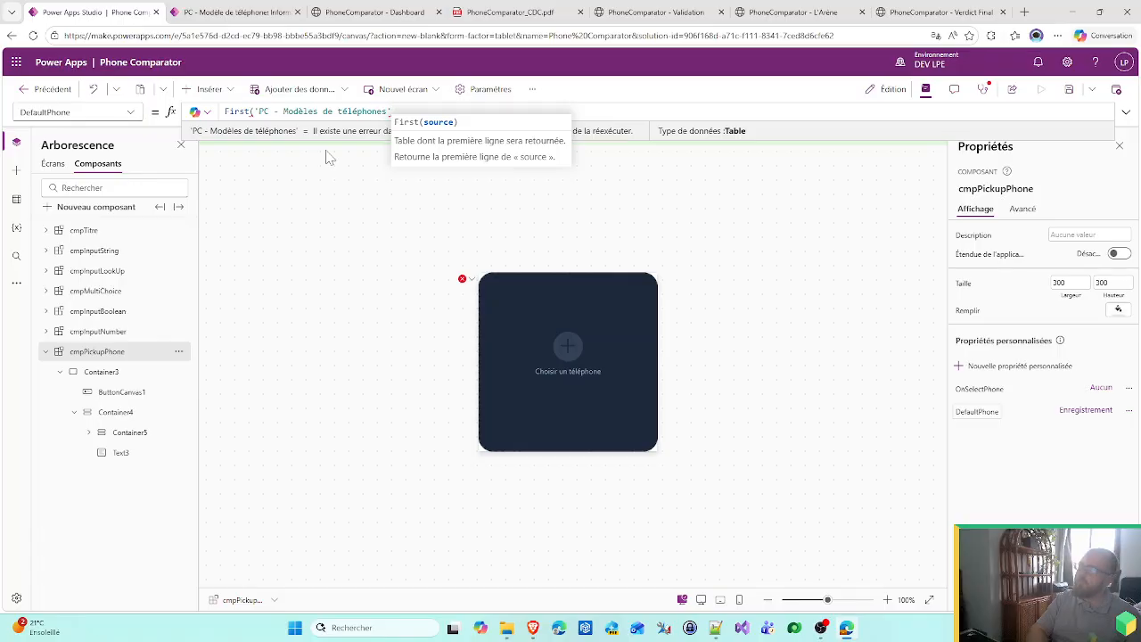
pyautogui.write(')')
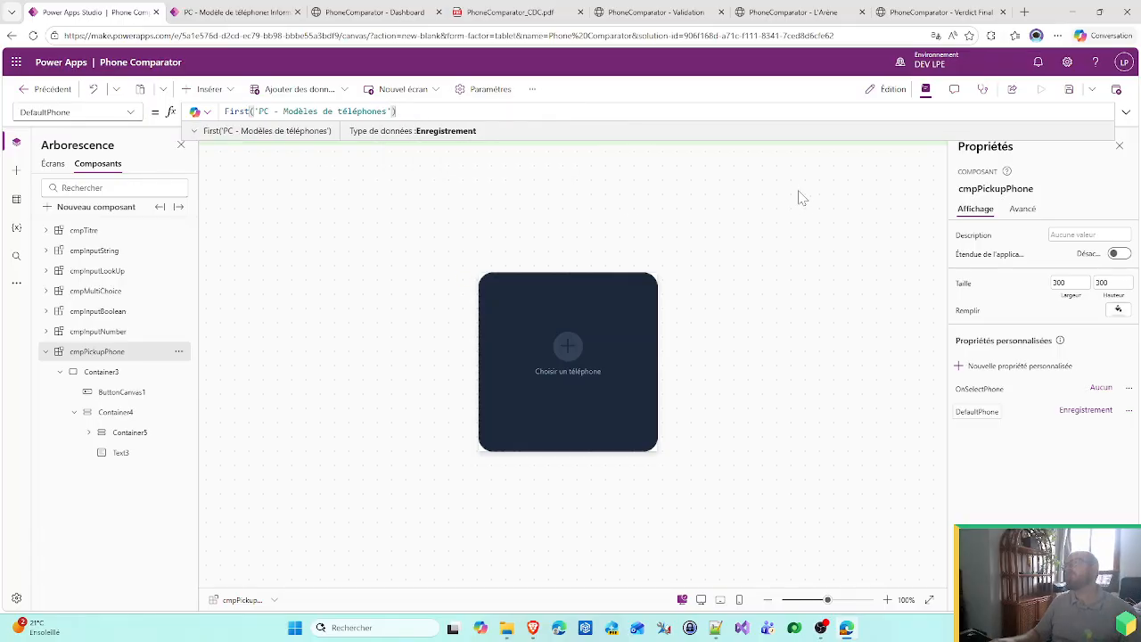
# - Compare Container3 in cmpPickupPhone with the filled and empty phone slots of the L'Arène mockup
pyautogui.click(101, 377)
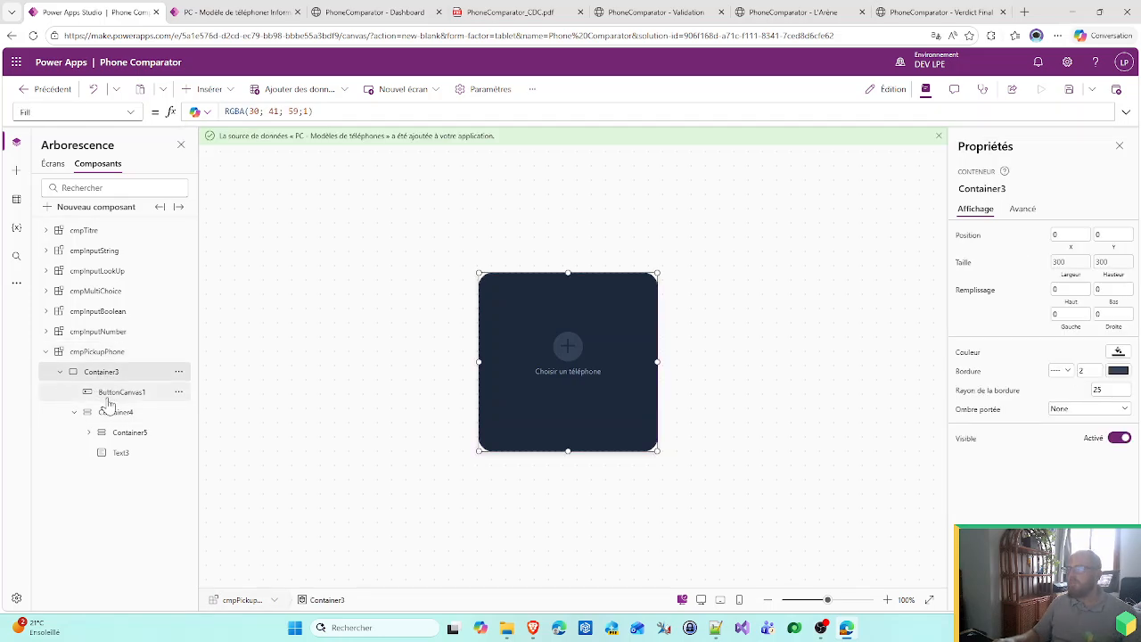
pyautogui.click(105, 393)
pyautogui.click(110, 381)
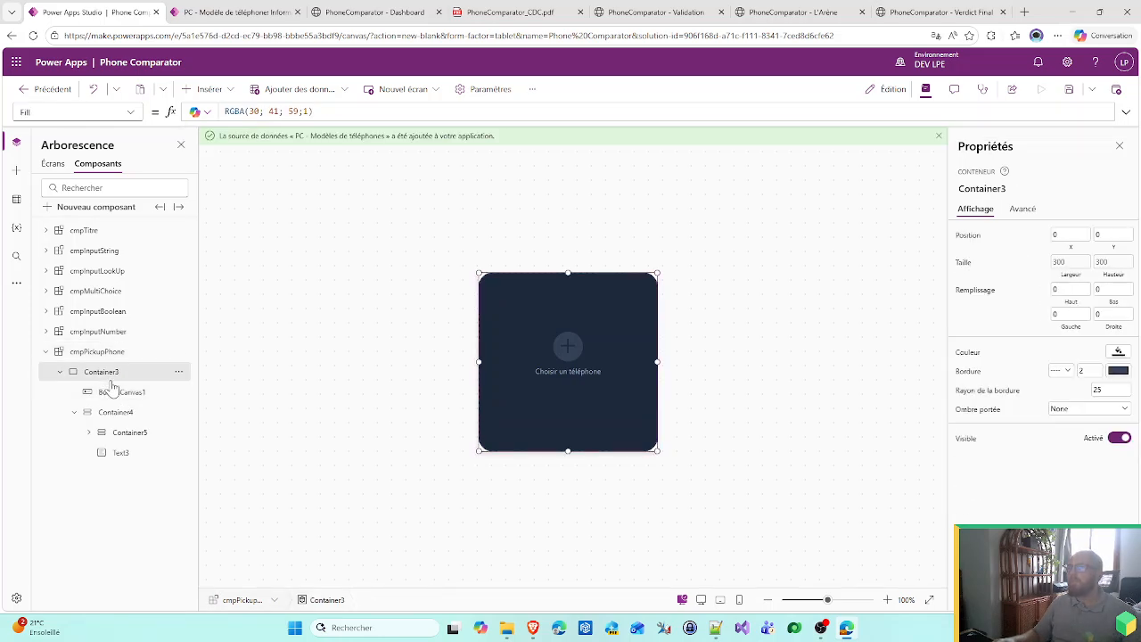
pyautogui.click(526, 12)
pyautogui.click(629, 11)
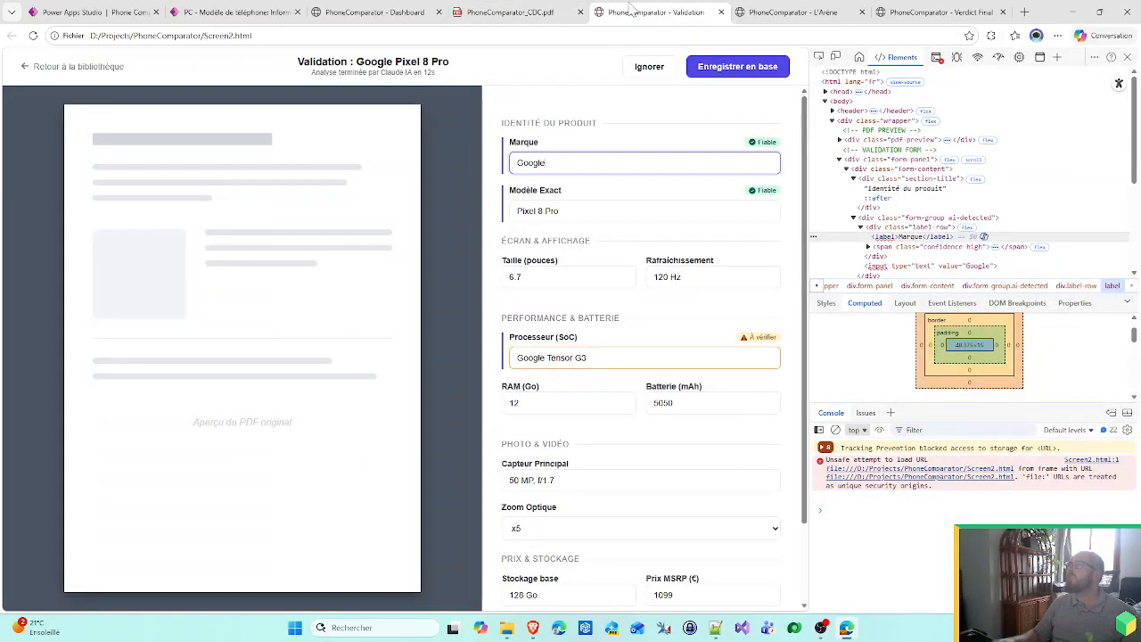
pyautogui.click(767, 11)
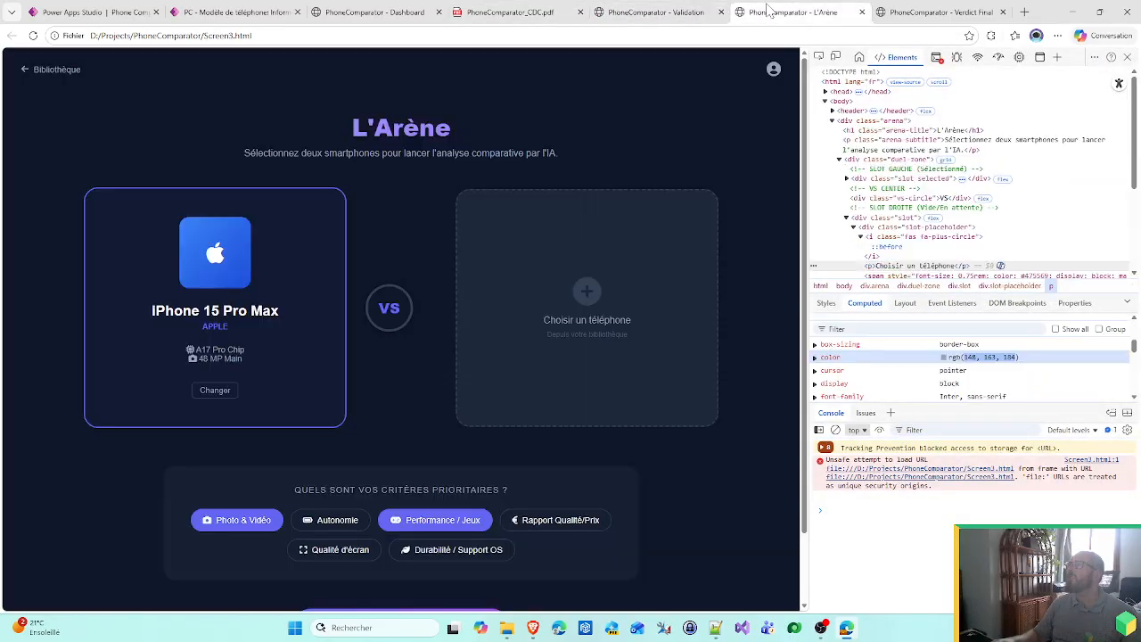
pyautogui.click(98, 12)
# - Set Container3's Visible property to IsBlankOrError(cmpPickupPhone.DefaultPhone.'PC - Modèle de téléphone')
pyautogui.click(965, 441)
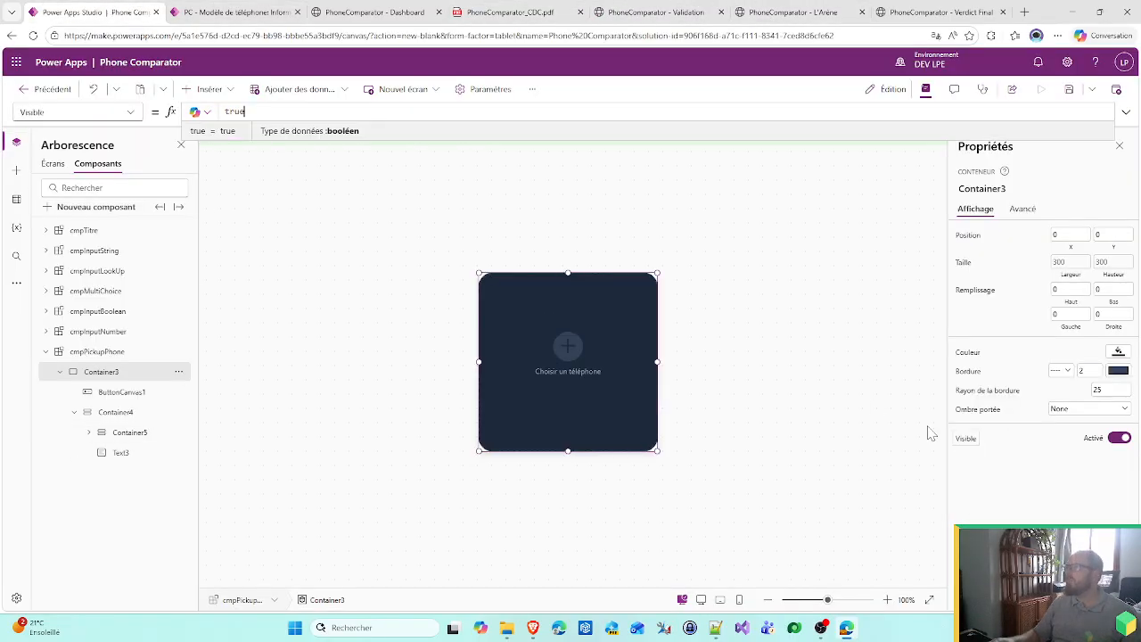
pyautogui.hotkey('ctrl', 'a')
pyautogui.write('Not')
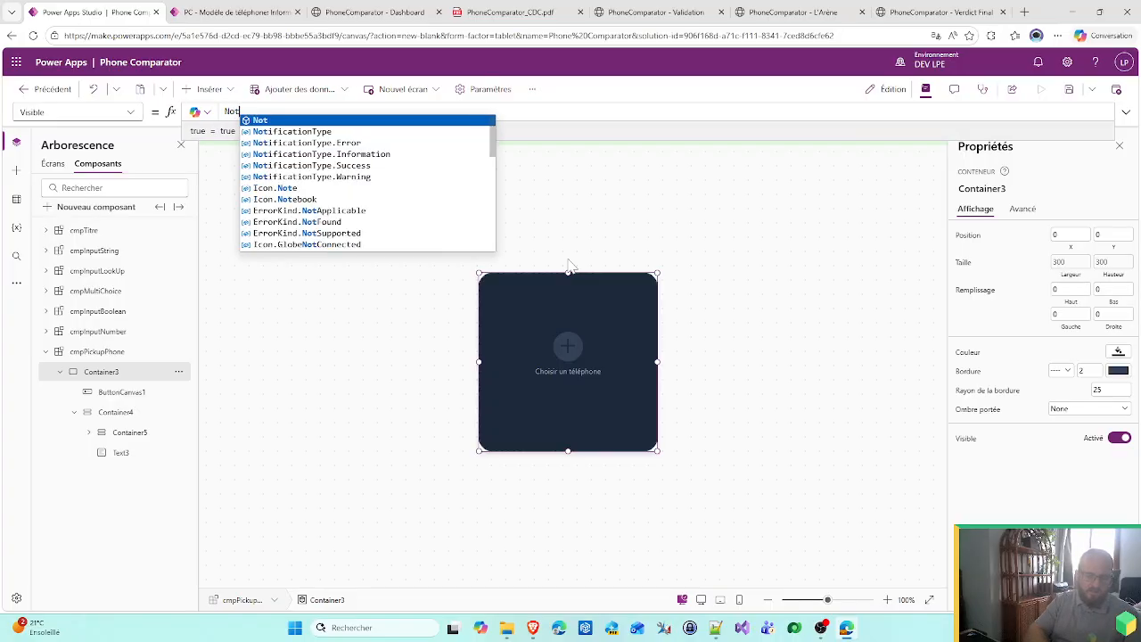
pyautogui.write('(IsB')
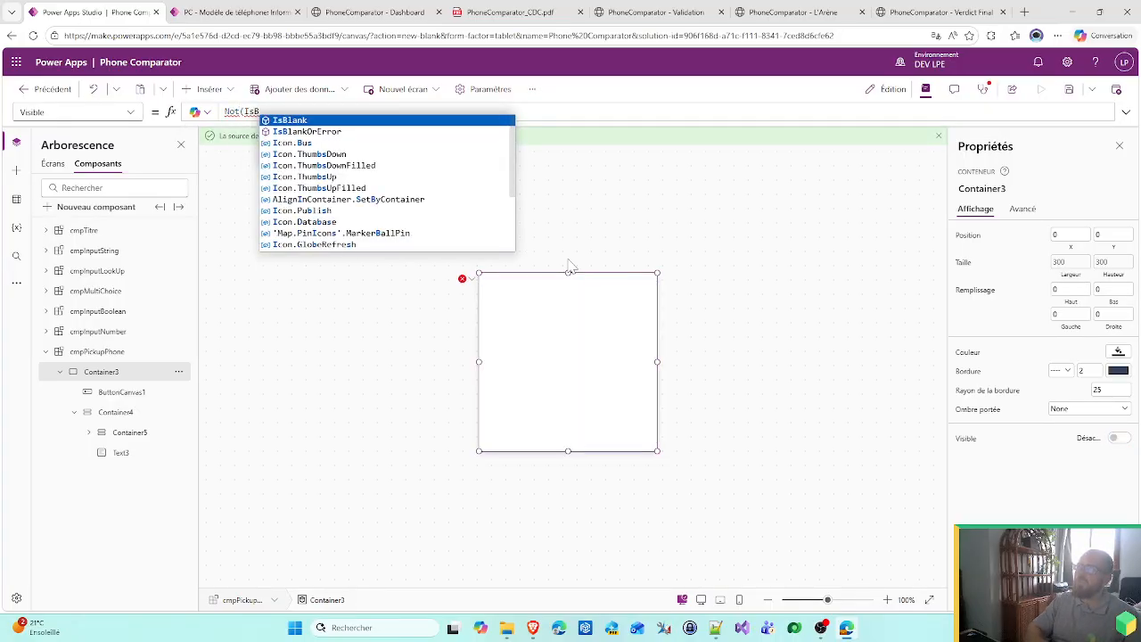
pyautogui.hotkey('ctrl', 'a')
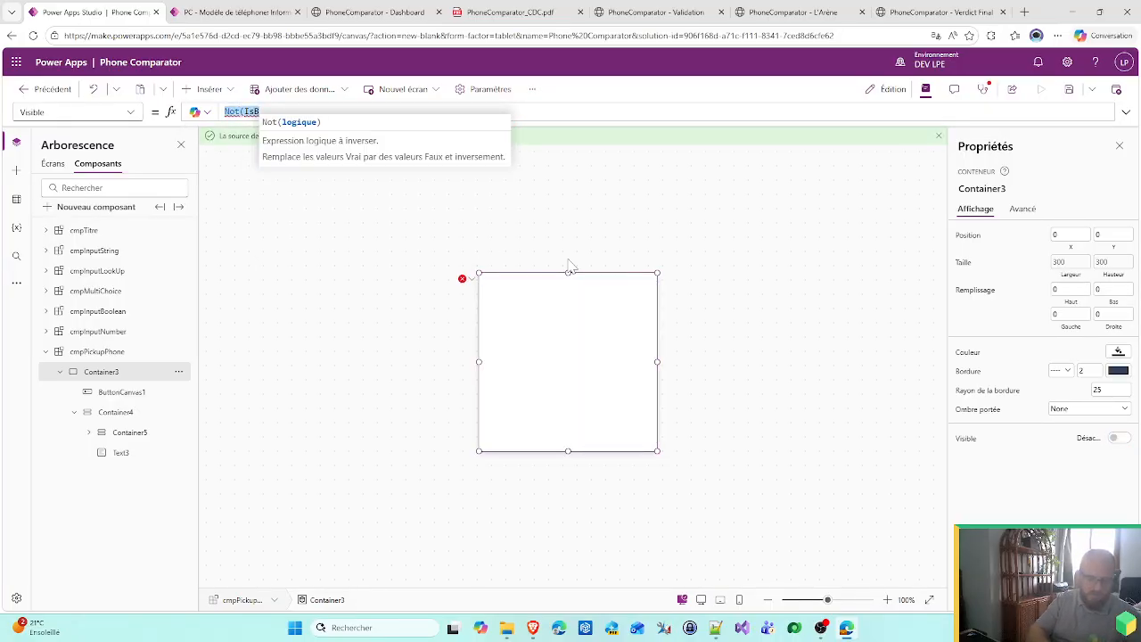
pyautogui.write('IsBlankOr')
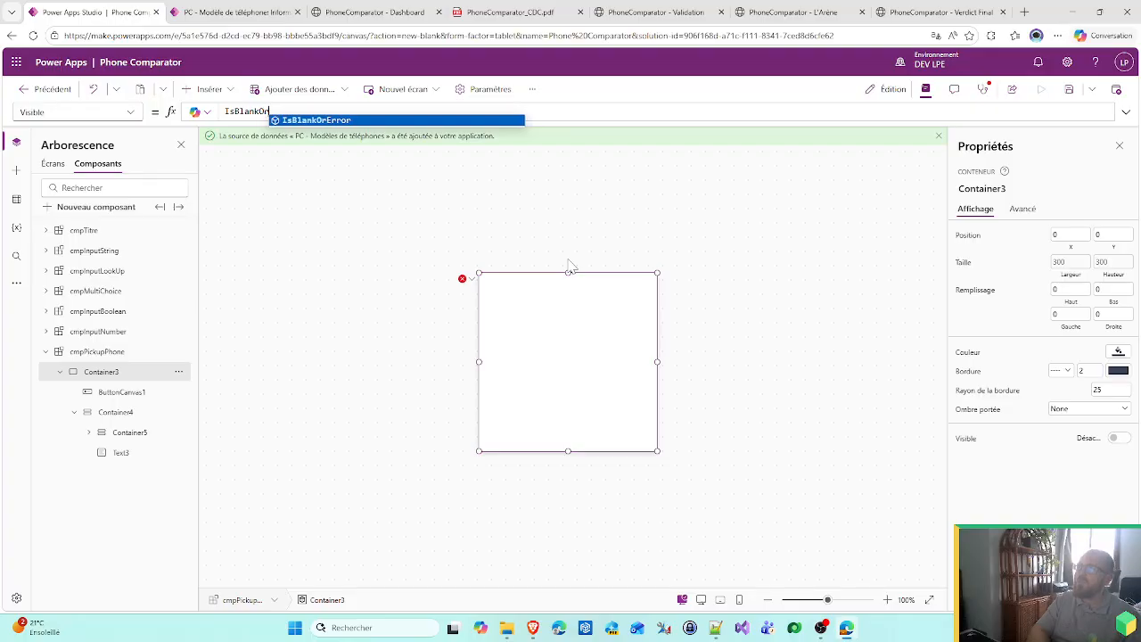
pyautogui.write('(E')
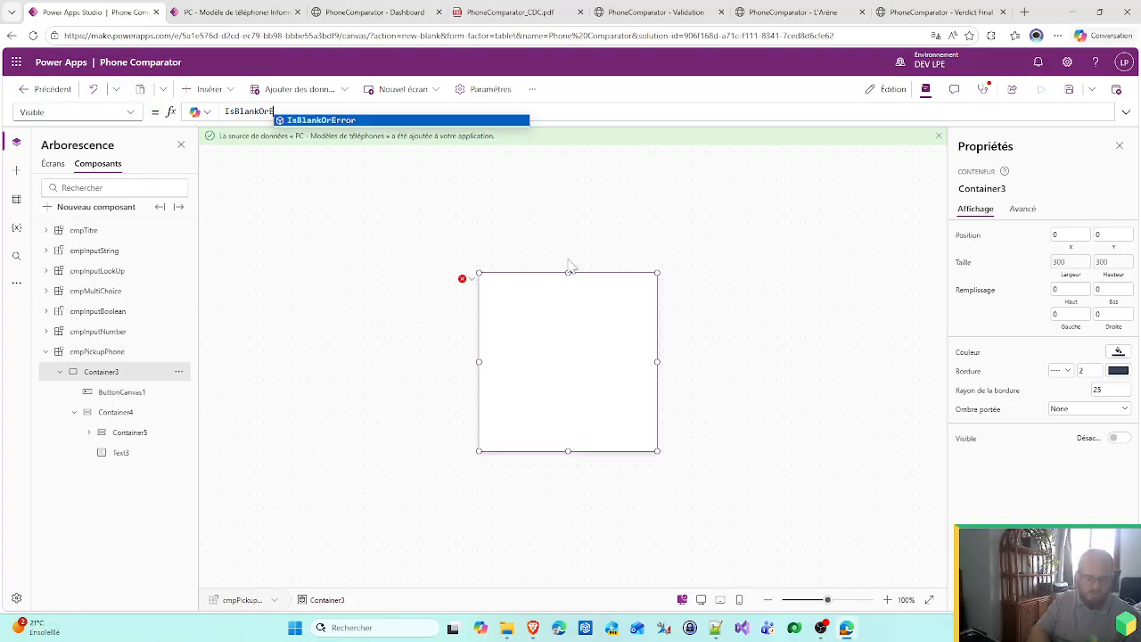
pyautogui.write('rror(cmpPickupPhone.')
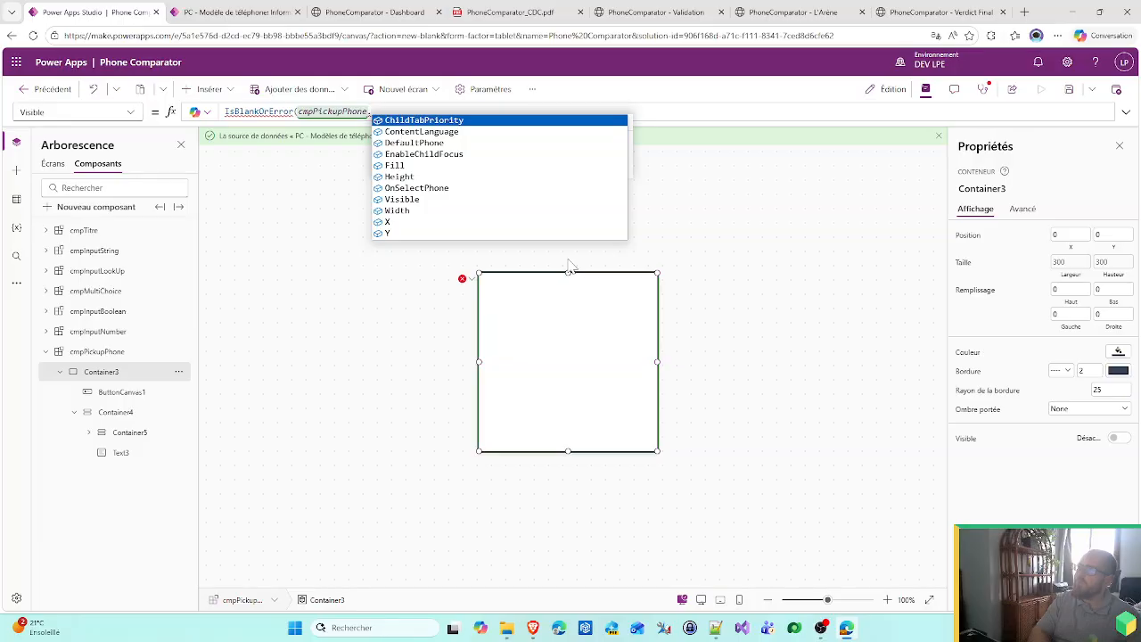
pyautogui.write('De')
pyautogui.press('Tab')
pyautogui.write('.')
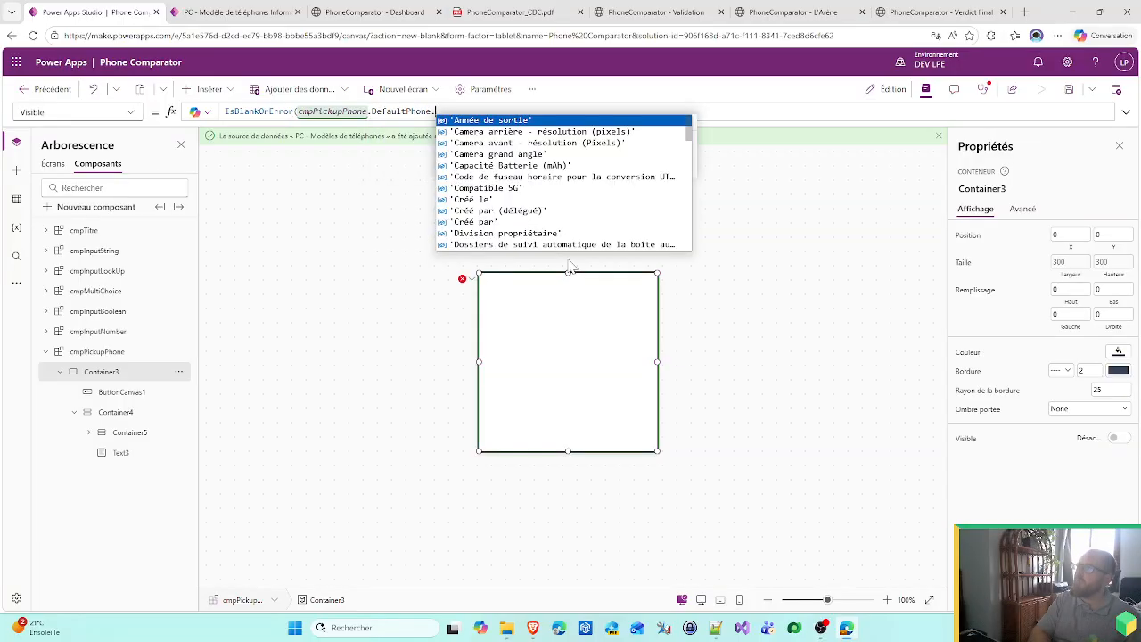
pyautogui.write('P')
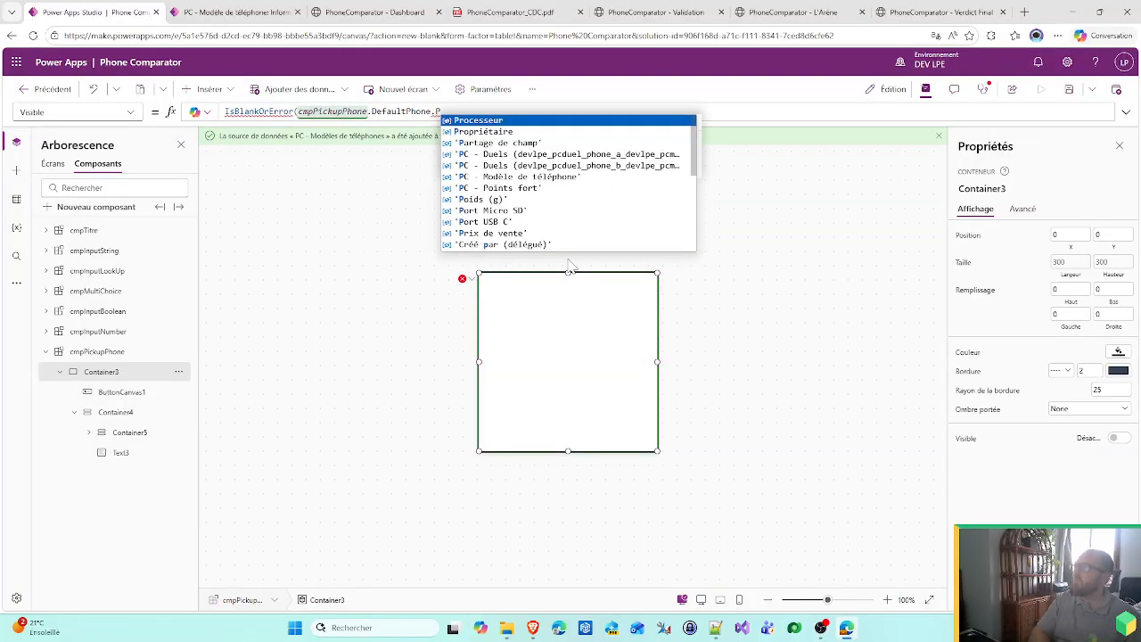
pyautogui.click(567, 178)
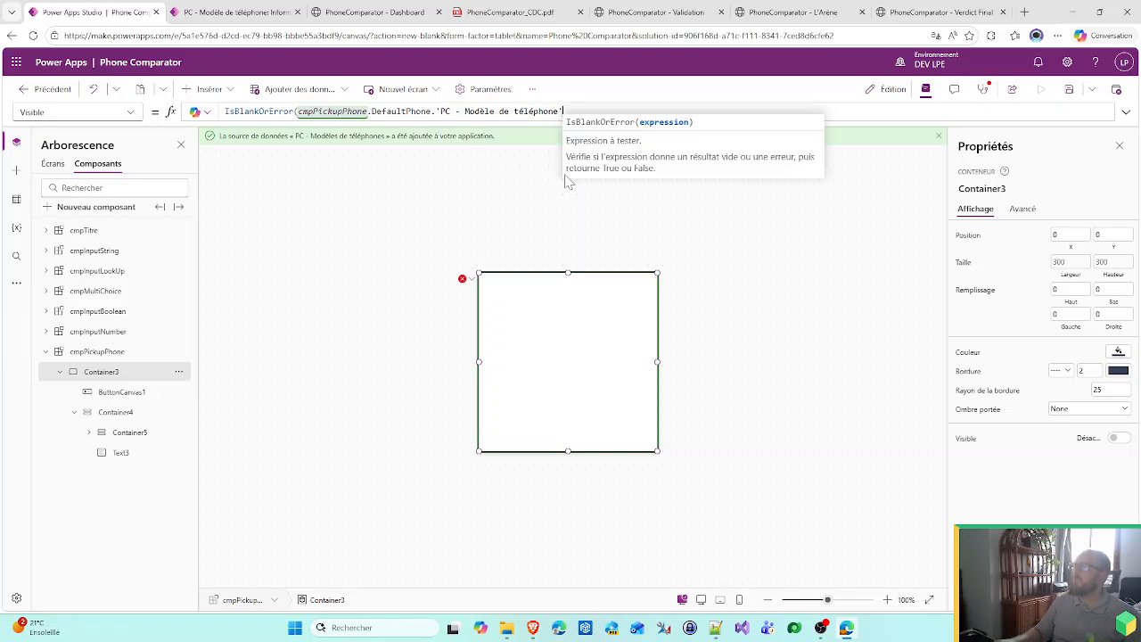
pyautogui.write(')')
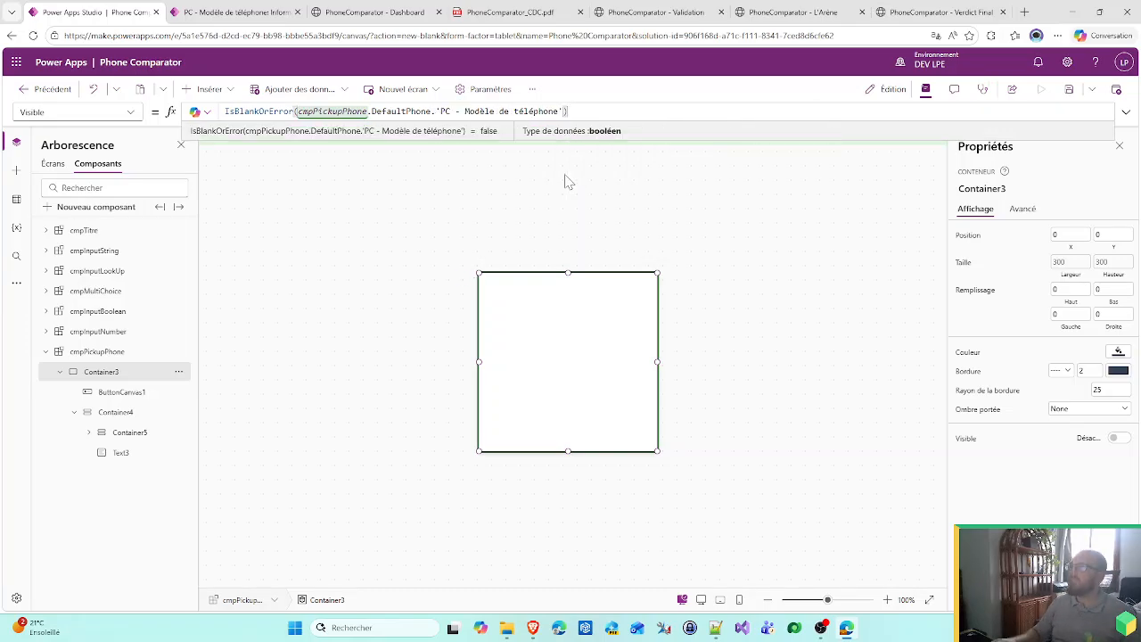
# - Clear cmpPickupPhone's DefaultPhone formula to test the empty slot's visibility, and restore First('PC - Modèles de téléphones')
pyautogui.click(111, 353)
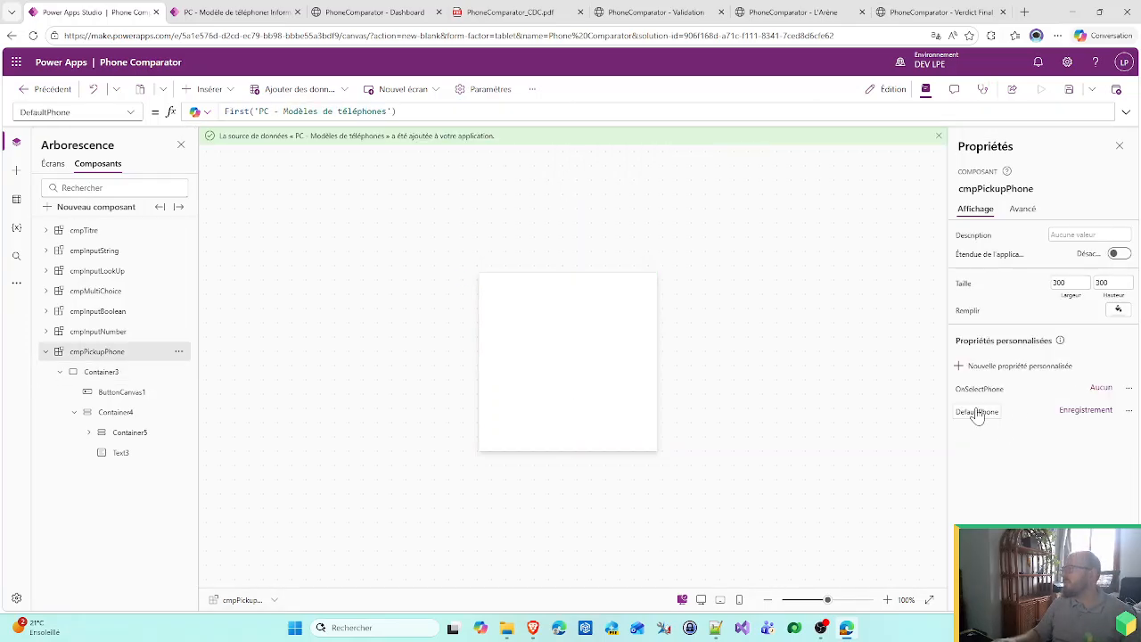
pyautogui.click(977, 413)
pyautogui.click(975, 414)
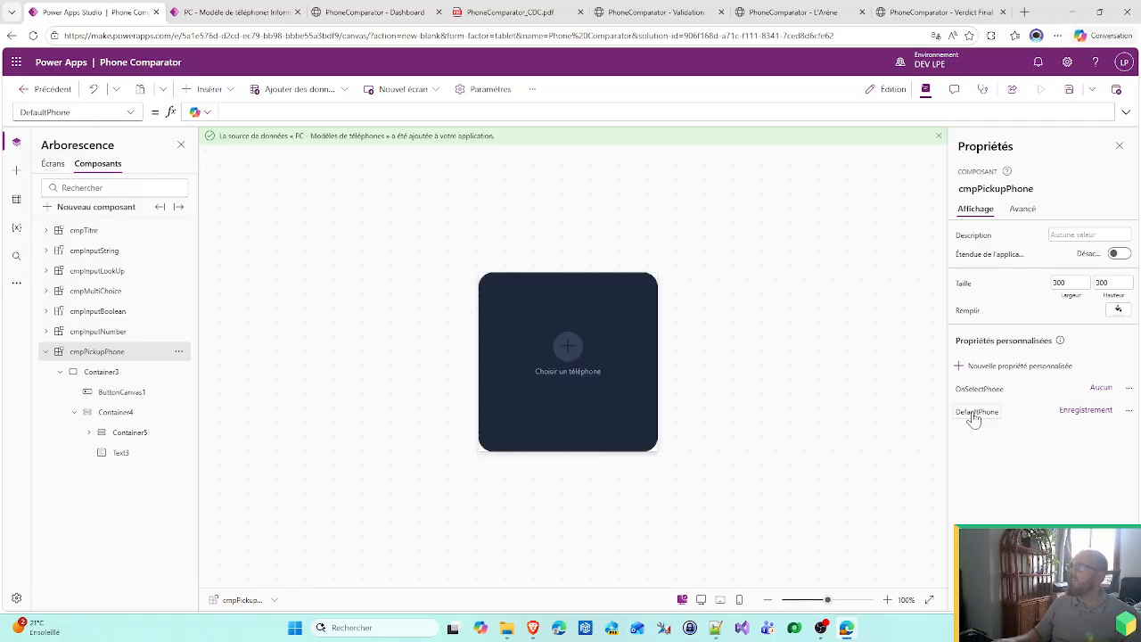
pyautogui.write("First('PC - Modèles de téléphones')")
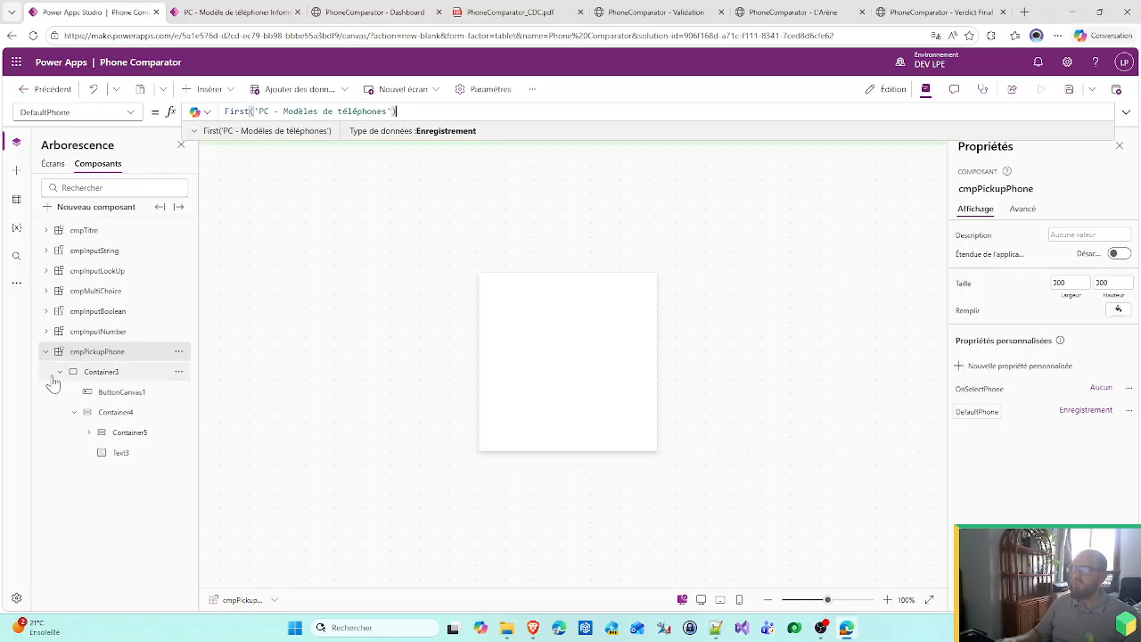
# - Rename Container3 as ctnNoPhone and set its X position back to 0
pyautogui.click(60, 374)
pyautogui.doubleClick(100, 373)
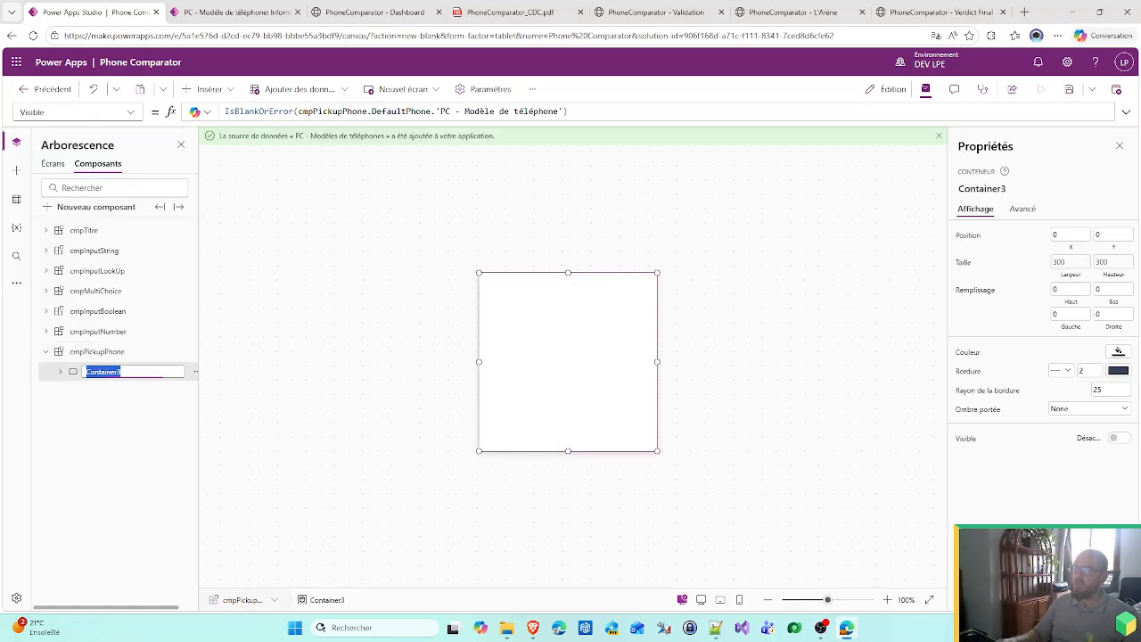
pyautogui.write('ctnNoP')
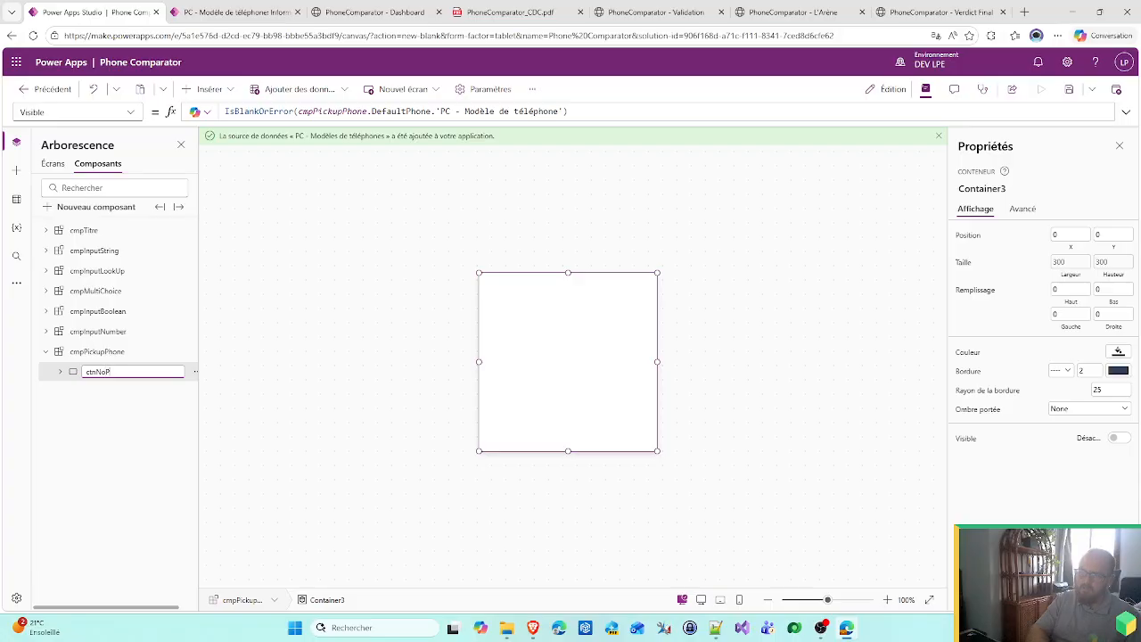
pyautogui.write('hone')
pyautogui.press('Return')
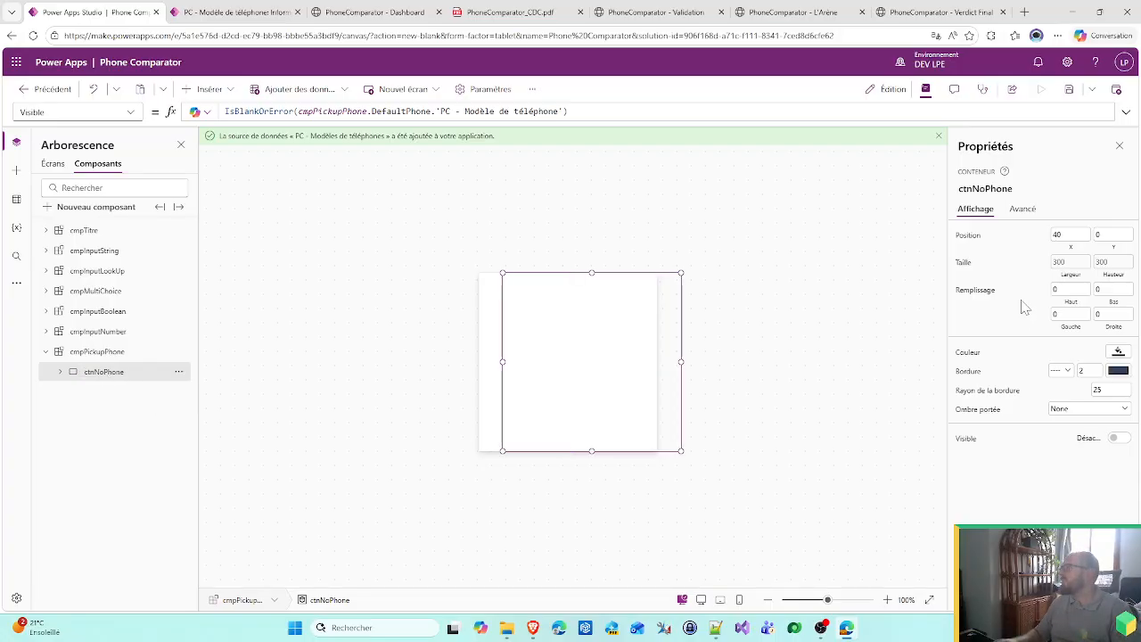
pyautogui.press('Return')
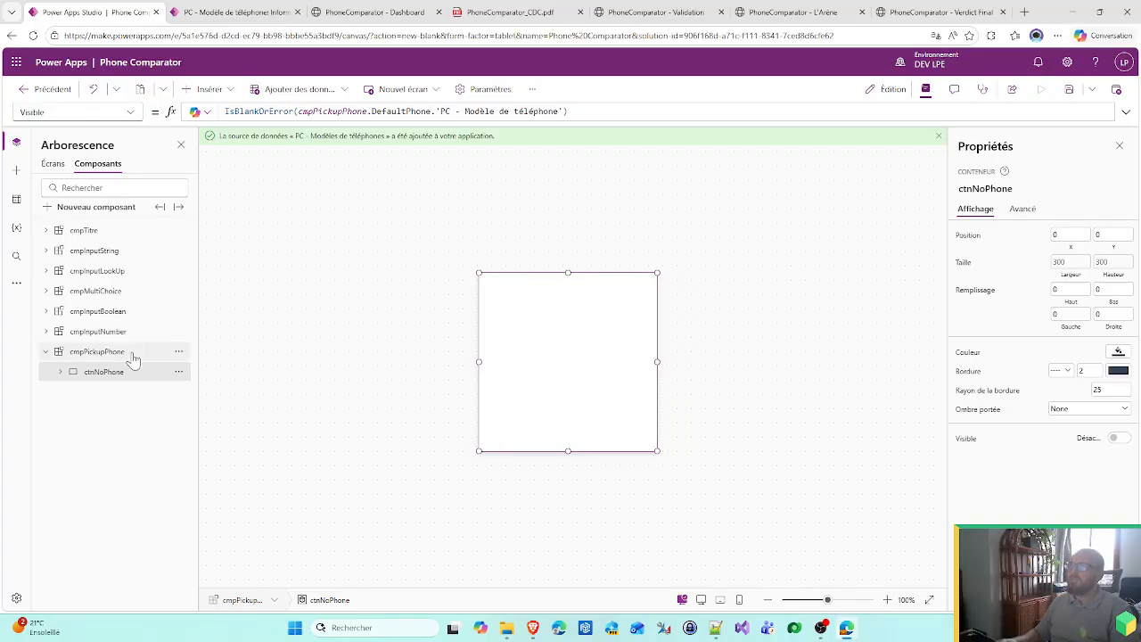
# - Check the filled slot of the L'Arène mockup, and insert a vertical container into cmpPickupPhone at position 0, 0
pyautogui.click(635, 9)
pyautogui.click(754, 11)
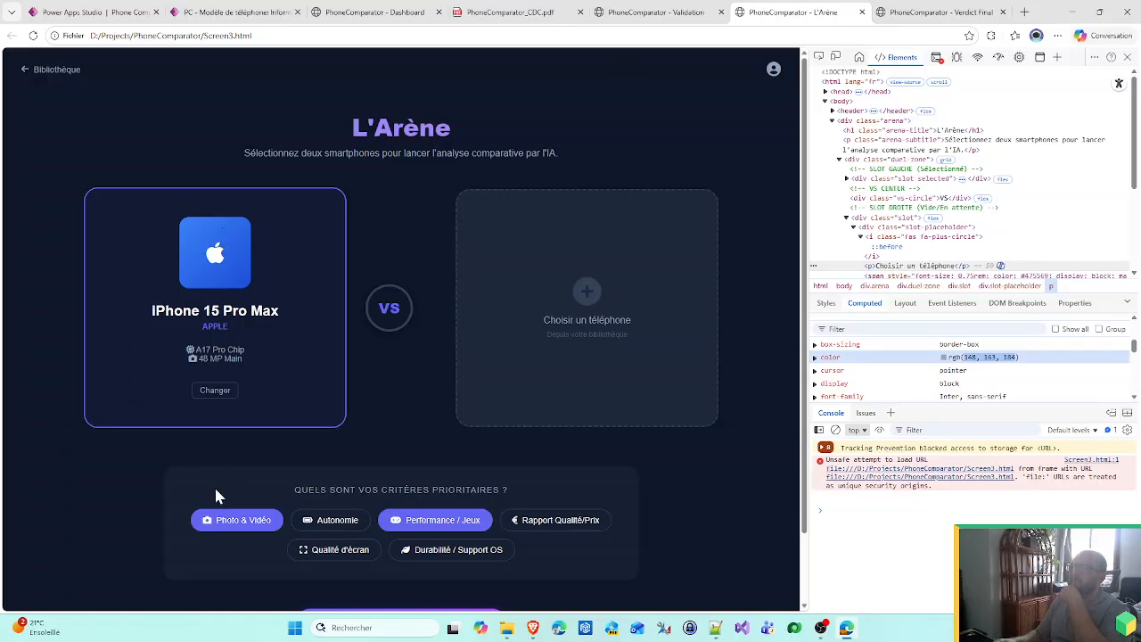
pyautogui.click(99, 11)
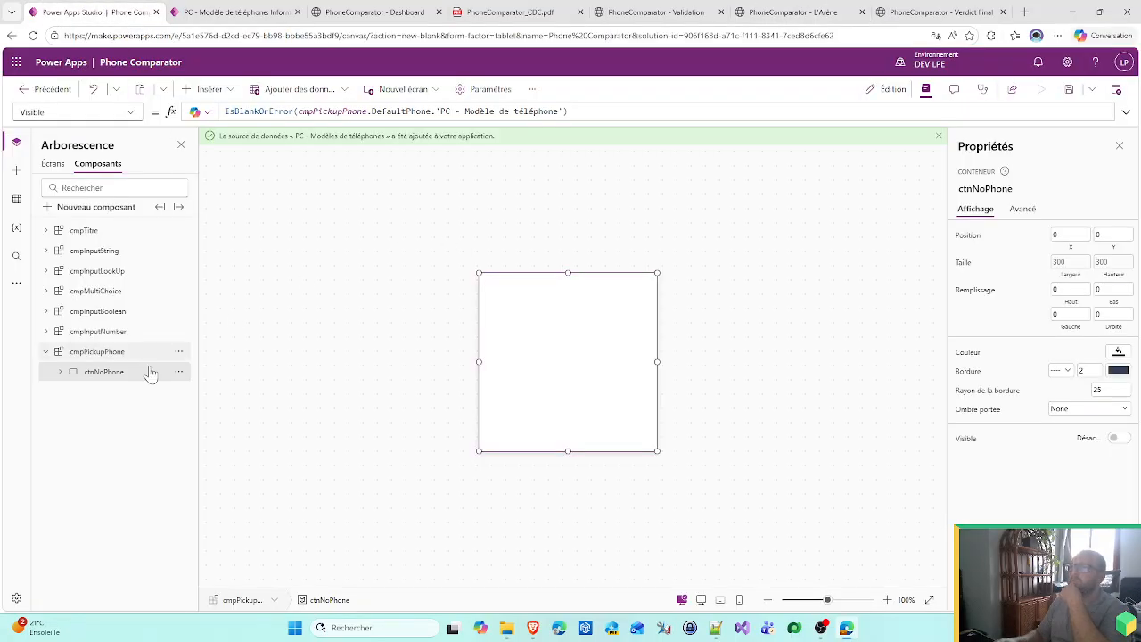
pyautogui.click(96, 353)
pyautogui.click(207, 89)
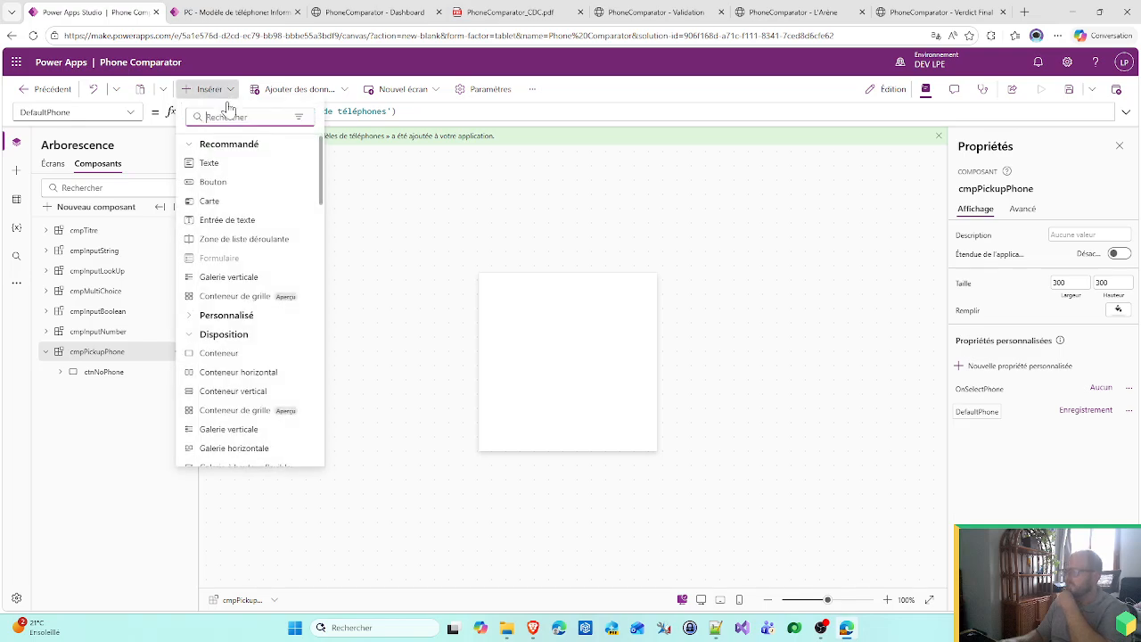
pyautogui.click(225, 393)
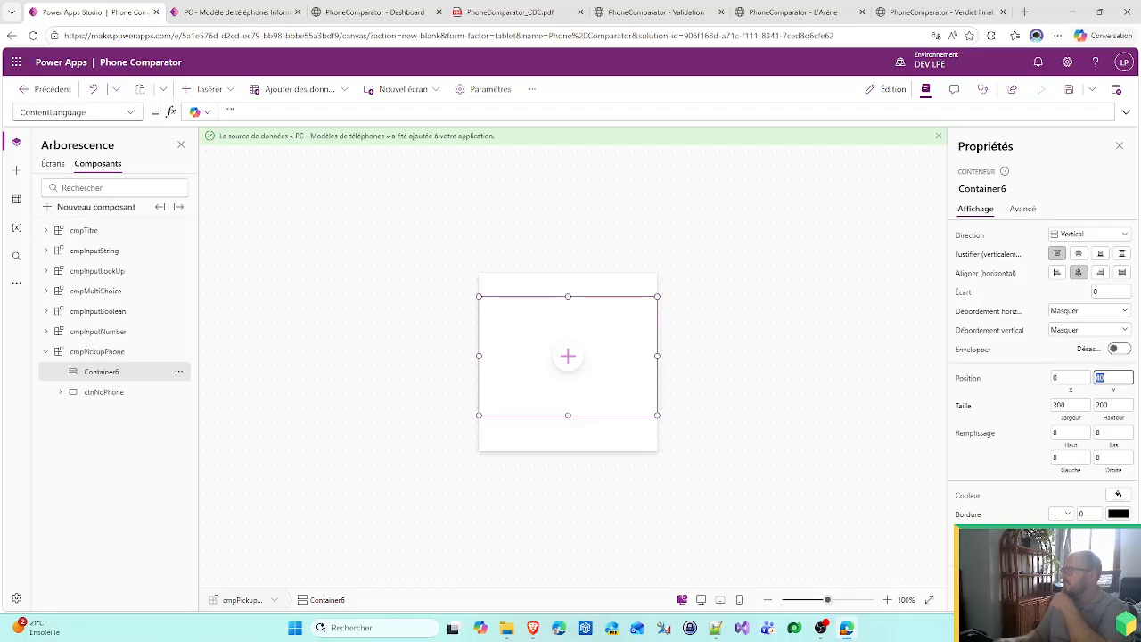
# - Set the new vertical container's width to Parent.Width and its height to Parent.Height
pyautogui.click(1072, 426)
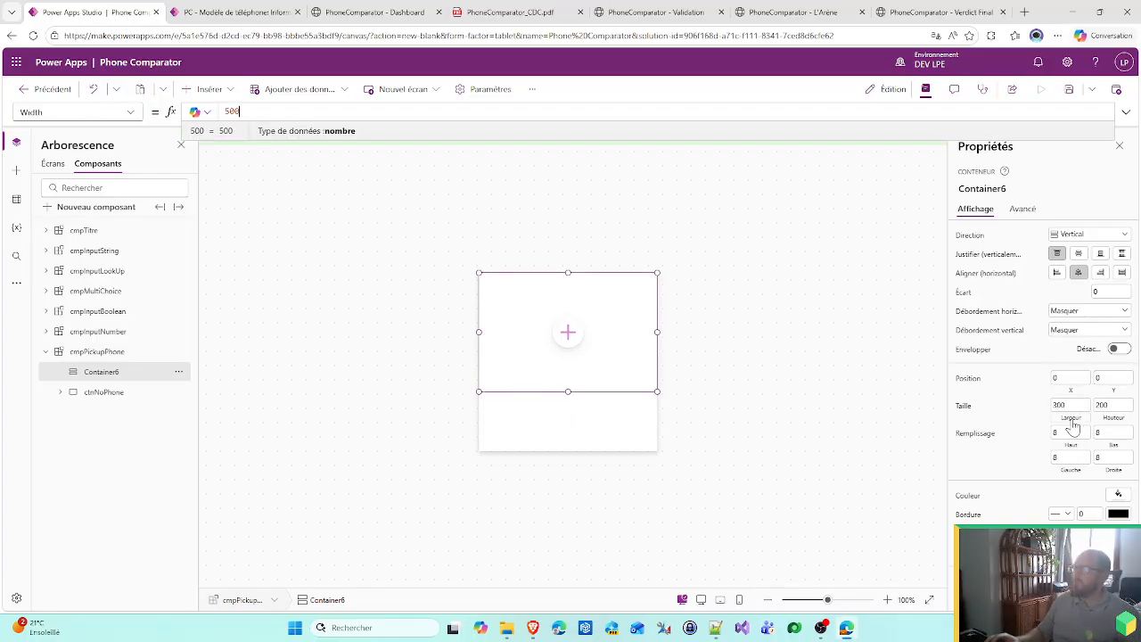
pyautogui.write('Pa')
pyautogui.press('Tab')
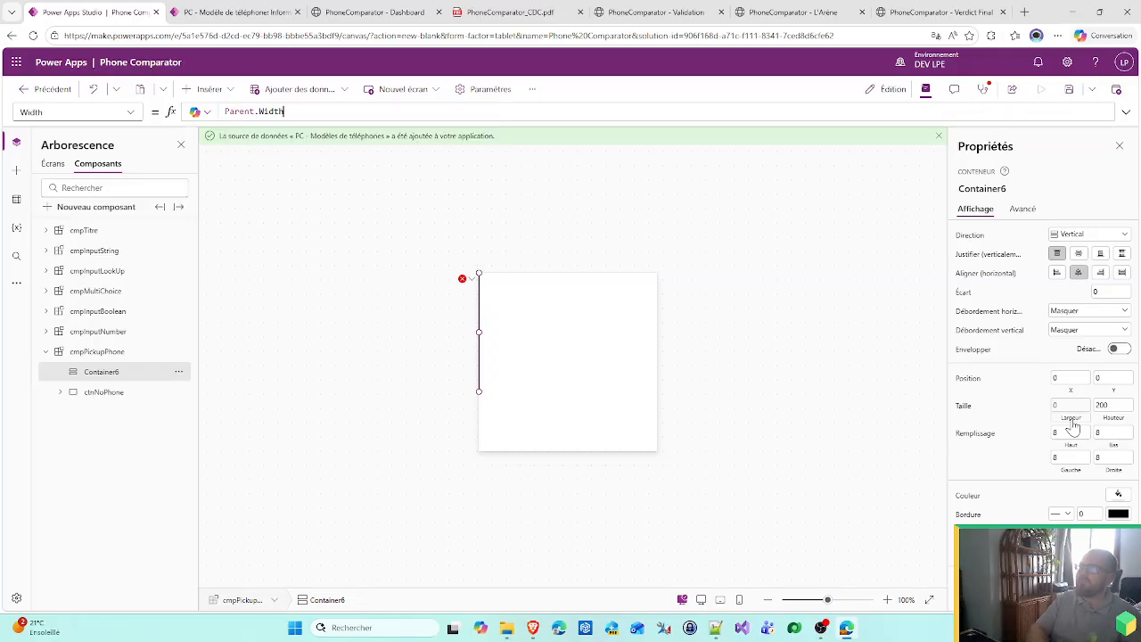
pyautogui.click(1107, 419)
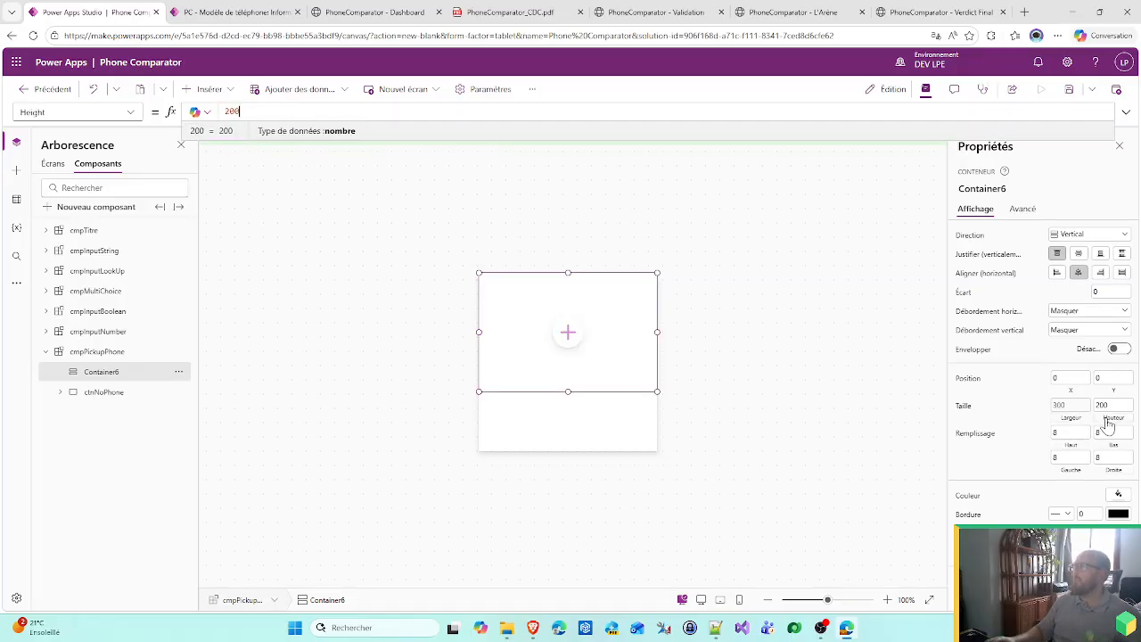
pyautogui.write('Parent.Heig')
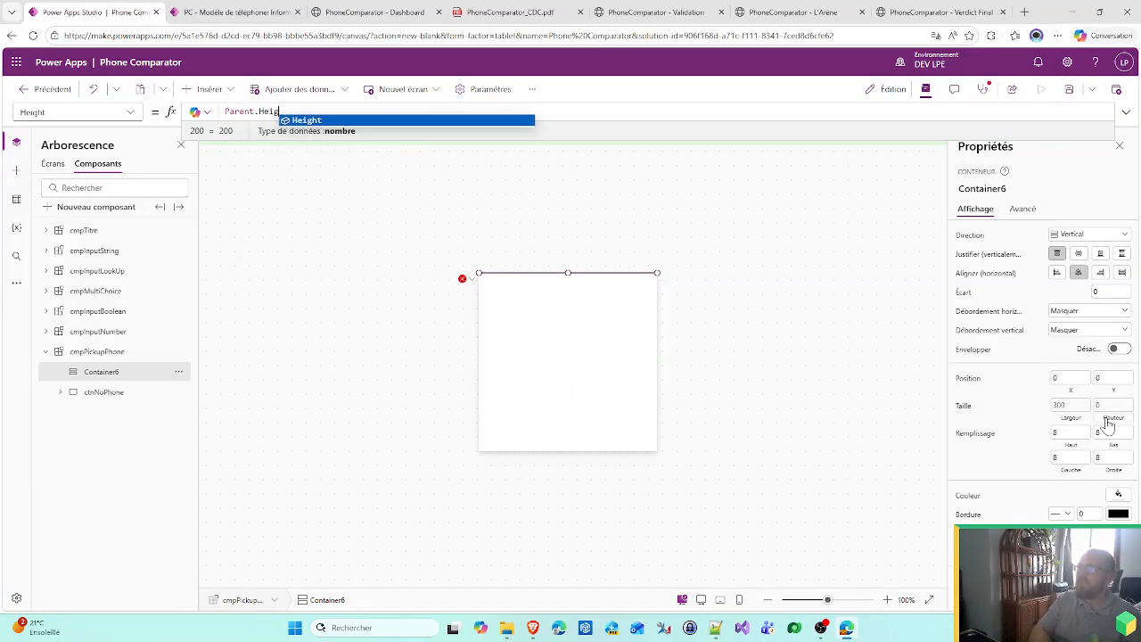
pyautogui.press('Tab')
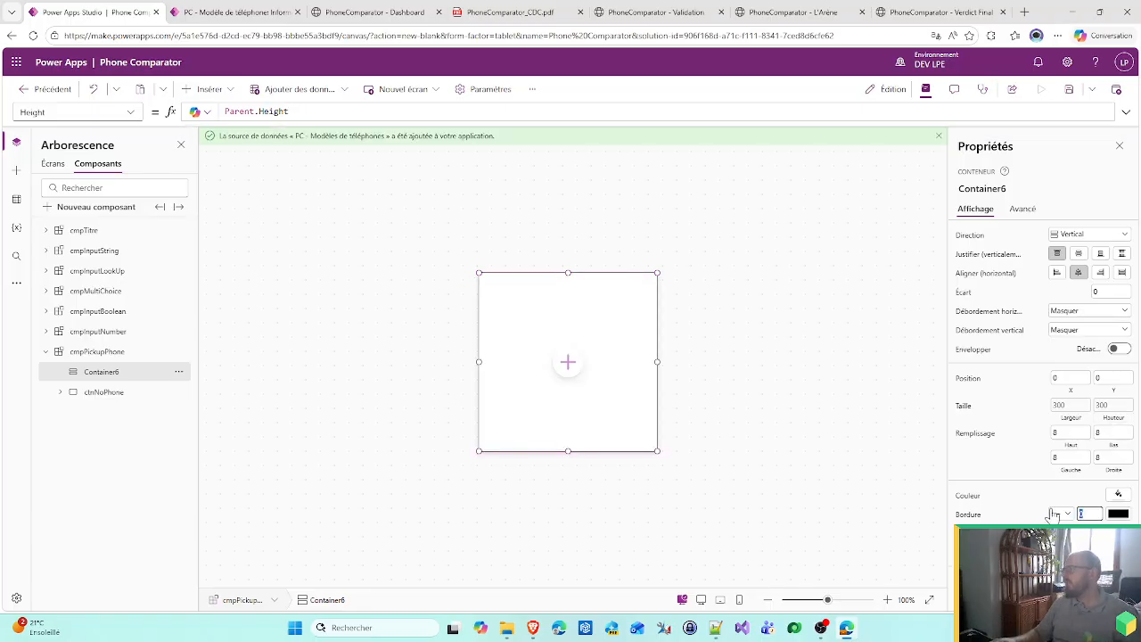
# - Set Container6's border thickness to 2 like ctnNoPhone's, and check the selected slot's border in the L'Arène mockup
pyautogui.click(118, 402)
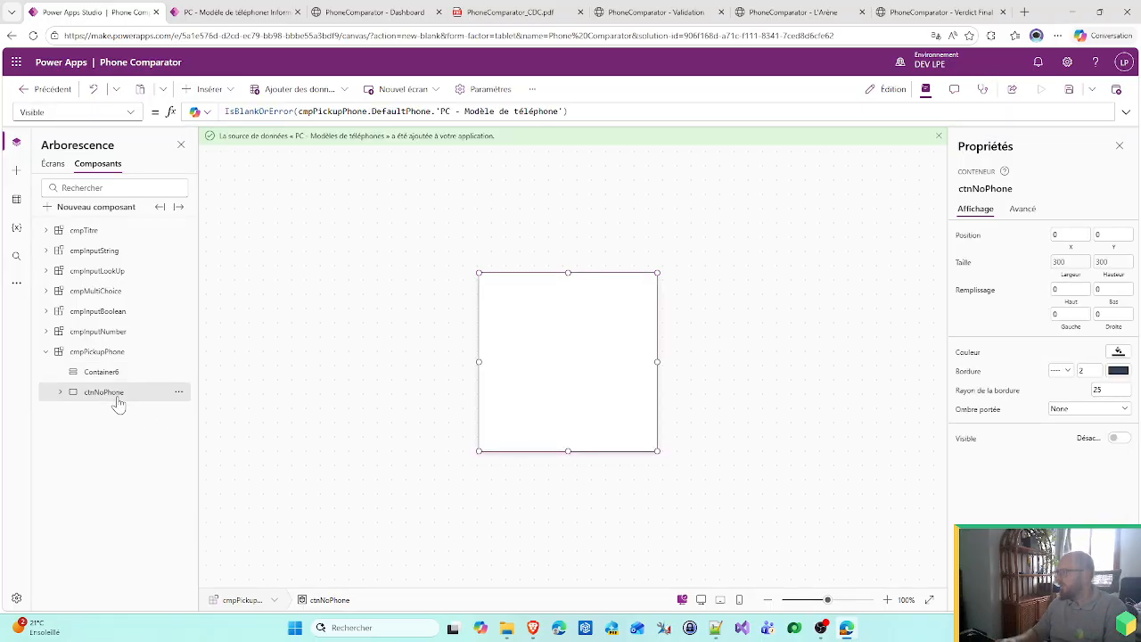
pyautogui.click(116, 377)
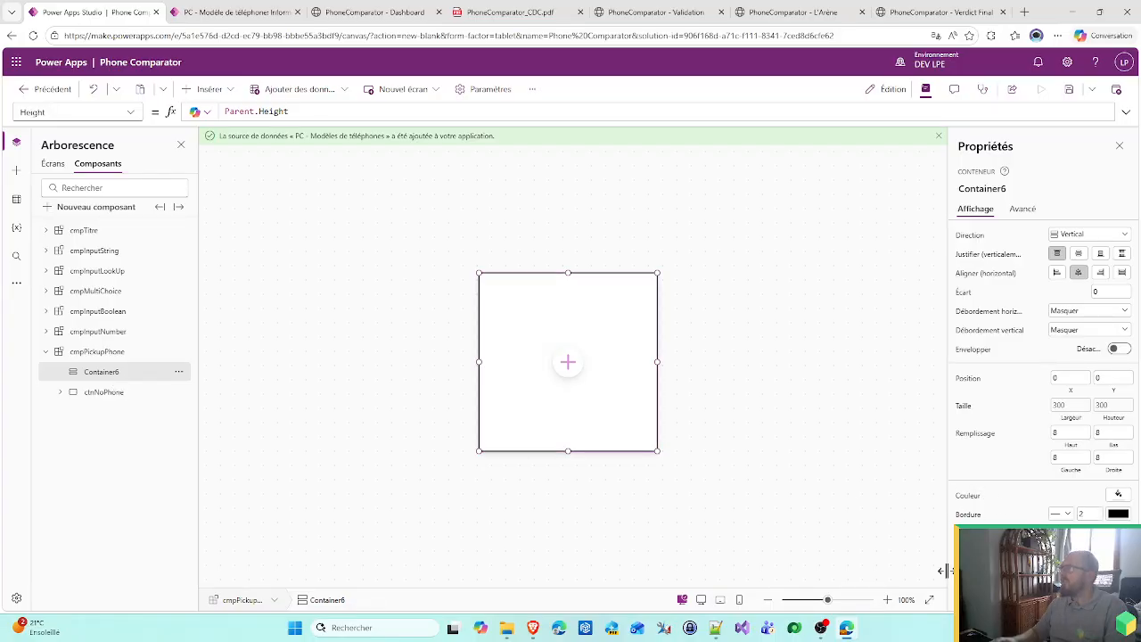
pyautogui.click(742, 11)
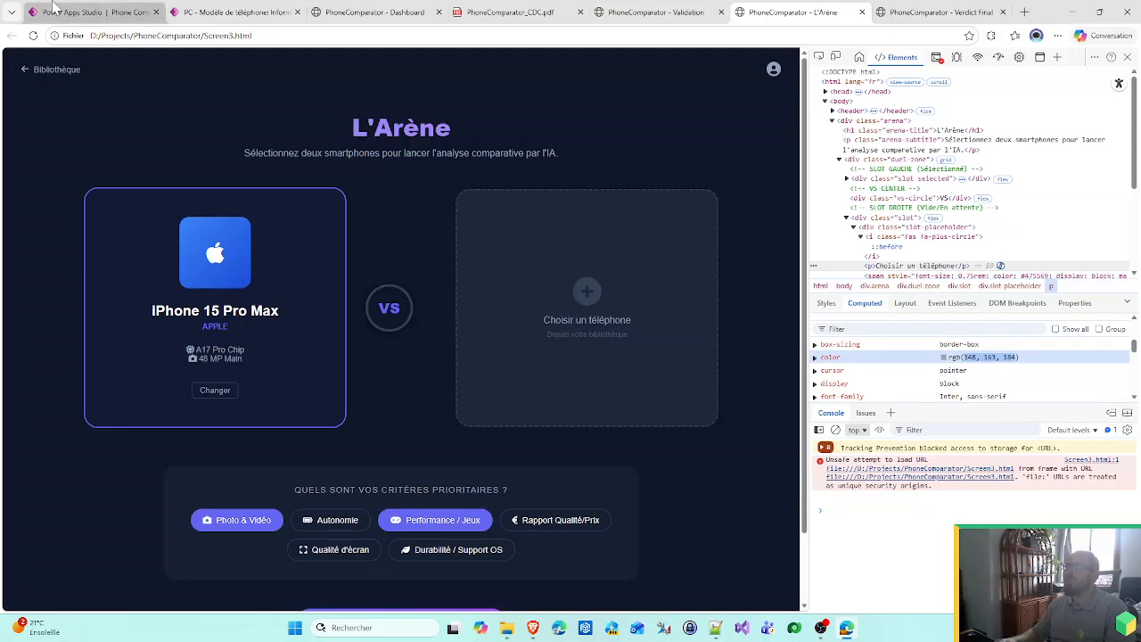
pyautogui.click(89, 12)
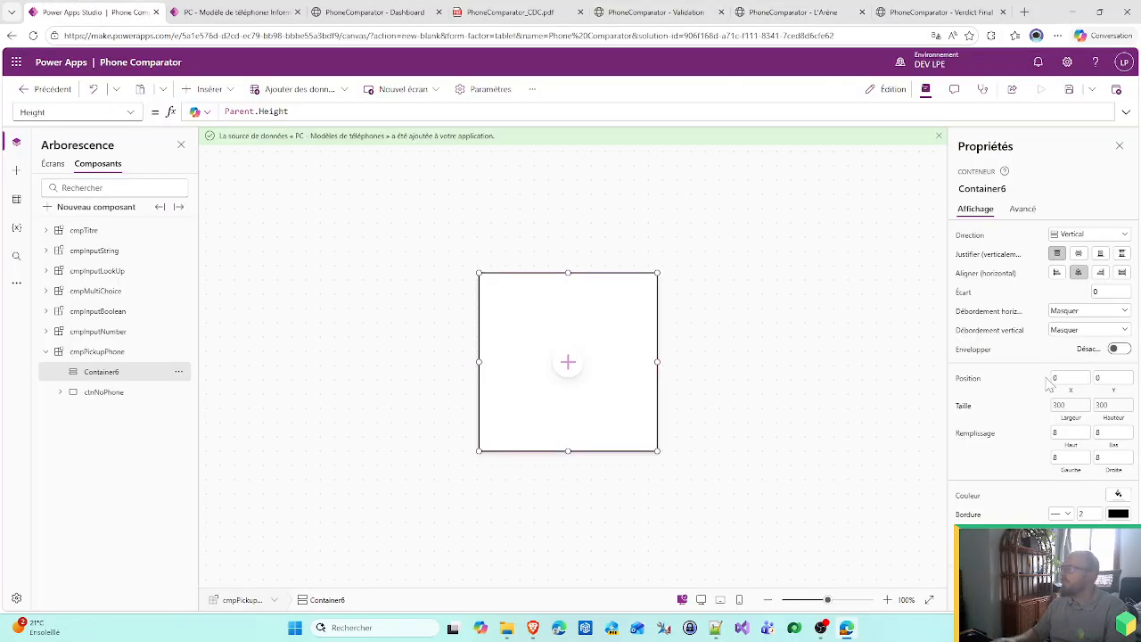
# - Set Container6's BorderColor property to App.Theme.Colors.Primary
pyautogui.click(132, 113)
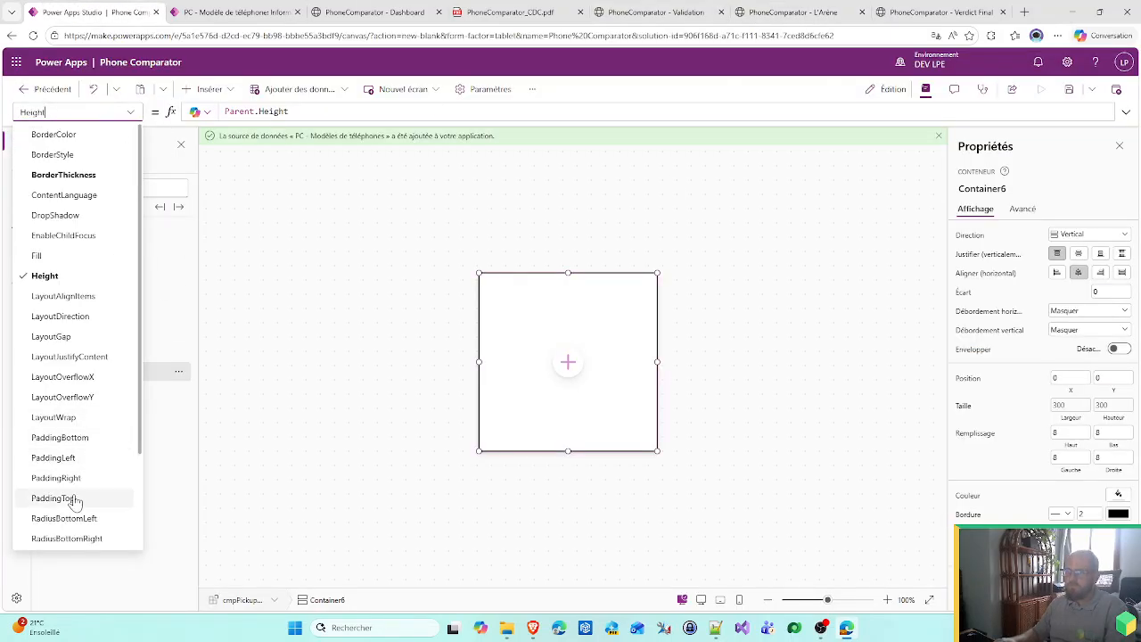
pyautogui.click(64, 134)
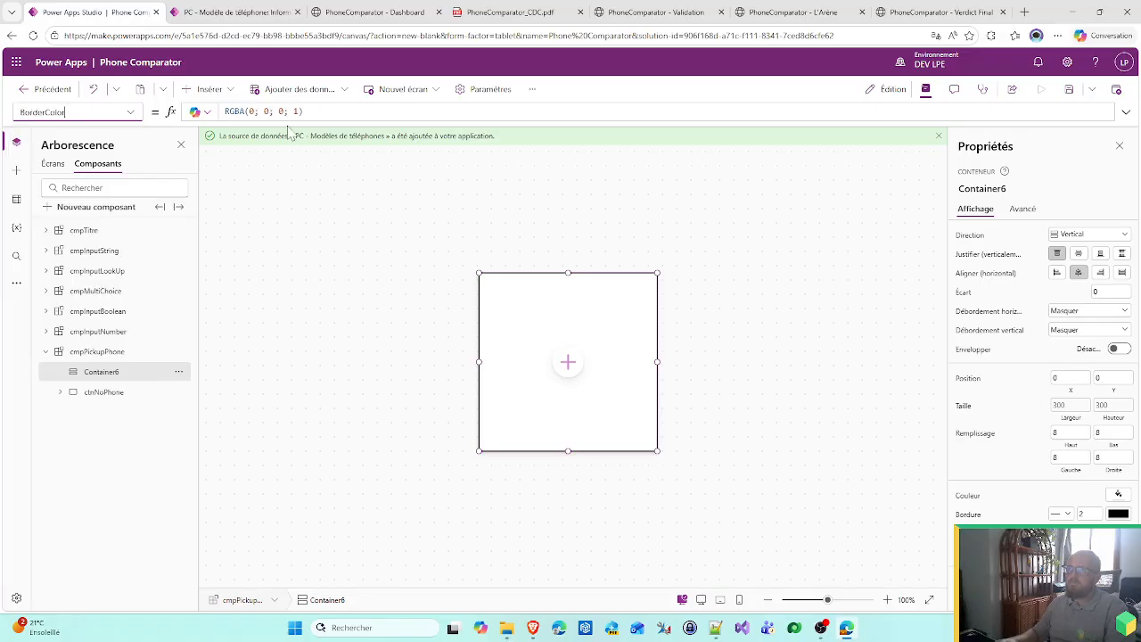
pyautogui.hotkey('ctrl', 'a')
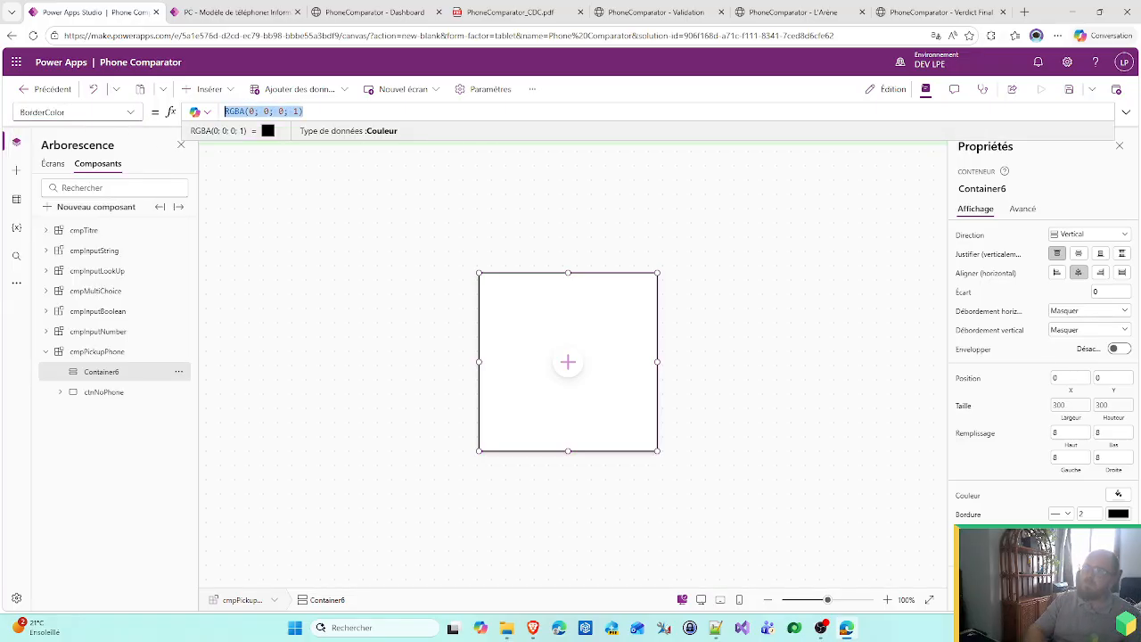
pyautogui.write('App.T')
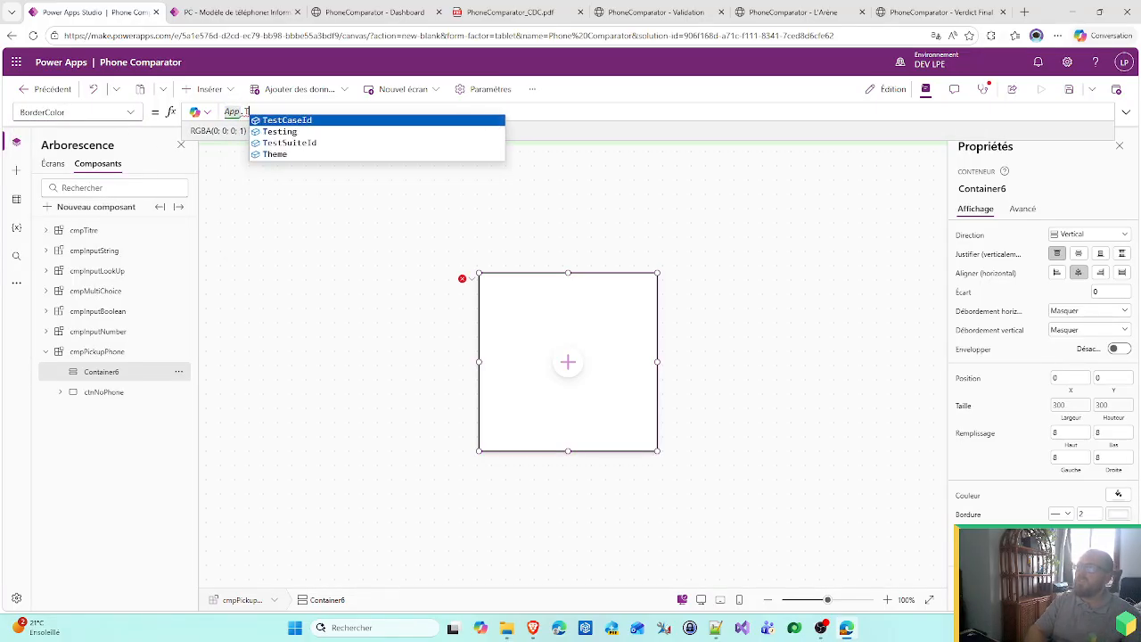
pyautogui.press('Down')
pyautogui.press('Down')
pyautogui.press('Down')
pyautogui.press('Return')
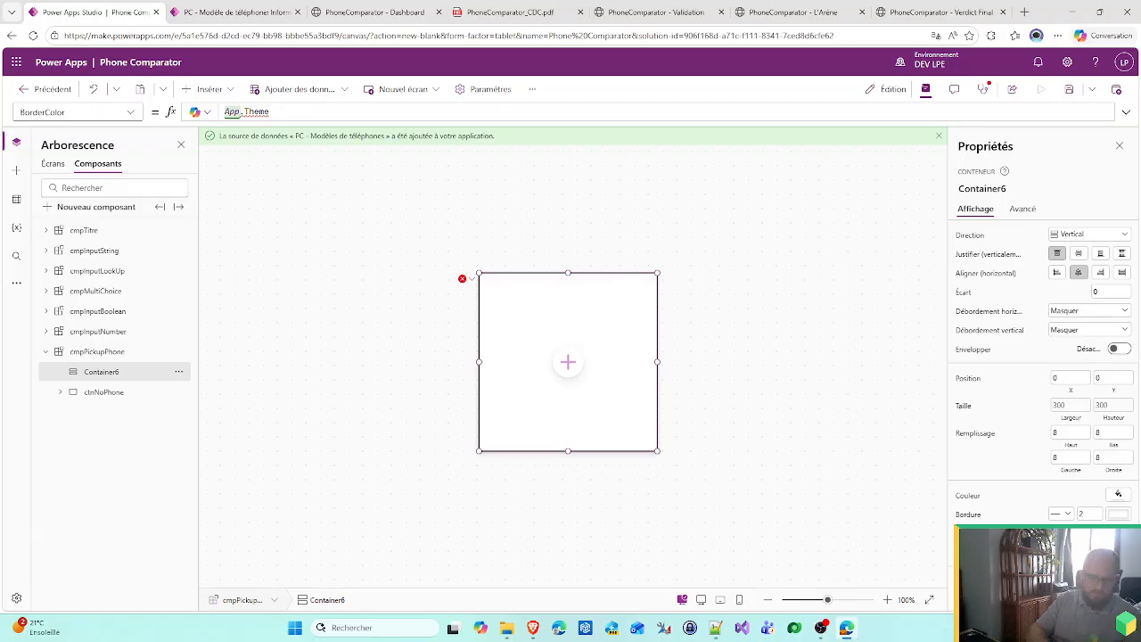
pyautogui.write('.C')
pyautogui.press('Return')
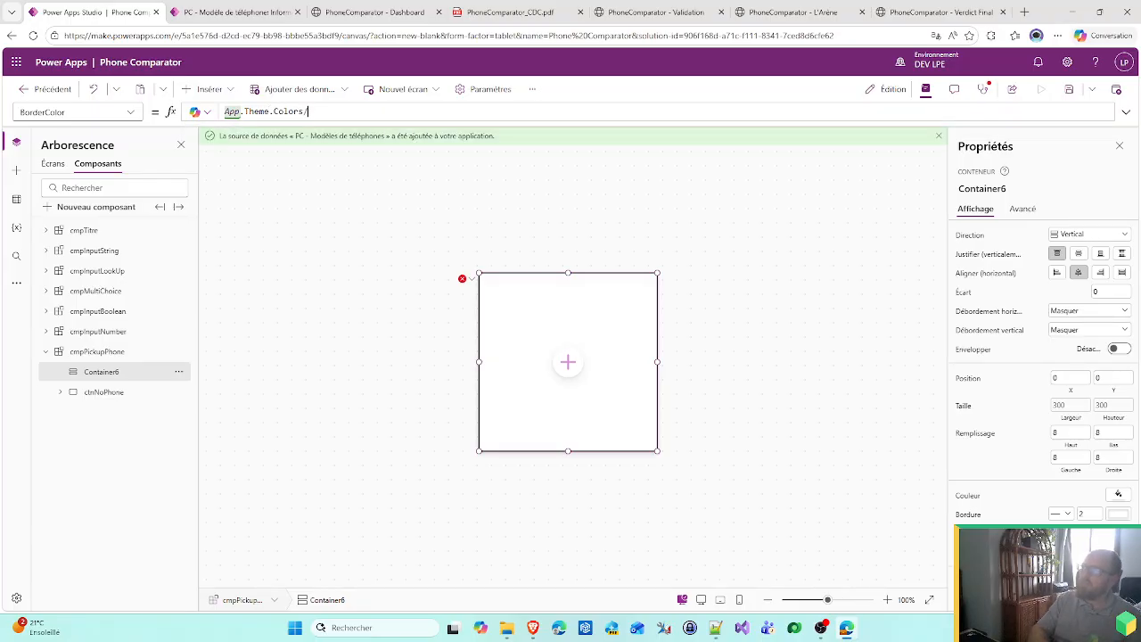
pyautogui.write('.P')
pyautogui.press('Return')
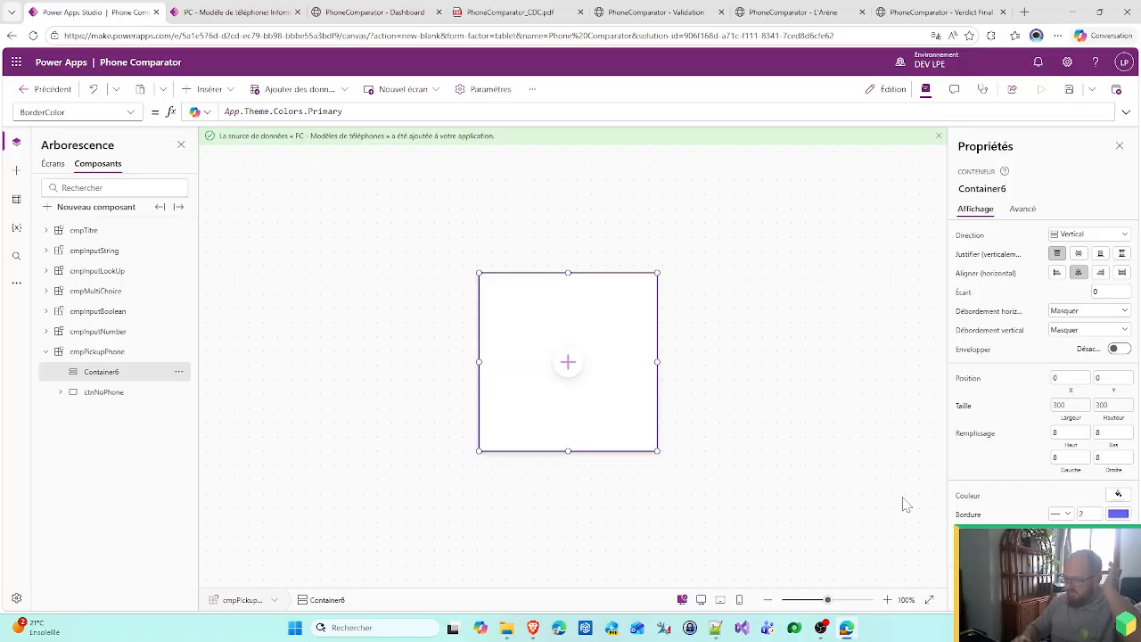
pyautogui.click(814, 422)
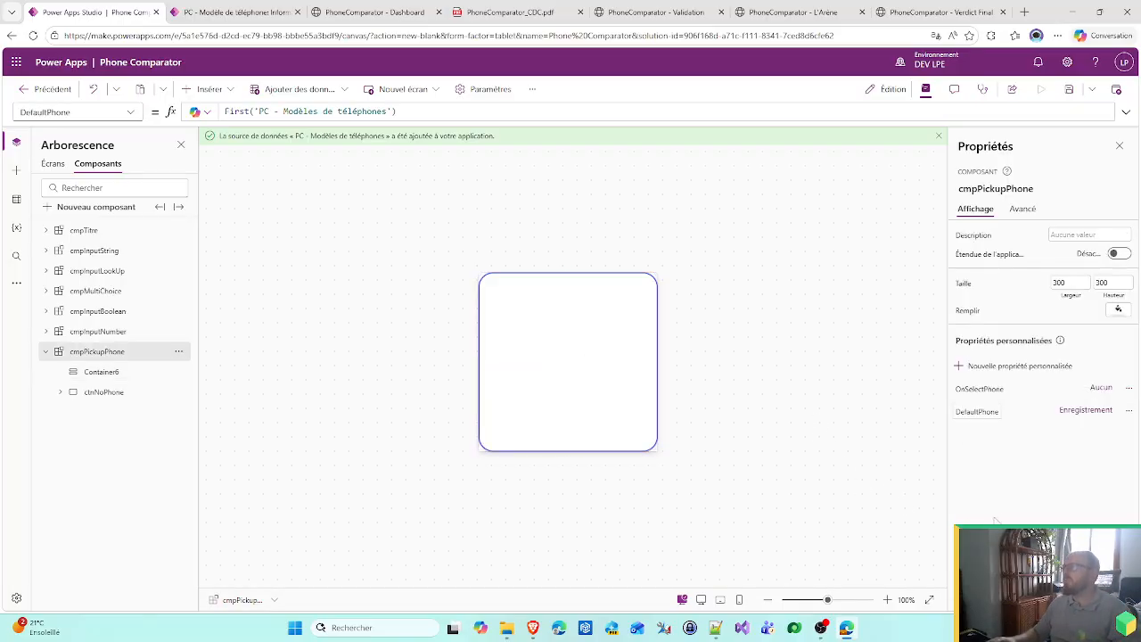
# - Inspect the selected phone slot in the L'Arène mockup and examine its computed background and border styles
pyautogui.click(907, 9)
pyautogui.click(791, 9)
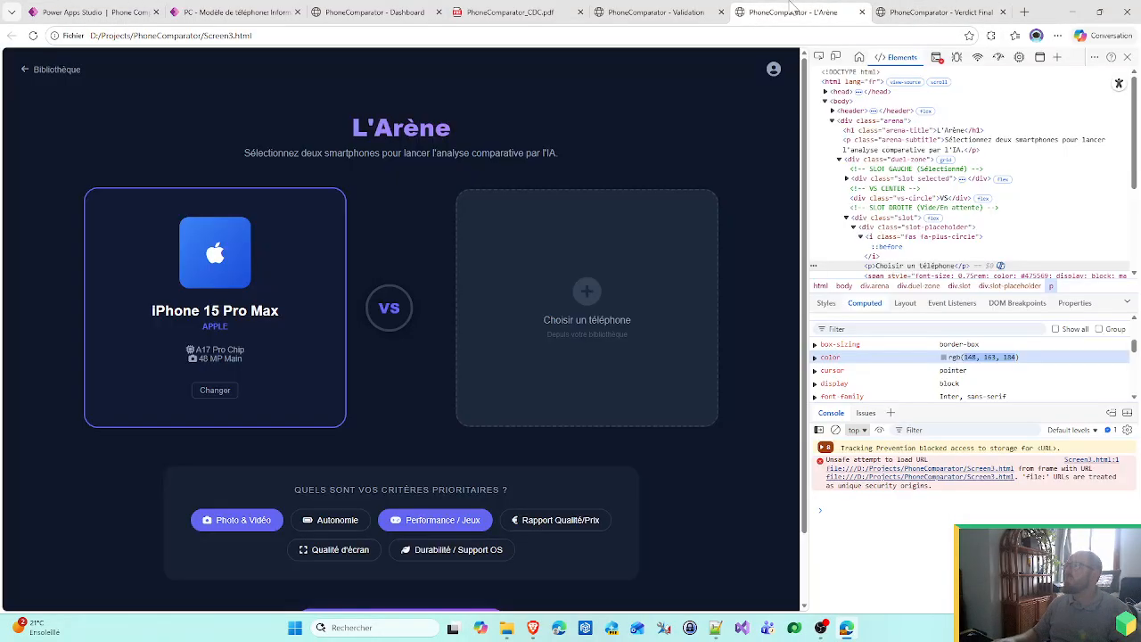
pyautogui.hotkey('ctrl', 'shift', 'c')
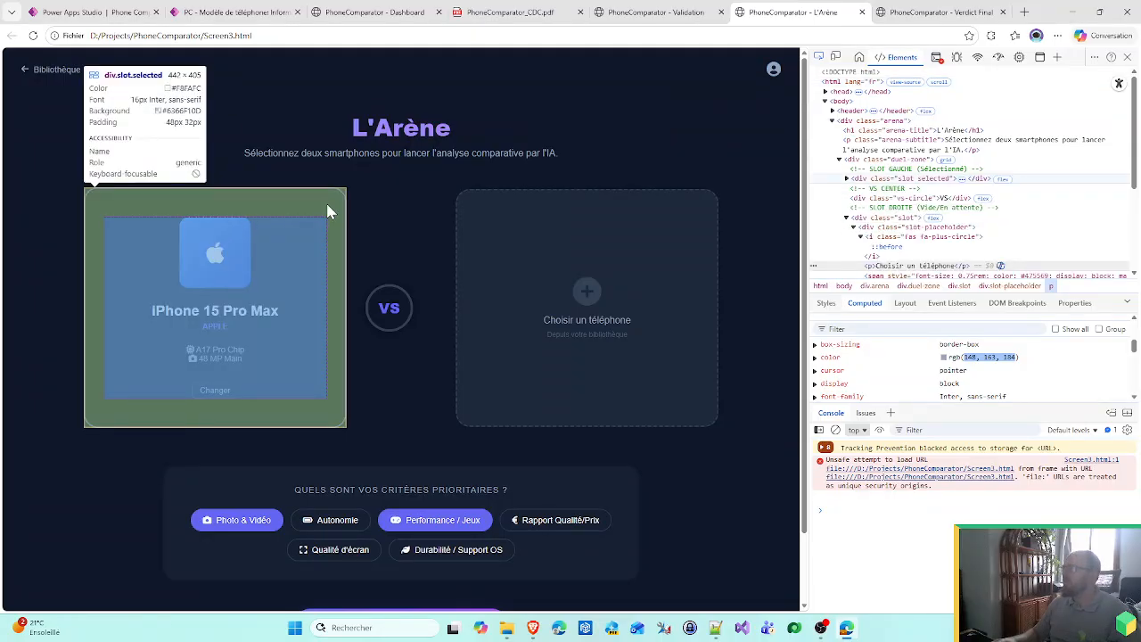
pyautogui.click(504, 12)
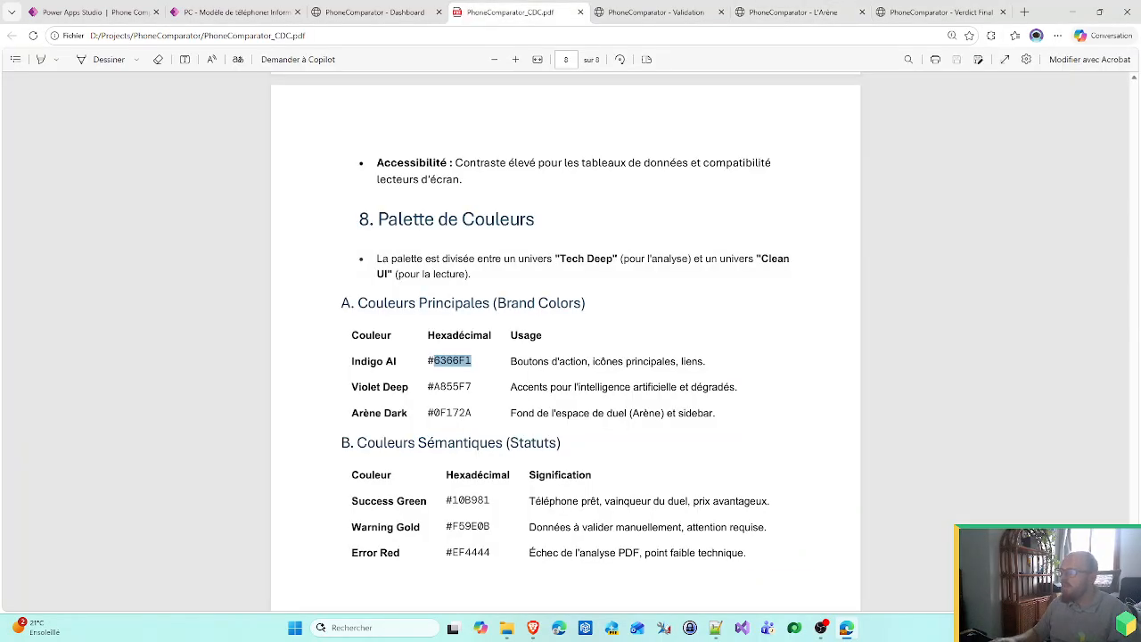
pyautogui.click(651, 12)
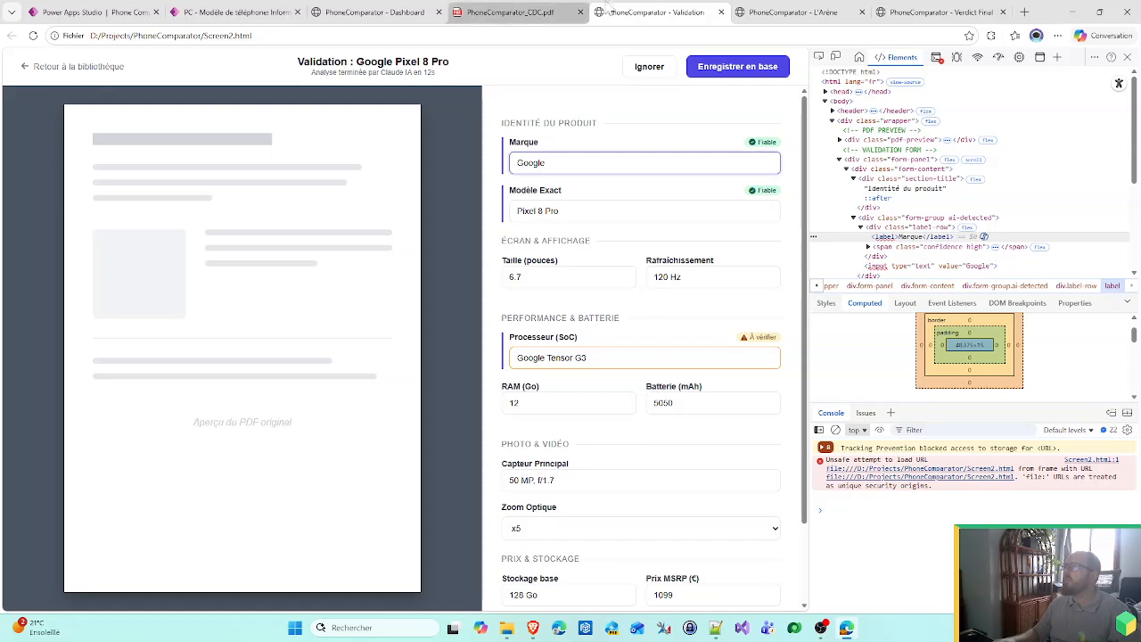
pyautogui.click(791, 12)
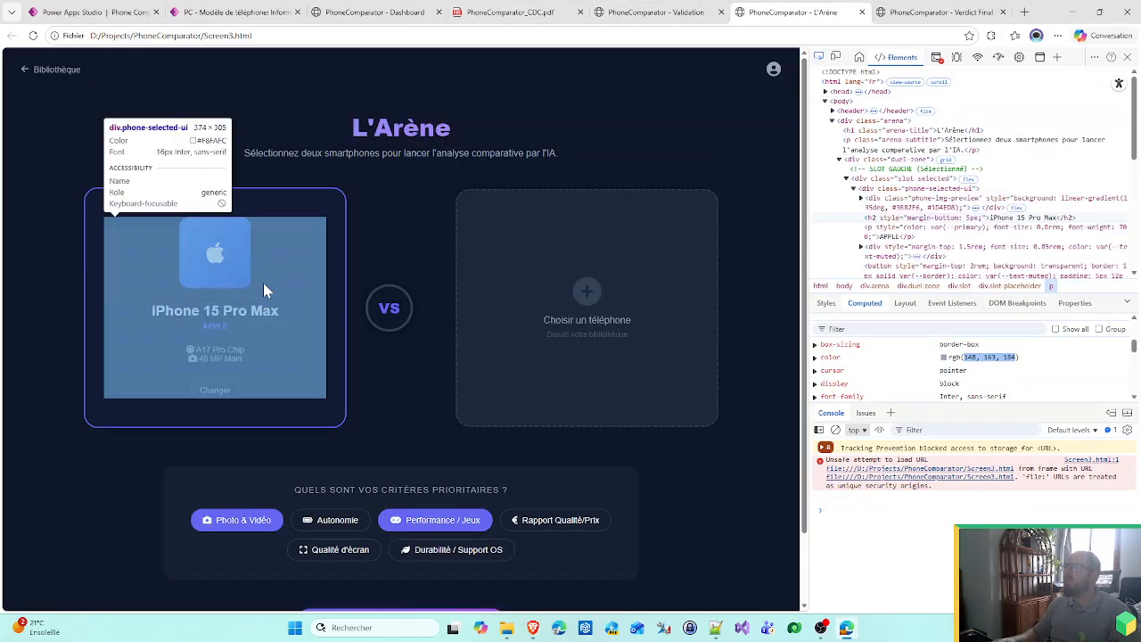
pyautogui.click(329, 236)
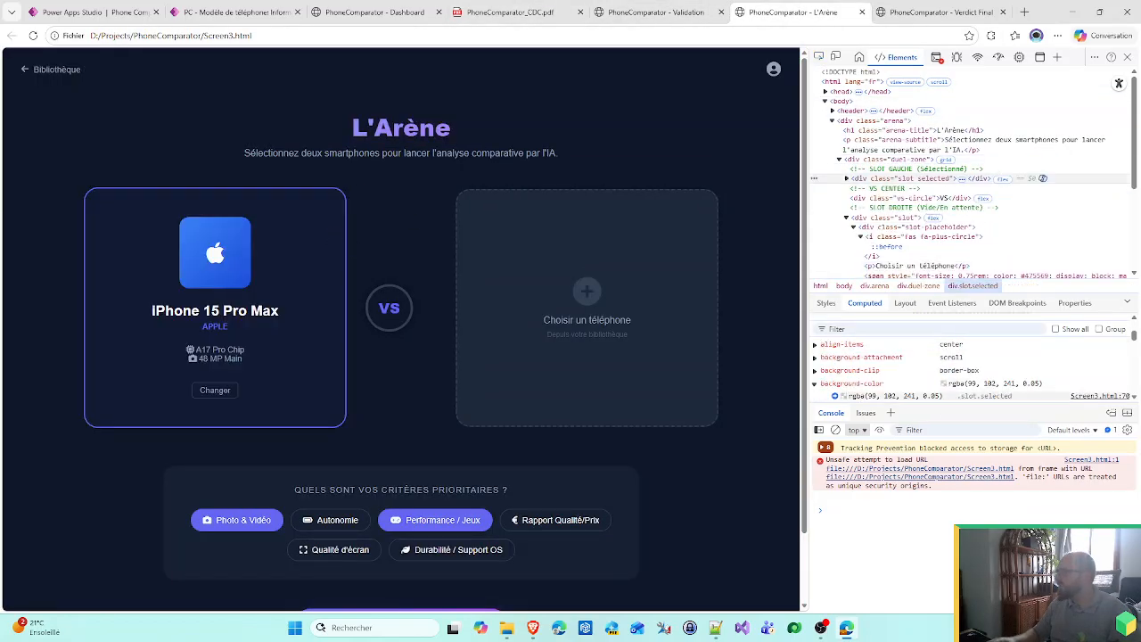
pyautogui.scroll(-5, 907, 387)
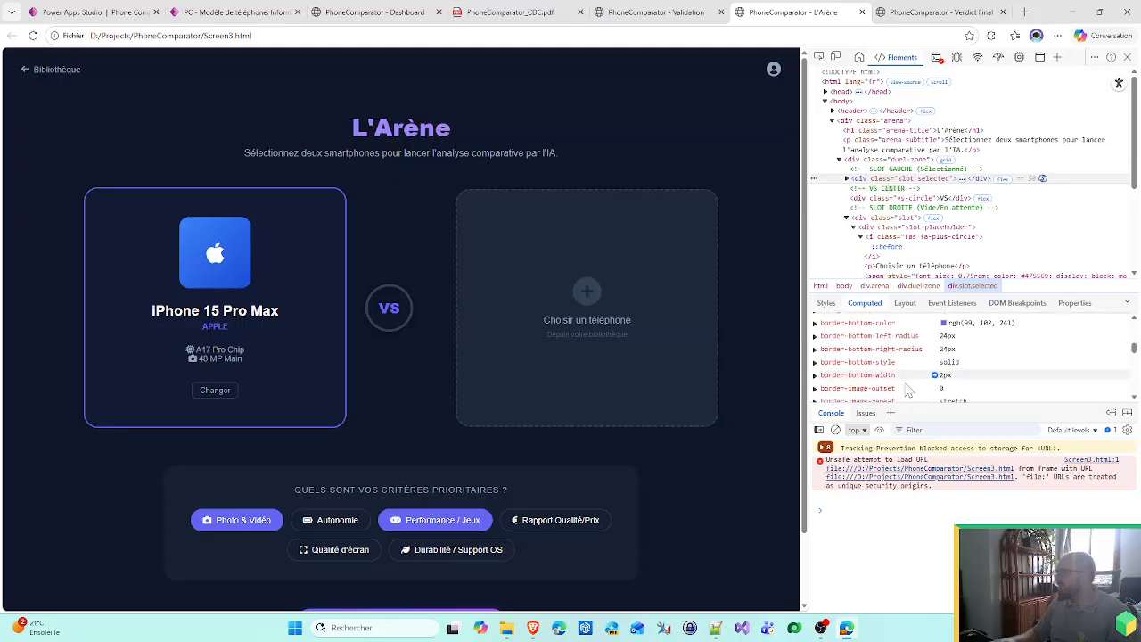
pyautogui.scroll(-2, 907, 386)
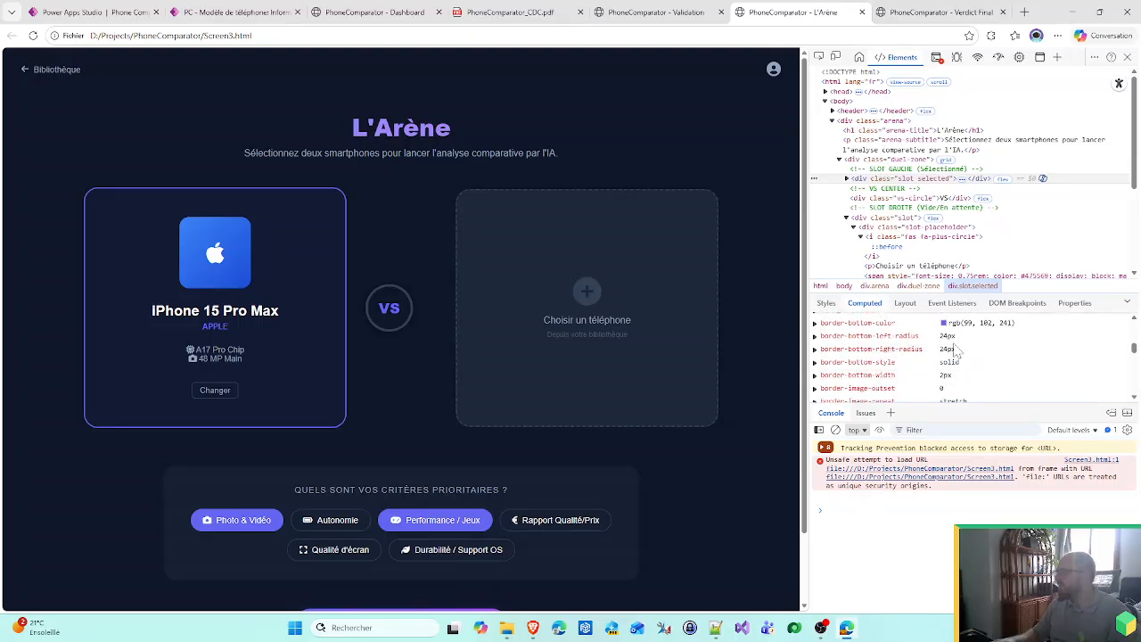
pyautogui.scroll(-6, 954, 348)
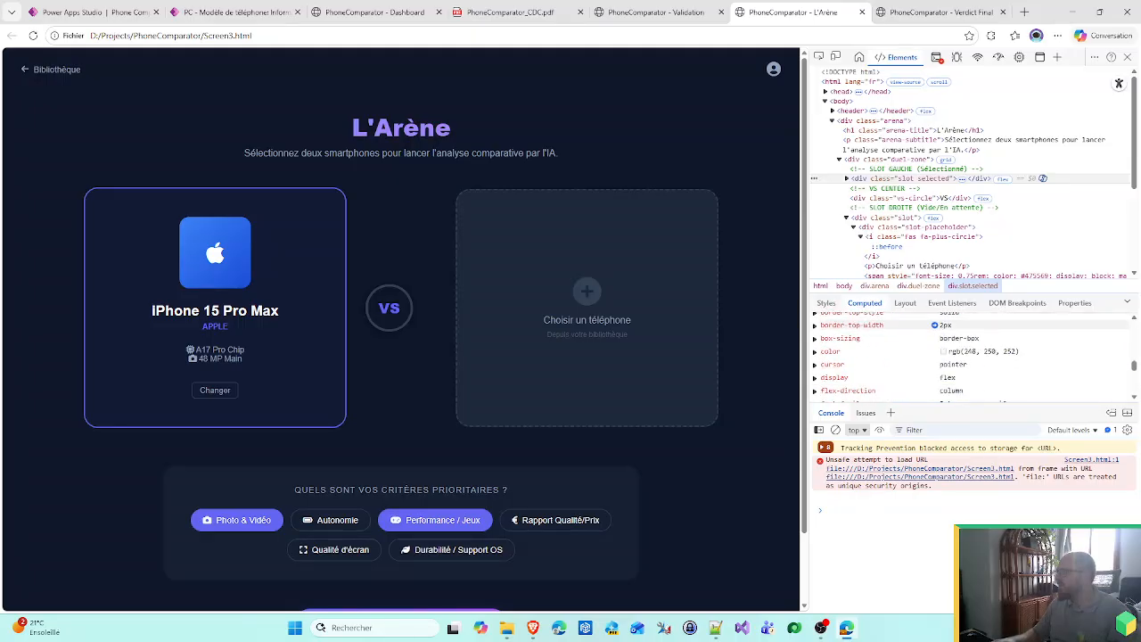
pyautogui.scroll(10, 936, 348)
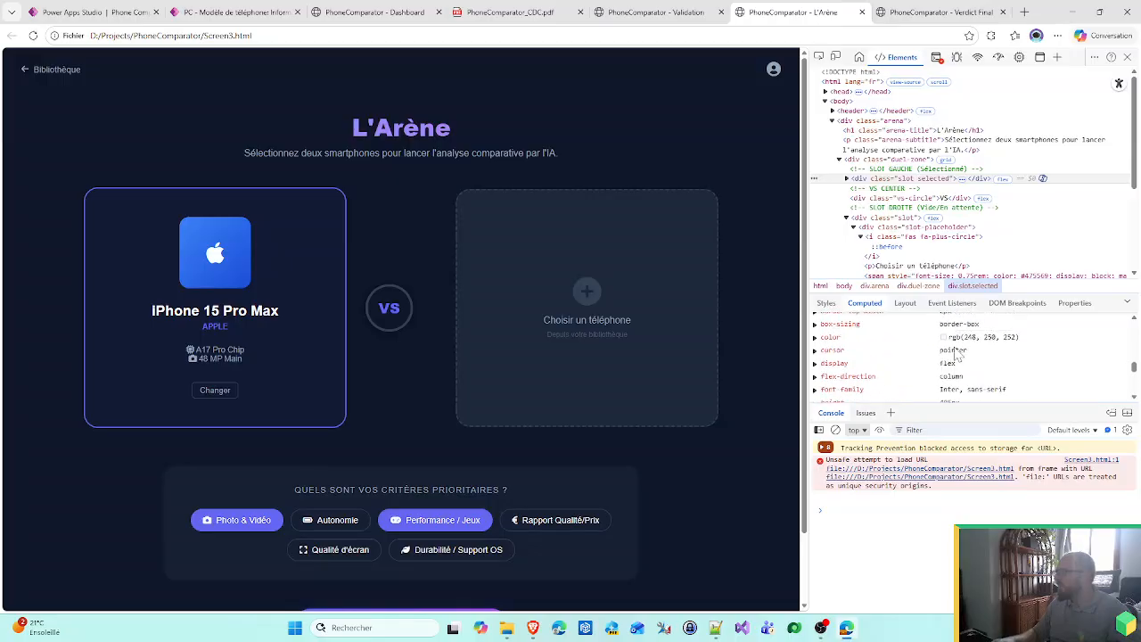
pyautogui.scroll(2, 936, 356)
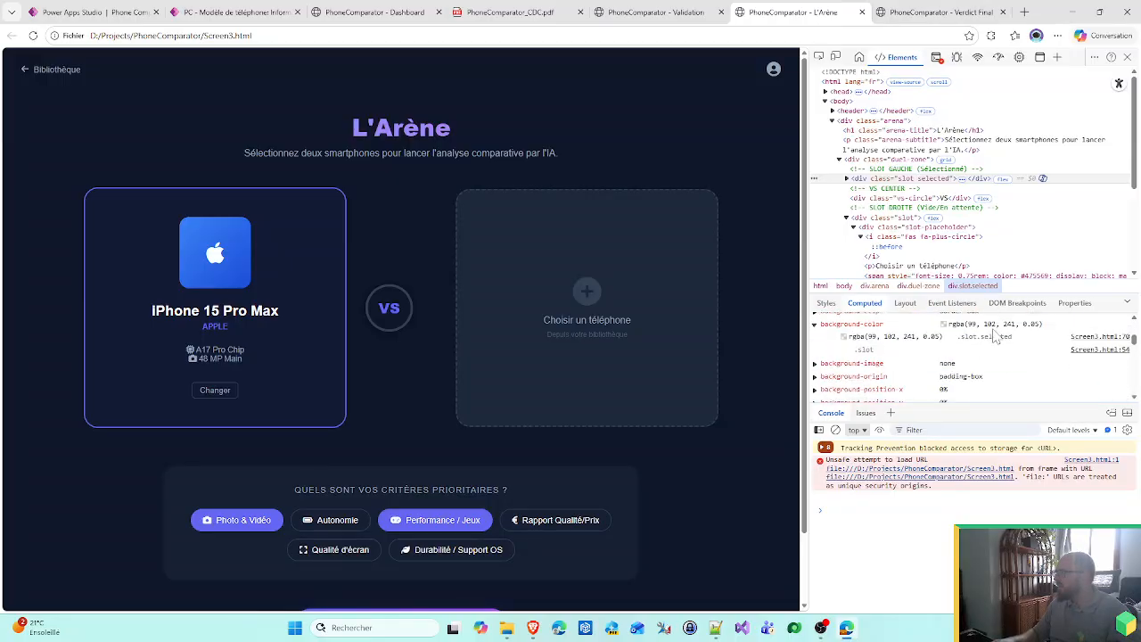
# - Examine the computed grid, margin and padding styles of the duel-zone element that encloses both slots
pyautogui.click(890, 161)
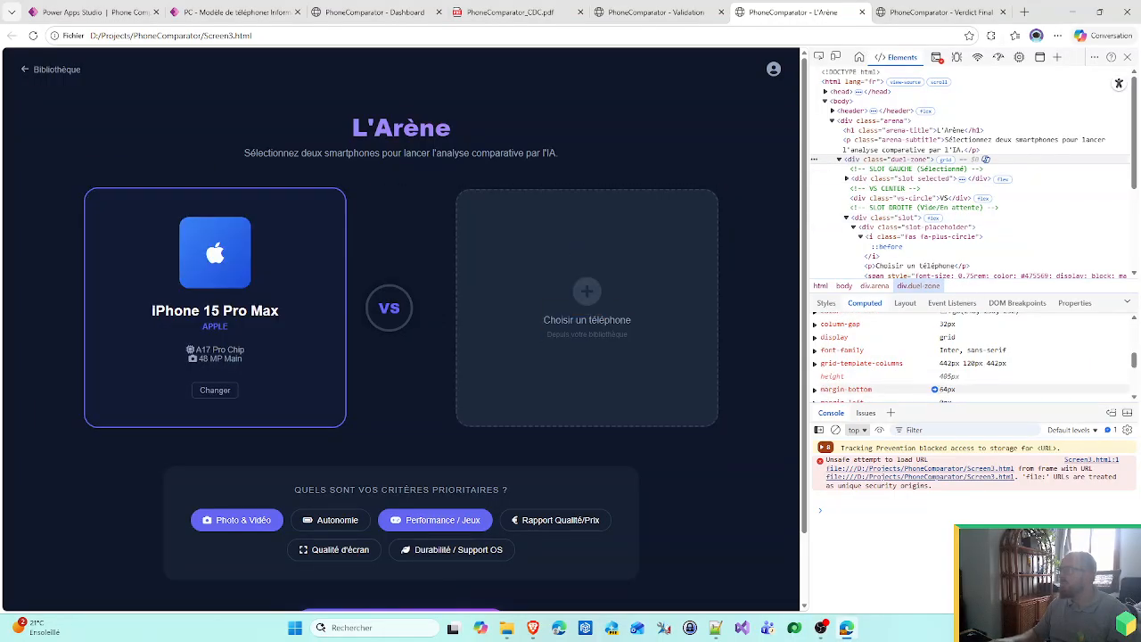
pyautogui.scroll(5, 987, 390)
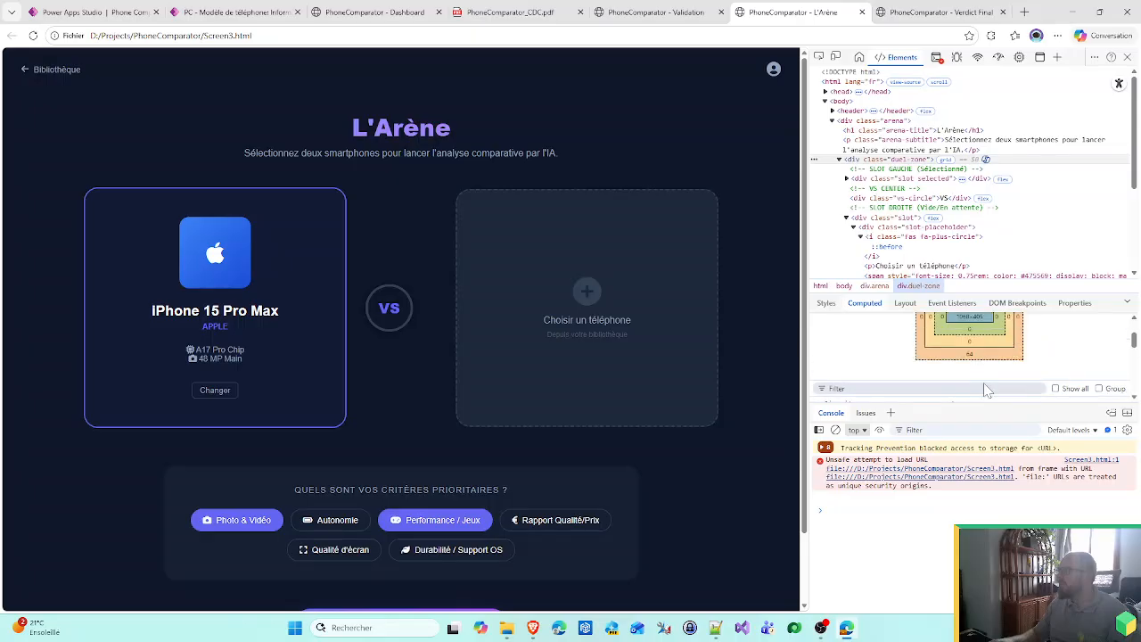
pyautogui.scroll(-5, 987, 390)
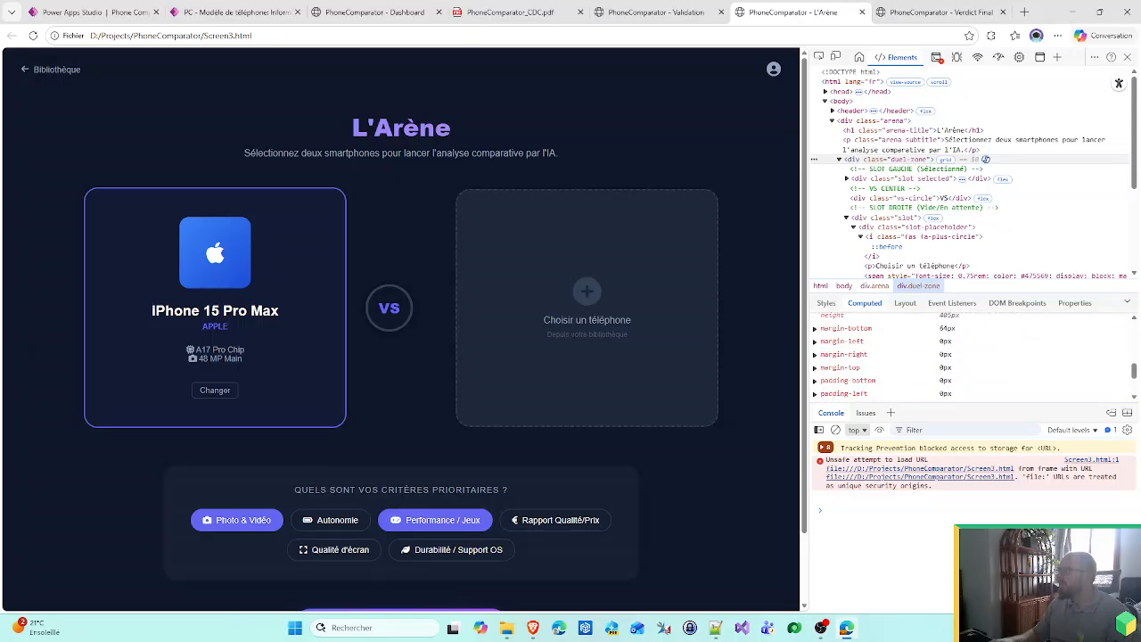
pyautogui.scroll(-3, 972, 356)
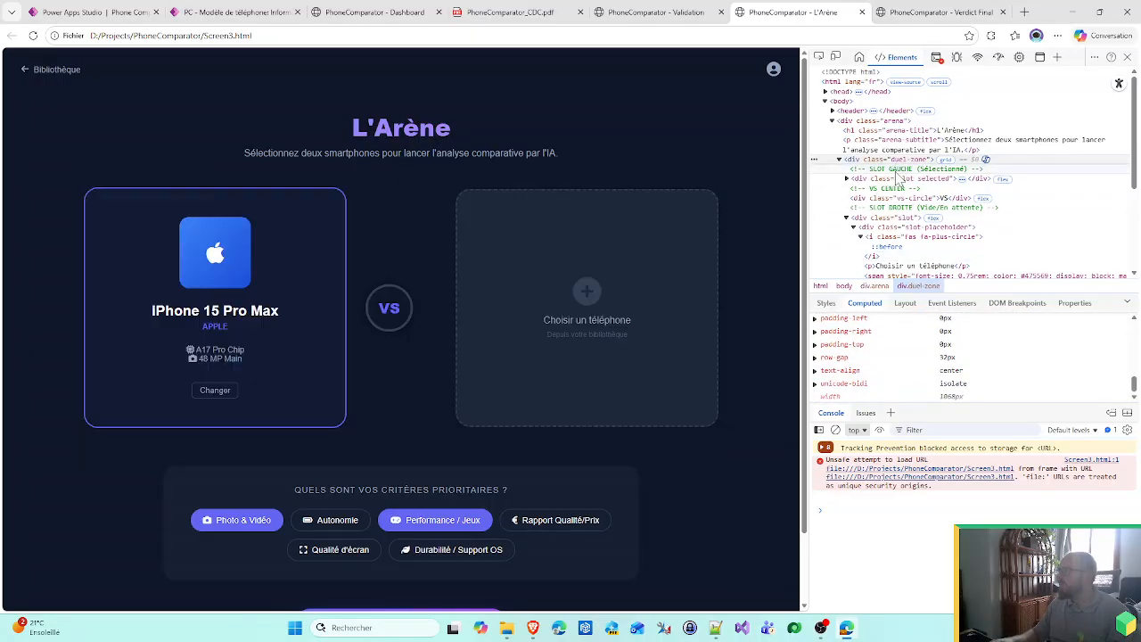
# - Examine the slot selected element's computed styles from alignment to transitions again, and expand it in the element tree
pyautogui.click(896, 180)
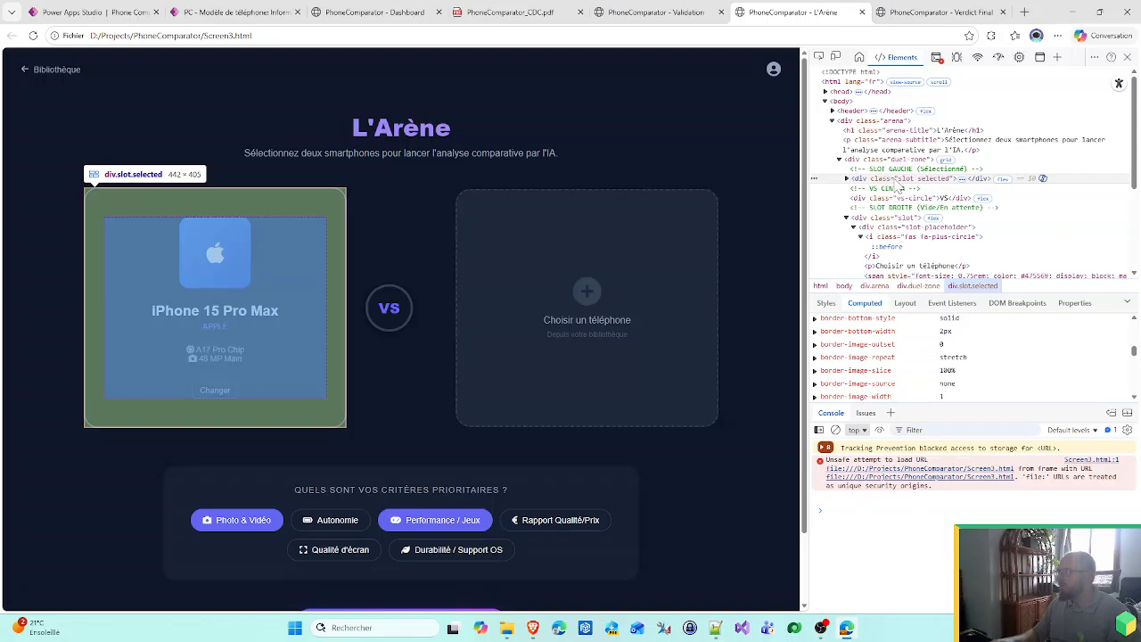
pyautogui.scroll(3, 967, 374)
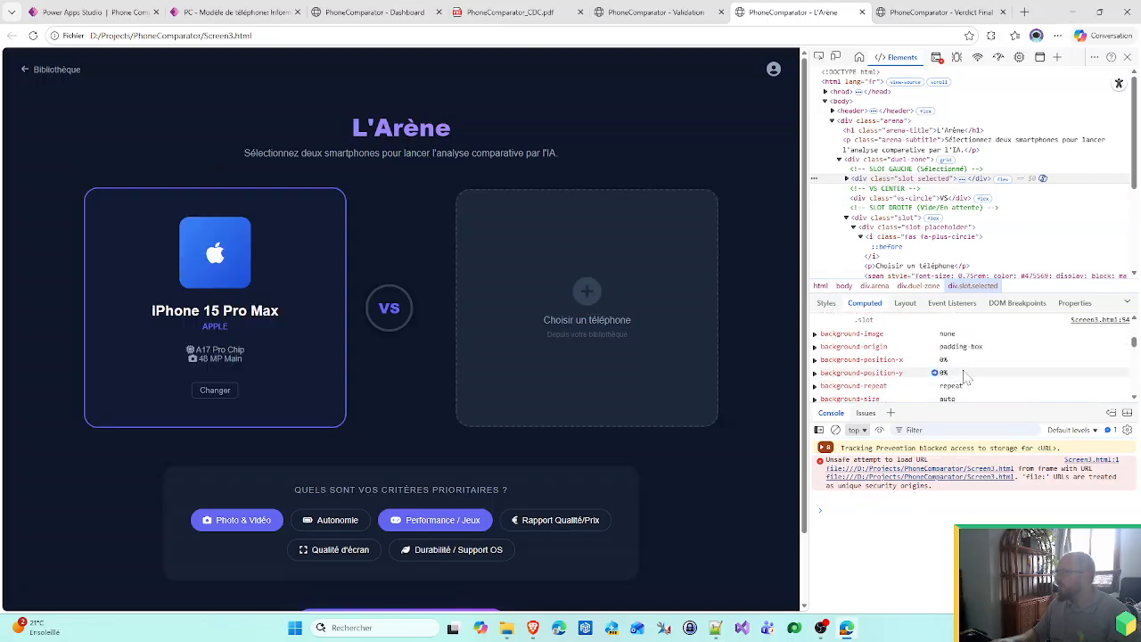
pyautogui.scroll(1, 967, 375)
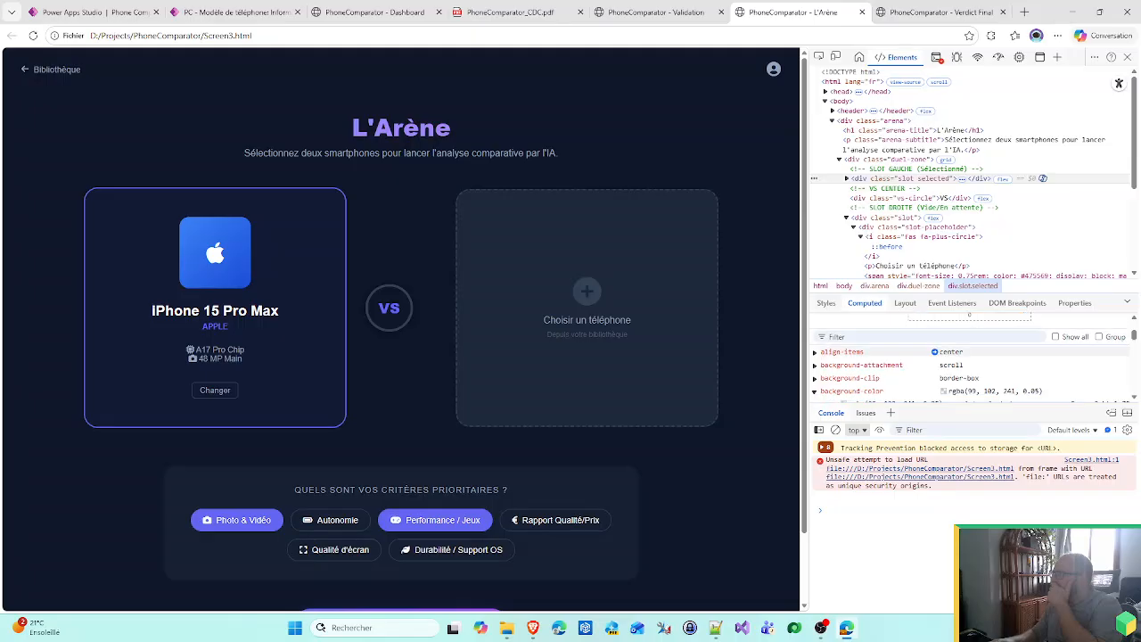
pyautogui.scroll(-4, 973, 366)
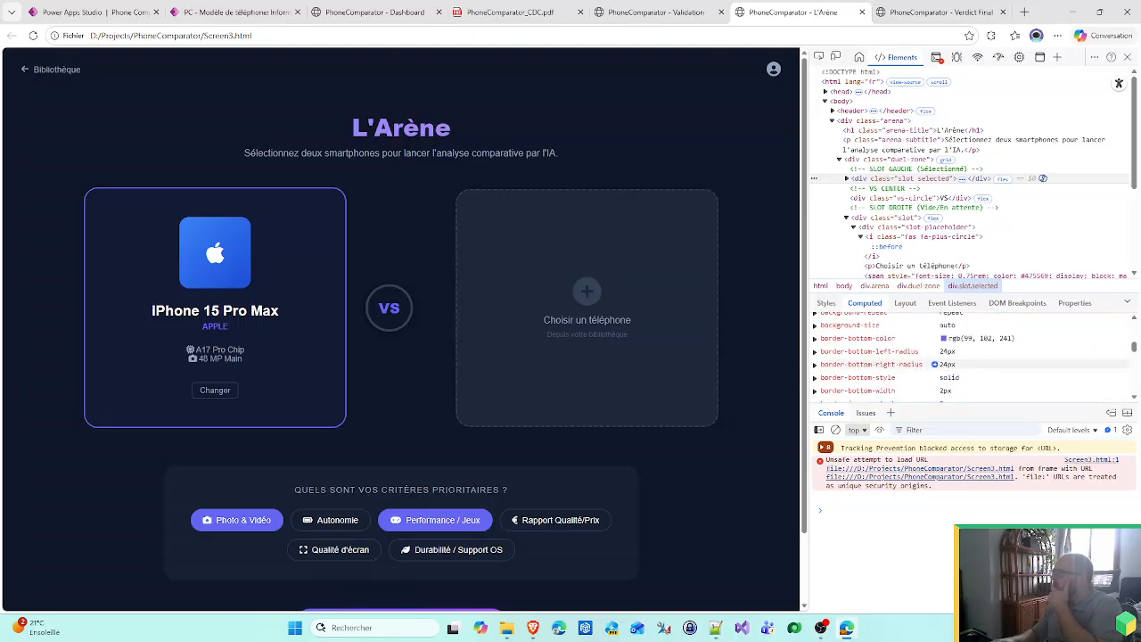
pyautogui.scroll(-5, 973, 366)
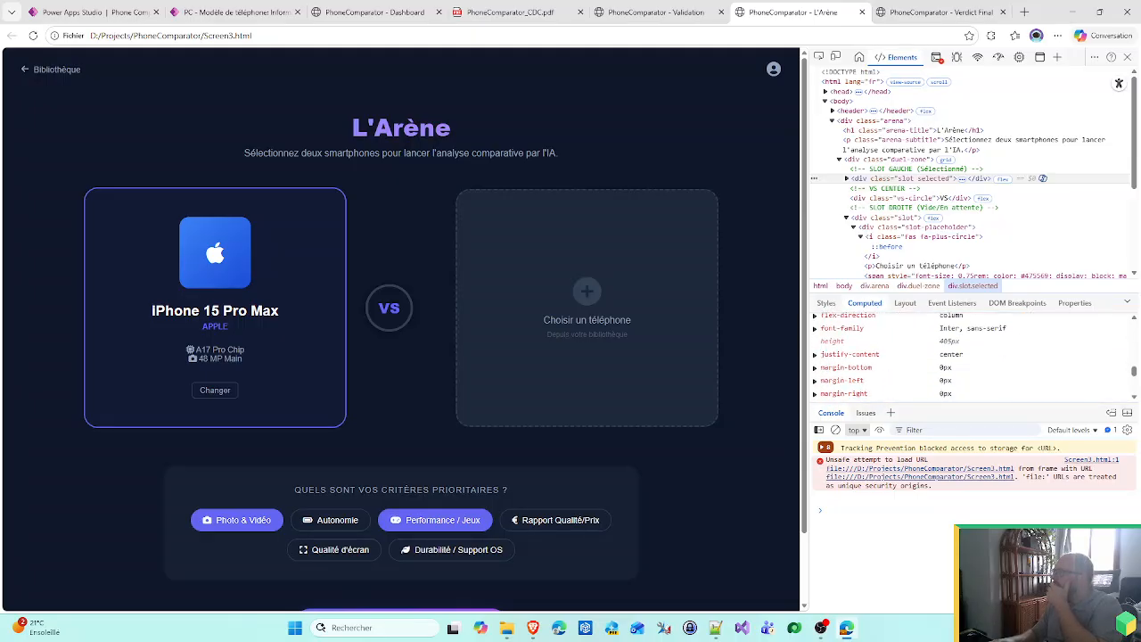
pyautogui.scroll(1, 974, 370)
pyautogui.scroll(-5, 891, 357)
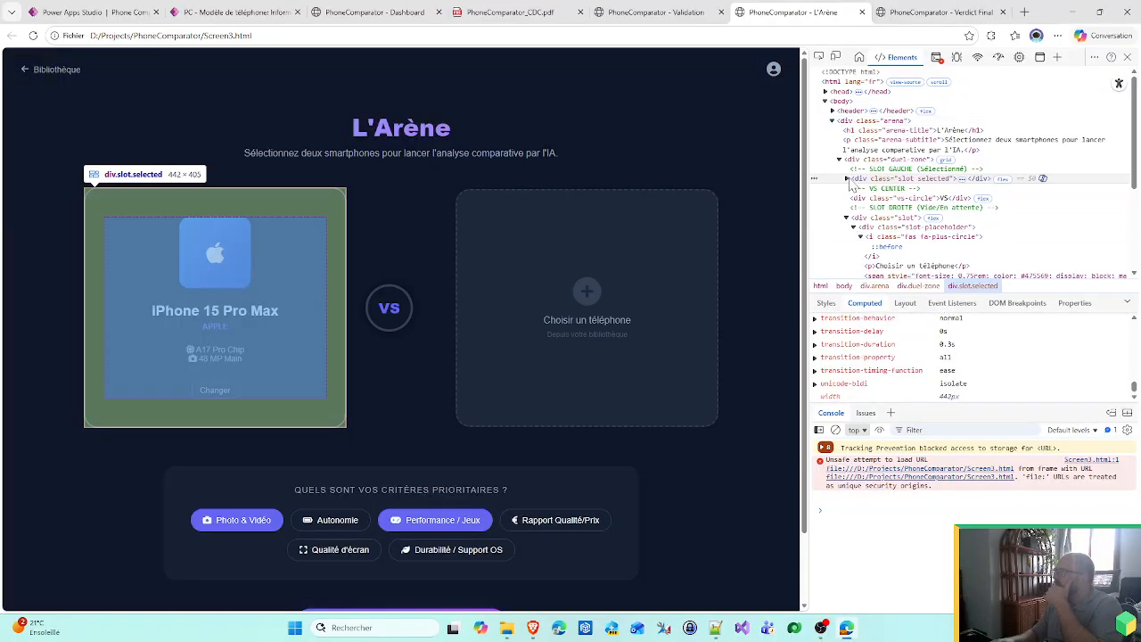
pyautogui.click(848, 180)
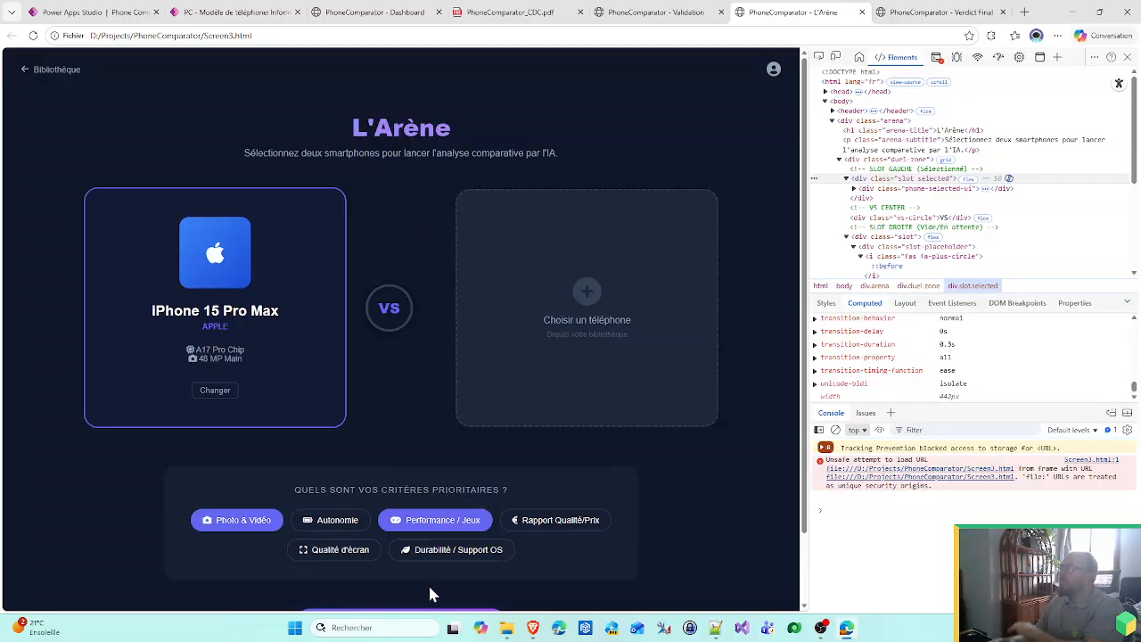
# - Copy the Violet Deep hex code A855F7 from the palette in PhoneComparator_CDC.pdf, and reselect Container6 in Power Apps Studio
pyautogui.click(477, 13)
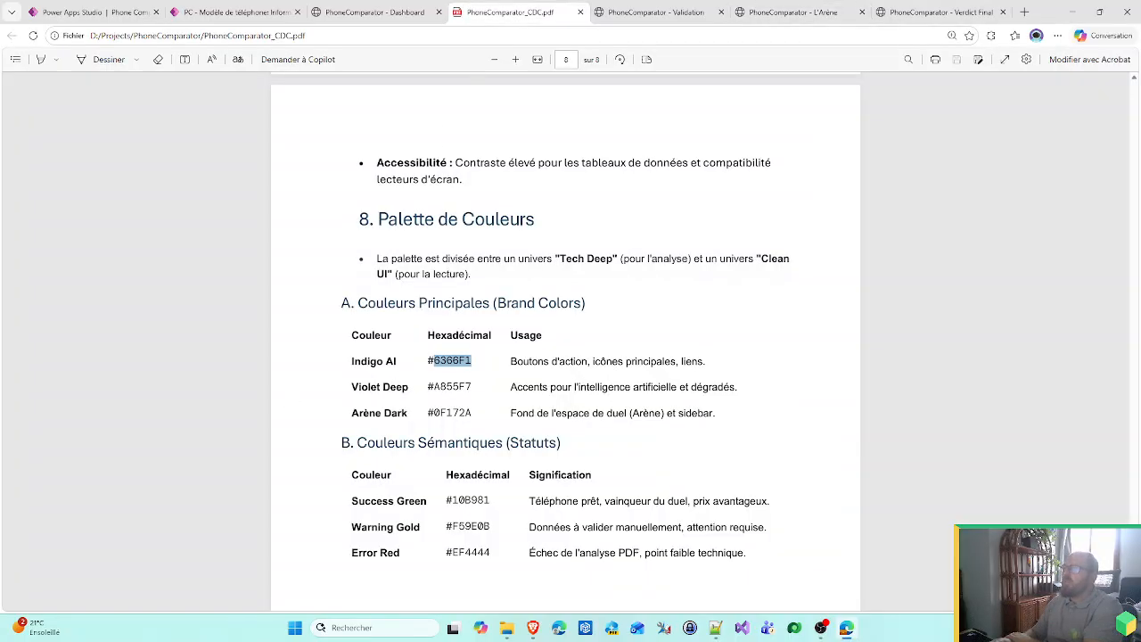
pyautogui.moveTo(488, 391); pyautogui.dragTo(440, 387)
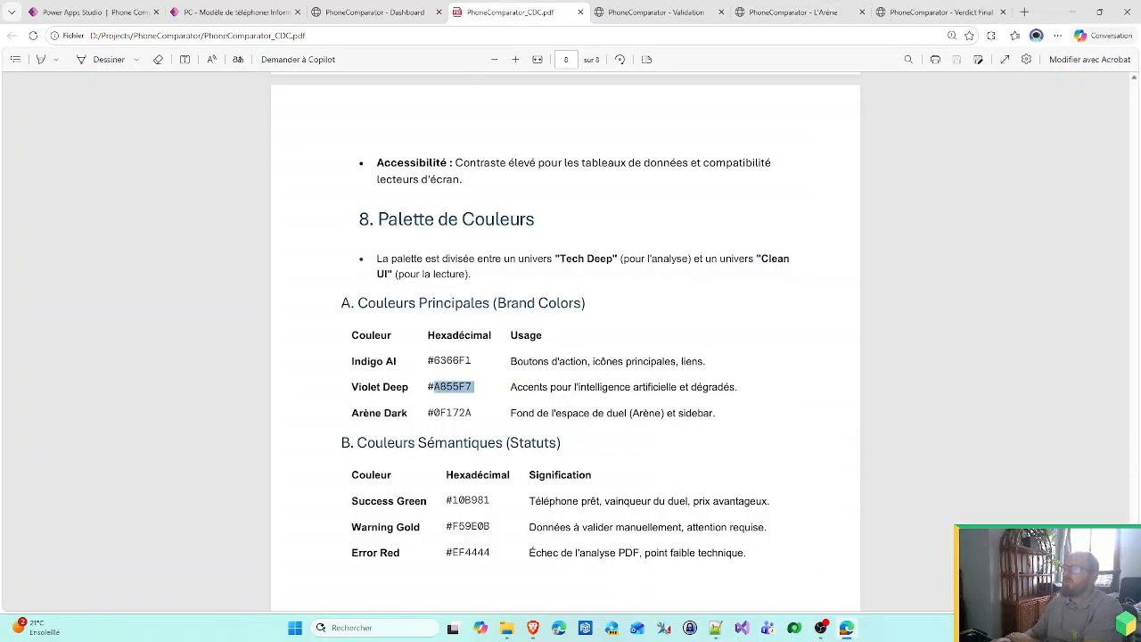
pyautogui.hotkey('ctrl', 'c')
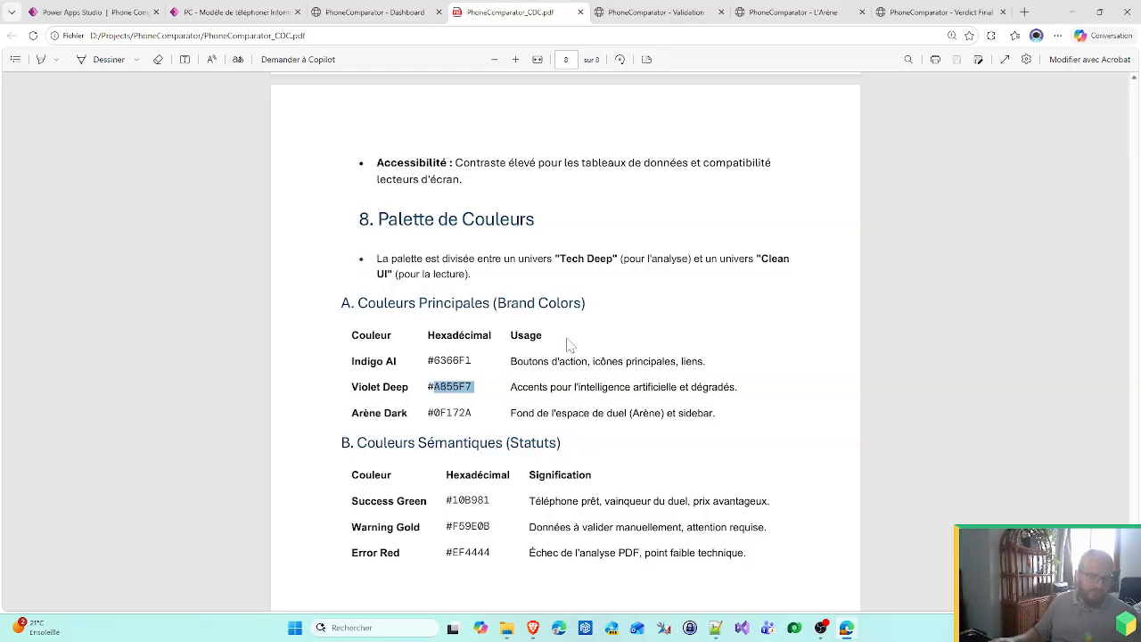
pyautogui.click(31, 11)
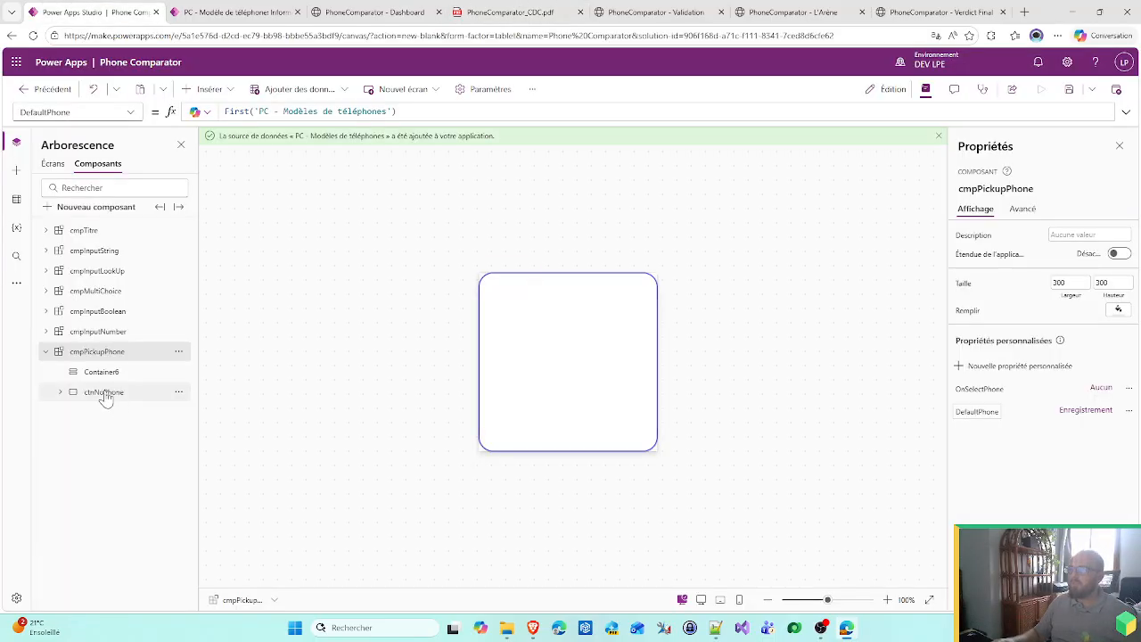
pyautogui.click(493, 381)
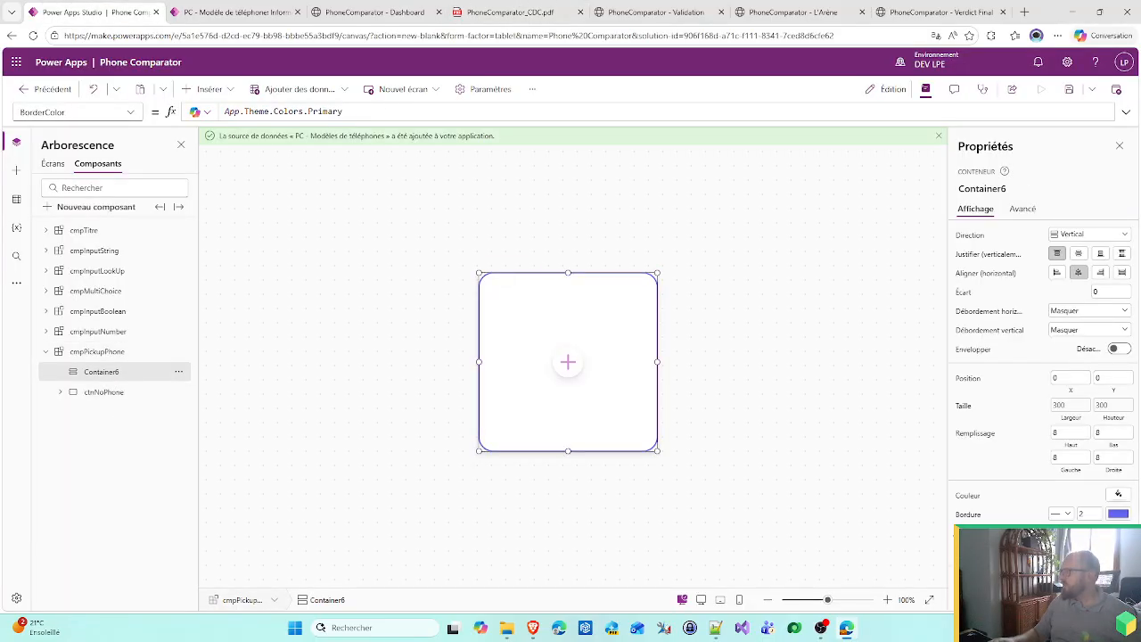
# - Set Container6's Fill formula to ColorValue("#A855F7")
pyautogui.click(970, 499)
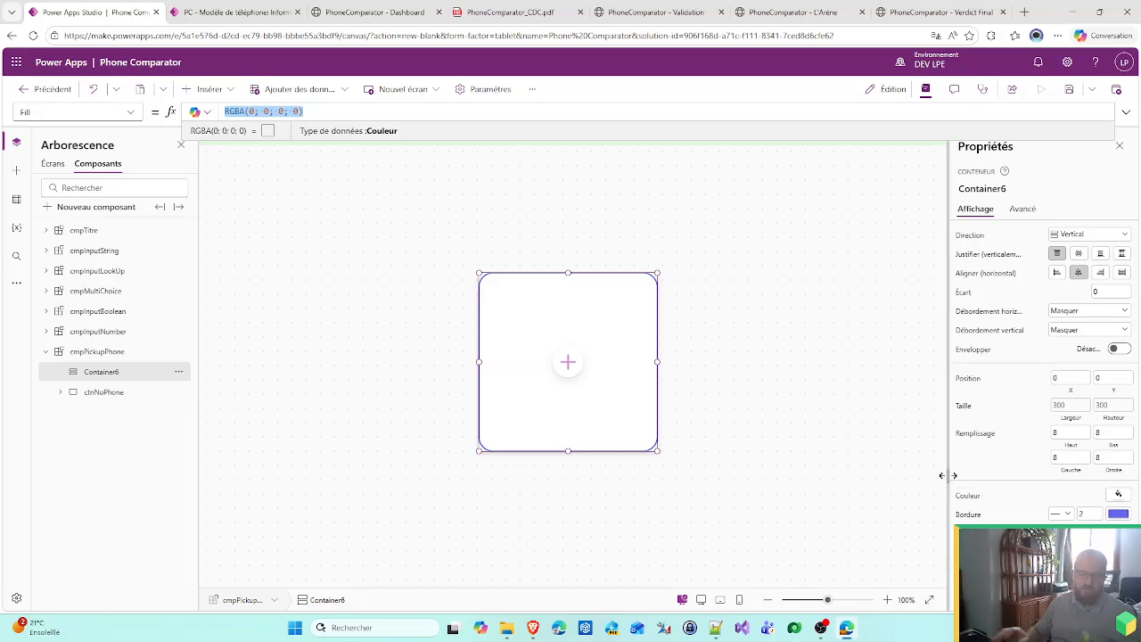
pyautogui.write('ColorV')
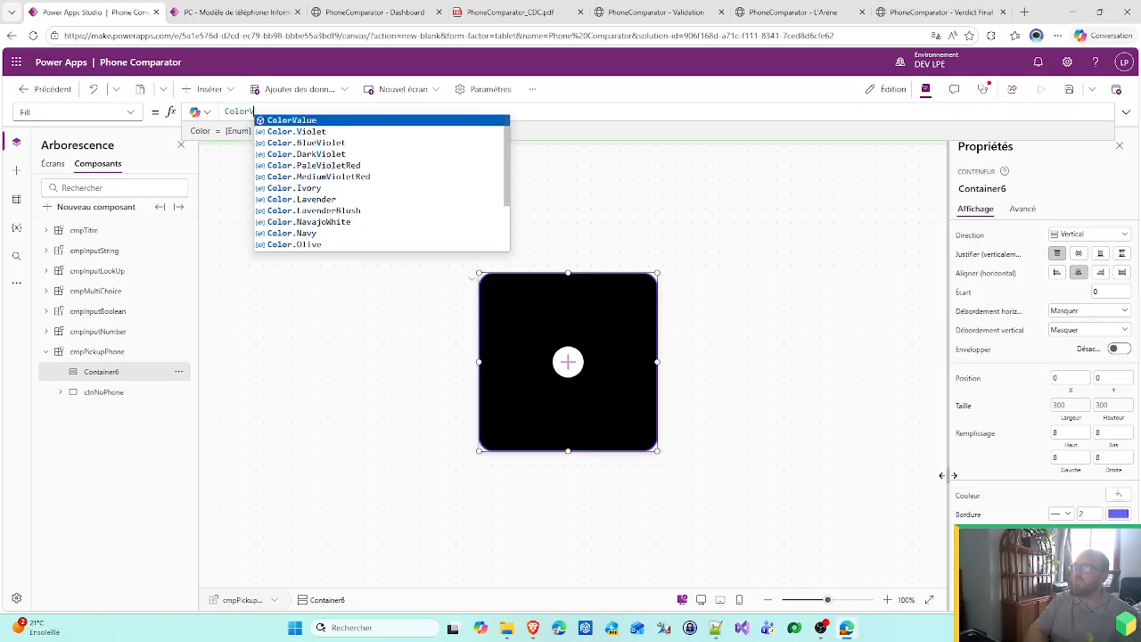
pyautogui.write('alue("#A855F7 ')
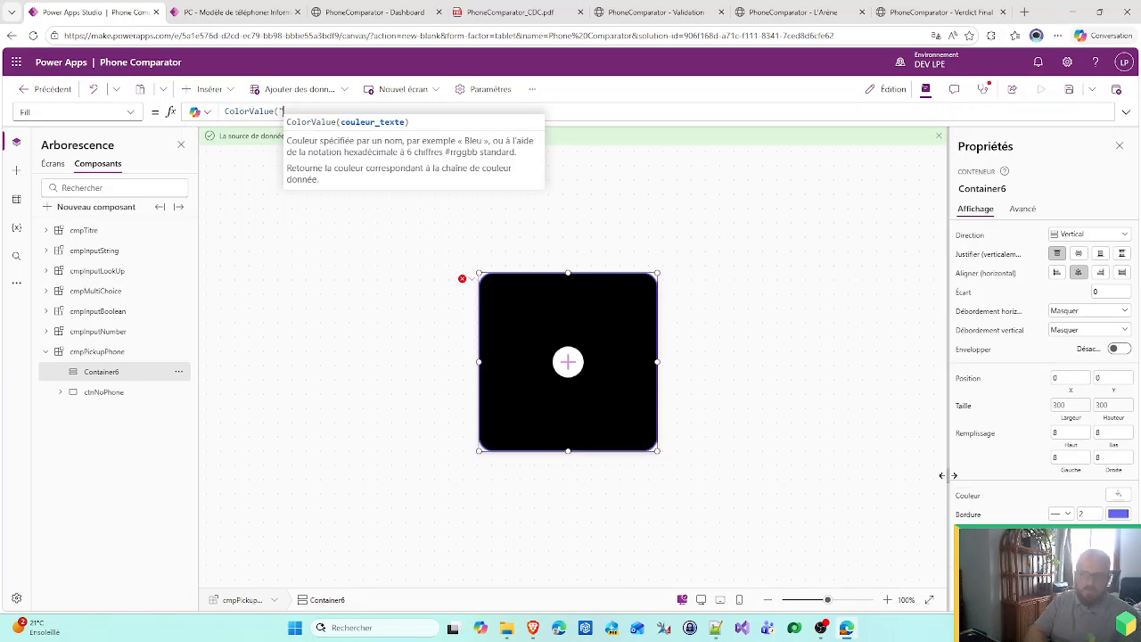
pyautogui.write('")')
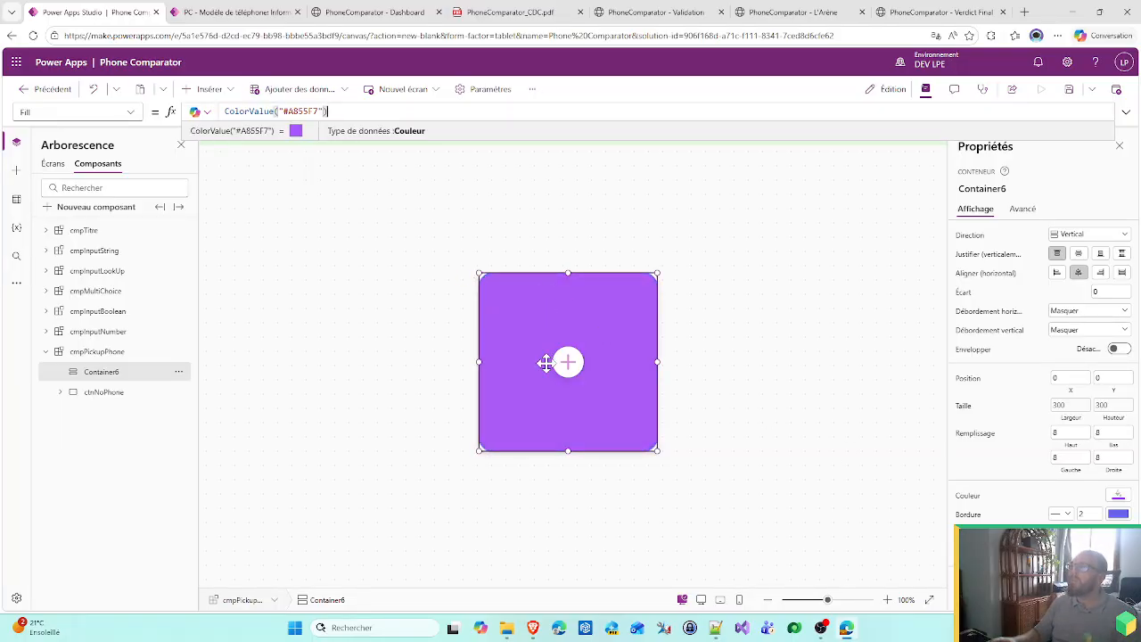
# - Copy the Arène Dark hex code 0F172A from PhoneComparator_CDC.pdf and use it as the colour in Container6's Fill formula in Power Apps Studio
pyautogui.click(517, 12)
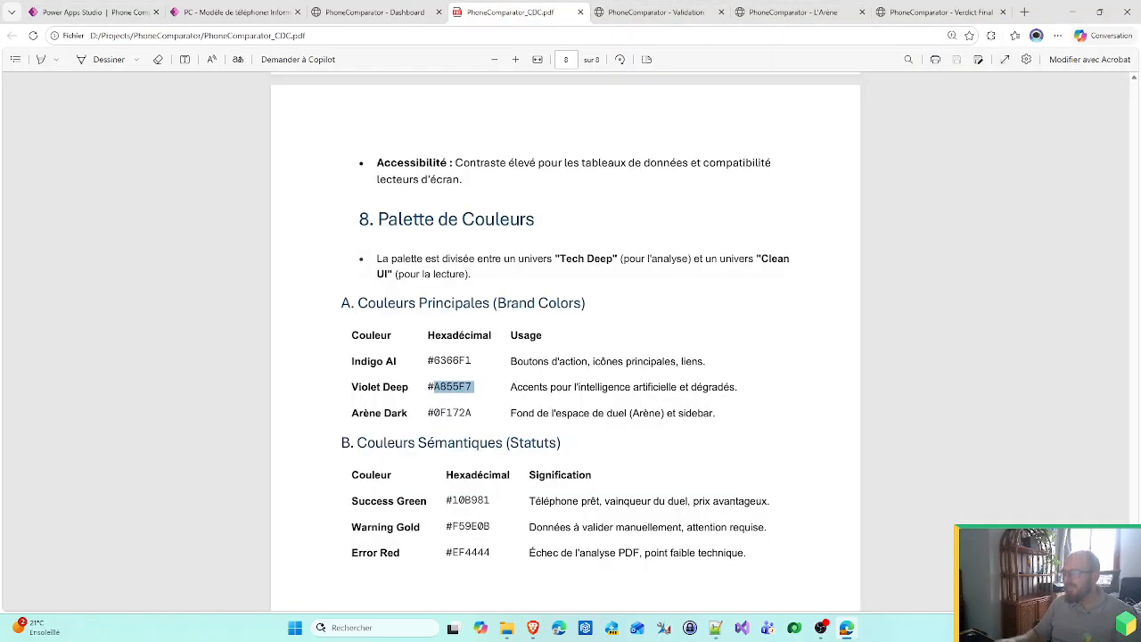
pyautogui.doubleClick(453, 413)
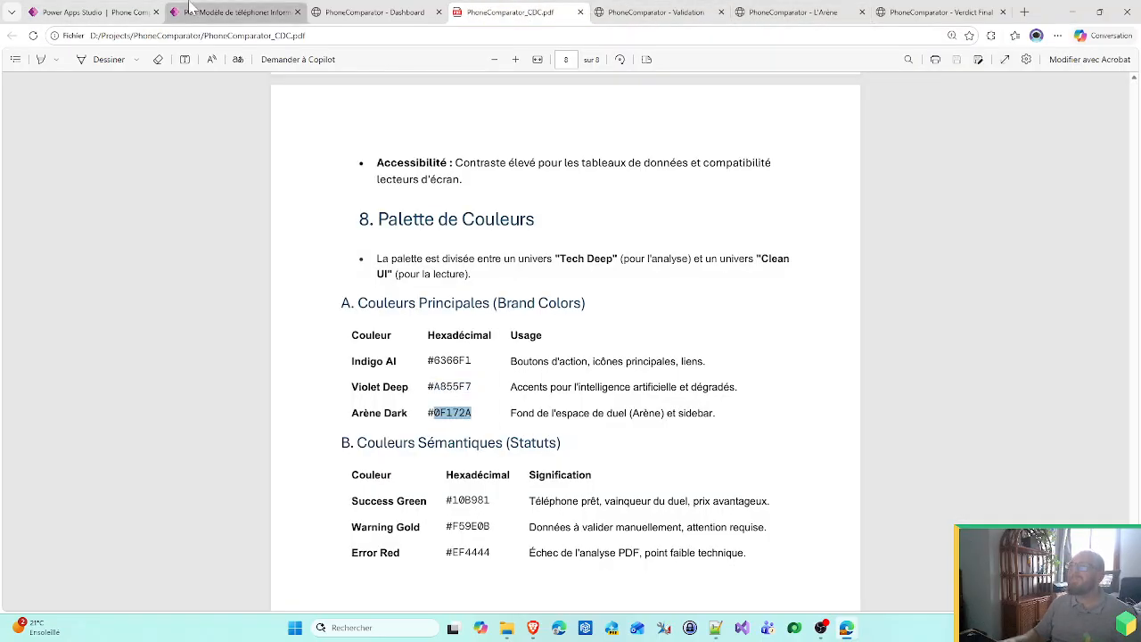
pyautogui.click(105, 12)
pyautogui.doubleClick(303, 111)
pyautogui.hotkey('ctrl', 'v')
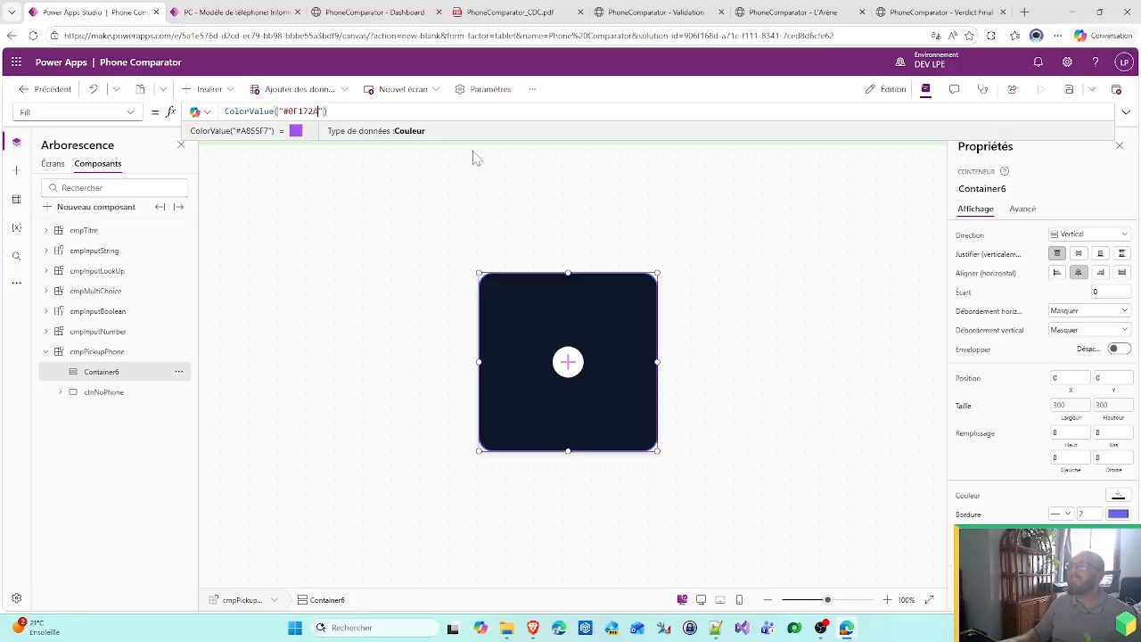
pyautogui.click(472, 178)
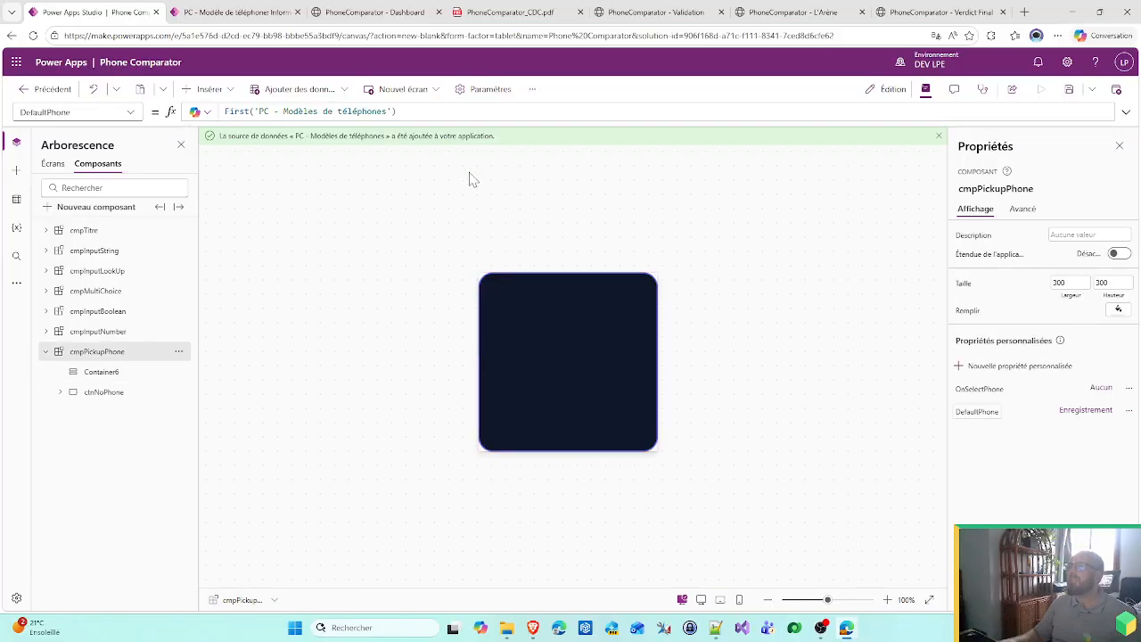
# - Set Container6's Visible formula to Not(IsBlankOrError(cmpPickupPhone.DefaultPhone))
pyautogui.click(101, 372)
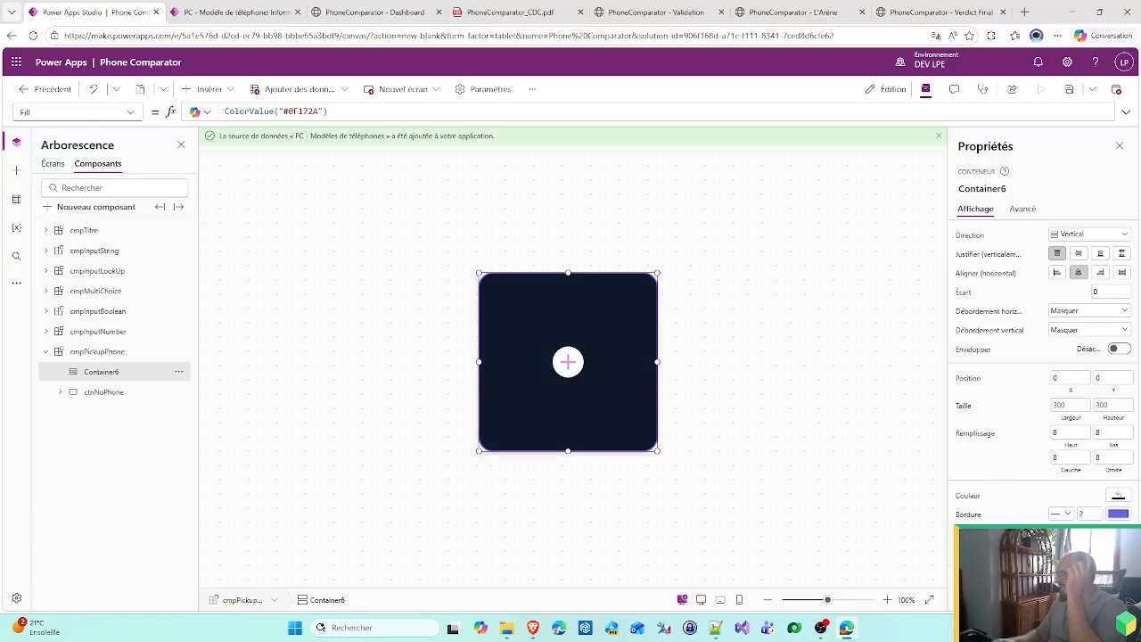
pyautogui.click(853, 471)
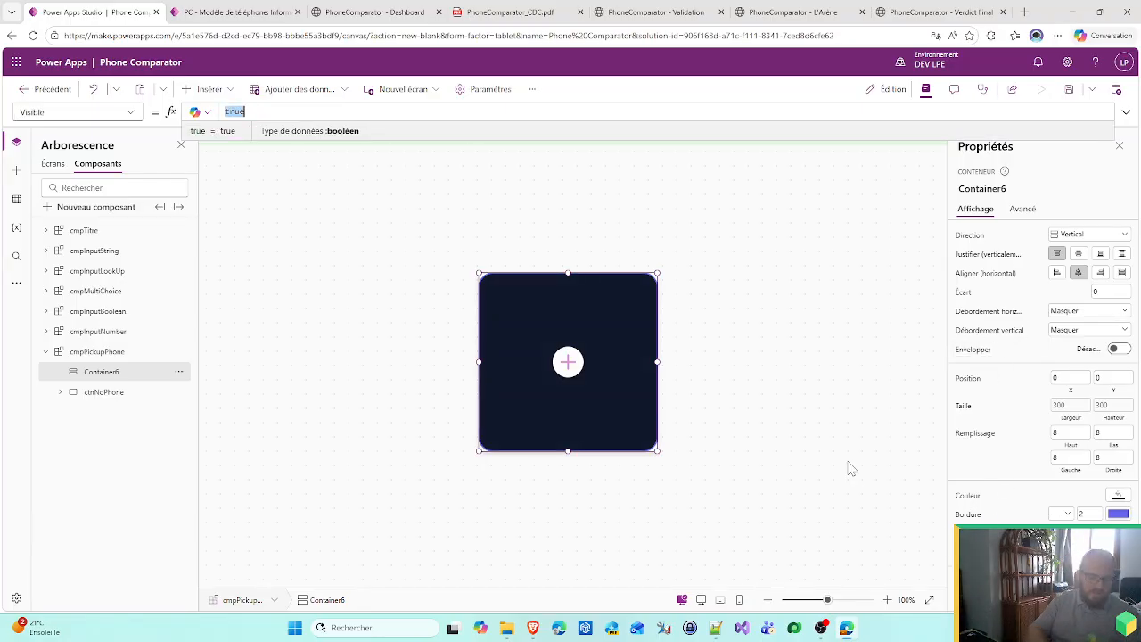
pyautogui.write('Not(IsBl')
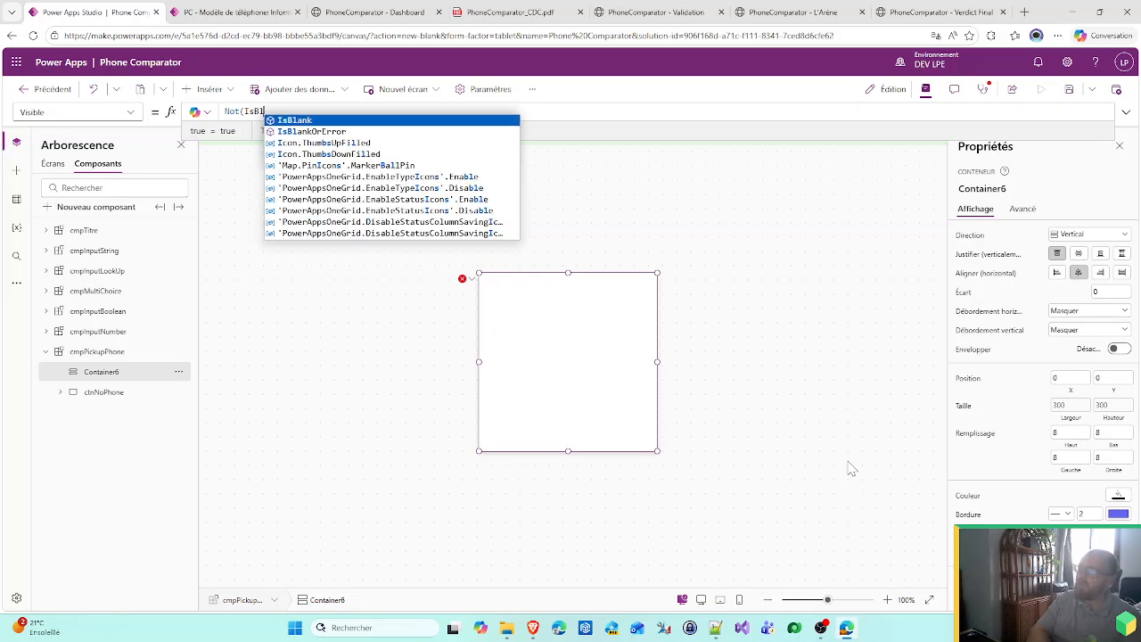
pyautogui.write('ankOrE')
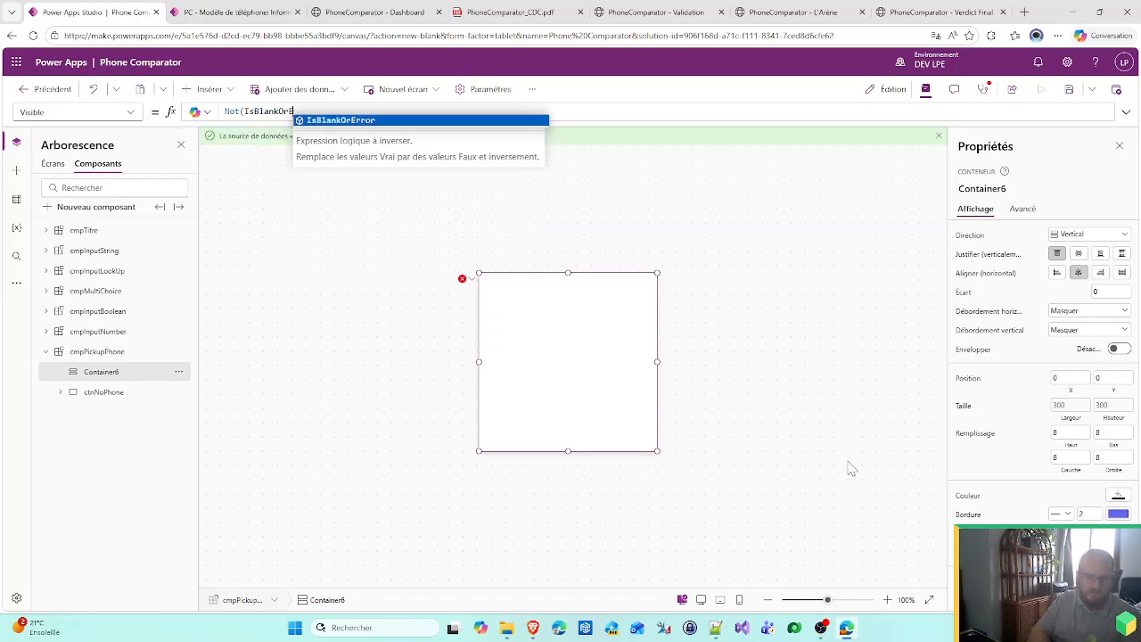
pyautogui.write('rror(cmpP')
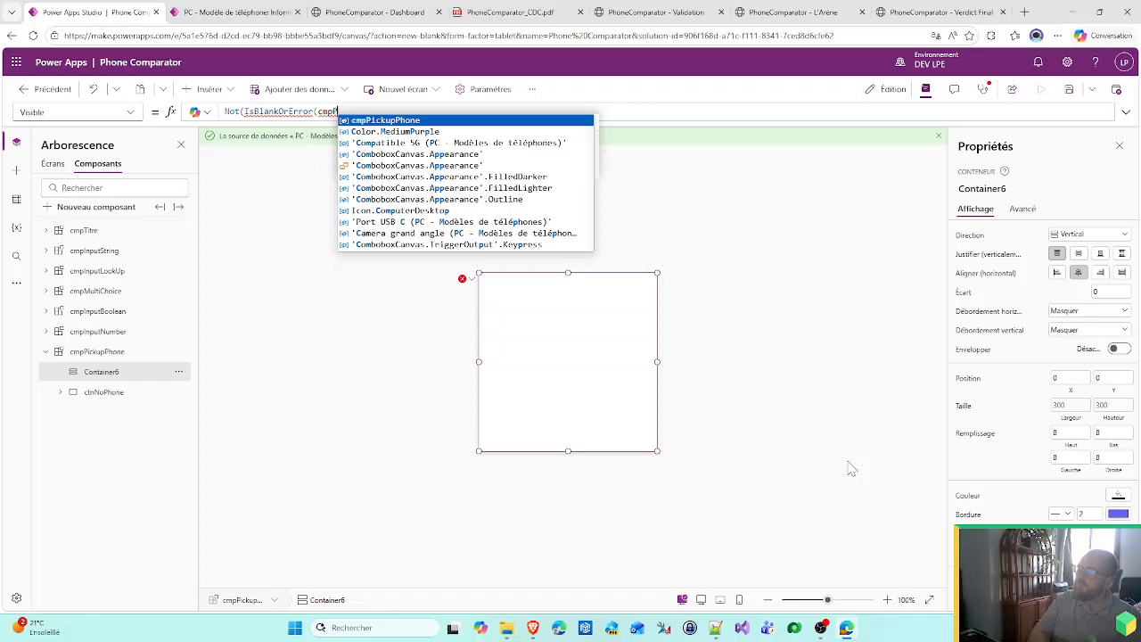
pyautogui.press('Tab')
pyautogui.write('.')
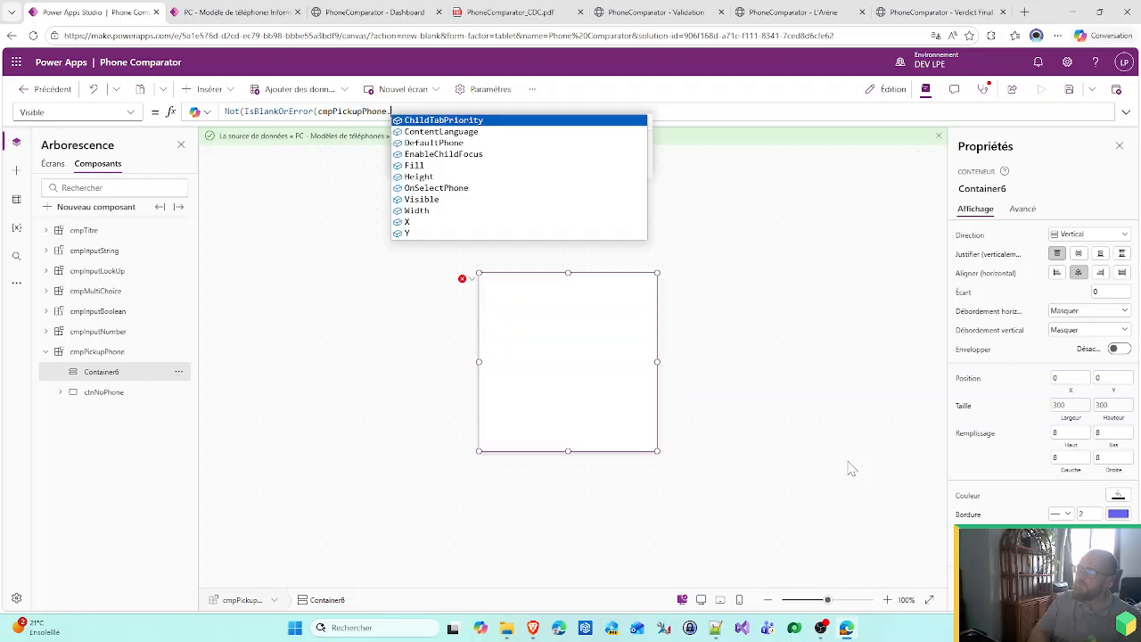
pyautogui.press('Tab')
pyautogui.write('))')
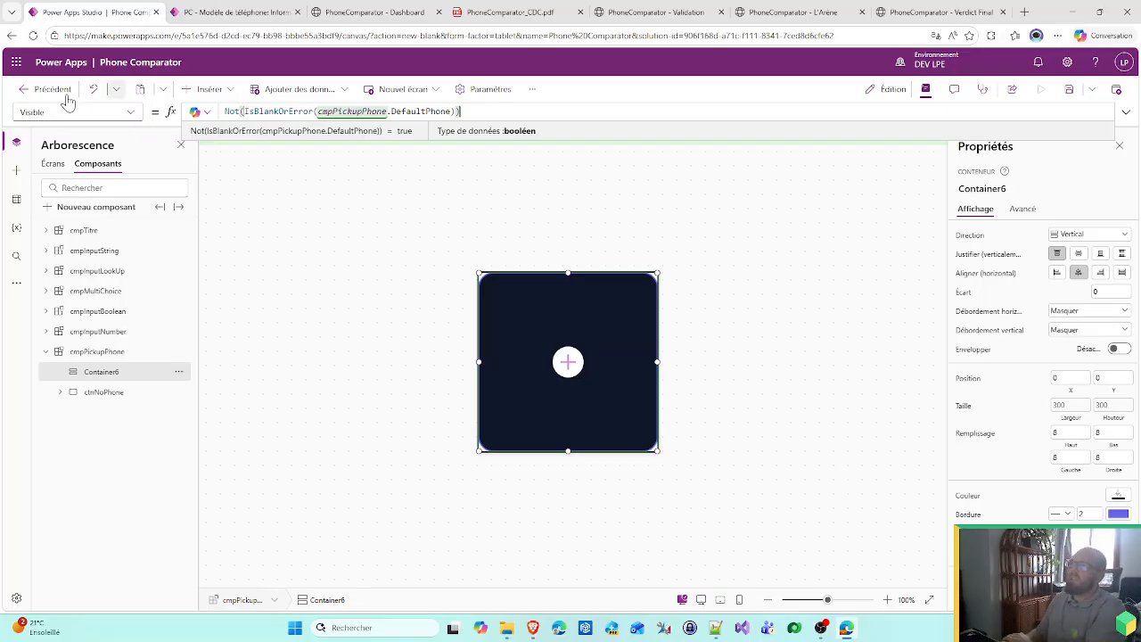
# - Insert an Icône display control into Container6
pyautogui.click(205, 89)
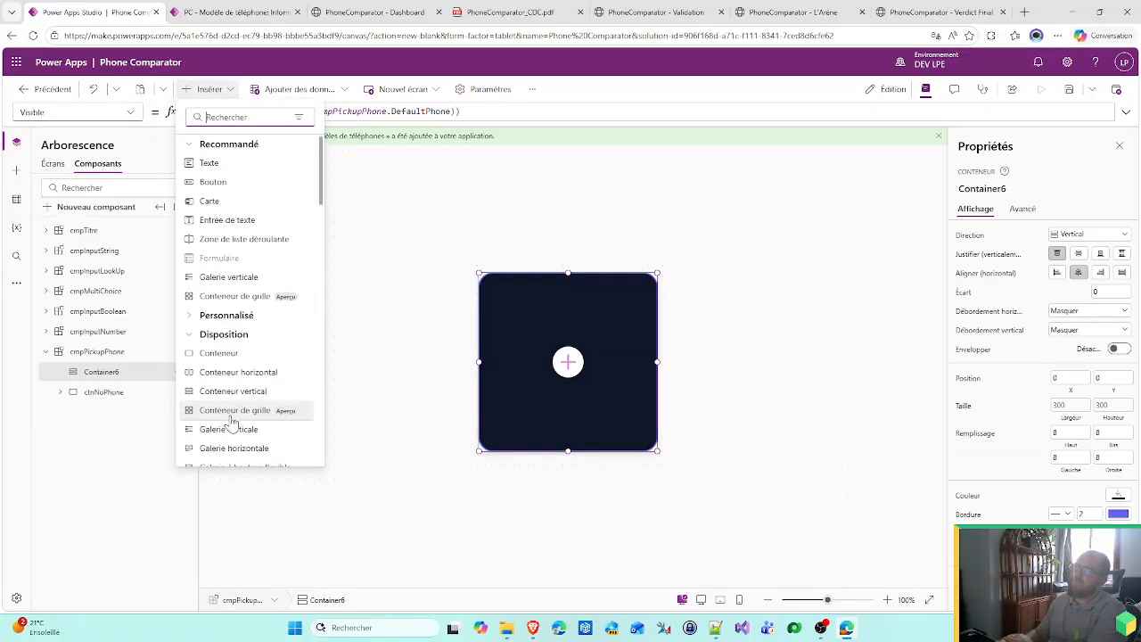
pyautogui.scroll(-3, 230, 421)
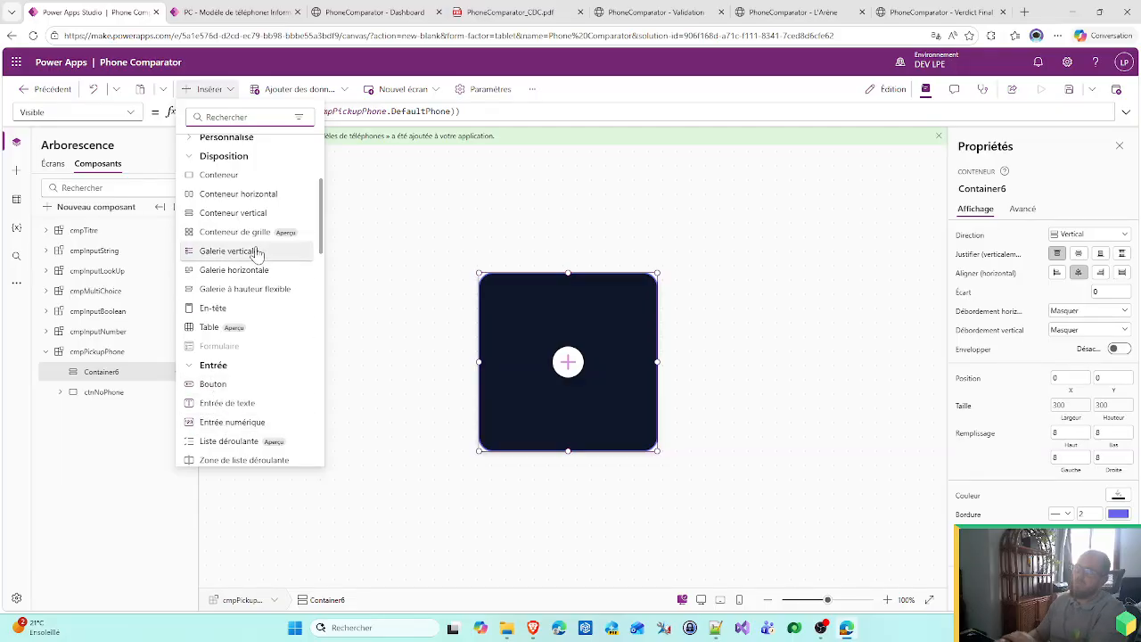
pyautogui.scroll(-5, 257, 253)
pyautogui.write('icone')
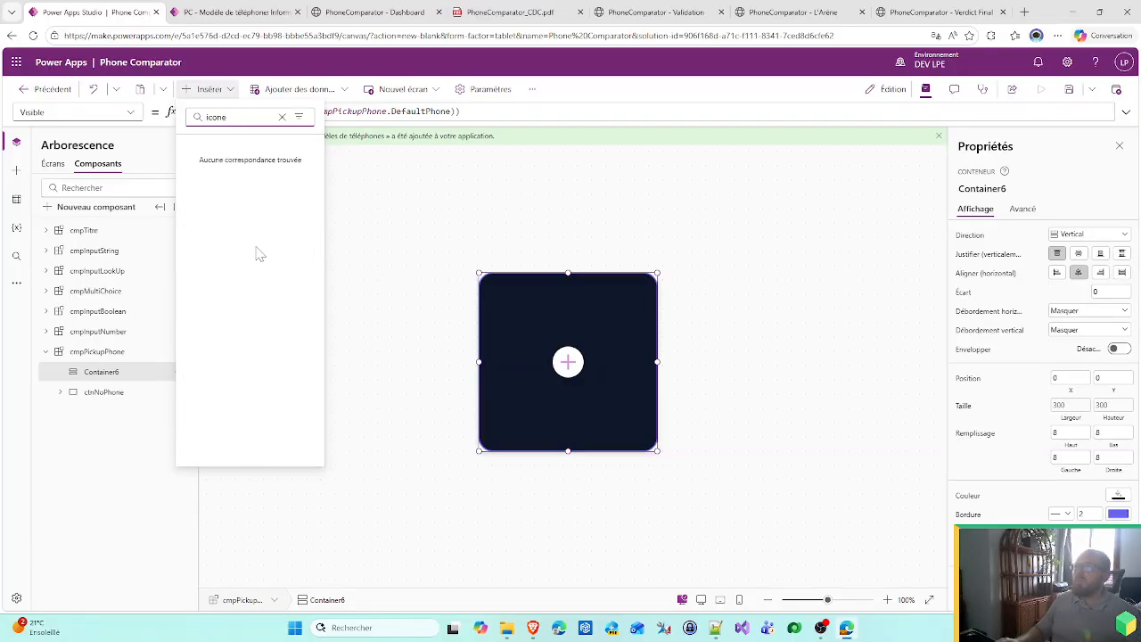
pyautogui.press('BackSpace')
pyautogui.press('BackSpace')
pyautogui.press('BackSpace')
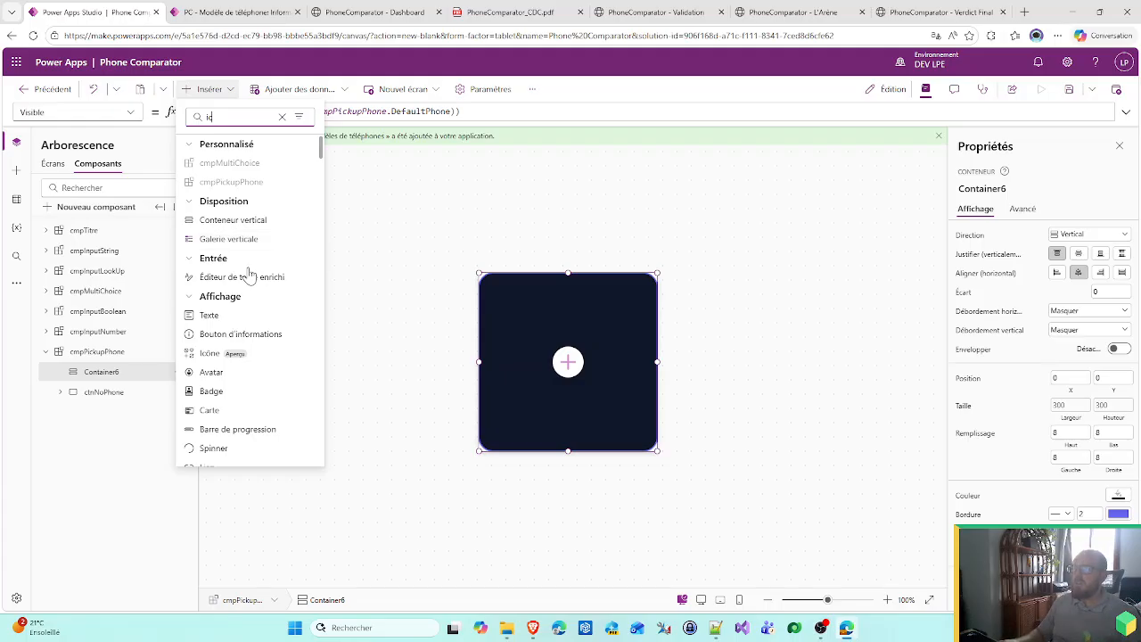
pyautogui.click(214, 354)
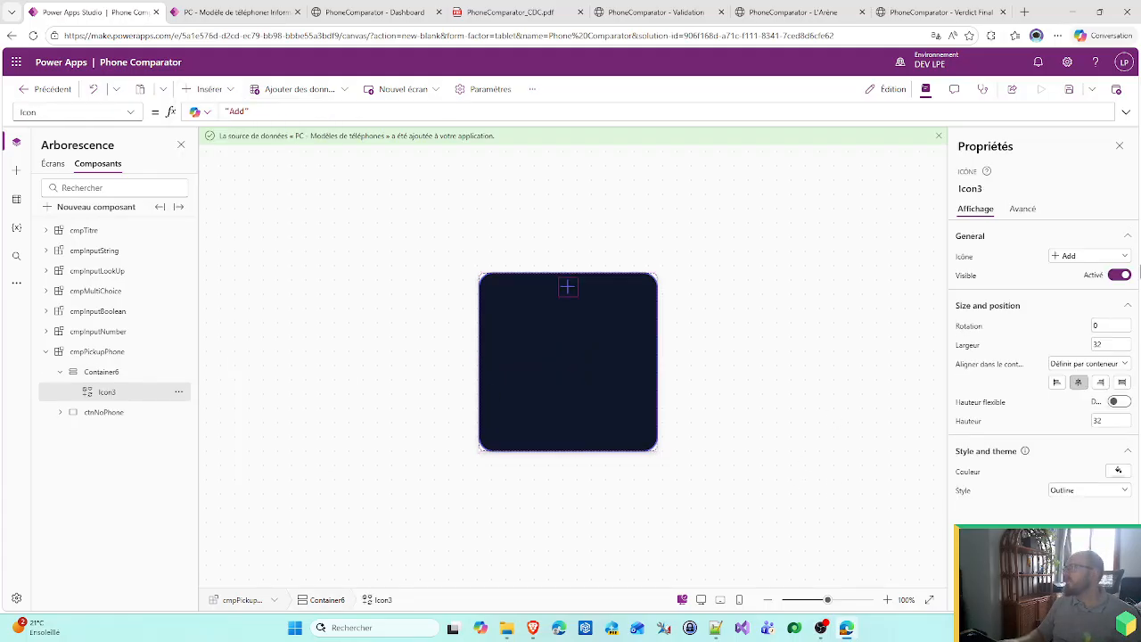
# - Examine the full catalogue of symbols offered for the icon control in Container6, keeping its current symbol
pyautogui.click(1112, 263)
pyautogui.scroll(-3, 1090, 400)
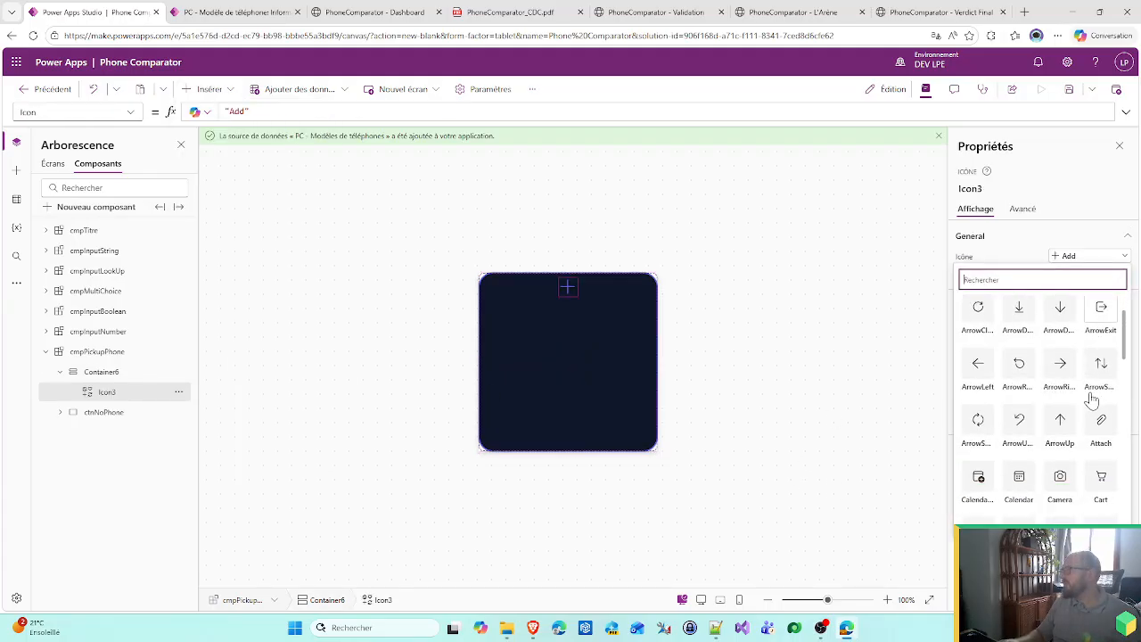
pyautogui.scroll(-3, 1089, 403)
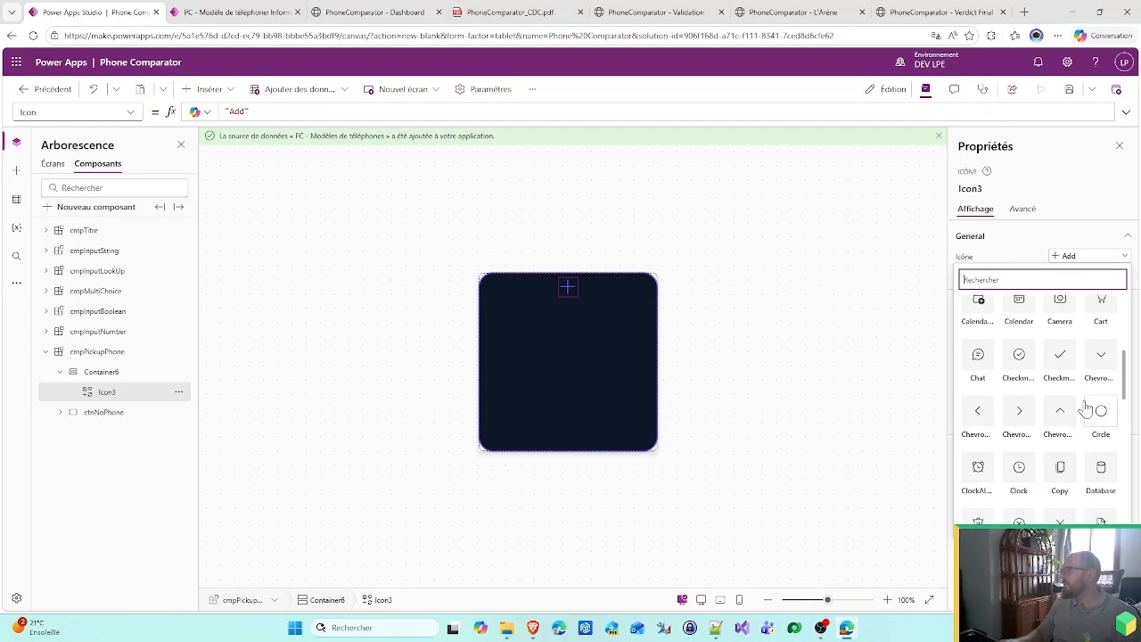
pyautogui.scroll(-4, 1085, 408)
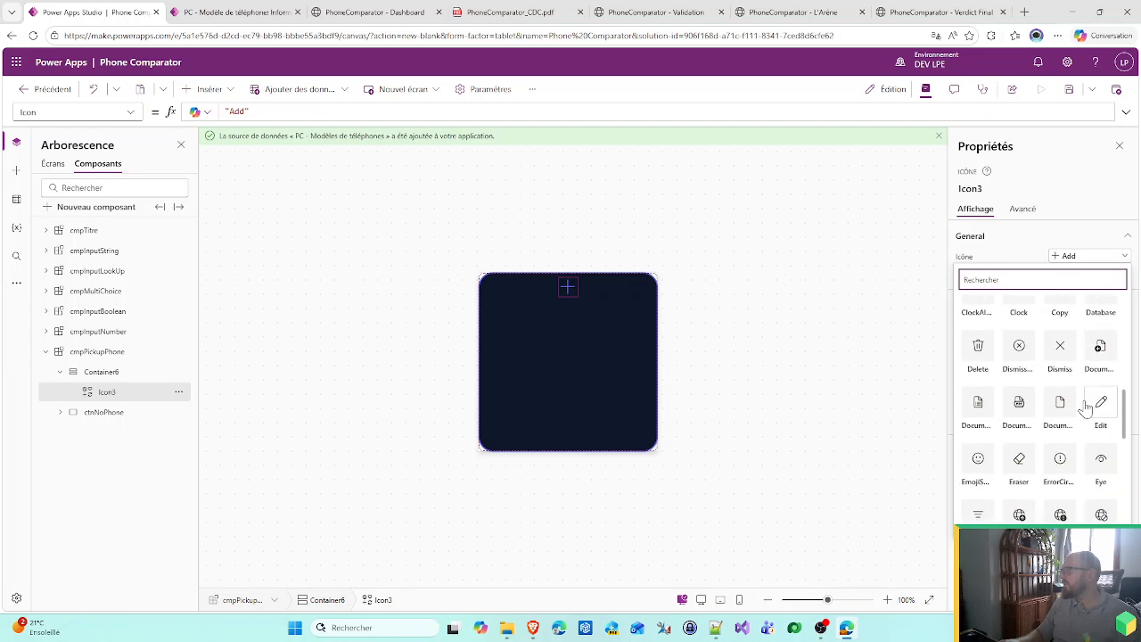
pyautogui.scroll(-5, 1085, 407)
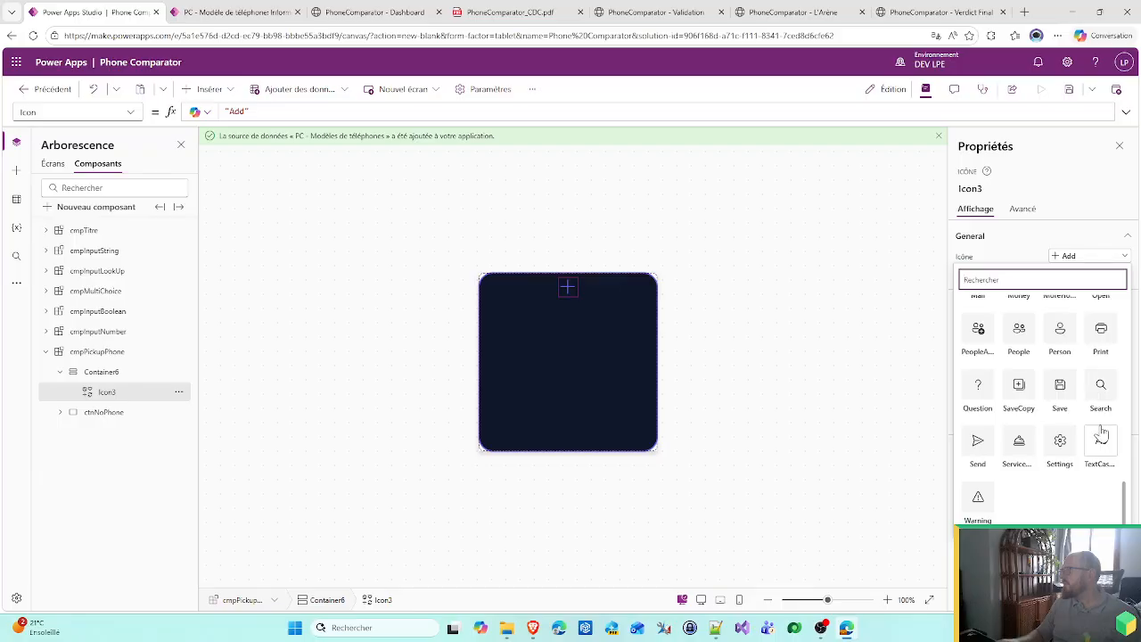
pyautogui.scroll(2, 1099, 434)
pyautogui.scroll(5, 1101, 432)
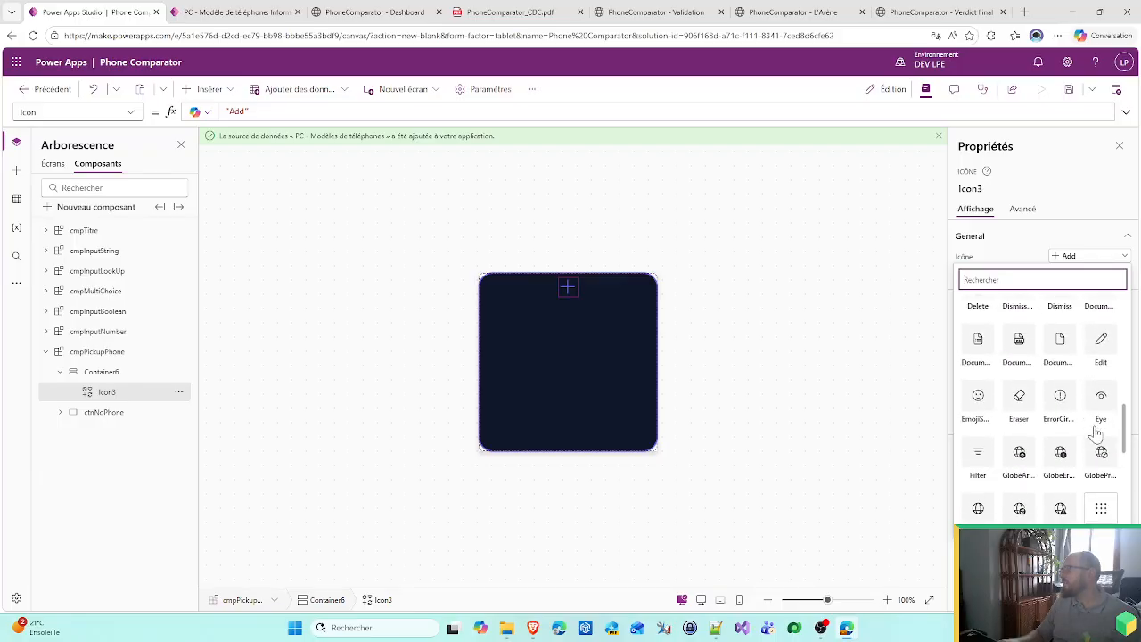
pyautogui.scroll(3, 1097, 434)
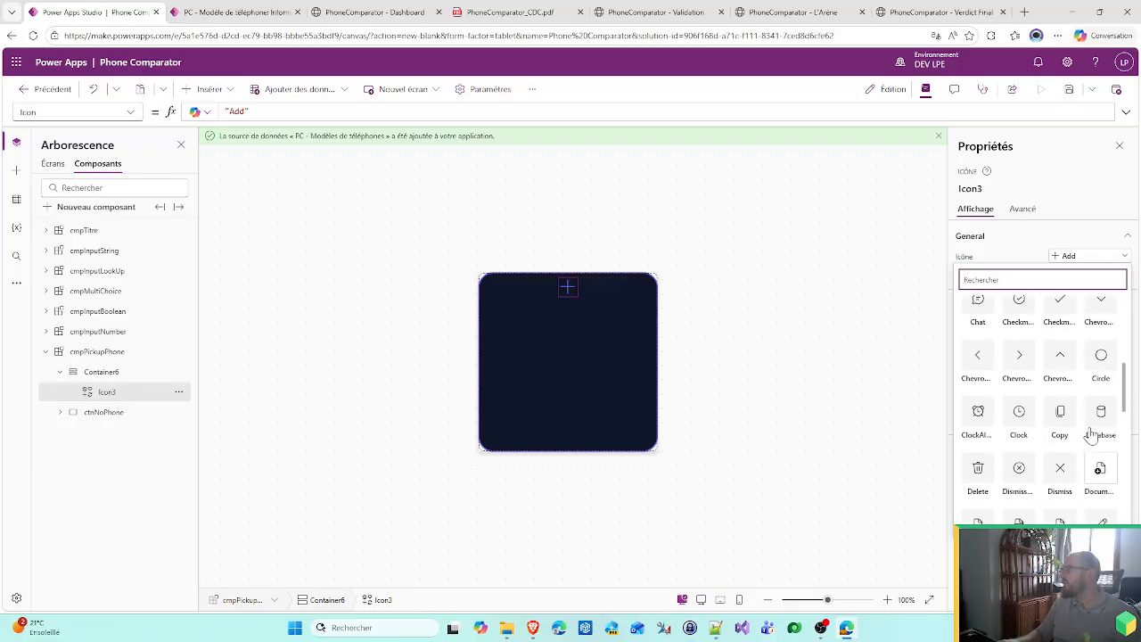
pyautogui.scroll(4, 1088, 433)
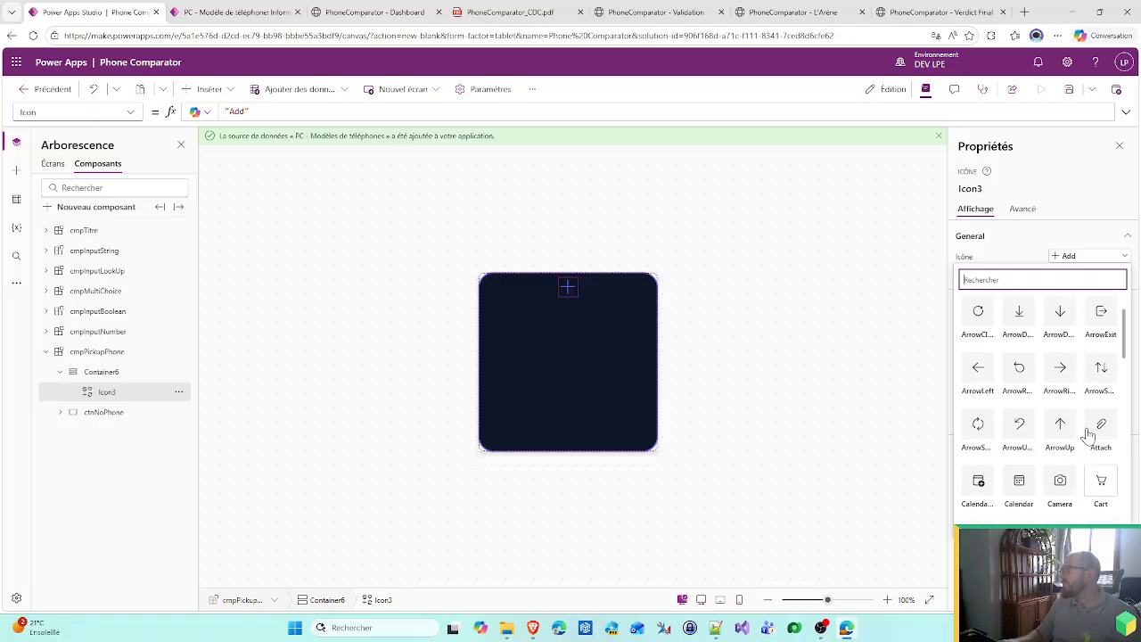
pyautogui.scroll(-3, 1089, 434)
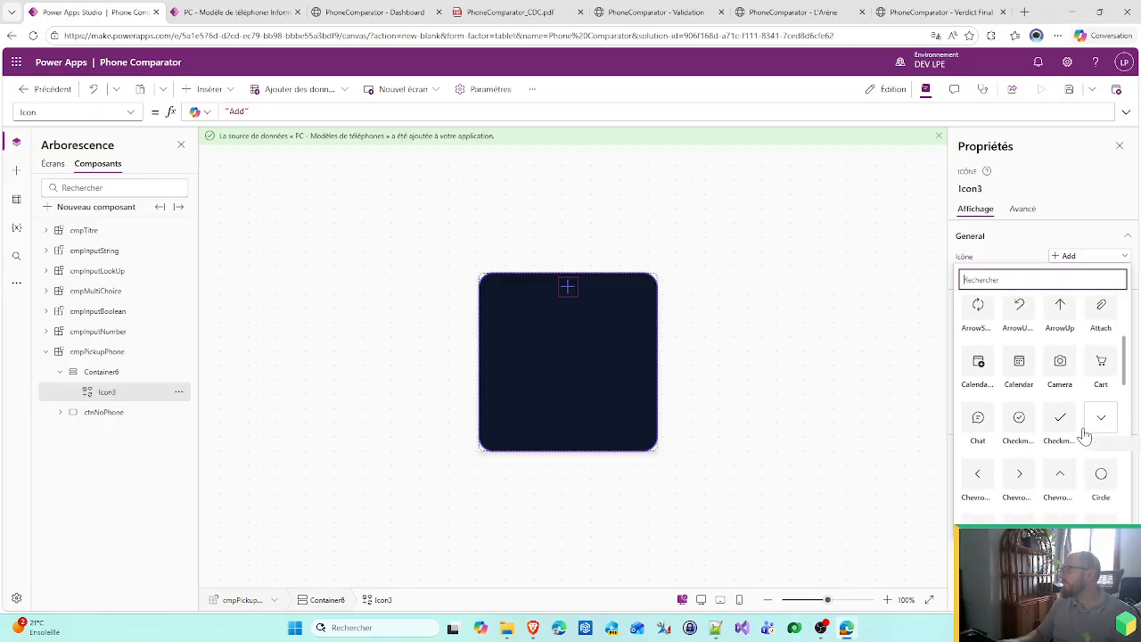
pyautogui.click(732, 280)
# - Delete the icon control from Container6 and insert a Texte control in its place
pyautogui.click(566, 286)
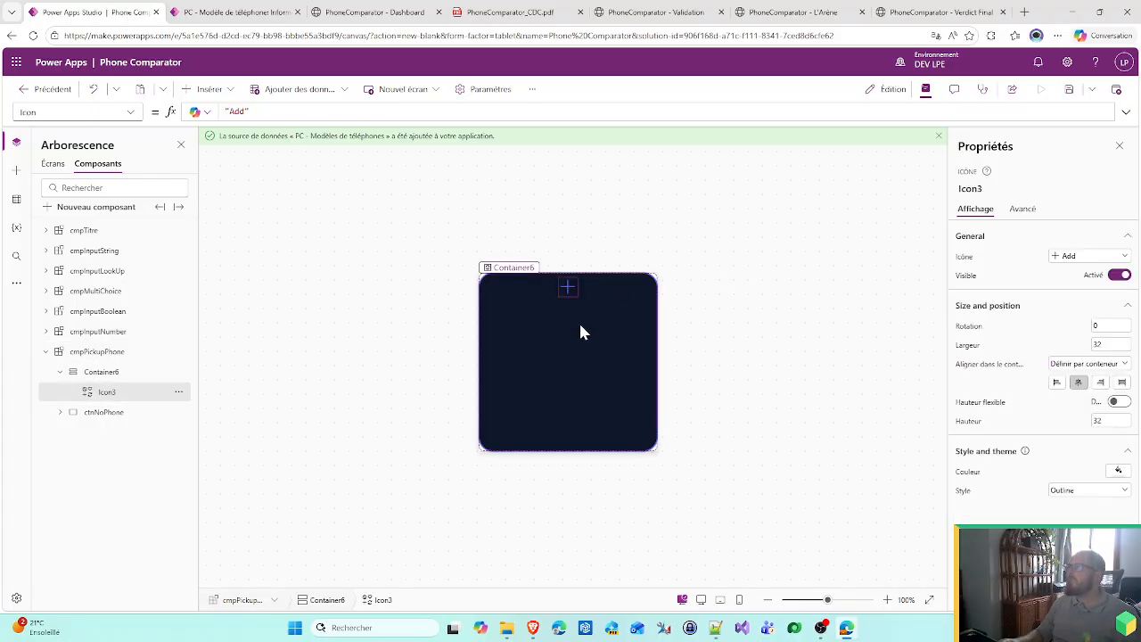
pyautogui.press('Delete')
pyautogui.click(207, 89)
pyautogui.click(210, 164)
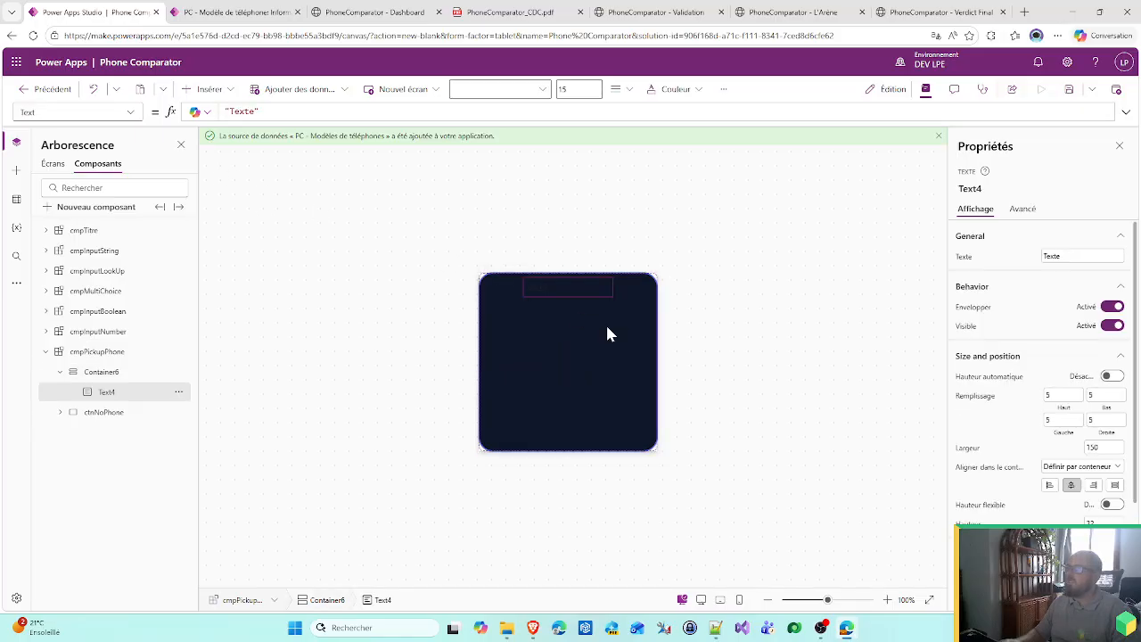
# - Replace Text4's placeholder text with the smartphone emoji, found by searching the emoji picker for "sma", and set its font size to 42
pyautogui.hotkey('ctrl', 'a')
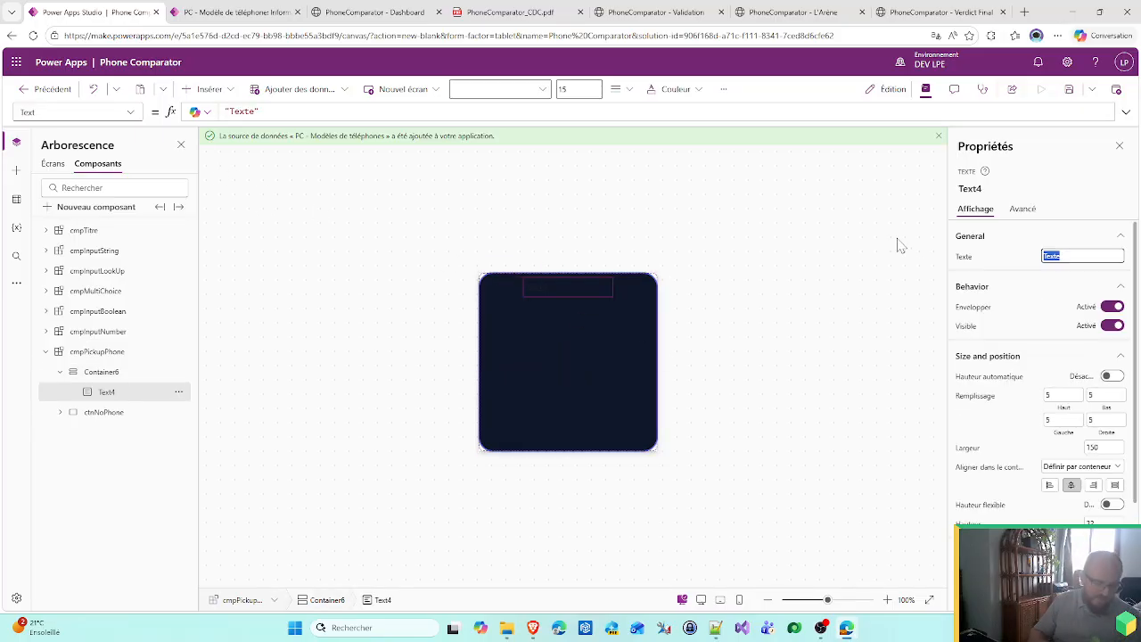
pyautogui.press('super+period')
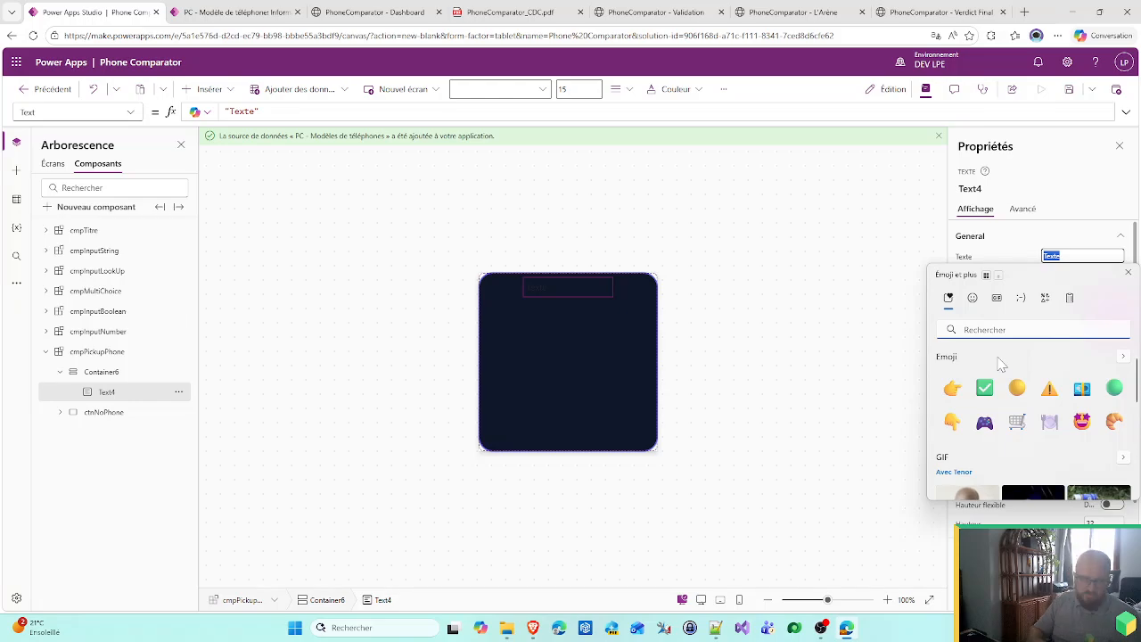
pyautogui.write('pho,n')
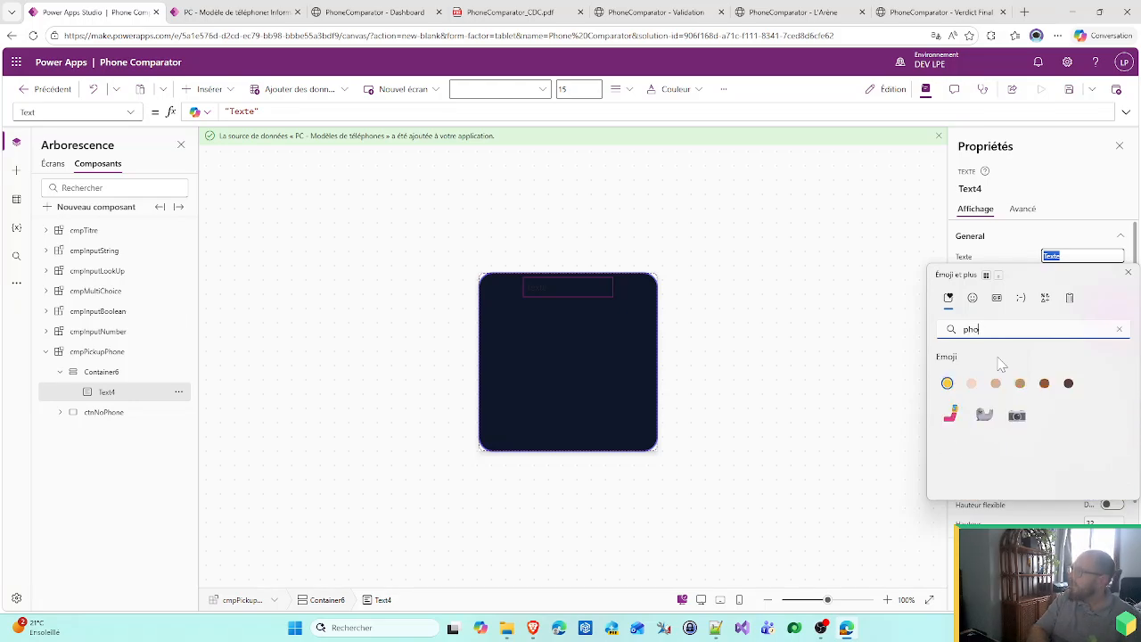
pyautogui.press('BackSpace')
pyautogui.press('BackSpace')
pyautogui.press('BackSpace')
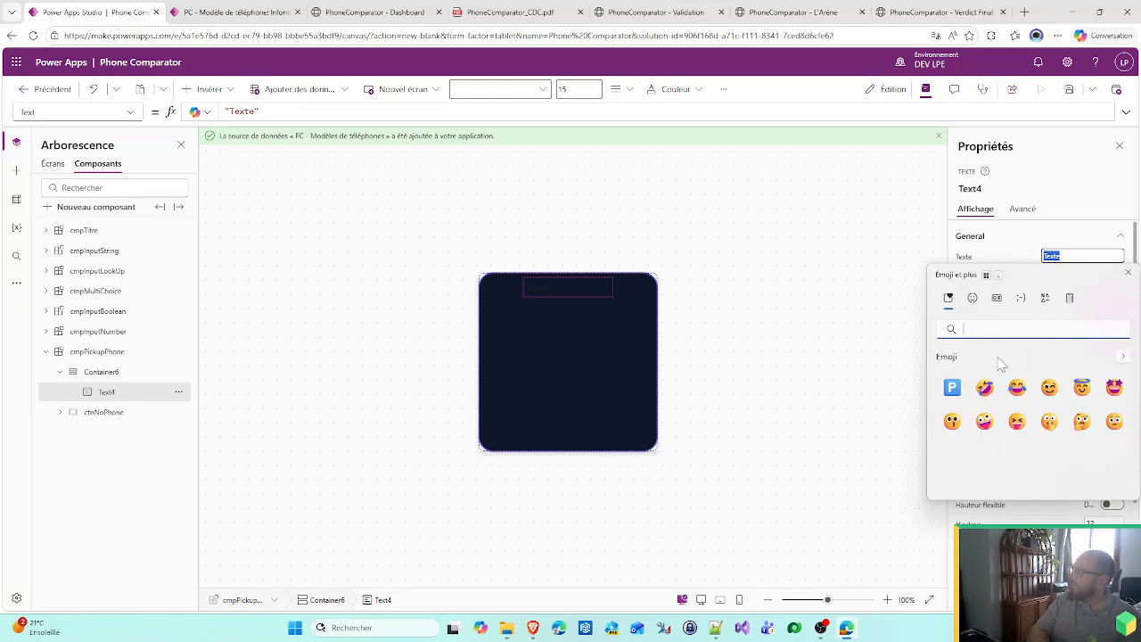
pyautogui.write('teél')
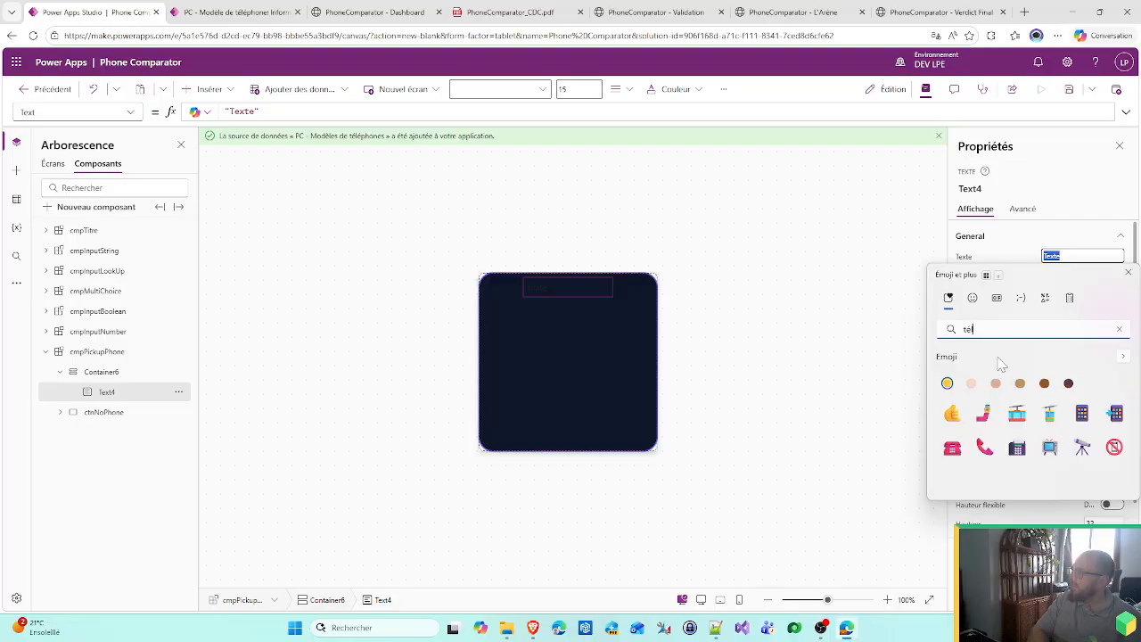
pyautogui.press('BackSpace')
pyautogui.press('BackSpace')
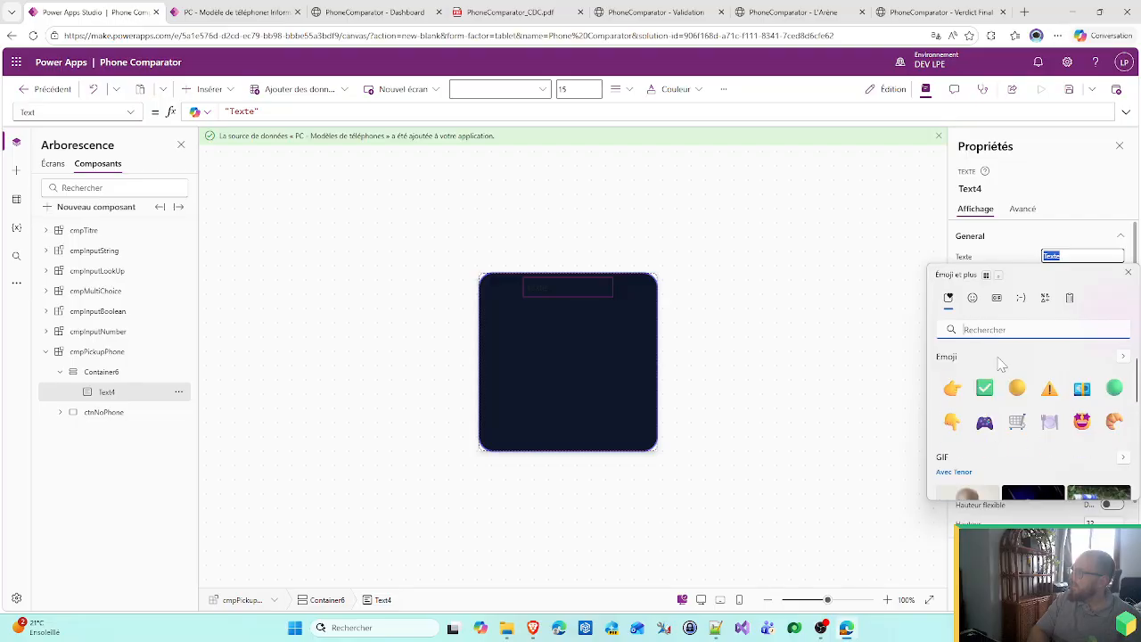
pyautogui.write('sma')
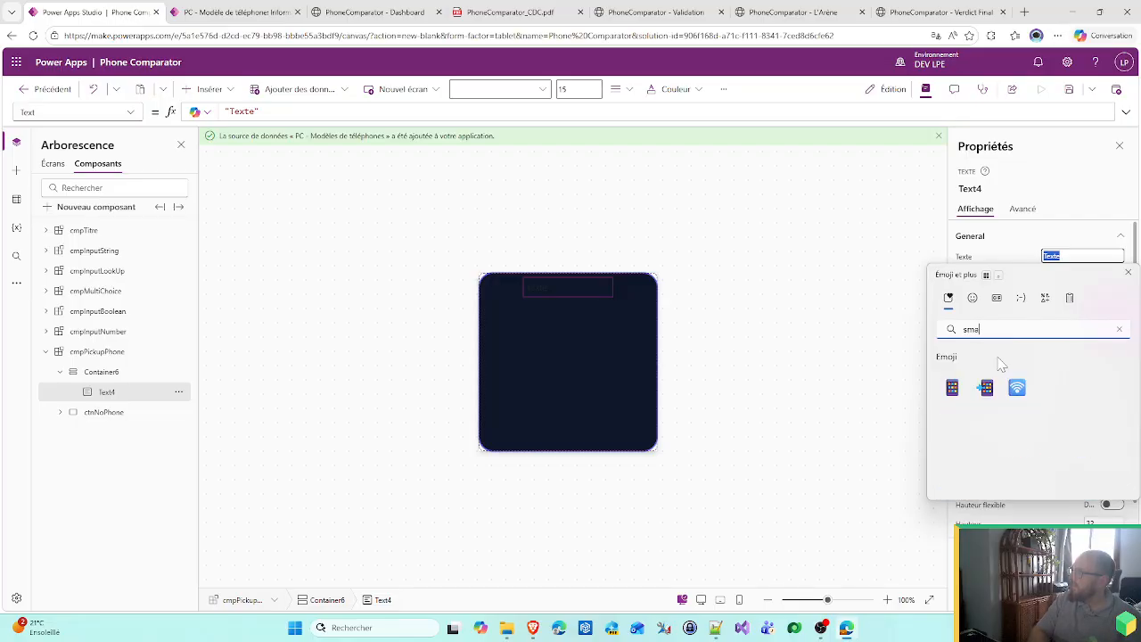
pyautogui.click(952, 386)
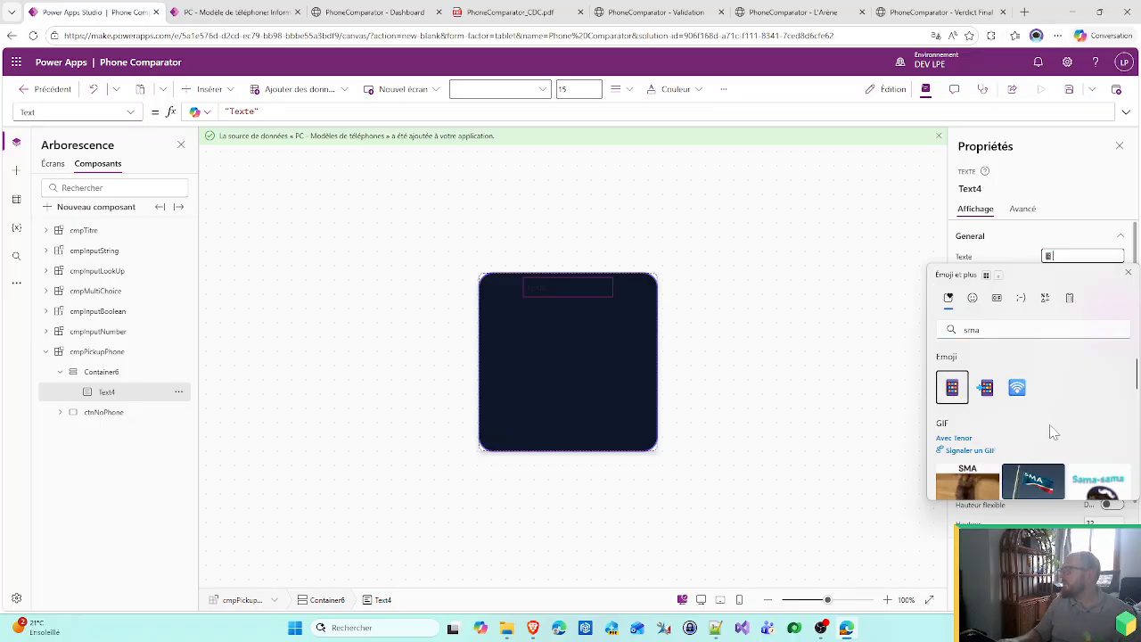
pyautogui.click(1020, 249)
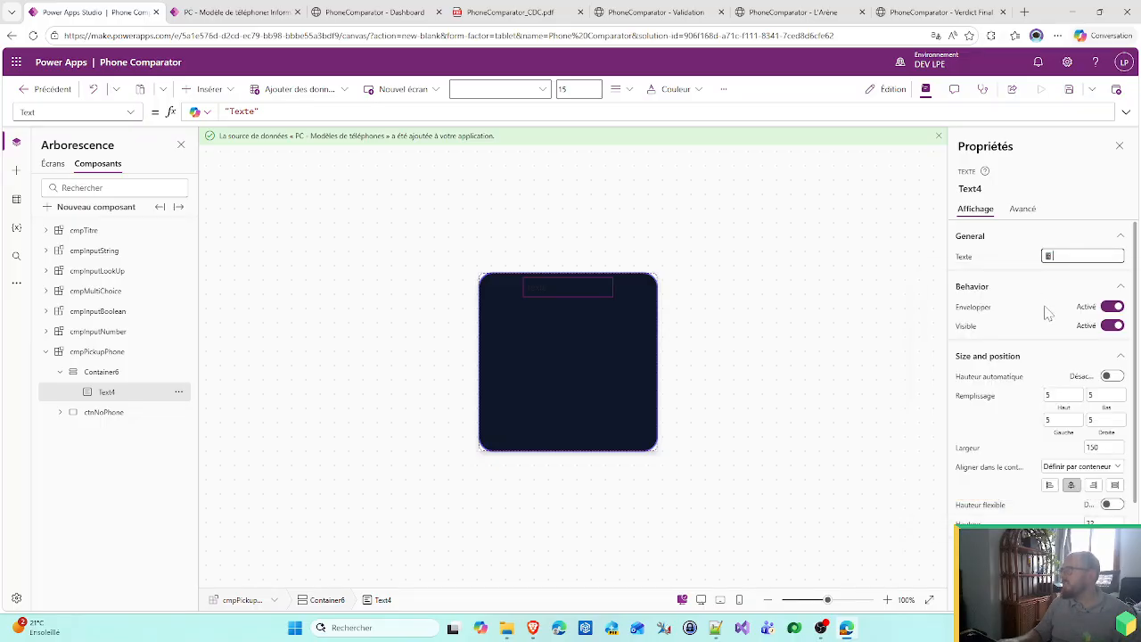
pyautogui.press('Return')
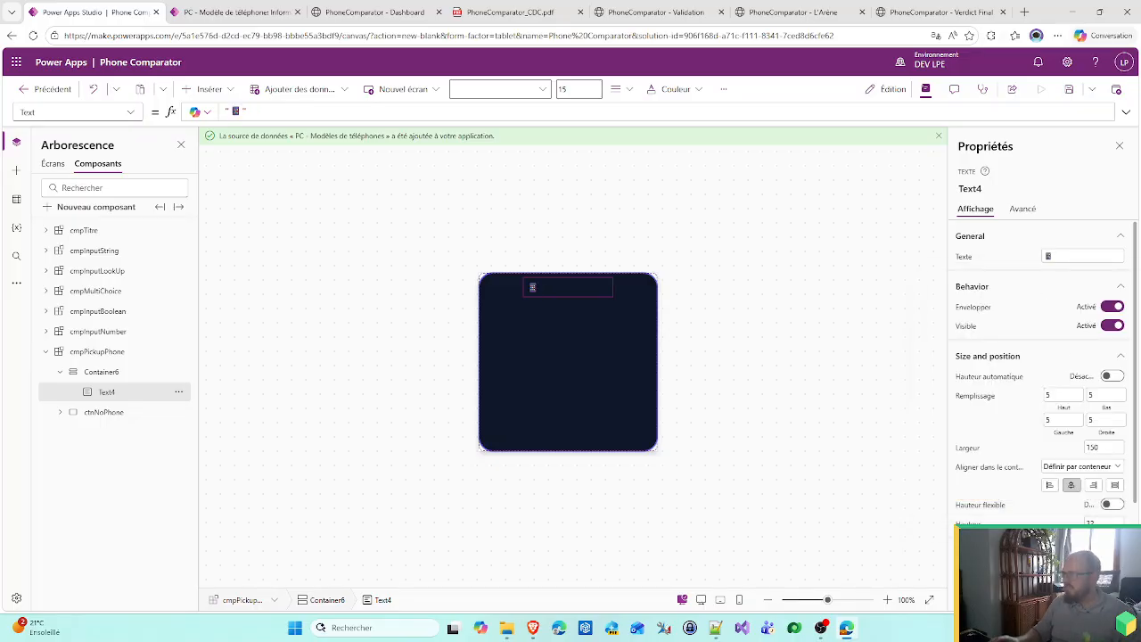
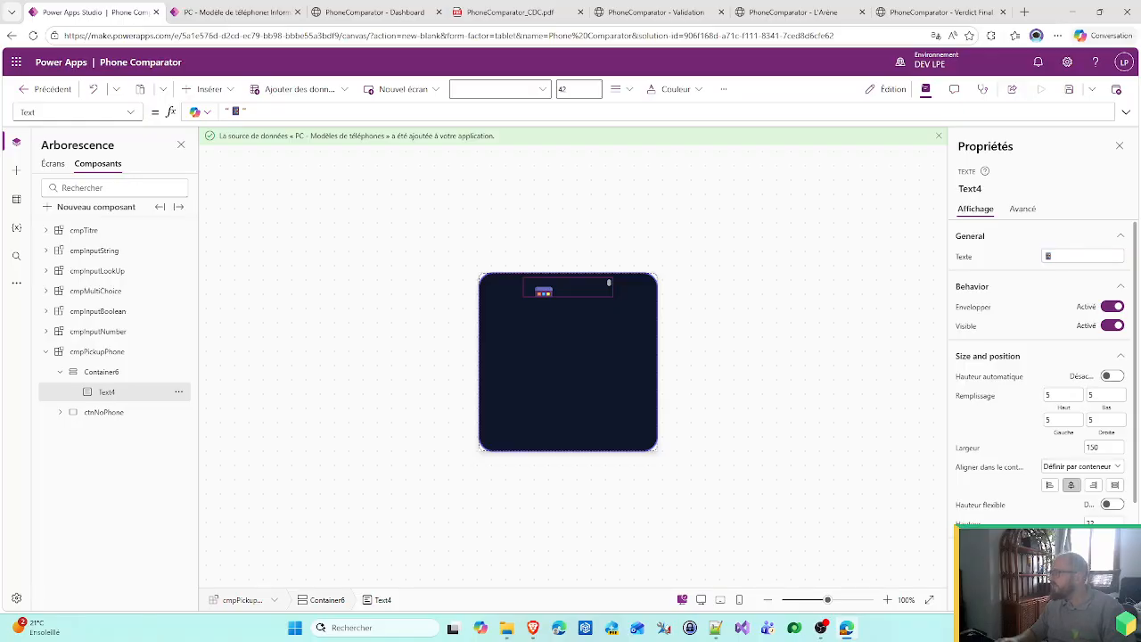
# - Centre the phone emoji within Text4 and set the control's height to 80
pyautogui.scroll(-1, 1041, 374)
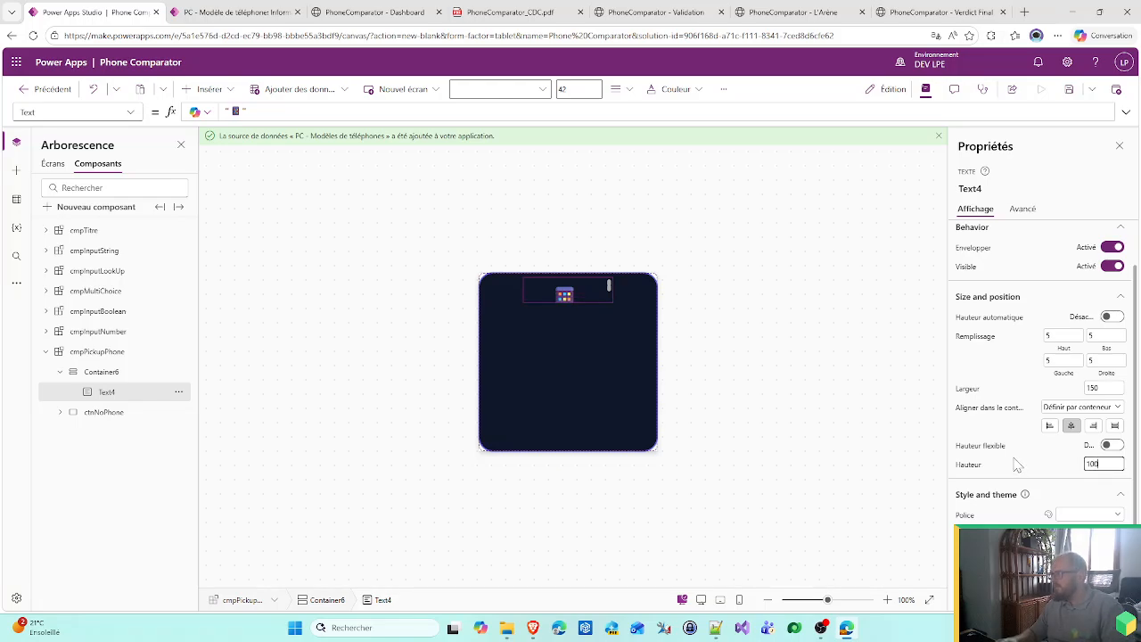
pyautogui.press('Return')
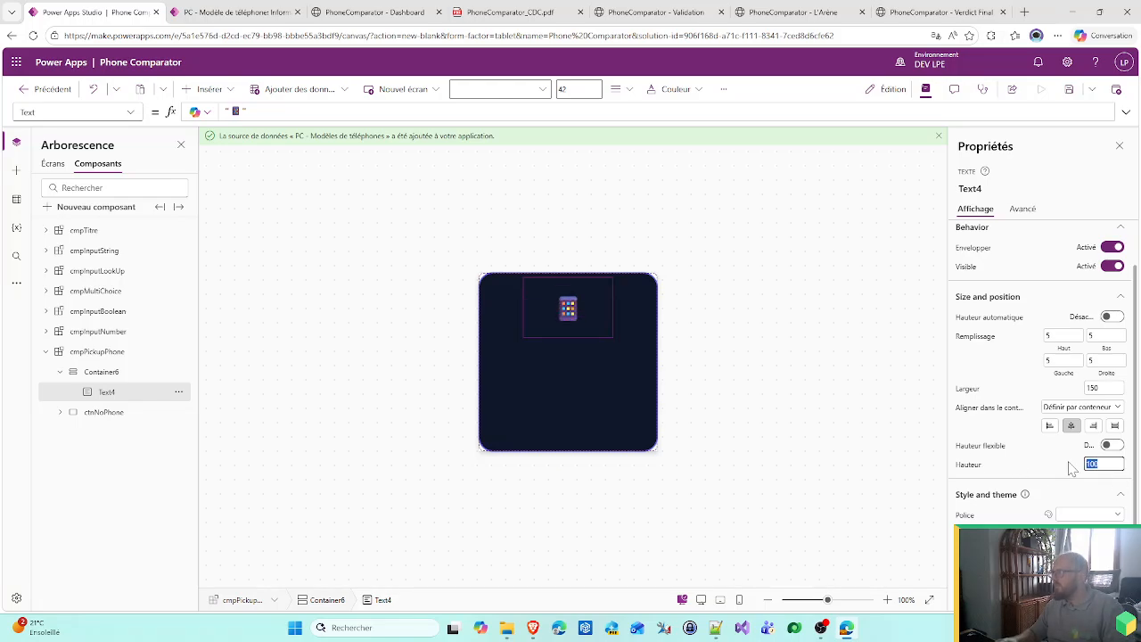
pyautogui.write('80')
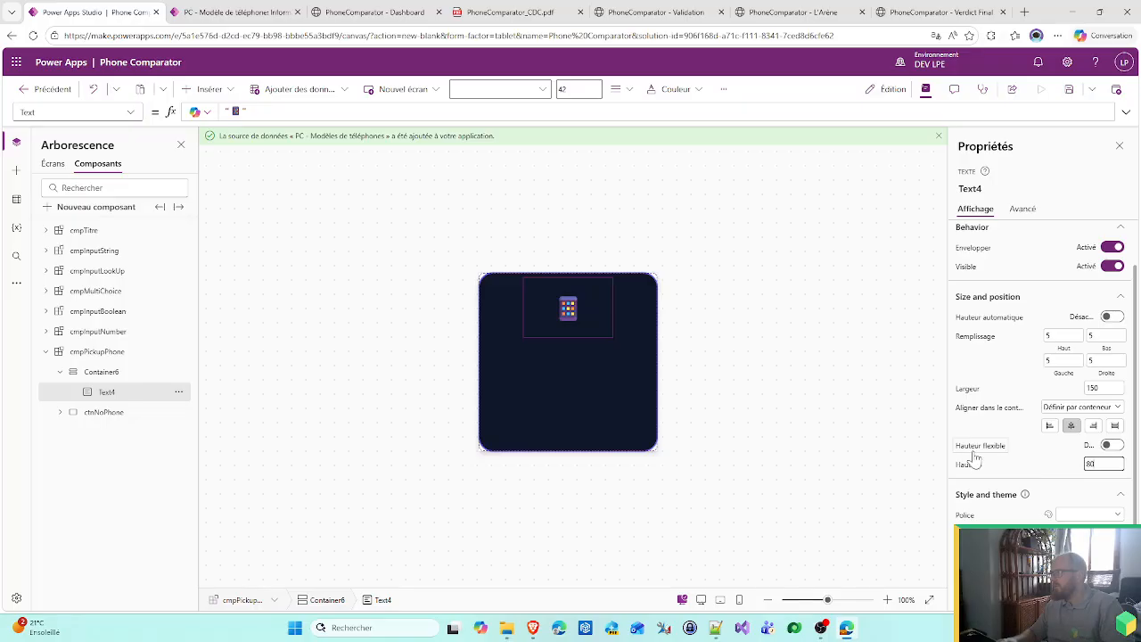
pyautogui.press('Return')
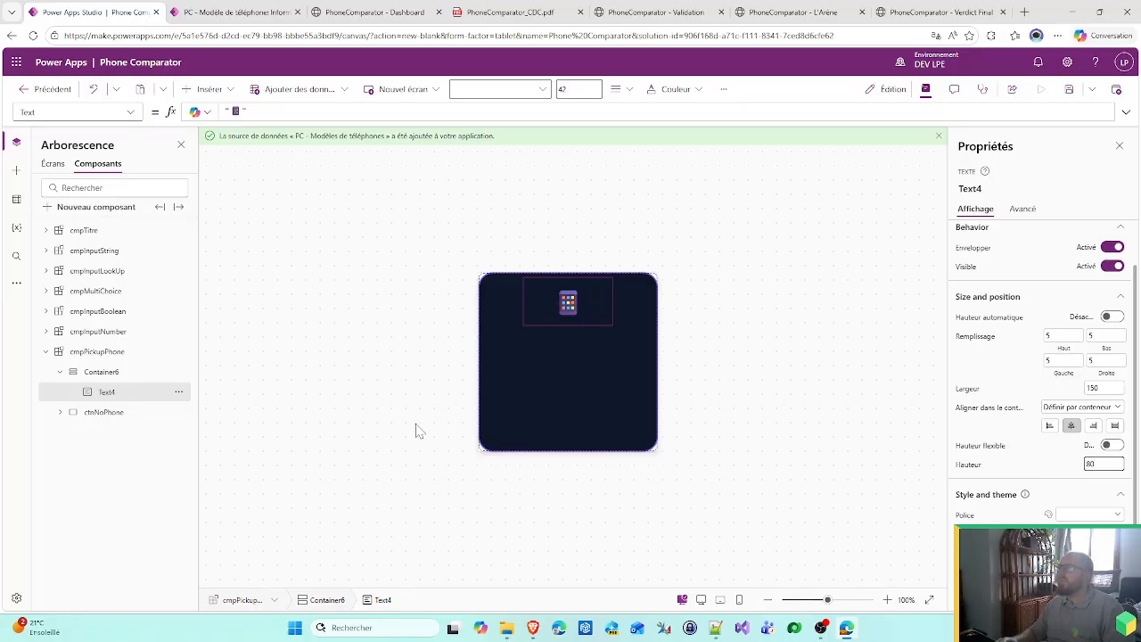
# - Check the selected-phone card in the L'Arène mockup for the elements below its icon, and return to Power Apps Studio
pyautogui.click(557, 12)
pyautogui.click(659, 12)
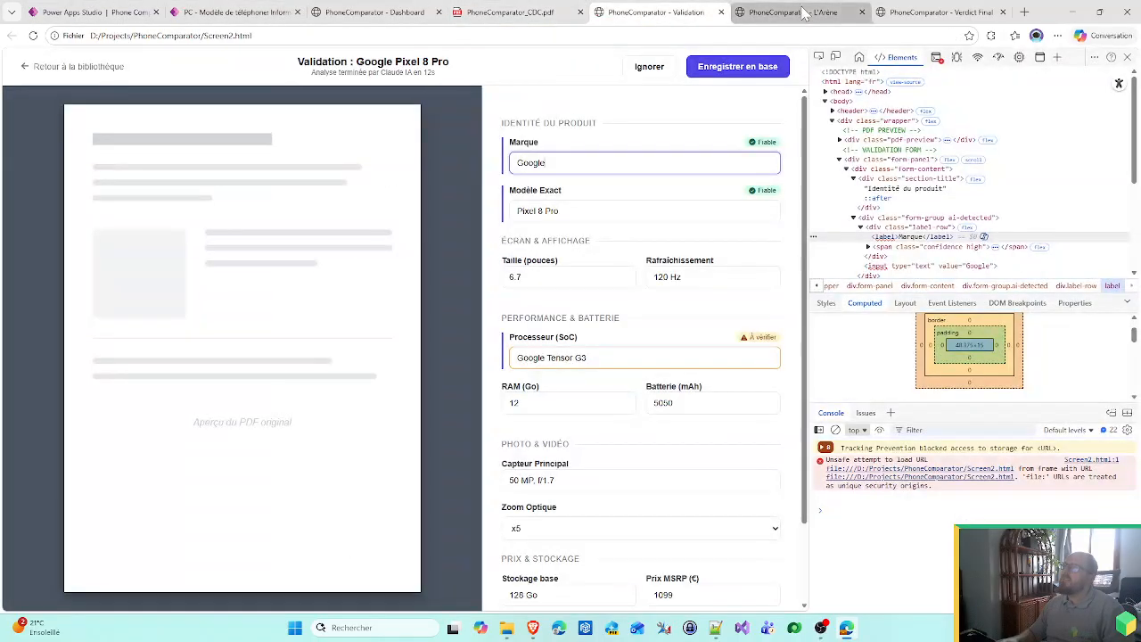
pyautogui.click(842, 13)
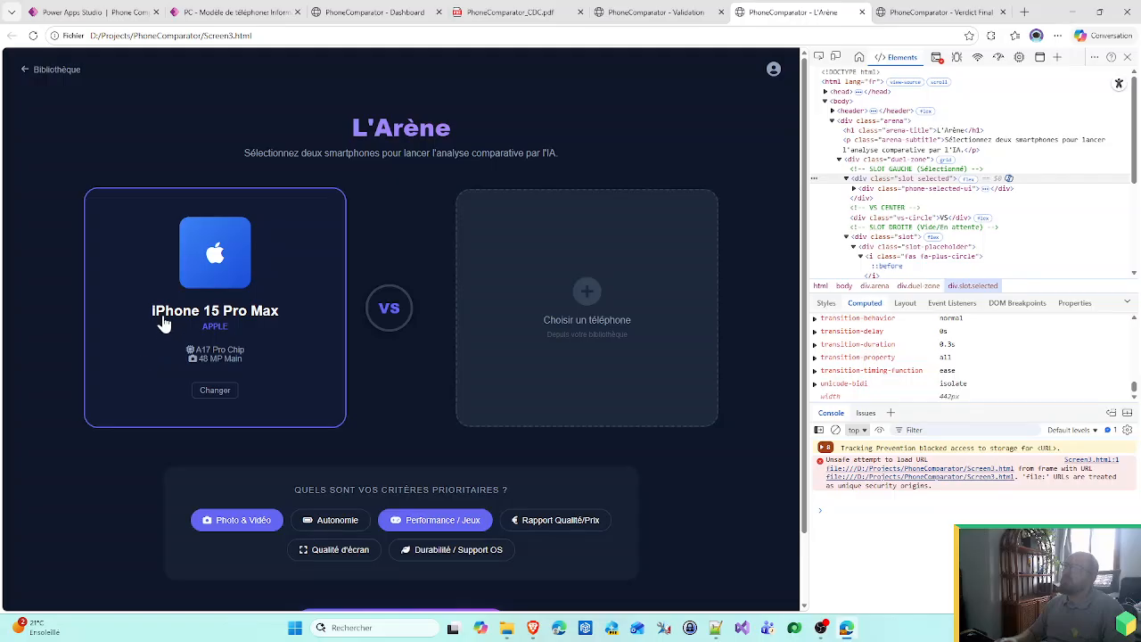
pyautogui.click(93, 11)
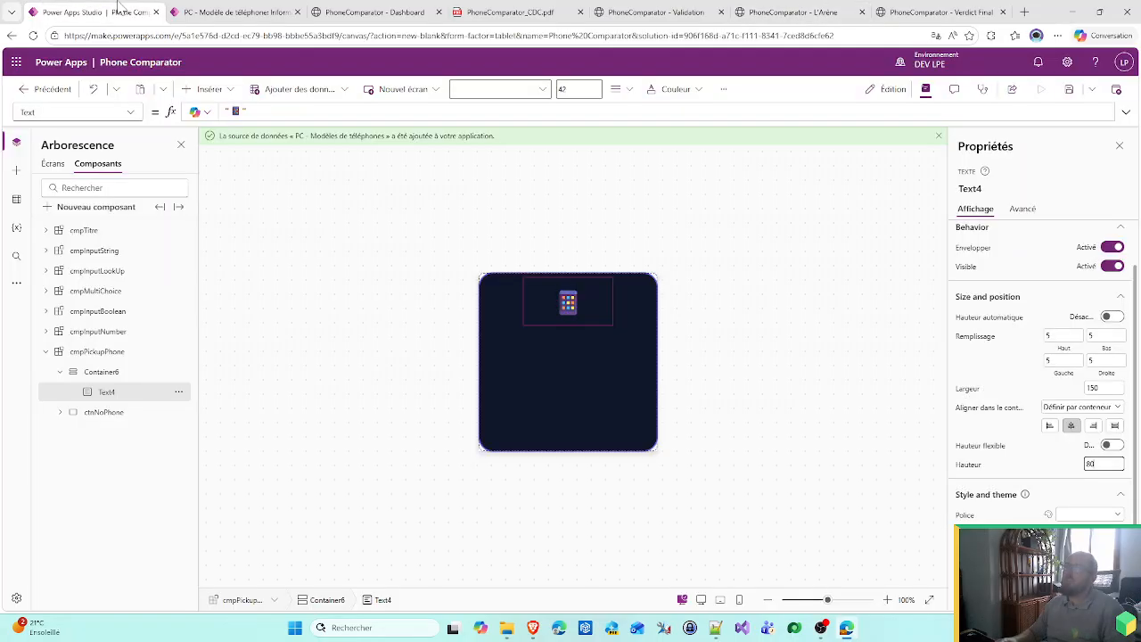
# - Insert a second Texte control below the emoji in Container6, stretch it across the container's width and centre its text
pyautogui.click(211, 89)
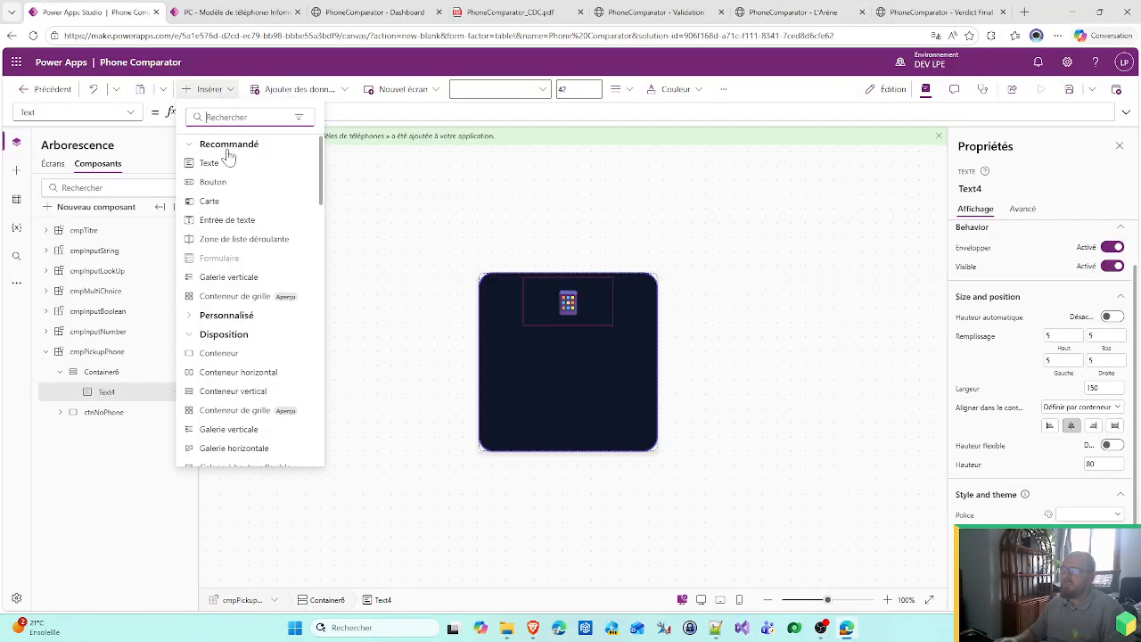
pyautogui.click(218, 160)
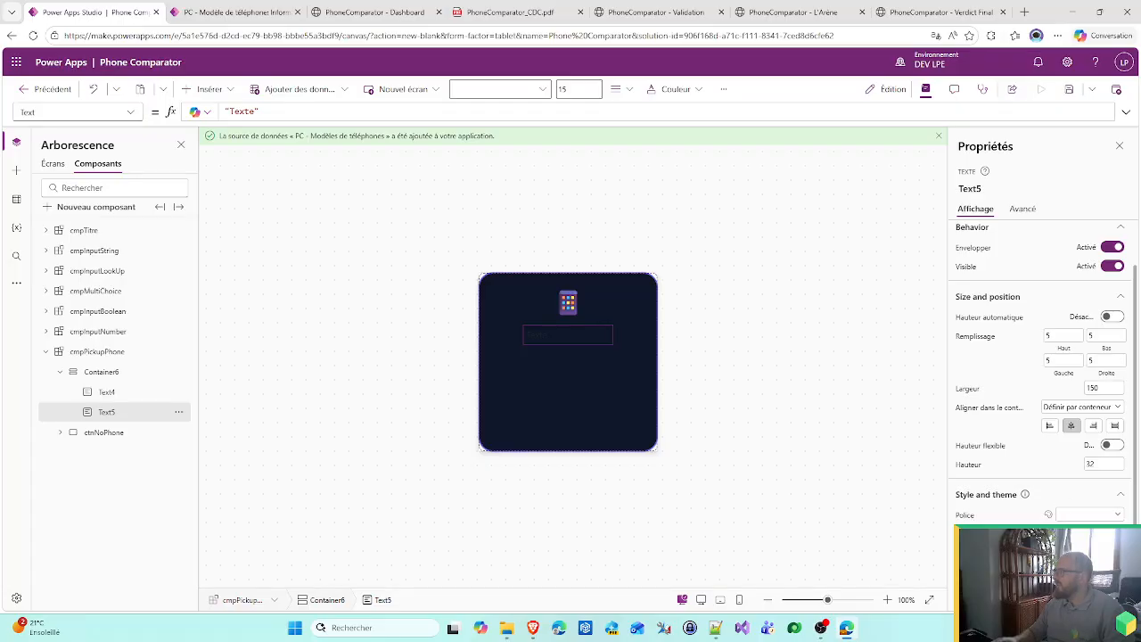
pyautogui.click(1112, 449)
pyautogui.click(1112, 449)
pyautogui.click(1114, 426)
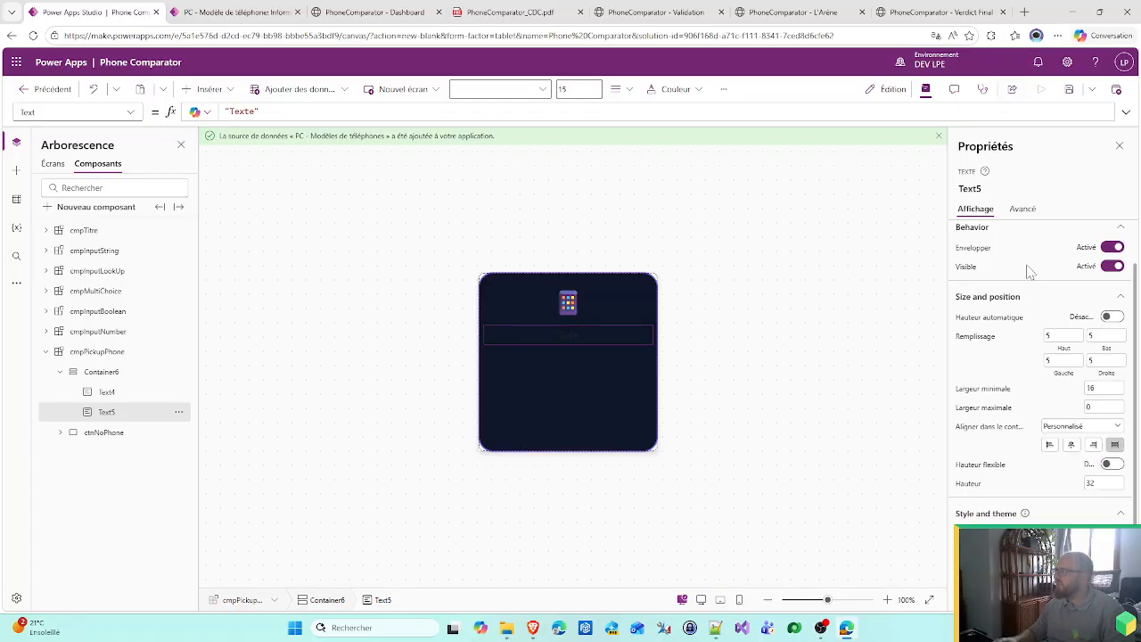
# - Style Text5 with font size 13, Demi-gras weight and white text
pyautogui.scroll(-2, 1043, 514)
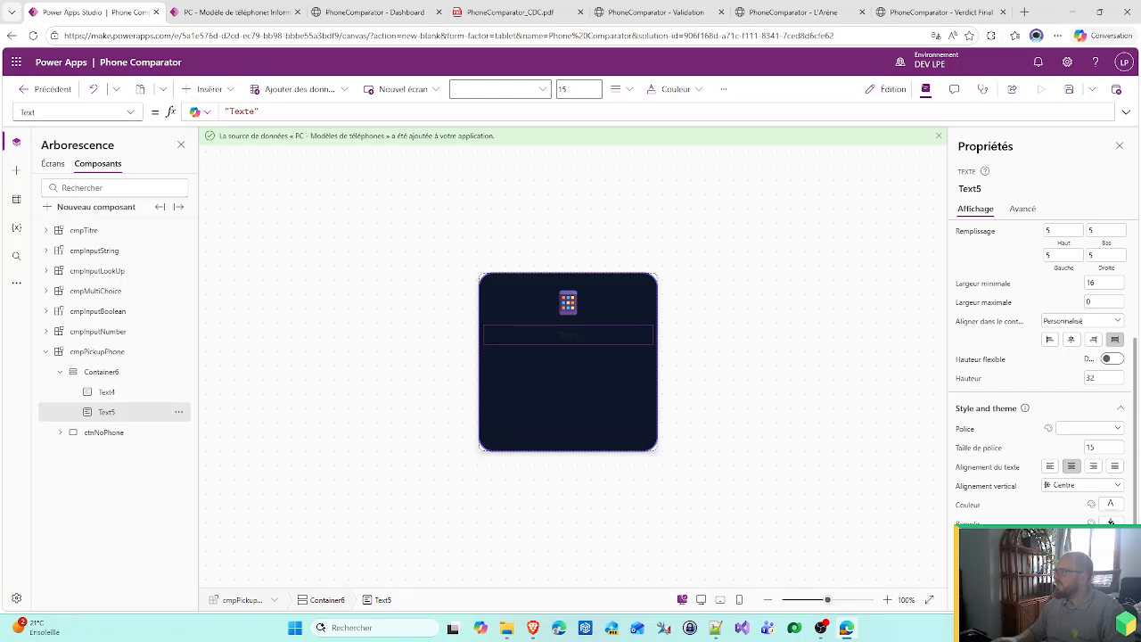
pyautogui.click(1102, 446)
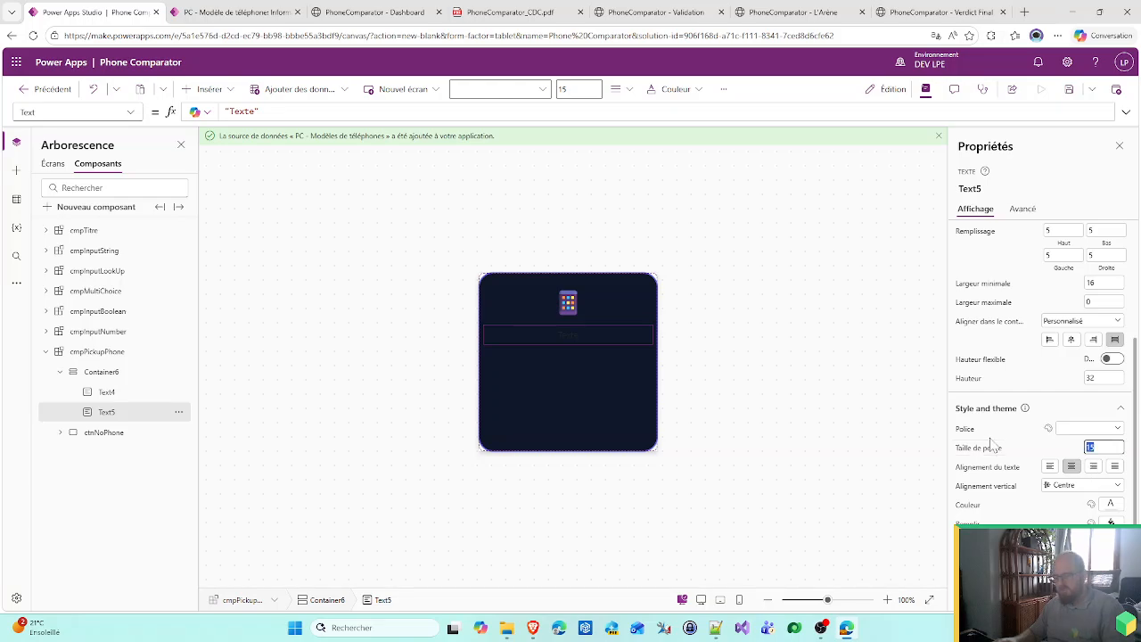
pyautogui.write('13')
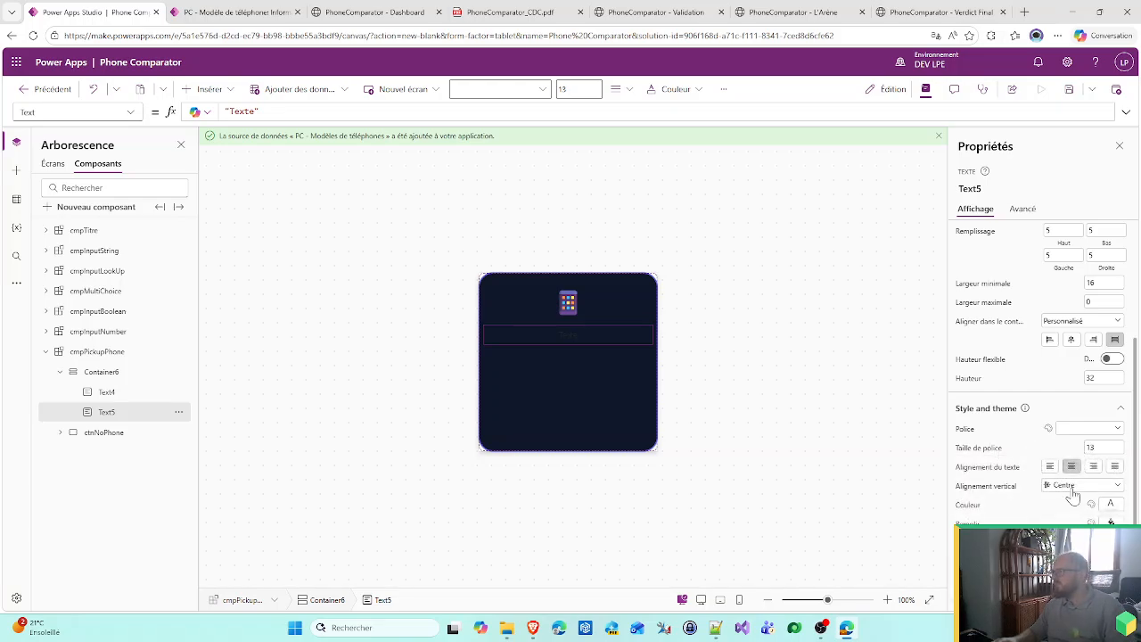
pyautogui.click(1077, 487)
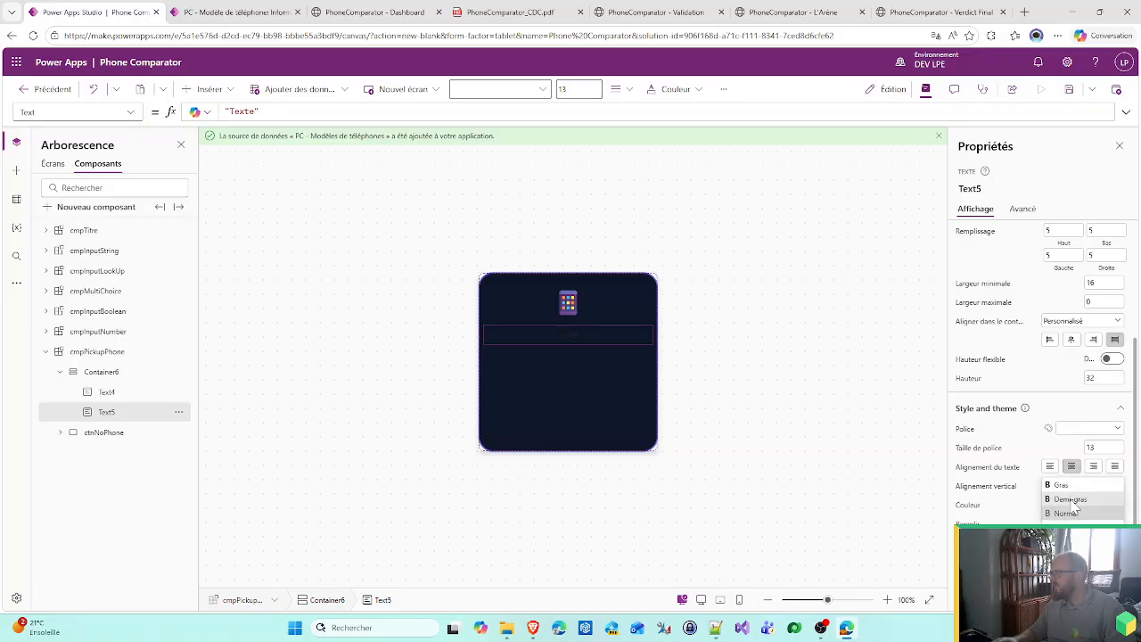
pyautogui.click(1069, 491)
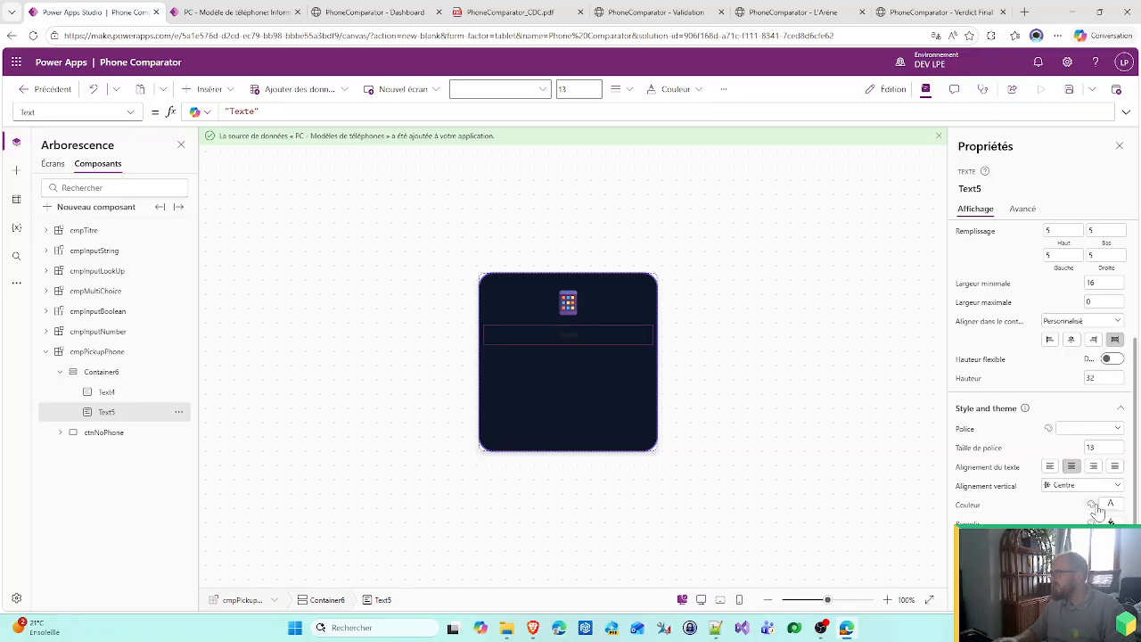
pyautogui.click(1093, 506)
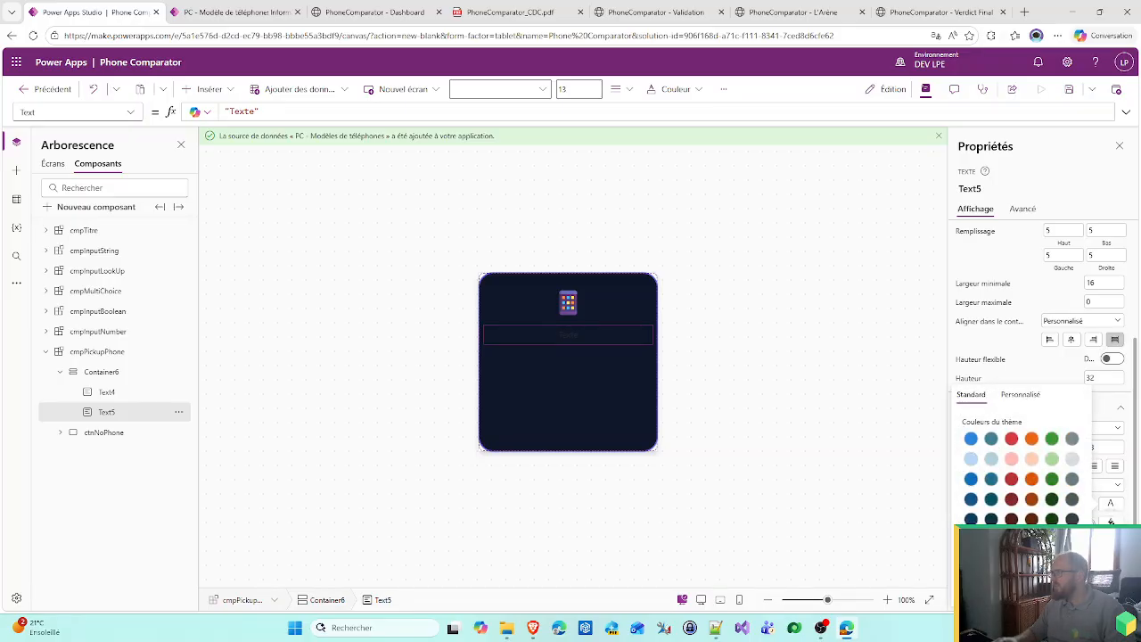
pyautogui.click(992, 347)
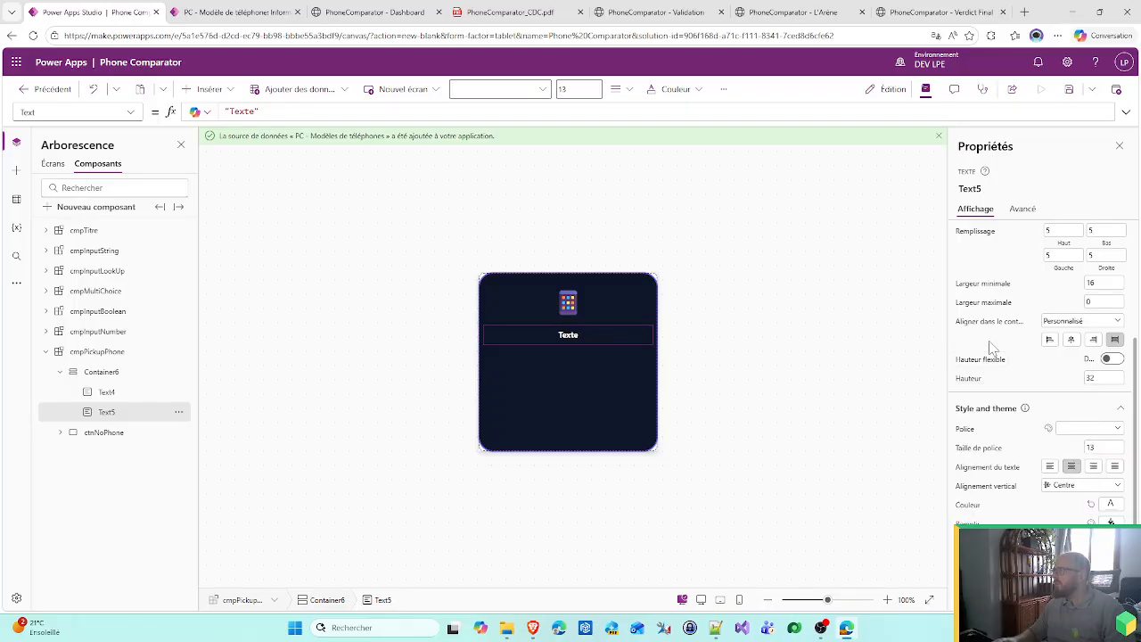
pyautogui.click(1073, 485)
pyautogui.click(1061, 498)
# - Set Text5's Text formula to cmpPickupPhone.DefaultPhone.Nom and slightly reduce the control's height
pyautogui.scroll(2, 1033, 445)
pyautogui.click(970, 260)
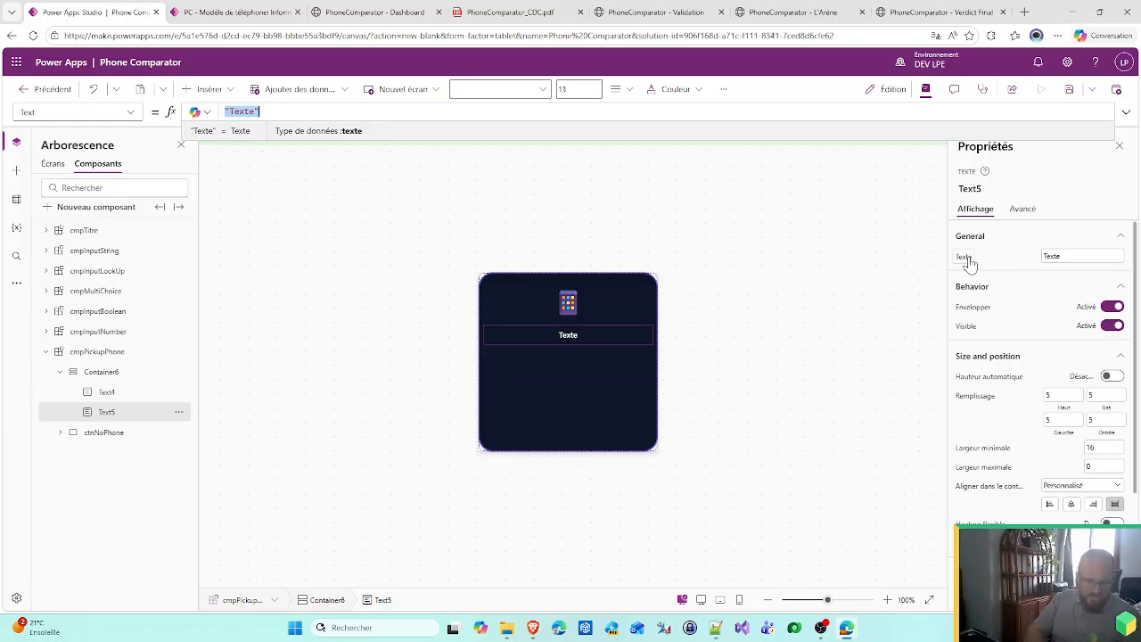
pyautogui.write('cmpPickupPhone.')
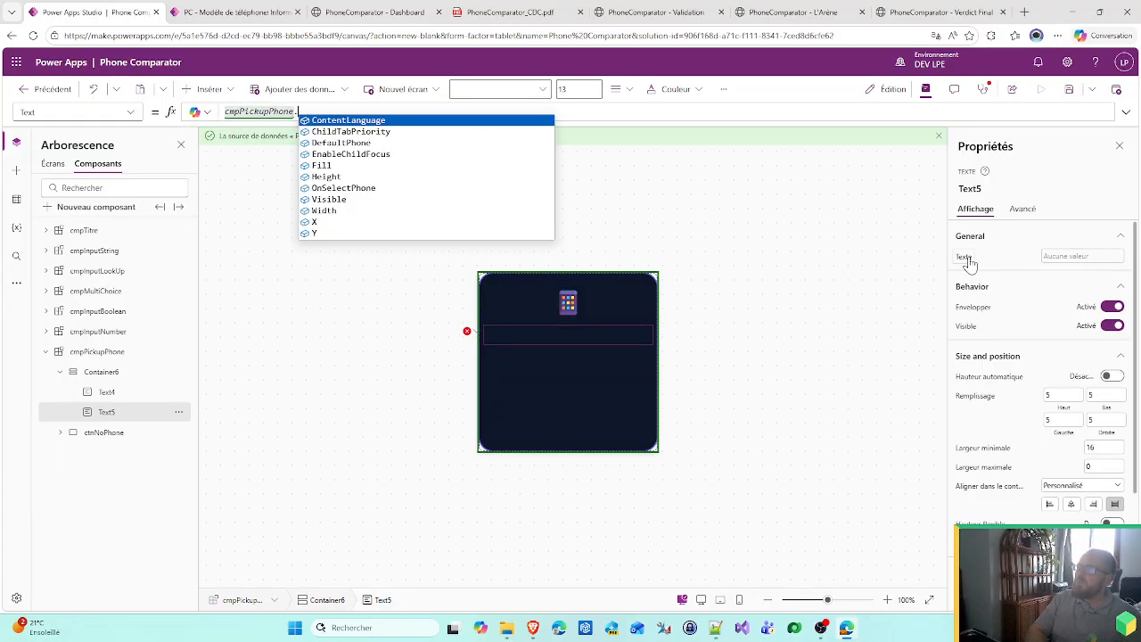
pyautogui.write('D')
pyautogui.press('Tab')
pyautogui.write('.')
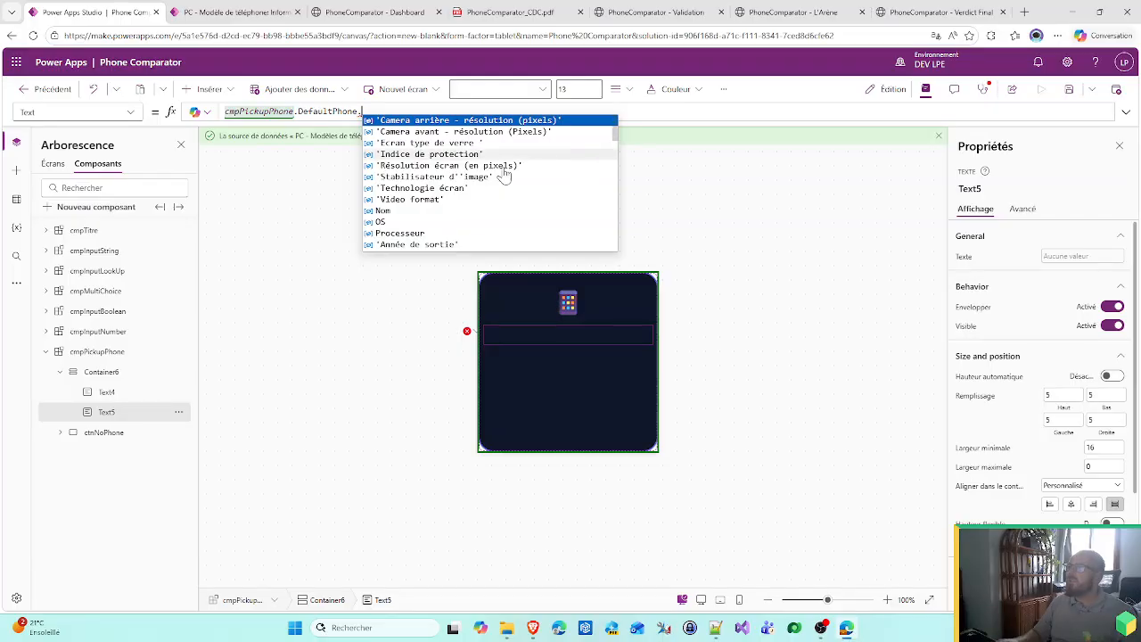
pyautogui.click(415, 214)
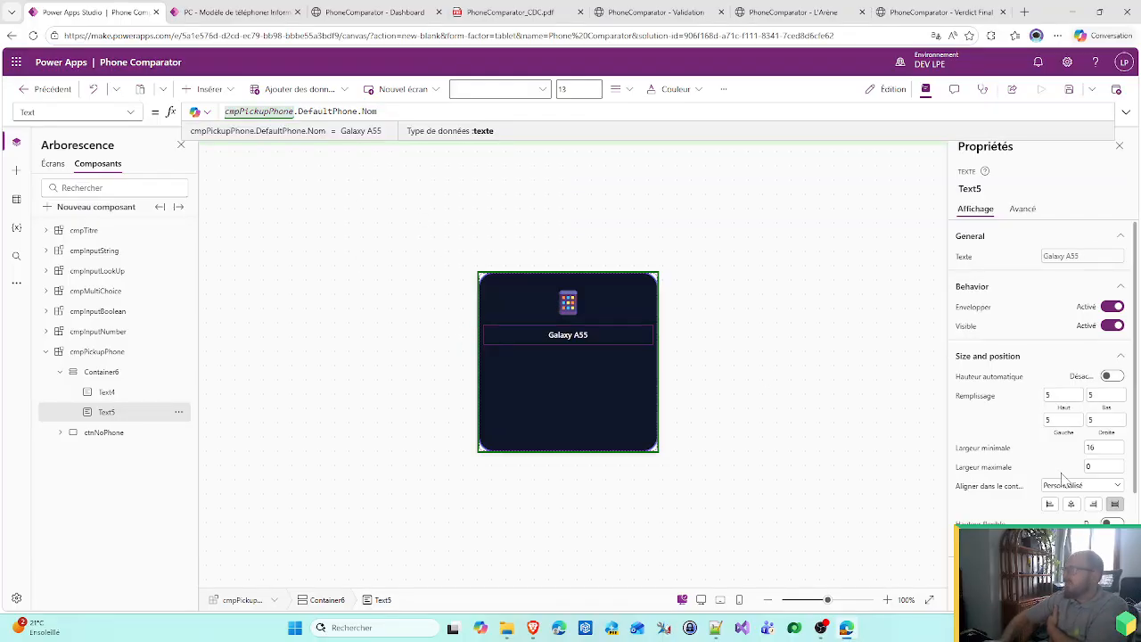
pyautogui.click(1104, 541)
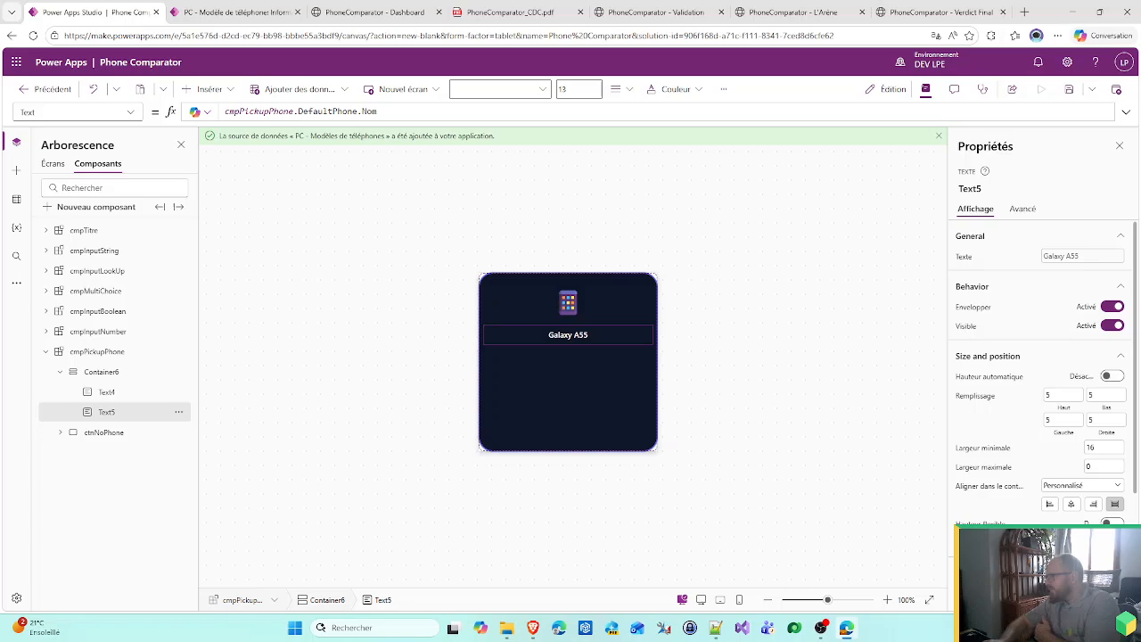
pyautogui.click(977, 517)
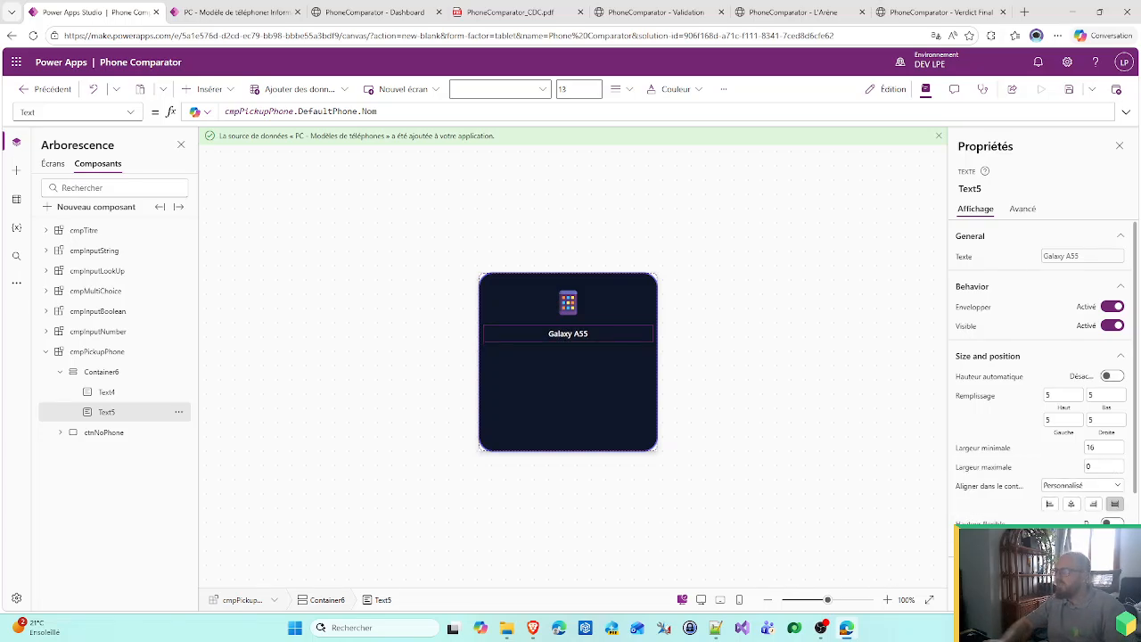
# - Insert a third Texte control below the phone name in Container6 and stretch it across the container's width
pyautogui.click(206, 92)
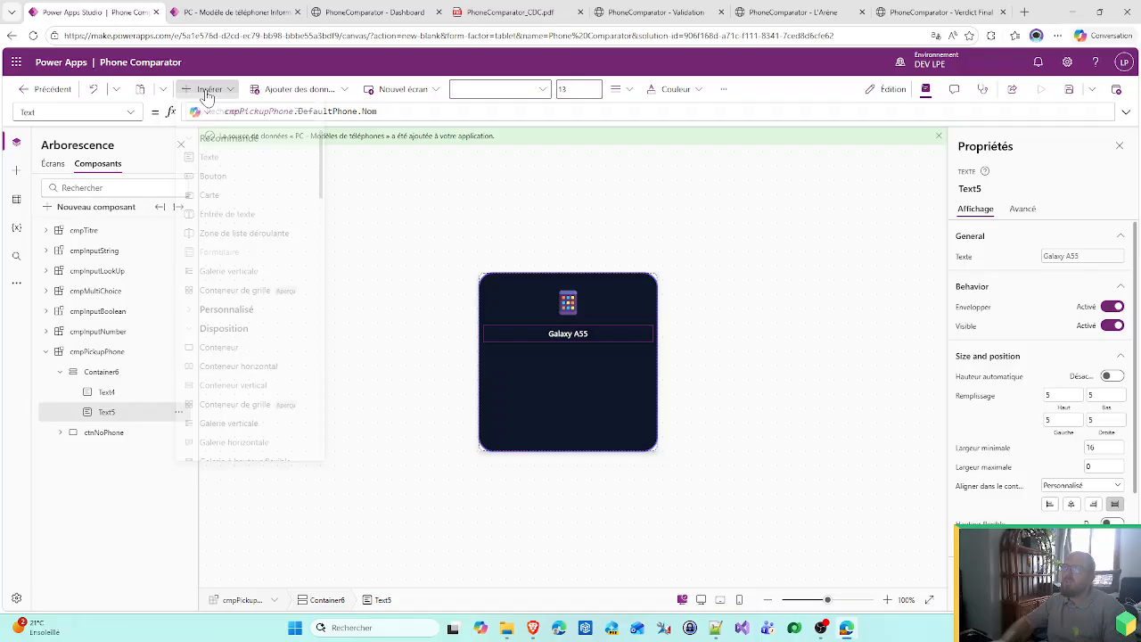
pyautogui.click(205, 169)
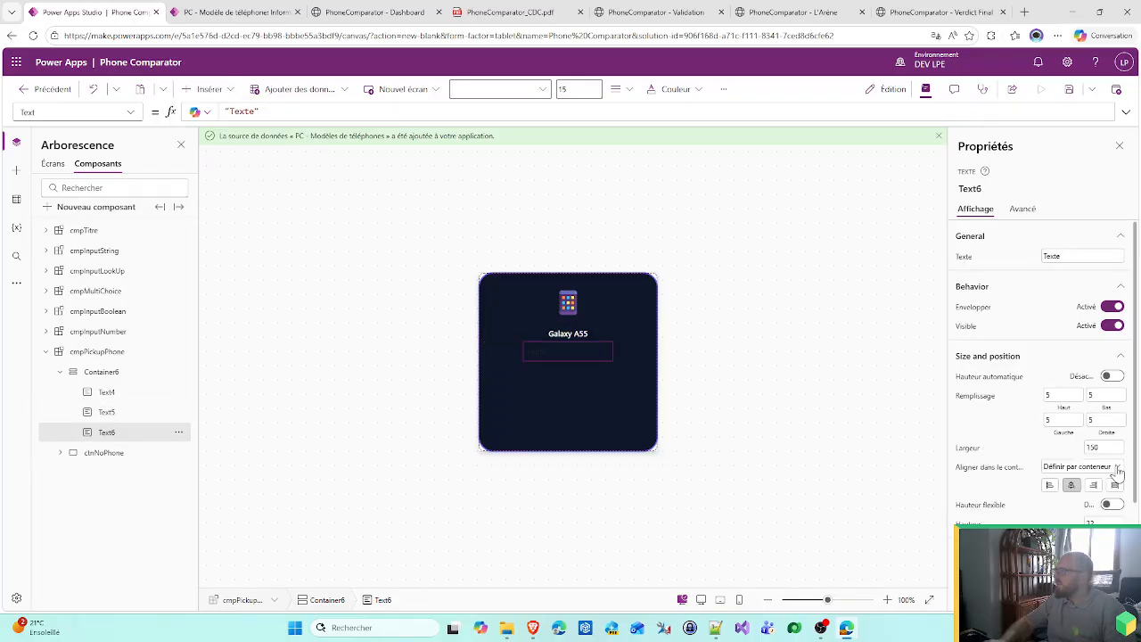
pyautogui.click(1115, 485)
pyautogui.scroll(-1, 1043, 374)
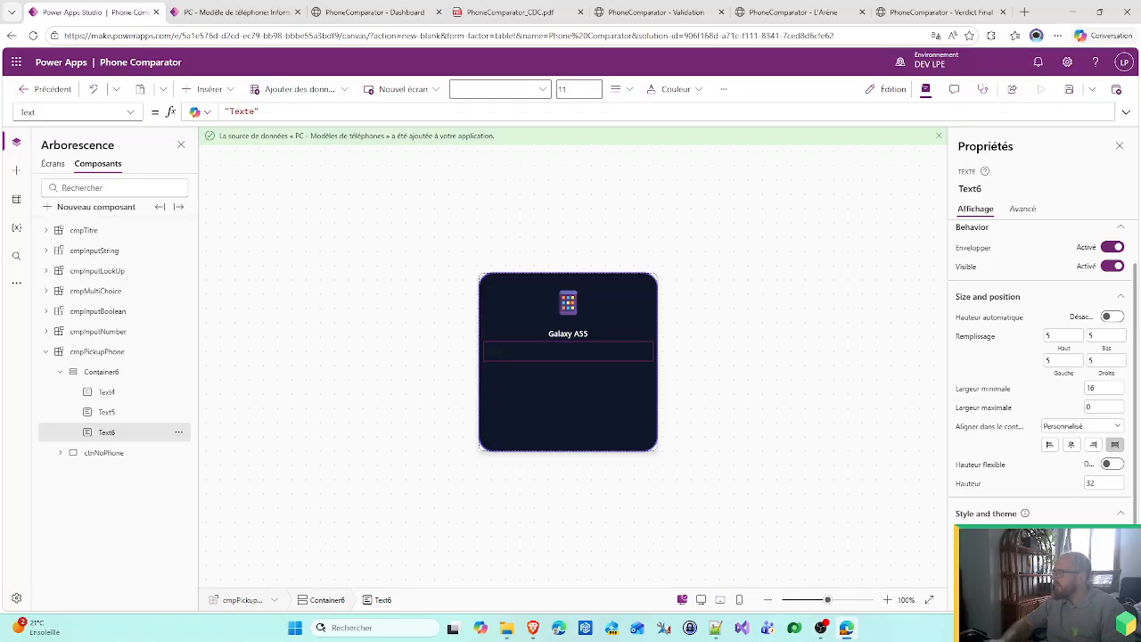
# - Set Text6's Color formula to App.Theme.Colors.Primary
pyautogui.scroll(-1, 1042, 374)
pyautogui.click(227, 111)
pyautogui.write('a')
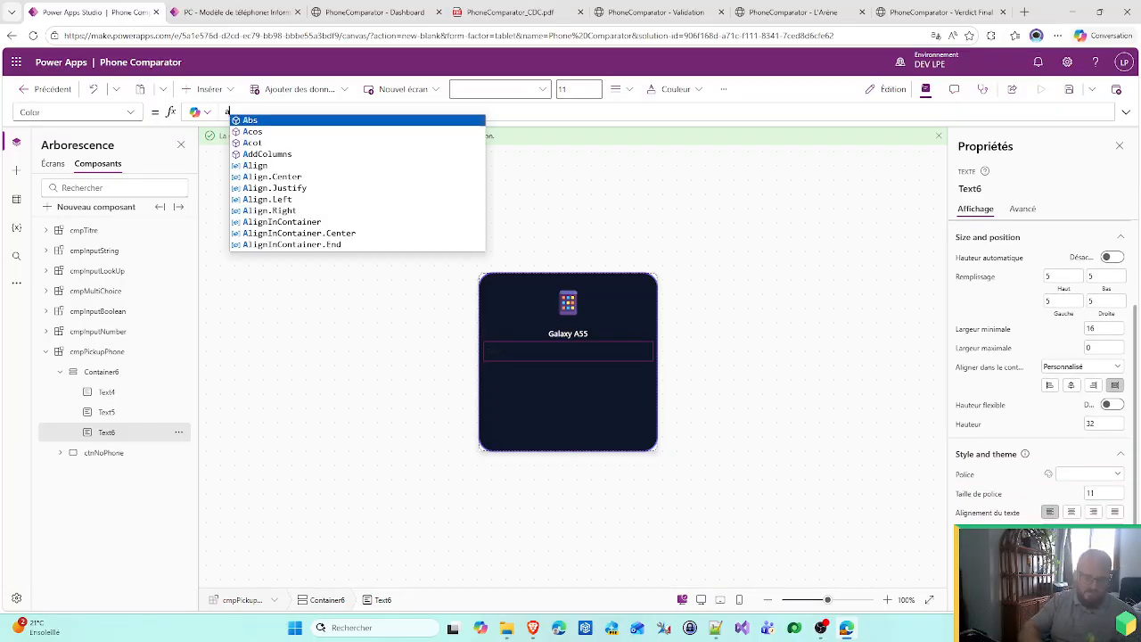
pyautogui.write('pp')
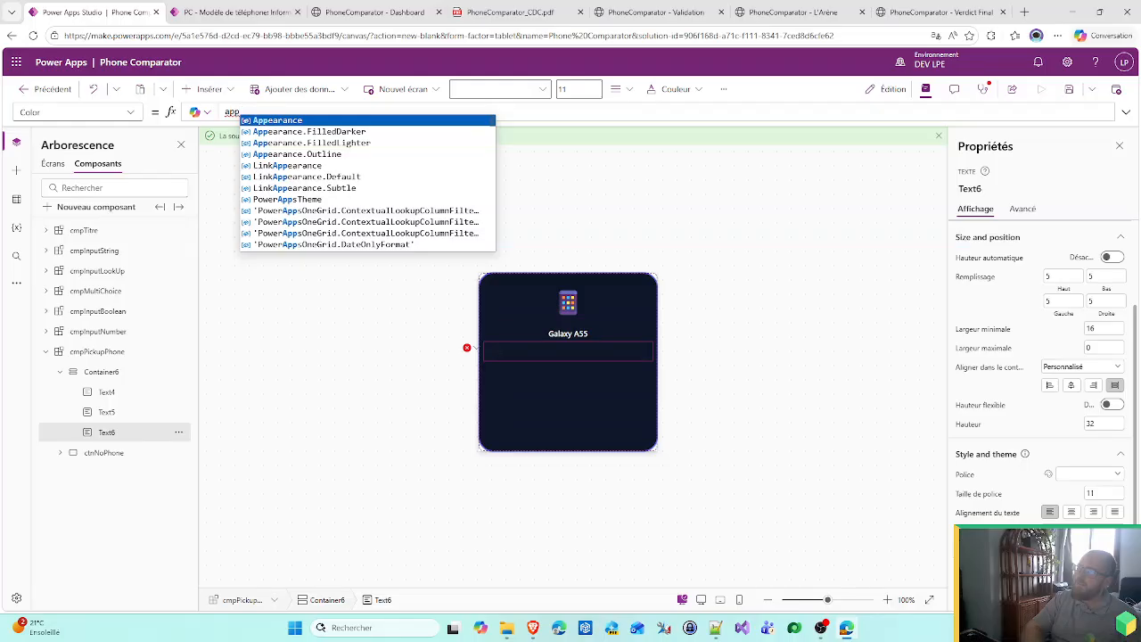
pyautogui.press('BackSpace')
pyautogui.press('BackSpace')
pyautogui.press('BackSpace')
pyautogui.write('App.T')
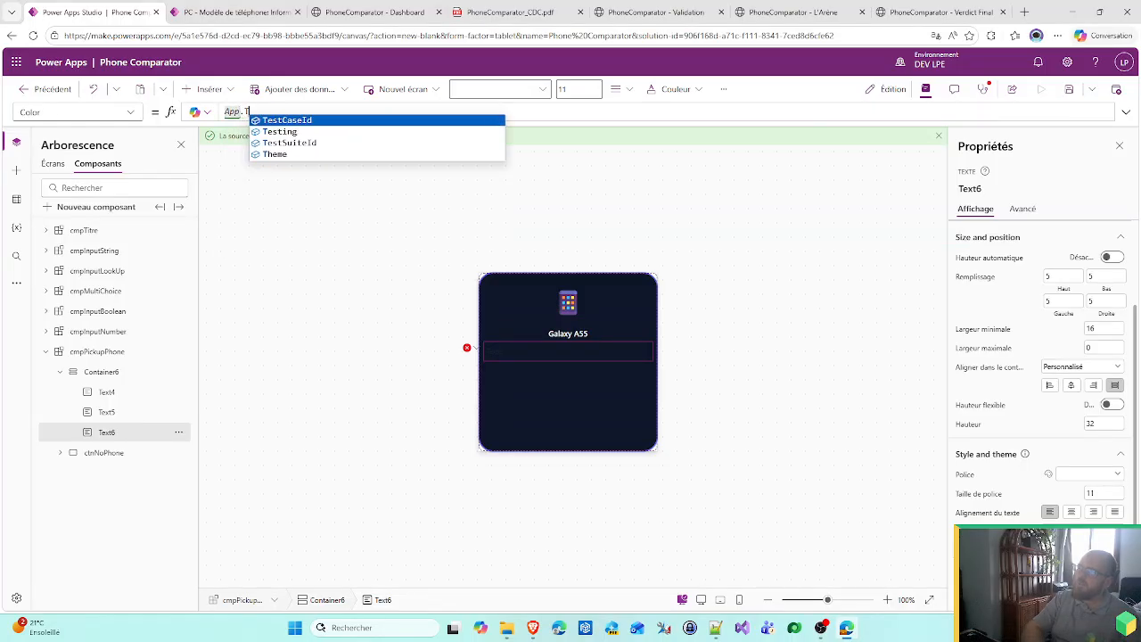
pyautogui.press('Down')
pyautogui.press('Down')
pyautogui.press('Down')
pyautogui.press('Tab')
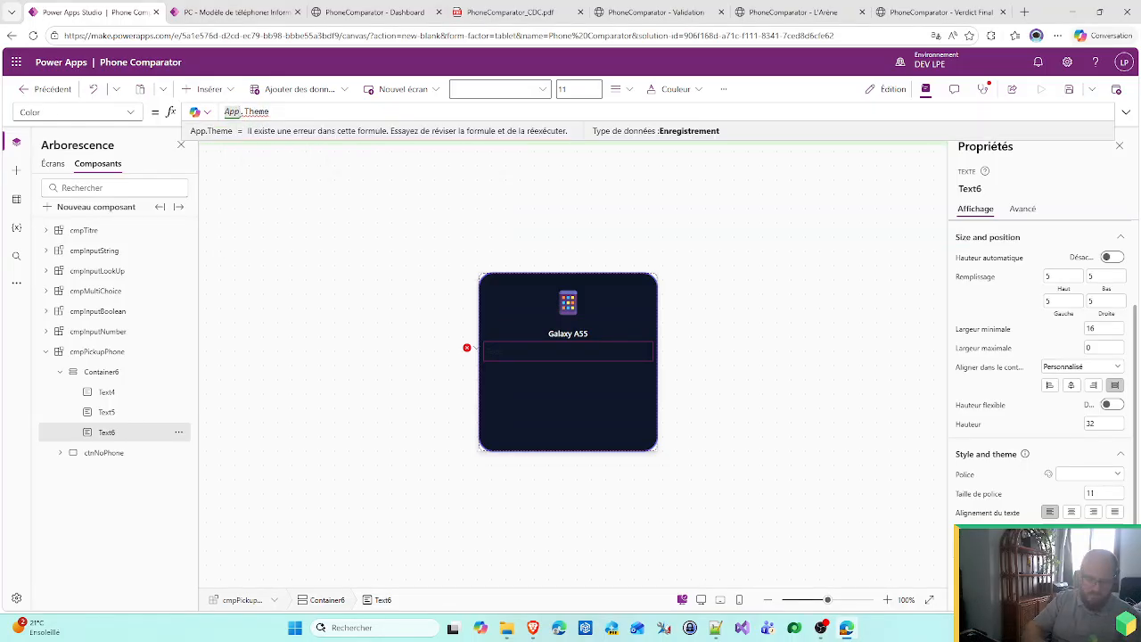
pyautogui.write('.C')
pyautogui.press('Tab')
pyautogui.write('.')
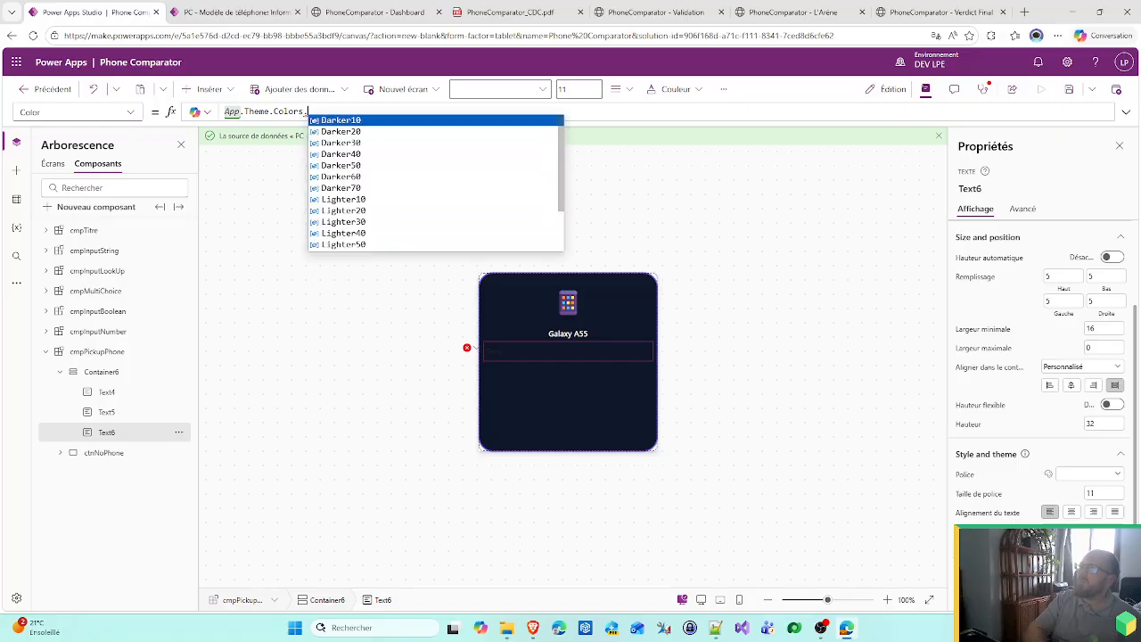
pyautogui.write('Pri')
pyautogui.press('Tab')
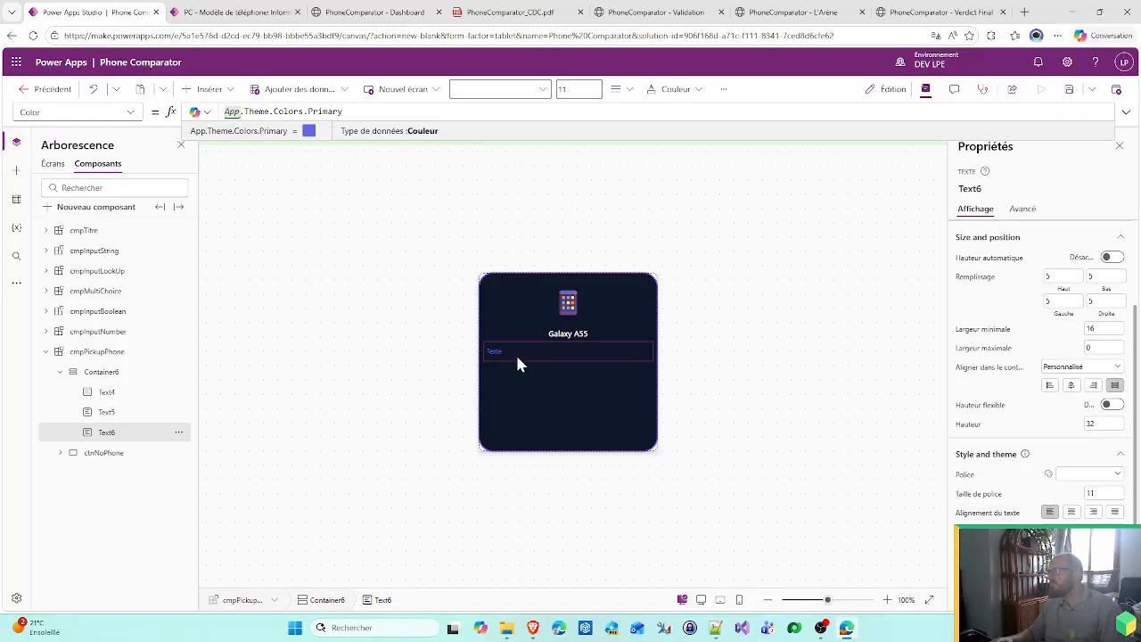
# - Format Text6 with font size 12, centred text and a height of 27
pyautogui.click(1101, 493)
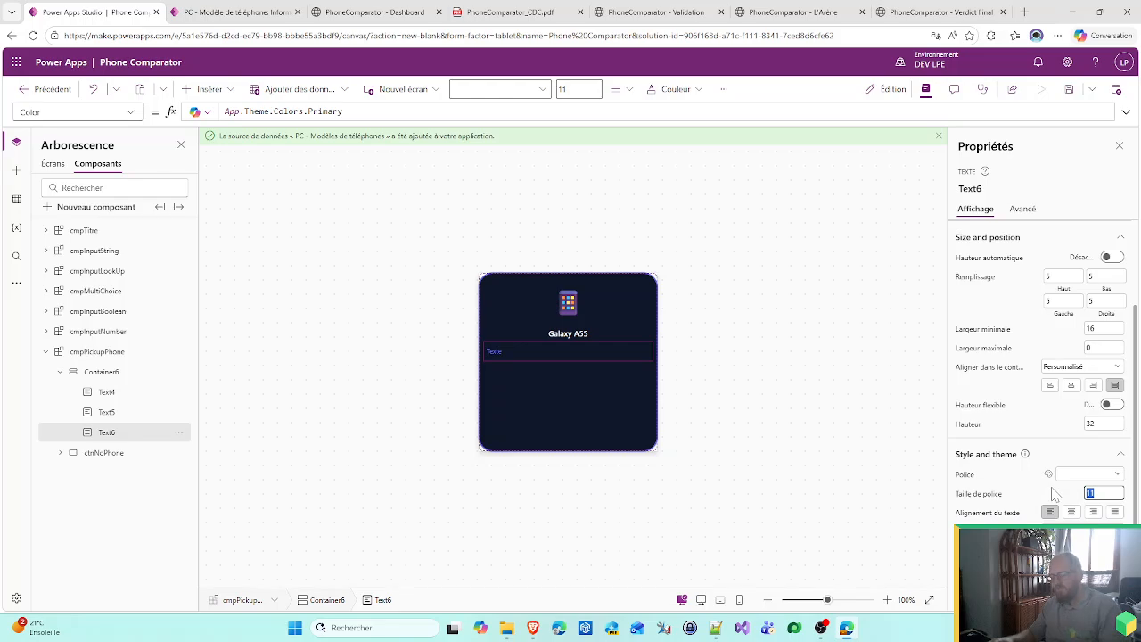
pyautogui.write('12')
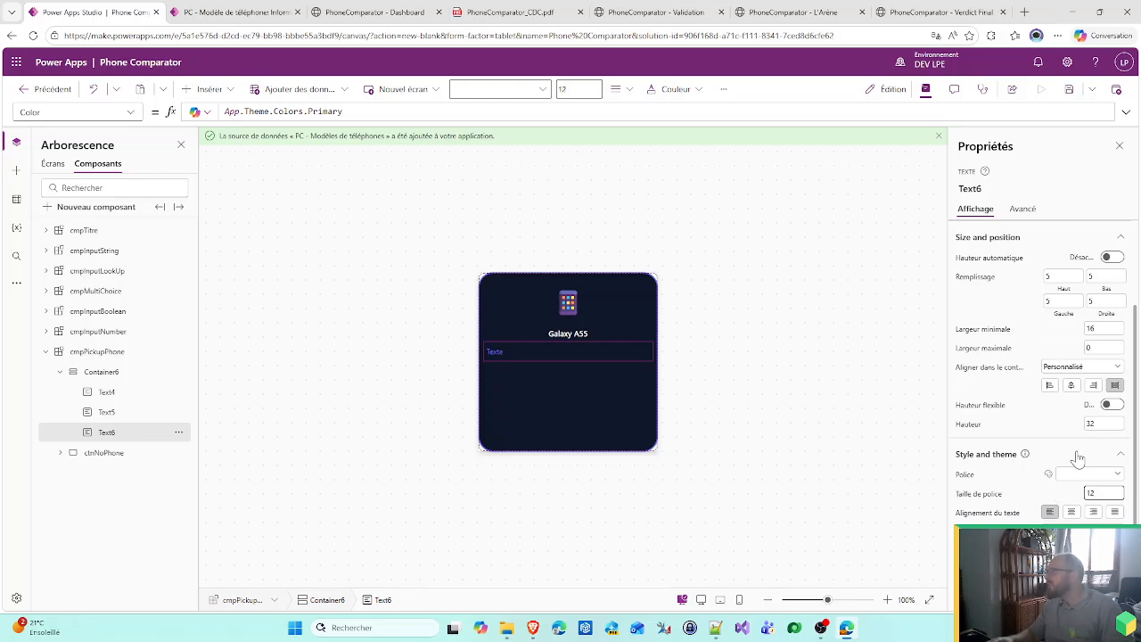
pyautogui.scroll(3, 1078, 460)
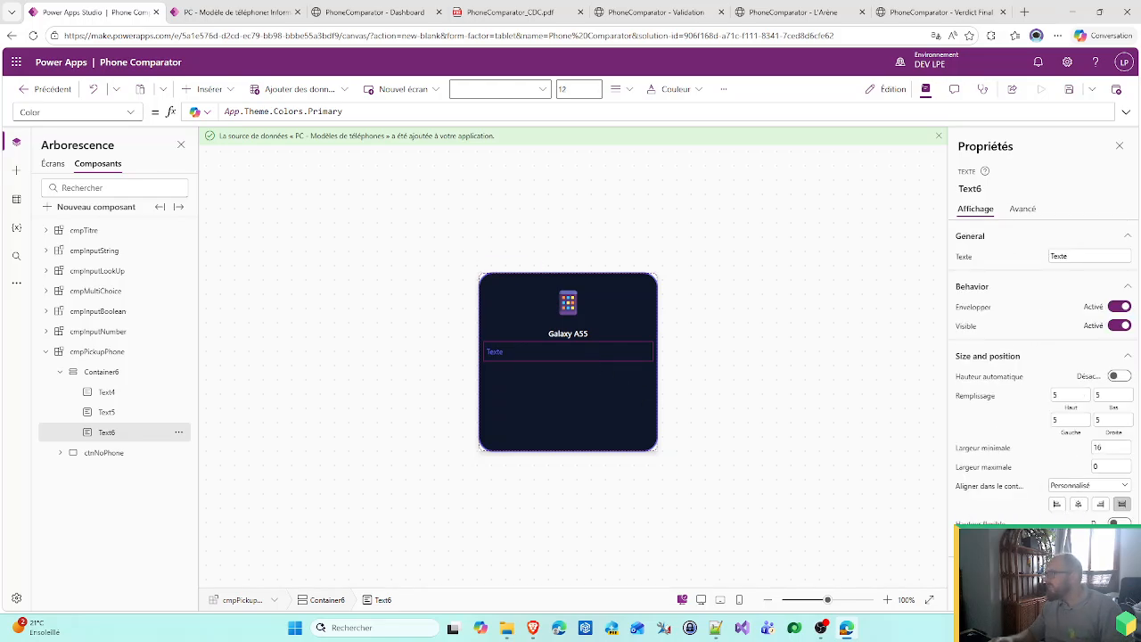
pyautogui.scroll(-4, 1071, 473)
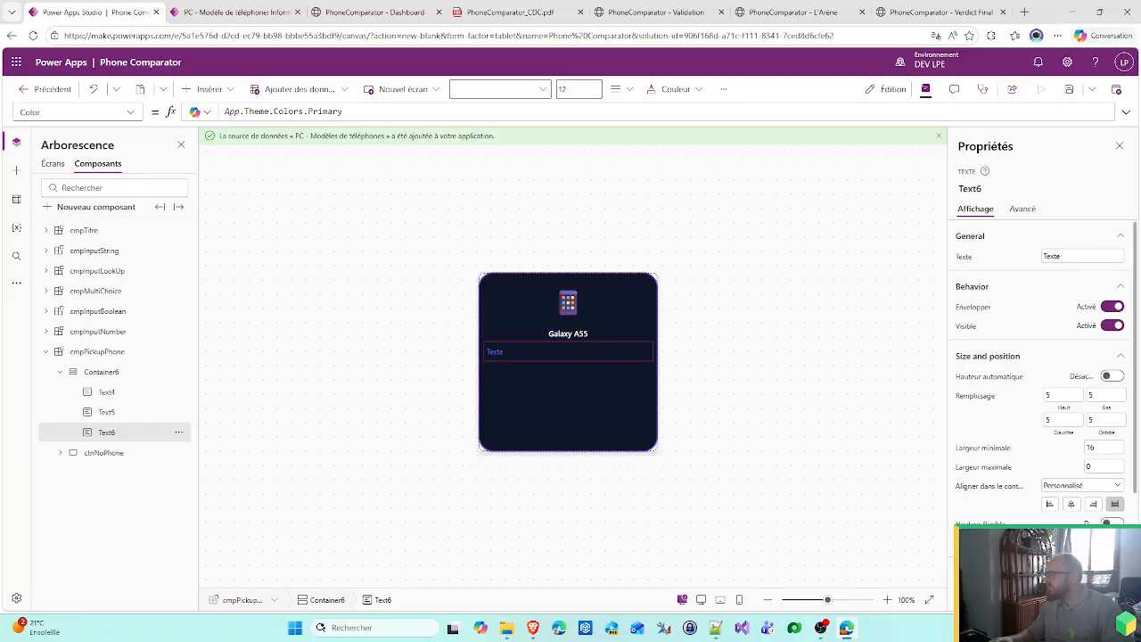
pyautogui.click(1071, 467)
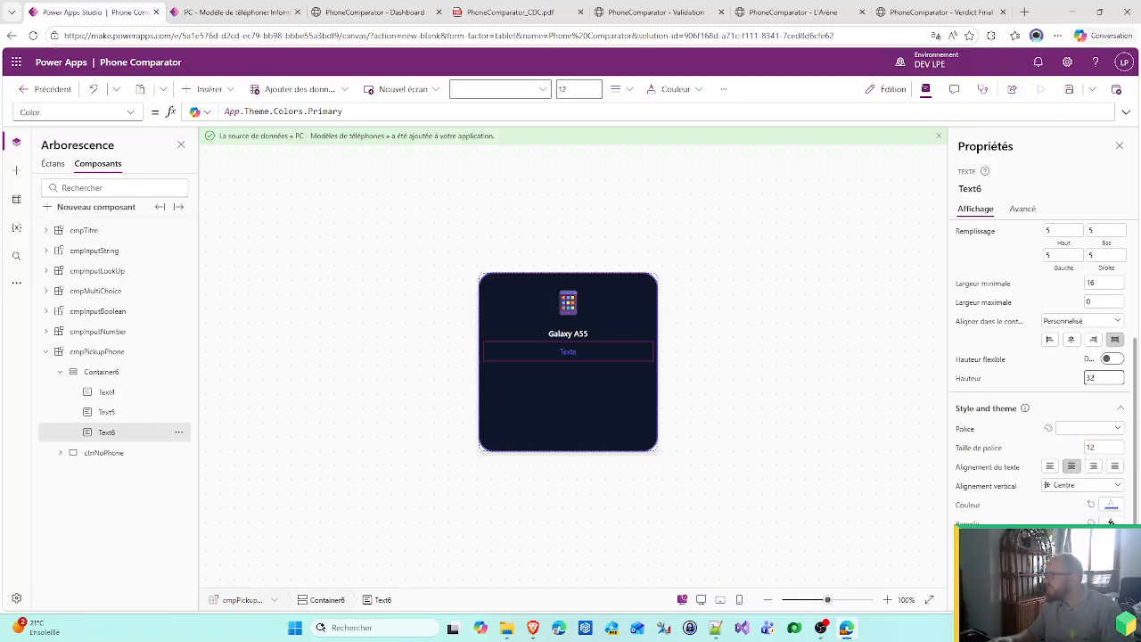
pyautogui.moveTo(1094, 378); pyautogui.dragTo(1033, 363)
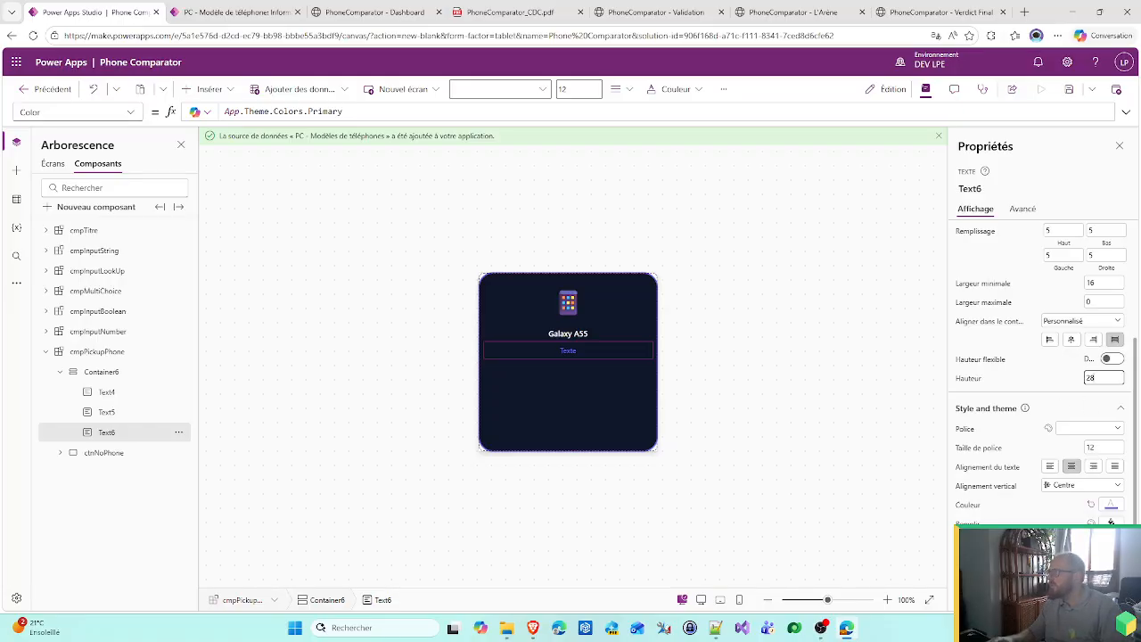
pyautogui.moveTo(1096, 377); pyautogui.dragTo(1022, 373)
pyautogui.write('25')
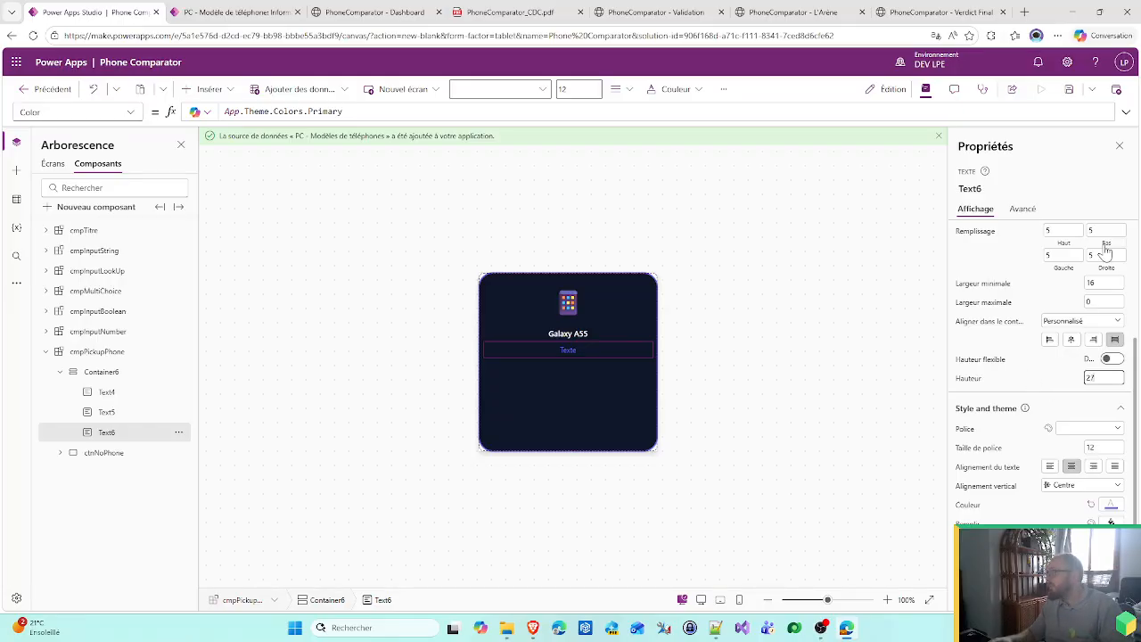
# - Set Text6's Text formula to Upper(cmpPickupPhone.DefaultPhone.Marque.Nom)
pyautogui.scroll(3, 1103, 254)
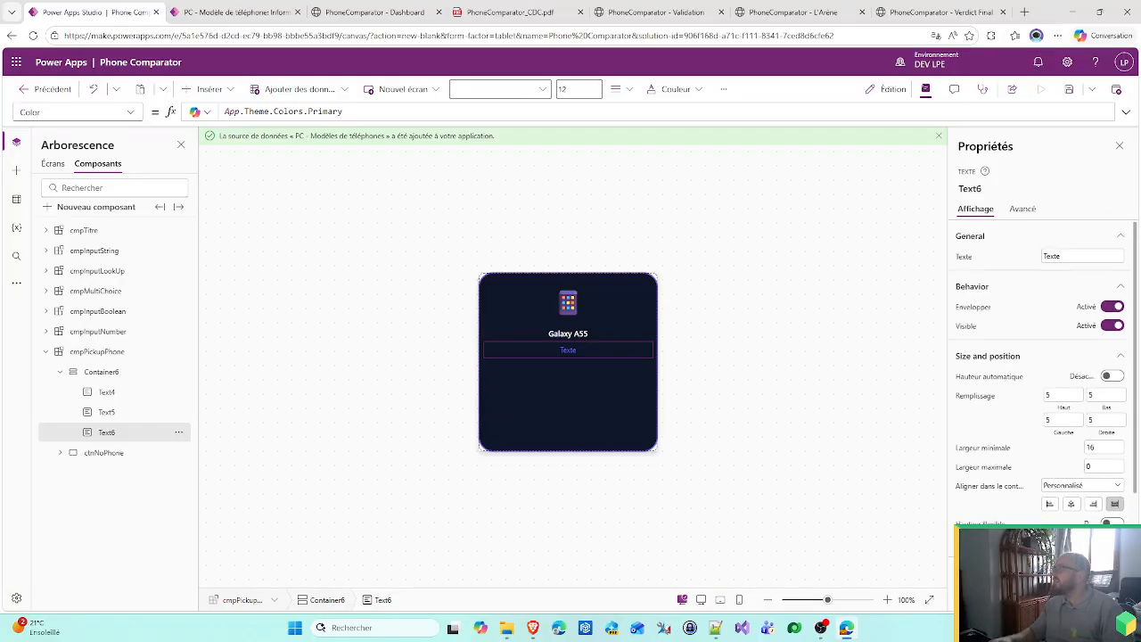
pyautogui.click(963, 257)
pyautogui.hotkey('ctrl', 'a')
pyautogui.write('U')
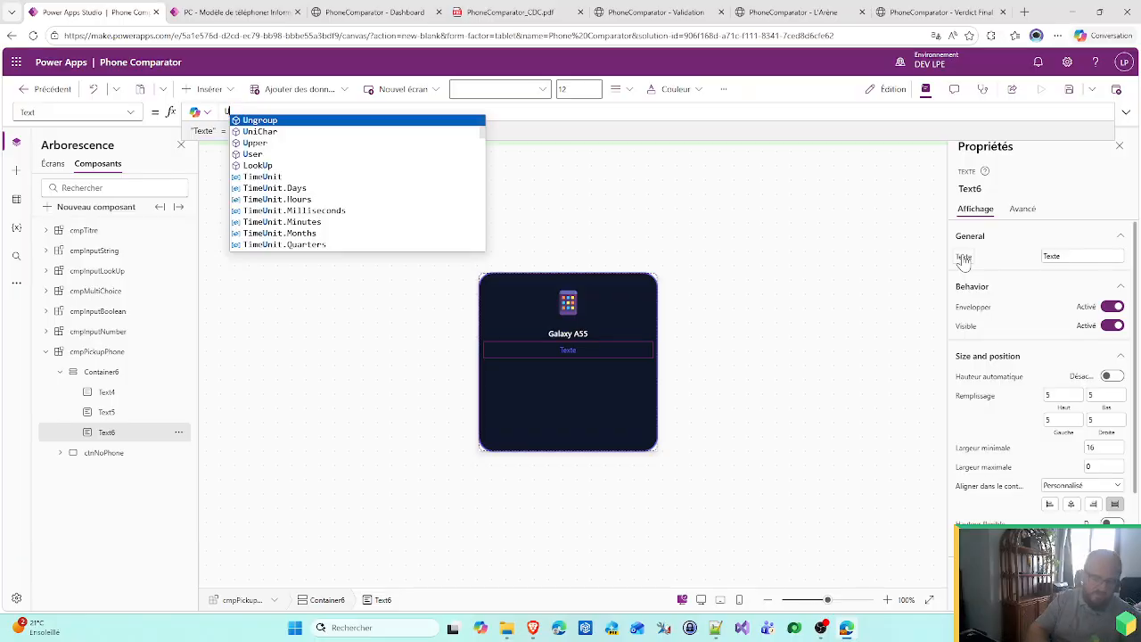
pyautogui.write('pper(cmp')
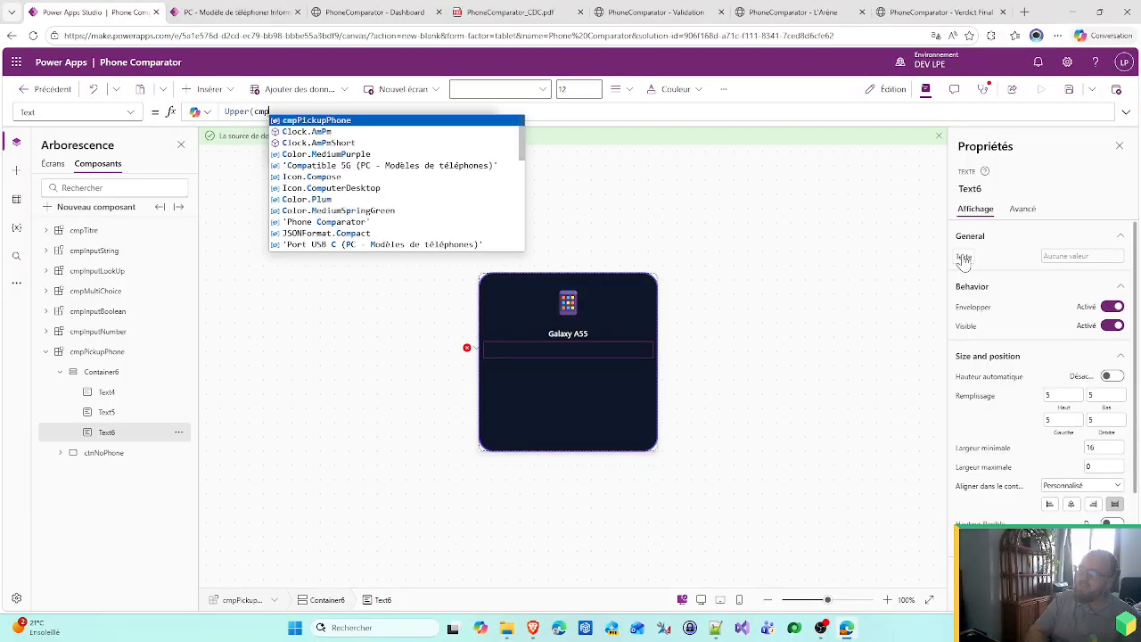
pyautogui.press('Tab')
pyautogui.write('.')
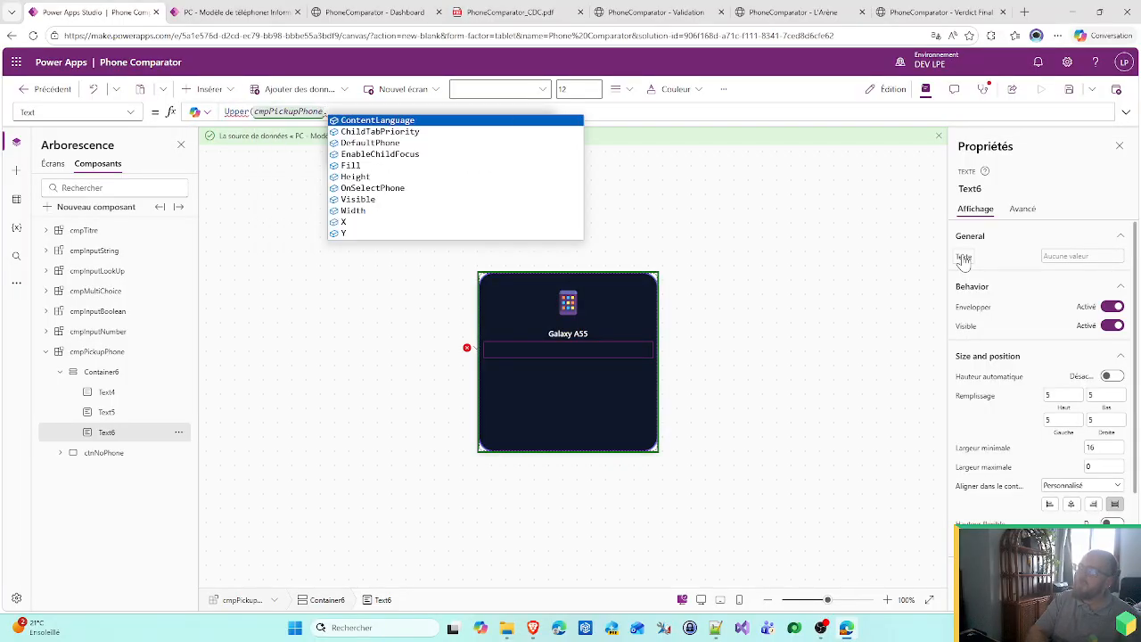
pyautogui.write('De')
pyautogui.press('Tab')
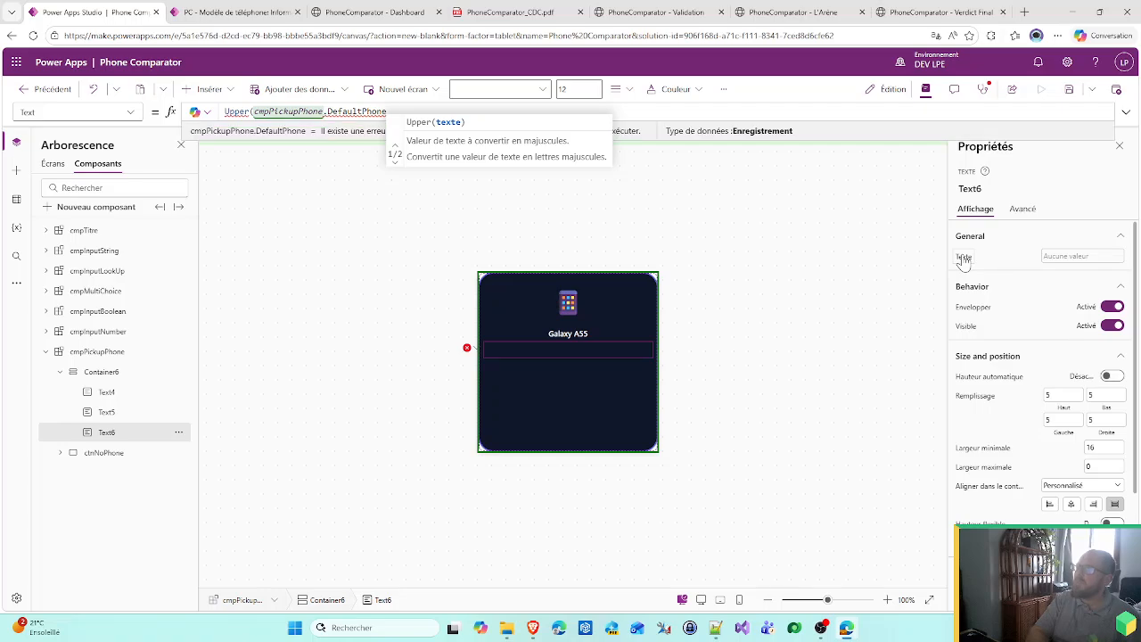
pyautogui.write('.Ma')
pyautogui.press('Tab')
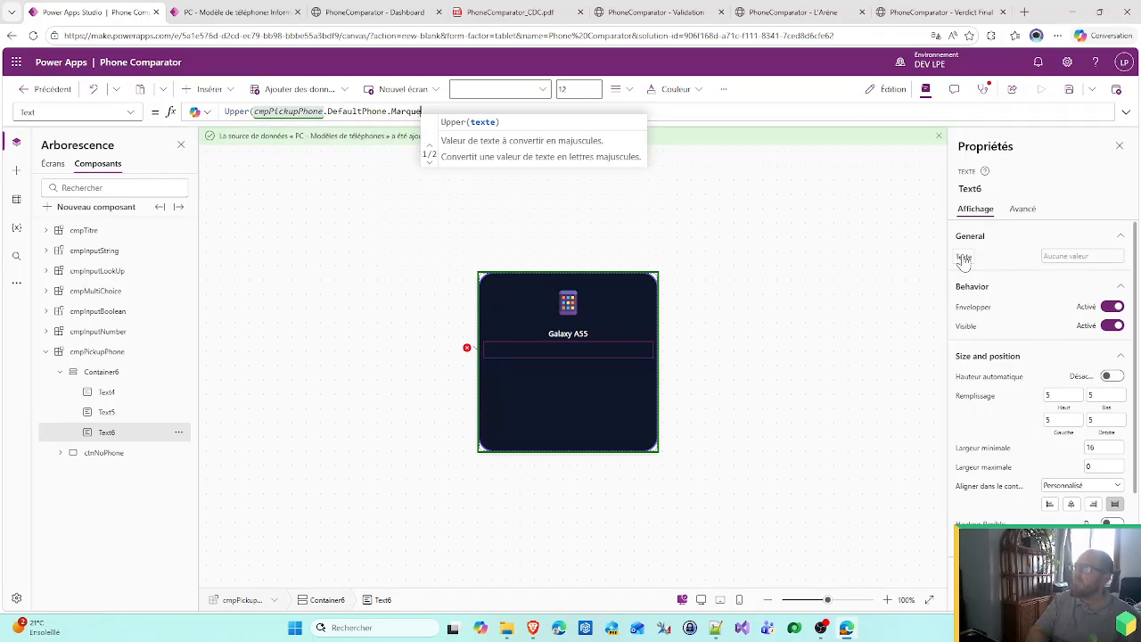
pyautogui.write('.N')
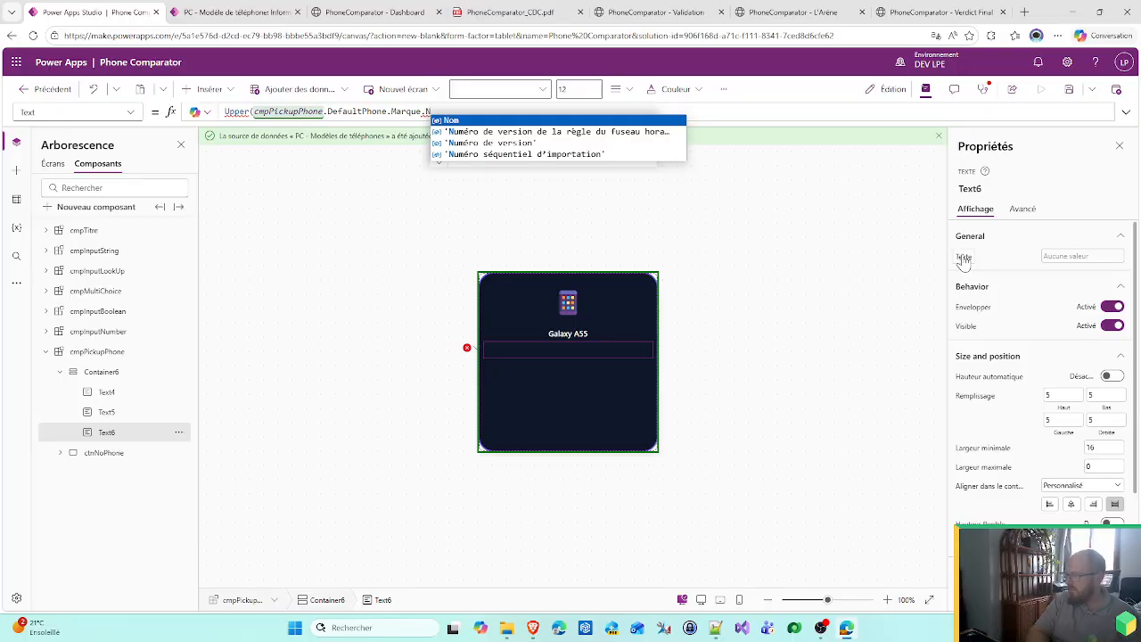
pyautogui.press('Tab')
pyautogui.write(')')
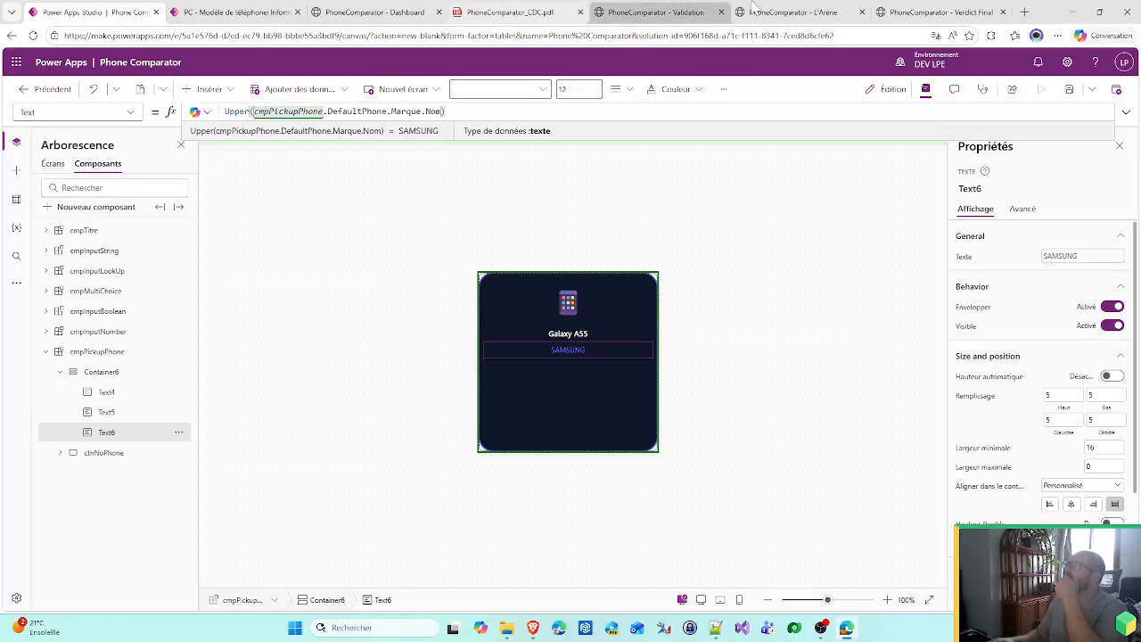
# - Check the details below the brand in the L'Arène mockup and insert another Texte control below the brand in Container6
pyautogui.click(764, 9)
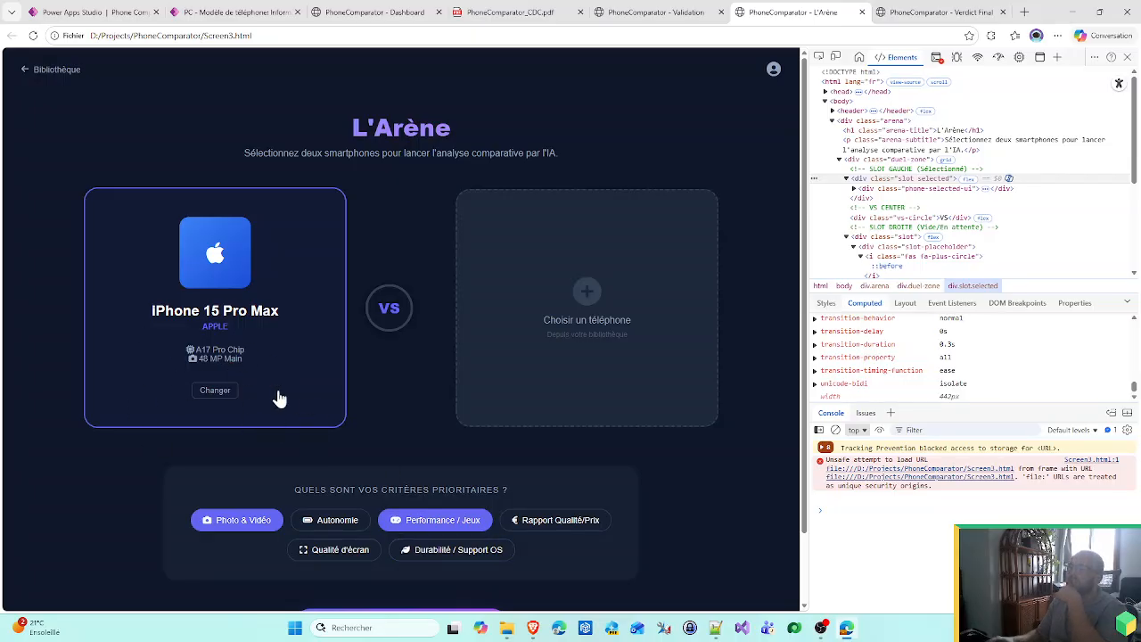
pyautogui.click(95, 7)
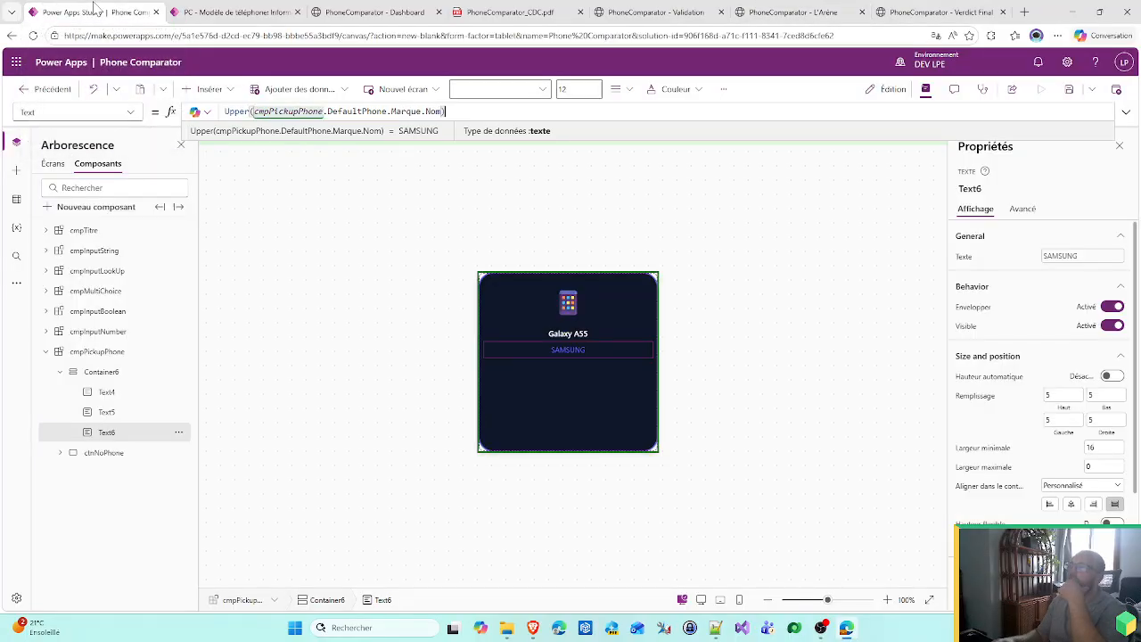
pyautogui.click(572, 372)
pyautogui.click(211, 89)
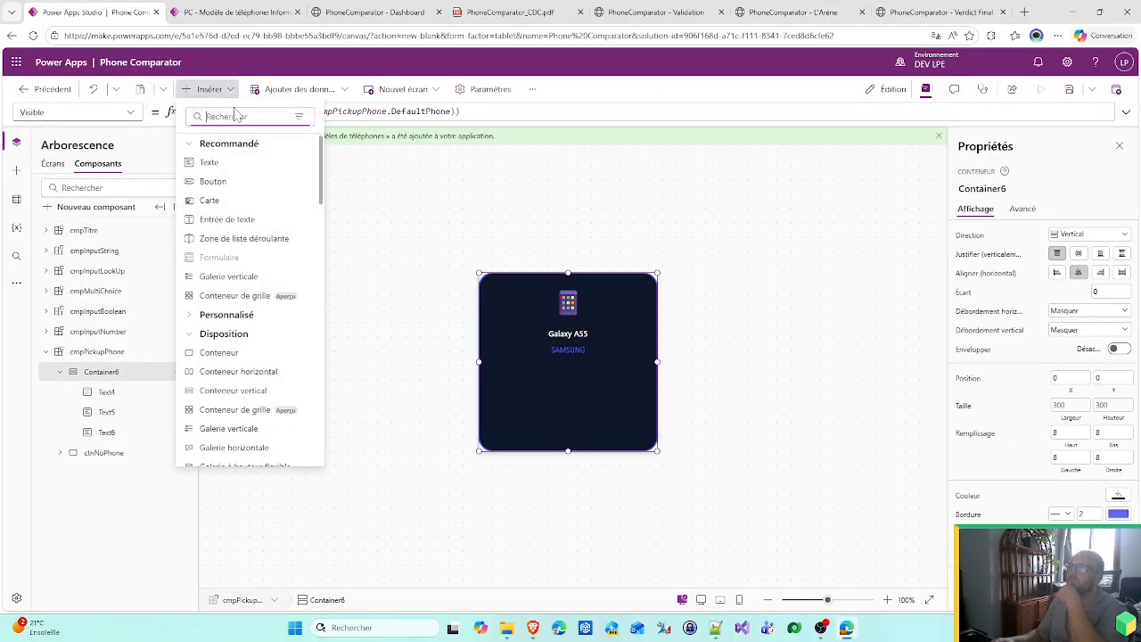
pyautogui.click(237, 169)
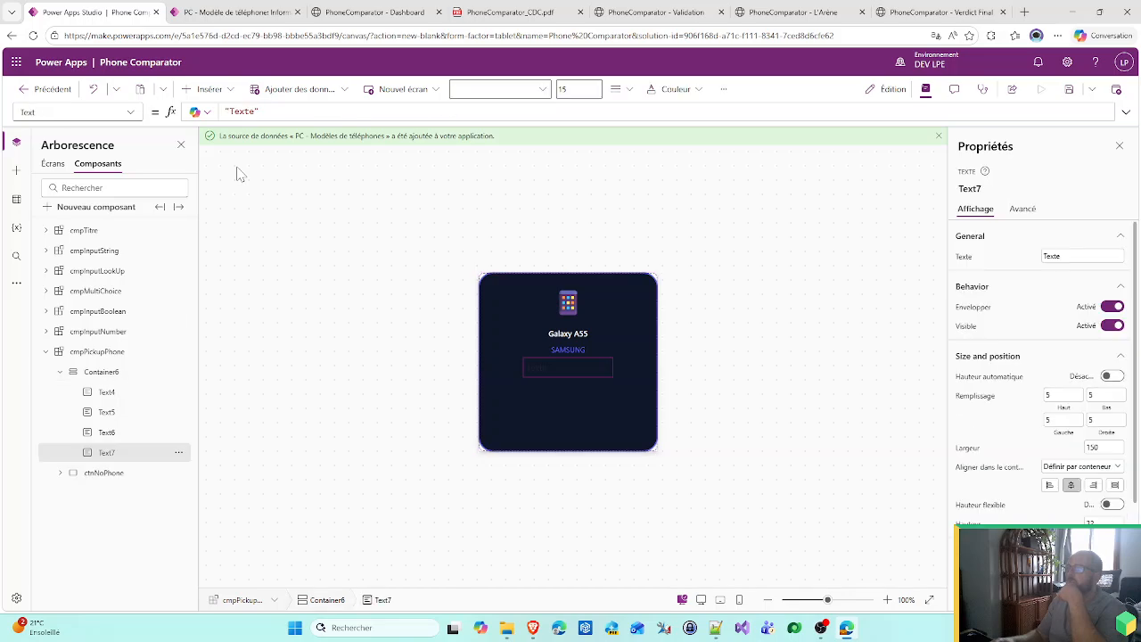
# - Set Text7's font size to 11, centre its text and stretch the control across the container's width
pyautogui.scroll(-2, 1088, 450)
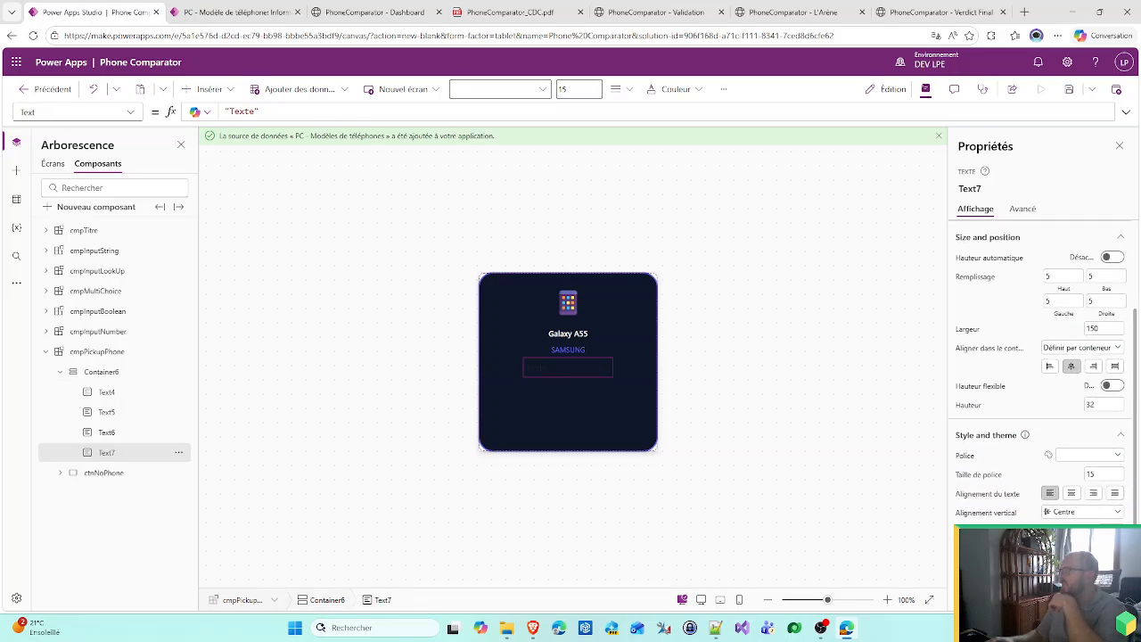
pyautogui.doubleClick(1103, 473)
pyautogui.write('11')
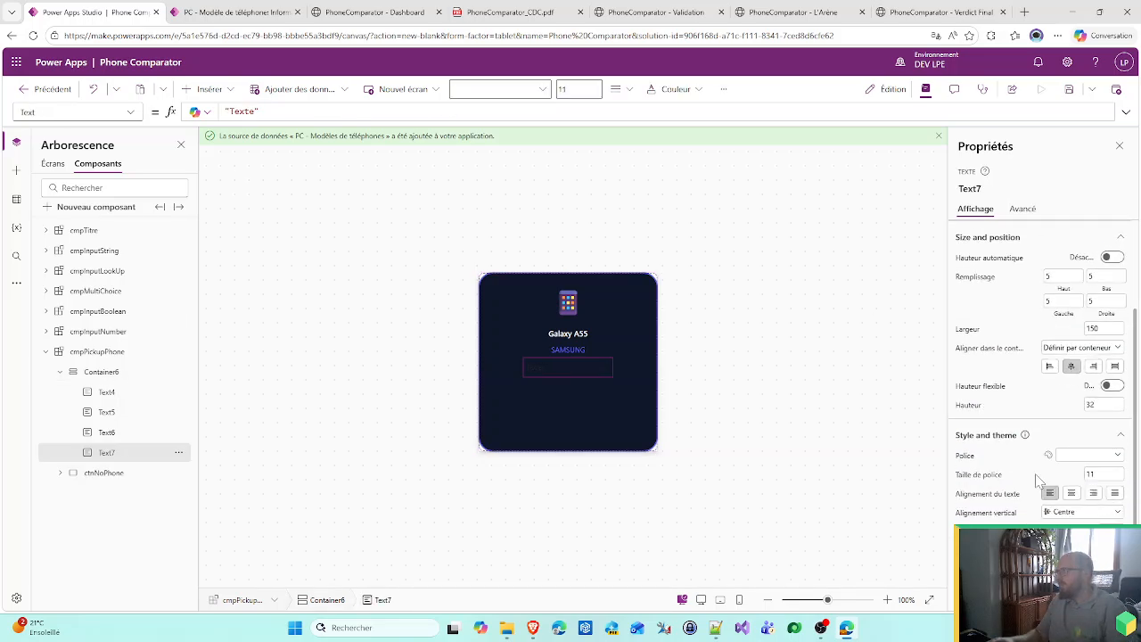
pyautogui.click(1070, 495)
# - Close PhoneComparator_CDC.pdf, check the detail lines' styling in the L'Arène mockup's selected-phone card, and return to Power Apps Studio
pyautogui.click(500, 11)
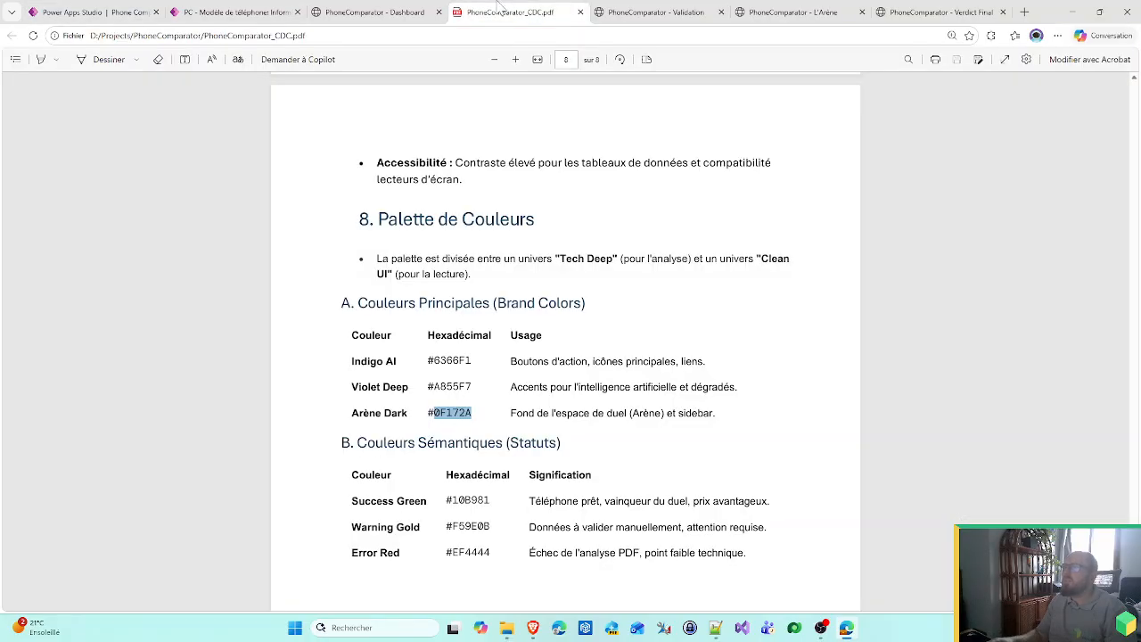
pyautogui.click(581, 12)
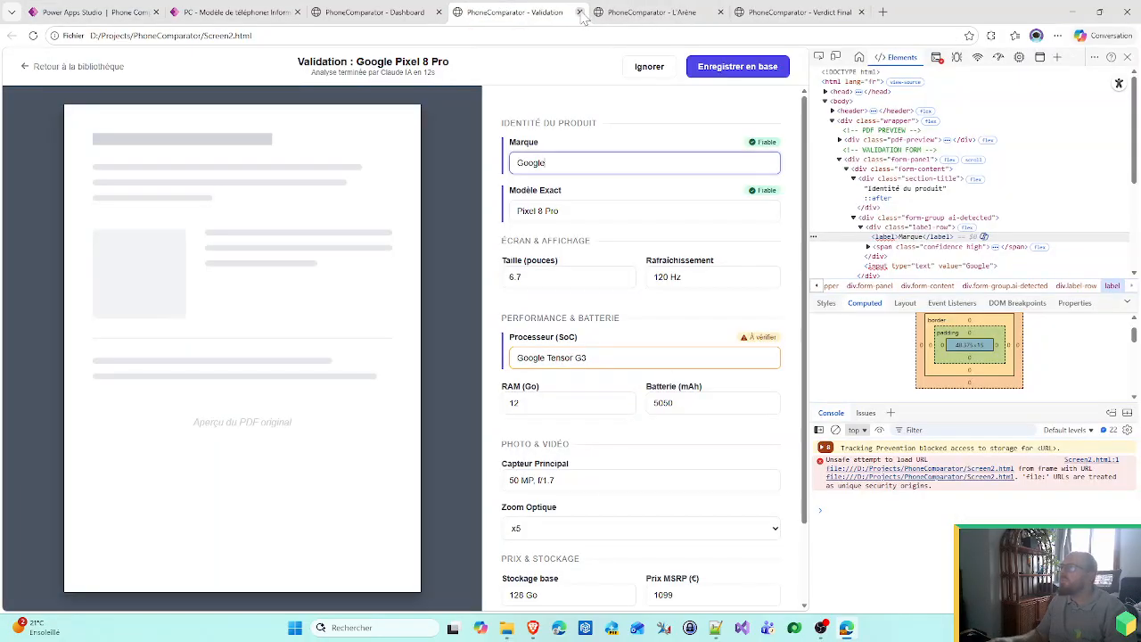
pyautogui.click(641, 12)
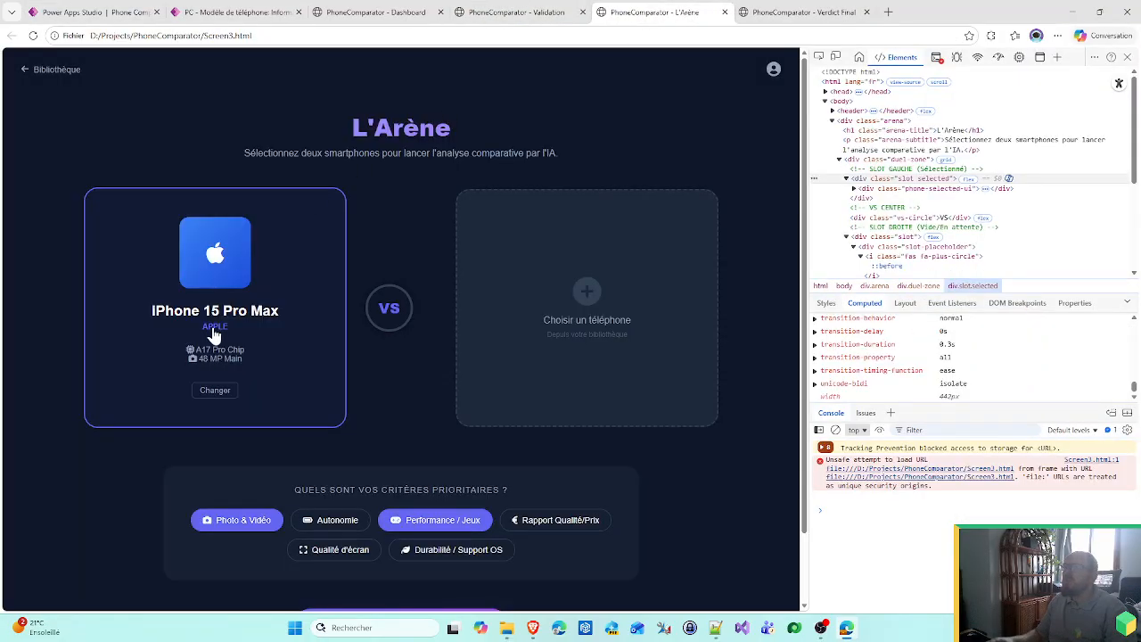
pyautogui.click(87, 12)
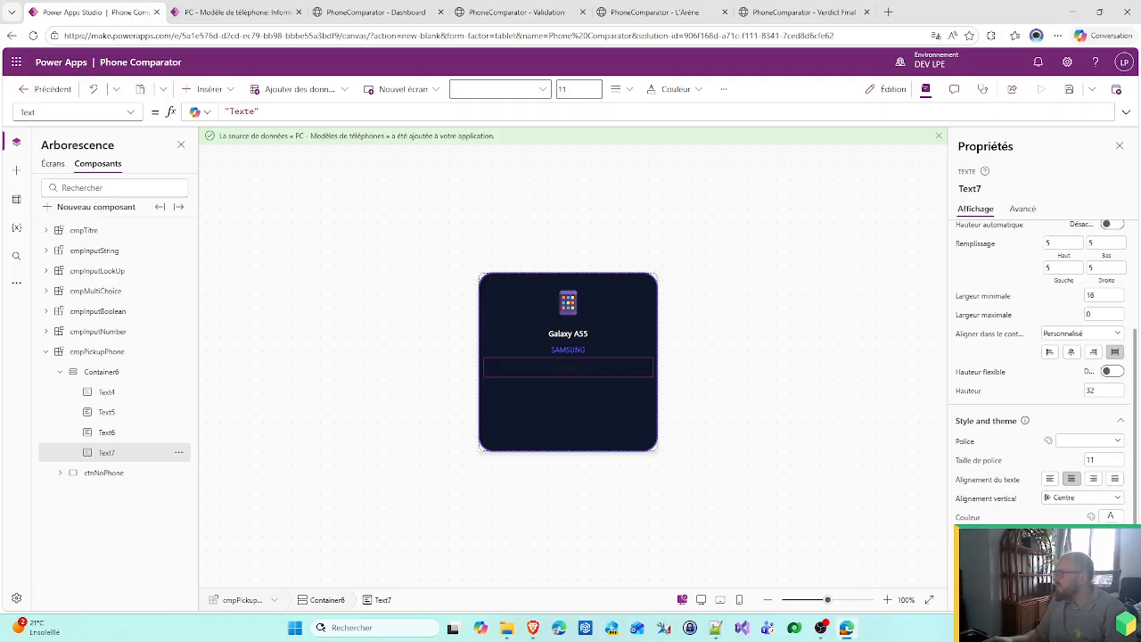
# - Set Text7's font colour to light grey from the theme colours
pyautogui.click(1066, 519)
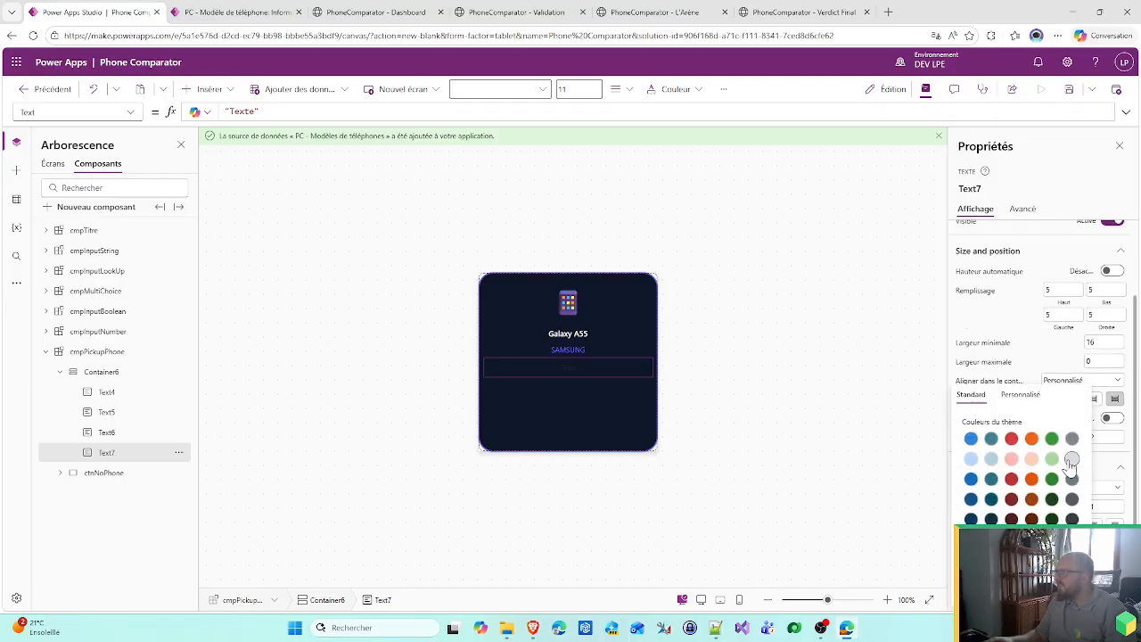
pyautogui.click(1071, 458)
pyautogui.click(732, 392)
pyautogui.click(568, 367)
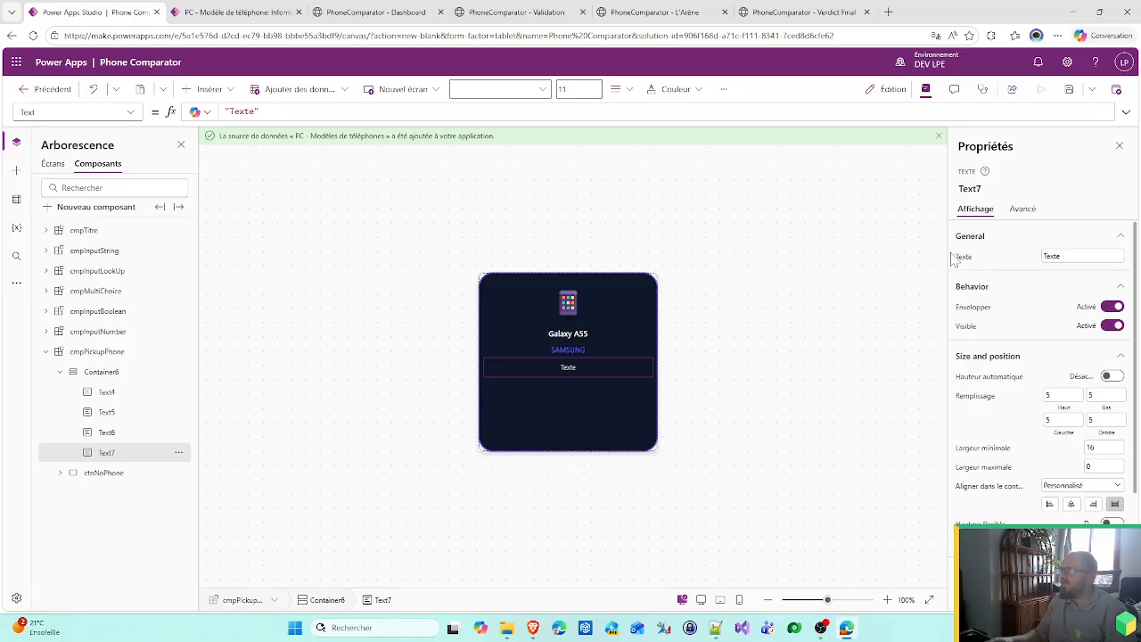
# - Replace Text7's placeholder text with the laptop emoji, found by searching the emoji picker for "ordin"
pyautogui.click(243, 111)
pyautogui.doubleClick(242, 111)
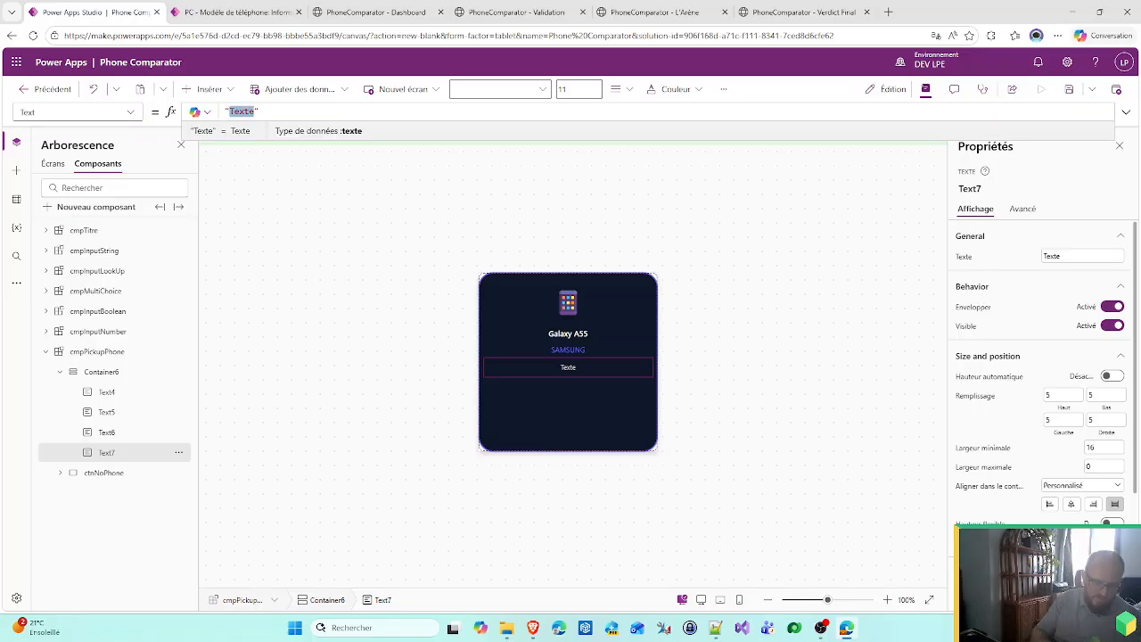
pyautogui.press('super+period')
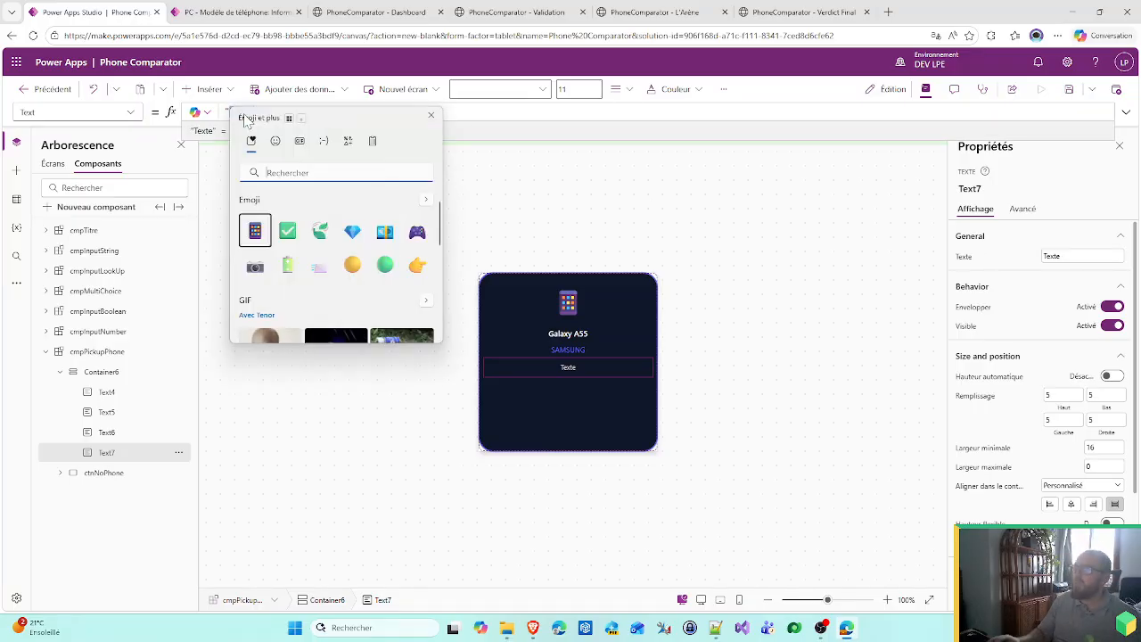
pyautogui.write('proc')
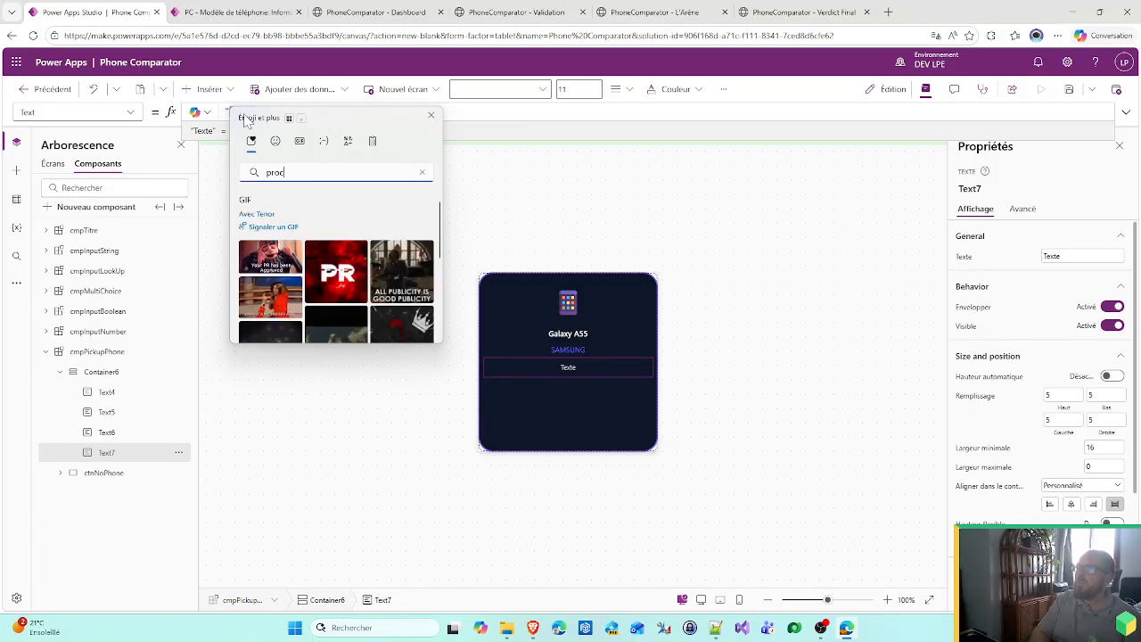
pyautogui.press('BackSpace')
pyautogui.press('BackSpace')
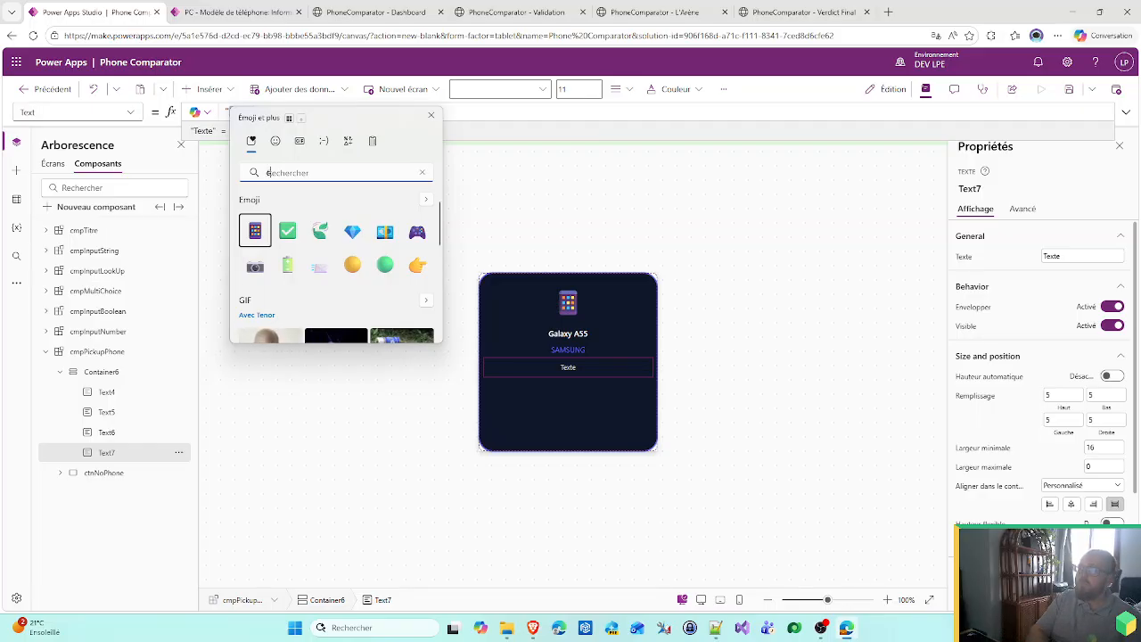
pyautogui.write('comp')
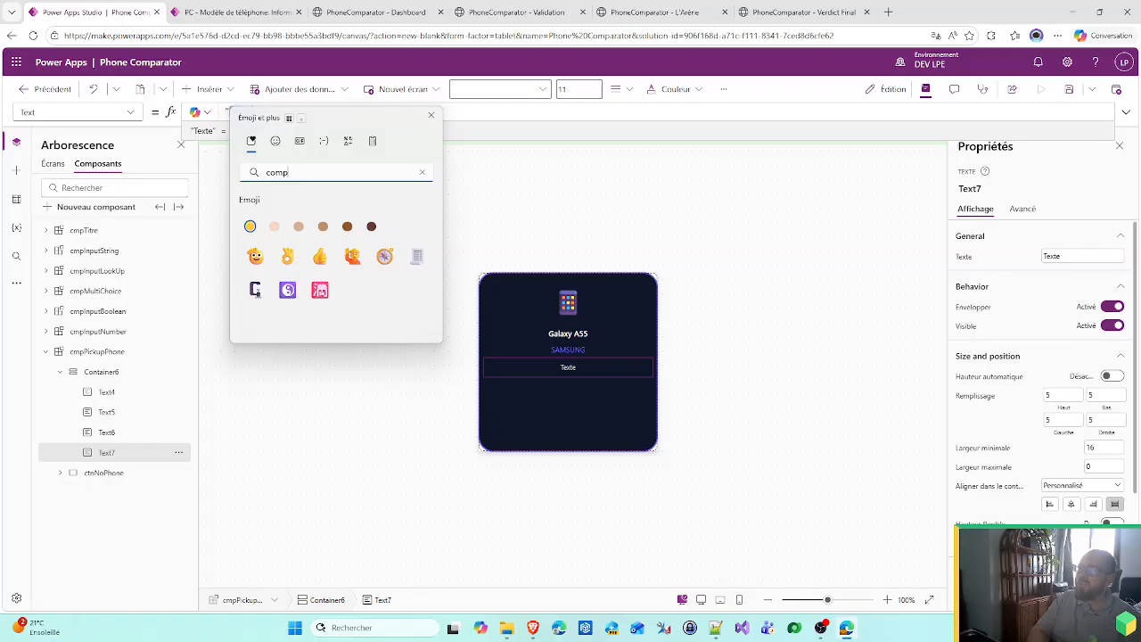
pyautogui.press('BackSpace')
pyautogui.press('BackSpace')
pyautogui.press('BackSpace')
pyautogui.press('BackSpace')
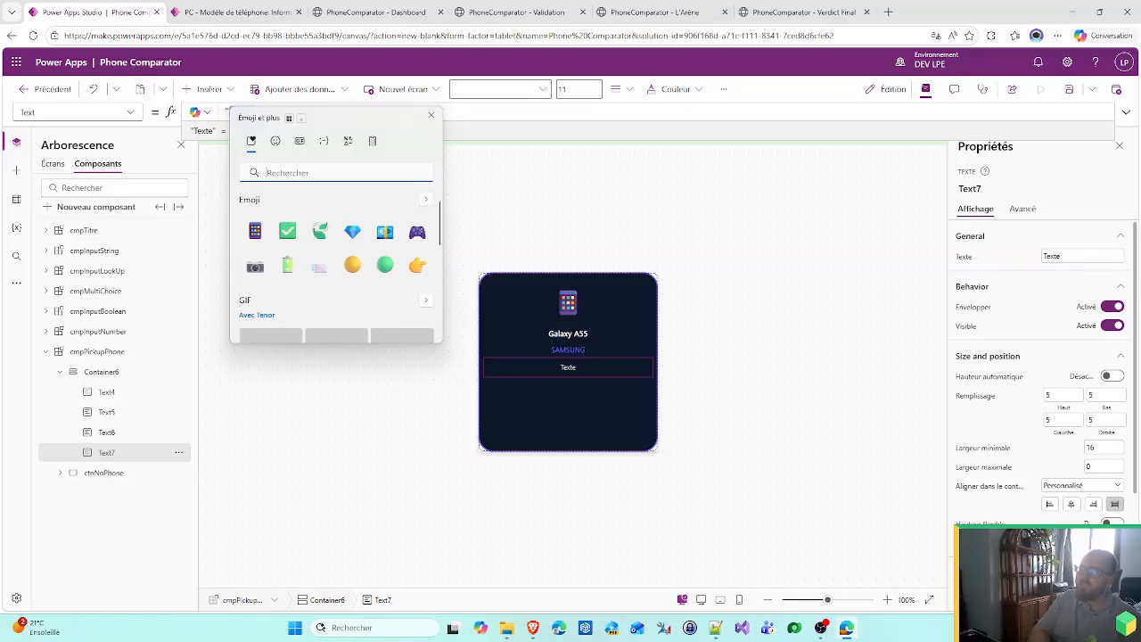
pyautogui.write('ordin')
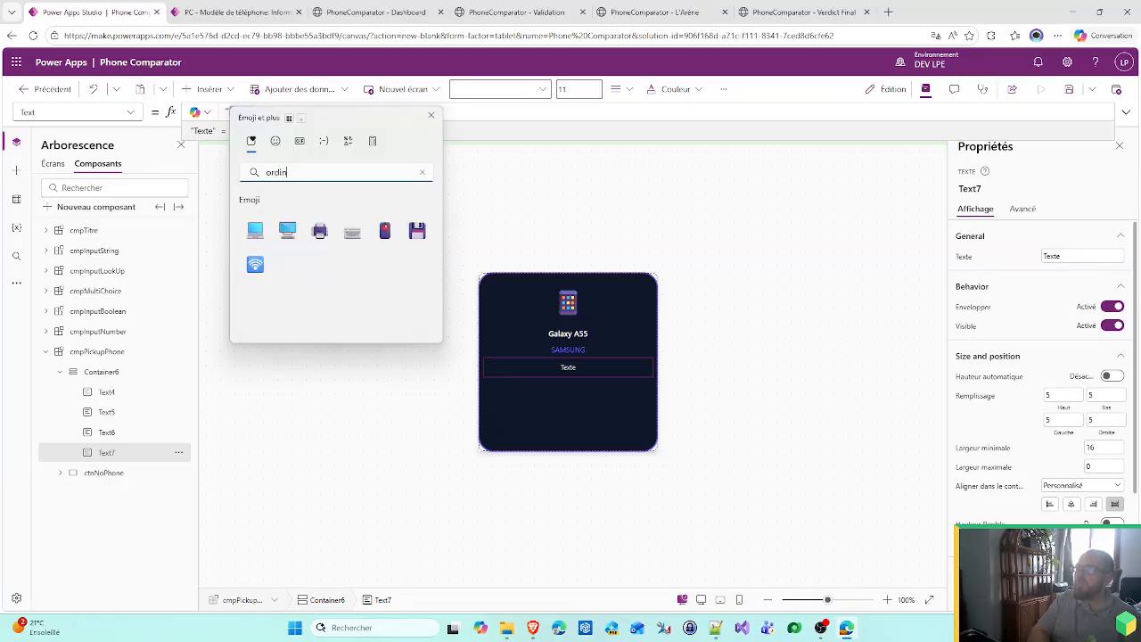
pyautogui.click(255, 232)
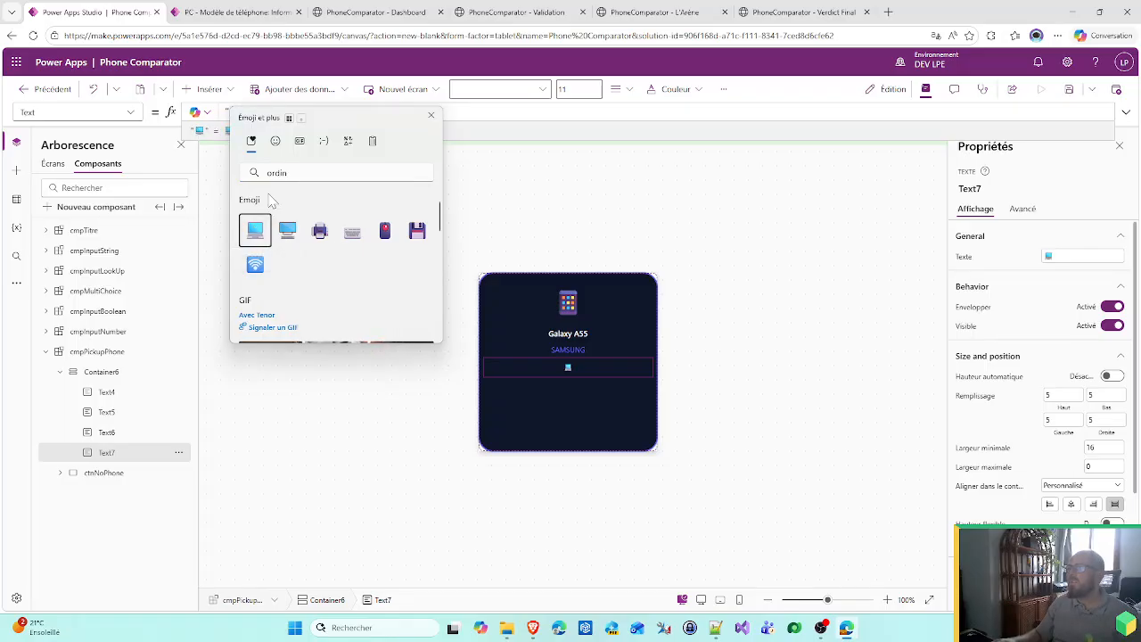
# - Append &cmpPickupPhone.DefaultPhone.OS after the emoji string in Text7's Text formula
pyautogui.click(521, 120)
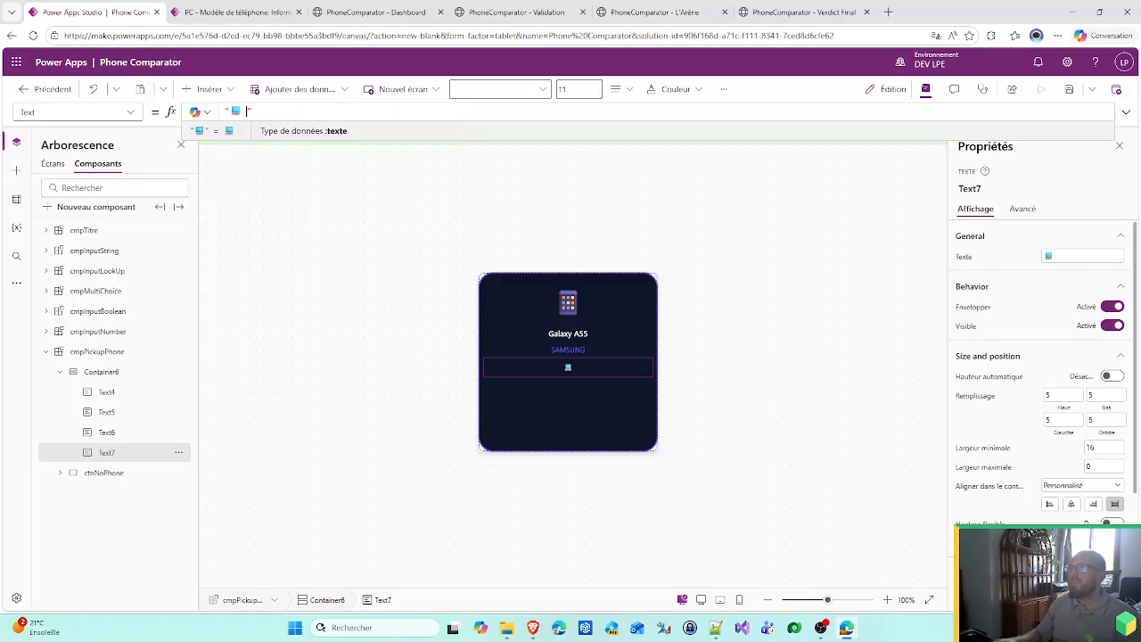
pyautogui.write('&')
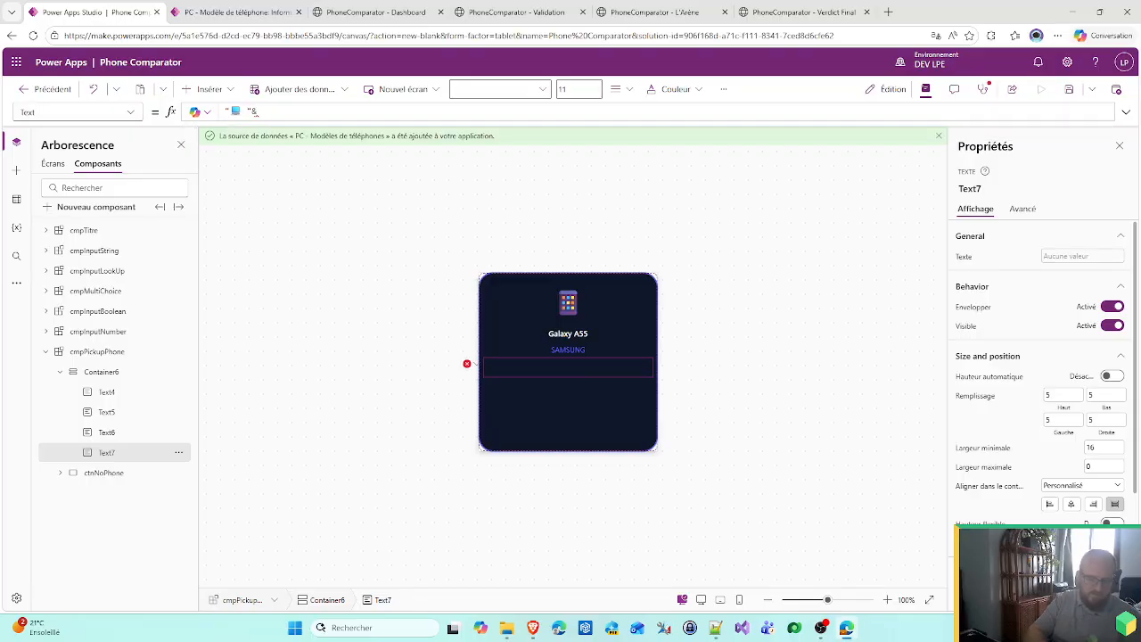
pyautogui.write('cmp')
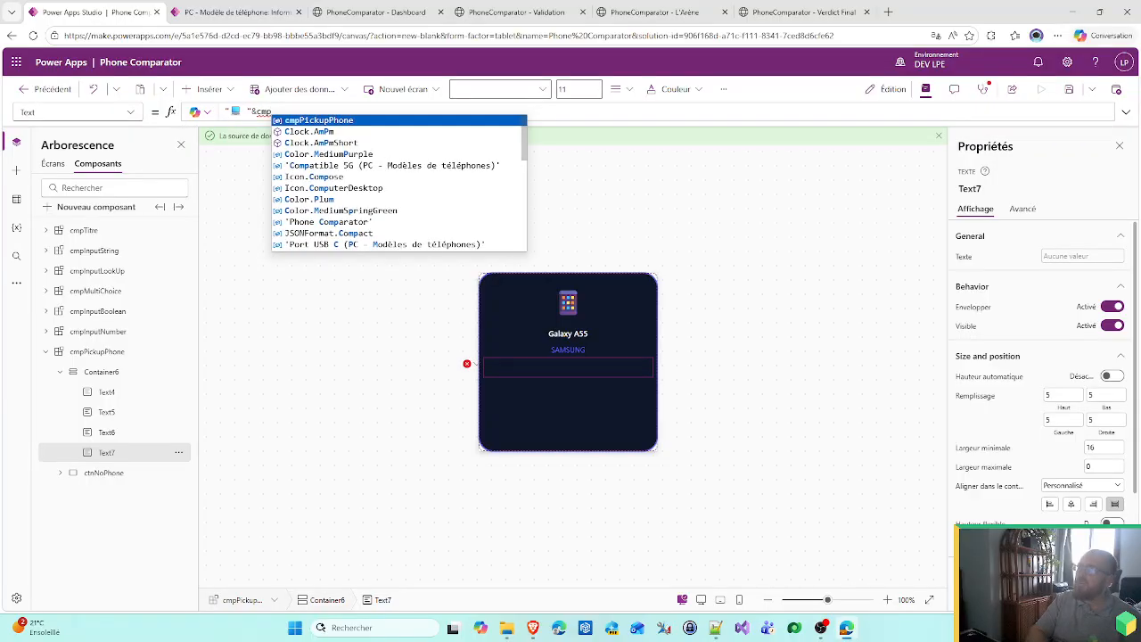
pyautogui.press('Tab')
pyautogui.write('.de')
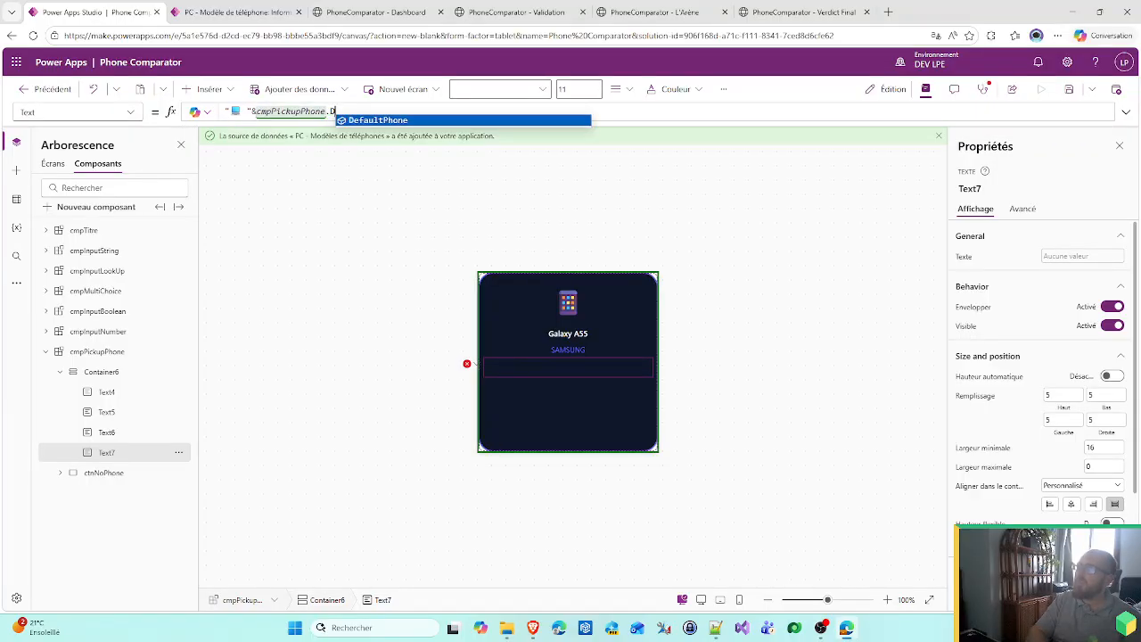
pyautogui.press('Tab')
pyautogui.write('.')
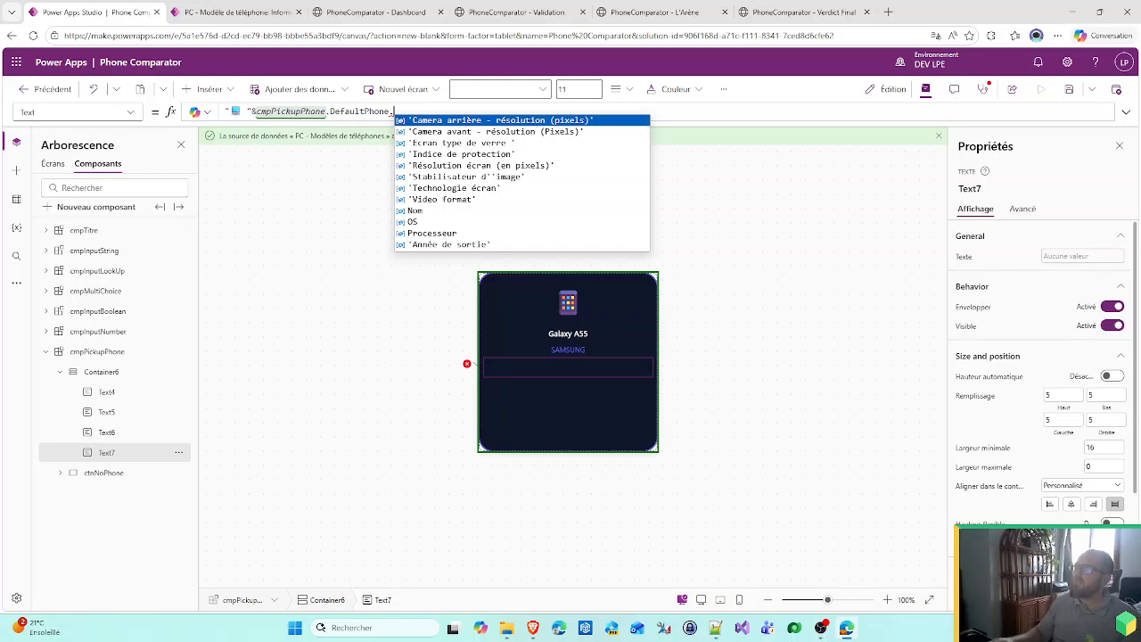
pyautogui.click(427, 222)
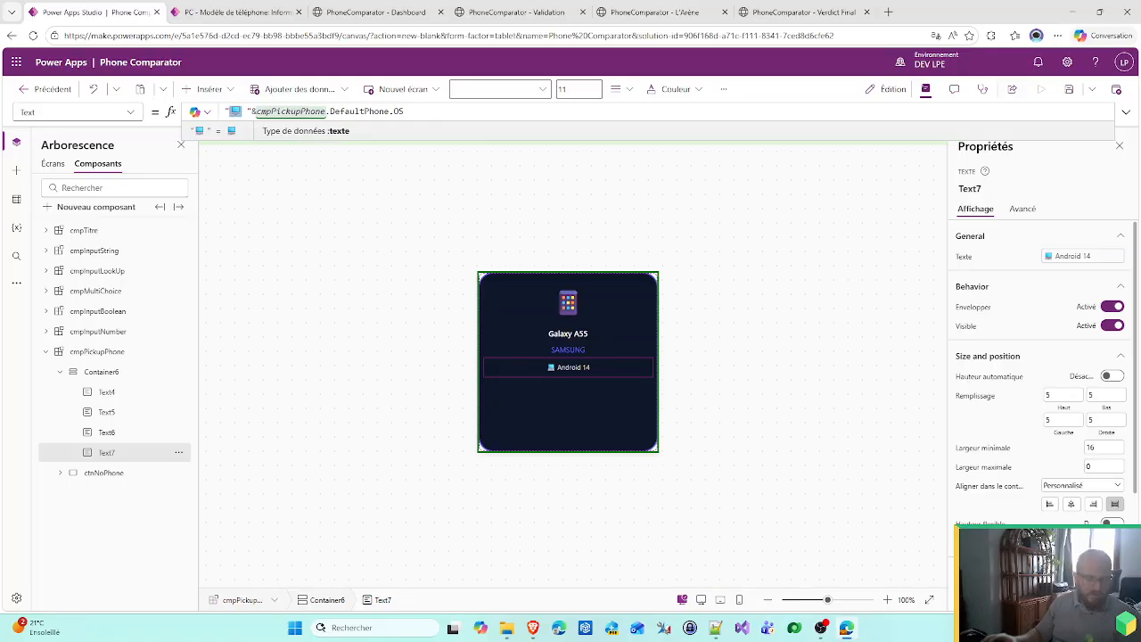
# - Replace the laptop emoji in Text7's formula with the gear emoji, found by searching for "roue"
pyautogui.press('super+period')
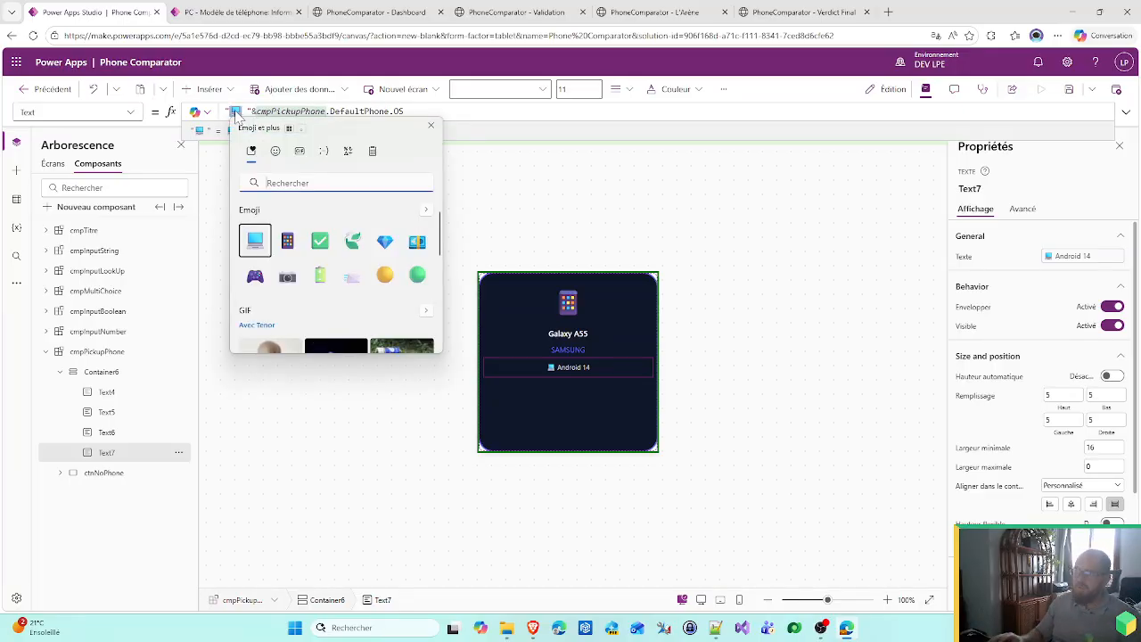
pyautogui.write('sys')
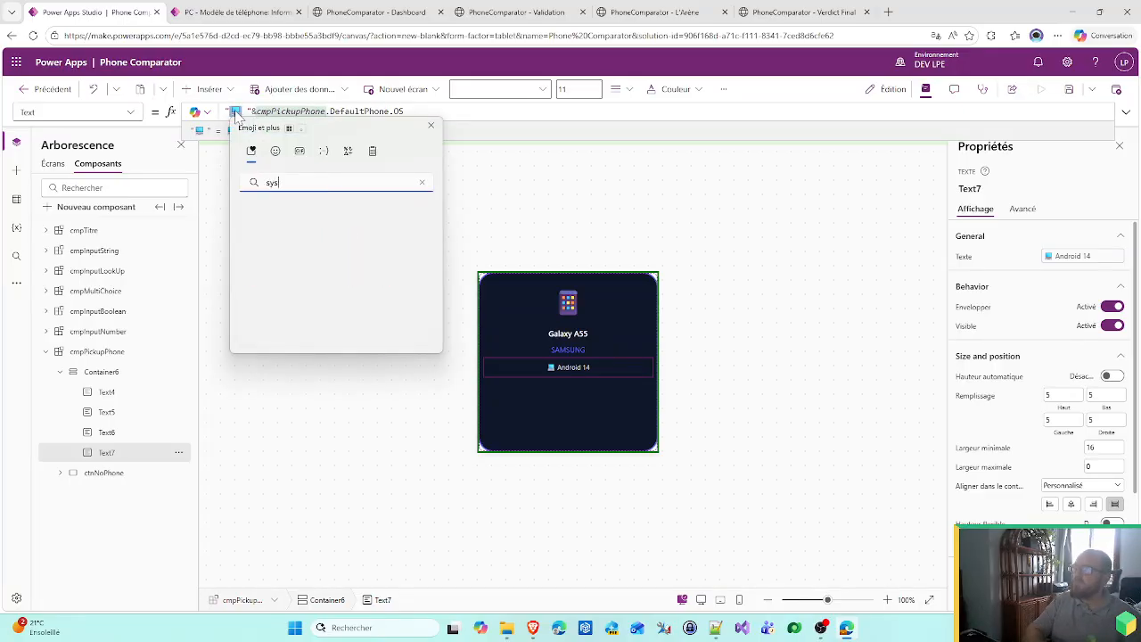
pyautogui.press('BackSpace')
pyautogui.press('BackSpace')
pyautogui.press('BackSpace')
pyautogui.write('r')
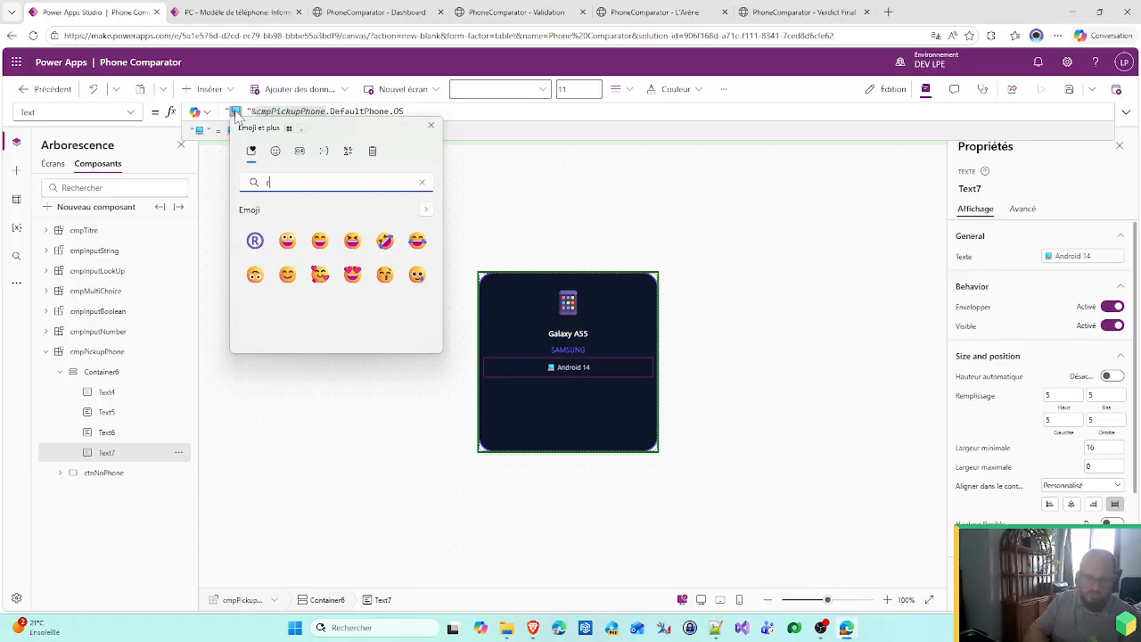
pyautogui.write('oue')
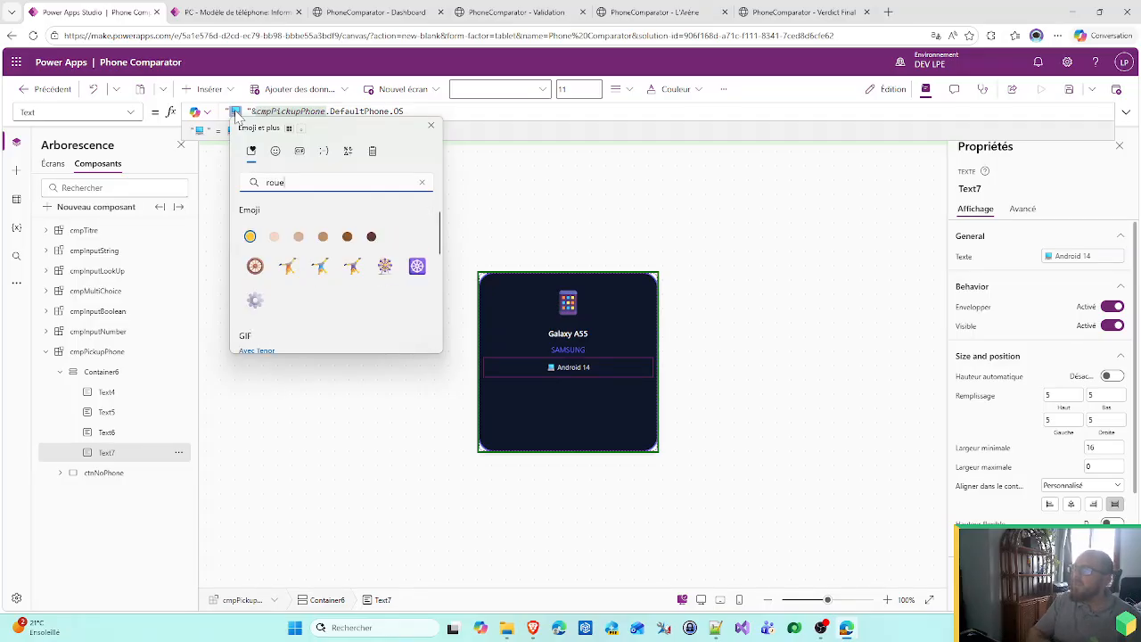
pyautogui.click(254, 300)
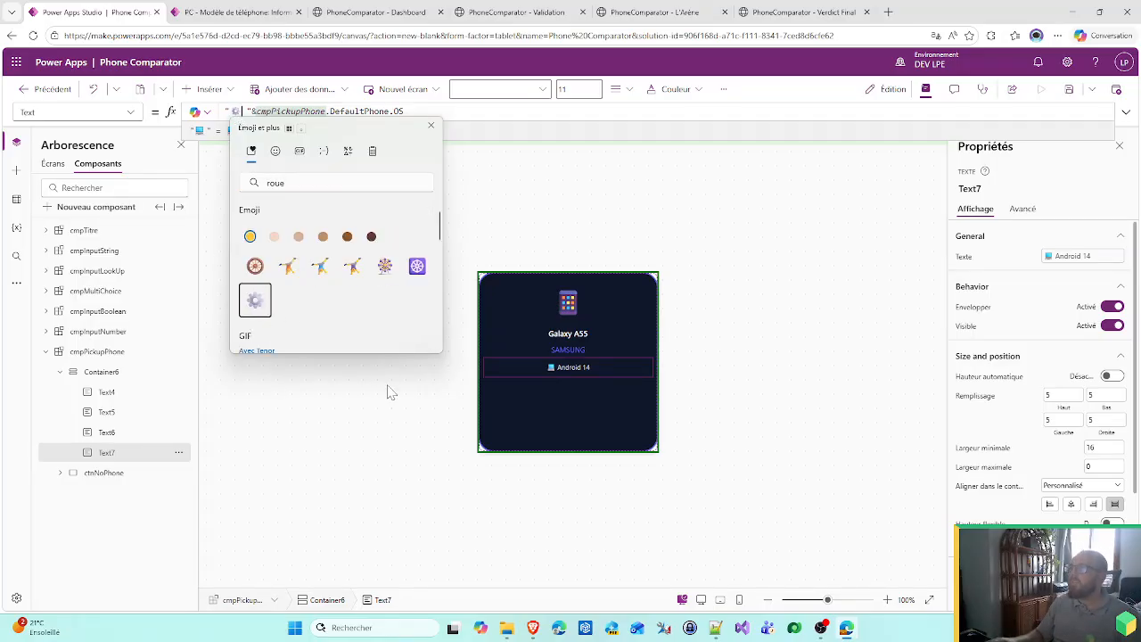
pyautogui.press('Escape')
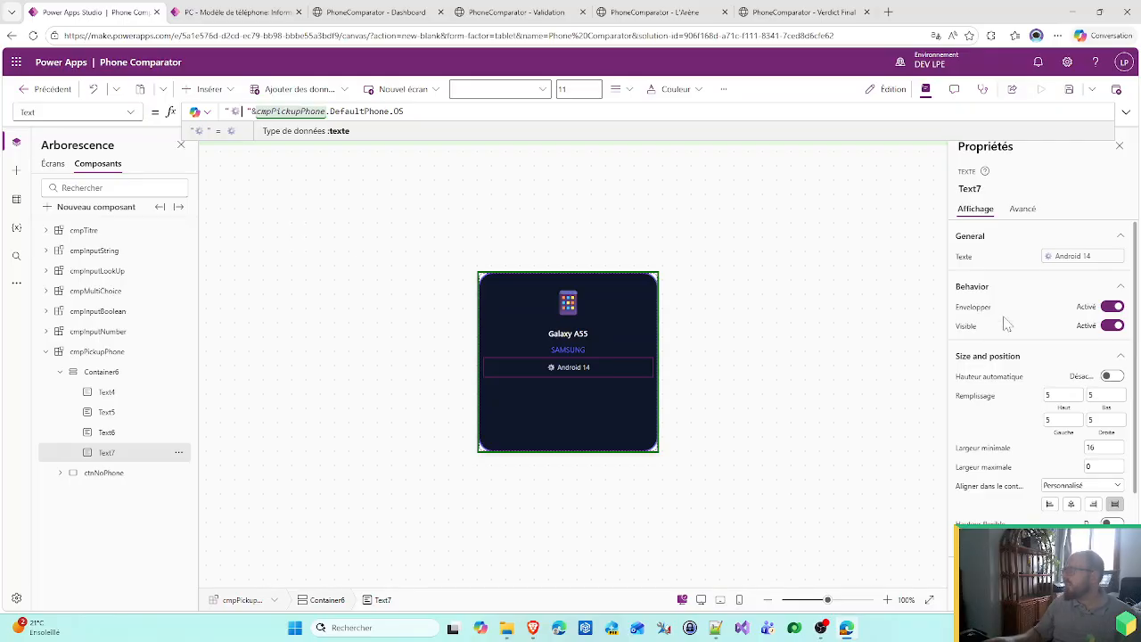
# - Duplicate Text7 inside Container6 to create another detail line below it
pyautogui.click(102, 453)
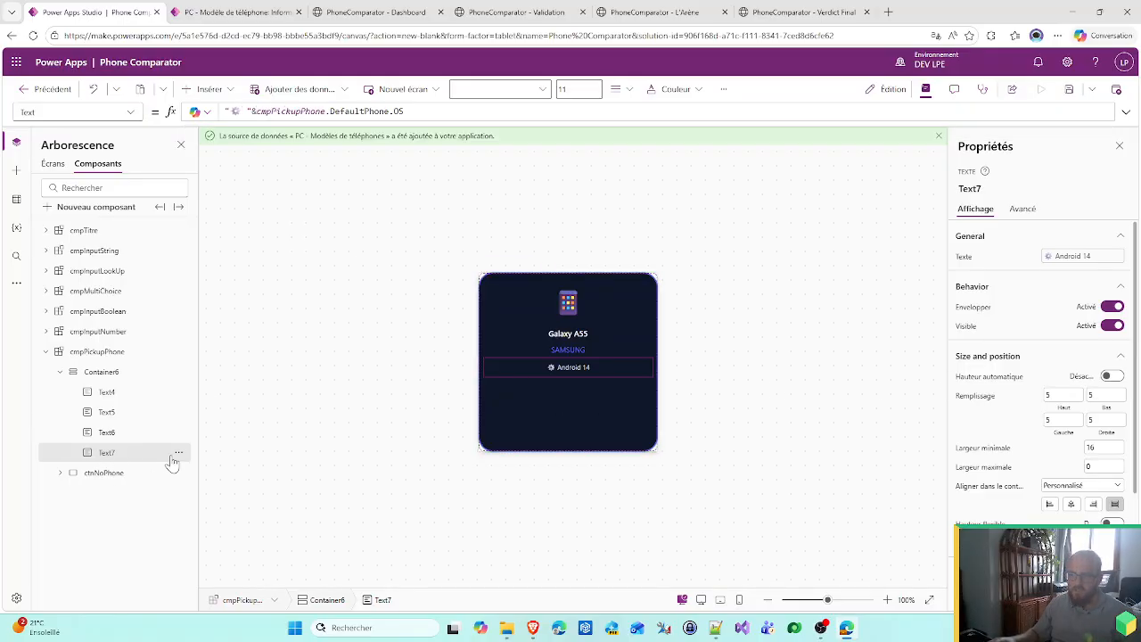
pyautogui.hotkey('ctrl', 'c')
pyautogui.hotkey('ctrl', 'v')
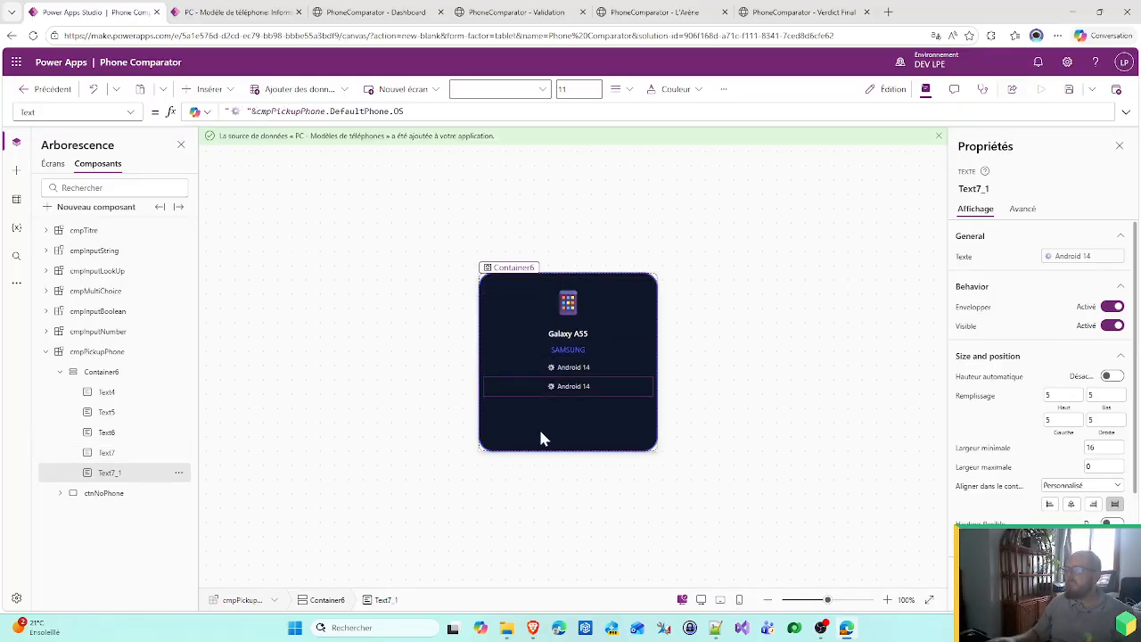
# - Change the duplicated line's formula to the camera emoji followed by cmpPickupPhone.DefaultPhone.'Camera arrière - résolution (pixels)'
pyautogui.click(1047, 257)
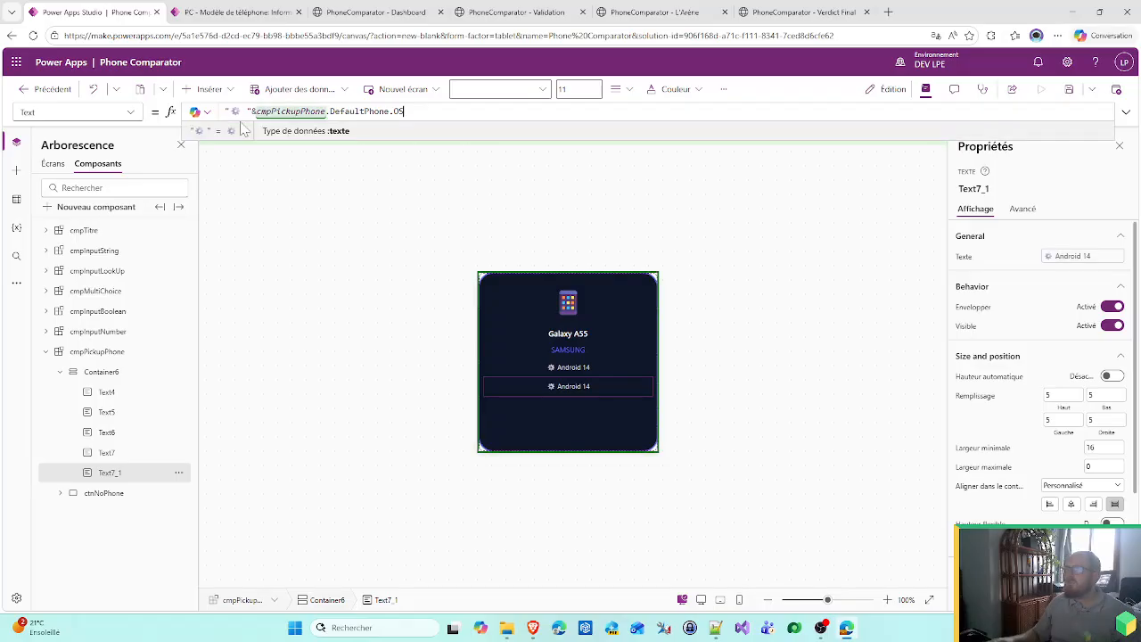
pyautogui.moveTo(242, 111); pyautogui.dragTo(229, 111)
pyautogui.press('super+period')
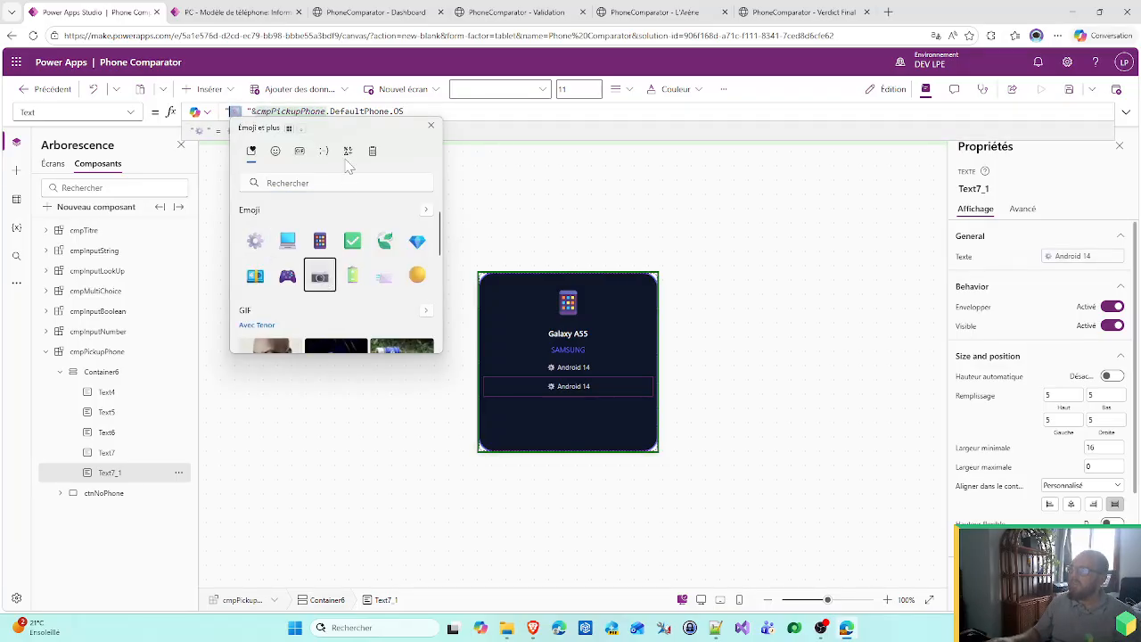
pyautogui.click(319, 276)
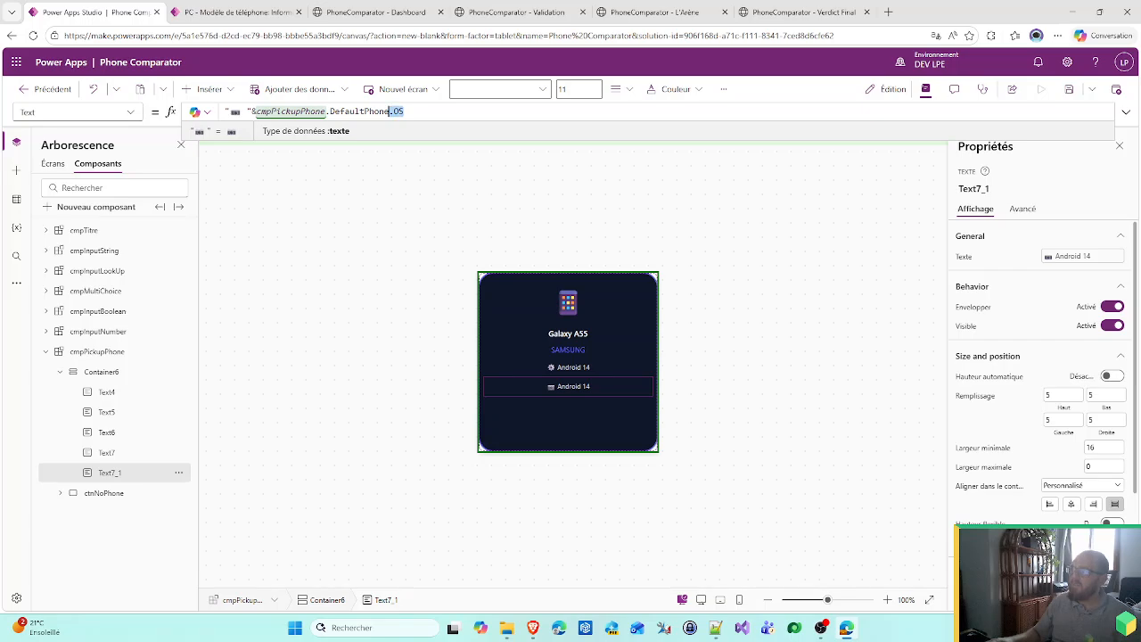
pyautogui.press('BackSpace')
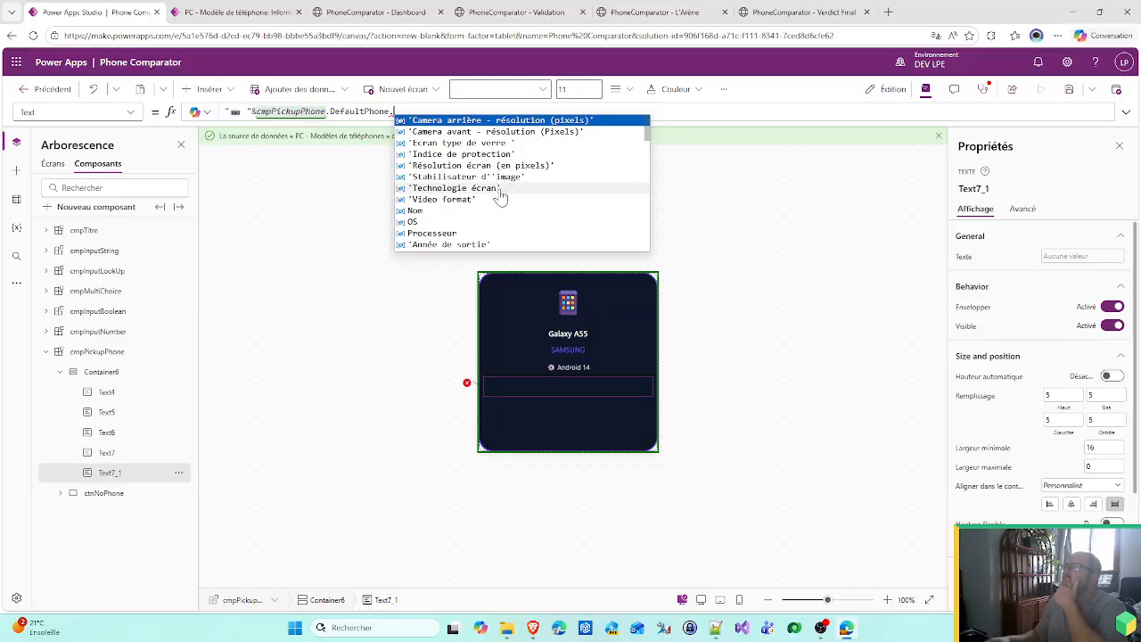
pyautogui.click(523, 122)
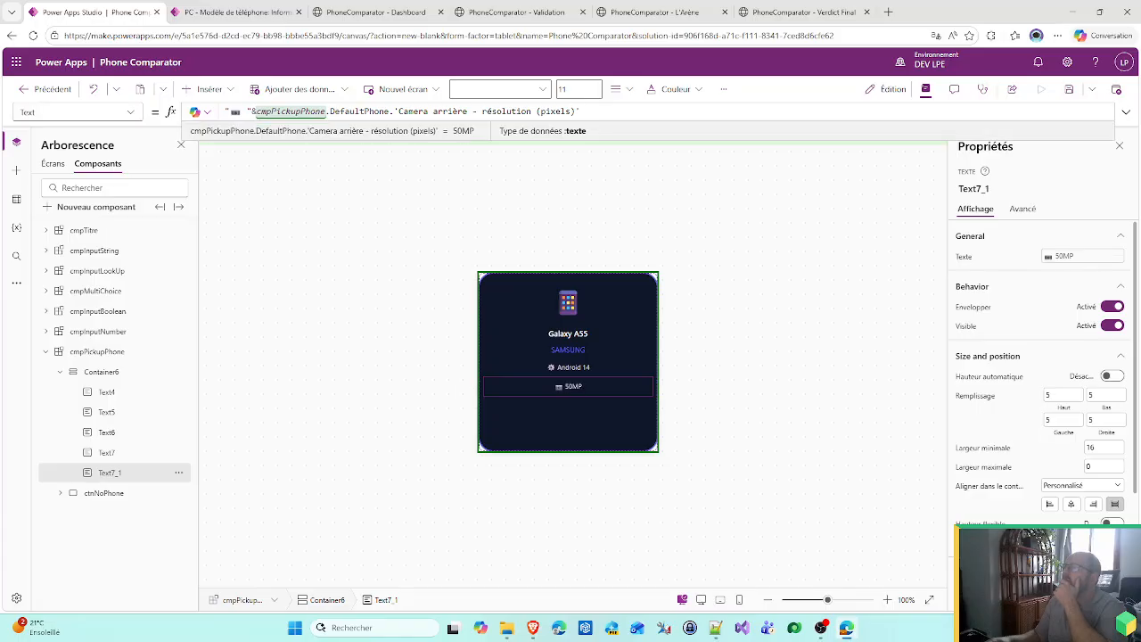
# - Set the top and bottom padding of Text7_1, the camera line, to 0
pyautogui.click(709, 312)
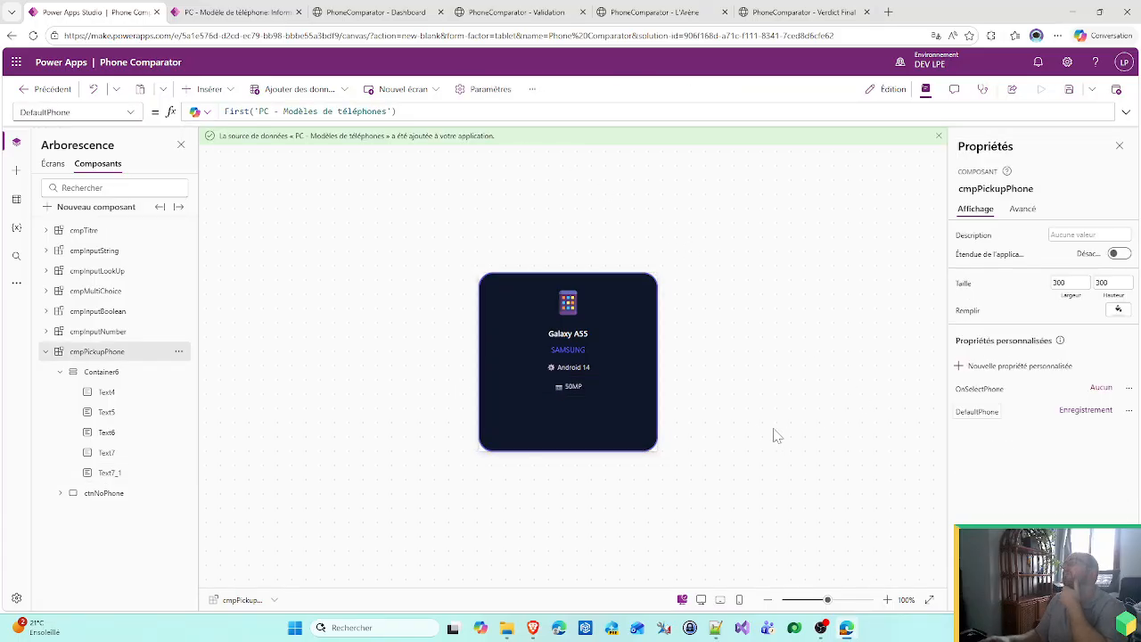
pyautogui.click(604, 418)
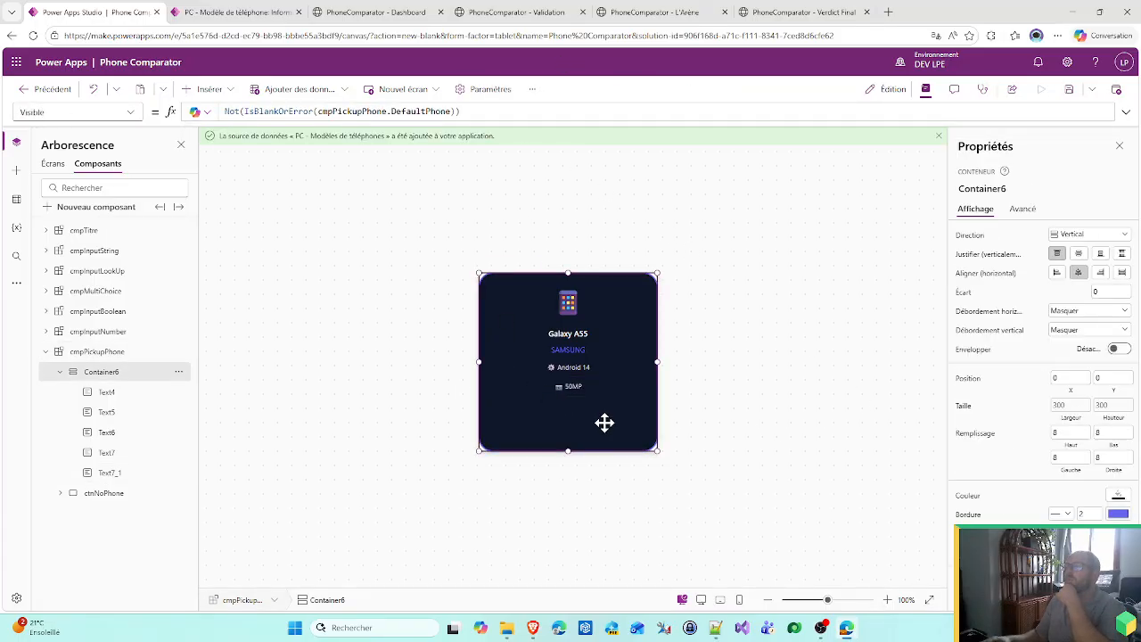
pyautogui.click(109, 473)
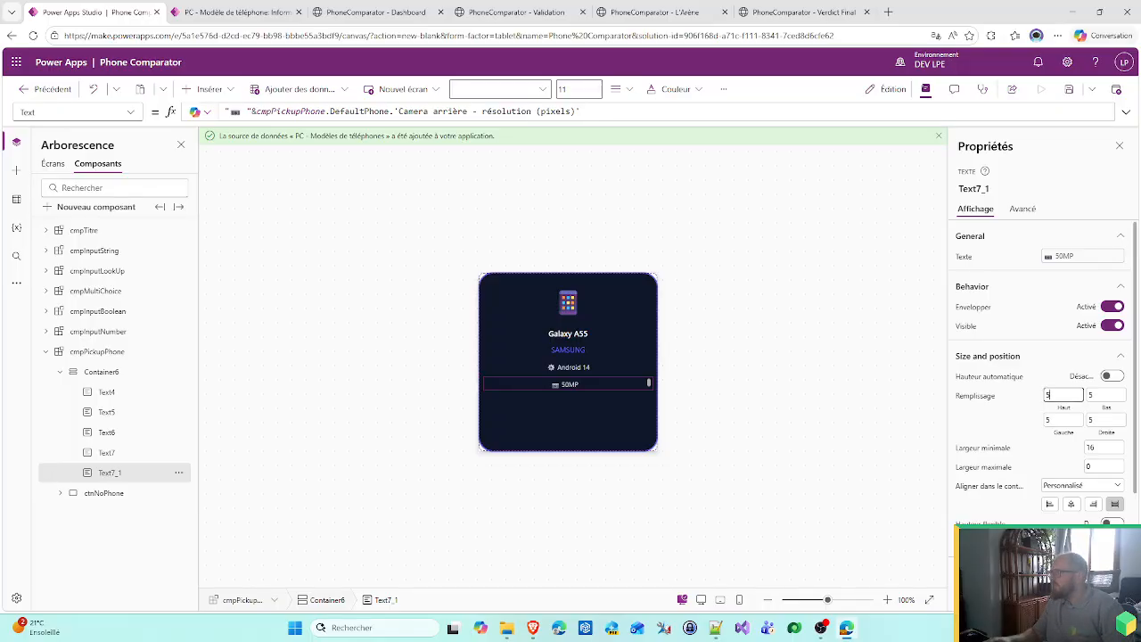
pyautogui.press('Tab')
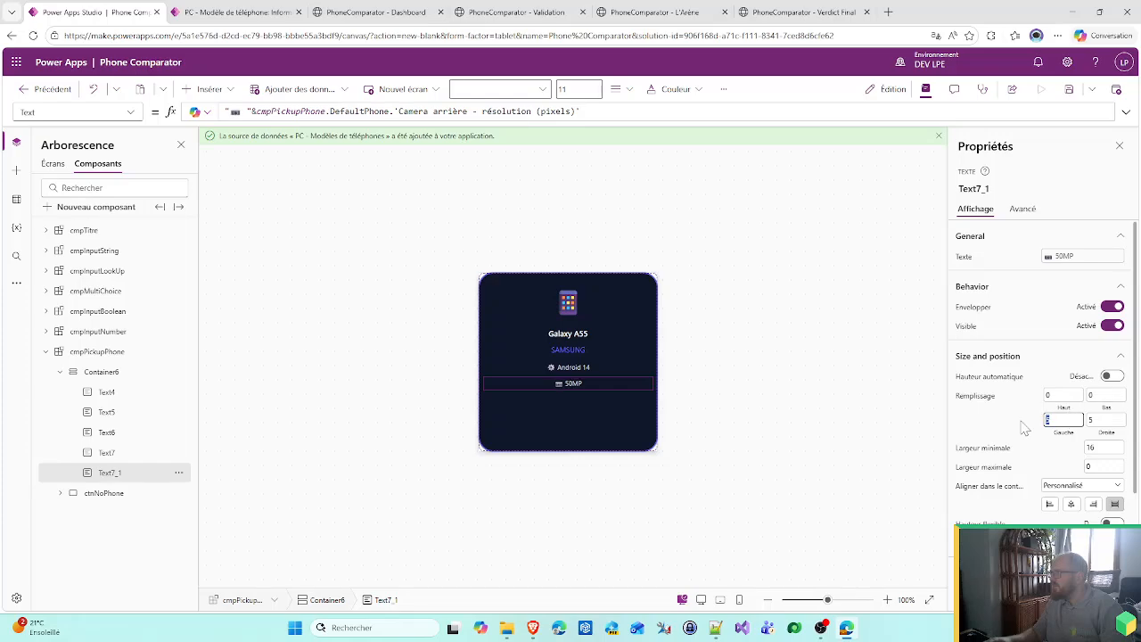
# - Set Text7's padding to 0 on all four sides
pyautogui.click(576, 371)
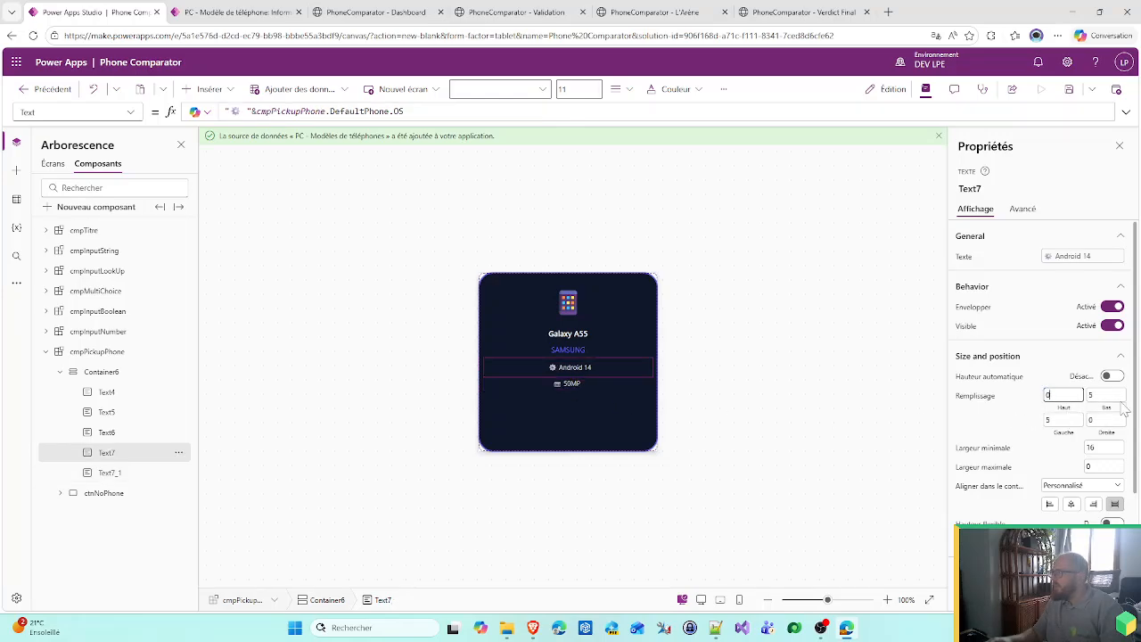
pyautogui.press('Tab')
pyautogui.write('0')
pyautogui.press('Tab')
pyautogui.write('0')
pyautogui.press('Tab')
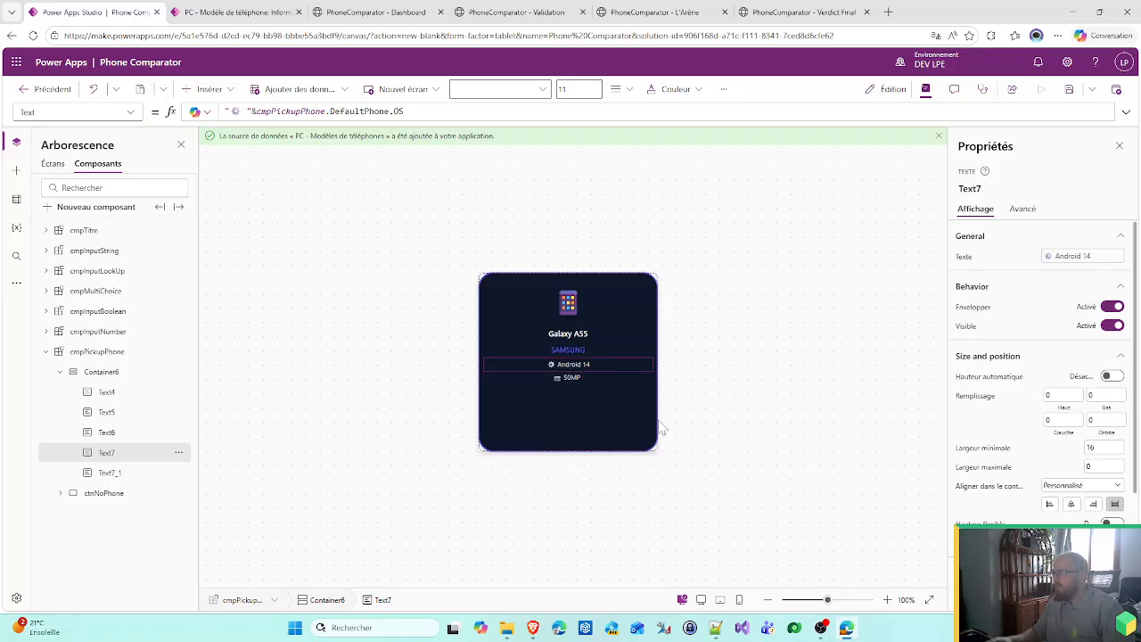
# - Insert a container inside Container6, below the camera resolution line, as a spacer
pyautogui.click(583, 380)
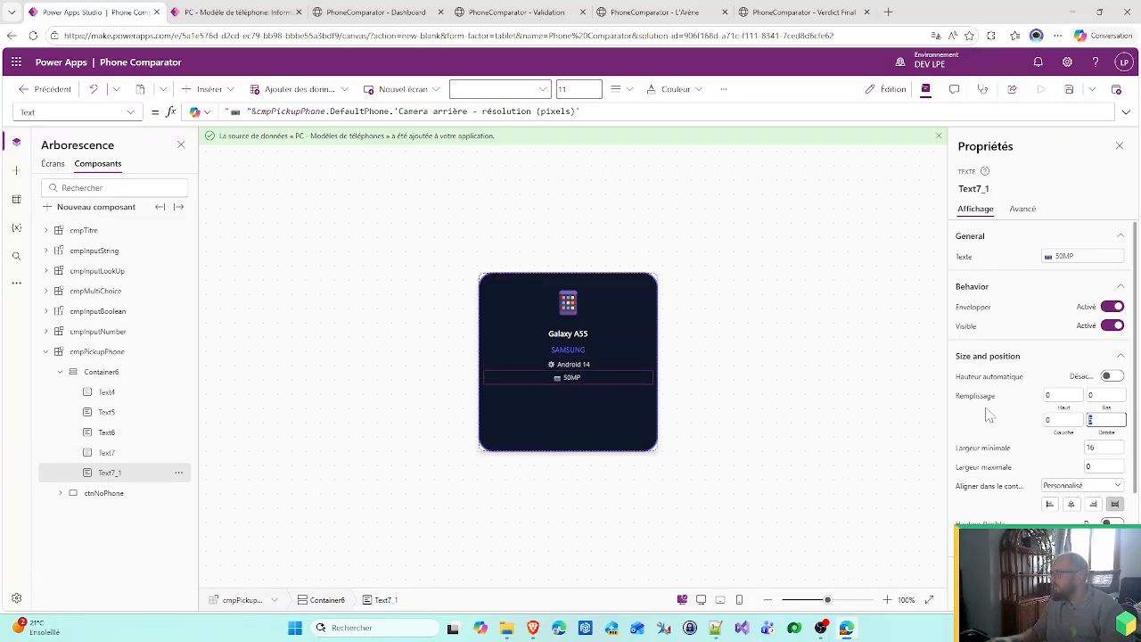
pyautogui.click(795, 407)
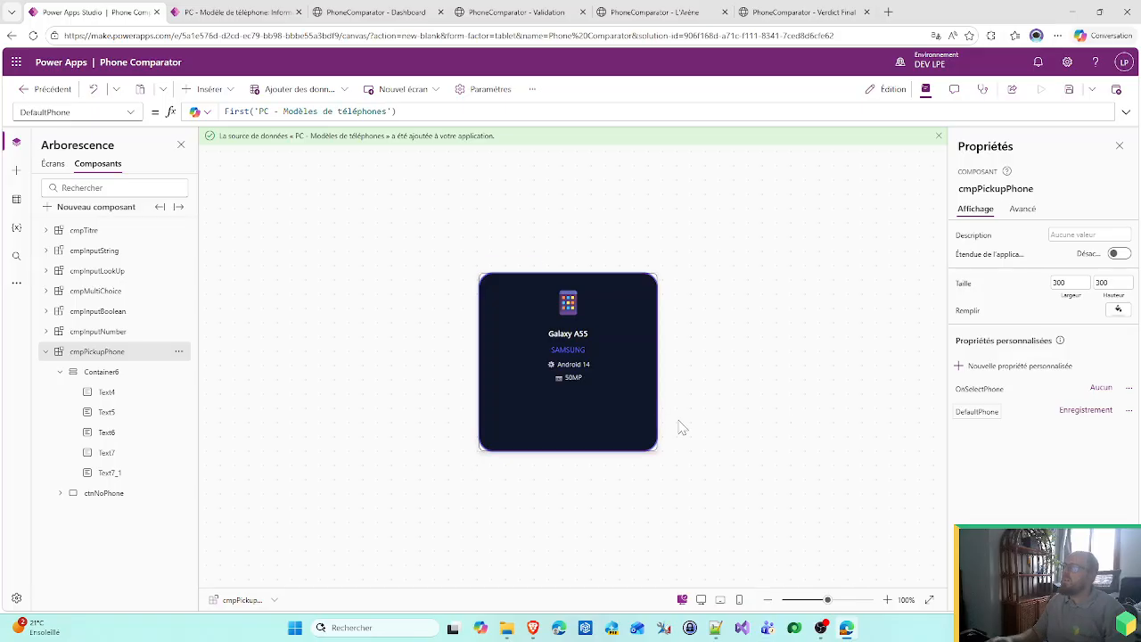
pyautogui.click(562, 396)
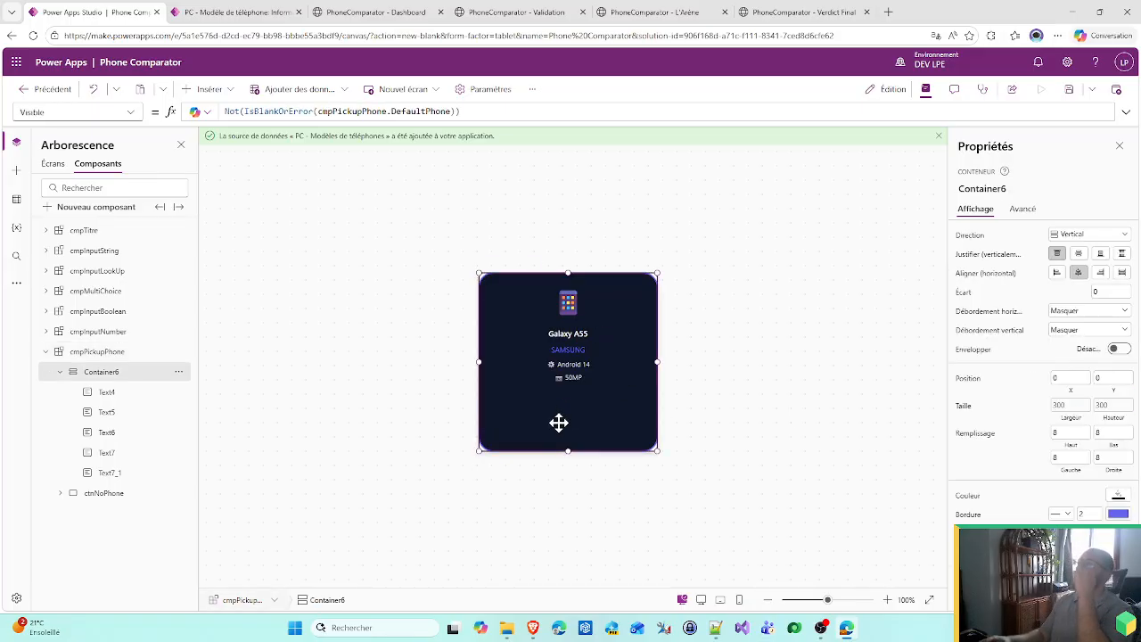
pyautogui.click(212, 89)
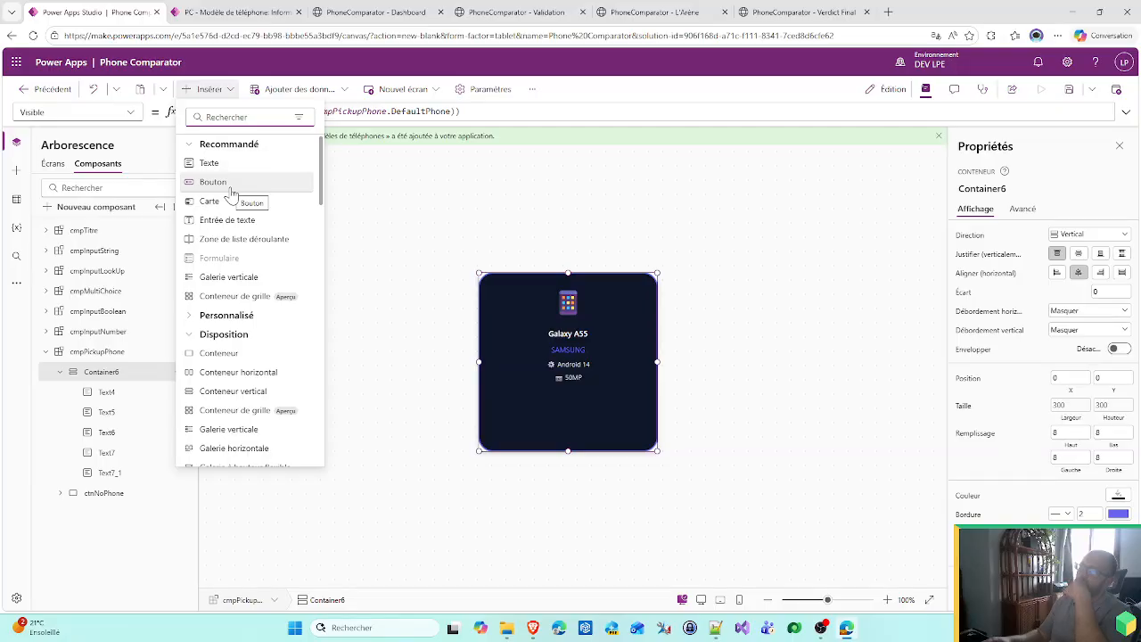
pyautogui.click(233, 354)
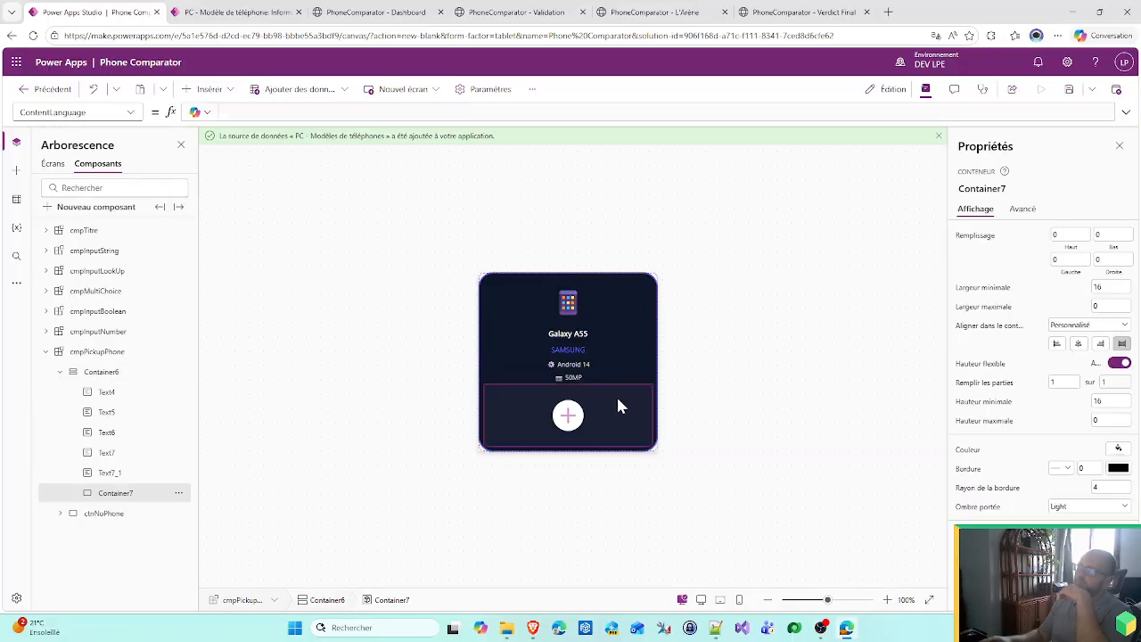
# - Turn off flexible height on the spacer container, set its height to 30 and its drop shadow to None
pyautogui.click(1118, 363)
pyautogui.moveTo(1125, 381); pyautogui.dragTo(1013, 372)
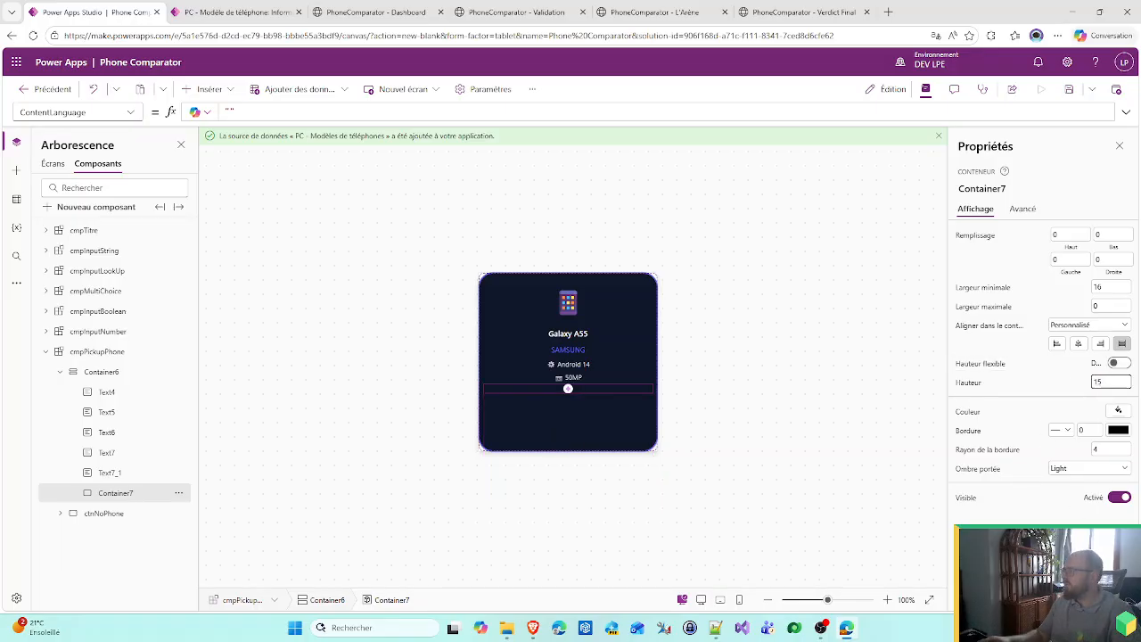
pyautogui.write('25')
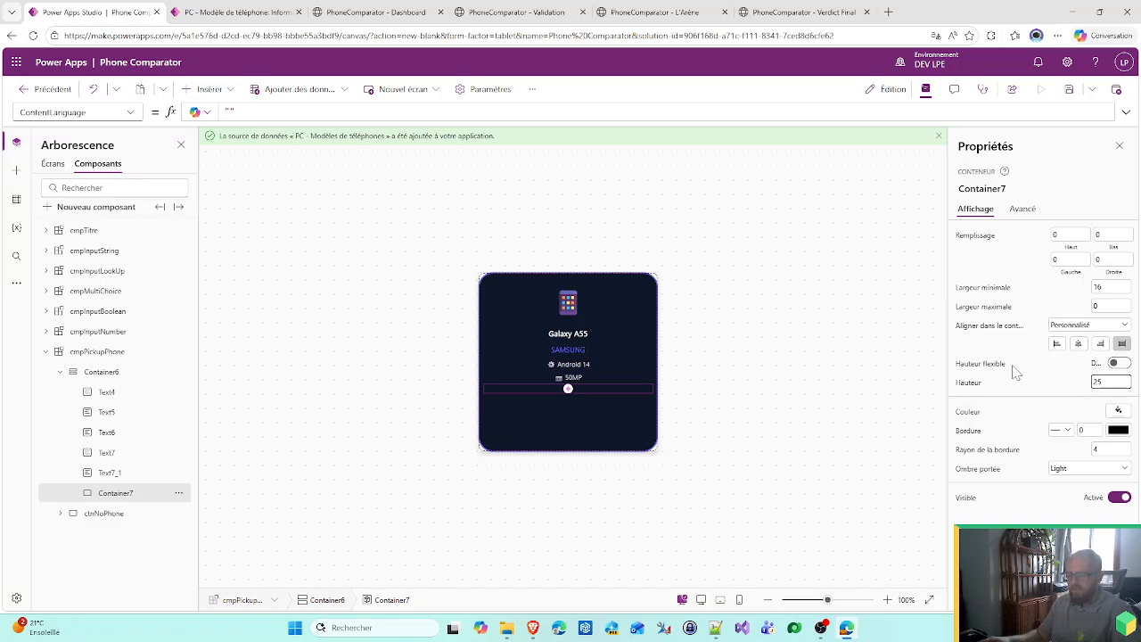
pyautogui.press('BackSpace')
pyautogui.press('BackSpace')
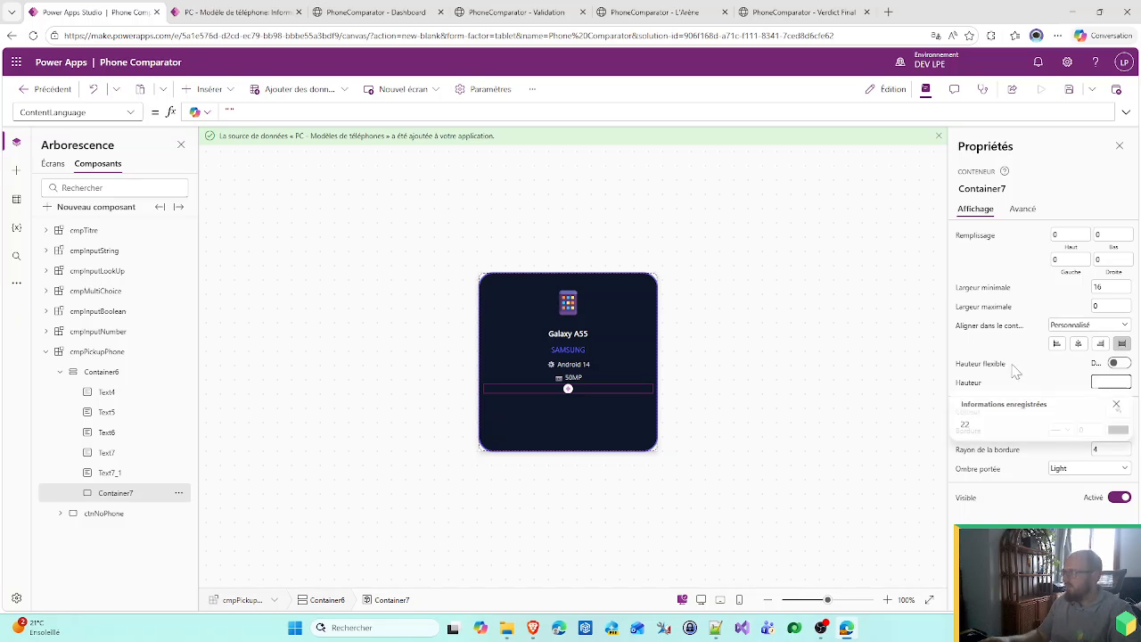
pyautogui.write('30')
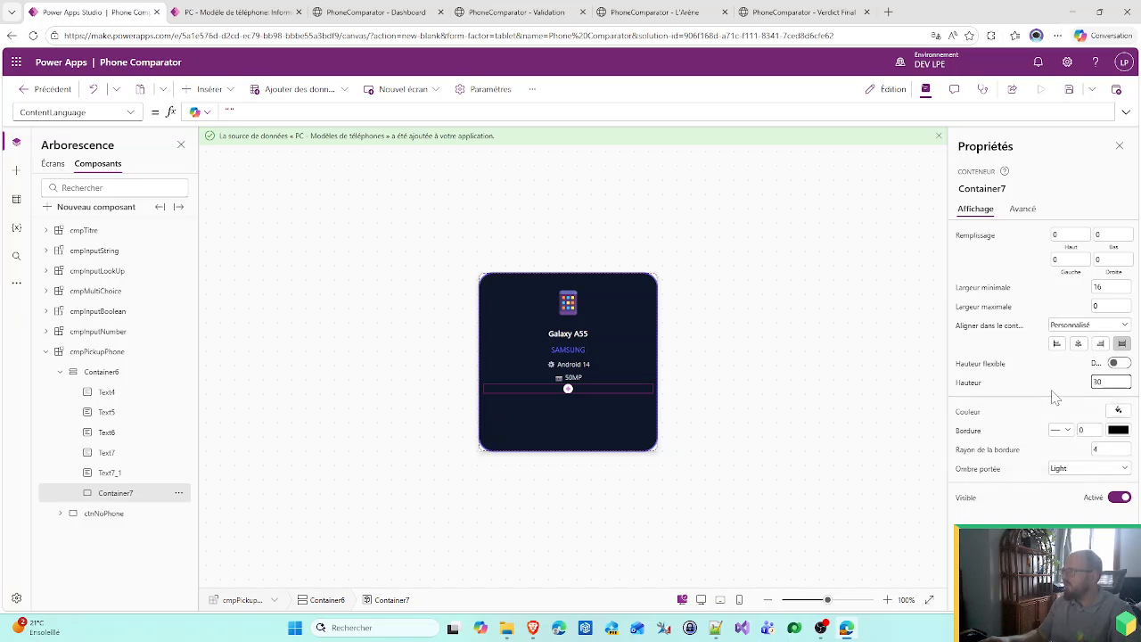
pyautogui.click(1087, 470)
pyautogui.click(1076, 485)
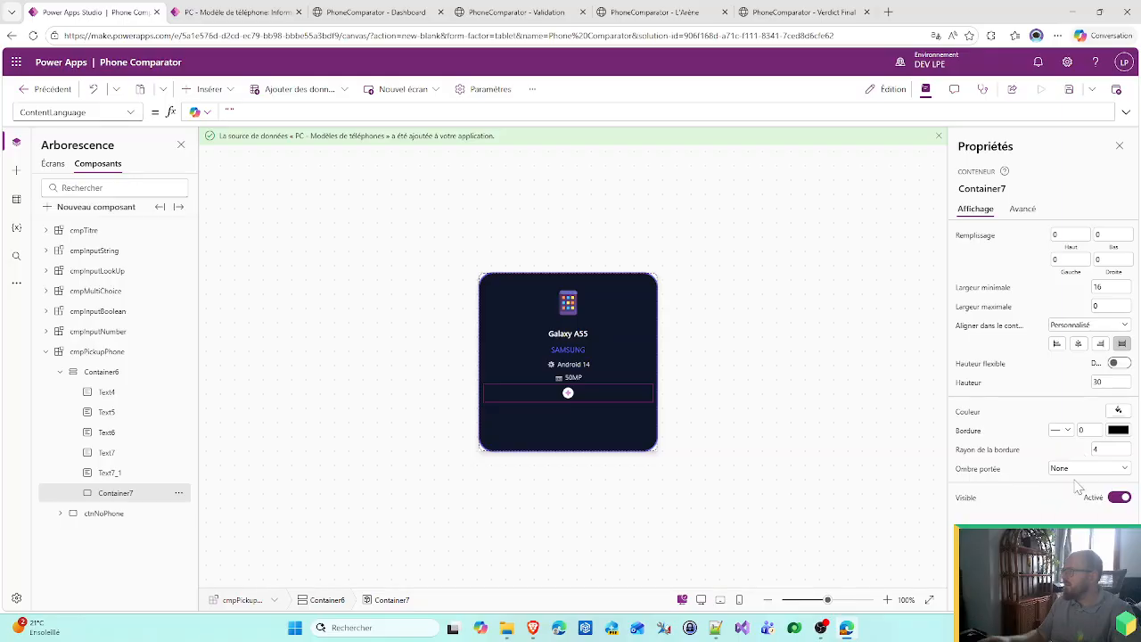
# - Insert a button inside Container6, below the spacer container
pyautogui.click(233, 93)
pyautogui.click(115, 496)
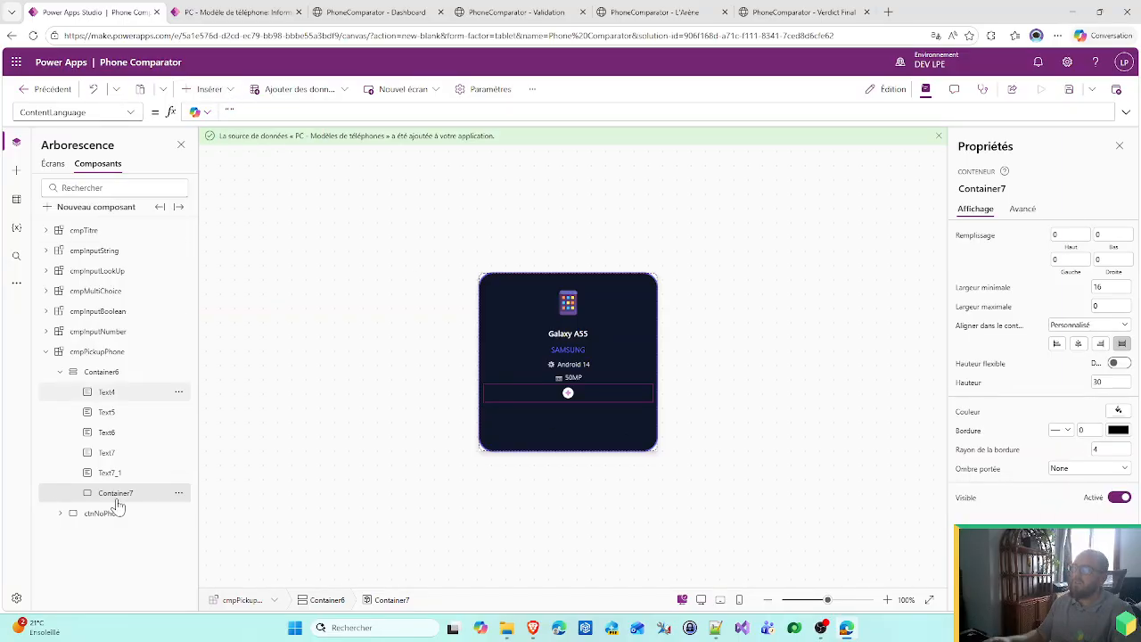
pyautogui.click(109, 472)
pyautogui.click(210, 89)
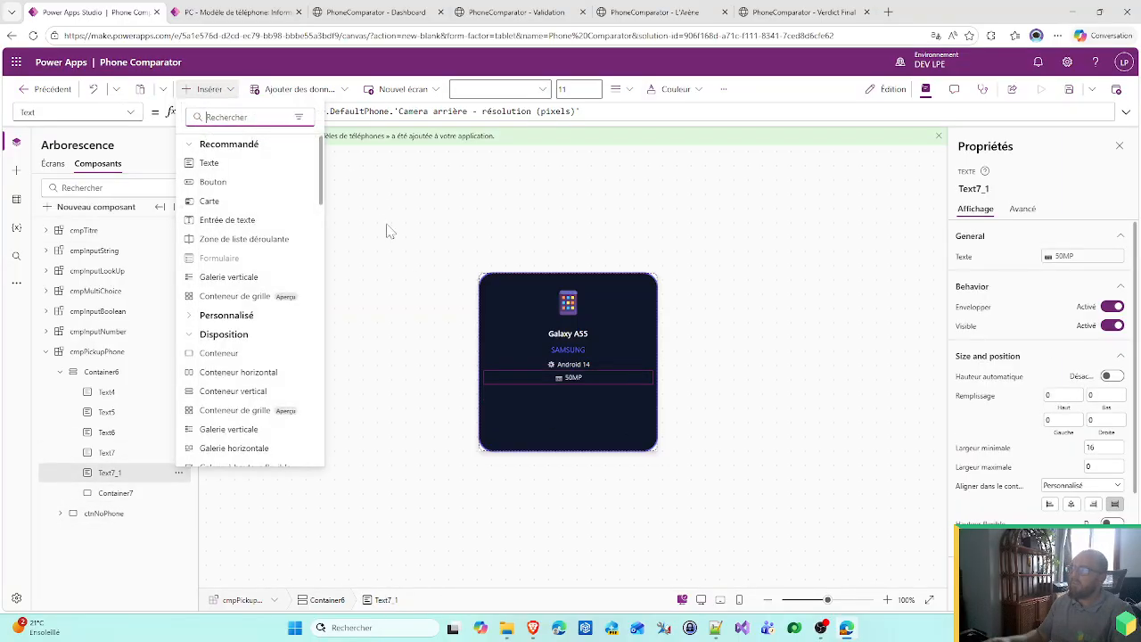
pyautogui.click(223, 183)
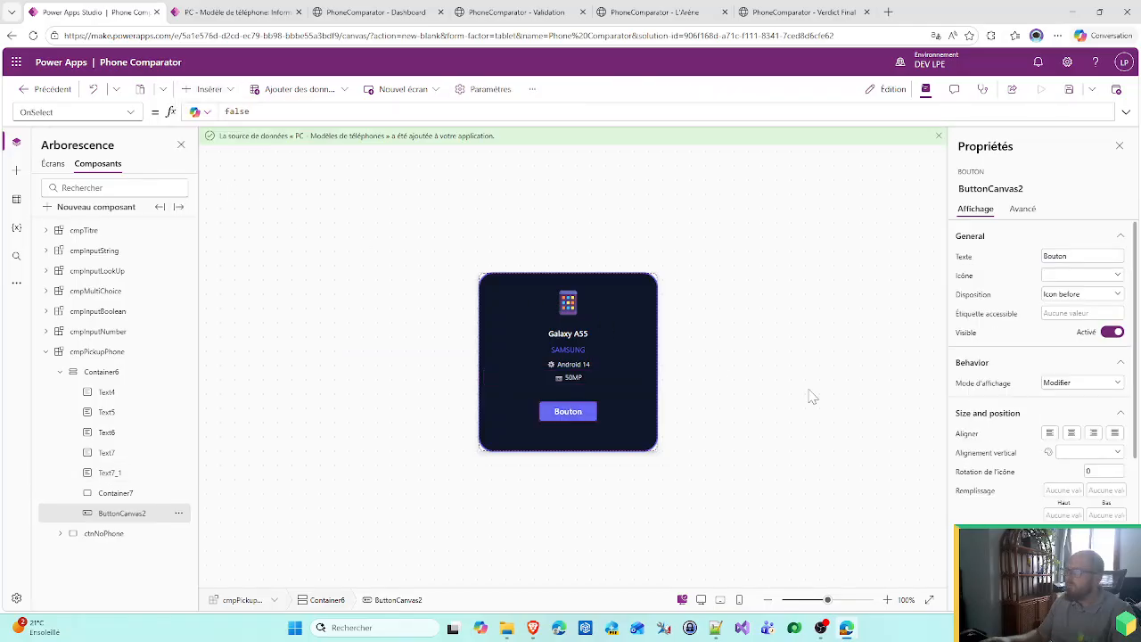
# - Change the new button's type to Outline
pyautogui.scroll(-3, 1039, 375)
pyautogui.click(1081, 490)
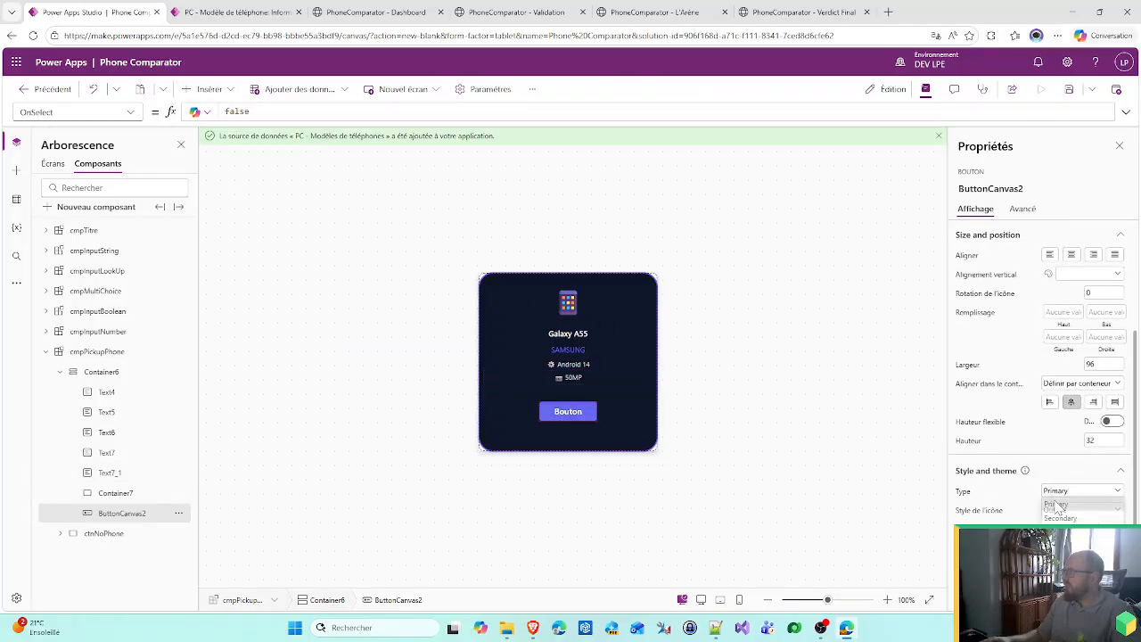
pyautogui.click(1060, 520)
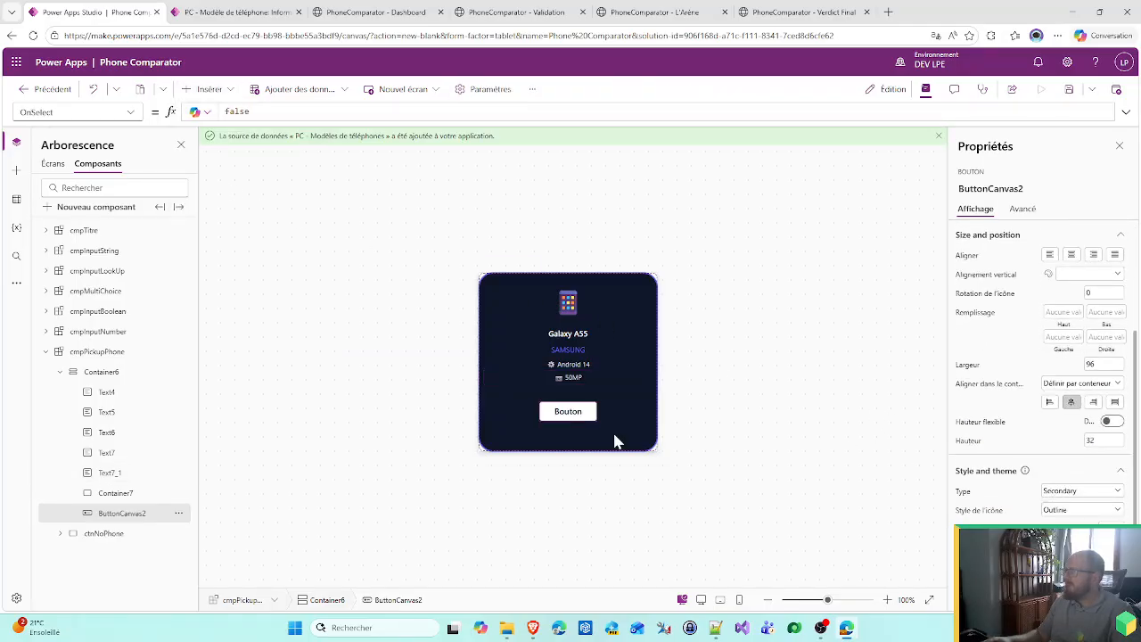
pyautogui.click(1074, 496)
pyautogui.click(759, 472)
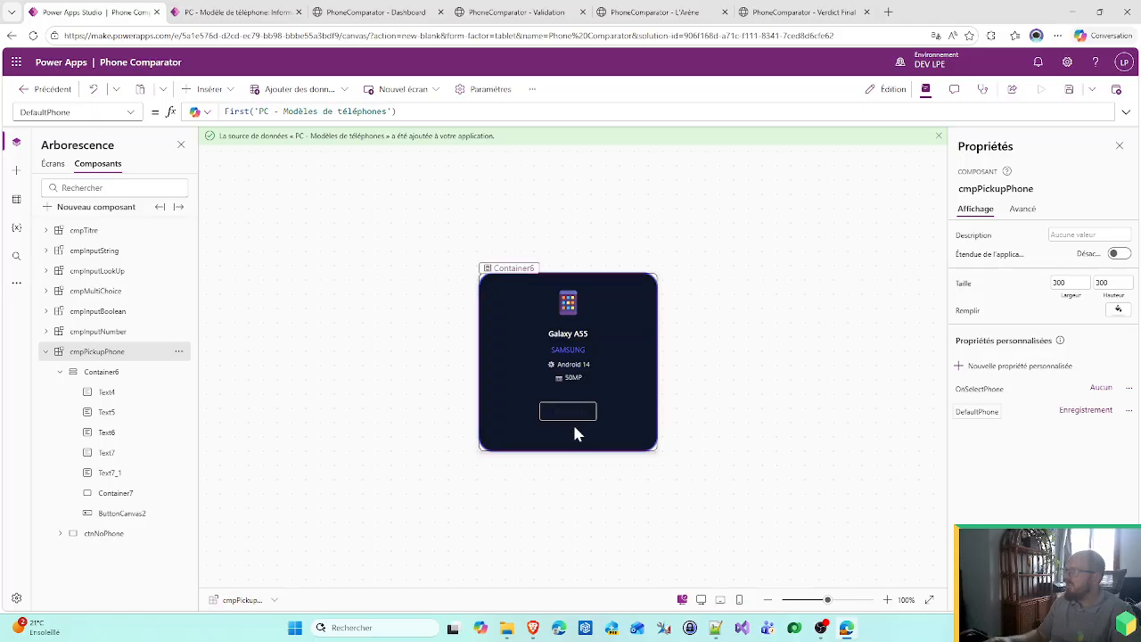
# - Set the button's FontColor to white with RGBA(255;255;255;1)
pyautogui.click(563, 415)
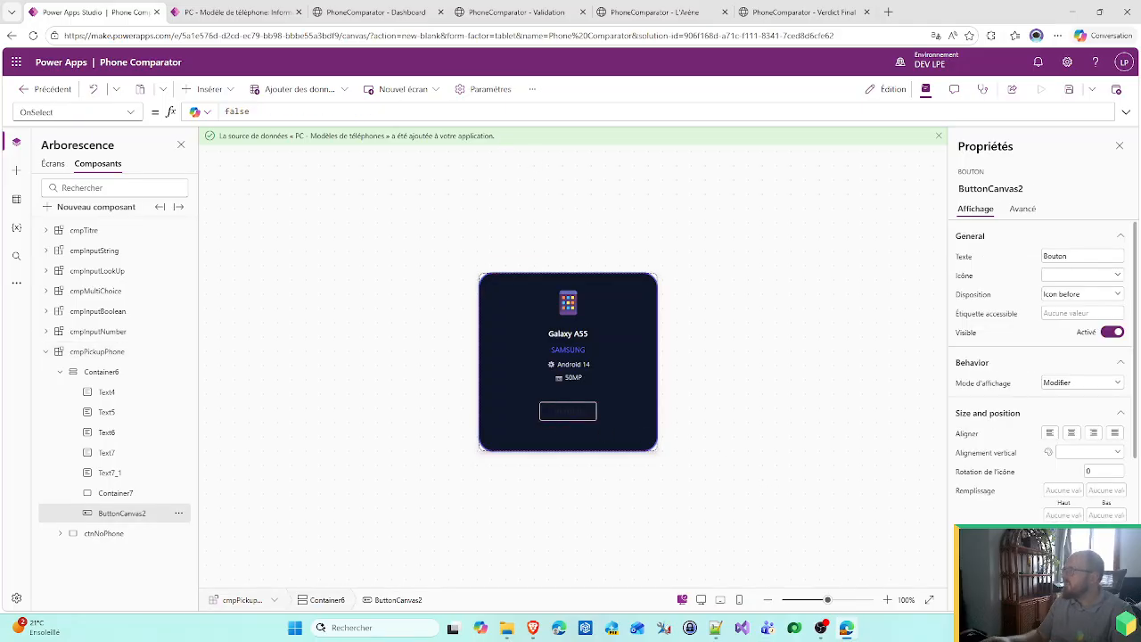
pyautogui.scroll(-3, 1042, 372)
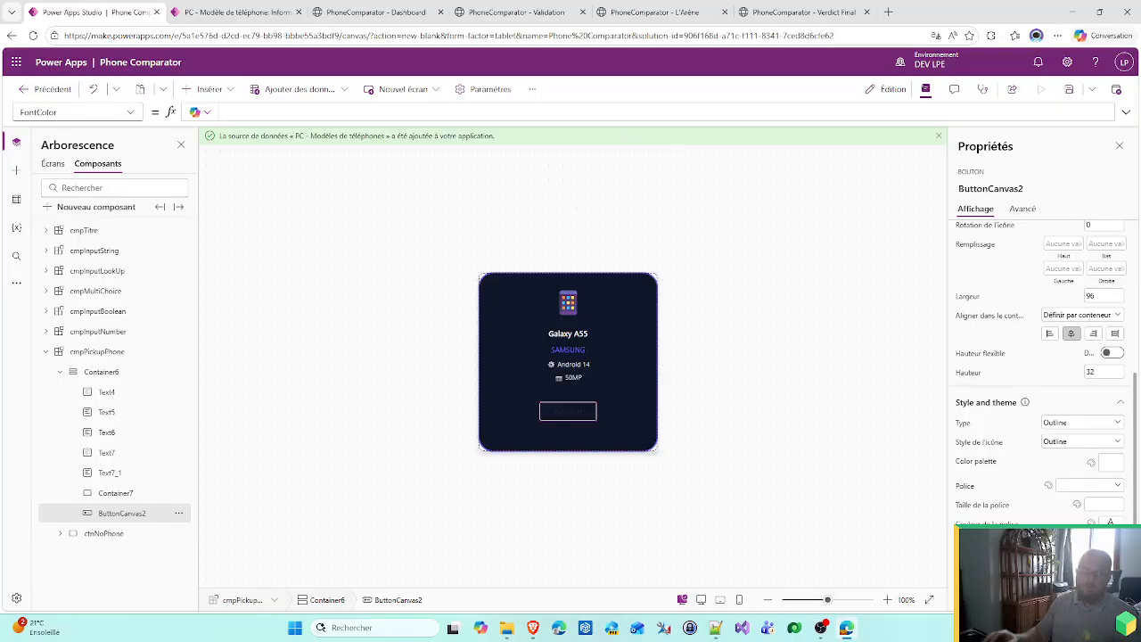
pyautogui.write('RGBA(')
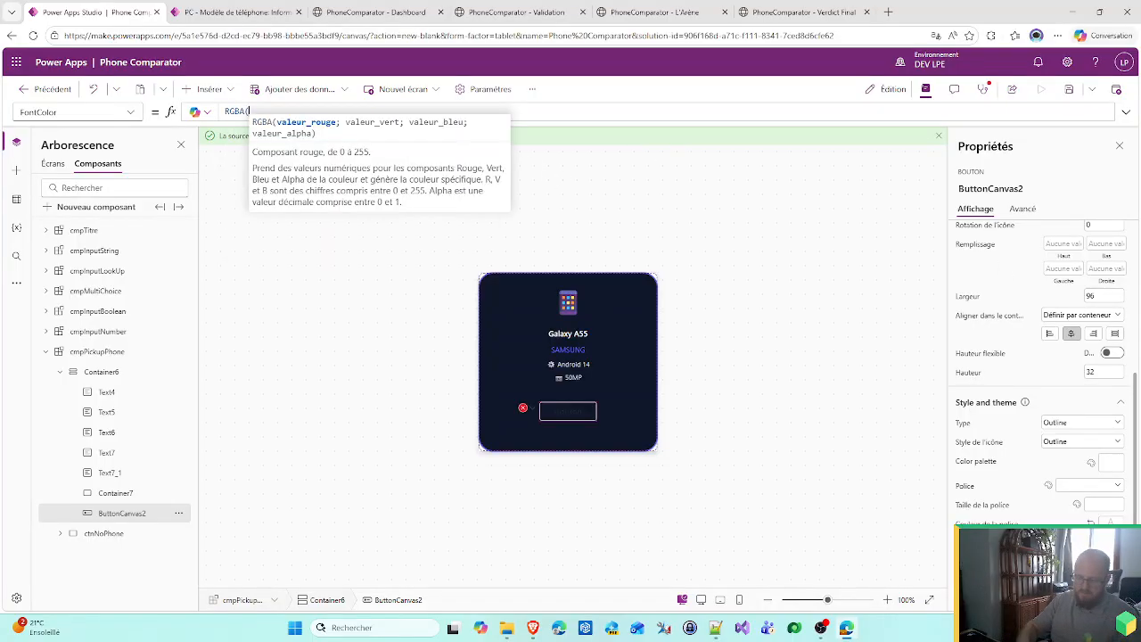
pyautogui.write('255;255;255;1)')
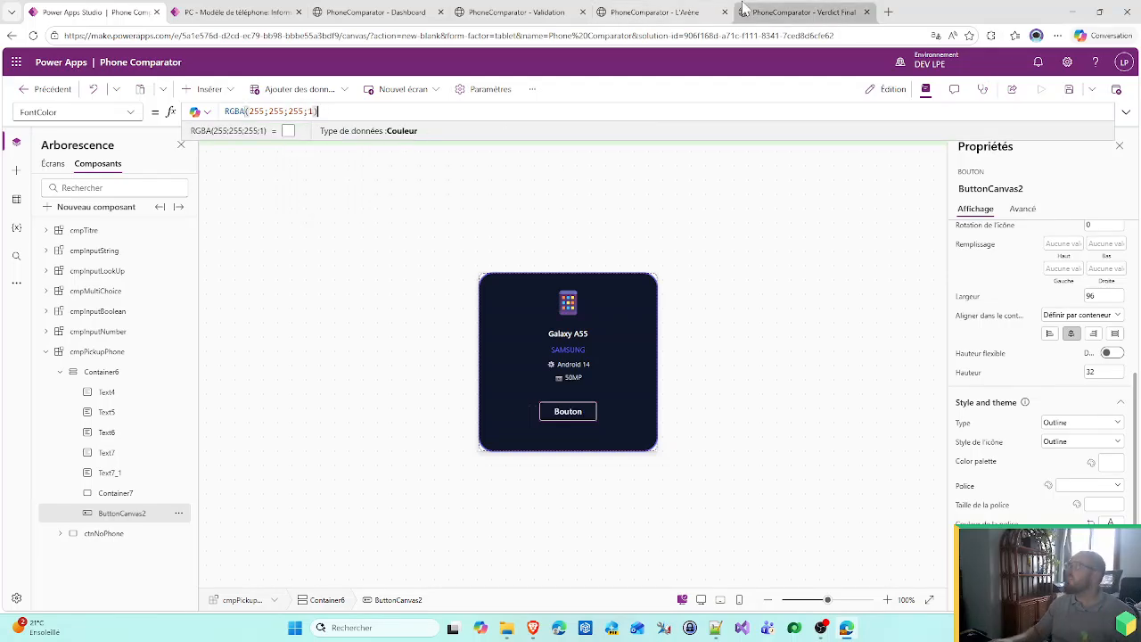
# - Check the button label in the L'Arène mockup and set the card button's text to "Changer"
pyautogui.click(659, 11)
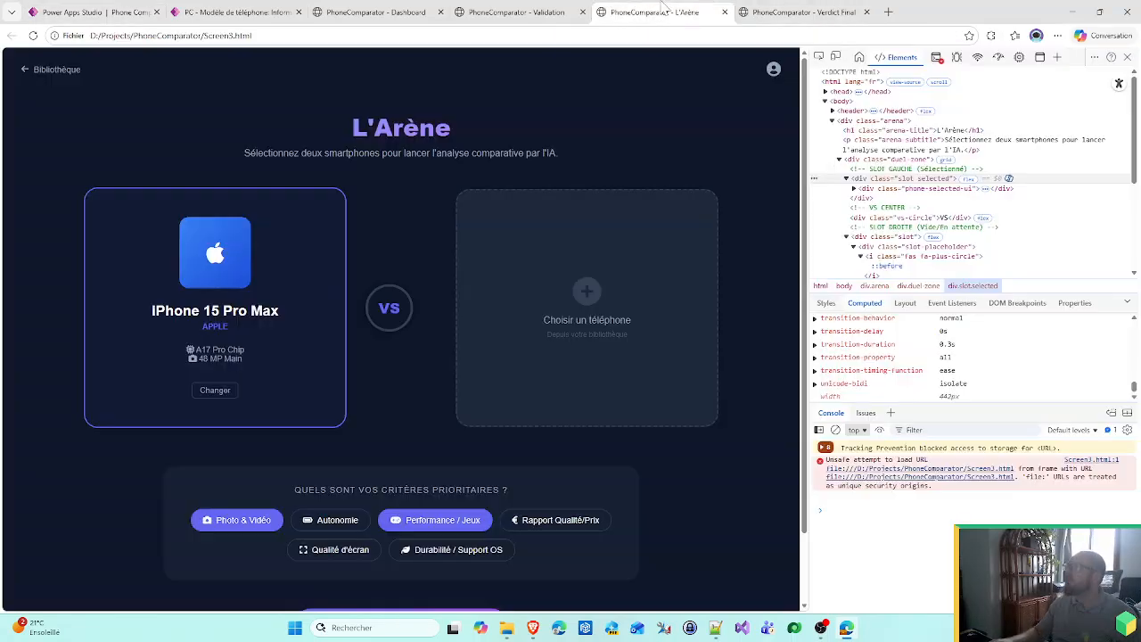
pyautogui.click(112, 11)
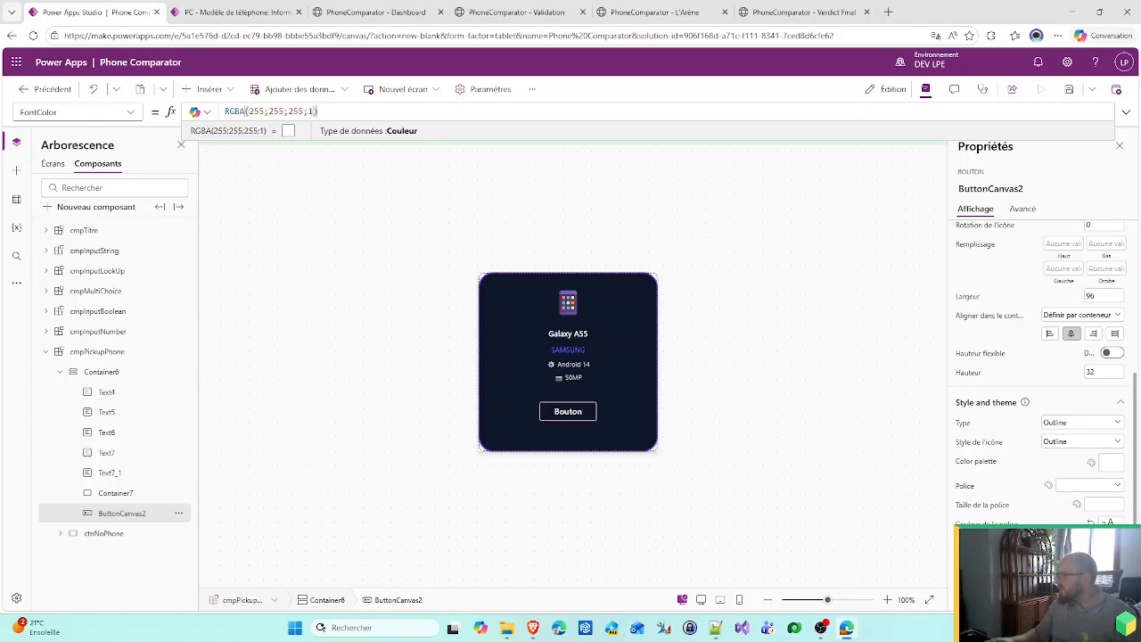
pyautogui.click(635, 9)
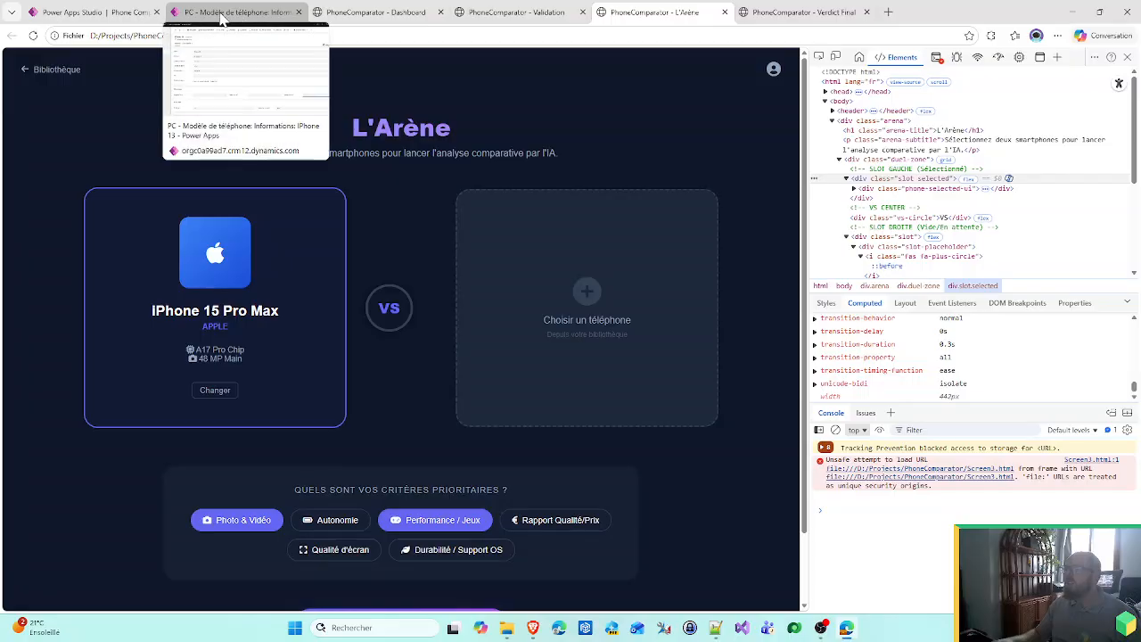
pyautogui.click(82, 12)
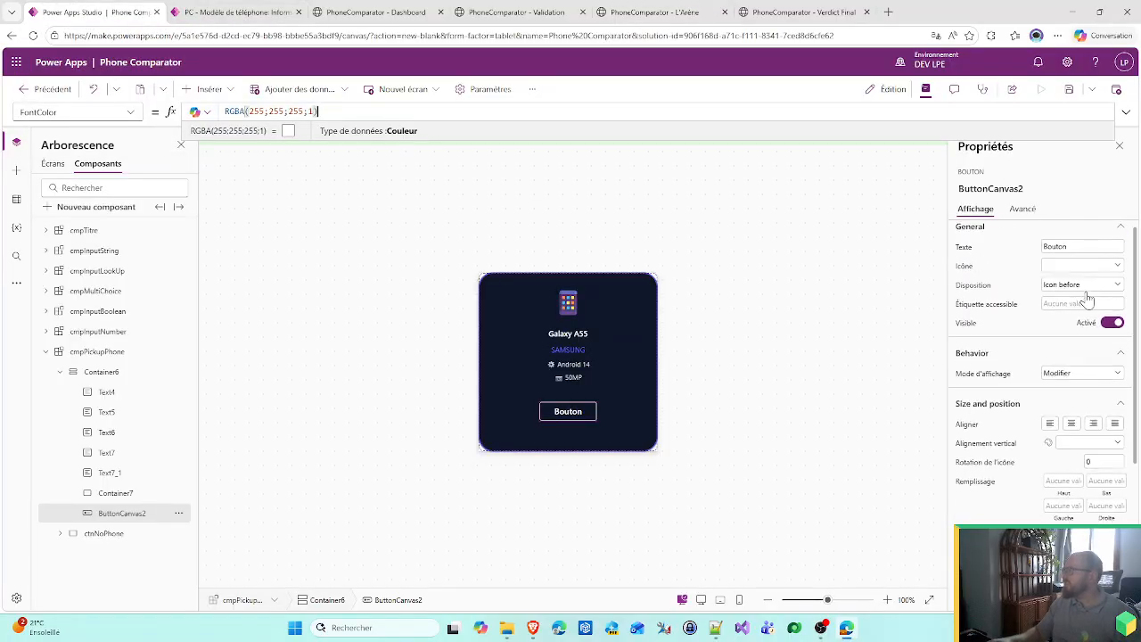
pyautogui.write('CHanger')
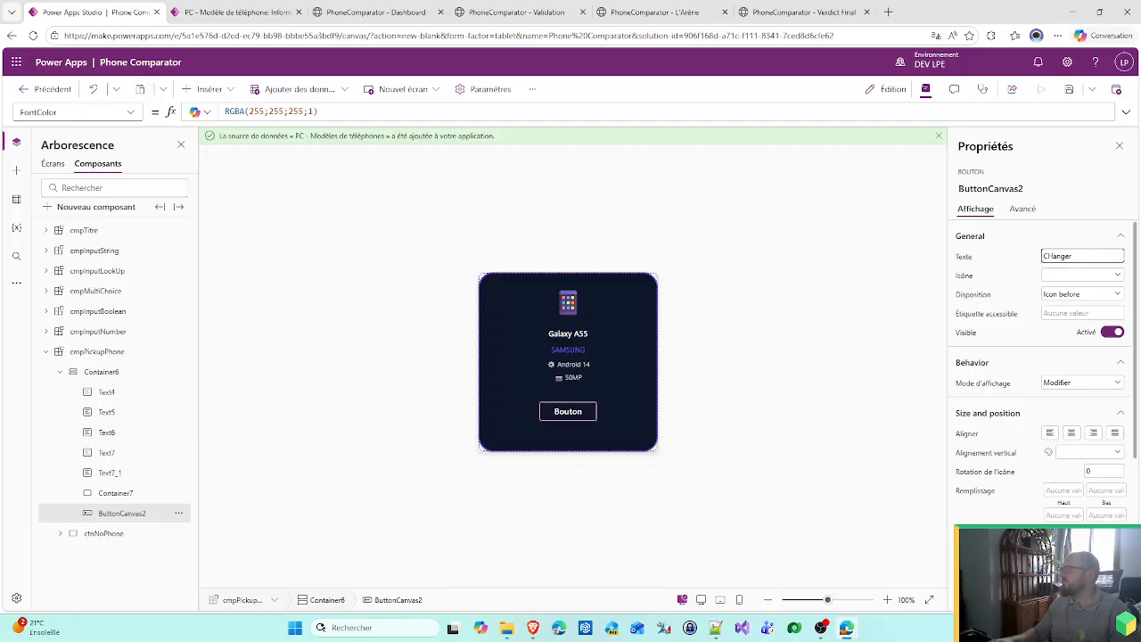
pyautogui.write('h')
pyautogui.click(1011, 279)
# - Set the Changer button's font size to 12
pyautogui.scroll(-3, 1038, 375)
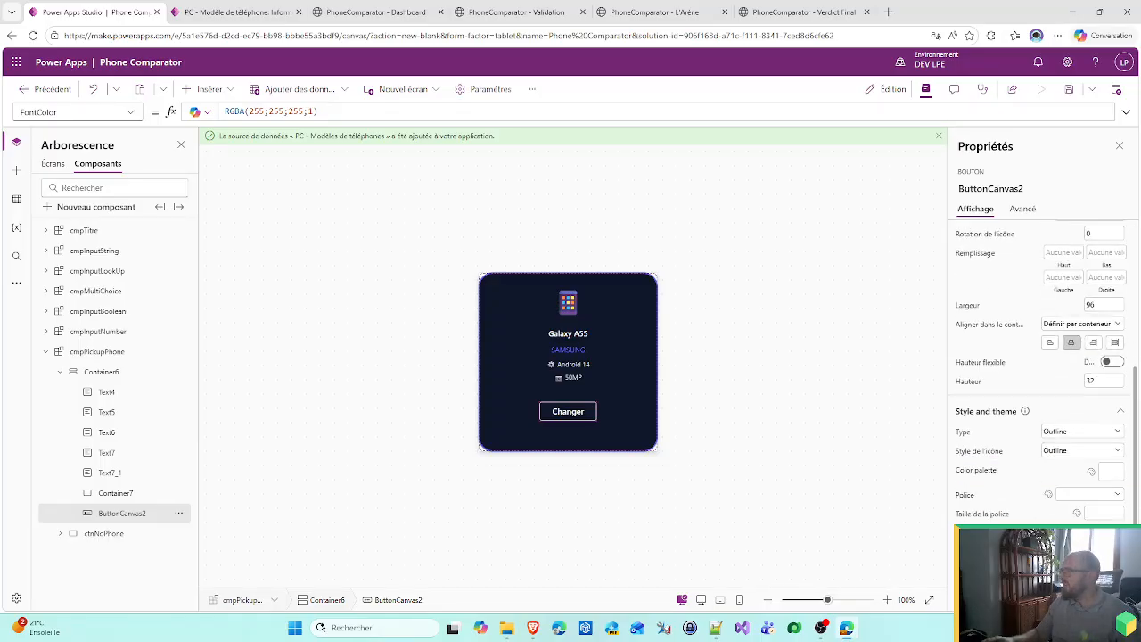
pyautogui.scroll(-1, 1038, 374)
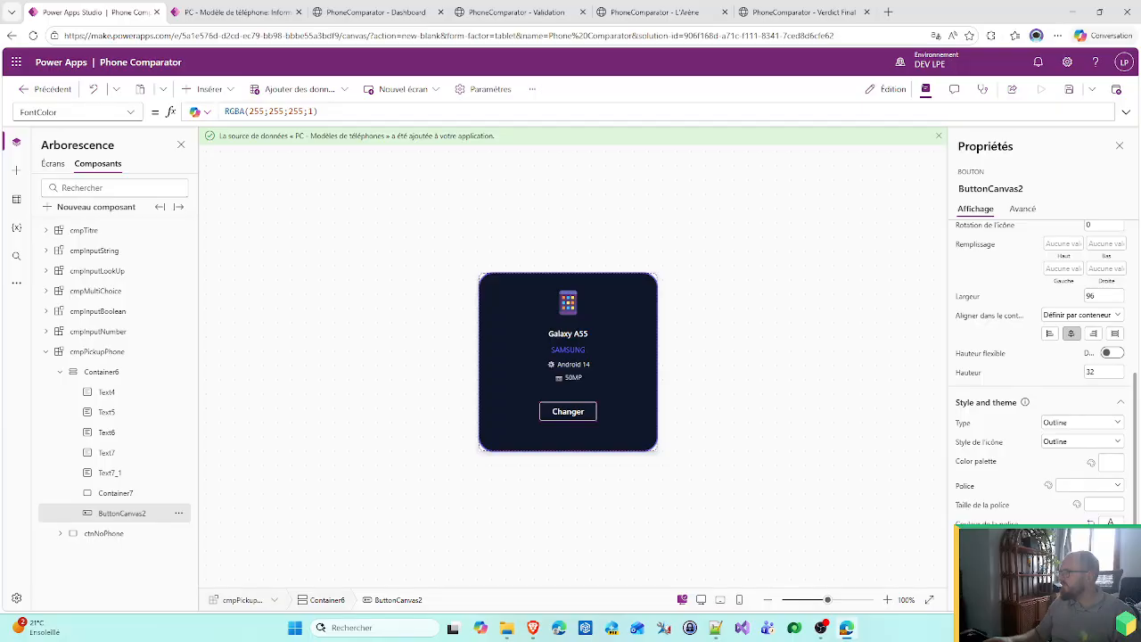
pyautogui.click(1103, 504)
pyautogui.write('12')
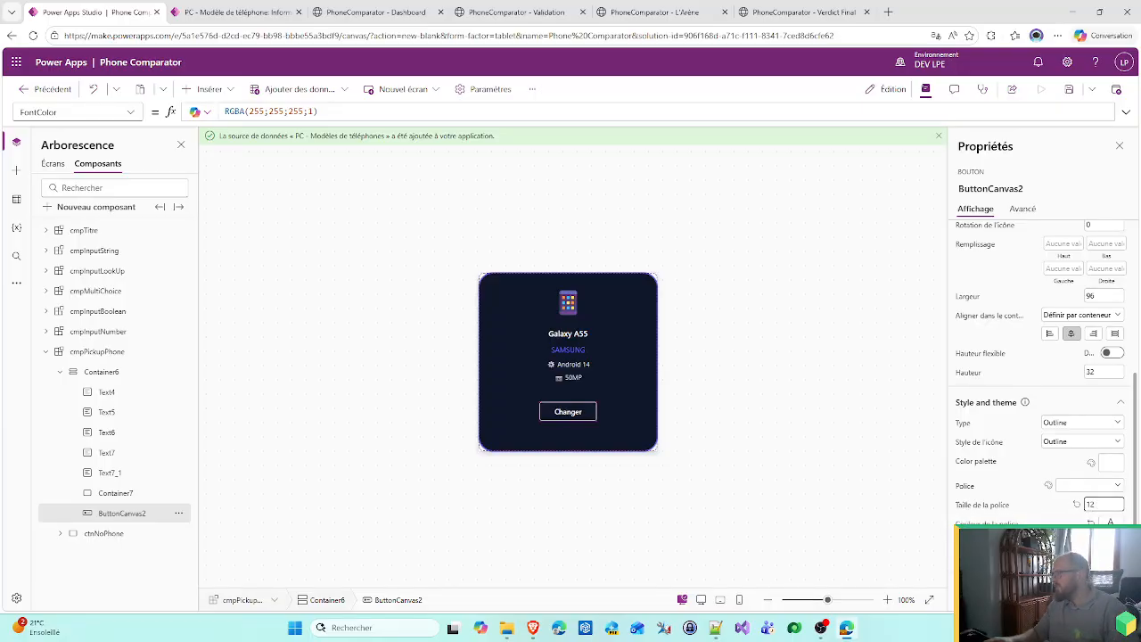
pyautogui.press('Return')
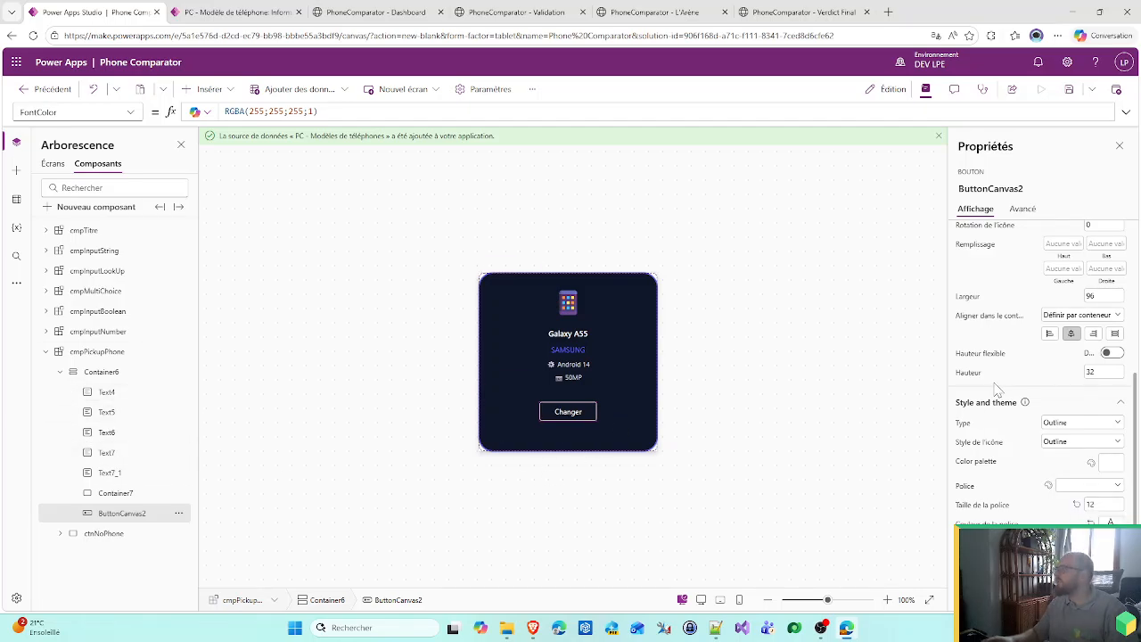
# - Set the Changer button's OnSelect formula to cmpPickupPhone.OnSelectPhone()
pyautogui.scroll(5, 996, 389)
pyautogui.click(132, 111)
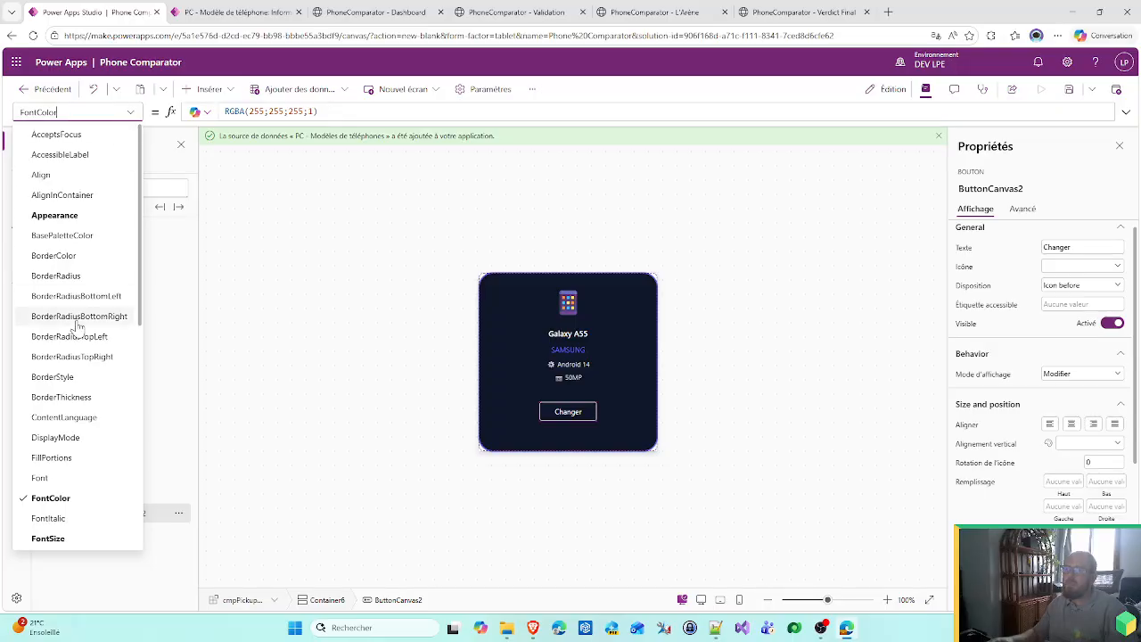
pyautogui.scroll(-2, 76, 492)
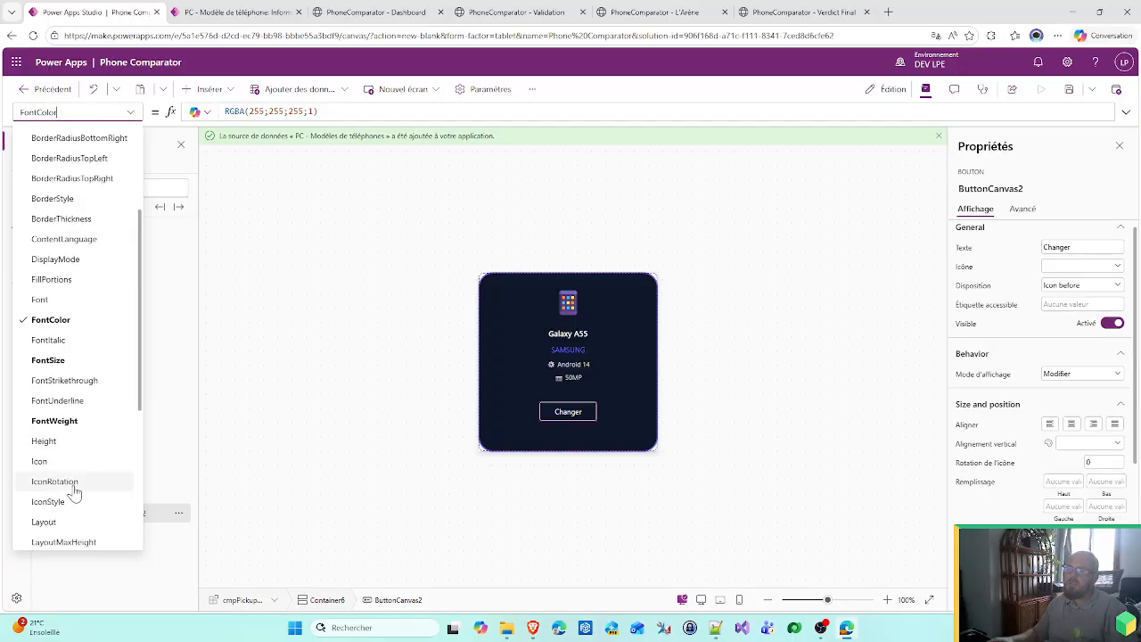
pyautogui.scroll(-1, 71, 464)
pyautogui.scroll(2, 69, 461)
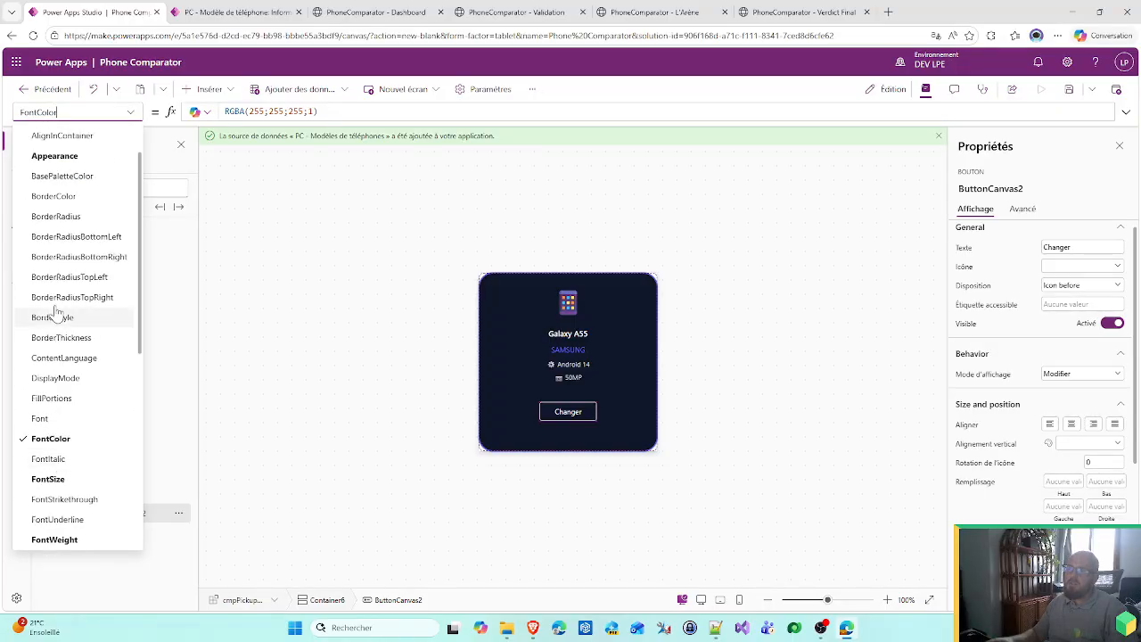
pyautogui.scroll(1, 64, 204)
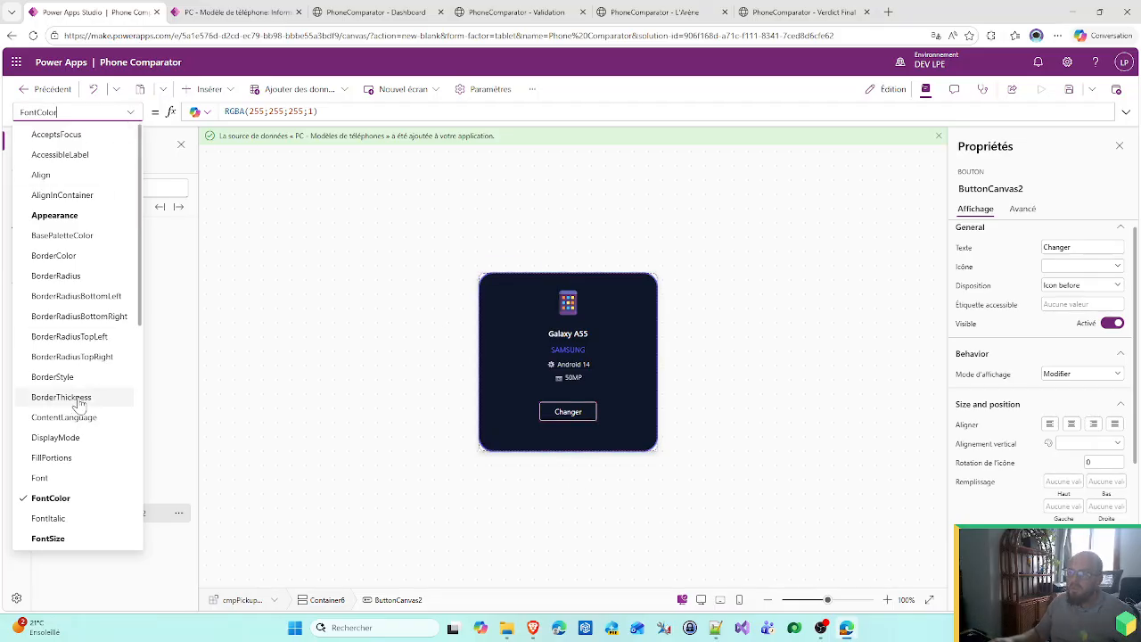
pyautogui.scroll(-2, 80, 473)
pyautogui.scroll(-1, 79, 481)
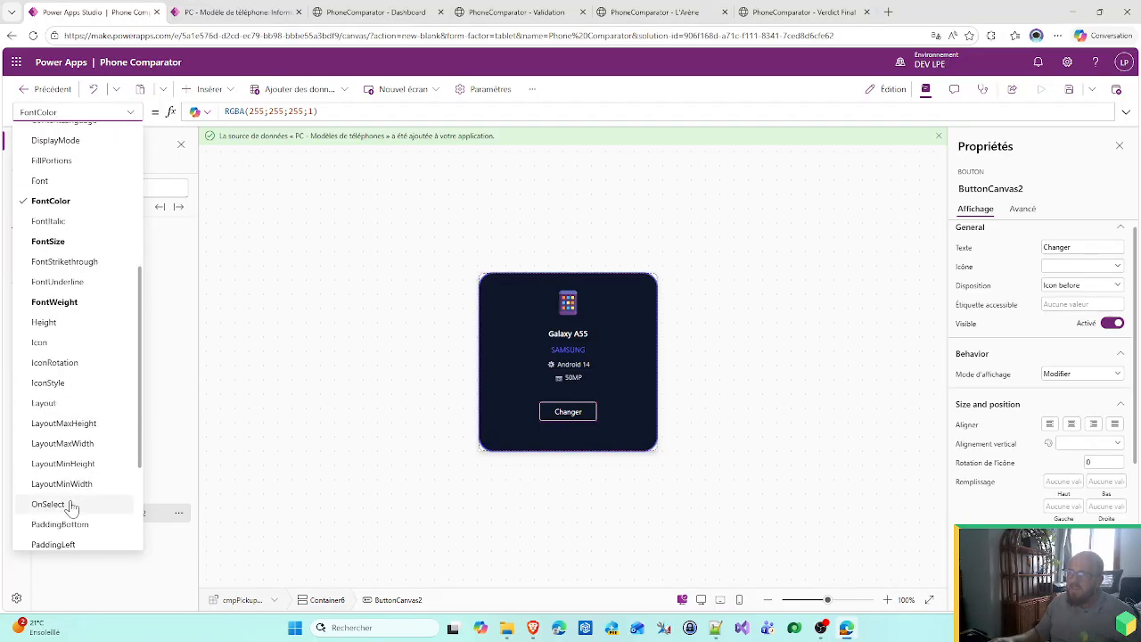
pyautogui.click(71, 502)
pyautogui.click(264, 111)
pyautogui.hotkey('ctrl', 'a')
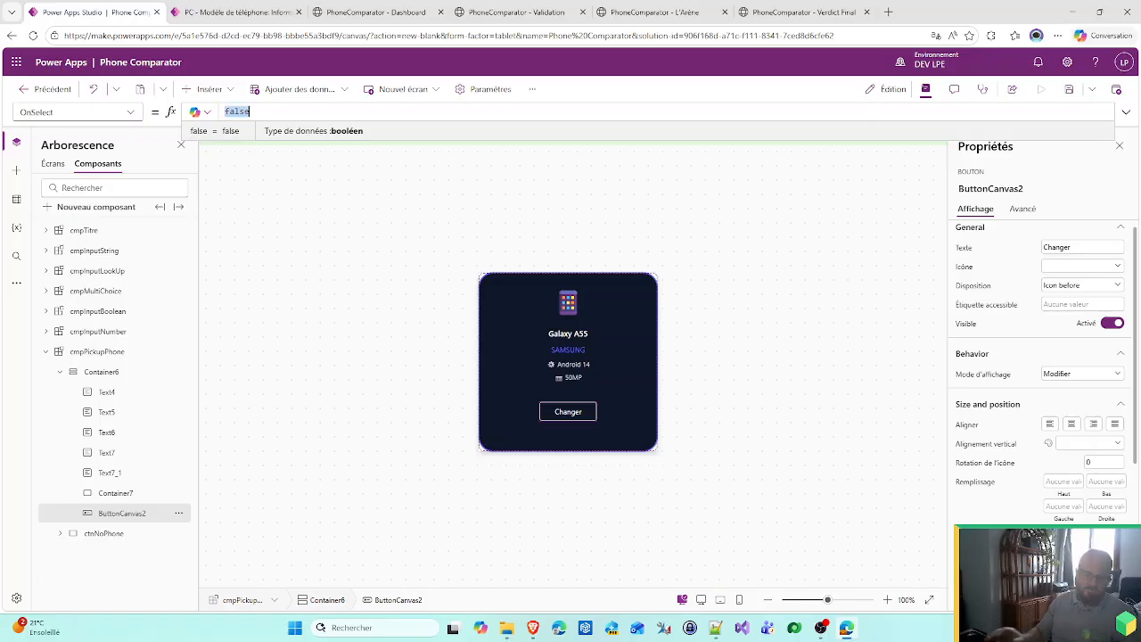
pyautogui.write('cmp')
pyautogui.press('Tab')
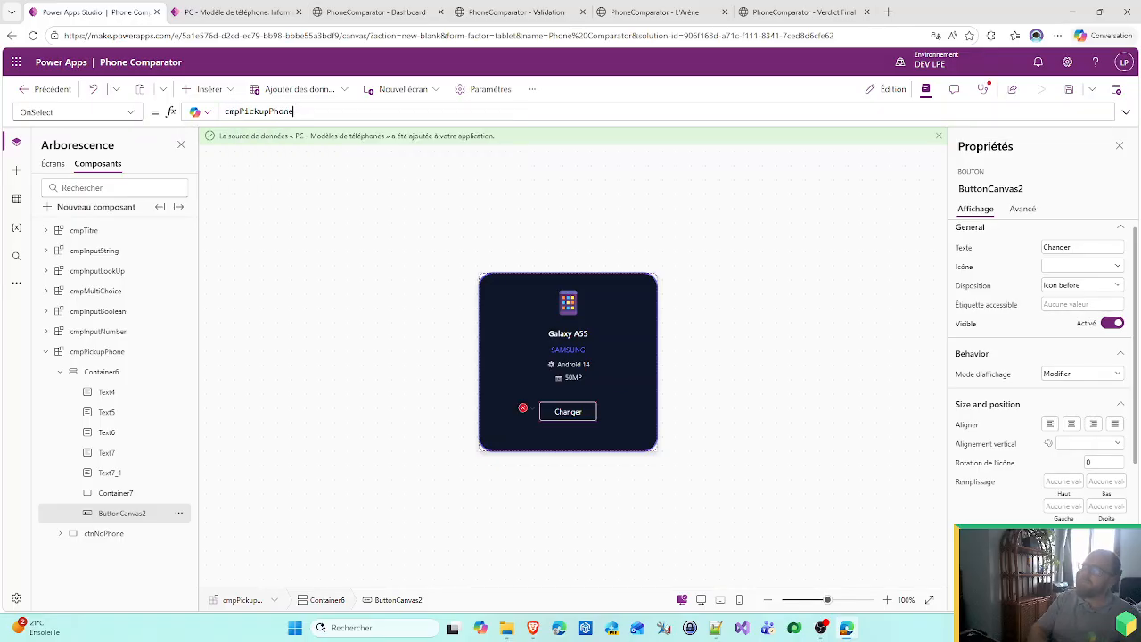
pyautogui.write('.')
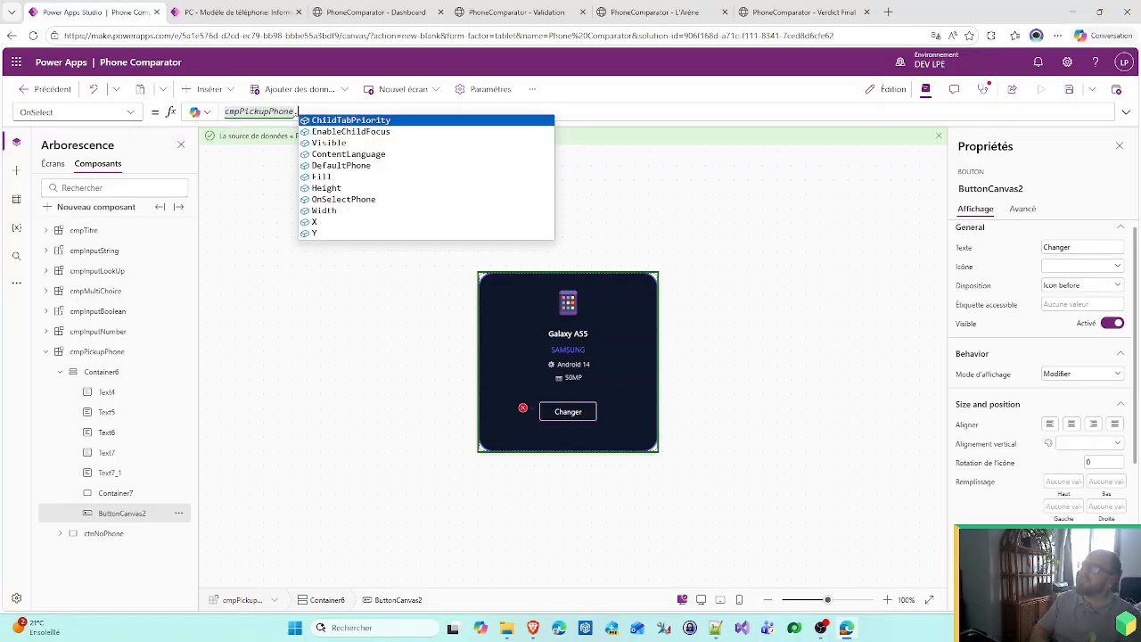
pyautogui.press('Down')
pyautogui.press('Down')
pyautogui.press('Down')
pyautogui.press('Down')
pyautogui.press('Down')
pyautogui.press('Down')
pyautogui.press('Down')
pyautogui.press('Tab')
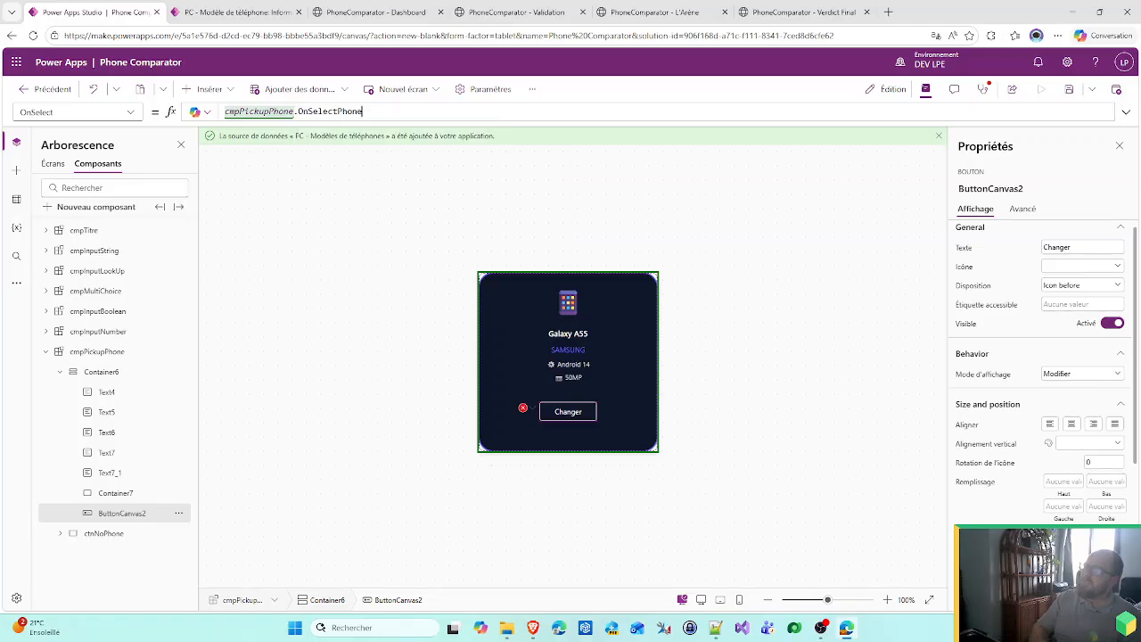
pyautogui.write('()')
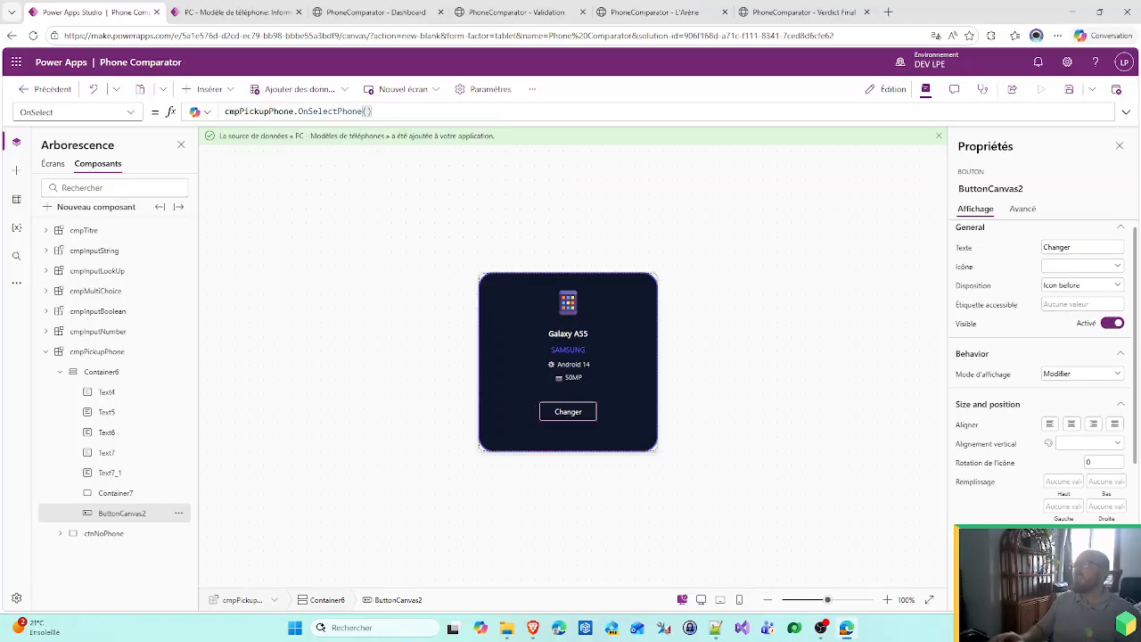
pyautogui.click(108, 351)
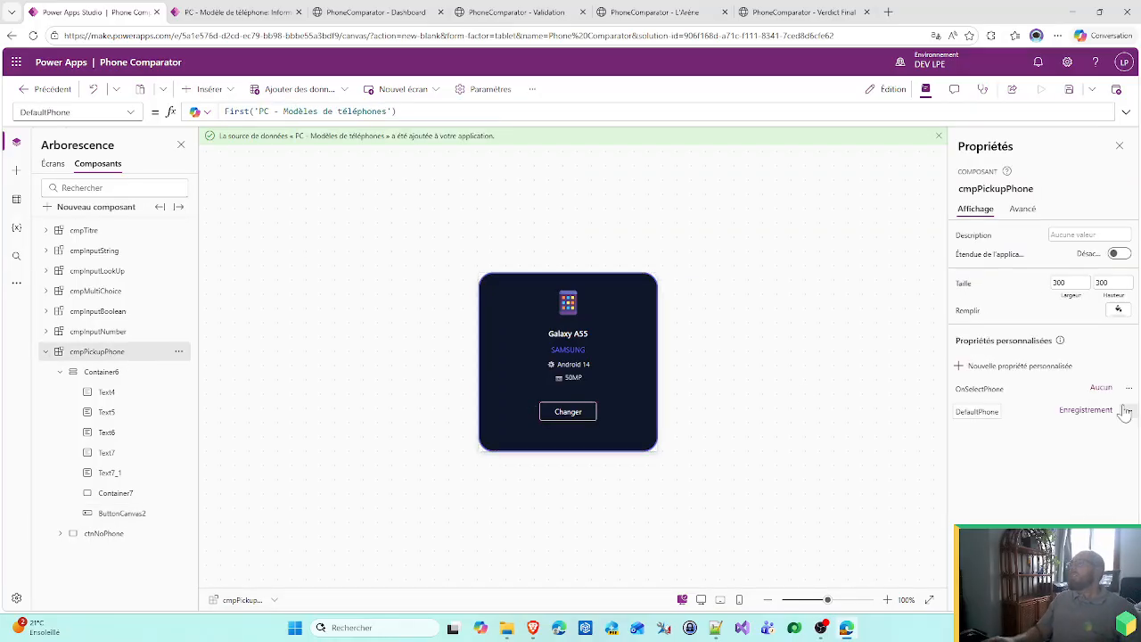
pyautogui.click(987, 422)
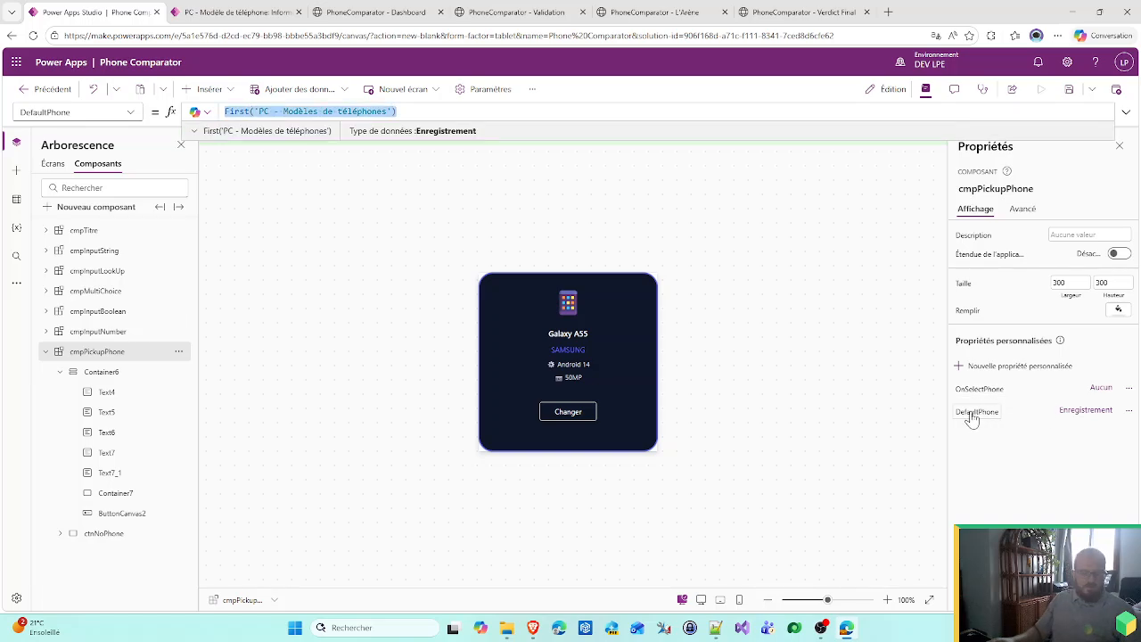
pyautogui.press('BackSpace')
pyautogui.hotkey('ctrl', 'z')
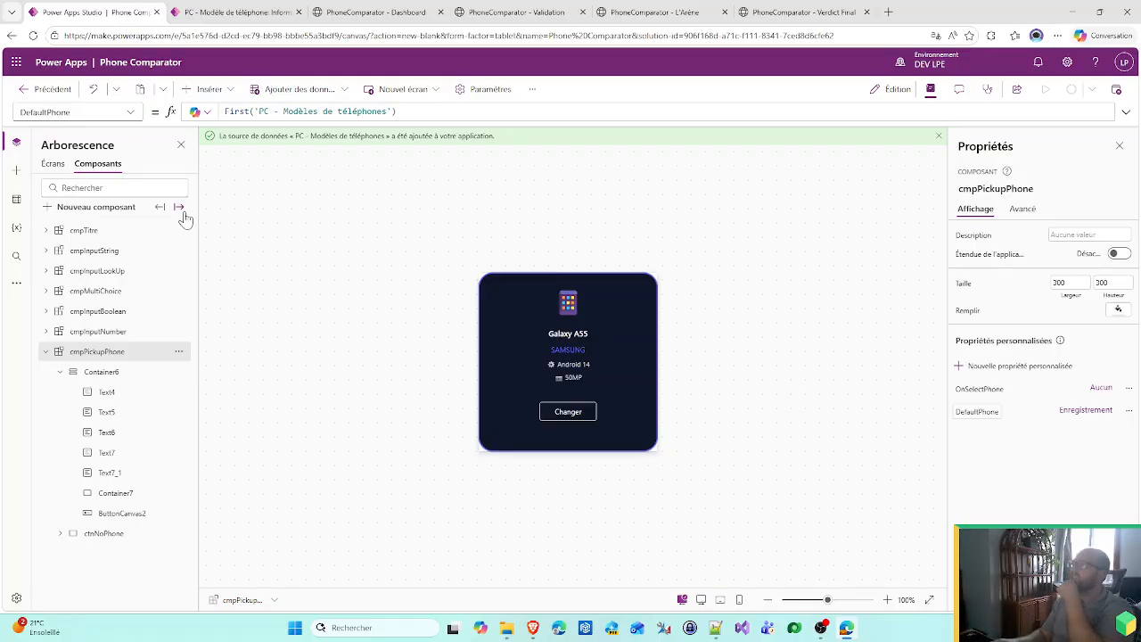
# - Show the app's screens, and close the L'Arène, Verdict Final and Validation mockups so that only the Dashboard mockup stays open
pyautogui.click(54, 172)
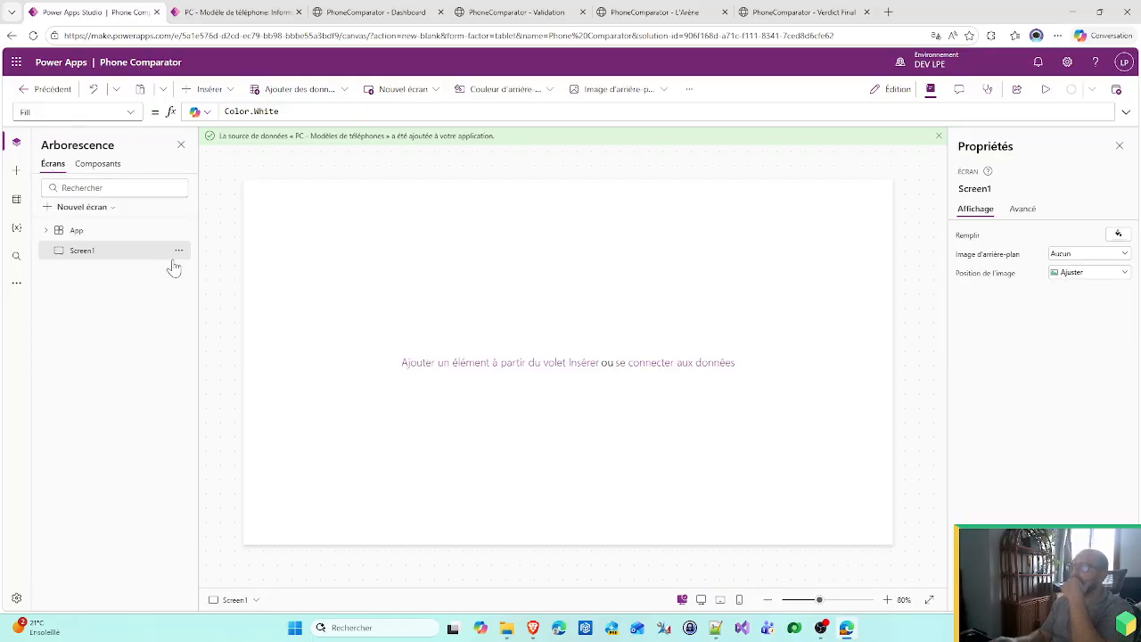
pyautogui.click(654, 12)
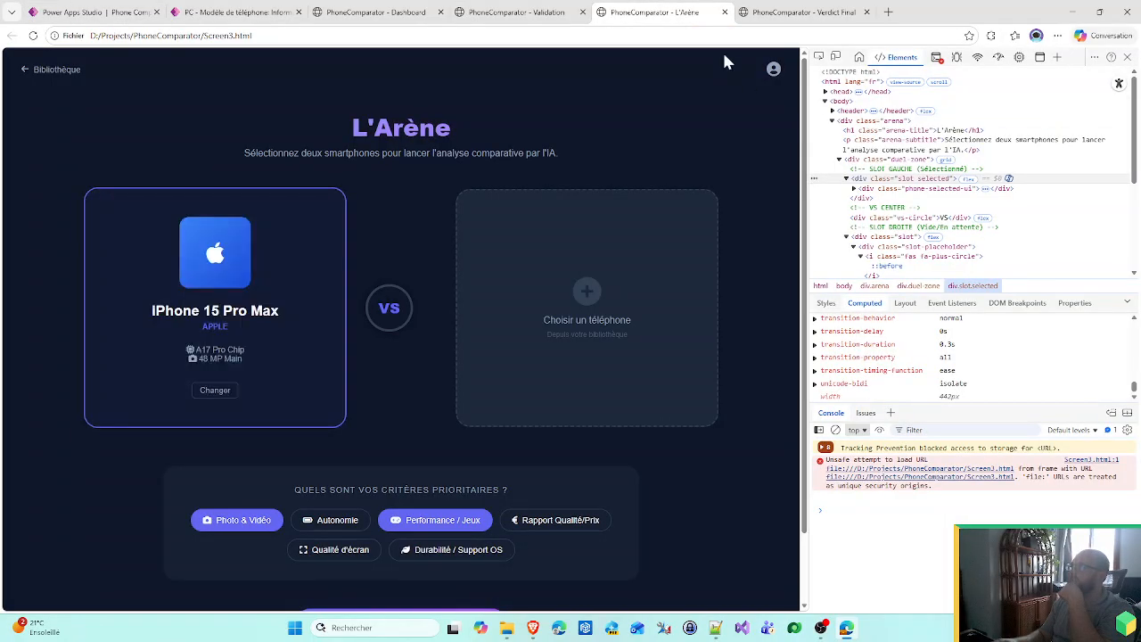
pyautogui.click(724, 12)
pyautogui.click(724, 11)
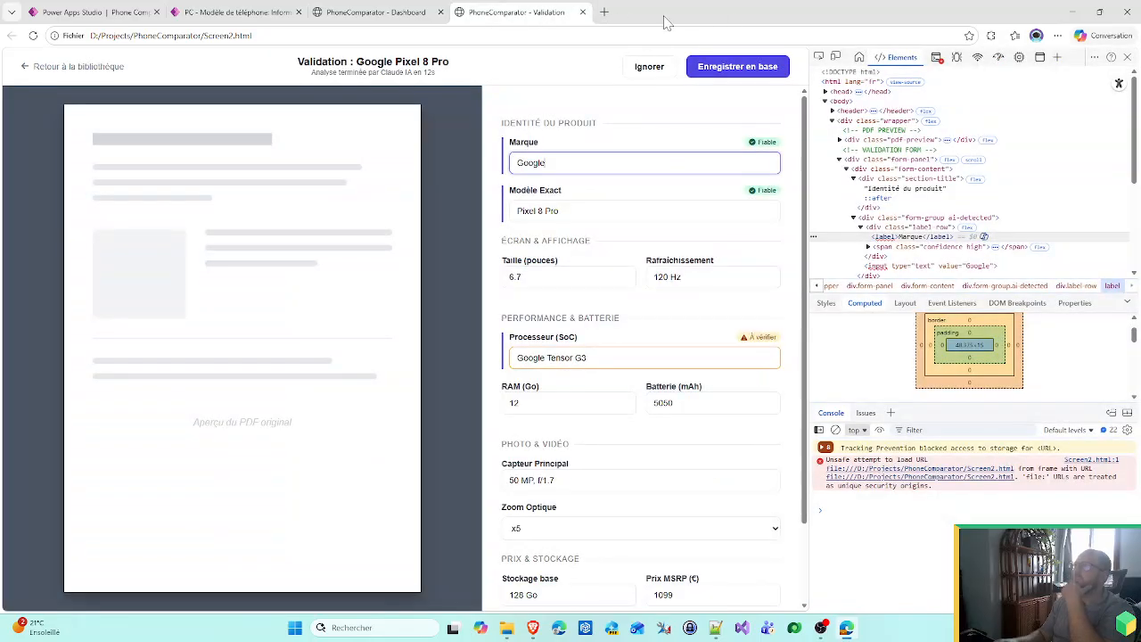
pyautogui.click(582, 11)
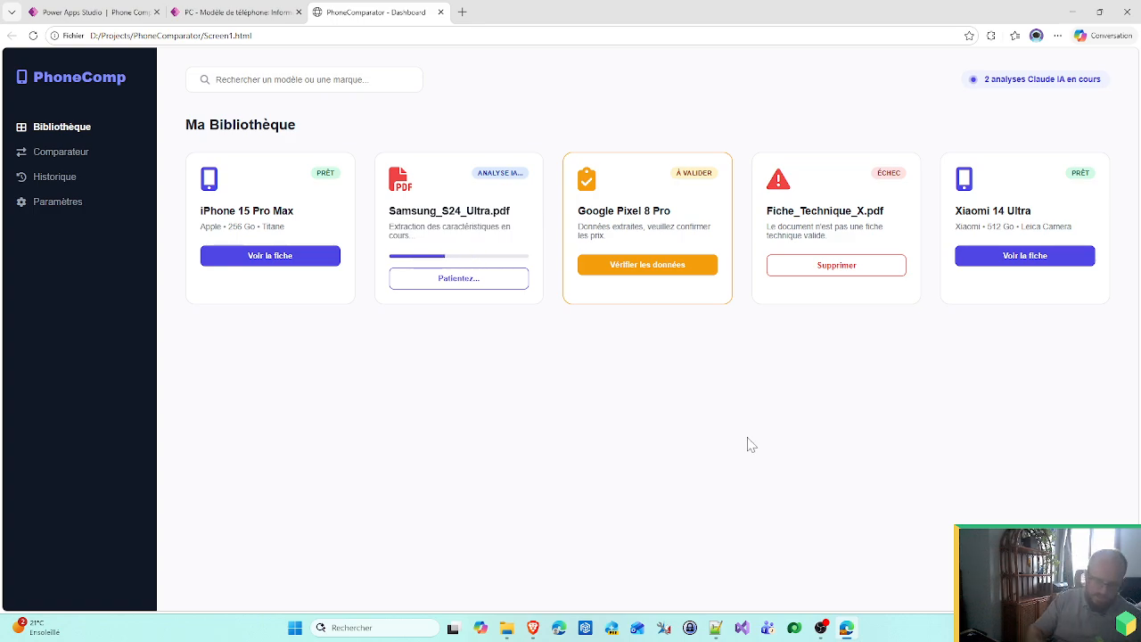
# - Open DevTools on the Dashboard mockup and examine the computed styles of the page's main element
pyautogui.press('F12')
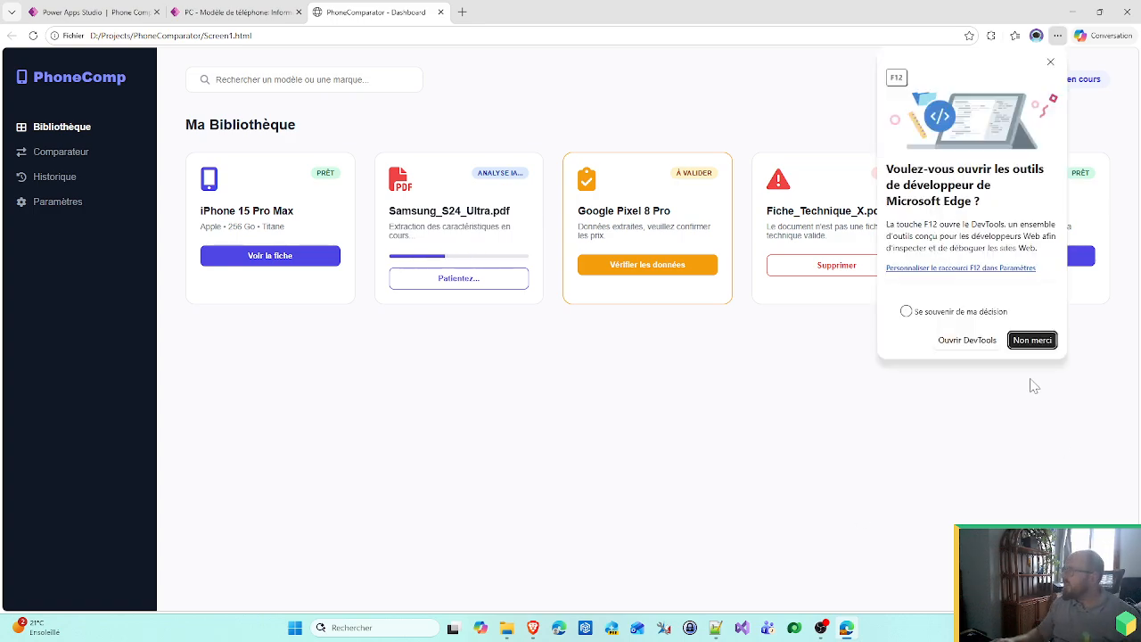
pyautogui.click(966, 339)
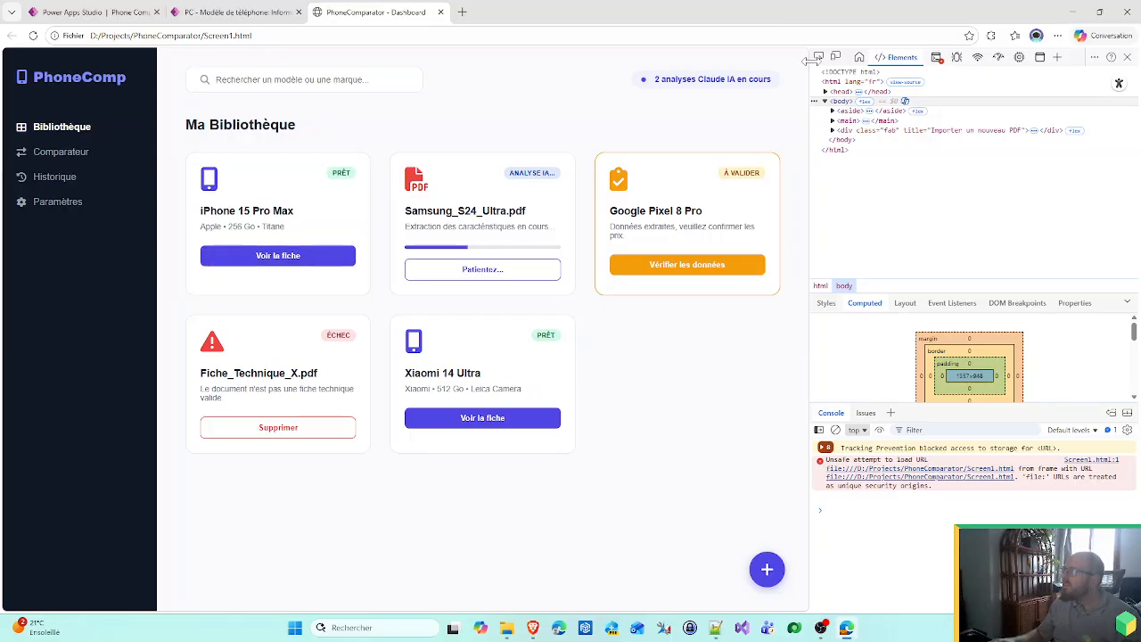
pyautogui.hotkey('ctrl', 'shift', 'c')
pyautogui.click(563, 101)
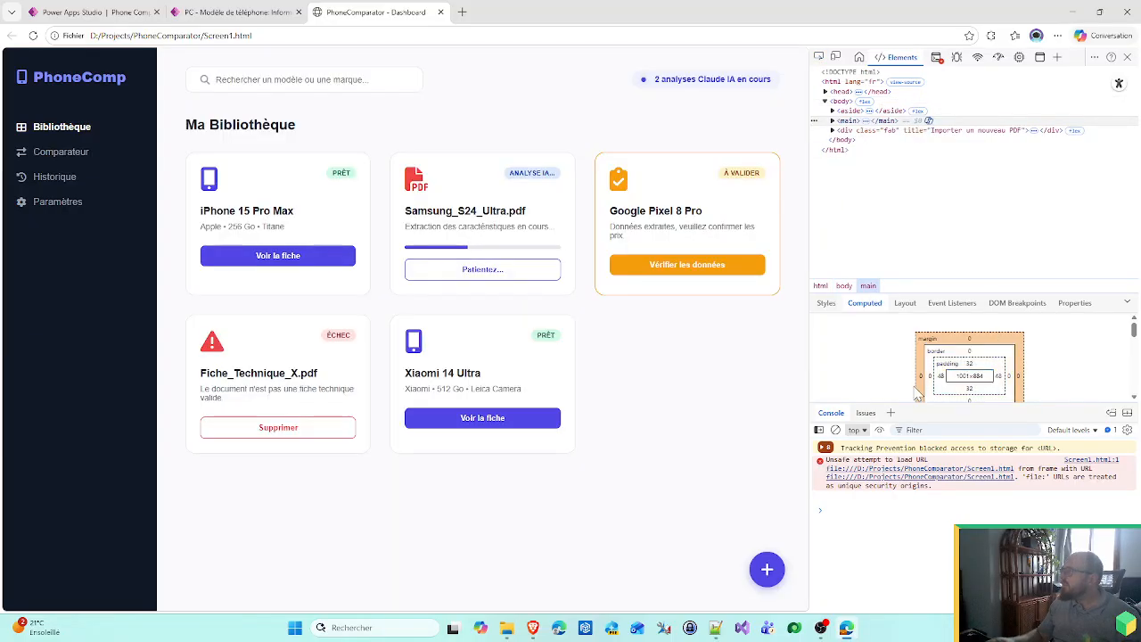
pyautogui.scroll(-4, 971, 370)
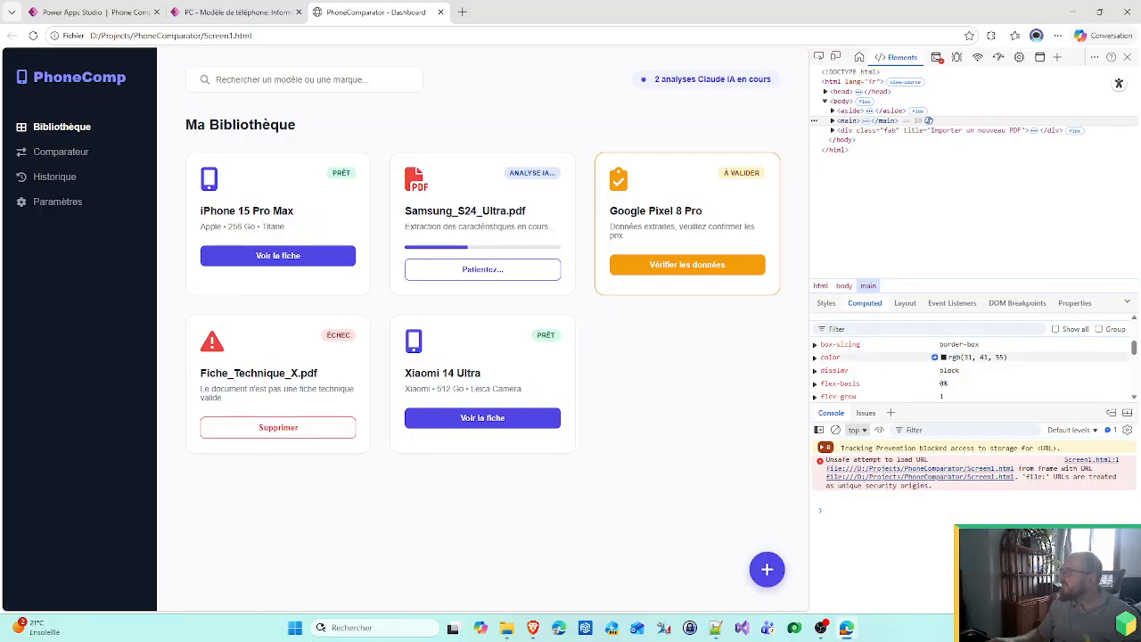
pyautogui.scroll(-2, 971, 370)
pyautogui.scroll(3, 971, 357)
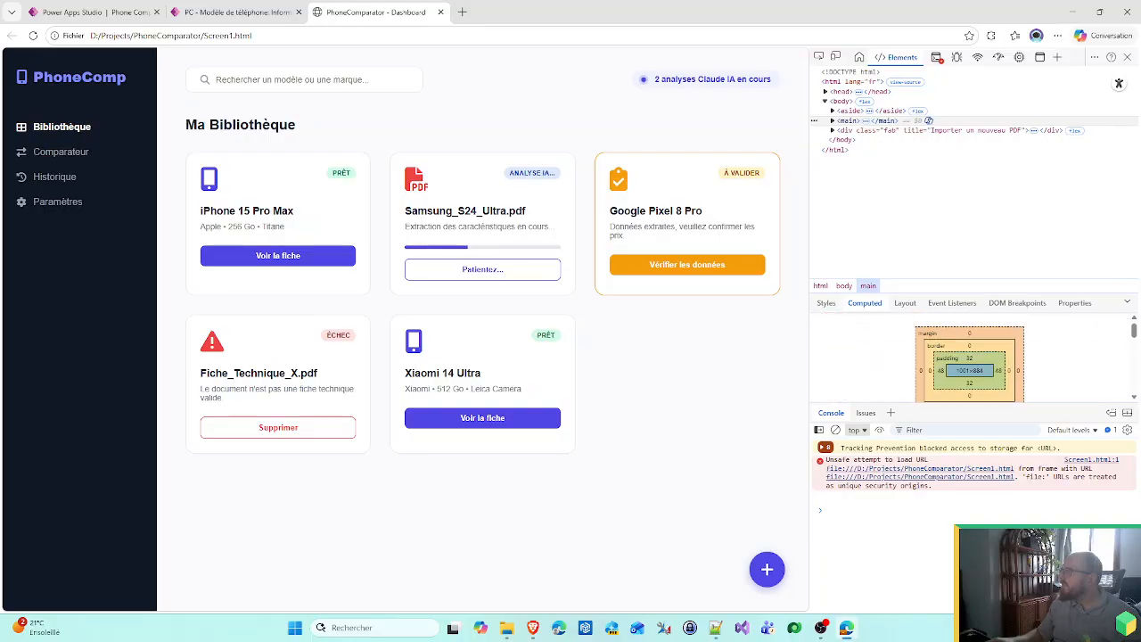
pyautogui.scroll(-5, 971, 356)
pyautogui.scroll(-3, 972, 357)
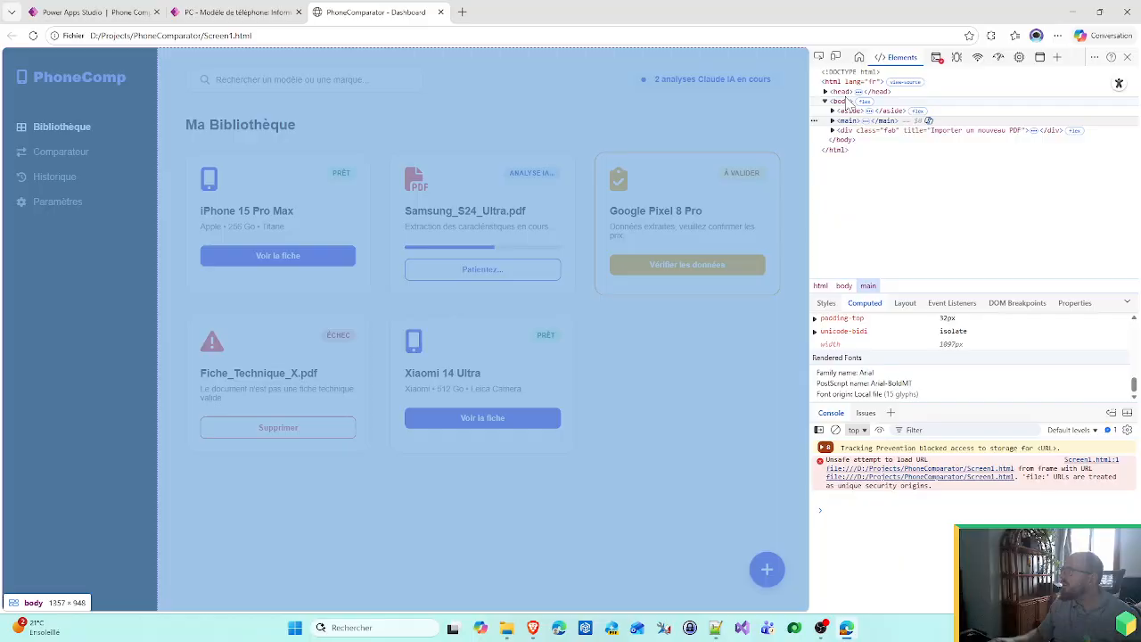
# - Examine the computed styles of the Dashboard mockup's body element and return to Screen1 in Power Apps Studio
pyautogui.click(846, 101)
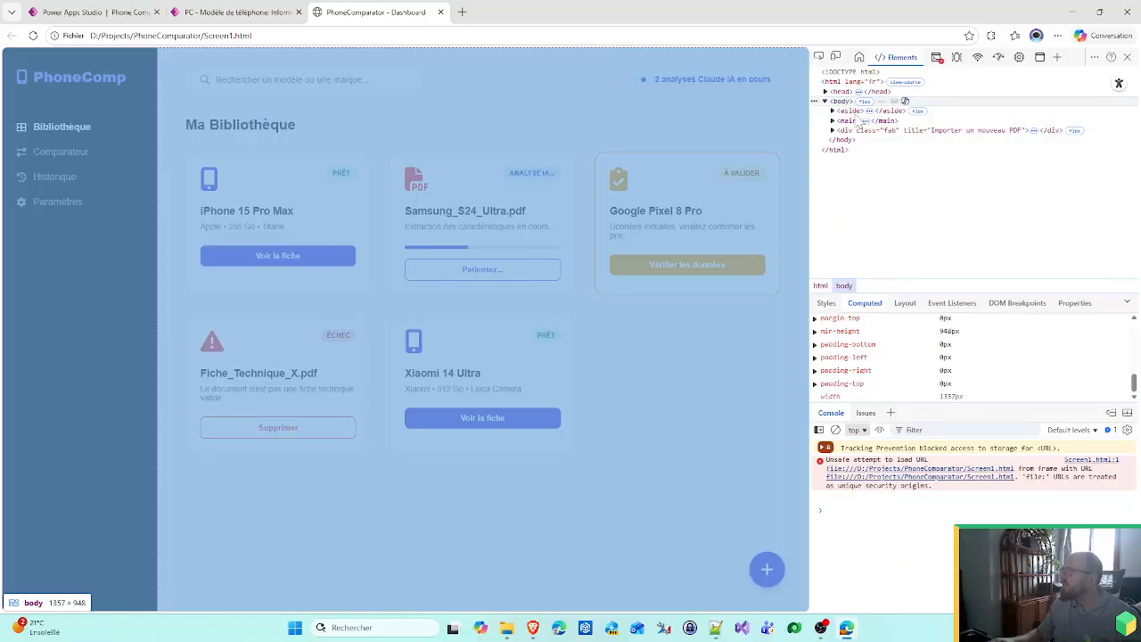
pyautogui.scroll(3, 967, 383)
pyautogui.scroll(-3, 967, 382)
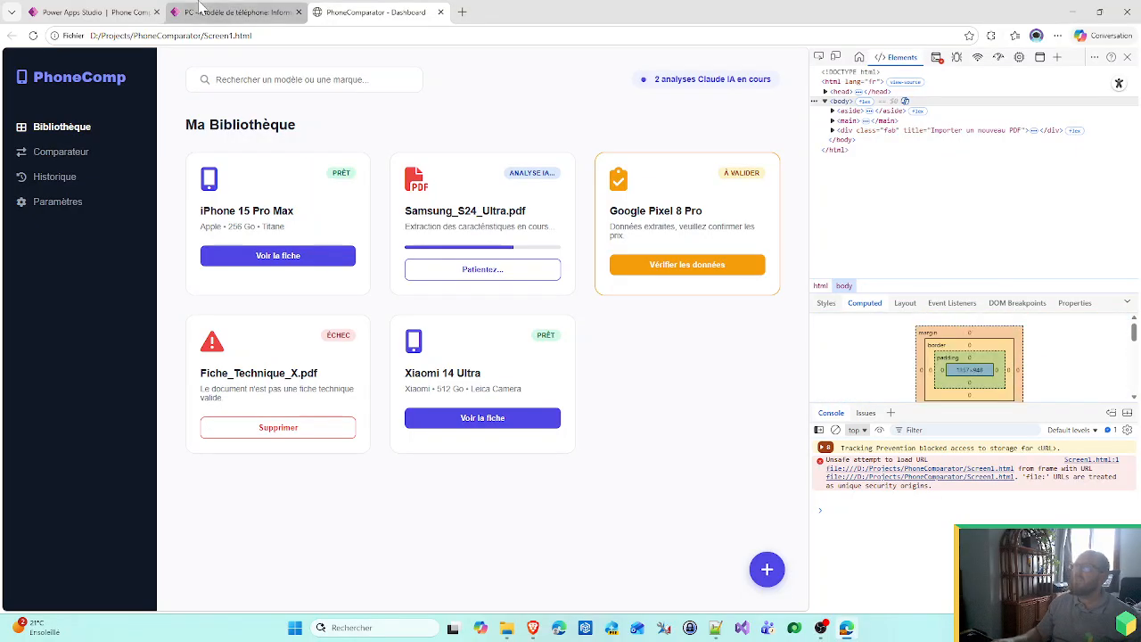
pyautogui.click(94, 12)
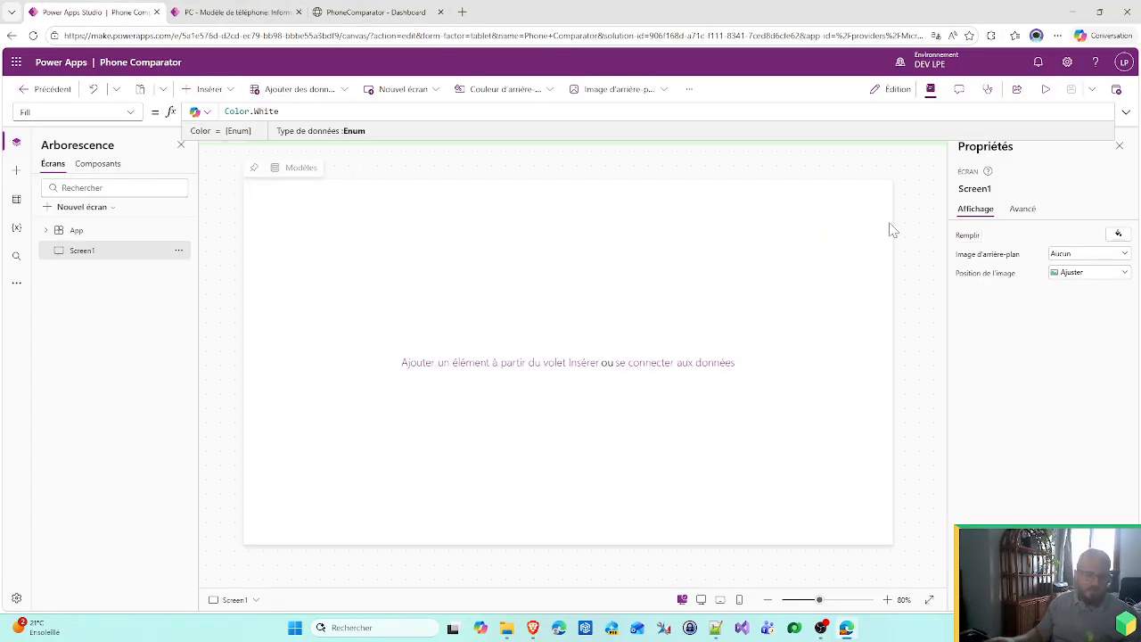
# - Set the screen's Fill property to the formula RGBA(249;250;251;1)
pyautogui.hotkey('ctrl', 'a')
pyautogui.write('RGBA')
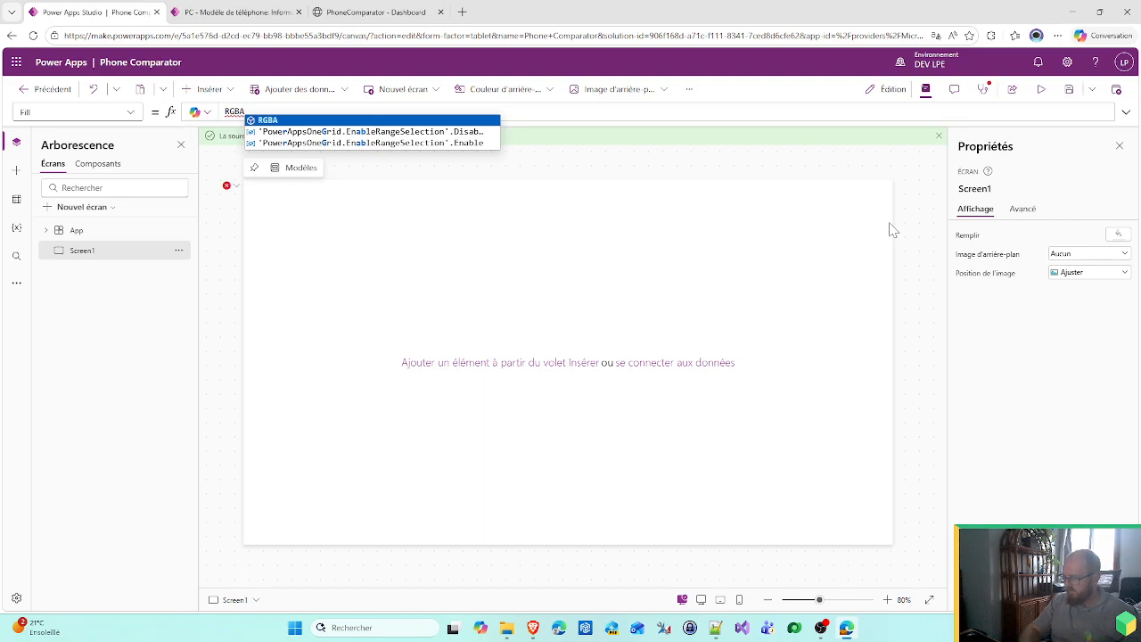
pyautogui.write('(2')
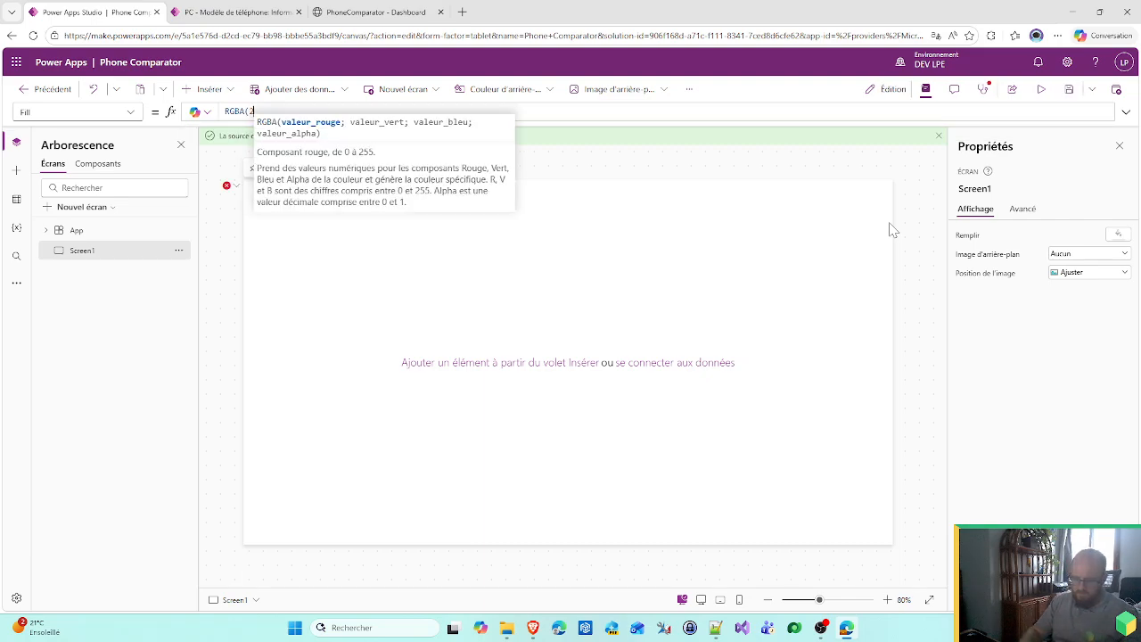
pyautogui.write('49;2')
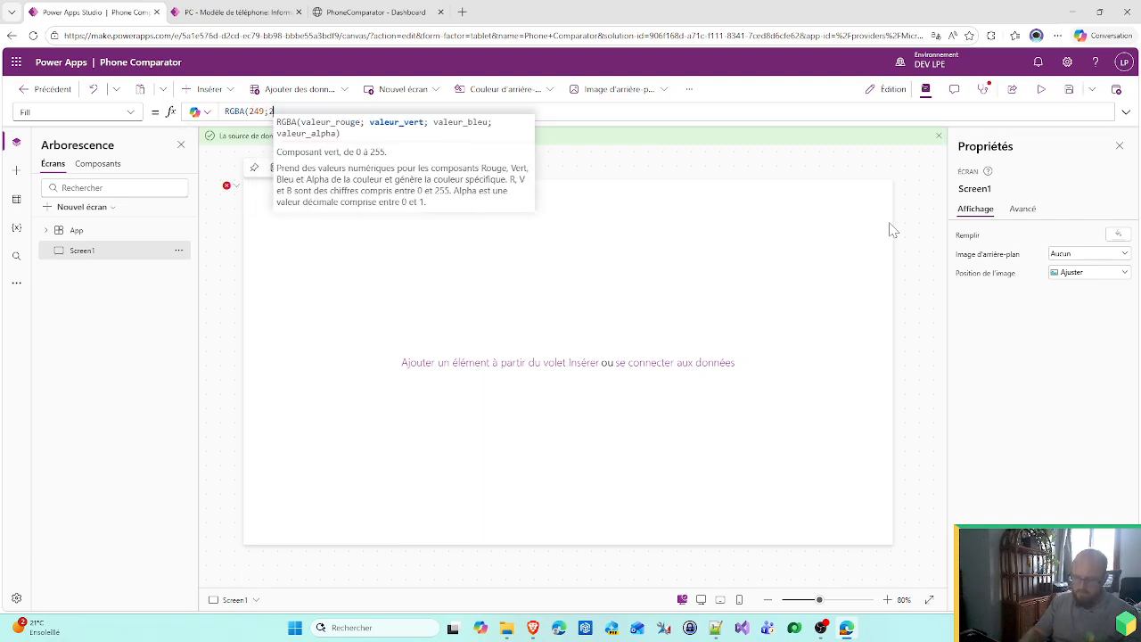
pyautogui.write('50;251;')
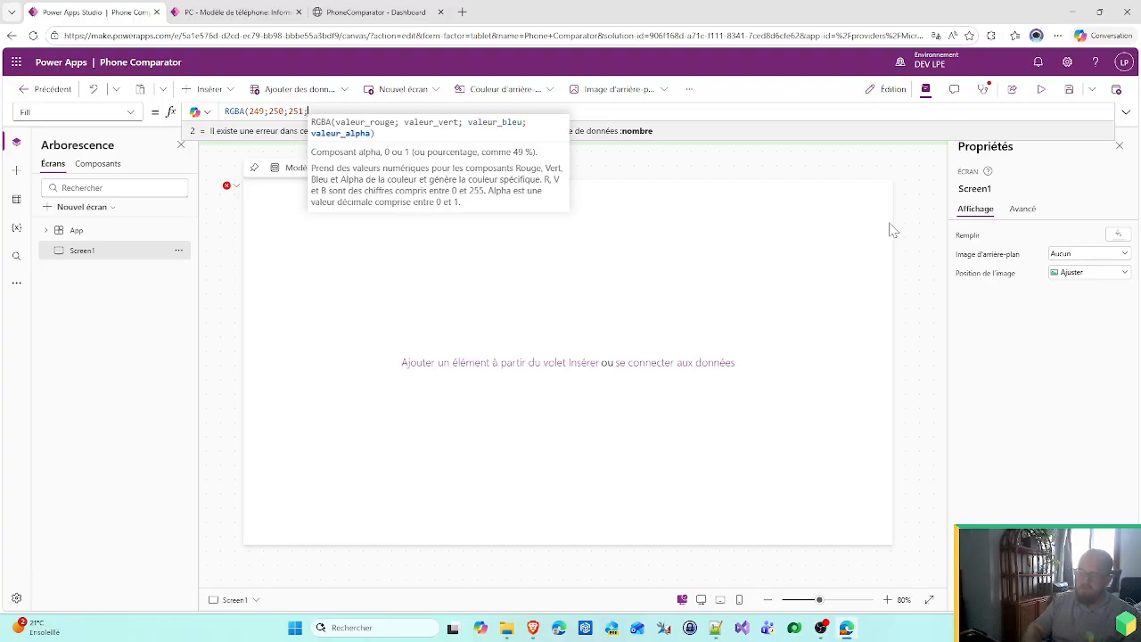
pyautogui.write('1)')
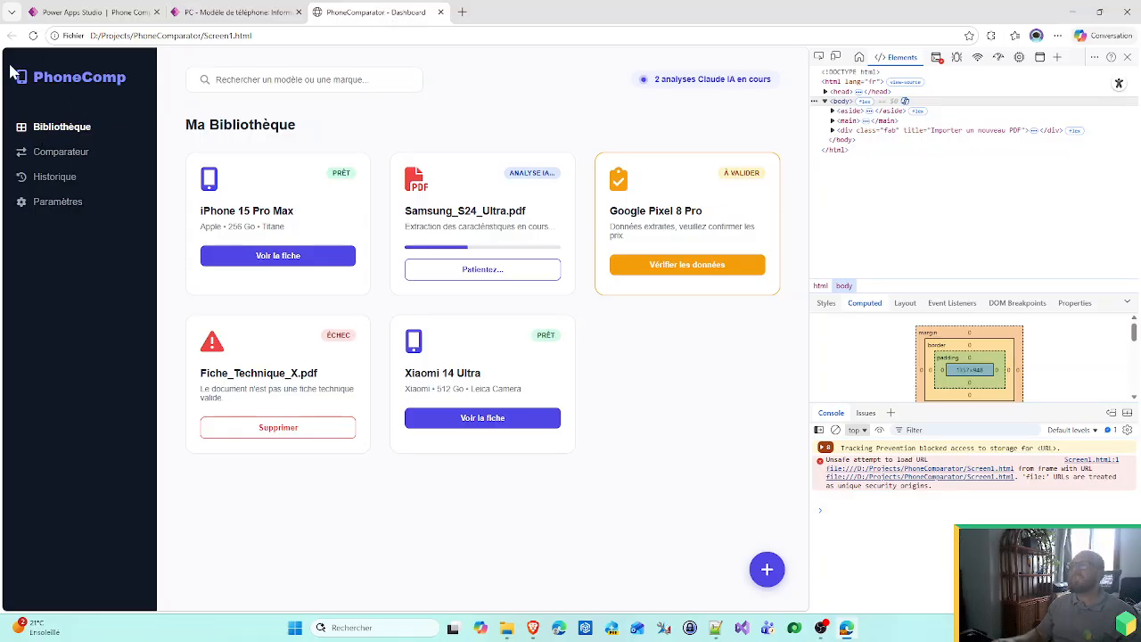
# - Compare the app screen's background with the PhoneComparator dashboard mock-up open in the browser
pyautogui.click(201, 12)
pyautogui.click(143, 9)
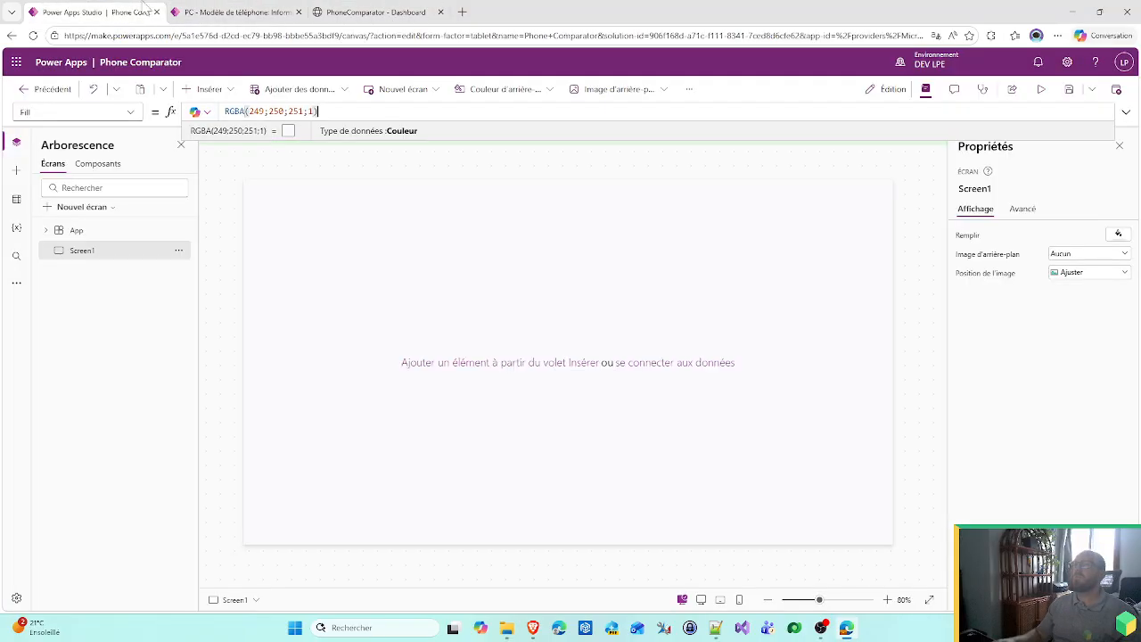
pyautogui.click(369, 11)
pyautogui.click(280, 9)
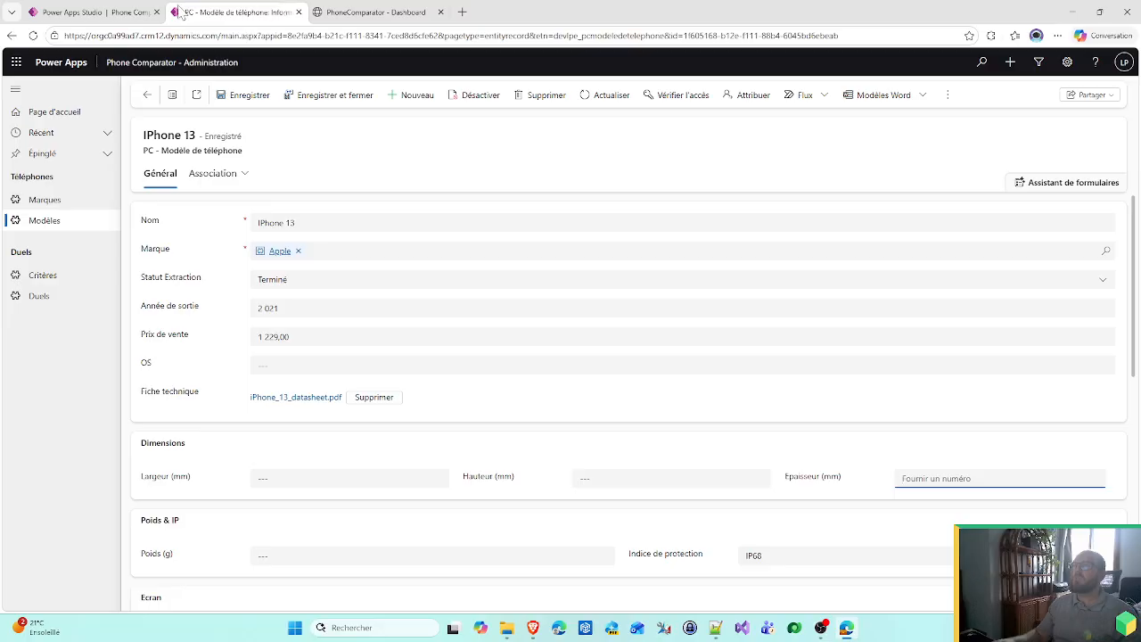
pyautogui.click(138, 12)
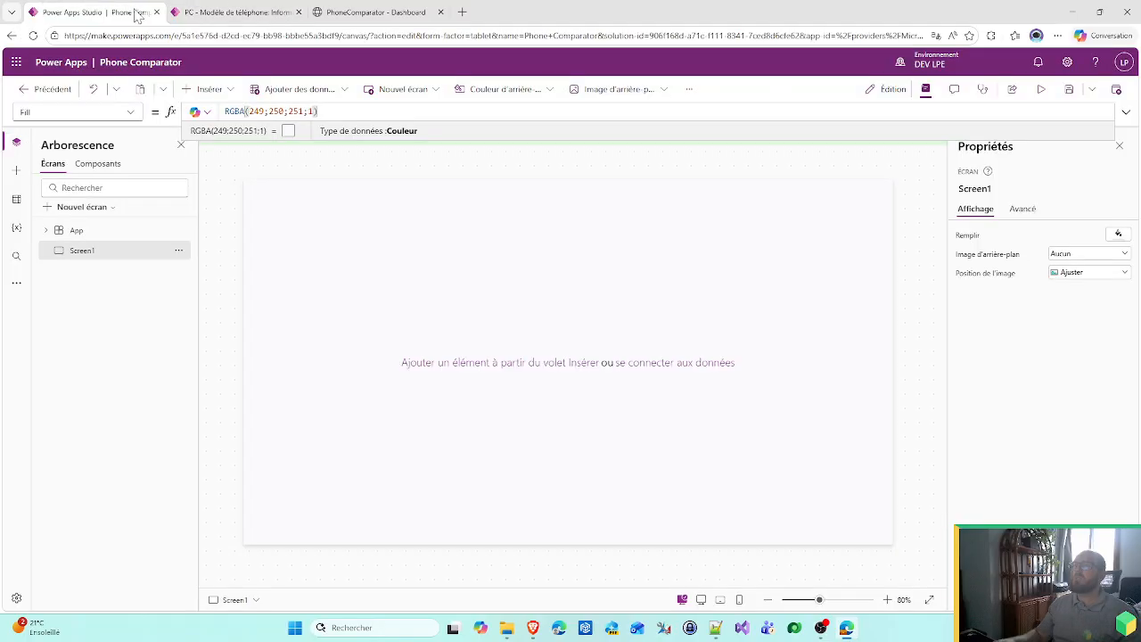
# - Insert a horizontal container on the screen and set its position to X 0 and Y 0
pyautogui.click(201, 89)
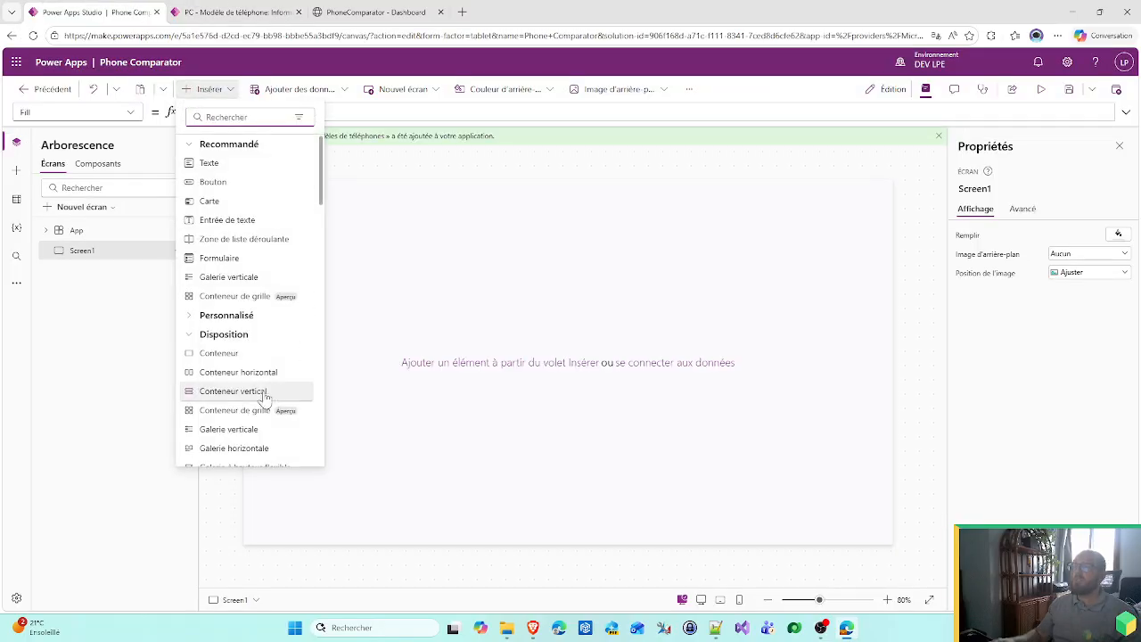
pyautogui.click(230, 373)
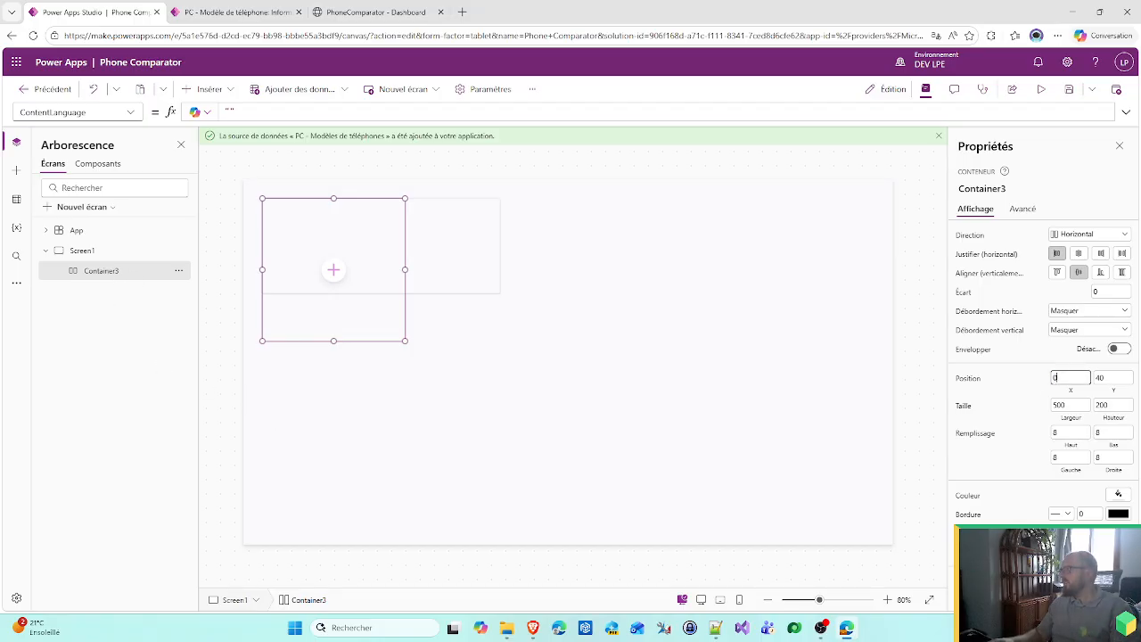
pyautogui.press('Tab')
pyautogui.write('0')
pyautogui.press('Tab')
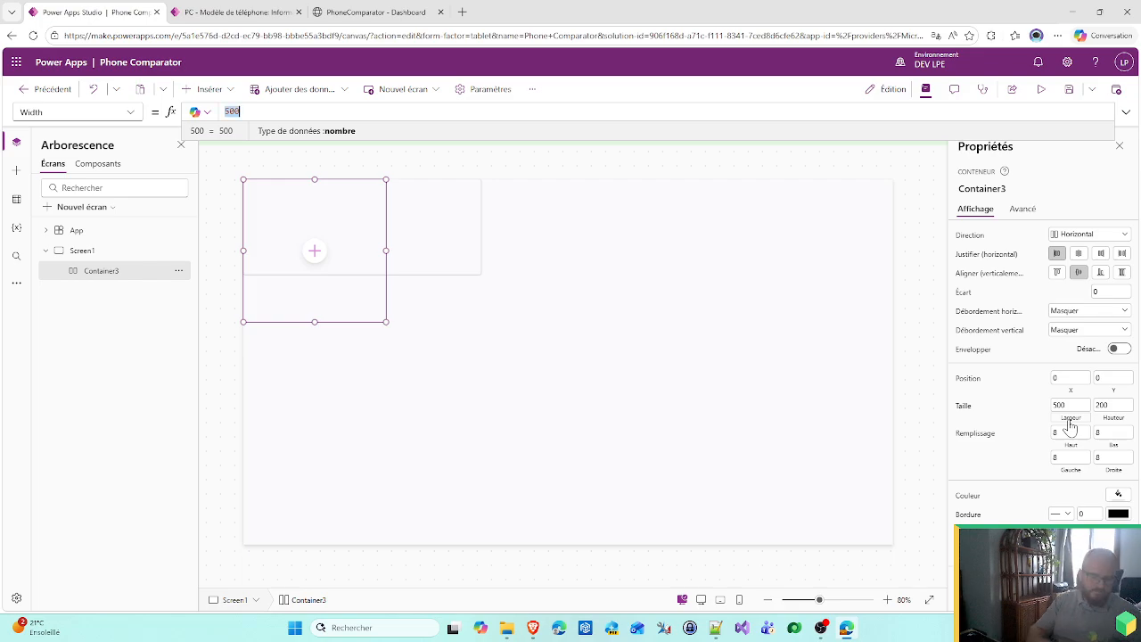
# - Make the horizontal container fill the screen with width Parent.Width and height Parent.Height
pyautogui.write('Parent.')
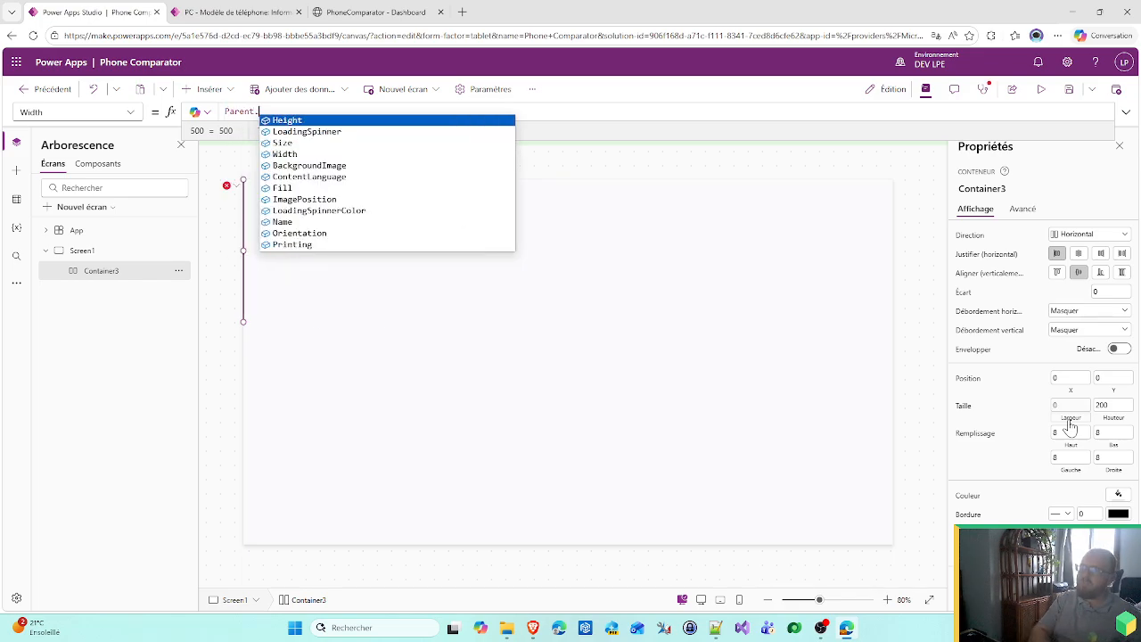
pyautogui.write('Width')
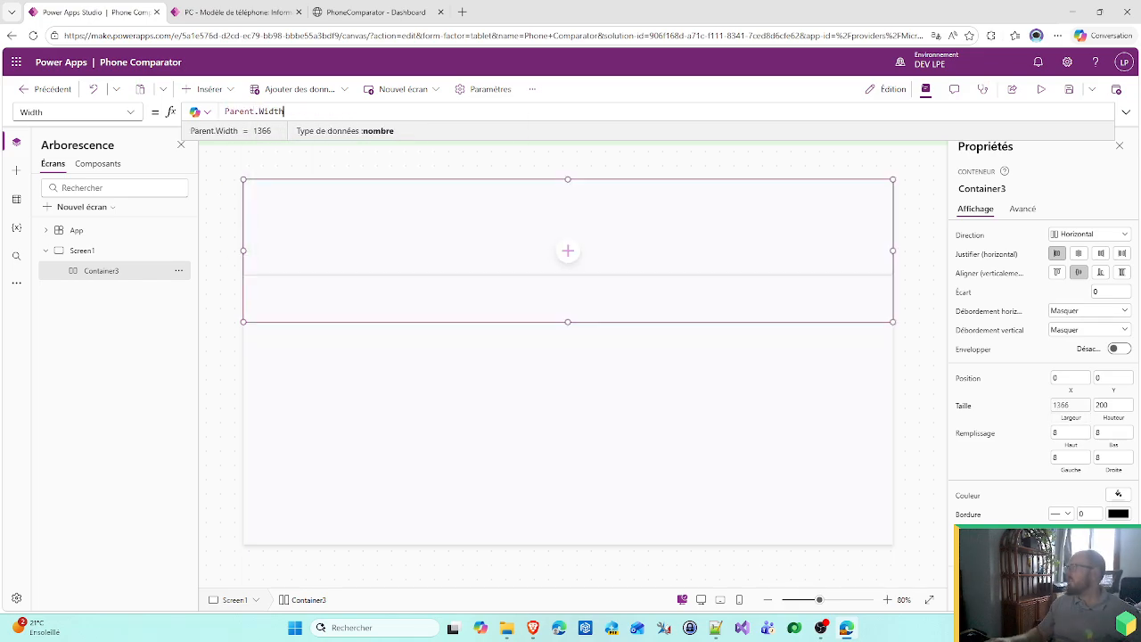
pyautogui.click(1116, 426)
pyautogui.write('Pare')
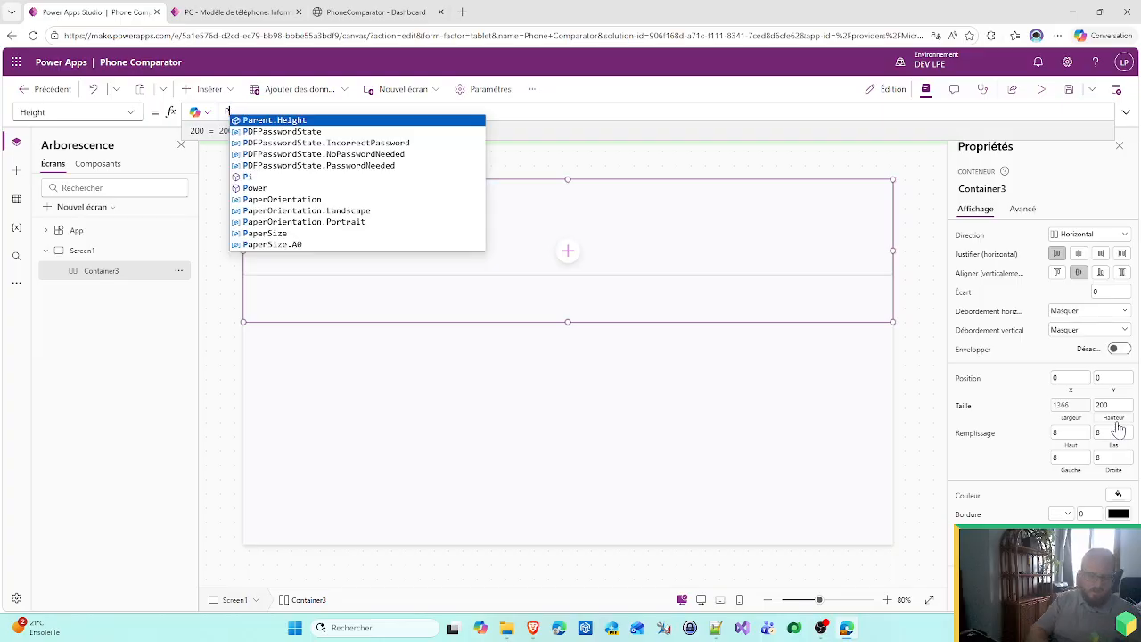
pyautogui.write('nt.Height')
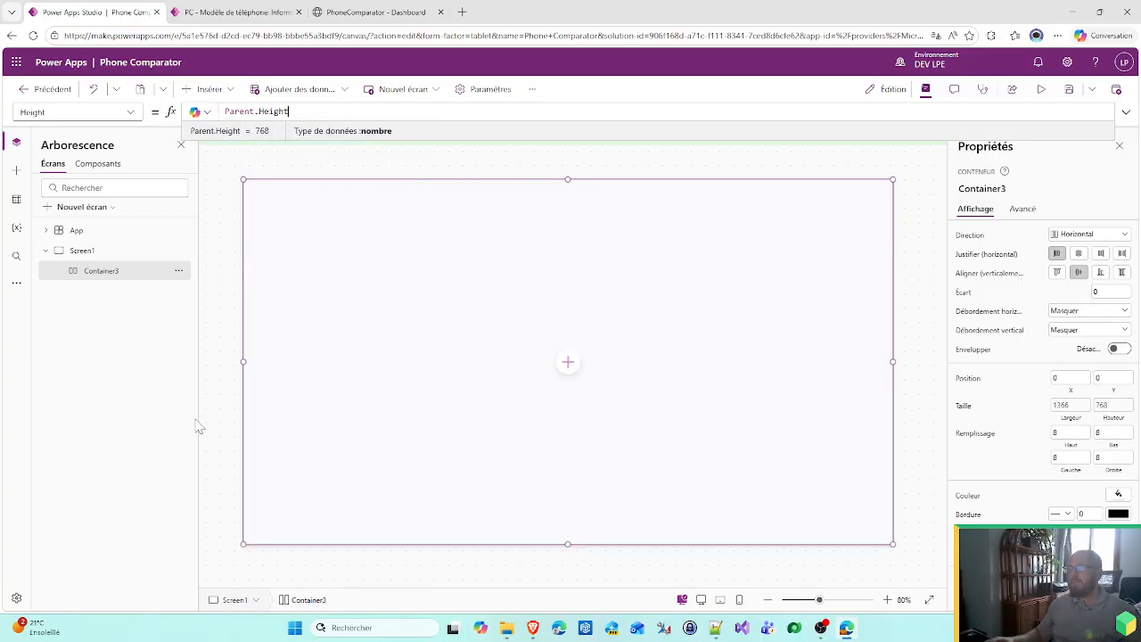
# - Rename the horizontal container as layDashboardOuter
pyautogui.doubleClick(105, 274)
pyautogui.press('BackSpace')
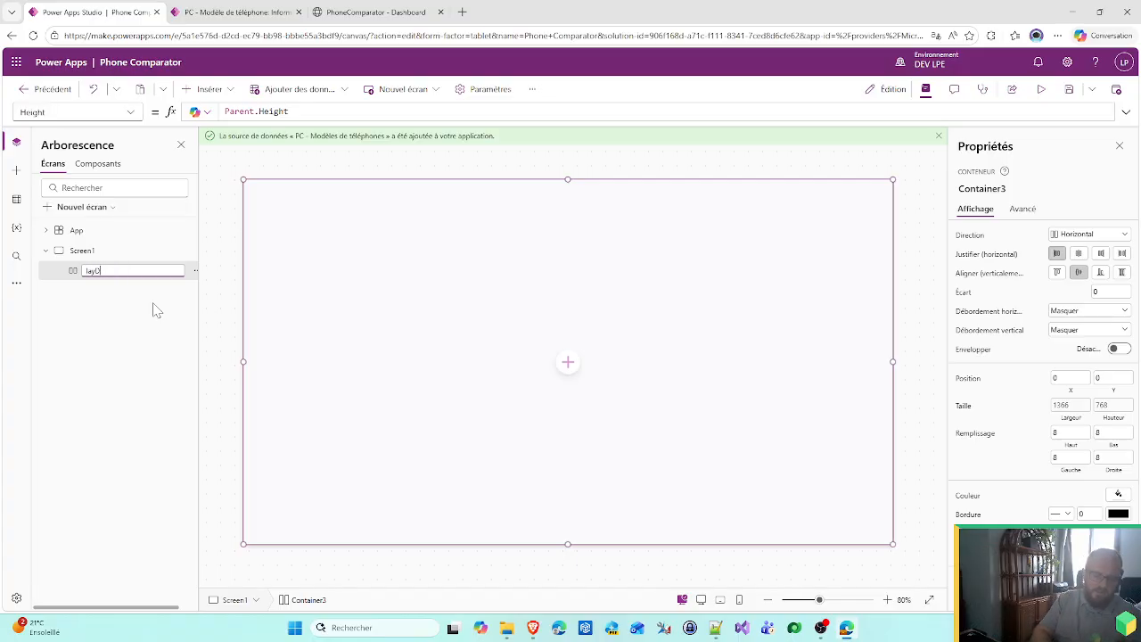
pyautogui.write('layDashboardOu')
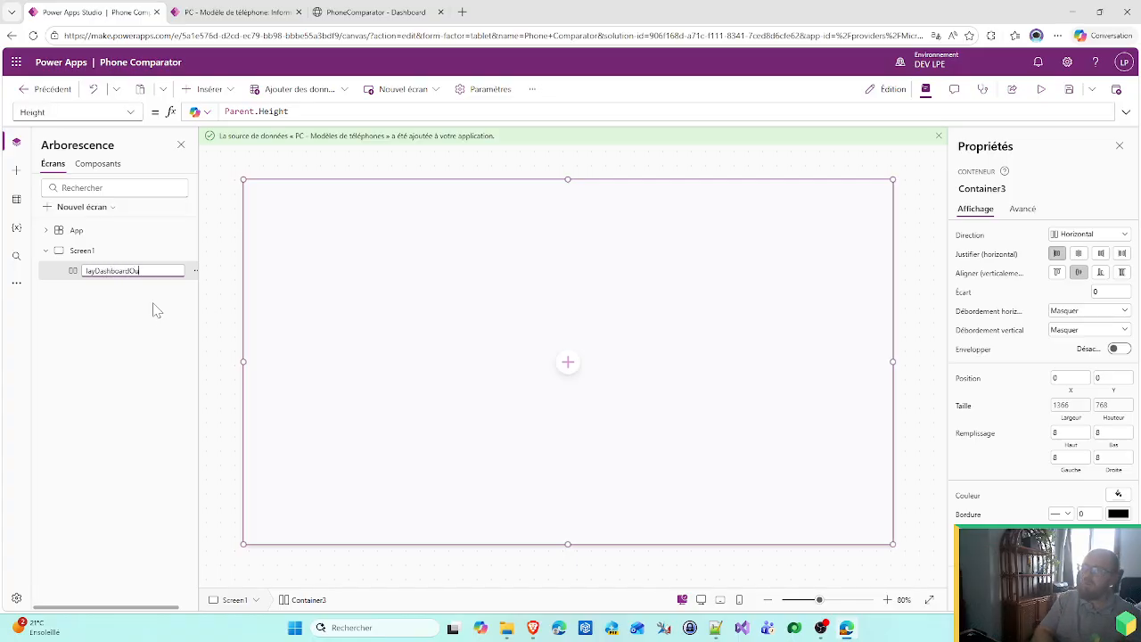
pyautogui.write('ter')
# - Rename Screen1 as Dashboard
pyautogui.click(89, 253)
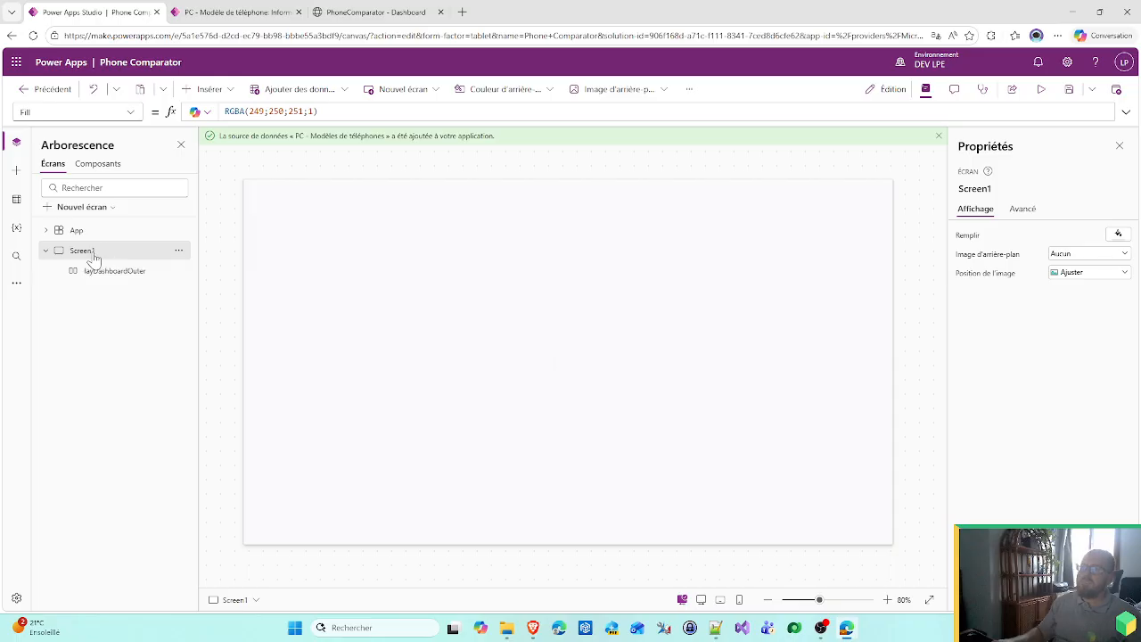
pyautogui.doubleClick(93, 253)
pyautogui.write('Da')
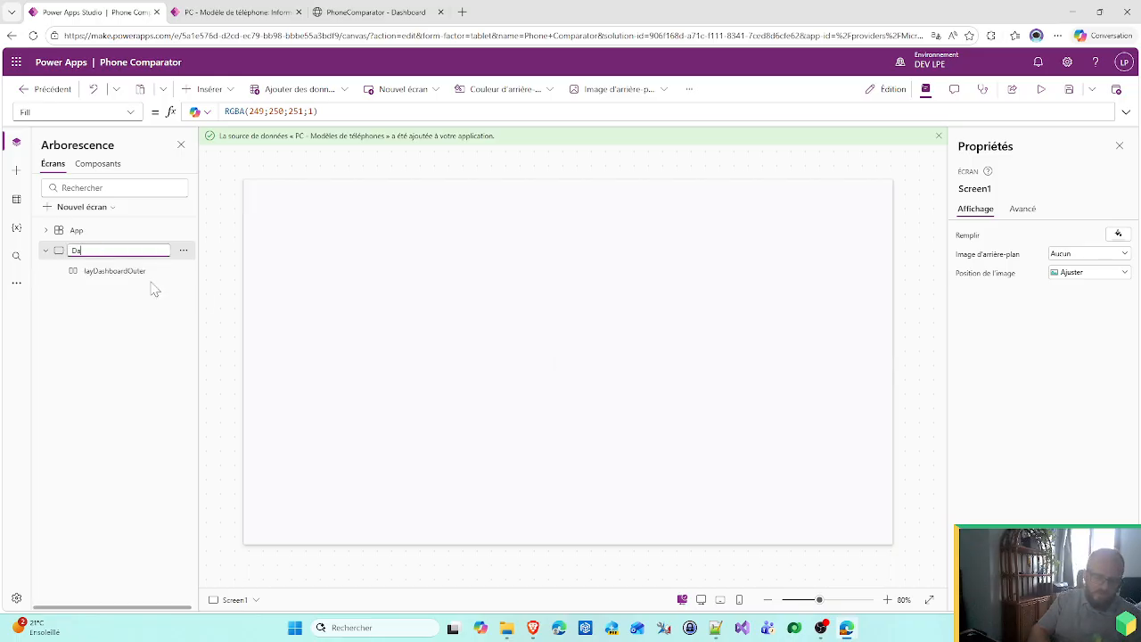
pyautogui.write('shboard')
pyautogui.press('Return')
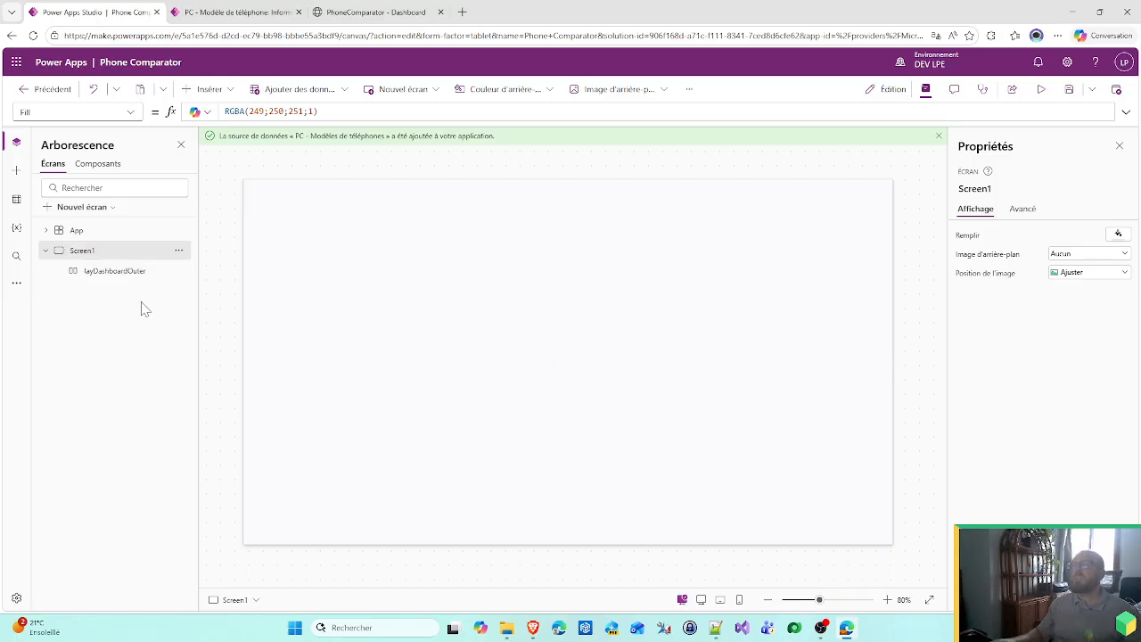
# - Insert a vertical container inside layDashboardOuter
pyautogui.click(129, 272)
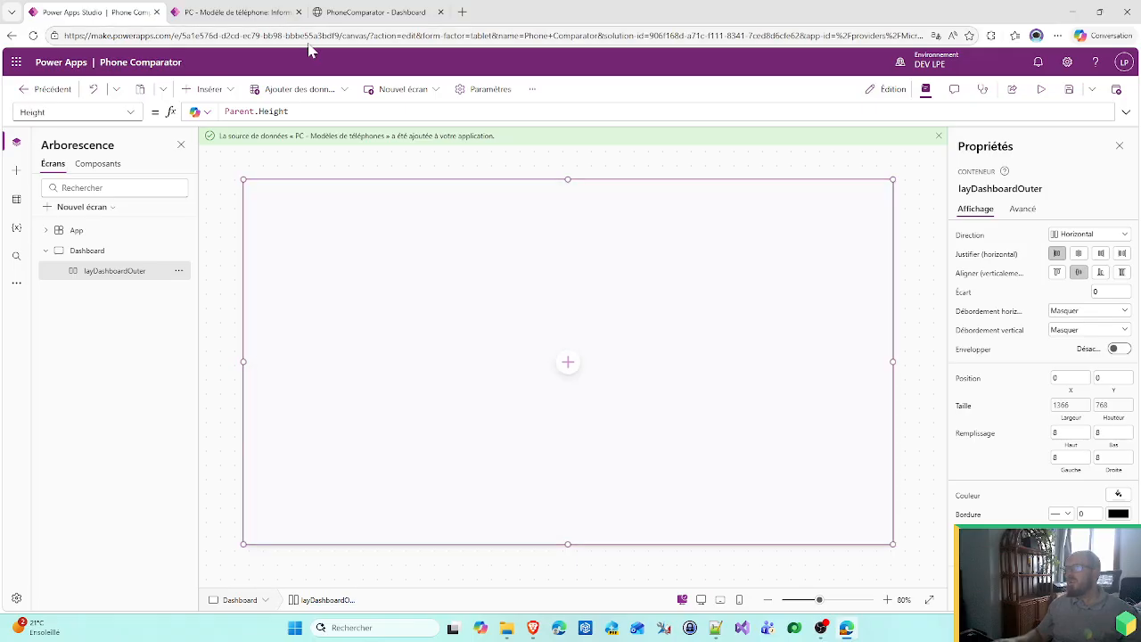
pyautogui.click(207, 90)
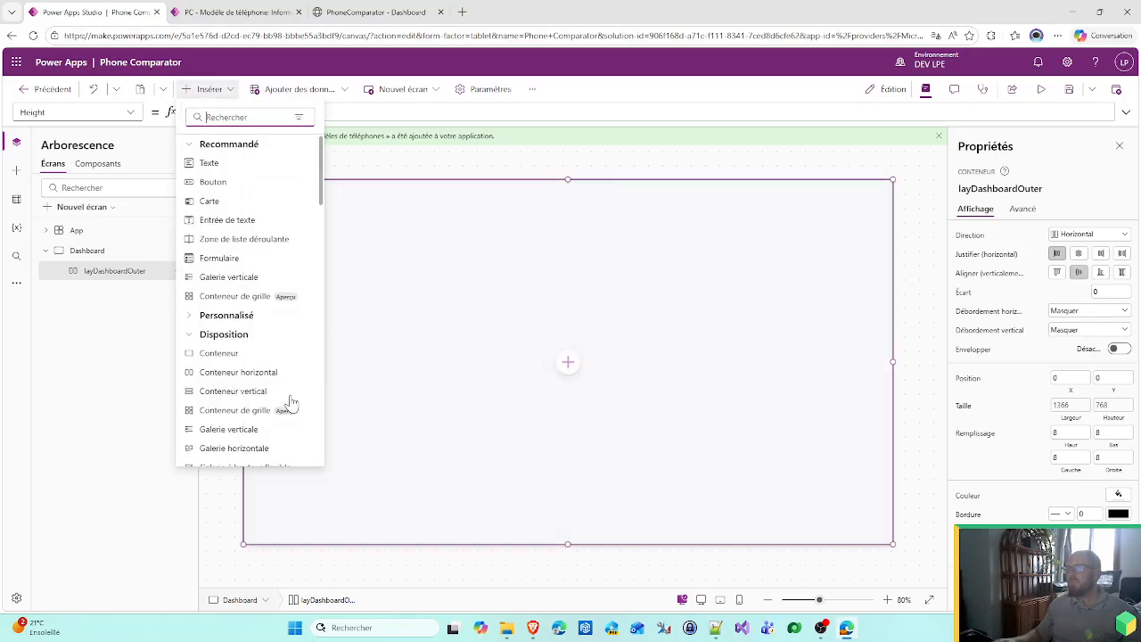
pyautogui.click(225, 394)
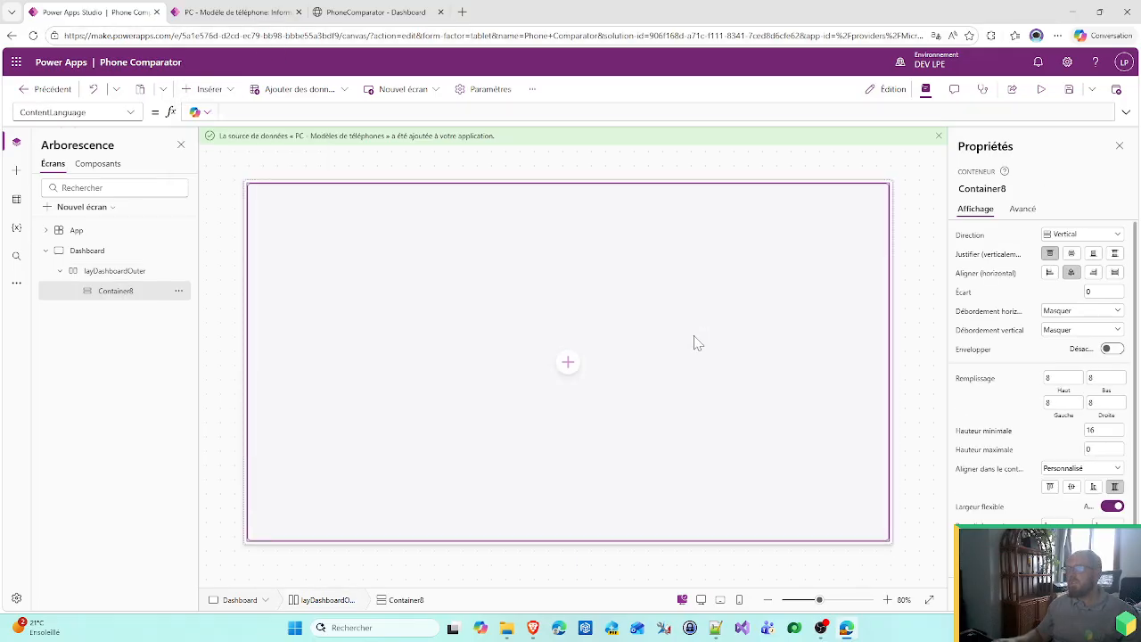
# - Set the padding of layDashboardOuter to 0 on all four sides
pyautogui.click(125, 271)
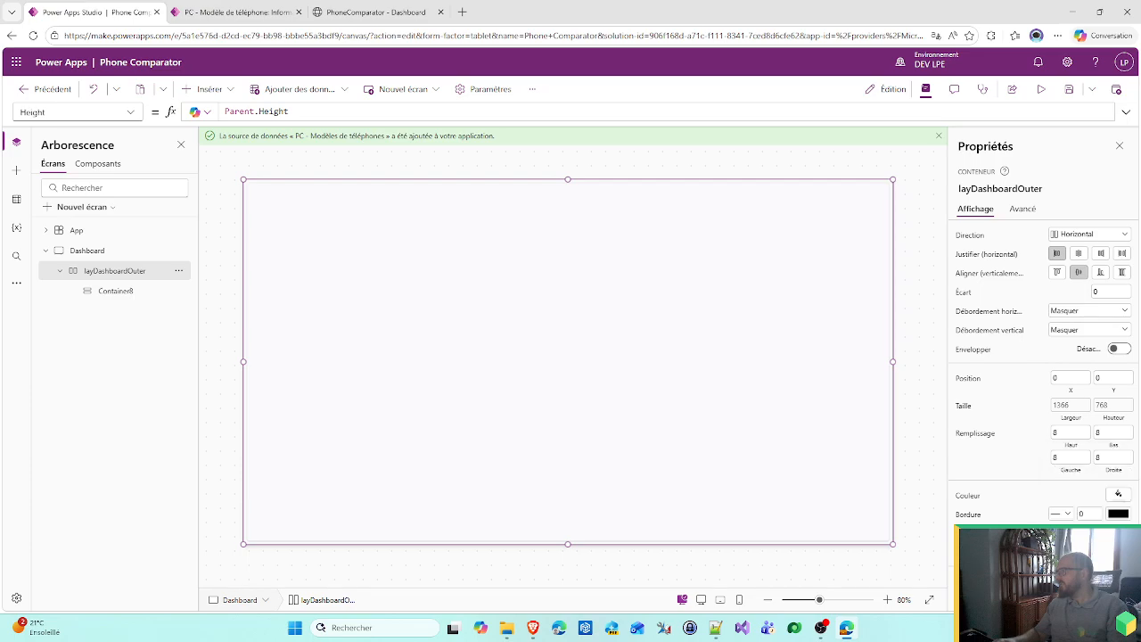
pyautogui.write('0')
pyautogui.press('Tab')
pyautogui.write('0')
pyautogui.press('Tab')
pyautogui.write('0')
pyautogui.press('Tab')
# - Check the side menu in the dashboard mock-up and rename the vertical container as layMenu
pyautogui.click(425, 366)
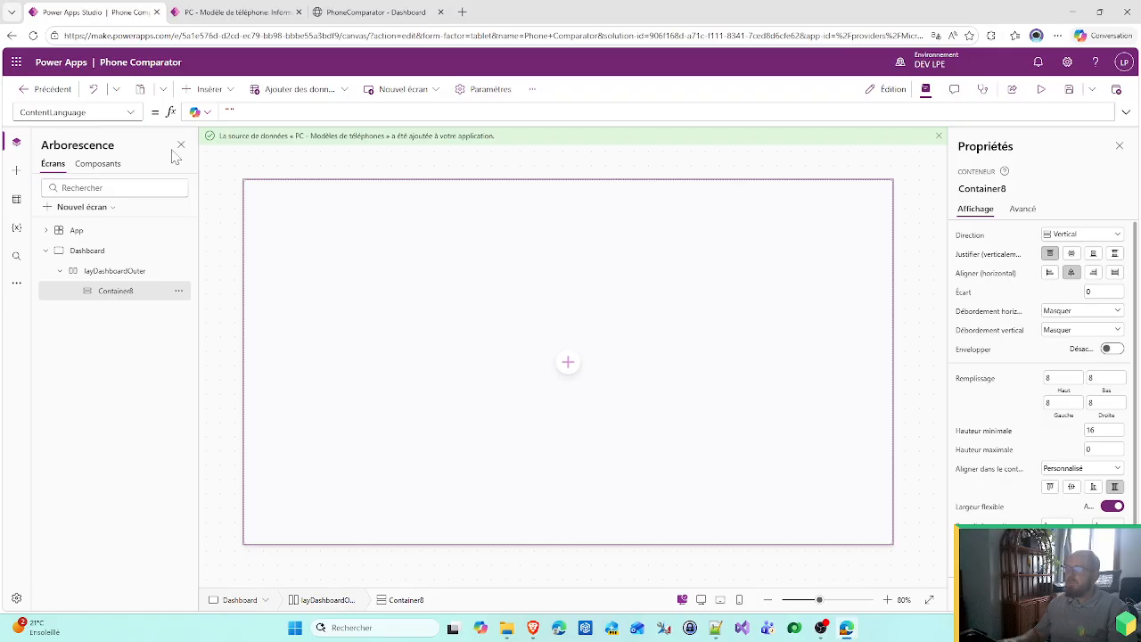
pyautogui.click(258, 12)
pyautogui.click(359, 12)
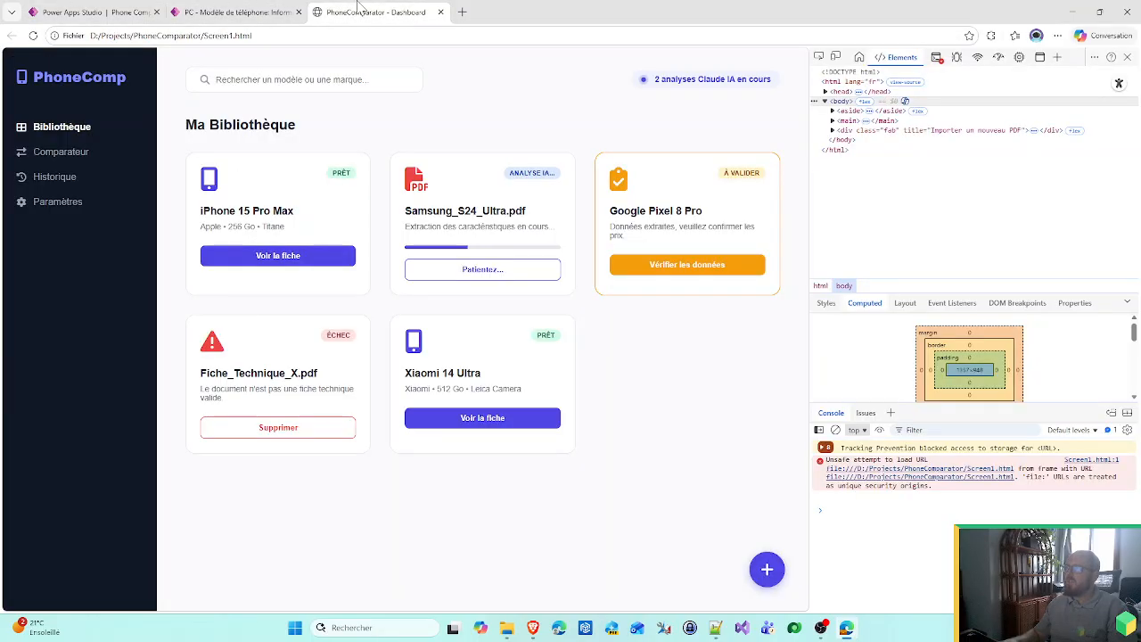
pyautogui.click(71, 10)
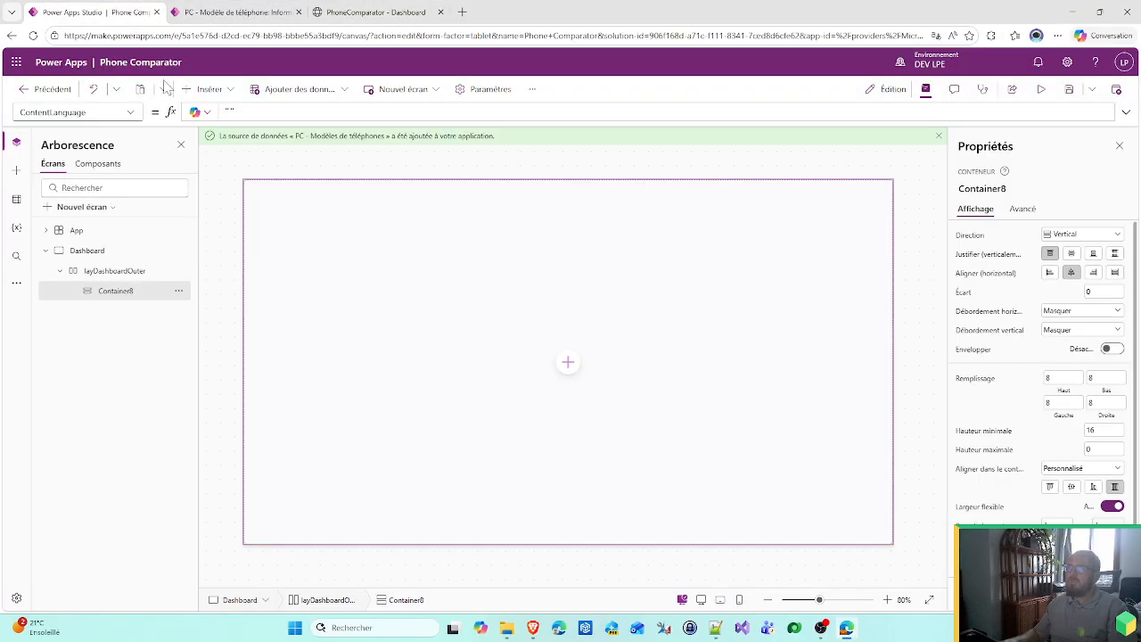
pyautogui.doubleClick(120, 291)
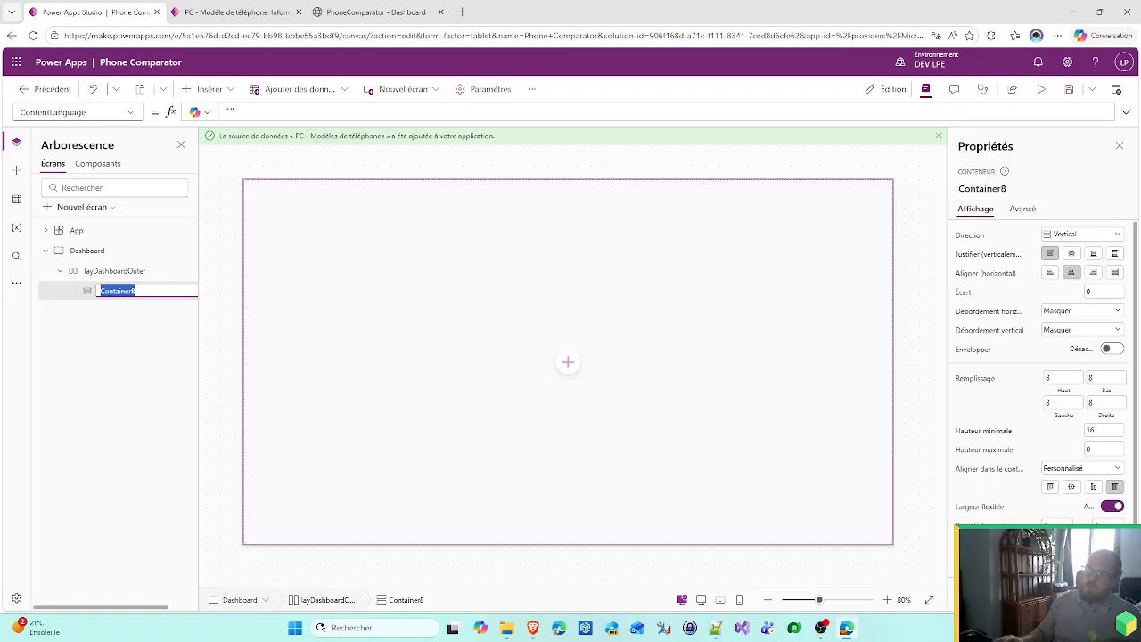
pyautogui.write('layMenu')
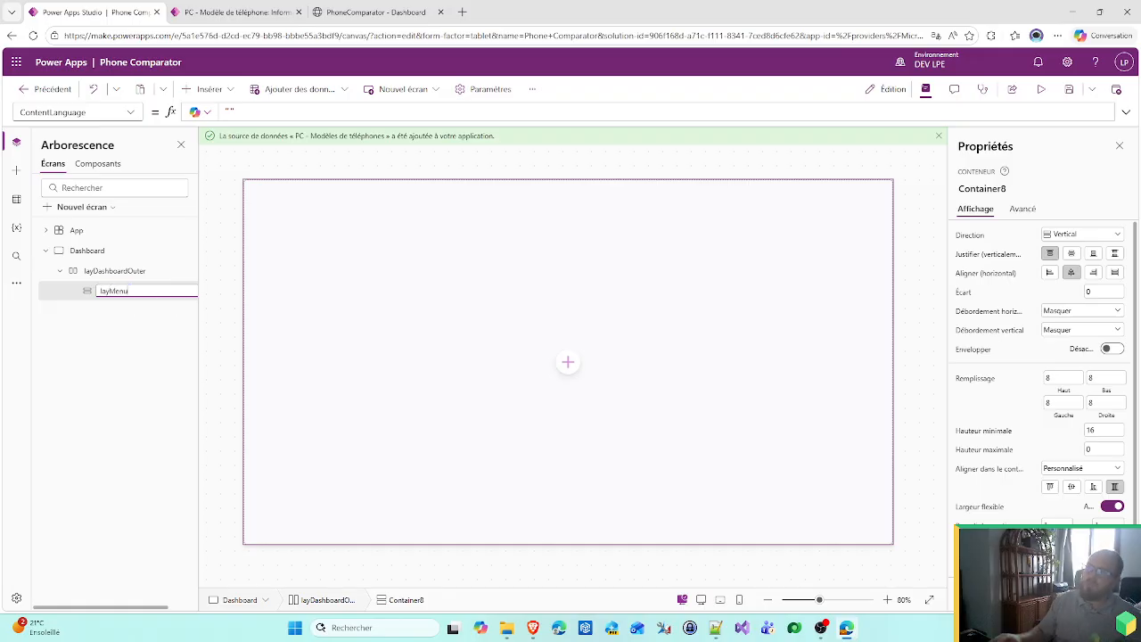
pyautogui.press('Return')
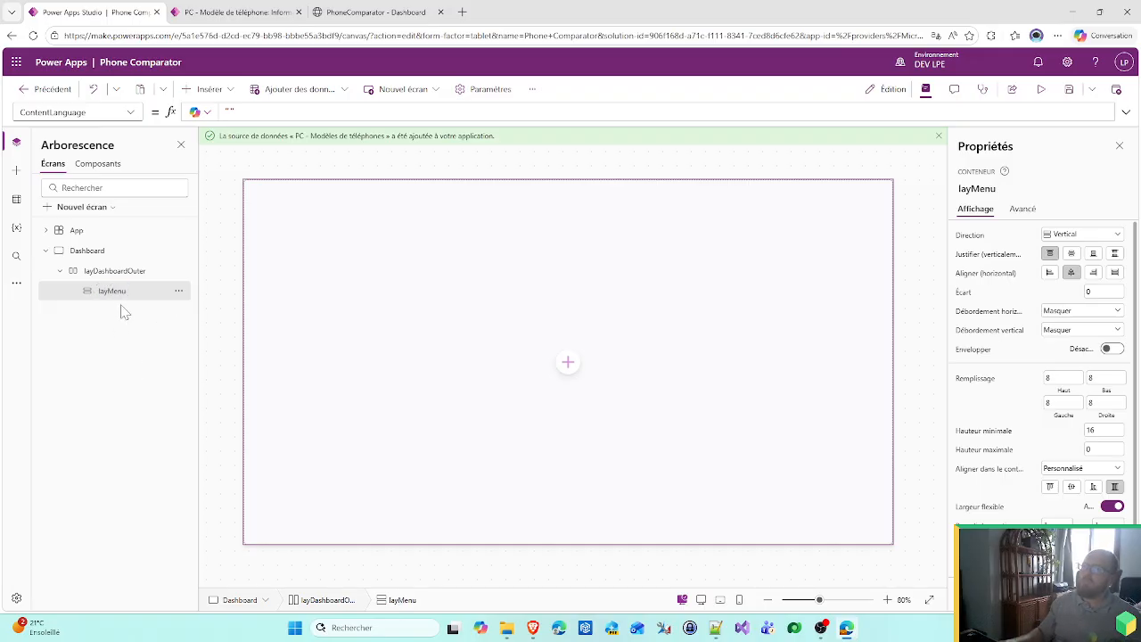
# - Insert a second vertical container inside layDashboardOuter and rename it layDashboardInner
pyautogui.click(85, 271)
pyautogui.click(205, 88)
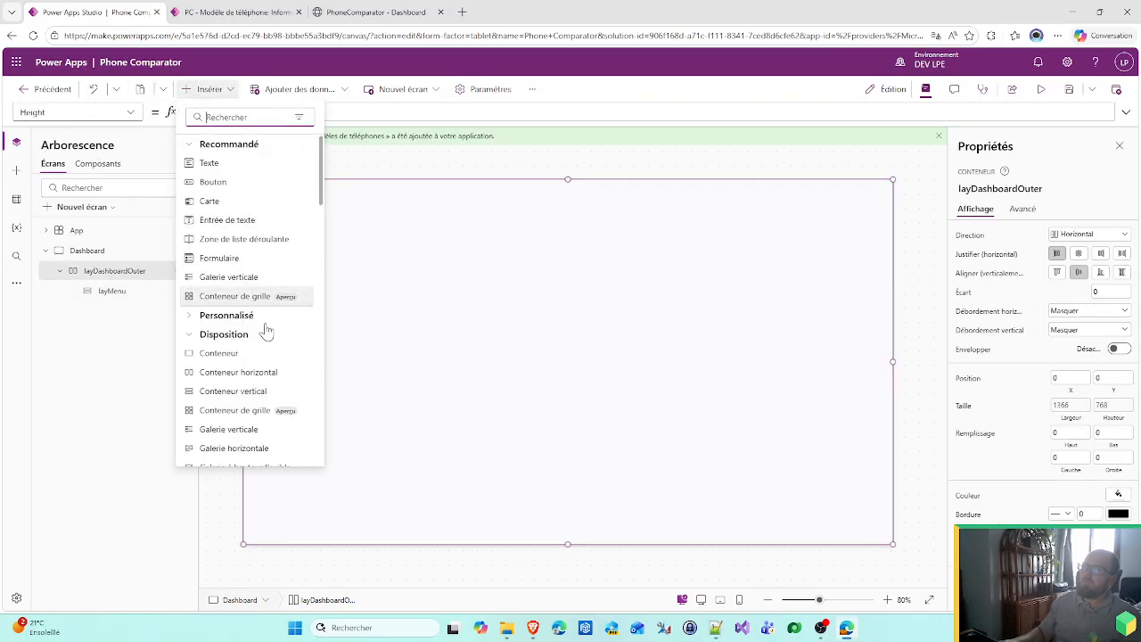
pyautogui.click(207, 396)
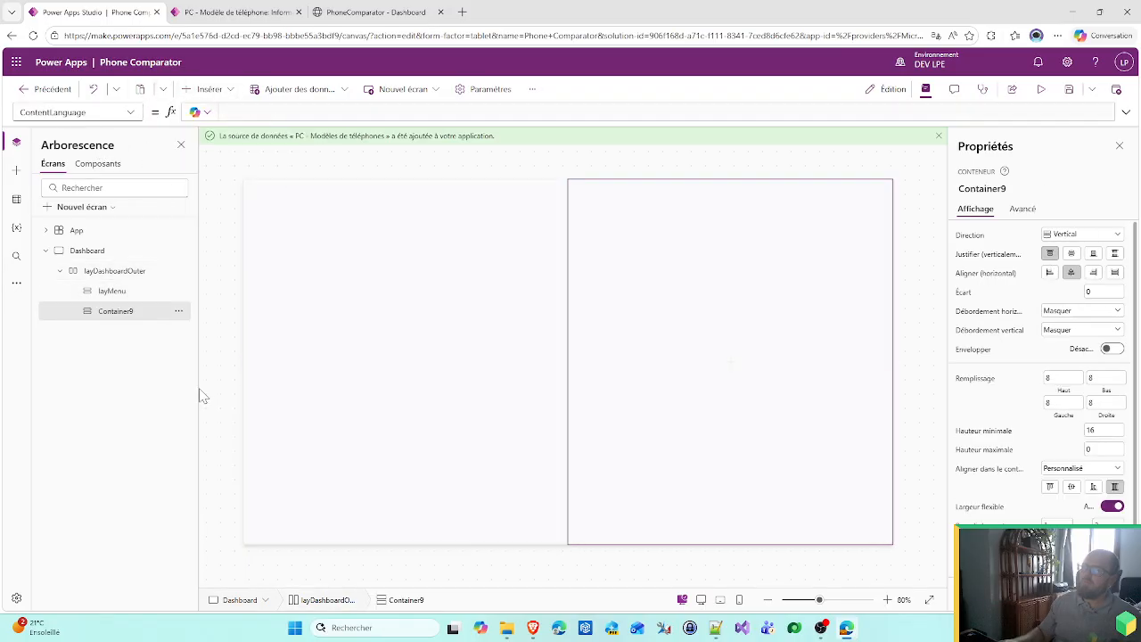
pyautogui.doubleClick(112, 310)
pyautogui.write('layDashboardI')
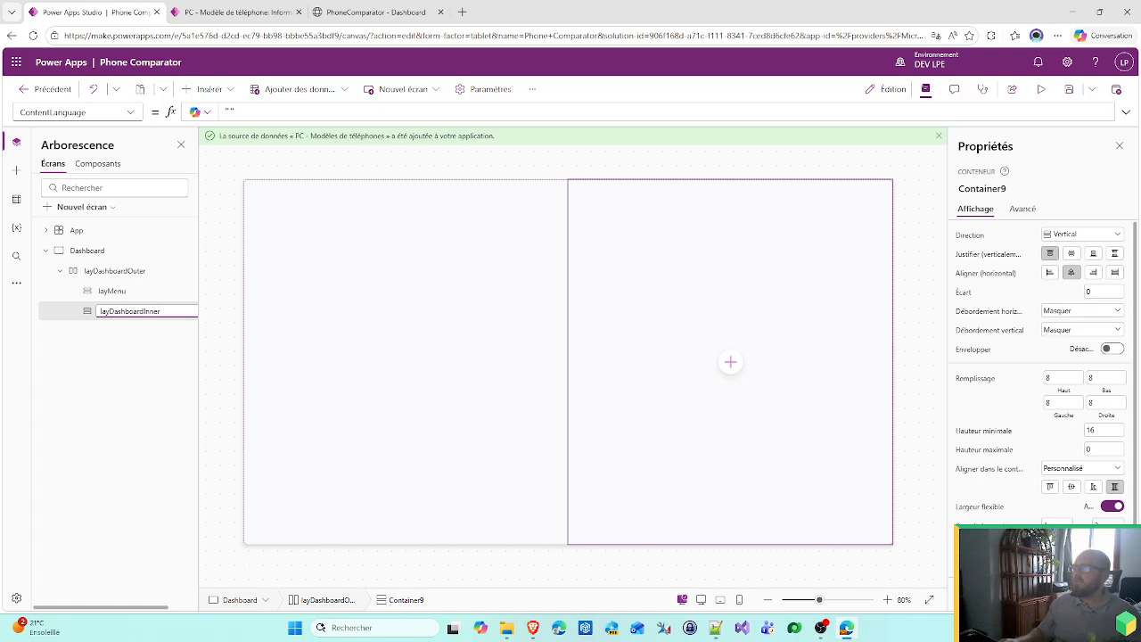
pyautogui.press('Return')
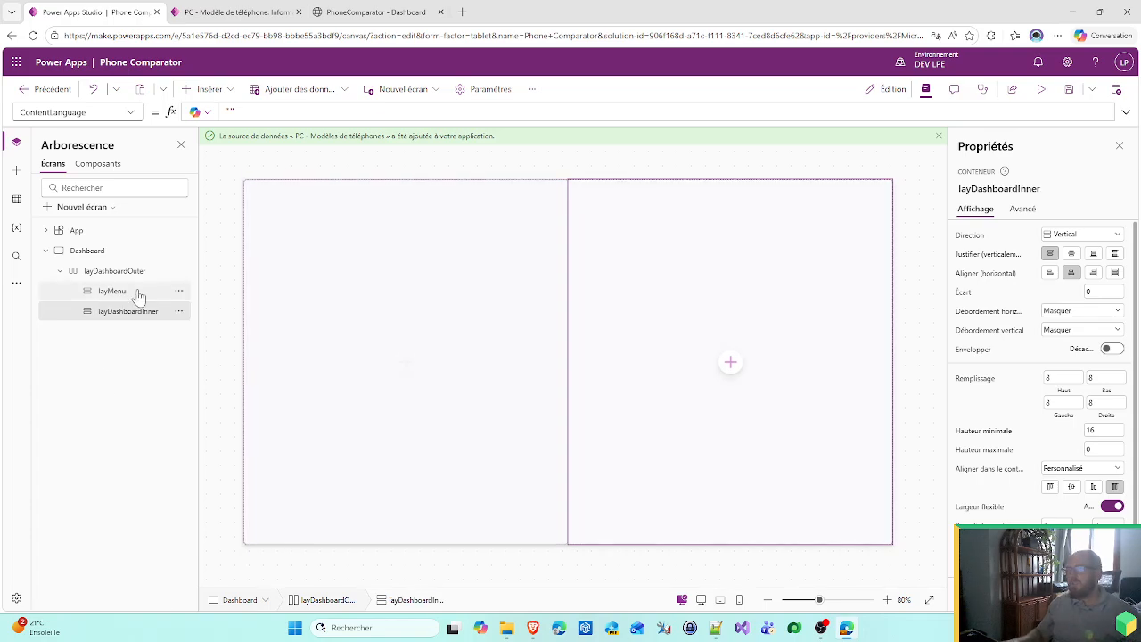
# - Set the flexible width fill portions of layDashboardInner to 3, leaving layMenu as the narrower column
pyautogui.keyDown('ctrl'); pyautogui.click(109, 293); pyautogui.keyUp('ctrl')
pyautogui.scroll(-1, 1038, 356)
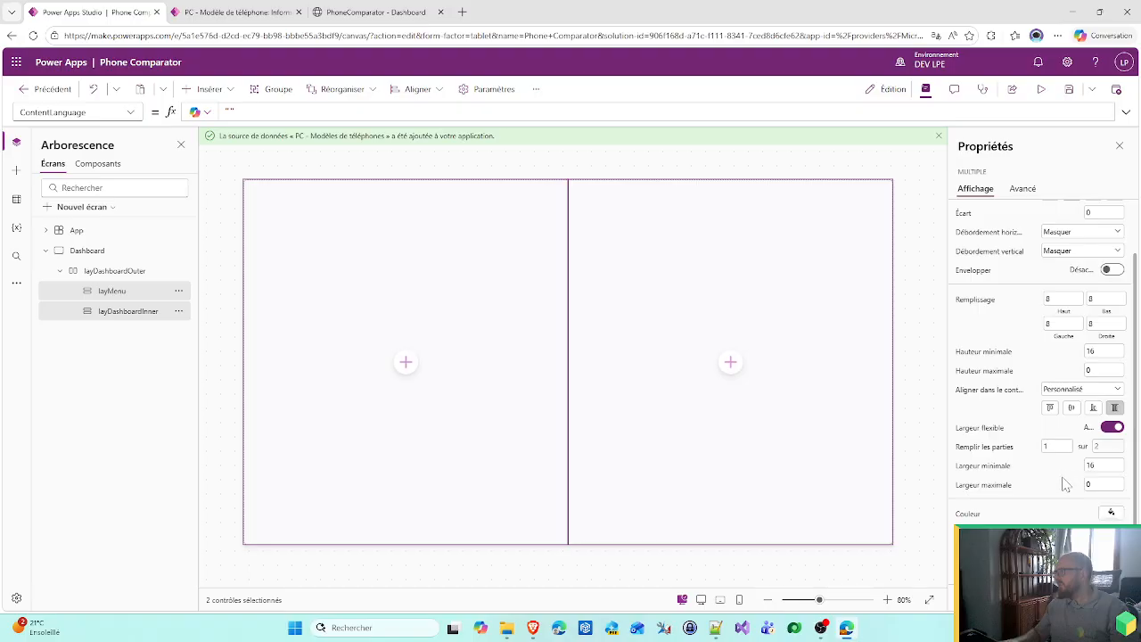
pyautogui.click(114, 294)
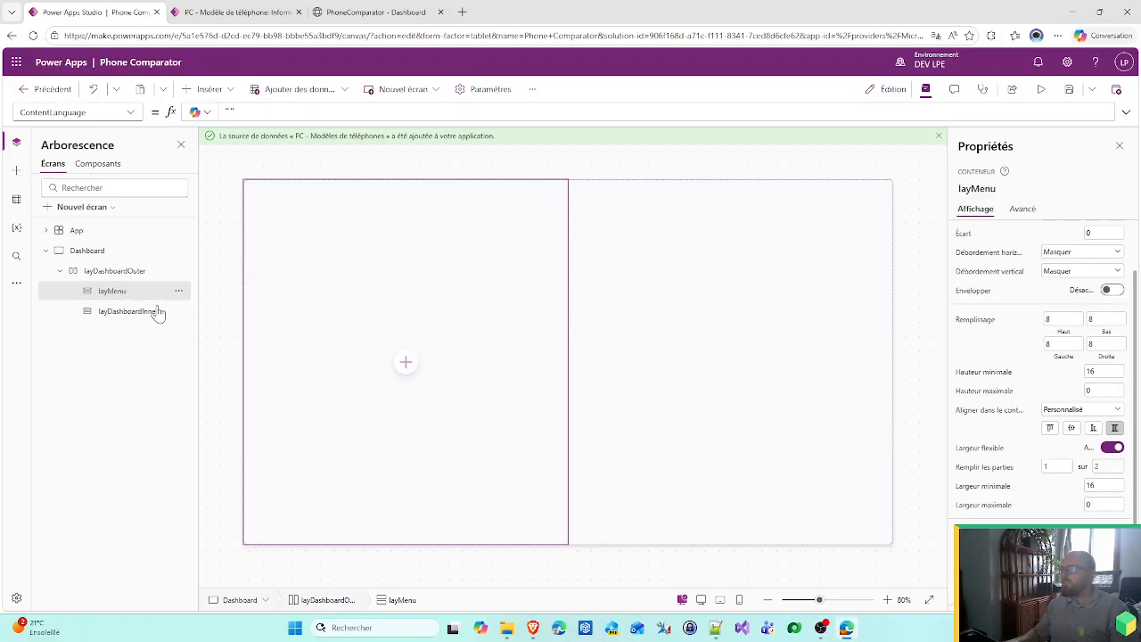
pyautogui.click(713, 441)
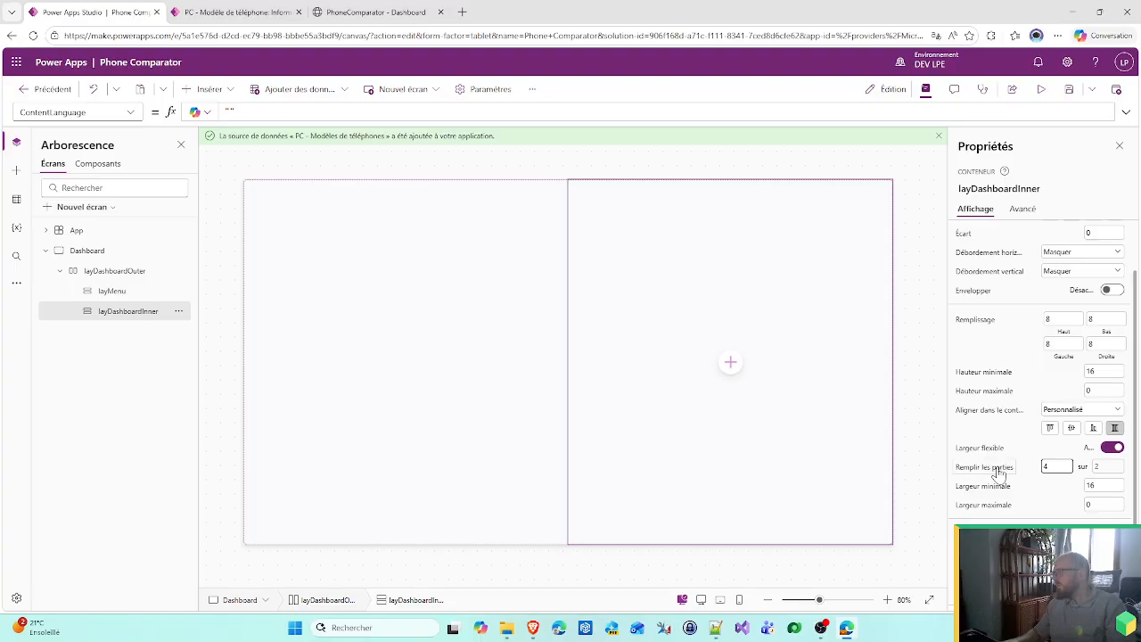
pyautogui.write('3')
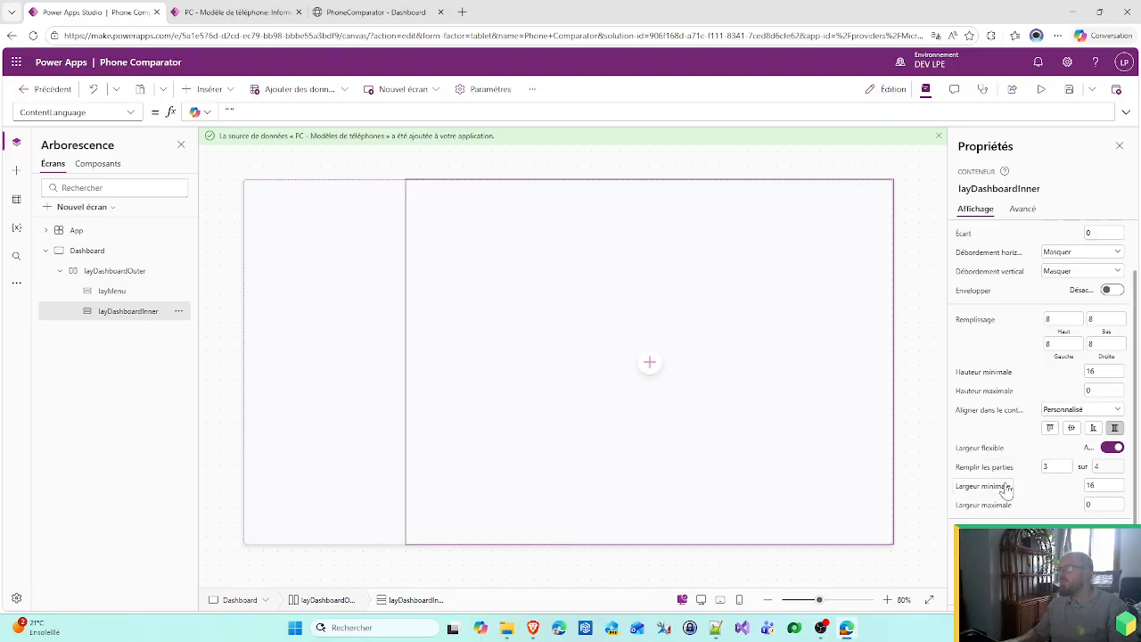
pyautogui.click(359, 235)
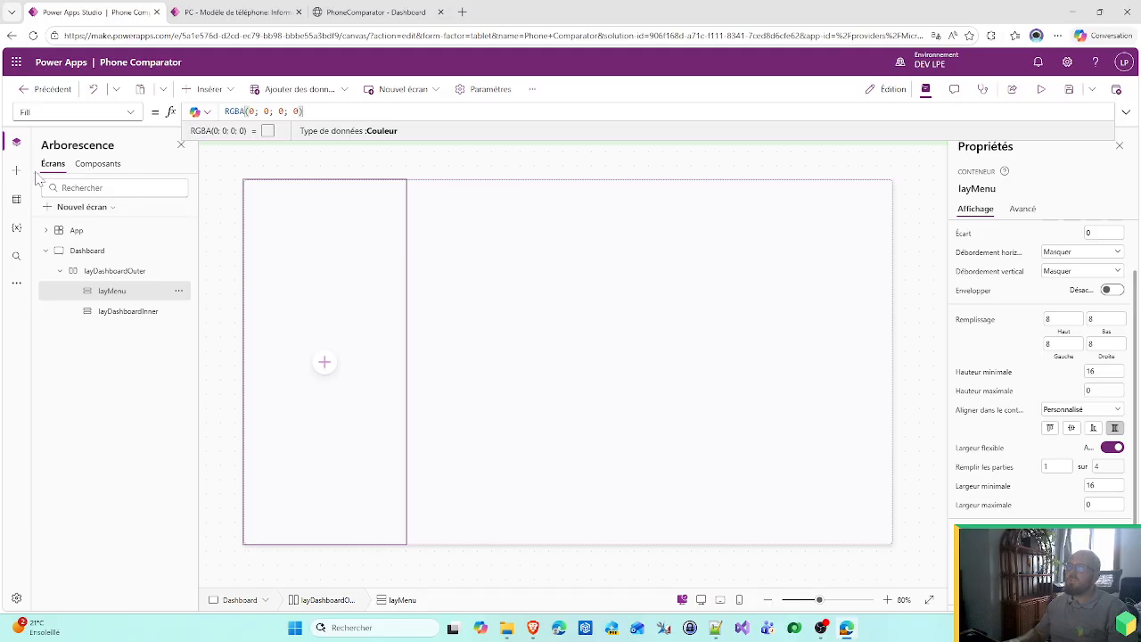
pyautogui.click(98, 164)
pyautogui.click(52, 164)
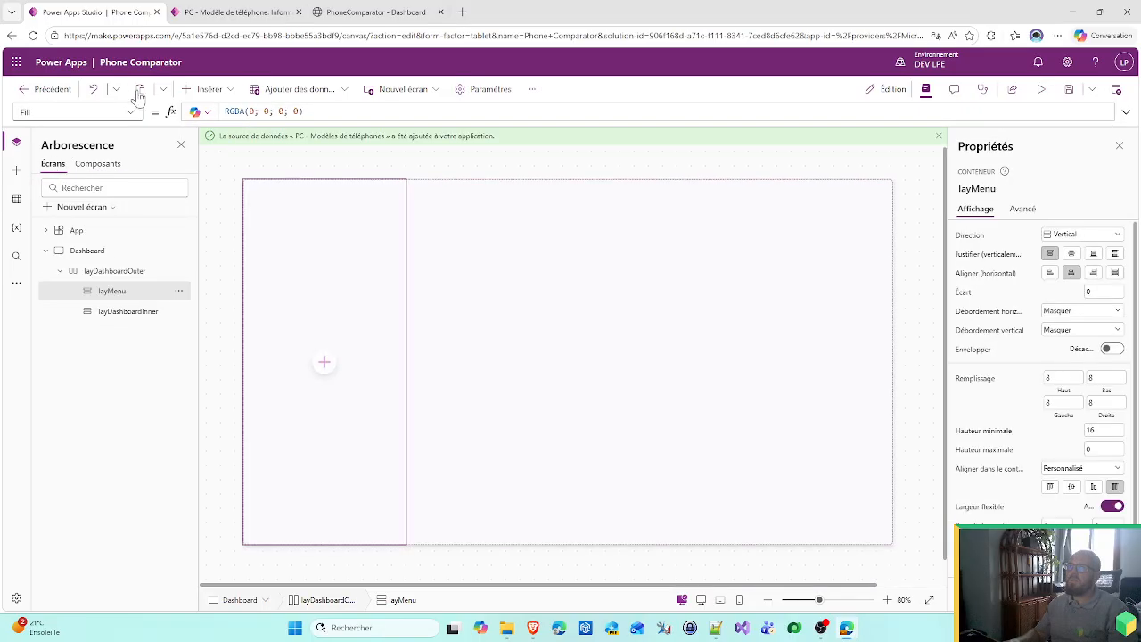
pyautogui.click(131, 116)
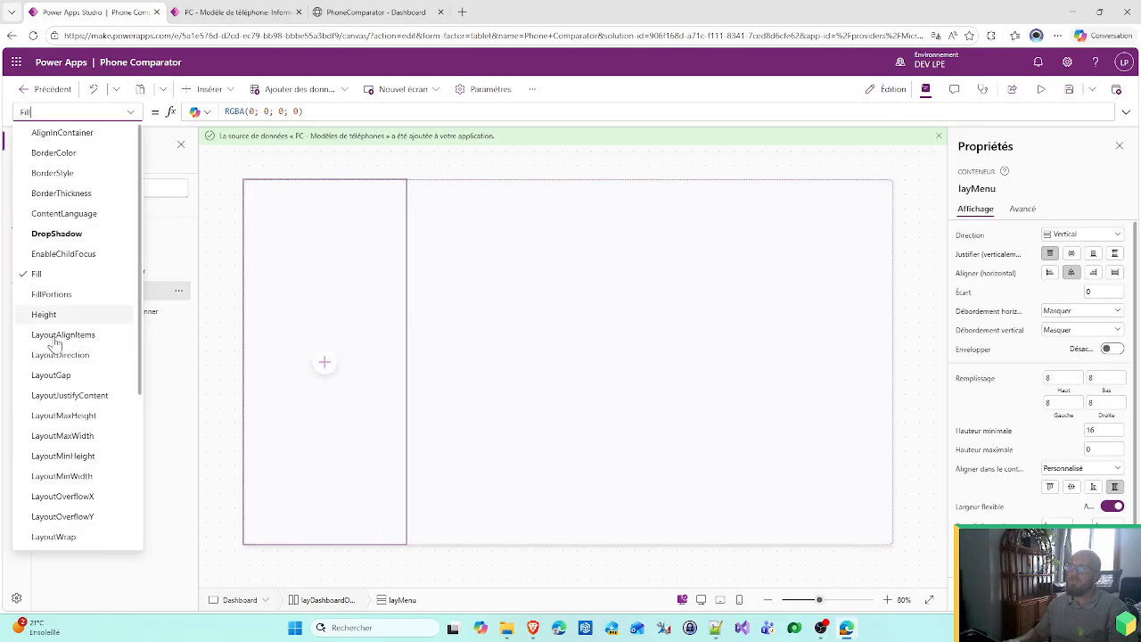
pyautogui.scroll(-2, 73, 470)
pyautogui.scroll(-1, 67, 398)
pyautogui.scroll(4, 66, 419)
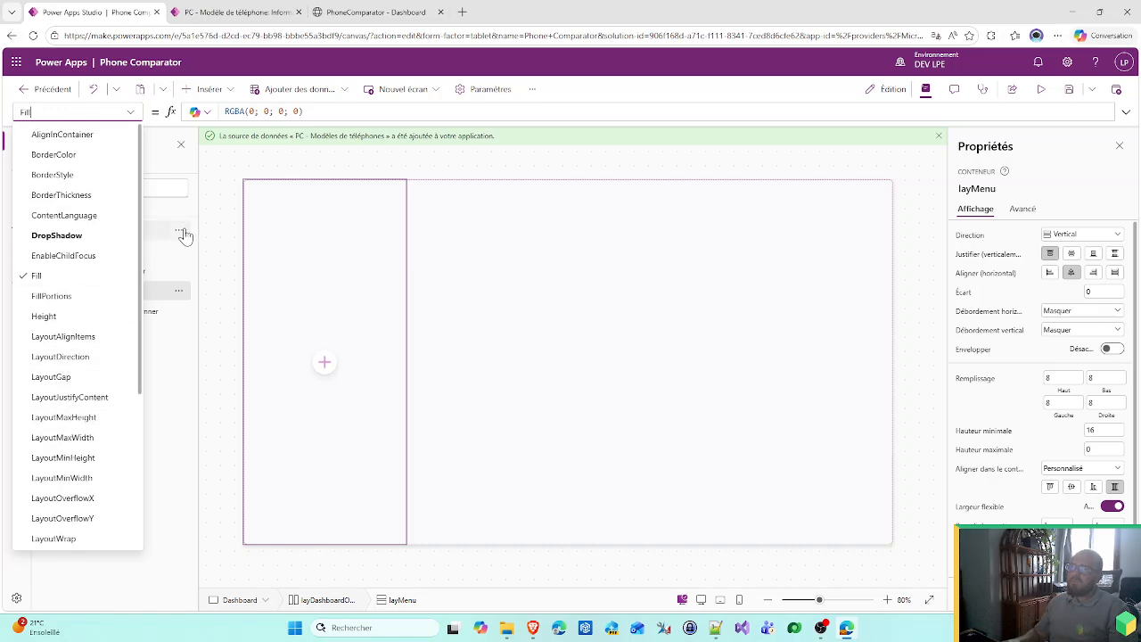
# - Open the Formulas property of the App object
pyautogui.click(157, 233)
pyautogui.click(157, 234)
pyautogui.click(131, 111)
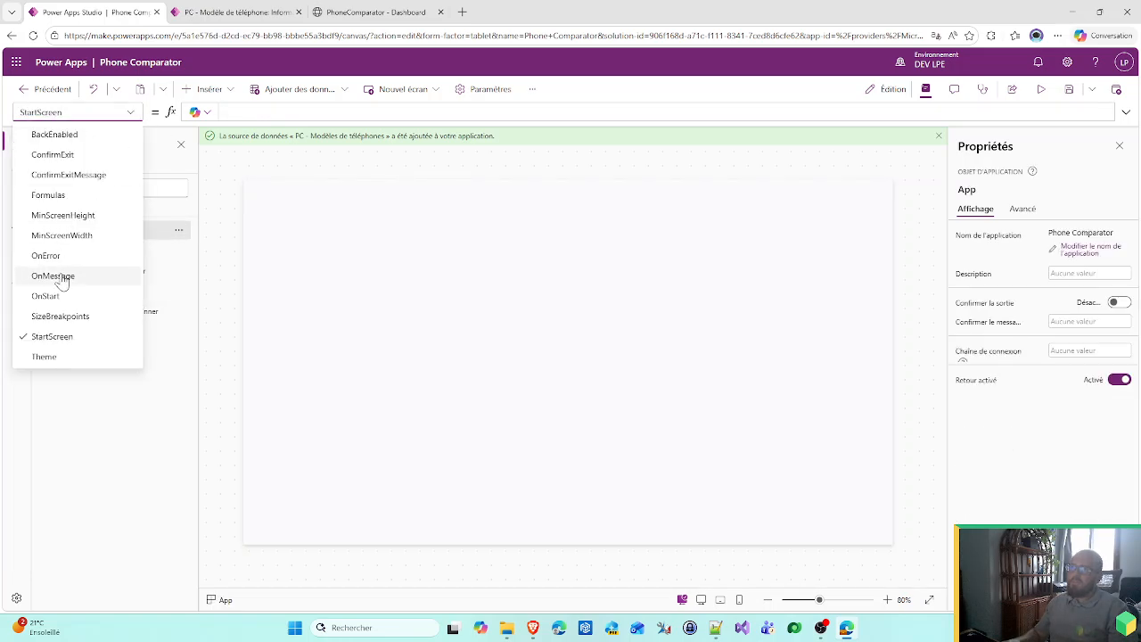
pyautogui.click(53, 195)
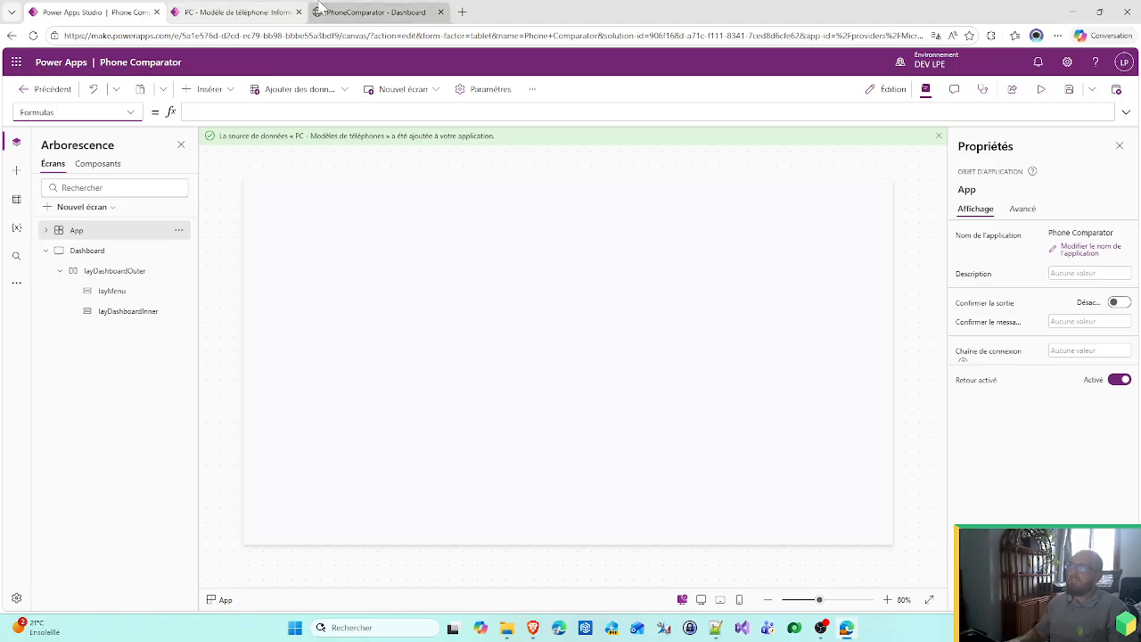
# - Copy the fill formula of Container6 in the cmpPickupPhone component and check the menu colour in the dashboard mock-up
pyautogui.click(97, 163)
pyautogui.click(122, 372)
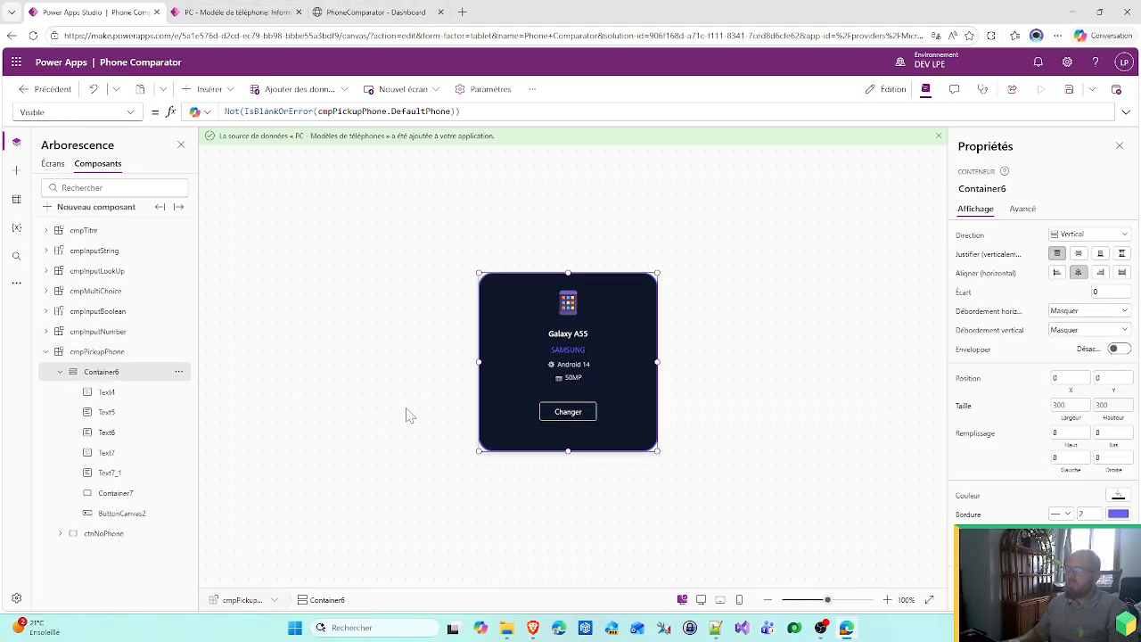
pyautogui.click(967, 496)
pyautogui.hotkey('ctrl', 'c')
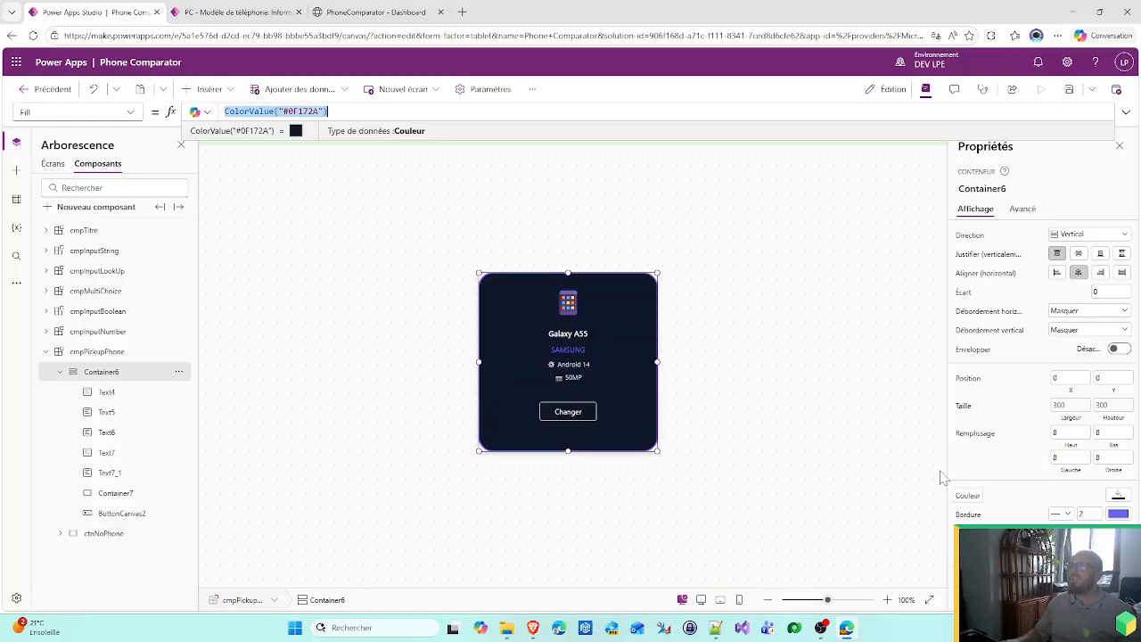
pyautogui.click(232, 11)
pyautogui.click(375, 11)
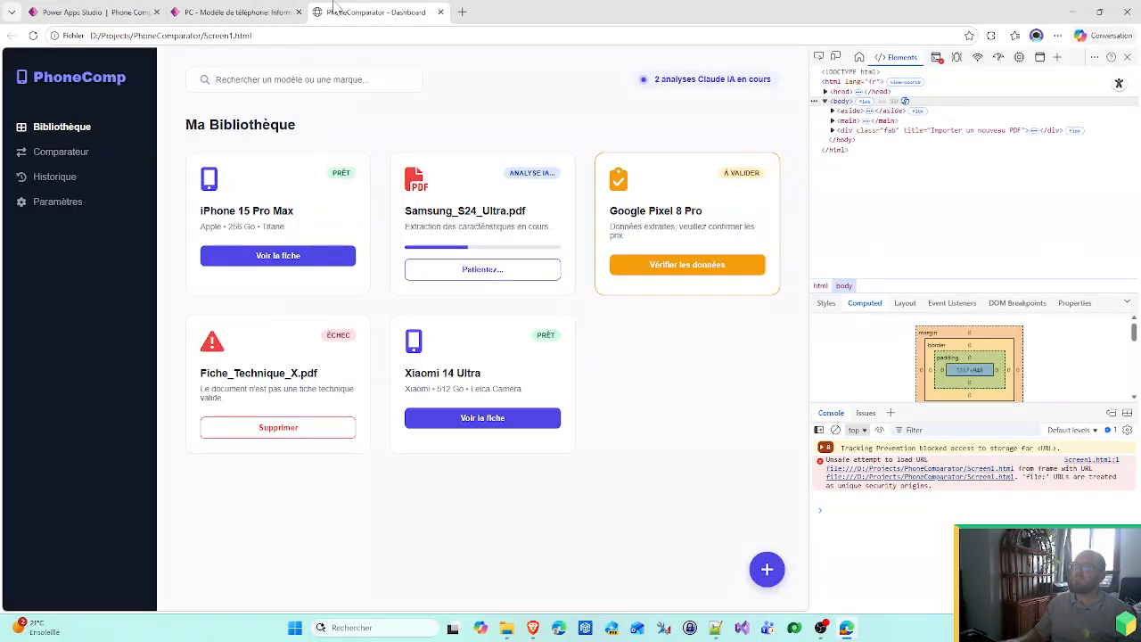
pyautogui.click(89, 12)
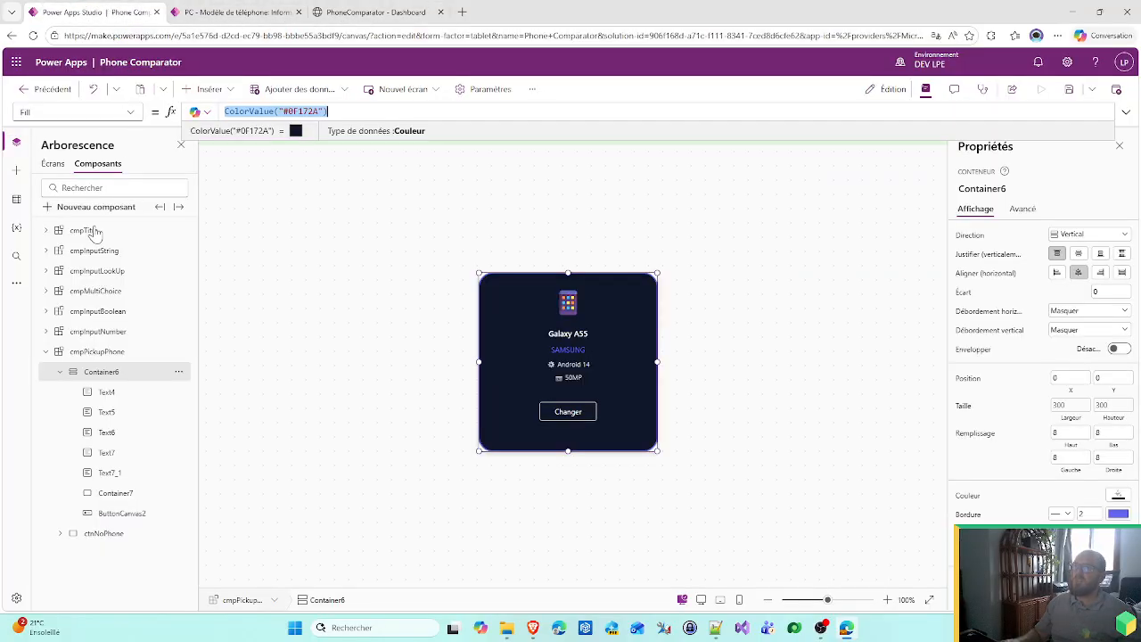
# - Define a named formula fx_color as a record with a dark field in the App object's Formulas property
pyautogui.click(54, 164)
pyautogui.click(76, 230)
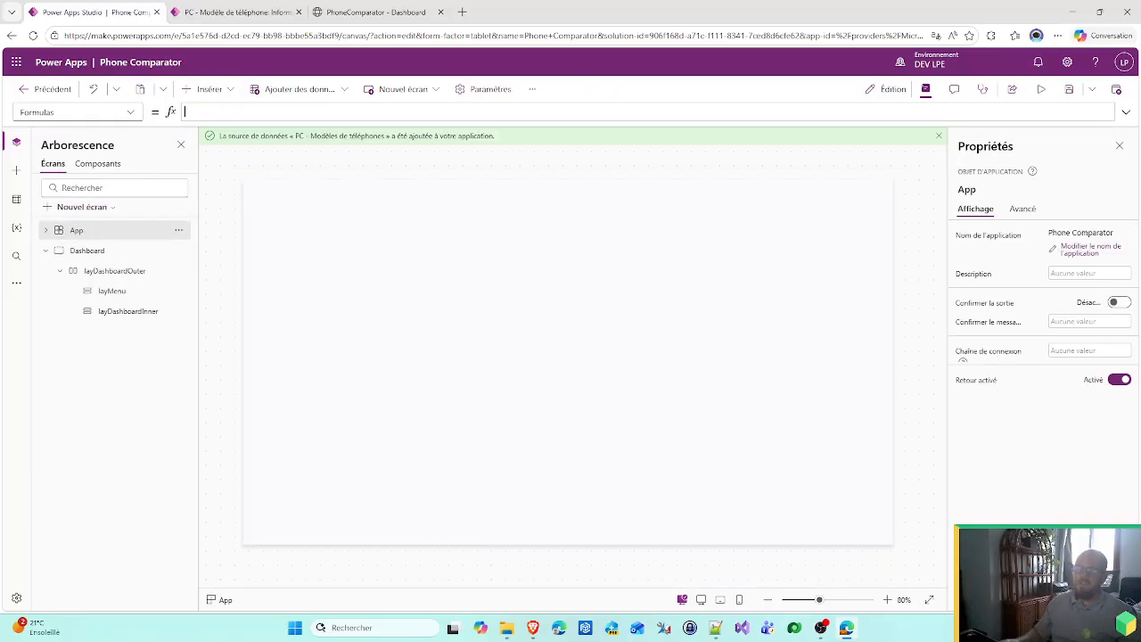
pyautogui.write('Fo')
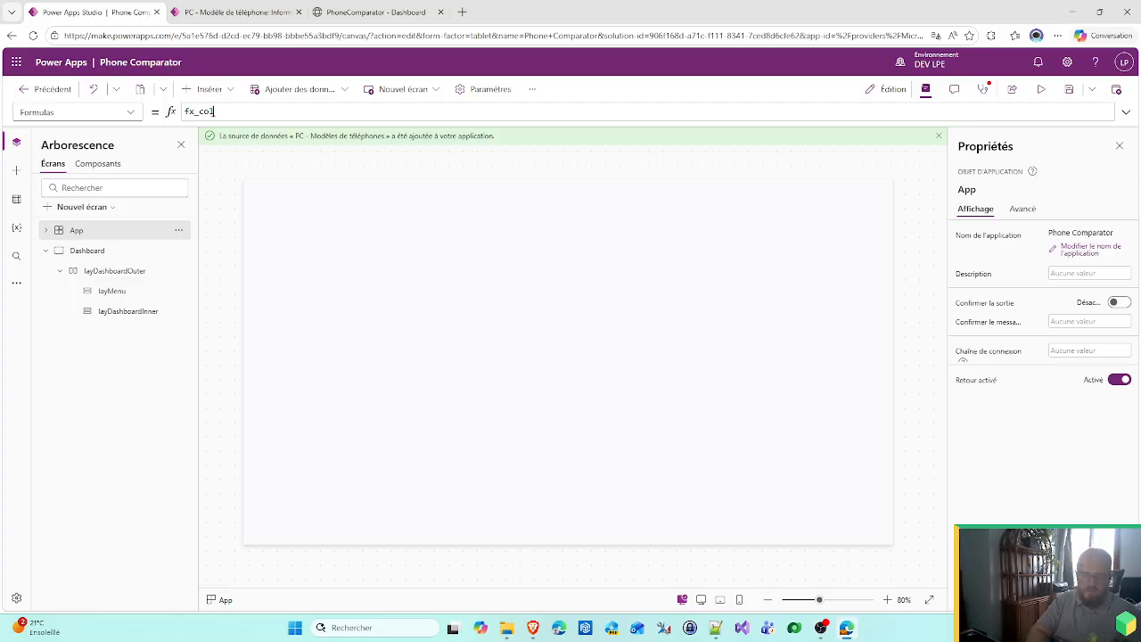
pyautogui.write('_color : {')
pyautogui.press('Return')
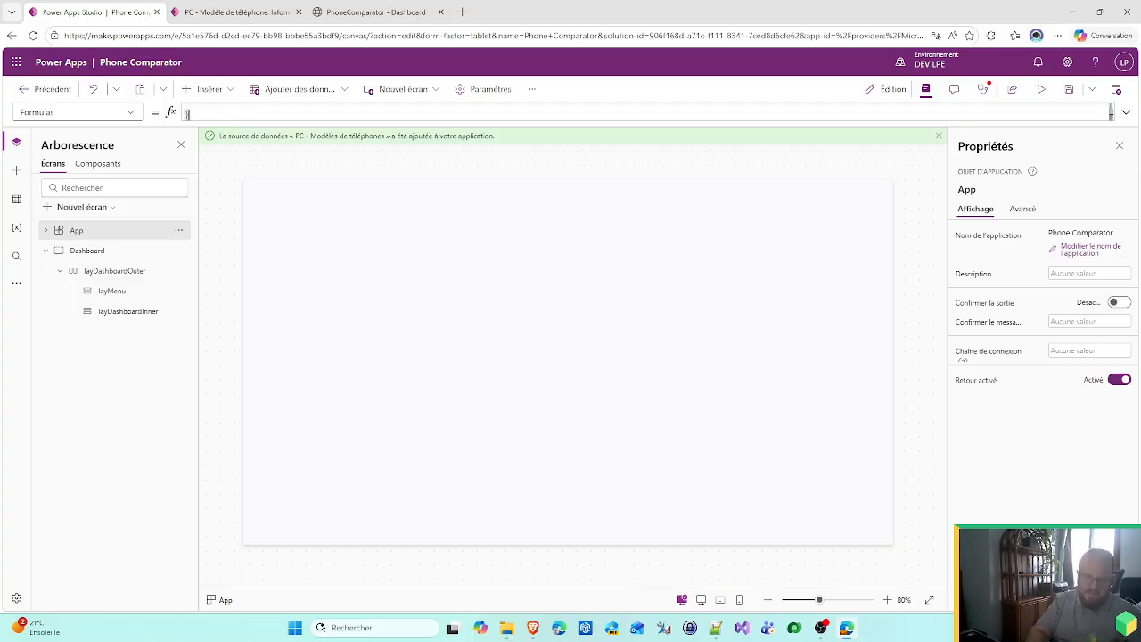
pyautogui.click(1125, 113)
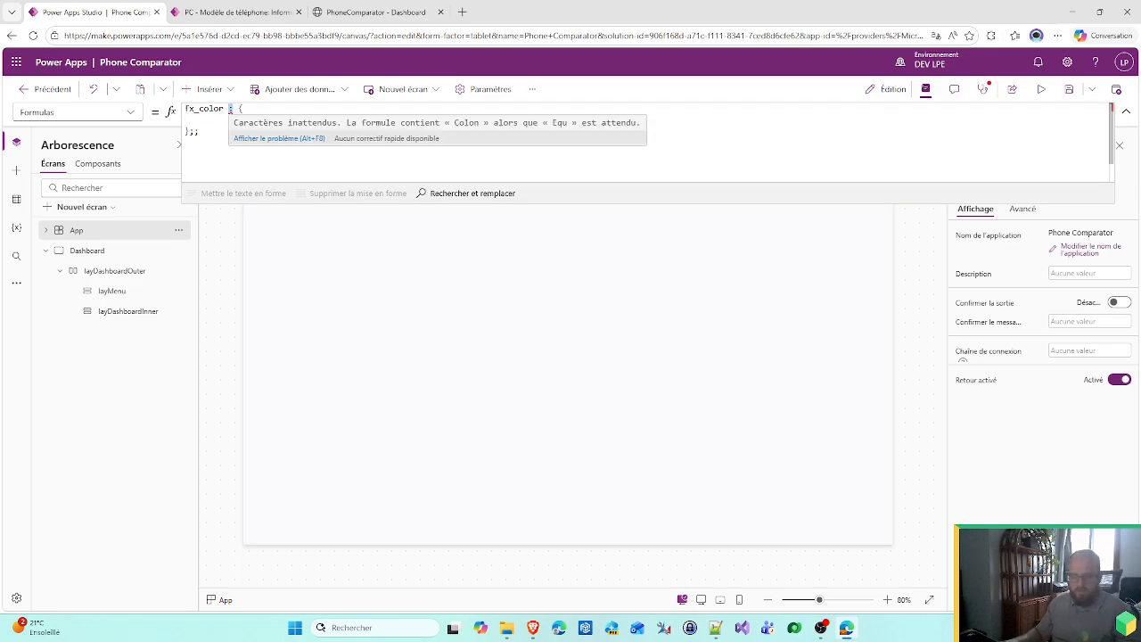
pyautogui.write('=')
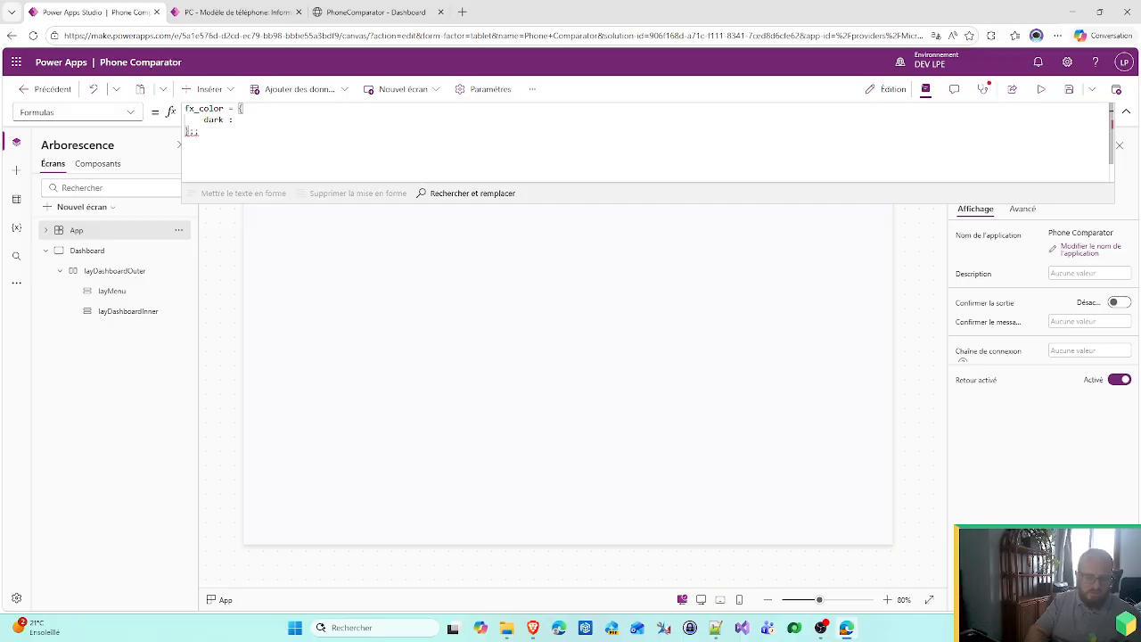
# - Set the dark field of fx_color to ColorValue("#0F172A"), removing the duplicated ColorValue call
pyautogui.write('ColorValue(')
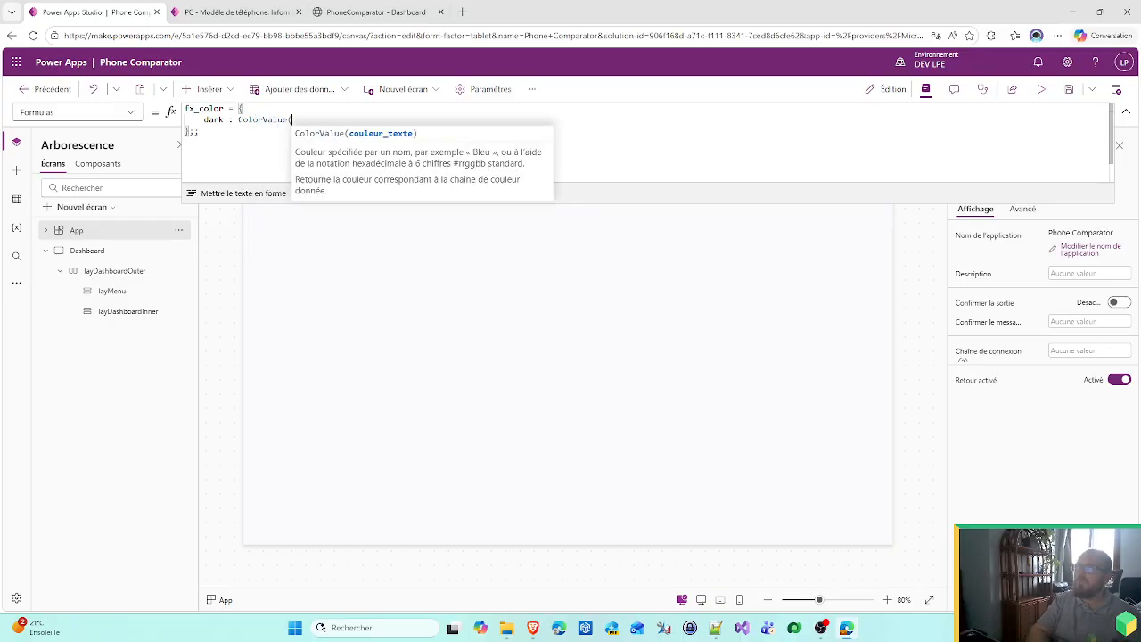
pyautogui.hotkey('ctrl', 'v')
pyautogui.write(')')
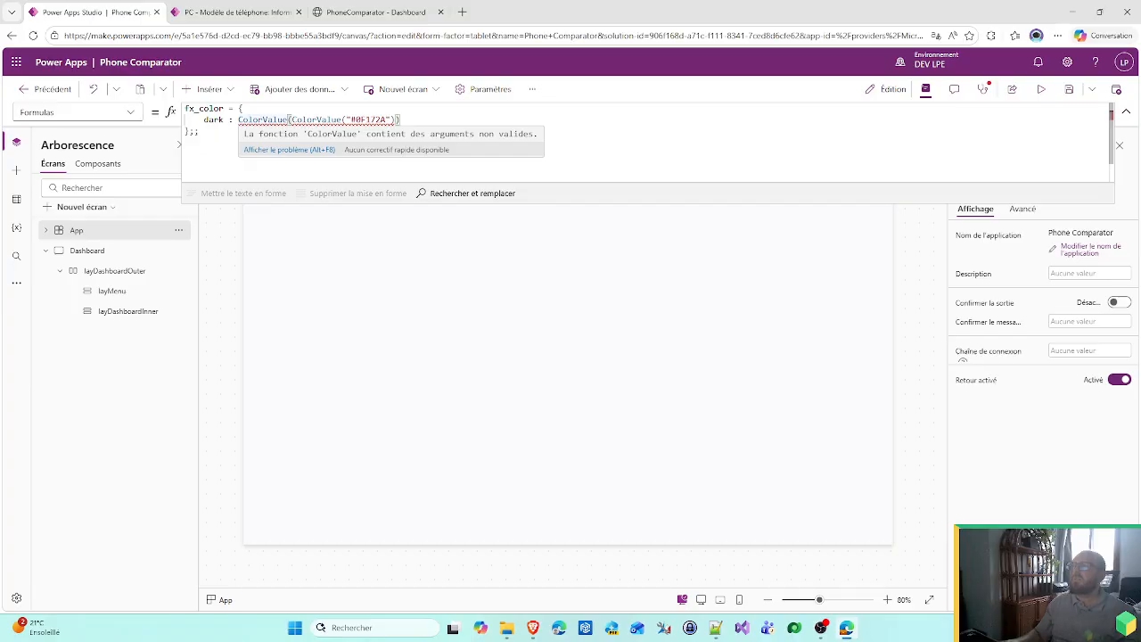
pyautogui.hotkey('ctrl', 'shift', 'Left')
pyautogui.hotkey('ctrl', 'shift', 'Left')
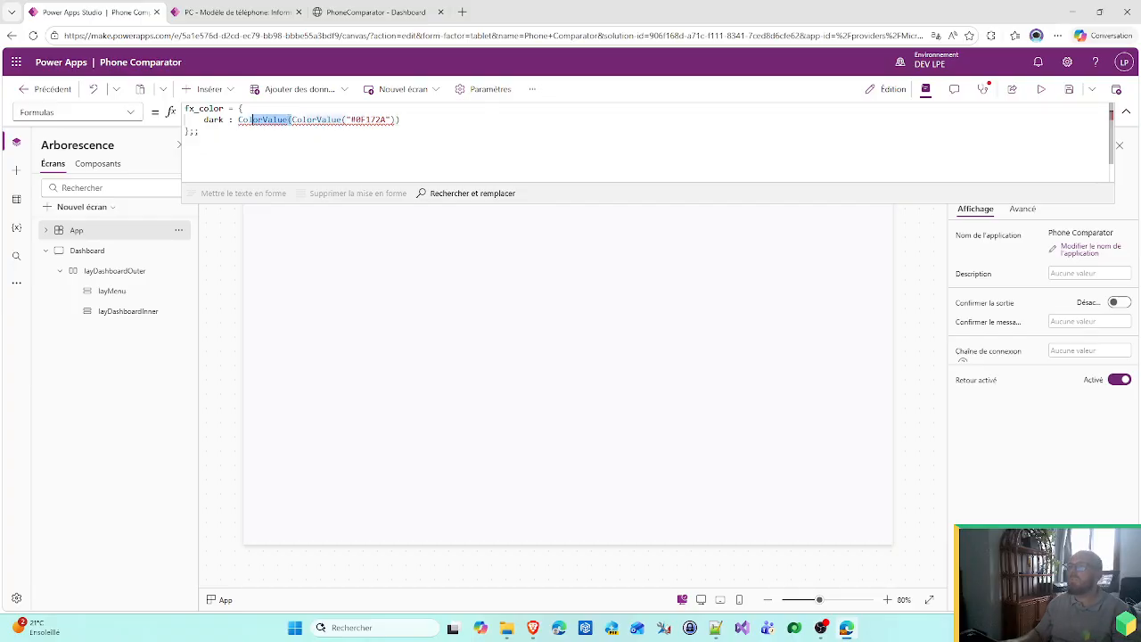
pyautogui.press('BackSpace')
pyautogui.press('End')
pyautogui.press('BackSpace')
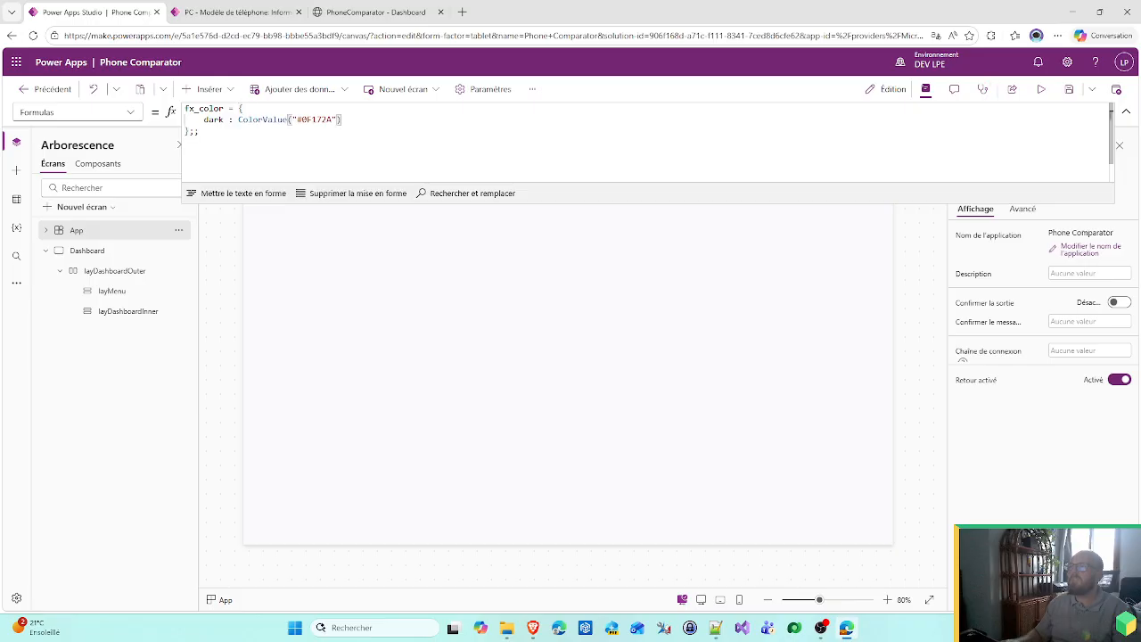
pyautogui.click(1127, 113)
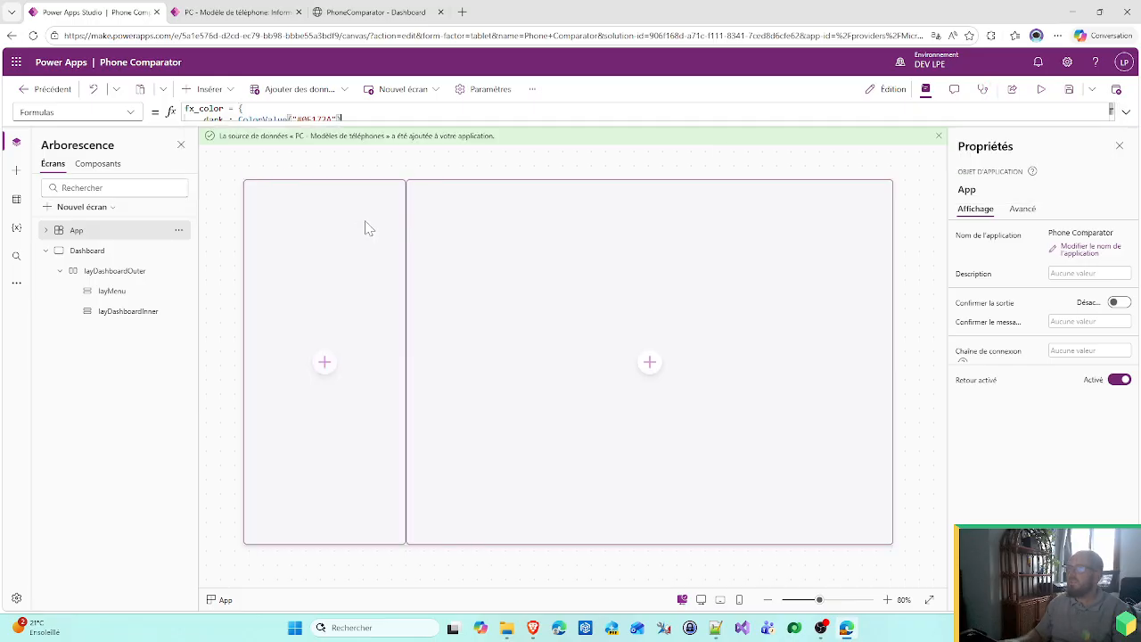
# - Set the fill colour of layMenu to fx_color.dark
pyautogui.click(344, 255)
pyautogui.scroll(-2, 1041, 374)
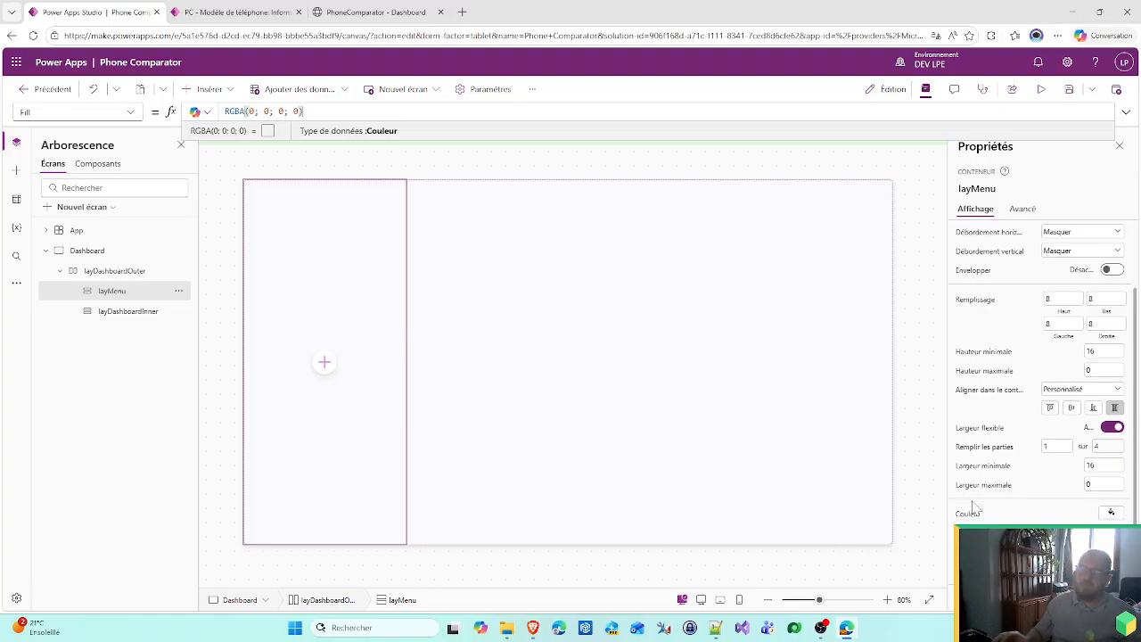
pyautogui.hotkey('ctrl', 'a')
pyautogui.write('fx')
pyautogui.press('Tab')
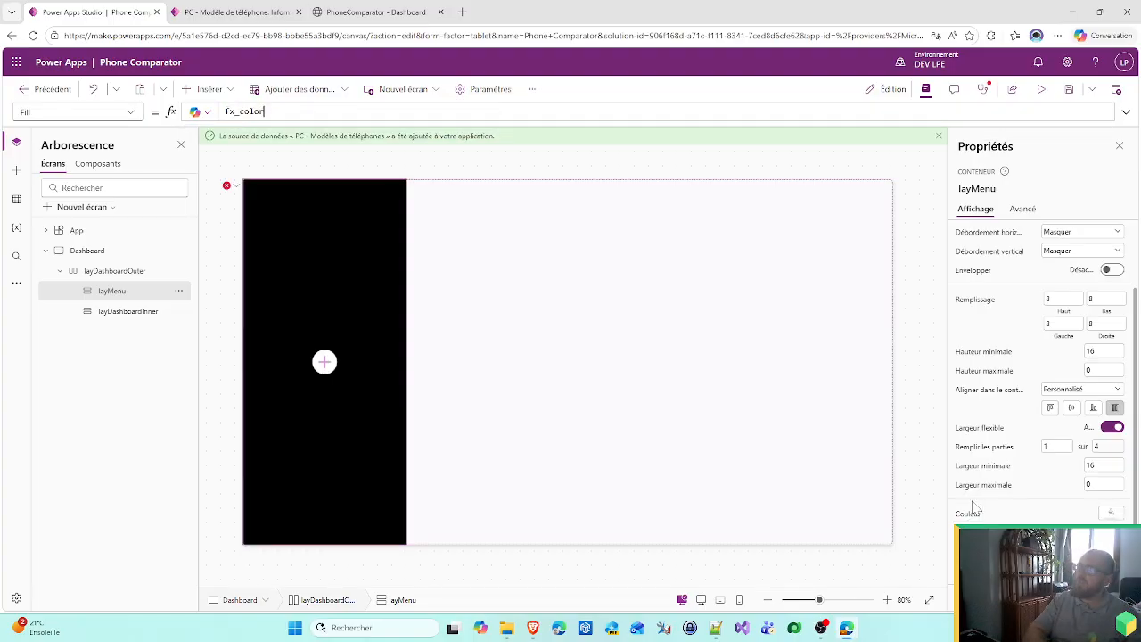
pyautogui.write('.dark')
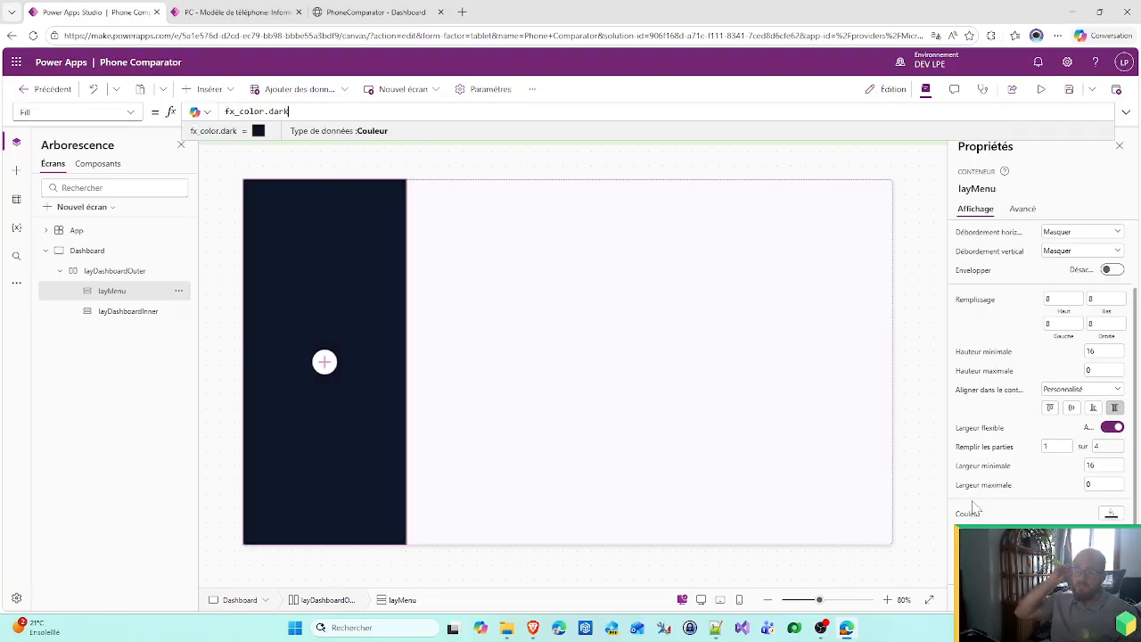
# - Check the side menu title in the dashboard mock-up and insert a text control inside layMenu
pyautogui.click(542, 200)
pyautogui.click(352, 11)
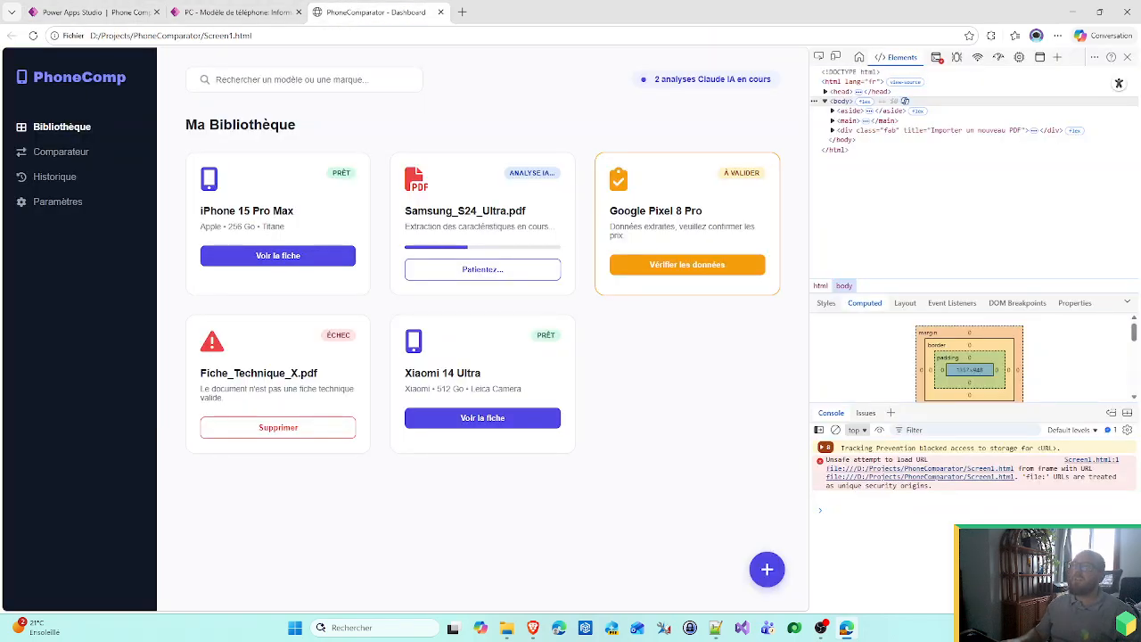
pyautogui.click(72, 11)
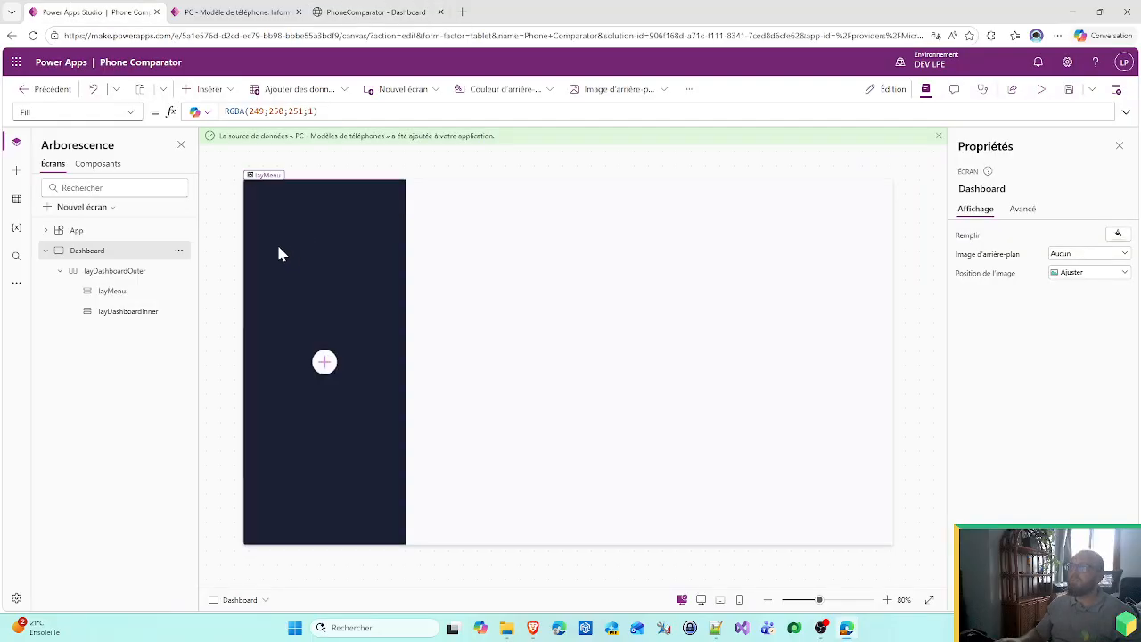
pyautogui.click(118, 293)
pyautogui.click(210, 89)
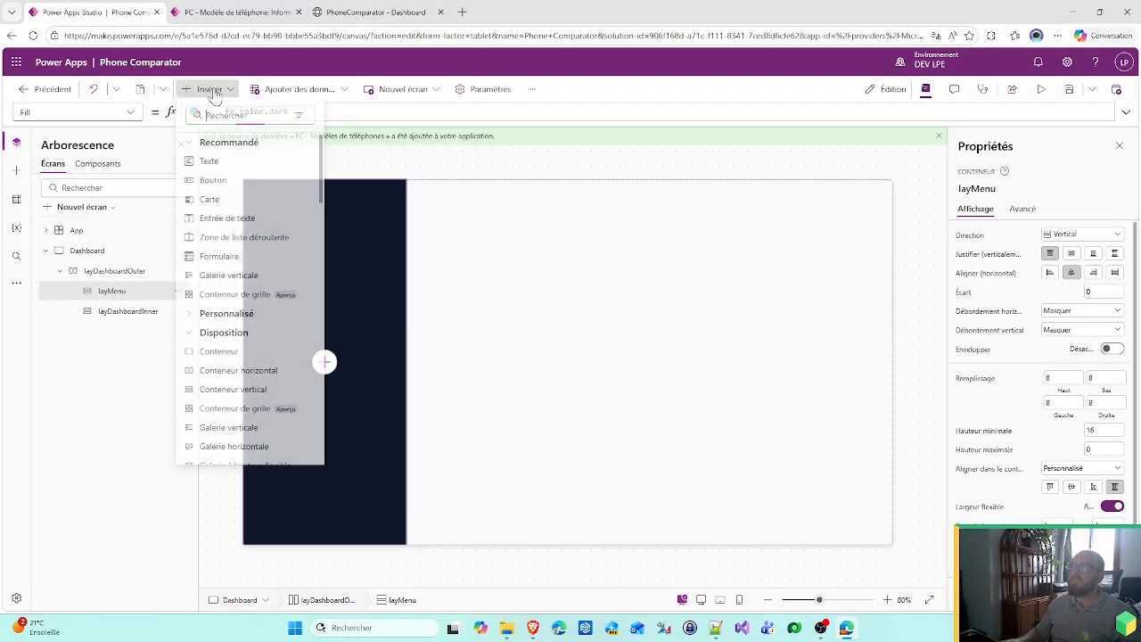
pyautogui.click(213, 161)
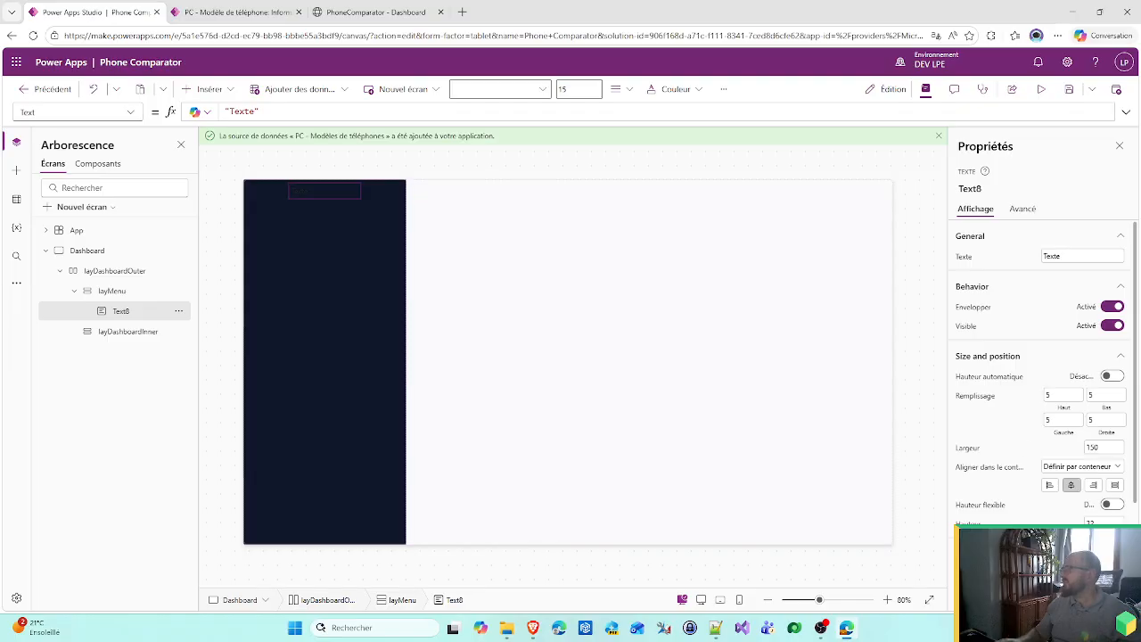
# - Stretch the new text control across the width of layMenu and centre its text
pyautogui.click(1115, 485)
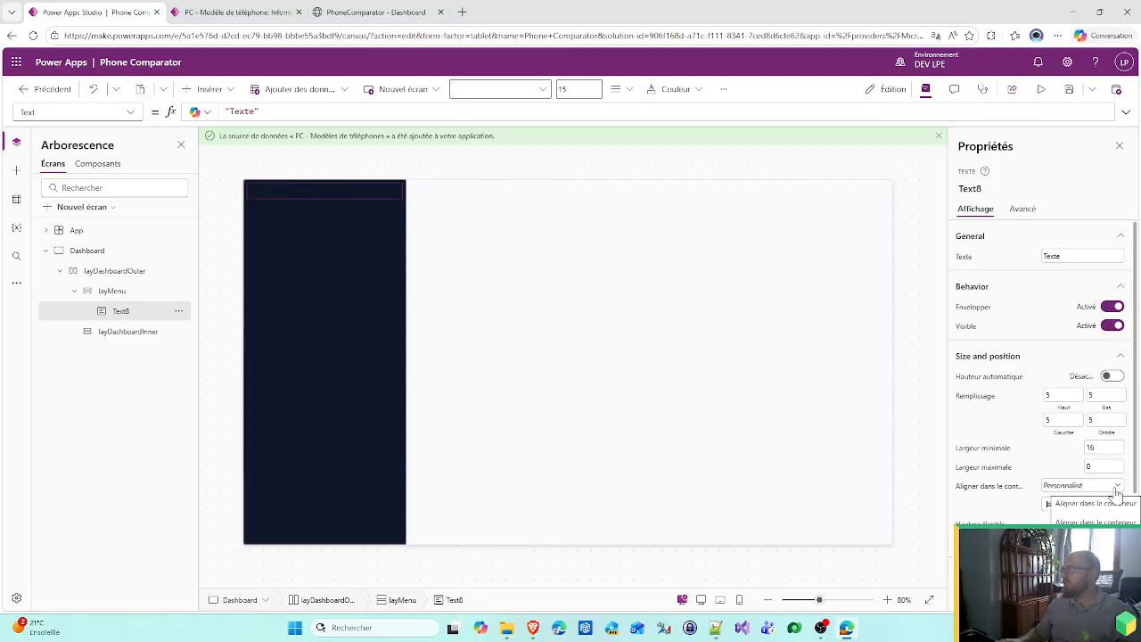
pyautogui.scroll(-1, 1114, 494)
pyautogui.scroll(-1, 1063, 521)
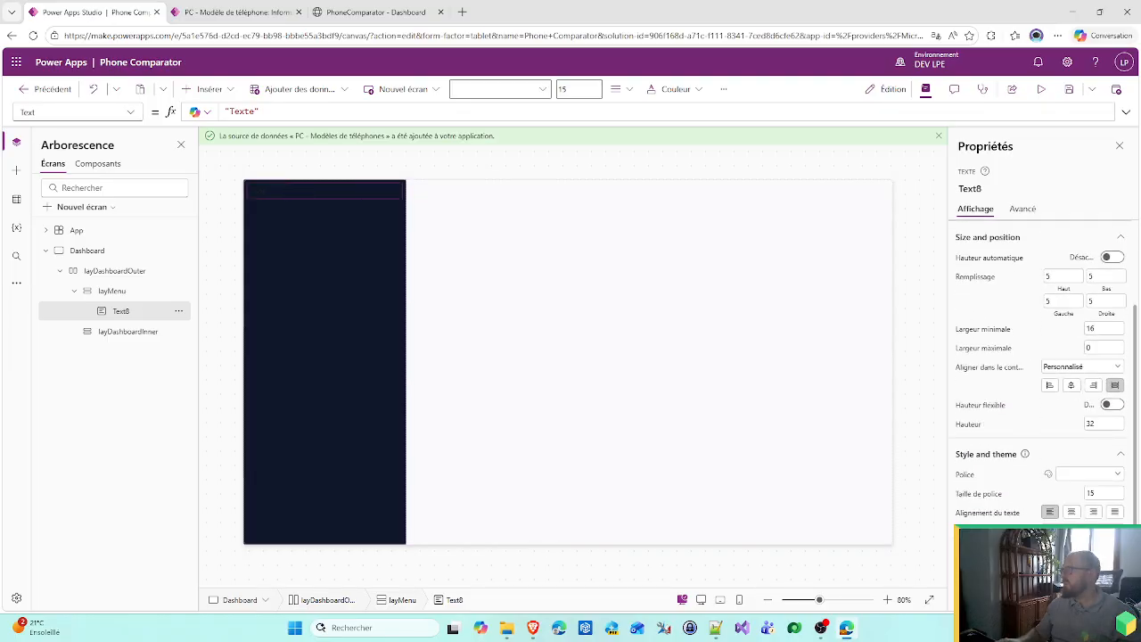
pyautogui.click(1072, 513)
pyautogui.scroll(3, 1052, 416)
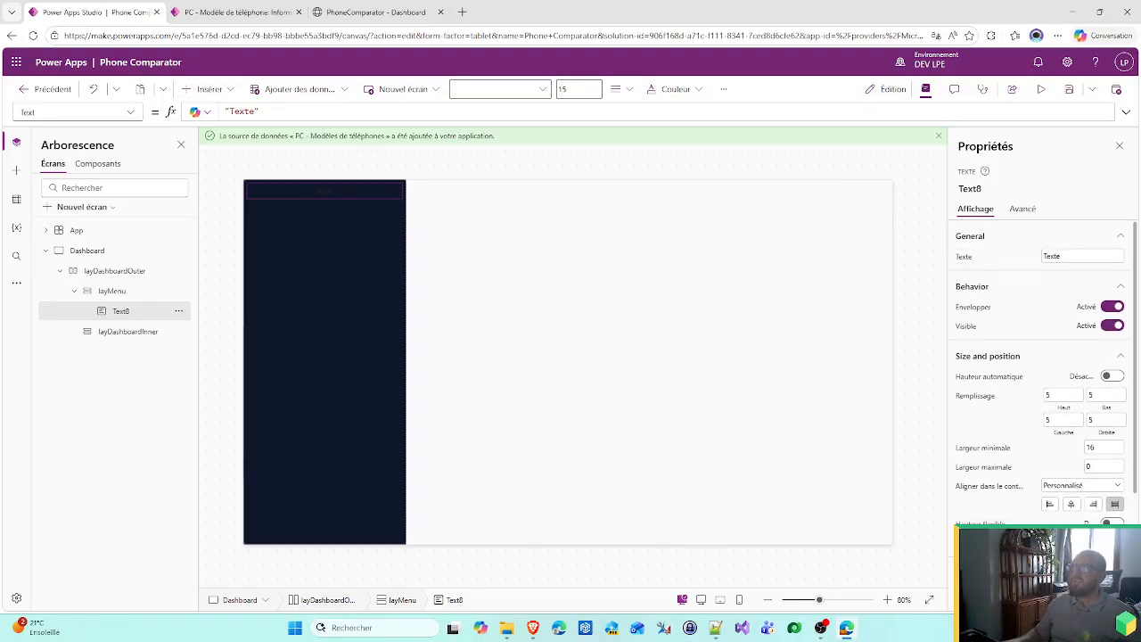
# - Replace the text of the title control in layMenu with a mobile phone emoji followed by "Phone Comparator"
pyautogui.doubleClick(242, 111)
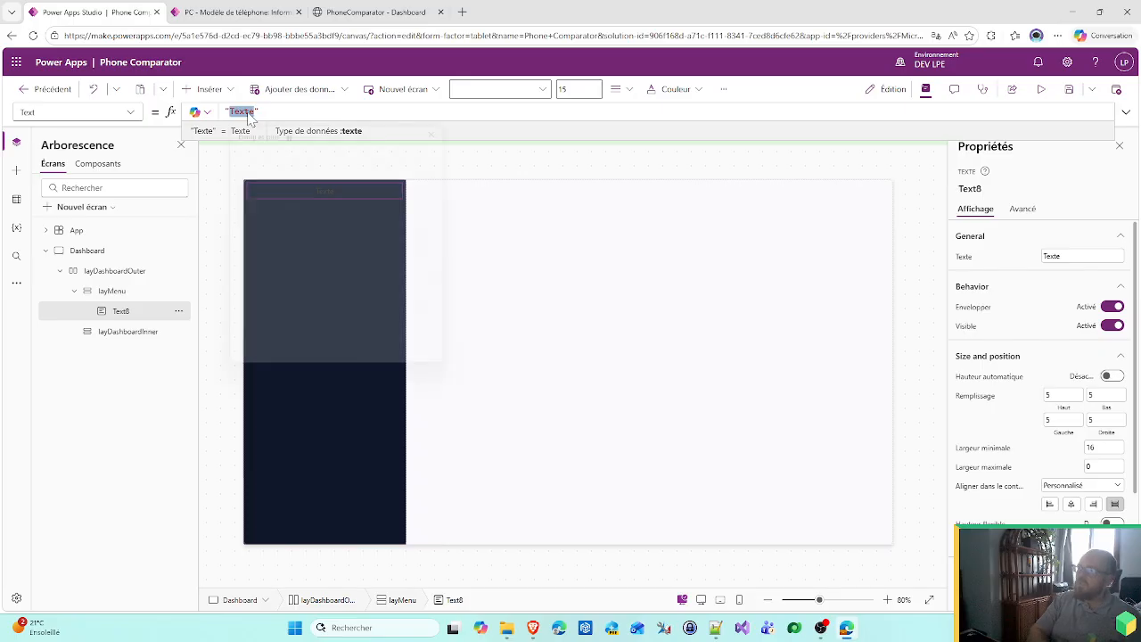
pyautogui.press('super+period')
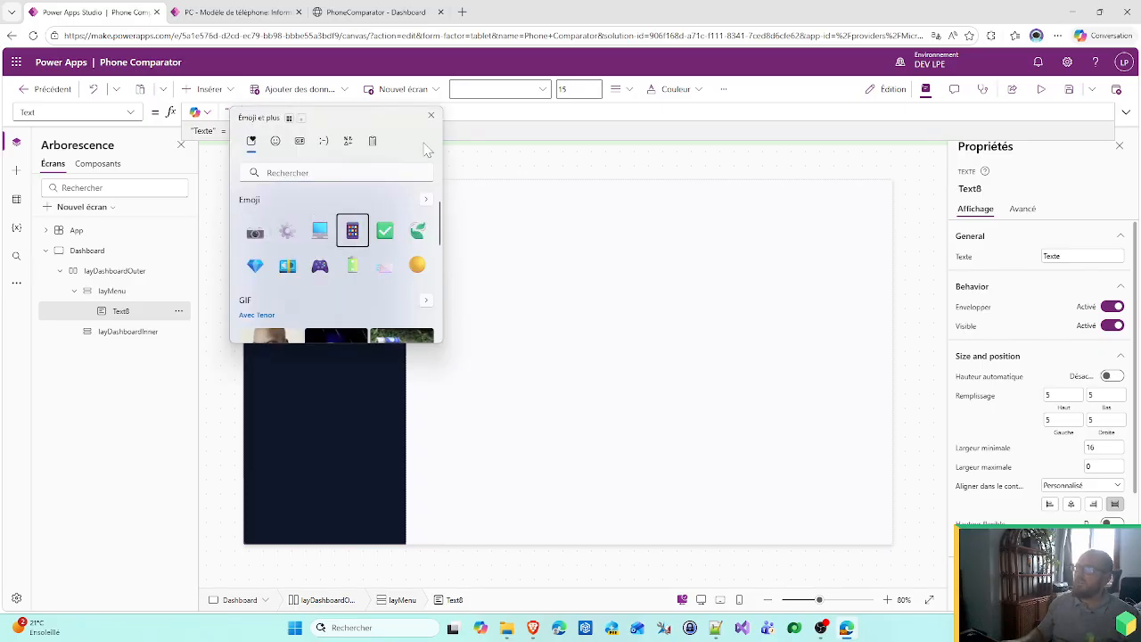
pyautogui.press('Return')
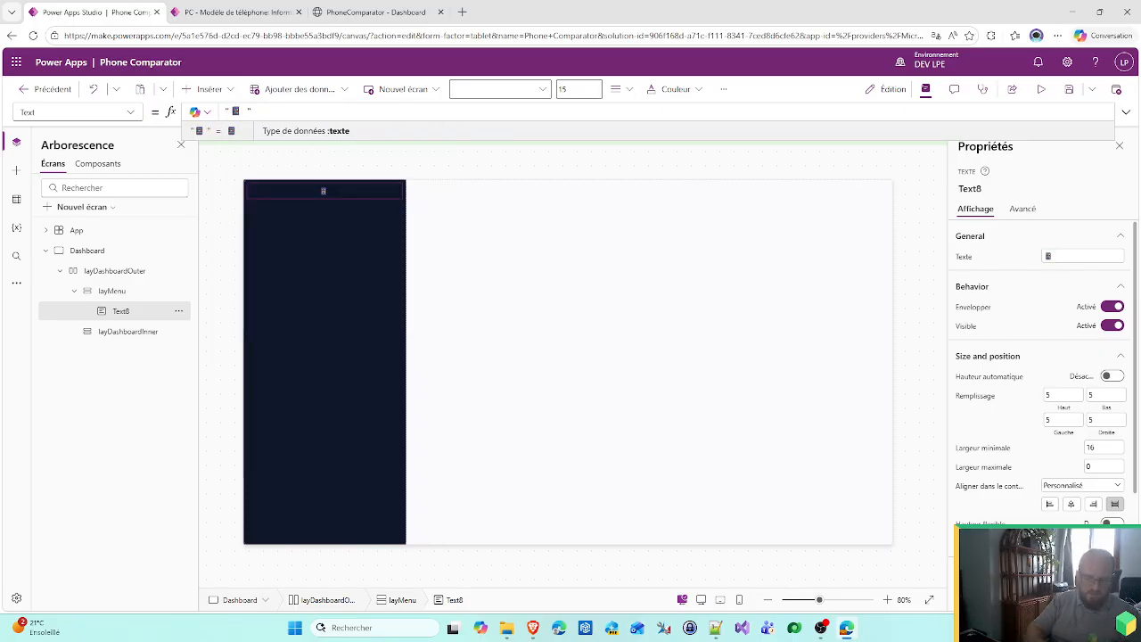
pyautogui.write('Pgon')
pyautogui.press('BackSpace')
pyautogui.press('BackSpace')
pyautogui.press('BackSpace')
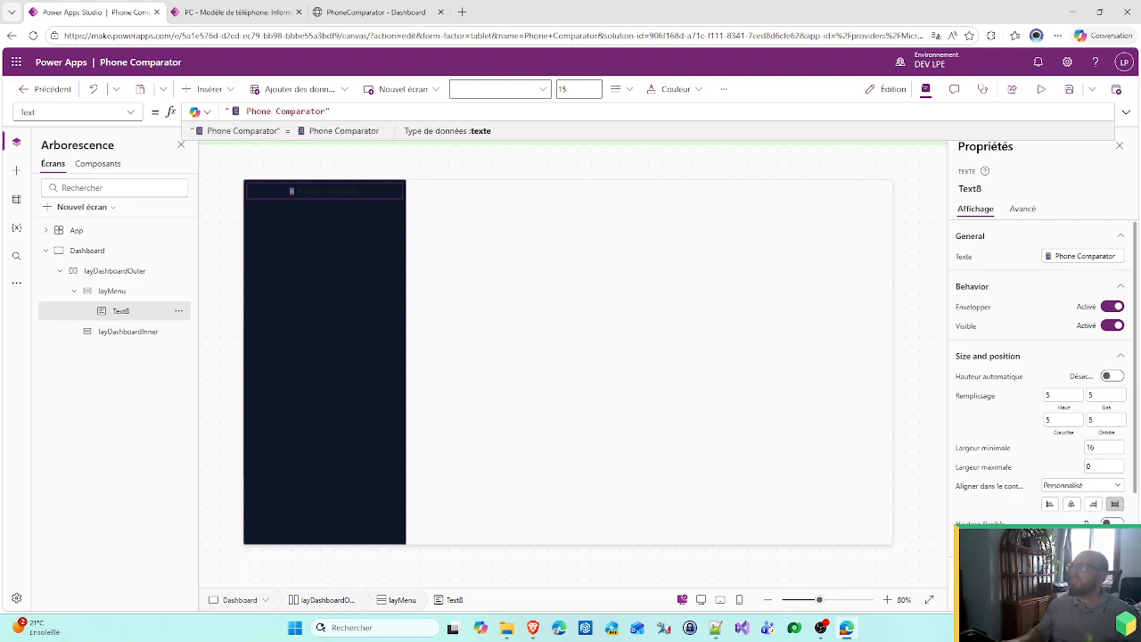
# - Set the menu title's text colour to App.Theme.Colors.Primary and compare the title with the HTML mock-up
pyautogui.scroll(-2, 1039, 375)
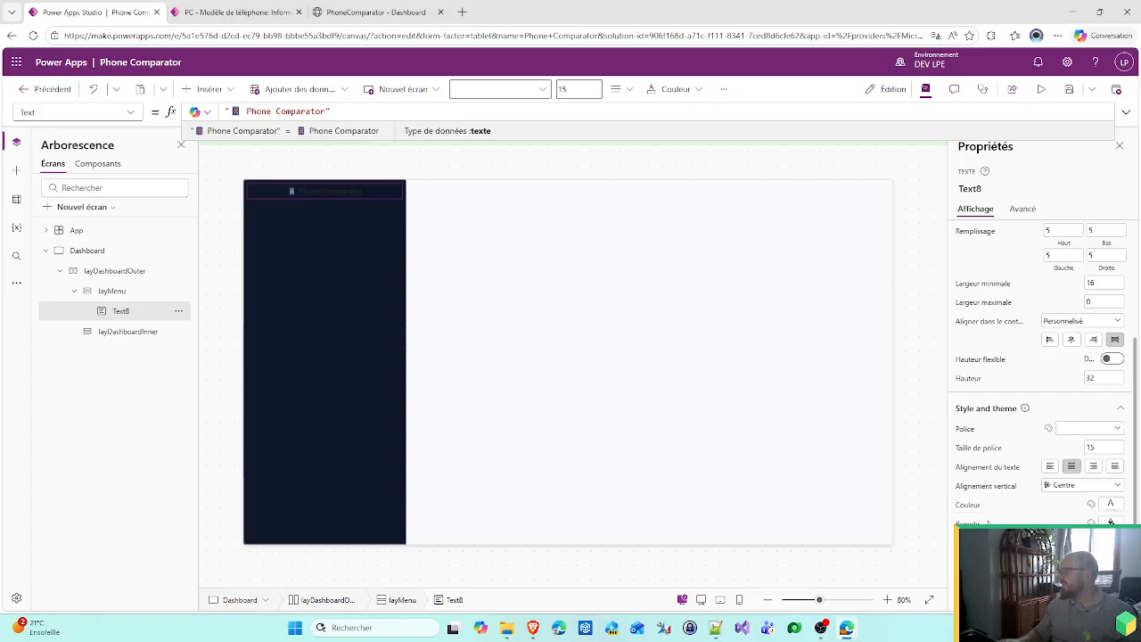
pyautogui.click(974, 522)
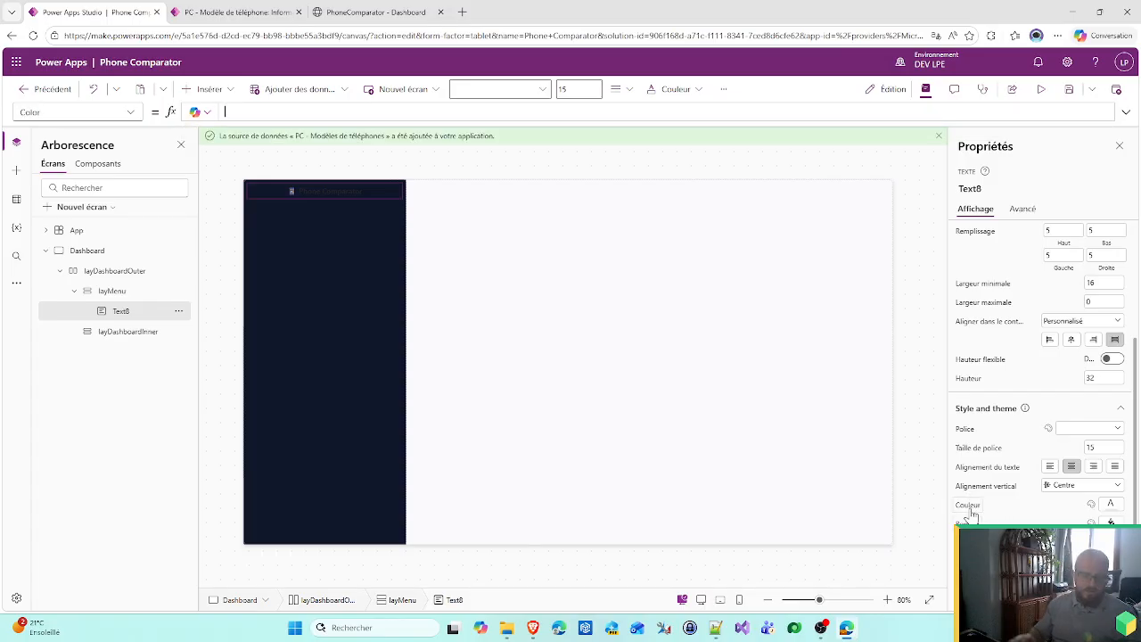
pyautogui.write('App.Theme.Colors.')
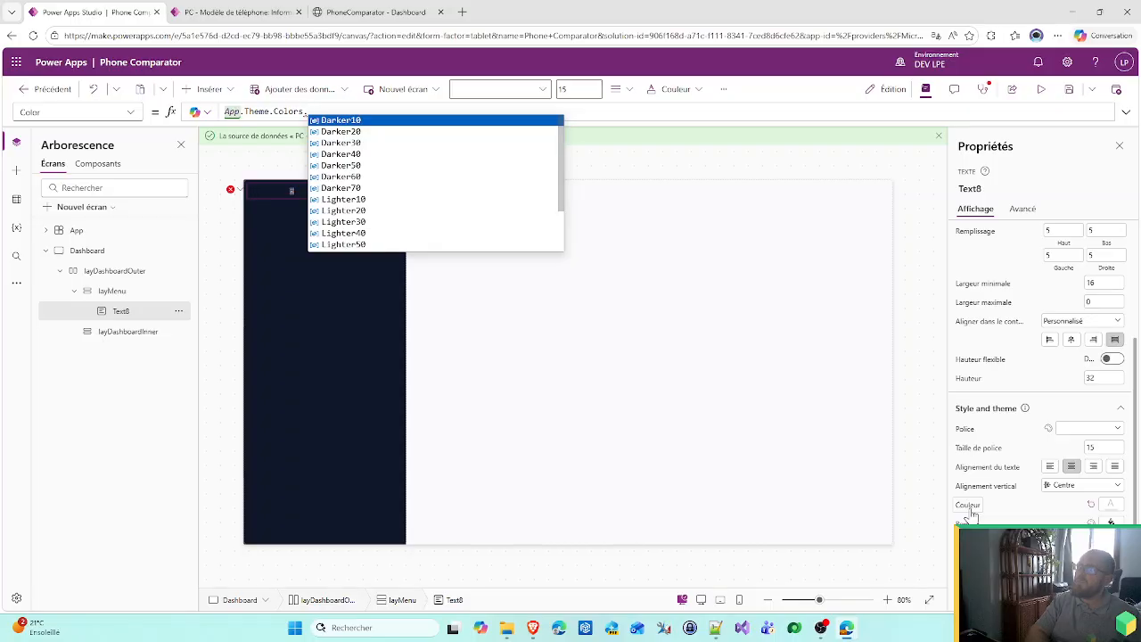
pyautogui.write('P')
pyautogui.press('Tab')
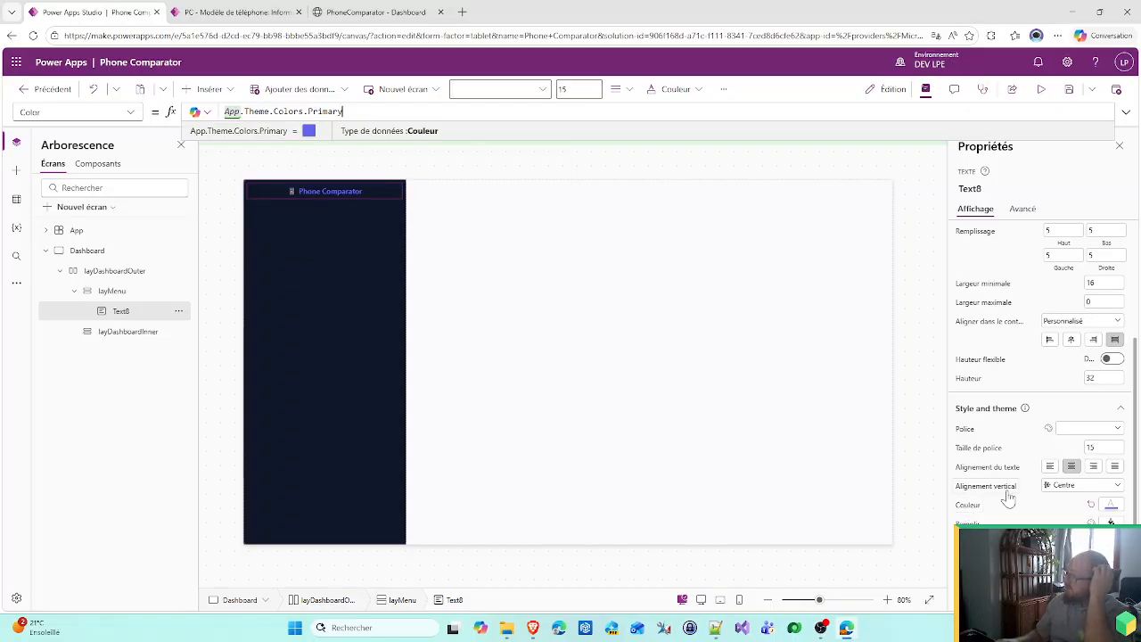
pyautogui.click(499, 216)
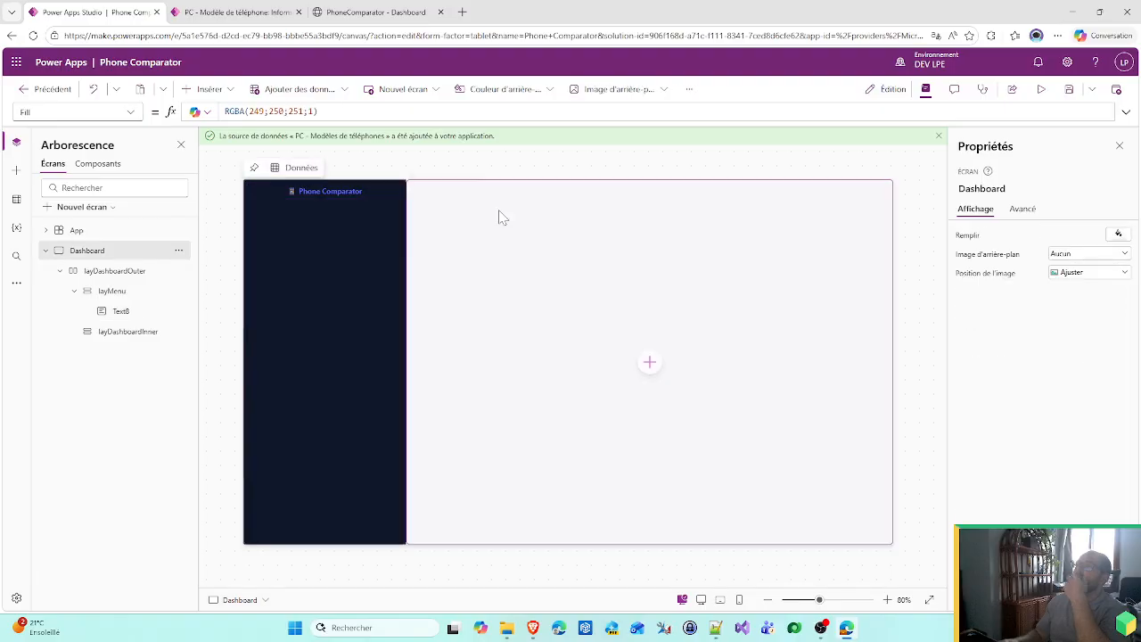
pyautogui.click(383, 11)
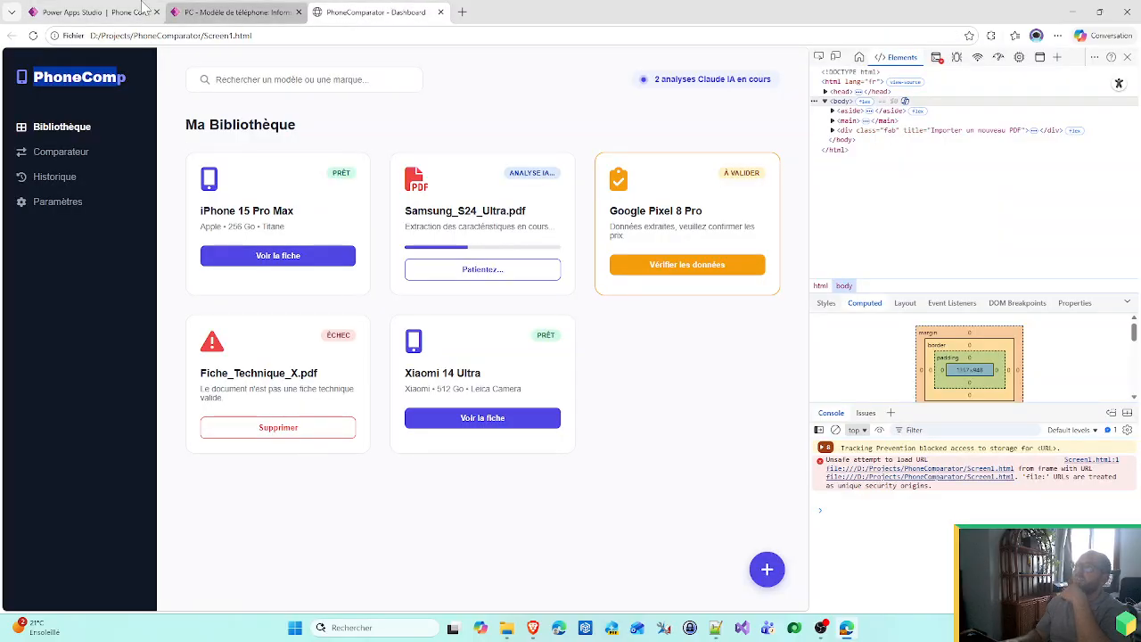
pyautogui.click(89, 12)
# - Set the padding of the Phone Comparator title to 0 on all four sides
pyautogui.click(324, 187)
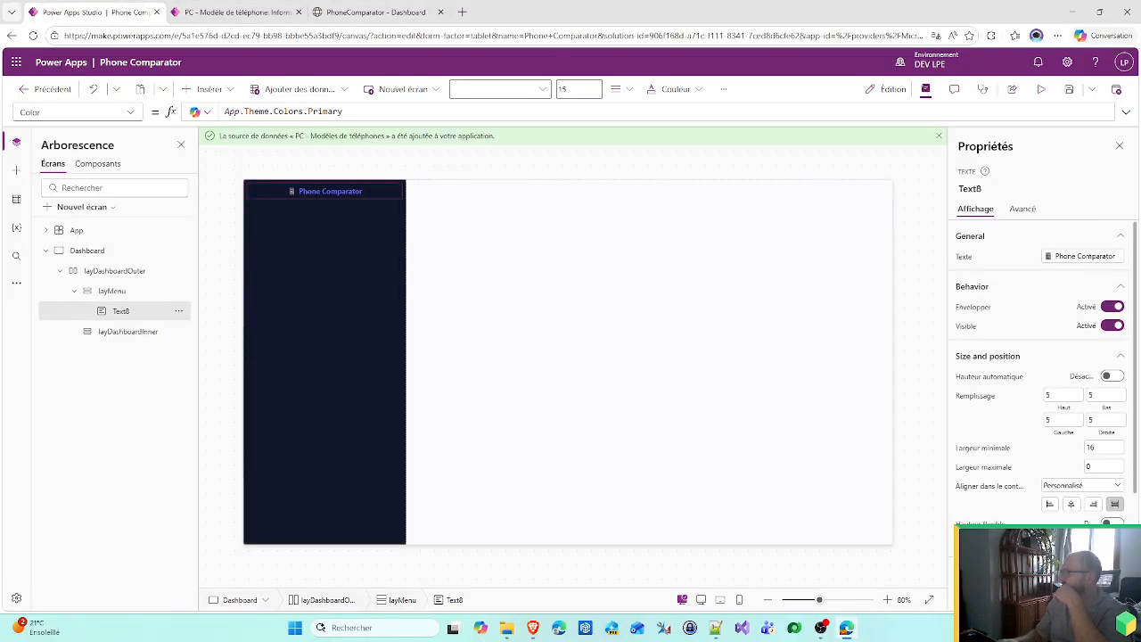
pyautogui.scroll(-3, 1043, 375)
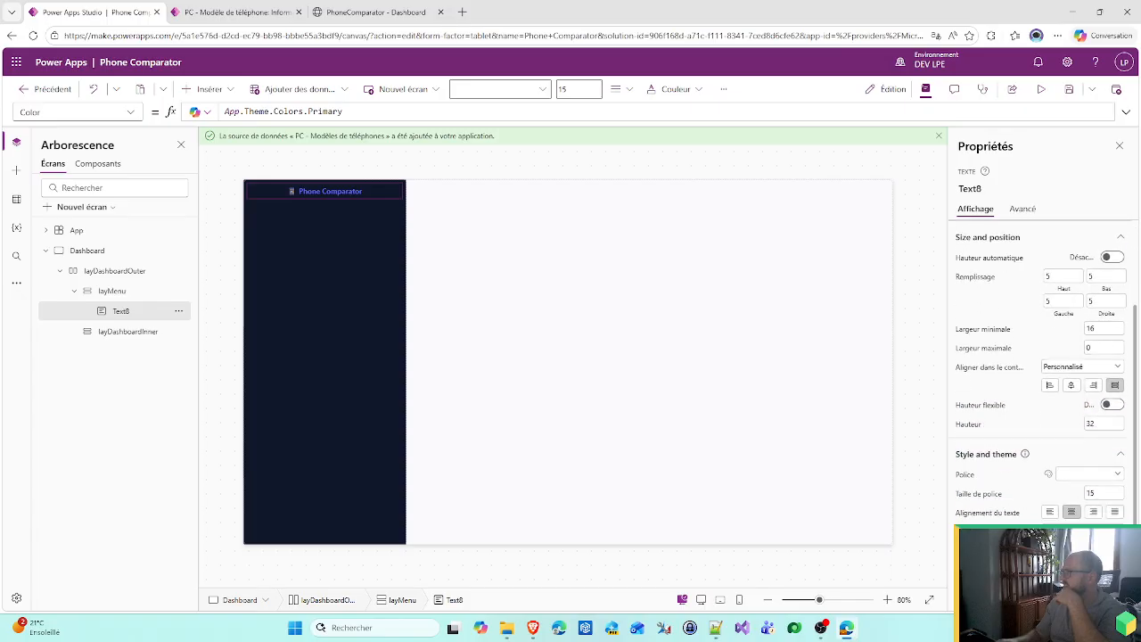
pyautogui.scroll(3, 1043, 374)
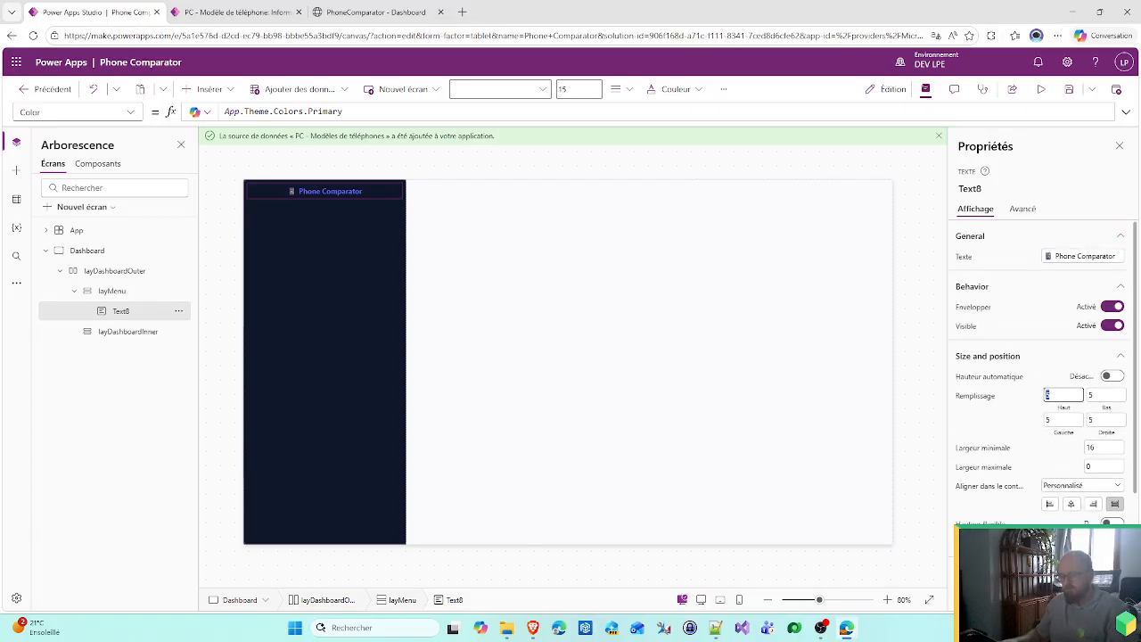
pyautogui.press('Tab')
pyautogui.write('0')
pyautogui.press('Tab')
pyautogui.write('0')
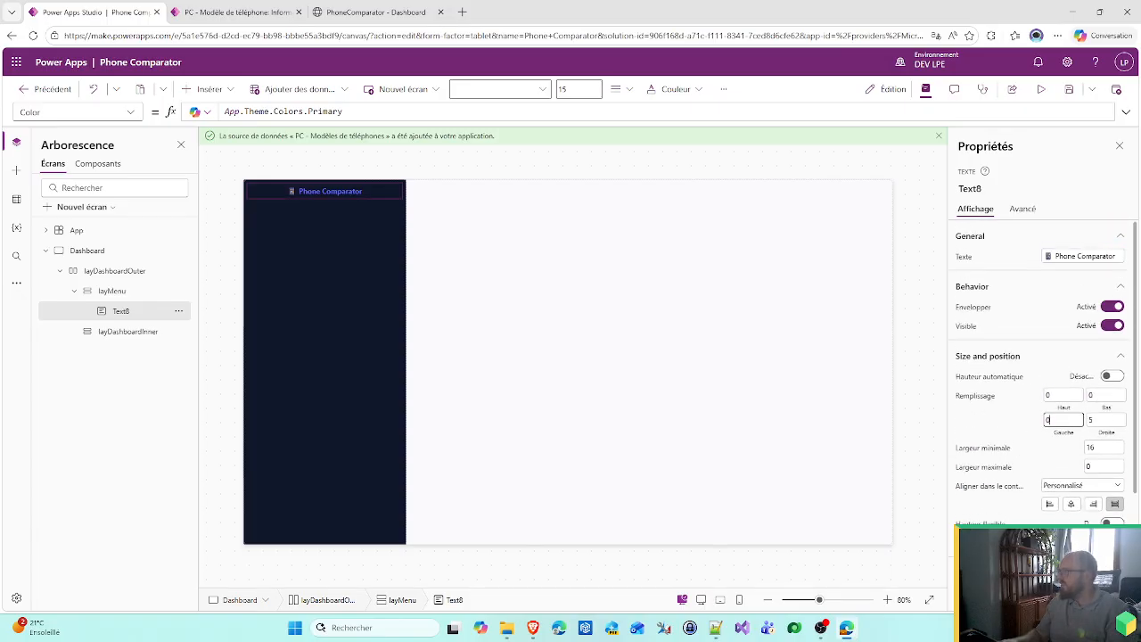
# - Set the font size of the Phone Comparator title to 18
pyautogui.scroll(-2, 1043, 446)
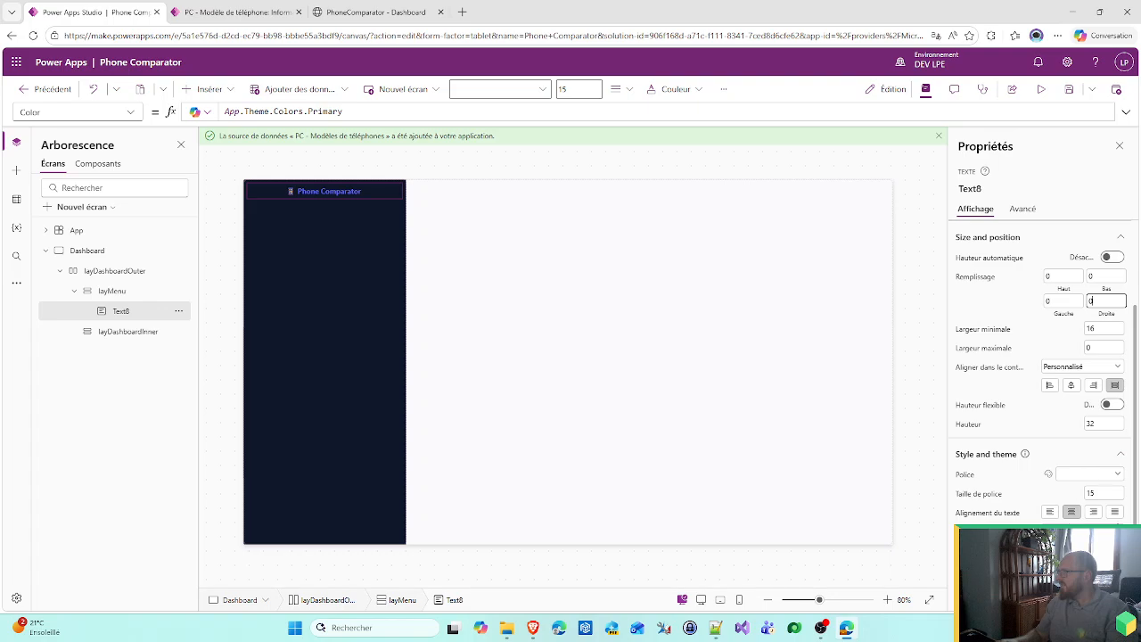
pyautogui.click(1102, 493)
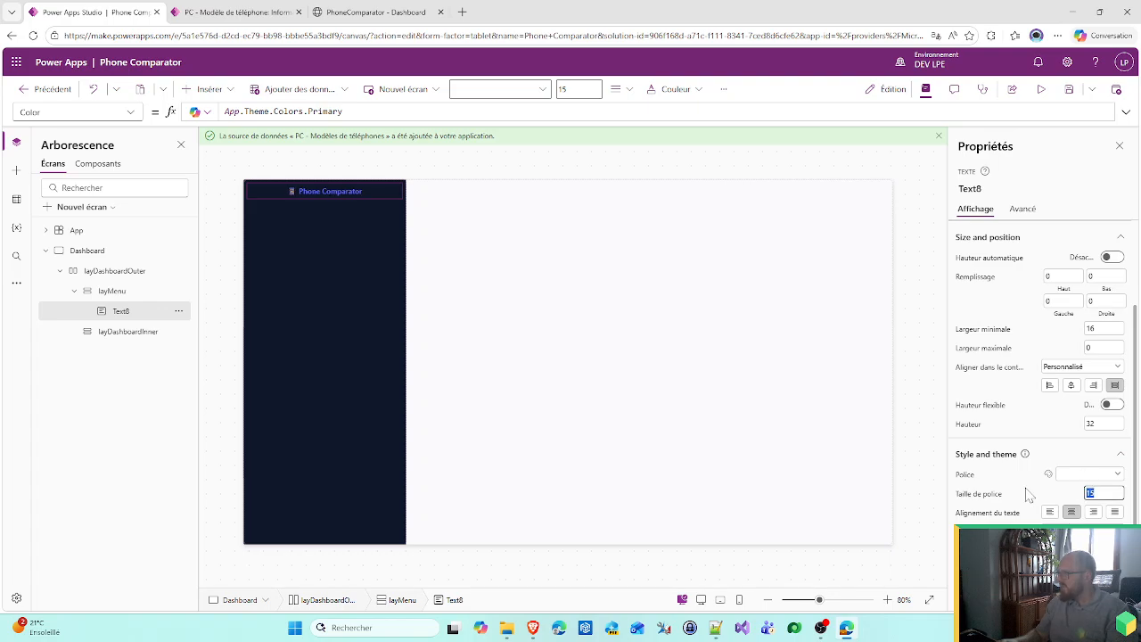
pyautogui.write('18')
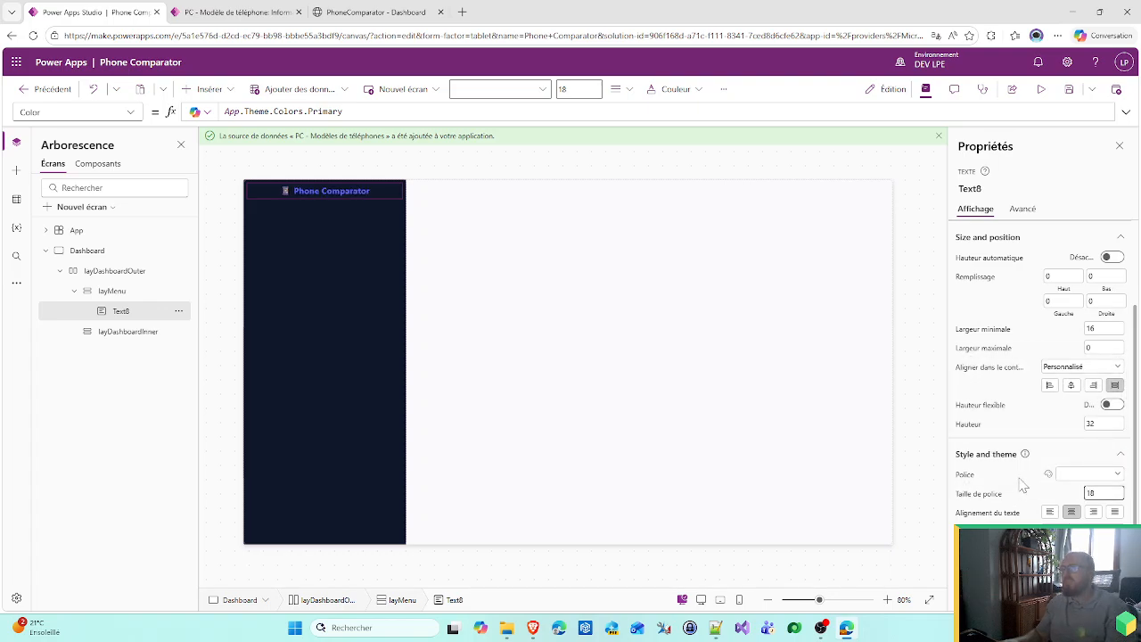
pyautogui.click(458, 170)
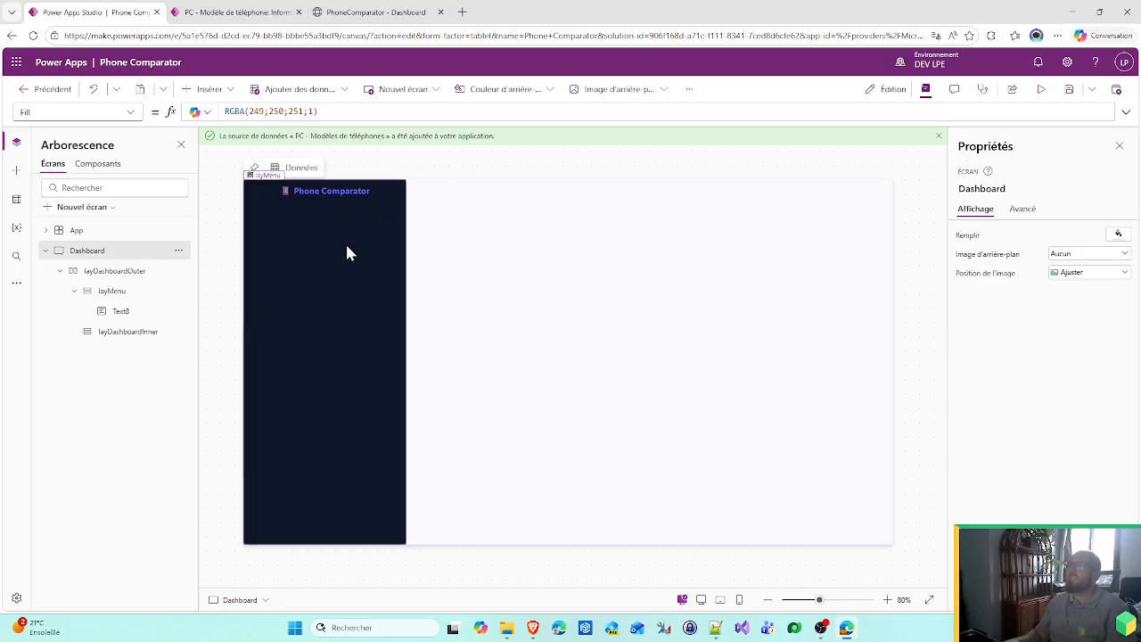
# - Check the side menu layout in the HTML mock-up and insert a plain container inside layMenu below the title
pyautogui.click(363, 298)
pyautogui.click(267, 11)
pyautogui.click(375, 12)
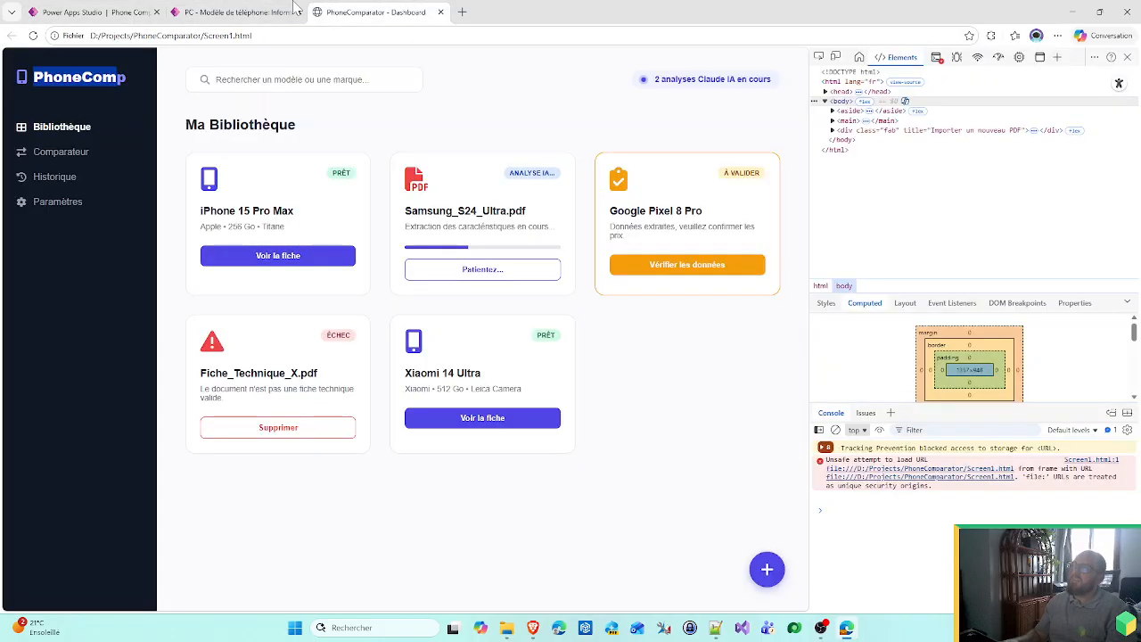
pyautogui.click(80, 11)
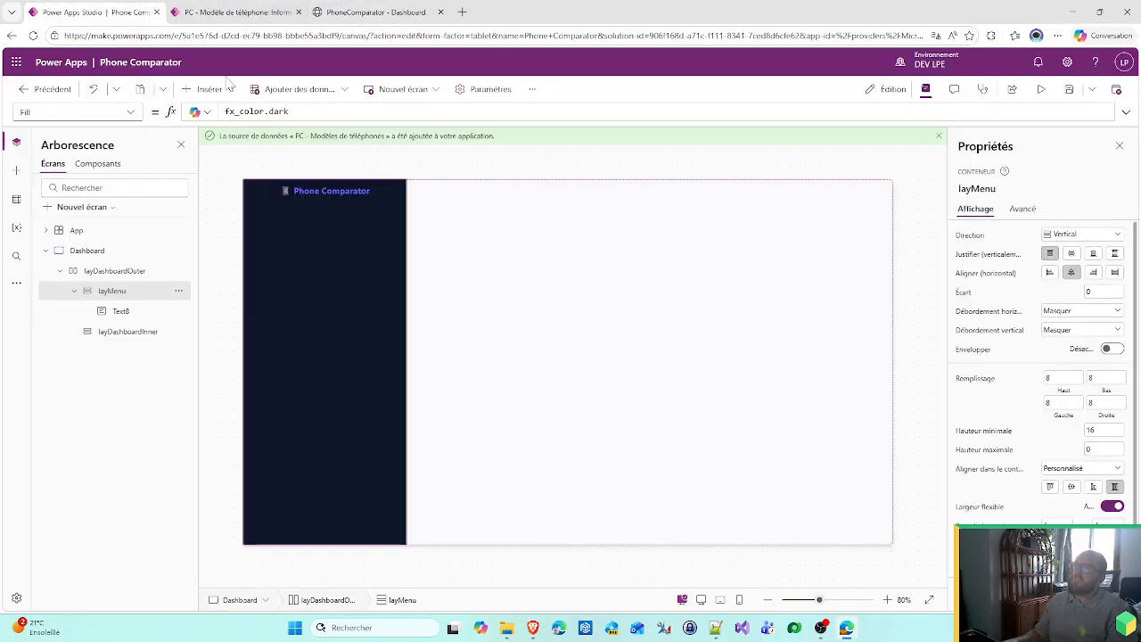
pyautogui.click(207, 90)
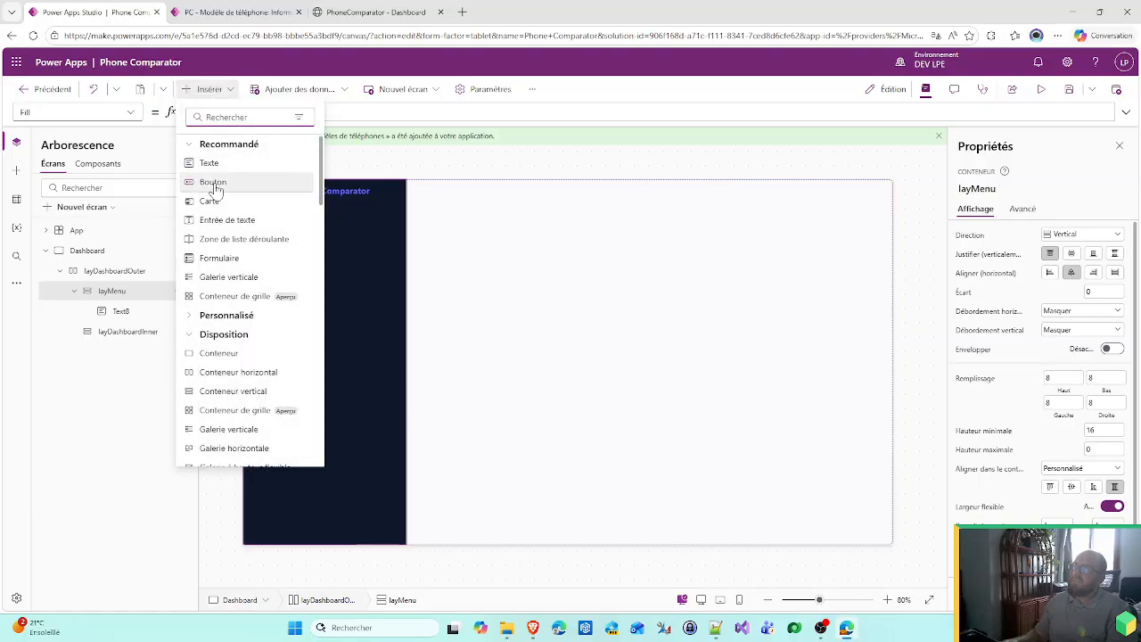
pyautogui.click(218, 355)
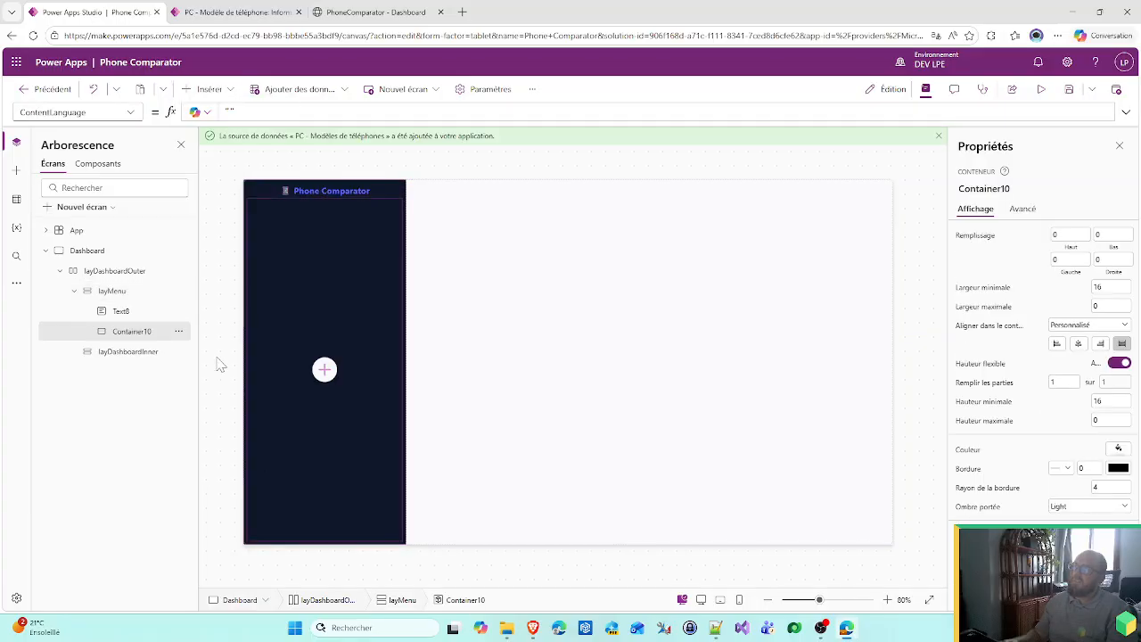
# - Turn off flexible height for the new container in layMenu and set its drop shadow to None
pyautogui.click(1119, 363)
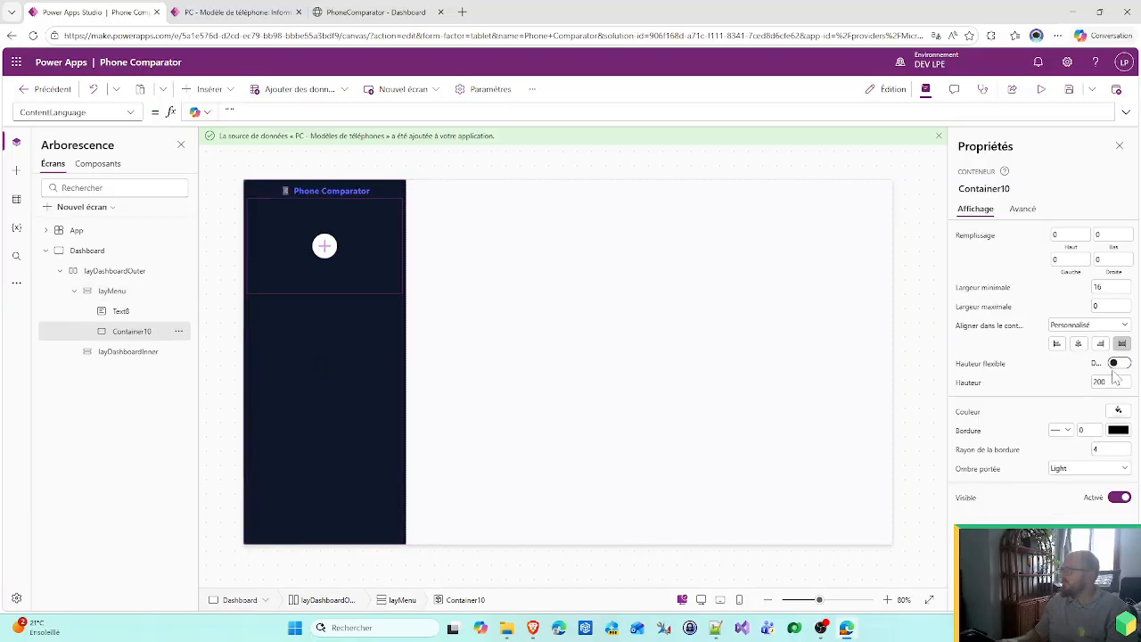
pyautogui.click(1108, 472)
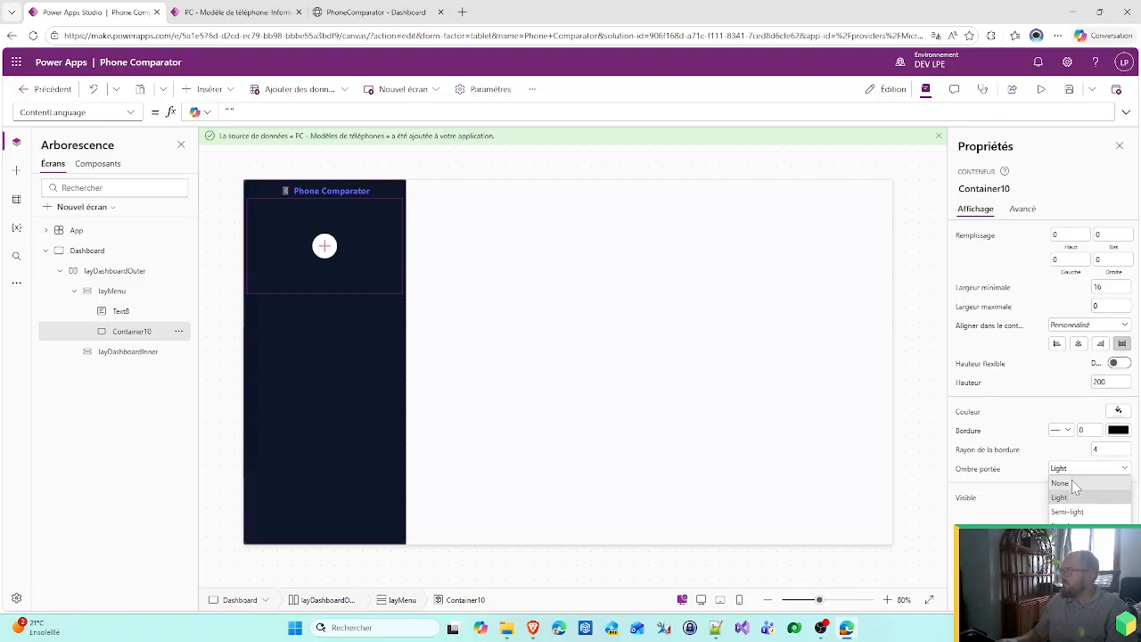
pyautogui.click(1071, 481)
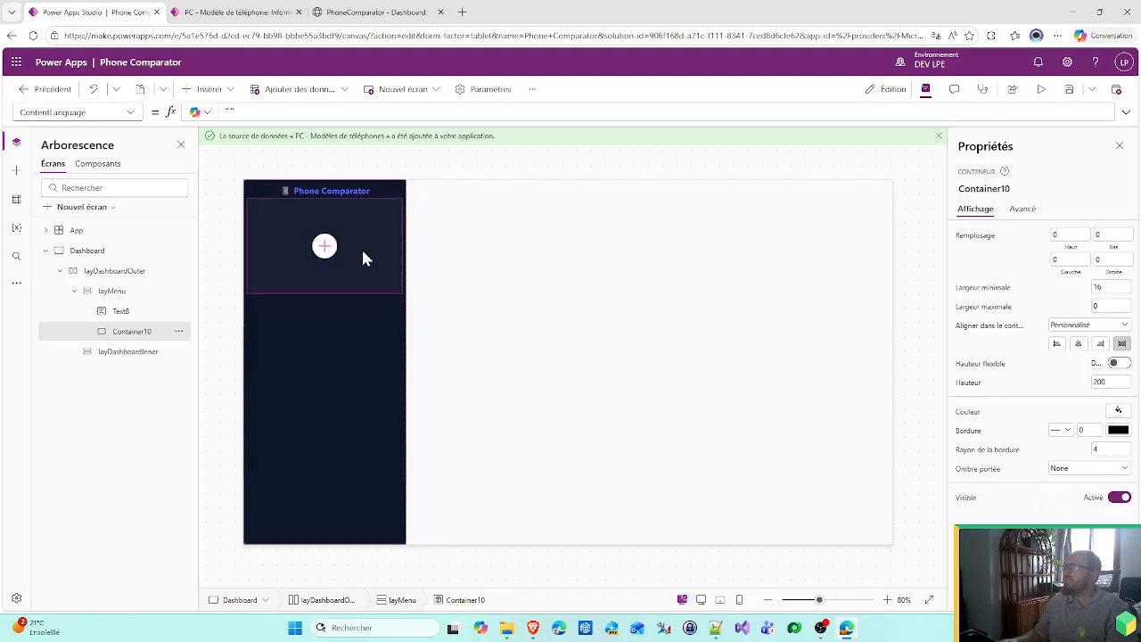
pyautogui.click(347, 348)
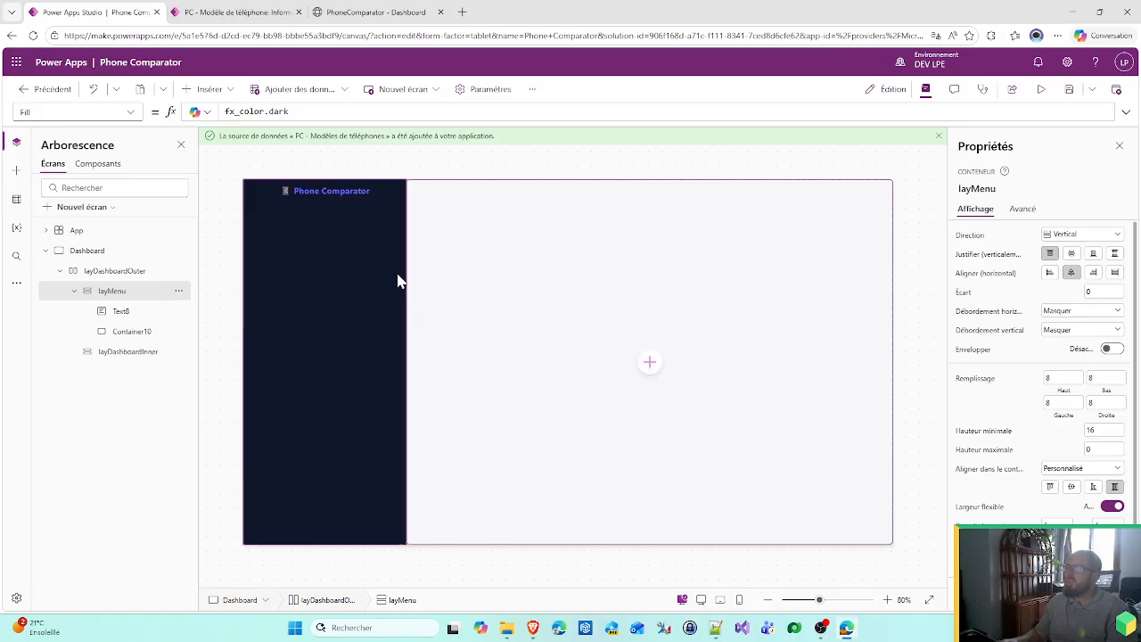
# - Set the height of the container below the title to 50 and the gap of layMenu to 5
pyautogui.click(292, 268)
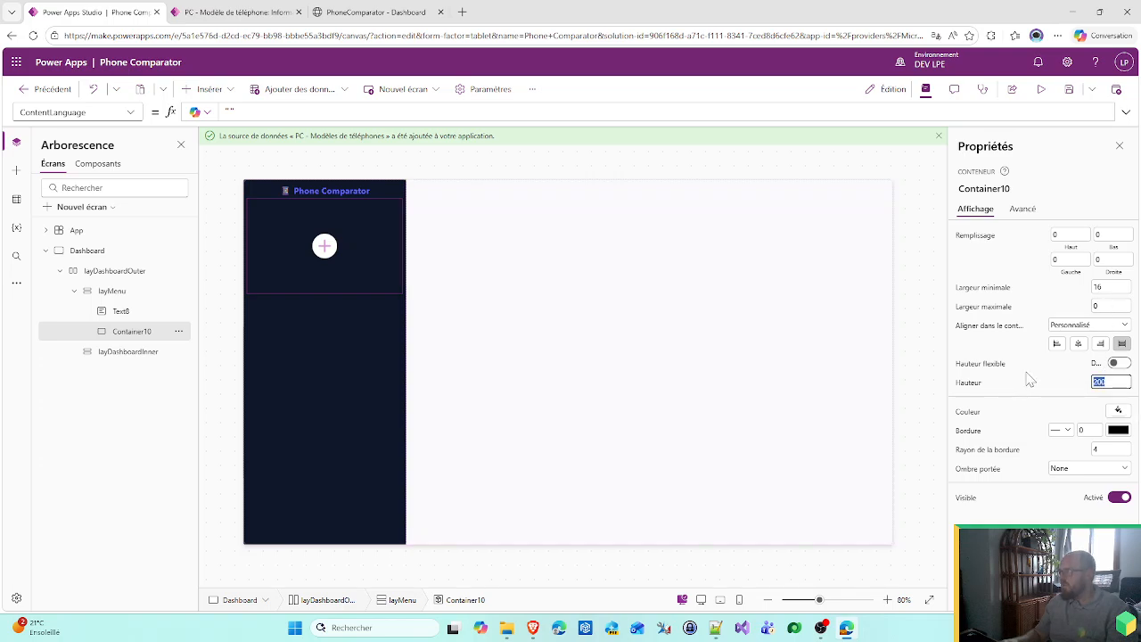
pyautogui.write('50')
pyautogui.press('Return')
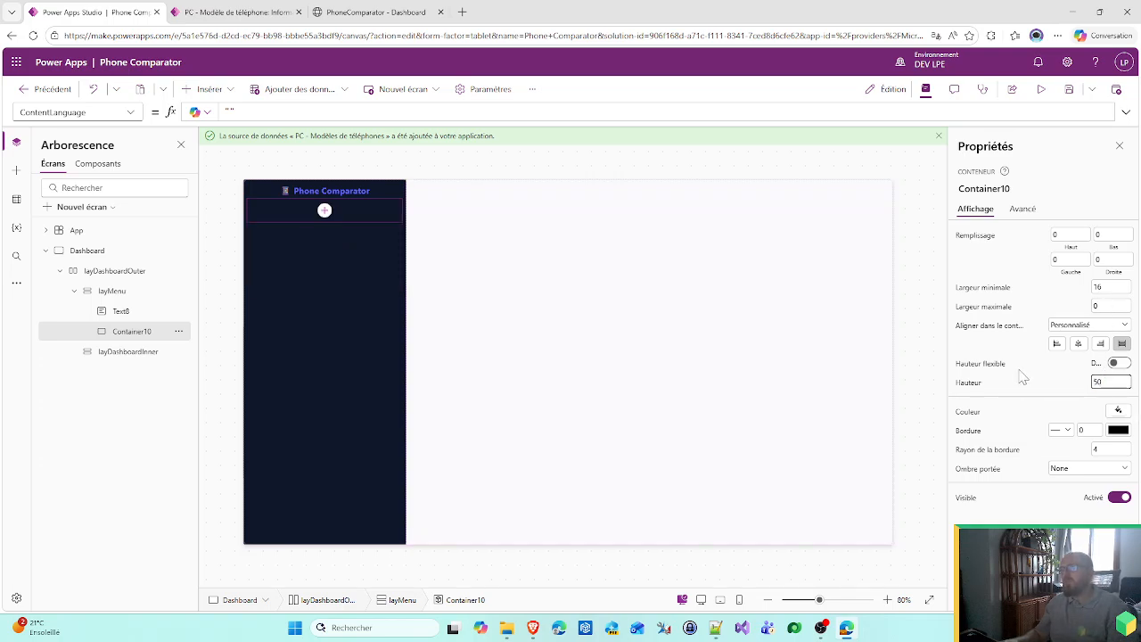
pyautogui.click(304, 282)
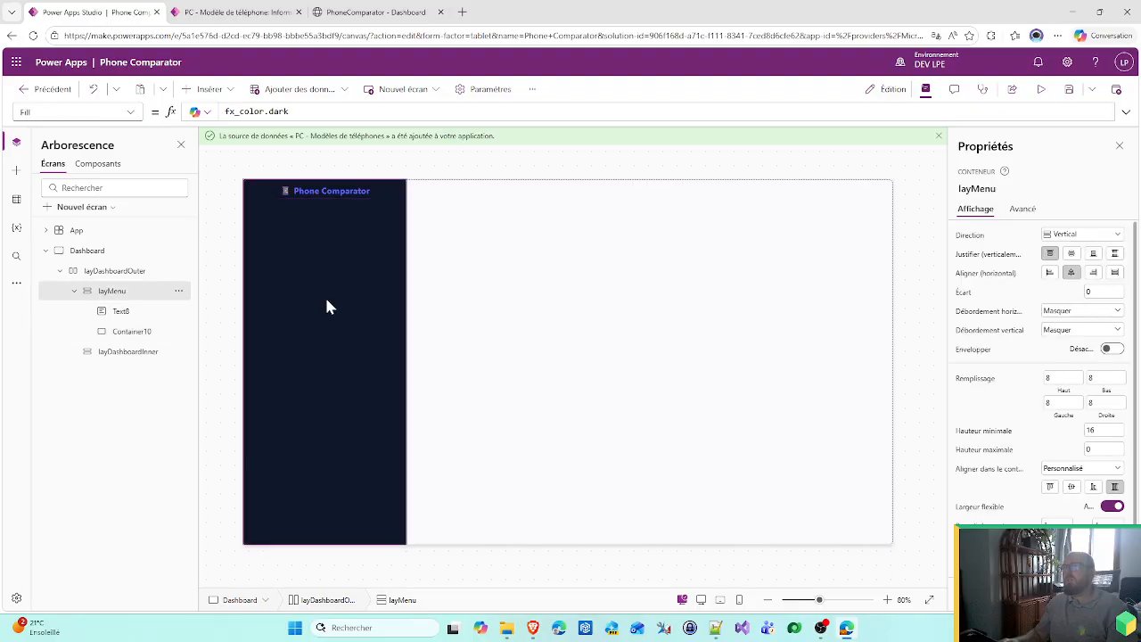
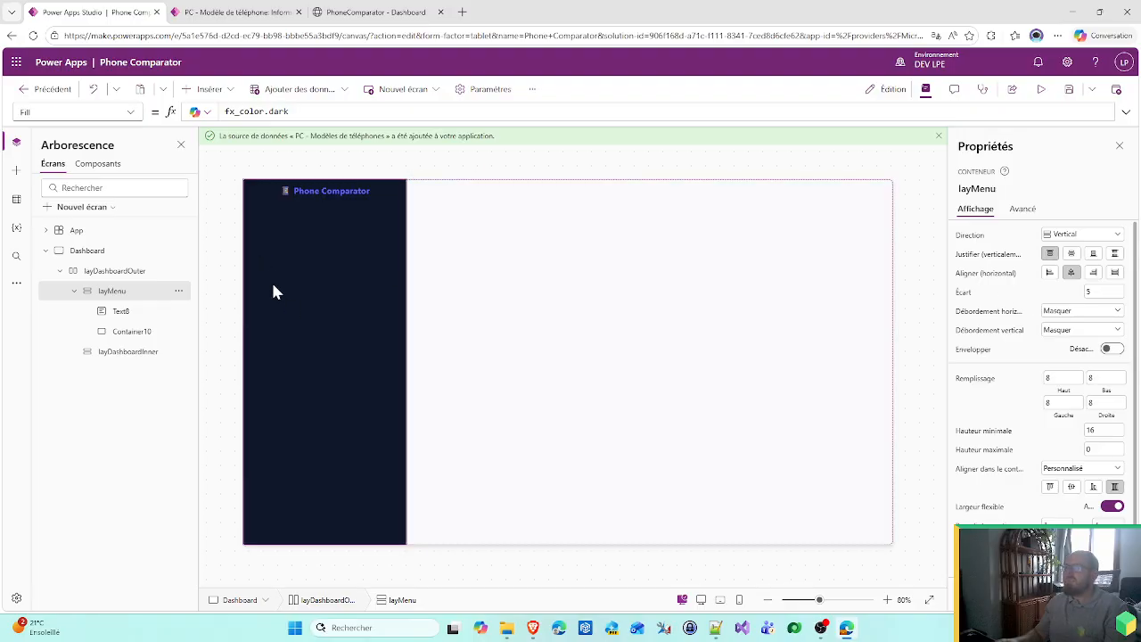
# - Insert a button inside layMenu below the spacer container and compare it with the menu entries in the HTML mock-up
pyautogui.click(210, 90)
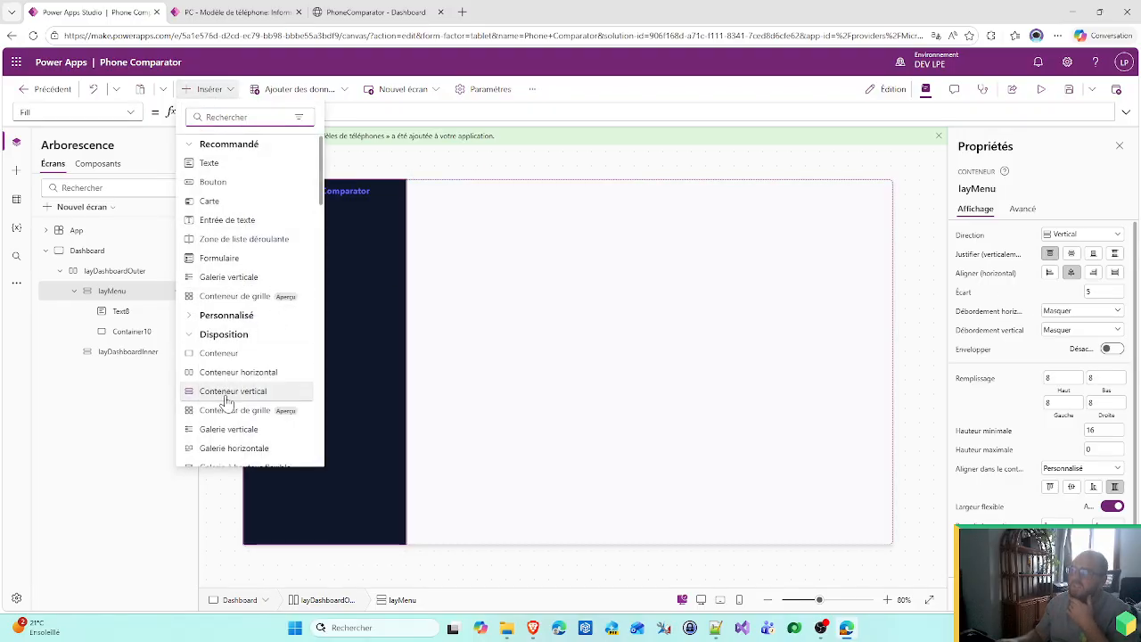
pyautogui.click(213, 182)
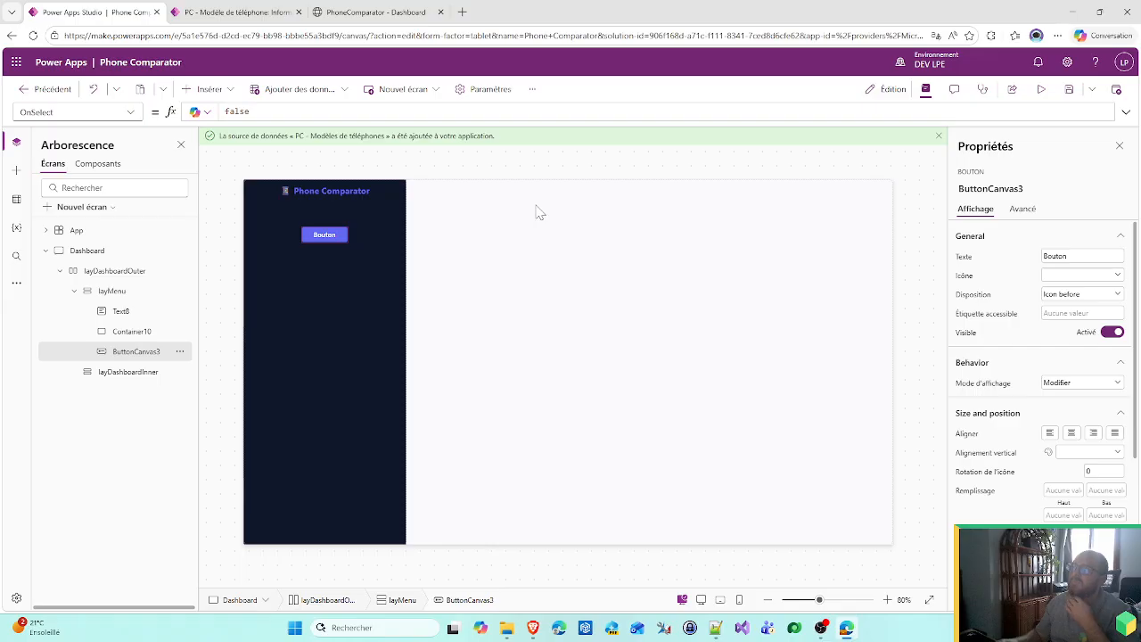
pyautogui.scroll(-3, 1041, 401)
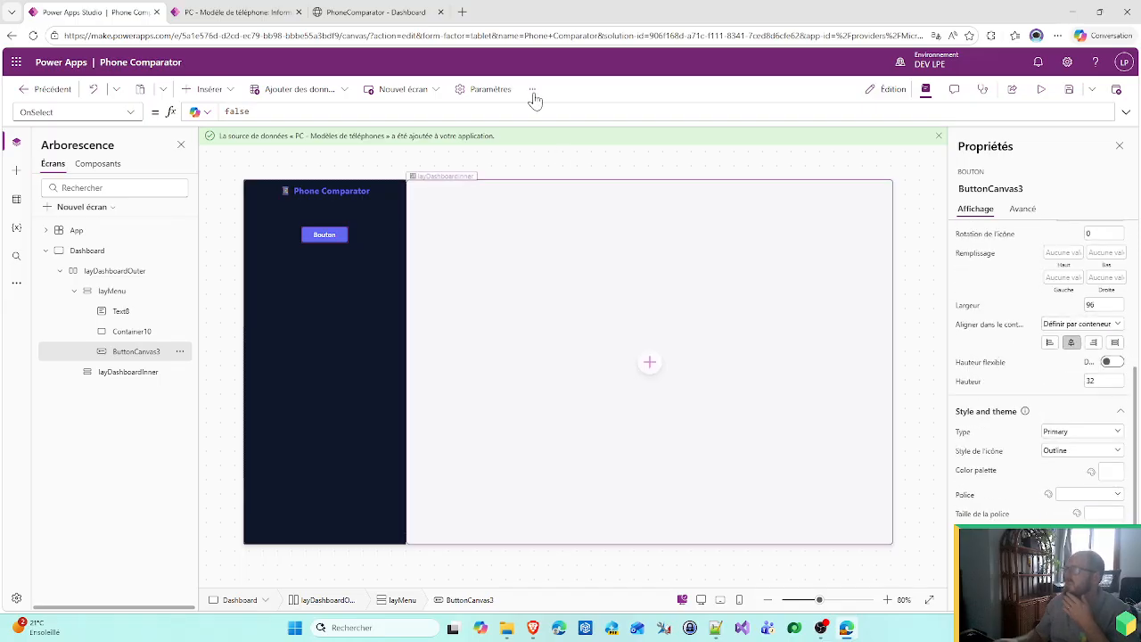
pyautogui.click(267, 12)
pyautogui.click(350, 11)
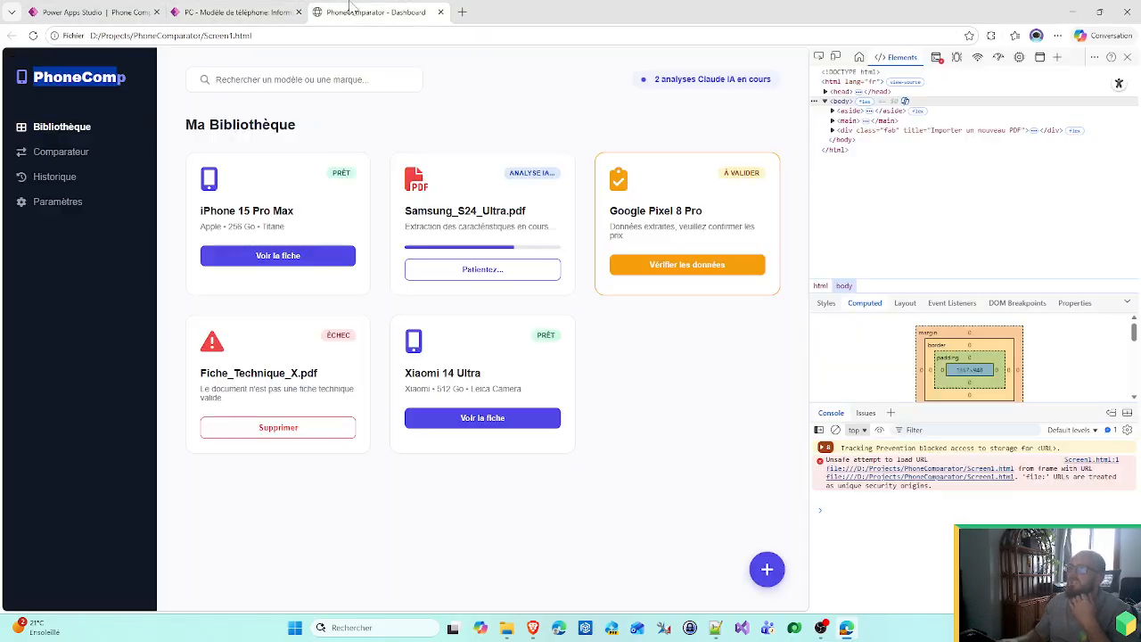
pyautogui.click(73, 11)
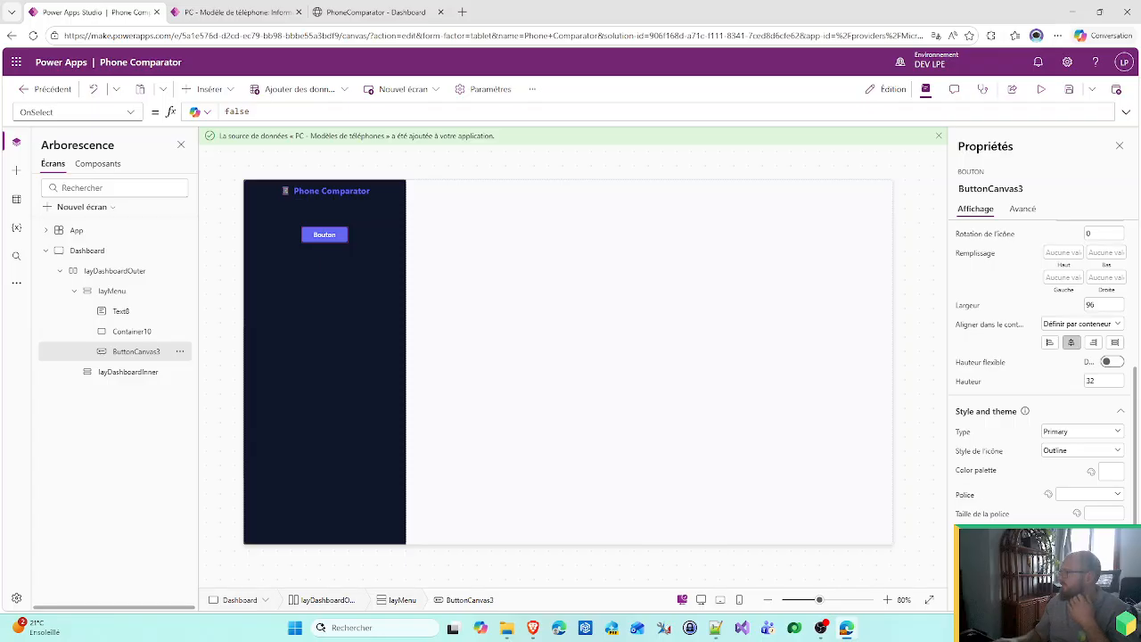
# - Stretch the new button across the full width of layMenu and set its type to Subtle
pyautogui.scroll(-1, 1039, 372)
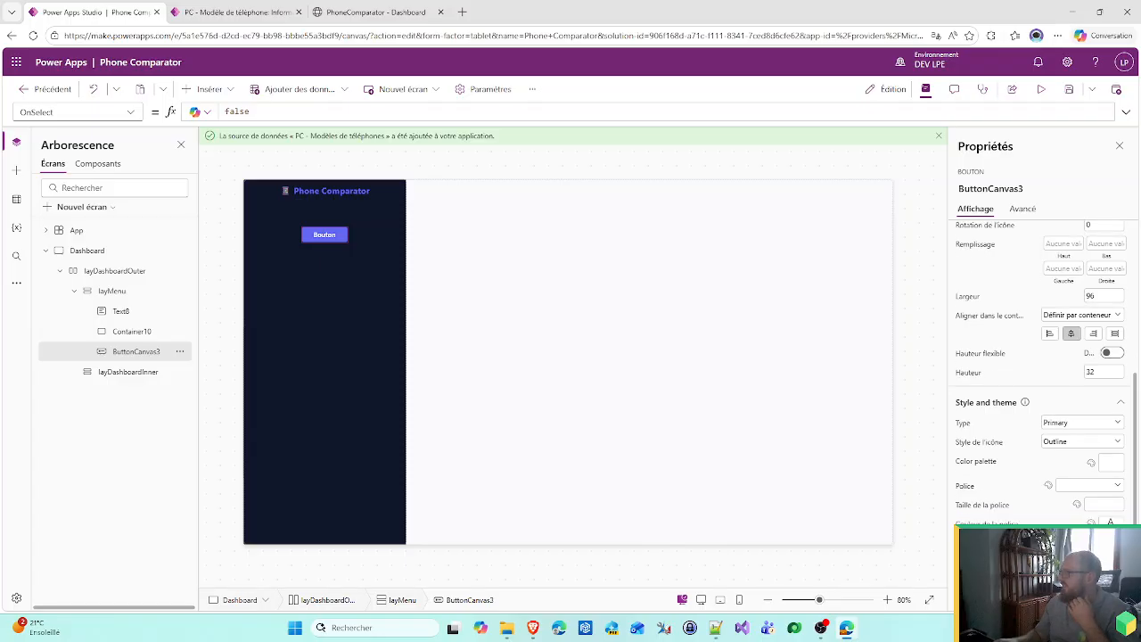
pyautogui.click(1114, 335)
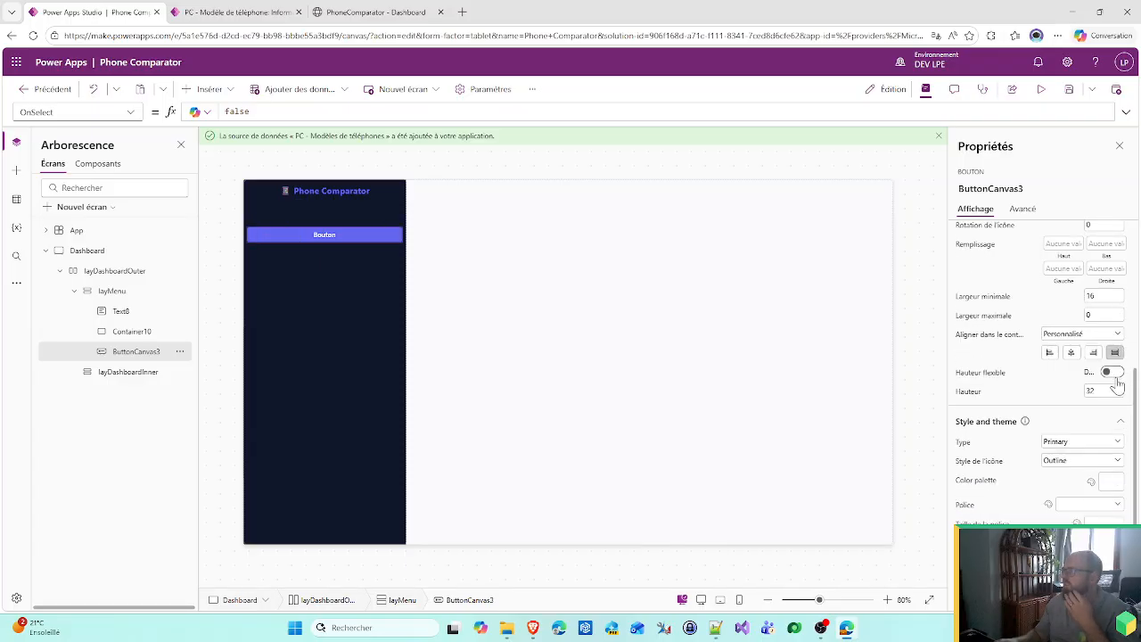
pyautogui.scroll(2, 1073, 454)
pyautogui.scroll(-2, 1073, 454)
pyautogui.scroll(1, 1073, 455)
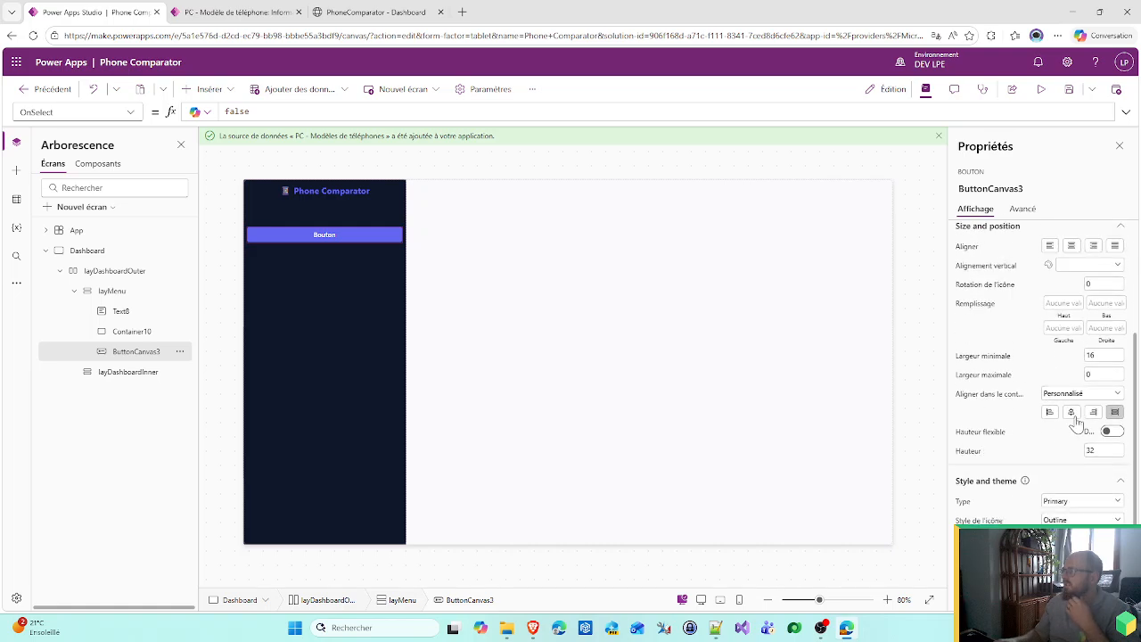
pyautogui.scroll(-2, 1074, 419)
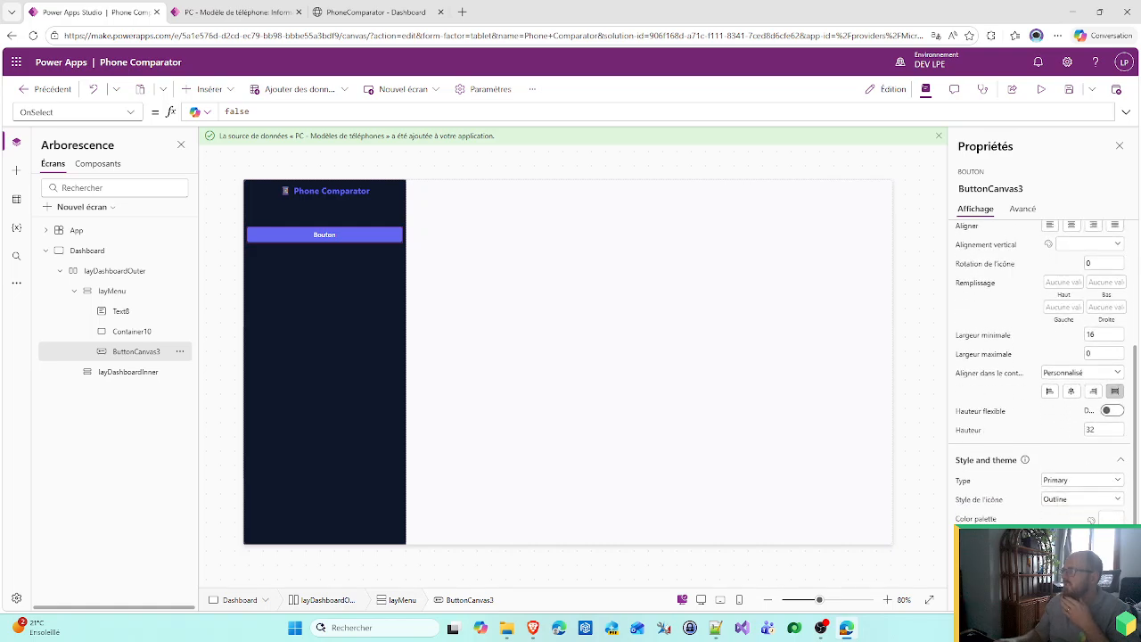
pyautogui.click(1067, 424)
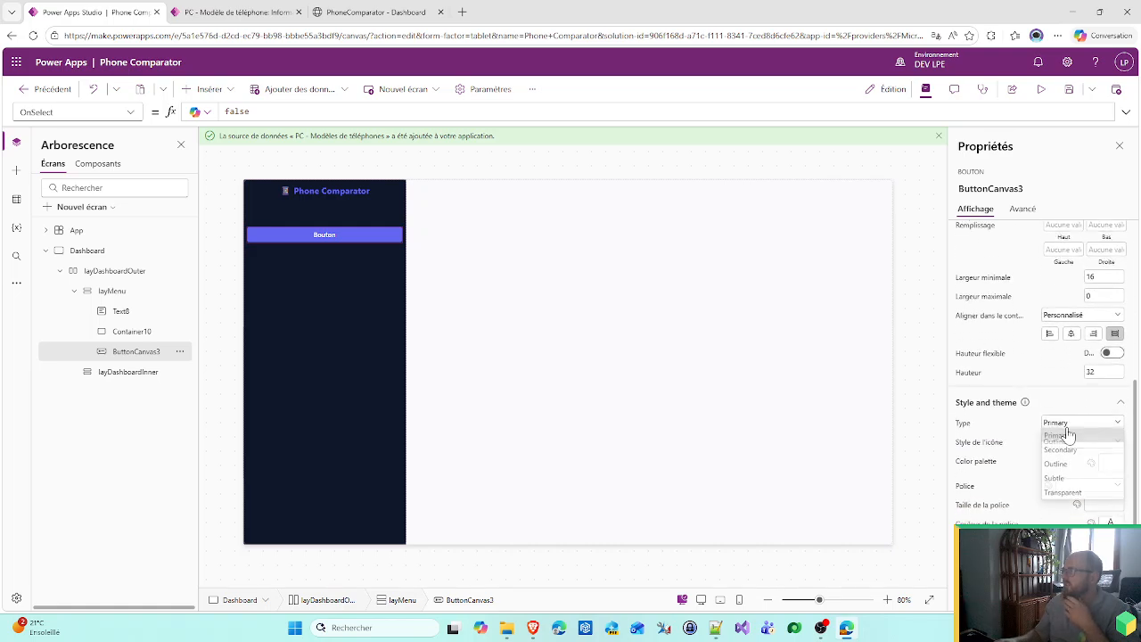
pyautogui.click(1077, 478)
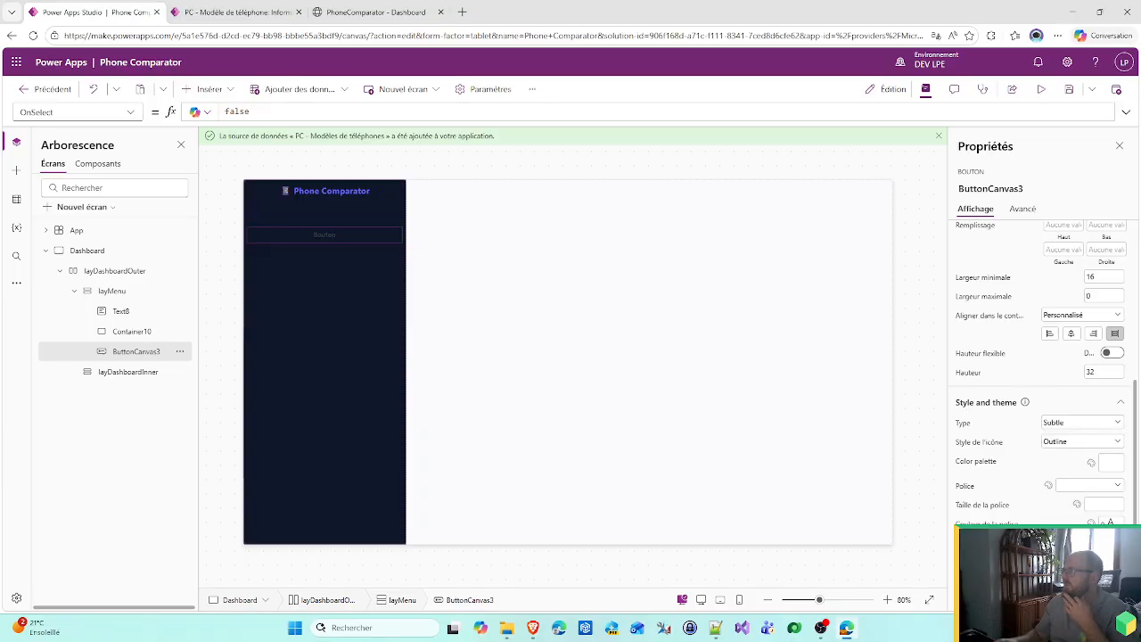
# - Set the text colour of the layMenu button to white
pyautogui.click(1111, 462)
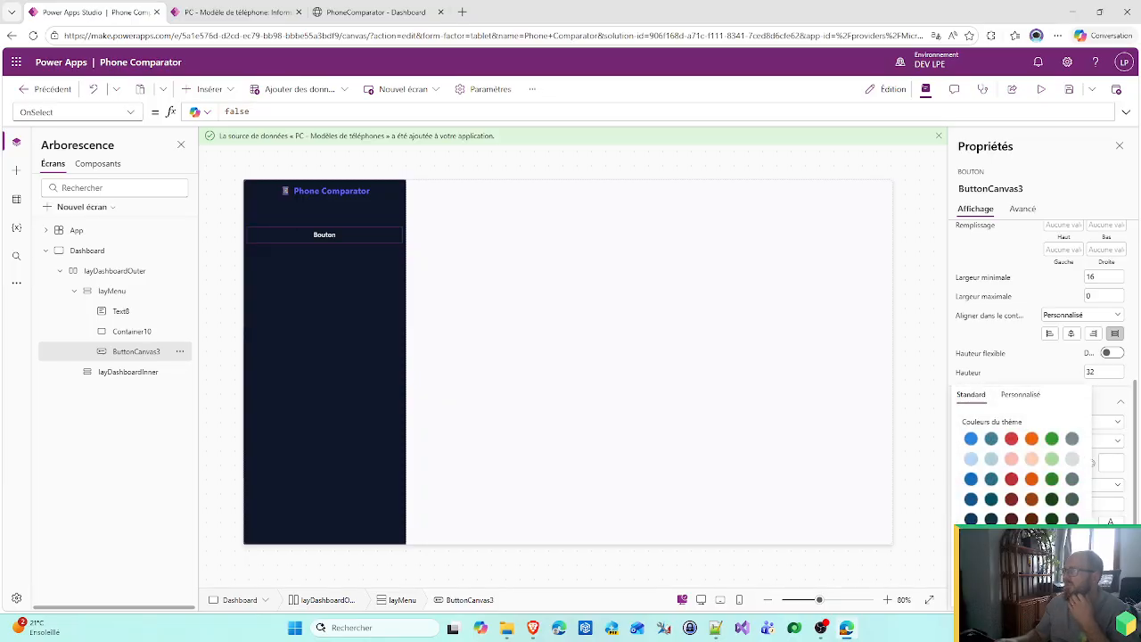
pyautogui.click(1027, 287)
pyautogui.click(815, 285)
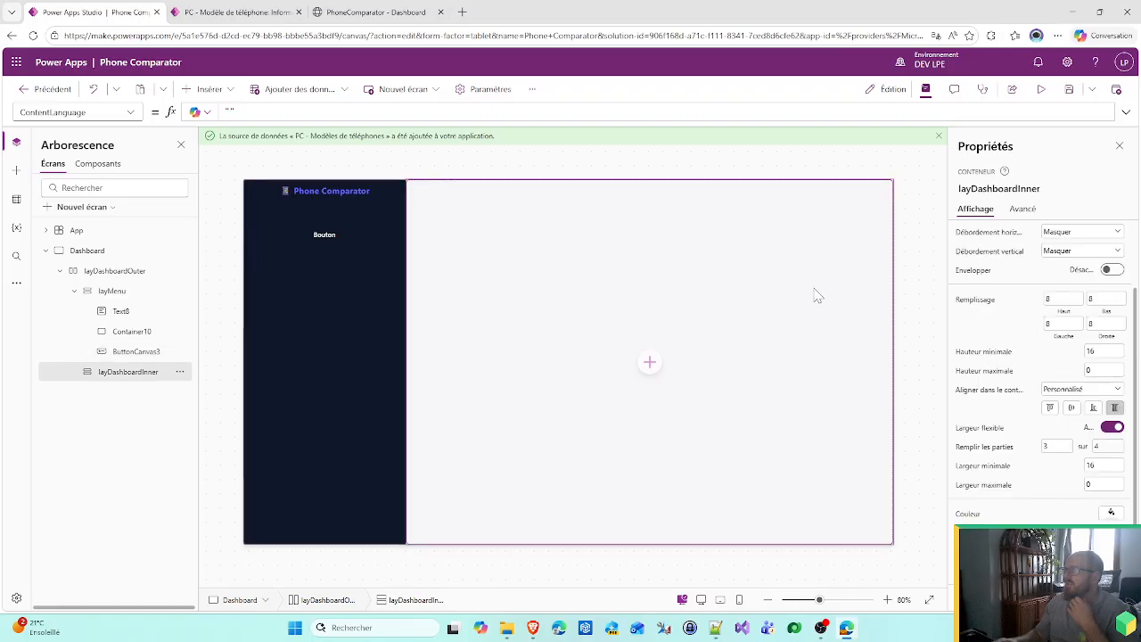
# - Give the layMenu button the bulleted document icon from the icon list
pyautogui.click(339, 236)
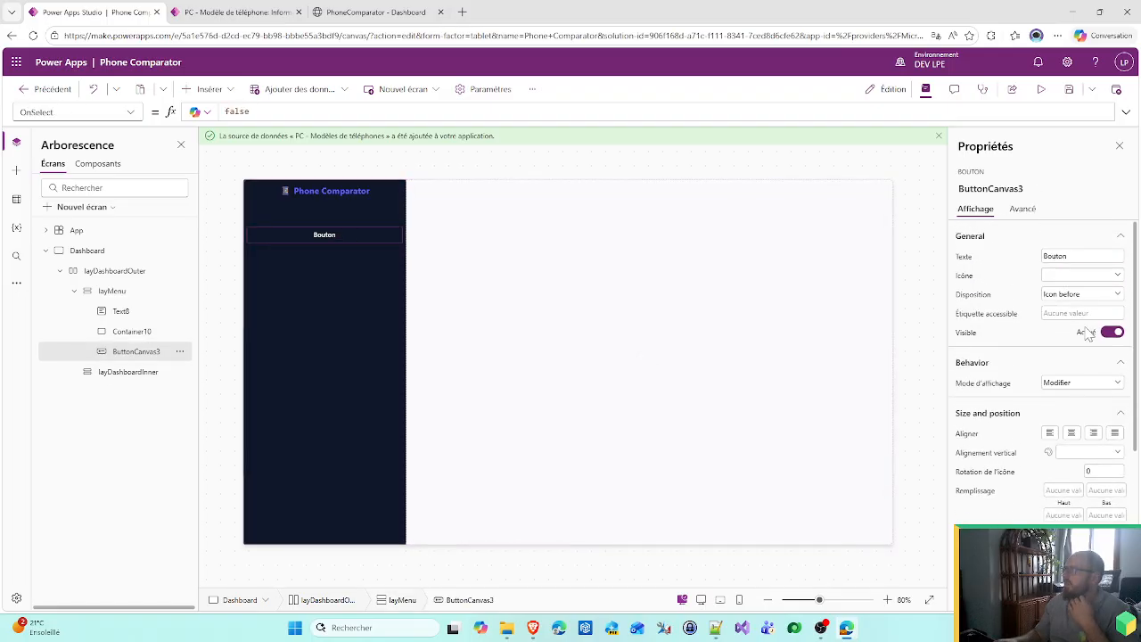
pyautogui.click(1077, 275)
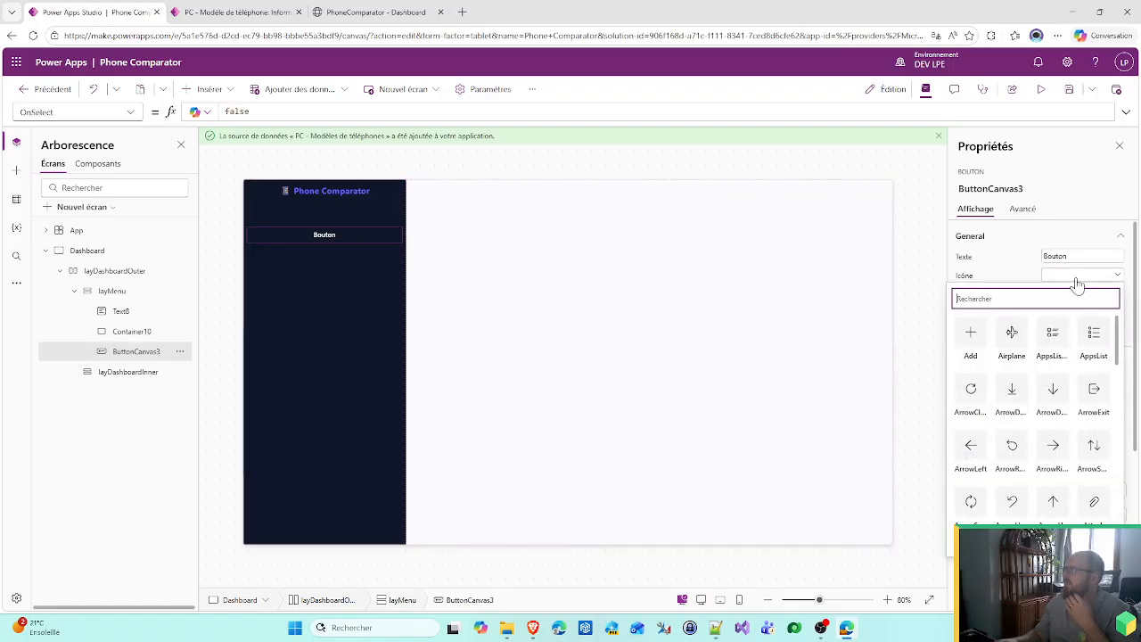
pyautogui.click(1074, 256)
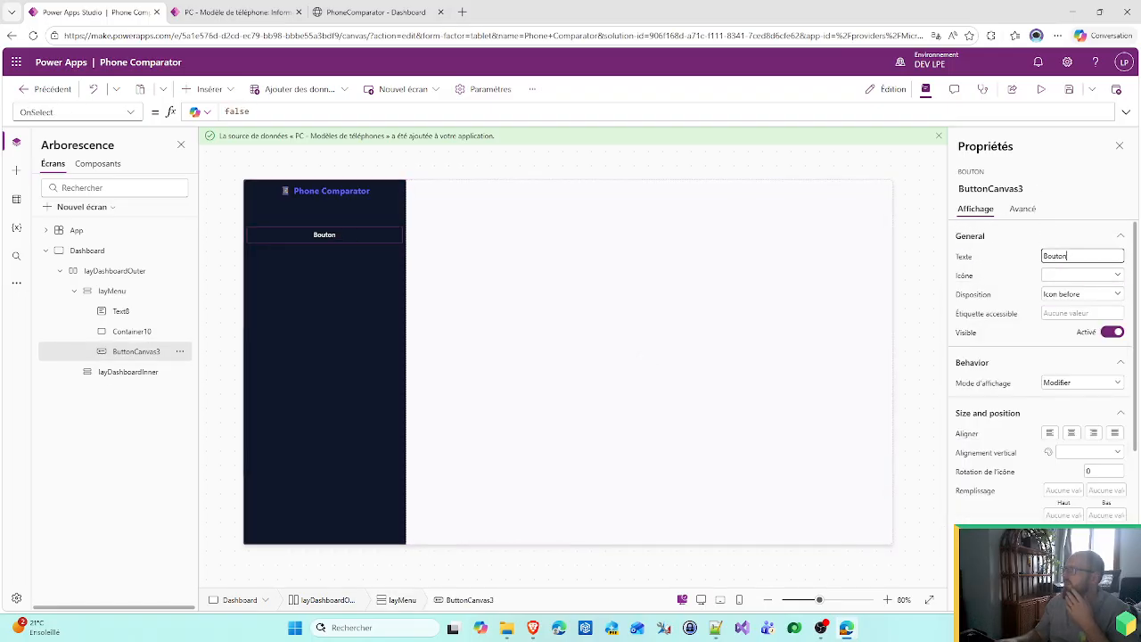
pyautogui.click(1074, 297)
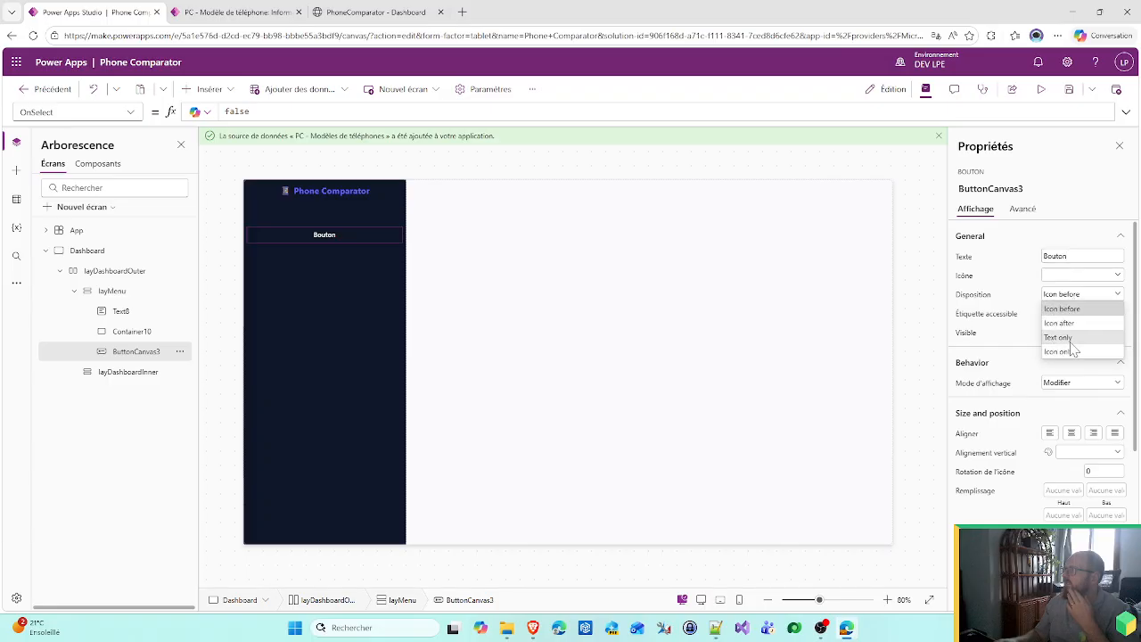
pyautogui.click(1069, 278)
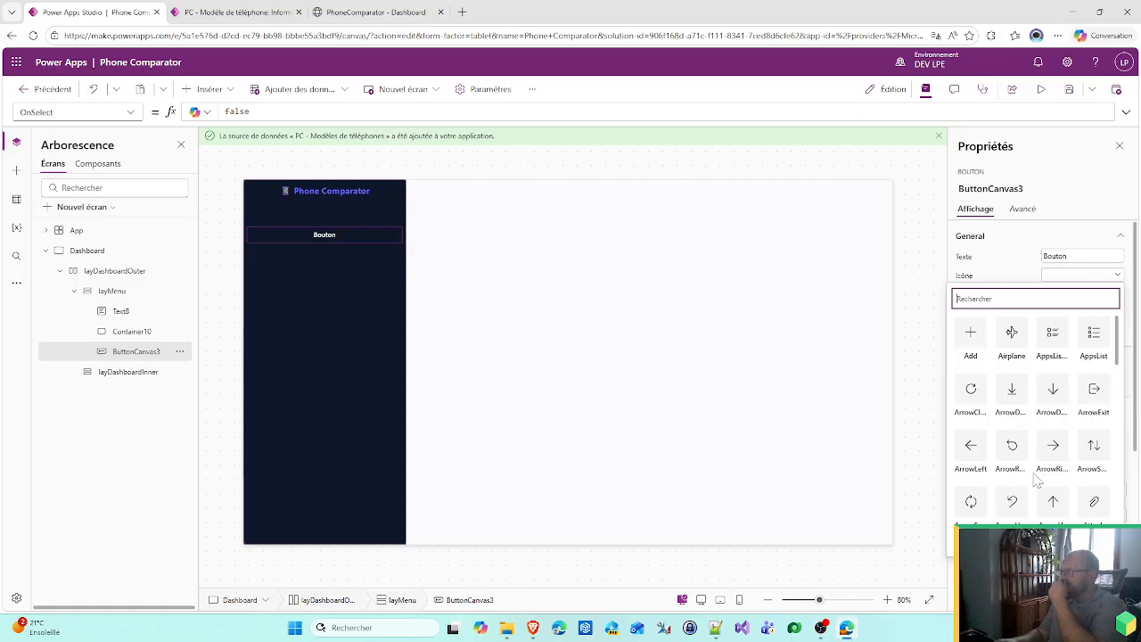
pyautogui.scroll(-3, 1034, 477)
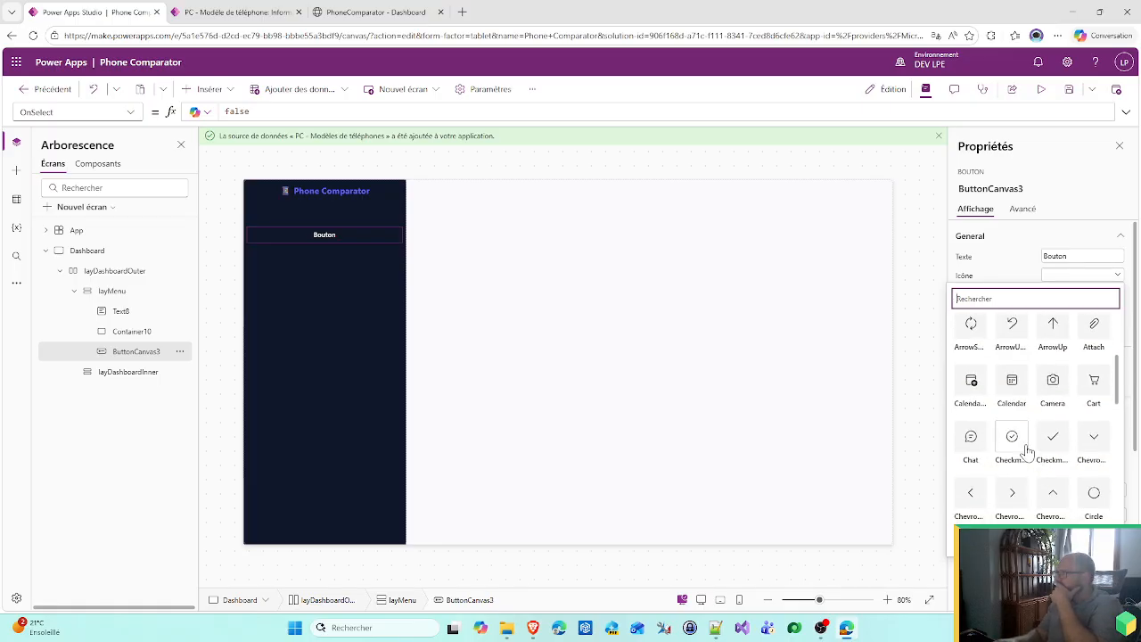
pyautogui.scroll(-2, 1026, 450)
pyautogui.scroll(-2, 1027, 453)
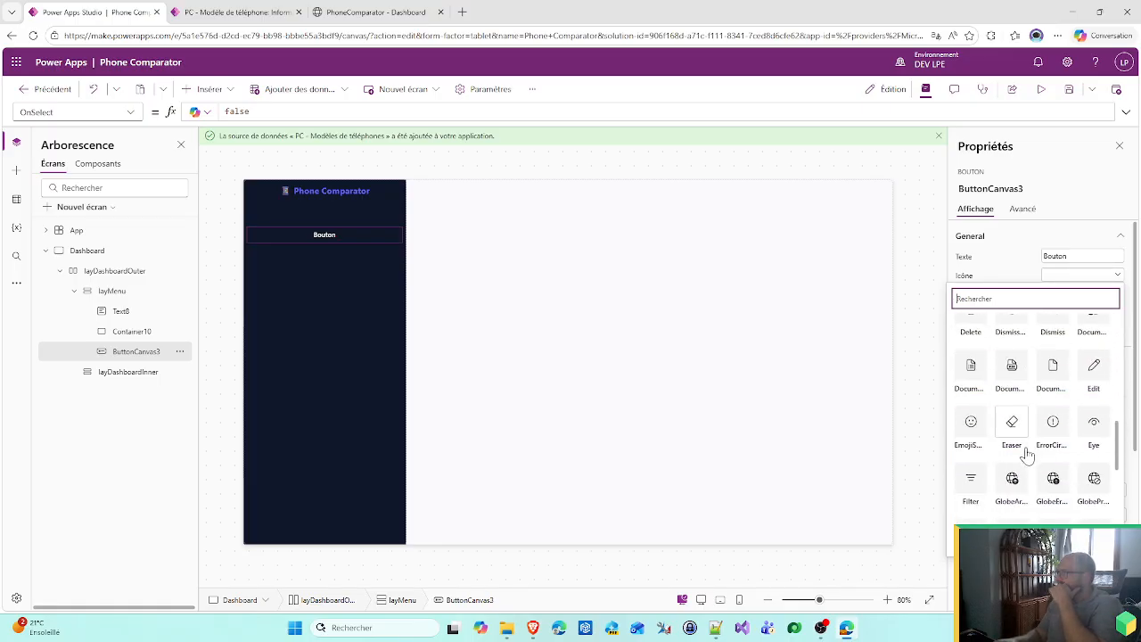
pyautogui.scroll(-2, 1029, 457)
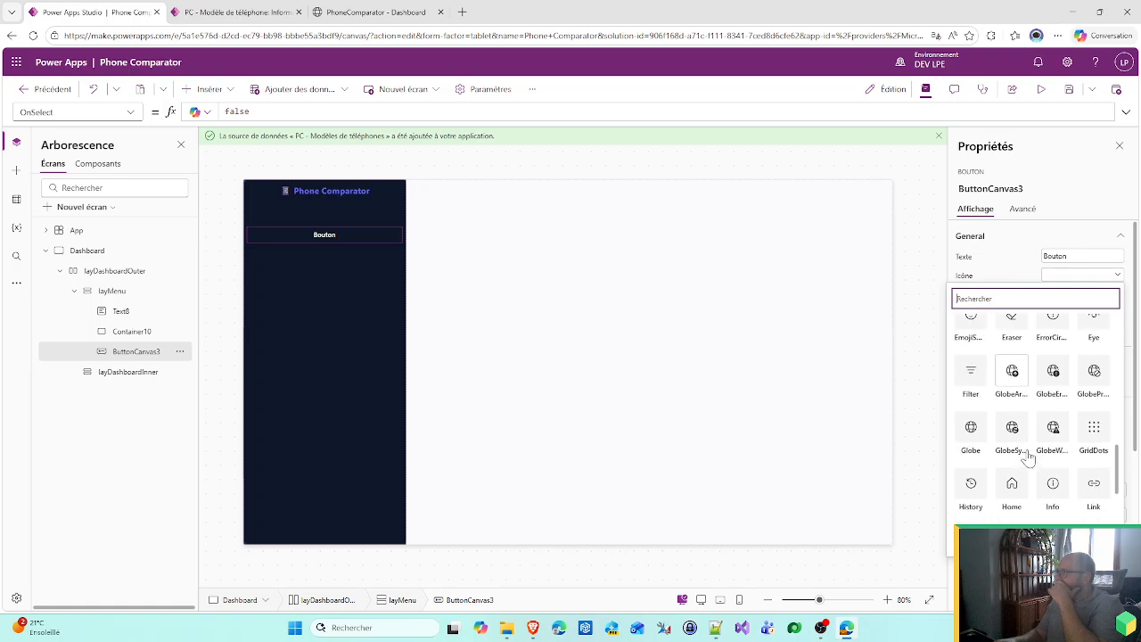
pyautogui.scroll(3, 968, 415)
pyautogui.click(970, 426)
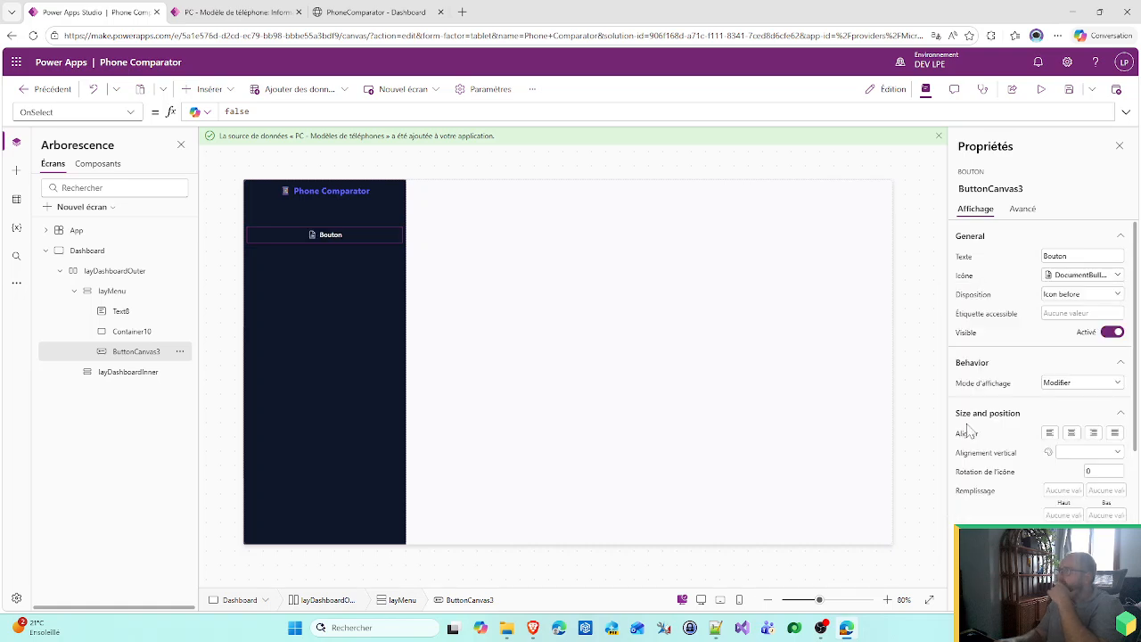
# - Change the button's text to Dashboard and align its content to the left
pyautogui.hotkey('ctrl', 'a')
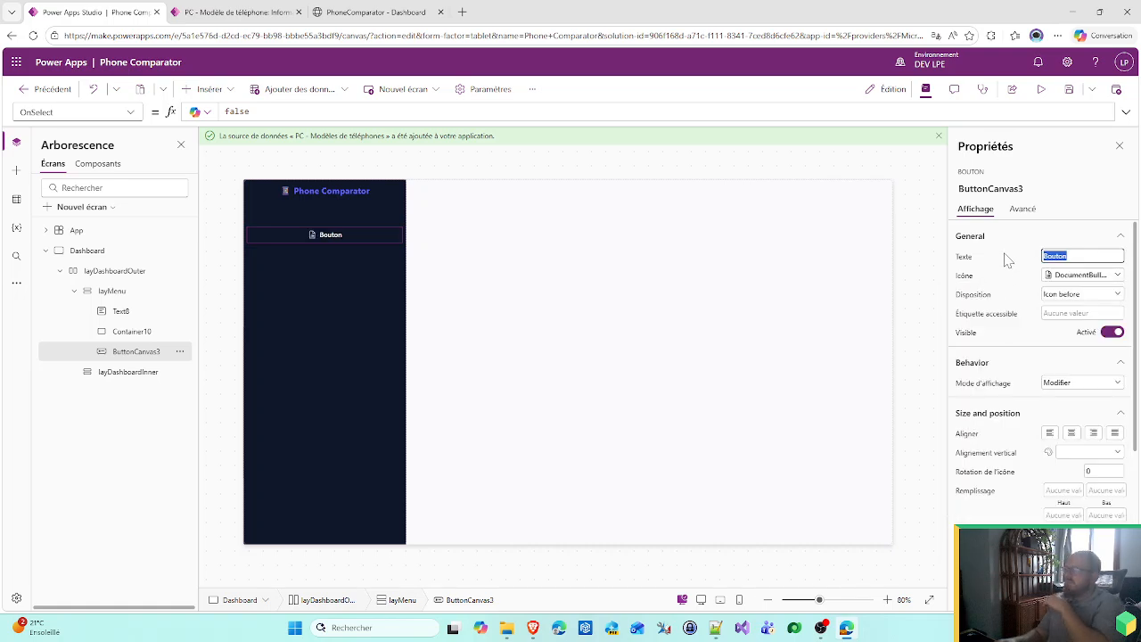
pyautogui.write('Dashb')
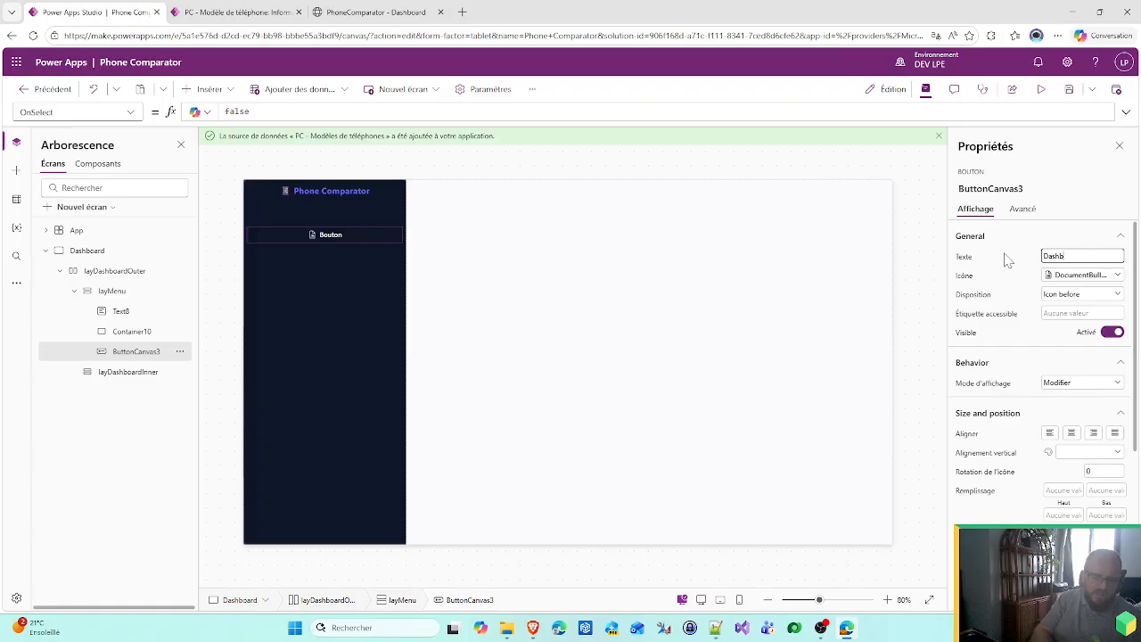
pyautogui.write('oard')
pyautogui.click(972, 292)
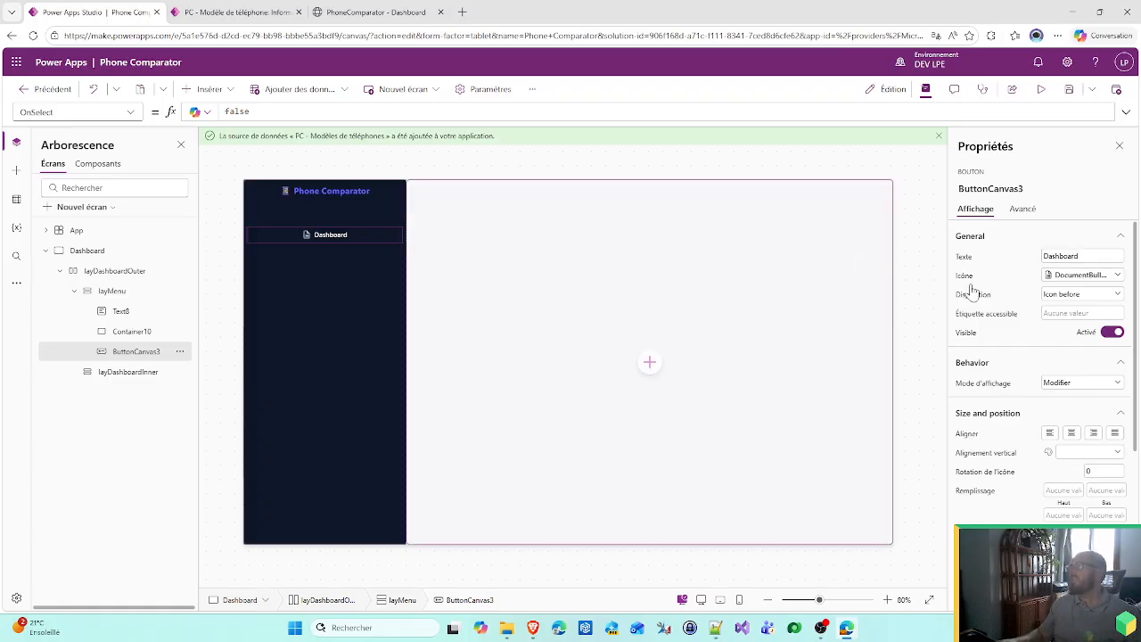
pyautogui.scroll(-1, 1038, 419)
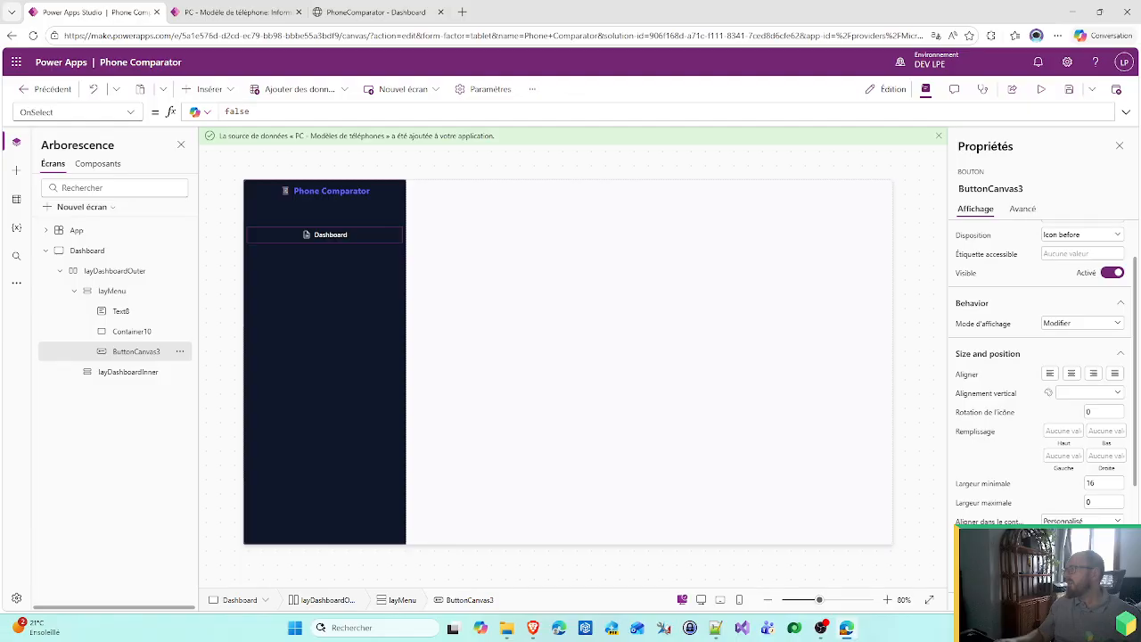
pyautogui.click(1050, 374)
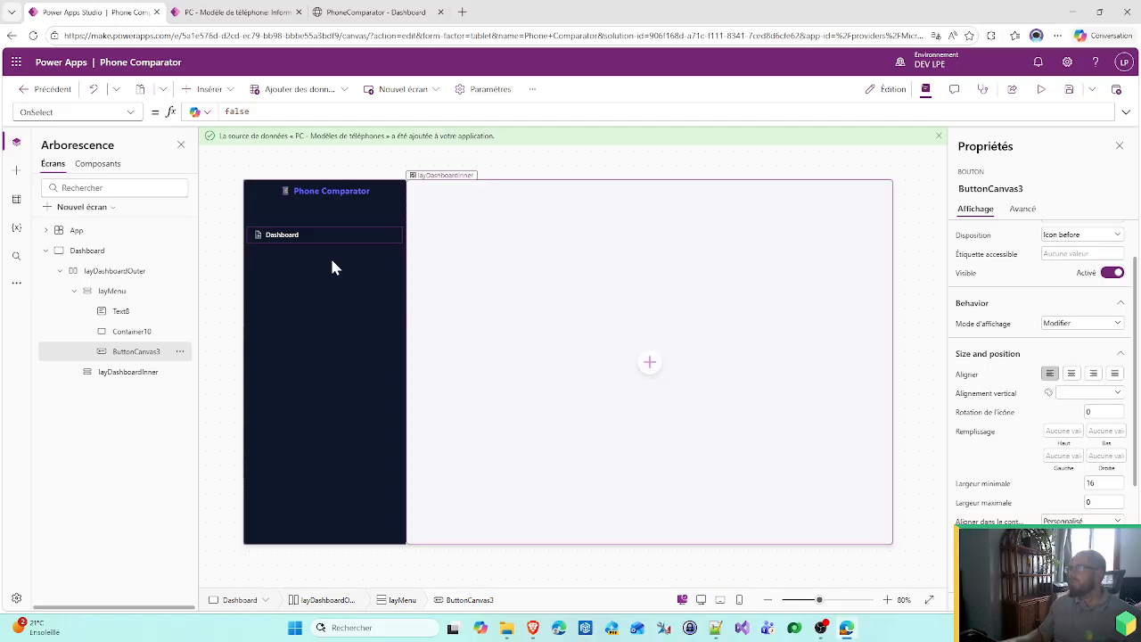
# - Set the type of the Dashboard button to Transparent
pyautogui.scroll(-2, 1063, 506)
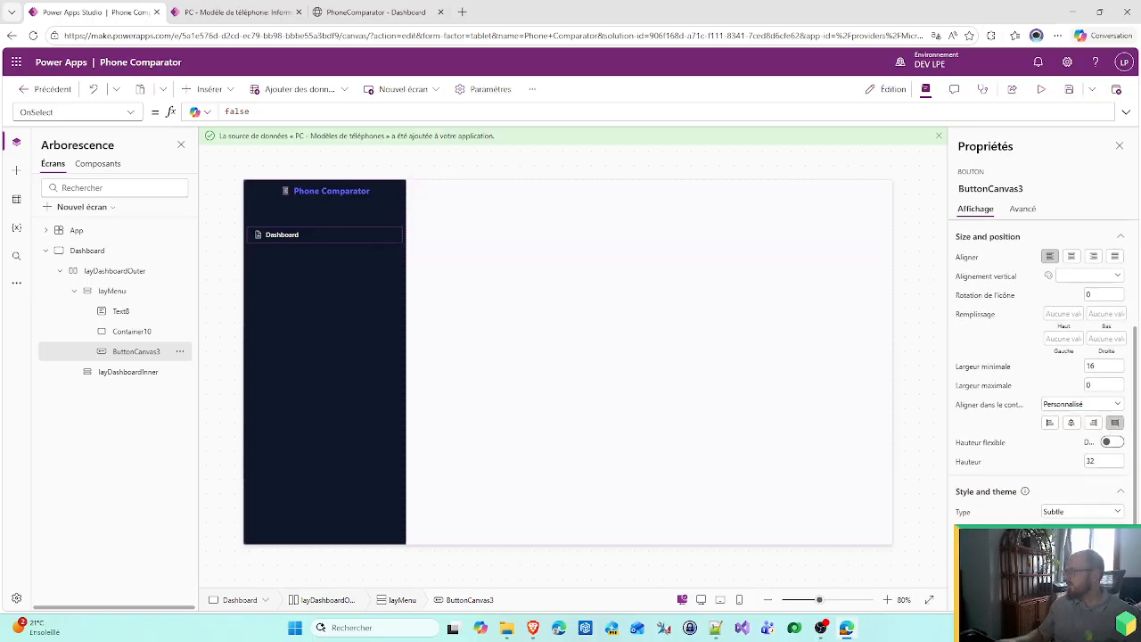
pyautogui.click(1068, 522)
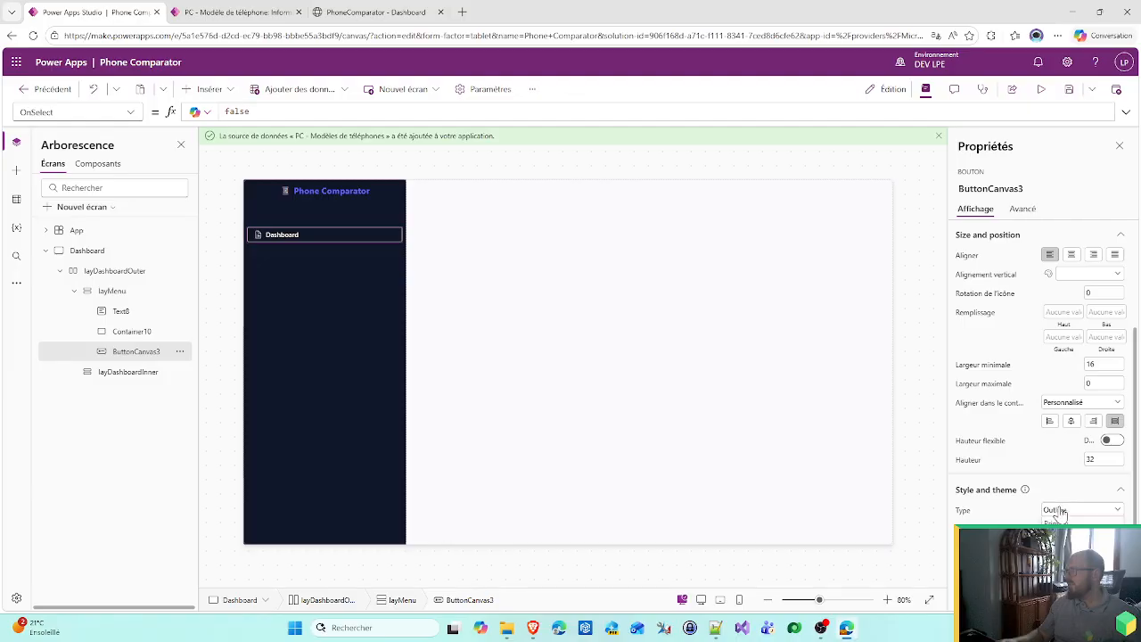
pyautogui.click(1069, 553)
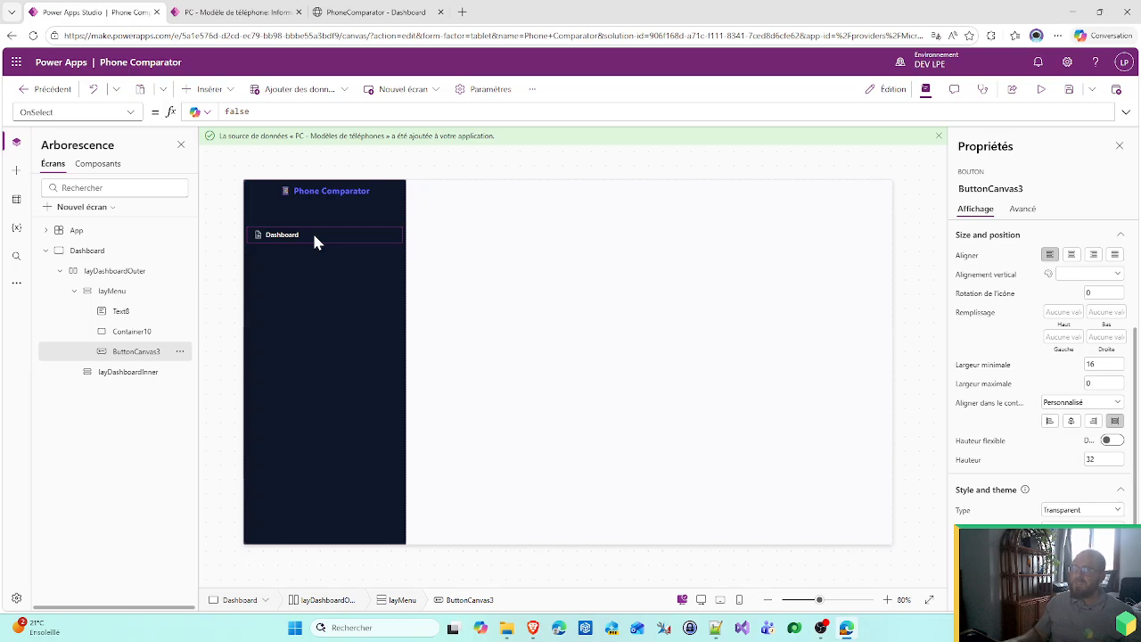
# - Paste two copies of the Dashboard button into layMenu below the original
pyautogui.click(323, 354)
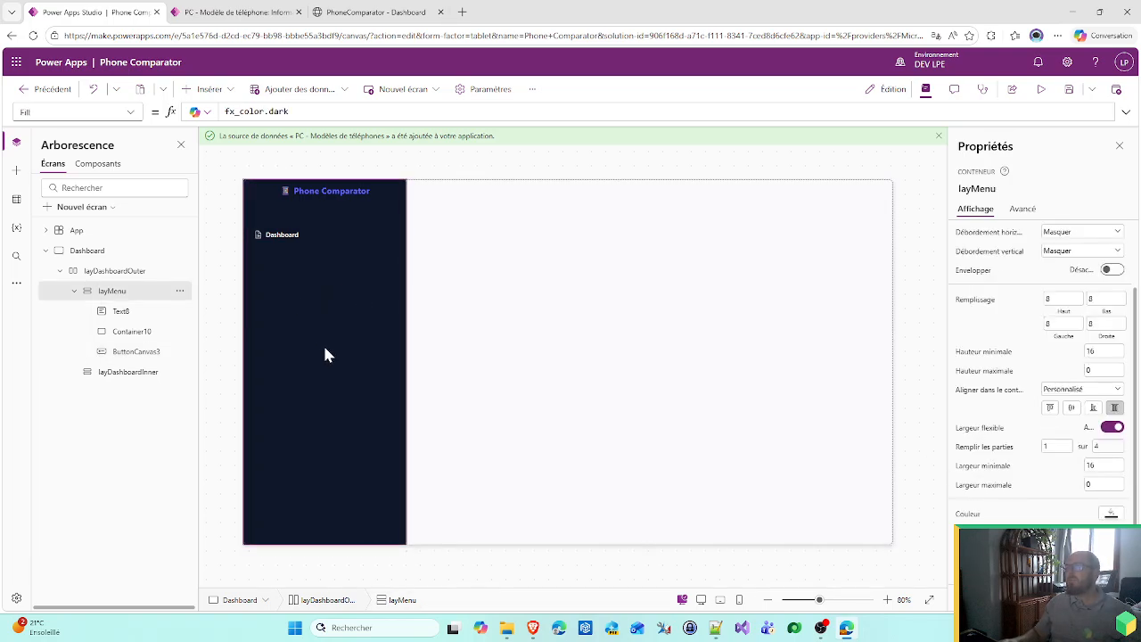
pyautogui.hotkey('ctrl', 'v')
pyautogui.hotkey('ctrl', 'v')
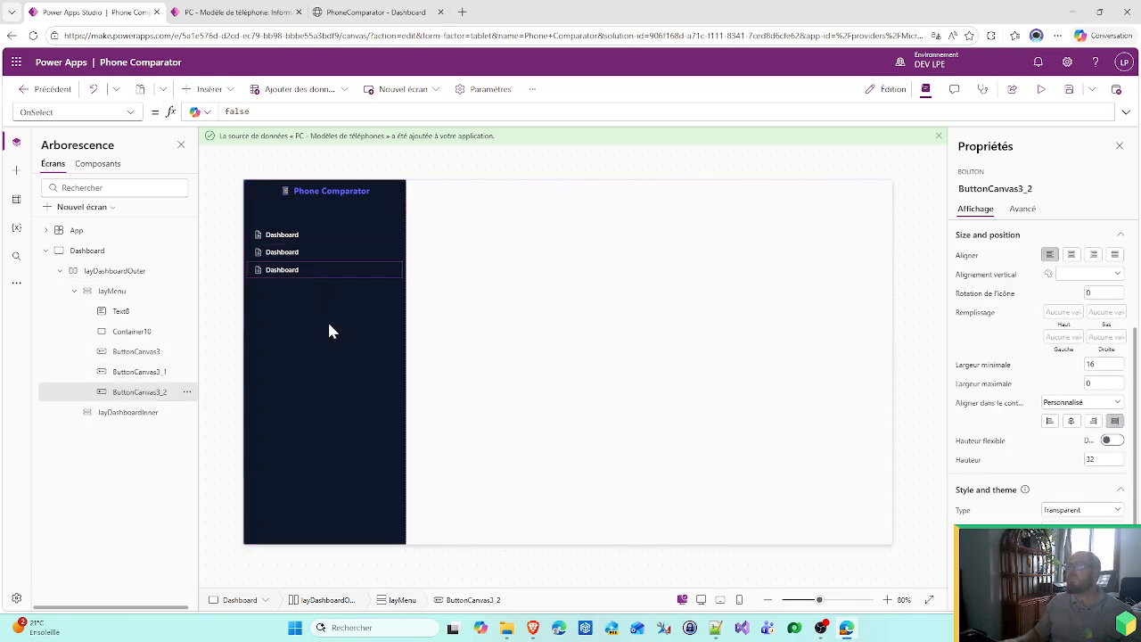
# - Check the menu entries in the HTML mock-up and set the second menu button's text to Comparateur
pyautogui.click(335, 9)
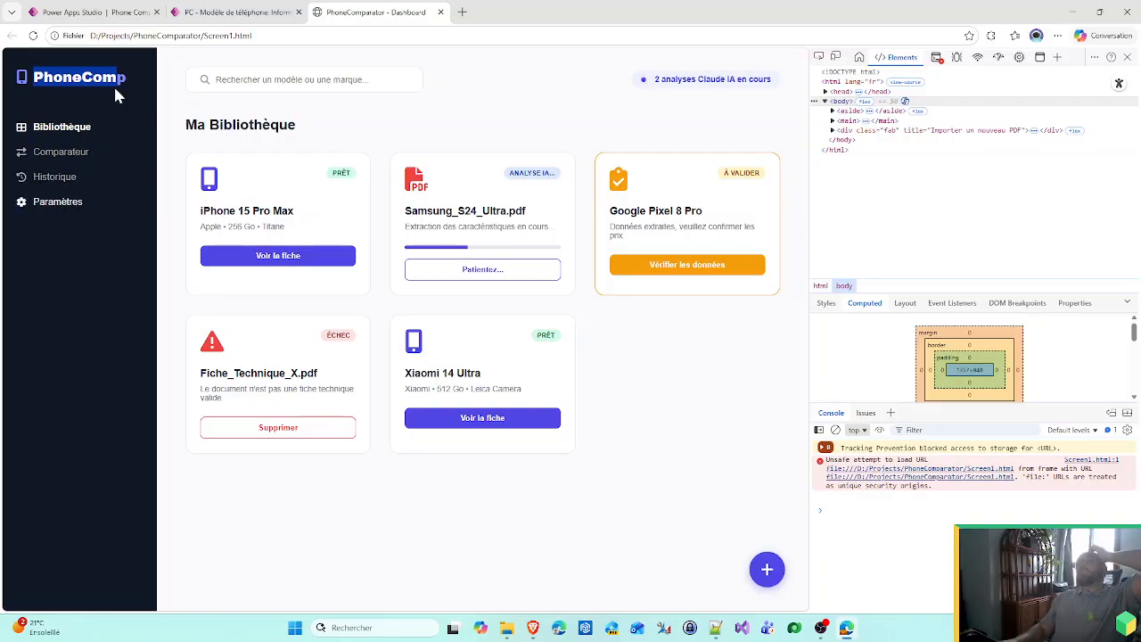
pyautogui.click(116, 11)
pyautogui.click(271, 253)
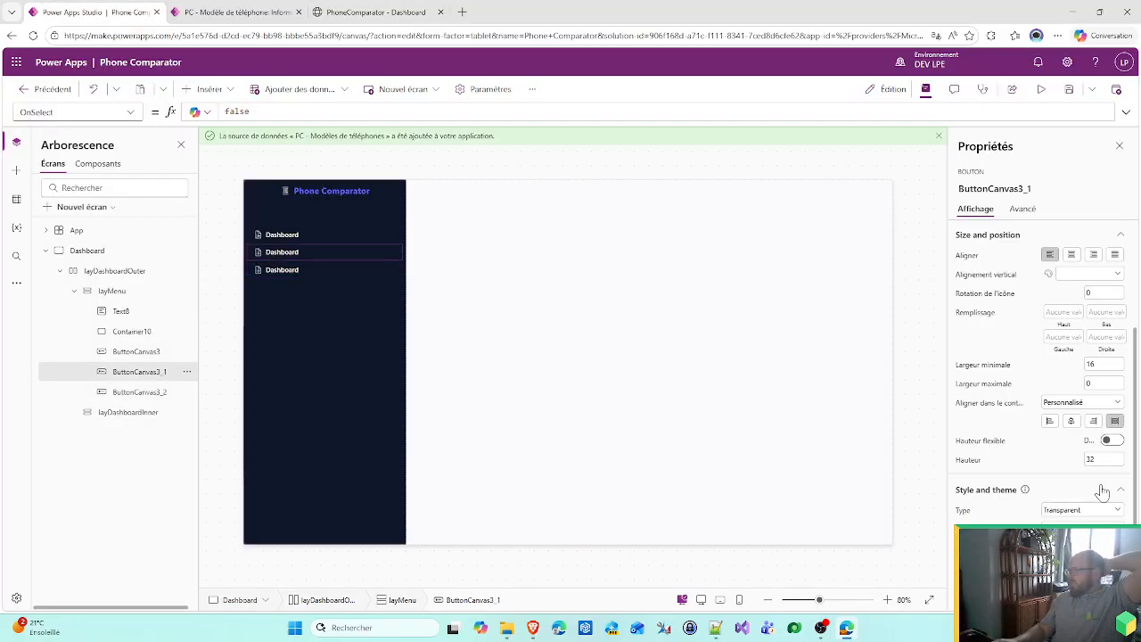
pyautogui.scroll(-2, 1100, 489)
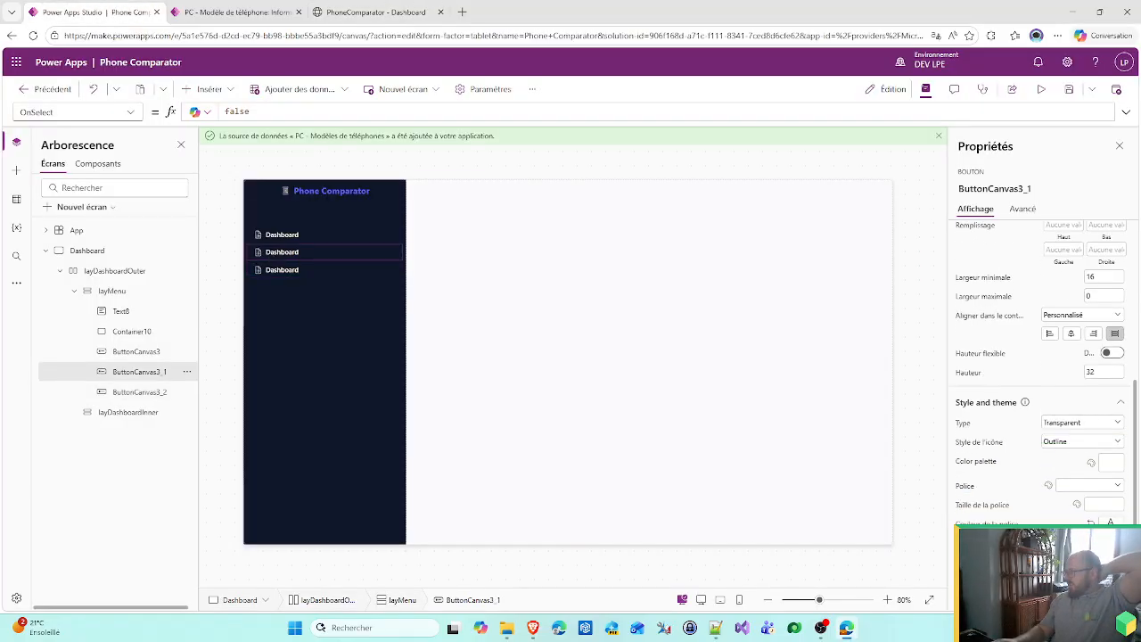
pyautogui.click(1089, 540)
pyautogui.click(1089, 514)
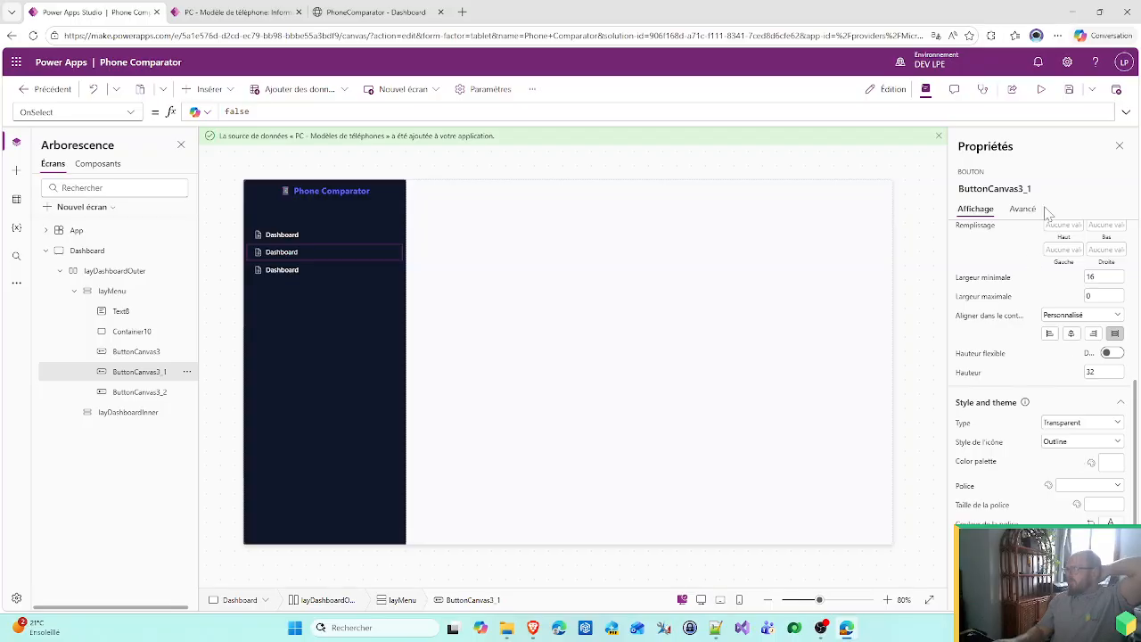
pyautogui.scroll(5, 1048, 268)
pyautogui.click(1083, 229)
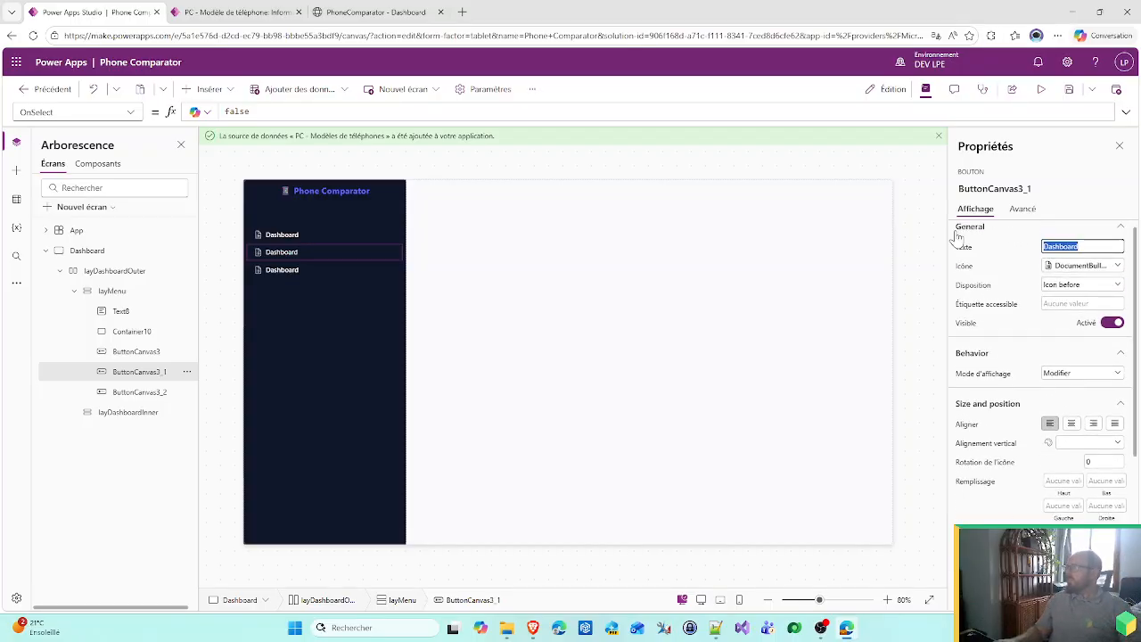
pyautogui.write('Comparateur')
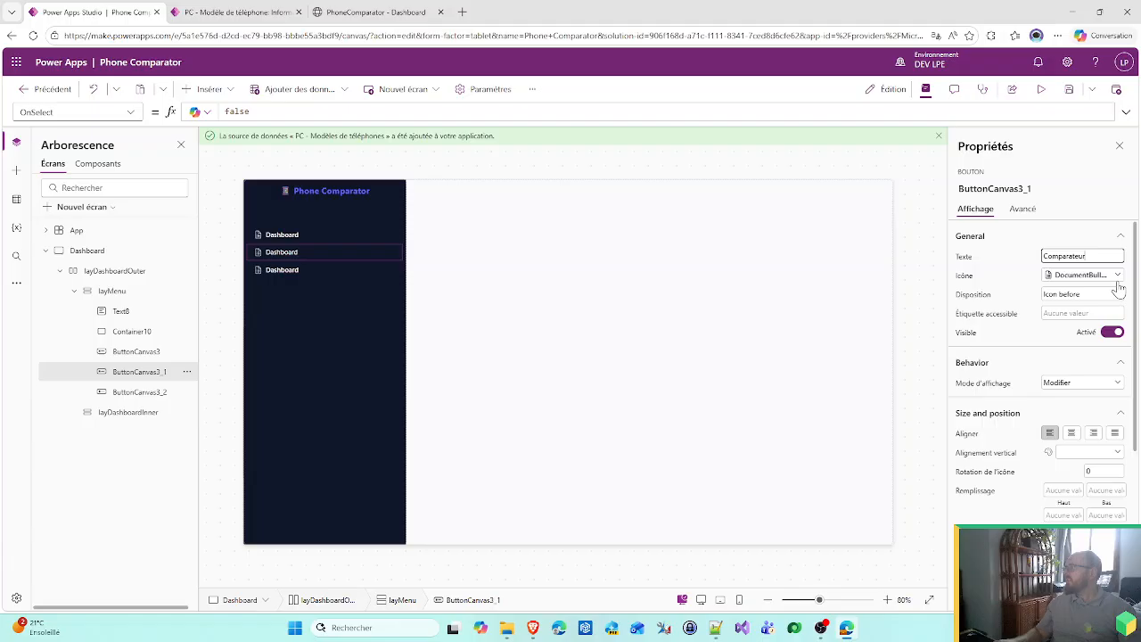
# - Set the Comparateur button's icon to ArrowSort and compare the menu entries with the HTML mock-up
pyautogui.click(1116, 276)
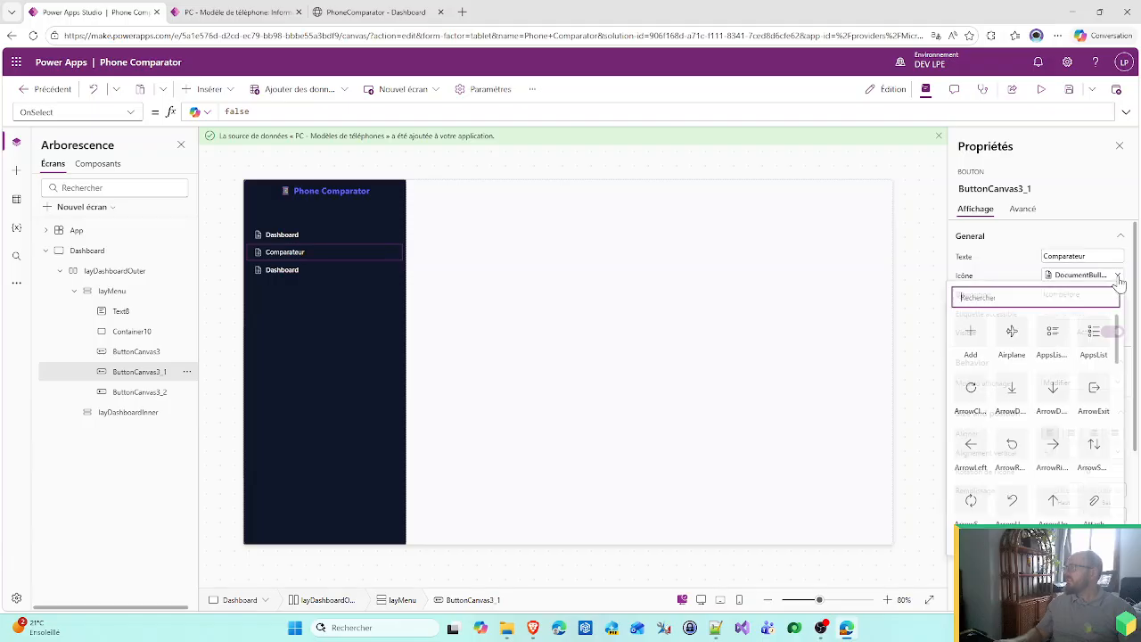
pyautogui.scroll(-3, 1052, 435)
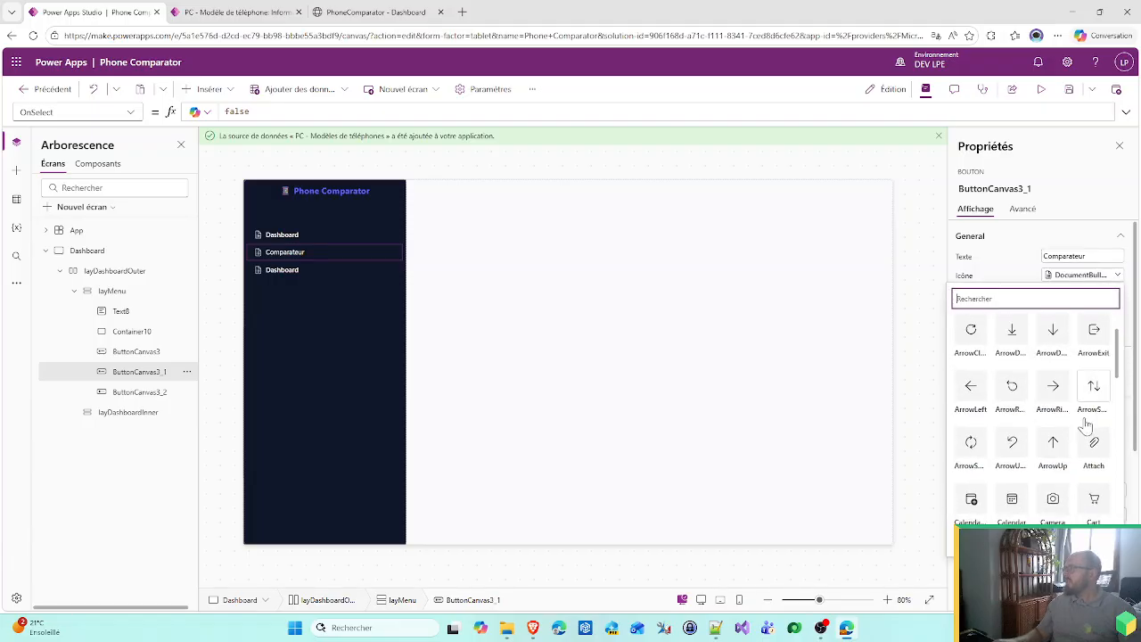
pyautogui.scroll(-5, 1095, 407)
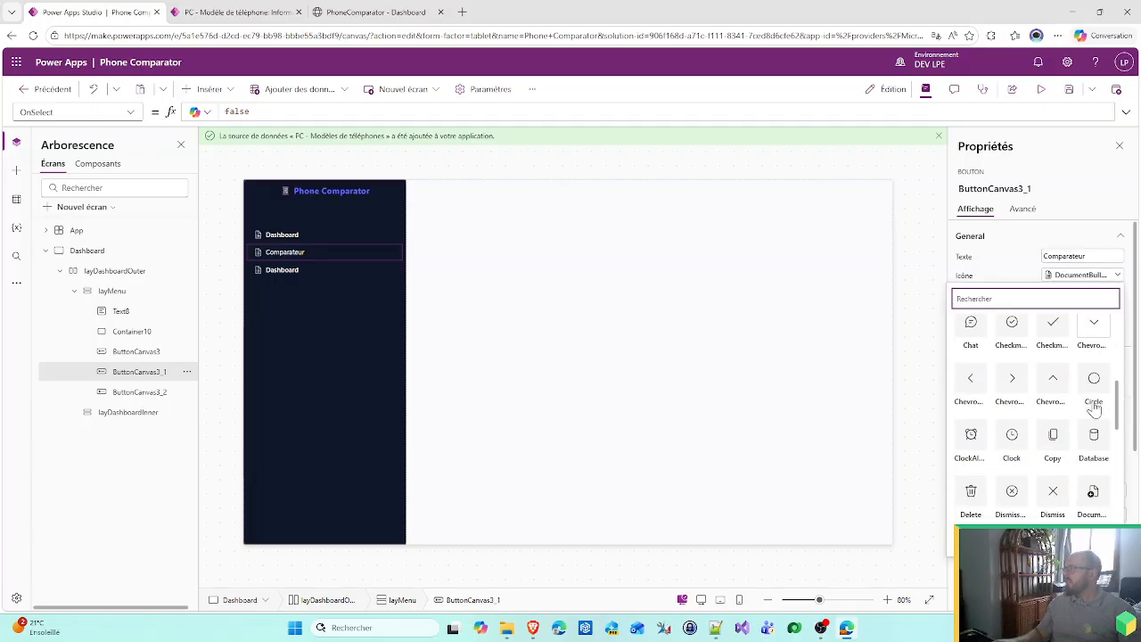
pyautogui.scroll(-10, 1095, 407)
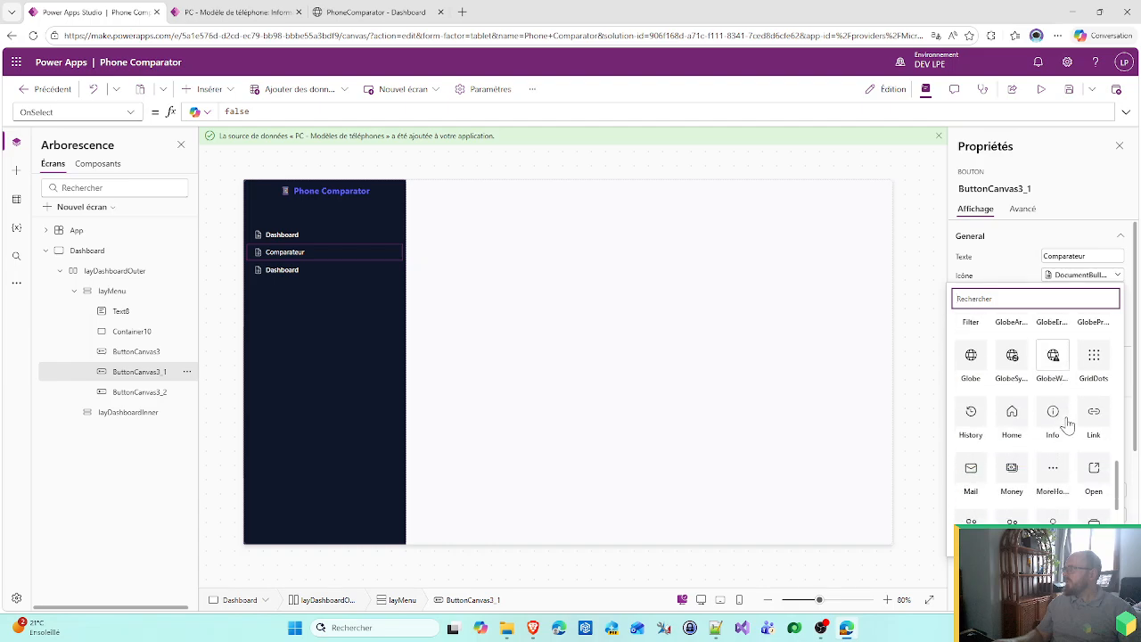
pyautogui.scroll(10, 1068, 425)
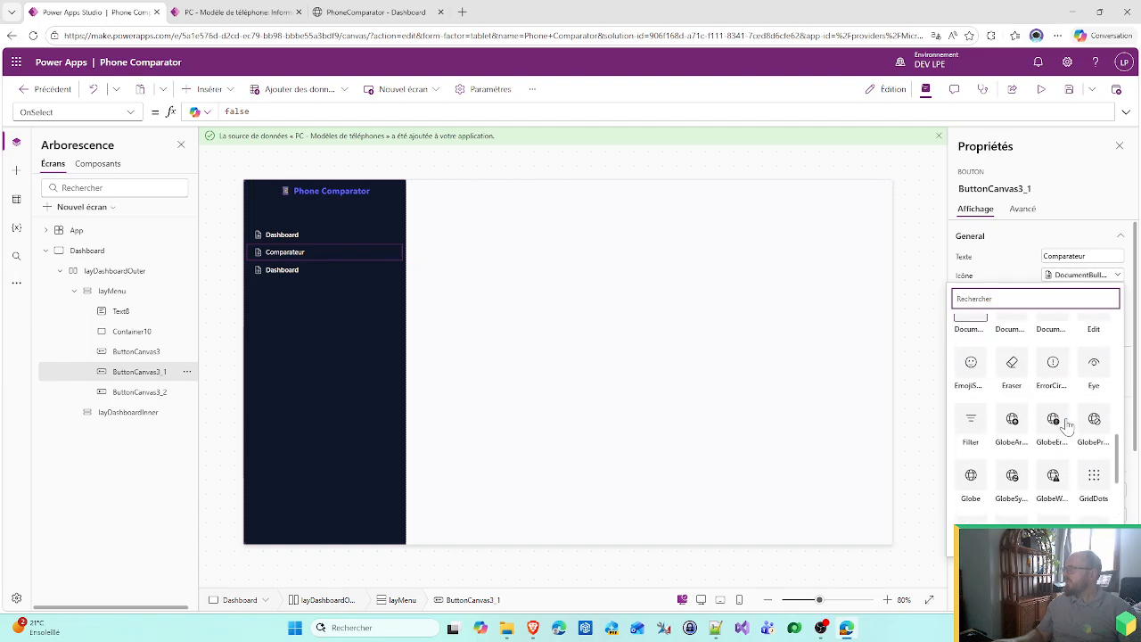
pyautogui.scroll(5, 1091, 434)
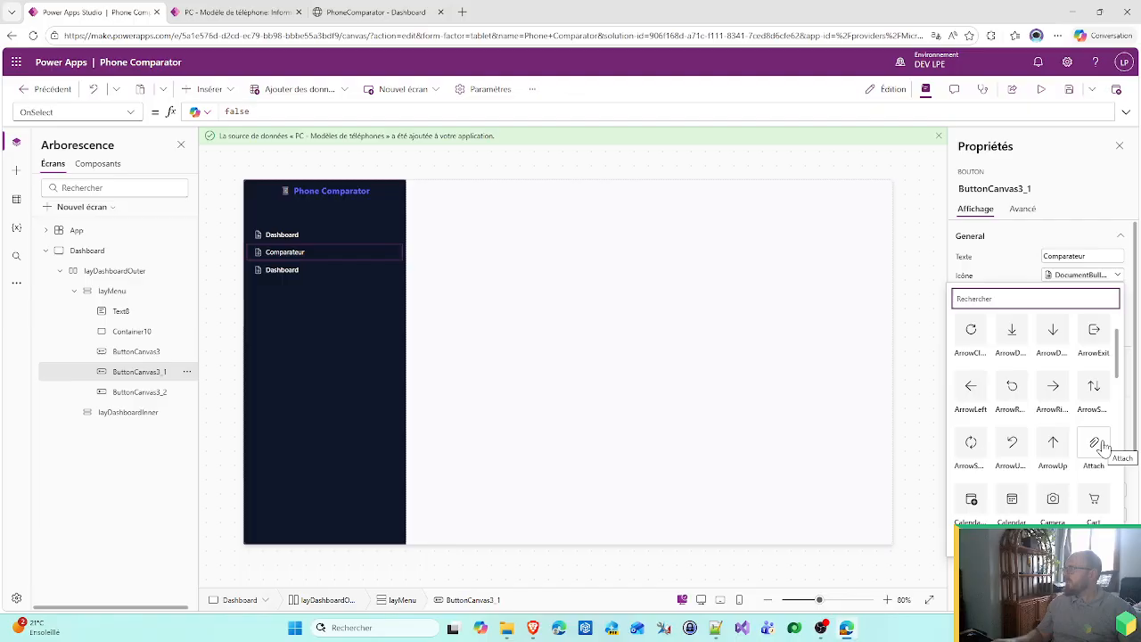
pyautogui.click(1094, 387)
pyautogui.click(382, 13)
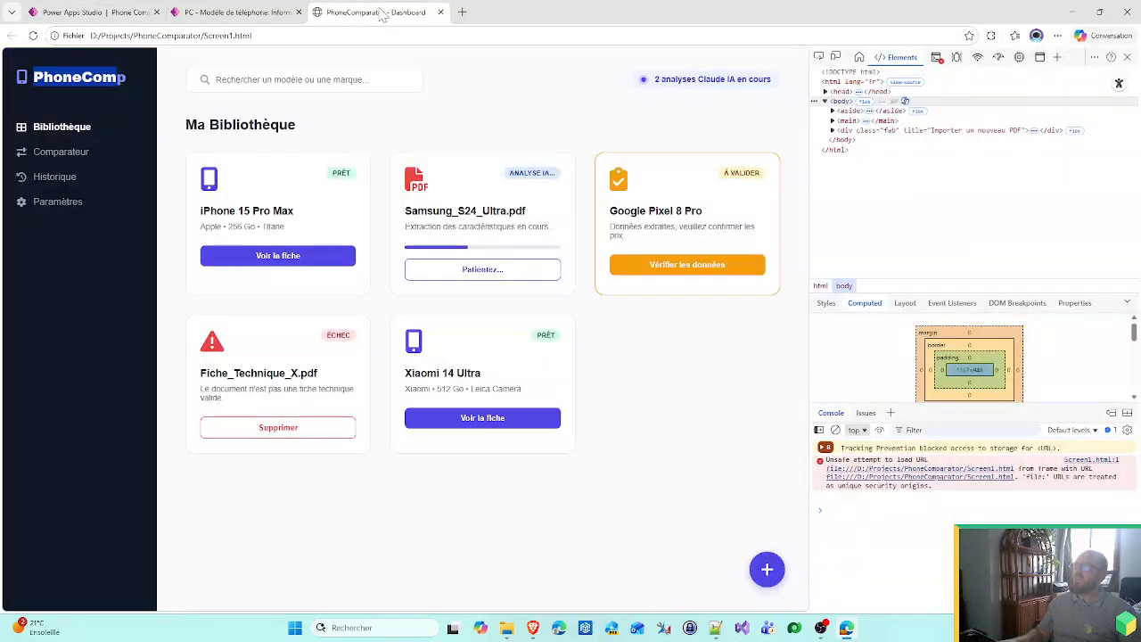
pyautogui.click(239, 13)
pyautogui.click(103, 11)
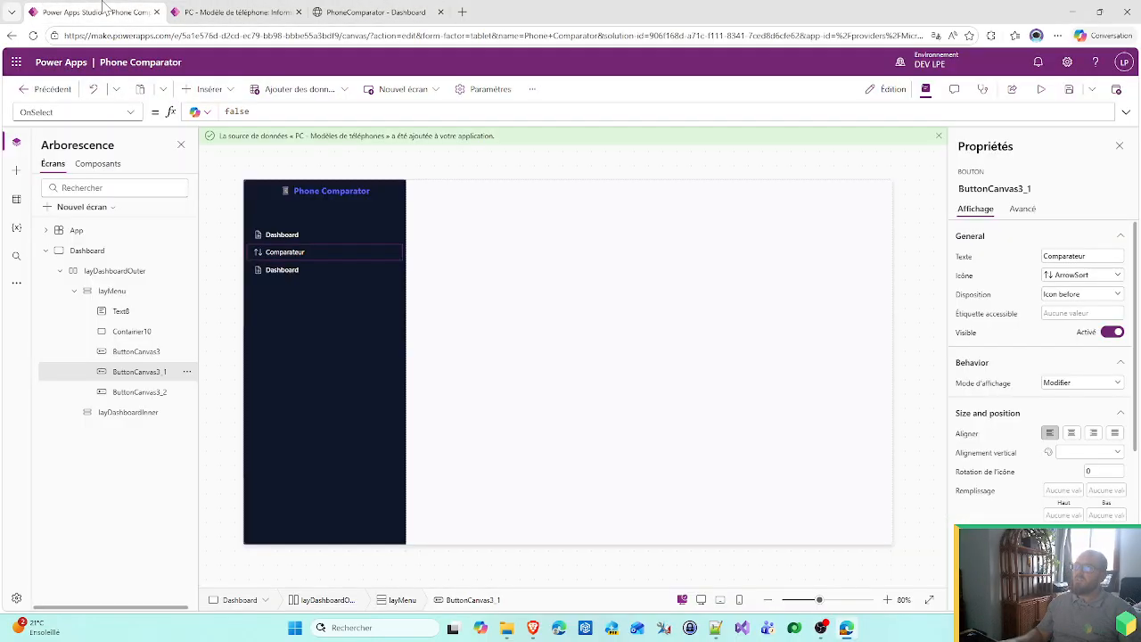
# - Set the font weight of the third menu button and the Comparateur button to Normal
pyautogui.click(312, 272)
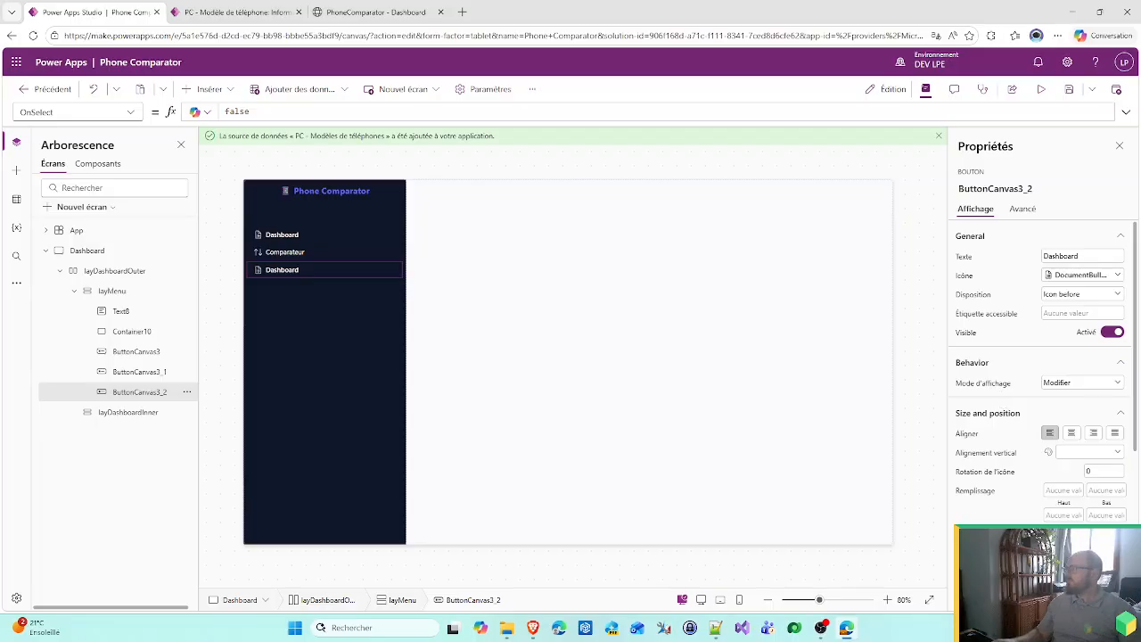
pyautogui.scroll(-3, 1038, 374)
pyautogui.scroll(-1, 1038, 374)
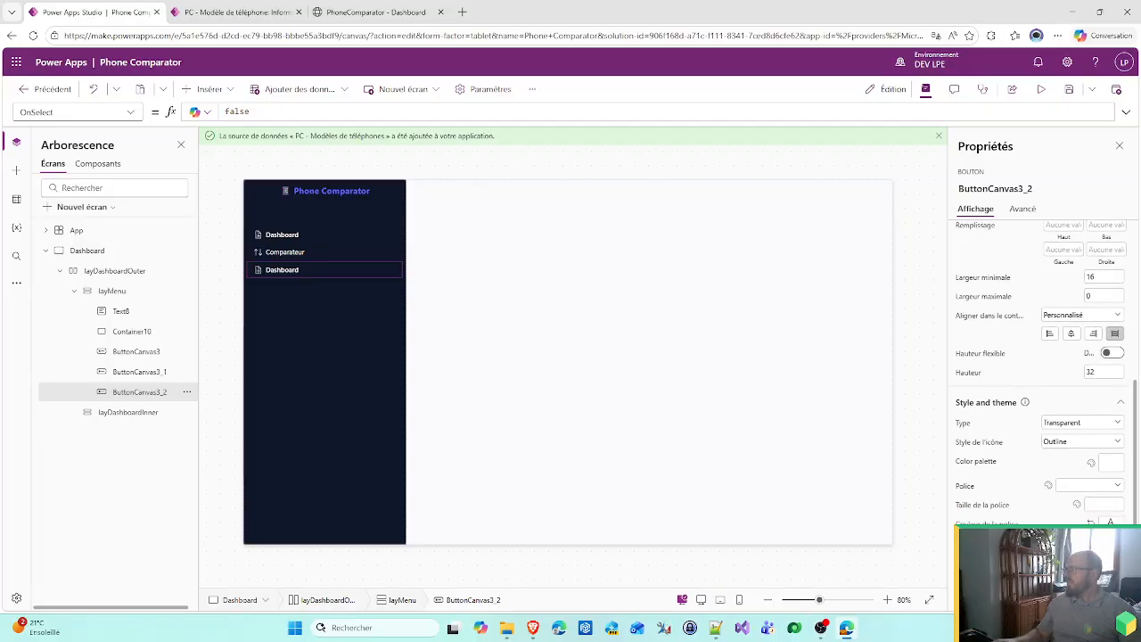
pyautogui.click(1089, 542)
pyautogui.click(1080, 513)
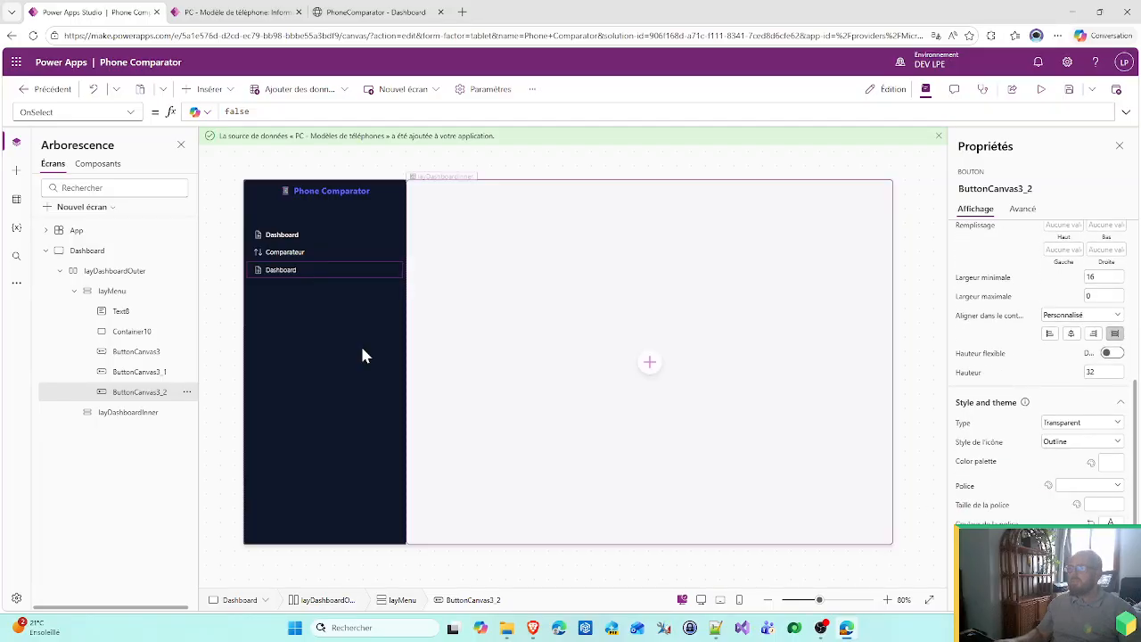
pyautogui.click(287, 254)
pyautogui.click(1089, 484)
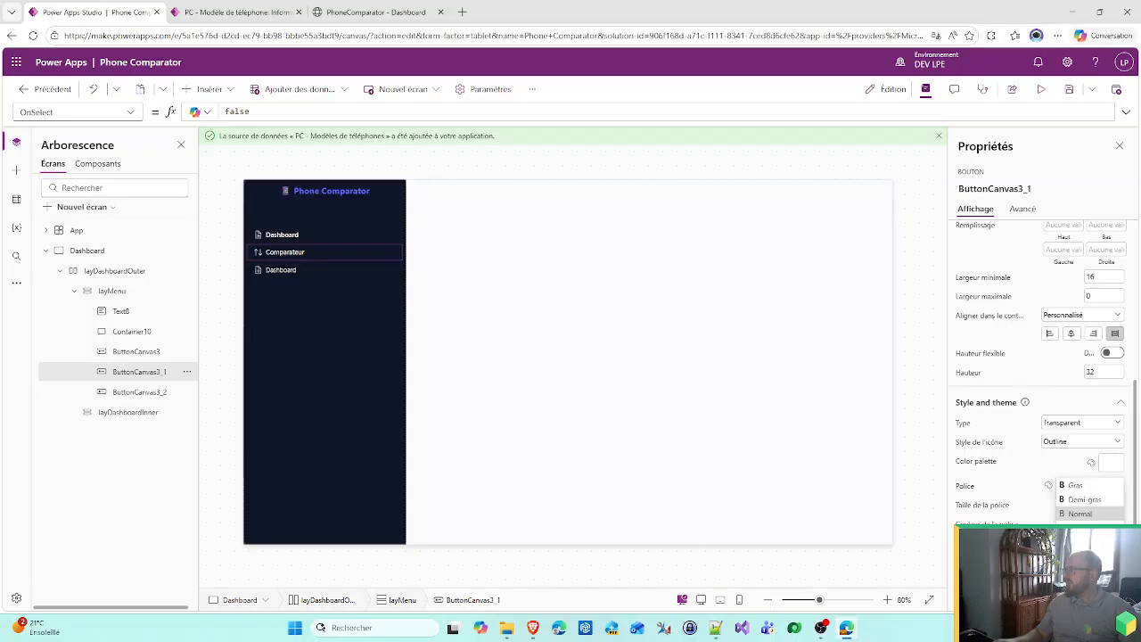
pyautogui.click(1080, 514)
# - Change the third menu button's icon to Clock
pyautogui.click(267, 270)
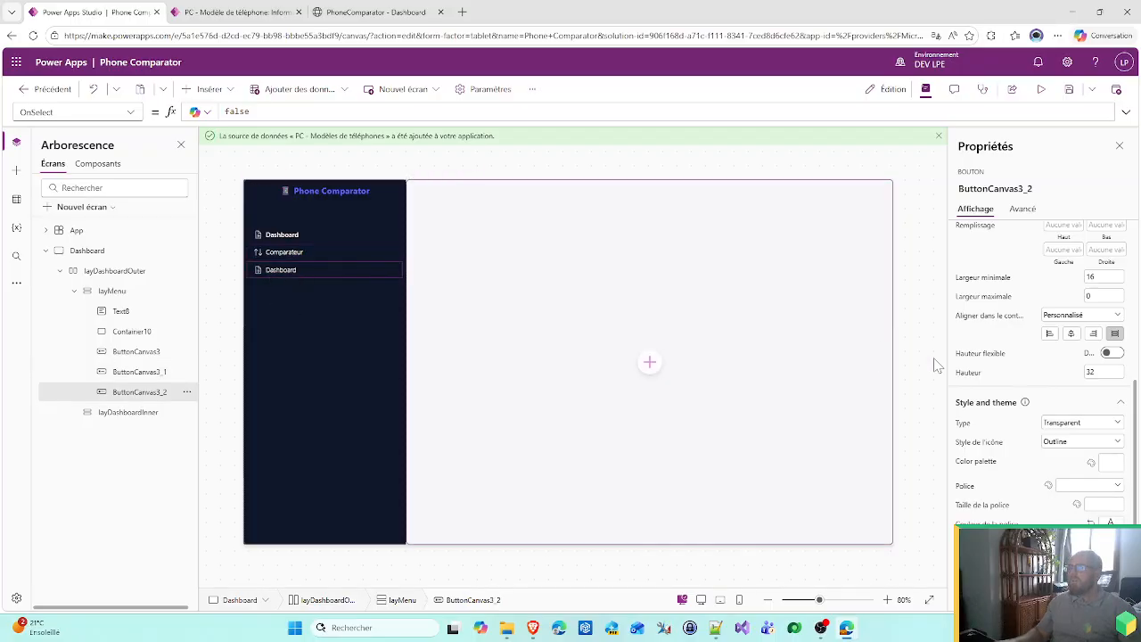
pyautogui.scroll(1, 1101, 327)
pyautogui.scroll(1, 1099, 329)
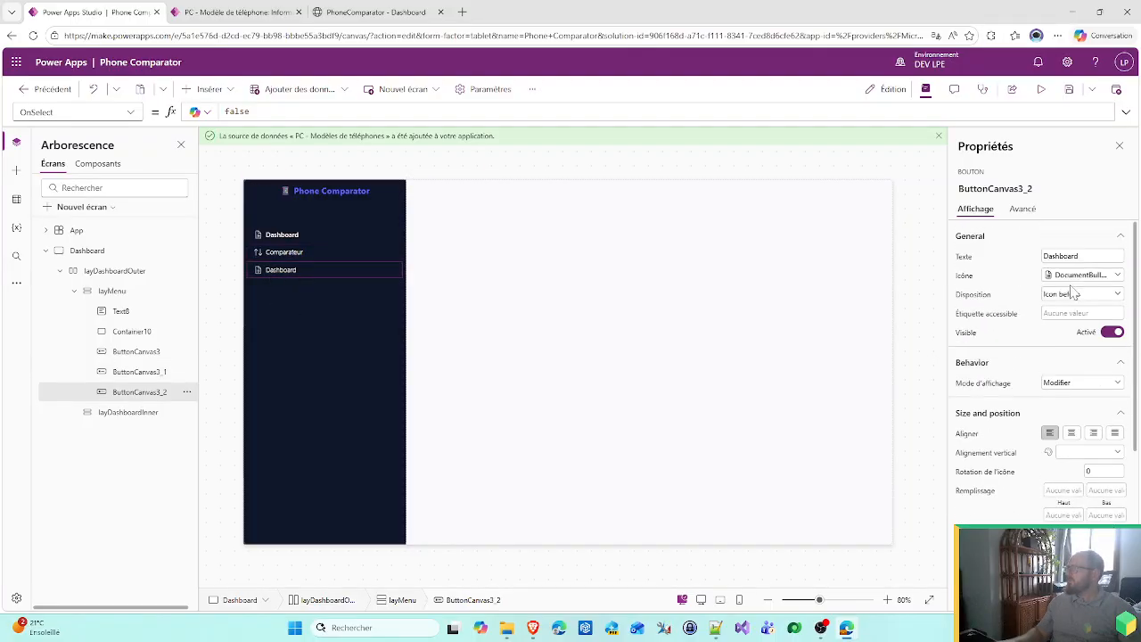
pyautogui.click(1076, 276)
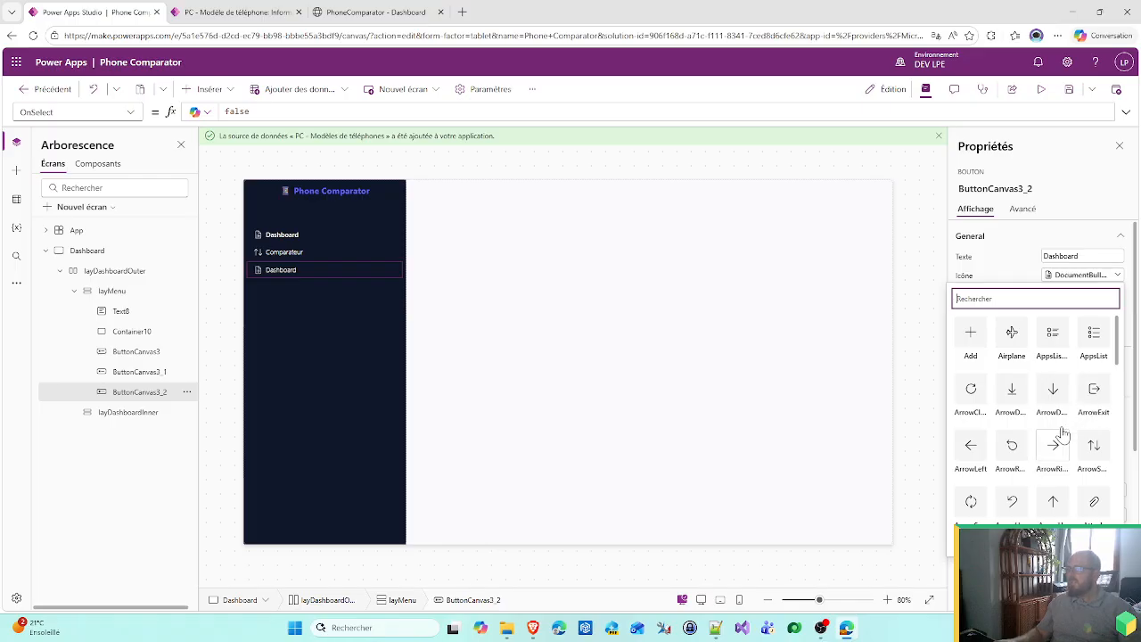
pyautogui.scroll(-1, 1053, 445)
pyautogui.scroll(-3, 1053, 450)
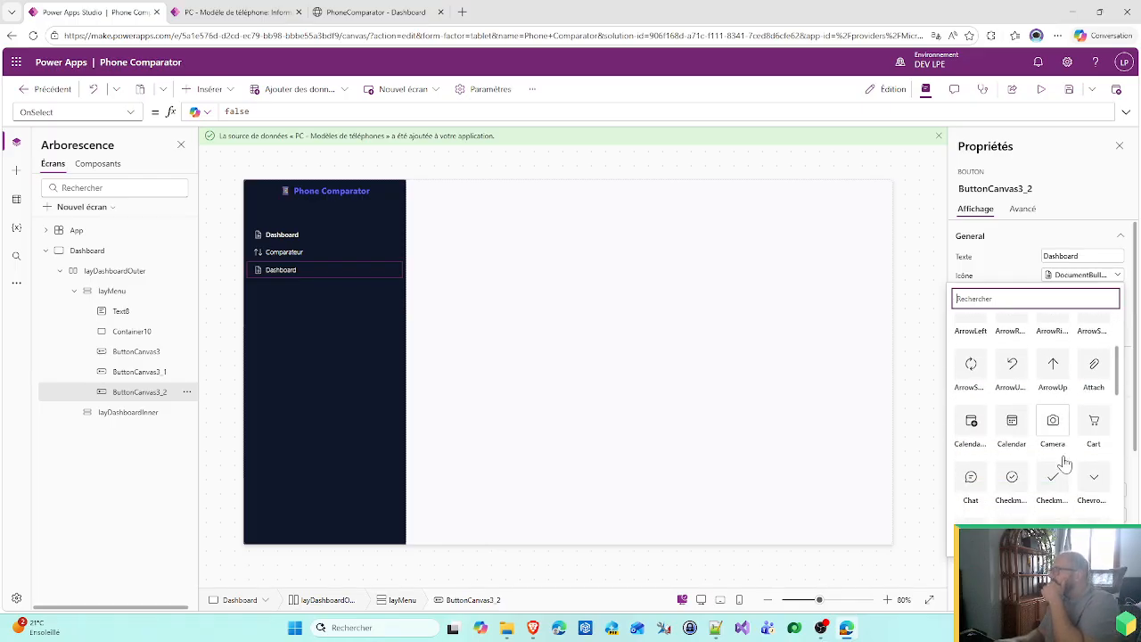
pyautogui.scroll(1, 1038, 441)
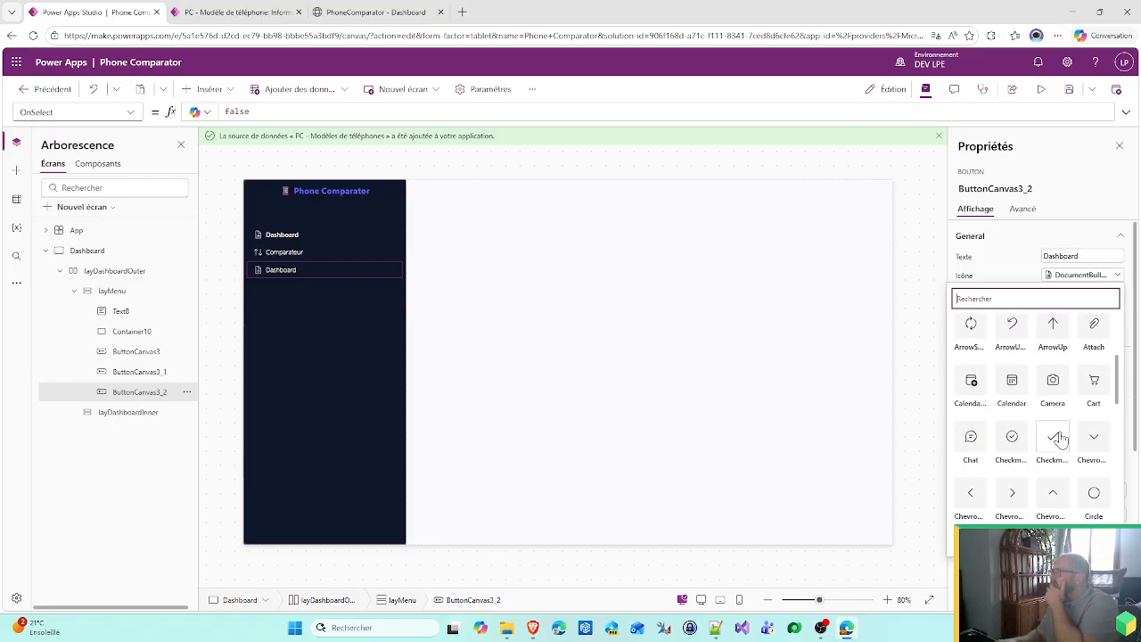
pyautogui.scroll(-2, 1038, 442)
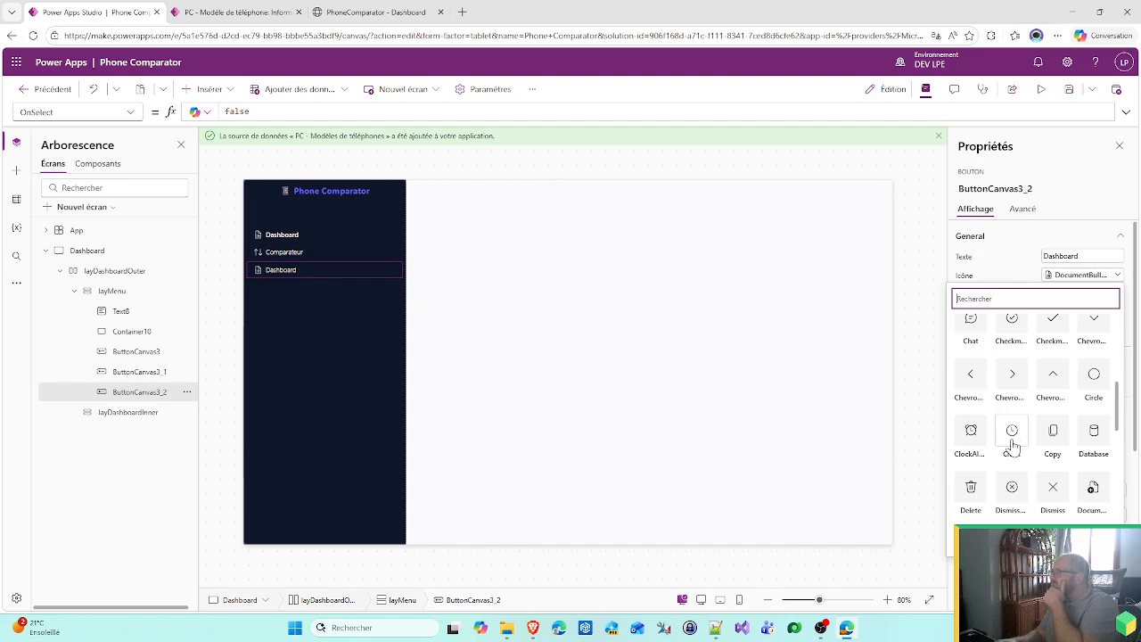
pyautogui.click(1011, 437)
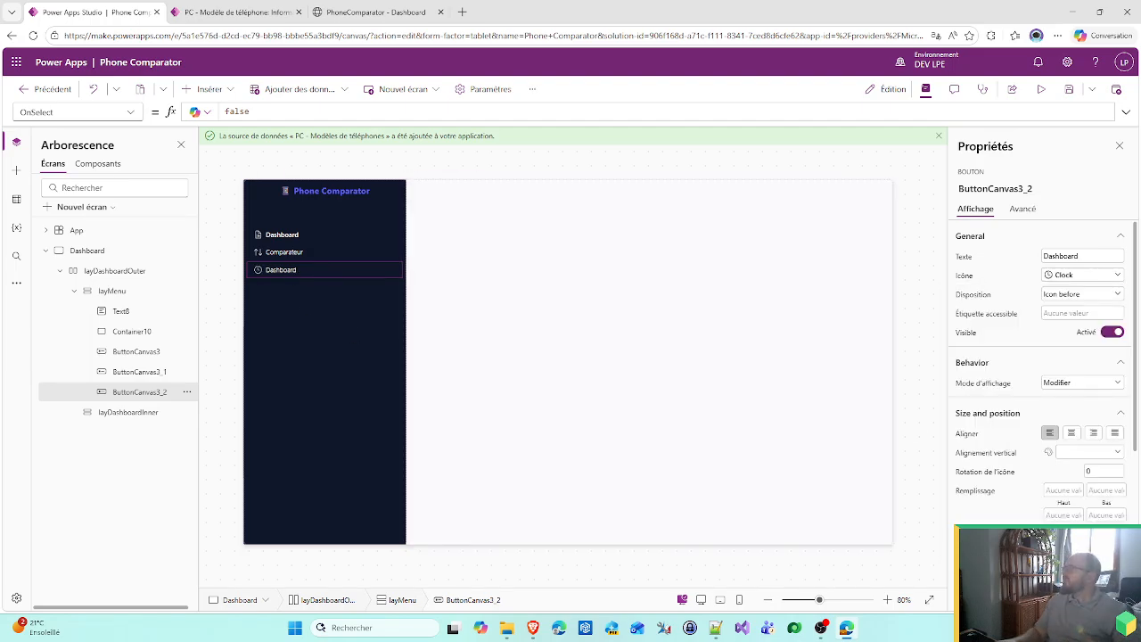
# - Set the text of the menu button with the clock icon to Historique
pyautogui.moveTo(1092, 256); pyautogui.dragTo(880, 252)
pyautogui.write('Hi')
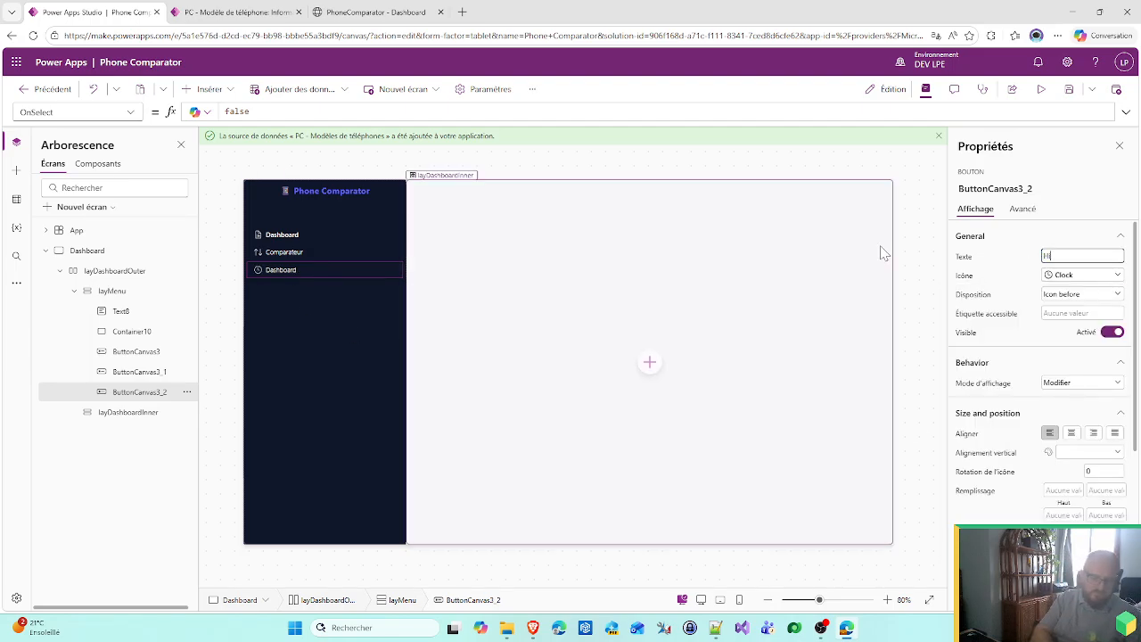
pyautogui.write('storique')
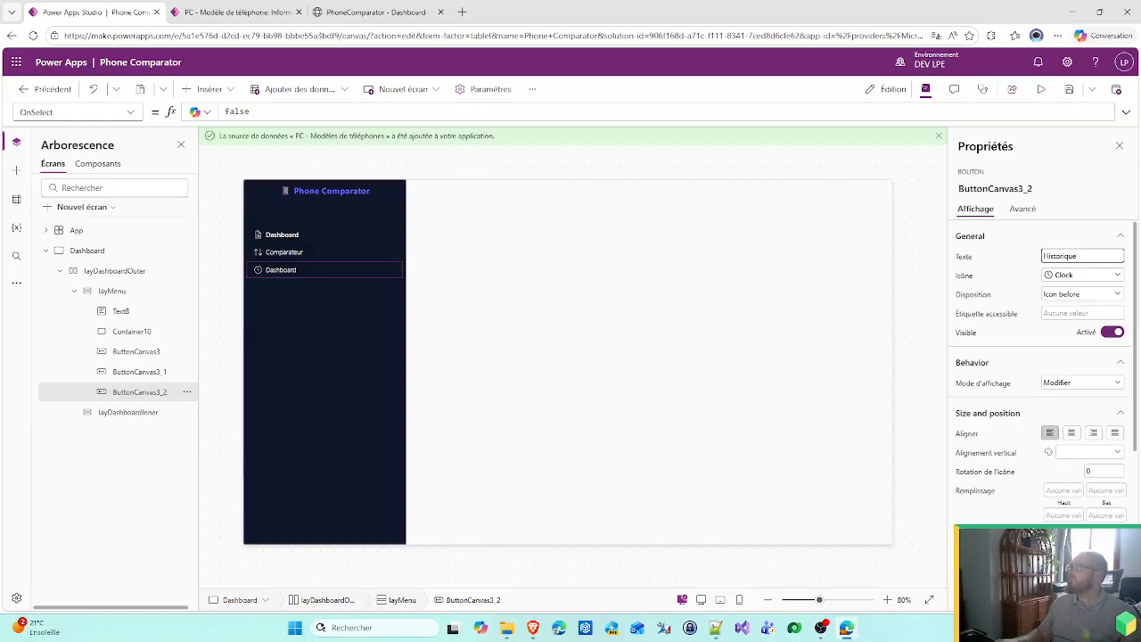
pyautogui.click(980, 273)
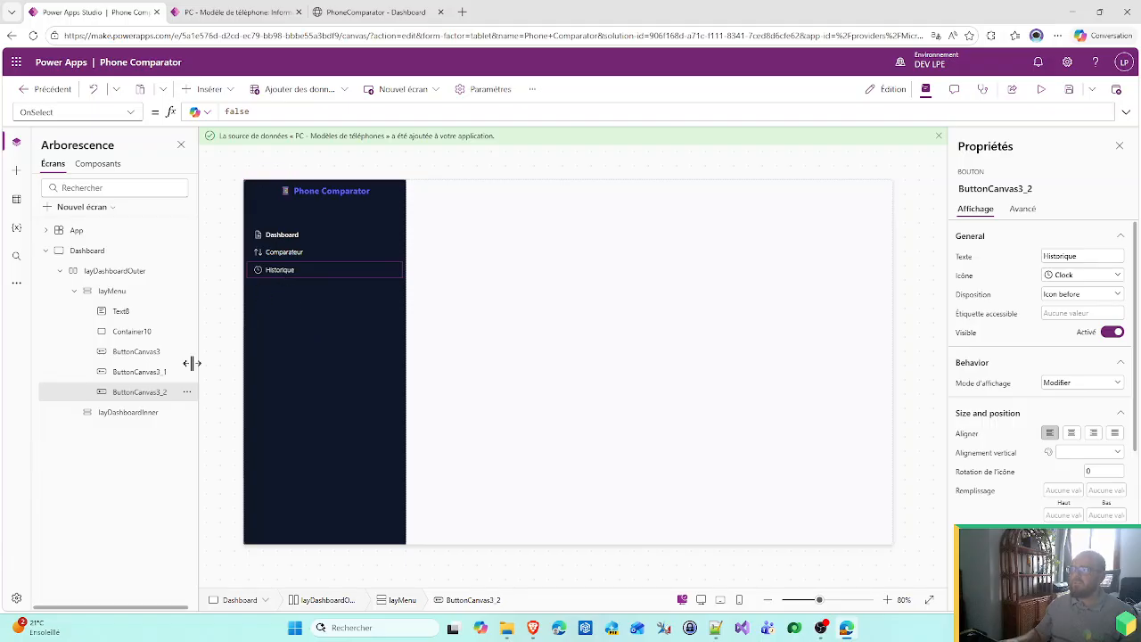
# - Rename the Dashboard menu button control to btnMenuDashboard
pyautogui.click(136, 351)
pyautogui.doubleClick(134, 351)
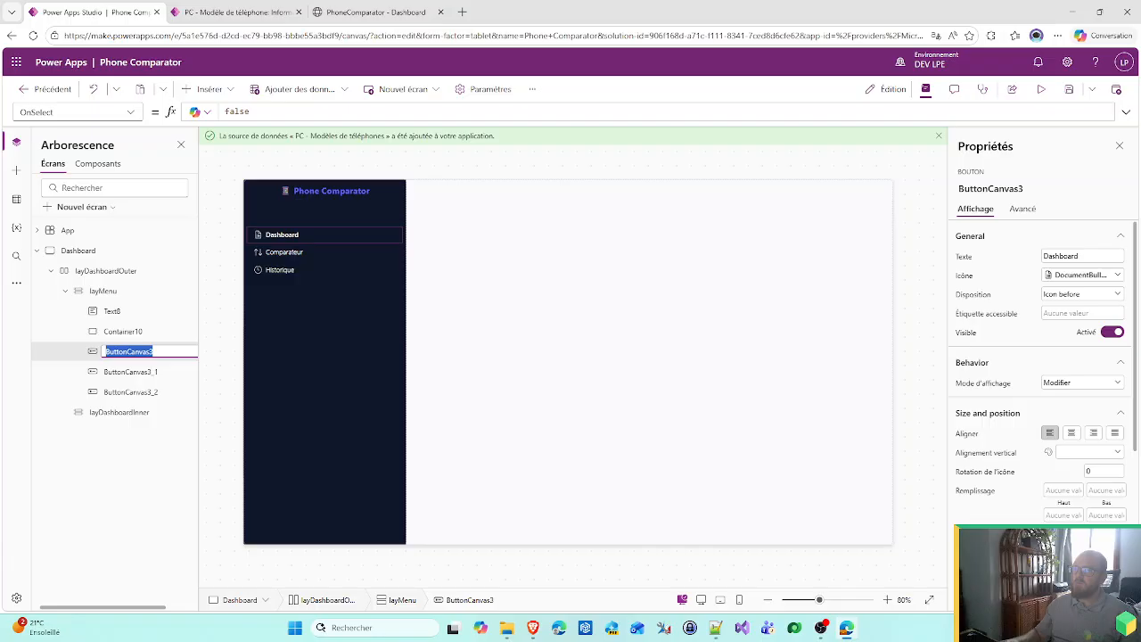
pyautogui.click(114, 311)
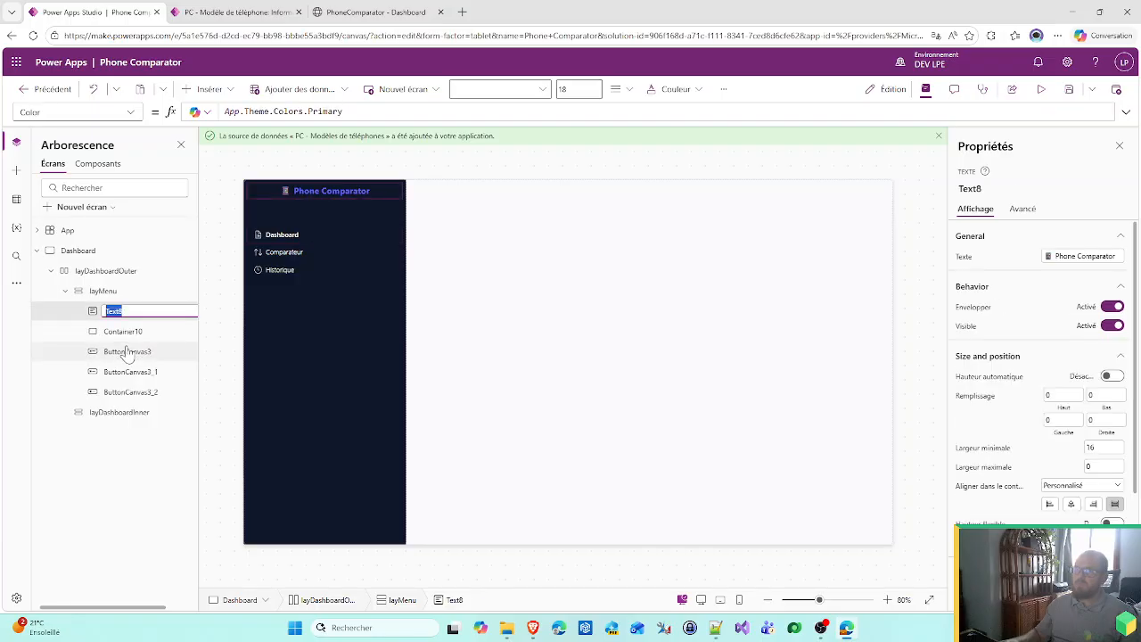
pyautogui.doubleClick(129, 352)
pyautogui.write('btnMenuDash')
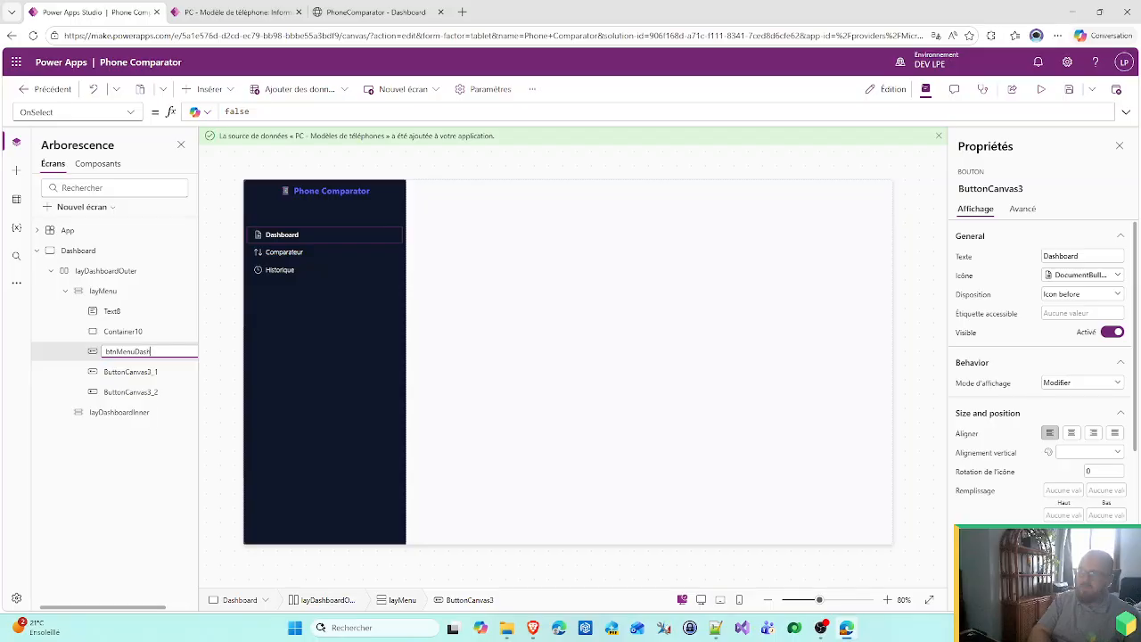
pyautogui.write('board')
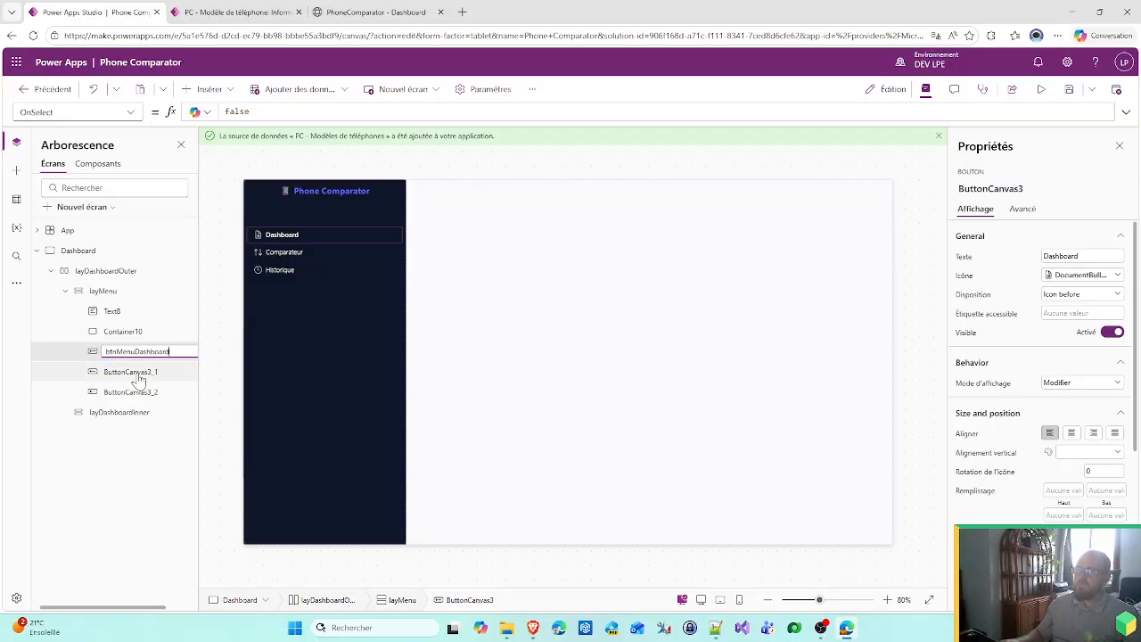
# - Rename the Comparateur menu button control to btnMenuComparateur
pyautogui.click(136, 374)
pyautogui.doubleClick(136, 374)
pyautogui.write('btn')
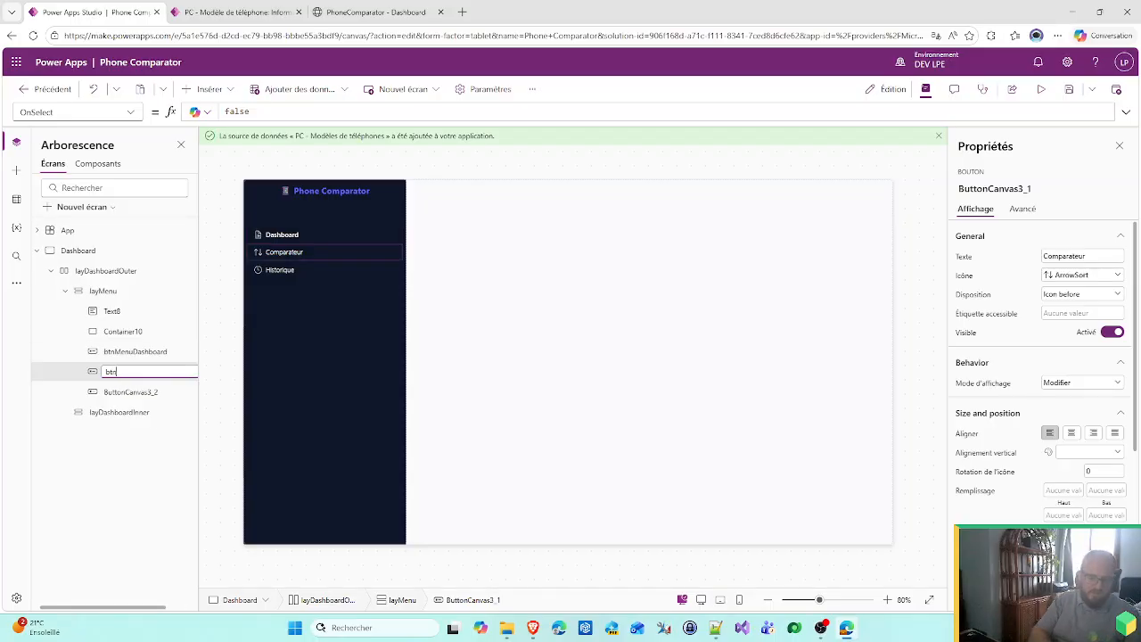
pyautogui.write('MenuCompara')
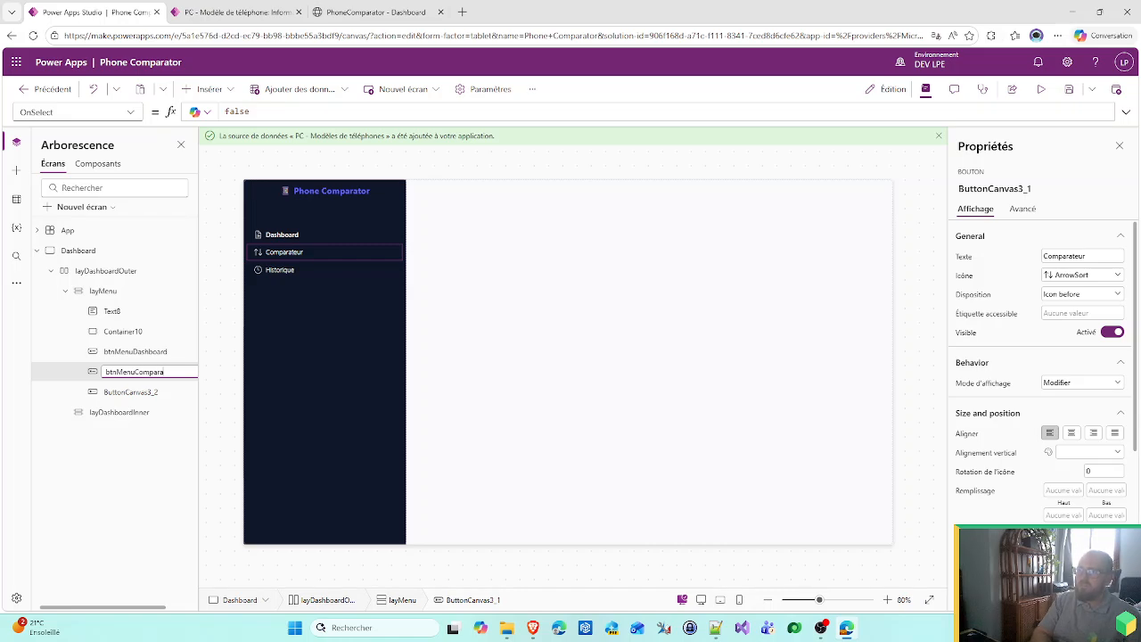
pyautogui.write('teur')
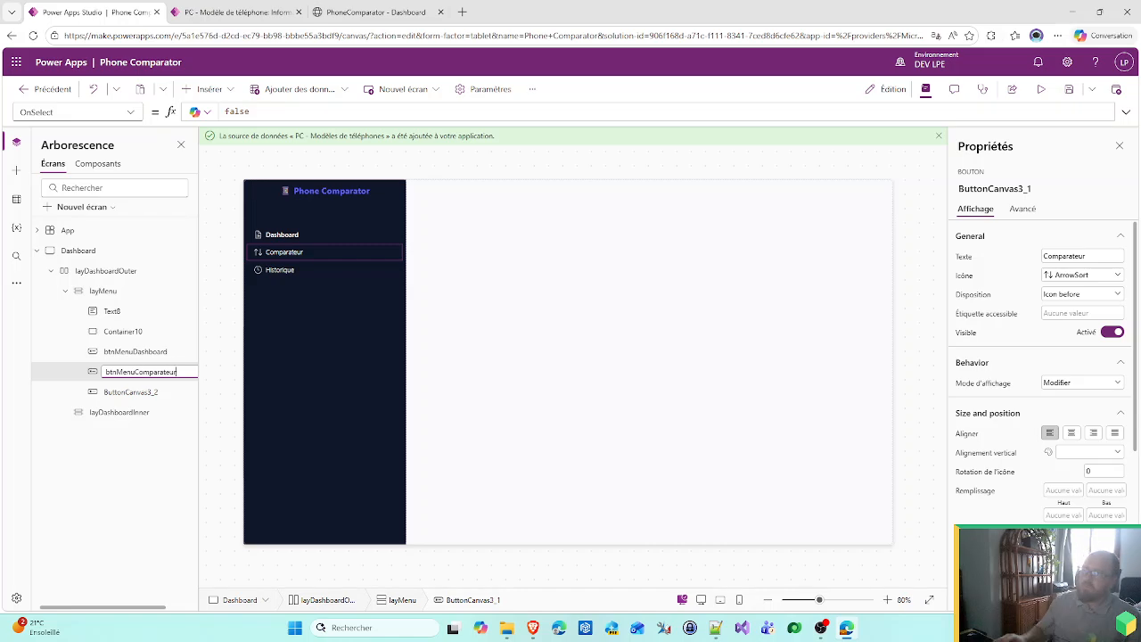
# - Rename the Historique menu button control to btnMenuHistorique
pyautogui.click(143, 393)
pyautogui.doubleClick(143, 393)
pyautogui.write('btn')
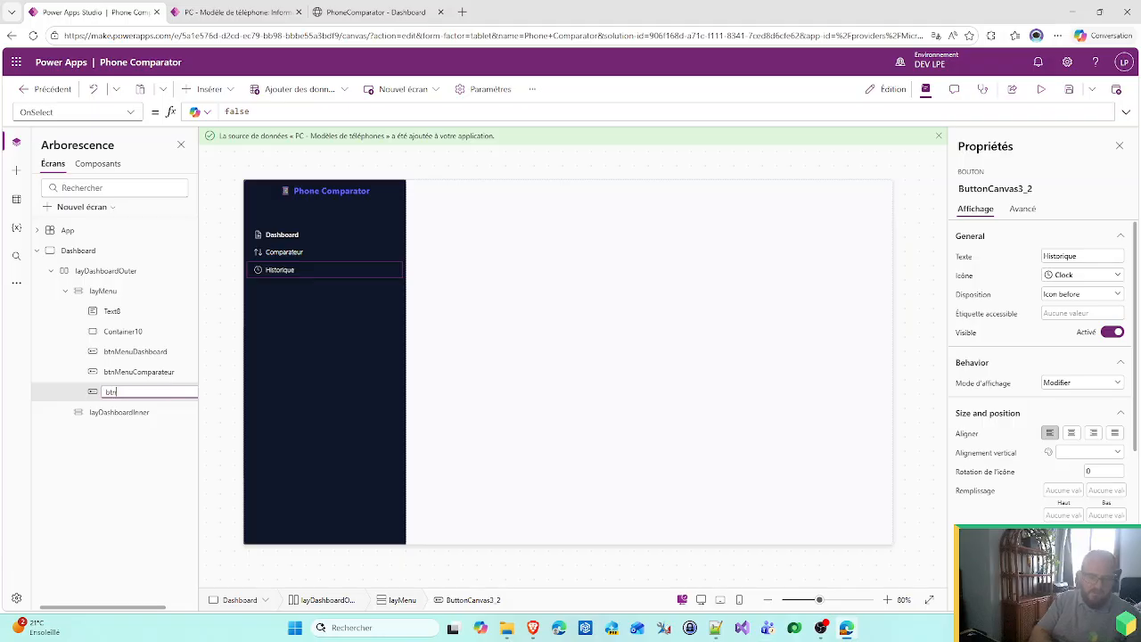
pyautogui.write('MenuHistorique')
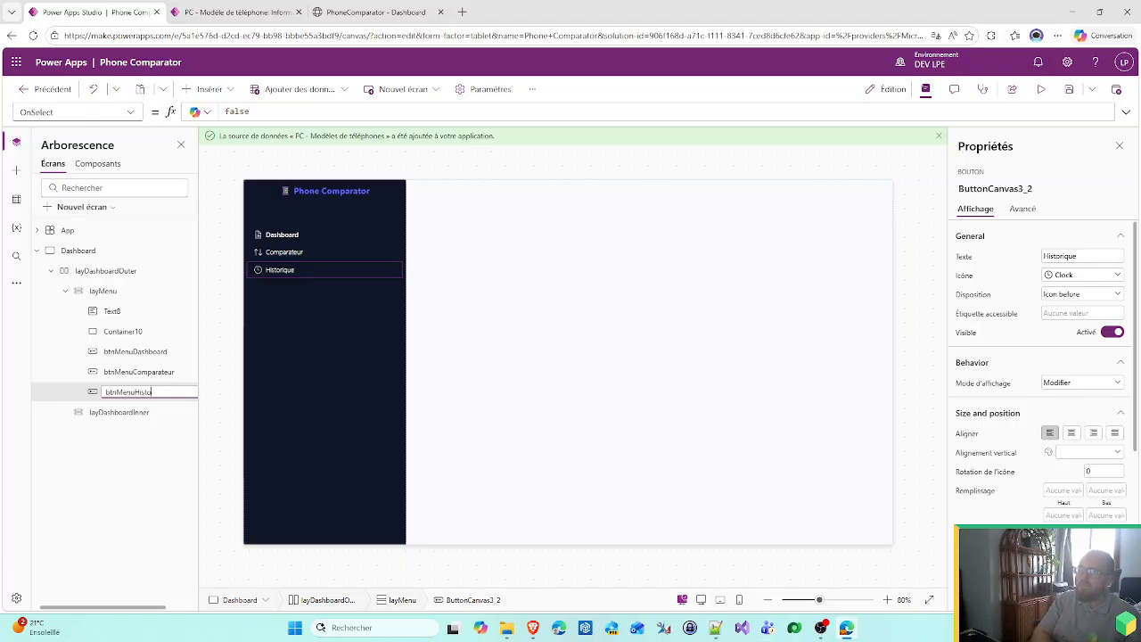
pyautogui.click(134, 372)
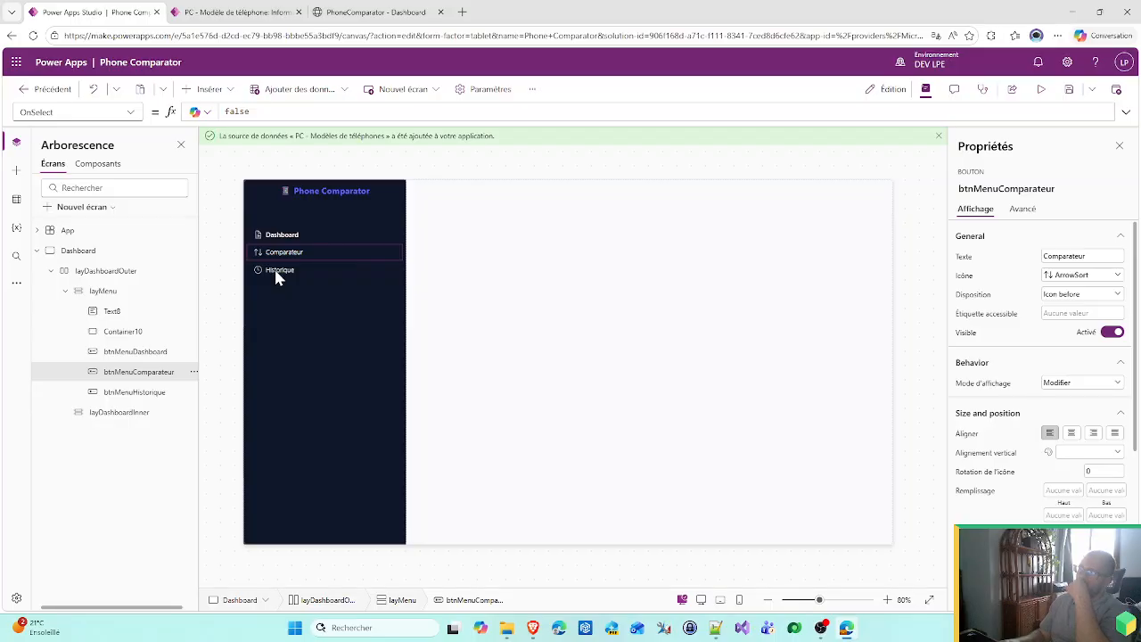
# - Examine the header row with the search box and analysis status in the HTML mock-up
pyautogui.click(338, 236)
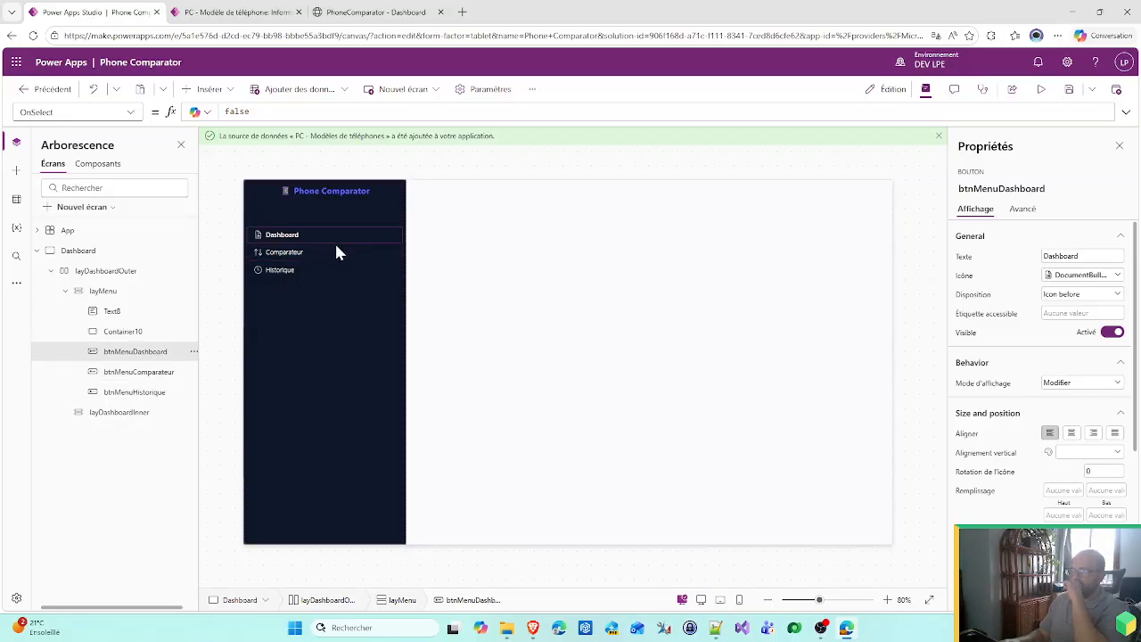
pyautogui.click(368, 13)
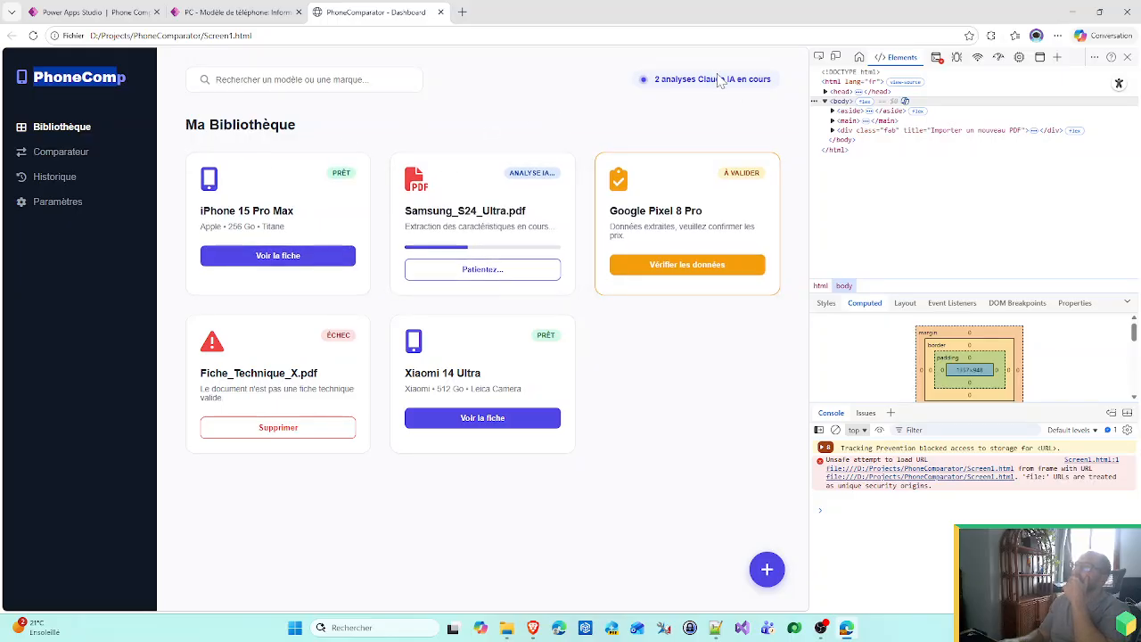
pyautogui.moveTo(774, 81); pyautogui.dragTo(212, 79)
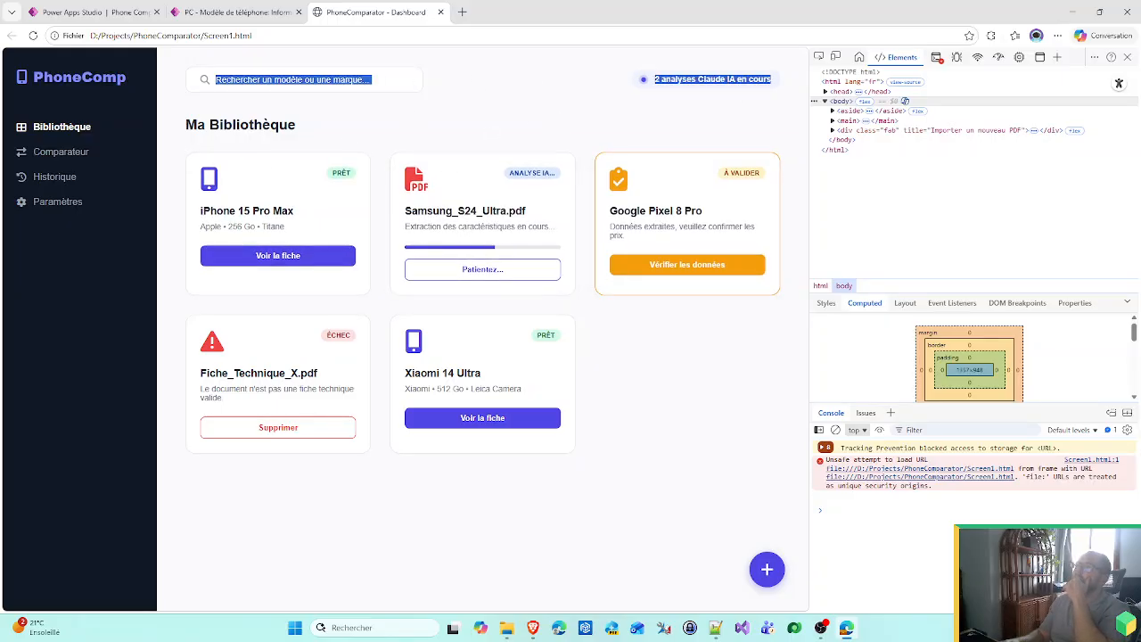
# - Switch to Power Apps Studio, insert a text label into layDashboardInner, and stretch it across the container's width
pyautogui.click(522, 91)
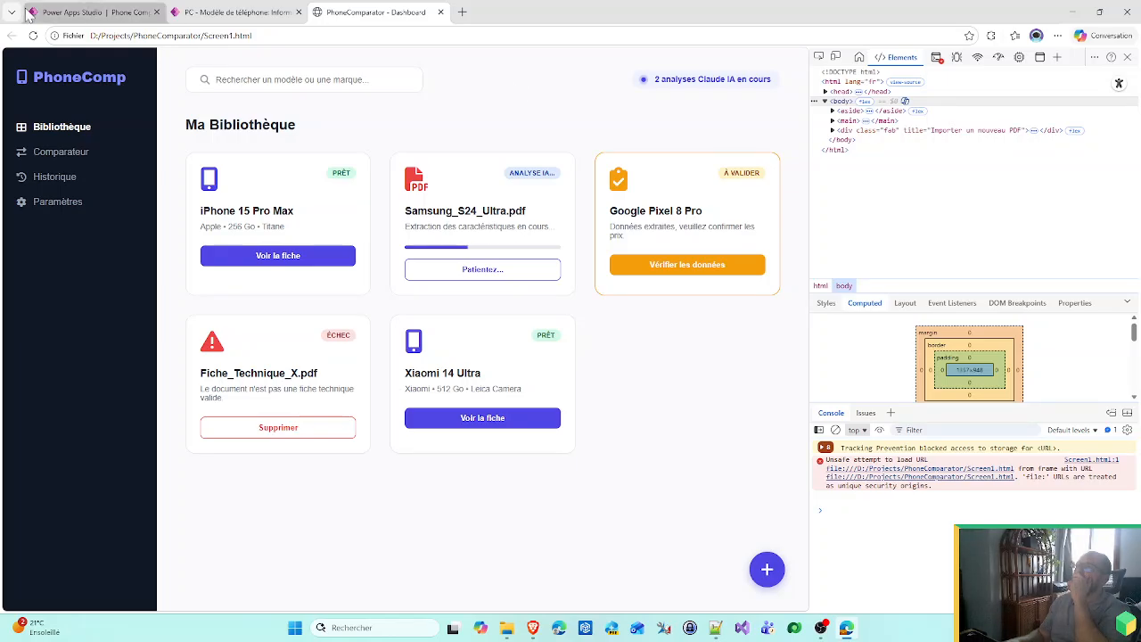
pyautogui.click(89, 11)
pyautogui.click(535, 258)
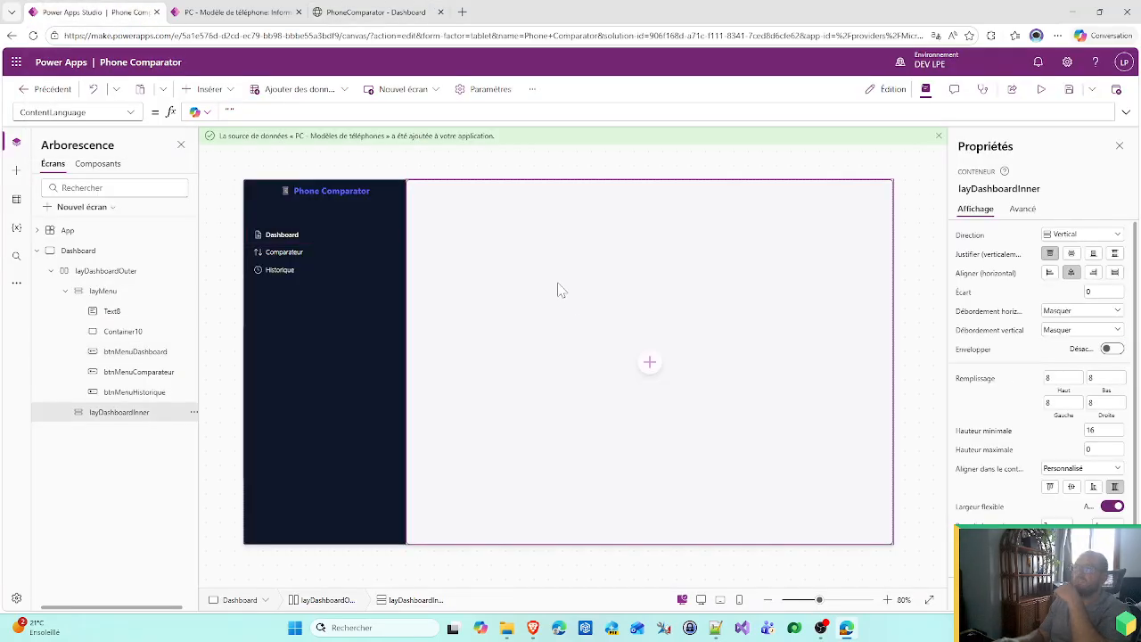
pyautogui.click(214, 90)
pyautogui.click(214, 163)
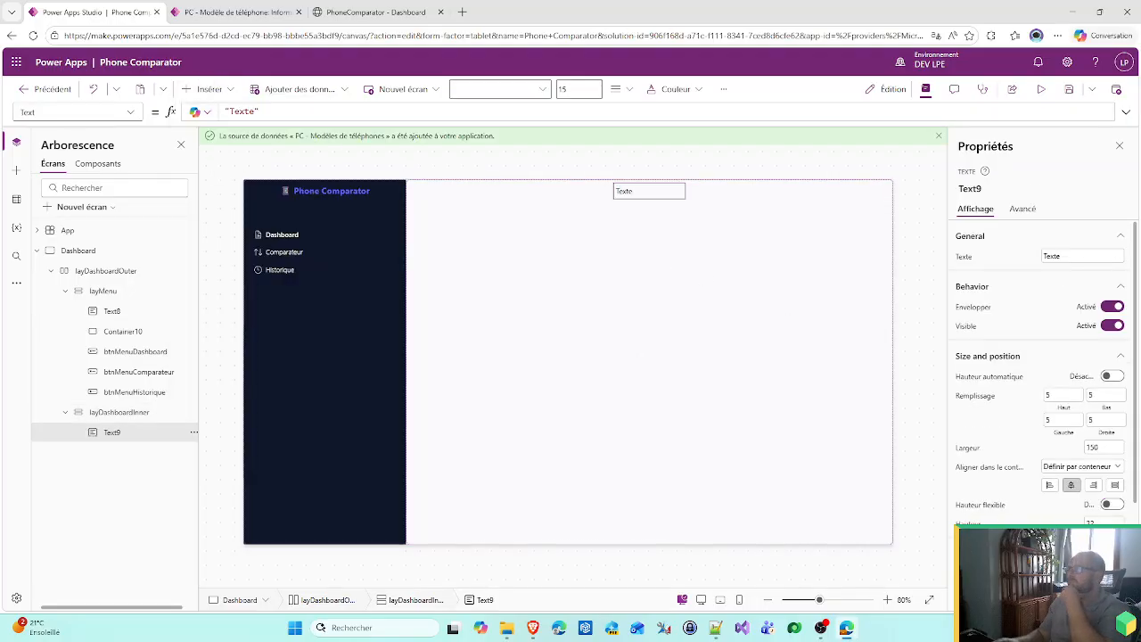
pyautogui.click(1114, 484)
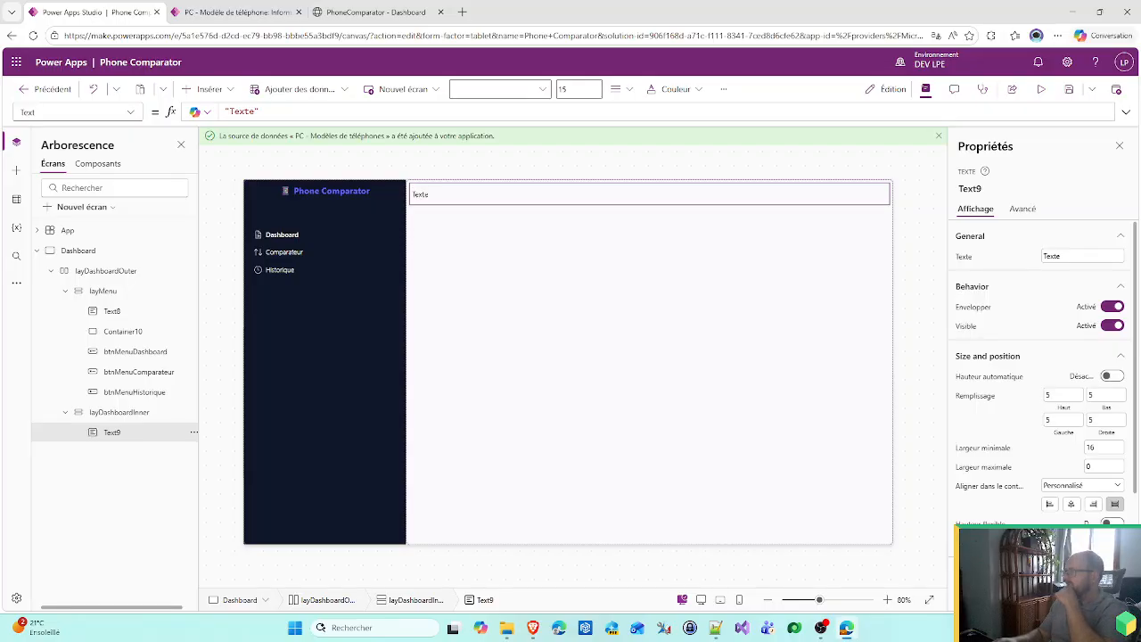
# - Set the new text label's font size to 20 and its weight to Demi-gras
pyautogui.scroll(-3, 1038, 374)
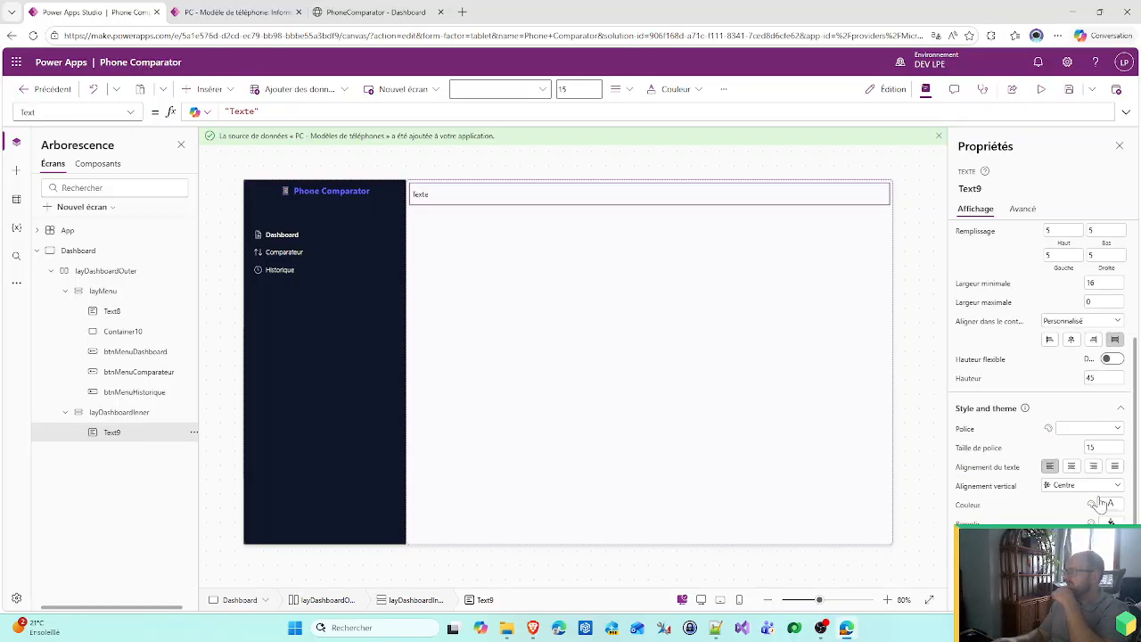
pyautogui.click(1101, 449)
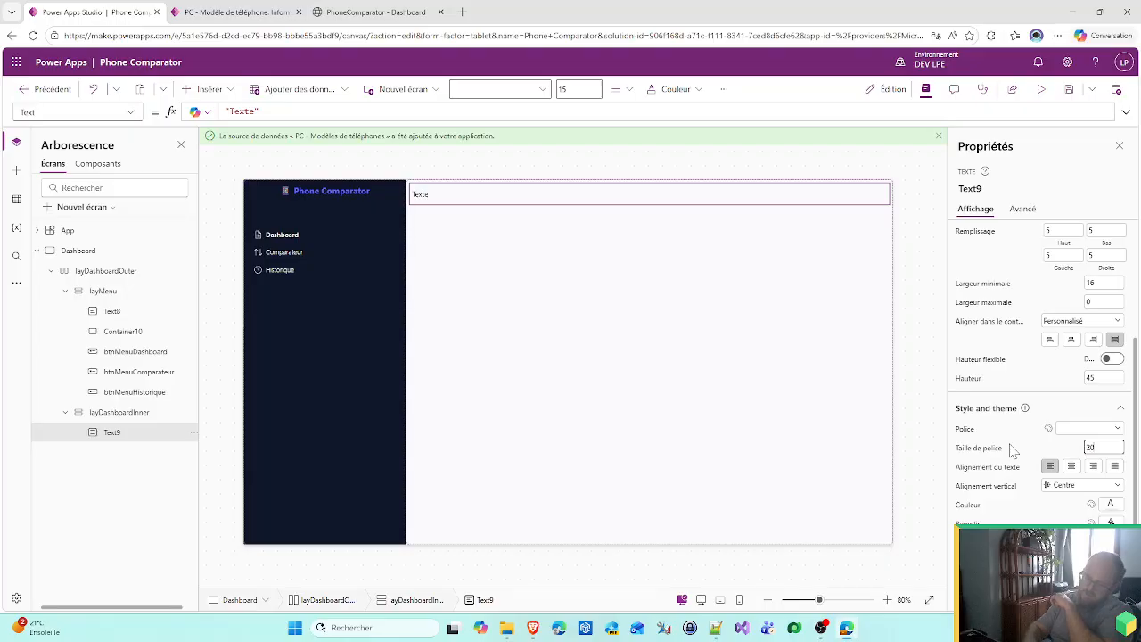
pyautogui.write('20')
pyautogui.press('Return')
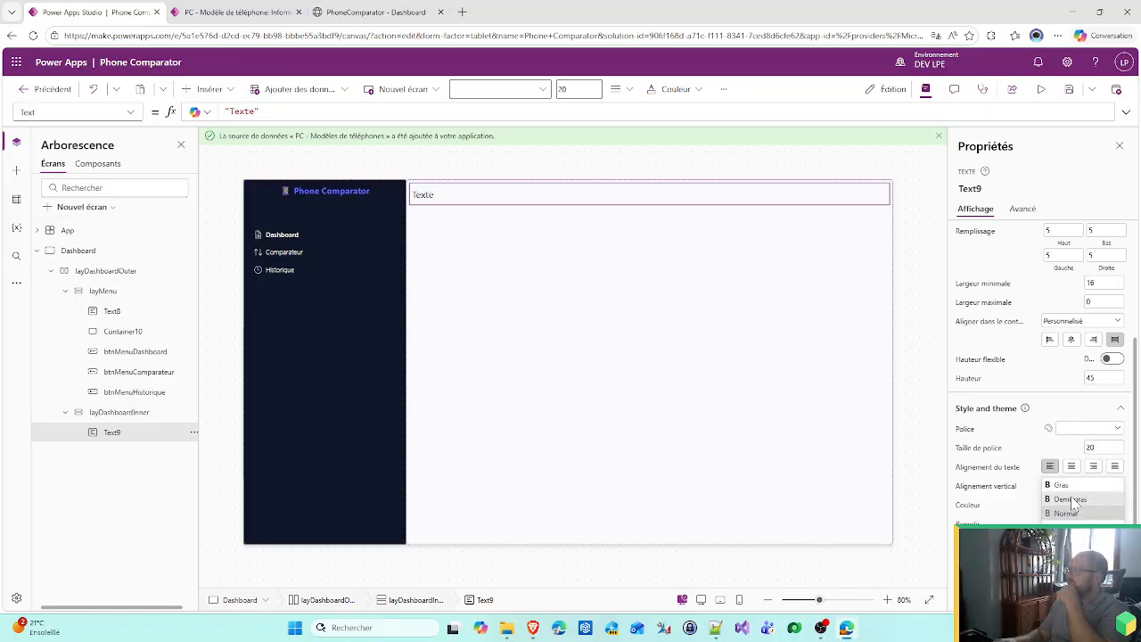
pyautogui.click(1070, 498)
# - Set the label's text to "Mes comparaisons" and increase its height to 55
pyautogui.scroll(3, 1041, 308)
pyautogui.click(1069, 255)
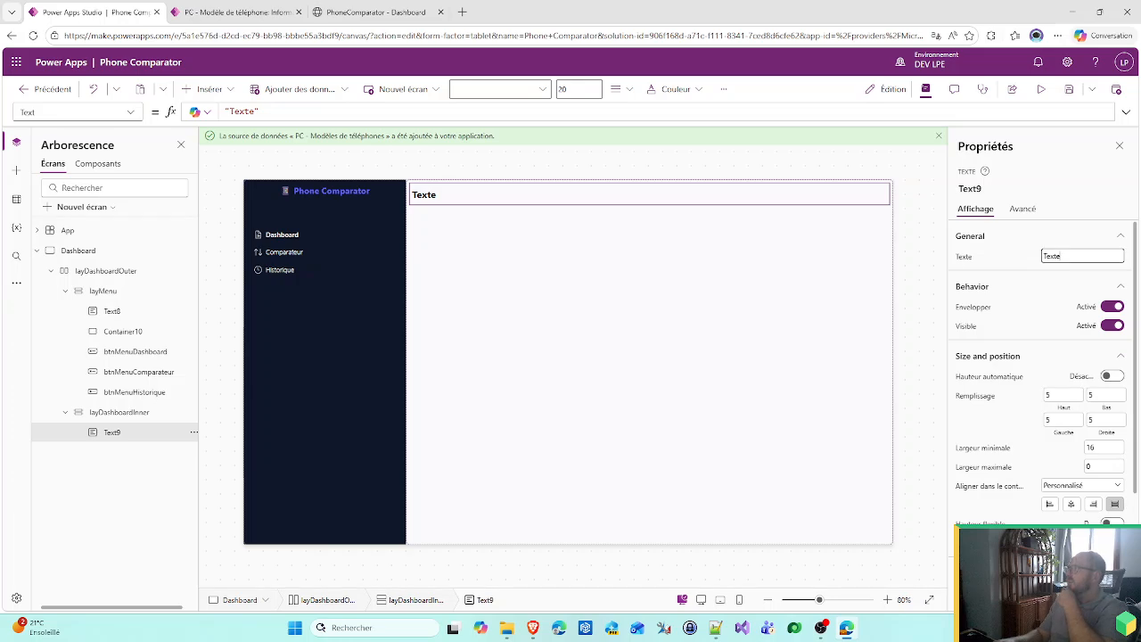
pyautogui.write('Mes com')
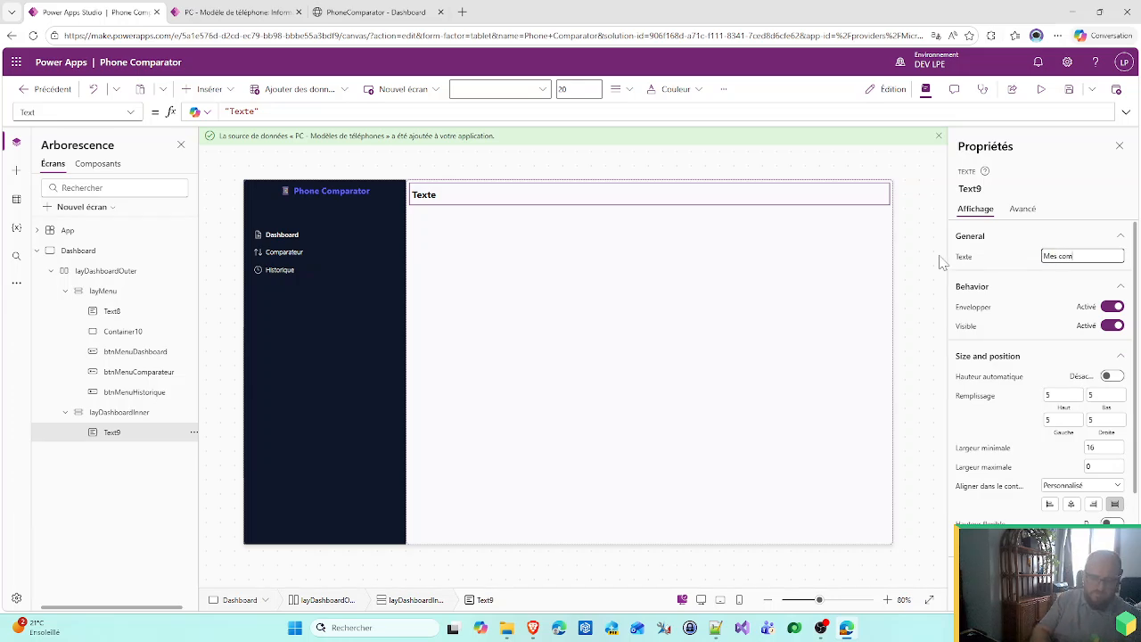
pyautogui.write('paraiso')
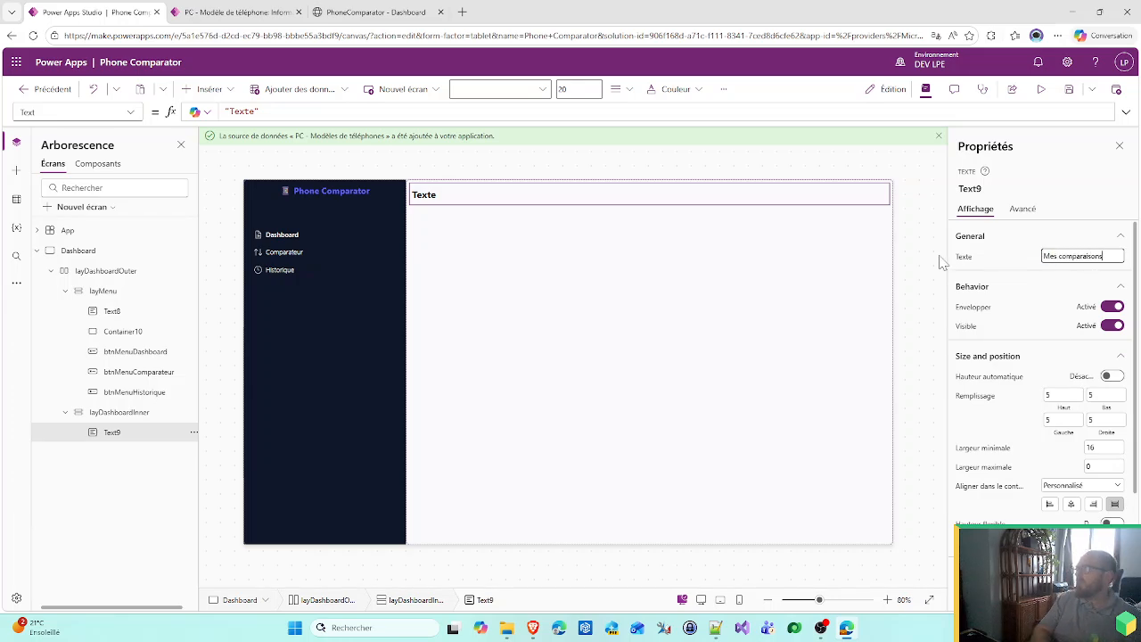
pyautogui.write('ns')
pyautogui.press('Return')
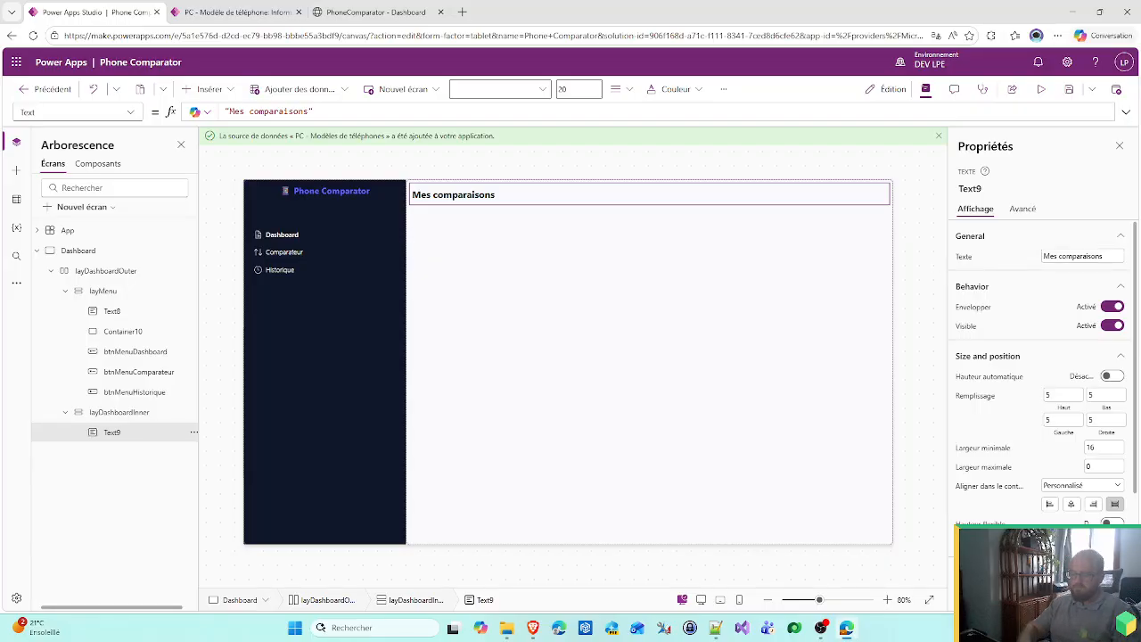
pyautogui.click(900, 237)
pyautogui.click(488, 204)
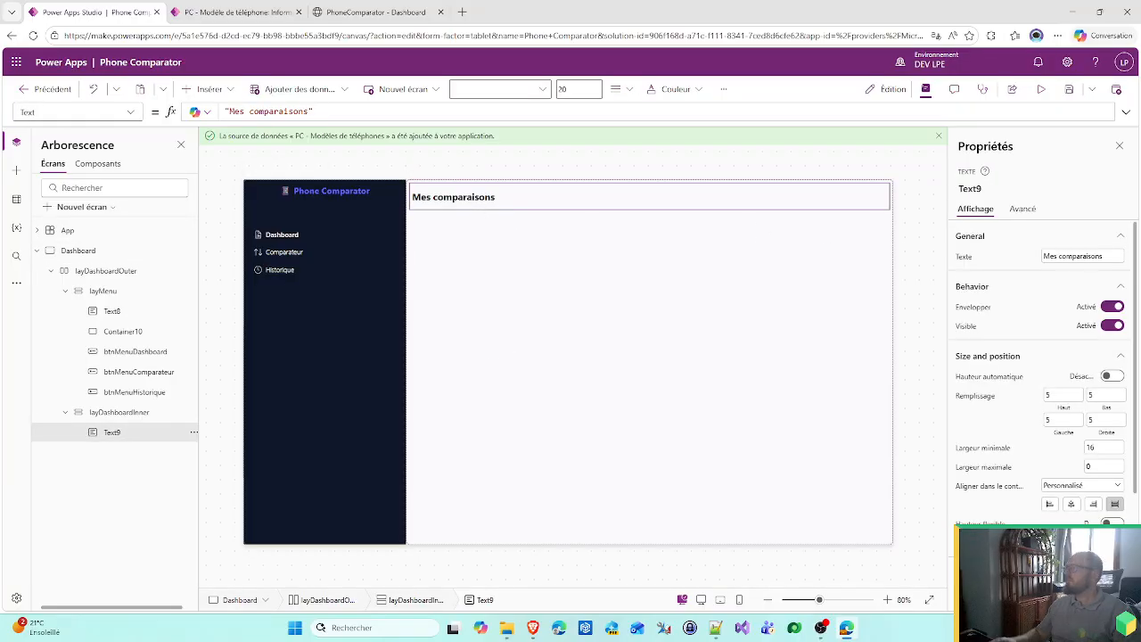
# - Switch to the HTML mock-up and inspect the computed text color and font size of the "Ma Bibliothèque" heading
pyautogui.click(366, 11)
pyautogui.click(239, 11)
pyautogui.click(357, 12)
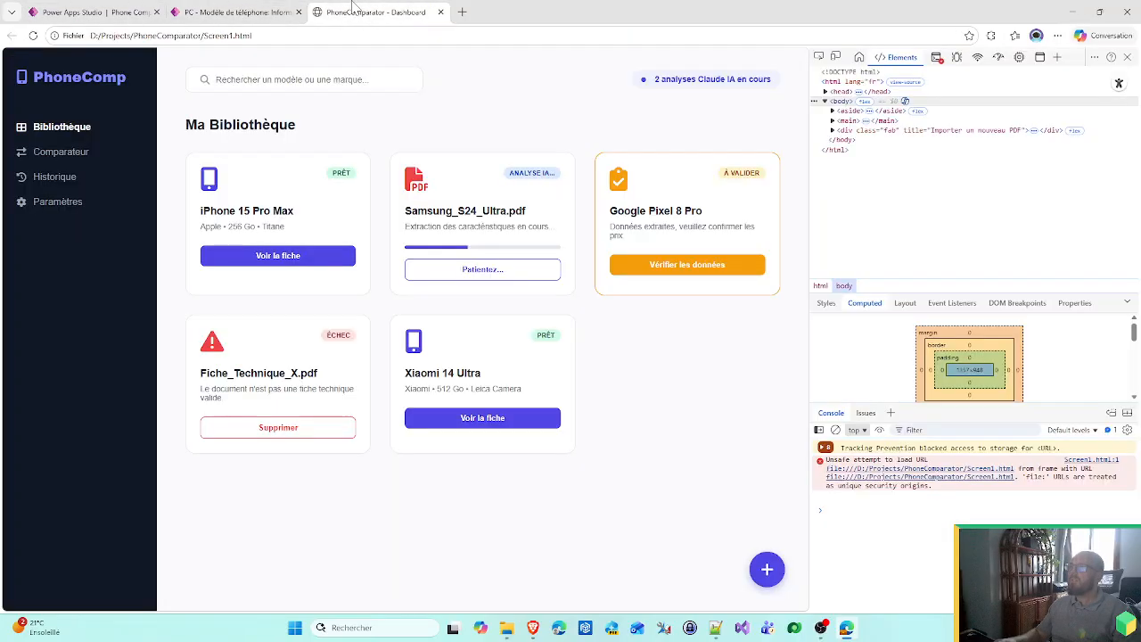
pyautogui.click(818, 56)
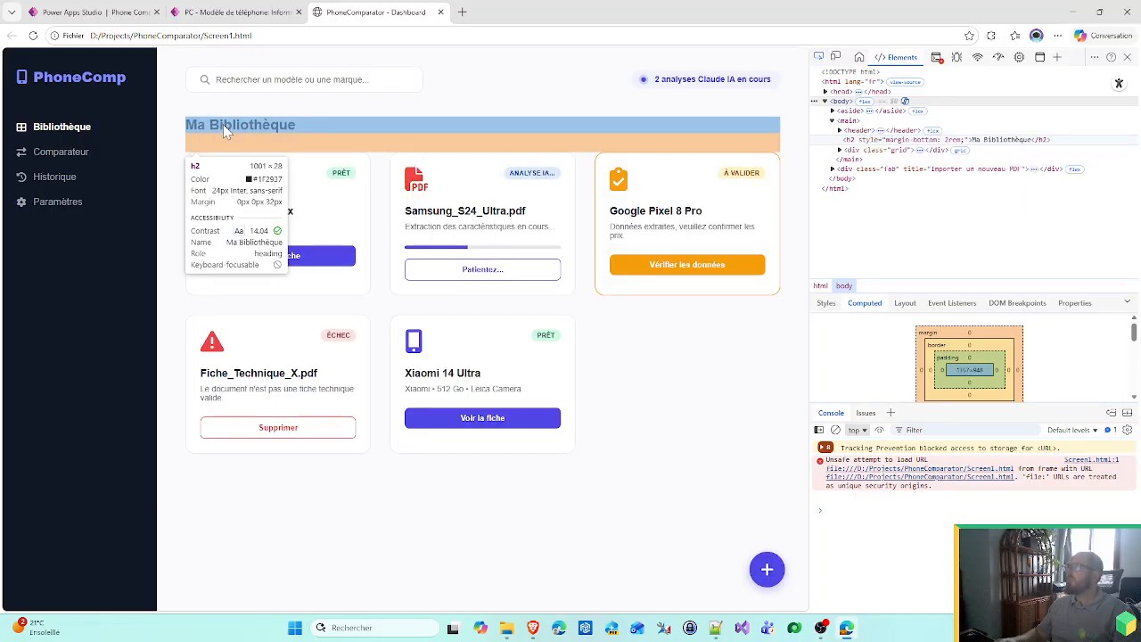
pyautogui.click(223, 123)
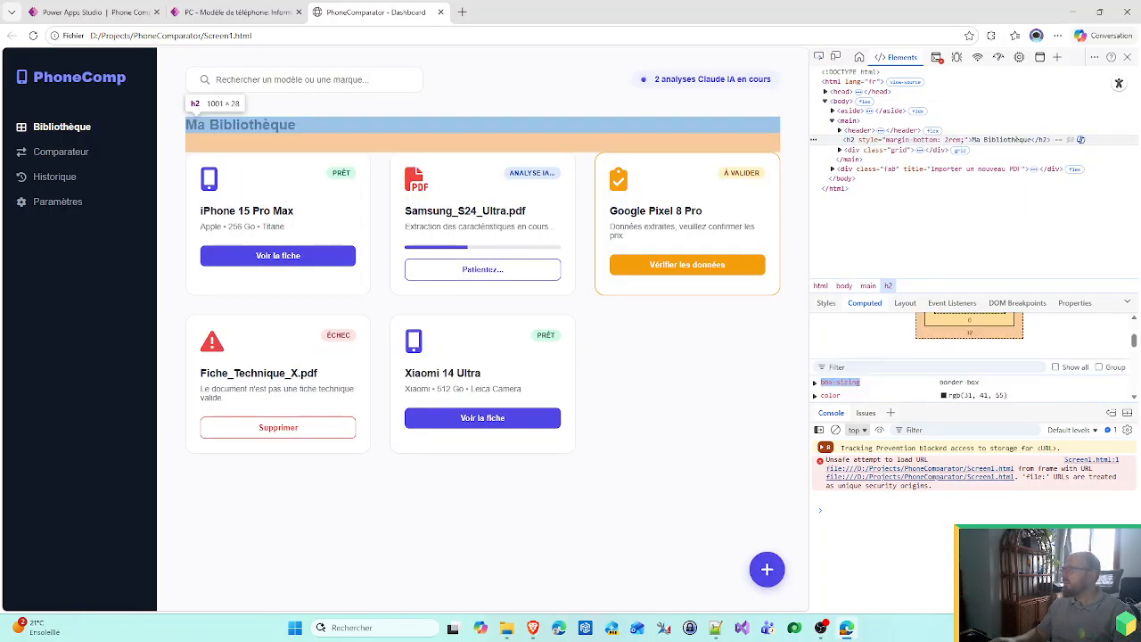
pyautogui.scroll(-1, 972, 357)
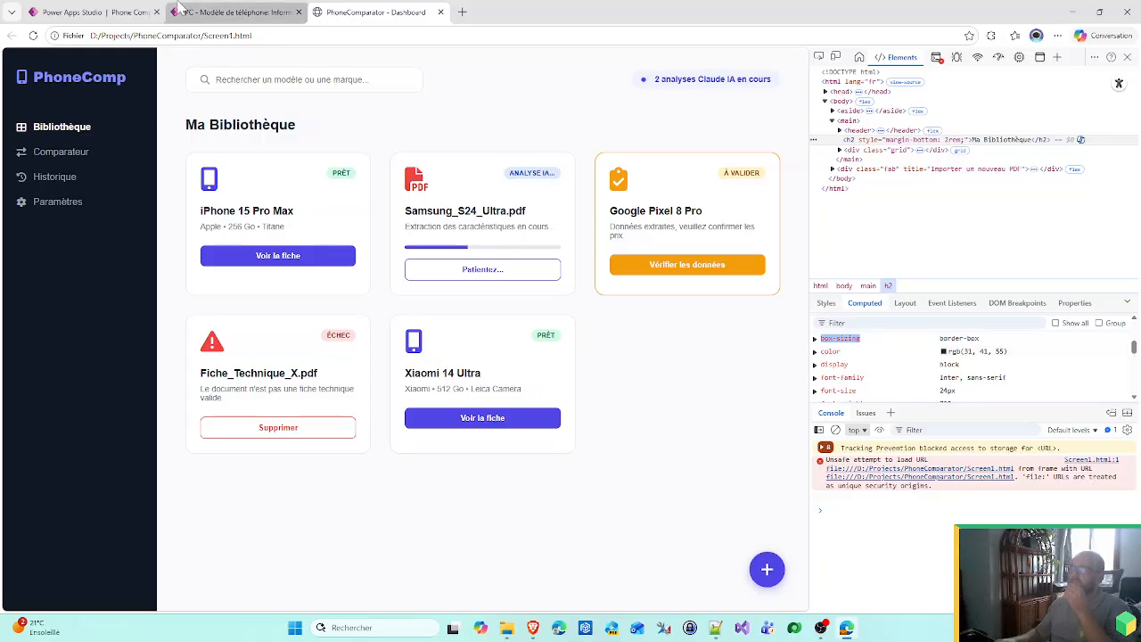
# - Switch back to Power Apps Studio and set the "Mes comparaisons" label's color to RGBA(31;41;55;1)
pyautogui.click(133, 12)
pyautogui.scroll(-5, 1127, 468)
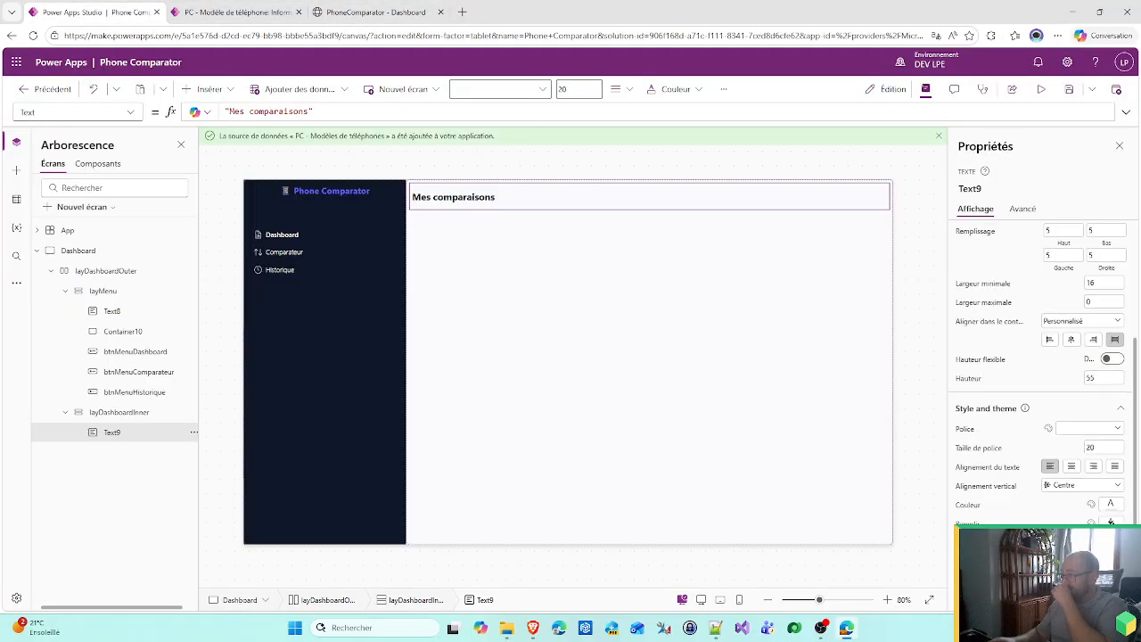
pyautogui.click(968, 504)
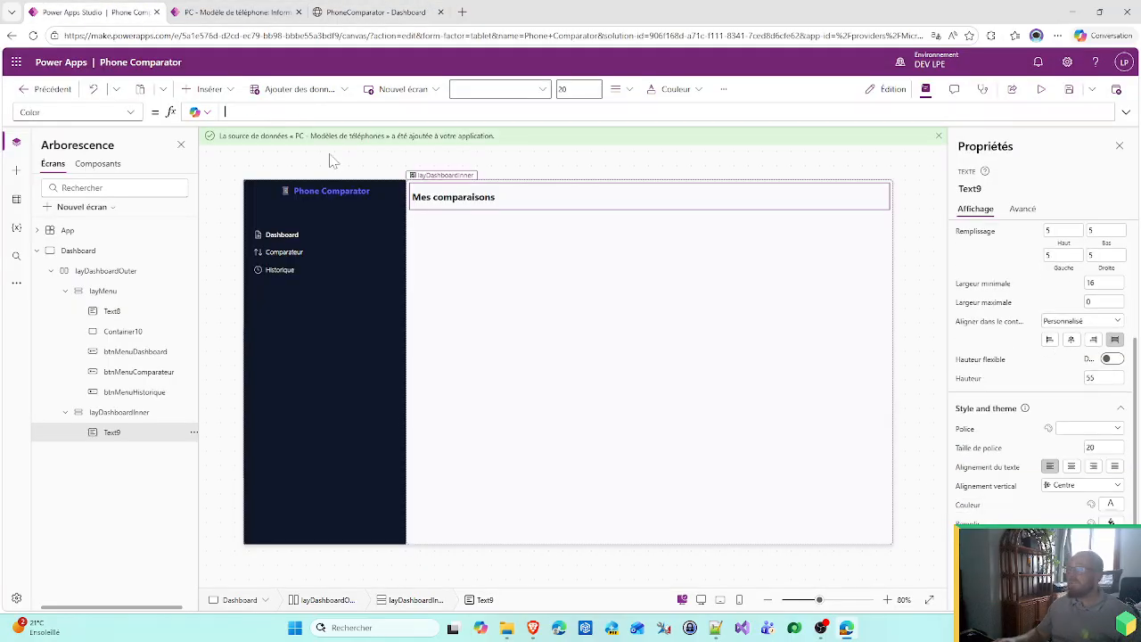
pyautogui.click(274, 111)
pyautogui.write('RGBA(')
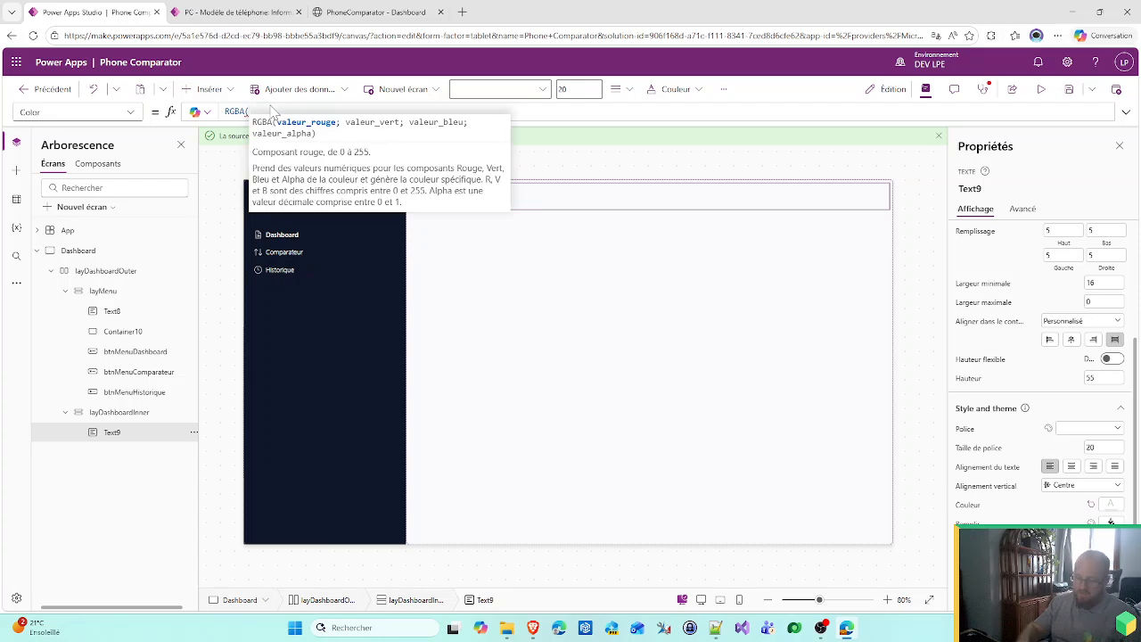
pyautogui.write('31;41;55')
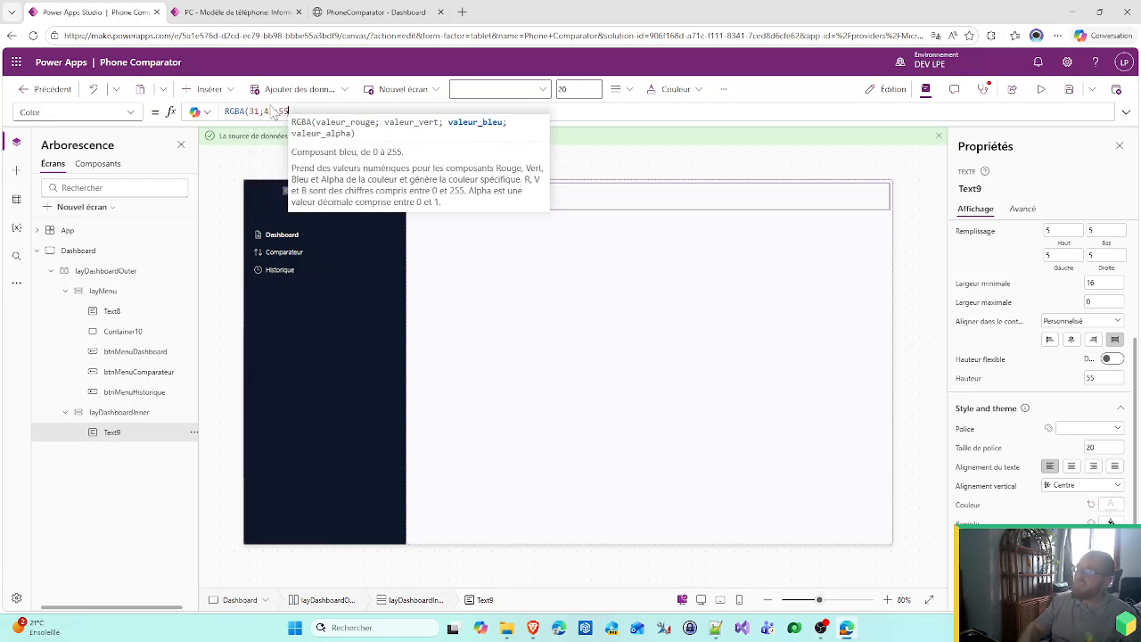
pyautogui.write(';1)')
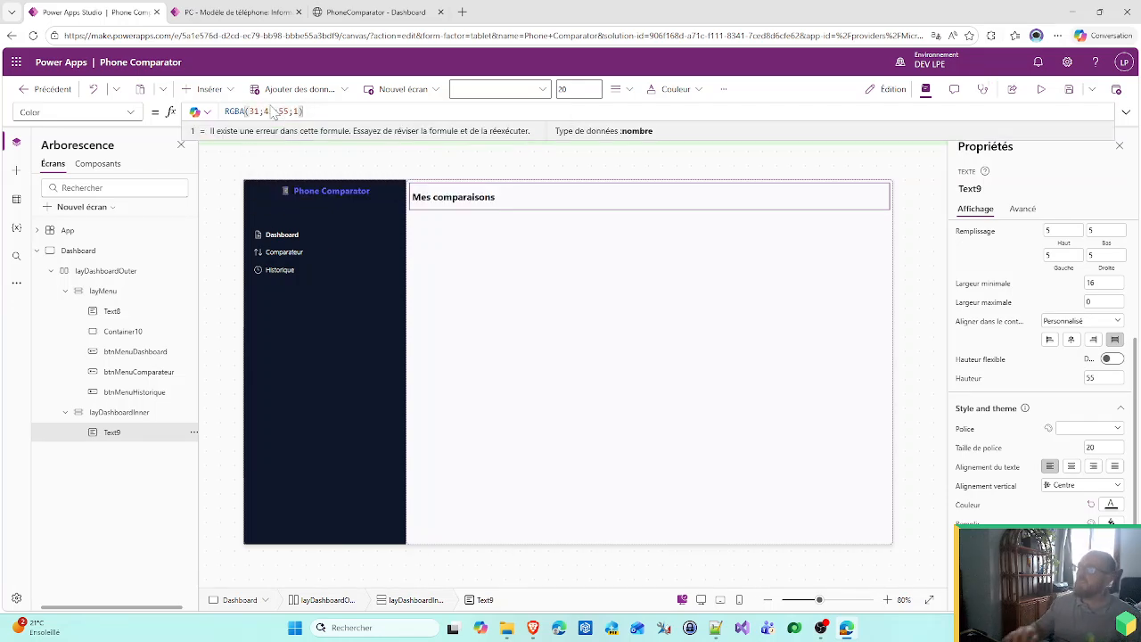
pyautogui.click(943, 232)
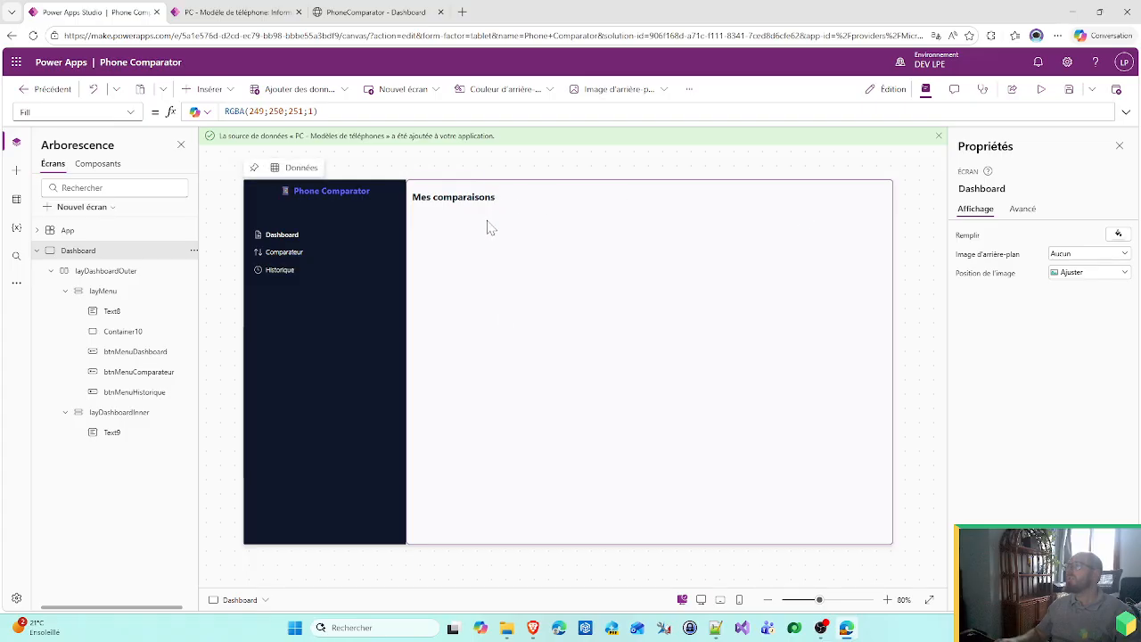
# - Check the card layout in the HTML mock-up and insert a vertical gallery into layDashboardInner without choosing a data source
pyautogui.click(506, 325)
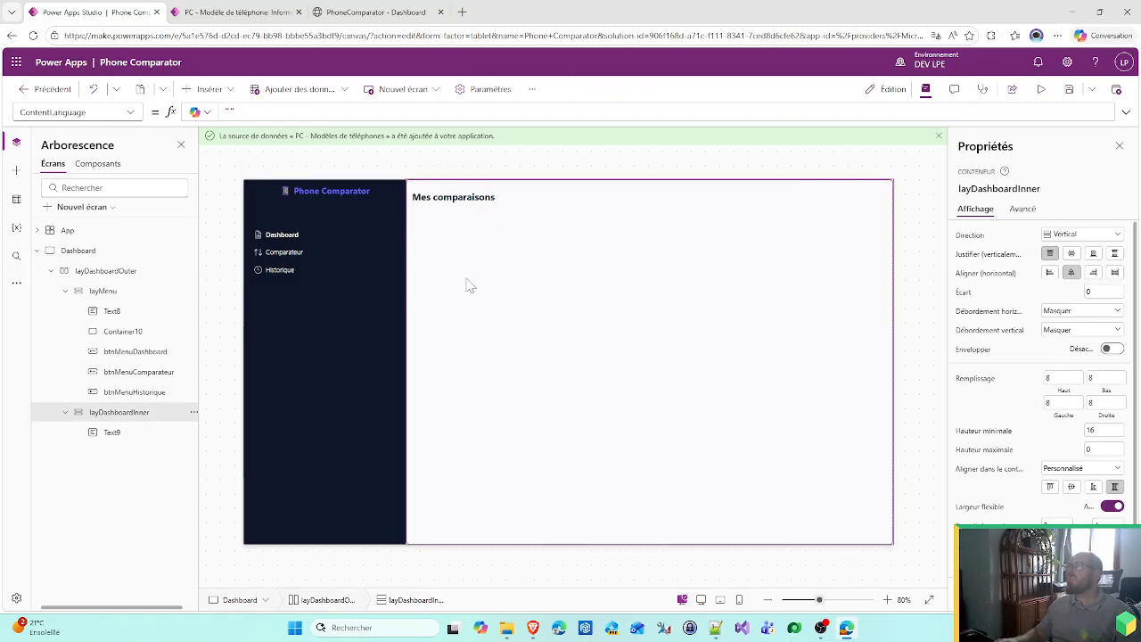
pyautogui.click(236, 11)
pyautogui.click(425, 11)
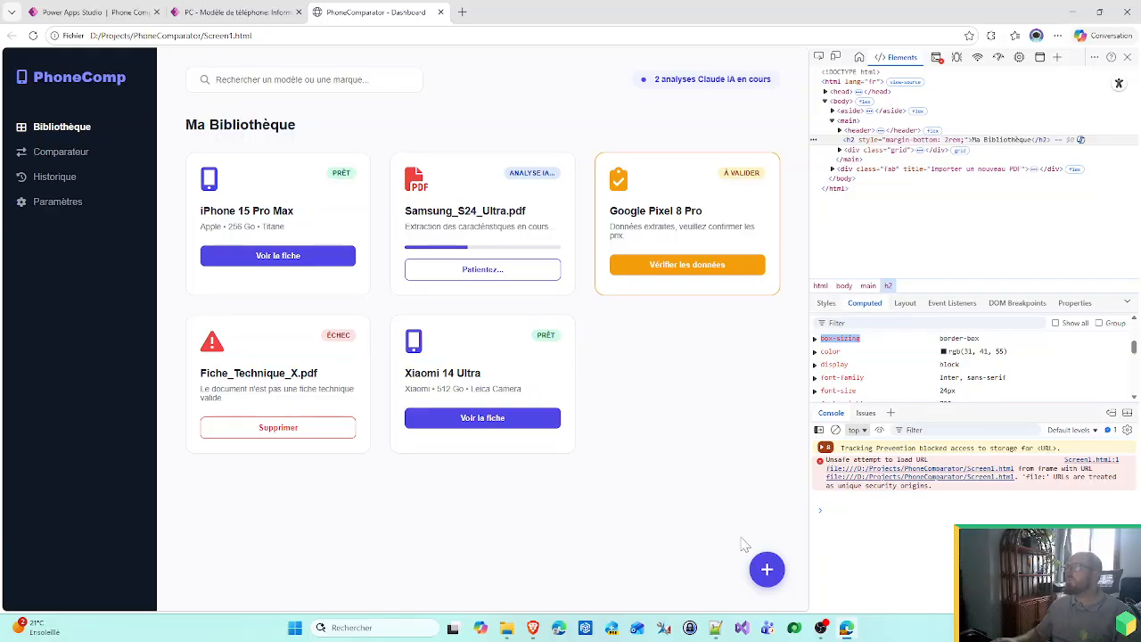
pyautogui.click(81, 10)
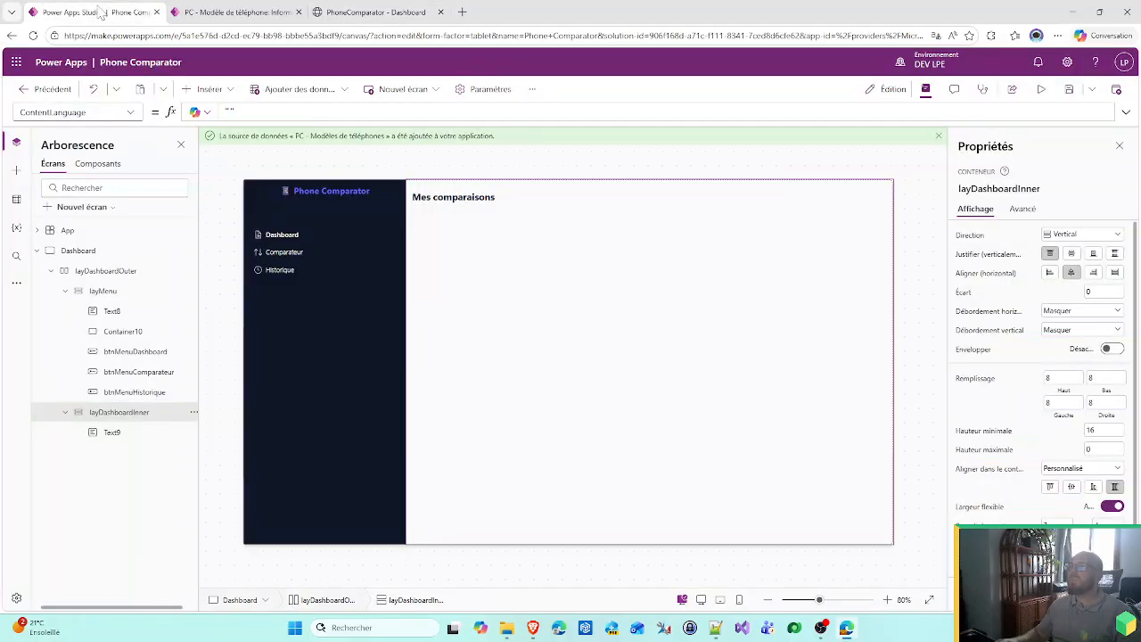
pyautogui.click(218, 93)
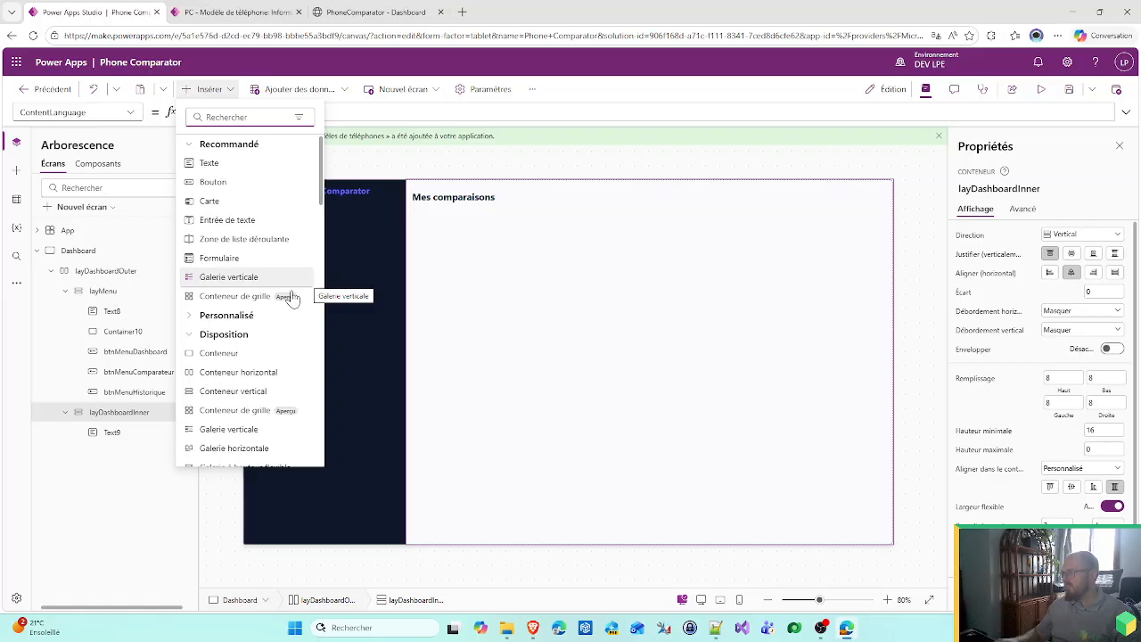
pyautogui.scroll(-1, 227, 343)
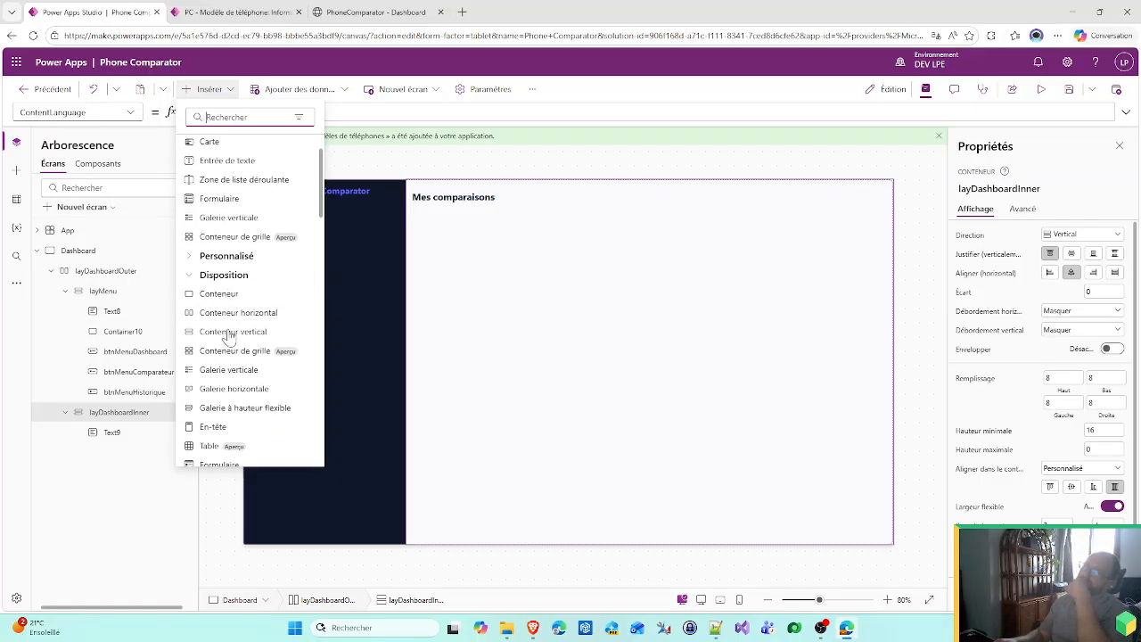
pyautogui.scroll(1, 229, 329)
pyautogui.scroll(-2, 236, 381)
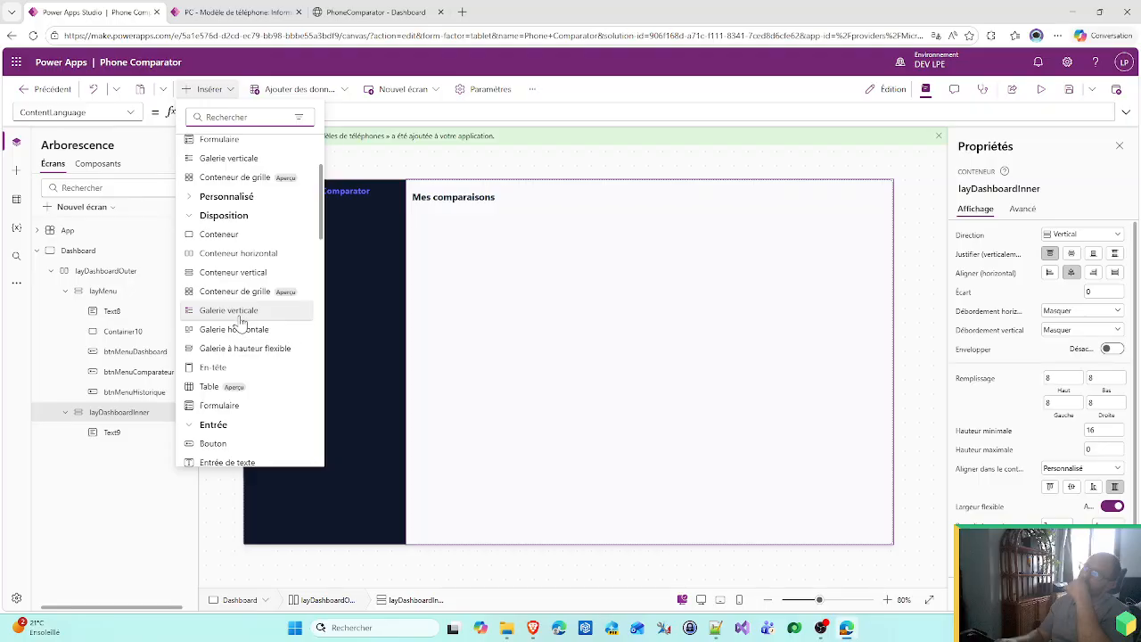
pyautogui.press('Escape')
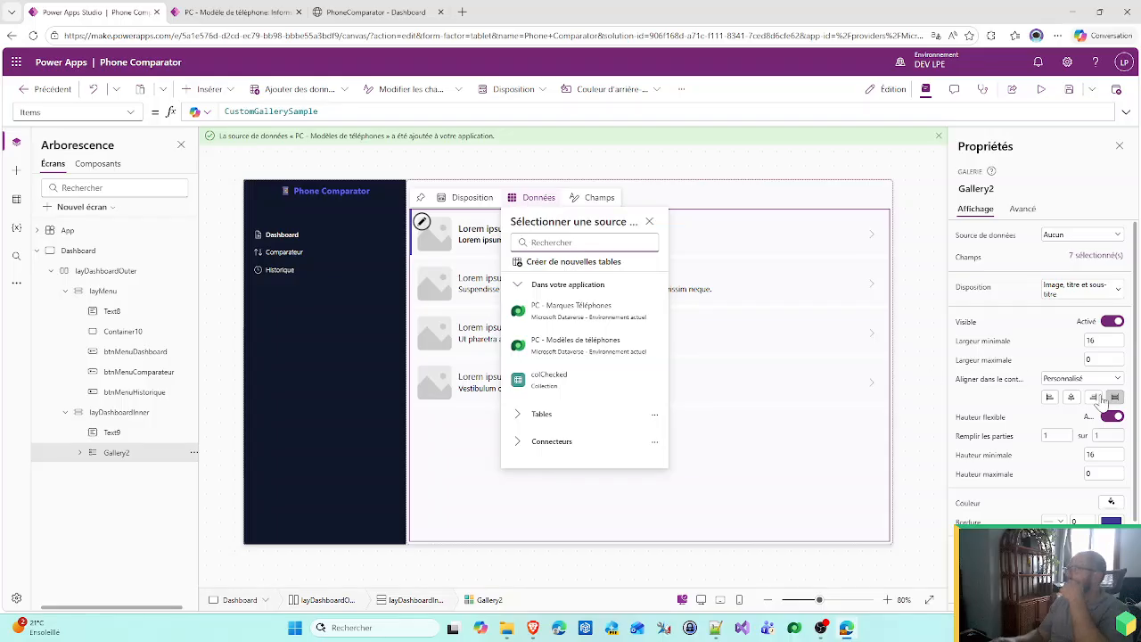
pyautogui.scroll(-3, 1061, 496)
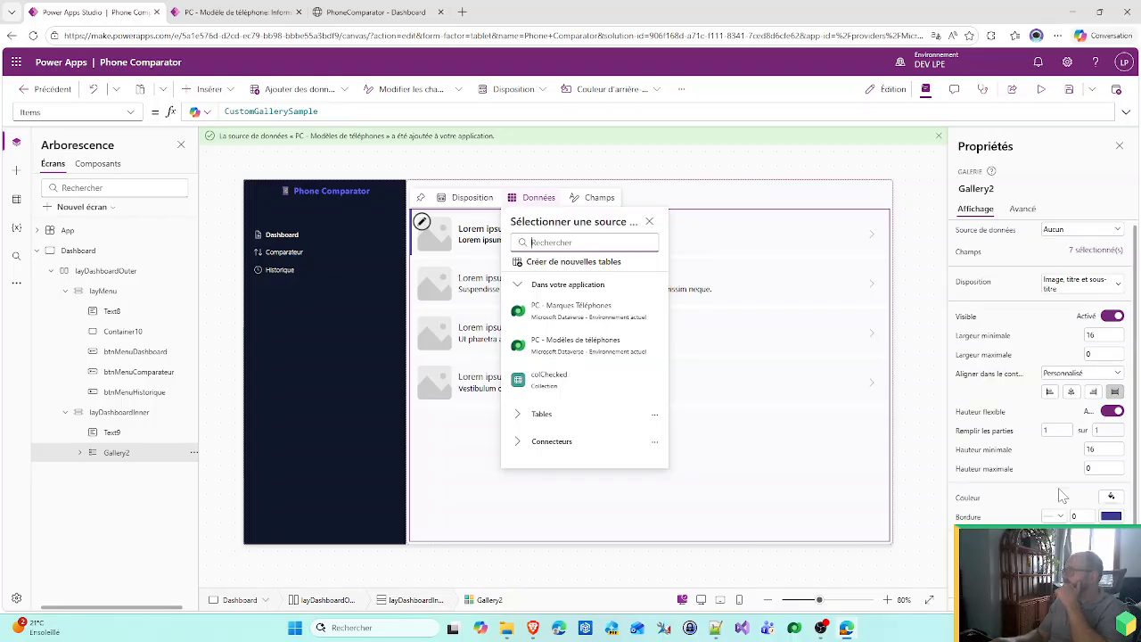
pyautogui.click(1018, 445)
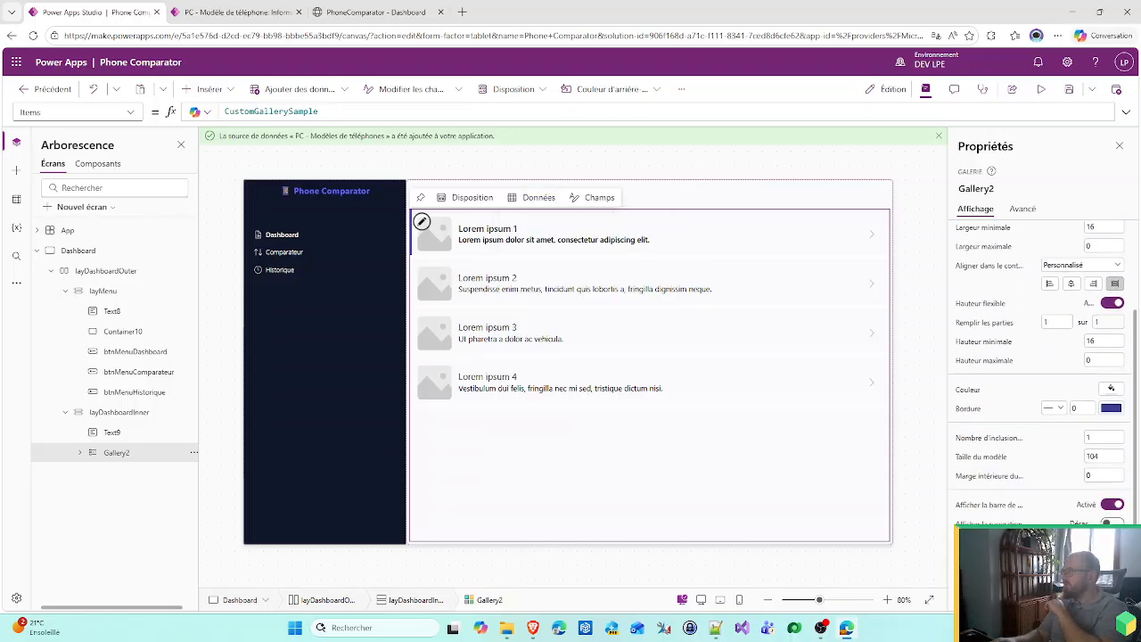
# - Try a wrap count of 3 on the new gallery and restore it to 1
pyautogui.moveTo(1094, 437); pyautogui.dragTo(993, 428)
pyautogui.write('2')
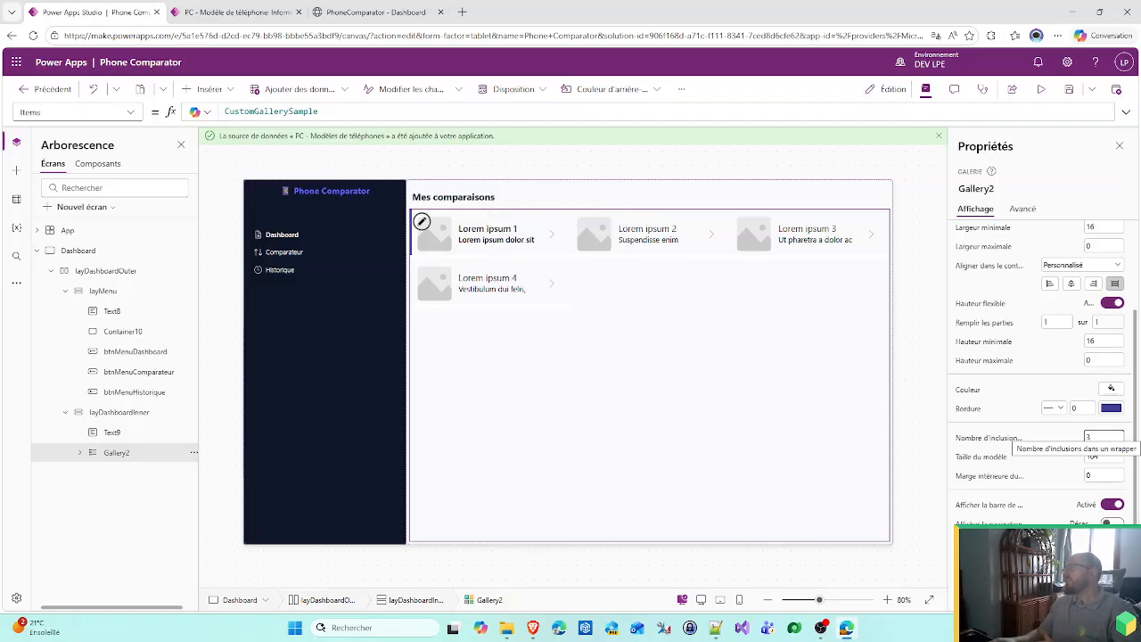
pyautogui.write('1')
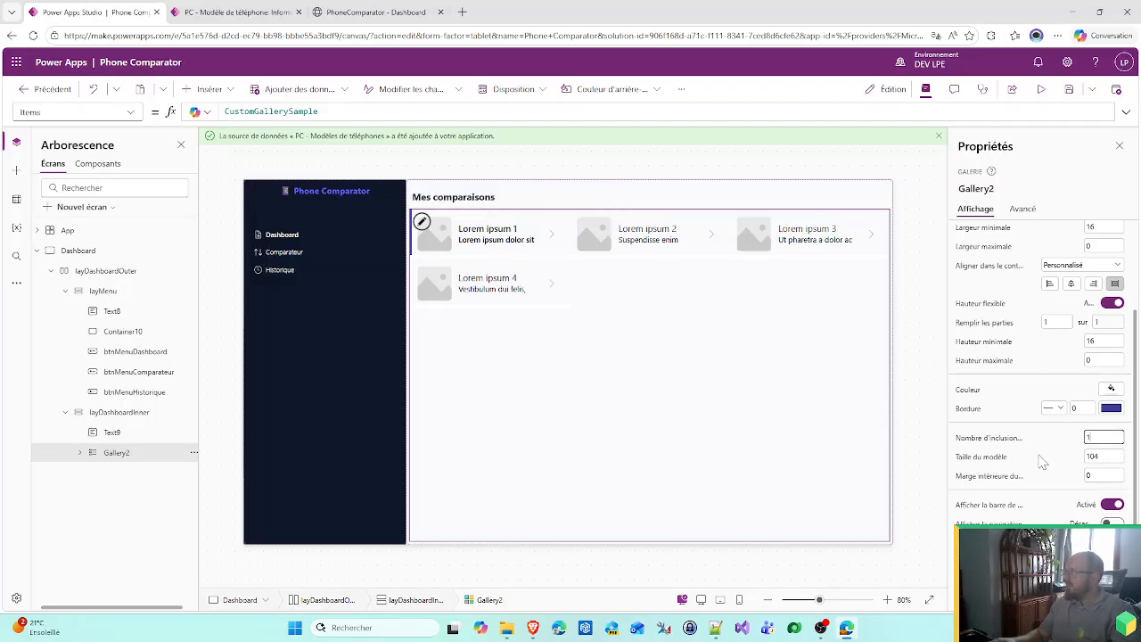
pyautogui.click(1062, 458)
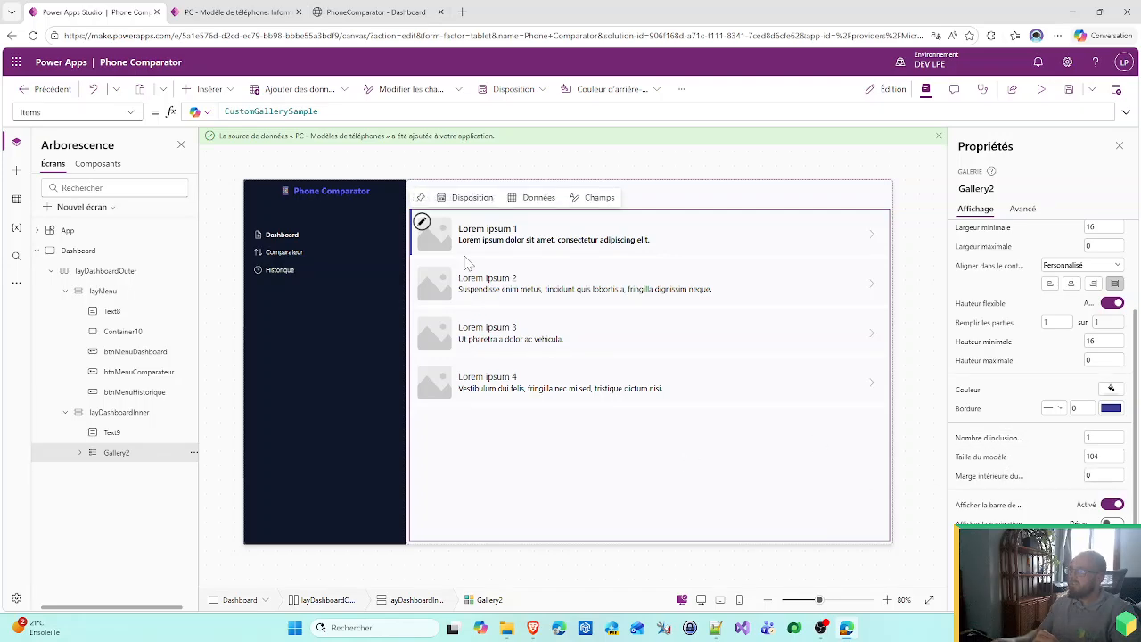
# - Delete Rectangle2, Separator1, NextArrow1, Subtitle1 and Title1 from Gallery2, keeping only Image1
pyautogui.click(124, 435)
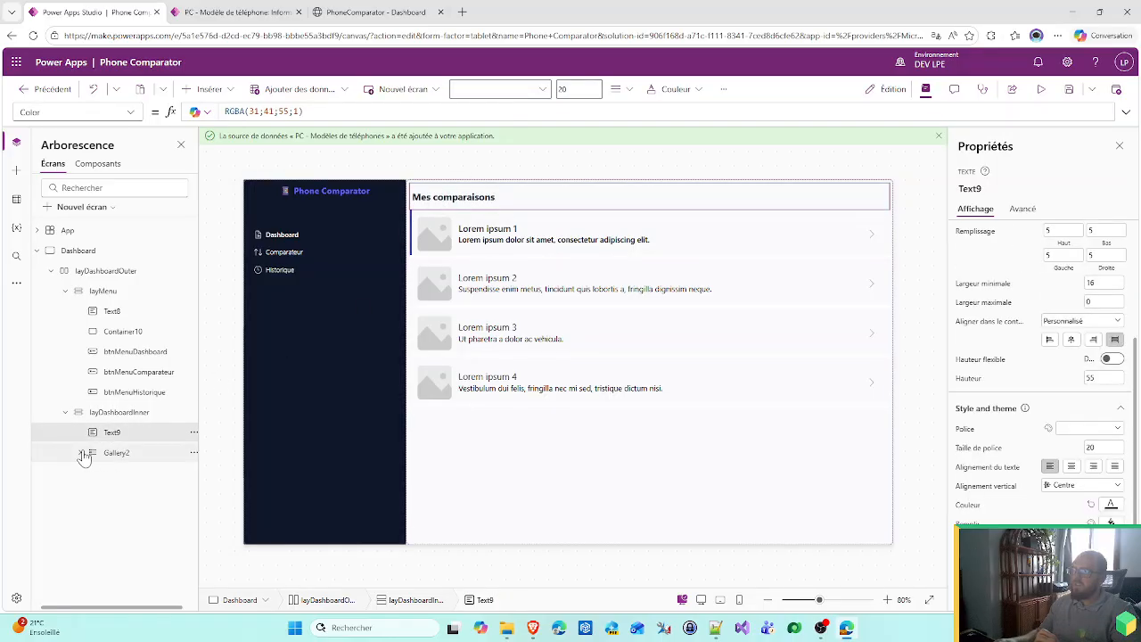
pyautogui.click(81, 454)
pyautogui.click(129, 472)
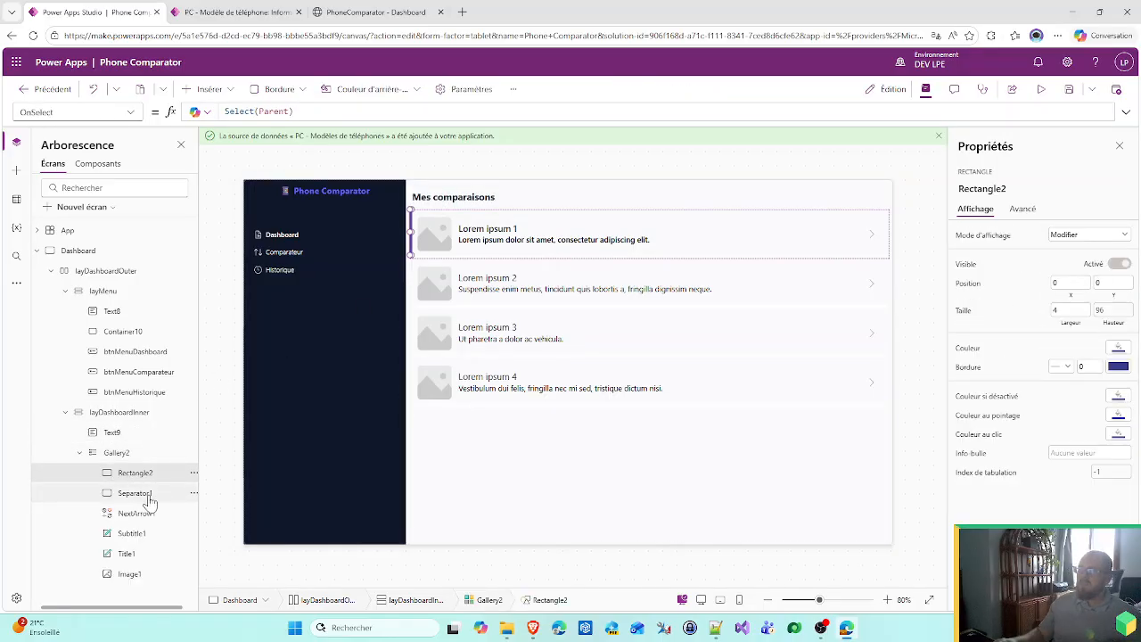
pyautogui.keyDown('ctrl'); pyautogui.click(142, 495); pyautogui.keyUp('ctrl')
pyautogui.keyDown('ctrl'); pyautogui.click(133, 533); pyautogui.keyUp('ctrl')
pyautogui.keyDown('ctrl'); pyautogui.click(134, 554); pyautogui.keyUp('ctrl')
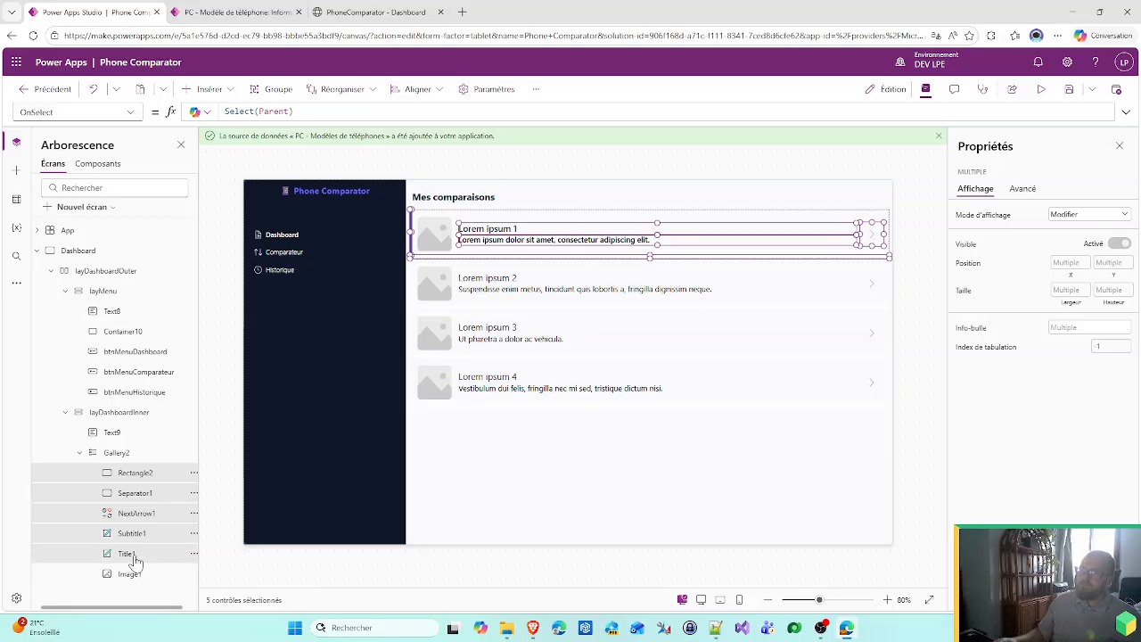
pyautogui.press('Delete')
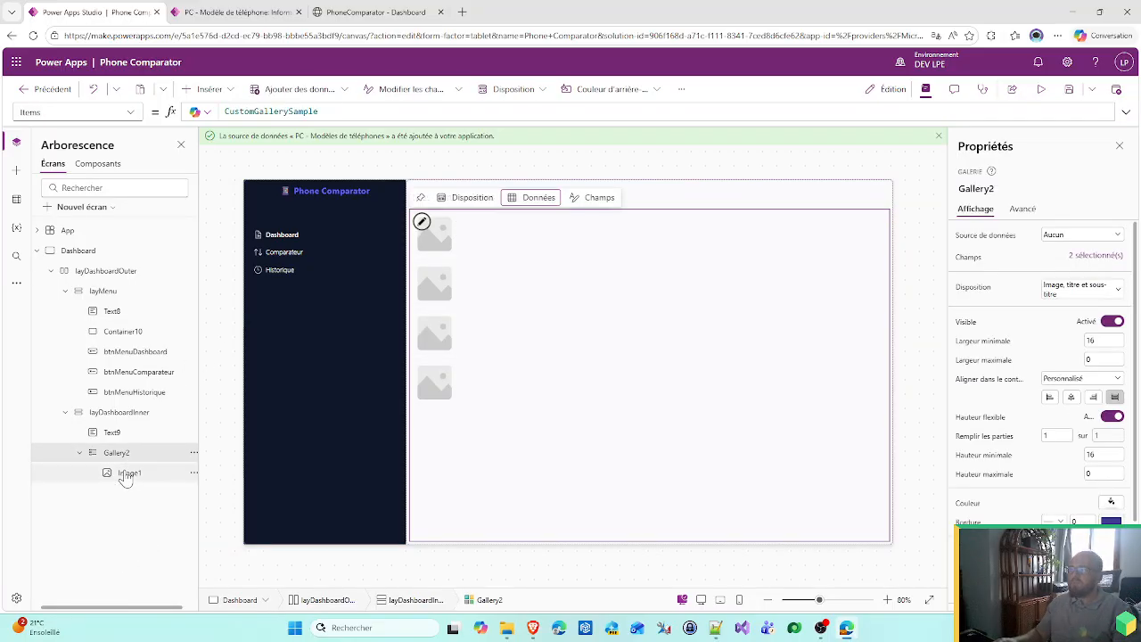
# - Insert a button into the Gallery2 template alongside Image1
pyautogui.click(129, 472)
pyautogui.click(209, 89)
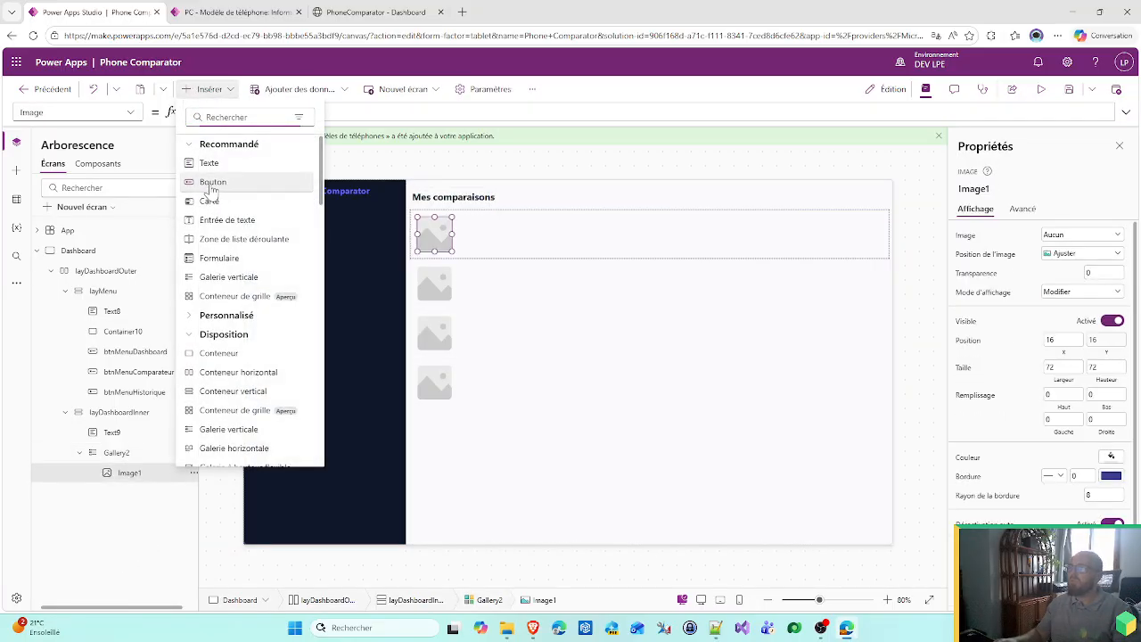
pyautogui.click(214, 182)
pyautogui.click(129, 494)
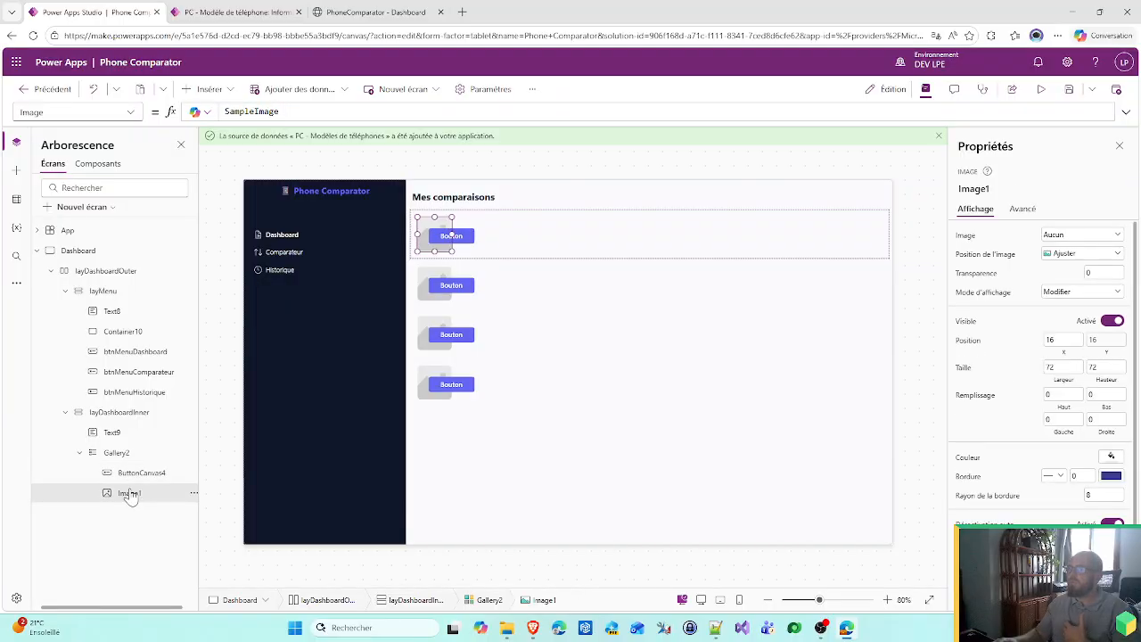
# - Set the new gallery button's position to X 0 and Y 0
pyautogui.click(161, 472)
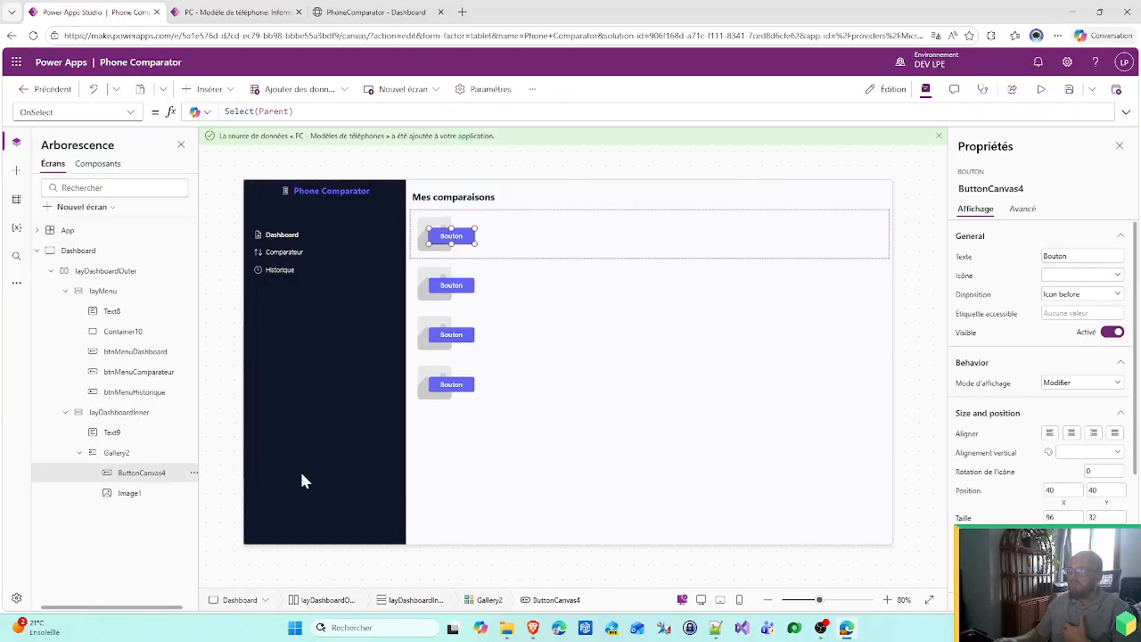
pyautogui.click(1059, 490)
pyautogui.write('0')
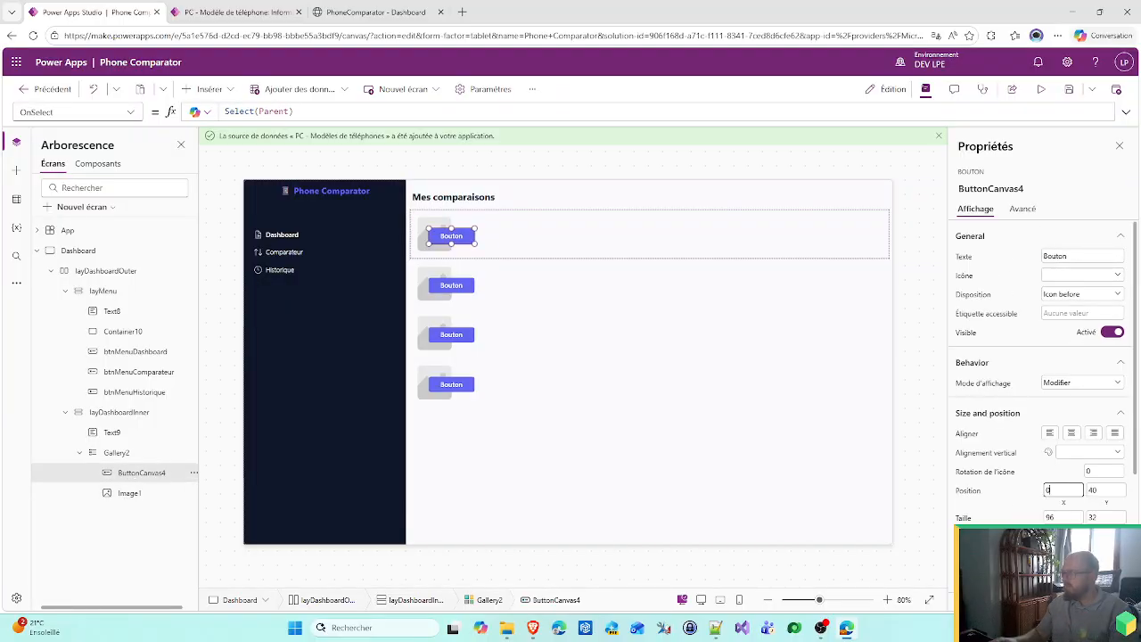
pyautogui.press('Tab')
pyautogui.write('0')
# - Set the gallery button's width to Parent.TemplateWidth and its height to Parent.TemplateHeight
pyautogui.click(1062, 530)
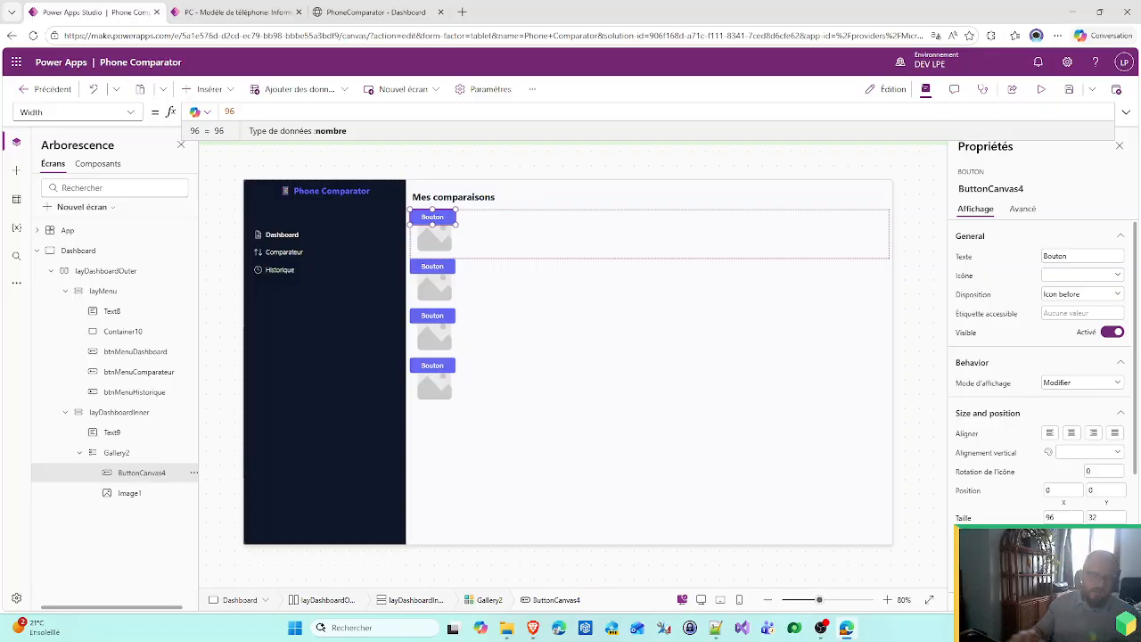
pyautogui.hotkey('ctrl', 'a')
pyautogui.write('Pare')
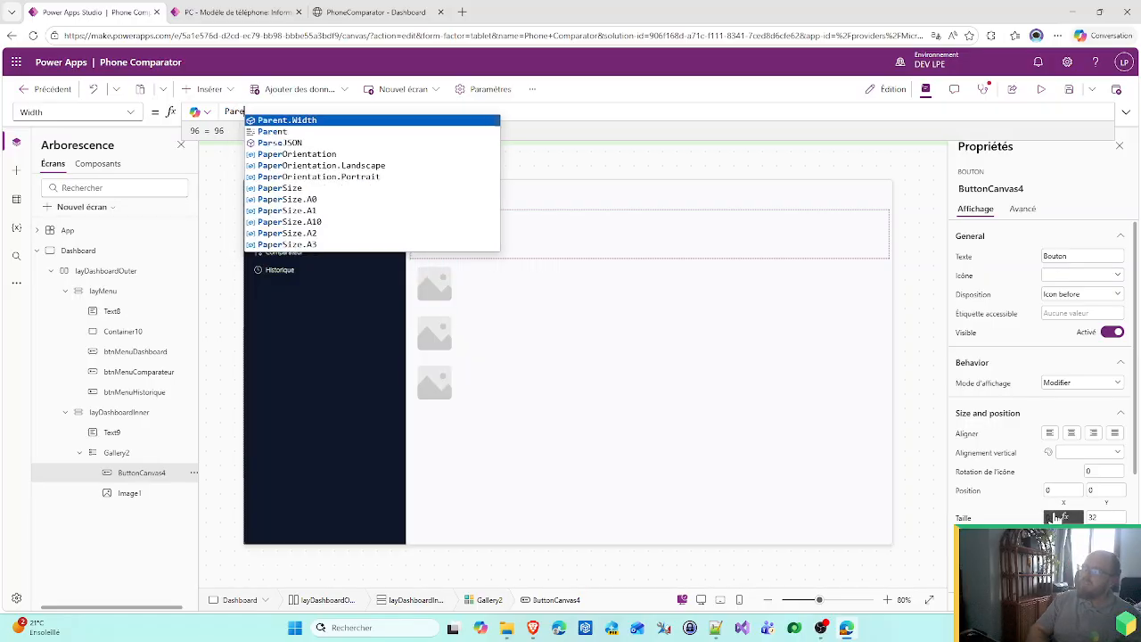
pyautogui.write('nt.Tem')
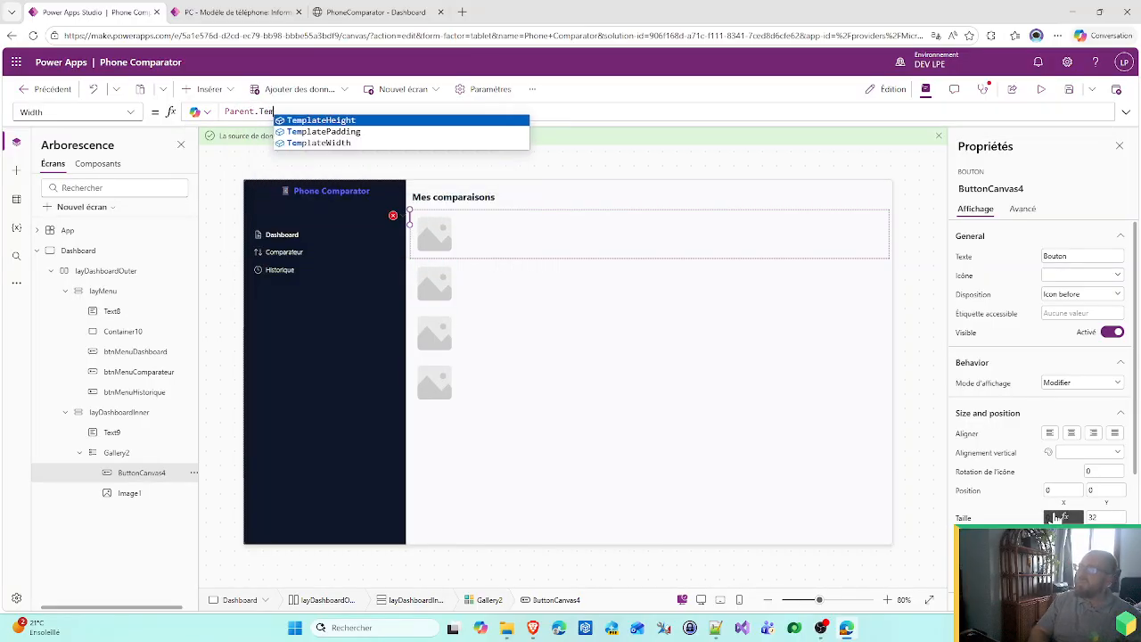
pyautogui.press('Down')
pyautogui.press('Down')
pyautogui.press('Tab')
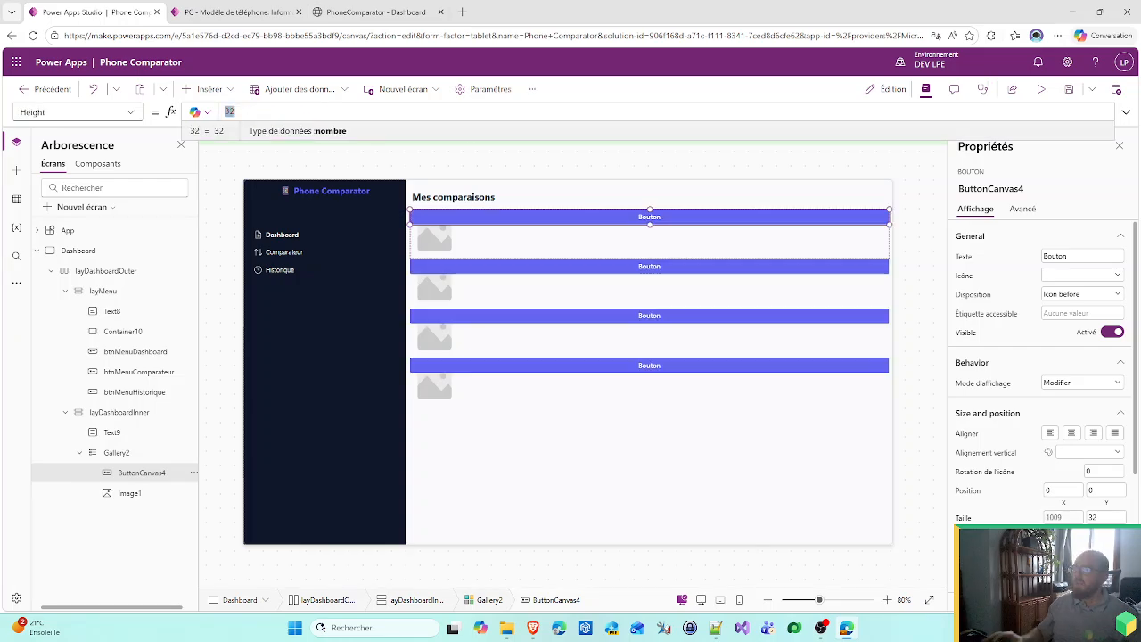
pyautogui.write('Parent')
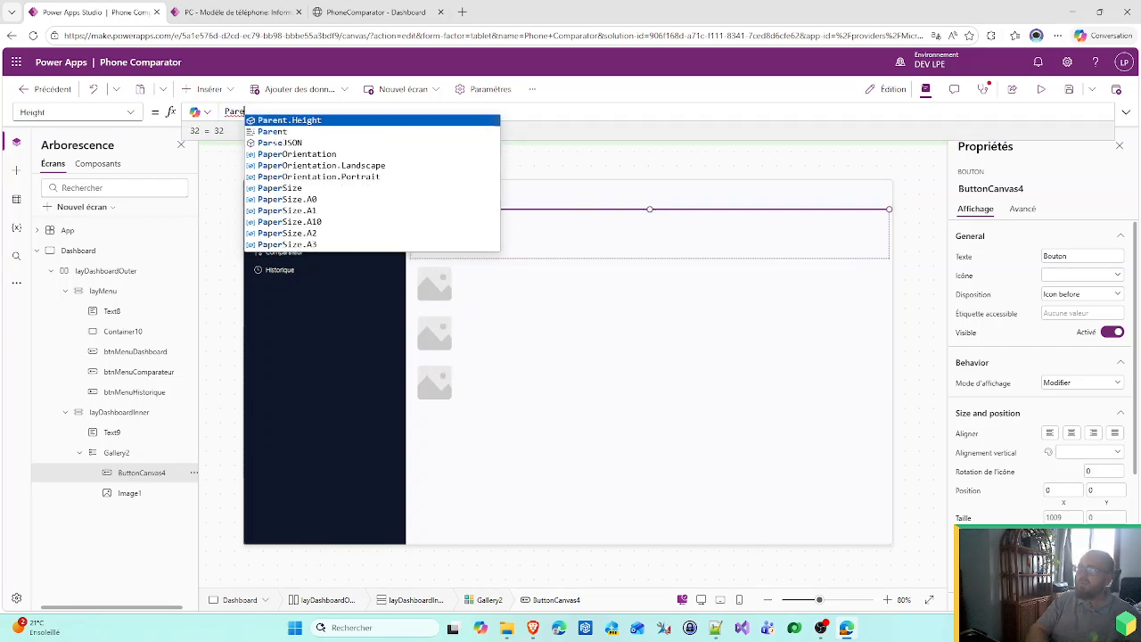
pyautogui.write('.Te')
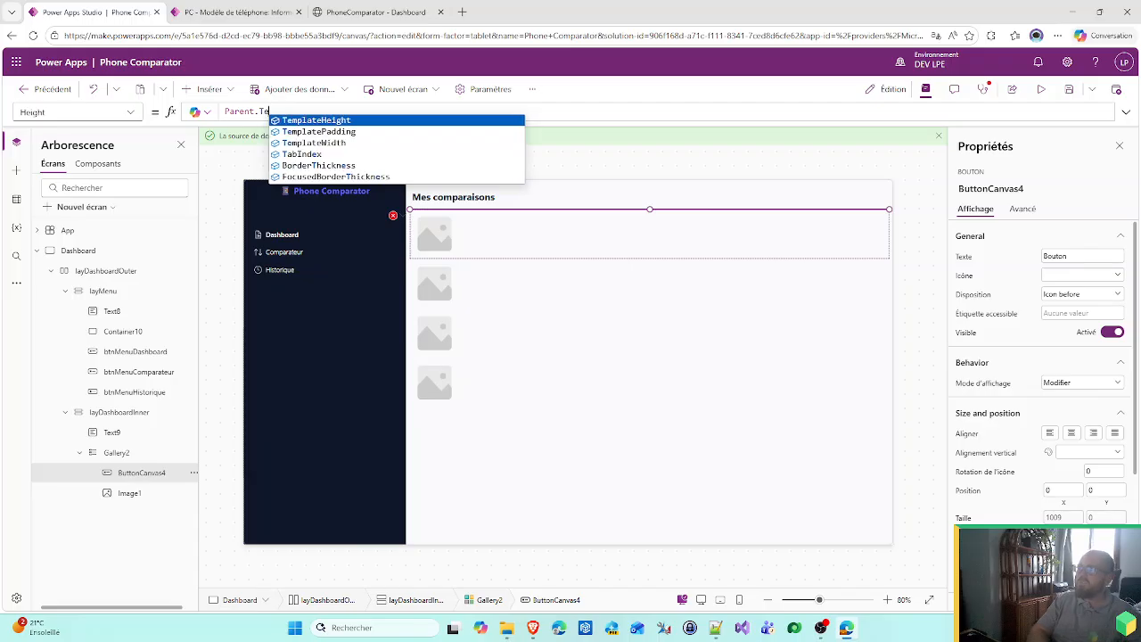
pyautogui.press('Tab')
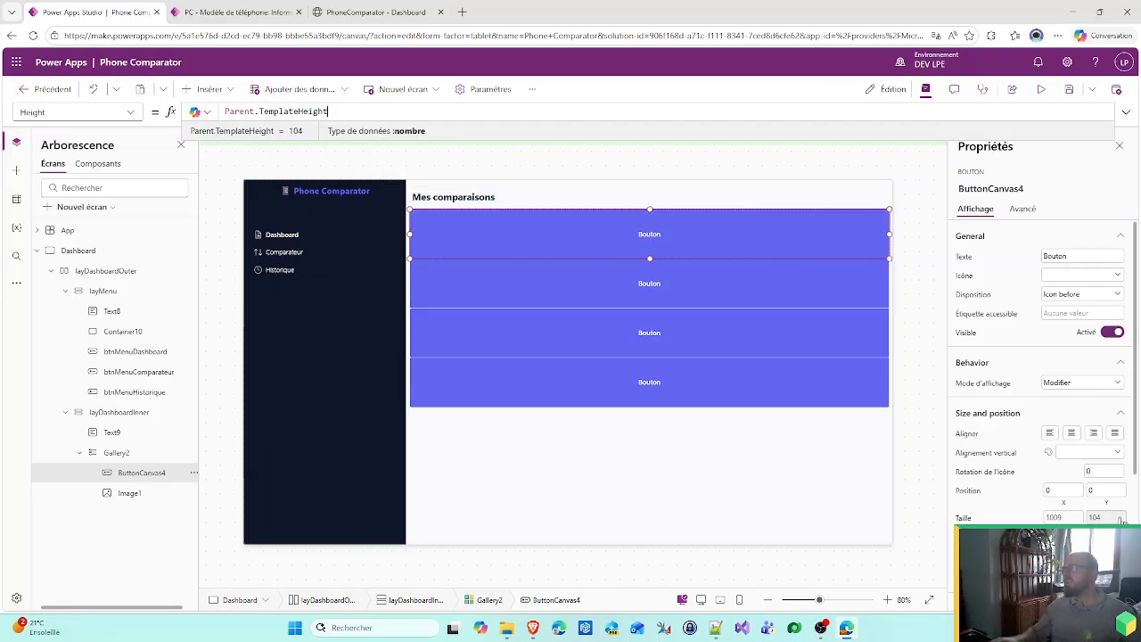
# - Replace the gallery button's text with a single space and set its layout to Icon only
pyautogui.click(966, 258)
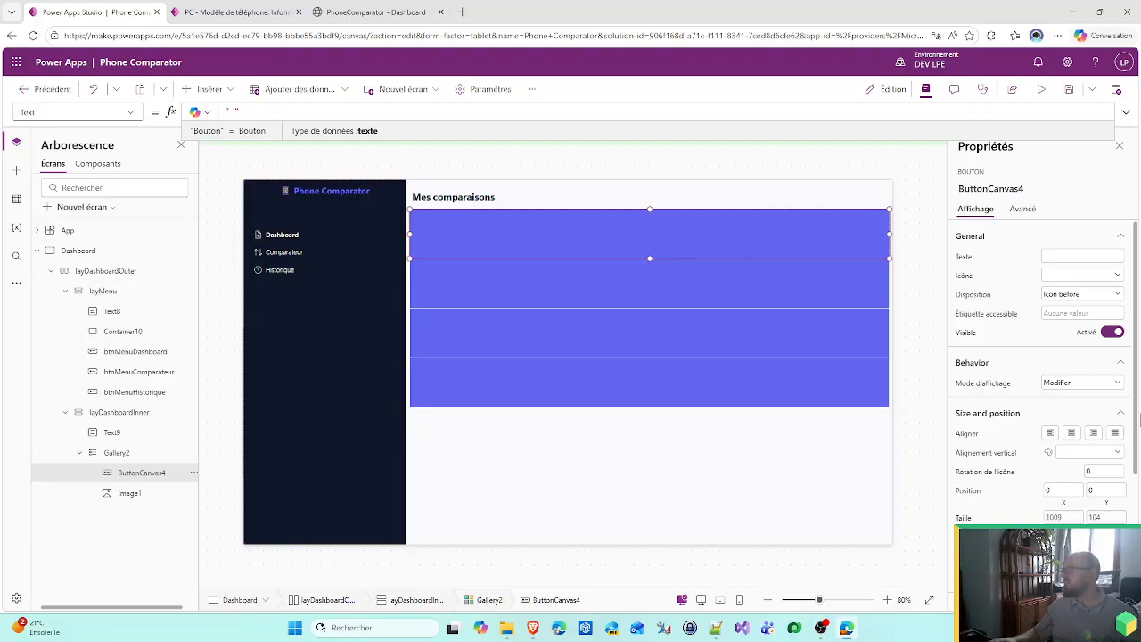
pyautogui.click(1072, 297)
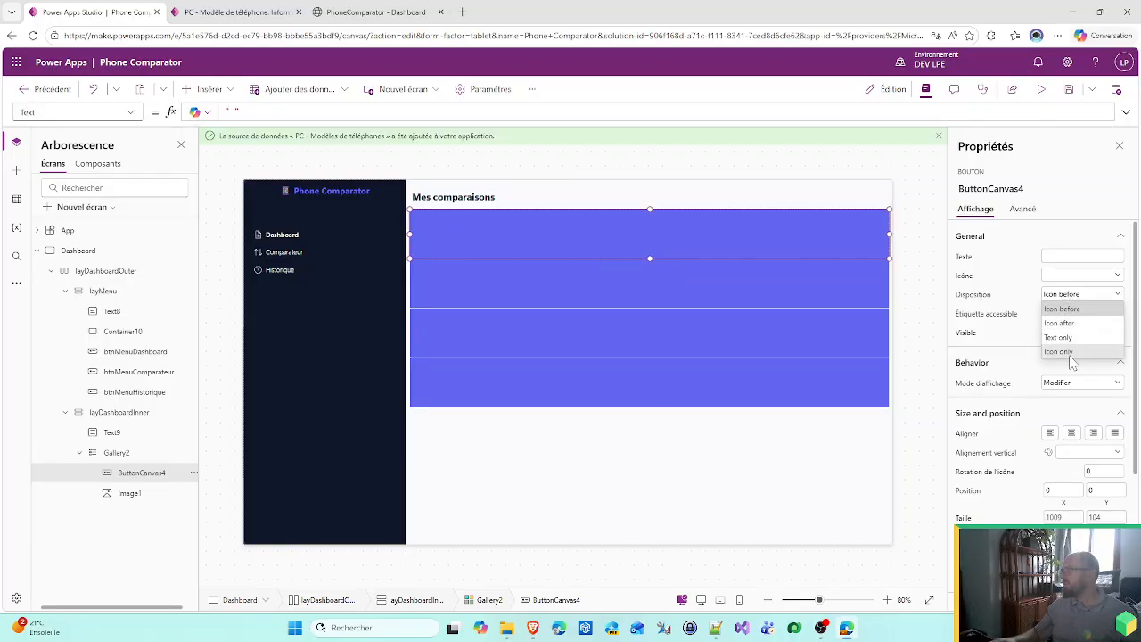
pyautogui.click(1062, 352)
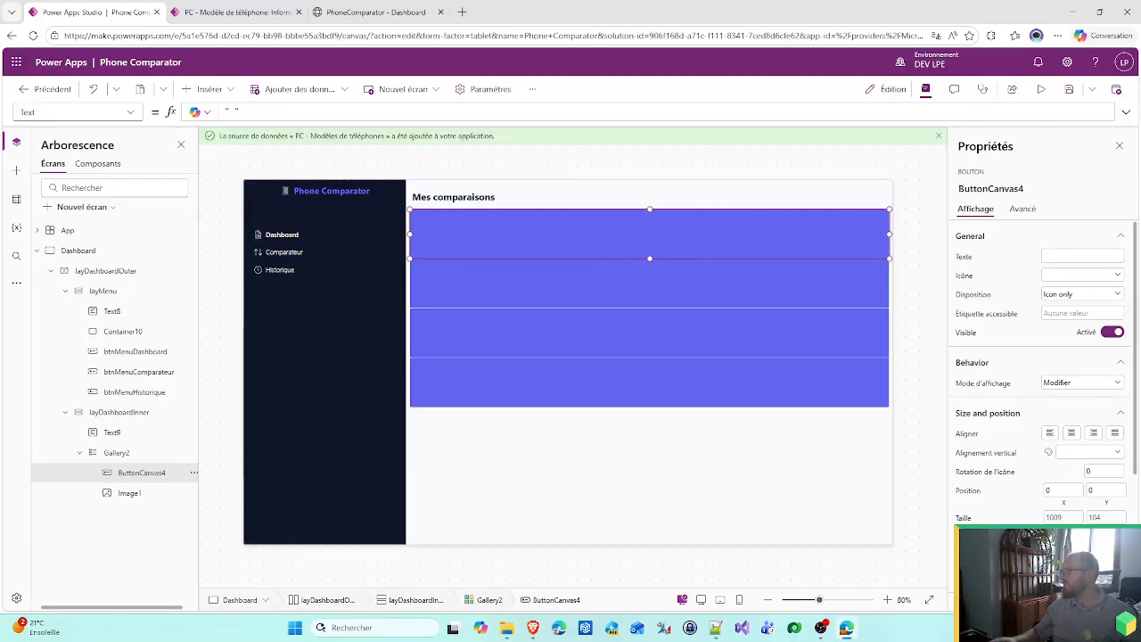
# - Set the gallery button's style type to Transparent
pyautogui.scroll(-5, 1043, 372)
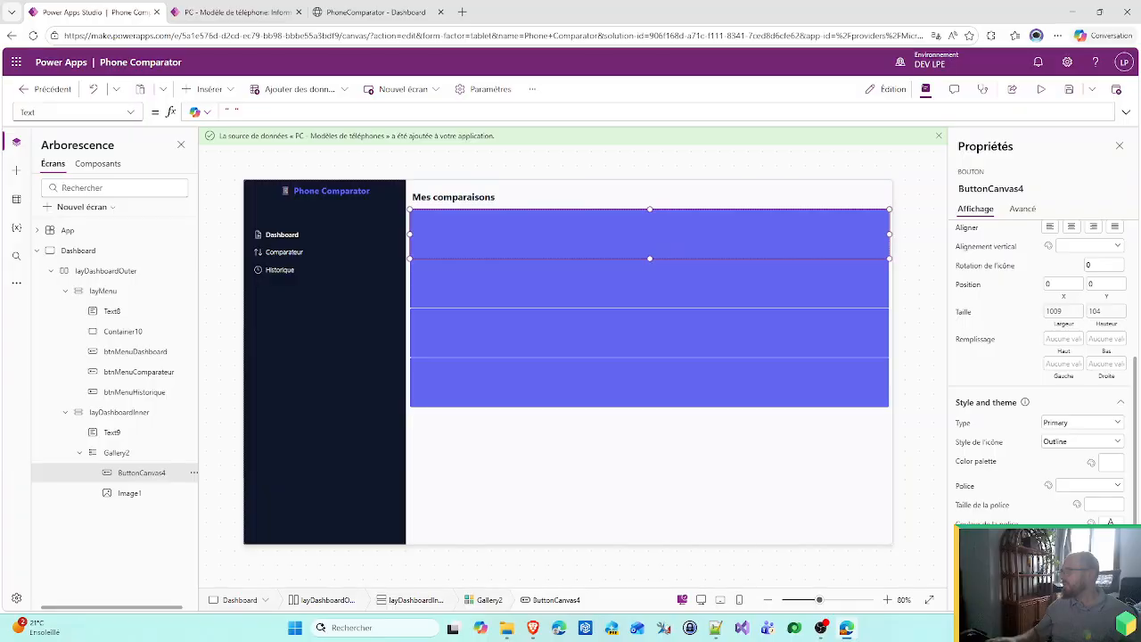
pyautogui.click(1066, 424)
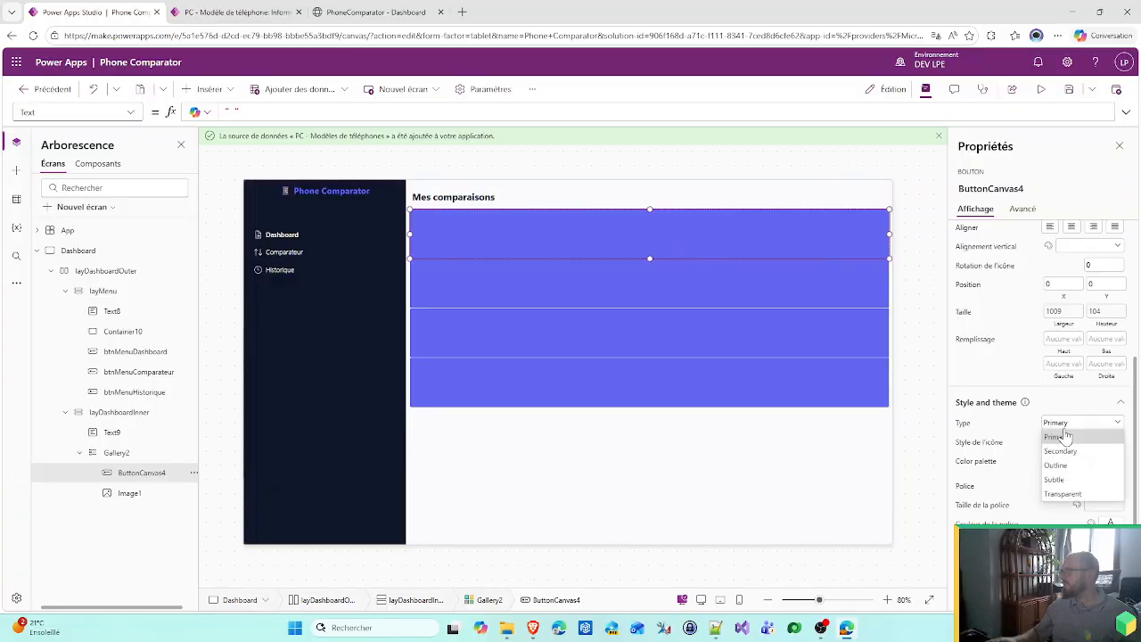
pyautogui.click(1056, 500)
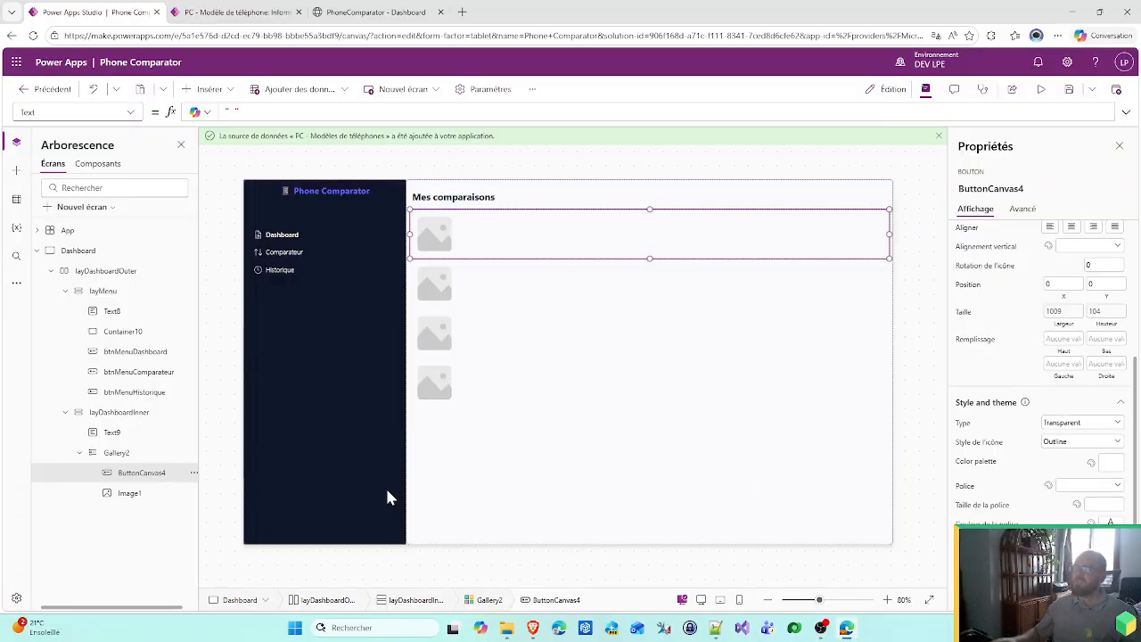
# - Check the card layout in the HTML mock-up and insert a vertical container into the Gallery2 template in Power Apps Studio
pyautogui.click(140, 493)
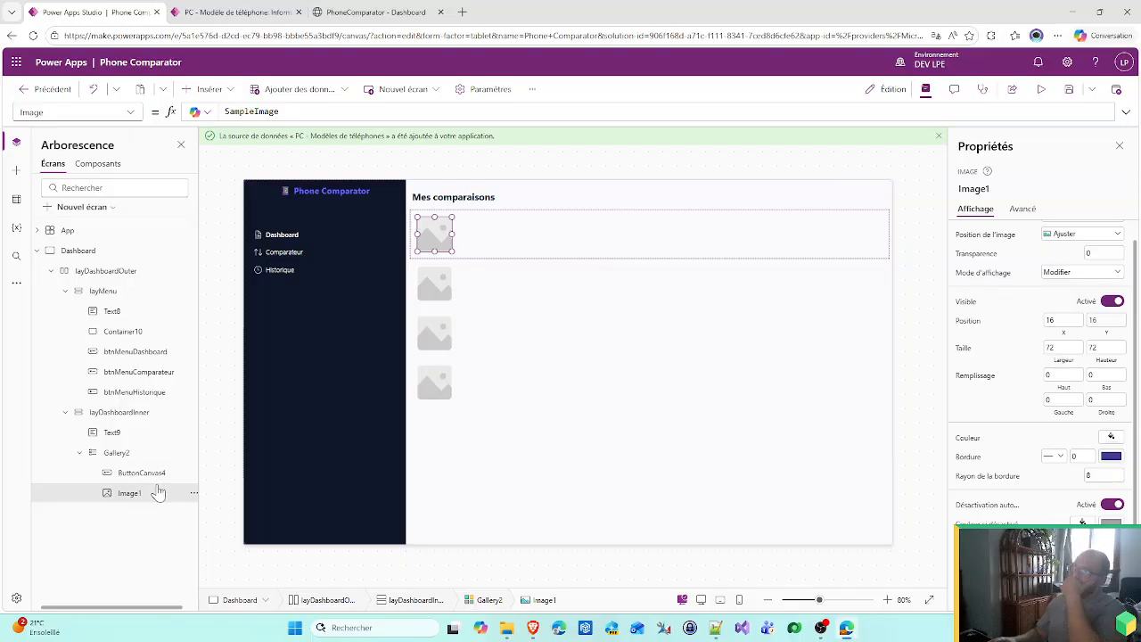
pyautogui.click(236, 12)
pyautogui.click(361, 9)
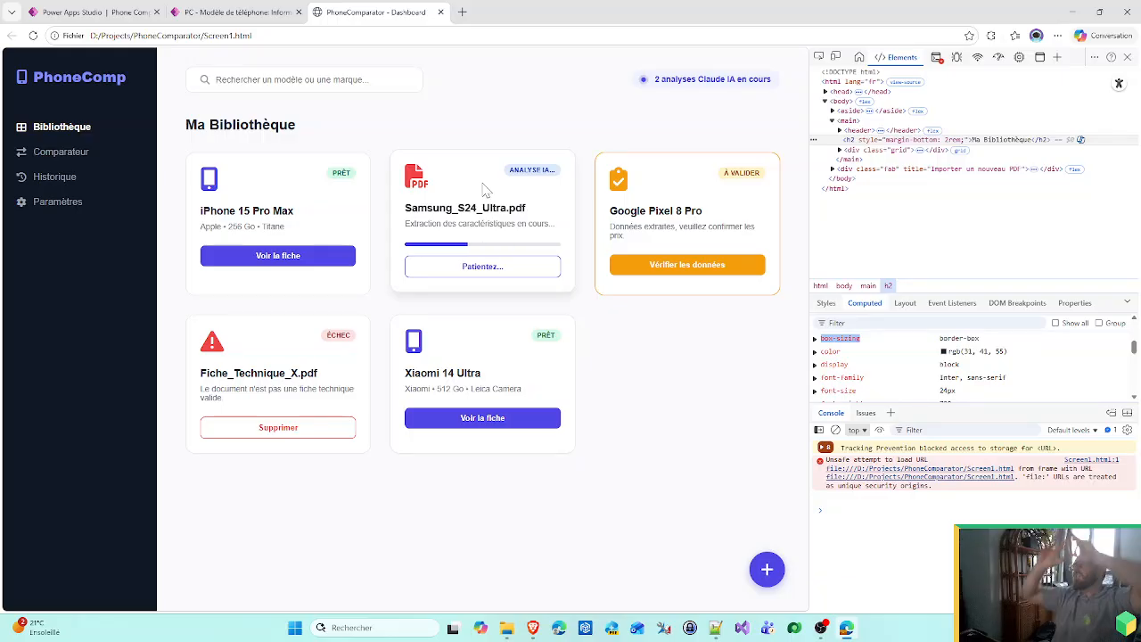
pyautogui.hotkey('ctrl', '1')
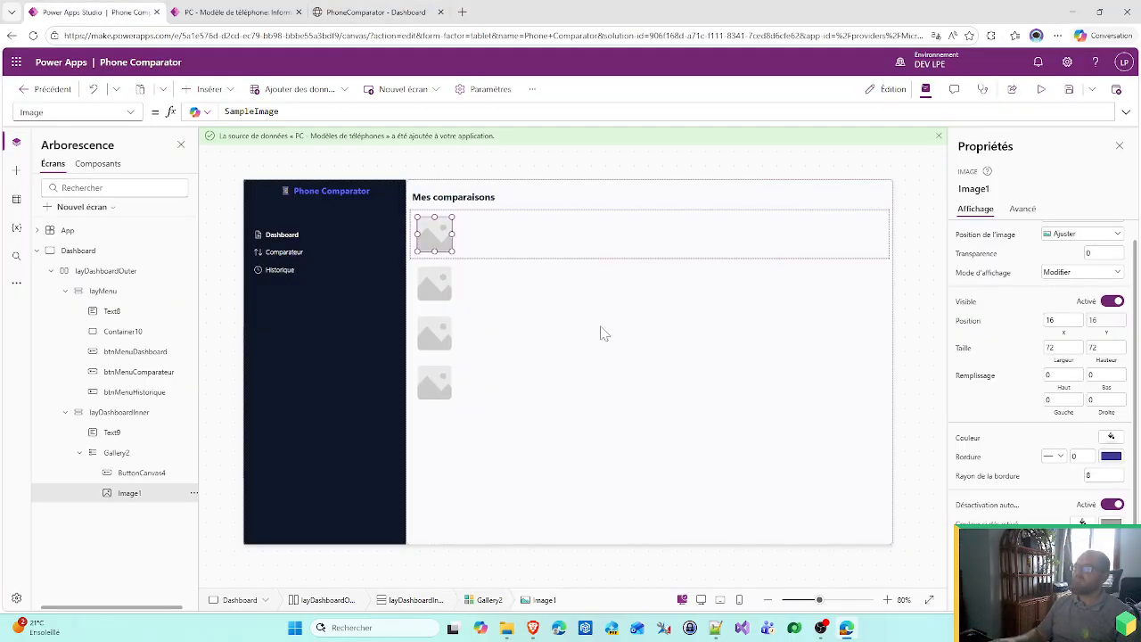
pyautogui.click(197, 90)
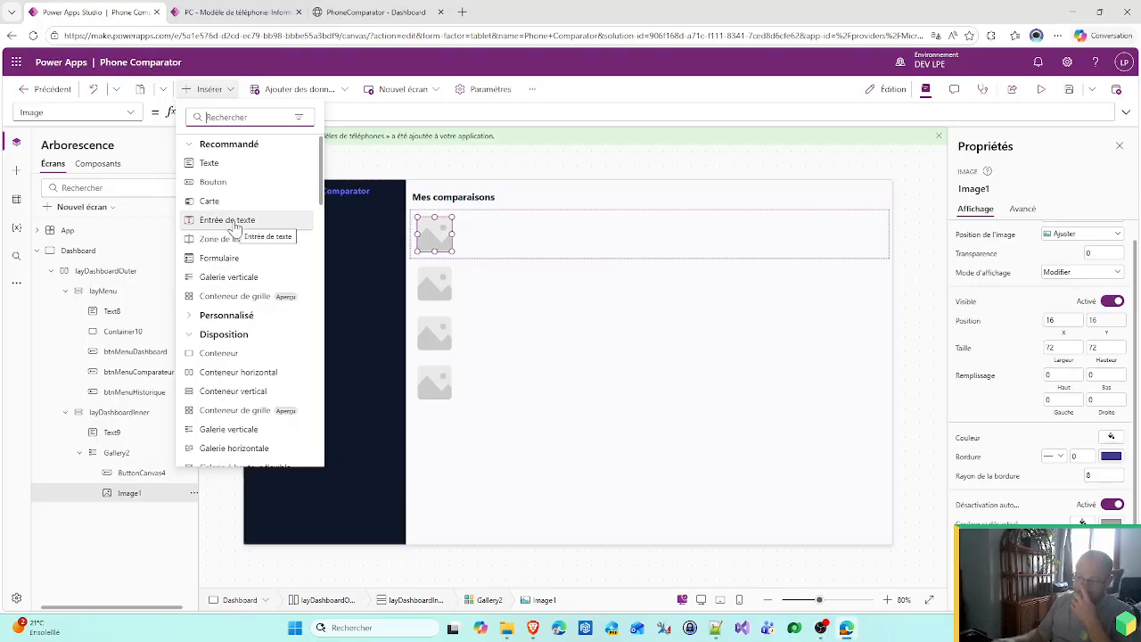
pyautogui.scroll(-2, 267, 356)
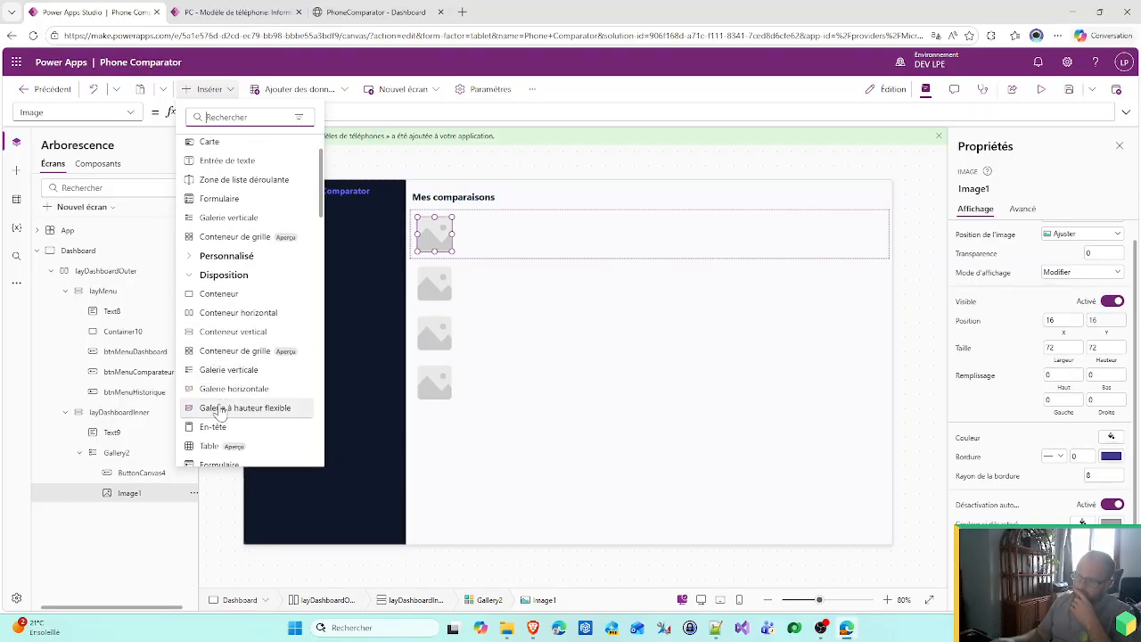
pyautogui.press('Escape')
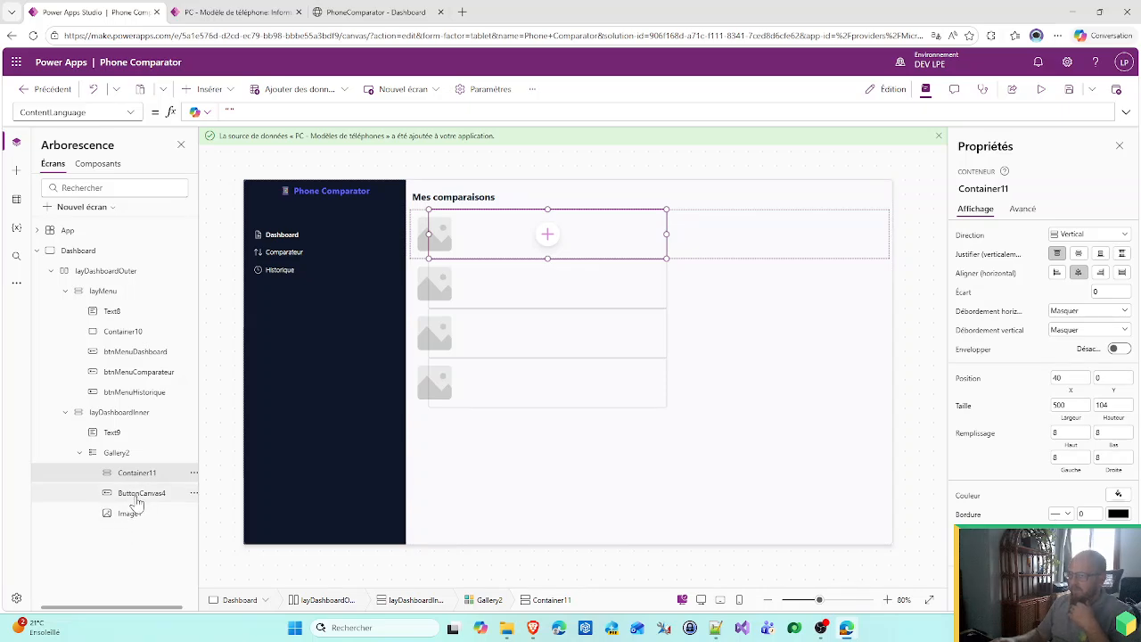
# - Delete Image1 from Gallery2 and bring ButtonCanvas4 to the front
pyautogui.click(129, 515)
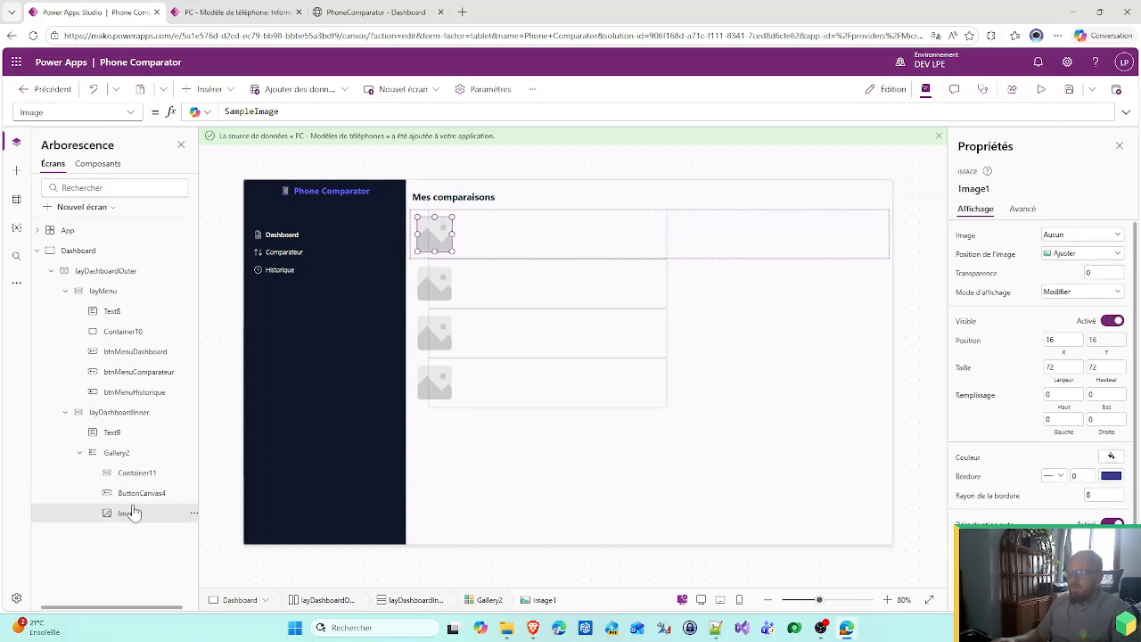
pyautogui.press('Delete')
pyautogui.click(194, 495)
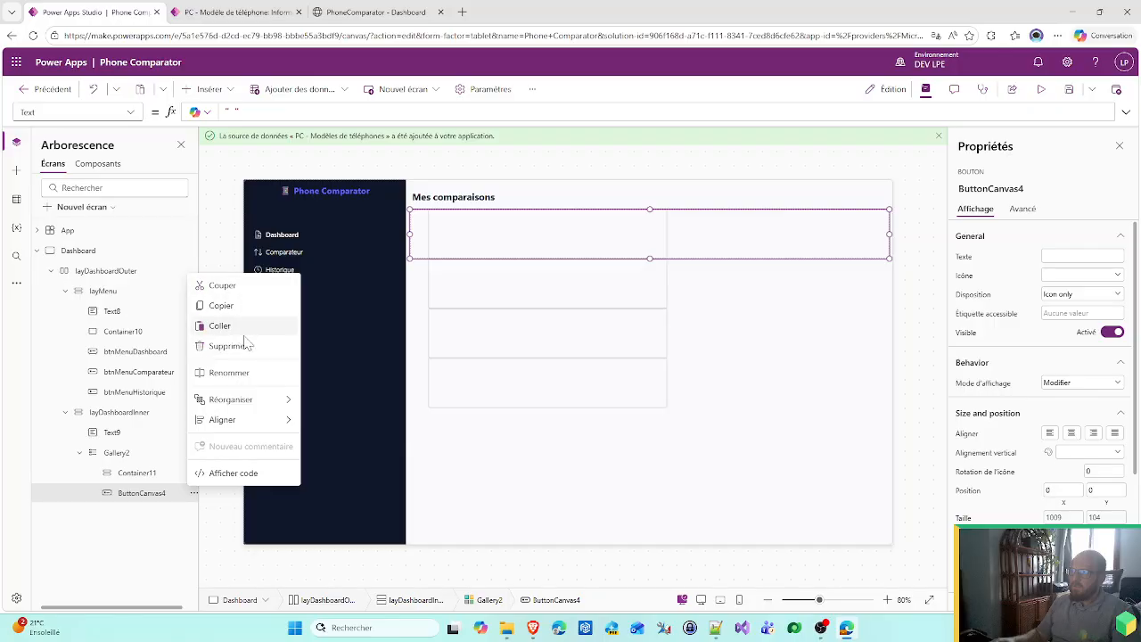
pyautogui.moveTo(242, 402)
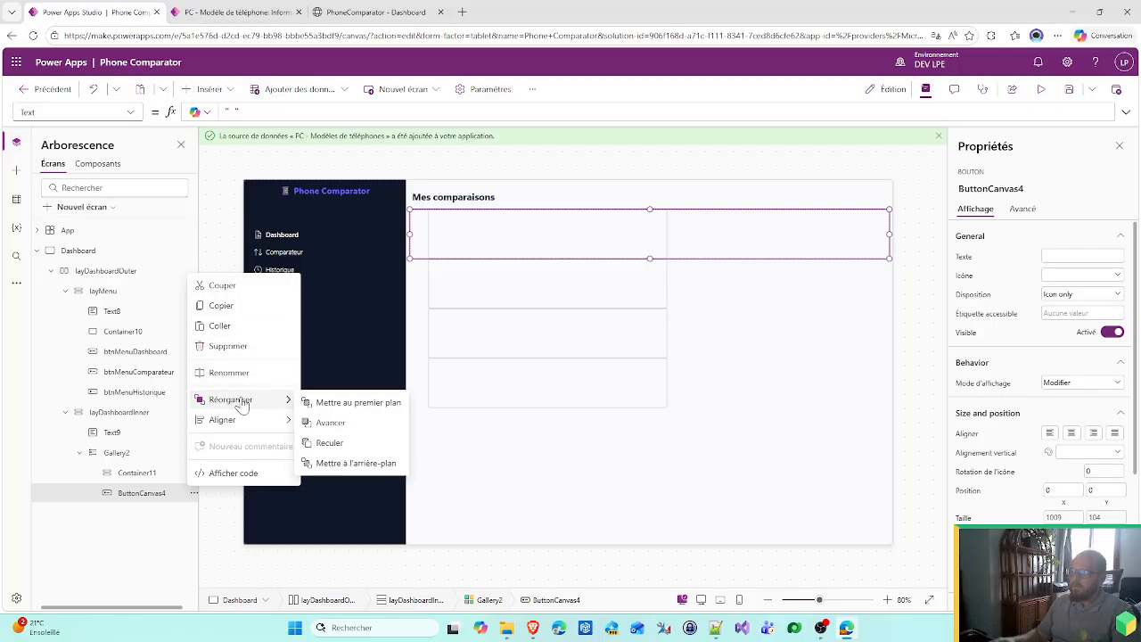
pyautogui.click(330, 403)
# - Set the position of Container11 in the gallery to X 5 and Y 5
pyautogui.click(142, 495)
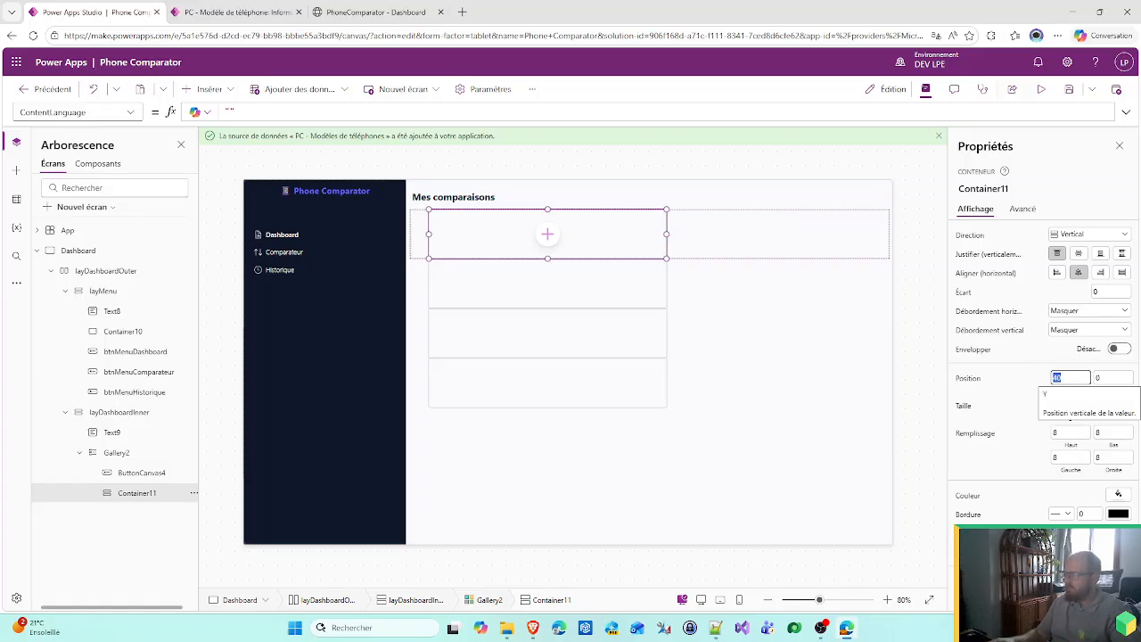
pyautogui.press('Tab')
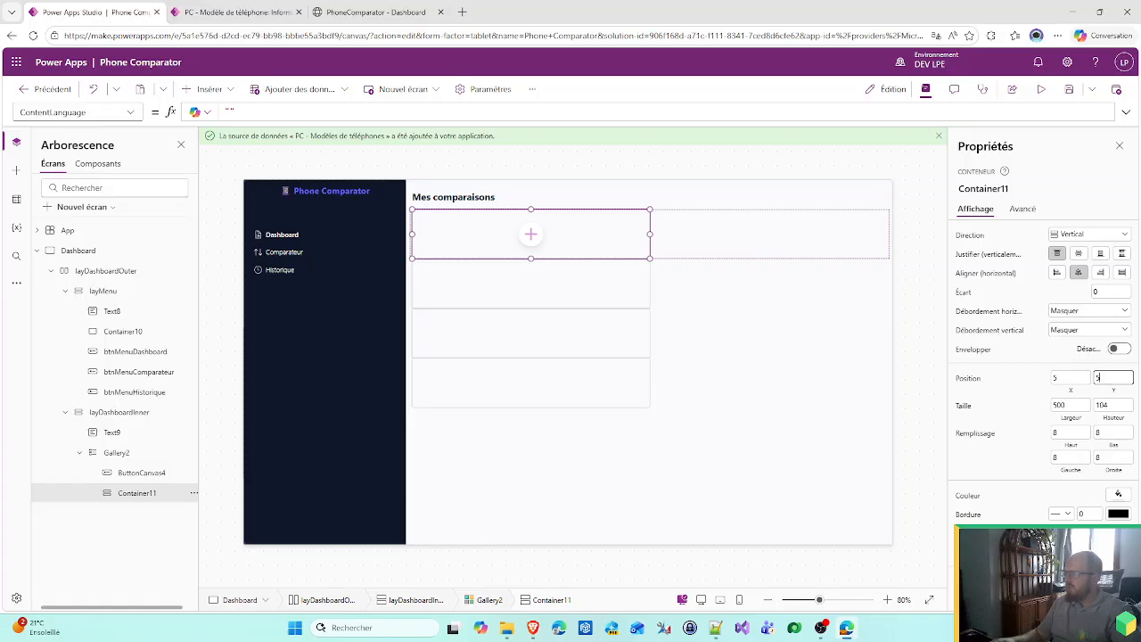
pyautogui.write('5')
pyautogui.press('Tab')
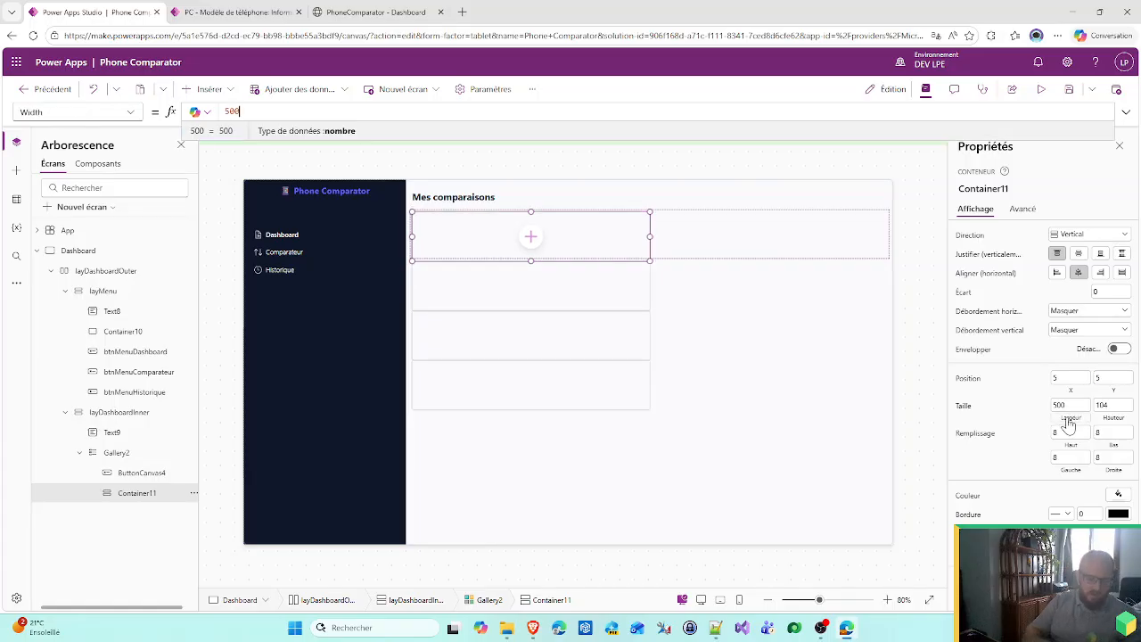
# - Set the width of Container11 to Parent.TemplateWidth - (Self.X*2)
pyautogui.write('Parent.T')
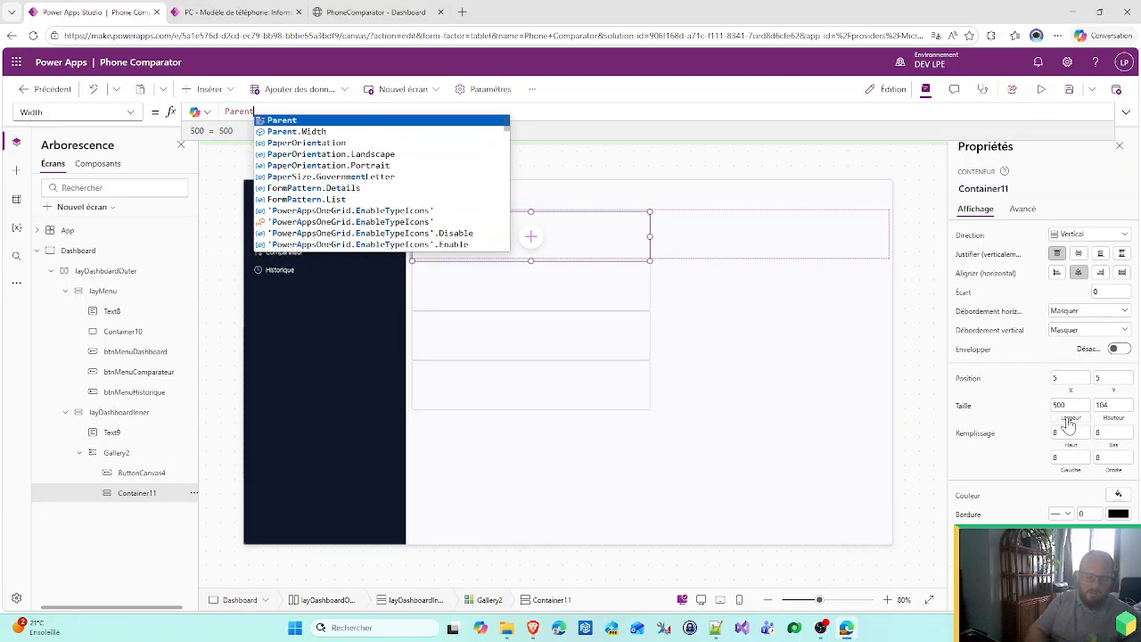
pyautogui.press('Down')
pyautogui.press('Down')
pyautogui.press('Down')
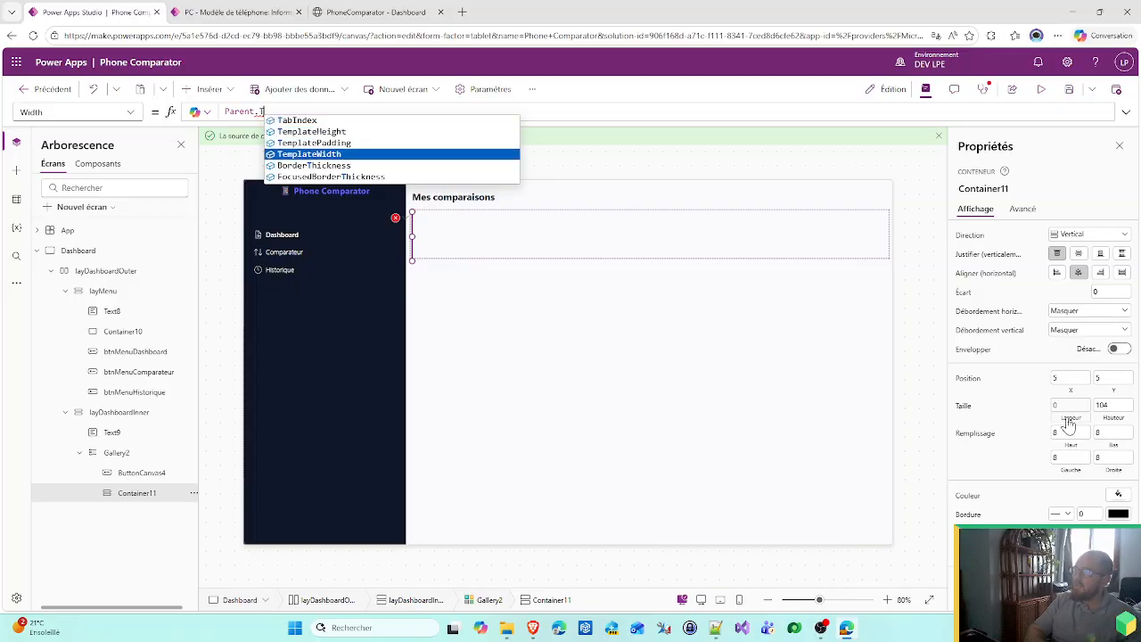
pyautogui.press('Tab')
pyautogui.write('- (')
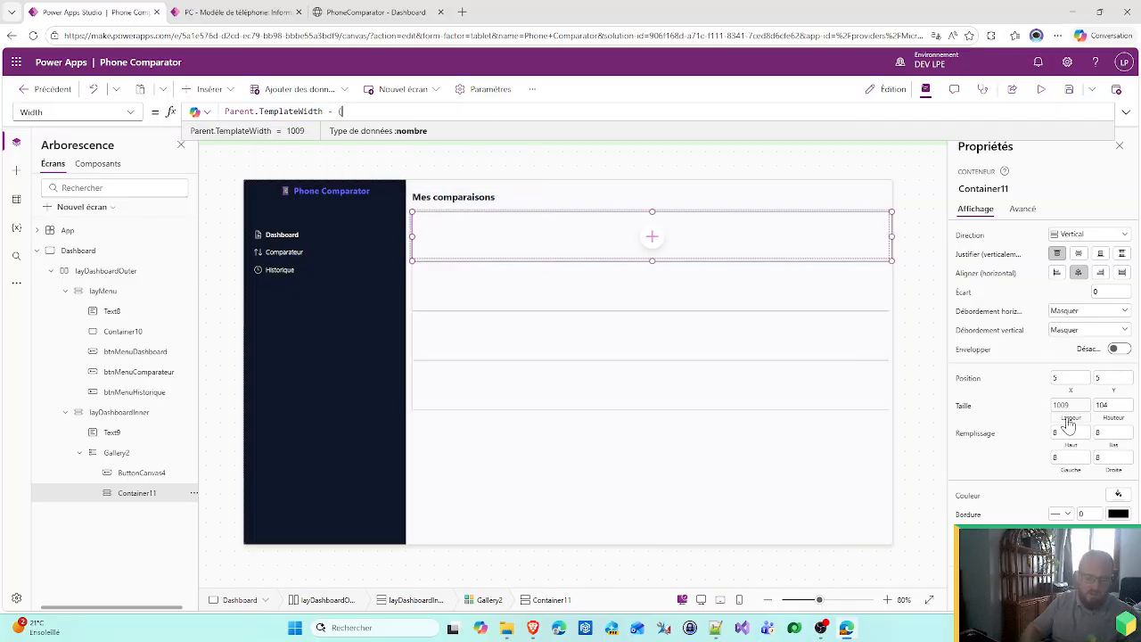
pyautogui.write('Self.X')
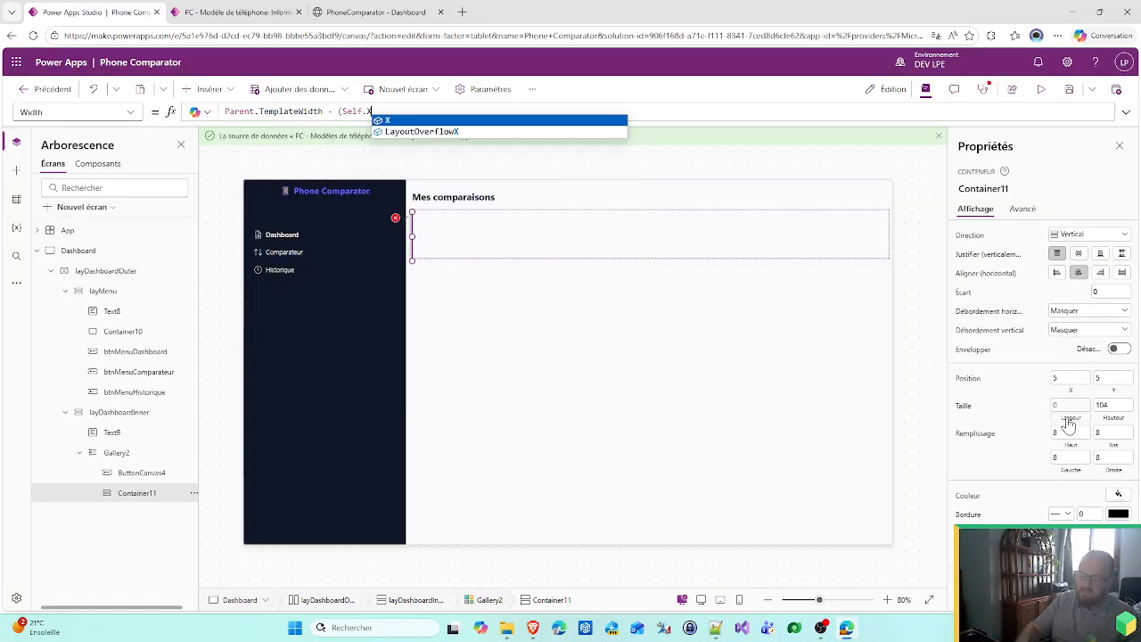
pyautogui.write('*2)')
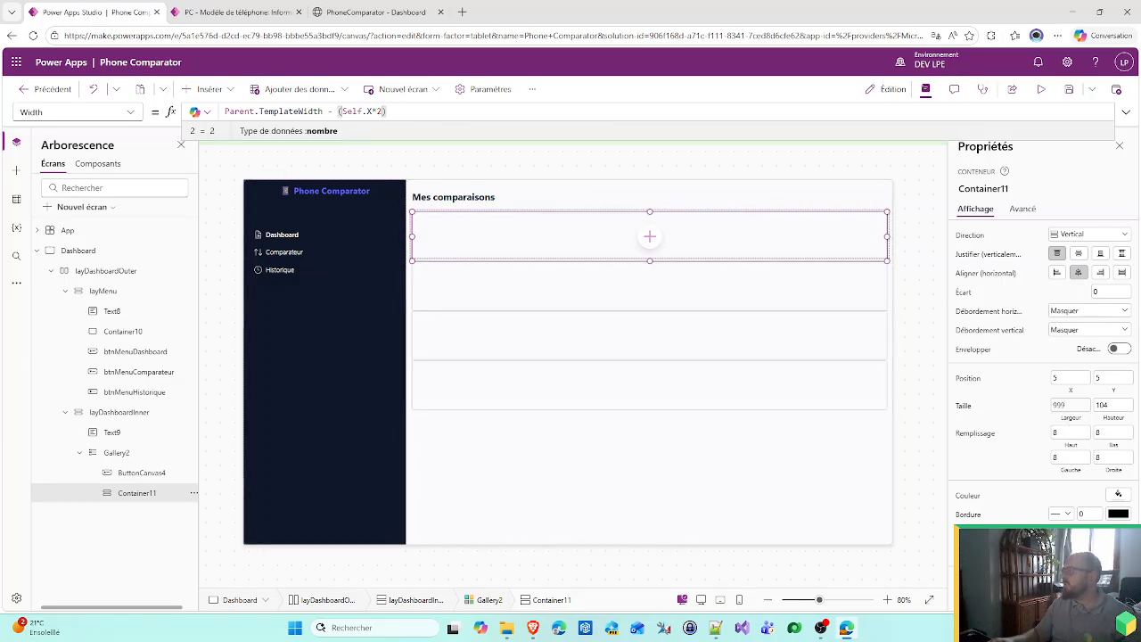
# - Set the height of Container11 to Parent.TemplateHeight - (Self.X*2)
pyautogui.click(1111, 419)
pyautogui.write('Parent.TemplateWidth - (Self.X*2)')
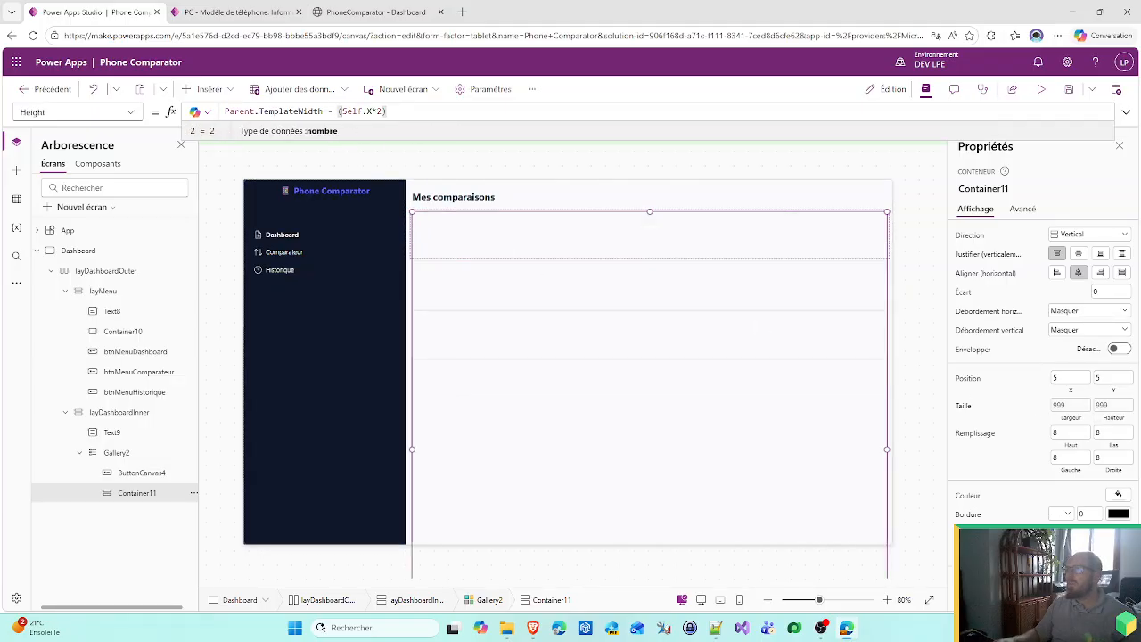
pyautogui.write('Temp')
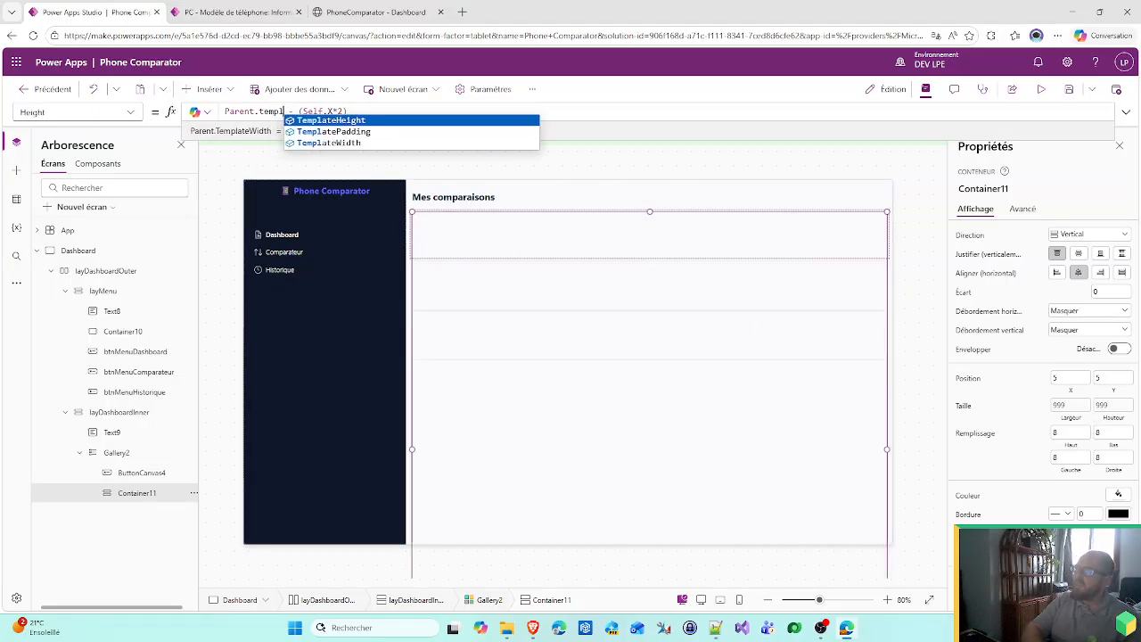
pyautogui.press('Tab')
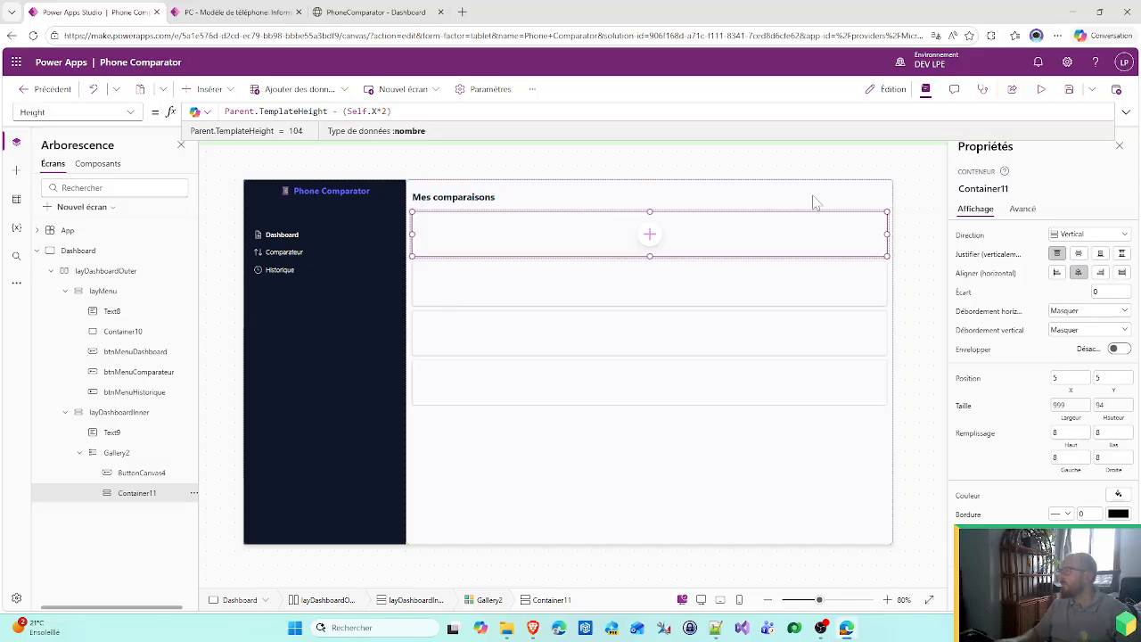
pyautogui.click(720, 454)
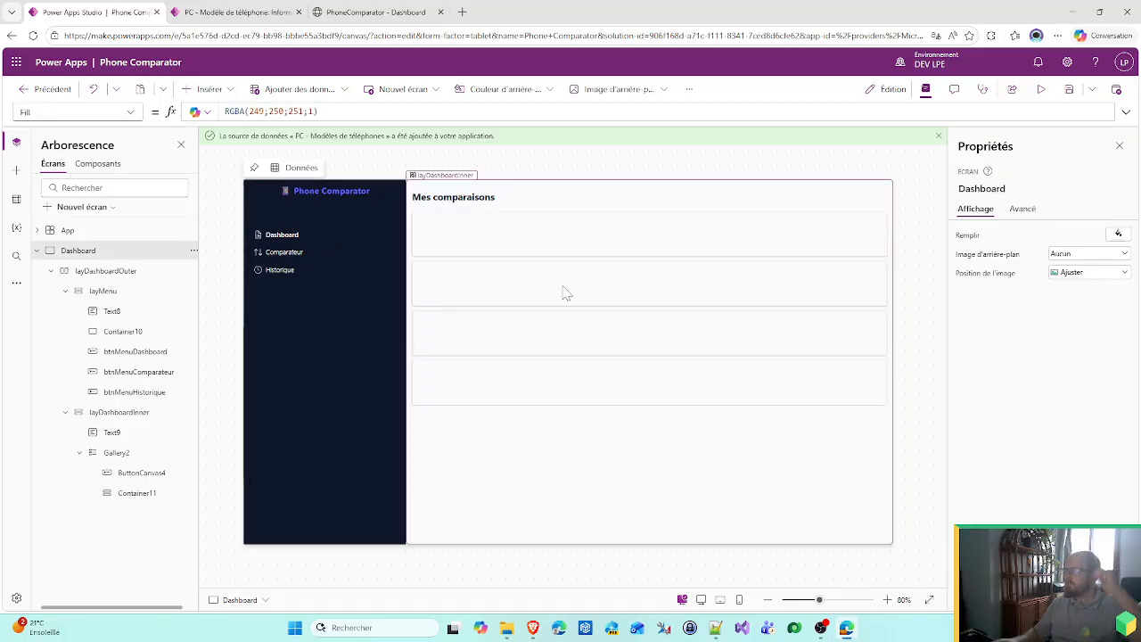
# - Compare the card background with the HTML mock-up and fill Container11 with white in Power Apps Studio
pyautogui.click(378, 12)
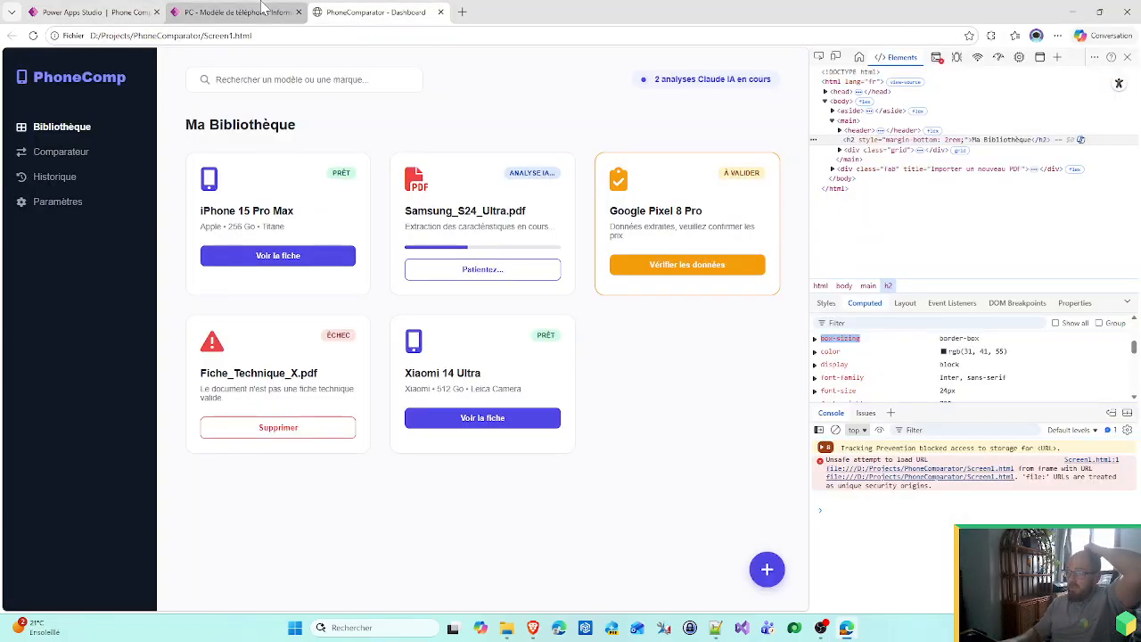
pyautogui.click(89, 11)
pyautogui.click(491, 236)
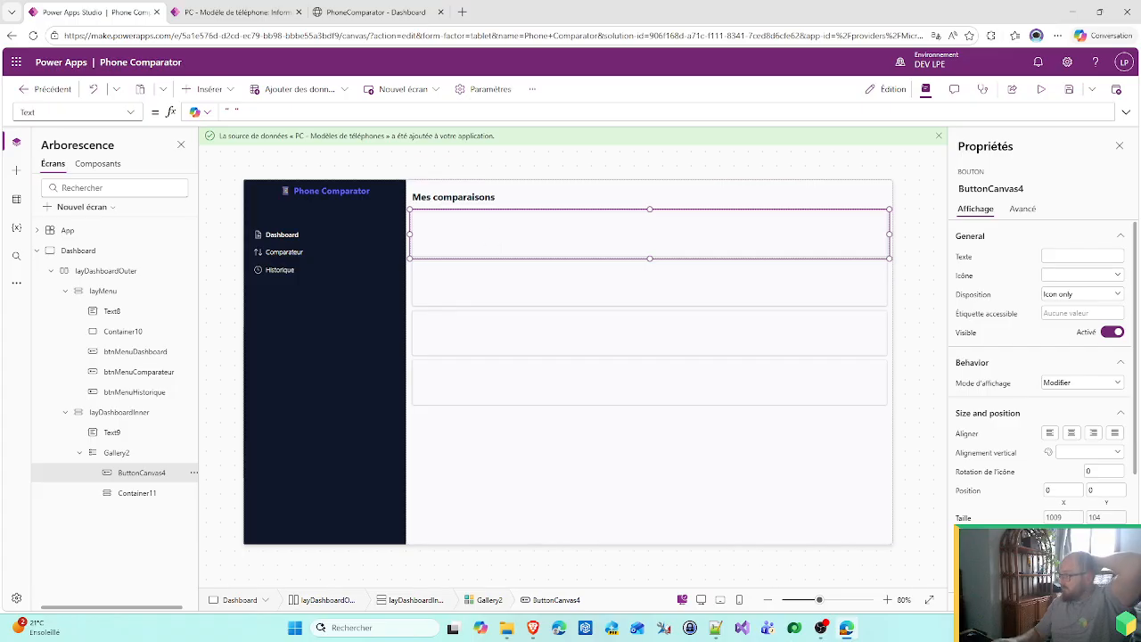
pyautogui.click(138, 499)
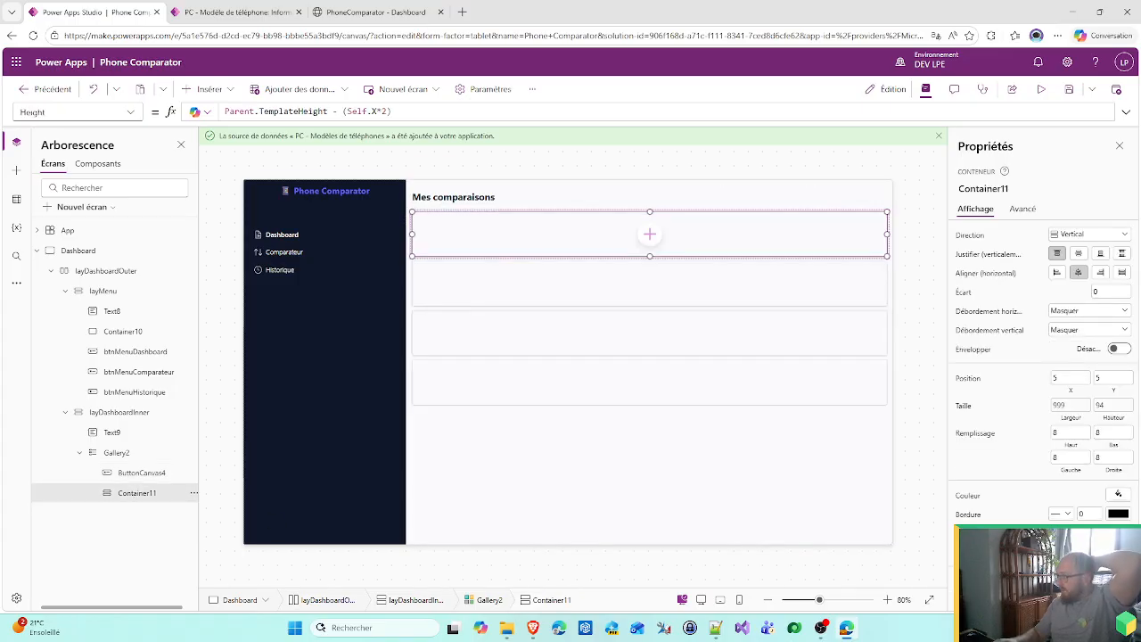
pyautogui.click(1119, 508)
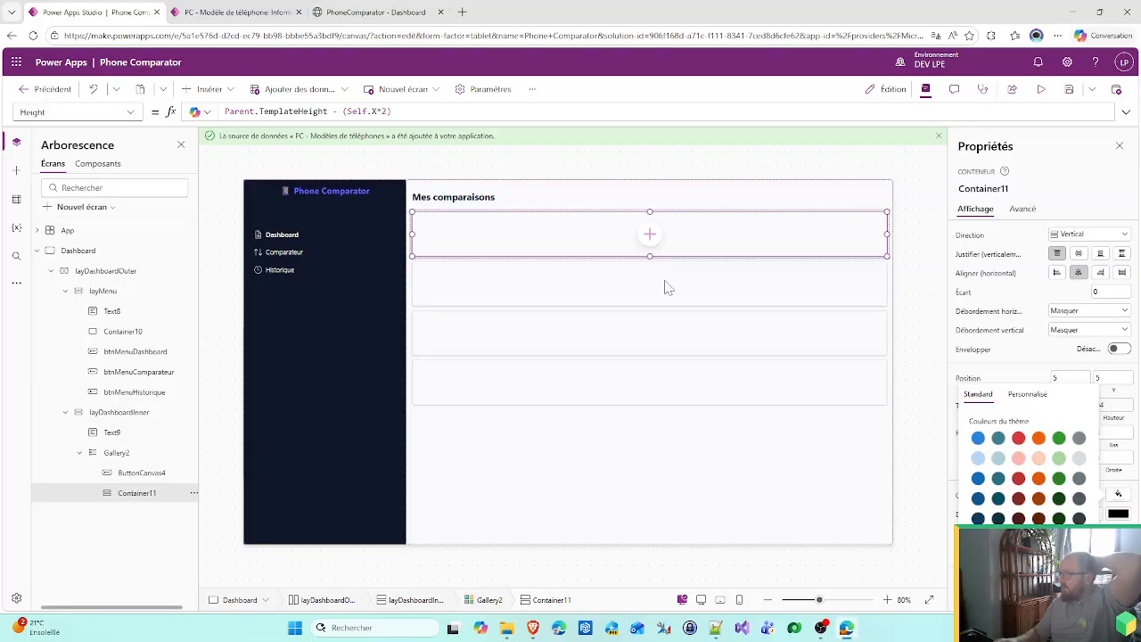
pyautogui.click(385, 9)
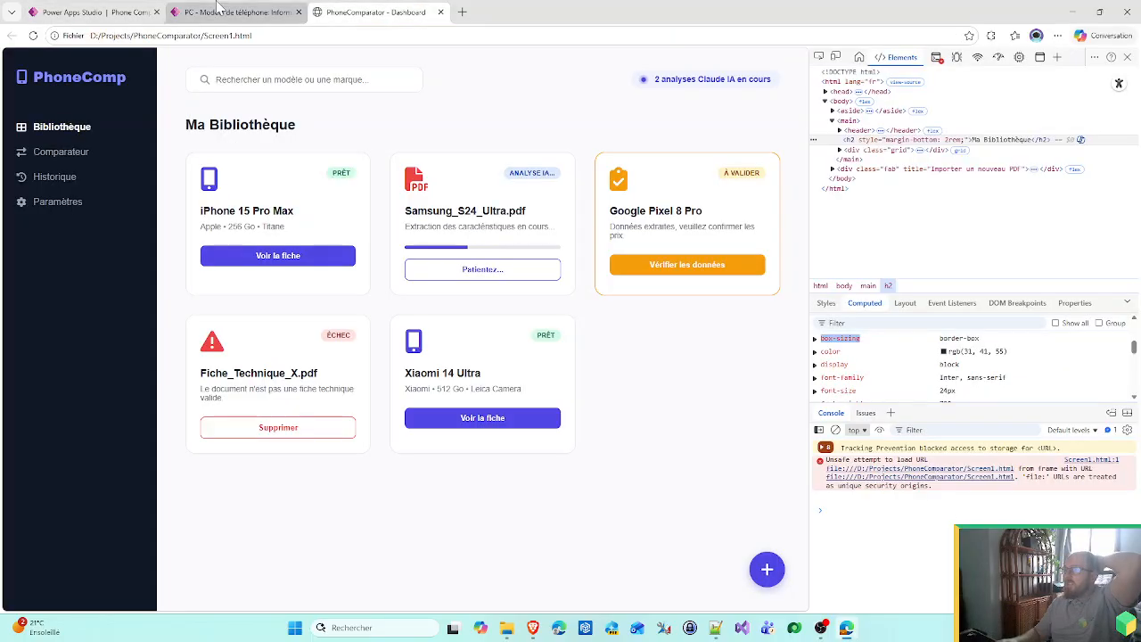
pyautogui.click(131, 10)
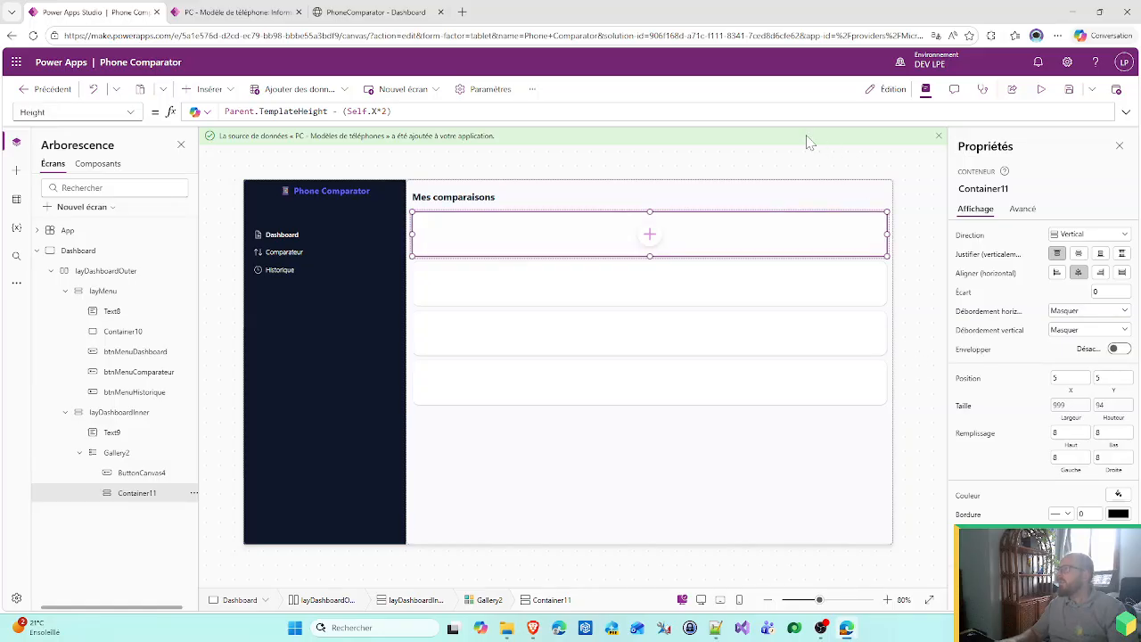
# - Check the card proportions in the HTML mock-up and increase the template height of Gallery2 in Power Apps Studio
pyautogui.click(297, 5)
pyautogui.click(375, 11)
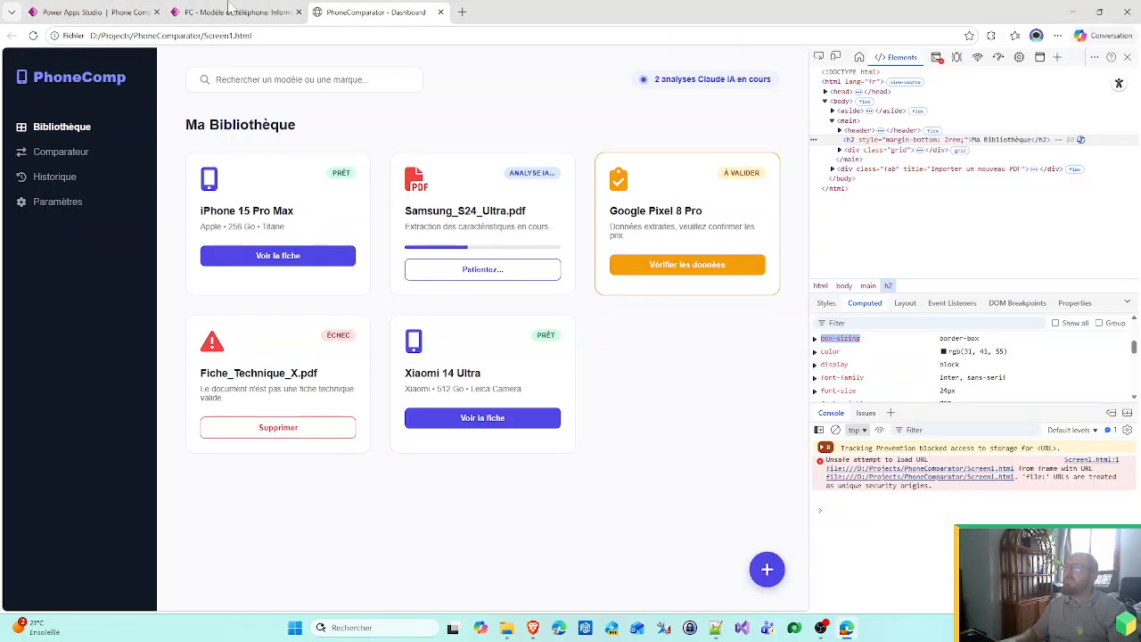
pyautogui.click(85, 9)
pyautogui.click(111, 411)
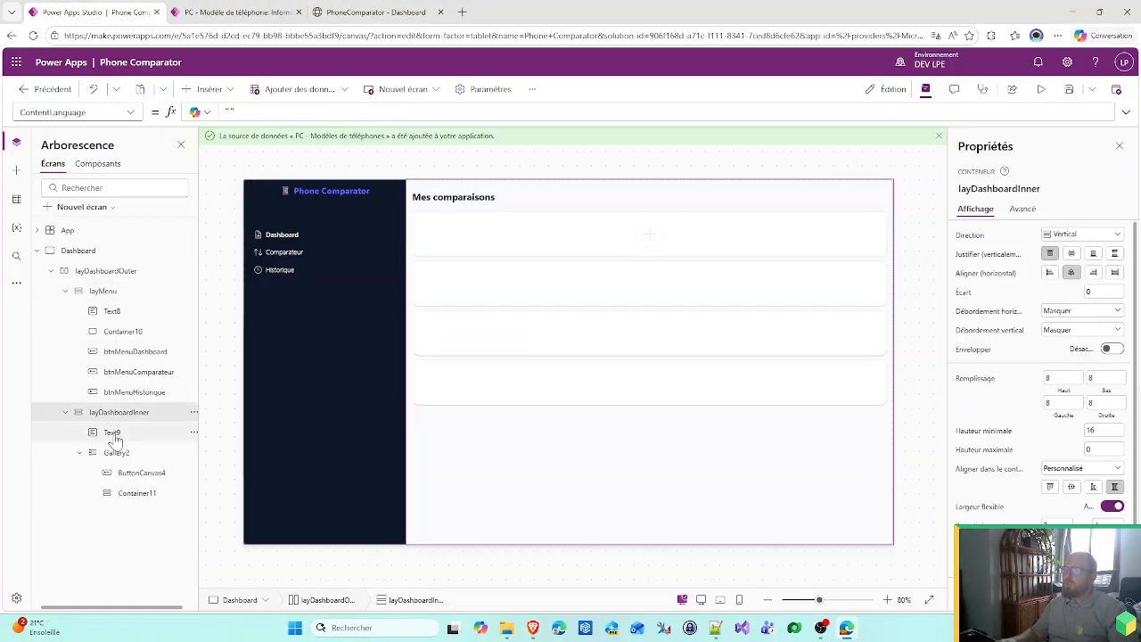
pyautogui.click(114, 452)
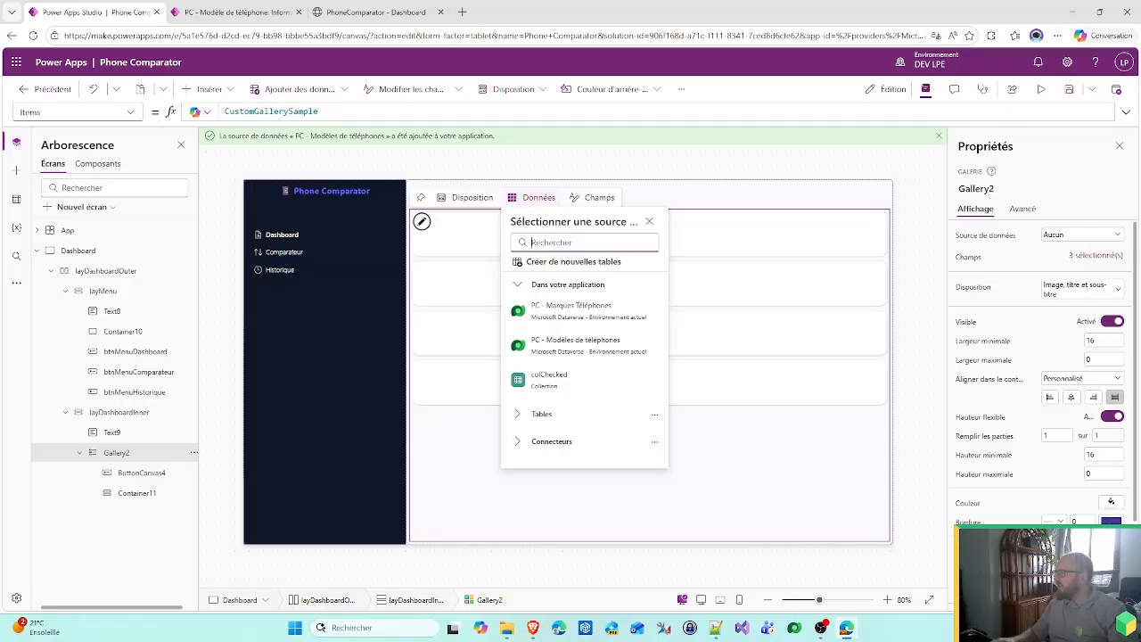
pyautogui.press('Escape')
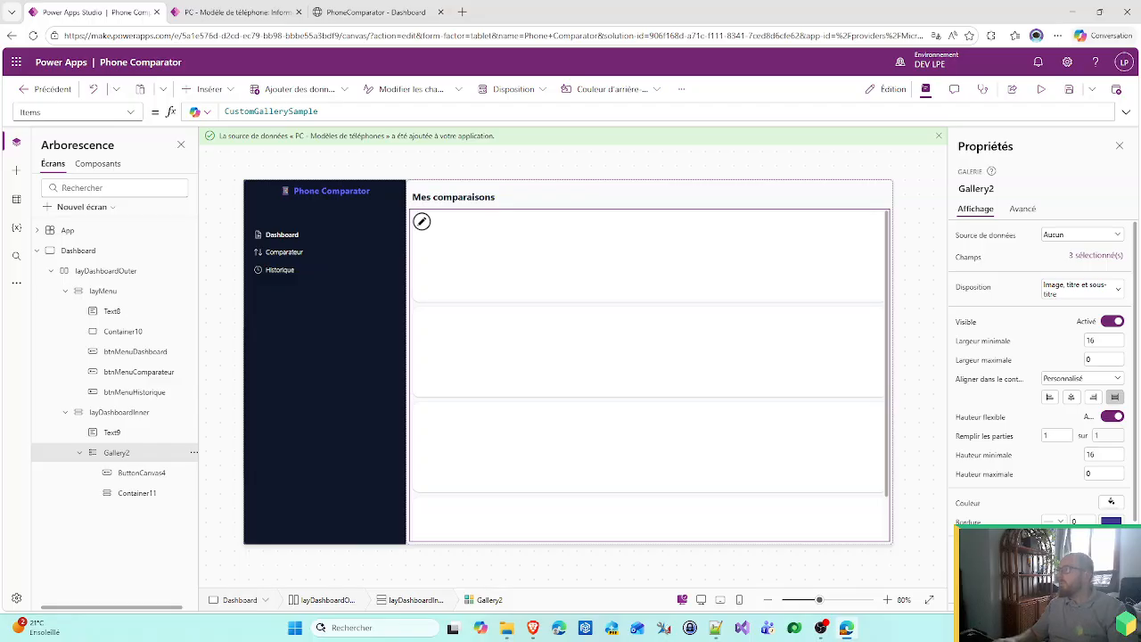
# - Start a new WrapCount formula for Gallery2 with RoundDown(Self
pyautogui.click(228, 112)
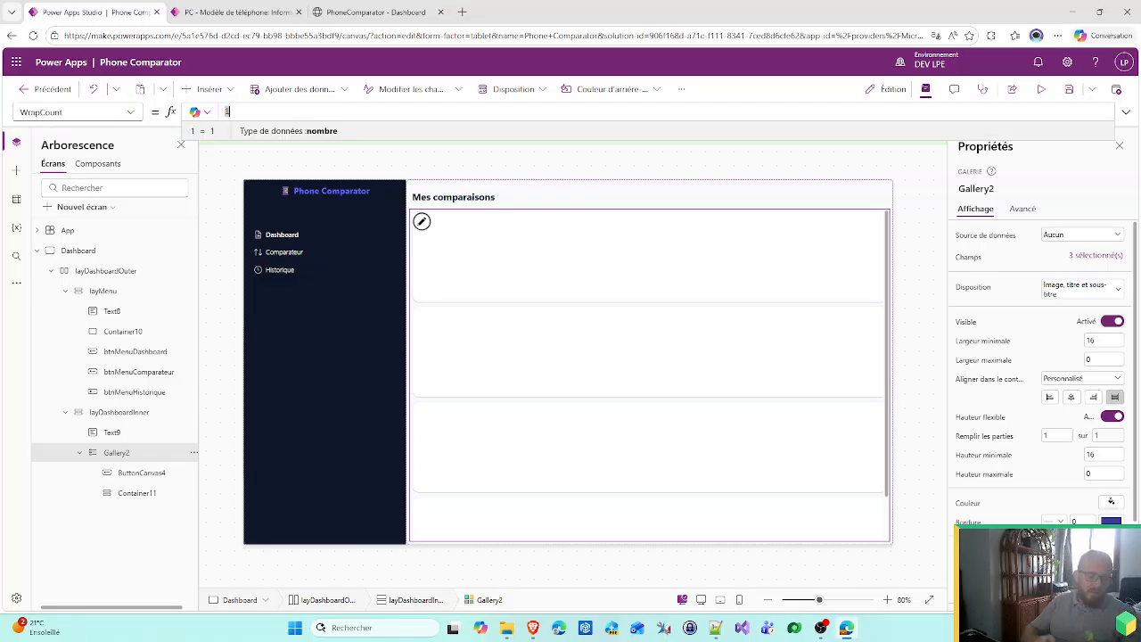
pyautogui.write('RoundDow(')
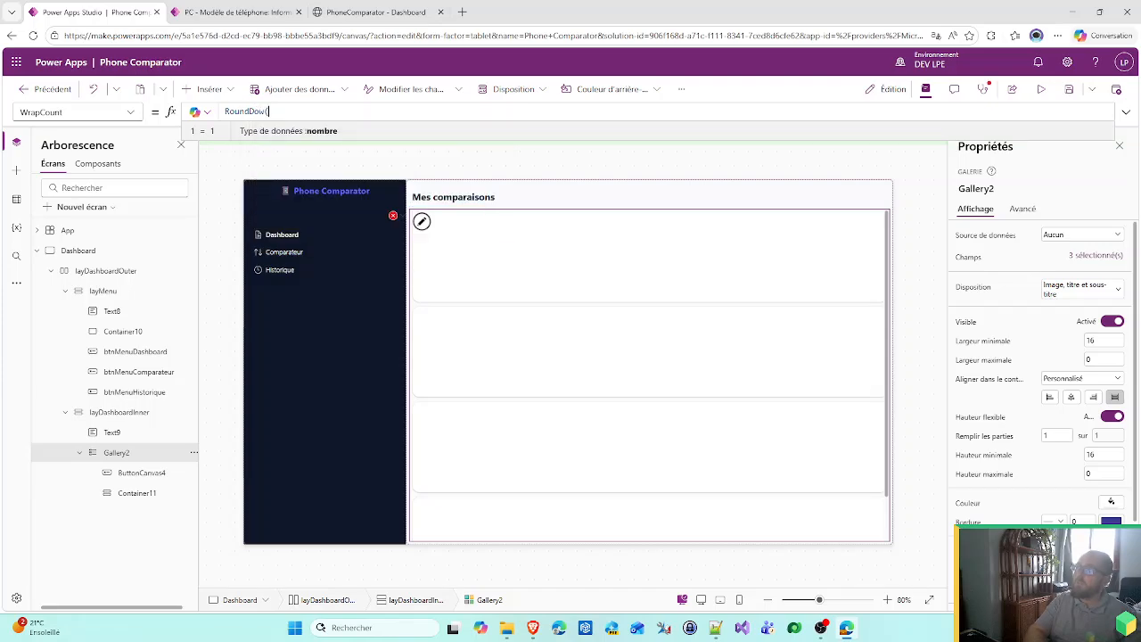
pyautogui.press('BackSpace')
pyautogui.write('n(')
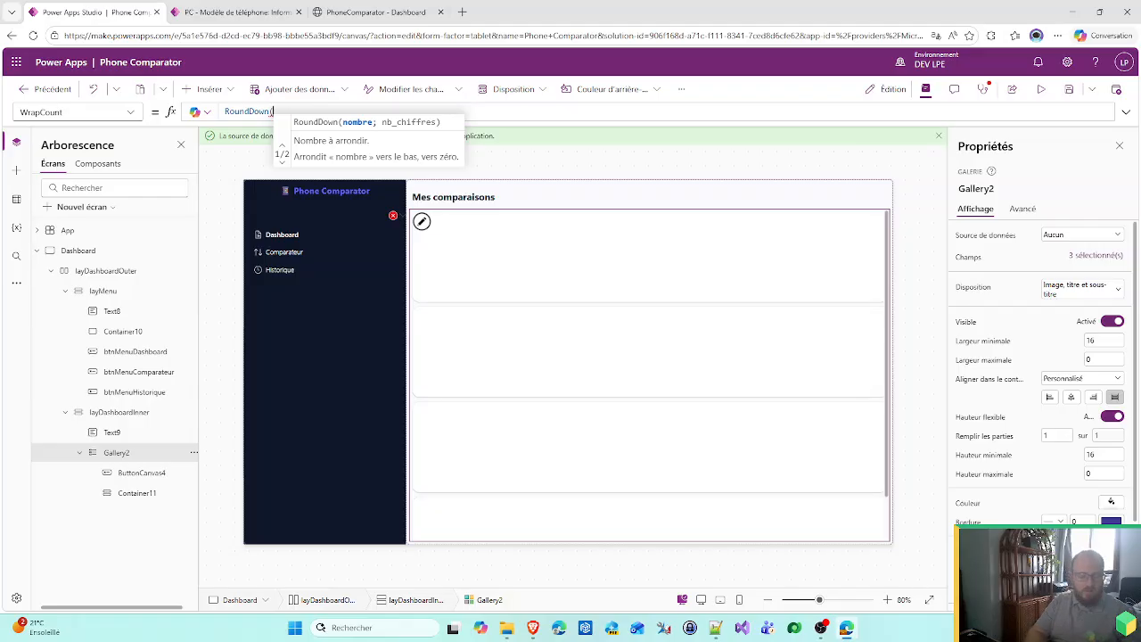
pyautogui.write('S')
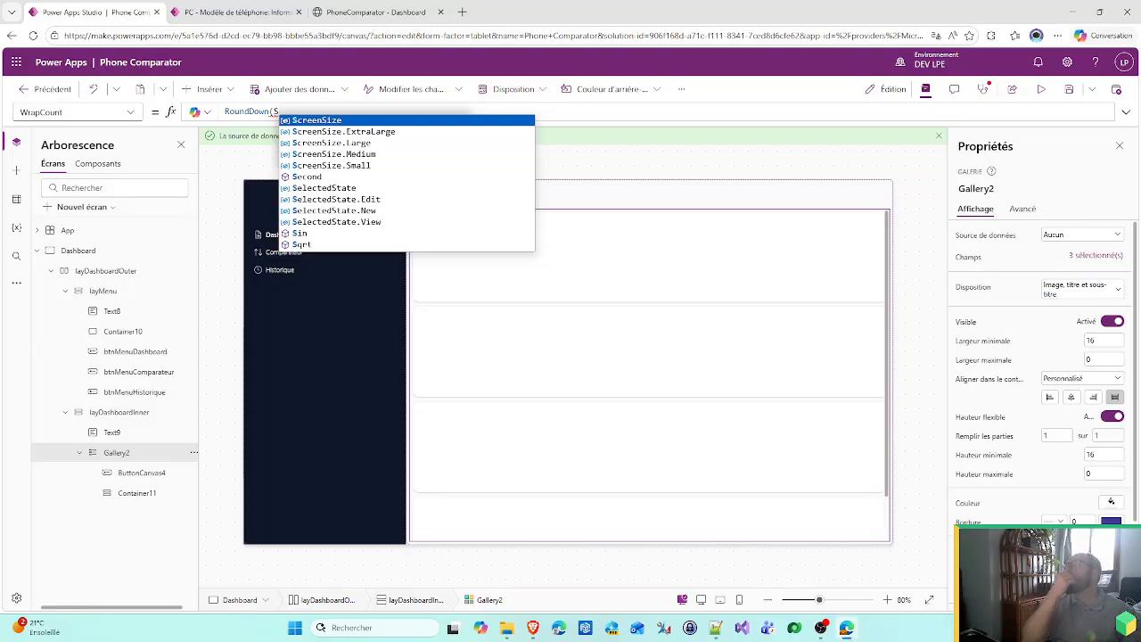
pyautogui.write('elf.T')
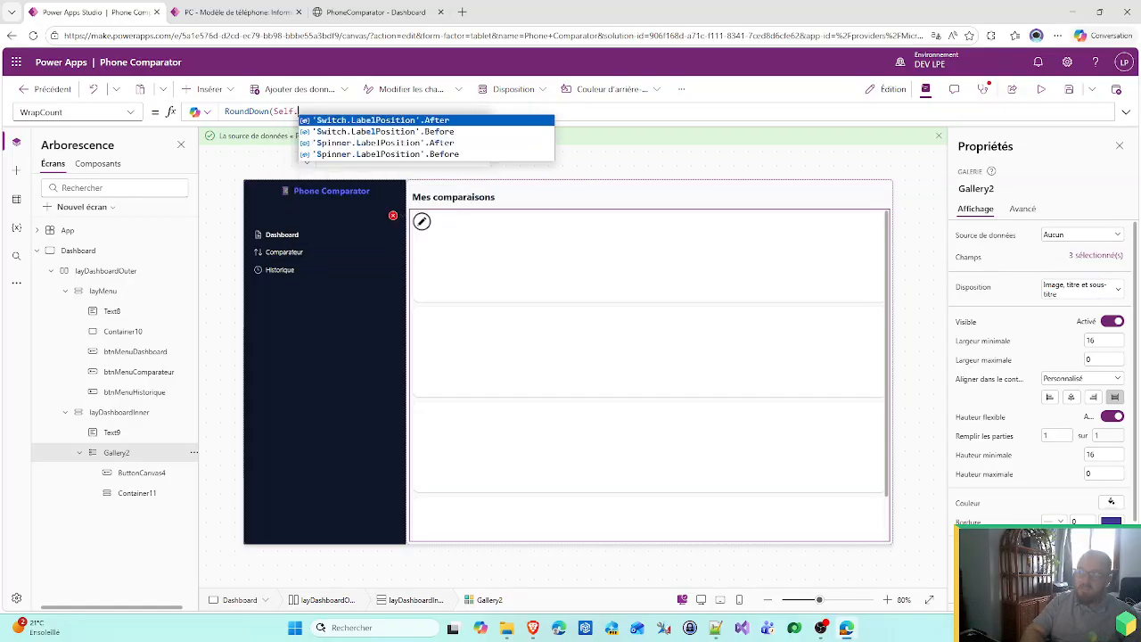
pyautogui.press('Down')
pyautogui.press('Down')
pyautogui.press('Down')
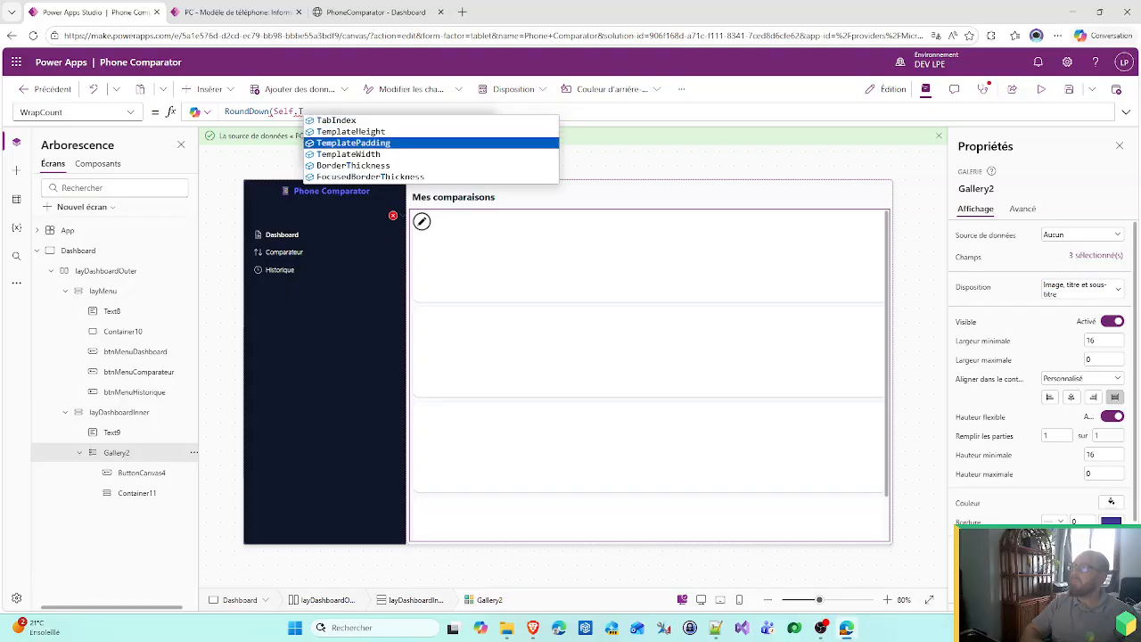
pyautogui.press('Tab')
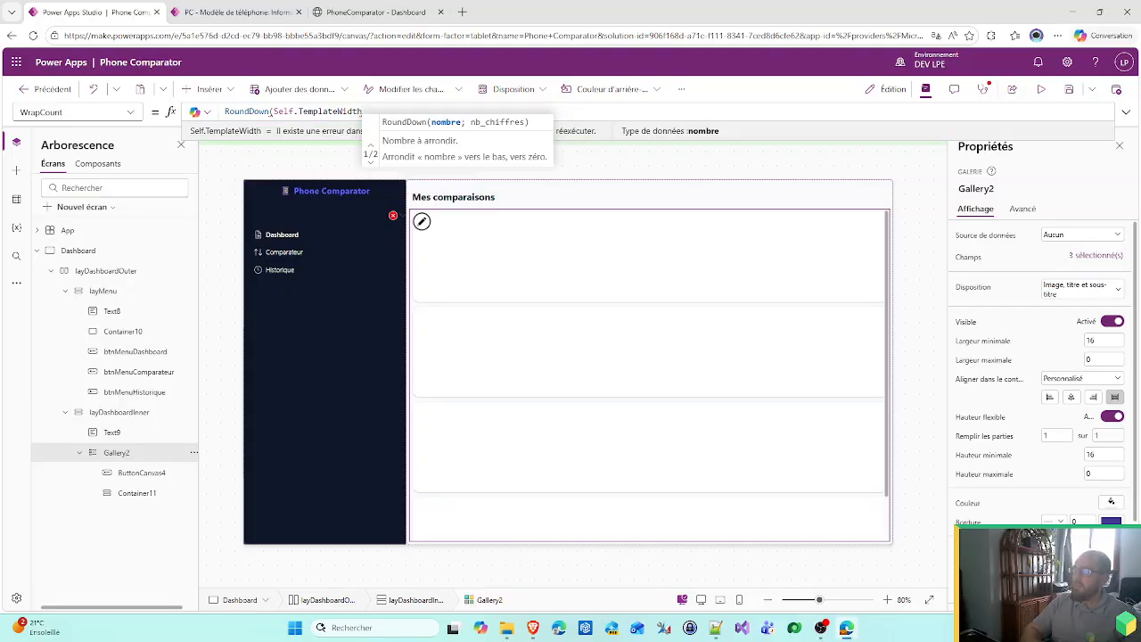
pyautogui.press('BackSpace')
pyautogui.press('BackSpace')
pyautogui.press('BackSpace')
pyautogui.press('BackSpace')
pyautogui.press('BackSpace')
pyautogui.press('BackSpace')
pyautogui.press('BackSpace')
pyautogui.press('BackSpace')
pyautogui.press('BackSpace')
pyautogui.press('BackSpace')
pyautogui.press('BackSpace')
pyautogui.press('BackSpace')
pyautogui.press('BackSpace')
pyautogui.press('BackSpace')
pyautogui.press('BackSpace')
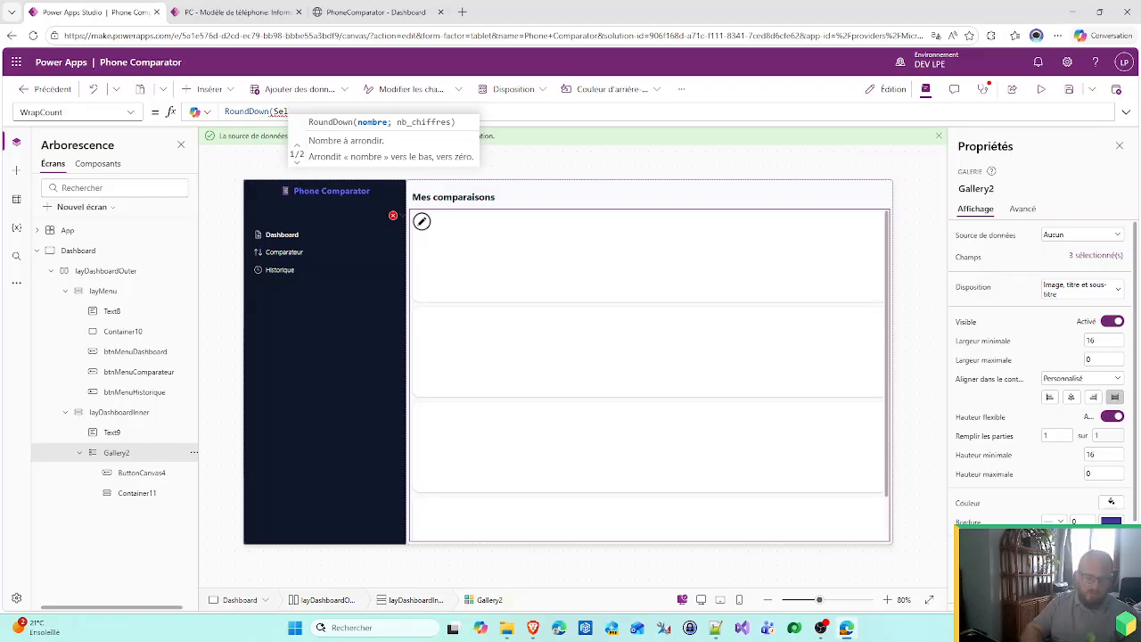
# - Complete Gallery2's WrapCount formula as RoundDown(Self.Width / Self.TemplateWidth;0) and check the values of its two width terms
pyautogui.write('f.Width ')
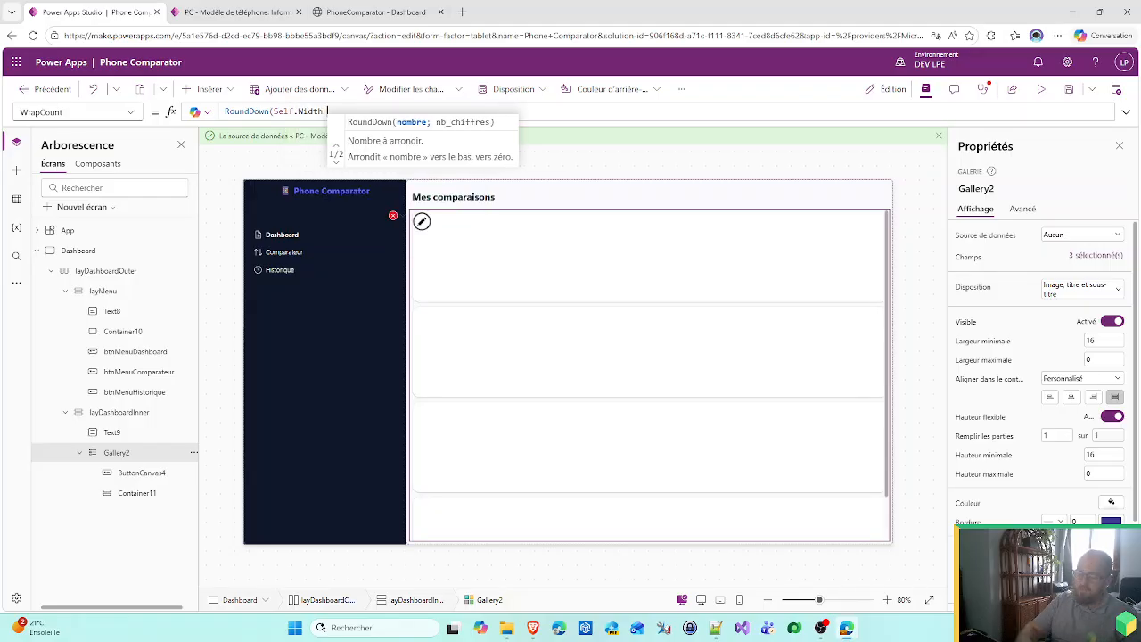
pyautogui.write('/ Self.T')
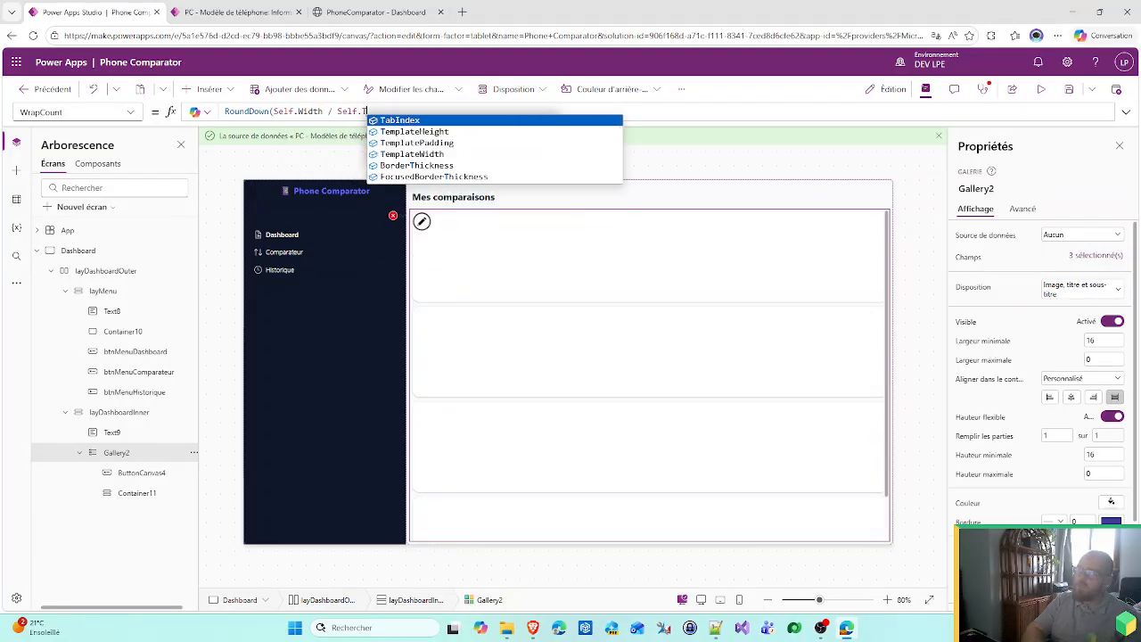
pyautogui.press('Down')
pyautogui.press('Down')
pyautogui.press('Down')
pyautogui.press('Tab')
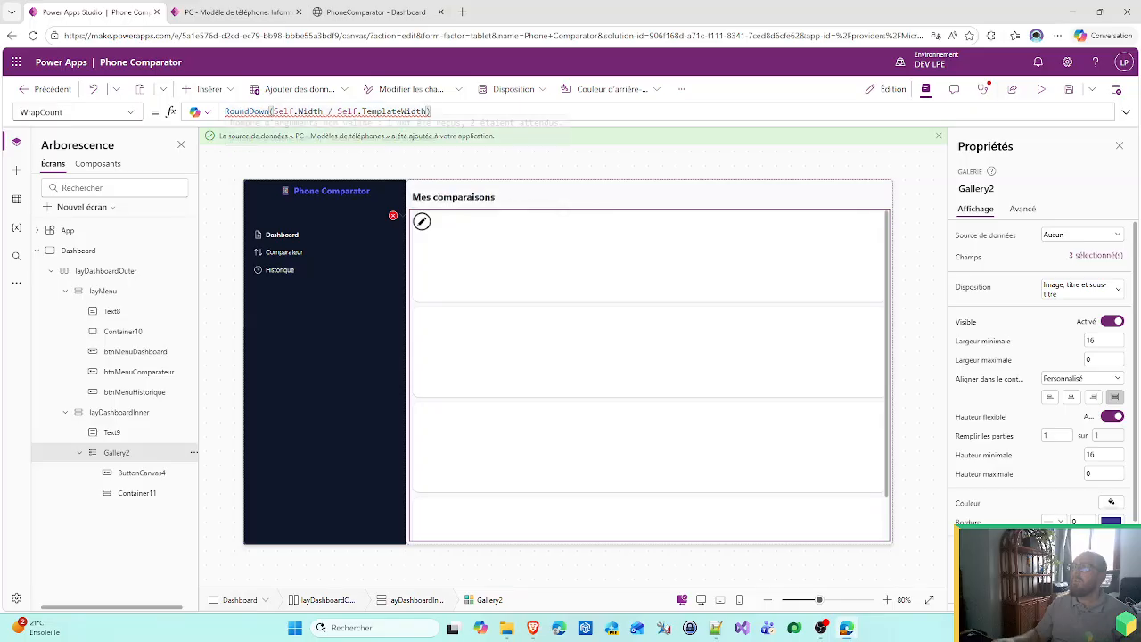
pyautogui.moveTo(299, 111)
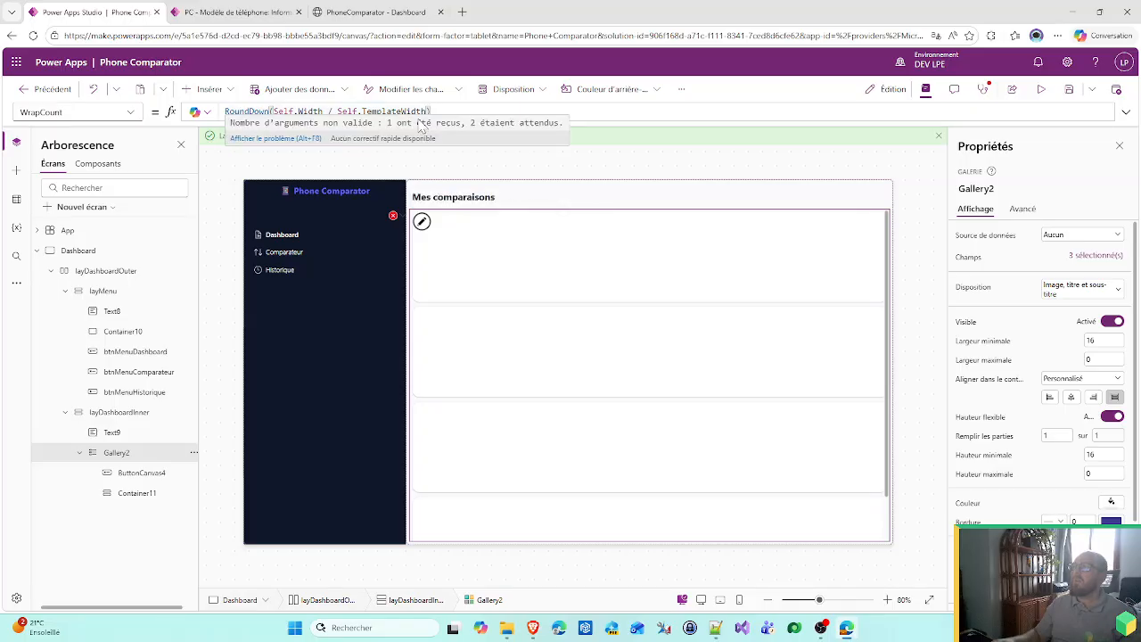
pyautogui.click(426, 112)
pyautogui.write(';0')
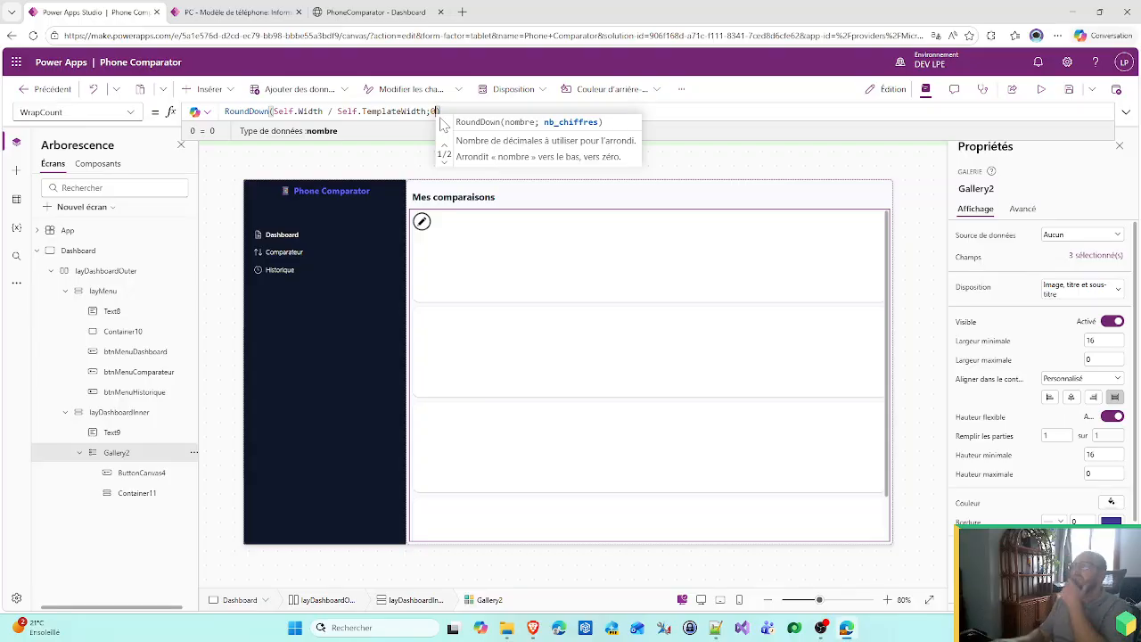
pyautogui.click(307, 112)
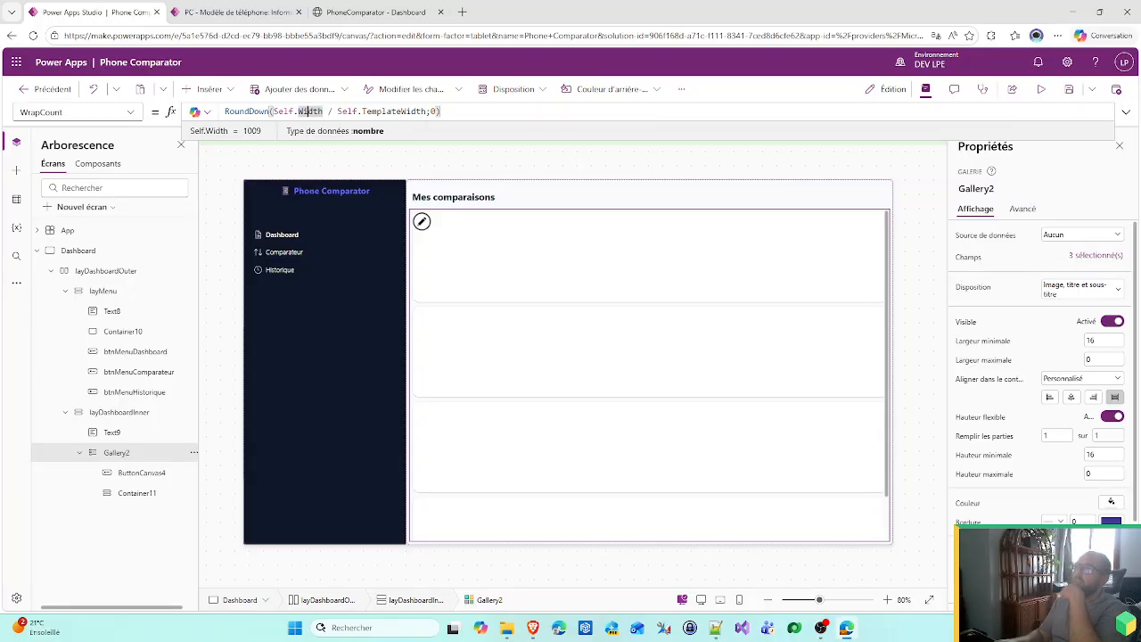
pyautogui.click(397, 112)
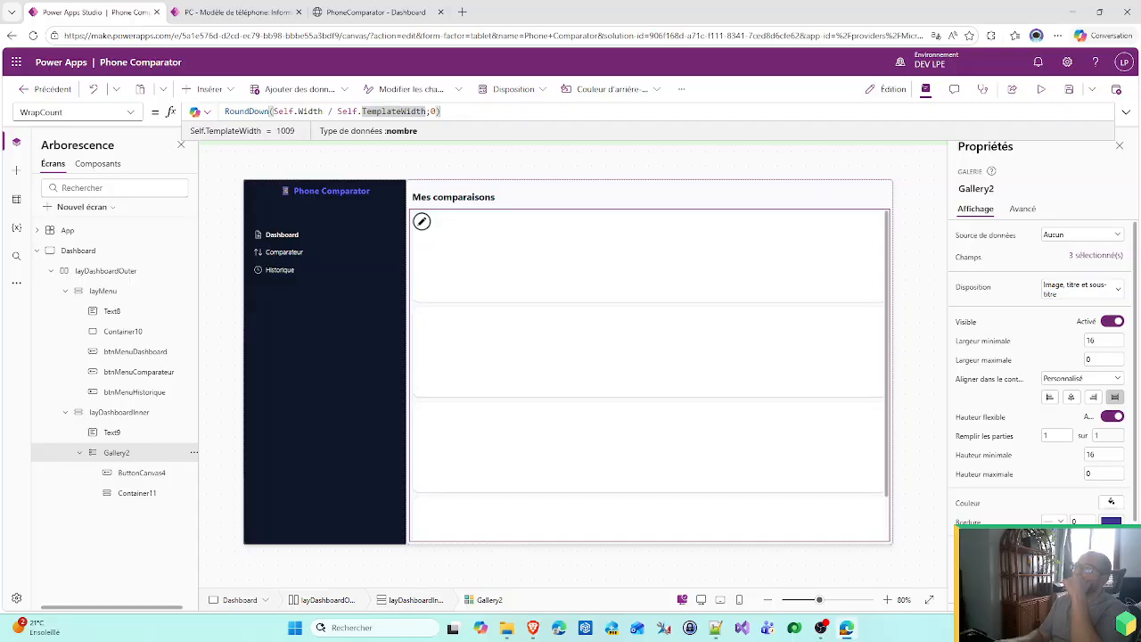
pyautogui.doubleClick(397, 112)
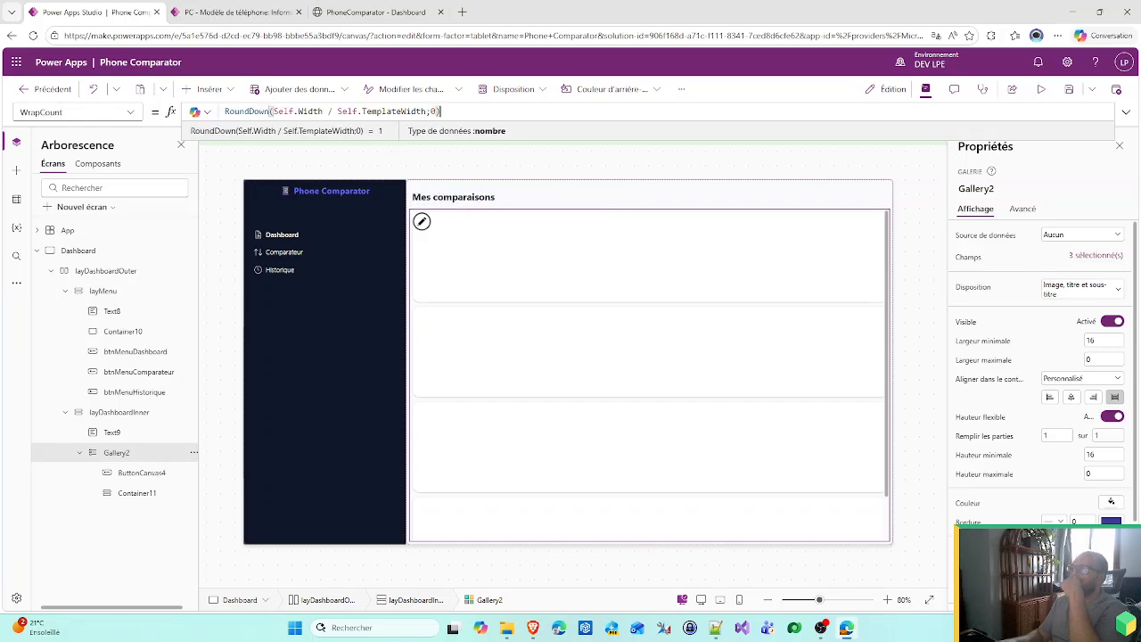
# - Change Gallery2's WrapCount formula to RoundDown(Self.Width / Self.TemplateHeight;0)
pyautogui.doubleClick(394, 112)
pyautogui.write('Tme')
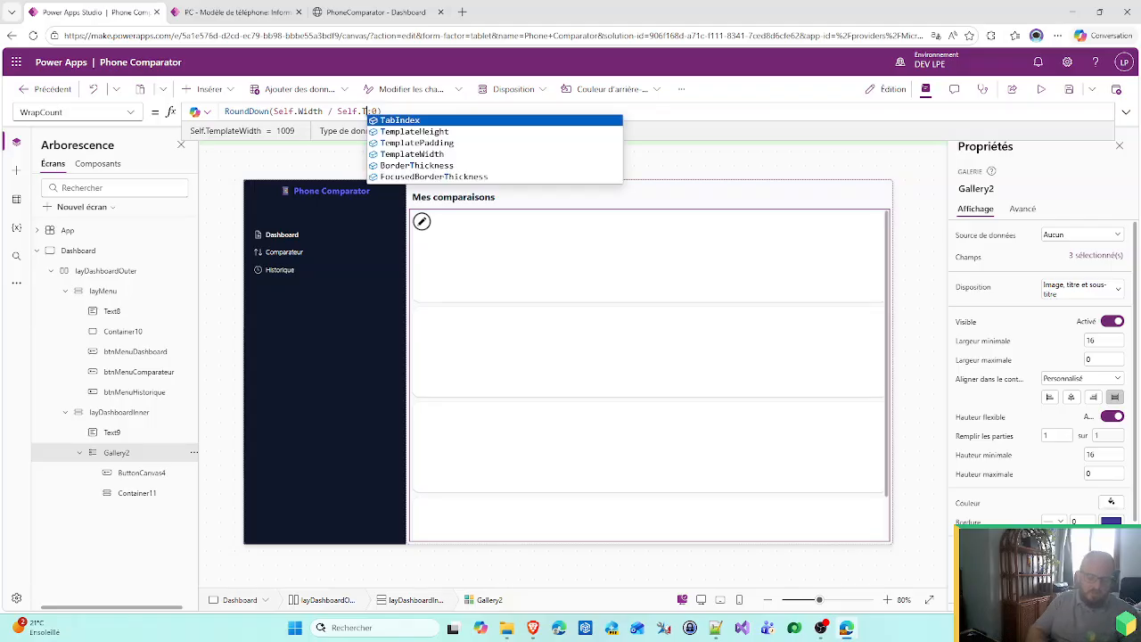
pyautogui.click(394, 120)
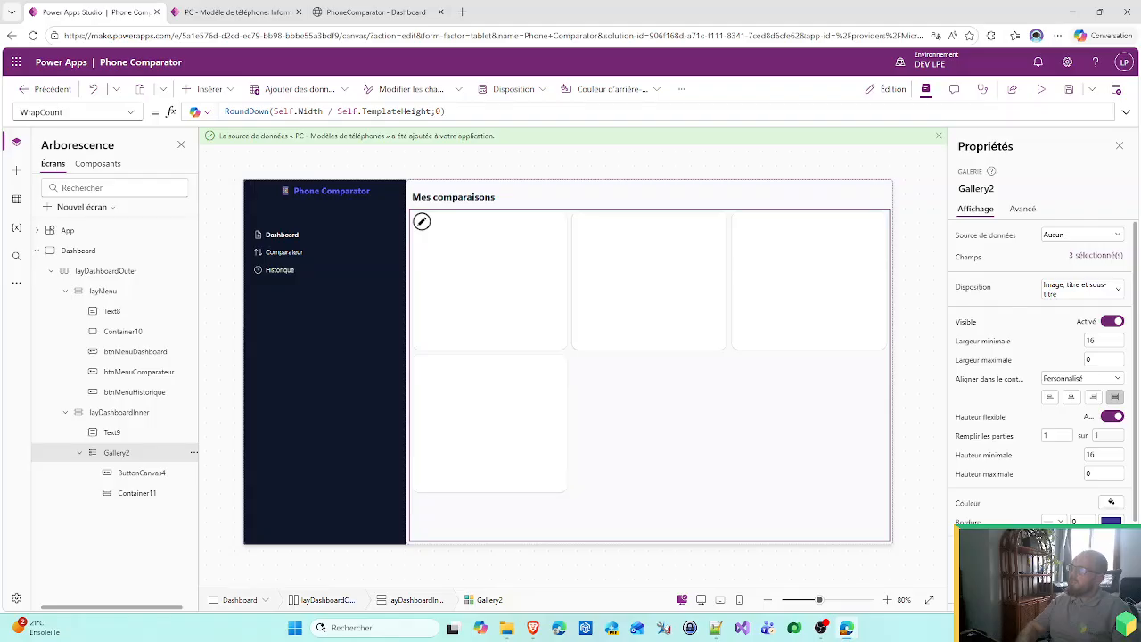
pyautogui.moveTo(827, 441)
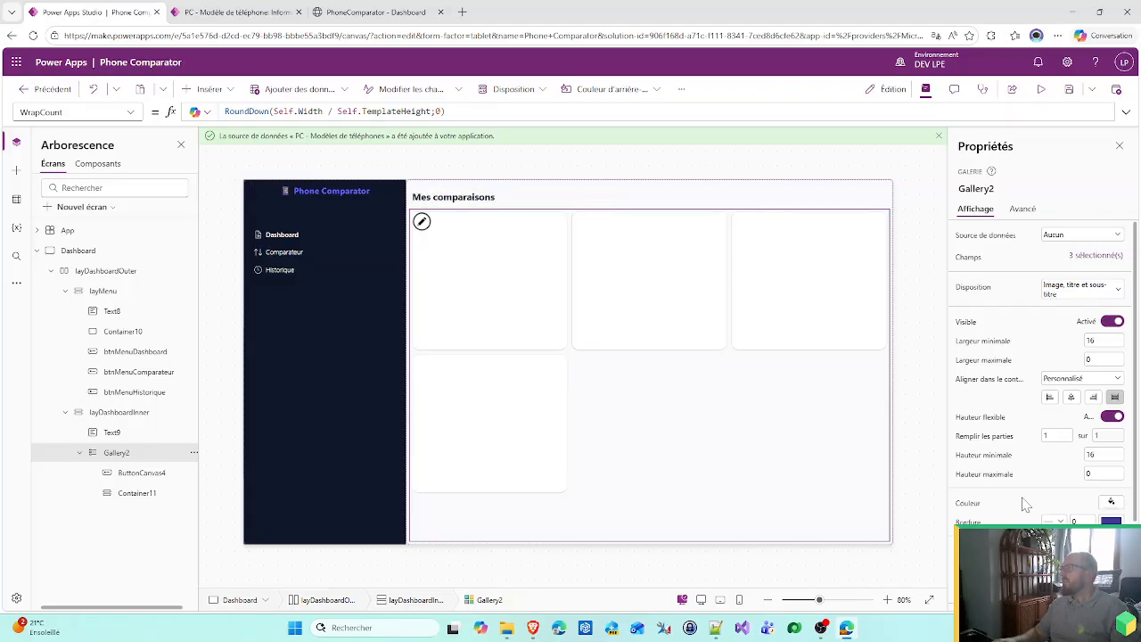
pyautogui.click(917, 451)
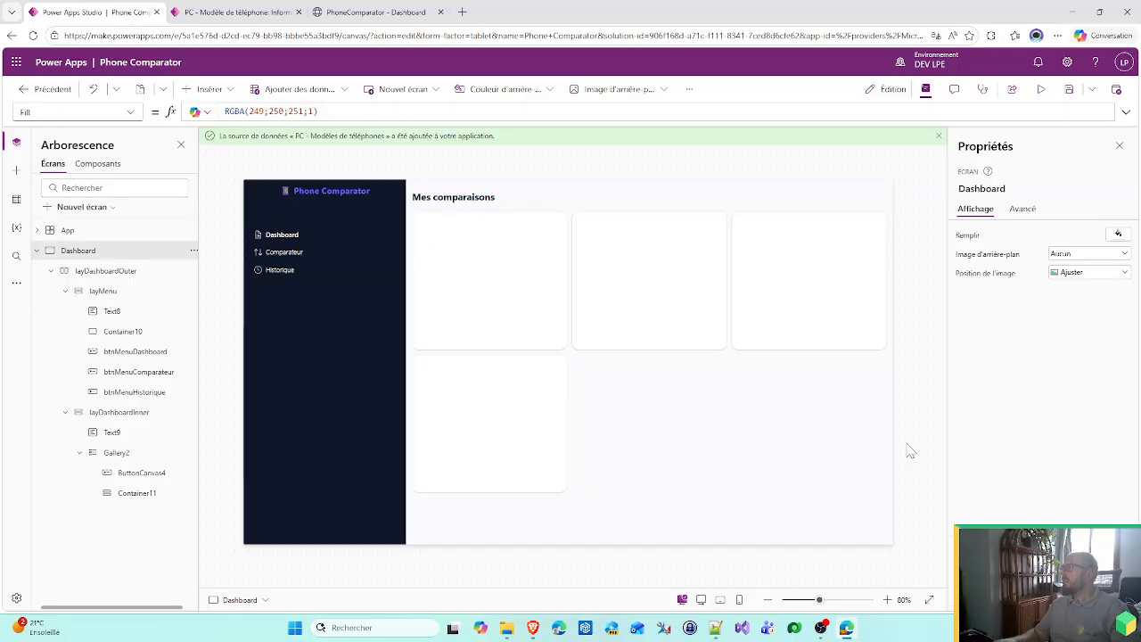
# - Check the gallery and its card button, and look through the data sources available for Gallery2
pyautogui.click(697, 475)
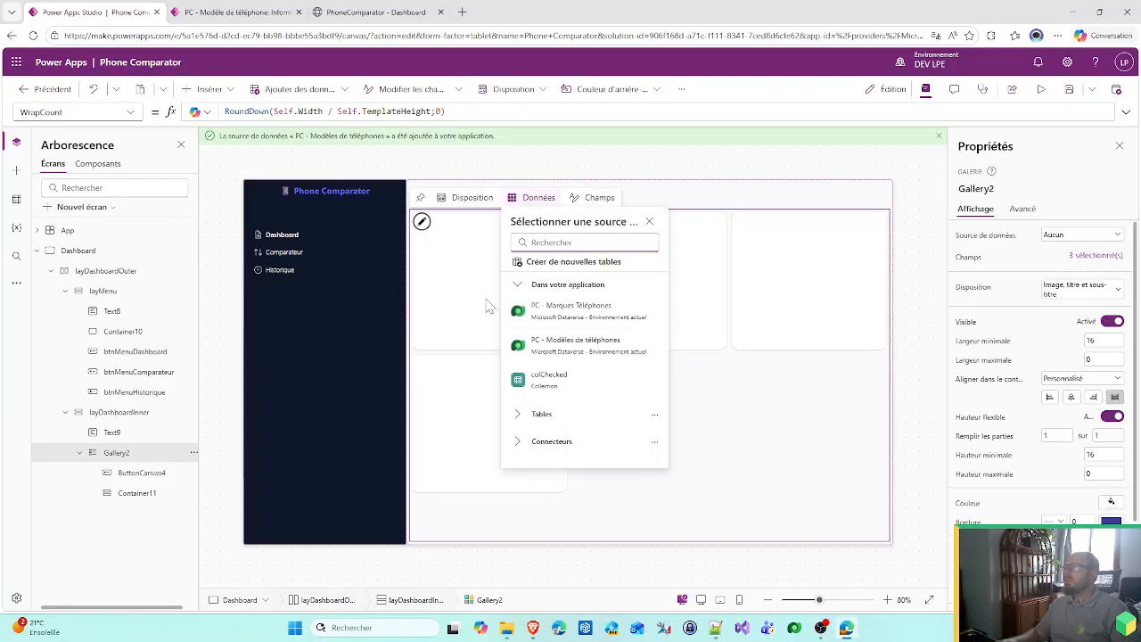
pyautogui.click(816, 460)
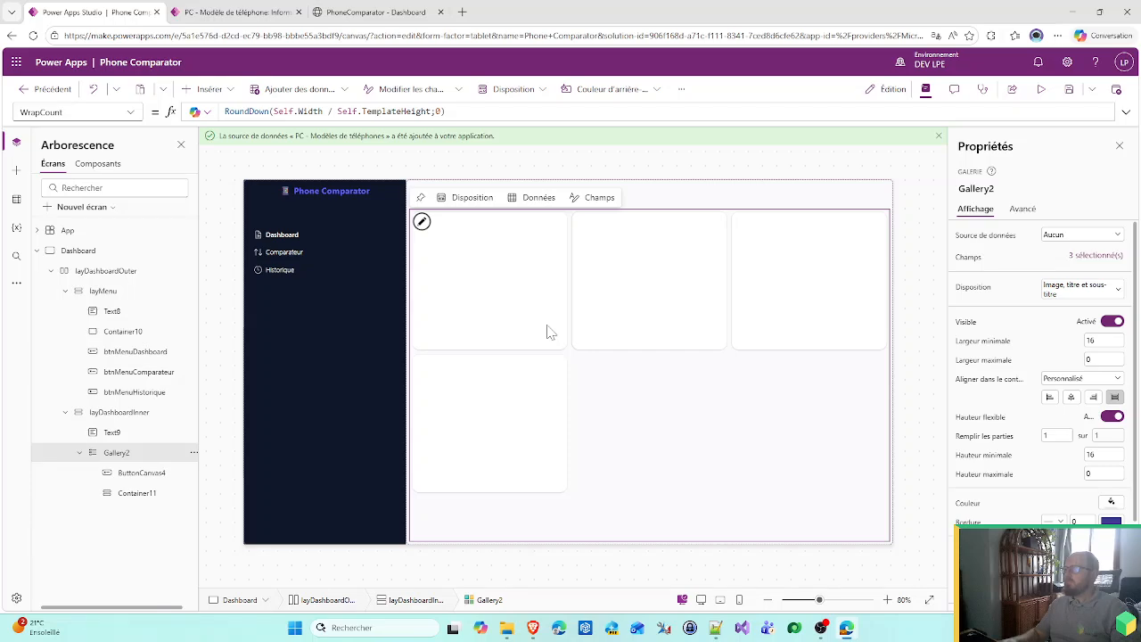
pyautogui.click(550, 332)
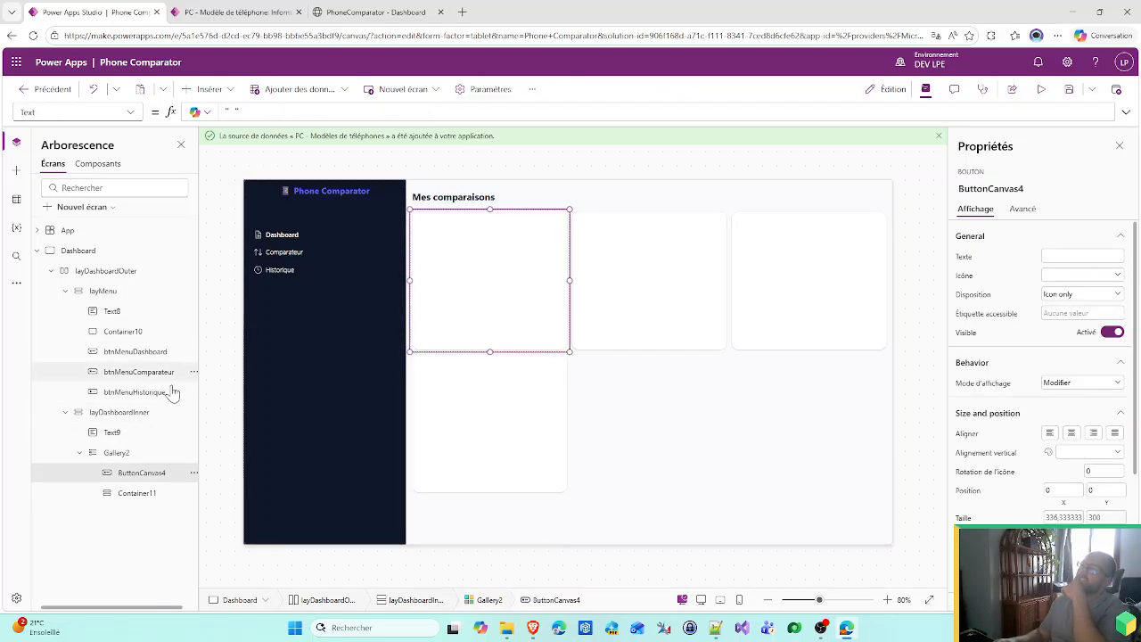
pyautogui.click(114, 453)
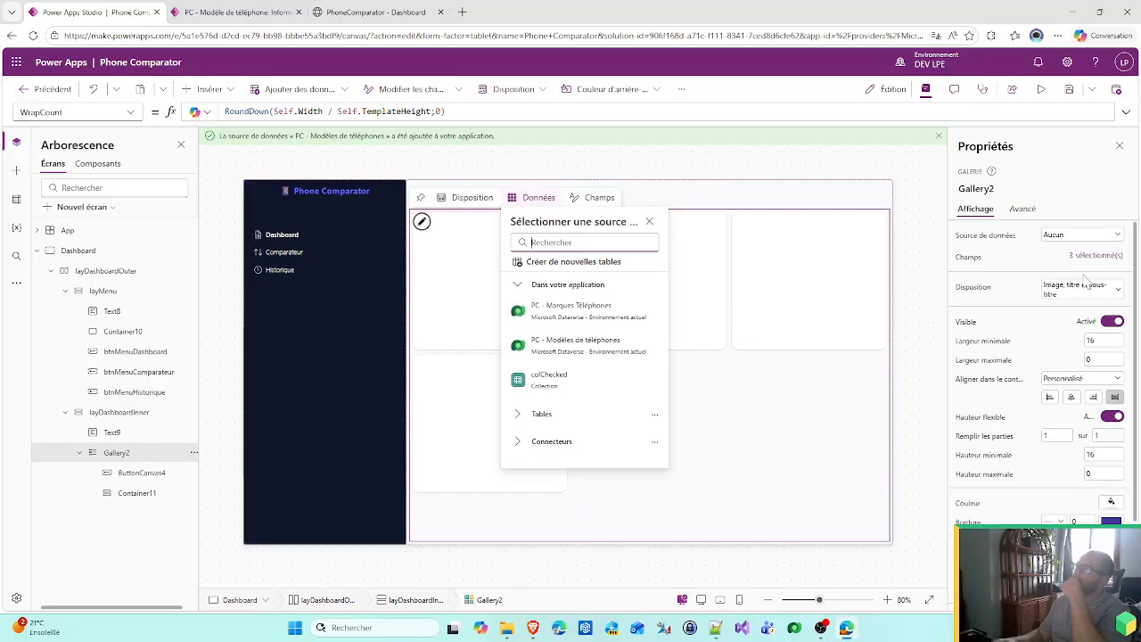
pyautogui.click(446, 278)
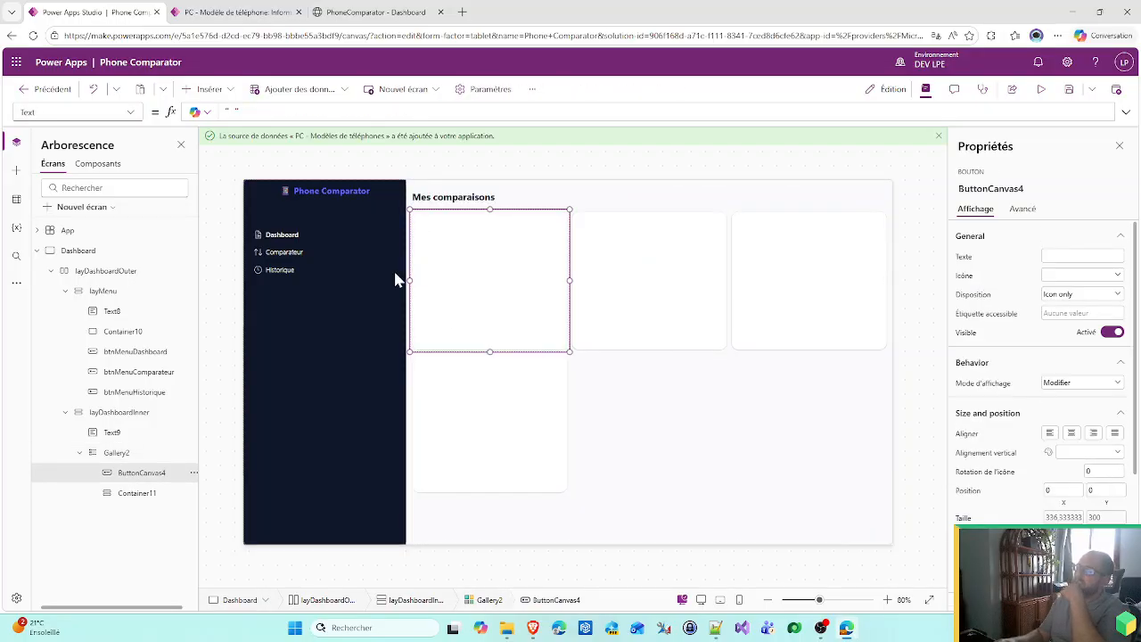
pyautogui.click(124, 453)
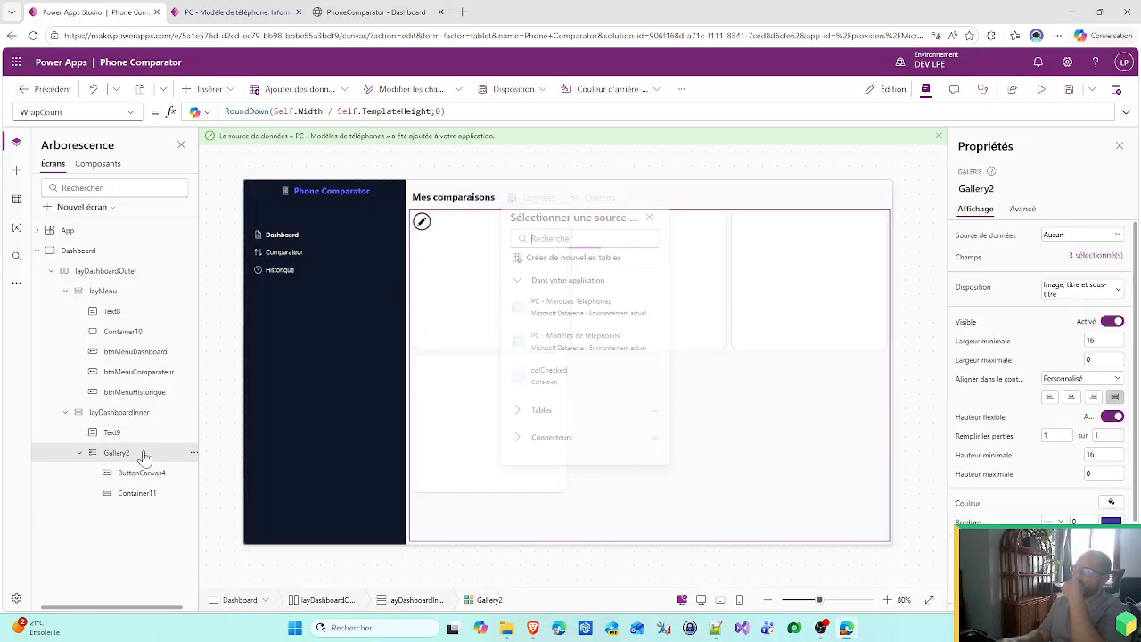
pyautogui.click(1060, 239)
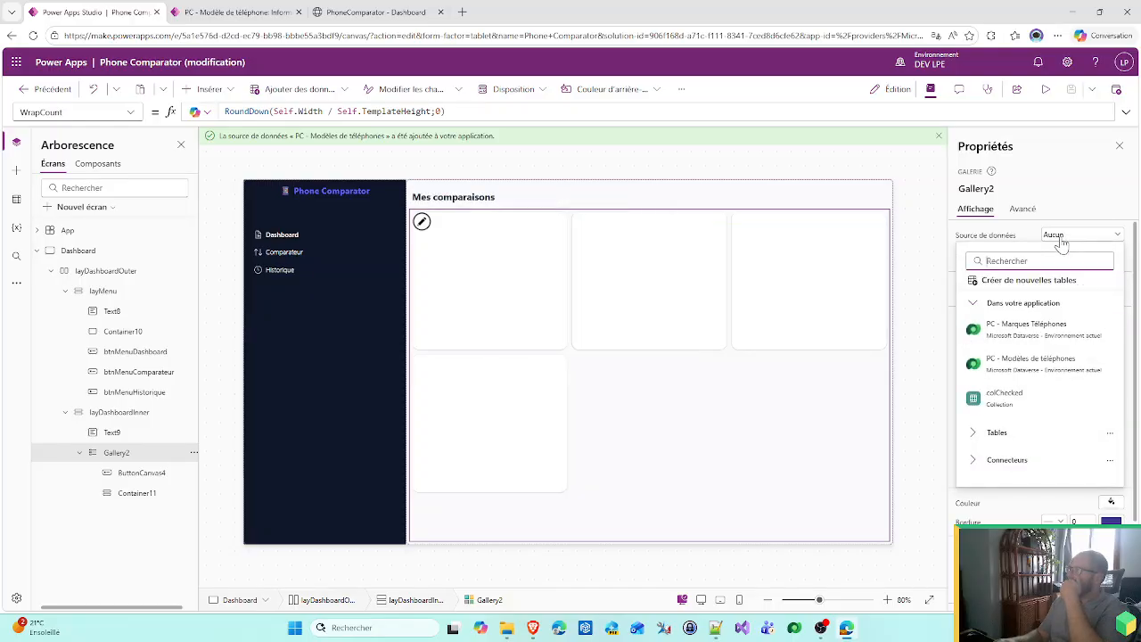
pyautogui.moveTo(1086, 373)
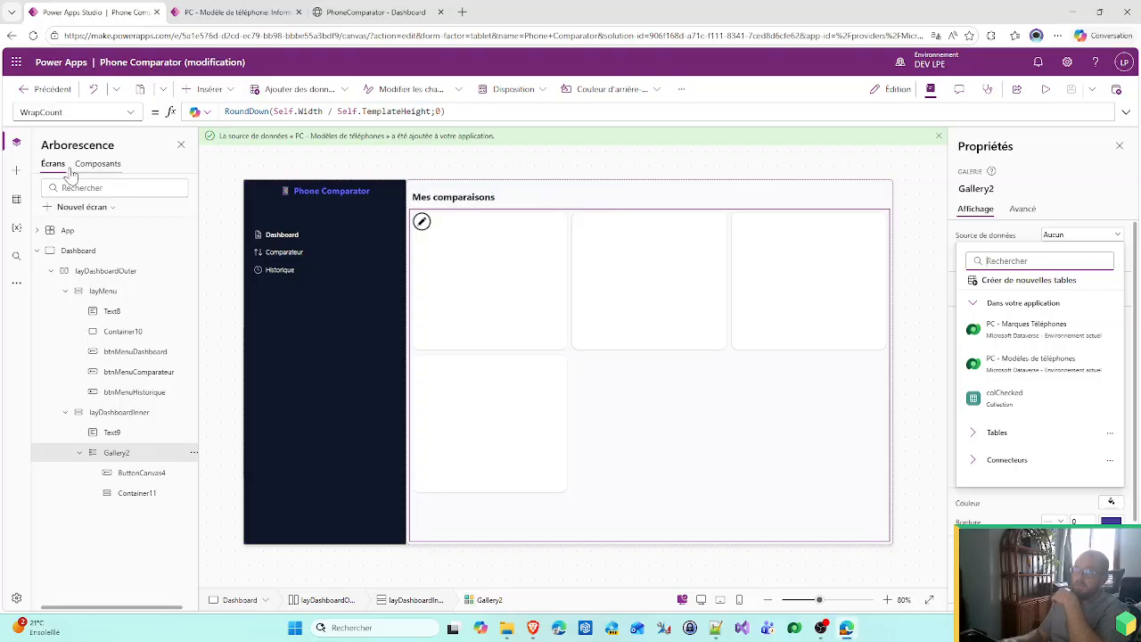
# - Add the "PC - Comparaisons Détaillées" Dataverse table to the app and assign it as Gallery2's data source
pyautogui.click(16, 199)
pyautogui.click(95, 186)
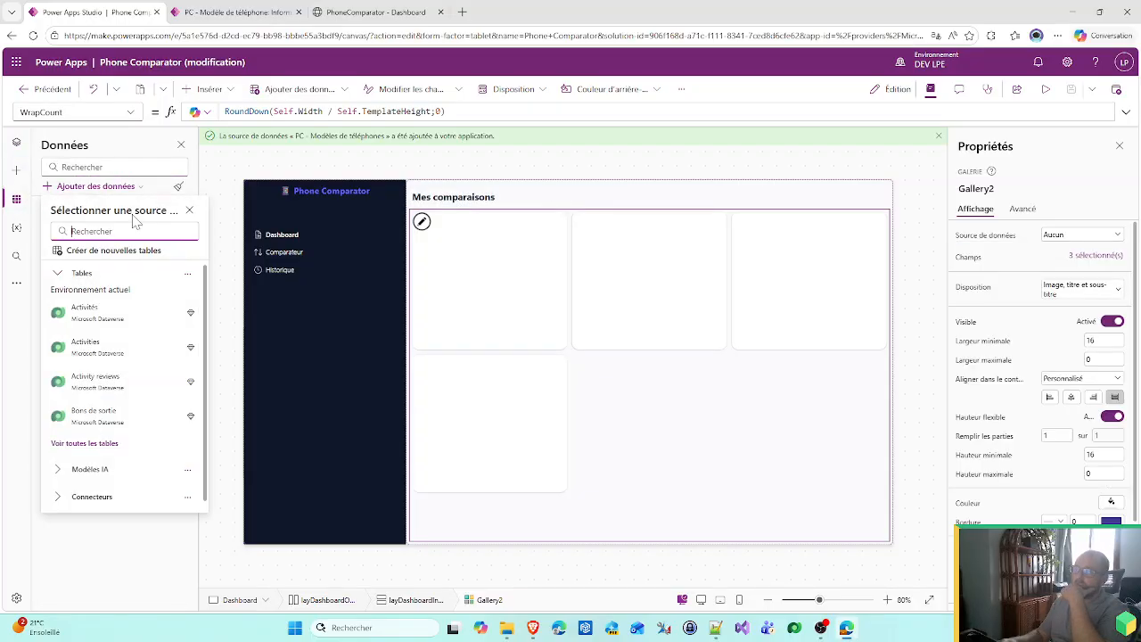
pyautogui.scroll(-1, 120, 409)
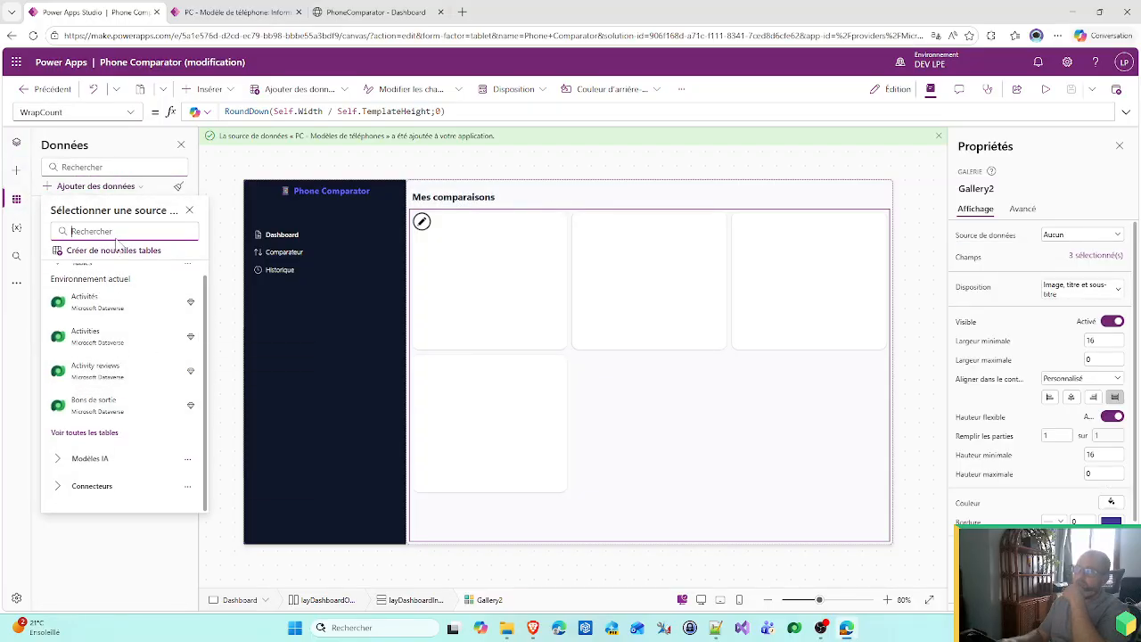
pyautogui.write('PC')
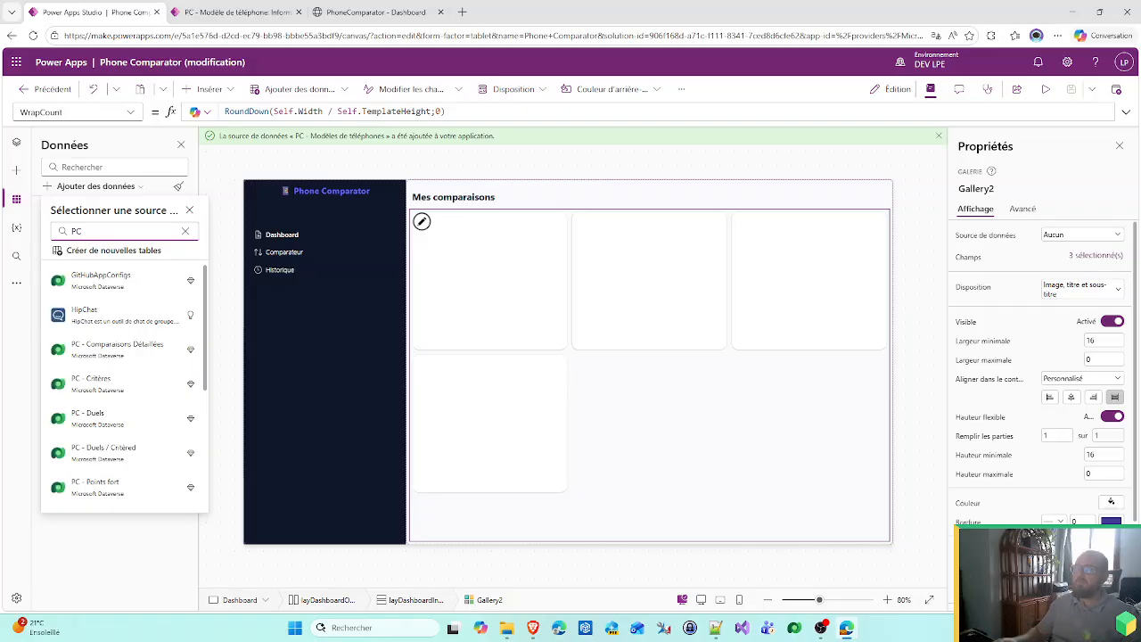
pyautogui.scroll(-2, 129, 399)
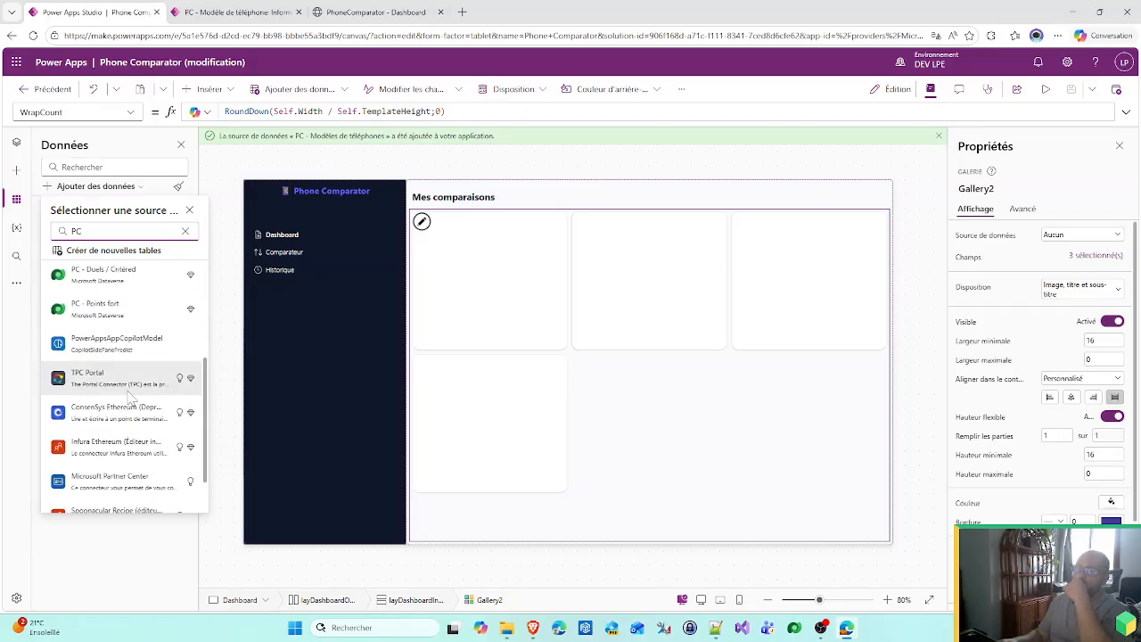
pyautogui.scroll(2, 129, 392)
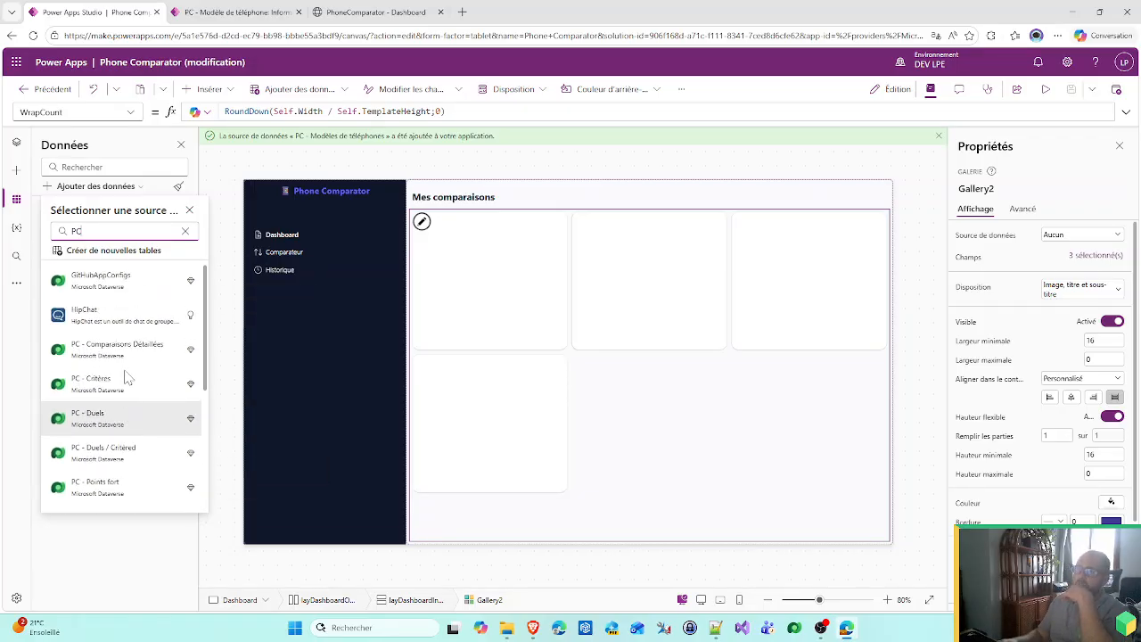
pyautogui.moveTo(129, 366)
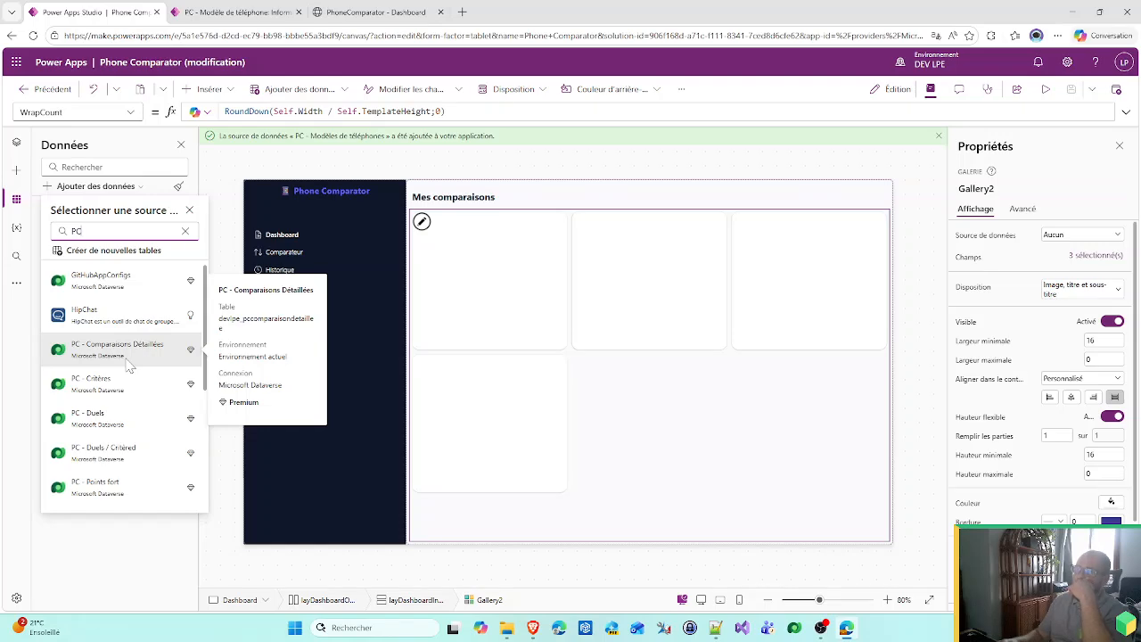
pyautogui.click(129, 360)
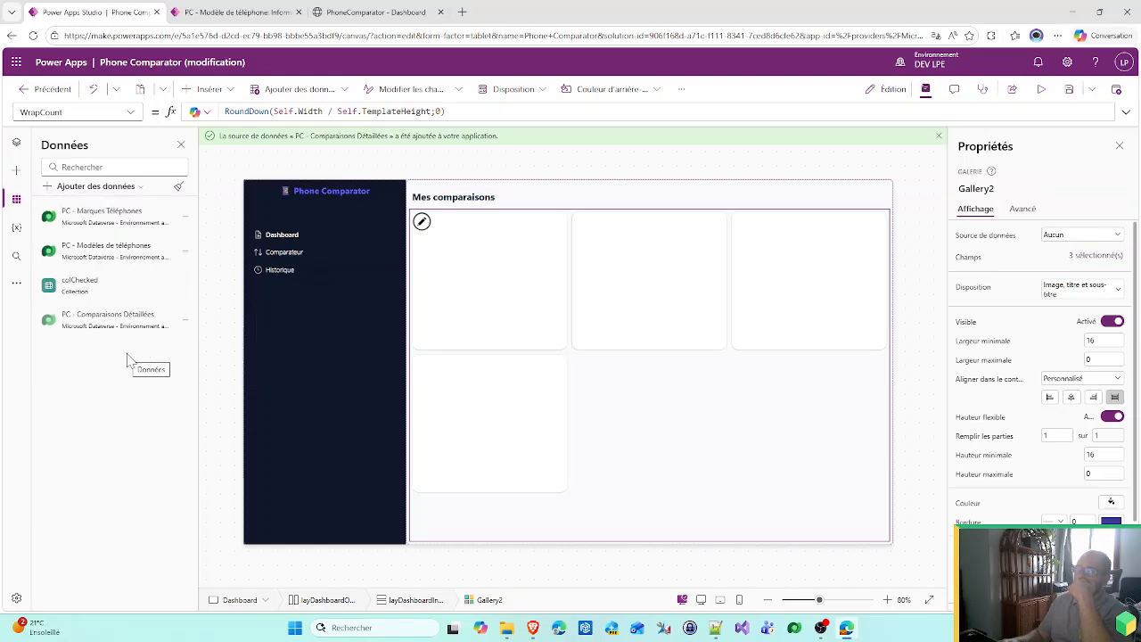
pyautogui.click(1068, 237)
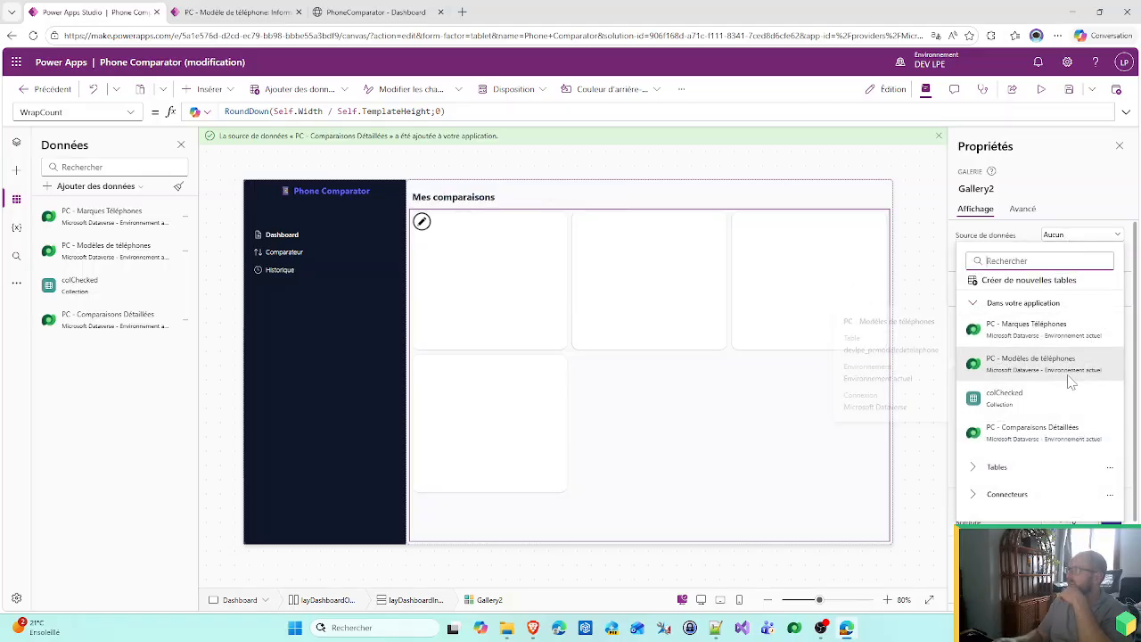
pyautogui.click(1068, 432)
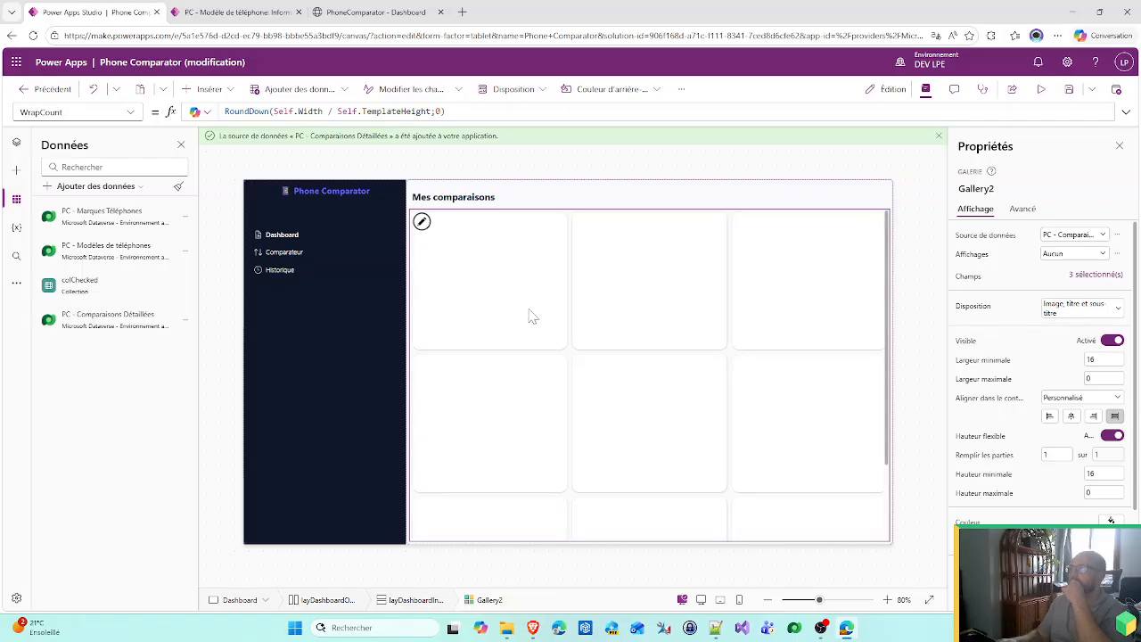
# - Add the "PC - Duels" Dataverse table to the app and make it Gallery2's data source
pyautogui.click(94, 186)
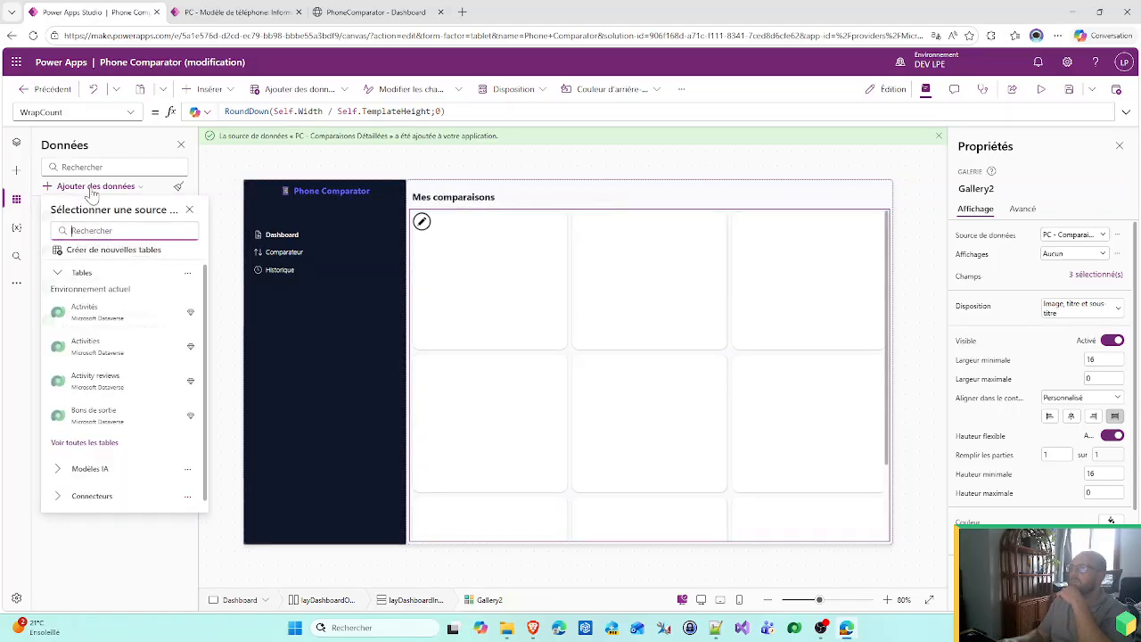
pyautogui.write('PC')
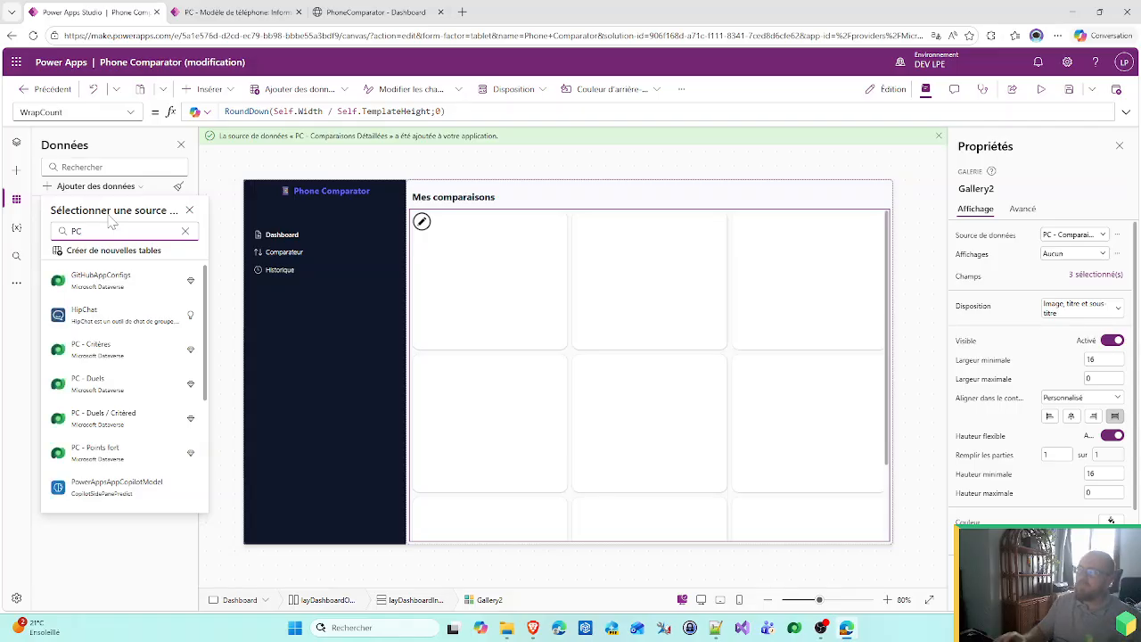
pyautogui.click(114, 384)
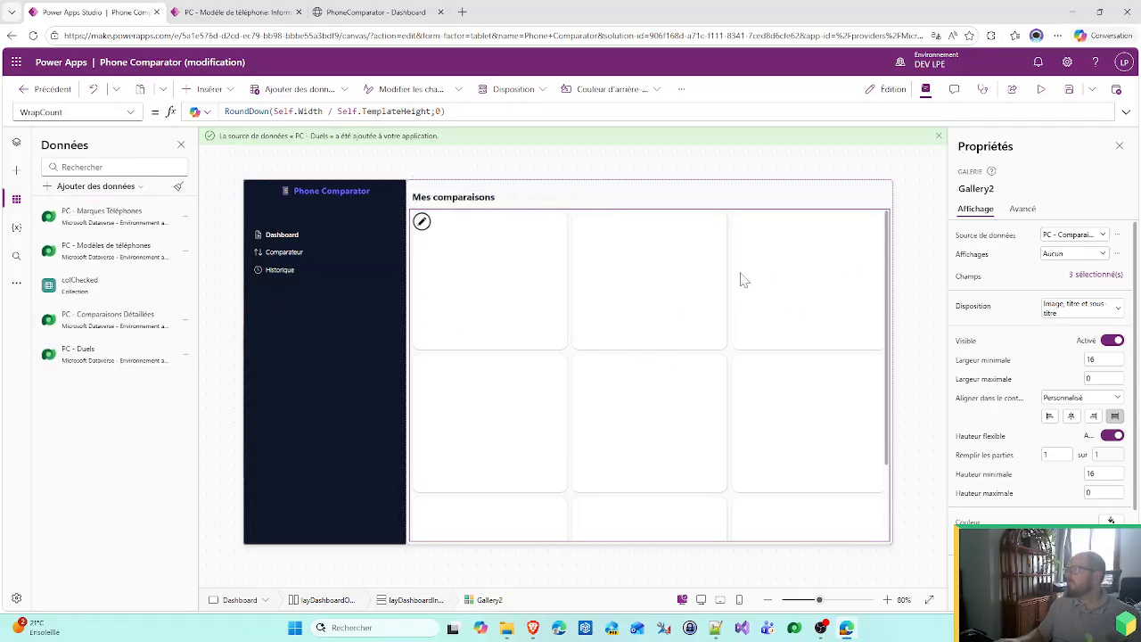
pyautogui.click(1091, 235)
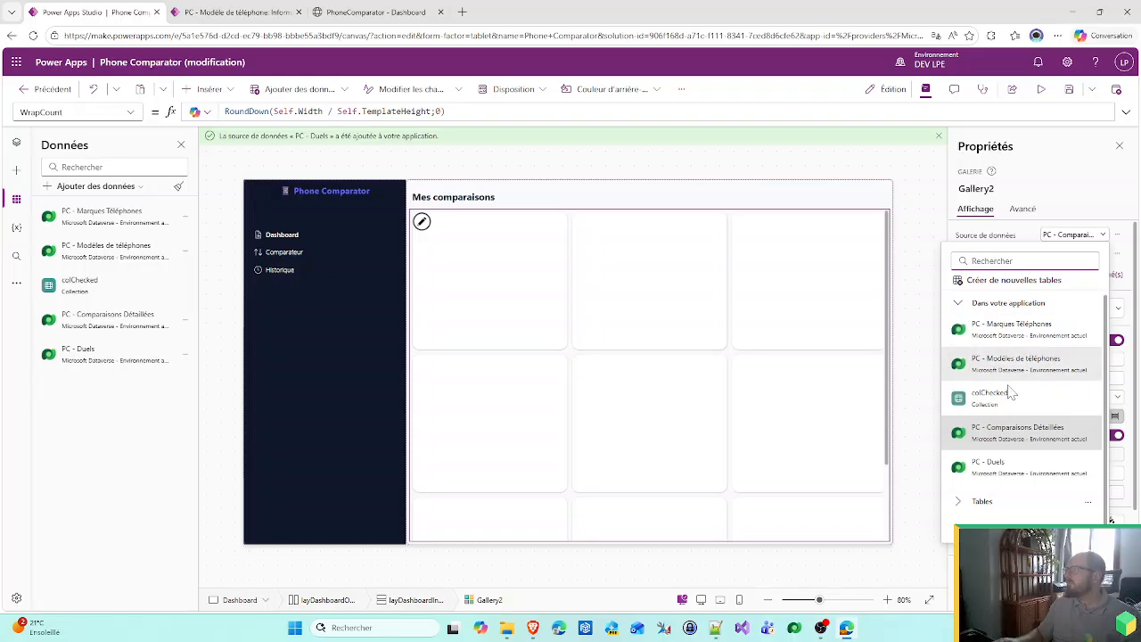
pyautogui.click(1014, 468)
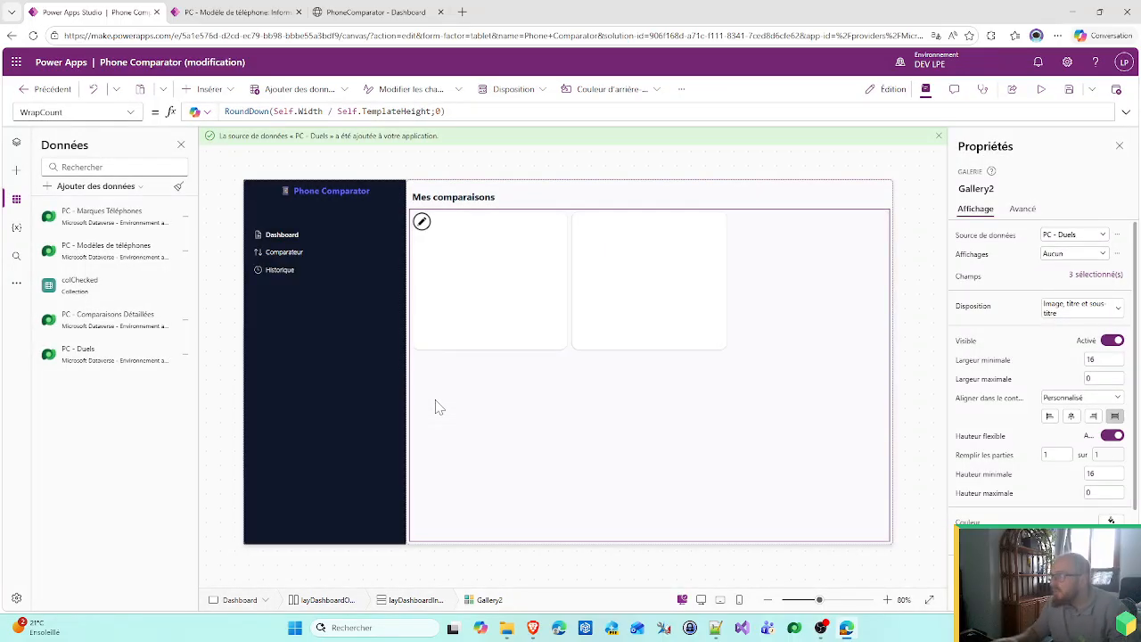
# - Try a horizontal container with a width of 10 directly inside Gallery2, and delete it
pyautogui.click(475, 312)
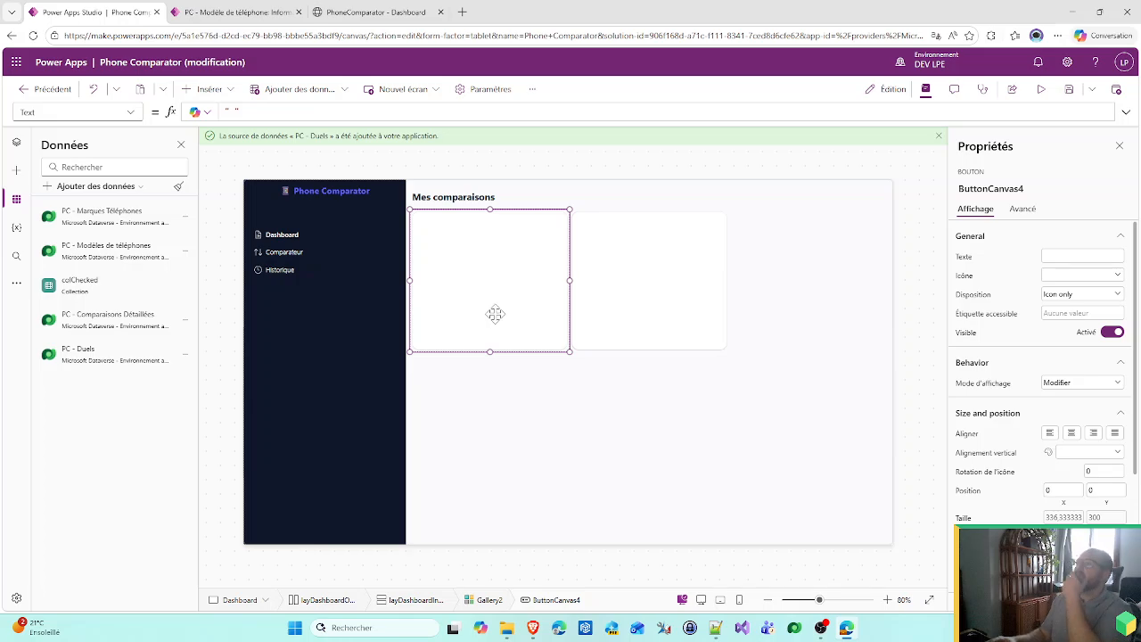
pyautogui.click(204, 90)
pyautogui.click(16, 142)
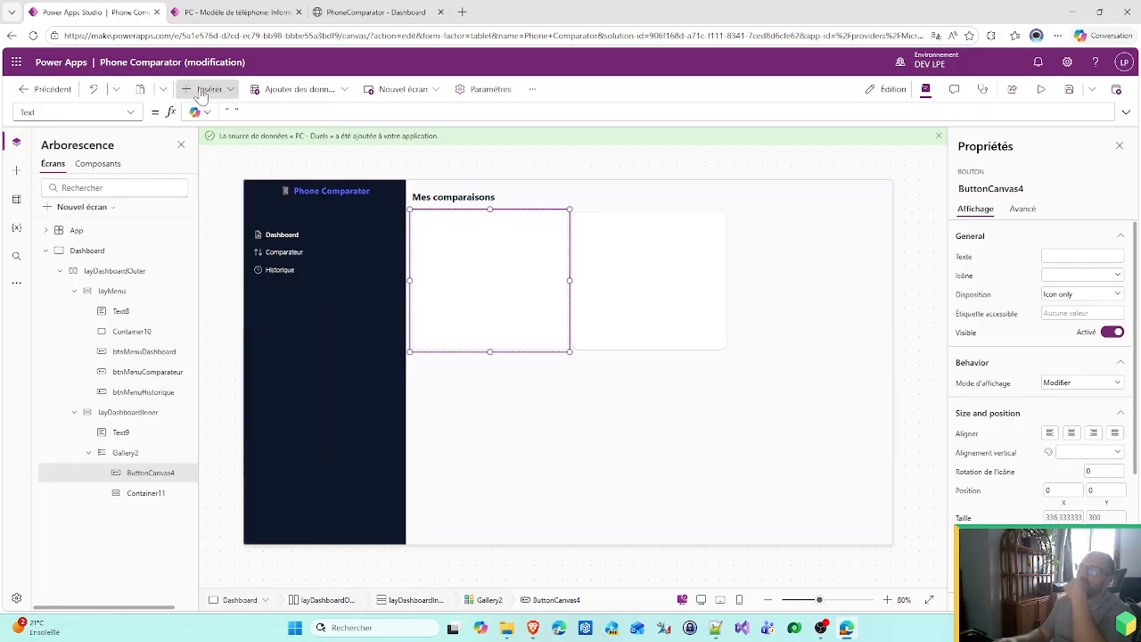
pyautogui.click(203, 91)
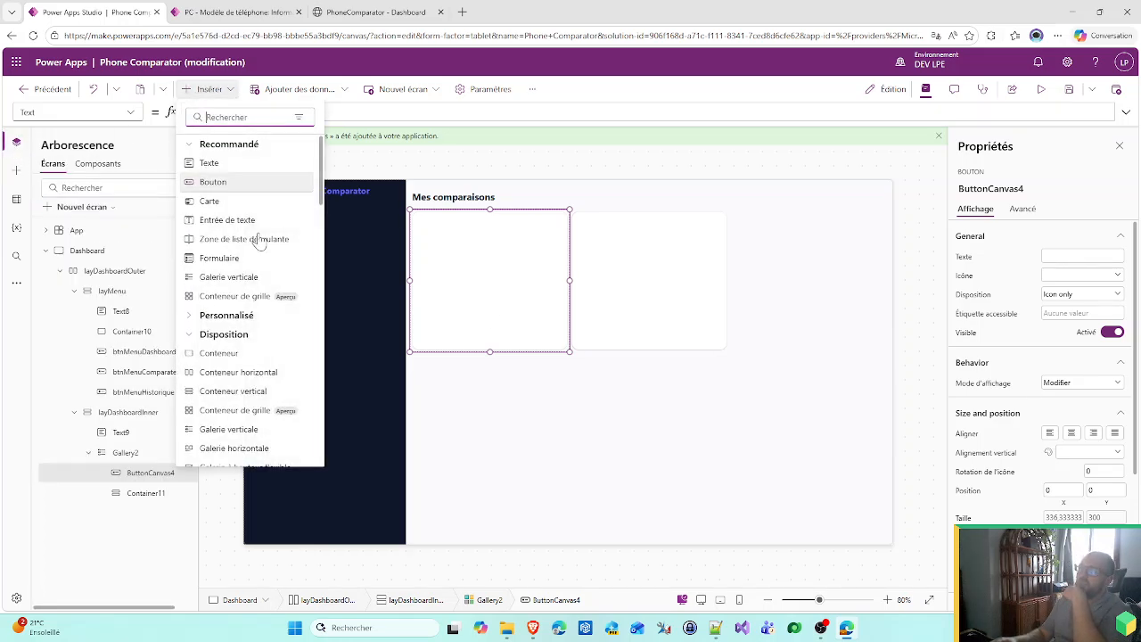
pyautogui.click(228, 375)
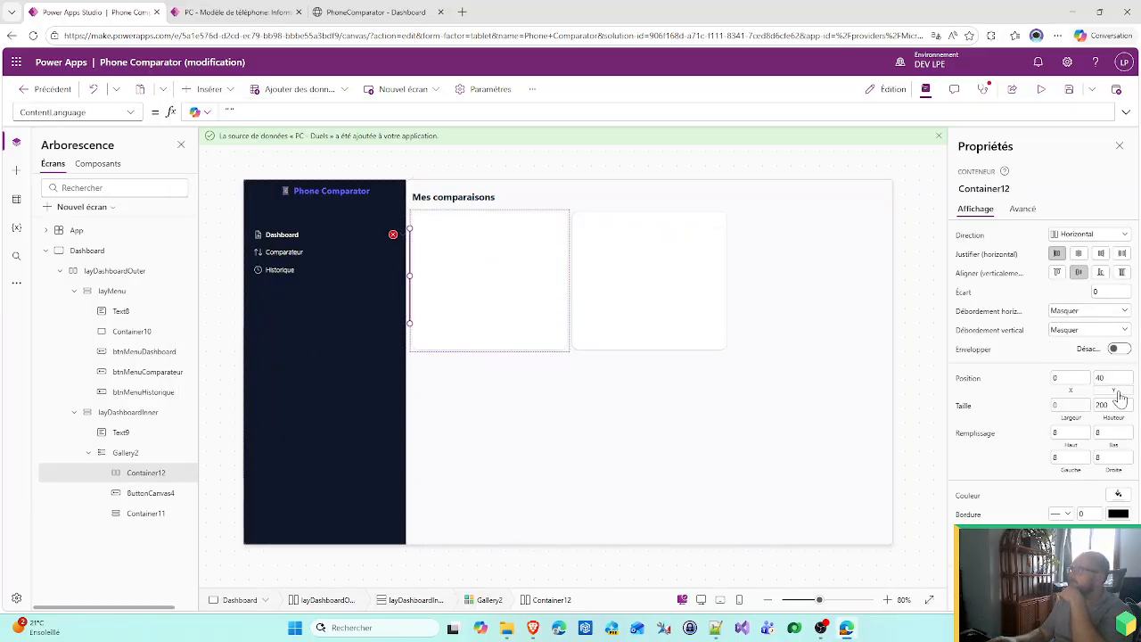
pyautogui.click(411, 254)
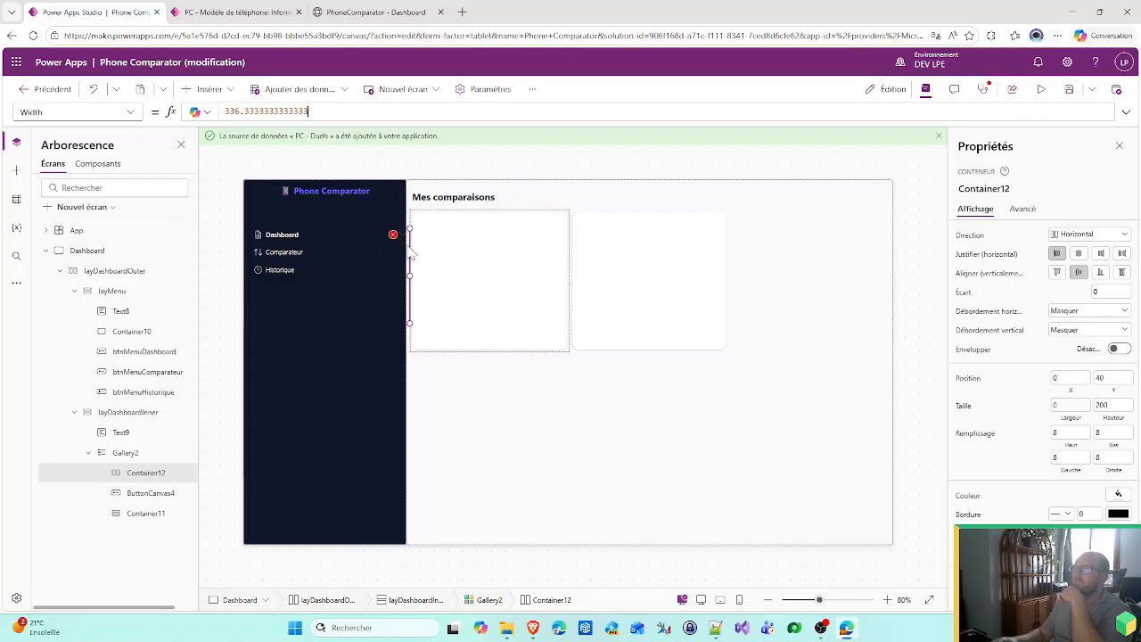
pyautogui.hotkey('ctrl', 'a')
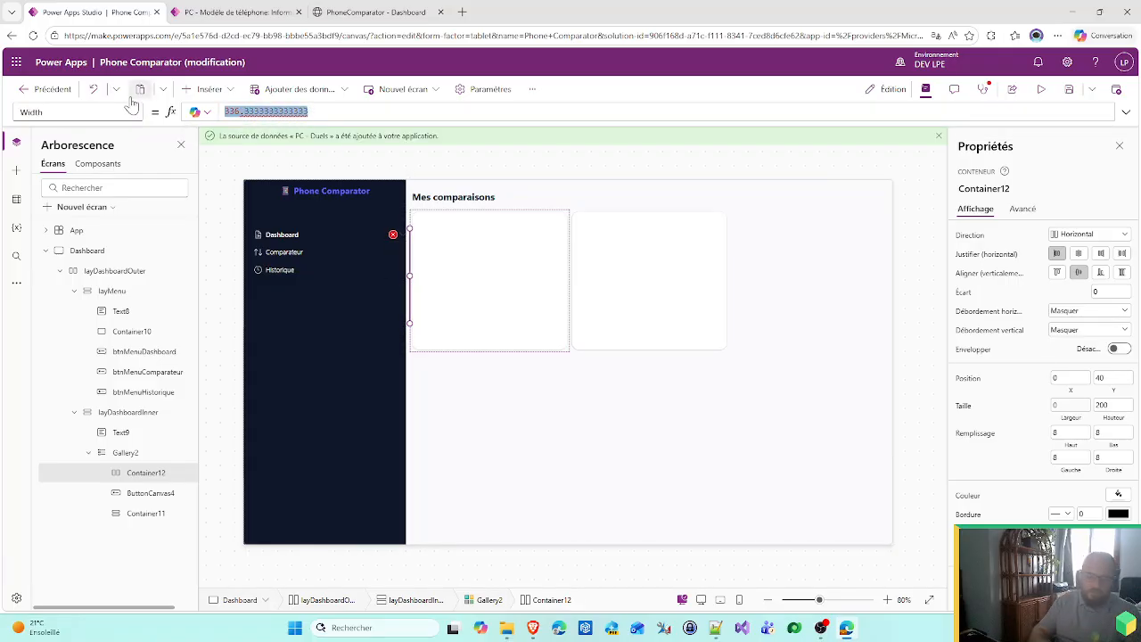
pyautogui.write('Pare')
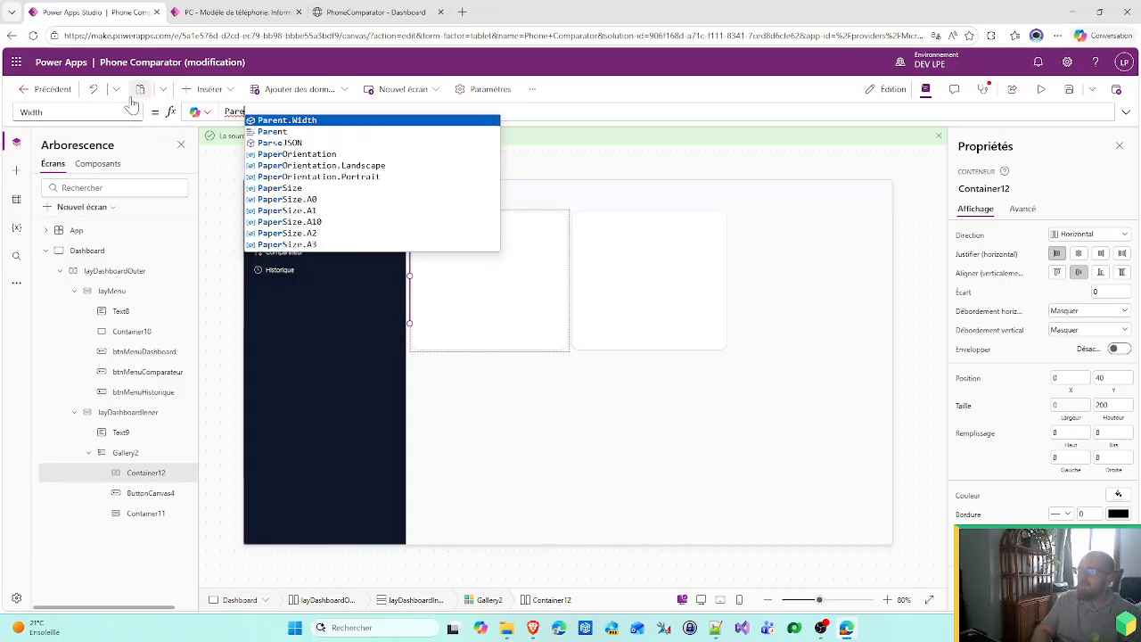
pyautogui.doubleClick(234, 112)
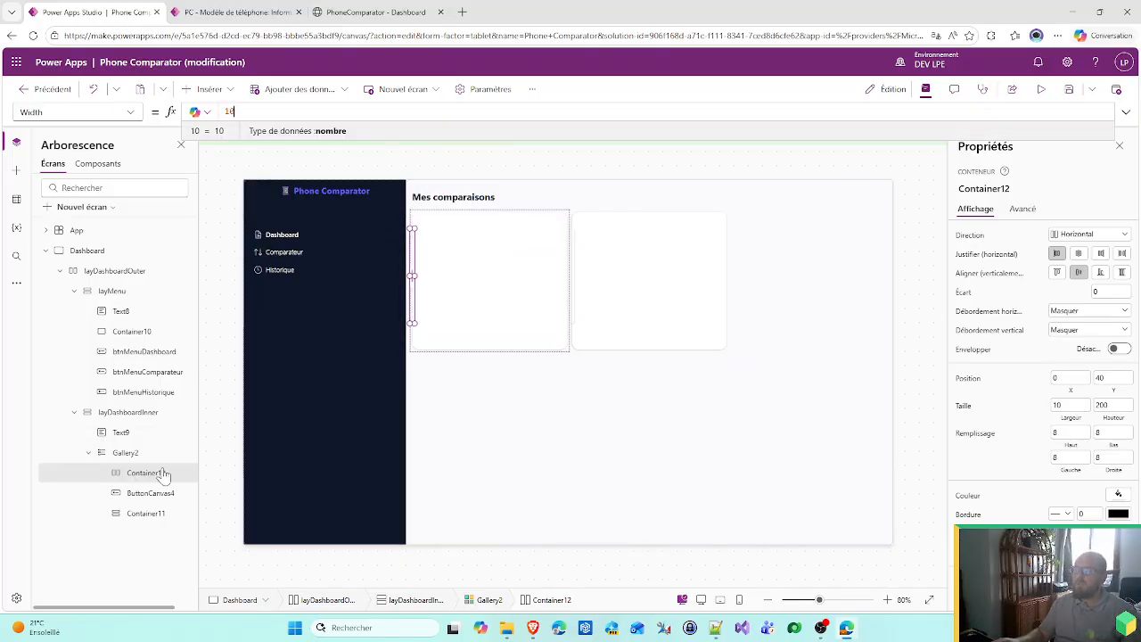
pyautogui.press('Delete')
# - Insert a horizontal container inside the gallery card's vertical container, Container11, and set its padding to 0 on all four sides
pyautogui.click(145, 493)
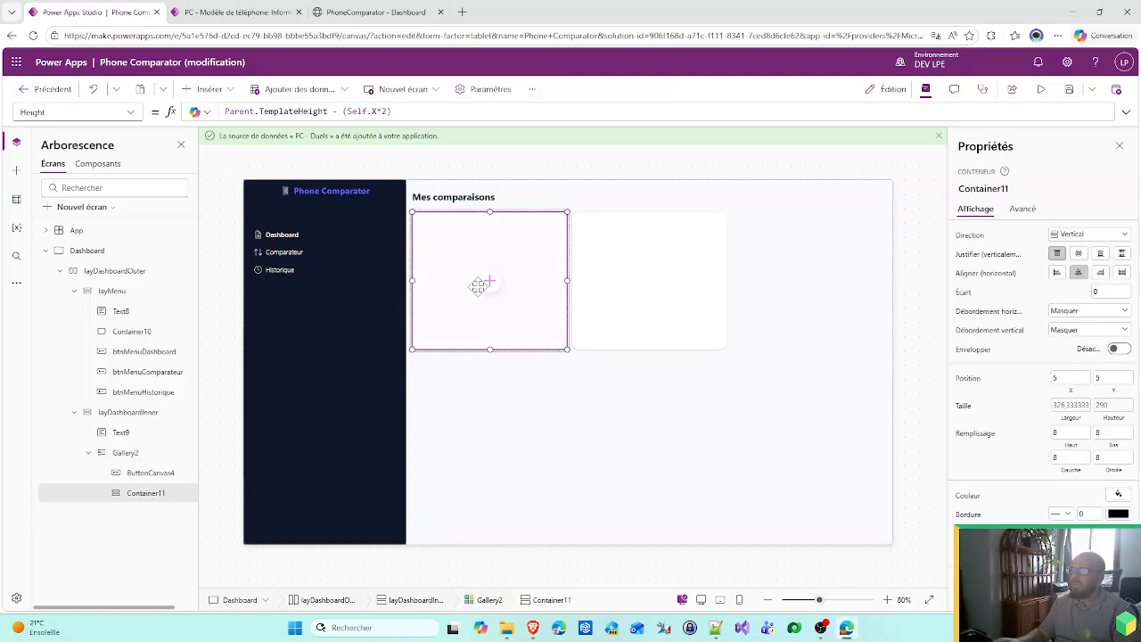
pyautogui.click(490, 283)
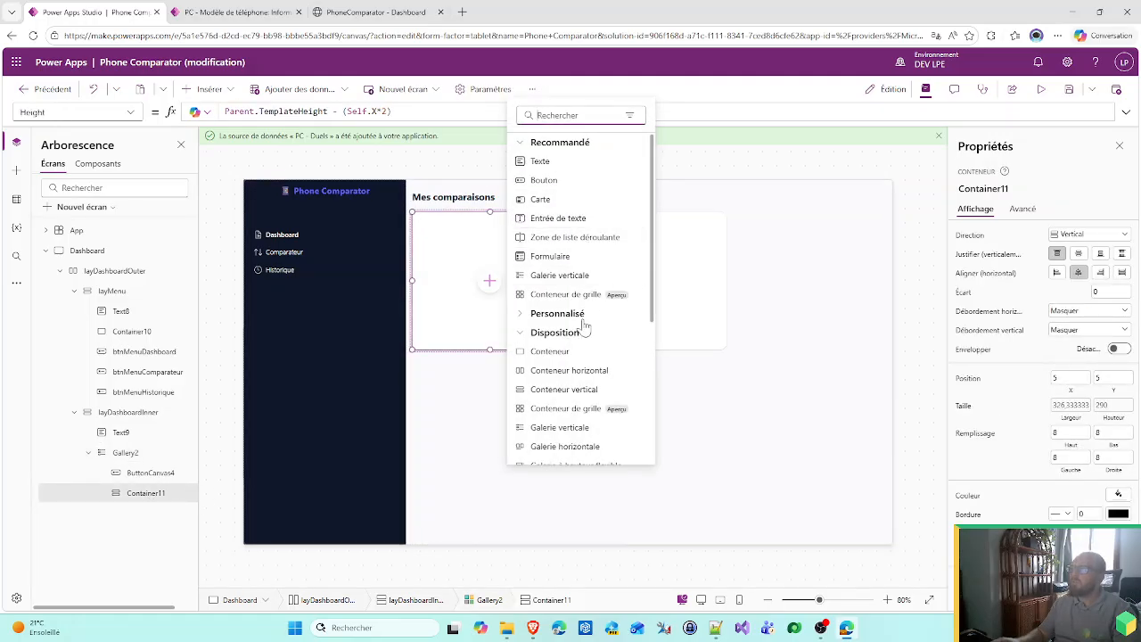
pyautogui.scroll(-2, 573, 360)
pyautogui.click(557, 254)
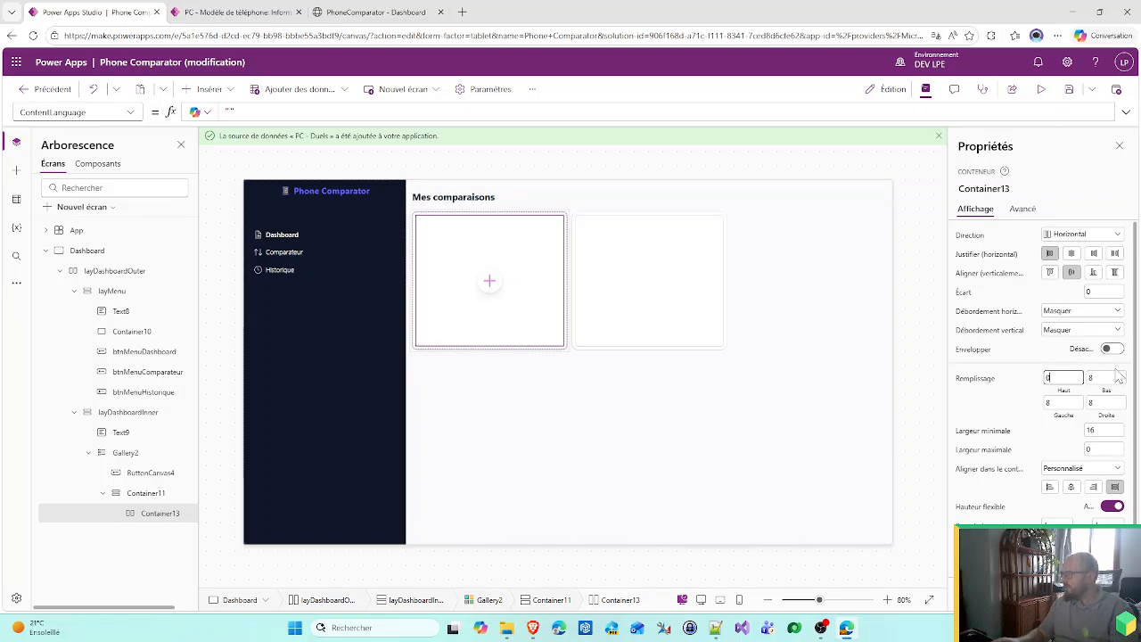
pyautogui.click(1050, 402)
pyautogui.scroll(-2, 1042, 371)
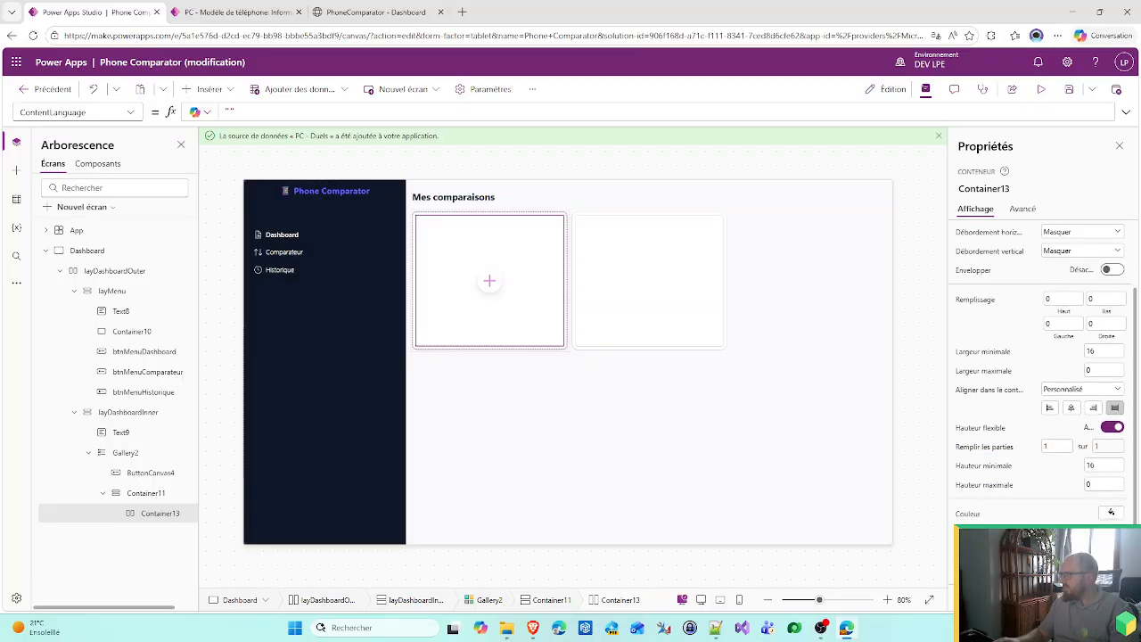
pyautogui.scroll(2, 1087, 383)
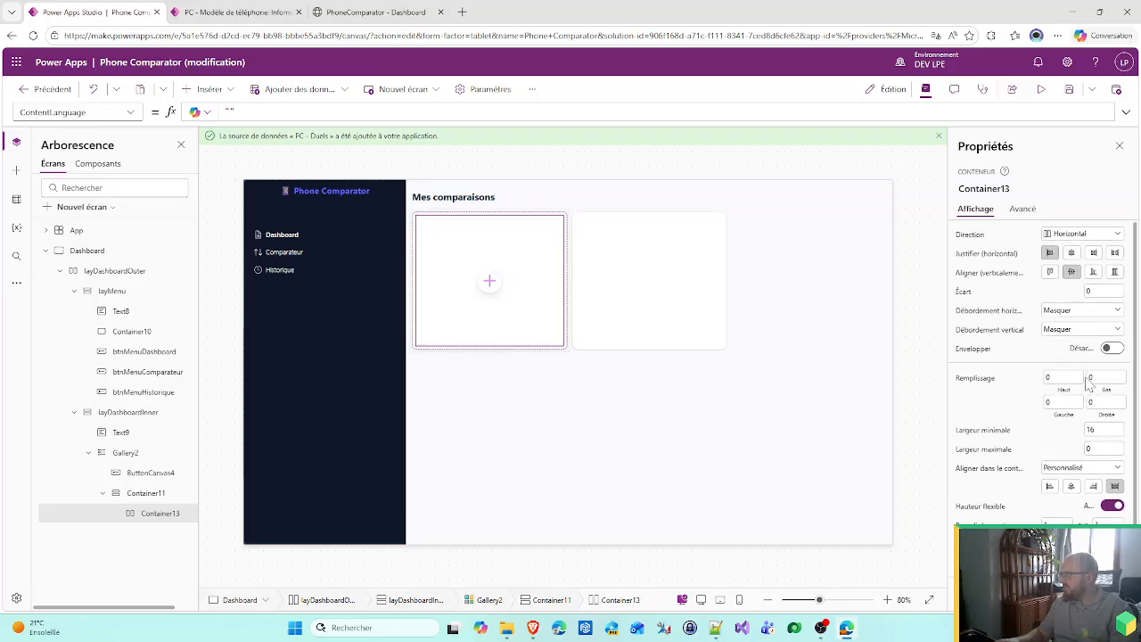
# - Turn off flexible height for the new horizontal container in the card and set its height to 38
pyautogui.click(1113, 507)
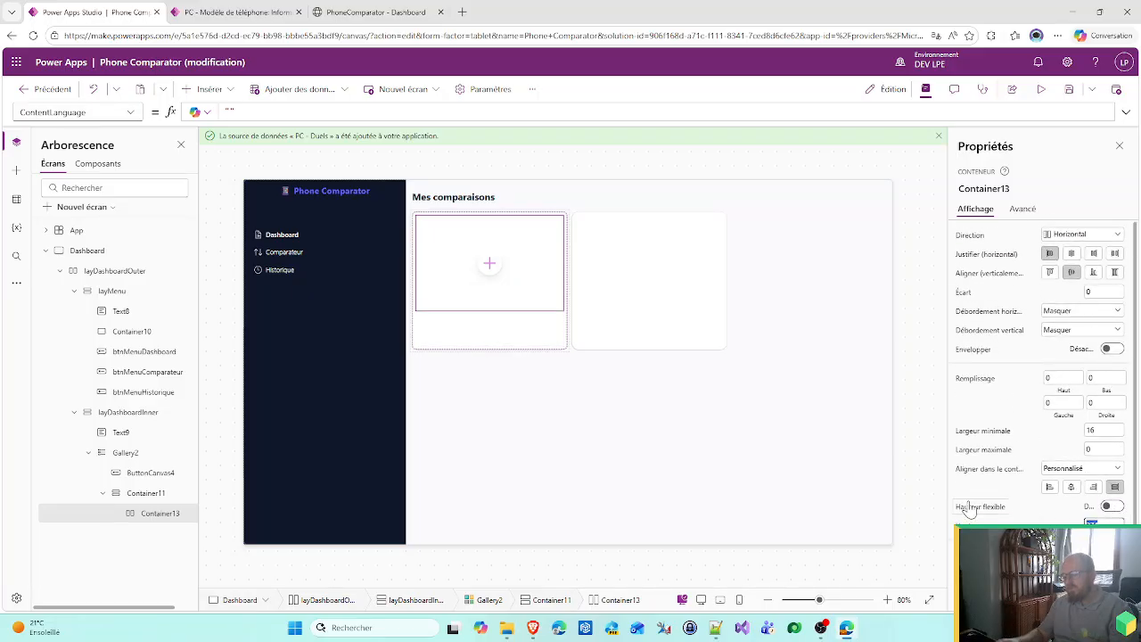
pyautogui.write('3')
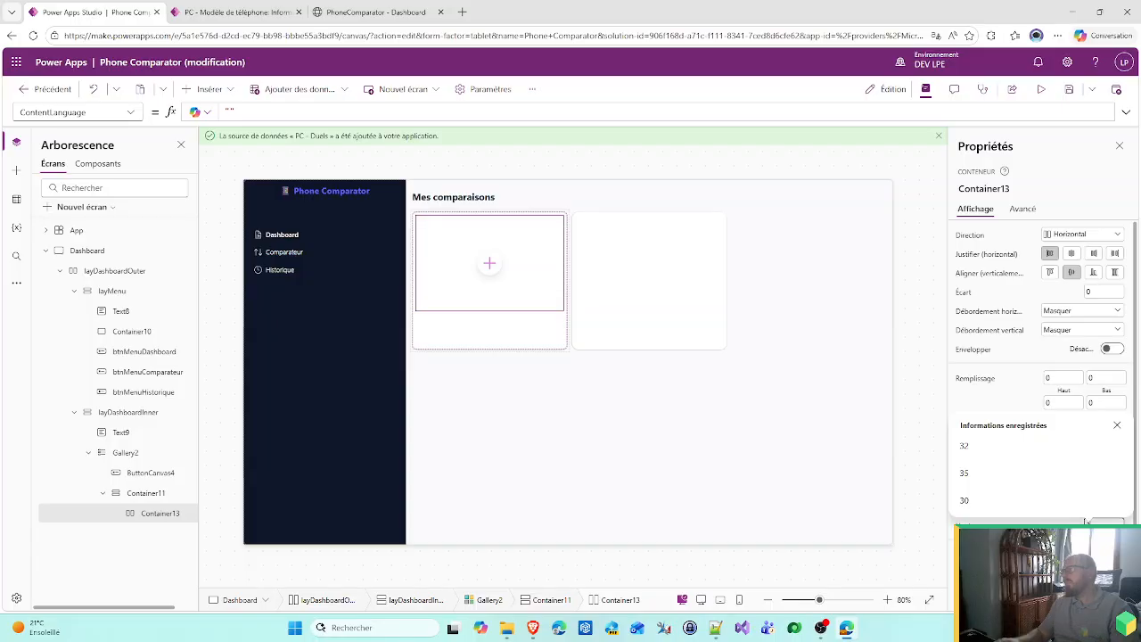
pyautogui.write('2')
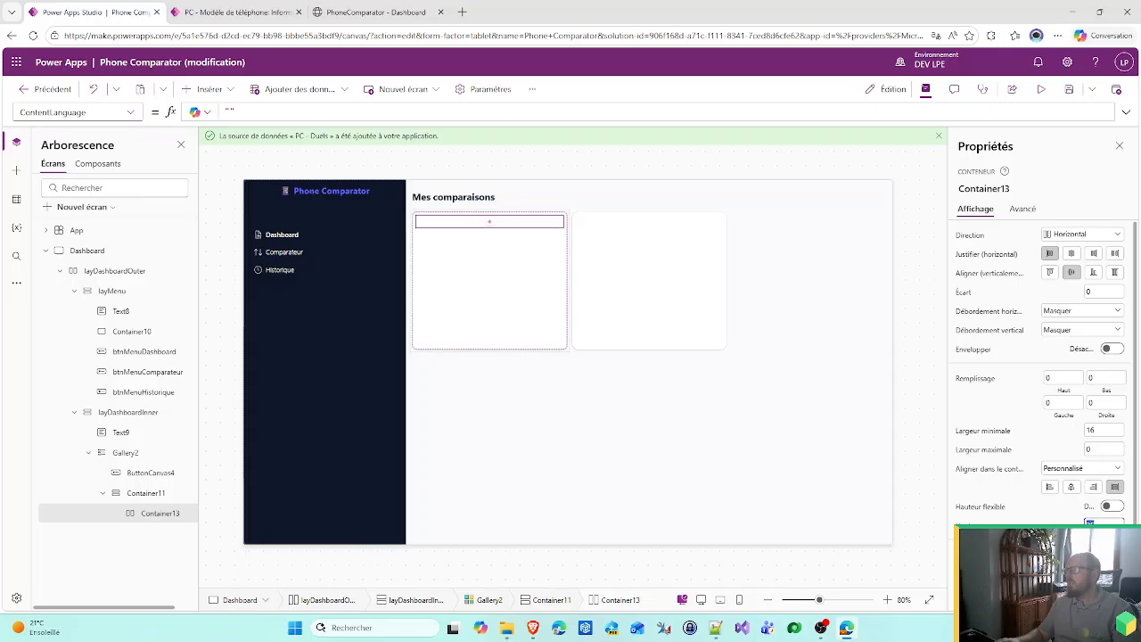
pyautogui.write('38')
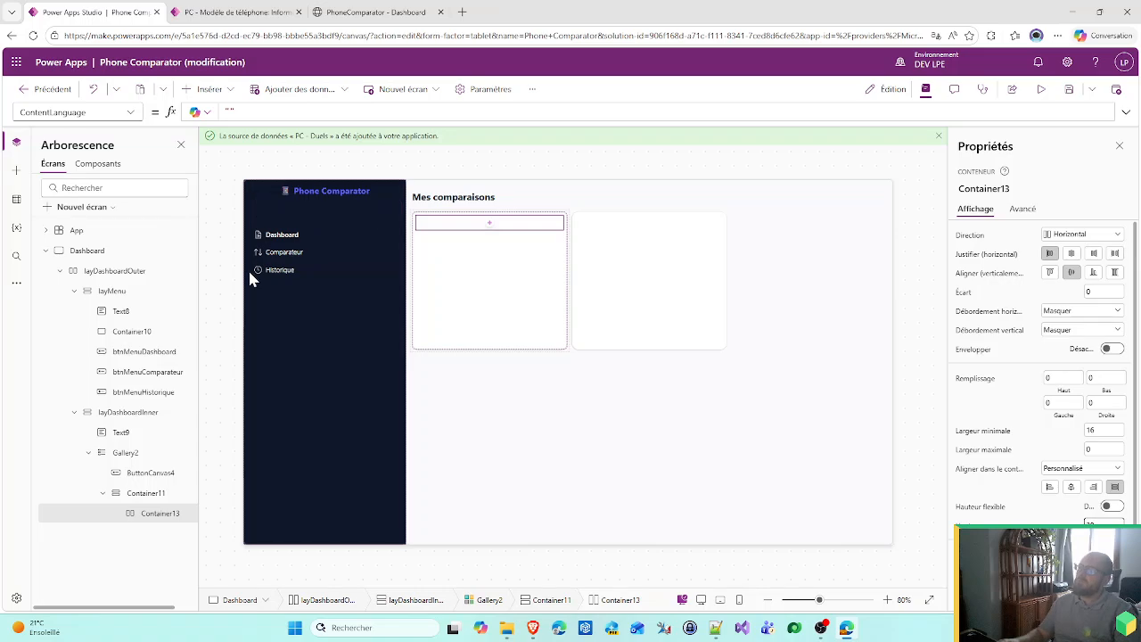
# - Examine the card header layout and status badges in the PhoneComparator HTML mock-up
pyautogui.click(207, 89)
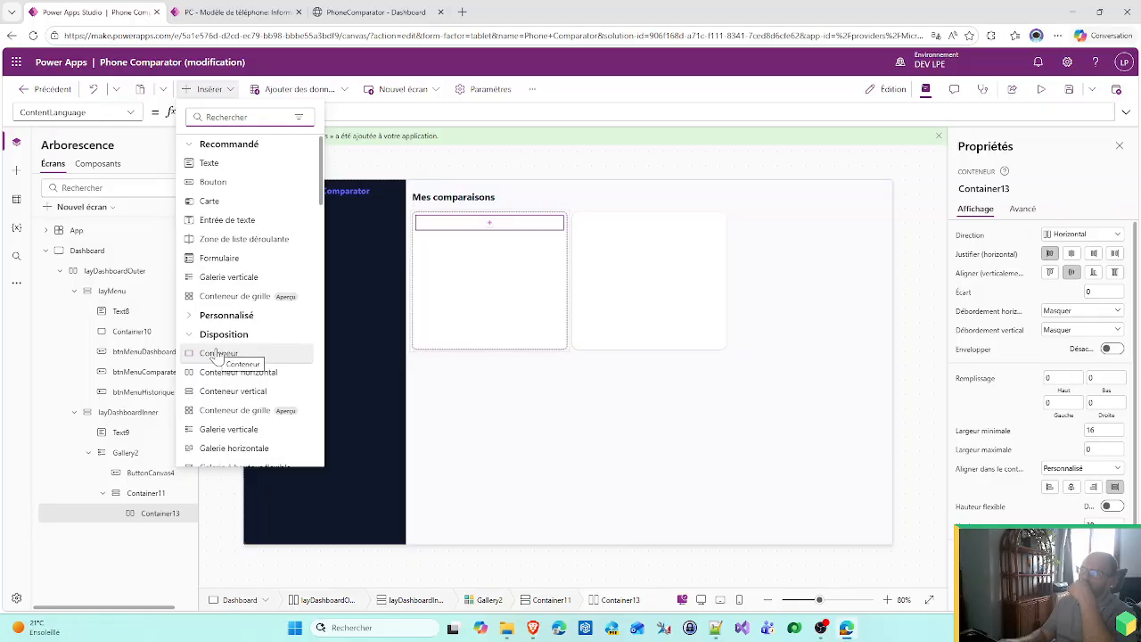
pyautogui.click(229, 8)
pyautogui.click(349, 8)
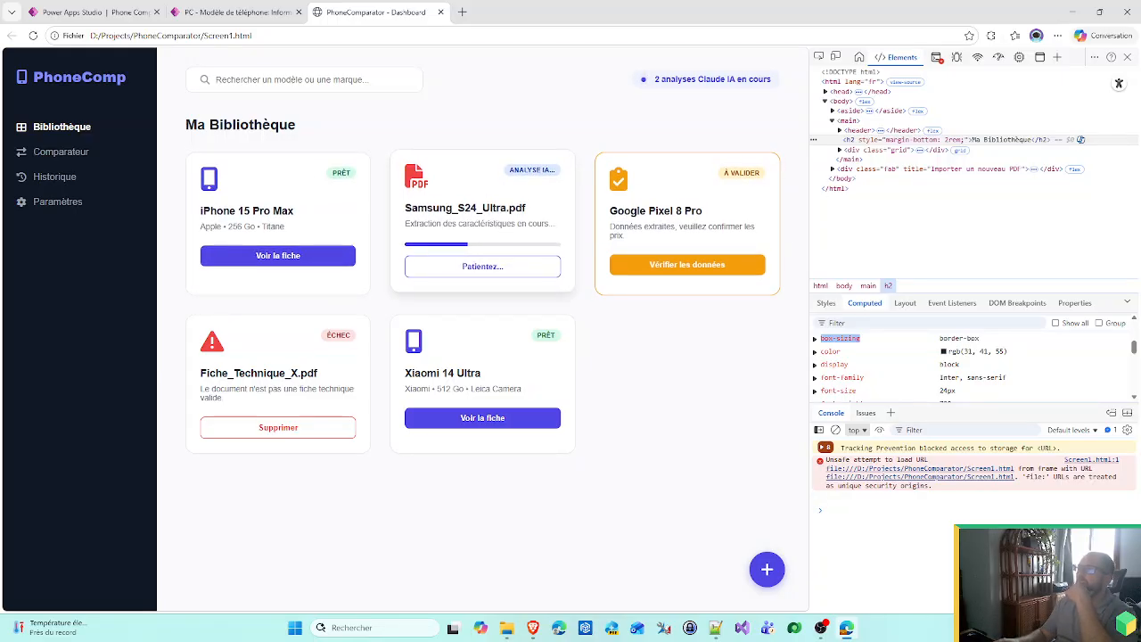
pyautogui.click(116, 11)
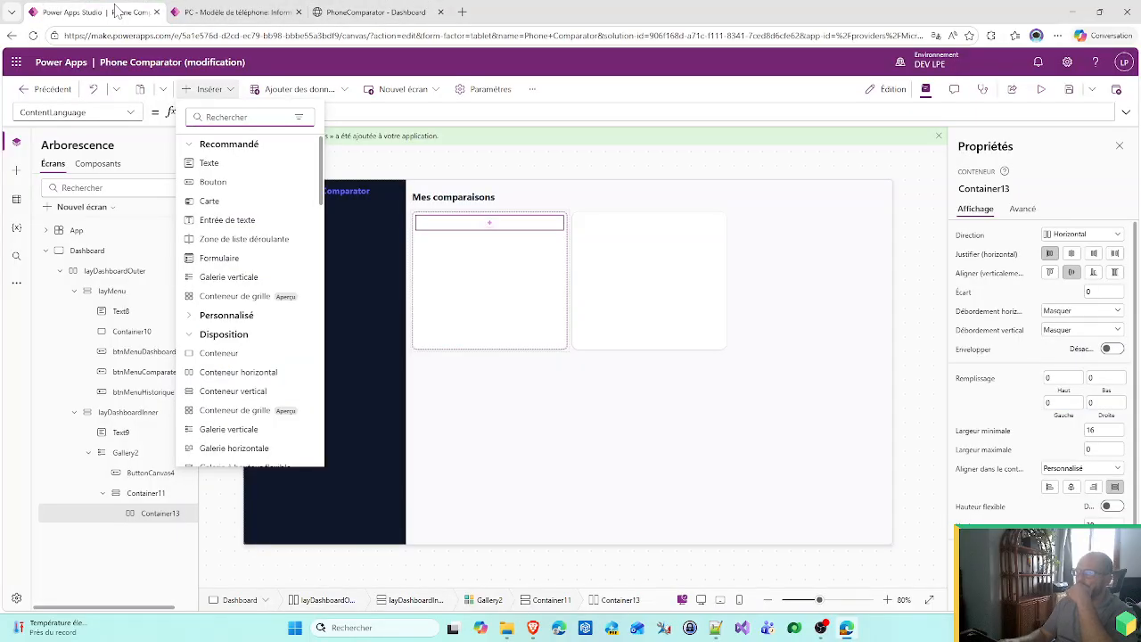
pyautogui.click(361, 11)
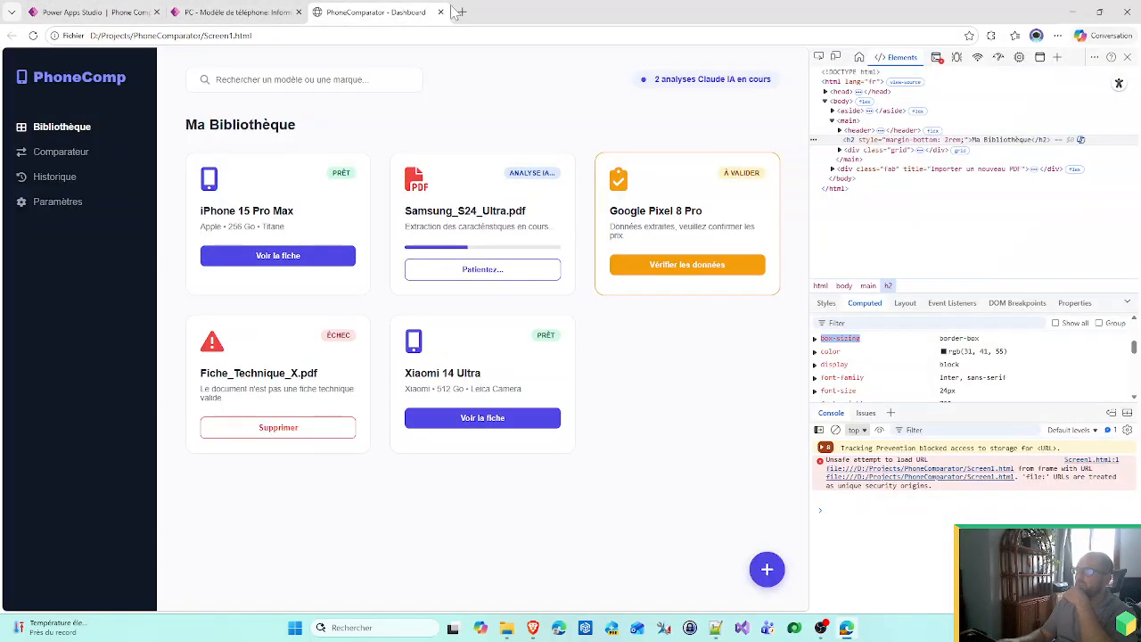
# - Open PhoneComparator_CDC.pdf in the browser and copy the Success Green hex code 10B981 from its colour palette
pyautogui.click(462, 12)
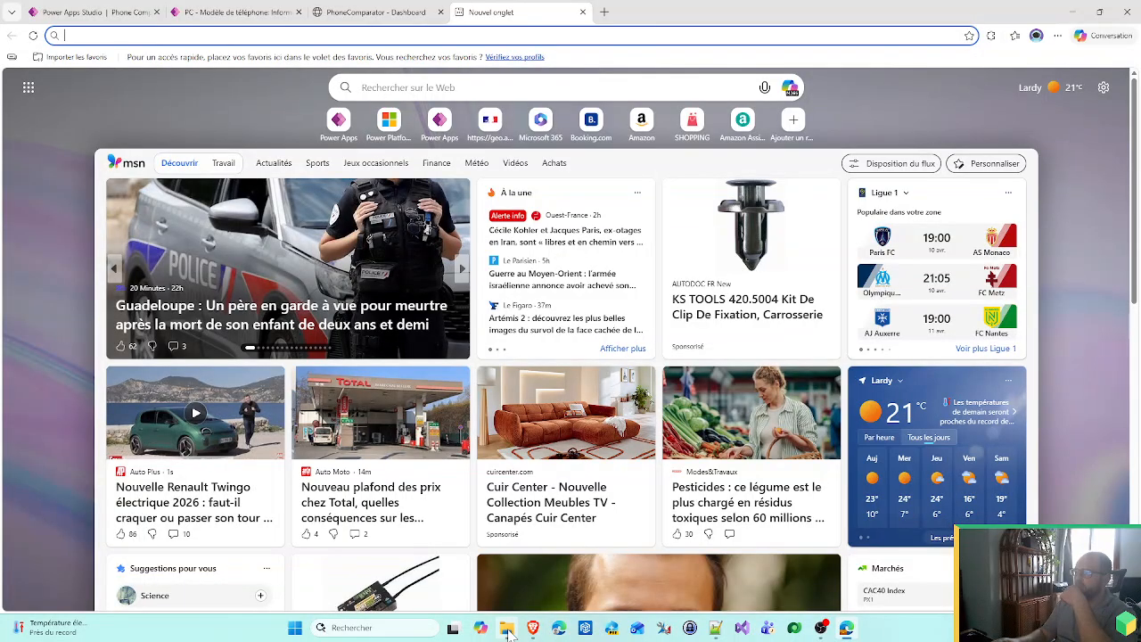
pyautogui.click(506, 629)
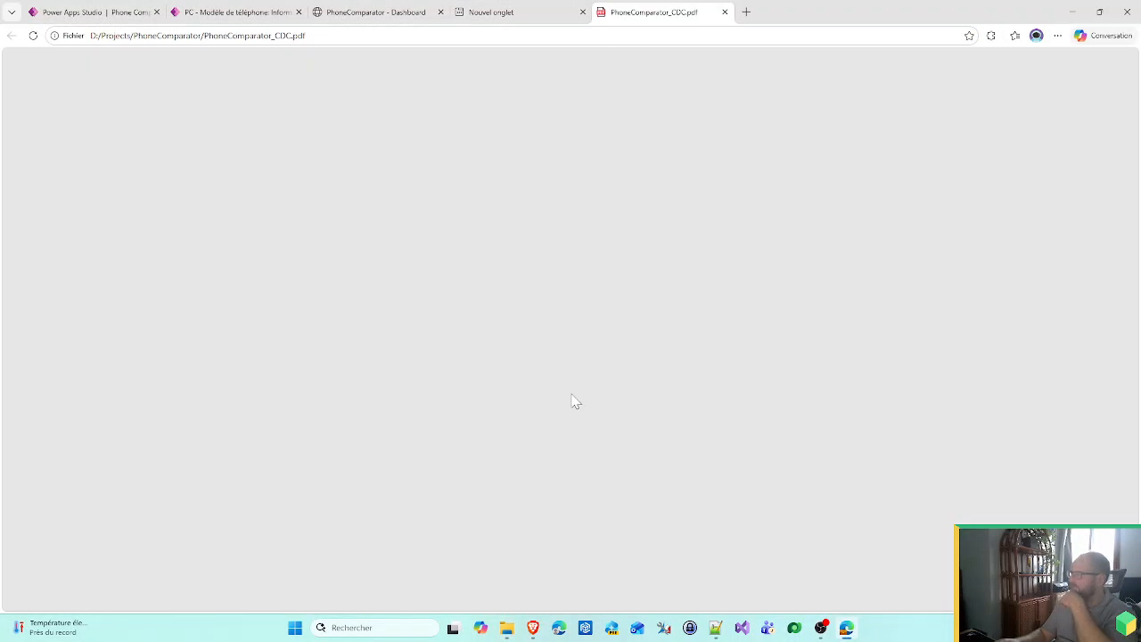
pyautogui.scroll(-3, 736, 418)
pyautogui.scroll(3, 801, 442)
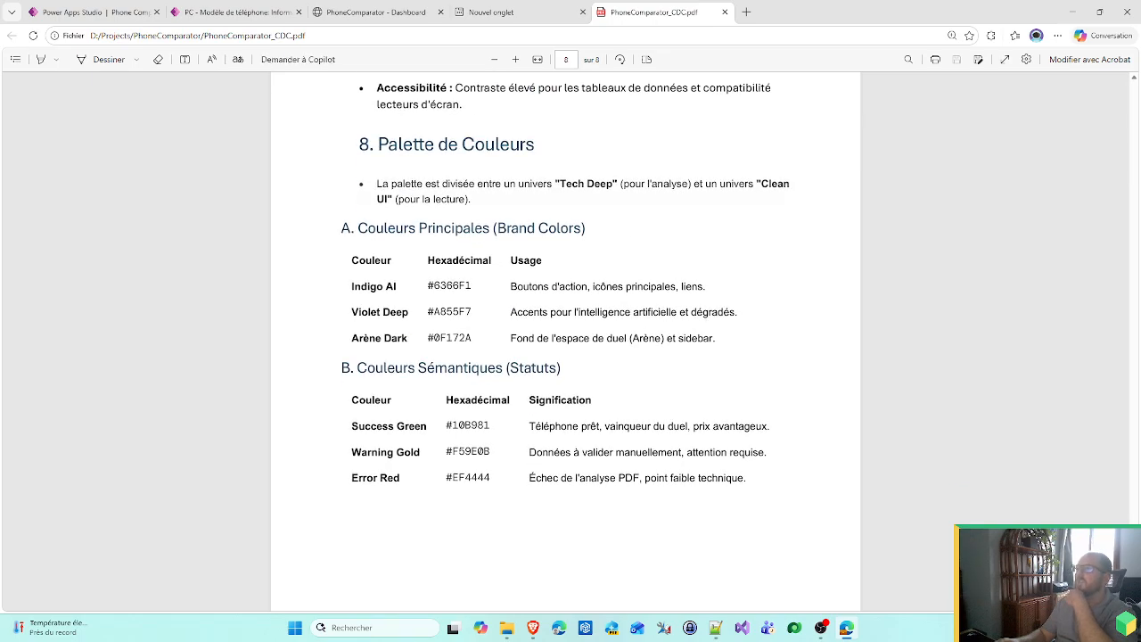
pyautogui.doubleClick(471, 425)
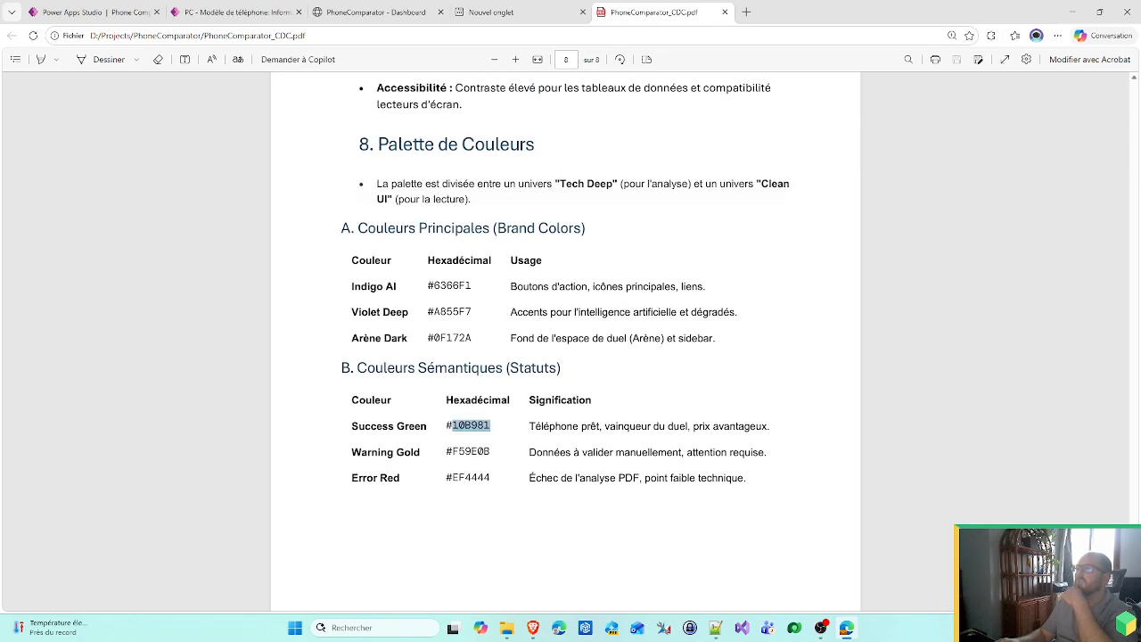
# - Add a success colour with ColorValue("#10B981") to the fx_color record in the App object's Formulas
pyautogui.click(89, 11)
pyautogui.click(76, 230)
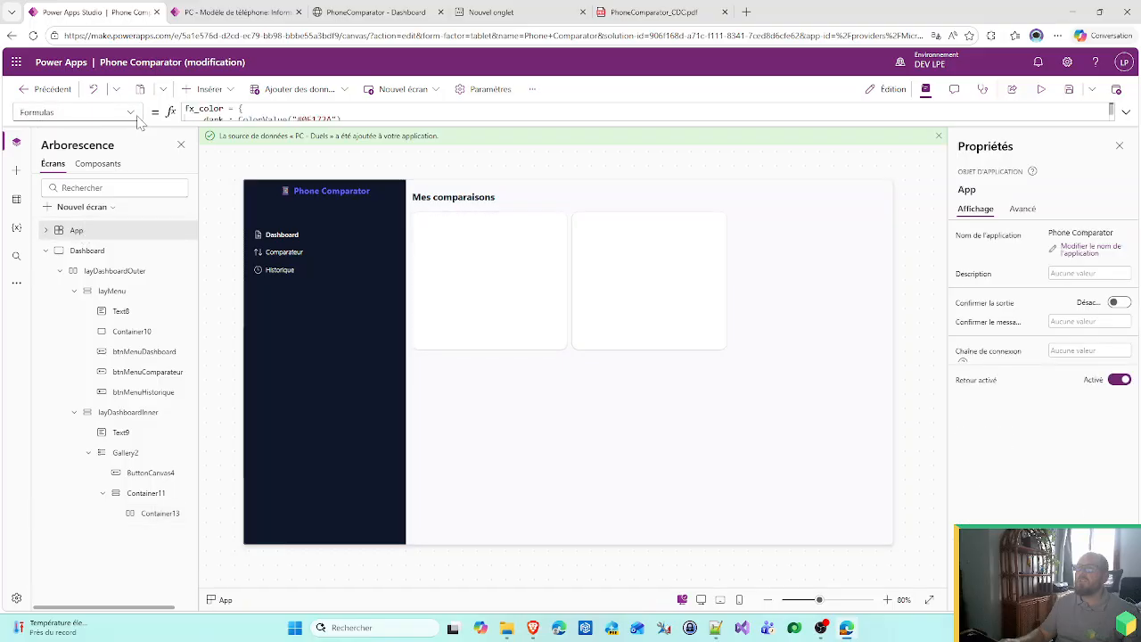
pyautogui.click(1125, 113)
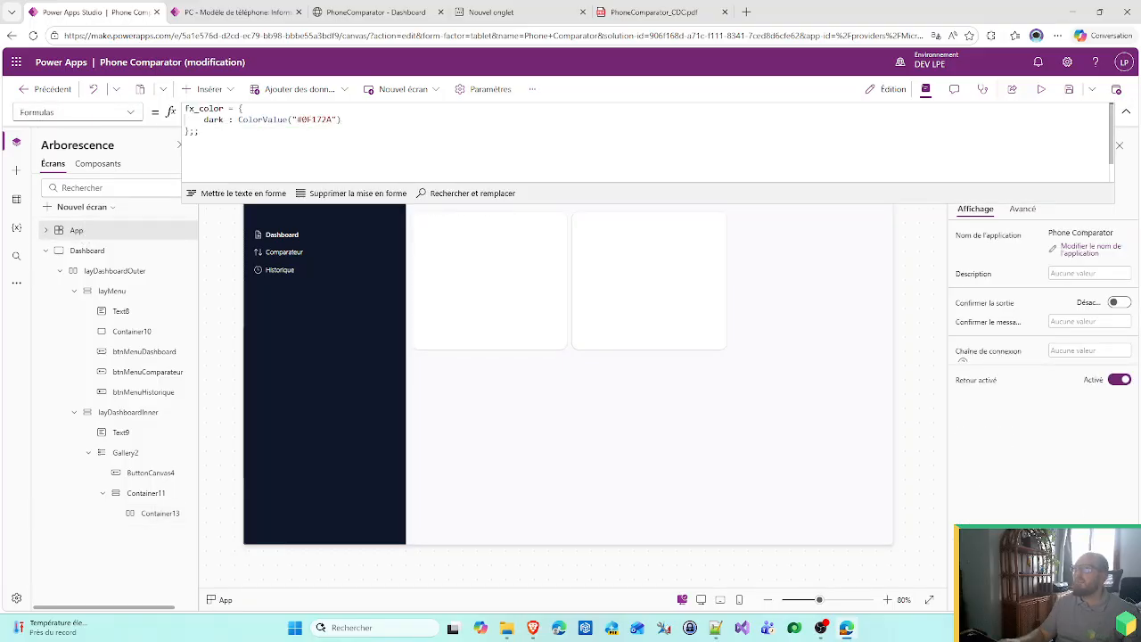
pyautogui.write(';s')
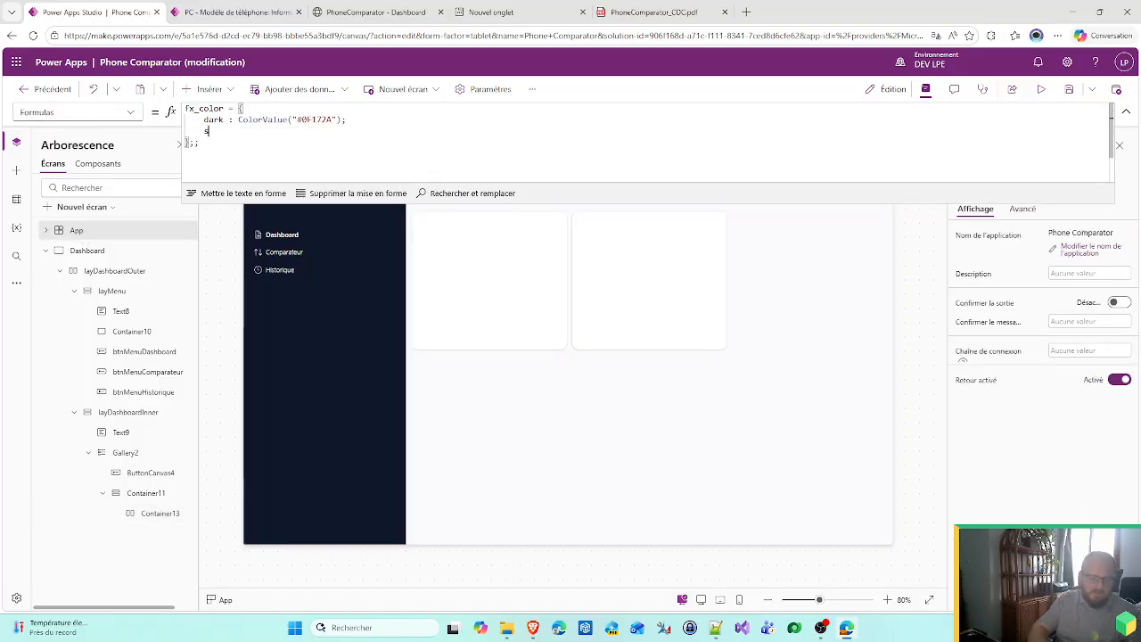
pyautogui.write('uccess ')
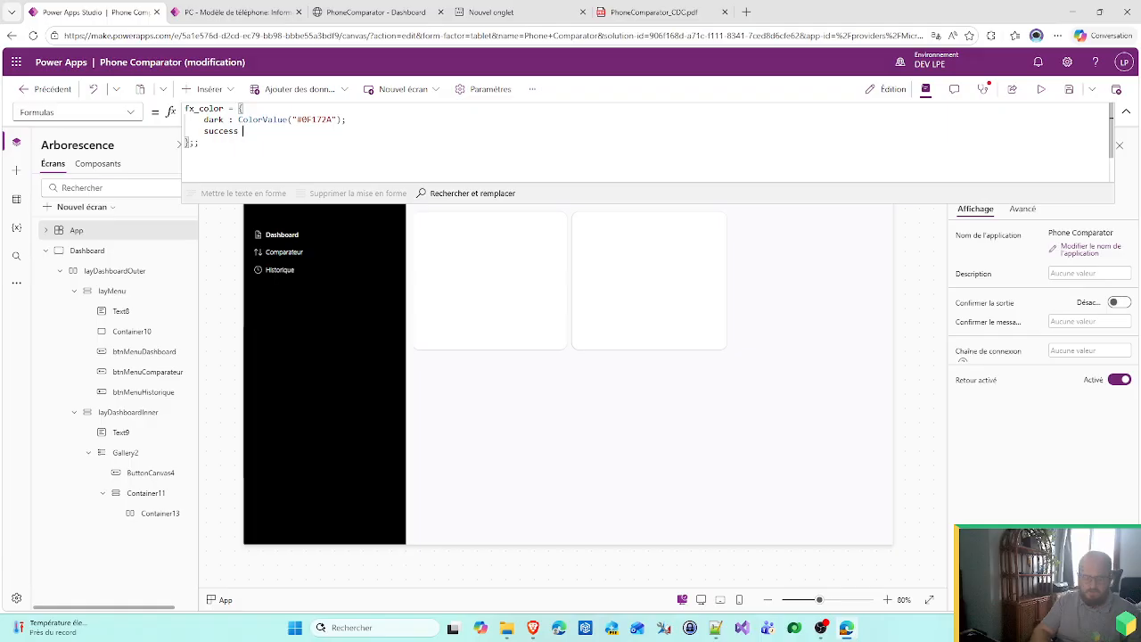
pyautogui.write(': ColorV')
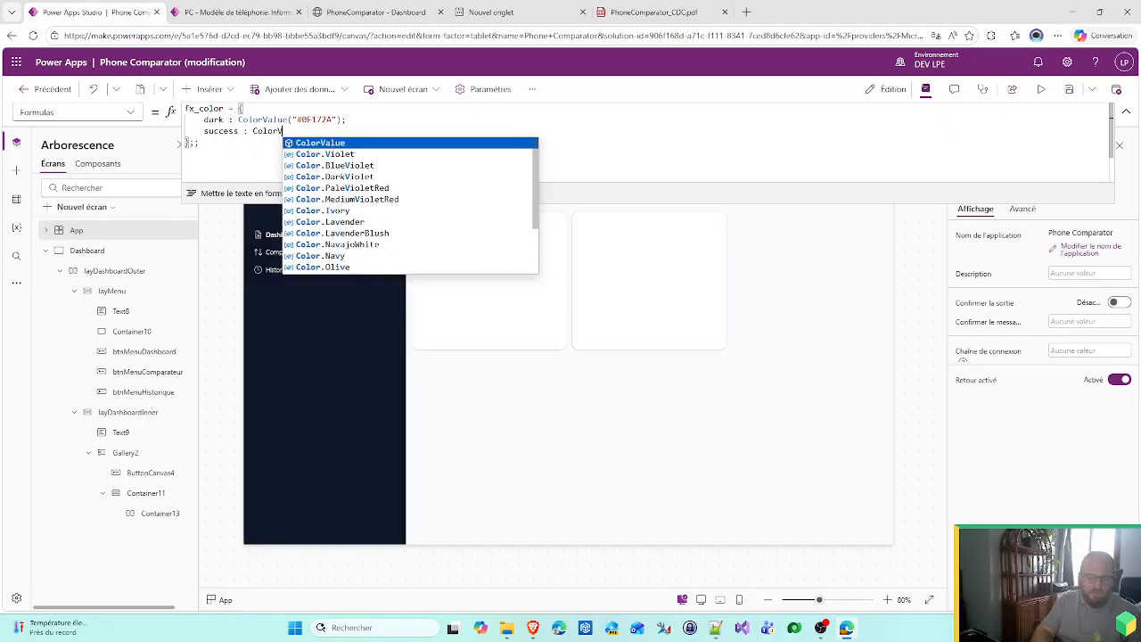
pyautogui.write('alue(')
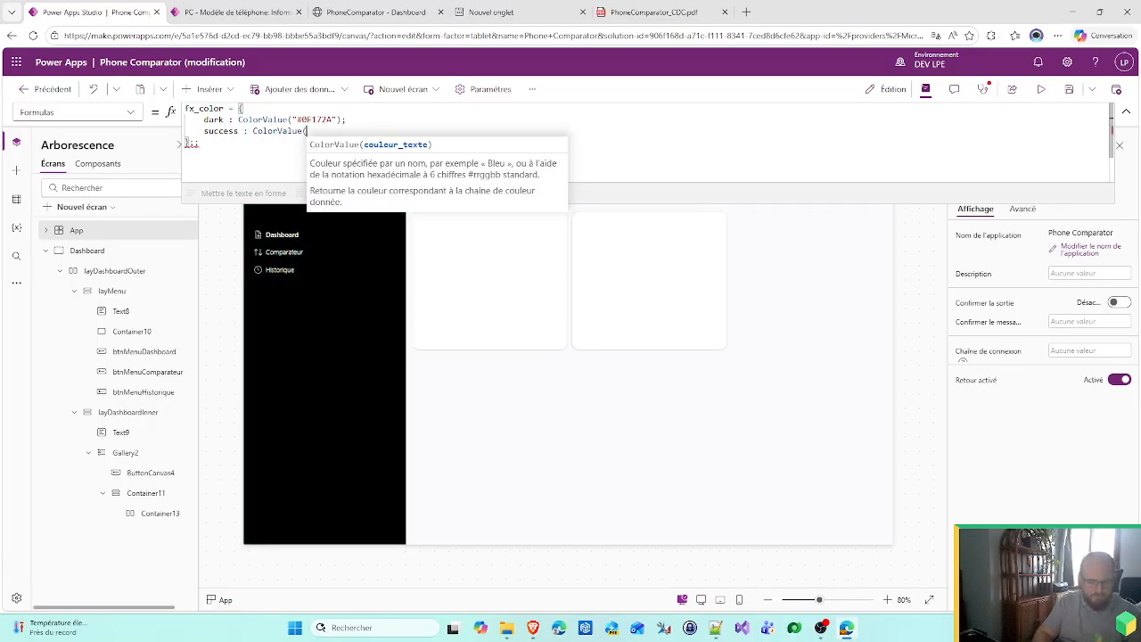
pyautogui.write('"#10B981"')
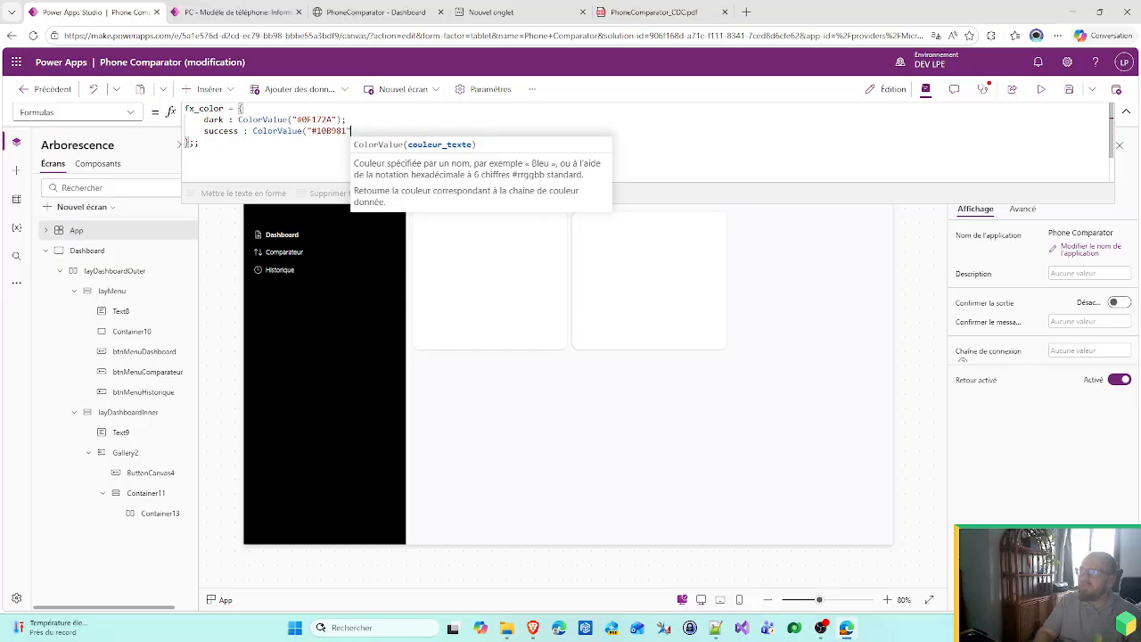
pyautogui.write(')')
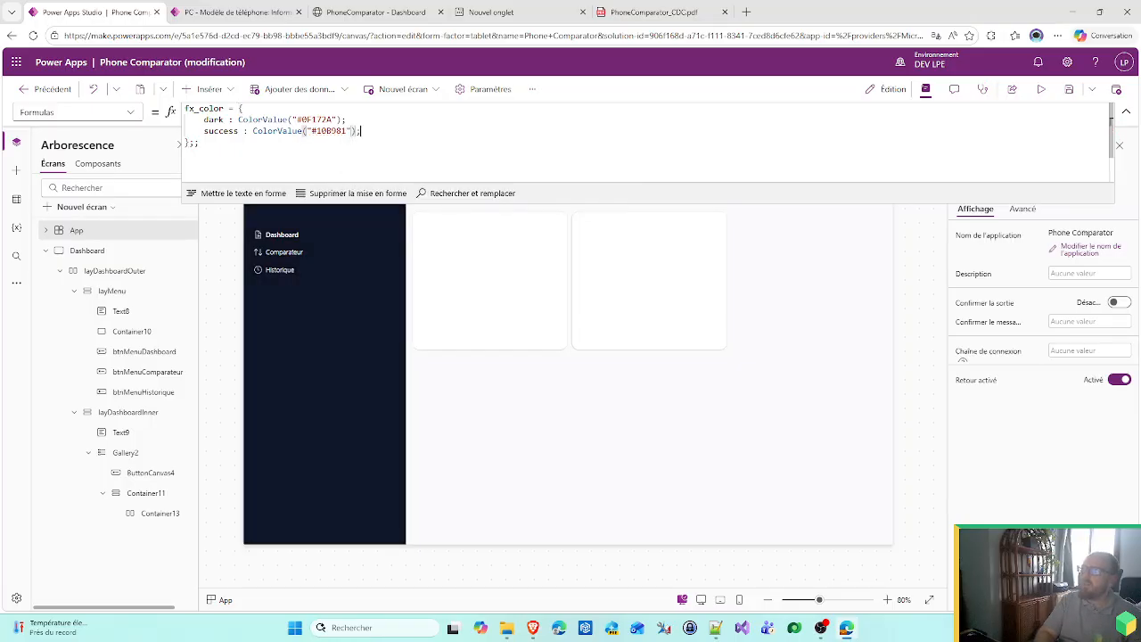
pyautogui.write(';')
# - Add a warning entry to fx_color with ColorValue("F59E0B"), taking the Warning Gold code from the PDF palette
pyautogui.hotkey('shift', 'Return')
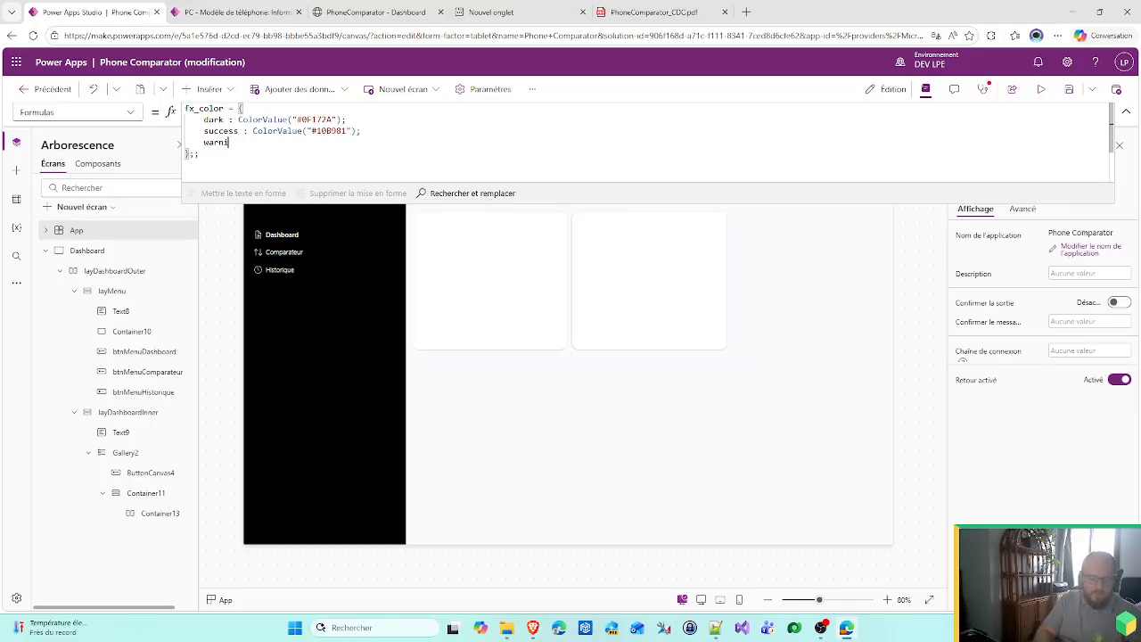
pyautogui.write('warning : Colo')
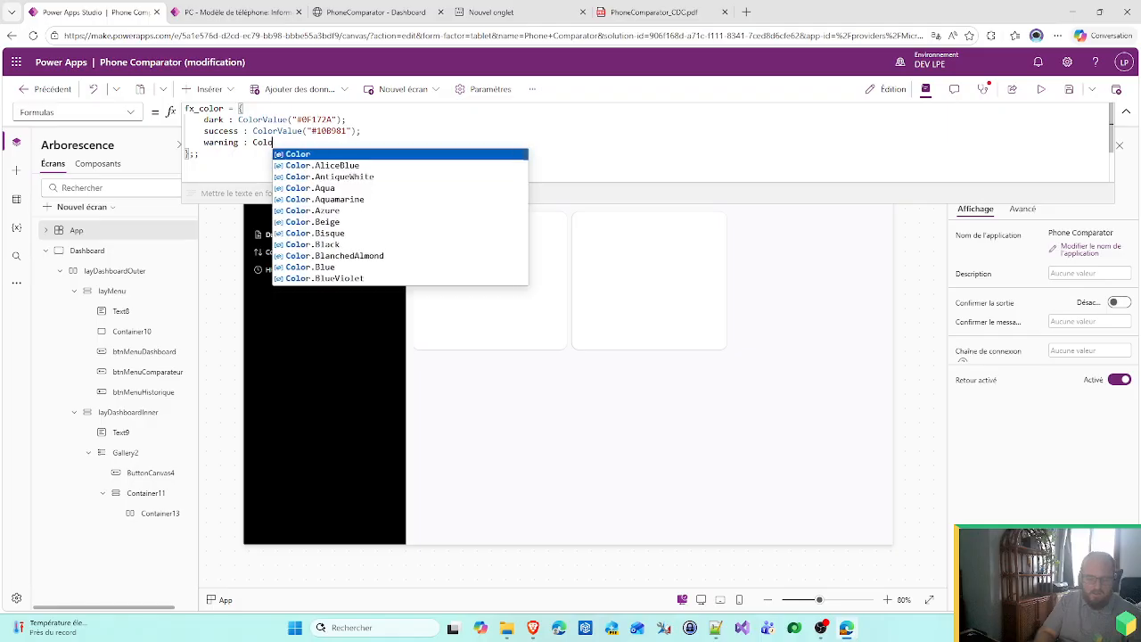
pyautogui.write('rValue("");')
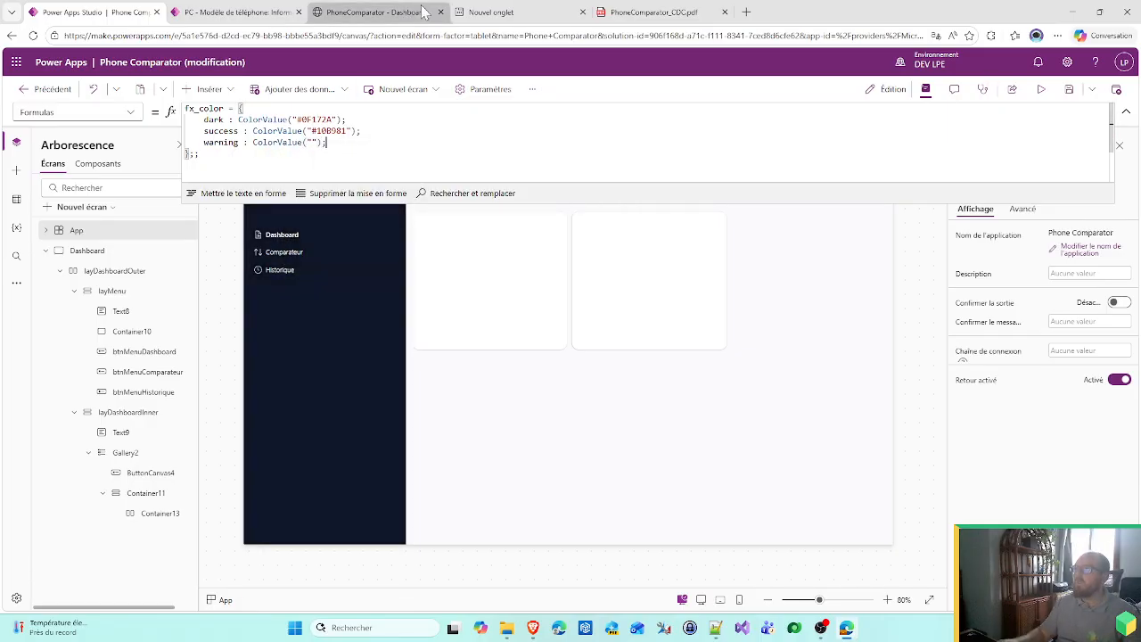
pyautogui.click(656, 11)
pyautogui.doubleClick(470, 451)
pyautogui.hotkey('ctrl', 'c')
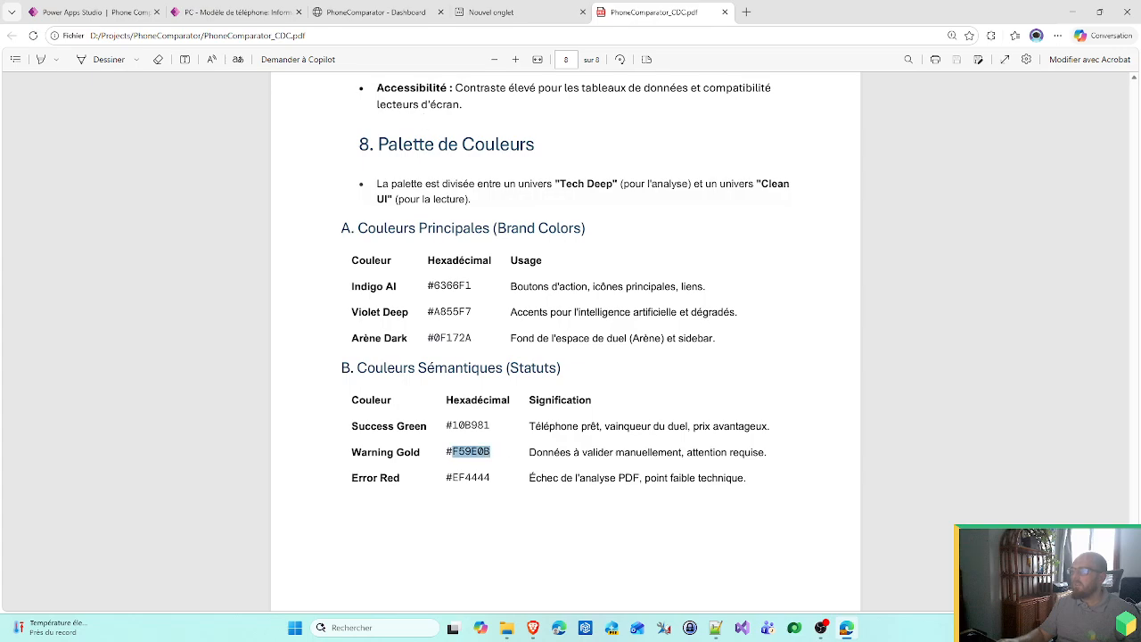
pyautogui.click(211, 11)
pyautogui.click(134, 11)
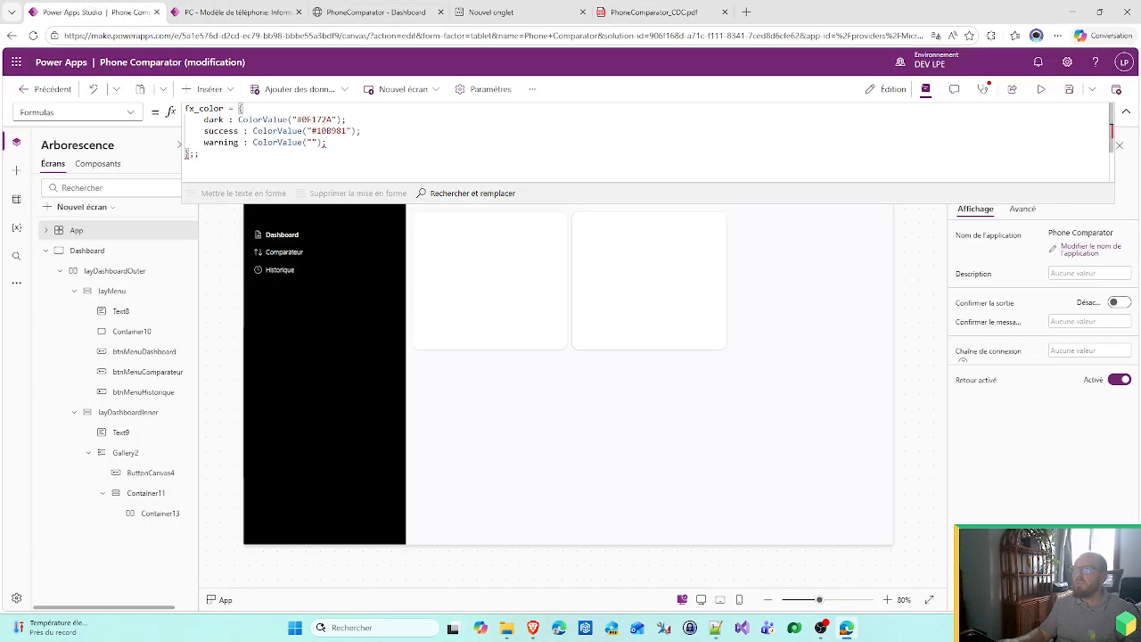
pyautogui.hotkey('ctrl', 'v')
pyautogui.press('End')
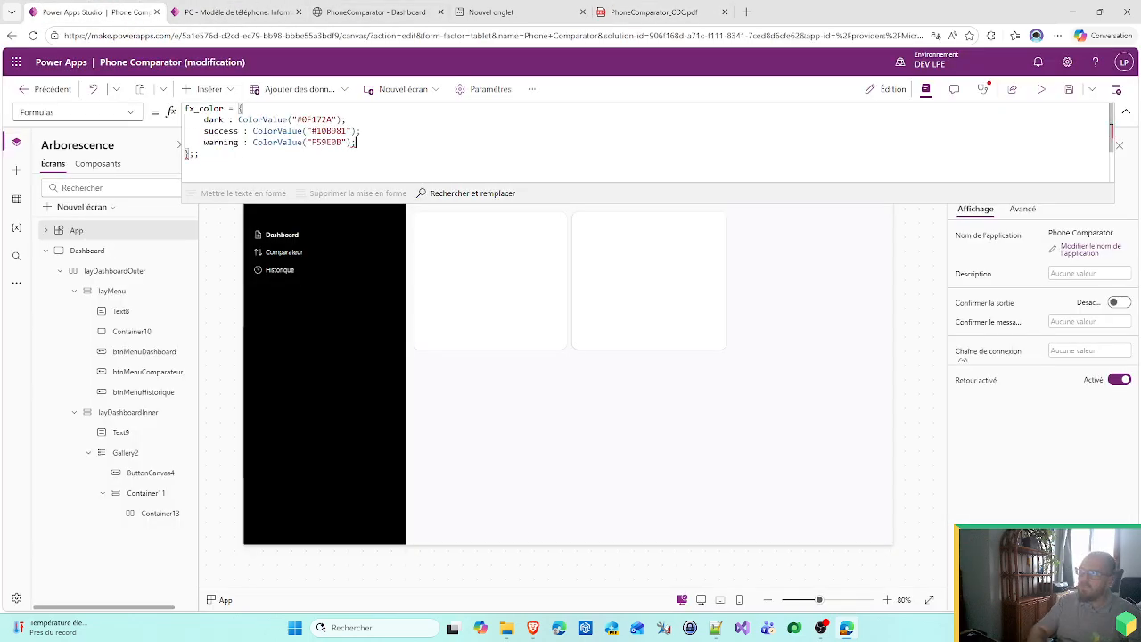
# - Add an error entry to fx_color with ColorValue("#EF4444"), copying the Error Red code from the PDF palette
pyautogui.write('error : ')
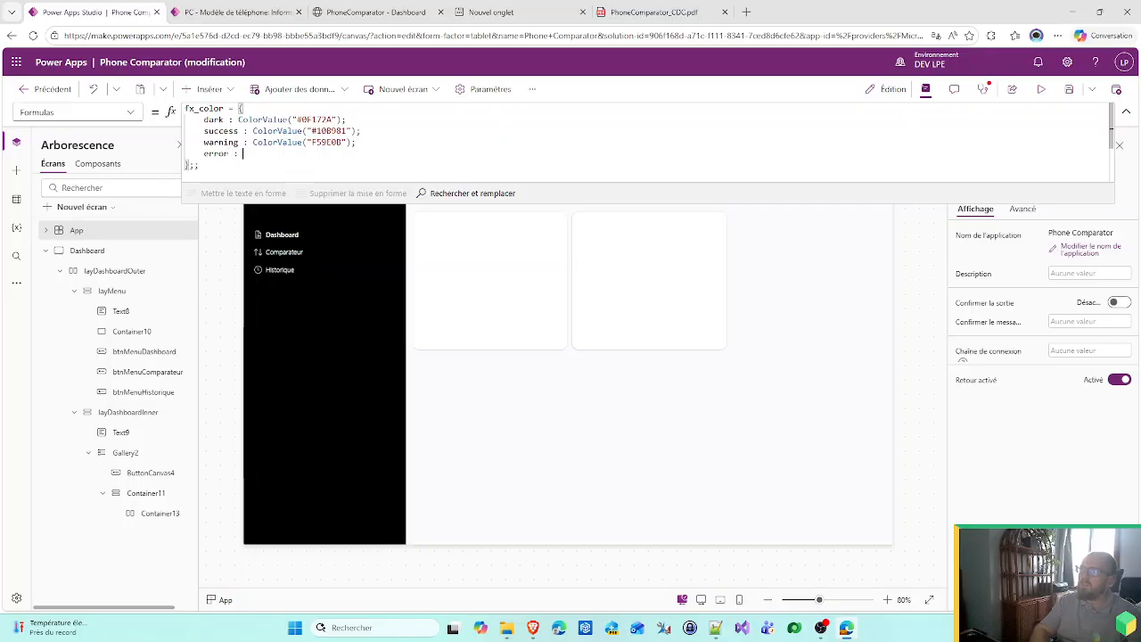
pyautogui.write('ColorValu')
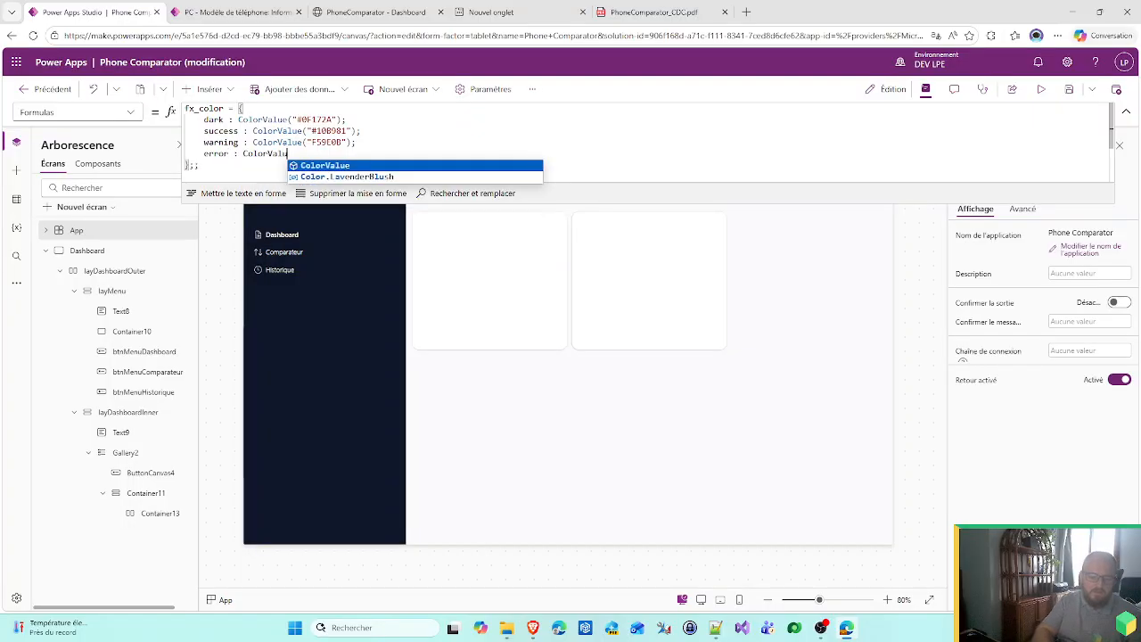
pyautogui.write('e("")')
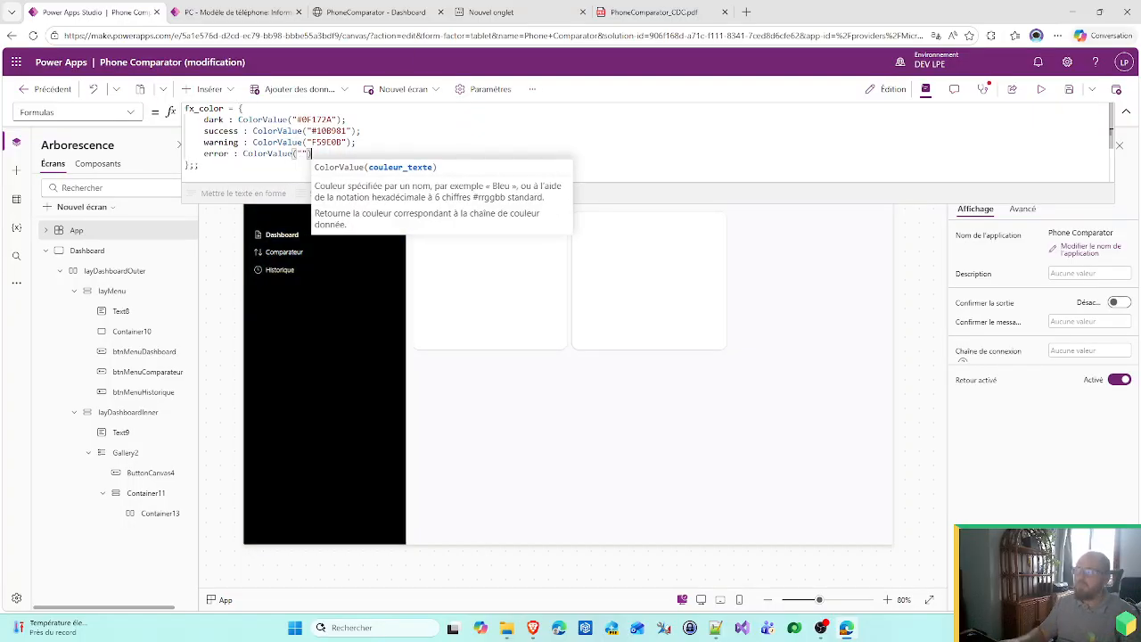
pyautogui.click(653, 12)
pyautogui.moveTo(492, 477); pyautogui.dragTo(452, 478)
pyautogui.hotkey('ctrl', 'c')
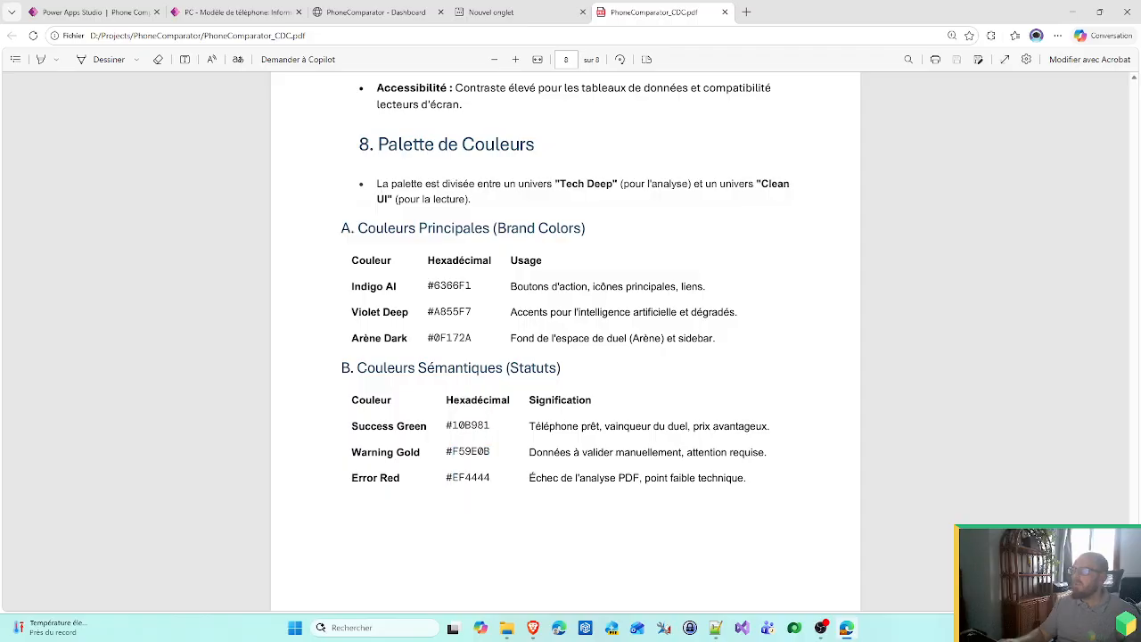
pyautogui.moveTo(465, 478); pyautogui.dragTo(490, 478)
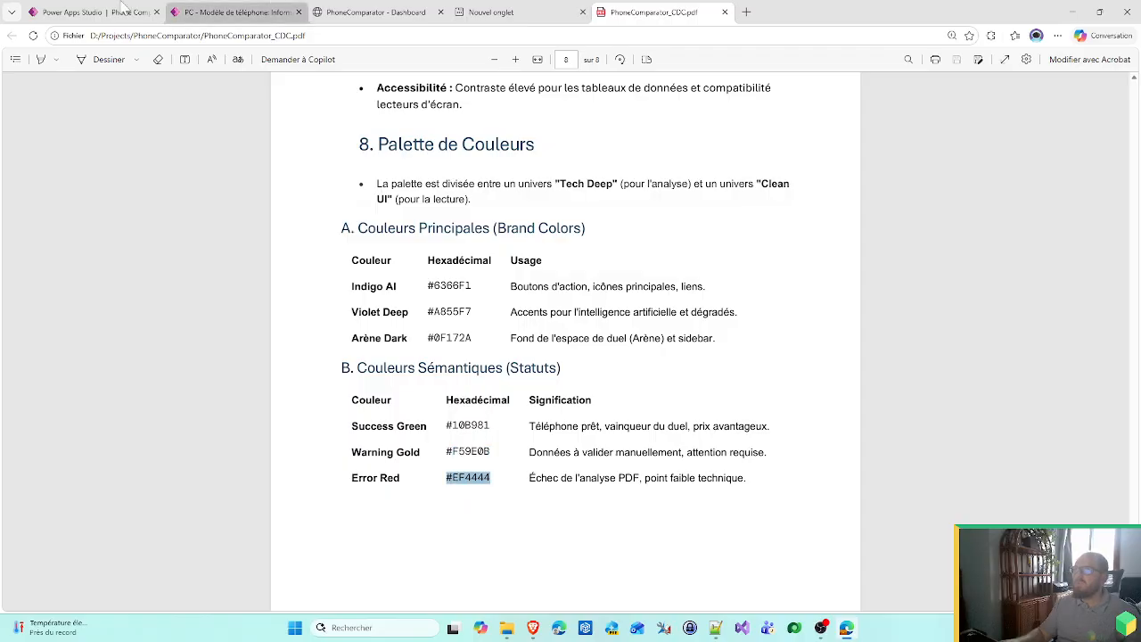
pyautogui.click(89, 11)
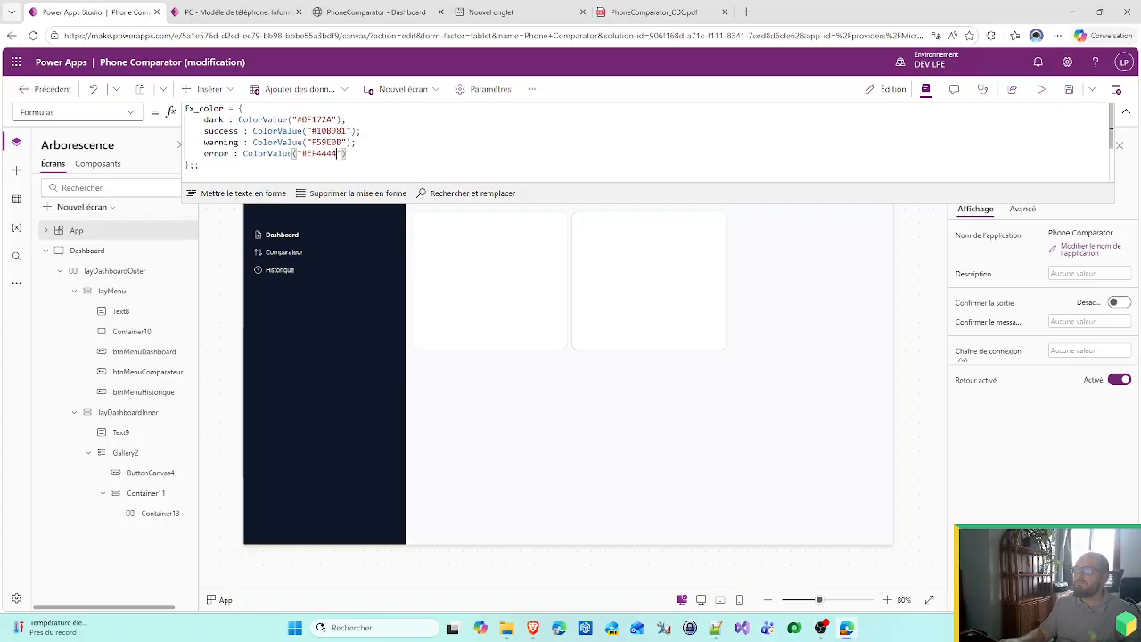
pyautogui.moveTo(326, 153); pyautogui.dragTo(238, 153)
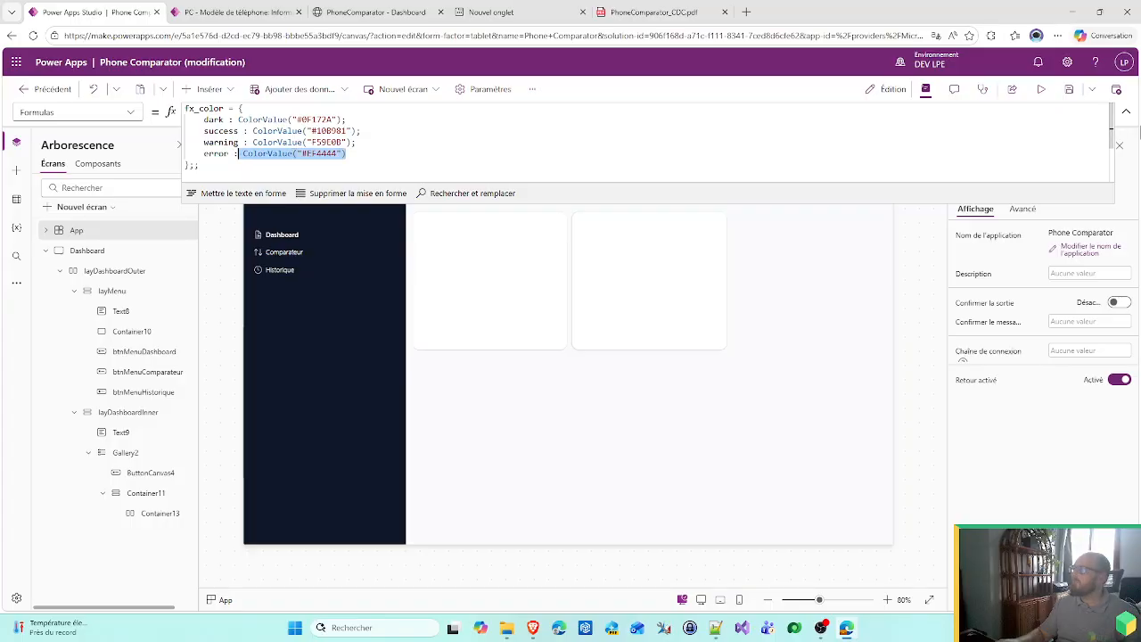
pyautogui.click(1125, 111)
# - Insert a text control into the first card of Gallery2, alongside ButtonCanvas4
pyautogui.click(523, 246)
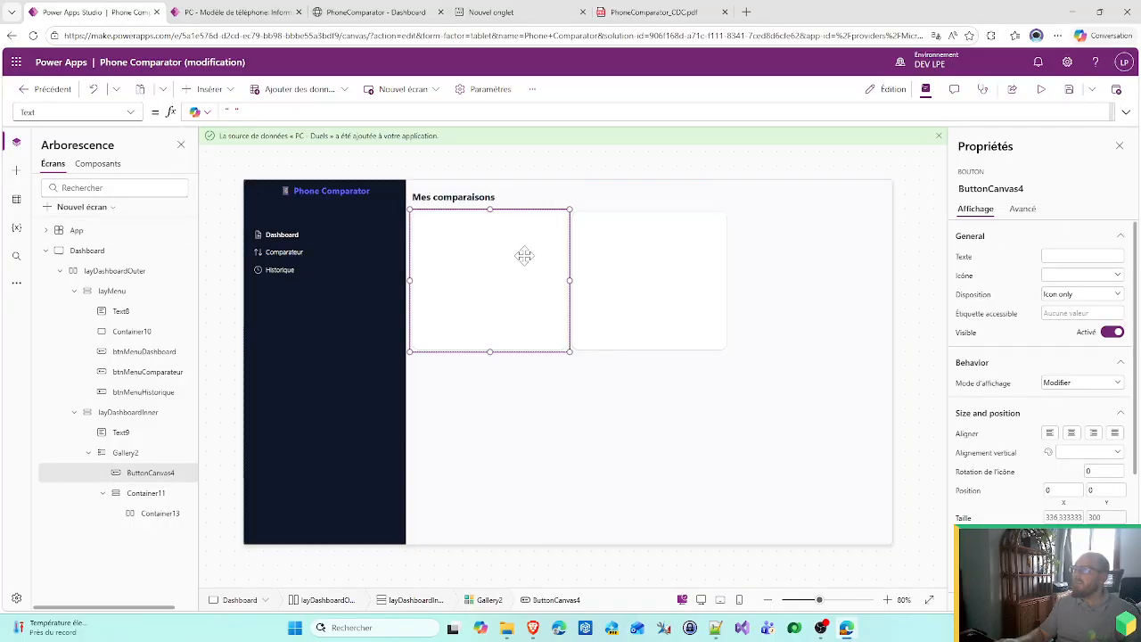
pyautogui.click(209, 89)
pyautogui.click(223, 165)
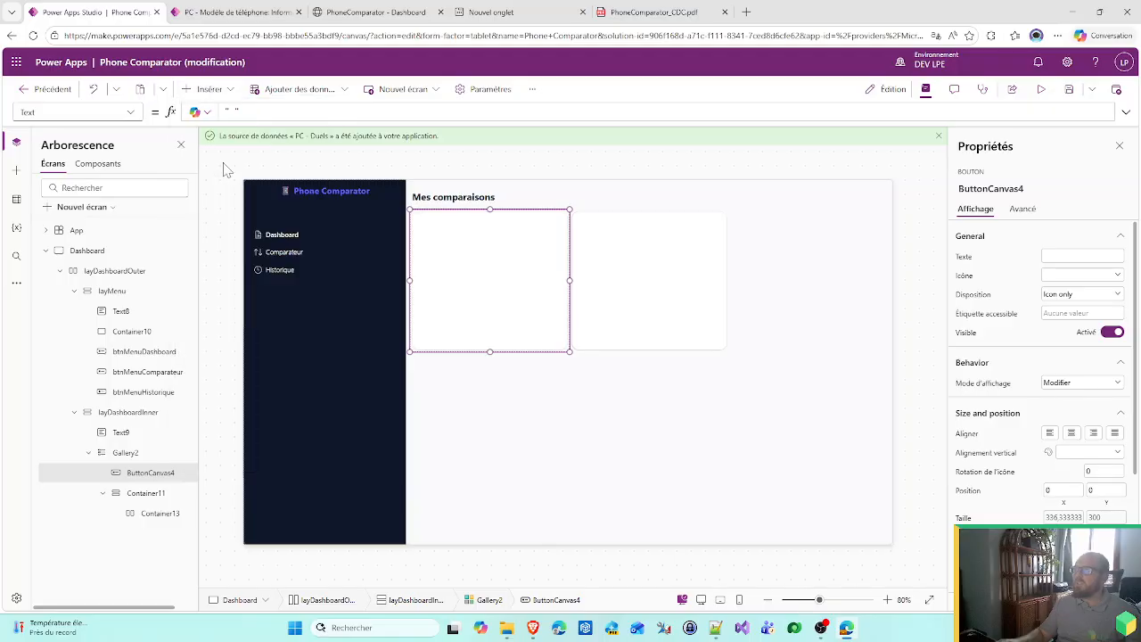
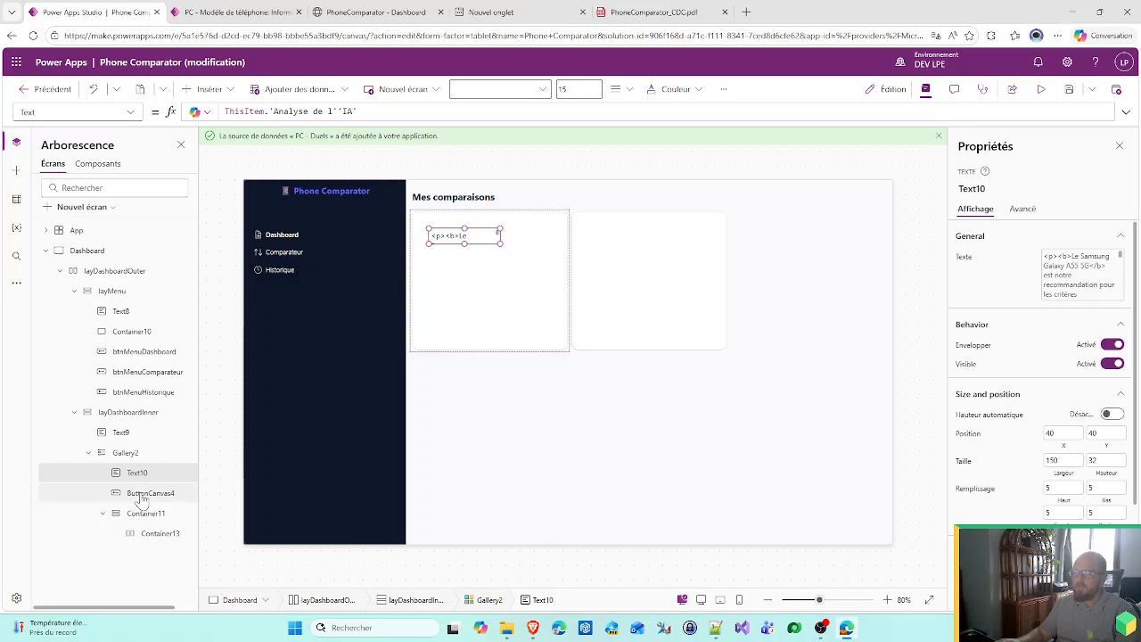
# - Delete the Text10 control from Gallery2
pyautogui.click(135, 491)
pyautogui.click(143, 474)
pyautogui.press('Delete')
# - Insert a text control inside Container13 of the gallery card
pyautogui.click(160, 514)
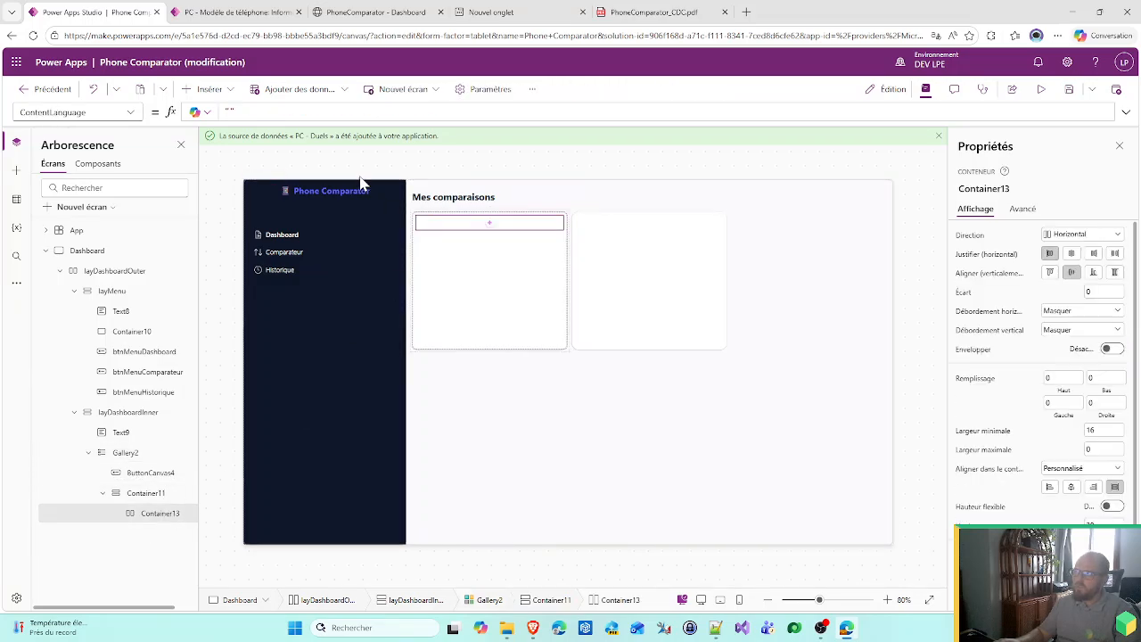
pyautogui.click(207, 89)
pyautogui.click(210, 162)
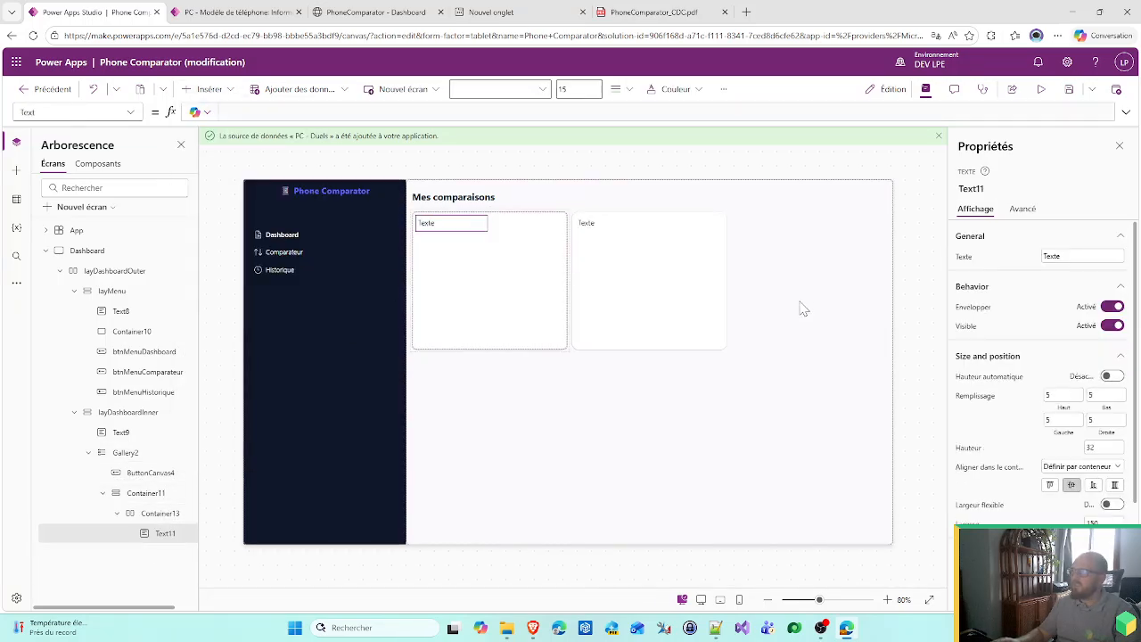
# - Set the new text's font size to 12 and stretch it vertically within its container
pyautogui.scroll(-3, 1138, 439)
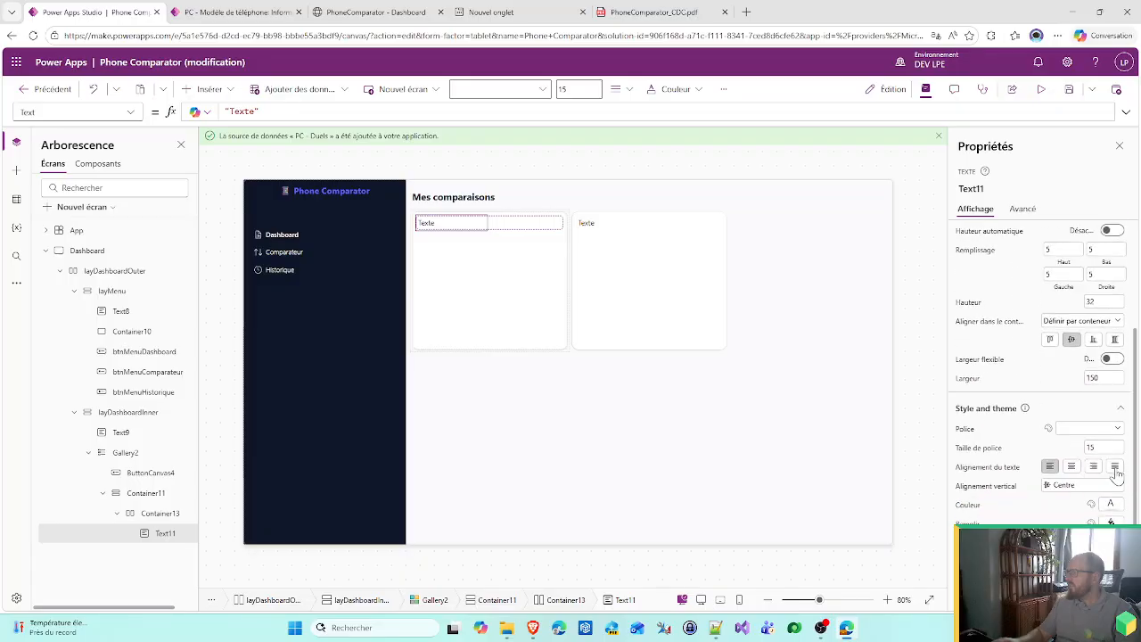
pyautogui.click(1103, 447)
pyautogui.write('12')
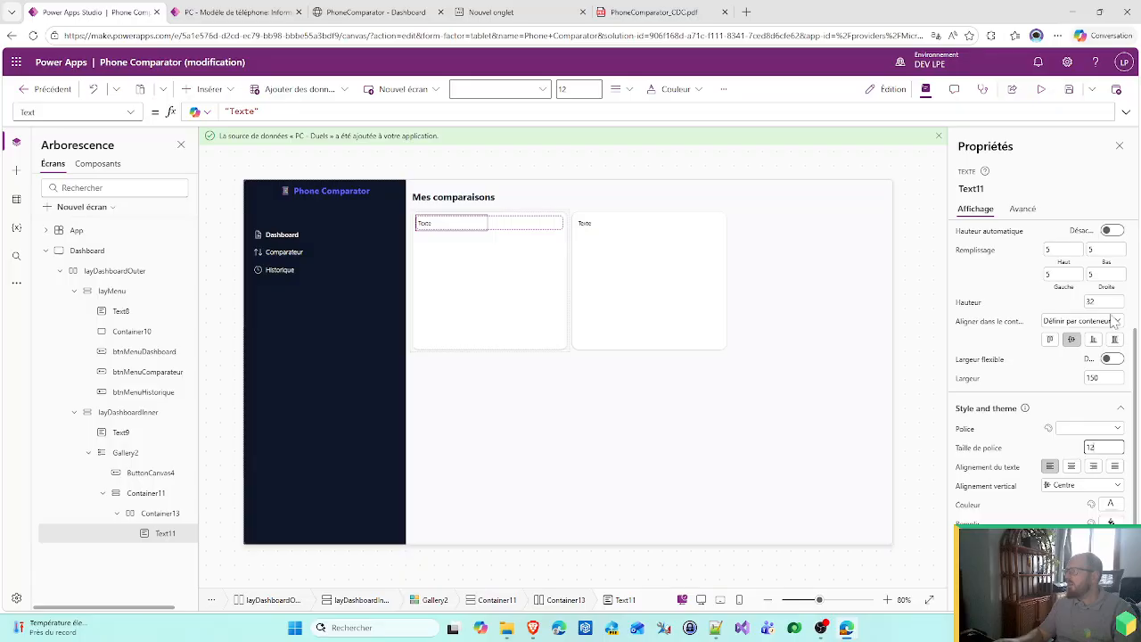
pyautogui.click(1114, 339)
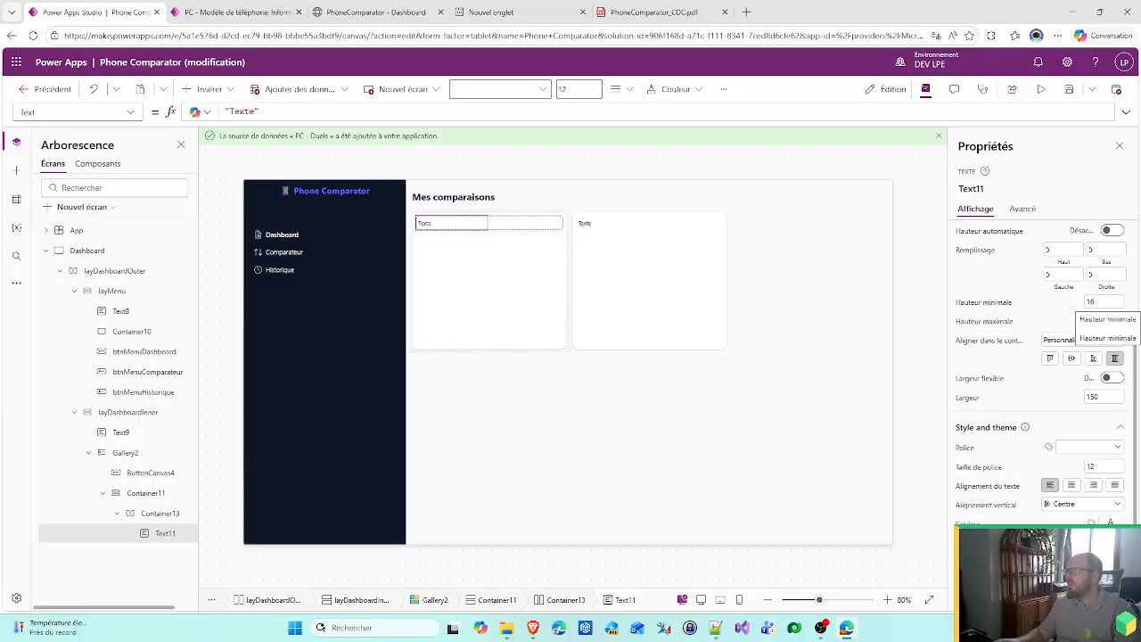
pyautogui.scroll(-1, 1094, 453)
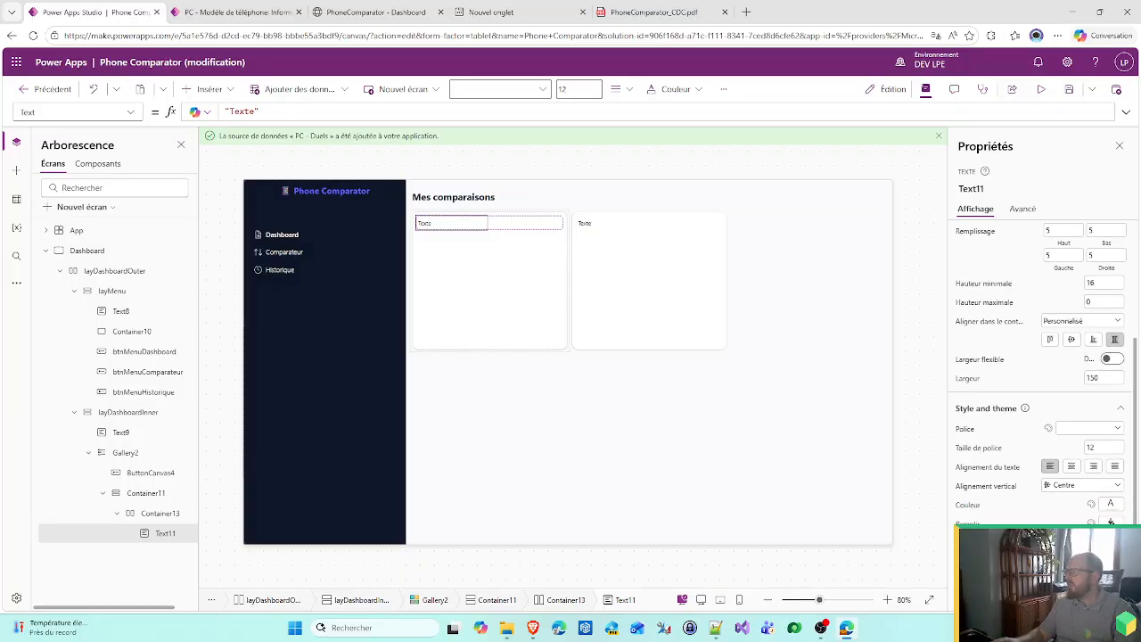
pyautogui.click(1100, 447)
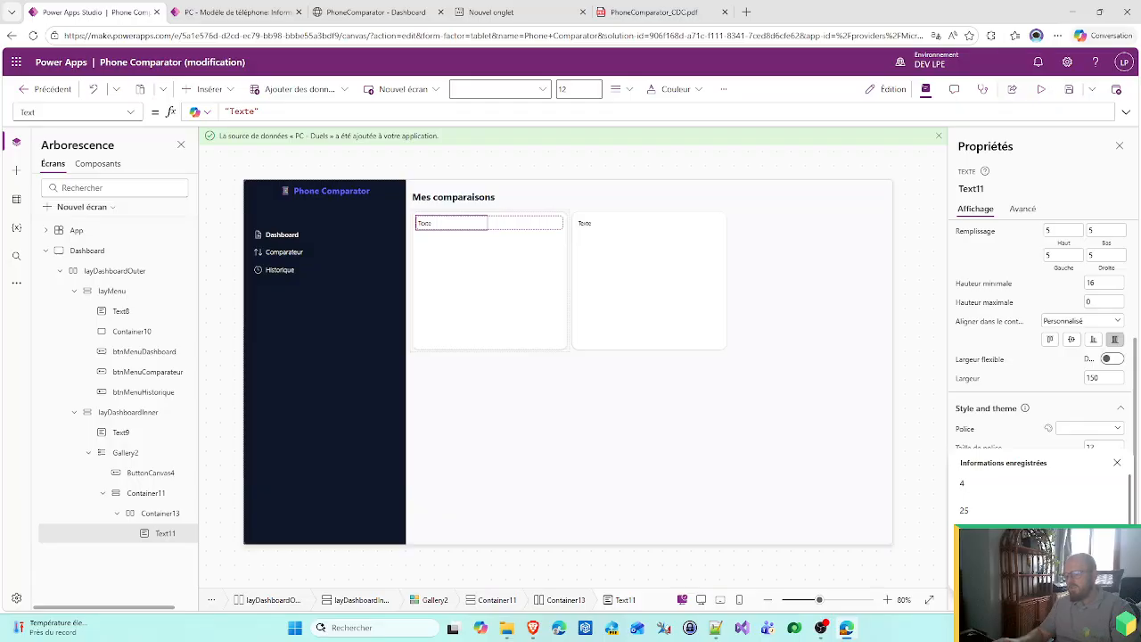
pyautogui.press('Escape')
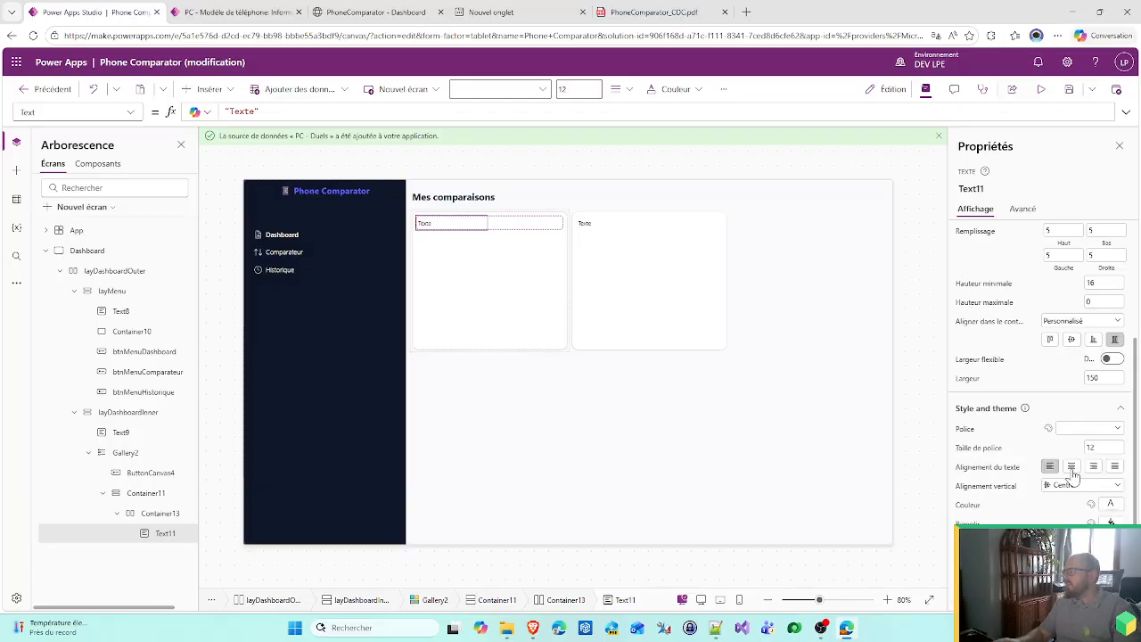
# - Centre the text horizontally within the Text11 control
pyautogui.scroll(3, 1074, 475)
pyautogui.scroll(-3, 1043, 365)
pyautogui.click(1072, 467)
pyautogui.scroll(3, 1054, 493)
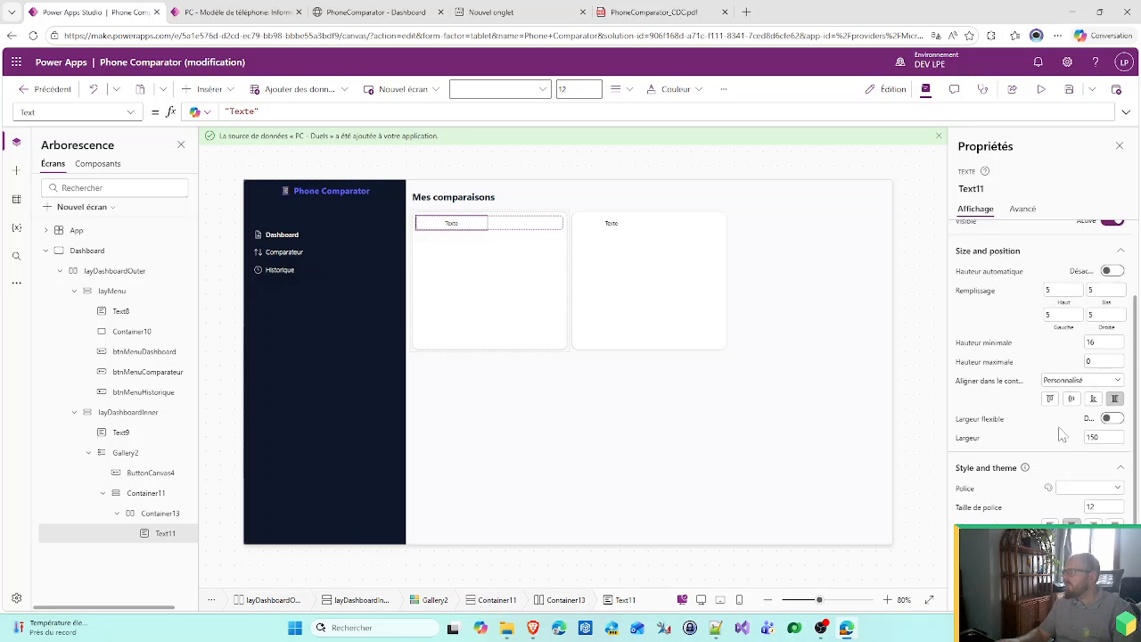
# - Justify the contents of Container13 horizontally to the end, so its text sits at the card's right edge
pyautogui.click(545, 227)
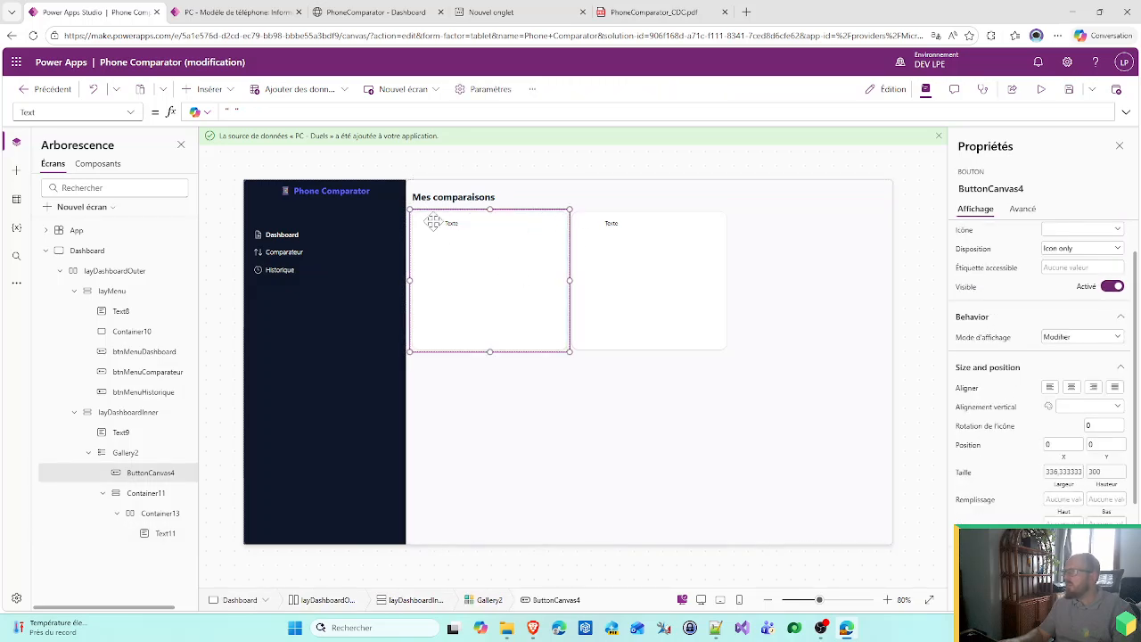
pyautogui.click(158, 513)
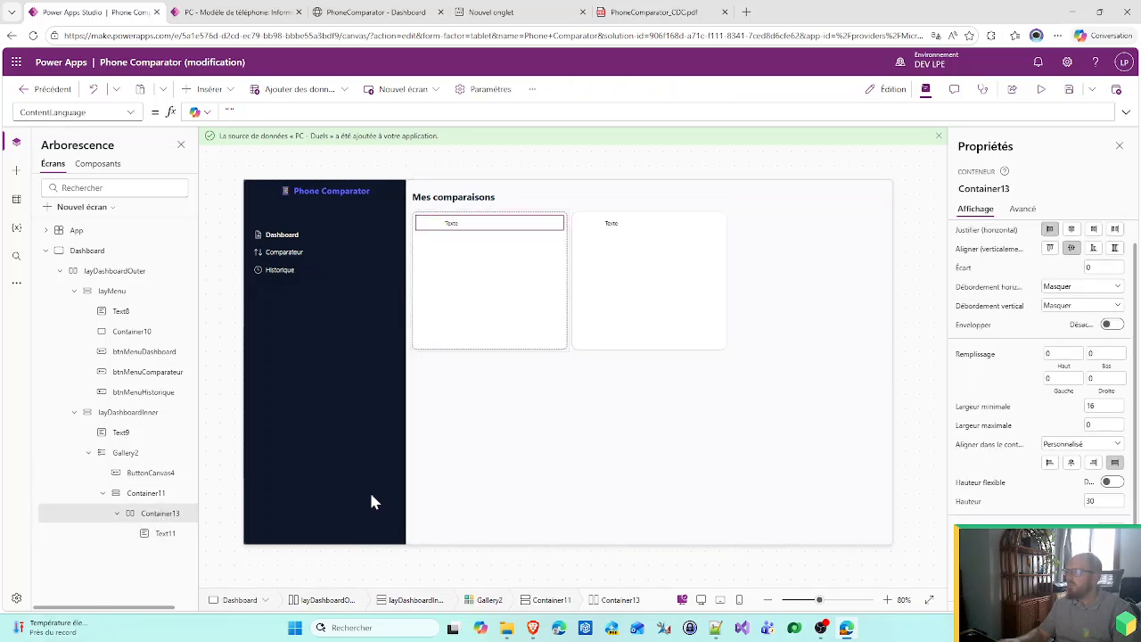
pyautogui.click(1095, 230)
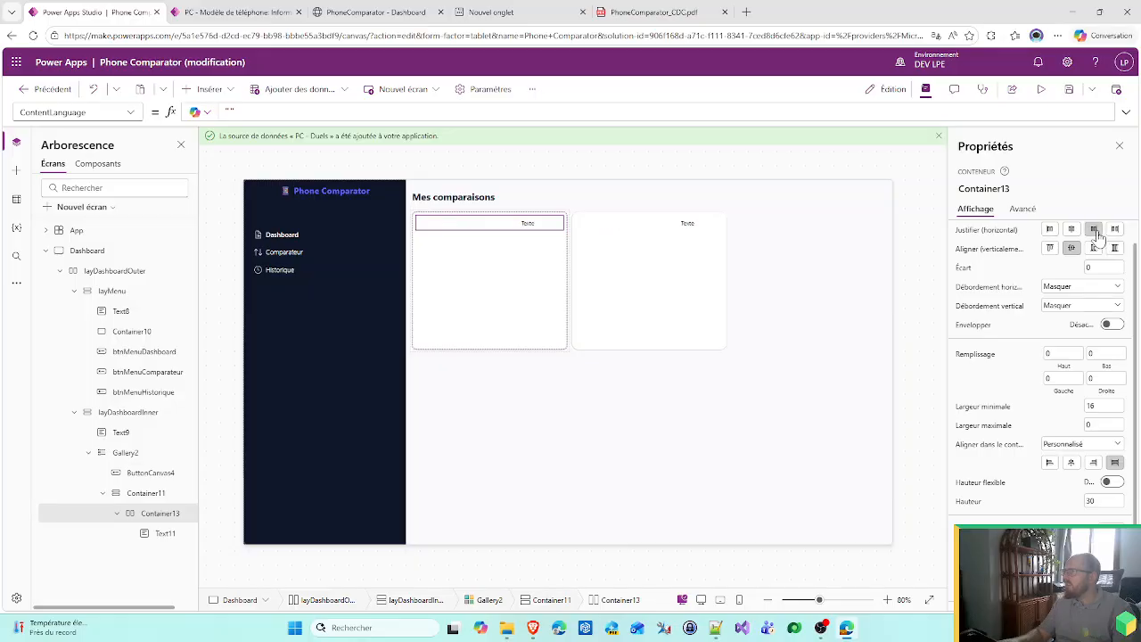
pyautogui.scroll(2, 1054, 446)
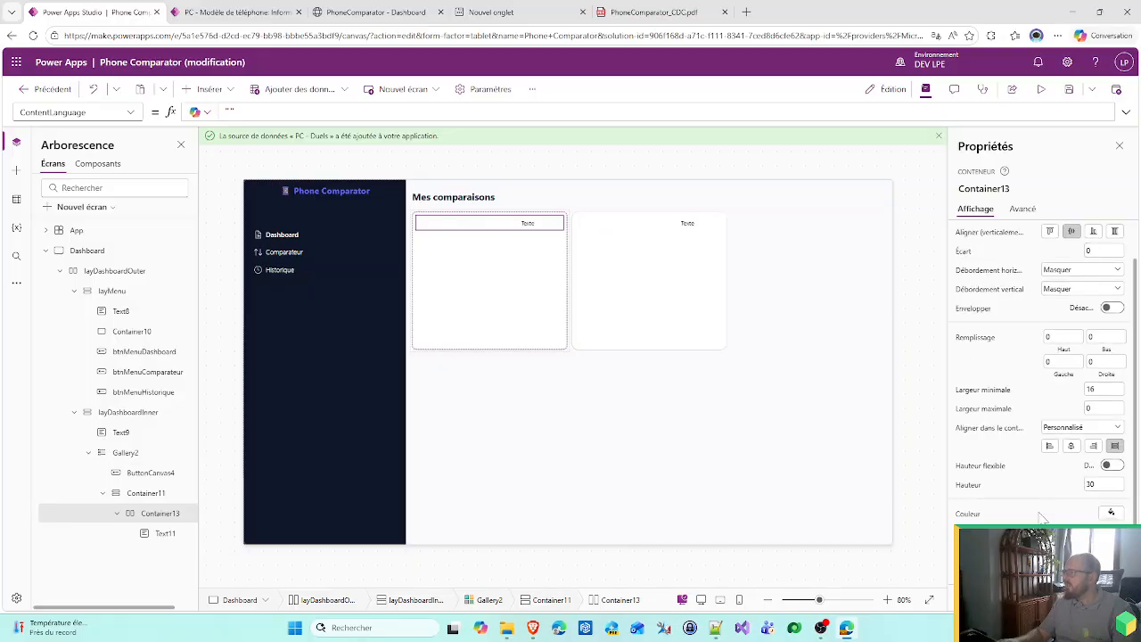
# - Set Text11's text to the formula Upper(ThisItem.'Statut Duel')
pyautogui.click(167, 533)
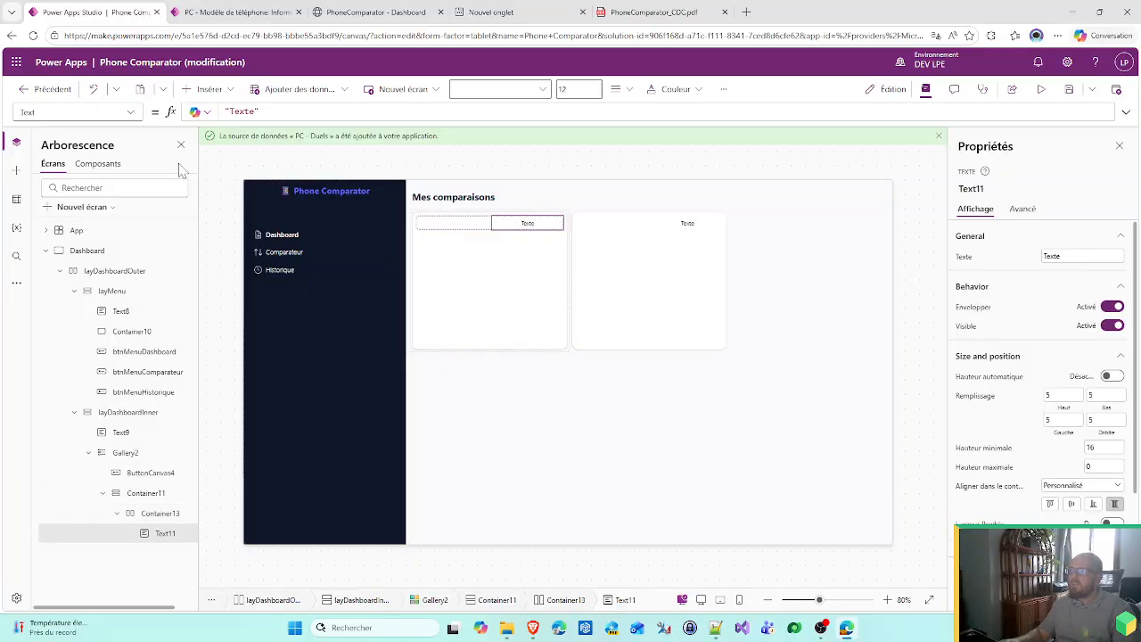
pyautogui.click(266, 114)
pyautogui.hotkey('ctrl', 'a')
pyautogui.write('U')
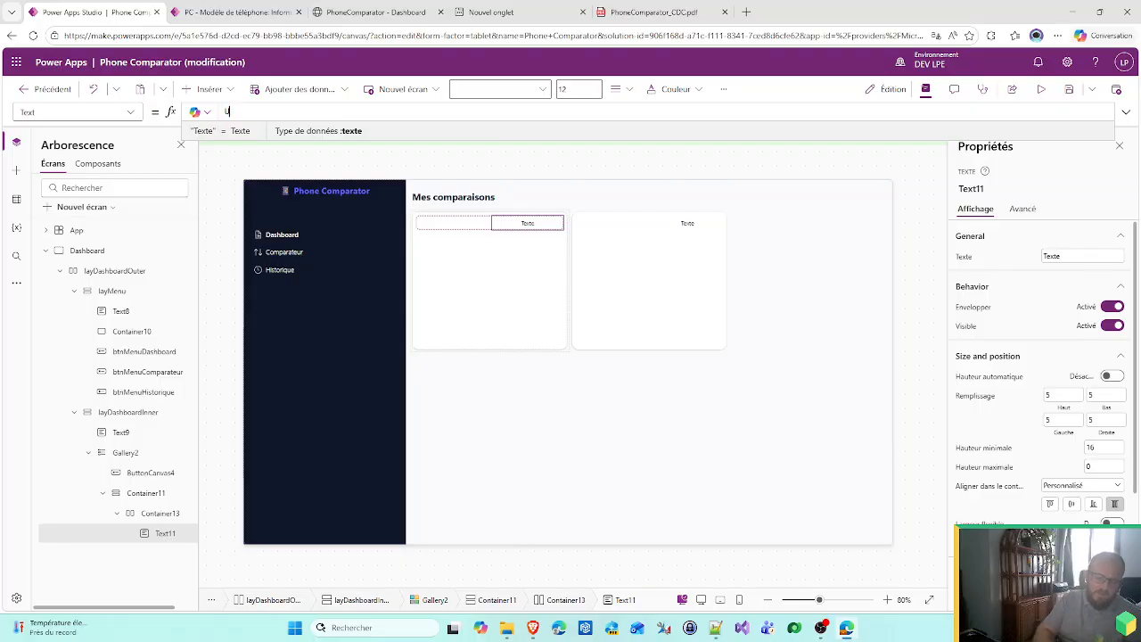
pyautogui.write('pper(')
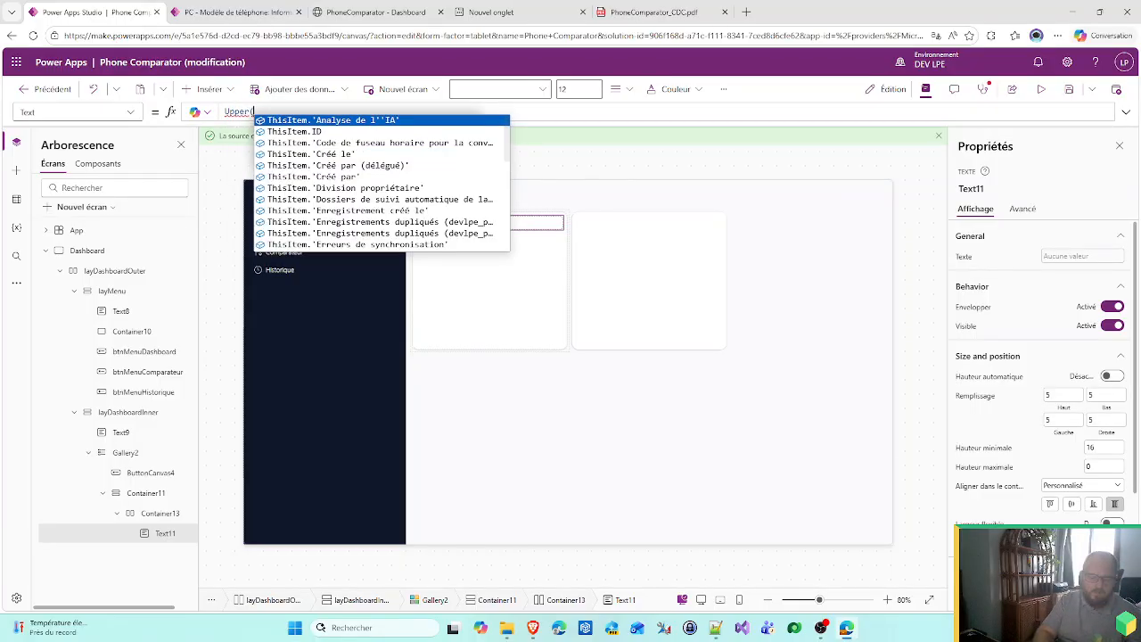
pyautogui.press('Tab')
pyautogui.write(')')
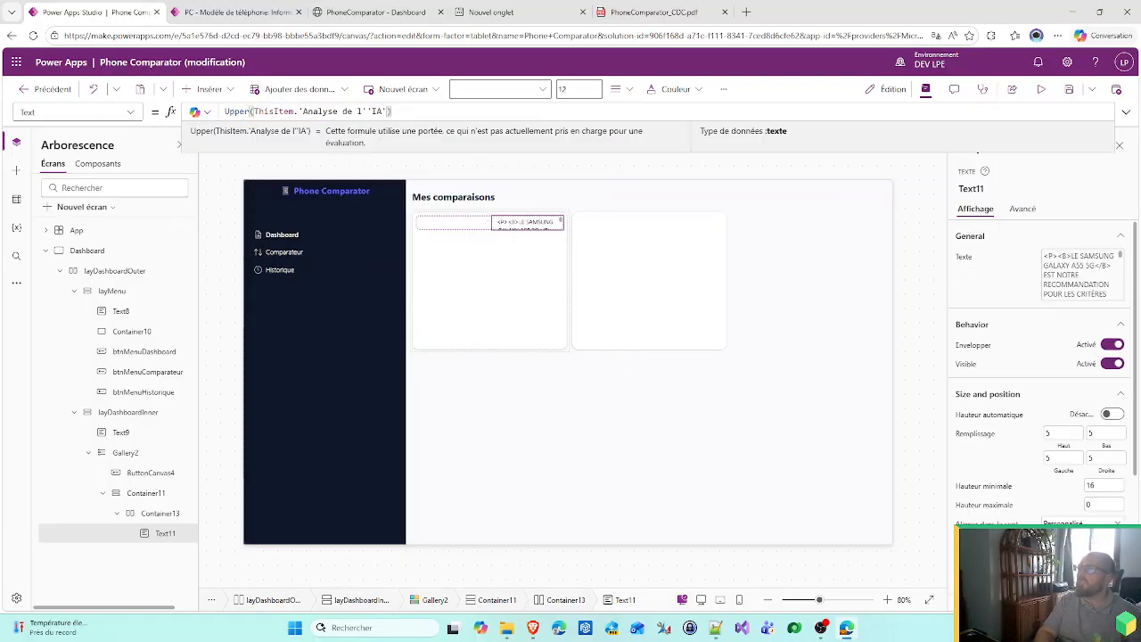
pyautogui.press('BackSpace')
pyautogui.press('BackSpace')
pyautogui.press('BackSpace')
pyautogui.press('BackSpace')
pyautogui.press('BackSpace')
pyautogui.press('BackSpace')
pyautogui.press('BackSpace')
pyautogui.press('BackSpace')
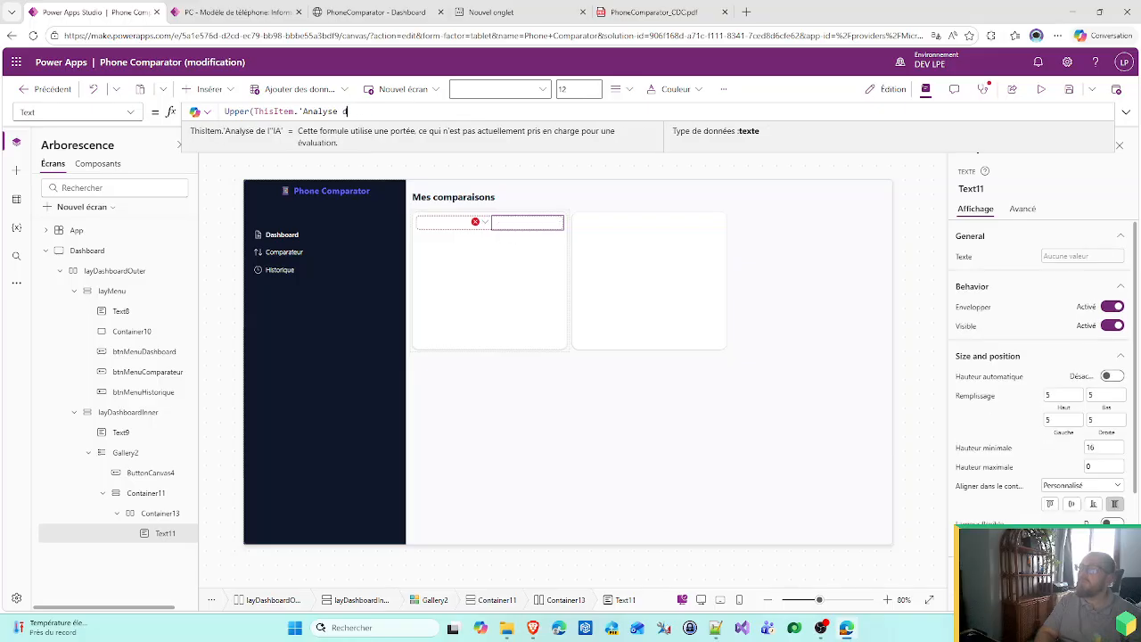
pyautogui.write('.St')
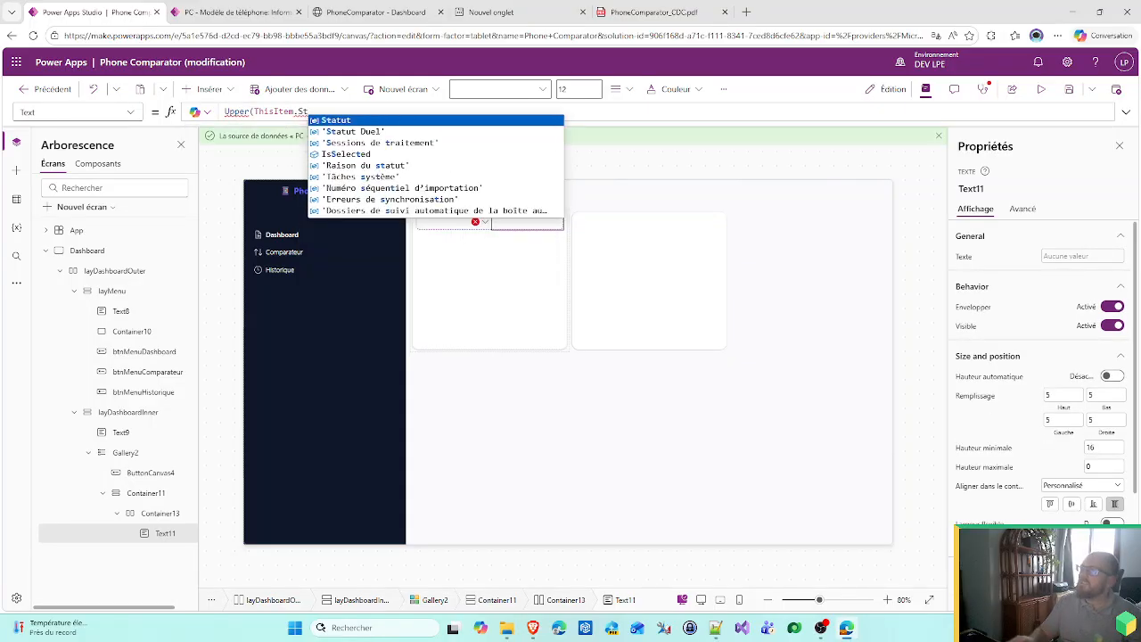
pyautogui.click(375, 131)
pyautogui.write(')')
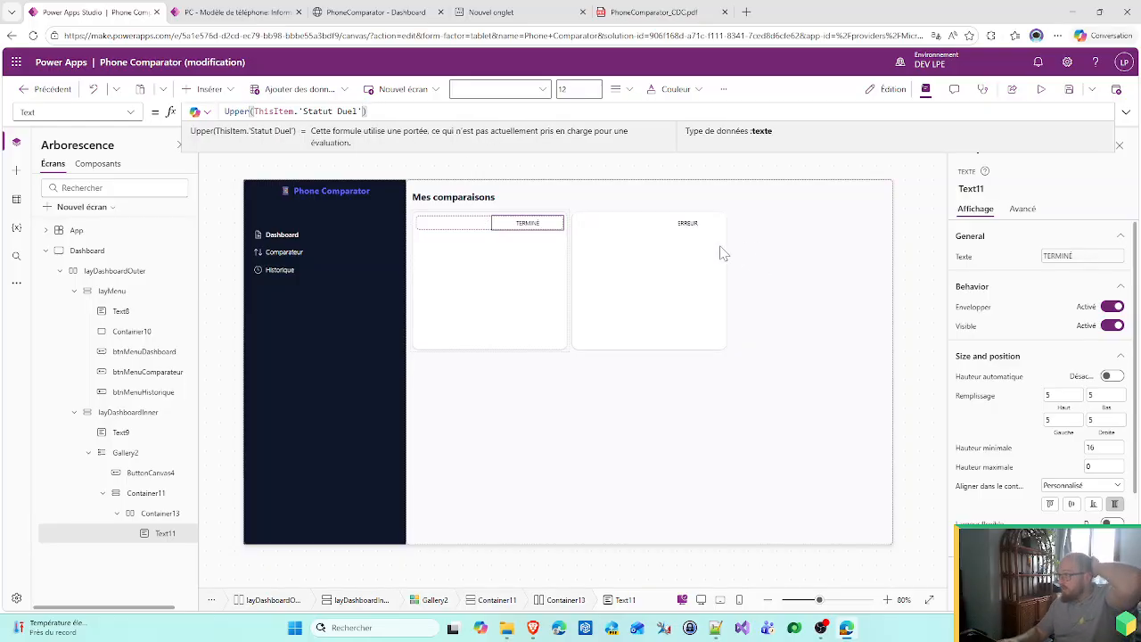
# - Start a Switch formula for Text11's font colour, evaluating ThisItem.'Analyse de l''IA'
pyautogui.scroll(-1, 1038, 401)
pyautogui.scroll(-1, 1039, 401)
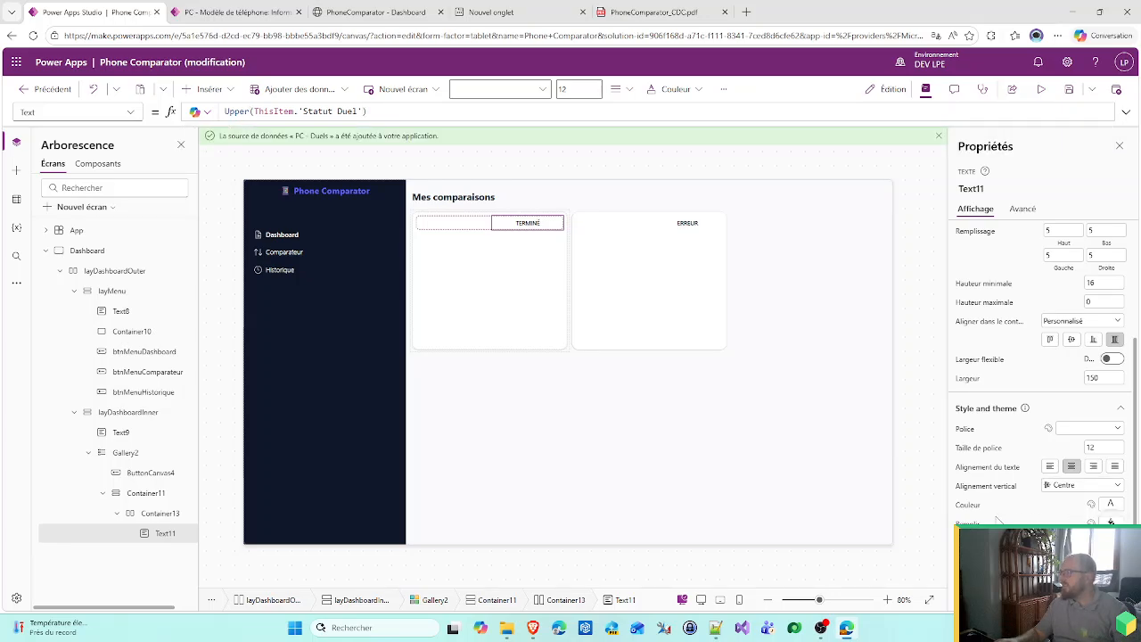
pyautogui.click(964, 508)
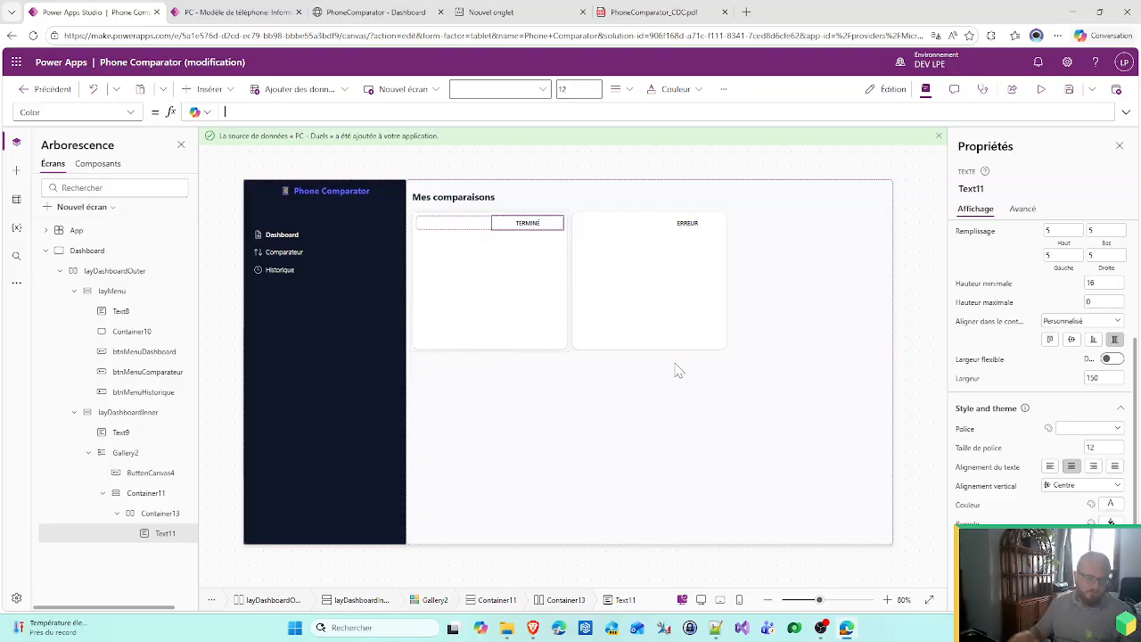
pyautogui.write('Switch(')
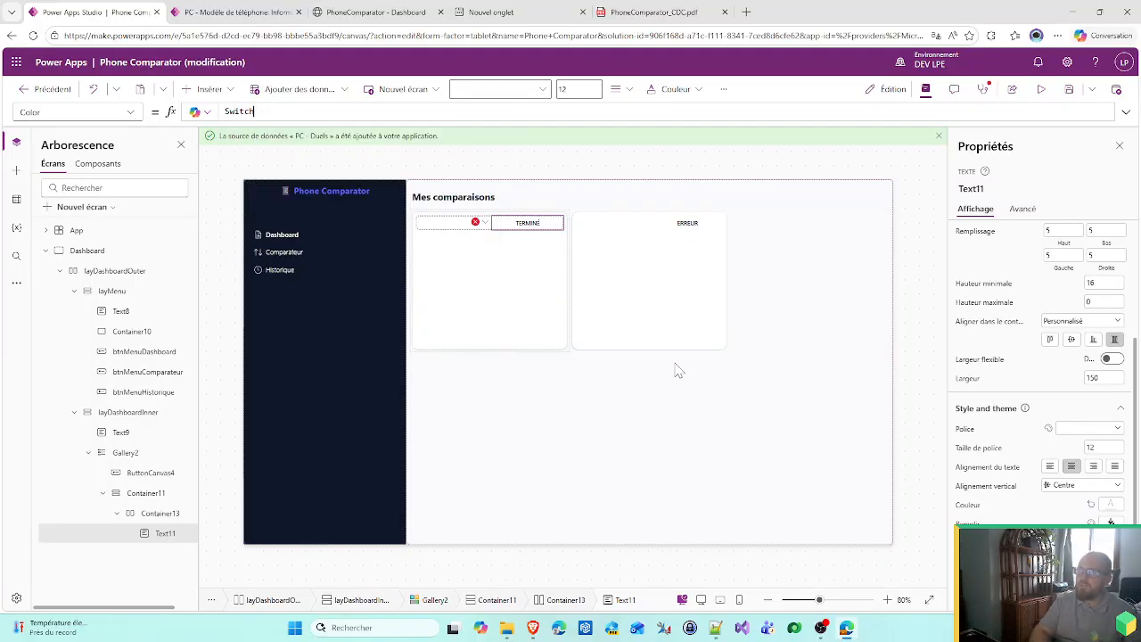
pyautogui.write('Th')
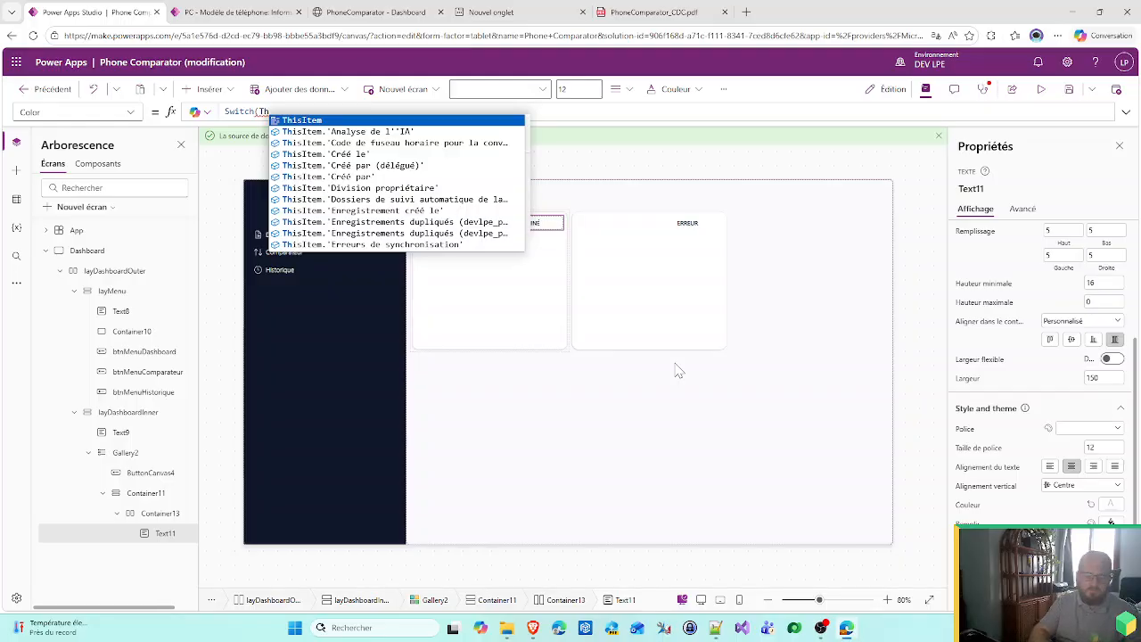
pyautogui.write('isI')
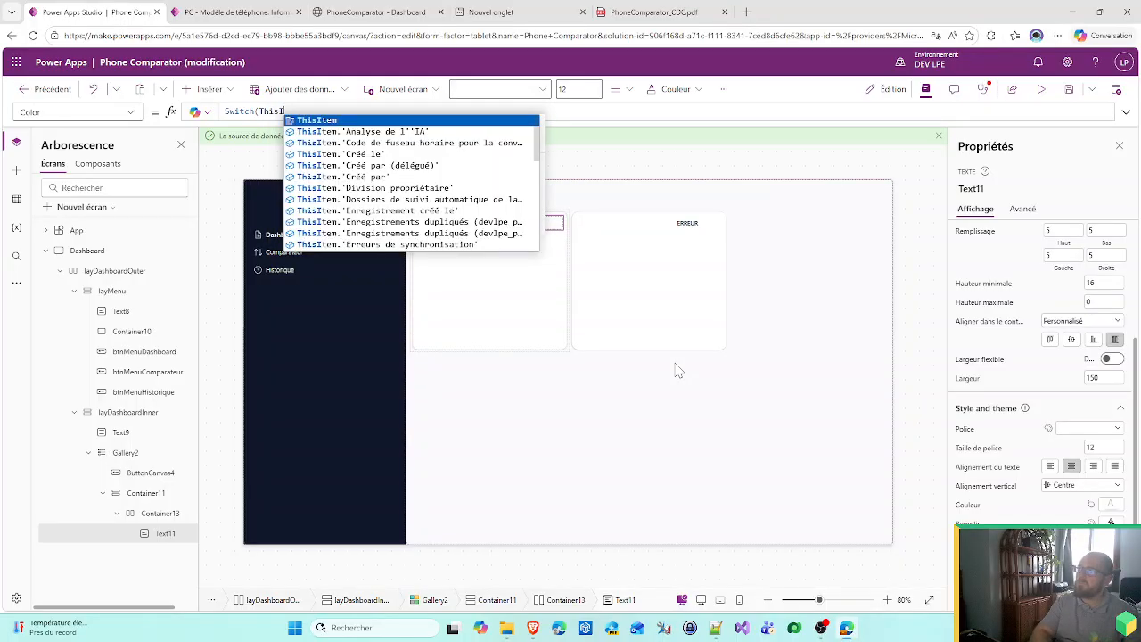
pyautogui.press('Down')
pyautogui.press('Tab')
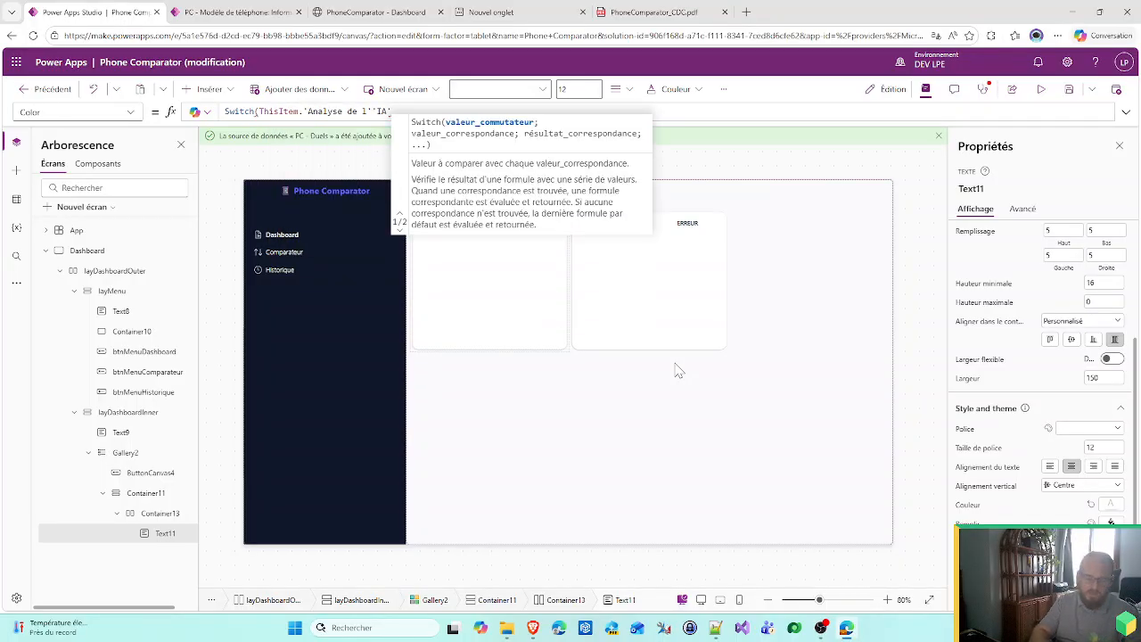
pyautogui.write(';This')
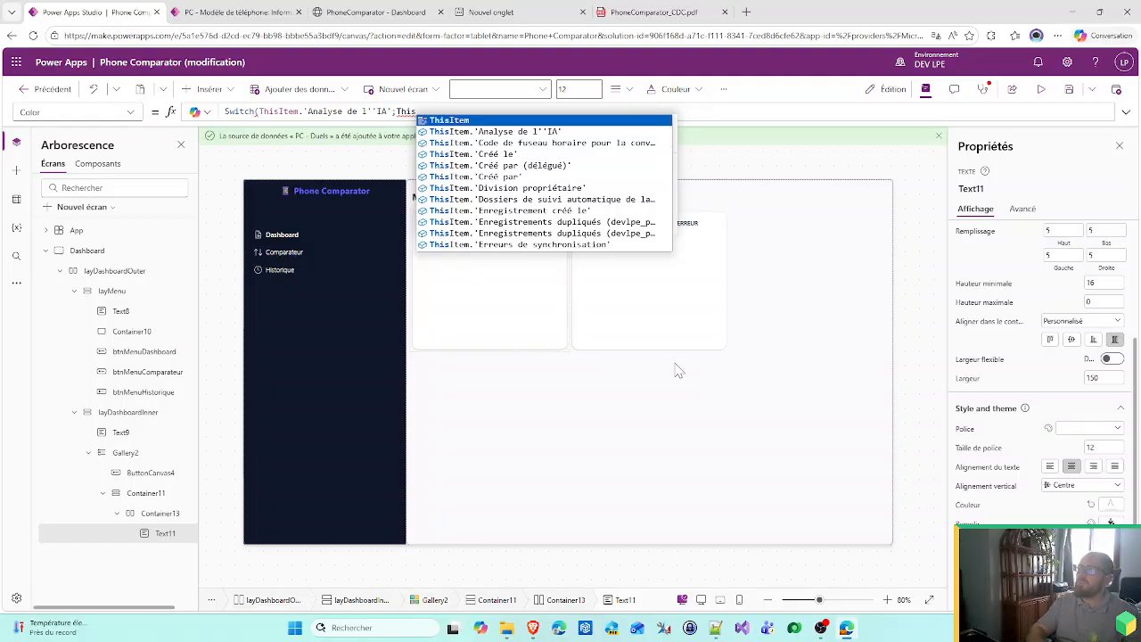
pyautogui.press('BackSpace')
pyautogui.press('BackSpace')
pyautogui.press('BackSpace')
pyautogui.press('BackSpace')
pyautogui.write('Anal')
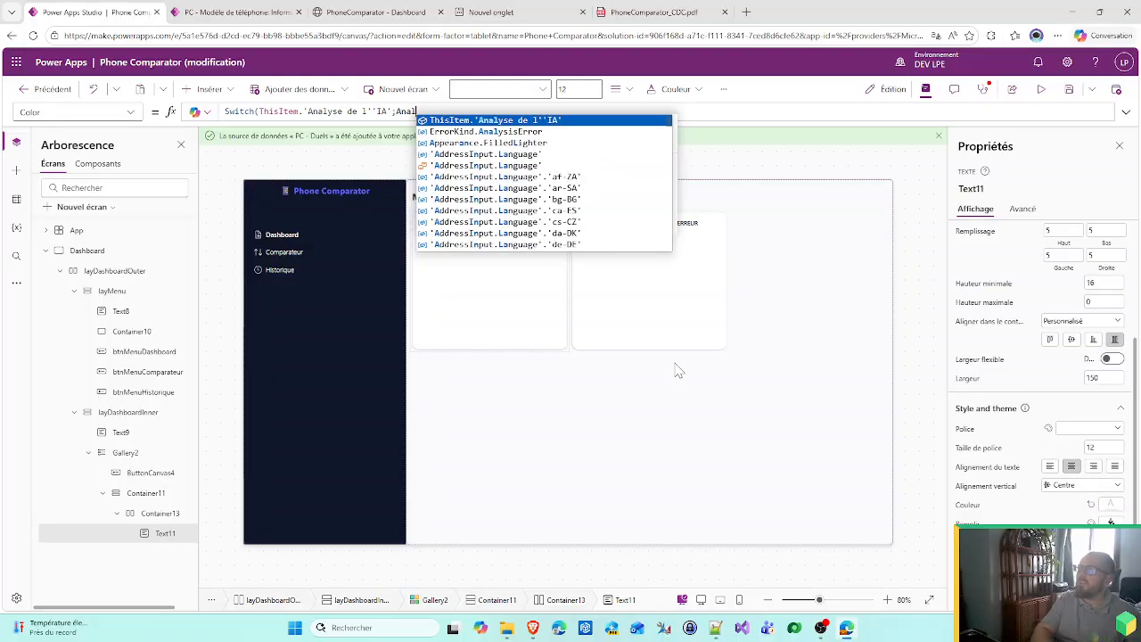
pyautogui.write('u')
pyautogui.press('BackSpace')
pyautogui.write('yse')
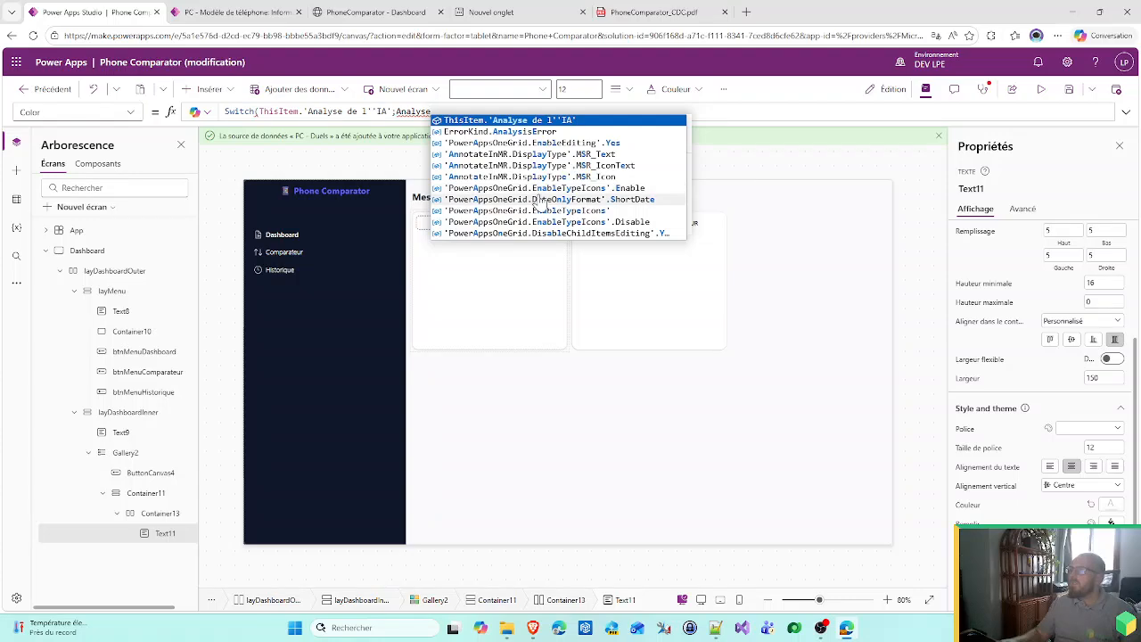
# - Add the first Switch case to Text11's font colour formula: 'PC - Statut IA'.Terminé returns fx_color.success
pyautogui.doubleClick(415, 111)
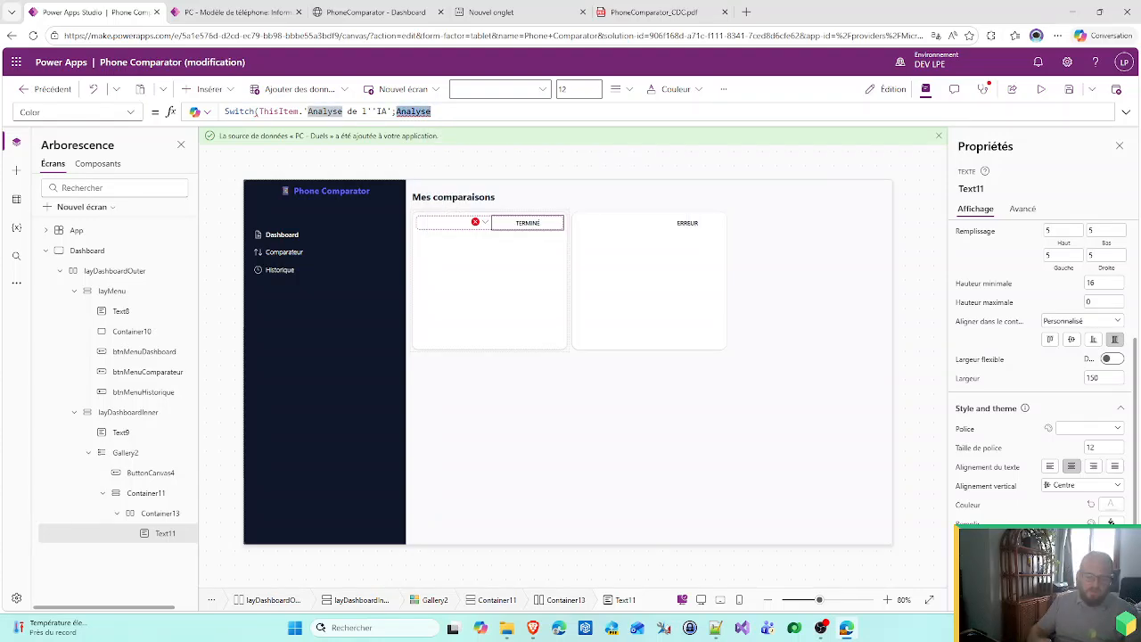
pyautogui.write('PC')
pyautogui.scroll(-1, 489, 210)
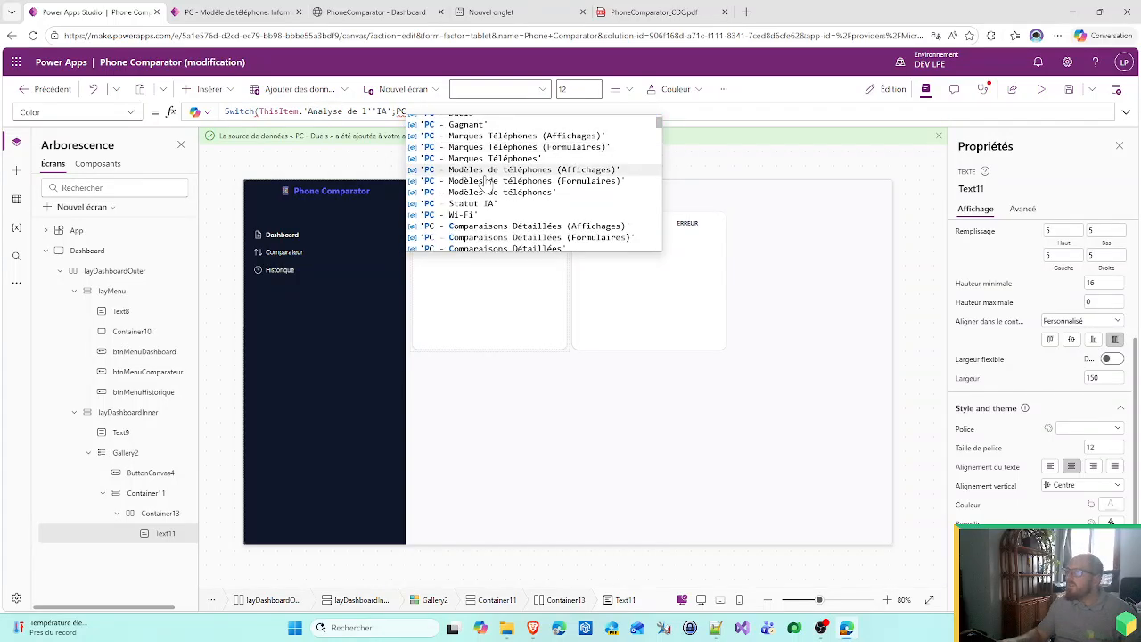
pyautogui.click(489, 205)
pyautogui.write('.')
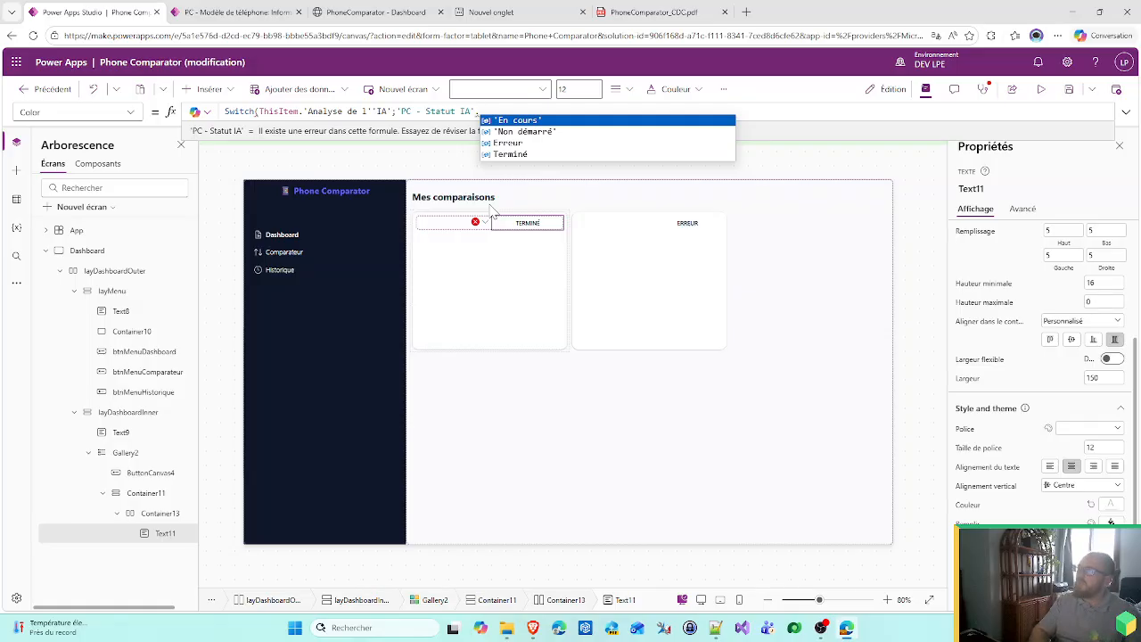
pyautogui.press('Down')
pyautogui.press('Down')
pyautogui.press('Down')
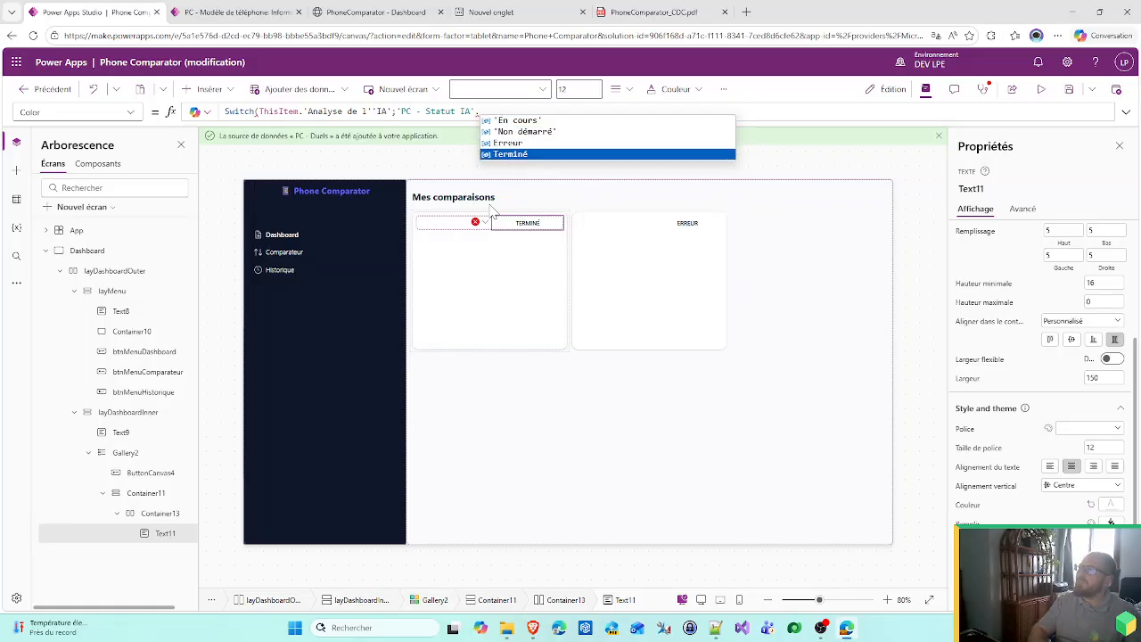
pyautogui.press('Tab')
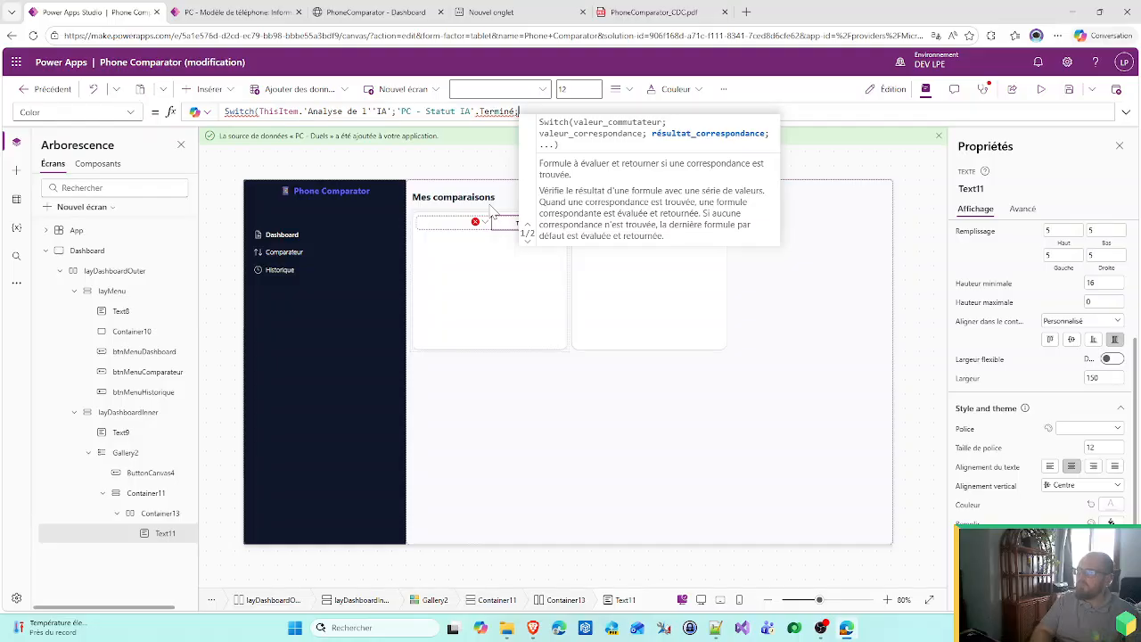
pyautogui.write(';fx_color.')
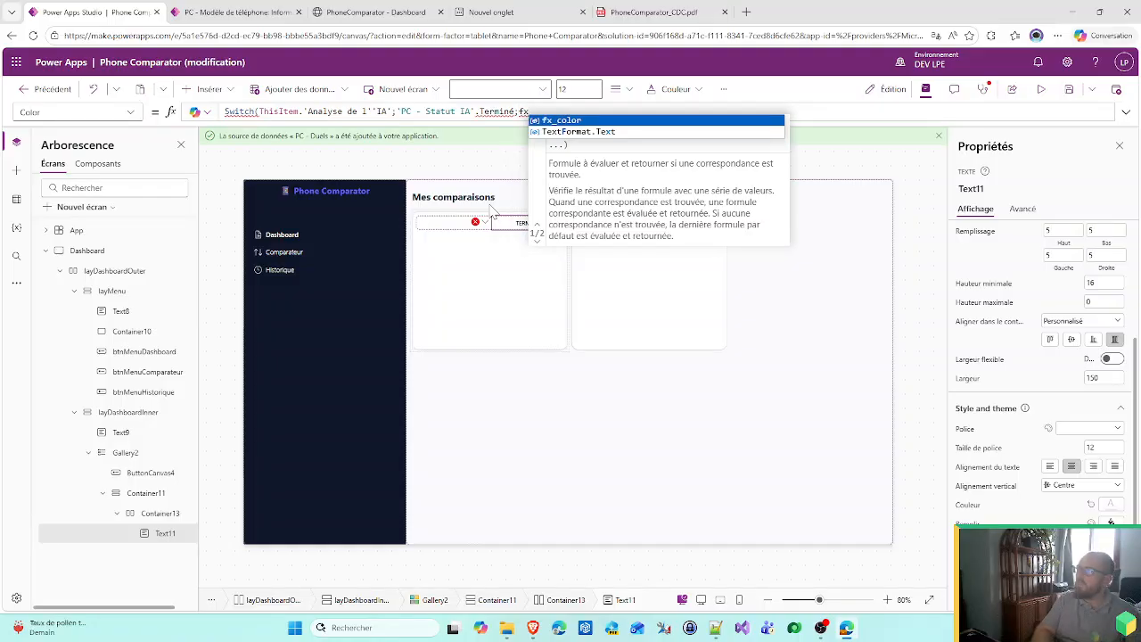
pyautogui.press('Down')
pyautogui.press('Down')
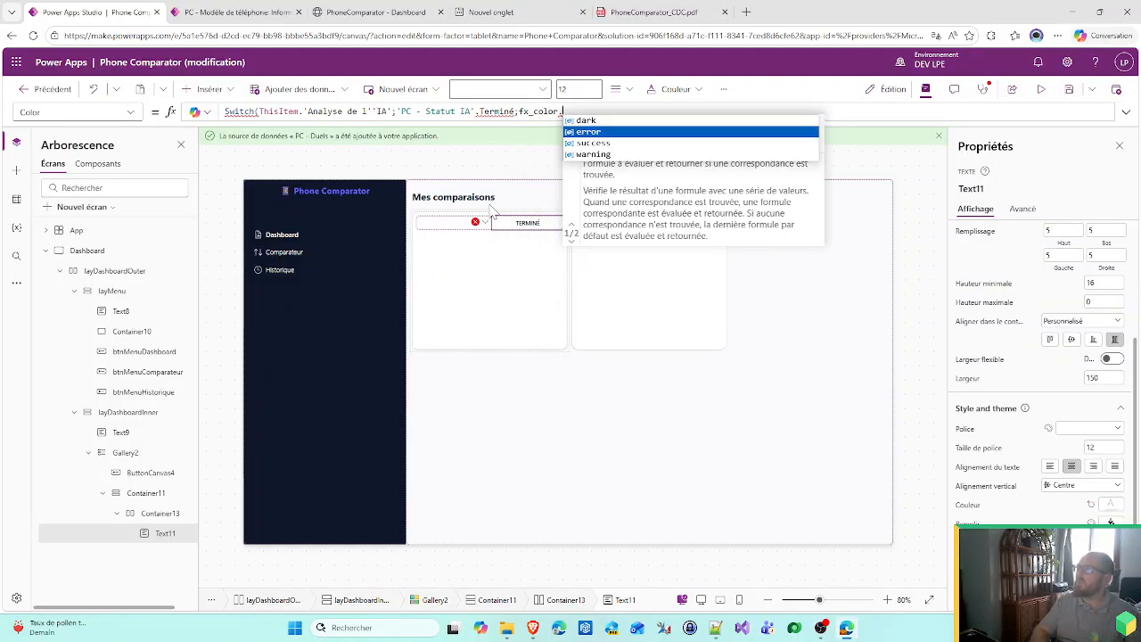
pyautogui.press('Tab')
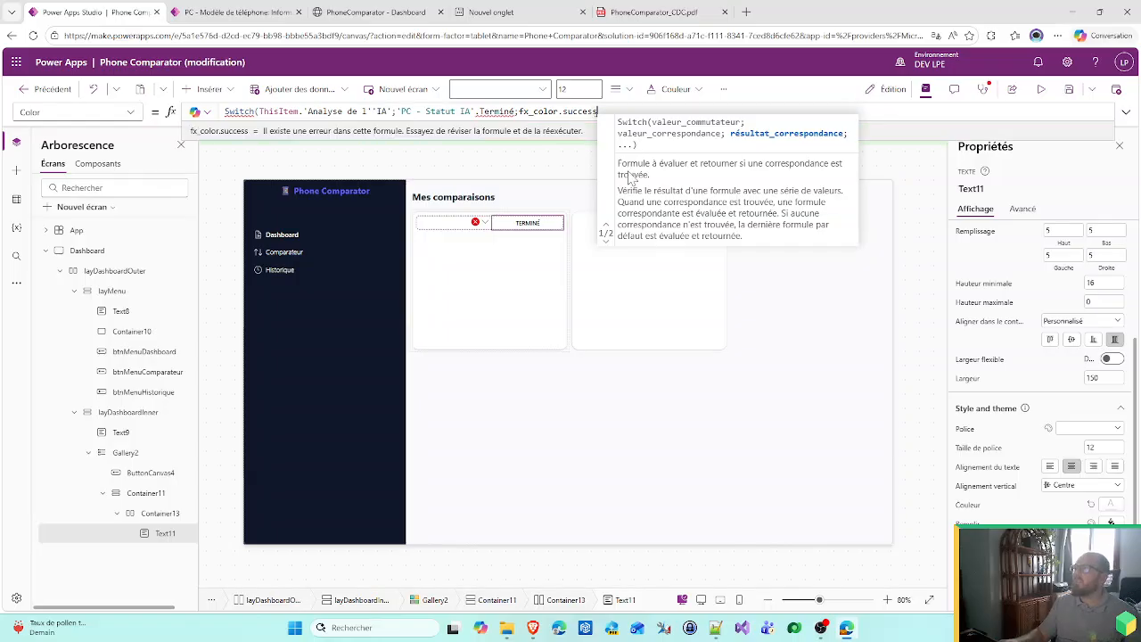
# - Add a second case to the colour Switch: 'PC - Statut IA'.Erreur returns fx_color.error
pyautogui.write(';PC')
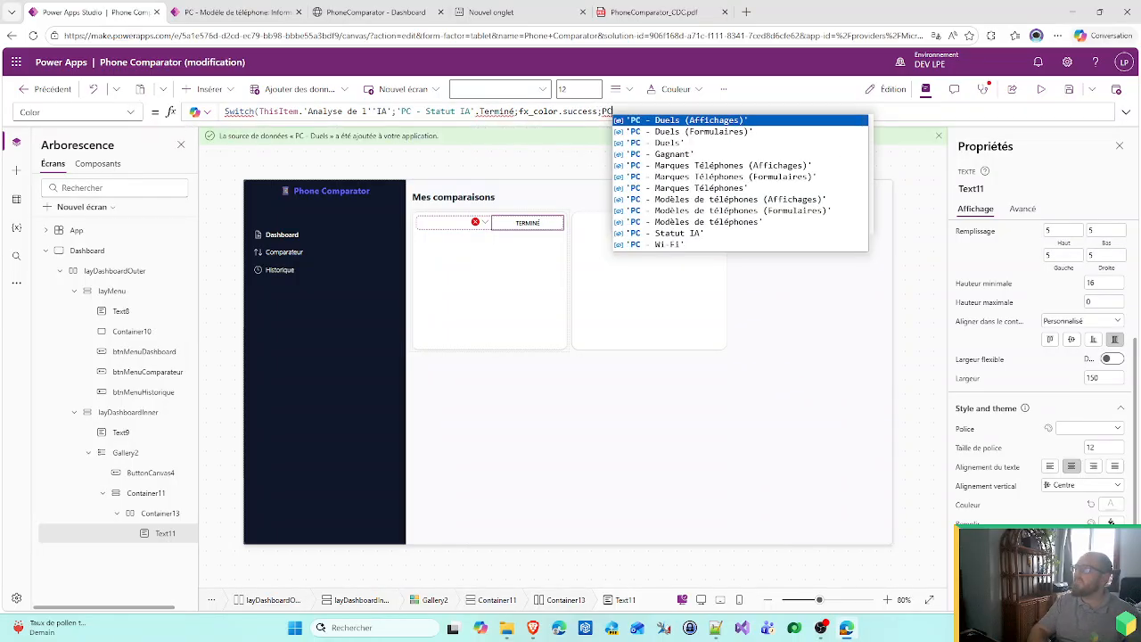
pyautogui.press('Down')
pyautogui.press('Down')
pyautogui.press('Down')
pyautogui.press('Down')
pyautogui.press('Down')
pyautogui.press('Down')
pyautogui.press('Down')
pyautogui.press('Down')
pyautogui.press('Down')
pyautogui.press('Down')
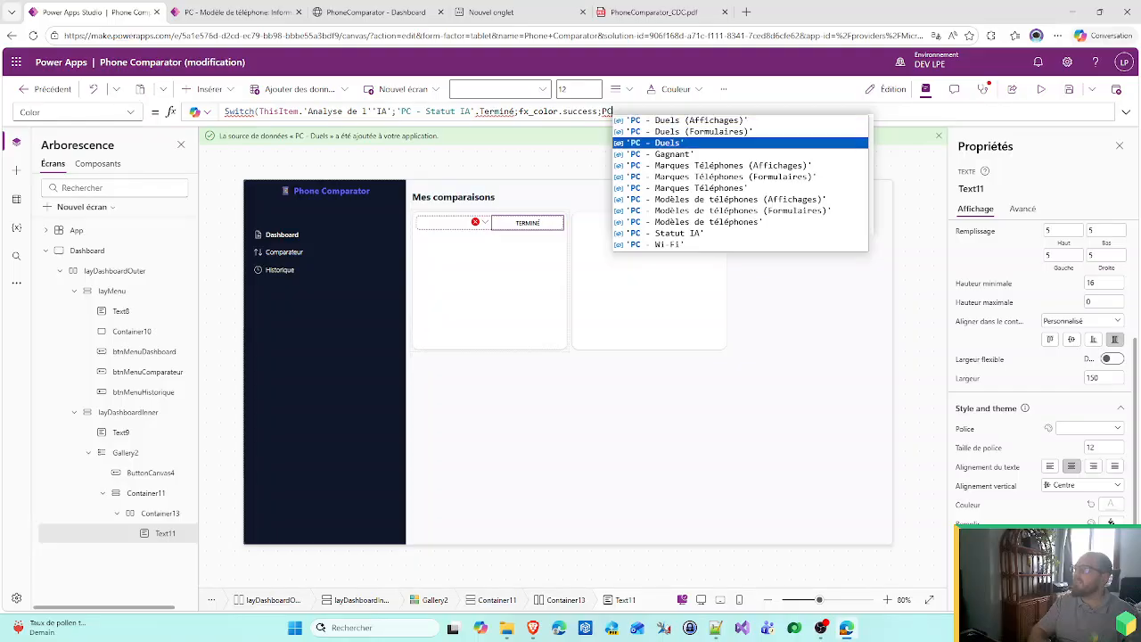
pyautogui.press('Tab')
pyautogui.write('.')
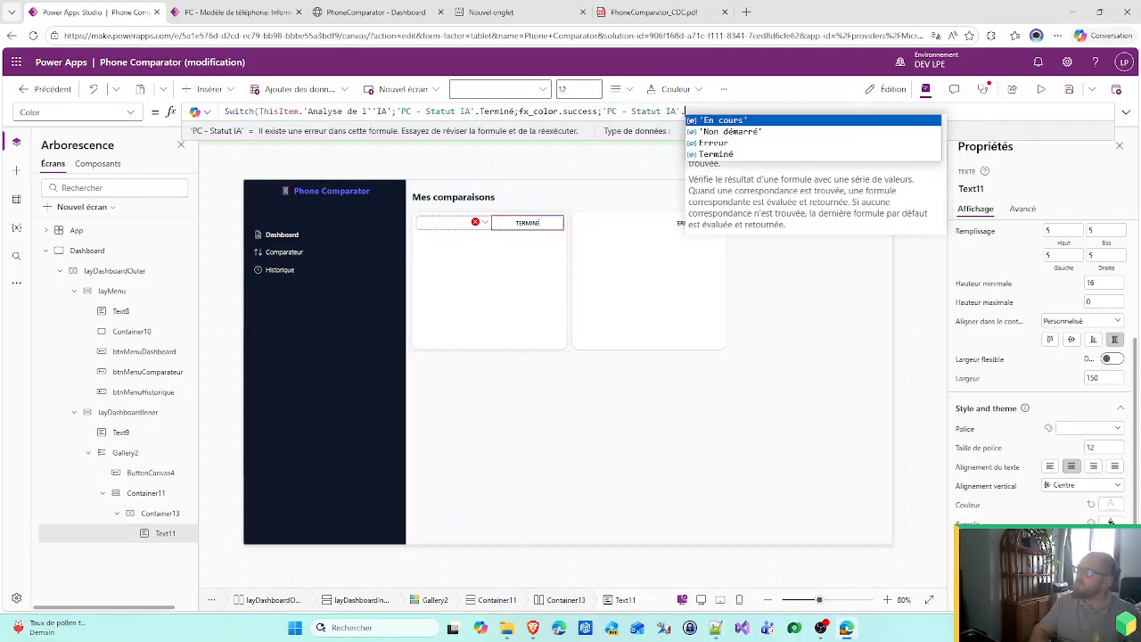
pyautogui.press('Down')
pyautogui.press('Down')
pyautogui.press('Tab')
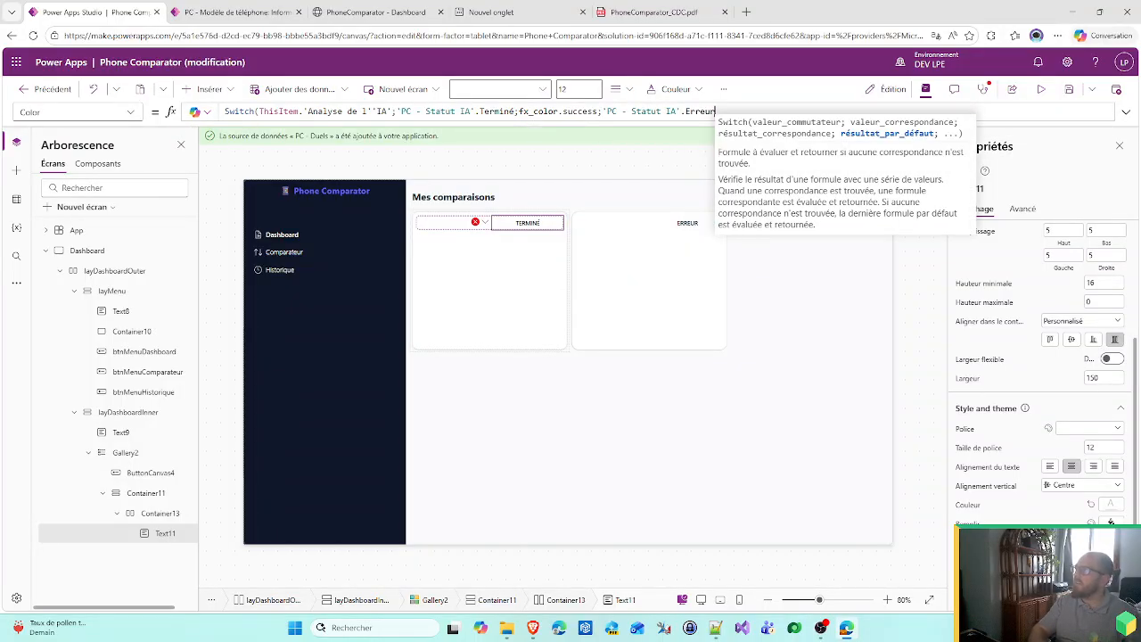
pyautogui.write(';fx_color')
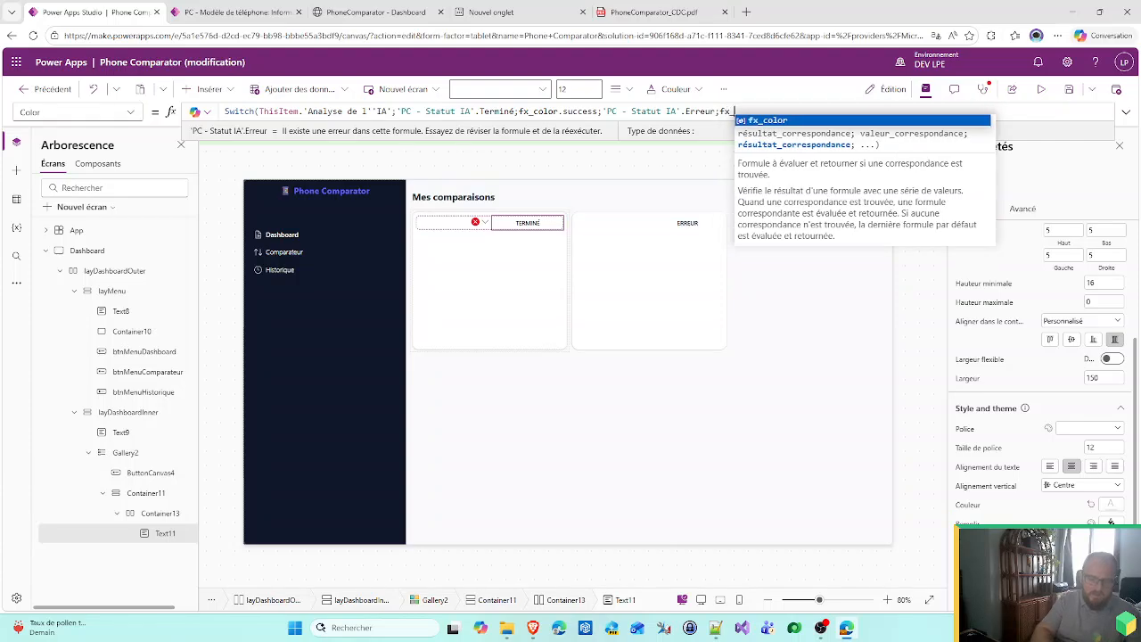
pyautogui.write('.')
pyautogui.press('Down')
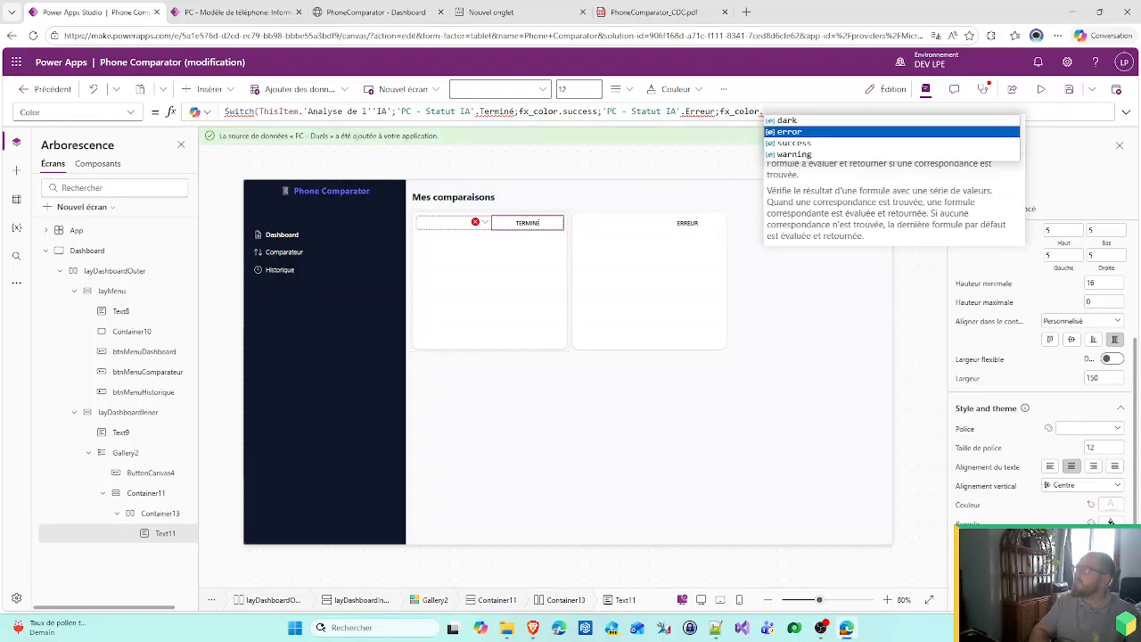
pyautogui.press('Tab')
# - Add a third case, 'PC - Statut IA'.'En cours' returning fx_color.warning, and close the Switch formula
pyautogui.write(';"')
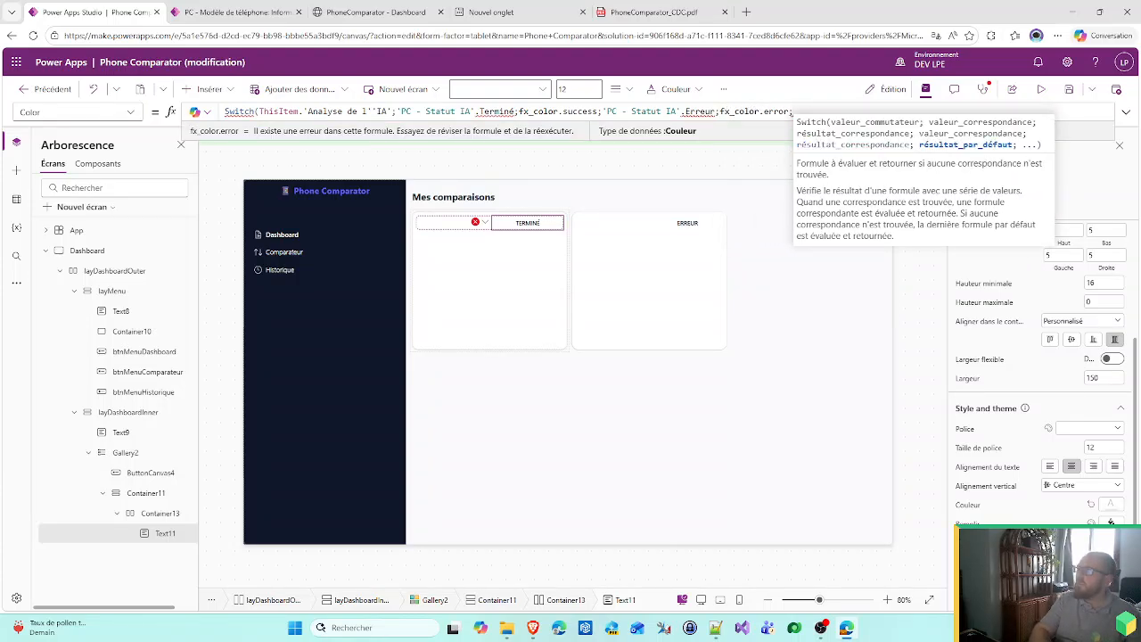
pyautogui.press('BackSpace')
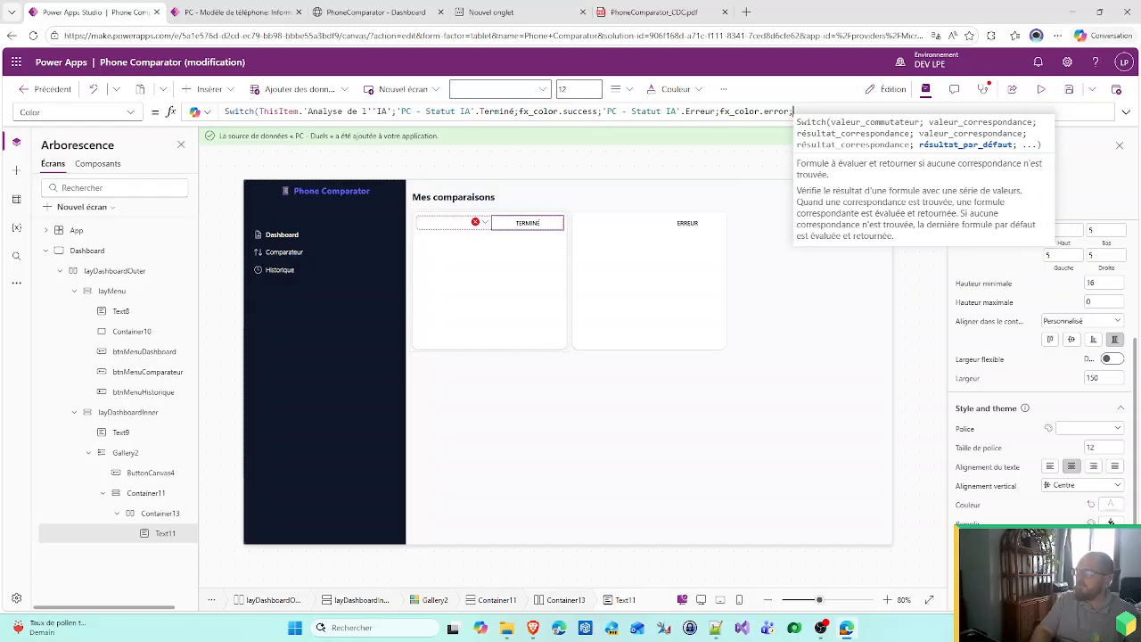
pyautogui.write('PC')
pyautogui.press('Down')
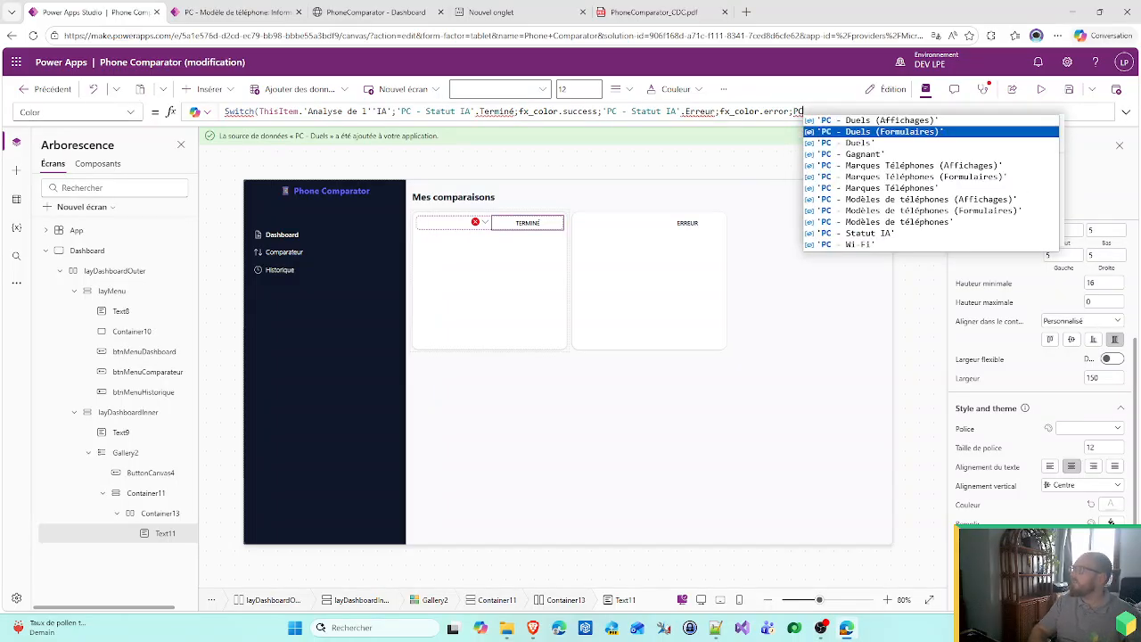
pyautogui.press('Down')
pyautogui.press('Down')
pyautogui.press('Down')
pyautogui.press('Down')
pyautogui.press('Down')
pyautogui.press('Down')
pyautogui.press('Down')
pyautogui.press('Down')
pyautogui.press('Down')
pyautogui.press('Down')
pyautogui.press('Up')
pyautogui.press('Return')
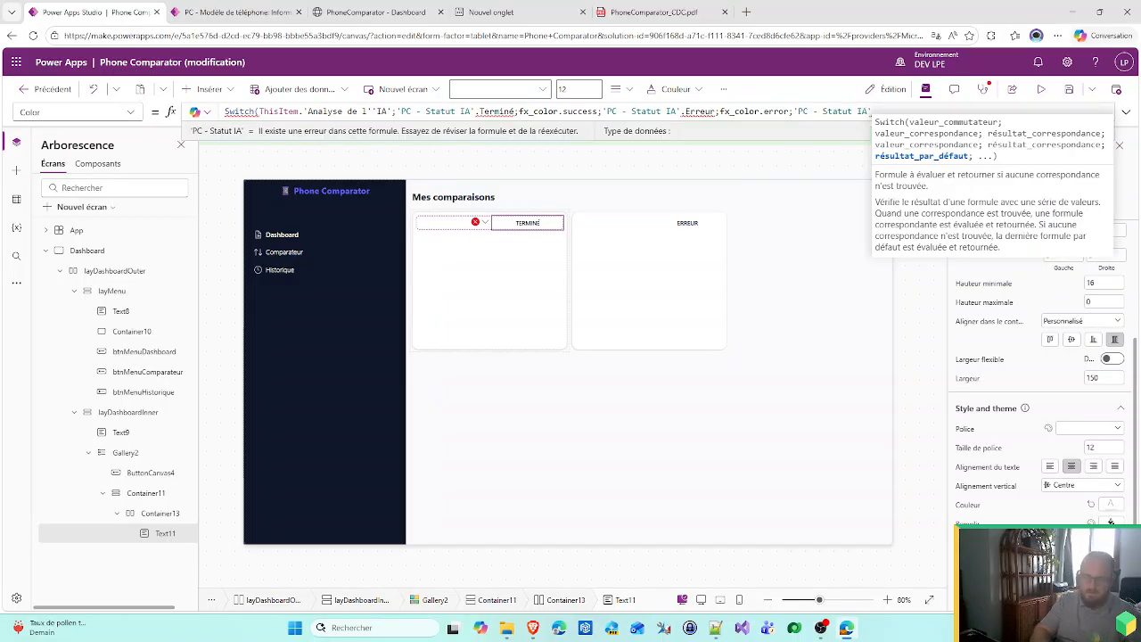
pyautogui.write('.')
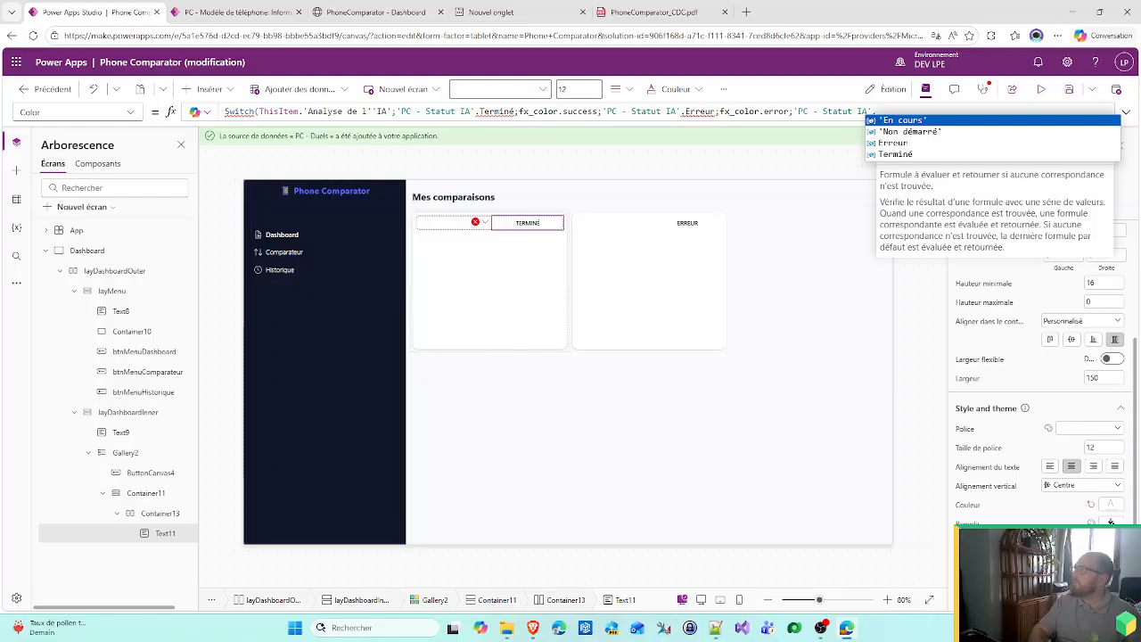
pyautogui.press('Tab')
pyautogui.write(';f')
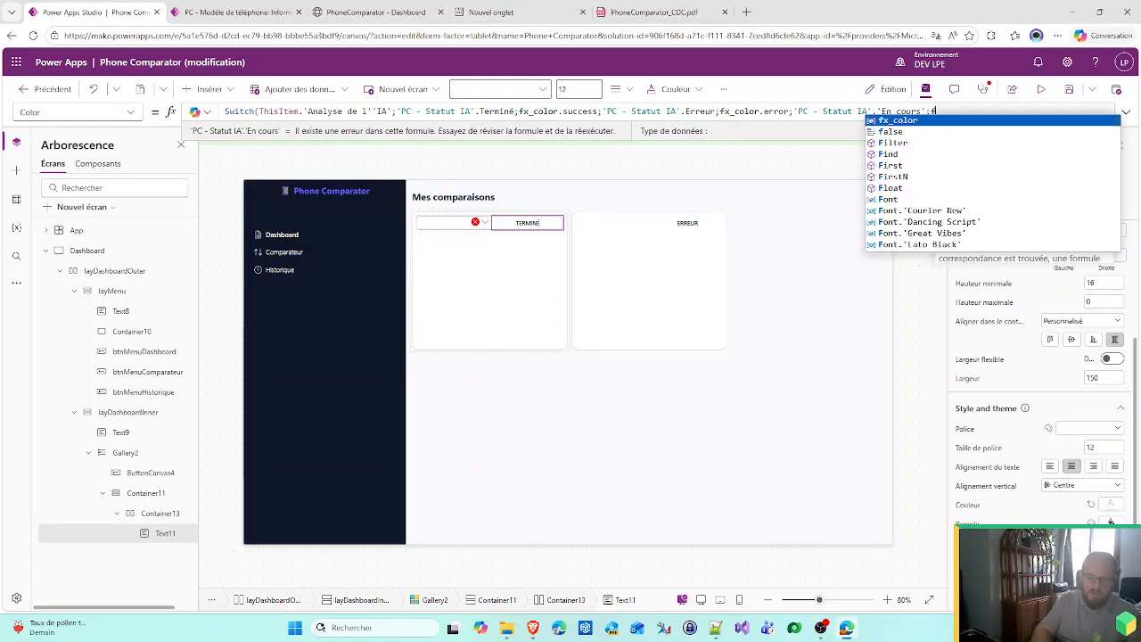
pyautogui.press('Tab')
pyautogui.write('.')
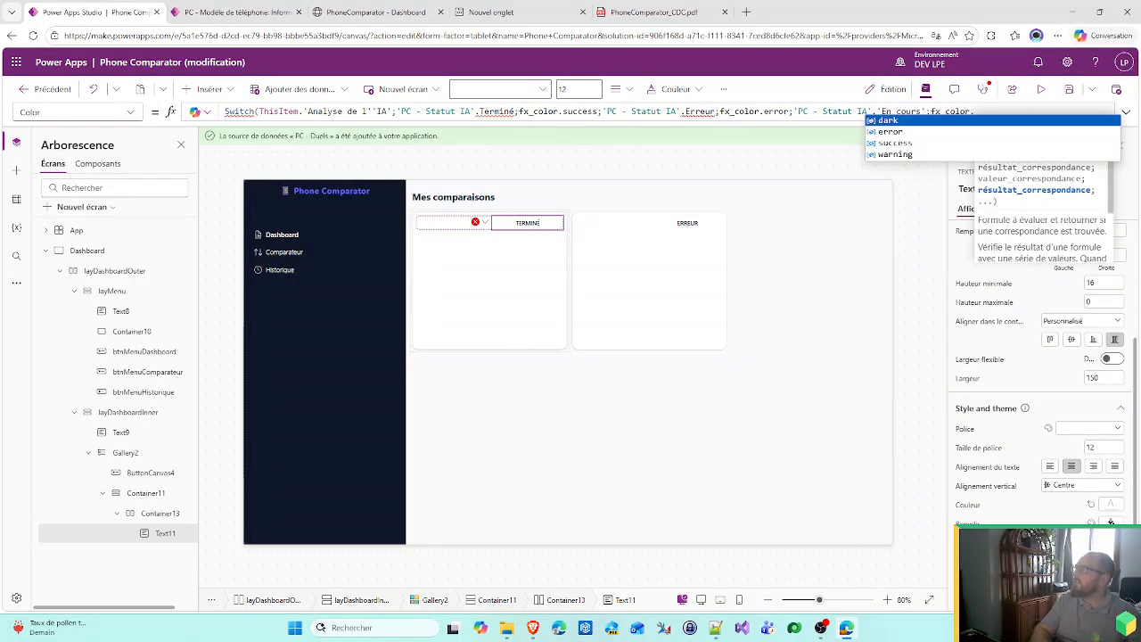
pyautogui.press('Down')
pyautogui.press('Down')
pyautogui.press('Down')
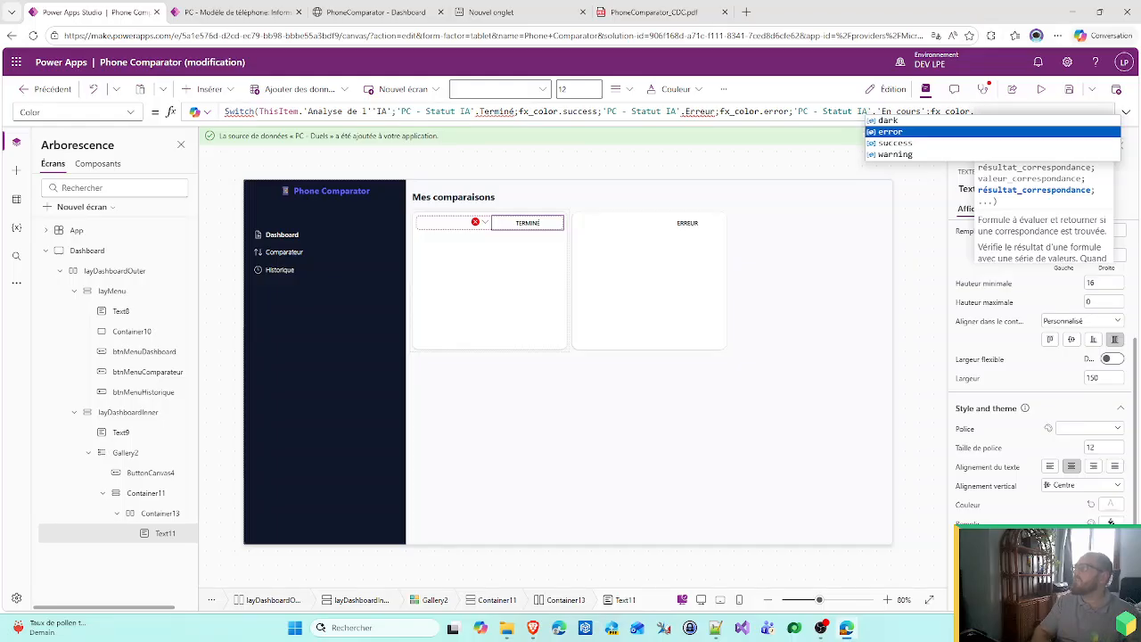
pyautogui.press('Tab')
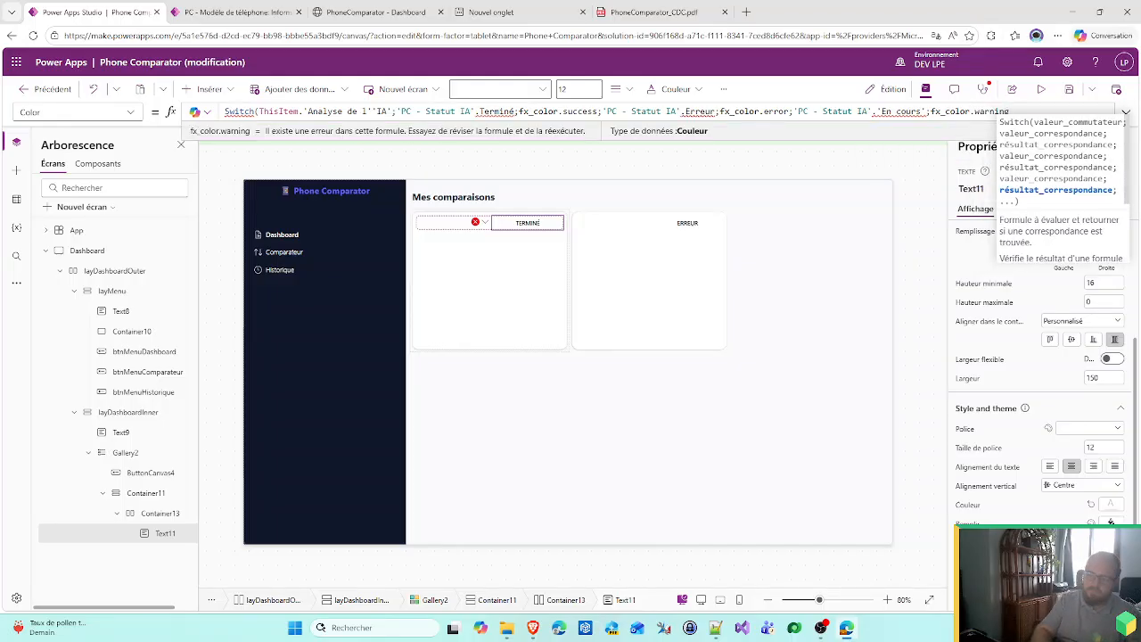
pyautogui.write(')')
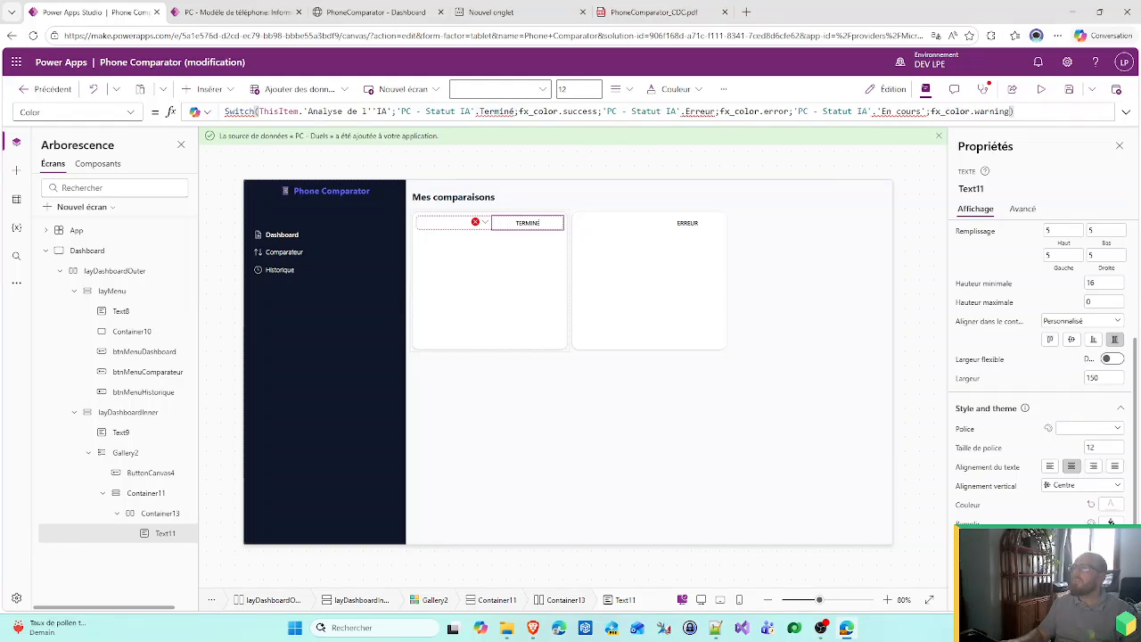
# - Change the value the colour Switch evaluates to ThisItem.'Statut Duel'
pyautogui.moveTo(391, 111); pyautogui.dragTo(303, 112)
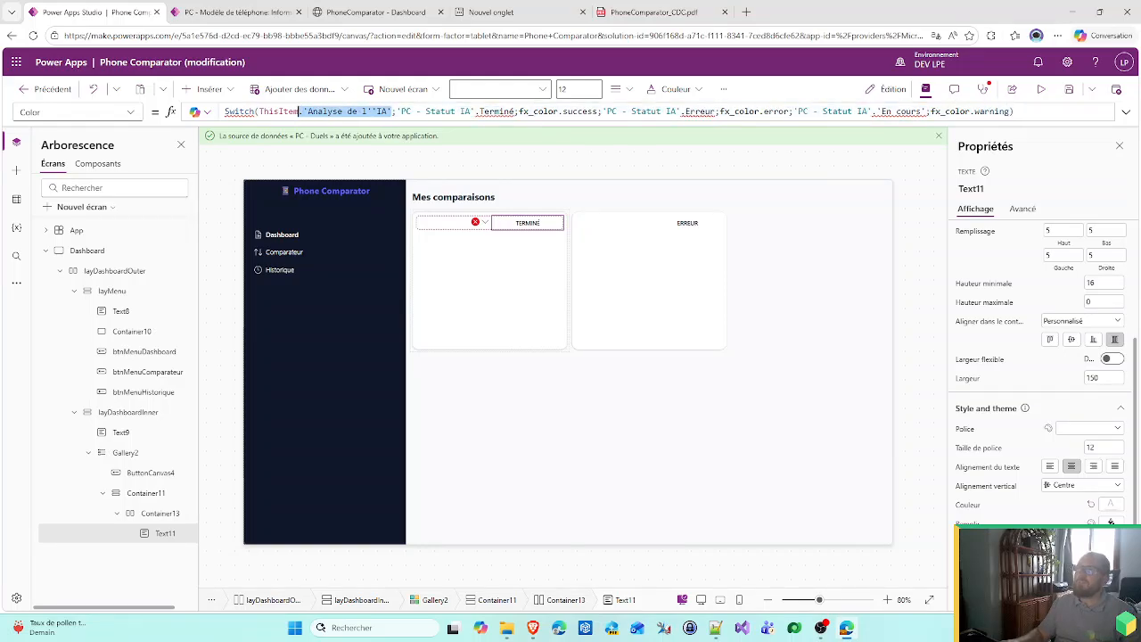
pyautogui.press('BackSpace')
pyautogui.write('S')
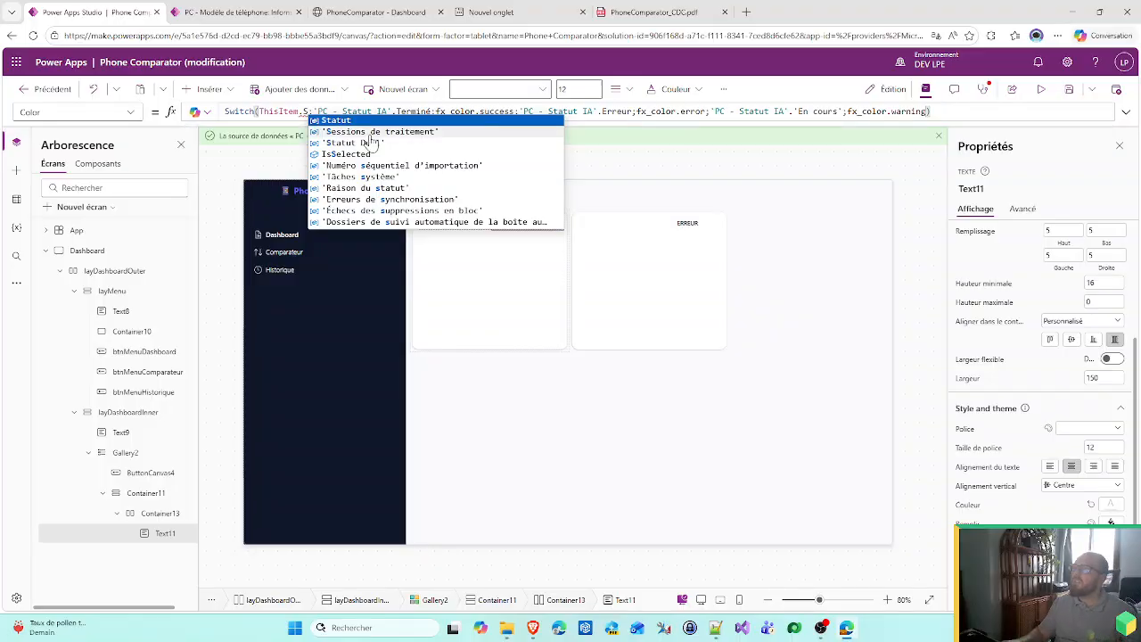
pyautogui.click(372, 143)
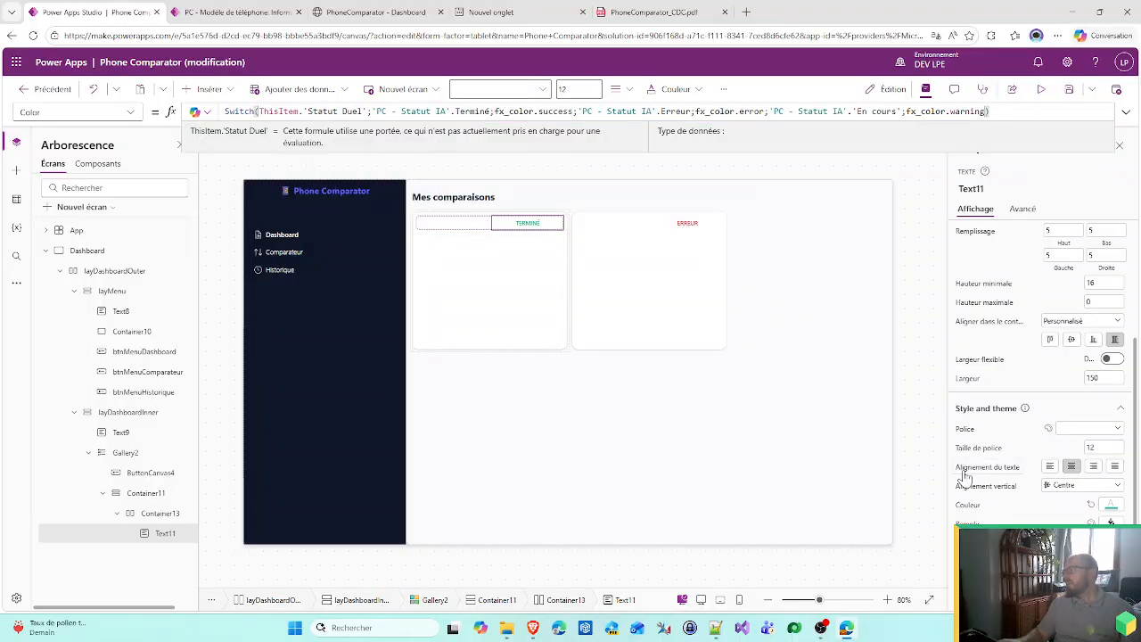
# - Set Text11's fill to the formula ColorFade(Self.Color;0,8)
pyautogui.click(972, 523)
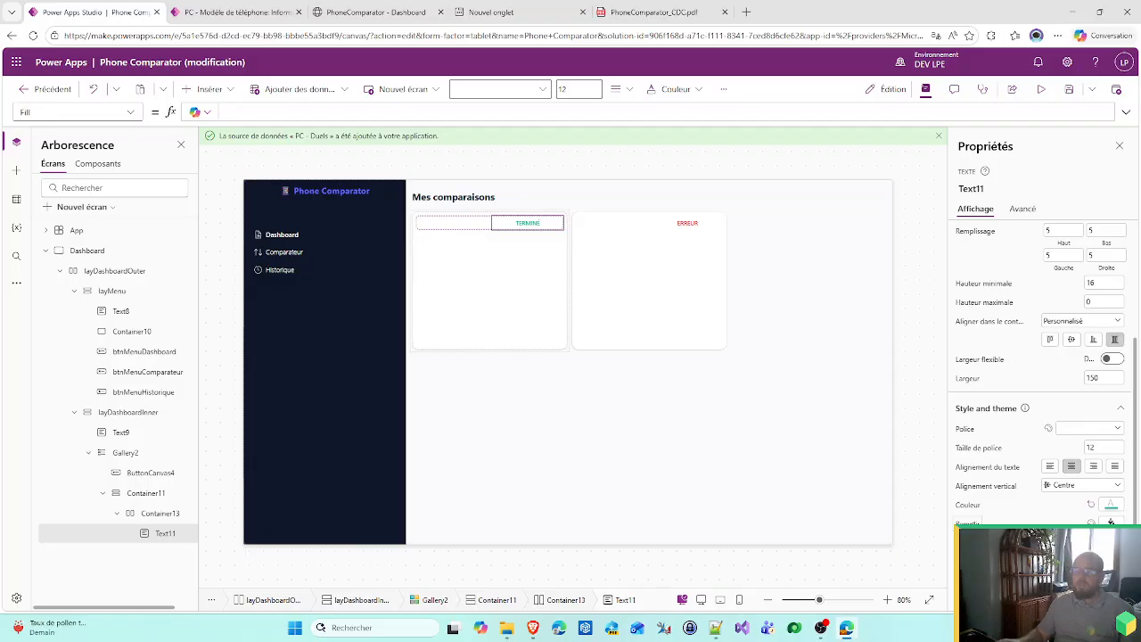
pyautogui.write('ColorF')
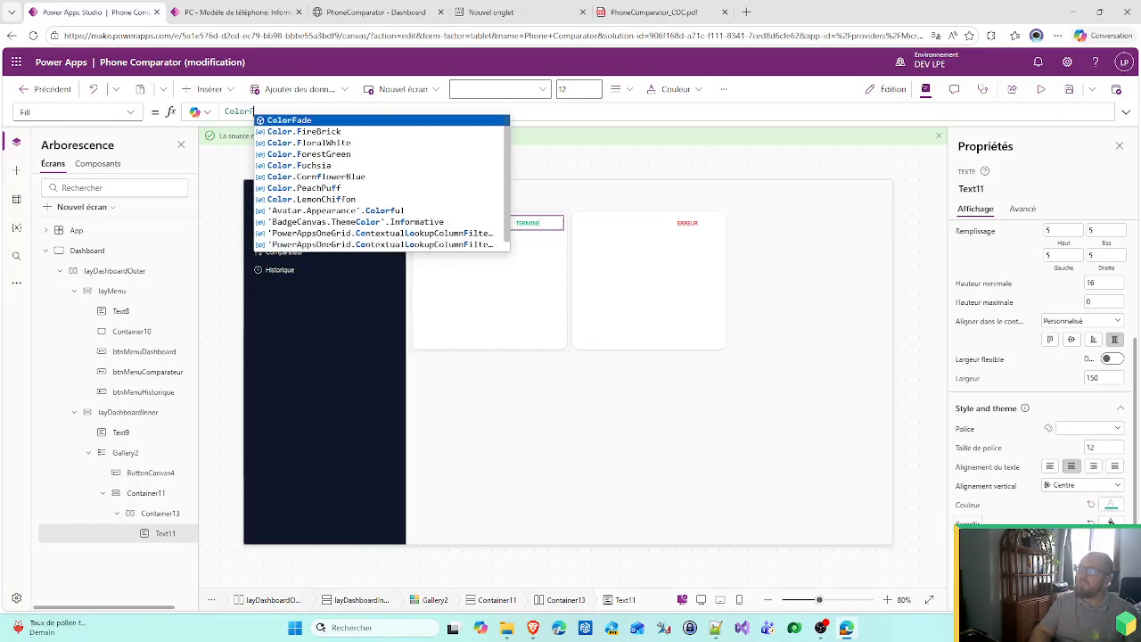
pyautogui.press('Tab')
pyautogui.write('Self')
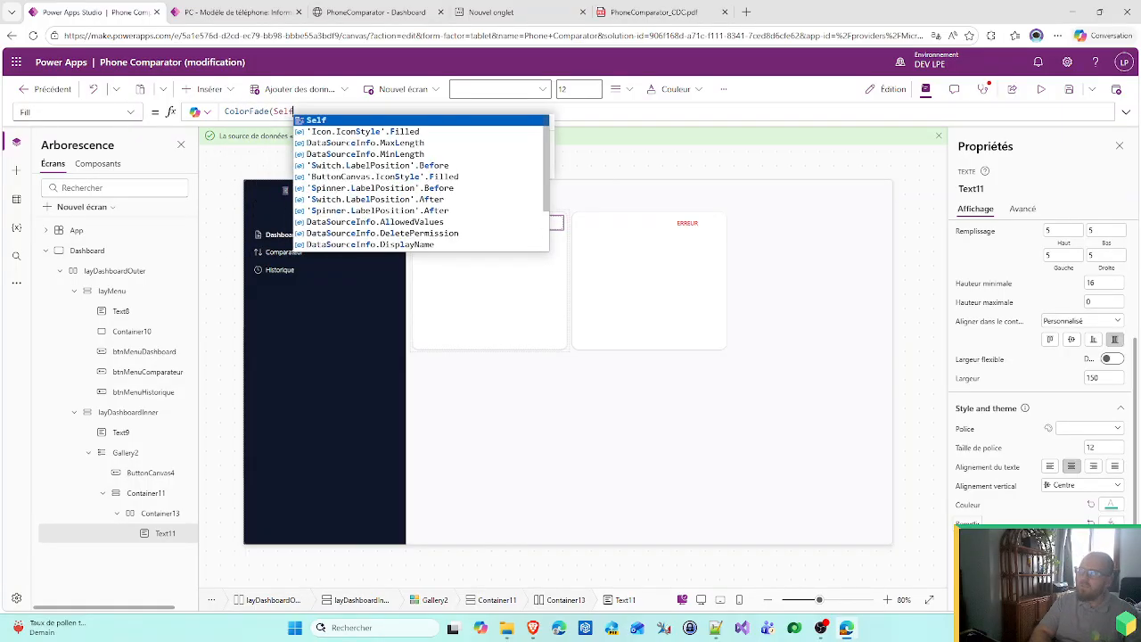
pyautogui.write('.Co')
pyautogui.press('Tab')
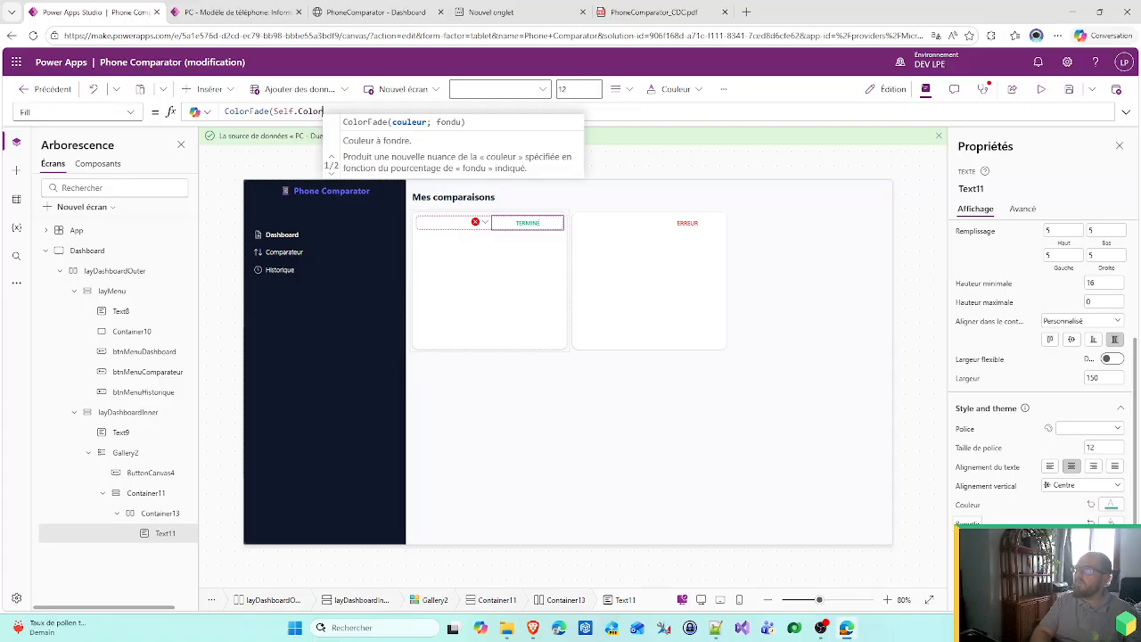
pyautogui.write(';0,8)')
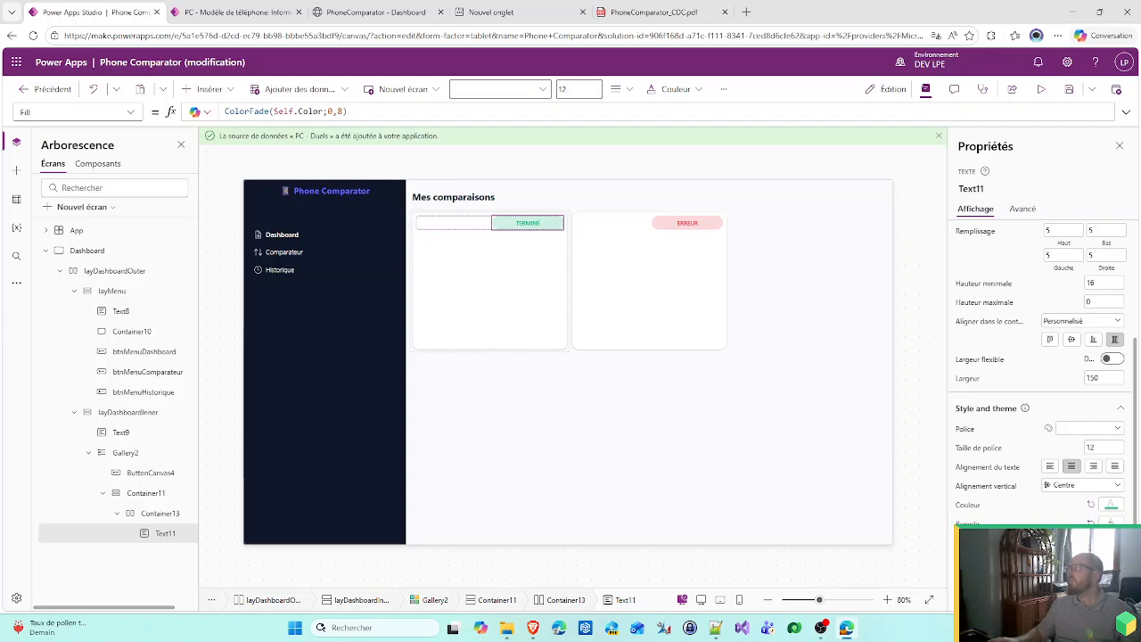
# - Examine the status badges in the PhoneComparator - Dashboard HTML mockup and return to Text11's properties in Power Apps Studio
pyautogui.click(661, 8)
pyautogui.click(499, 12)
pyautogui.click(374, 12)
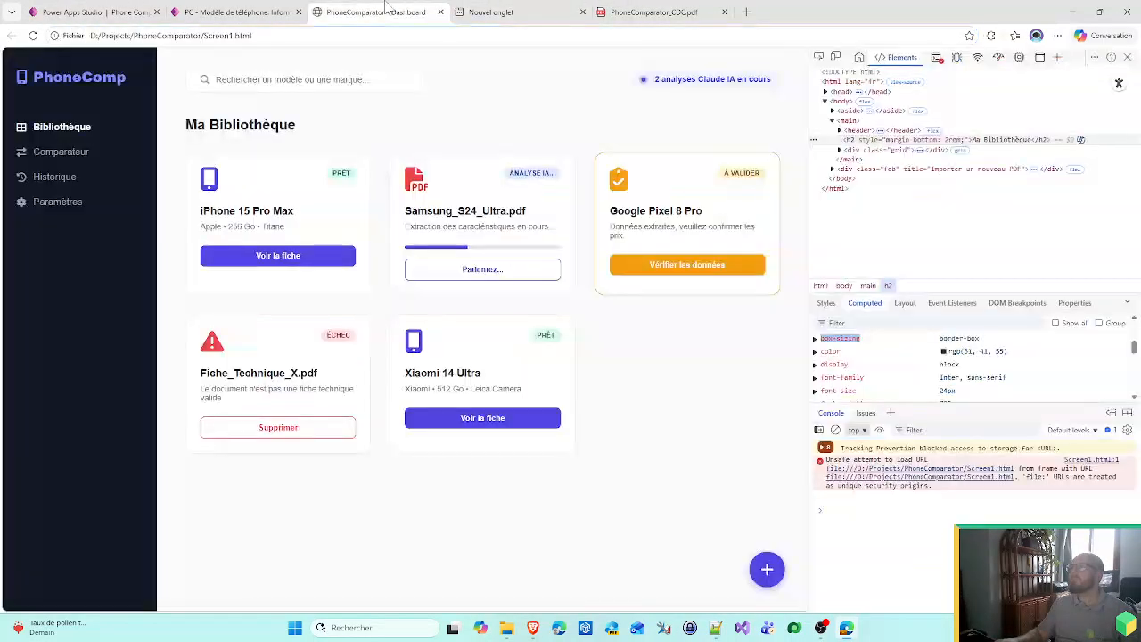
pyautogui.click(150, 11)
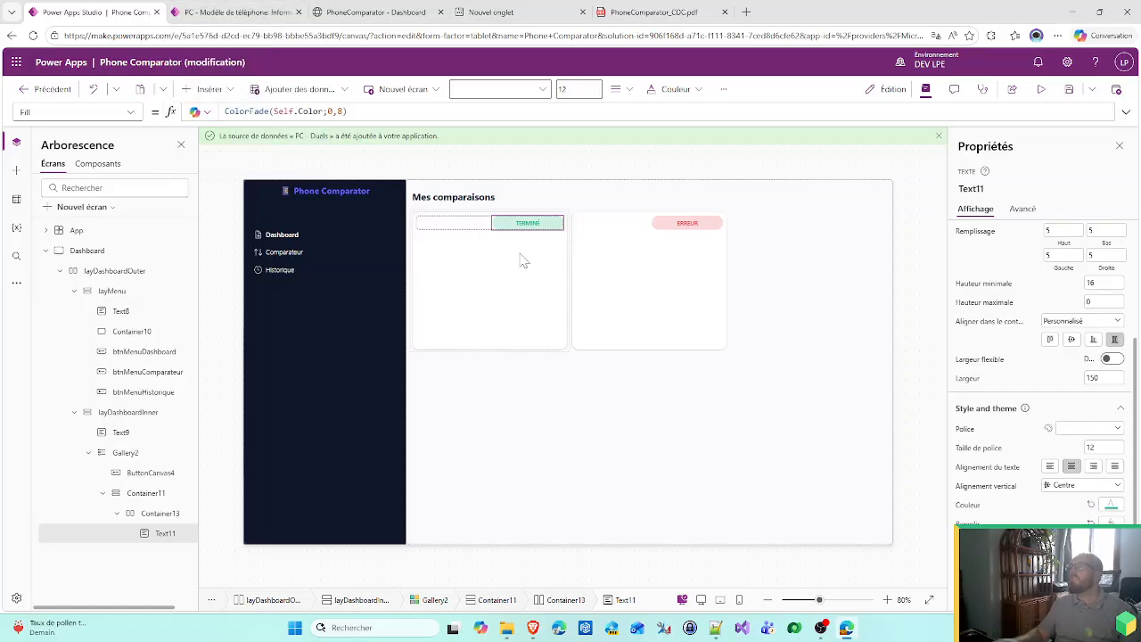
pyautogui.scroll(3, 959, 297)
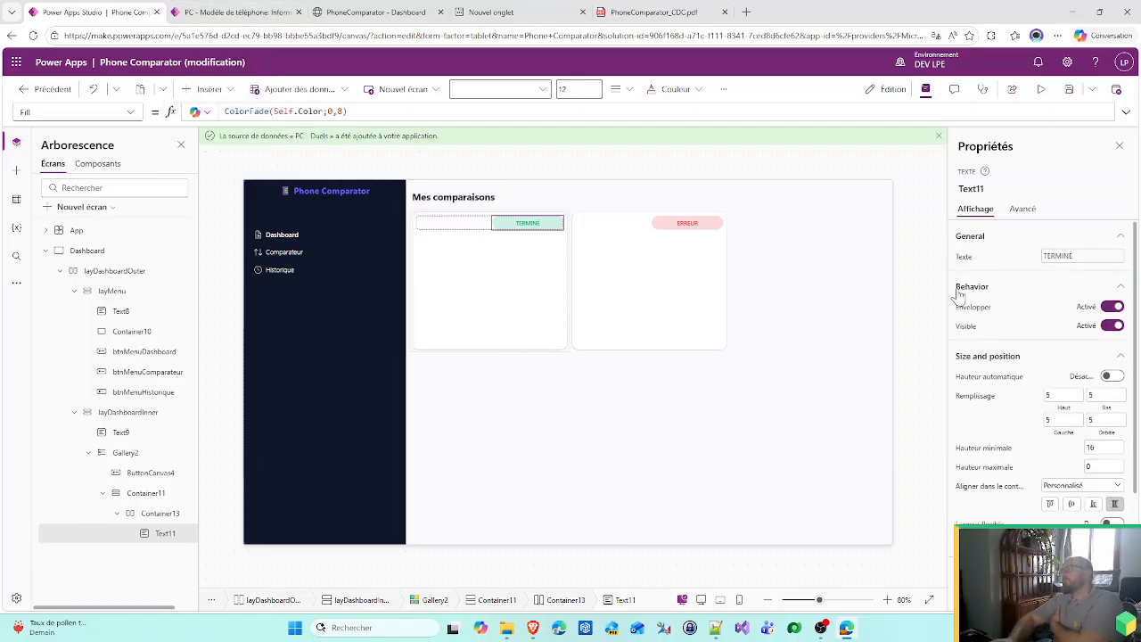
# - Consult the phone card layout in the Ma Bibliothèque mockup and return to Power Apps Studio
pyautogui.click(630, 11)
pyautogui.click(499, 12)
pyautogui.click(383, 9)
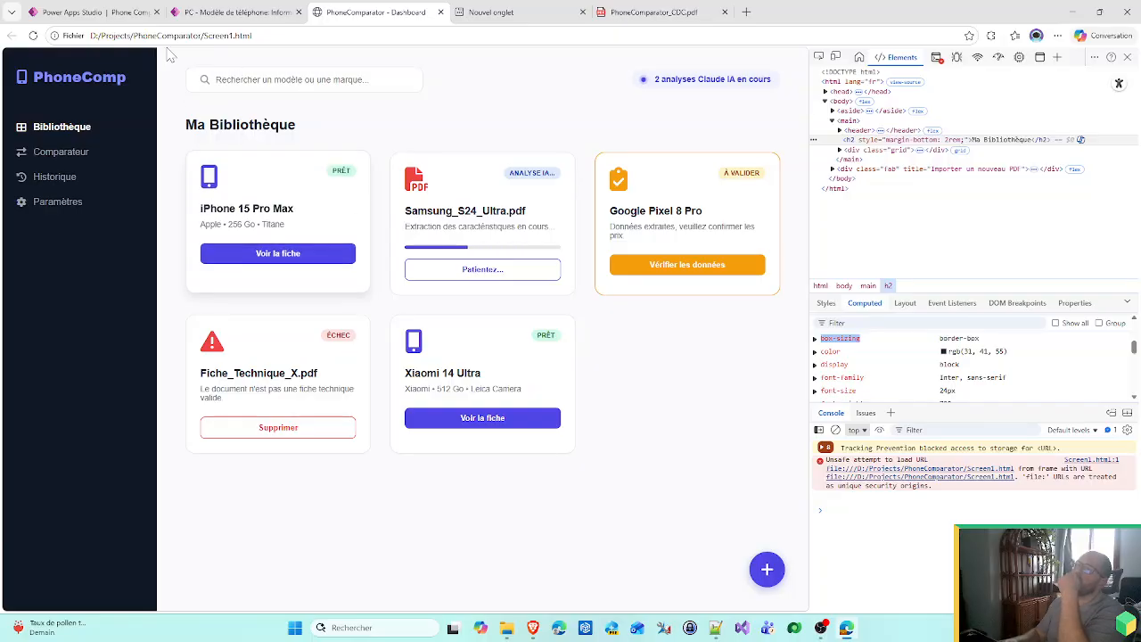
pyautogui.click(95, 13)
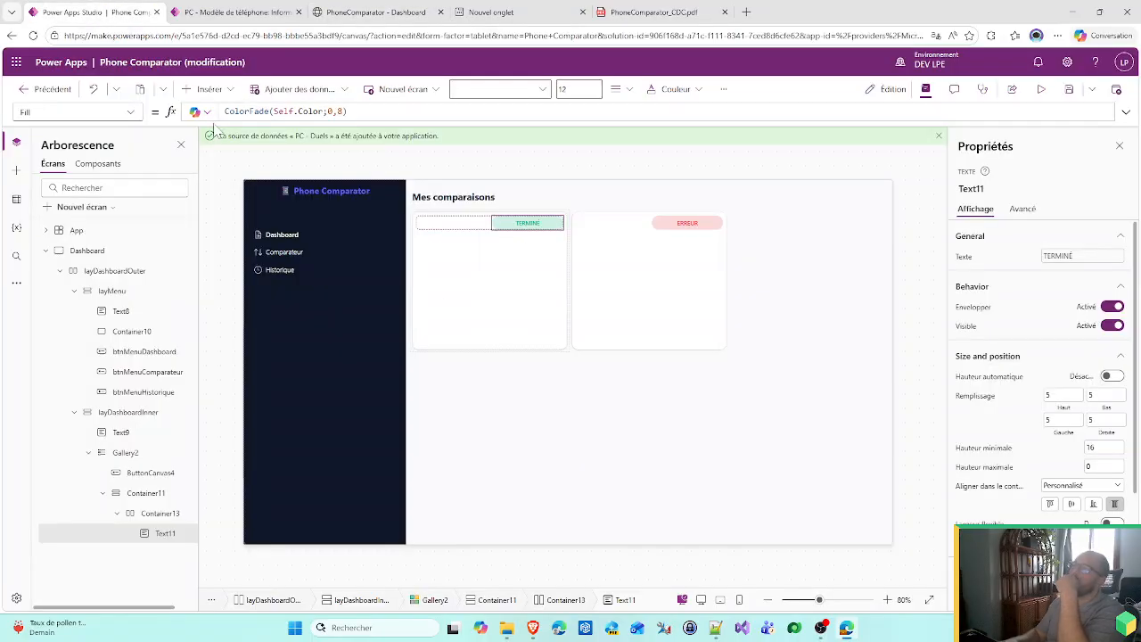
pyautogui.click(458, 285)
pyautogui.click(207, 89)
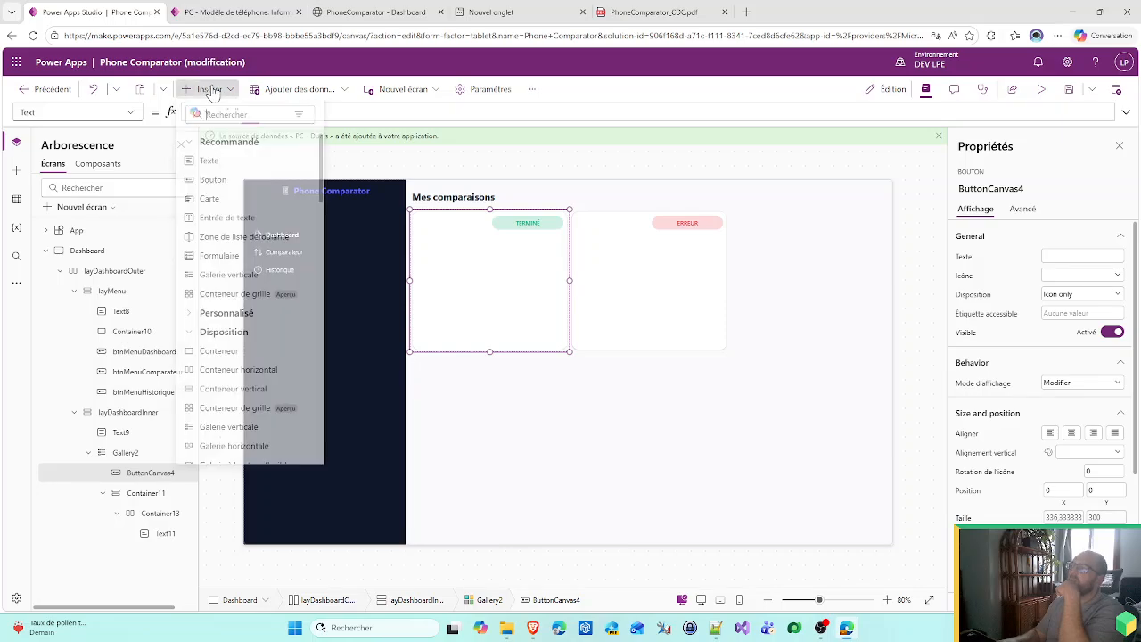
pyautogui.click(219, 353)
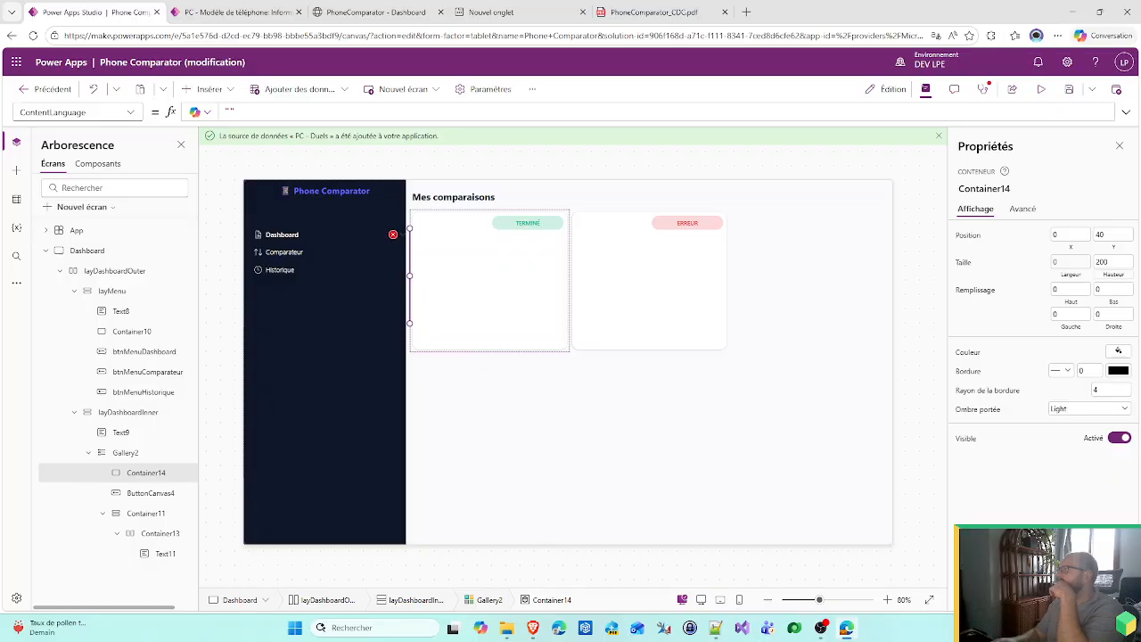
pyautogui.doubleClick(1105, 261)
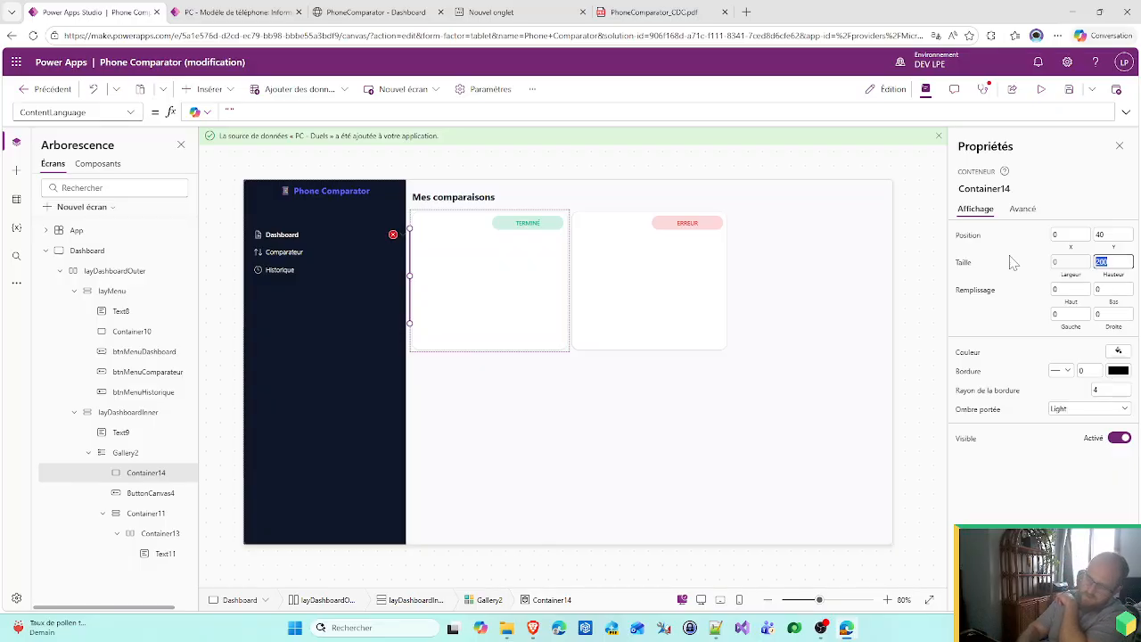
pyautogui.write('50')
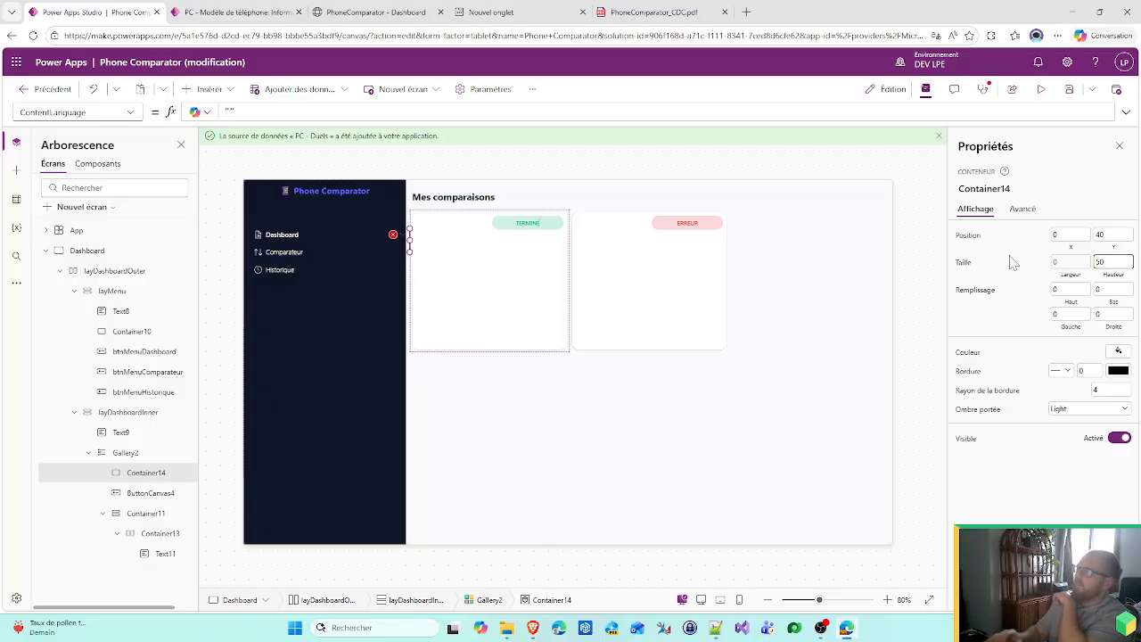
pyautogui.hotkey('shift', 'Tab')
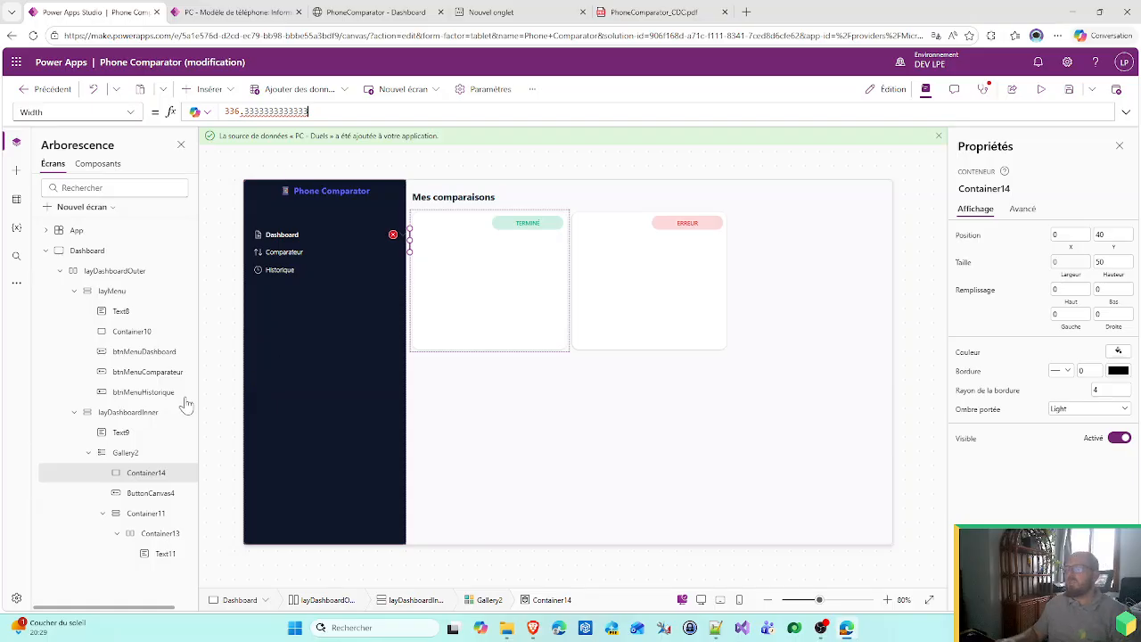
pyautogui.press('Delete')
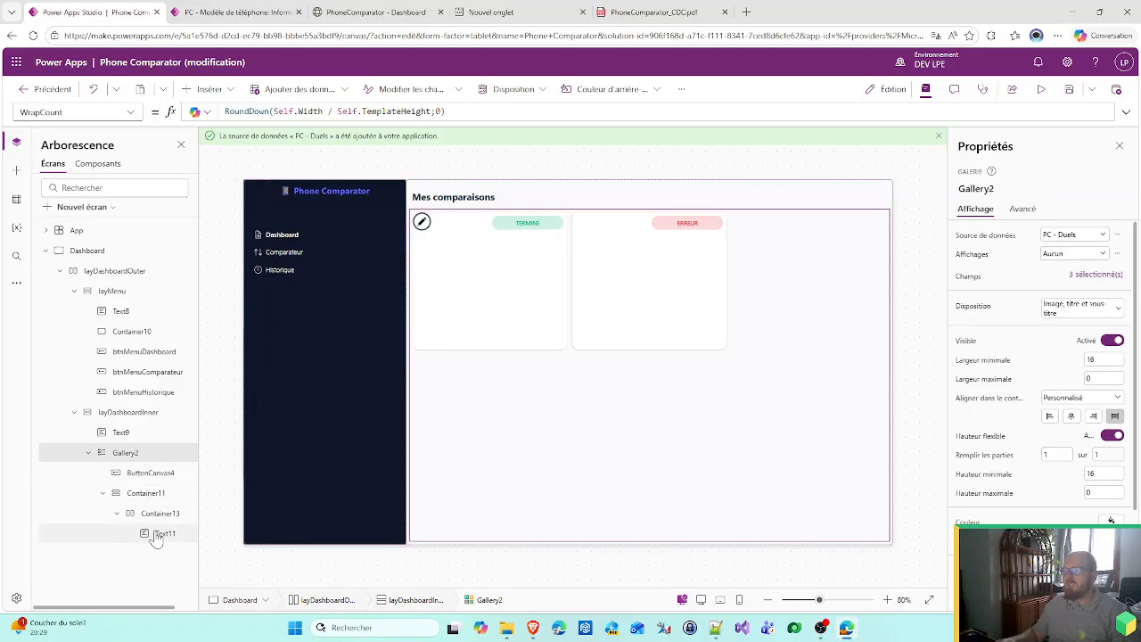
# - Insert a plain container inside Container11, beneath Container13, and set its drop shadow to None
pyautogui.click(117, 514)
pyautogui.click(130, 497)
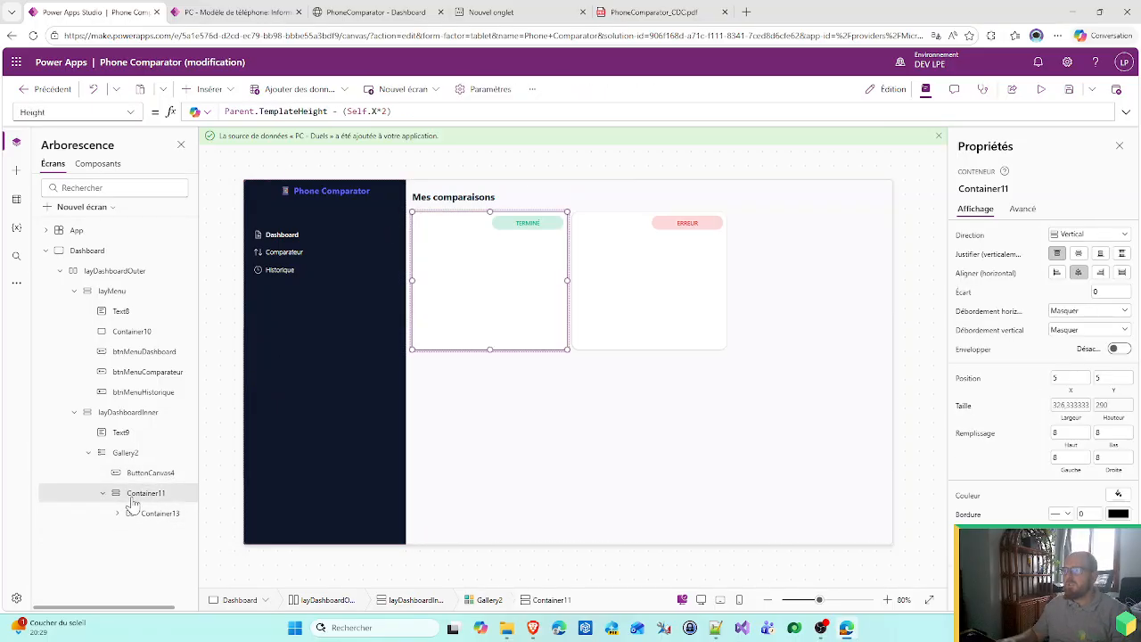
pyautogui.click(207, 89)
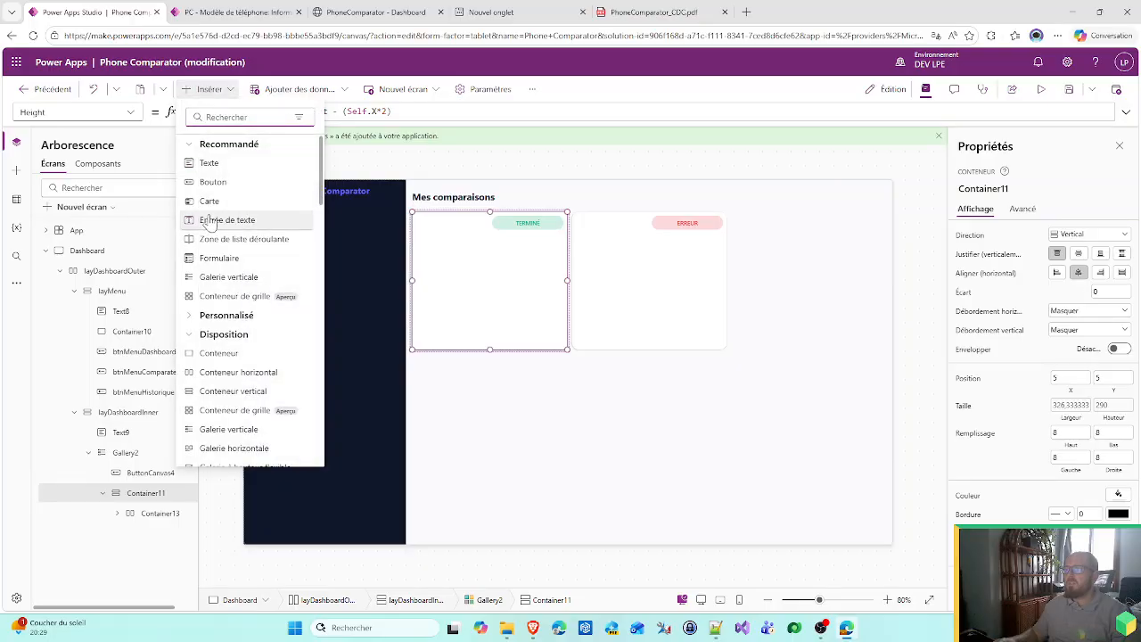
pyautogui.click(211, 354)
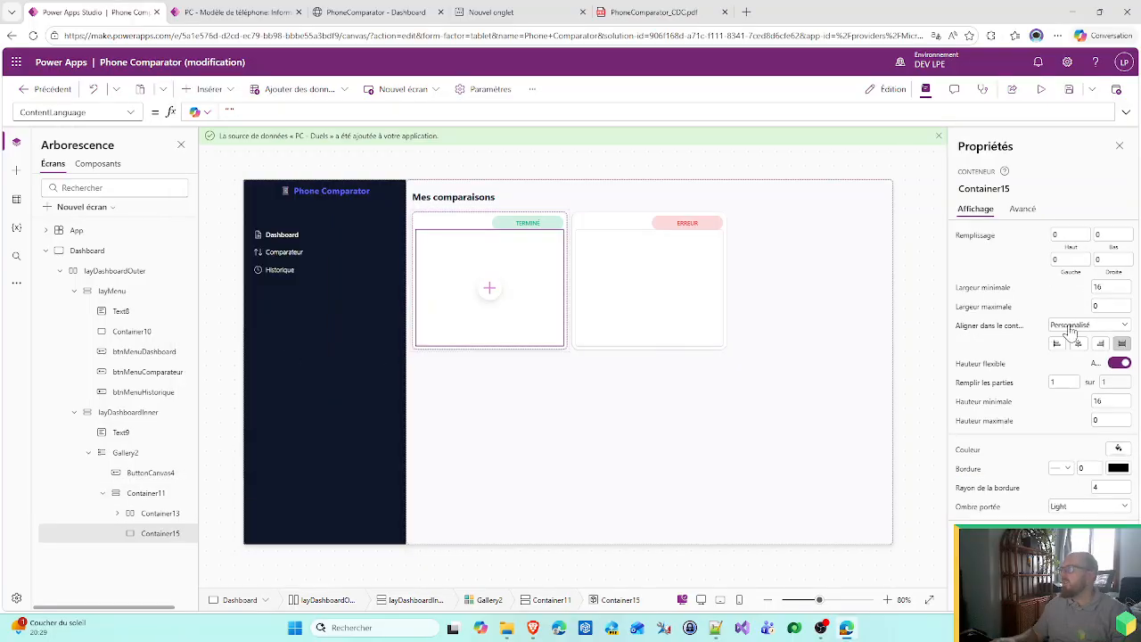
pyautogui.click(1091, 515)
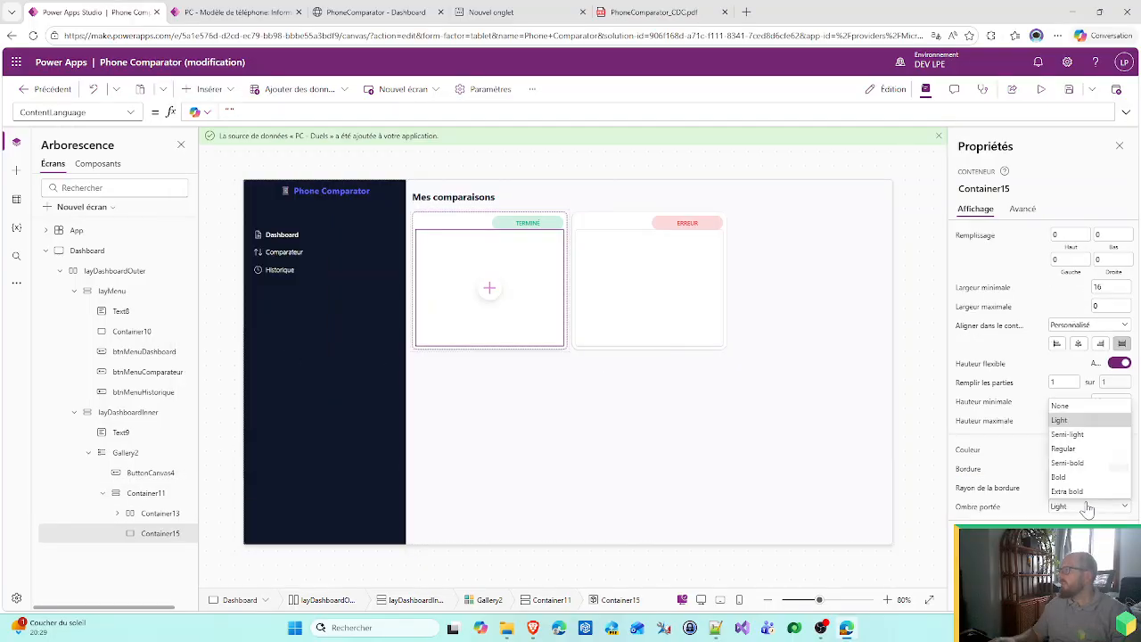
pyautogui.click(1069, 404)
# - Disable flexible height on Container15 and set its height to 50
pyautogui.click(1120, 364)
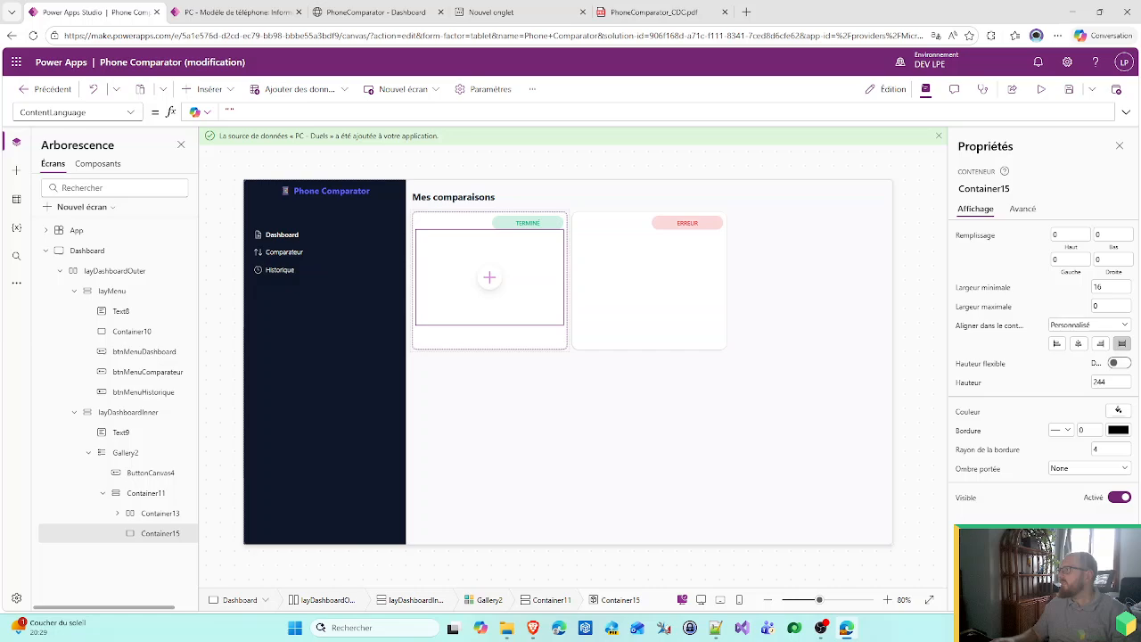
pyautogui.click(1111, 382)
pyautogui.write('3')
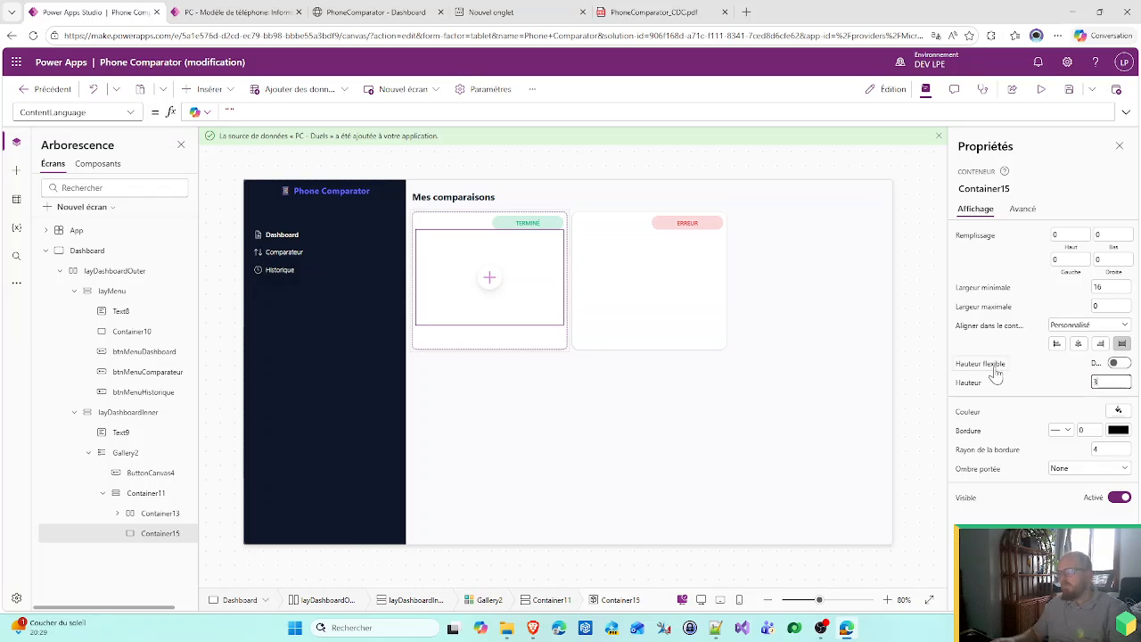
pyautogui.write('0')
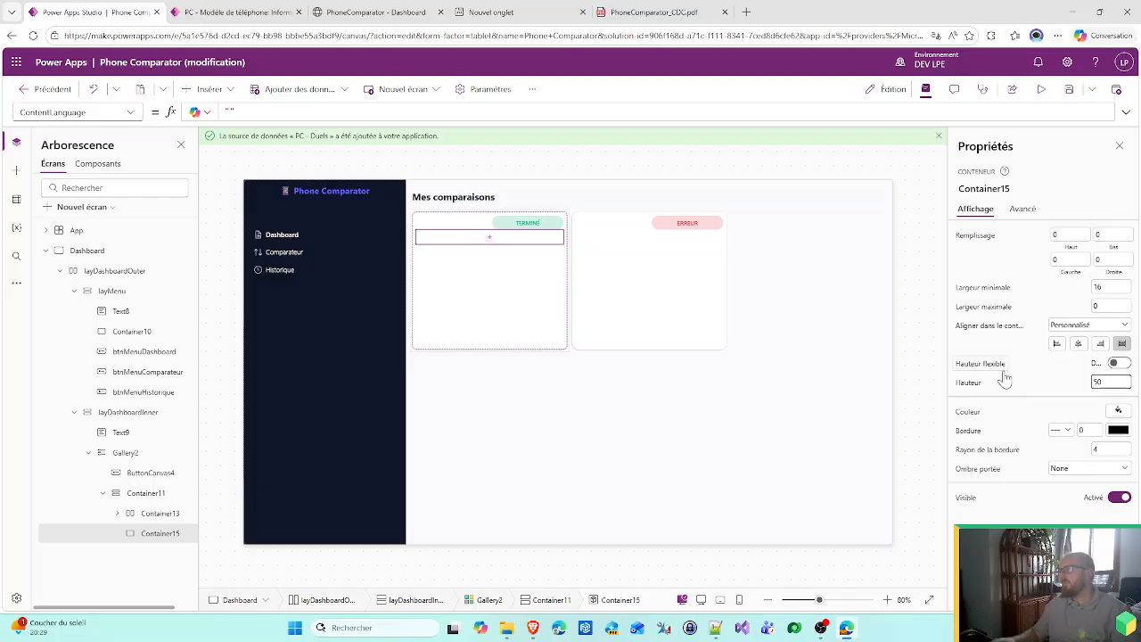
pyautogui.write('50')
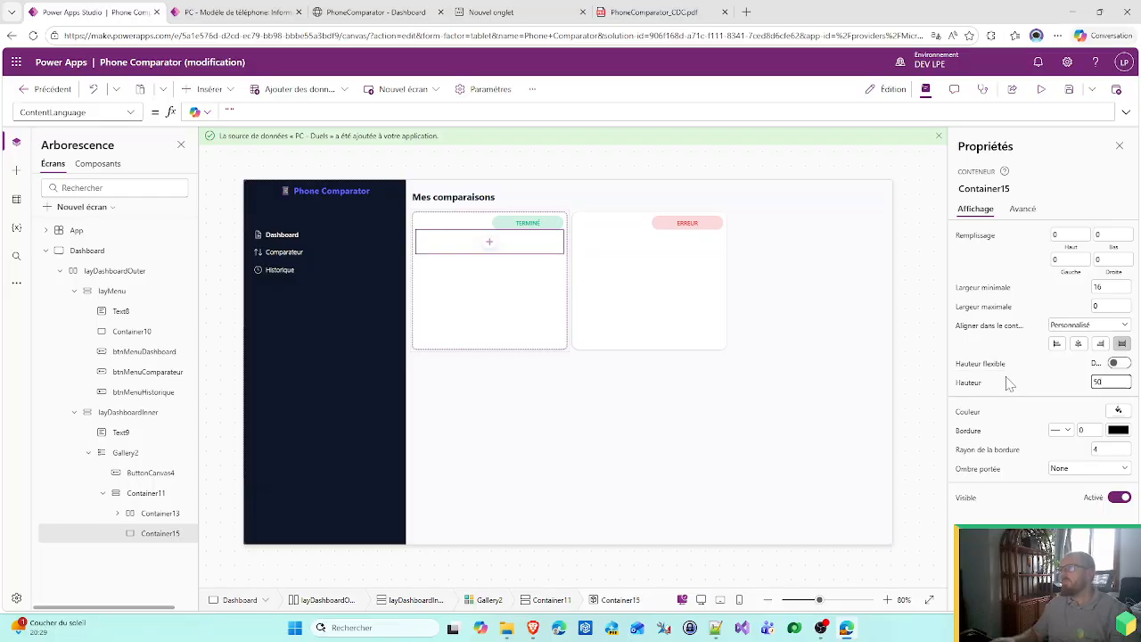
# - Insert a text control in Container11 below Container15 and stretch it across the container's full width
pyautogui.click(207, 92)
pyautogui.click(152, 566)
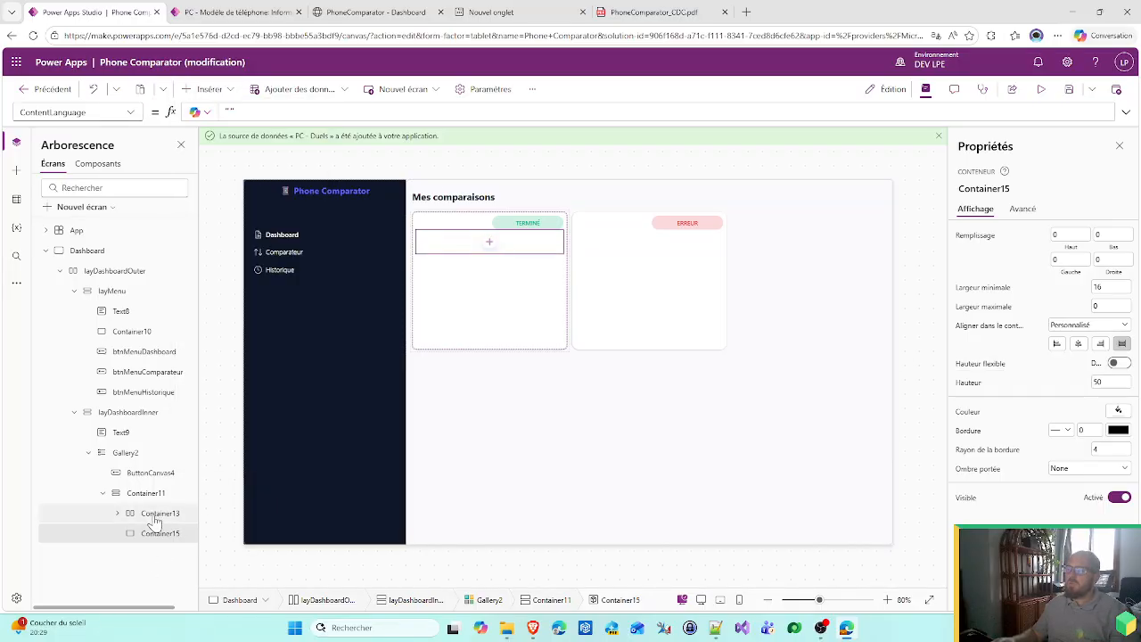
pyautogui.click(153, 521)
pyautogui.click(135, 494)
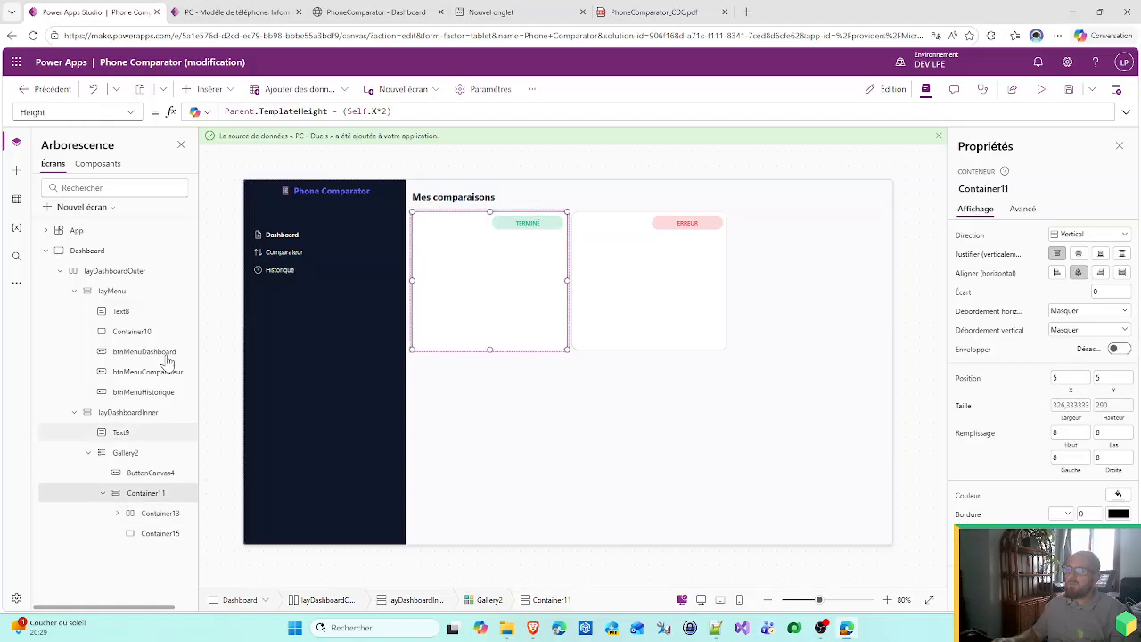
pyautogui.click(203, 90)
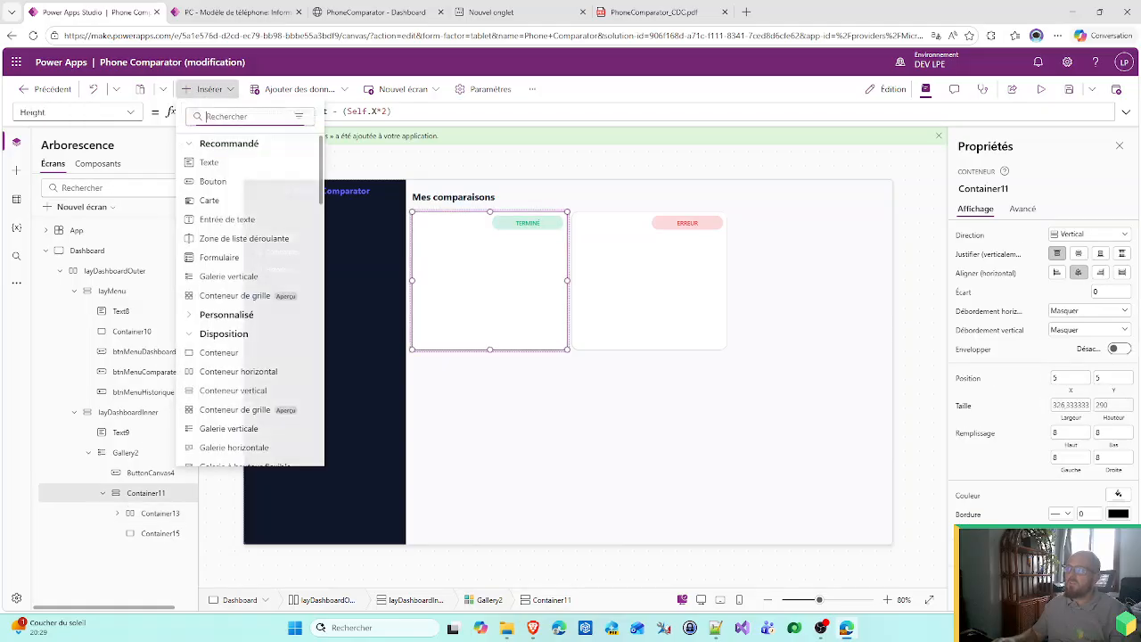
pyautogui.click(207, 162)
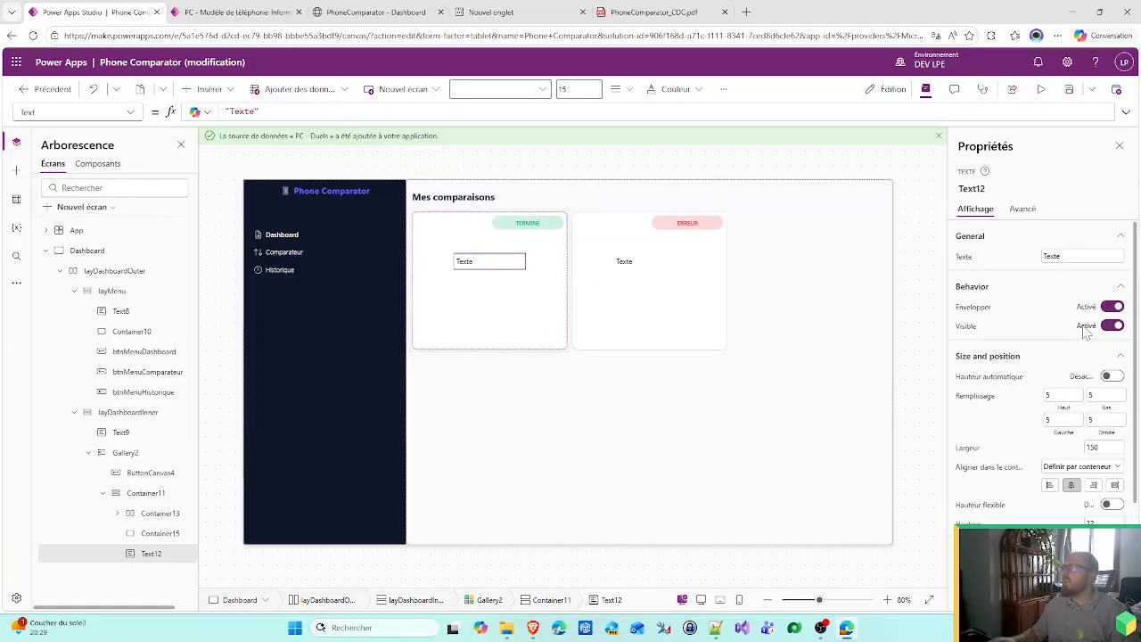
pyautogui.click(1114, 484)
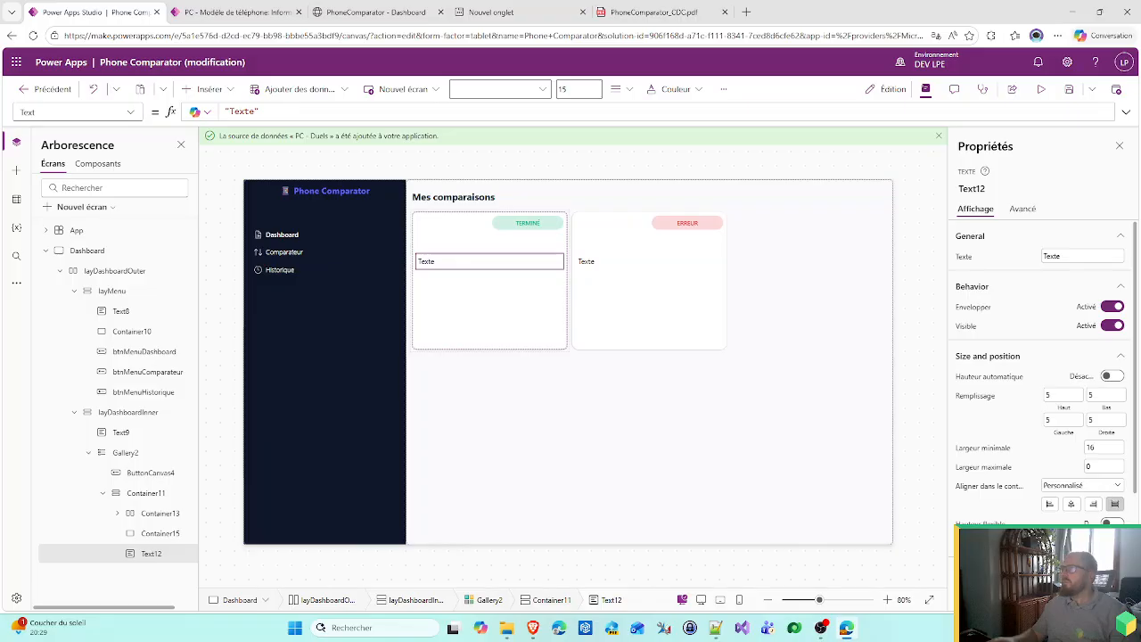
# - Set Text12's font weight to semi-bold (Demi-gras)
pyautogui.scroll(-4, 1110, 521)
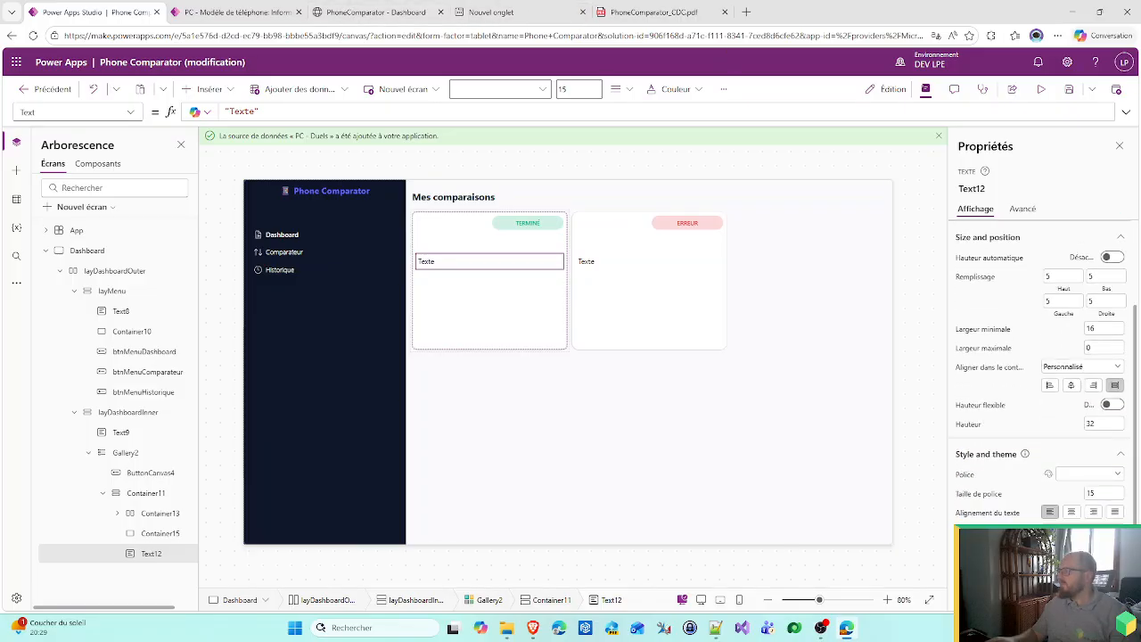
pyautogui.click(1083, 485)
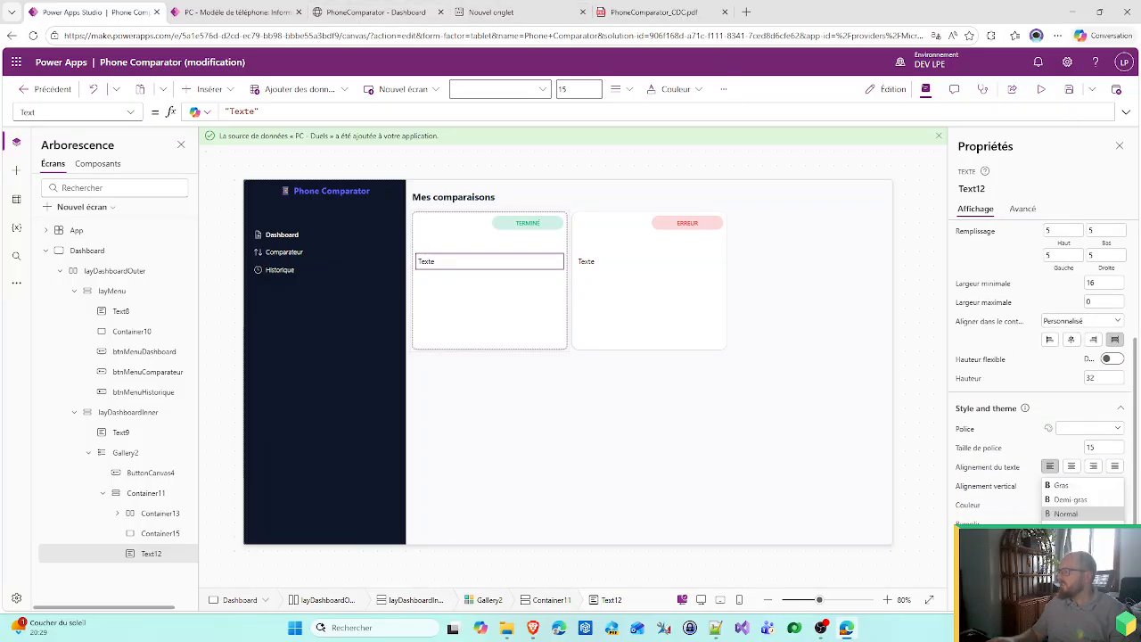
pyautogui.click(1066, 496)
pyautogui.scroll(4, 1013, 433)
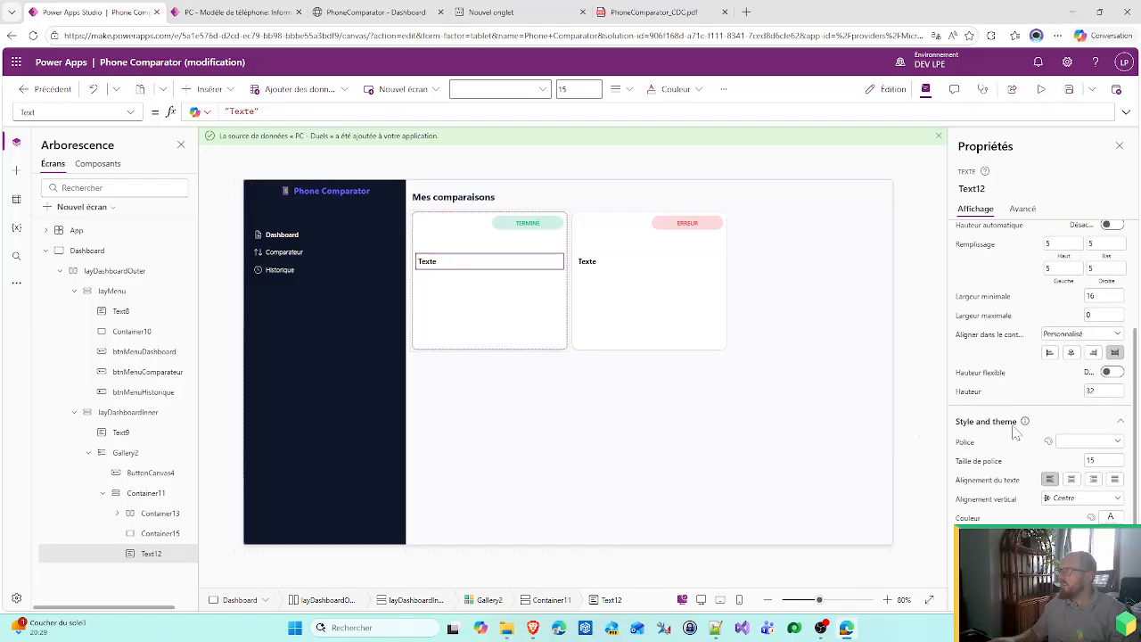
# - Replace Text12's default text with the start of a formula, ThisItem., leaving the field name out
pyautogui.tripleClick(237, 107)
pyautogui.write('ThisItem.')
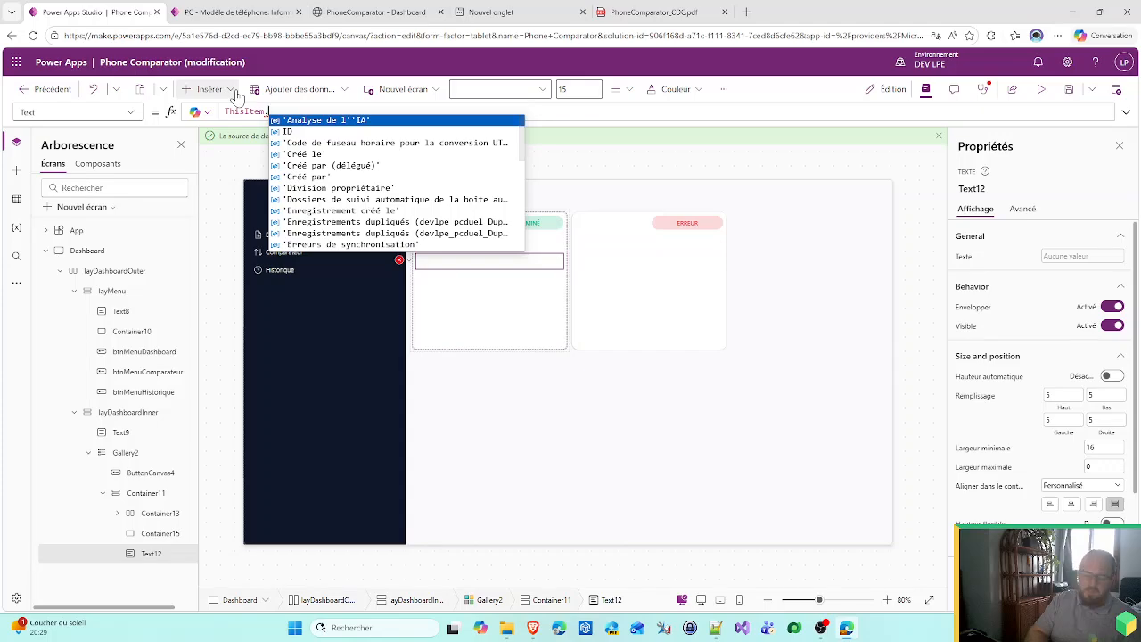
pyautogui.write('M')
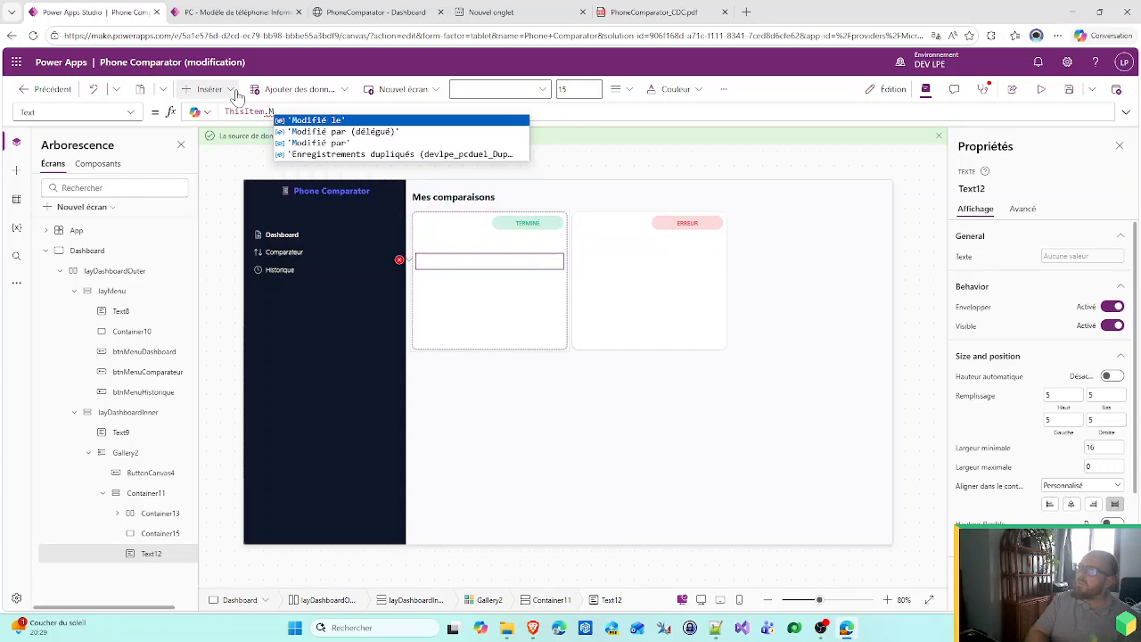
pyautogui.press('BackSpace')
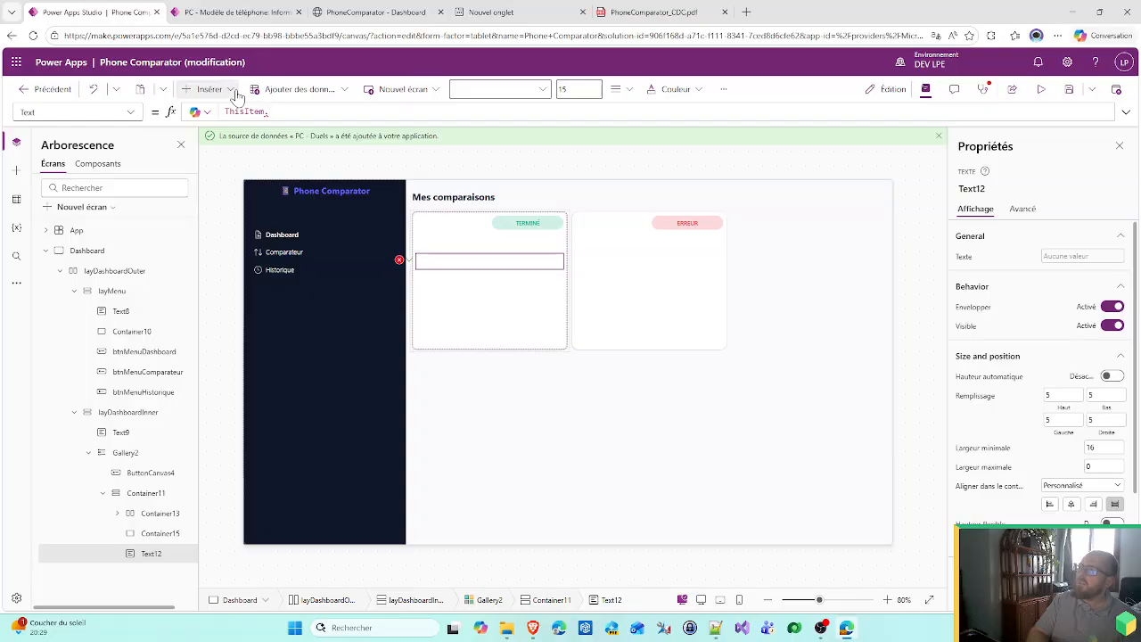
# - Change the dashboard heading Text9 to "Mes Téléphones"
pyautogui.click(479, 205)
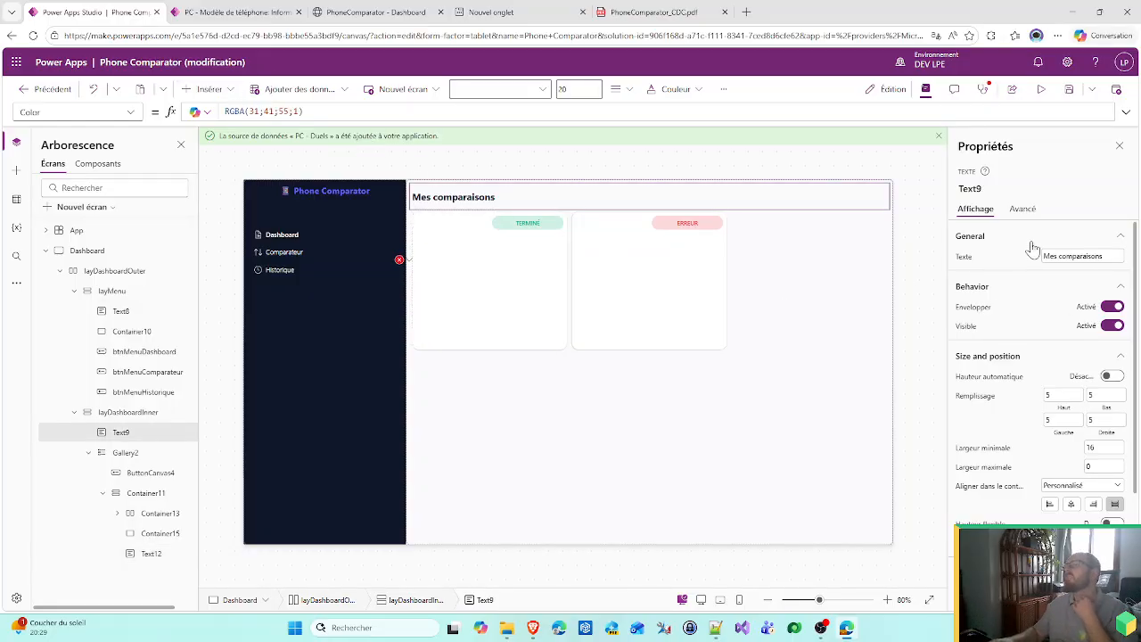
pyautogui.doubleClick(1089, 256)
pyautogui.write('T')
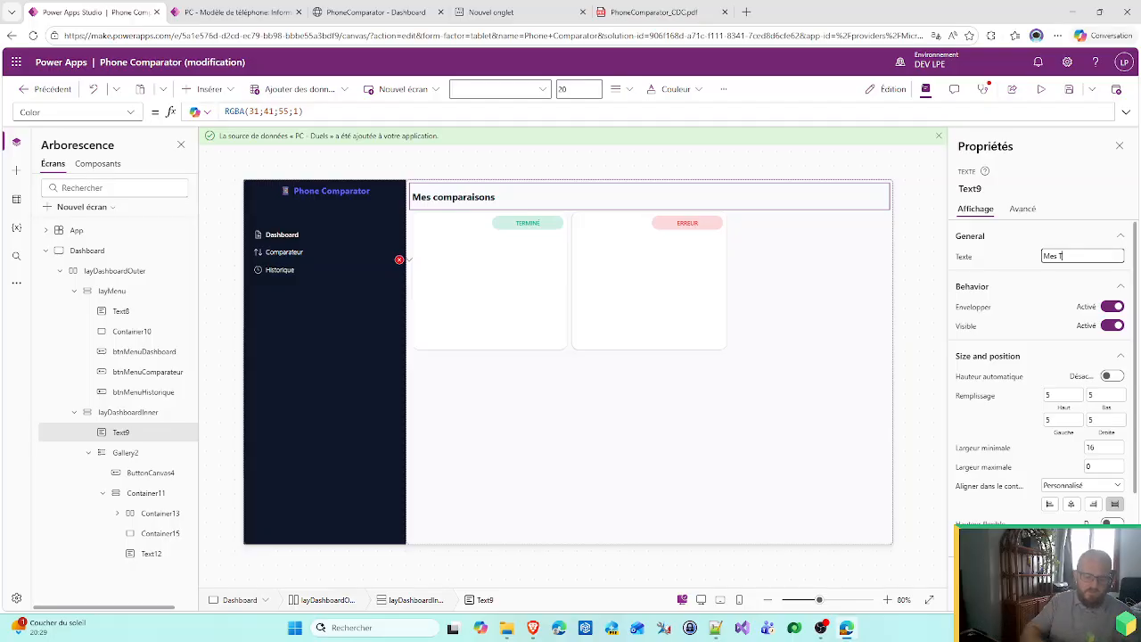
pyautogui.write('éléphones')
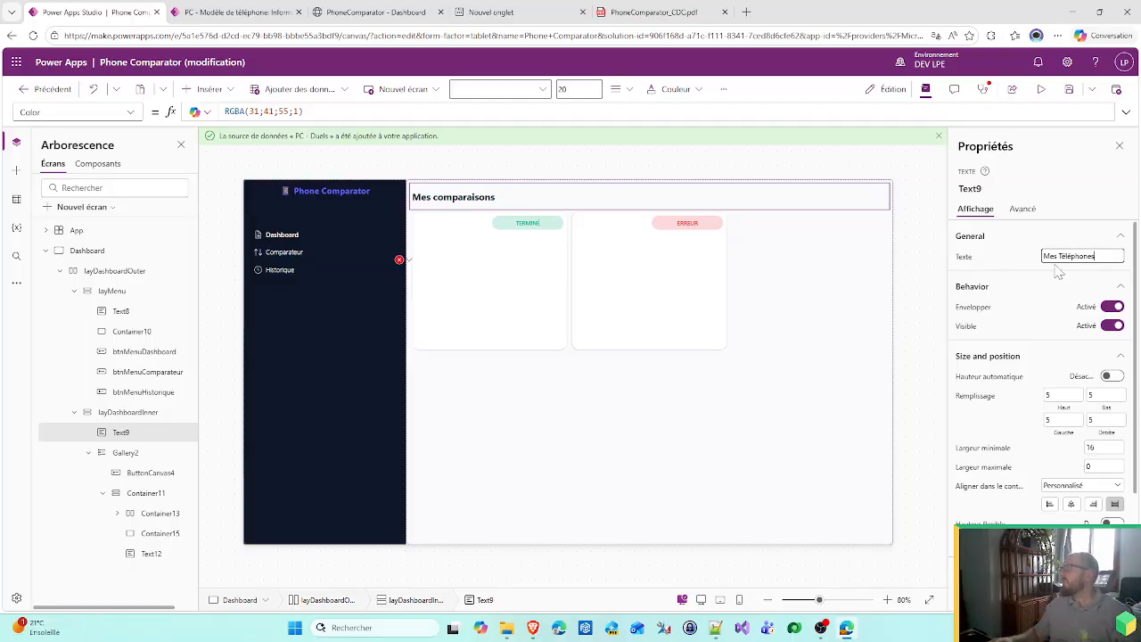
pyautogui.click(1019, 262)
# - Set Gallery2's data source to the PC - Modèles de téléphones table
pyautogui.click(700, 411)
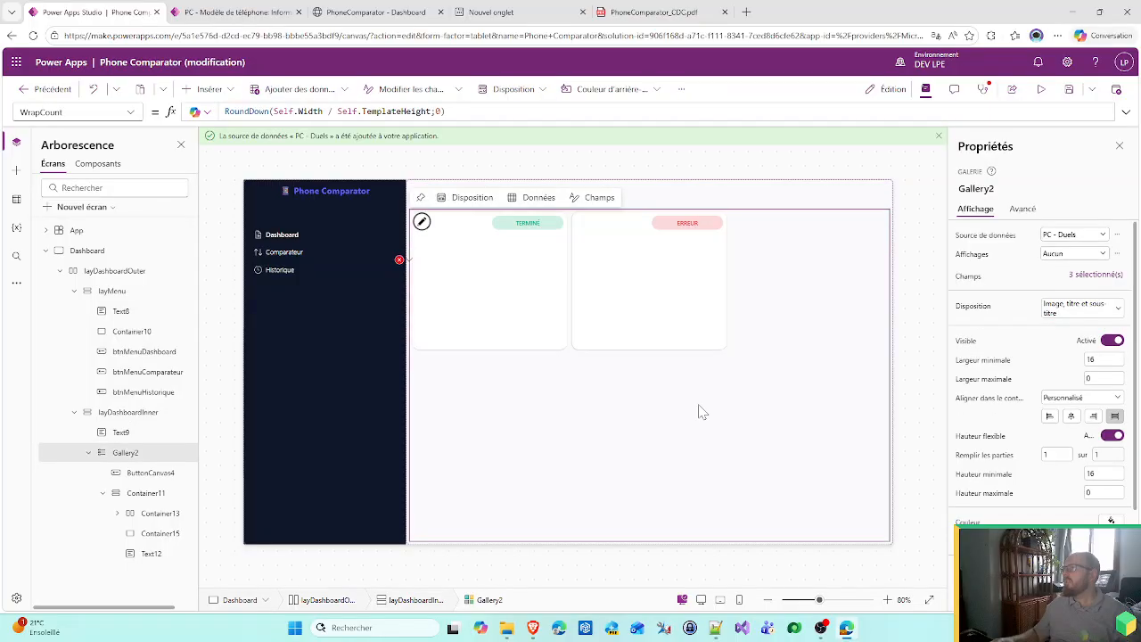
pyautogui.click(1078, 237)
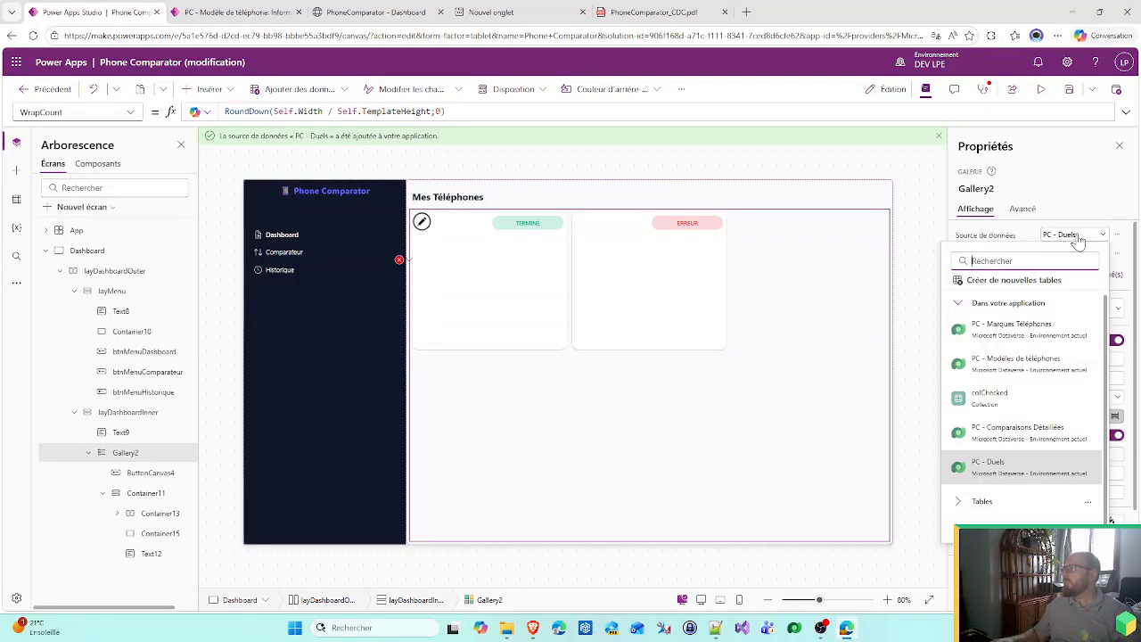
pyautogui.click(1056, 364)
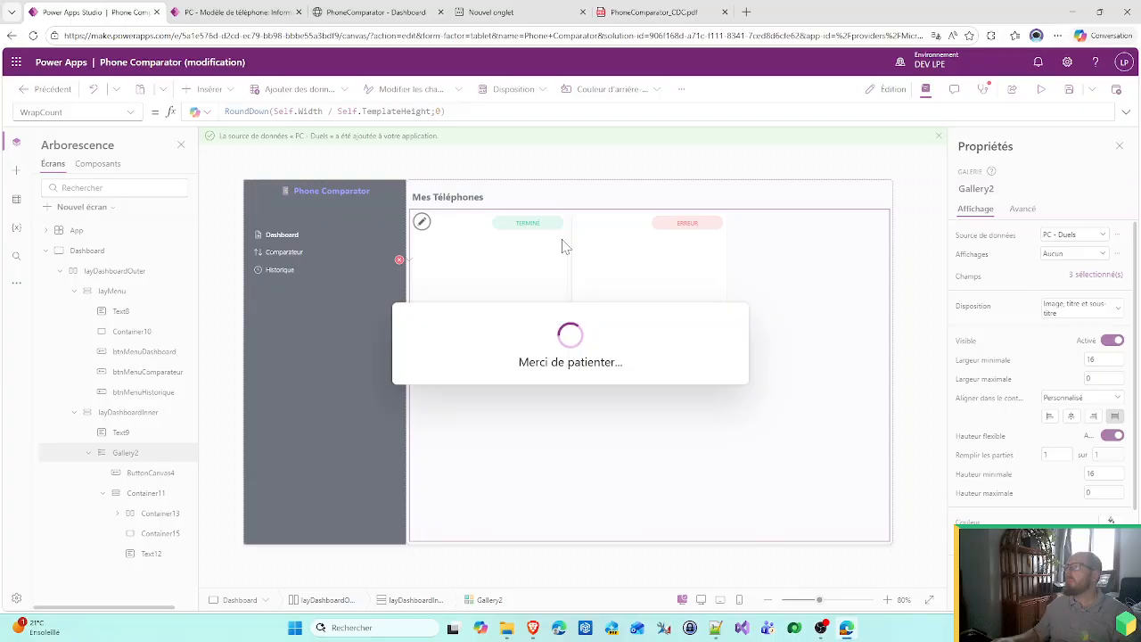
# - Change the status badge Text11's text formula to Upper(ThisItem.'Statut Extraction')
pyautogui.click(476, 222)
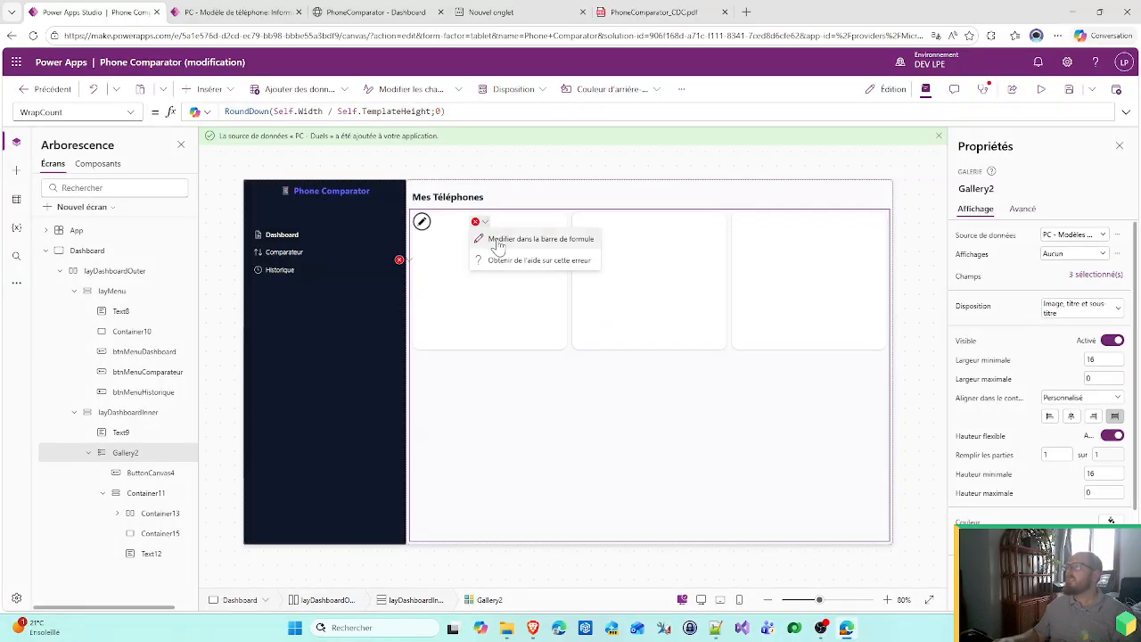
pyautogui.click(495, 240)
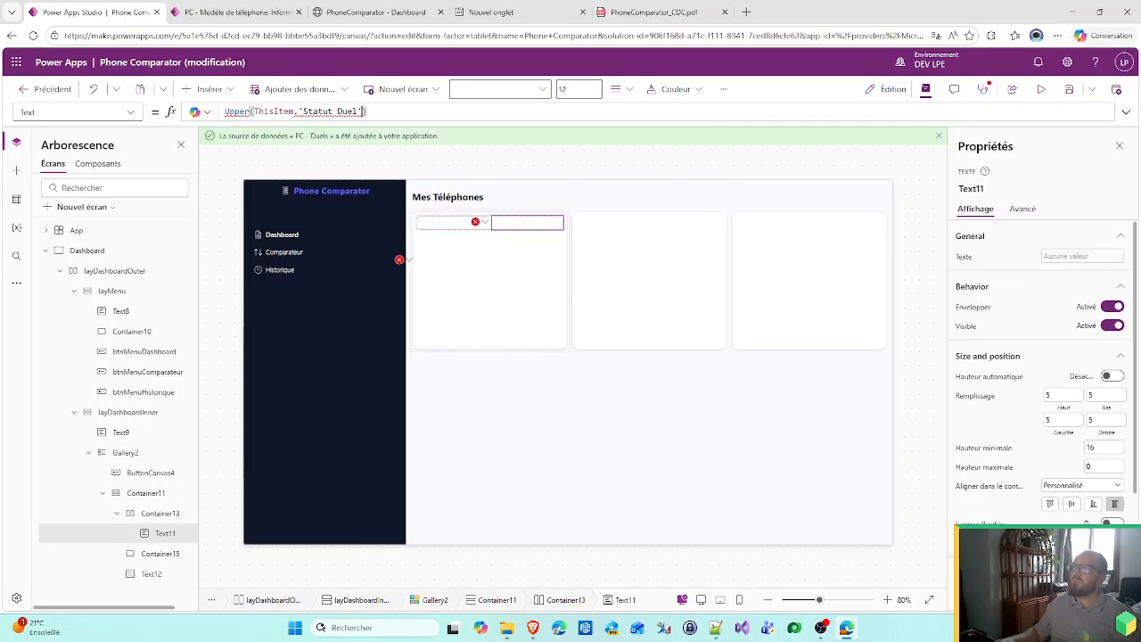
pyautogui.moveTo(362, 111); pyautogui.dragTo(287, 111)
pyautogui.write('.St')
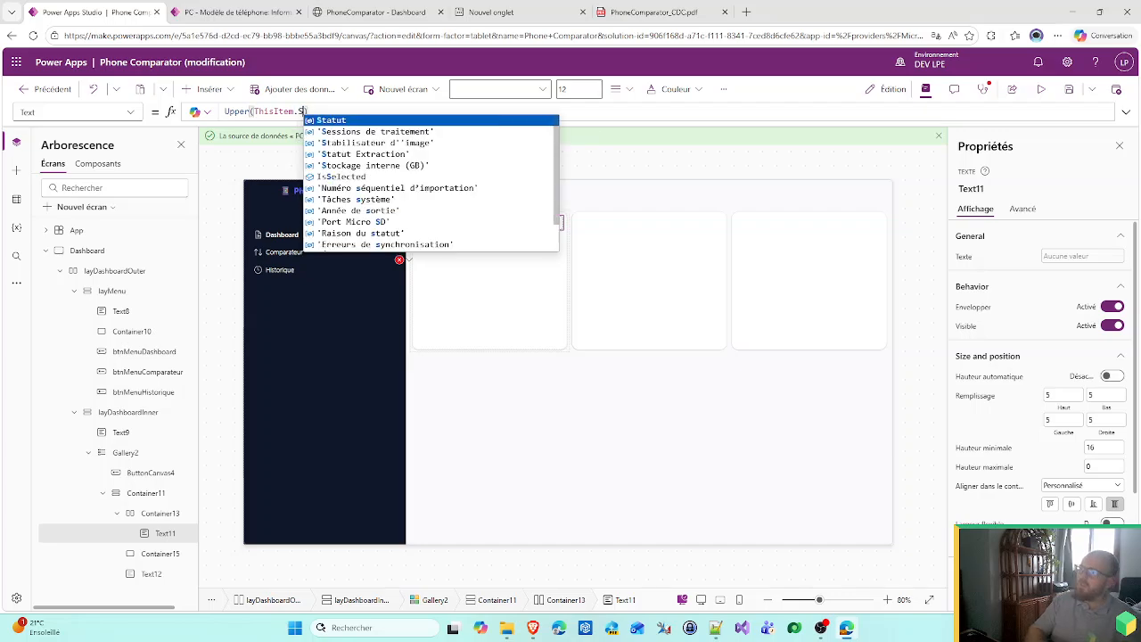
pyautogui.press('Down')
pyautogui.press('Down')
pyautogui.press('Return')
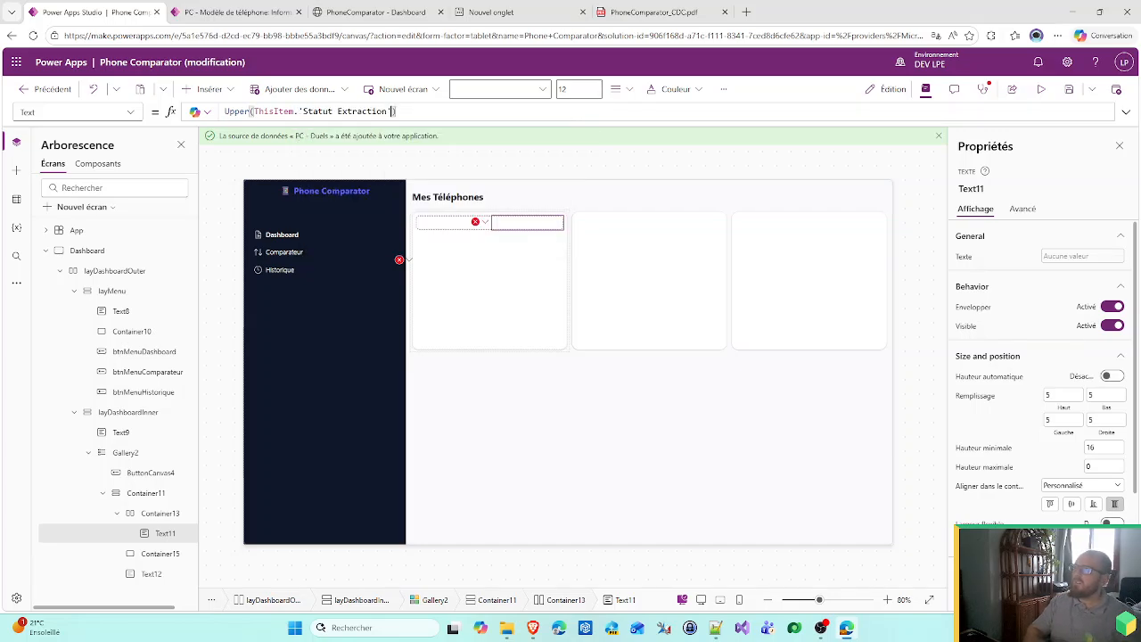
# - Replace 'Statut Duel' with 'Statut Extraction' in the Switch formula for Text11's Color
pyautogui.click(477, 222)
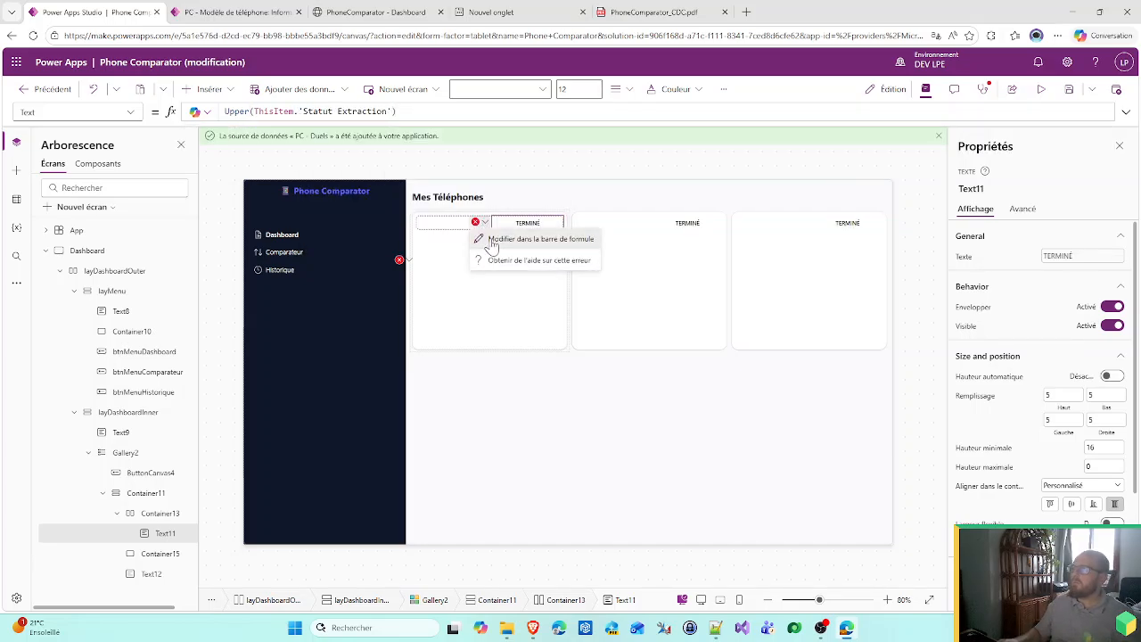
pyautogui.click(512, 237)
pyautogui.doubleClick(307, 112)
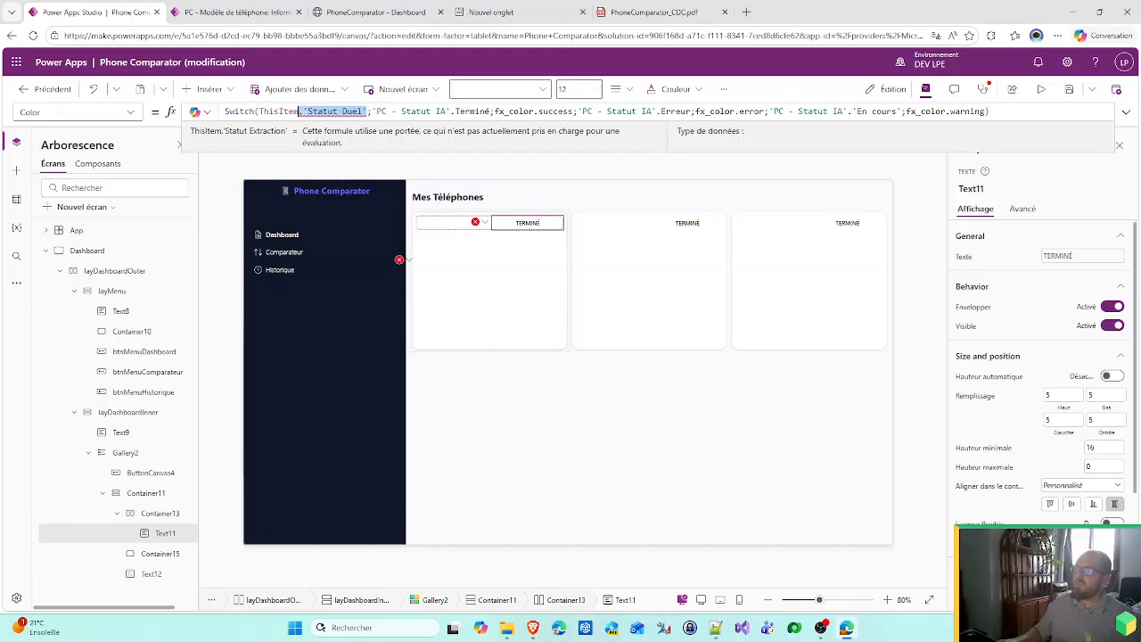
pyautogui.write('Sta')
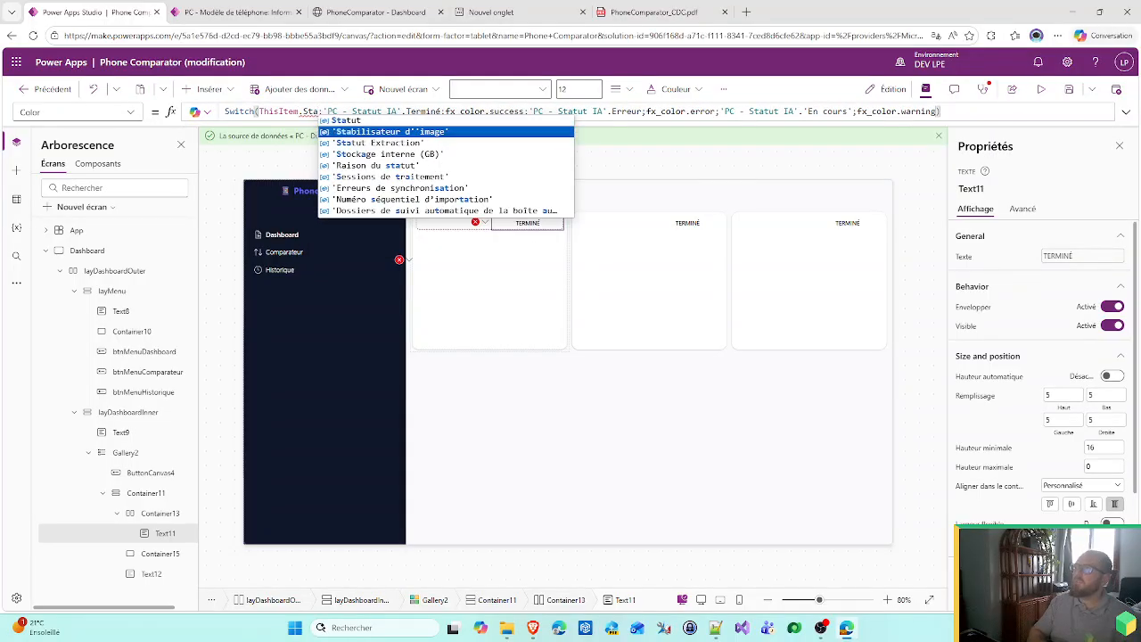
pyautogui.press('Down')
pyautogui.press('Return')
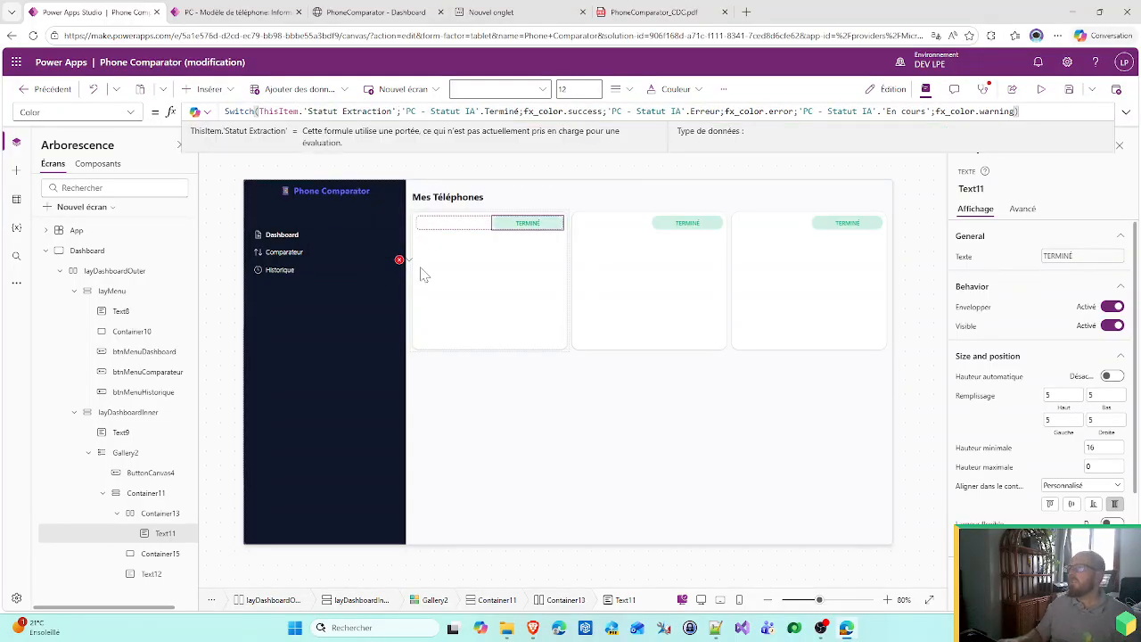
# - Complete the card title Text12's text formula as ThisItem.Nom
pyautogui.moveTo(401, 261)
pyautogui.click(426, 275)
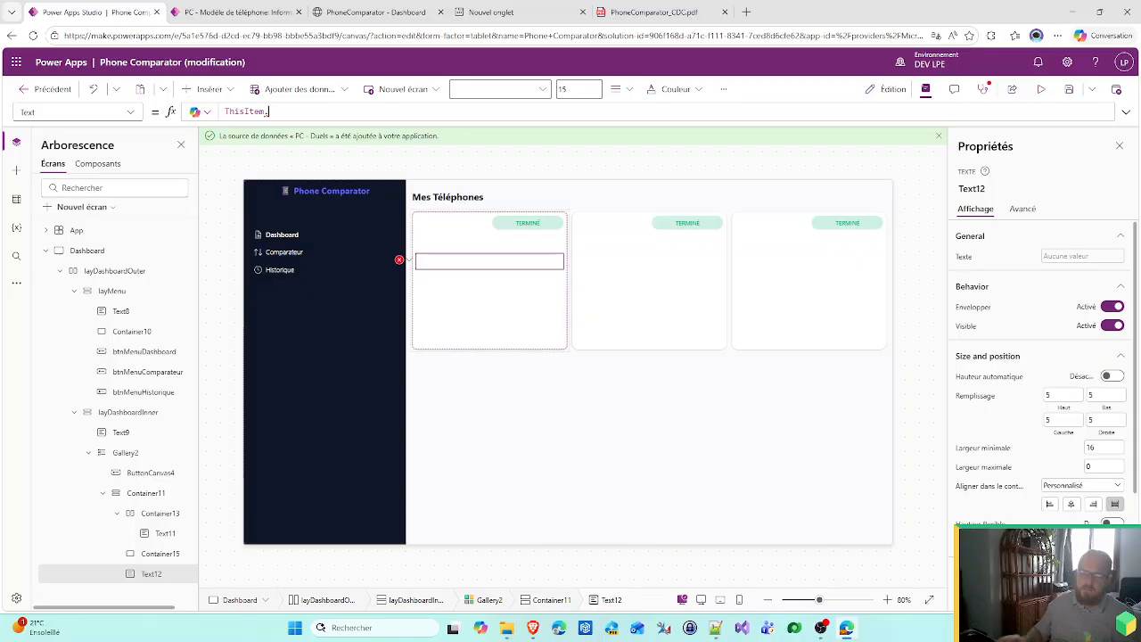
pyautogui.click(305, 117)
pyautogui.press('Down')
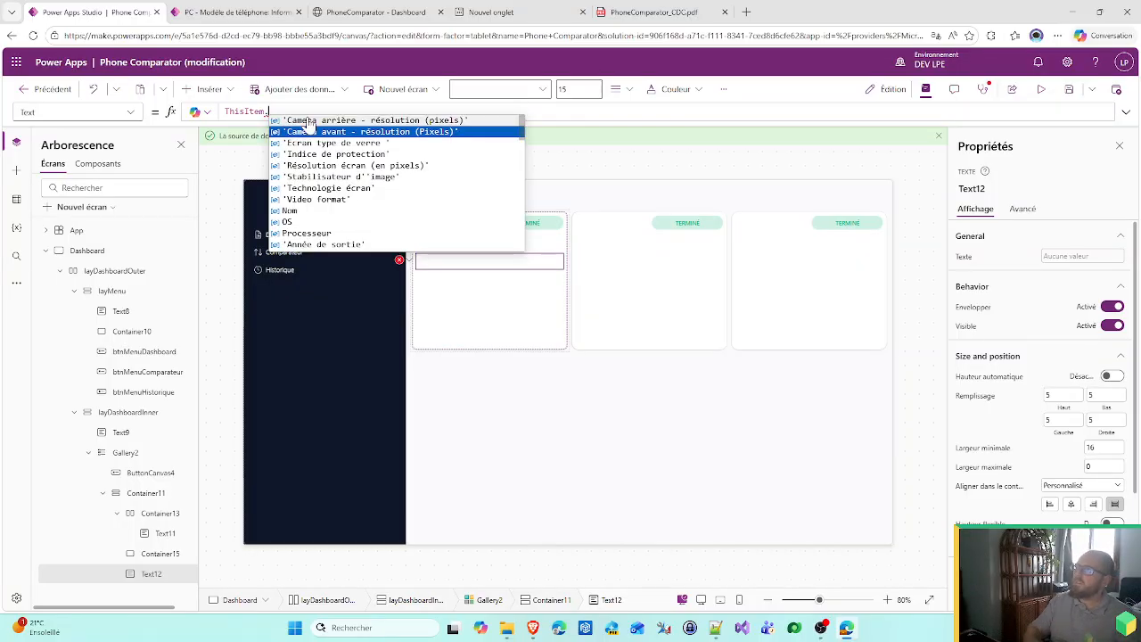
pyautogui.press('Down')
pyautogui.press('Down')
pyautogui.press('Down')
pyautogui.press('Down')
pyautogui.press('Down')
pyautogui.press('Down')
pyautogui.press('Down')
pyautogui.press('Return')
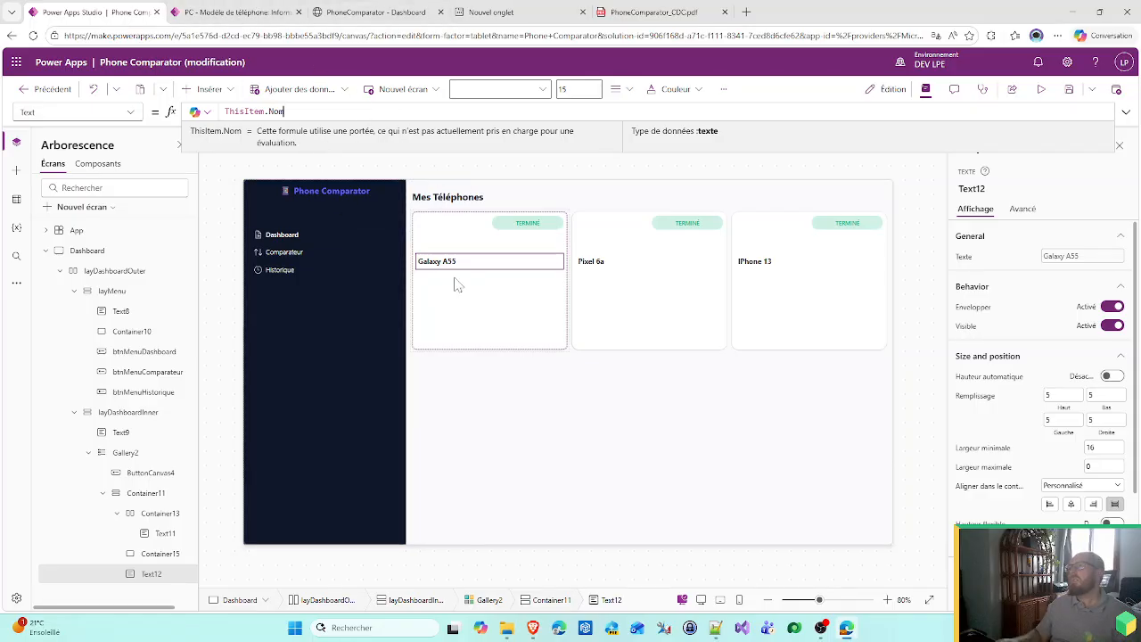
# - Check the layout and contents of the phone cards in the PhoneComparator HTML mockup, and return to the Power Apps editor
pyautogui.click(637, 9)
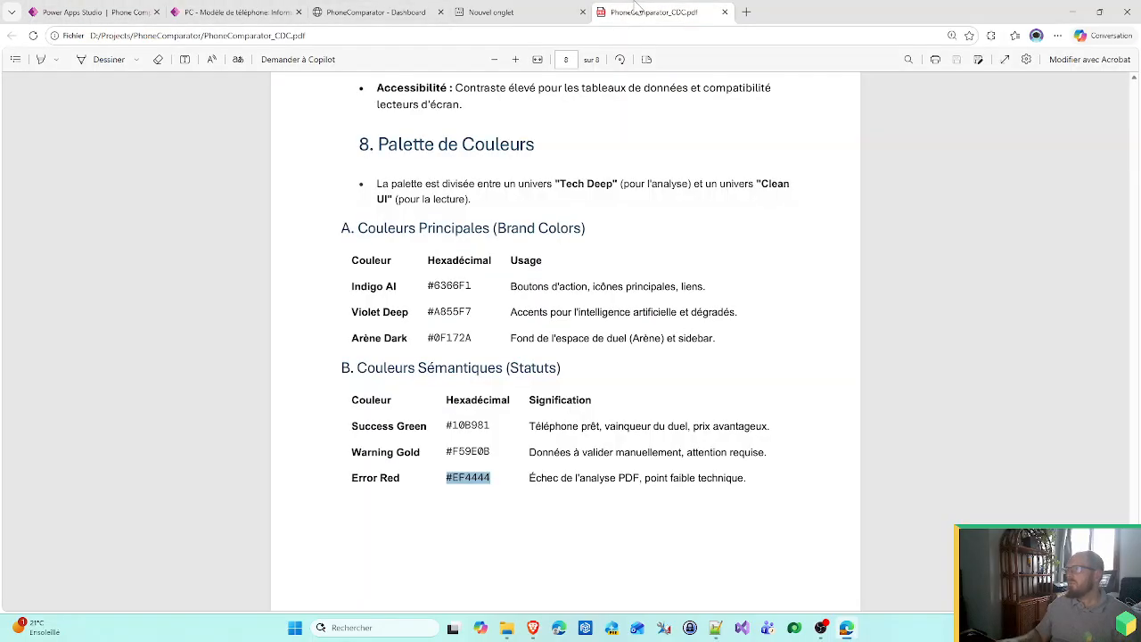
pyautogui.click(528, 10)
pyautogui.click(372, 9)
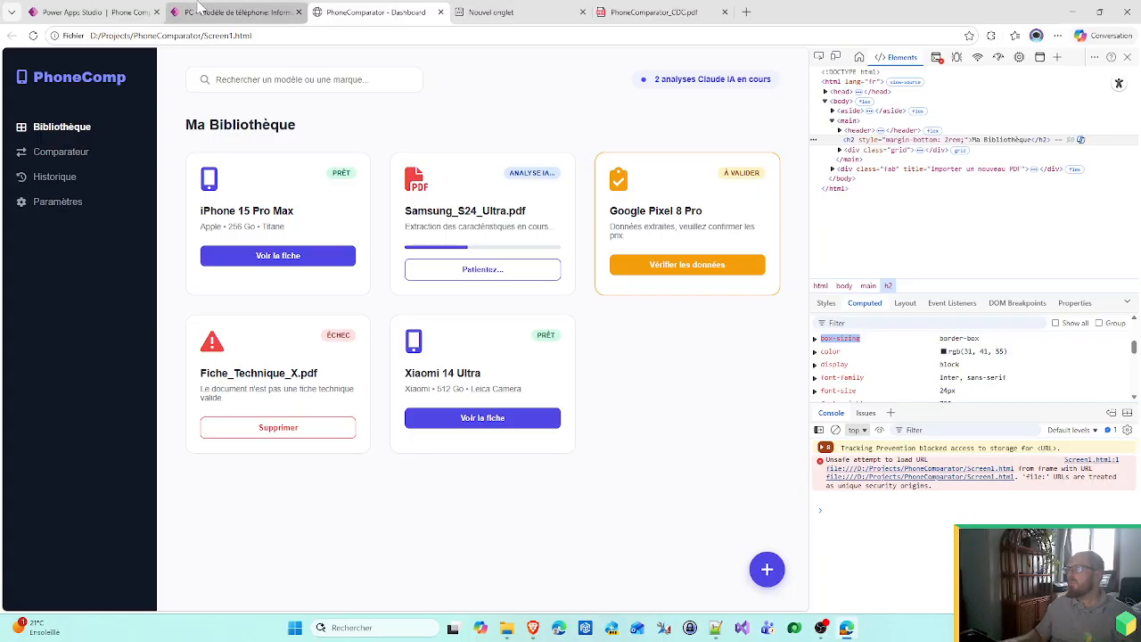
pyautogui.click(132, 8)
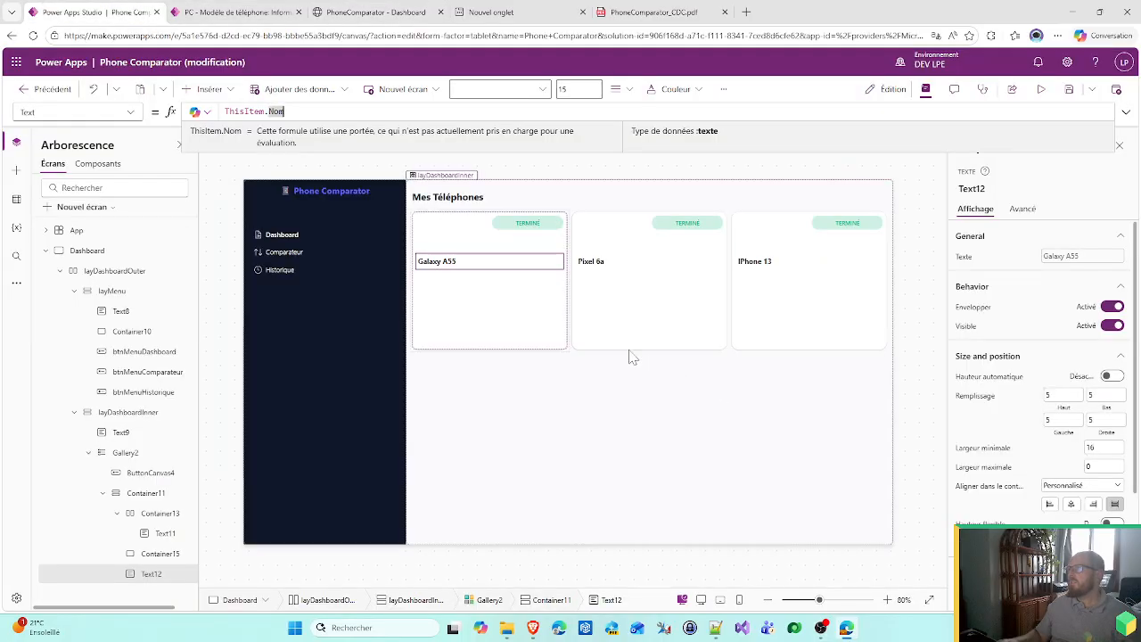
pyautogui.click(482, 285)
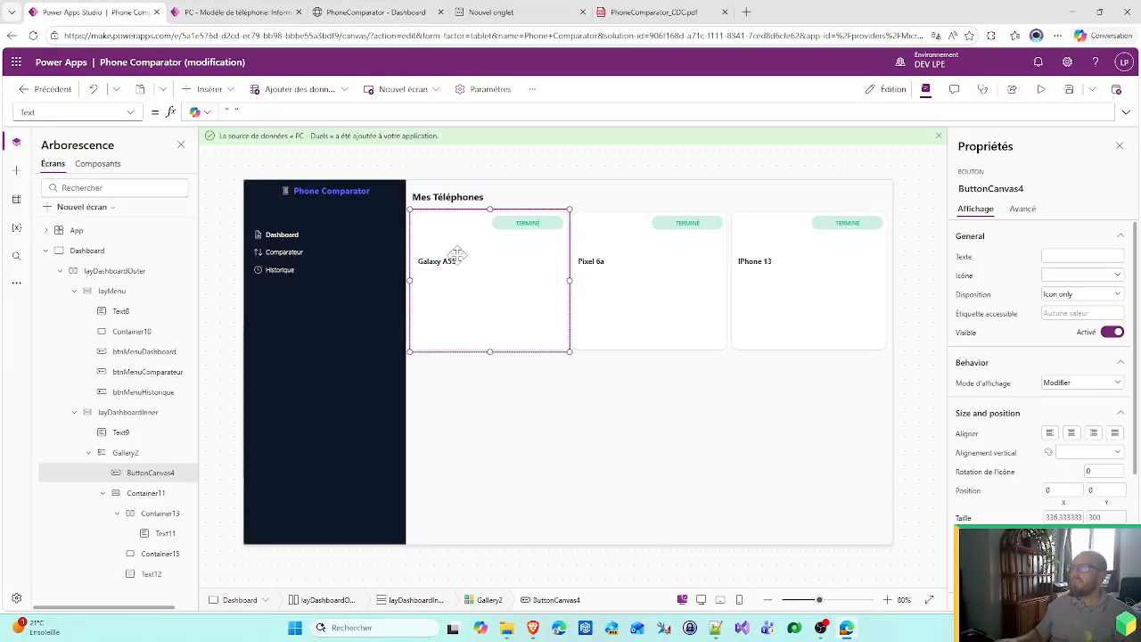
pyautogui.click(374, 12)
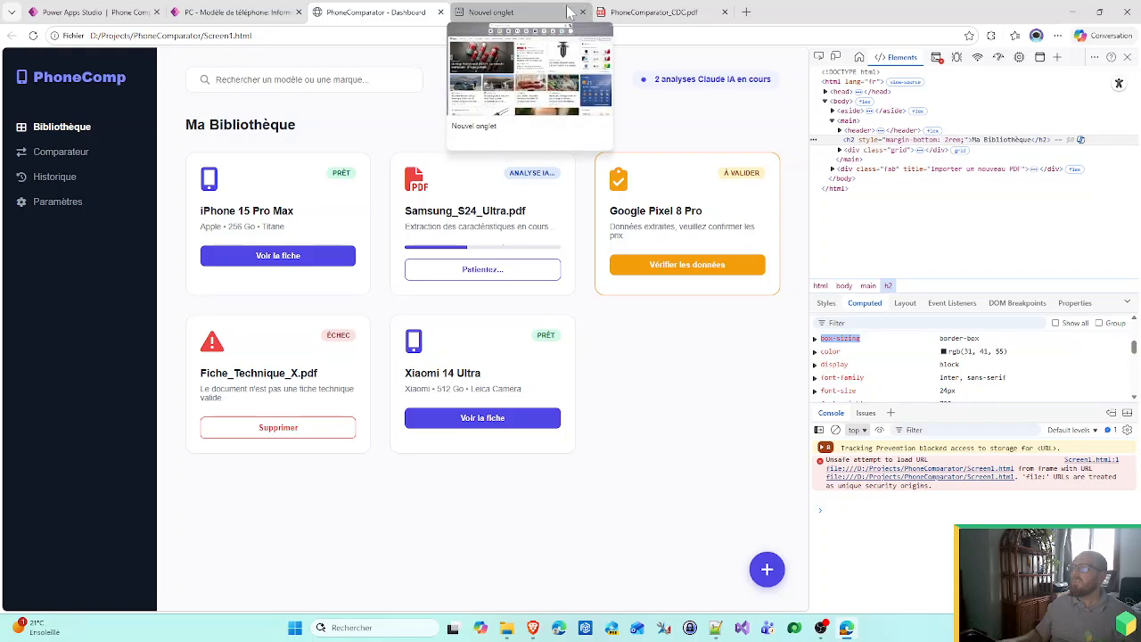
pyautogui.click(78, 10)
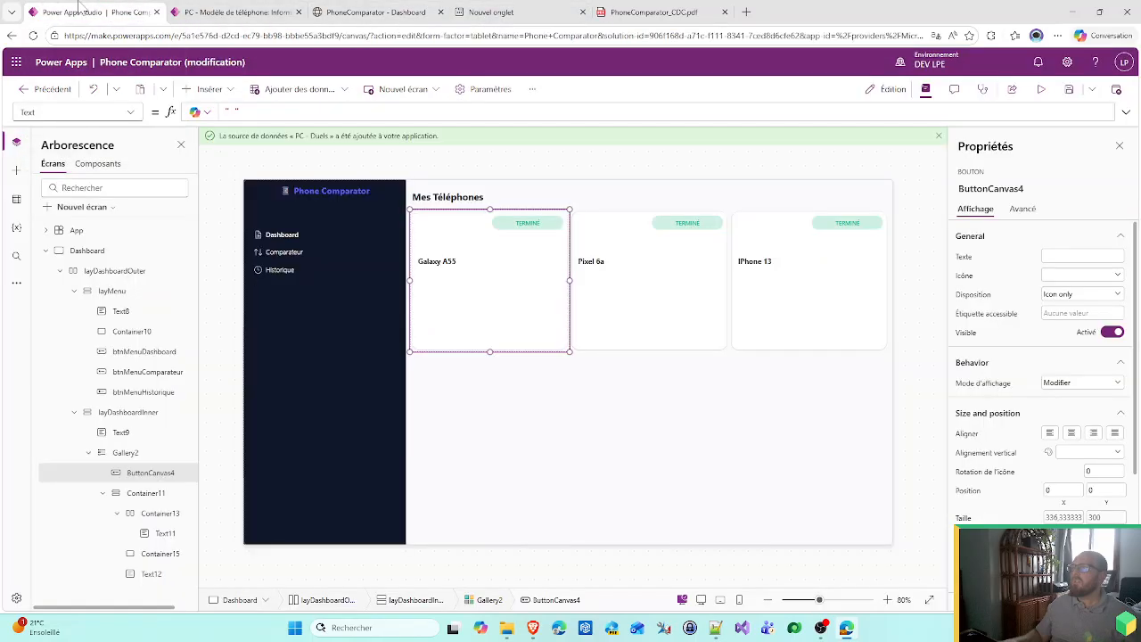
pyautogui.click(211, 89)
pyautogui.click(239, 164)
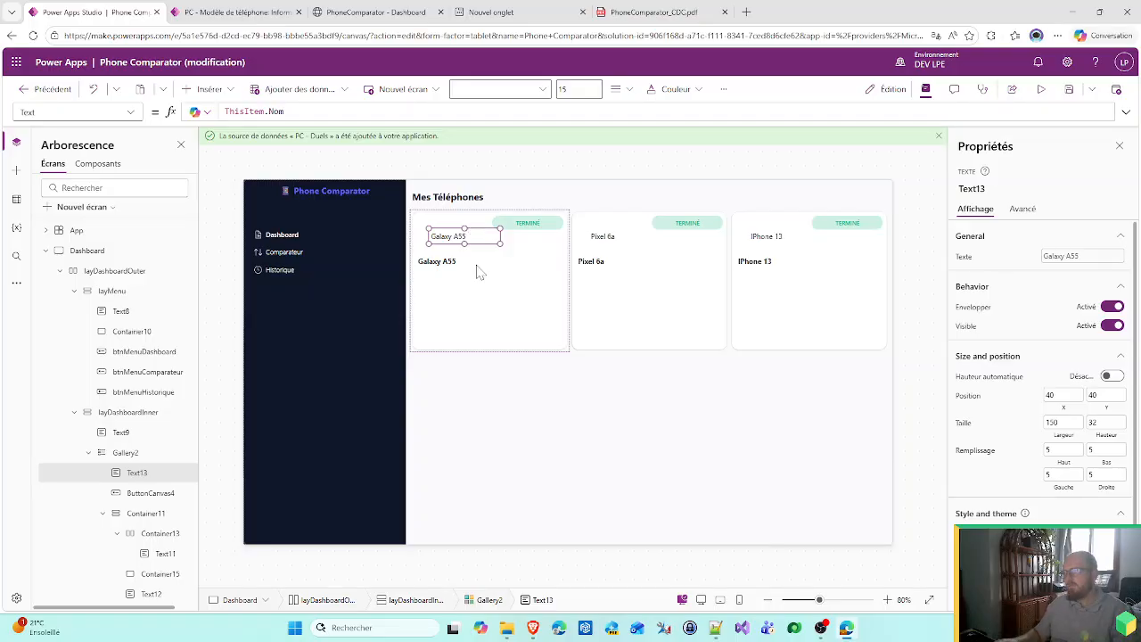
pyautogui.press('Delete')
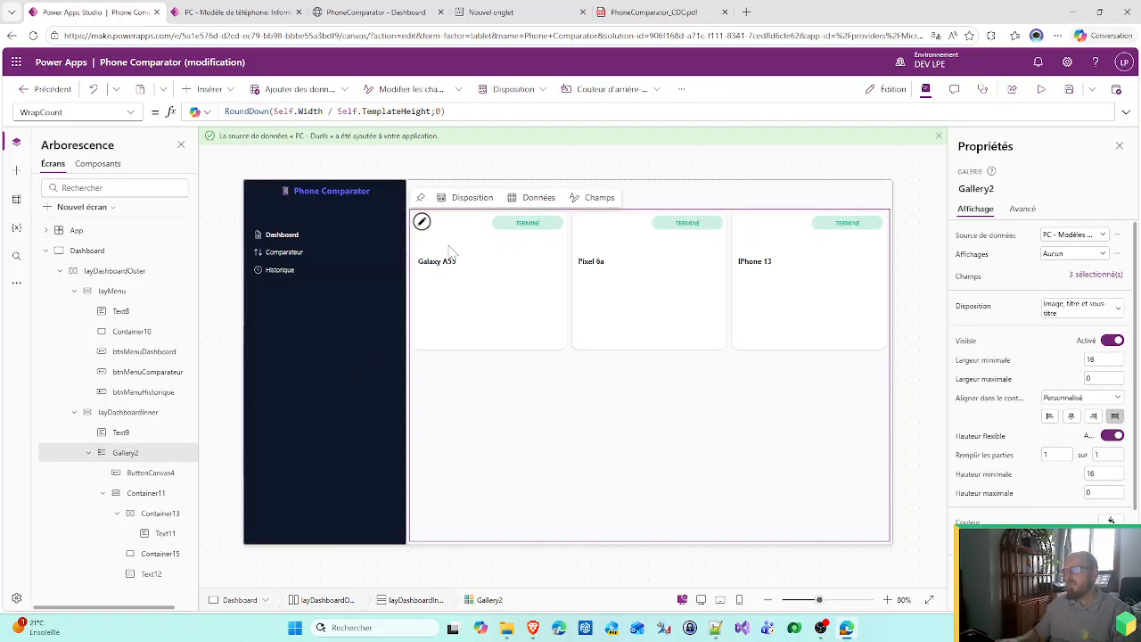
# - Set the card title Text12's font size to 18
pyautogui.click(147, 573)
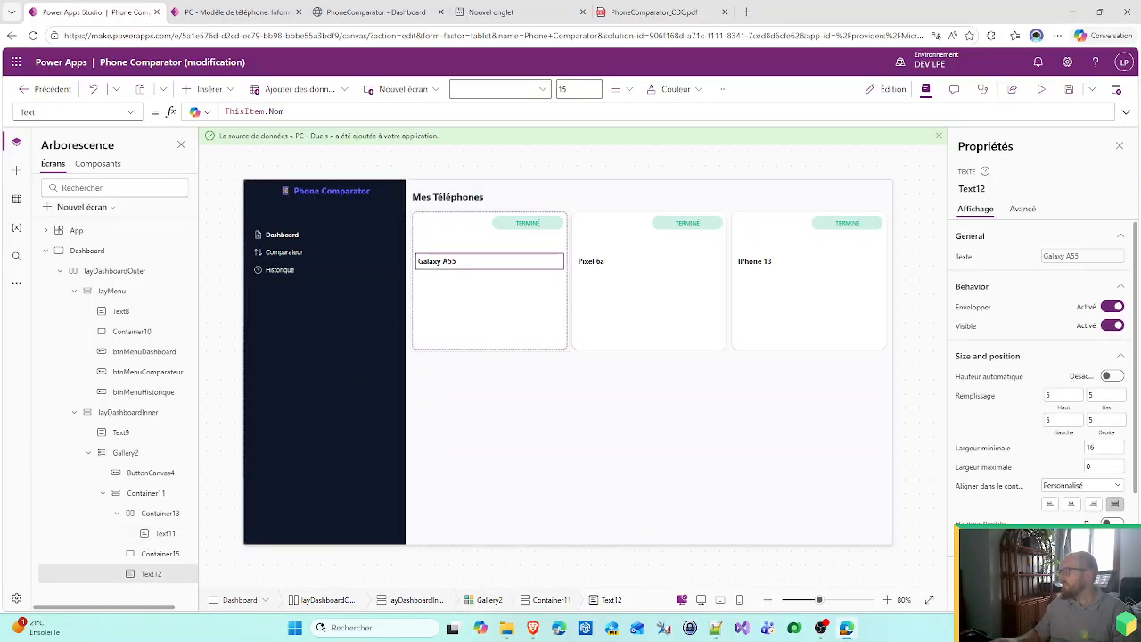
pyautogui.scroll(-3, 1113, 518)
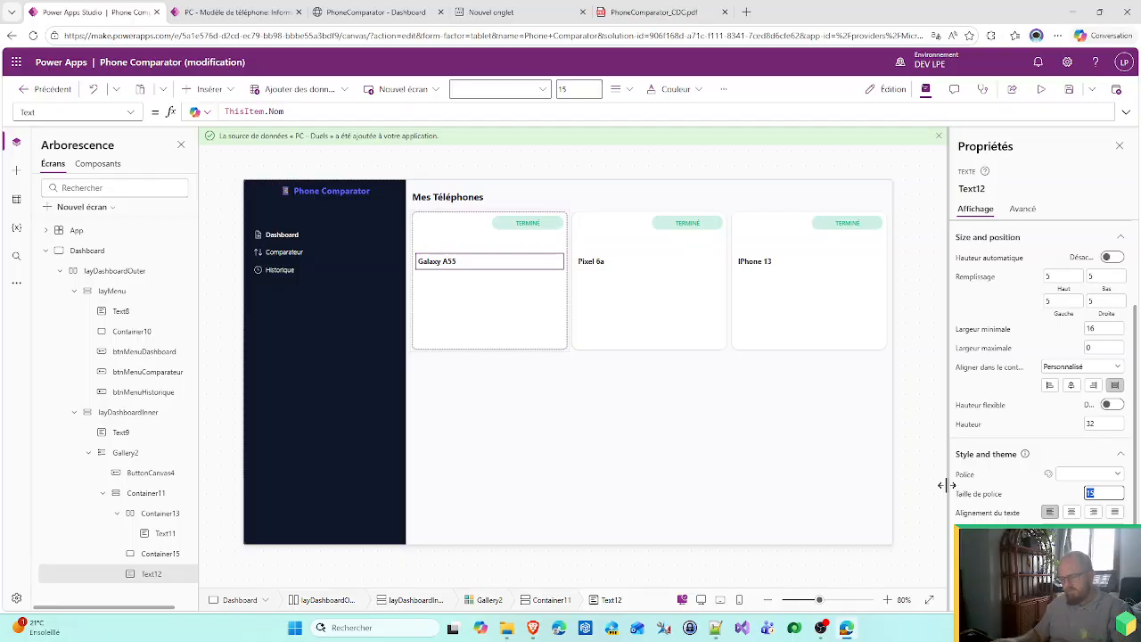
pyautogui.write('18')
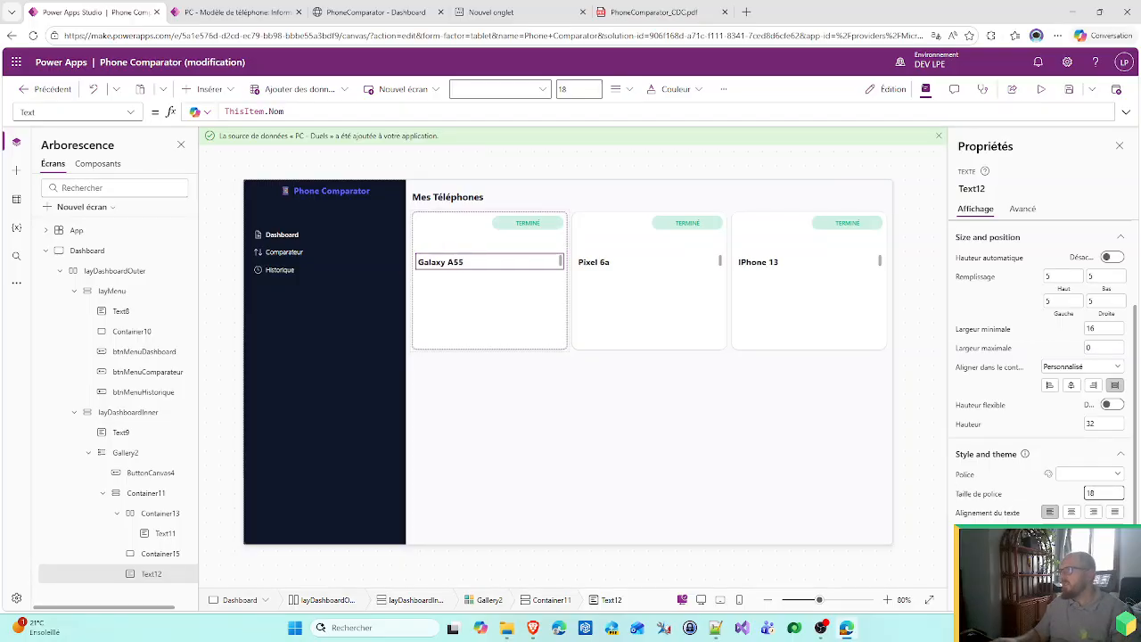
# - Set Text12's top, bottom and right padding to 0 and its left padding to 5
pyautogui.moveTo(1059, 277); pyautogui.dragTo(1022, 277)
pyautogui.write('0')
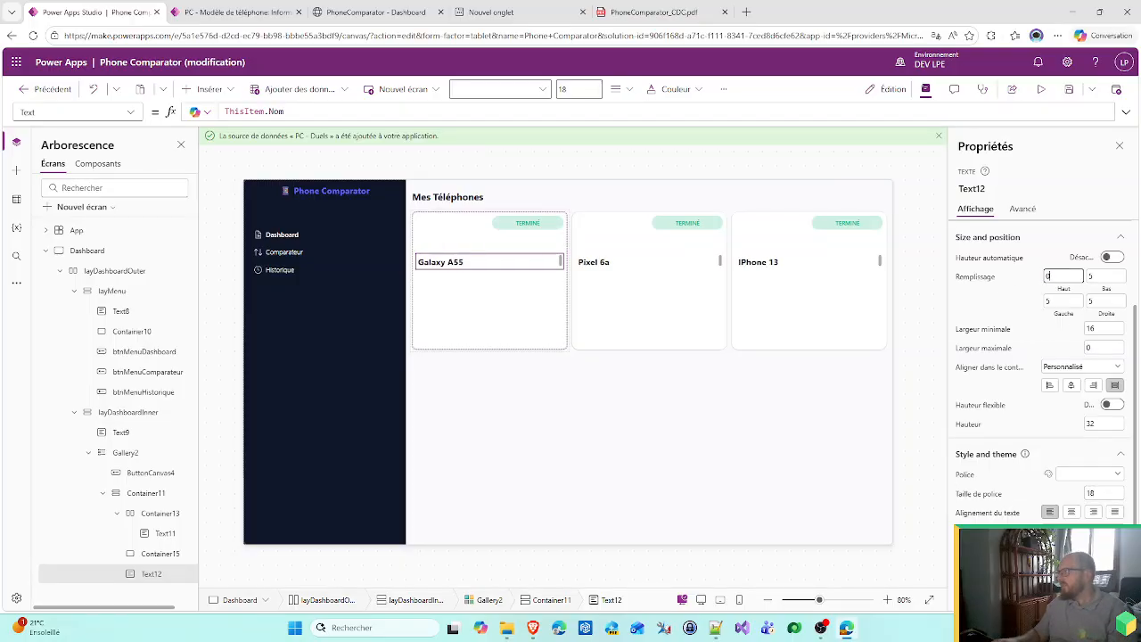
pyautogui.press('Tab')
pyautogui.press('Tab')
pyautogui.write('0')
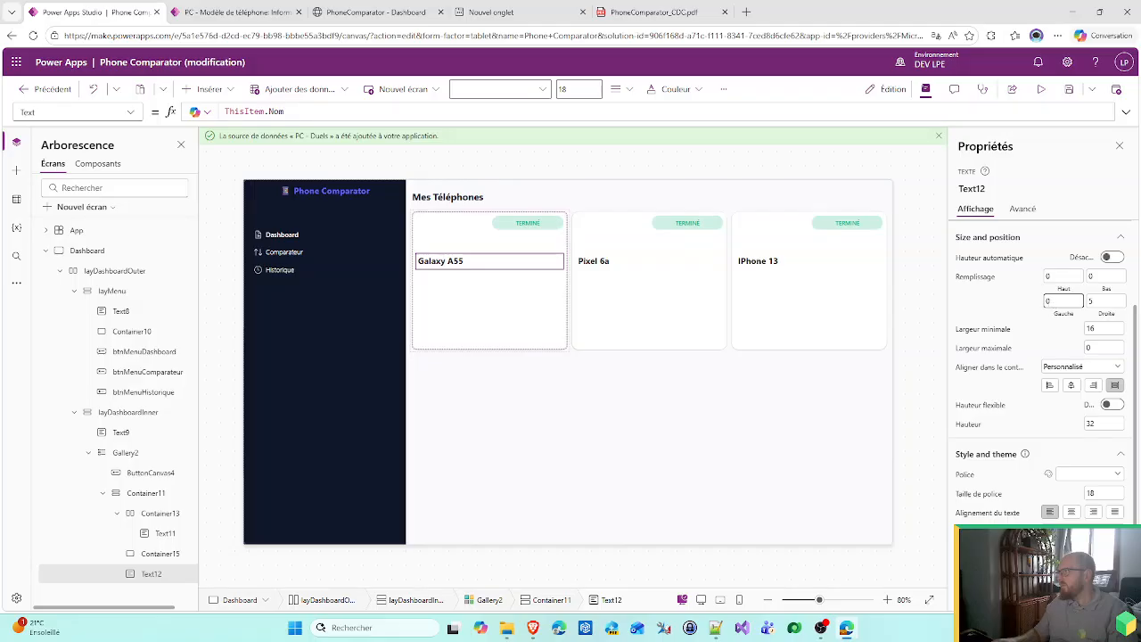
pyautogui.press('Tab')
pyautogui.write('0')
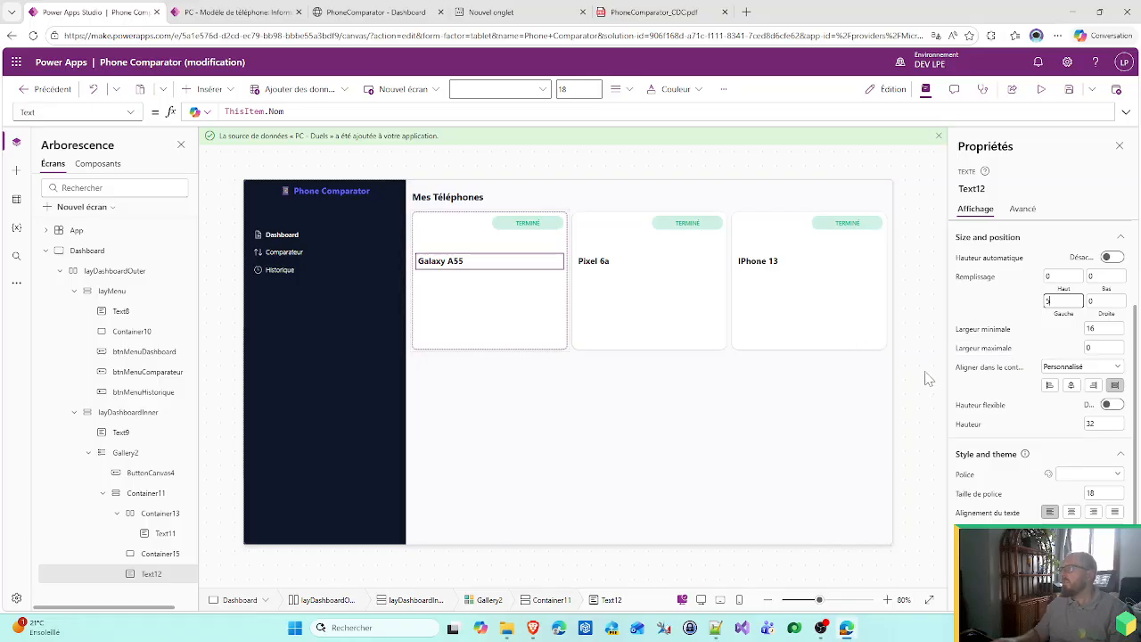
pyautogui.click(477, 298)
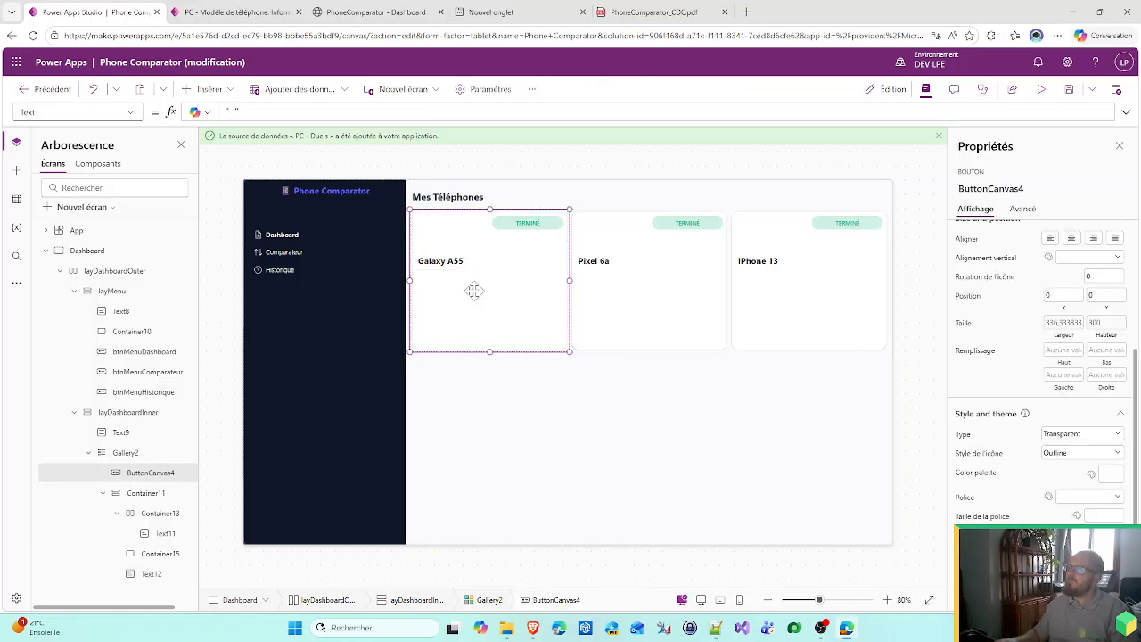
pyautogui.click(210, 89)
pyautogui.click(209, 162)
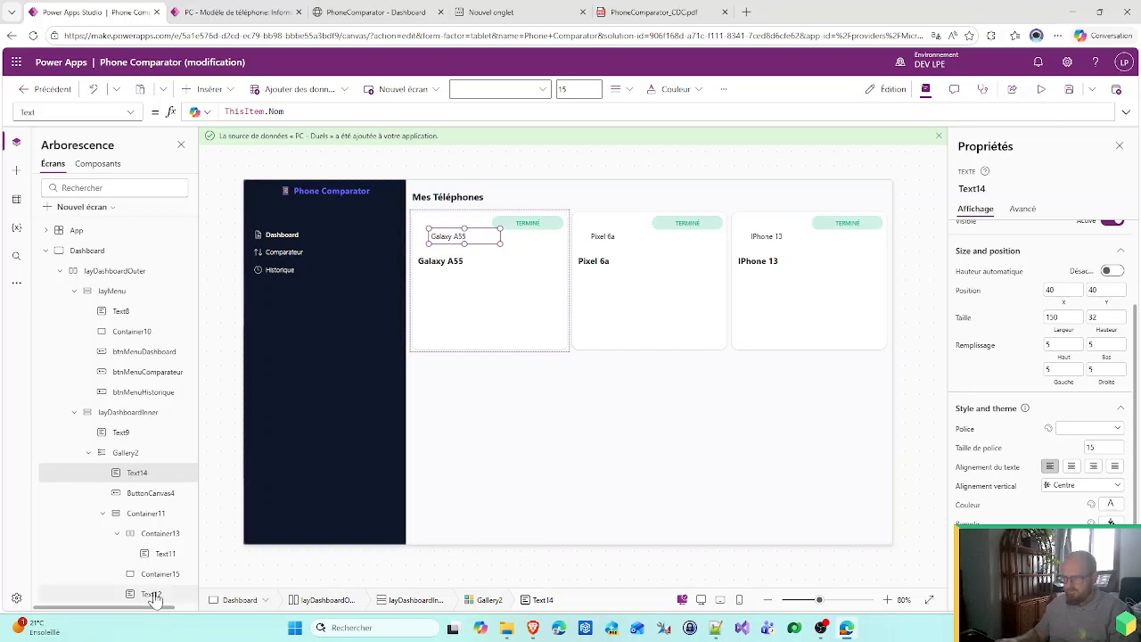
pyautogui.press('Delete')
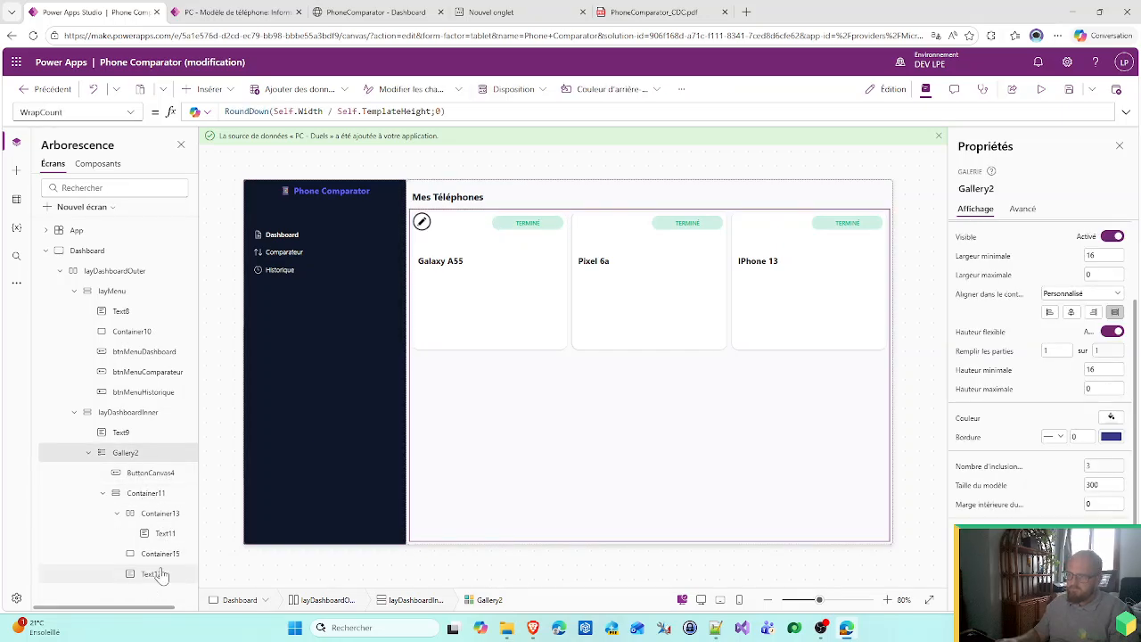
# - Insert a text control below Text12 in the card's Container11 and stretch it across the container's width
pyautogui.click(151, 573)
pyautogui.click(210, 89)
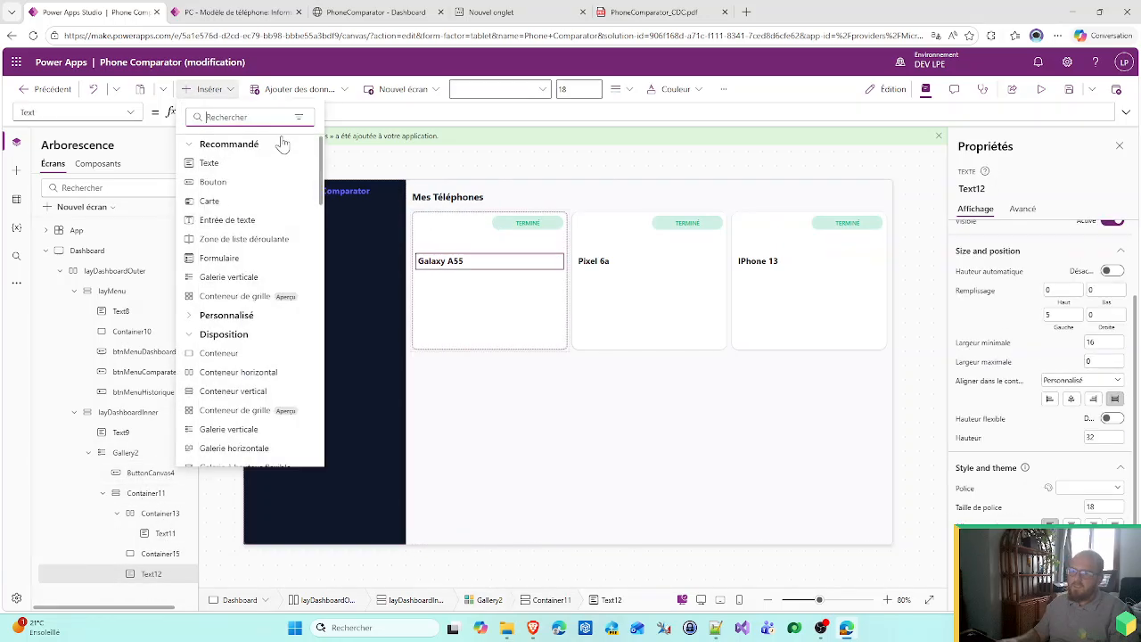
pyautogui.click(212, 163)
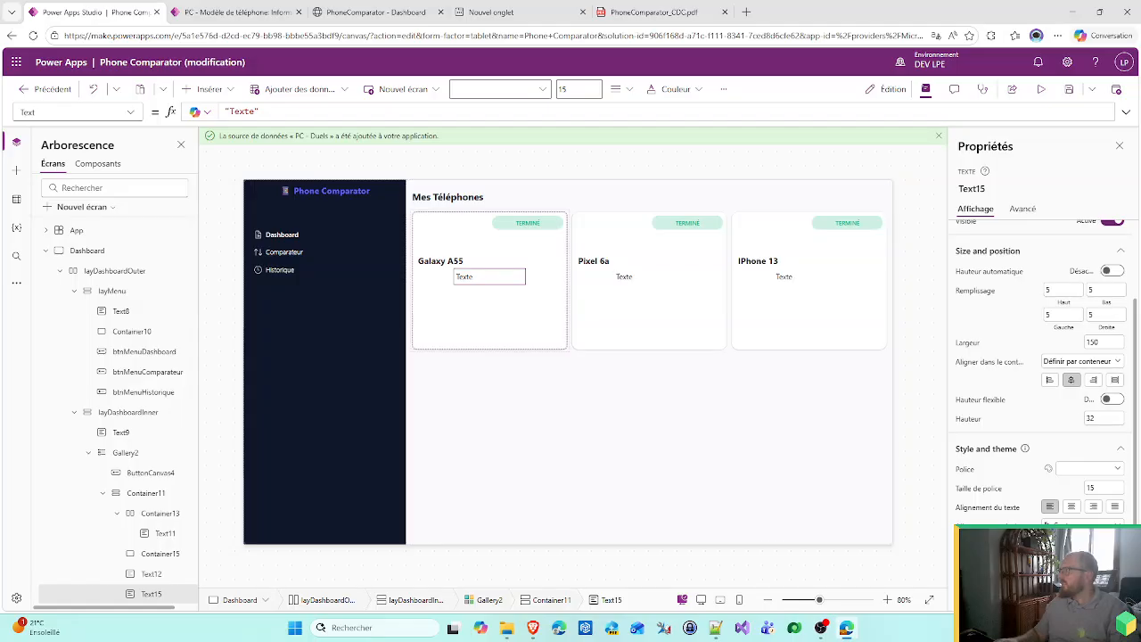
pyautogui.click(1115, 380)
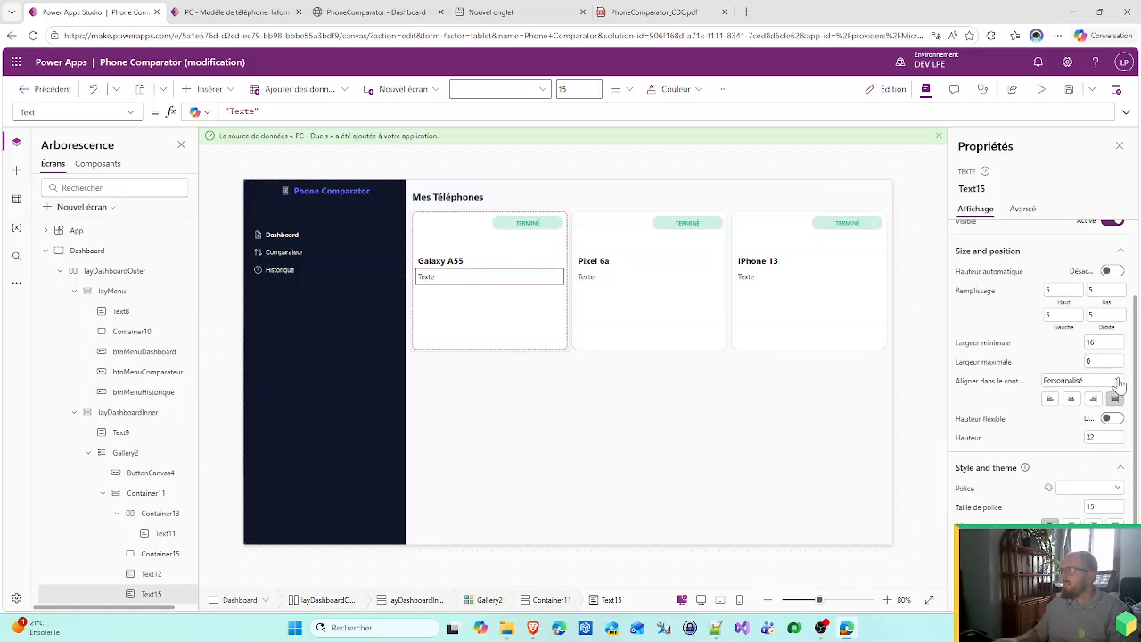
pyautogui.scroll(1, 1109, 387)
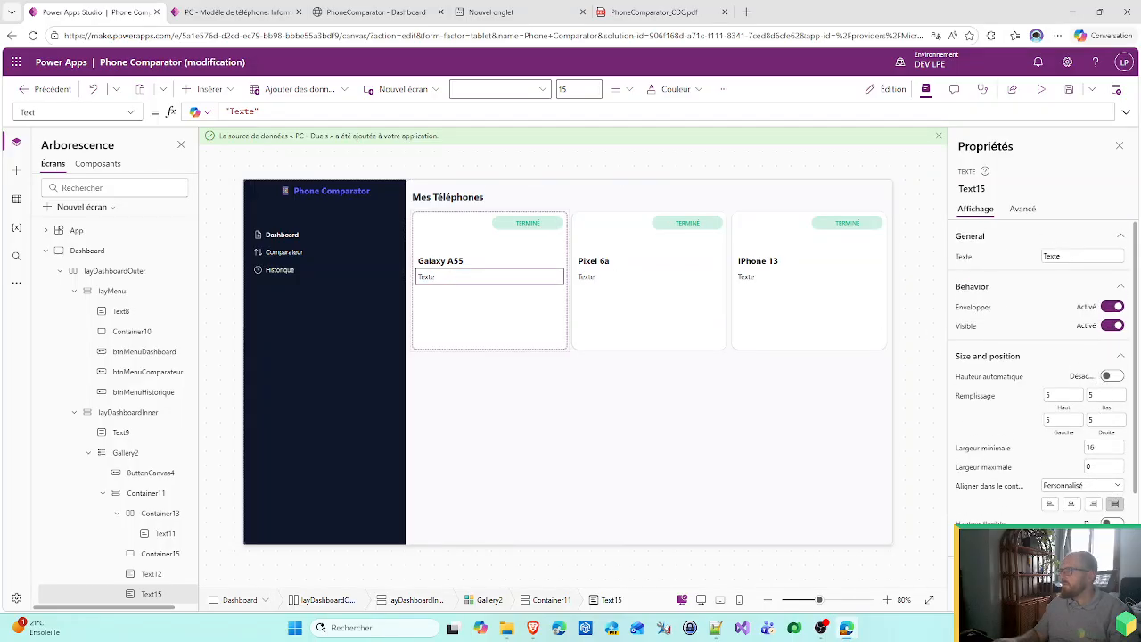
pyautogui.scroll(-2, 1103, 468)
pyautogui.click(1114, 511)
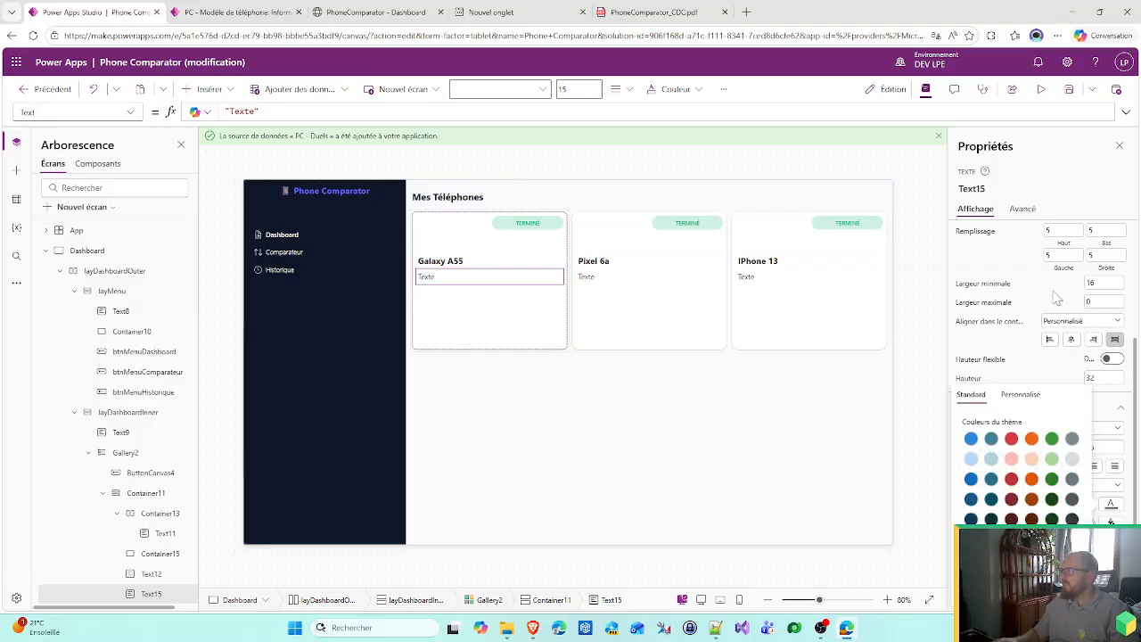
pyautogui.click(1051, 301)
pyautogui.scroll(3, 1025, 312)
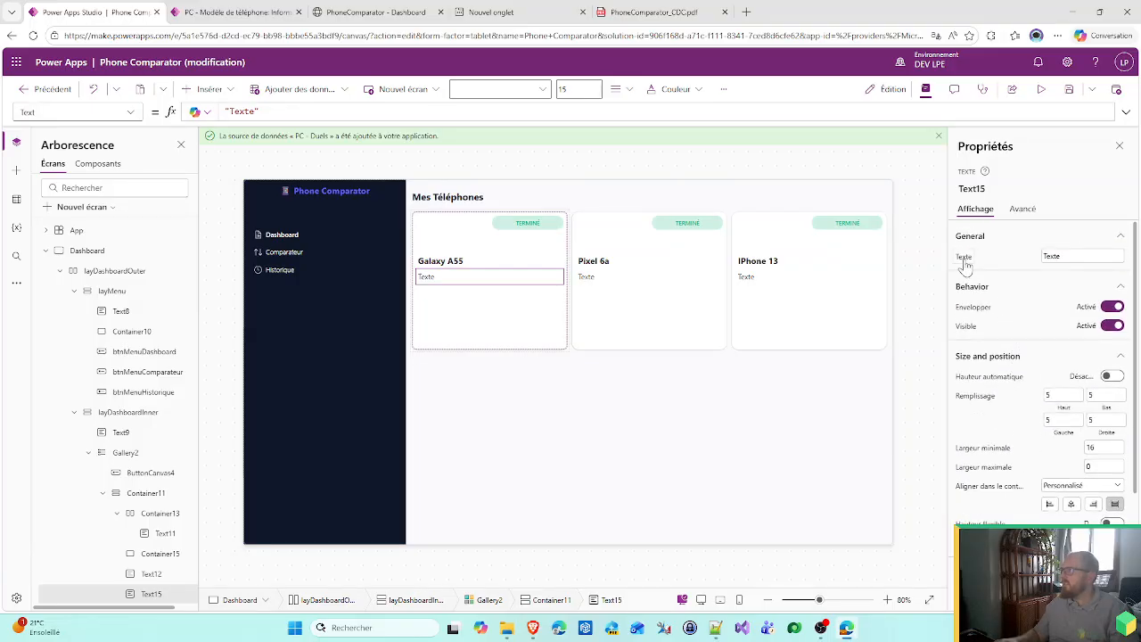
# - Set Text15's text to the brand name, a " - " separator and the OS: ThisItem.Marque.Nom&" - "&ThisItem.OS
pyautogui.click(212, 105)
pyautogui.hotkey('ctrl', 'a')
pyautogui.write('Th')
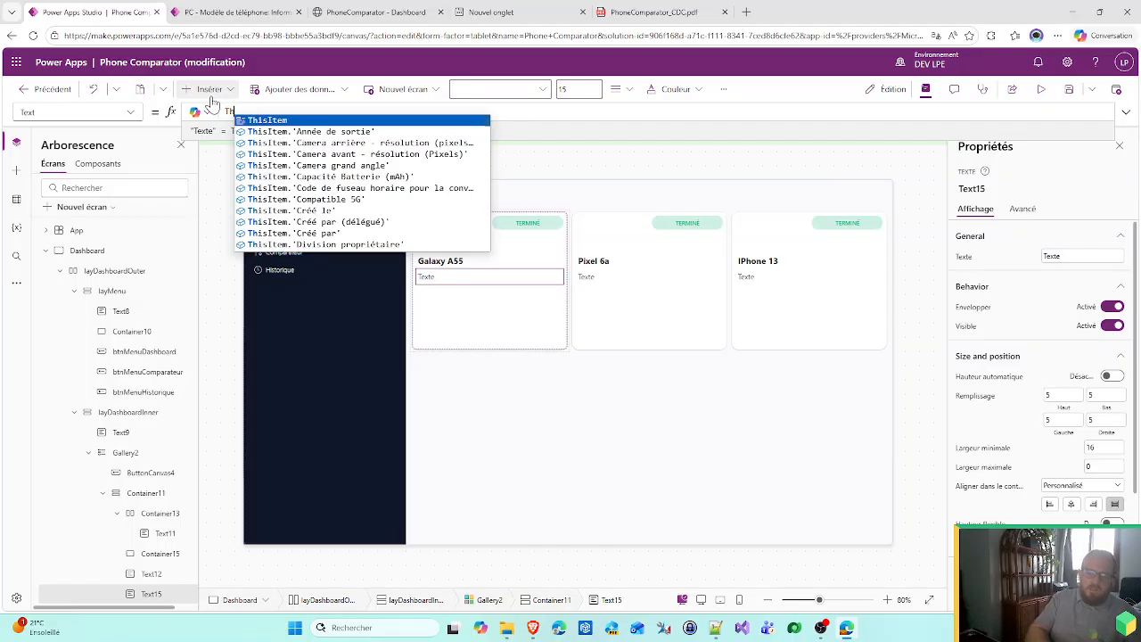
pyautogui.write('isItem.')
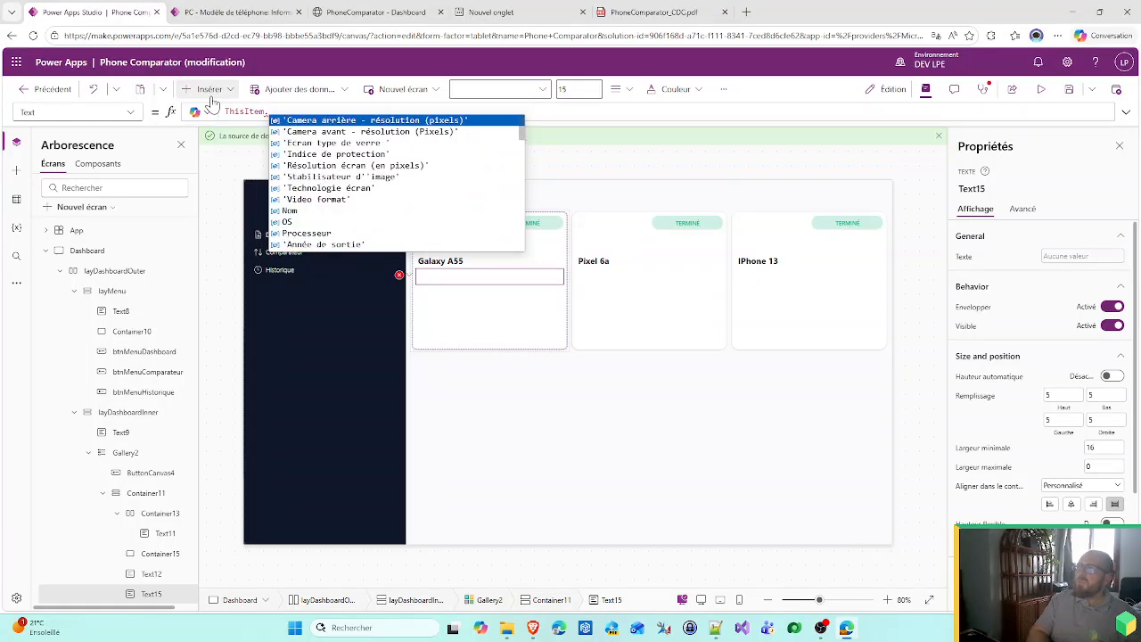
pyautogui.write('Marque.')
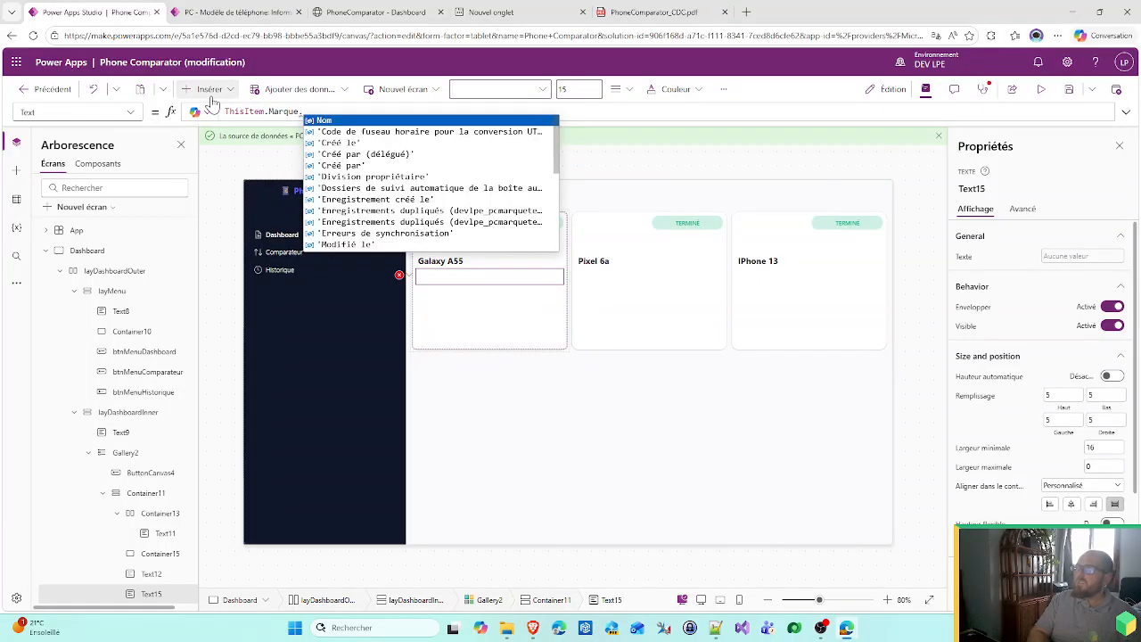
pyautogui.press('Tab')
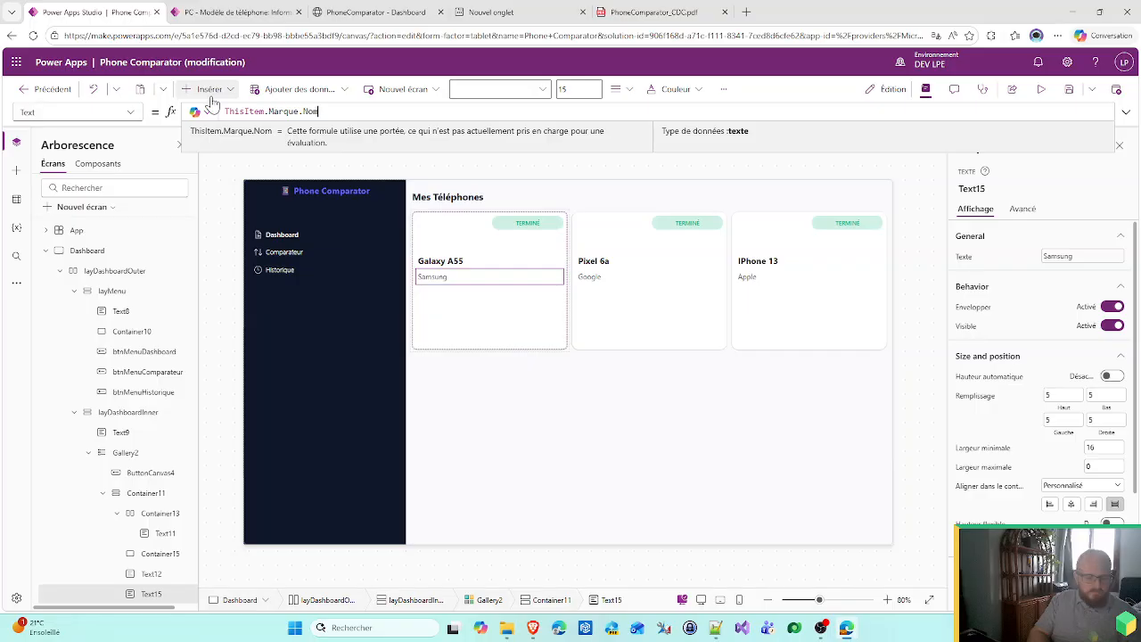
pyautogui.write('&" - ')
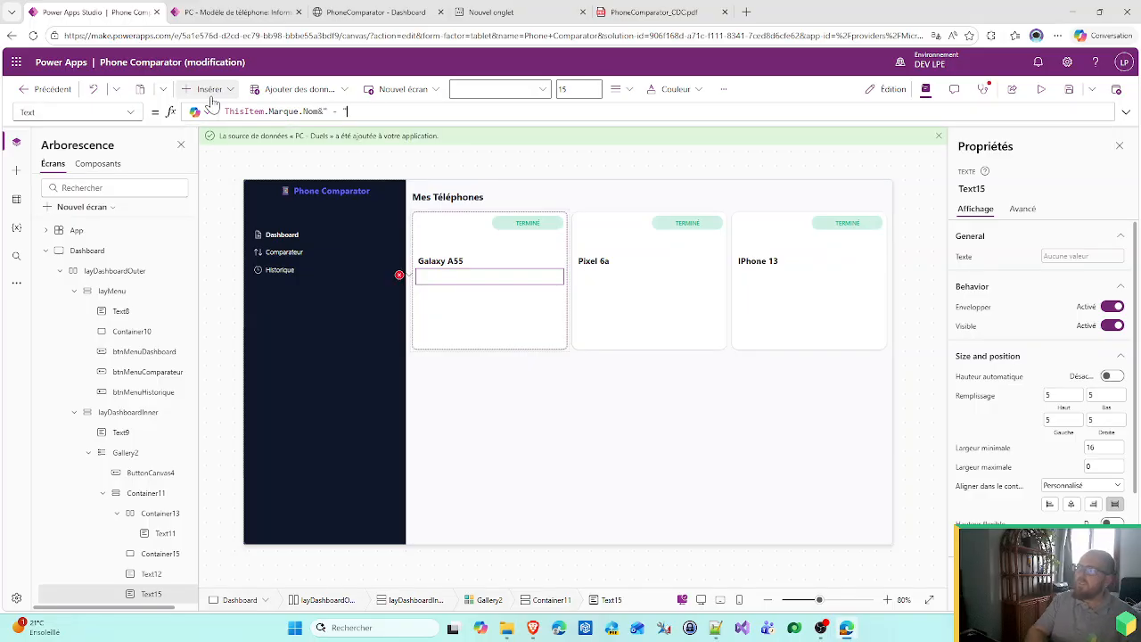
pyautogui.write('"&ThisItem.')
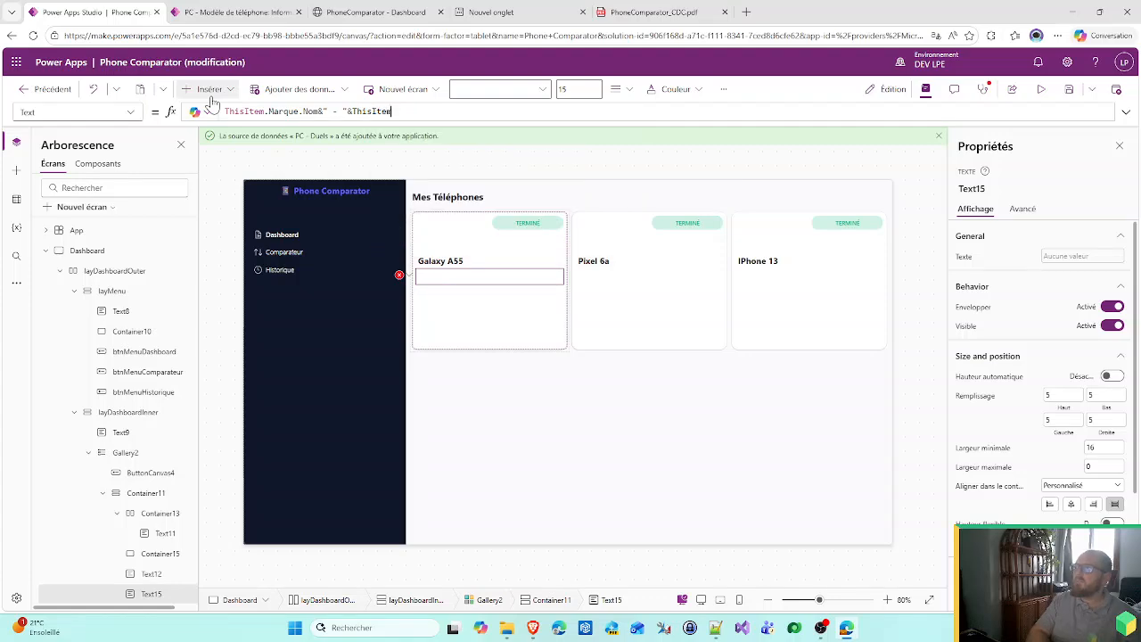
pyautogui.write('O')
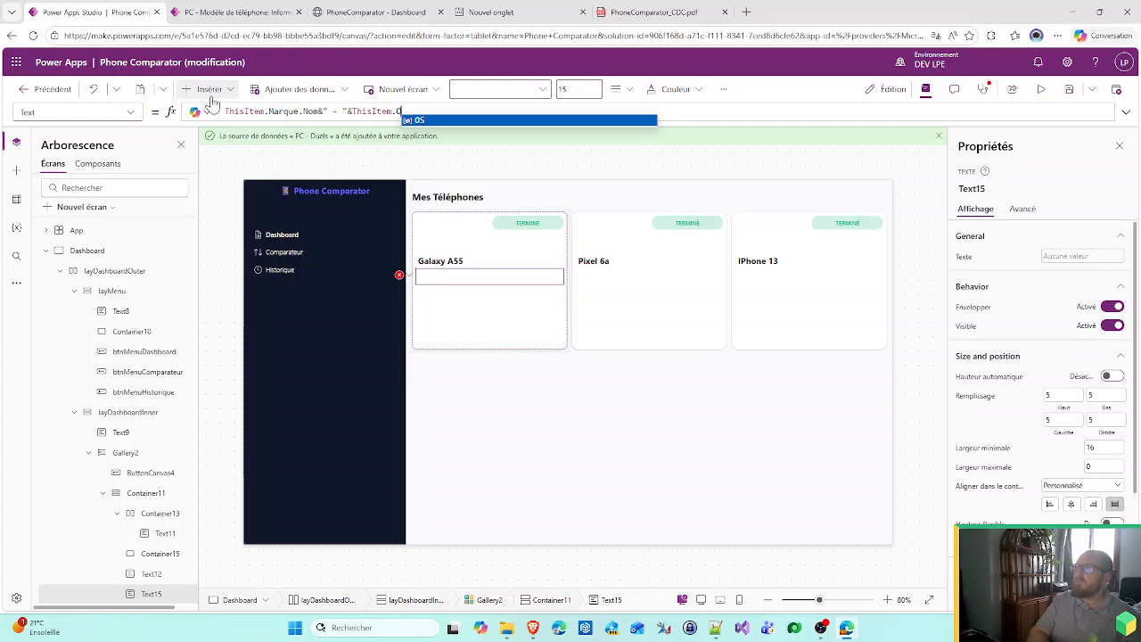
pyautogui.write('S')
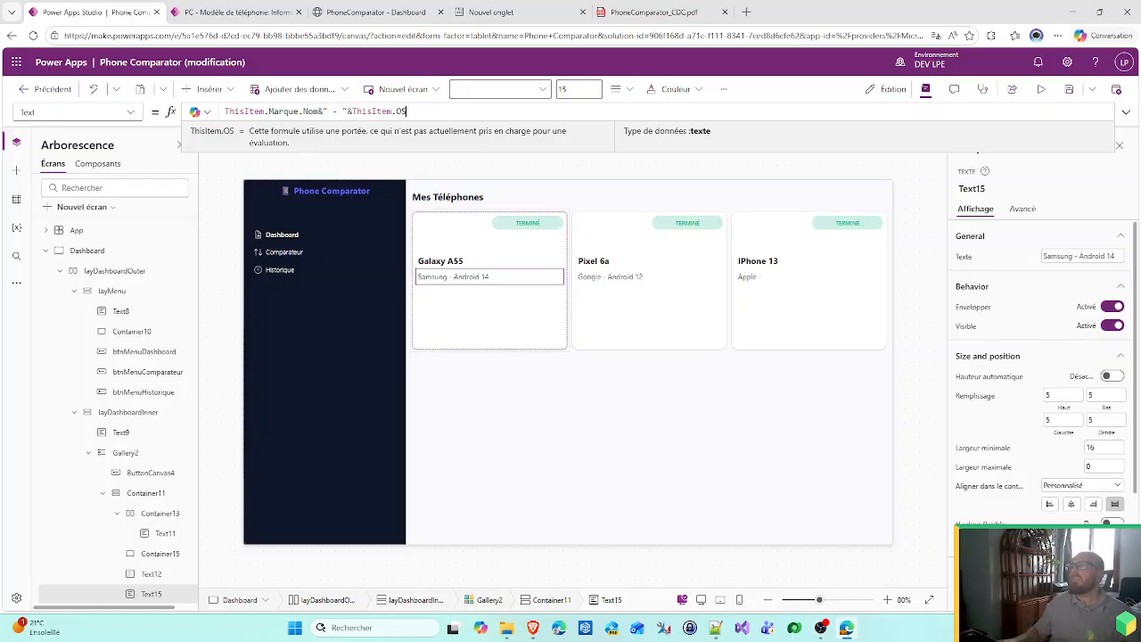
# - Wrap the separator and OS part of Text15's formula in If(ThisItem.OS; " - "&ThisItem.OS;"")
pyautogui.moveTo(350, 111); pyautogui.dragTo(396, 111)
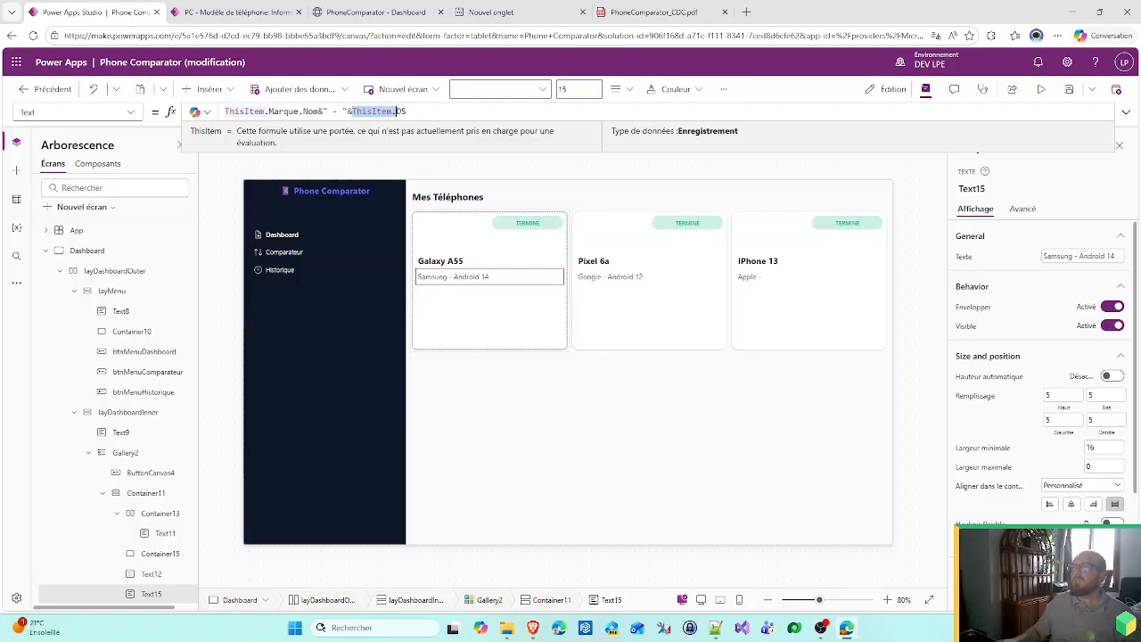
pyautogui.click(323, 111)
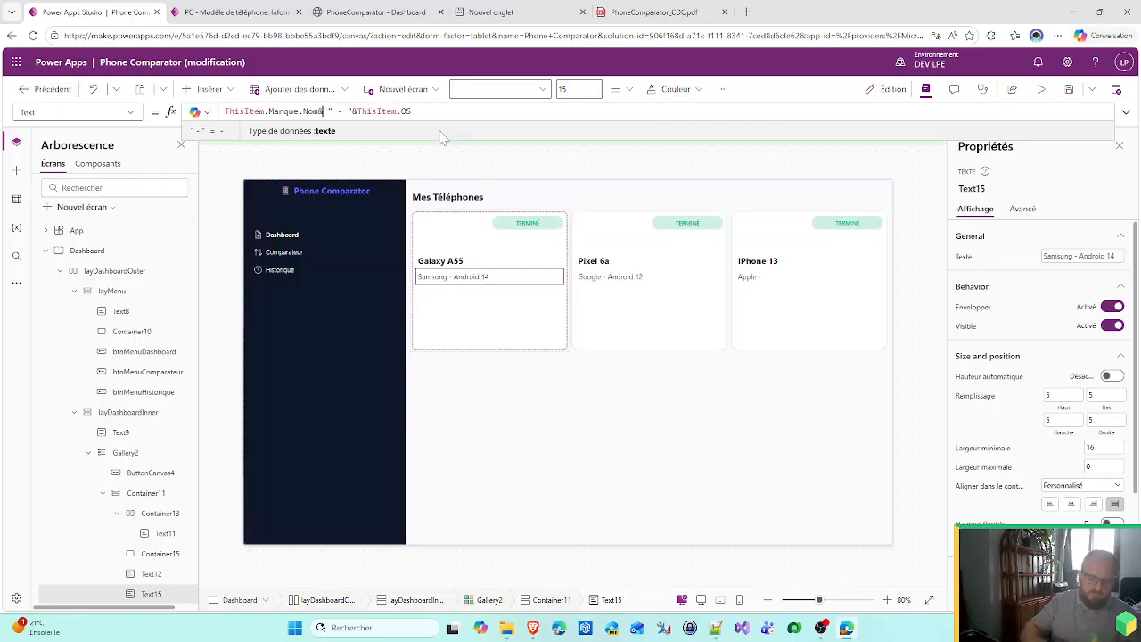
pyautogui.write('If(ThisItem.OS;')
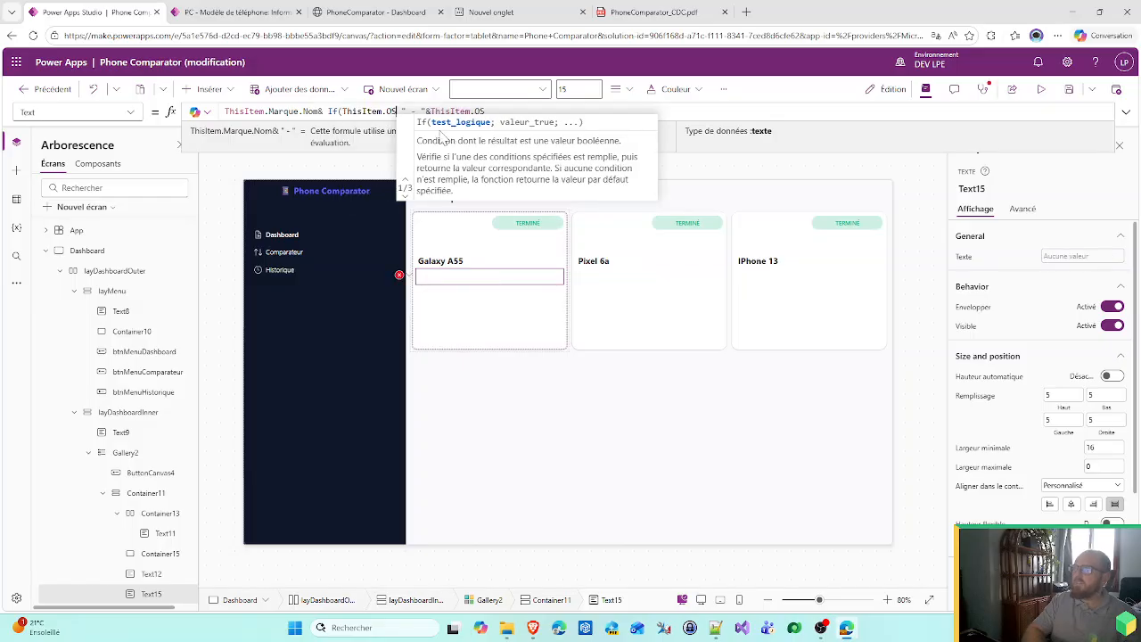
pyautogui.click(490, 111)
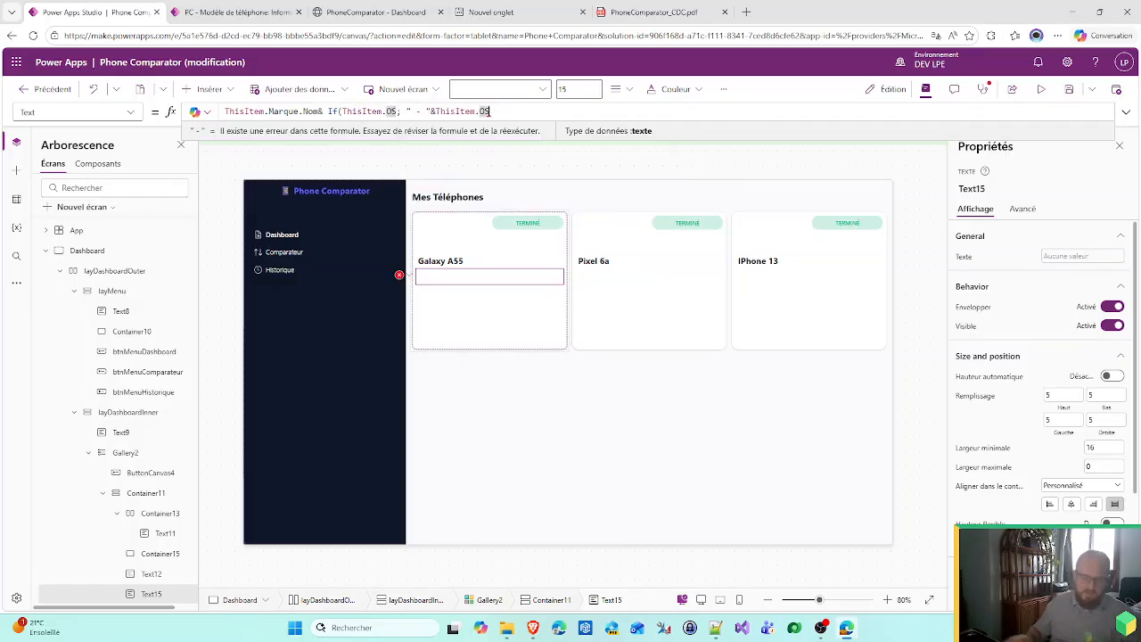
pyautogui.write(';"")')
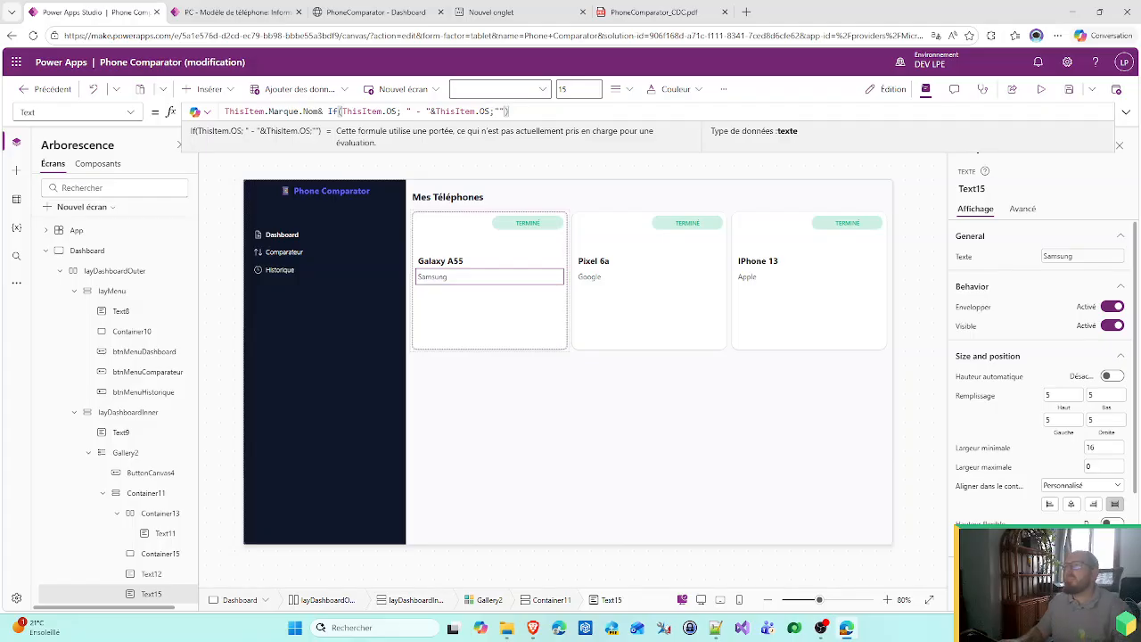
# - Change the If condition in Text15's formula to Not(IsBlankOrError(ThisItem.OS))
pyautogui.click(347, 112)
pyautogui.write('Not(IsBlan')
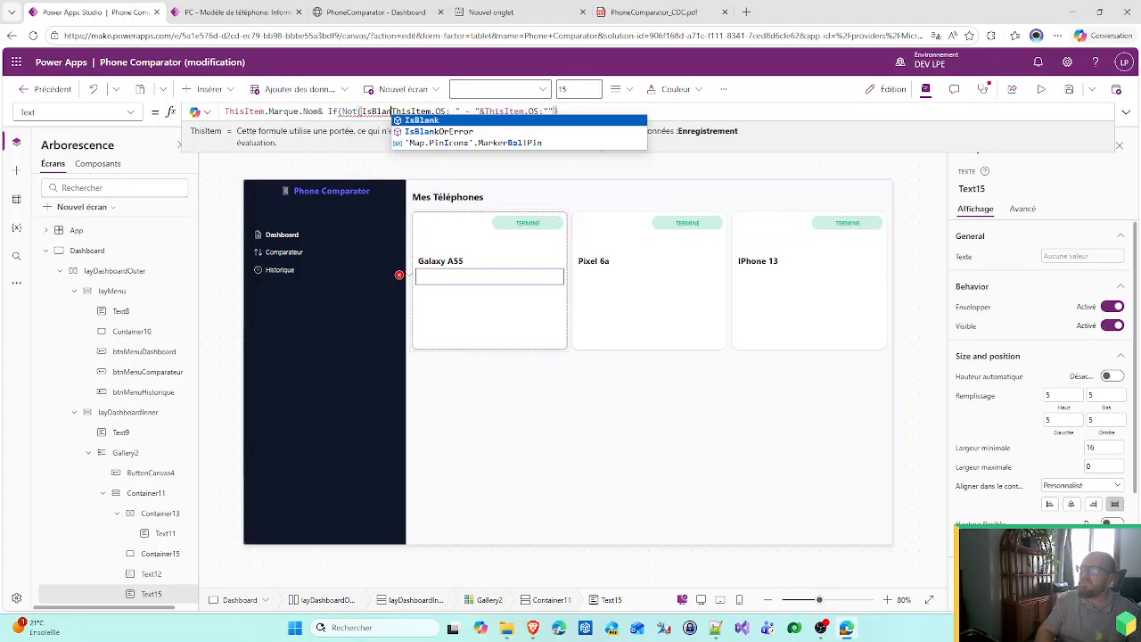
pyautogui.write('kOrErr')
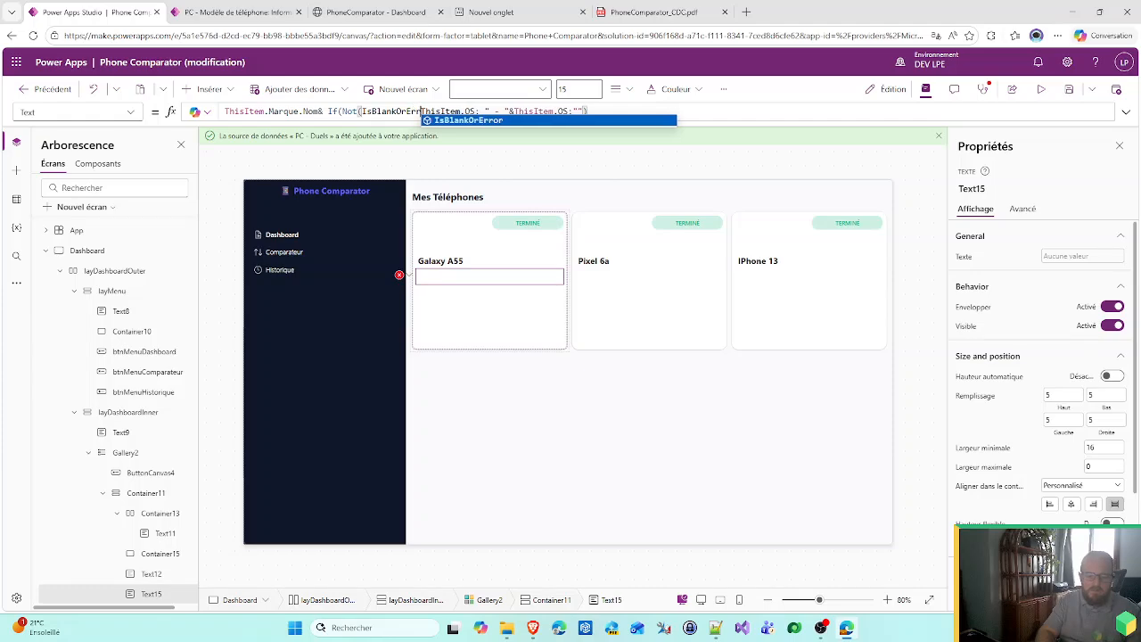
pyautogui.write('ro(')
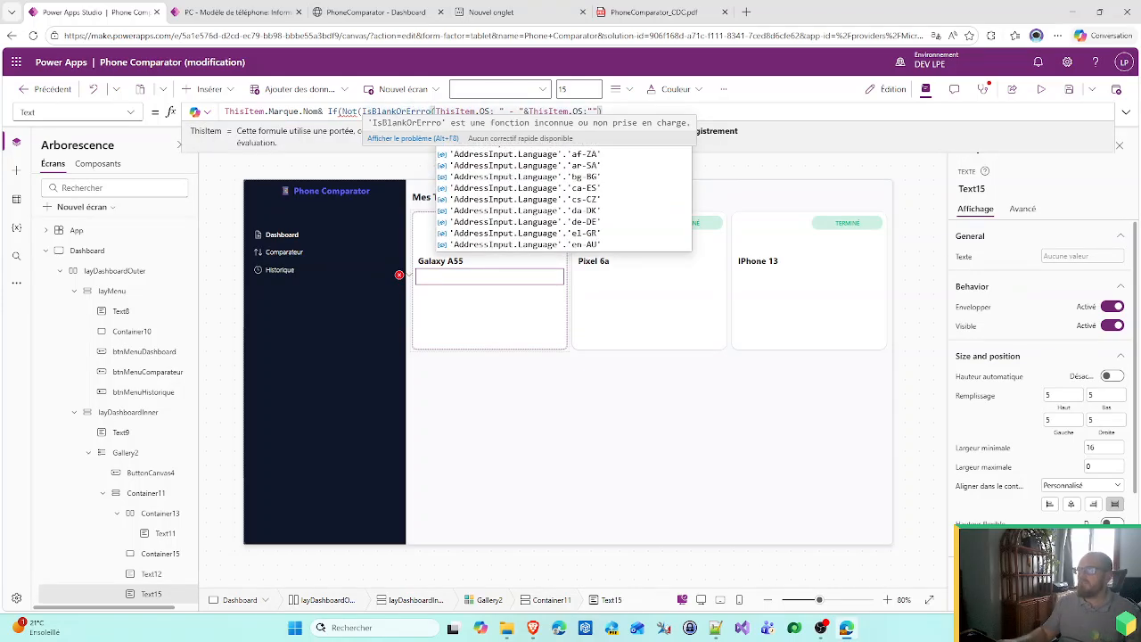
pyautogui.click(493, 111)
pyautogui.write(')')
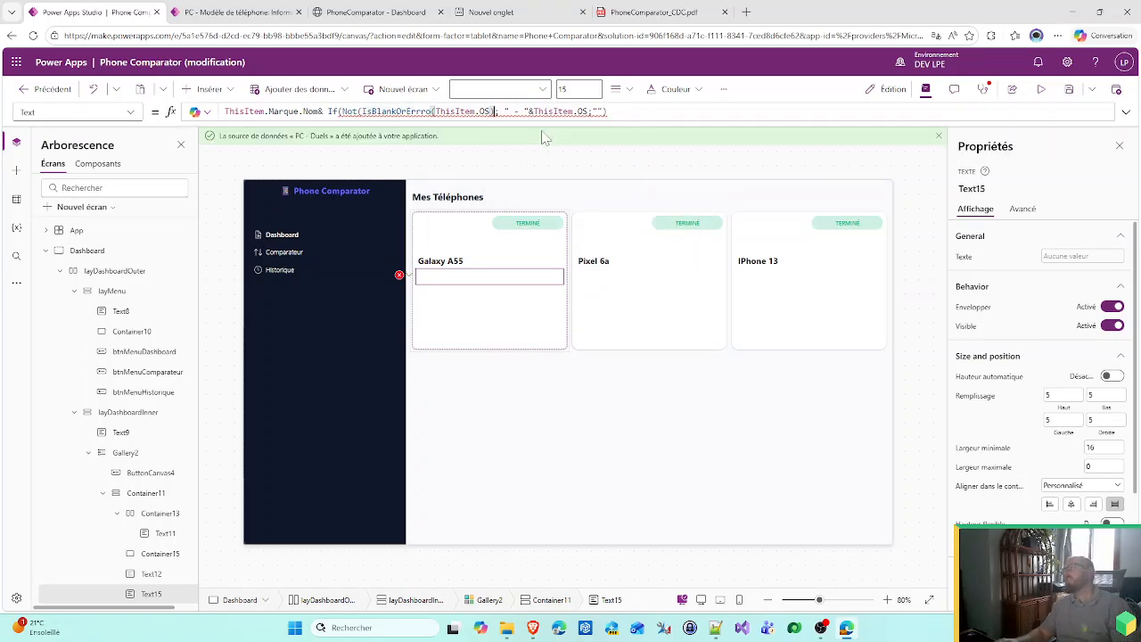
pyautogui.write(')')
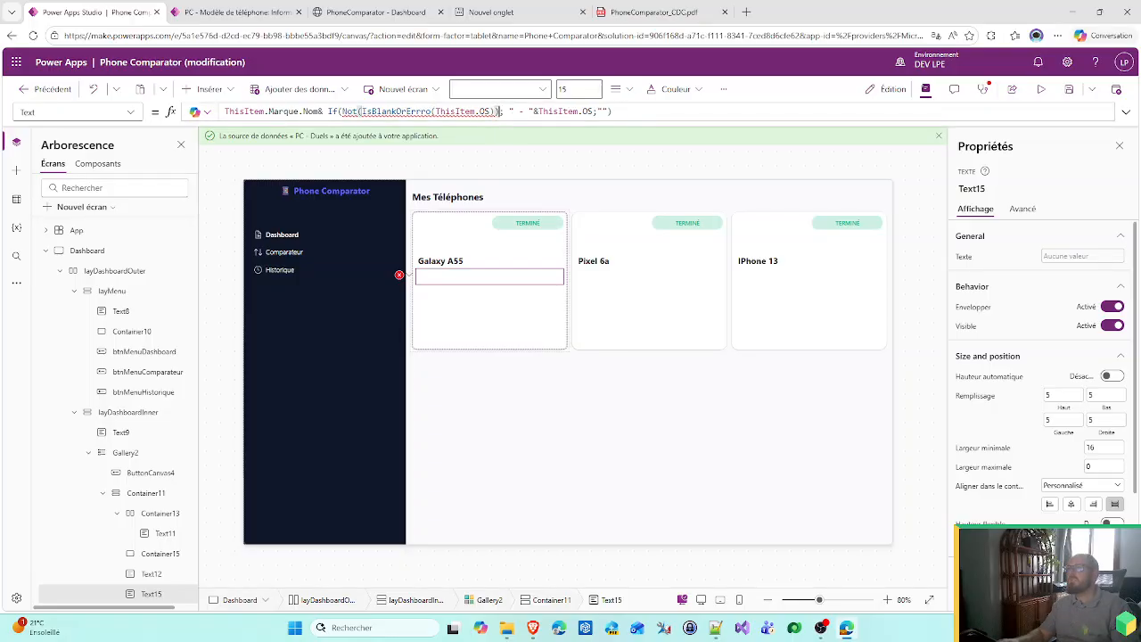
pyautogui.click(431, 112)
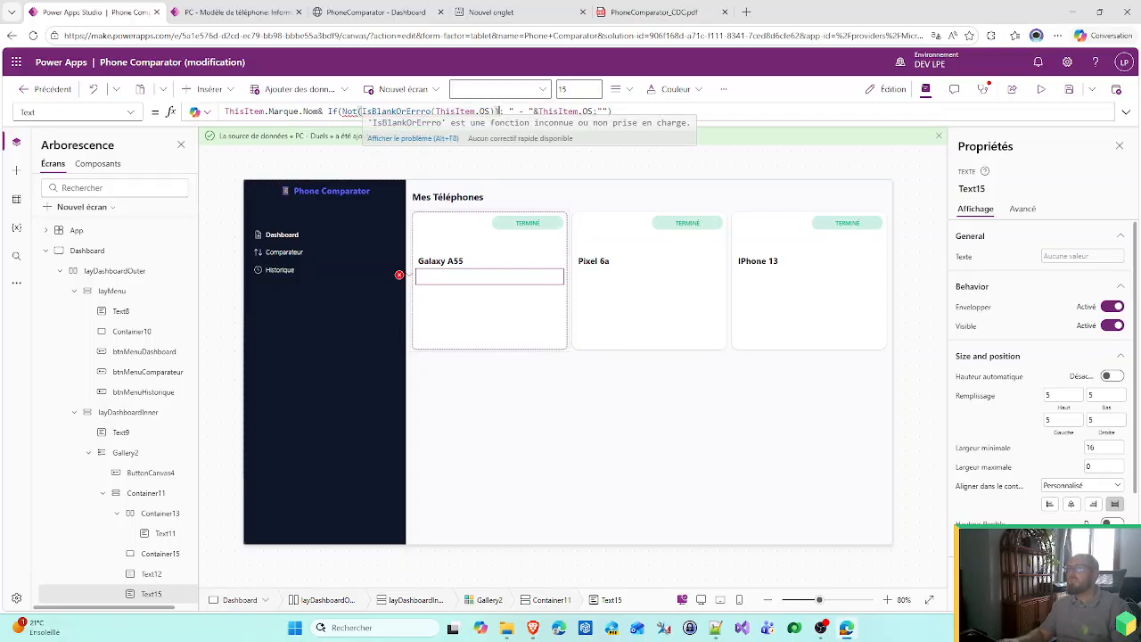
pyautogui.press('BackSpace')
pyautogui.press('BackSpace')
pyautogui.write('or')
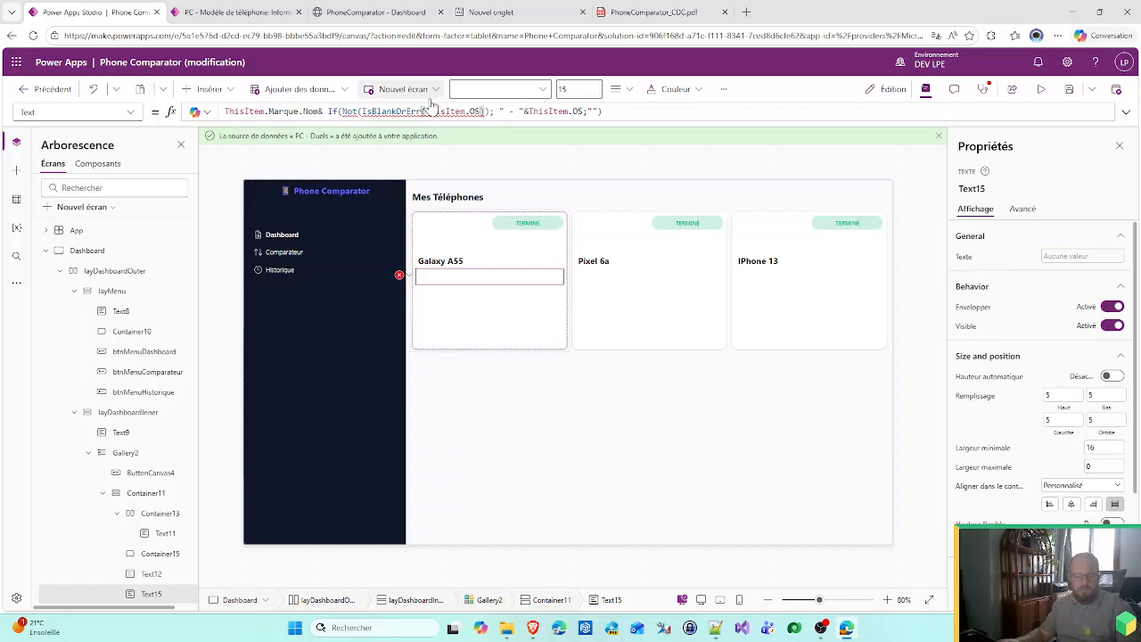
pyautogui.click(498, 316)
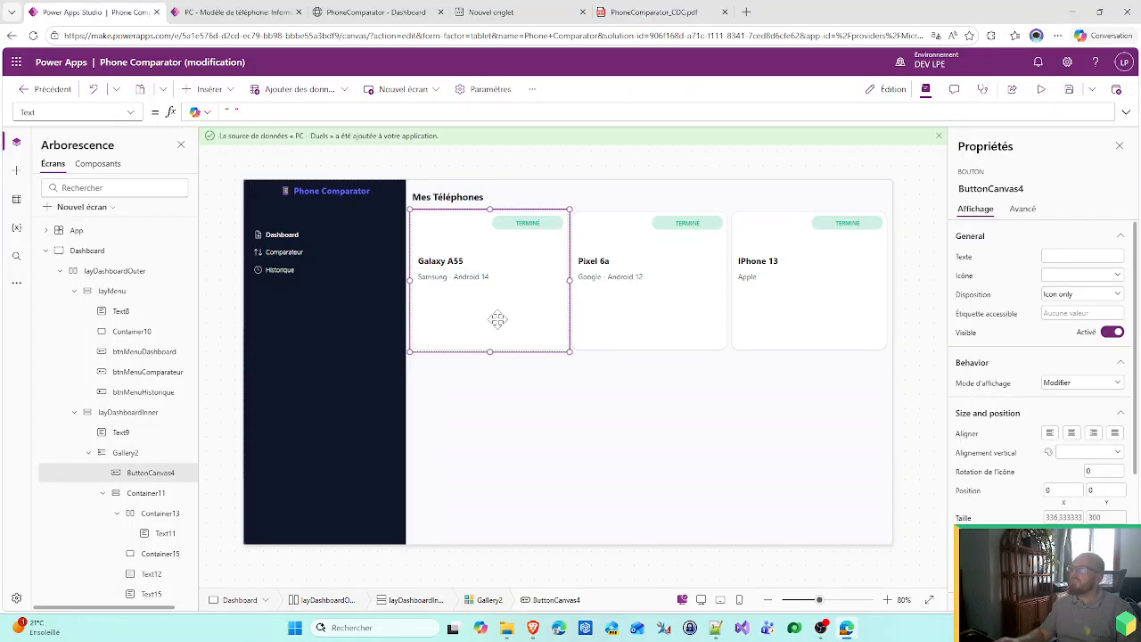
pyautogui.click(209, 89)
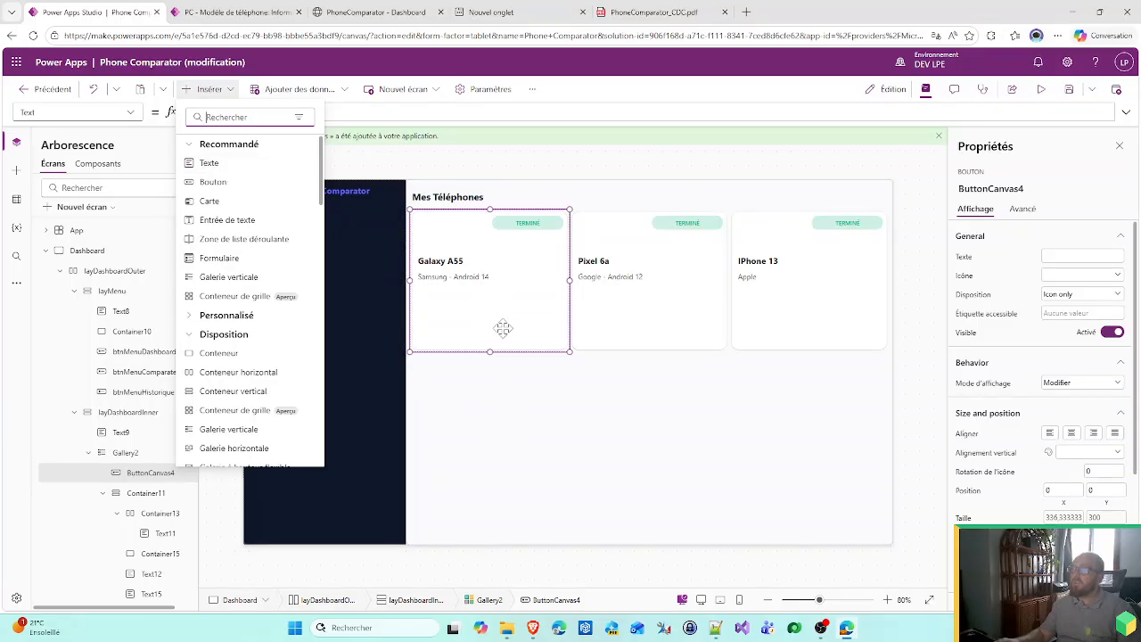
pyautogui.click(227, 374)
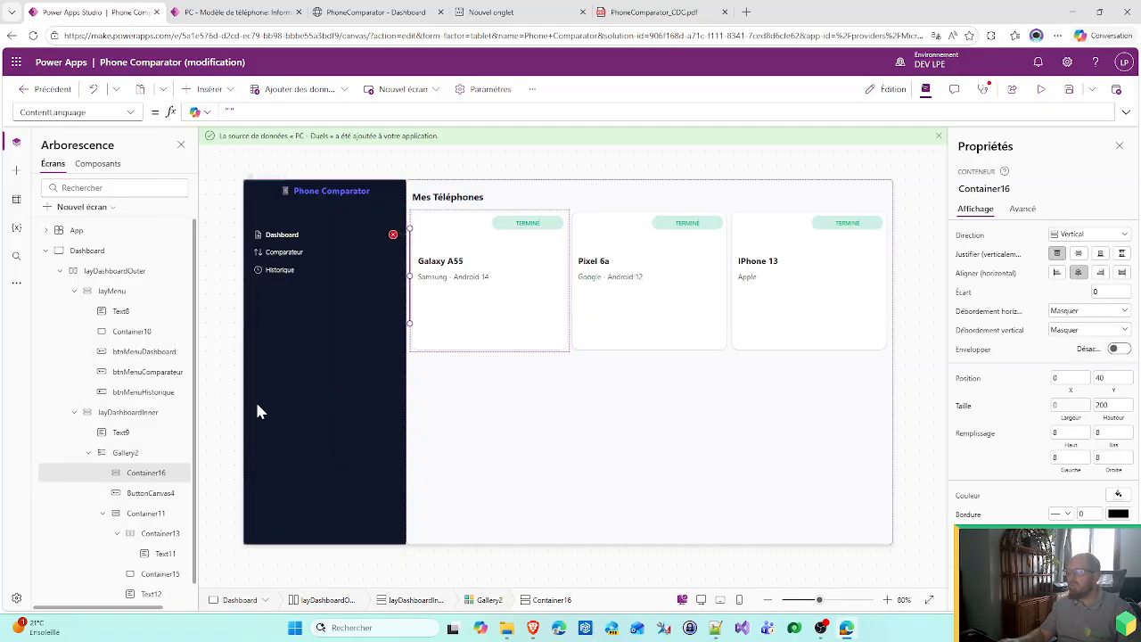
pyautogui.scroll(-1, 154, 535)
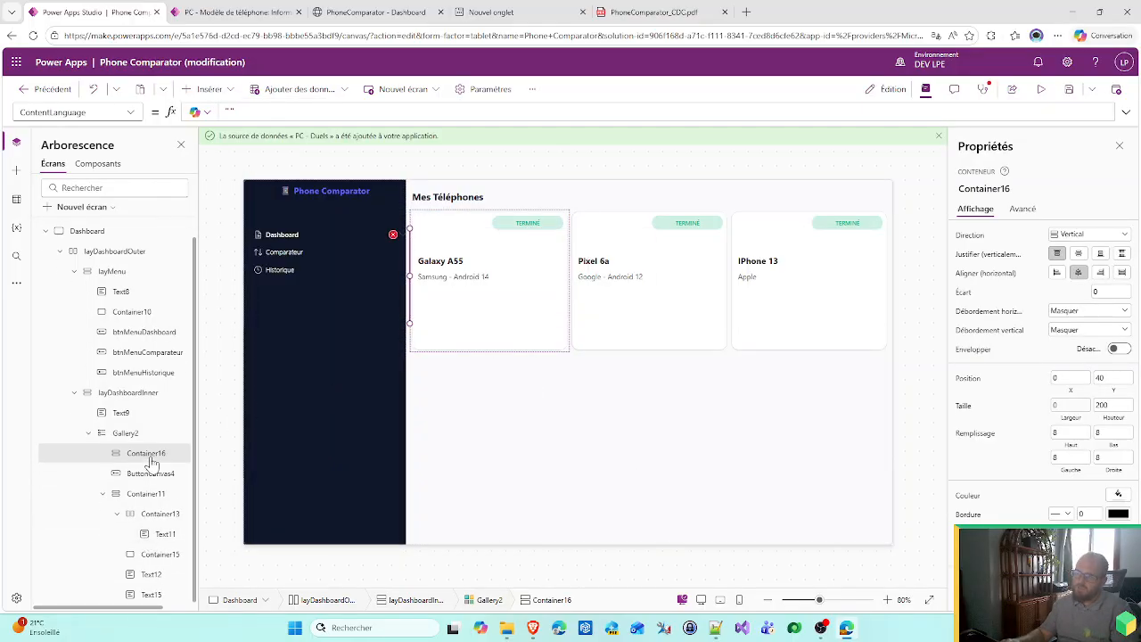
pyautogui.press('Delete')
# - Insert a vertical container below Text15 in the card's Container11 and add a text control inside it
pyautogui.click(151, 594)
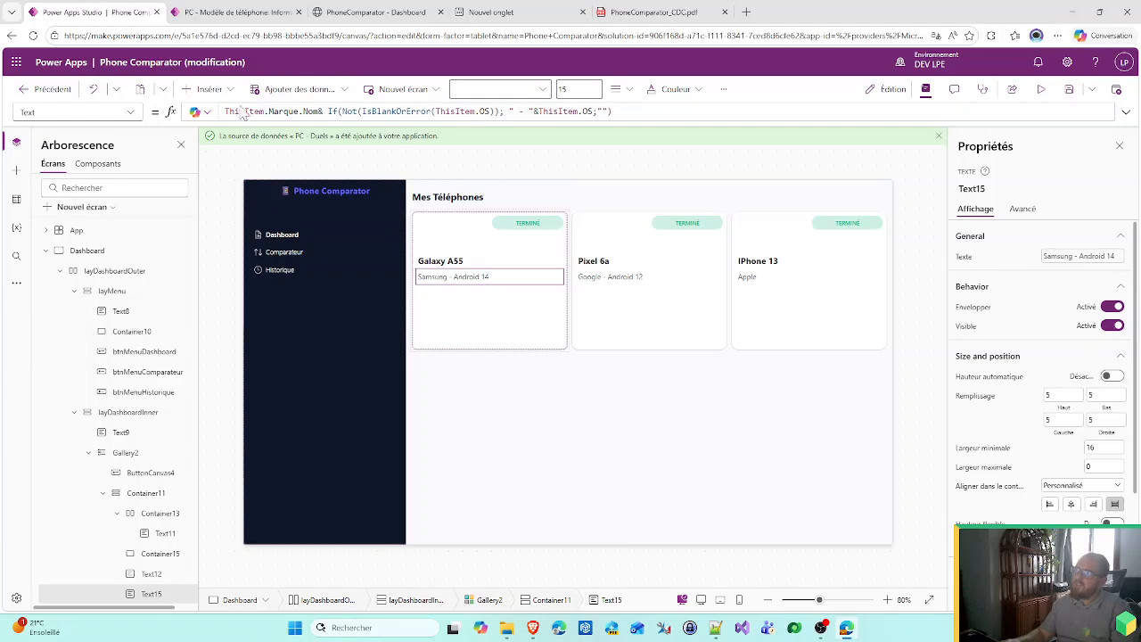
pyautogui.click(207, 89)
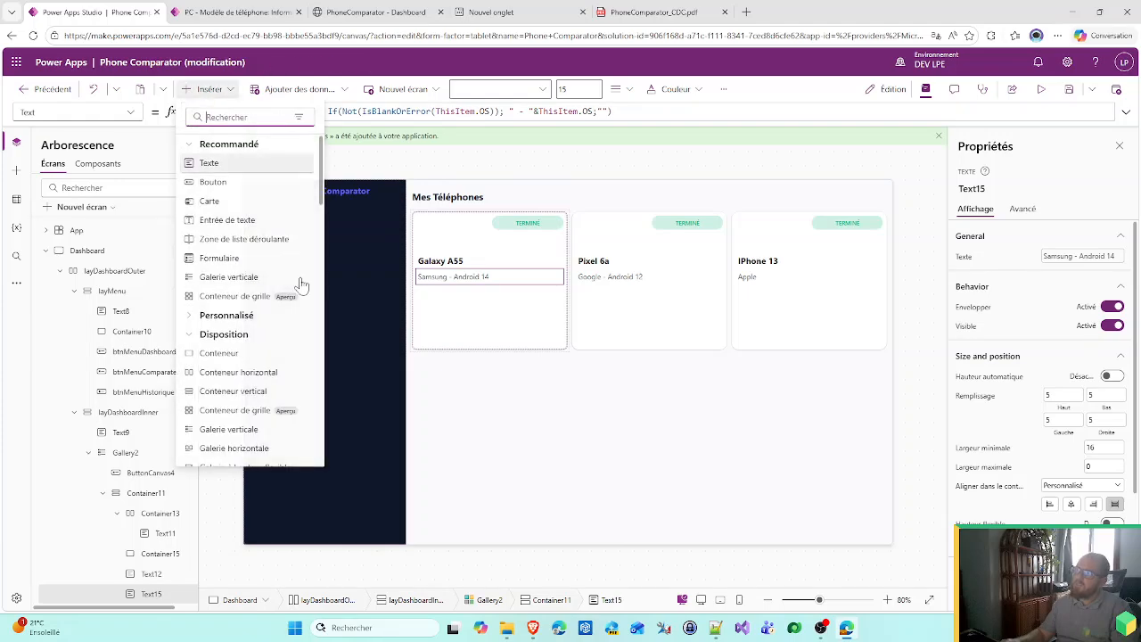
pyautogui.click(211, 396)
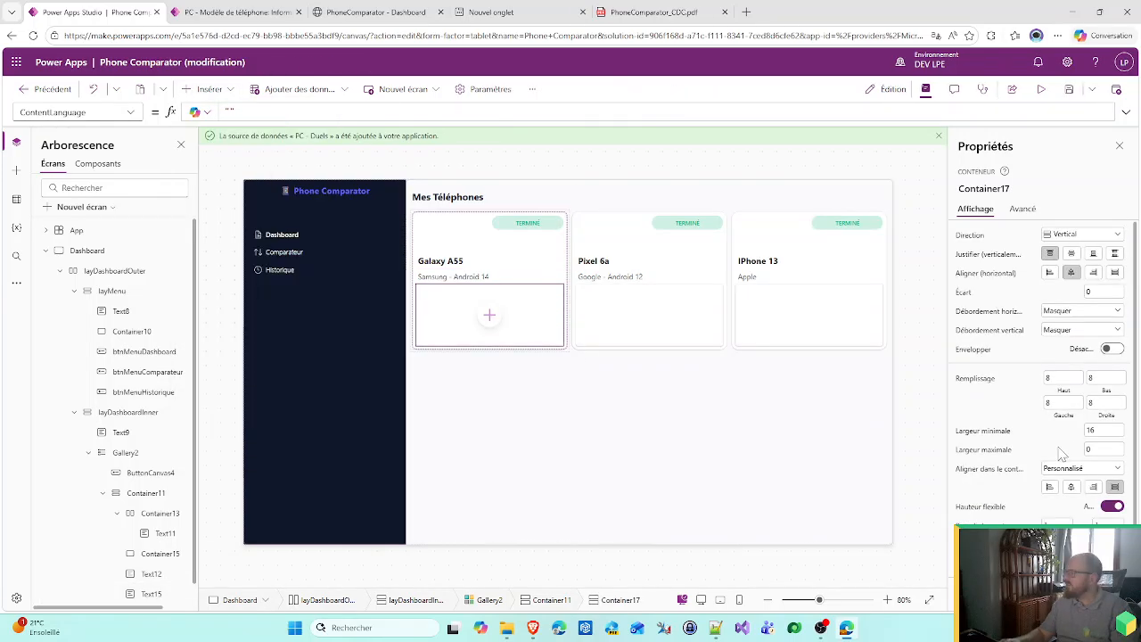
pyautogui.scroll(-2, 1067, 470)
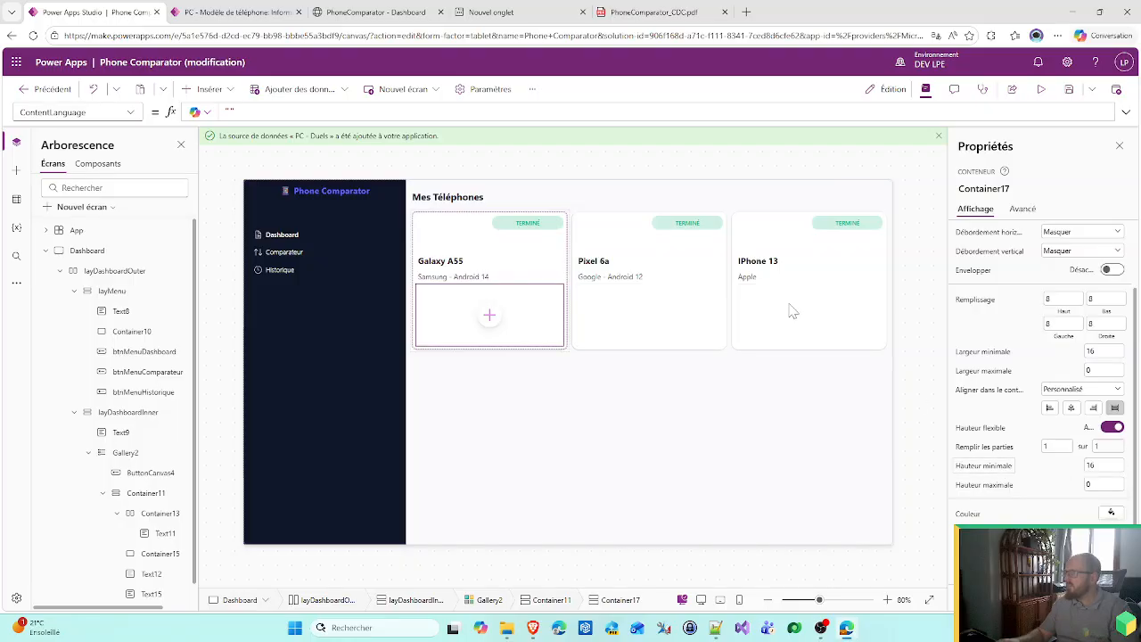
pyautogui.click(207, 89)
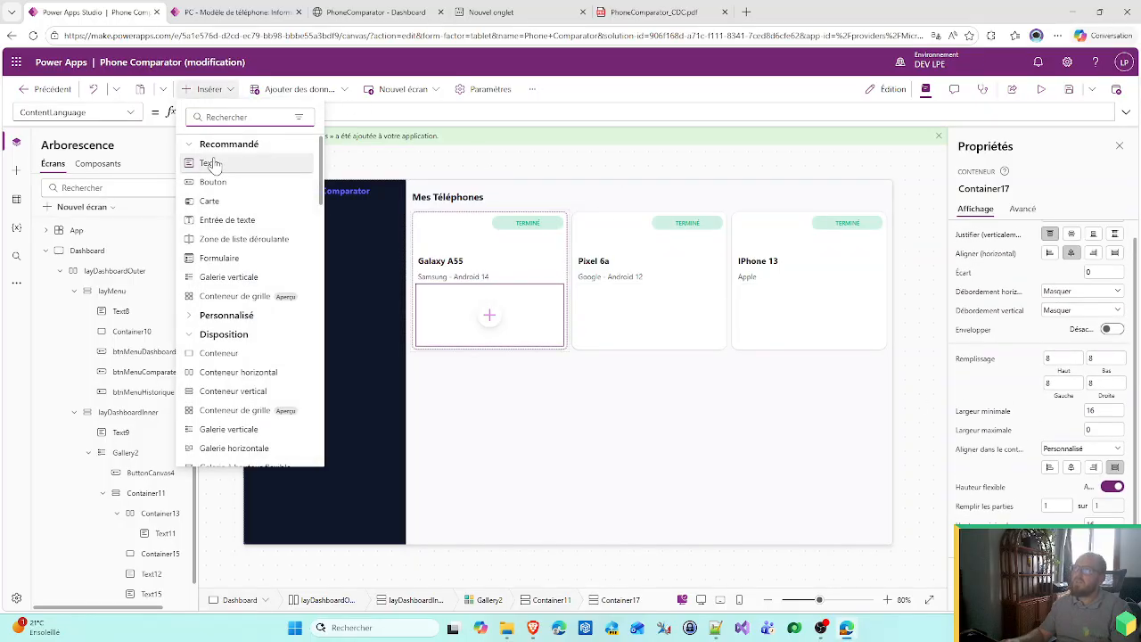
pyautogui.click(212, 163)
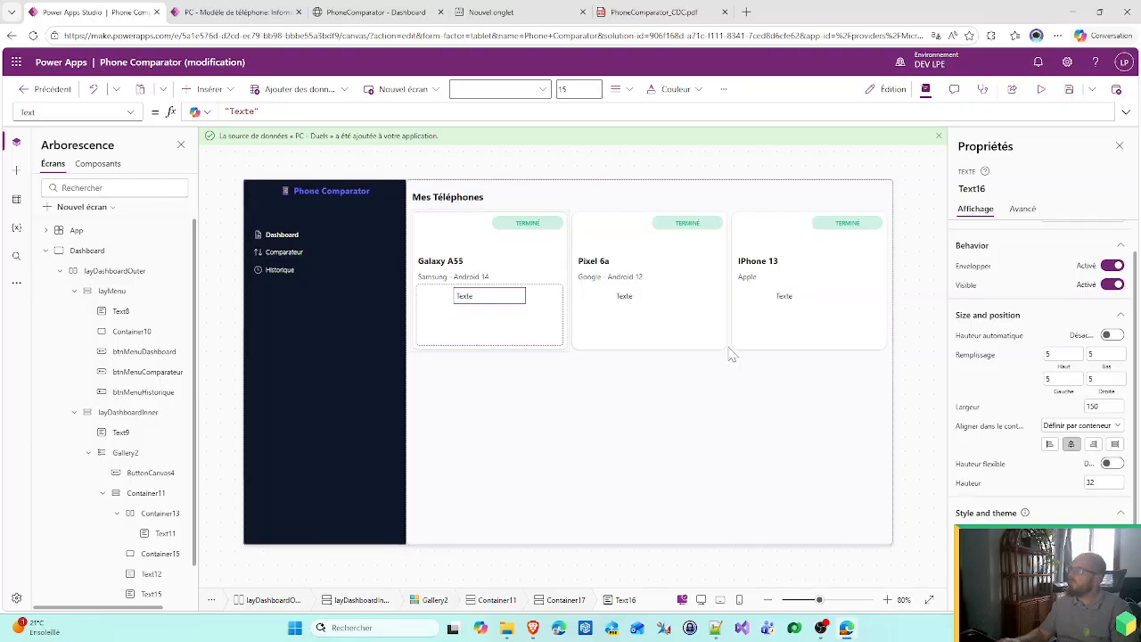
# - Justify Container17's content to the vertical centre and centre-align the text of Text16
pyautogui.click(532, 321)
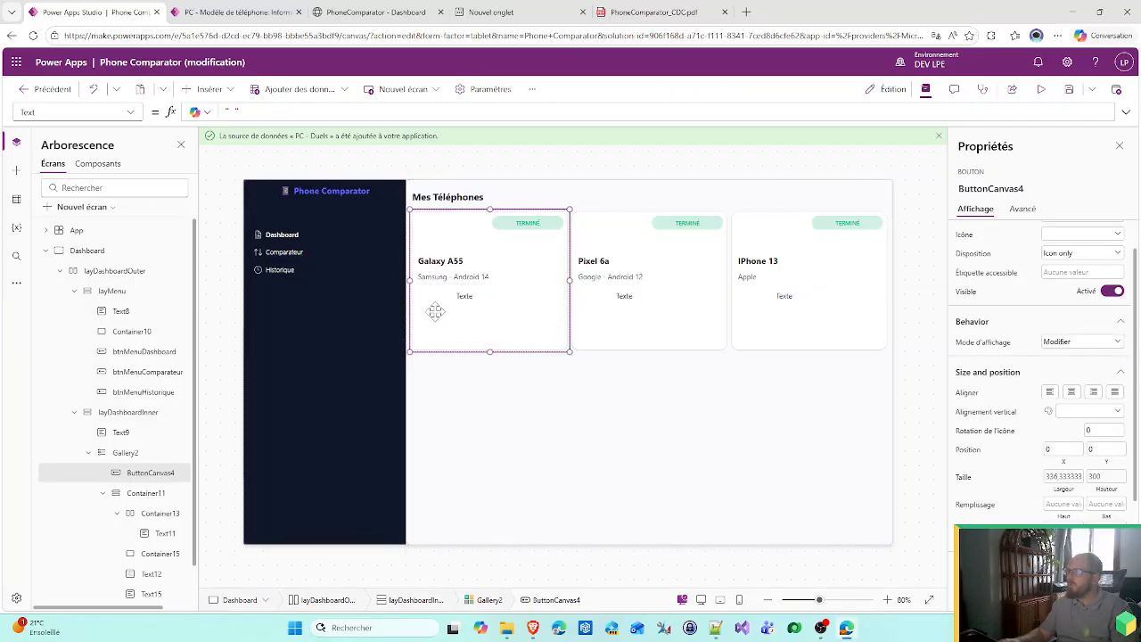
pyautogui.scroll(-1, 179, 517)
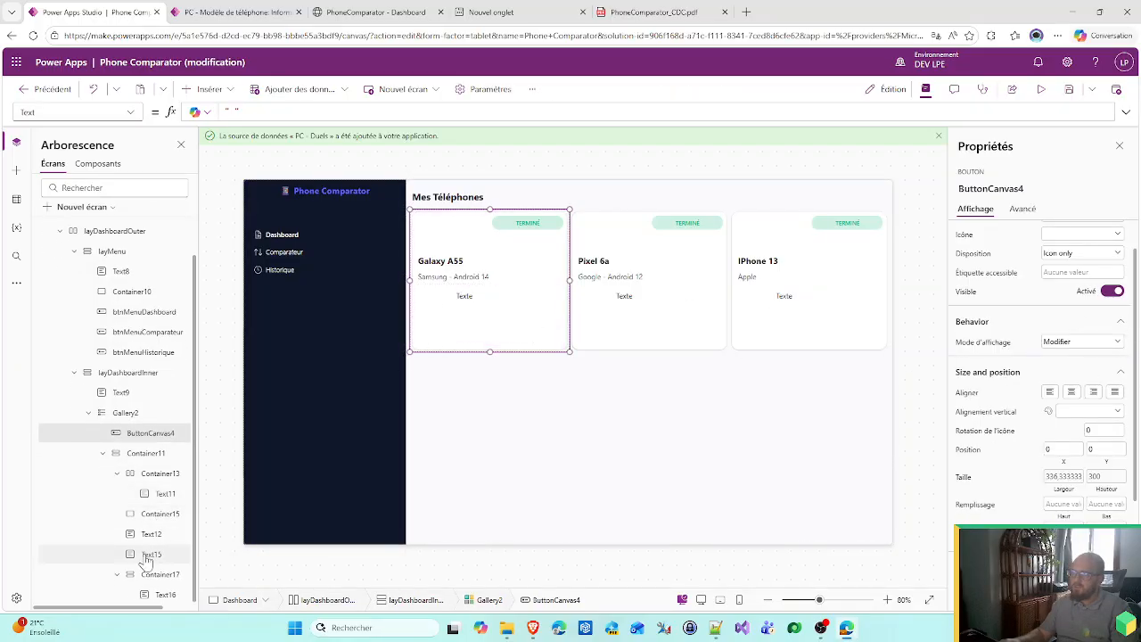
pyautogui.click(147, 574)
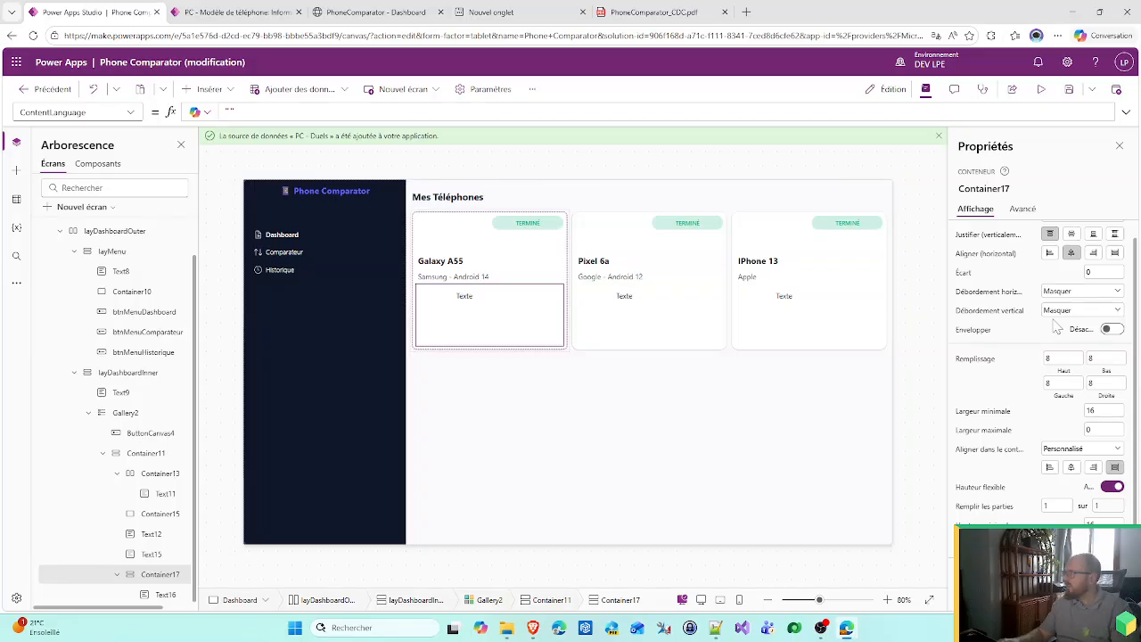
pyautogui.click(1071, 233)
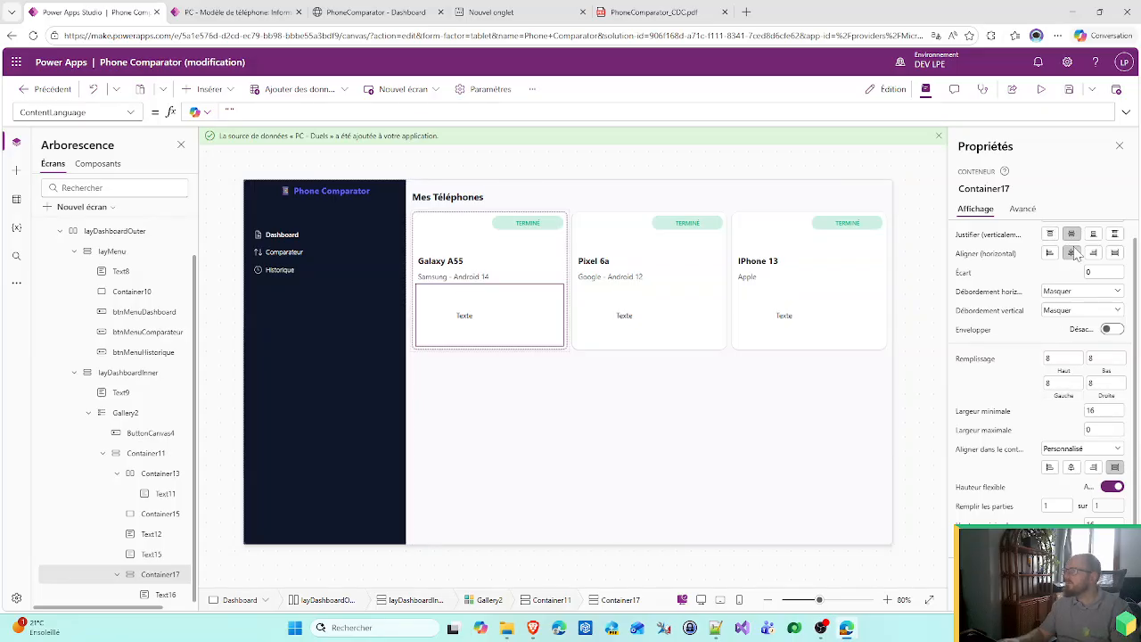
pyautogui.click(159, 596)
pyautogui.hotkey('ctrl', 'e')
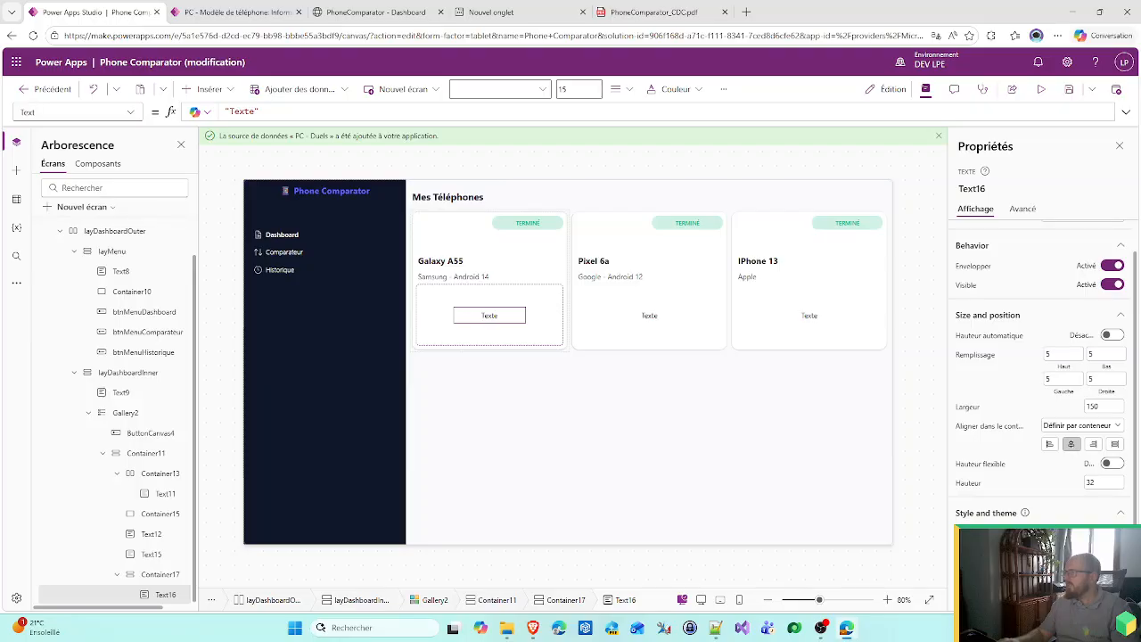
# - Check the colour palette PDF and HTML mockup, and set Text16's text colour to RGBA(255;255;255;1)
pyautogui.click(653, 12)
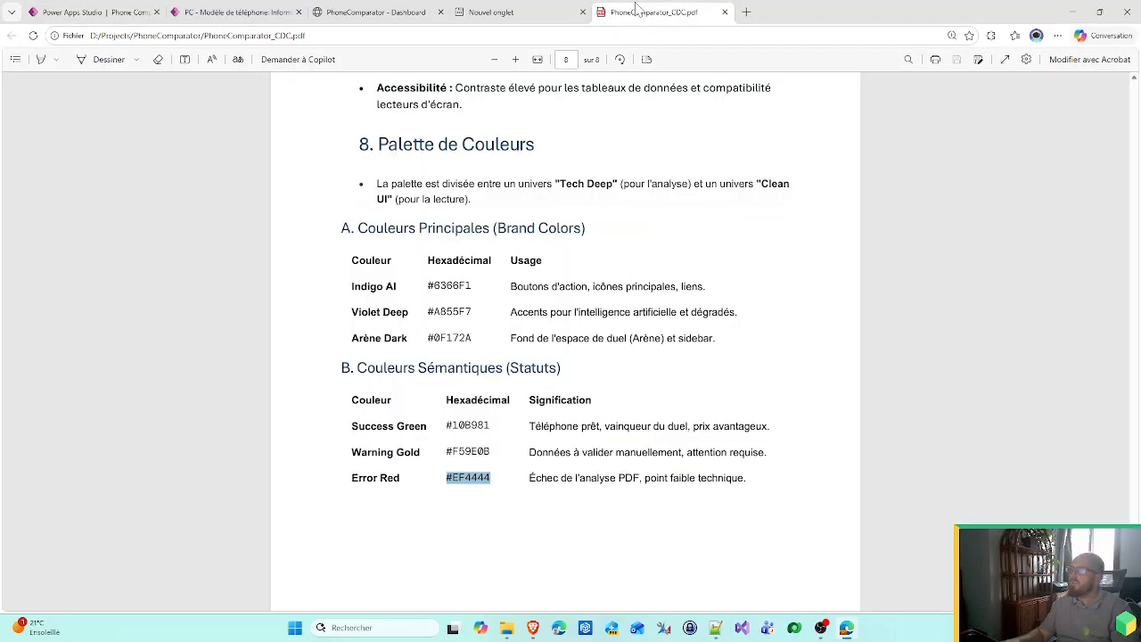
pyautogui.click(486, 11)
pyautogui.click(425, 9)
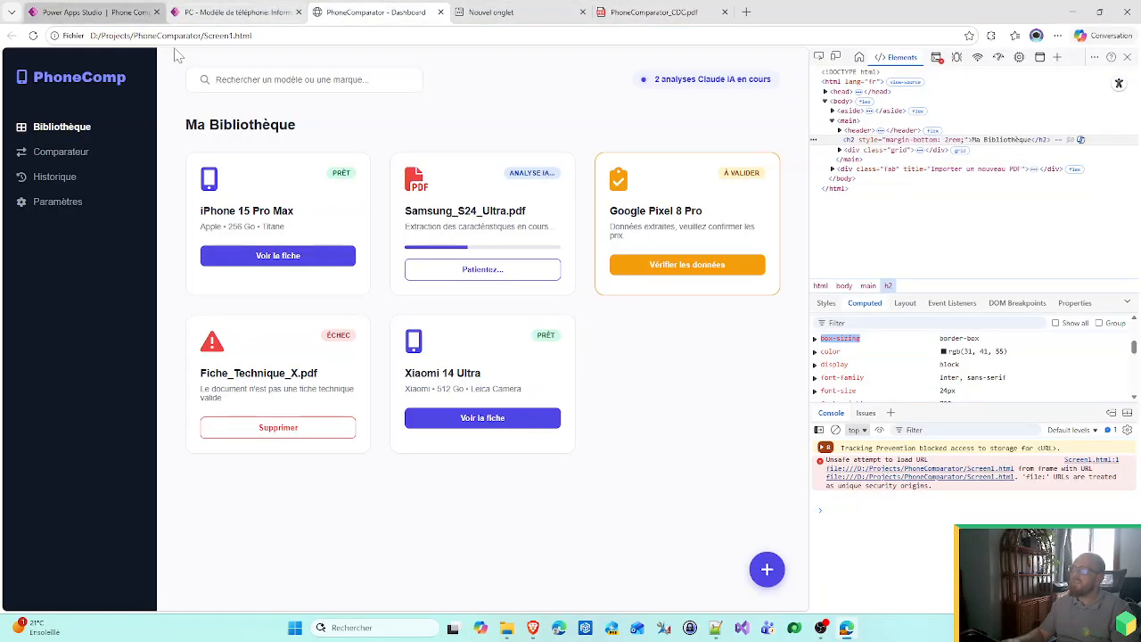
pyautogui.click(133, 11)
pyautogui.scroll(-3, 977, 513)
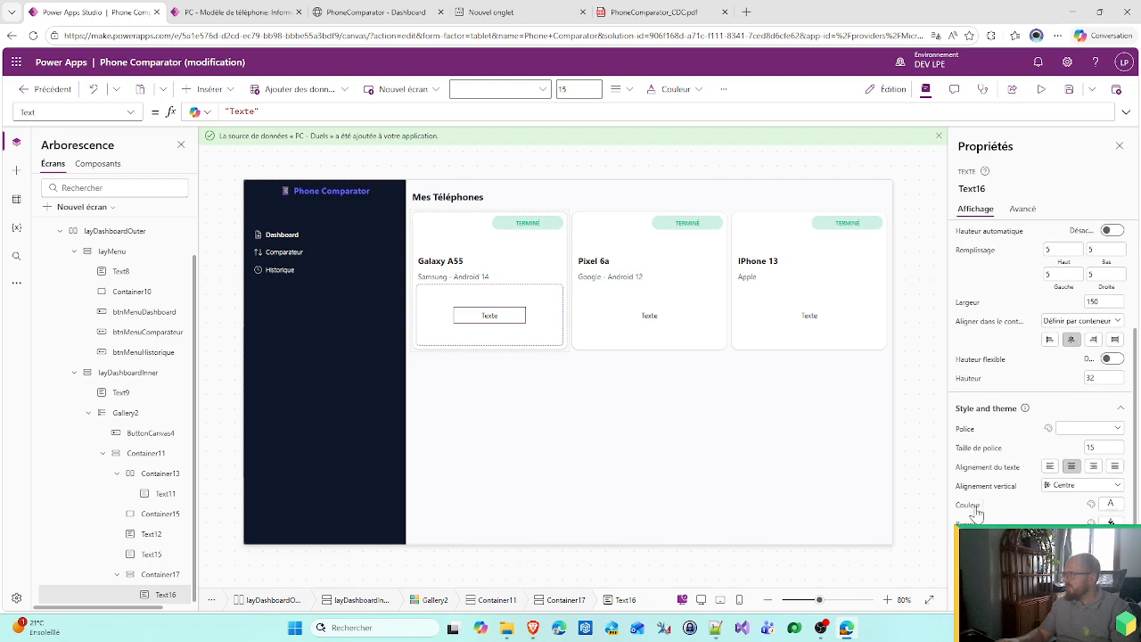
pyautogui.write('RG')
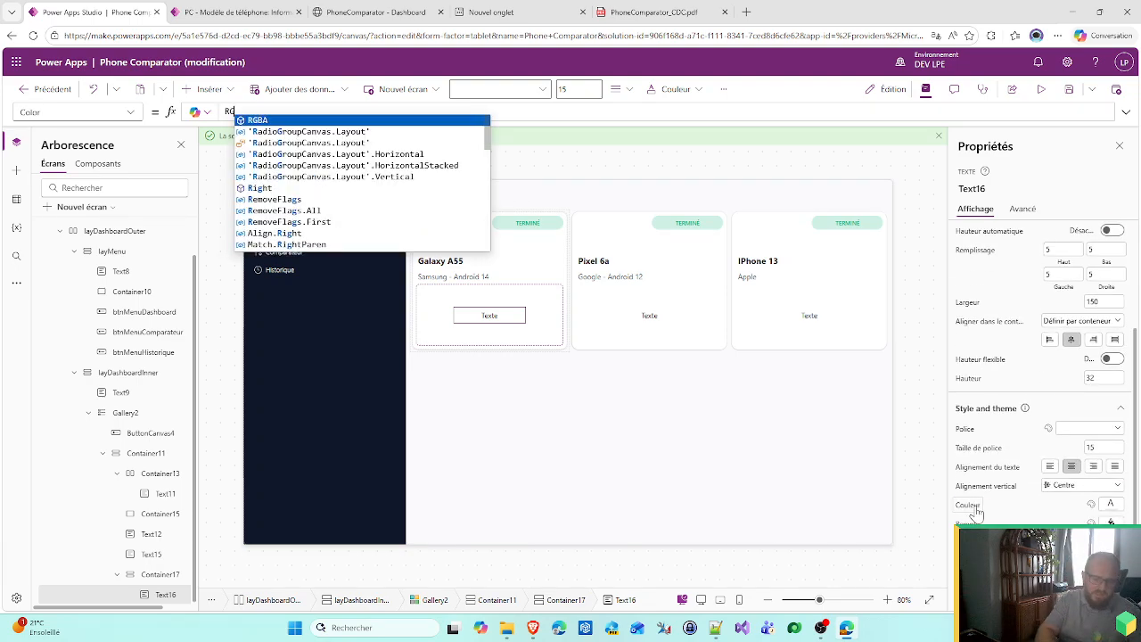
pyautogui.write('BA(255;25')
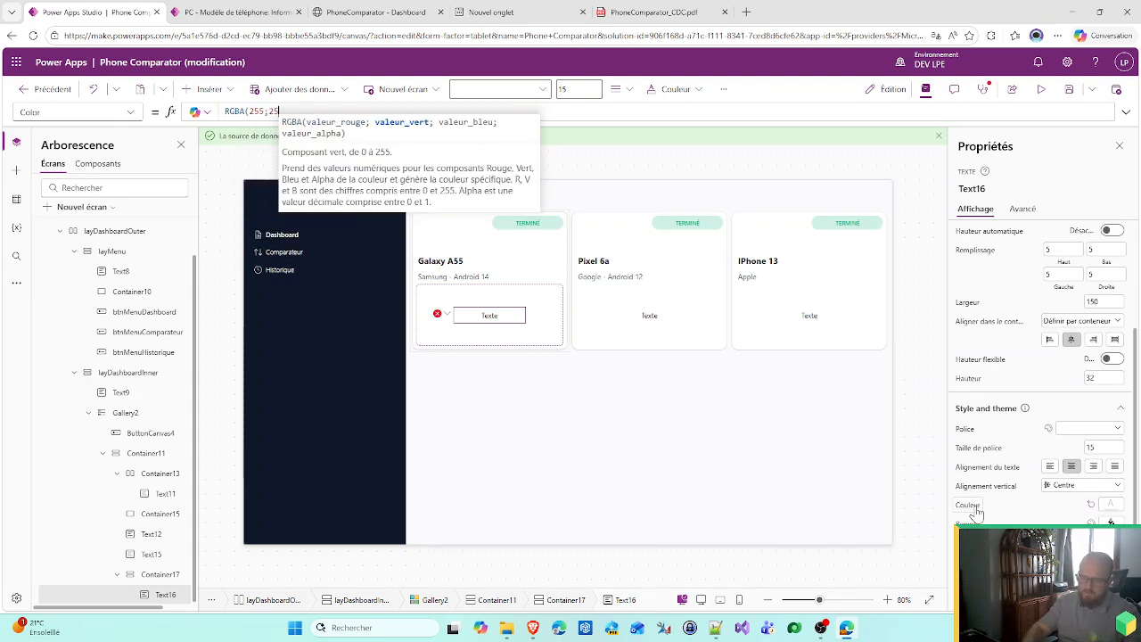
pyautogui.write('5;255;1)')
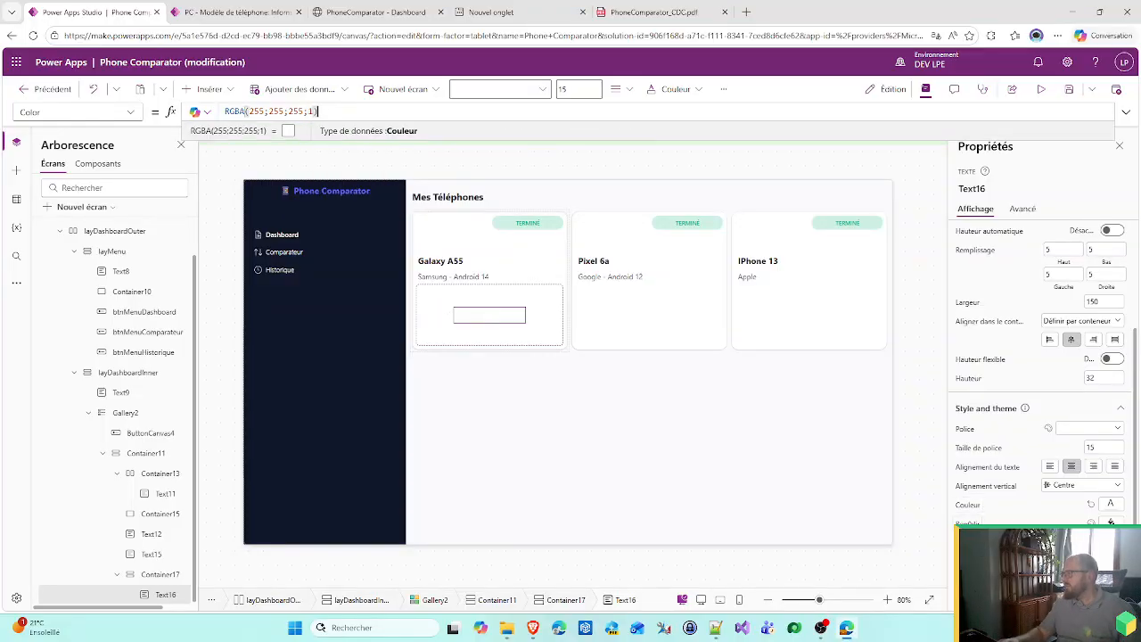
# - Set the fill of Text16 to App.Theme.Colors.Primary
pyautogui.click(970, 522)
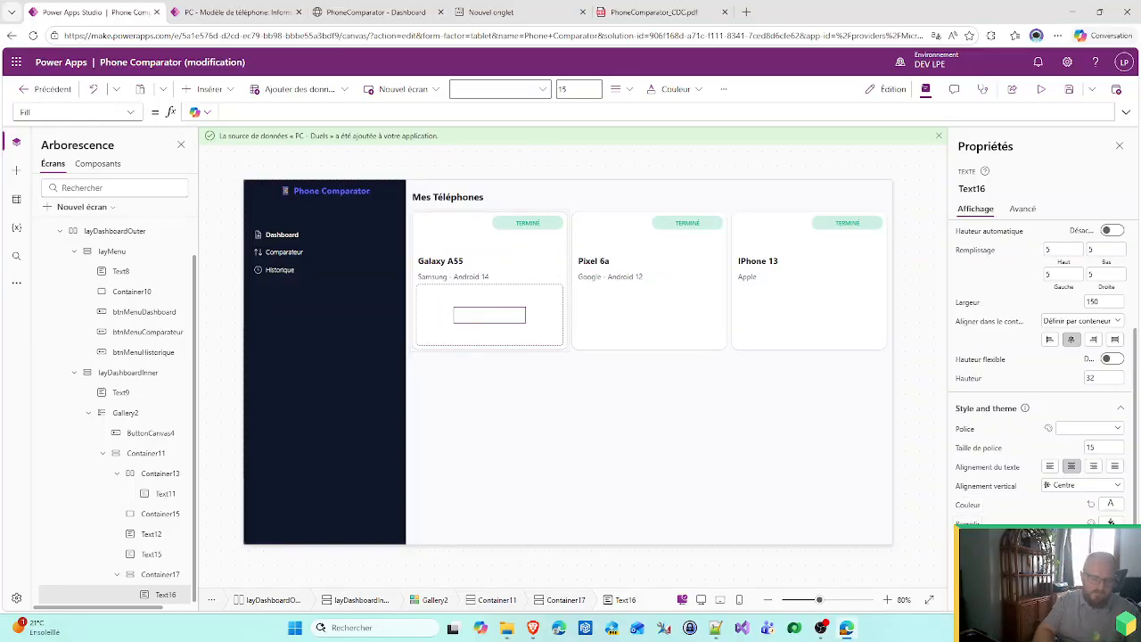
pyautogui.write('Color.A')
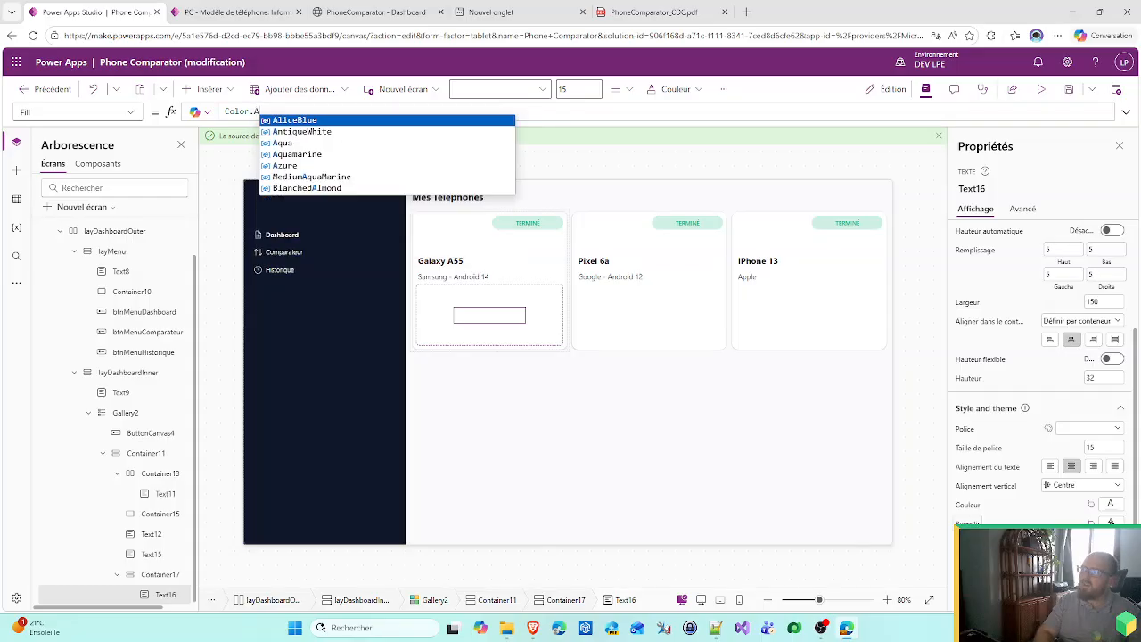
pyautogui.press('BackSpace')
pyautogui.press('BackSpace')
pyautogui.press('BackSpace')
pyautogui.press('BackSpace')
pyautogui.press('BackSpace')
pyautogui.press('BackSpace')
pyautogui.press('BackSpace')
pyautogui.write('App')
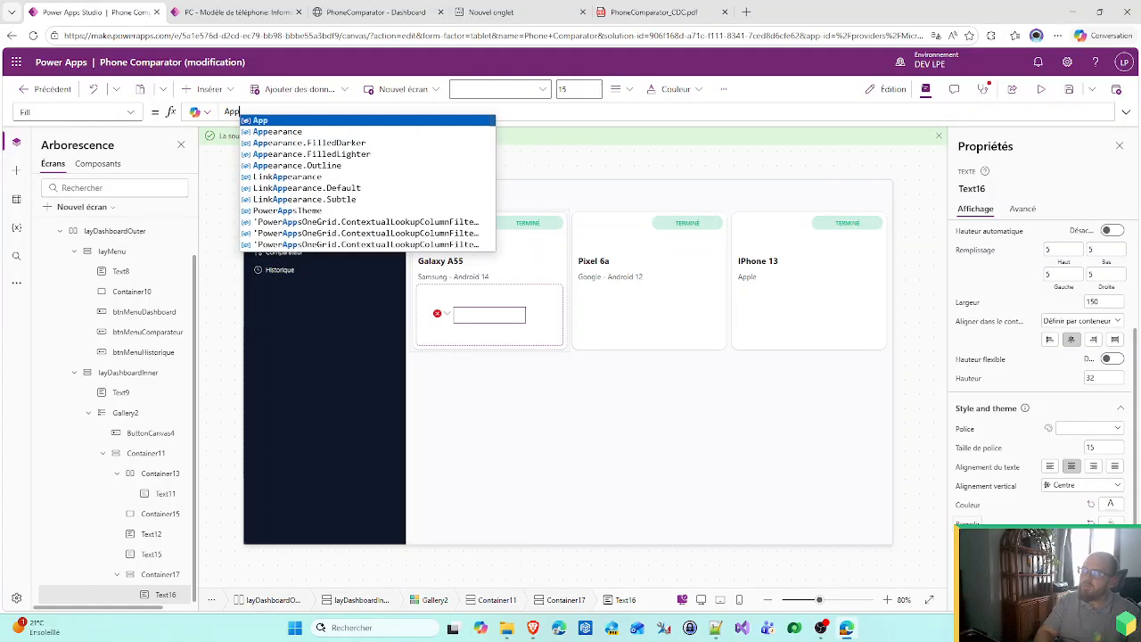
pyautogui.write('.T')
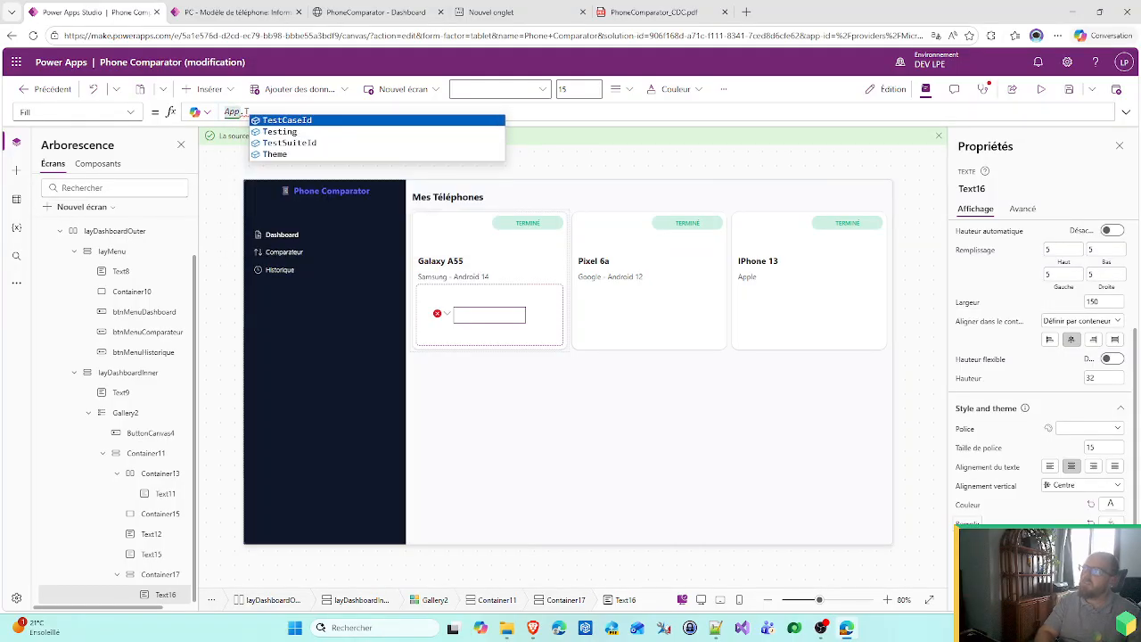
pyautogui.press('Down')
pyautogui.press('Down')
pyautogui.press('Down')
pyautogui.press('Down')
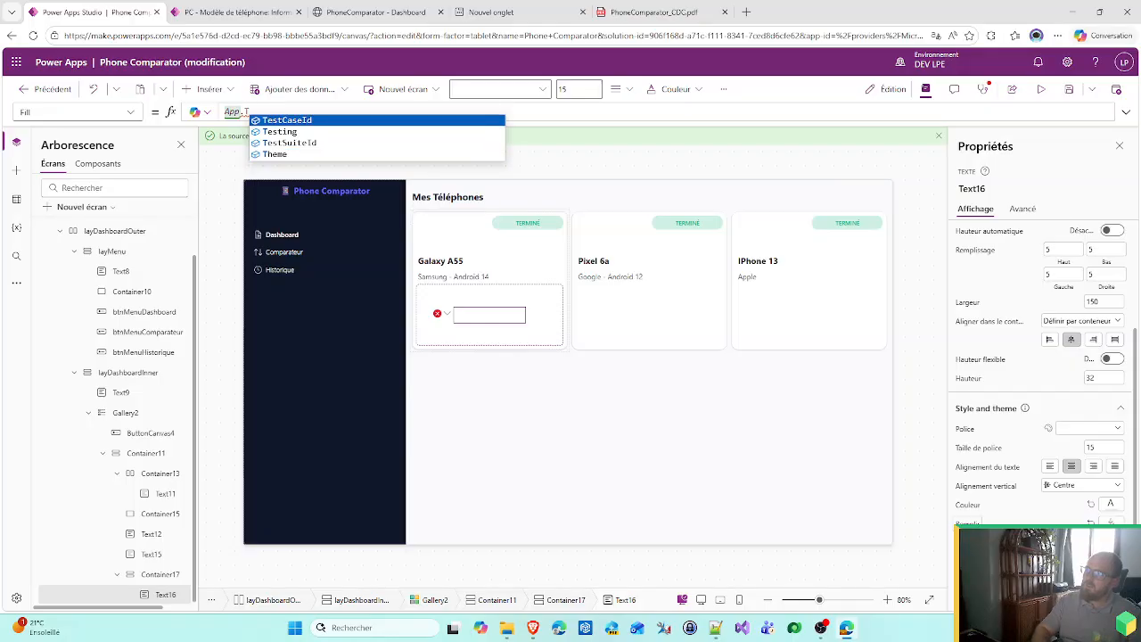
pyautogui.press('Up')
pyautogui.press('Tab')
pyautogui.write('.C')
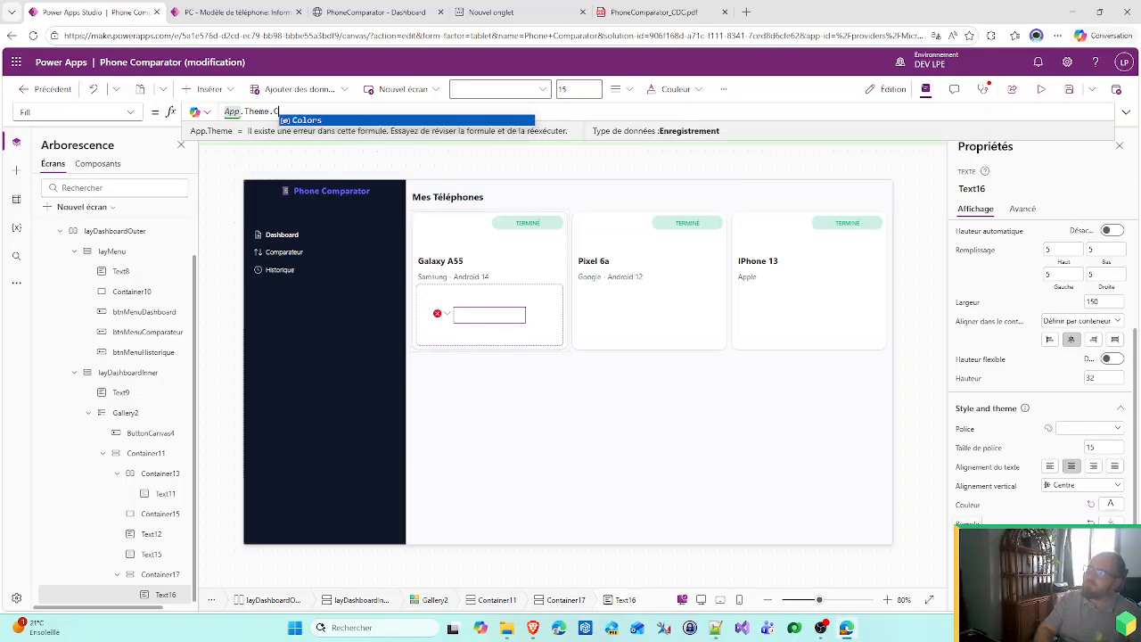
pyautogui.press('Tab')
pyautogui.write('.P')
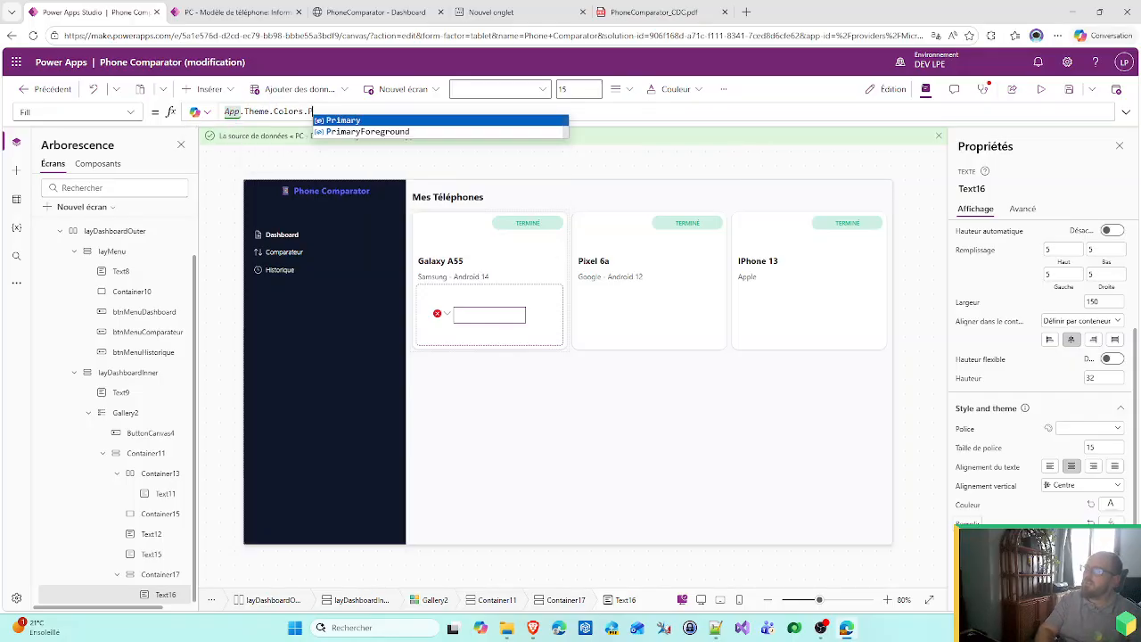
pyautogui.press('Tab')
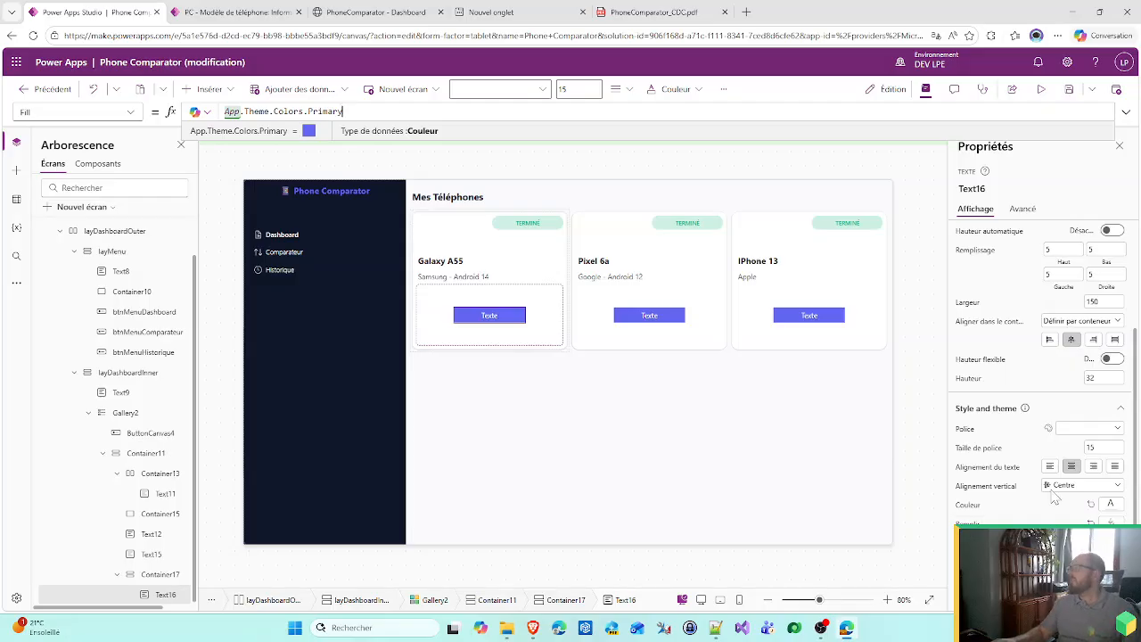
# - Round the corners of Text16 and change its text to "Voir la fiche"
pyautogui.click(1104, 559)
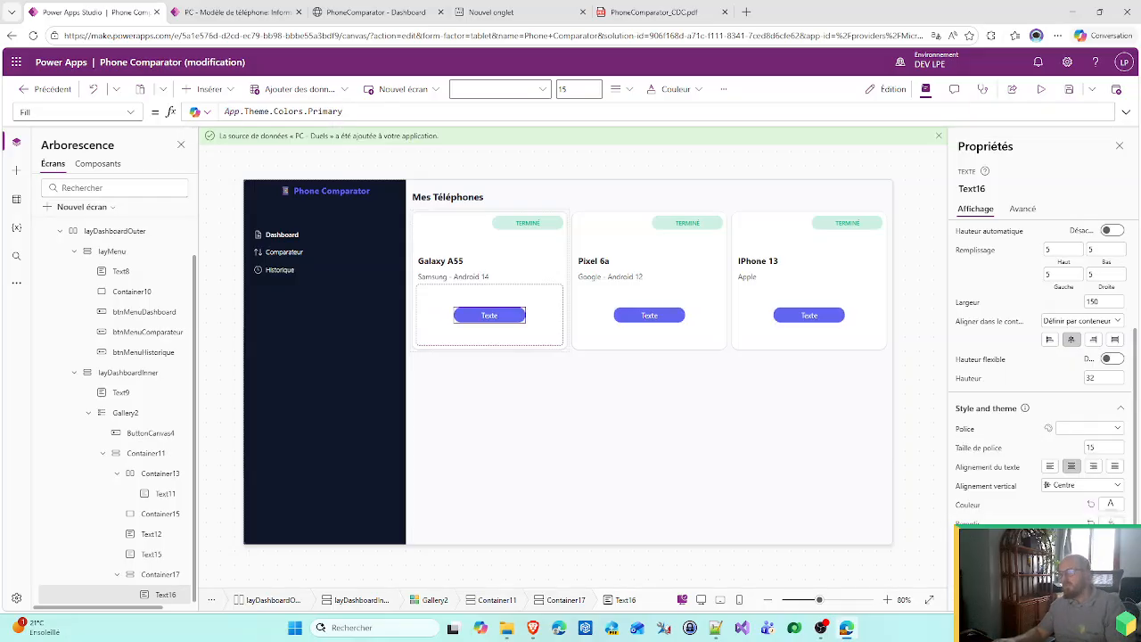
pyautogui.scroll(5, 1068, 496)
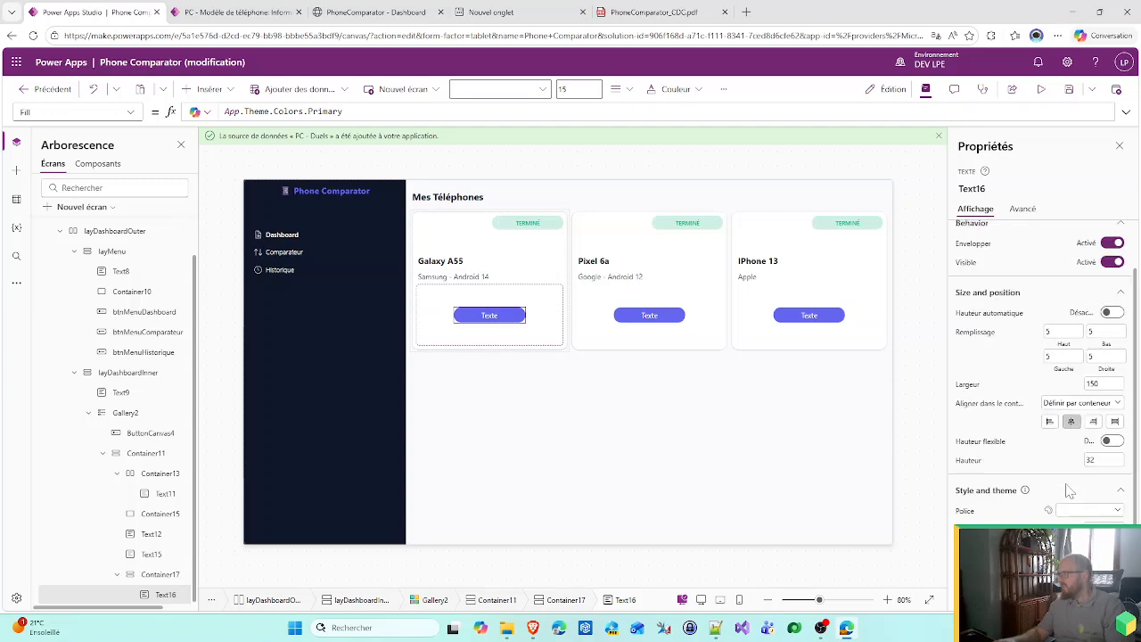
pyautogui.moveTo(1060, 229); pyautogui.dragTo(953, 222)
pyautogui.write('Voir la fiche')
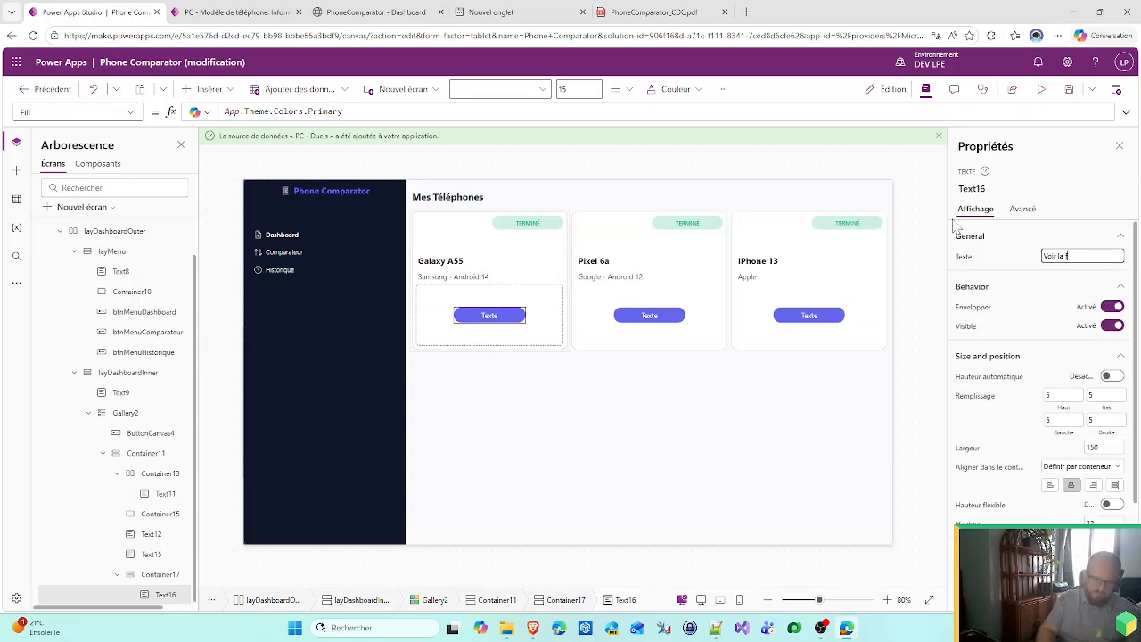
pyautogui.click(1038, 280)
# - Set the font weight of the "Voir la fiche" text to Demi-gras
pyautogui.scroll(-3, 1045, 470)
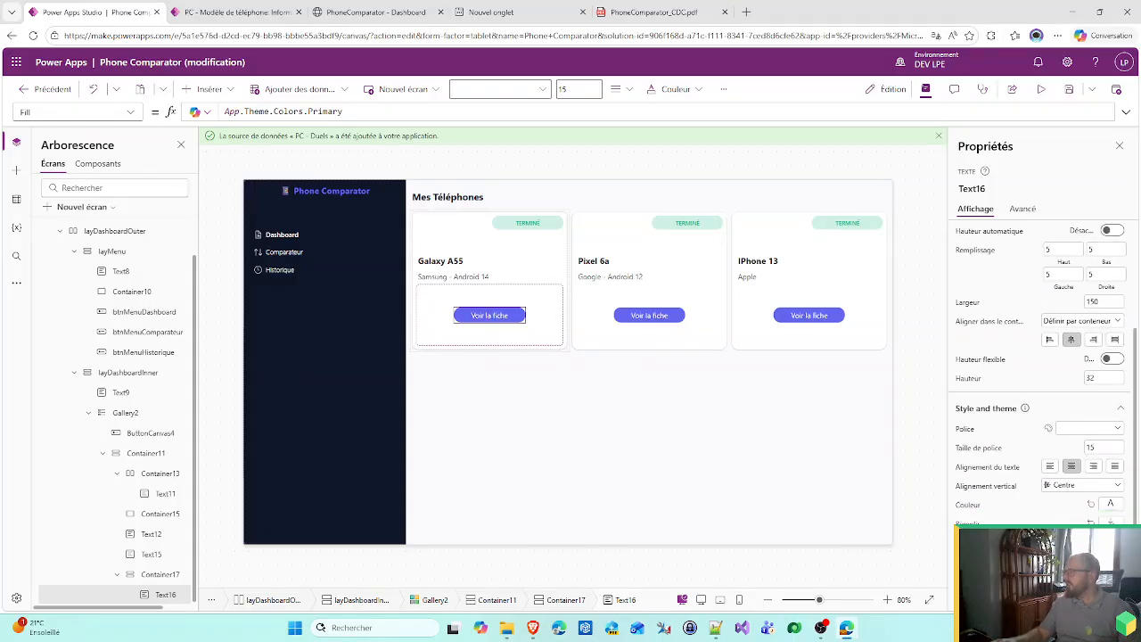
pyautogui.click(1080, 485)
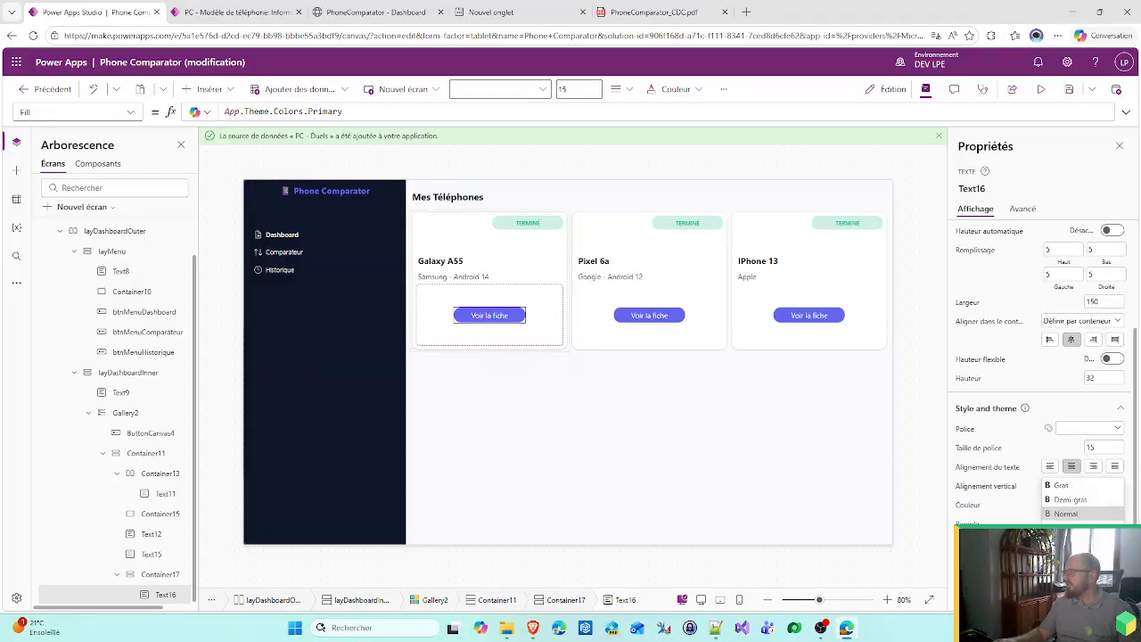
pyautogui.click(1070, 503)
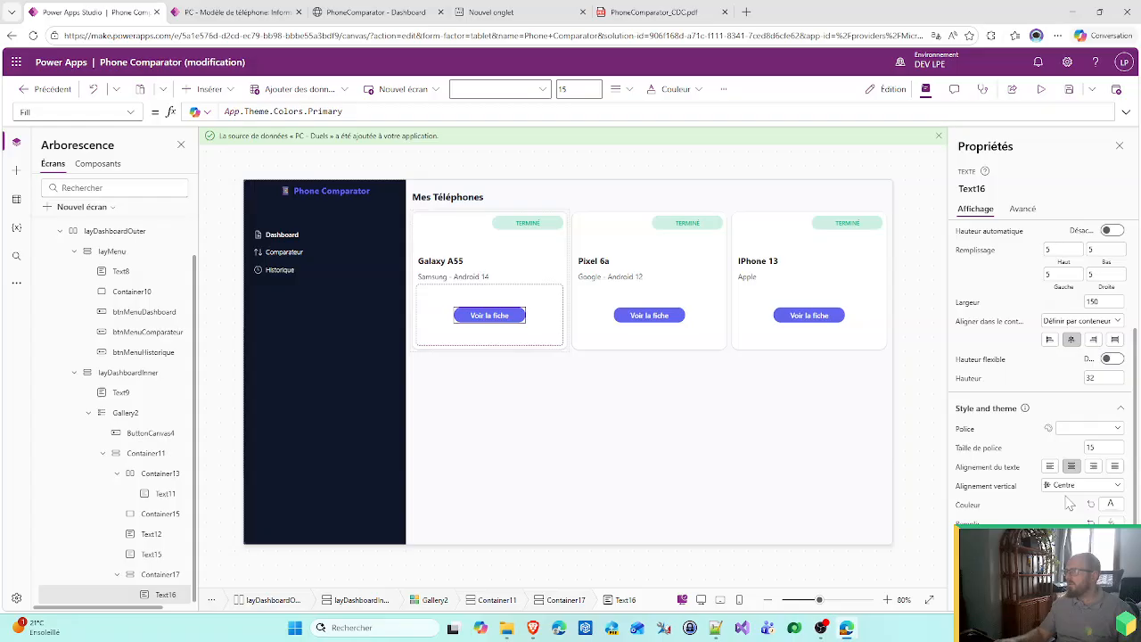
# - Set Text16's height to 38, try a font size of 20 and restore it to 15
pyautogui.click(836, 427)
pyautogui.click(510, 315)
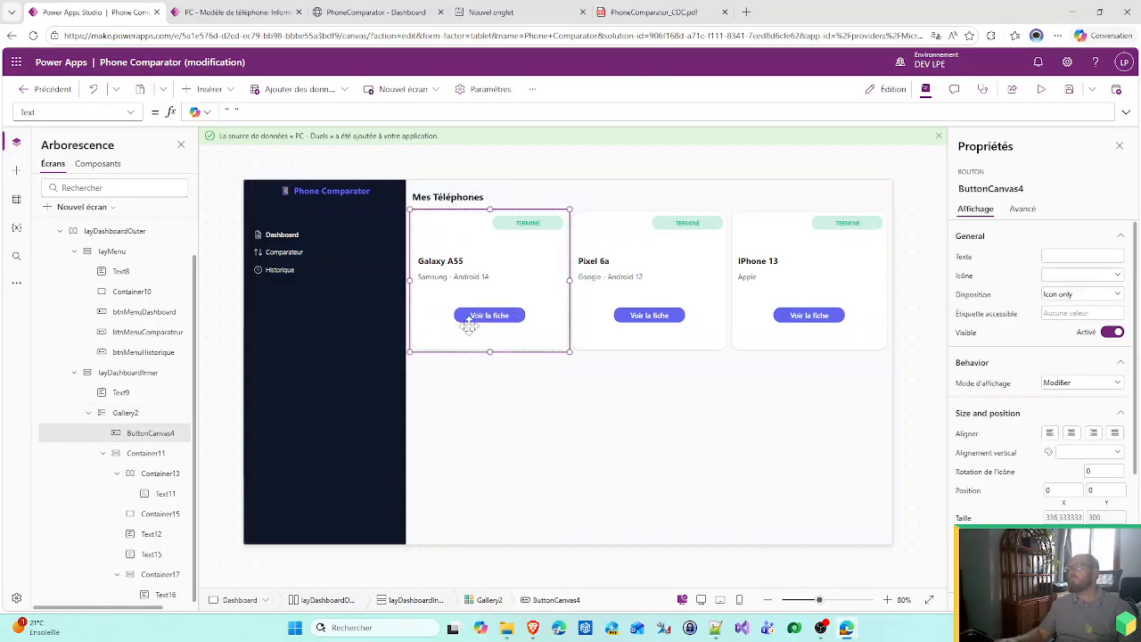
pyautogui.click(164, 494)
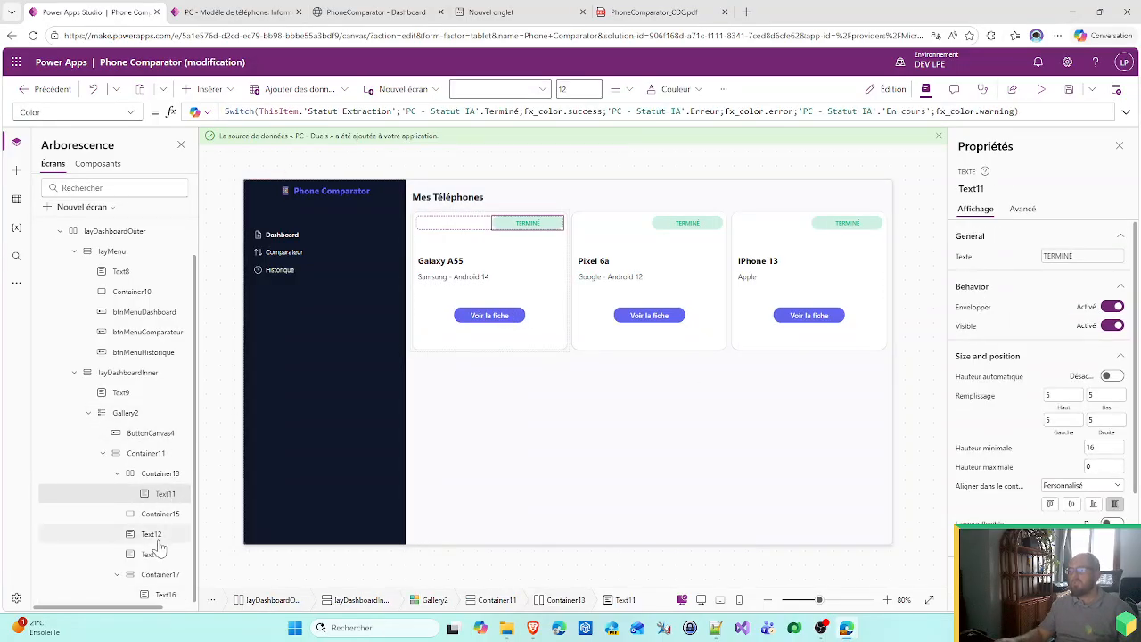
pyautogui.click(164, 595)
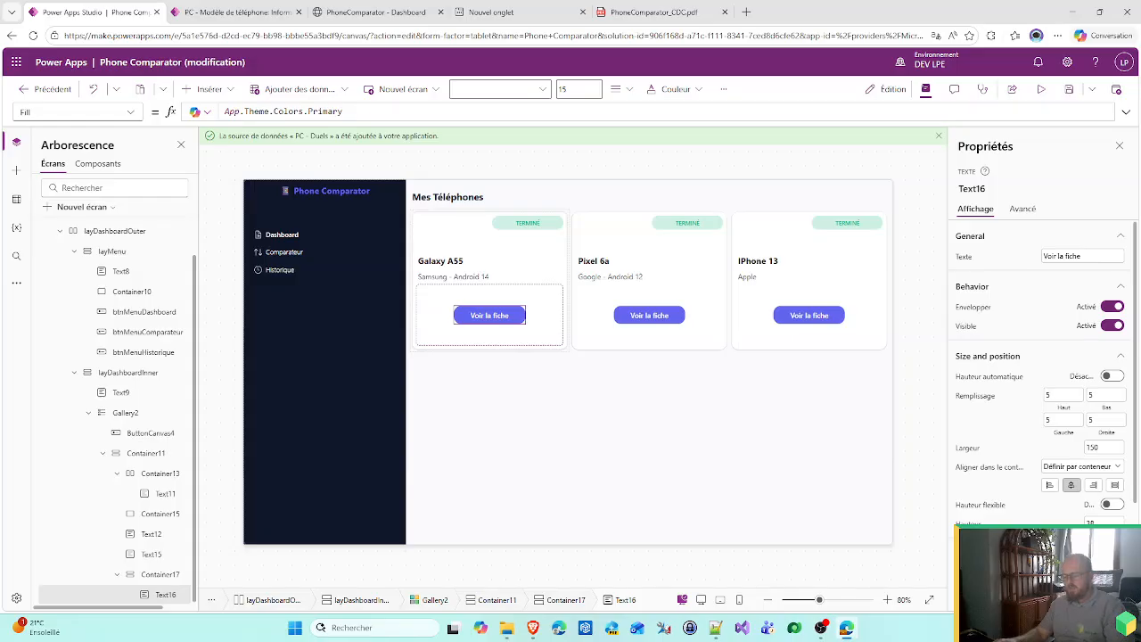
pyautogui.write('20')
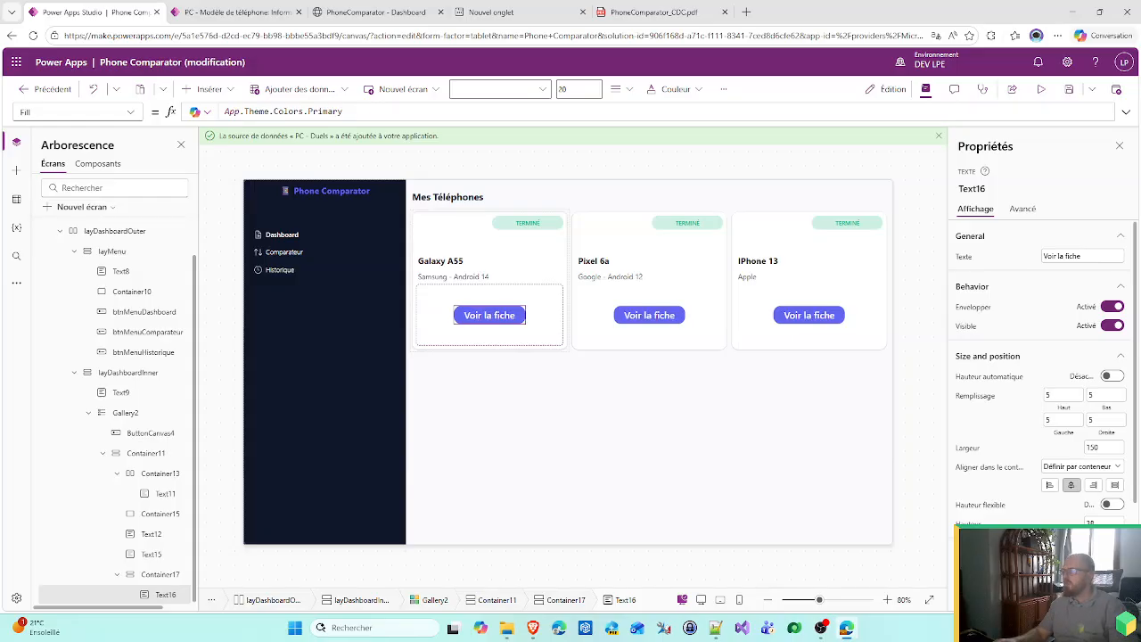
pyautogui.scroll(-3, 1039, 374)
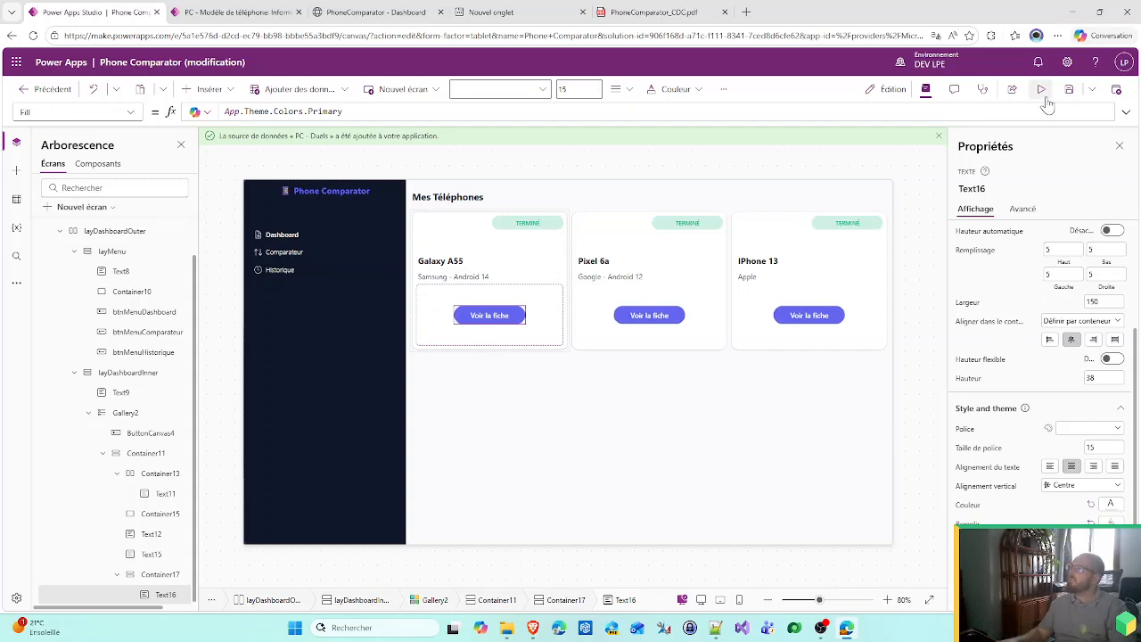
# - Set the bottom, left and right padding of the card's Container11 to 12
pyautogui.click(566, 242)
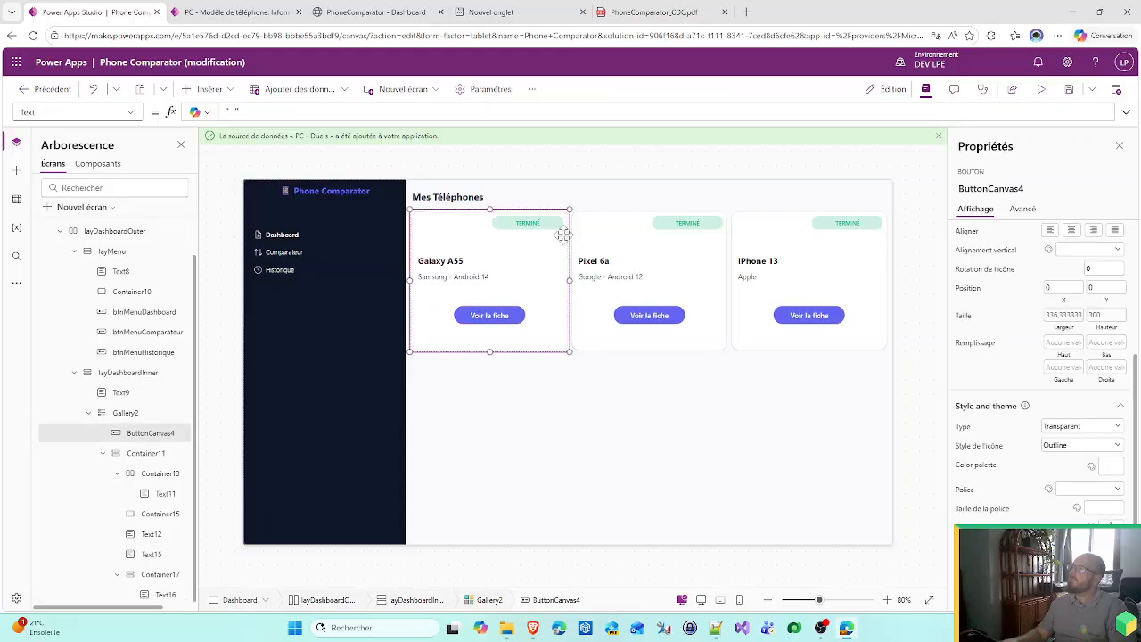
pyautogui.scroll(2, 1099, 477)
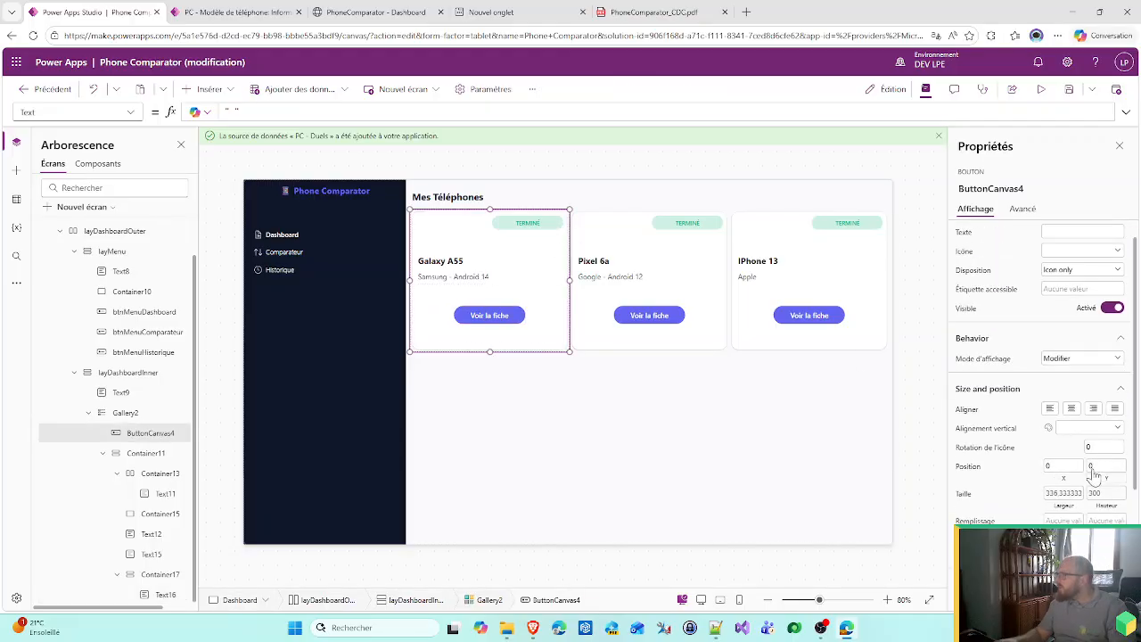
pyautogui.click(126, 414)
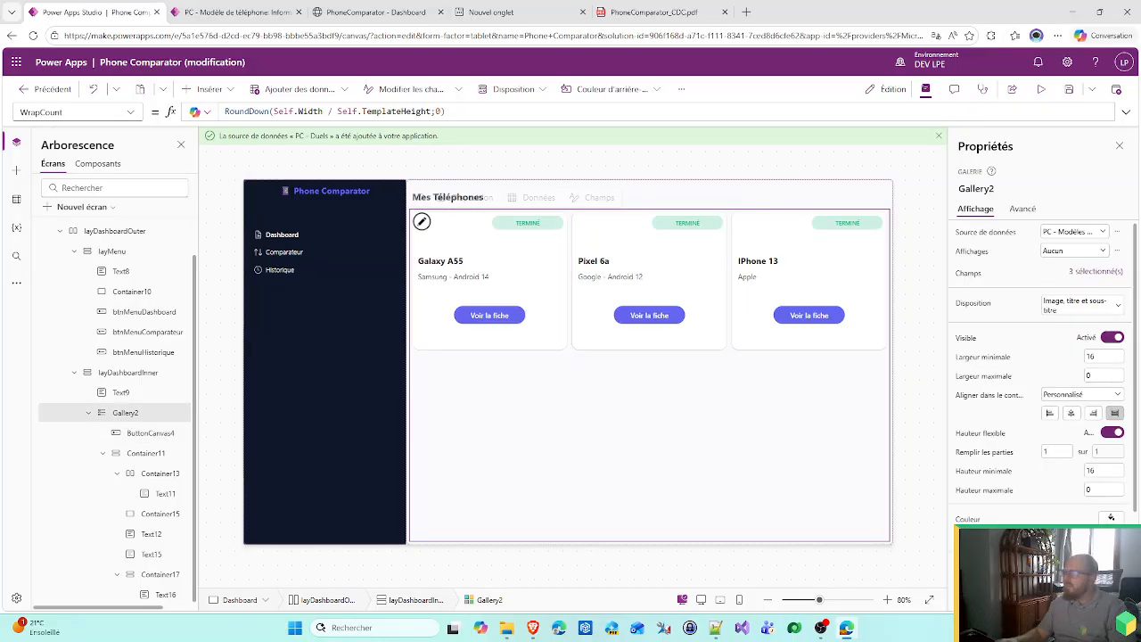
pyautogui.click(143, 453)
pyautogui.moveTo(1066, 432); pyautogui.dragTo(1020, 437)
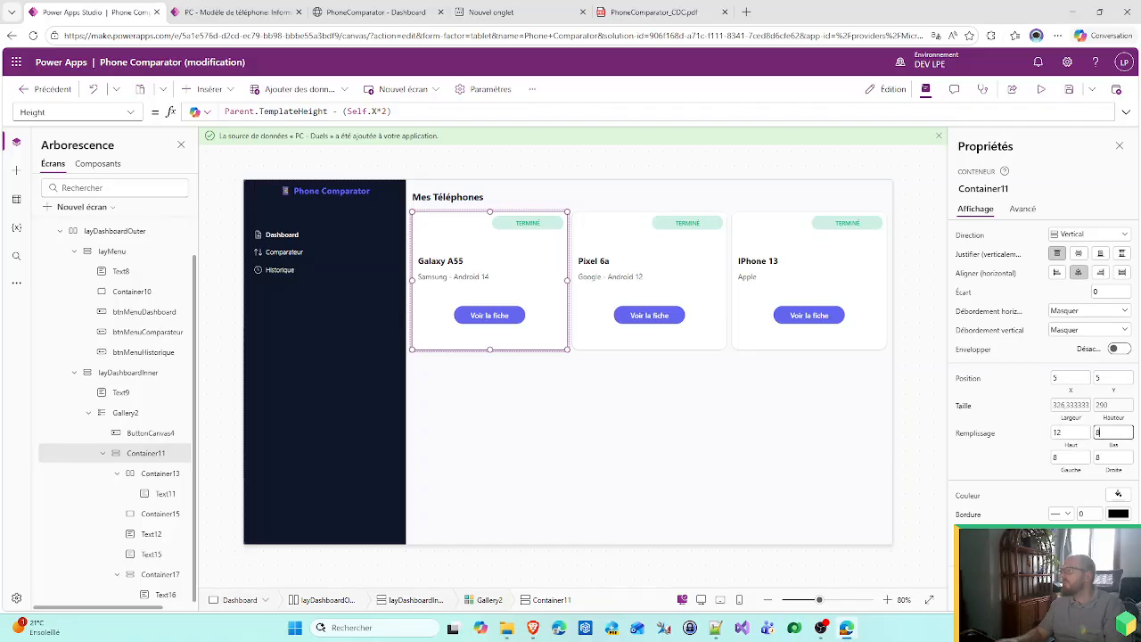
pyautogui.write('1212')
pyautogui.press('Tab')
pyautogui.write('12')
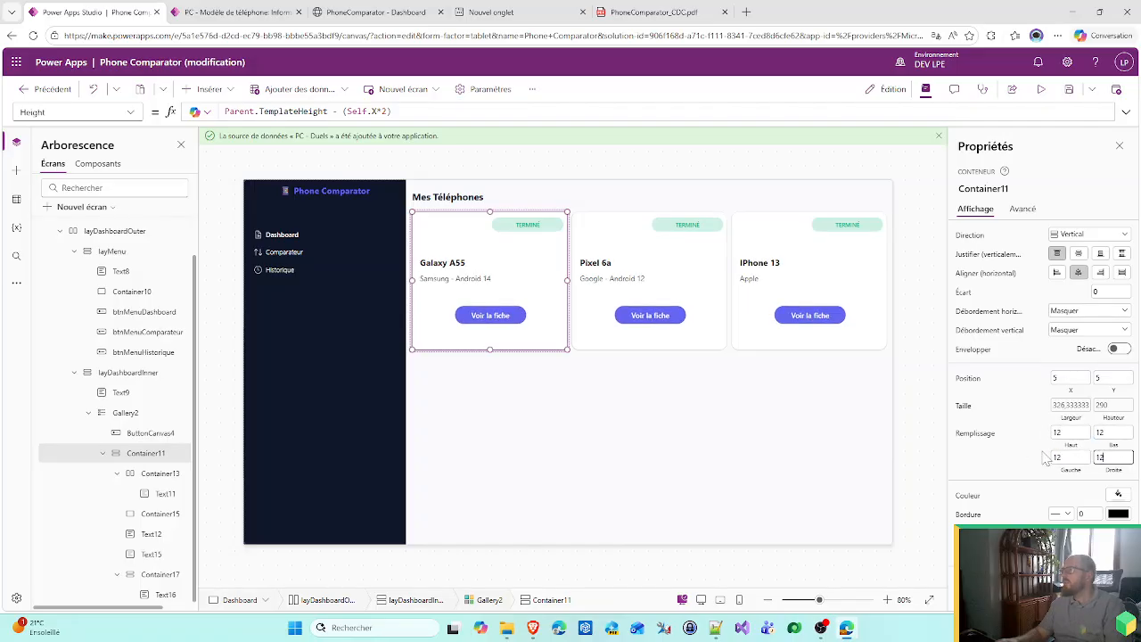
pyautogui.click(907, 295)
# - Preview the Dashboard screen, return to editing and save the app
pyautogui.click(1040, 90)
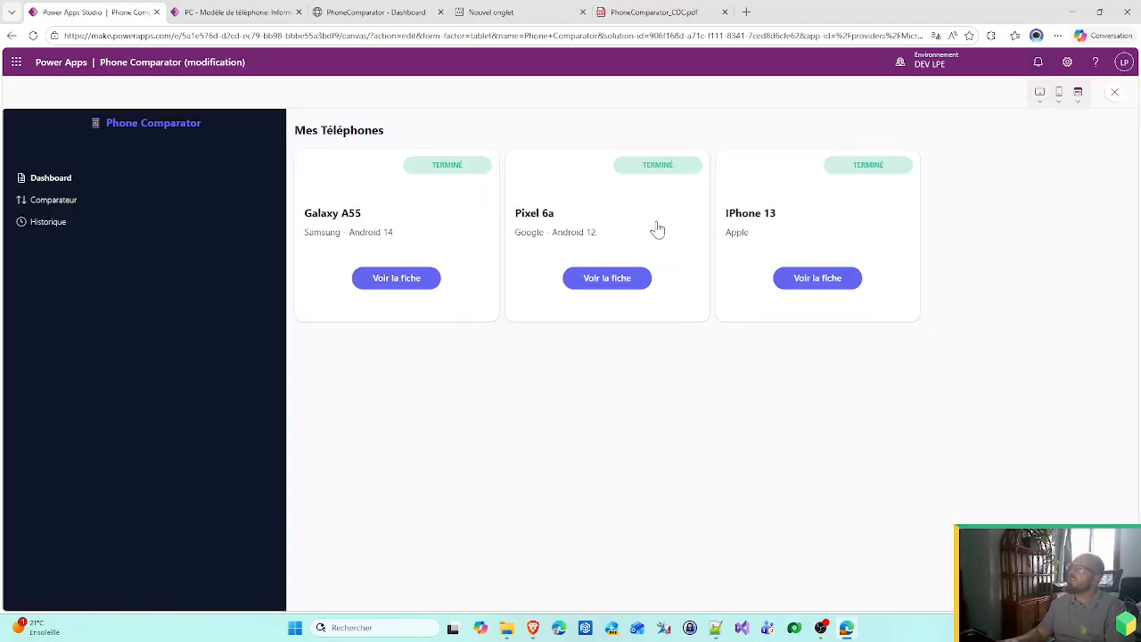
pyautogui.click(1113, 93)
pyautogui.click(704, 390)
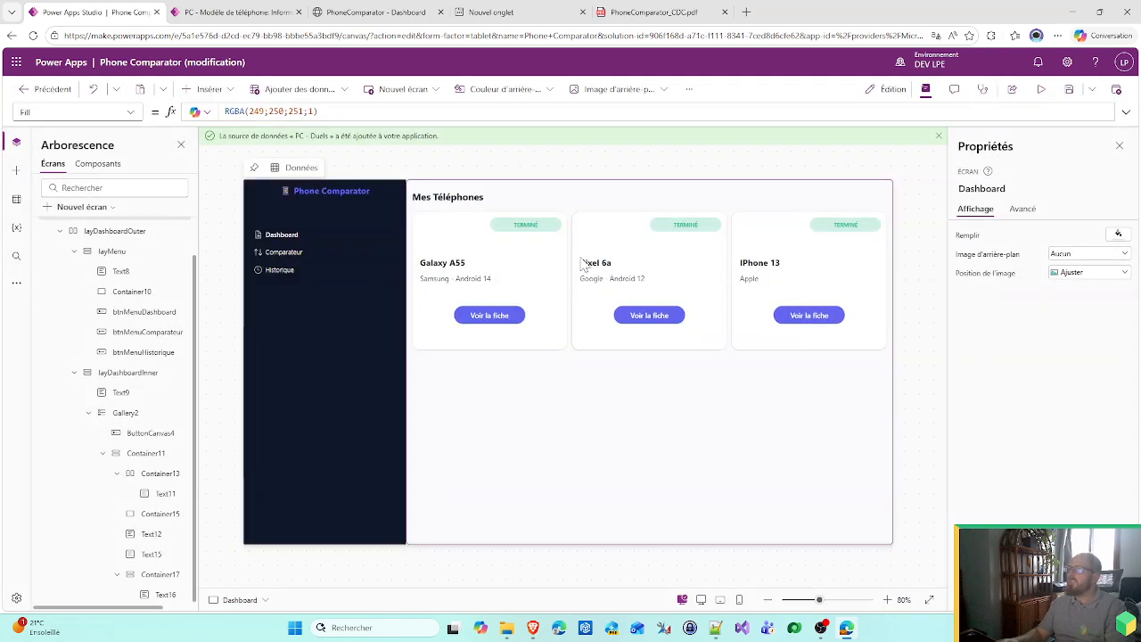
pyautogui.click(1070, 92)
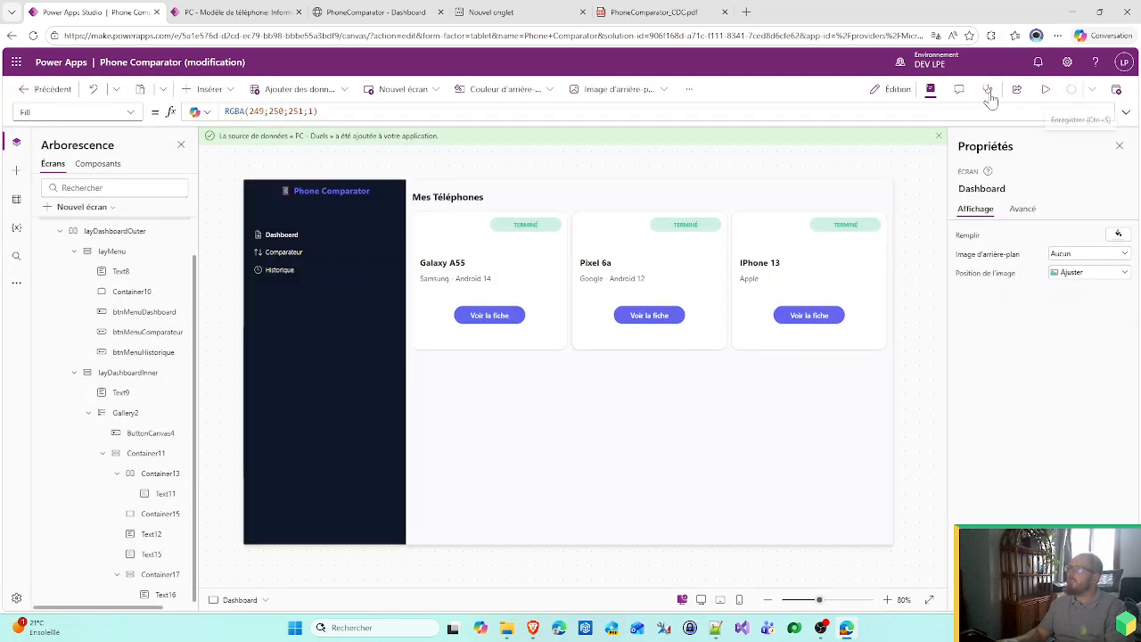
# - Switch to the HTML mockup and inspect the computed styles of the progress bar in the Samsung_S24_Ultra.pdf card
pyautogui.click(380, 13)
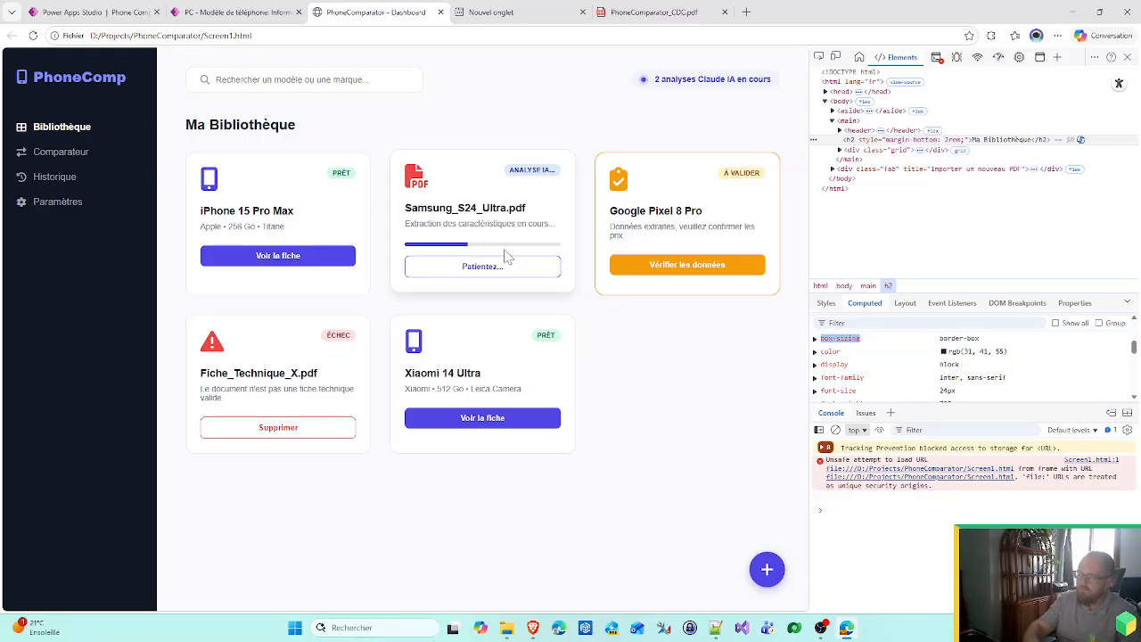
pyautogui.click(818, 58)
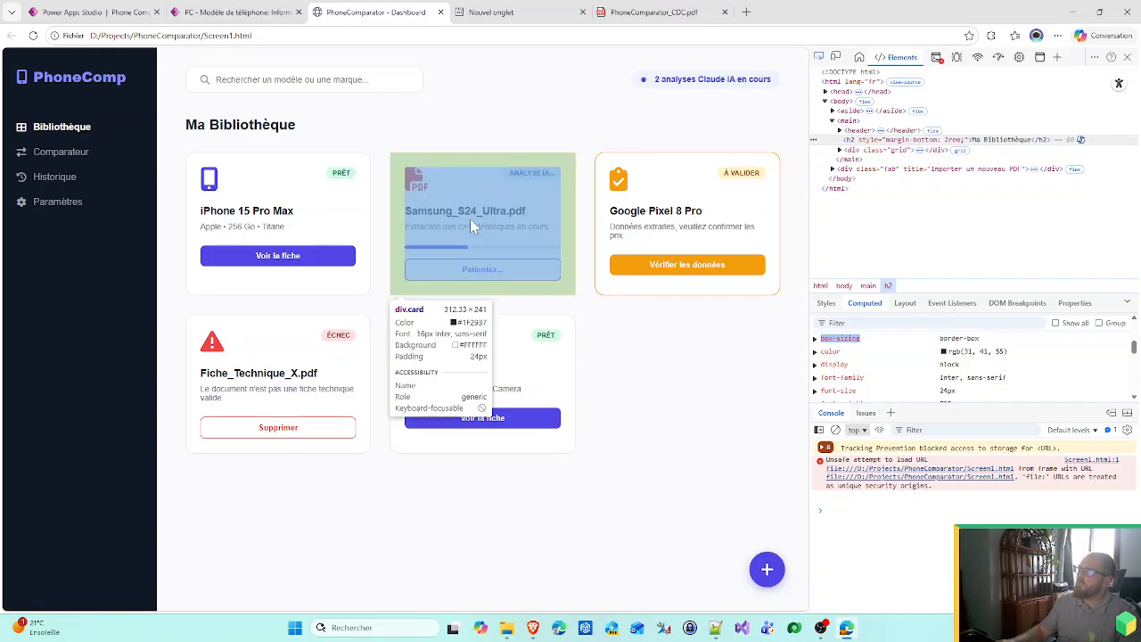
pyautogui.click(469, 247)
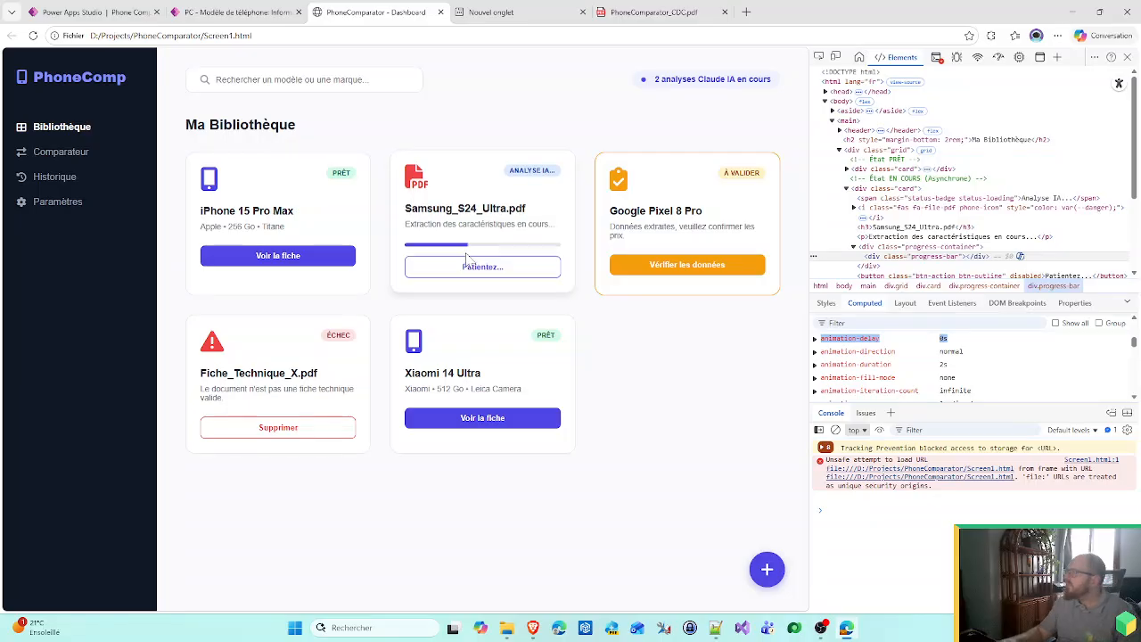
pyautogui.scroll(-1, 949, 398)
pyautogui.scroll(-5, 949, 399)
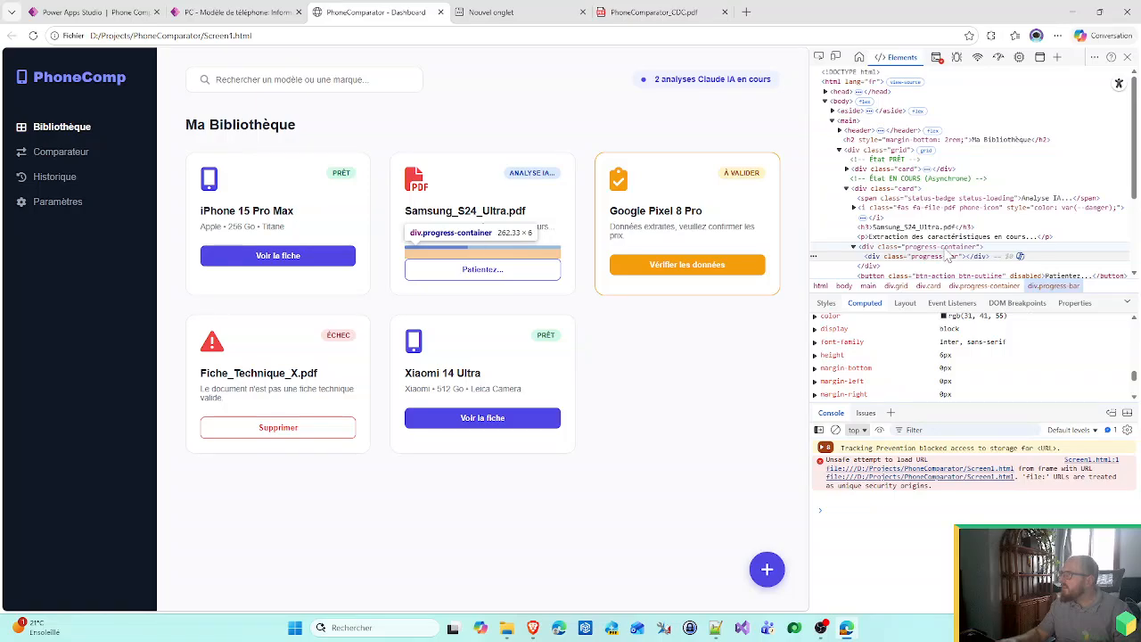
pyautogui.scroll(-2, 942, 362)
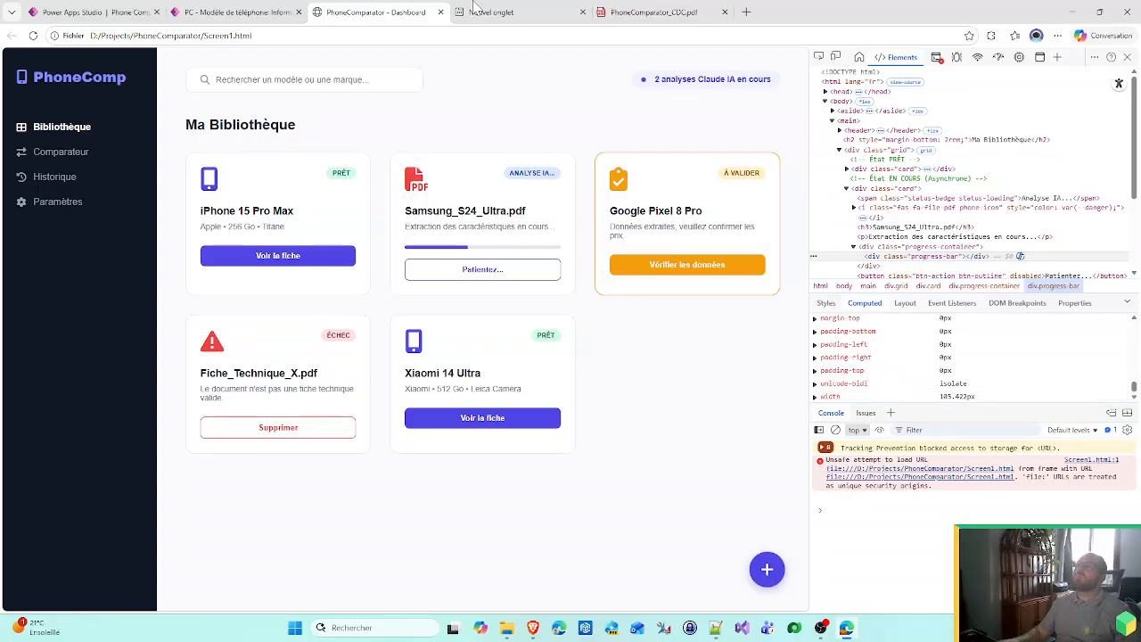
# - Back in Power Apps Studio, set ButtonCanvas4's Visible formula to Not(ThisItem.'Statut Extraction' = 'PC - Statut IA'.'En cours')
pyautogui.click(98, 12)
pyautogui.click(491, 315)
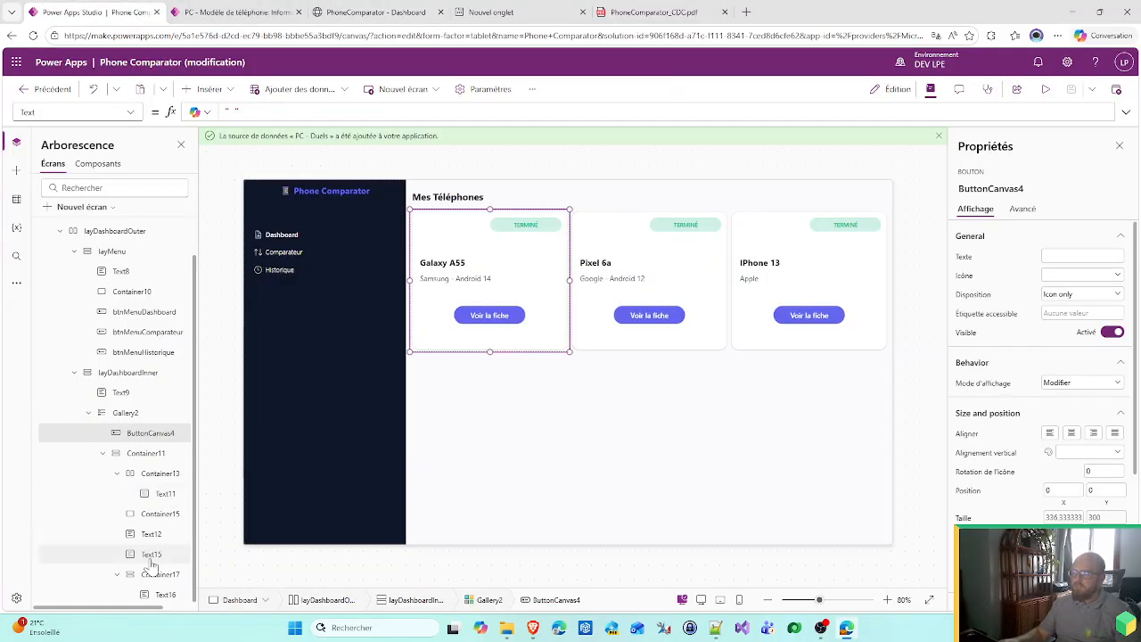
pyautogui.click(151, 594)
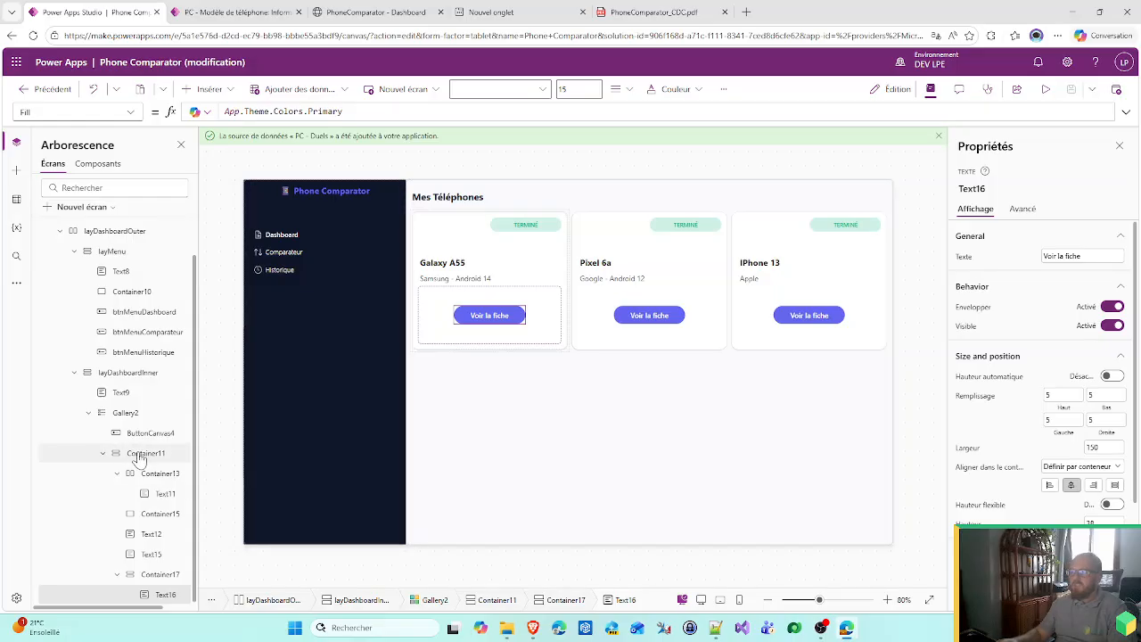
pyautogui.click(133, 433)
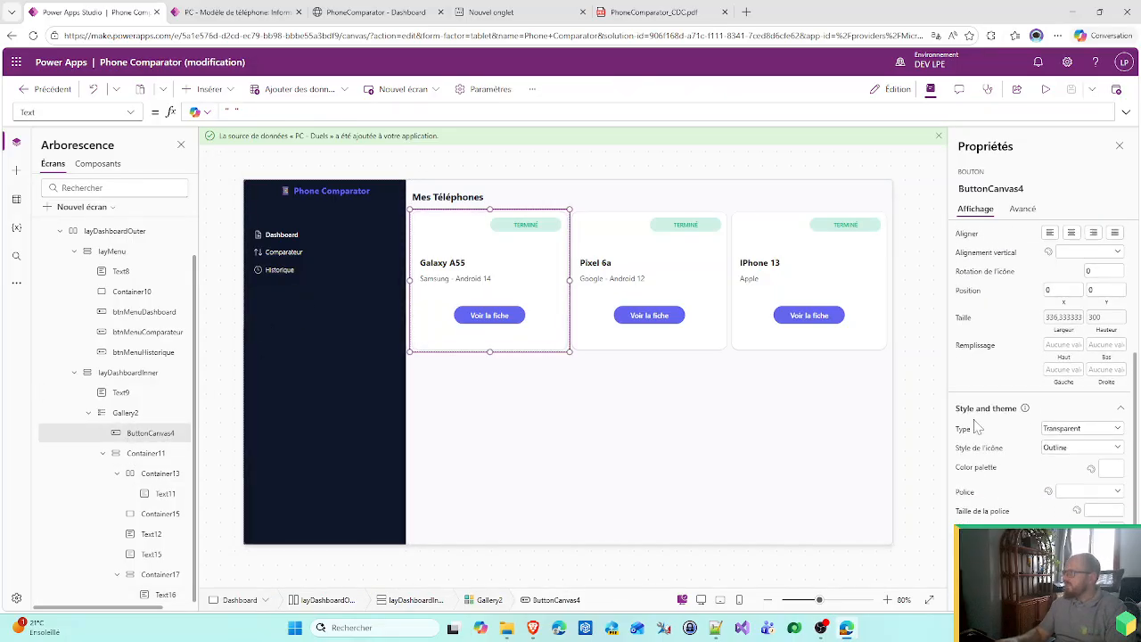
pyautogui.click(978, 338)
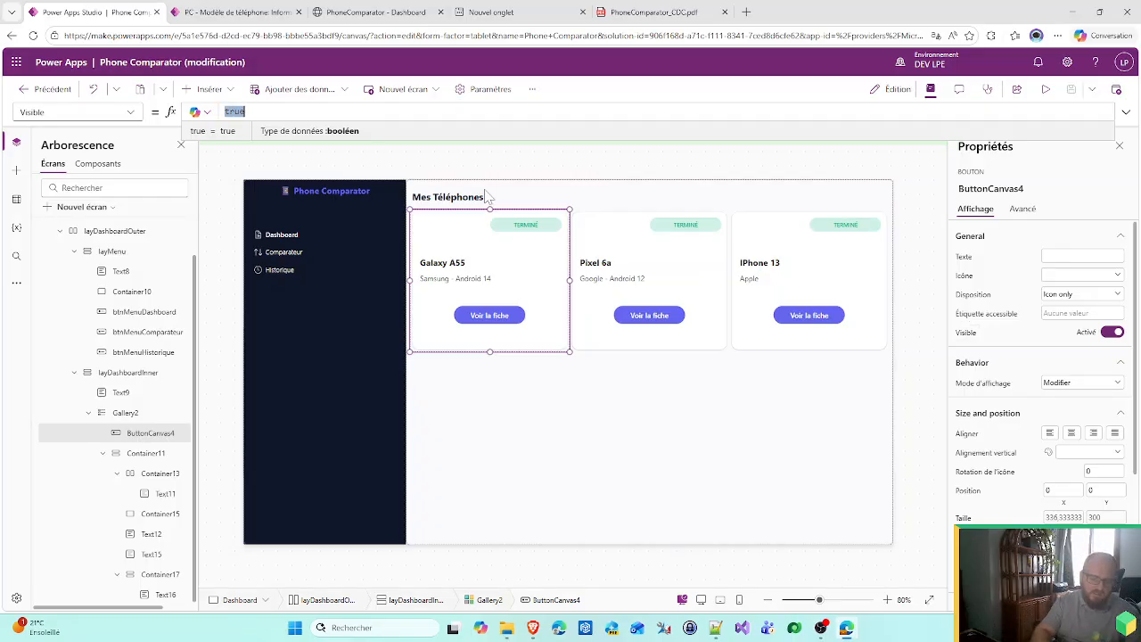
pyautogui.write('Not(T')
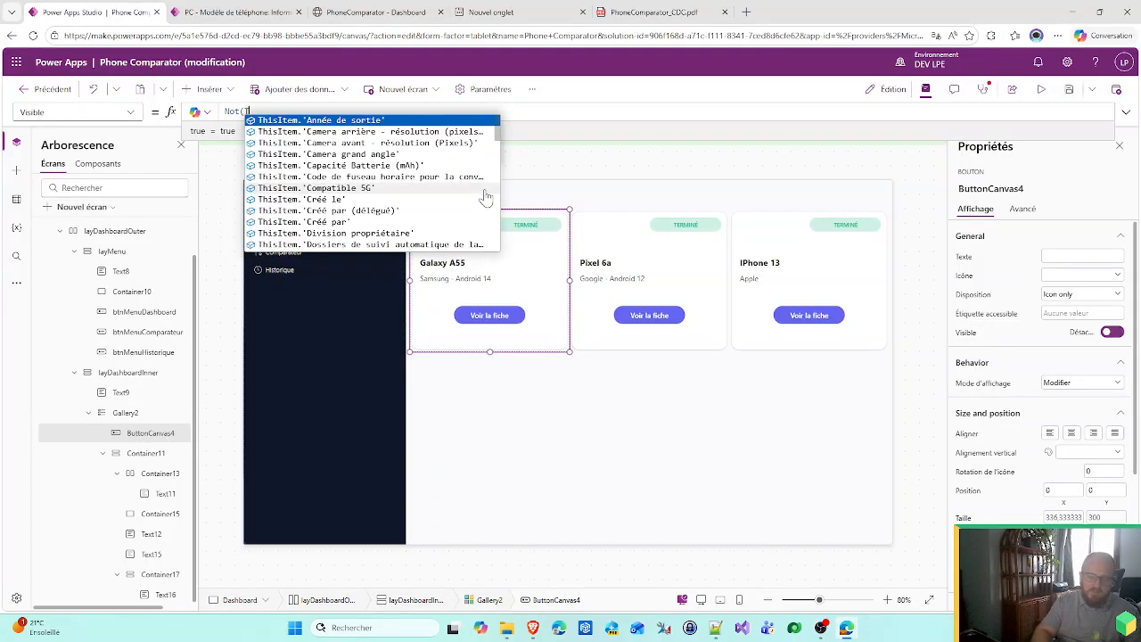
pyautogui.write('hisItem.S')
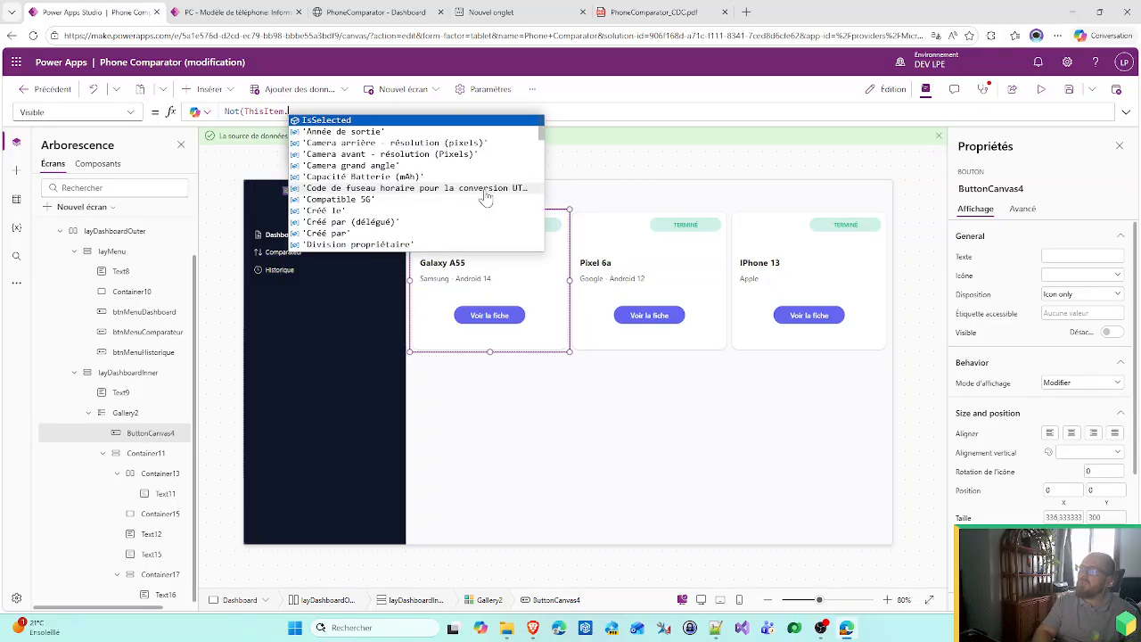
pyautogui.press('Down')
pyautogui.press('Down')
pyautogui.press('Down')
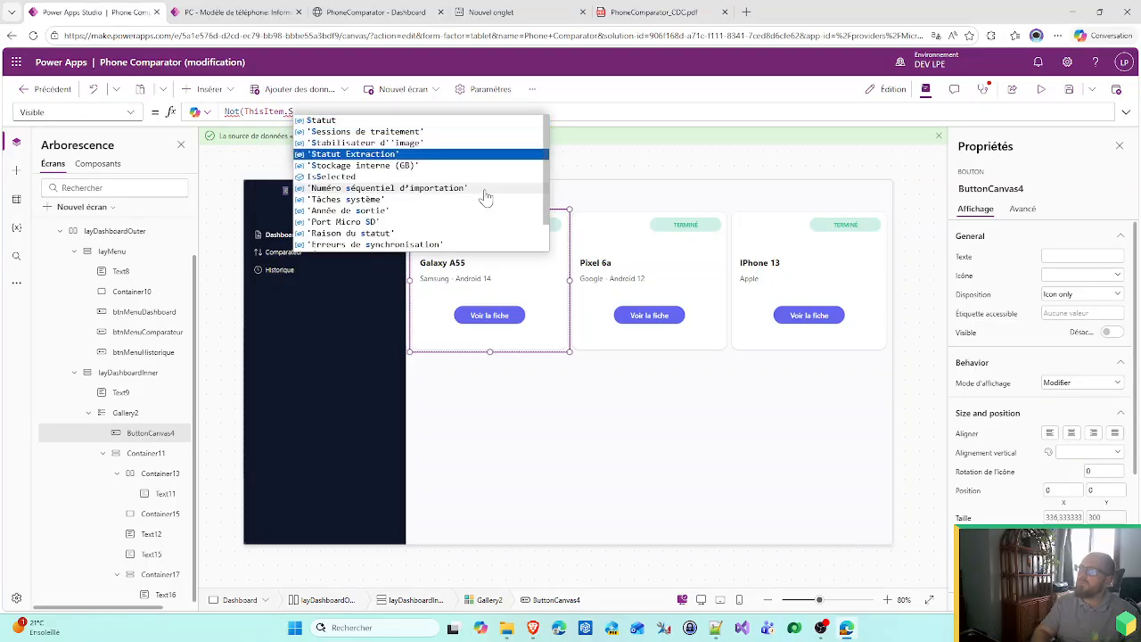
pyautogui.press('Tab')
pyautogui.write('= ')
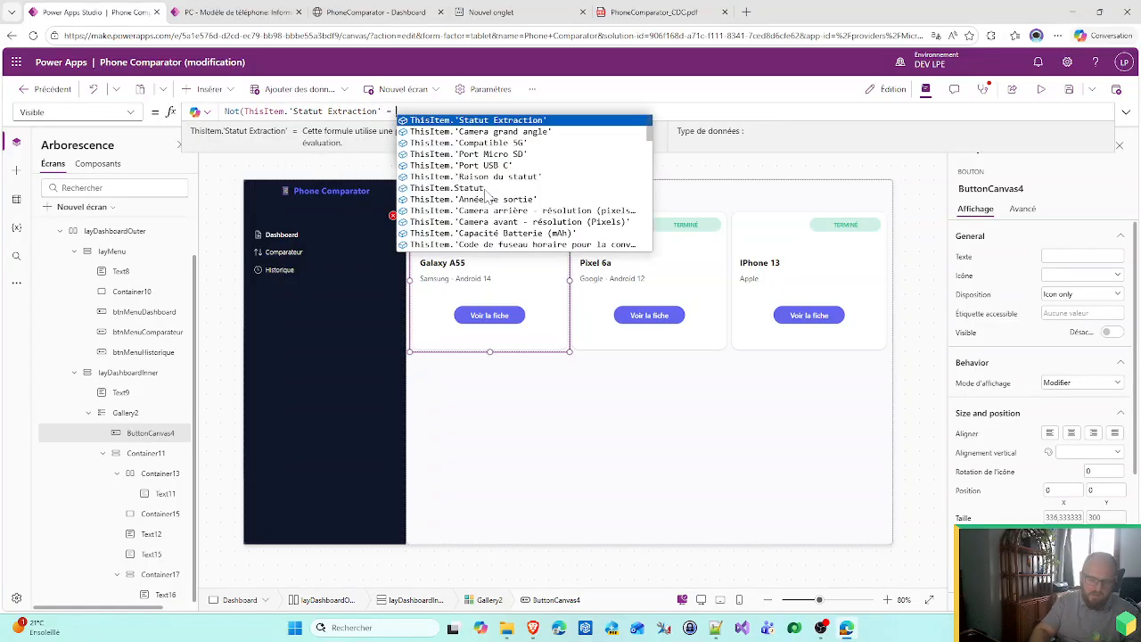
pyautogui.write('Stat')
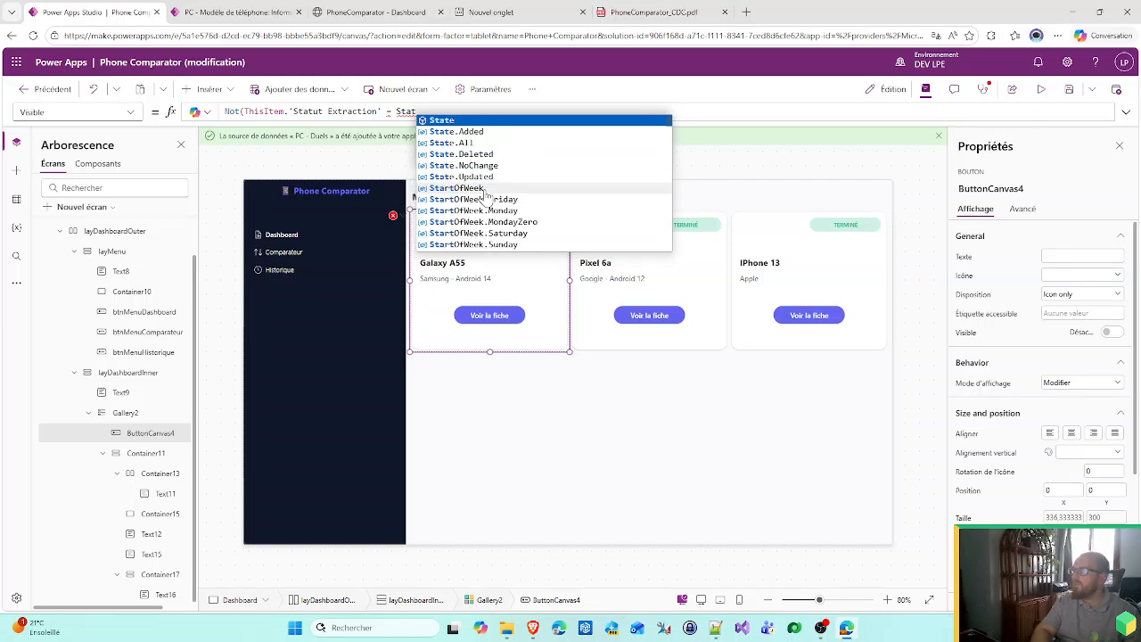
pyautogui.write('ut')
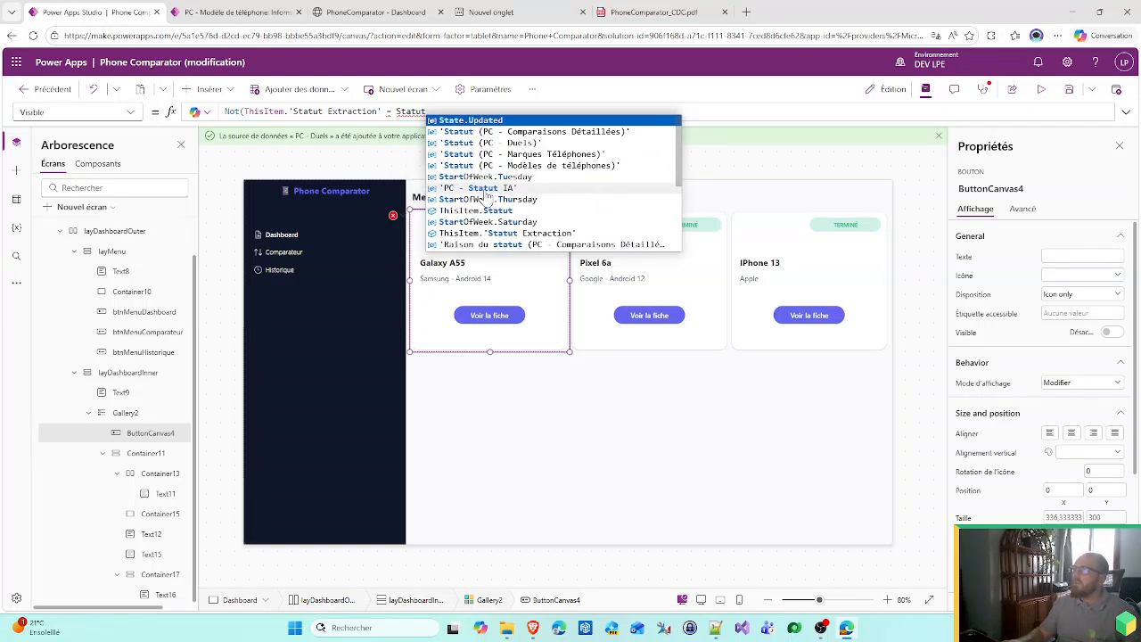
pyautogui.click(555, 189)
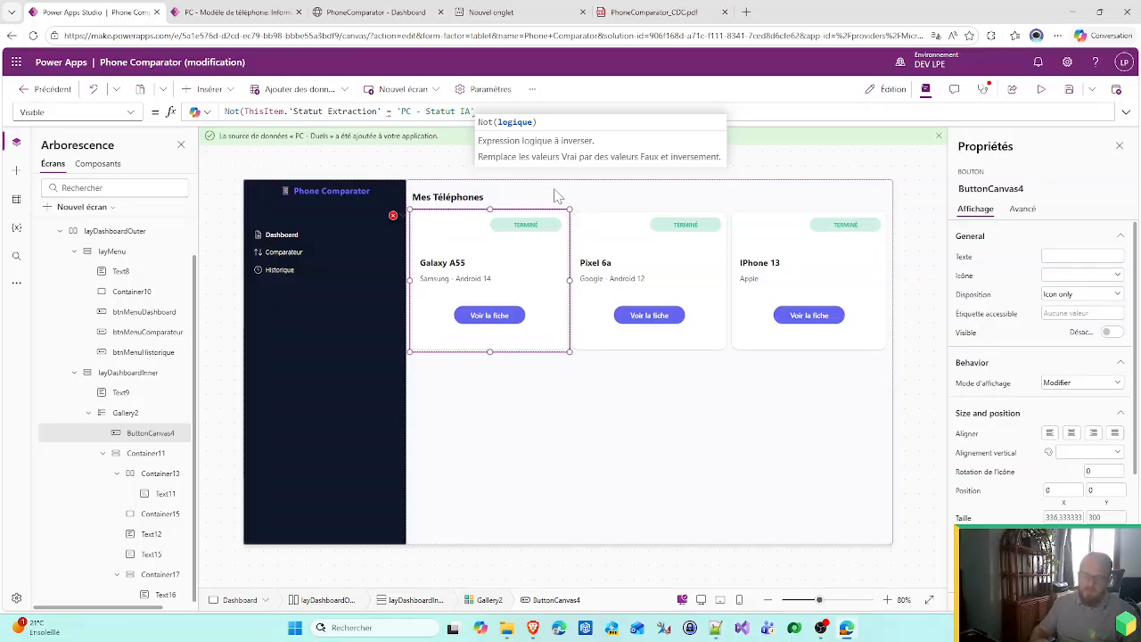
pyautogui.write('.')
pyautogui.press('Tab')
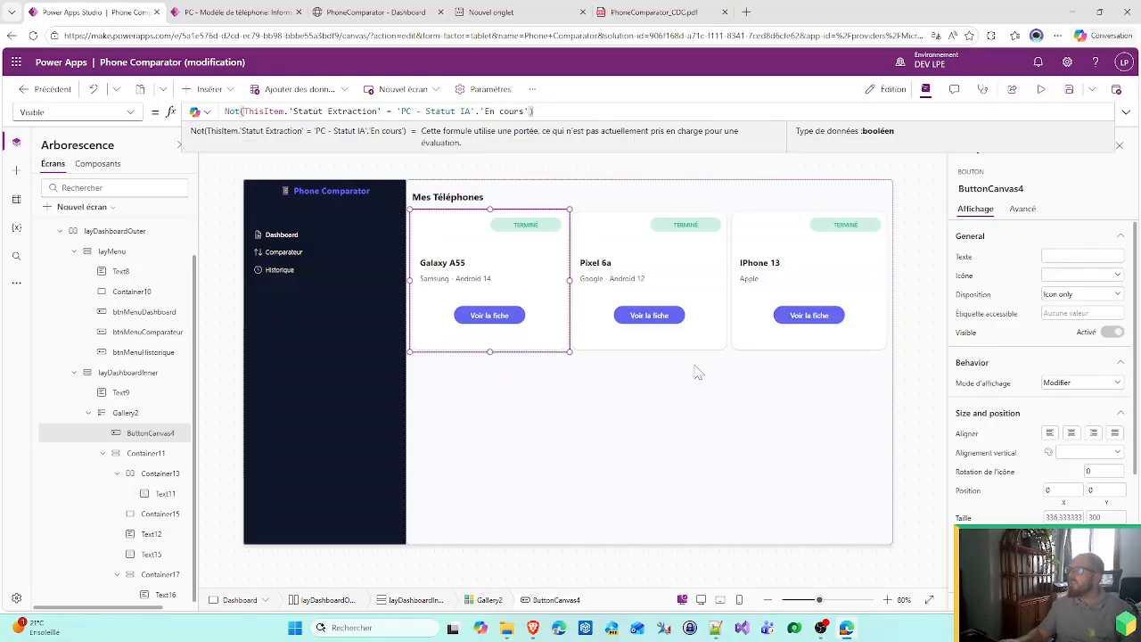
# - Start an If condition on ThisItem.'Sessions de traitement' before the primary theme color in Text16's Fill formula
pyautogui.click(168, 595)
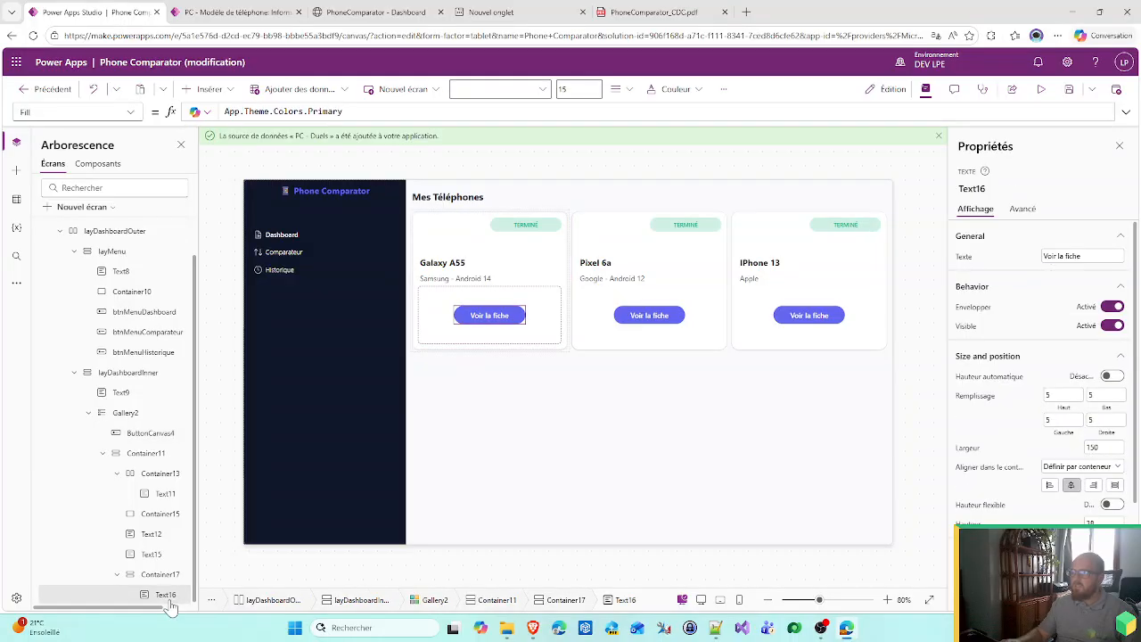
pyautogui.scroll(-2, 1038, 374)
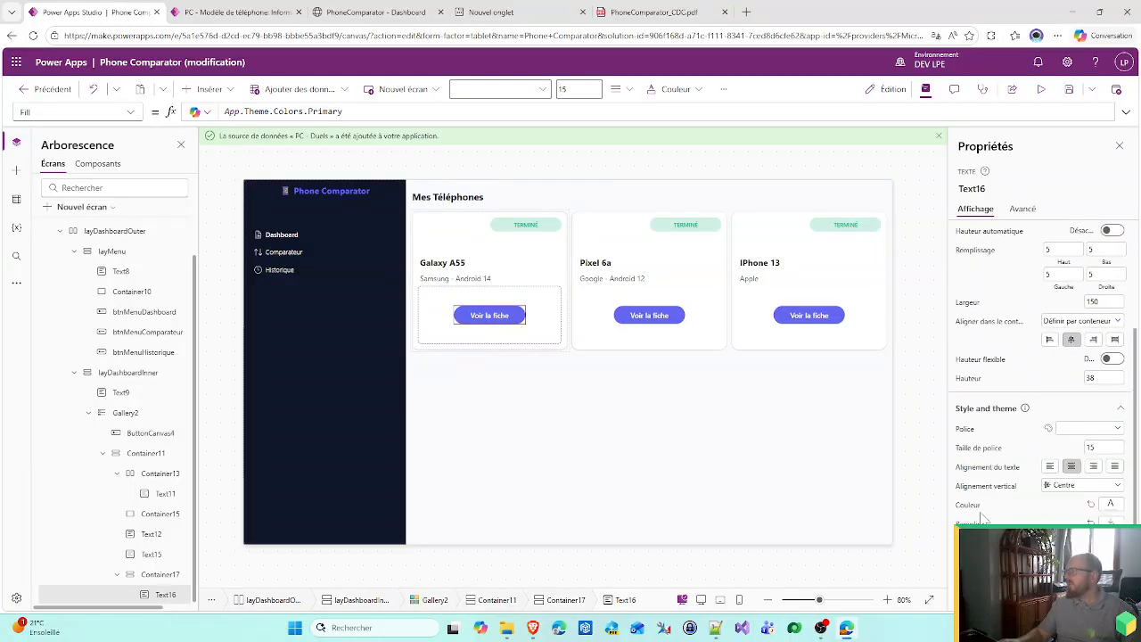
pyautogui.click(230, 111)
pyautogui.hotkey('shift', 'End')
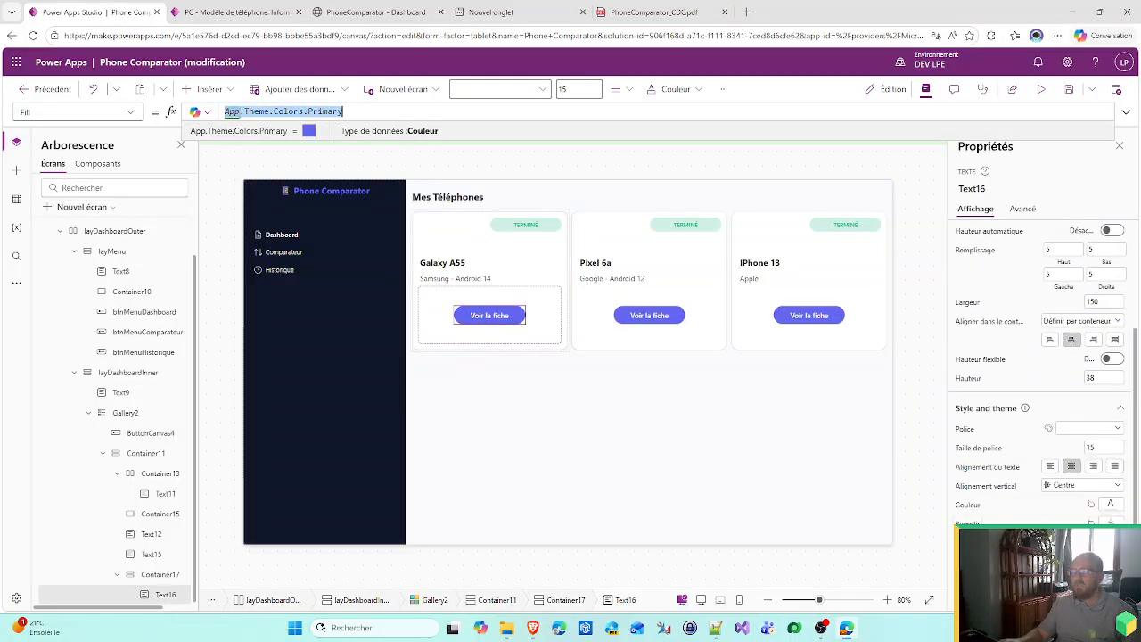
pyautogui.press('Home')
pyautogui.write('If(')
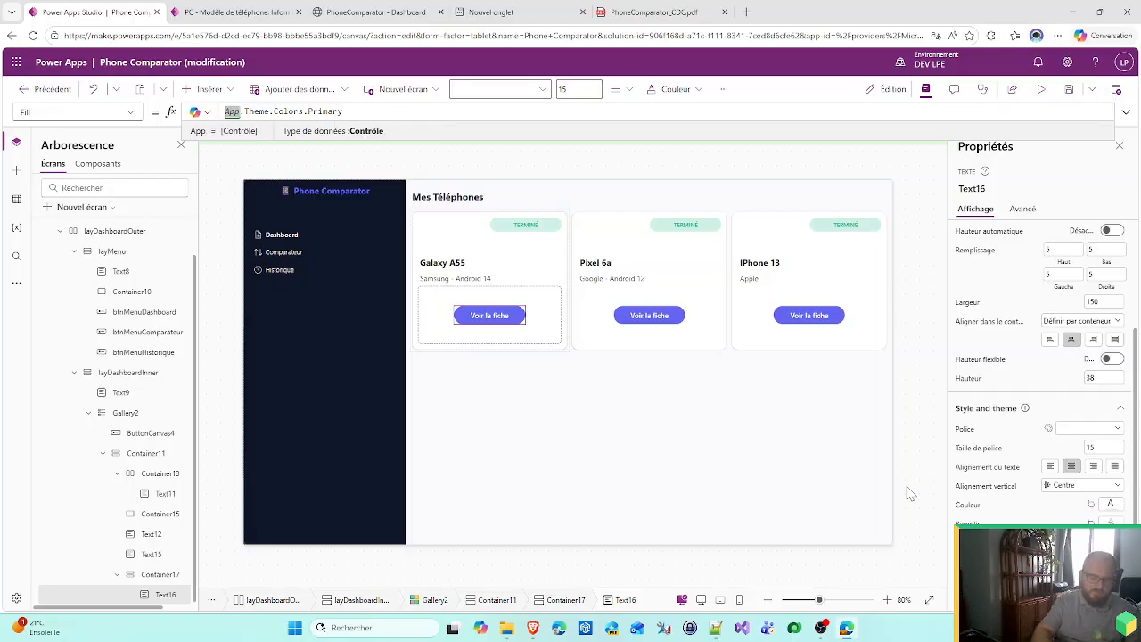
pyautogui.write('ThisItem')
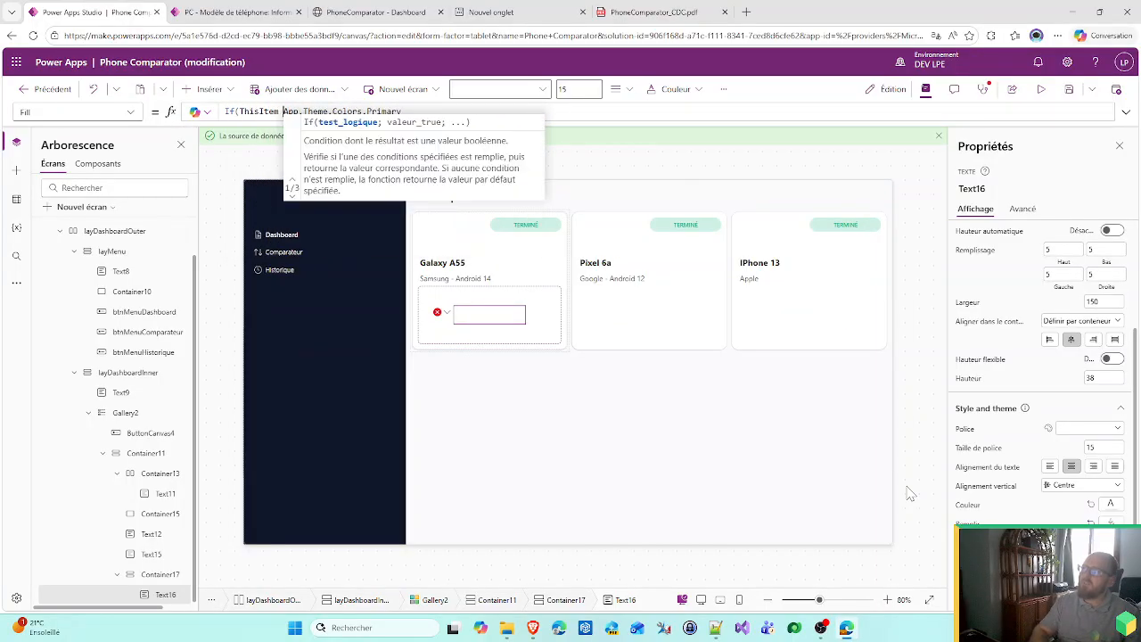
pyautogui.press('Left')
pyautogui.write('.S')
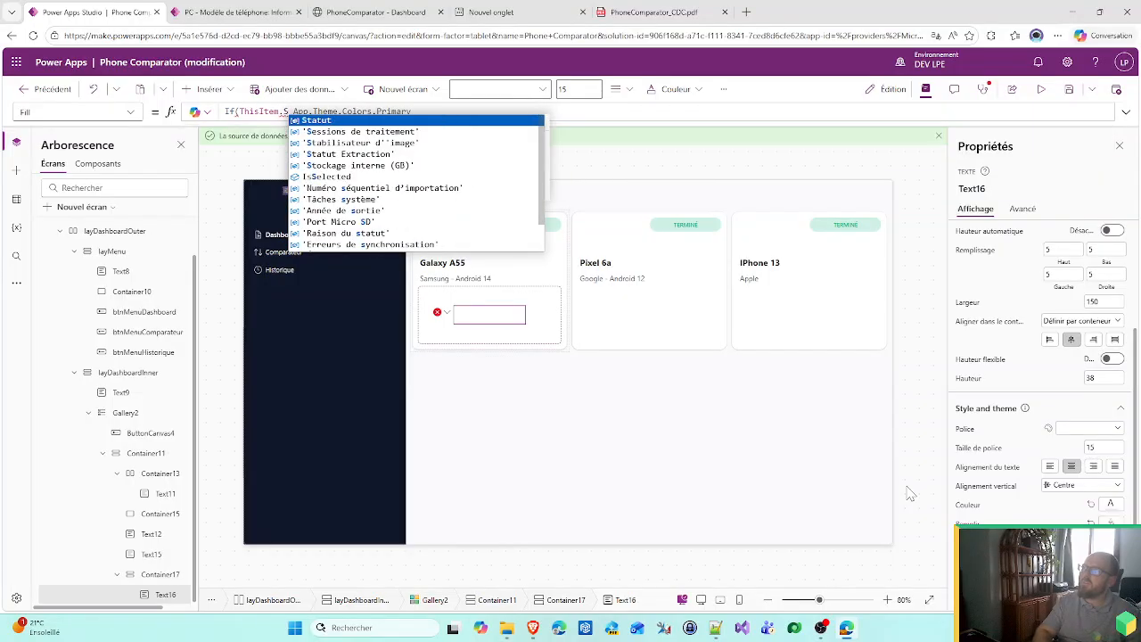
pyautogui.press('Down')
pyautogui.press('Tab')
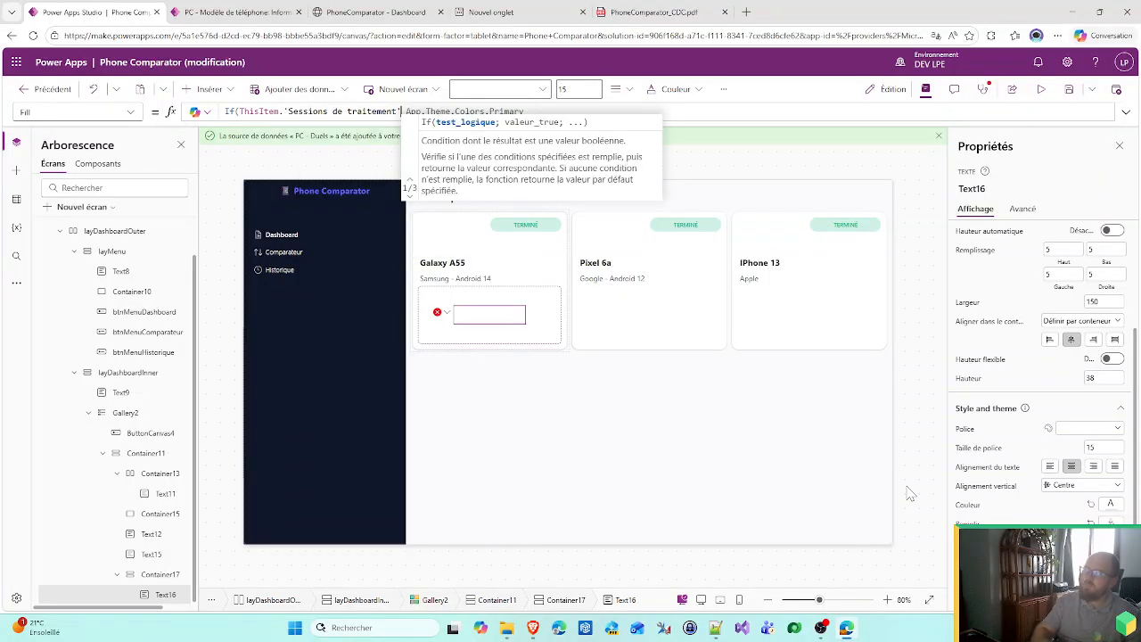
# - Compare the field in the If condition with 'PC - Statut IA'.'En cours' and close the test with a semicolon
pyautogui.write('=')
pyautogui.hotkey('ctrl', 'space')
pyautogui.write('f')
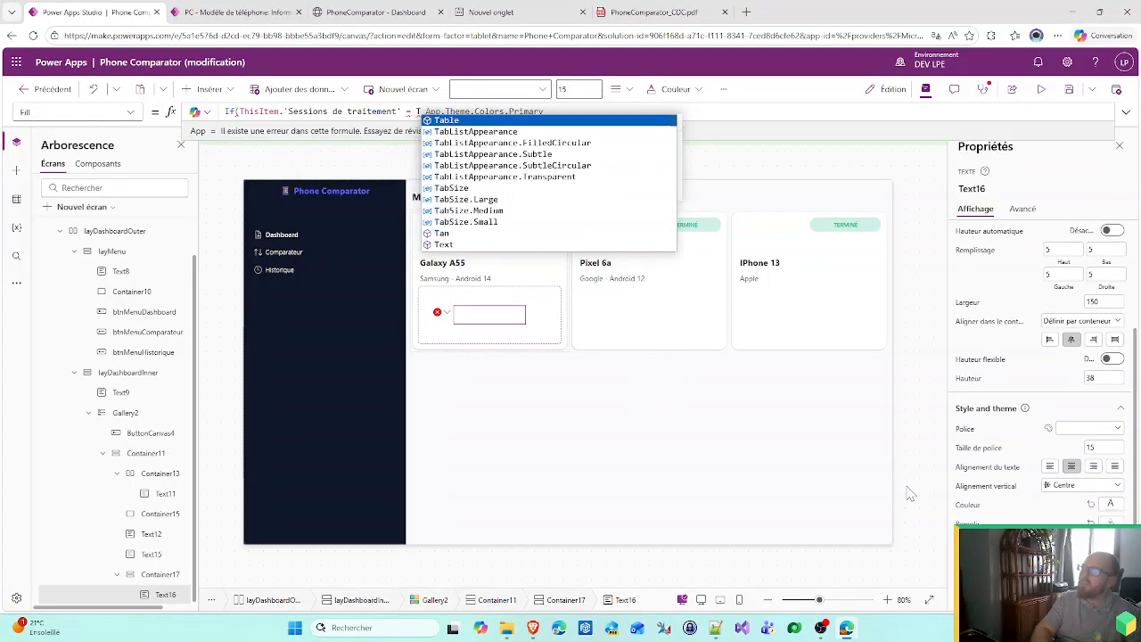
pyautogui.press('BackSpace')
pyautogui.press('Escape')
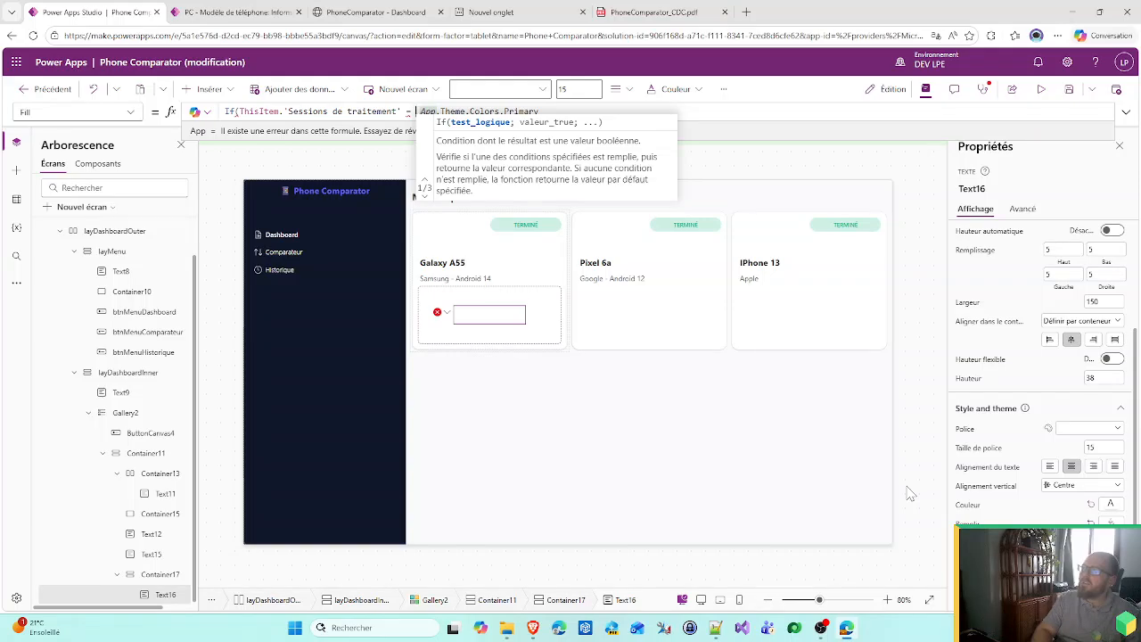
pyautogui.write('PC')
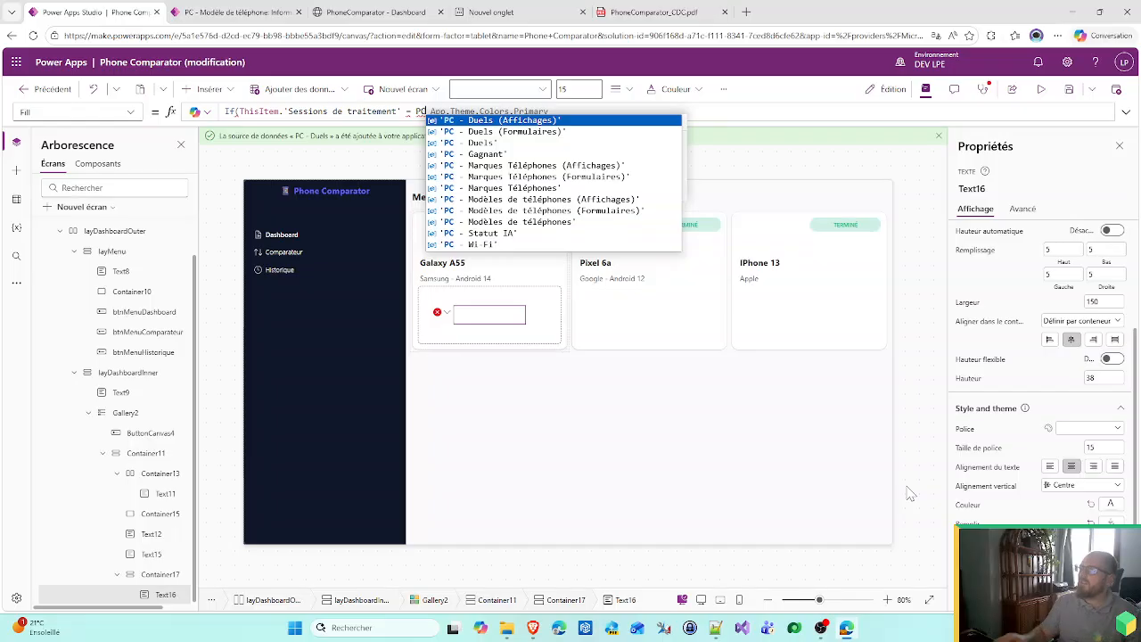
pyautogui.click(522, 234)
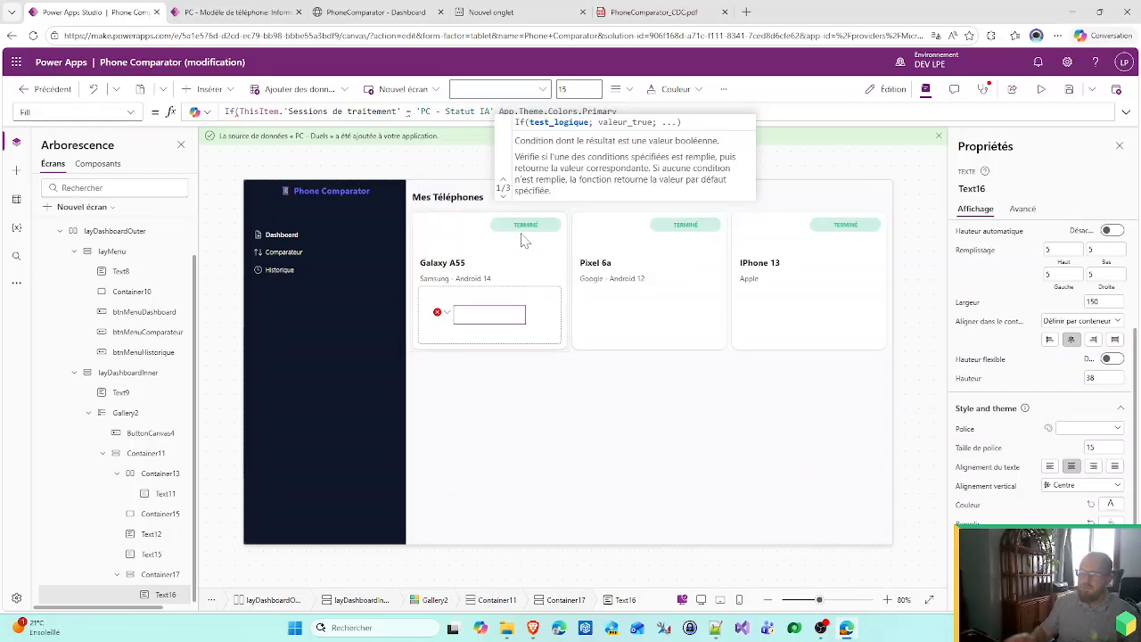
pyautogui.write('.')
pyautogui.press('Tab')
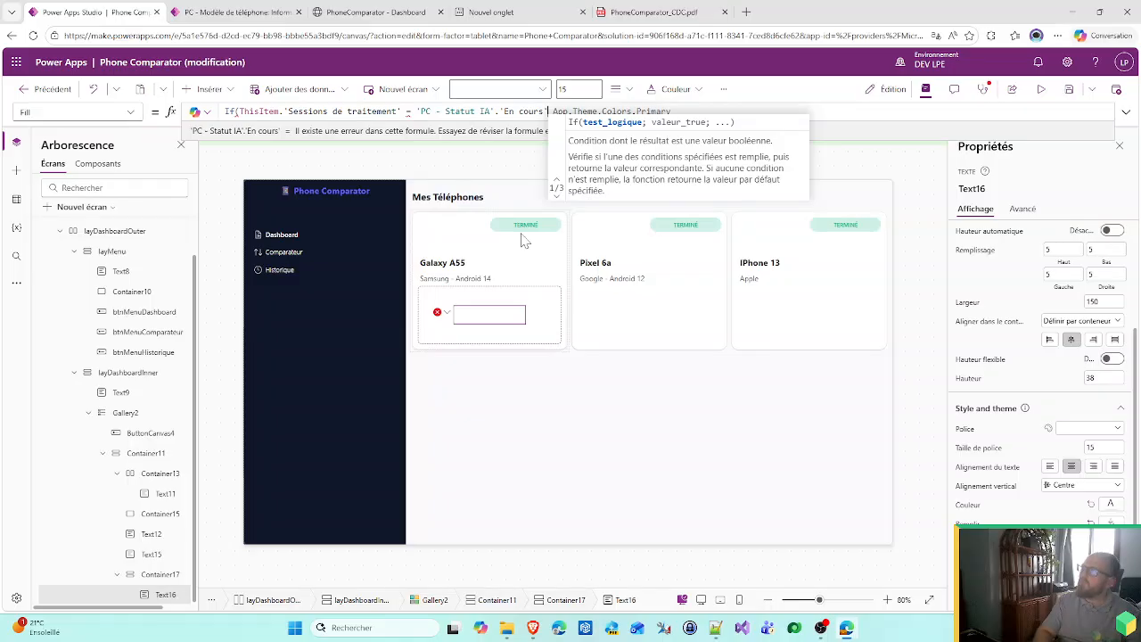
pyautogui.write(';')
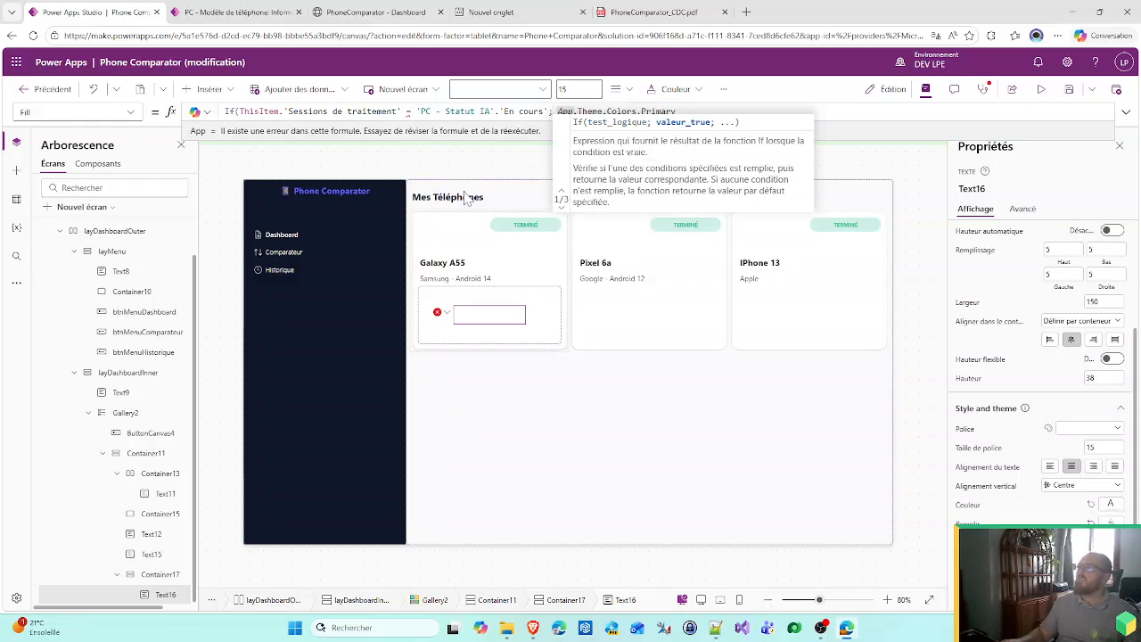
# - Replace the field tested in Text16's Fill condition with ThisItem.'Statut Extraction'
pyautogui.moveTo(551, 112)
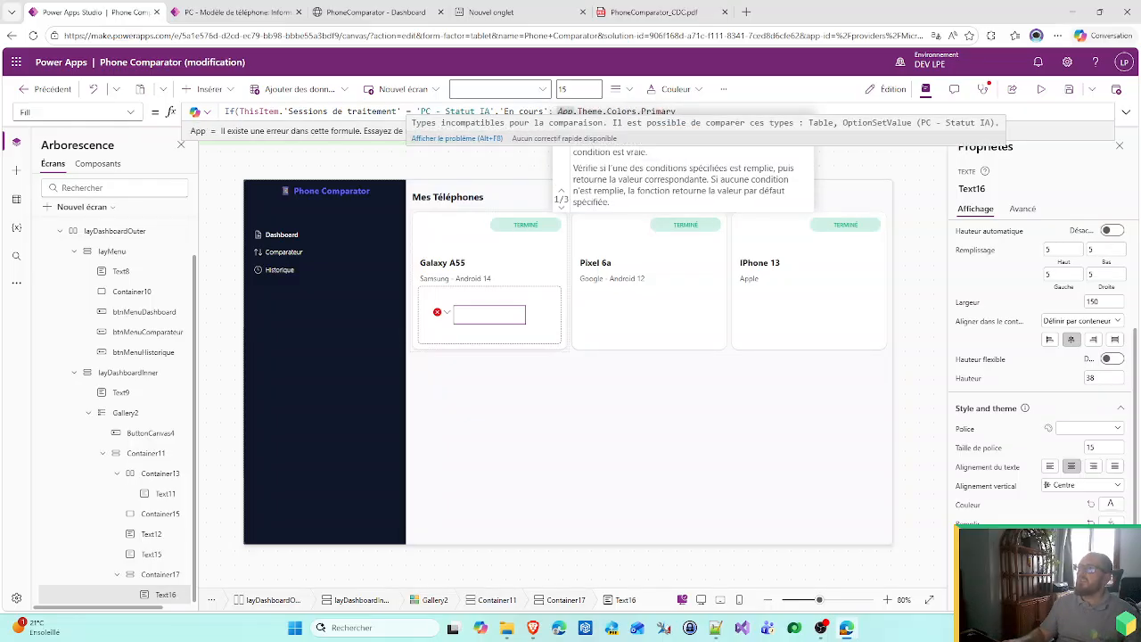
pyautogui.moveTo(401, 112); pyautogui.dragTo(283, 111)
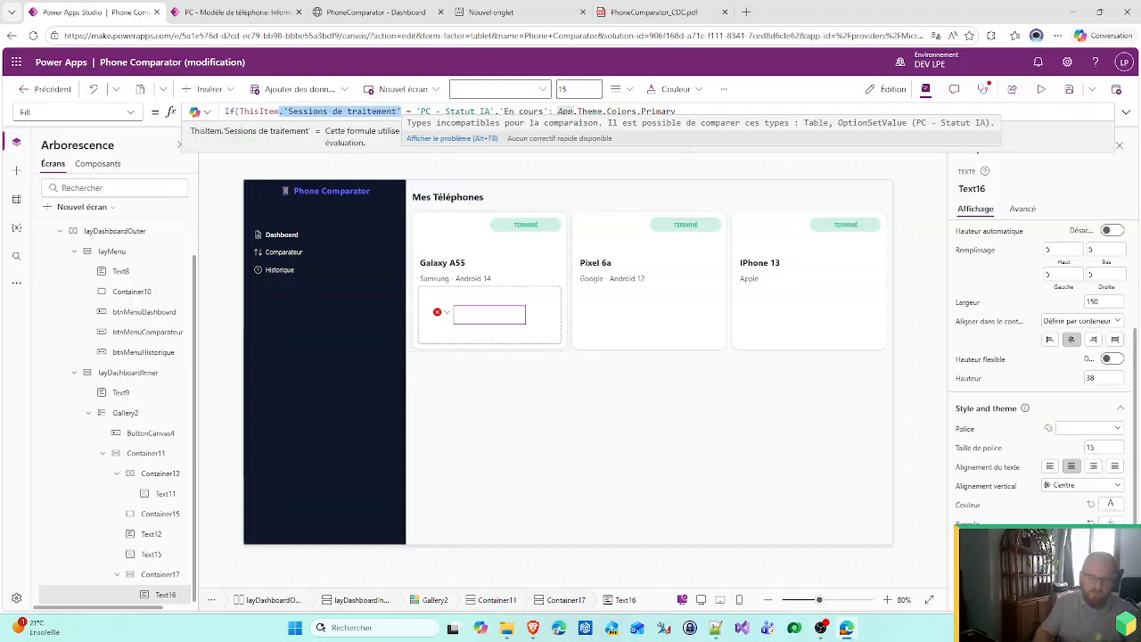
pyautogui.write('St')
pyautogui.click(392, 131)
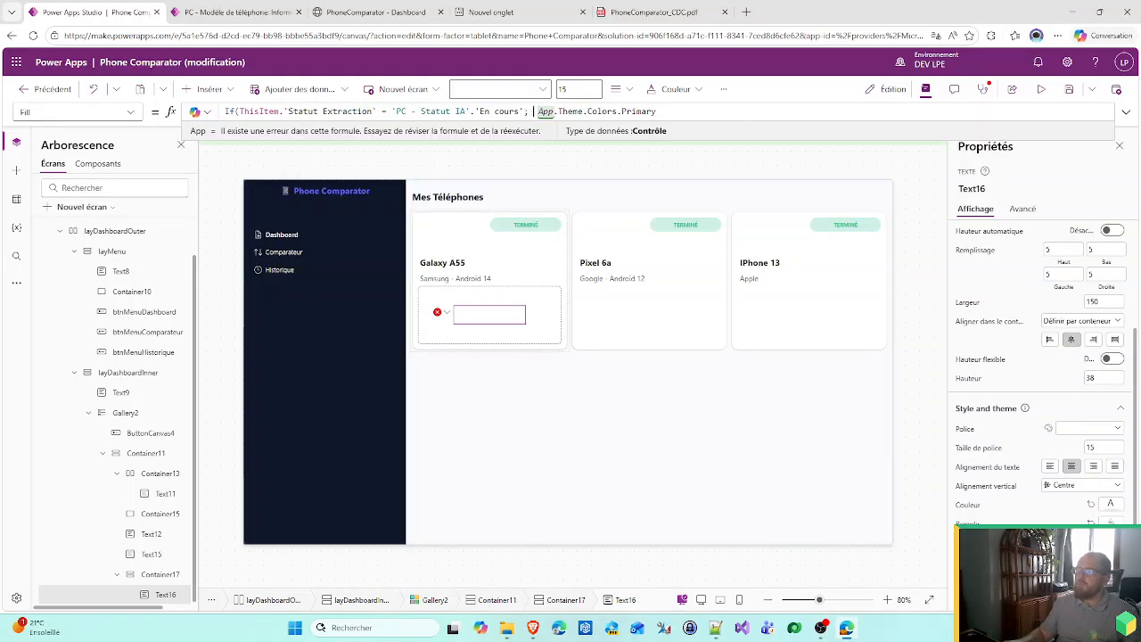
# - Complete Text16's Fill condition to return RGBA(255;255;255;1) when true and App.Theme.Colors.Primary otherwise
pyautogui.write('RGBA(25')
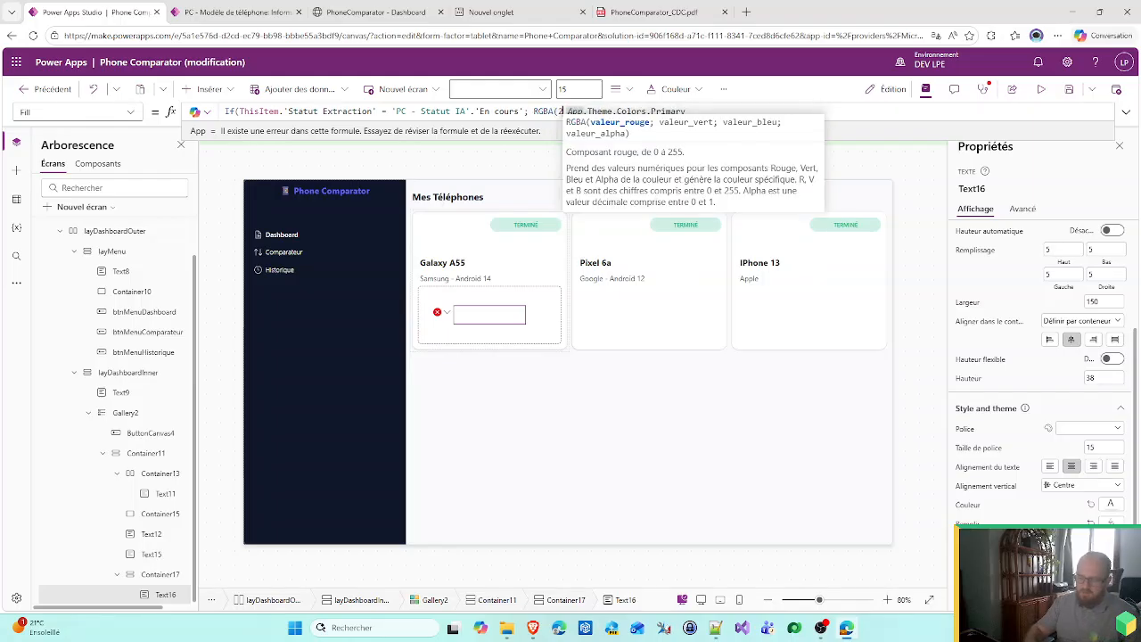
pyautogui.write('5;25656')
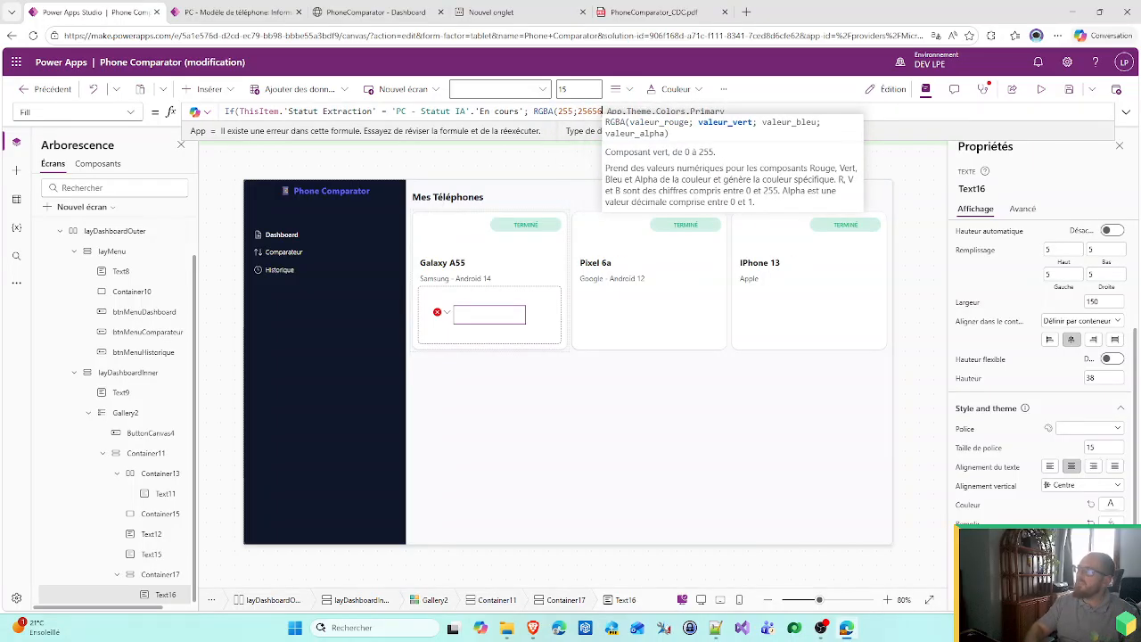
pyautogui.press('BackSpace')
pyautogui.press('BackSpace')
pyautogui.press('BackSpace')
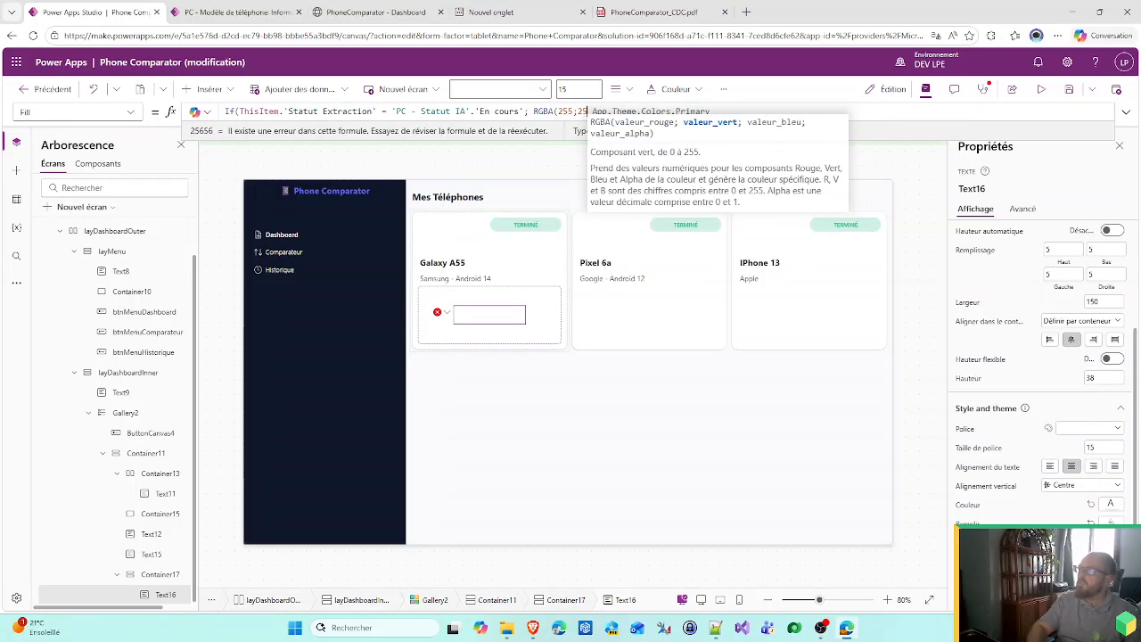
pyautogui.write('5;255;25')
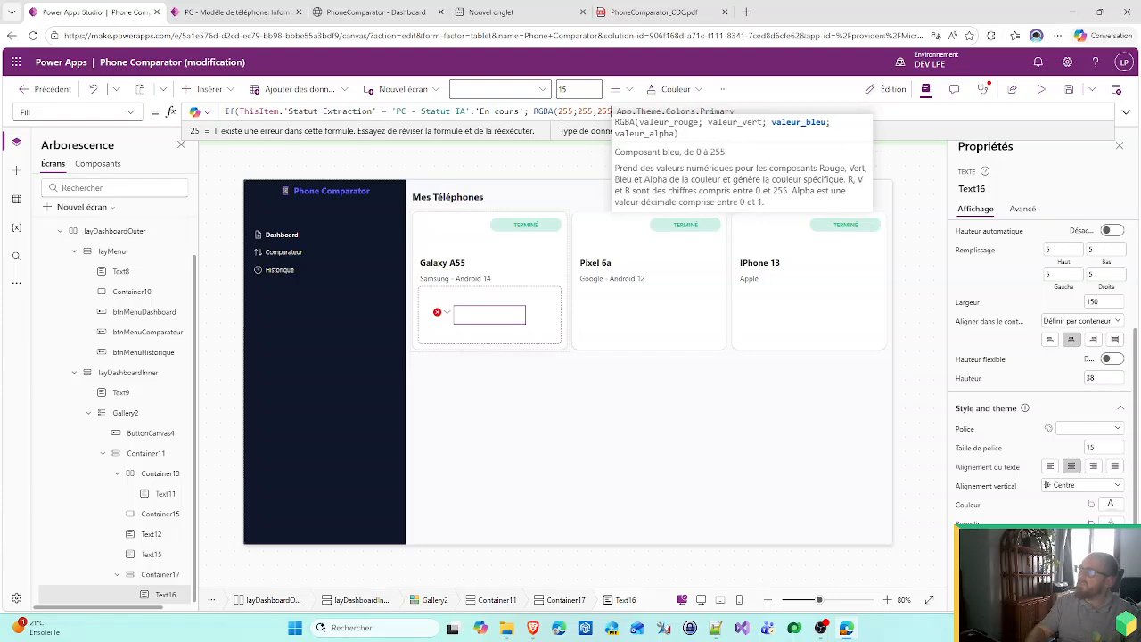
pyautogui.write('1);')
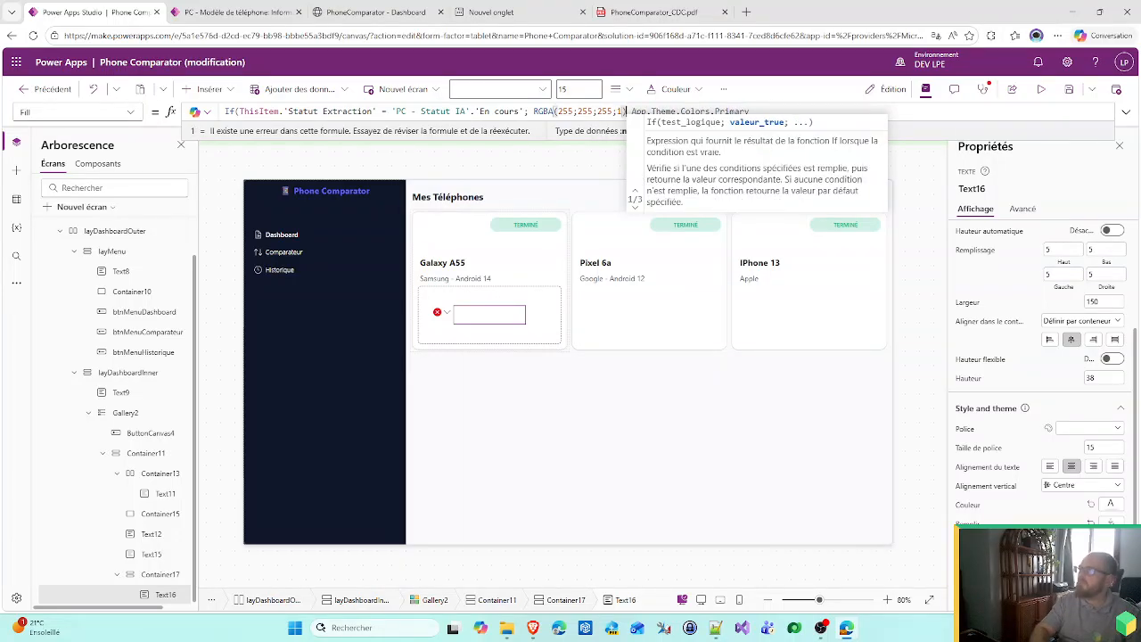
pyautogui.click(802, 112)
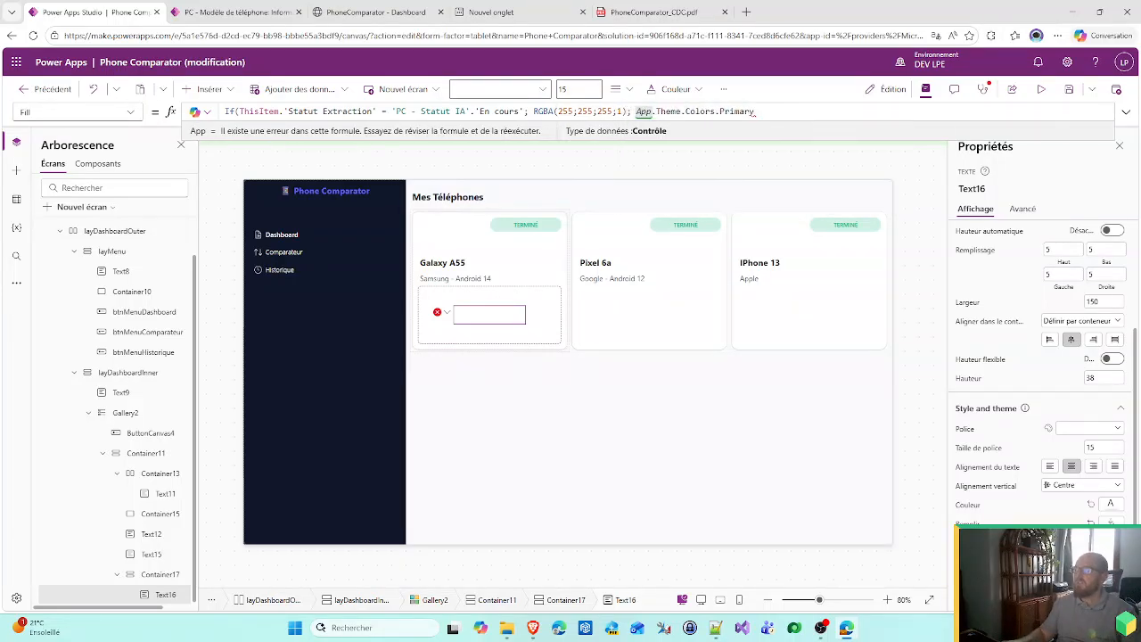
pyautogui.write(')')
# - Copy Text16's whole Fill formula and replace its Color formula with it
pyautogui.hotkey('ctrl', 'a')
pyautogui.hotkey('ctrl', 'c')
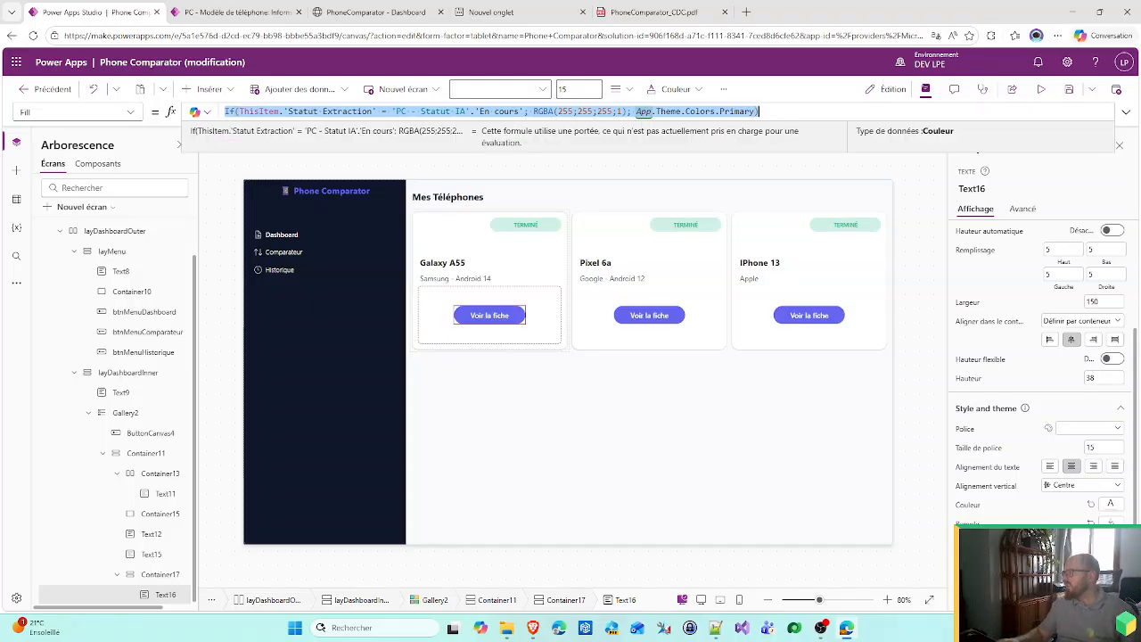
pyautogui.click(968, 506)
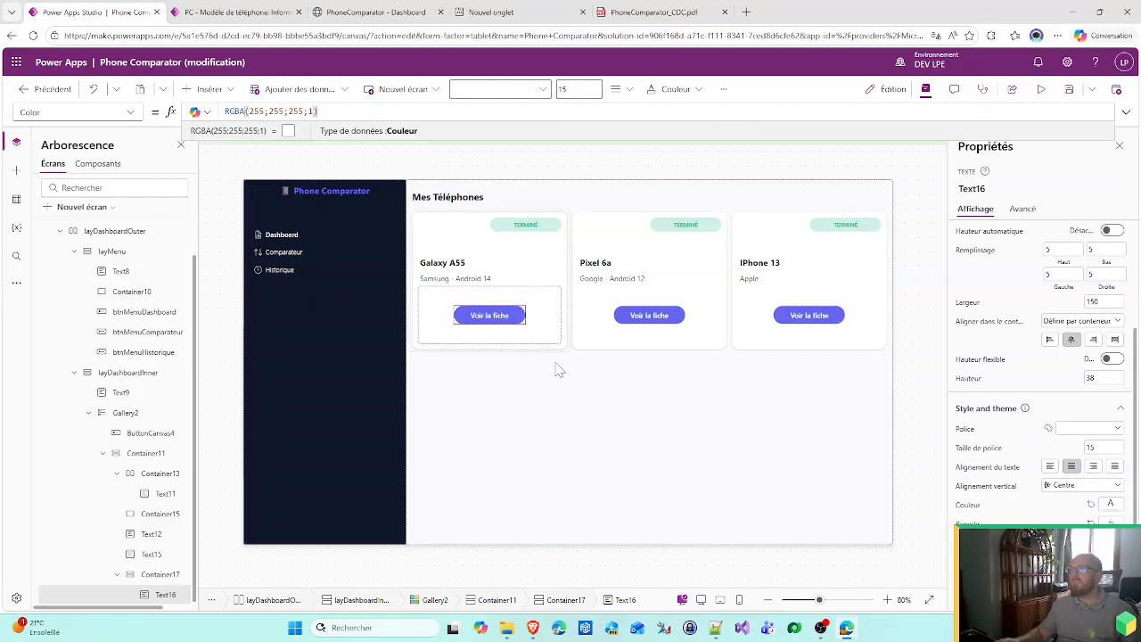
pyautogui.hotkey('ctrl', 'a')
pyautogui.hotkey('ctrl', 'v')
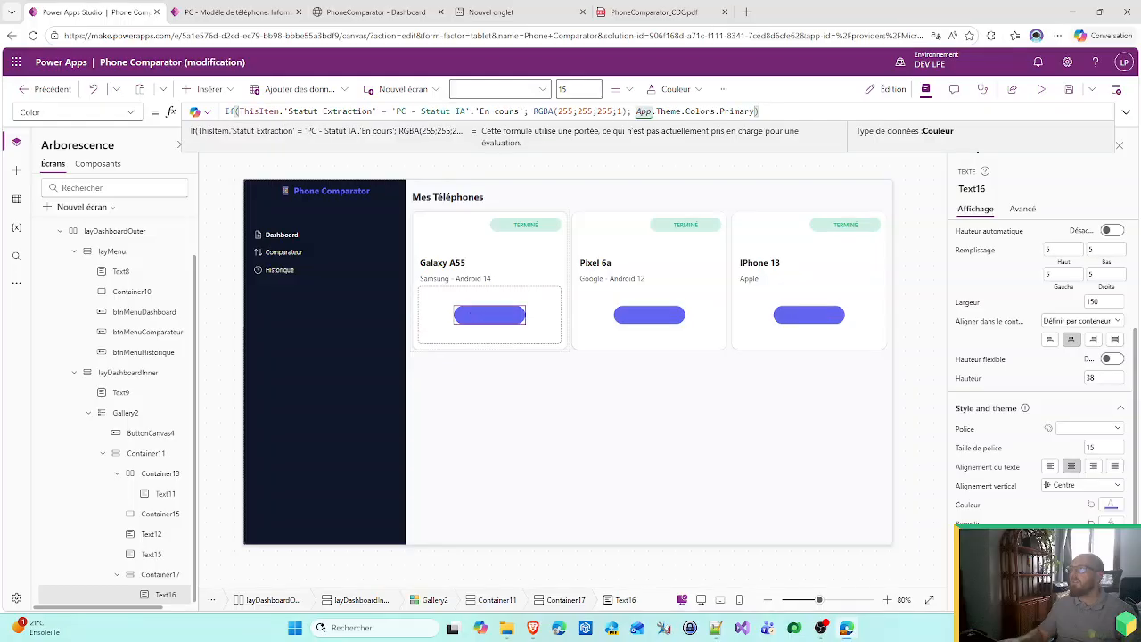
# - Swap the results in Text16's Color condition: App.Theme.Colors.Primary for 'En cours' and RGBA(255;255;255;1) otherwise
pyautogui.moveTo(636, 111); pyautogui.dragTo(736, 111)
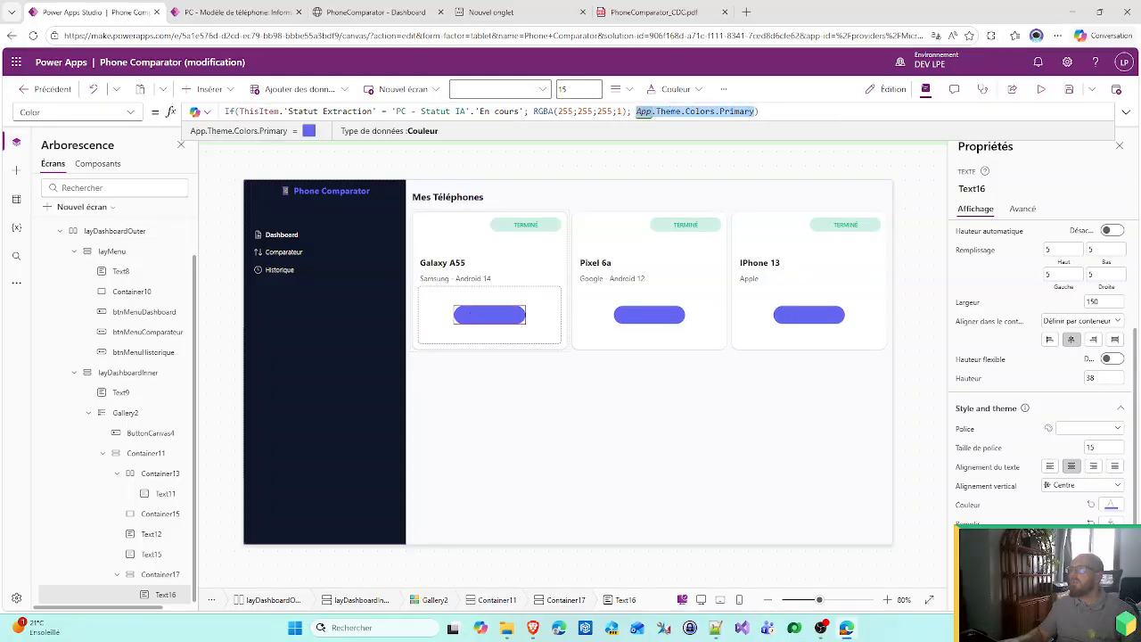
pyautogui.hotkey('ctrl', 'c')
pyautogui.click(528, 112)
pyautogui.hotkey('ctrl', 'v')
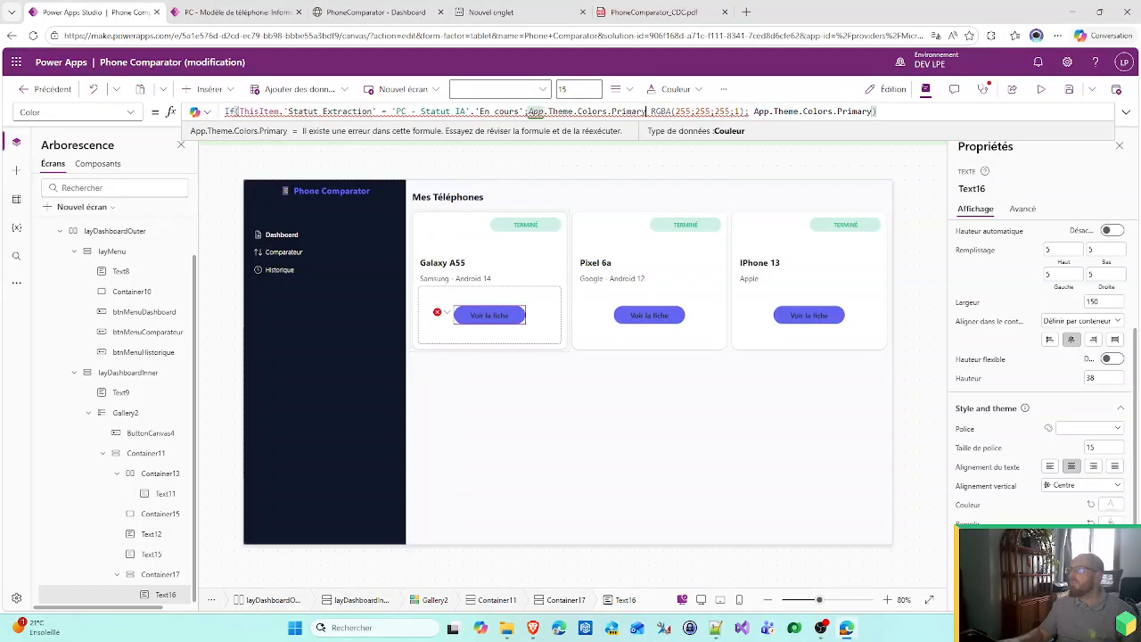
pyautogui.moveTo(646, 111); pyautogui.dragTo(745, 111)
pyautogui.press('BackSpace')
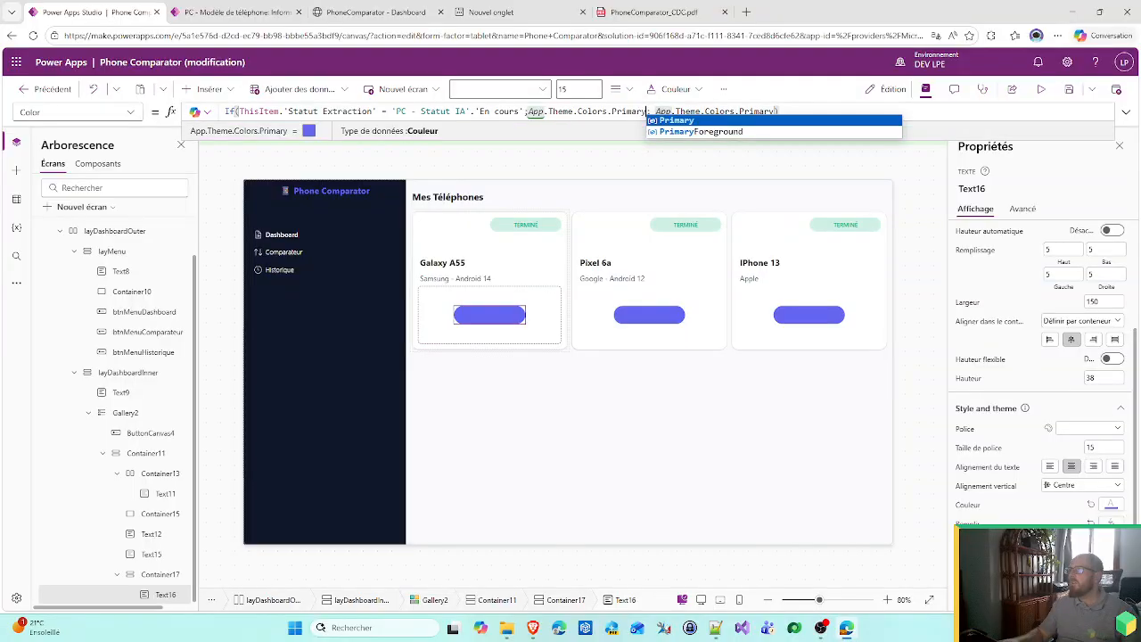
pyautogui.moveTo(655, 111); pyautogui.dragTo(756, 112)
pyautogui.hotkey('ctrl', 'z')
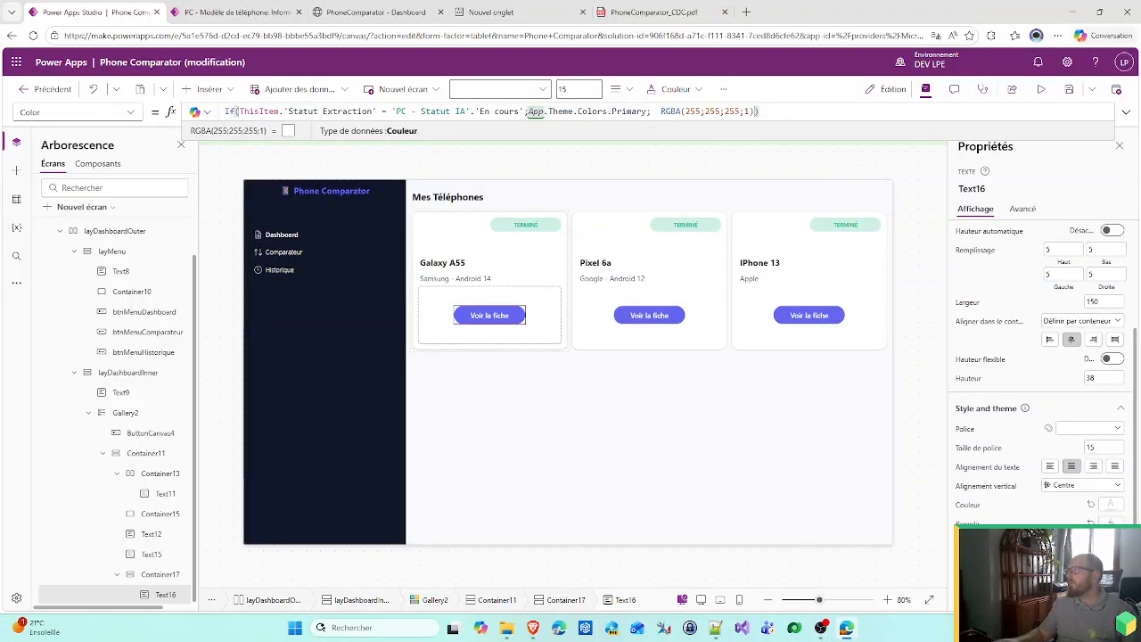
pyautogui.scroll(5, 994, 281)
pyautogui.click(961, 256)
pyautogui.hotkey('ctrl', 'a')
pyautogui.hotkey('ctrl', 'v')
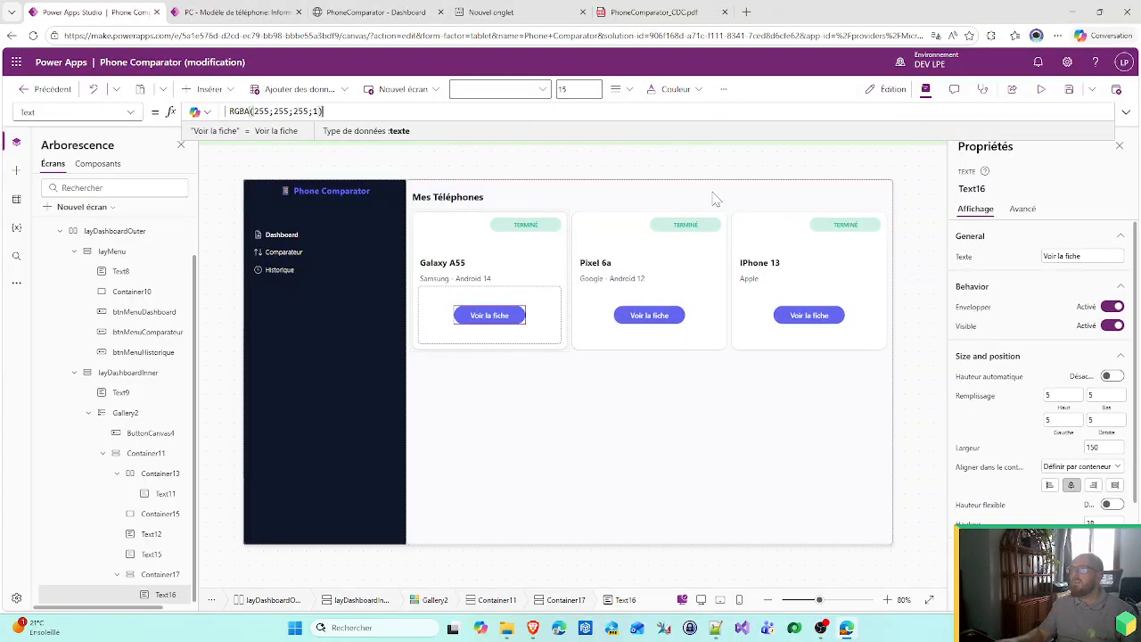
pyautogui.hotkey('ctrl', 'z')
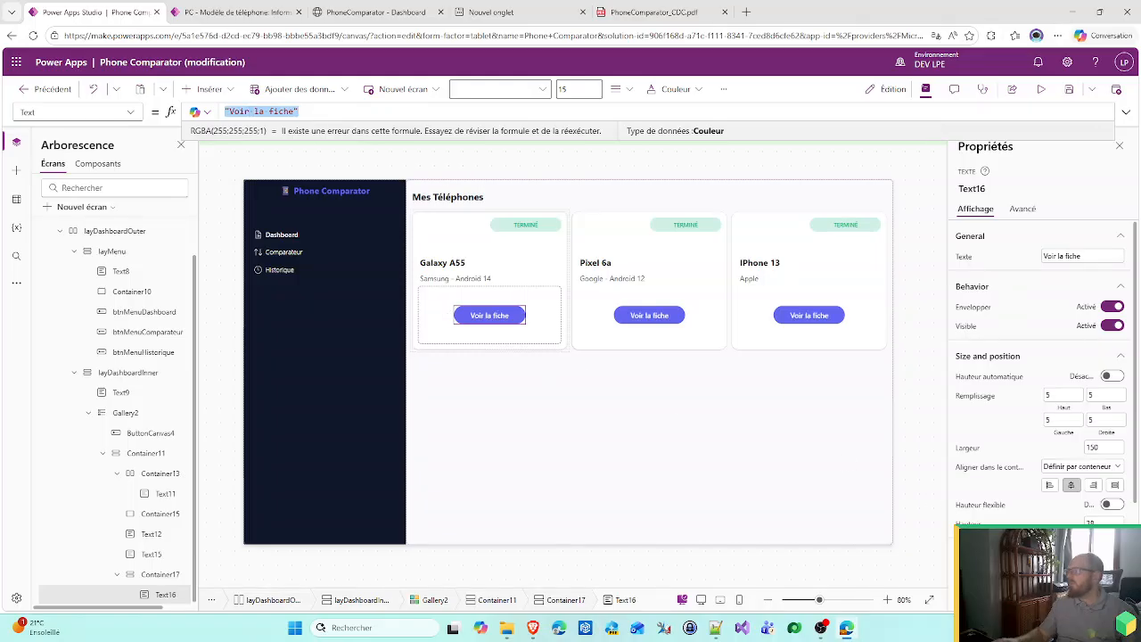
# - Copy Text16's Fill formula and replace its Text formula "Voir la fiche" with it
pyautogui.scroll(-3, 1038, 356)
pyautogui.hotkey('ctrl', 'z')
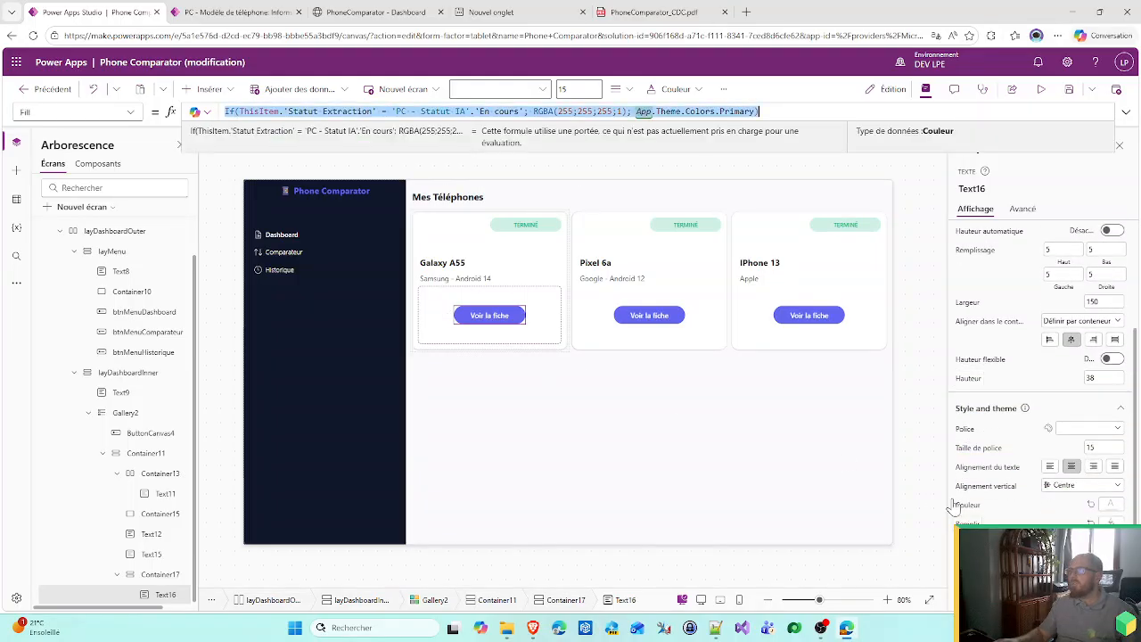
pyautogui.scroll(3, 998, 399)
pyautogui.click(963, 256)
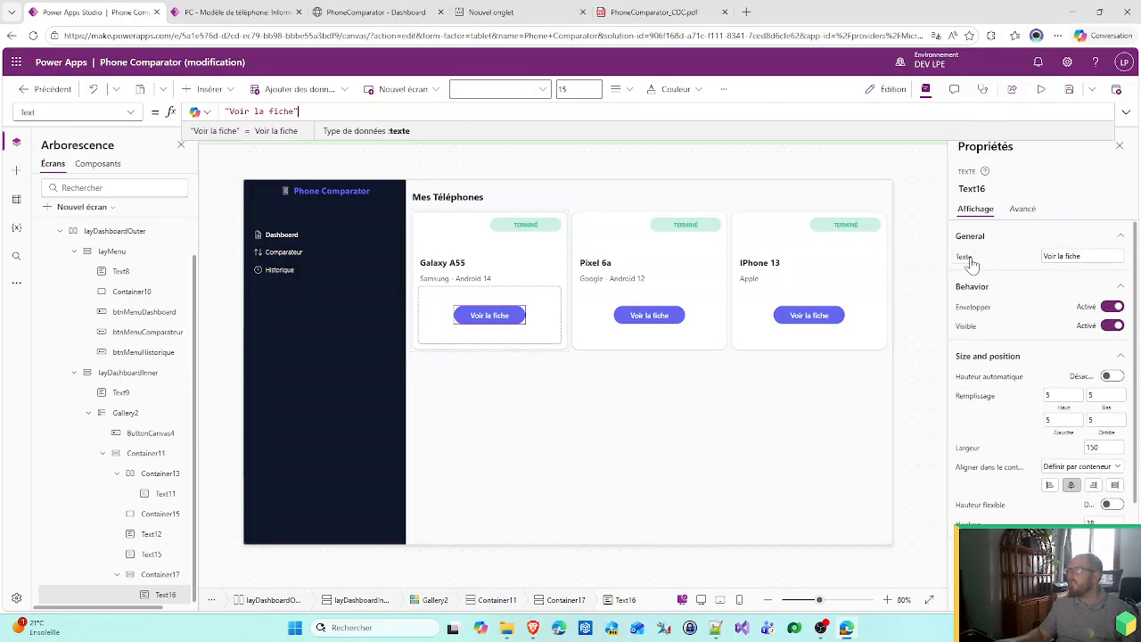
pyautogui.hotkey('ctrl', 'a')
pyautogui.hotkey('ctrl', 'v')
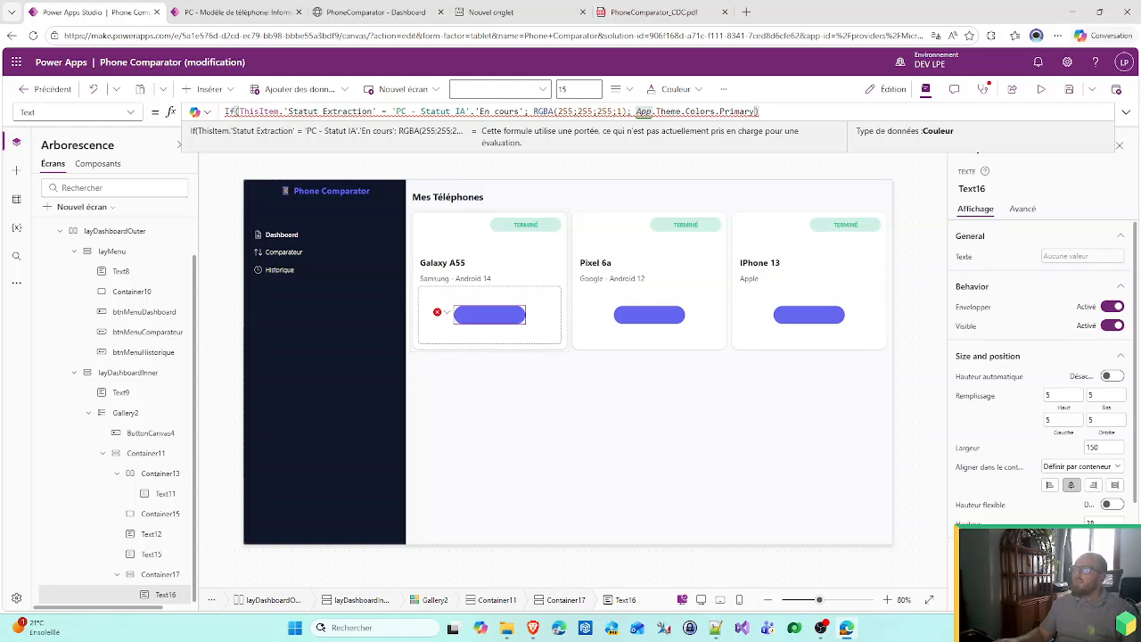
# - Make Text16's Text condition return "Analyse en cours ..." for 'En cours' and "Voir la fiche" otherwise
pyautogui.moveTo(534, 111); pyautogui.dragTo(632, 112)
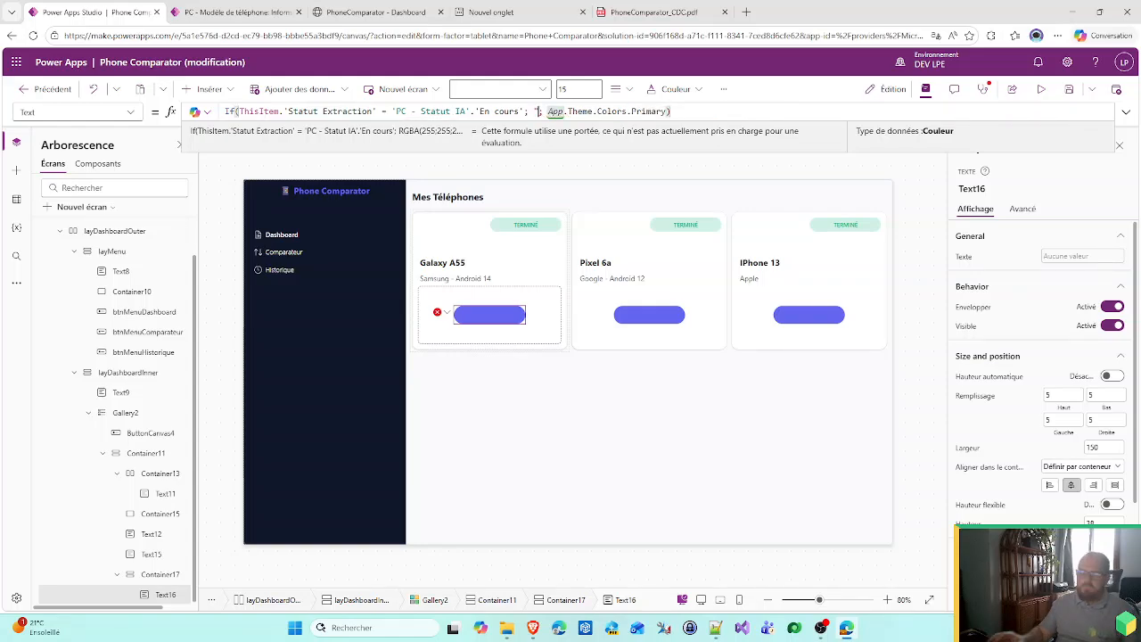
pyautogui.write('"Analys')
pyautogui.write('e en cours ..."')
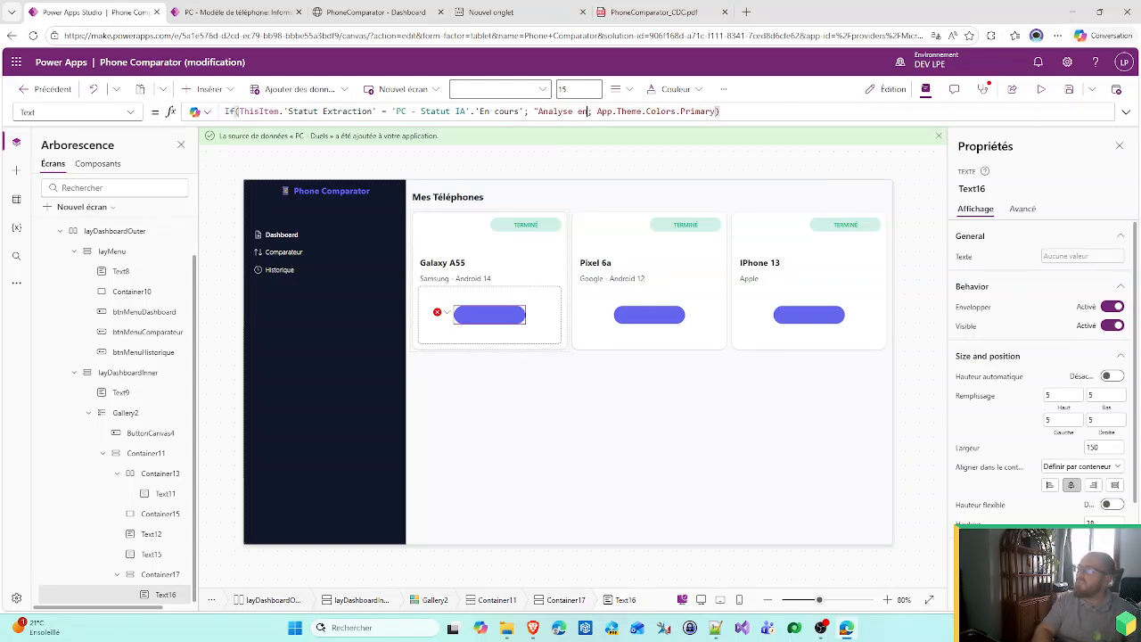
pyautogui.write('.."')
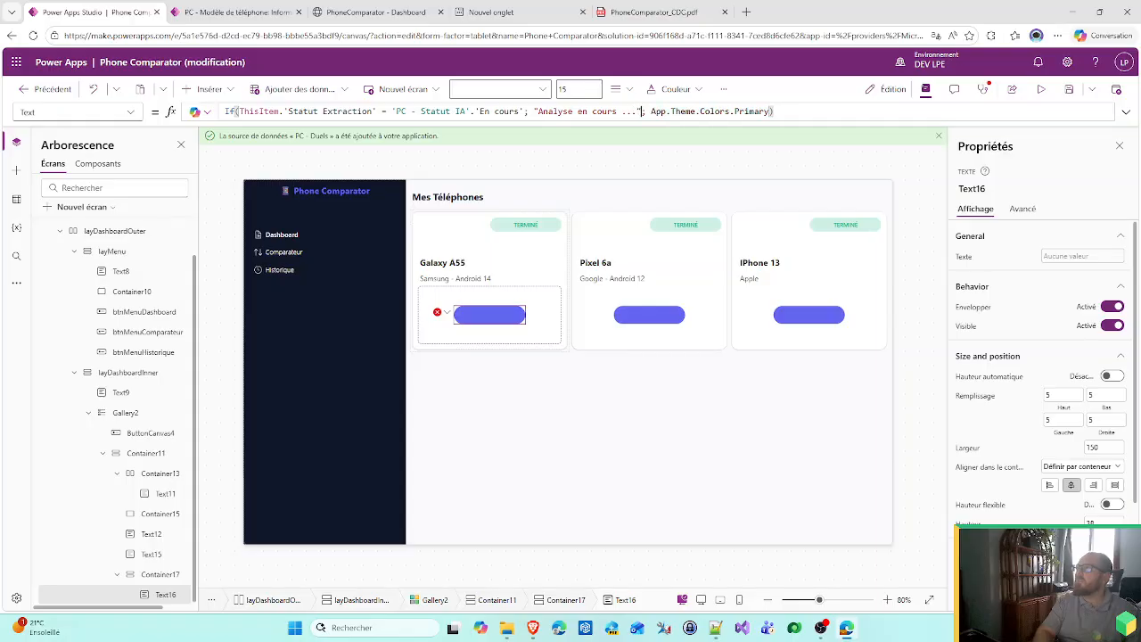
pyautogui.moveTo(652, 111); pyautogui.dragTo(768, 112)
pyautogui.write('"Voir')
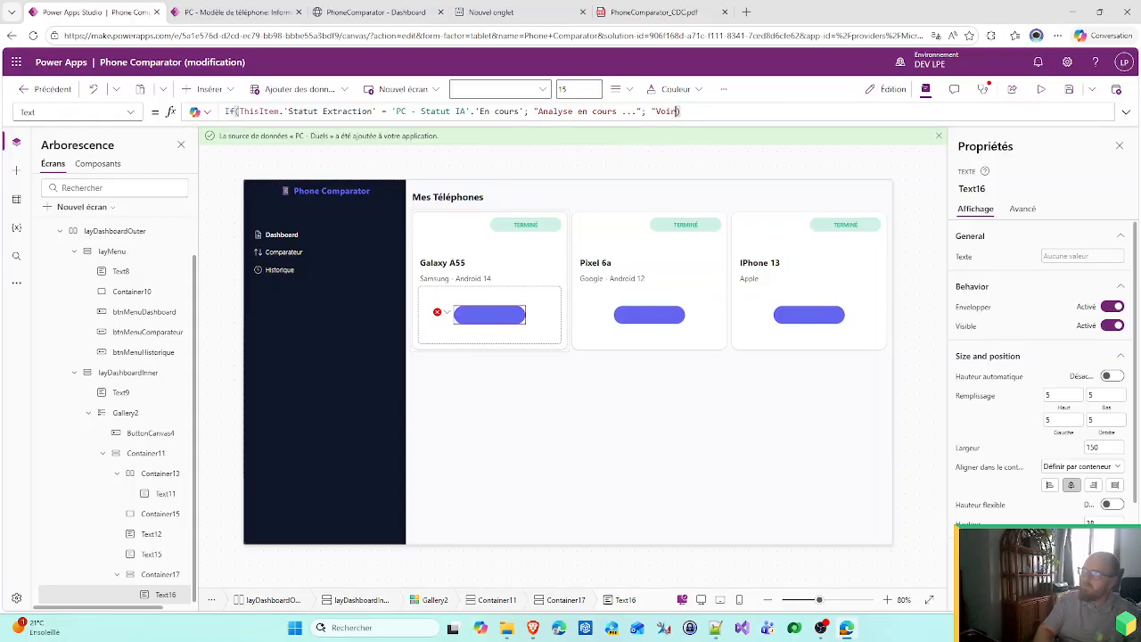
pyautogui.write('"')
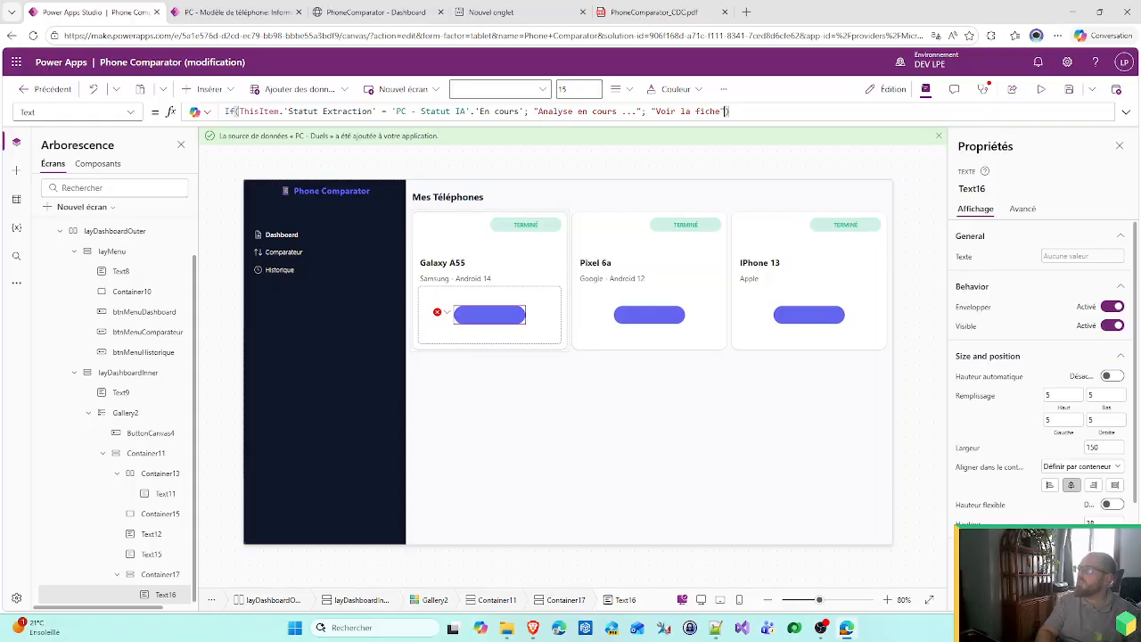
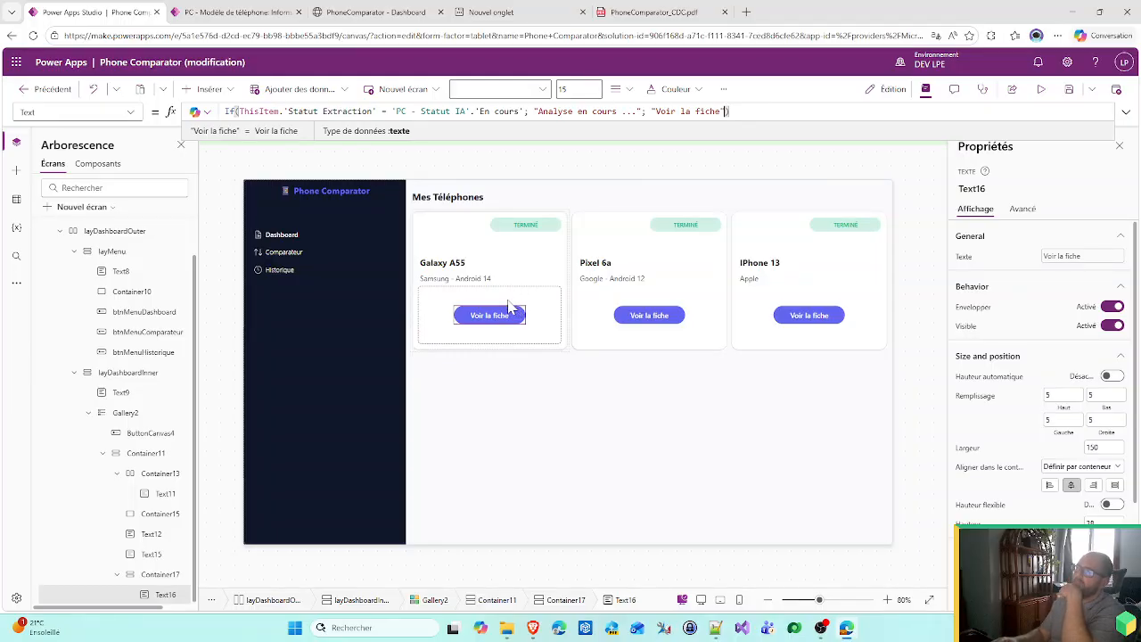
# - Insert a Spinner control into Container17 alongside Text16
pyautogui.click(208, 88)
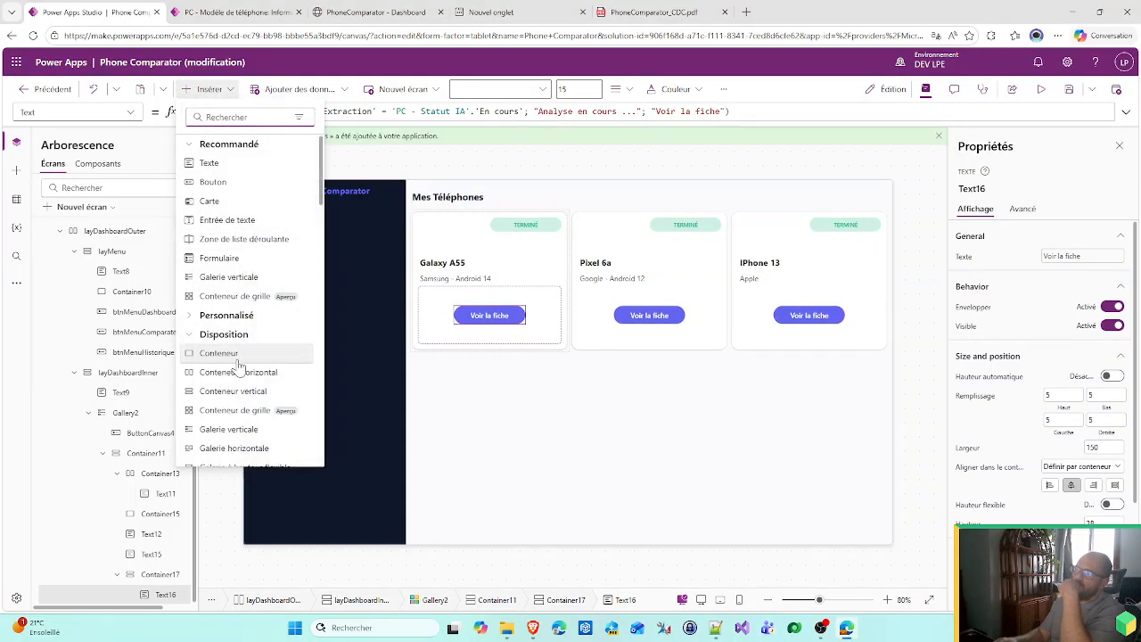
pyautogui.scroll(-8, 238, 366)
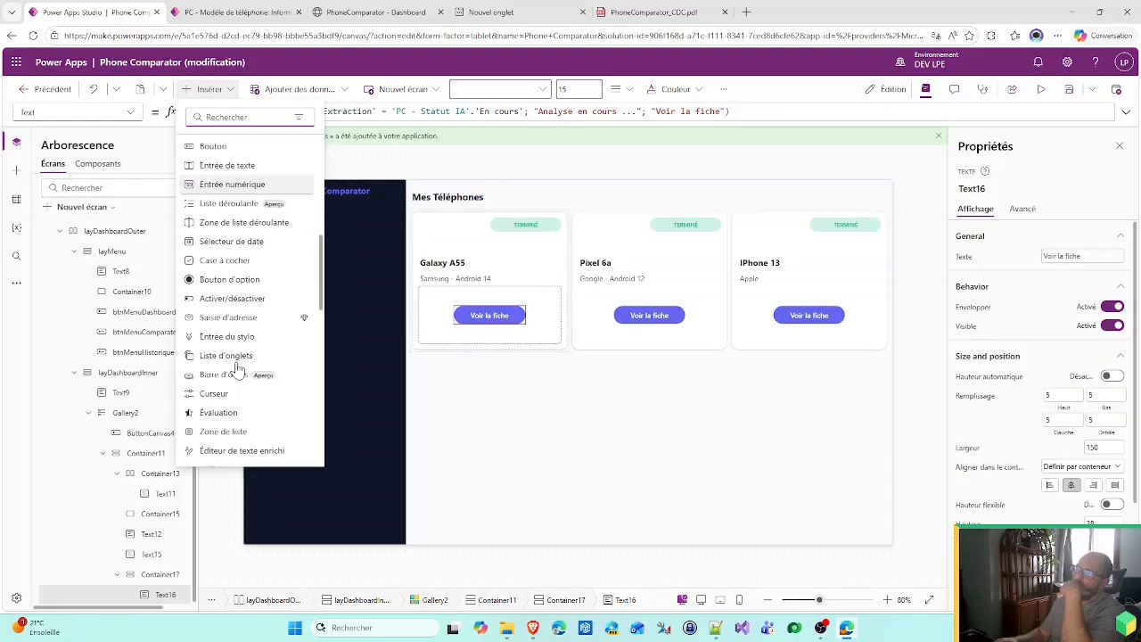
pyautogui.scroll(-3, 237, 367)
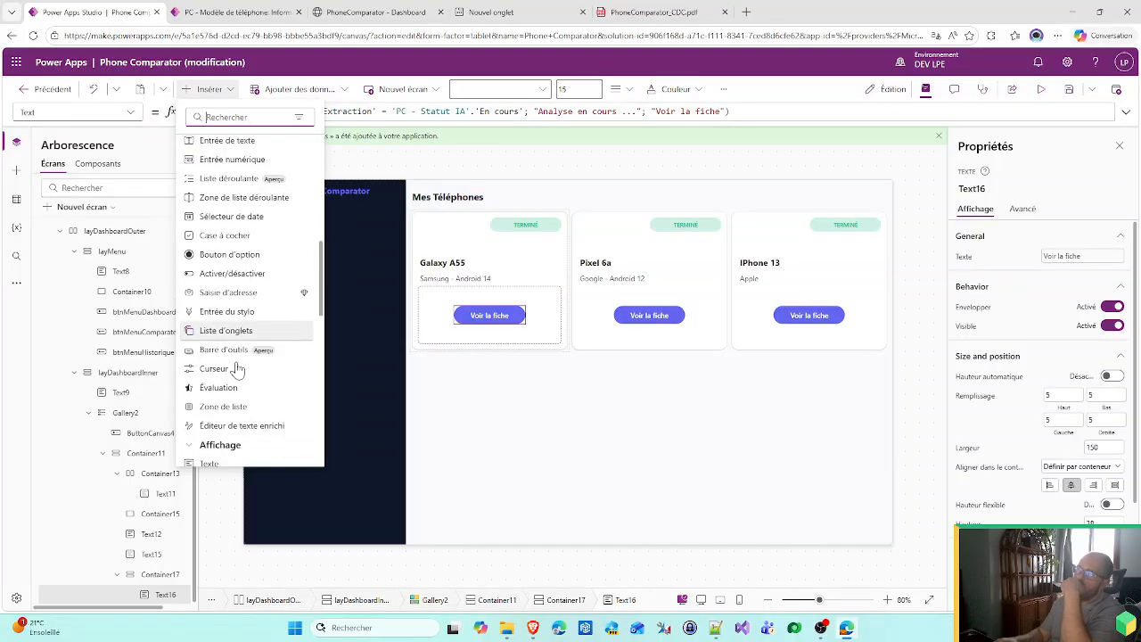
pyautogui.scroll(-3, 229, 388)
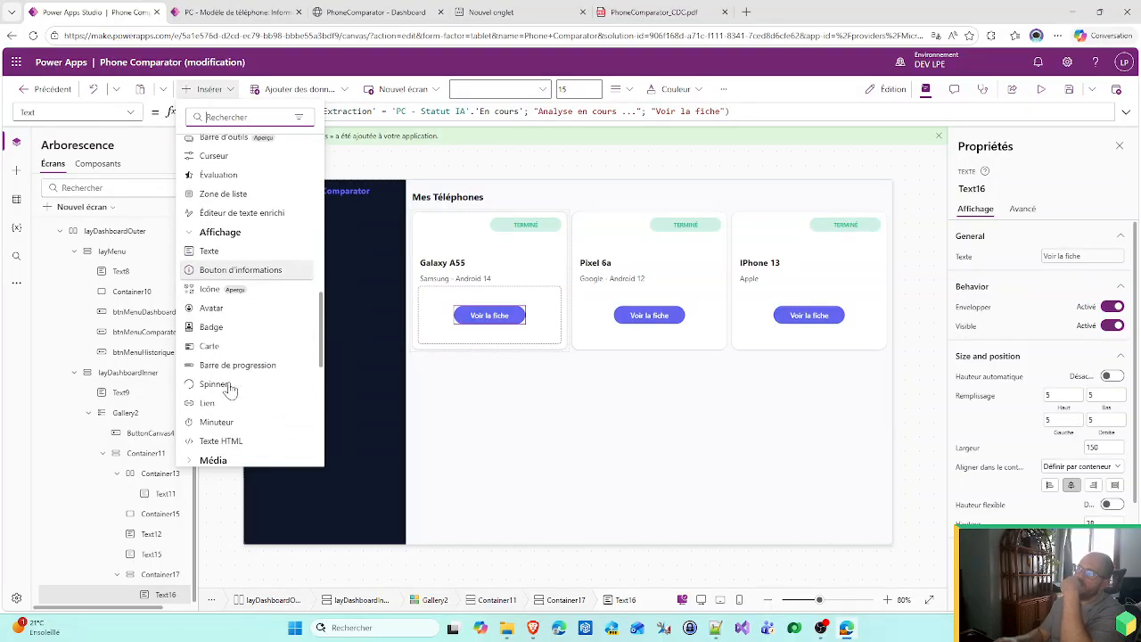
pyautogui.click(229, 389)
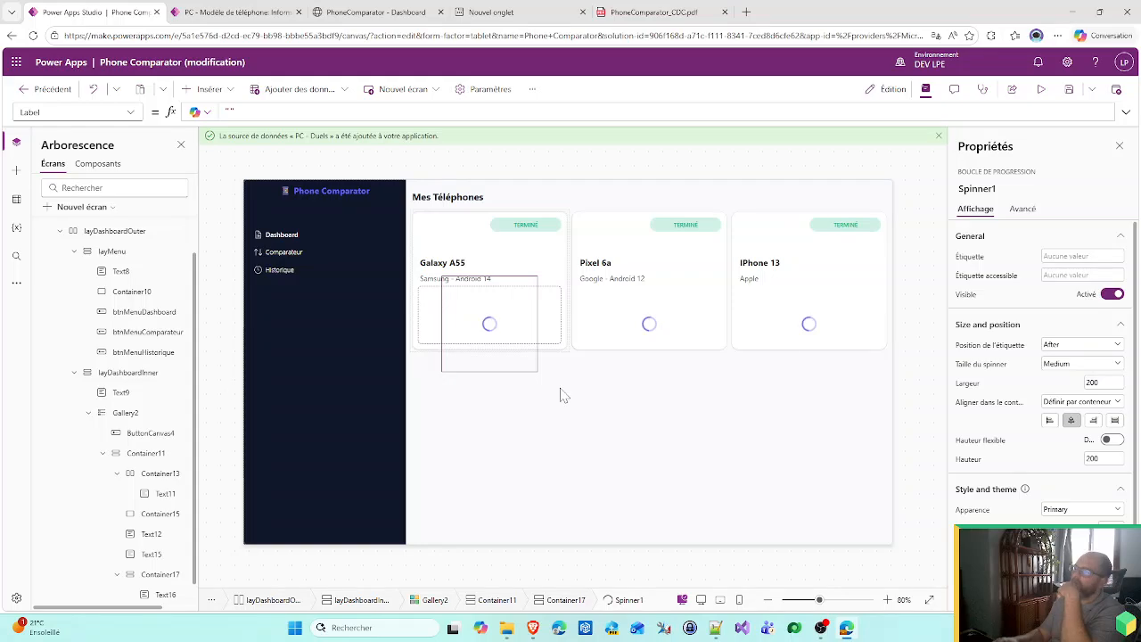
# - Set the new spinner's height to 40
pyautogui.click(1103, 458)
pyautogui.hotkey('ctrl', 'a')
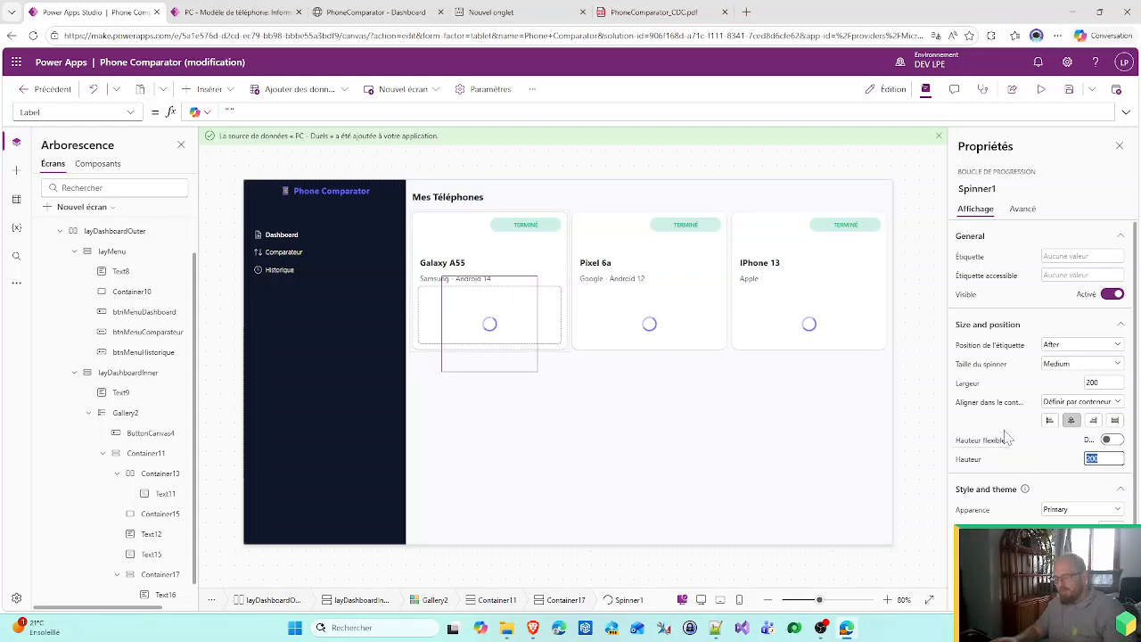
pyautogui.write('20')
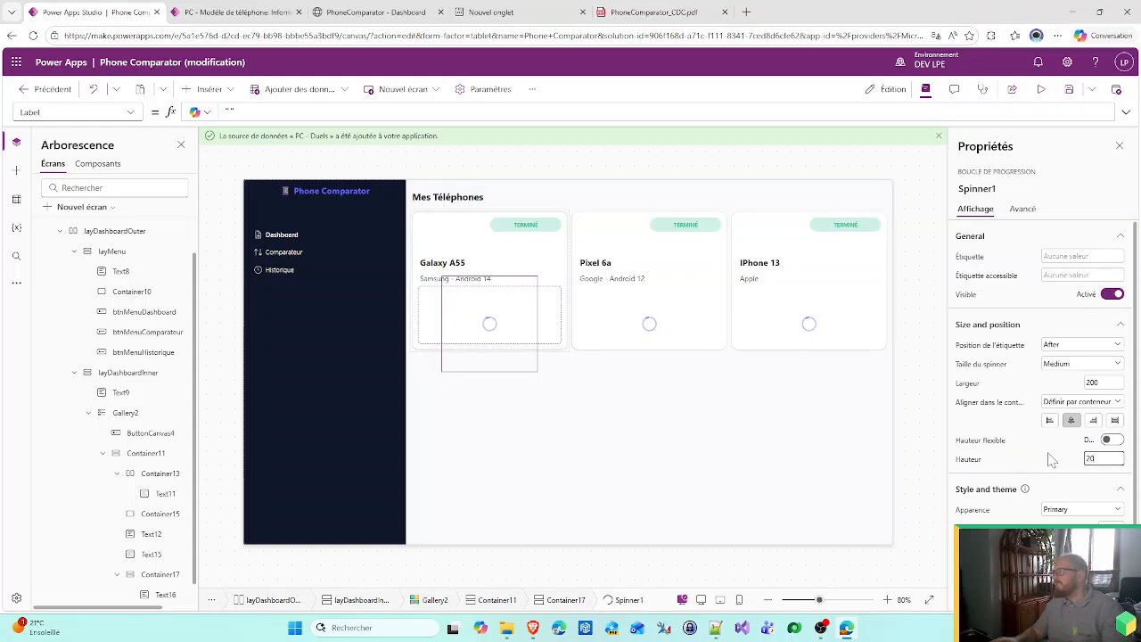
pyautogui.hotkey('ctrl', 'a')
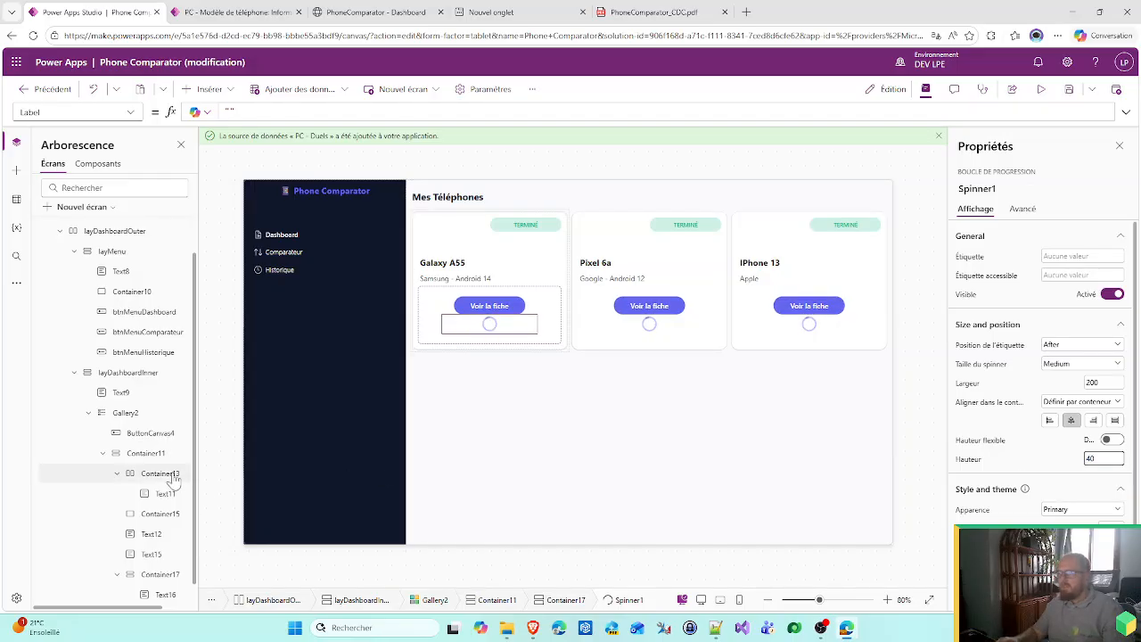
# - Place Spinner1 above Text16 inside Container17 and leave the spinner selected
pyautogui.scroll(-1, 156, 499)
pyautogui.moveTo(165, 574)
pyautogui.mouseDown()
pyautogui.moveTo(107, 573)
pyautogui.moveTo(150, 576)
pyautogui.mouseUp()
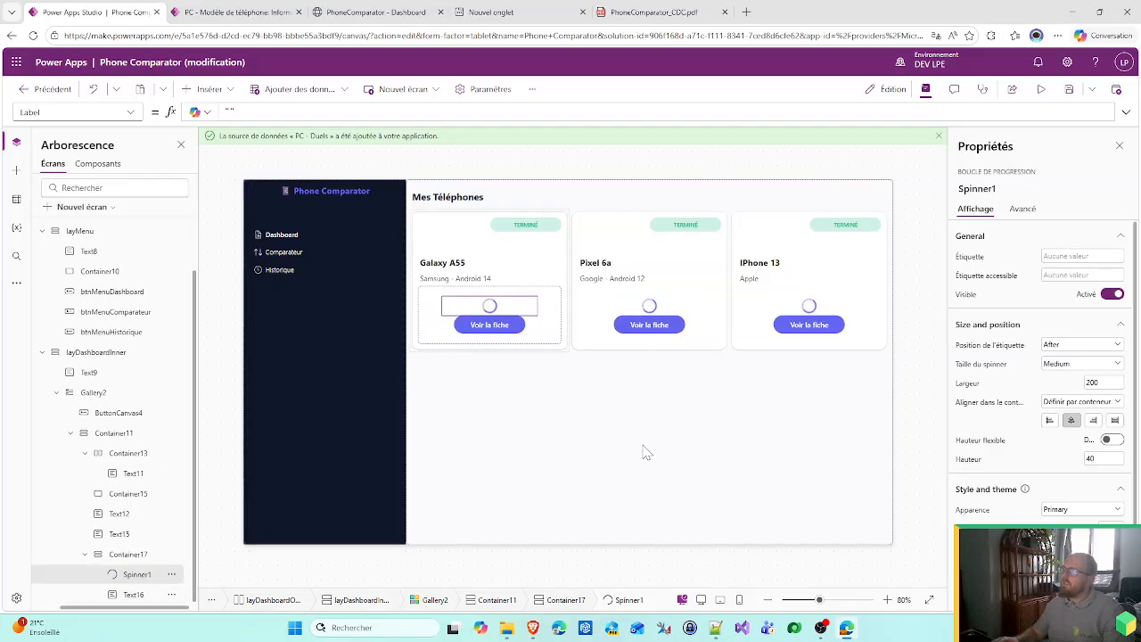
pyautogui.click(922, 314)
pyautogui.click(479, 303)
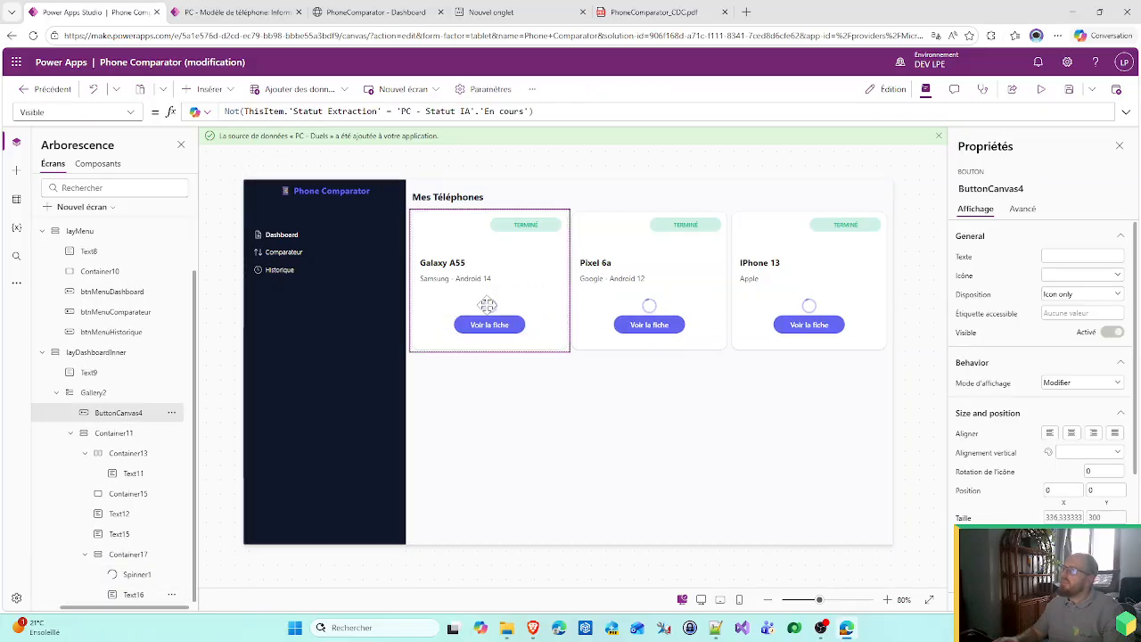
pyautogui.click(135, 574)
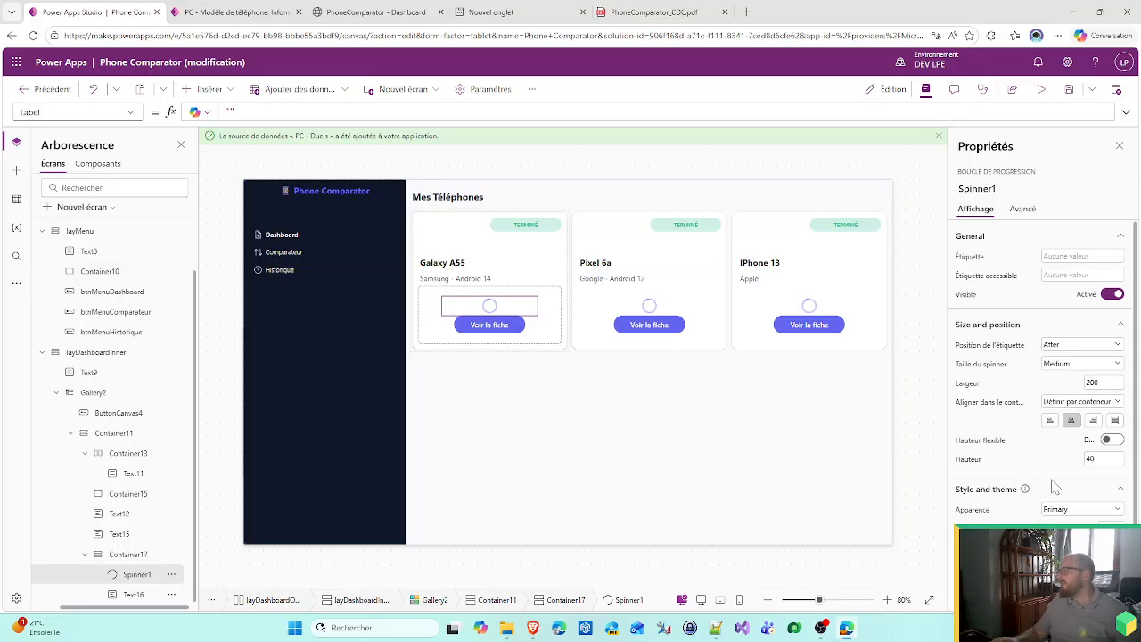
# - Set Spinner1's spinner size to ExtraSmall and its height to 30
pyautogui.scroll(-1, 1076, 515)
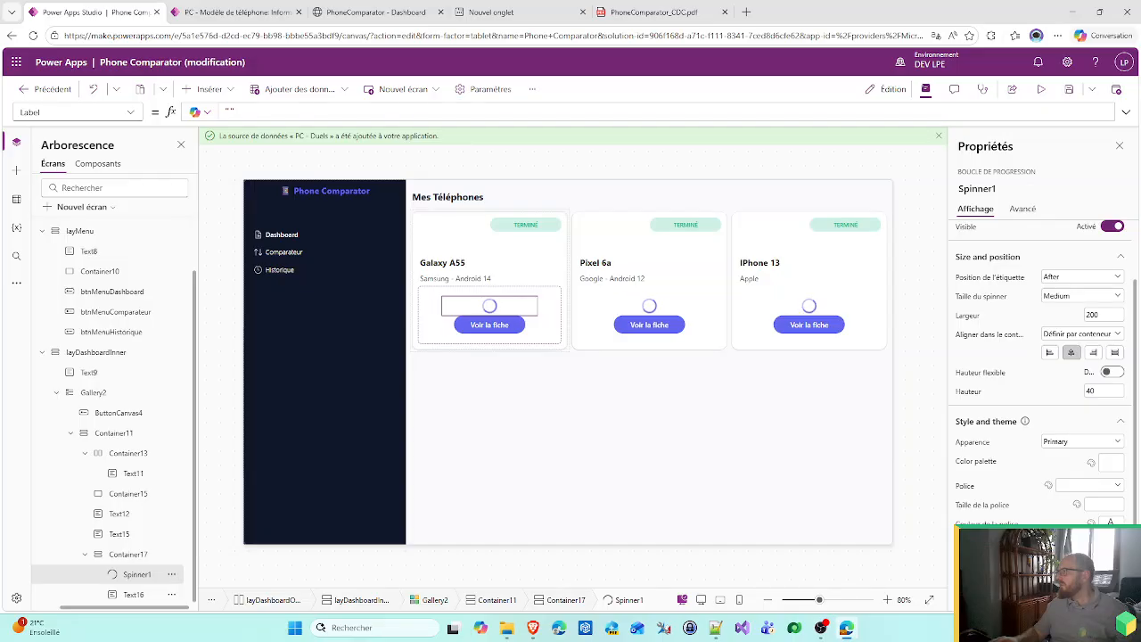
pyautogui.scroll(1, 1082, 476)
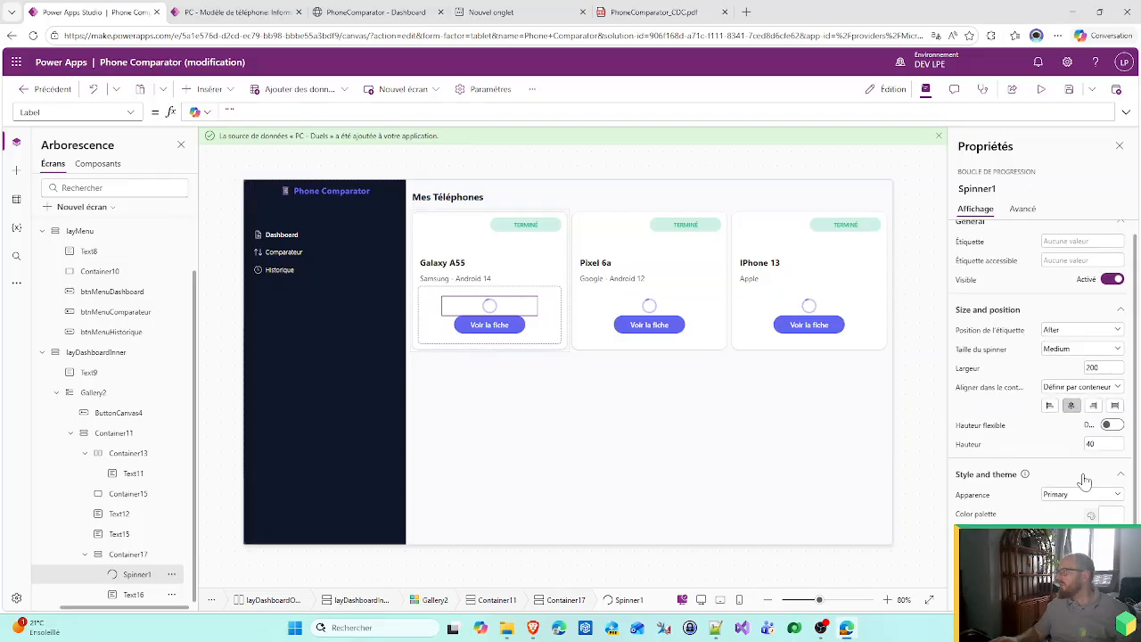
pyautogui.click(1070, 355)
pyautogui.click(1061, 378)
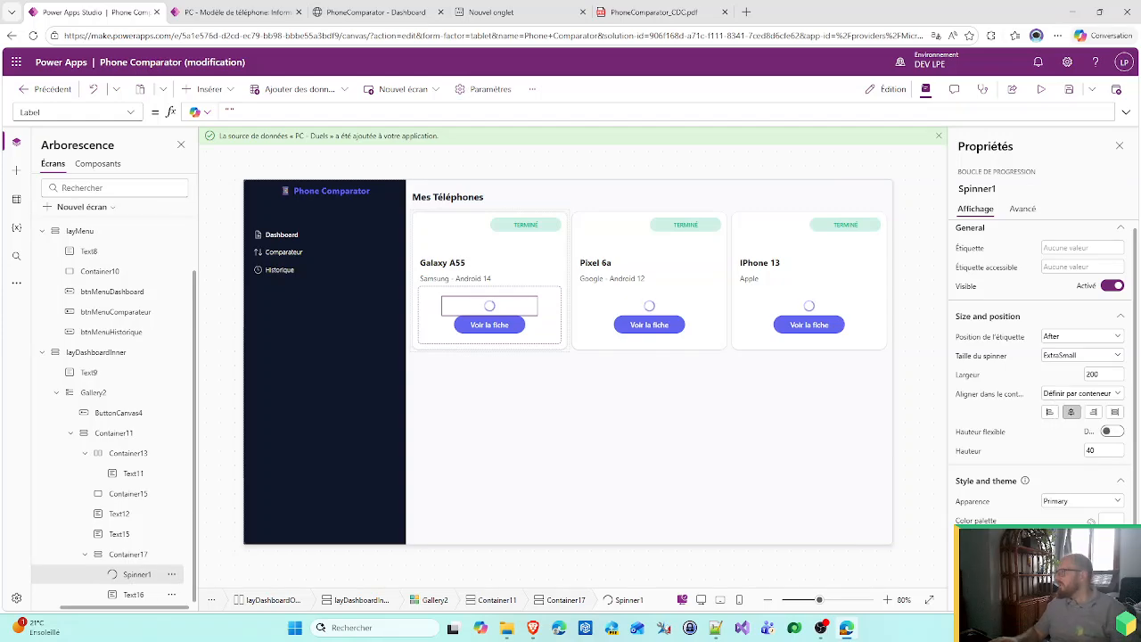
pyautogui.write('30')
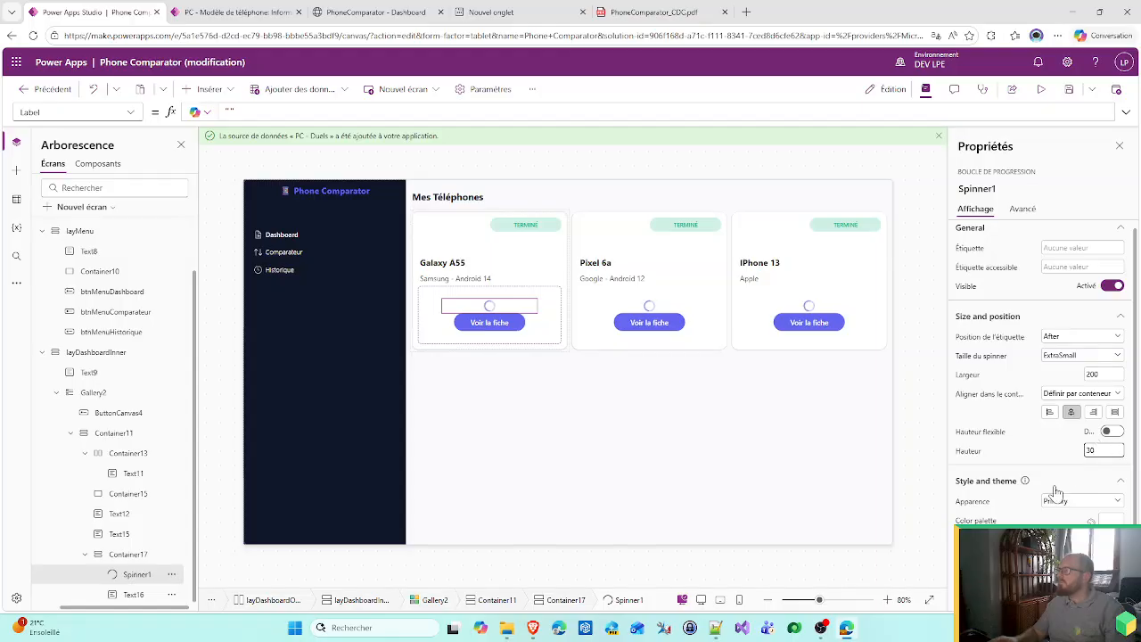
# - Set the gap between the items of Container17 to 10
pyautogui.click(541, 322)
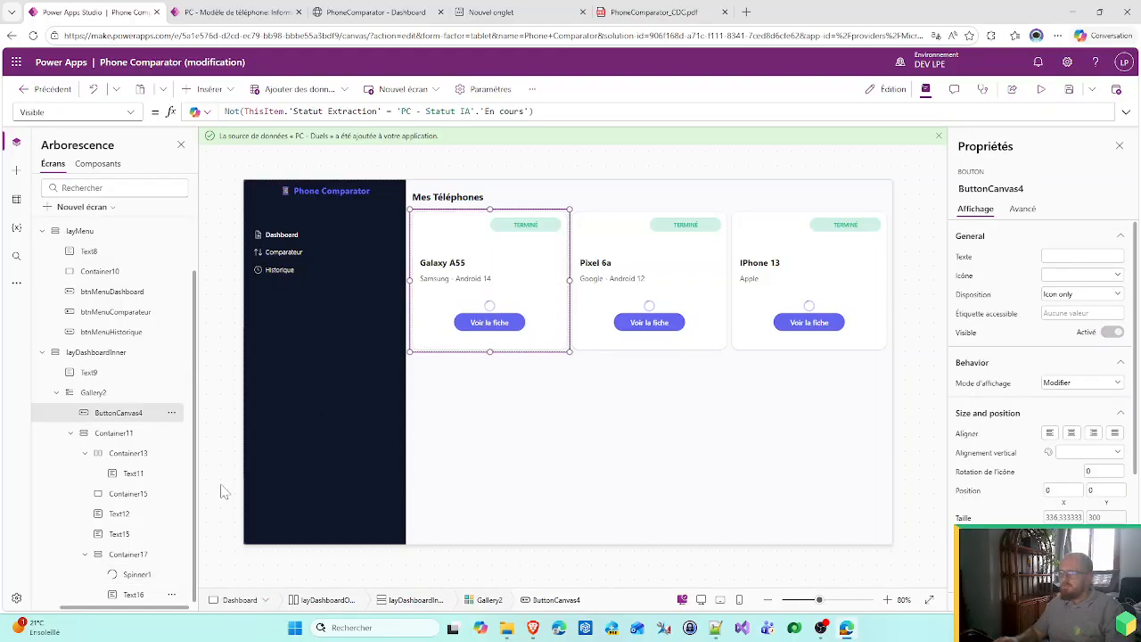
pyautogui.click(127, 555)
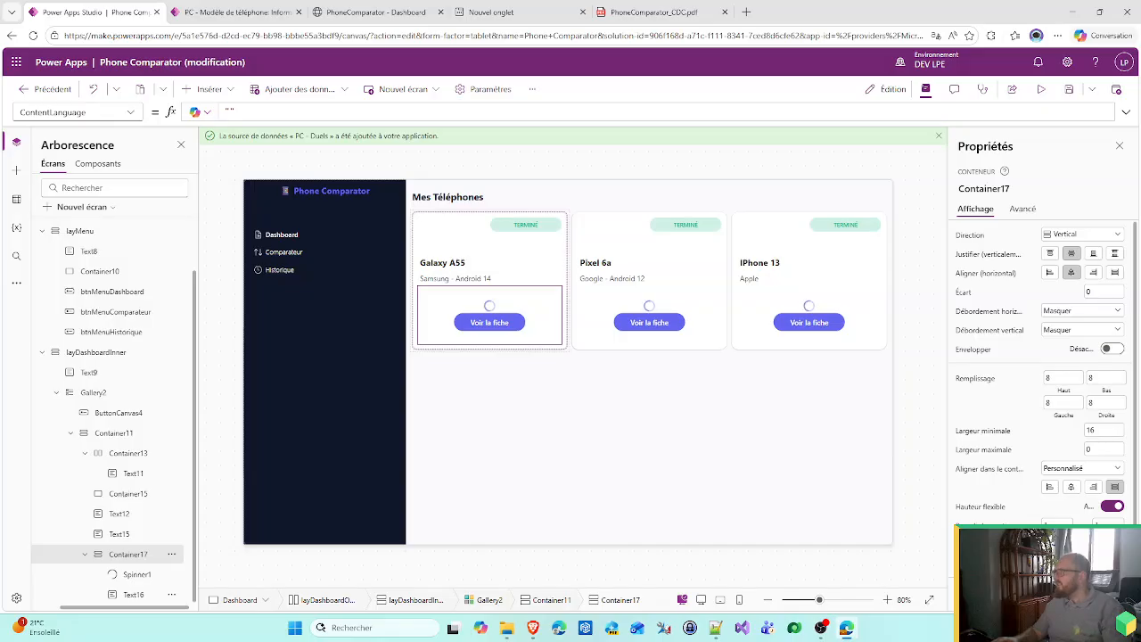
pyautogui.click(1104, 292)
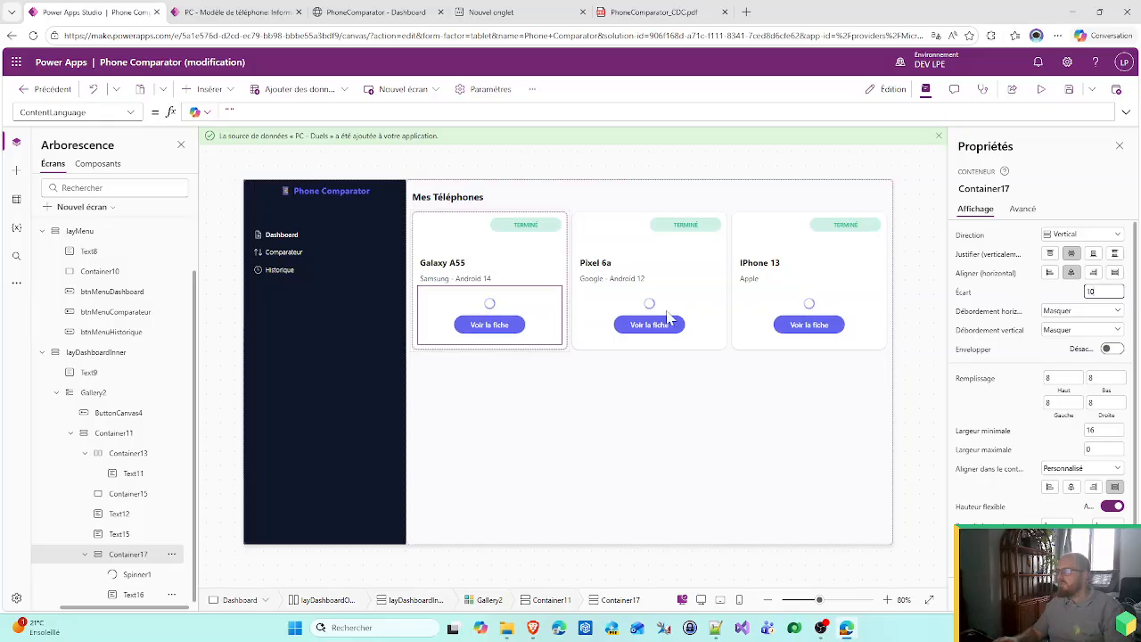
# - Make Spinner1 visible only when ThisItem.'Statut Extraction' equals 'PC - Statut IA'.'En cours'
pyautogui.click(136, 574)
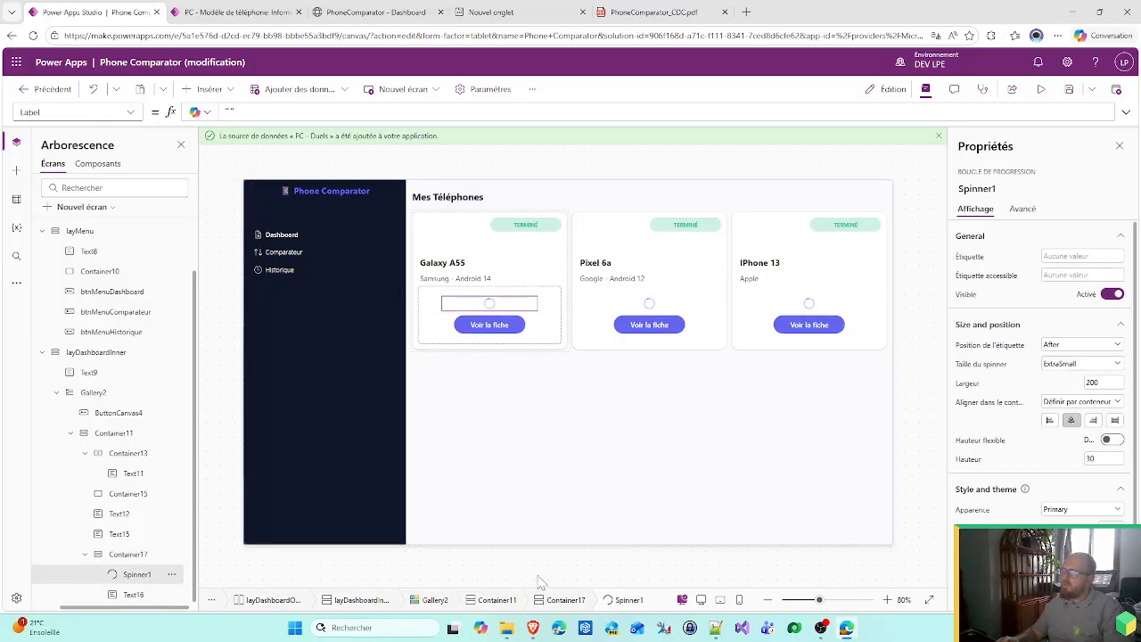
pyautogui.click(967, 296)
pyautogui.hotkey('ctrl', 'a')
pyautogui.write('This')
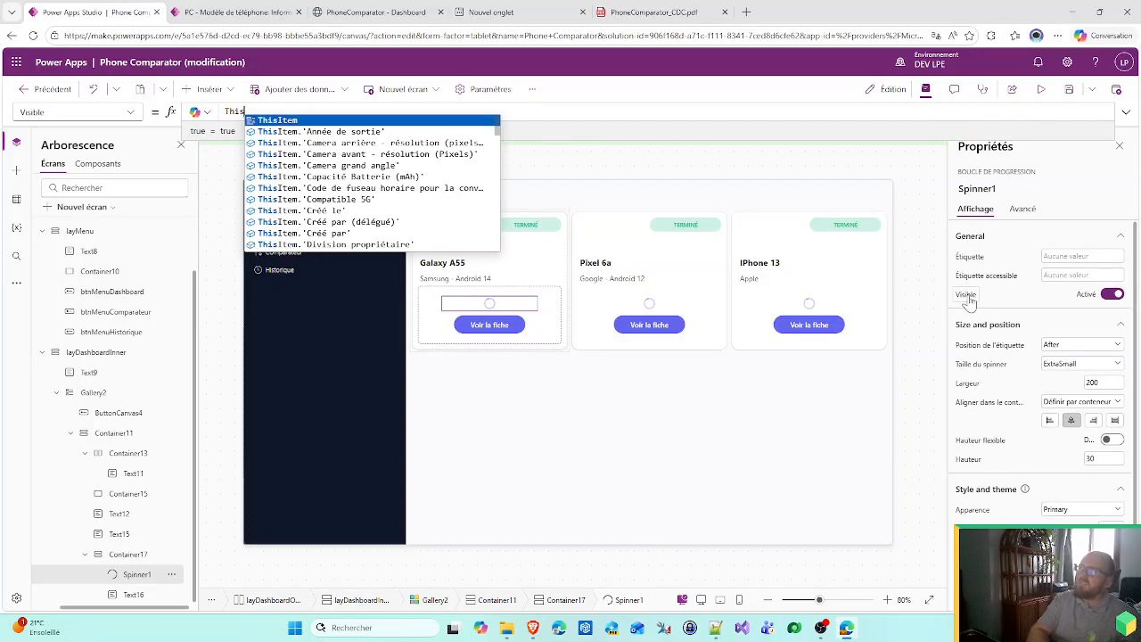
pyautogui.press('Tab')
pyautogui.write('.')
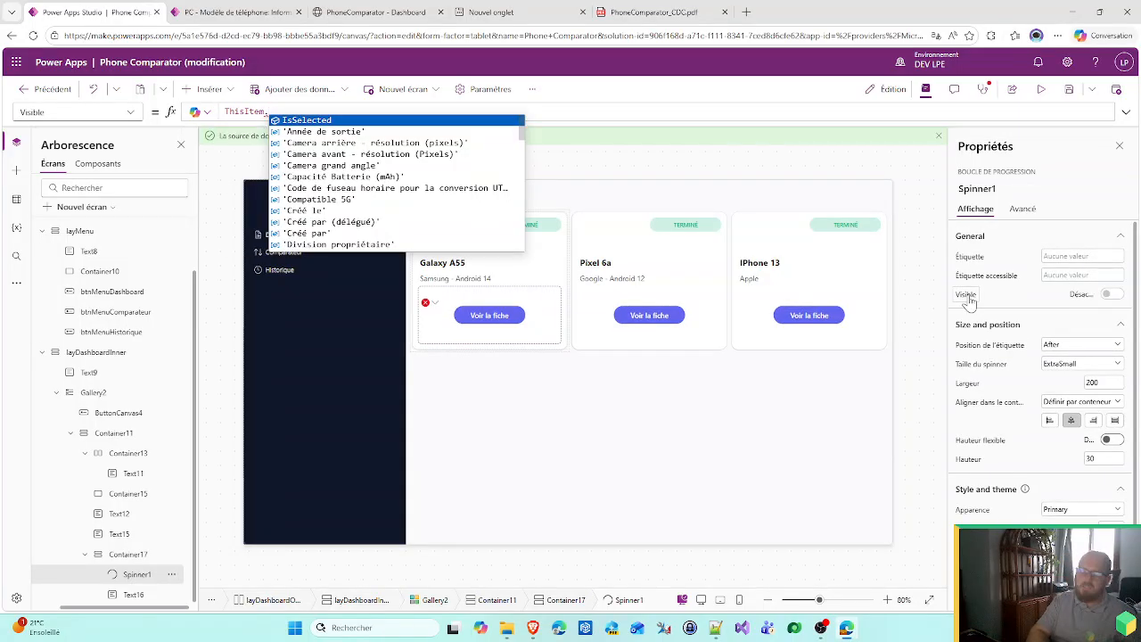
pyautogui.write('St')
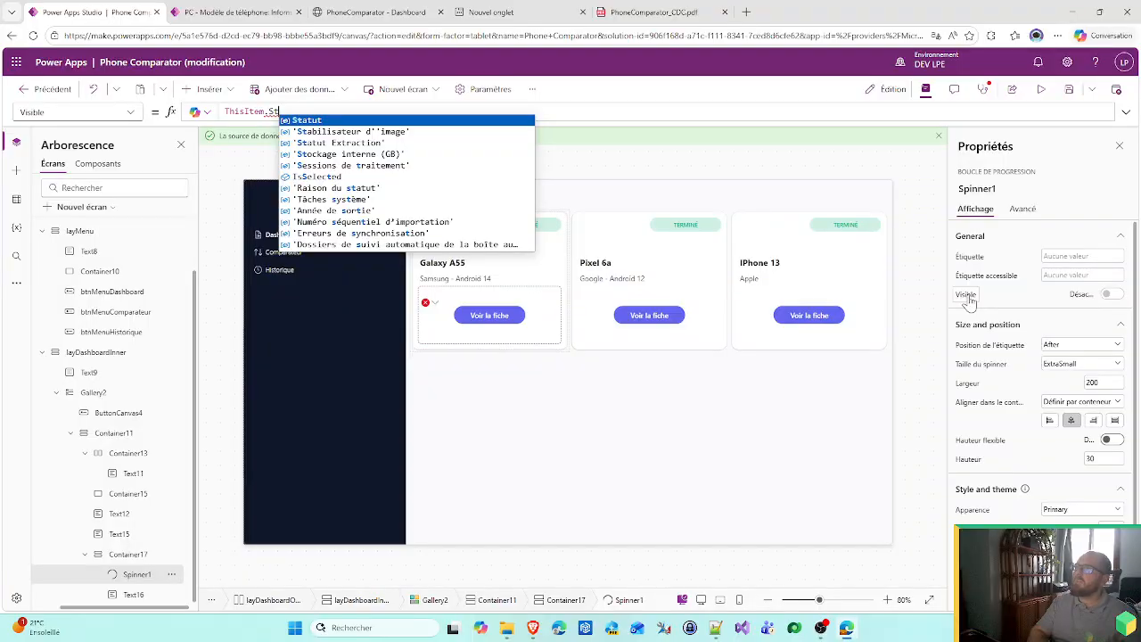
pyautogui.press('Down')
pyautogui.press('Down')
pyautogui.press('Tab')
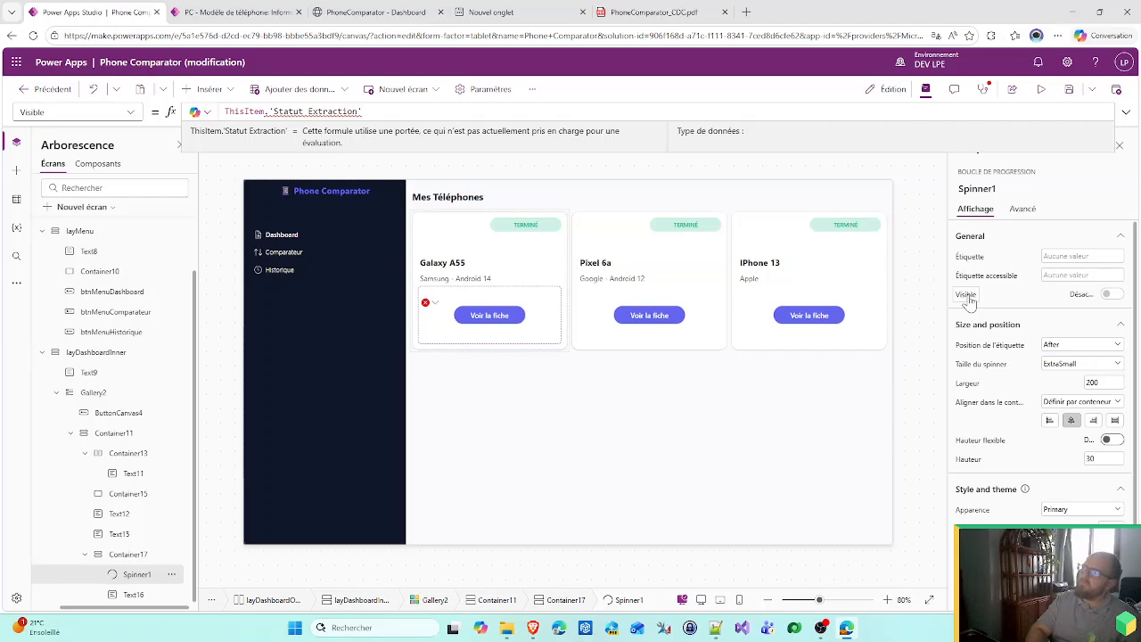
pyautogui.write('=')
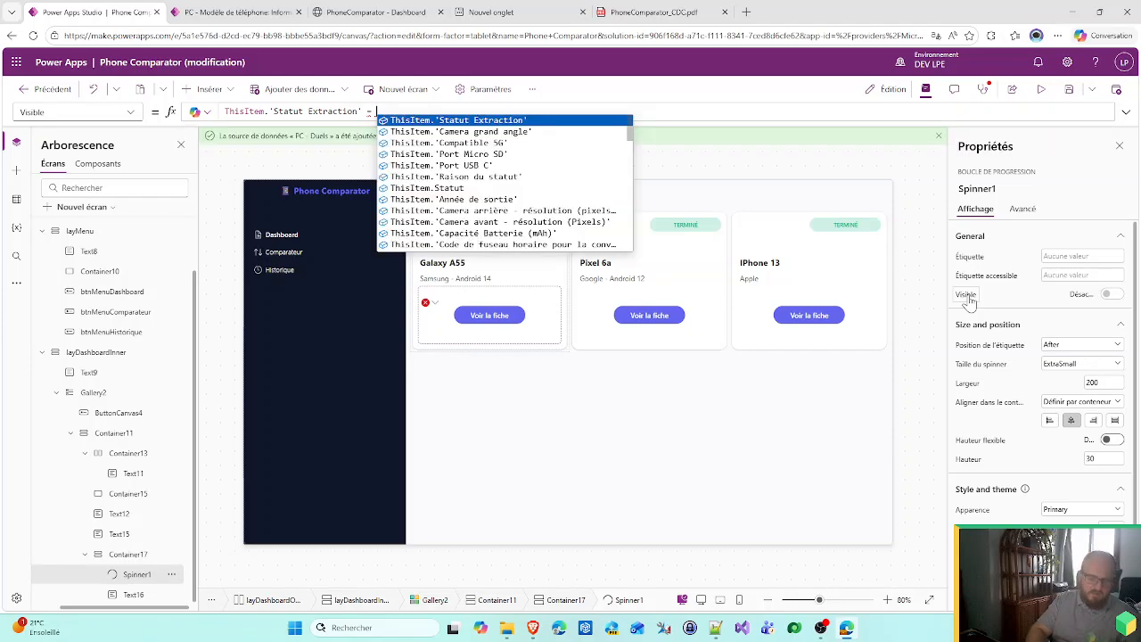
pyautogui.write(' PCS')
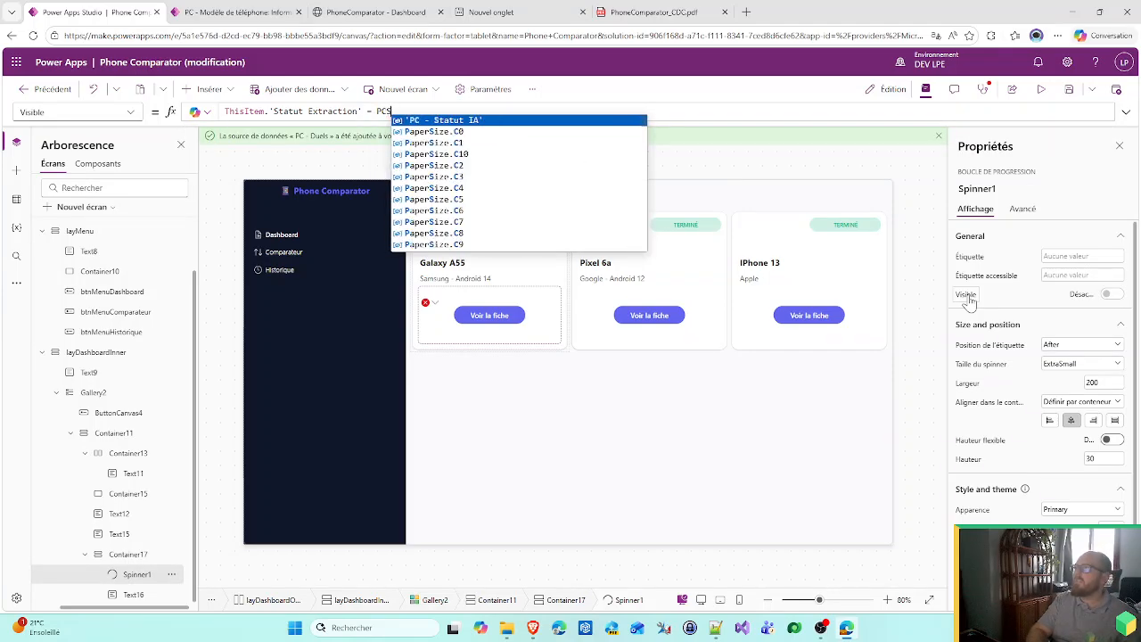
pyautogui.press('Tab')
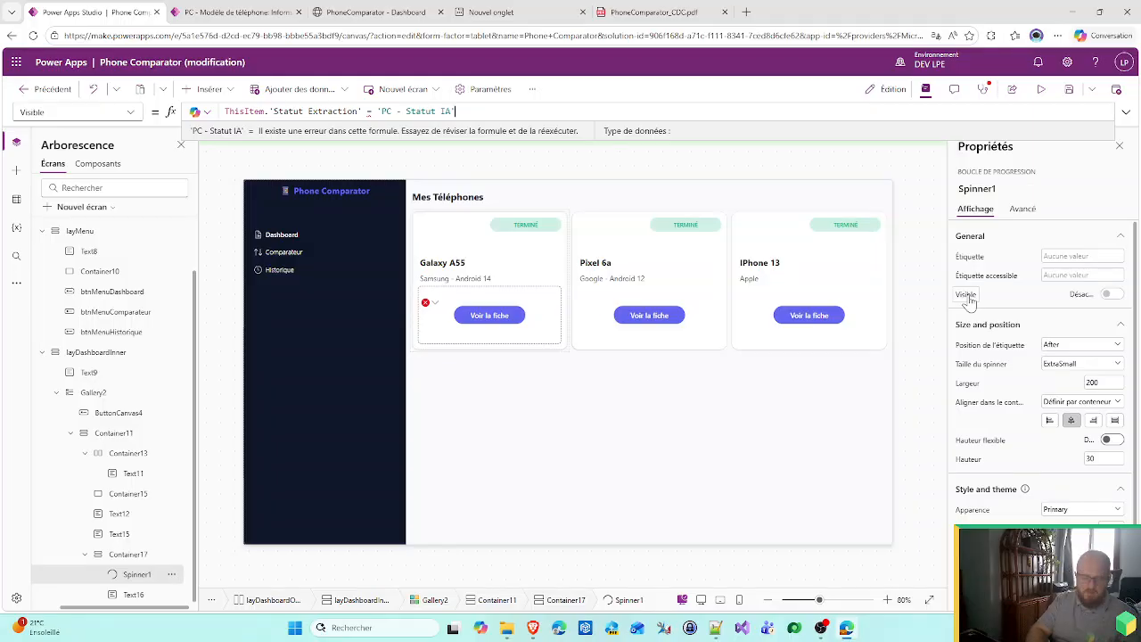
pyautogui.write('.')
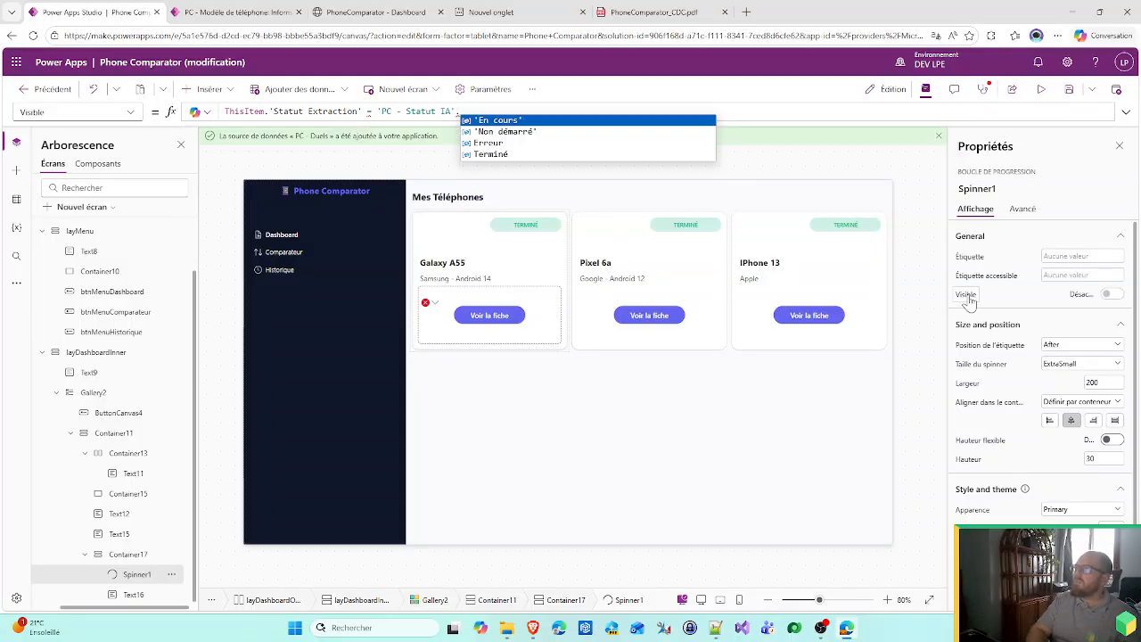
pyautogui.press('Tab')
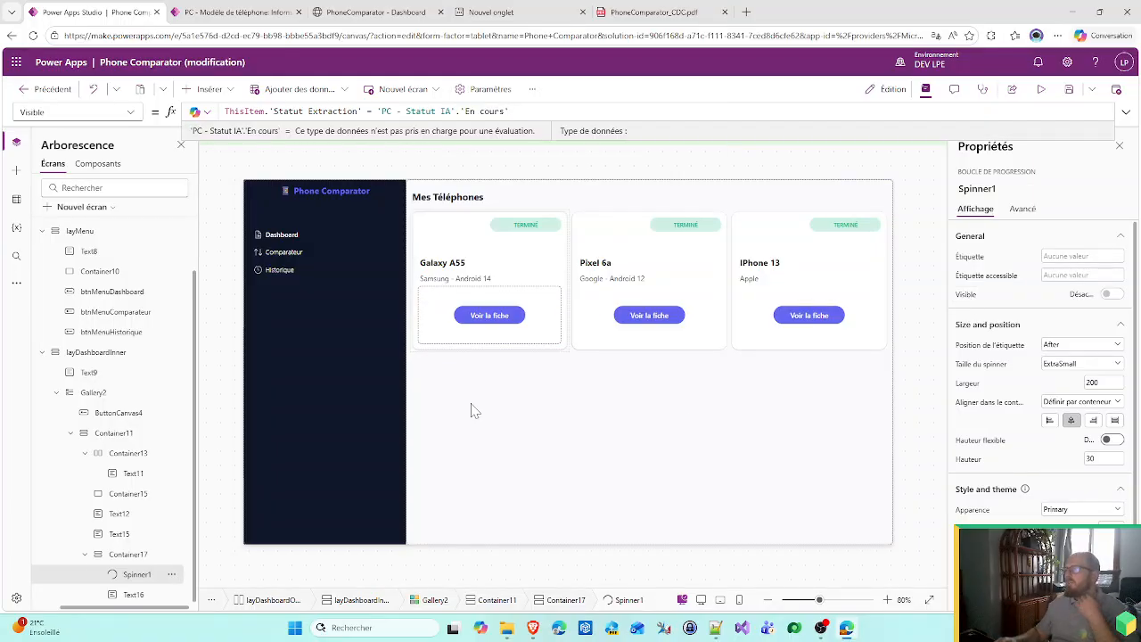
# - Replace the If function with Switch in Text16's Text formula
pyautogui.click(133, 594)
pyautogui.click(970, 261)
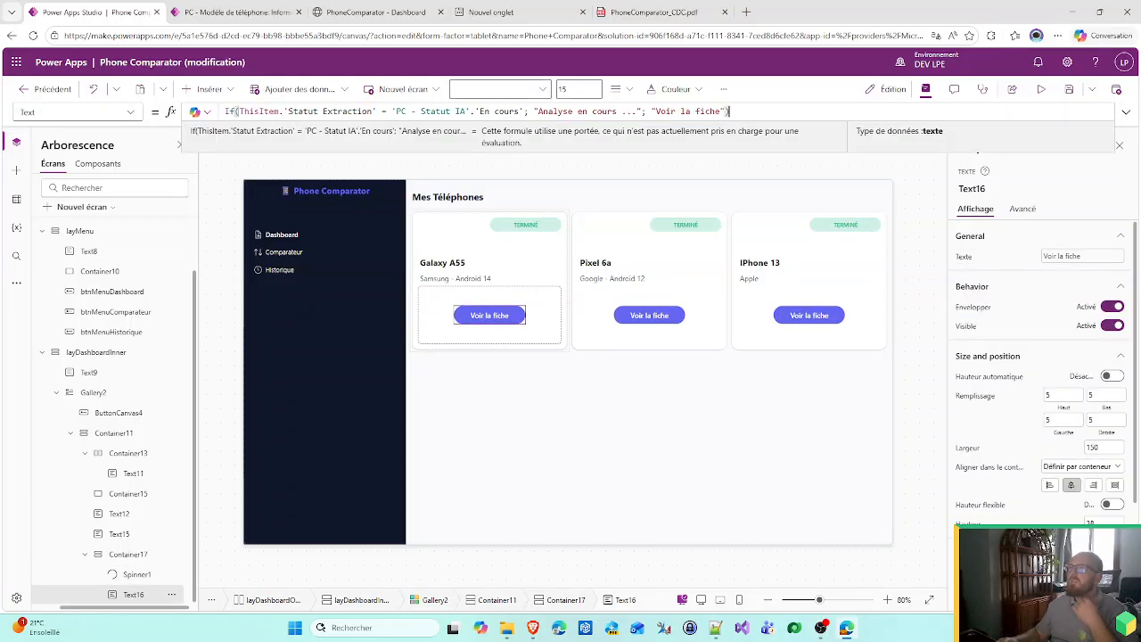
pyautogui.click(230, 112)
pyautogui.write('Switch')
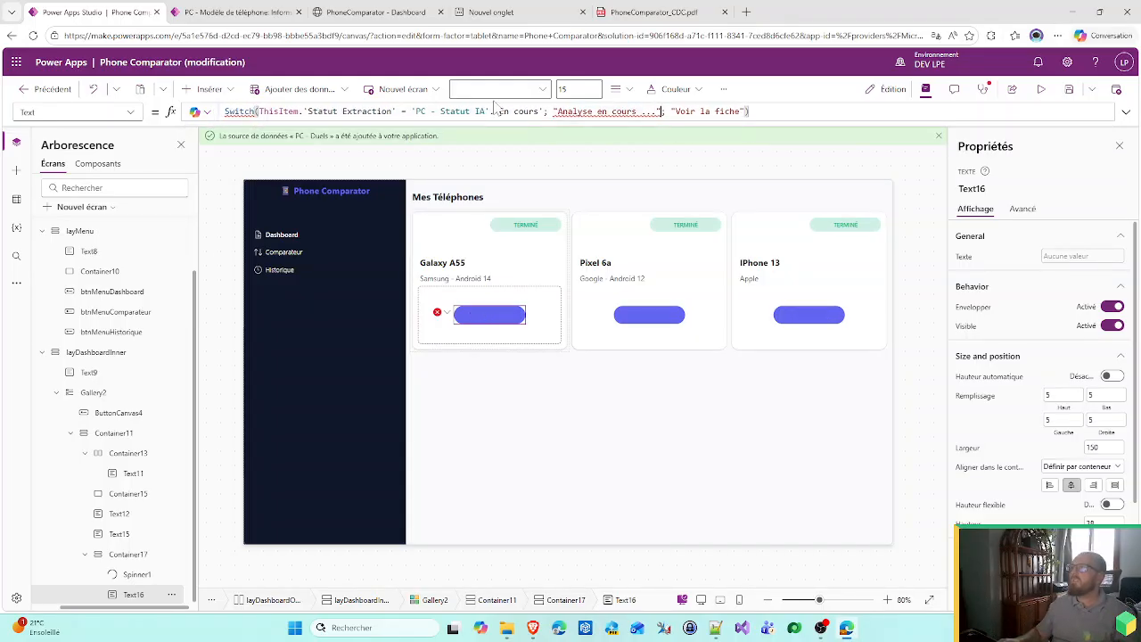
# - Add the condition ThisItem.'Statut Extraction' = 'PC - Statut IA'.Terminé before "Voir la fiche" in Text16's formula, reusing the first condition
pyautogui.moveTo(543, 111); pyautogui.dragTo(259, 112)
pyautogui.hotkey('ctrl', 'c')
pyautogui.click(670, 111)
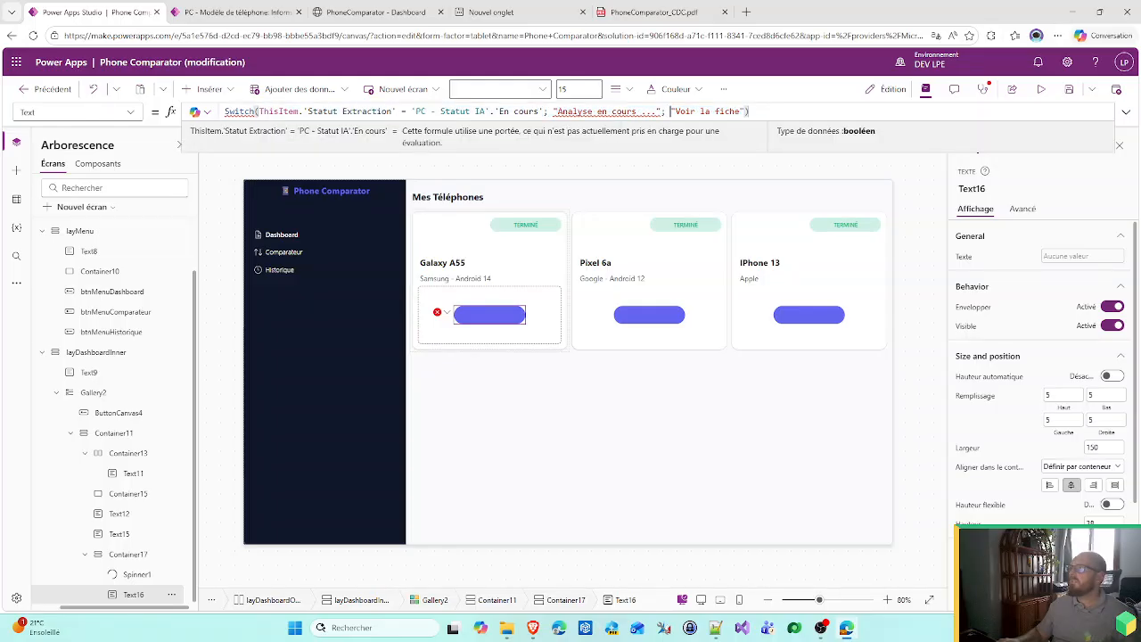
pyautogui.hotkey('ctrl', 'v')
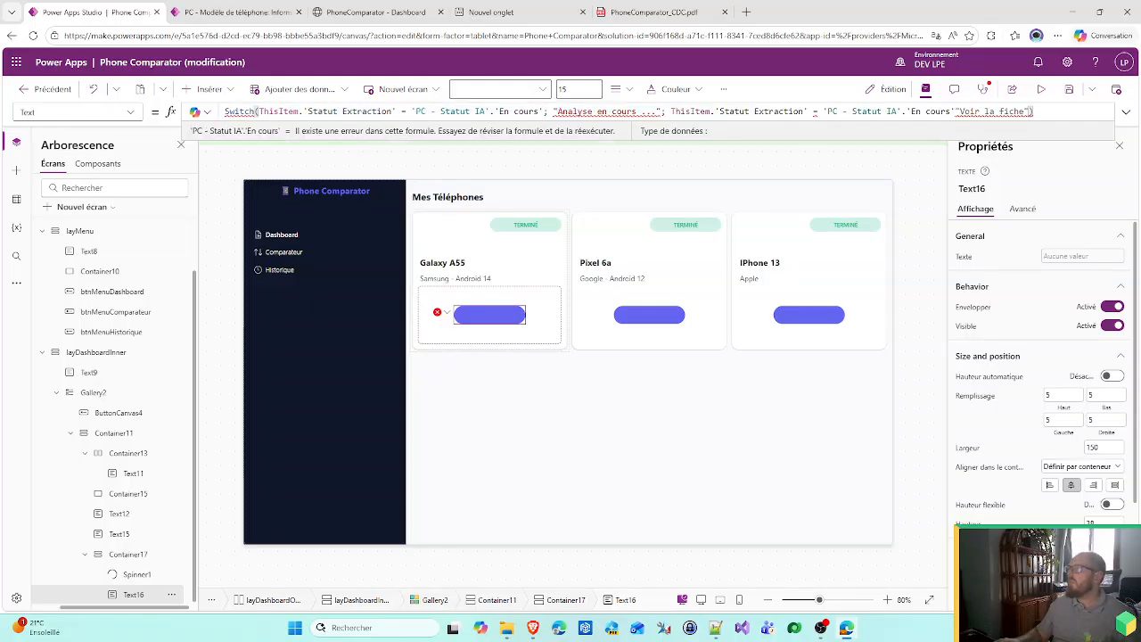
pyautogui.write(';')
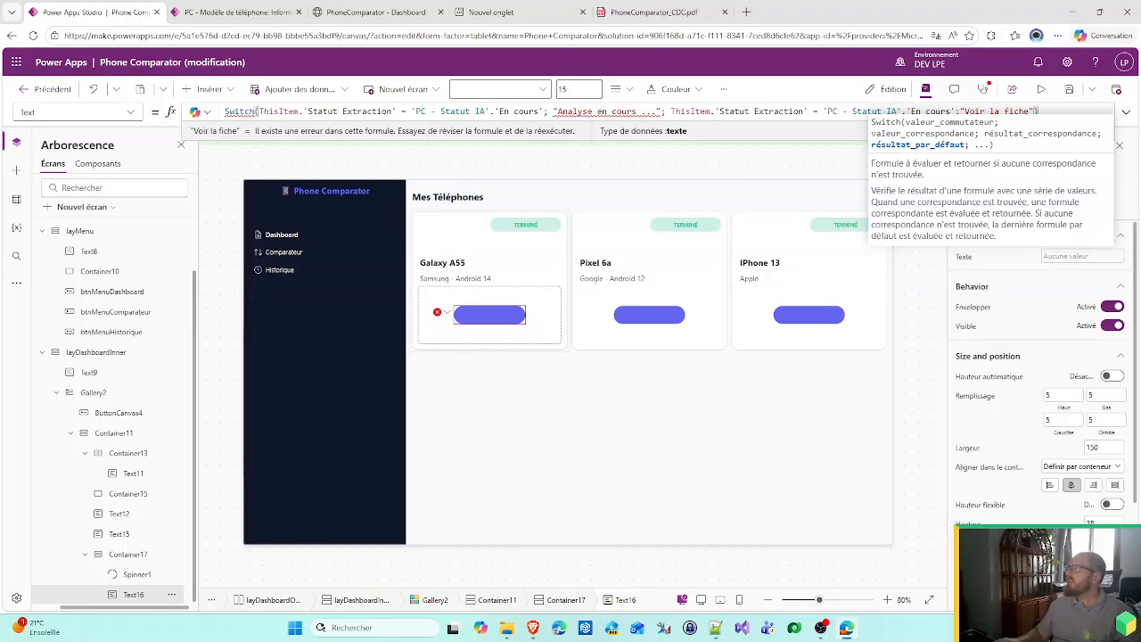
pyautogui.moveTo(952, 112); pyautogui.dragTo(912, 112)
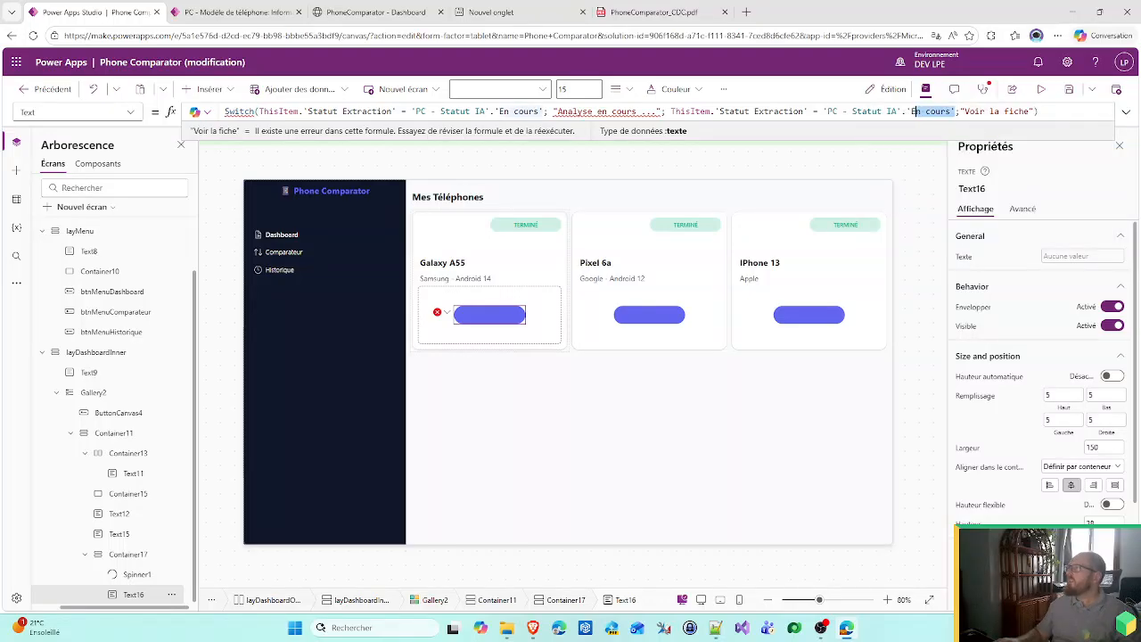
pyautogui.write('.')
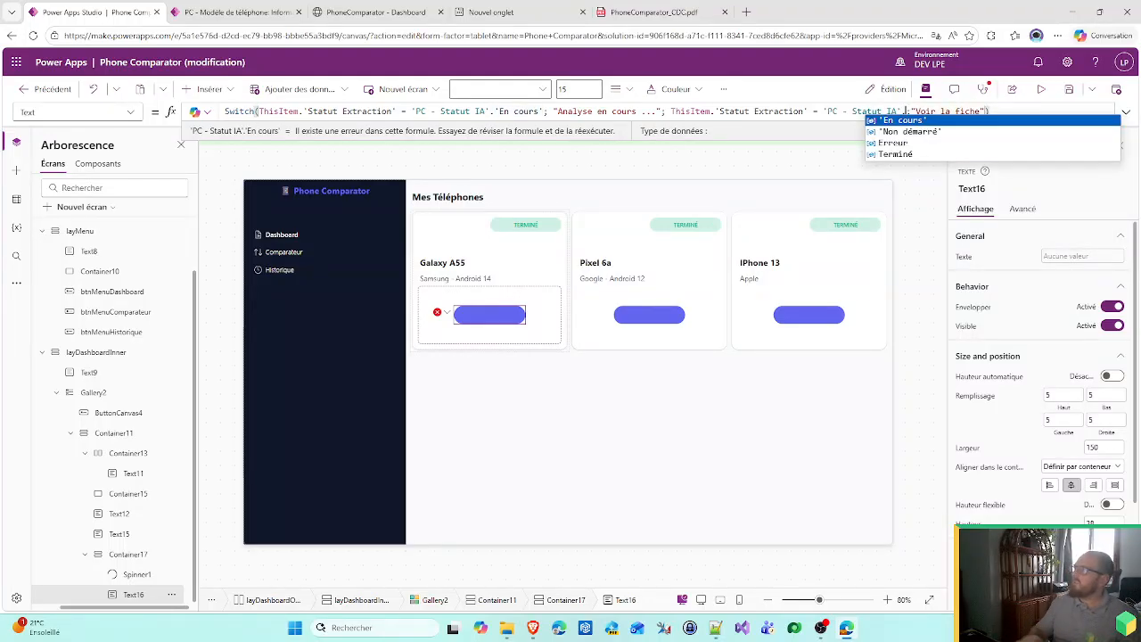
pyautogui.click(900, 153)
# - Duplicate the Terminé condition and its "Voir la fiche" result at the end of the Switch formula, separated by a semicolon
pyautogui.moveTo(1017, 111); pyautogui.dragTo(670, 111)
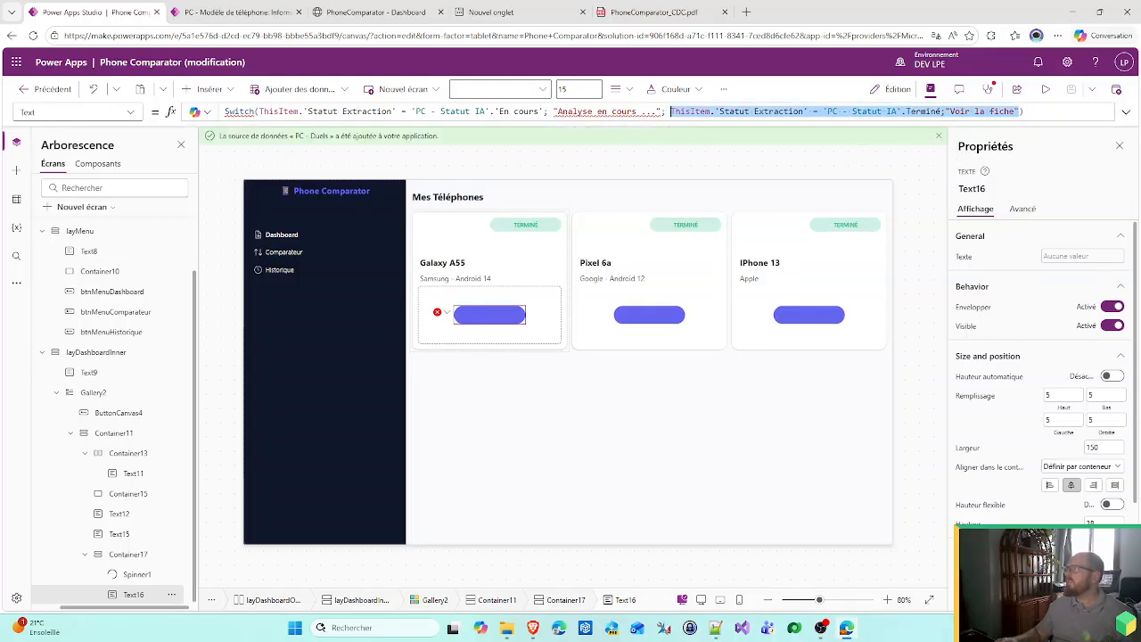
pyautogui.hotkey('ctrl', 'c')
pyautogui.press('Right')
pyautogui.hotkey('ctrl', 'v')
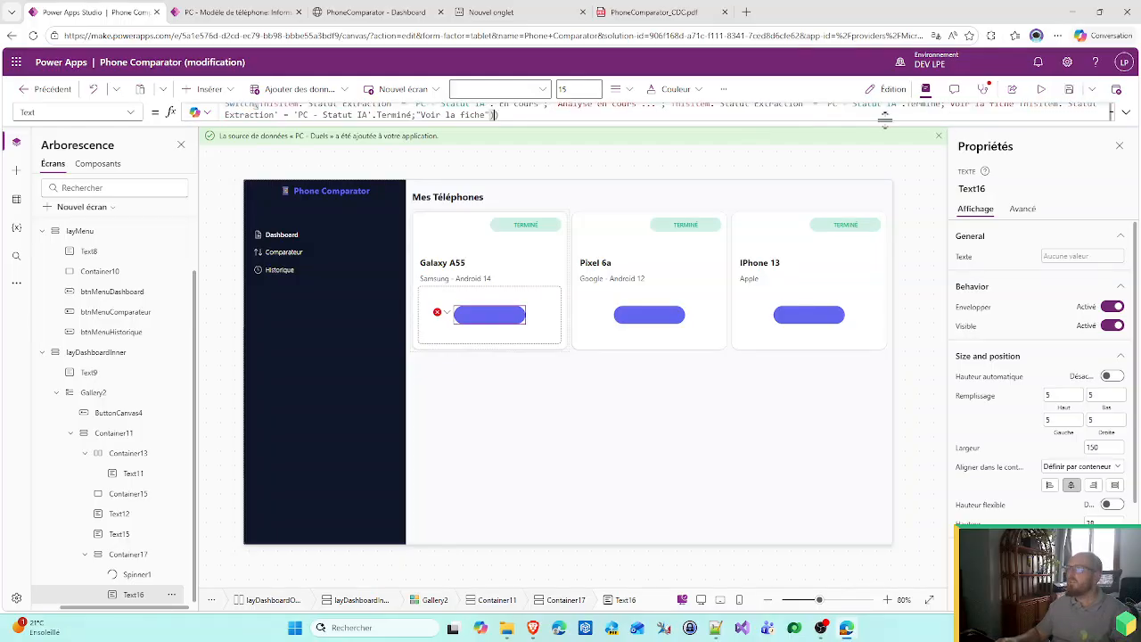
pyautogui.click(1125, 113)
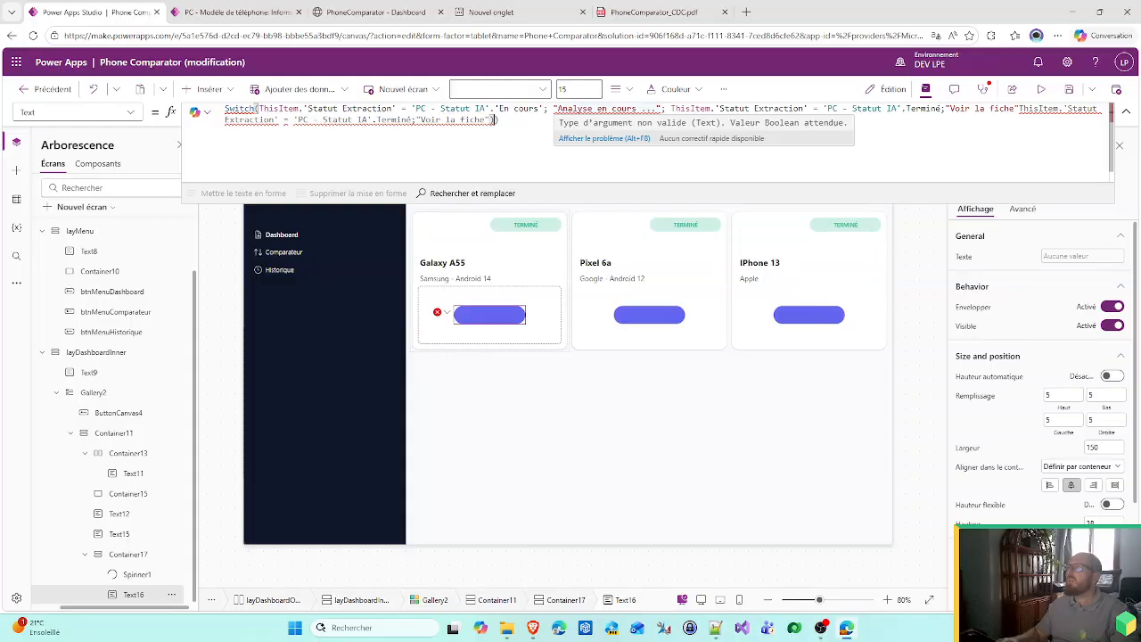
pyautogui.press('BackSpace')
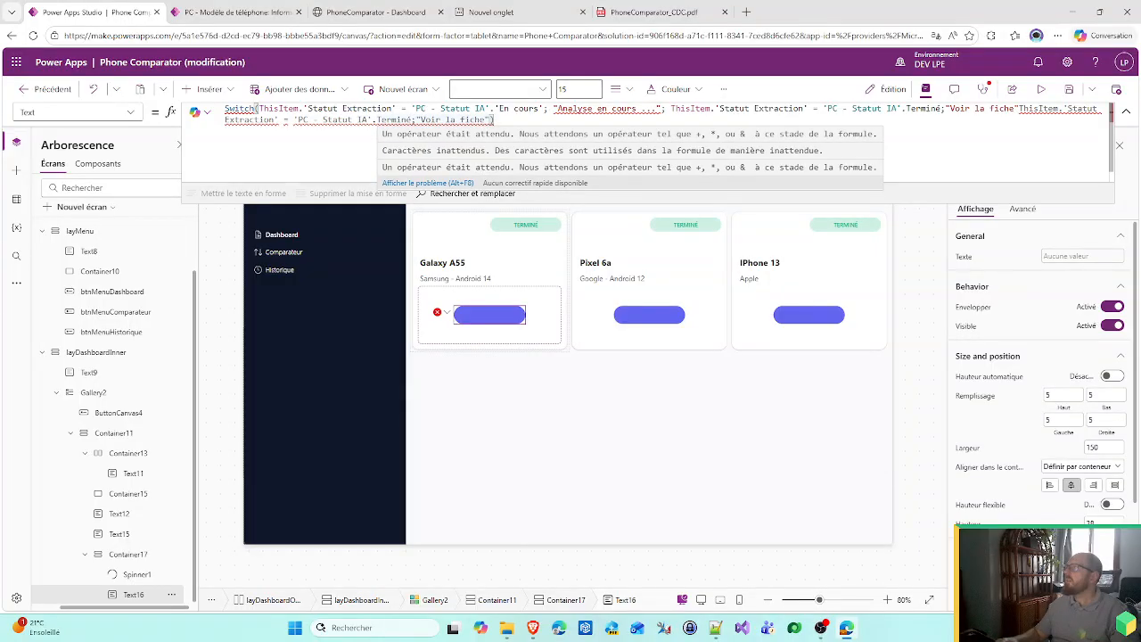
pyautogui.click(1022, 108)
pyautogui.write(';')
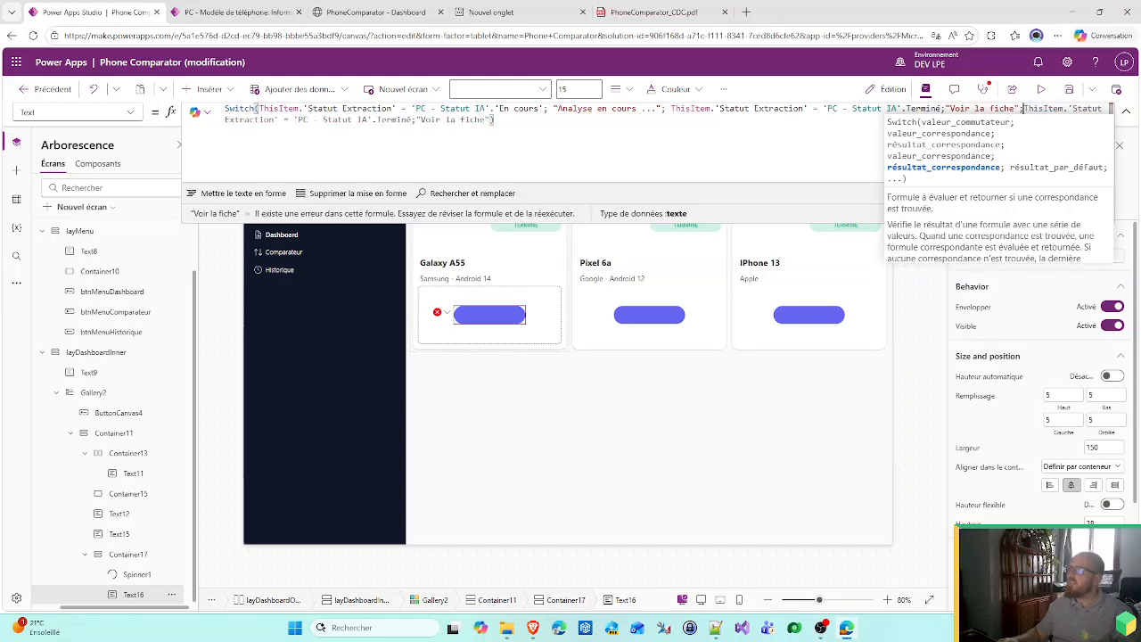
# - Change the last branch of Text16's formula to test for 'PC - Statut IA'.Erreur and return "Regénérer"
pyautogui.moveTo(411, 119)
pyautogui.mouseDown()
pyautogui.moveTo(344, 119)
pyautogui.moveTo(360, 119)
pyautogui.mouseUp()
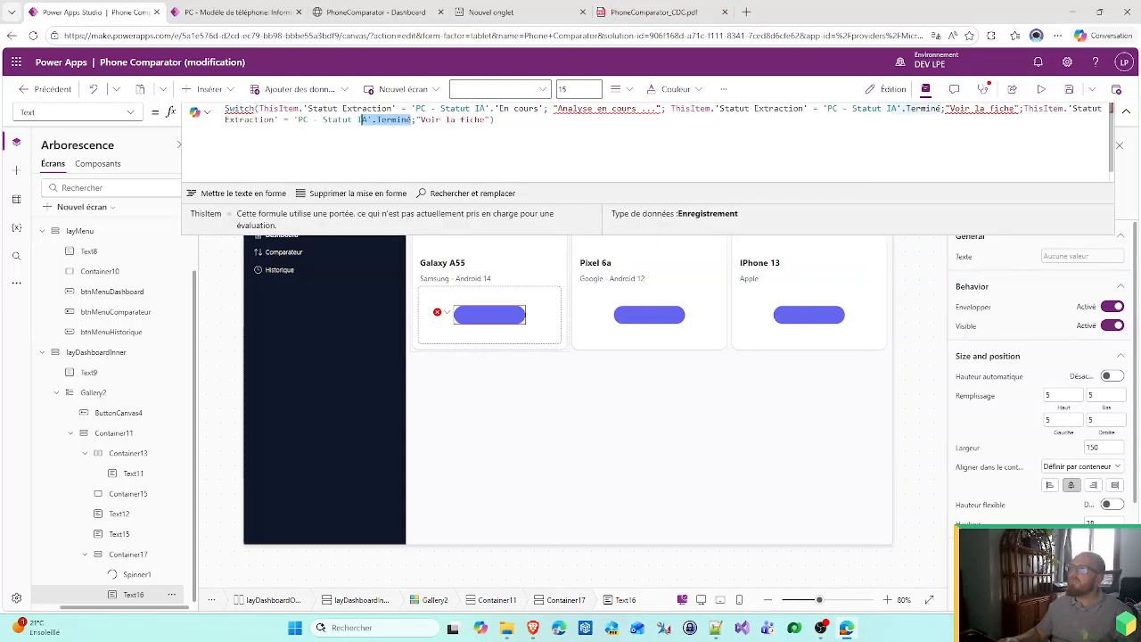
pyautogui.write('.E')
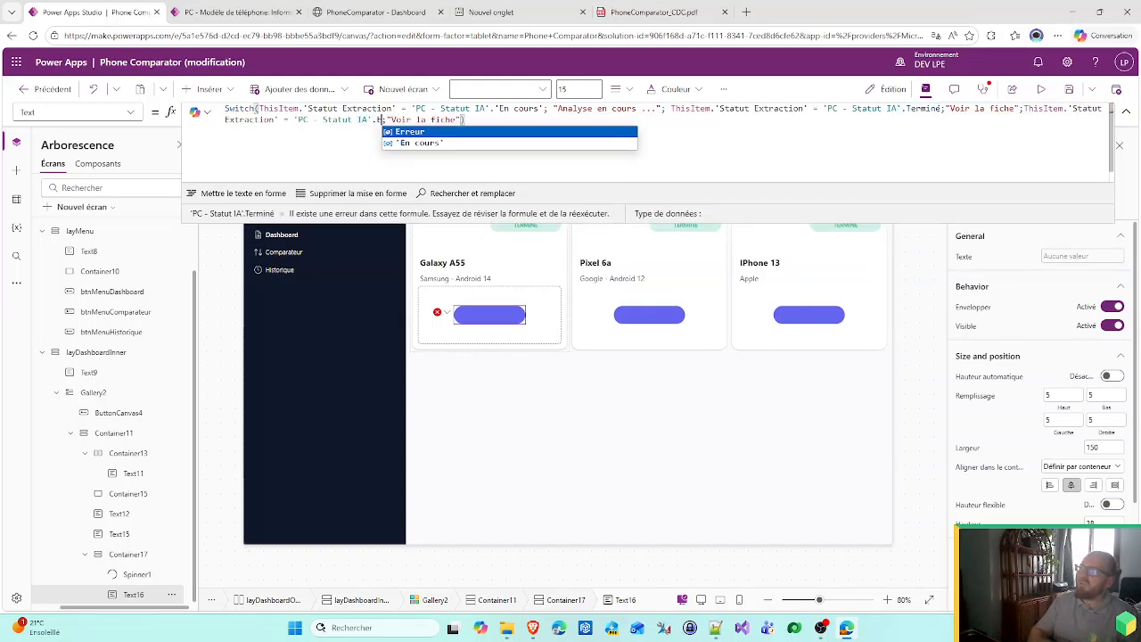
pyautogui.press('Tab')
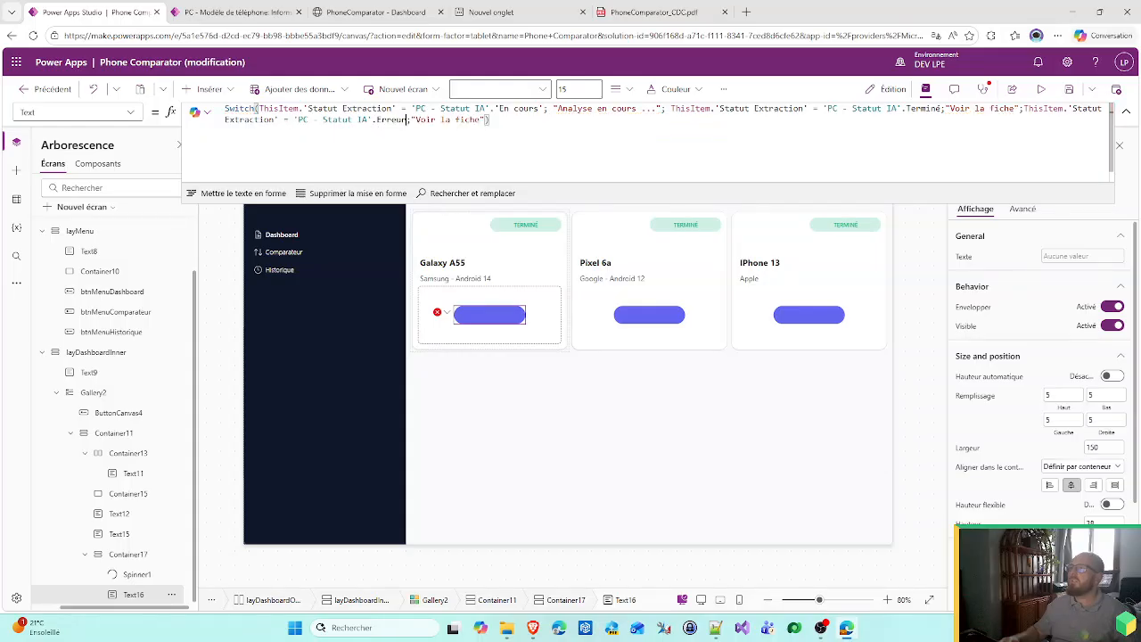
pyautogui.moveTo(415, 119); pyautogui.dragTo(470, 119)
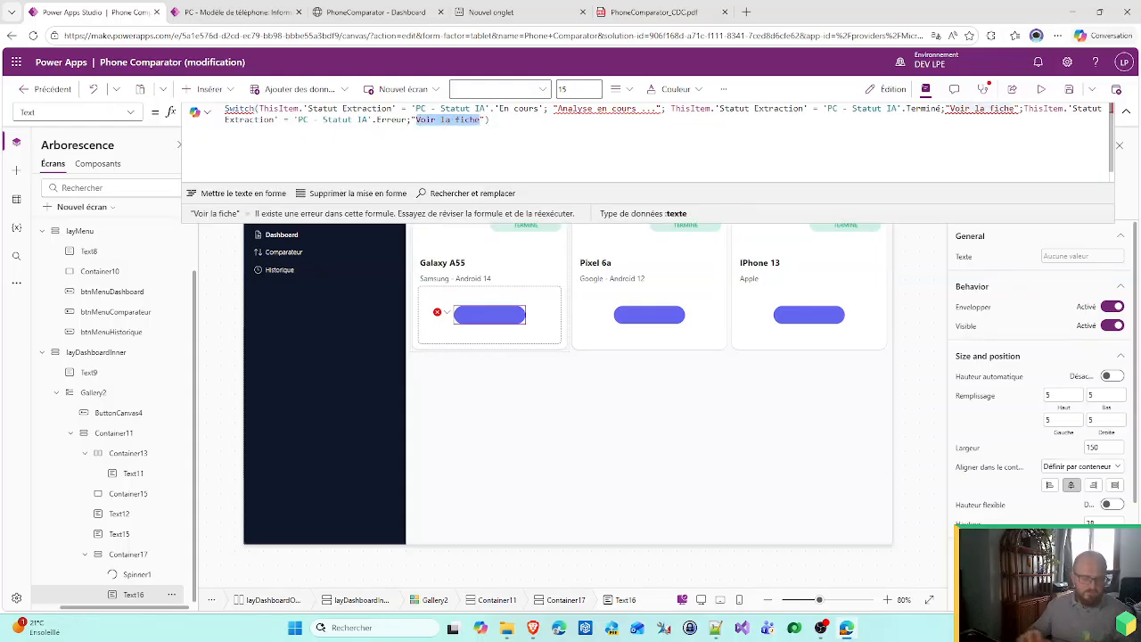
pyautogui.write('Régénére')
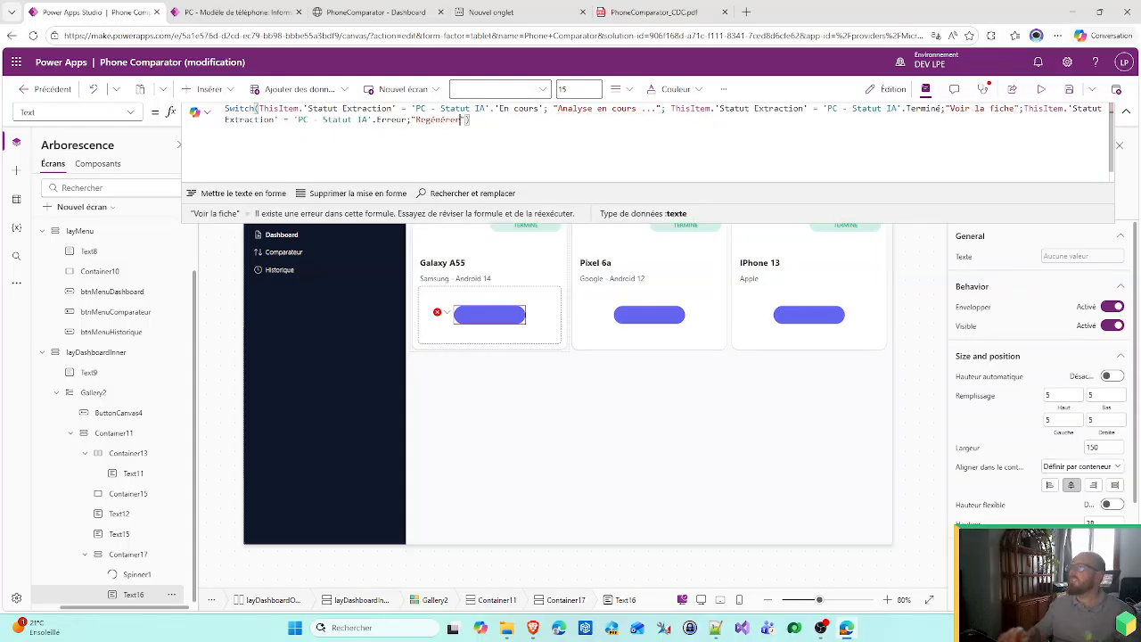
pyautogui.write('r')
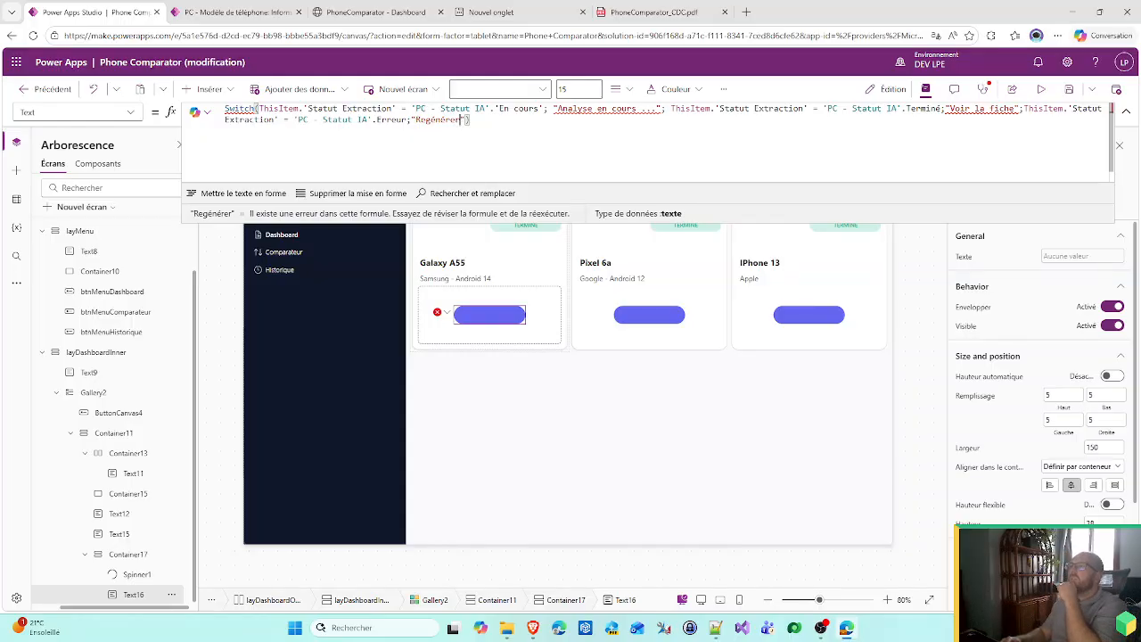
# - Replace the equals sign after each ThisItem.'Statut Extraction' in Text16's Switch formula with a semicolon
pyautogui.click(406, 108)
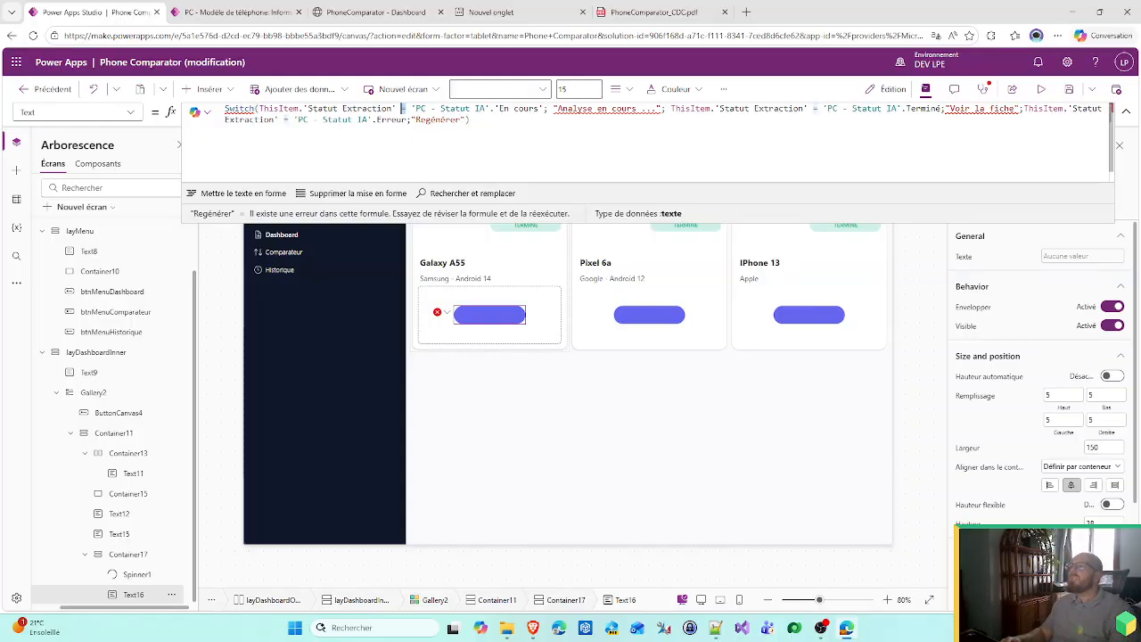
pyautogui.press('BackSpace')
pyautogui.write(';')
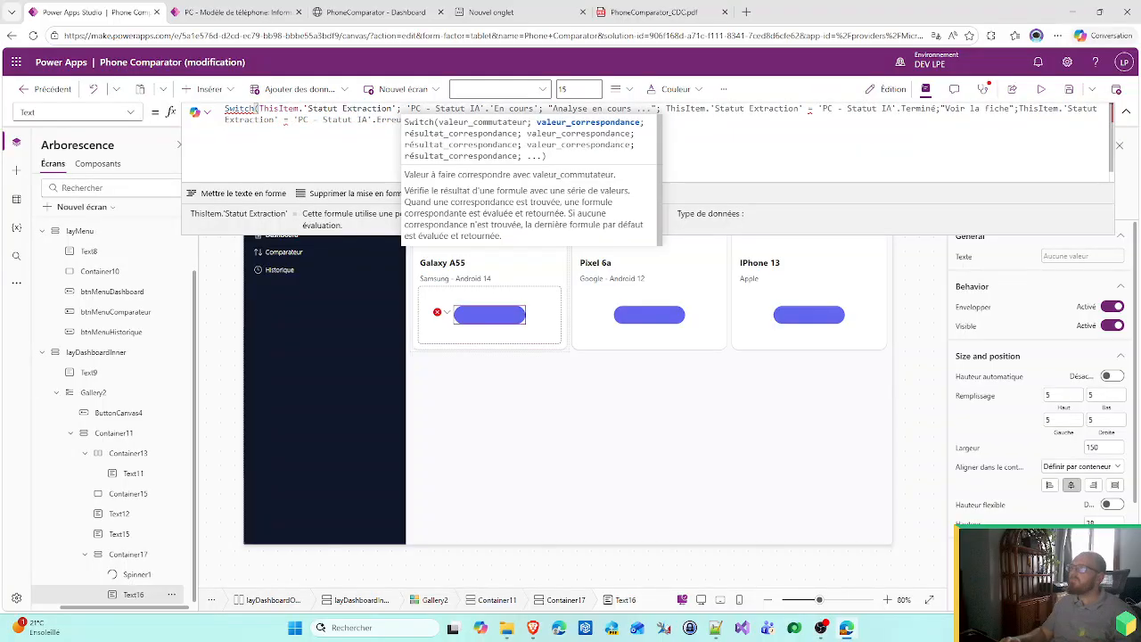
pyautogui.click(810, 108)
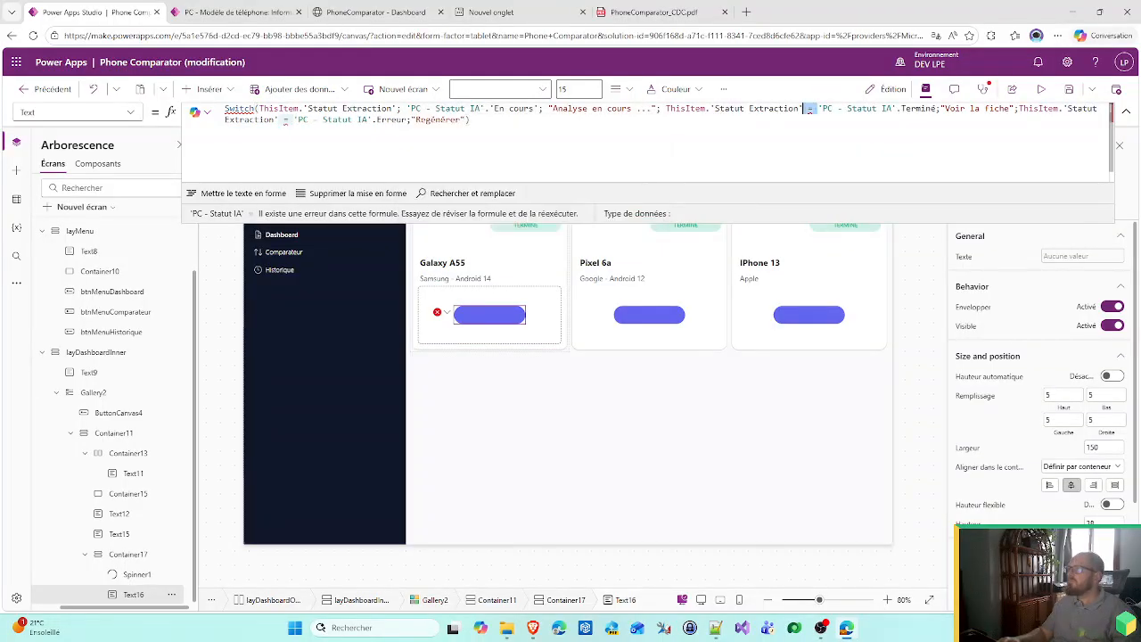
pyautogui.write(';')
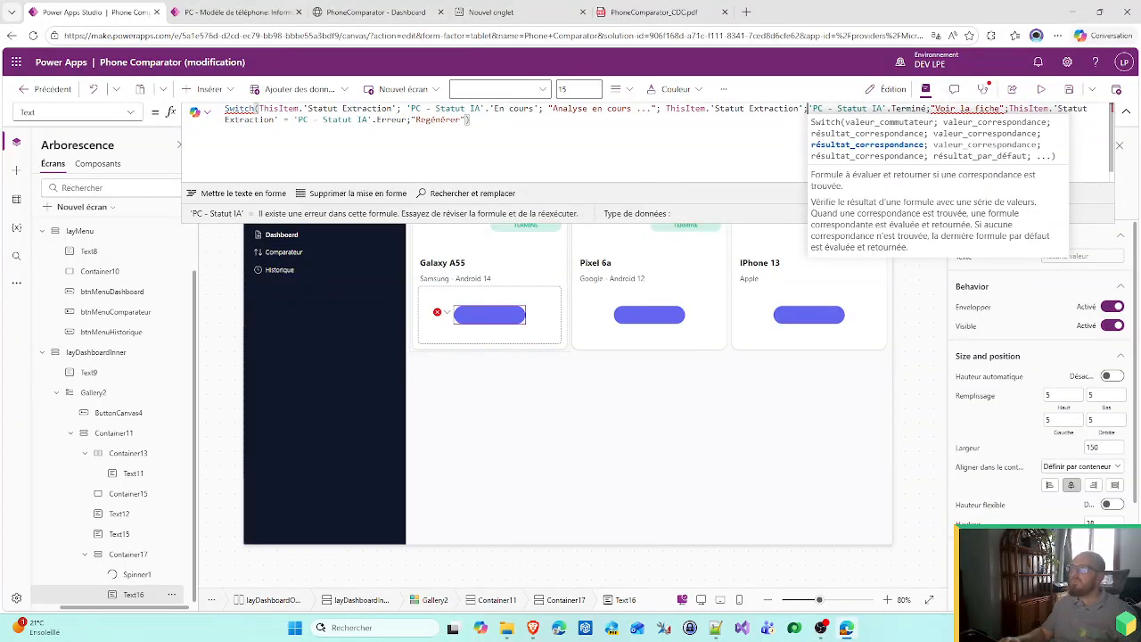
pyautogui.click(283, 120)
pyautogui.write(';')
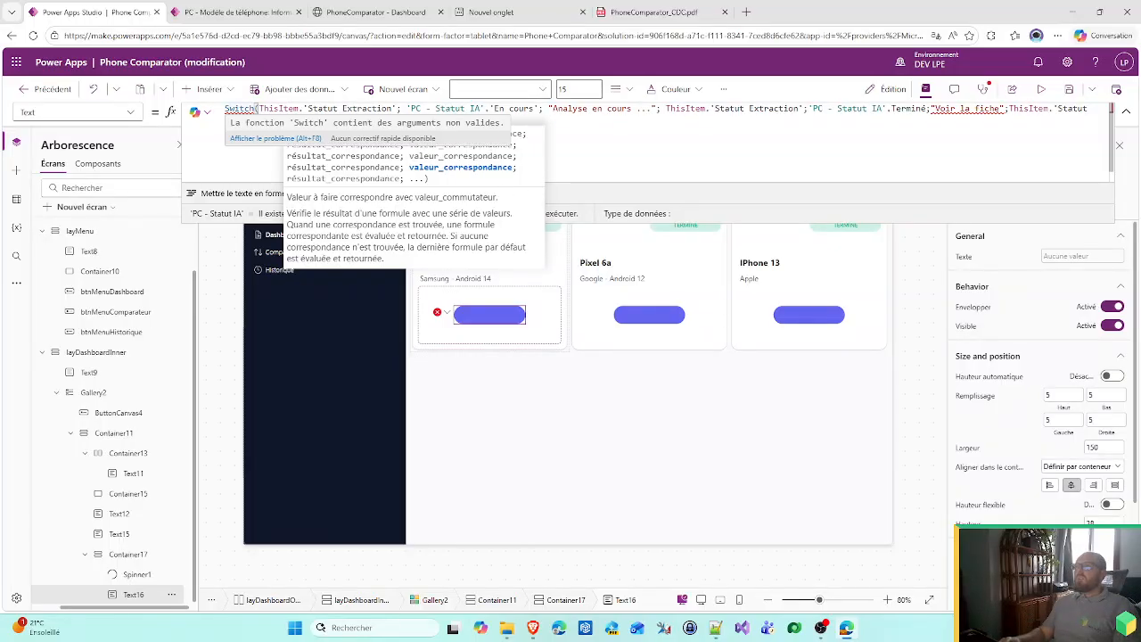
# - Remove the repeated ThisItem.'Statut Extraction' before the Terminé and Erreur values in Text16's Switch formula, and collapse the formula editor
pyautogui.click(621, 107)
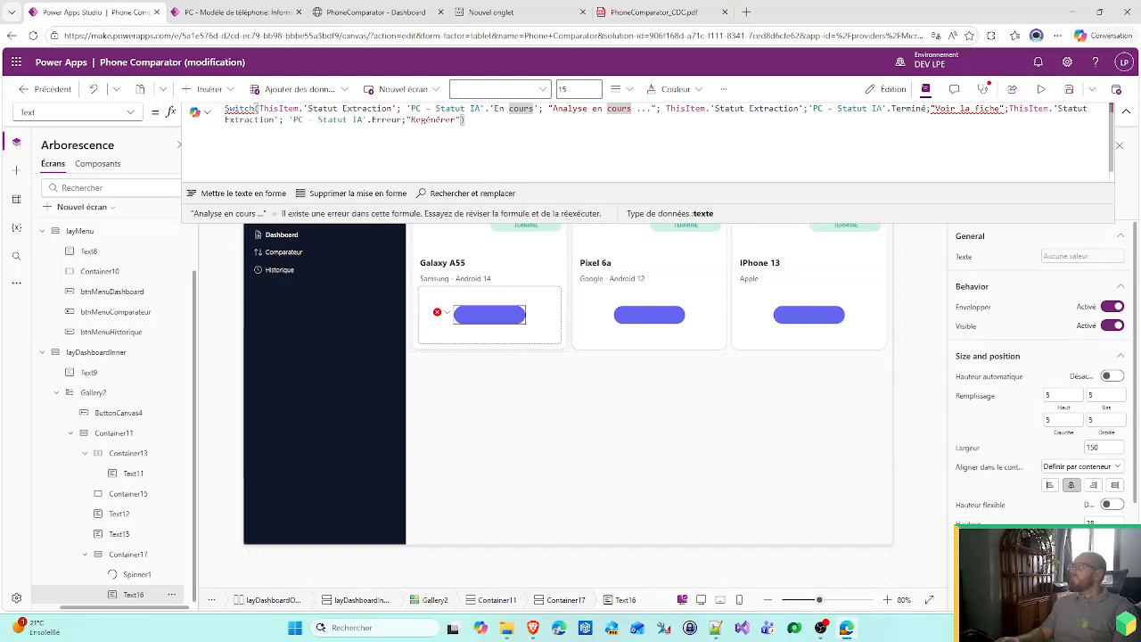
pyautogui.moveTo(967, 108)
pyautogui.click(806, 108)
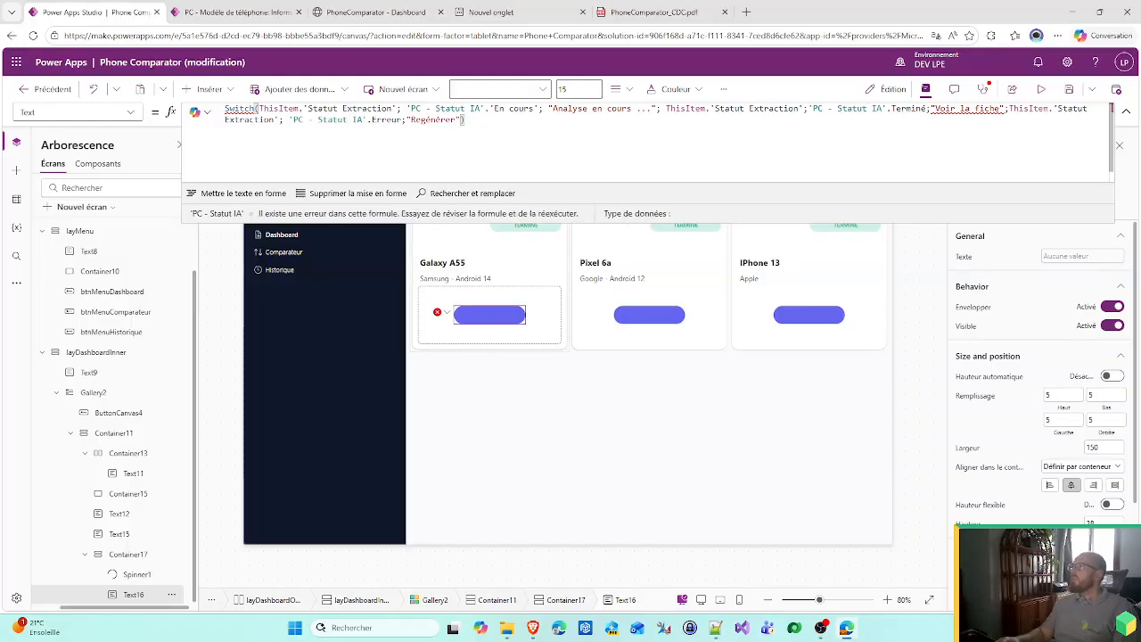
pyautogui.moveTo(807, 108); pyautogui.dragTo(665, 108)
pyautogui.press('BackSpace')
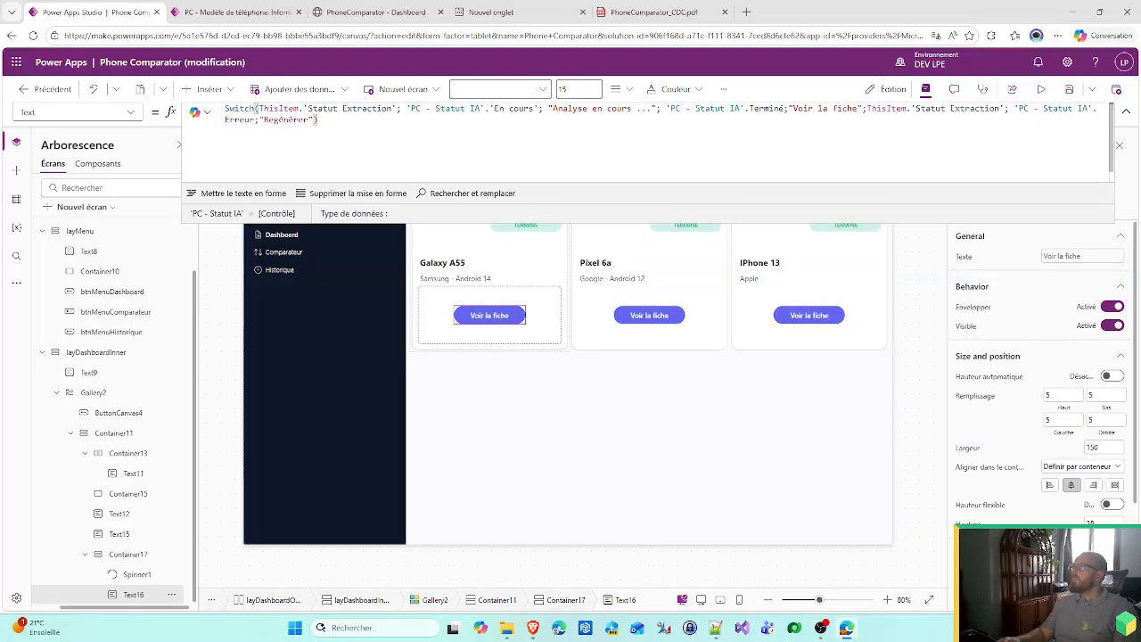
pyautogui.moveTo(867, 108); pyautogui.dragTo(1010, 108)
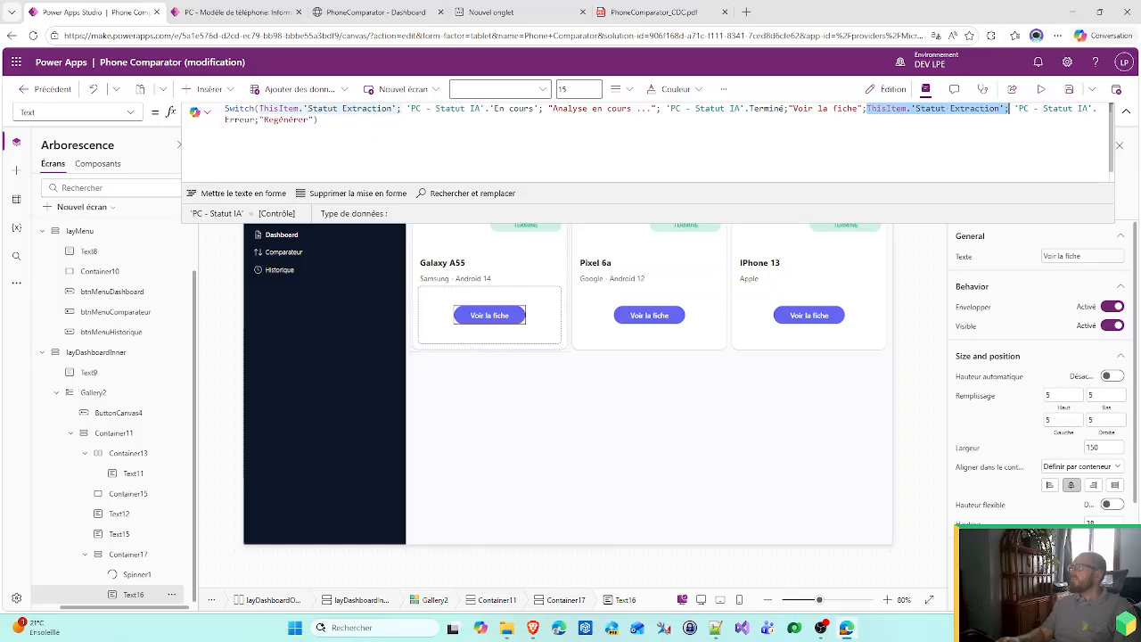
pyautogui.press('BackSpace')
pyautogui.press('Delete')
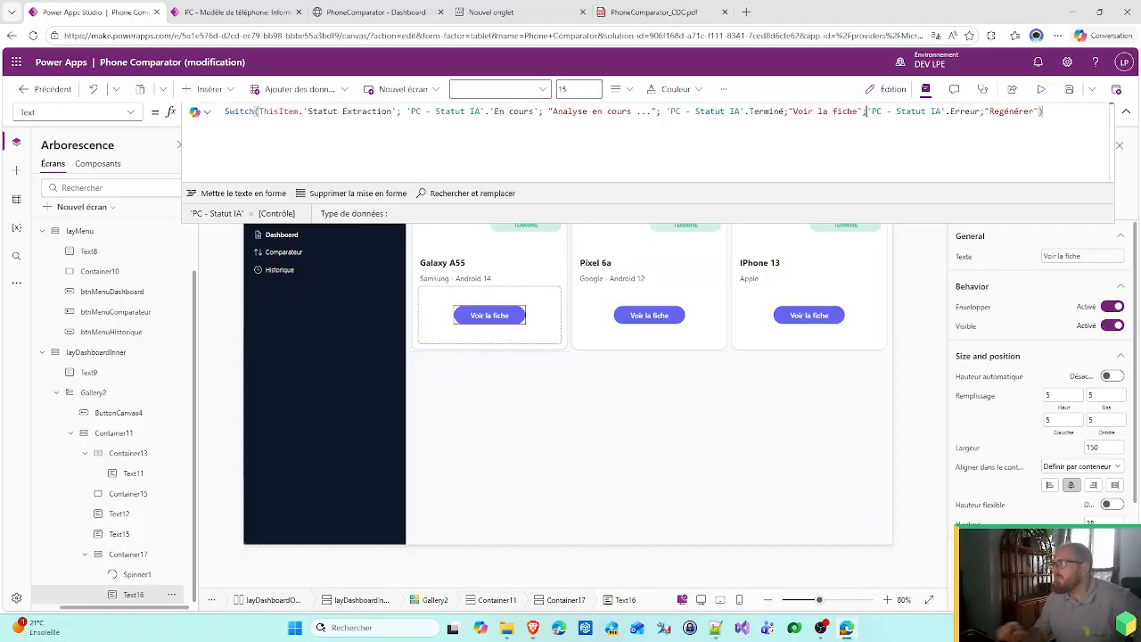
pyautogui.click(1125, 112)
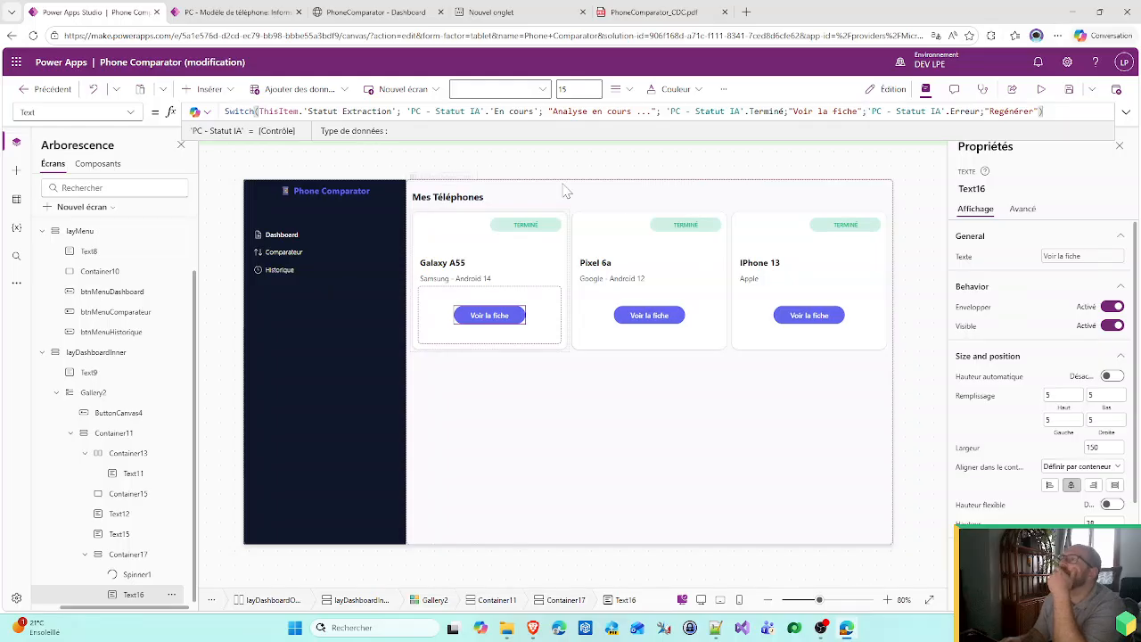
# - Insert a button directly on the Dashboard screen, outside the existing containers
pyautogui.click(909, 437)
pyautogui.click(207, 89)
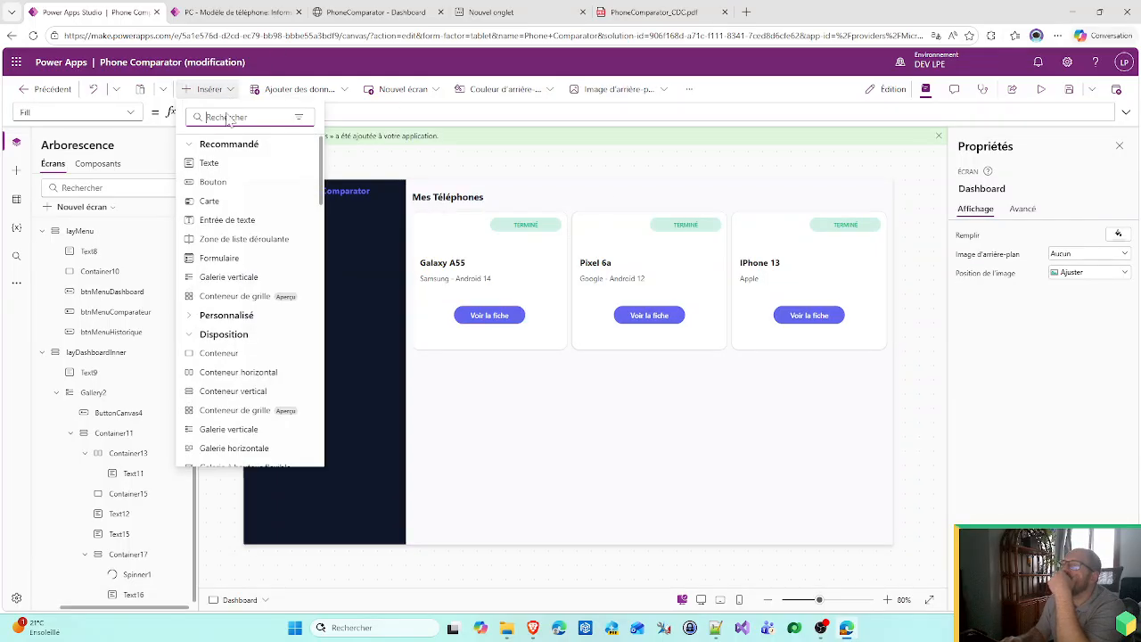
pyautogui.click(213, 181)
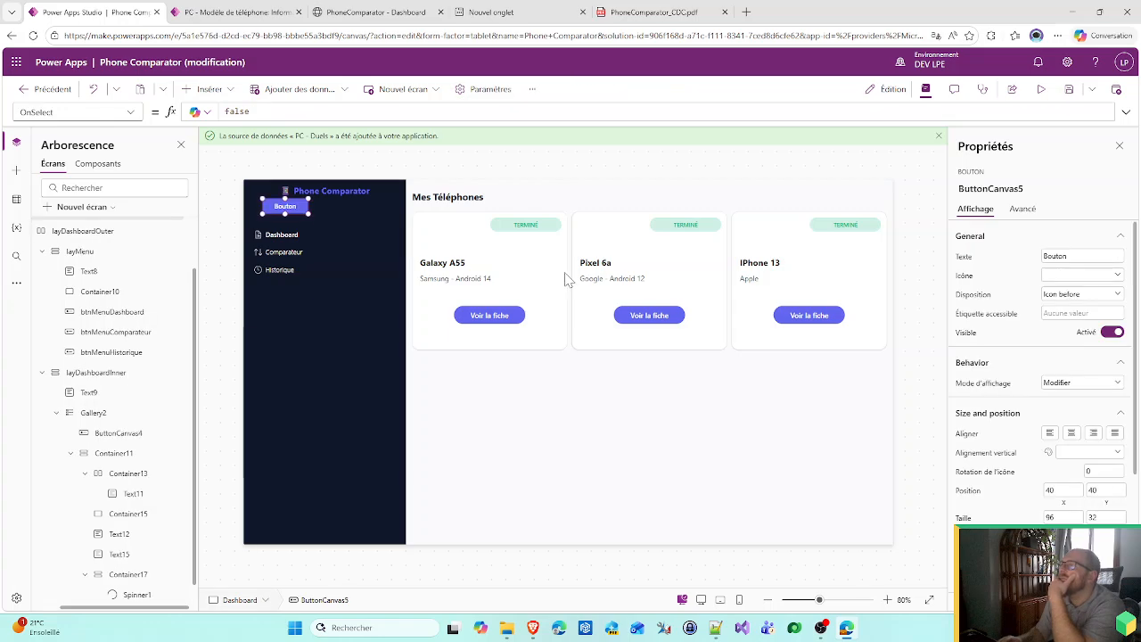
pyautogui.moveTo(297, 198); pyautogui.dragTo(284, 203)
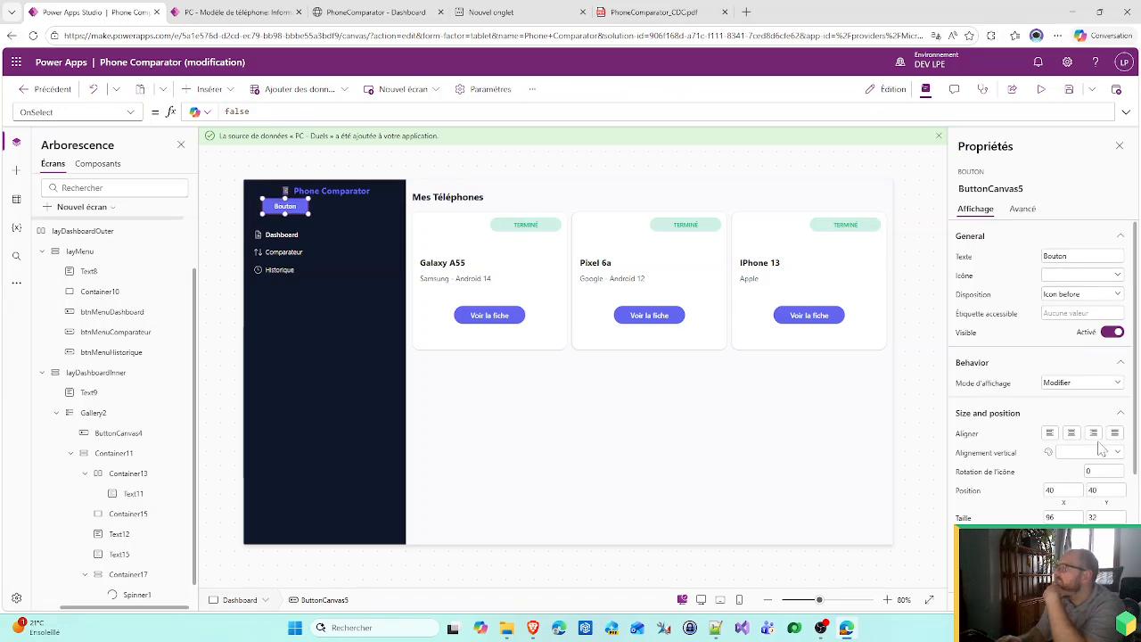
# - Set the new button's X position to the formula Parent.Width - Self.Width - 20
pyautogui.click(1058, 491)
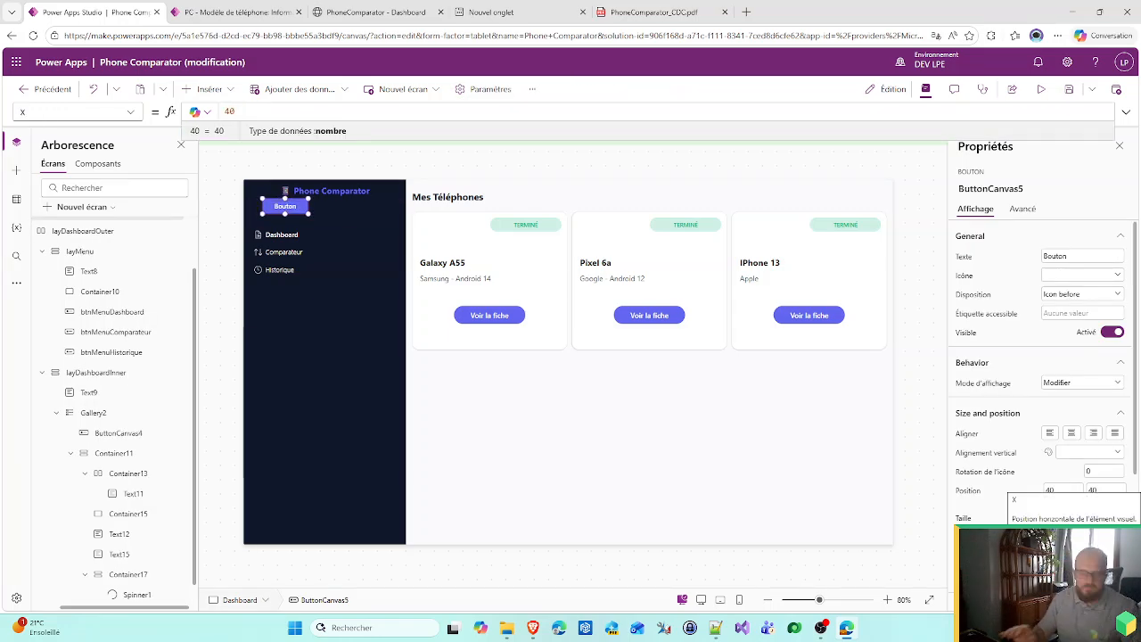
pyautogui.write('Parent.')
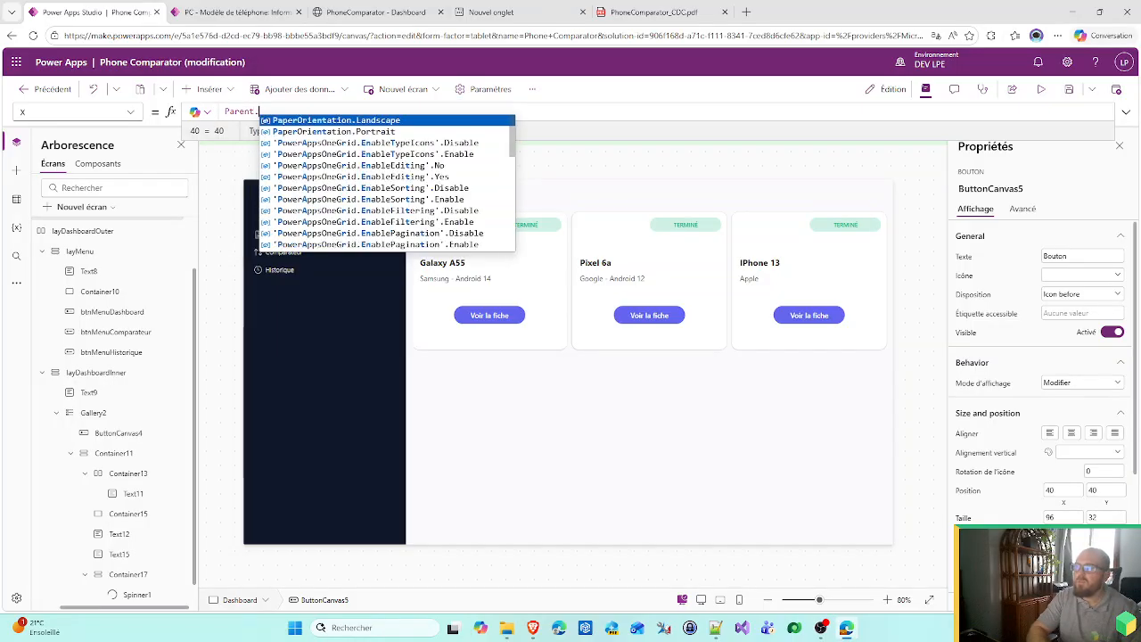
pyautogui.write('Width - ')
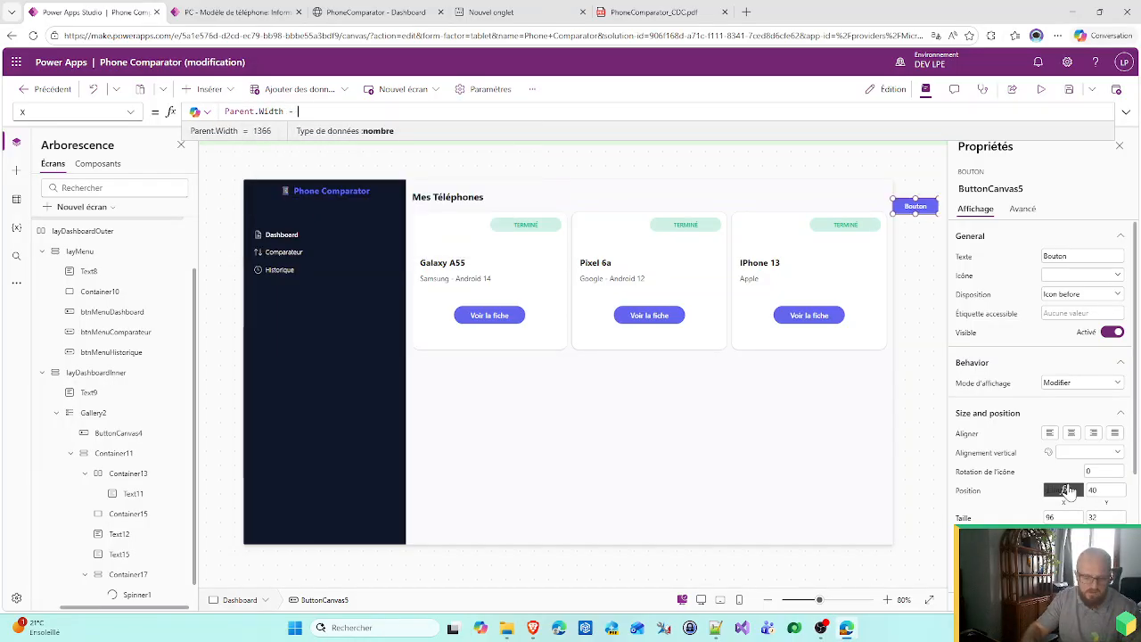
pyautogui.write('Self.Width - Self.Width')
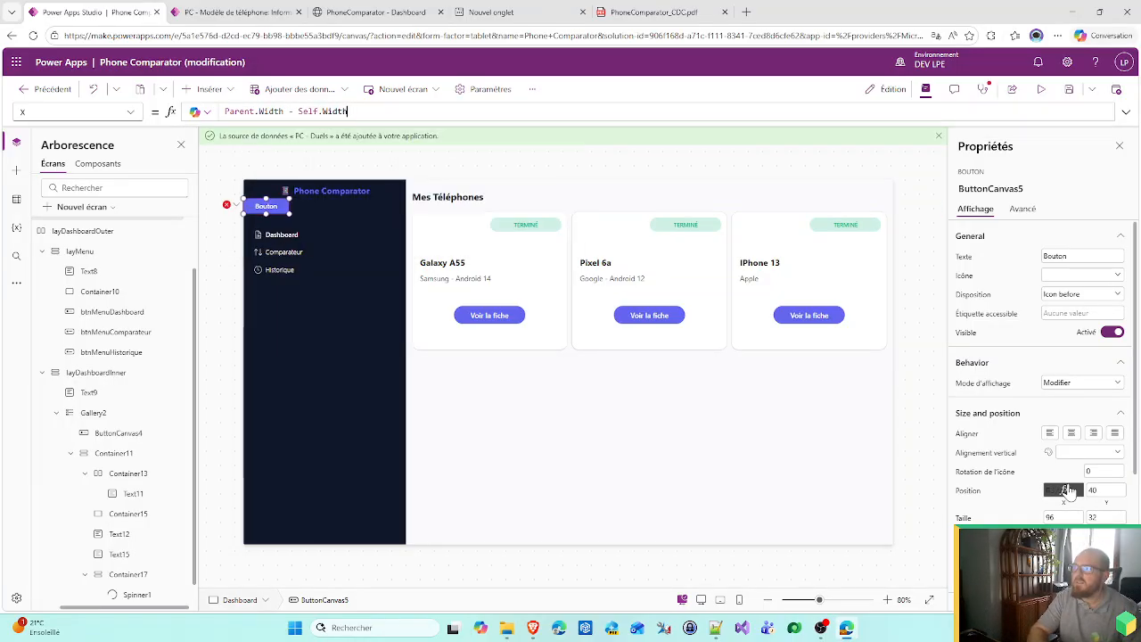
pyautogui.write('25')
pyautogui.hotkey('shift', 'Return')
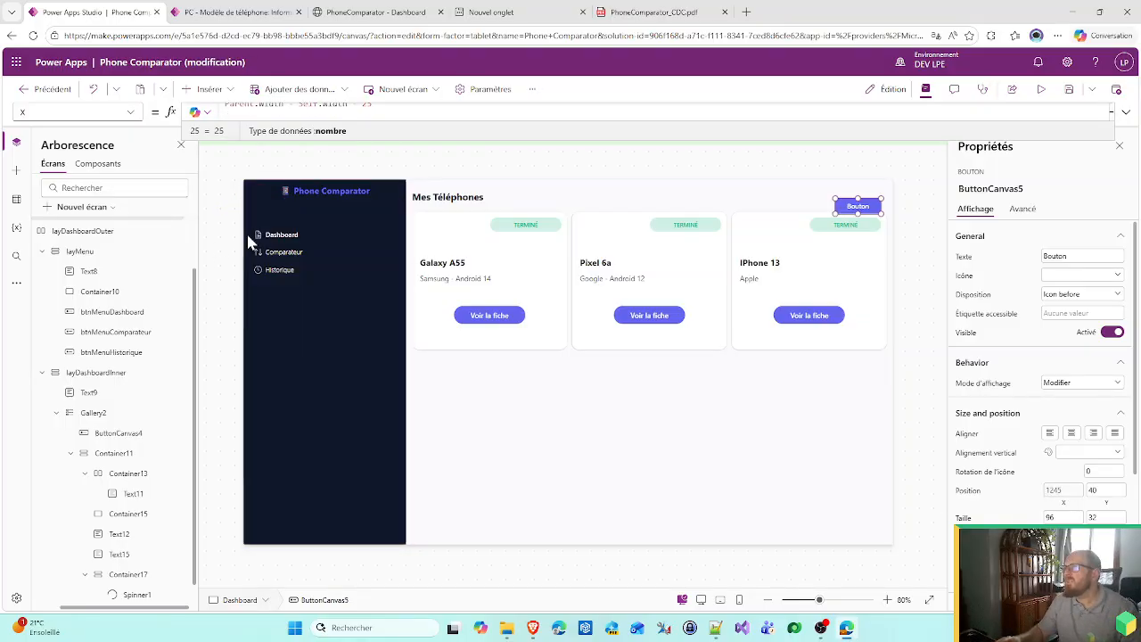
pyautogui.press('BackSpace')
pyautogui.write('0')
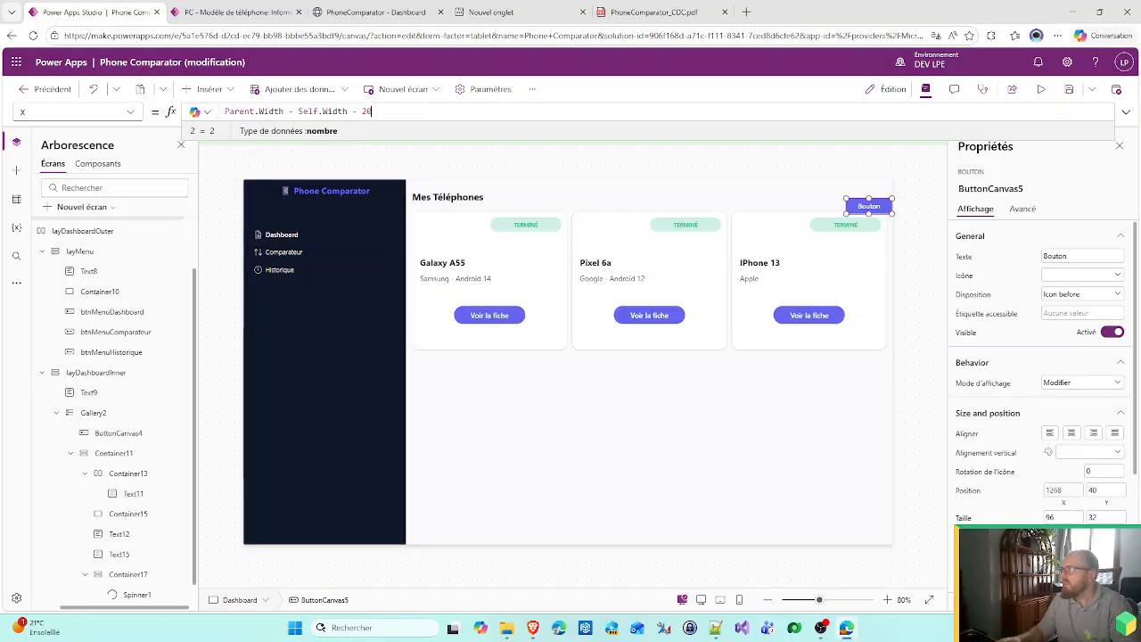
pyautogui.hotkey('shift', 'Return')
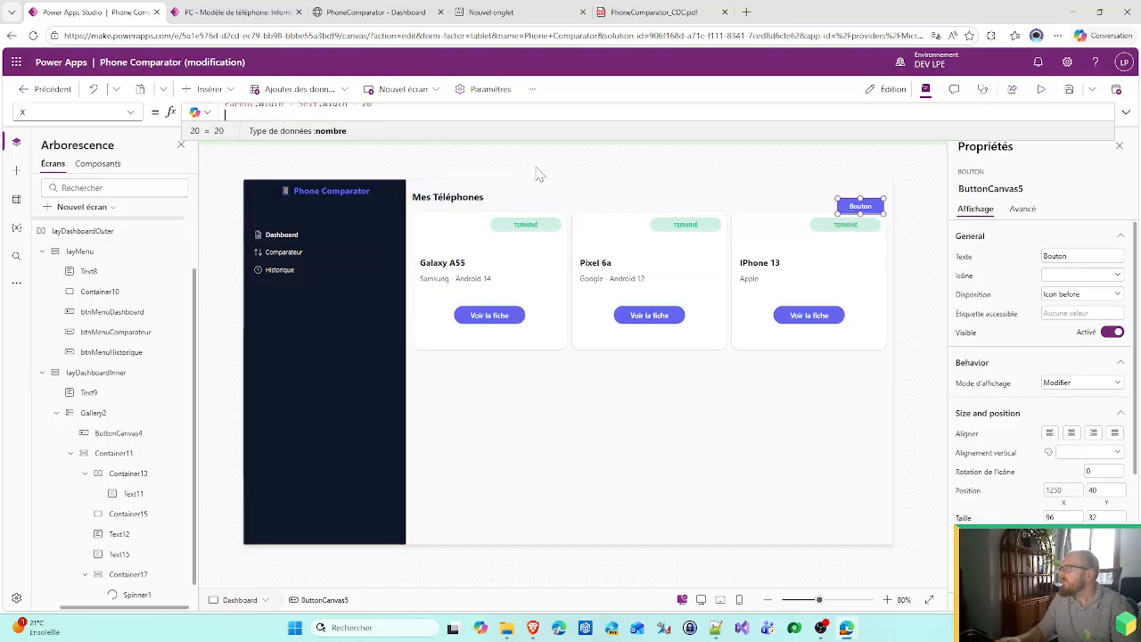
# - Set the new button's Y position to the formula Parent.Height - Self.Height - 20
pyautogui.click(1103, 502)
pyautogui.write('P')
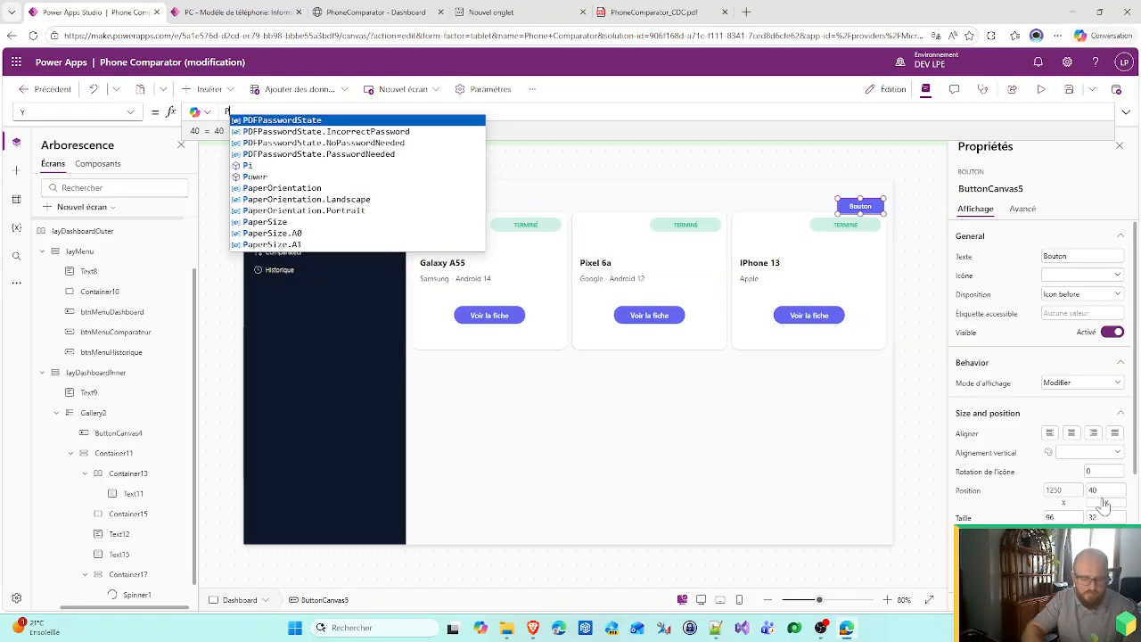
pyautogui.write('arent.Height')
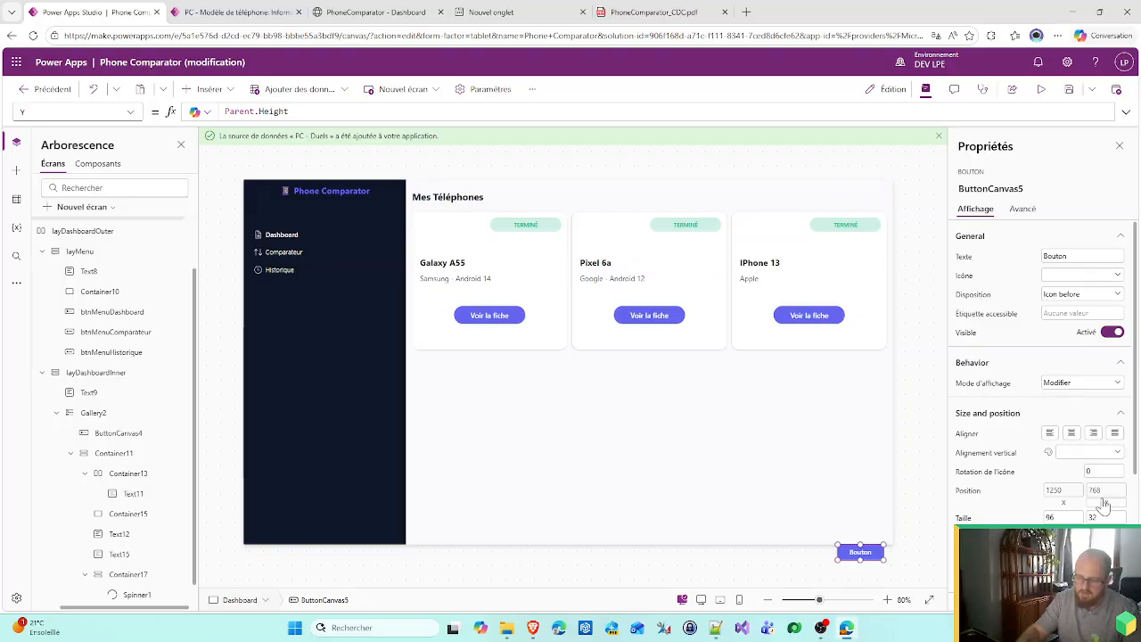
pyautogui.write('.- Se')
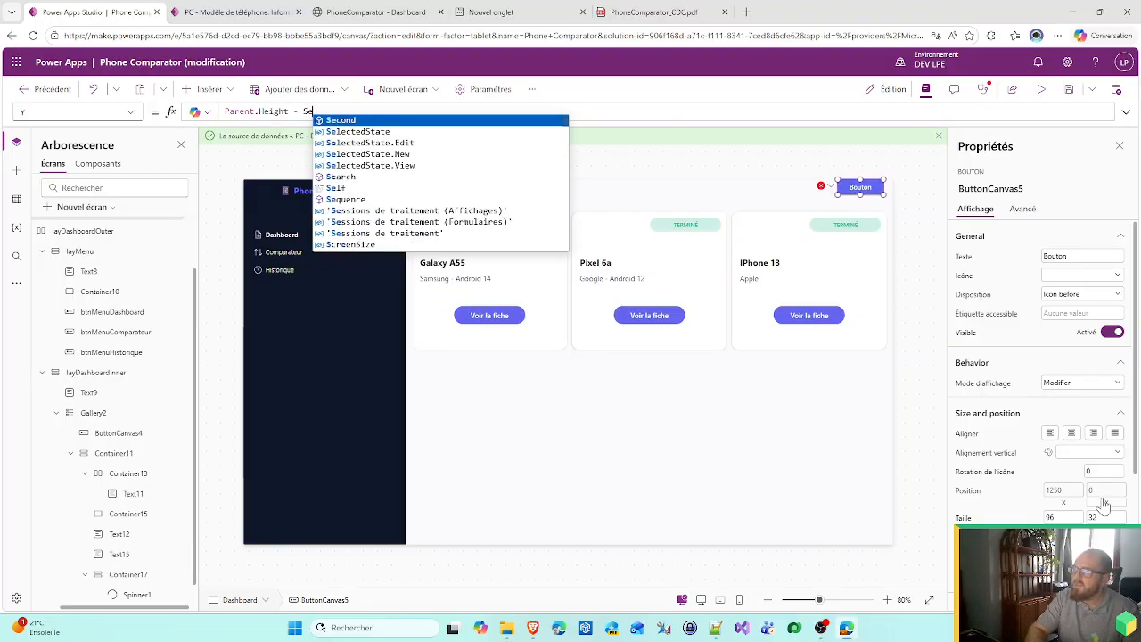
pyautogui.write('lf.Height - 20')
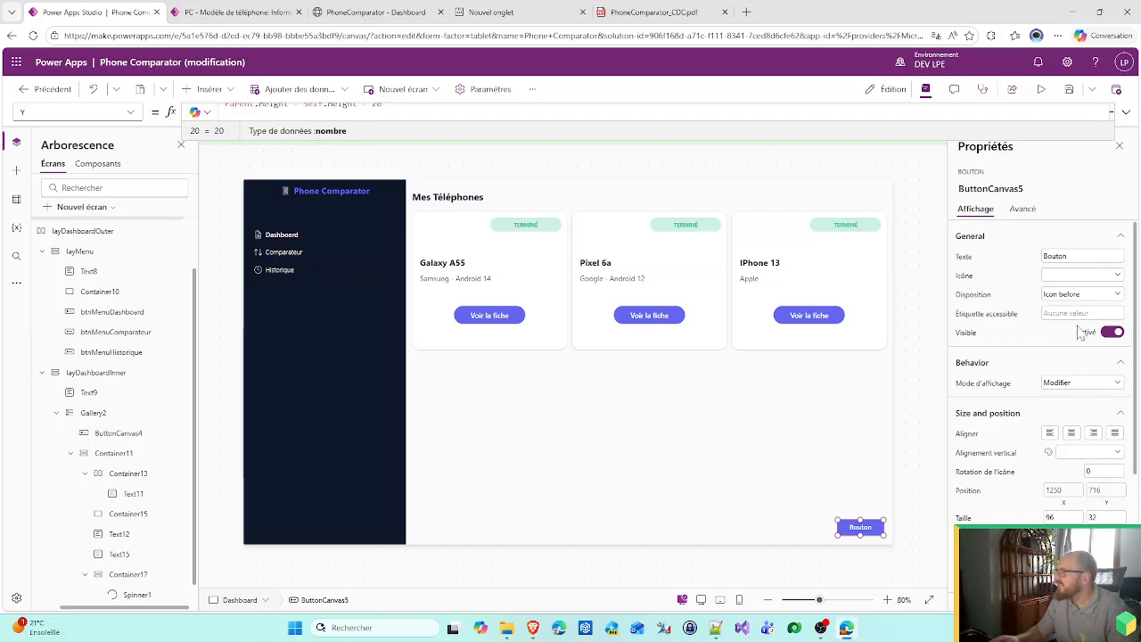
# - Give the new button the Add icon and set its layout to Icon only
pyautogui.click(1056, 256)
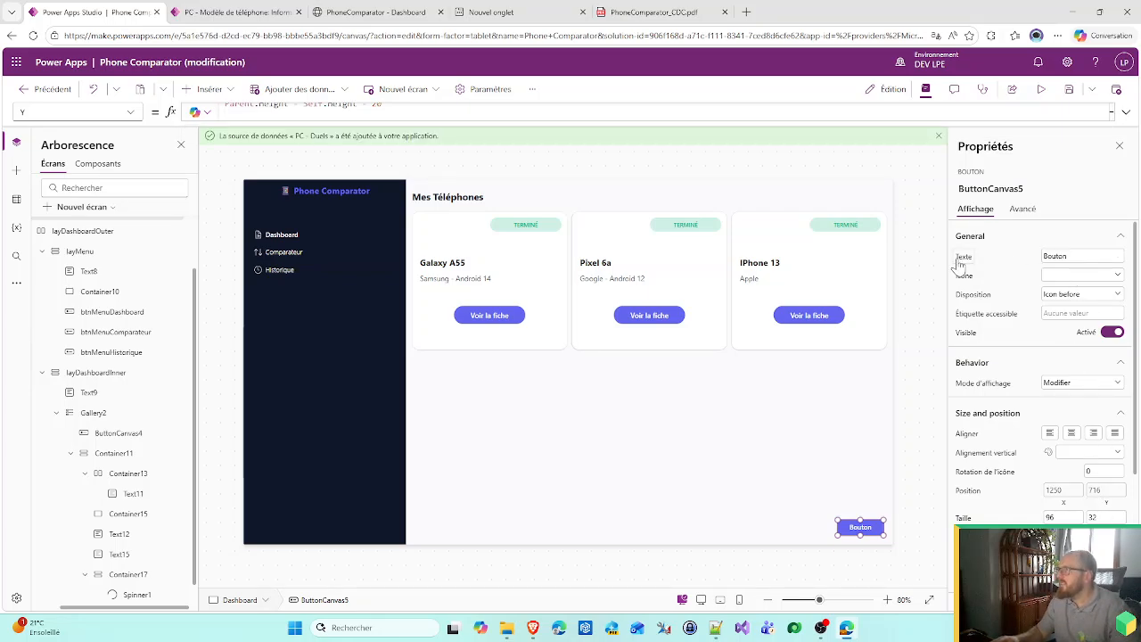
pyautogui.click(1078, 275)
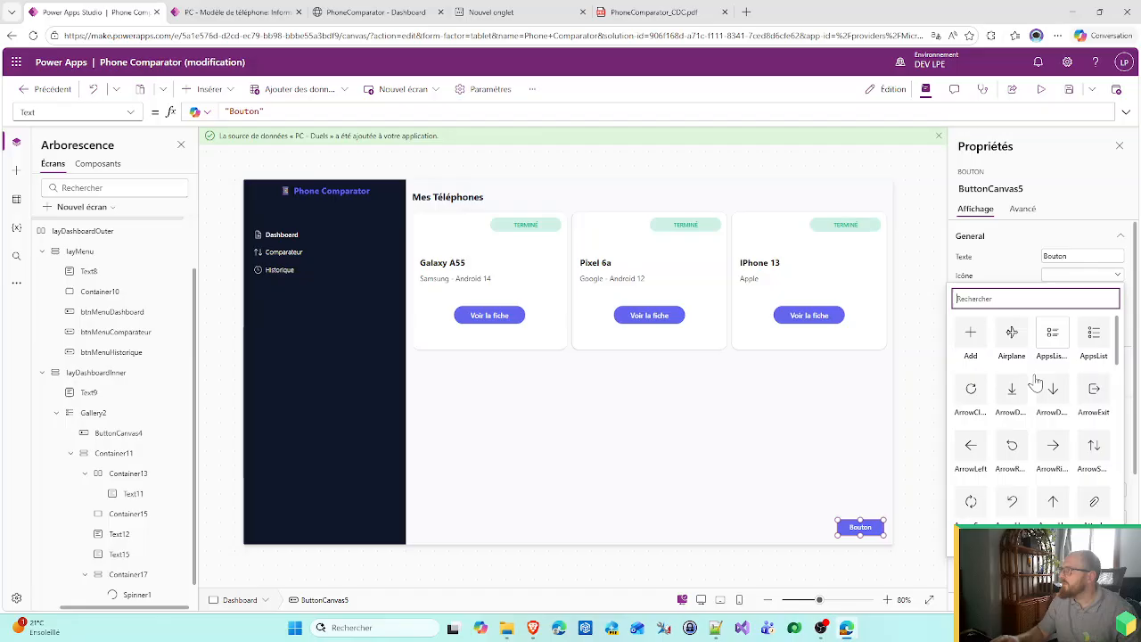
pyautogui.click(970, 337)
pyautogui.click(1056, 295)
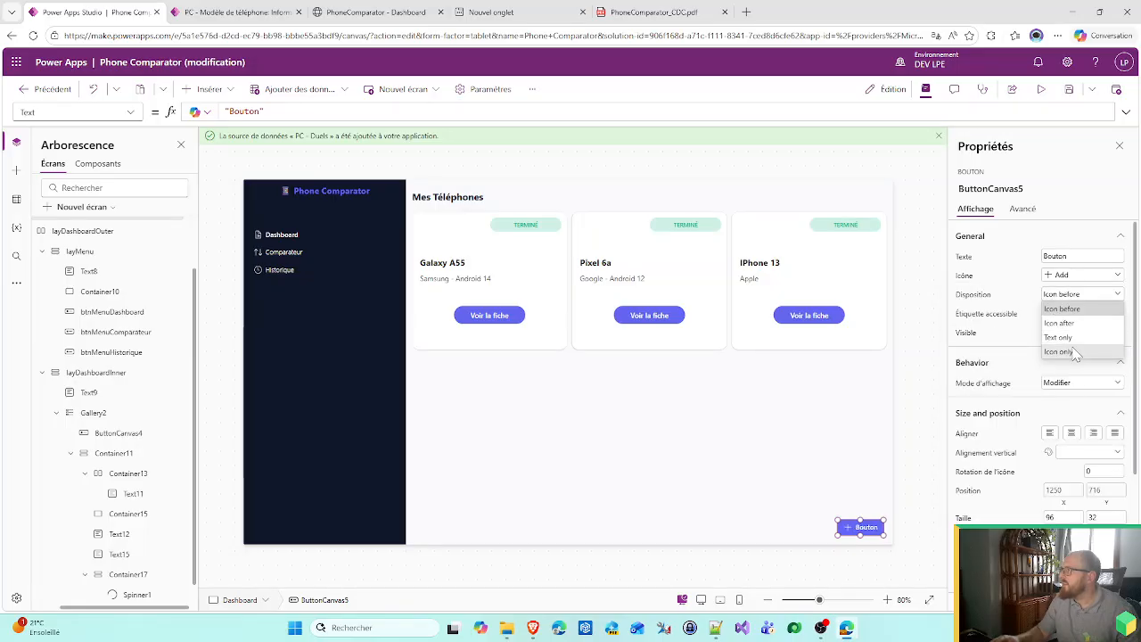
pyautogui.click(1059, 352)
# - Clear the word "Bouton" from the new button's Text formula
pyautogui.click(964, 256)
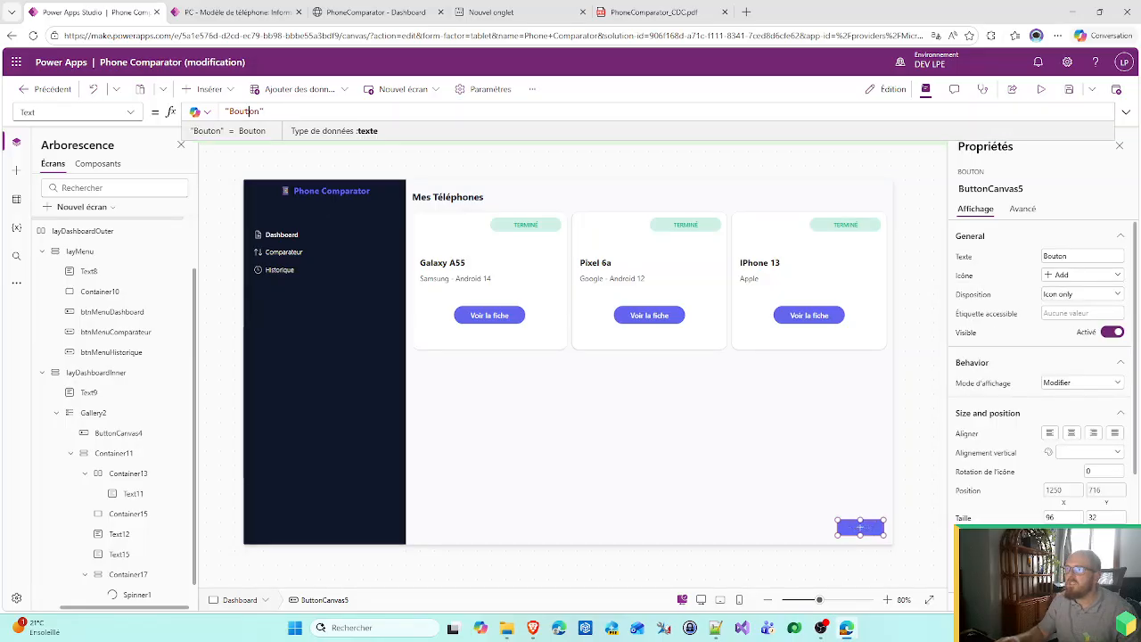
pyautogui.doubleClick(245, 111)
pyautogui.press('BackSpace')
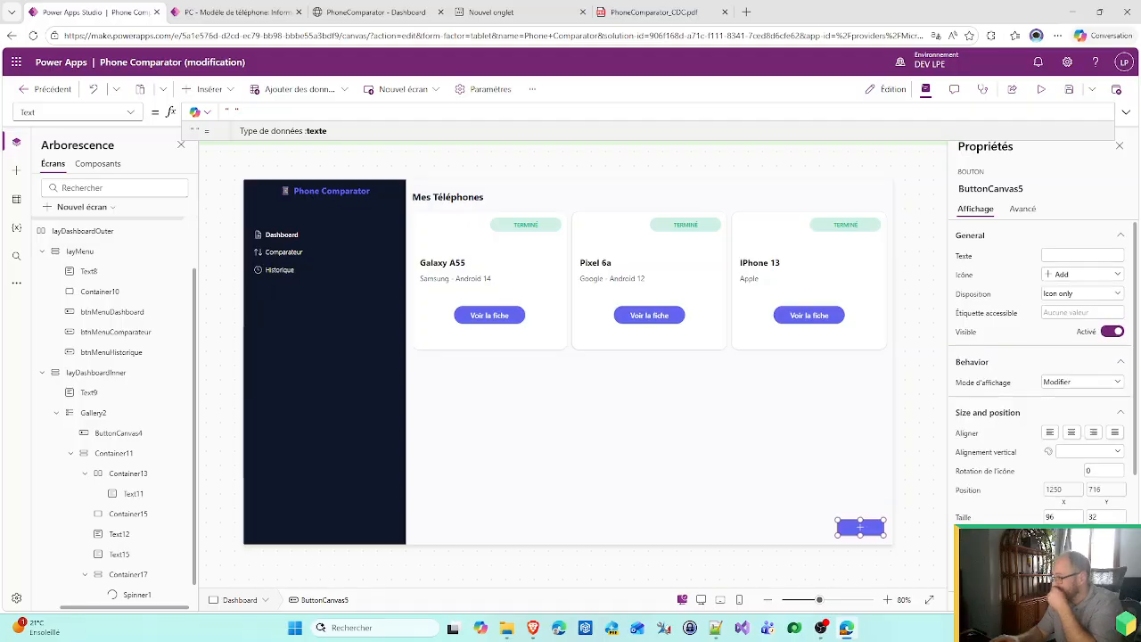
# - Set the new button's icon style to Filled
pyautogui.scroll(-3, 1041, 374)
pyautogui.scroll(-1, 1041, 374)
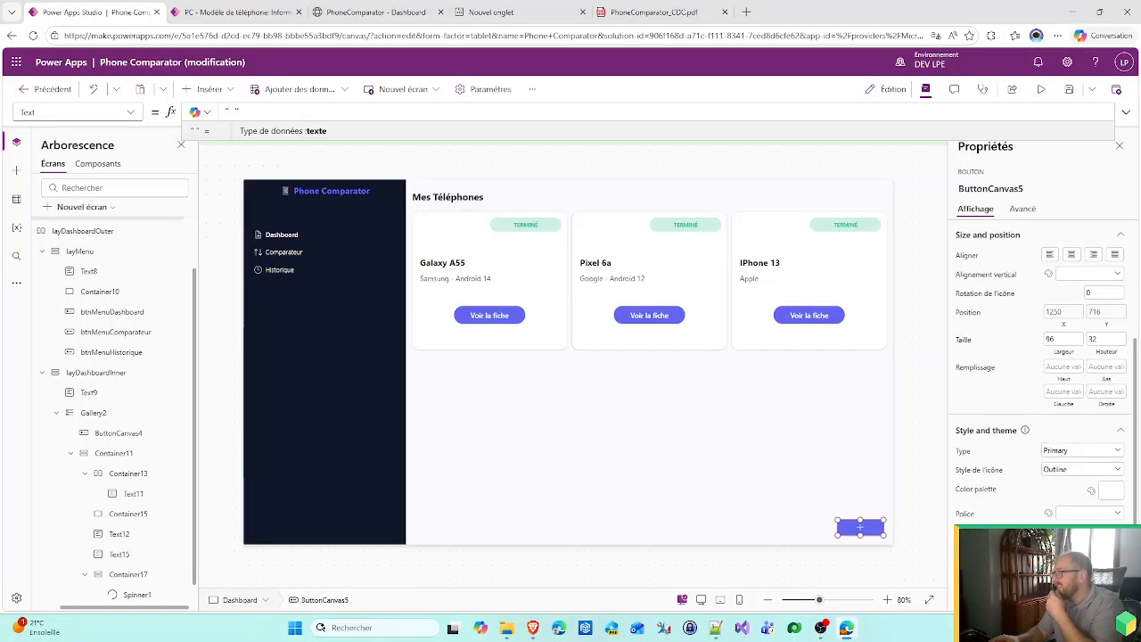
pyautogui.click(1067, 472)
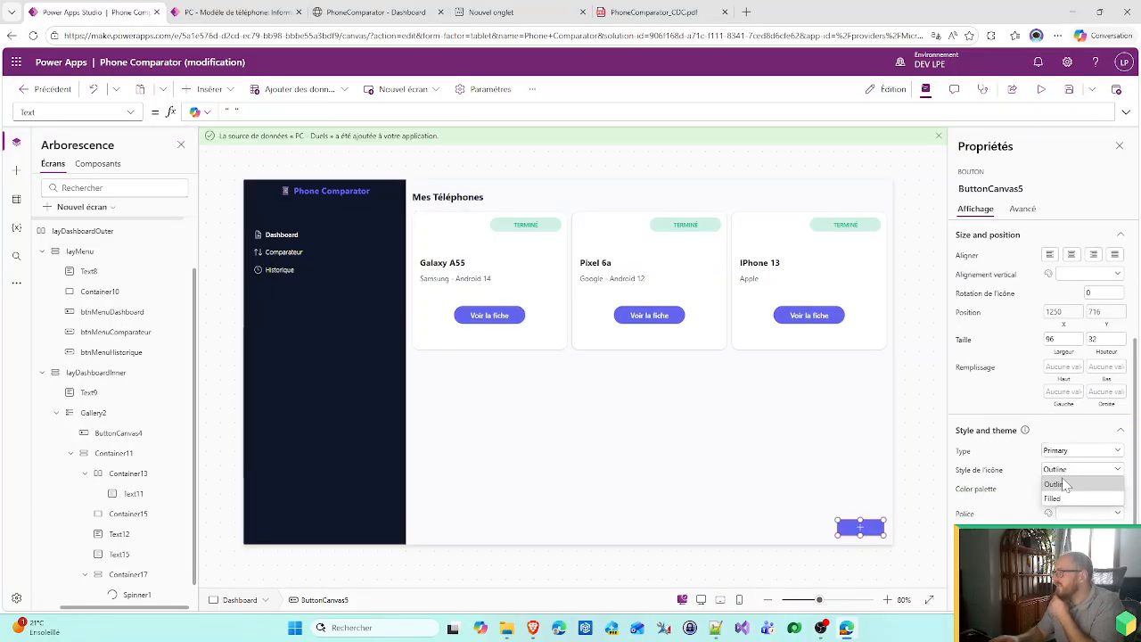
pyautogui.click(1060, 483)
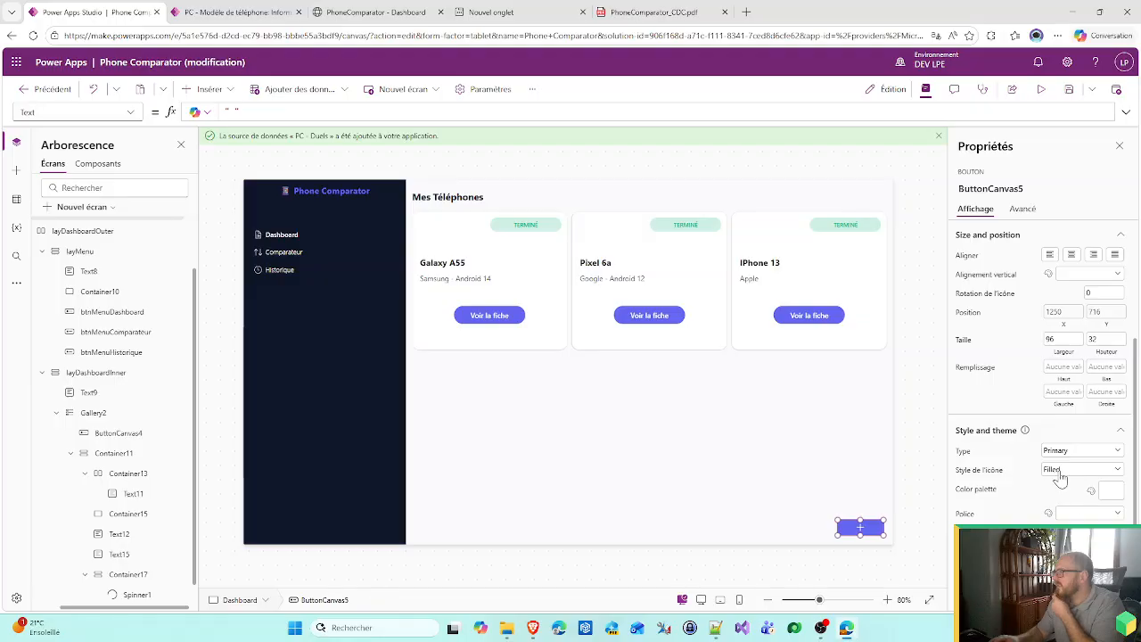
pyautogui.scroll(-1, 1040, 374)
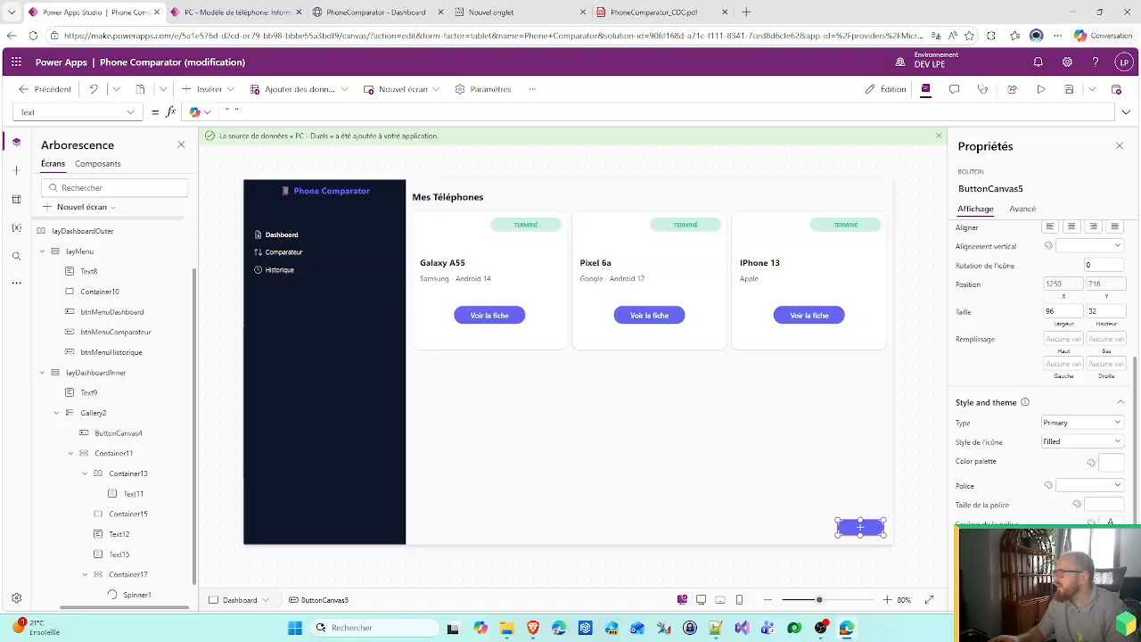
pyautogui.scroll(5, 1059, 472)
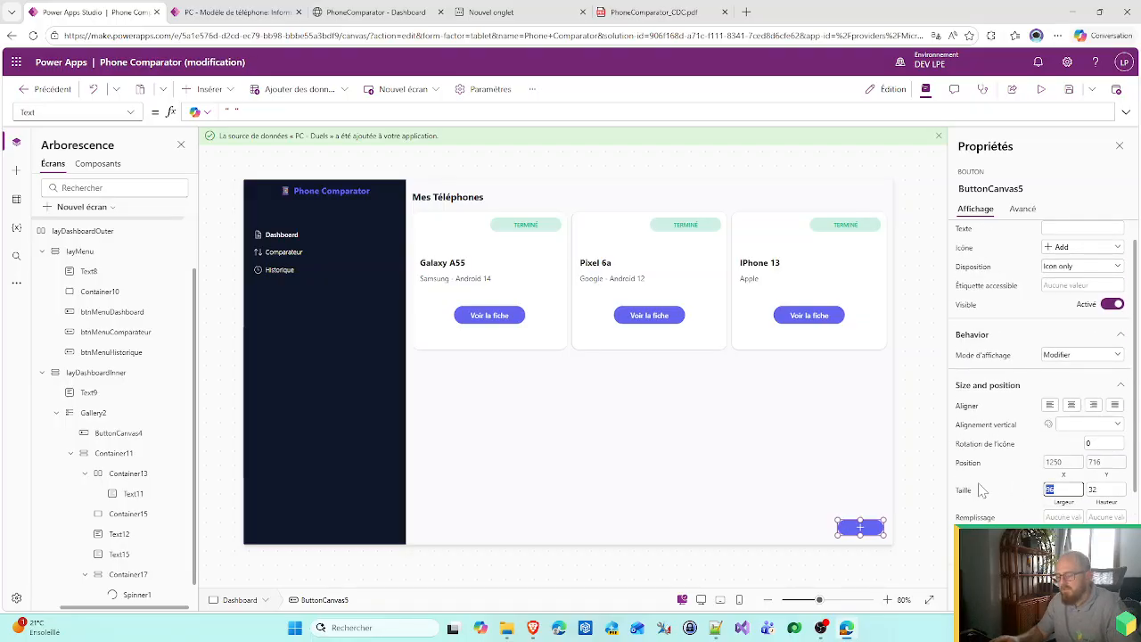
# - Set the floating add button's width and height both to 50
pyautogui.press('Tab')
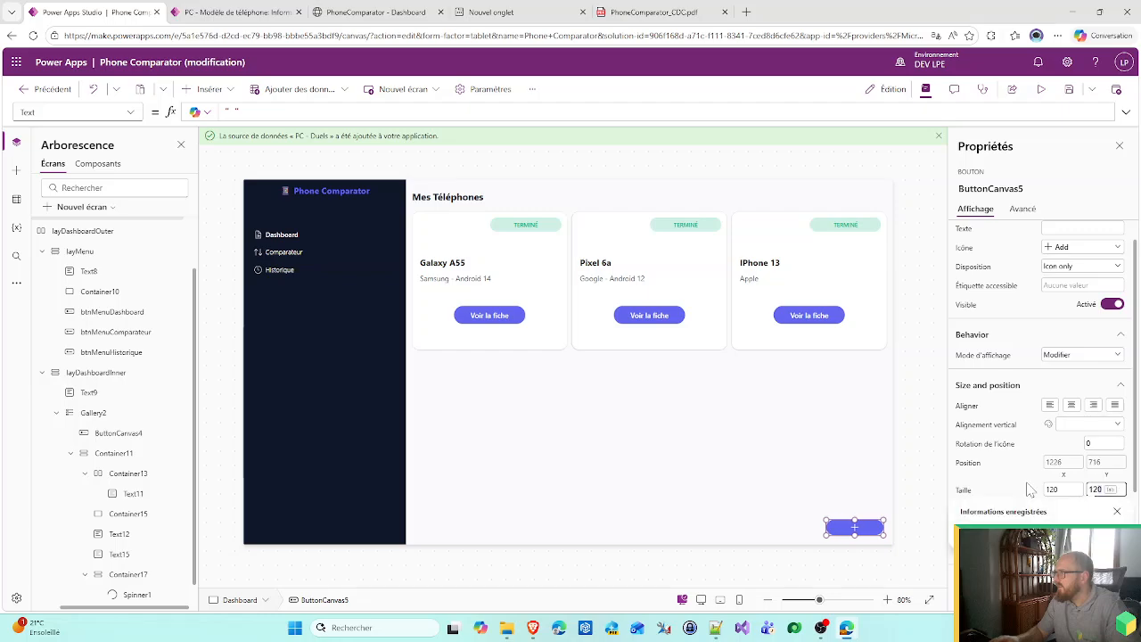
pyautogui.write('120')
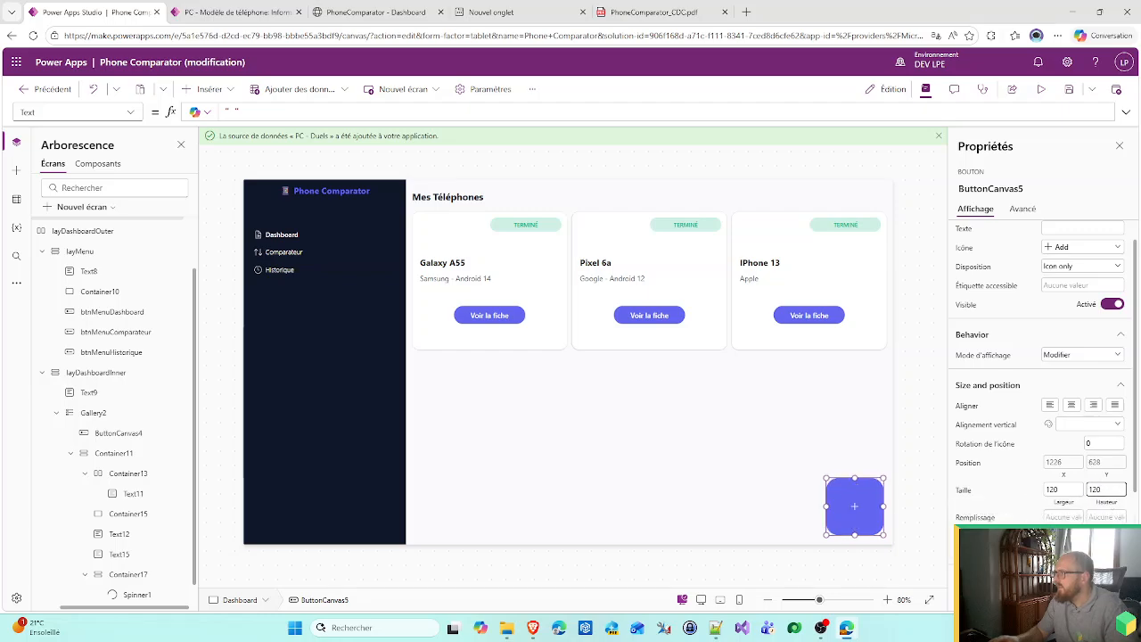
pyautogui.hotkey('shift', 'Tab')
pyautogui.write('50')
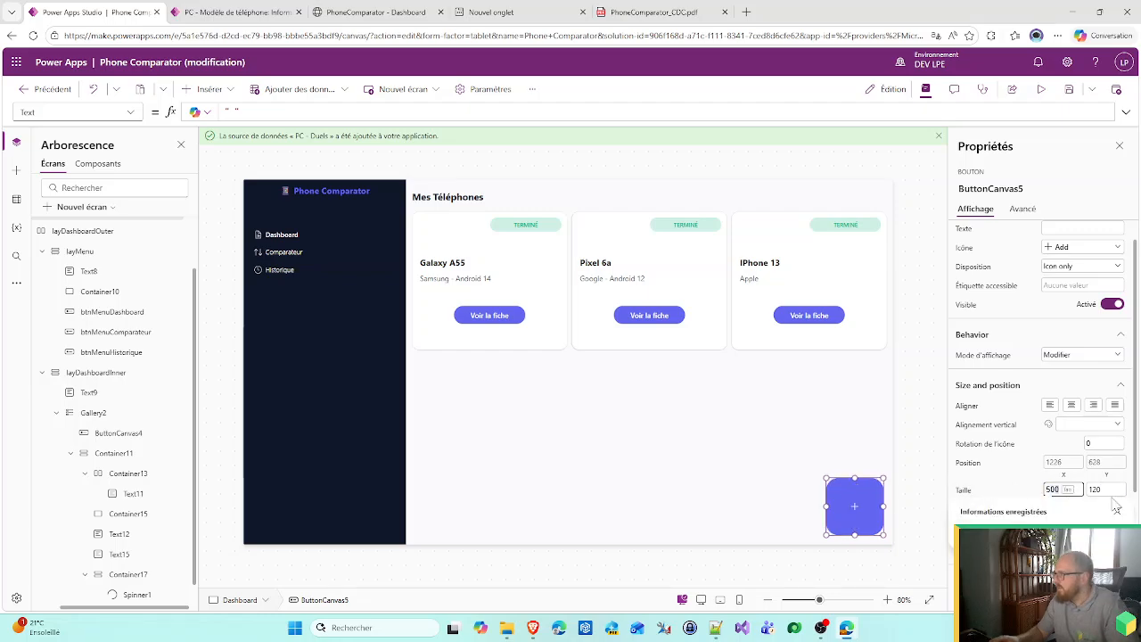
pyautogui.press('Tab')
pyautogui.write('50')
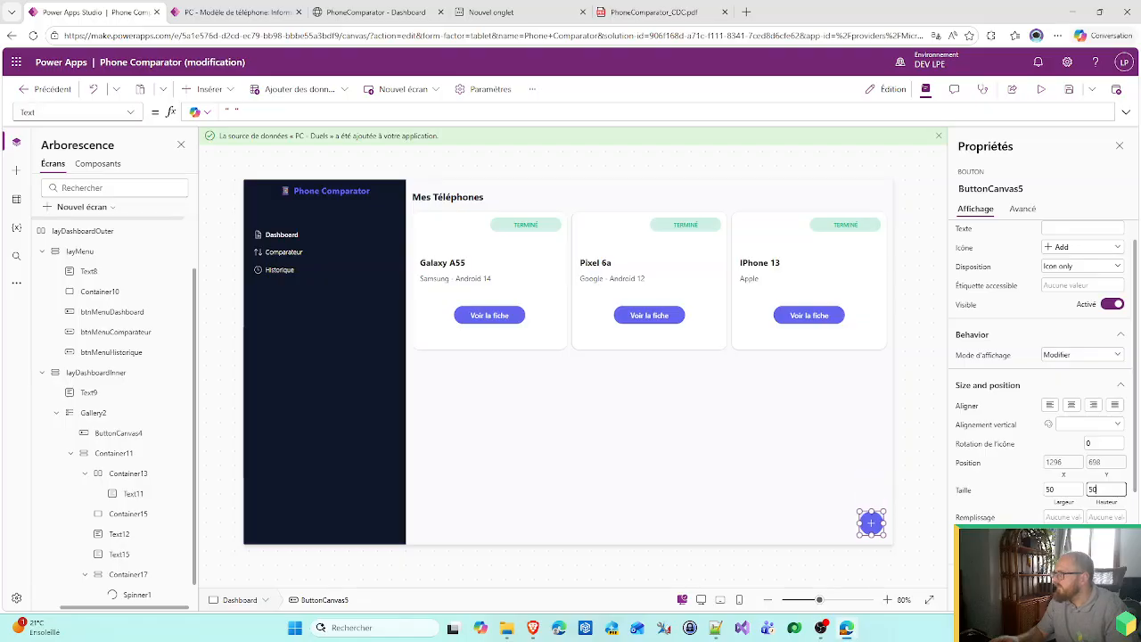
pyautogui.click(924, 493)
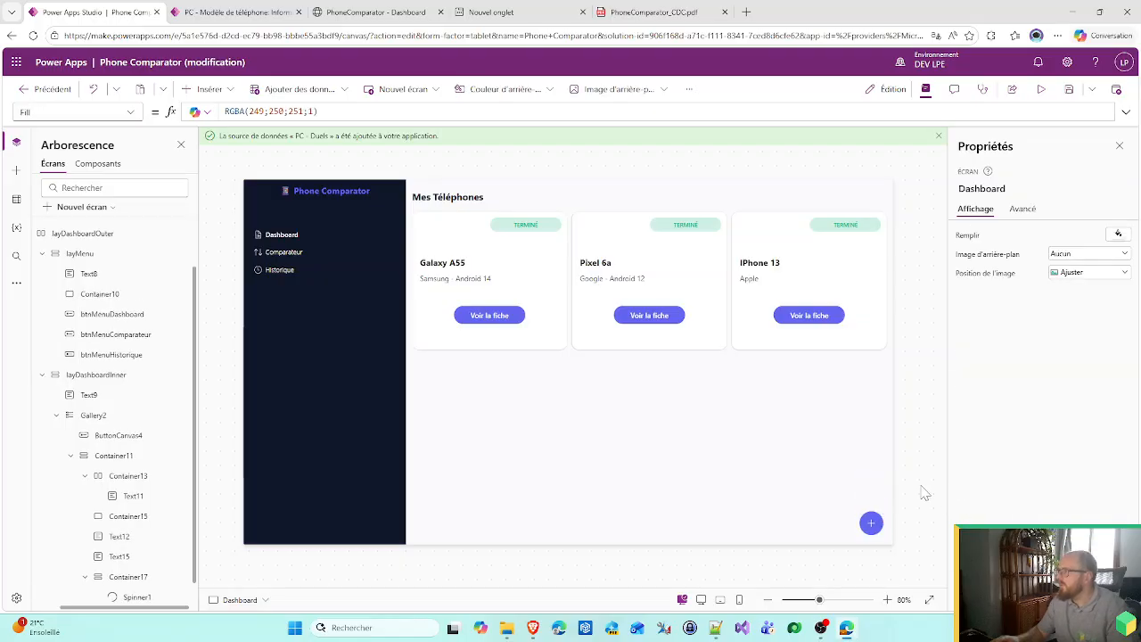
pyautogui.click(870, 522)
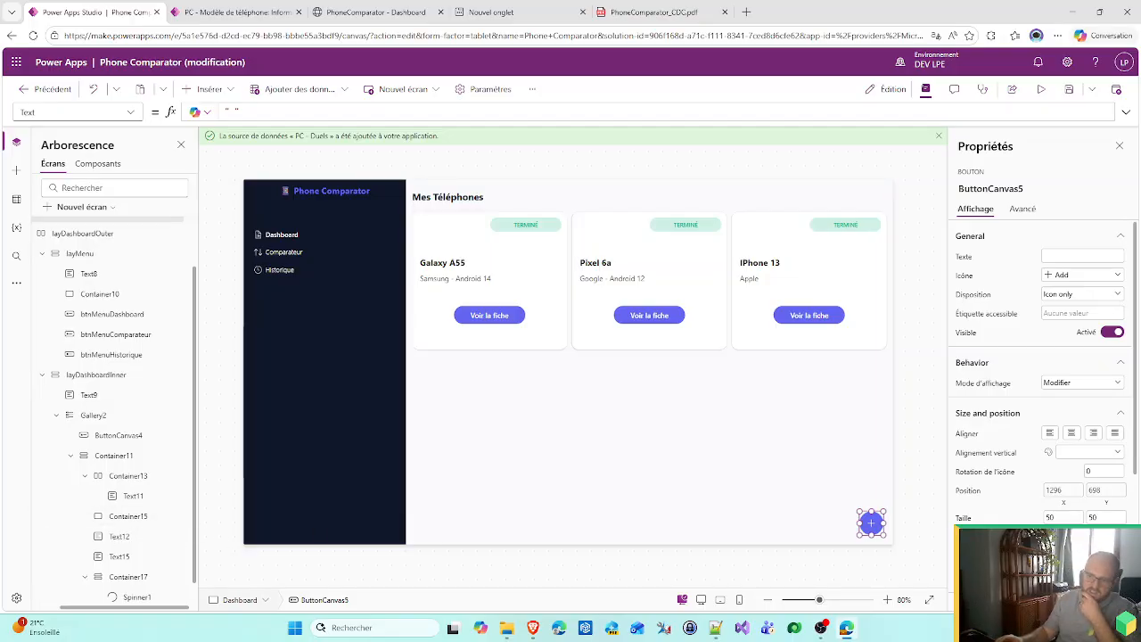
pyautogui.click(927, 327)
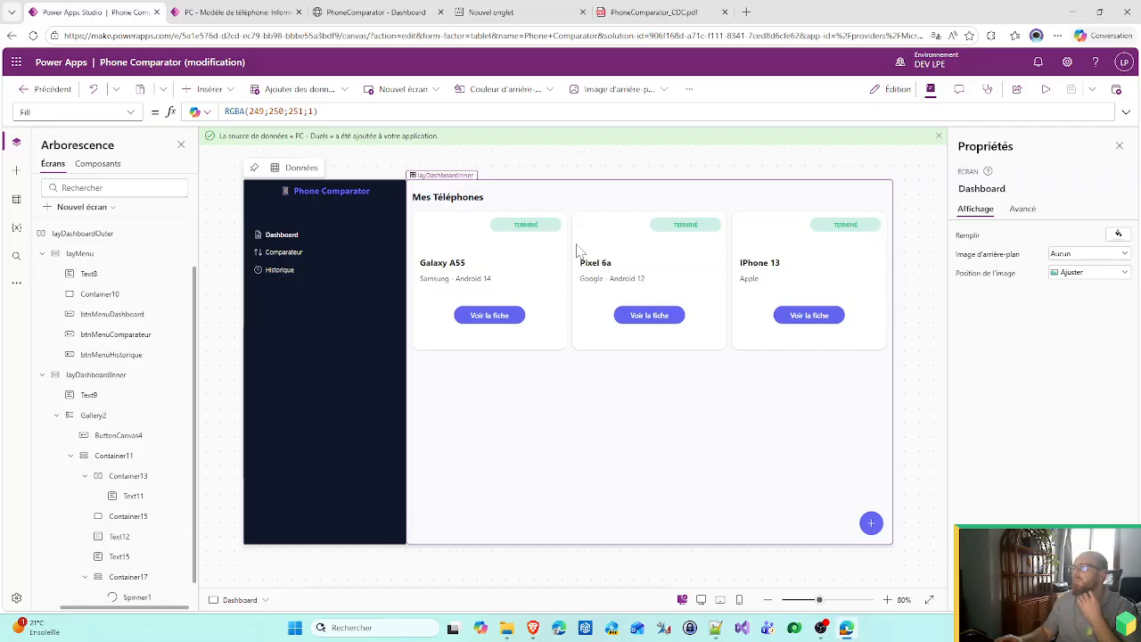
pyautogui.click(211, 91)
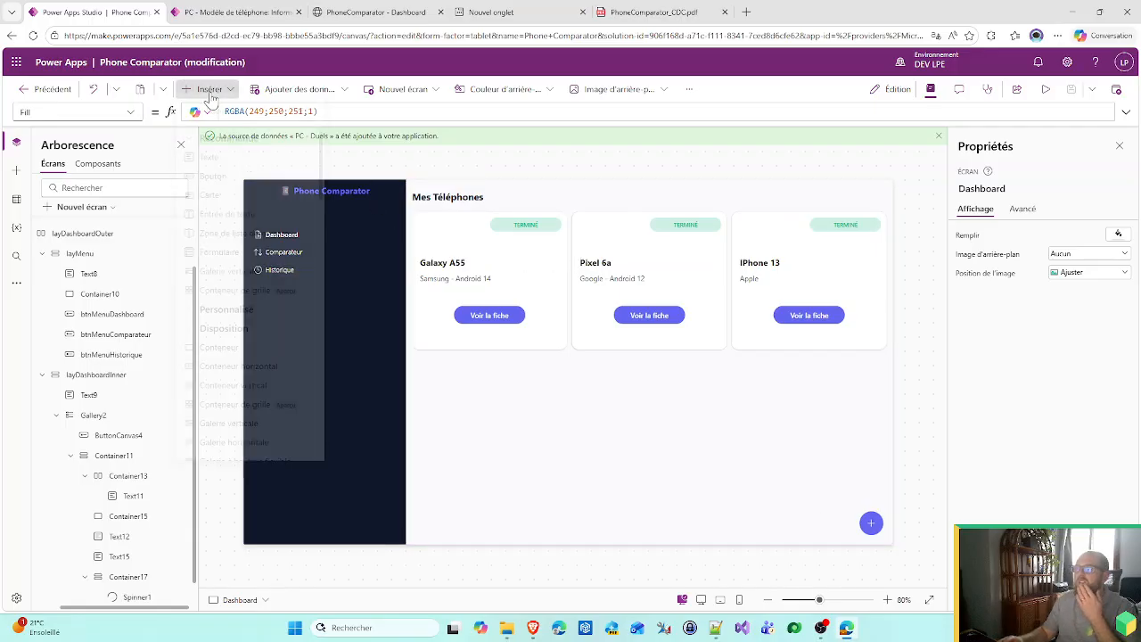
pyautogui.click(101, 251)
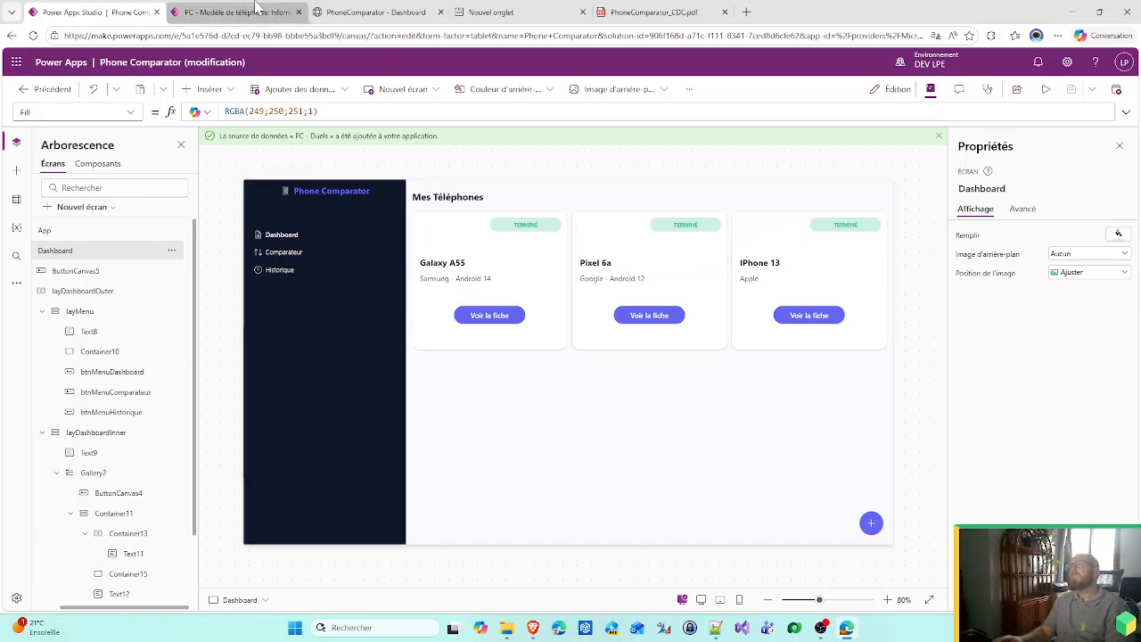
# - Switch to the PhoneComparator HTML mockup to compare its cards and add button with the built dashboard
pyautogui.click(379, 12)
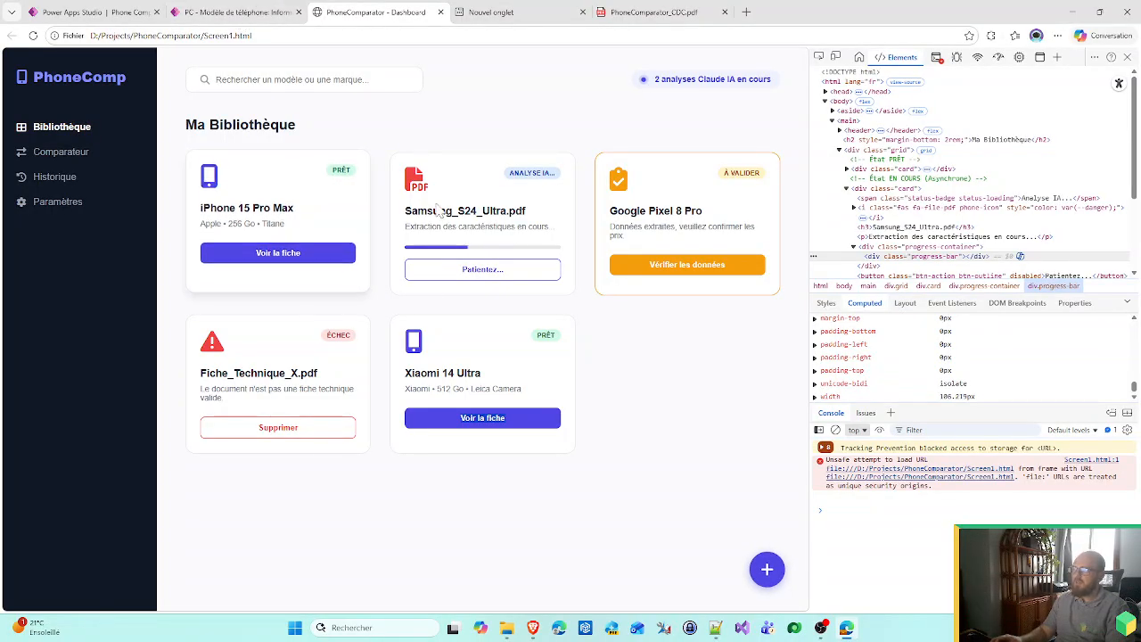
pyautogui.moveTo(506, 630)
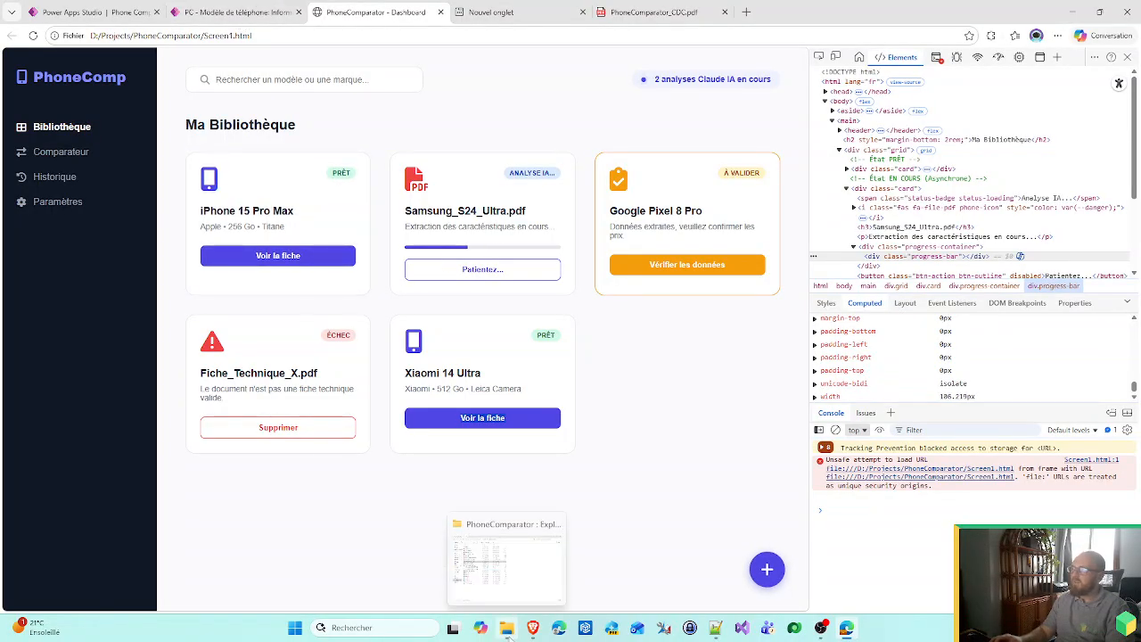